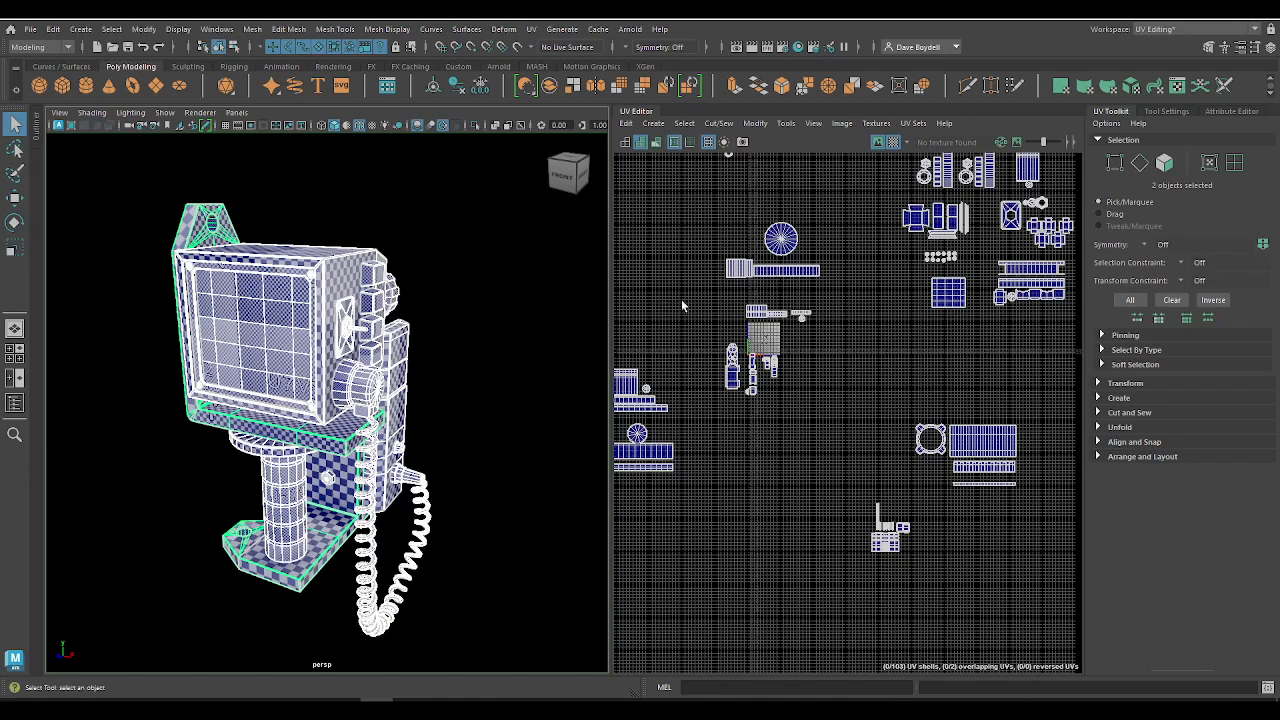
# Step: Examine the checker map's size and distortion on the model's square front screen and its frame
pyautogui.scroll(10, 408, 458)
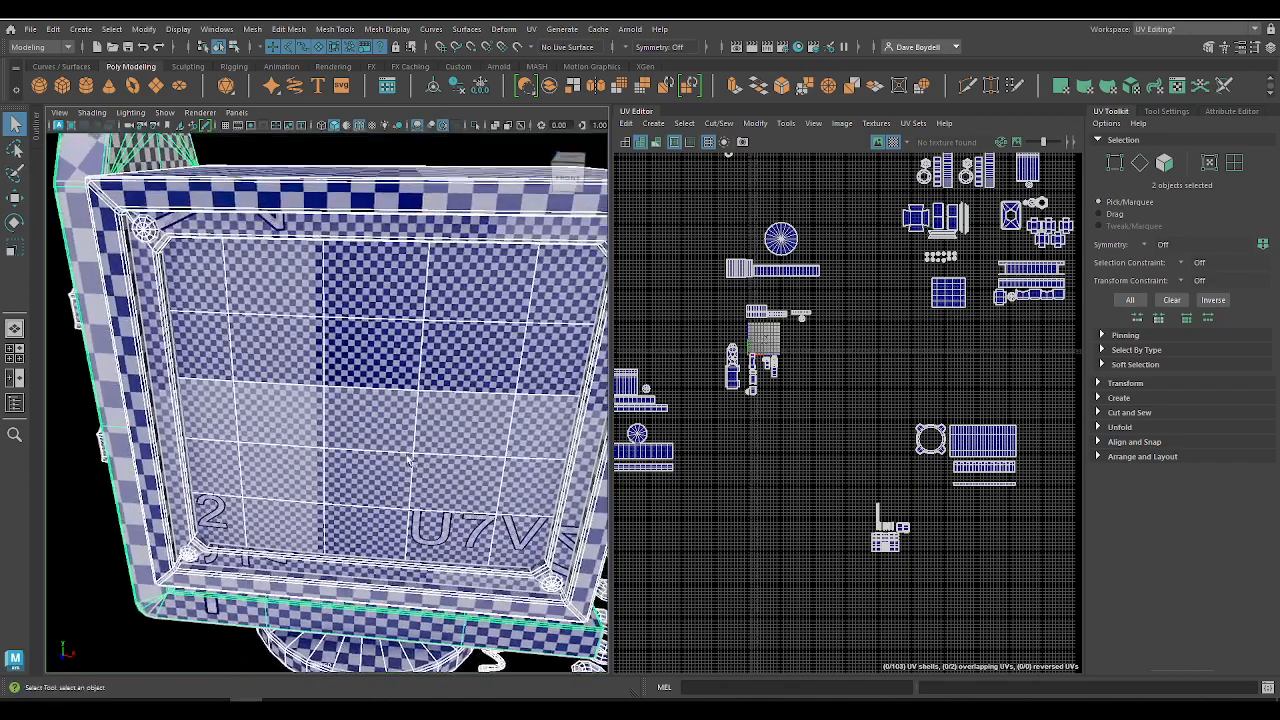
pyautogui.keyDown('alt'); pyautogui.moveTo(408, 460); pyautogui.dragTo(380, 415); pyautogui.keyUp('alt')
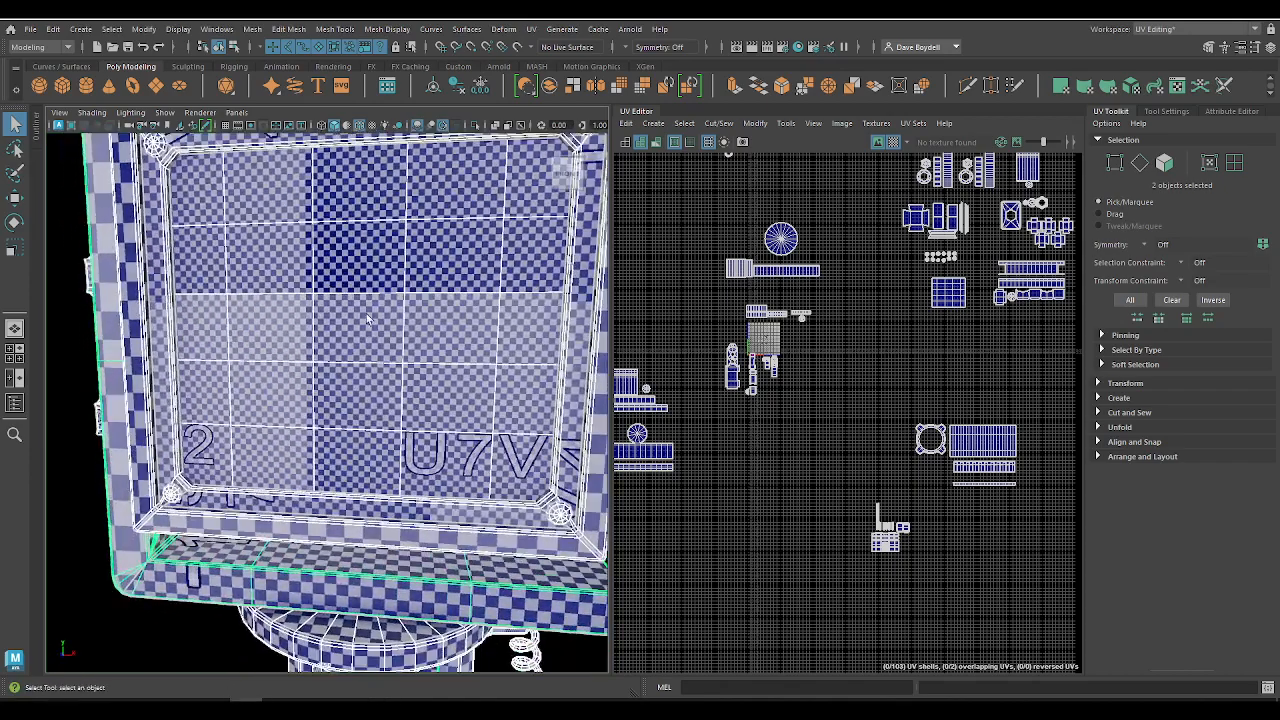
pyautogui.keyDown('alt'); pyautogui.moveTo(377, 311); pyautogui.dragTo(365, 340, button='middle'); pyautogui.keyUp('alt')
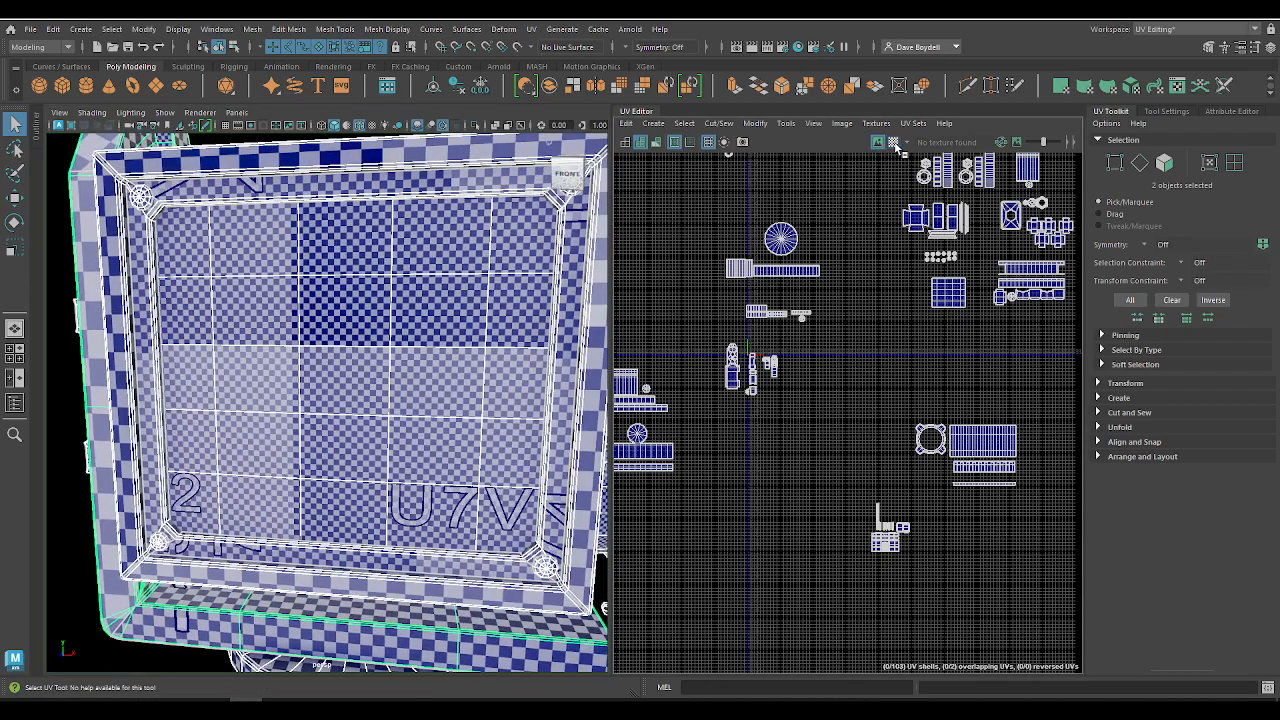
pyautogui.scroll(5, 400, 345)
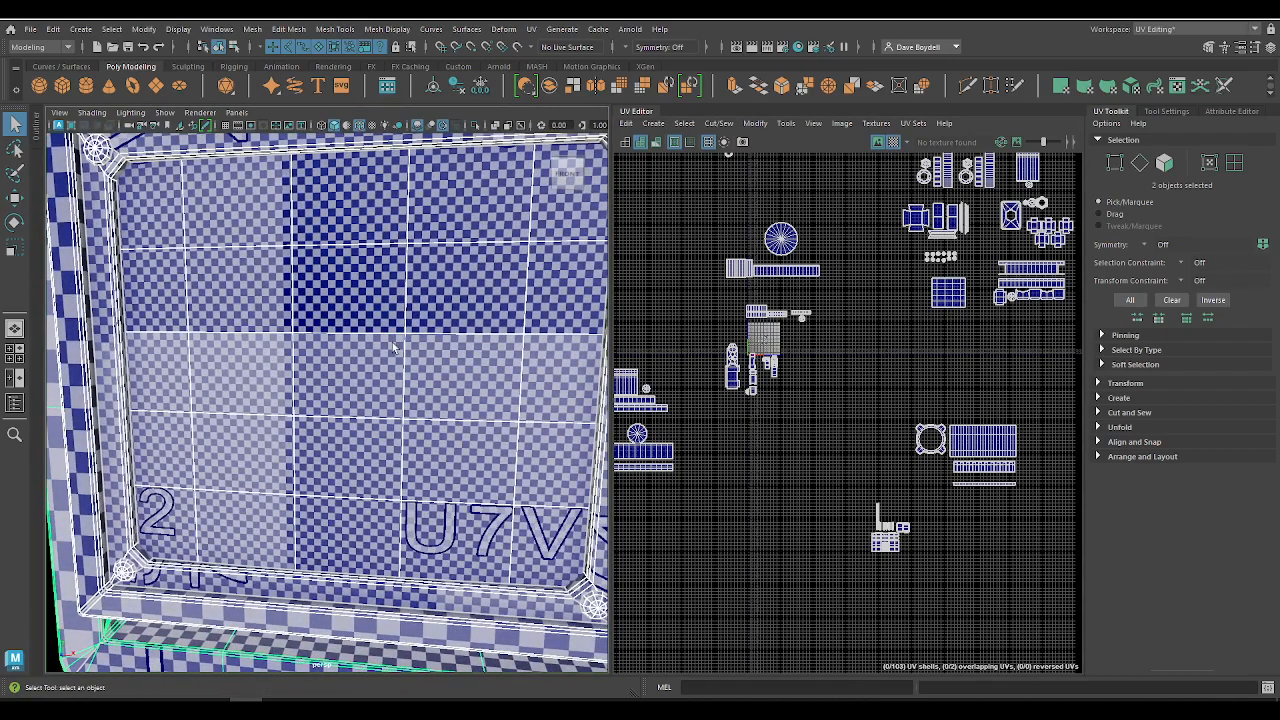
pyautogui.scroll(-6, 408, 498)
# Step: Examine the checker pattern around the model, comparing the tall vented housing's back and side with the front screen
pyautogui.keyDown('alt'); pyautogui.moveTo(289, 412); pyautogui.dragTo(72, 418); pyautogui.keyUp('alt')
pyautogui.keyDown('alt'); pyautogui.moveTo(161, 424); pyautogui.dragTo(194, 311, button='middle'); pyautogui.keyUp('alt')
pyautogui.scroll(4, 300, 345)
pyautogui.keyDown('alt'); pyautogui.moveTo(450, 365); pyautogui.dragTo(415, 362); pyautogui.keyUp('alt')
pyautogui.moveTo(420, 362)
pyautogui.keyDown('alt'); pyautogui.mouseDown(button='middle')
pyautogui.moveTo(436, 393)
pyautogui.moveTo(399, 375)
pyautogui.mouseUp(button='middle'); pyautogui.keyUp('alt')
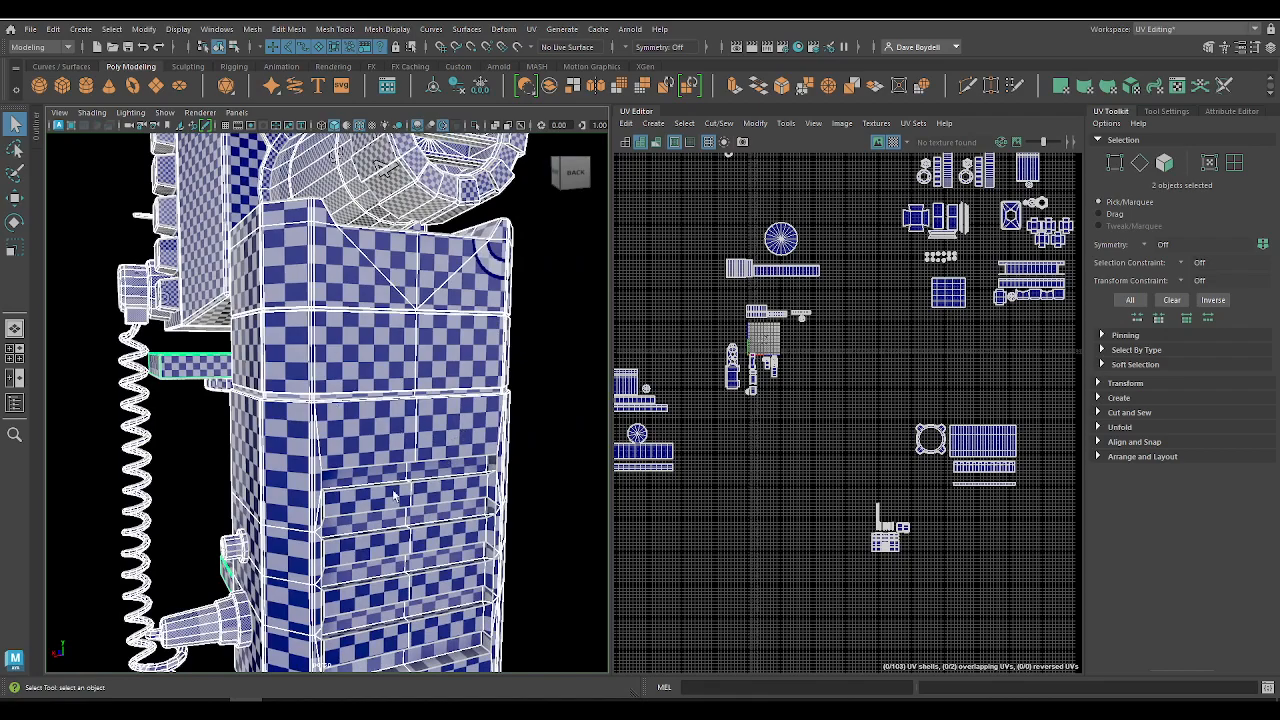
pyautogui.keyDown('alt'); pyautogui.moveTo(396, 497); pyautogui.dragTo(288, 398); pyautogui.keyUp('alt')
pyautogui.keyDown('alt'); pyautogui.moveTo(288, 398); pyautogui.dragTo(331, 335, button='right'); pyautogui.keyUp('alt')
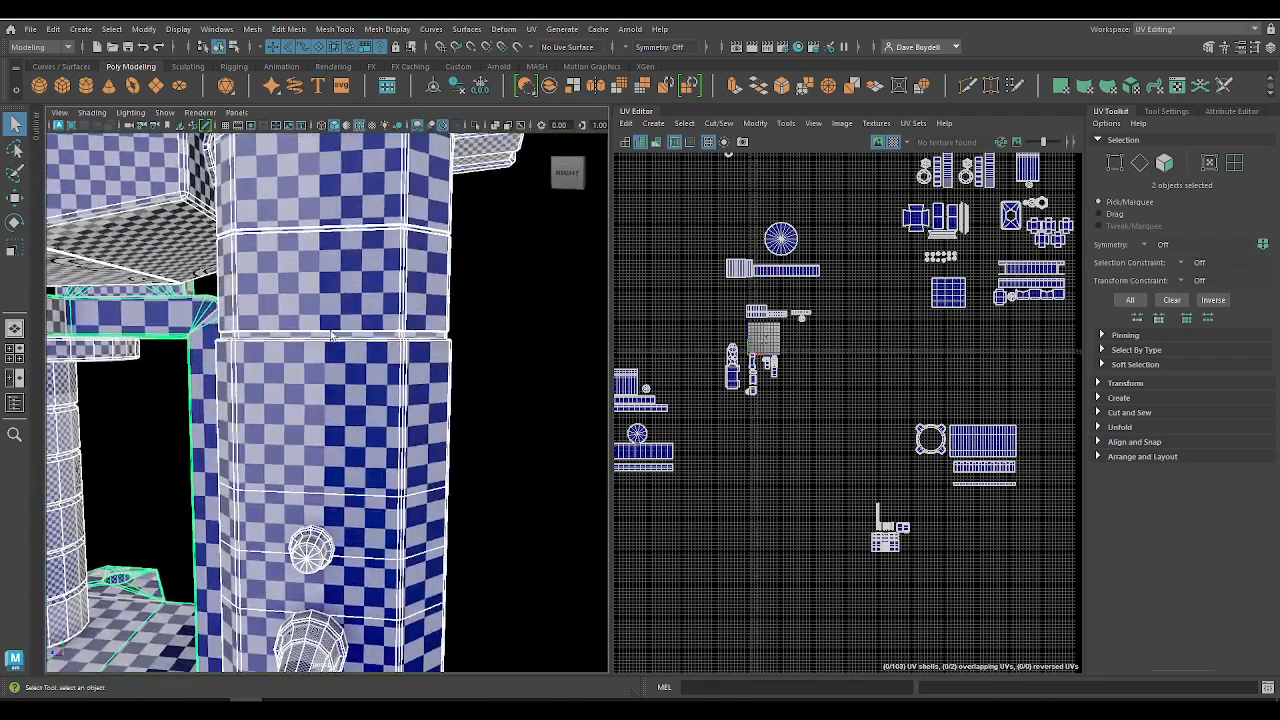
pyautogui.scroll(-3, 296, 457)
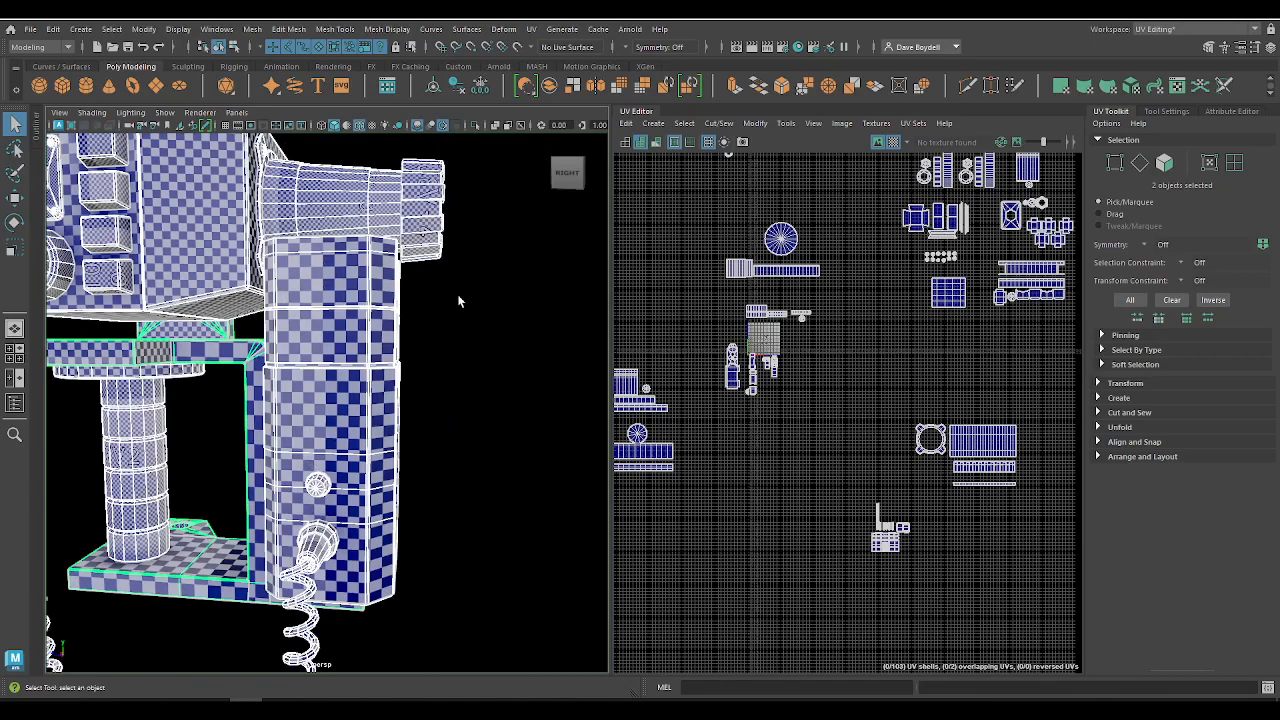
pyautogui.keyDown('alt'); pyautogui.moveTo(120, 342); pyautogui.dragTo(196, 462, button='middle'); pyautogui.keyUp('alt')
pyautogui.keyDown('alt'); pyautogui.moveTo(200, 350); pyautogui.dragTo(407, 346); pyautogui.keyUp('alt')
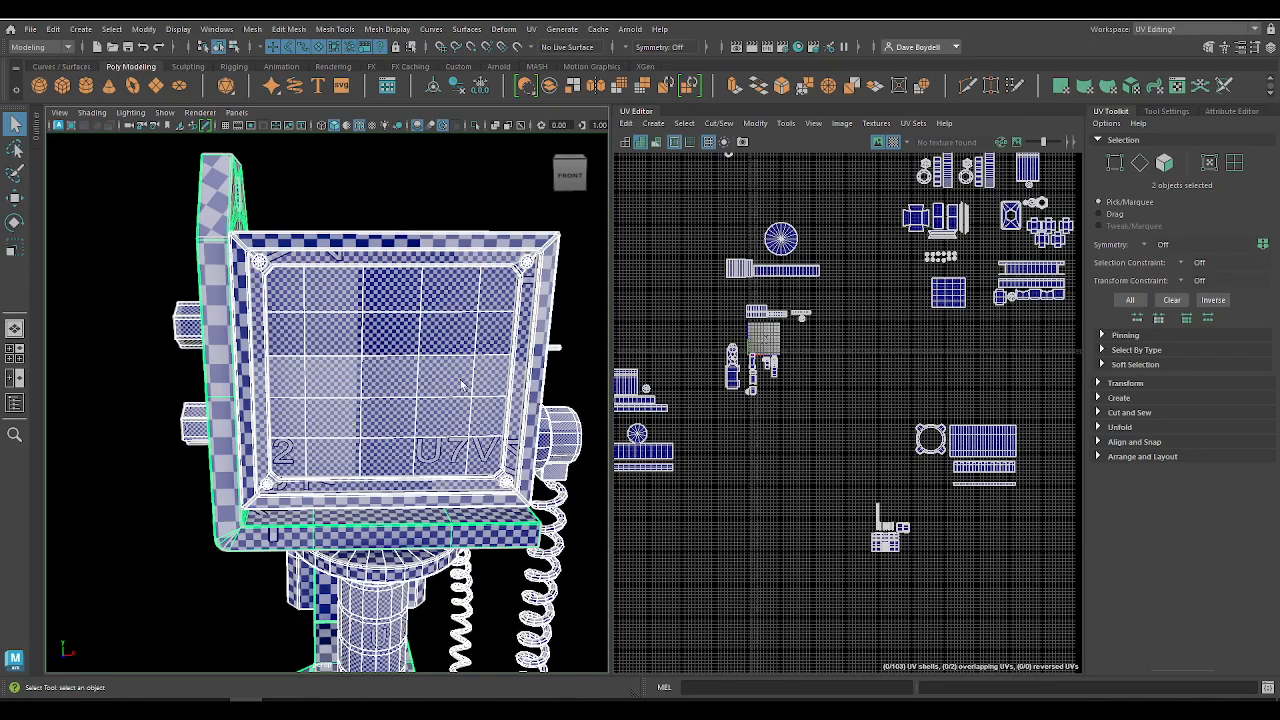
# Step: Examine the stretched checkers on the tall housing's chamfered rear corner and select its upper face
pyautogui.keyDown('alt'); pyautogui.moveTo(419, 404); pyautogui.dragTo(263, 328); pyautogui.keyUp('alt')
pyautogui.keyDown('alt'); pyautogui.moveTo(264, 328); pyautogui.dragTo(262, 222, button='middle'); pyautogui.keyUp('alt')
pyautogui.keyDown('alt'); pyautogui.moveTo(262, 222); pyautogui.dragTo(330, 335, button='right'); pyautogui.keyUp('alt')
pyautogui.moveTo(371, 279); pyautogui.dragTo(338, 300, button='right')
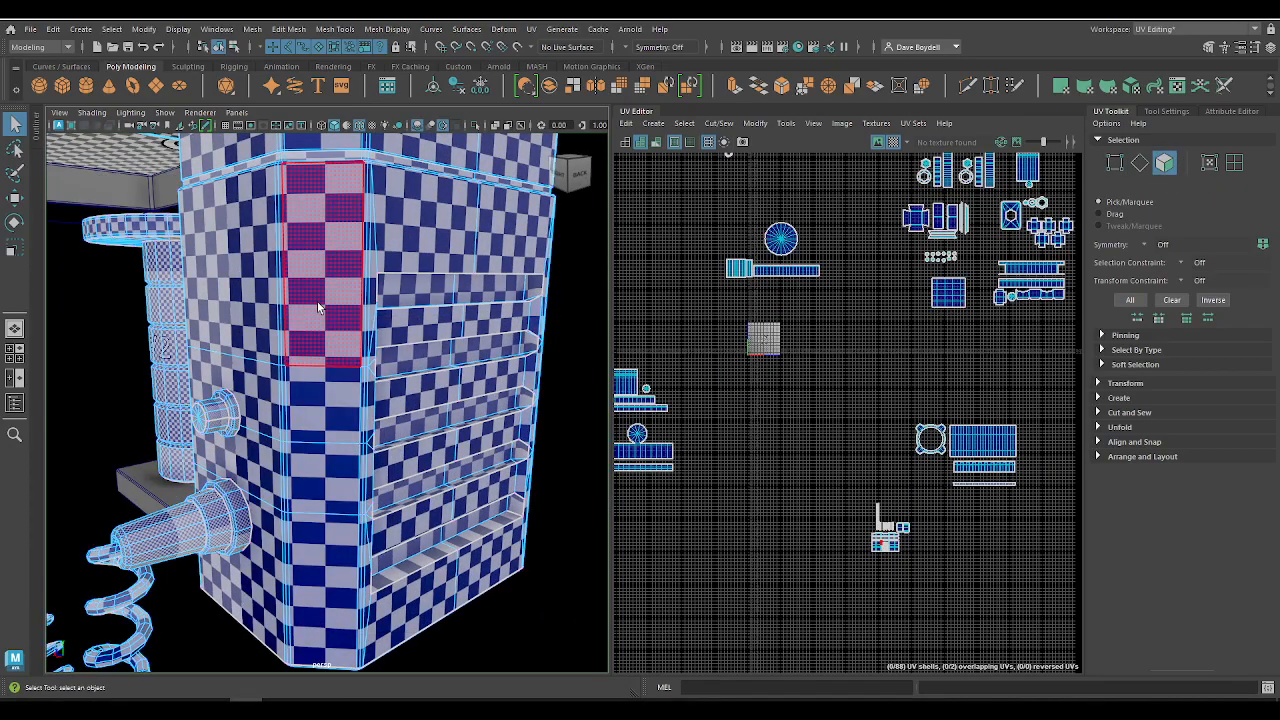
pyautogui.click(318, 301)
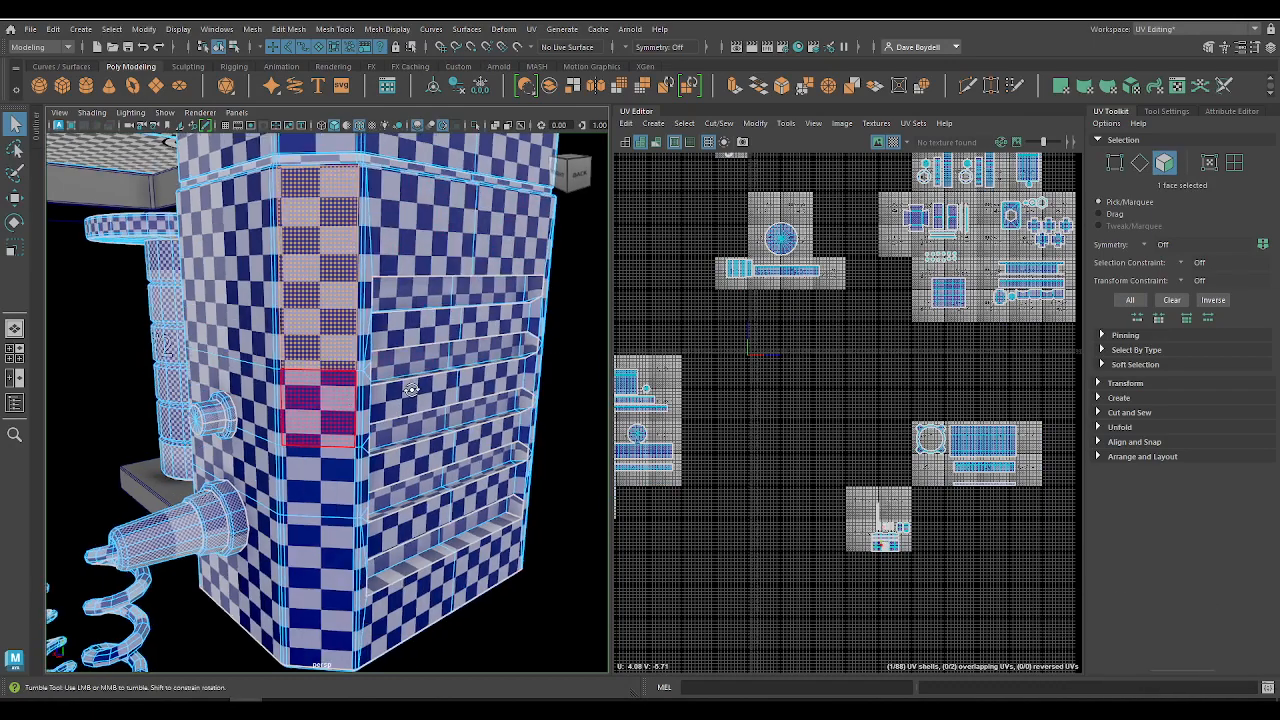
pyautogui.keyDown('alt'); pyautogui.moveTo(320, 400); pyautogui.dragTo(275, 275); pyautogui.keyUp('alt')
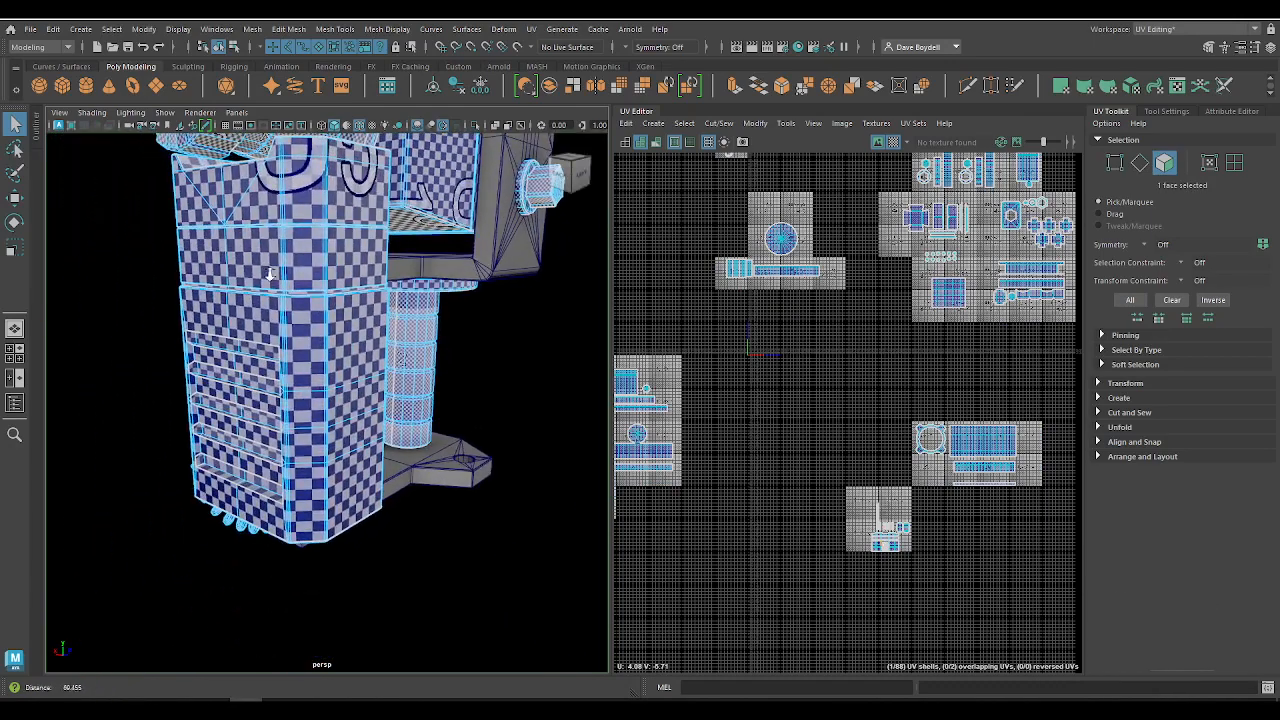
# Step: Compare the checker pattern on the housing's other side with the round disc's underside and its supporting pillar
pyautogui.keyDown('alt'); pyautogui.moveTo(255, 458); pyautogui.dragTo(438, 359); pyautogui.keyUp('alt')
pyautogui.keyDown('alt'); pyautogui.moveTo(368, 278); pyautogui.dragTo(488, 309, button='right'); pyautogui.keyUp('alt')
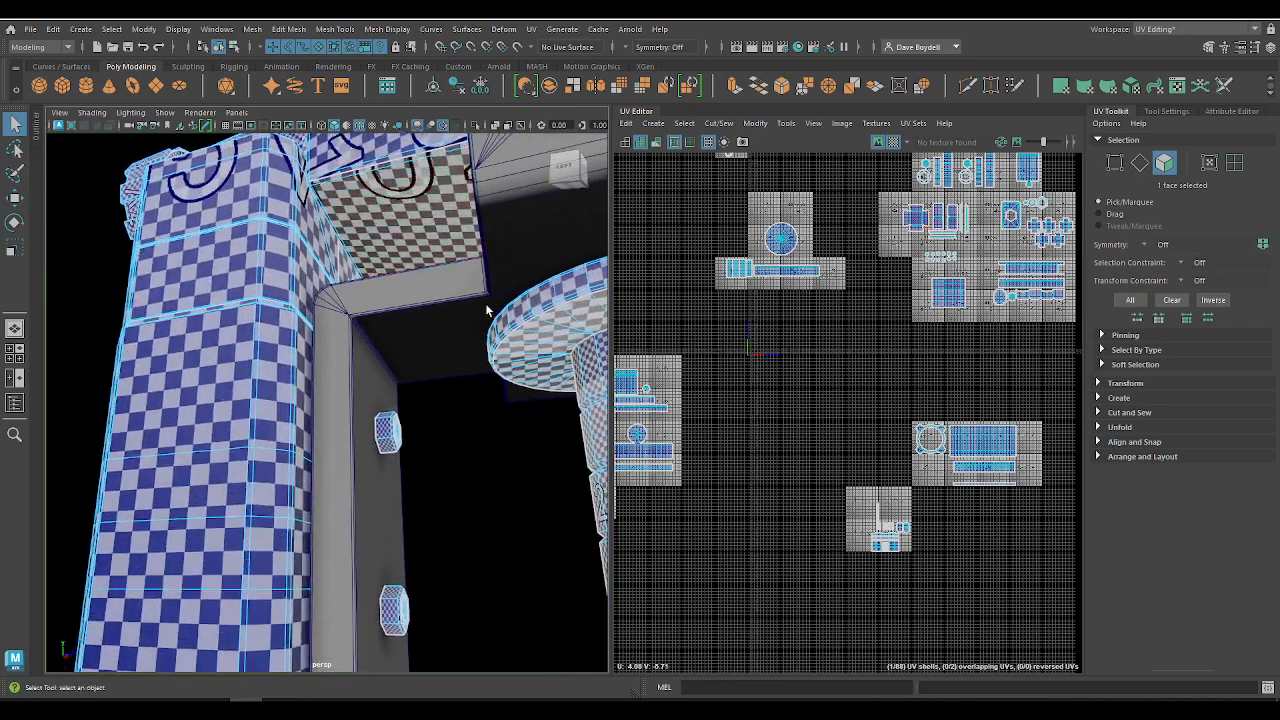
pyautogui.keyDown('alt'); pyautogui.moveTo(660, 311); pyautogui.dragTo(492, 320, button='middle'); pyautogui.keyUp('alt')
pyautogui.press('f')
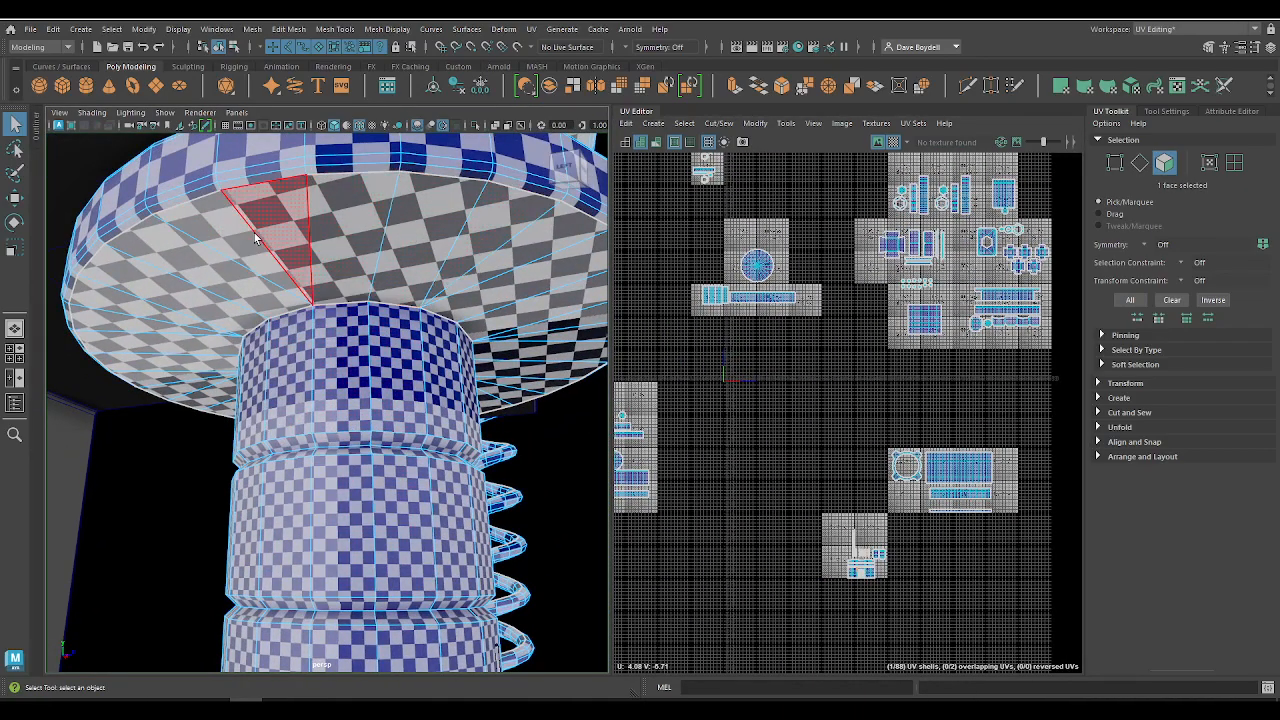
pyautogui.keyDown('alt'); pyautogui.moveTo(465, 268); pyautogui.dragTo(223, 286, button='right'); pyautogui.keyUp('alt')
pyautogui.keyDown('alt'); pyautogui.moveTo(223, 286); pyautogui.dragTo(300, 336); pyautogui.keyUp('alt')
pyautogui.keyDown('alt'); pyautogui.moveTo(300, 336); pyautogui.dragTo(420, 325, button='middle'); pyautogui.keyUp('alt')
pyautogui.keyDown('alt'); pyautogui.moveTo(420, 325); pyautogui.dragTo(473, 349); pyautogui.keyUp('alt')
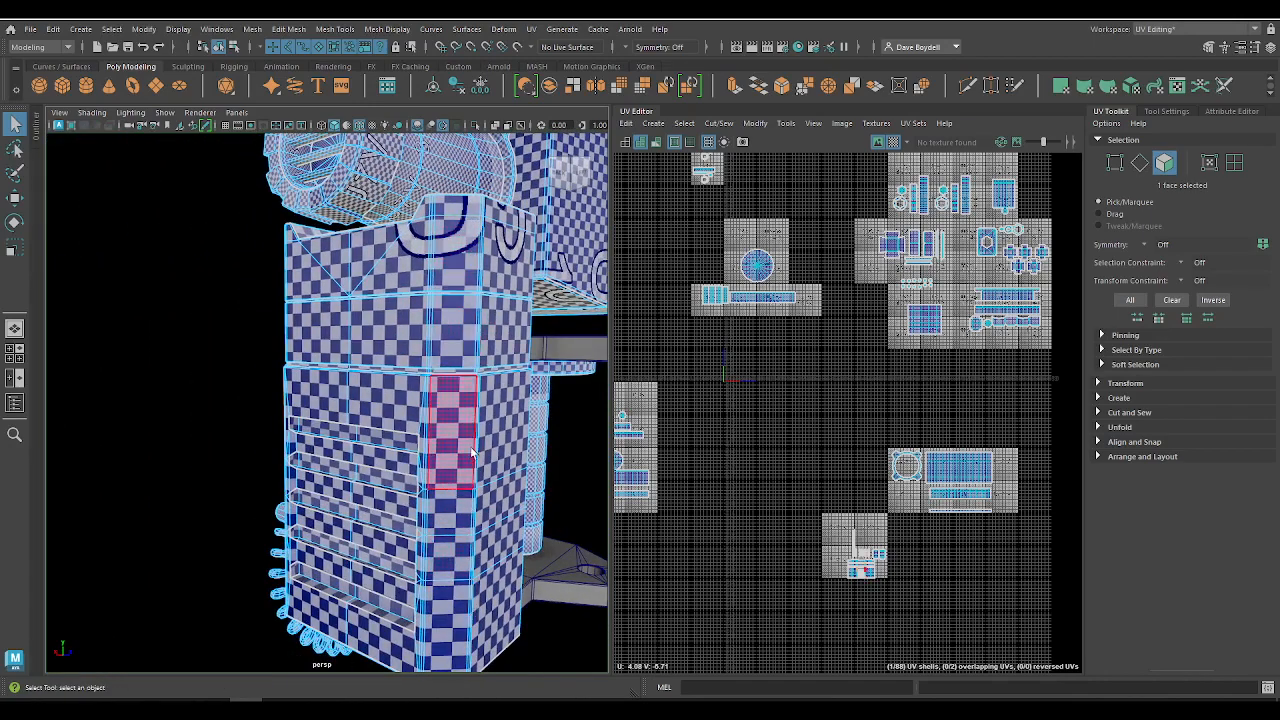
# Step: Select the face on the housing's chamfered corner below the seam, frame it in the UV Editor, and compare with the checker map off and on
pyautogui.keyDown('alt'); pyautogui.moveTo(448, 488); pyautogui.dragTo(326, 440, button='right'); pyautogui.keyUp('alt')
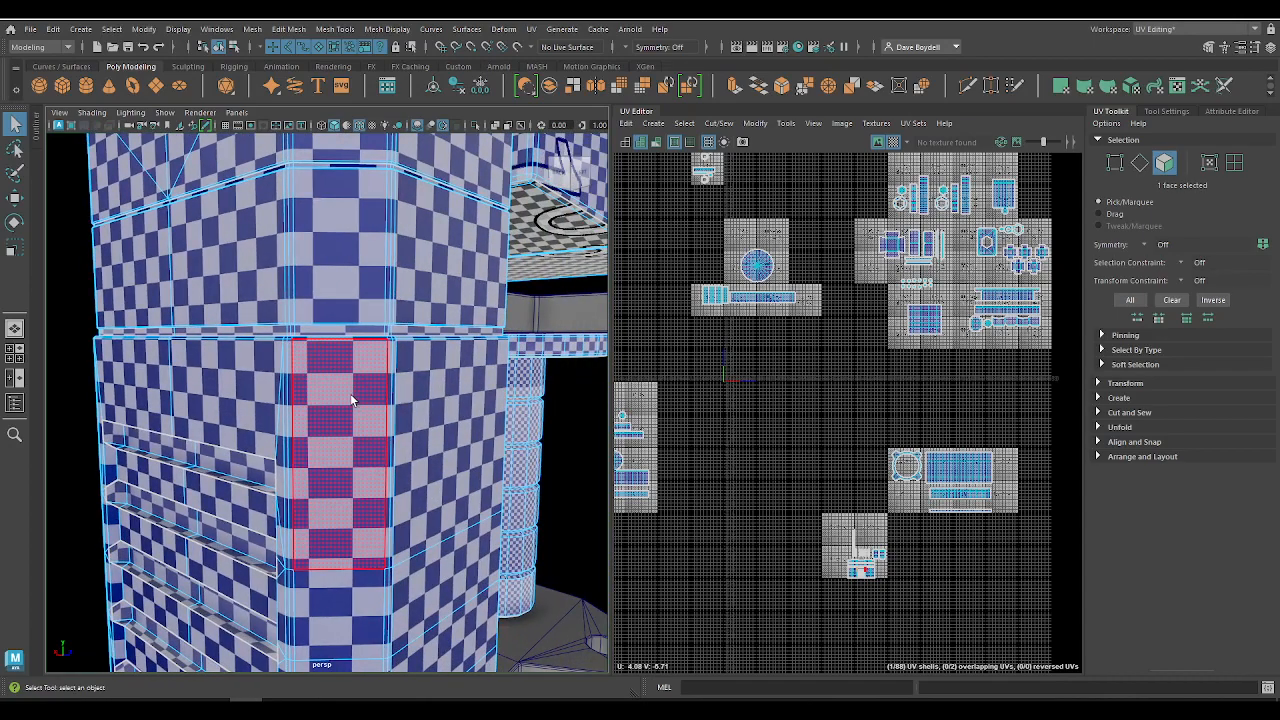
pyautogui.click(352, 399)
pyautogui.press('f')
pyautogui.scroll(-4, 752, 428)
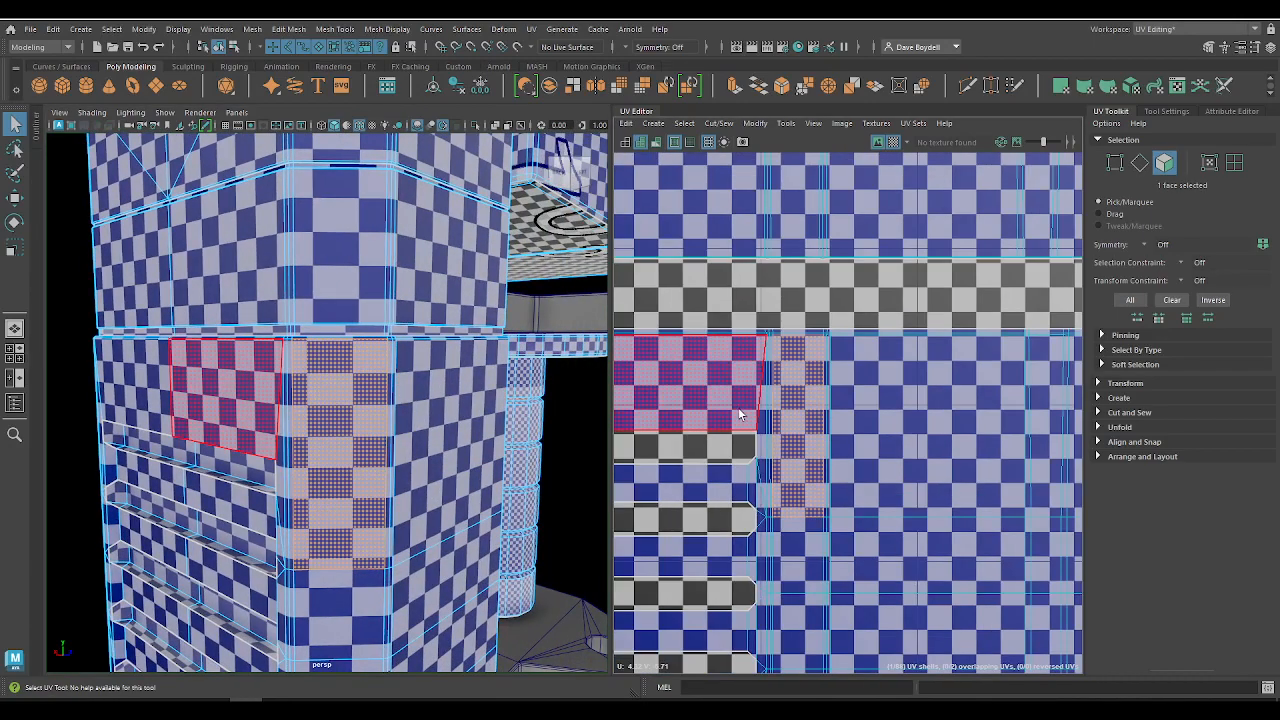
pyautogui.scroll(-5, 738, 508)
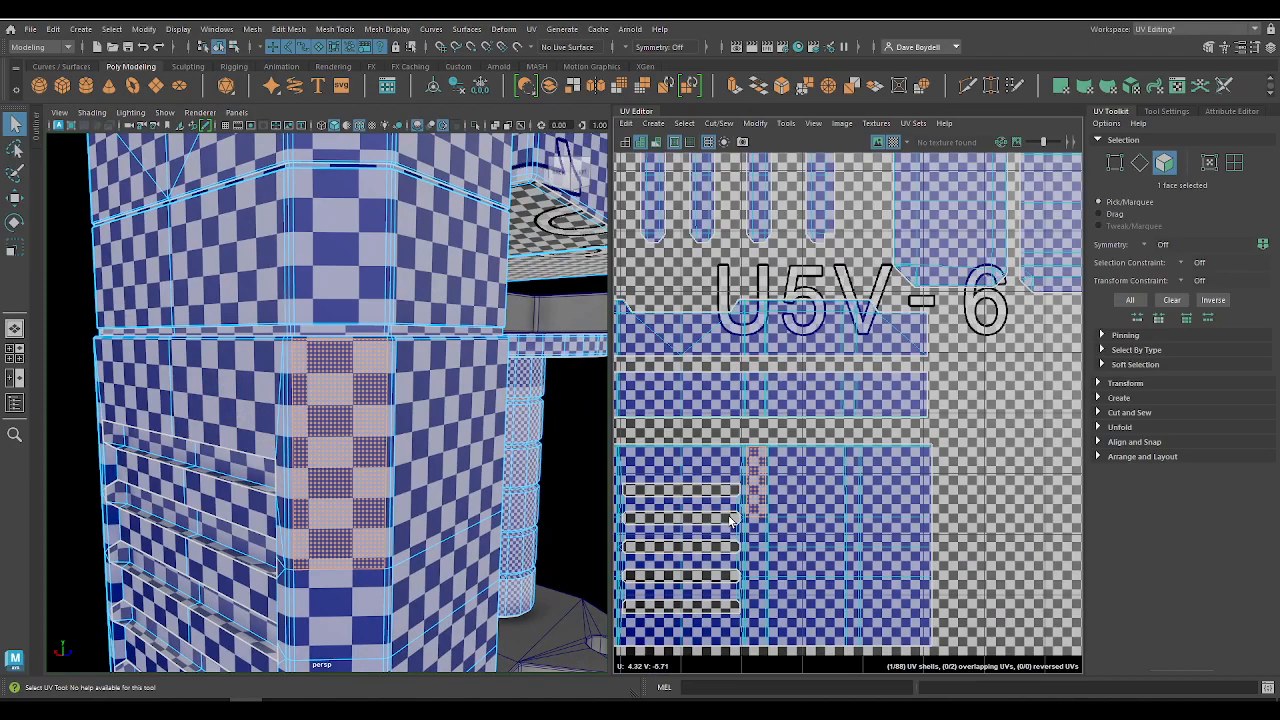
pyautogui.click(893, 142)
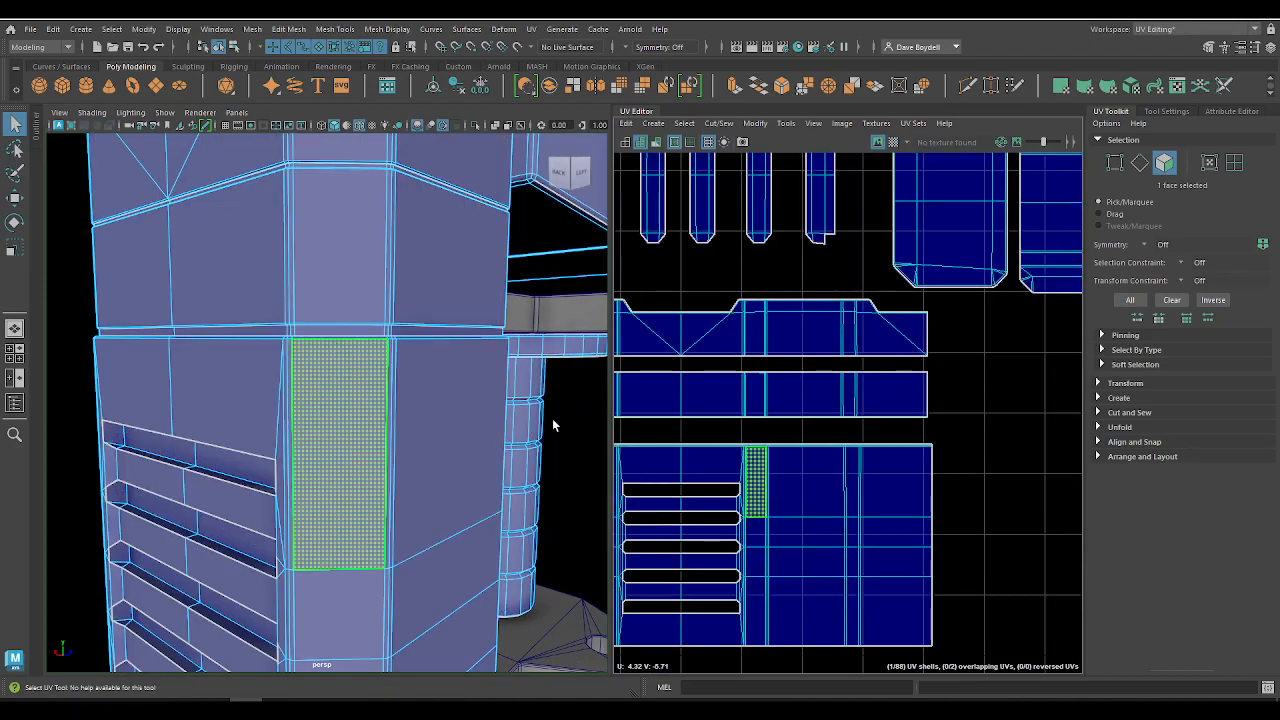
pyautogui.click(892, 143)
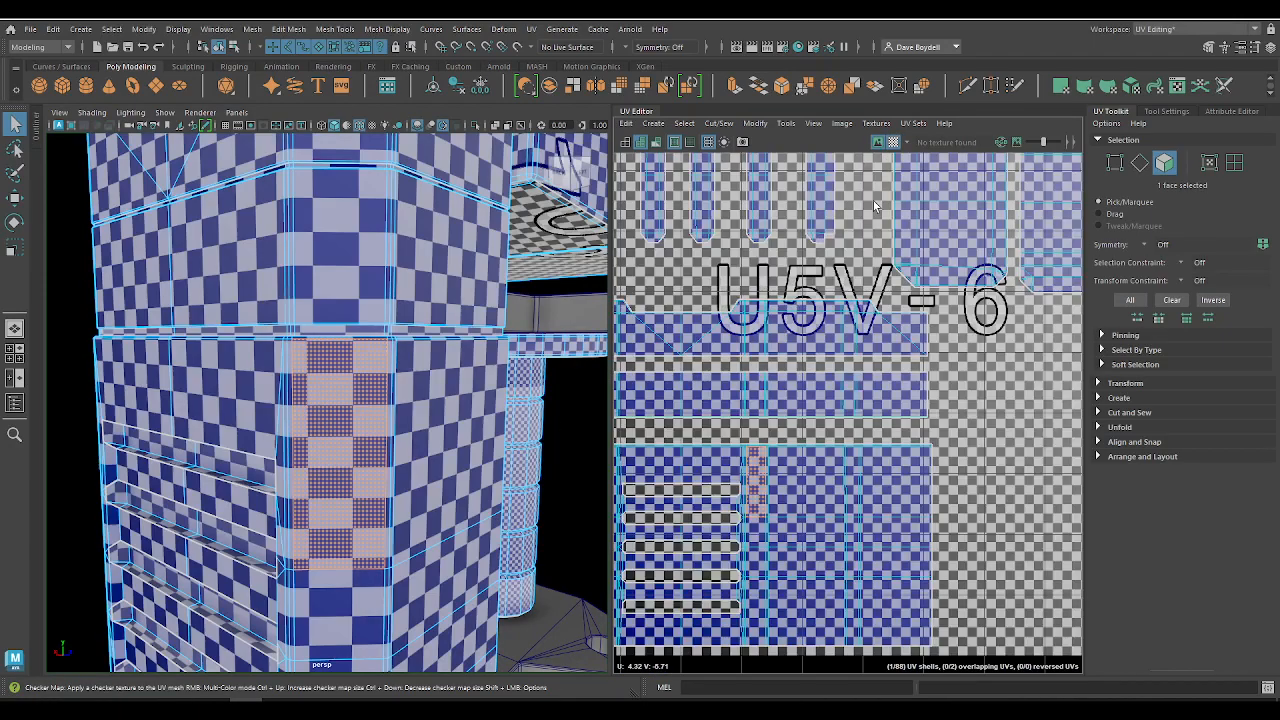
# Step: Select all UVs of the large vented housing shell in the UV Editor, checking it with the checker map off and on
pyautogui.keyDown('alt'); pyautogui.moveTo(750, 397); pyautogui.dragTo(970, 363, button='middle'); pyautogui.keyUp('alt')
pyautogui.scroll(-4, 970, 363)
pyautogui.moveTo(832, 422); pyautogui.dragTo(897, 403, button='right')
pyautogui.keyDown('alt'); pyautogui.moveTo(898, 402); pyautogui.dragTo(805, 372, button='middle'); pyautogui.keyUp('alt')
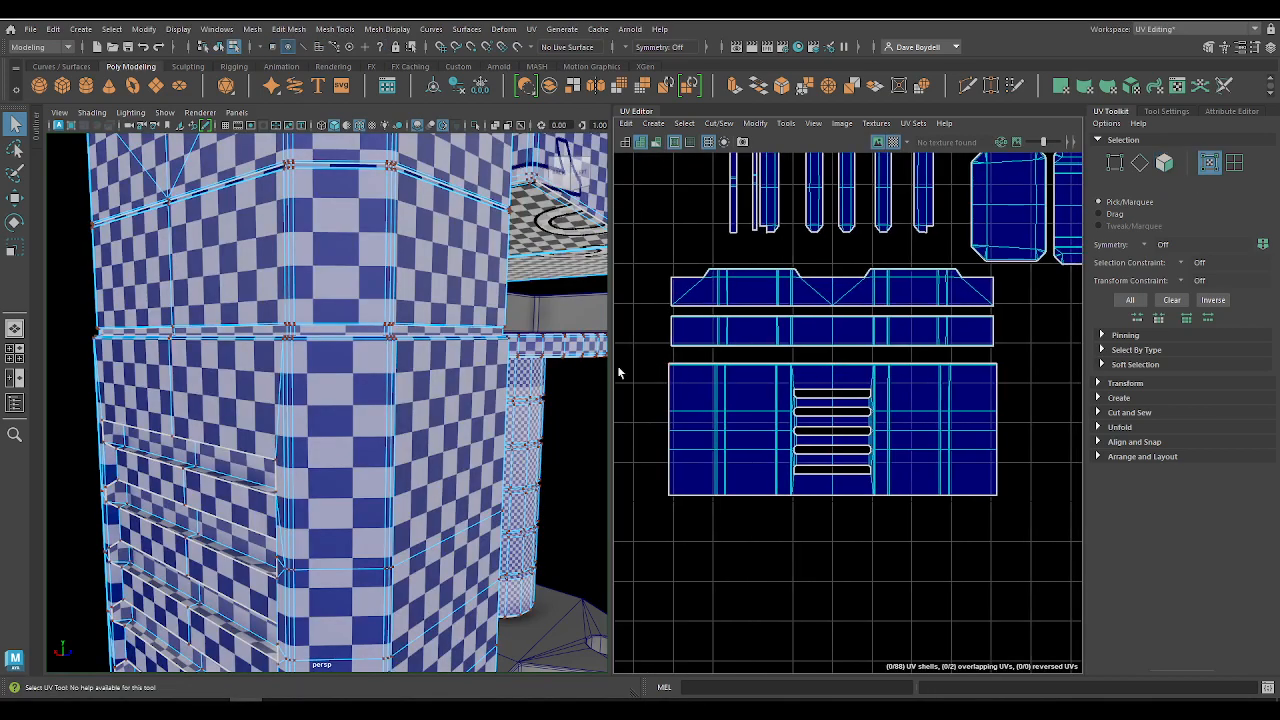
pyautogui.keyDown('alt'); pyautogui.moveTo(328, 294); pyautogui.dragTo(288, 243, button='right'); pyautogui.keyUp('alt')
pyautogui.moveTo(336, 185); pyautogui.dragTo(312, 191, button='right')
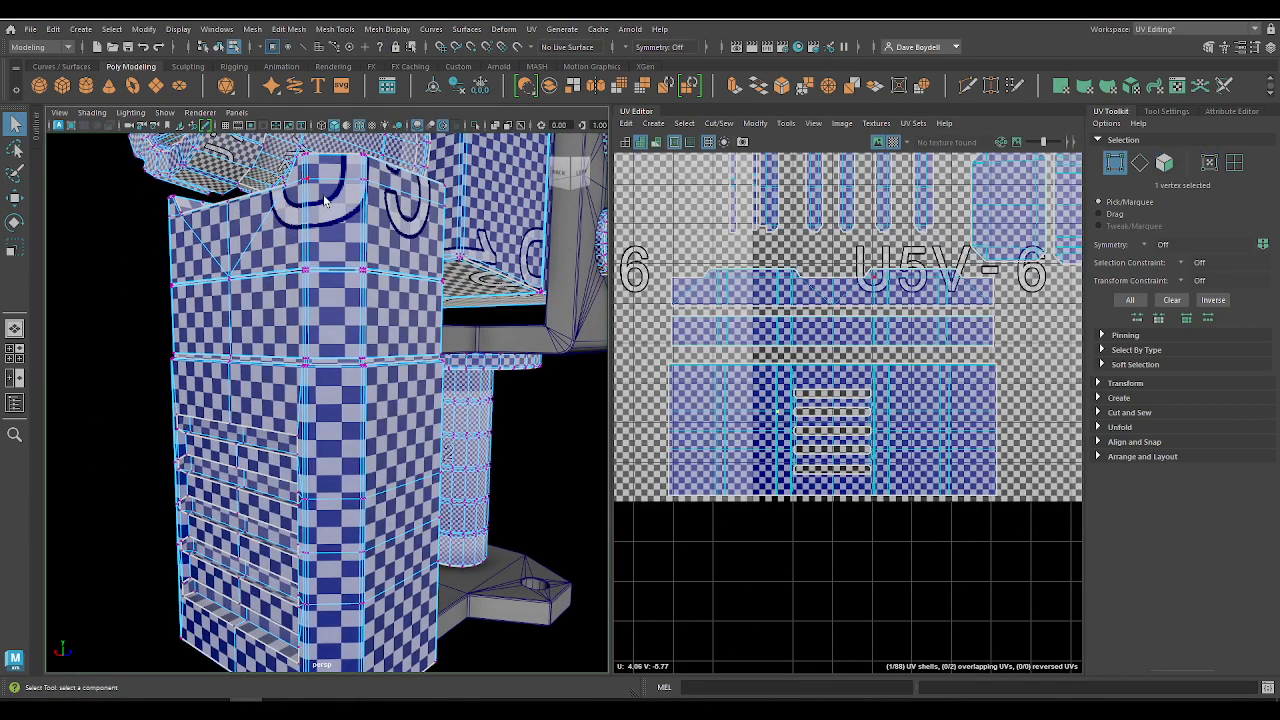
pyautogui.moveTo(737, 334); pyautogui.dragTo(790, 326, button='right')
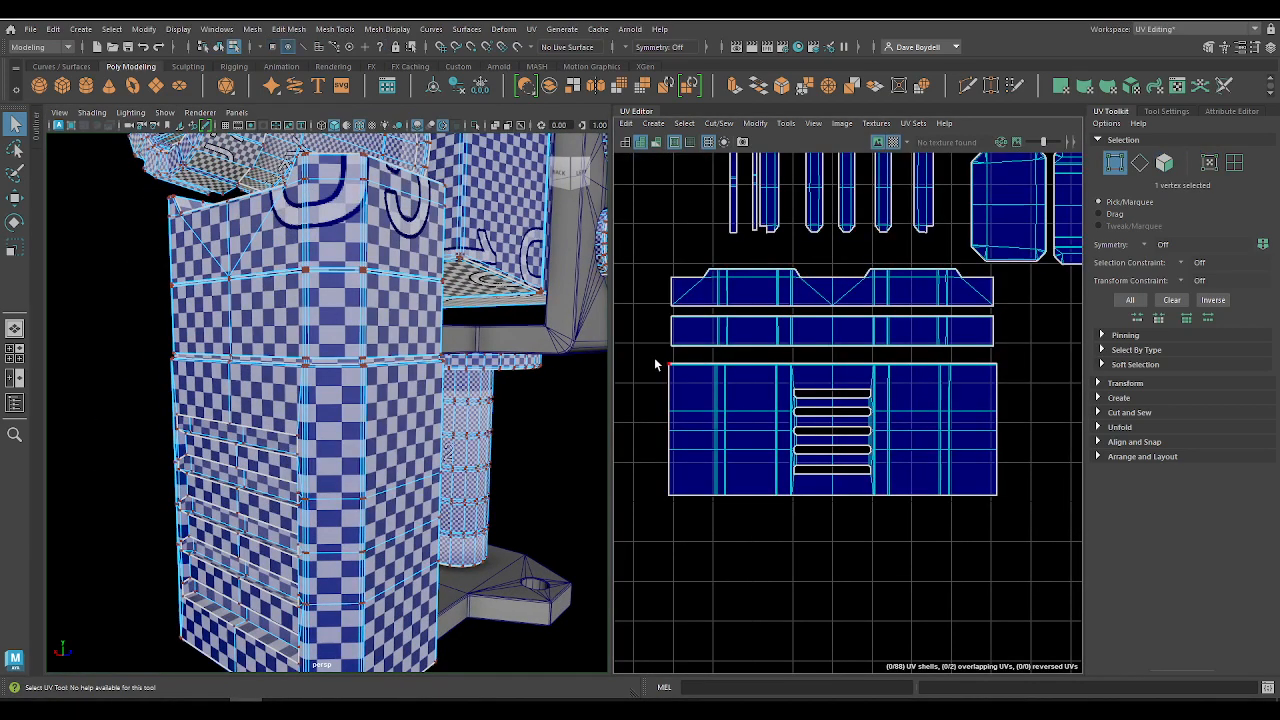
pyautogui.moveTo(657, 346); pyautogui.dragTo(1114, 588)
pyautogui.click(893, 142)
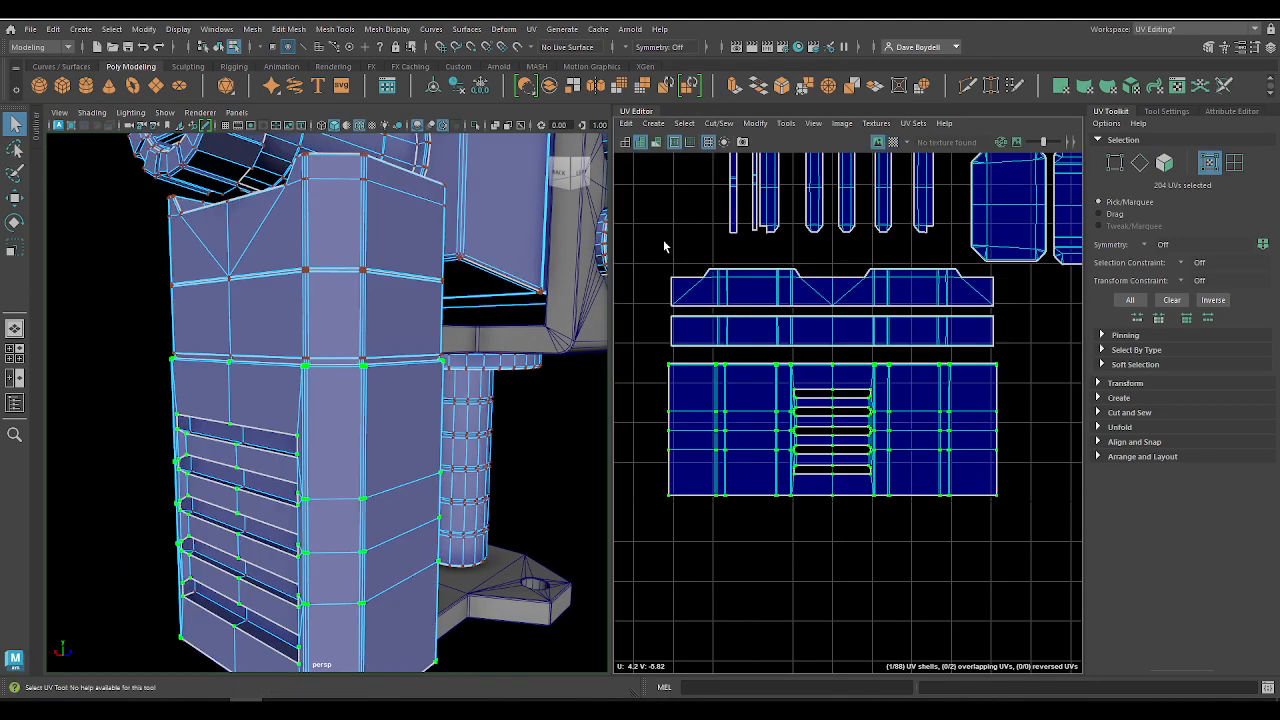
pyautogui.click(893, 142)
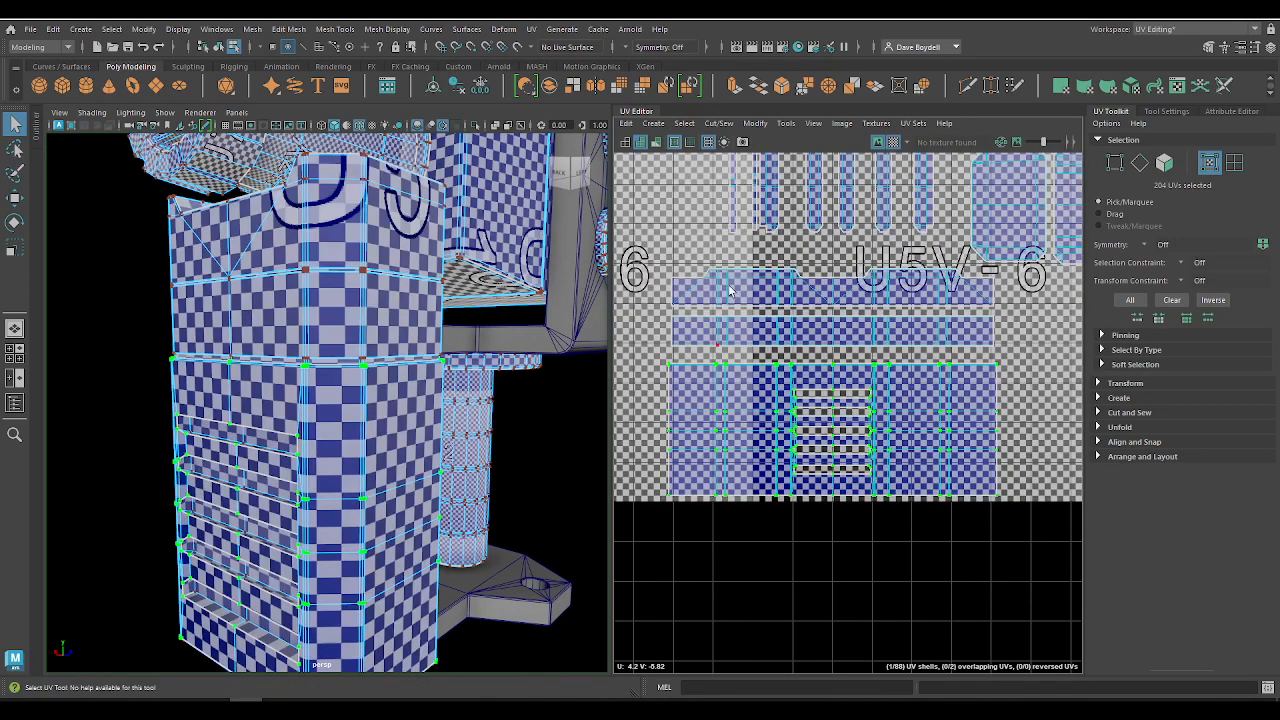
# Step: Unfold the vented housing shell using the Legacy method with a Horizontal constraint and unselected UVs pinned
pyautogui.click(755, 123)
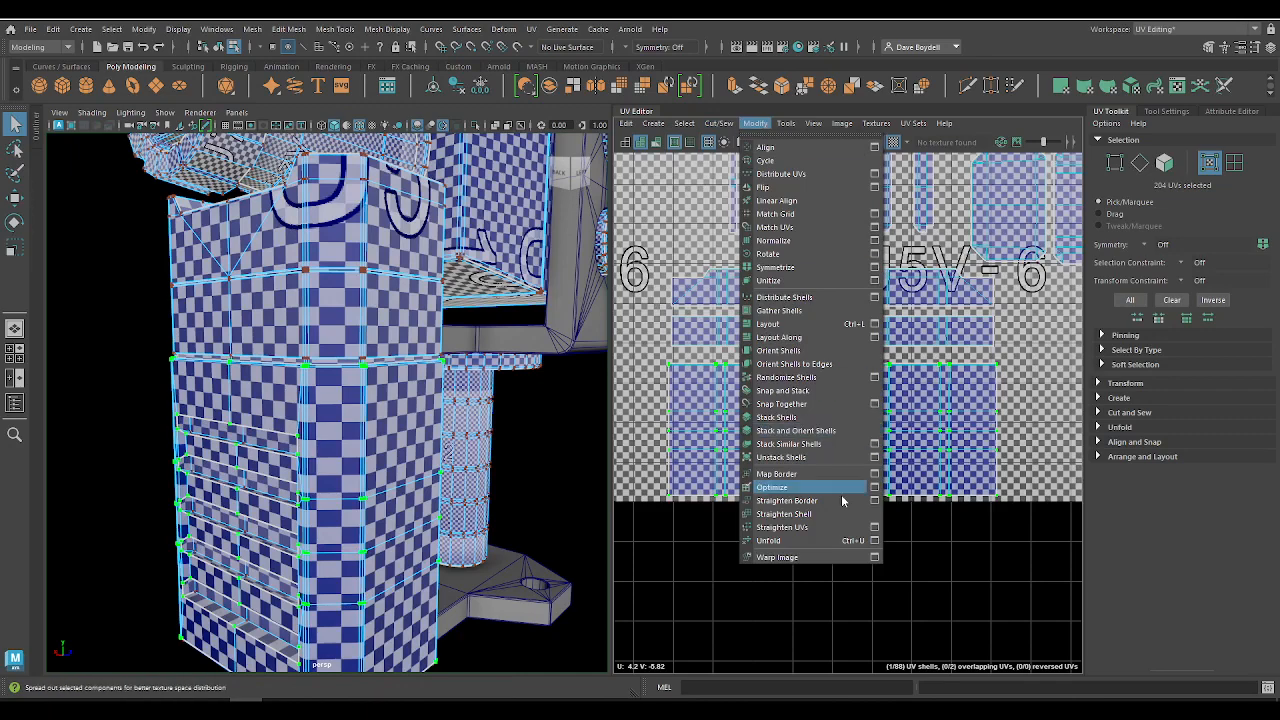
pyautogui.click(875, 541)
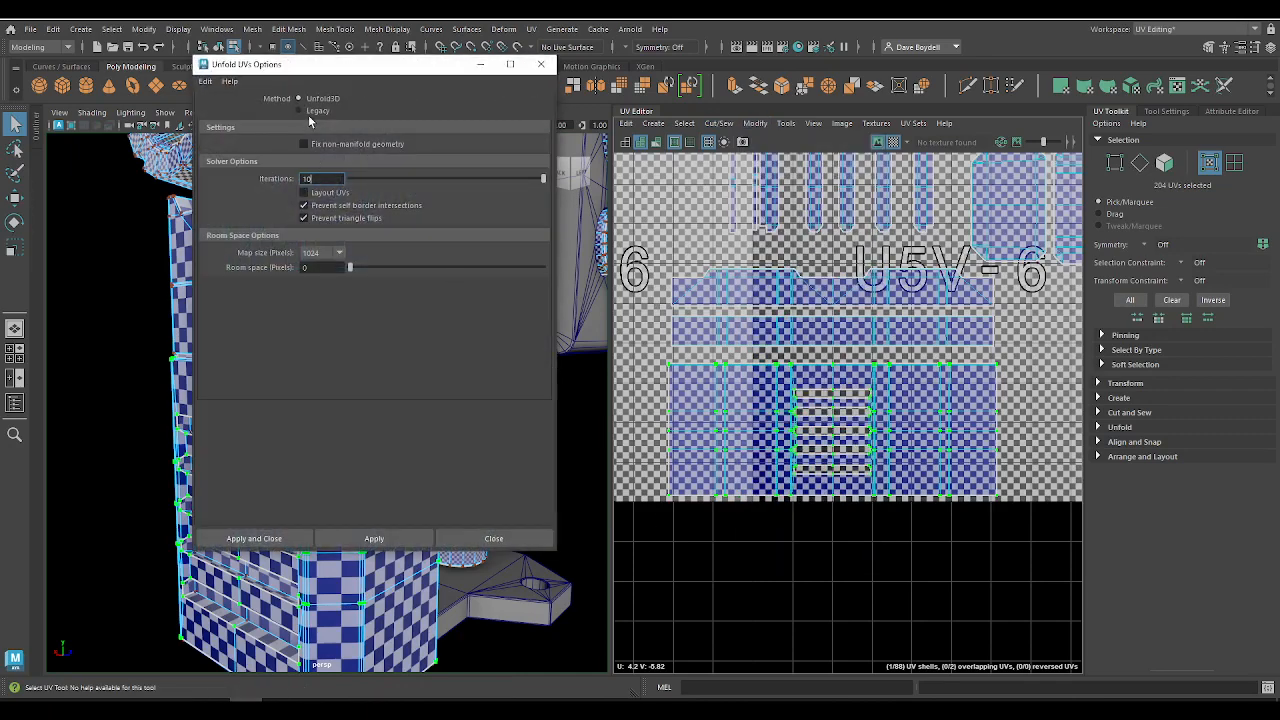
pyautogui.click(309, 111)
pyautogui.moveTo(383, 68); pyautogui.dragTo(66, 217)
pyautogui.press('f')
pyautogui.press('f')
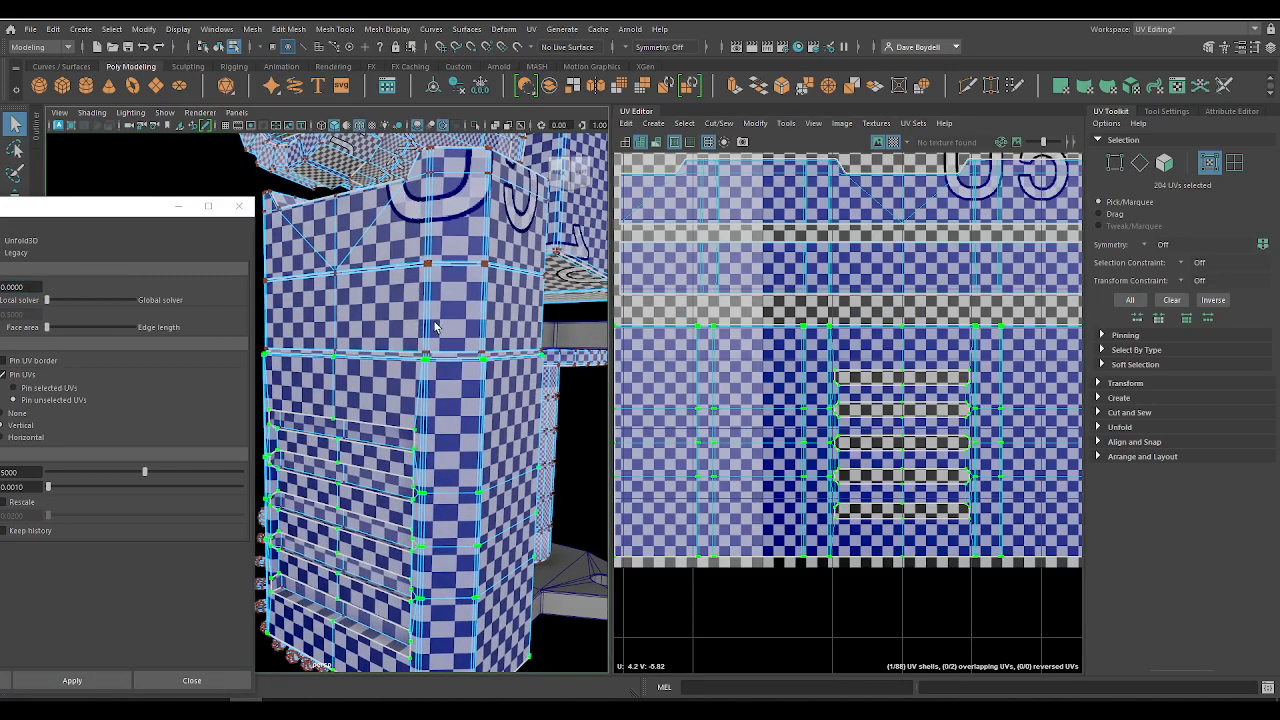
pyautogui.moveTo(104, 212); pyautogui.dragTo(296, 187)
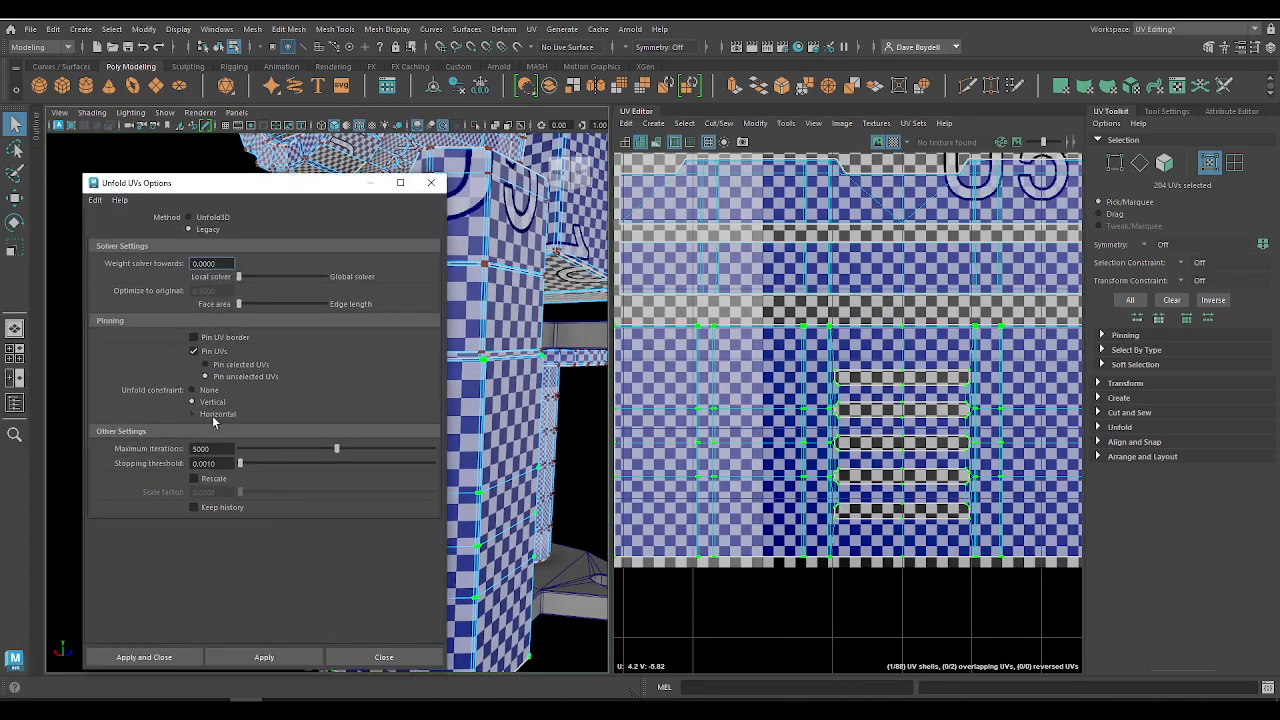
pyautogui.click(264, 658)
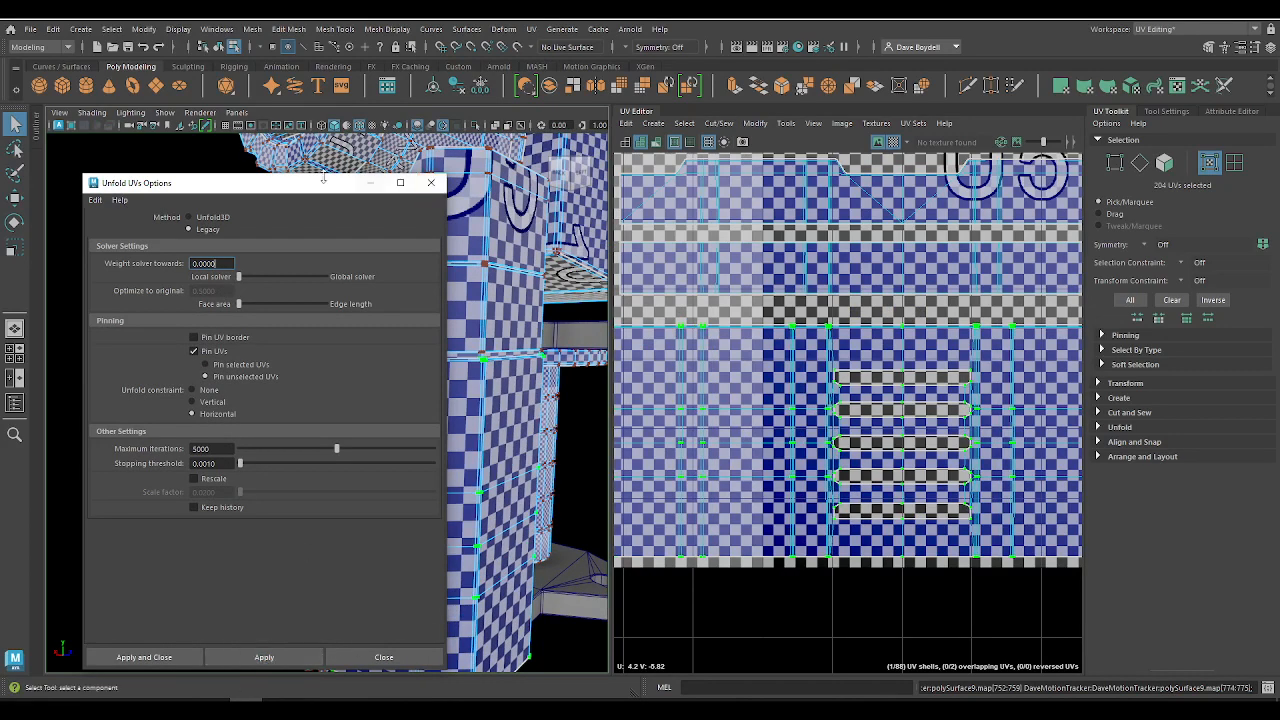
# Step: Undo the vented shell's unfold to compare the checkers, and reapply it with the same settings
pyautogui.moveTo(110, 174); pyautogui.dragTo(1137, 185)
pyautogui.click(815, 316)
pyautogui.hotkey('ctrl', 'z')
pyautogui.hotkey('ctrl', 'z')
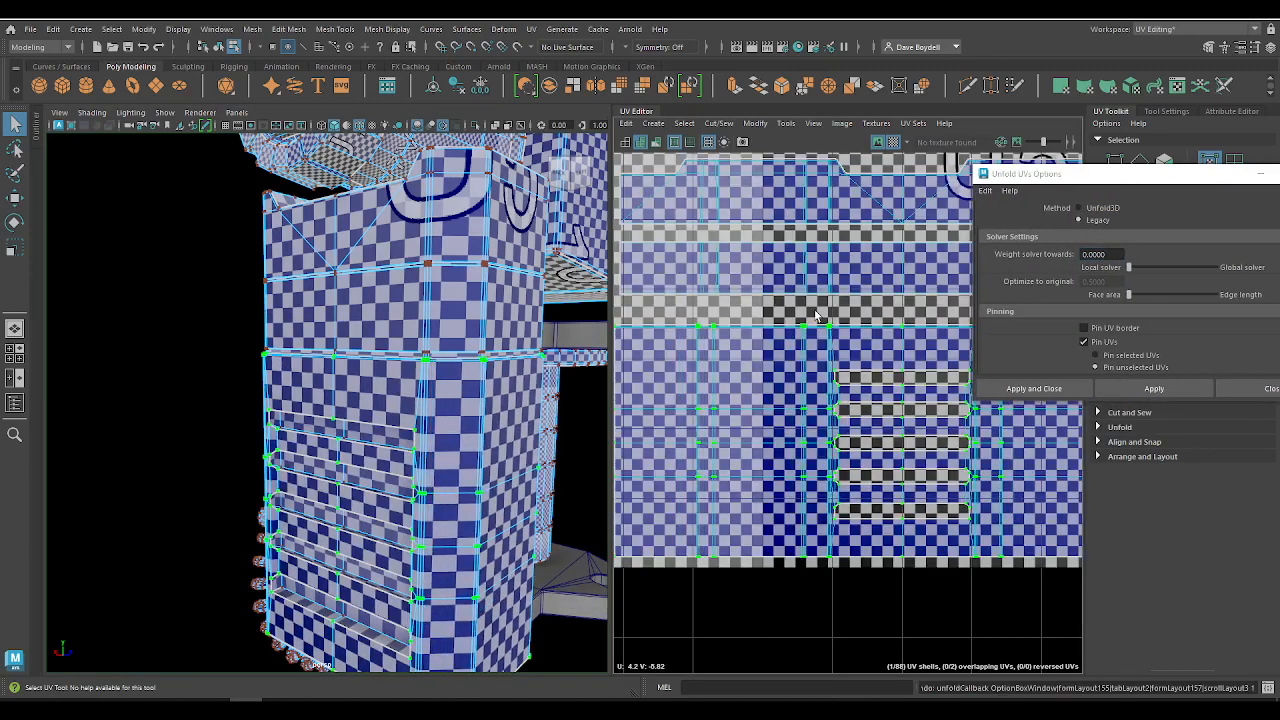
pyautogui.click(1143, 390)
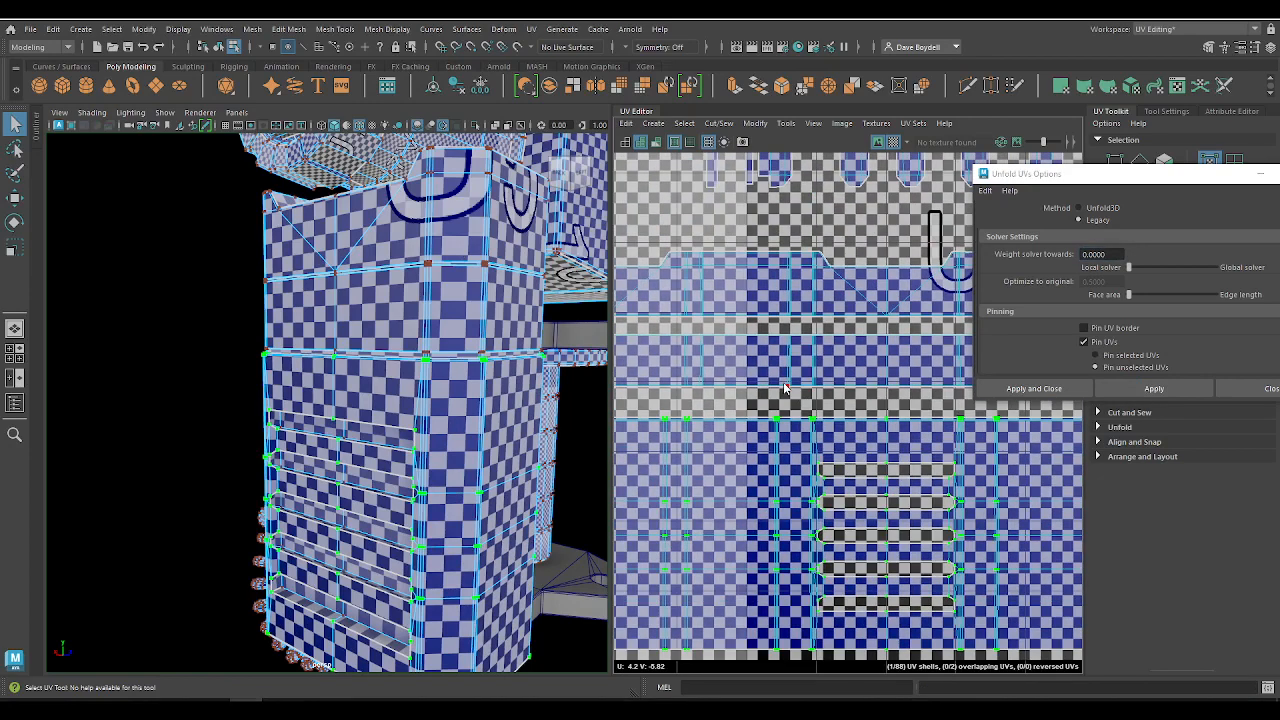
# Step: Unfold the two strip shells above the vented housing shell one after the other with the same Legacy settings
pyautogui.doubleClick(785, 387)
pyautogui.click(1161, 390)
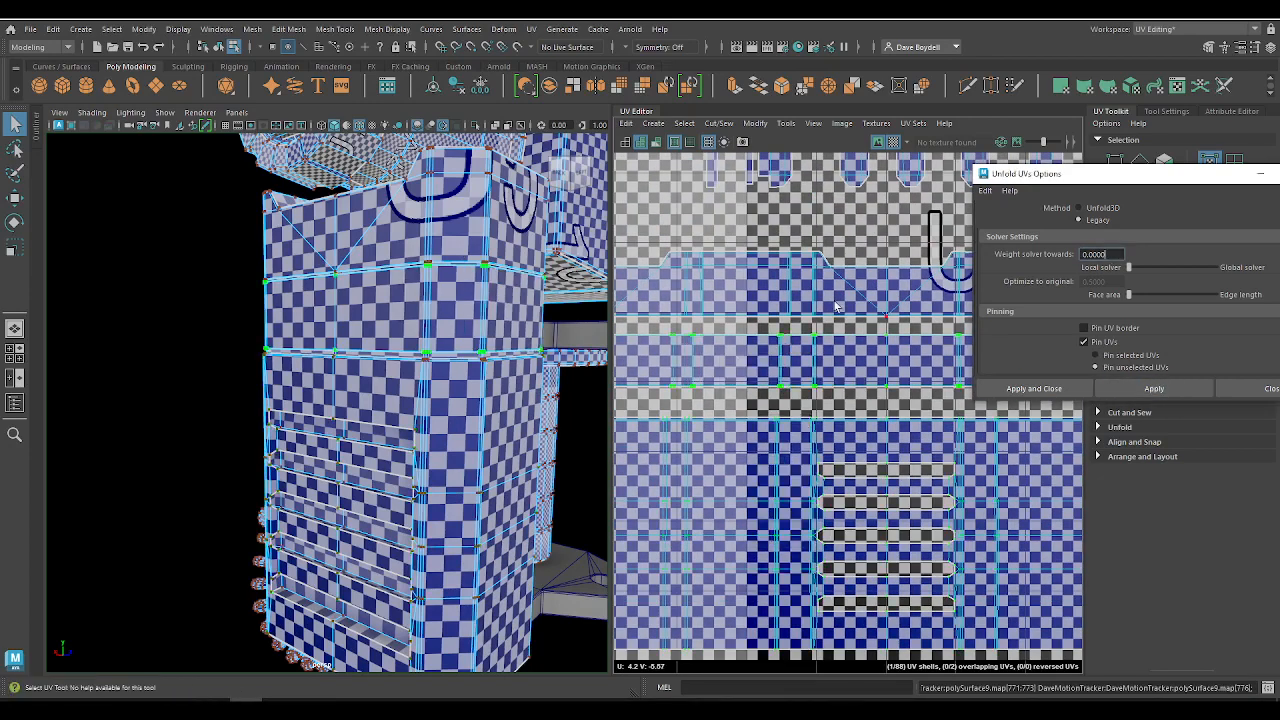
pyautogui.doubleClick(779, 292)
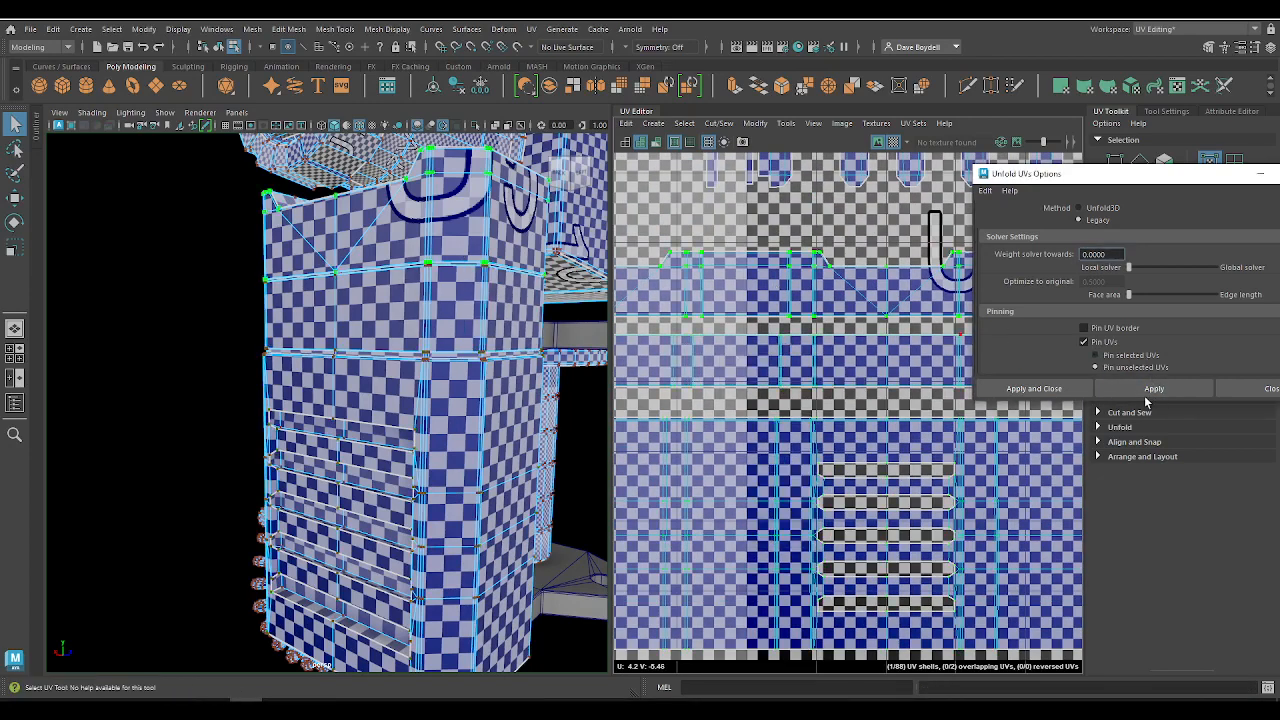
pyautogui.click(1141, 390)
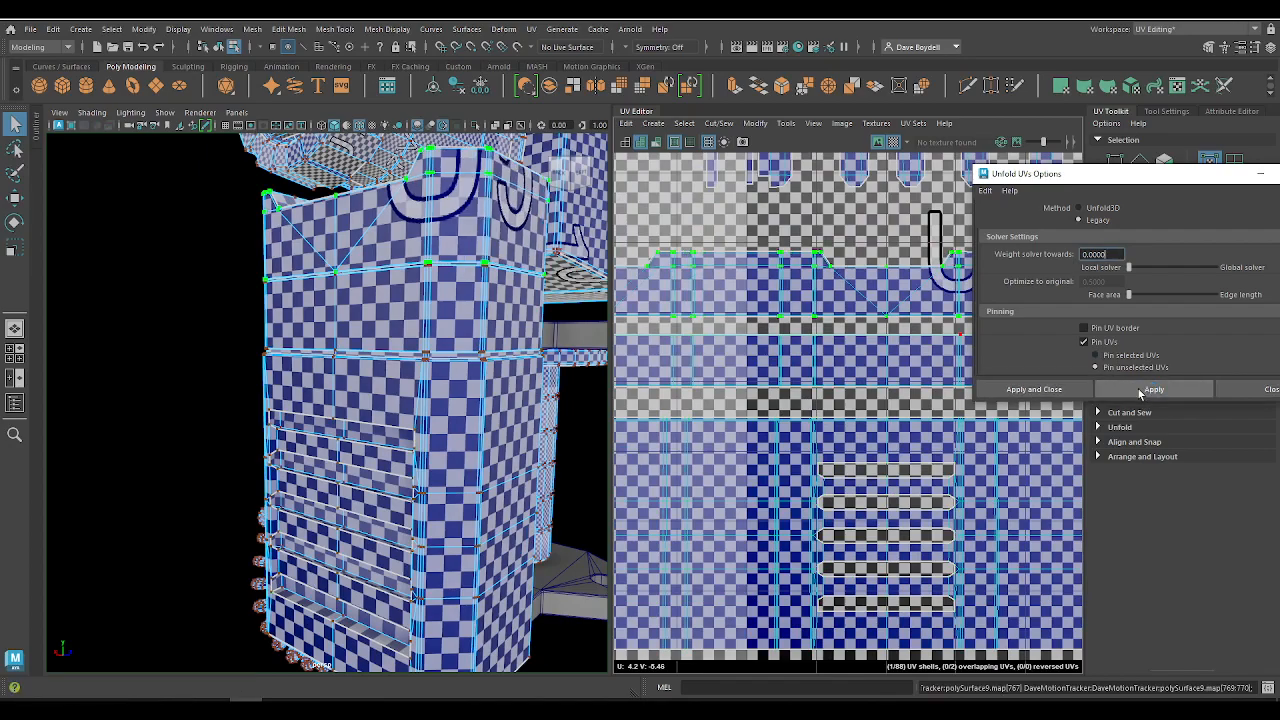
# Step: Examine the unfolded shells' checker pattern on the back of the housing and in the UV Editor
pyautogui.keyDown('alt'); pyautogui.moveTo(872, 370); pyautogui.dragTo(735, 366, button='middle'); pyautogui.keyUp('alt')
pyautogui.keyDown('alt'); pyautogui.moveTo(355, 349); pyautogui.dragTo(440, 350); pyautogui.keyUp('alt')
pyautogui.keyDown('alt'); pyautogui.moveTo(822, 330); pyautogui.dragTo(790, 400, button='middle'); pyautogui.keyUp('alt')
pyautogui.keyDown('alt'); pyautogui.moveTo(790, 400); pyautogui.dragTo(680, 255, button='right'); pyautogui.keyUp('alt')
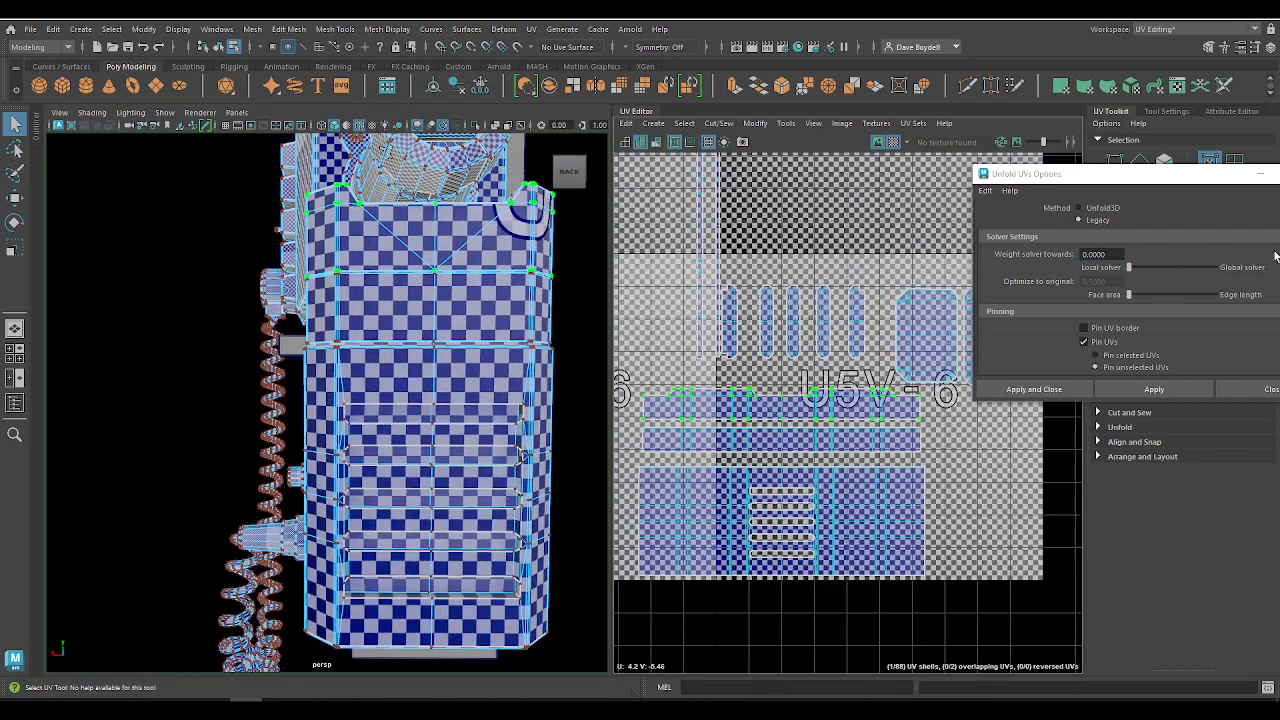
# Step: Close the Unfold UVs options and turn off the checker map
pyautogui.moveTo(1204, 171); pyautogui.dragTo(858, 199)
pyautogui.click(1001, 211)
pyautogui.click(980, 204)
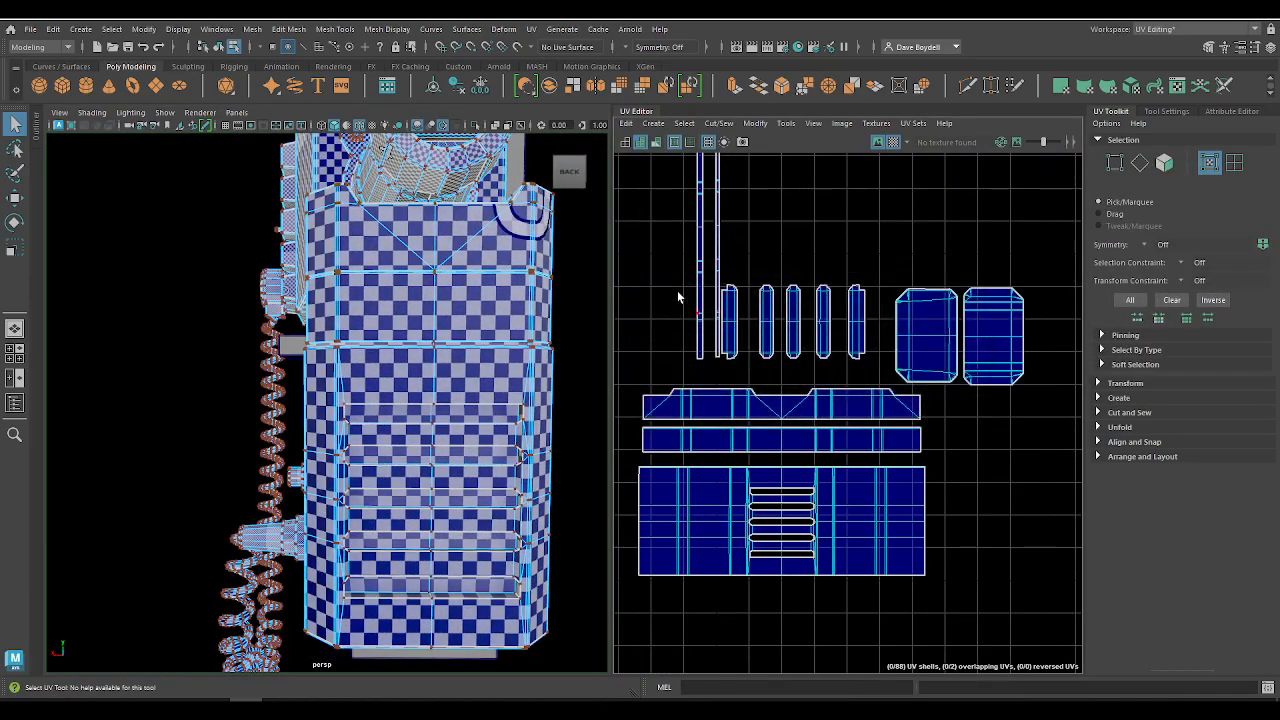
pyautogui.click(895, 145)
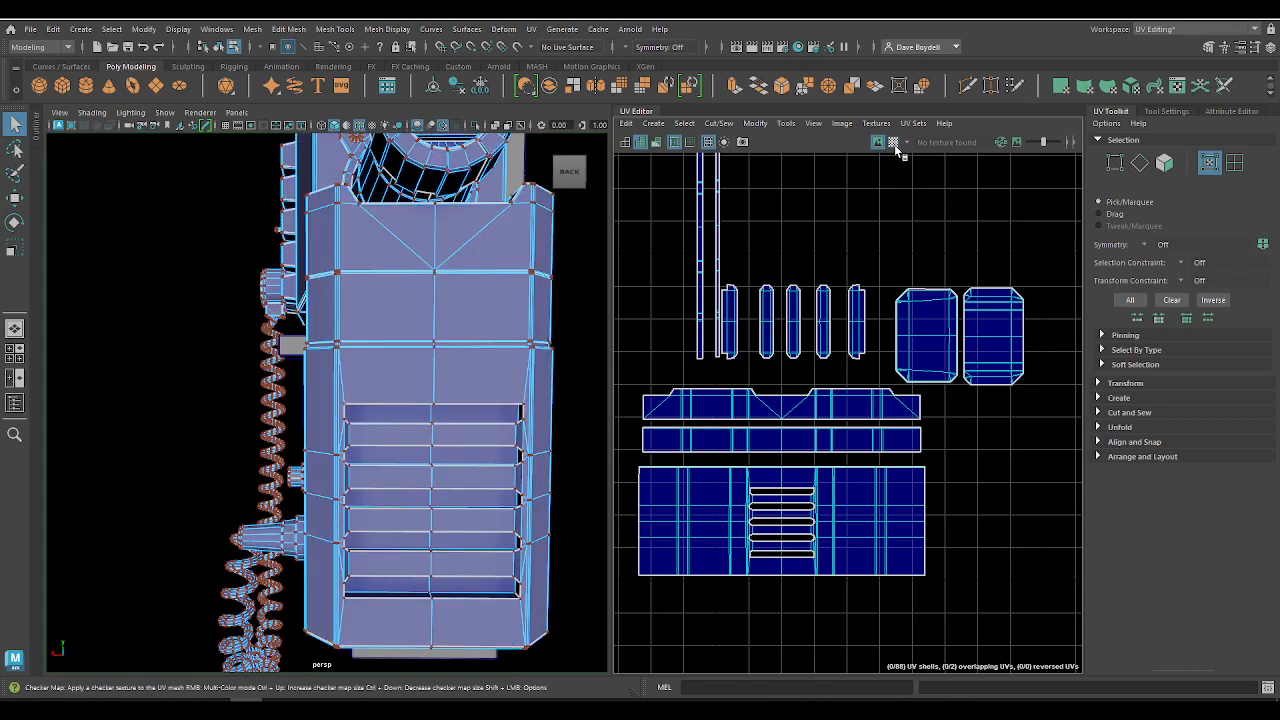
# Step: View the whole monitor and phone model from its screen side and deselect it
pyautogui.keyDown('alt'); pyautogui.moveTo(257, 351); pyautogui.dragTo(440, 312); pyautogui.keyUp('alt')
pyautogui.keyDown('alt'); pyautogui.moveTo(440, 312); pyautogui.dragTo(114, 314, button='right'); pyautogui.keyUp('alt')
pyautogui.keyDown('alt'); pyautogui.moveTo(114, 314); pyautogui.dragTo(181, 336, button='middle'); pyautogui.keyUp('alt')
pyautogui.keyDown('alt'); pyautogui.moveTo(181, 336); pyautogui.dragTo(398, 368, button='right'); pyautogui.keyUp('alt')
pyautogui.moveTo(320, 317); pyautogui.dragTo(374, 300, button='right')
pyautogui.click(290, 172)
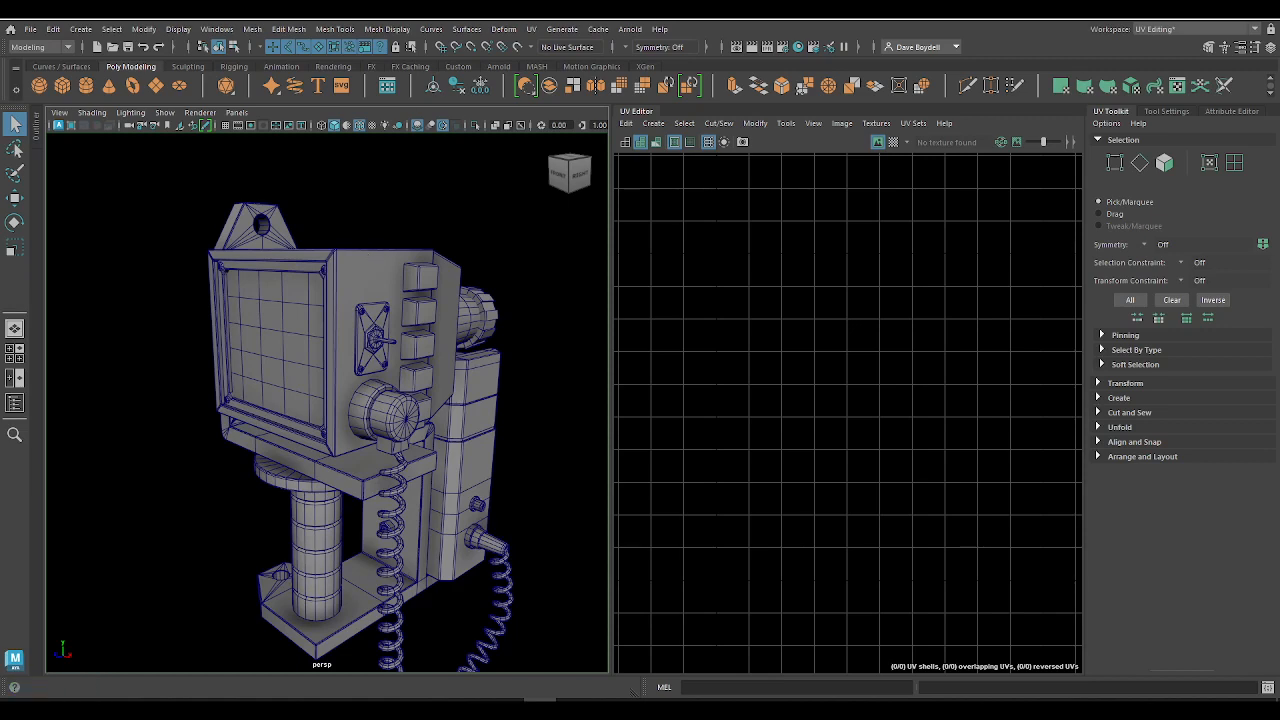
# Step: Switch to Notepad, enlarge its window and add the line "2: Be Effienct" below "1: Importance"
pyautogui.moveTo(690, 20); pyautogui.dragTo(954, 50)
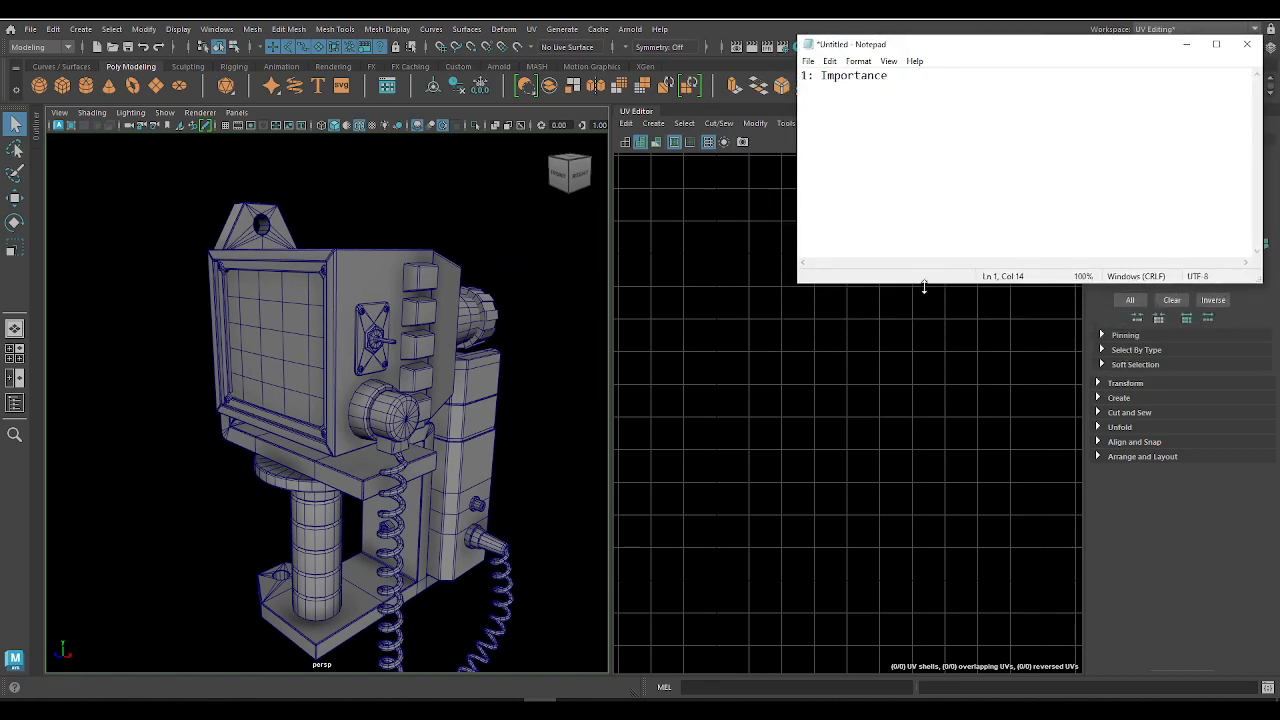
pyautogui.moveTo(926, 284); pyautogui.dragTo(943, 691)
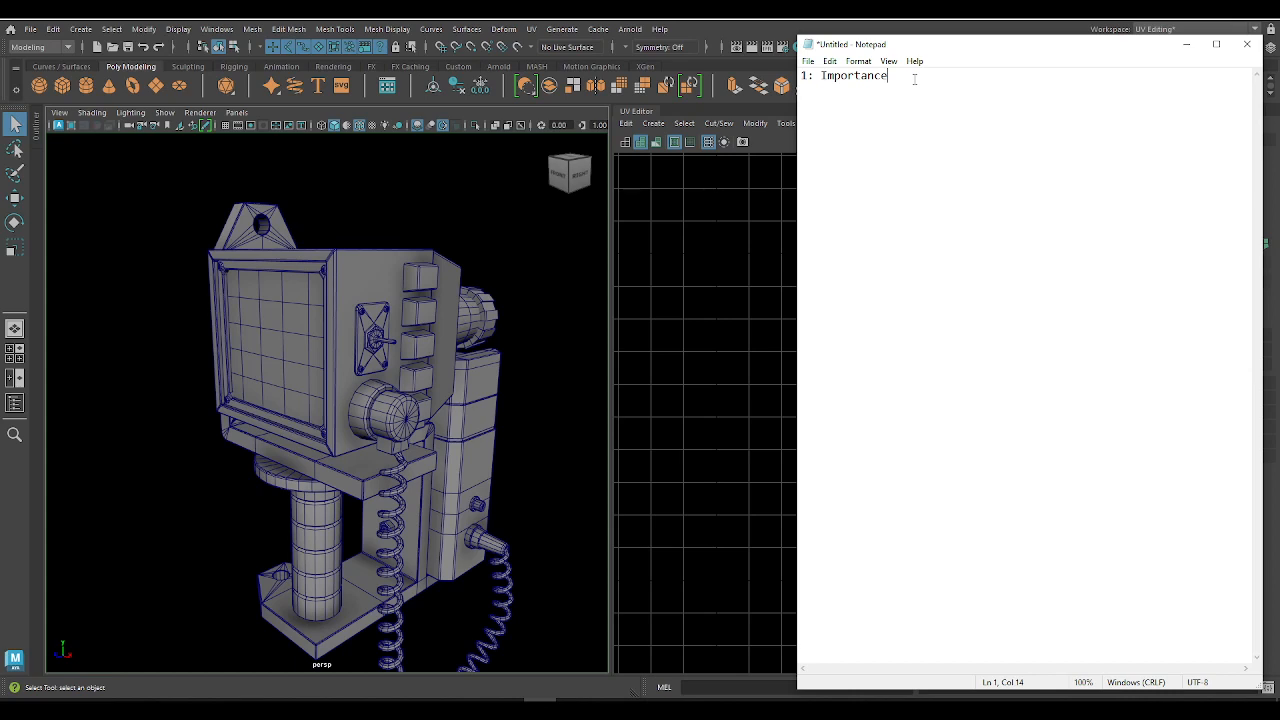
pyautogui.press('Return')
pyautogui.write('2: Be Effie')
pyautogui.press('BackSpace')
pyautogui.write('enct')
pyautogui.moveTo(963, 43); pyautogui.dragTo(945, 162)
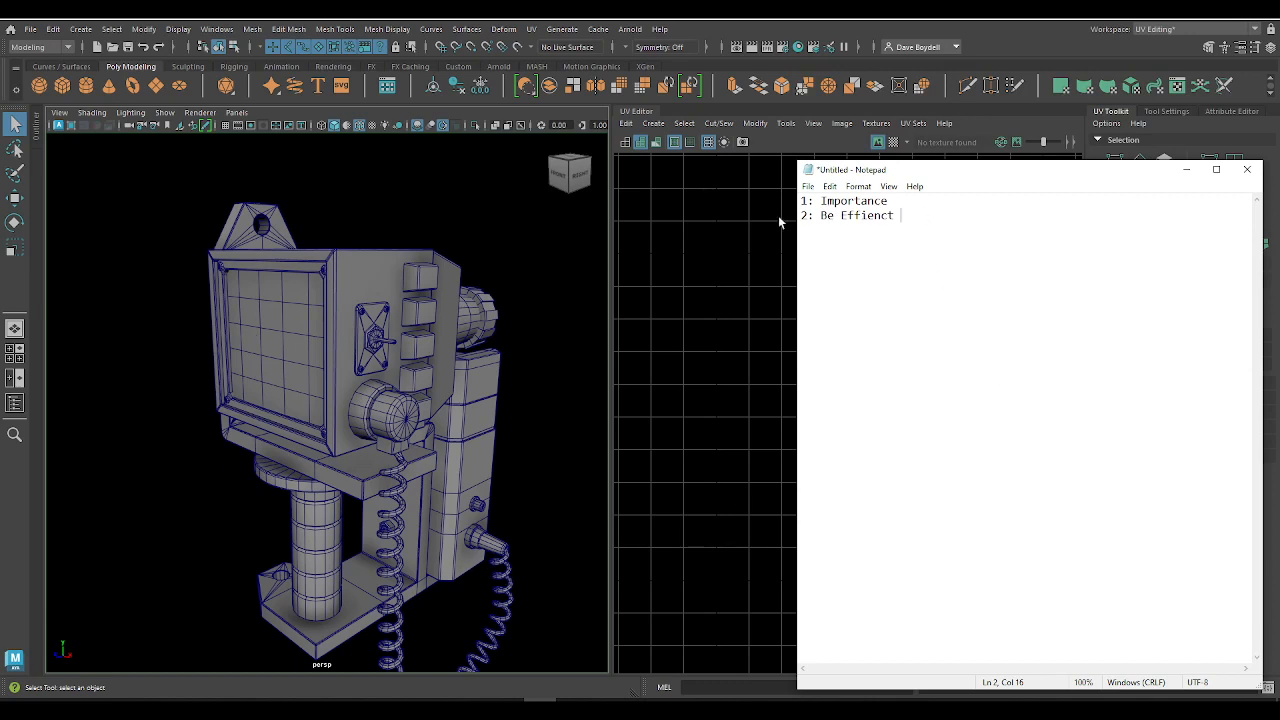
# Step: Switch back to Maya and select the monitor and phone model
pyautogui.click(403, 497)
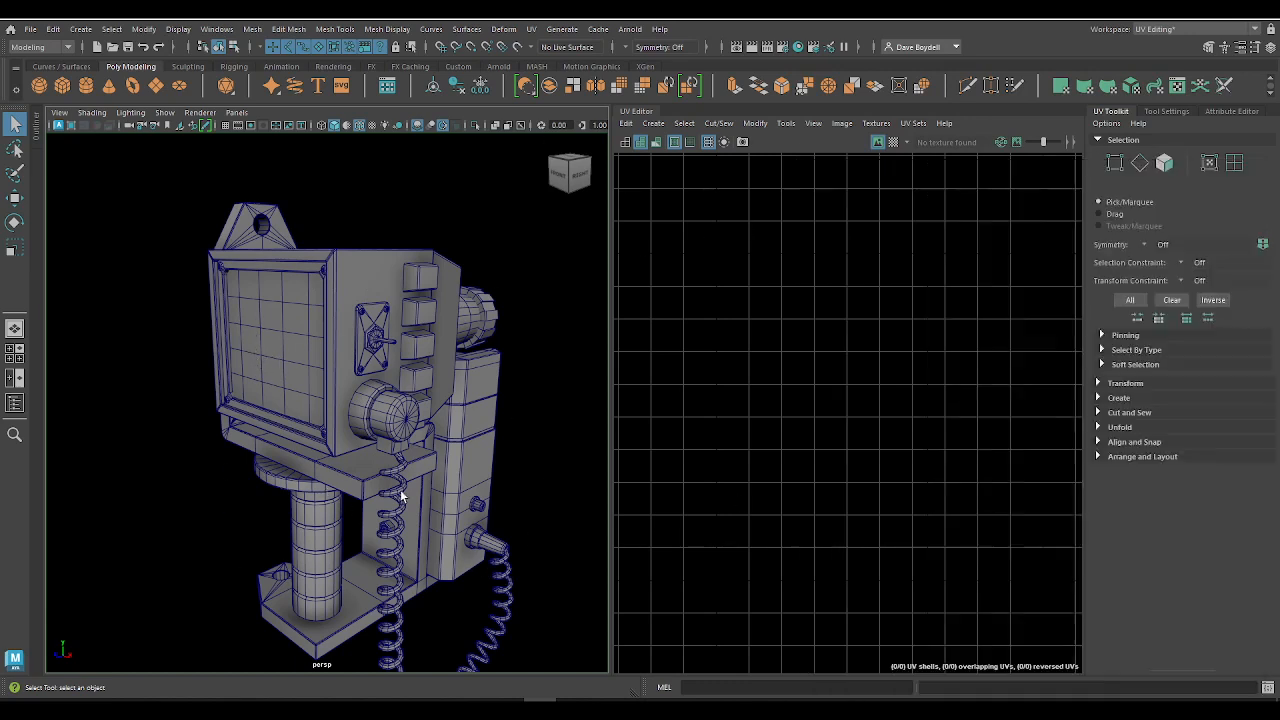
pyautogui.click(339, 482)
pyautogui.click(271, 485)
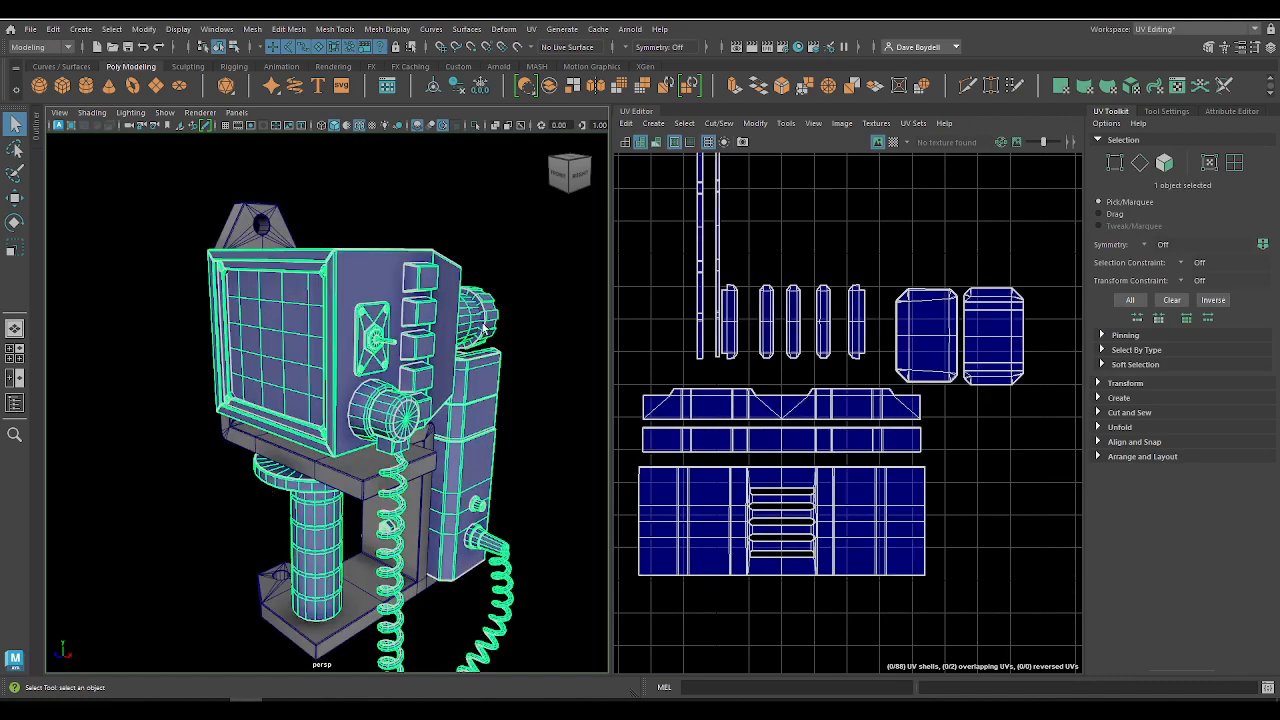
# Step: Select the vertices of the vented housing on the back of the model
pyautogui.keyDown('alt'); pyautogui.moveTo(400, 335); pyautogui.dragTo(345, 334); pyautogui.keyUp('alt')
pyautogui.keyDown('alt'); pyautogui.moveTo(345, 334); pyautogui.dragTo(483, 351, button='right'); pyautogui.keyUp('alt')
pyautogui.moveTo(520, 310); pyautogui.dragTo(478, 297, button='right')
pyautogui.keyDown('alt'); pyautogui.moveTo(490, 285); pyautogui.dragTo(311, 306, button='middle'); pyautogui.keyUp('alt')
pyautogui.keyDown('alt'); pyautogui.moveTo(311, 306); pyautogui.dragTo(272, 308, button='right'); pyautogui.keyUp('alt')
pyautogui.moveTo(347, 317); pyautogui.dragTo(305, 319, button='right')
pyautogui.doubleClick(343, 334)
pyautogui.doubleClick(337, 455)
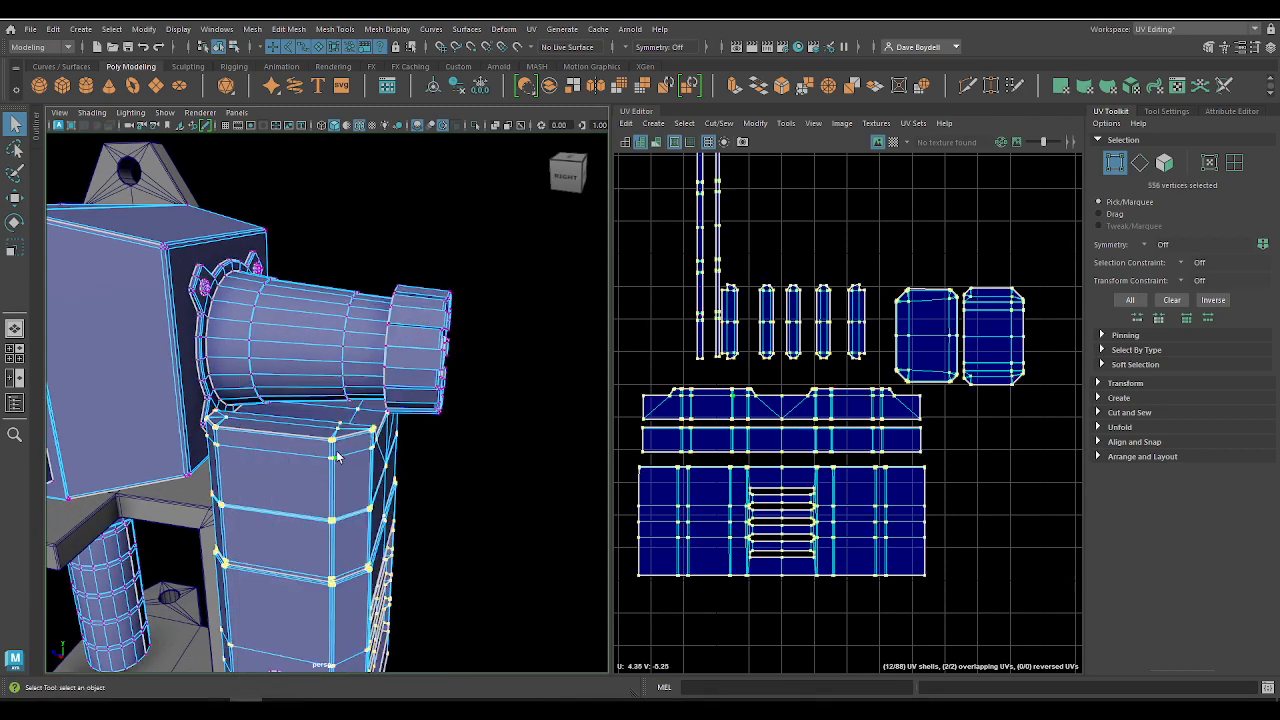
pyautogui.keyDown('alt'); pyautogui.moveTo(332, 452); pyautogui.dragTo(325, 295); pyautogui.keyUp('alt')
pyautogui.keyDown('alt'); pyautogui.moveTo(357, 413); pyautogui.dragTo(283, 346, button='right'); pyautogui.keyUp('alt')
pyautogui.keyDown('alt'); pyautogui.moveTo(283, 346); pyautogui.dragTo(309, 337); pyautogui.keyUp('alt')
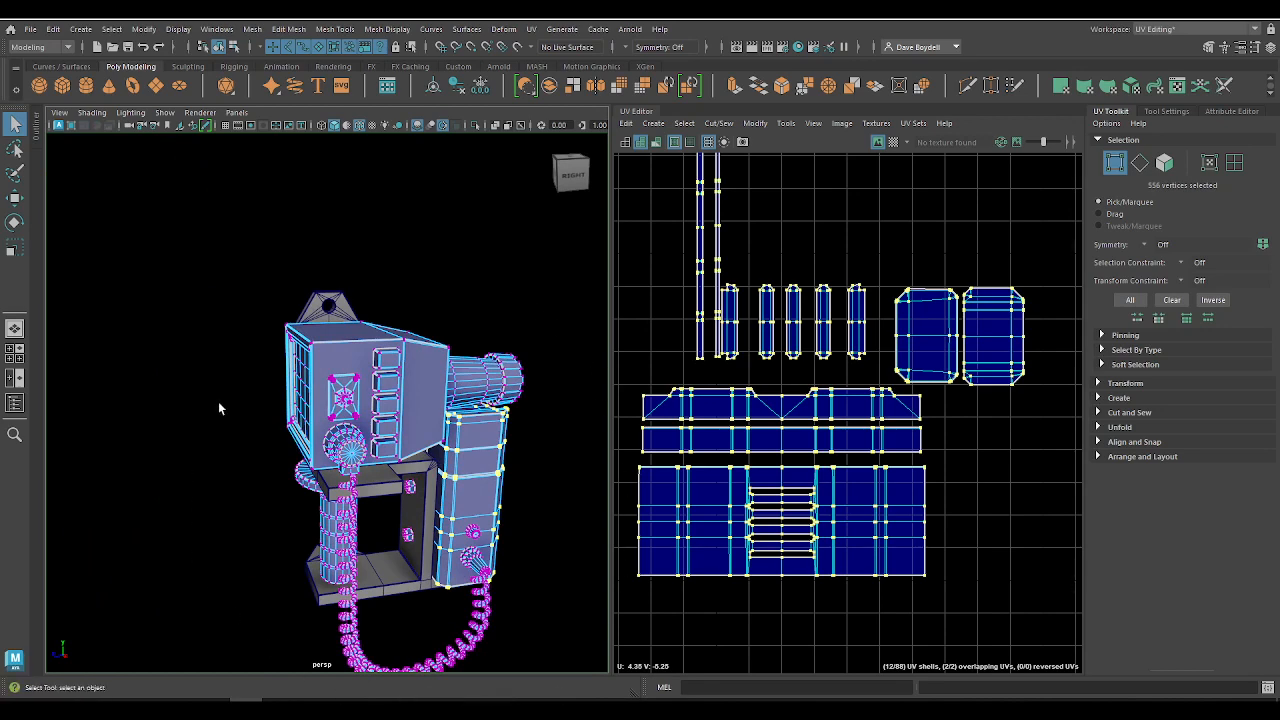
pyautogui.keyDown('alt'); pyautogui.moveTo(217, 525); pyautogui.dragTo(312, 521); pyautogui.keyUp('alt')
pyautogui.keyDown('alt'); pyautogui.moveTo(312, 521); pyautogui.dragTo(320, 625, button='right'); pyautogui.keyUp('alt')
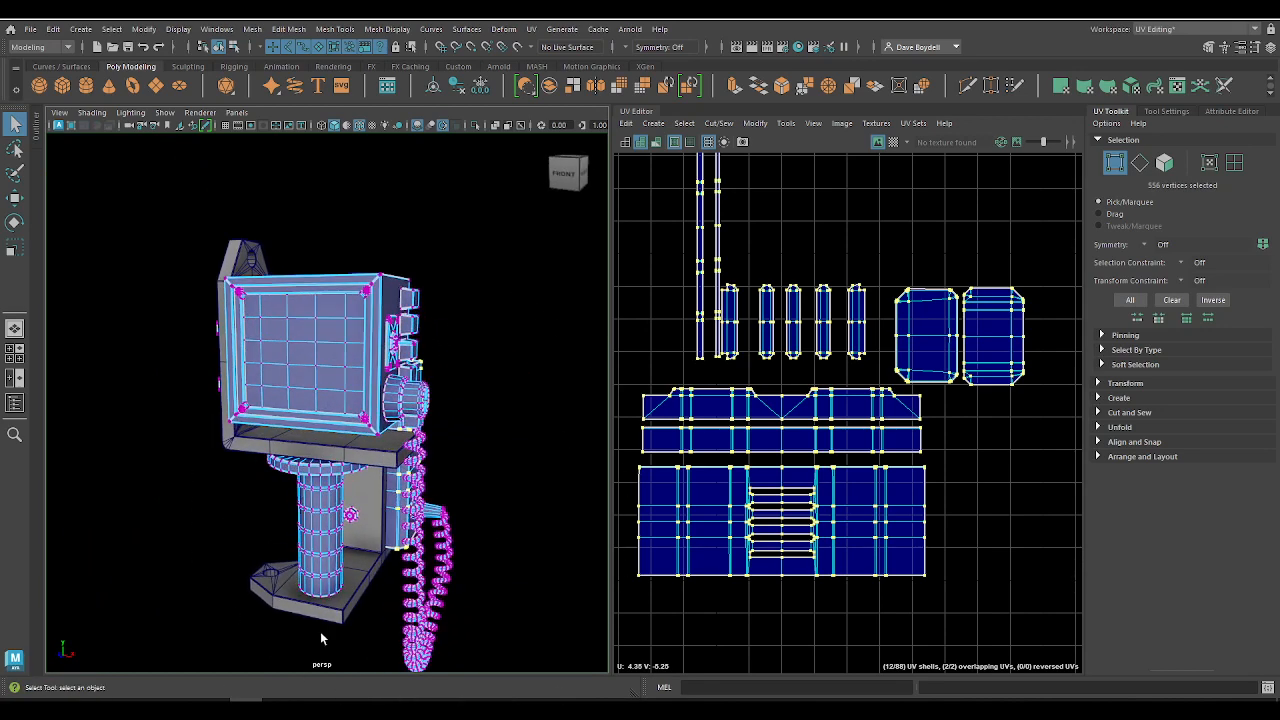
# Step: Switch to Notepad and add the line "3: No Overlapping" to the list of UV layout rules
pyautogui.click(540, 710)
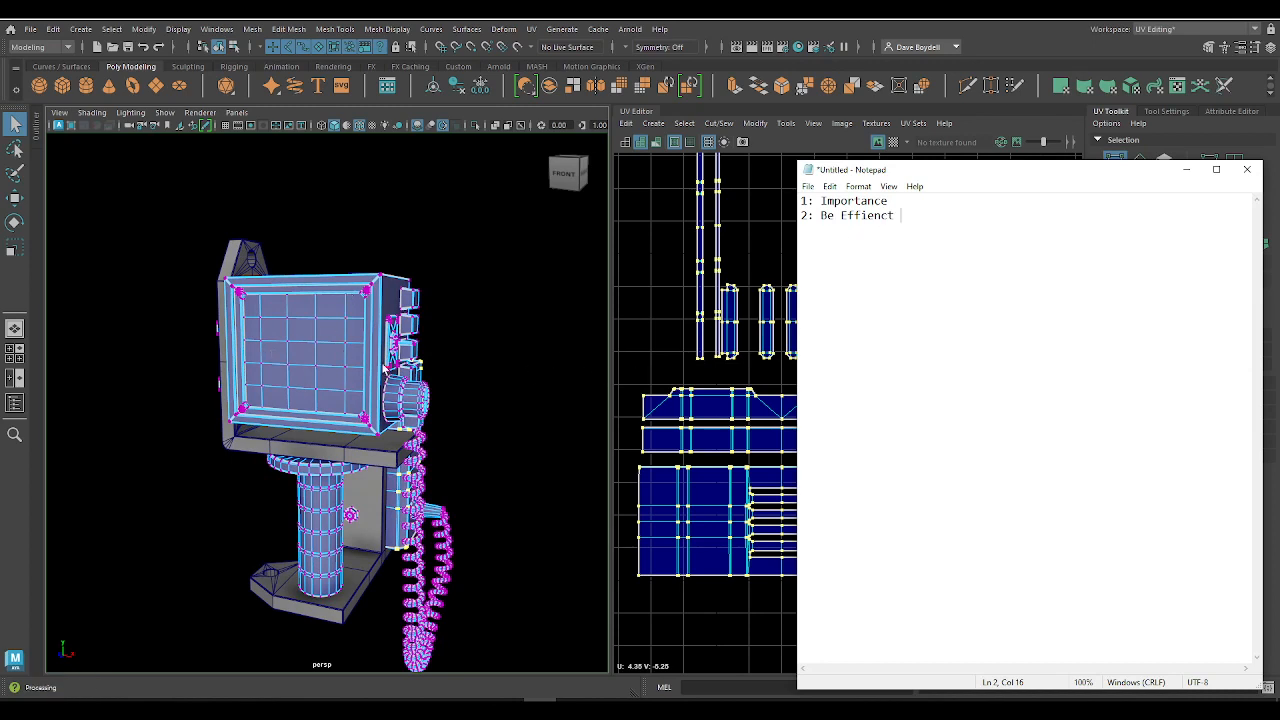
pyautogui.press('alt')
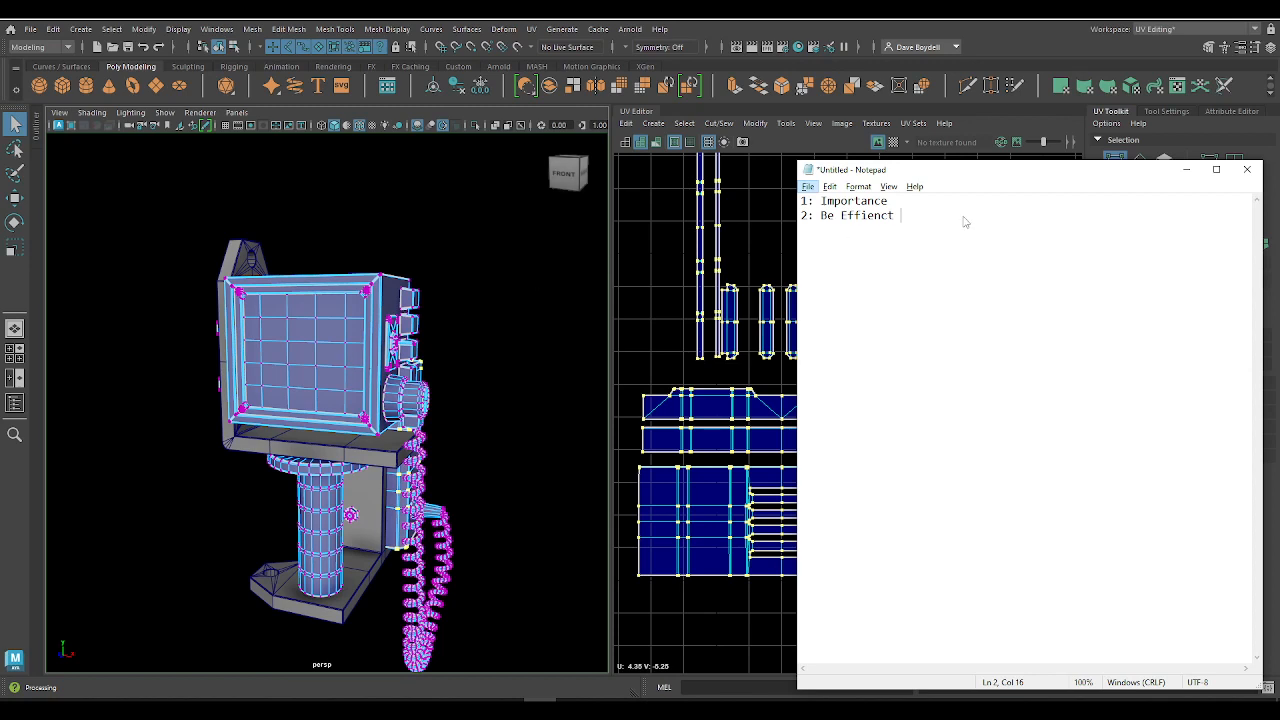
pyautogui.press('f')
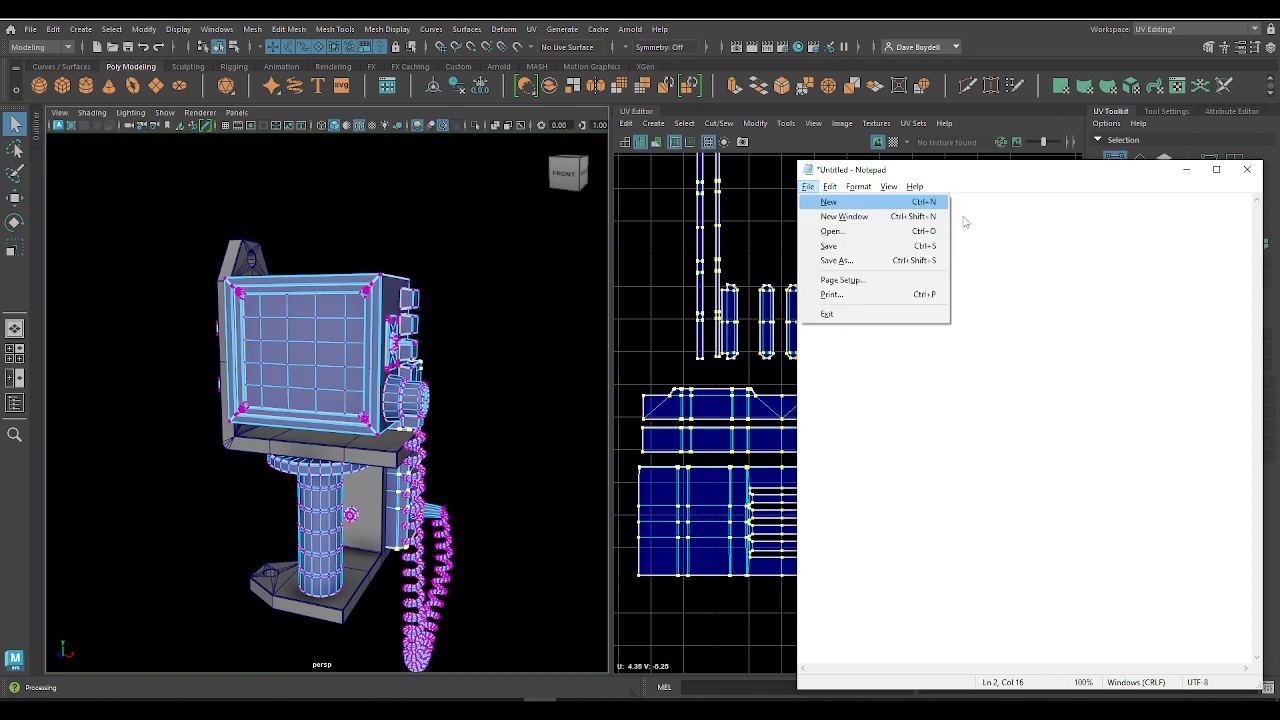
pyautogui.click(1000, 232)
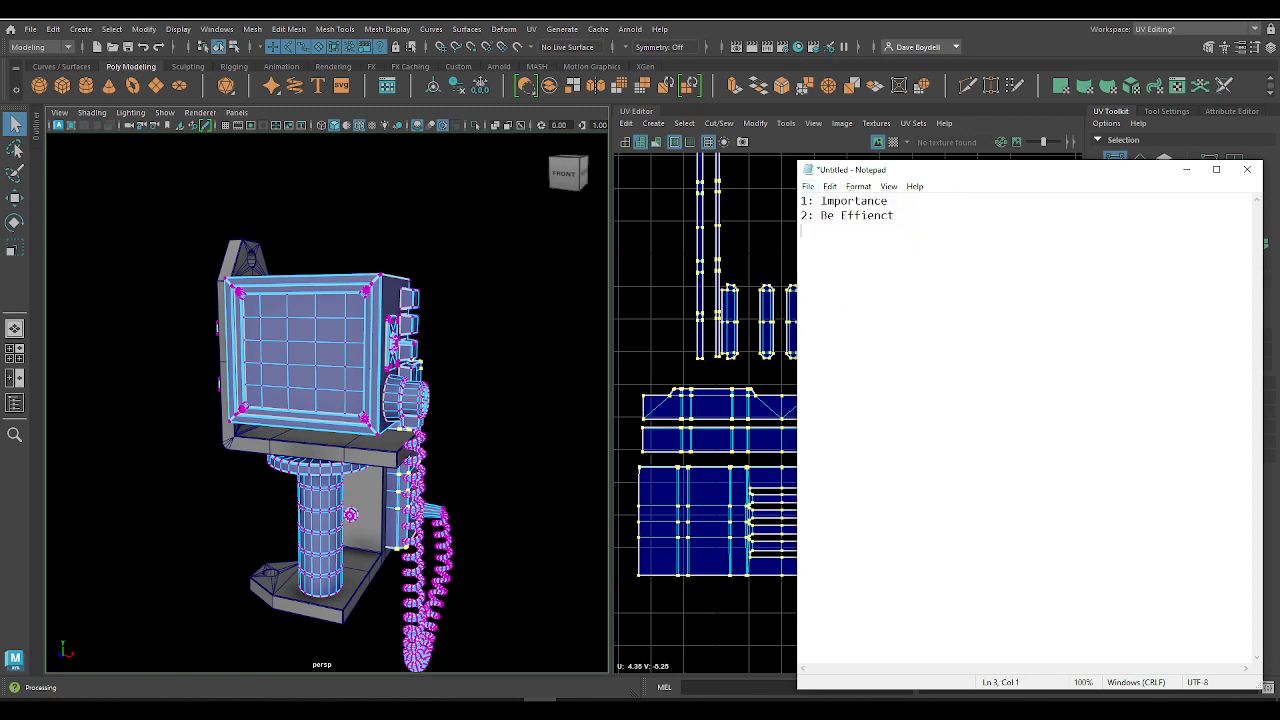
pyautogui.write('3: No')
pyautogui.press('BackSpace')
pyautogui.press('BackSpace')
pyautogui.write('No Overdo')
pyautogui.press('BackSpace')
pyautogui.press('BackSpace')
pyautogui.write('lappying')
pyautogui.press('BackSpace')
pyautogui.press('BackSpace')
pyautogui.press('BackSpace')
# Step: Add the line "4: Keep like to like" to the notes
pyautogui.press('BackSpace')
pyautogui.press('BackSpace')
pyautogui.press('BackSpace')
pyautogui.press('BackSpace')
pyautogui.press('BackSpace')
pyautogui.press('BackSpace')
pyautogui.write('lapping ')
pyautogui.write('4')
pyautogui.write(': Li')
pyautogui.press('BackSpace')
pyautogui.press('BackSpace')
pyautogui.write('Keep like to like')
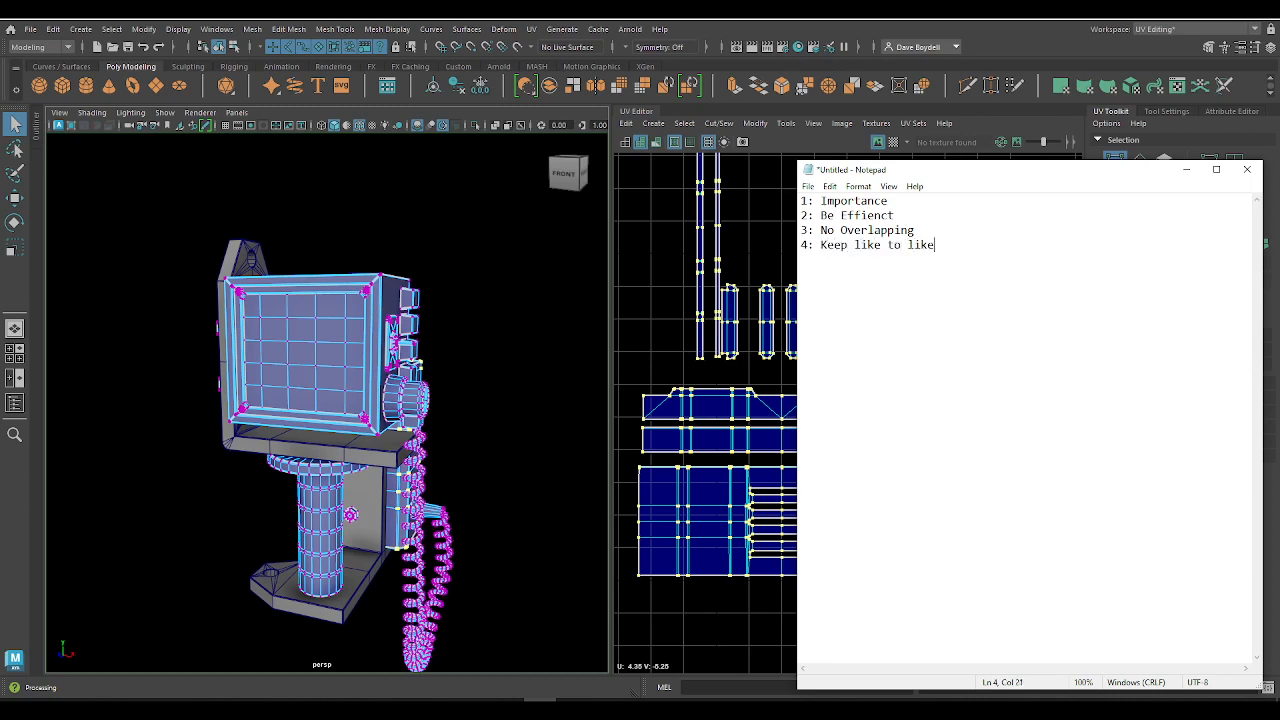
# Step: Replace "to" with "With" in rule 4 of the notes and reposition the Notepad window
pyautogui.press('Left')
pyautogui.press('Left')
pyautogui.press('Left')
pyautogui.hotkey('shift', 'Left')
pyautogui.press('Right')
pyautogui.press('Right')
pyautogui.hotkey('shift', 'Left')
pyautogui.hotkey('shift', 'Left')
pyautogui.write('With')
pyautogui.moveTo(1011, 171); pyautogui.dragTo(937, 132)
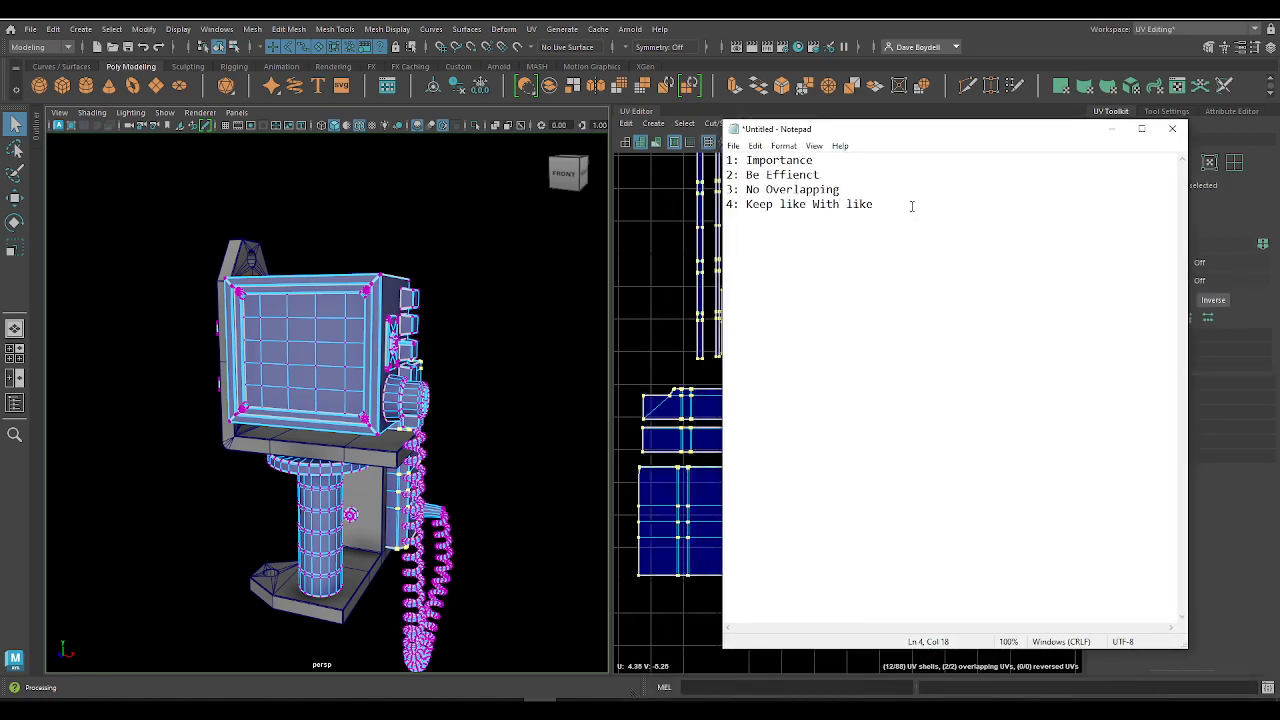
# Step: Under rule 4, add the indented lines "Etiher" and "- All the same materials types"
pyautogui.press('Return')
pyautogui.press('Tab')
pyautogui.write('Etiher \t')
pyautogui.write('All the m')
pyautogui.press('BackSpace')
pyautogui.press('BackSpace')
pyautogui.press('BackSpace')
pyautogui.press('BackSpace')
pyautogui.press('BackSpace')
pyautogui.press('BackSpace')
pyautogui.press('BackSpace')
pyautogui.press('BackSpace')
pyautogui.press('BackSpace')
pyautogui.write('- All the m')
pyautogui.press('BackSpace')
pyautogui.write('same materials types')
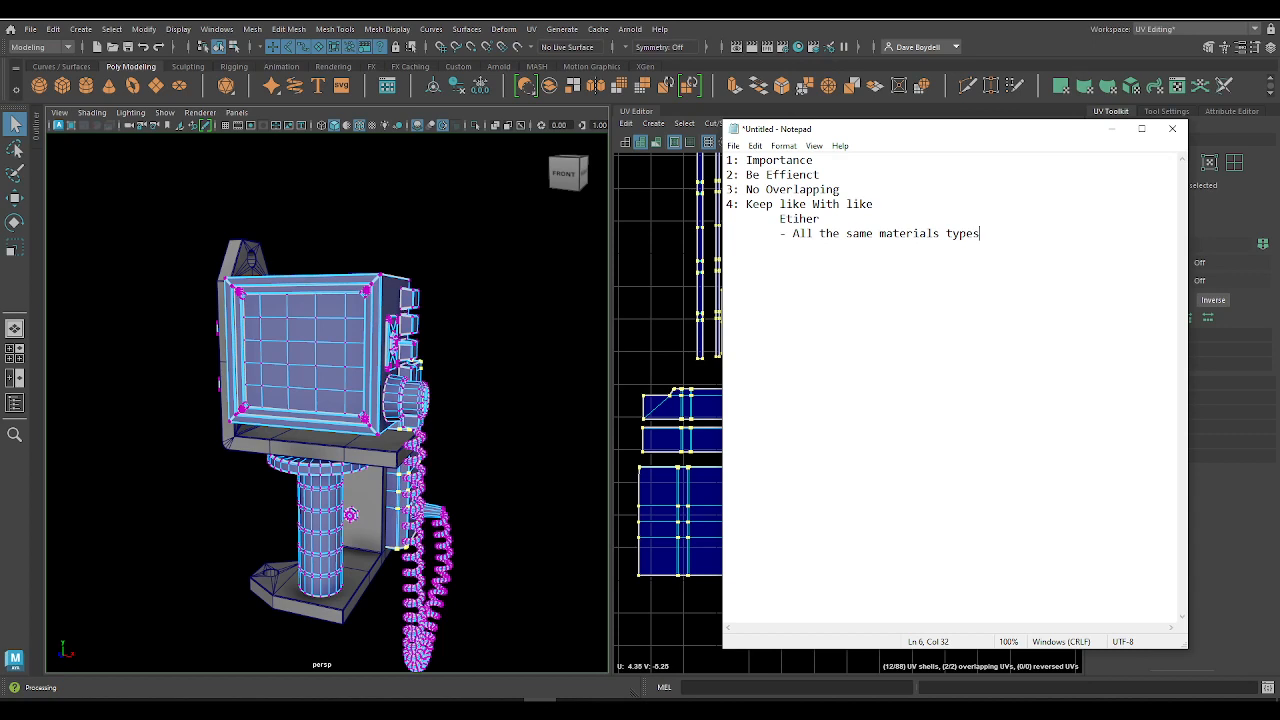
# Step: Add the indented line "- All the same component types" under rule 4 and reposition the Notepad window
pyautogui.press('Return')
pyautogui.write('-All')
pyautogui.press('BackSpace')
pyautogui.press('BackSpace')
pyautogui.press('BackSpace')
pyautogui.write('All the same component types')
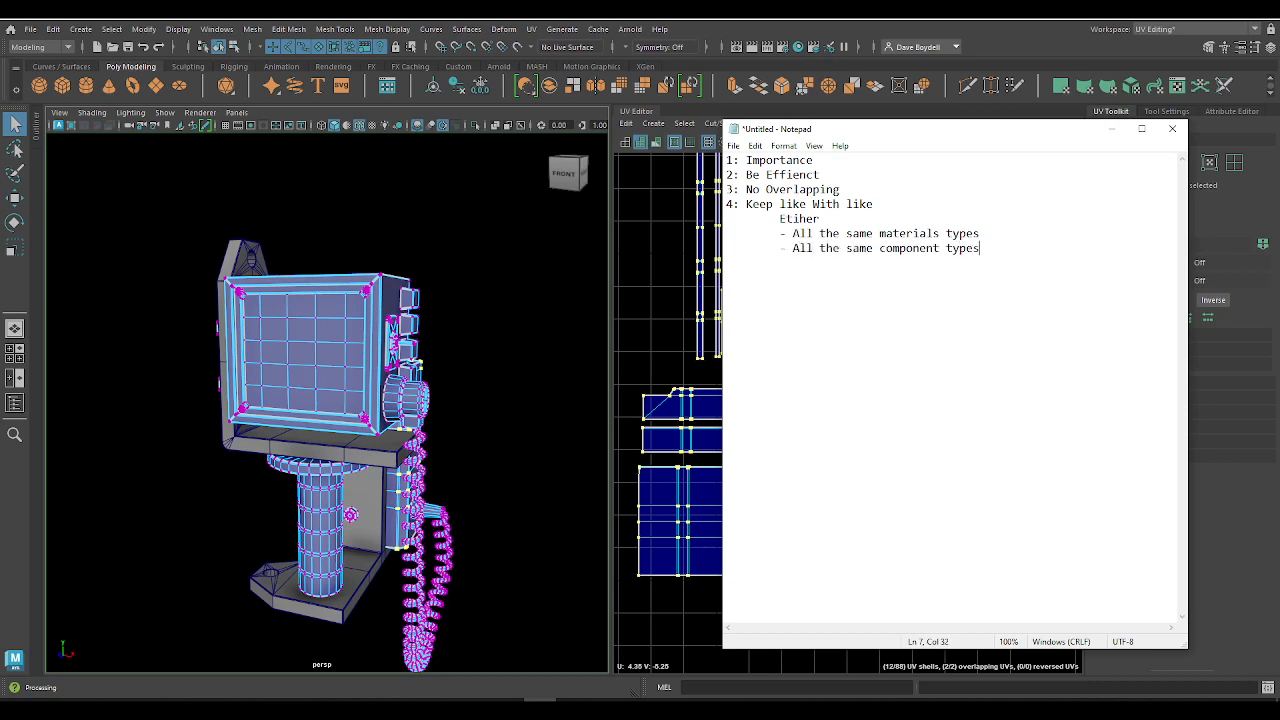
pyautogui.moveTo(879, 138); pyautogui.dragTo(894, 238)
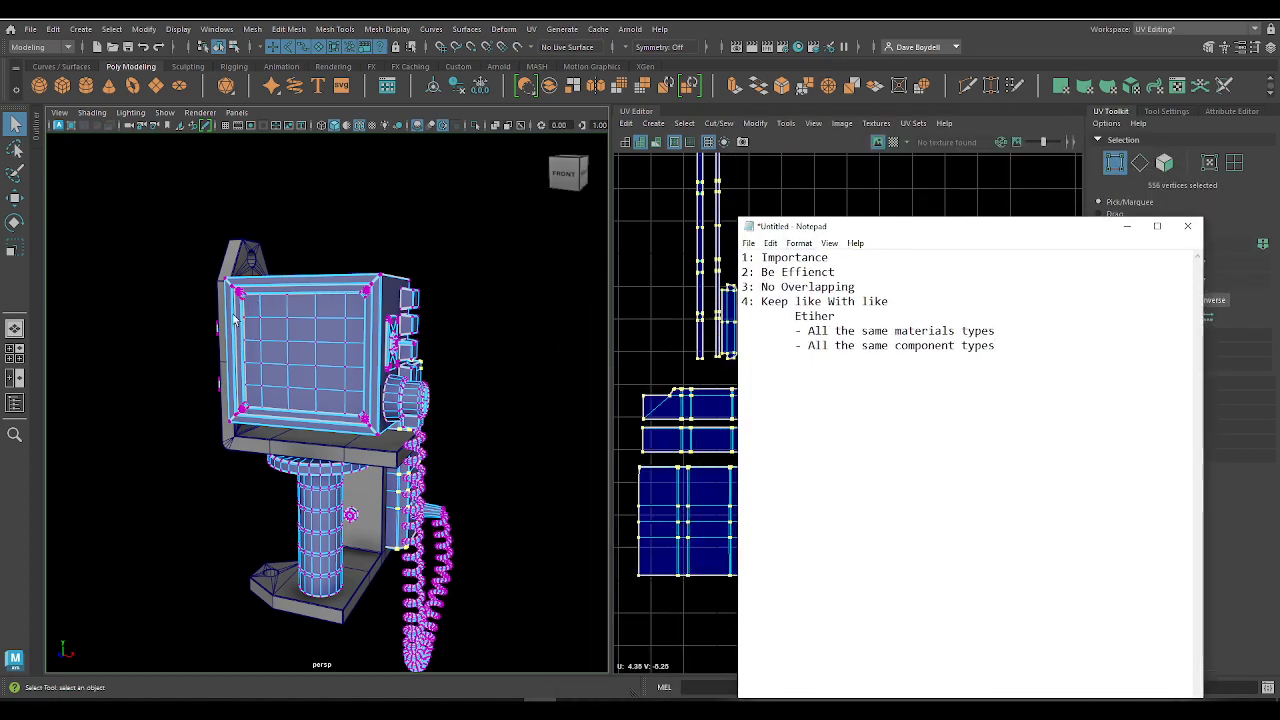
# Step: Switch to Maya and select the faces of the monitor casing and its upper two side buttons
pyautogui.keyDown('alt'); pyautogui.moveTo(508, 443); pyautogui.dragTo(325, 460); pyautogui.keyUp('alt')
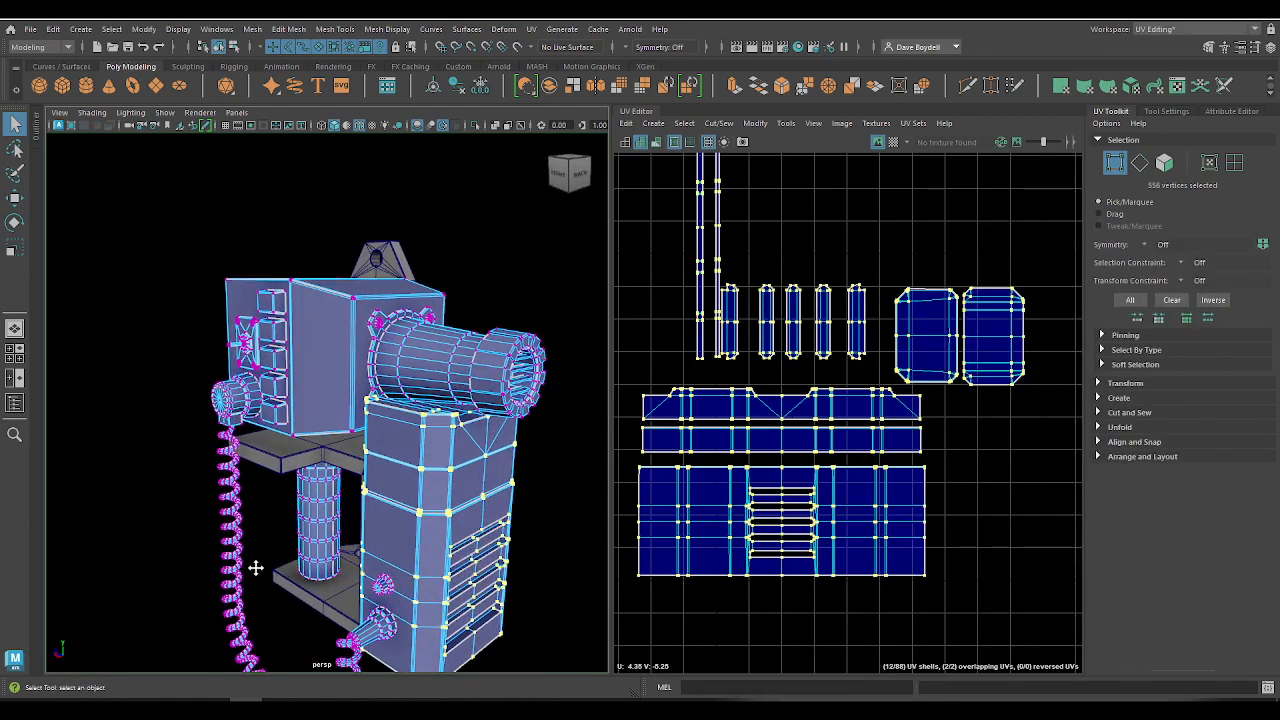
pyautogui.keyDown('alt'); pyautogui.moveTo(256, 568); pyautogui.dragTo(420, 357); pyautogui.keyUp('alt')
pyautogui.keyDown('alt'); pyautogui.moveTo(330, 406); pyautogui.dragTo(377, 530); pyautogui.keyUp('alt')
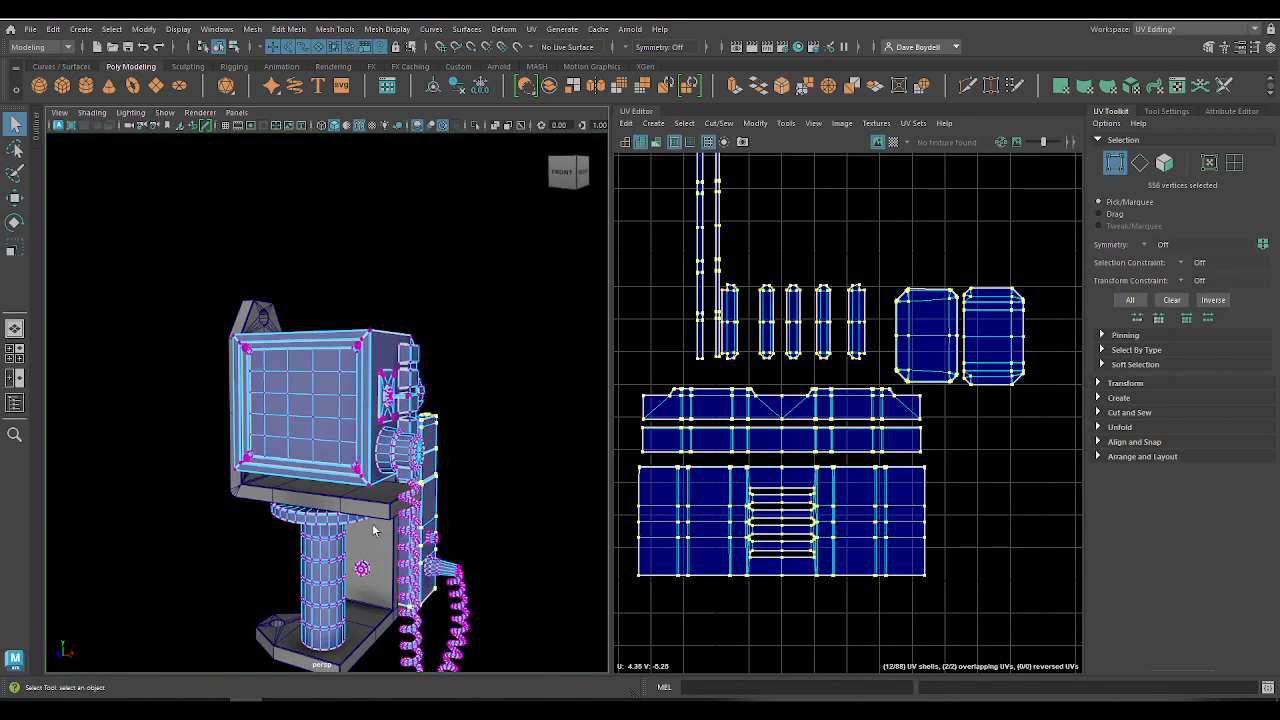
pyautogui.keyDown('alt'); pyautogui.moveTo(320, 470); pyautogui.dragTo(358, 430, button='middle'); pyautogui.keyUp('alt')
pyautogui.keyDown('alt'); pyautogui.moveTo(358, 430); pyautogui.dragTo(417, 431, button='right'); pyautogui.keyUp('alt')
pyautogui.keyDown('alt'); pyautogui.moveTo(417, 431); pyautogui.dragTo(385, 515); pyautogui.keyUp('alt')
pyautogui.moveTo(403, 317); pyautogui.dragTo(403, 358, button='right')
pyautogui.click(416, 332)
pyautogui.doubleClick(416, 332)
pyautogui.keyDown('alt'); pyautogui.moveTo(464, 394); pyautogui.dragTo(352, 406); pyautogui.keyUp('alt')
pyautogui.keyDown('alt'); pyautogui.moveTo(380, 406); pyautogui.dragTo(433, 347, button='middle'); pyautogui.keyUp('alt')
pyautogui.keyDown('shift'); pyautogui.doubleClick(434, 344); pyautogui.keyUp('shift')
pyautogui.keyDown('shift'); pyautogui.doubleClick(427, 378); pyautogui.keyUp('shift')
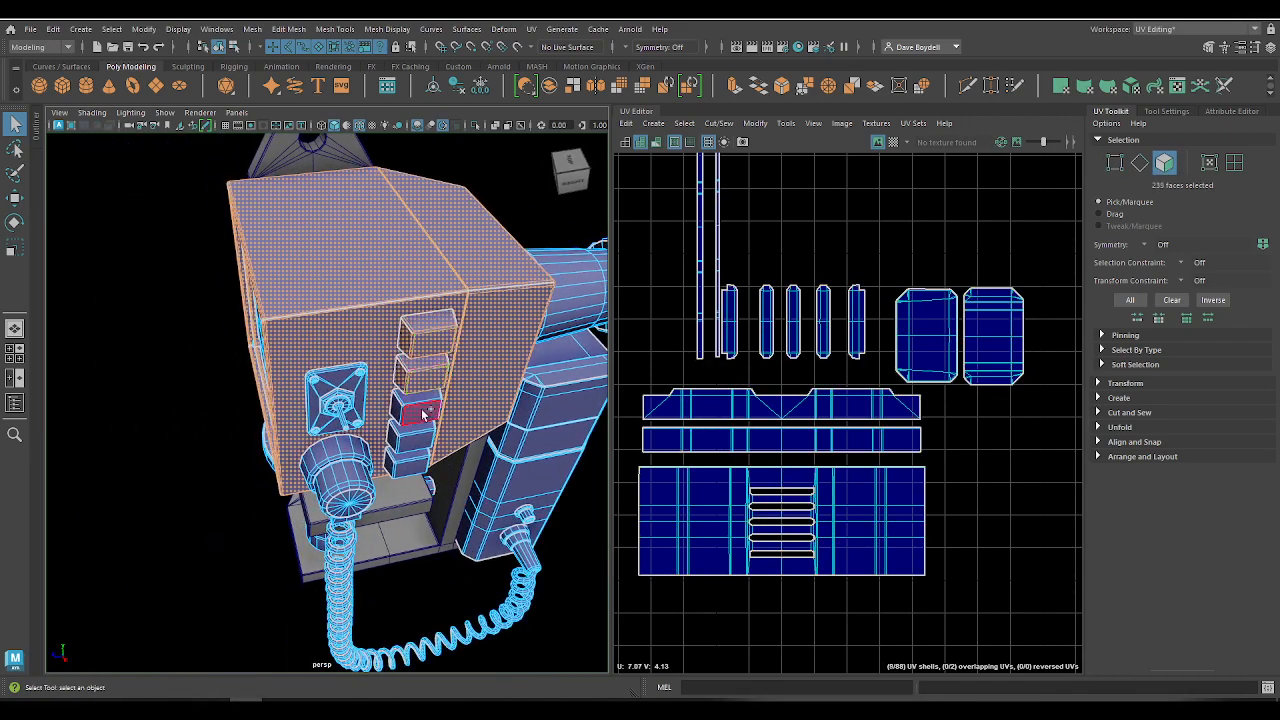
# Step: Add the lower three side buttons, the round cable socket and the switch plate to the face selection
pyautogui.keyDown('shift'); pyautogui.doubleClick(424, 411); pyautogui.keyUp('shift')
pyautogui.keyDown('shift'); pyautogui.click(418, 433); pyautogui.keyUp('shift')
pyautogui.keyDown('shift'); pyautogui.doubleClick(418, 433); pyautogui.keyUp('shift')
pyautogui.keyDown('shift'); pyautogui.doubleClick(410, 462); pyautogui.keyUp('shift')
pyautogui.keyDown('shift'); pyautogui.doubleClick(335, 462); pyautogui.keyUp('shift')
pyautogui.keyDown('shift'); pyautogui.doubleClick(335, 400); pyautogui.keyUp('shift')
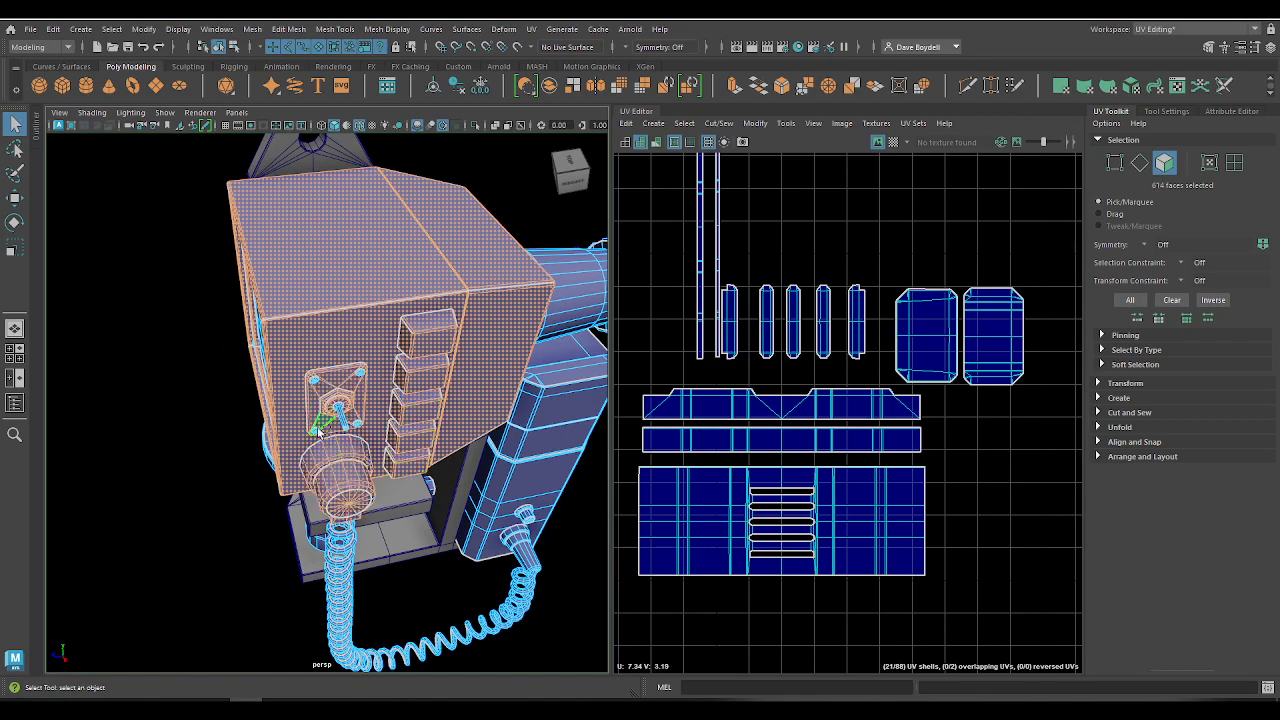
pyautogui.keyDown('alt'); pyautogui.moveTo(335, 400); pyautogui.dragTo(425, 322); pyautogui.keyUp('alt')
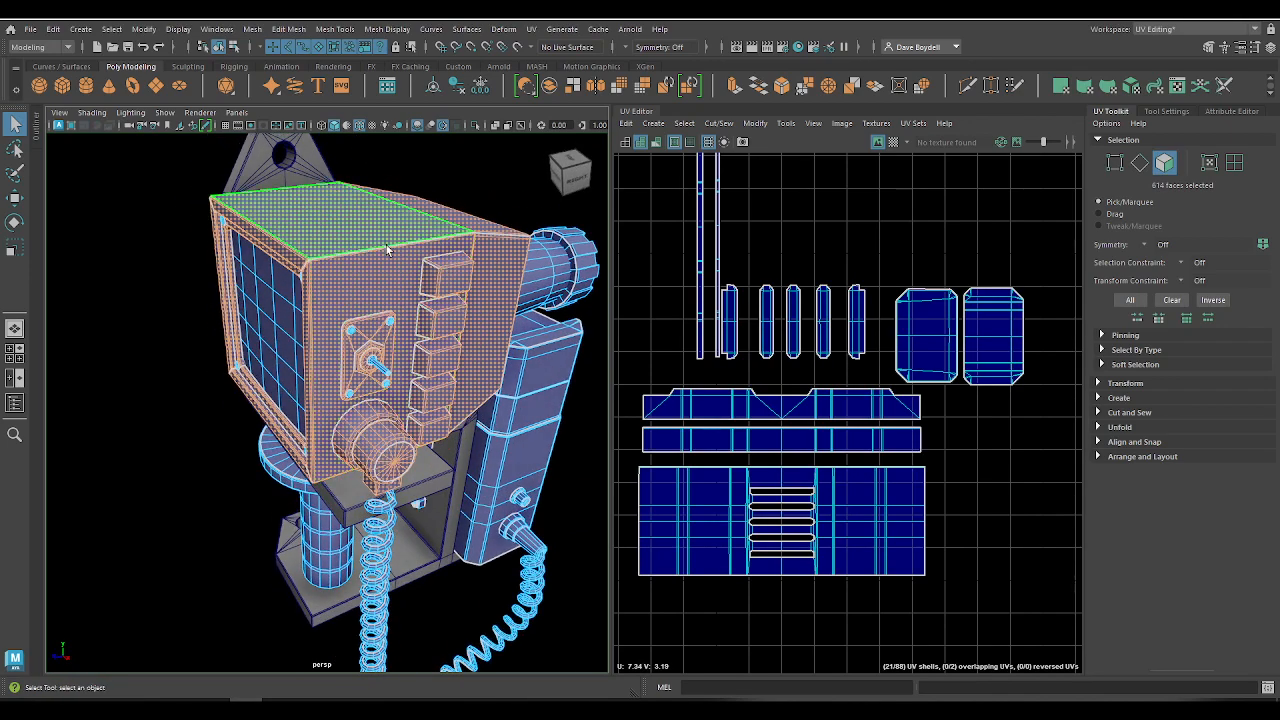
# Step: Select the faces of the vented housing together with its small knob, cable plug and coiled cable
pyautogui.keyDown('alt'); pyautogui.moveTo(520, 368); pyautogui.dragTo(440, 392); pyautogui.keyUp('alt')
pyautogui.keyDown('alt'); pyautogui.moveTo(440, 392); pyautogui.dragTo(397, 329, button='middle'); pyautogui.keyUp('alt')
pyautogui.doubleClick(397, 329)
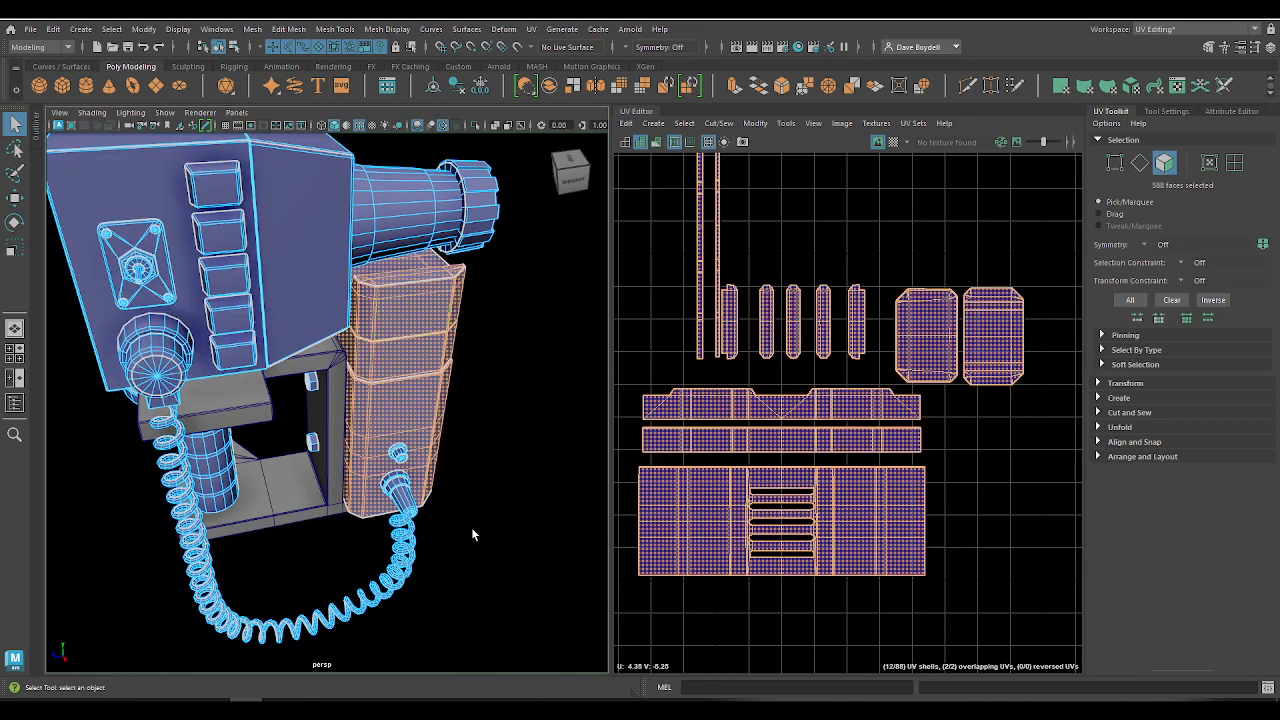
pyautogui.keyDown('alt'); pyautogui.moveTo(474, 531); pyautogui.dragTo(402, 519); pyautogui.keyUp('alt')
pyautogui.keyDown('shift'); pyautogui.doubleClick(390, 514); pyautogui.keyUp('shift')
pyautogui.keyDown('shift'); pyautogui.doubleClick(370, 564); pyautogui.keyUp('shift')
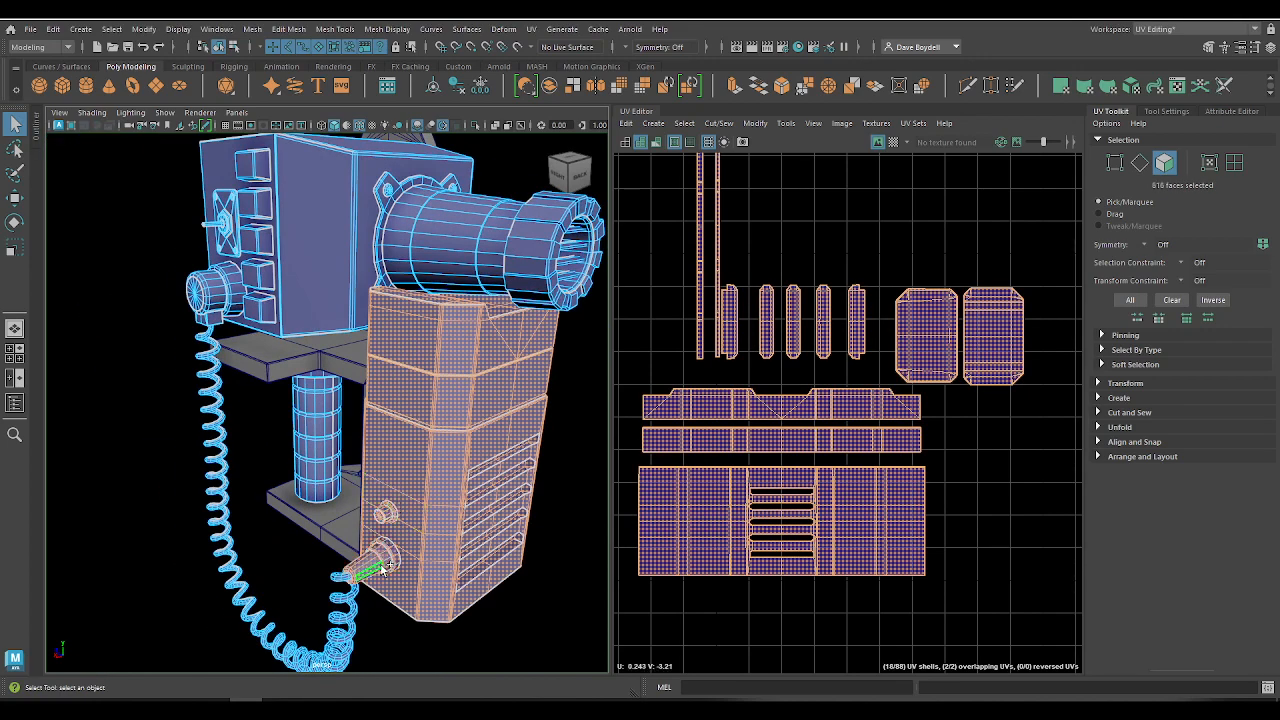
pyautogui.keyDown('shift'); pyautogui.doubleClick(332, 579); pyautogui.keyUp('shift')
# Step: Return to object selection with the whole monitor and phone model selected and in view
pyautogui.keyDown('alt'); pyautogui.moveTo(128, 494); pyautogui.dragTo(370, 474); pyautogui.keyUp('alt')
pyautogui.click(255, 407)
pyautogui.keyDown('alt'); pyautogui.moveTo(255, 407); pyautogui.dragTo(272, 287, button='right'); pyautogui.keyUp('alt')
pyautogui.keyDown('alt'); pyautogui.moveTo(233, 414); pyautogui.dragTo(262, 370); pyautogui.keyUp('alt')
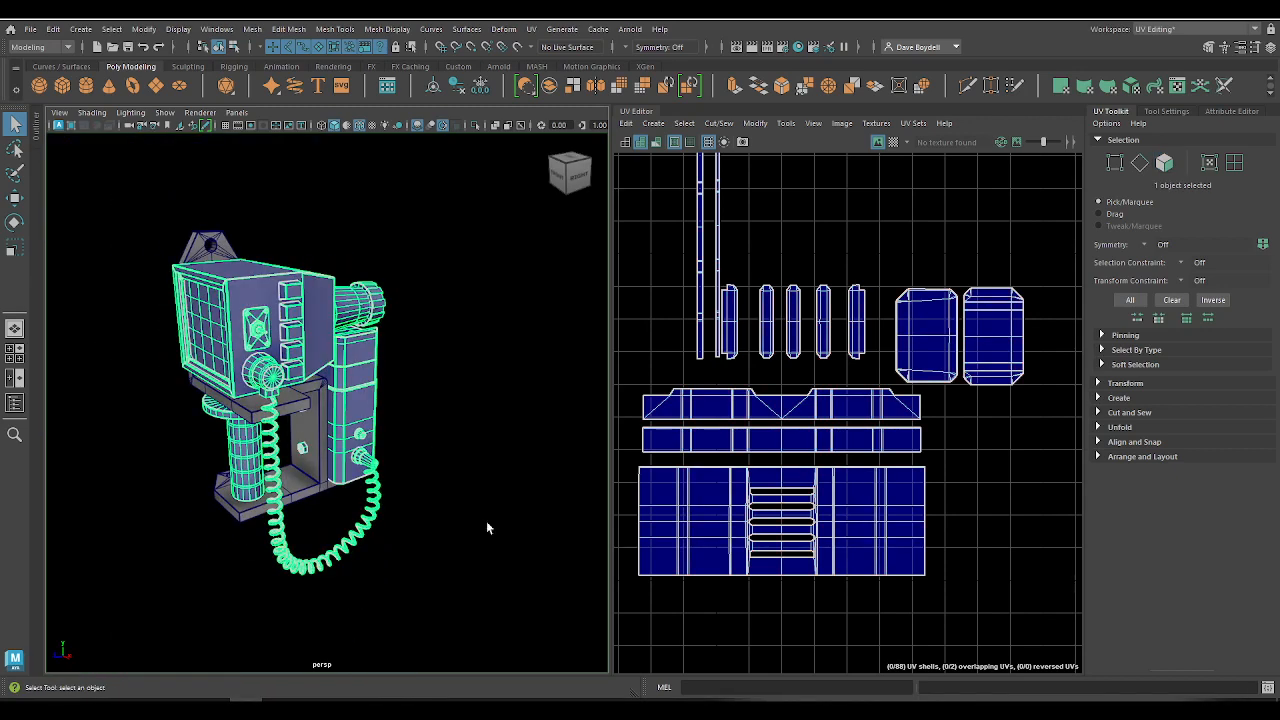
# Step: Switch to Notepad and add the line "5: Makes sure shapes are" below the component types line
pyautogui.click(541, 709)
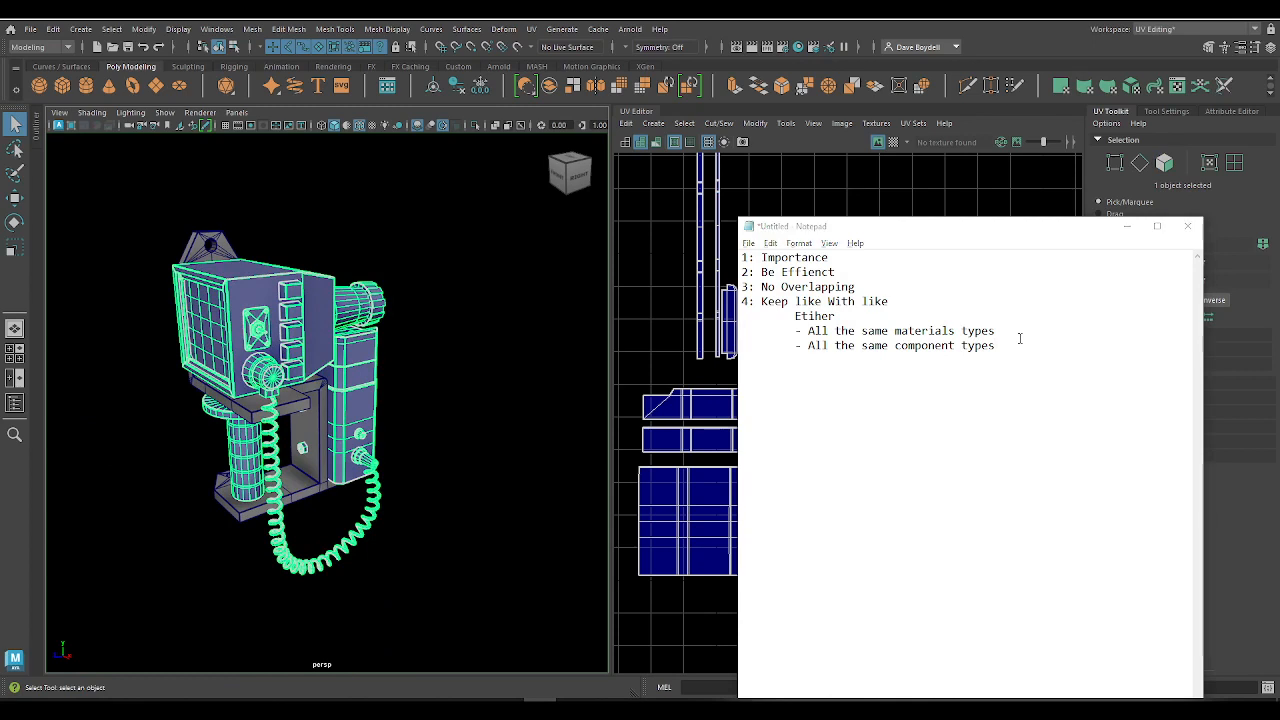
pyautogui.click(1020, 338)
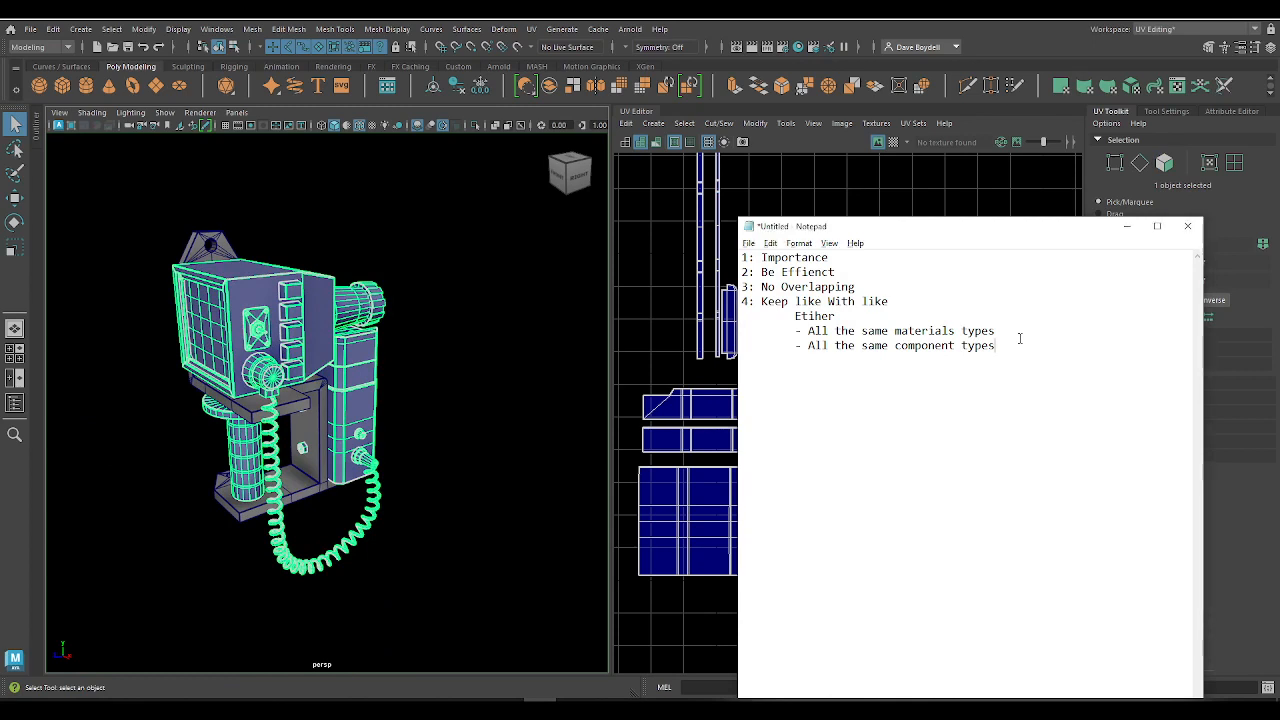
pyautogui.press('Return')
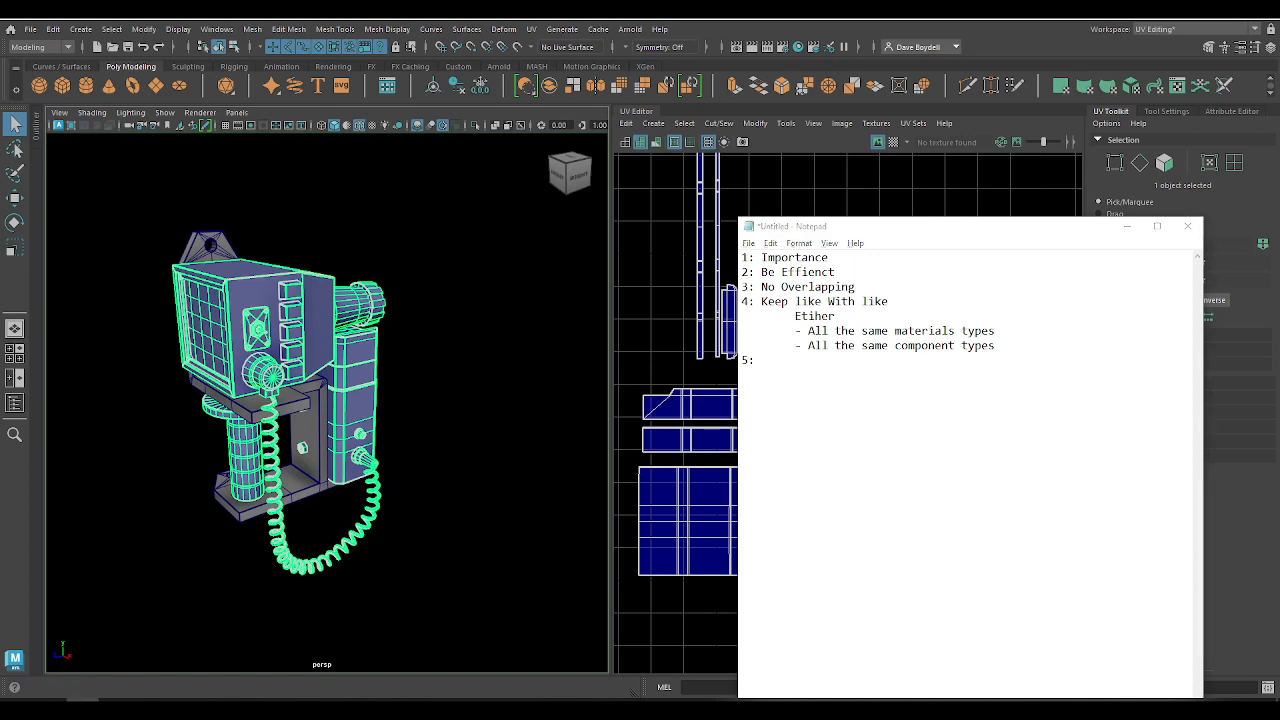
pyautogui.click(783, 370)
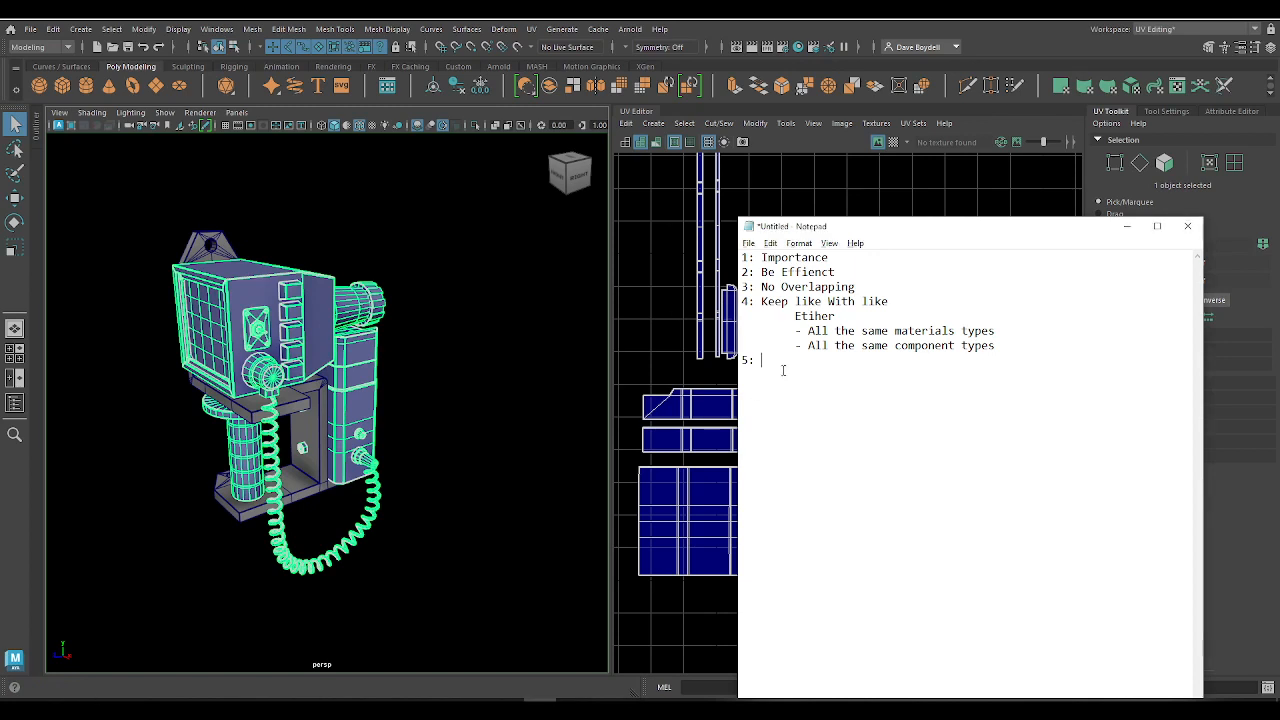
pyautogui.write('mAKE SURE SAHPES')
pyautogui.press('BackSpace')
pyautogui.press('BackSpace')
pyautogui.press('BackSpace')
pyautogui.press('BackSpace')
pyautogui.press('BackSpace')
pyautogui.press('BackSpace')
pyautogui.press('BackSpace')
pyautogui.press('BackSpace')
pyautogui.press('BackSpace')
pyautogui.press('BackSpace')
pyautogui.press('BackSpace')
pyautogui.press('BackSpace')
pyautogui.press('BackSpace')
pyautogui.press('BackSpace')
pyautogui.press('BackSpace')
pyautogui.write('akes sure shapes are')
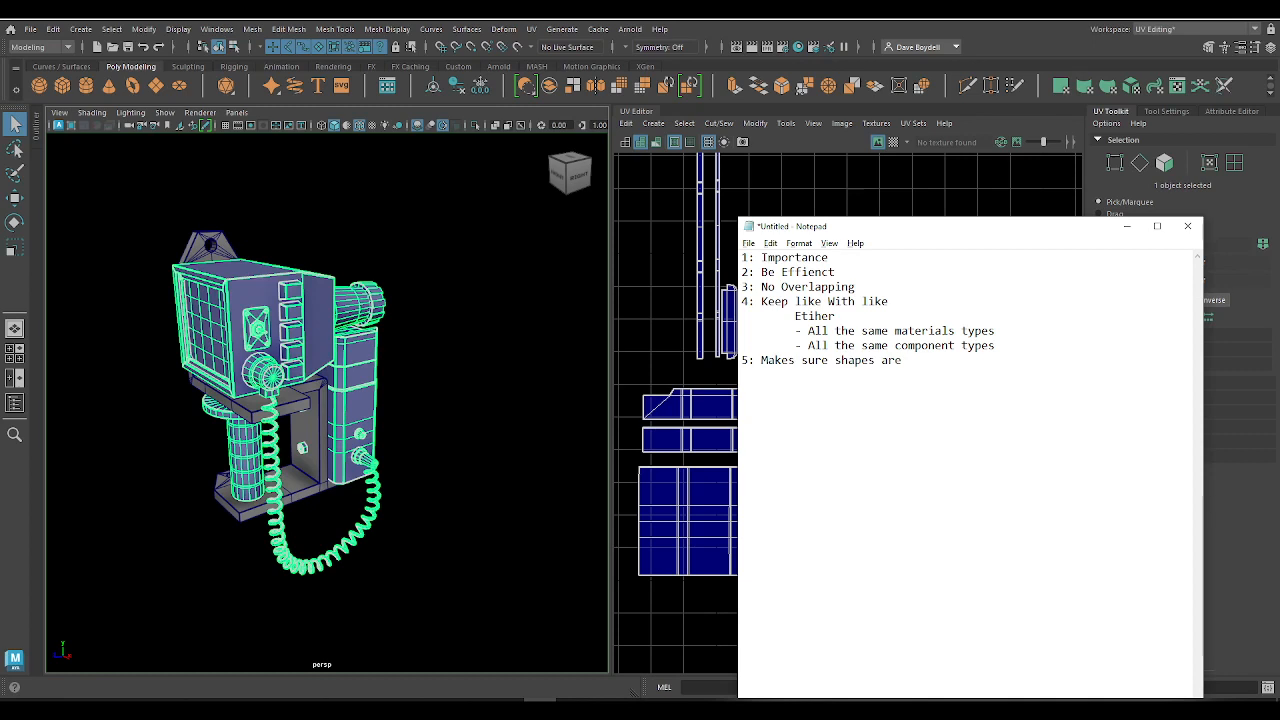
pyautogui.write(' staigsawable/ gfi')
# Step: Complete rule 5 with "jigsawable/ fittable" and move the Notepad window aside
pyautogui.press('BackSpace')
pyautogui.press('BackSpace')
pyautogui.write('fittable')
pyautogui.moveTo(1005, 228); pyautogui.dragTo(350, 157)
# Step: Examine the vented housing's UV shells in the UV Editor and the matching parts on the model in Maya
pyautogui.keyDown('alt'); pyautogui.moveTo(904, 423); pyautogui.dragTo(789, 386, button='right'); pyautogui.keyUp('alt')
pyautogui.keyDown('alt'); pyautogui.moveTo(789, 386); pyautogui.dragTo(804, 437, button='middle'); pyautogui.keyUp('alt')
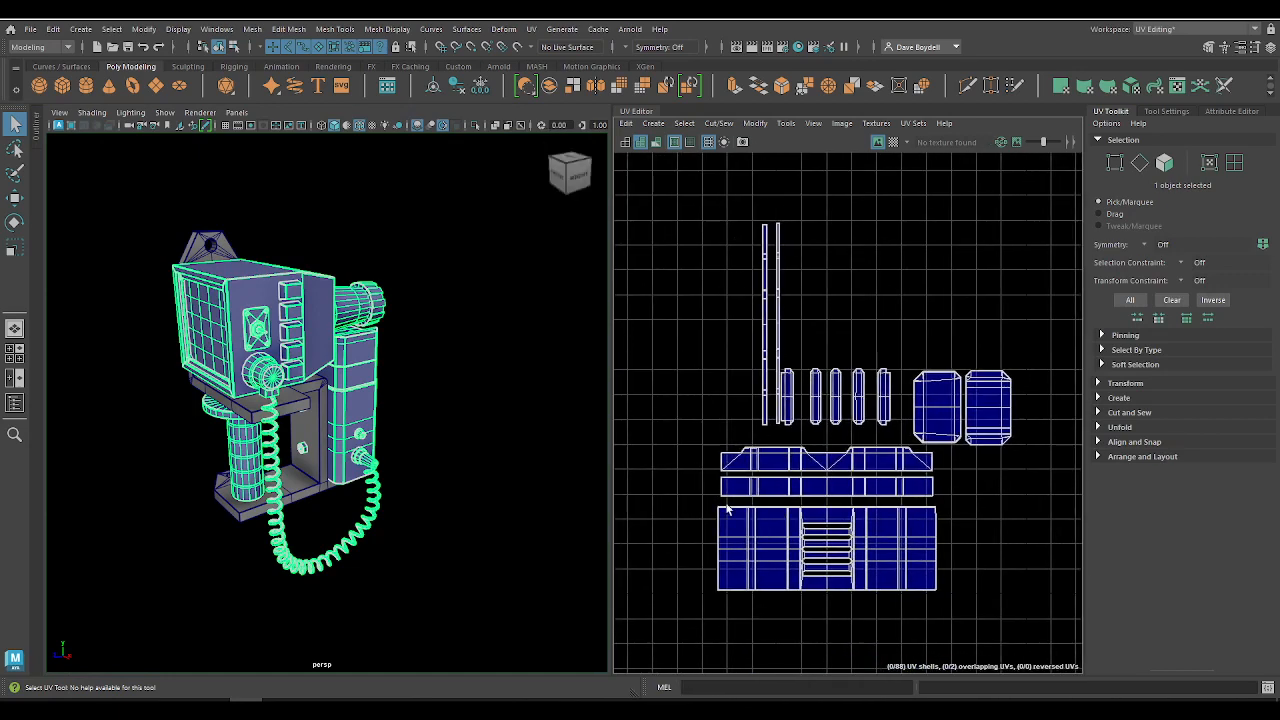
pyautogui.keyDown('alt'); pyautogui.moveTo(718, 520); pyautogui.dragTo(784, 416, button='right'); pyautogui.keyUp('alt')
pyautogui.keyDown('alt'); pyautogui.moveTo(897, 368); pyautogui.dragTo(770, 518, button='middle'); pyautogui.keyUp('alt')
pyautogui.moveTo(766, 497); pyautogui.dragTo(851, 174)
pyautogui.keyDown('alt'); pyautogui.moveTo(829, 457); pyautogui.dragTo(930, 195, button='middle'); pyautogui.keyUp('alt')
pyautogui.keyDown('alt'); pyautogui.moveTo(399, 344); pyautogui.dragTo(371, 317); pyautogui.keyUp('alt')
pyautogui.moveTo(371, 317); pyautogui.dragTo(370, 358, button='right')
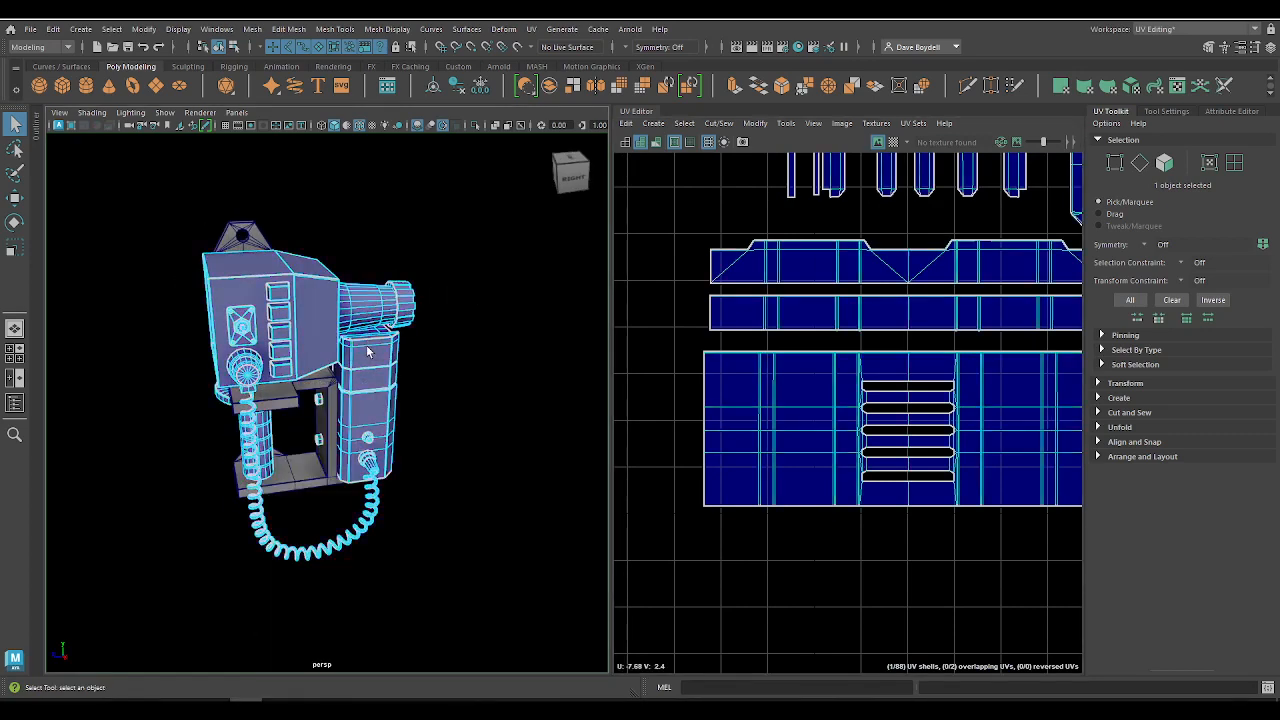
# Step: Isolate the faces of the vented housing block behind the monitor and view it up close
pyautogui.doubleClick(368, 352)
pyautogui.click(475, 126)
pyautogui.click(187, 393)
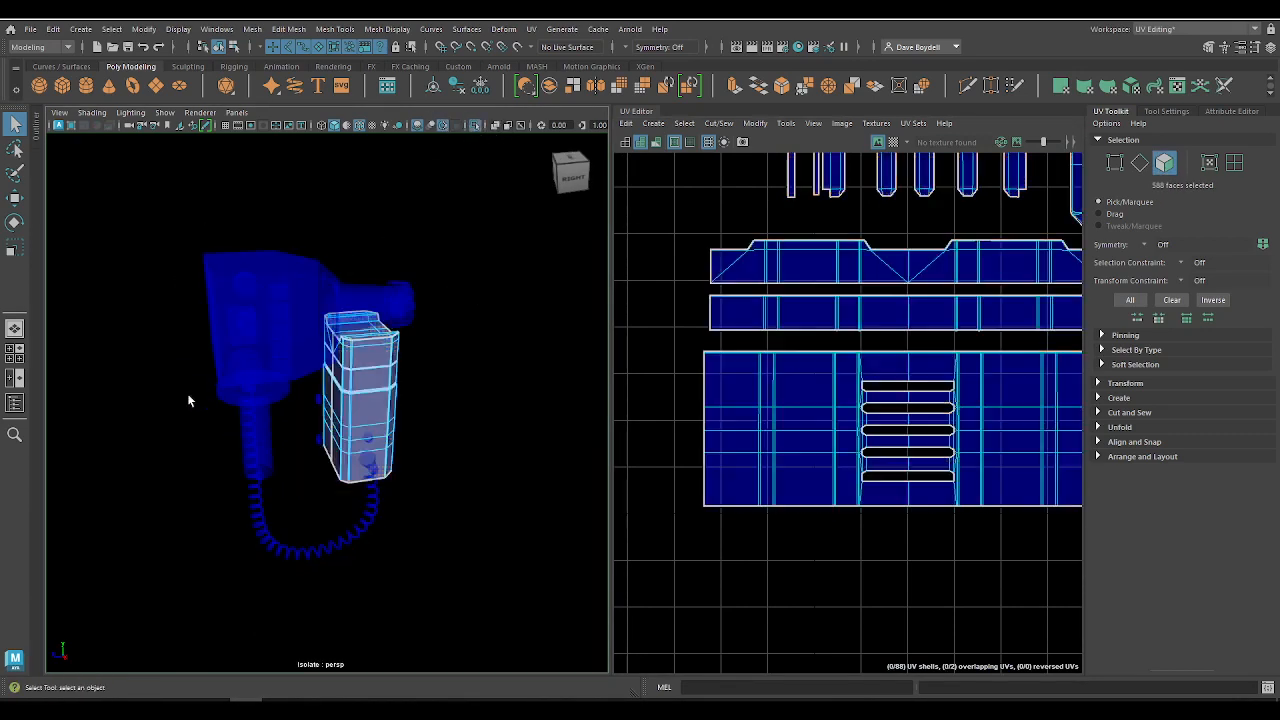
pyautogui.keyDown('alt'); pyautogui.moveTo(182, 396); pyautogui.dragTo(200, 416); pyautogui.keyUp('alt')
pyautogui.keyDown('alt'); pyautogui.moveTo(200, 416); pyautogui.dragTo(352, 503, button='right'); pyautogui.keyUp('alt')
pyautogui.keyDown('alt'); pyautogui.moveTo(352, 503); pyautogui.dragTo(340, 430); pyautogui.keyUp('alt')
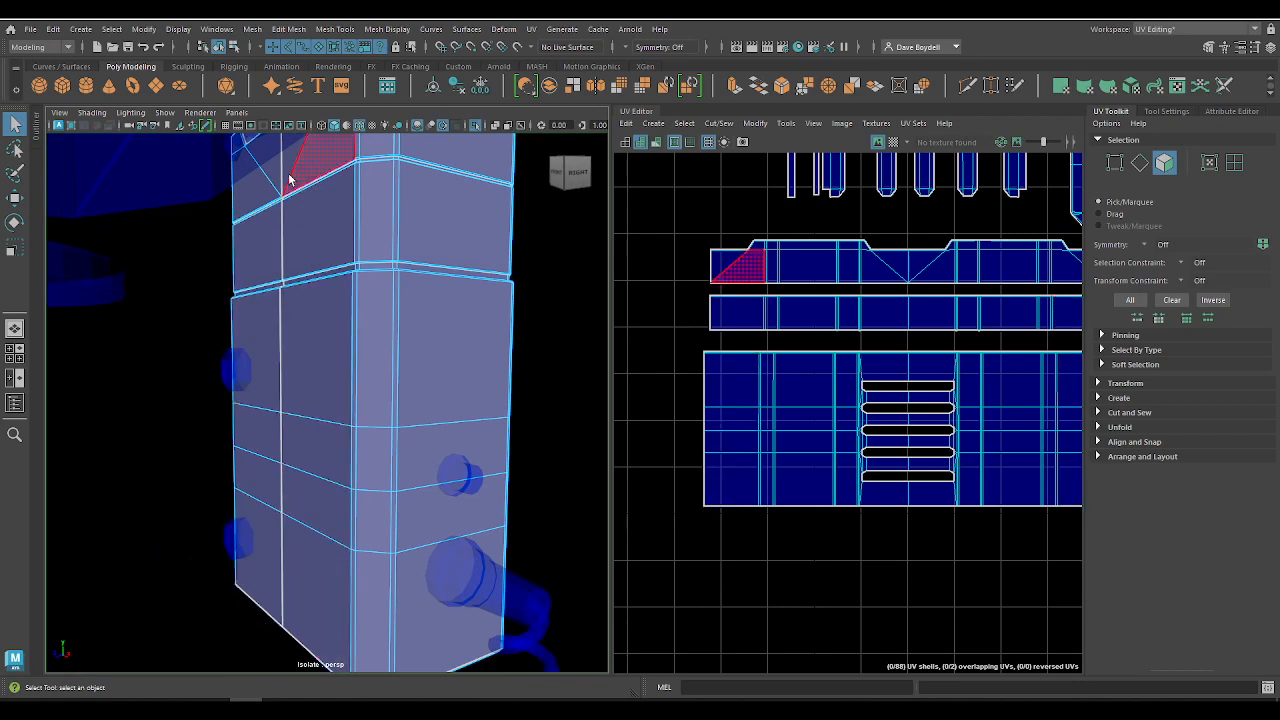
pyautogui.keyDown('alt'); pyautogui.moveTo(455, 303); pyautogui.dragTo(391, 343); pyautogui.keyUp('alt')
pyautogui.scroll(-5, 391, 343)
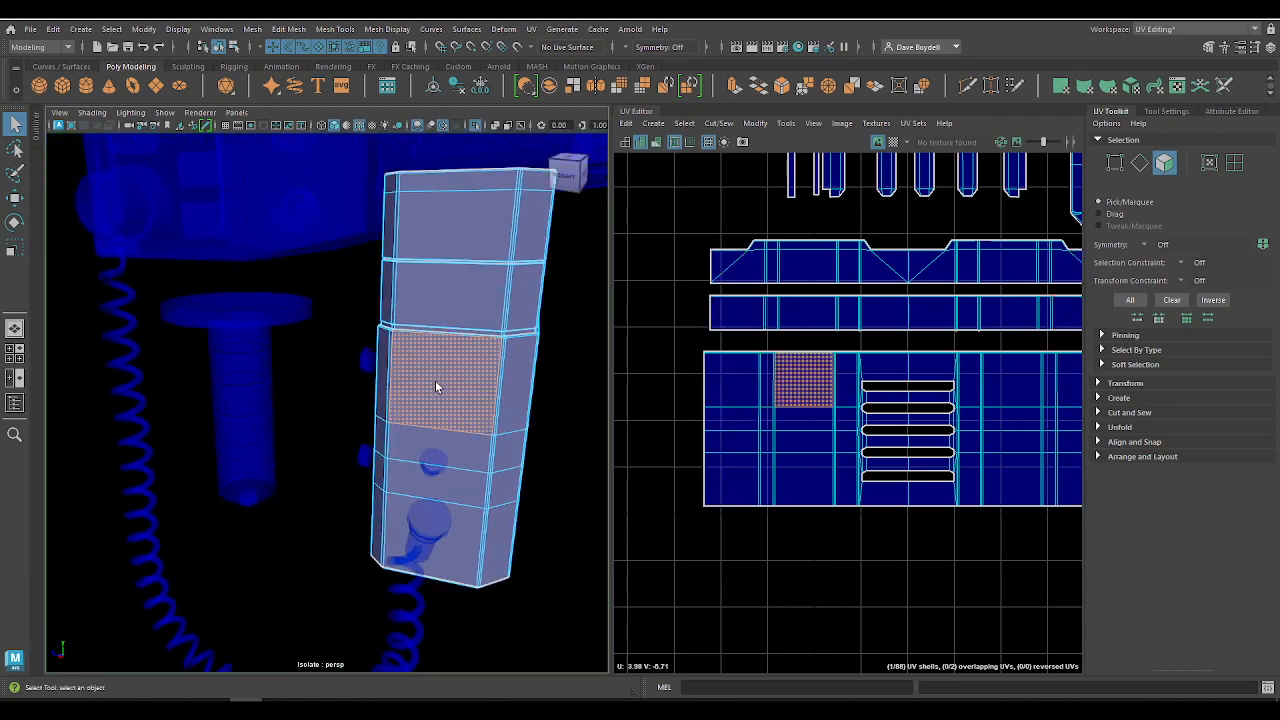
# Step: Select the vented housing's three wraparound UV shells and examine the matching sides and vents on the model
pyautogui.doubleClick(436, 381)
pyautogui.click(876, 396)
pyautogui.doubleClick(876, 396)
pyautogui.keyDown('shift'); pyautogui.doubleClick(797, 313); pyautogui.keyUp('shift')
pyautogui.keyDown('shift'); pyautogui.doubleClick(808, 266); pyautogui.keyUp('shift')
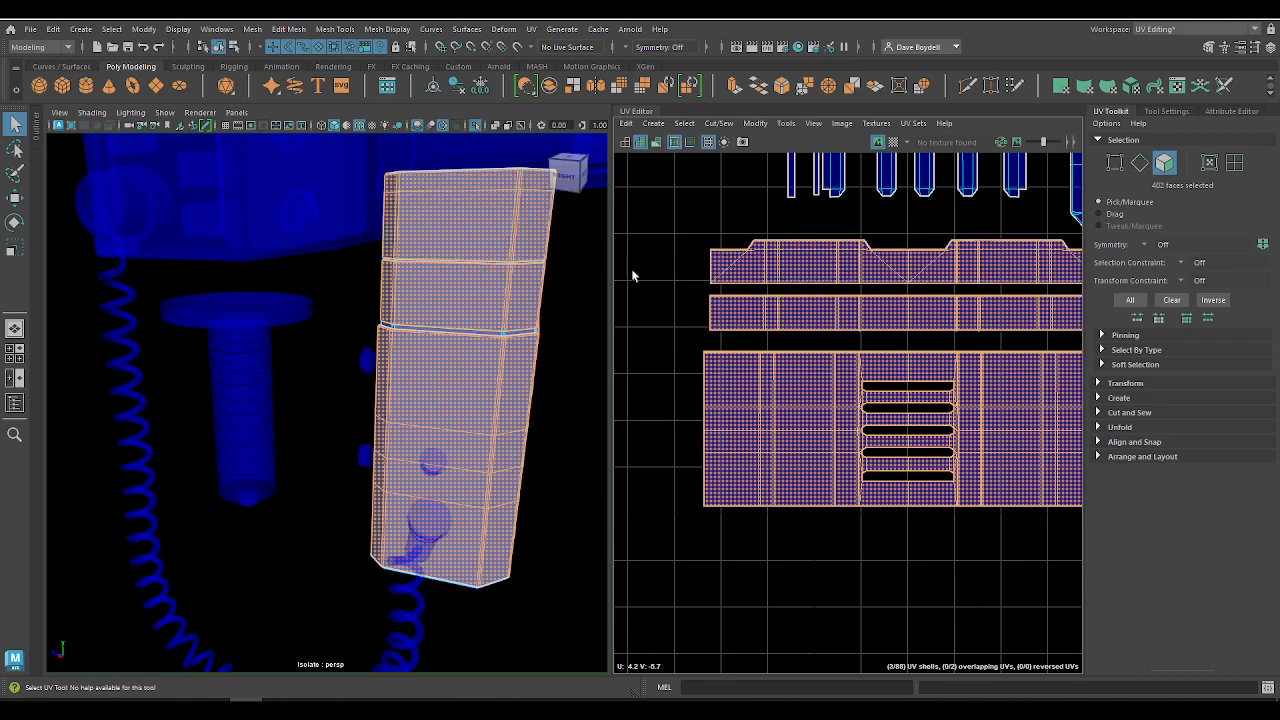
pyautogui.keyDown('alt'); pyautogui.moveTo(440, 335); pyautogui.dragTo(338, 348); pyautogui.keyUp('alt')
pyautogui.scroll(4, 325, 349)
pyautogui.keyDown('alt'); pyautogui.moveTo(240, 327); pyautogui.dragTo(420, 332); pyautogui.keyUp('alt')
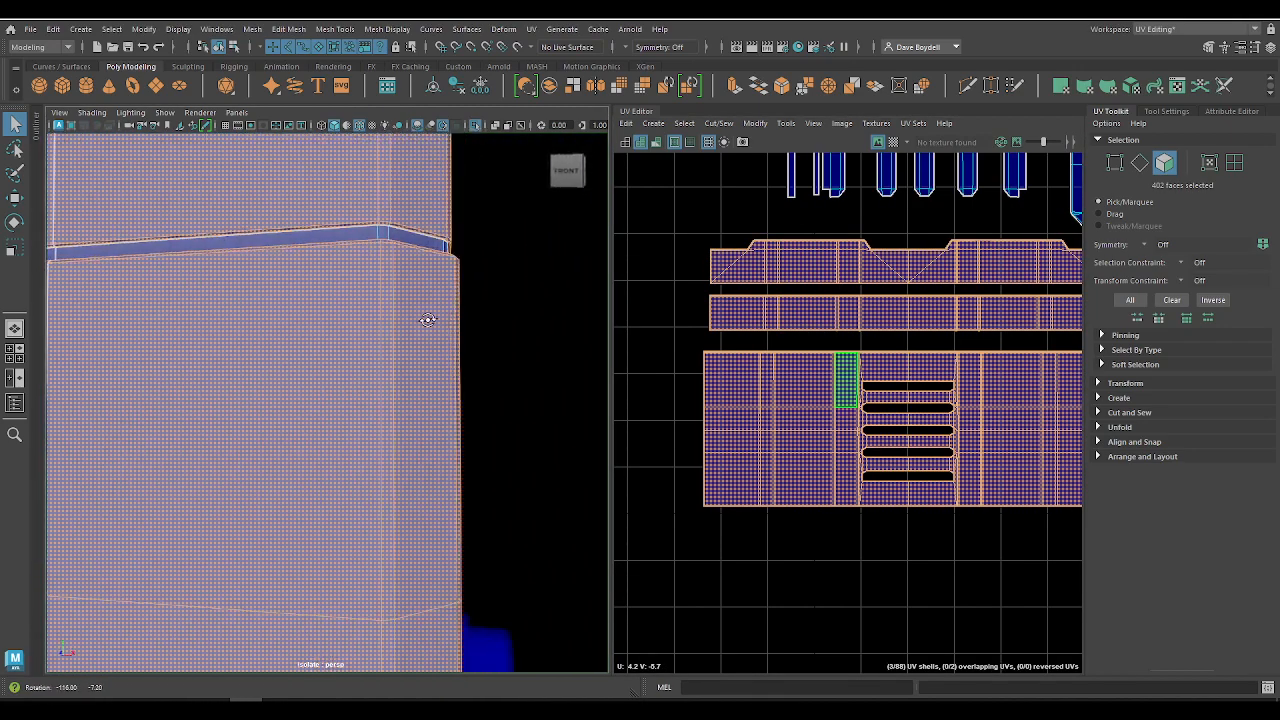
pyautogui.keyDown('alt'); pyautogui.moveTo(150, 318); pyautogui.dragTo(215, 358); pyautogui.keyUp('alt')
pyautogui.keyDown('alt'); pyautogui.moveTo(802, 335); pyautogui.dragTo(736, 342, button='middle'); pyautogui.keyUp('alt')
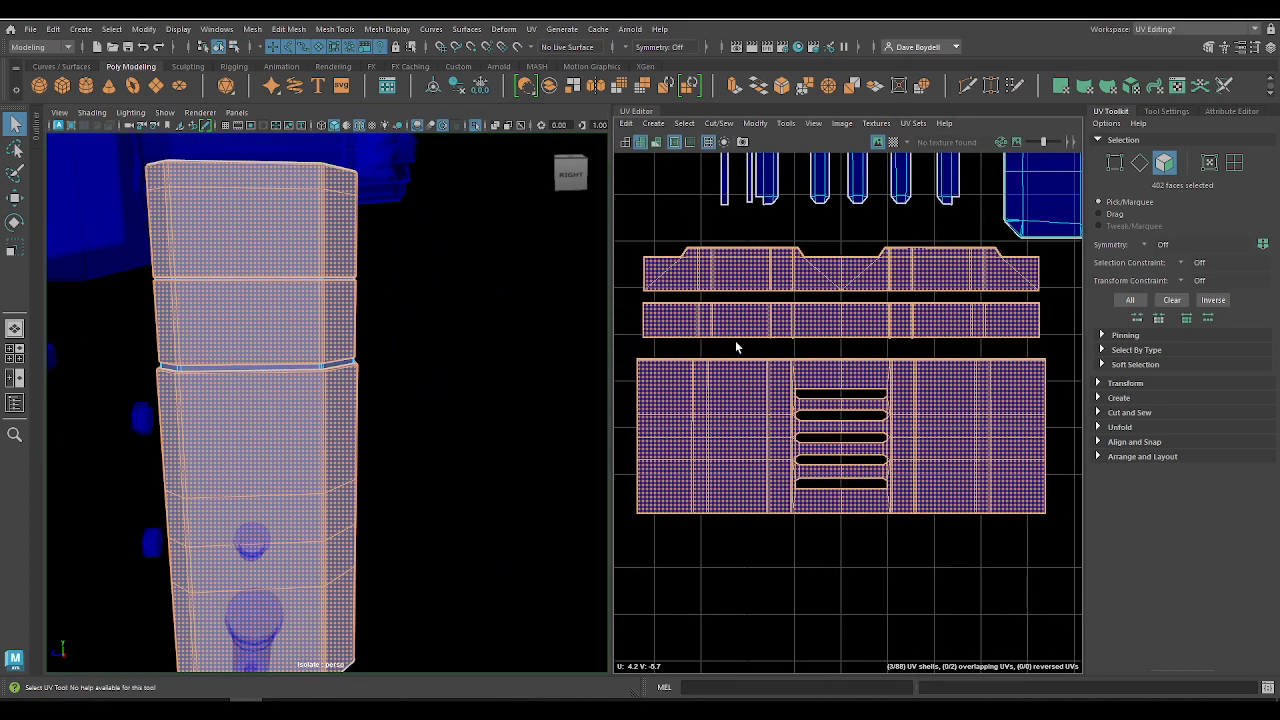
pyautogui.keyDown('alt'); pyautogui.moveTo(280, 294); pyautogui.dragTo(311, 239); pyautogui.keyUp('alt')
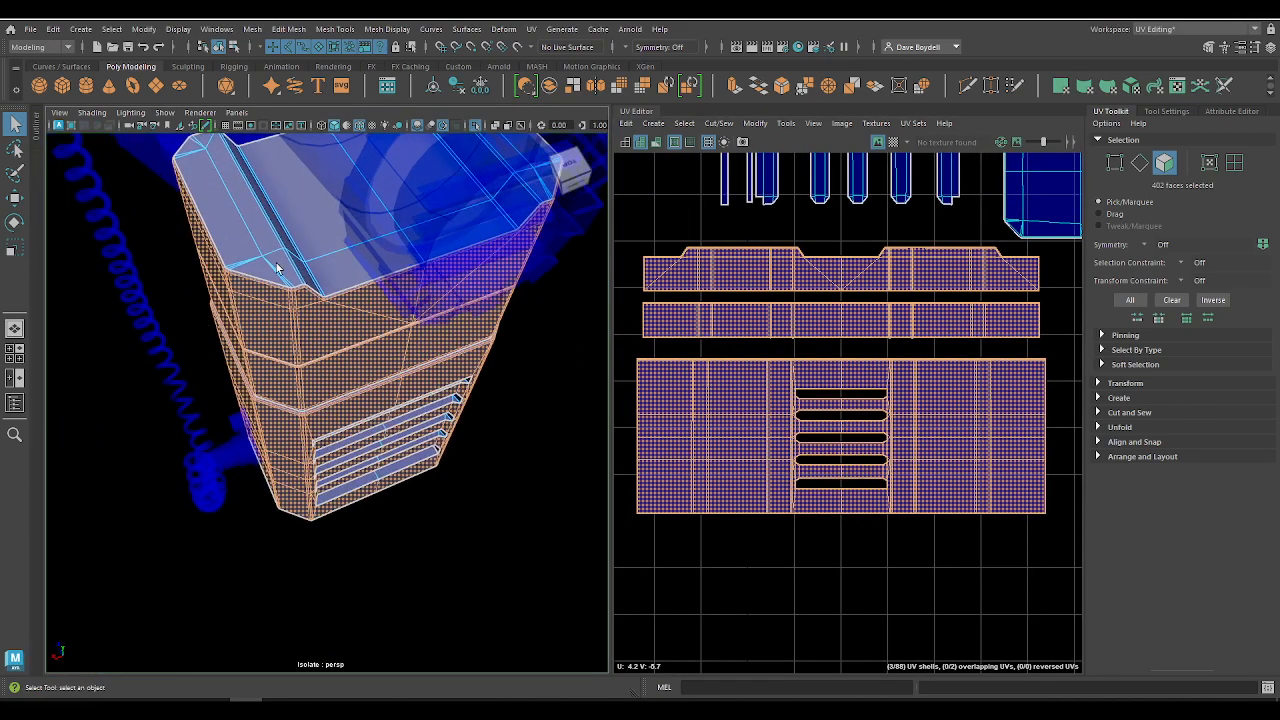
# Step: Select the housing's two end-cap UV shells in turn and view the matching bottom and top faces on the model
pyautogui.keyDown('alt'); pyautogui.moveTo(823, 271); pyautogui.dragTo(724, 472, button='middle'); pyautogui.keyUp('alt')
pyautogui.doubleClick(946, 377)
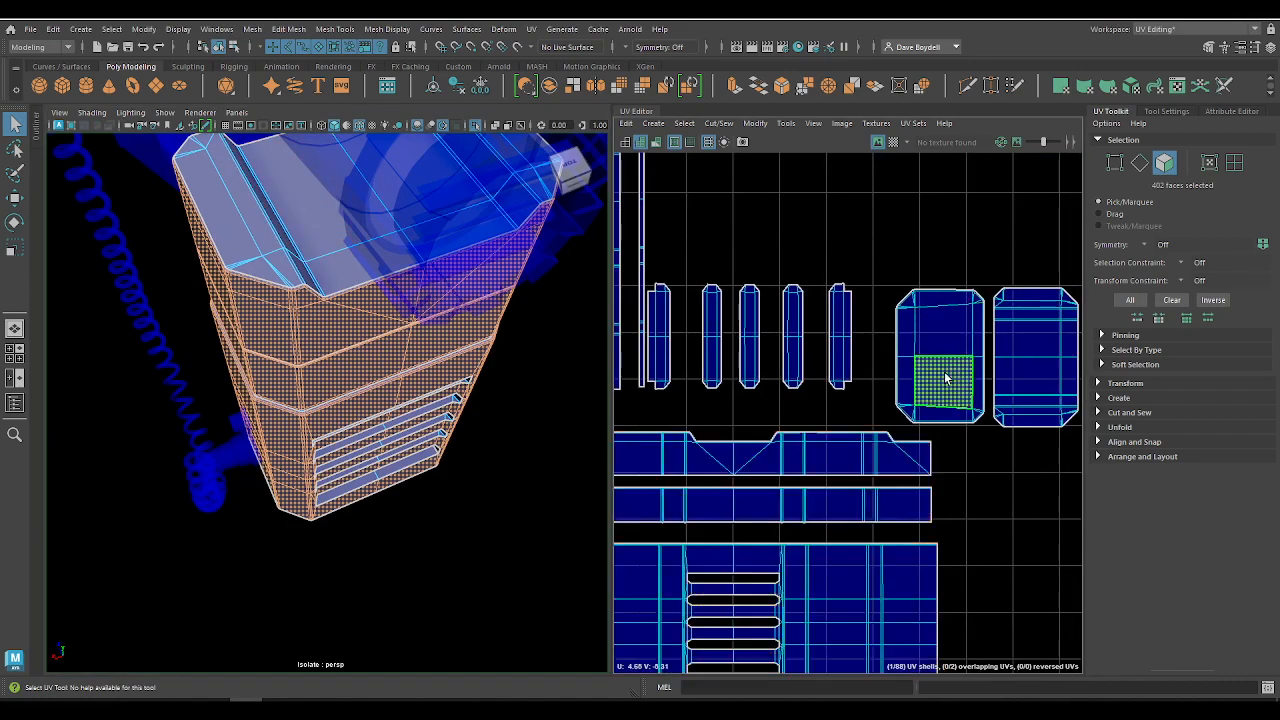
pyautogui.press('f')
pyautogui.keyDown('alt'); pyautogui.moveTo(332, 471); pyautogui.dragTo(274, 286); pyautogui.keyUp('alt')
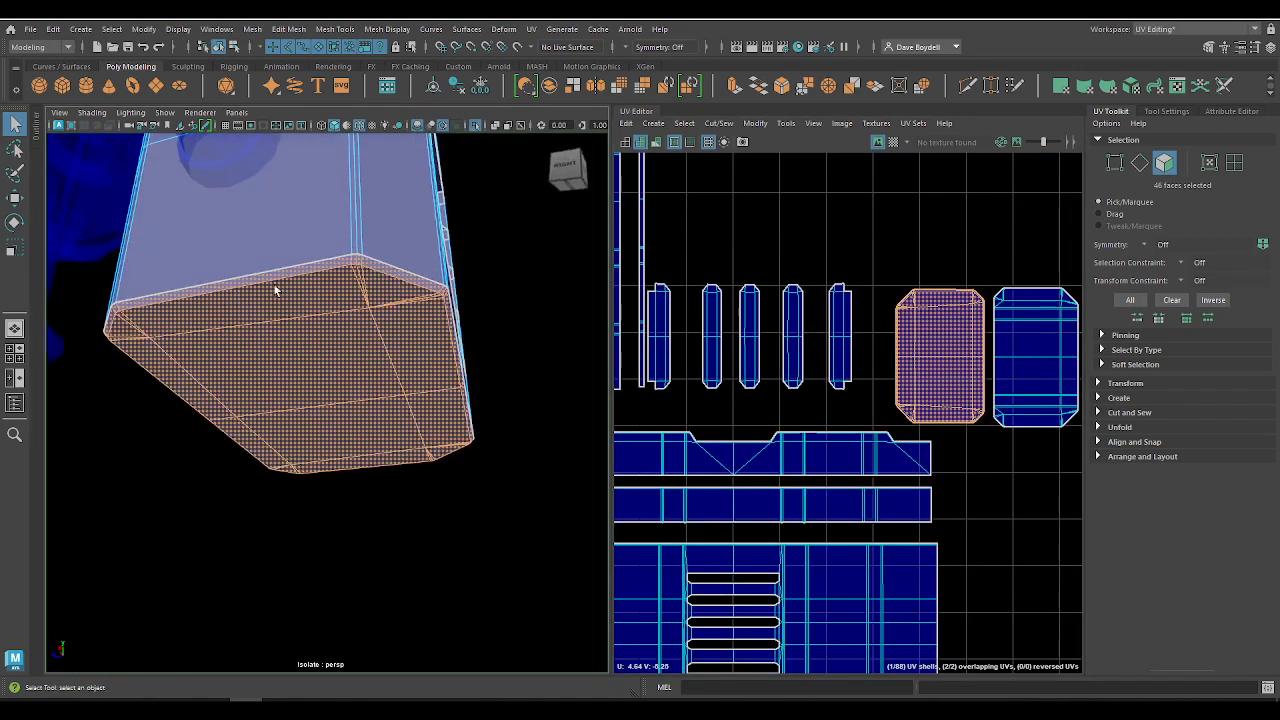
pyautogui.doubleClick(1030, 352)
pyautogui.press('f')
pyautogui.keyDown('alt'); pyautogui.moveTo(408, 320); pyautogui.dragTo(361, 404); pyautogui.keyUp('alt')
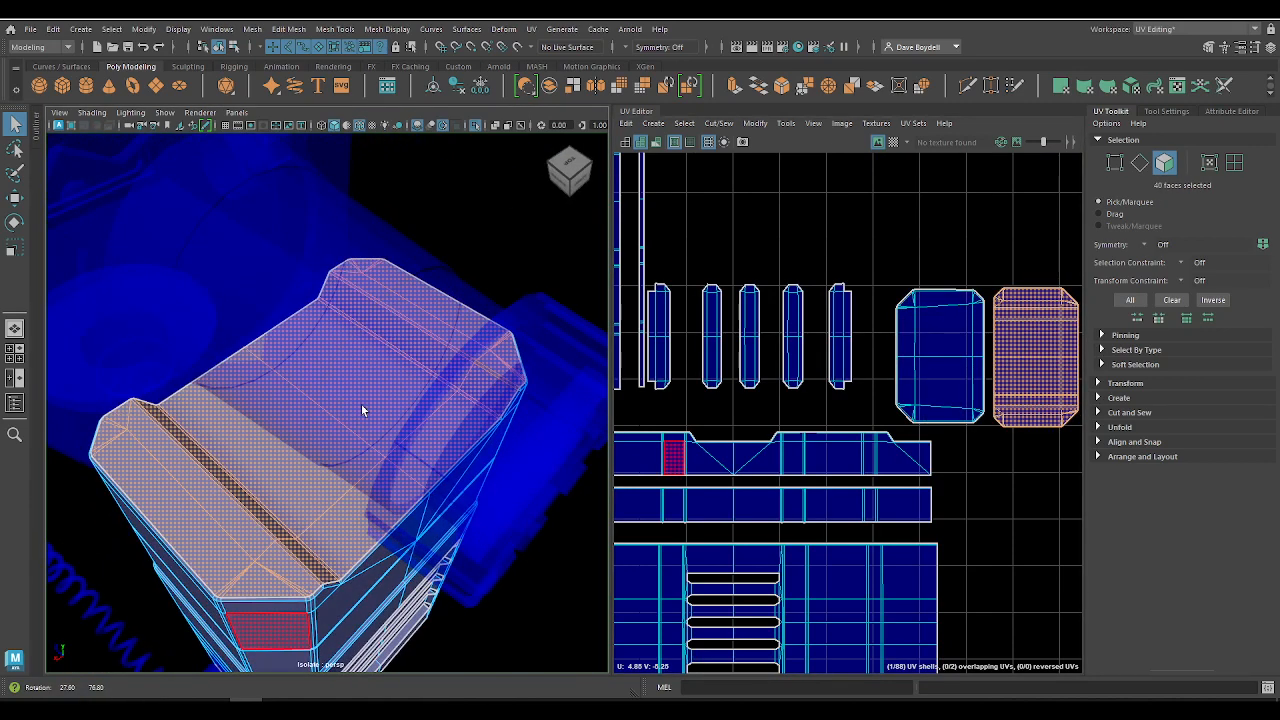
# Step: Move the outermost vent slot UV shell close to its neighbour and inspect the matching slot on the model
pyautogui.doubleClick(674, 337)
pyautogui.press('w')
pyautogui.moveTo(743, 340); pyautogui.dragTo(754, 342)
pyautogui.press('f')
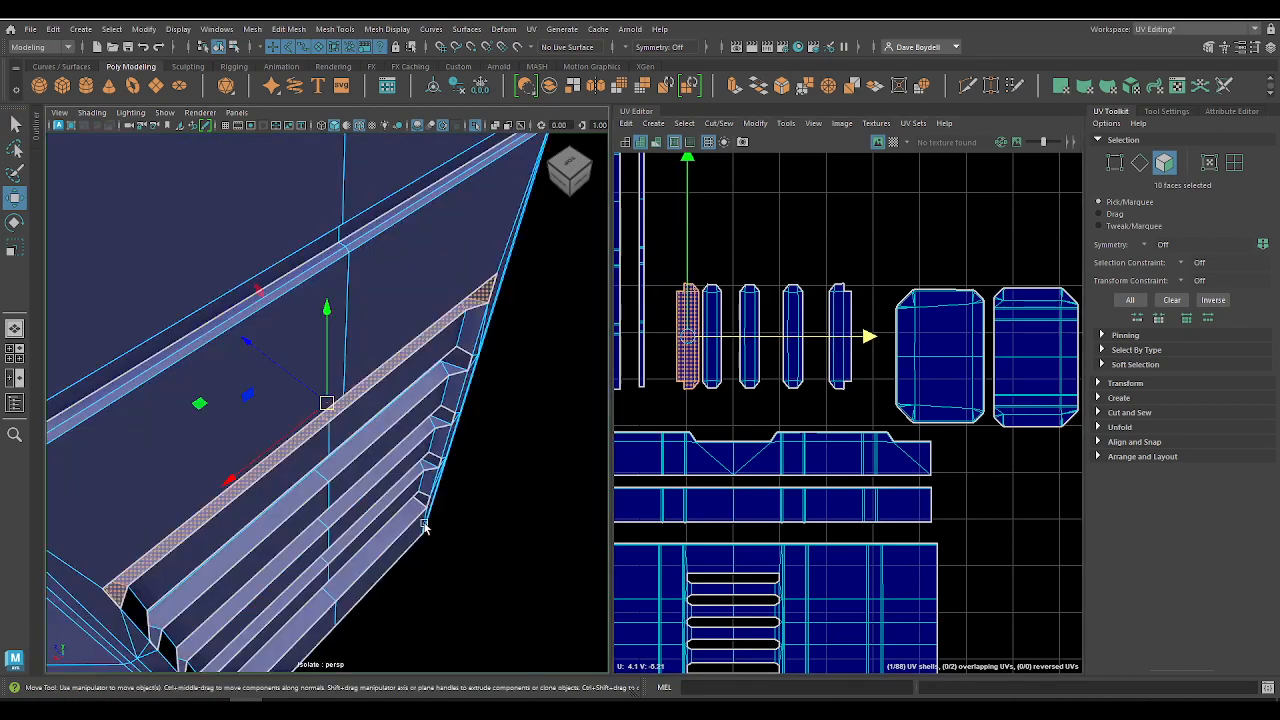
pyautogui.keyDown('alt'); pyautogui.moveTo(423, 521); pyautogui.dragTo(323, 458); pyautogui.keyUp('alt')
pyautogui.keyDown('alt'); pyautogui.moveTo(323, 458); pyautogui.dragTo(280, 402, button='right'); pyautogui.keyUp('alt')
pyautogui.keyDown('alt'); pyautogui.moveTo(280, 402); pyautogui.dragTo(465, 376); pyautogui.keyUp('alt')
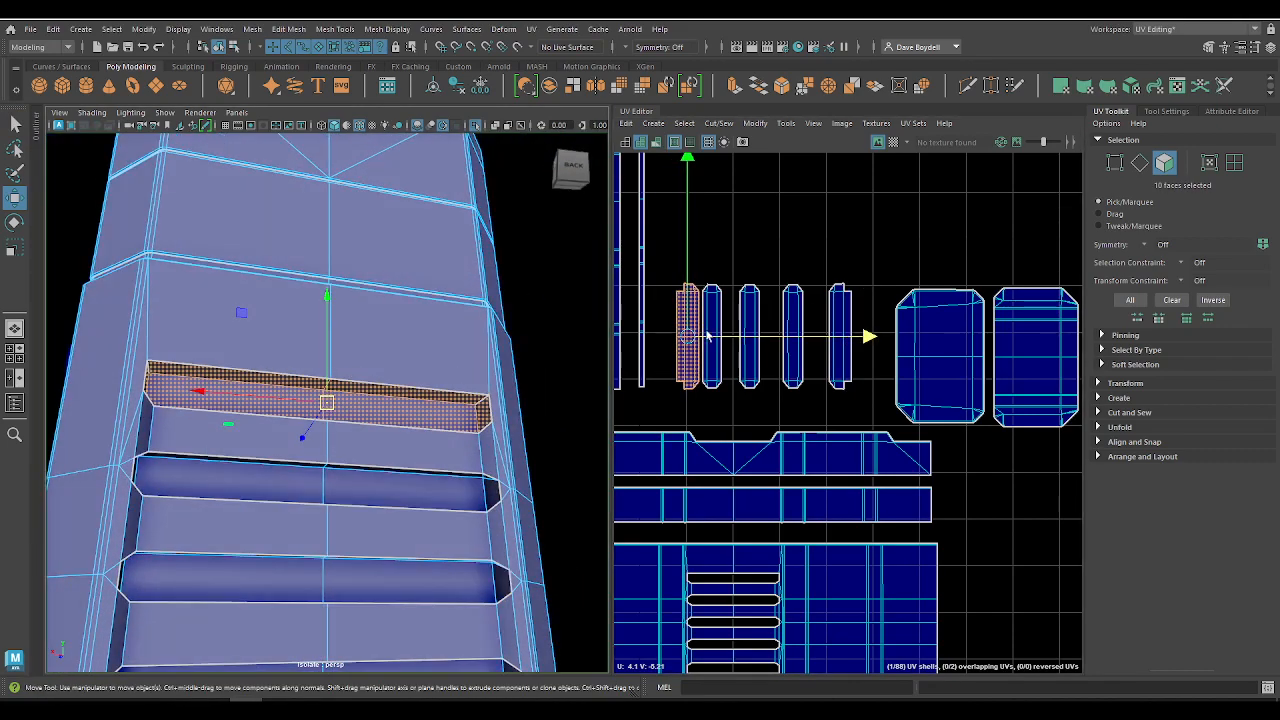
# Step: Move the remaining spread-out vent slot UV shells together so all five form a compact row
pyautogui.doubleClick(753, 334)
pyautogui.moveTo(817, 336); pyautogui.dragTo(833, 352)
pyautogui.doubleClick(792, 309)
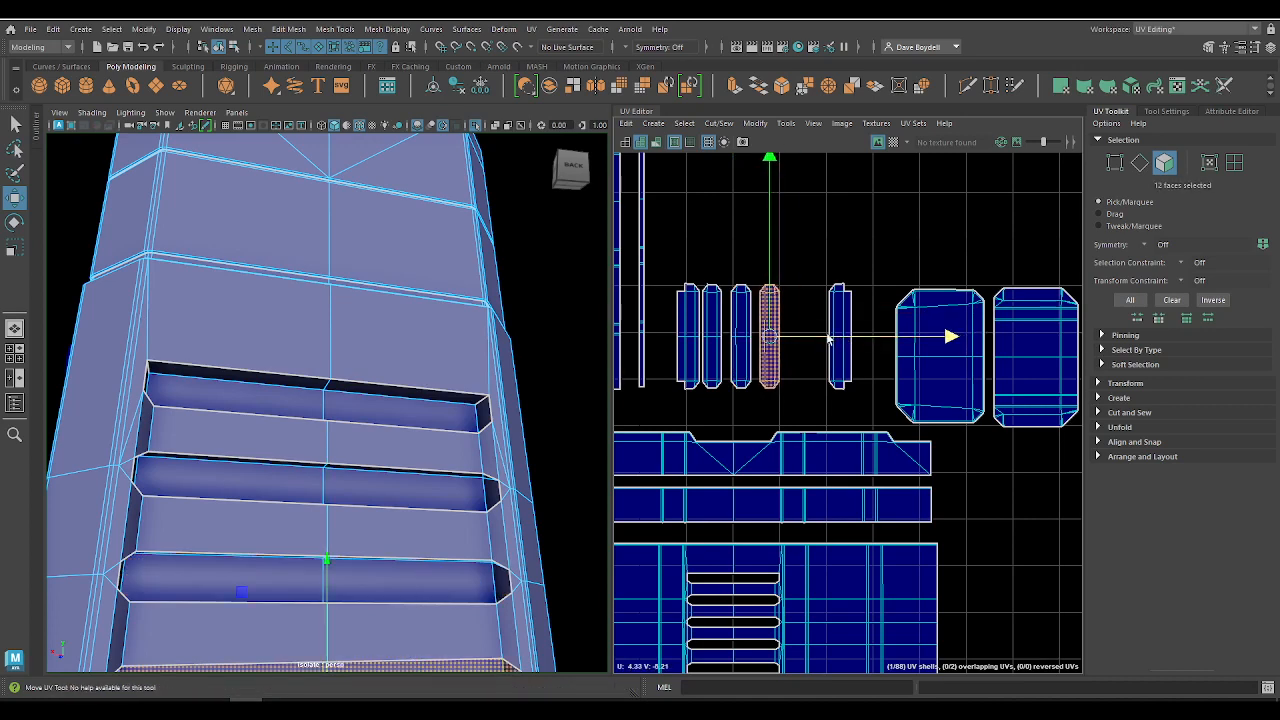
pyautogui.doubleClick(841, 315)
pyautogui.moveTo(922, 347); pyautogui.dragTo(880, 347)
pyautogui.scroll(-4, 786, 200)
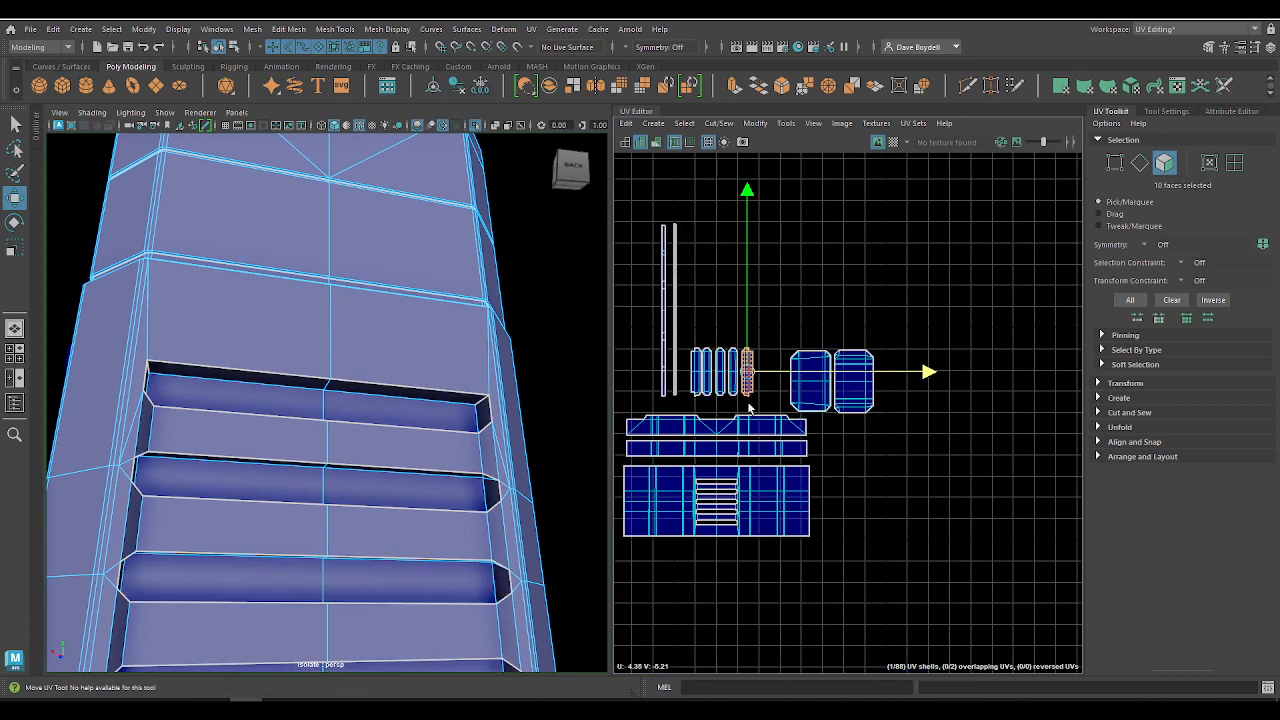
# Step: Select the housing's three wraparound UV shells and one thin strip shell in turn to relate them to the model
pyautogui.moveTo(659, 311); pyautogui.dragTo(888, 453)
pyautogui.scroll(5, 760, 340)
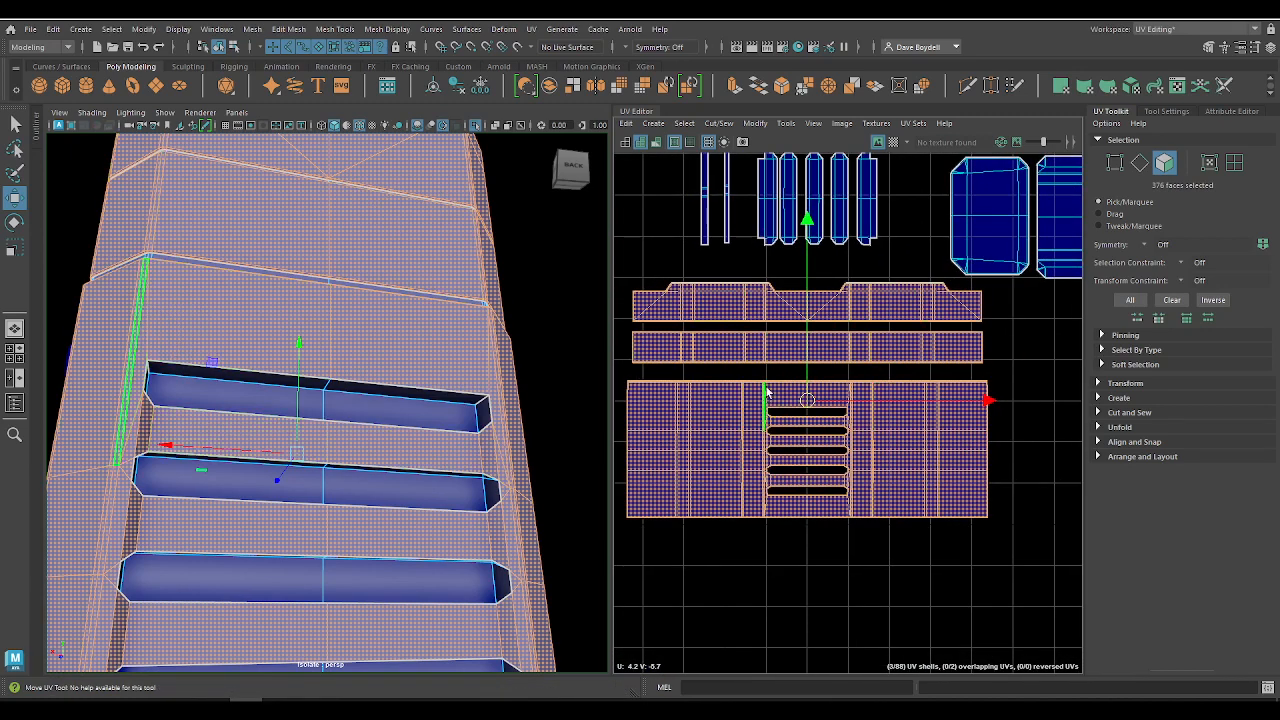
pyautogui.keyDown('alt'); pyautogui.moveTo(795, 385); pyautogui.dragTo(790, 697, button='middle'); pyautogui.keyUp('alt')
pyautogui.scroll(-2, 782, 520)
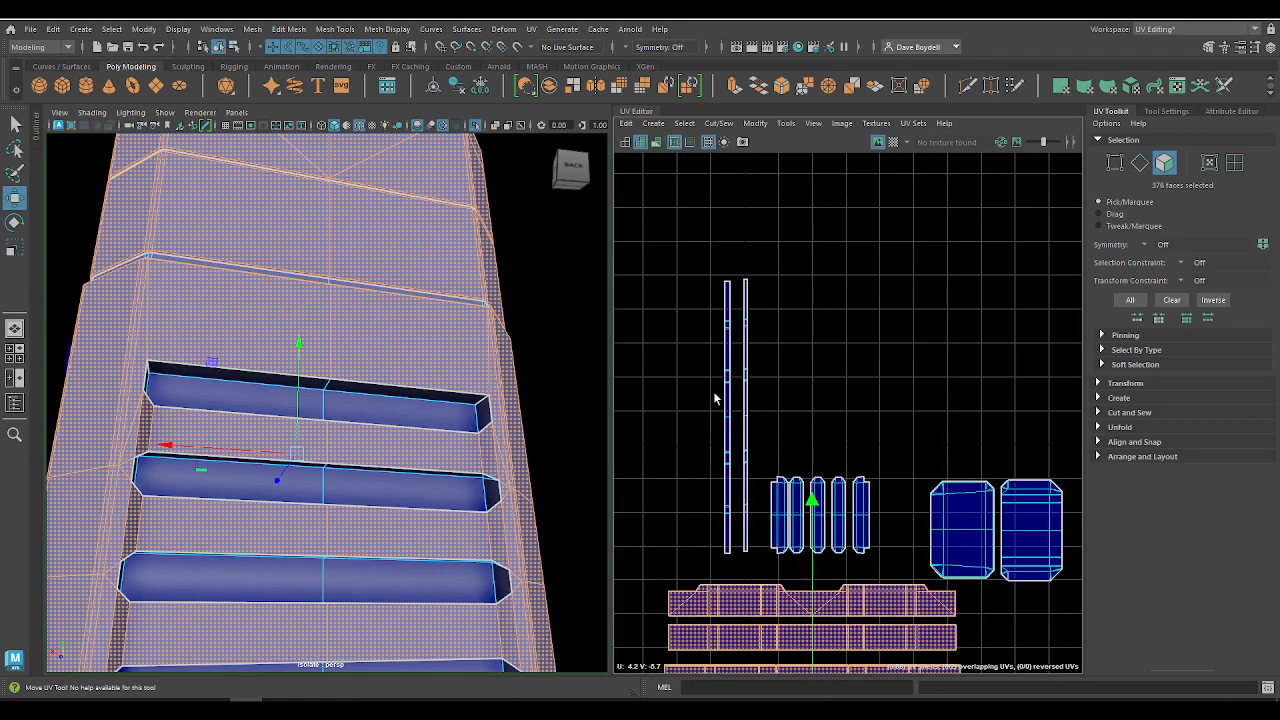
pyautogui.click(724, 402)
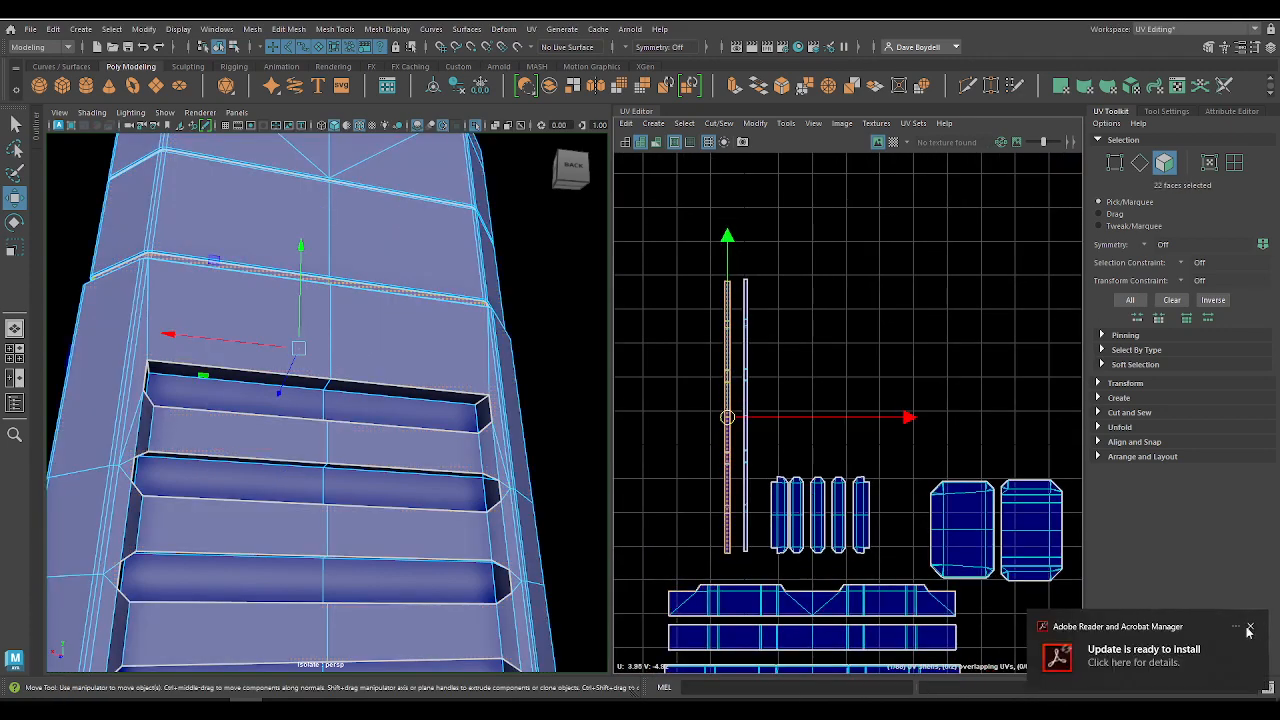
# Step: Examine how the monitor and phone model's other UV shell groups are arranged across the UV layout
pyautogui.keyDown('alt'); pyautogui.moveTo(910, 528); pyautogui.dragTo(820, 364, button='middle'); pyautogui.keyUp('alt')
pyautogui.keyDown('alt'); pyautogui.moveTo(822, 364); pyautogui.dragTo(550, 205, button='right'); pyautogui.keyUp('alt')
pyautogui.keyDown('alt'); pyautogui.moveTo(757, 265); pyautogui.dragTo(552, 424, button='middle'); pyautogui.keyUp('alt')
pyautogui.keyDown('alt'); pyautogui.moveTo(893, 360); pyautogui.dragTo(715, 292, button='right'); pyautogui.keyUp('alt')
pyautogui.keyDown('alt'); pyautogui.moveTo(763, 295); pyautogui.dragTo(556, 464, button='middle'); pyautogui.keyUp('alt')
pyautogui.keyDown('alt'); pyautogui.moveTo(672, 240); pyautogui.dragTo(880, 500, button='middle'); pyautogui.keyUp('alt')
pyautogui.keyDown('alt'); pyautogui.moveTo(750, 490); pyautogui.dragTo(884, 558, button='right'); pyautogui.keyUp('alt')
pyautogui.keyDown('alt'); pyautogui.moveTo(884, 558); pyautogui.dragTo(587, 314, button='middle'); pyautogui.keyUp('alt')
pyautogui.keyDown('alt'); pyautogui.moveTo(721, 378); pyautogui.dragTo(733, 697, button='middle'); pyautogui.keyUp('alt')
pyautogui.keyDown('alt'); pyautogui.moveTo(725, 446); pyautogui.dragTo(1099, 275, button='middle'); pyautogui.keyUp('alt')
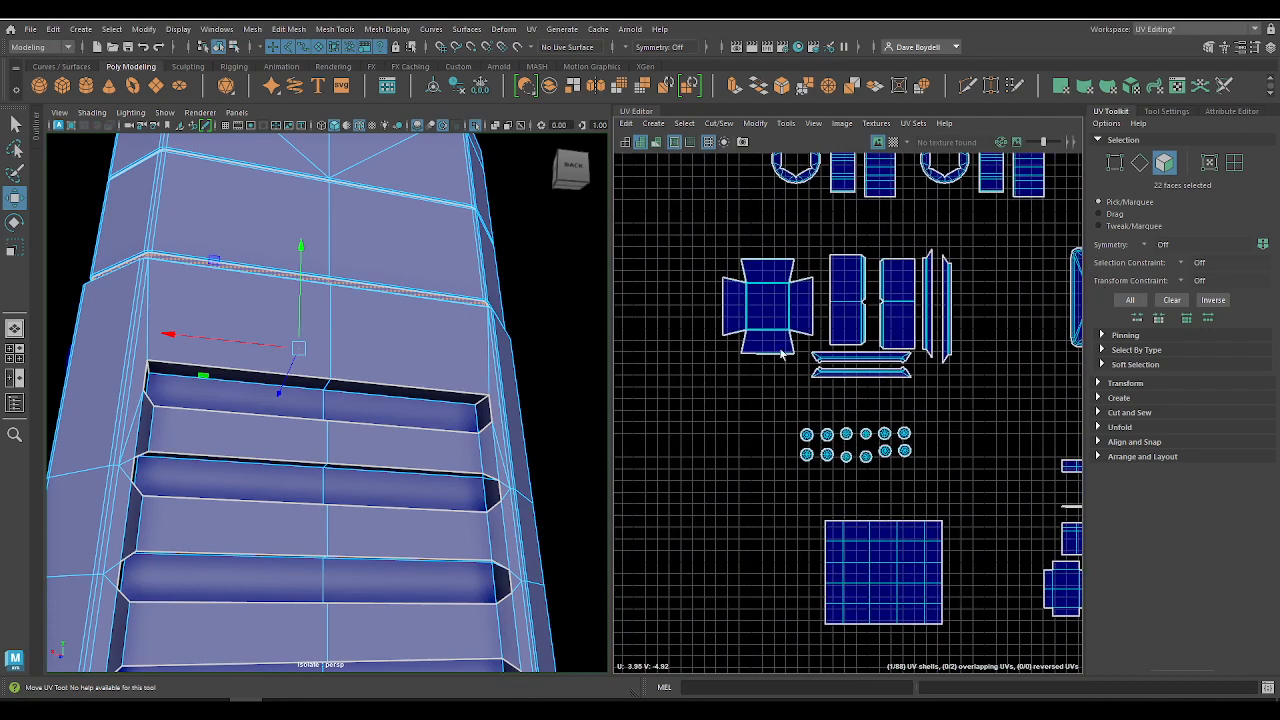
pyautogui.keyDown('alt'); pyautogui.moveTo(908, 455); pyautogui.dragTo(775, 367, button='right'); pyautogui.keyUp('alt')
pyautogui.keyDown('alt'); pyautogui.moveTo(640, 446); pyautogui.dragTo(889, 321, button='middle'); pyautogui.keyUp('alt')
# Step: Show the whole model again, select only the mounting bracket and examine its UV shells
pyautogui.keyDown('alt'); pyautogui.moveTo(430, 372); pyautogui.dragTo(277, 343, button='right'); pyautogui.keyUp('alt')
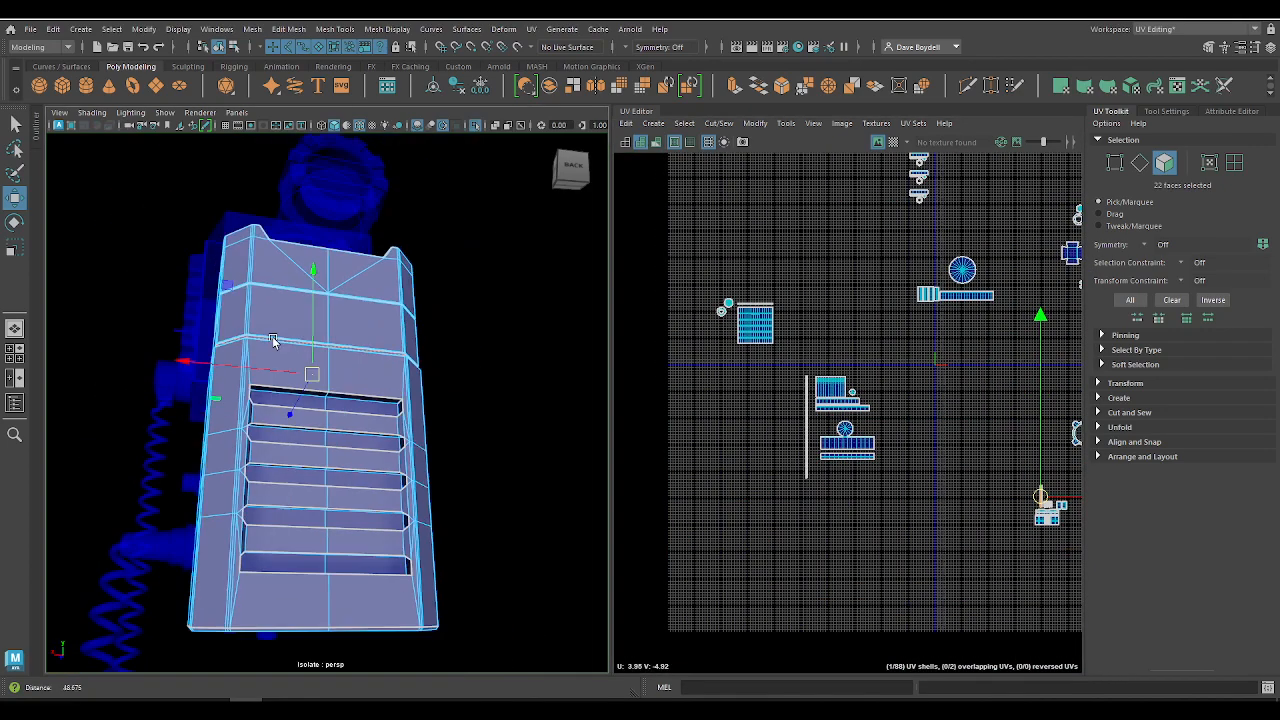
pyautogui.keyDown('alt'); pyautogui.moveTo(277, 343); pyautogui.dragTo(462, 392); pyautogui.keyUp('alt')
pyautogui.keyDown('alt'); pyautogui.moveTo(380, 385); pyautogui.dragTo(171, 363, button='right'); pyautogui.keyUp('alt')
pyautogui.keyDown('alt'); pyautogui.moveTo(171, 363); pyautogui.dragTo(221, 369, button='middle'); pyautogui.keyUp('alt')
pyautogui.click(475, 127)
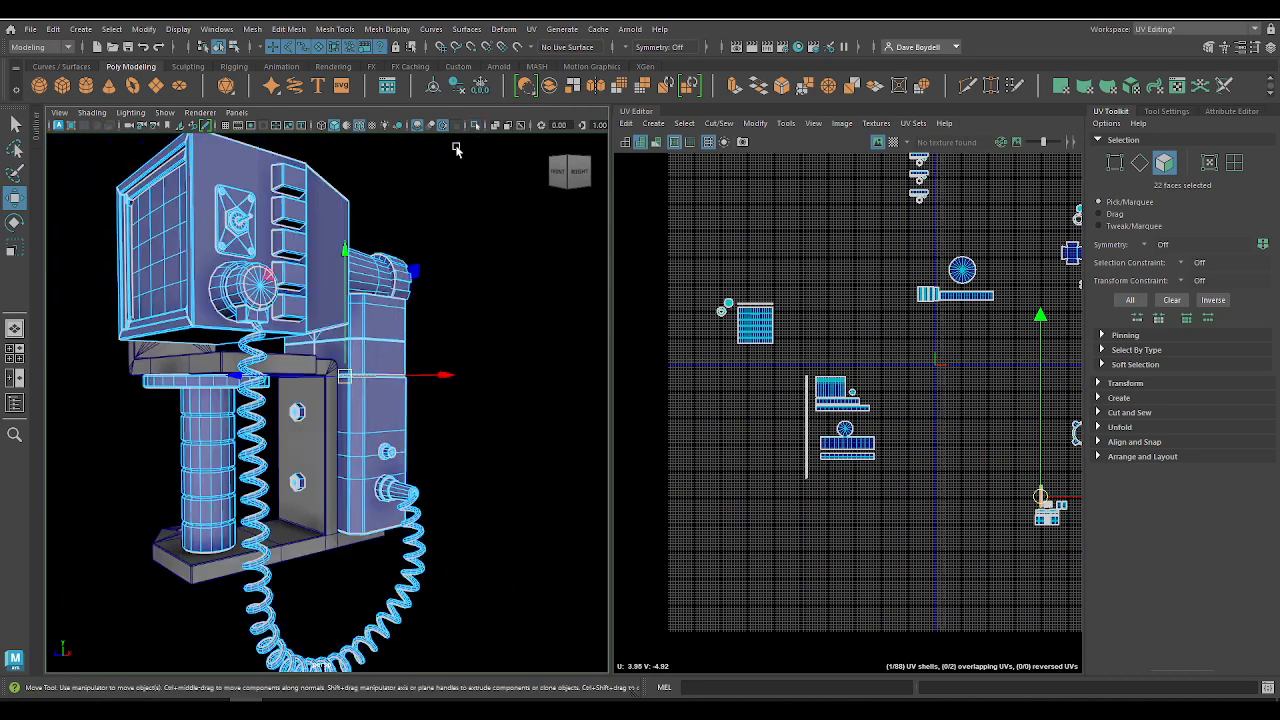
pyautogui.moveTo(321, 328); pyautogui.dragTo(381, 299, button='right')
pyautogui.click(197, 364)
pyautogui.press('f')
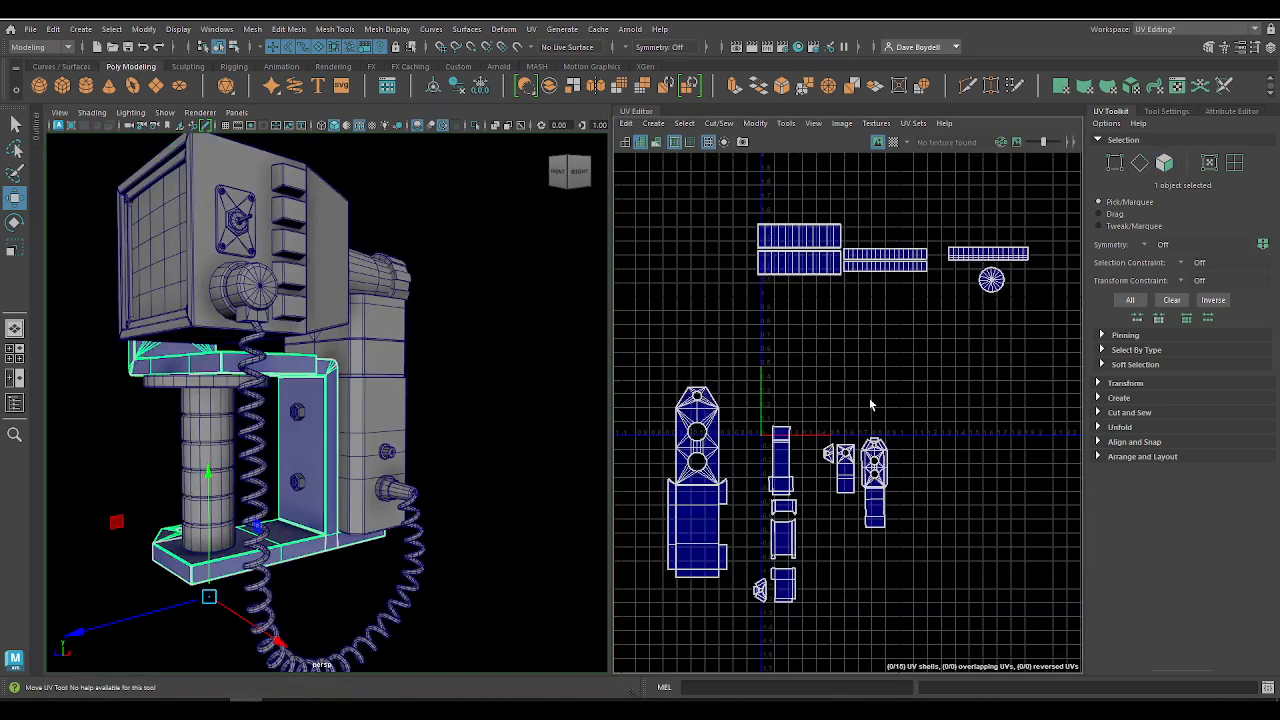
pyautogui.moveTo(842, 406)
pyautogui.keyDown('alt'); pyautogui.mouseDown(button='middle')
pyautogui.moveTo(849, 360)
pyautogui.moveTo(841, 416)
pyautogui.mouseUp(button='middle'); pyautogui.keyUp('alt')
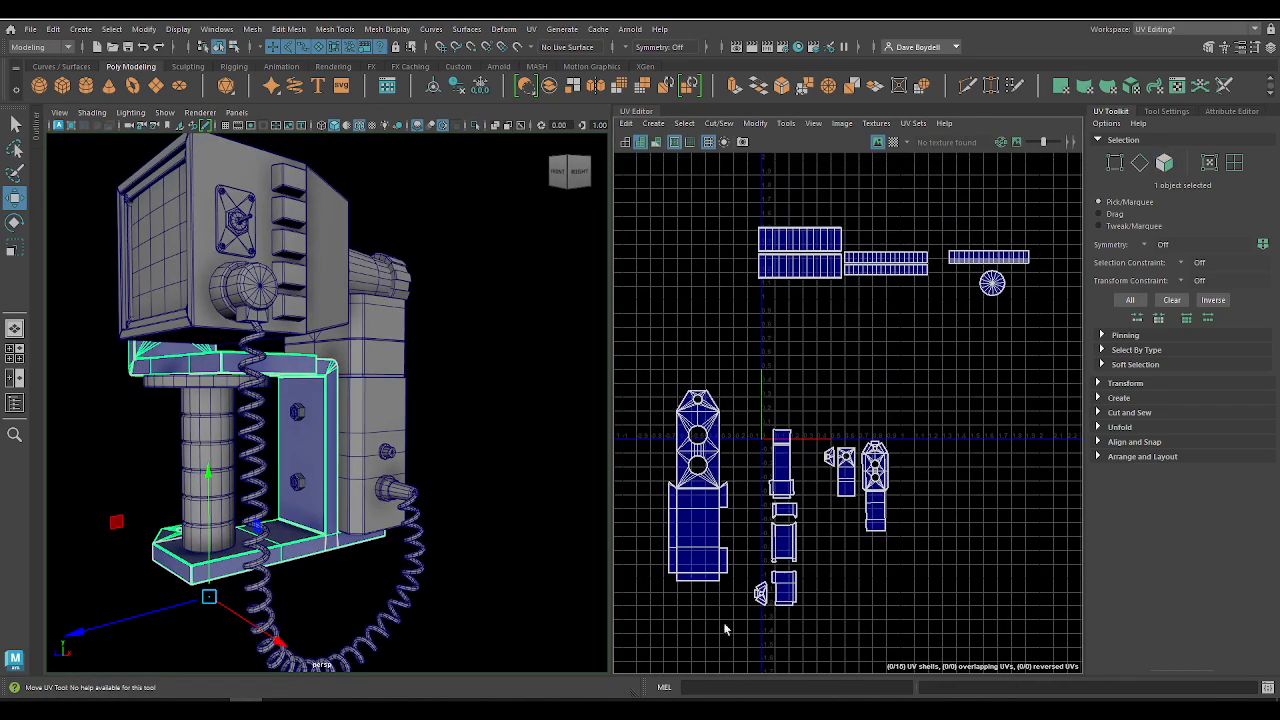
pyautogui.keyDown('alt'); pyautogui.moveTo(736, 509); pyautogui.dragTo(776, 443, button='middle'); pyautogui.keyUp('alt')
pyautogui.scroll(3, 776, 443)
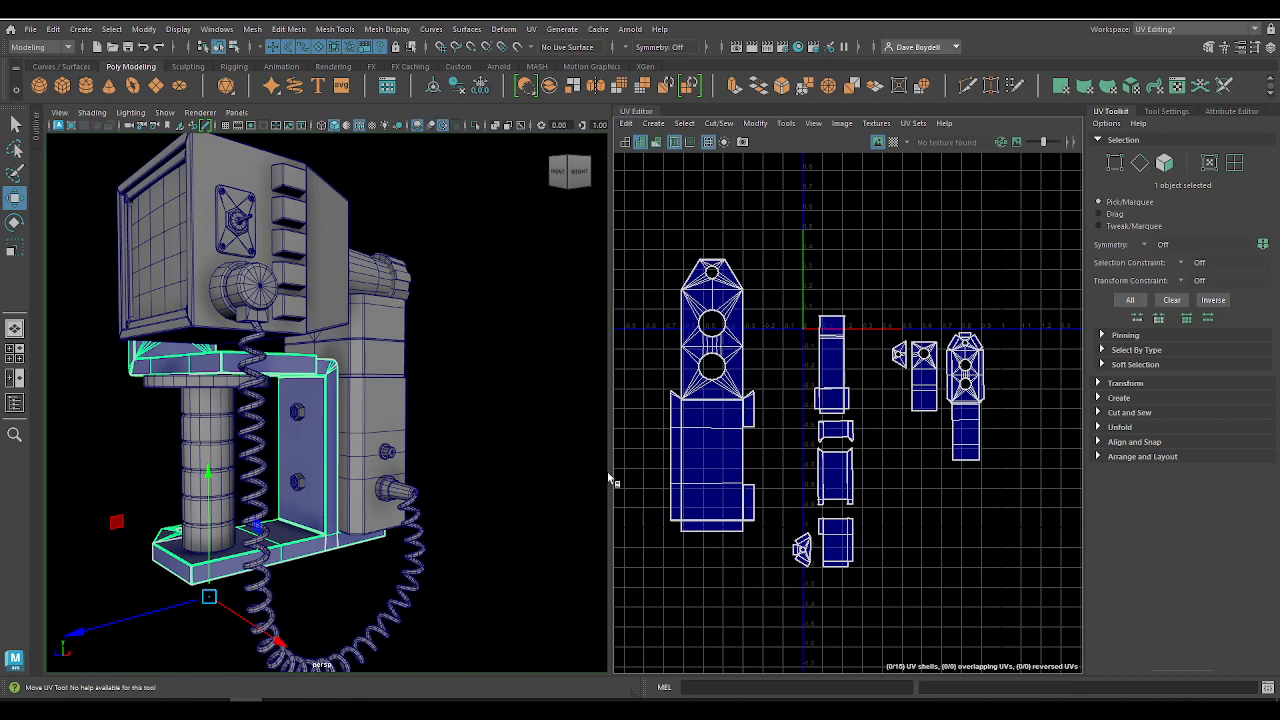
pyautogui.scroll(-8, 330, 468)
pyautogui.scroll(10, 262, 360)
# Step: Add the monitor and phone object to the bracket selection and view the full assembly from the front
pyautogui.moveTo(178, 314); pyautogui.dragTo(276, 404)
pyautogui.keyDown('alt'); pyautogui.moveTo(276, 404); pyautogui.dragTo(351, 420); pyautogui.keyUp('alt')
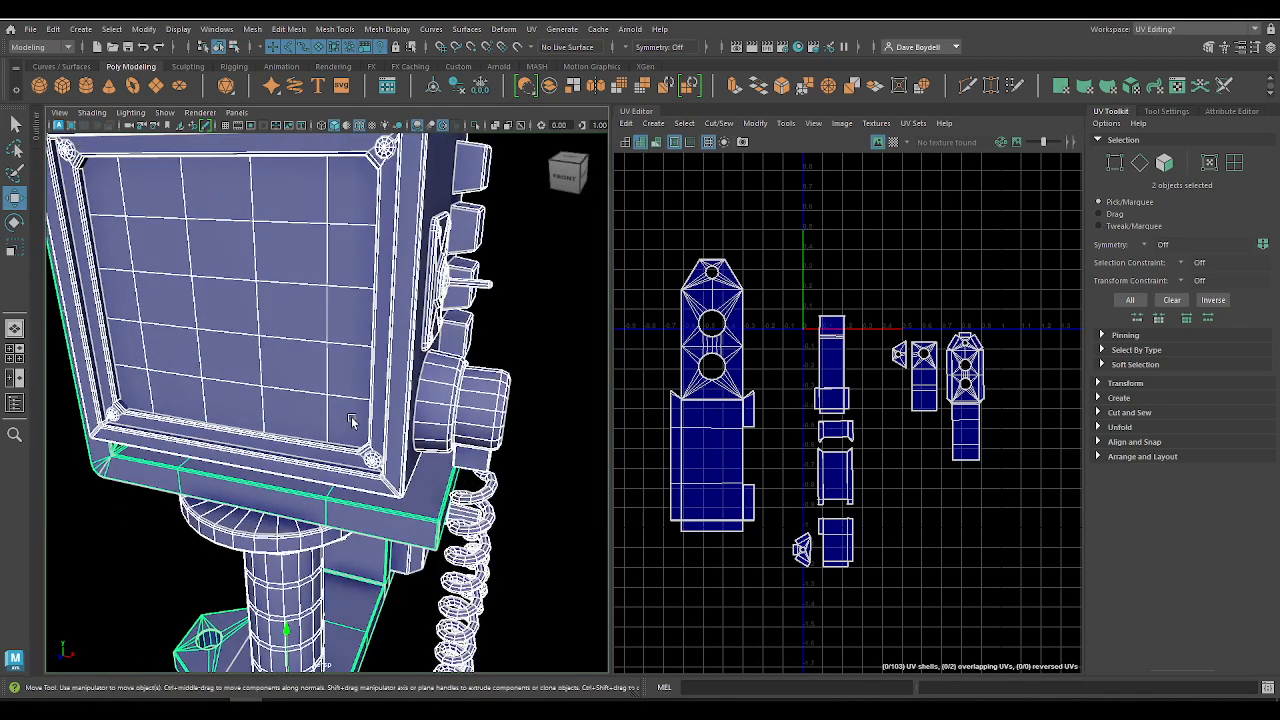
pyautogui.scroll(-4, 353, 430)
# Step: Switch to Notepad, place its window over the UV Editor and extend rule 1 after "Importance" with "of pro"
pyautogui.click(538, 704)
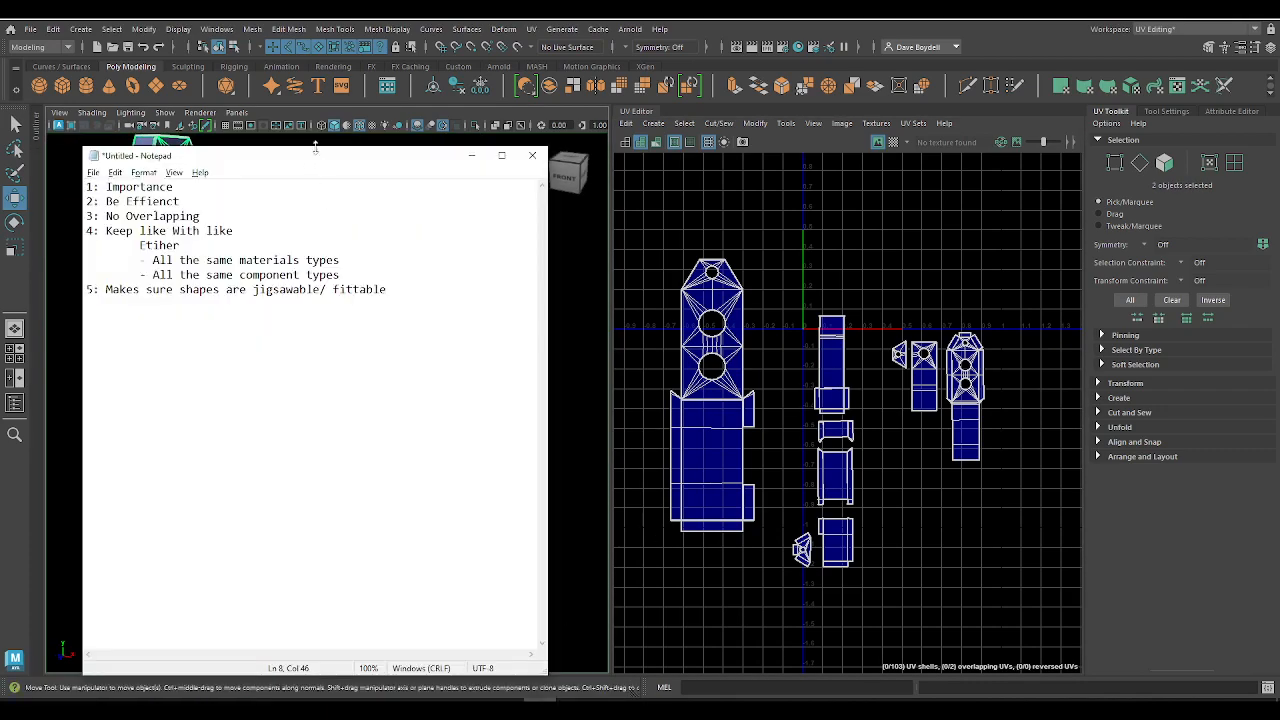
pyautogui.moveTo(315, 148); pyautogui.dragTo(873, 175)
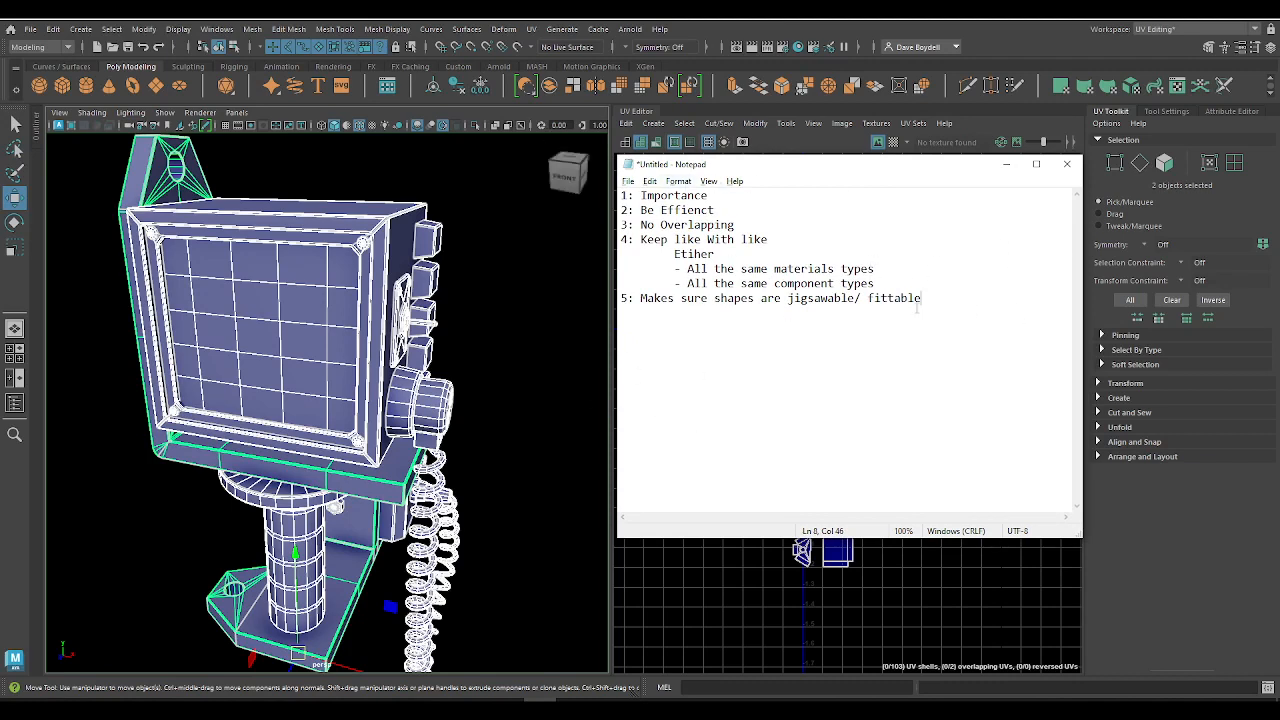
pyautogui.moveTo(621, 193); pyautogui.dragTo(919, 298)
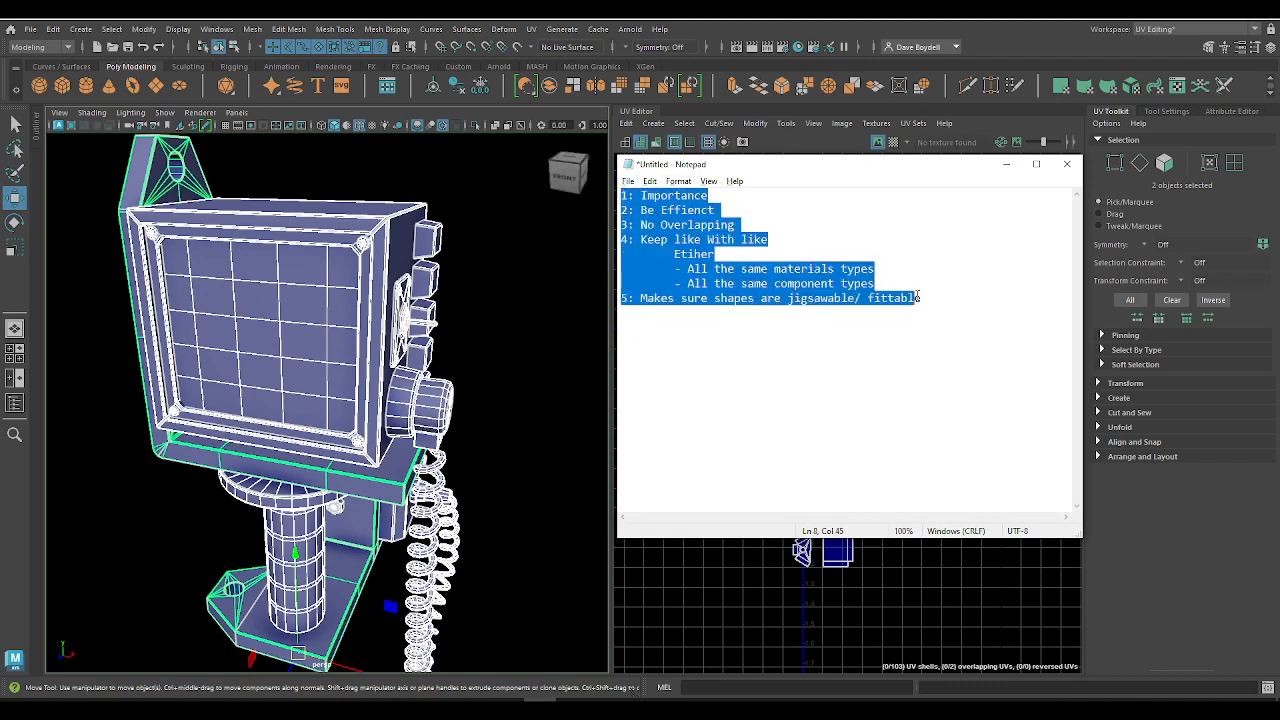
pyautogui.click(766, 239)
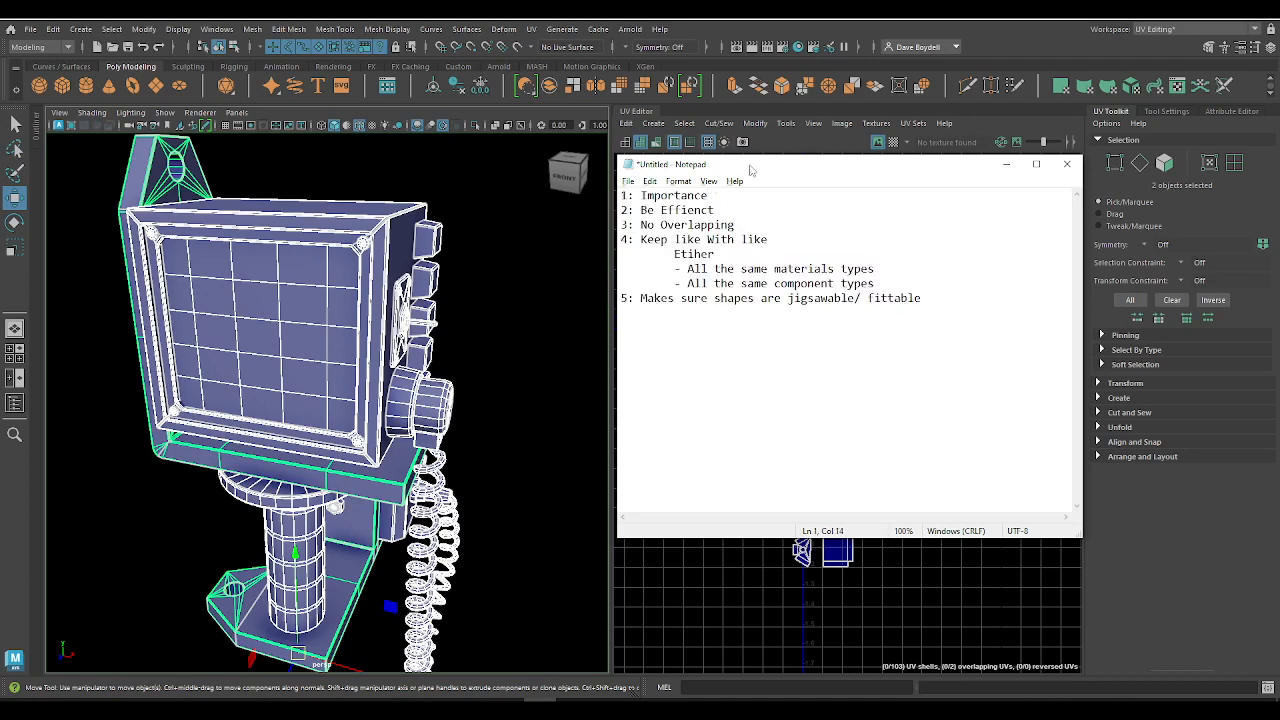
pyautogui.moveTo(752, 169); pyautogui.dragTo(793, 176)
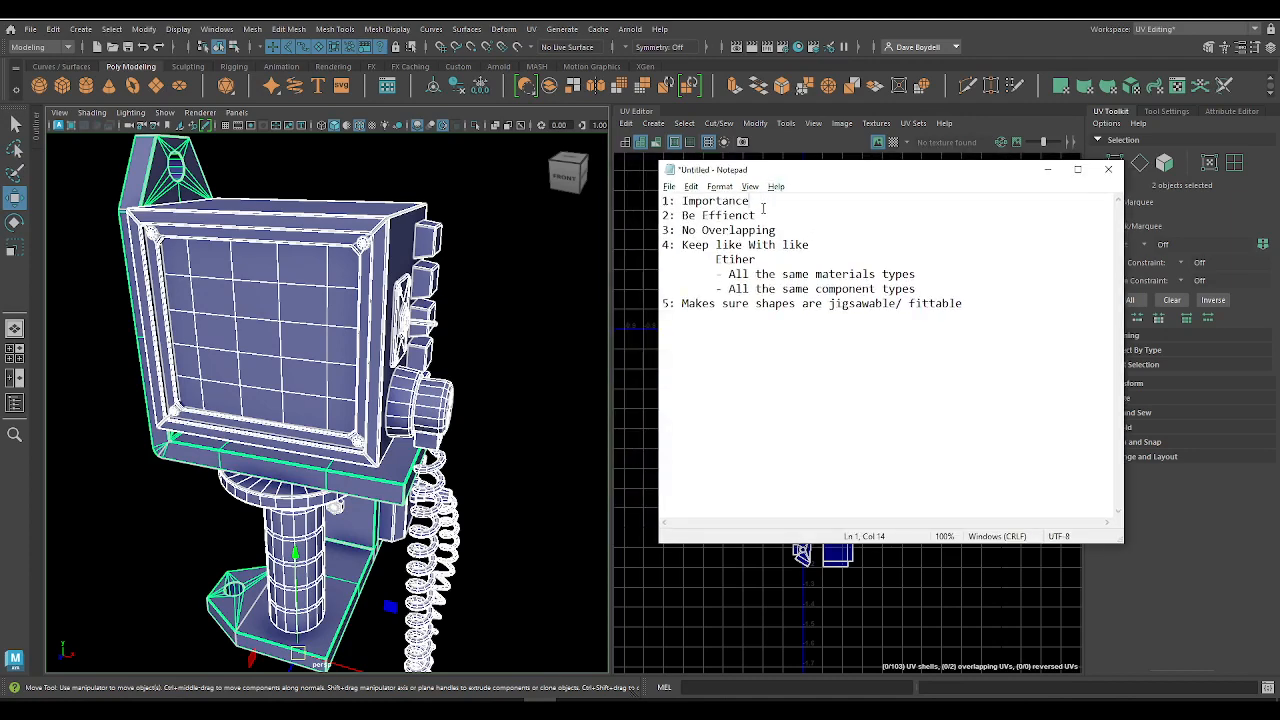
pyautogui.write('of pro')
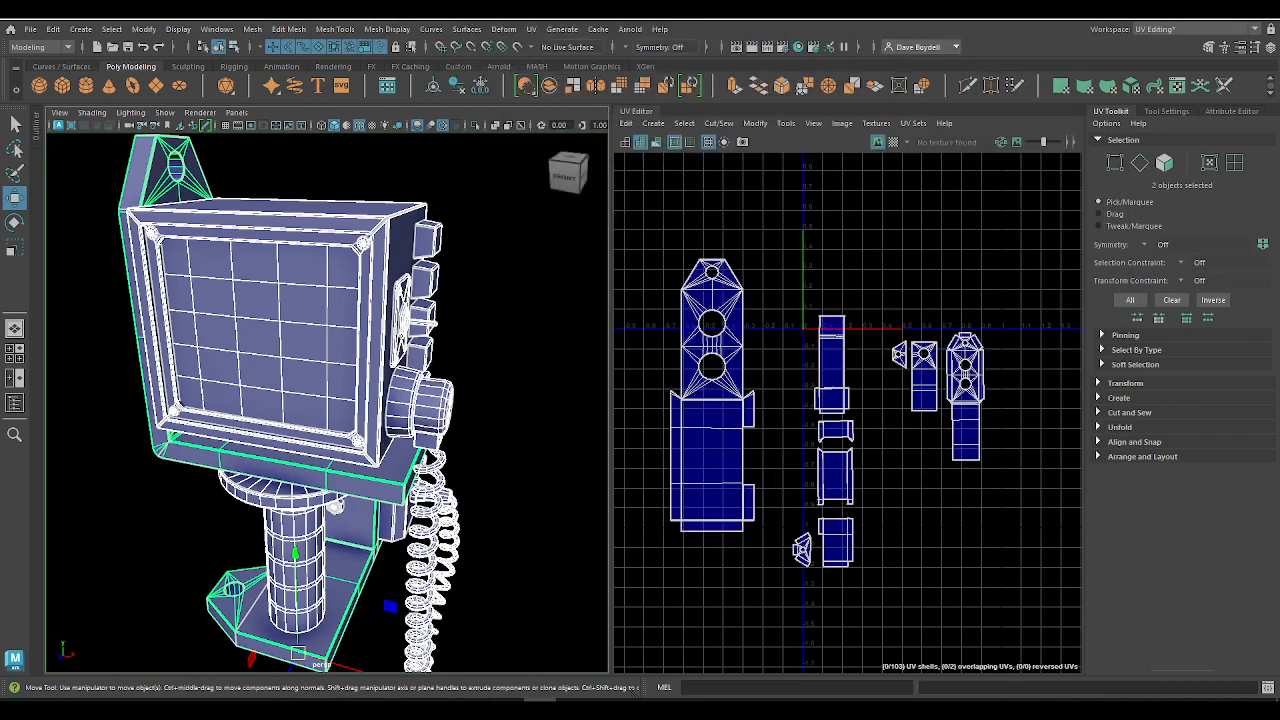
# Step: Return to Maya and select both the monitor and phone object and the bracket, with their UV shells in view
pyautogui.moveTo(249, 268); pyautogui.dragTo(309, 208, button='right')
pyautogui.click(323, 297)
pyautogui.keyDown('alt'); pyautogui.moveTo(323, 297); pyautogui.dragTo(280, 222, button='right'); pyautogui.keyUp('alt')
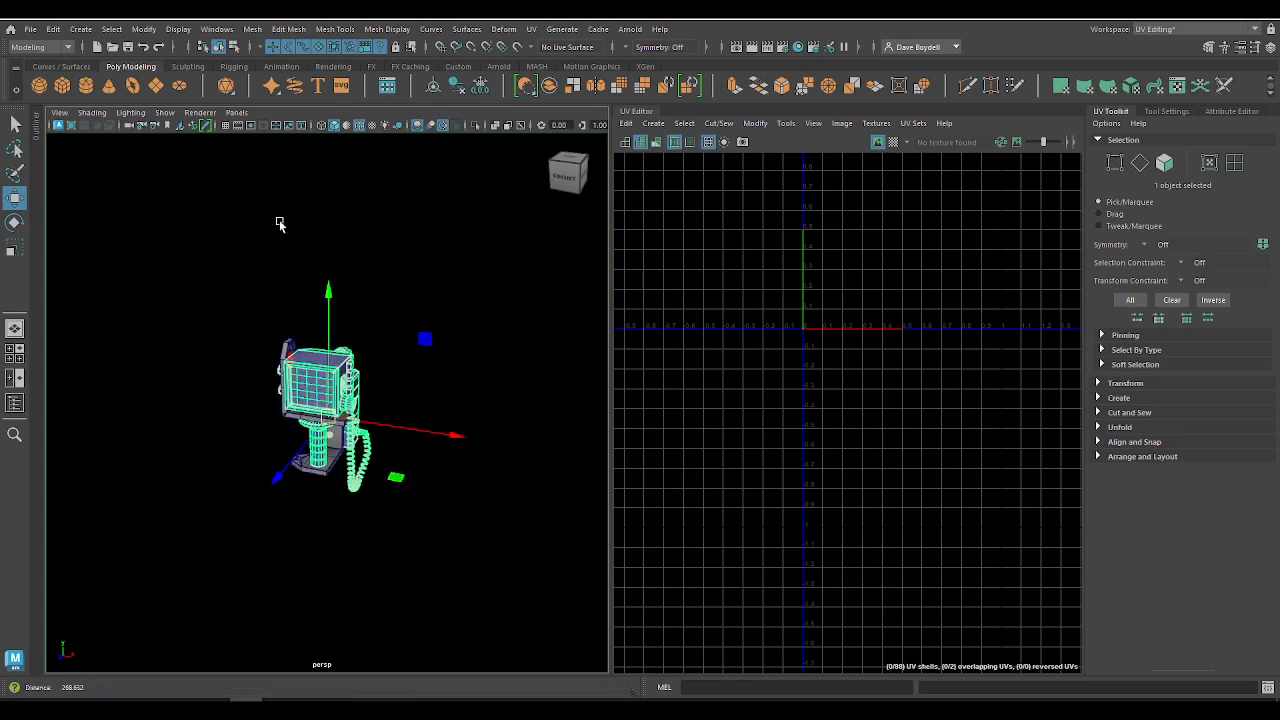
pyautogui.moveTo(218, 296); pyautogui.dragTo(398, 492)
pyautogui.press('f')
pyautogui.keyDown('alt'); pyautogui.moveTo(809, 464); pyautogui.dragTo(902, 390, button='right'); pyautogui.keyUp('alt')
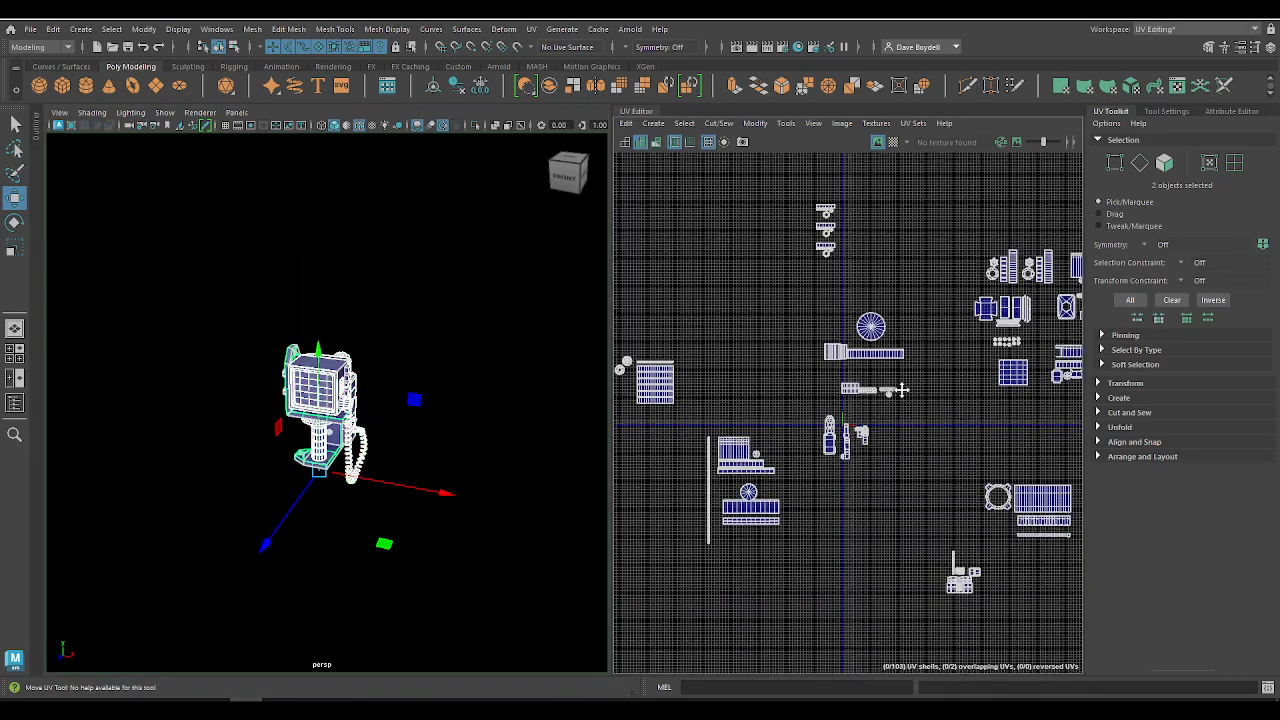
# Step: Move the rectangular striped shell and its small round shells in beside the UV origin
pyautogui.keyDown('alt'); pyautogui.moveTo(902, 390); pyautogui.dragTo(944, 406, button='middle'); pyautogui.keyUp('alt')
pyautogui.keyDown('alt'); pyautogui.moveTo(944, 406); pyautogui.dragTo(977, 506, button='right'); pyautogui.keyUp('alt')
pyautogui.keyDown('alt'); pyautogui.moveTo(814, 396); pyautogui.dragTo(976, 375, button='middle'); pyautogui.keyUp('alt')
pyautogui.moveTo(827, 385); pyautogui.dragTo(771, 366, button='right')
pyautogui.moveTo(677, 289); pyautogui.dragTo(837, 434)
pyautogui.moveTo(769, 367); pyautogui.dragTo(963, 393)
# Step: Scale down the coiled cord's seven UV shells and move them in beside the UV origin
pyautogui.moveTo(834, 428); pyautogui.dragTo(991, 652)
pyautogui.keyDown('alt'); pyautogui.moveTo(934, 587); pyautogui.dragTo(762, 558, button='middle'); pyautogui.keyUp('alt')
pyautogui.press('r')
pyautogui.moveTo(747, 502); pyautogui.dragTo(821, 454)
pyautogui.press('w')
pyautogui.keyDown('alt'); pyautogui.moveTo(821, 454); pyautogui.dragTo(885, 482, button='middle'); pyautogui.keyUp('alt')
pyautogui.keyDown('alt'); pyautogui.moveTo(885, 482); pyautogui.dragTo(858, 417, button='right'); pyautogui.keyUp('alt')
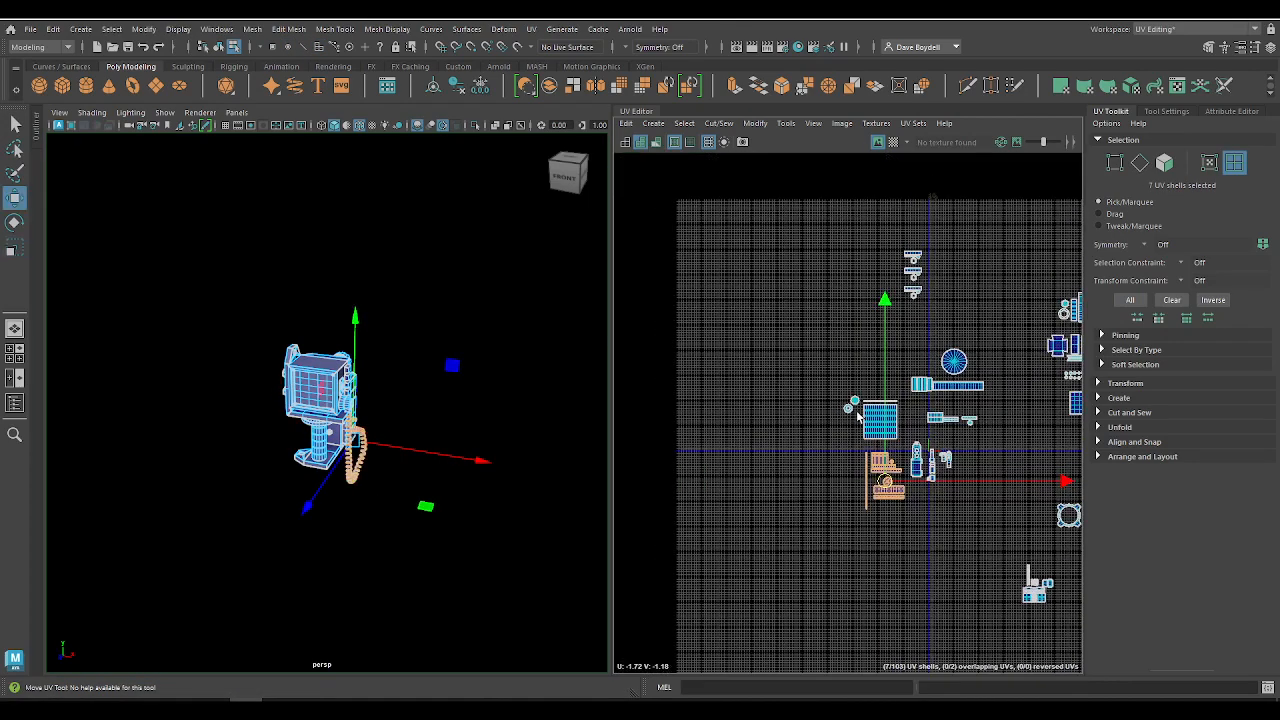
# Step: Move the vented housing's shells in near the UV origin, and scale down and place the ring-shaped shell's group beside them
pyautogui.keyDown('alt'); pyautogui.moveTo(1042, 578); pyautogui.dragTo(825, 494, button='middle'); pyautogui.keyUp('alt')
pyautogui.moveTo(788, 464); pyautogui.dragTo(854, 562)
pyautogui.moveTo(822, 505); pyautogui.dragTo(930, 478)
pyautogui.press('r')
pyautogui.moveTo(876, 443); pyautogui.dragTo(773, 366)
pyautogui.press('w')
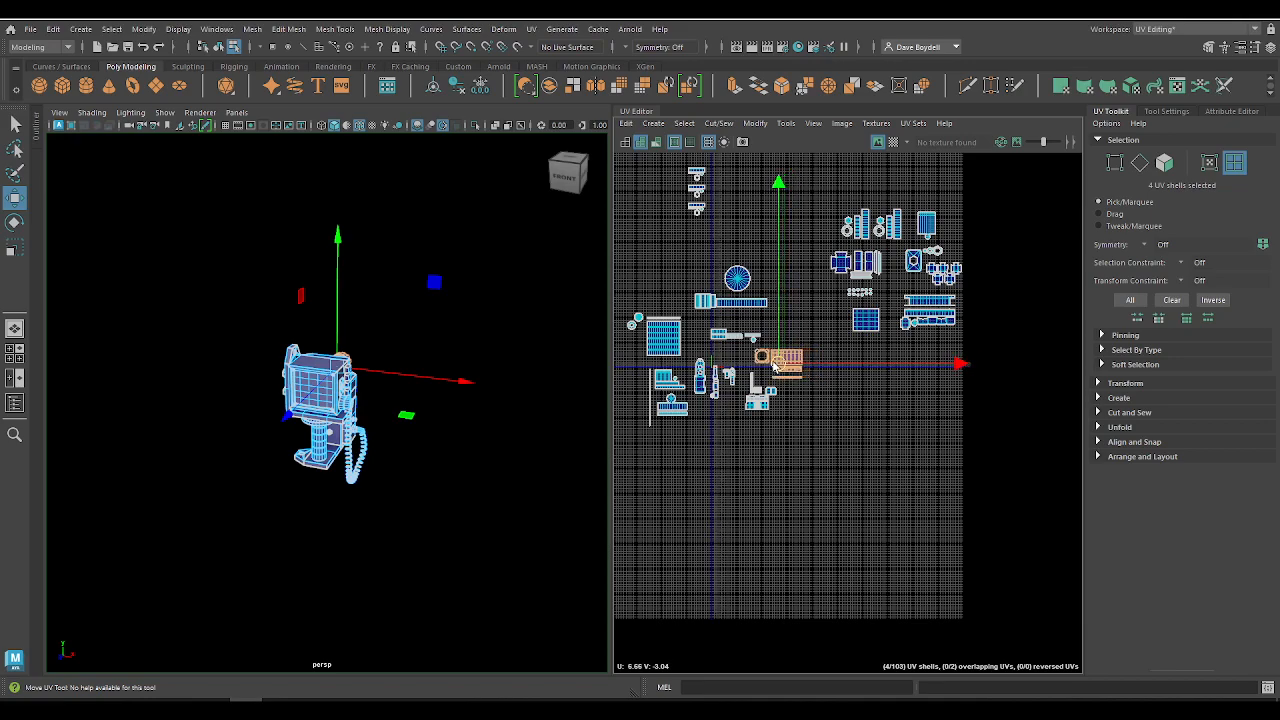
pyautogui.scroll(3, 773, 366)
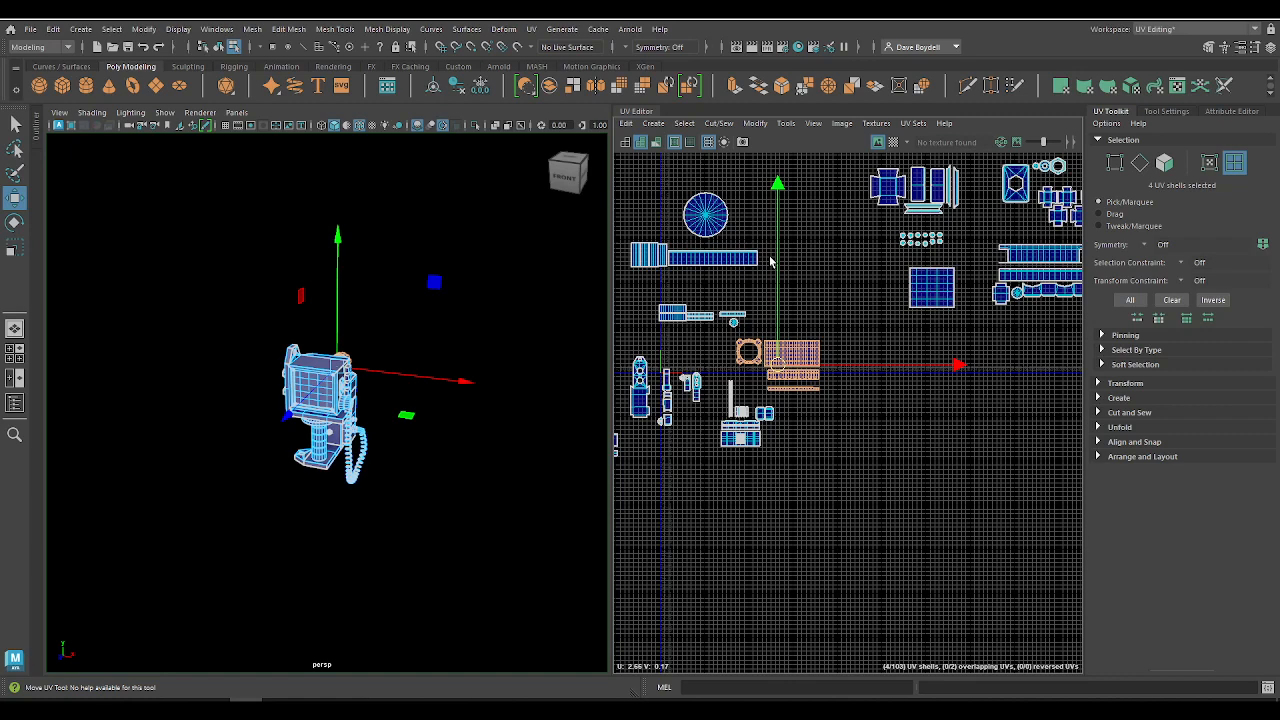
# Step: Lower the eight narrow jointed shells slightly beside the UV origin, and scale and move the next shell group in near them
pyautogui.scroll(5, 770, 262)
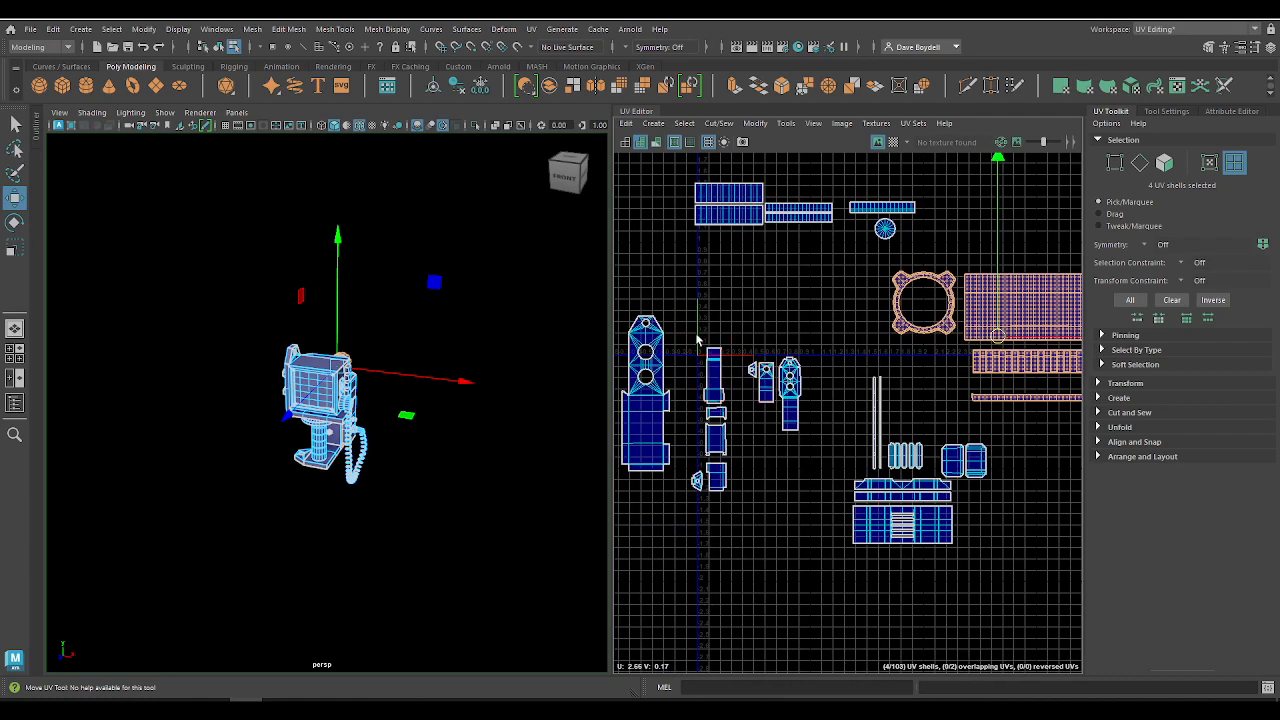
pyautogui.moveTo(697, 335); pyautogui.dragTo(808, 524)
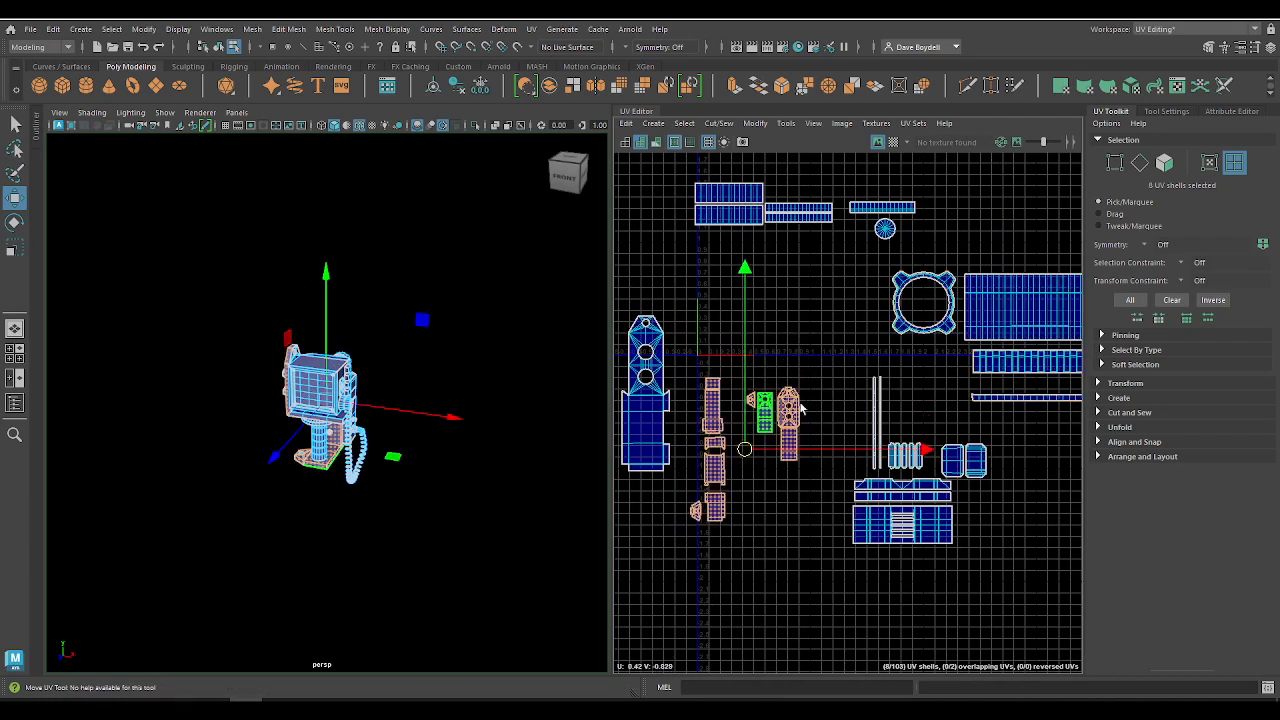
pyautogui.scroll(-2, 886, 411)
pyautogui.scroll(-2, 886, 411)
pyautogui.moveTo(651, 363); pyautogui.dragTo(834, 429)
pyautogui.press('r')
pyautogui.moveTo(761, 403); pyautogui.dragTo(707, 386)
pyautogui.press('w')
# Step: Scale the group of shells above the previous one and move it in toward the UV origin
pyautogui.moveTo(629, 201); pyautogui.dragTo(858, 344)
pyautogui.press('r')
pyautogui.moveTo(750, 280); pyautogui.dragTo(695, 335)
pyautogui.press('w')
# Step: Scale down the monitor's 43 UV shells and move them in above the ring-shaped shell's group
pyautogui.scroll(-5, 868, 333)
pyautogui.moveTo(686, 191); pyautogui.dragTo(1003, 434)
pyautogui.press('r')
pyautogui.moveTo(846, 313); pyautogui.dragTo(698, 345)
pyautogui.press('w')
pyautogui.keyDown('alt'); pyautogui.moveTo(698, 345); pyautogui.dragTo(955, 299, button='middle'); pyautogui.keyUp('alt')
pyautogui.keyDown('alt'); pyautogui.moveTo(797, 283); pyautogui.dragTo(799, 428, button='middle'); pyautogui.keyUp('alt')
# Step: Scale down the twelve shells of the three repeated bar-and-knob sets and move them in beside the monitor's shells
pyautogui.moveTo(753, 241); pyautogui.dragTo(808, 316)
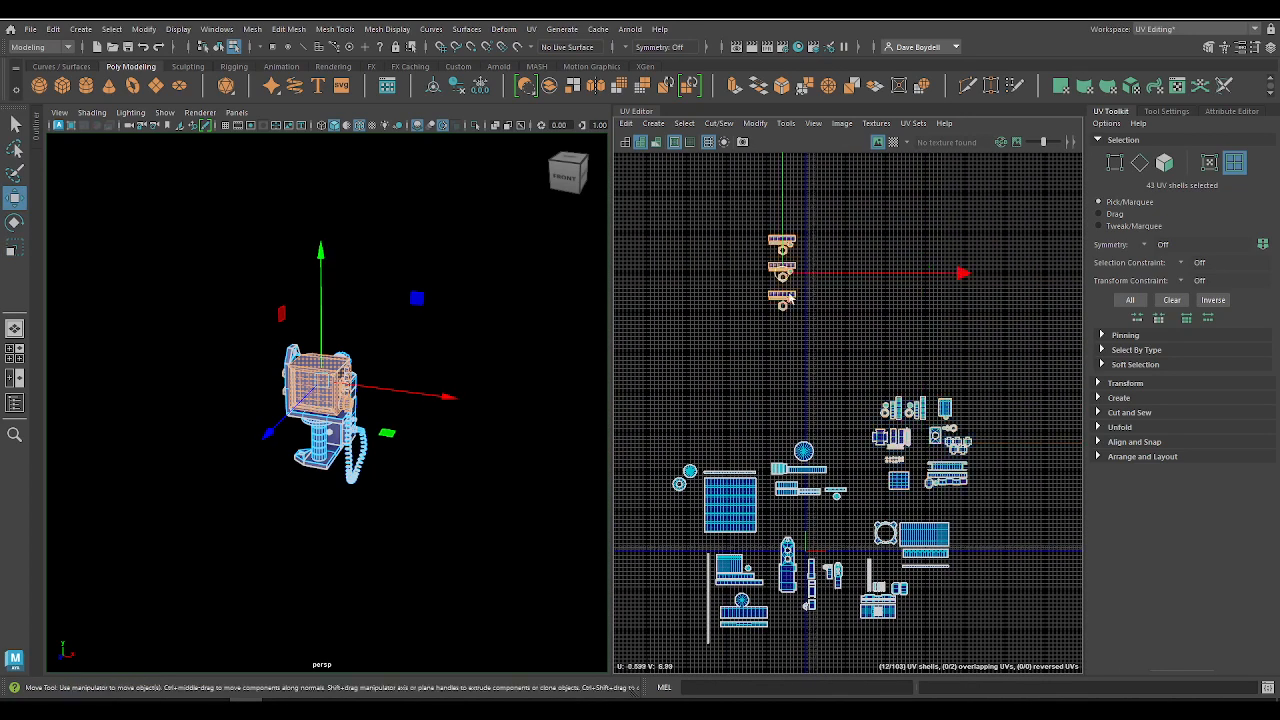
pyautogui.press('r')
pyautogui.moveTo(783, 271); pyautogui.dragTo(848, 436)
pyautogui.press('w')
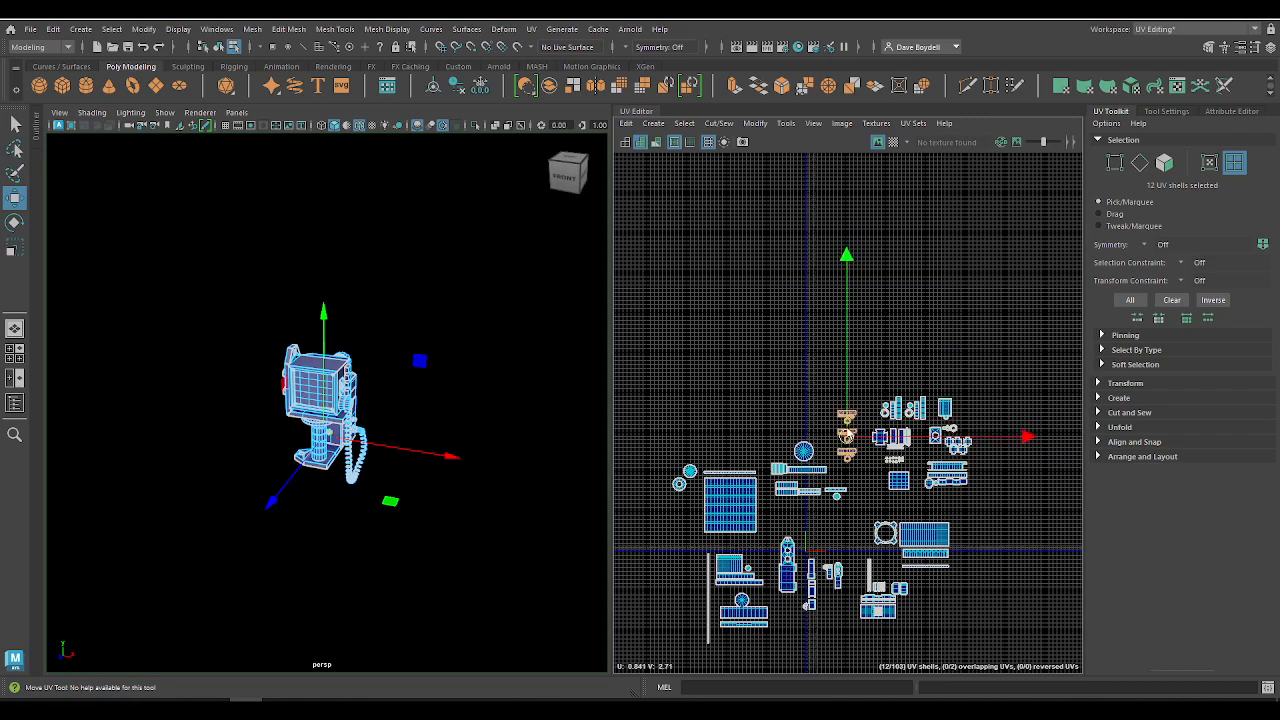
pyautogui.scroll(2, 853, 445)
pyautogui.keyDown('alt'); pyautogui.moveTo(934, 563); pyautogui.dragTo(920, 370, button='middle'); pyautogui.keyUp('alt')
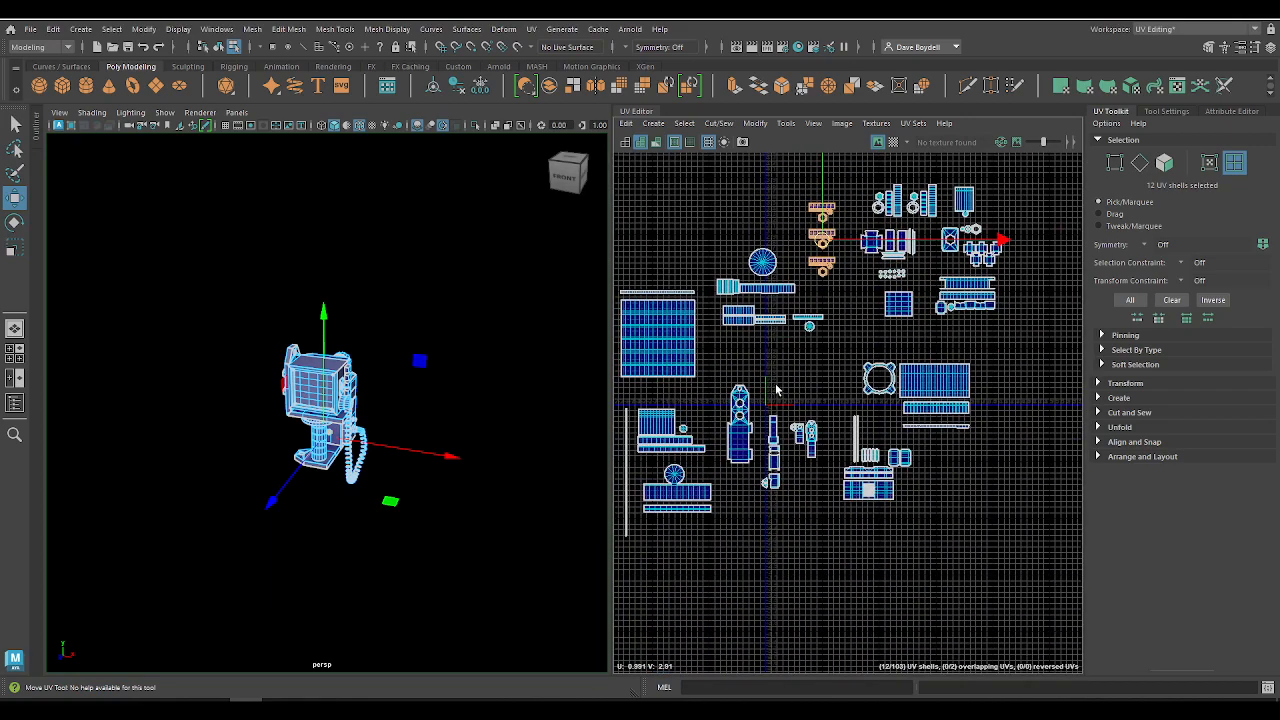
# Step: Select all 25 faces of the monitor's screen on the model and bring their square UV shell into view
pyautogui.moveTo(302, 391); pyautogui.dragTo(366, 293, button='right')
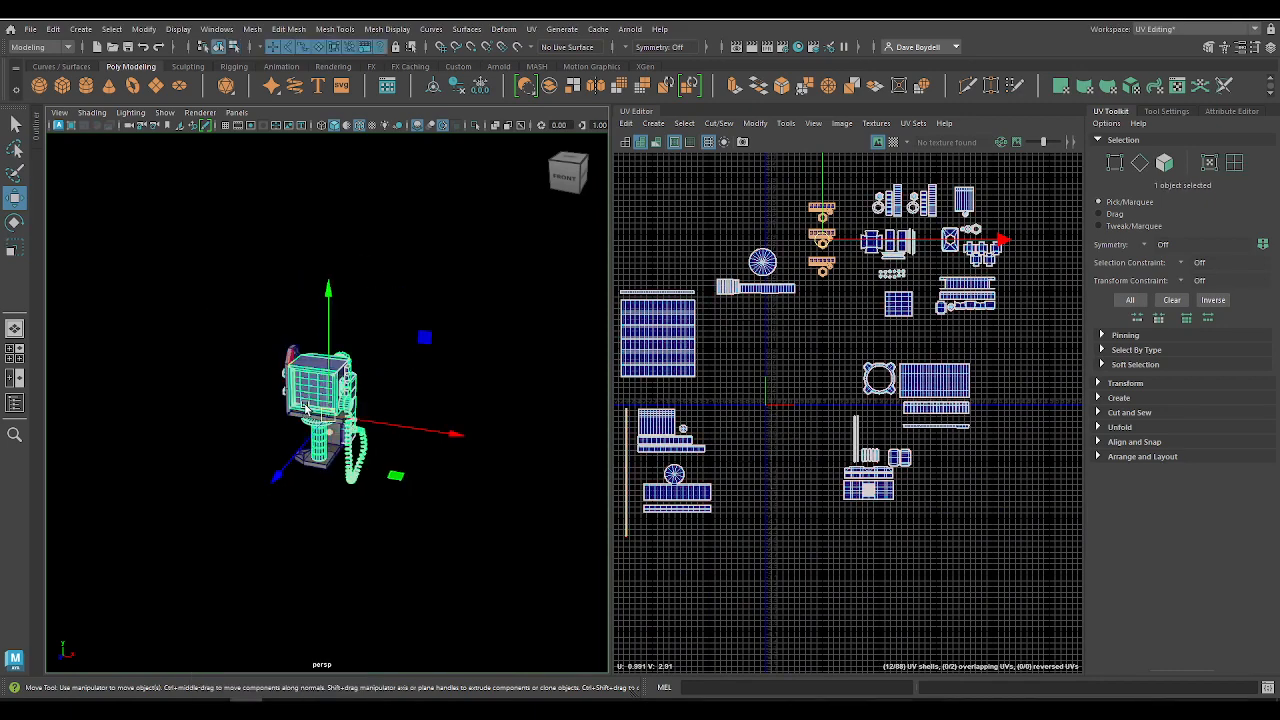
pyautogui.moveTo(305, 395); pyautogui.dragTo(372, 390, button='right')
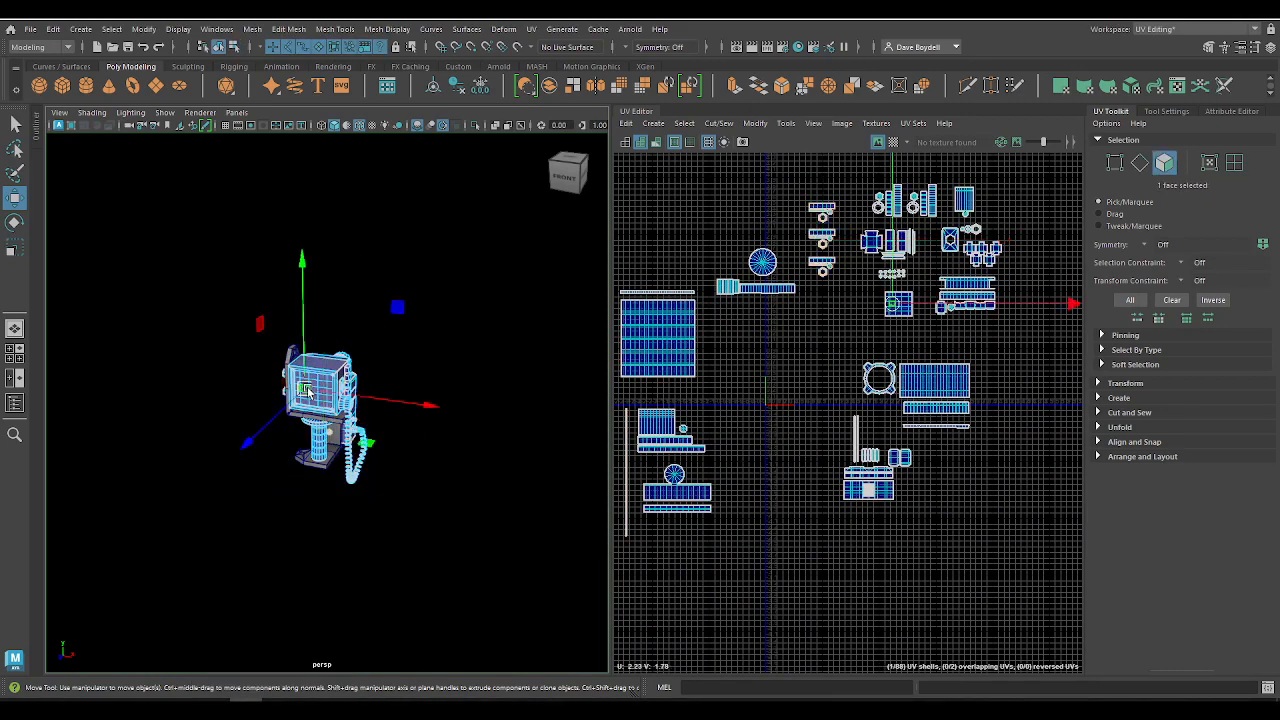
pyautogui.press('f')
pyautogui.scroll(-5, 903, 457)
pyautogui.keyDown('alt'); pyautogui.moveTo(677, 257); pyautogui.dragTo(771, 183, button='middle'); pyautogui.keyUp('alt')
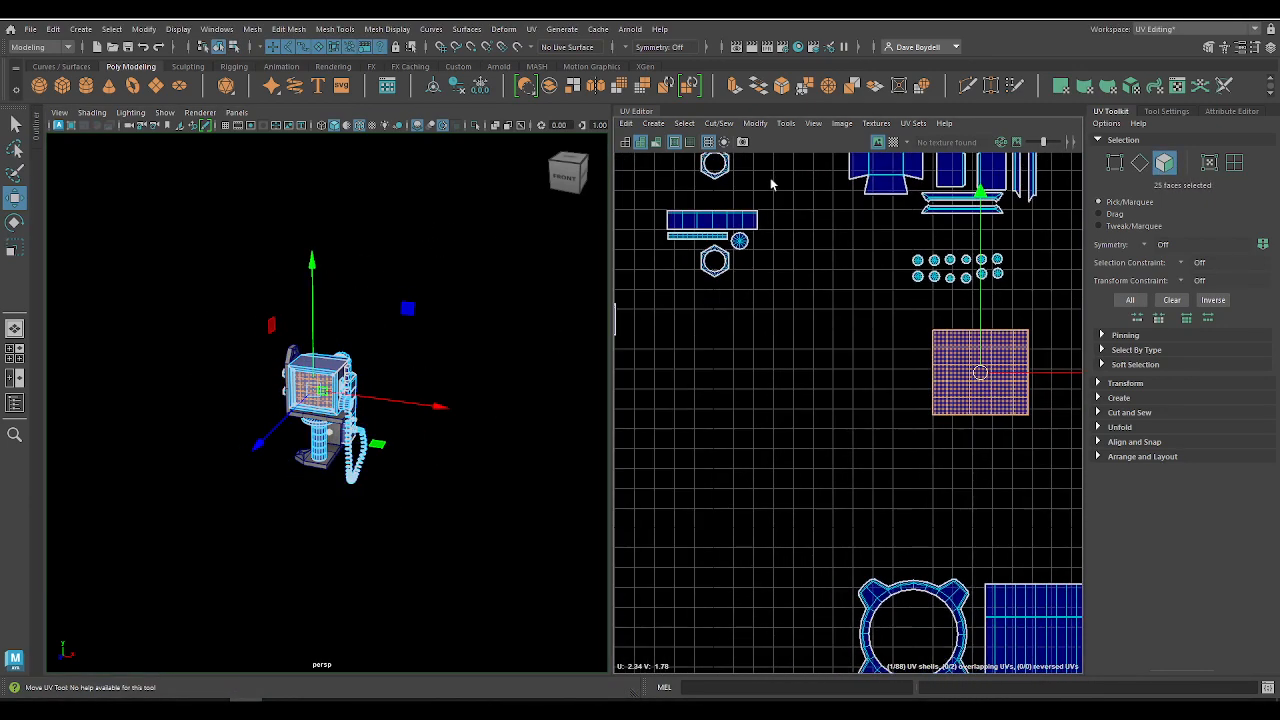
# Step: Change the viewport background to grey and move the screen's square shell into the 0–1 UV tile
pyautogui.hotkey('alt', 'b')
pyautogui.keyDown('alt'); pyautogui.moveTo(860, 437); pyautogui.dragTo(895, 337, button='right'); pyautogui.keyUp('alt')
pyautogui.moveTo(895, 337); pyautogui.dragTo(686, 375)
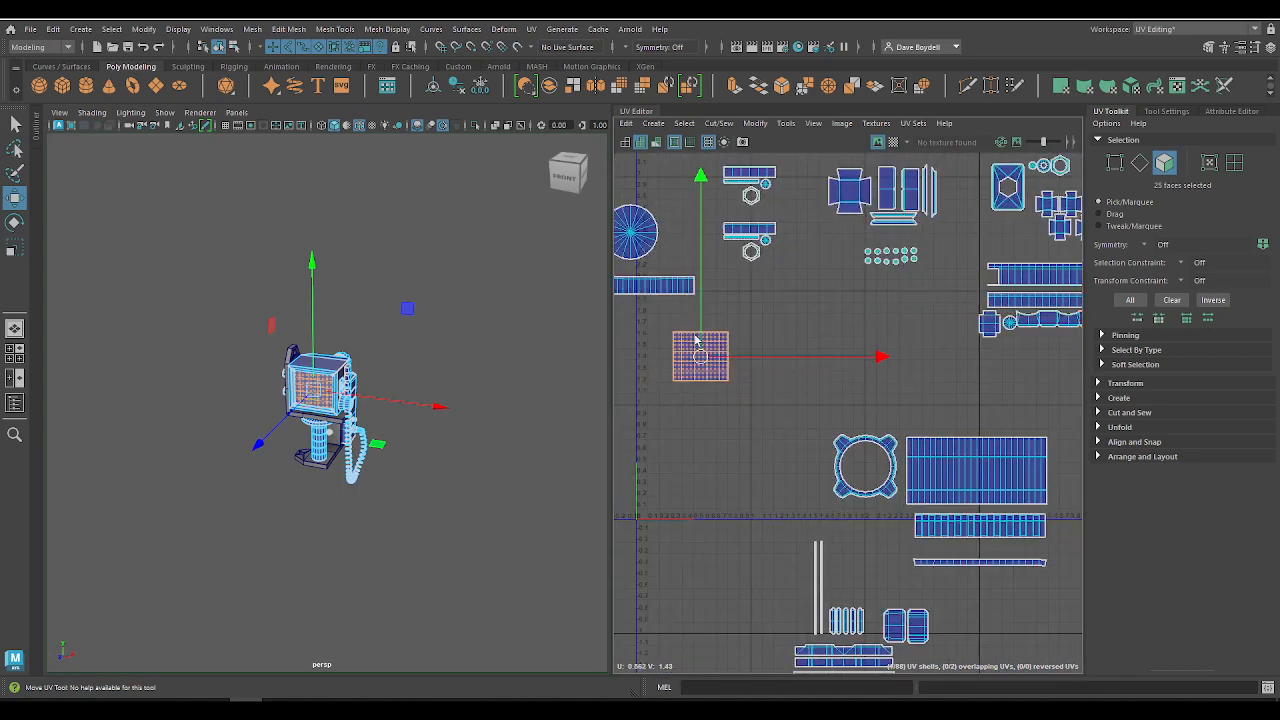
pyautogui.keyDown('alt'); pyautogui.moveTo(715, 373); pyautogui.dragTo(839, 316, button='middle'); pyautogui.keyUp('alt')
pyautogui.moveTo(839, 316); pyautogui.dragTo(812, 407)
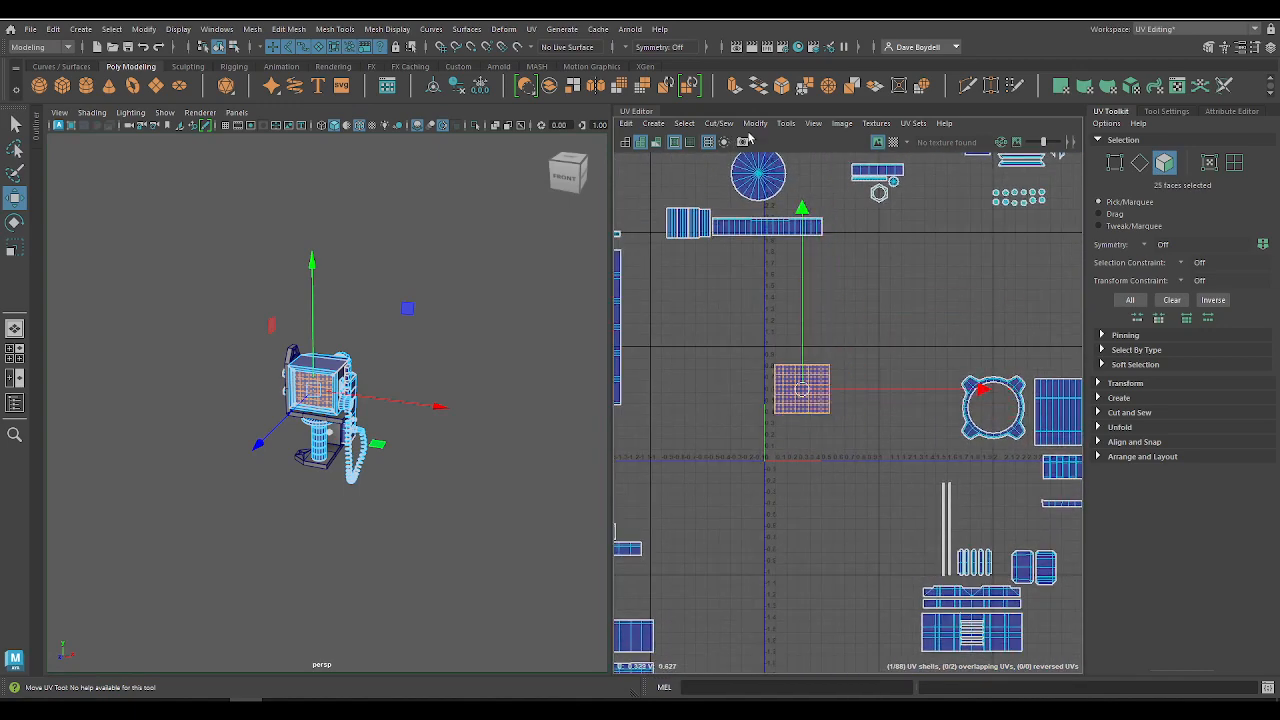
# Step: Try normalizing the screen shell collectively along UV with Preserve aspect ratio turned off
pyautogui.click(756, 123)
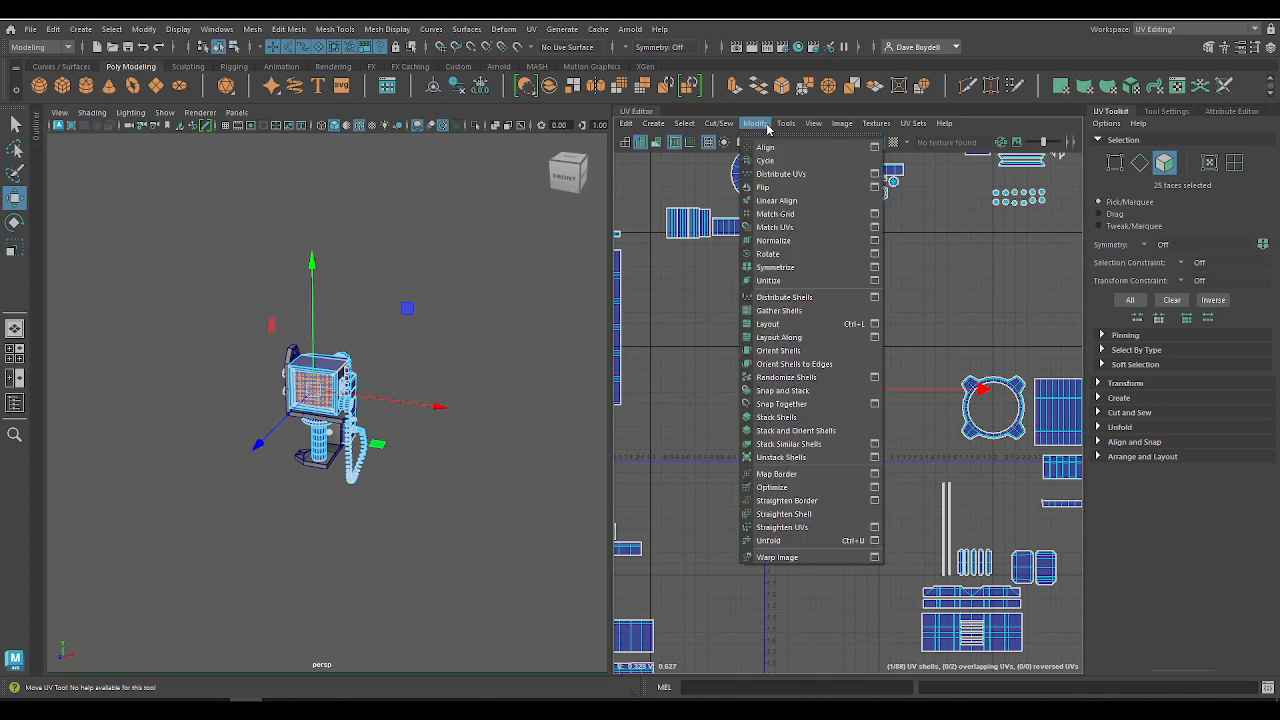
pyautogui.click(874, 241)
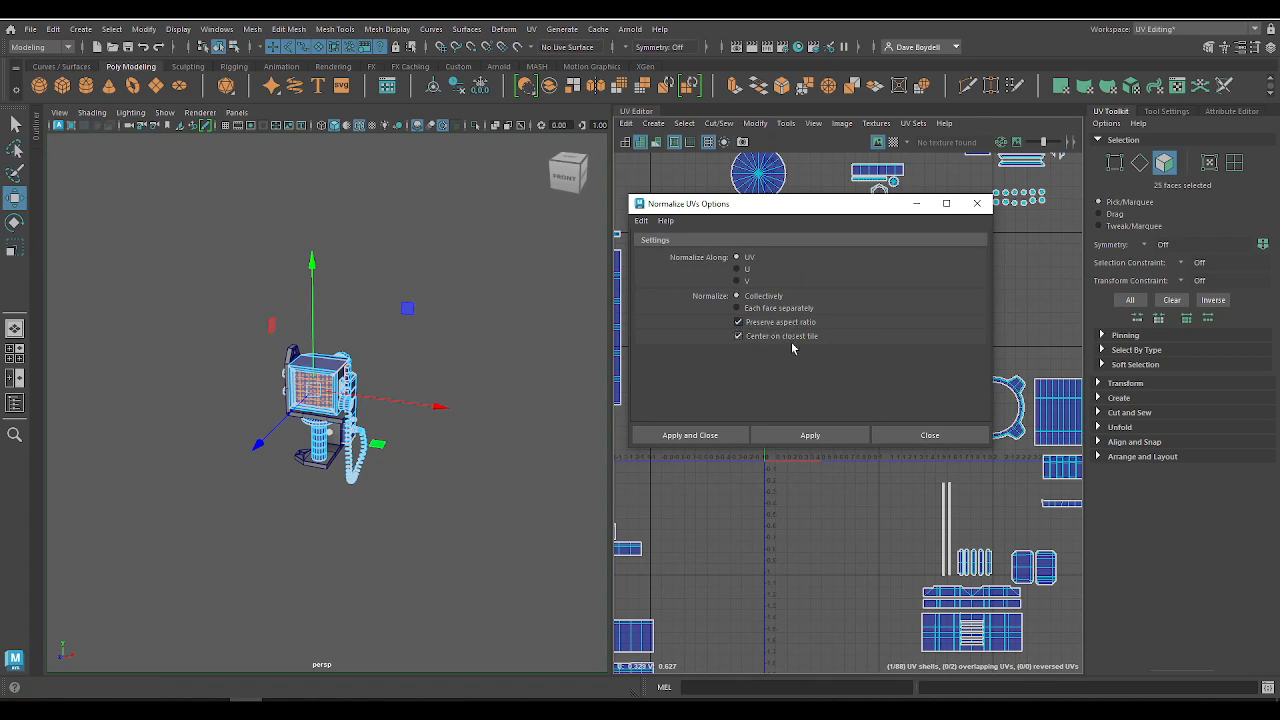
pyautogui.moveTo(873, 218); pyautogui.dragTo(438, 210)
pyautogui.press('f')
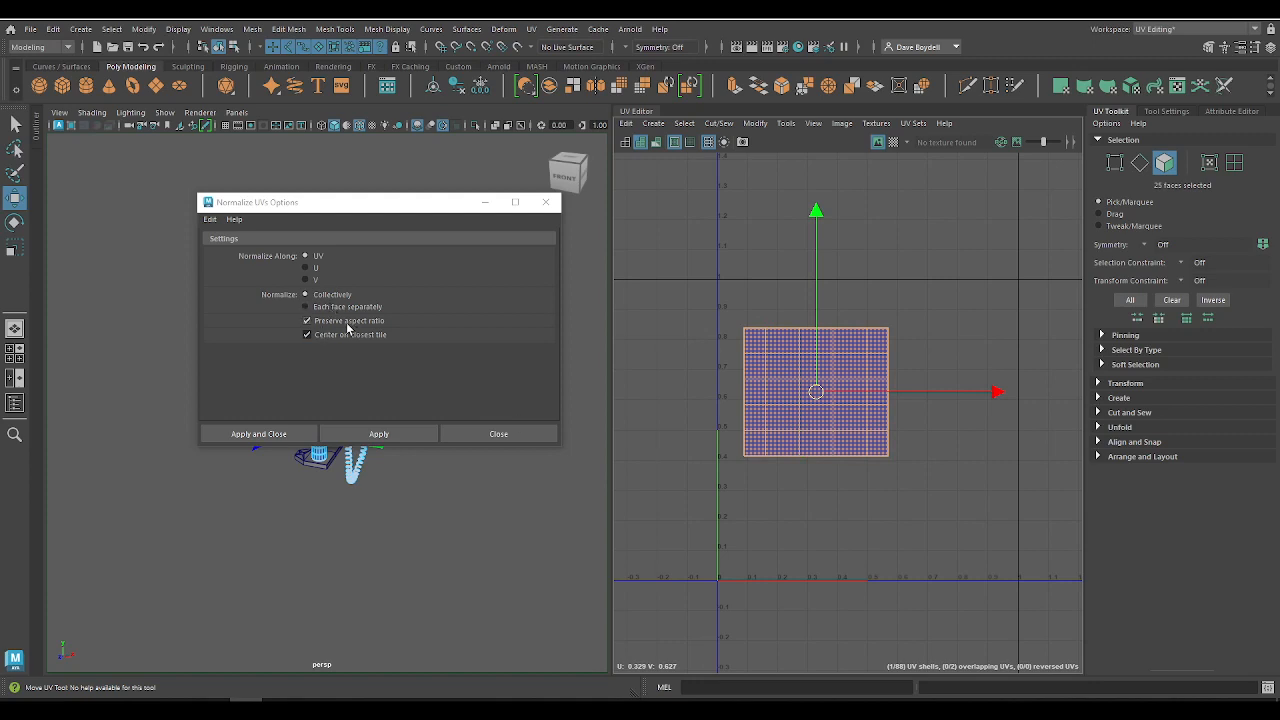
pyautogui.click(345, 321)
pyautogui.click(401, 432)
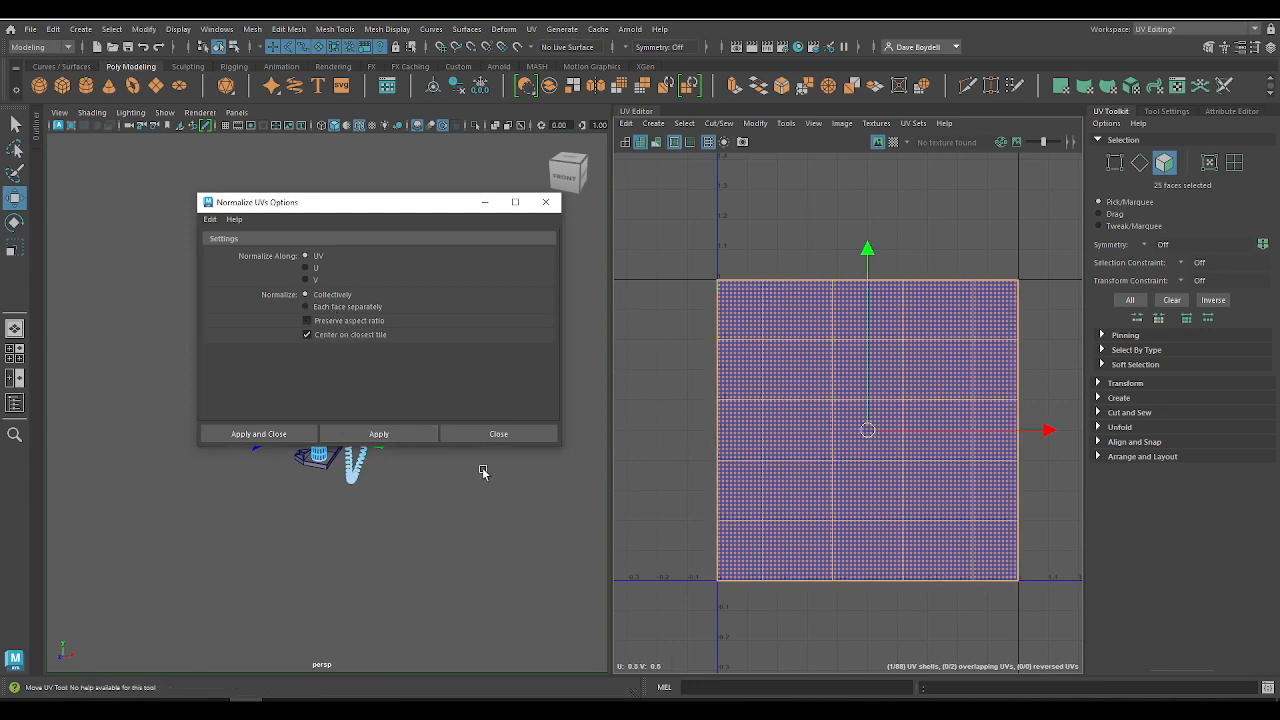
pyautogui.hotkey('ctrl', 'z')
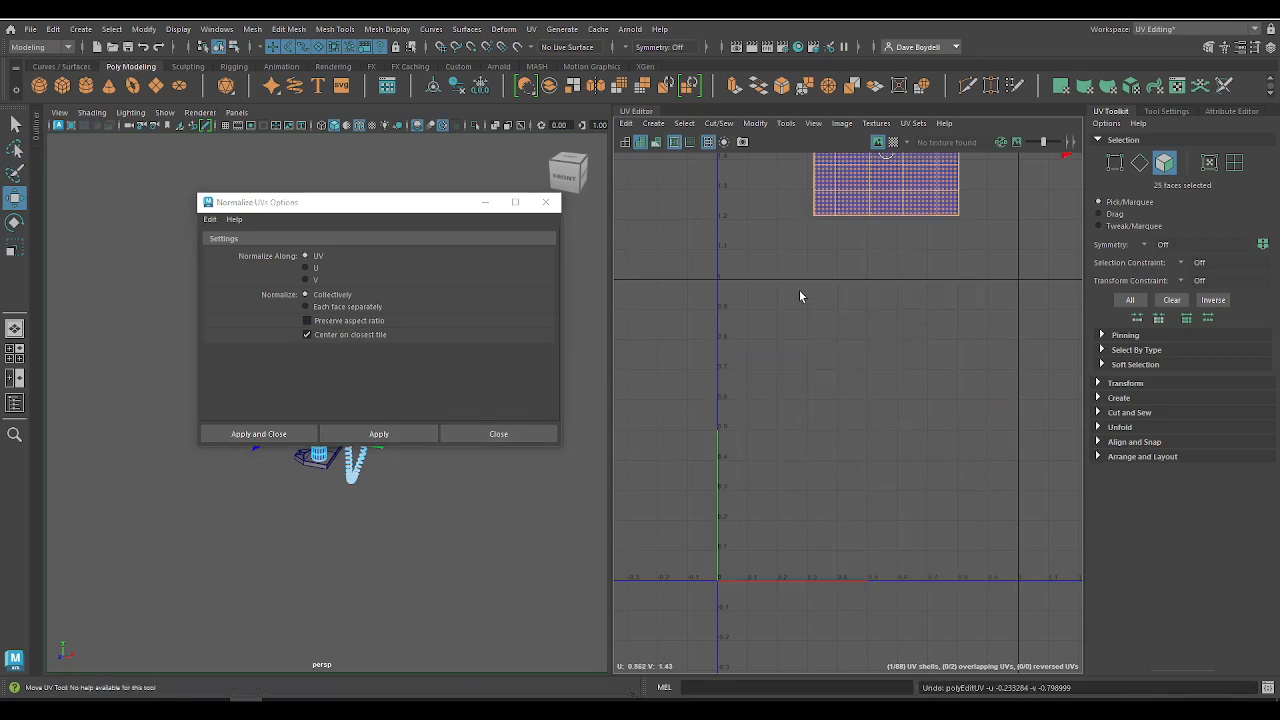
# Step: Place the screen shell back in the 0–1 tile and normalize it with Preserve aspect ratio turned on
pyautogui.moveTo(887, 160); pyautogui.dragTo(864, 438)
pyautogui.click(319, 325)
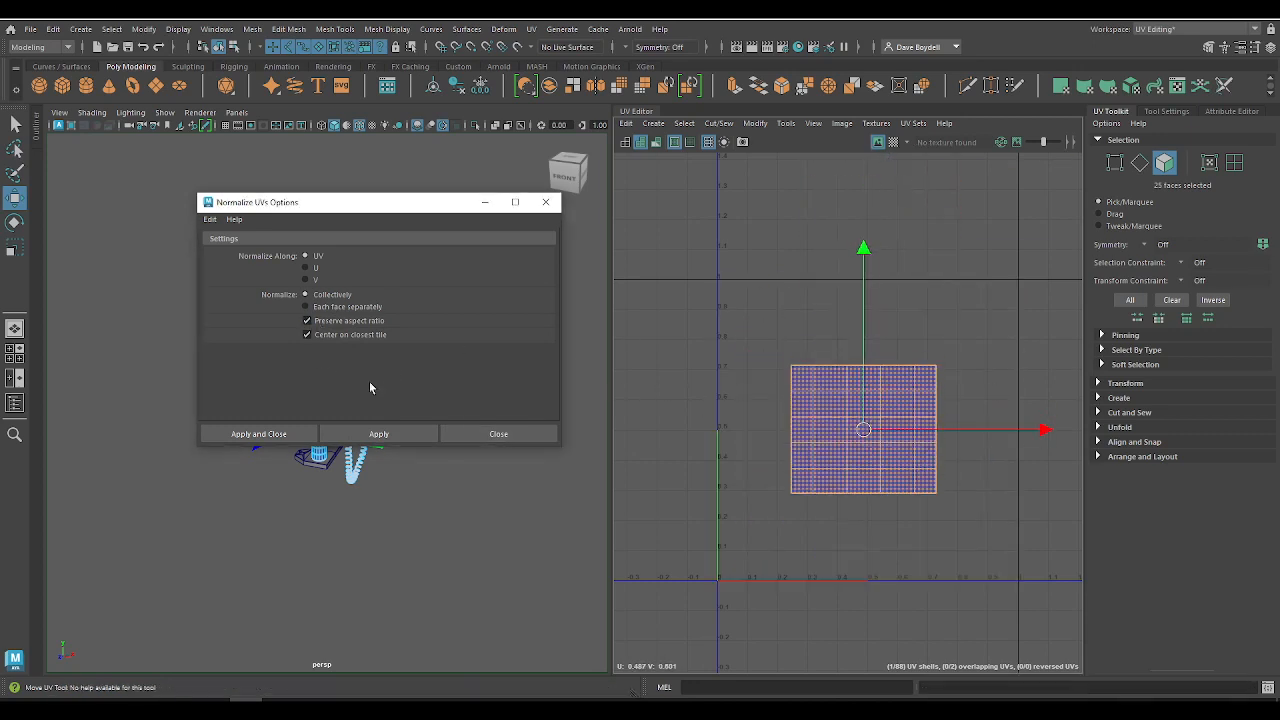
pyautogui.click(400, 434)
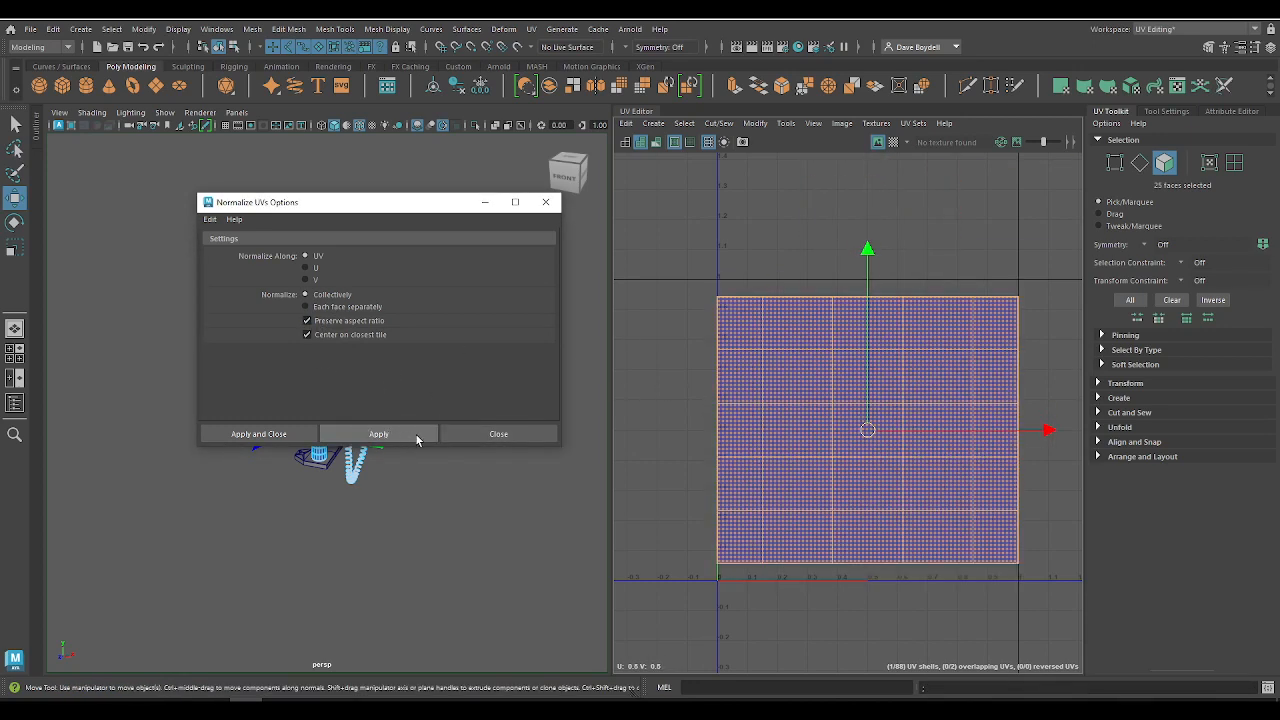
pyautogui.click(546, 204)
pyautogui.scroll(-3, 766, 374)
pyautogui.scroll(3, 766, 374)
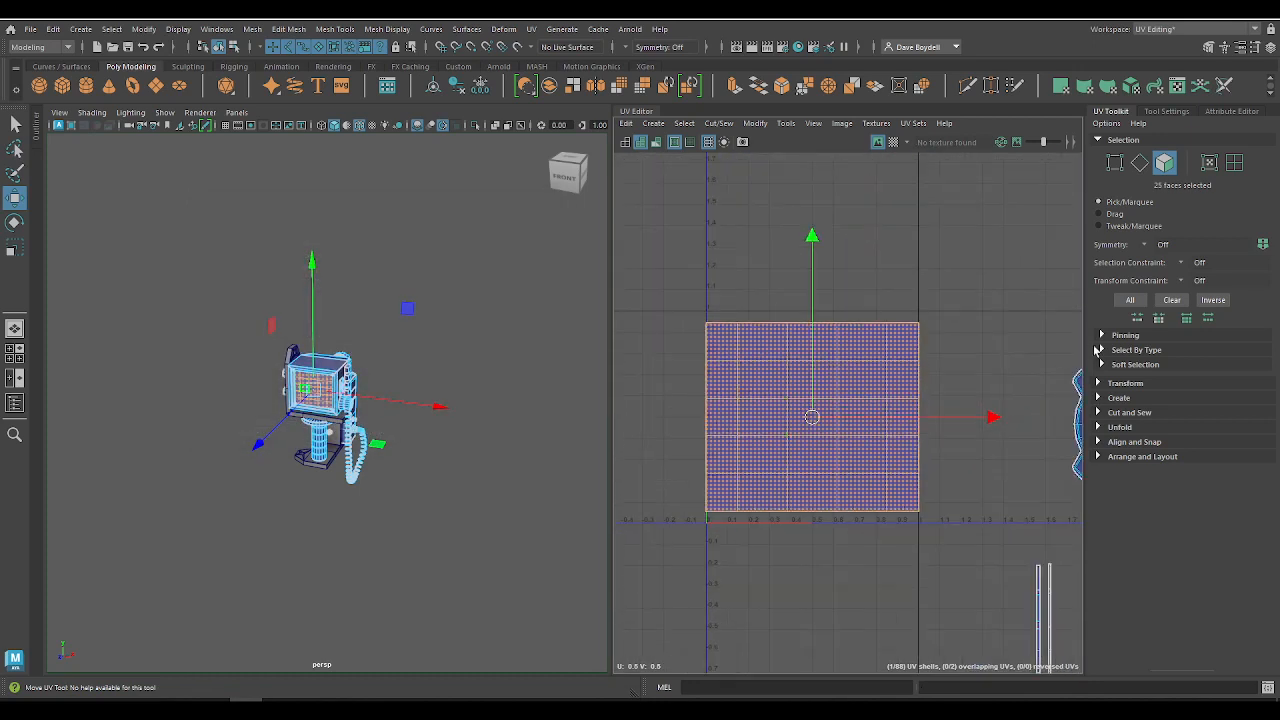
pyautogui.moveTo(660, 284); pyautogui.dragTo(930, 585)
pyautogui.scroll(-3, 790, 450)
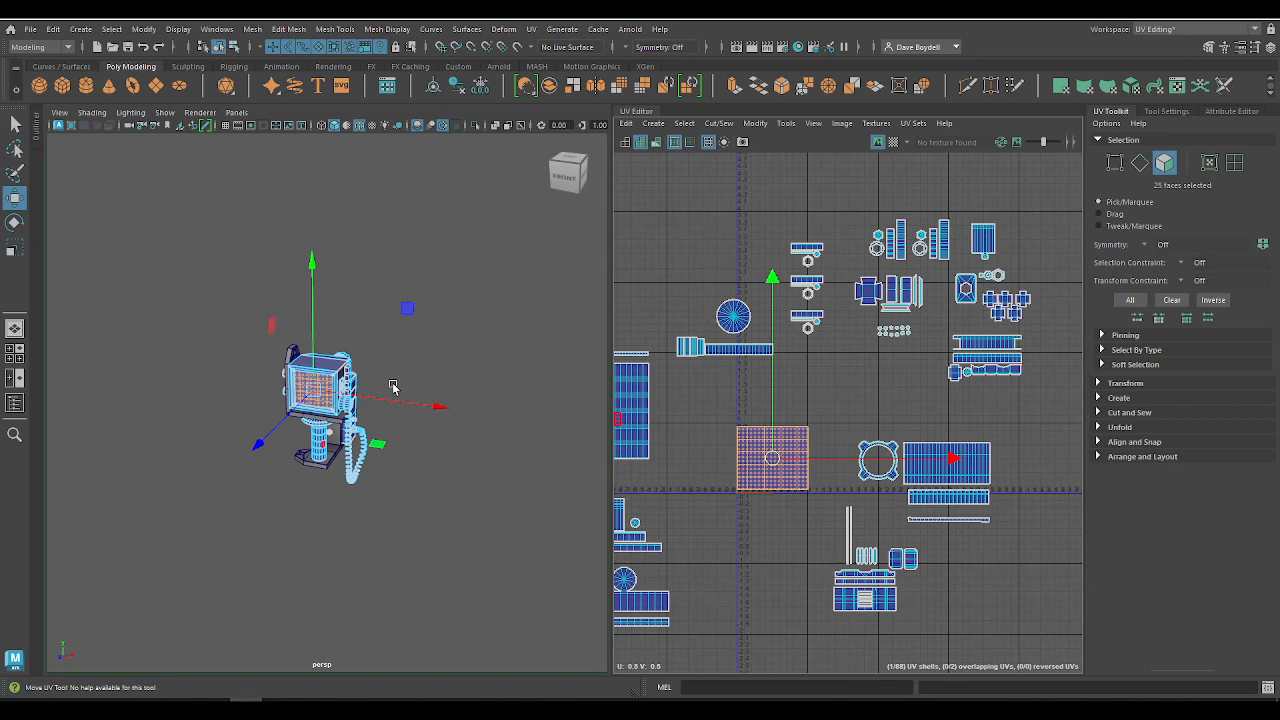
# Step: Expand the UV transform settings for pivot, move, rotate and scale
pyautogui.click(1125, 383)
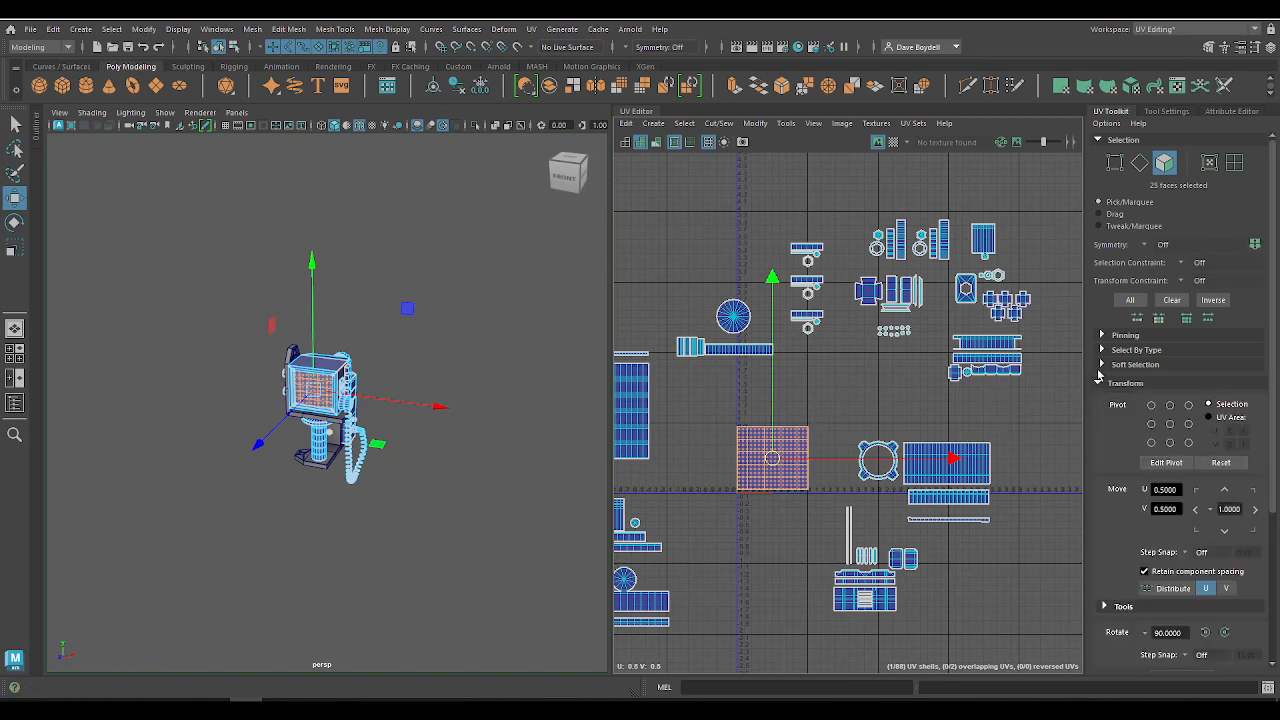
pyautogui.keyDown('alt'); pyautogui.moveTo(797, 453); pyautogui.dragTo(838, 385, button='middle'); pyautogui.keyUp('alt')
pyautogui.keyDown('alt'); pyautogui.moveTo(838, 384); pyautogui.dragTo(887, 508, button='right'); pyautogui.keyUp('alt')
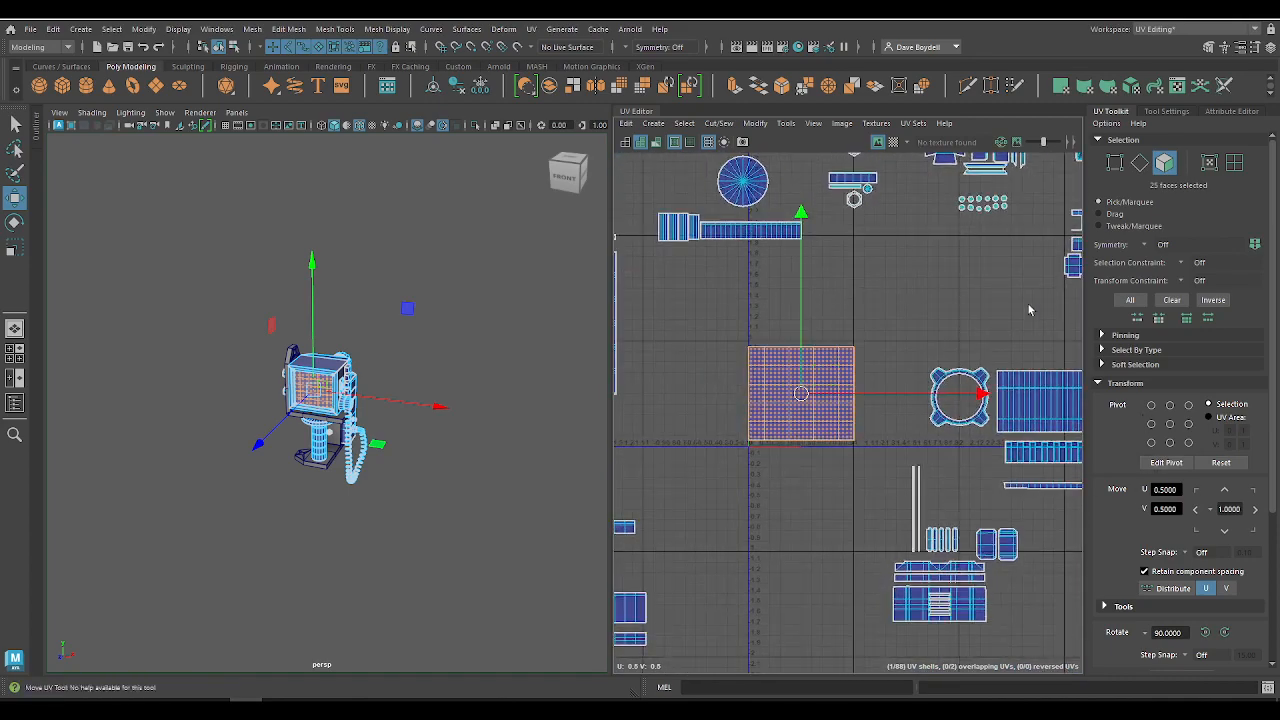
pyautogui.click(1131, 388)
pyautogui.click(1131, 388)
pyautogui.click(1128, 389)
pyautogui.click(1128, 389)
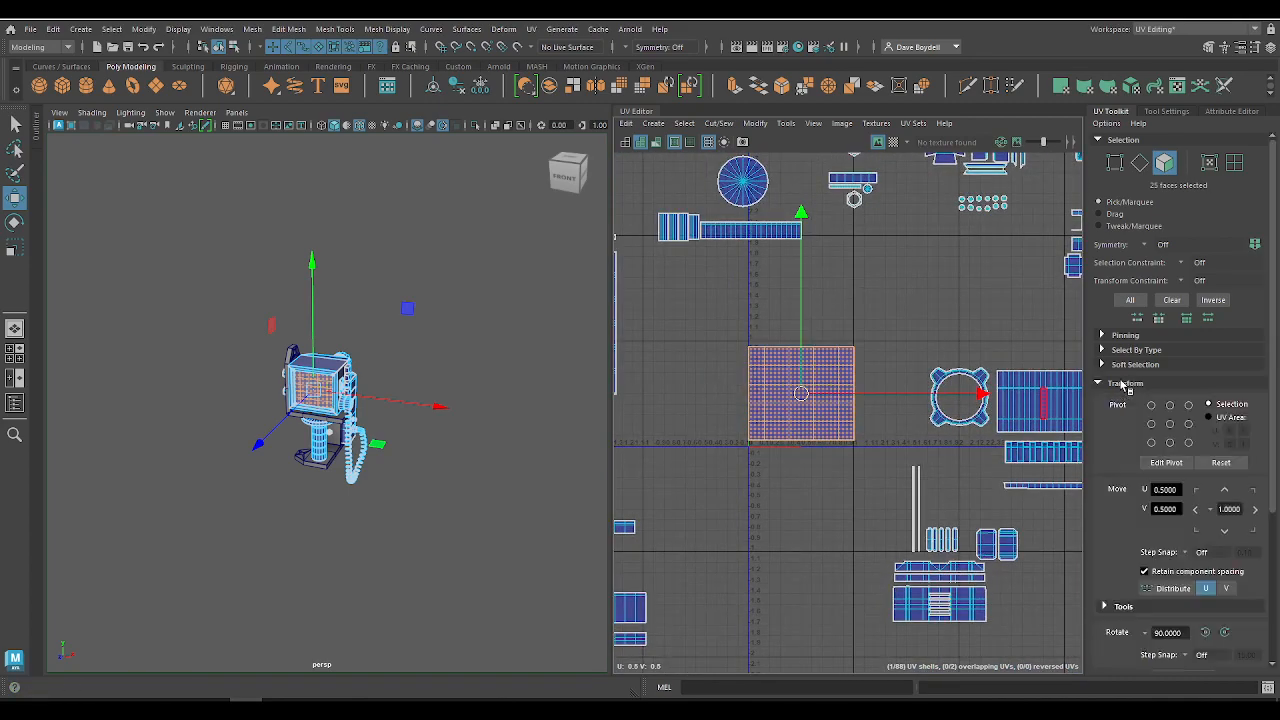
# Step: Close the UV Toolkit and show it again
pyautogui.rightClick(1116, 119)
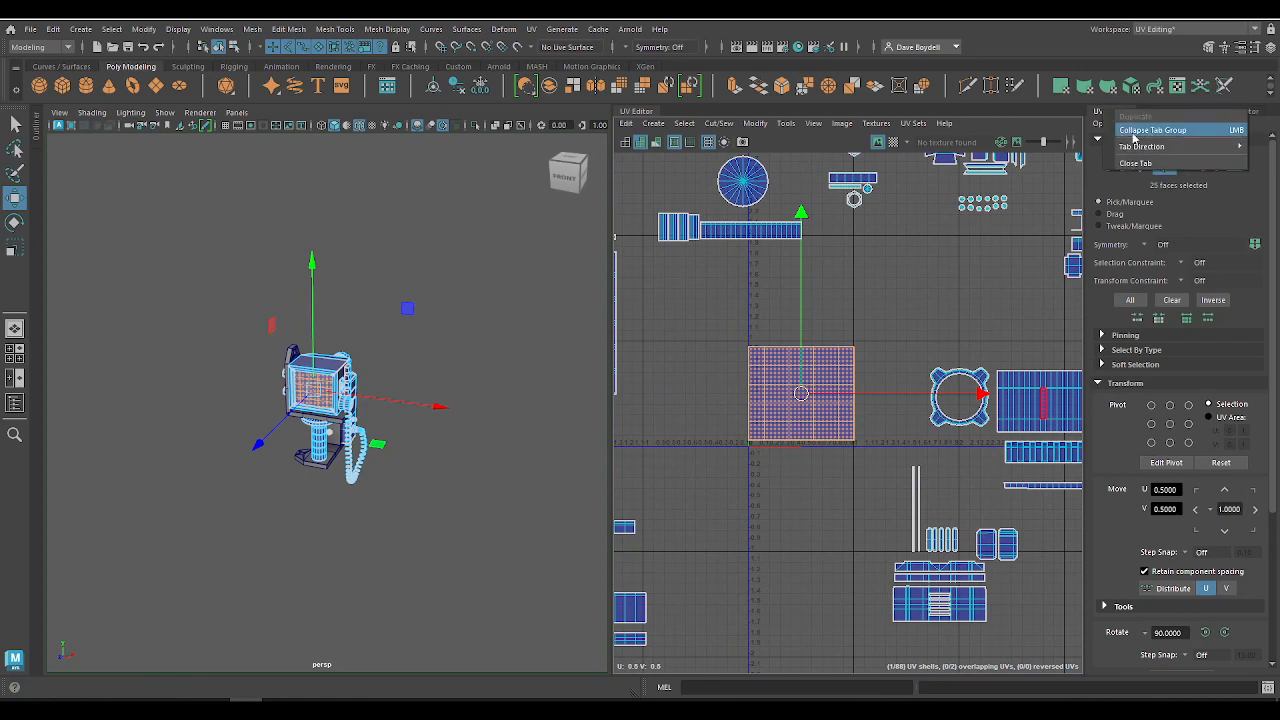
pyautogui.click(1131, 164)
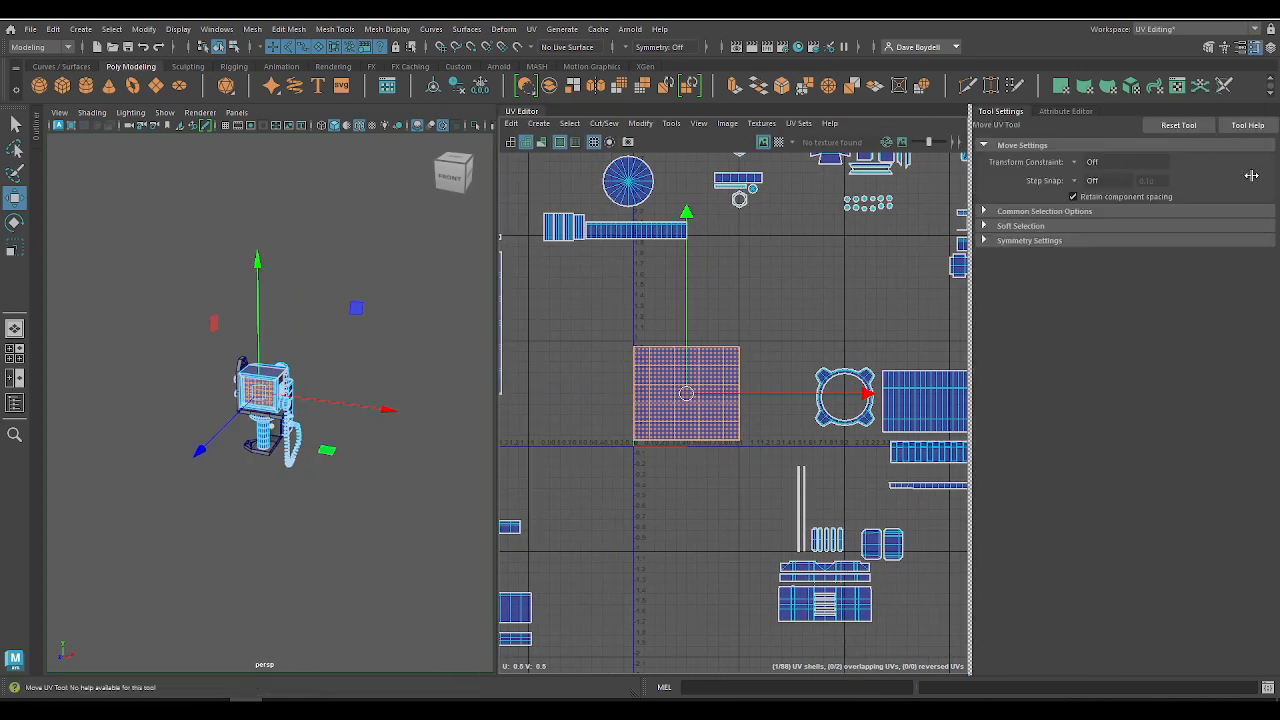
pyautogui.click(671, 123)
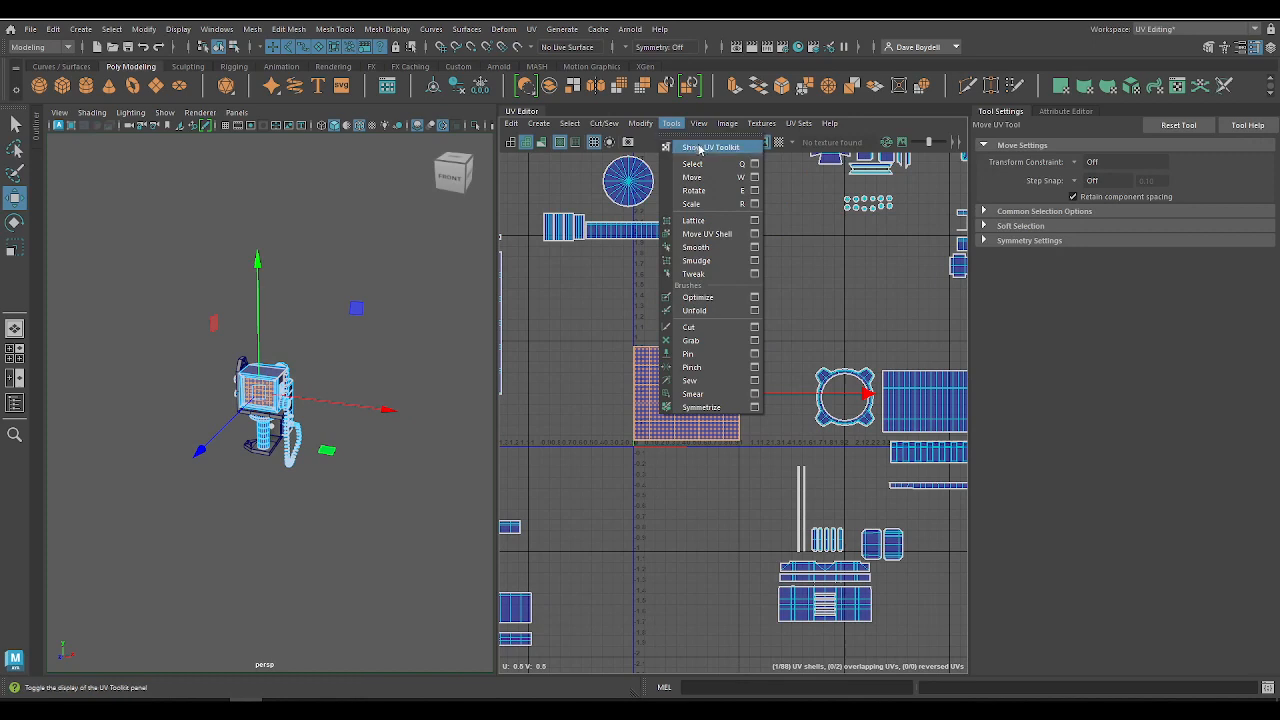
pyautogui.click(698, 150)
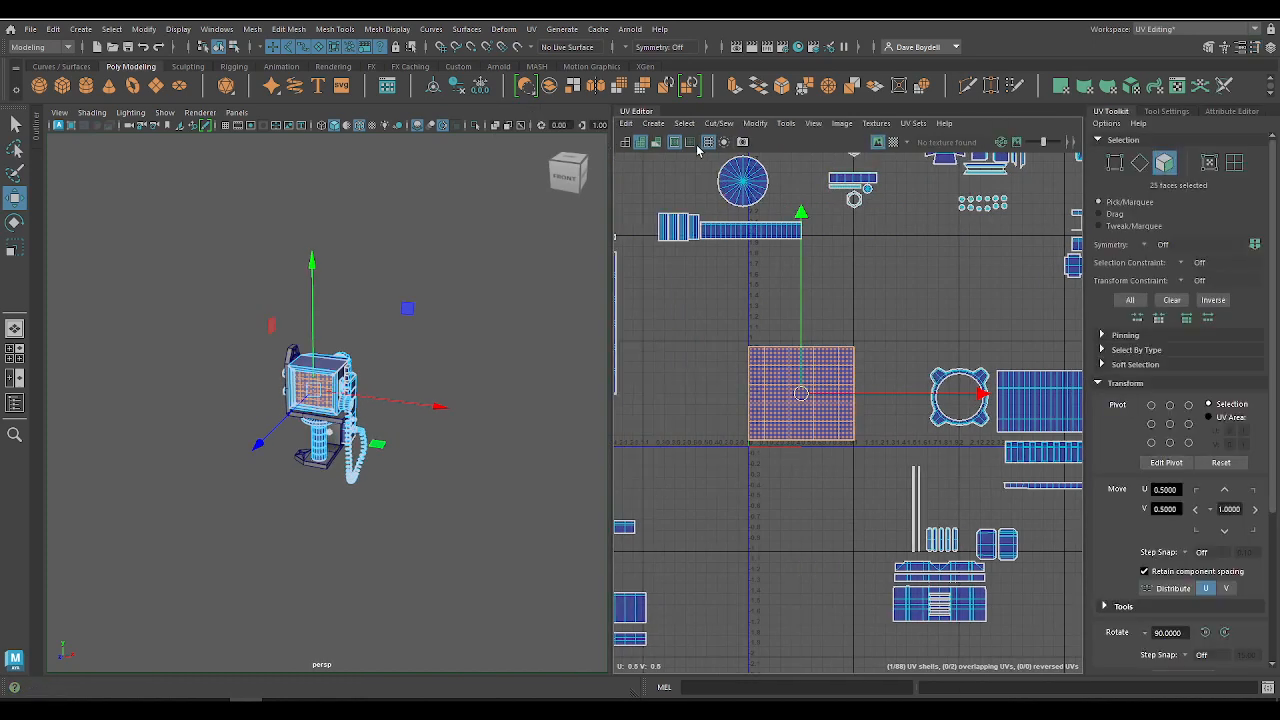
# Step: Shift the screen shell by whole 1.0000 steps into neighbouring UV tiles and return it to the 0–1 tile
pyautogui.click(1125, 383)
pyautogui.scroll(-2, 1124, 410)
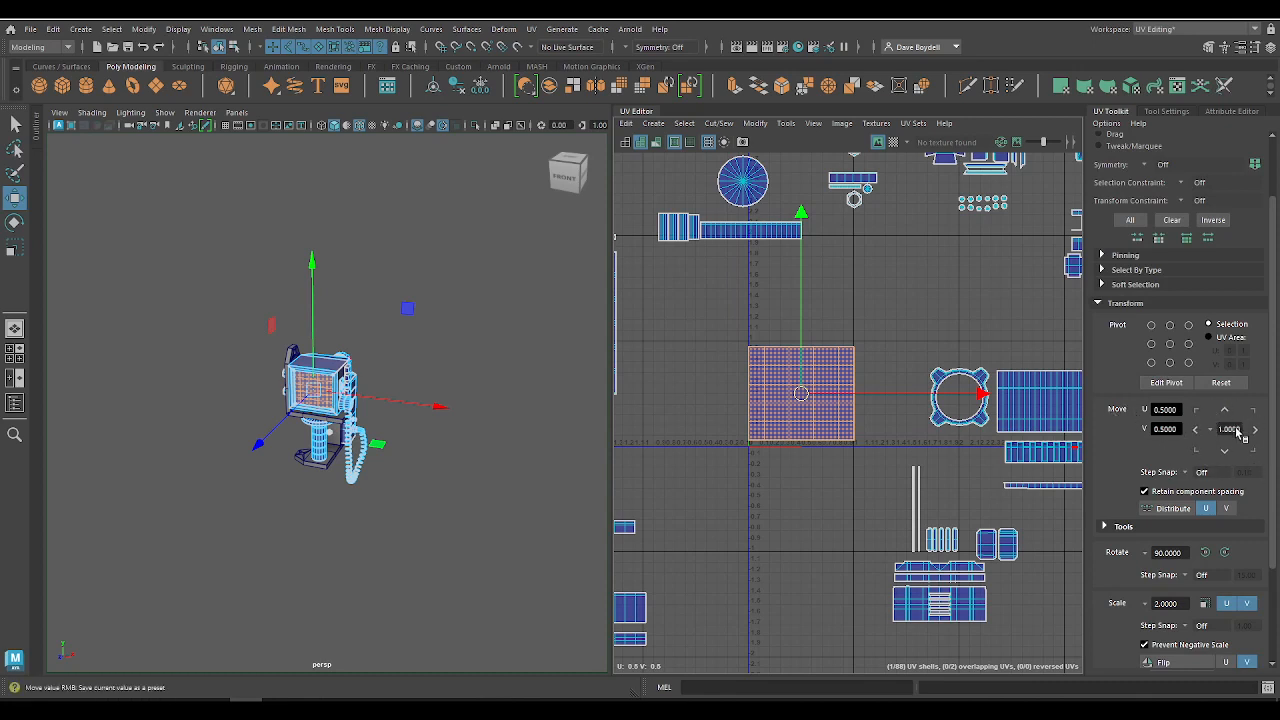
pyautogui.doubleClick(1233, 429)
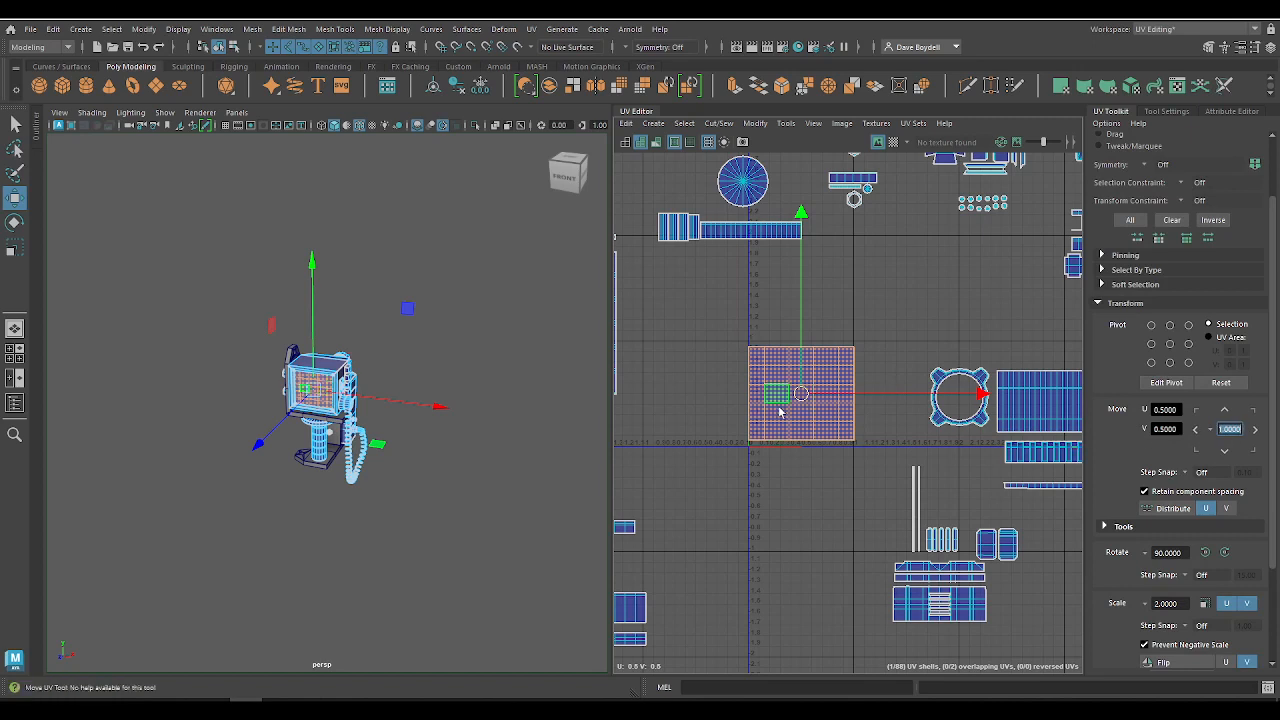
pyautogui.click(1196, 429)
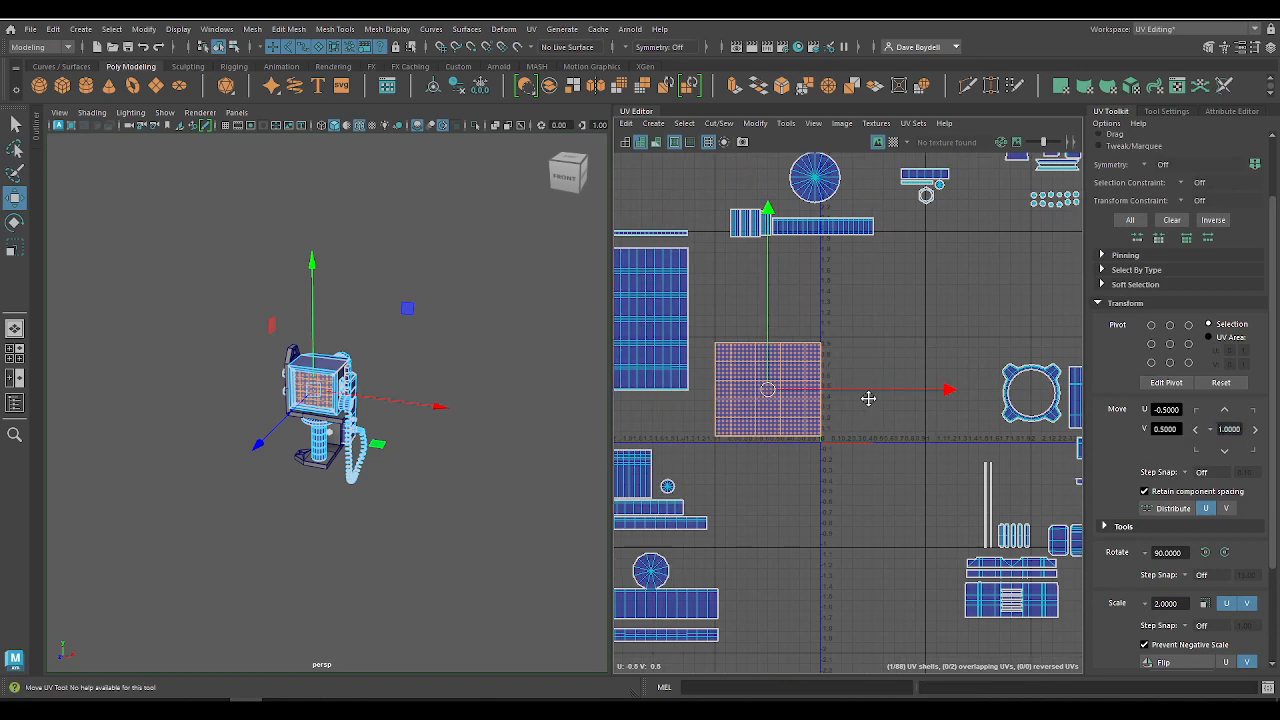
pyautogui.click(1255, 430)
pyautogui.click(1255, 430)
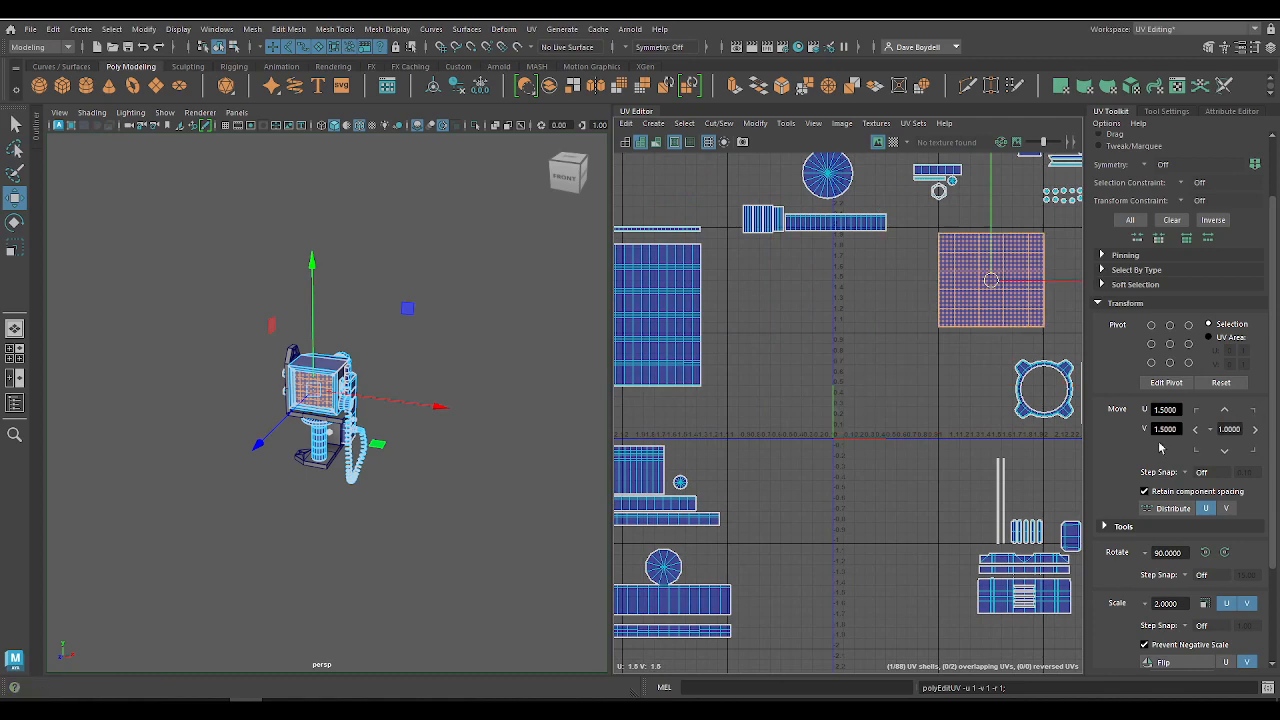
pyautogui.click(1197, 431)
pyautogui.click(1198, 433)
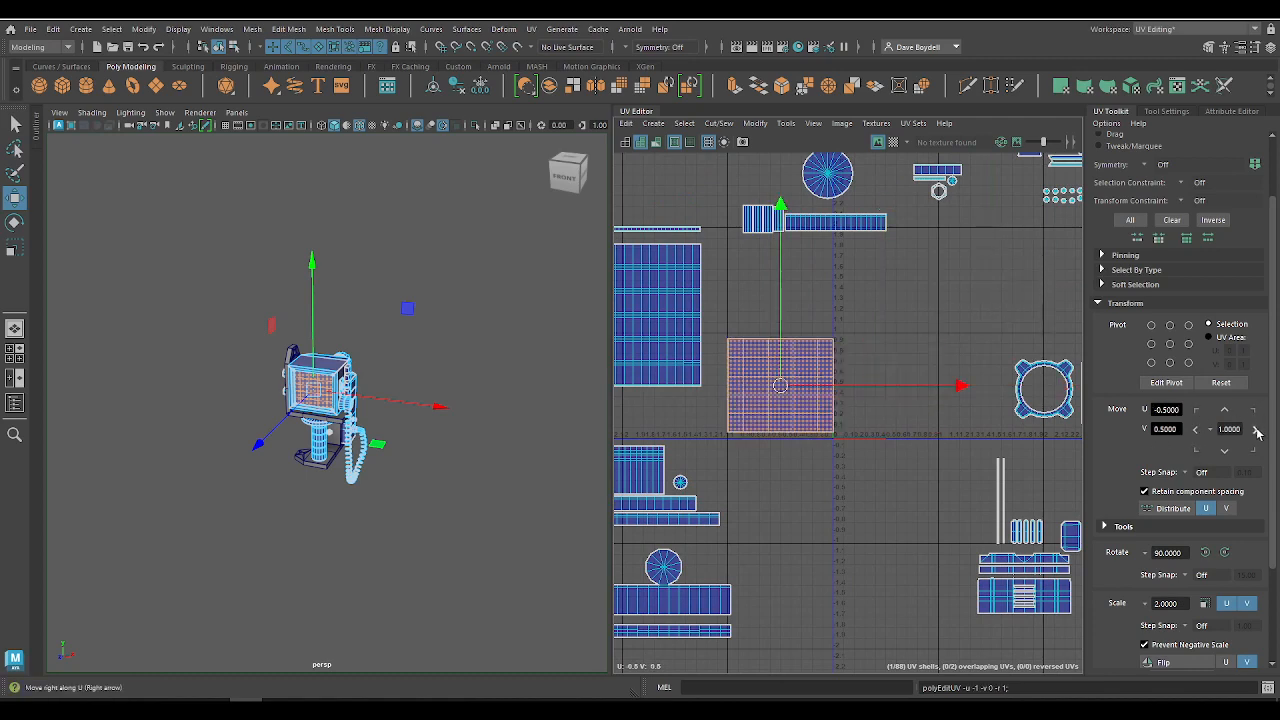
pyautogui.click(1256, 429)
pyautogui.keyDown('alt'); pyautogui.moveTo(867, 381); pyautogui.dragTo(796, 388, button='middle'); pyautogui.keyUp('alt')
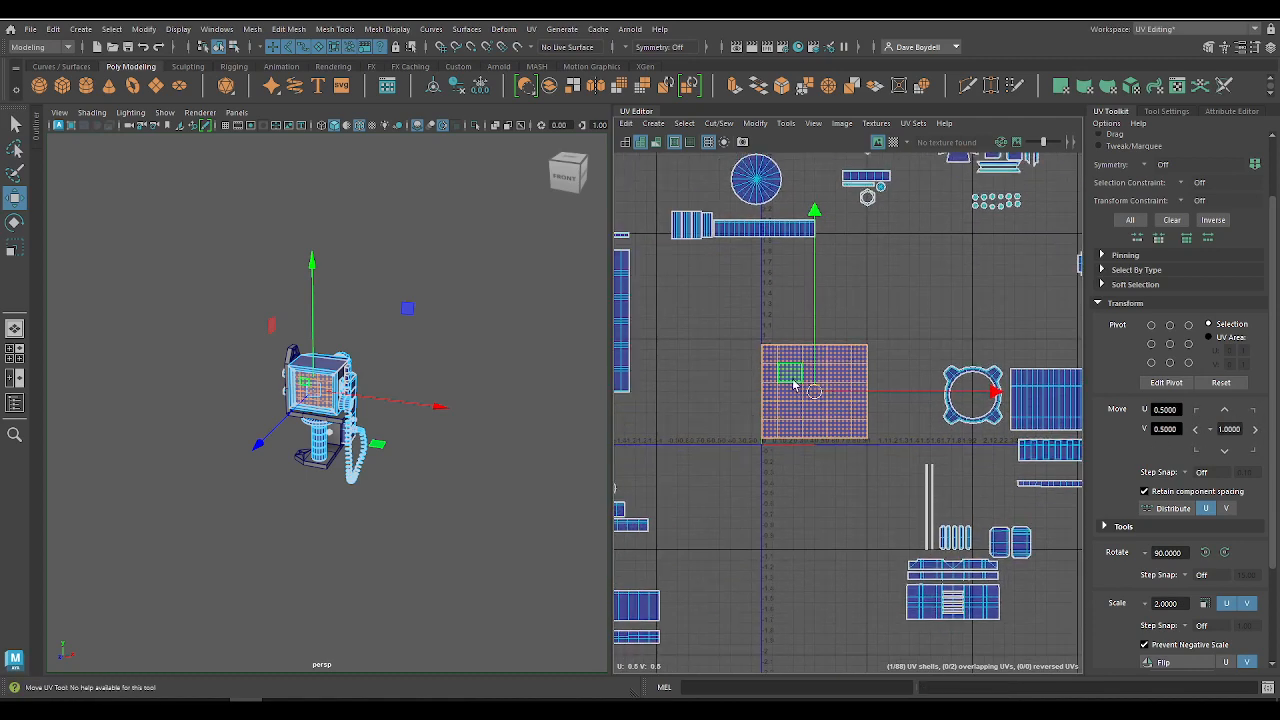
# Step: Shift the screen shell diagonally by one tile in both U and V, centring it at 1.5, 1.5
pyautogui.click(1253, 410)
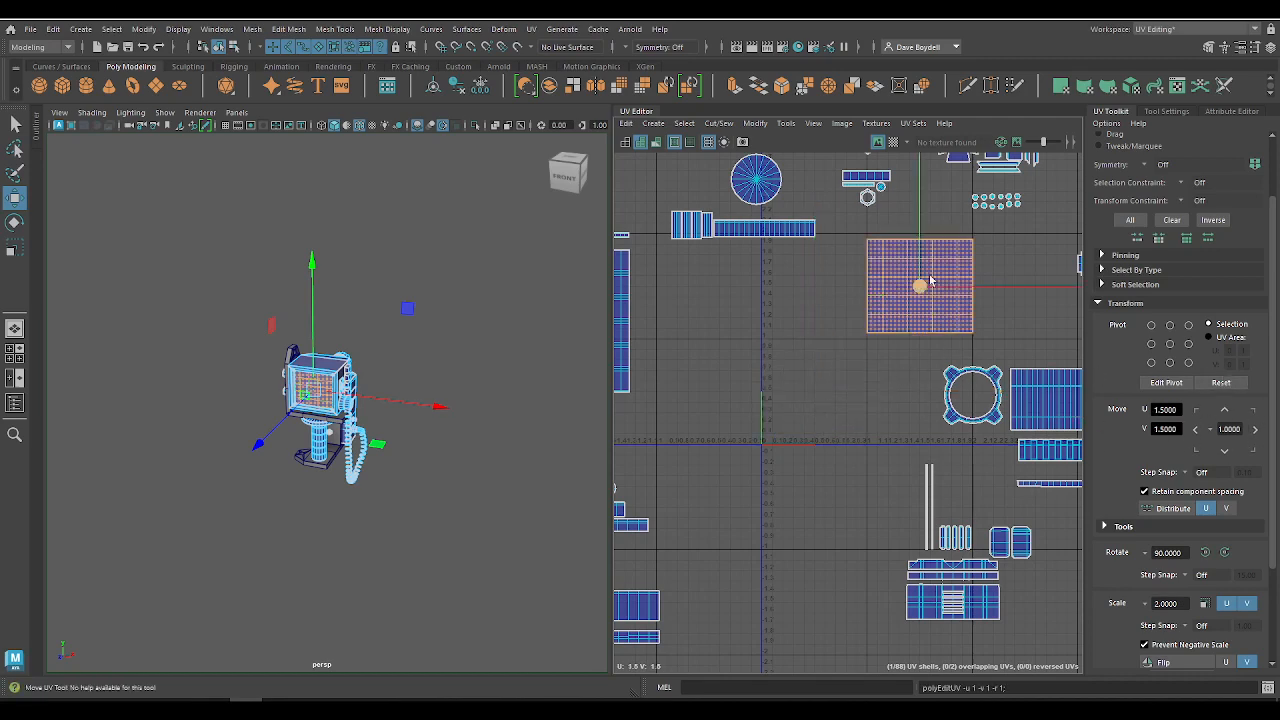
pyautogui.keyDown('alt'); pyautogui.moveTo(896, 340); pyautogui.dragTo(814, 349, button='middle'); pyautogui.keyUp('alt')
pyautogui.keyDown('alt'); pyautogui.moveTo(814, 349); pyautogui.dragTo(886, 367, button='right'); pyautogui.keyUp('alt')
pyautogui.keyDown('alt'); pyautogui.moveTo(886, 367); pyautogui.dragTo(951, 417, button='middle'); pyautogui.keyUp('alt')
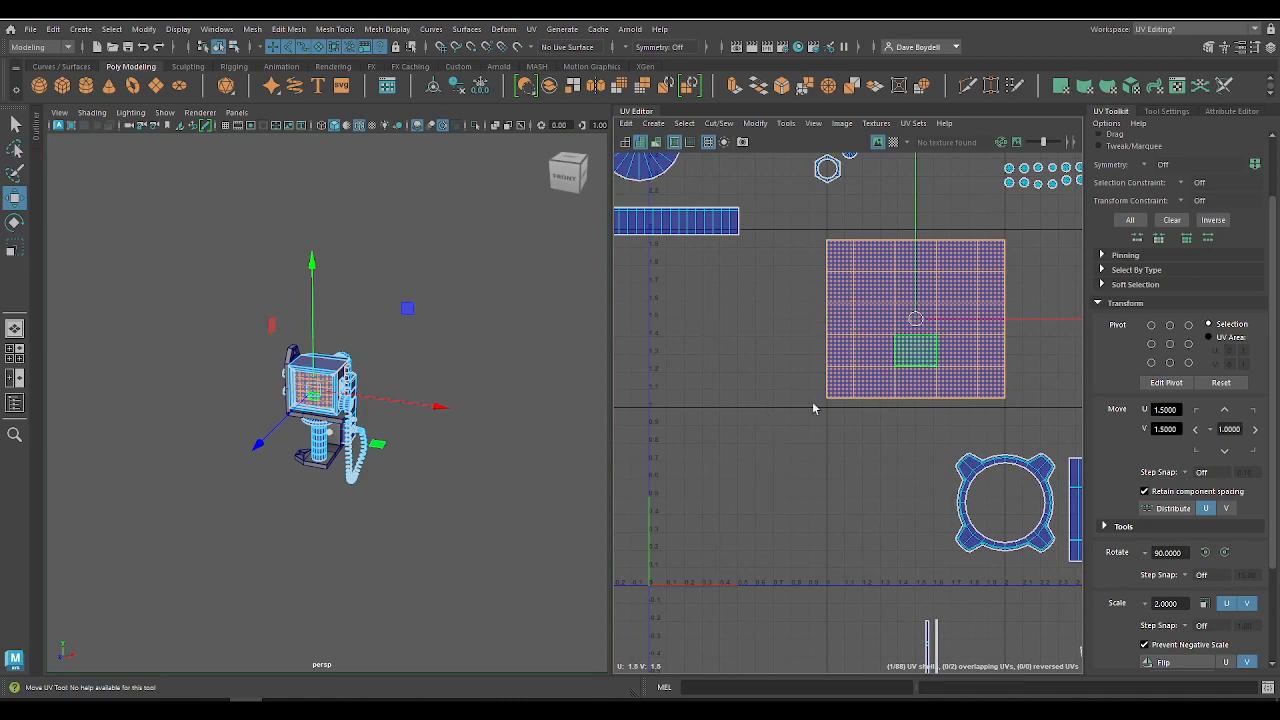
pyautogui.keyDown('alt'); pyautogui.moveTo(814, 406); pyautogui.dragTo(752, 314, button='right'); pyautogui.keyUp('alt')
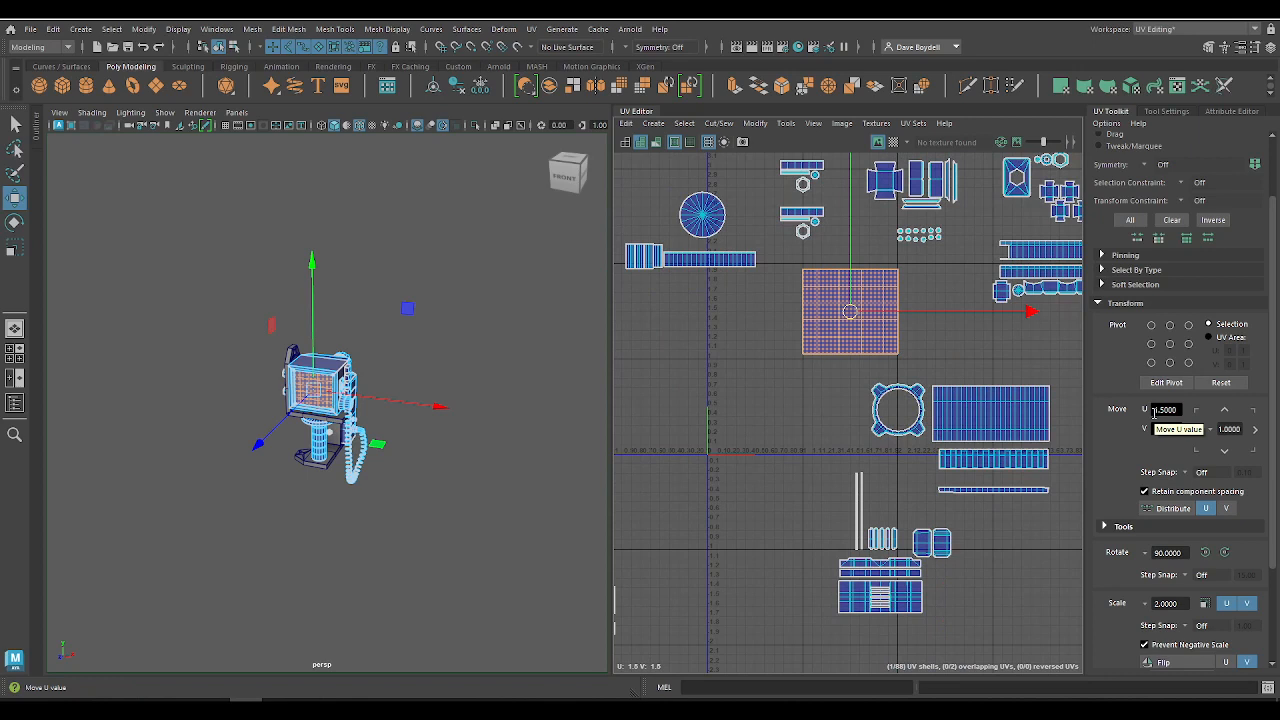
# Step: Get the texel density of the selected screen shell at a map size of 512
pyautogui.click(970, 347)
pyautogui.click(852, 314)
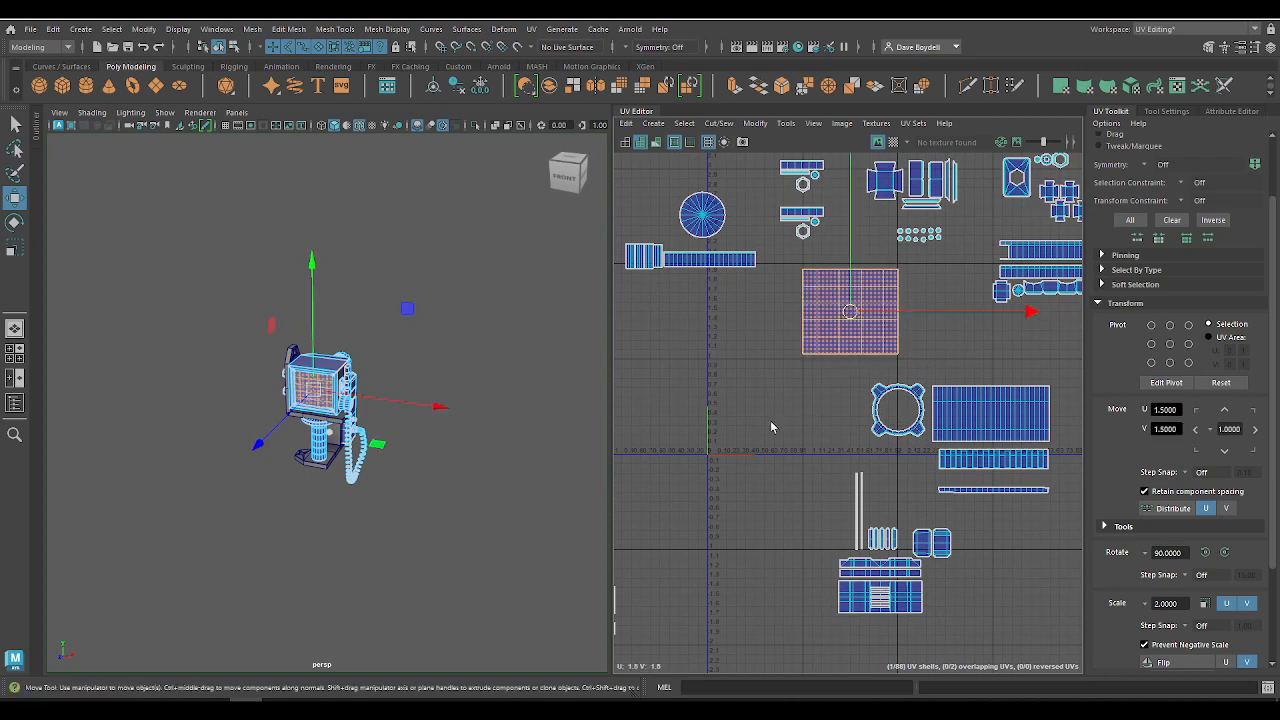
pyautogui.click(771, 421)
pyautogui.click(890, 321)
pyautogui.scroll(-3, 1155, 452)
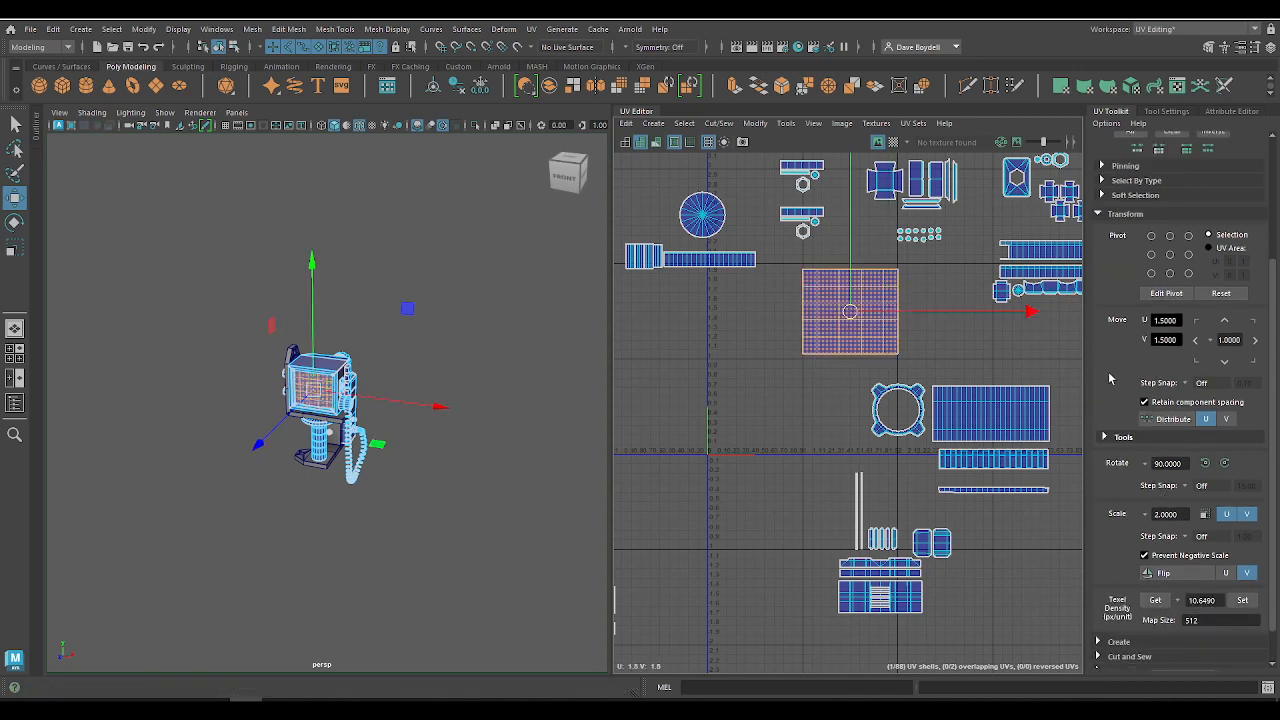
pyautogui.scroll(-1, 1127, 420)
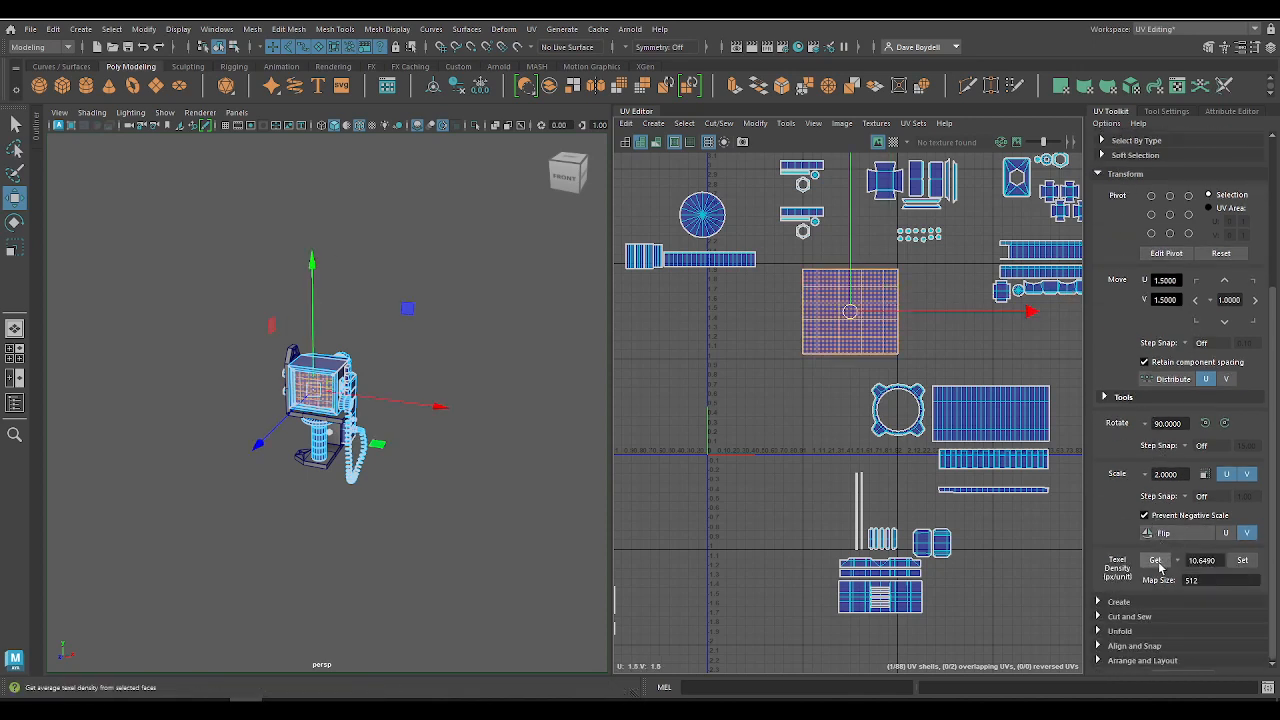
pyautogui.click(1157, 561)
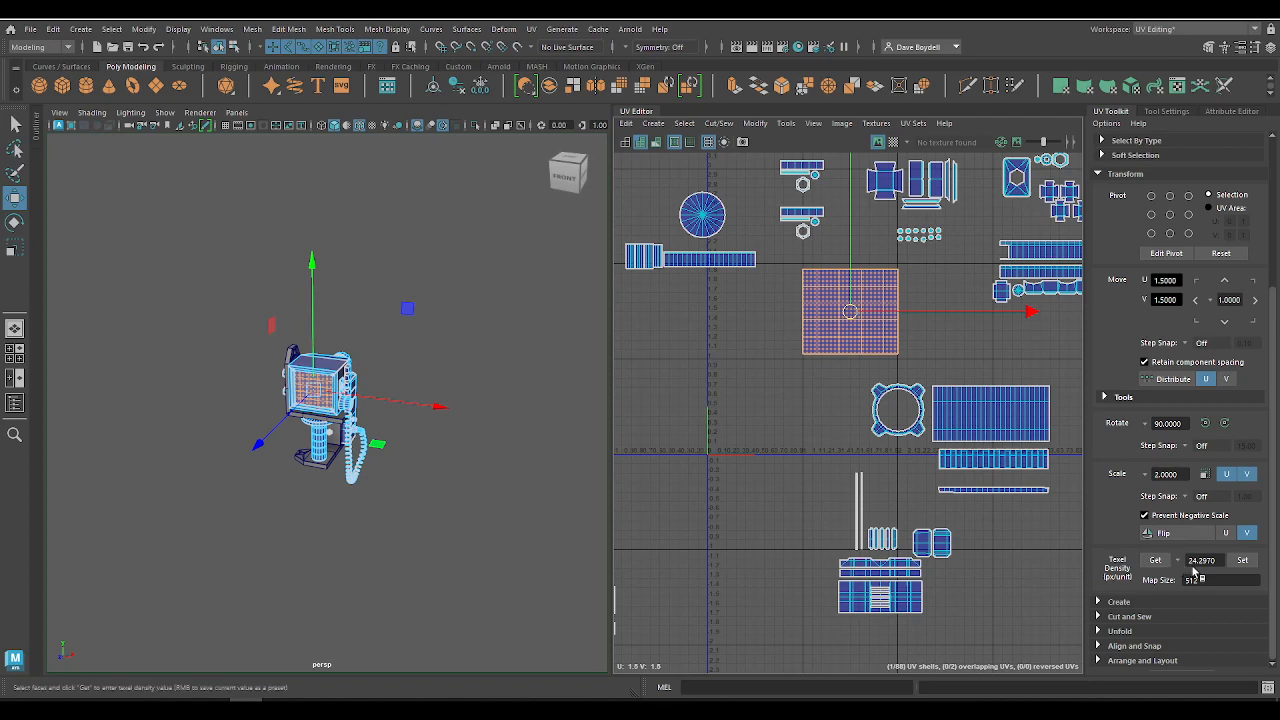
# Step: Select the stand neck's cylinder, strip, disc and ring shells and apply the screen's texel density of 24.2970 to them
pyautogui.keyDown('alt'); pyautogui.moveTo(772, 488); pyautogui.dragTo(935, 494, button='middle'); pyautogui.keyUp('alt')
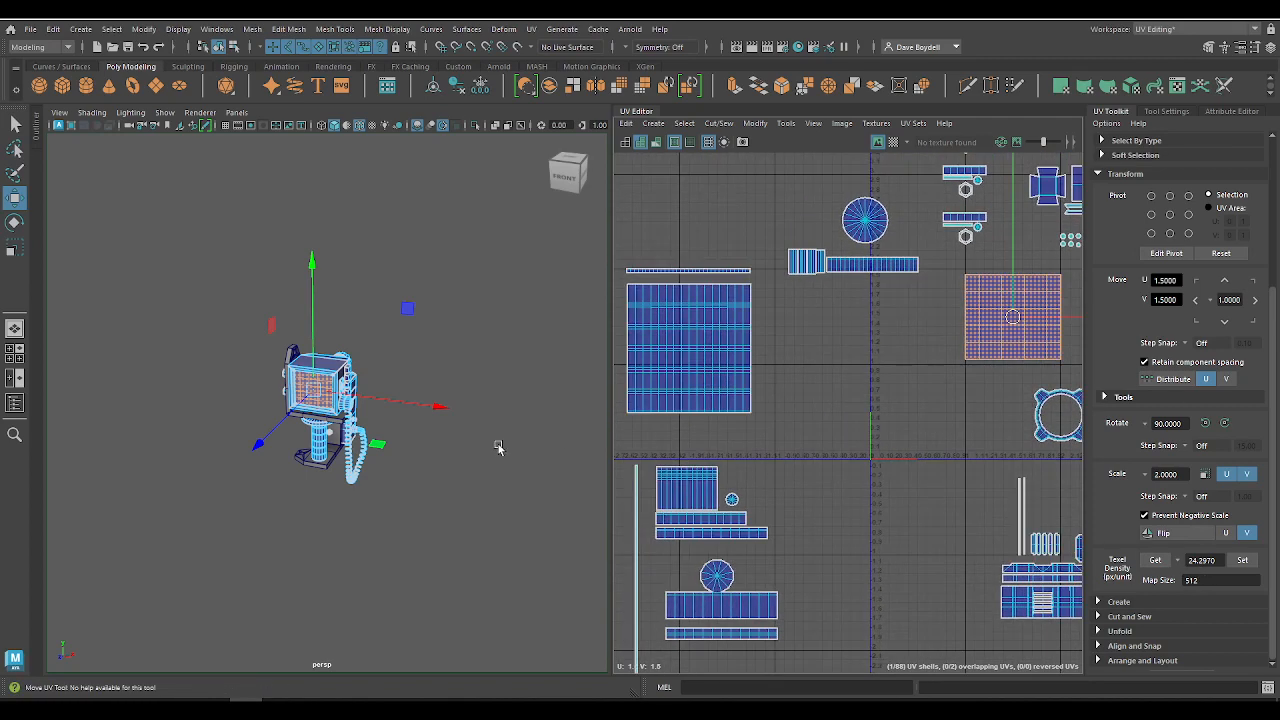
pyautogui.click(669, 393)
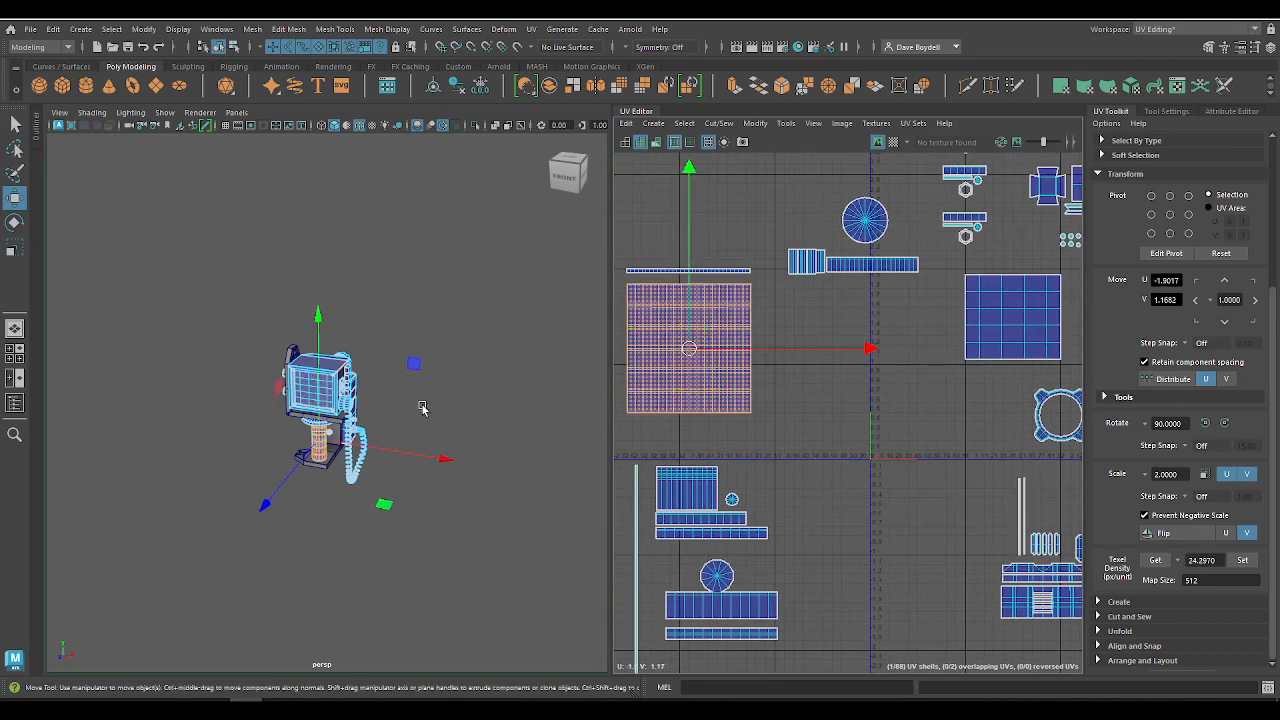
pyautogui.keyDown('shift'); pyautogui.click(730, 272); pyautogui.keyUp('shift')
pyautogui.press('f')
pyautogui.keyDown('alt'); pyautogui.moveTo(288, 472); pyautogui.dragTo(305, 287); pyautogui.keyUp('alt')
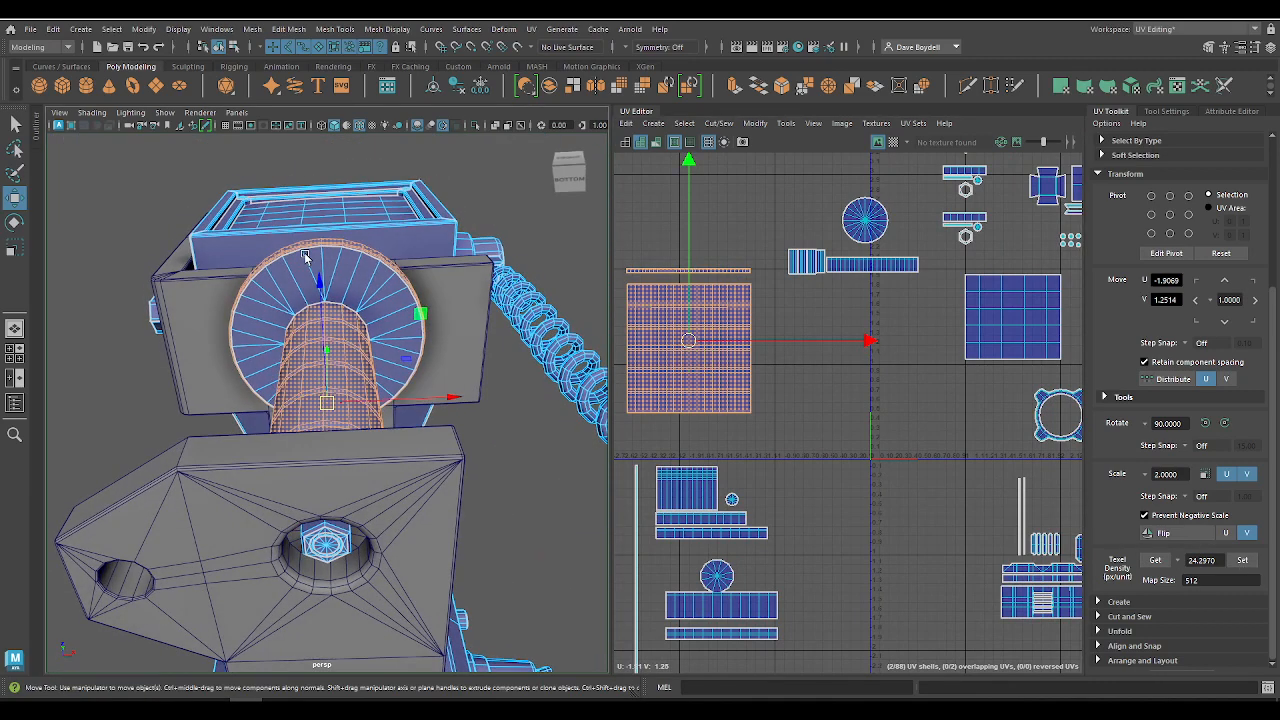
pyautogui.keyDown('shift'); pyautogui.click(307, 266); pyautogui.keyUp('shift')
pyautogui.moveTo(674, 376)
pyautogui.keyDown('alt'); pyautogui.mouseDown(button='middle')
pyautogui.moveTo(778, 376)
pyautogui.moveTo(891, 402)
pyautogui.mouseUp(button='middle'); pyautogui.keyUp('alt')
pyautogui.moveTo(773, 311); pyautogui.dragTo(716, 297, button='right')
pyautogui.moveTo(711, 266); pyautogui.dragTo(984, 449)
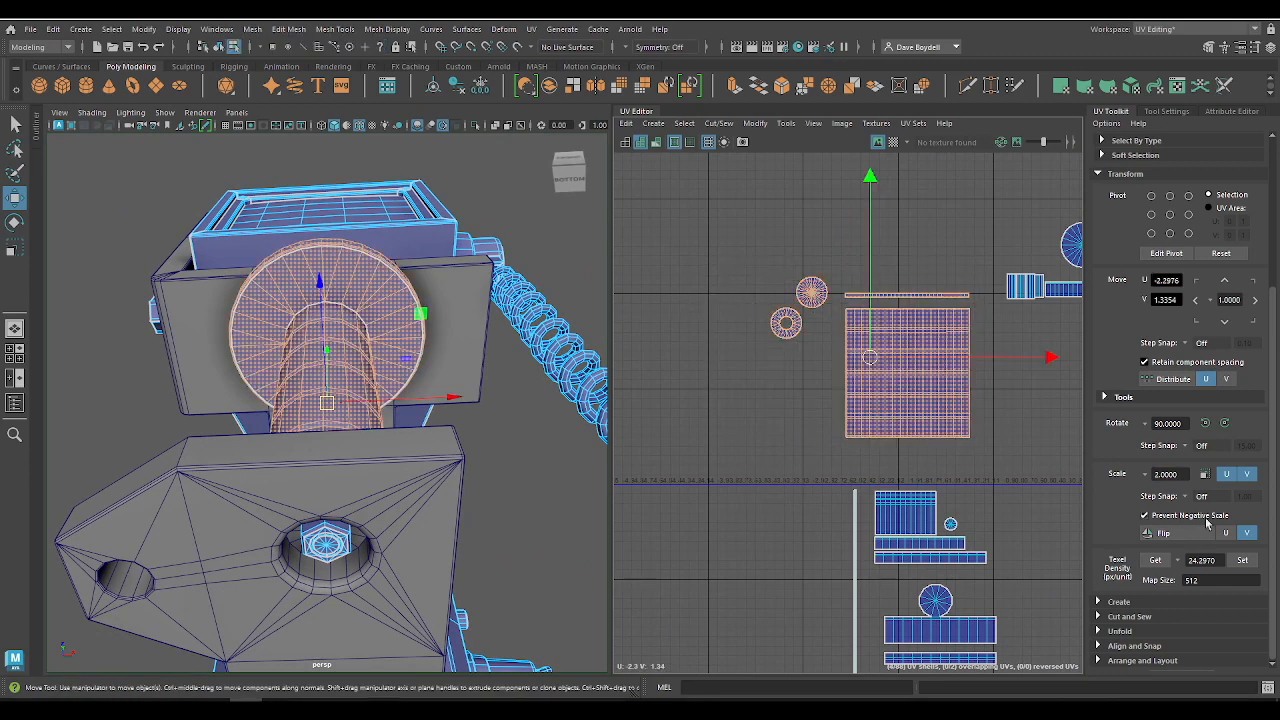
pyautogui.click(1242, 561)
pyautogui.scroll(-3, 740, 315)
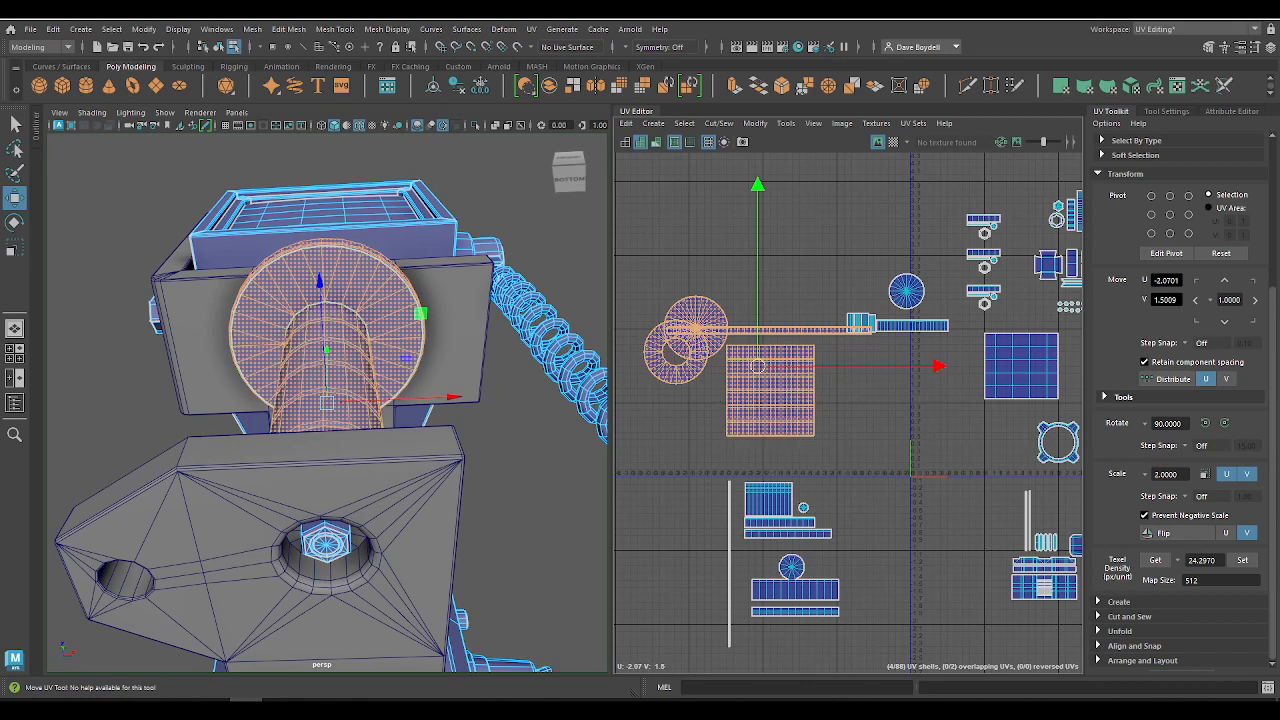
# Step: Bring up the Notepad list of UV layout rules and shorten the first rule to "Importance"
pyautogui.moveTo(336, 20); pyautogui.dragTo(951, 242)
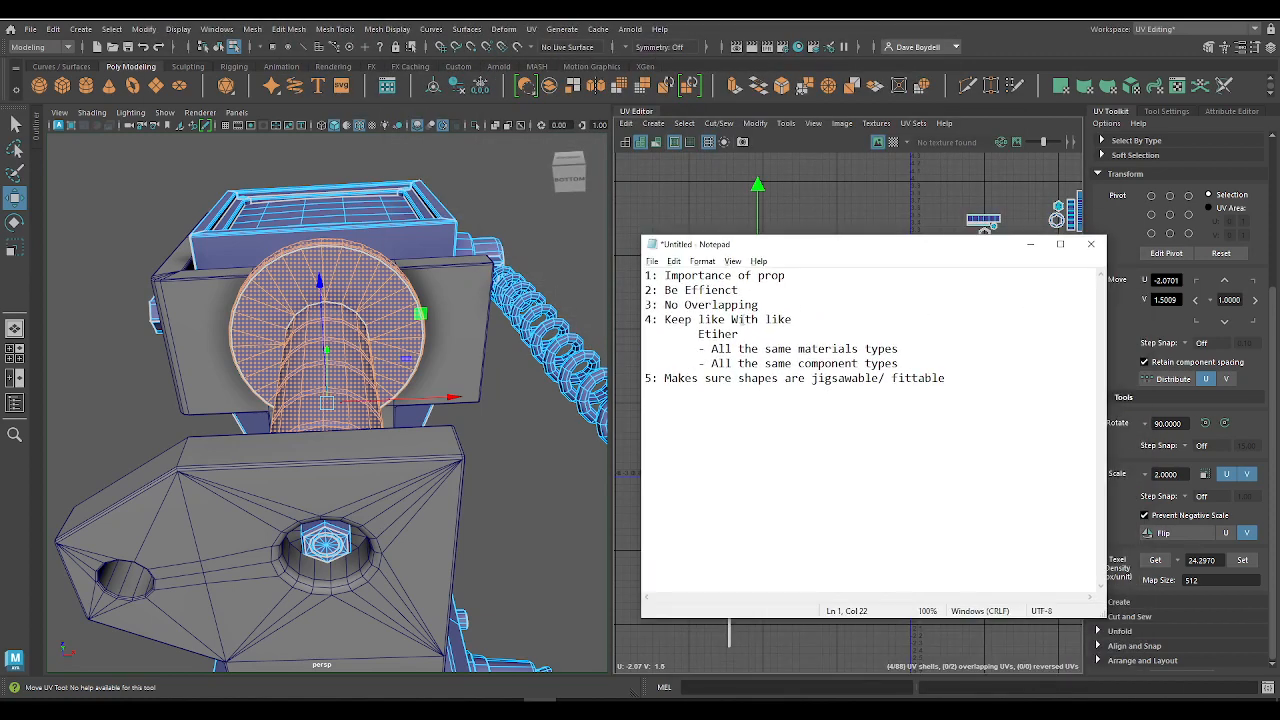
pyautogui.moveTo(766, 279); pyautogui.dragTo(685, 276)
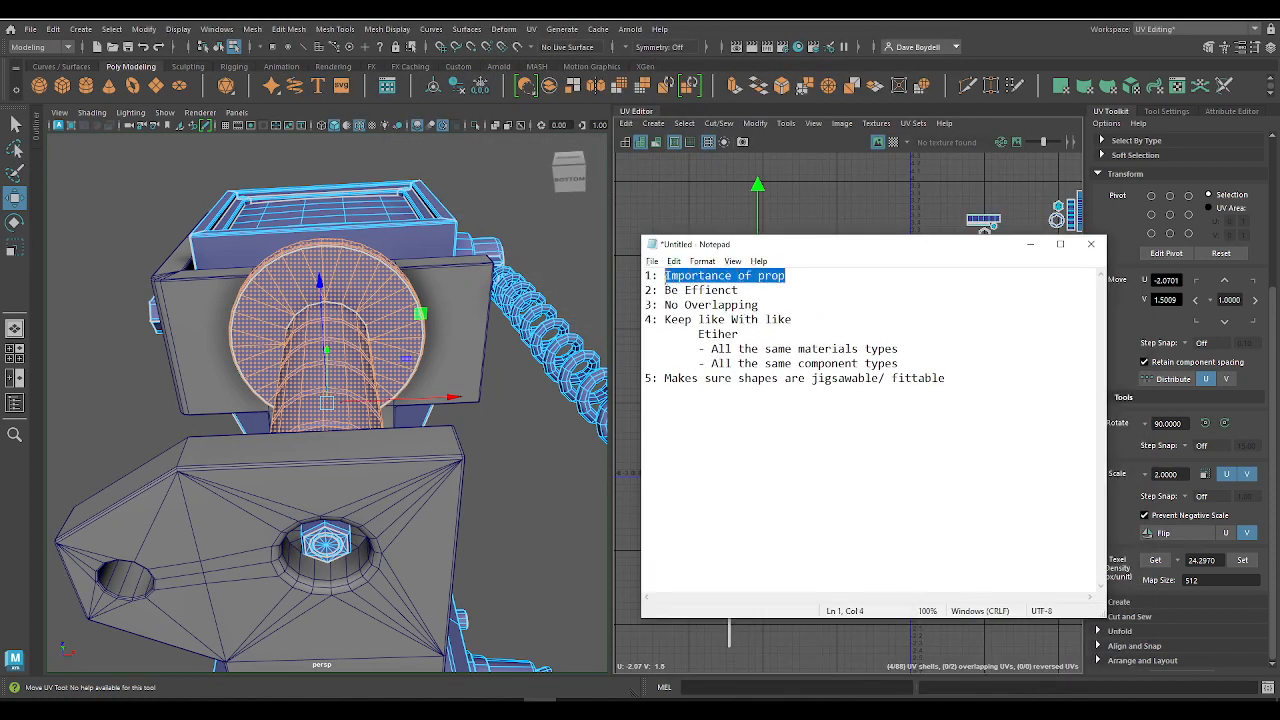
pyautogui.click(798, 281)
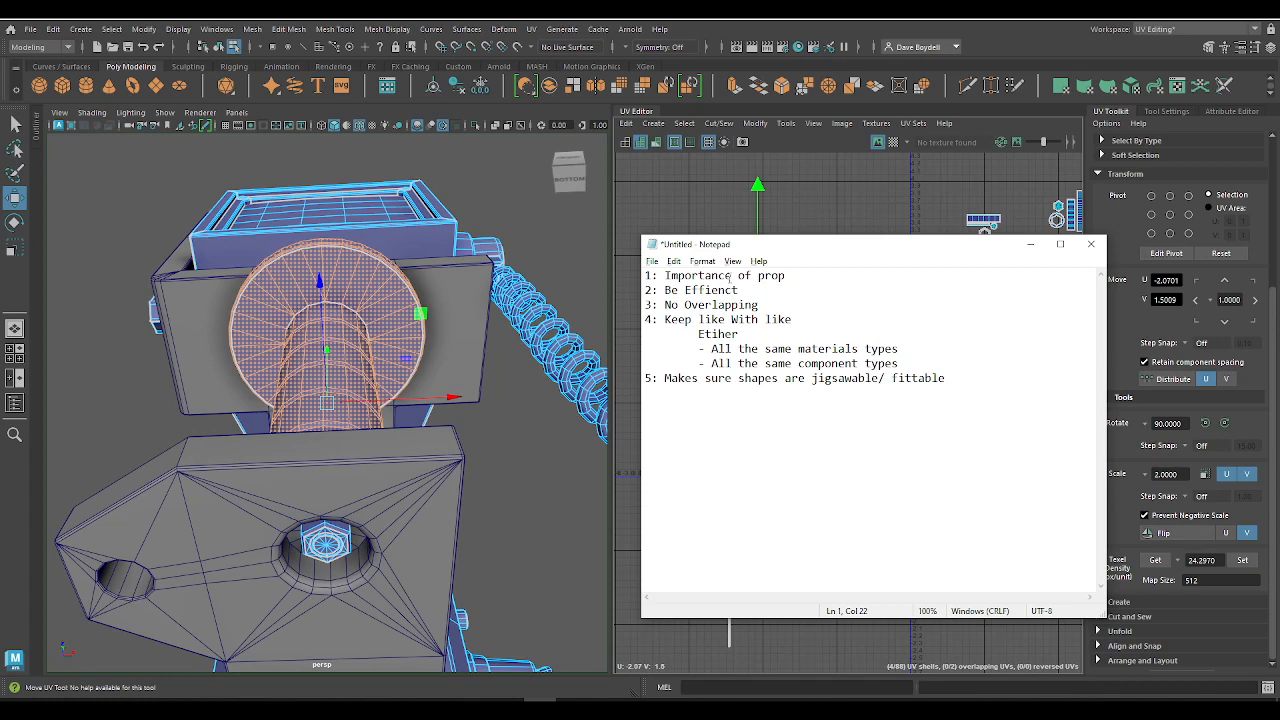
pyautogui.moveTo(737, 276); pyautogui.dragTo(775, 270)
pyautogui.press('BackSpace')
# Step: Review the "Importance" rule in Notepad against the screen and neck shells, moving the notes clear of the layout
pyautogui.moveTo(856, 252); pyautogui.dragTo(377, 297)
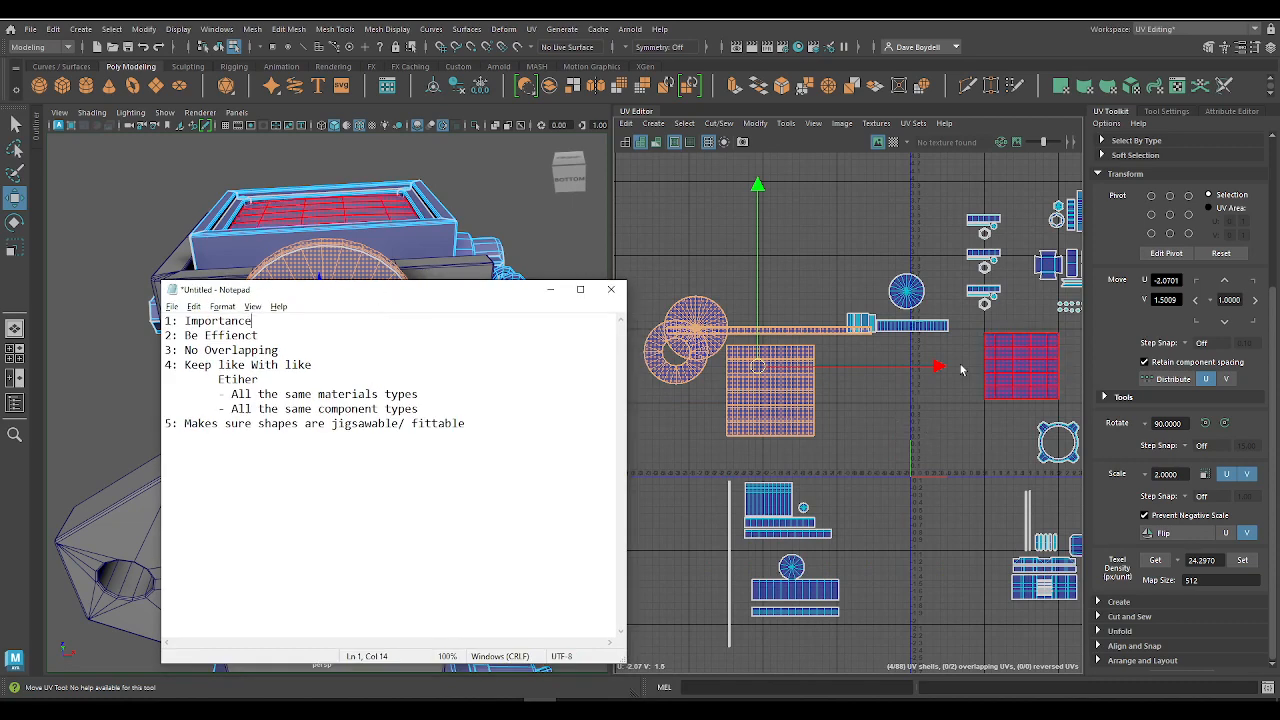
pyautogui.moveTo(458, 295); pyautogui.dragTo(722, 299)
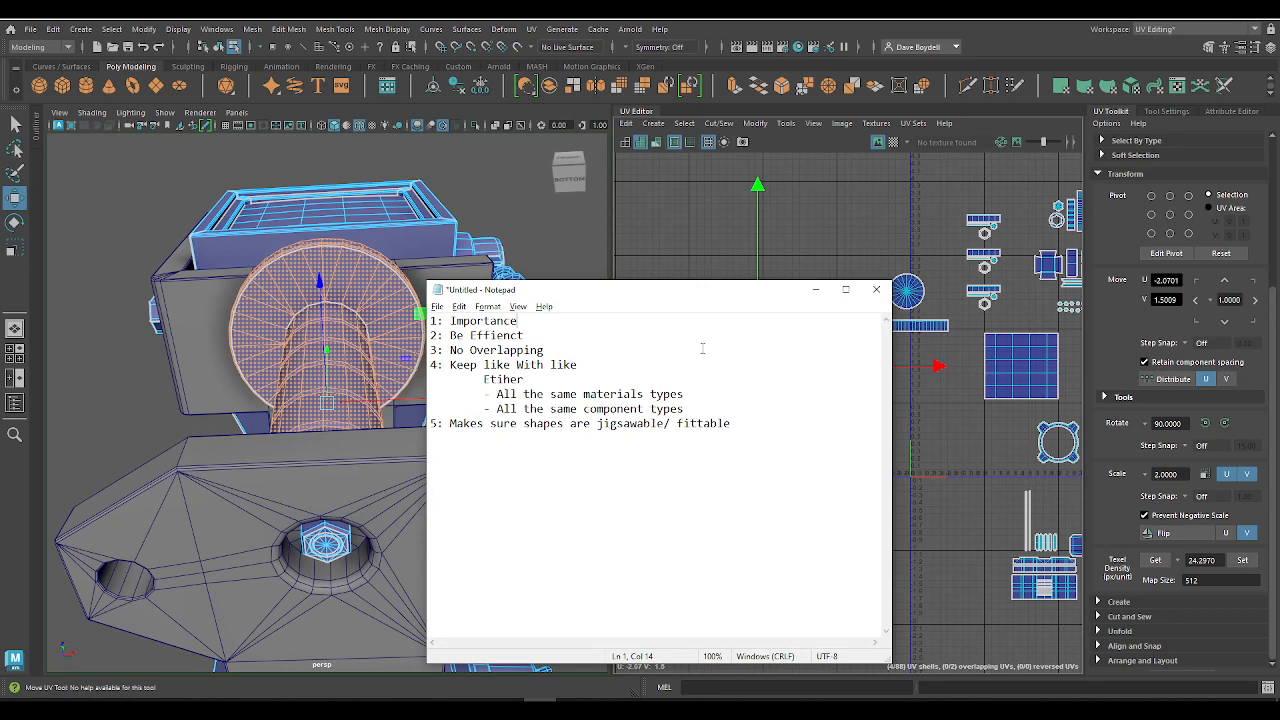
pyautogui.moveTo(759, 296); pyautogui.dragTo(333, 247)
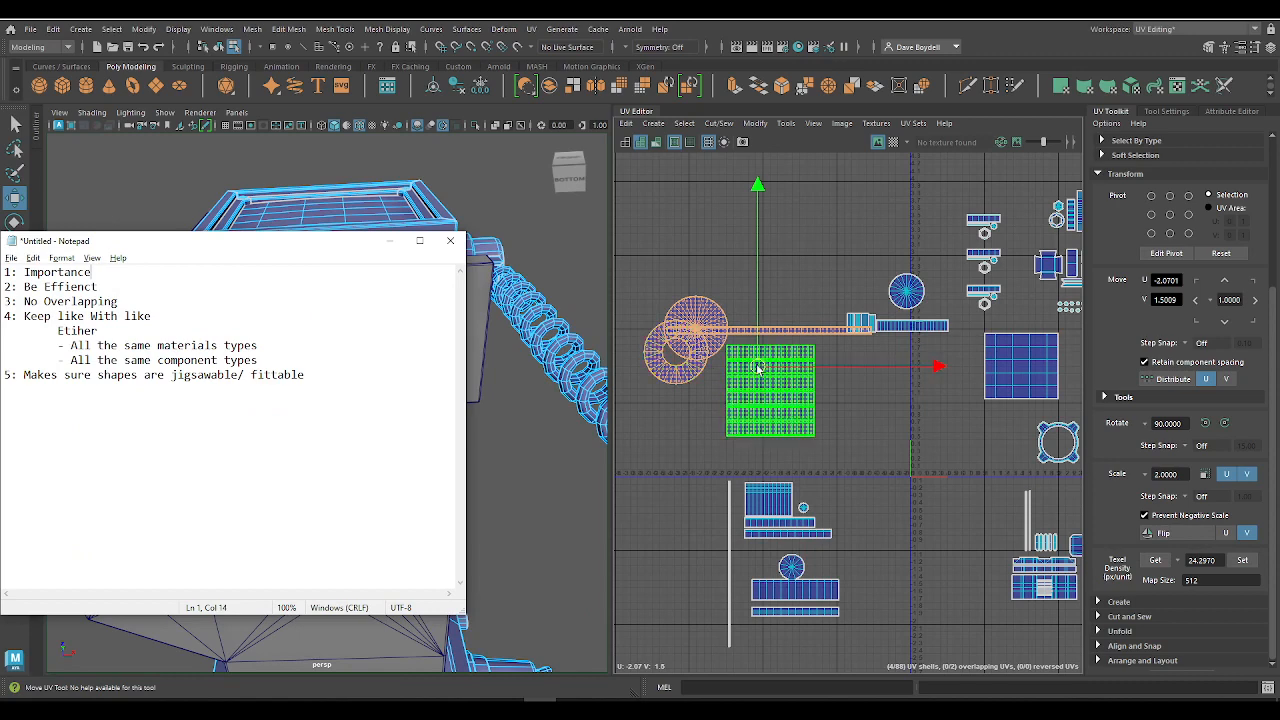
pyautogui.moveTo(225, 241); pyautogui.dragTo(660, 258)
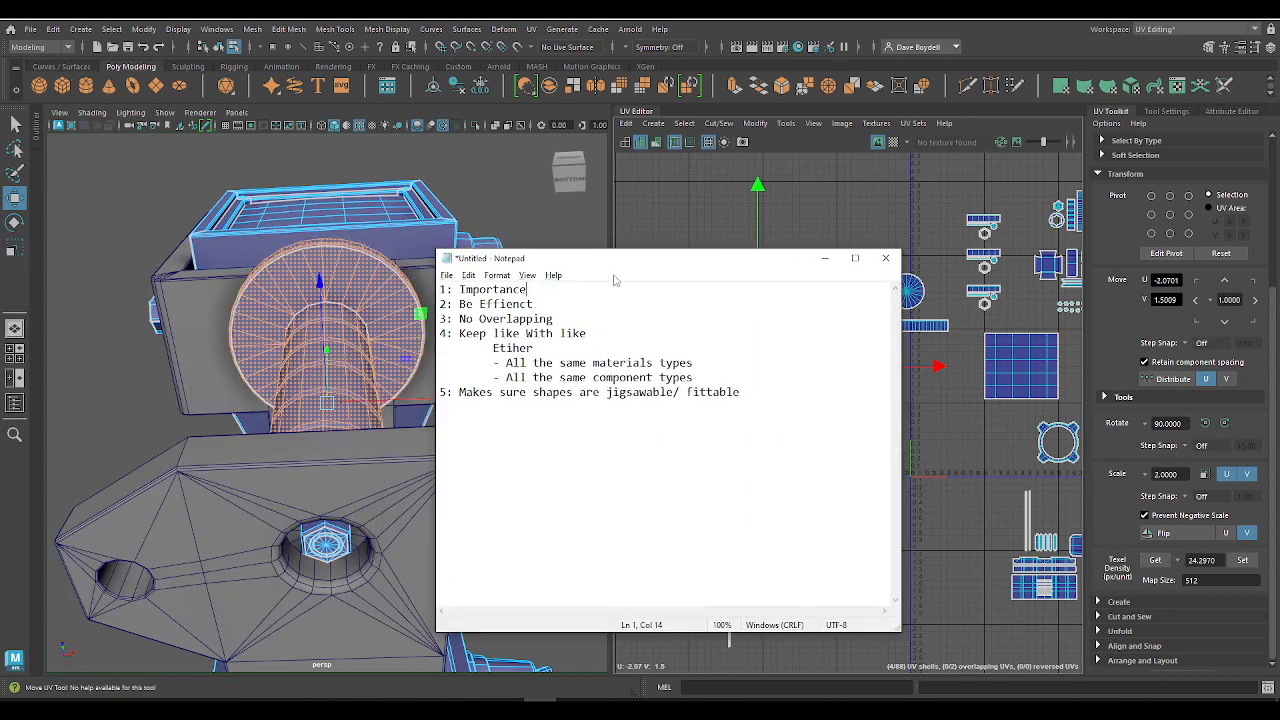
pyautogui.moveTo(527, 289); pyautogui.dragTo(455, 289)
pyautogui.moveTo(657, 265); pyautogui.dragTo(323, 221)
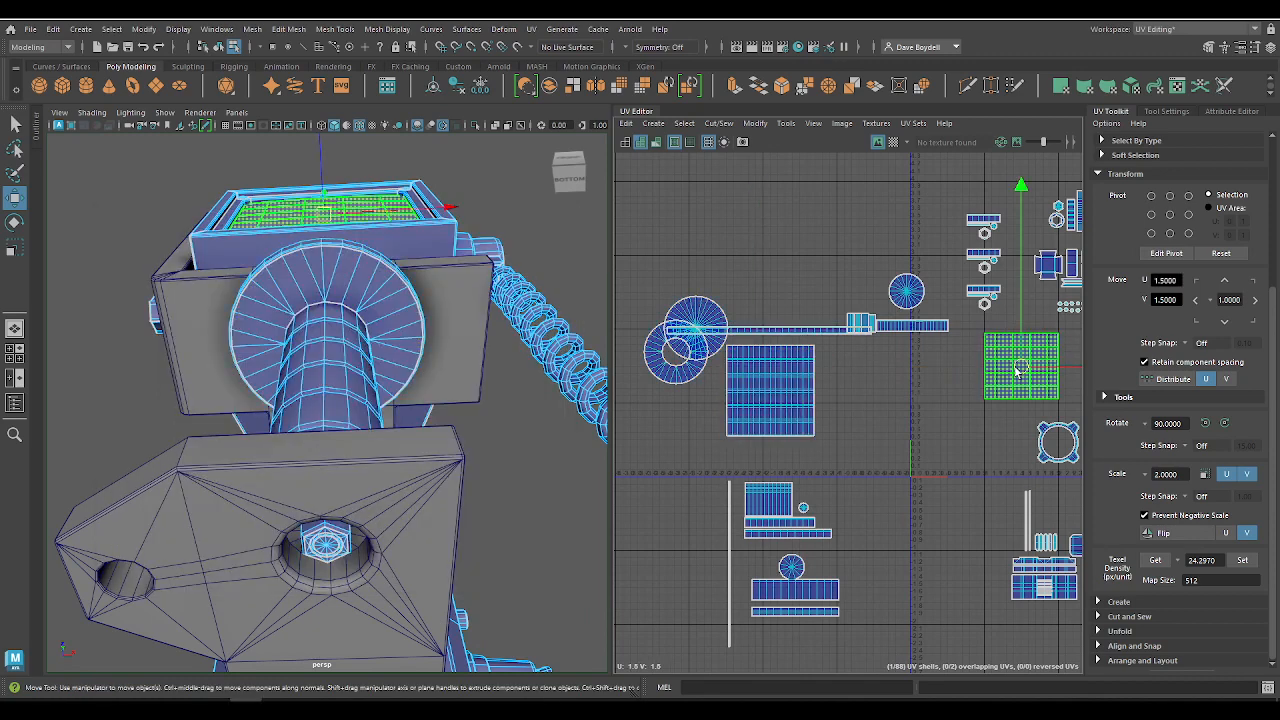
# Step: Select the four stand neck shells together and move the group to about U -2.72, V 1.76
pyautogui.click(1012, 371)
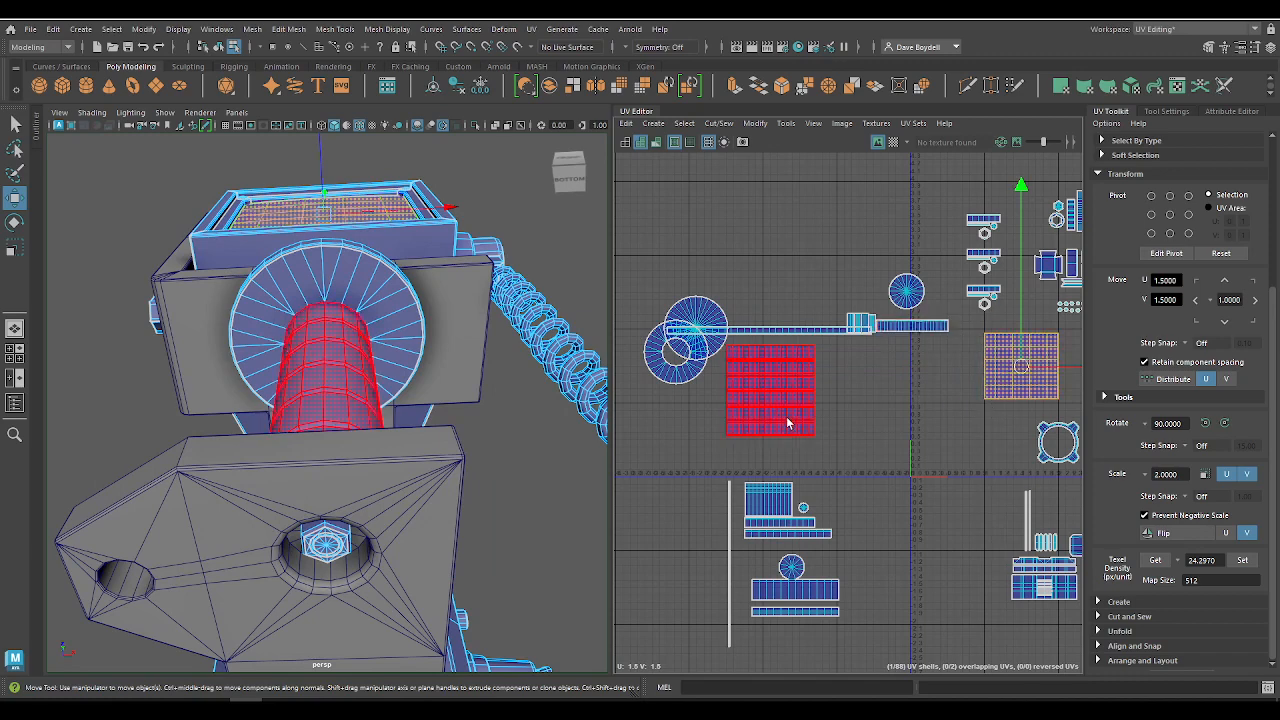
pyautogui.moveTo(655, 281); pyautogui.dragTo(716, 347)
pyautogui.moveTo(740, 359)
pyautogui.keyDown('alt'); pyautogui.mouseDown(button='right')
pyautogui.moveTo(820, 426)
pyautogui.moveTo(728, 354)
pyautogui.mouseUp(button='right'); pyautogui.keyUp('alt')
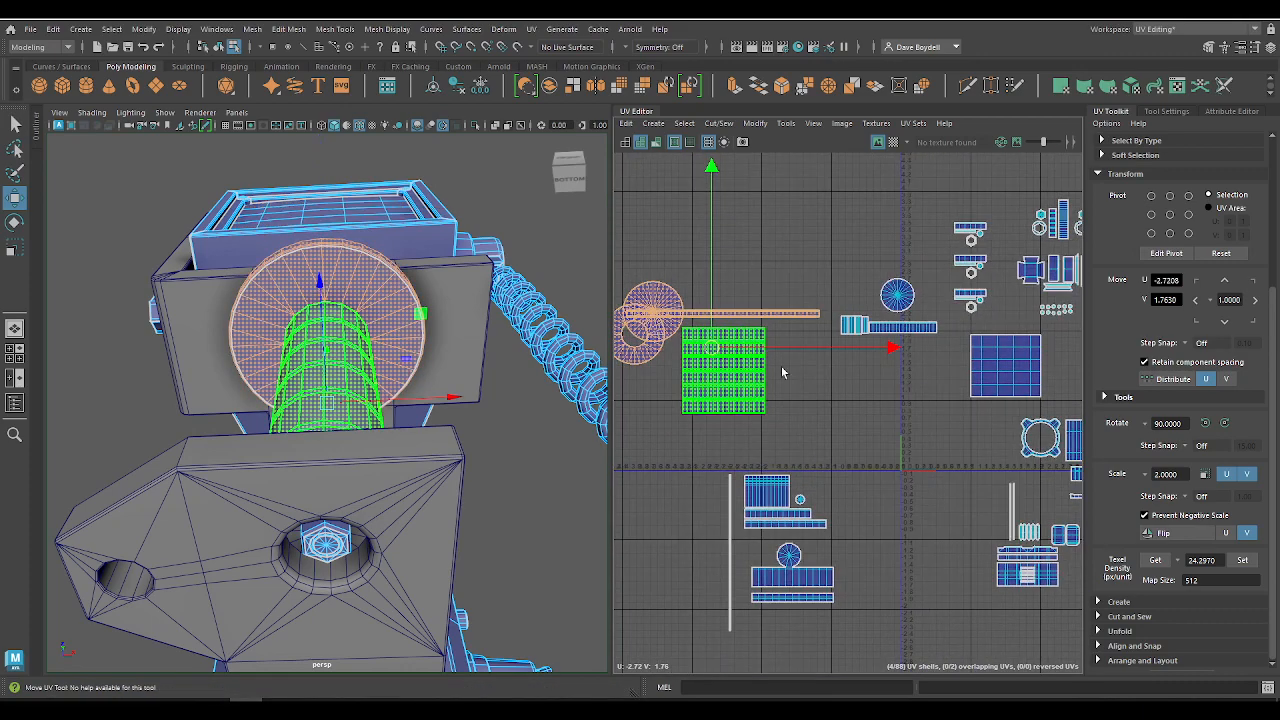
# Step: Set the texel density of the four neck shells to 12.15
pyautogui.keyDown('alt'); pyautogui.moveTo(867, 372); pyautogui.dragTo(797, 346, button='middle'); pyautogui.keyUp('alt')
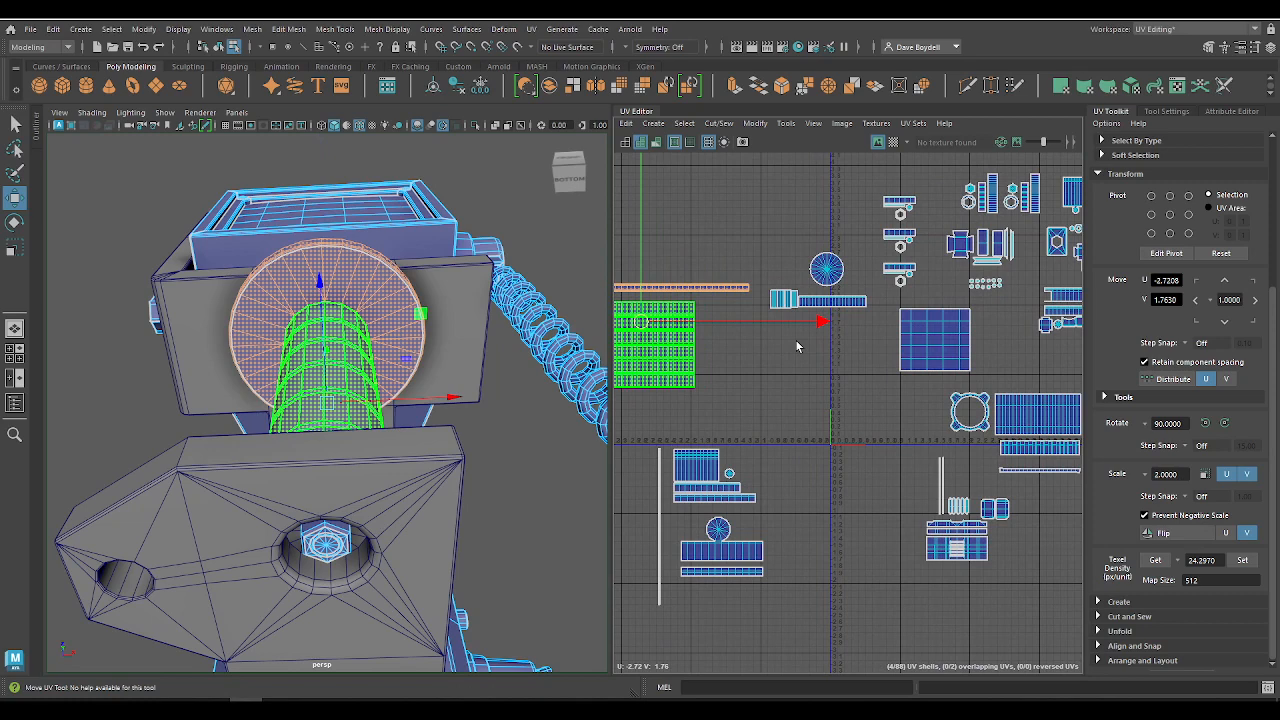
pyautogui.click(1200, 562)
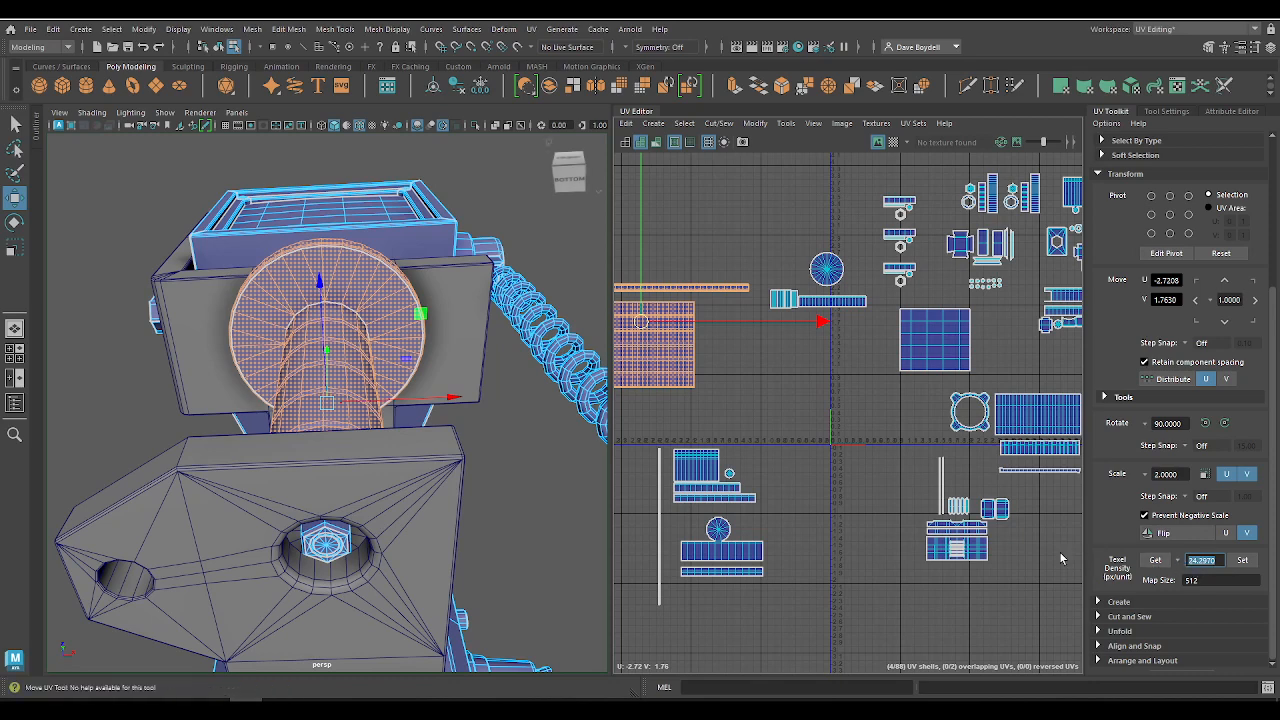
pyautogui.click(1214, 564)
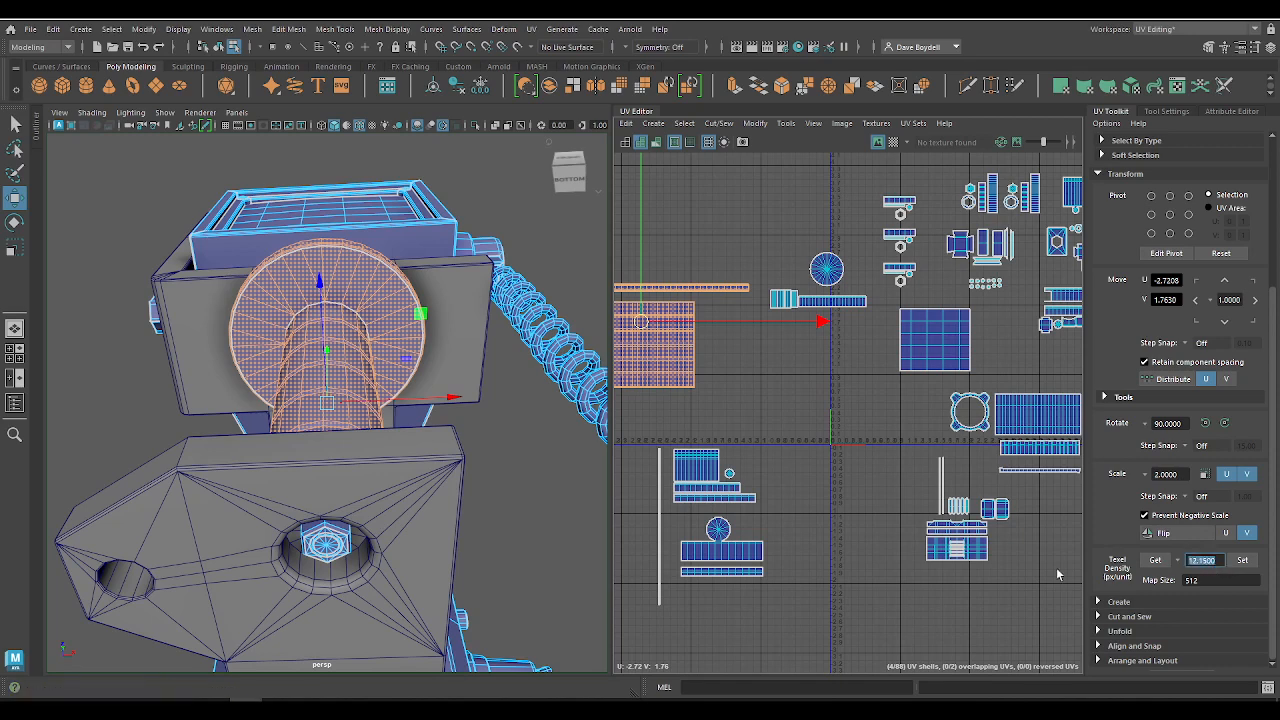
pyautogui.keyDown('alt'); pyautogui.moveTo(778, 416); pyautogui.dragTo(929, 422, button='middle'); pyautogui.keyUp('alt')
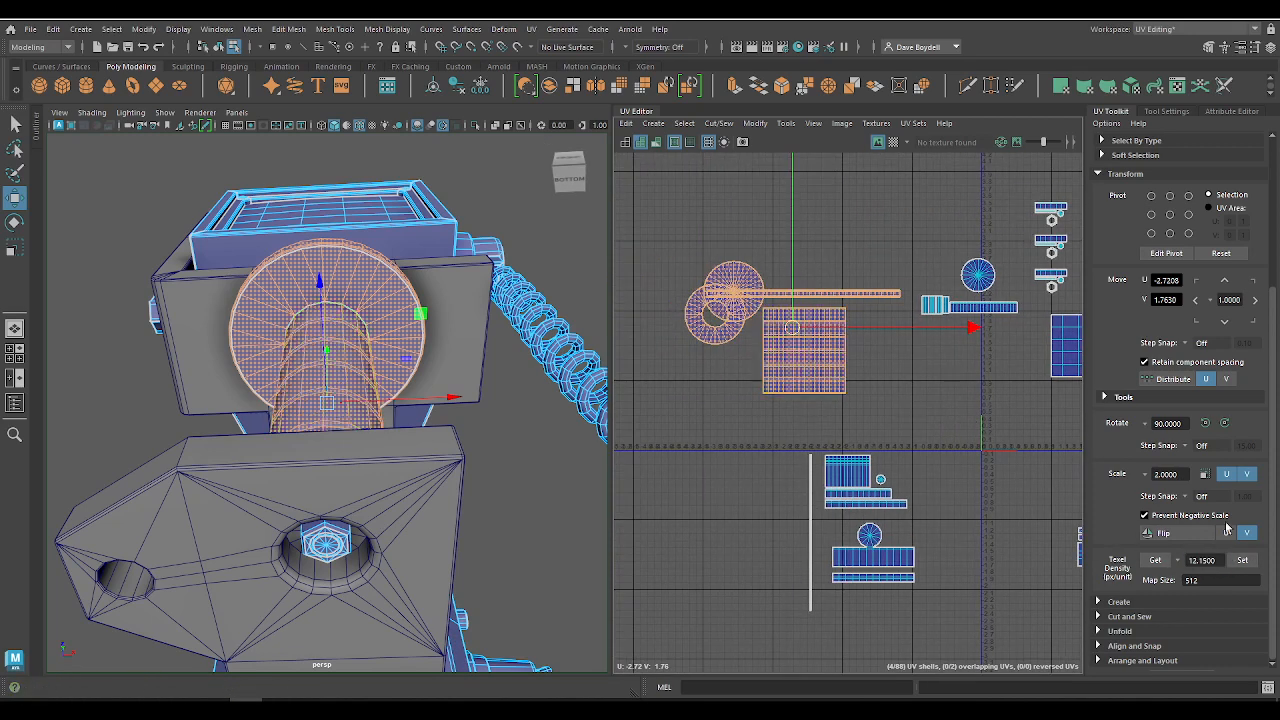
pyautogui.click(1245, 562)
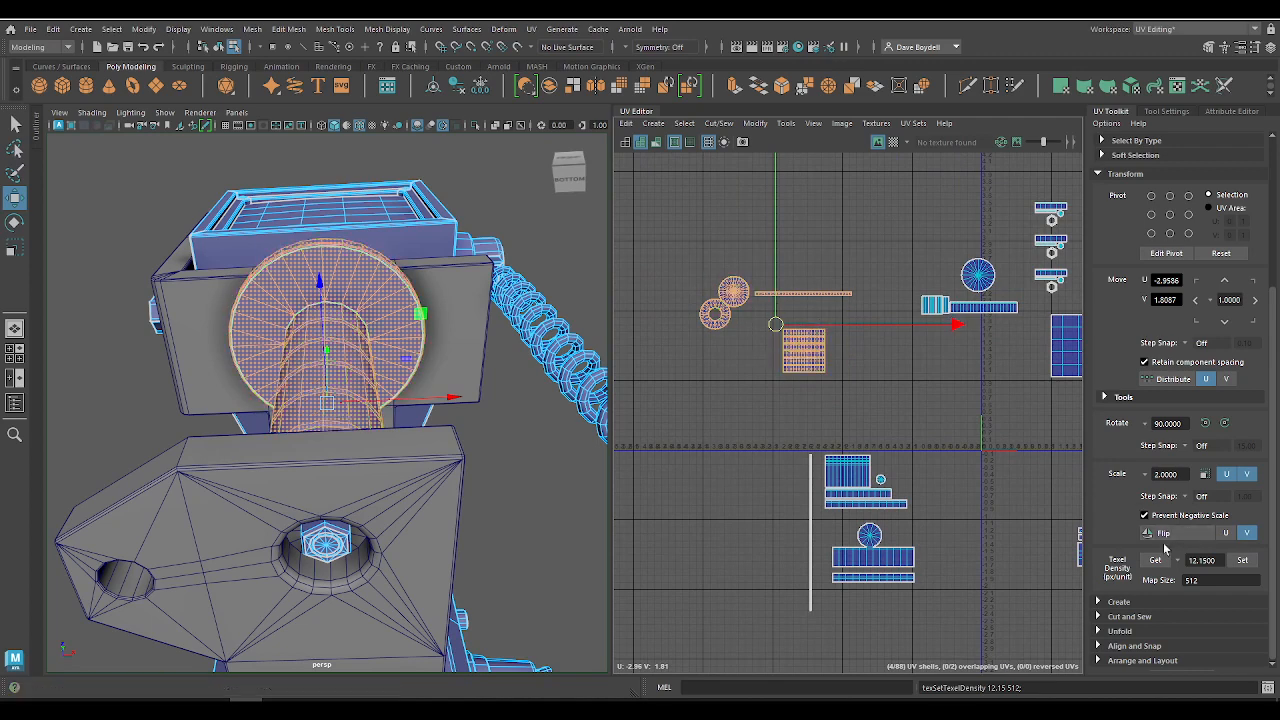
# Step: Move the four neck shells close to the UV origin, to about U -1.10, V 0.73
pyautogui.keyDown('alt'); pyautogui.moveTo(811, 420); pyautogui.dragTo(774, 406, button='middle'); pyautogui.keyUp('alt')
pyautogui.moveTo(748, 316); pyautogui.dragTo(878, 391)
pyautogui.keyDown('alt'); pyautogui.moveTo(802, 374); pyautogui.dragTo(926, 457, button='right'); pyautogui.keyUp('alt')
pyautogui.keyDown('alt'); pyautogui.moveTo(879, 428); pyautogui.dragTo(779, 379, button='middle'); pyautogui.keyUp('alt')
pyautogui.moveTo(779, 379)
pyautogui.keyDown('alt'); pyautogui.mouseDown(button='right')
pyautogui.moveTo(874, 417)
pyautogui.moveTo(787, 360)
pyautogui.mouseUp(button='right'); pyautogui.keyUp('alt')
pyautogui.keyDown('alt'); pyautogui.moveTo(816, 416); pyautogui.dragTo(790, 372, button='right'); pyautogui.keyUp('alt')
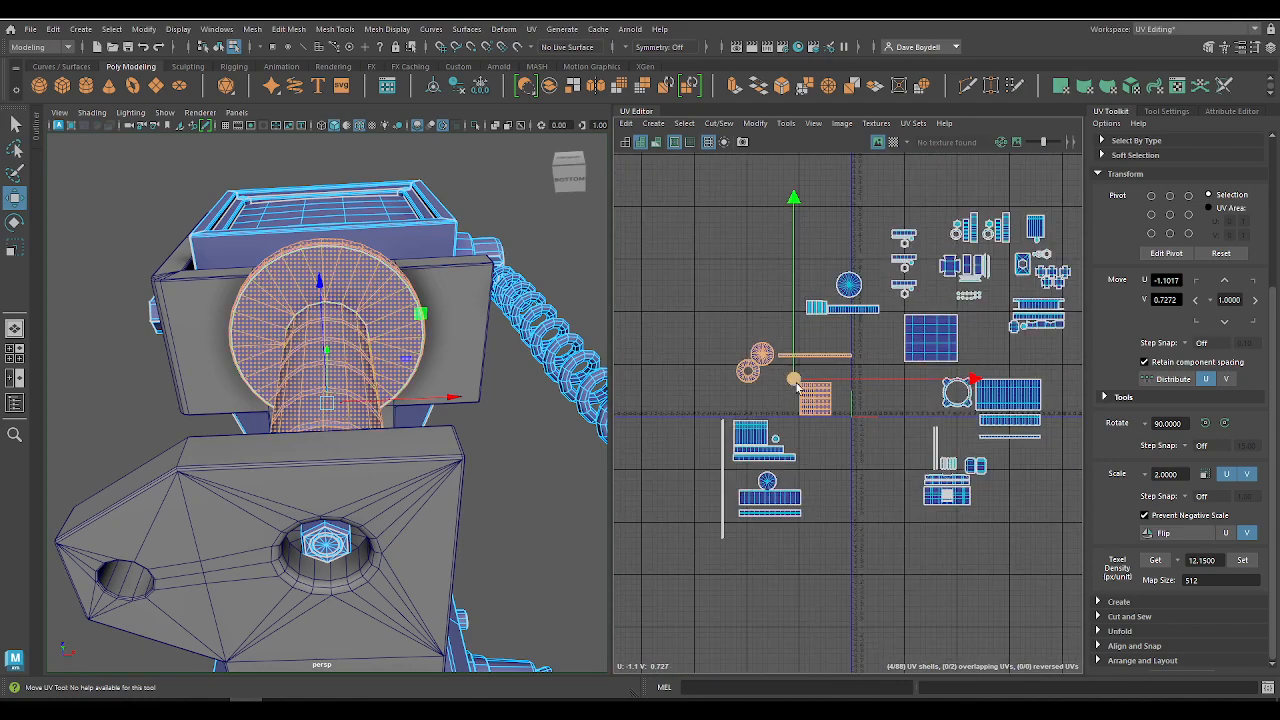
pyautogui.keyDown('alt'); pyautogui.moveTo(819, 437); pyautogui.dragTo(930, 490, button='right'); pyautogui.keyUp('alt')
pyautogui.keyDown('alt'); pyautogui.moveTo(774, 266); pyautogui.dragTo(836, 535, button='middle'); pyautogui.keyUp('alt')
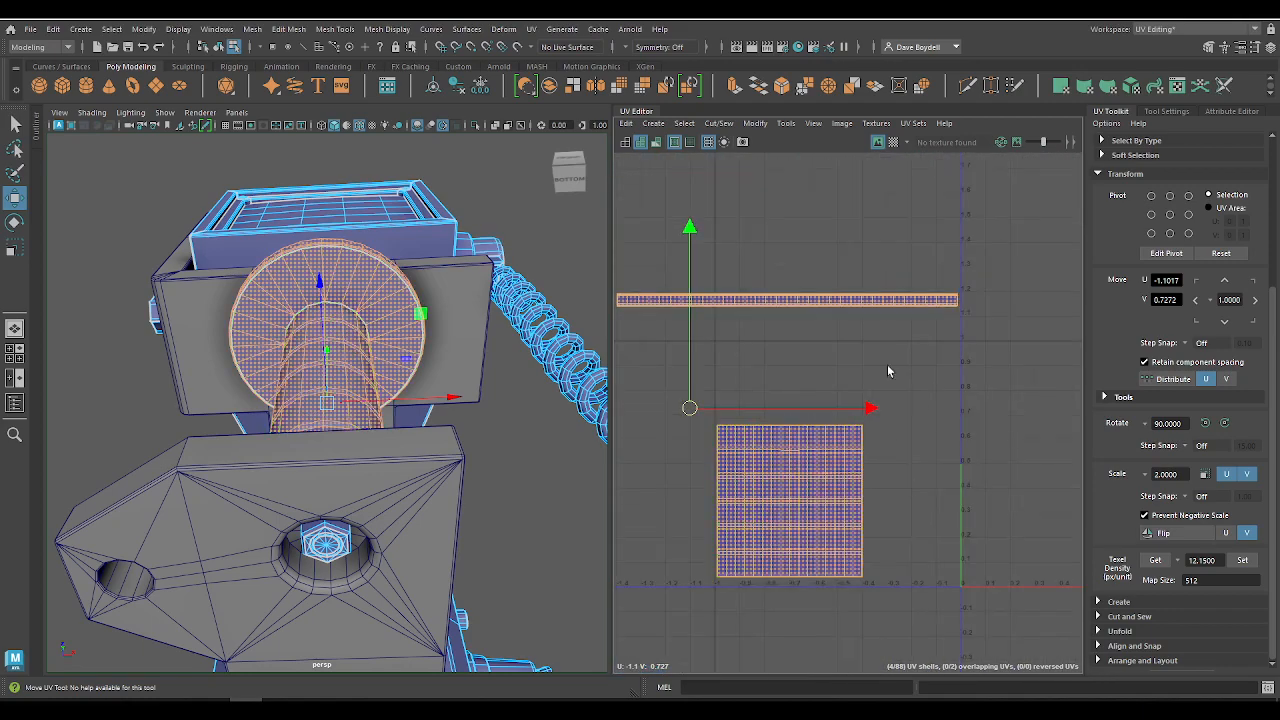
pyautogui.keyDown('alt'); pyautogui.moveTo(808, 465); pyautogui.dragTo(797, 462, button='right'); pyautogui.keyUp('alt')
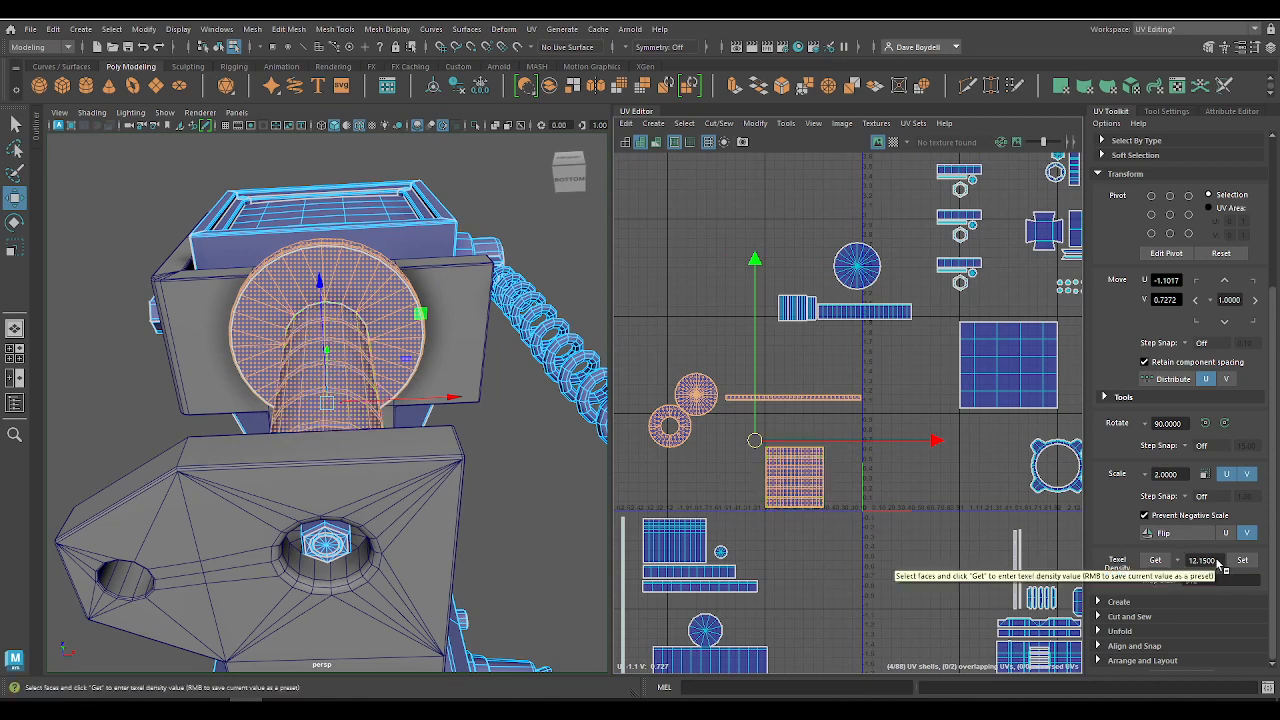
# Step: Set the texel density of the four neck shells to 9.75
pyautogui.moveTo(1217, 561); pyautogui.dragTo(1178, 566)
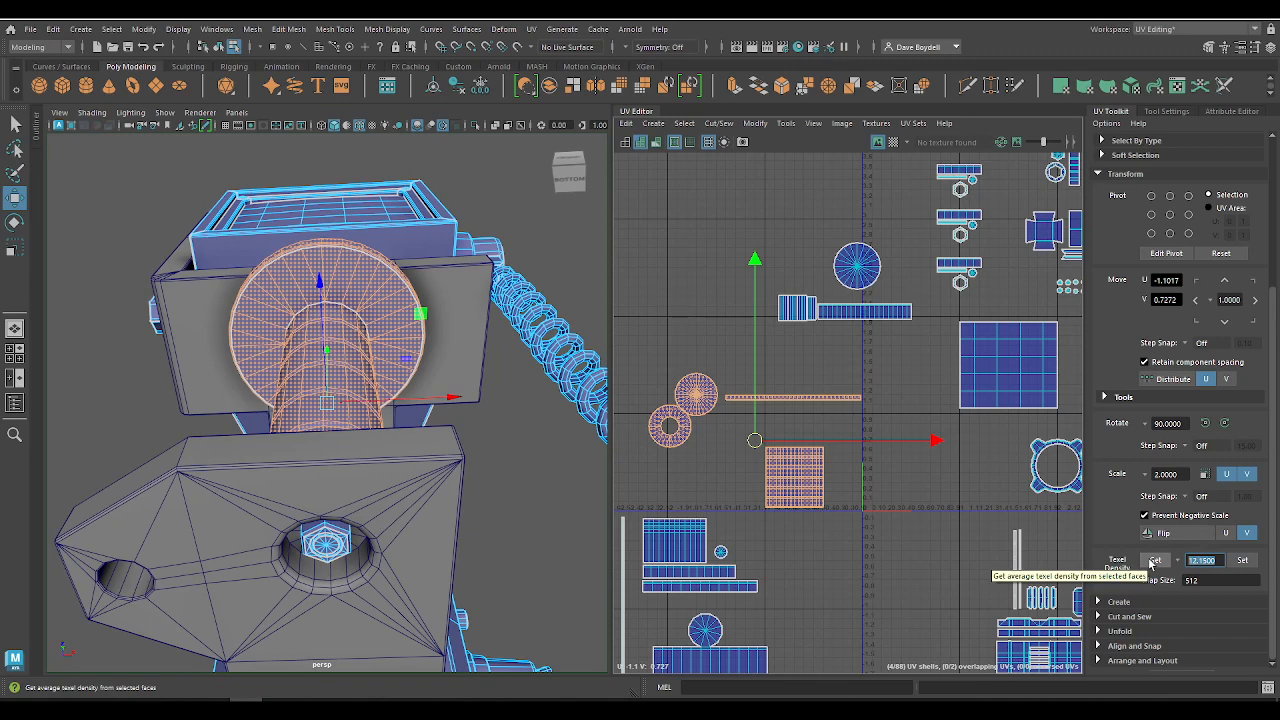
pyautogui.write('9.75')
pyautogui.press('Return')
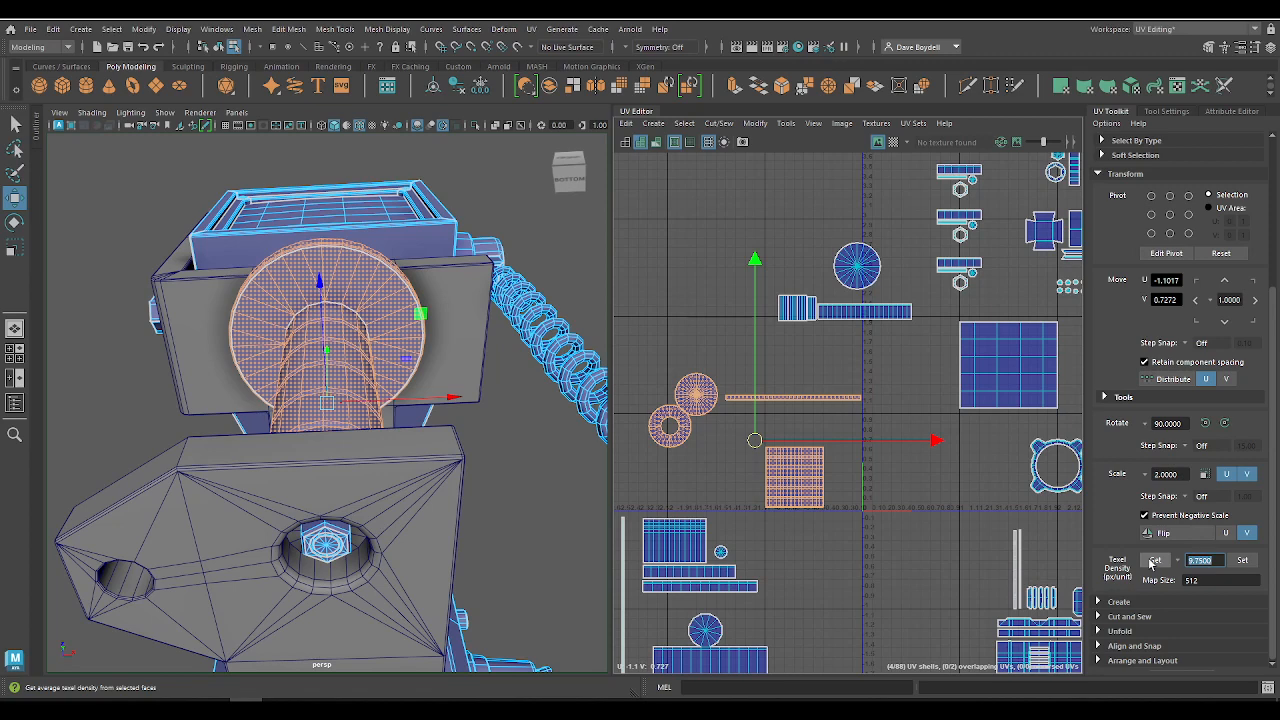
pyautogui.click(1242, 560)
# Step: Fit the neck cylinder shell into the lower-left corner of the tile beside the origin, at about U -0.76, V 0.25
pyautogui.scroll(3, 766, 509)
pyautogui.click(838, 470)
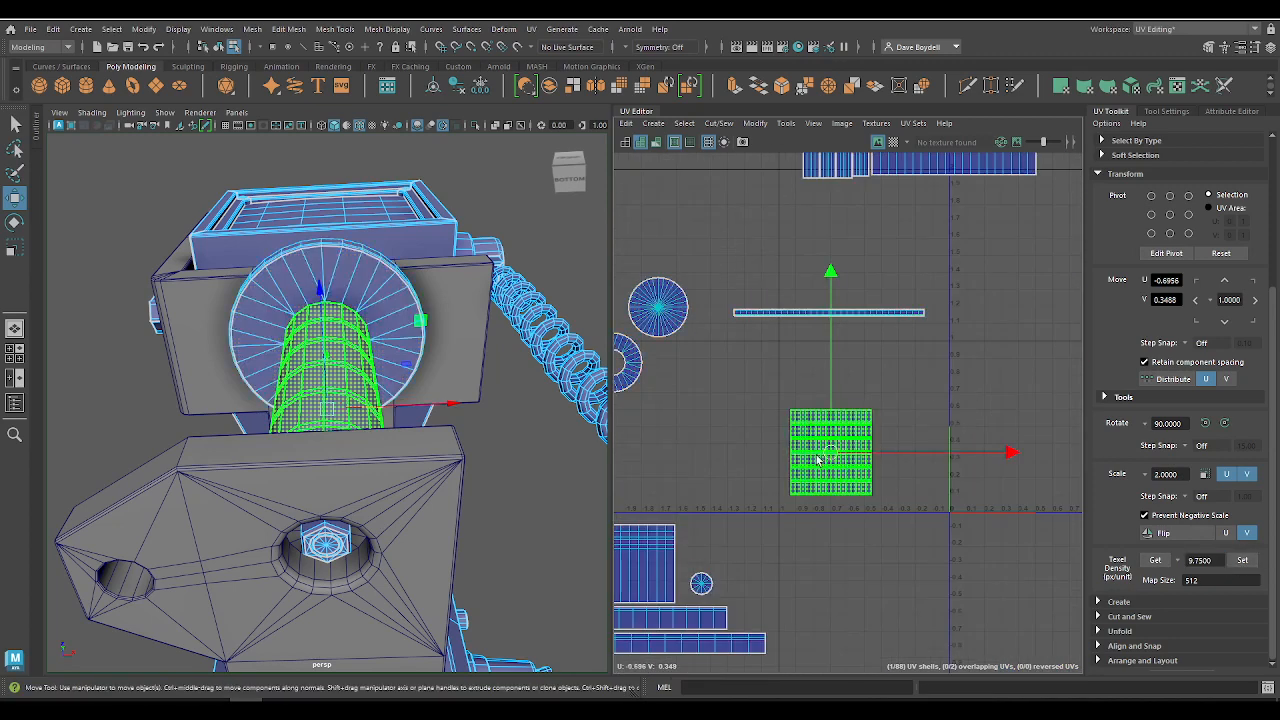
pyautogui.keyDown('alt'); pyautogui.moveTo(781, 452); pyautogui.dragTo(751, 397, button='middle'); pyautogui.keyUp('alt')
pyautogui.keyDown('alt'); pyautogui.moveTo(751, 397); pyautogui.dragTo(826, 421, button='right'); pyautogui.keyUp('alt')
pyautogui.moveTo(821, 397); pyautogui.dragTo(807, 426)
pyautogui.press('x')
pyautogui.keyDown('alt'); pyautogui.moveTo(762, 467); pyautogui.dragTo(1118, 677, button='right'); pyautogui.keyUp('alt')
pyautogui.keyDown('alt'); pyautogui.moveTo(862, 392); pyautogui.dragTo(822, 572, button='middle'); pyautogui.keyUp('alt')
pyautogui.keyDown('alt'); pyautogui.moveTo(822, 572); pyautogui.dragTo(838, 488, button='right'); pyautogui.keyUp('alt')
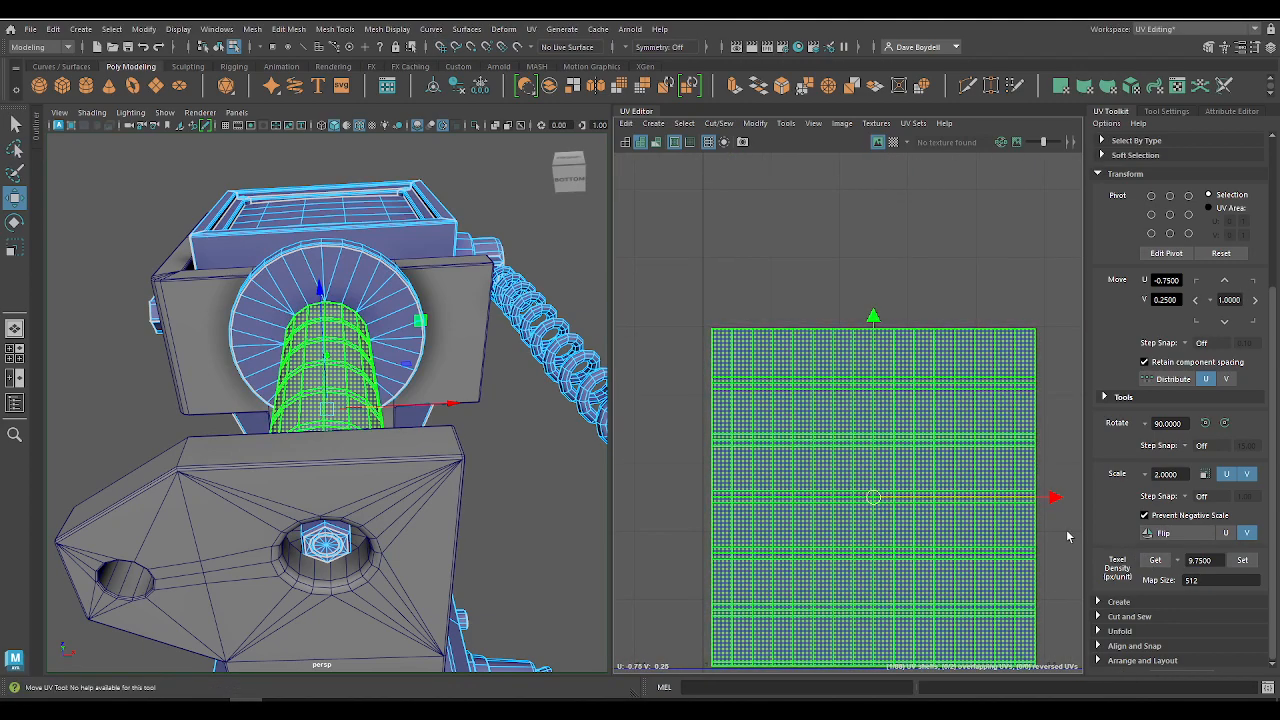
pyautogui.moveTo(873, 496); pyautogui.dragTo(866, 493)
pyautogui.keyDown('alt'); pyautogui.moveTo(862, 493); pyautogui.dragTo(575, 323, button='right'); pyautogui.keyUp('alt')
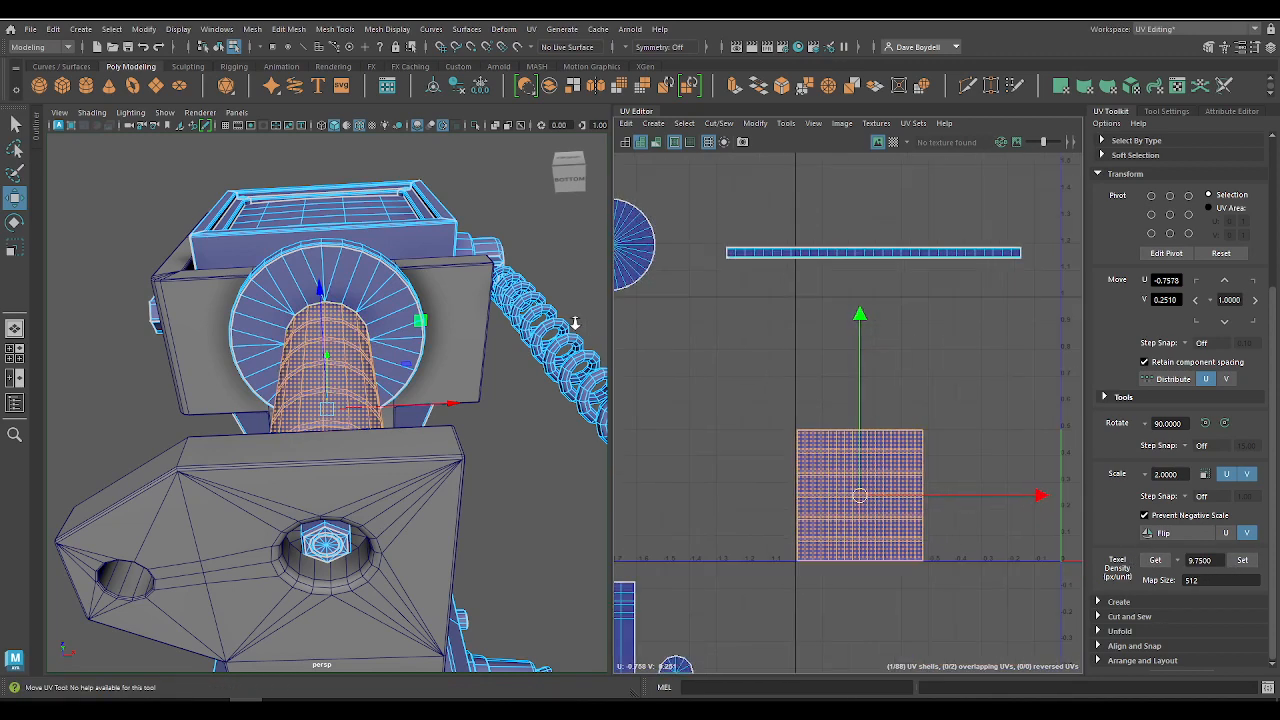
# Step: Move the solid disc shell directly above the neck cylinder shell, inside the same UV tile
pyautogui.keyDown('alt'); pyautogui.moveTo(753, 387); pyautogui.dragTo(826, 443, button='middle'); pyautogui.keyUp('alt')
pyautogui.click(678, 318)
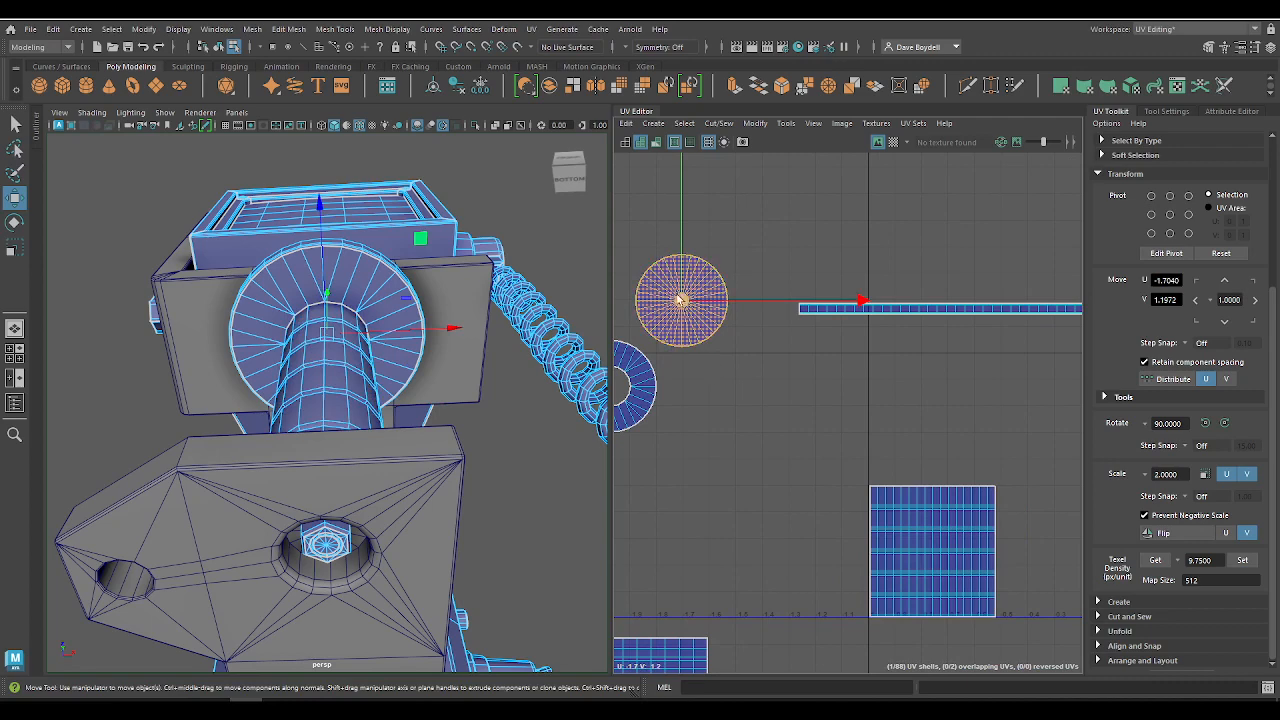
pyautogui.moveTo(682, 300); pyautogui.dragTo(921, 432)
pyautogui.keyDown('alt'); pyautogui.moveTo(785, 455); pyautogui.dragTo(899, 477, button='middle'); pyautogui.keyUp('alt')
# Step: Move the ring shell into the space right of the neck cylinder shell, at about U -0.32, V 0.20
pyautogui.click(723, 400)
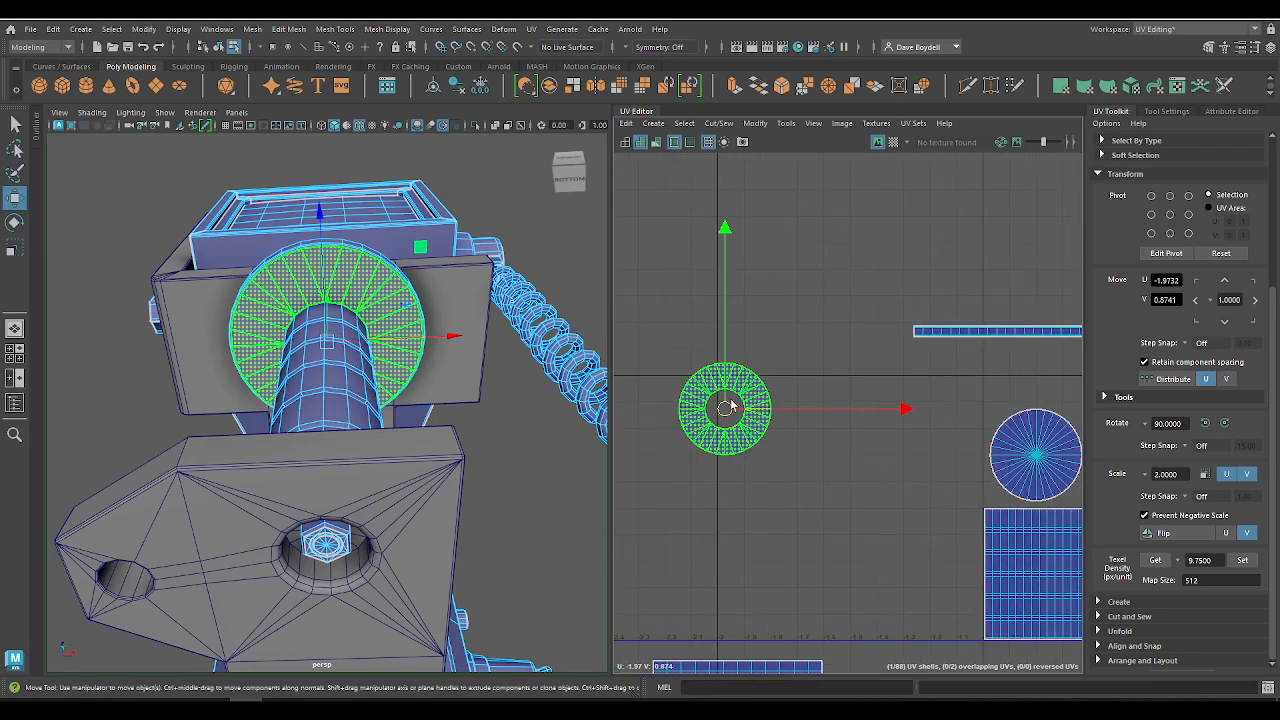
pyautogui.moveTo(727, 405); pyautogui.dragTo(1023, 546)
pyautogui.keyDown('alt'); pyautogui.moveTo(1009, 531); pyautogui.dragTo(803, 413, button='middle'); pyautogui.keyUp('alt')
pyautogui.moveTo(803, 418); pyautogui.dragTo(962, 473)
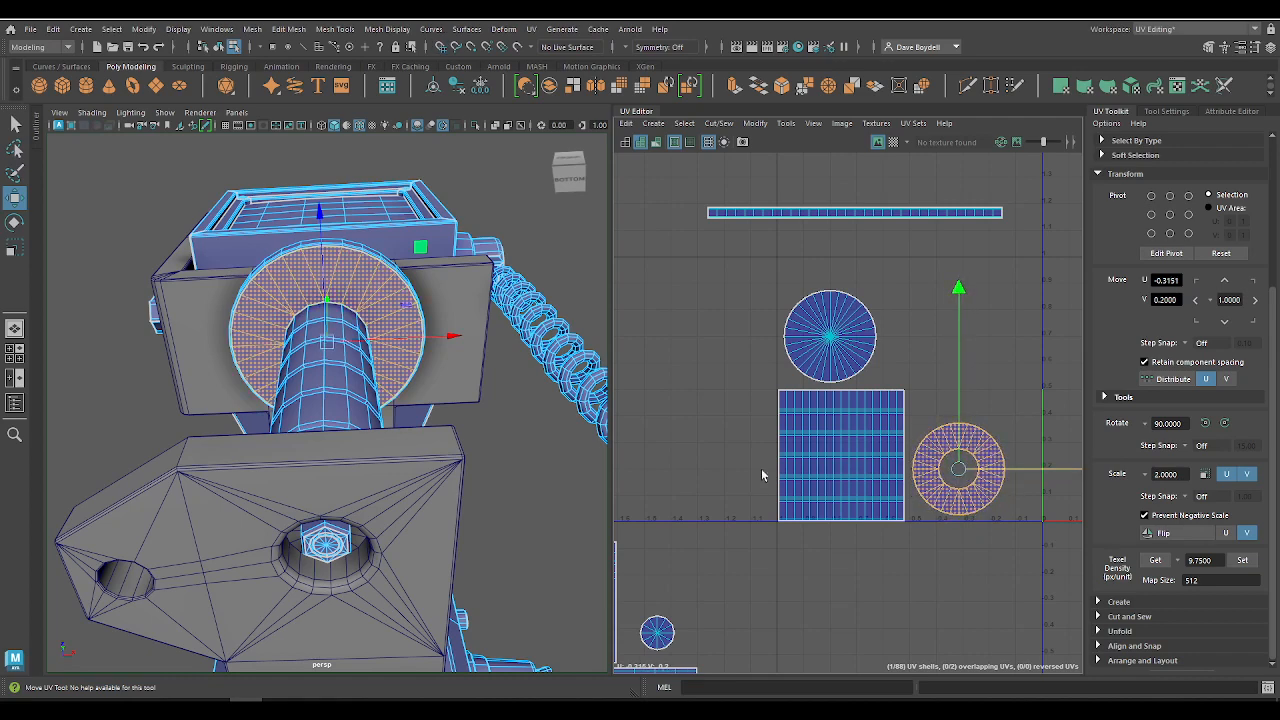
# Step: Shift the neck cylinder shell onto the grid at U -0.75, keeping it near the tile's lower-left corner
pyautogui.click(810, 474)
pyautogui.click(810, 473)
pyautogui.keyDown('alt'); pyautogui.moveTo(810, 473); pyautogui.dragTo(1021, 684, button='right'); pyautogui.keyUp('alt')
pyautogui.keyDown('alt'); pyautogui.moveTo(877, 471); pyautogui.dragTo(811, 557, button='middle'); pyautogui.keyUp('alt')
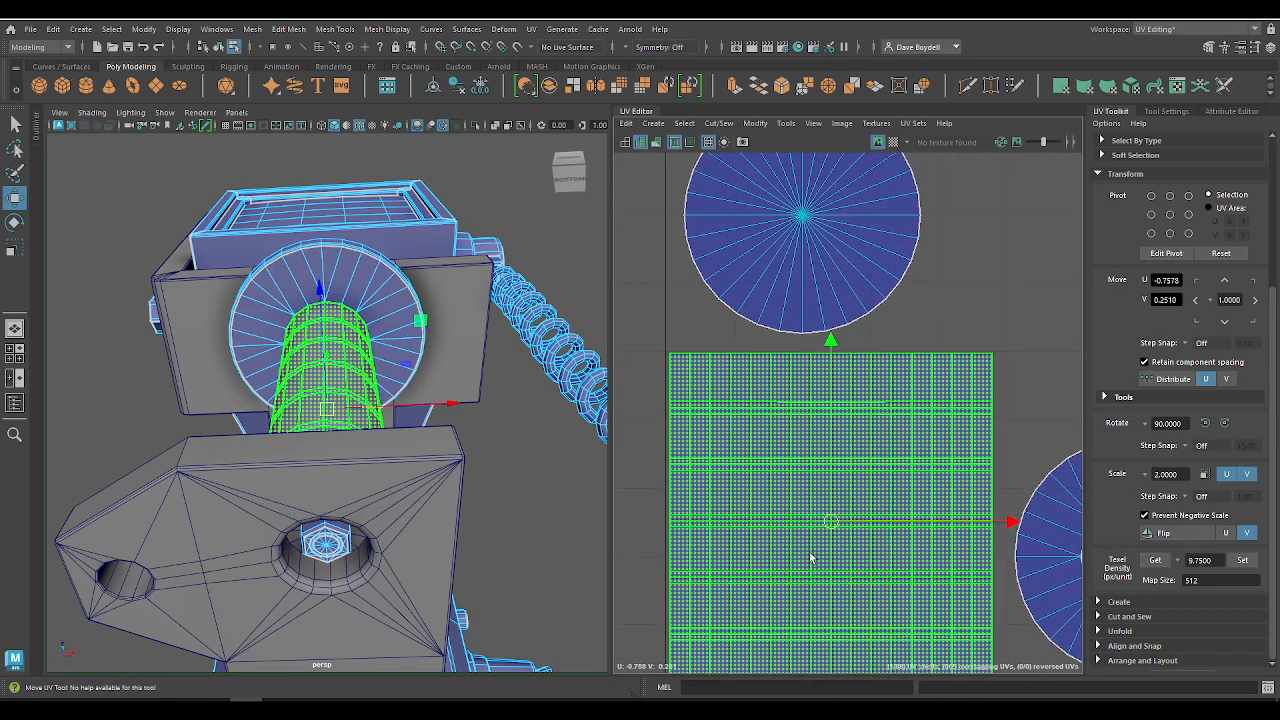
pyautogui.keyDown('alt'); pyautogui.moveTo(802, 540); pyautogui.dragTo(725, 460, button='right'); pyautogui.keyUp('alt')
pyautogui.keyDown('alt'); pyautogui.moveTo(892, 555); pyautogui.dragTo(1047, 698, button='right'); pyautogui.keyUp('alt')
pyautogui.press('x')
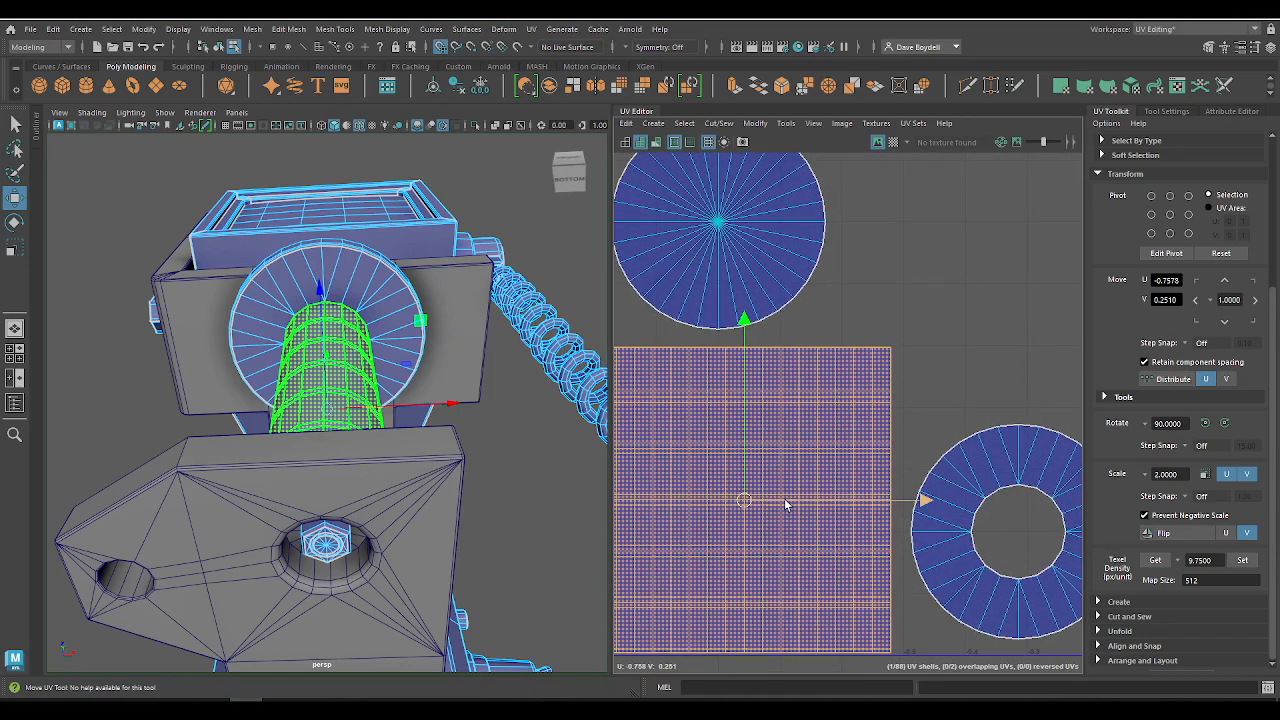
pyautogui.moveTo(784, 502); pyautogui.dragTo(788, 502)
pyautogui.moveTo(750, 464); pyautogui.dragTo(748, 462)
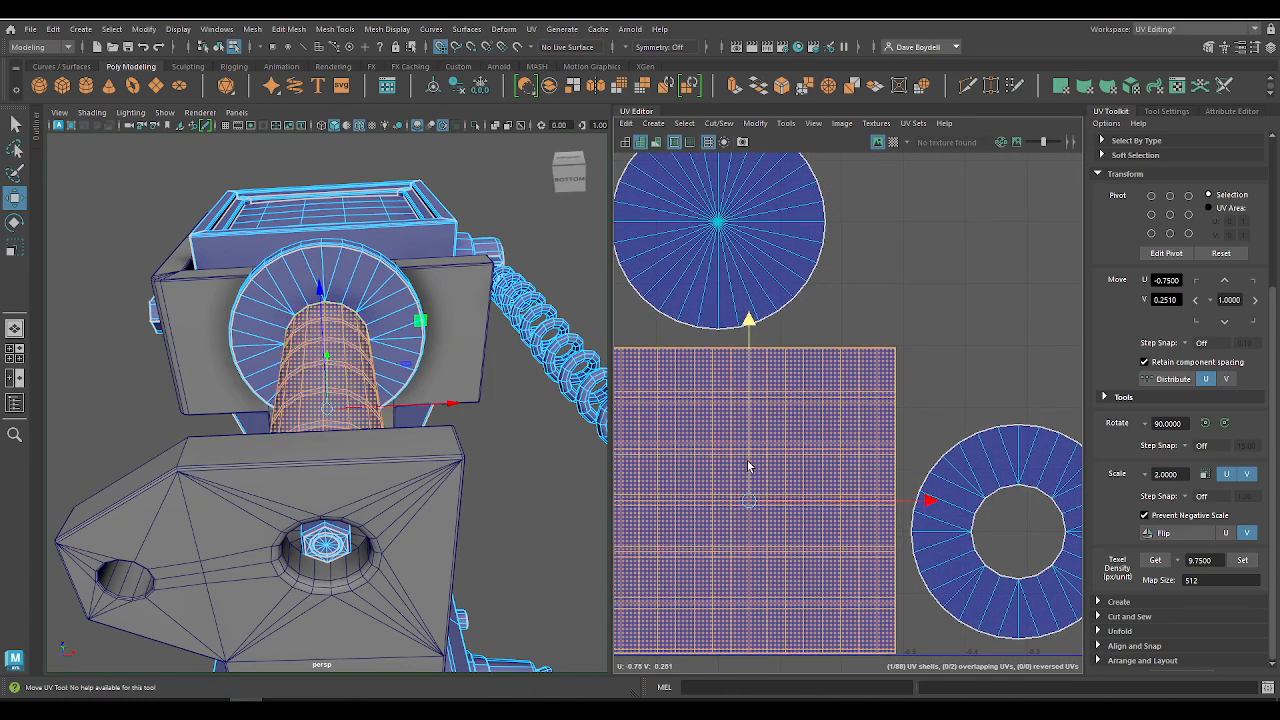
pyautogui.keyDown('alt'); pyautogui.moveTo(885, 548); pyautogui.dragTo(822, 484, button='right'); pyautogui.keyUp('alt')
# Step: Reposition the ring shell at about U -0.30, V 0.20 and the solid disc shell at U -0.80, V 0.70
pyautogui.click(1038, 484)
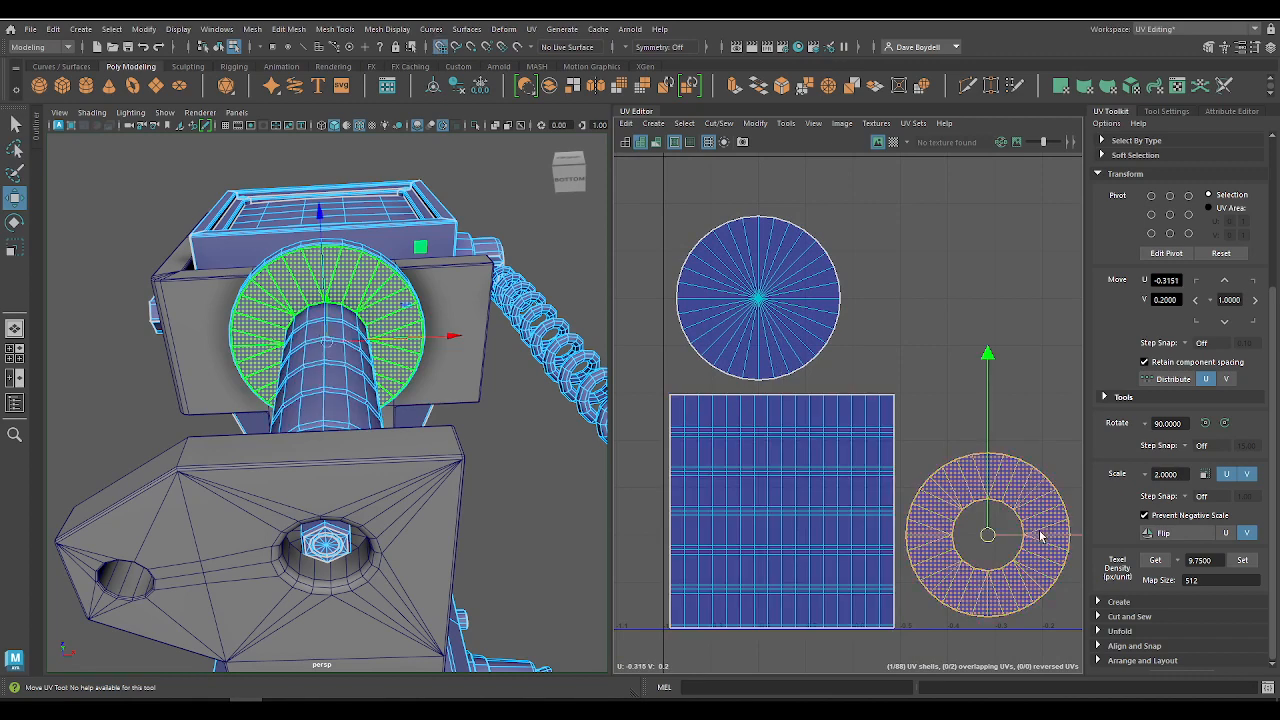
pyautogui.moveTo(1040, 535); pyautogui.dragTo(1047, 537)
pyautogui.click(730, 338)
pyautogui.moveTo(755, 272)
pyautogui.mouseDown()
pyautogui.moveTo(755, 296)
pyautogui.moveTo(754, 272)
pyautogui.mouseUp()
pyautogui.keyDown('alt'); pyautogui.moveTo(755, 272); pyautogui.dragTo(721, 275, button='right'); pyautogui.keyUp('alt')
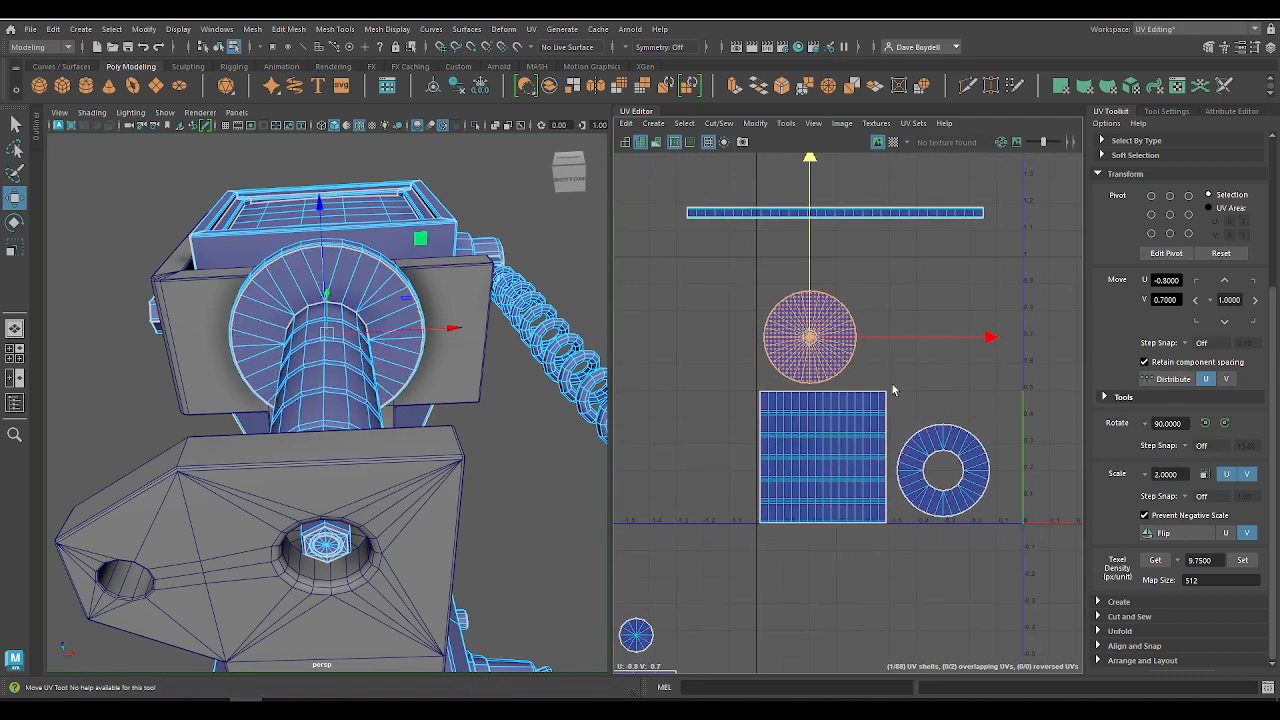
# Step: Move the long thin strip shell to U -0.50, V 0.95 and normalize it to span the tile's width
pyautogui.keyDown('alt'); pyautogui.moveTo(893, 390); pyautogui.dragTo(885, 420, button='middle'); pyautogui.keyUp('alt')
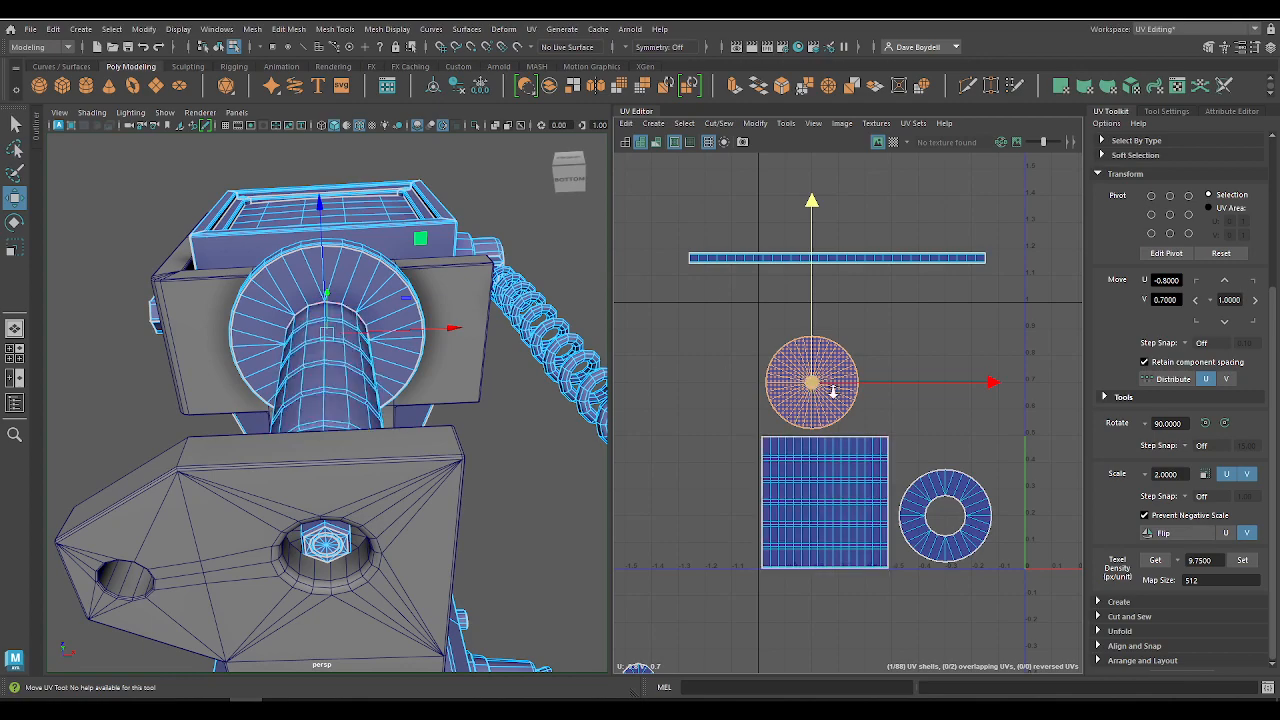
pyautogui.keyDown('alt'); pyautogui.moveTo(831, 390); pyautogui.dragTo(869, 434, button='right'); pyautogui.keyUp('alt')
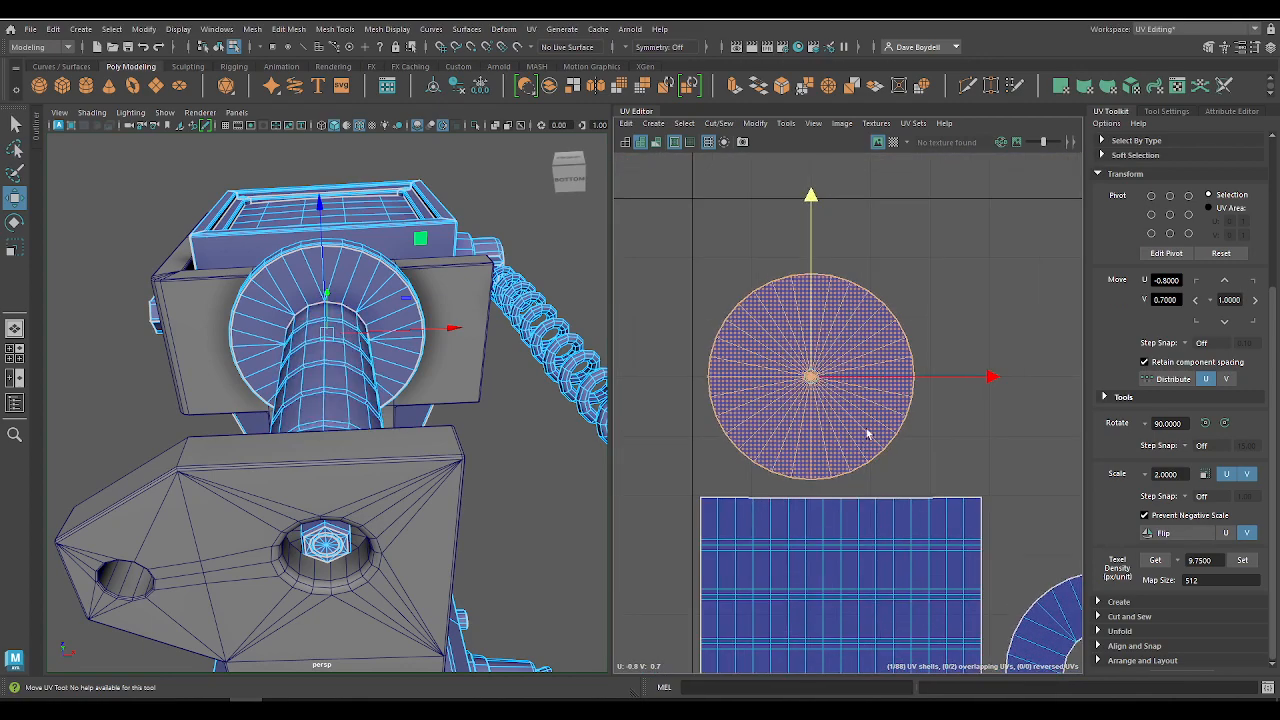
pyautogui.keyDown('alt'); pyautogui.moveTo(869, 434); pyautogui.dragTo(762, 331, button='middle'); pyautogui.keyUp('alt')
pyautogui.keyDown('alt'); pyautogui.moveTo(891, 281); pyautogui.dragTo(681, 234, button='right'); pyautogui.keyUp('alt')
pyautogui.keyDown('alt'); pyautogui.moveTo(722, 356); pyautogui.dragTo(764, 477, button='middle'); pyautogui.keyUp('alt')
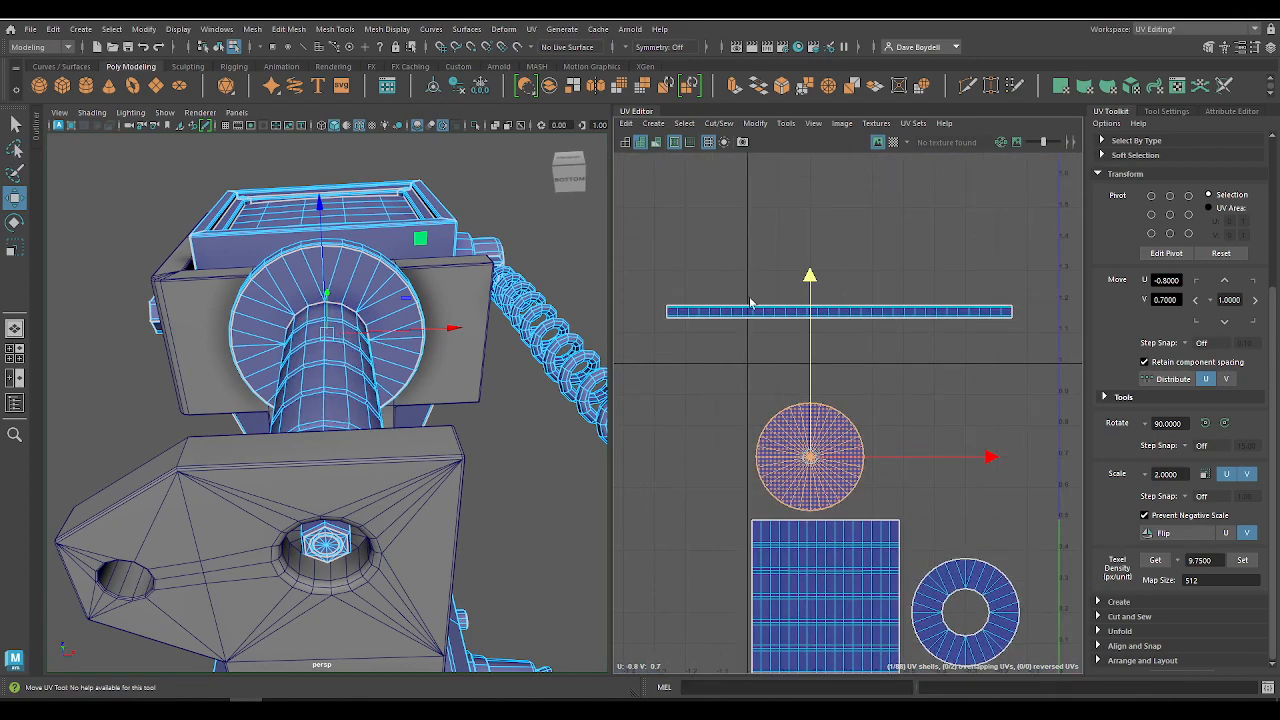
pyautogui.click(866, 312)
pyautogui.moveTo(866, 312); pyautogui.dragTo(903, 378)
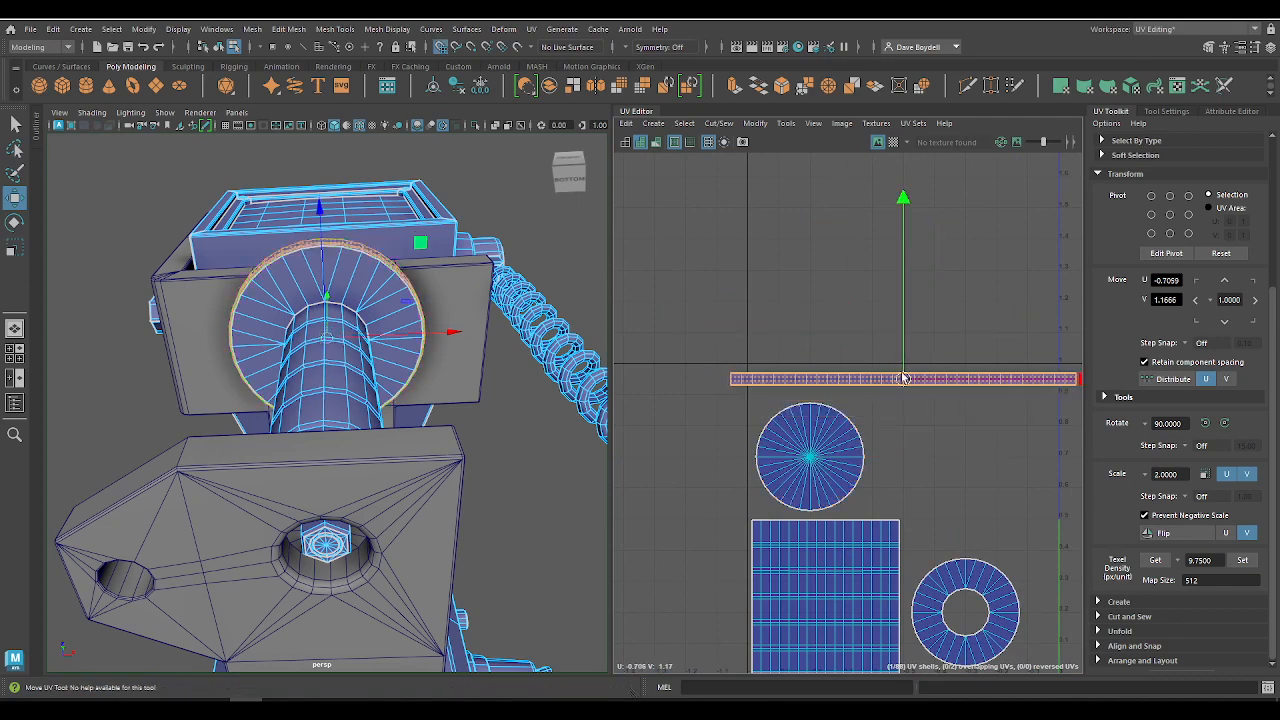
pyautogui.click(755, 123)
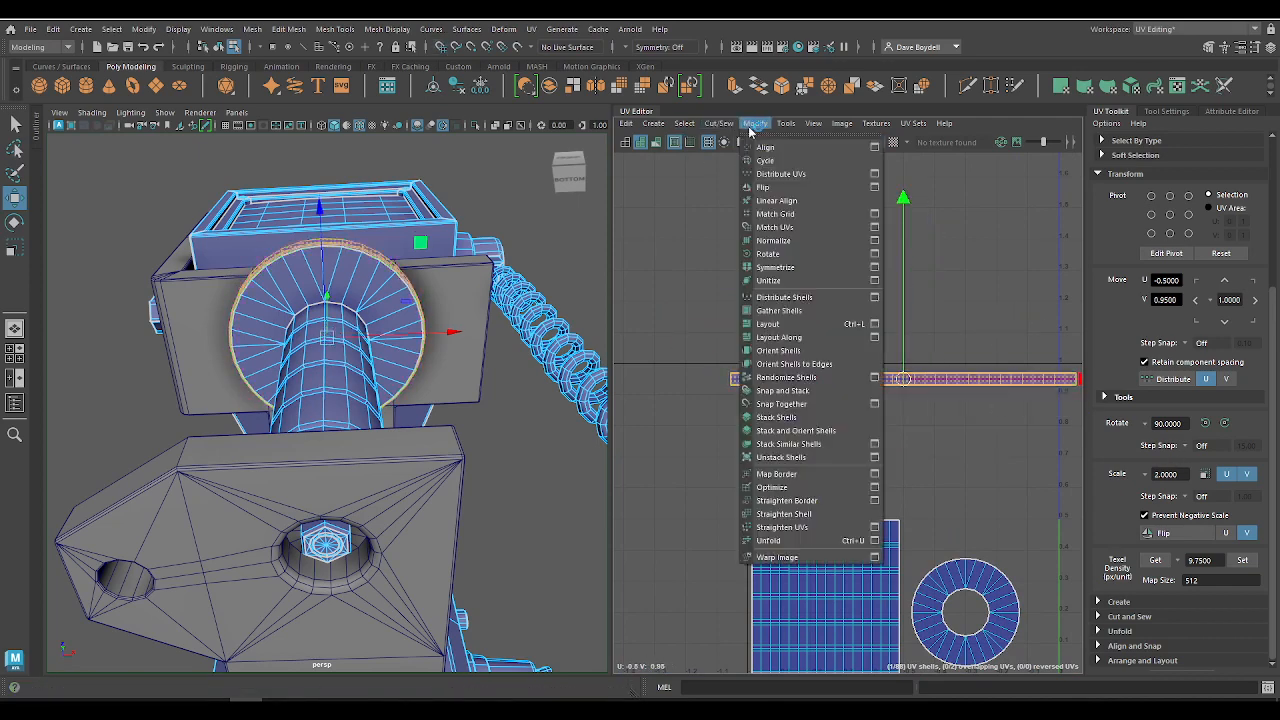
pyautogui.click(789, 242)
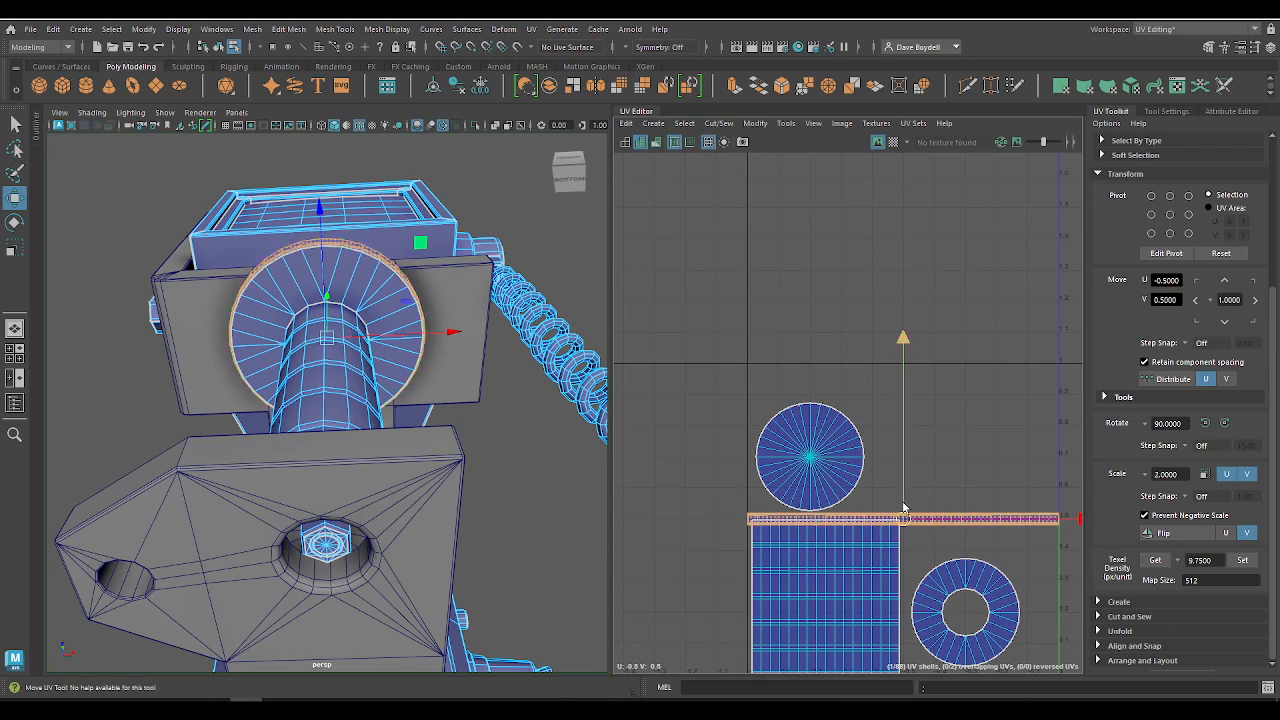
# Step: Move the normalized strip shell down to just below the neck cylinder shell, outside the tile's lower edge at U -0.50
pyautogui.press('x')
pyautogui.moveTo(905, 500); pyautogui.dragTo(917, 672)
pyautogui.keyDown('alt'); pyautogui.moveTo(935, 551); pyautogui.dragTo(923, 391, button='middle'); pyautogui.keyUp('alt')
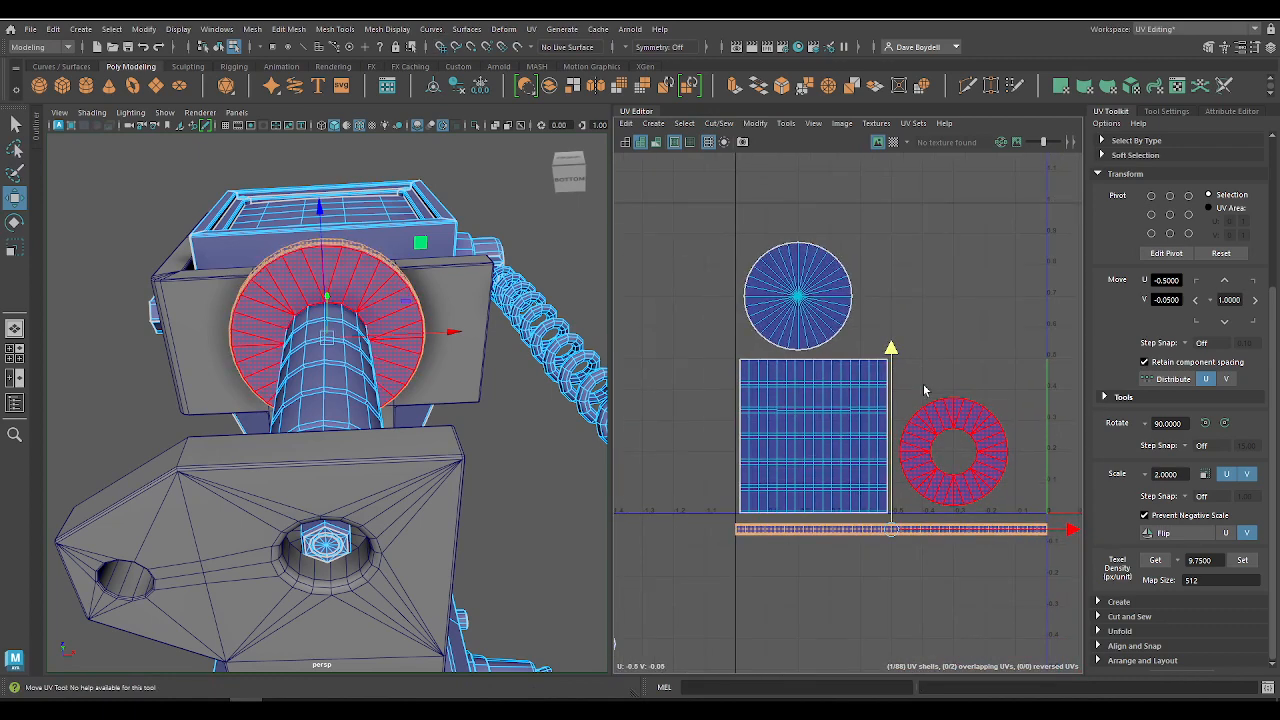
pyautogui.moveTo(893, 519); pyautogui.dragTo(892, 512)
pyautogui.moveTo(697, 241); pyautogui.dragTo(1071, 578)
pyautogui.keyDown('alt'); pyautogui.moveTo(808, 310); pyautogui.dragTo(772, 225, button='middle'); pyautogui.keyUp('alt')
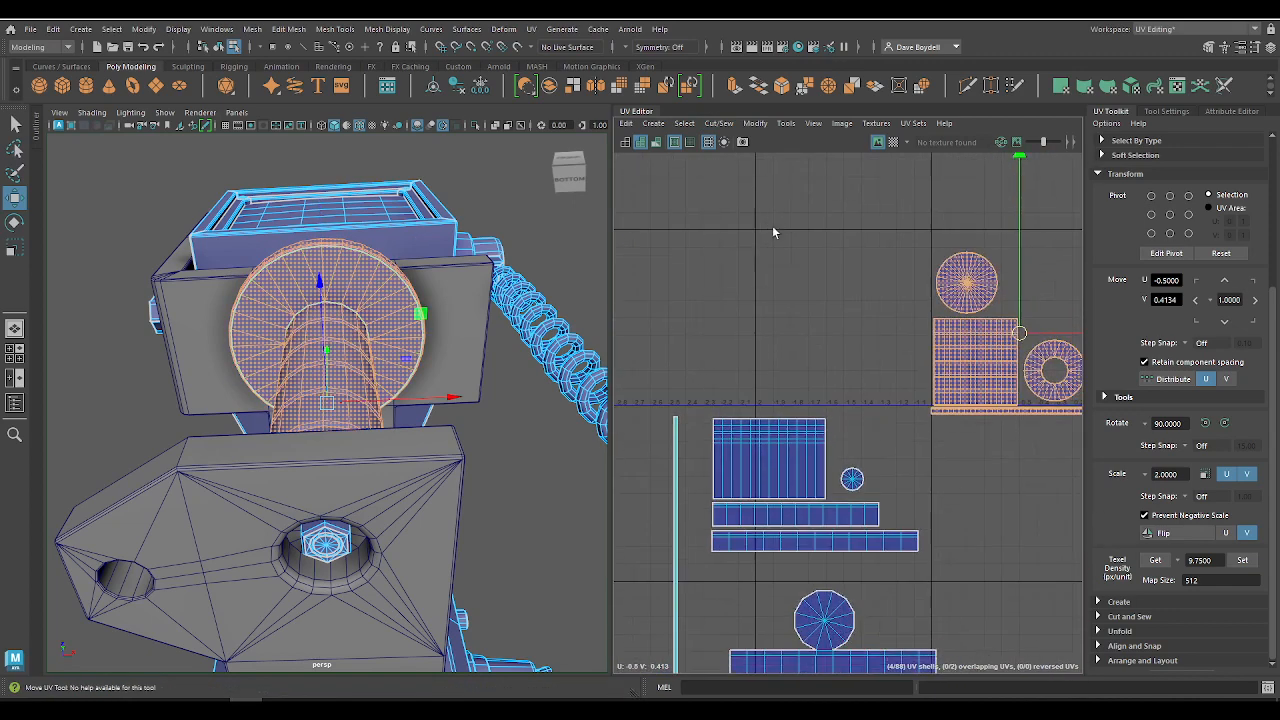
pyautogui.keyDown('alt'); pyautogui.moveTo(772, 225); pyautogui.dragTo(986, 421, button='right'); pyautogui.keyUp('alt')
pyautogui.keyDown('alt'); pyautogui.moveTo(892, 547); pyautogui.dragTo(751, 360, button='middle'); pyautogui.keyUp('alt')
pyautogui.keyDown('alt'); pyautogui.moveTo(751, 360); pyautogui.dragTo(673, 402, button='right'); pyautogui.keyUp('alt')
pyautogui.keyDown('alt'); pyautogui.moveTo(673, 402); pyautogui.dragTo(738, 534, button='middle'); pyautogui.keyUp('alt')
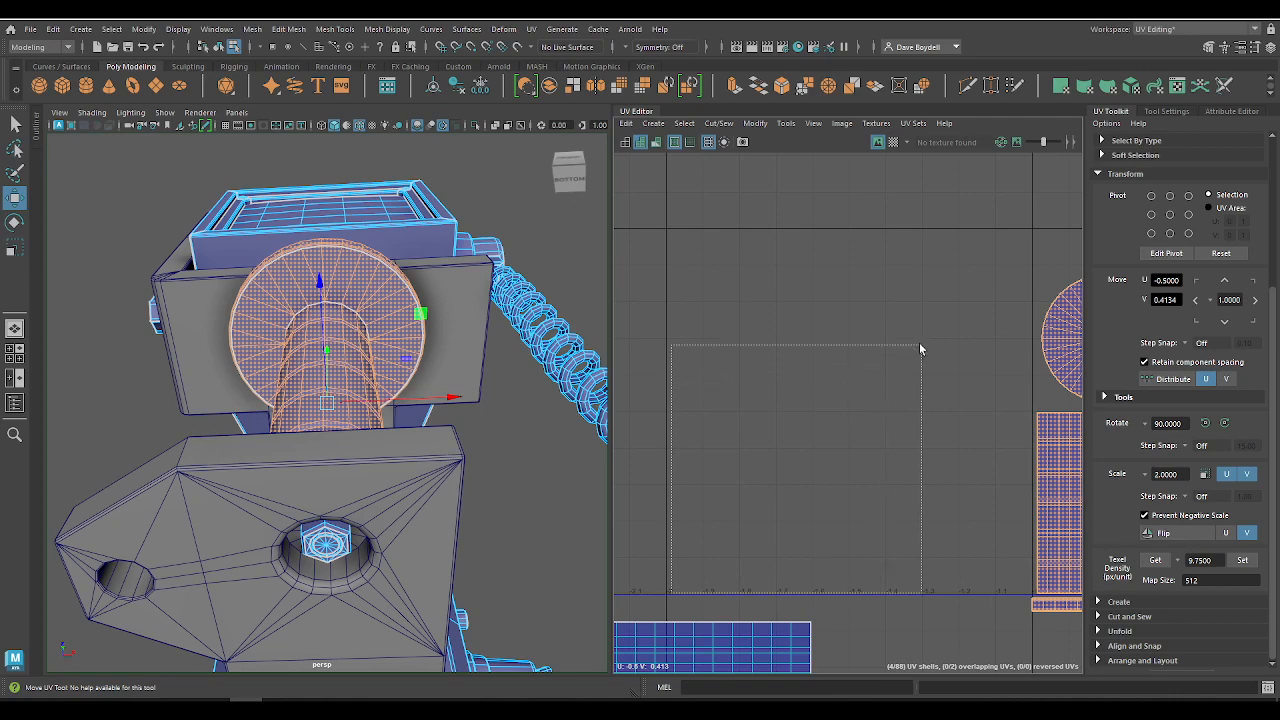
pyautogui.moveTo(796, 281); pyautogui.dragTo(794, 283)
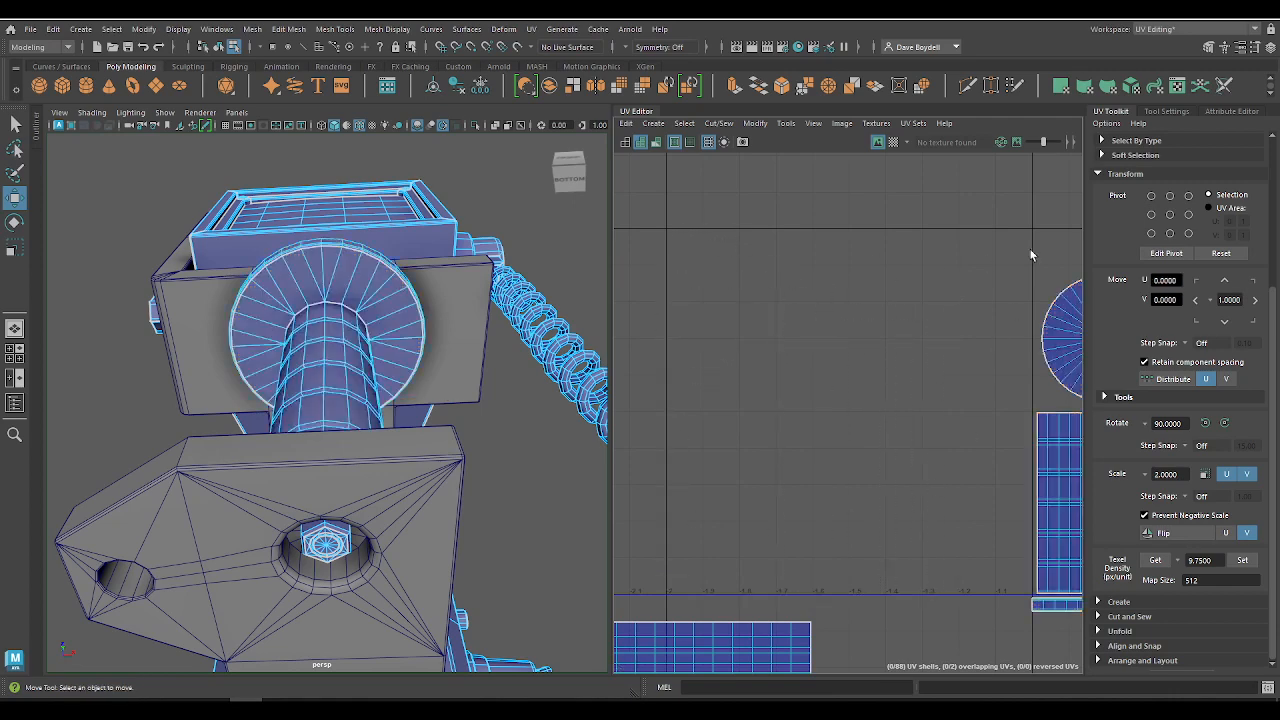
# Step: Raise all four neck shells together until the strip sits just inside the tile's lower edge, at about V 0.03
pyautogui.keyDown('alt'); pyautogui.moveTo(935, 457); pyautogui.dragTo(640, 374, button='middle'); pyautogui.keyUp('alt')
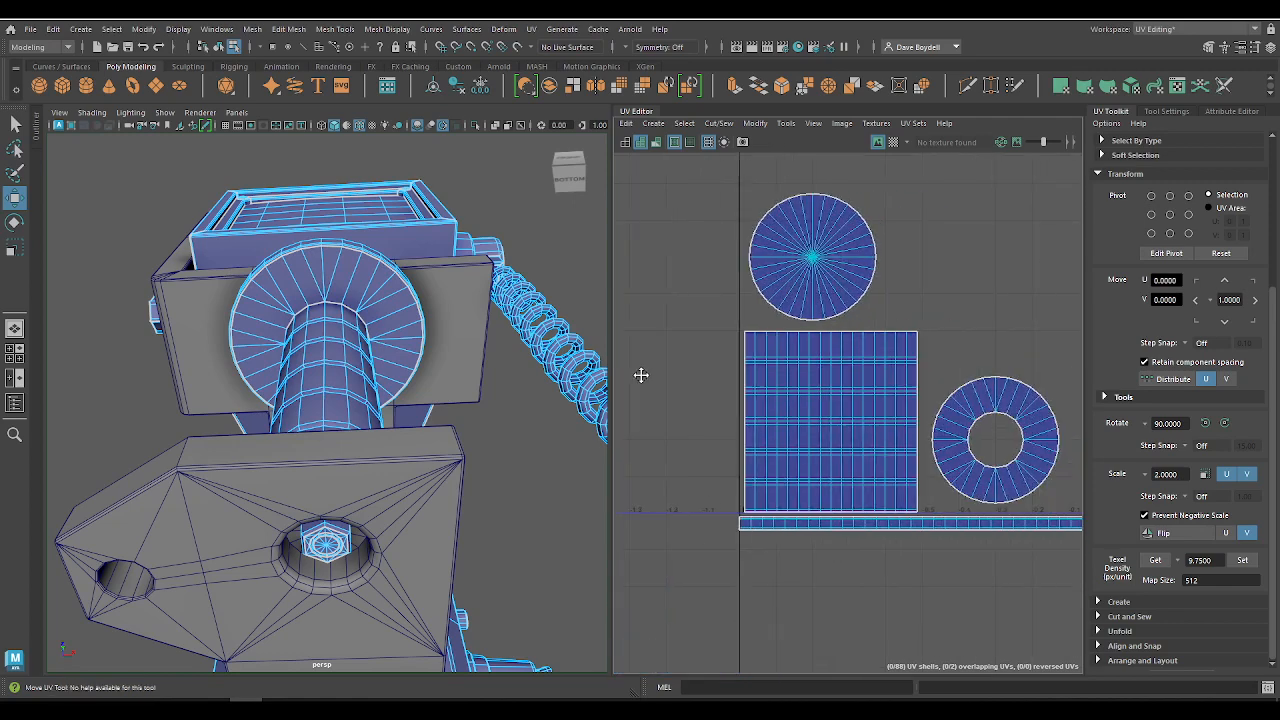
pyautogui.scroll(-3, 757, 323)
pyautogui.scroll(3, 687, 257)
pyautogui.moveTo(1078, 676); pyautogui.dragTo(1078, 676)
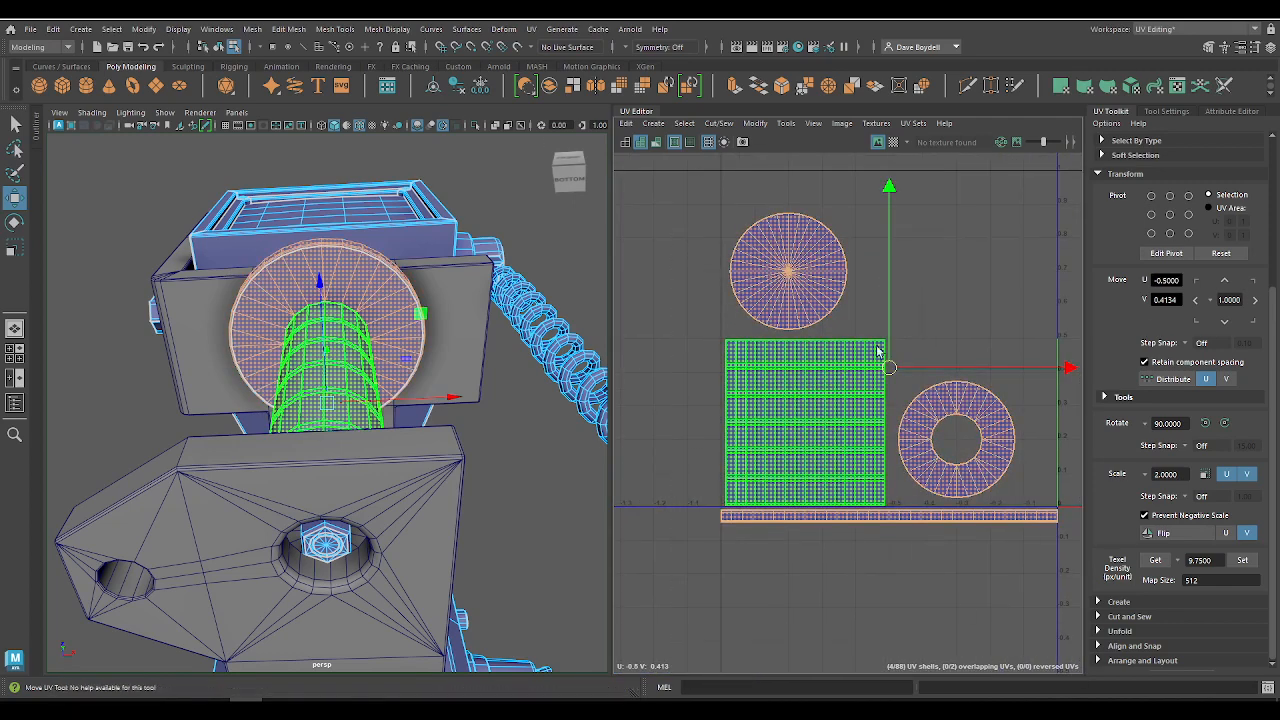
pyautogui.moveTo(890, 336); pyautogui.dragTo(891, 317)
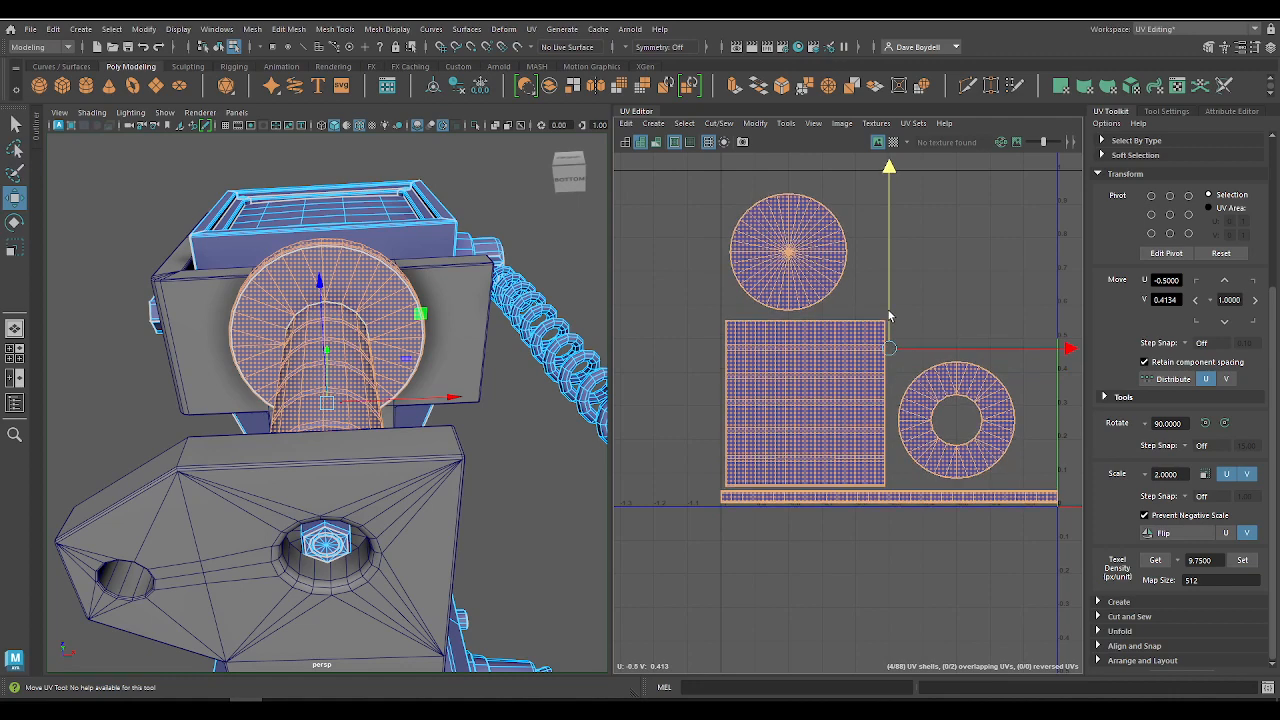
# Step: Tighten the neck cylinder shell against the strip and the tile's left edge, at about U -0.76, V 0.30
pyautogui.click(915, 498)
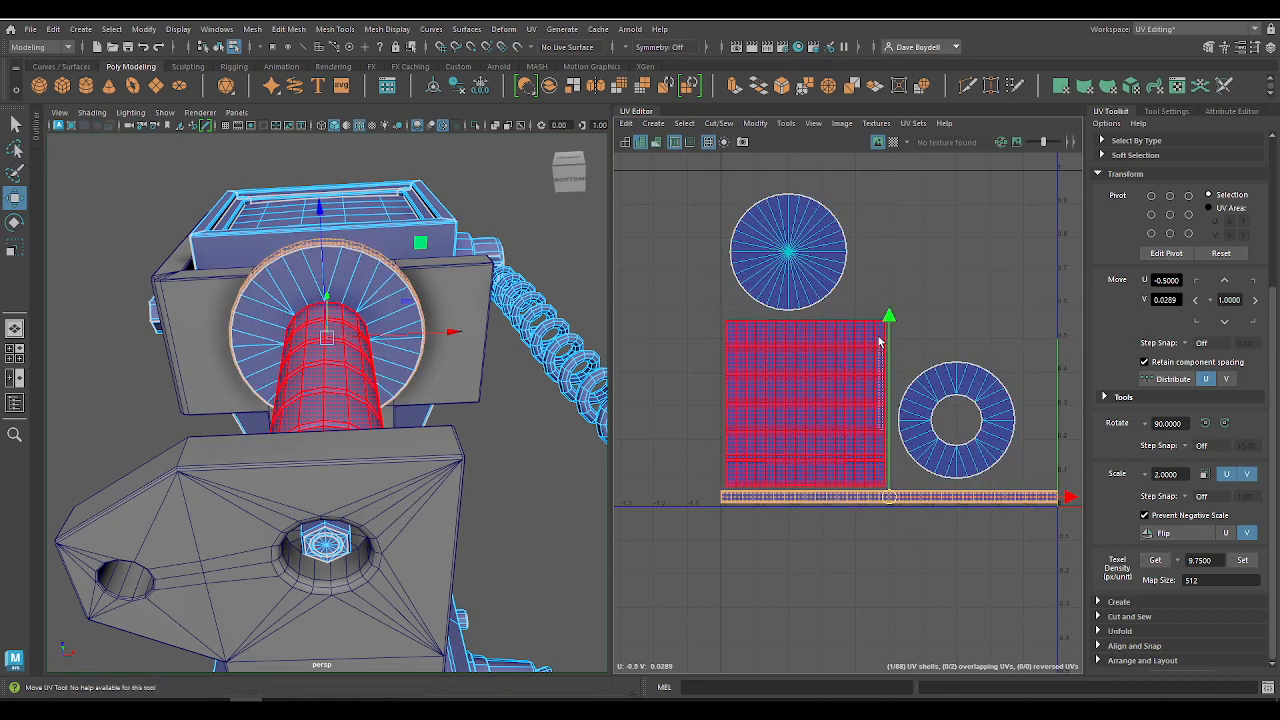
pyautogui.moveTo(889, 383)
pyautogui.mouseDown()
pyautogui.moveTo(875, 85)
pyautogui.moveTo(890, 206)
pyautogui.moveTo(905, 201)
pyautogui.moveTo(895, 229)
pyautogui.moveTo(908, 376)
pyautogui.moveTo(889, 82)
pyautogui.moveTo(898, 383)
pyautogui.mouseUp()
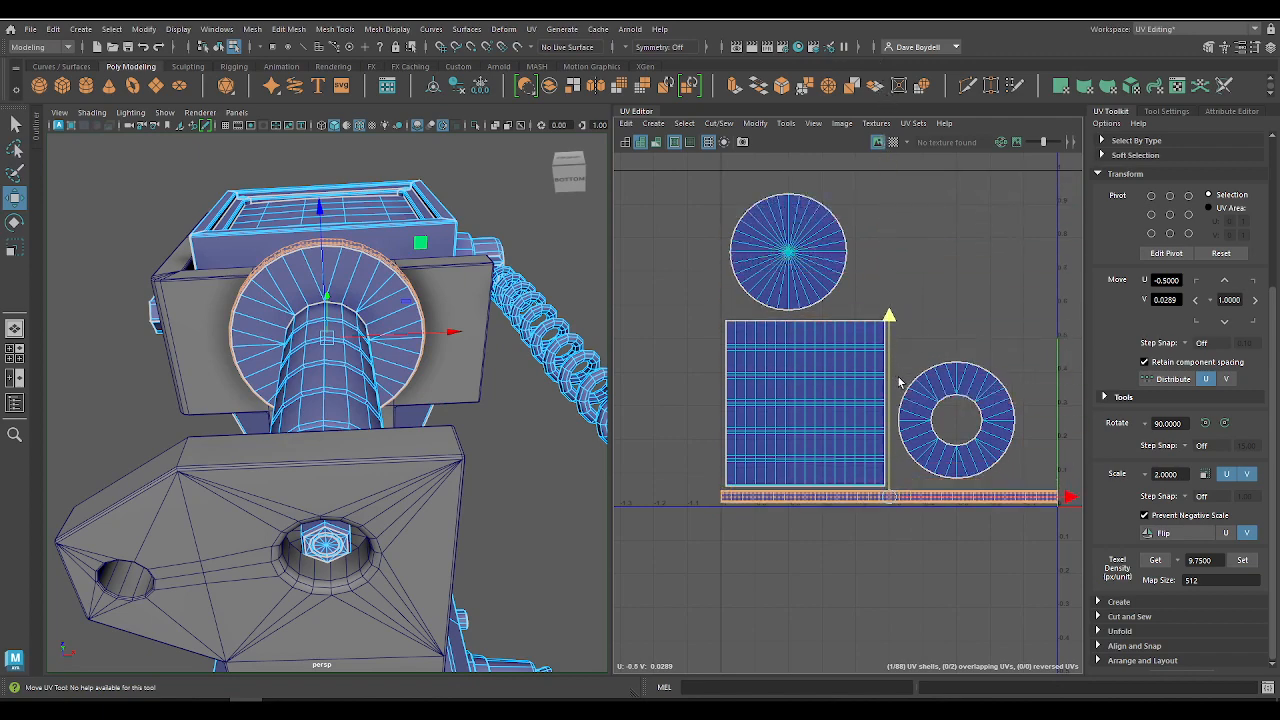
pyautogui.keyDown('alt'); pyautogui.moveTo(832, 505); pyautogui.dragTo(998, 647, button='right'); pyautogui.keyUp('alt')
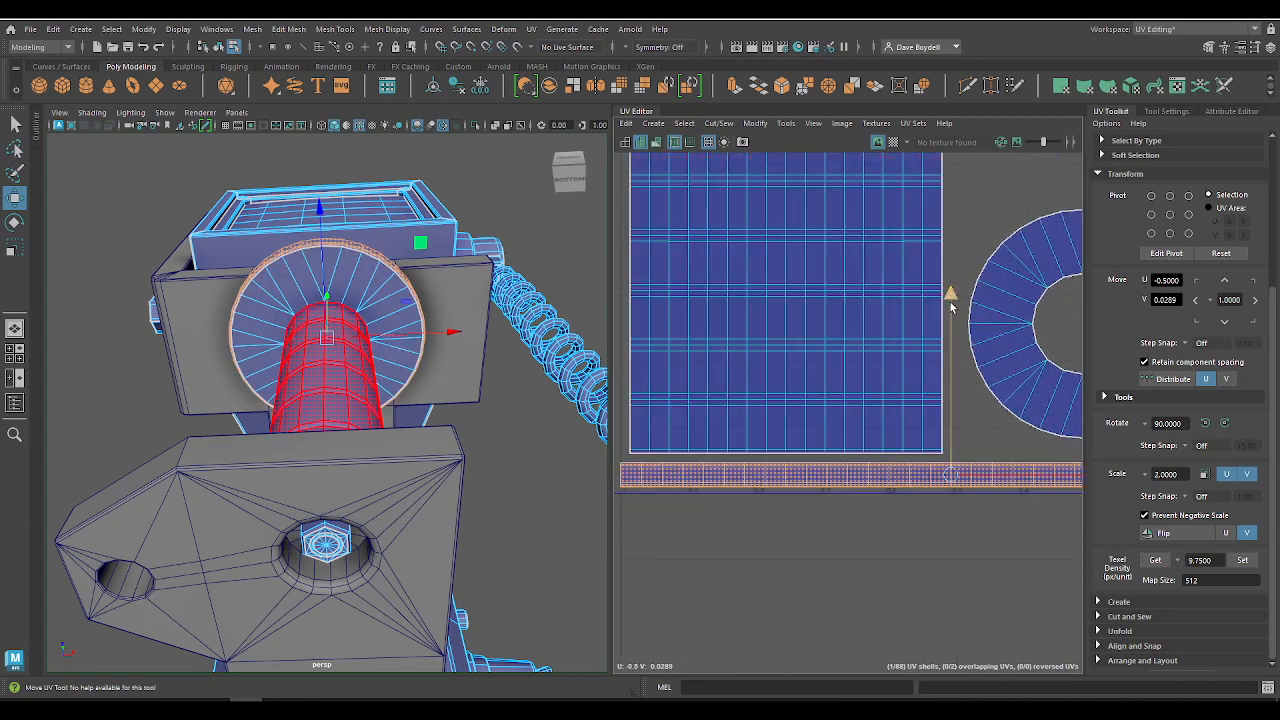
pyautogui.click(810, 346)
pyautogui.keyDown('alt'); pyautogui.moveTo(786, 270); pyautogui.dragTo(805, 297, button='right'); pyautogui.keyUp('alt')
pyautogui.keyDown('alt'); pyautogui.moveTo(805, 297); pyautogui.dragTo(920, 326, button='middle'); pyautogui.keyUp('alt')
pyautogui.moveTo(905, 274); pyautogui.dragTo(905, 285)
pyautogui.moveTo(943, 328); pyautogui.dragTo(899, 298)
pyautogui.keyDown('alt'); pyautogui.moveTo(931, 378); pyautogui.dragTo(777, 343, button='right'); pyautogui.keyUp('alt')
pyautogui.keyDown('alt'); pyautogui.moveTo(777, 343); pyautogui.dragTo(675, 416, button='middle'); pyautogui.keyUp('alt')
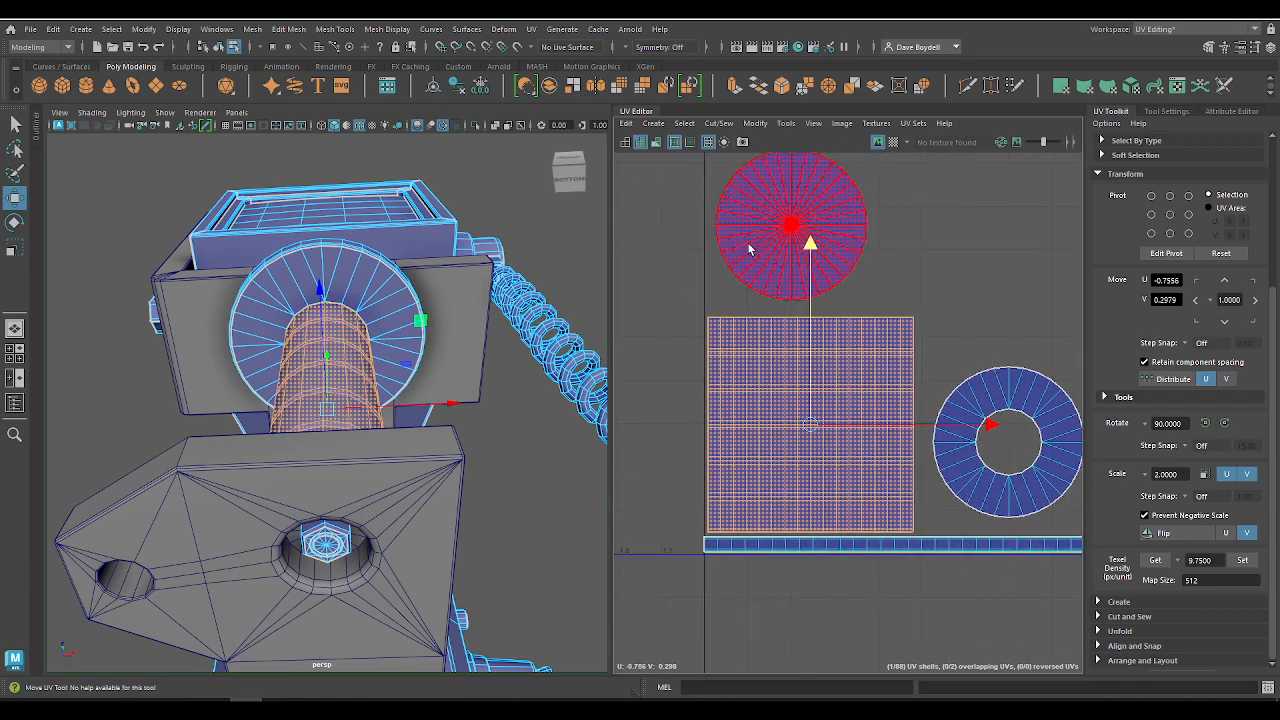
# Step: Lower the disc shell slightly toward the cylinder shell and move the ring shell closer to it and the strip, at about U -0.33, V 0.23
pyautogui.click(752, 246)
pyautogui.click(983, 411)
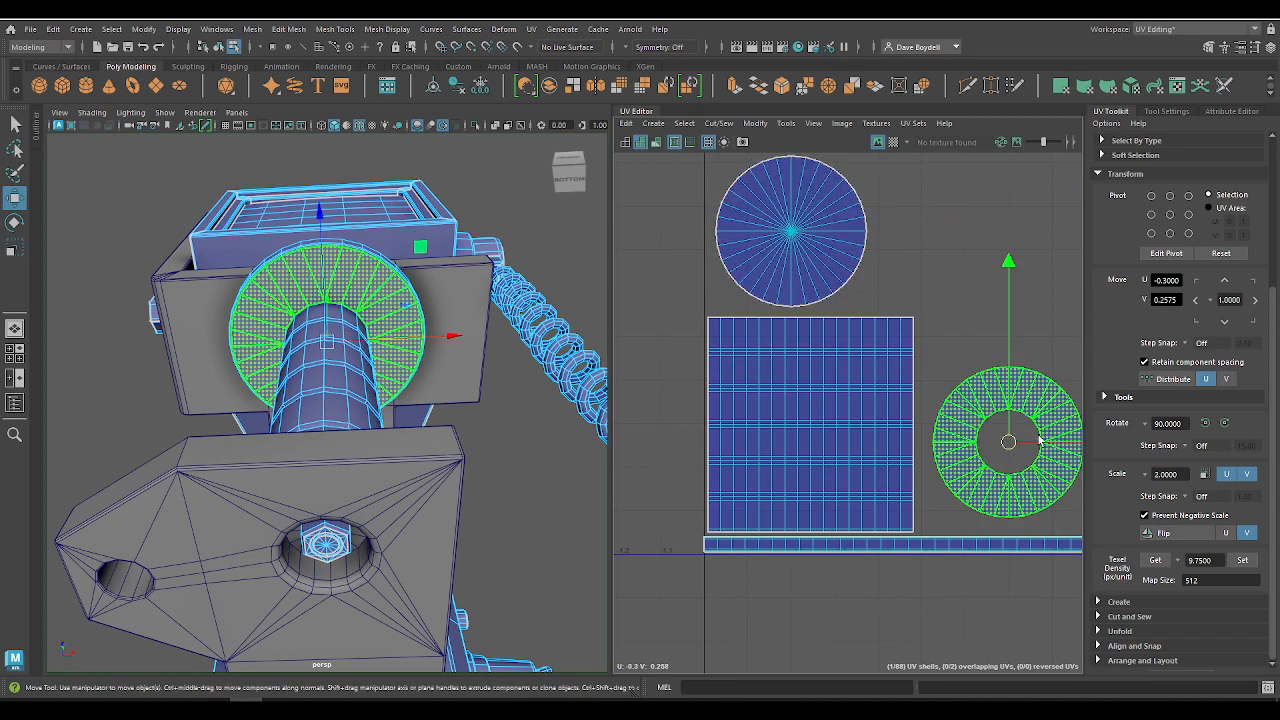
pyautogui.press('w')
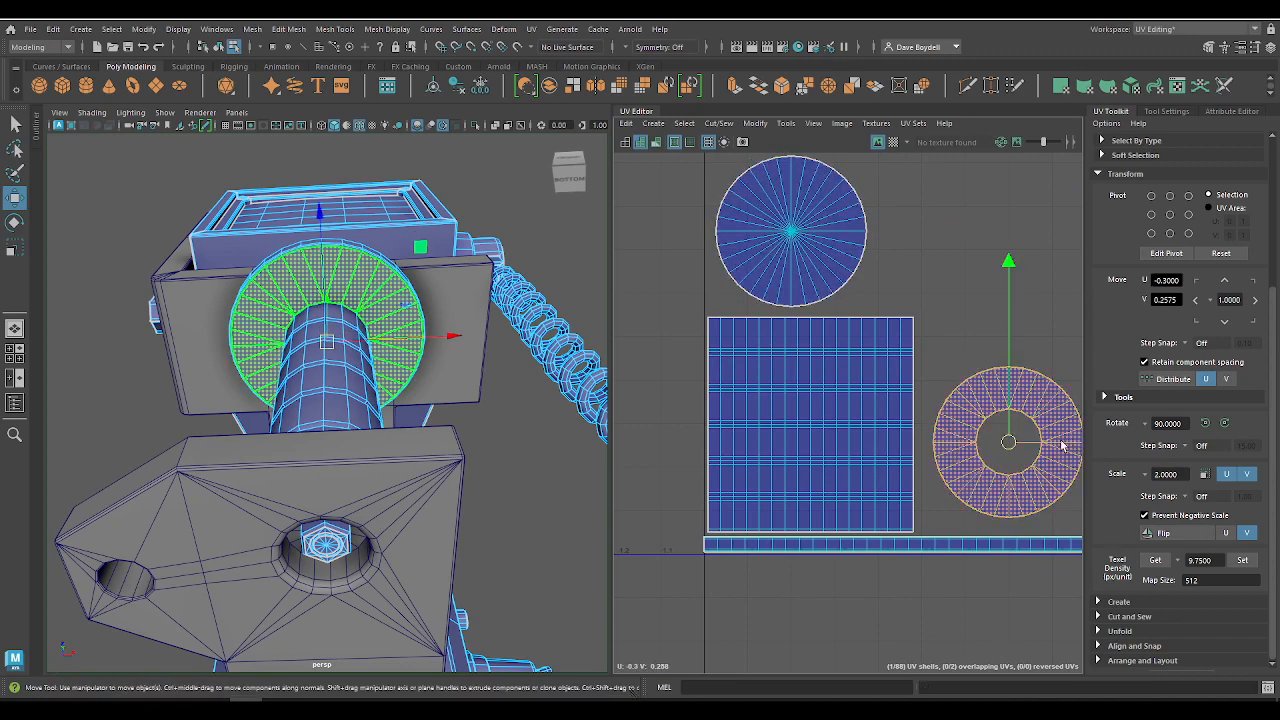
pyautogui.moveTo(1046, 444); pyautogui.dragTo(1035, 444)
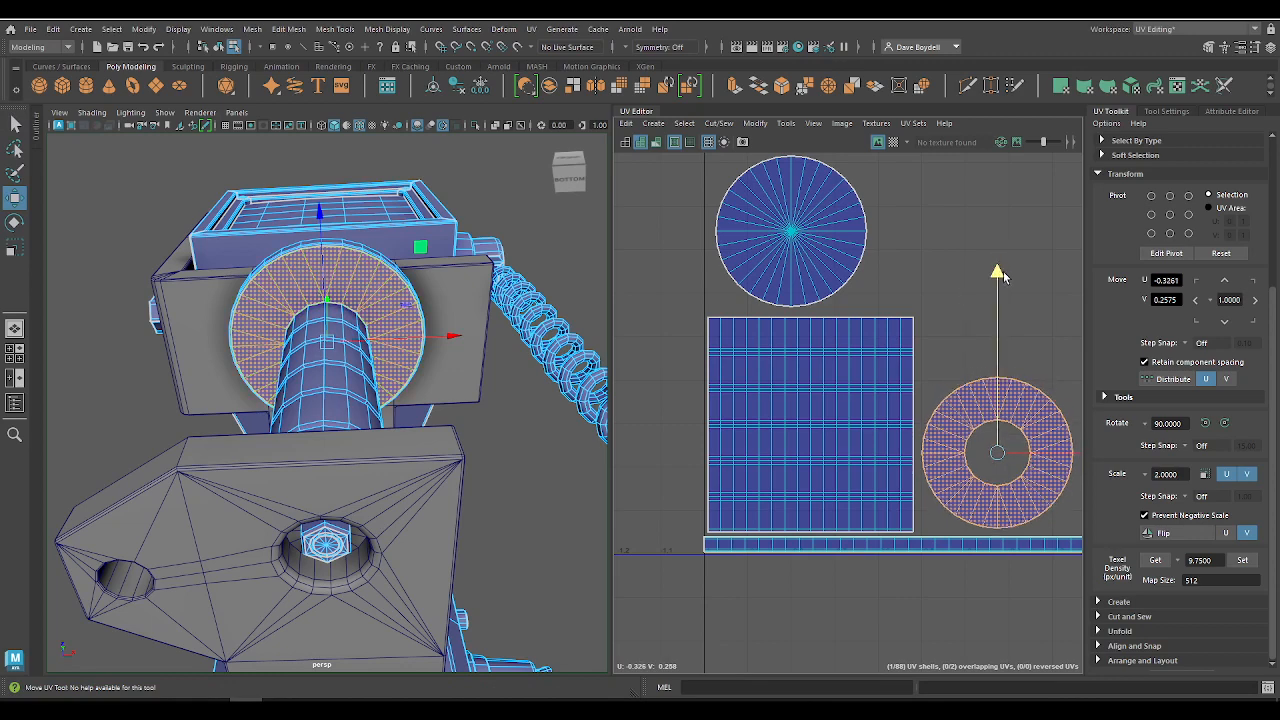
# Step: Examine the neck parts and the surrounding bracket on the model from below and from the side
pyautogui.scroll(-3, 738, 347)
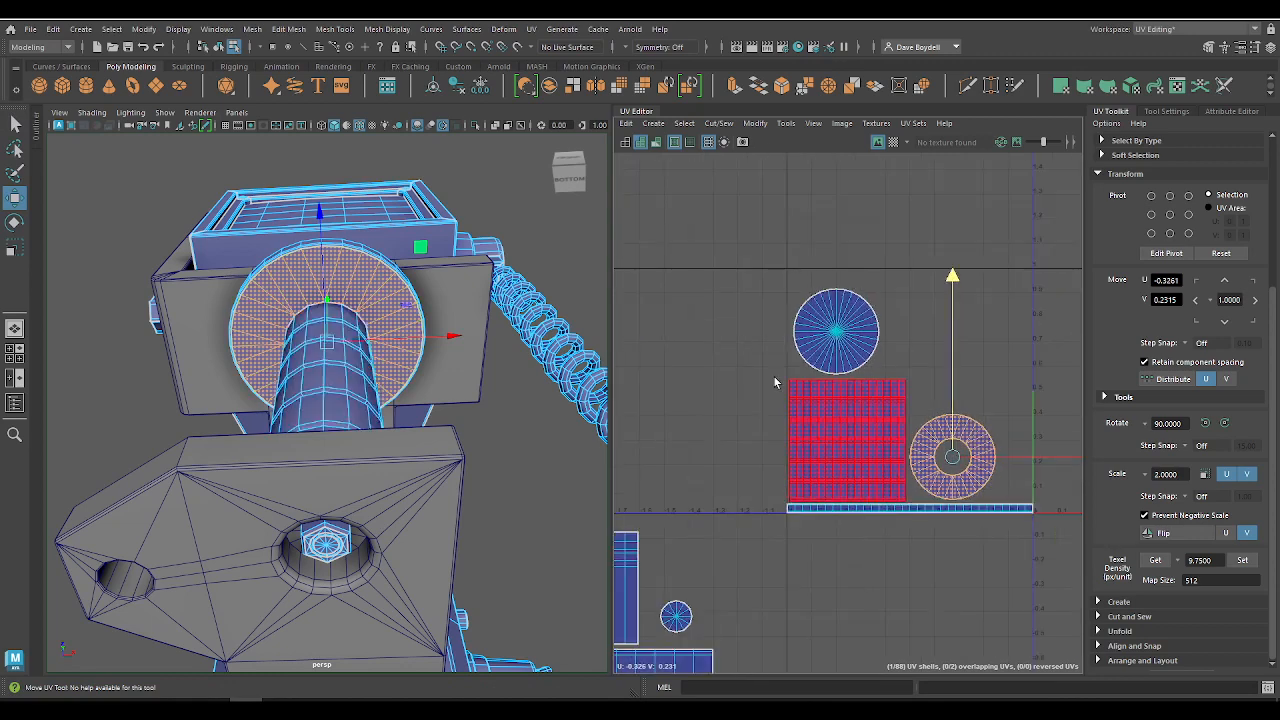
pyautogui.scroll(-3, 730, 452)
pyautogui.keyDown('alt'); pyautogui.moveTo(736, 438); pyautogui.dragTo(904, 363, button='middle'); pyautogui.keyUp('alt')
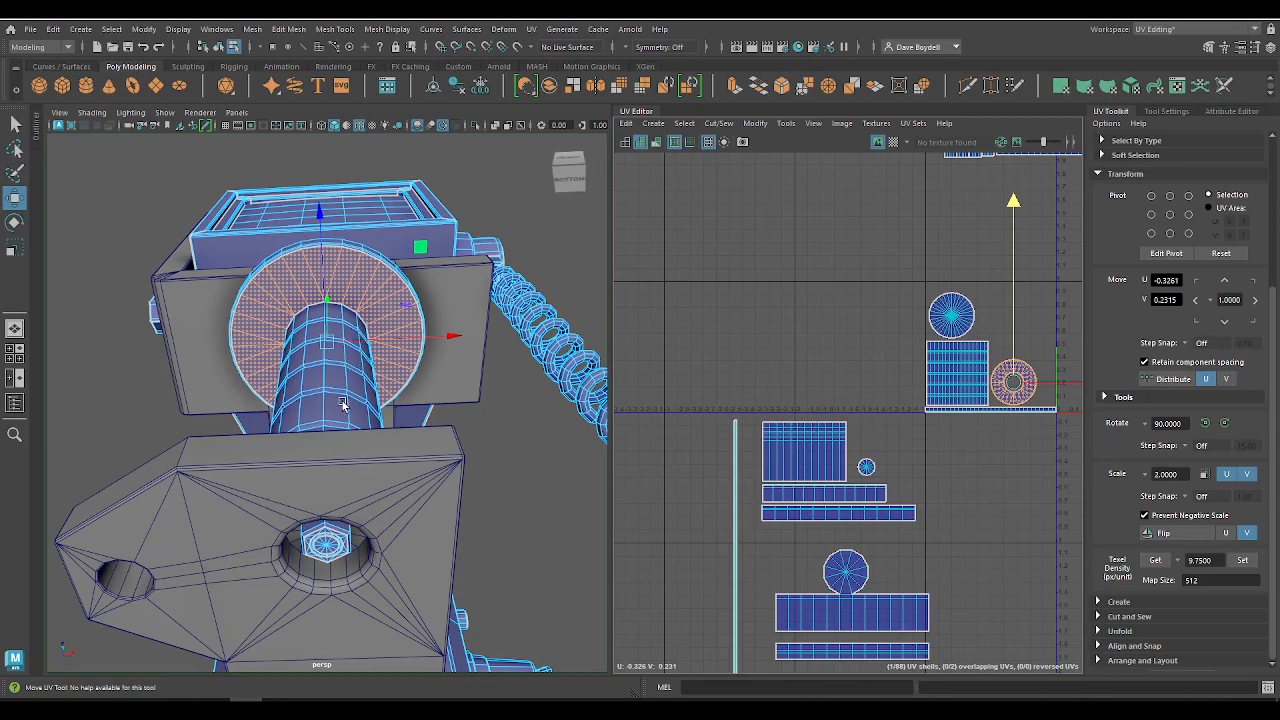
pyautogui.keyDown('alt'); pyautogui.moveTo(343, 409); pyautogui.dragTo(302, 470); pyautogui.keyUp('alt')
pyautogui.click(296, 410)
pyautogui.keyDown('alt'); pyautogui.moveTo(296, 410); pyautogui.dragTo(207, 330); pyautogui.keyUp('alt')
pyautogui.keyDown('shift'); pyautogui.click(308, 260); pyautogui.keyUp('shift')
pyautogui.keyDown('shift'); pyautogui.click(309, 232); pyautogui.keyUp('shift')
pyautogui.keyDown('alt'); pyautogui.moveTo(300, 258); pyautogui.dragTo(277, 374); pyautogui.keyUp('alt')
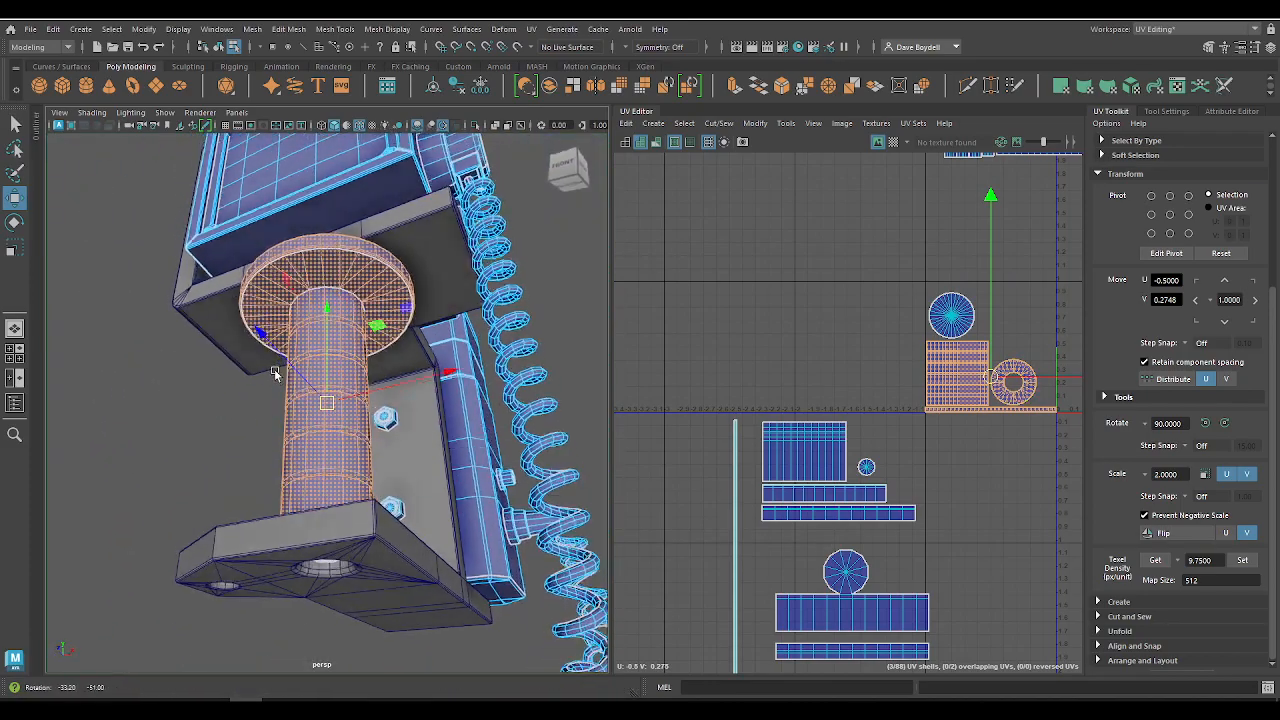
pyautogui.keyDown('alt'); pyautogui.moveTo(373, 524); pyautogui.dragTo(451, 397); pyautogui.keyUp('alt')
# Step: Select all faces of the two bracket bolts and the bolt in the base plate's hole, and frame their UVs
pyautogui.press('q')
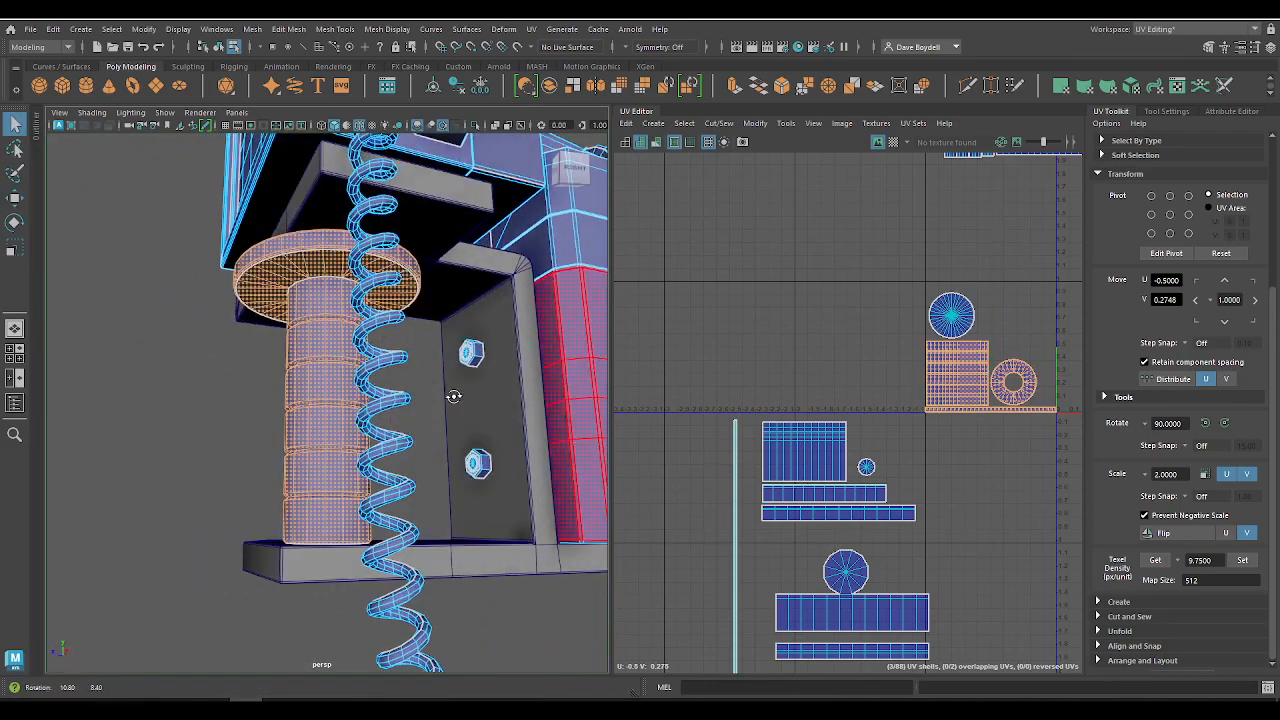
pyautogui.click(471, 354)
pyautogui.keyDown('shift'); pyautogui.click(475, 480); pyautogui.keyUp('shift')
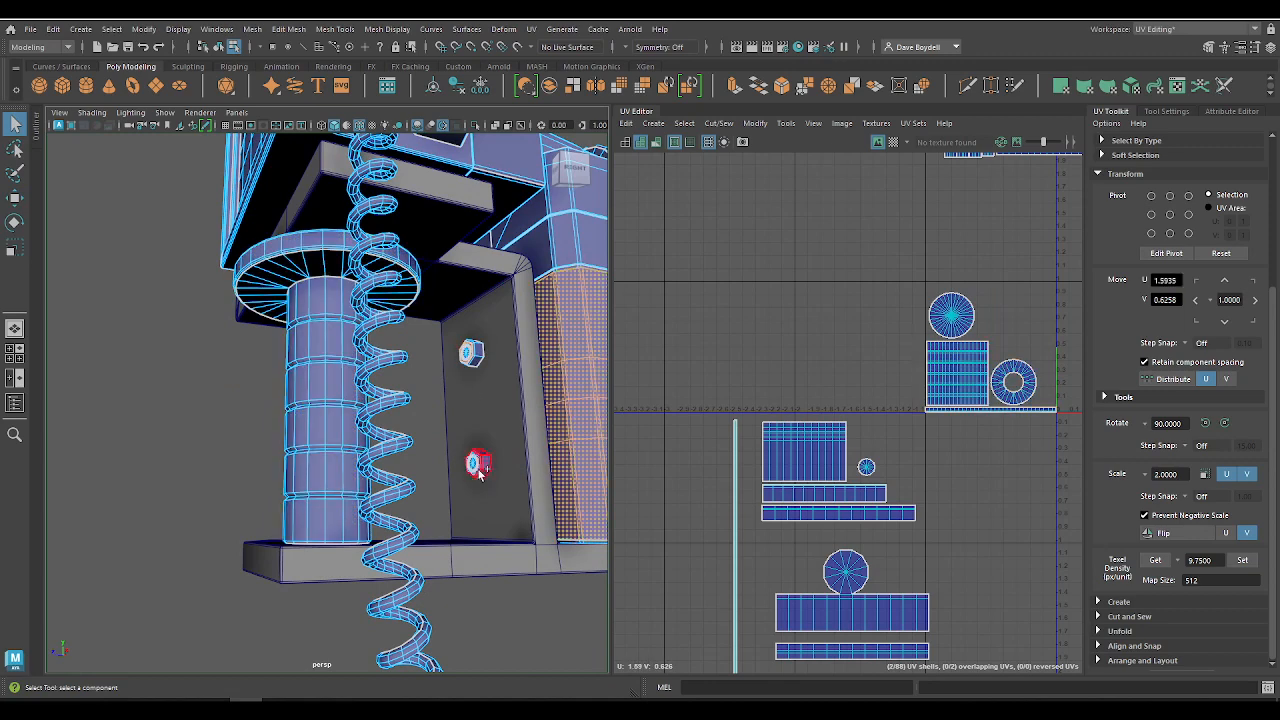
pyautogui.click(466, 361)
pyautogui.moveTo(464, 363); pyautogui.dragTo(467, 357, button='right')
pyautogui.doubleClick(477, 366)
pyautogui.keyDown('alt'); pyautogui.moveTo(480, 470); pyautogui.dragTo(333, 533); pyautogui.keyUp('alt')
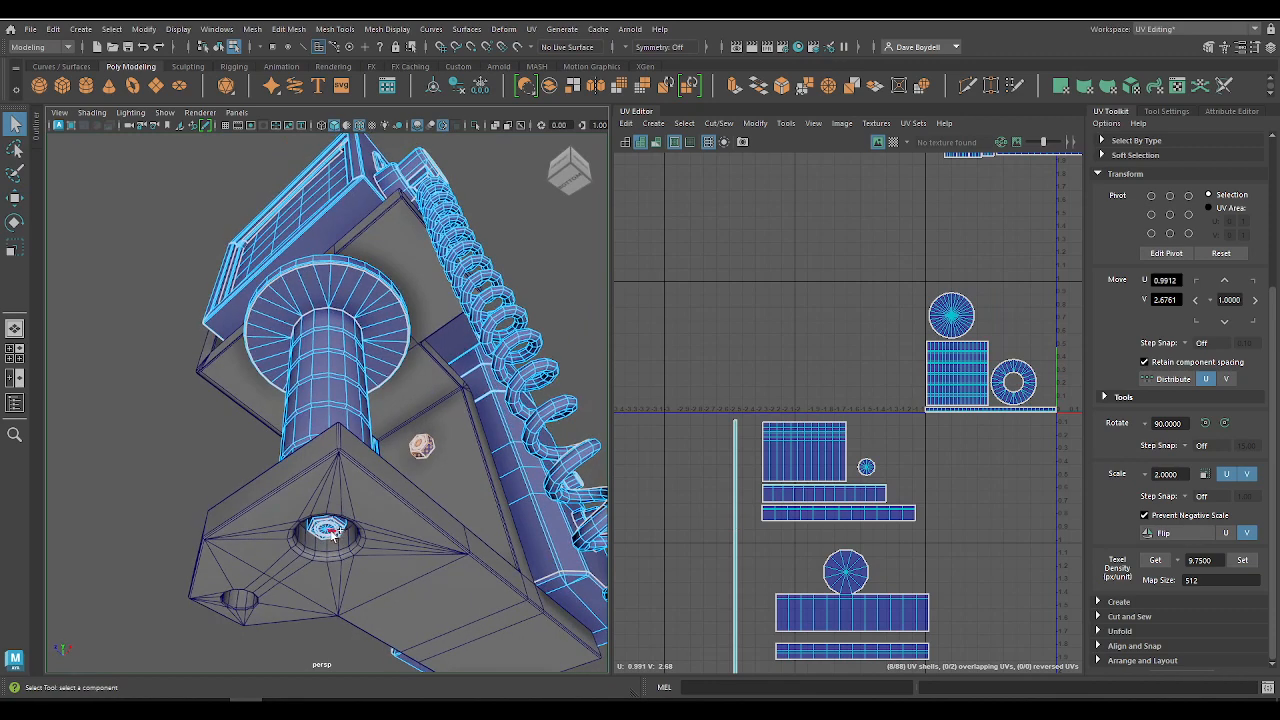
pyautogui.press('f')
# Step: Move the bolt shells beside the neck shells' tile, at about U 0.21, V 0.55, and set their texel density to 9.75
pyautogui.scroll(-6, 931, 308)
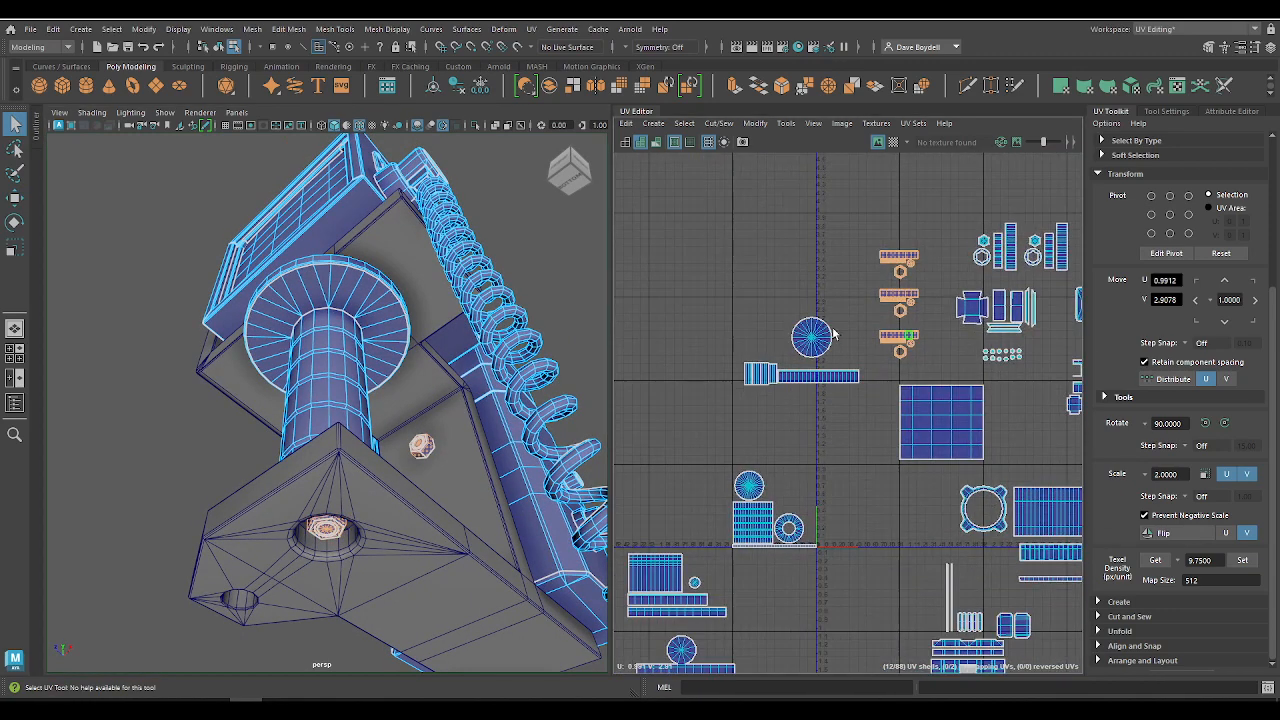
pyautogui.moveTo(898, 336); pyautogui.dragTo(842, 516)
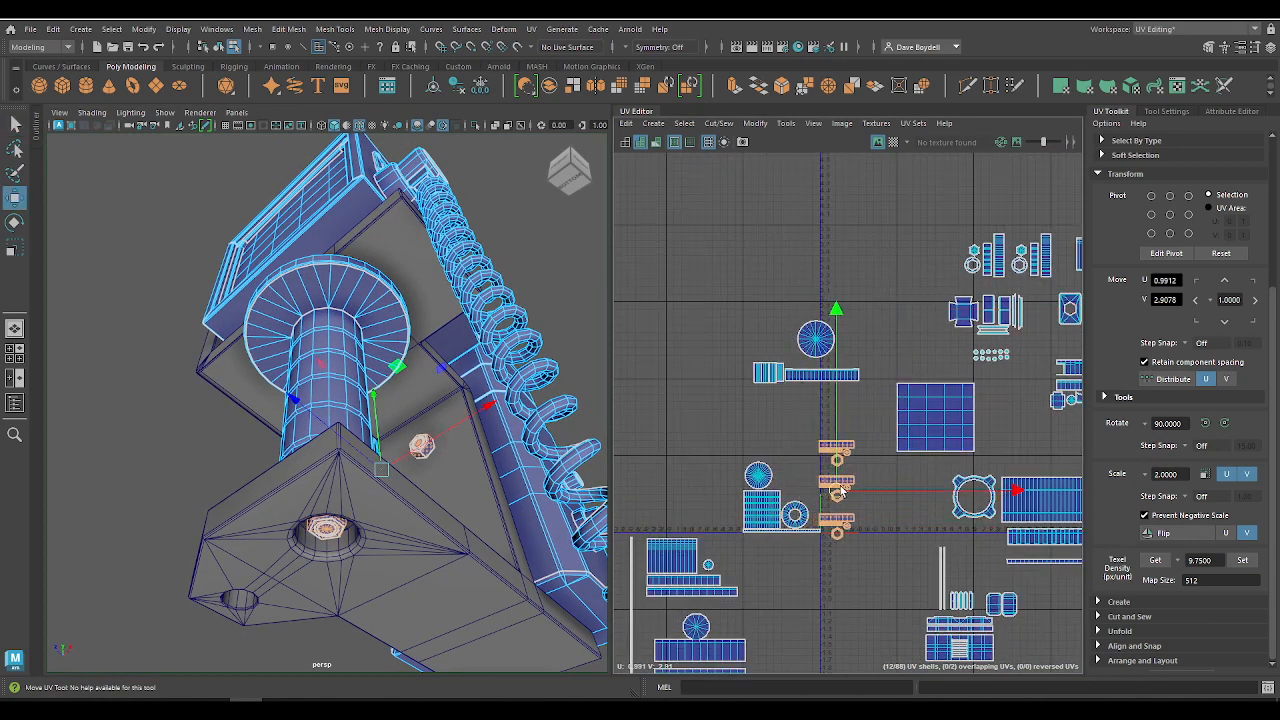
pyautogui.scroll(4, 950, 531)
pyautogui.keyDown('alt'); pyautogui.moveTo(928, 500); pyautogui.dragTo(1142, 530, button='middle'); pyautogui.keyUp('alt')
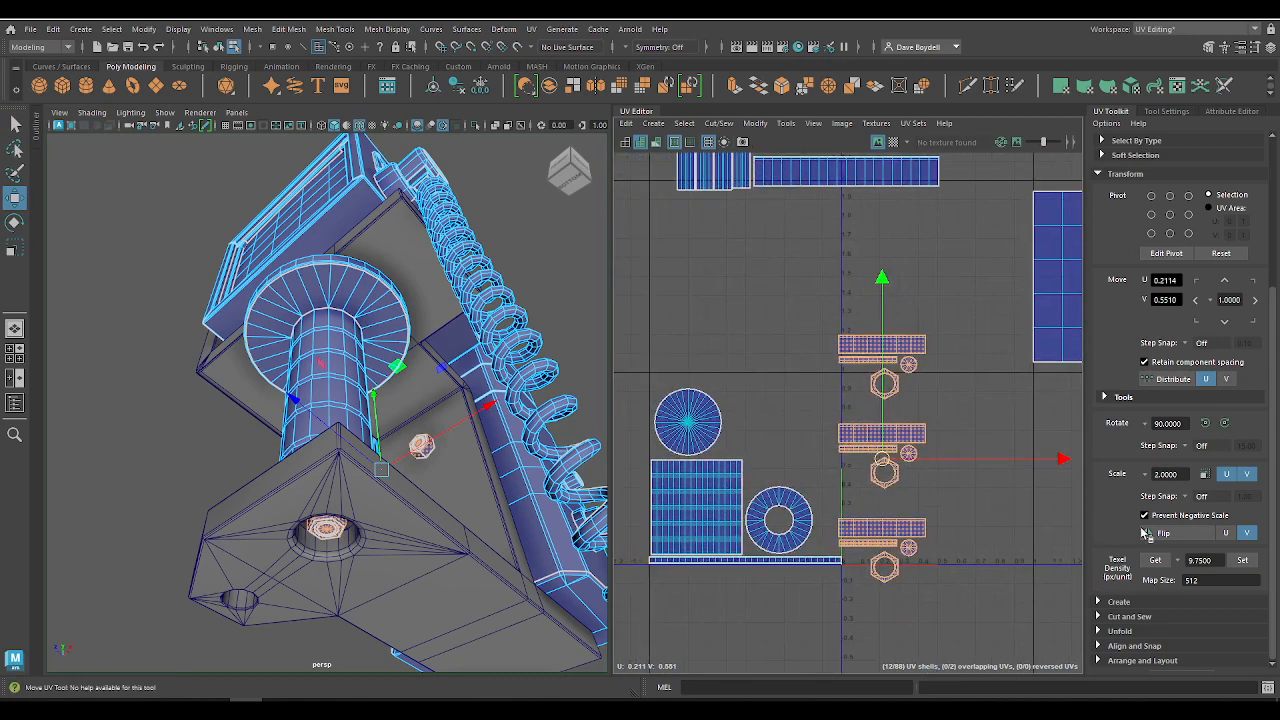
pyautogui.click(1242, 562)
pyautogui.scroll(4, 810, 360)
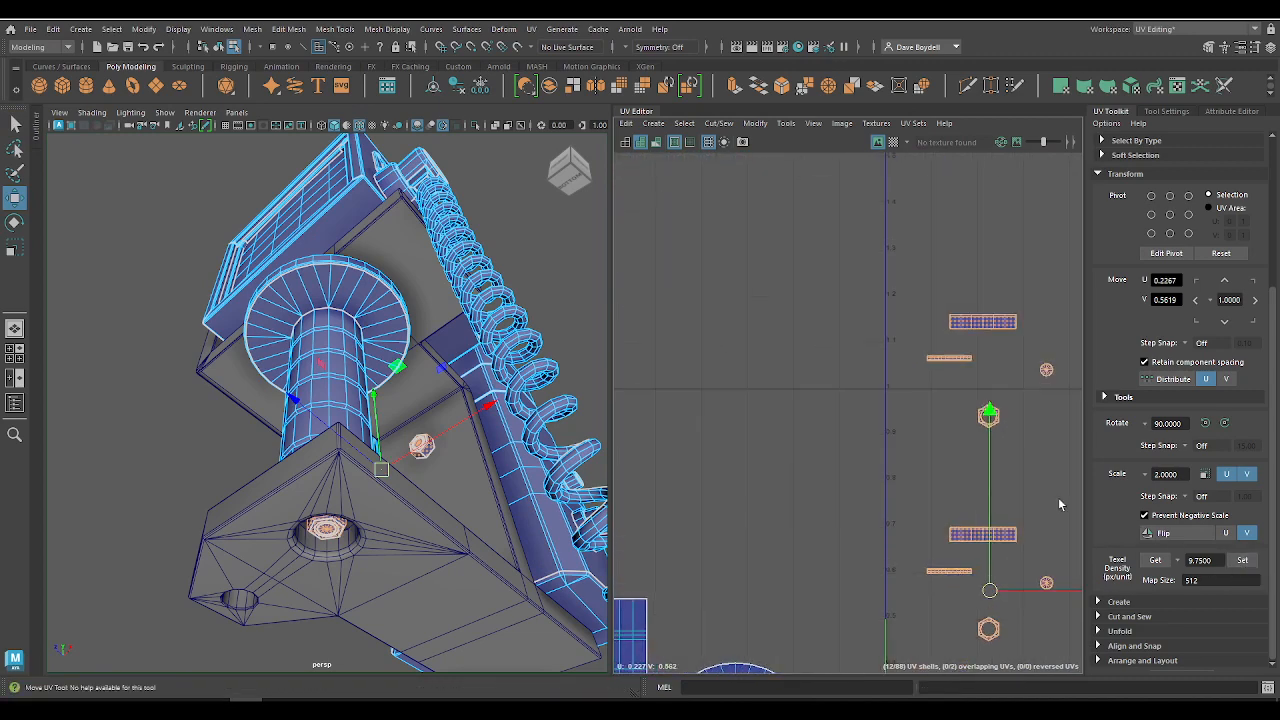
# Step: Move the bolt's wide strip shell to about U -0.05, V 1.15 and align the thin strip shell directly beneath it
pyautogui.keyDown('alt'); pyautogui.moveTo(973, 335); pyautogui.dragTo(996, 274, button='middle'); pyautogui.keyUp('alt')
pyautogui.click(1004, 262)
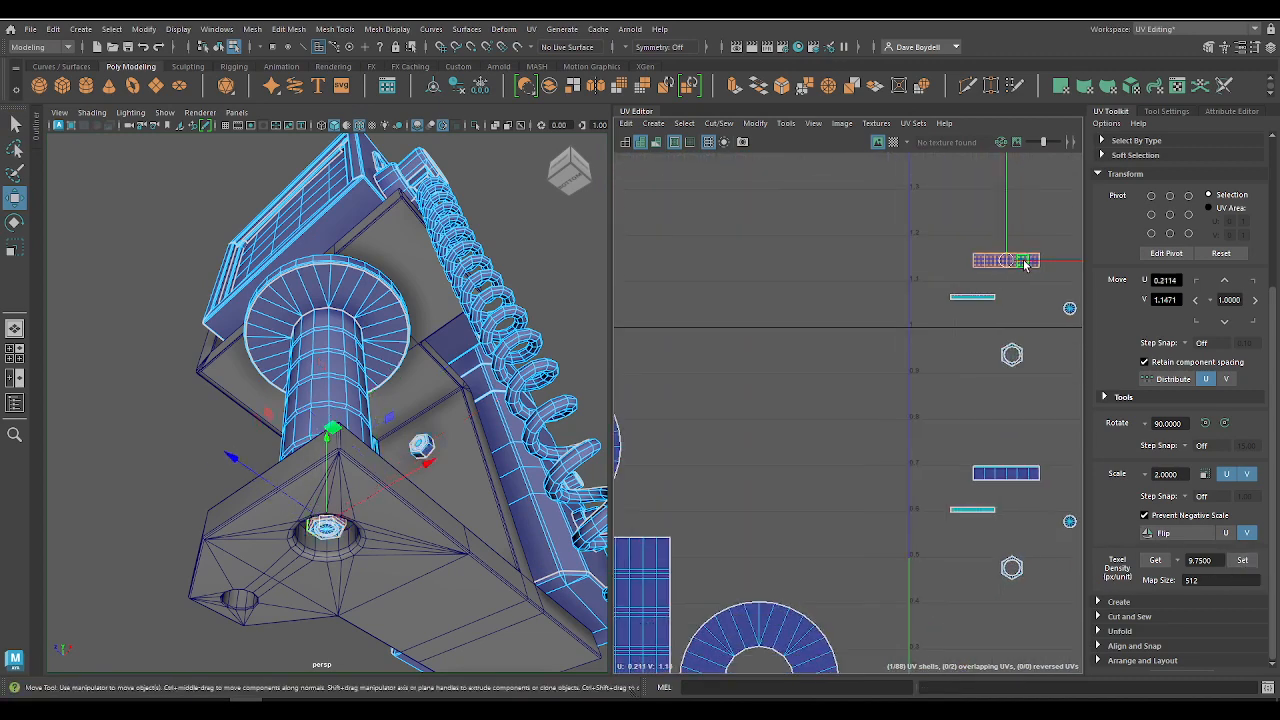
pyautogui.moveTo(1004, 262); pyautogui.dragTo(885, 265)
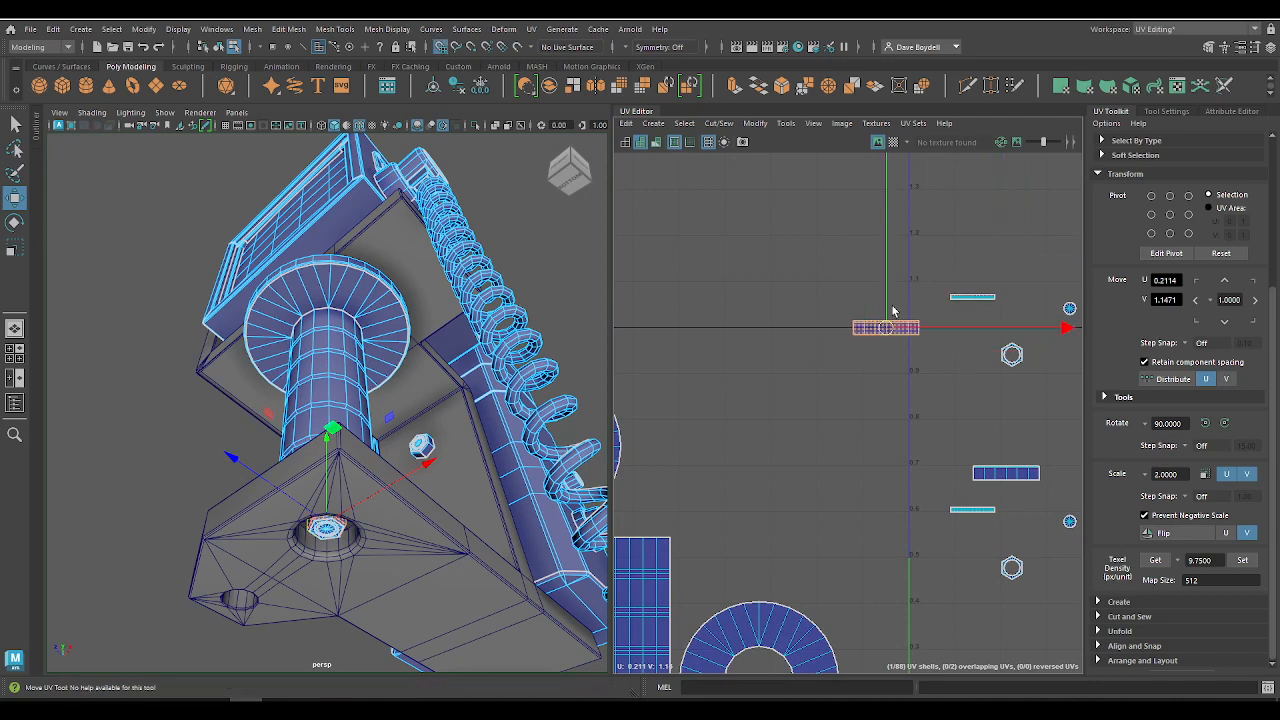
pyautogui.click(985, 307)
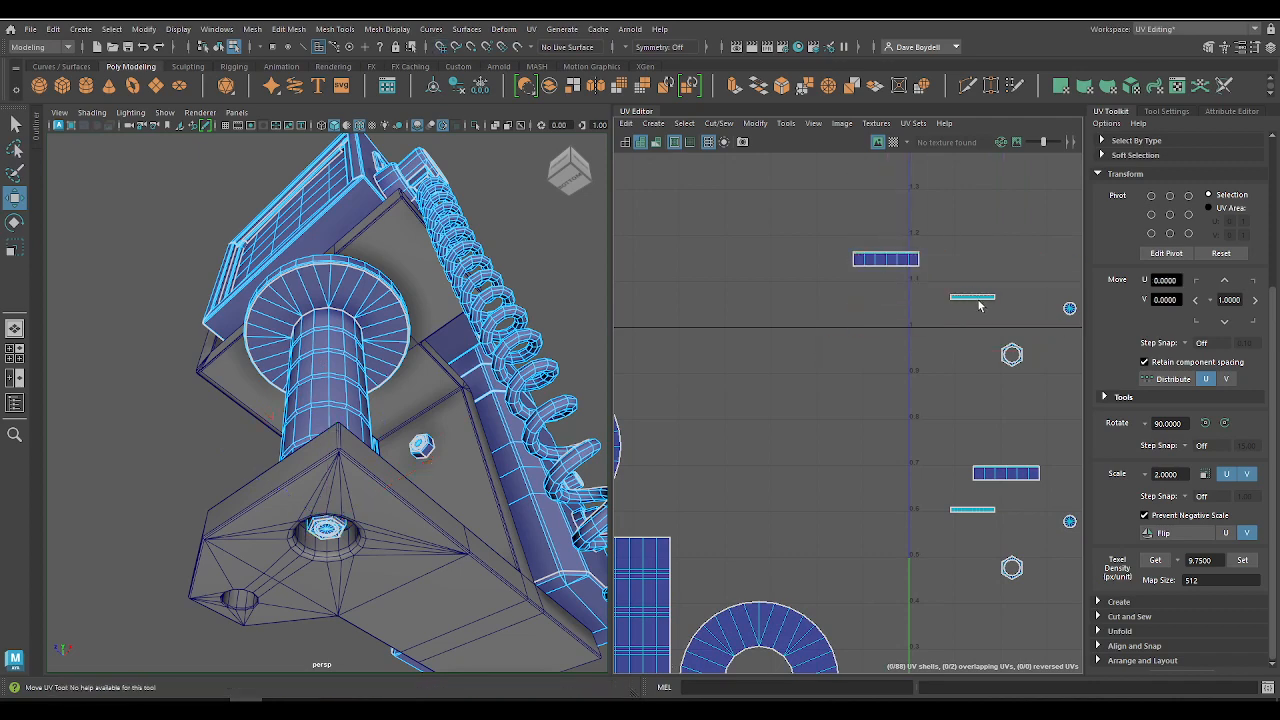
pyautogui.click(977, 298)
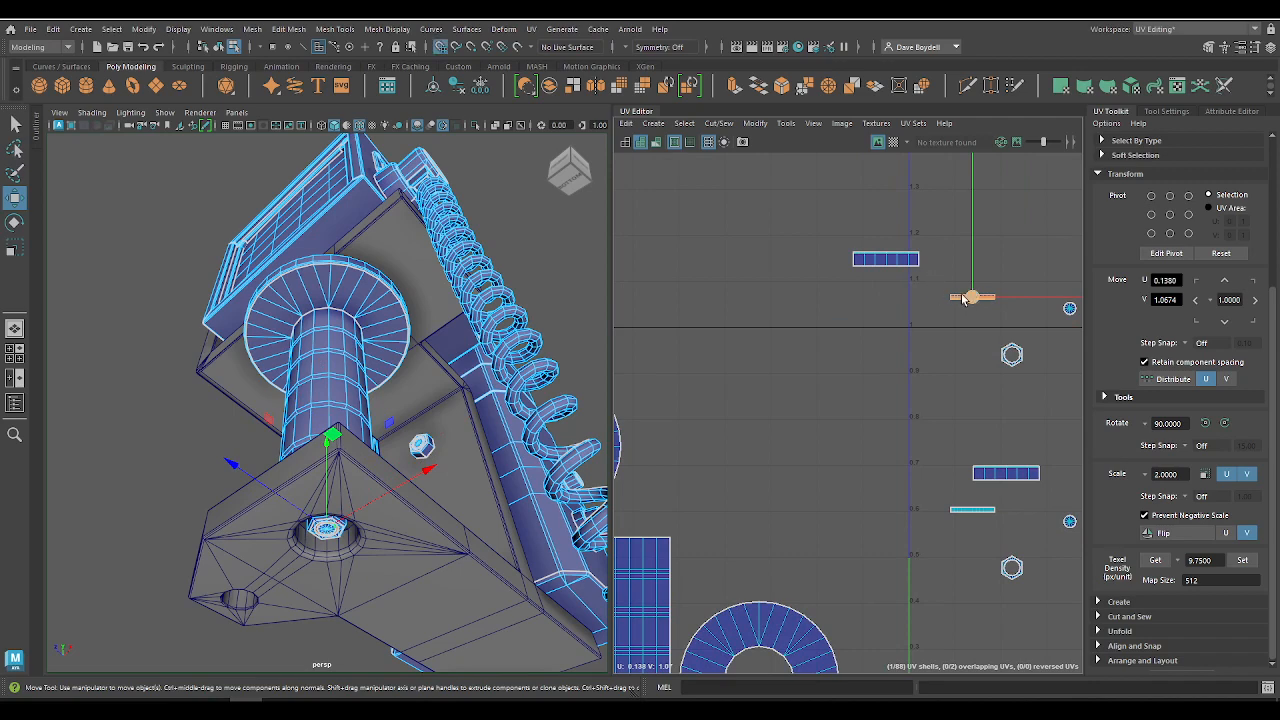
pyautogui.moveTo(963, 299); pyautogui.dragTo(877, 222)
pyautogui.scroll(5, 877, 289)
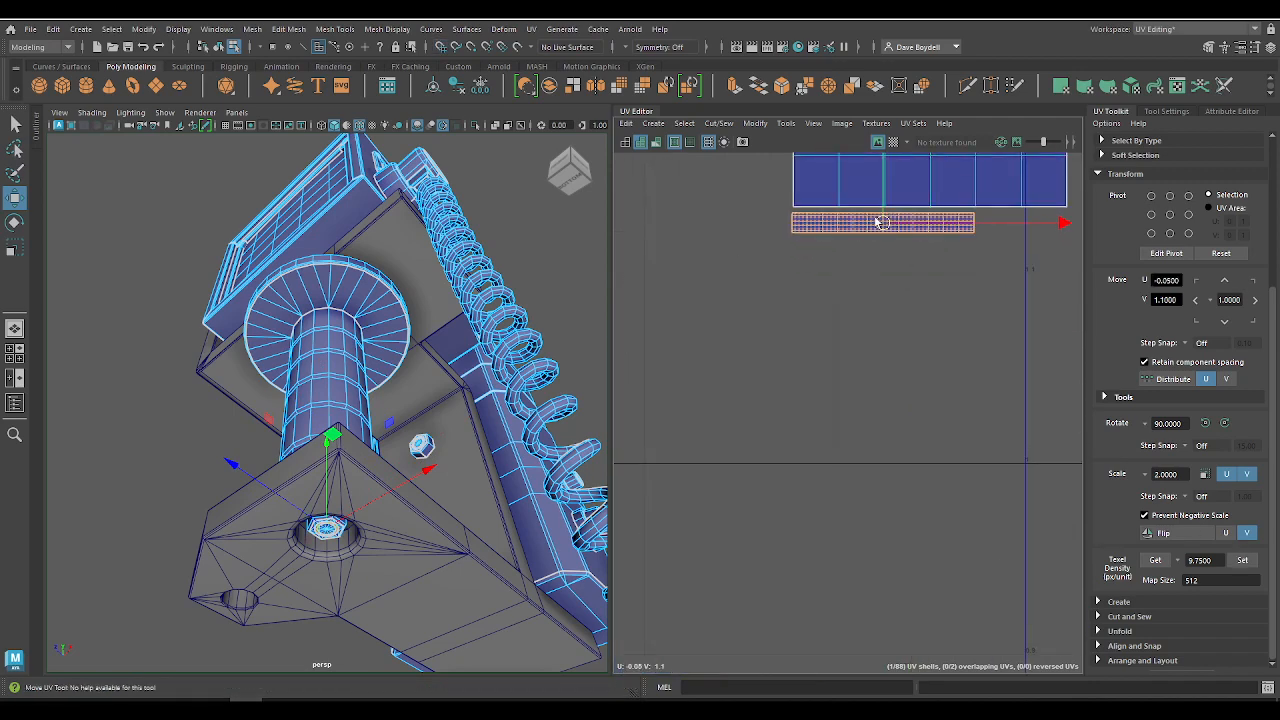
# Step: Delete the two duplicate bracket bolts and select the remaining bolt in the base plate's hole
pyautogui.scroll(-5, 940, 415)
pyautogui.keyDown('alt'); pyautogui.moveTo(948, 447); pyautogui.dragTo(886, 319, button='middle'); pyautogui.keyUp('alt')
pyautogui.scroll(1, 870, 315)
pyautogui.keyDown('alt'); pyautogui.moveTo(422, 414); pyautogui.dragTo(437, 460); pyautogui.keyUp('alt')
pyautogui.press('q')
pyautogui.moveTo(406, 316); pyautogui.dragTo(474, 298, button='right')
pyautogui.click(418, 470)
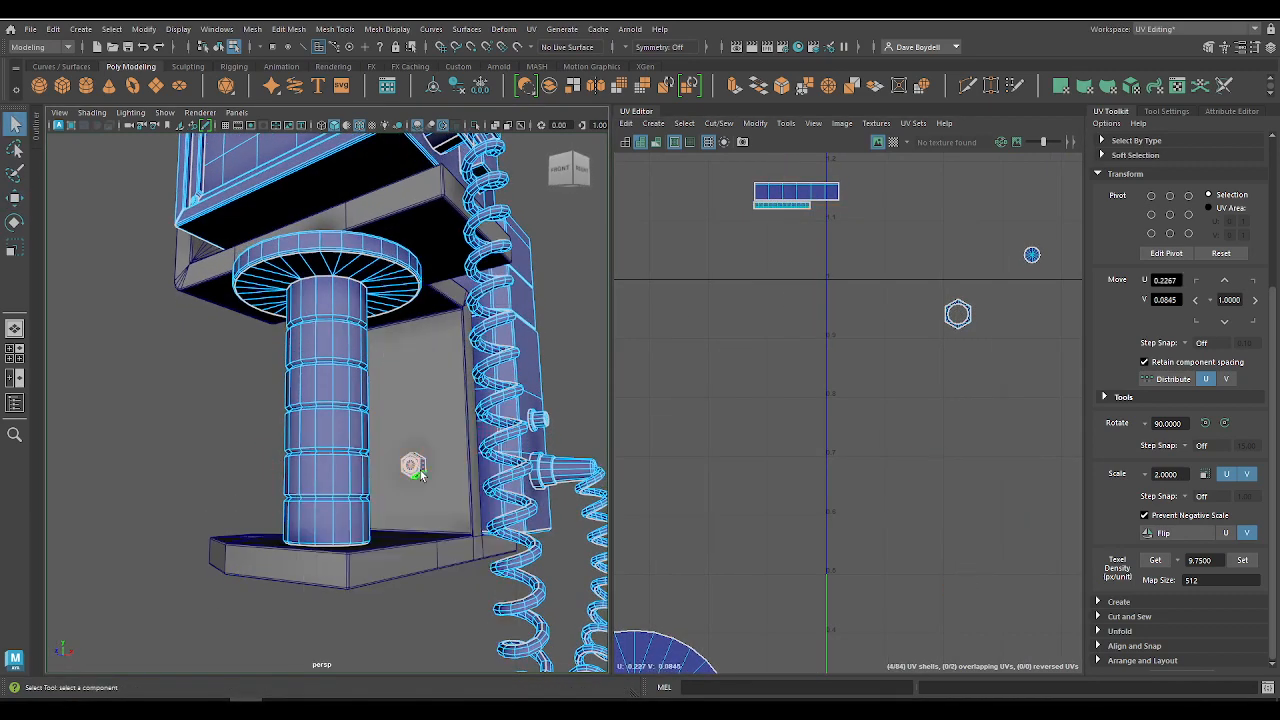
pyautogui.keyDown('alt'); pyautogui.moveTo(340, 571); pyautogui.dragTo(353, 489); pyautogui.keyUp('alt')
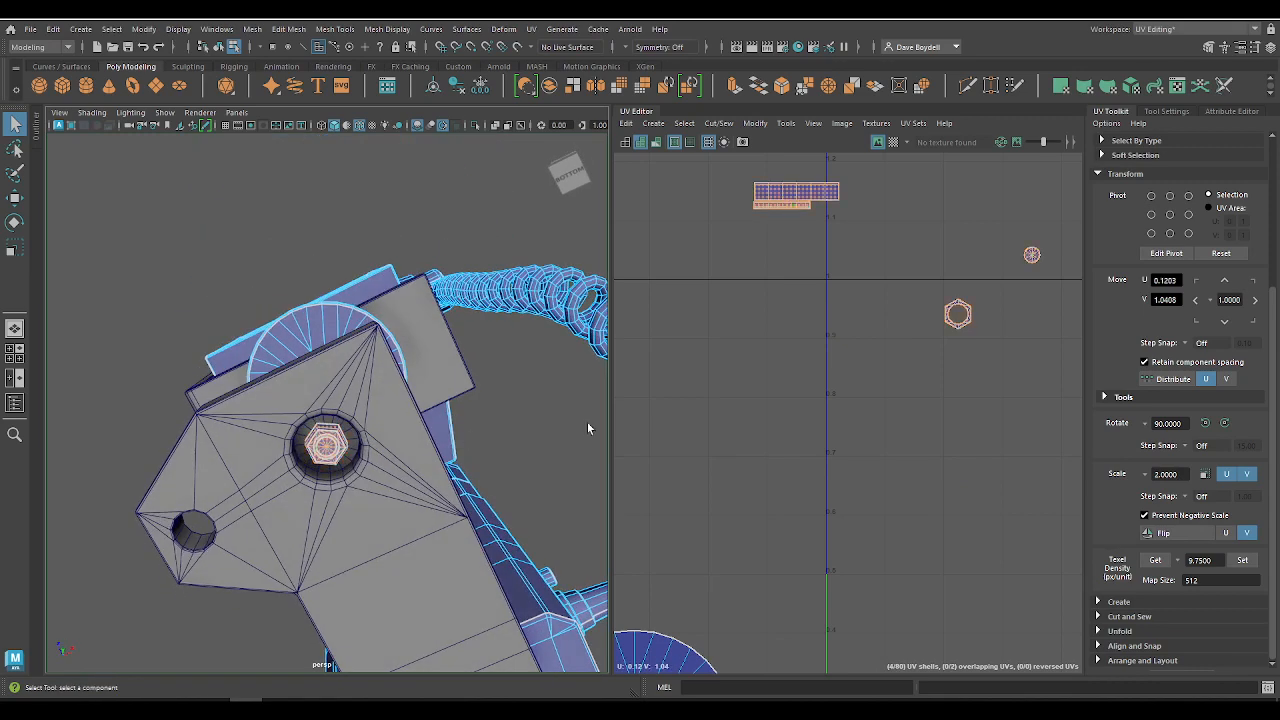
# Step: Move the hexagonal ring shell beneath the thin strip shell and nest the round cap shell inside it, at about U -0.10, V 1.09
pyautogui.press('w')
pyautogui.click(957, 314)
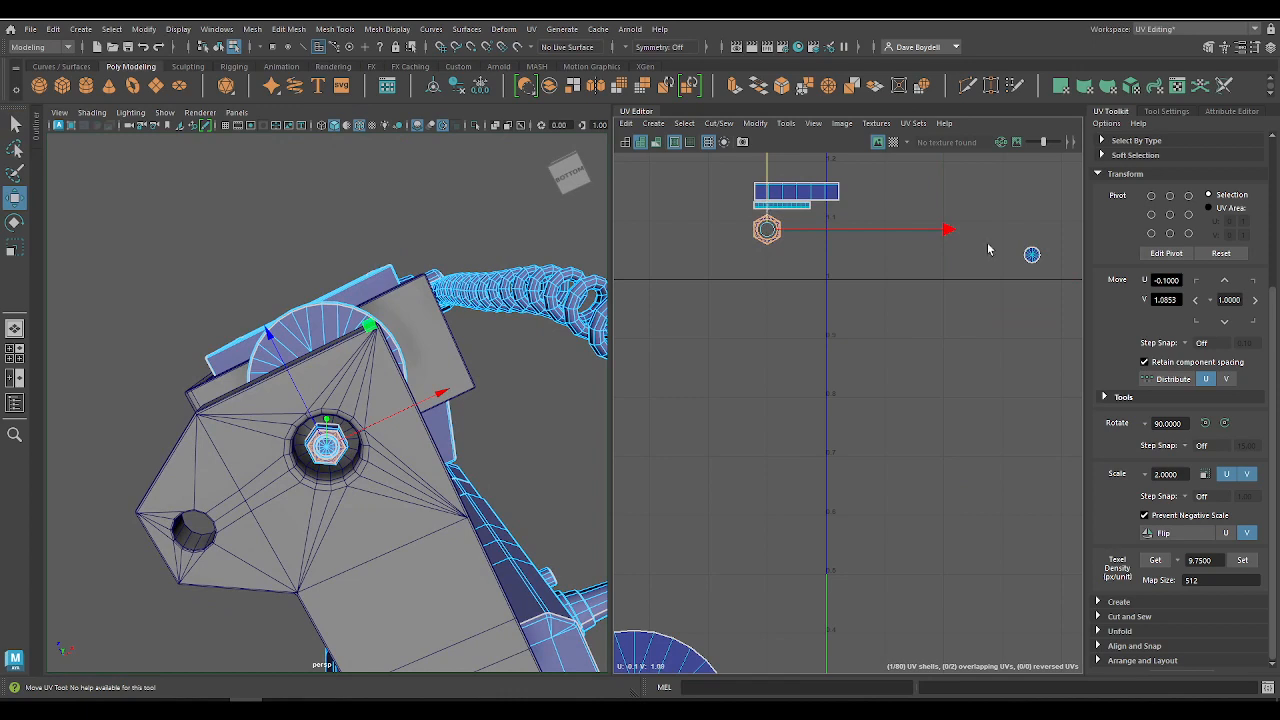
pyautogui.click(1032, 254)
pyautogui.moveTo(1032, 254); pyautogui.dragTo(775, 254)
pyautogui.moveTo(772, 231)
pyautogui.keyDown('alt'); pyautogui.mouseDown(button='right')
pyautogui.moveTo(877, 340)
pyautogui.moveTo(866, 274)
pyautogui.moveTo(774, 209)
pyautogui.mouseUp(button='right'); pyautogui.keyUp('alt')
pyautogui.keyDown('alt'); pyautogui.moveTo(774, 209); pyautogui.dragTo(821, 326, button='middle'); pyautogui.keyUp('alt')
pyautogui.moveTo(797, 208); pyautogui.dragTo(798, 268)
pyautogui.keyDown('alt'); pyautogui.moveTo(798, 268); pyautogui.dragTo(562, 172, button='right'); pyautogui.keyUp('alt')
pyautogui.keyDown('alt'); pyautogui.moveTo(925, 420); pyautogui.dragTo(809, 318, button='middle'); pyautogui.keyUp('alt')
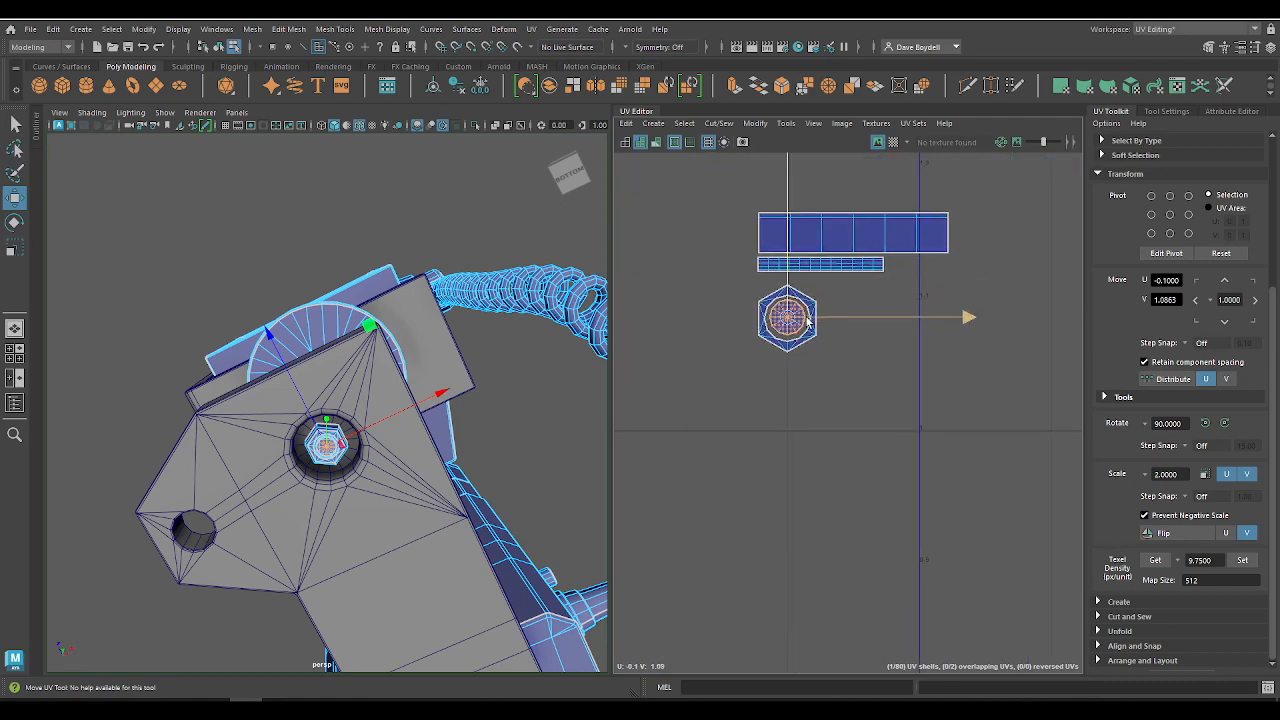
pyautogui.keyDown('alt'); pyautogui.moveTo(809, 318); pyautogui.dragTo(548, 161, button='right'); pyautogui.keyUp('alt')
pyautogui.keyDown('alt'); pyautogui.moveTo(744, 265); pyautogui.dragTo(1073, 545, button='right'); pyautogui.keyUp('alt')
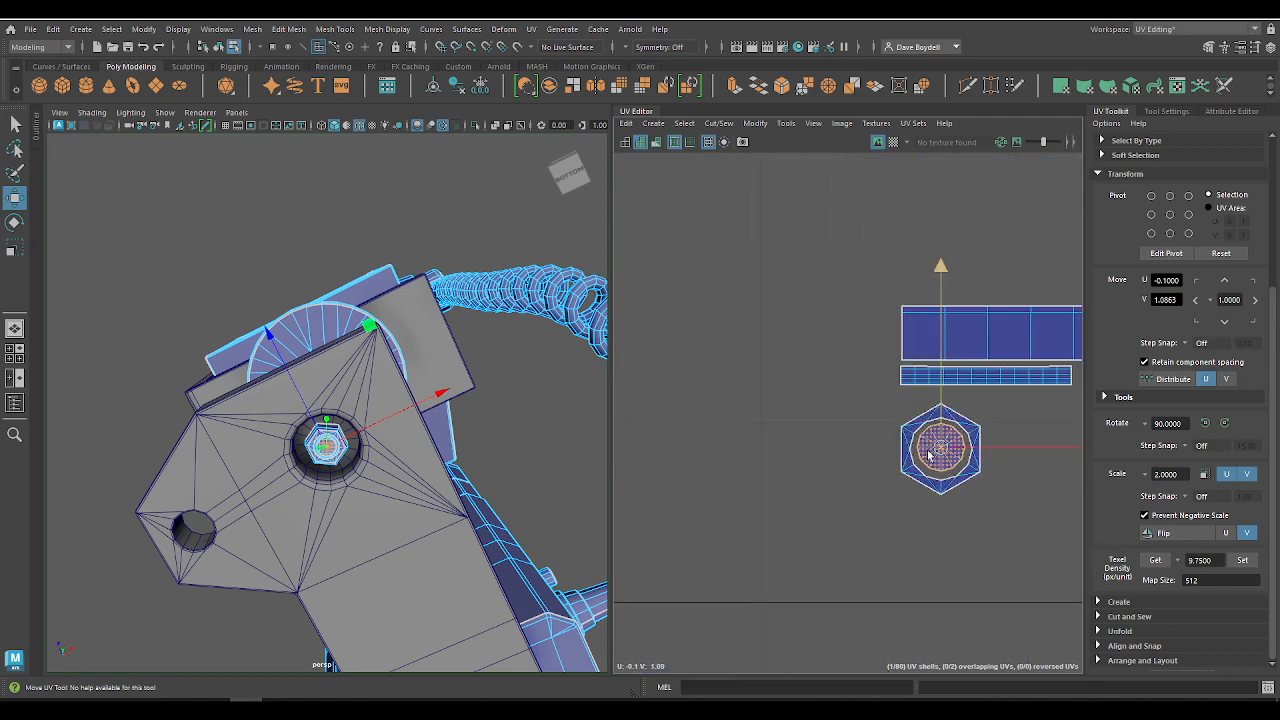
pyautogui.keyDown('alt'); pyautogui.moveTo(997, 500); pyautogui.dragTo(669, 276, button='right'); pyautogui.keyUp('alt')
pyautogui.keyDown('alt'); pyautogui.moveTo(1012, 524); pyautogui.dragTo(803, 359, button='middle'); pyautogui.keyUp('alt')
pyautogui.keyDown('alt'); pyautogui.moveTo(822, 366); pyautogui.dragTo(723, 262, button='right'); pyautogui.keyUp('alt')
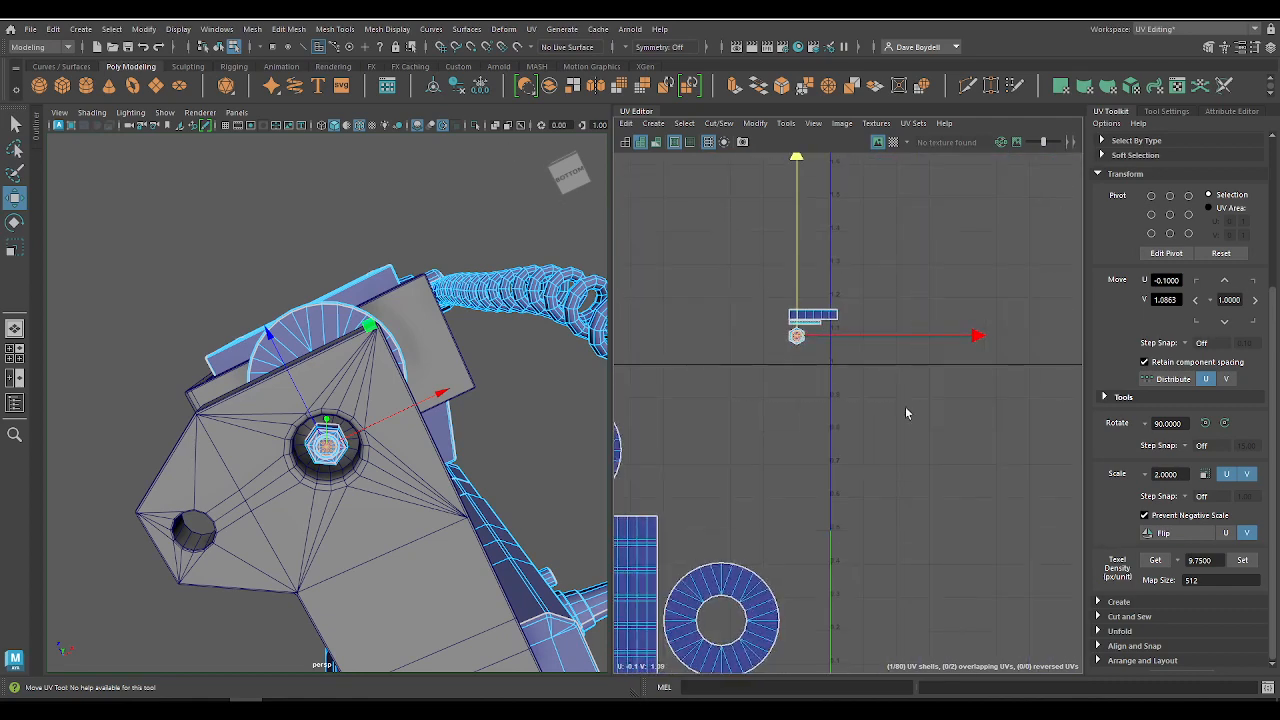
# Step: Move all four bolt shells above the disc shell, to about U -0.92, V 0.94, and raise the hexagonal ring and cap toward the thin strip
pyautogui.keyDown('alt'); pyautogui.moveTo(825, 411); pyautogui.dragTo(977, 406, button='middle'); pyautogui.keyUp('alt')
pyautogui.moveTo(963, 320); pyautogui.dragTo(677, 379)
pyautogui.scroll(5, 680, 376)
pyautogui.scroll(4, 712, 405)
pyautogui.keyDown('alt'); pyautogui.moveTo(712, 405); pyautogui.dragTo(884, 418, button='middle'); pyautogui.keyUp('alt')
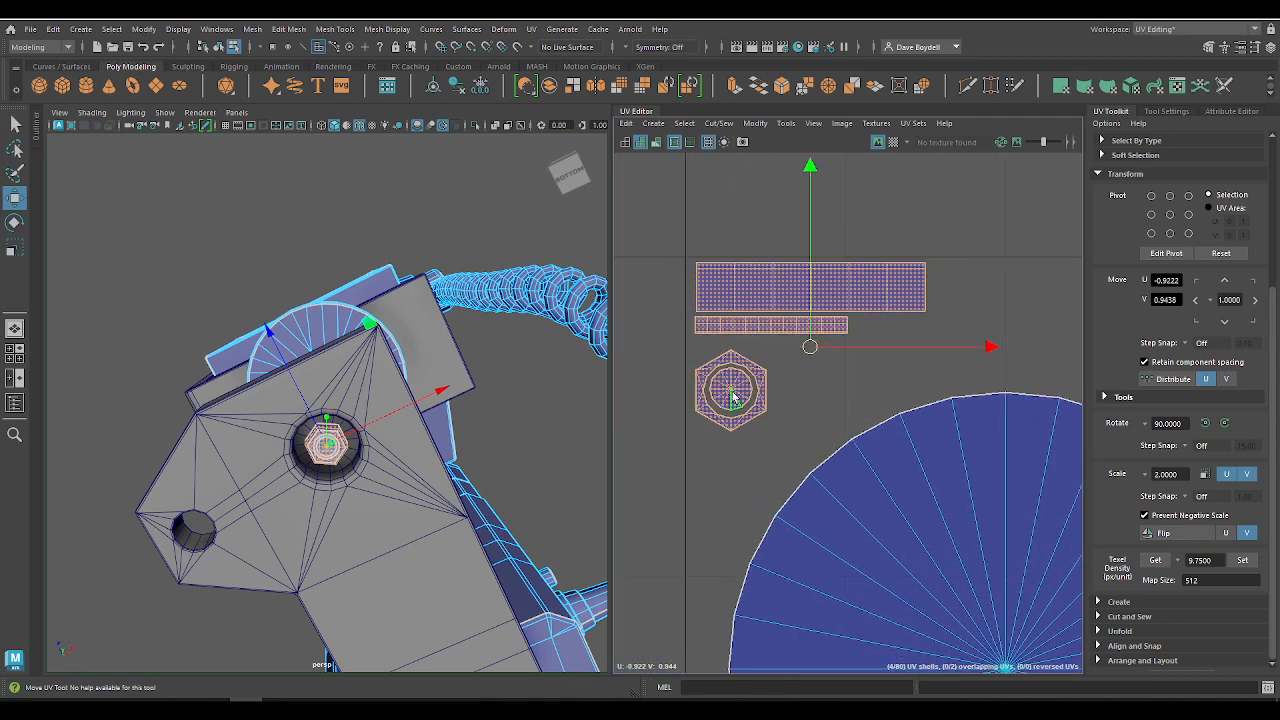
pyautogui.moveTo(687, 352); pyautogui.dragTo(792, 454)
pyautogui.moveTo(730, 381); pyautogui.dragTo(729, 373)
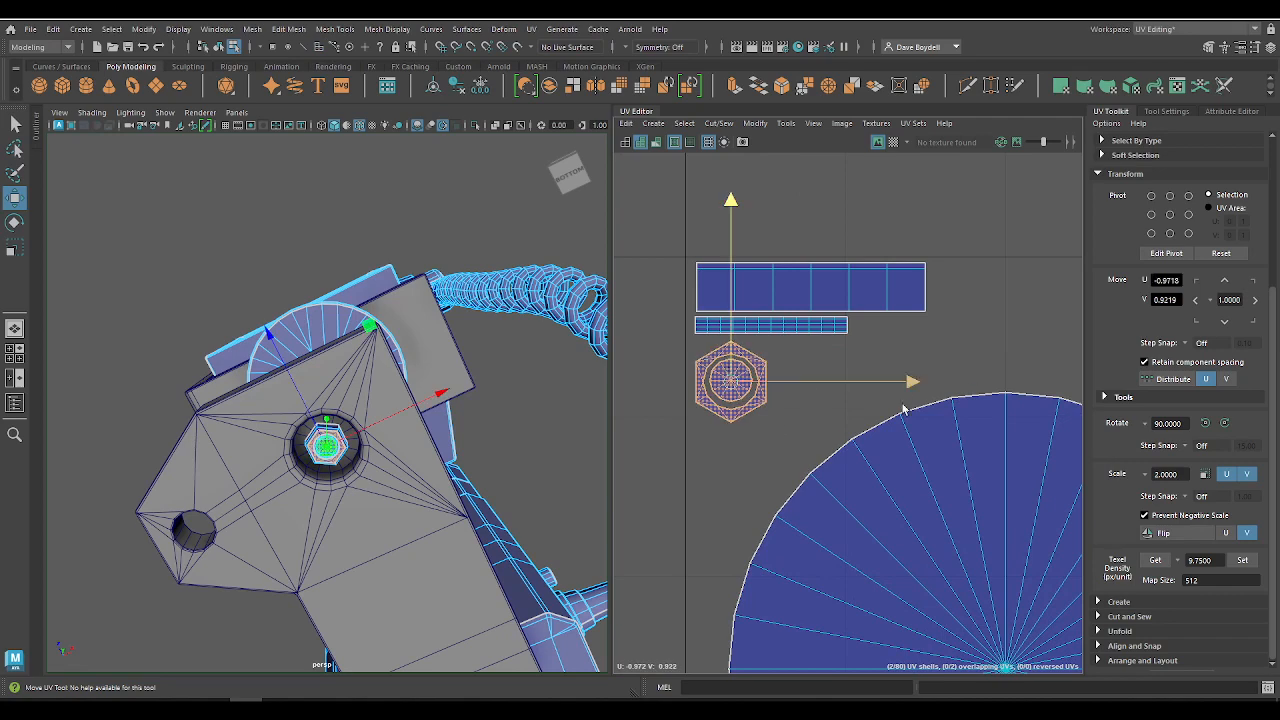
# Step: Try rotating the hexagonal ring and cap shells by 30 degrees beneath the strips
pyautogui.press('e')
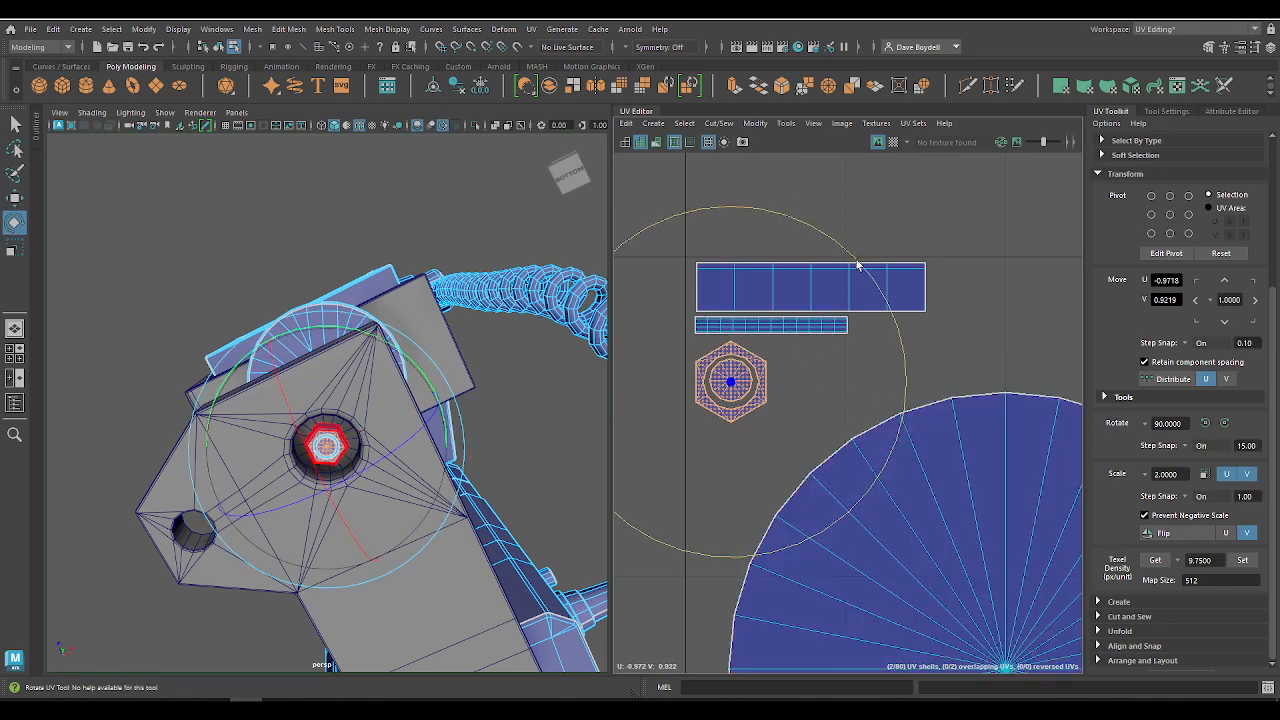
pyautogui.moveTo(857, 265); pyautogui.dragTo(900, 323)
pyautogui.press('w')
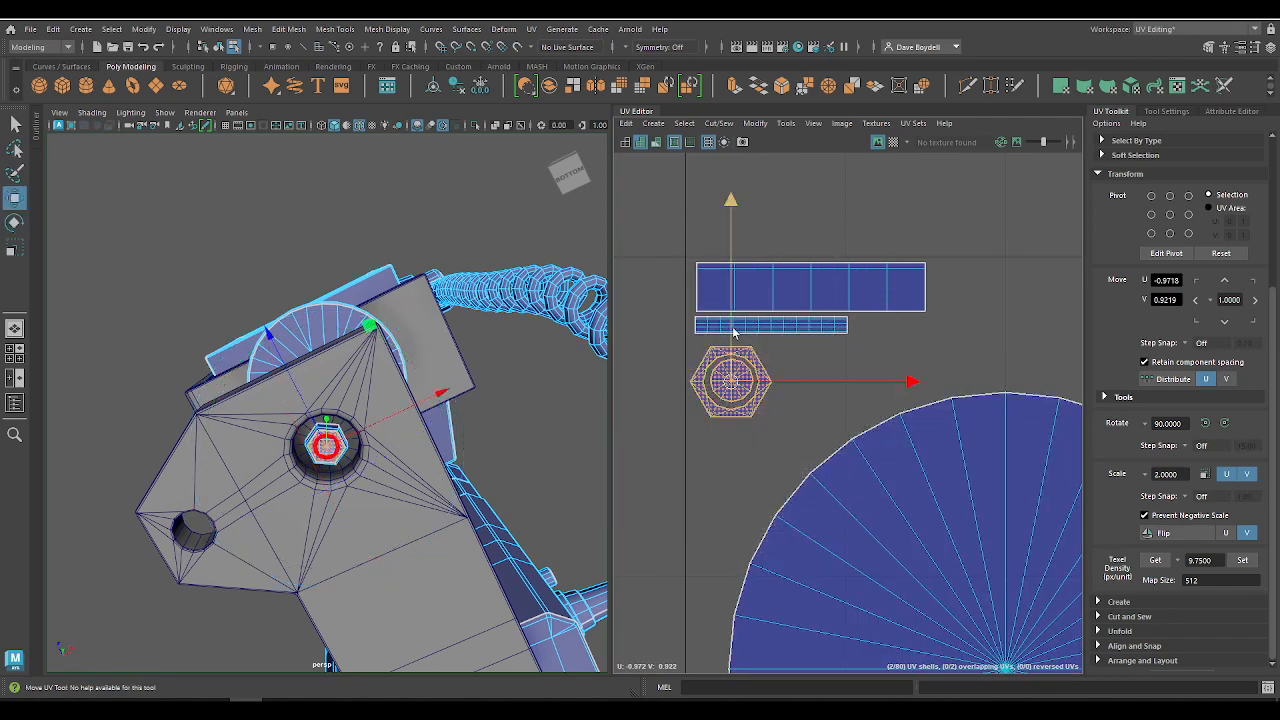
pyautogui.moveTo(733, 332); pyautogui.dragTo(736, 326)
pyautogui.moveTo(738, 372); pyautogui.dragTo(738, 376)
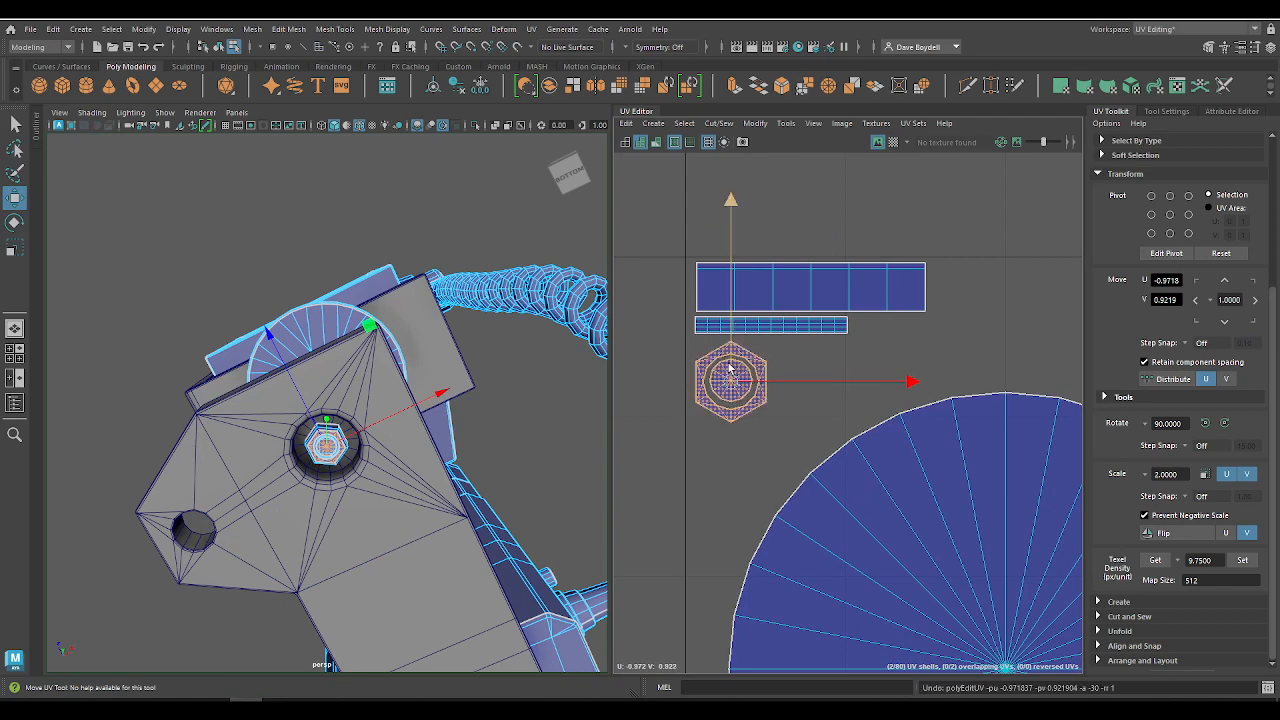
pyautogui.scroll(3, 723, 345)
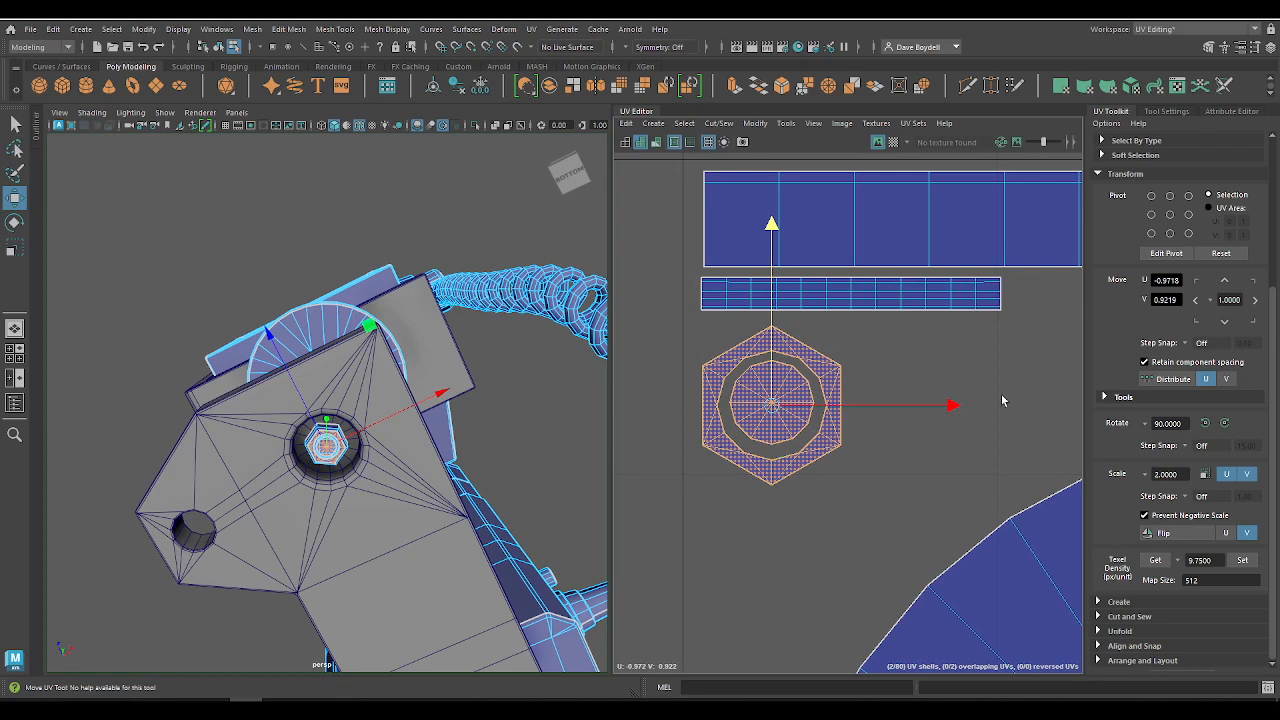
pyautogui.click(782, 371)
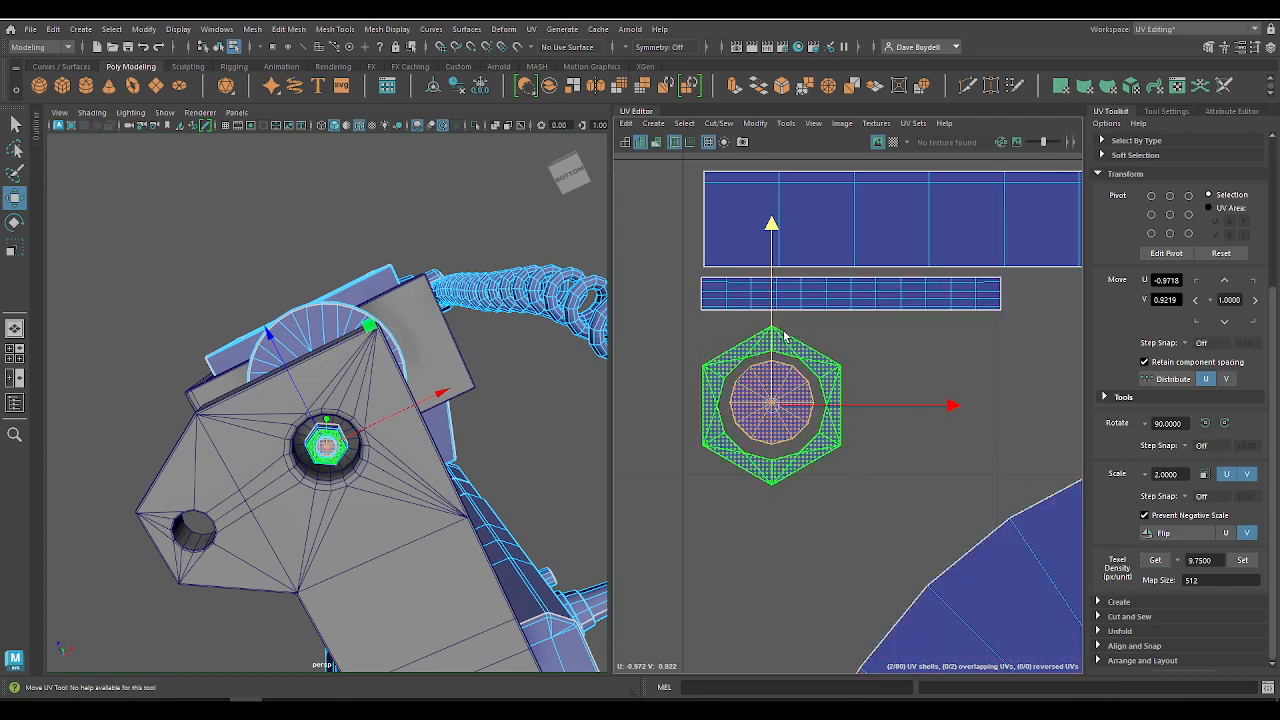
# Step: Rotate the hexagonal ring and cap shells 30 degrees and raise them just beneath the thin strip, to about V 0.93
pyautogui.press('e')
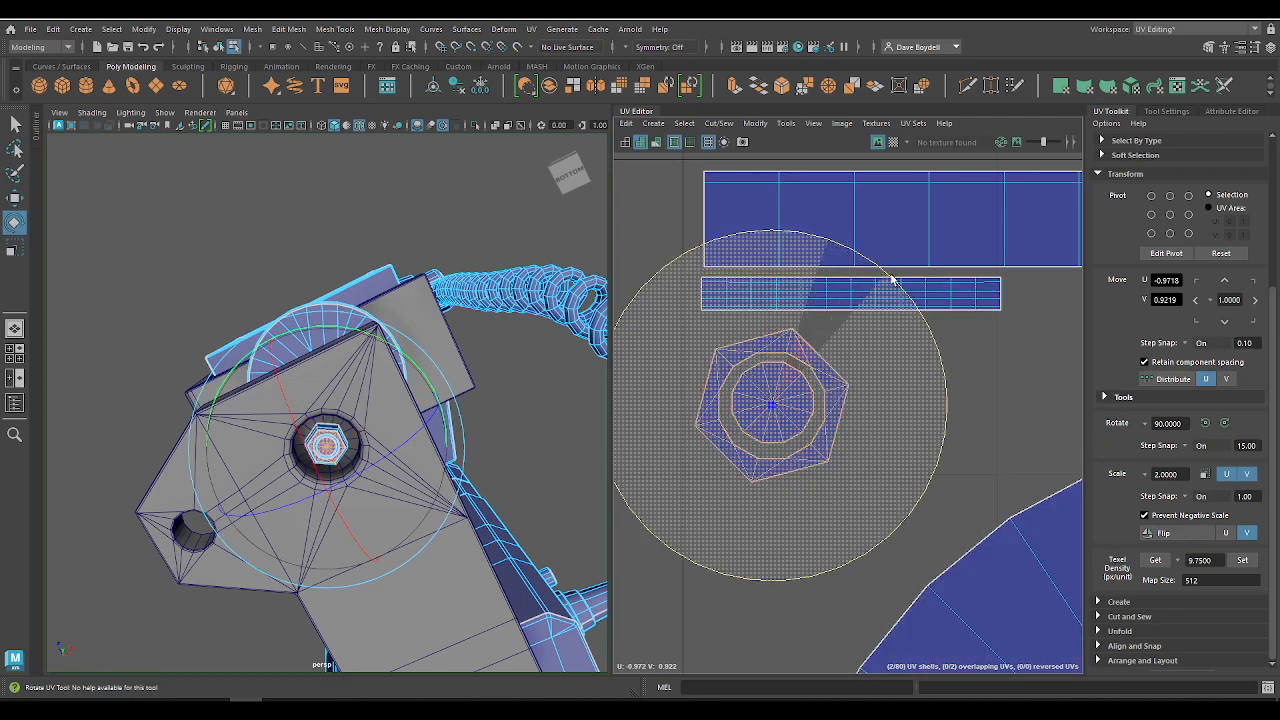
pyautogui.press('w')
pyautogui.moveTo(775, 352); pyautogui.dragTo(775, 320)
# Step: Center the round cap shell inside the hexagonal ring, at about U -0.971, V 0.929
pyautogui.click(783, 379)
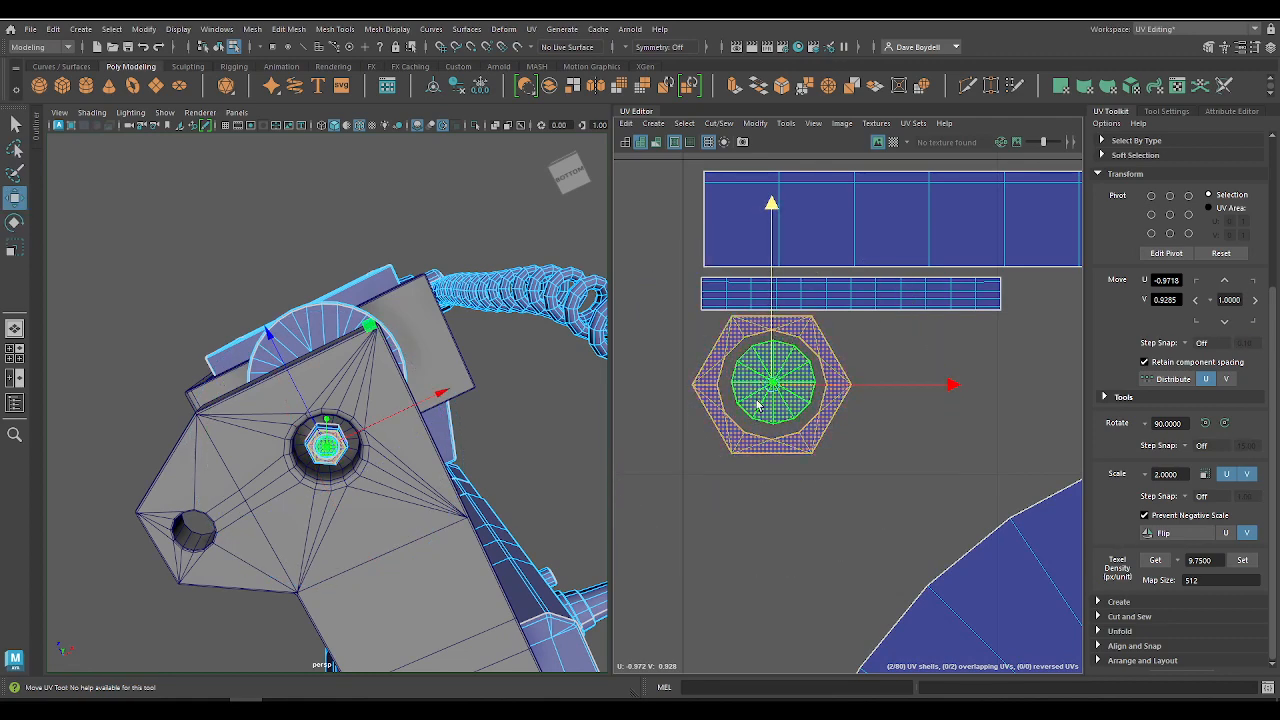
pyautogui.moveTo(771, 352); pyautogui.dragTo(813, 372)
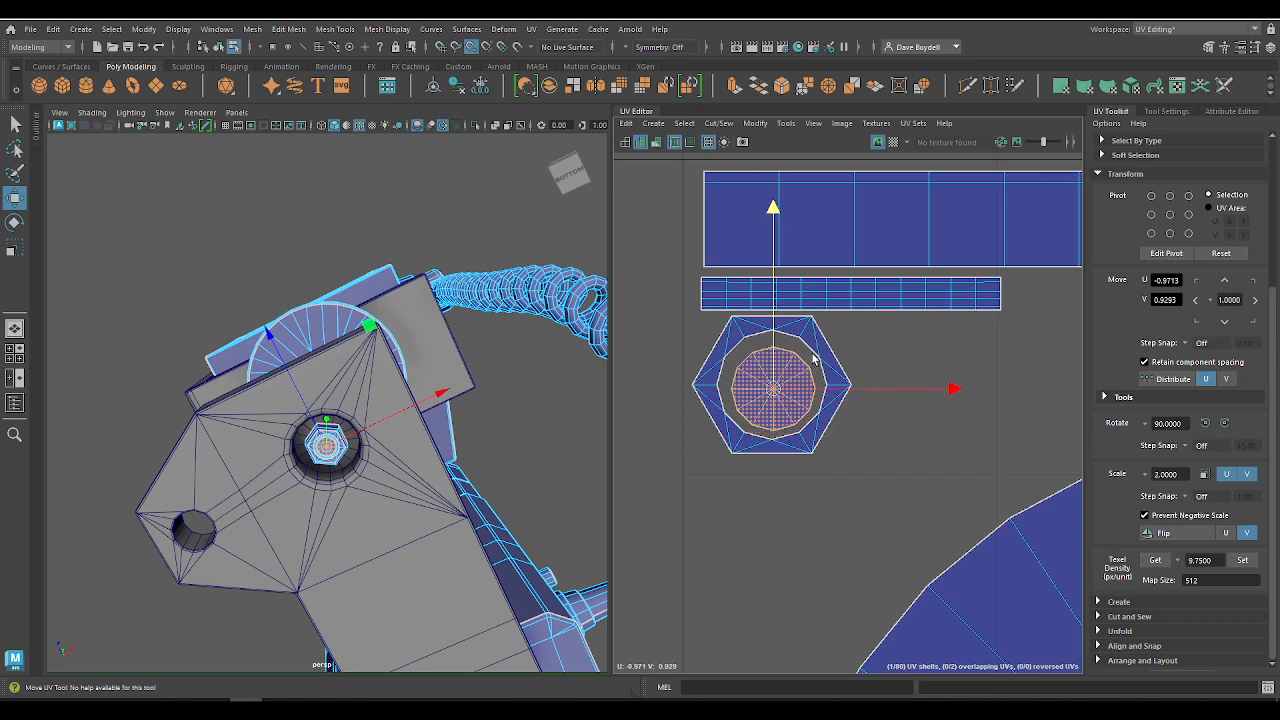
pyautogui.keyDown('alt'); pyautogui.moveTo(894, 418); pyautogui.dragTo(560, 222, button='right'); pyautogui.keyUp('alt')
pyautogui.keyDown('alt'); pyautogui.moveTo(881, 410); pyautogui.dragTo(734, 400, button='middle'); pyautogui.keyUp('alt')
pyautogui.keyDown('alt'); pyautogui.moveTo(734, 400); pyautogui.dragTo(560, 300, button='right'); pyautogui.keyUp('alt')
pyautogui.keyDown('alt'); pyautogui.moveTo(785, 420); pyautogui.dragTo(790, 332, button='middle'); pyautogui.keyUp('alt')
pyautogui.keyDown('alt'); pyautogui.moveTo(790, 332); pyautogui.dragTo(822, 334, button='right'); pyautogui.keyUp('alt')
pyautogui.keyDown('alt'); pyautogui.moveTo(624, 216); pyautogui.dragTo(706, 303, button='middle'); pyautogui.keyUp('alt')
pyautogui.keyDown('alt'); pyautogui.moveTo(708, 304); pyautogui.dragTo(768, 326, button='right'); pyautogui.keyUp('alt')
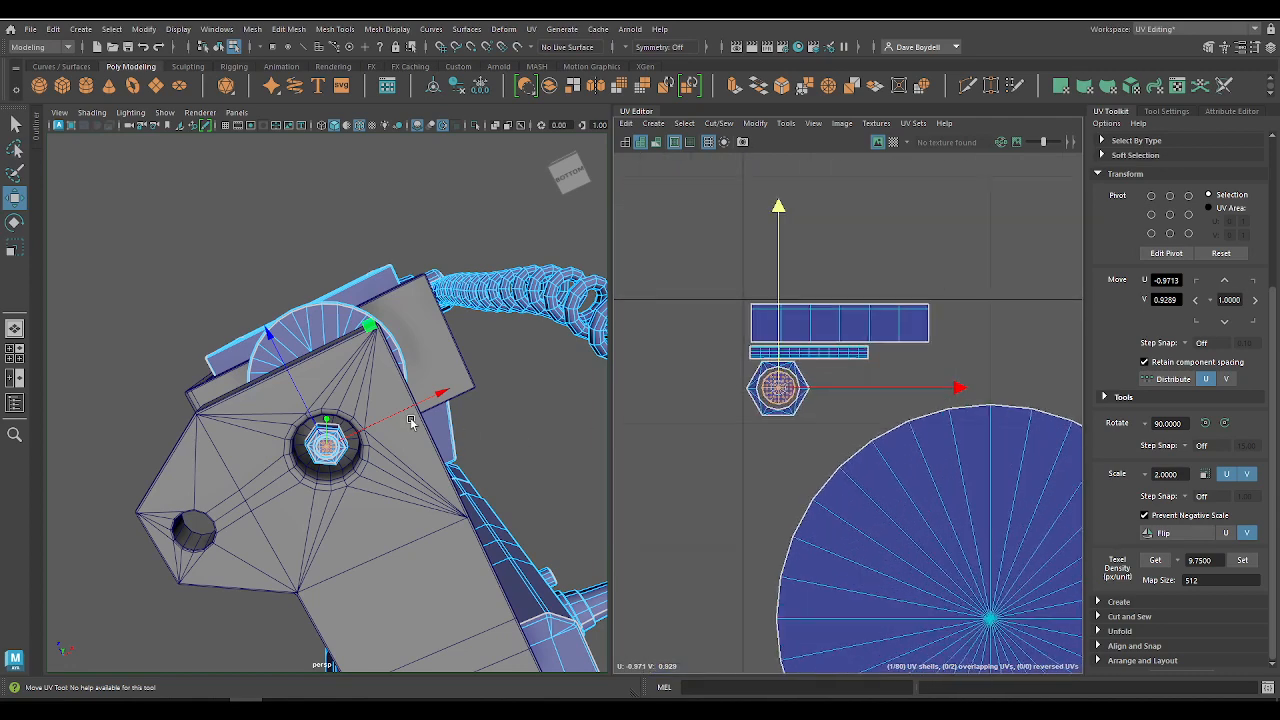
# Step: Select the four bolt shells and scale them down to about 80% toward the tile's corner at U -1, V 1
pyautogui.keyDown('alt'); pyautogui.moveTo(474, 382); pyautogui.dragTo(436, 508); pyautogui.keyUp('alt')
pyautogui.press('q')
pyautogui.moveTo(719, 292); pyautogui.dragTo(908, 411)
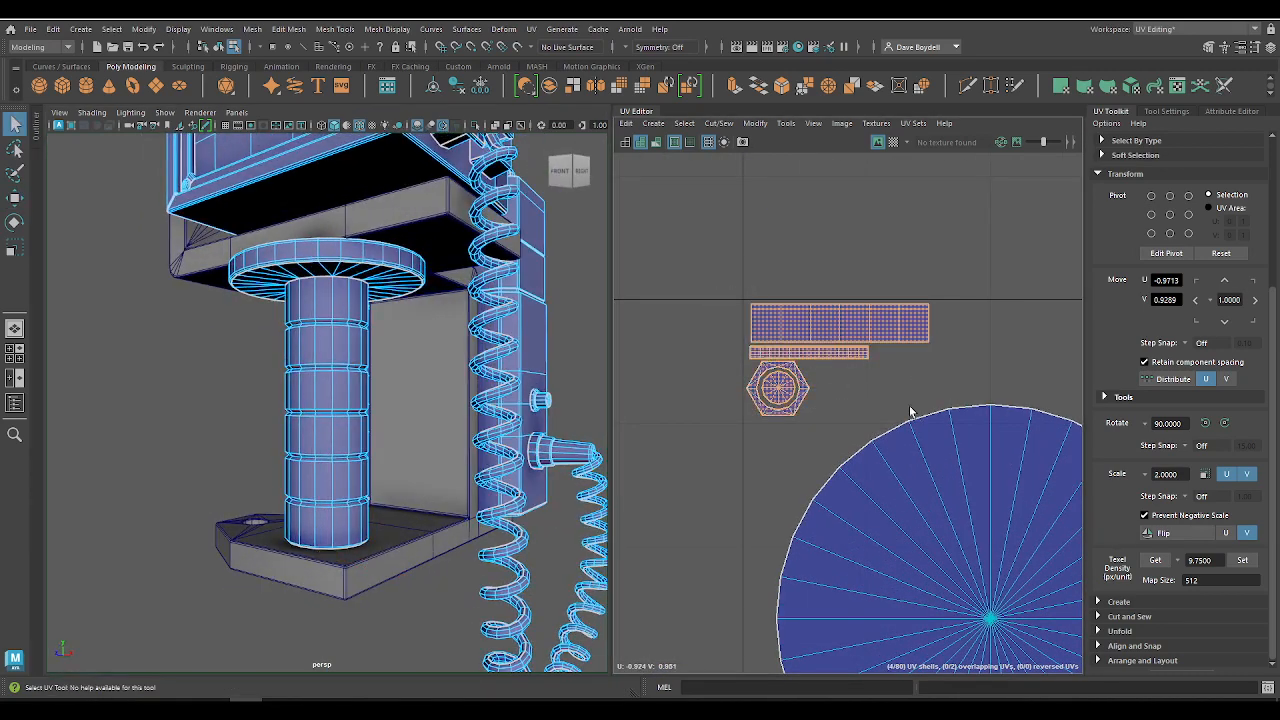
pyautogui.press('w')
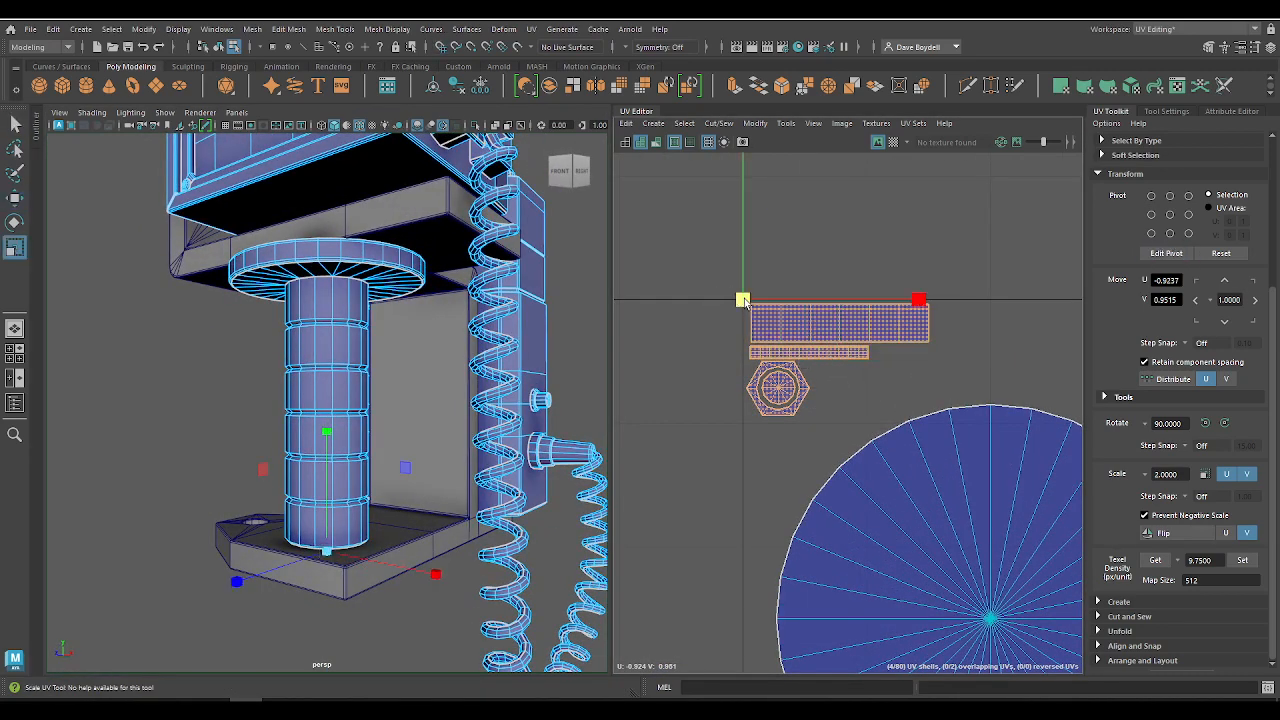
pyautogui.moveTo(743, 300); pyautogui.dragTo(711, 301)
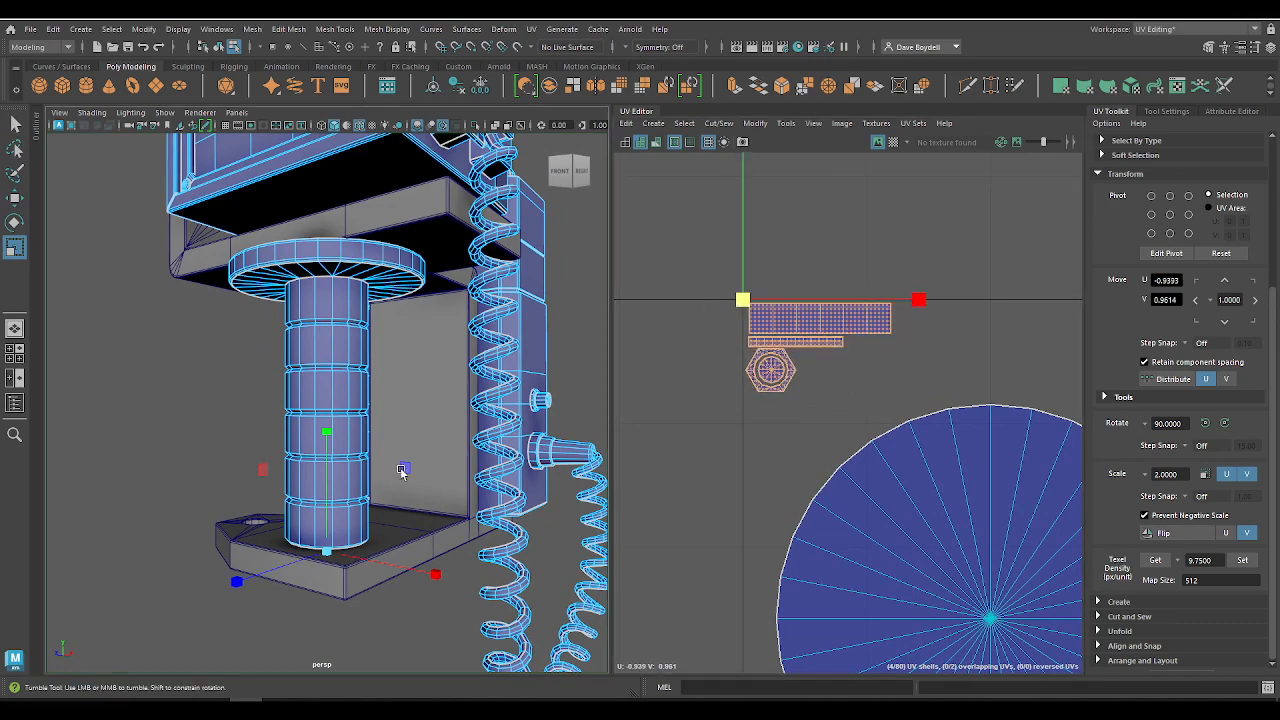
# Step: Extract the bolt's faces from the combined model as a separate object and select the bolt
pyautogui.keyDown('alt'); pyautogui.moveTo(401, 473); pyautogui.dragTo(352, 420); pyautogui.keyUp('alt')
pyautogui.press('f')
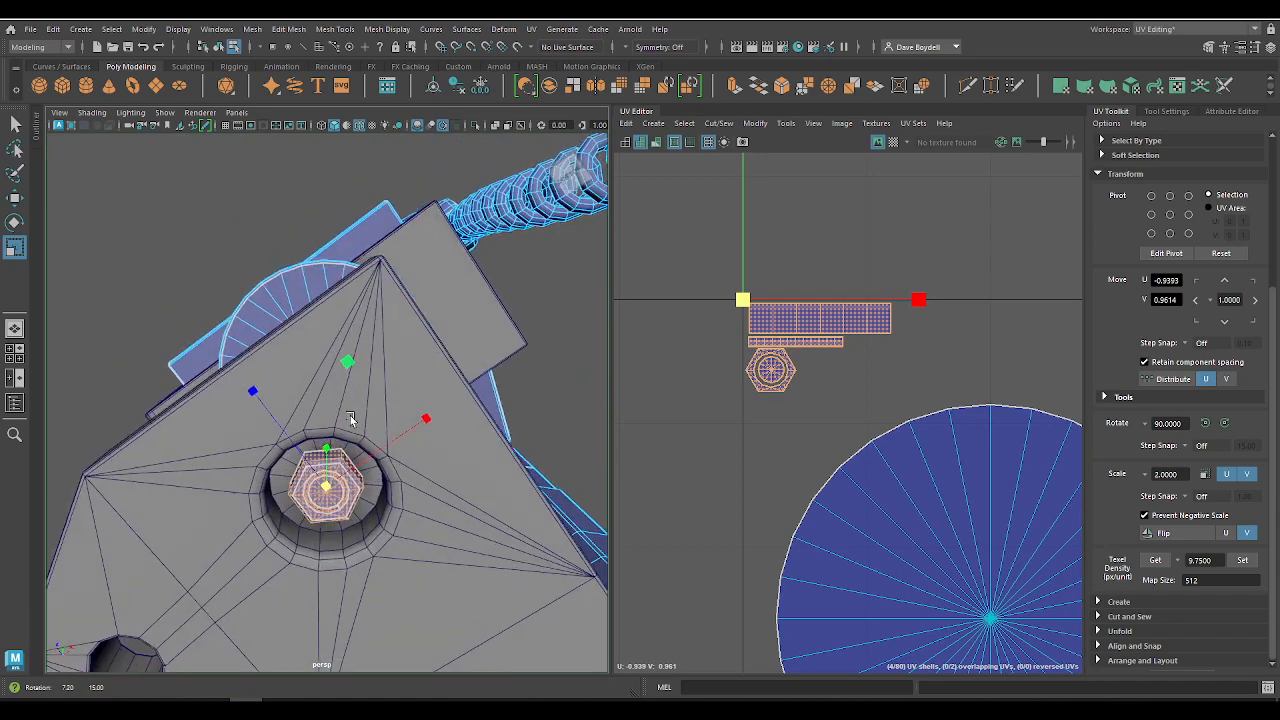
pyautogui.press('q')
pyautogui.rightClick(321, 491)
pyautogui.click(398, 300)
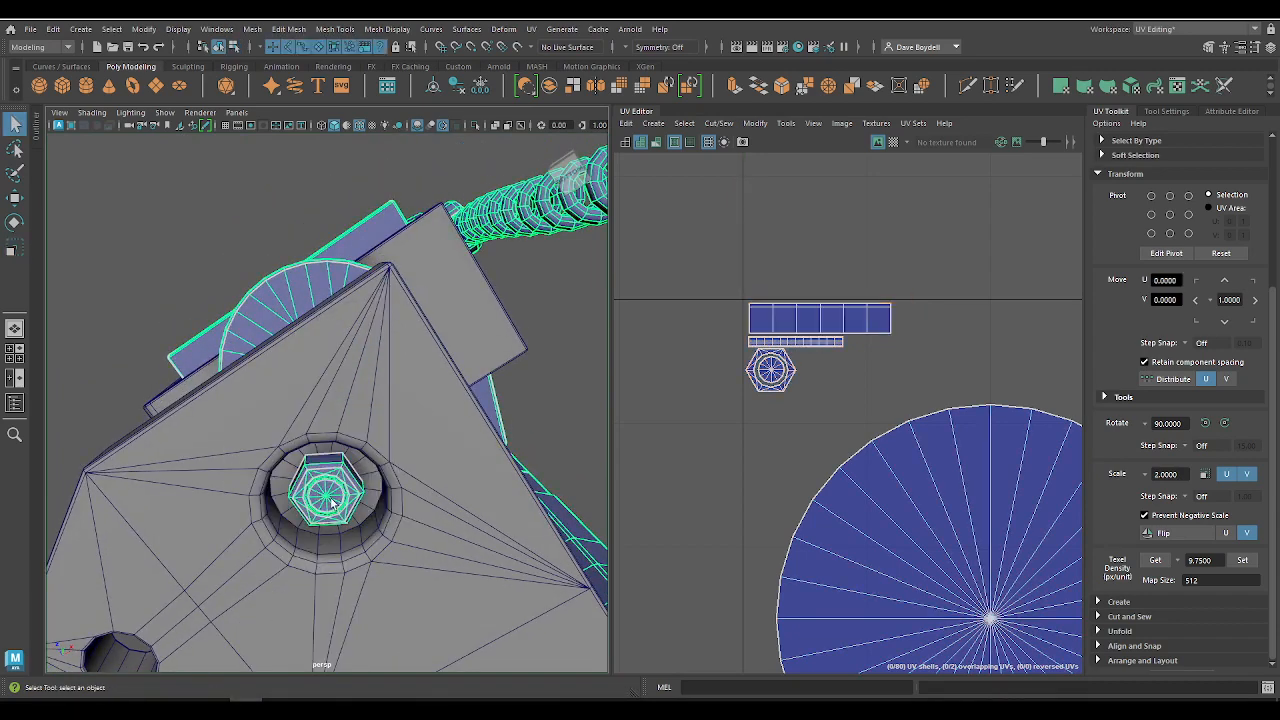
pyautogui.rightClick(322, 487)
pyautogui.click(322, 352)
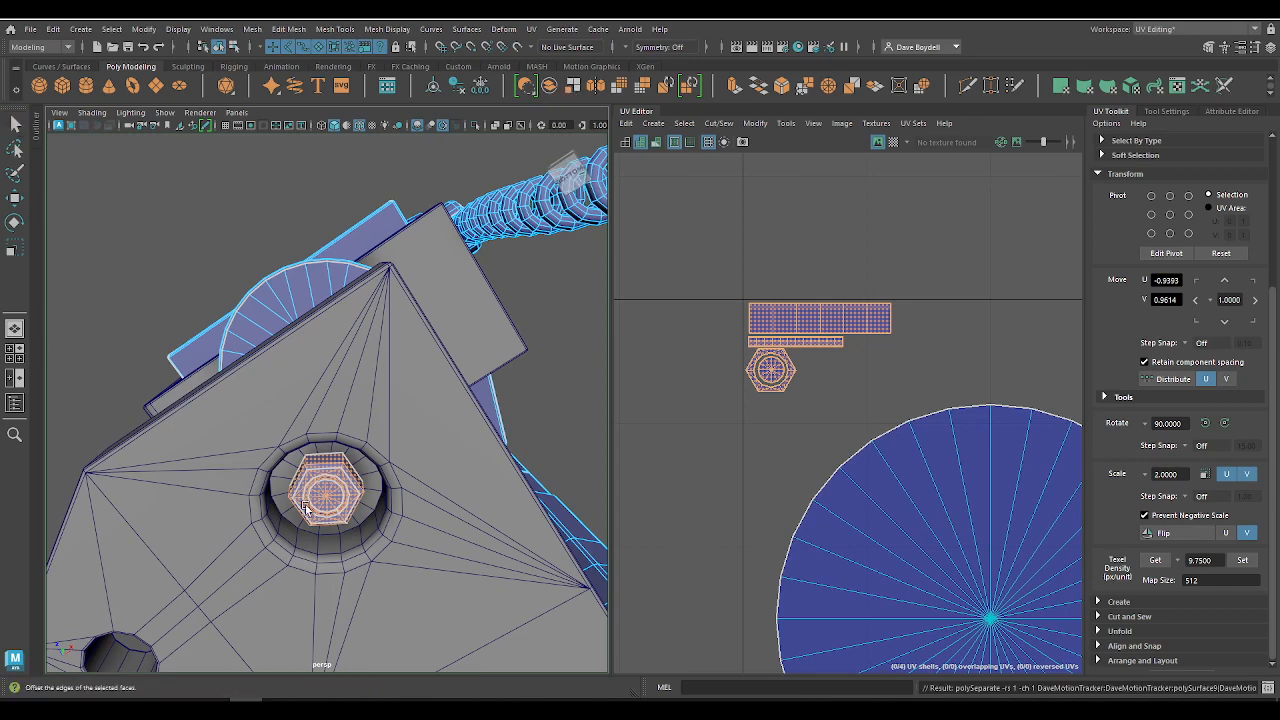
pyautogui.moveTo(317, 489); pyautogui.dragTo(411, 304, button='right')
pyautogui.click(335, 500)
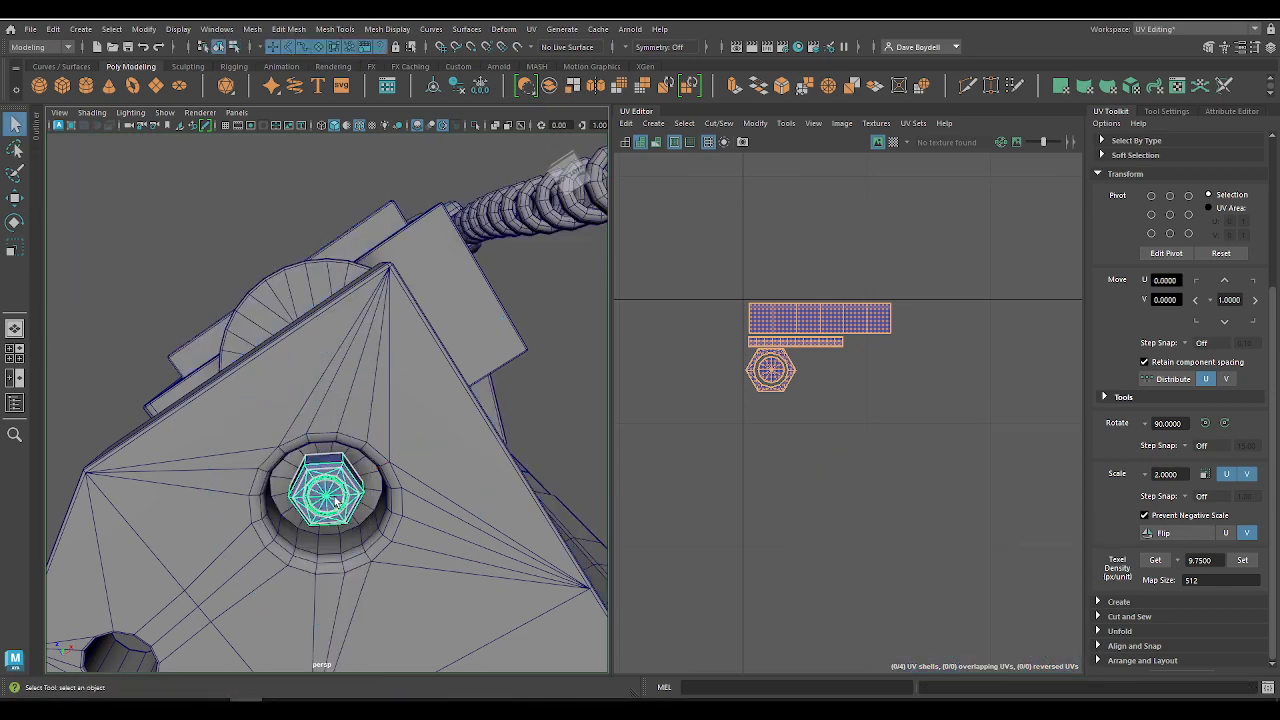
# Step: Center the separated bolt's pivot and snap it vertically to the bolt's base
pyautogui.keyDown('alt'); pyautogui.moveTo(346, 566); pyautogui.dragTo(378, 392); pyautogui.keyUp('alt')
pyautogui.press('w')
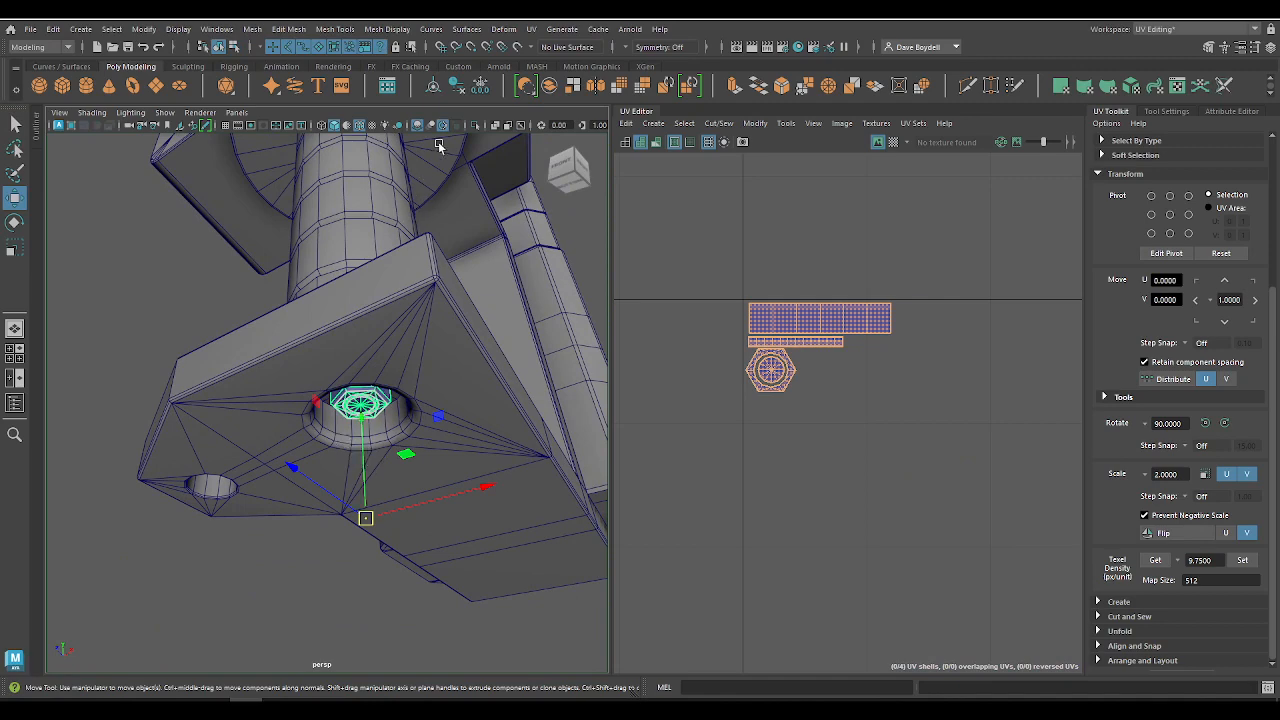
pyautogui.click(435, 87)
pyautogui.keyDown('alt'); pyautogui.moveTo(347, 405); pyautogui.dragTo(354, 425); pyautogui.keyUp('alt')
pyautogui.press('f')
pyautogui.keyDown('alt'); pyautogui.moveTo(330, 500); pyautogui.dragTo(343, 410); pyautogui.keyUp('alt')
pyautogui.moveTo(325, 357); pyautogui.dragTo(280, 312)
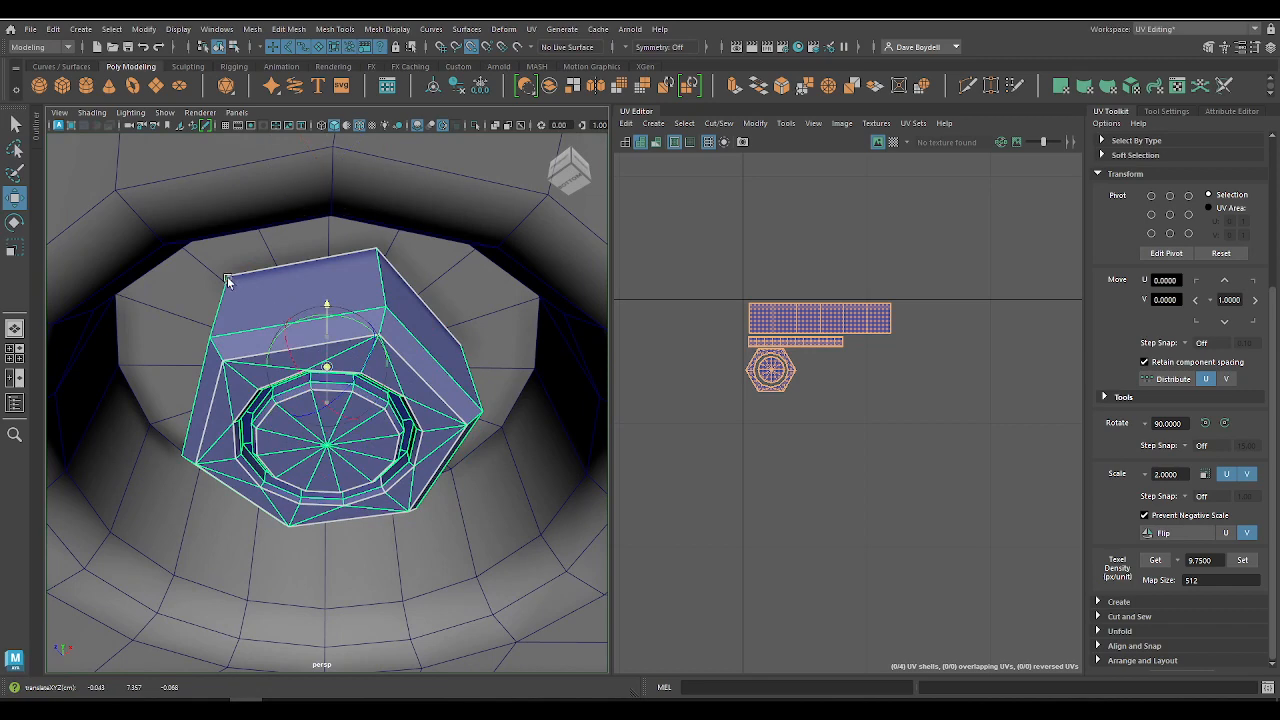
# Step: Duplicate the bolt twice and place the copies in a row outside the base plate
pyautogui.keyDown('alt'); pyautogui.moveTo(335, 191); pyautogui.dragTo(347, 385); pyautogui.keyUp('alt')
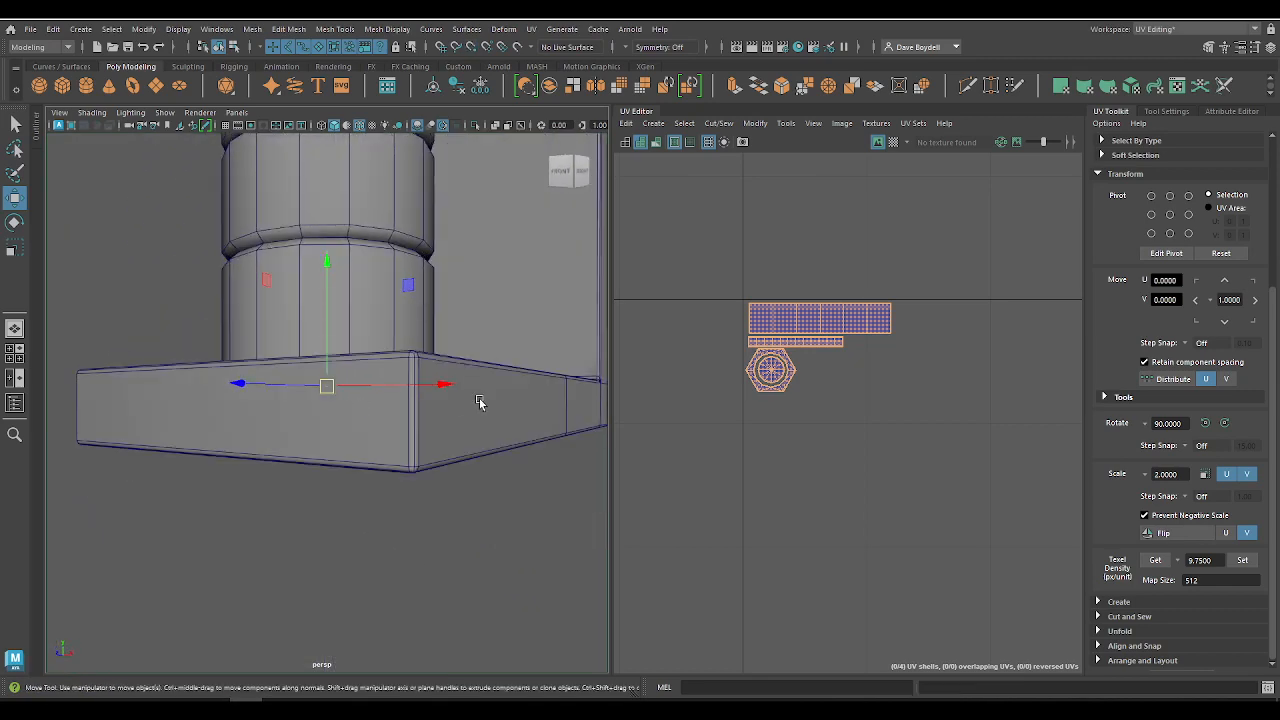
pyautogui.keyDown('alt'); pyautogui.moveTo(479, 401); pyautogui.dragTo(2, 427); pyautogui.keyUp('alt')
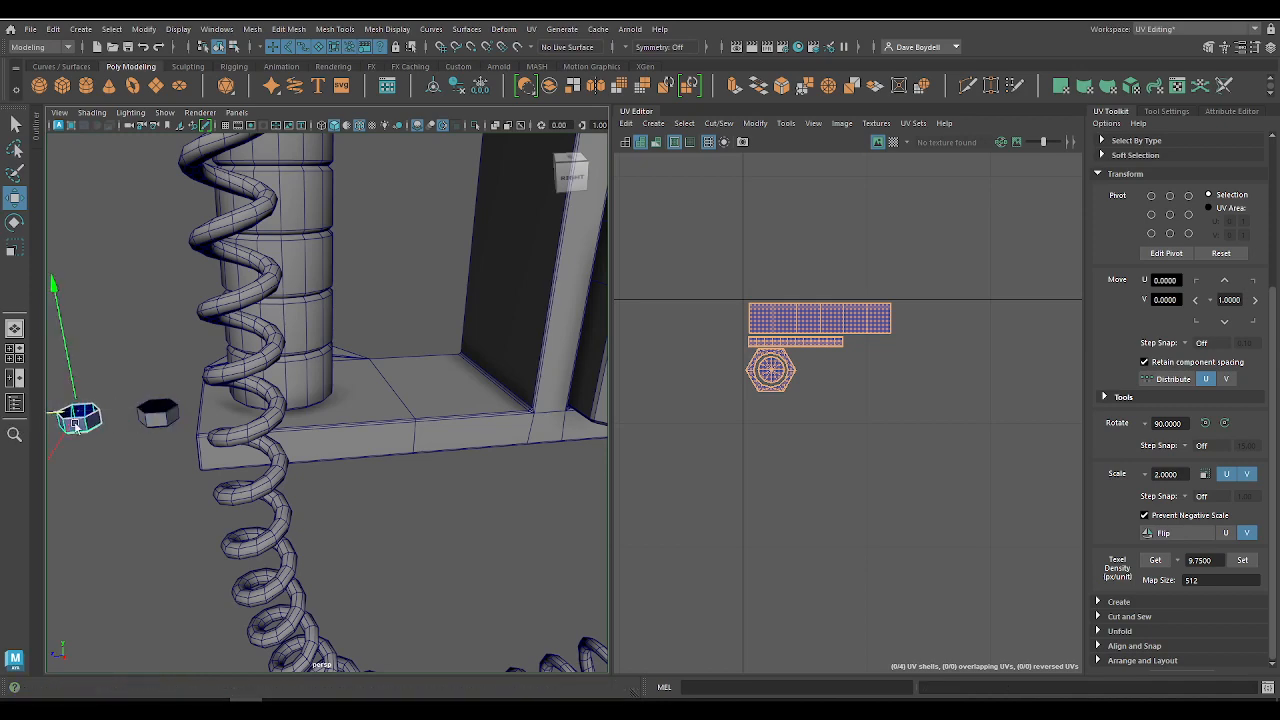
pyautogui.scroll(-3, 845, 368)
# Step: Move the nearer bolt copy's UV shells beside the original bolt's shells, to about U -0.82, V 0.96
pyautogui.press('q')
pyautogui.keyDown('alt'); pyautogui.moveTo(225, 435); pyautogui.dragTo(170, 300); pyautogui.keyUp('alt')
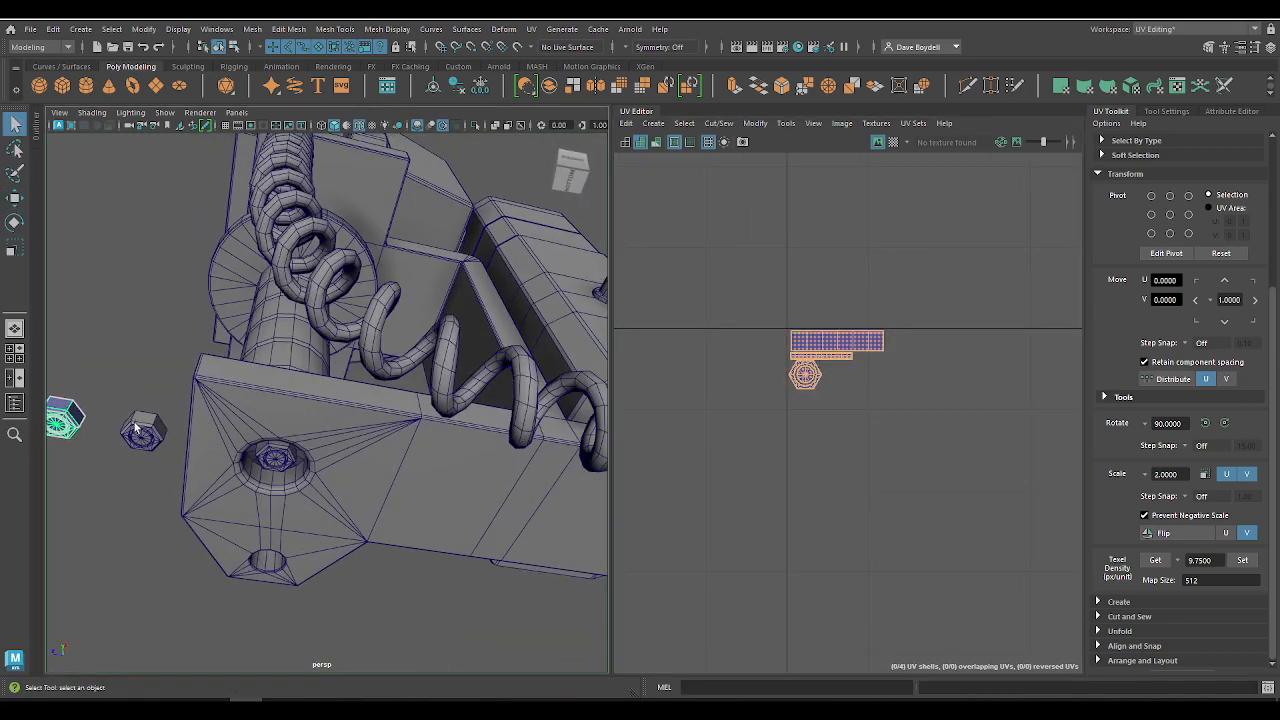
pyautogui.moveTo(806, 260); pyautogui.dragTo(708, 233, button='right')
pyautogui.moveTo(104, 388); pyautogui.dragTo(180, 492)
pyautogui.press('w')
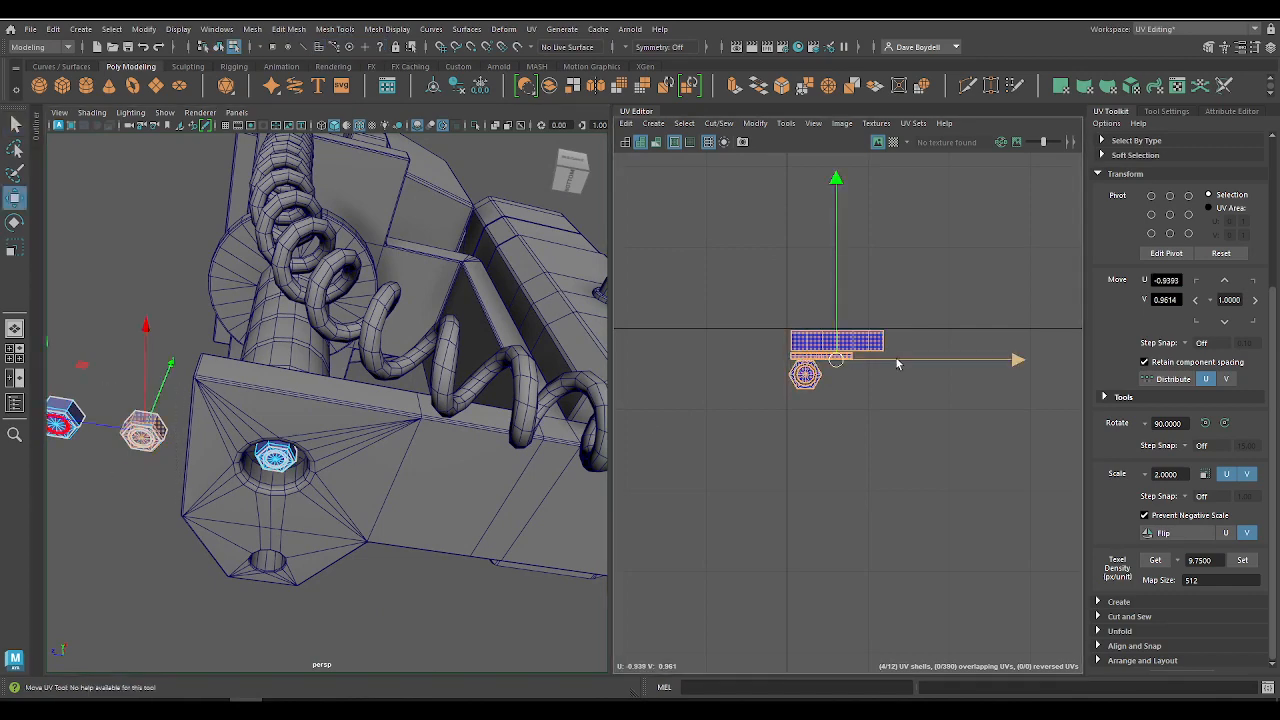
pyautogui.moveTo(897, 364); pyautogui.dragTo(997, 362)
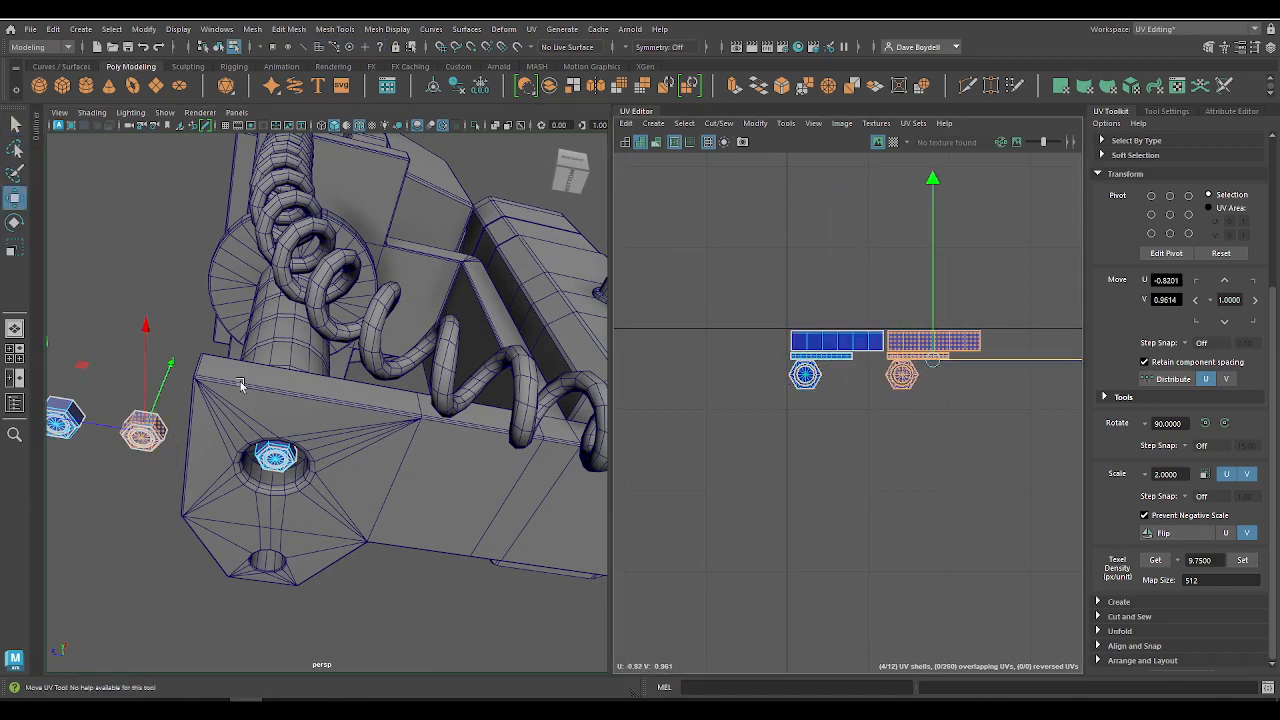
# Step: Move the outer bolt copy's UV shells to the end of the row, at about U -0.70, V 0.96
pyautogui.keyDown('alt'); pyautogui.moveTo(240, 385); pyautogui.dragTo(181, 377); pyautogui.keyUp('alt')
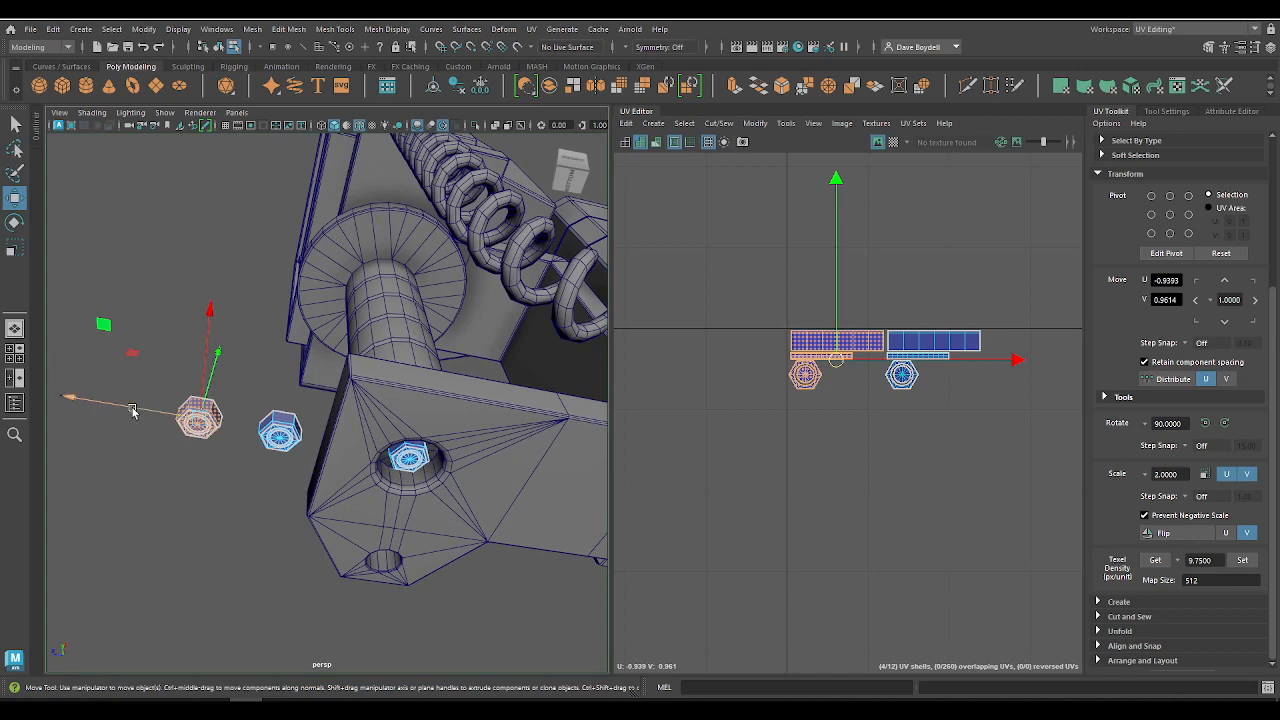
pyautogui.moveTo(132, 410); pyautogui.dragTo(343, 414)
pyautogui.hotkey('ctrl', 'z')
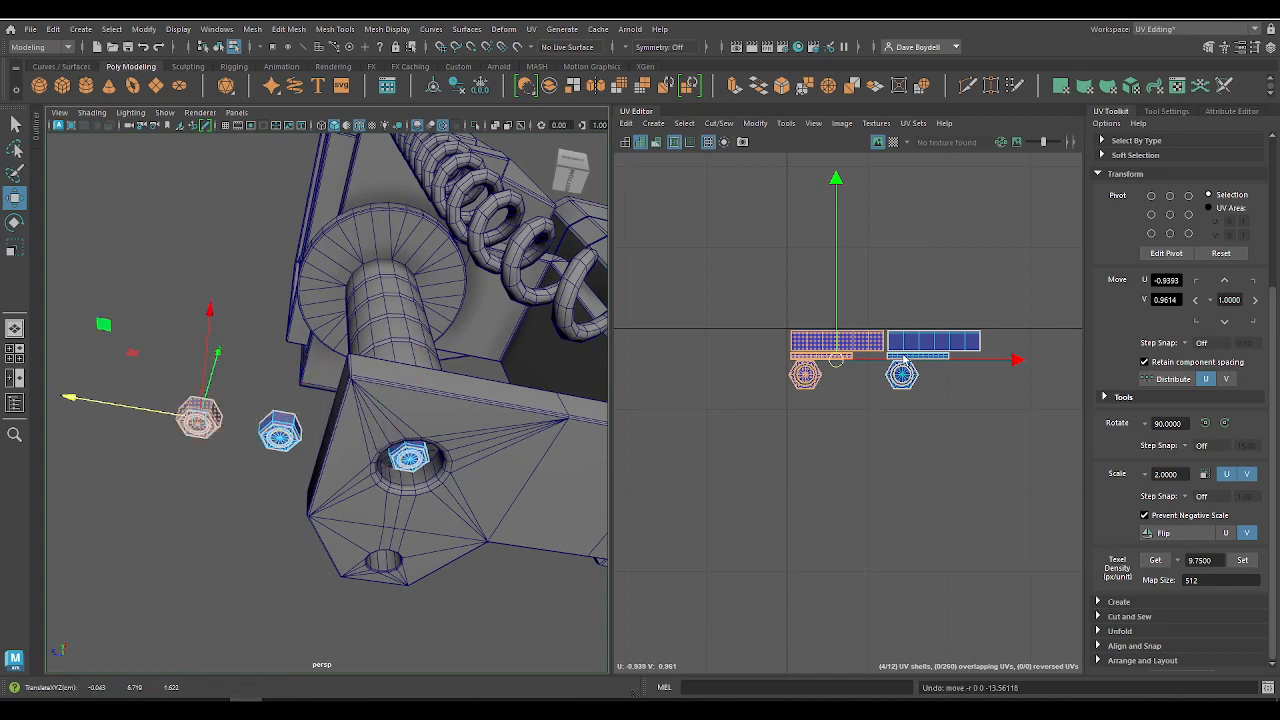
pyautogui.moveTo(903, 362); pyautogui.dragTo(1118, 370)
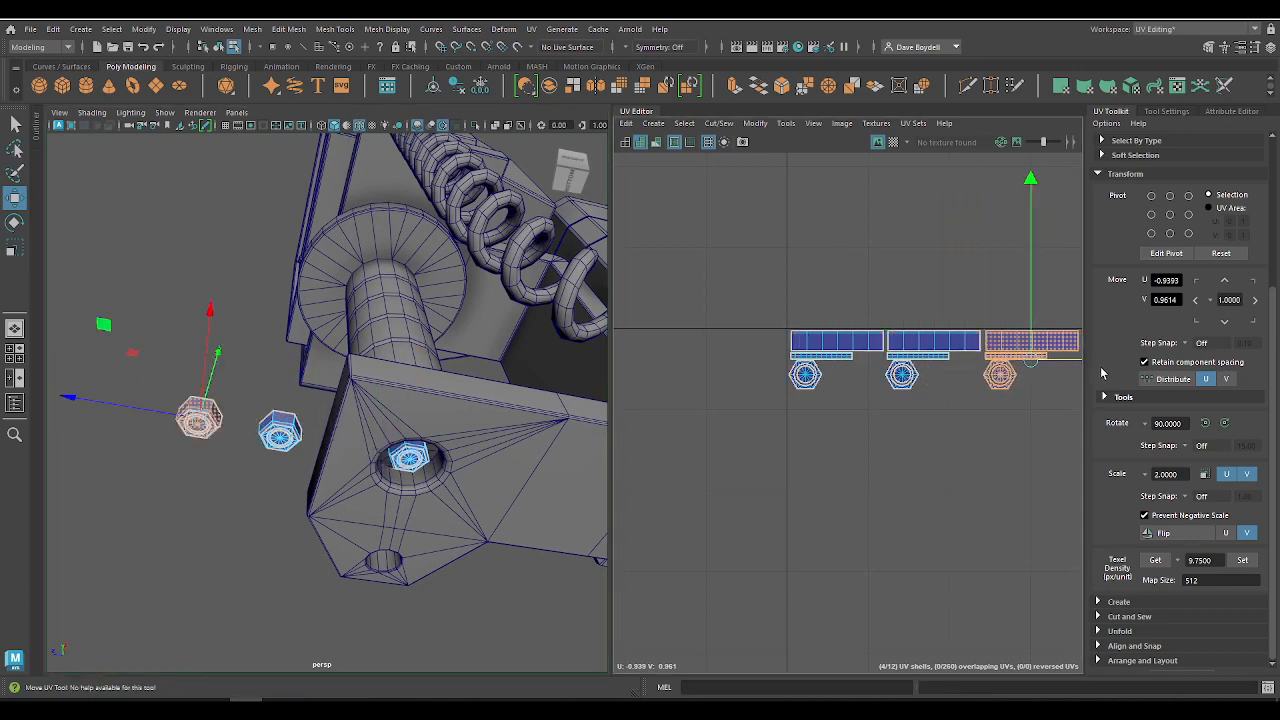
pyautogui.press('q')
pyautogui.moveTo(183, 412); pyautogui.dragTo(222, 378, button='right')
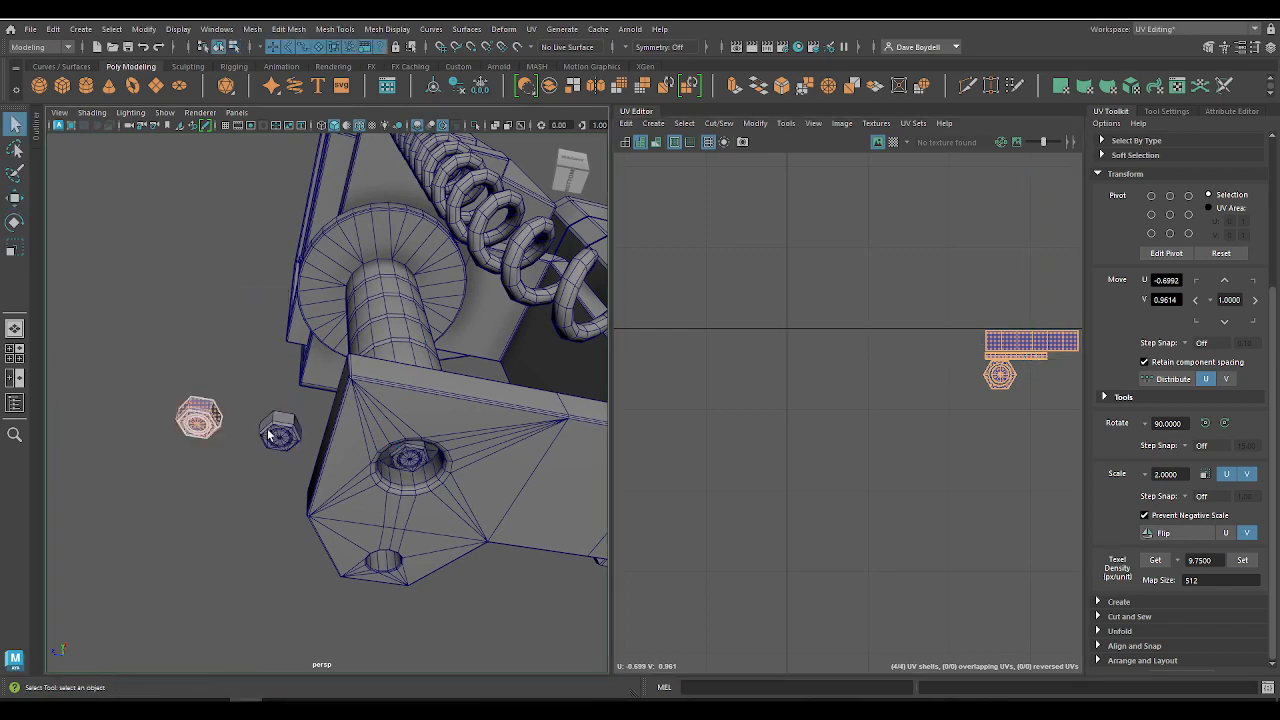
# Step: Select all three bolts together with the model to examine how their UV shells fit above the disc shell
pyautogui.click(279, 434)
pyautogui.click(412, 463)
pyautogui.keyDown('shift'); pyautogui.click(289, 441); pyautogui.keyUp('shift')
pyautogui.keyDown('shift'); pyautogui.click(202, 424); pyautogui.keyUp('shift')
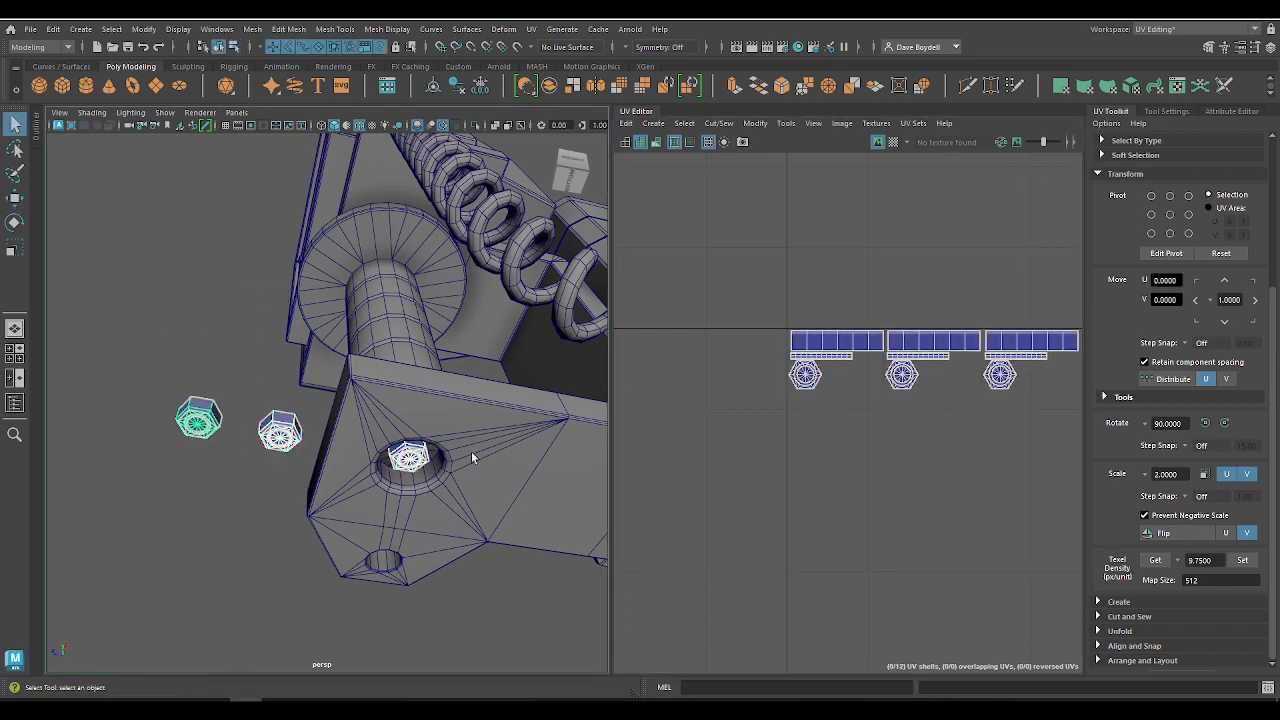
pyautogui.keyDown('alt'); pyautogui.moveTo(740, 430); pyautogui.dragTo(691, 343, button='right'); pyautogui.keyUp('alt')
pyautogui.keyDown('alt'); pyautogui.moveTo(691, 343); pyautogui.dragTo(582, 327, button='middle'); pyautogui.keyUp('alt')
pyautogui.keyDown('shift'); pyautogui.click(371, 336); pyautogui.keyUp('shift')
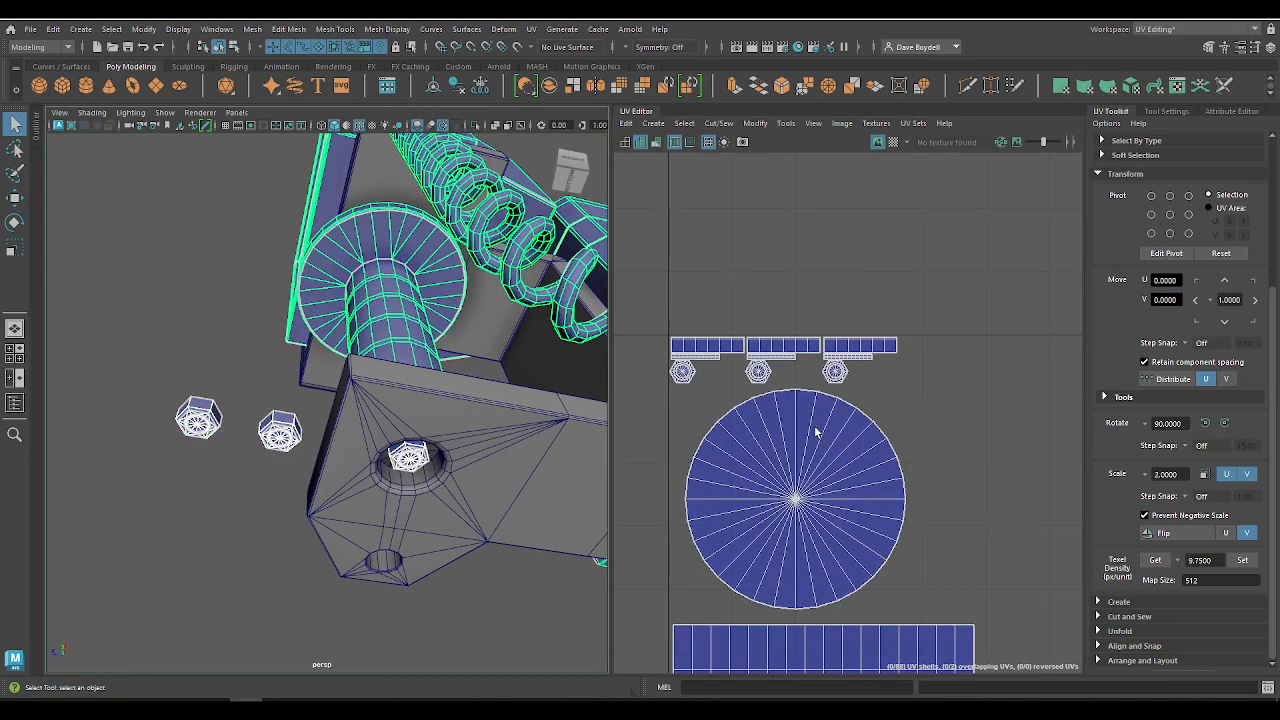
pyautogui.keyDown('alt'); pyautogui.moveTo(781, 384); pyautogui.dragTo(884, 368, button='right'); pyautogui.keyUp('alt')
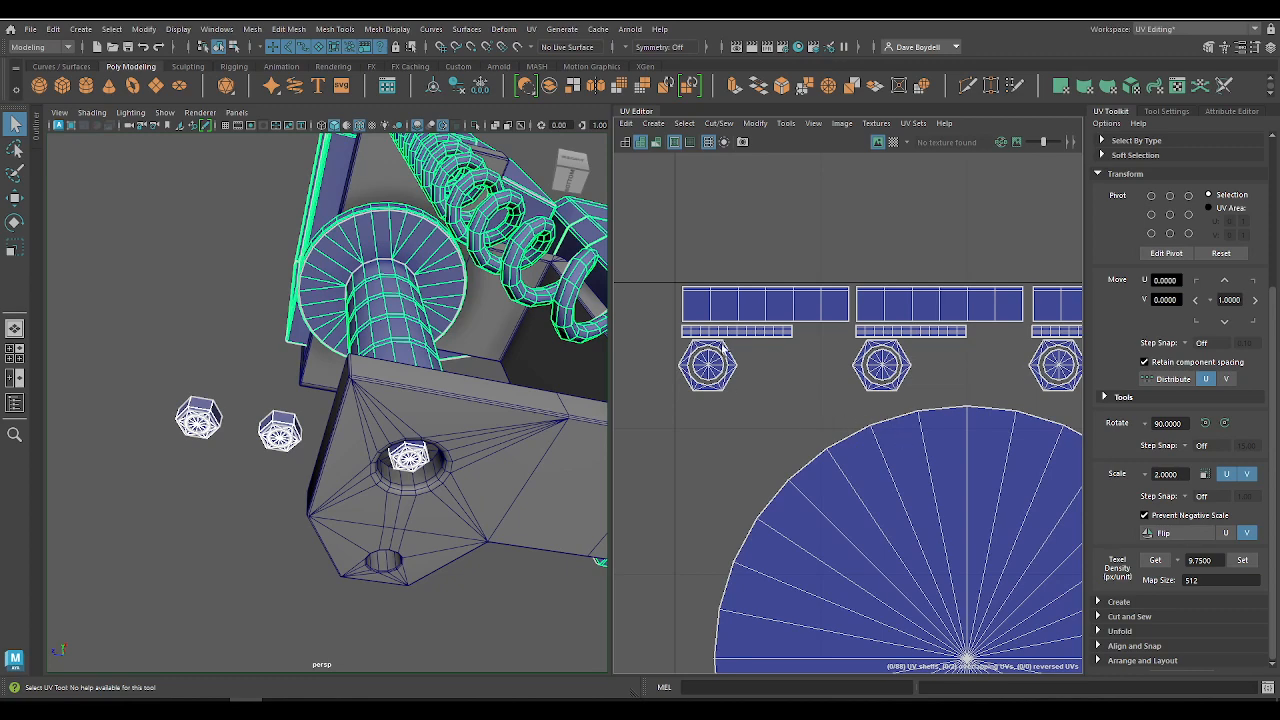
# Step: Rotate the nearer bolt copy 90 degrees and snap it against the inner face of the bracket's vertical wall
pyautogui.click(282, 438)
pyautogui.keyDown('alt'); pyautogui.moveTo(282, 438); pyautogui.dragTo(296, 470); pyautogui.keyUp('alt')
pyautogui.press('w')
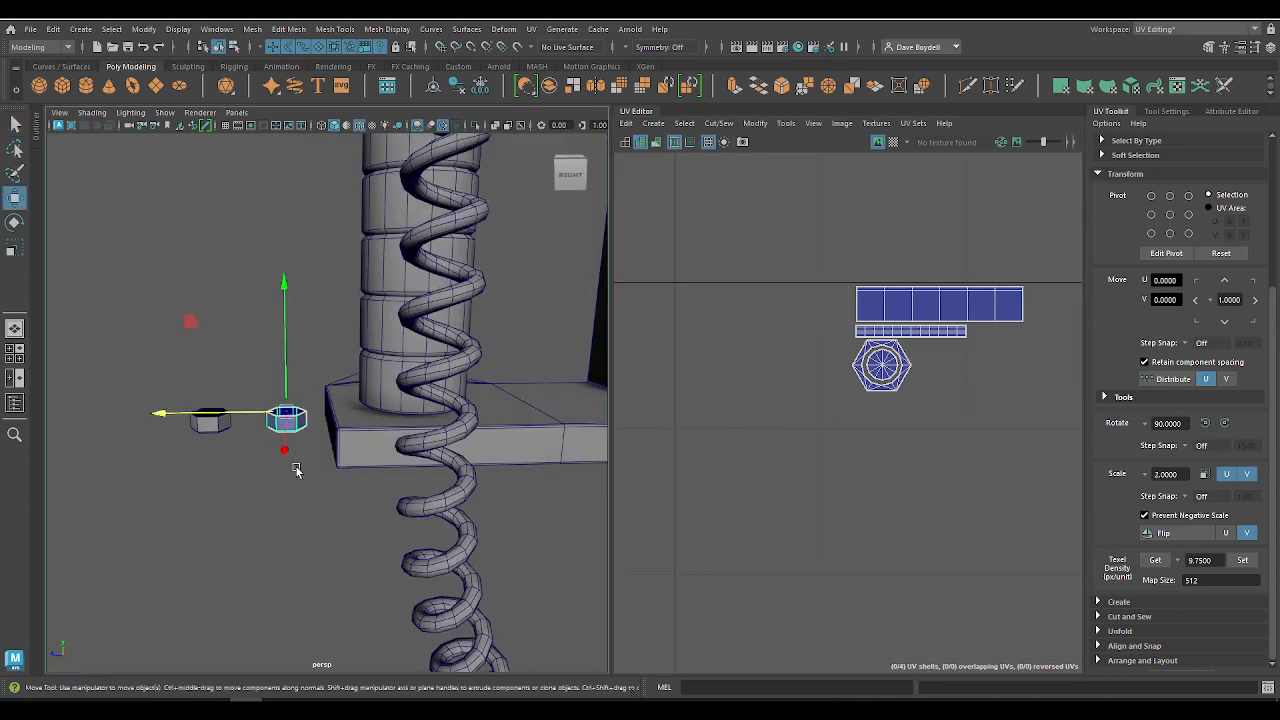
pyautogui.press('e')
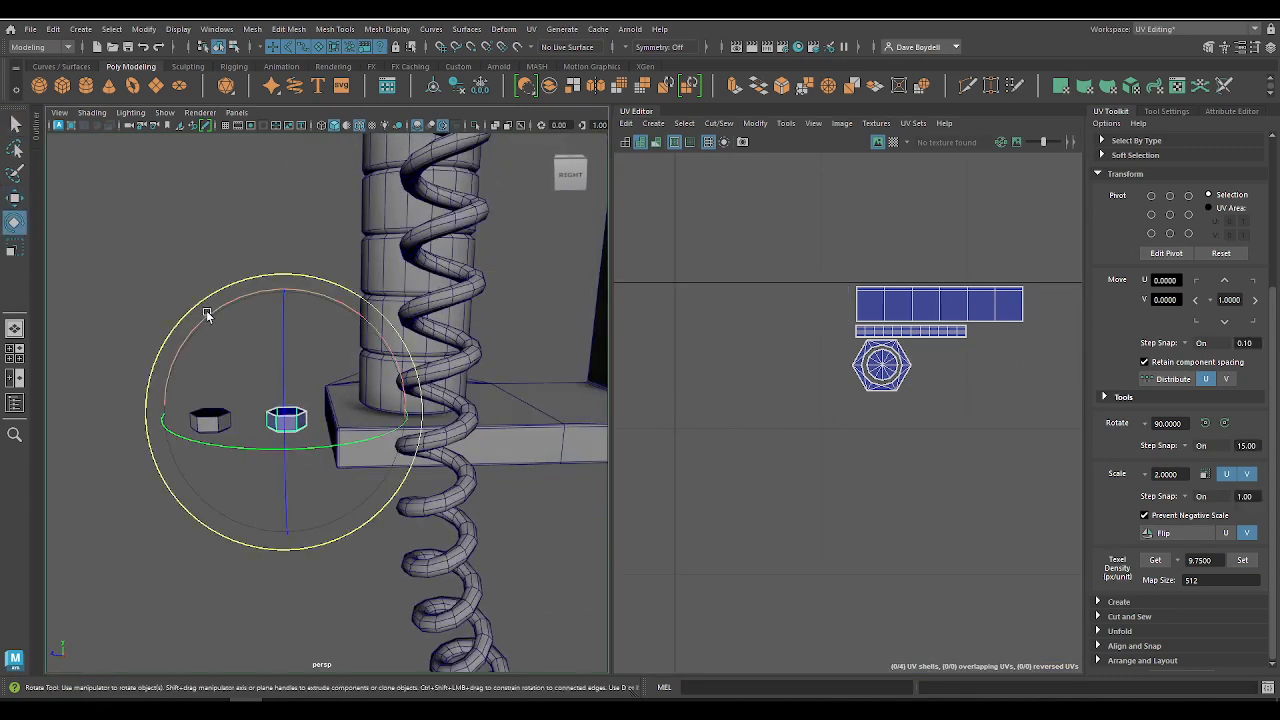
pyautogui.moveTo(205, 314); pyautogui.dragTo(295, 297)
pyautogui.scroll(-5, 371, 354)
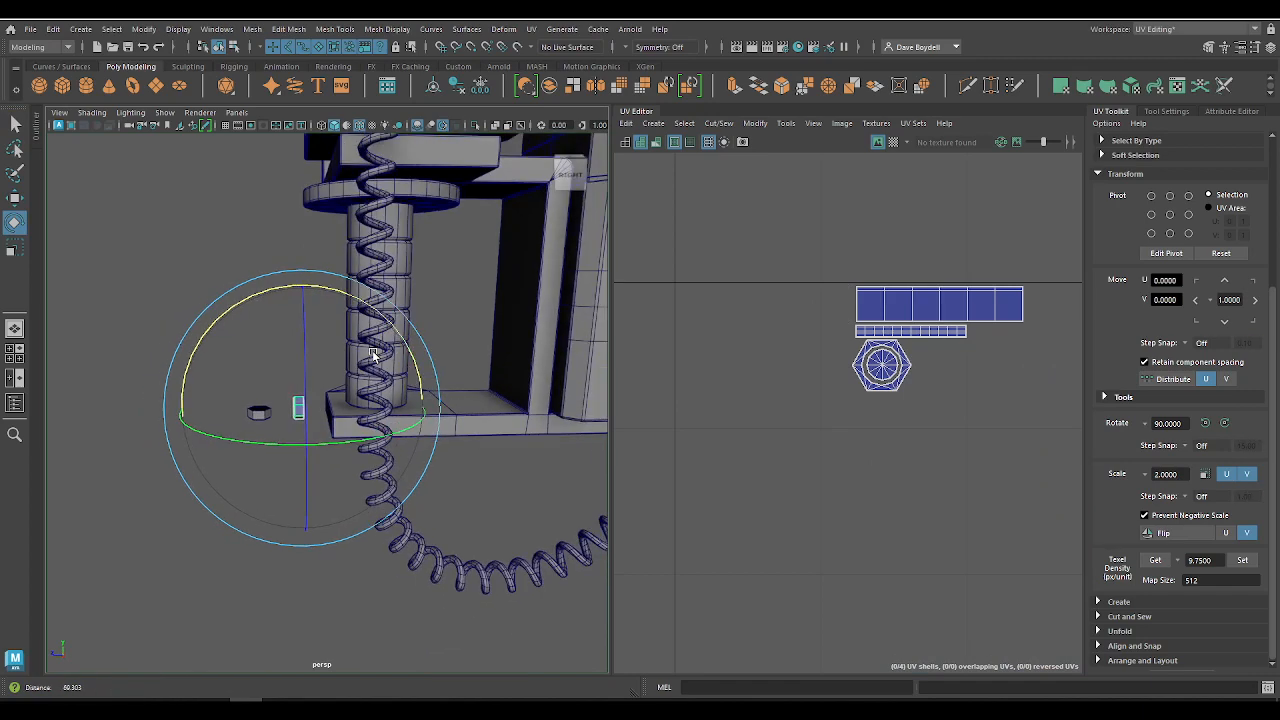
pyautogui.keyDown('alt'); pyautogui.moveTo(371, 354); pyautogui.dragTo(320, 420, button='middle'); pyautogui.keyUp('alt')
pyautogui.scroll(1, 320, 420)
pyautogui.press('w')
pyautogui.moveTo(118, 444); pyautogui.dragTo(393, 447)
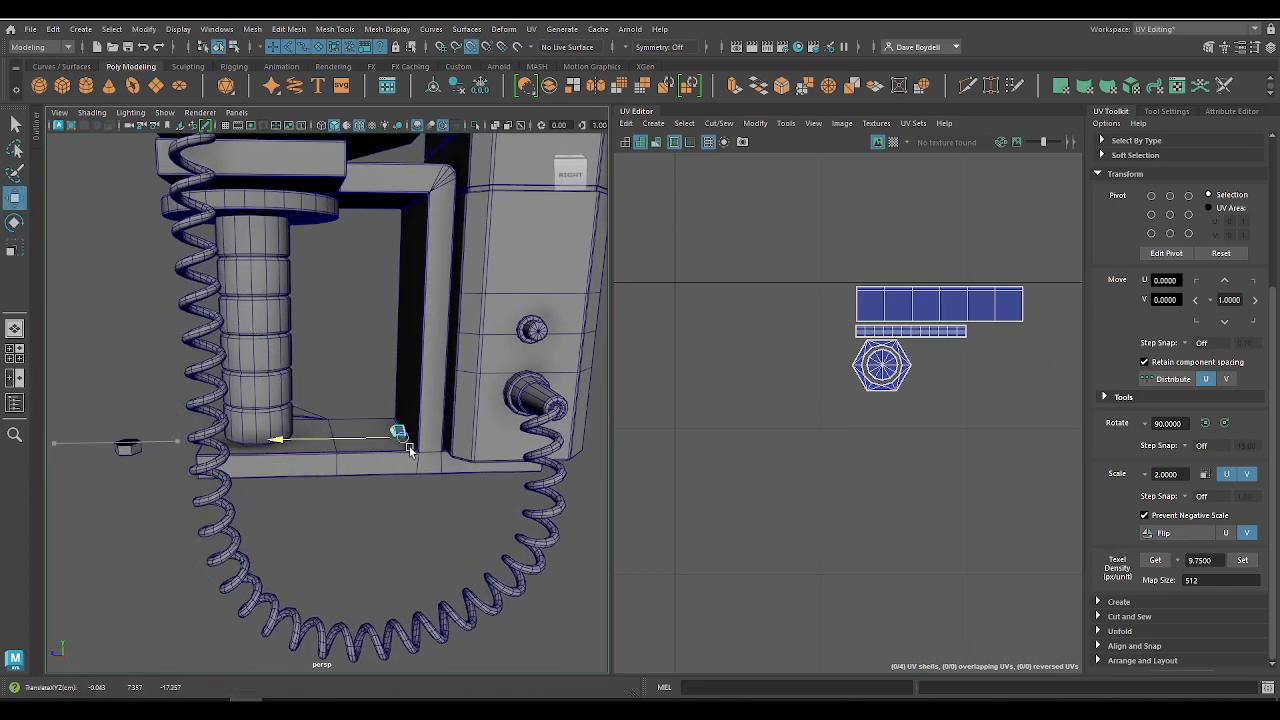
# Step: Rotate the remaining bolt copy 90 degrees and snap it onto the bracket's vertical wall above the other copy
pyautogui.click(129, 446)
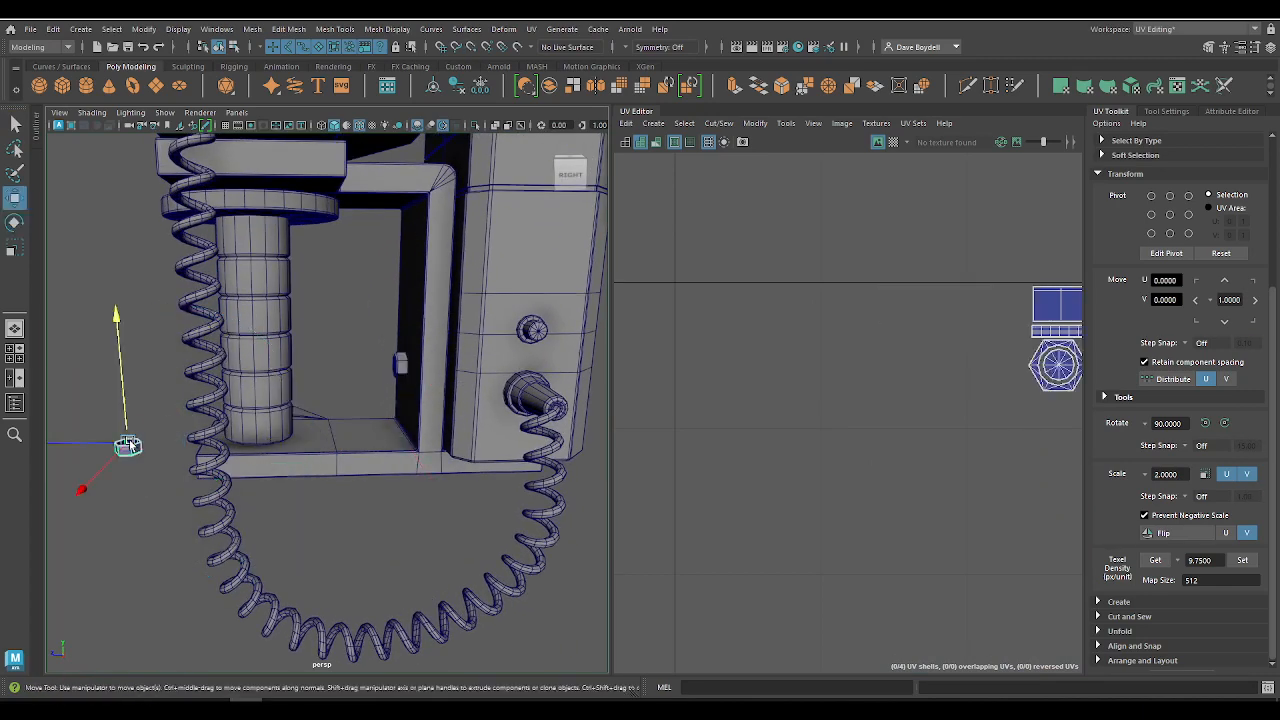
pyautogui.press('e')
pyautogui.moveTo(188, 343); pyautogui.dragTo(266, 379)
pyautogui.press('w')
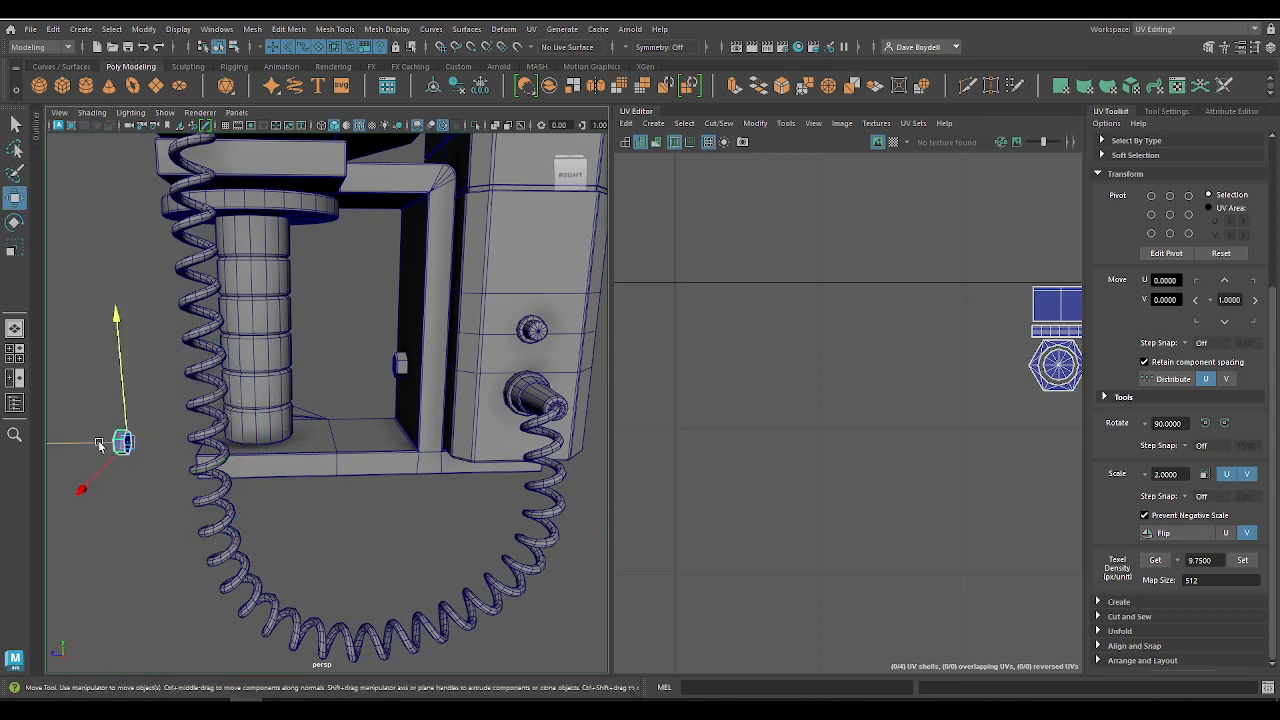
pyautogui.press('v')
pyautogui.moveTo(97, 442); pyautogui.dragTo(327, 391)
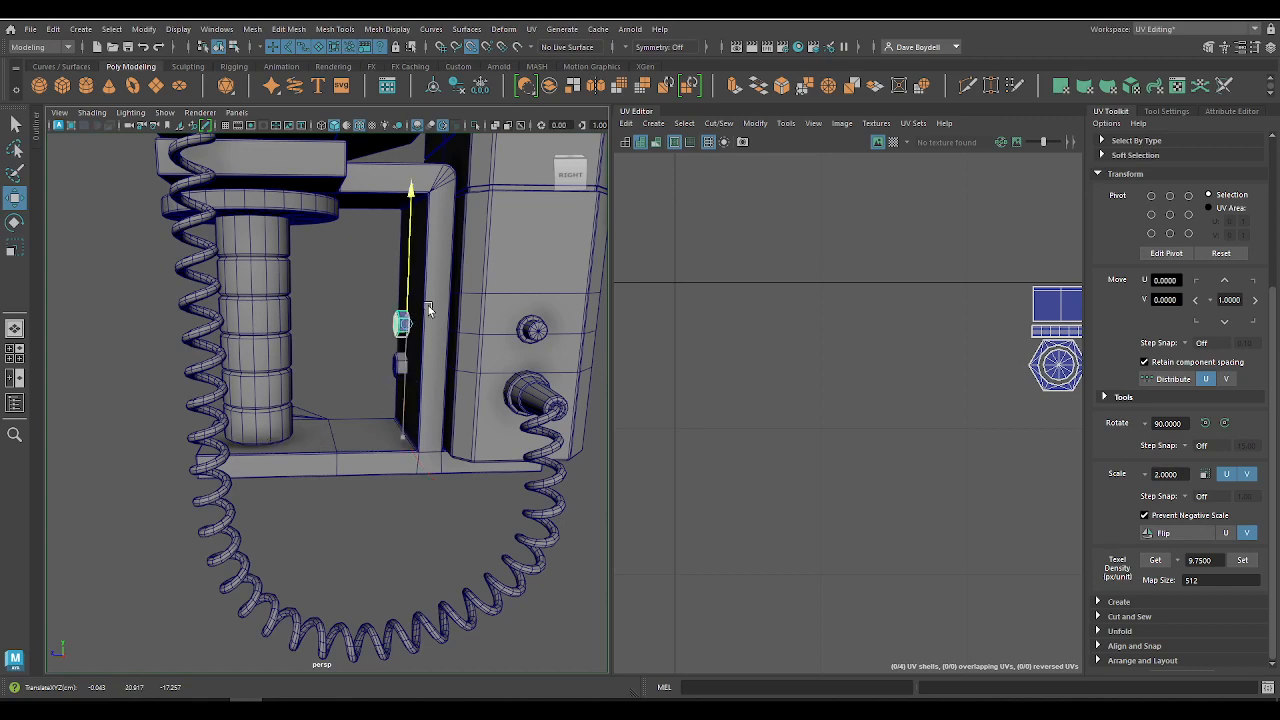
# Step: Seat the upper bolt flush against the bracket's wall and select it together with the lower bolt
pyautogui.press('f')
pyautogui.press('space')
pyautogui.moveTo(300, 406); pyautogui.dragTo(347, 405)
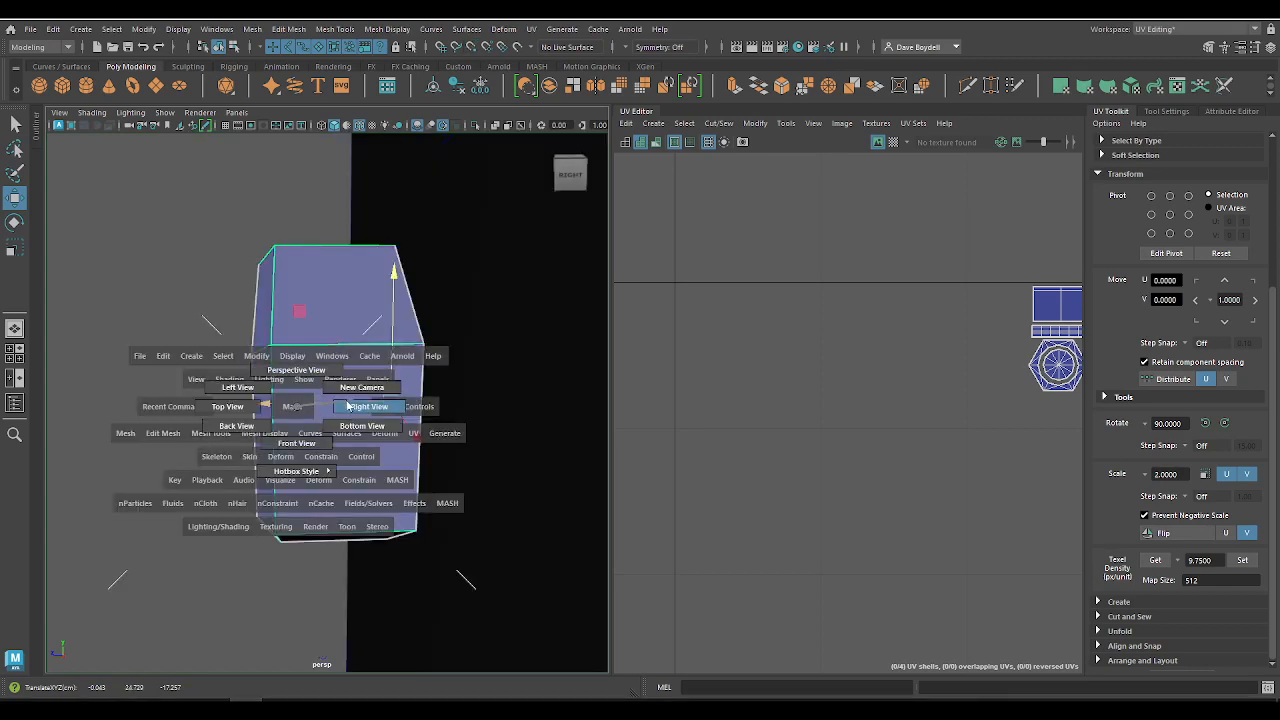
pyautogui.keyDown('alt'); pyautogui.moveTo(298, 410); pyautogui.dragTo(209, 398, button='right'); pyautogui.keyUp('alt')
pyautogui.keyDown('alt'); pyautogui.moveTo(209, 398); pyautogui.dragTo(217, 402); pyautogui.keyUp('alt')
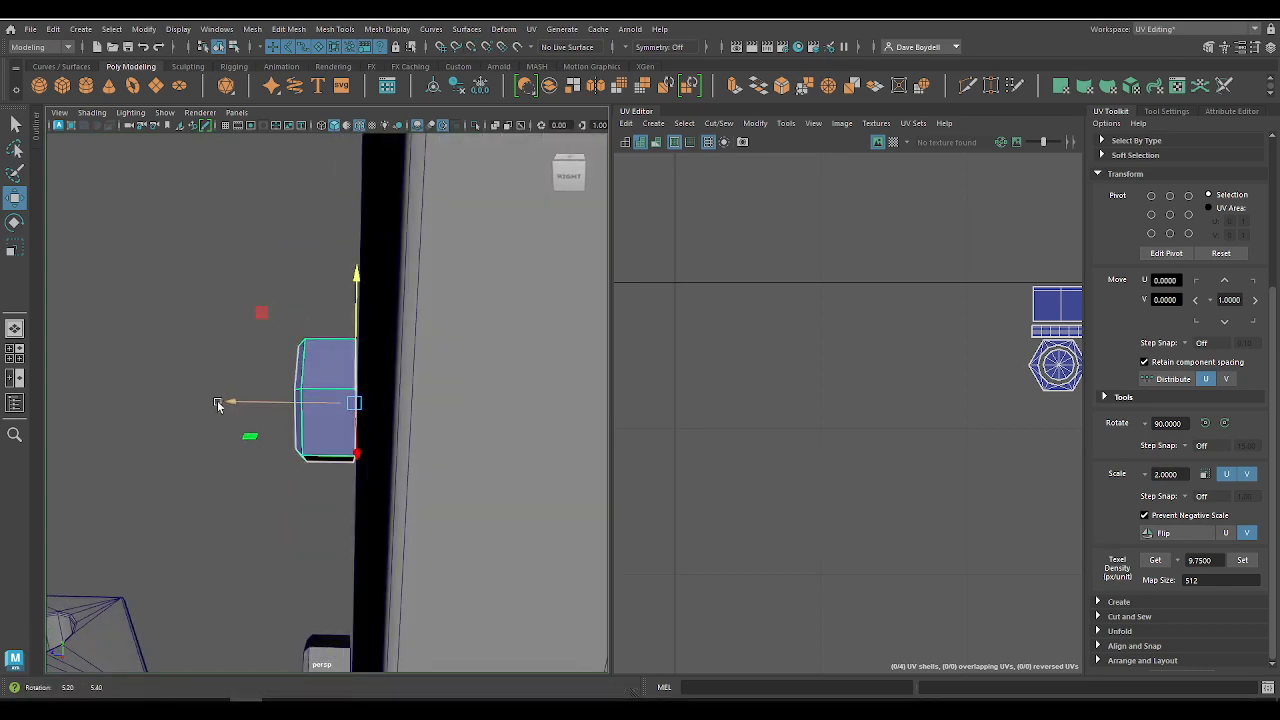
pyautogui.keyDown('alt'); pyautogui.moveTo(307, 463); pyautogui.dragTo(250, 305, button='middle'); pyautogui.keyUp('alt')
pyautogui.keyDown('alt'); pyautogui.moveTo(250, 305); pyautogui.dragTo(297, 337, button='right'); pyautogui.keyUp('alt')
pyautogui.keyDown('alt'); pyautogui.moveTo(297, 337); pyautogui.dragTo(365, 337); pyautogui.keyUp('alt')
pyautogui.keyDown('shift'); pyautogui.click(240, 595); pyautogui.keyUp('shift')
pyautogui.keyDown('alt'); pyautogui.moveTo(240, 595); pyautogui.dragTo(240, 514, button='right'); pyautogui.keyUp('alt')
pyautogui.keyDown('alt'); pyautogui.moveTo(240, 514); pyautogui.dragTo(240, 374, button='middle'); pyautogui.keyUp('alt')
pyautogui.keyDown('alt'); pyautogui.moveTo(340, 405); pyautogui.dragTo(280, 443); pyautogui.keyUp('alt')
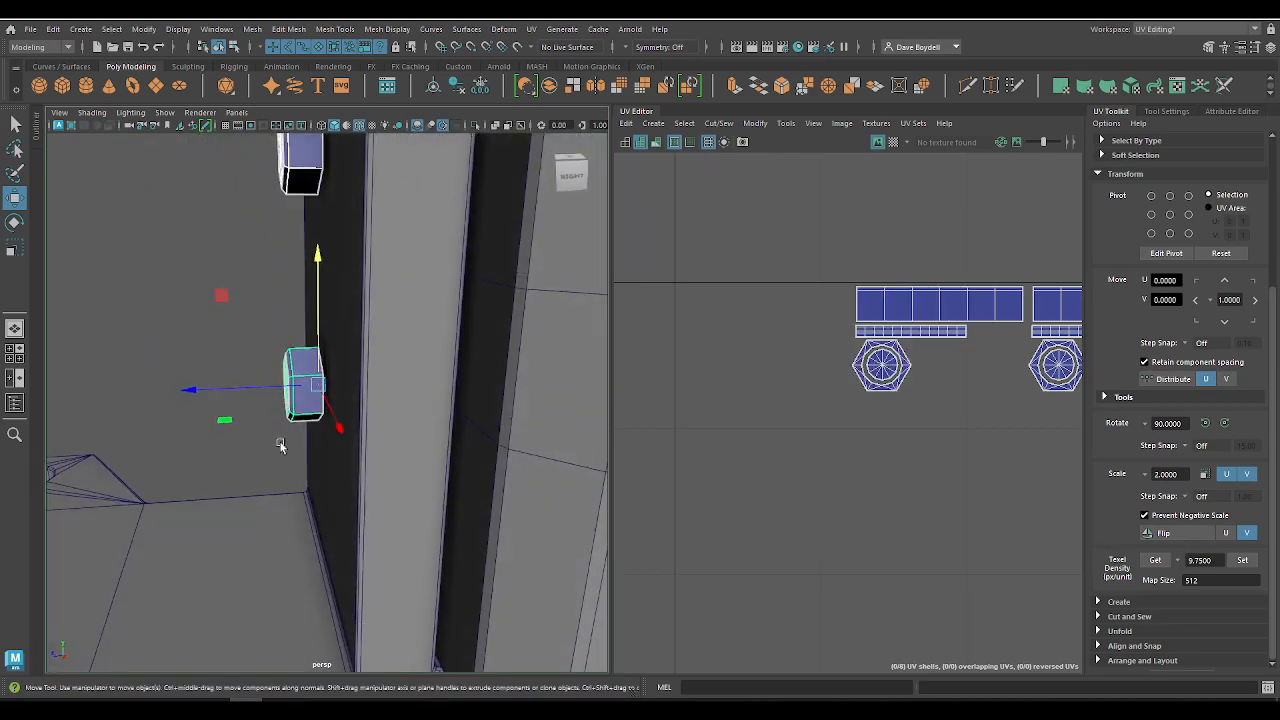
# Step: Move both bolts along Z by snapping to the vertex at the bracket's lower inner corner, placing them across the vertical wall
pyautogui.keyDown('alt'); pyautogui.moveTo(280, 443); pyautogui.dragTo(280, 368, button='middle'); pyautogui.keyUp('alt')
pyautogui.keyDown('alt'); pyautogui.moveTo(282, 390); pyautogui.dragTo(318, 408, button='right'); pyautogui.keyUp('alt')
pyautogui.press('v')
pyautogui.moveTo(249, 288); pyautogui.dragTo(349, 604)
pyautogui.keyDown('alt'); pyautogui.moveTo(349, 604); pyautogui.dragTo(350, 403, button='middle'); pyautogui.keyUp('alt')
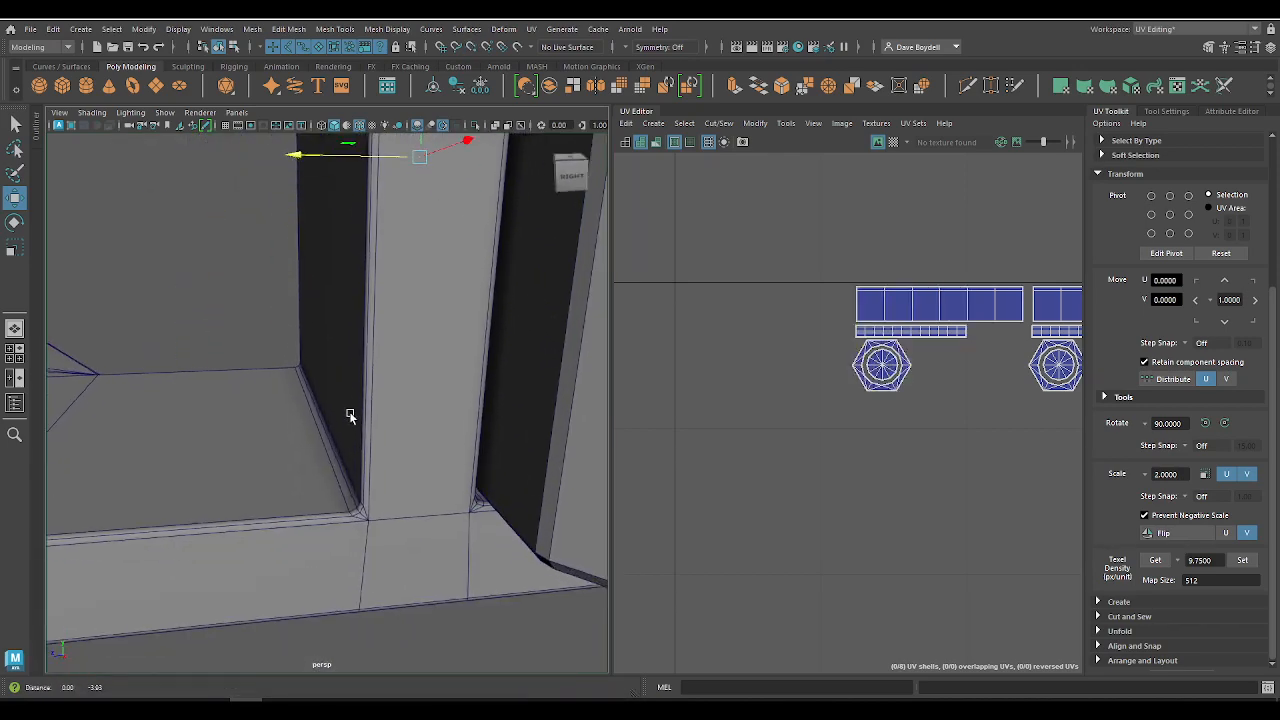
pyautogui.moveTo(364, 189); pyautogui.dragTo(349, 498, button='middle')
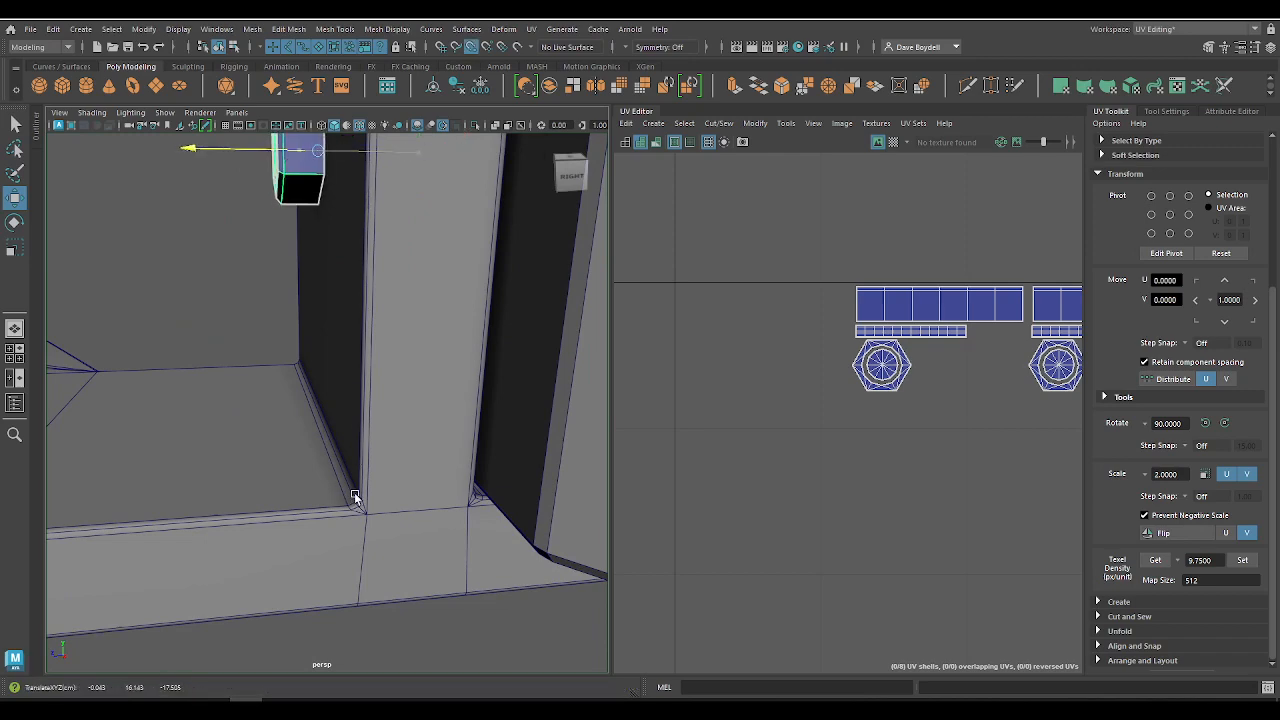
pyautogui.keyDown('alt'); pyautogui.moveTo(354, 494); pyautogui.dragTo(218, 298, button='right'); pyautogui.keyUp('alt')
pyautogui.keyDown('alt'); pyautogui.moveTo(218, 298); pyautogui.dragTo(206, 243); pyautogui.keyUp('alt')
pyautogui.keyDown('alt'); pyautogui.moveTo(206, 243); pyautogui.dragTo(391, 406, button='right'); pyautogui.keyUp('alt')
pyautogui.keyDown('alt'); pyautogui.moveTo(391, 406); pyautogui.dragTo(343, 486, button='middle'); pyautogui.keyUp('alt')
pyautogui.keyDown('alt'); pyautogui.moveTo(343, 486); pyautogui.dragTo(383, 437); pyautogui.keyUp('alt')
pyautogui.keyDown('alt'); pyautogui.moveTo(383, 437); pyautogui.dragTo(288, 296, button='right'); pyautogui.keyUp('alt')
pyautogui.keyDown('alt'); pyautogui.moveTo(288, 296); pyautogui.dragTo(392, 304); pyautogui.keyUp('alt')
# Step: Select only the upper bolt and raise it slightly along the bracket's wall to widen the gap to the lower bolt
pyautogui.click(297, 293)
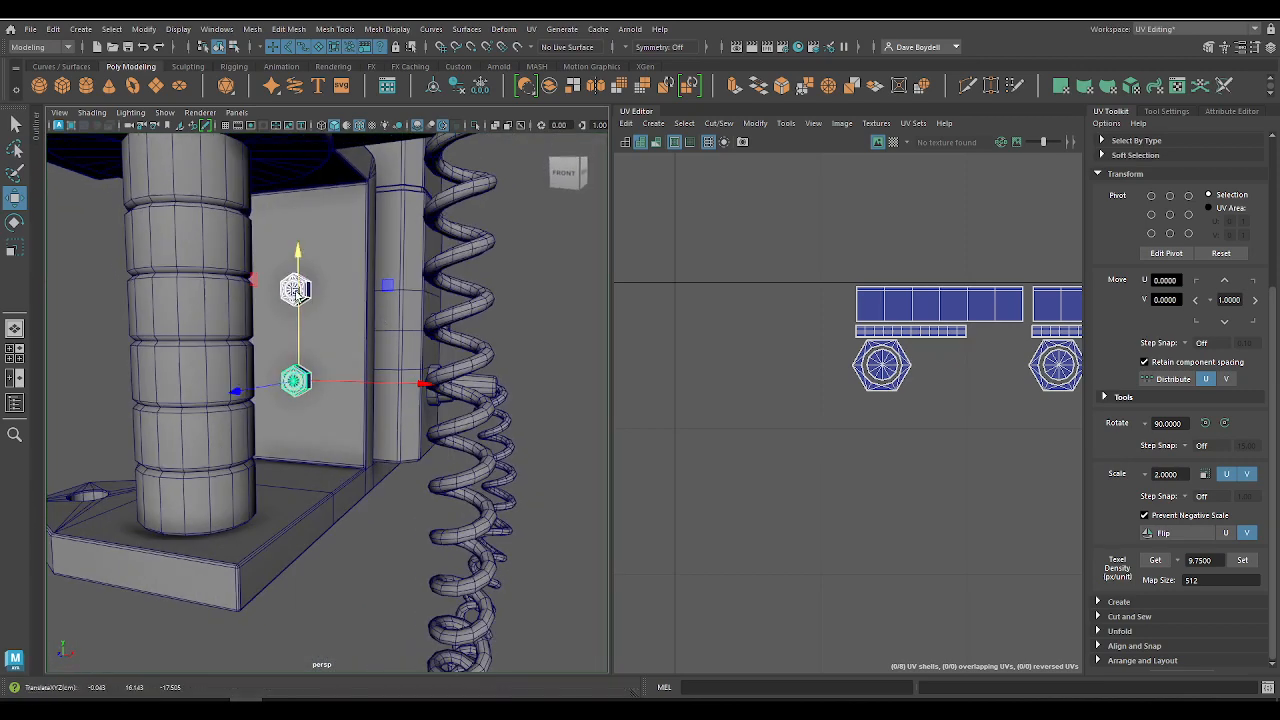
pyautogui.hotkey('ctrl', 'z')
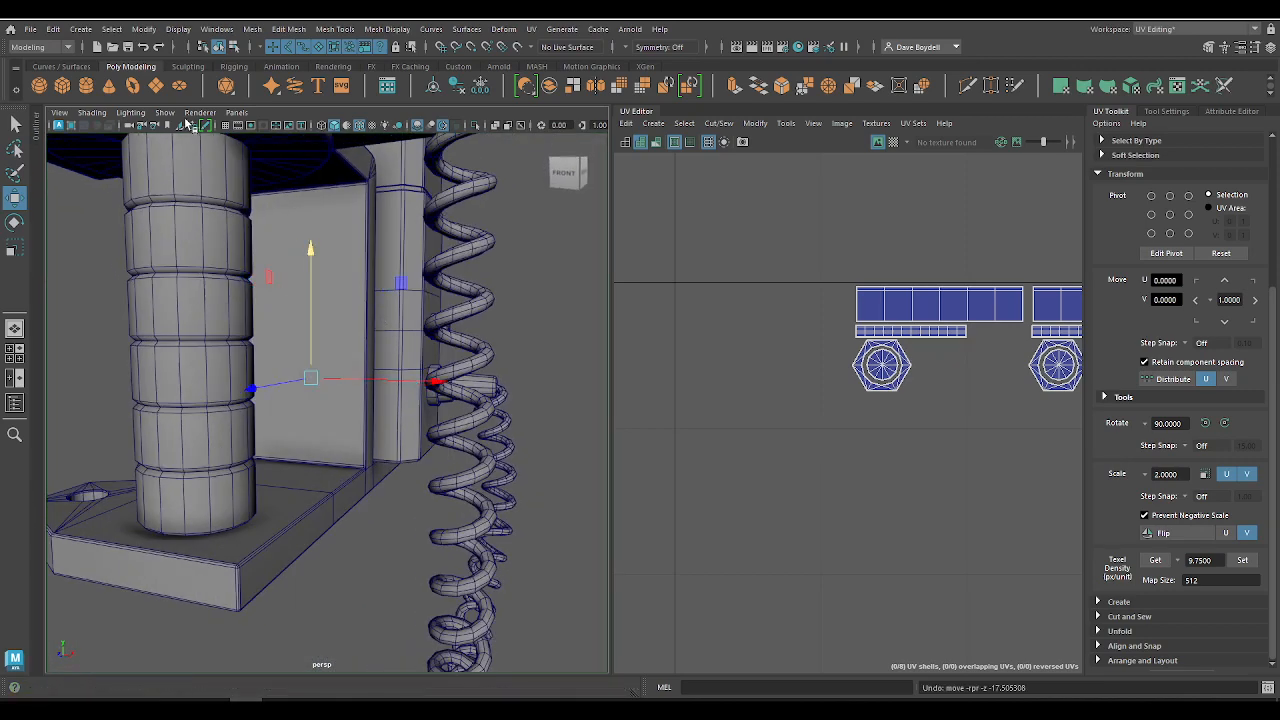
pyautogui.hotkey('shift', 'z')
pyautogui.press('q')
pyautogui.click(294, 291)
pyautogui.keyDown('alt'); pyautogui.moveTo(410, 312); pyautogui.dragTo(317, 330); pyautogui.keyUp('alt')
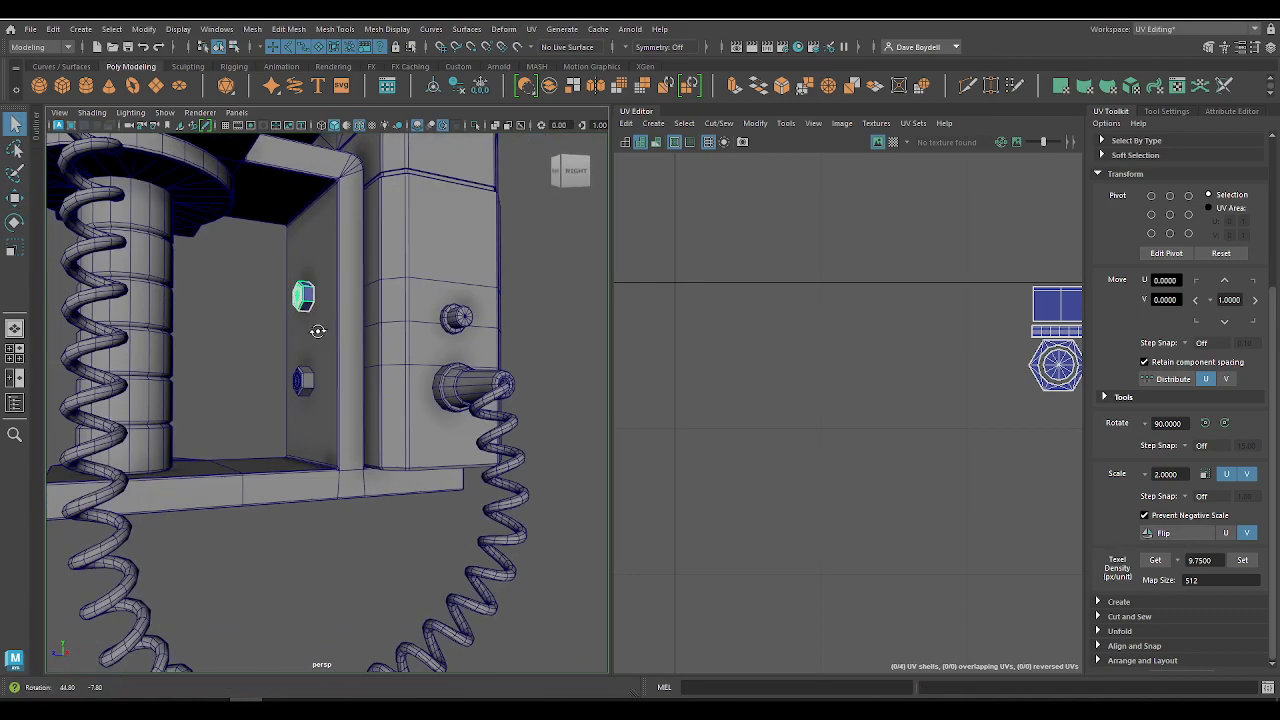
pyautogui.press('w')
pyautogui.moveTo(308, 264); pyautogui.dragTo(309, 248)
# Step: Select the bolts, the cylinder and the monitor and phone model and combine them into one mesh
pyautogui.click(299, 379)
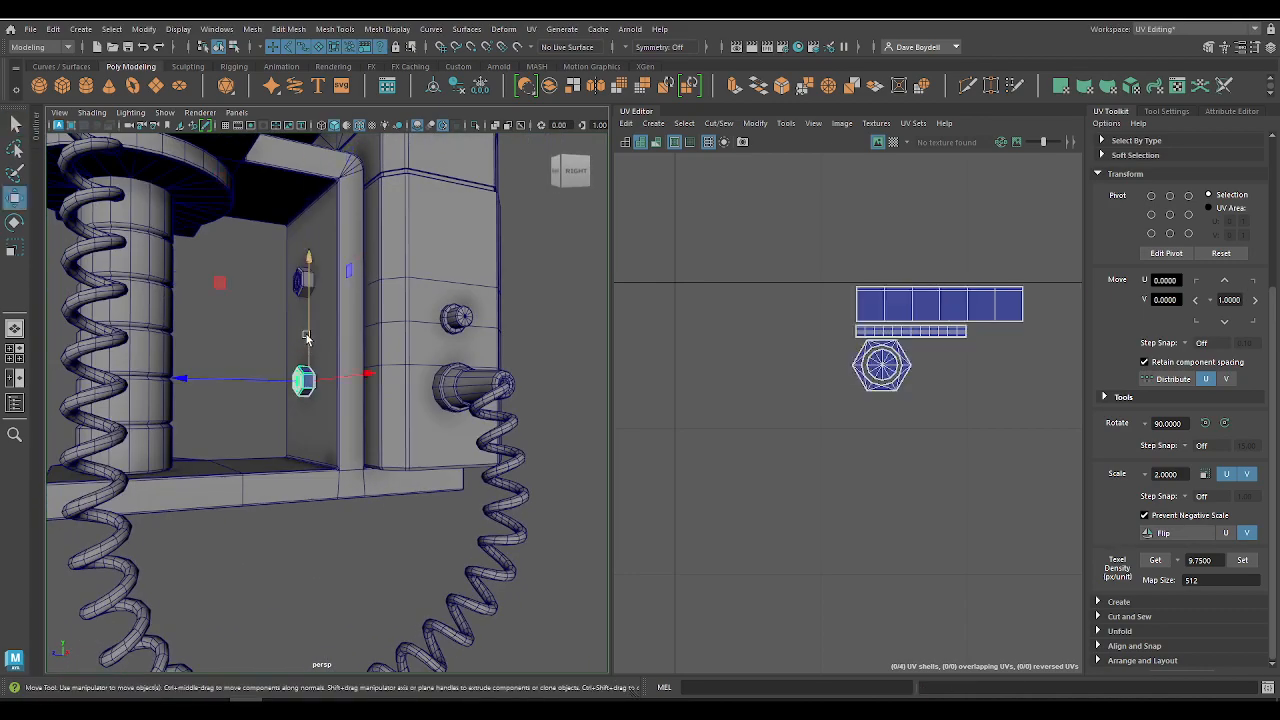
pyautogui.moveTo(307, 336); pyautogui.dragTo(362, 364)
pyautogui.press('q')
pyautogui.keyDown('shift'); pyautogui.click(305, 280); pyautogui.keyUp('shift')
pyautogui.keyDown('alt'); pyautogui.moveTo(272, 412); pyautogui.dragTo(345, 308); pyautogui.keyUp('alt')
pyautogui.keyDown('shift'); pyautogui.click(168, 318); pyautogui.keyUp('shift')
pyautogui.keyDown('alt'); pyautogui.moveTo(247, 206); pyautogui.dragTo(192, 312); pyautogui.keyUp('alt')
pyautogui.keyDown('shift'); pyautogui.click(149, 264); pyautogui.keyUp('shift')
pyautogui.press('f')
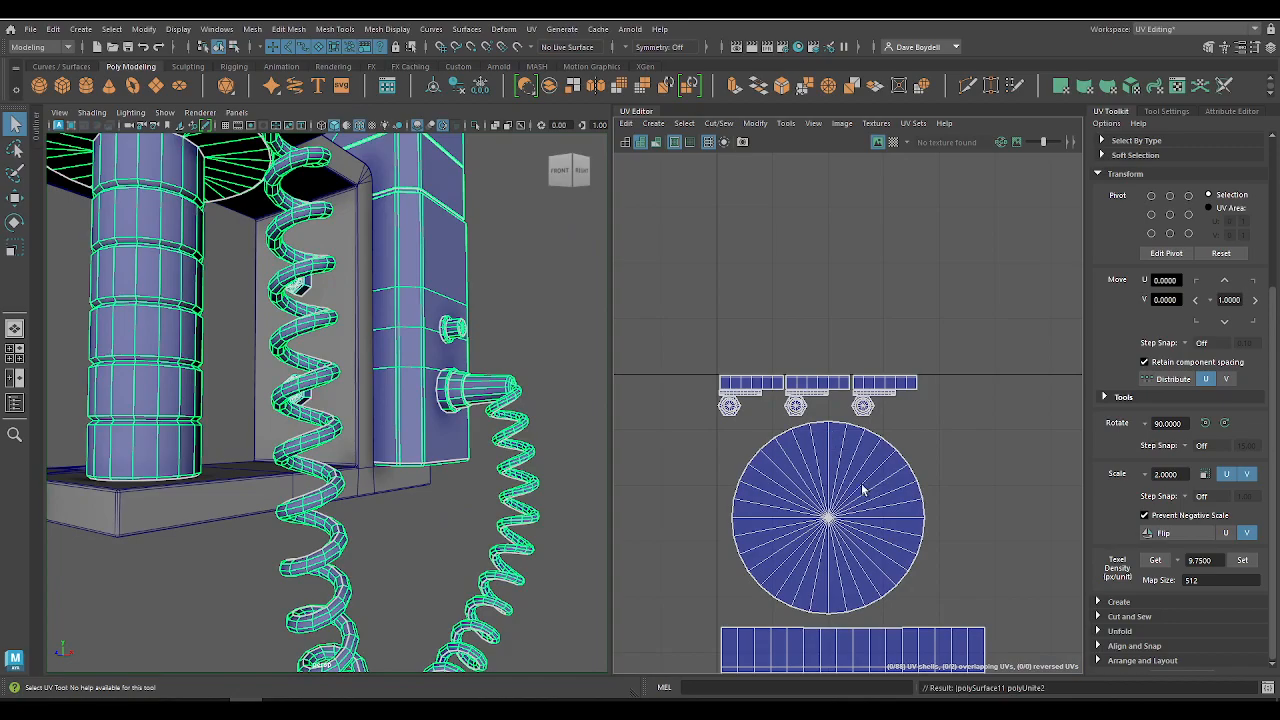
# Step: Move the bolt, disc, cylinder, ring and strip UV shells together by 1 unit in both U and V
pyautogui.scroll(-5, 863, 490)
pyautogui.keyDown('alt'); pyautogui.moveTo(851, 490); pyautogui.dragTo(820, 353, button='middle'); pyautogui.keyUp('alt')
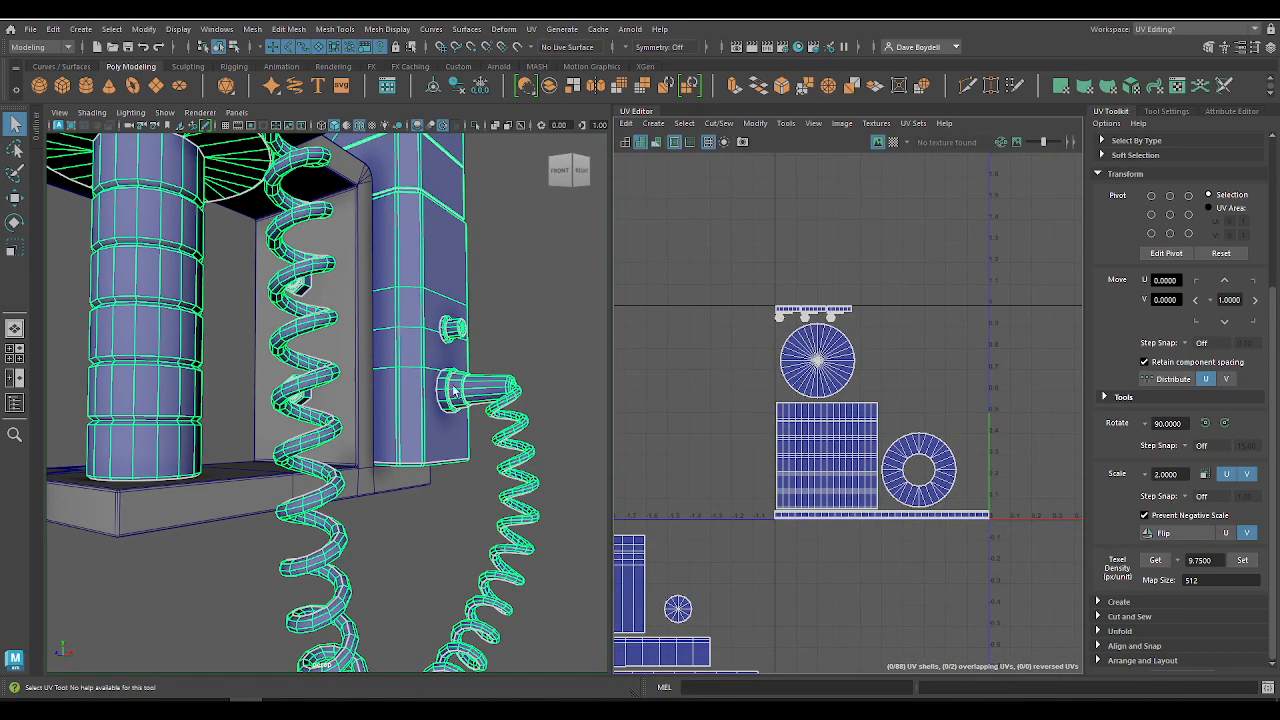
pyautogui.scroll(-6, 453, 391)
pyautogui.scroll(6, 212, 391)
pyautogui.keyDown('alt'); pyautogui.moveTo(329, 351); pyautogui.dragTo(290, 385); pyautogui.keyUp('alt')
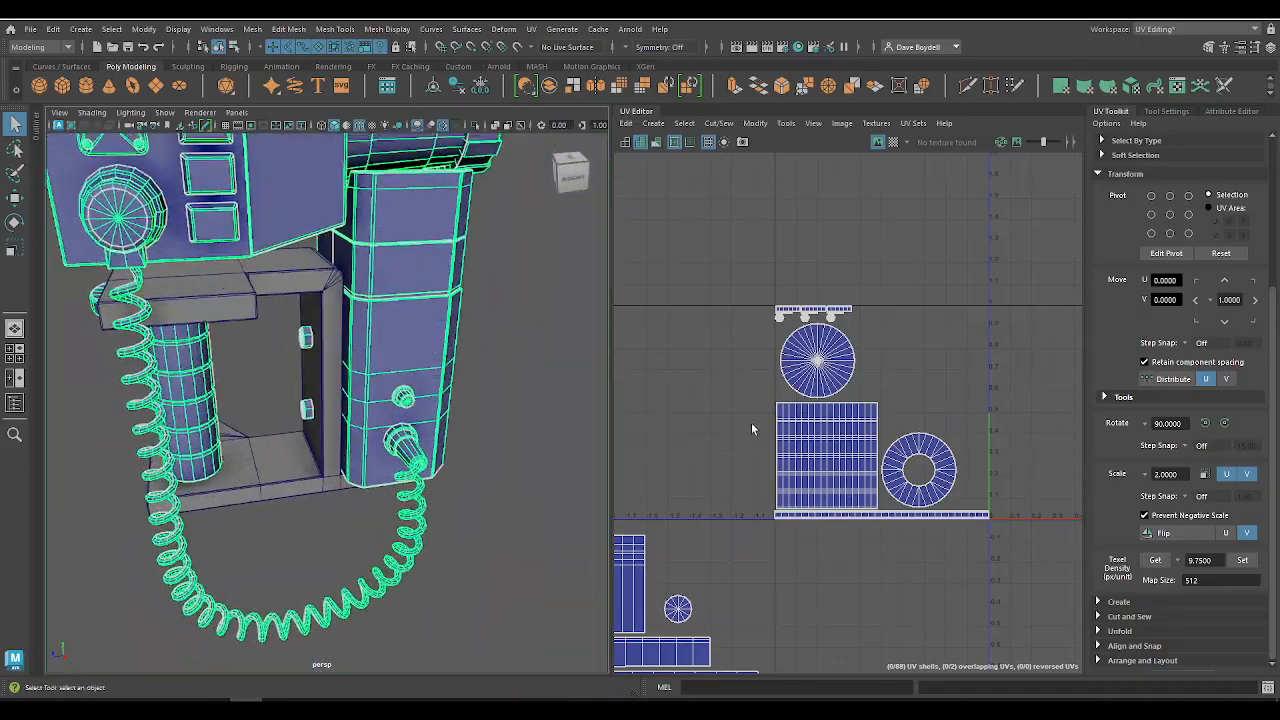
pyautogui.moveTo(833, 352); pyautogui.dragTo(772, 319, button='right')
pyautogui.moveTo(704, 259); pyautogui.dragTo(1027, 540)
pyautogui.scroll(-1, 888, 421)
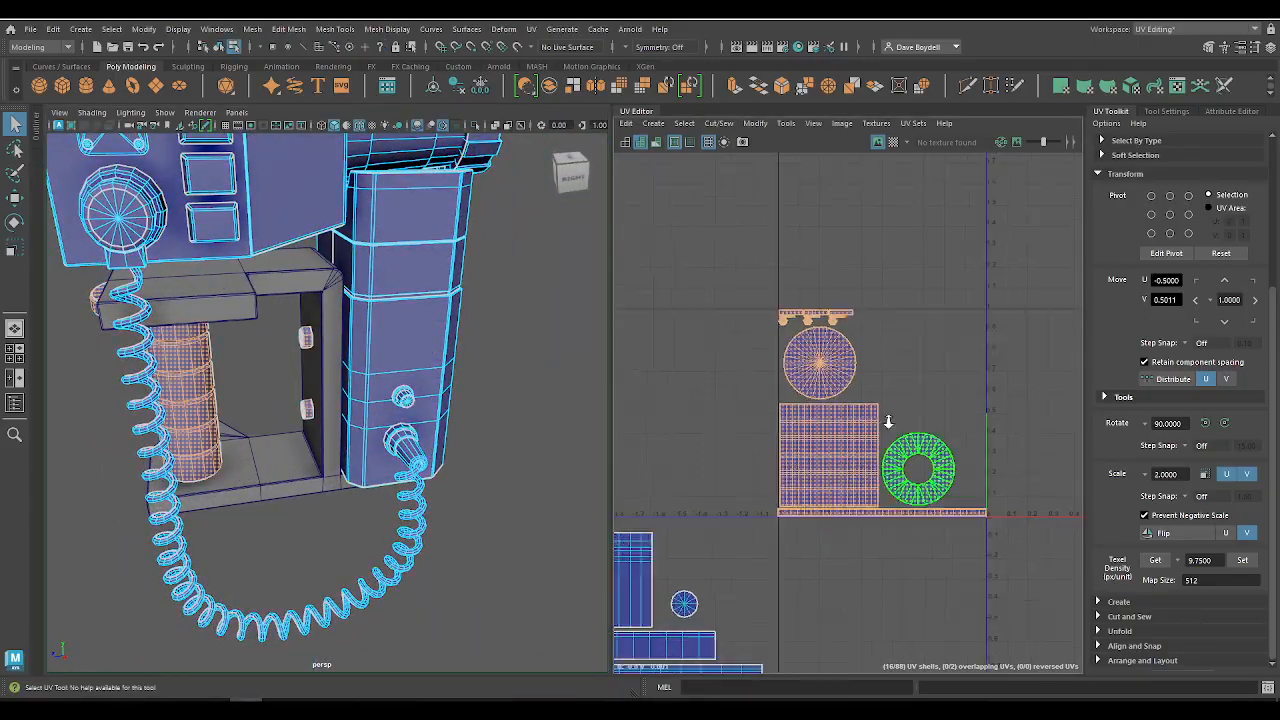
pyautogui.scroll(-3, 726, 374)
pyautogui.click(1253, 283)
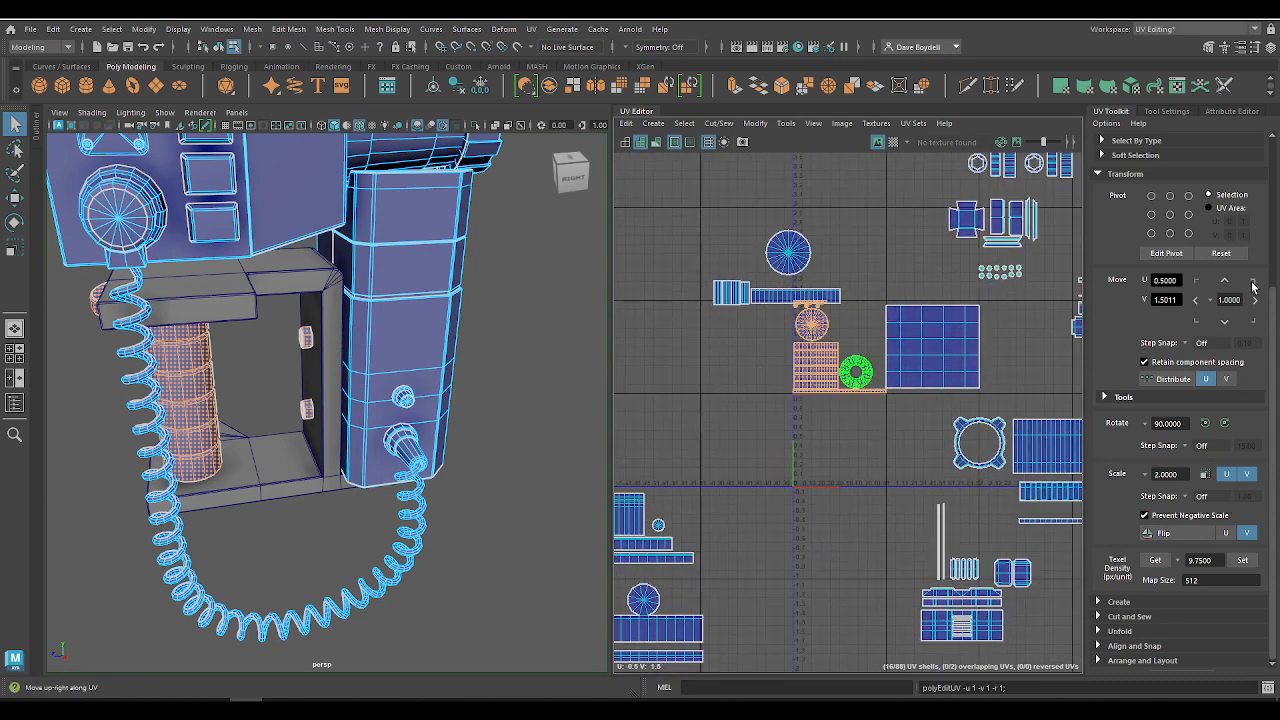
# Step: Move the disc and strip shells above the relocated tile upward to about V 2.63, clear of the bolt shells
pyautogui.moveTo(838, 297); pyautogui.dragTo(838, 297)
pyautogui.press('w')
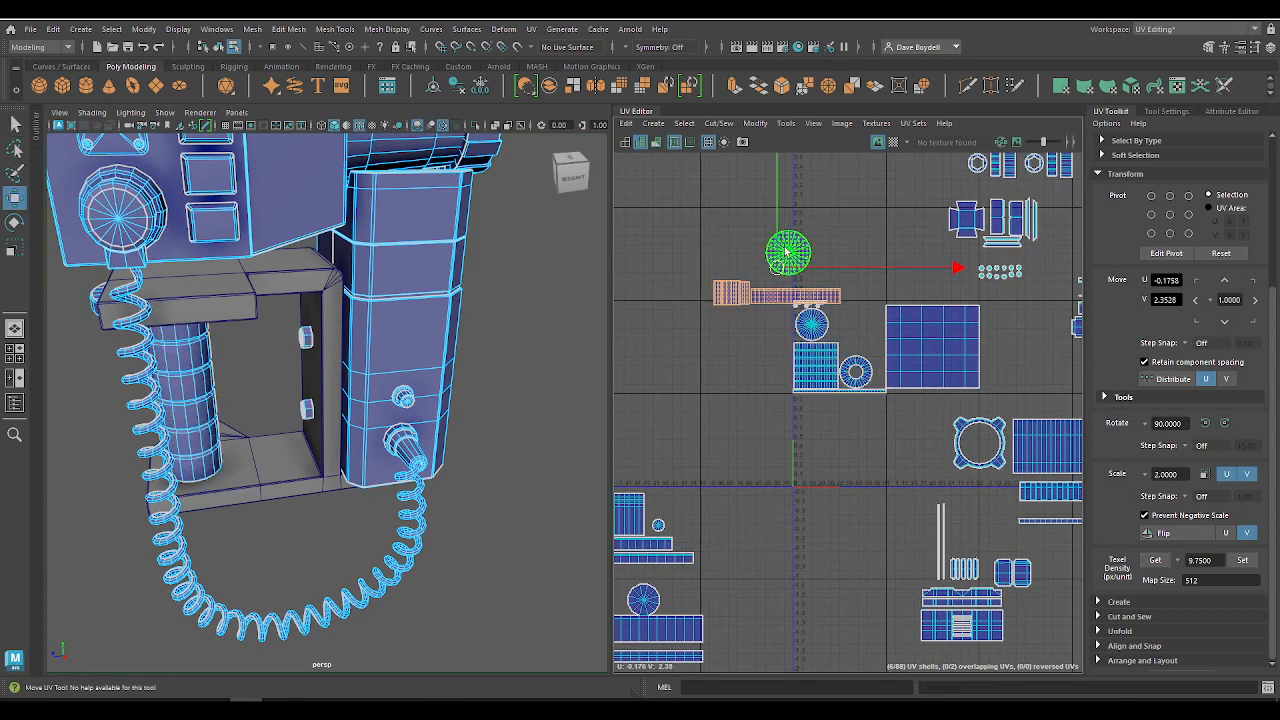
pyautogui.moveTo(777, 240); pyautogui.dragTo(777, 215)
pyautogui.scroll(2, 810, 334)
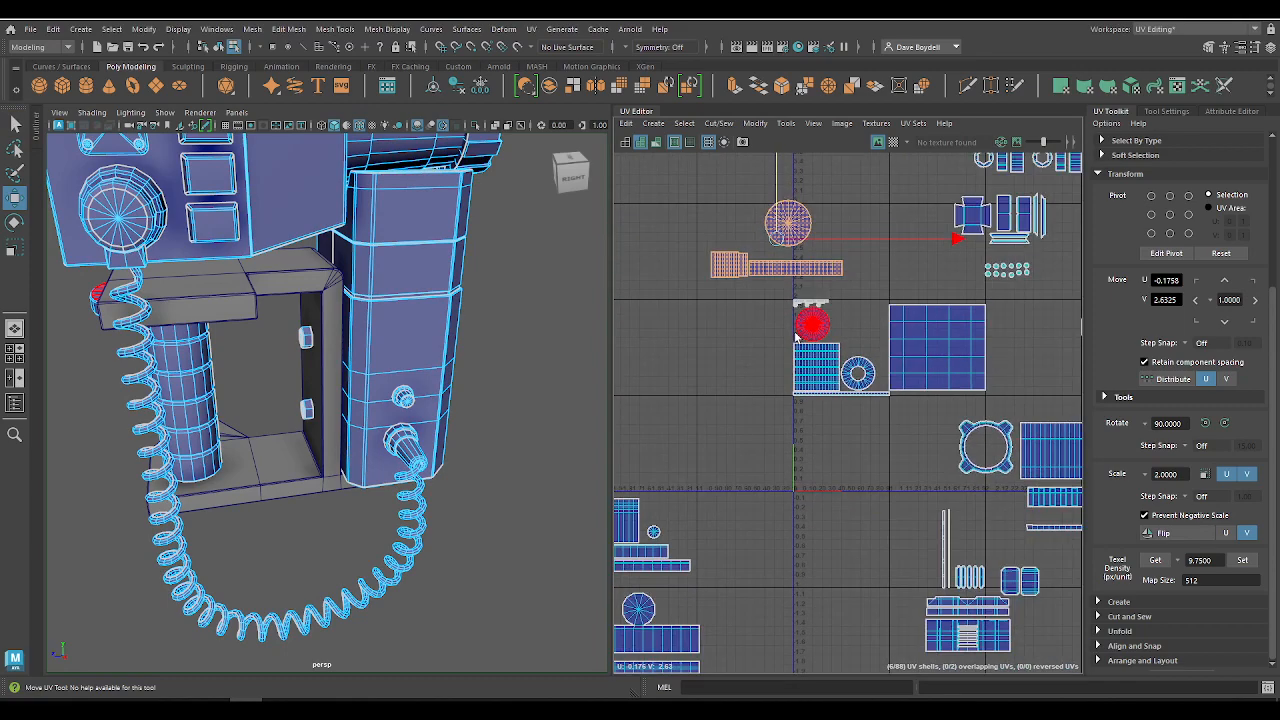
# Step: Show the checker map to compare texel density across the monitor and phone, and hide it again
pyautogui.click(893, 142)
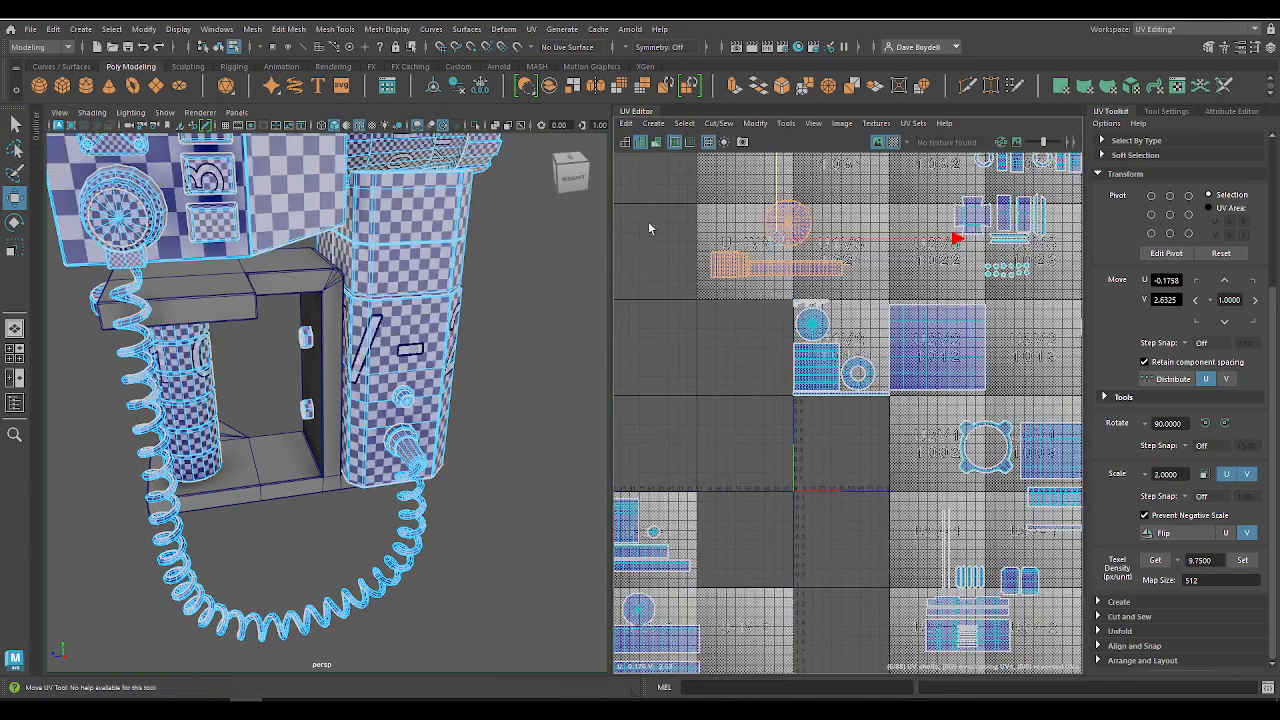
pyautogui.keyDown('alt'); pyautogui.moveTo(256, 347); pyautogui.dragTo(312, 354); pyautogui.keyUp('alt')
pyautogui.keyDown('alt'); pyautogui.moveTo(312, 354); pyautogui.dragTo(417, 491, button='middle'); pyautogui.keyUp('alt')
pyautogui.moveTo(340, 487)
pyautogui.keyDown('alt'); pyautogui.mouseDown()
pyautogui.moveTo(471, 467)
pyautogui.moveTo(314, 467)
pyautogui.moveTo(329, 464)
pyautogui.mouseUp(); pyautogui.keyUp('alt')
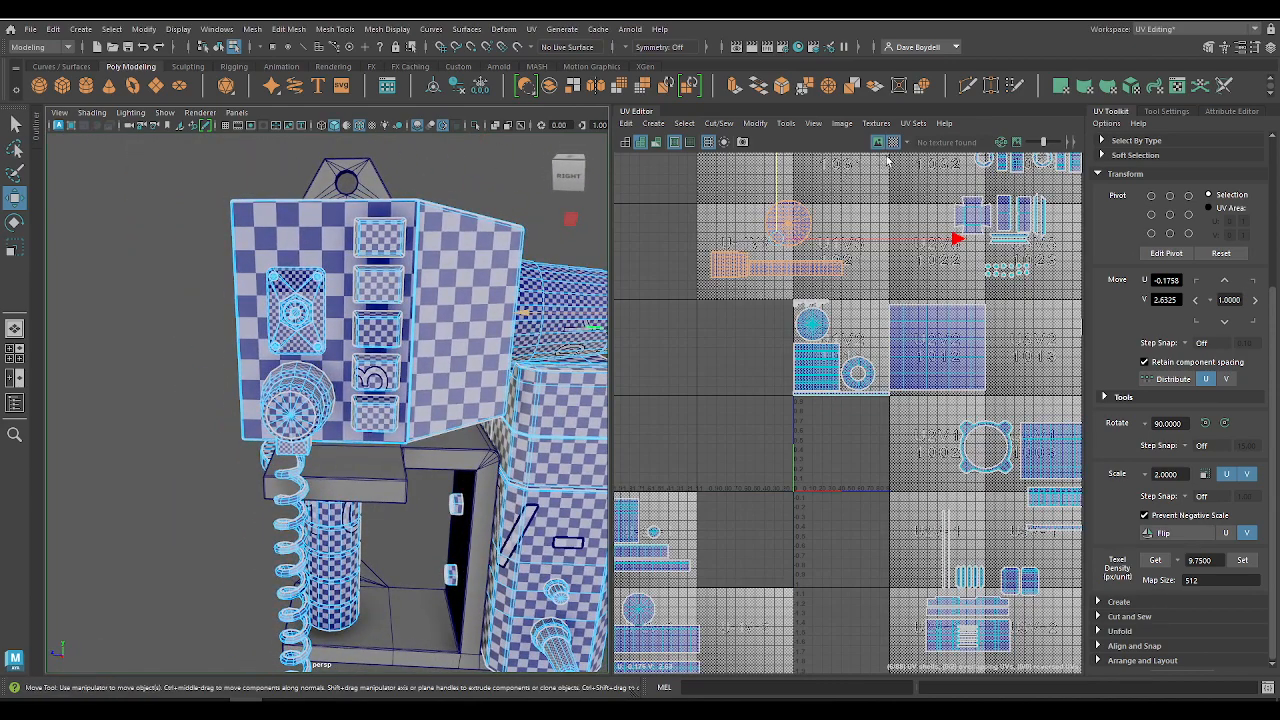
pyautogui.click(893, 142)
# Step: Select the cylinder, the bolts and the monitor's side panel in turn to examine which UV shells they use
pyautogui.keyDown('alt'); pyautogui.moveTo(516, 471); pyautogui.dragTo(588, 332, button='middle'); pyautogui.keyUp('alt')
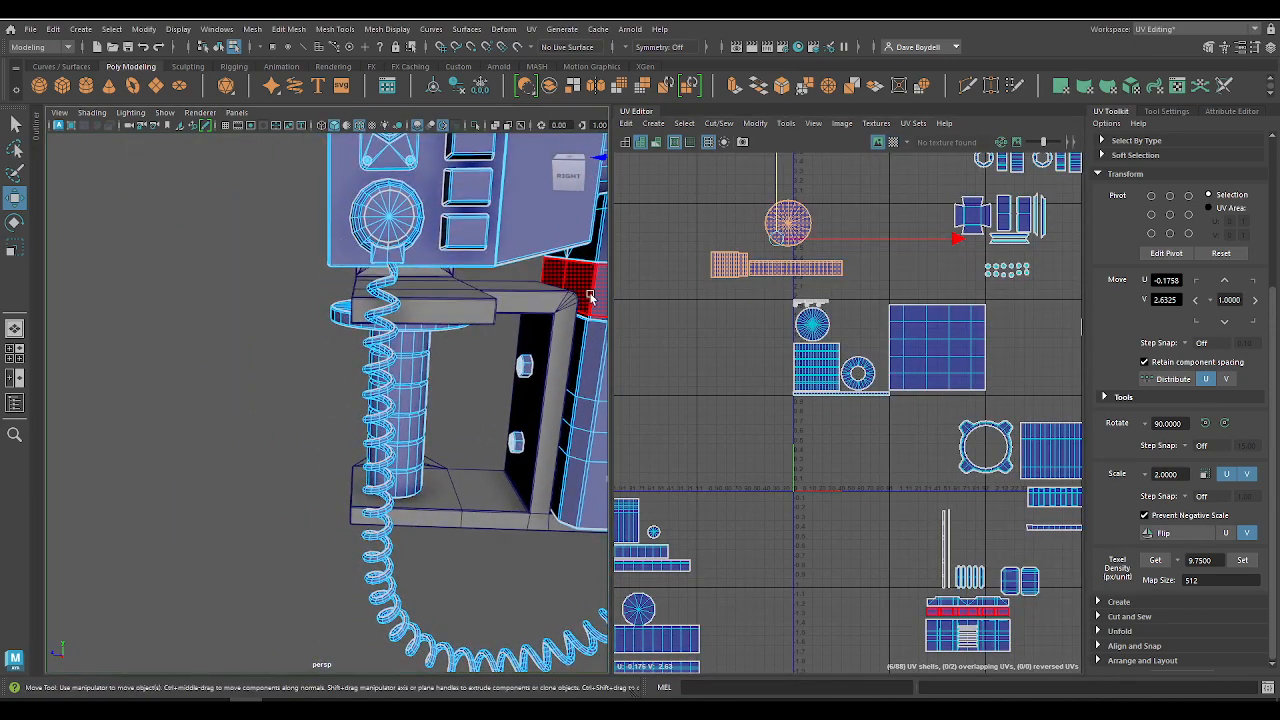
pyautogui.click(418, 389)
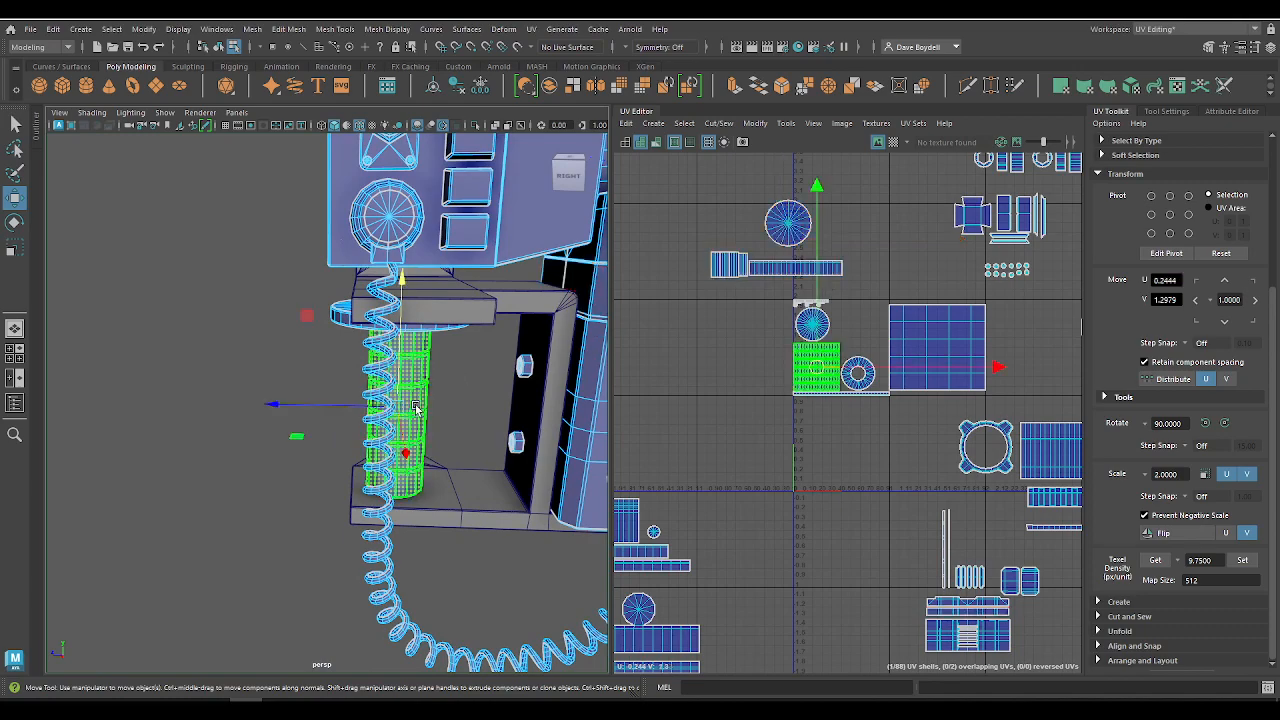
pyautogui.click(797, 302)
pyautogui.keyDown('alt'); pyautogui.moveTo(271, 470); pyautogui.dragTo(388, 411); pyautogui.keyUp('alt')
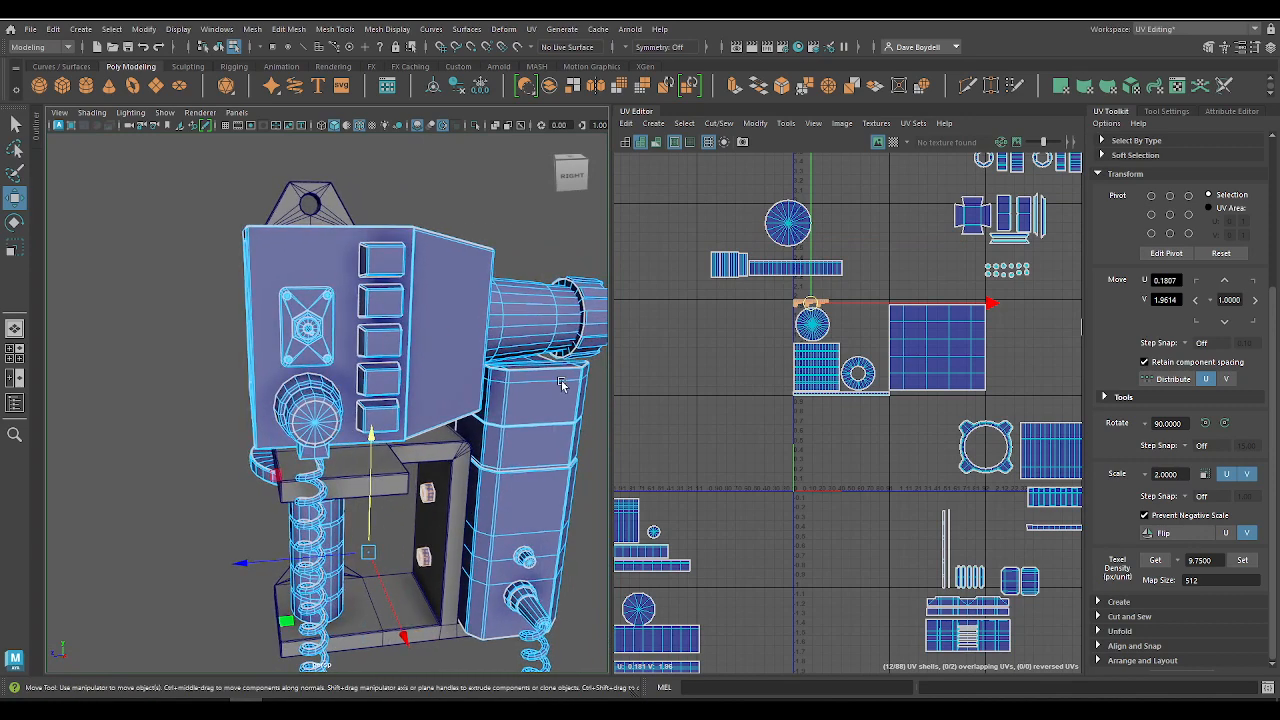
pyautogui.click(335, 256)
pyautogui.scroll(3, 335, 256)
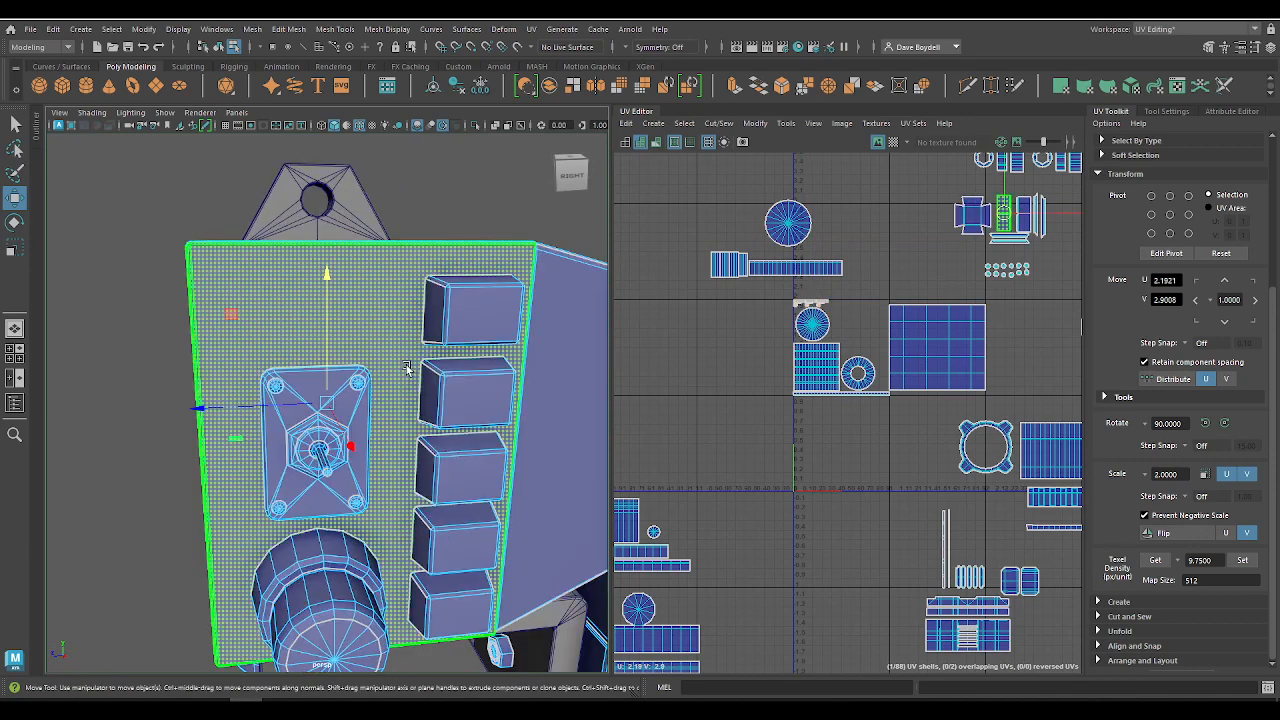
pyautogui.press('f')
pyautogui.scroll(-5, 352, 397)
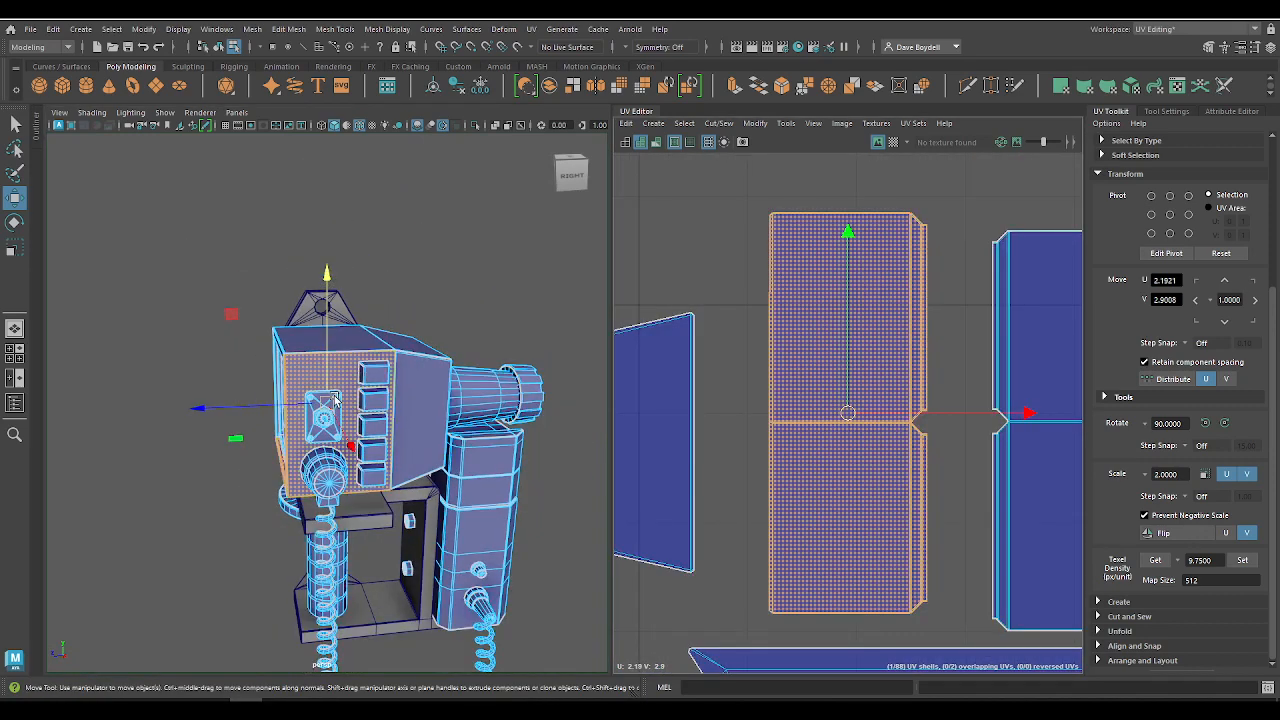
# Step: Select the cylinder and disc shells together with the bolt shells to examine how they fill their UV tile
pyautogui.keyDown('alt'); pyautogui.moveTo(352, 397); pyautogui.dragTo(462, 364); pyautogui.keyUp('alt')
pyautogui.keyDown('alt'); pyautogui.moveTo(447, 438); pyautogui.dragTo(317, 538); pyautogui.keyUp('alt')
pyautogui.keyDown('alt'); pyautogui.moveTo(317, 538); pyautogui.dragTo(294, 353, button='middle'); pyautogui.keyUp('alt')
pyautogui.scroll(4, 294, 353)
pyautogui.keyDown('alt'); pyautogui.moveTo(251, 429); pyautogui.dragTo(350, 425); pyautogui.keyUp('alt')
pyautogui.press('q')
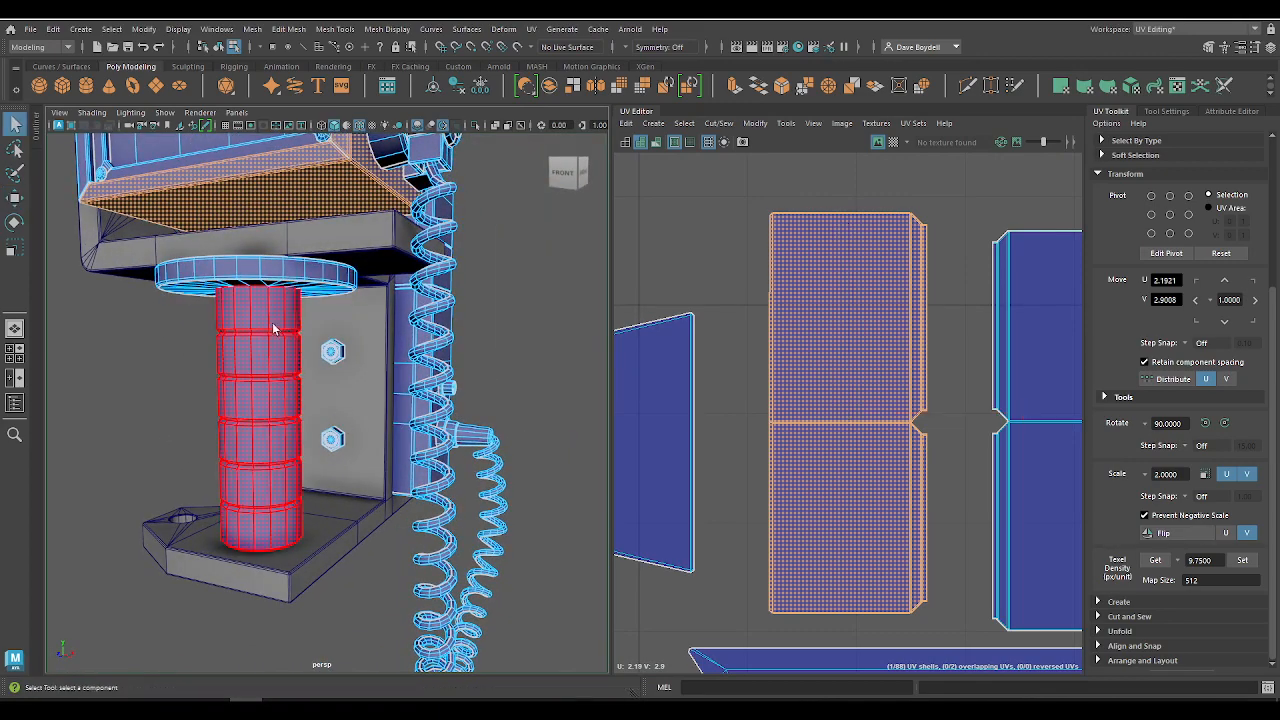
pyautogui.moveTo(273, 317); pyautogui.dragTo(278, 362, button='right')
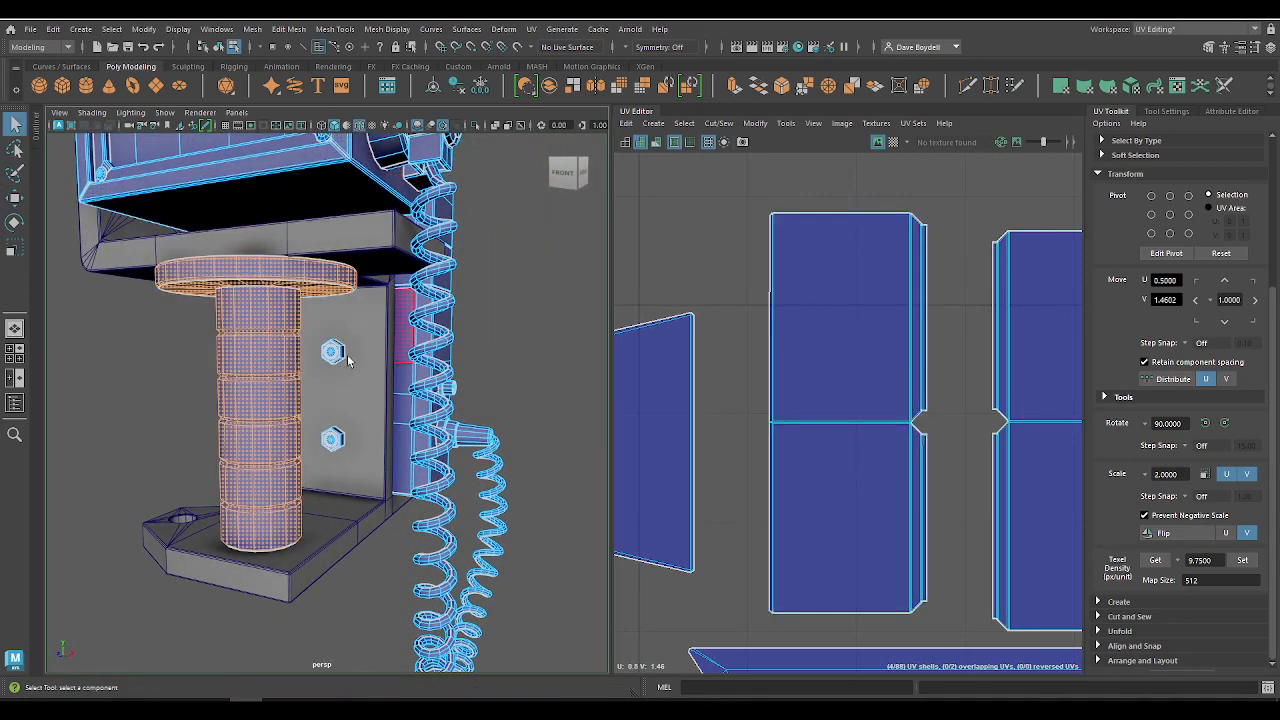
pyautogui.press('f')
pyautogui.press('f')
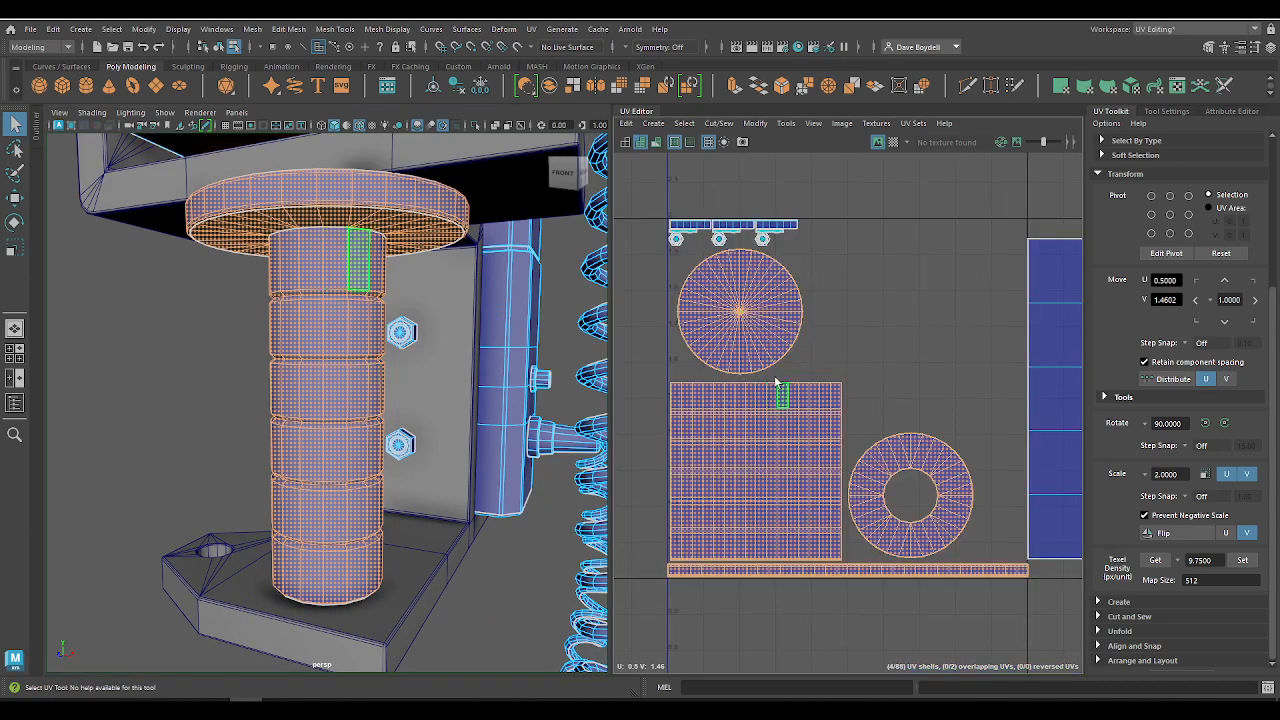
pyautogui.moveTo(1022, 617); pyautogui.dragTo(1022, 617)
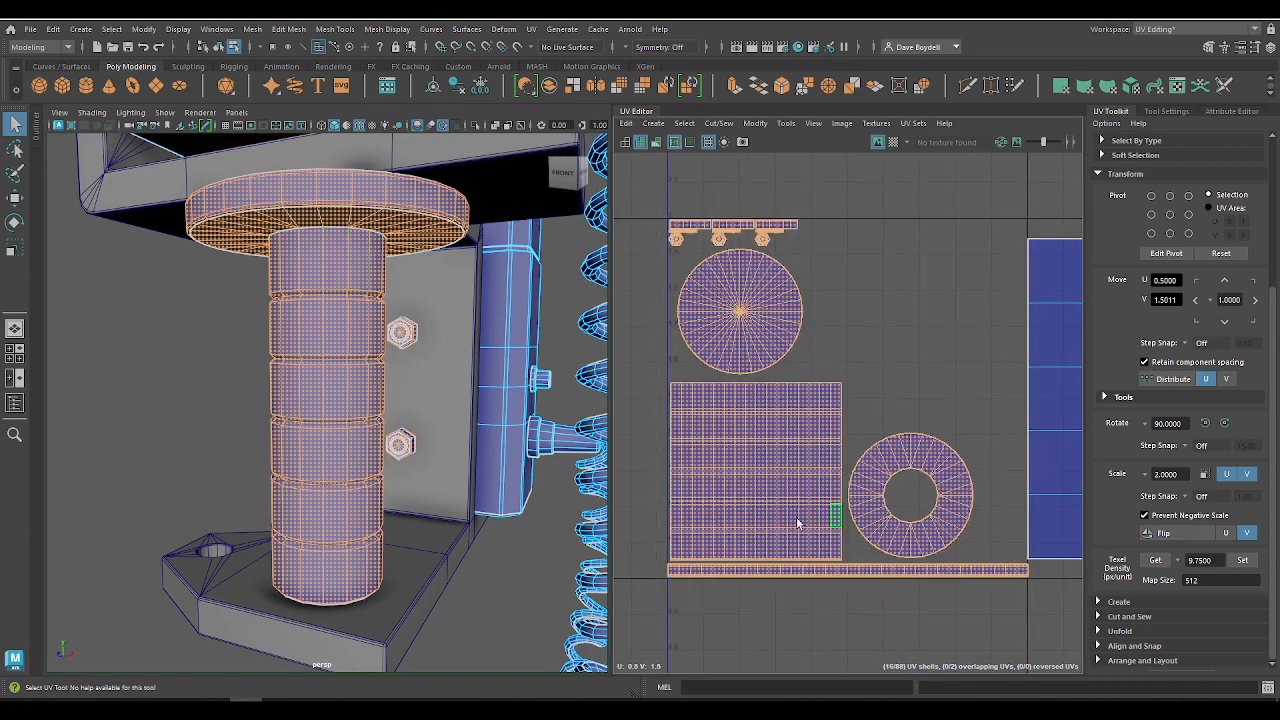
pyautogui.press('a')
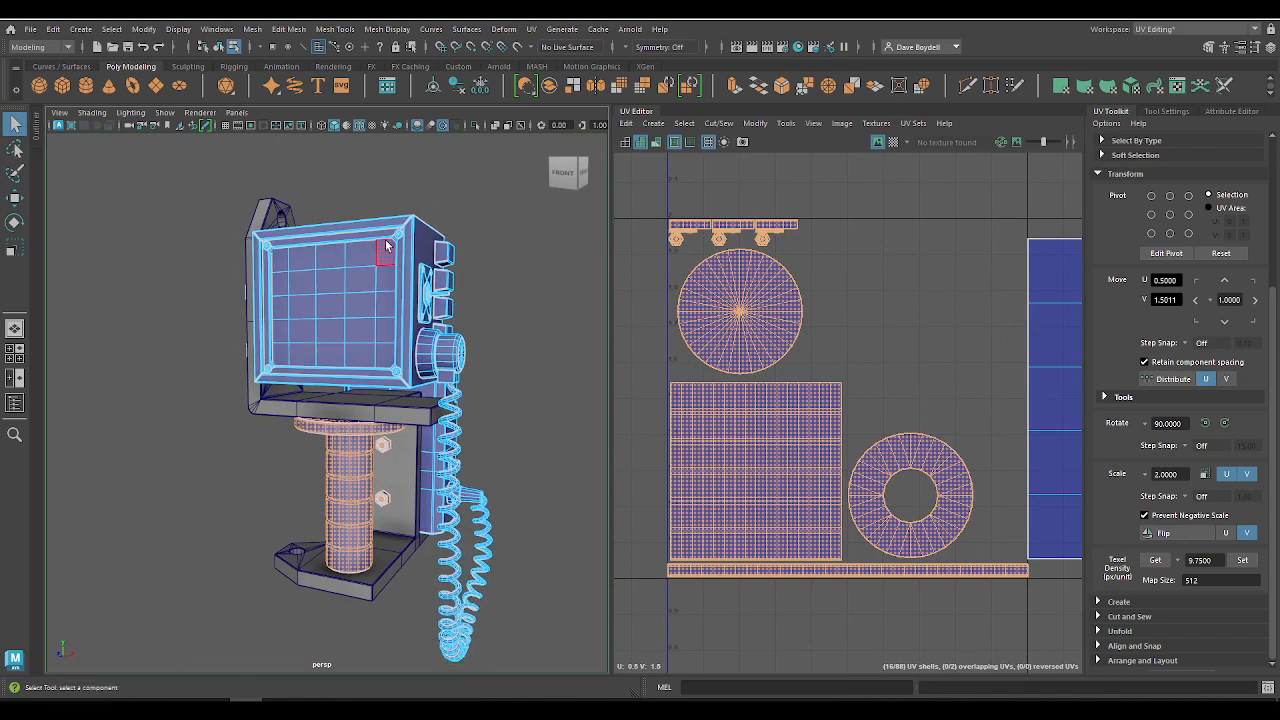
# Step: Select the monitor housing's UV shells and set their texel density to 9.75 at a map size of 512
pyautogui.click(359, 270)
pyautogui.doubleClick(350, 232)
pyautogui.press('f')
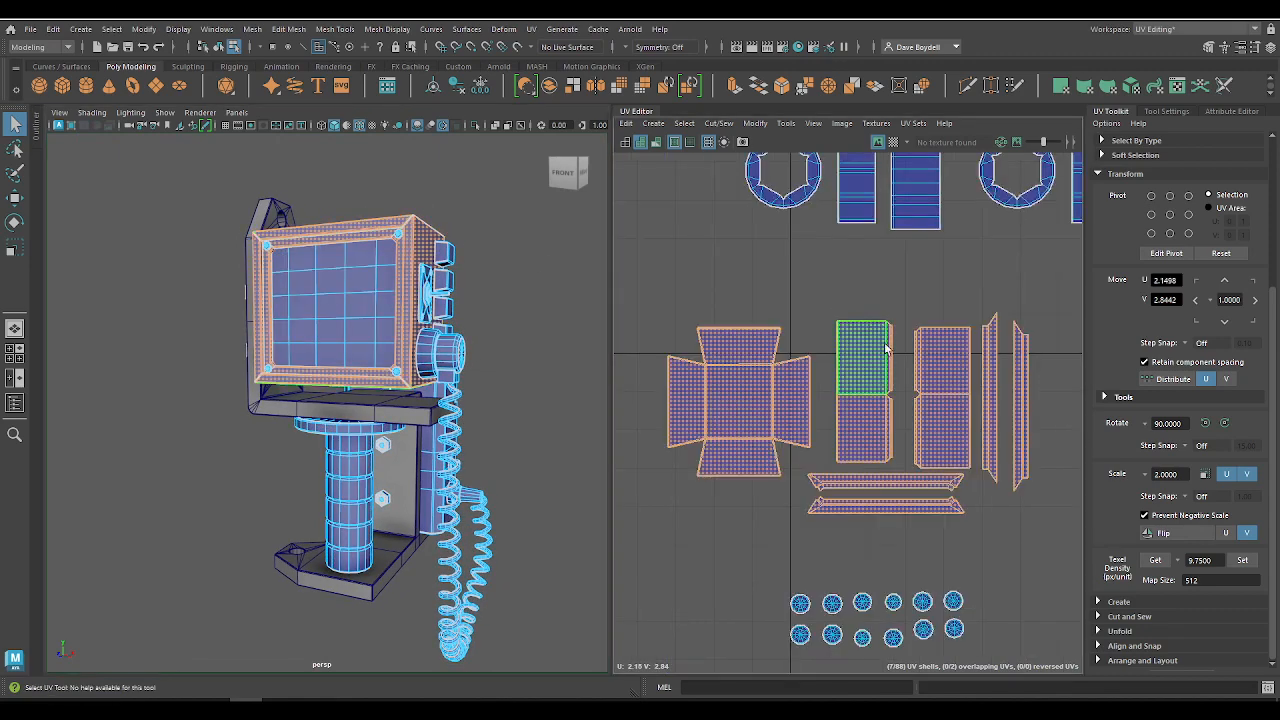
pyautogui.keyDown('alt'); pyautogui.moveTo(459, 319); pyautogui.dragTo(294, 363); pyautogui.keyUp('alt')
pyautogui.keyDown('alt'); pyautogui.moveTo(800, 394); pyautogui.dragTo(773, 320, button='middle'); pyautogui.keyUp('alt')
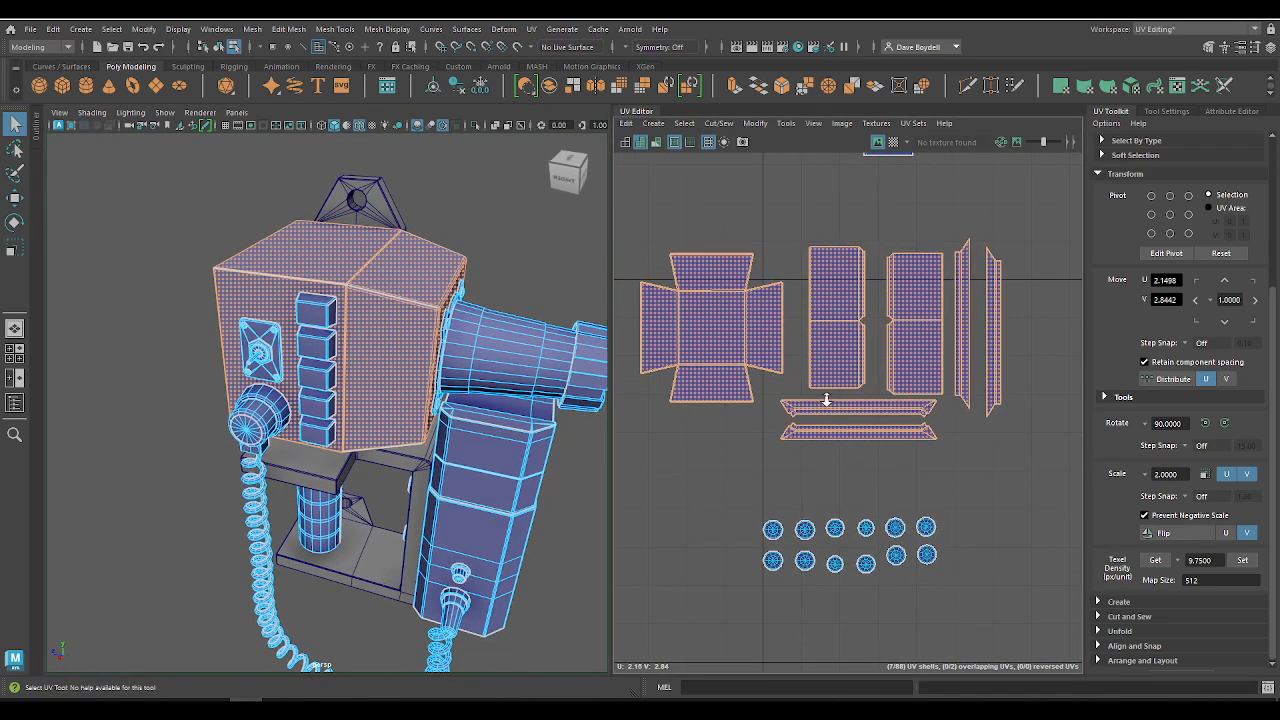
pyautogui.scroll(-2, 826, 401)
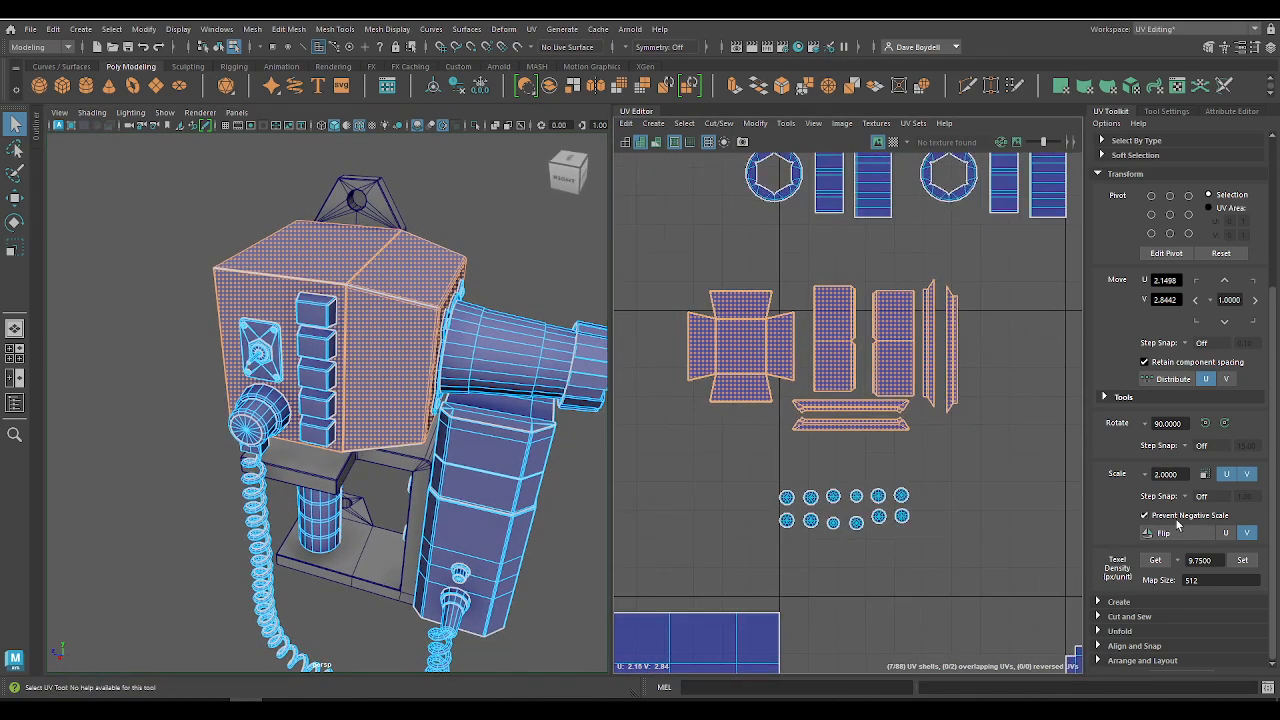
pyautogui.click(1248, 565)
# Step: Move the cross-shaped rear housing shell into the empty tile above the large rectangular shell, at about U 1.41, V 2.43
pyautogui.keyDown('alt'); pyautogui.moveTo(716, 392); pyautogui.dragTo(783, 386, button='middle'); pyautogui.keyUp('alt')
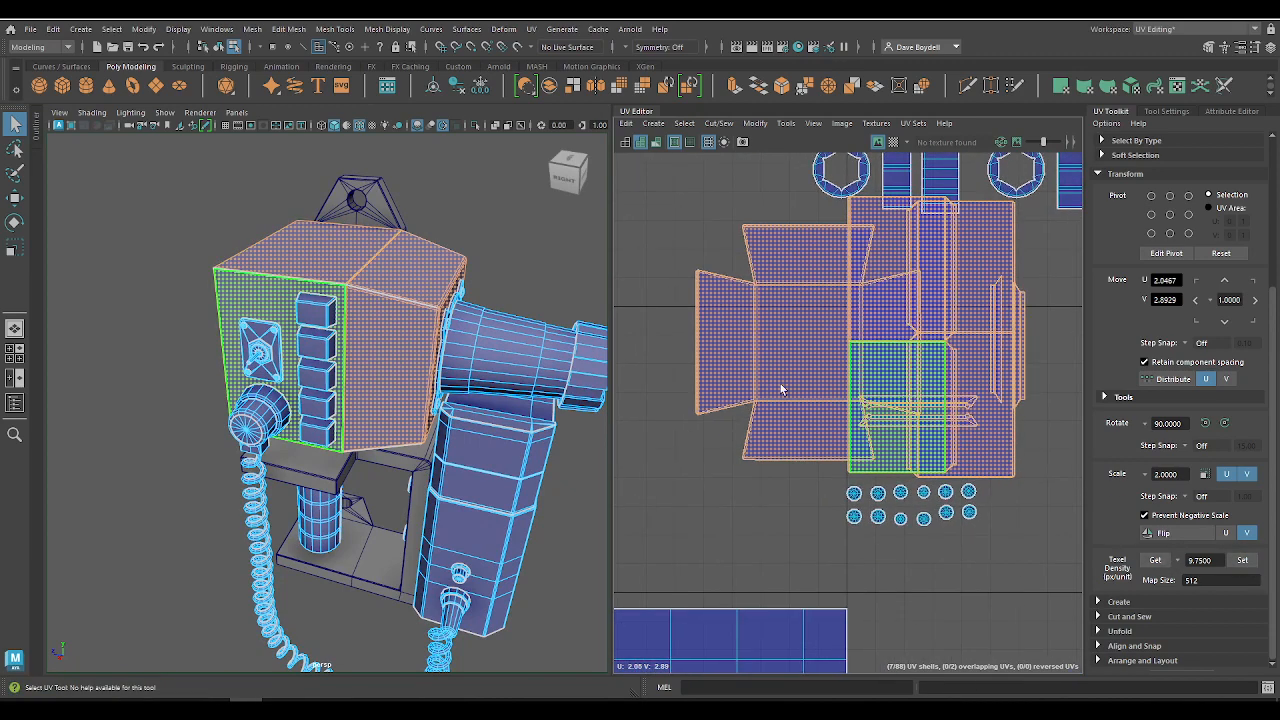
pyautogui.keyDown('alt'); pyautogui.moveTo(783, 386); pyautogui.dragTo(631, 357, button='right'); pyautogui.keyUp('alt')
pyautogui.moveTo(810, 337); pyautogui.dragTo(728, 316, button='right')
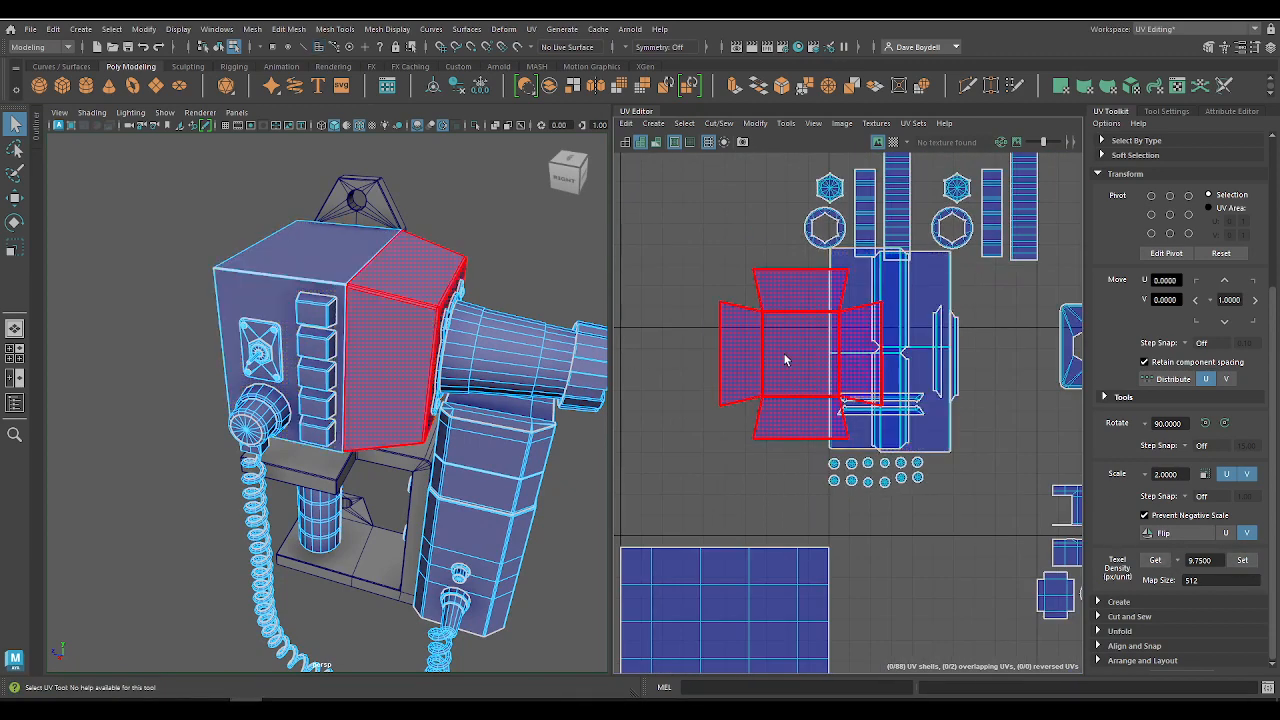
pyautogui.click(788, 357)
pyautogui.press('w')
pyautogui.keyDown('alt'); pyautogui.moveTo(575, 345); pyautogui.dragTo(515, 335); pyautogui.keyUp('alt')
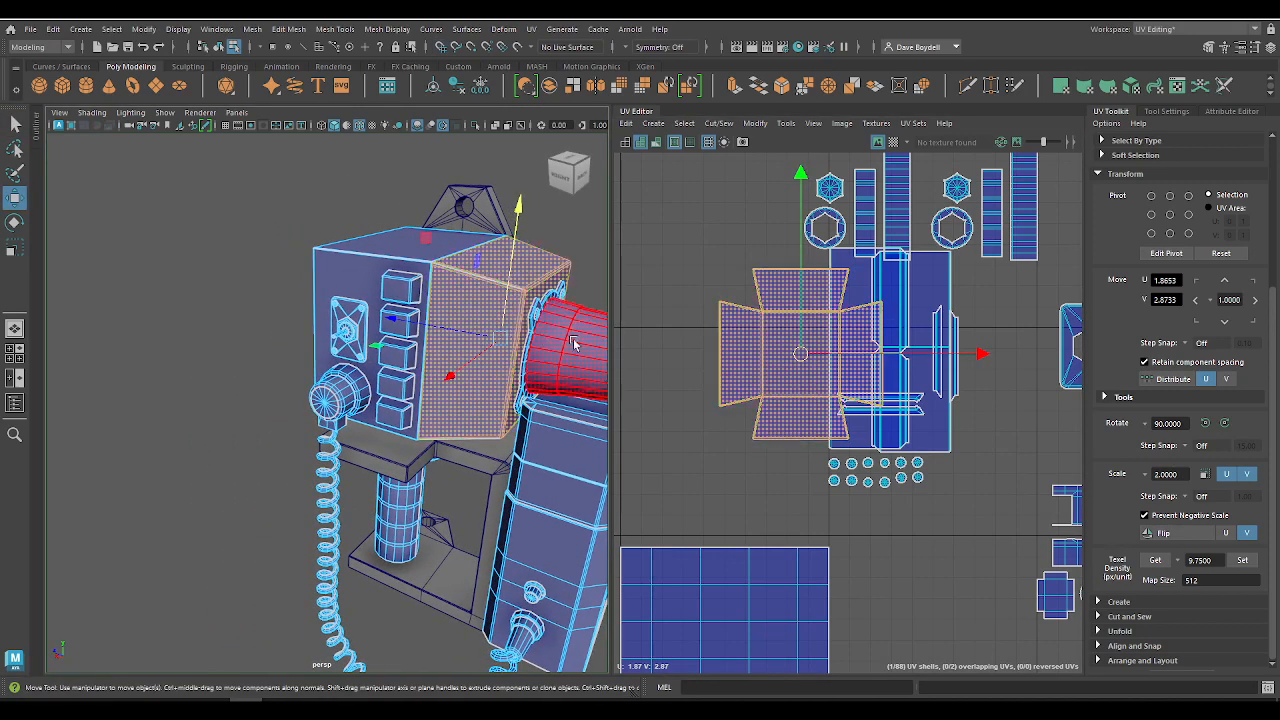
pyautogui.moveTo(802, 356); pyautogui.dragTo(704, 443)
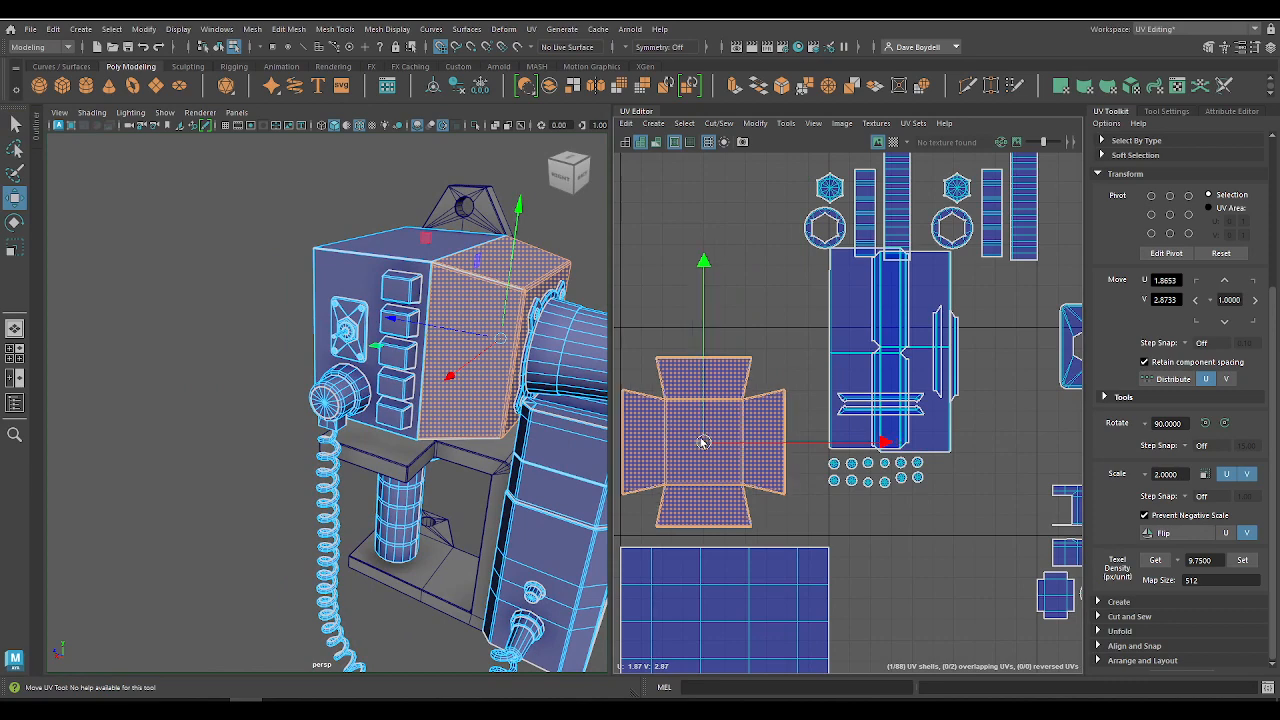
pyautogui.keyDown('alt'); pyautogui.moveTo(704, 443); pyautogui.dragTo(757, 406, button='right'); pyautogui.keyUp('alt')
pyautogui.keyDown('alt'); pyautogui.moveTo(757, 406); pyautogui.dragTo(818, 383, button='middle'); pyautogui.keyUp('alt')
pyautogui.moveTo(761, 417); pyautogui.dragTo(768, 423)
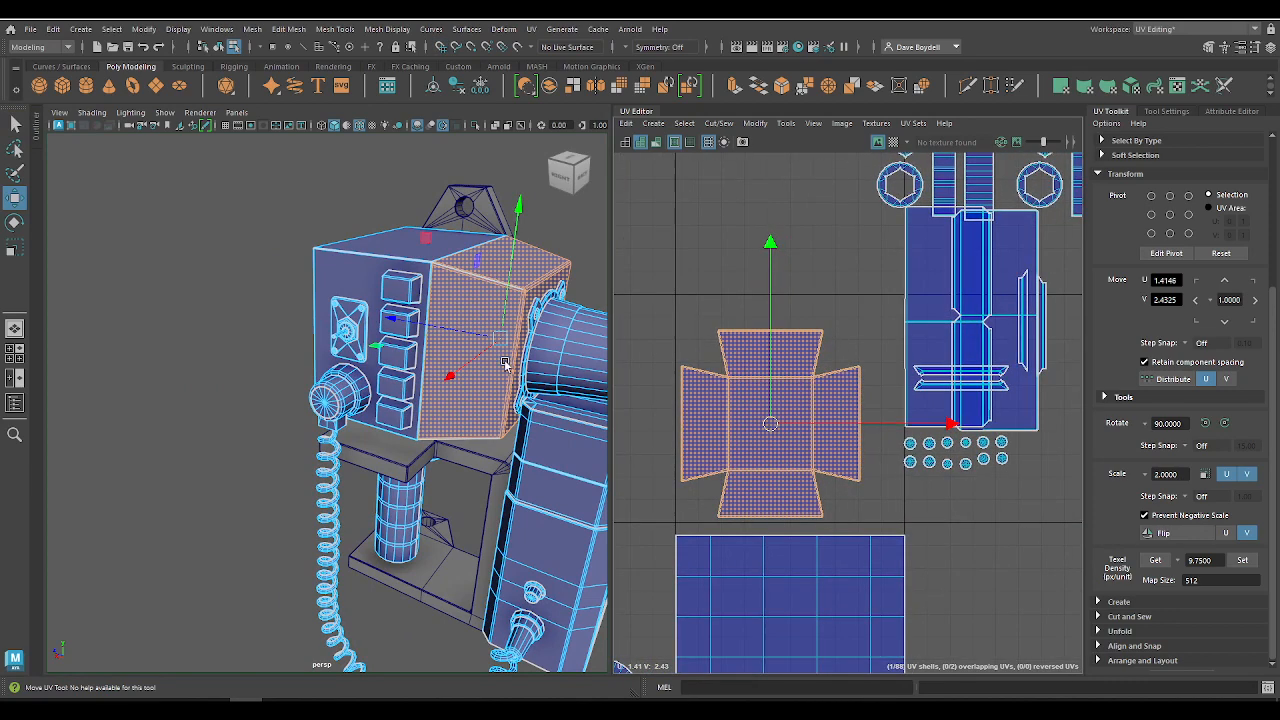
# Step: Rotate the cross-shaped housing shell 90 degrees counterclockwise and display the checker map to check its orientation
pyautogui.keyDown('alt'); pyautogui.moveTo(507, 365); pyautogui.dragTo(572, 341); pyautogui.keyUp('alt')
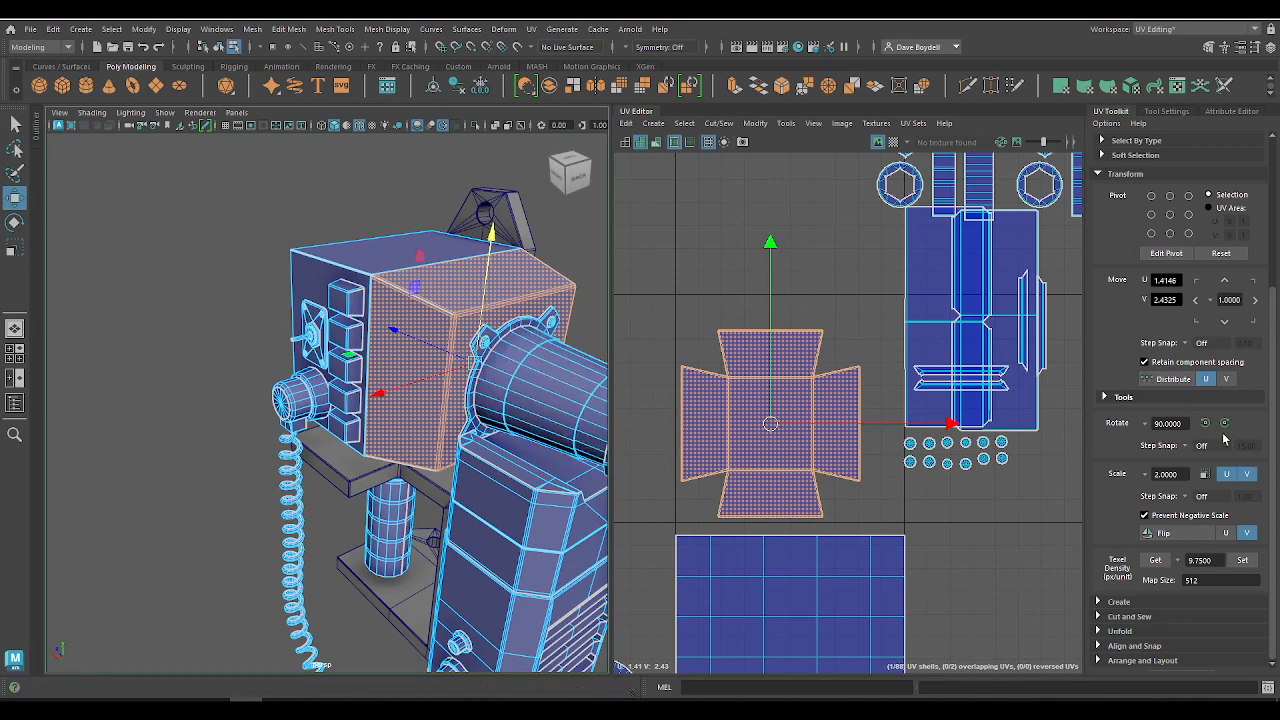
pyautogui.click(1205, 423)
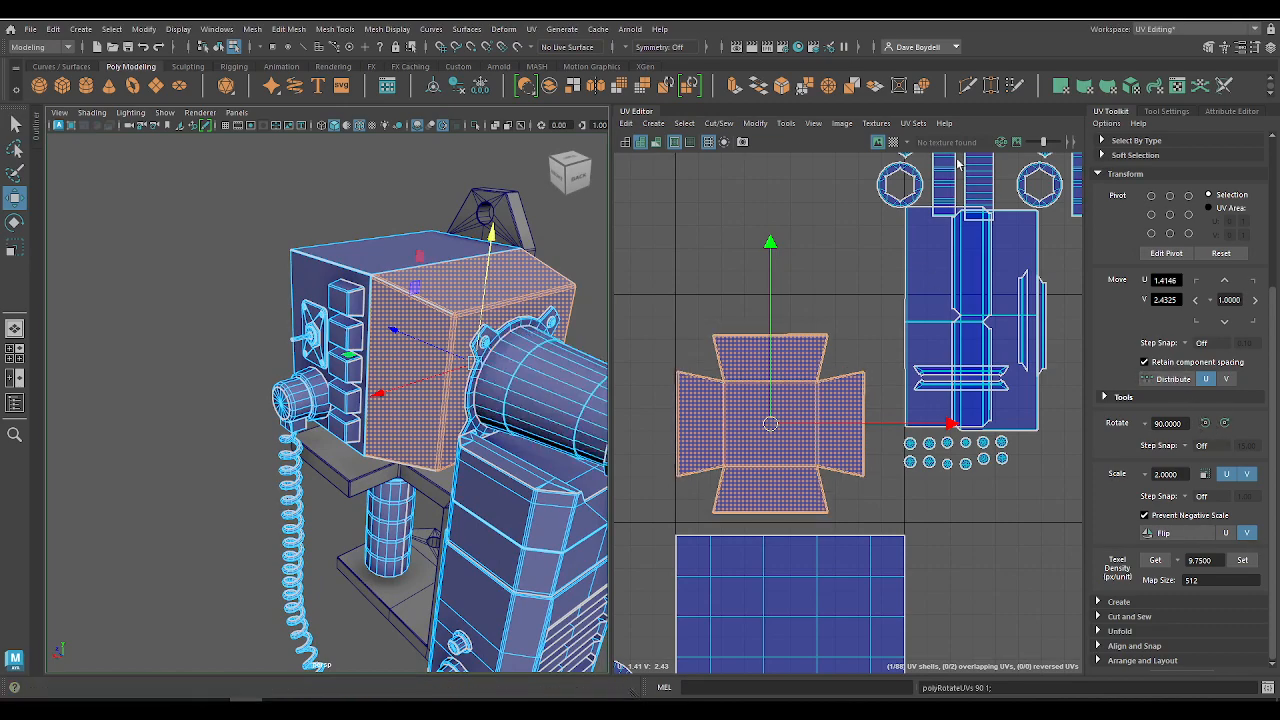
pyautogui.click(890, 141)
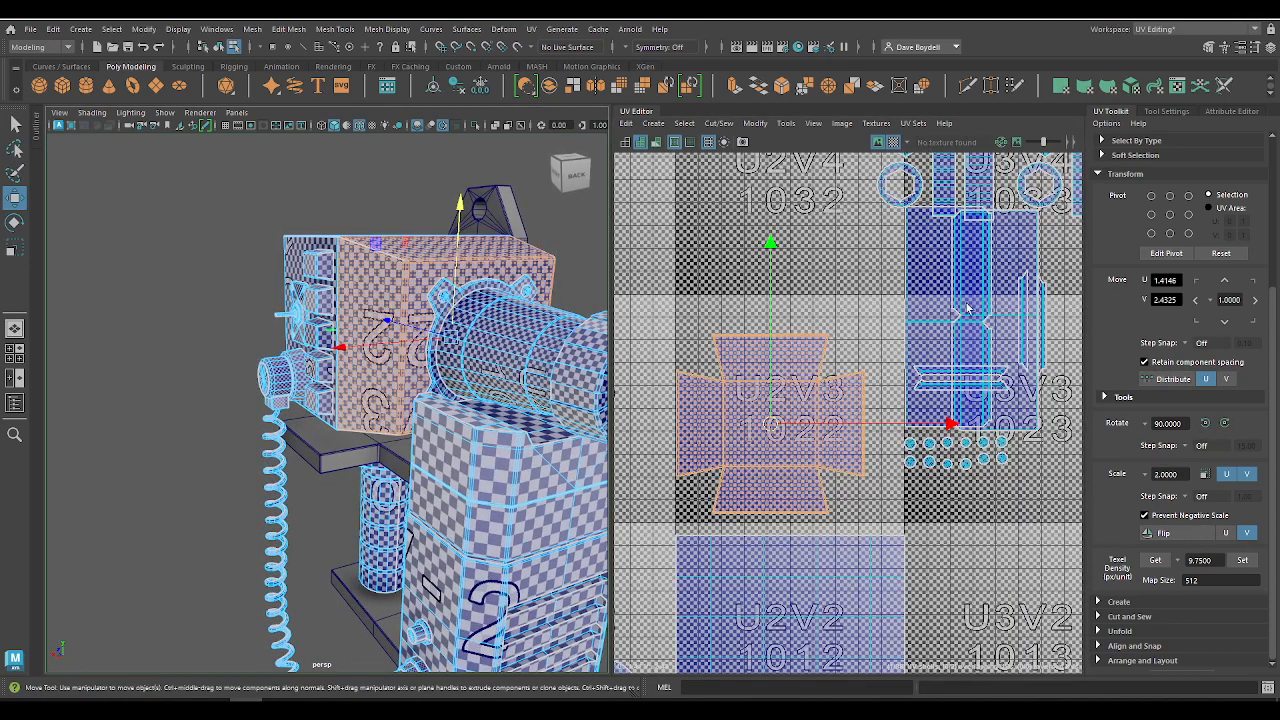
# Step: Rotate the cross-shaped rear housing shell a further 180 degrees clockwise, check it on the model and hide the checker map
pyautogui.click(1226, 425)
pyautogui.click(1226, 425)
pyautogui.keyDown('alt'); pyautogui.moveTo(435, 274); pyautogui.dragTo(340, 322, button='middle'); pyautogui.keyUp('alt')
pyautogui.scroll(3, 340, 322)
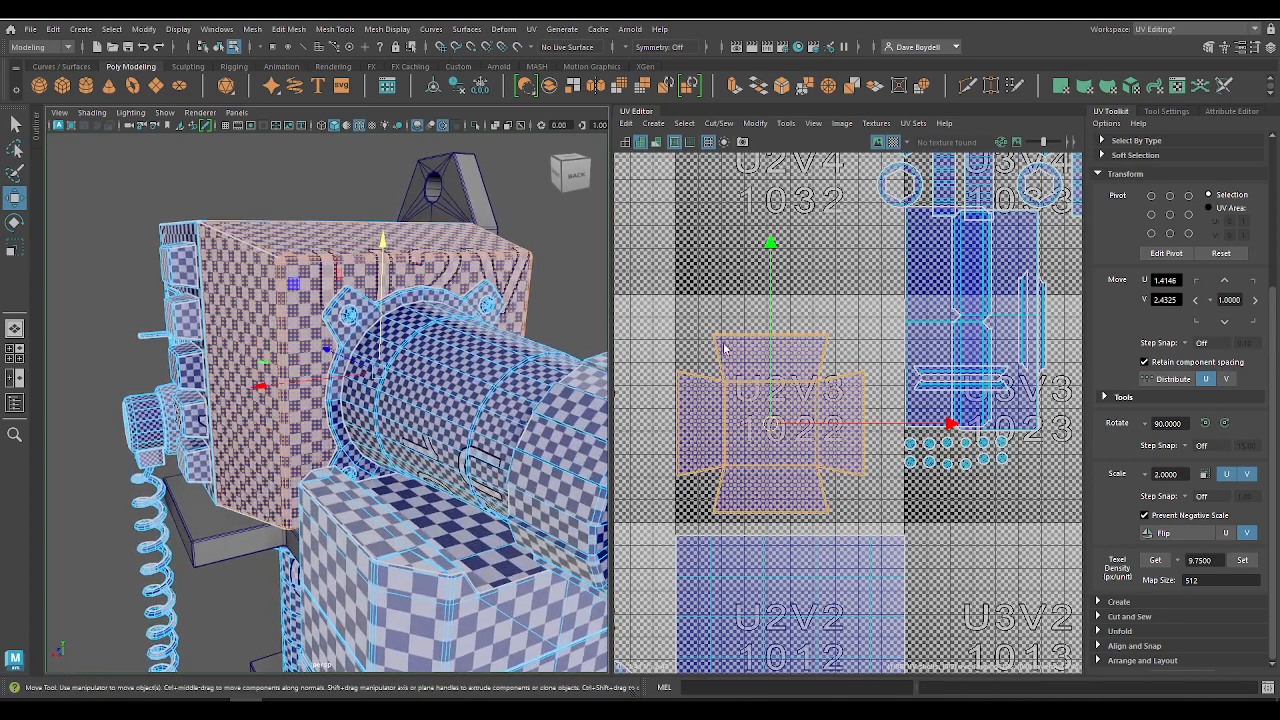
pyautogui.click(896, 145)
# Step: Fit the cross-shaped shell inside its UV tile at about U 1.43, V 2.41
pyautogui.press('r')
pyautogui.moveTo(770, 424); pyautogui.dragTo(814, 422)
pyautogui.press('x')
pyautogui.scroll(4, 728, 442)
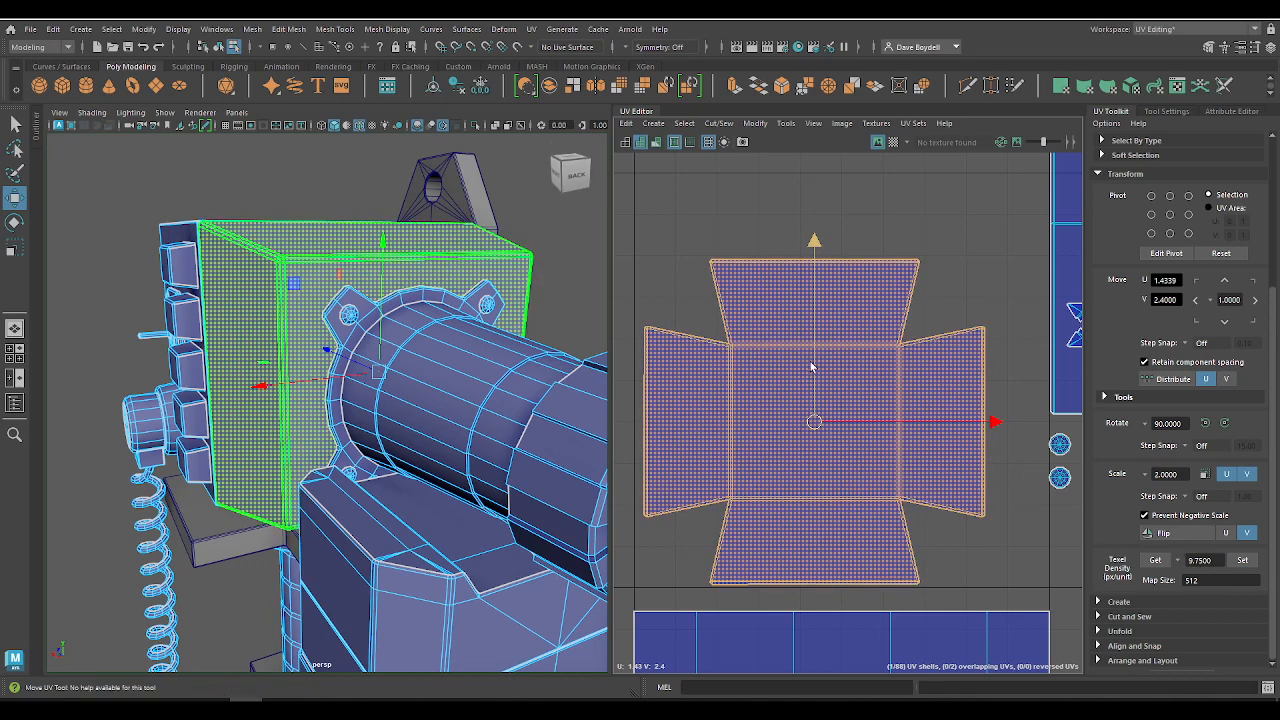
pyautogui.moveTo(814, 366); pyautogui.dragTo(814, 362)
pyautogui.moveTo(937, 427); pyautogui.dragTo(934, 427)
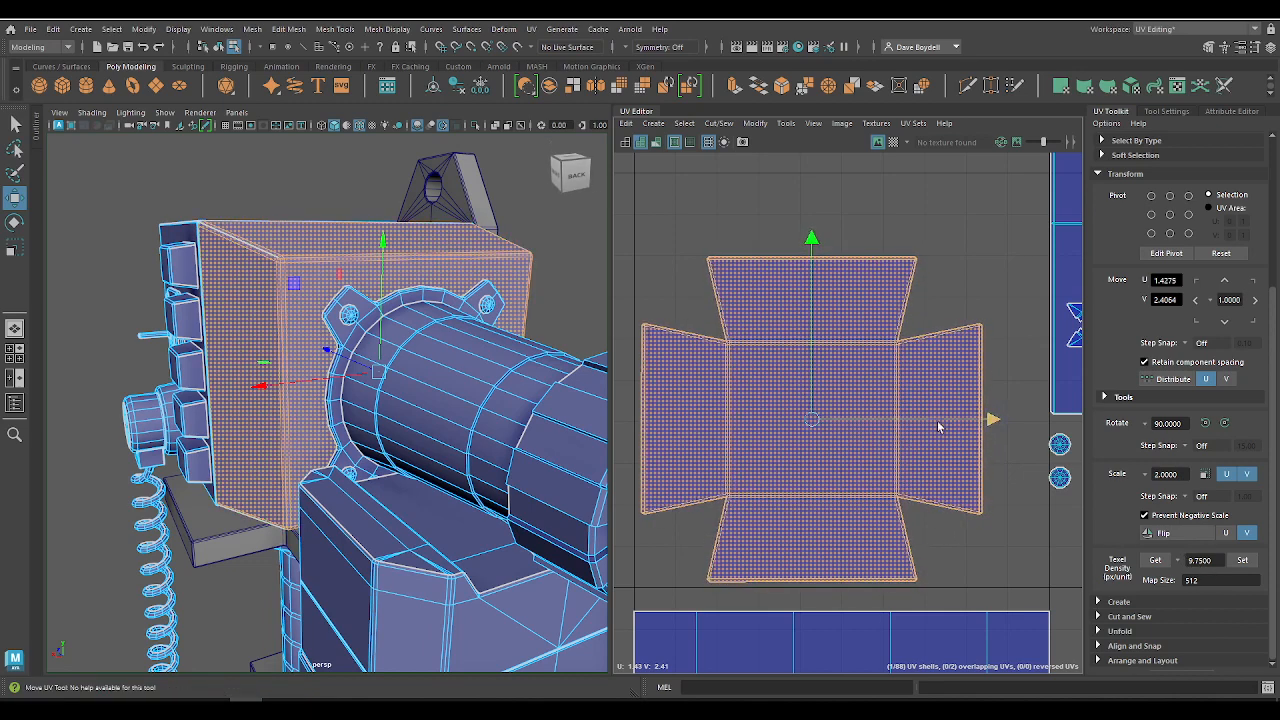
pyautogui.scroll(-3, 649, 354)
# Step: Move the two tall rectangular housing shells into the tiles above the cross-shaped shell, at about U 1.2, V 3.5 and V 4.5
pyautogui.keyDown('alt'); pyautogui.moveTo(649, 354); pyautogui.dragTo(597, 376, button='middle'); pyautogui.keyUp('alt')
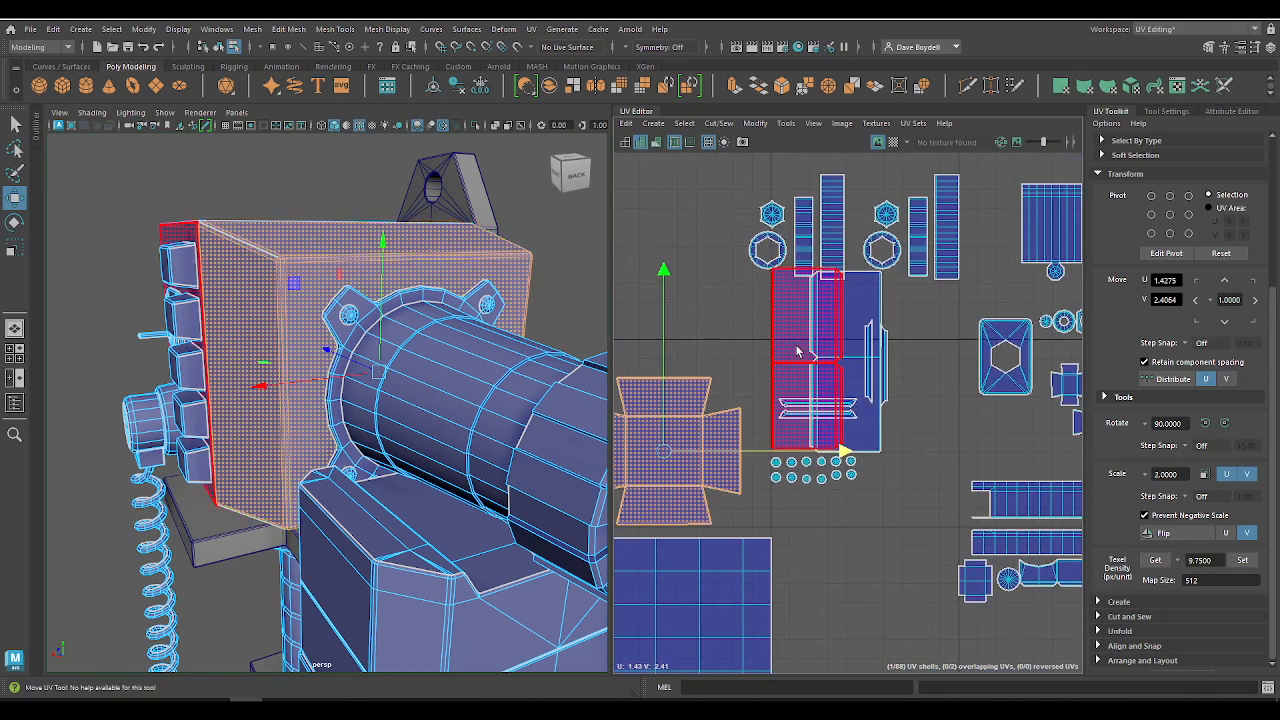
pyautogui.click(799, 353)
pyautogui.keyDown('alt'); pyautogui.moveTo(810, 364); pyautogui.dragTo(885, 472, button='middle'); pyautogui.keyUp('alt')
pyautogui.moveTo(885, 472); pyautogui.dragTo(703, 366)
pyautogui.click(927, 467)
pyautogui.moveTo(927, 467); pyautogui.dragTo(695, 162)
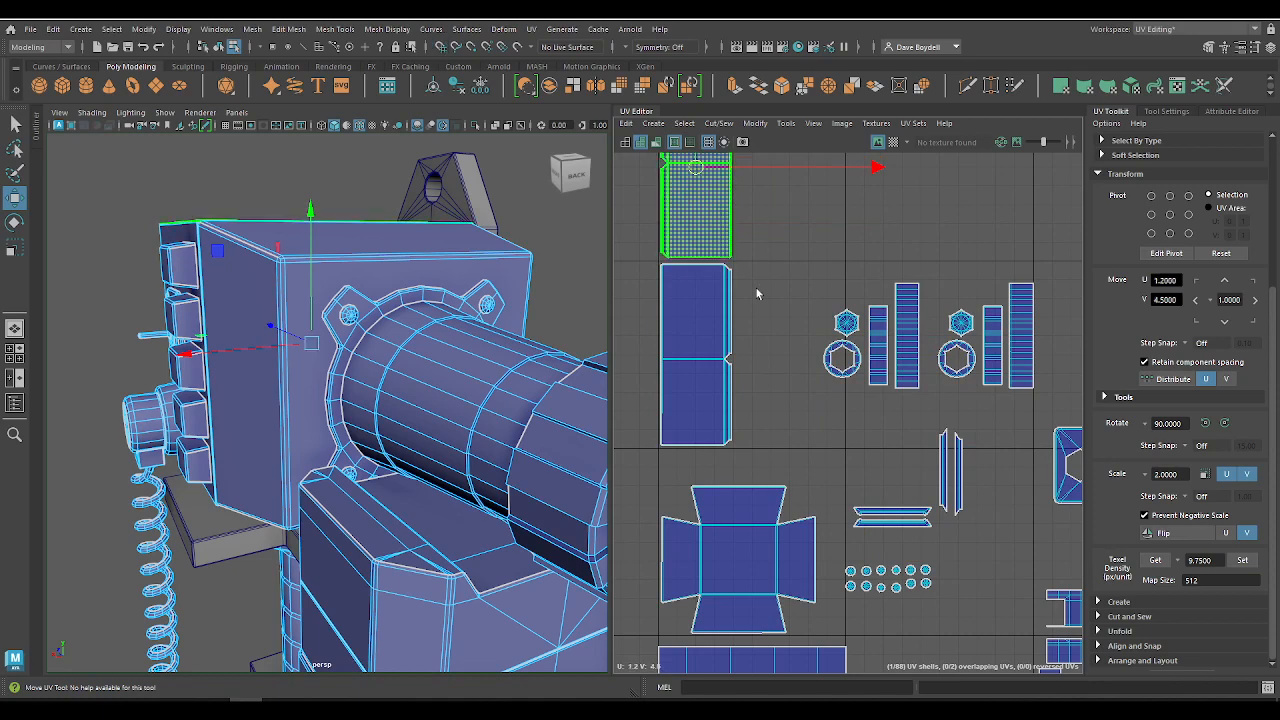
# Step: Move the upper tall housing shell down beside the other one, to U 1.6, V 3.5
pyautogui.keyDown('alt'); pyautogui.moveTo(757, 286); pyautogui.dragTo(754, 455, button='middle'); pyautogui.keyUp('alt')
pyautogui.click(729, 299)
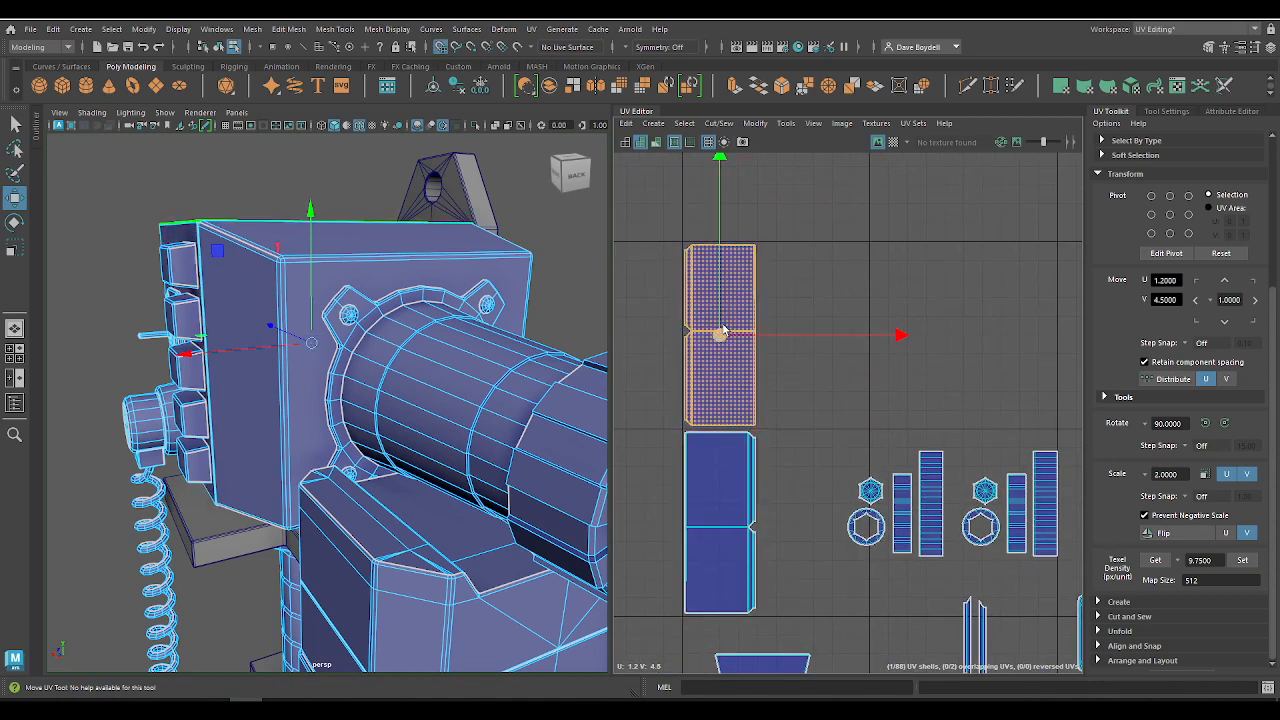
pyautogui.moveTo(720, 334); pyautogui.dragTo(797, 527)
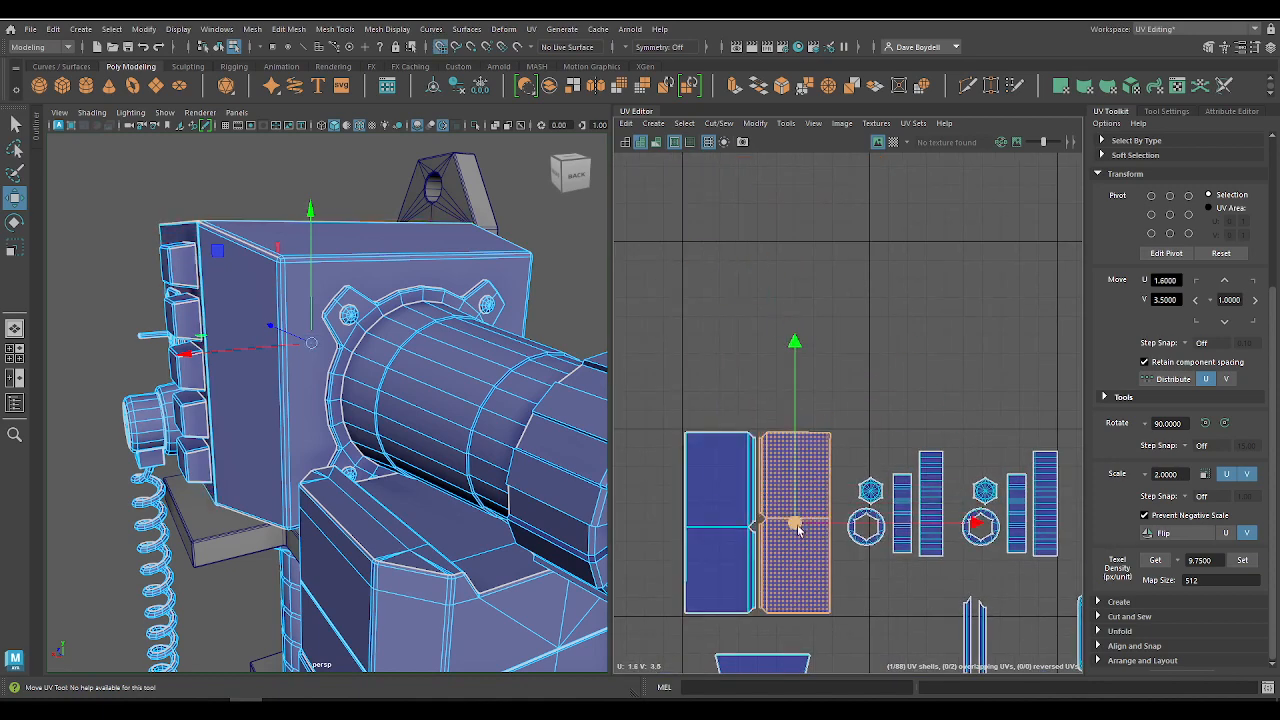
pyautogui.keyDown('alt'); pyautogui.moveTo(798, 530); pyautogui.dragTo(838, 630, button='right'); pyautogui.keyUp('alt')
pyautogui.keyDown('alt'); pyautogui.moveTo(838, 630); pyautogui.dragTo(817, 451, button='middle'); pyautogui.keyUp('alt')
pyautogui.keyDown('alt'); pyautogui.moveTo(817, 451); pyautogui.dragTo(661, 359, button='right'); pyautogui.keyUp('alt')
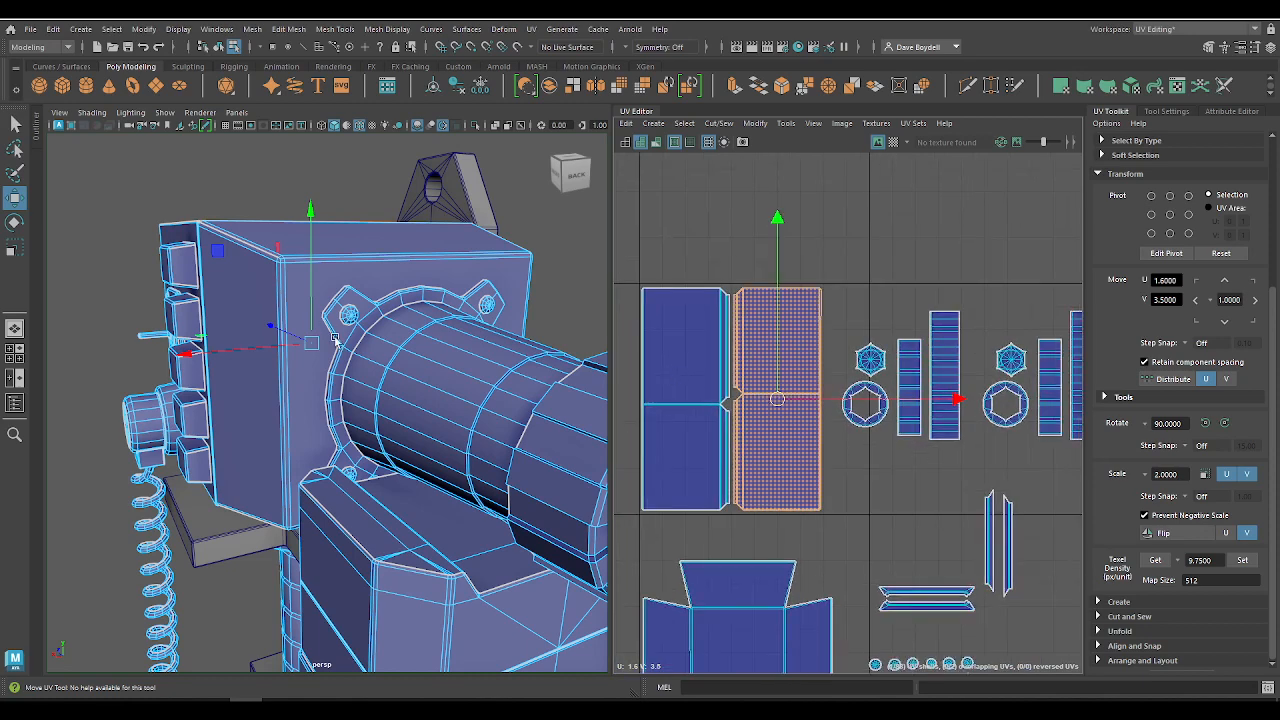
# Step: Move the nearest group of hexagonal, ring and strip shells up out of the way, to about U 2.30, V 4.28
pyautogui.keyDown('alt'); pyautogui.moveTo(877, 506); pyautogui.dragTo(858, 465, button='middle'); pyautogui.keyUp('alt')
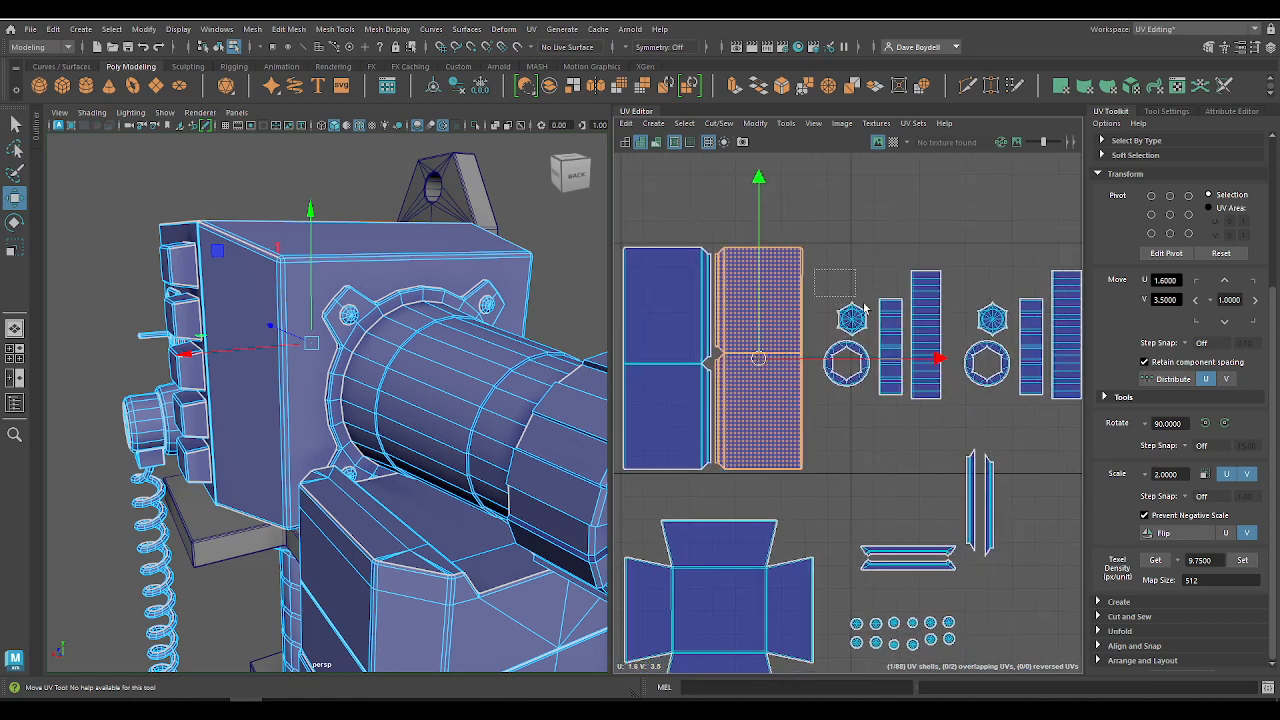
pyautogui.moveTo(952, 433); pyautogui.dragTo(953, 434)
pyautogui.moveTo(882, 336); pyautogui.dragTo(919, 179)
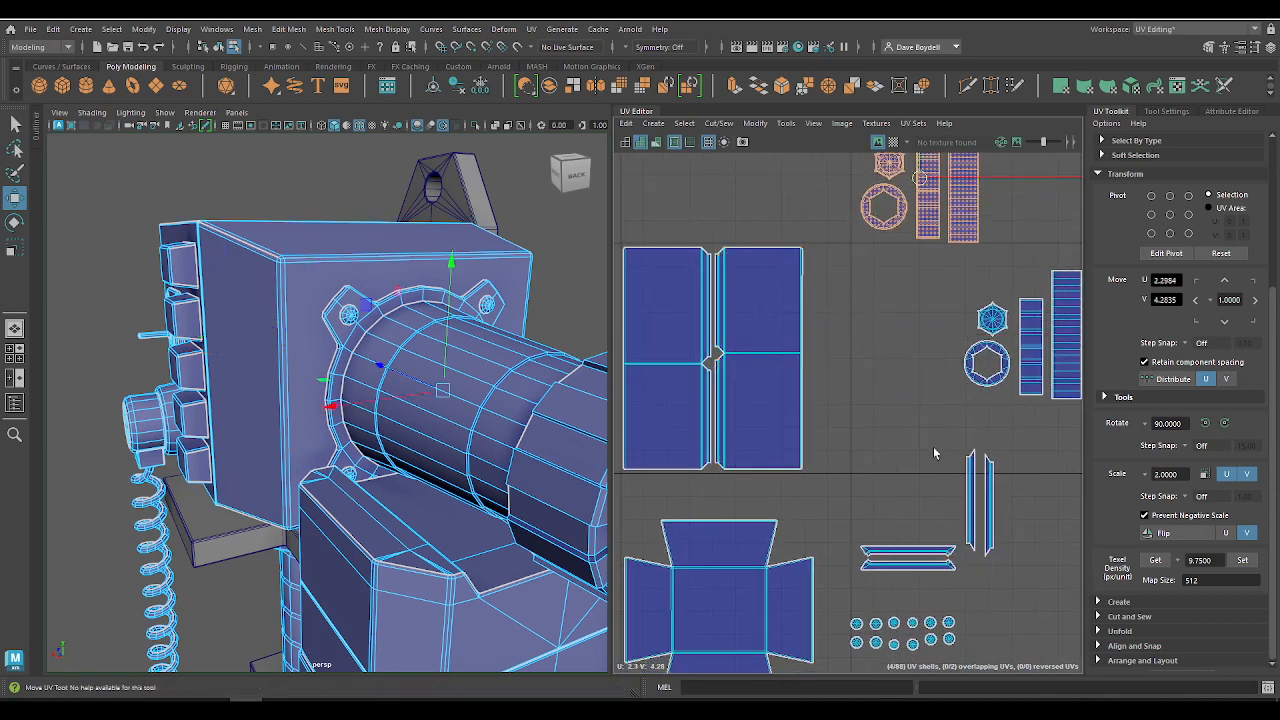
# Step: Rotate the thin left screen-frame shell 90 degrees counterclockwise and place it beside the tall housing shells at U 1.85, V 3.75
pyautogui.click(905, 553)
pyautogui.moveTo(905, 553); pyautogui.dragTo(847, 268)
pyautogui.keyDown('alt'); pyautogui.moveTo(400, 420); pyautogui.dragTo(557, 342); pyautogui.keyUp('alt')
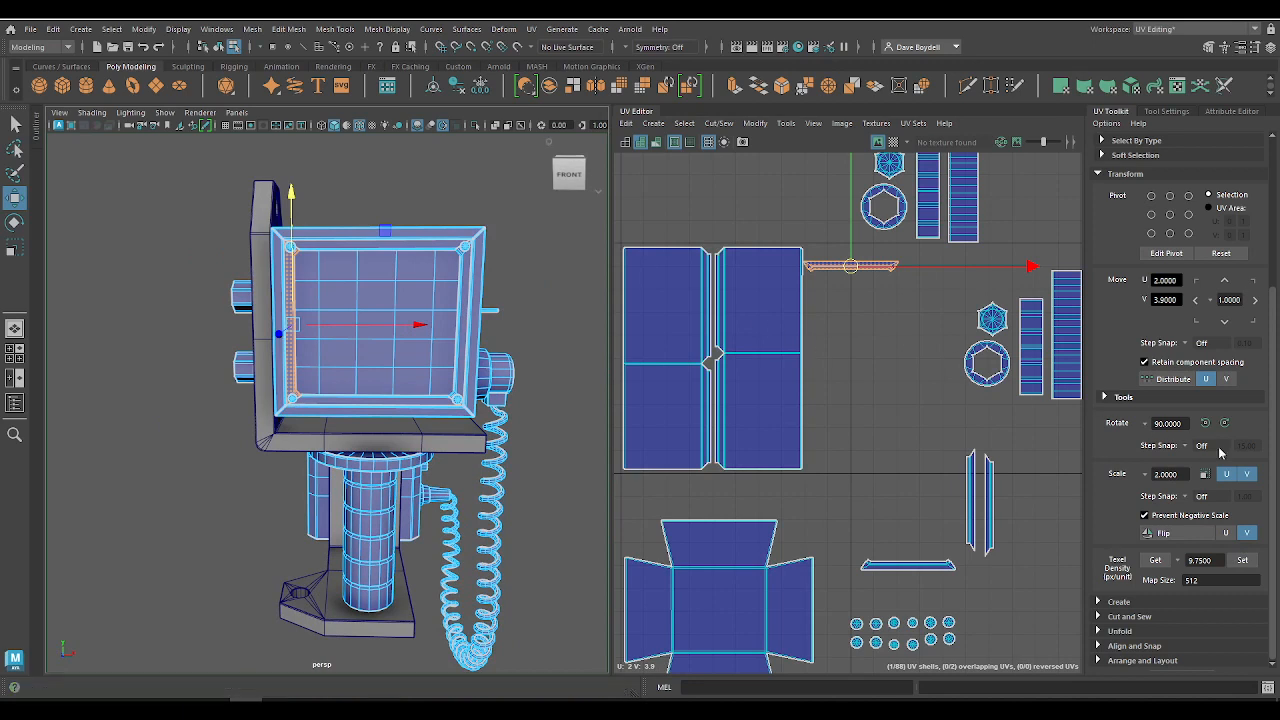
pyautogui.press('e')
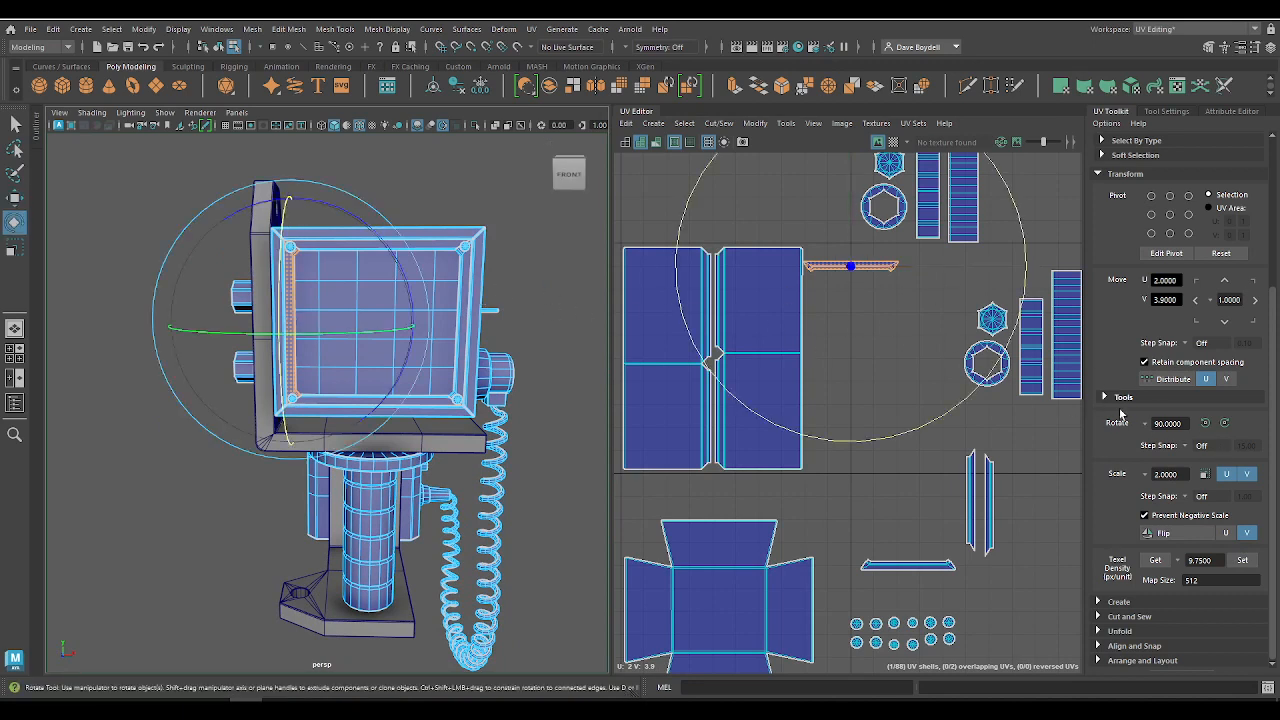
pyautogui.click(1205, 423)
pyautogui.press('w')
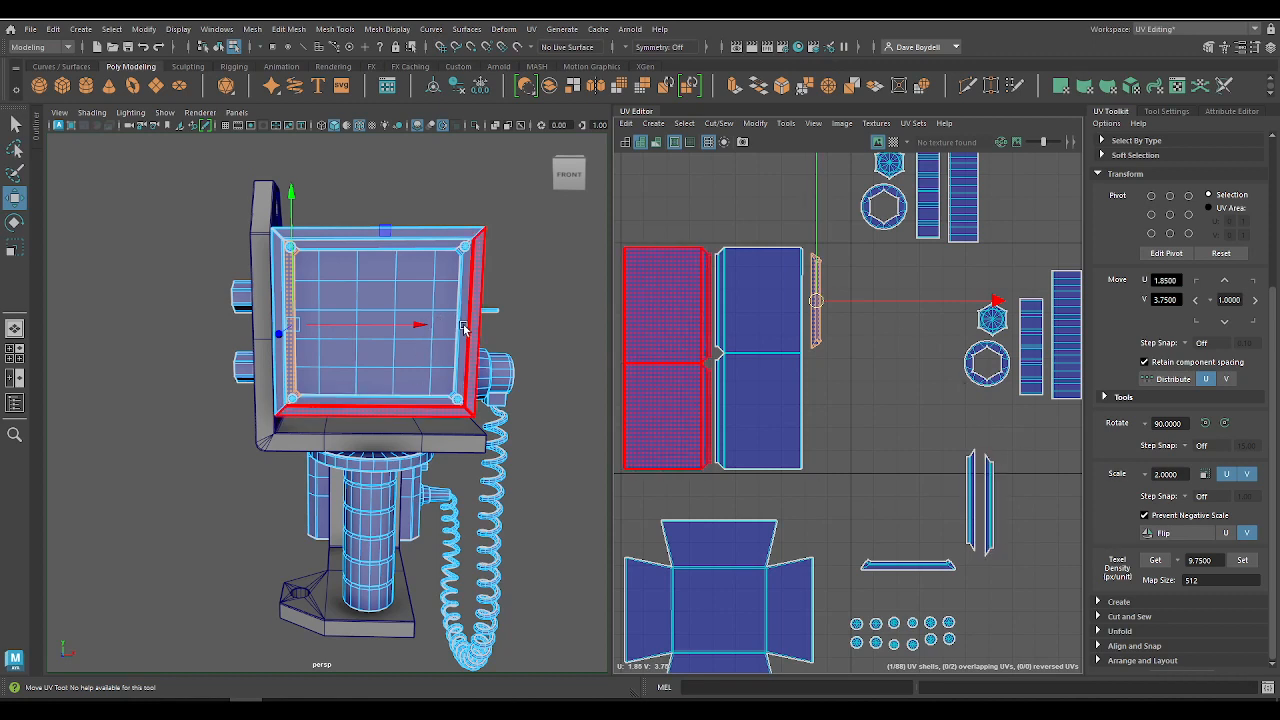
# Step: Rotate the thin right screen-frame shell 90 degrees counterclockwise and place it next to the left screen-frame shell
pyautogui.click(463, 328)
pyautogui.click(1205, 423)
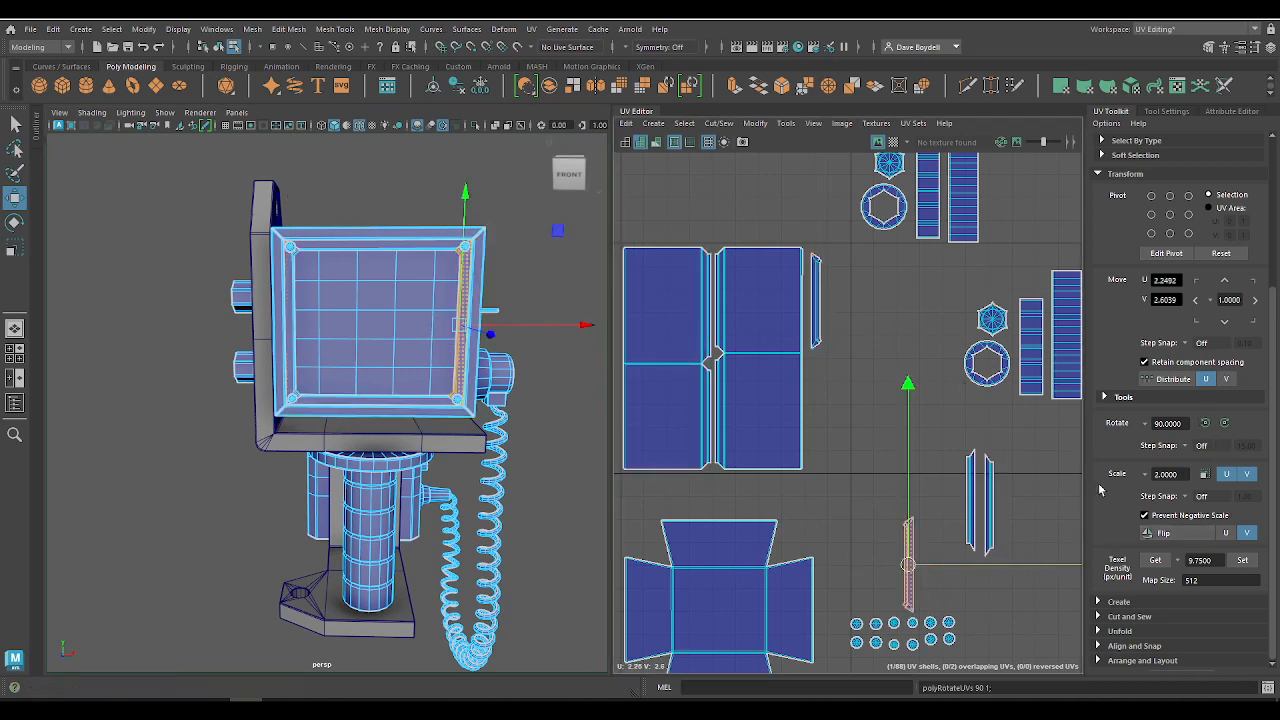
pyautogui.moveTo(908, 566); pyautogui.dragTo(838, 288)
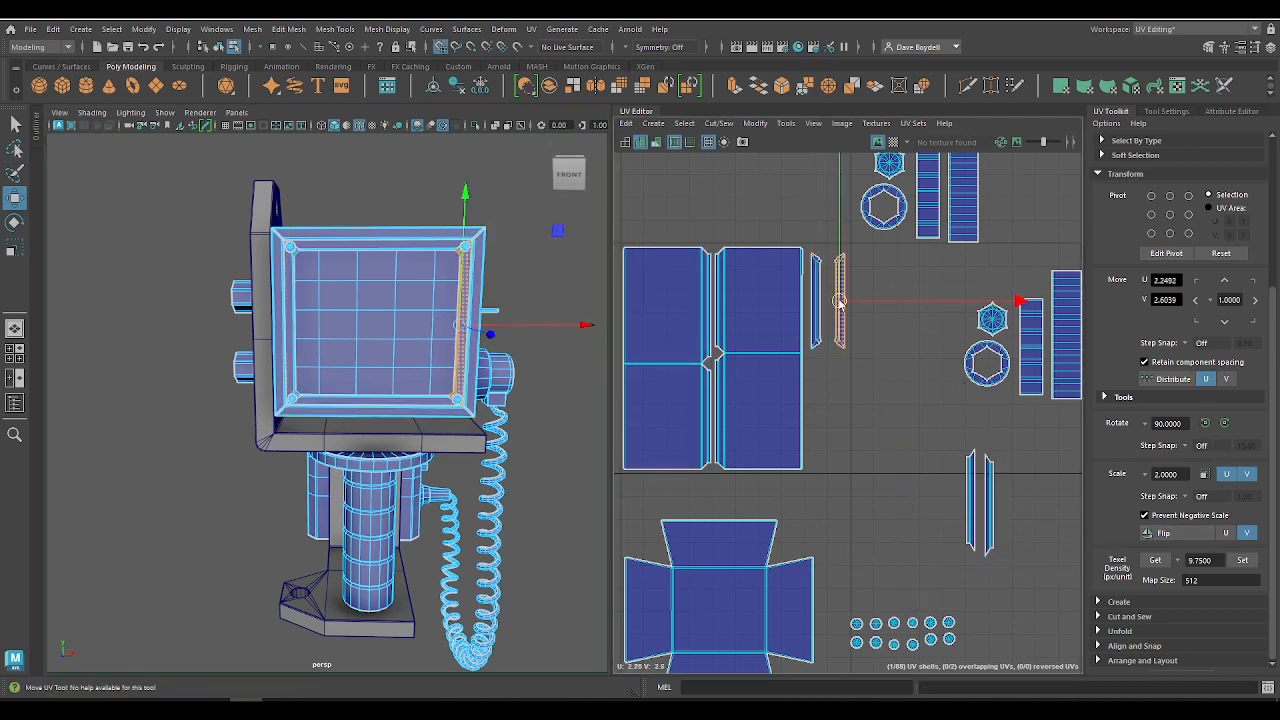
# Step: Move the top and bottom screen-frame shells under the two side ones, with the bottom one at about U 1.85, V 3.25
pyautogui.click(817, 287)
pyautogui.keyDown('alt'); pyautogui.moveTo(833, 276); pyautogui.dragTo(919, 456, button='right'); pyautogui.keyUp('alt')
pyautogui.click(985, 514)
pyautogui.moveTo(1000, 521); pyautogui.dragTo(846, 431)
pyautogui.click(1015, 528)
pyautogui.moveTo(1004, 535); pyautogui.dragTo(814, 437)
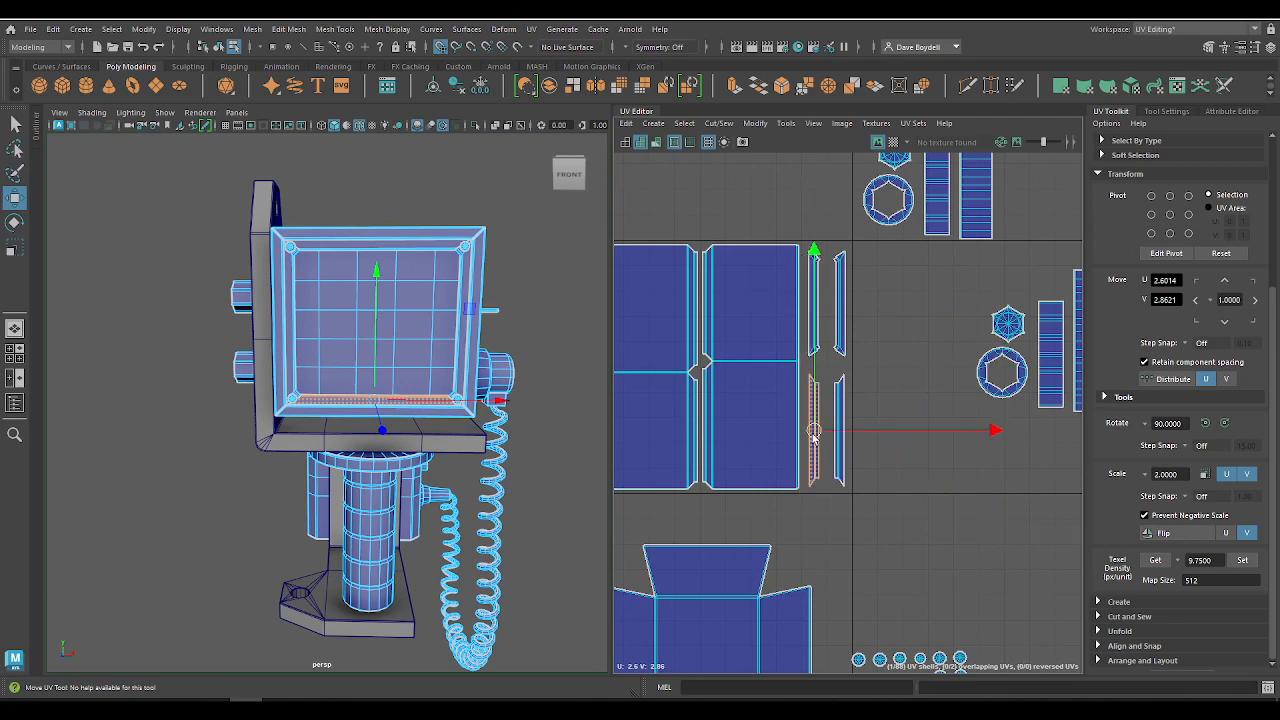
# Step: Tighten the screen-frame shells by moving the outer column to about U 1.95 and the lower pair up to about V 3.30
pyautogui.keyDown('alt'); pyautogui.moveTo(854, 318); pyautogui.dragTo(955, 415, button='right'); pyautogui.keyUp('alt')
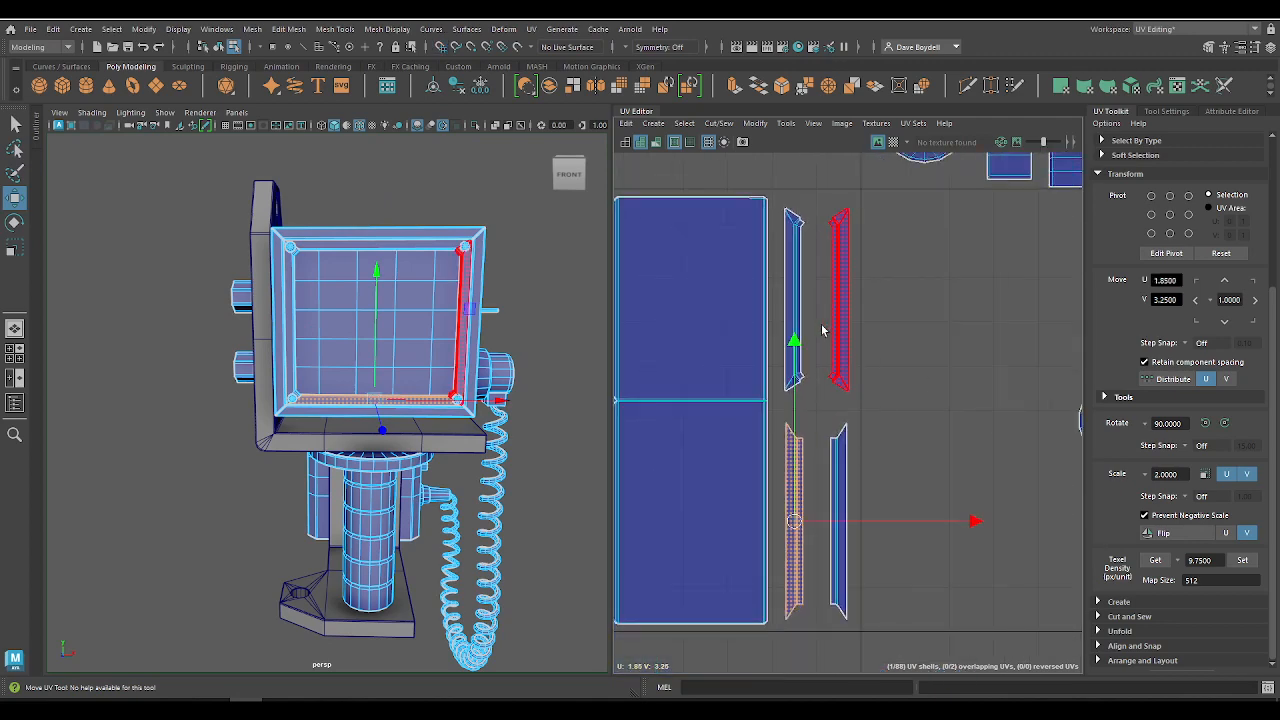
pyautogui.moveTo(823, 327); pyautogui.dragTo(928, 543)
pyautogui.moveTo(887, 413); pyautogui.dragTo(875, 414)
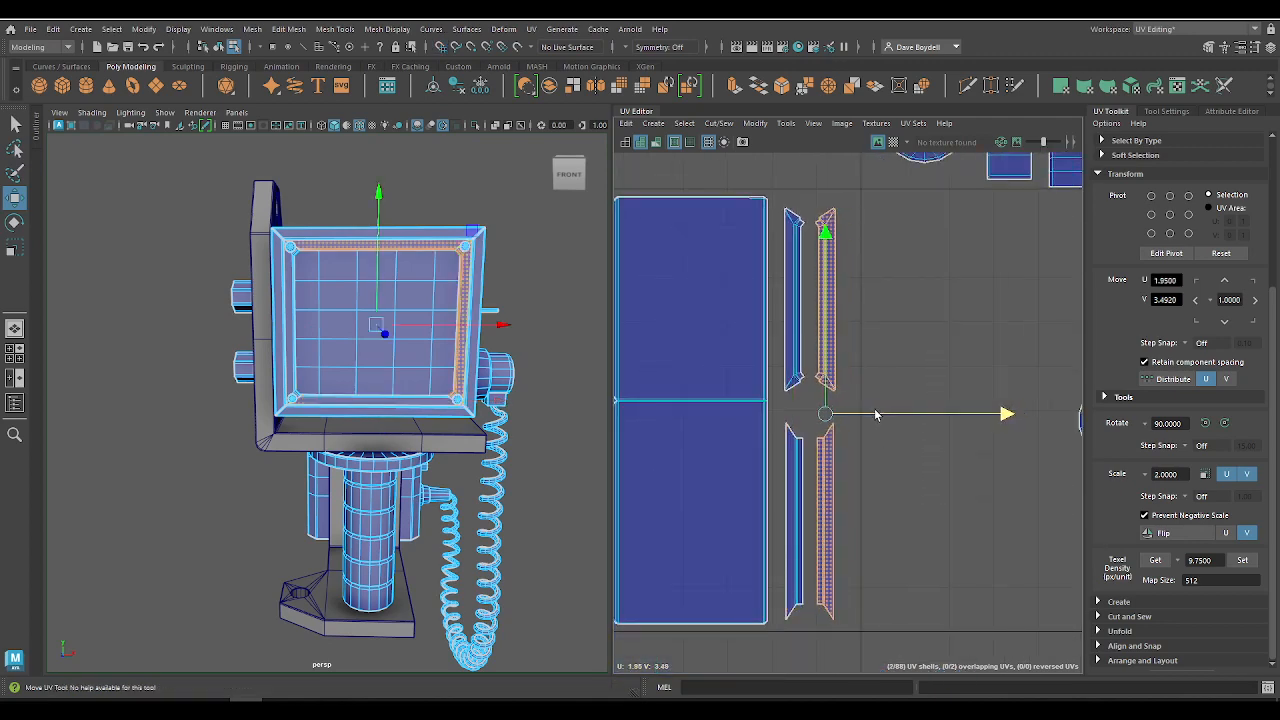
pyautogui.moveTo(780, 449); pyautogui.dragTo(835, 490)
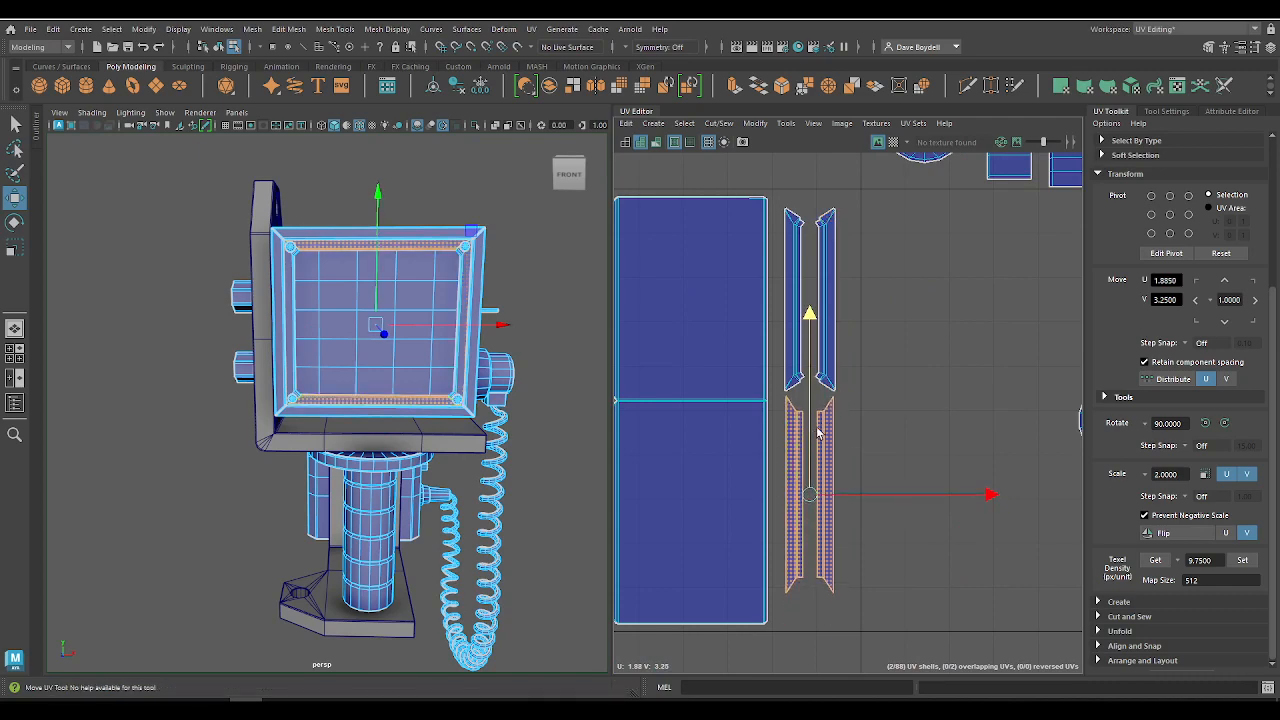
pyautogui.scroll(3, 830, 317)
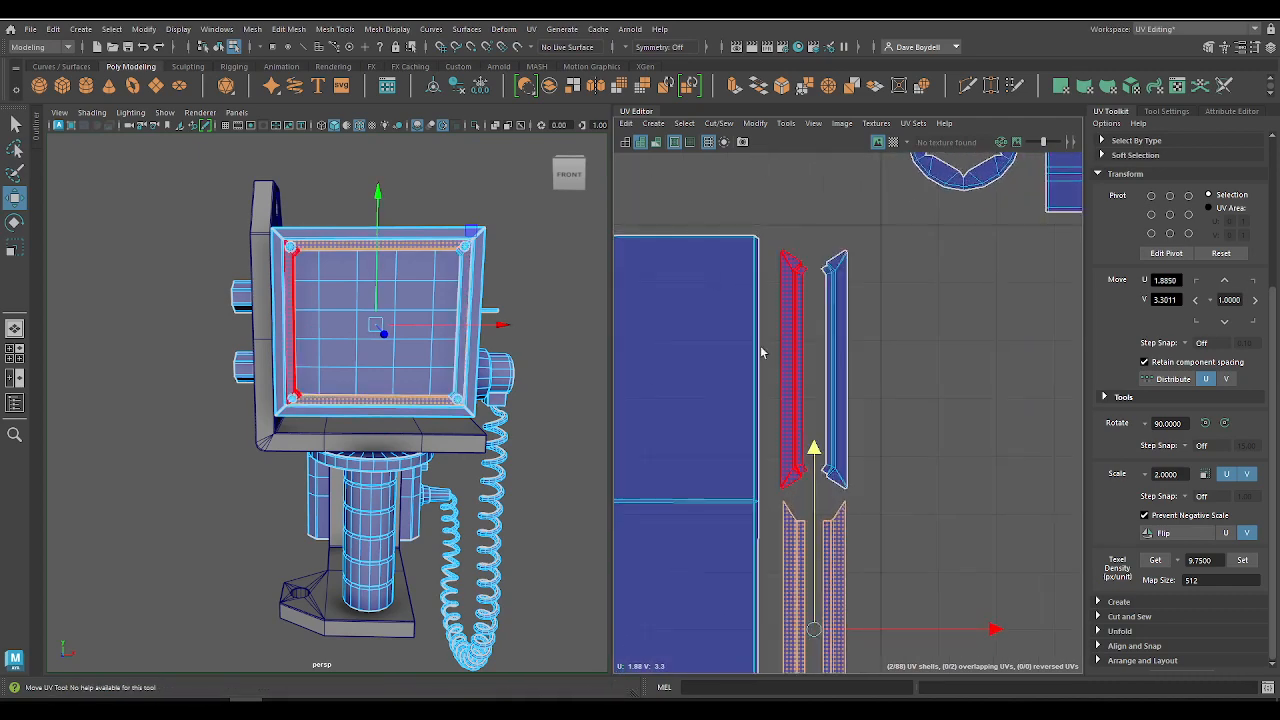
# Step: Shift the upper pair of screen-frame shells toward the housing shells and place the lower pair beside it in one row
pyautogui.moveTo(891, 393); pyautogui.dragTo(861, 370)
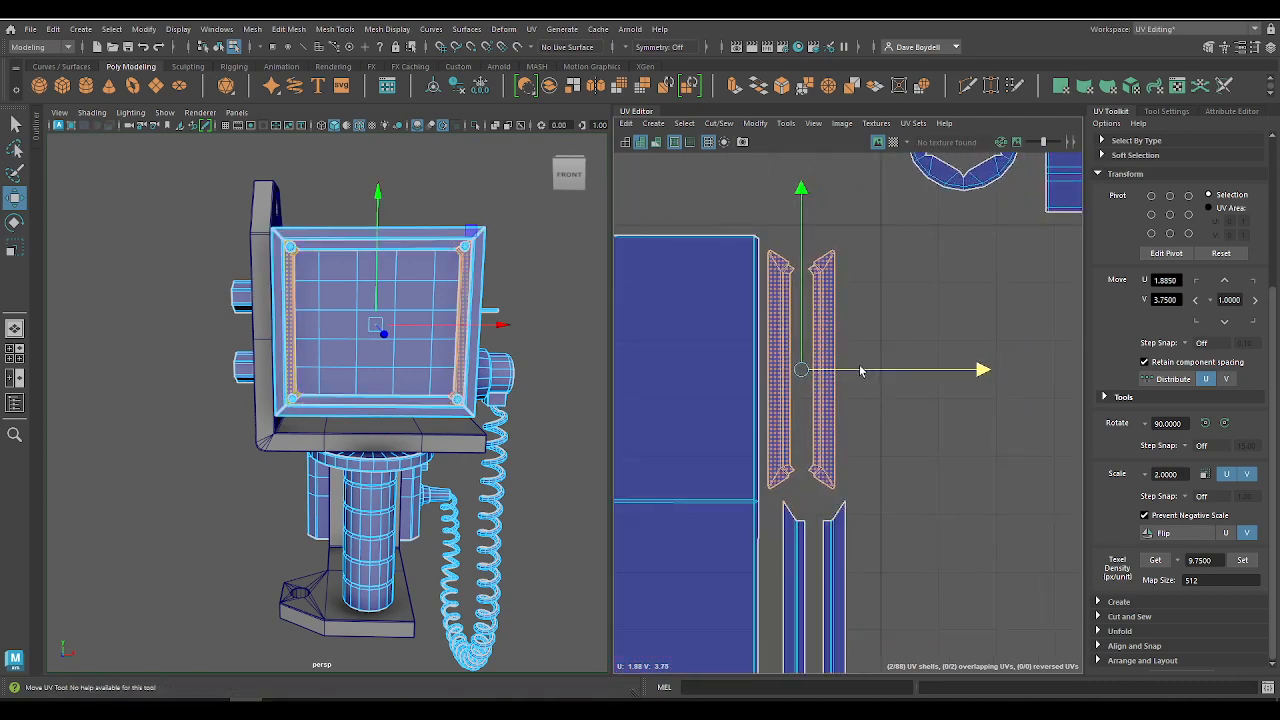
pyautogui.moveTo(802, 298); pyautogui.dragTo(802, 285)
pyautogui.moveTo(783, 517); pyautogui.dragTo(811, 573)
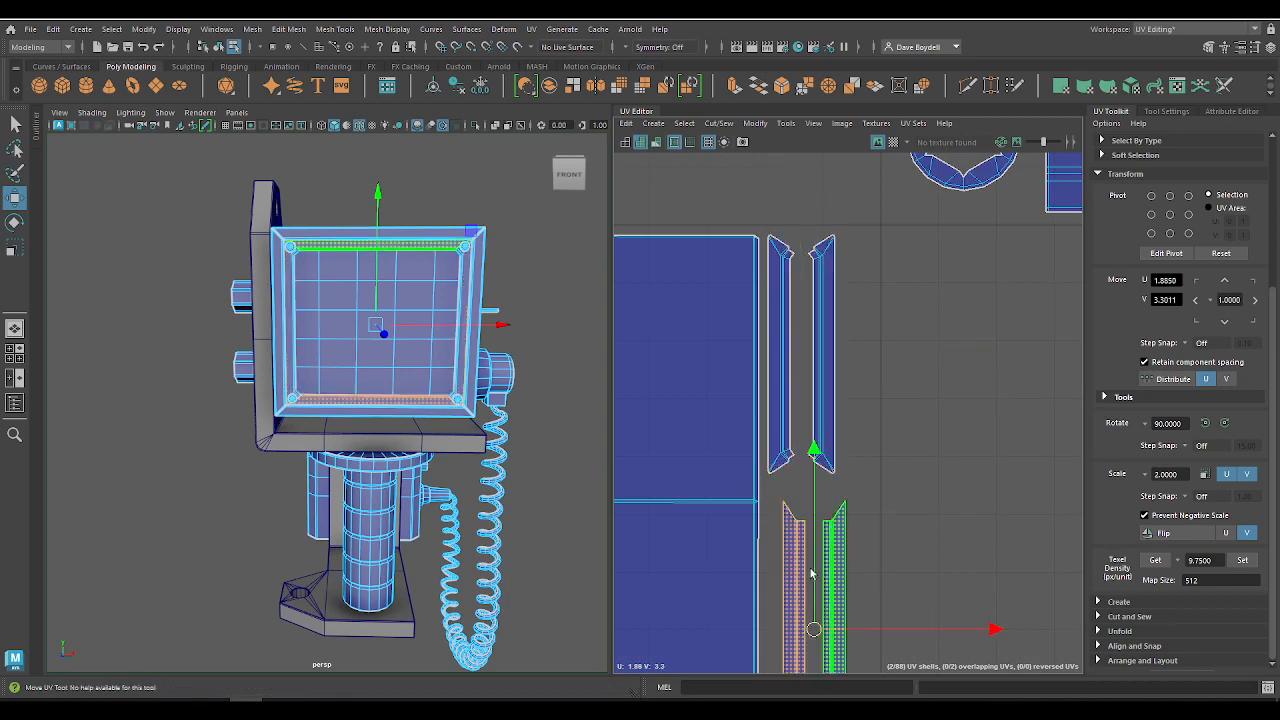
pyautogui.moveTo(815, 633); pyautogui.dragTo(993, 377)
pyautogui.moveTo(869, 350); pyautogui.dragTo(826, 360)
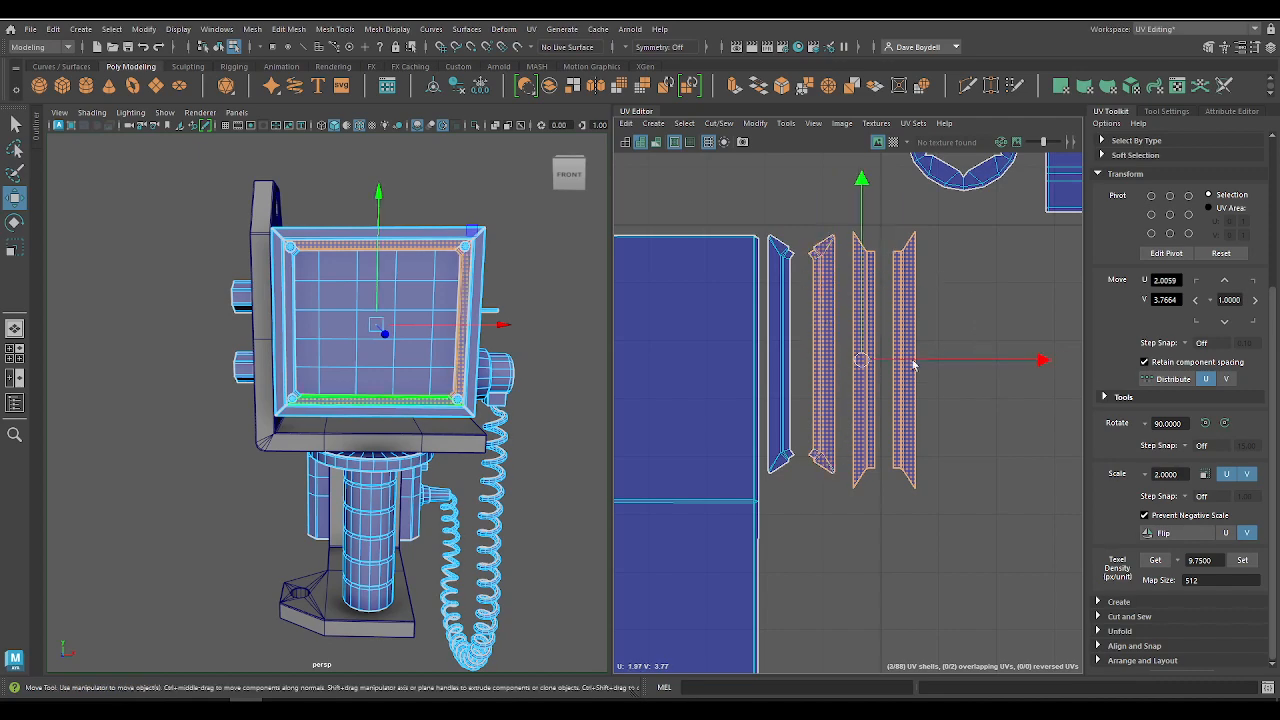
# Step: Close the gaps in the row of screen-frame shells, placing the outermost one at about U 2.00, V 3.77
pyautogui.moveTo(937, 362); pyautogui.dragTo(856, 360)
pyautogui.click(945, 367)
pyautogui.hotkey('ctrl', 'z')
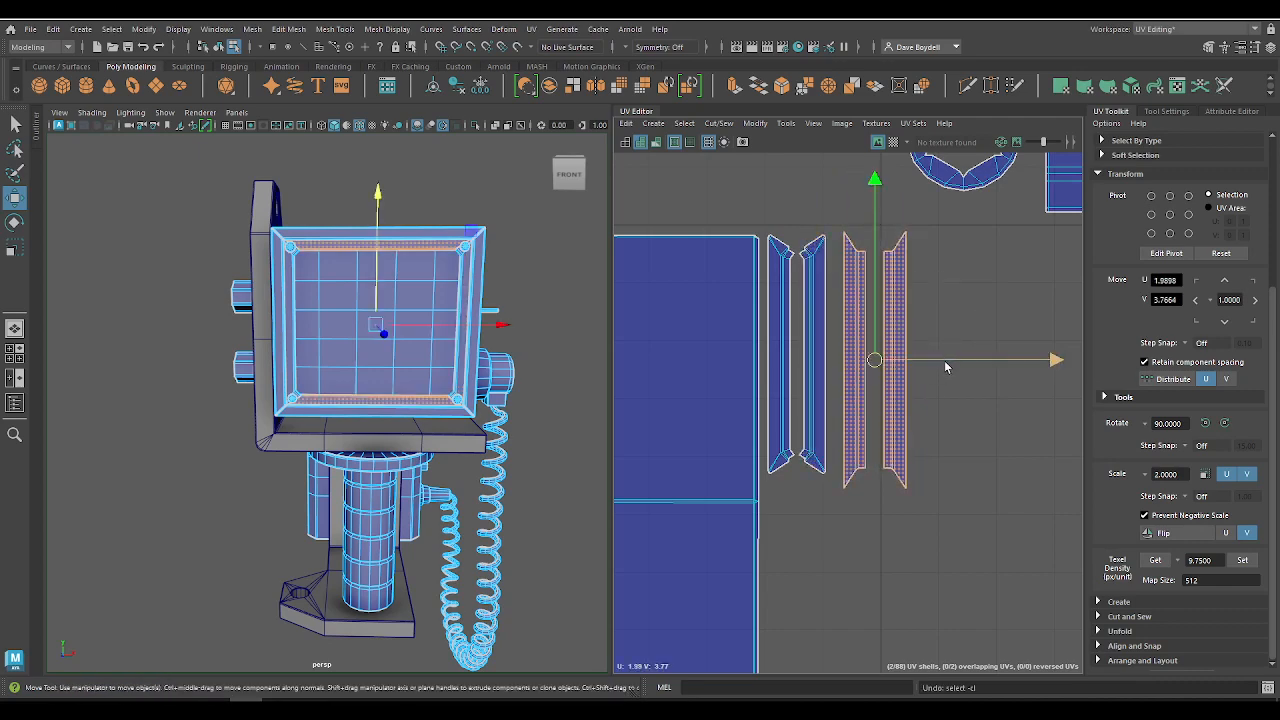
pyautogui.moveTo(945, 367); pyautogui.dragTo(917, 360)
pyautogui.press('q')
pyautogui.click(885, 279)
pyautogui.press('w')
pyautogui.keyDown('alt'); pyautogui.moveTo(749, 368); pyautogui.dragTo(725, 290, button='right'); pyautogui.keyUp('alt')
# Step: Nudge the first tall housing shell to about U 1.195, V 3.5 and save the scene
pyautogui.keyDown('alt'); pyautogui.moveTo(743, 291); pyautogui.dragTo(926, 249, button='middle'); pyautogui.keyUp('alt')
pyautogui.keyDown('alt'); pyautogui.moveTo(833, 292); pyautogui.dragTo(853, 415, button='right'); pyautogui.keyUp('alt')
pyautogui.keyDown('alt'); pyautogui.moveTo(728, 385); pyautogui.dragTo(890, 325, button='middle'); pyautogui.keyUp('alt')
pyautogui.keyDown('alt'); pyautogui.moveTo(886, 318); pyautogui.dragTo(927, 436, button='right'); pyautogui.keyUp('alt')
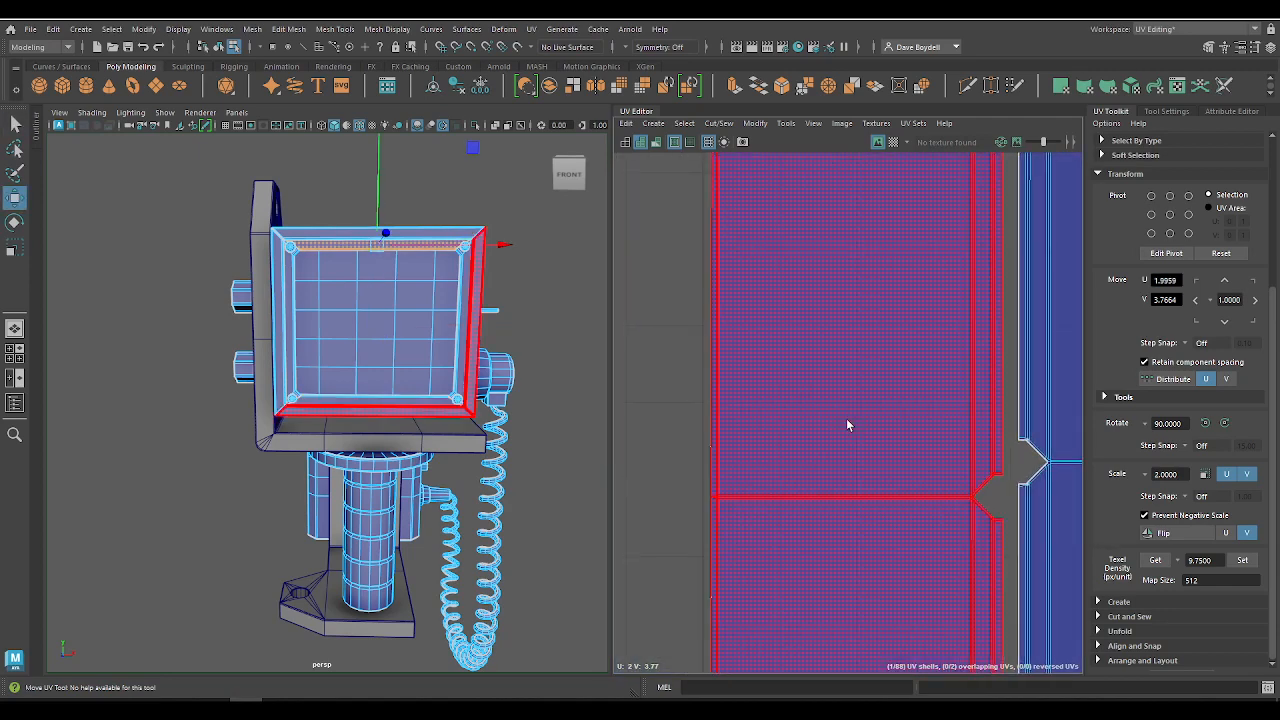
pyautogui.click(848, 423)
pyautogui.moveTo(961, 487); pyautogui.dragTo(957, 487)
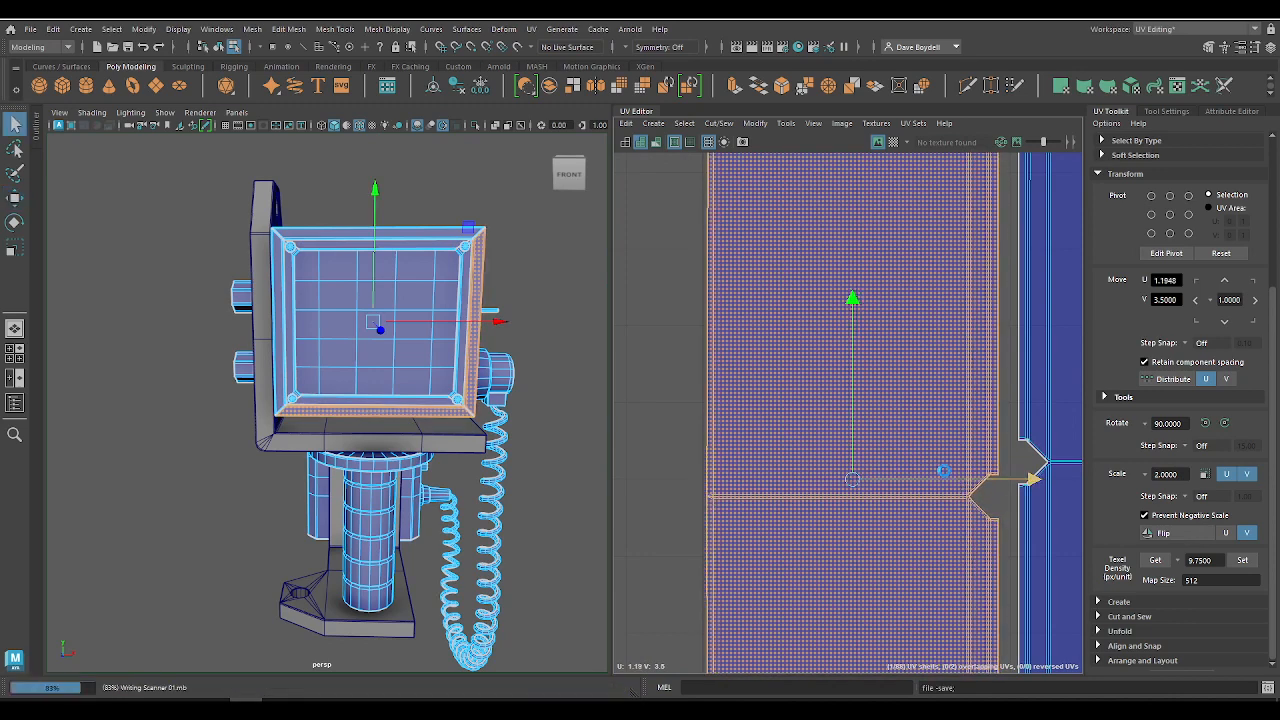
# Step: Shift the second tall housing shell closer to the first, to about U 1.58, V 3.5
pyautogui.keyDown('alt'); pyautogui.moveTo(836, 365); pyautogui.dragTo(660, 354, button='middle'); pyautogui.keyUp('alt')
pyautogui.click(991, 407)
pyautogui.moveTo(1031, 469); pyautogui.dragTo(1016, 469)
# Step: Move all four screen-frame shells together against the tall housing shells, to about U 1.89, V 3.77
pyautogui.keyDown('alt'); pyautogui.moveTo(794, 435); pyautogui.dragTo(735, 303, button='right'); pyautogui.keyUp('alt')
pyautogui.keyDown('alt'); pyautogui.moveTo(825, 304); pyautogui.dragTo(737, 275, button='middle'); pyautogui.keyUp('alt')
pyautogui.moveTo(1003, 424); pyautogui.dragTo(1006, 424)
pyautogui.moveTo(937, 370); pyautogui.dragTo(939, 370)
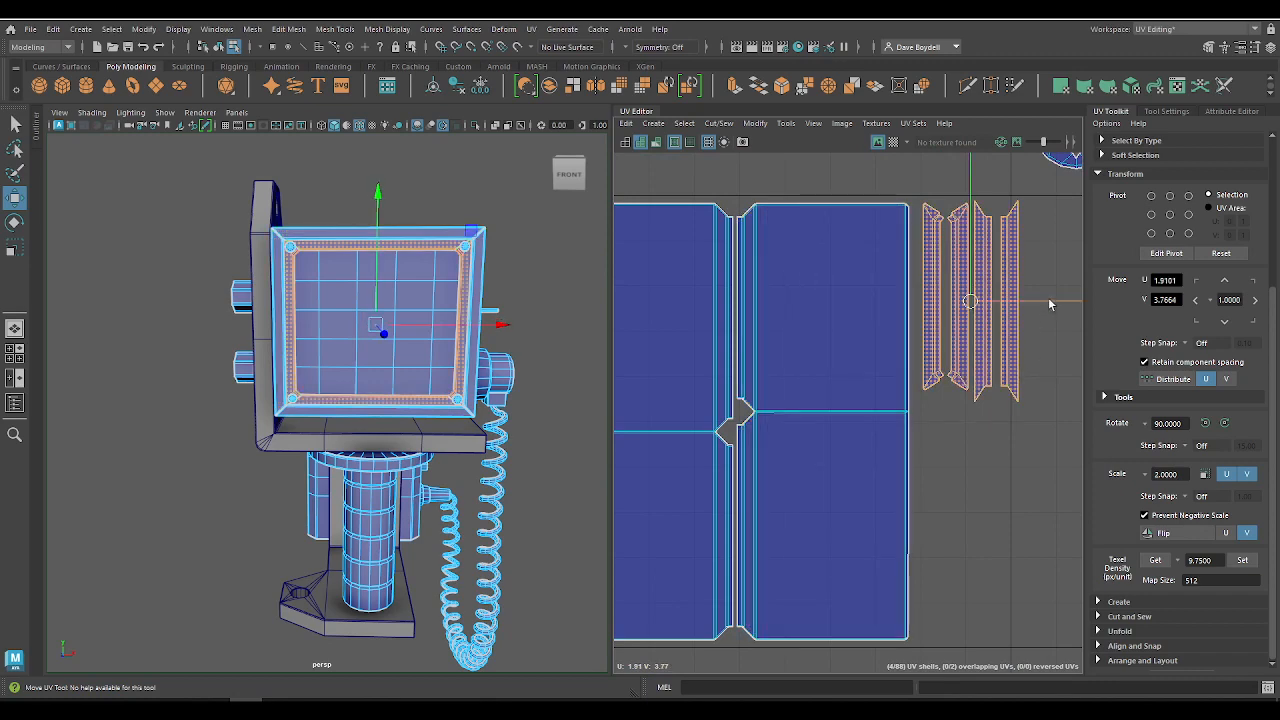
pyautogui.moveTo(1049, 304); pyautogui.dragTo(1039, 306)
pyautogui.keyDown('alt'); pyautogui.moveTo(1003, 322); pyautogui.dragTo(817, 310, button='right'); pyautogui.keyUp('alt')
pyautogui.keyDown('alt'); pyautogui.moveTo(848, 406); pyautogui.dragTo(872, 424, button='right'); pyautogui.keyUp('alt')
pyautogui.keyDown('alt'); pyautogui.moveTo(700, 473); pyautogui.dragTo(622, 436, button='right'); pyautogui.keyUp('alt')
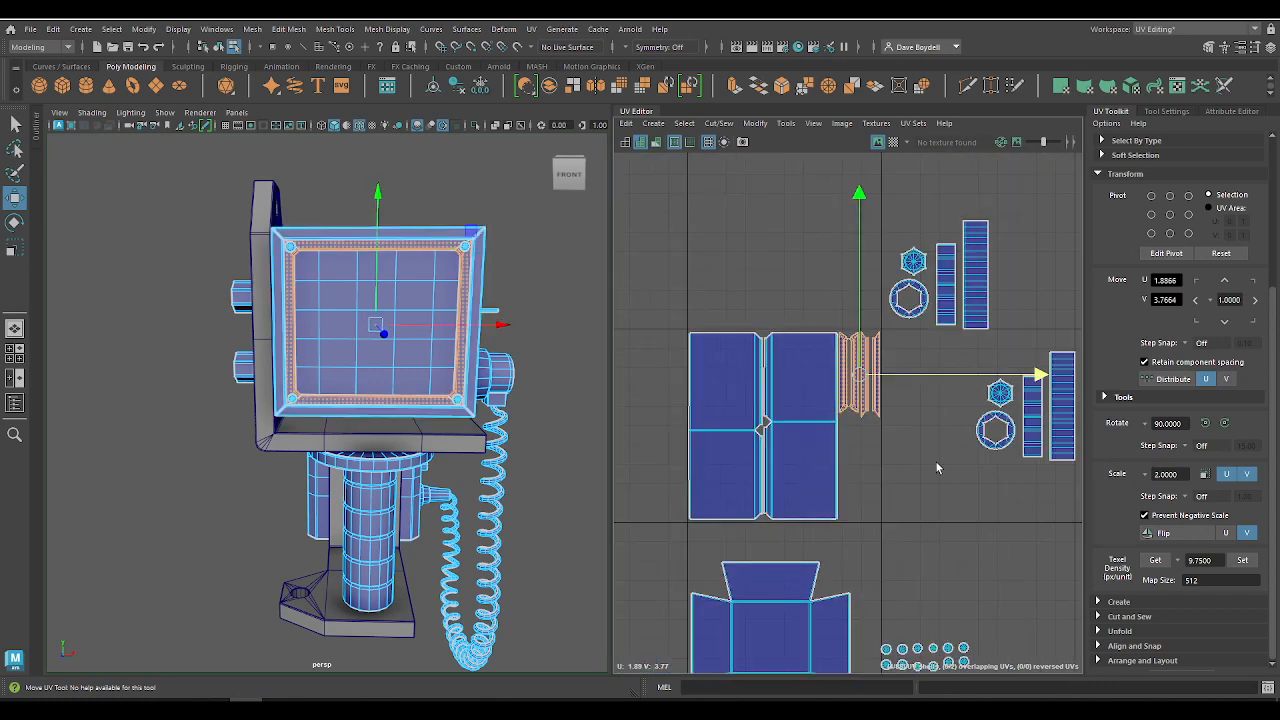
# Step: Select the tall housing shells and the top screen-frame shell and examine where they sit on the monitor housing
pyautogui.click(936, 462)
pyautogui.keyDown('alt'); pyautogui.moveTo(440, 296); pyautogui.dragTo(378, 316); pyautogui.keyUp('alt')
pyautogui.click(417, 232)
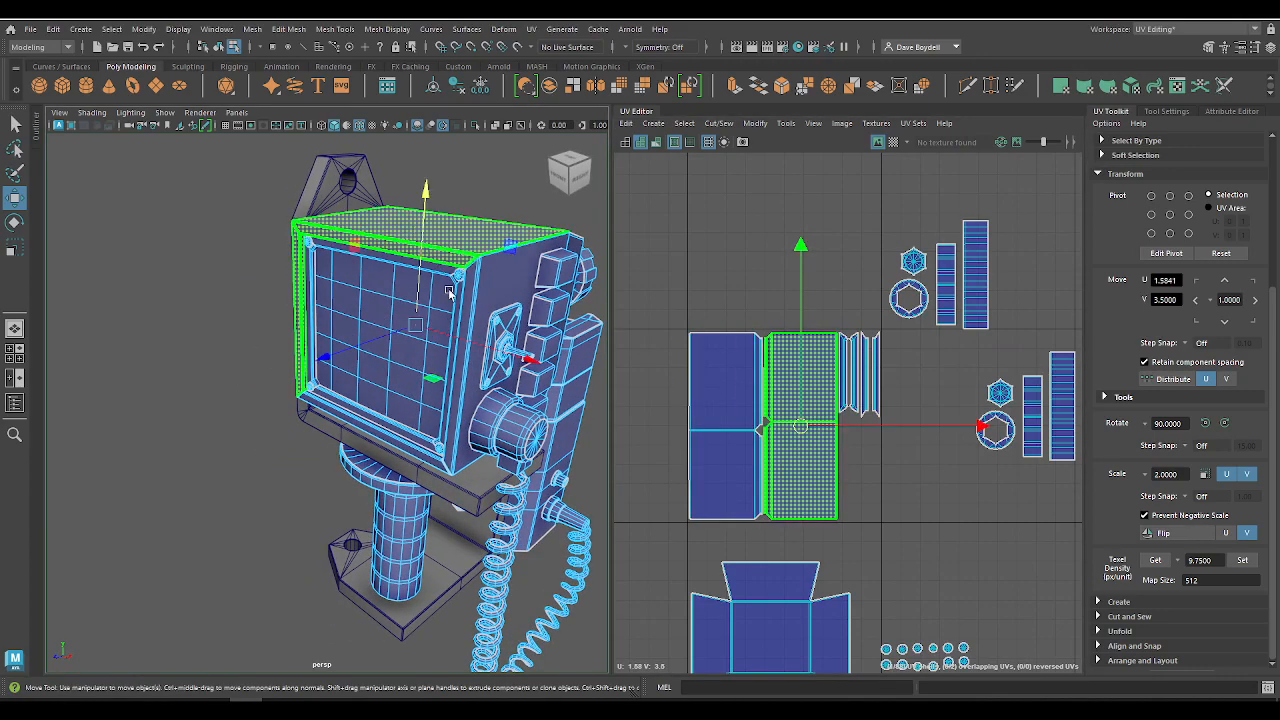
pyautogui.keyDown('shift'); pyautogui.click(468, 284); pyautogui.keyUp('shift')
pyautogui.keyDown('shift'); pyautogui.click(436, 267); pyautogui.keyUp('shift')
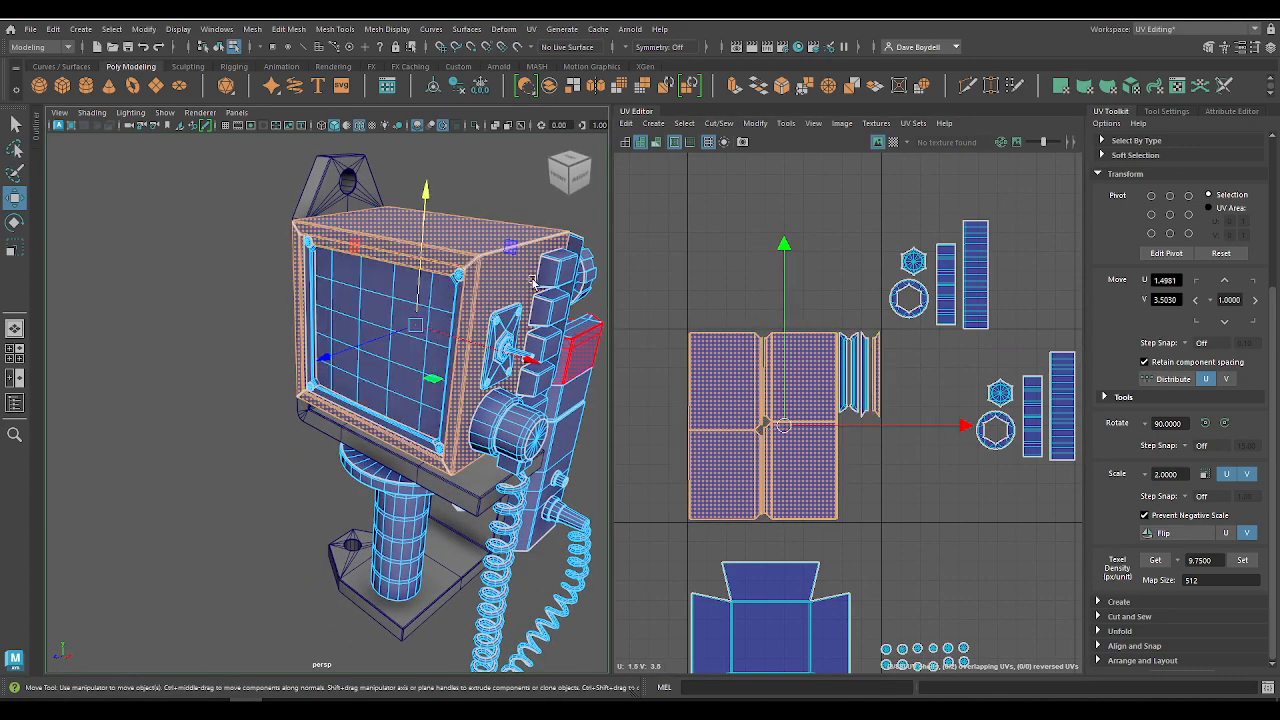
pyautogui.keyDown('alt'); pyautogui.moveTo(533, 284); pyautogui.dragTo(380, 312); pyautogui.keyUp('alt')
pyautogui.keyDown('alt'); pyautogui.moveTo(793, 617); pyautogui.dragTo(754, 451, button='middle'); pyautogui.keyUp('alt')
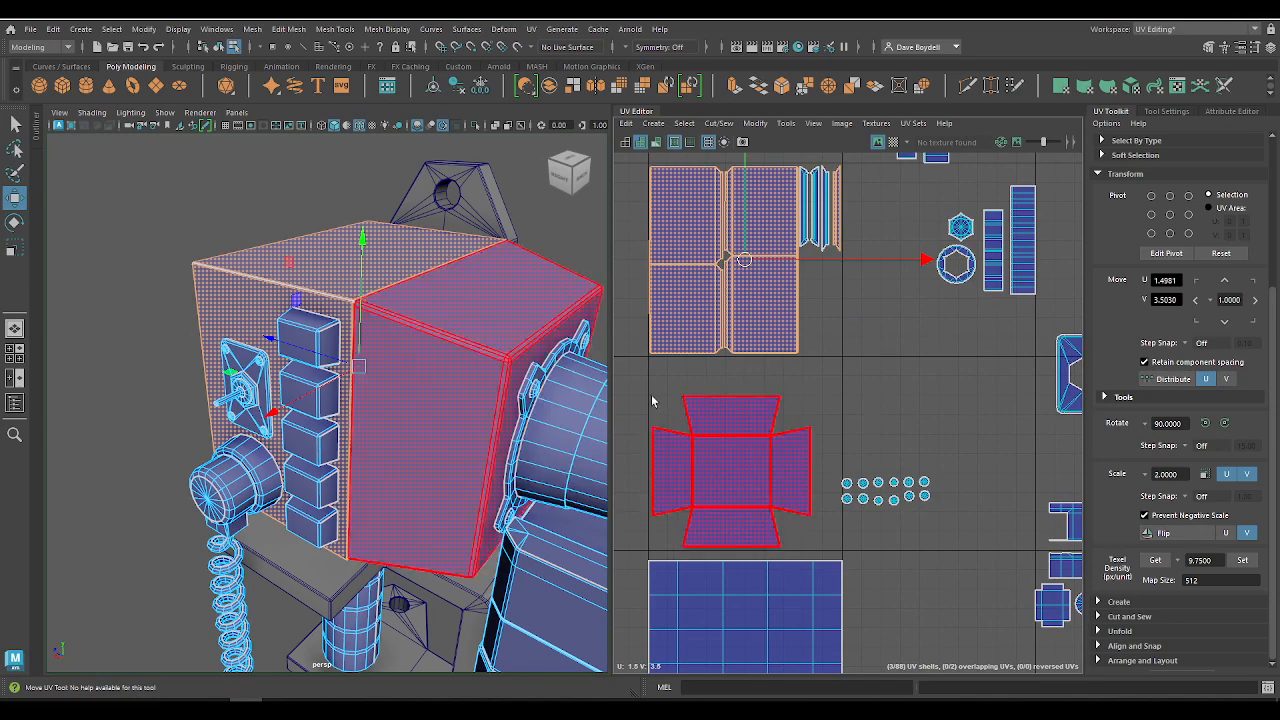
pyautogui.keyDown('alt'); pyautogui.moveTo(478, 374); pyautogui.dragTo(613, 331); pyautogui.keyUp('alt')
pyautogui.keyDown('alt'); pyautogui.moveTo(495, 306); pyautogui.dragTo(458, 315, button='right'); pyautogui.keyUp('alt')
pyautogui.keyDown('alt'); pyautogui.moveTo(458, 315); pyautogui.dragTo(458, 373, button='middle'); pyautogui.keyUp('alt')
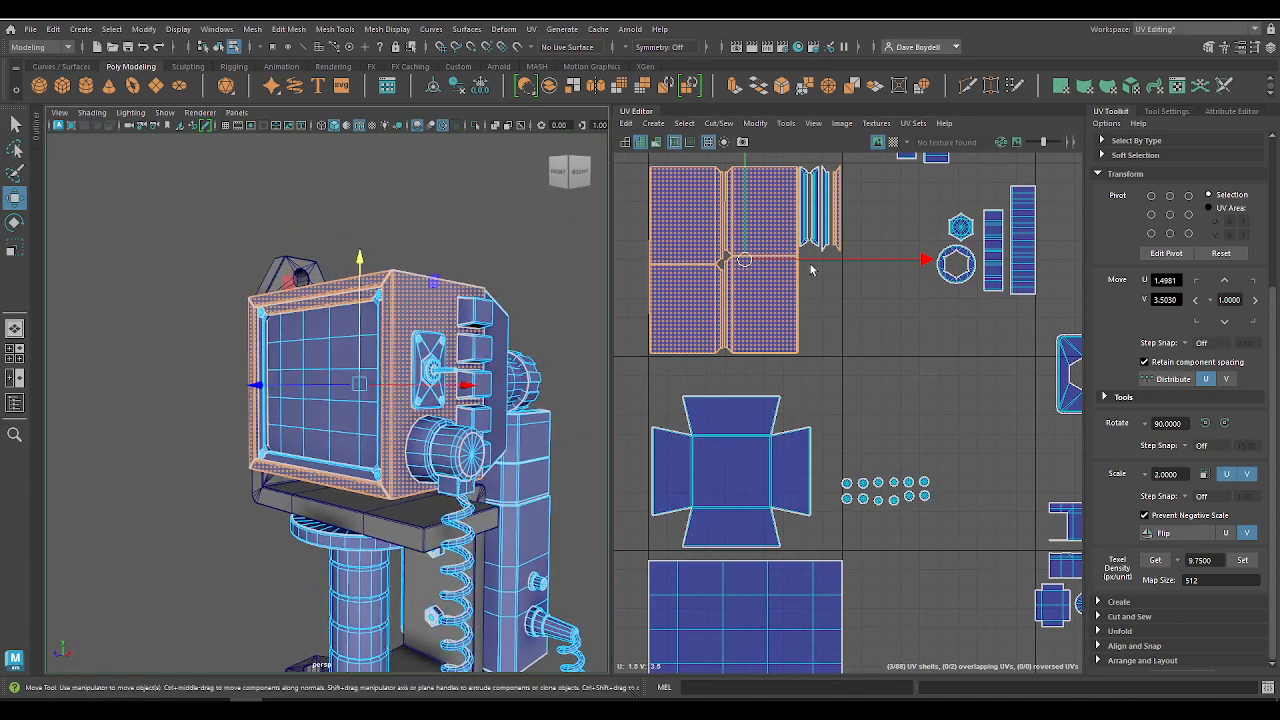
pyautogui.keyDown('alt'); pyautogui.moveTo(811, 270); pyautogui.dragTo(844, 391, button='right'); pyautogui.keyUp('alt')
pyautogui.keyDown('alt'); pyautogui.moveTo(844, 391); pyautogui.dragTo(835, 450, button='middle'); pyautogui.keyUp('alt')
pyautogui.press('q')
pyautogui.keyDown('alt'); pyautogui.moveTo(308, 366); pyautogui.dragTo(448, 305); pyautogui.keyUp('alt')
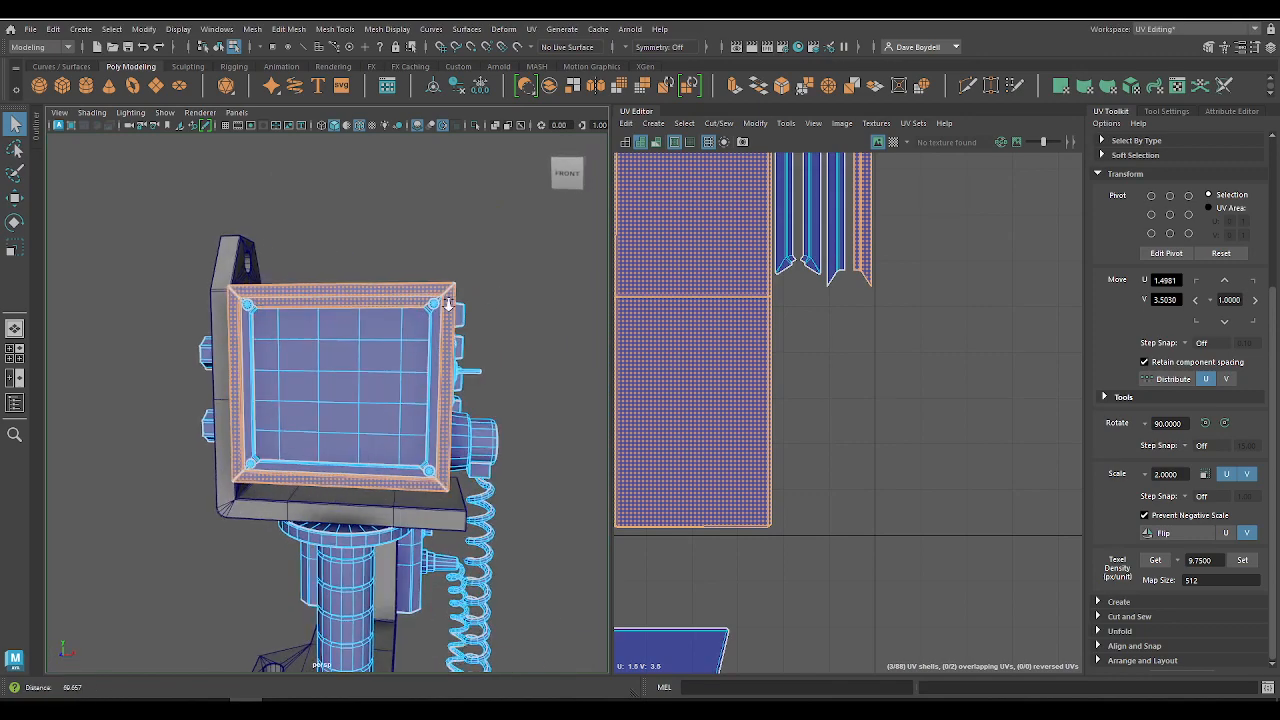
# Step: Select all the small round bolt-head shells and set their texel density to 9.75 px/unit at a 512 map size
pyautogui.keyDown('alt'); pyautogui.moveTo(448, 305); pyautogui.dragTo(522, 236, button='right'); pyautogui.keyUp('alt')
pyautogui.keyDown('alt'); pyautogui.moveTo(574, 288); pyautogui.dragTo(550, 338, button='middle'); pyautogui.keyUp('alt')
pyautogui.keyDown('alt'); pyautogui.moveTo(550, 338); pyautogui.dragTo(576, 324, button='right'); pyautogui.keyUp('alt')
pyautogui.keyDown('alt'); pyautogui.moveTo(780, 250); pyautogui.dragTo(693, 267, button='right'); pyautogui.keyUp('alt')
pyautogui.keyDown('alt'); pyautogui.moveTo(693, 267); pyautogui.dragTo(676, 114, button='middle'); pyautogui.keyUp('alt')
pyautogui.moveTo(1009, 557); pyautogui.dragTo(1010, 556)
pyautogui.keyDown('alt'); pyautogui.moveTo(494, 458); pyautogui.dragTo(458, 458); pyautogui.keyUp('alt')
pyautogui.keyDown('alt'); pyautogui.moveTo(755, 455); pyautogui.dragTo(930, 516, button='right'); pyautogui.keyUp('alt')
pyautogui.keyDown('alt'); pyautogui.moveTo(930, 516); pyautogui.dragTo(851, 571, button='middle'); pyautogui.keyUp('alt')
pyautogui.press('w')
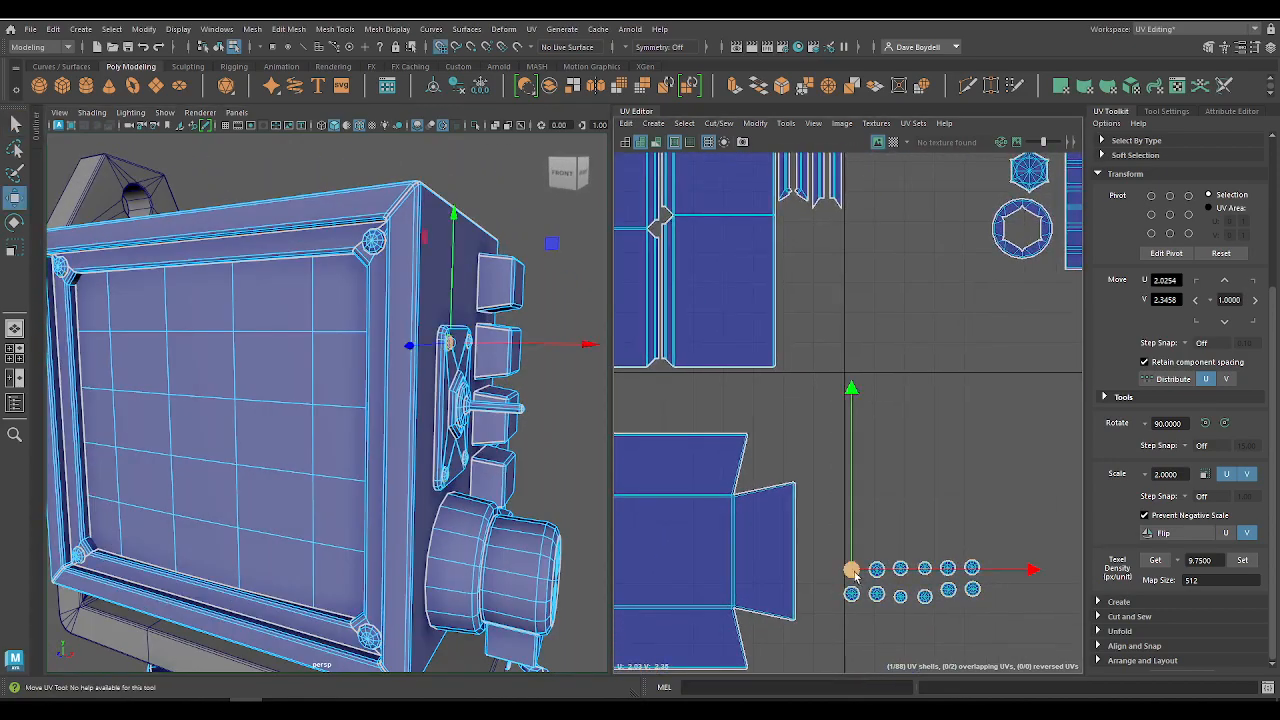
pyautogui.moveTo(1009, 652); pyautogui.dragTo(1009, 650)
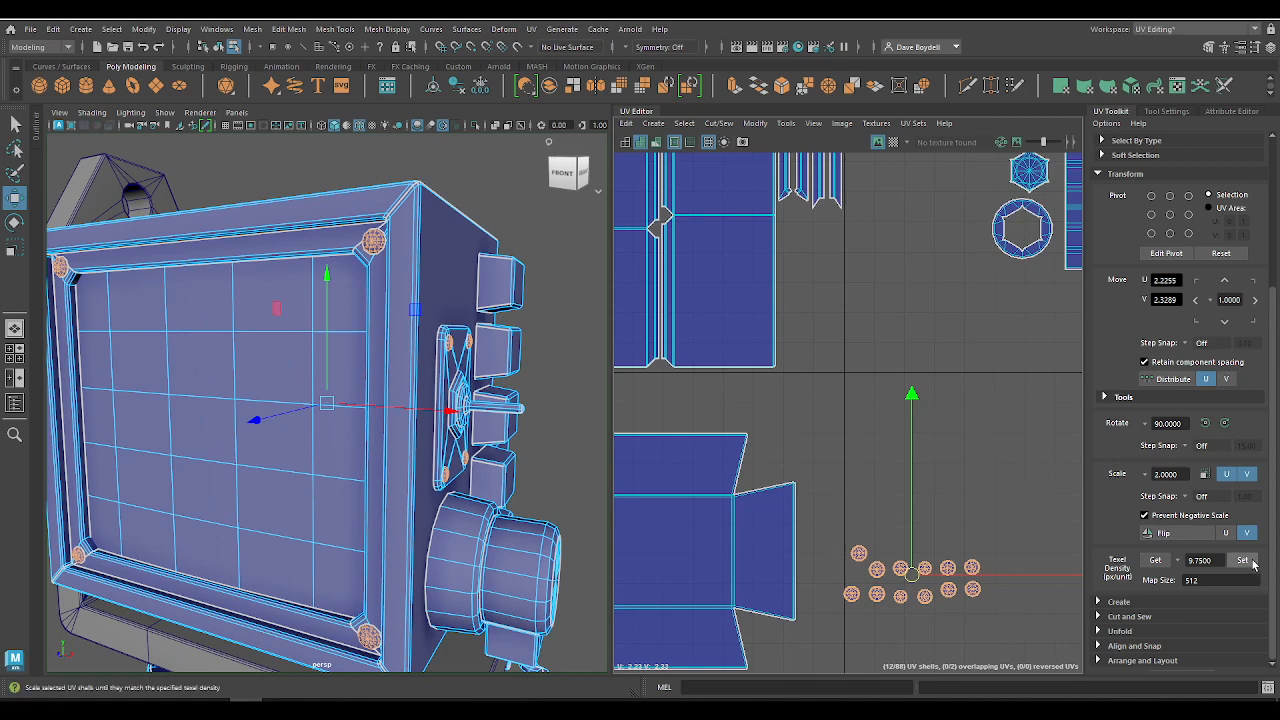
pyautogui.click(1251, 562)
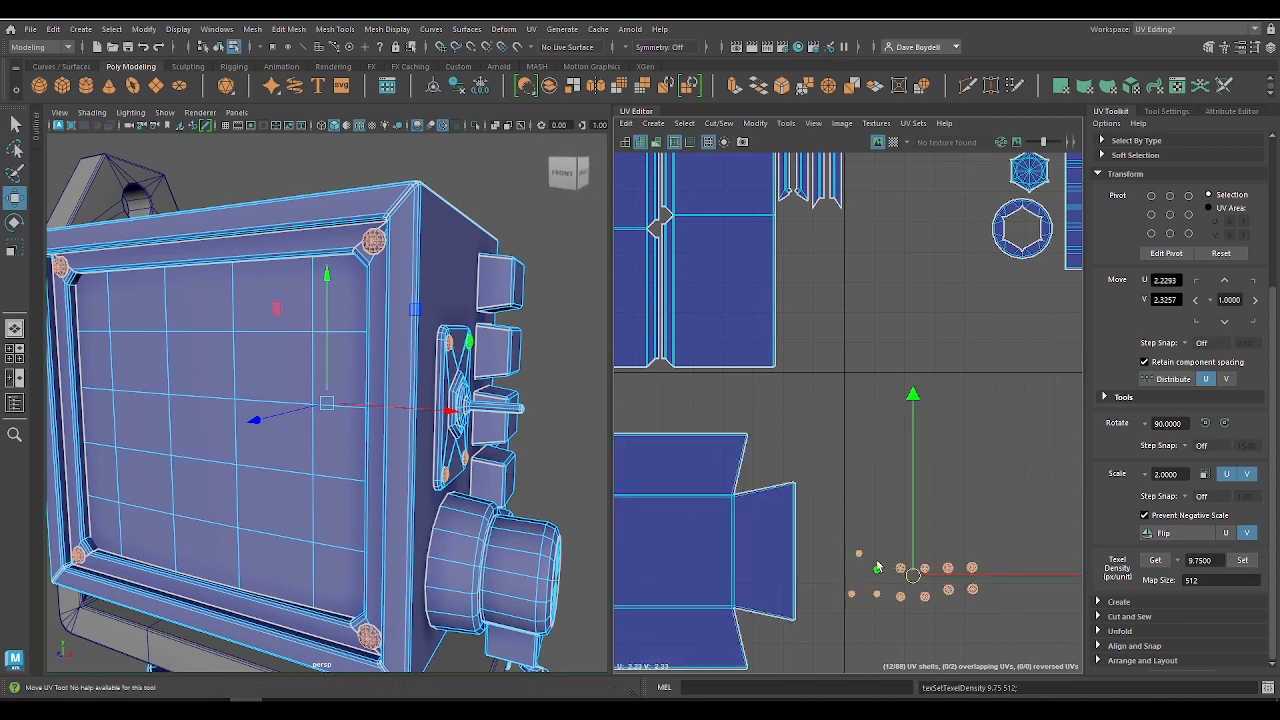
# Step: Arrange the four smallest bolt shells, from the switch plate, in a grid-snapped two-by-two block starting around U 2.05
pyautogui.keyDown('alt'); pyautogui.moveTo(878, 567); pyautogui.dragTo(867, 485, button='middle'); pyautogui.keyUp('alt')
pyautogui.scroll(3, 864, 488)
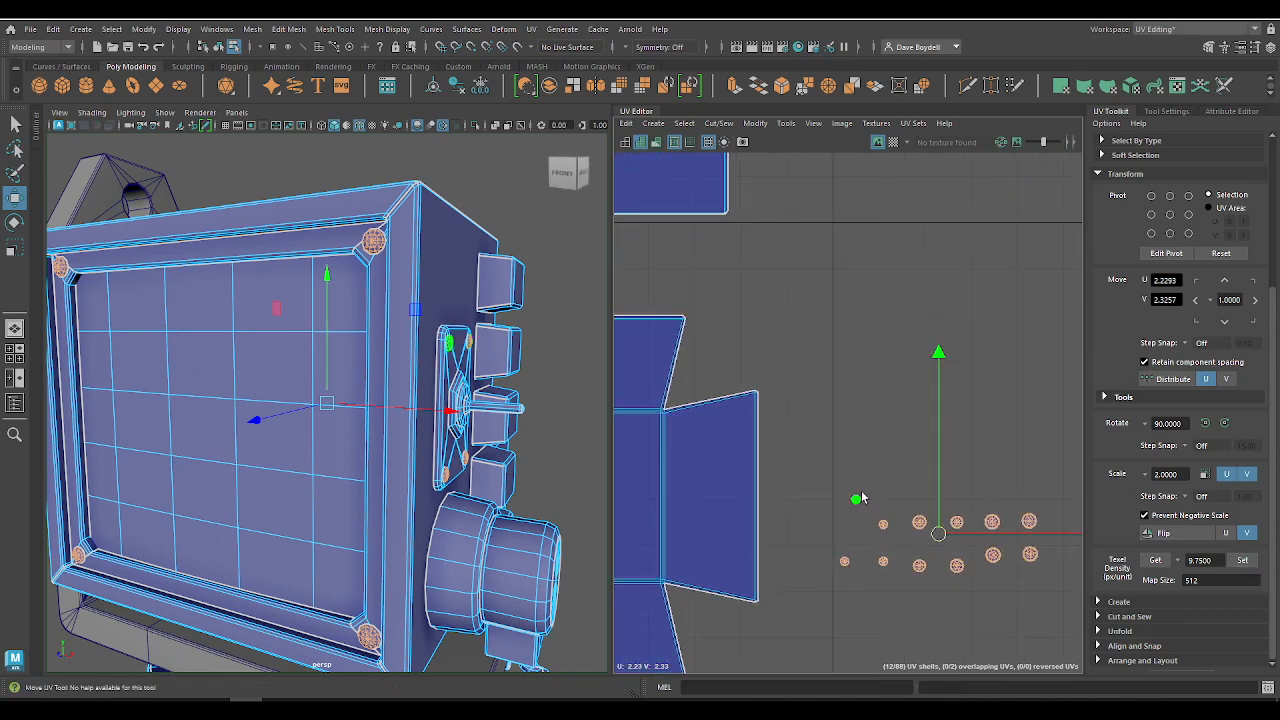
pyautogui.click(857, 500)
pyautogui.moveTo(855, 516); pyautogui.dragTo(880, 483)
pyautogui.moveTo(834, 546); pyautogui.dragTo(858, 502)
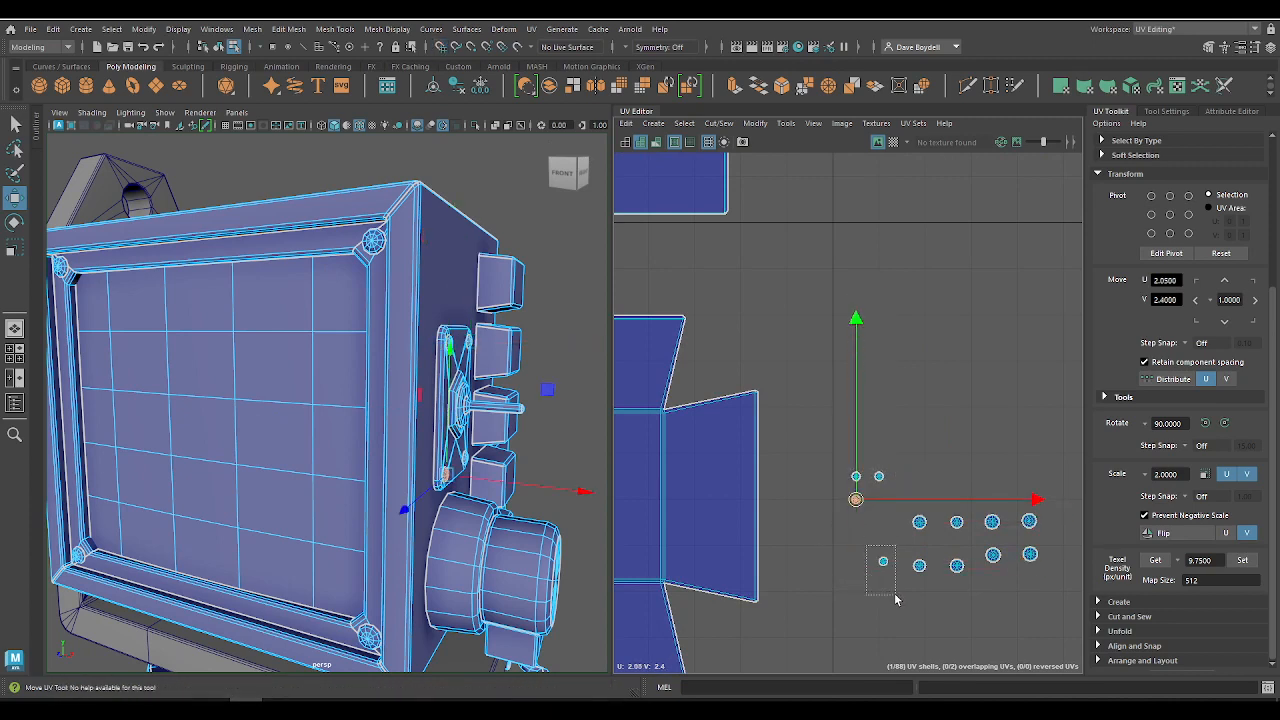
pyautogui.moveTo(895, 598); pyautogui.dragTo(895, 598)
pyautogui.moveTo(884, 565); pyautogui.dragTo(879, 523)
# Step: Snap the four screen-corner bolt shells into two rows directly below the smallest bolt shells
pyautogui.click(919, 521)
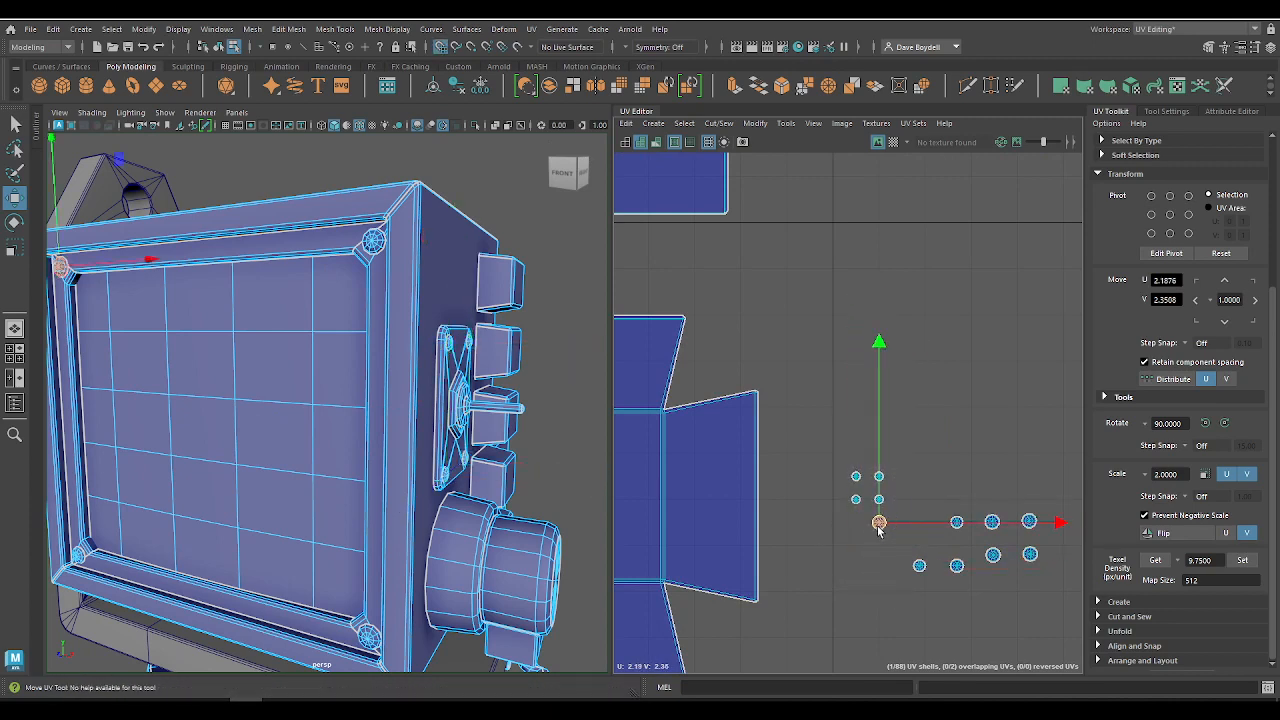
pyautogui.moveTo(967, 541); pyautogui.dragTo(967, 541)
pyautogui.moveTo(957, 525); pyautogui.dragTo(857, 525)
pyautogui.click(920, 567)
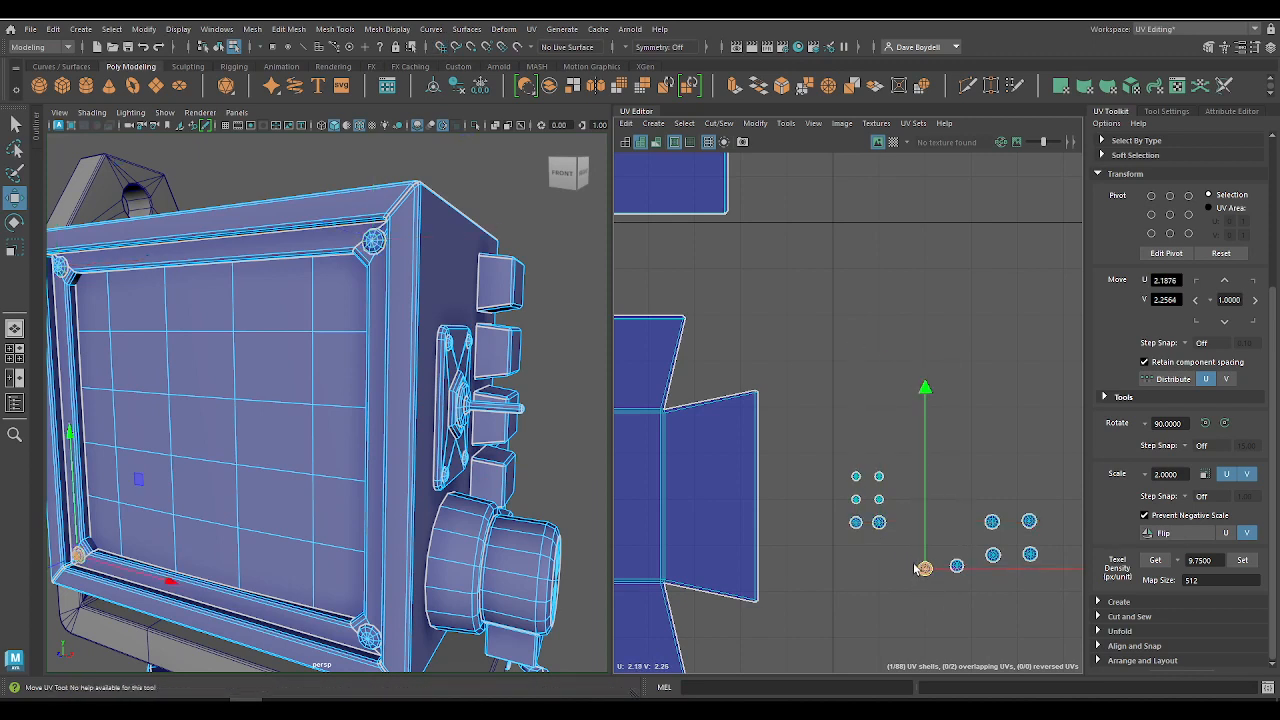
pyautogui.click(957, 565)
pyautogui.moveTo(957, 565); pyautogui.dragTo(878, 549)
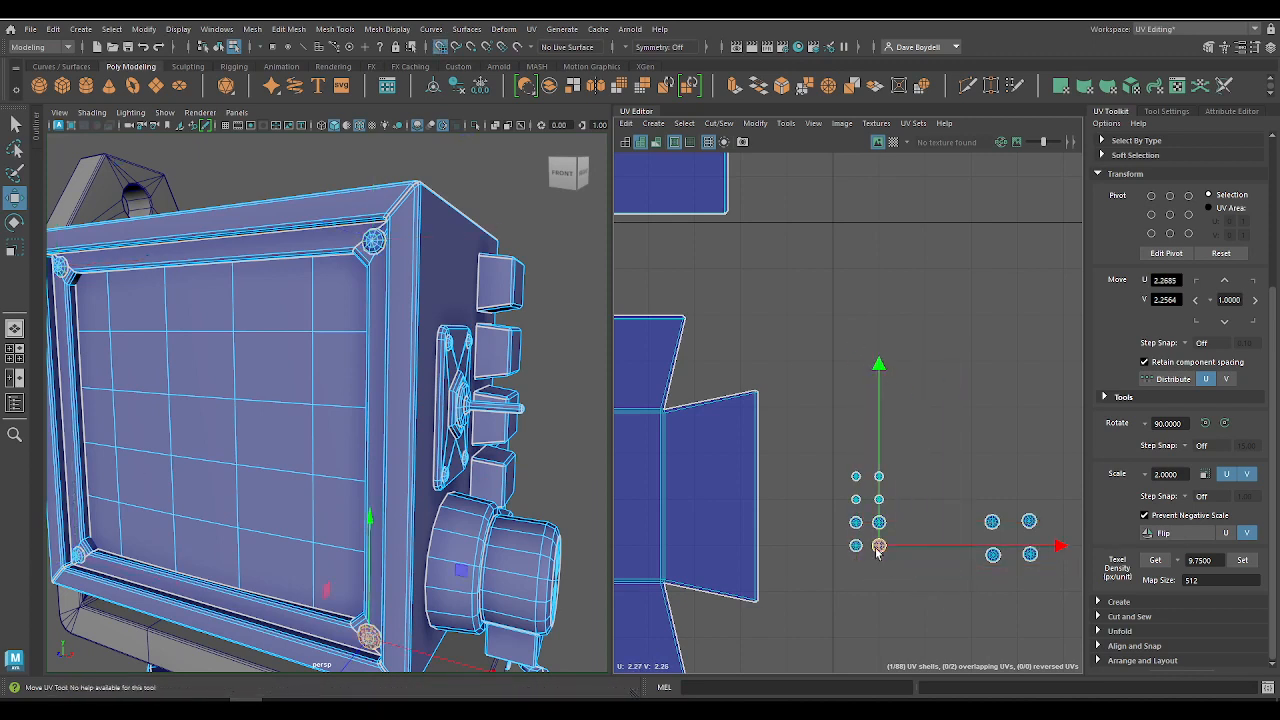
# Step: Snap the remaining four bolt shells into two more rows, completing a block two columns wide and six rows high
pyautogui.click(992, 556)
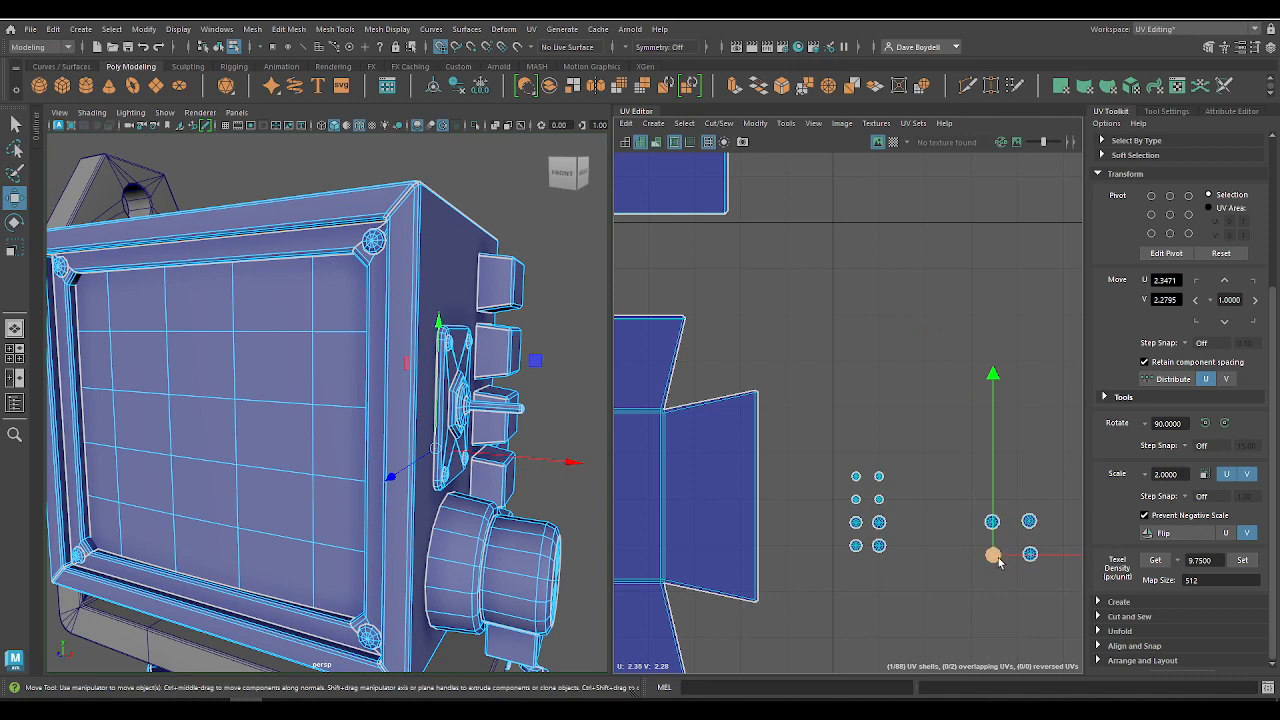
pyautogui.moveTo(997, 561); pyautogui.dragTo(880, 579)
pyautogui.click(1030, 554)
pyautogui.moveTo(1030, 554); pyautogui.dragTo(902, 570)
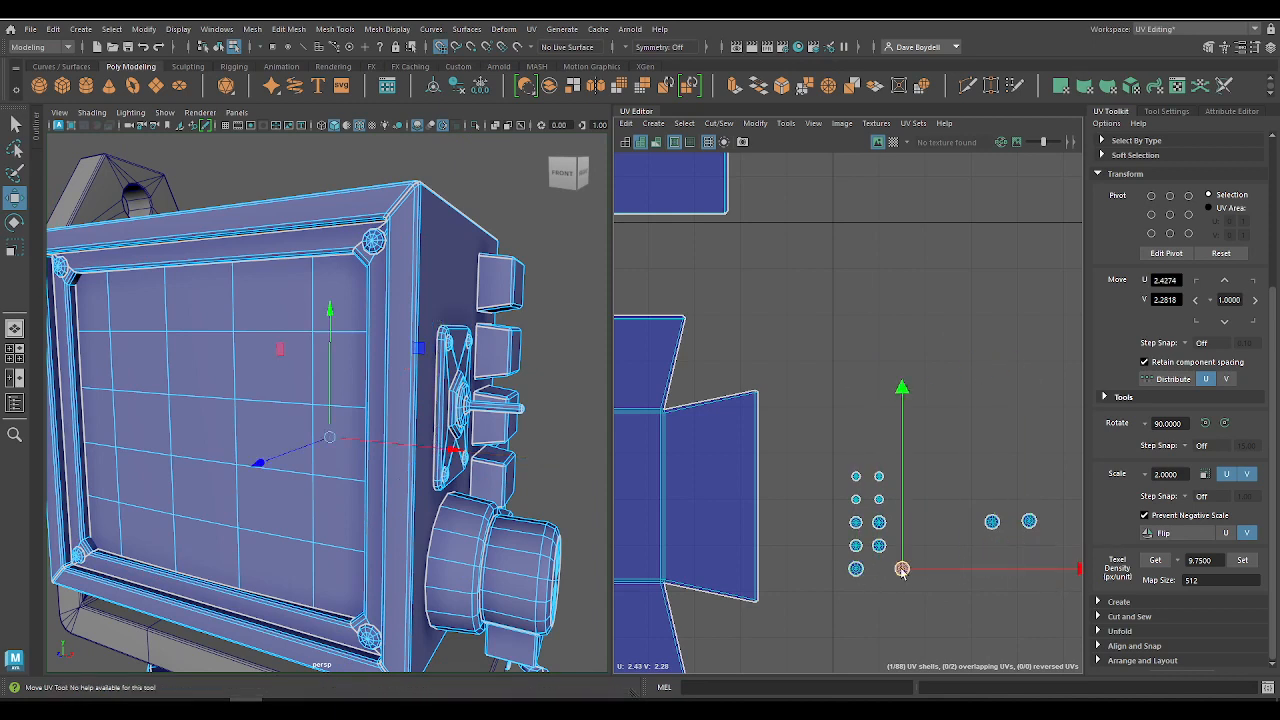
pyautogui.click(992, 521)
pyautogui.moveTo(992, 521); pyautogui.dragTo(858, 594)
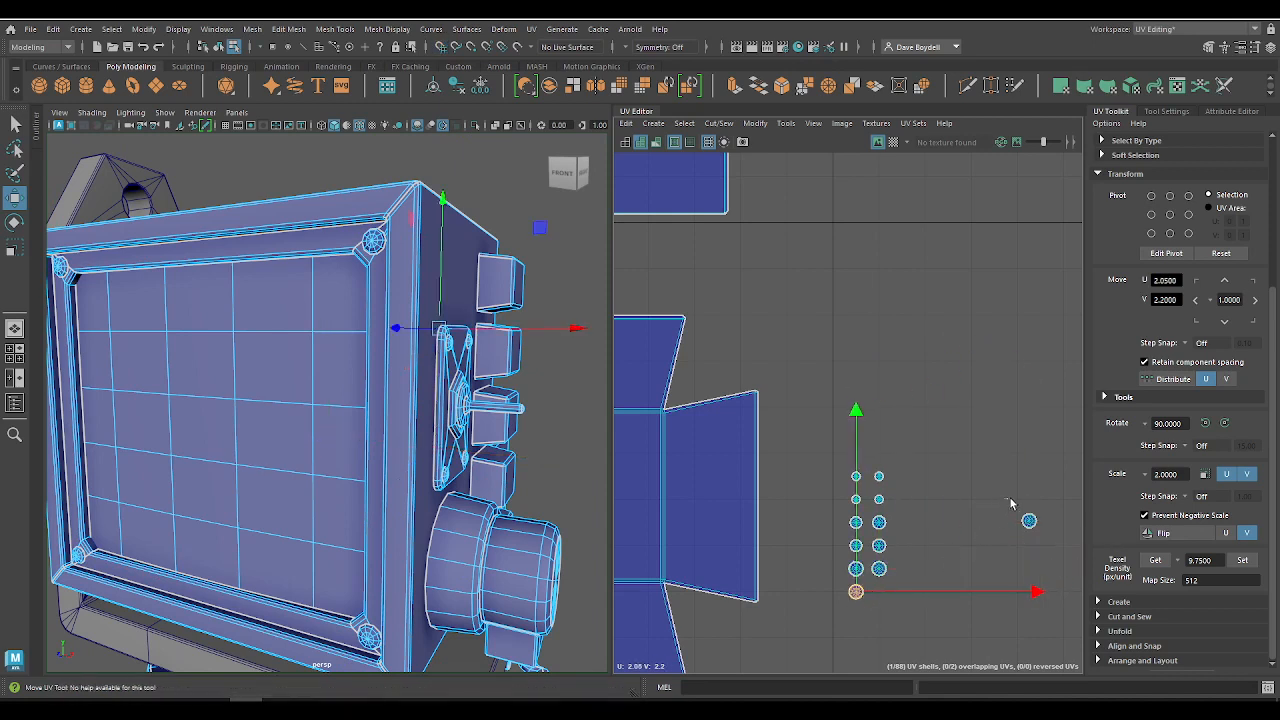
pyautogui.click(1029, 521)
pyautogui.moveTo(1029, 521); pyautogui.dragTo(873, 596)
# Step: Move the whole block of bolt shells up beneath the screen-frame shells, to about U 1.83 beside the tall housing shell
pyautogui.moveTo(831, 467); pyautogui.dragTo(930, 634)
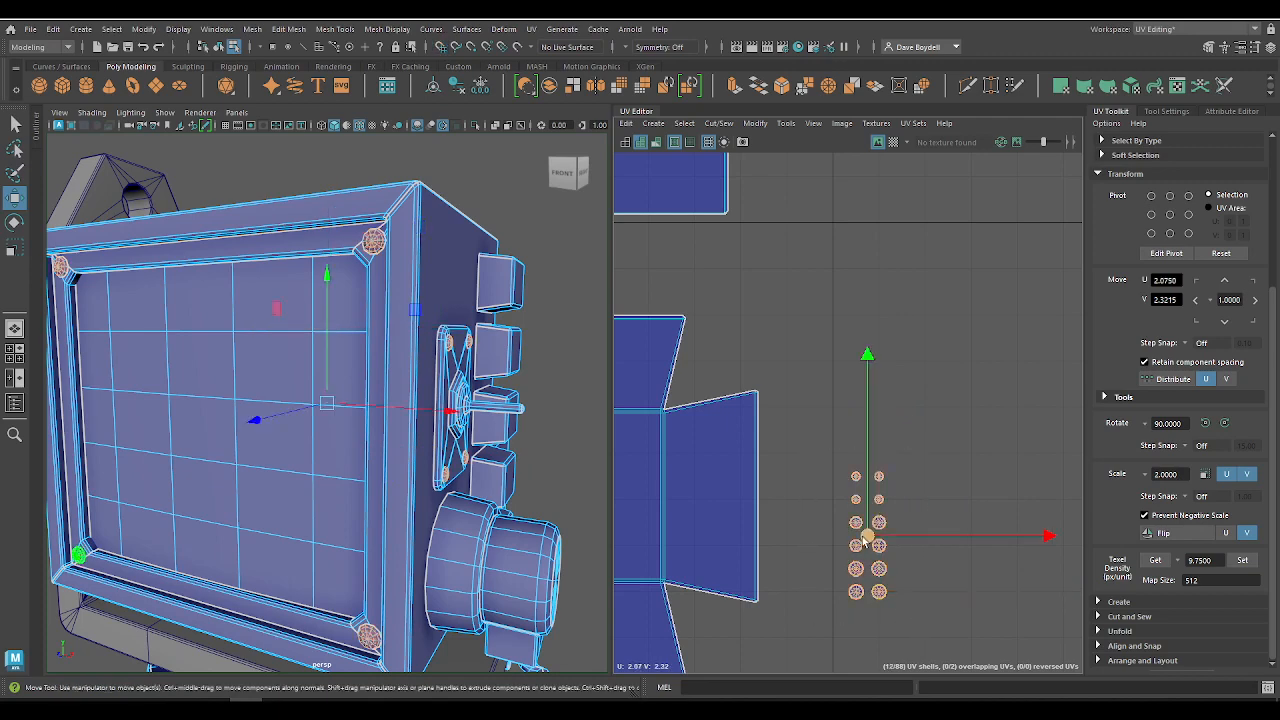
pyautogui.moveTo(869, 538); pyautogui.dragTo(798, 235)
pyautogui.keyDown('alt'); pyautogui.moveTo(800, 239); pyautogui.dragTo(808, 543, button='middle'); pyautogui.keyUp('alt')
pyautogui.moveTo(797, 516); pyautogui.dragTo(770, 343)
pyautogui.scroll(5, 757, 348)
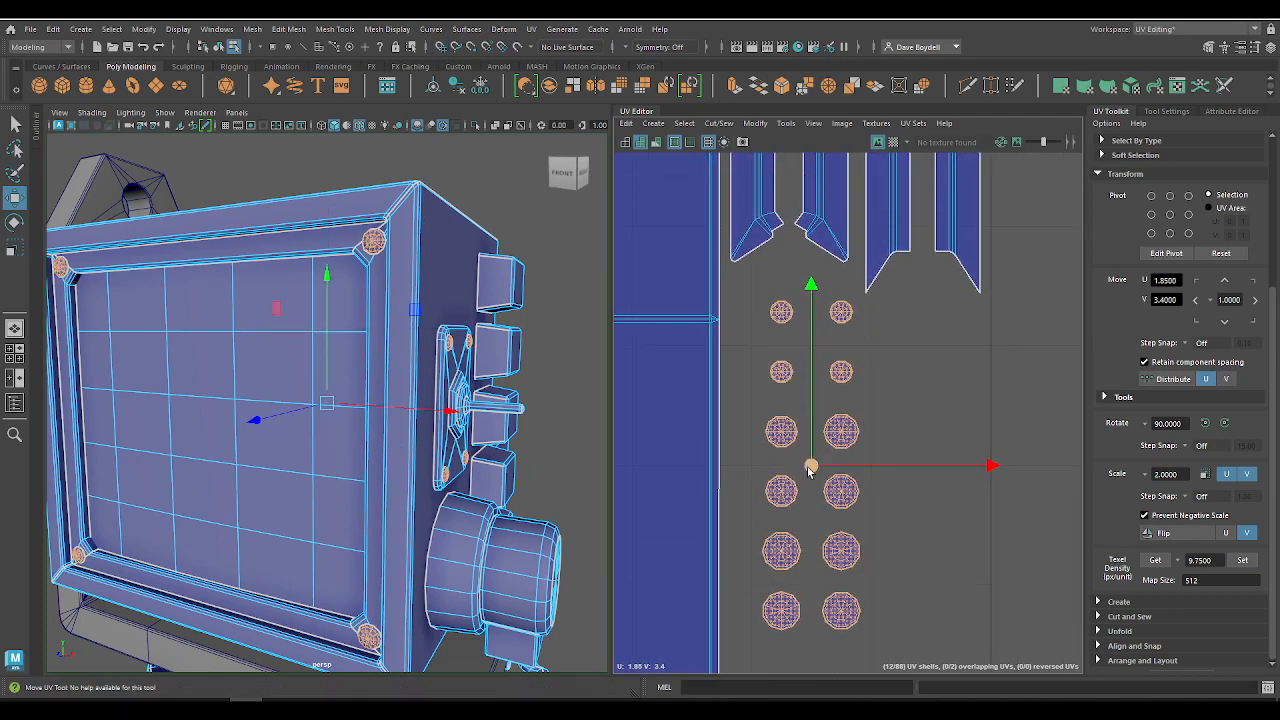
pyautogui.moveTo(809, 463); pyautogui.dragTo(787, 450)
# Step: Nudge the lower rows of bolt shells upward in turn to tighten the vertical gaps between the first four rows
pyautogui.moveTo(754, 369); pyautogui.dragTo(891, 667)
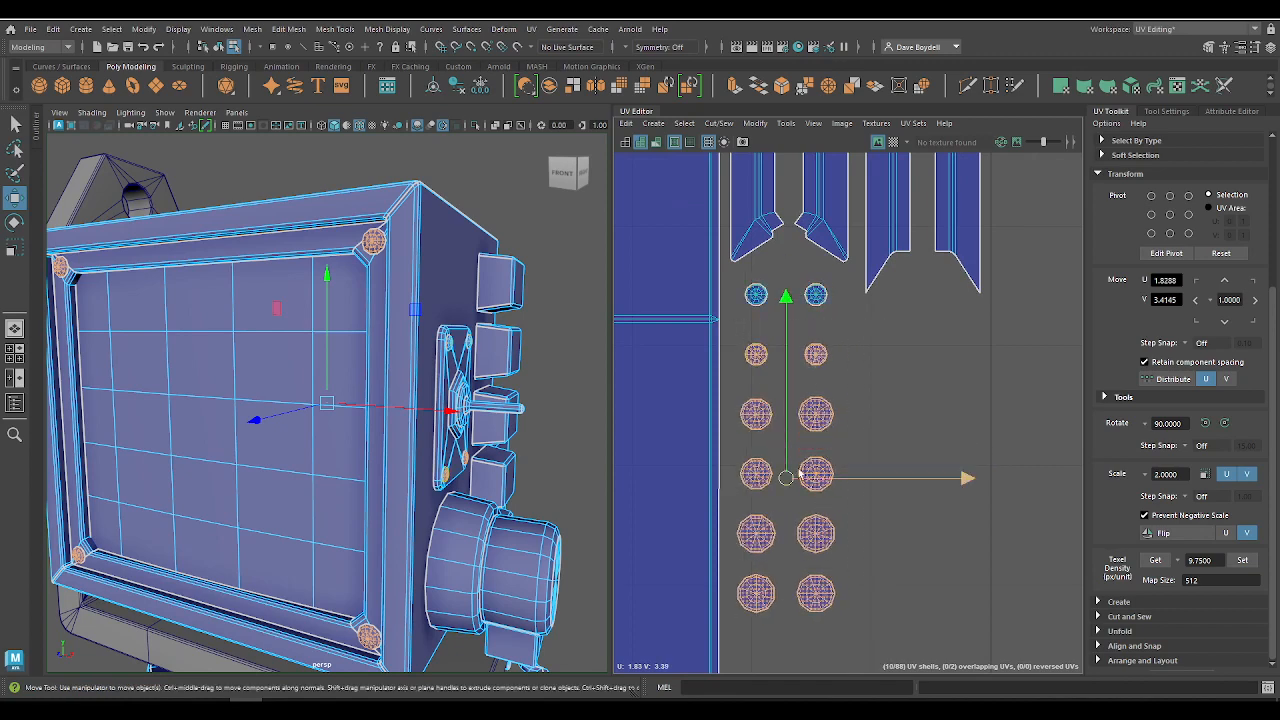
pyautogui.moveTo(782, 388); pyautogui.dragTo(857, 603)
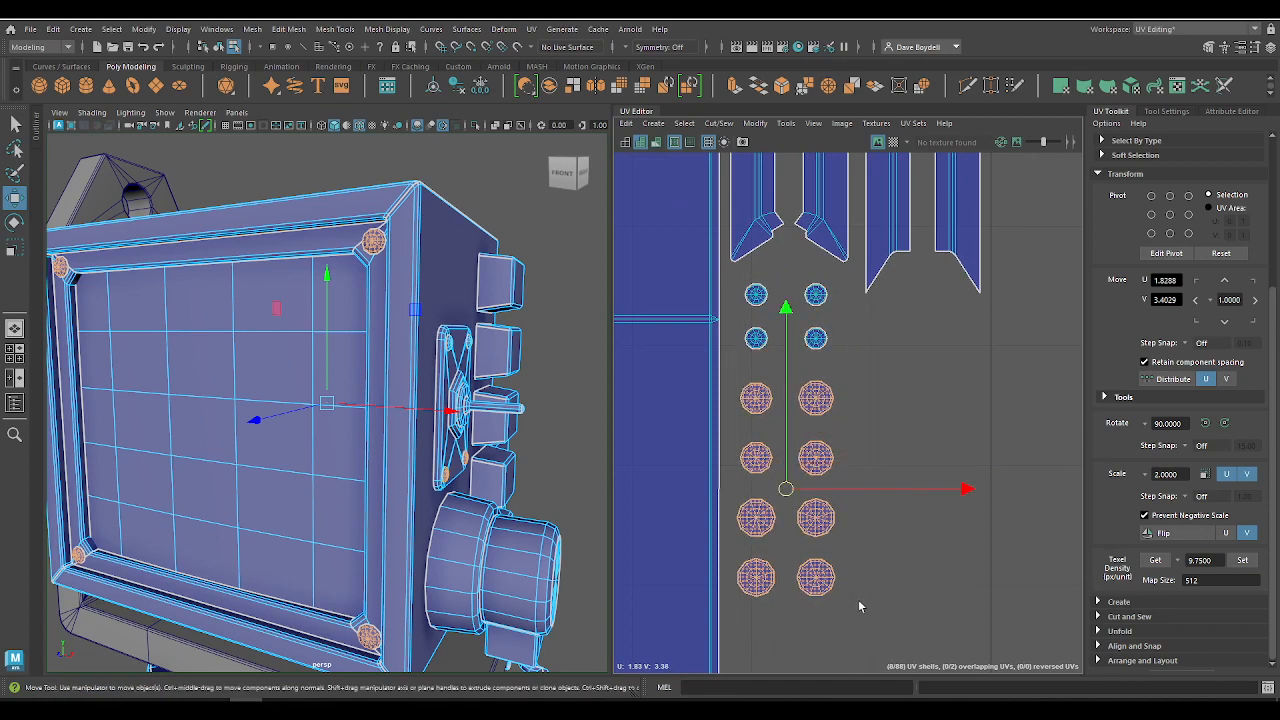
pyautogui.moveTo(784, 437); pyautogui.dragTo(739, 434)
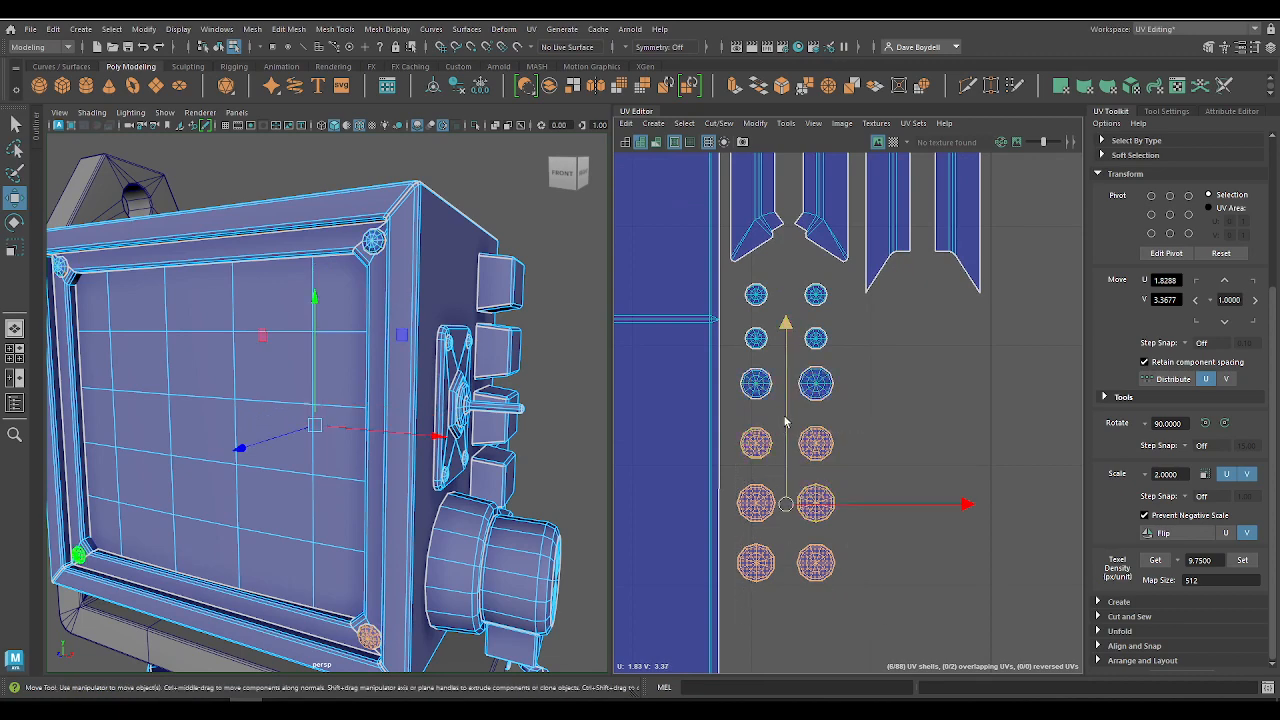
# Step: Swap the larger bolt shell in the third row with the smaller one in the fourth row so matching sizes share a row
pyautogui.click(816, 383)
pyautogui.moveTo(816, 383); pyautogui.dragTo(930, 463)
pyautogui.click(756, 443)
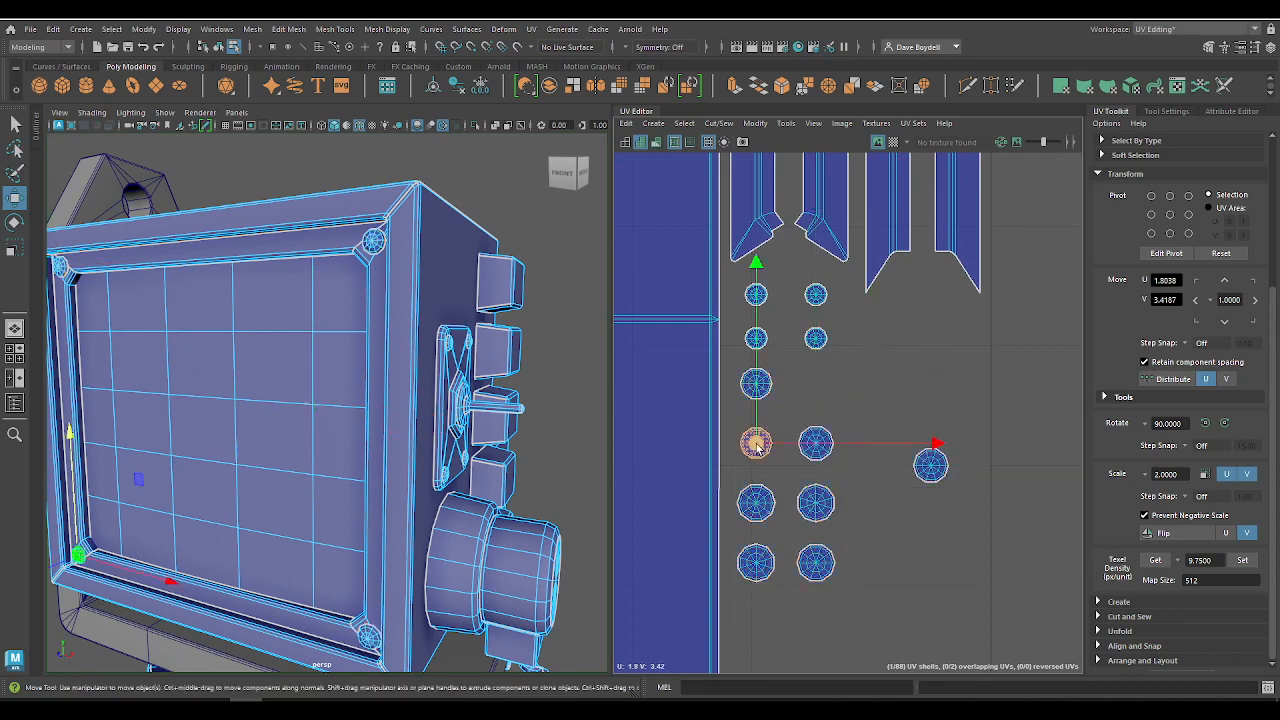
pyautogui.moveTo(757, 443); pyautogui.dragTo(812, 392)
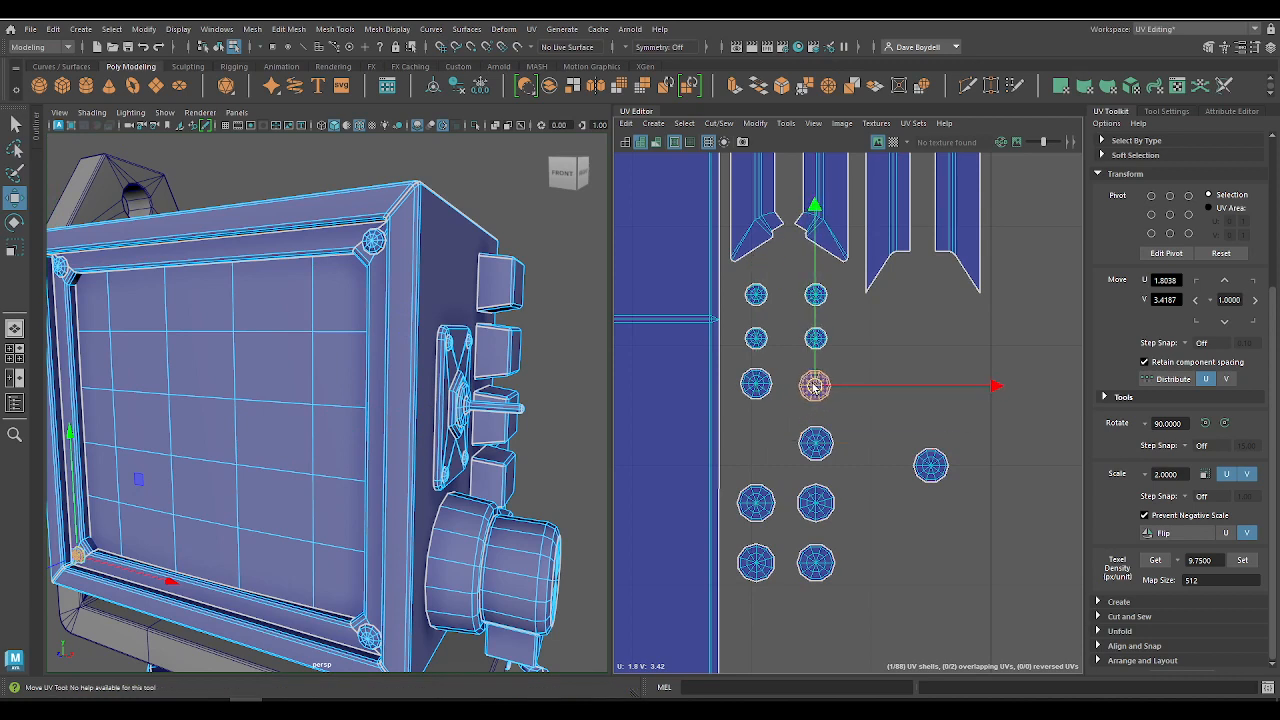
pyautogui.click(930, 463)
pyautogui.moveTo(930, 463); pyautogui.dragTo(768, 449)
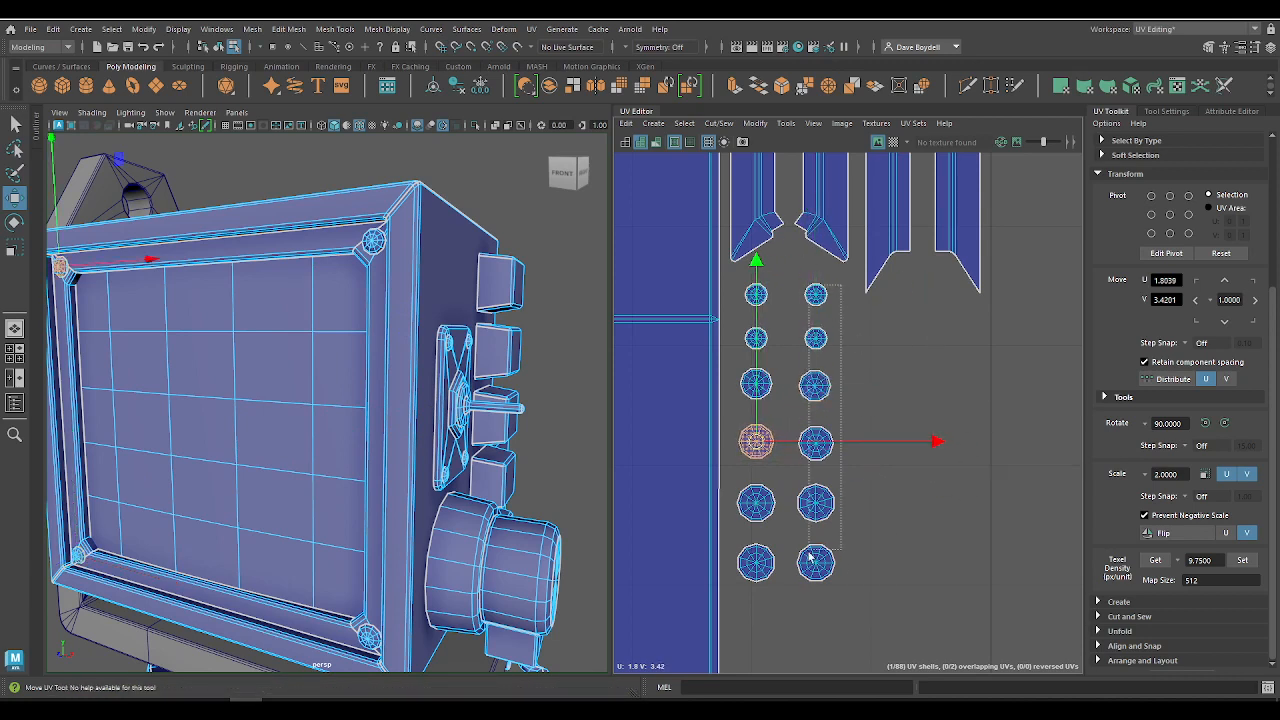
# Step: Shift the second column of bolt shells closer to the first, to about U 1.844, and clear the selection
pyautogui.moveTo(810, 556); pyautogui.dragTo(798, 600)
pyautogui.moveTo(904, 437); pyautogui.dragTo(893, 441)
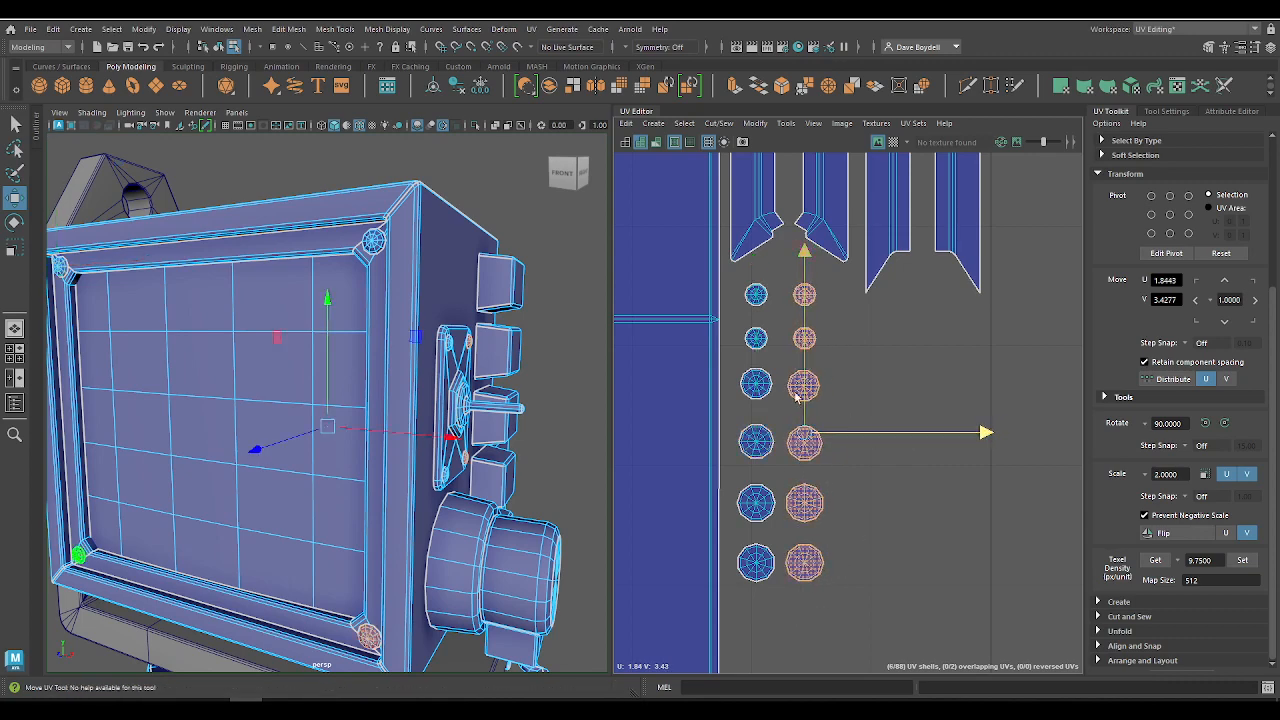
pyautogui.click(934, 589)
# Step: Select the five button shells from the monitor's side and set their texel density to 9.75 px/unit at a 512 map size
pyautogui.keyDown('alt'); pyautogui.moveTo(934, 587); pyautogui.dragTo(766, 454, button='right'); pyautogui.keyUp('alt')
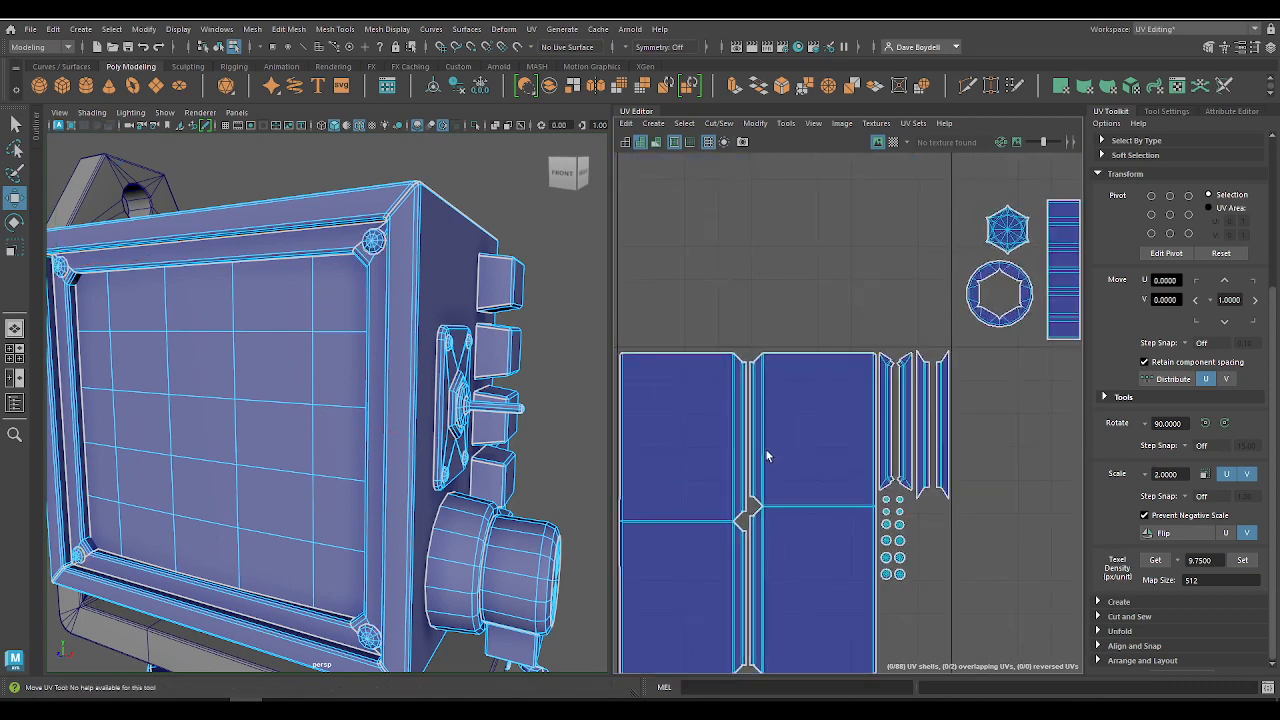
pyautogui.keyDown('alt'); pyautogui.moveTo(935, 575); pyautogui.dragTo(866, 346, button='middle'); pyautogui.keyUp('alt')
pyautogui.keyDown('alt'); pyautogui.moveTo(915, 417); pyautogui.dragTo(717, 265, button='right'); pyautogui.keyUp('alt')
pyautogui.keyDown('alt'); pyautogui.moveTo(803, 371); pyautogui.dragTo(1100, 617, button='right'); pyautogui.keyUp('alt')
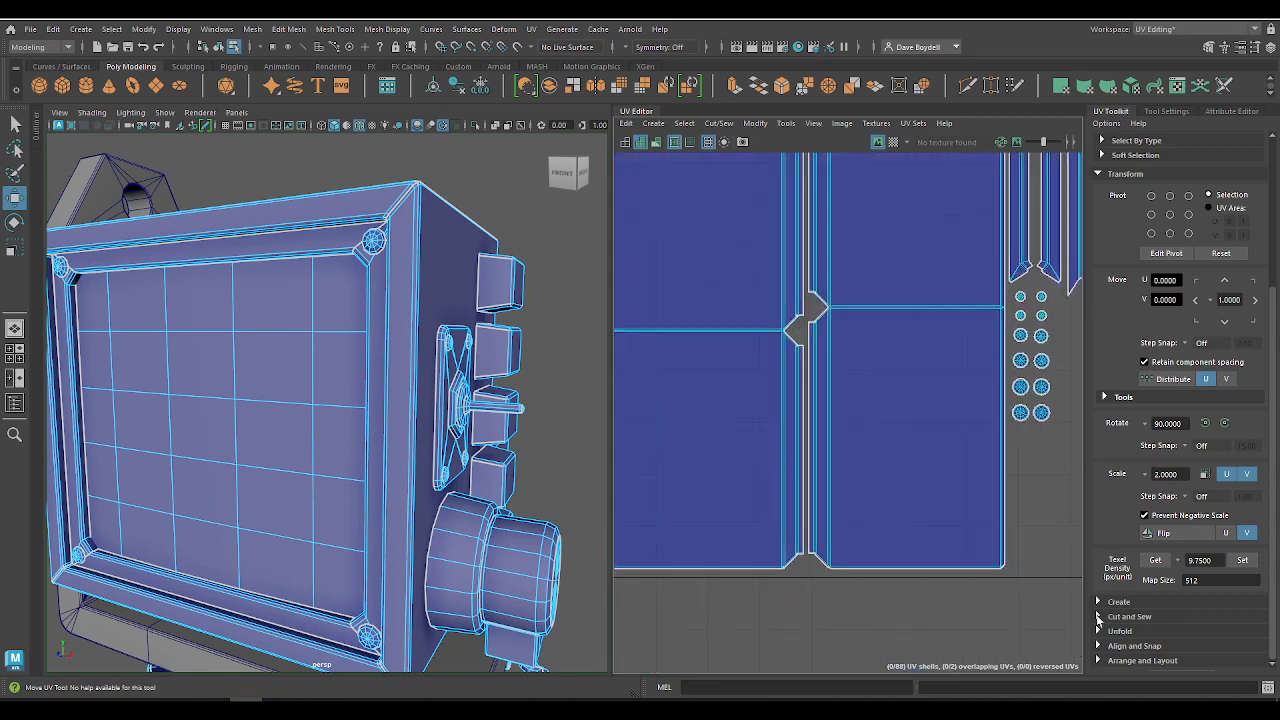
pyautogui.keyDown('alt'); pyautogui.moveTo(1056, 459); pyautogui.dragTo(812, 461, button='middle'); pyautogui.keyUp('alt')
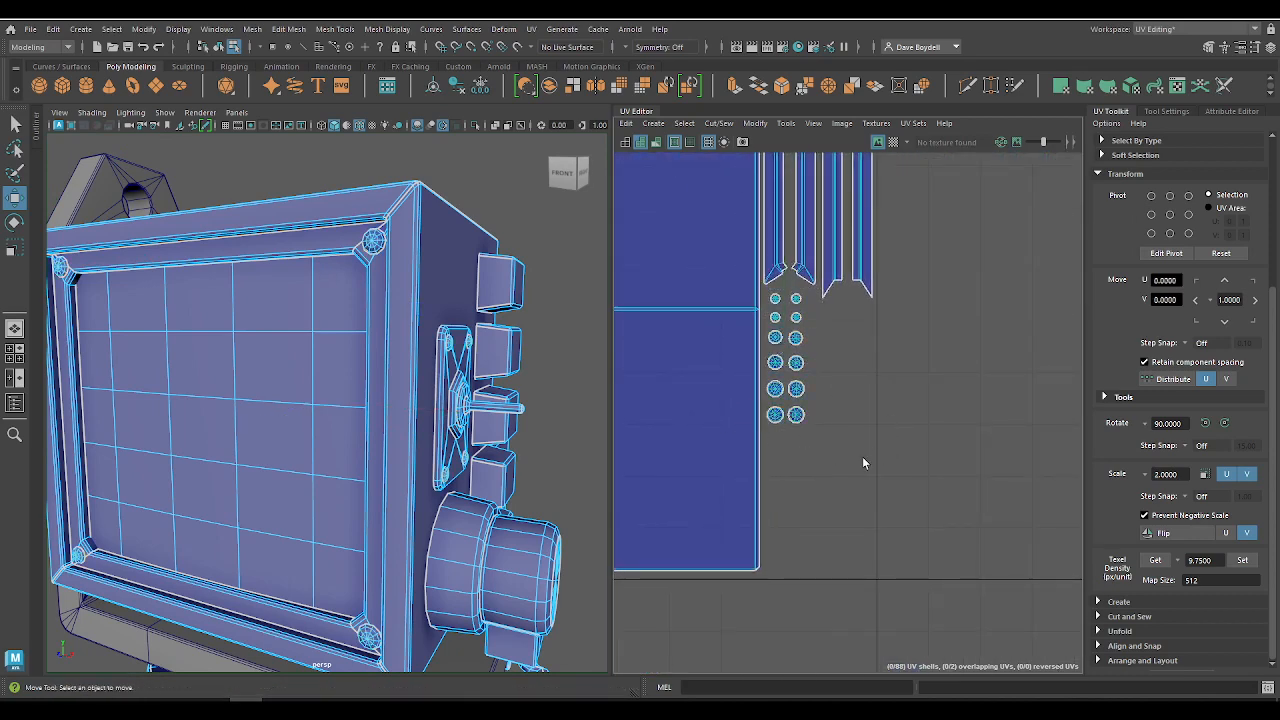
pyautogui.keyDown('alt'); pyautogui.moveTo(863, 460); pyautogui.dragTo(757, 208, button='right'); pyautogui.keyUp('alt')
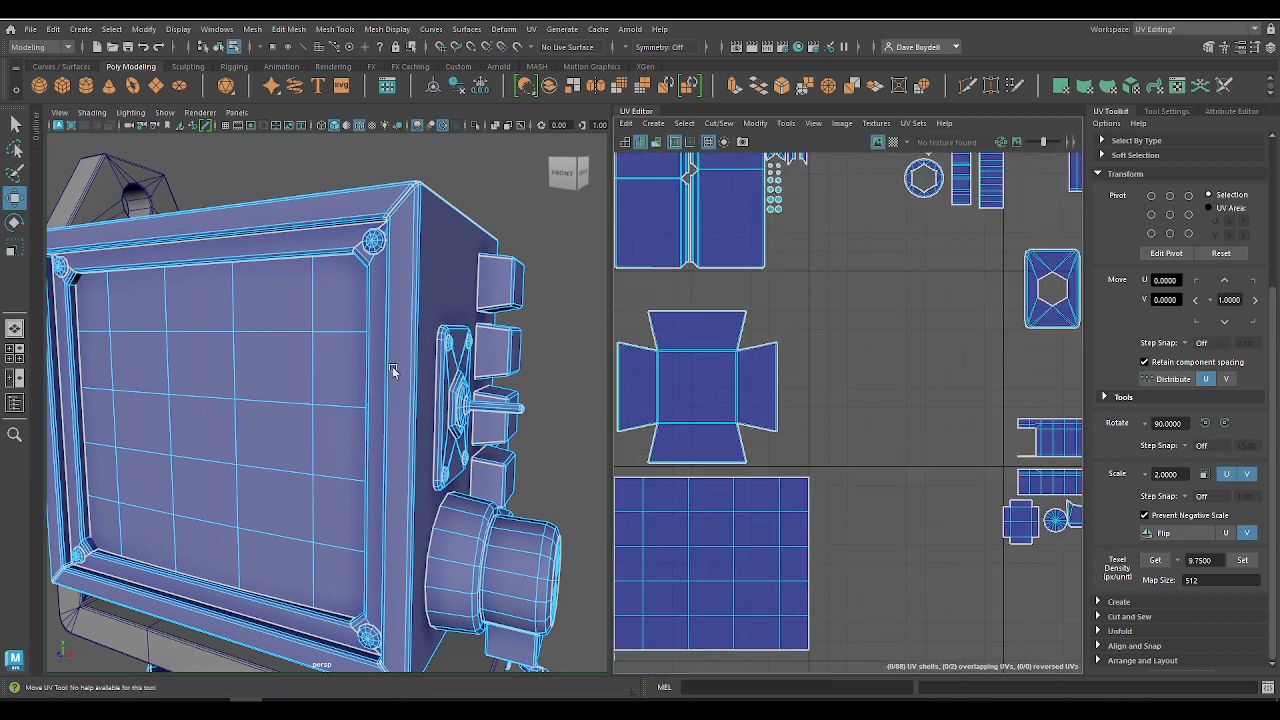
pyautogui.keyDown('alt'); pyautogui.moveTo(458, 347); pyautogui.dragTo(357, 354); pyautogui.keyUp('alt')
pyautogui.moveTo(357, 328); pyautogui.dragTo(423, 354, button='right')
pyautogui.doubleClick(384, 323)
pyautogui.press('f')
pyautogui.keyDown('alt'); pyautogui.moveTo(884, 325); pyautogui.dragTo(744, 344, button='right'); pyautogui.keyUp('alt')
pyautogui.moveTo(965, 416); pyautogui.dragTo(966, 416)
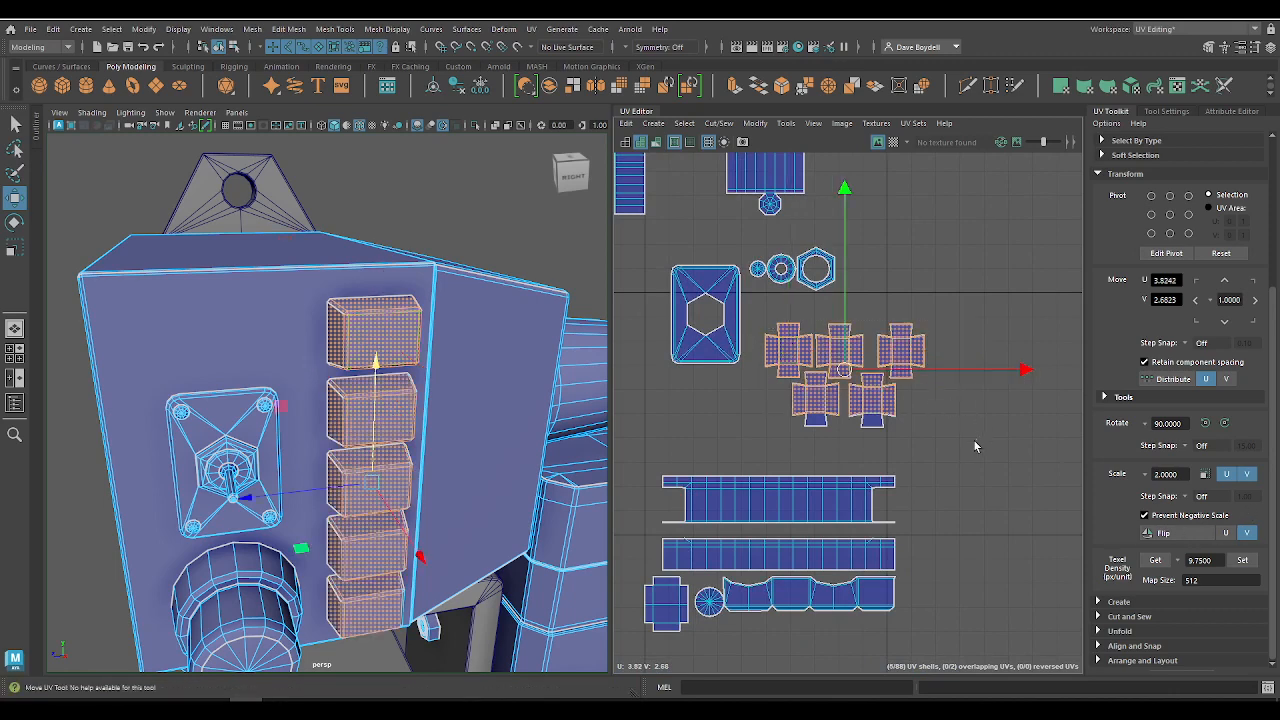
pyautogui.moveTo(762, 323); pyautogui.dragTo(763, 324)
pyautogui.click(1240, 563)
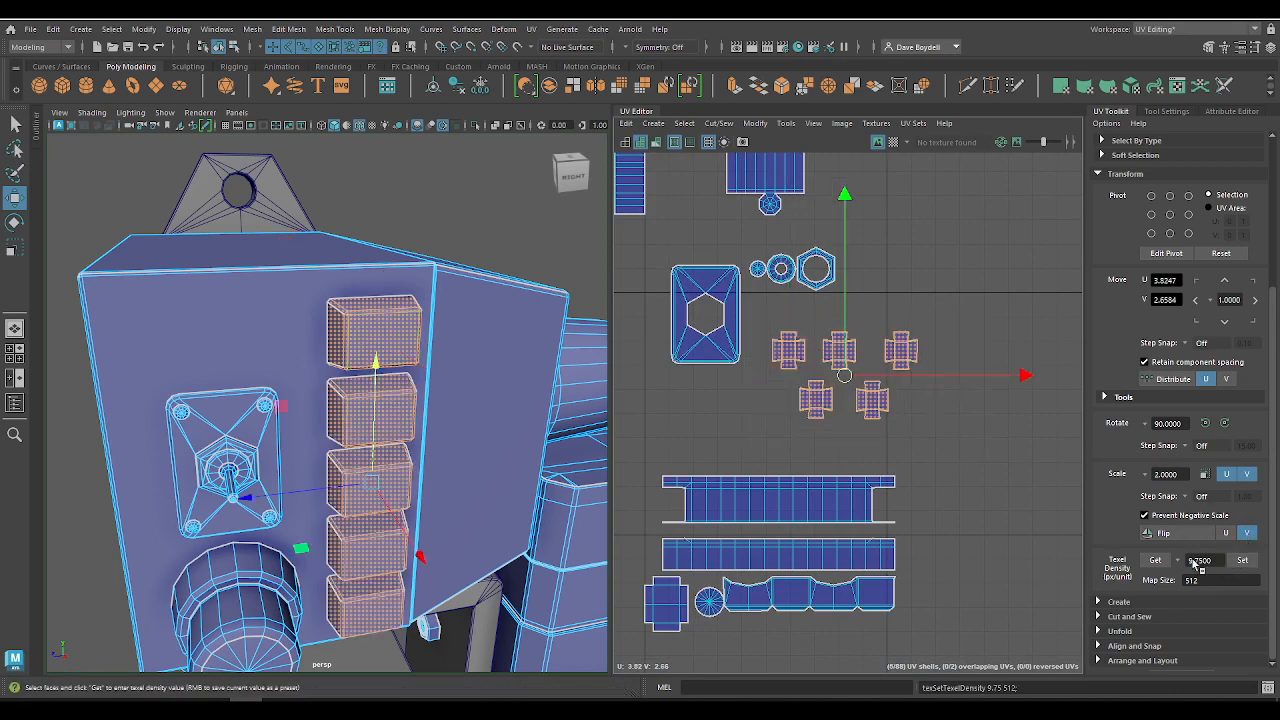
# Step: Move the five button shells together next to the housing tile, to about U 2.32, V 3.38
pyautogui.scroll(-5, 1000, 430)
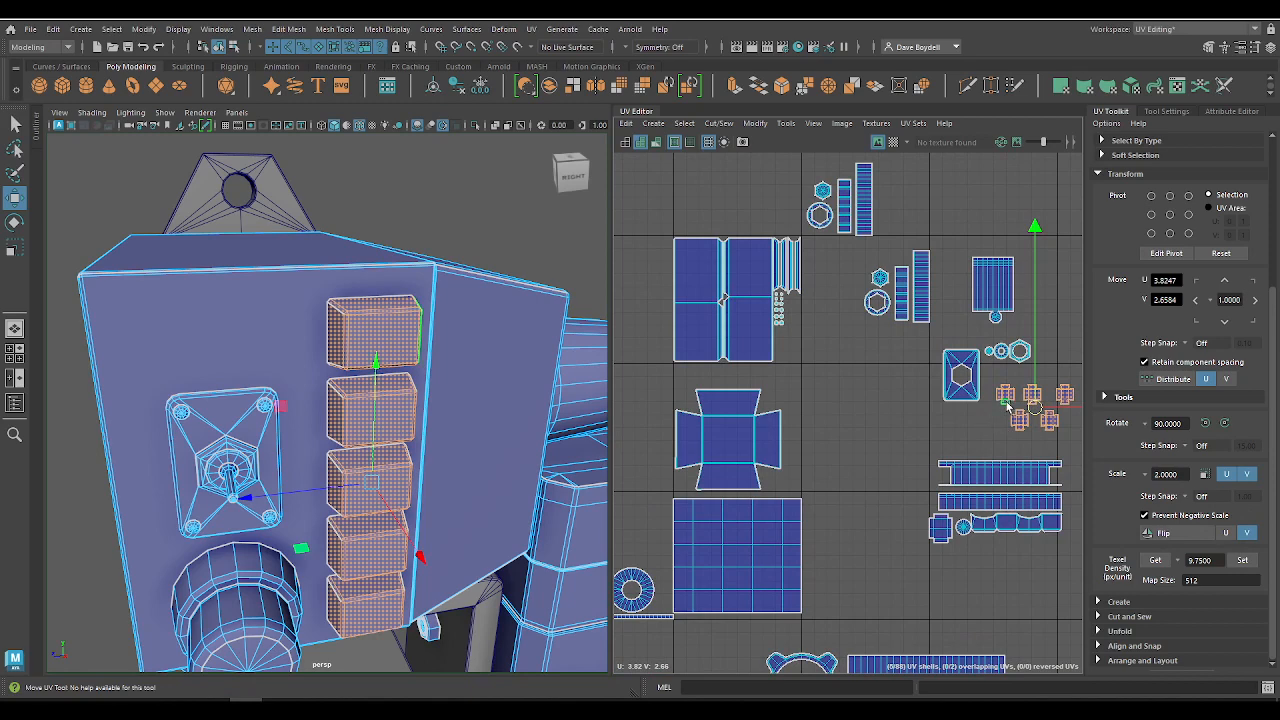
pyautogui.click(1006, 398)
pyautogui.moveTo(997, 387); pyautogui.dragTo(844, 318)
pyautogui.keyDown('alt'); pyautogui.moveTo(790, 325); pyautogui.dragTo(930, 512, button='right'); pyautogui.keyUp('alt')
# Step: Move the block of bolt shells out of the housing tile into the empty space below the button shells
pyautogui.keyDown('alt'); pyautogui.moveTo(782, 344); pyautogui.dragTo(790, 417, button='middle'); pyautogui.keyUp('alt')
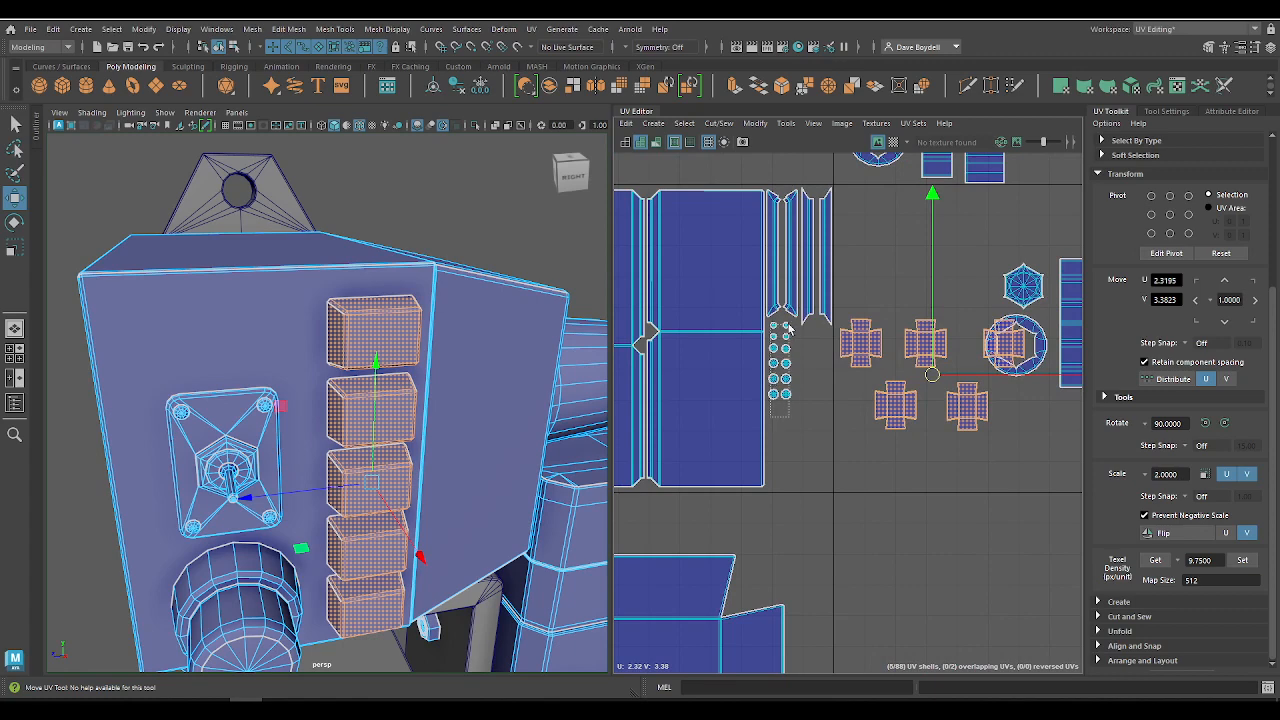
pyautogui.moveTo(789, 326); pyautogui.dragTo(790, 323)
pyautogui.moveTo(774, 405); pyautogui.dragTo(746, 396, button='right')
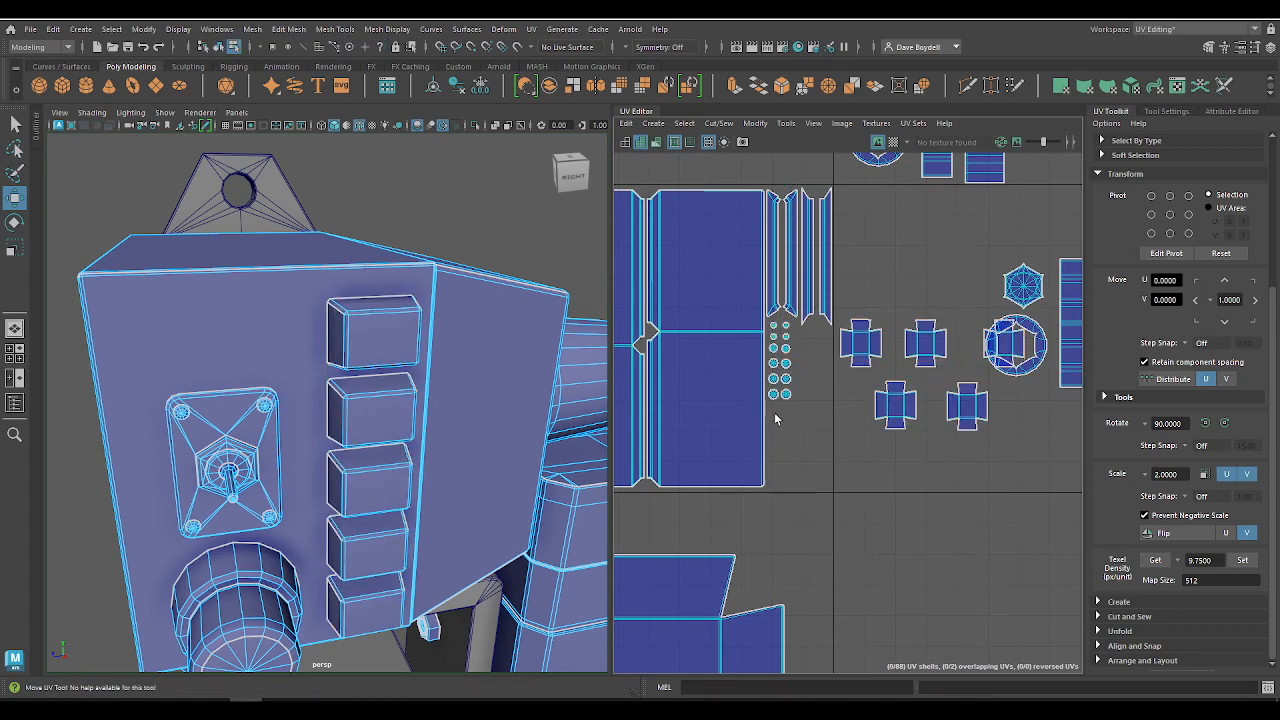
pyautogui.moveTo(767, 410); pyautogui.dragTo(943, 575)
# Step: Move the third button shell off the hexagonal ring to about U 2.065, V 3.27, and rotate all five button shells 90° counterclockwise
pyautogui.click(860, 343)
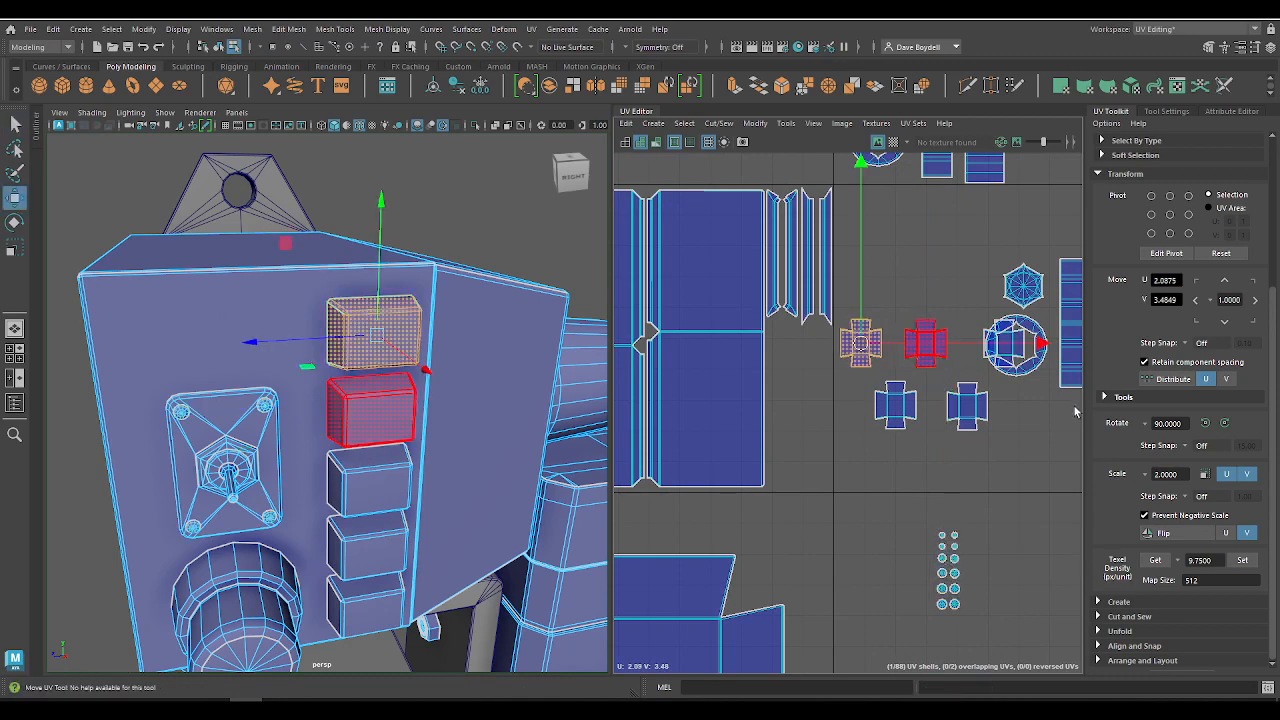
pyautogui.click(1007, 343)
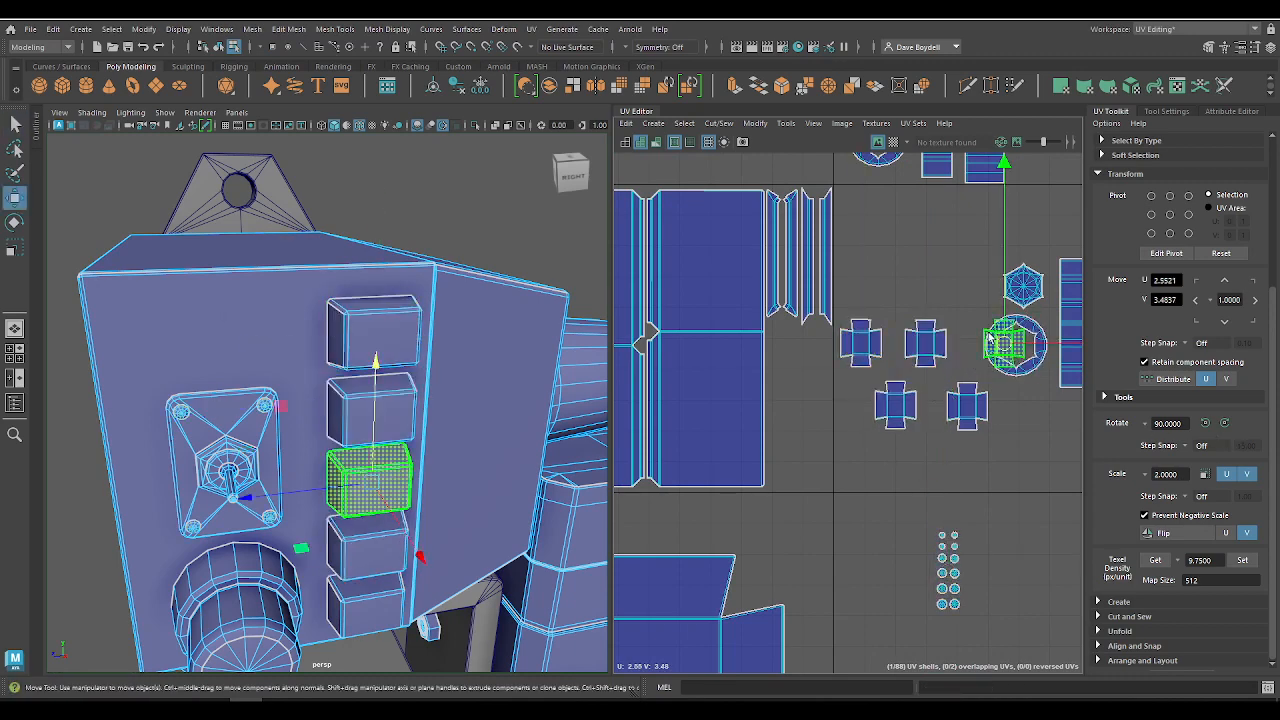
pyautogui.moveTo(1003, 340); pyautogui.dragTo(851, 418)
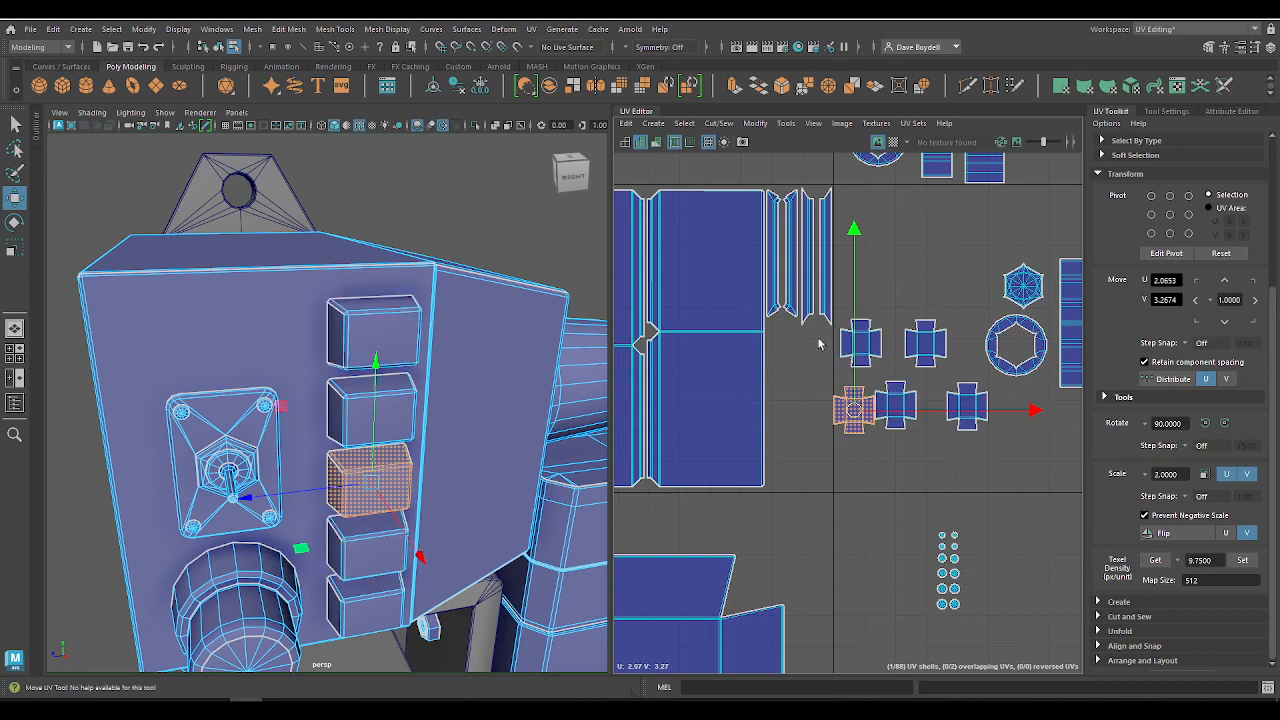
pyautogui.moveTo(967, 447); pyautogui.dragTo(975, 451)
pyautogui.click(1205, 424)
# Step: Nudge the second button shell slightly and snap the first one beneath the screen-frame shells at U 1.85, V 3.45
pyautogui.click(877, 363)
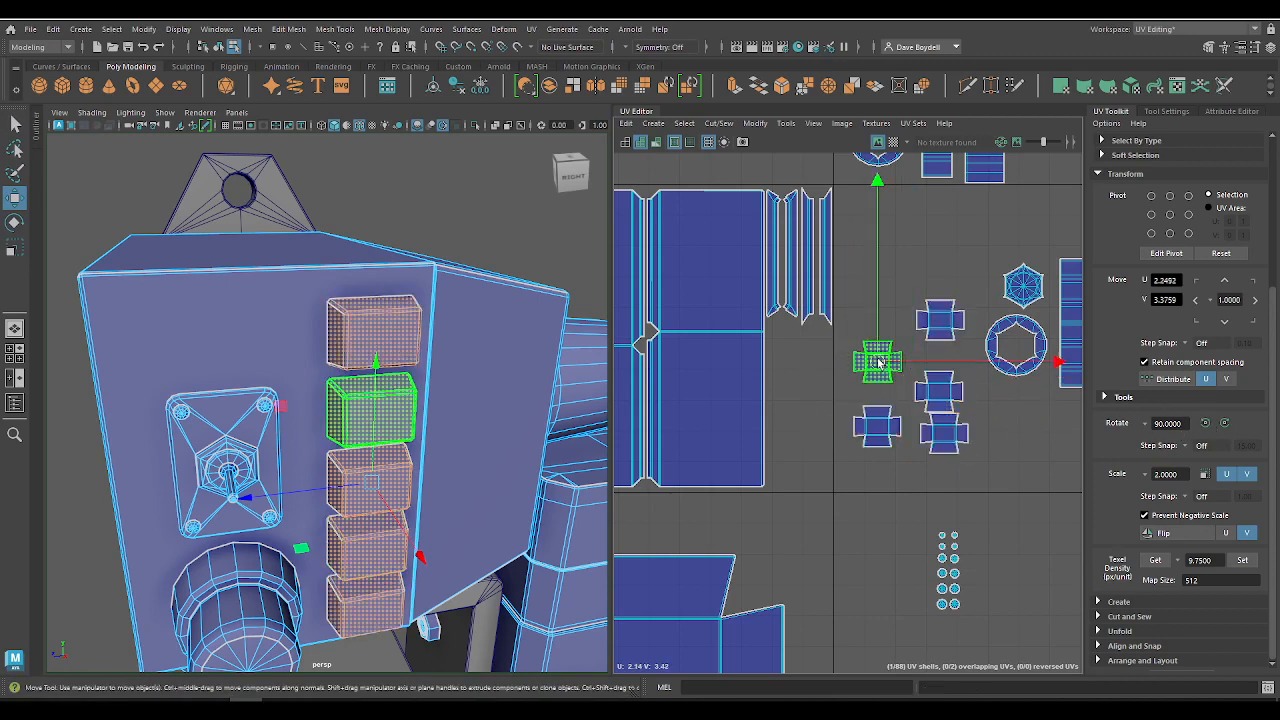
pyautogui.press('x')
pyautogui.moveTo(877, 363)
pyautogui.mouseDown()
pyautogui.moveTo(823, 354)
pyautogui.moveTo(854, 358)
pyautogui.mouseUp()
pyautogui.click(871, 413)
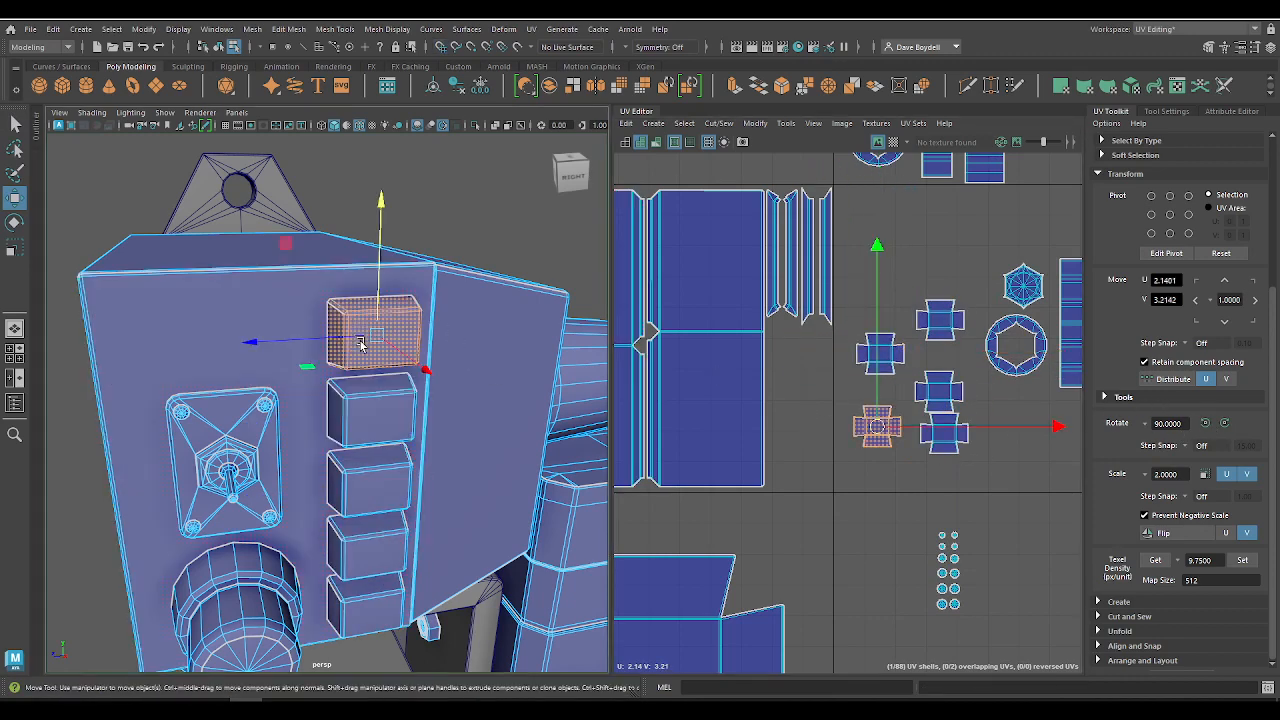
pyautogui.moveTo(871, 413); pyautogui.dragTo(790, 361)
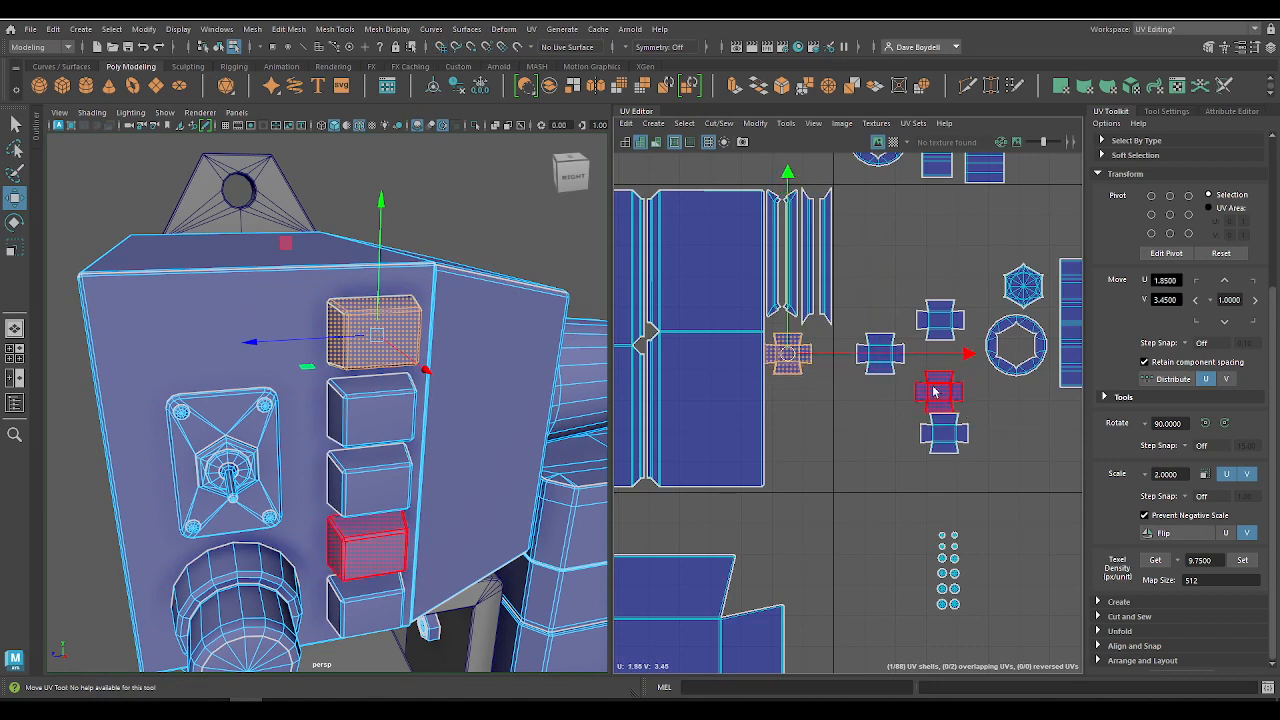
# Step: Snap the remaining four button shells into an evenly spaced column beneath the first, at U 1.85 with the last at V 2.85
pyautogui.click(406, 384)
pyautogui.moveTo(878, 356); pyautogui.dragTo(786, 401)
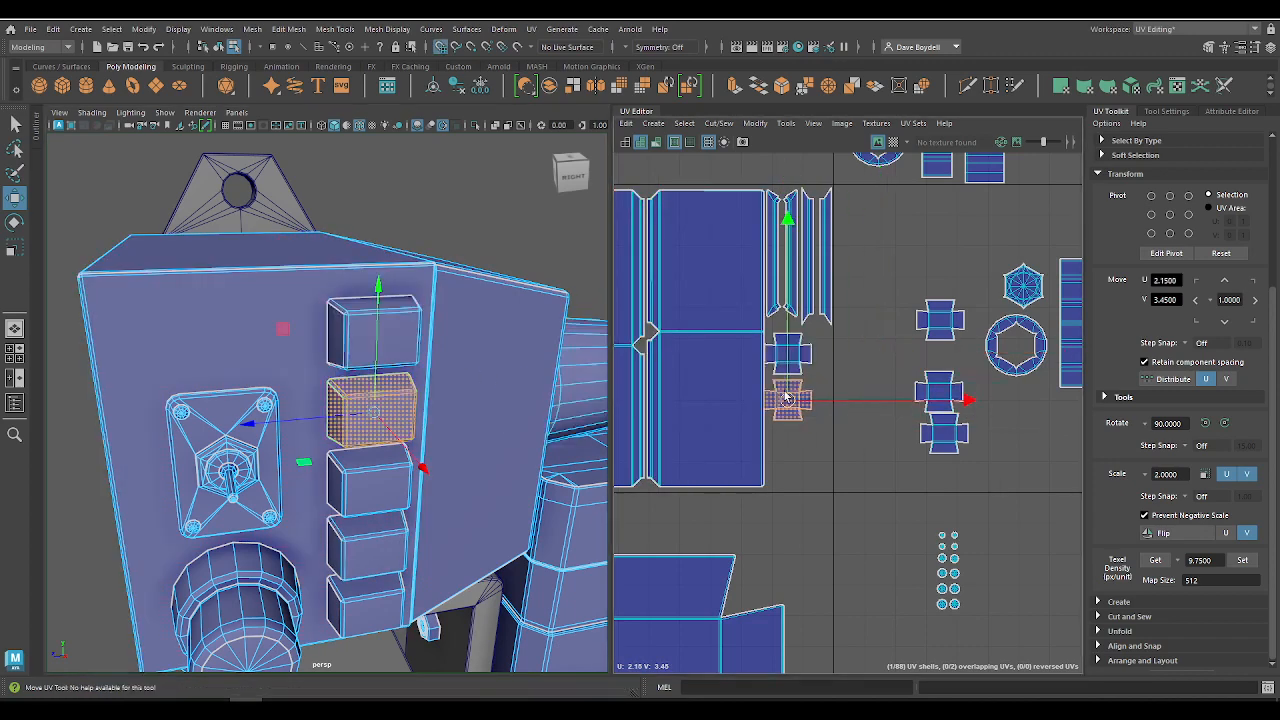
pyautogui.click(394, 482)
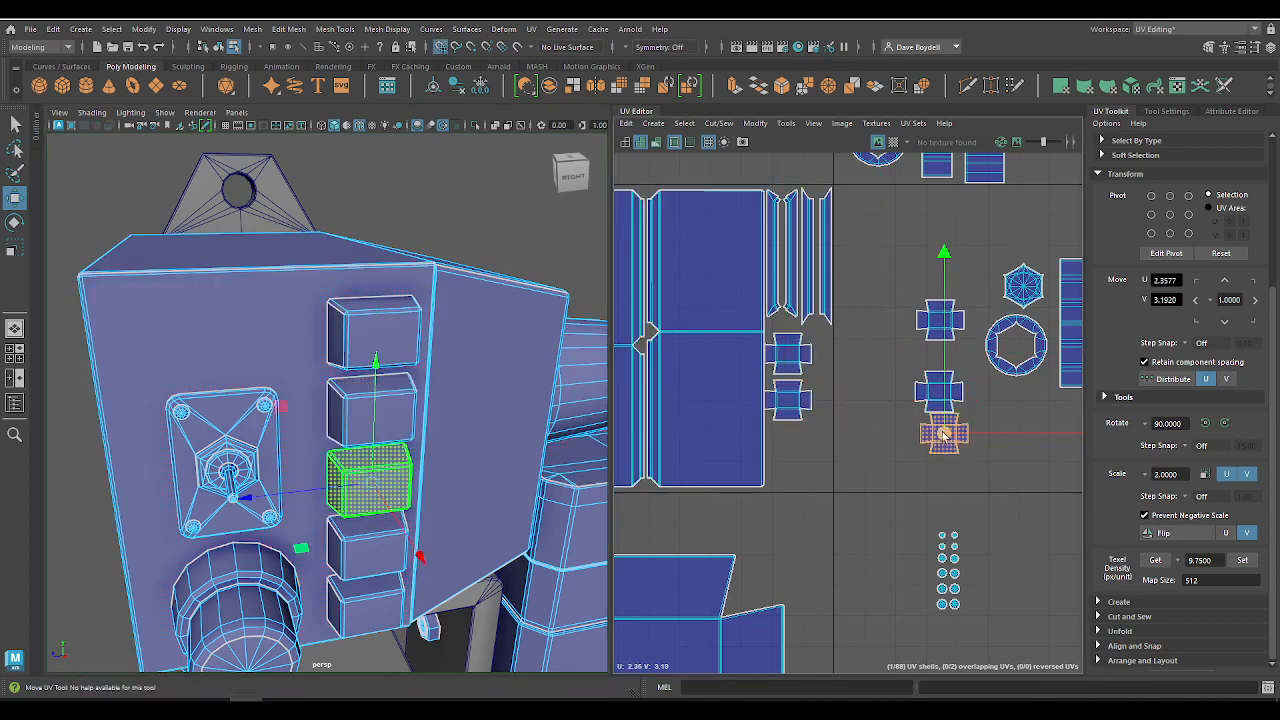
pyautogui.moveTo(940, 434); pyautogui.dragTo(799, 447)
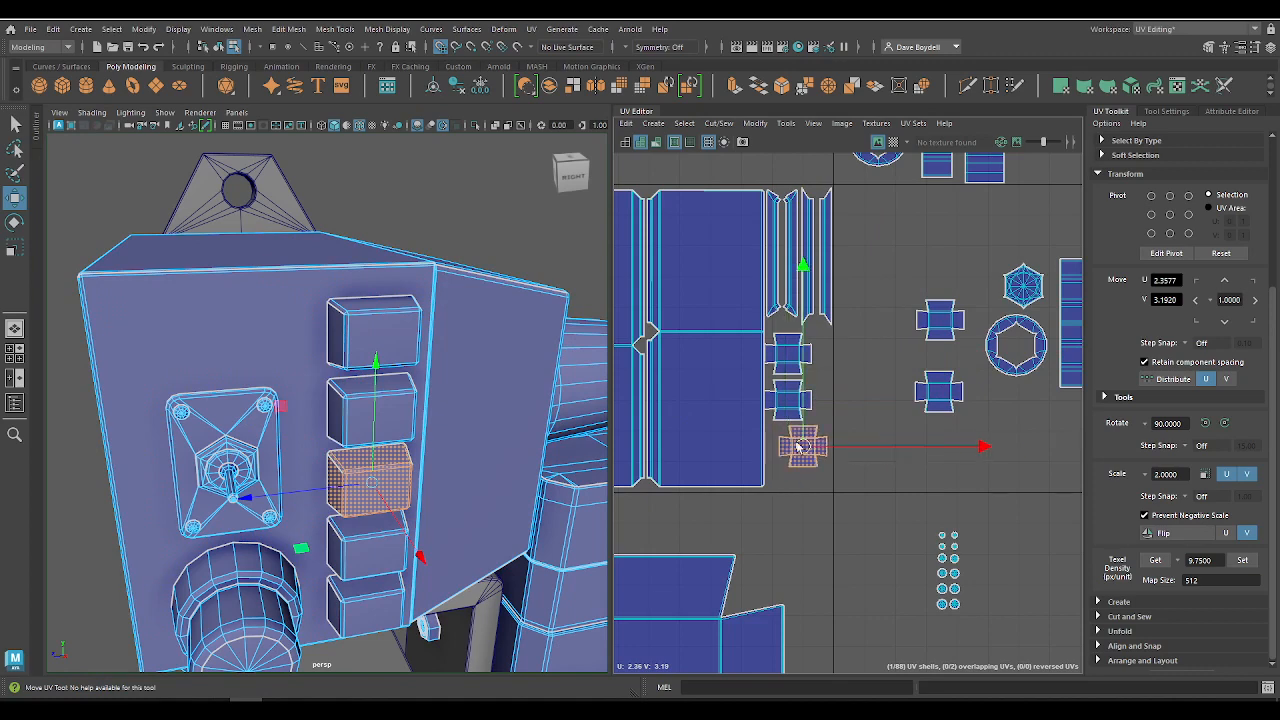
pyautogui.click(365, 550)
pyautogui.moveTo(945, 398); pyautogui.dragTo(789, 494)
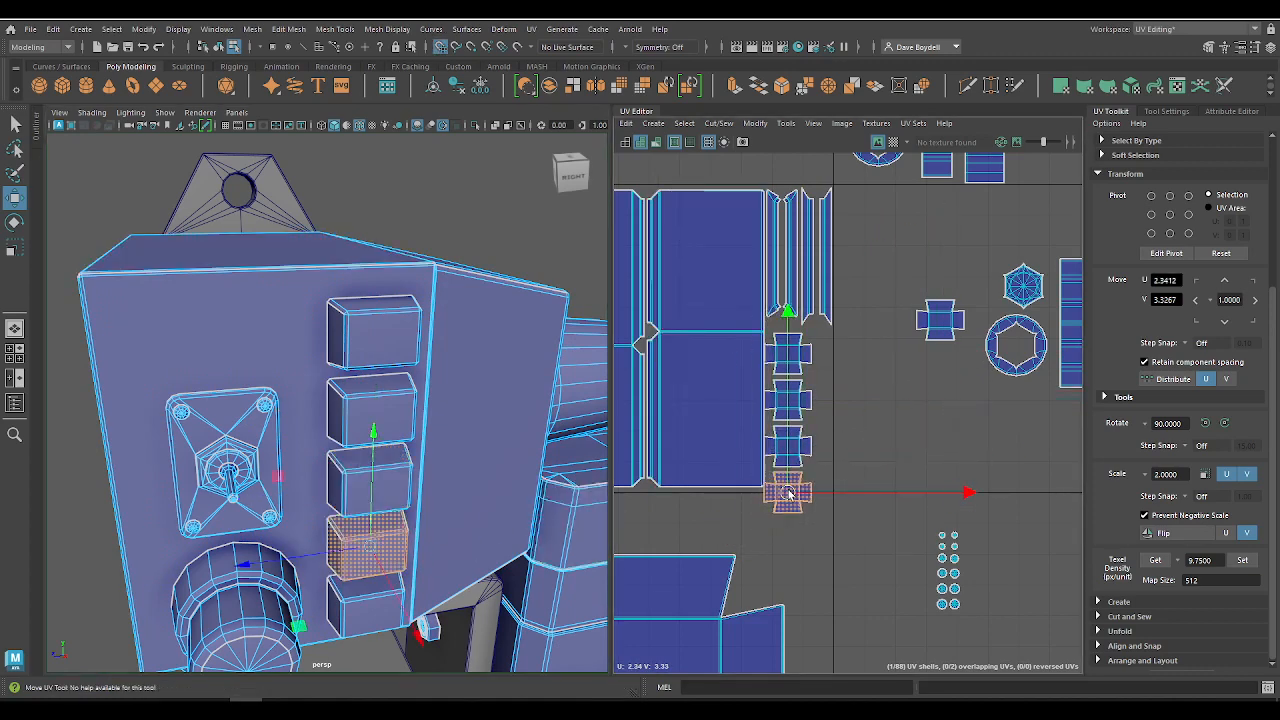
pyautogui.moveTo(943, 330); pyautogui.dragTo(787, 538)
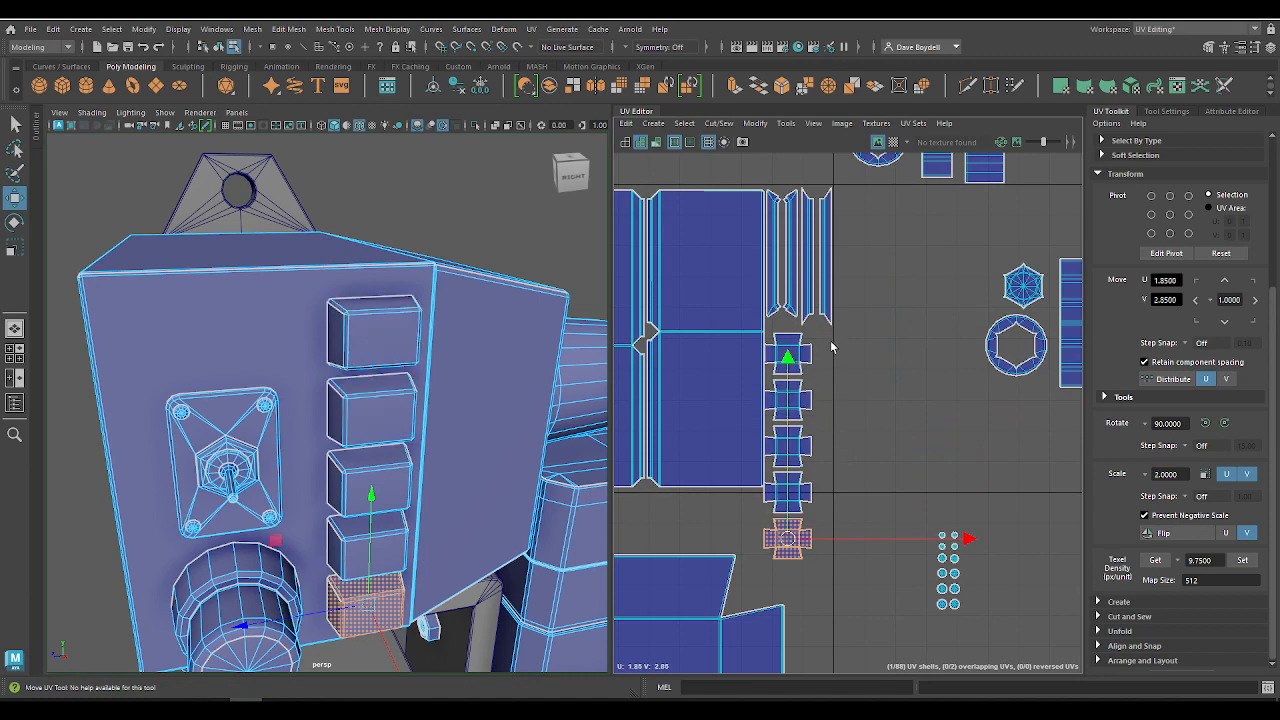
# Step: Show the checker pattern, compare the texel scale of the buttons with the housing, and hide the pattern again
pyautogui.keyDown('alt'); pyautogui.moveTo(837, 383); pyautogui.dragTo(843, 385, button='middle'); pyautogui.keyUp('alt')
pyautogui.keyDown('alt'); pyautogui.moveTo(843, 385); pyautogui.dragTo(898, 390, button='right'); pyautogui.keyUp('alt')
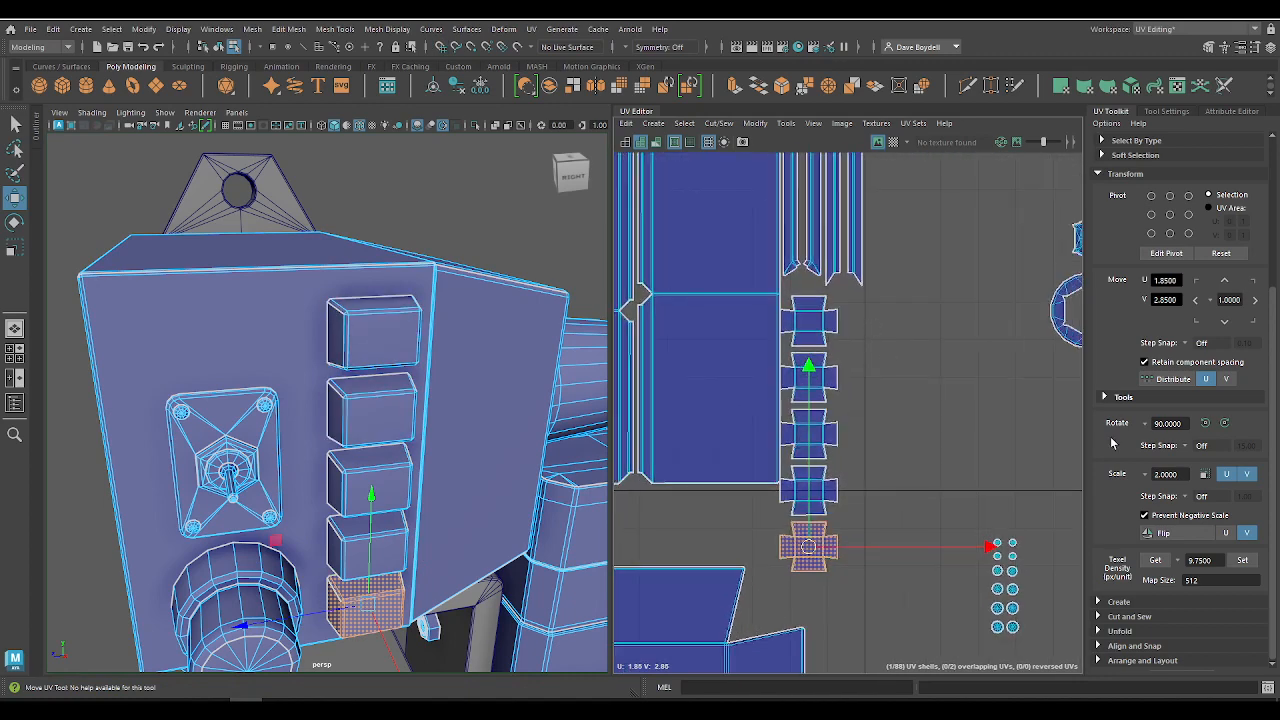
pyautogui.click(893, 143)
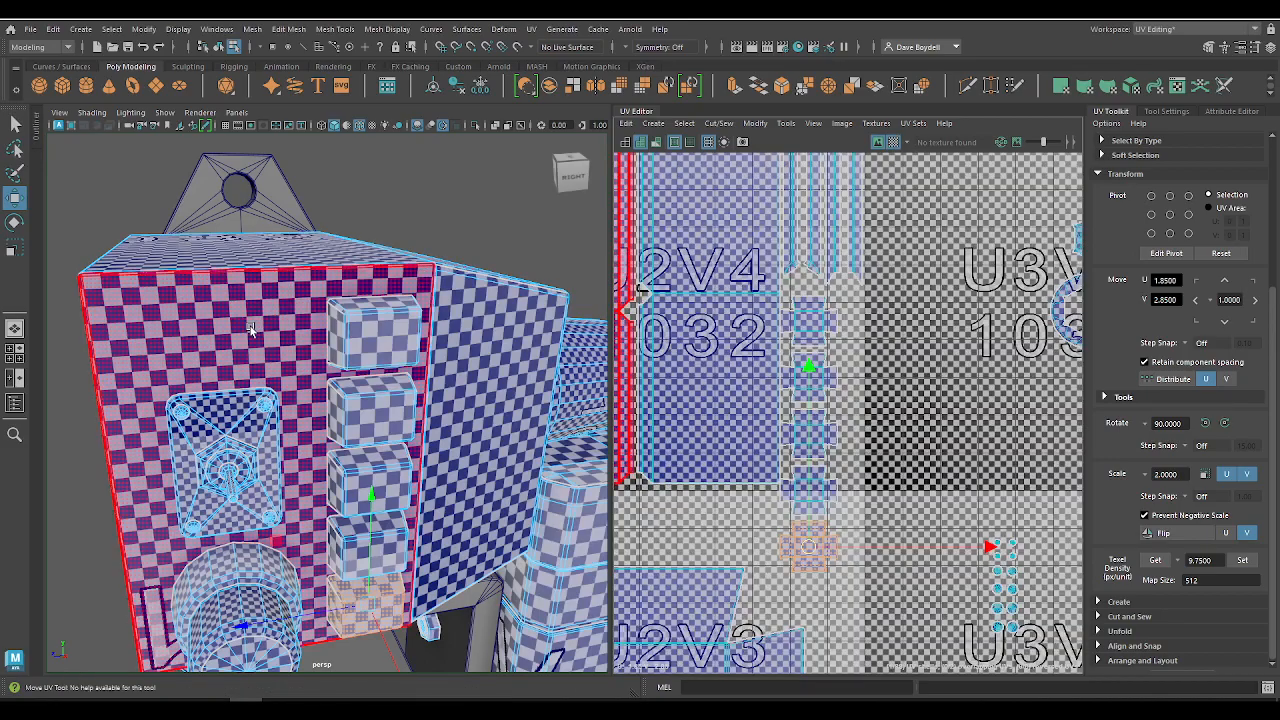
pyautogui.keyDown('alt'); pyautogui.moveTo(250, 330); pyautogui.dragTo(436, 378); pyautogui.keyUp('alt')
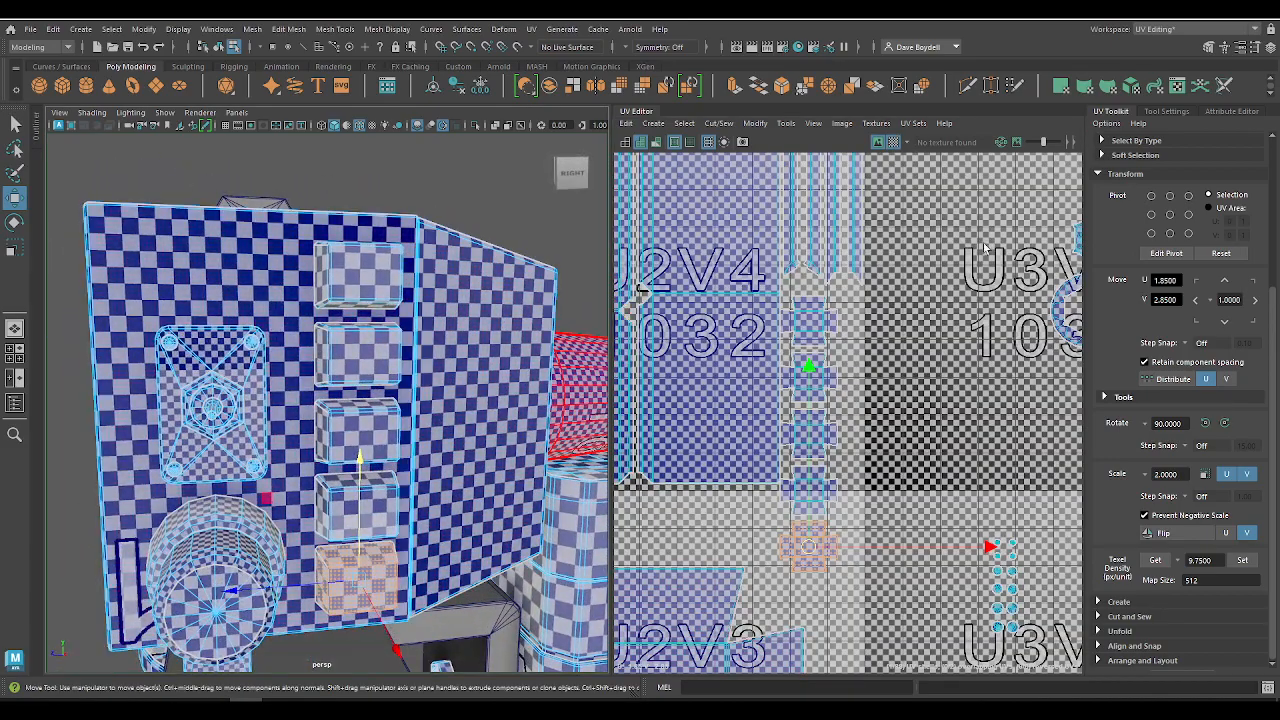
pyautogui.click(893, 143)
pyautogui.scroll(-3, 845, 310)
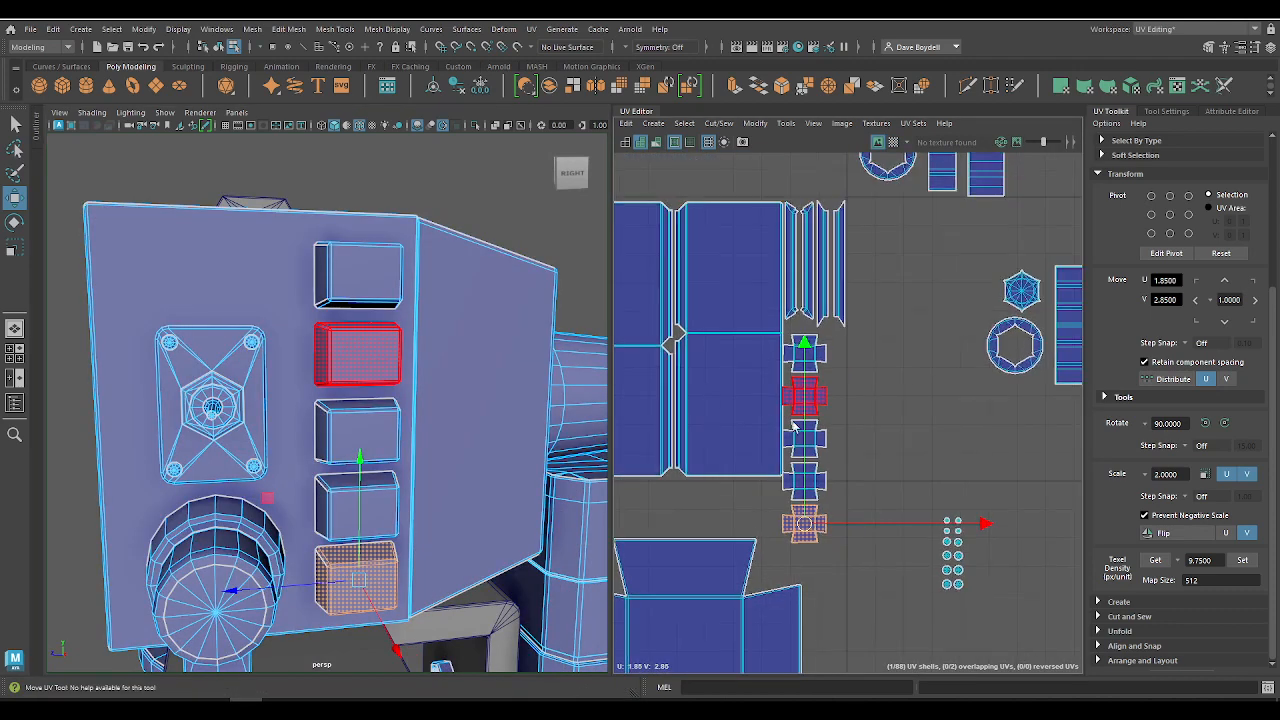
# Step: Select the five button shells in the column and nudge them together to about U 1.861, V 3.162
pyautogui.press('q')
pyautogui.moveTo(845, 305); pyautogui.dragTo(806, 497)
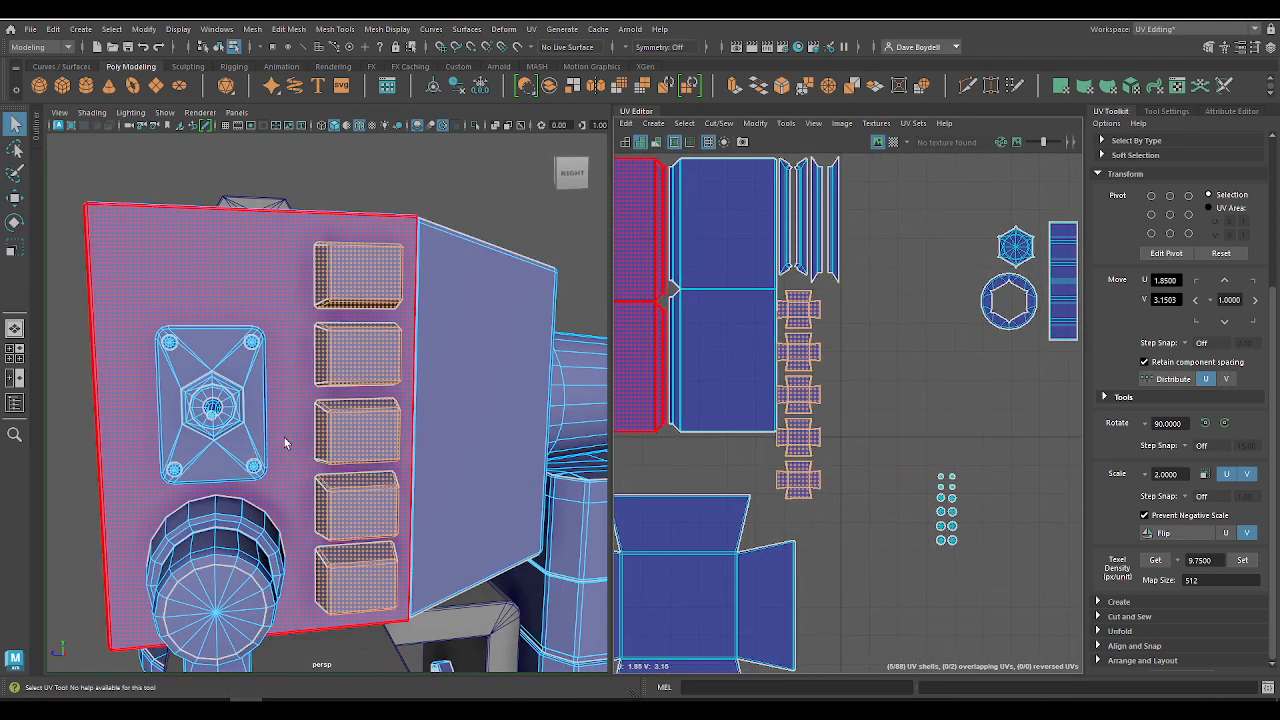
pyautogui.scroll(-8, 284, 437)
pyautogui.keyDown('alt'); pyautogui.moveTo(278, 392); pyautogui.dragTo(515, 389); pyautogui.keyUp('alt')
pyautogui.keyDown('alt'); pyautogui.moveTo(774, 381); pyautogui.dragTo(761, 344, button='right'); pyautogui.keyUp('alt')
pyautogui.moveTo(761, 344)
pyautogui.keyDown('alt'); pyautogui.mouseDown(button='middle')
pyautogui.moveTo(743, 343)
pyautogui.moveTo(783, 357)
pyautogui.mouseUp(button='middle'); pyautogui.keyUp('alt')
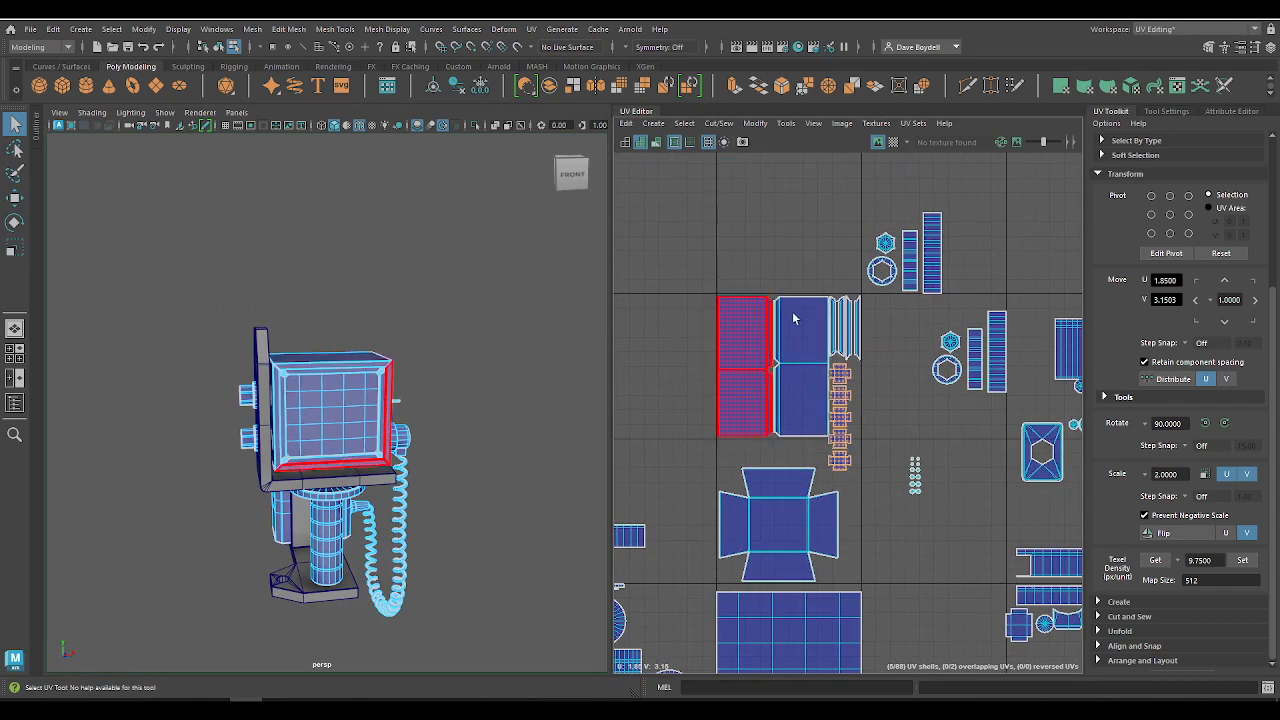
pyautogui.keyDown('alt'); pyautogui.moveTo(836, 470); pyautogui.dragTo(918, 666, button='right'); pyautogui.keyUp('alt')
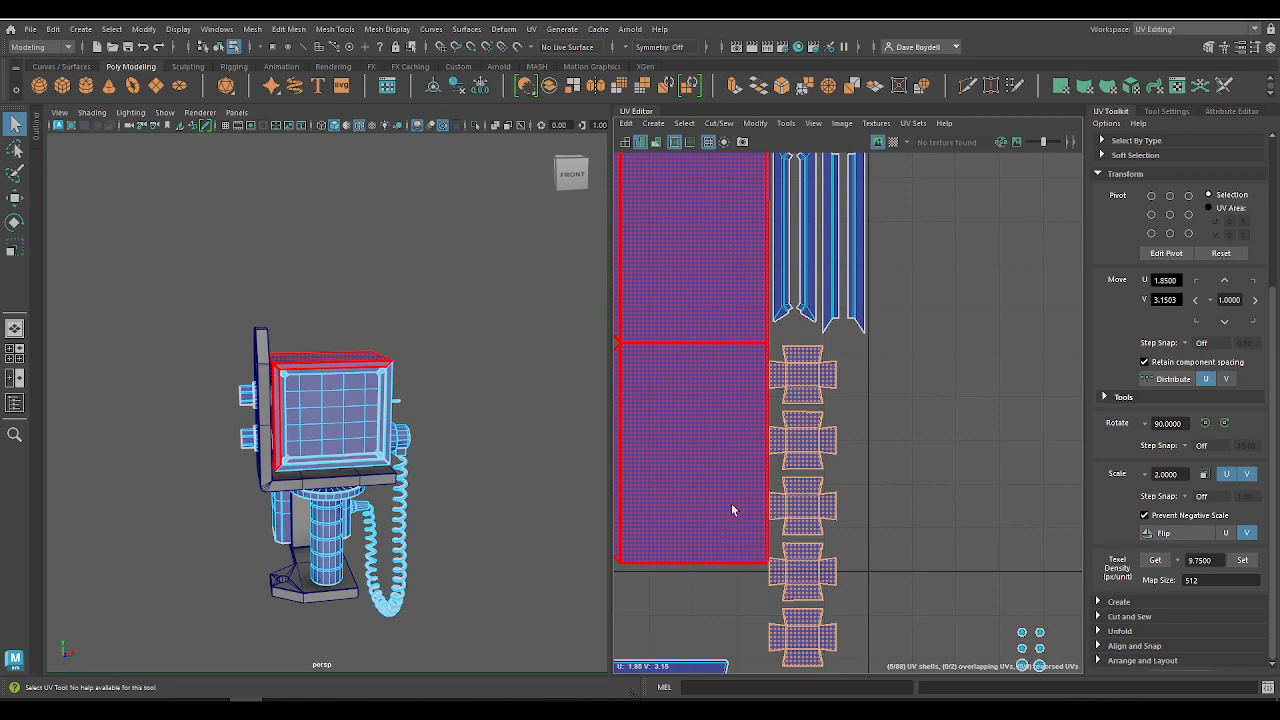
pyautogui.keyDown('alt'); pyautogui.moveTo(772, 500); pyautogui.dragTo(753, 405, button='middle'); pyautogui.keyUp('alt')
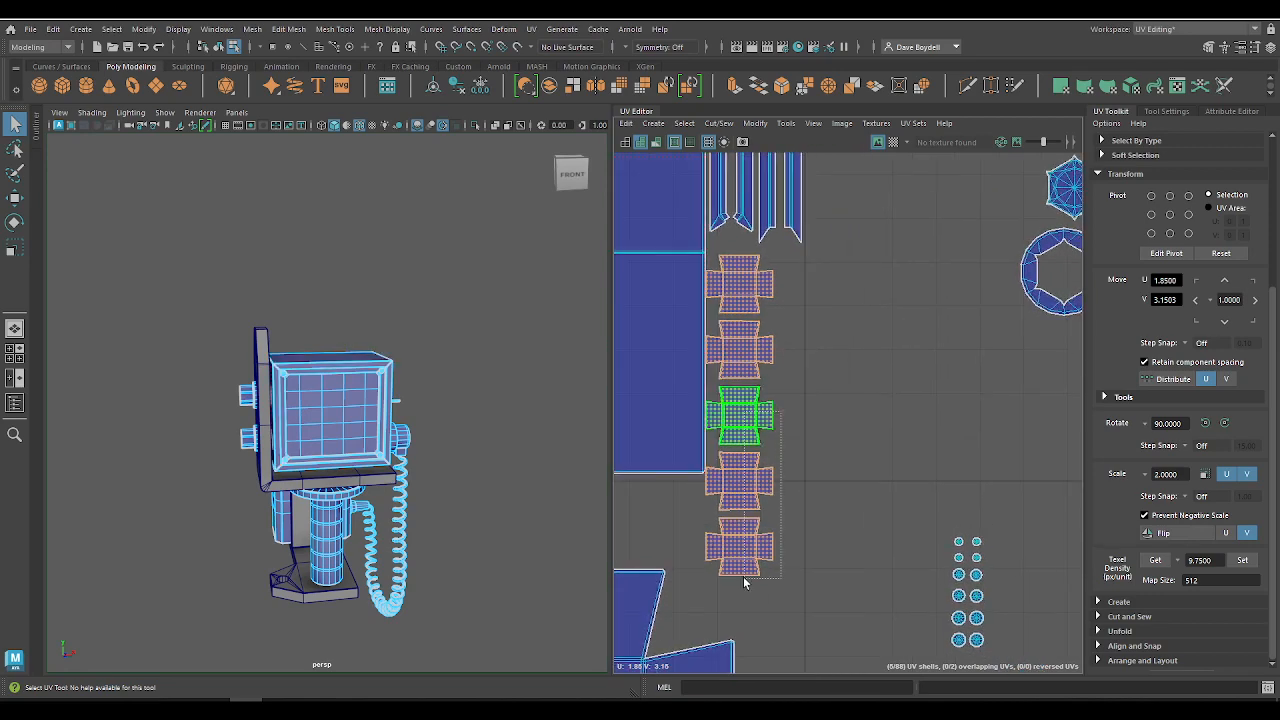
pyautogui.moveTo(744, 583); pyautogui.dragTo(765, 607)
pyautogui.press('w')
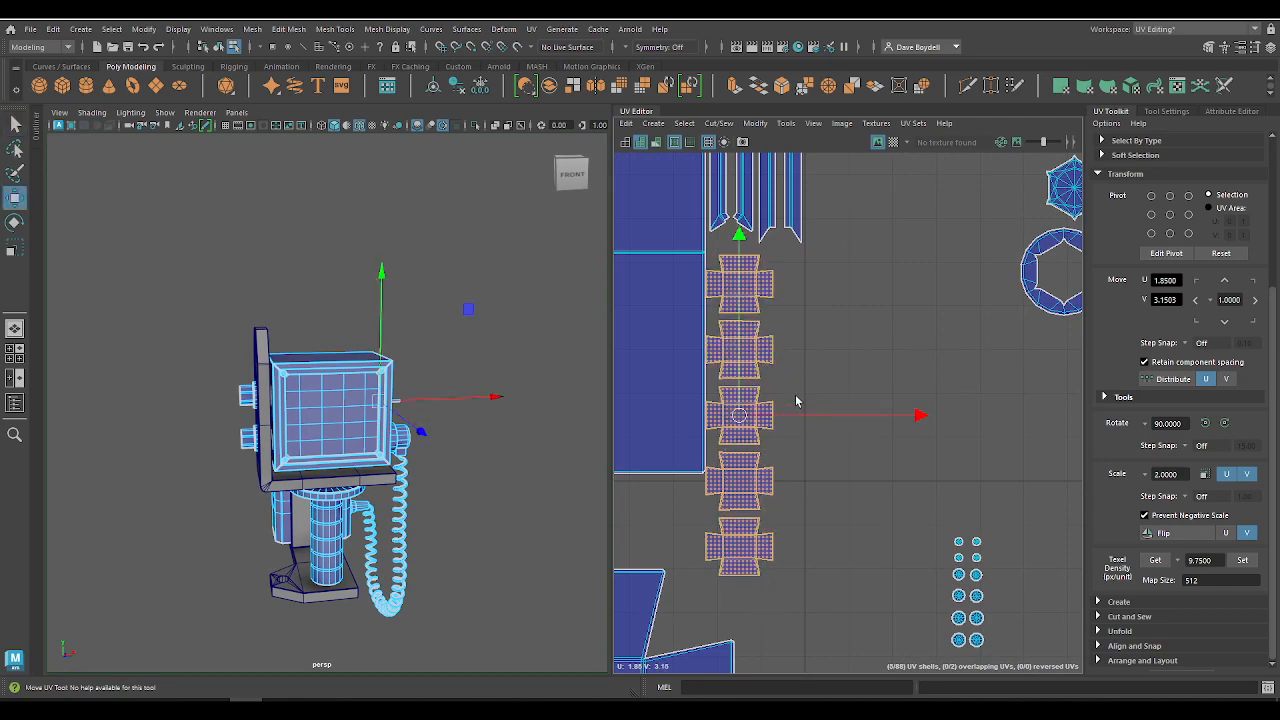
pyautogui.moveTo(792, 419); pyautogui.dragTo(797, 420)
pyautogui.moveTo(745, 317); pyautogui.dragTo(742, 311)
pyautogui.scroll(-6, 754, 361)
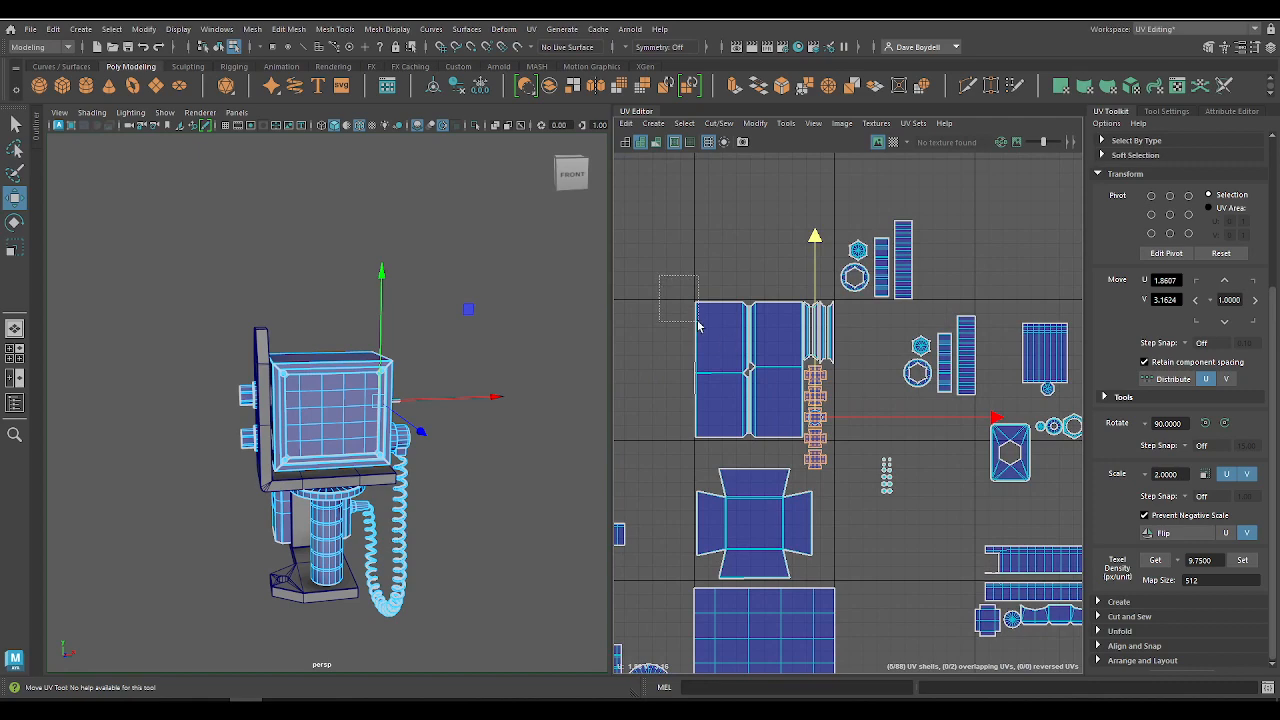
# Step: Select the housing, screen-frame and button shells together and shift them by -1 in both U and V twice
pyautogui.moveTo(825, 458); pyautogui.dragTo(825, 458)
pyautogui.scroll(-5, 905, 350)
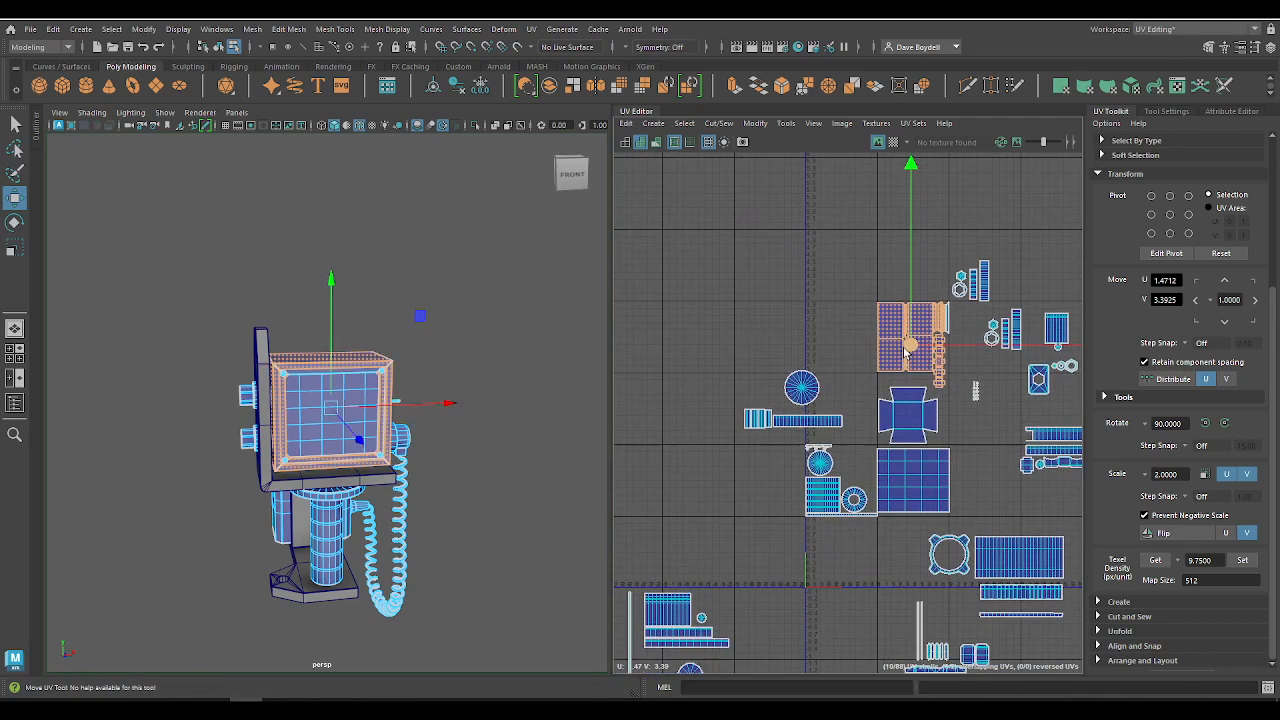
pyautogui.click(1198, 321)
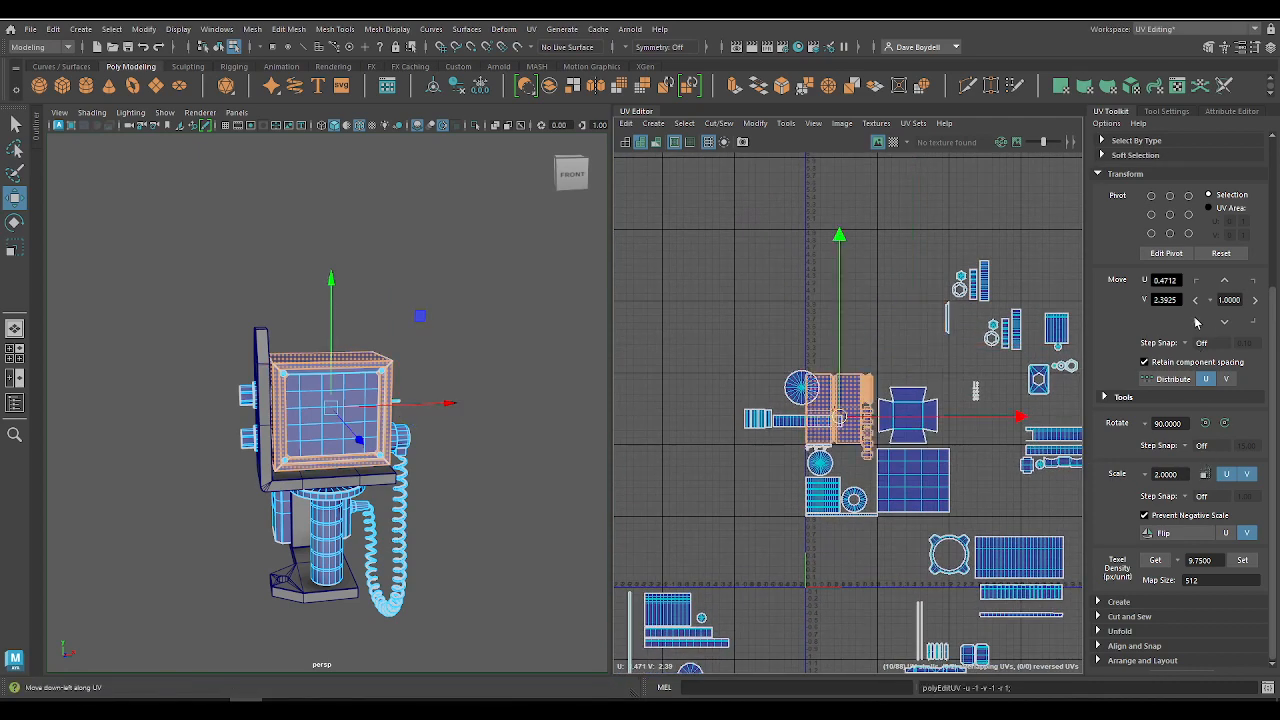
pyautogui.click(1198, 321)
pyautogui.click(695, 338)
# Step: Look over the moved shells and examine the model from several sides, ending at the toggle switch beside the buttons
pyautogui.keyDown('alt'); pyautogui.moveTo(811, 486); pyautogui.dragTo(1006, 623, button='right'); pyautogui.keyUp('alt')
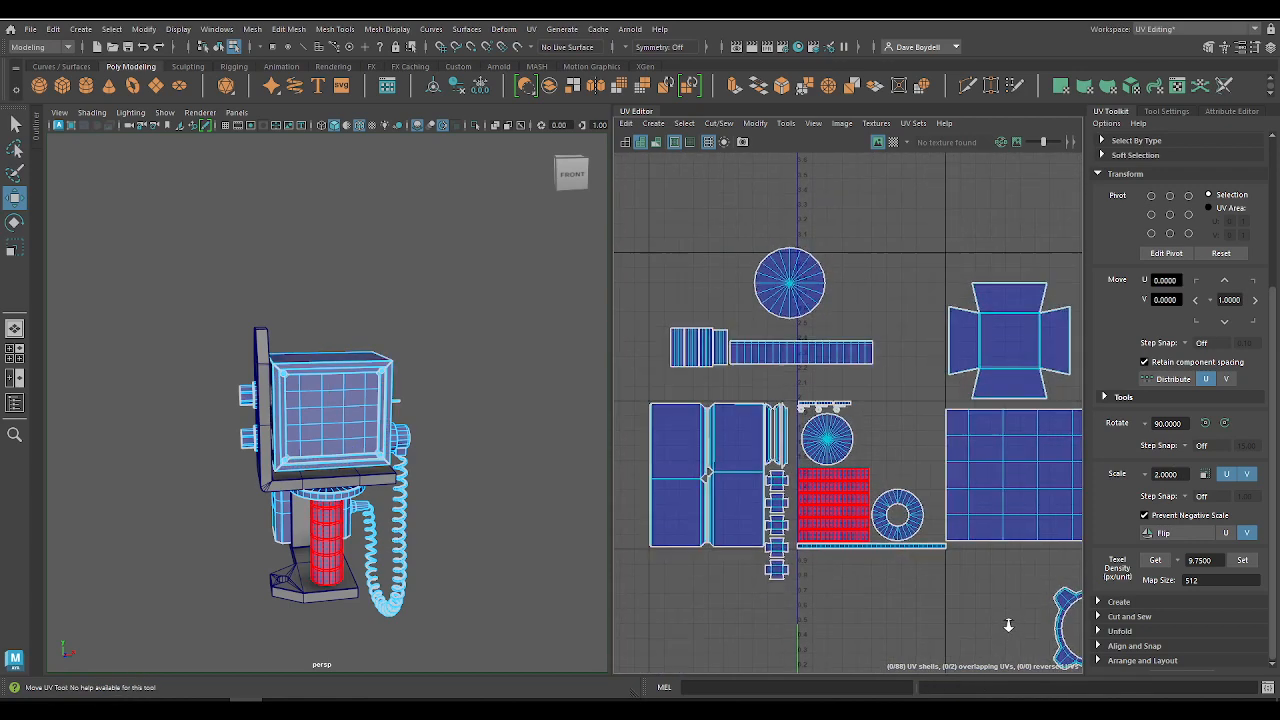
pyautogui.keyDown('alt'); pyautogui.moveTo(1006, 623); pyautogui.dragTo(991, 525, button='middle'); pyautogui.keyUp('alt')
pyautogui.keyDown('alt'); pyautogui.moveTo(420, 331); pyautogui.dragTo(319, 354); pyautogui.keyUp('alt')
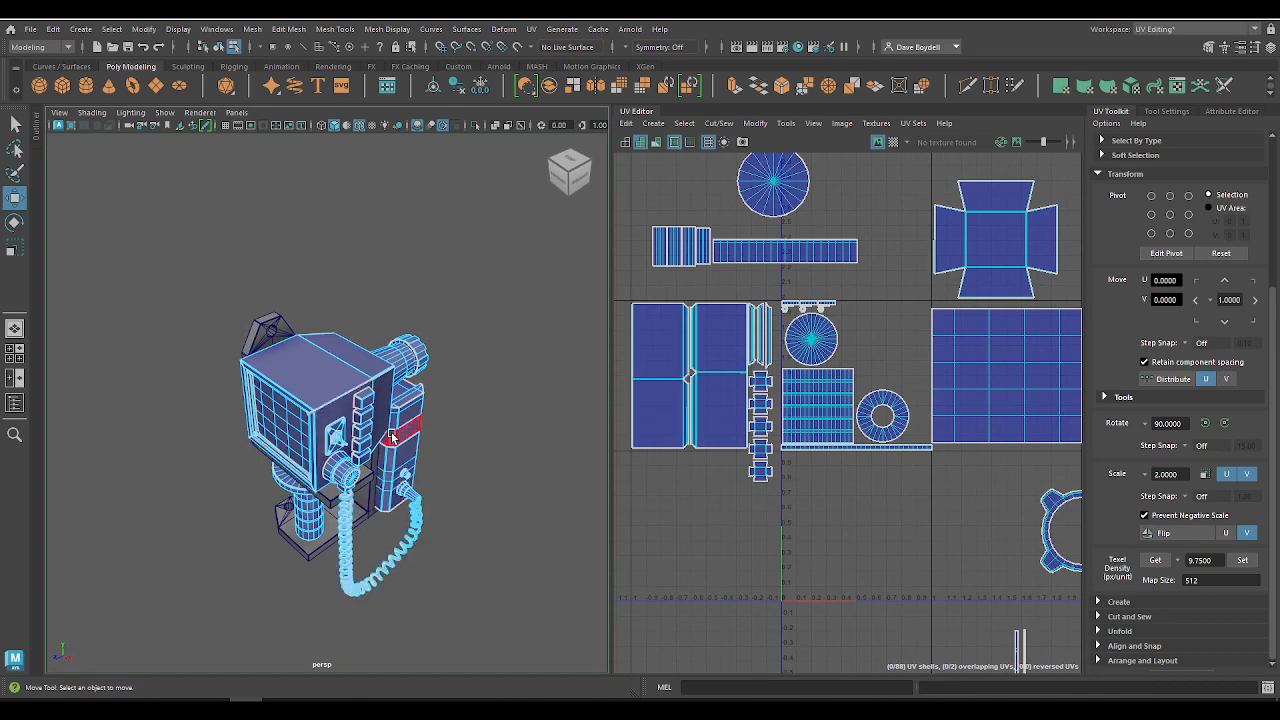
pyautogui.keyDown('alt'); pyautogui.moveTo(391, 437); pyautogui.dragTo(471, 400); pyautogui.keyUp('alt')
pyautogui.click(333, 408)
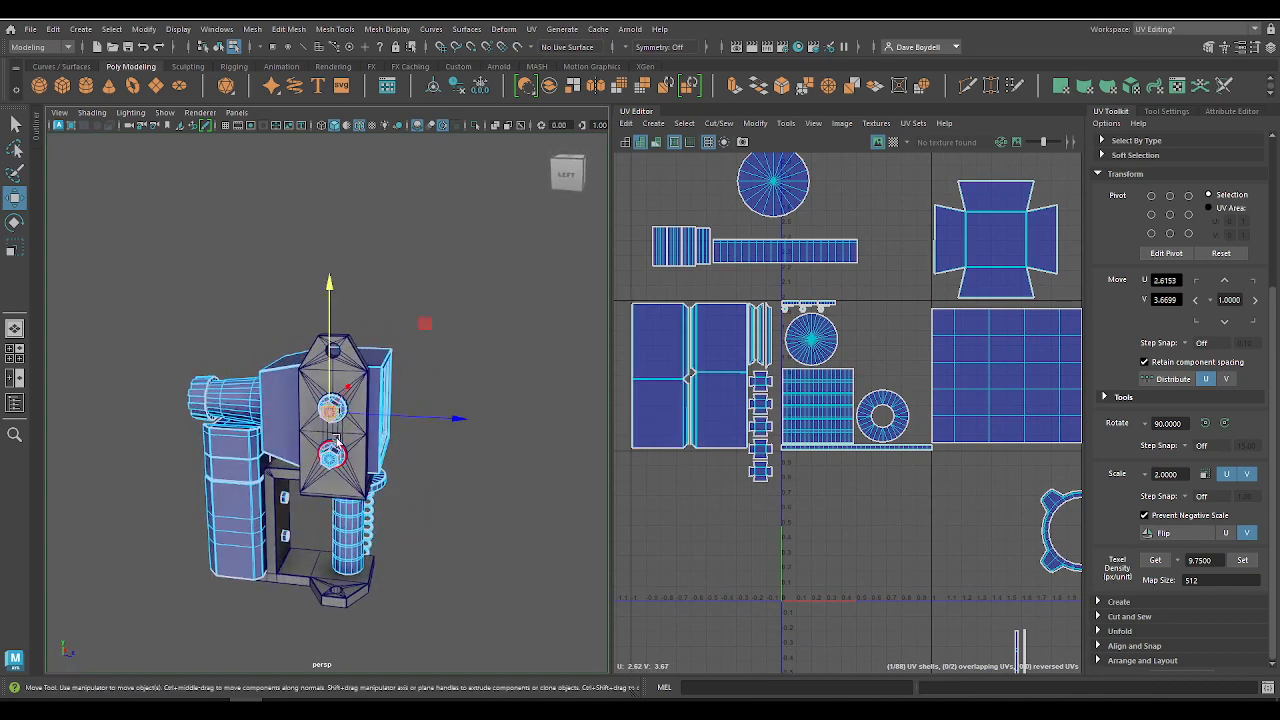
pyautogui.press('q')
pyautogui.moveTo(352, 320); pyautogui.dragTo(395, 298, button='right')
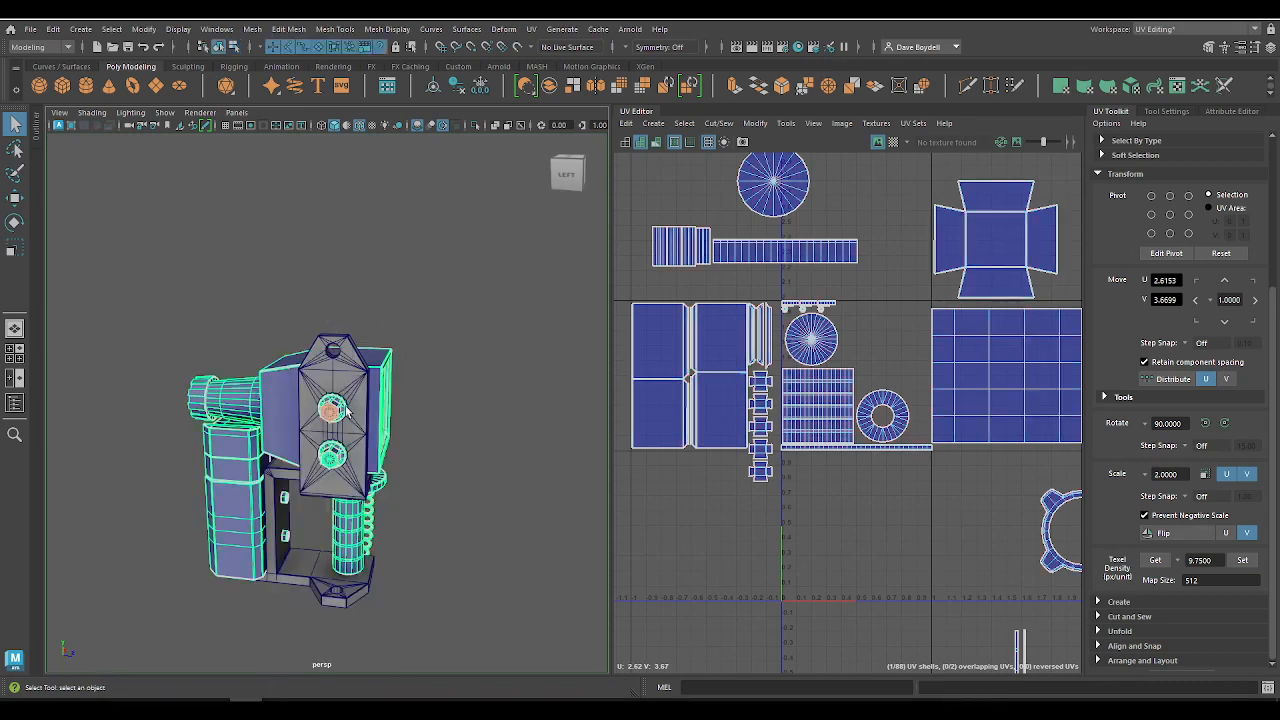
pyautogui.click(465, 311)
pyautogui.keyDown('alt'); pyautogui.moveTo(465, 311); pyautogui.dragTo(181, 376); pyautogui.keyUp('alt')
pyautogui.click(313, 380)
pyautogui.keyDown('alt'); pyautogui.moveTo(181, 376); pyautogui.dragTo(110, 324, button='right'); pyautogui.keyUp('alt')
pyautogui.moveTo(168, 382); pyautogui.dragTo(199, 408, button='right')
pyautogui.moveTo(727, 323); pyautogui.dragTo(698, 312, button='right')
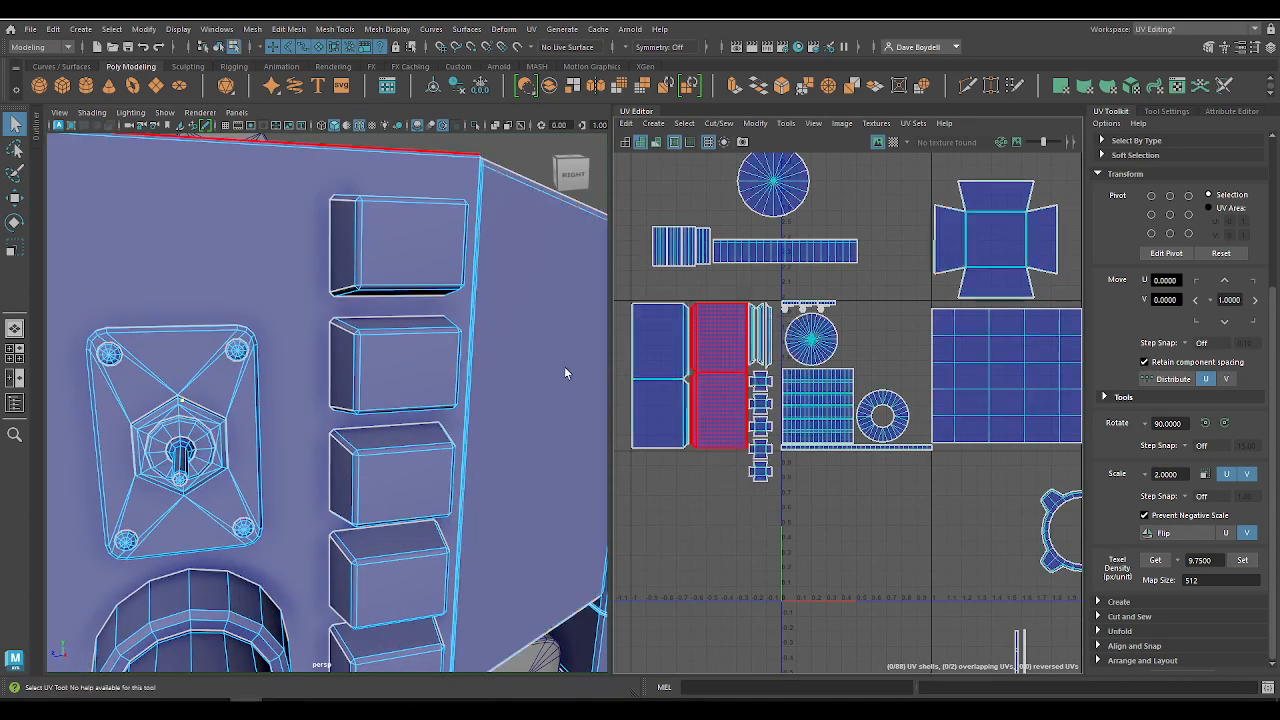
# Step: Select the toggle switch's plate, hex nut, ring, lever and small round shells and set their texel density to 9.75
pyautogui.click(220, 392)
pyautogui.press('capslock')
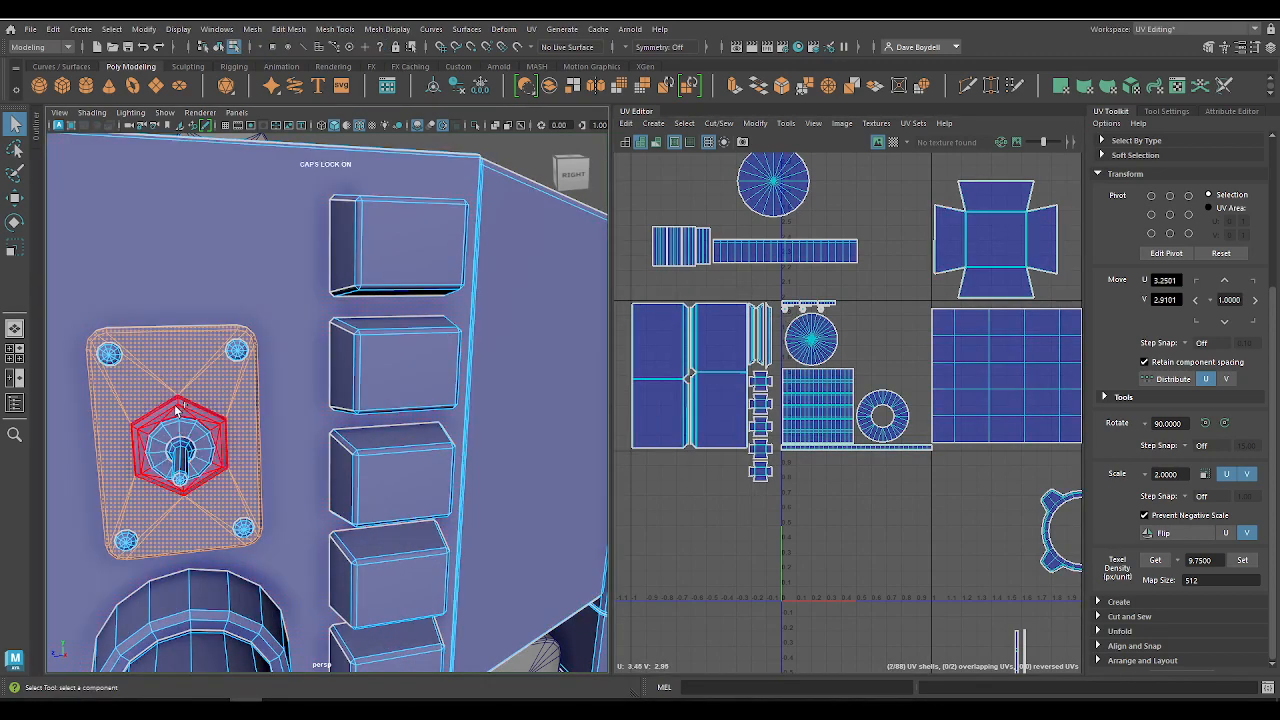
pyautogui.keyDown('shift'); pyautogui.click(182, 446); pyautogui.keyUp('shift')
pyautogui.keyDown('shift'); pyautogui.click(193, 444); pyautogui.keyUp('shift')
pyautogui.keyDown('shift'); pyautogui.click(182, 458); pyautogui.keyUp('shift')
pyautogui.press('f')
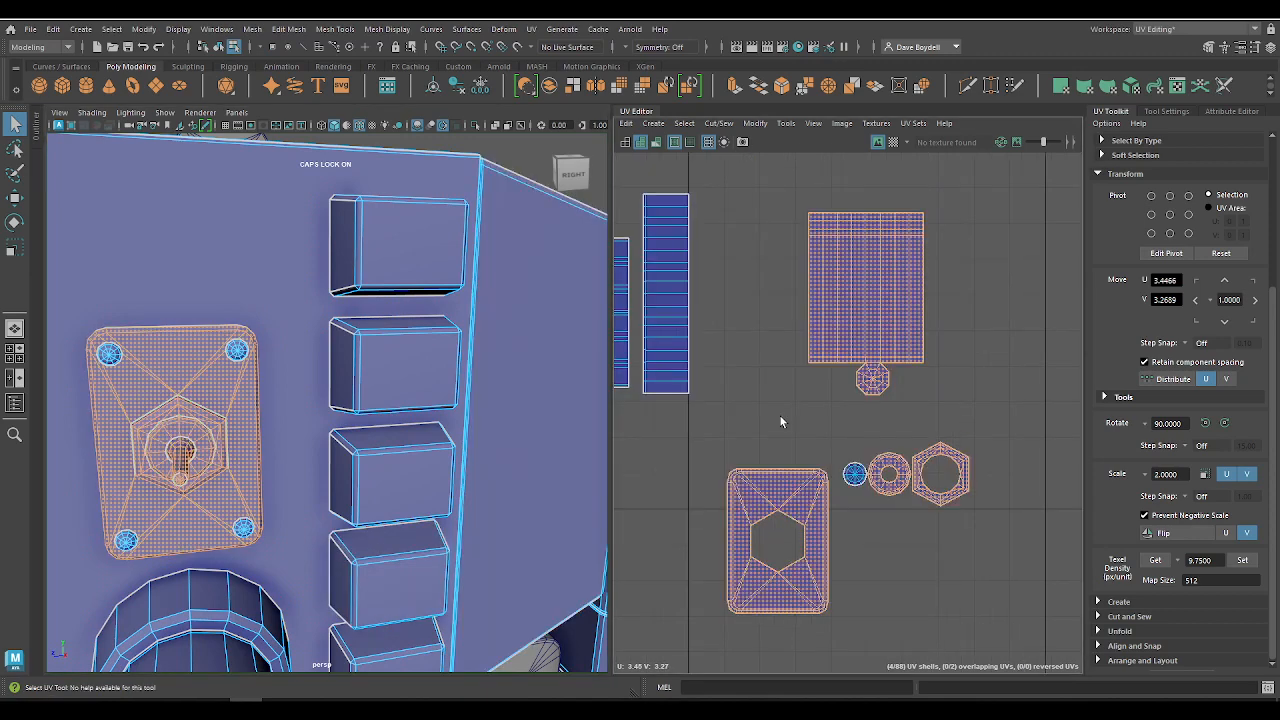
pyautogui.keyDown('alt'); pyautogui.moveTo(873, 431); pyautogui.dragTo(860, 406, button='right'); pyautogui.keyUp('alt')
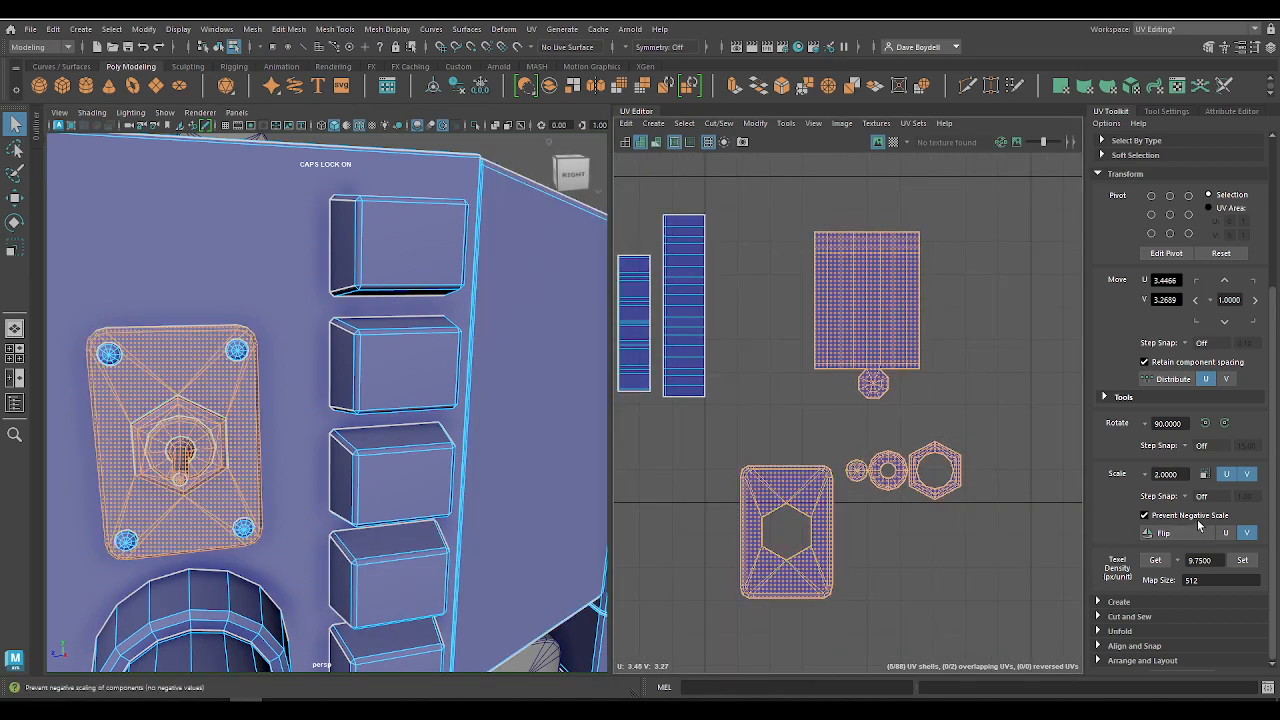
pyautogui.click(1243, 562)
# Step: Move the toggle lever's UV shell down close to the upper corner of the switch plate shell
pyautogui.click(866, 314)
pyautogui.press('w')
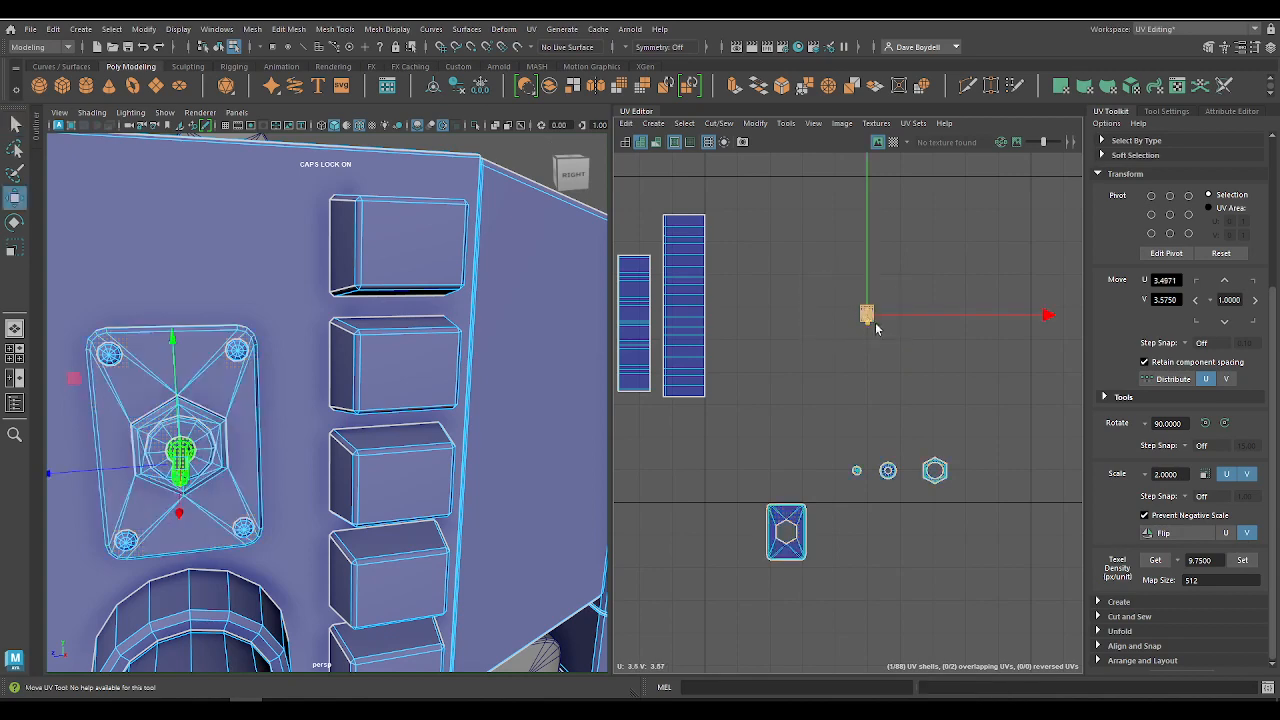
pyautogui.moveTo(923, 520); pyautogui.dragTo(925, 520)
pyautogui.keyDown('alt'); pyautogui.moveTo(855, 532); pyautogui.dragTo(826, 489, button='middle'); pyautogui.keyUp('alt')
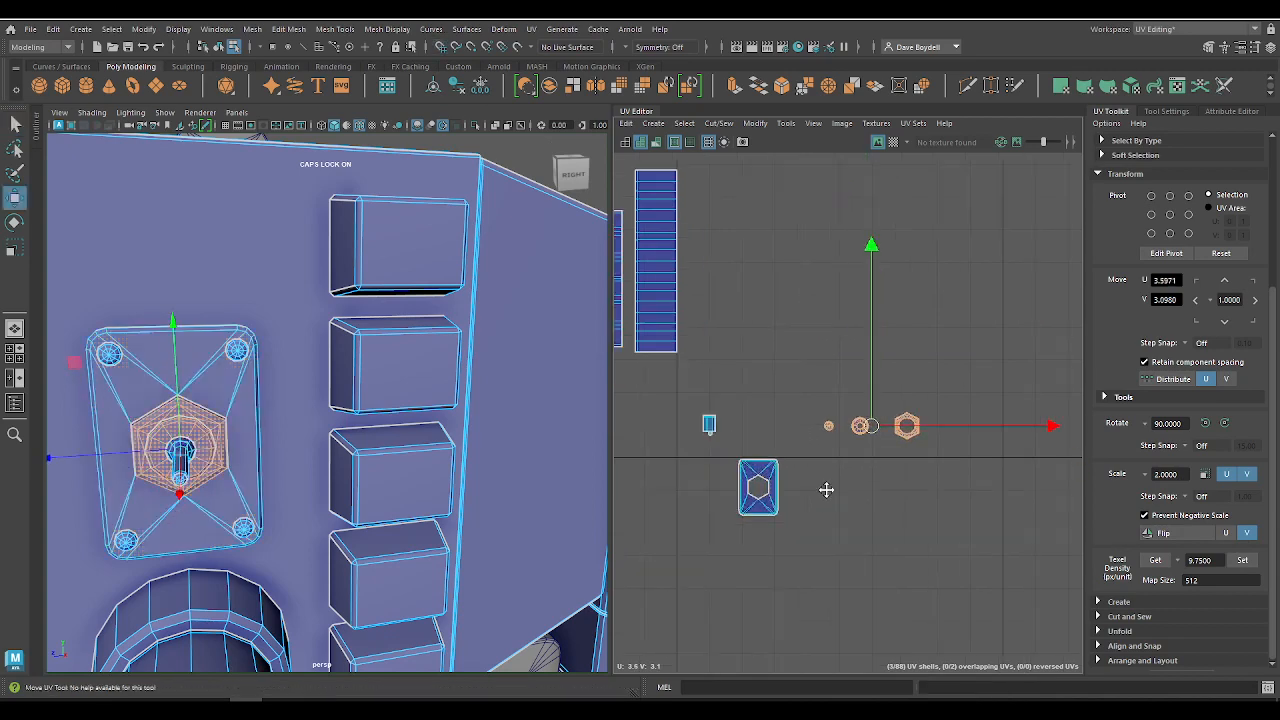
# Step: Snap the hex nut shell beside the switch plate at U 3.35, V 2.90 and the plate shell to U 3.25, V 2.90
pyautogui.keyDown('alt'); pyautogui.moveTo(890, 484); pyautogui.dragTo(1031, 535, button='right'); pyautogui.keyUp('alt')
pyautogui.keyDown('alt'); pyautogui.moveTo(905, 353); pyautogui.dragTo(1003, 339, button='middle'); pyautogui.keyUp('alt')
pyautogui.click(1030, 338)
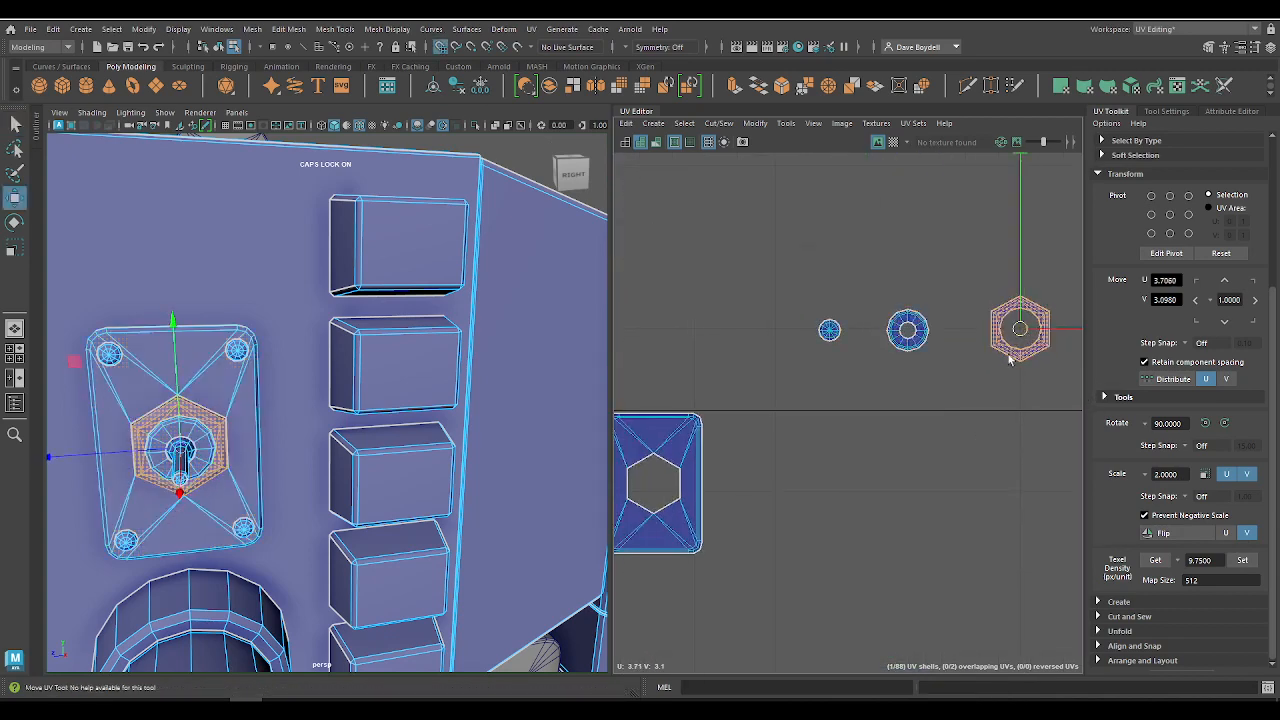
pyautogui.moveTo(1030, 338); pyautogui.dragTo(735, 493)
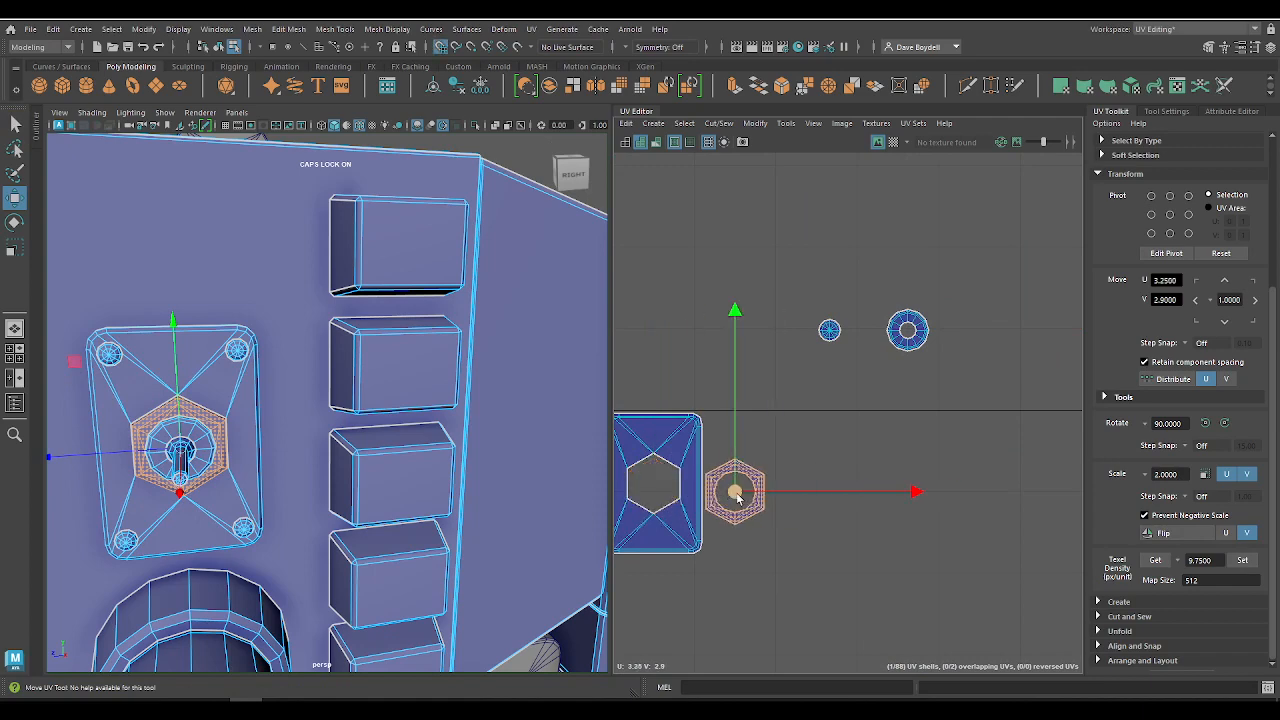
pyautogui.click(642, 530)
pyautogui.moveTo(654, 484); pyautogui.dragTo(654, 491)
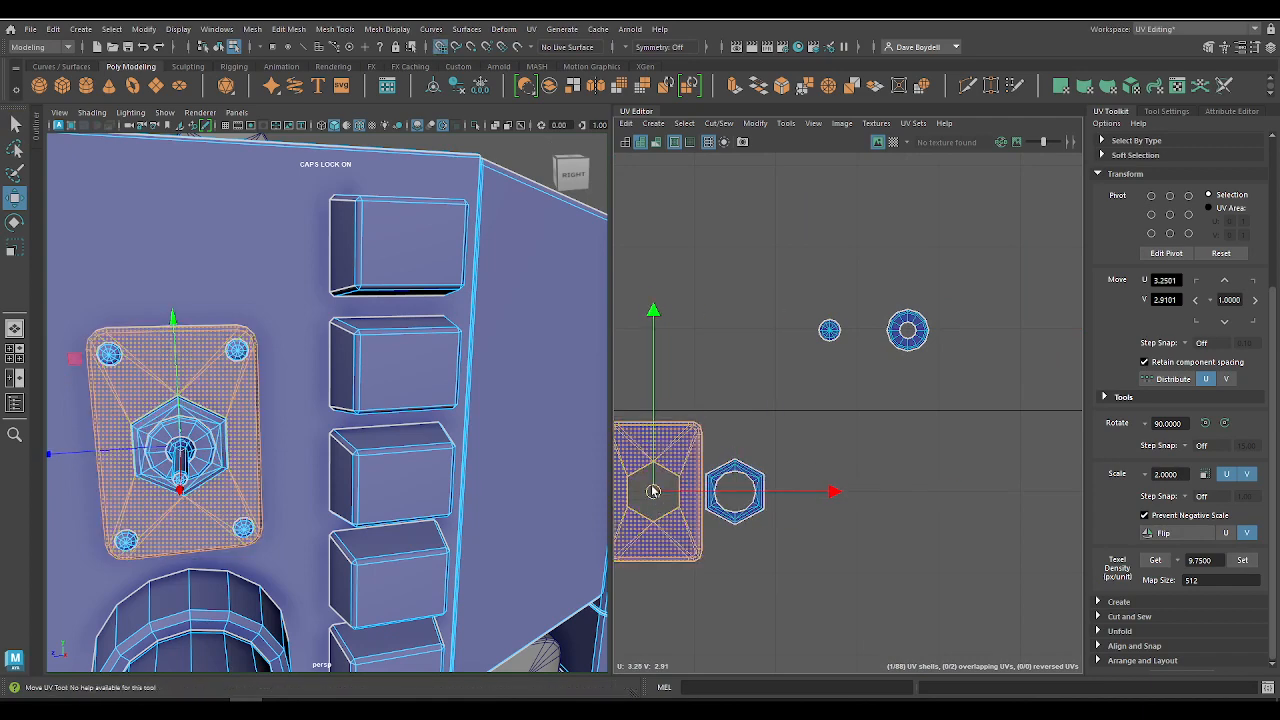
# Step: Raise the hex nut shell to U 3.35, V 2.95 beside the upper half of the switch plate
pyautogui.click(907, 331)
pyautogui.click(760, 491)
pyautogui.moveTo(767, 493)
pyautogui.mouseDown()
pyautogui.moveTo(684, 493)
pyautogui.moveTo(808, 503)
pyautogui.moveTo(788, 491)
pyautogui.mouseUp()
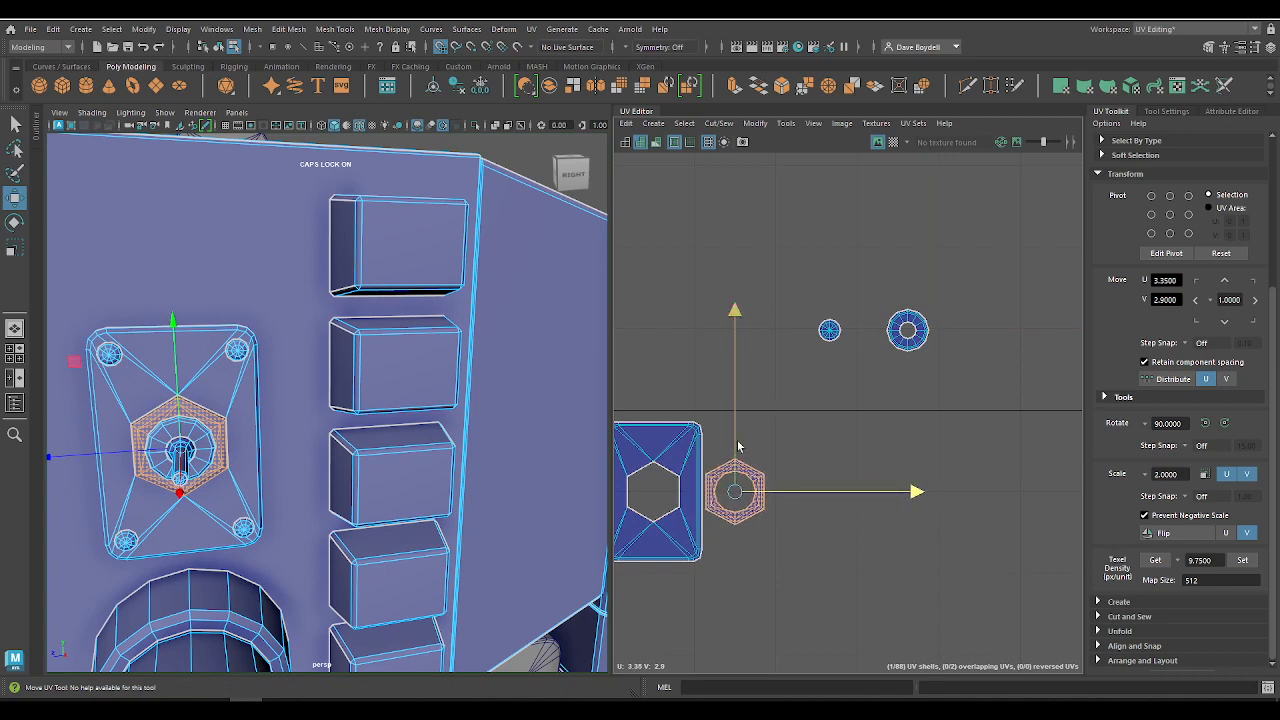
pyautogui.moveTo(738, 446); pyautogui.dragTo(738, 406)
# Step: Move the switch's ring shell into the centre of the plate shell's hexagonal opening
pyautogui.click(907, 325)
pyautogui.moveTo(907, 325); pyautogui.dragTo(735, 492)
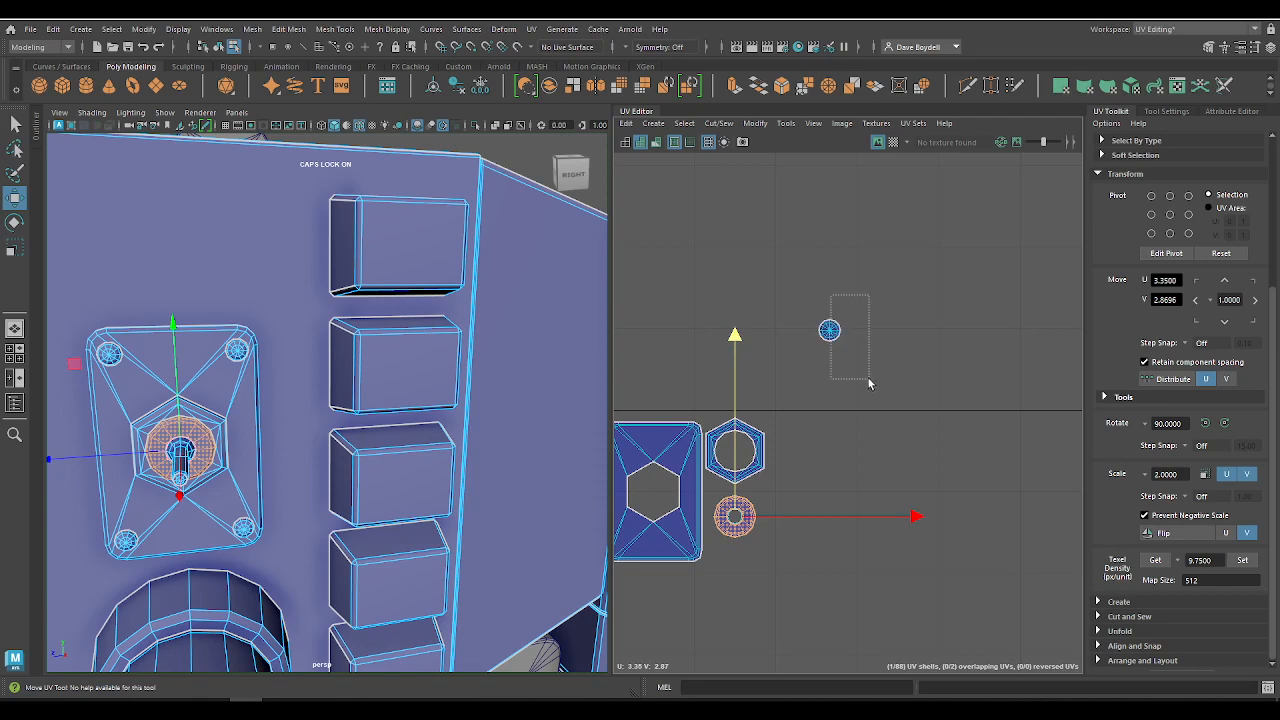
pyautogui.moveTo(868, 383); pyautogui.dragTo(868, 384)
pyautogui.click(735, 516)
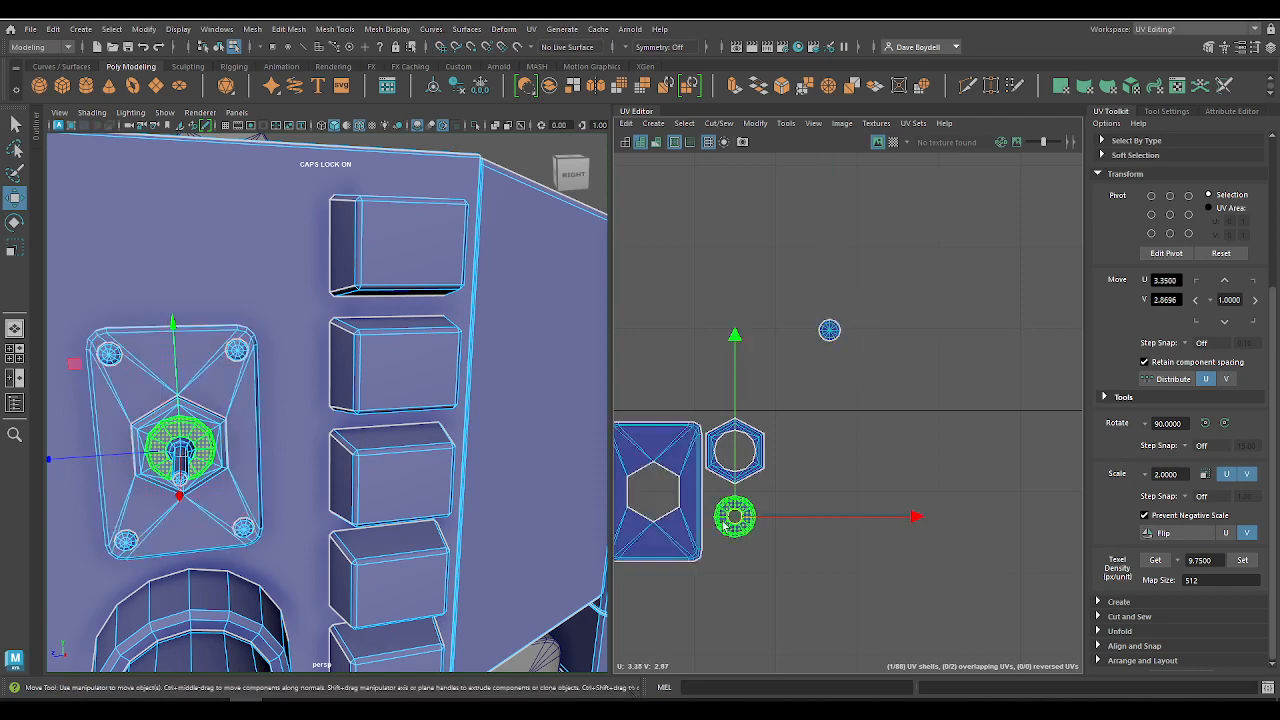
pyautogui.moveTo(724, 526); pyautogui.dragTo(659, 496)
# Step: Snap the small round switch shell into the hex nut's opening at U 3.35, V 2.95
pyautogui.moveTo(888, 384); pyautogui.dragTo(888, 385)
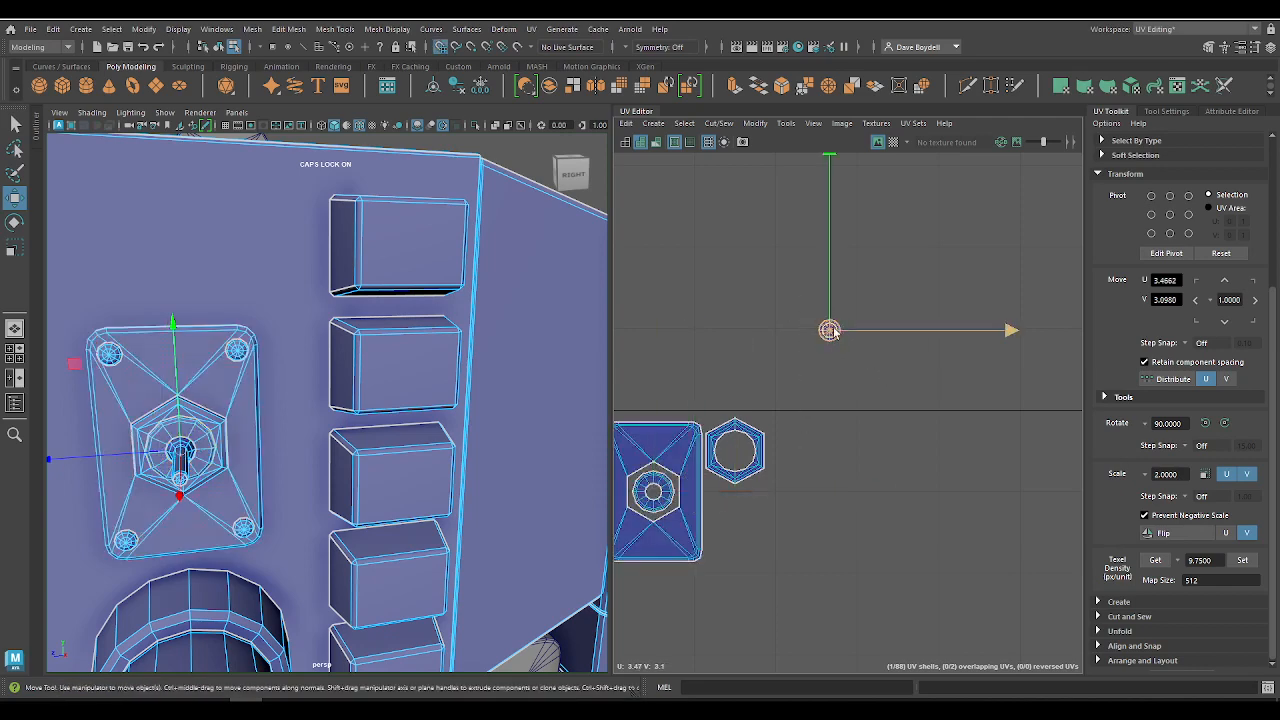
pyautogui.moveTo(830, 331); pyautogui.dragTo(736, 452)
pyautogui.keyDown('alt'); pyautogui.moveTo(738, 455); pyautogui.dragTo(689, 446, button='right'); pyautogui.keyUp('alt')
pyautogui.keyDown('alt'); pyautogui.moveTo(689, 446); pyautogui.dragTo(757, 343, button='middle'); pyautogui.keyUp('alt')
pyautogui.keyDown('alt'); pyautogui.moveTo(757, 343); pyautogui.dragTo(855, 383, button='right'); pyautogui.keyUp('alt')
pyautogui.keyDown('alt'); pyautogui.moveTo(855, 383); pyautogui.dragTo(926, 485, button='middle'); pyautogui.keyUp('alt')
pyautogui.keyDown('alt'); pyautogui.moveTo(906, 497); pyautogui.dragTo(682, 374, button='right'); pyautogui.keyUp('alt')
pyautogui.keyDown('alt'); pyautogui.moveTo(682, 374); pyautogui.dragTo(736, 403, button='middle'); pyautogui.keyUp('alt')
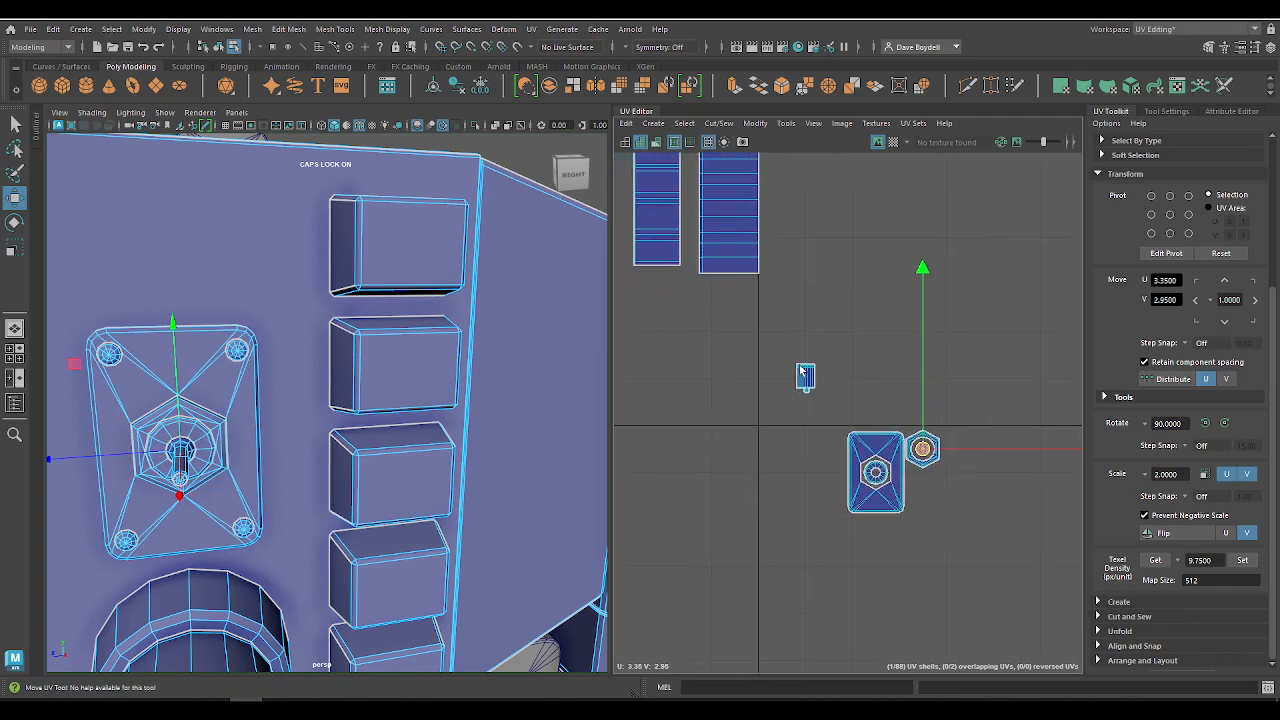
# Step: Place the toggle lever's shell beneath the hex nut shell at U 3.35, V 2.85
pyautogui.click(808, 382)
pyautogui.moveTo(808, 382); pyautogui.dragTo(925, 485)
pyautogui.keyDown('alt'); pyautogui.moveTo(925, 487); pyautogui.dragTo(913, 526, button='right'); pyautogui.keyUp('alt')
pyautogui.keyDown('alt'); pyautogui.moveTo(913, 526); pyautogui.dragTo(918, 499, button='middle'); pyautogui.keyUp('alt')
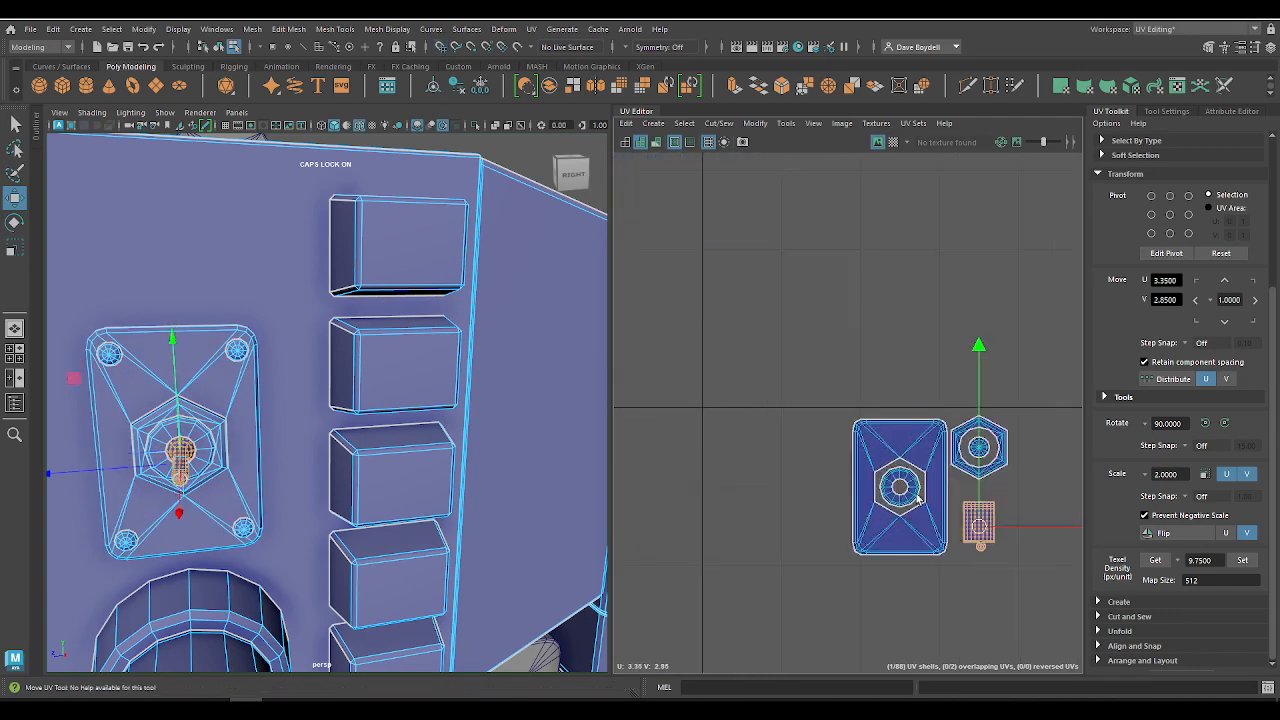
# Step: Move all five toggle switch shells together to U -1.10, V 1.90, beside the upper corner of the large panel shells
pyautogui.moveTo(1062, 604); pyautogui.dragTo(1056, 601)
pyautogui.scroll(-6, 886, 506)
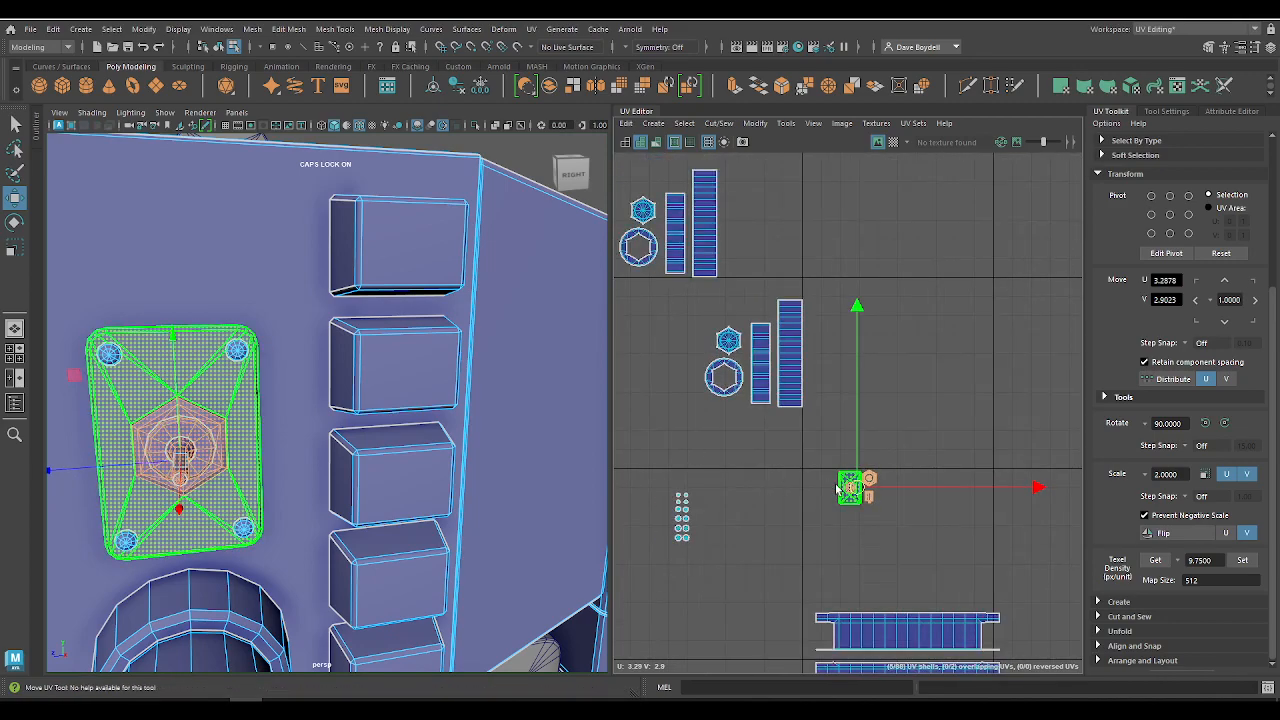
pyautogui.scroll(-4, 846, 488)
pyautogui.moveTo(847, 488); pyautogui.dragTo(642, 463)
pyautogui.keyDown('alt'); pyautogui.moveTo(730, 448); pyautogui.dragTo(1025, 433, button='middle'); pyautogui.keyUp('alt')
pyautogui.keyDown('alt'); pyautogui.moveTo(931, 484); pyautogui.dragTo(975, 548, button='right'); pyautogui.keyUp('alt')
pyautogui.keyDown('alt'); pyautogui.moveTo(975, 550); pyautogui.dragTo(891, 395, button='middle'); pyautogui.keyUp('alt')
pyautogui.keyDown('alt'); pyautogui.moveTo(891, 398); pyautogui.dragTo(930, 436, button='right'); pyautogui.keyUp('alt')
pyautogui.moveTo(851, 247); pyautogui.dragTo(679, 373)
pyautogui.keyDown('alt'); pyautogui.moveTo(722, 355); pyautogui.dragTo(842, 307, button='middle'); pyautogui.keyUp('alt')
pyautogui.scroll(3, 795, 322)
pyautogui.moveTo(806, 324); pyautogui.dragTo(760, 392)
pyautogui.scroll(5, 760, 392)
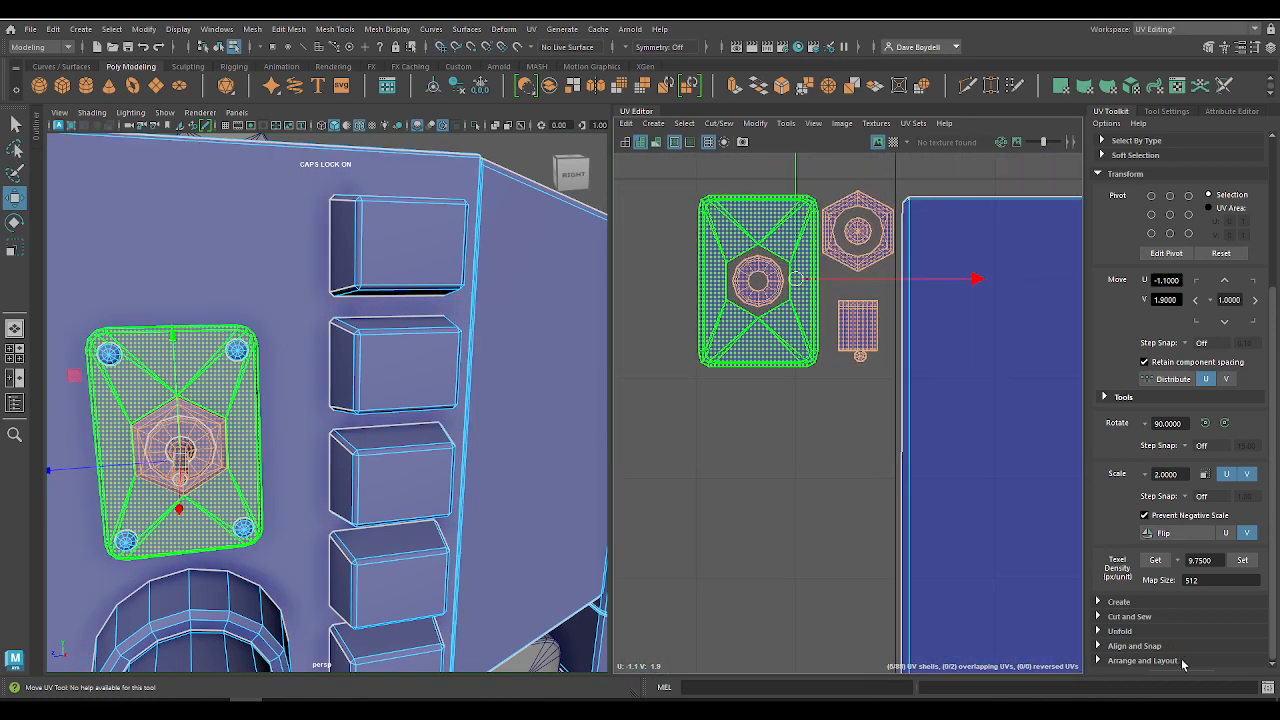
# Step: Move the switch, large panel, strip and button shells together to an empty area at U -4.20, V 3.20
pyautogui.keyDown('alt'); pyautogui.moveTo(808, 431); pyautogui.dragTo(771, 517, button='middle'); pyautogui.keyUp('alt')
pyautogui.scroll(-6, 886, 453)
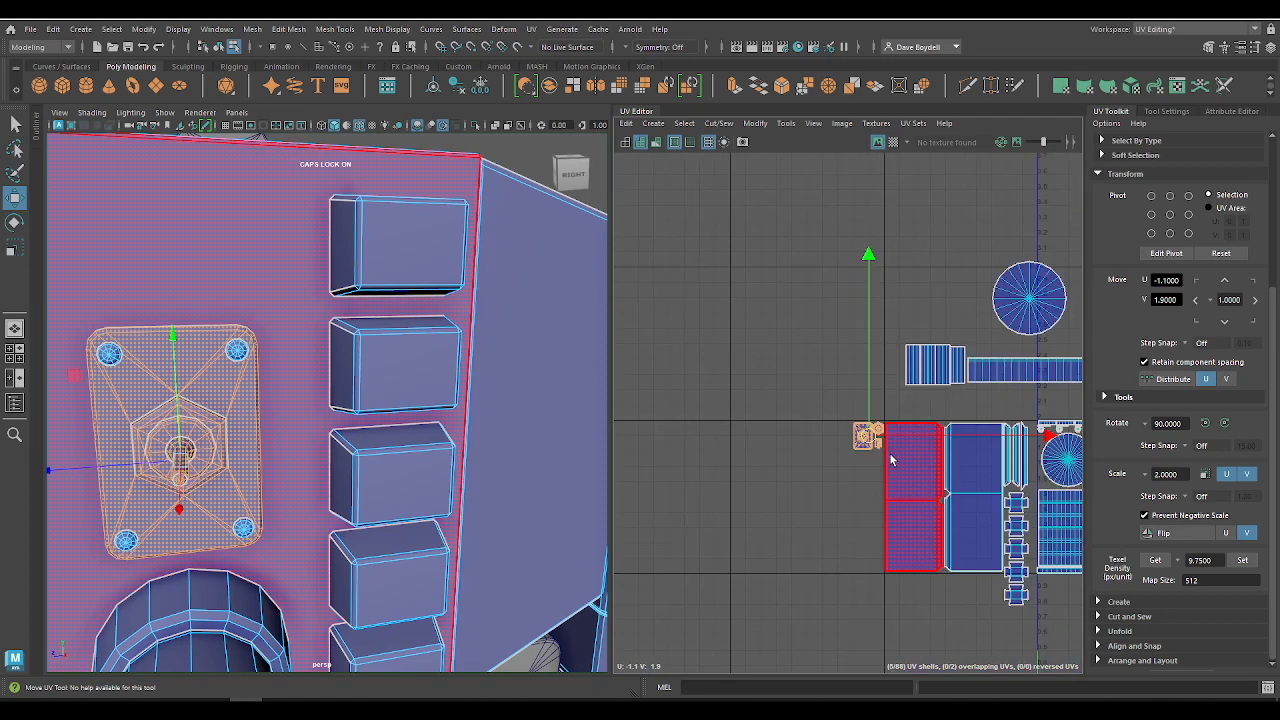
pyautogui.scroll(2, 894, 468)
pyautogui.scroll(-3, 898, 466)
pyautogui.scroll(3, 845, 462)
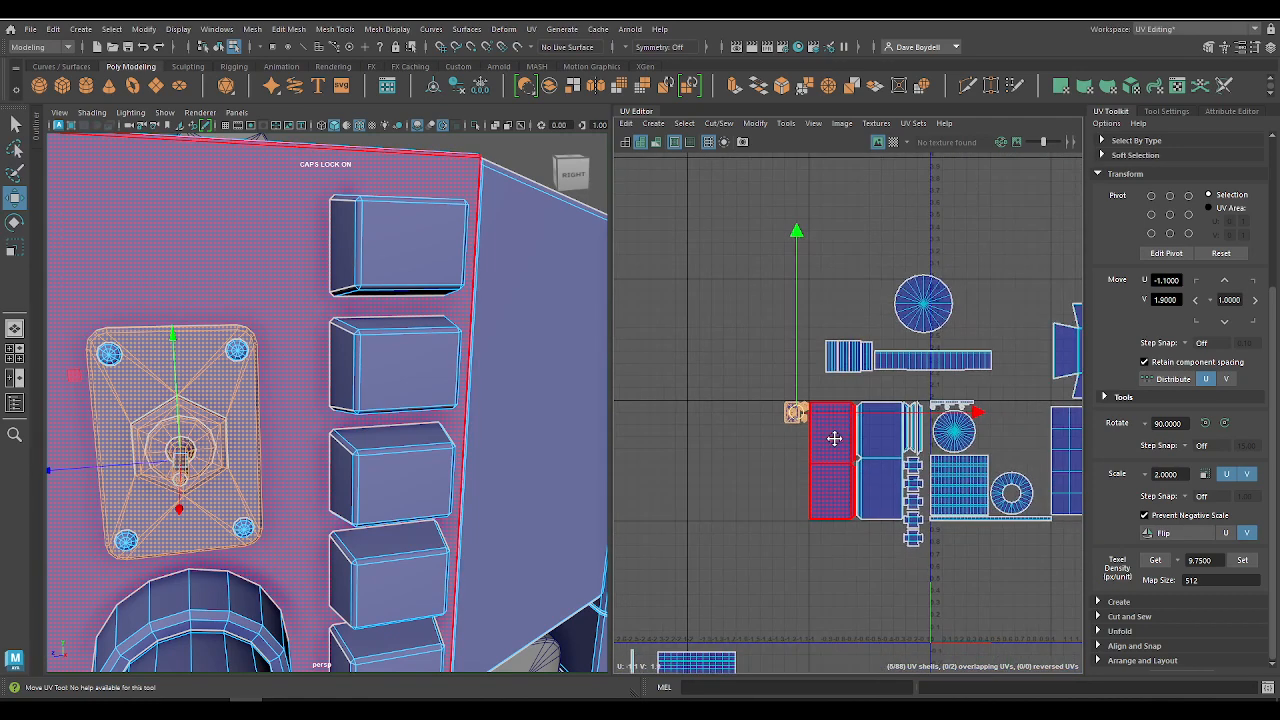
pyautogui.scroll(-1, 830, 465)
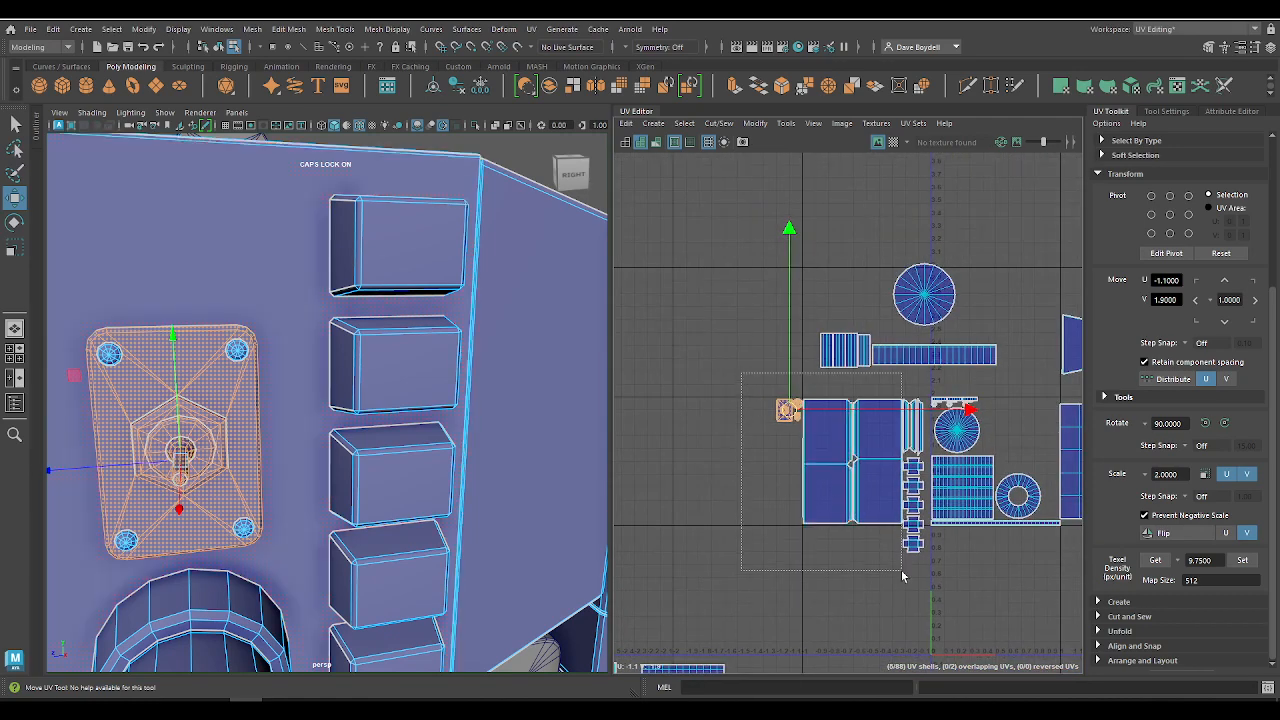
pyautogui.moveTo(927, 588); pyautogui.dragTo(929, 589)
pyautogui.moveTo(850, 475); pyautogui.dragTo(629, 318)
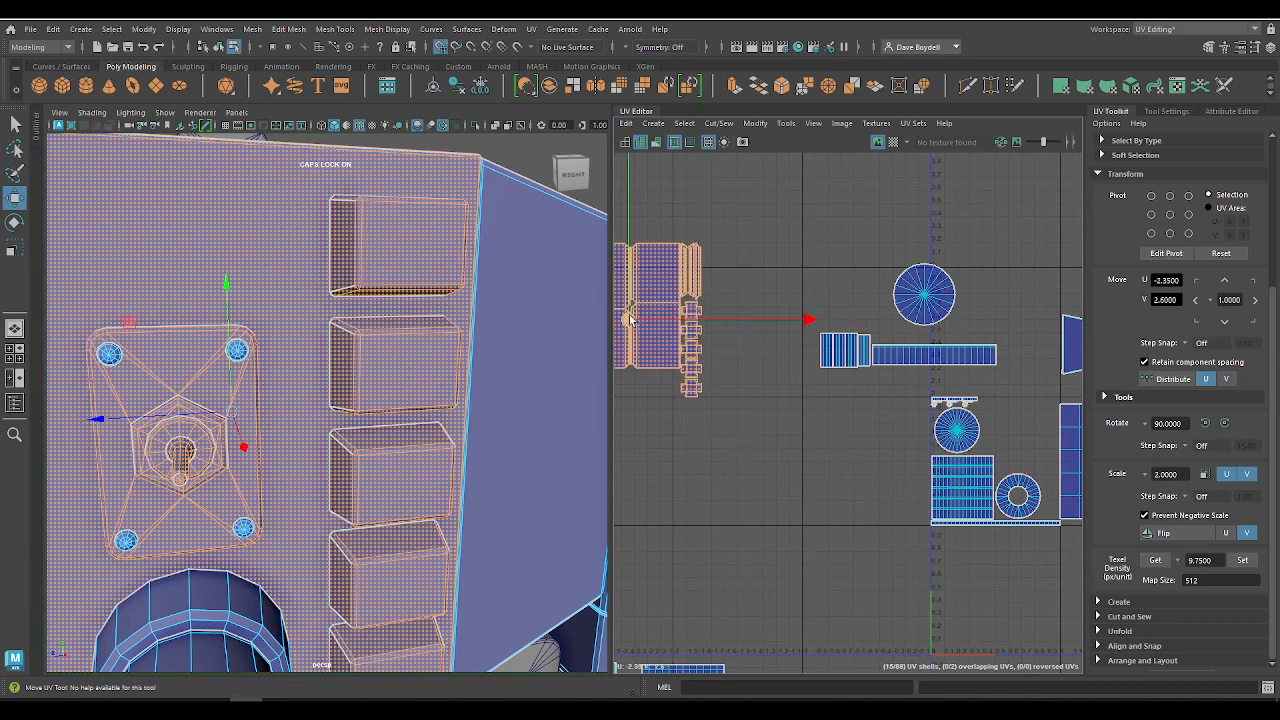
pyautogui.keyDown('alt'); pyautogui.moveTo(696, 339); pyautogui.dragTo(919, 403, button='middle'); pyautogui.keyUp('alt')
pyautogui.scroll(2, 919, 403)
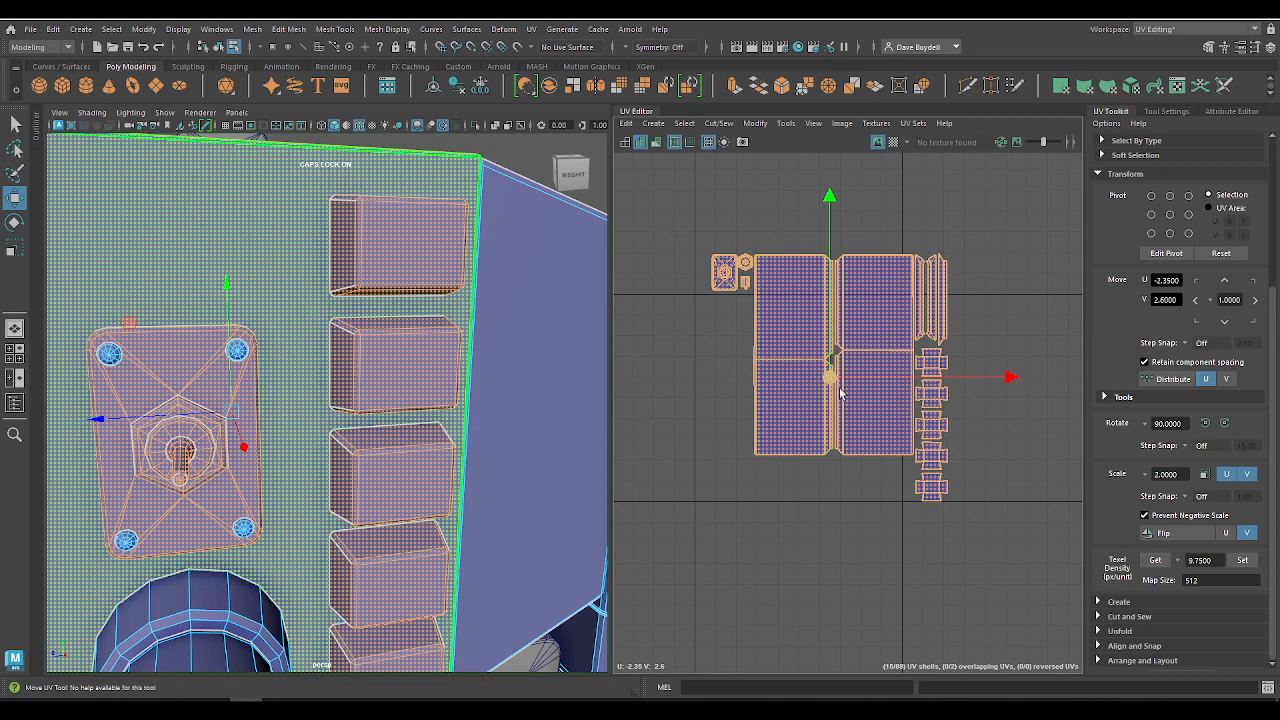
pyautogui.moveTo(828, 379); pyautogui.dragTo(463, 287)
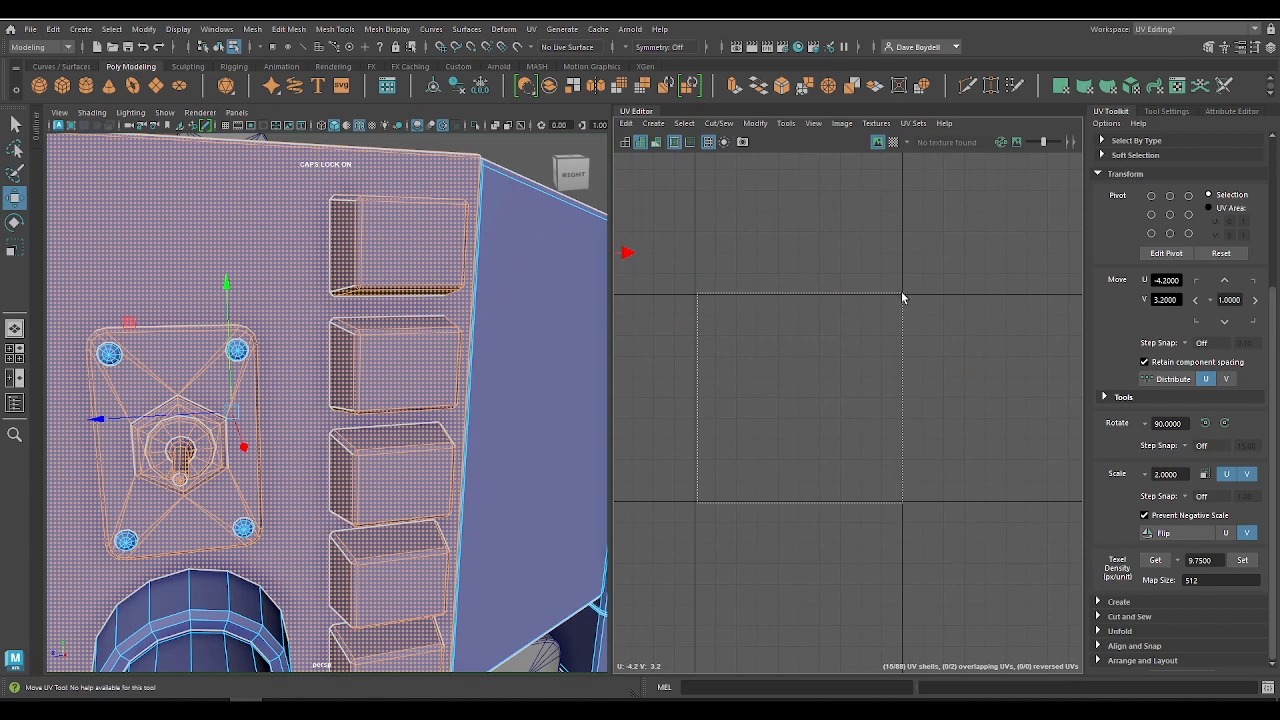
# Step: Examine the UV tile borders and how the shell groups are distributed across the tiles around the origin
pyautogui.moveTo(901, 293)
pyautogui.mouseDown()
pyautogui.moveTo(891, 330)
pyautogui.moveTo(901, 301)
pyautogui.mouseUp()
pyautogui.keyDown('alt'); pyautogui.moveTo(840, 397); pyautogui.dragTo(1005, 450, button='middle'); pyautogui.keyUp('alt')
pyautogui.scroll(-5, 1005, 450)
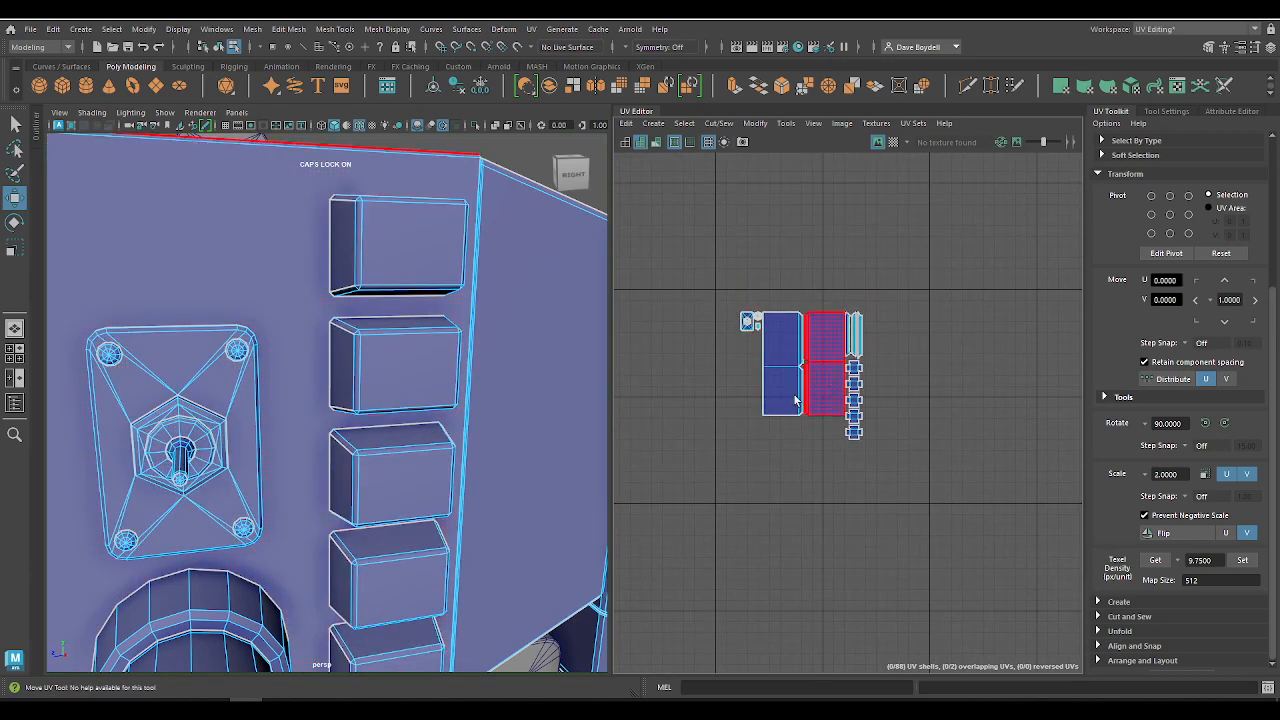
pyautogui.keyDown('alt'); pyautogui.moveTo(909, 445); pyautogui.dragTo(790, 400, button='middle'); pyautogui.keyUp('alt')
pyautogui.keyDown('alt'); pyautogui.moveTo(790, 400); pyautogui.dragTo(890, 534, button='right'); pyautogui.keyUp('alt')
pyautogui.keyDown('alt'); pyautogui.moveTo(735, 350); pyautogui.dragTo(786, 448, button='middle'); pyautogui.keyUp('alt')
pyautogui.keyDown('alt'); pyautogui.moveTo(788, 460); pyautogui.dragTo(676, 302, button='right'); pyautogui.keyUp('alt')
pyautogui.keyDown('alt'); pyautogui.moveTo(682, 305); pyautogui.dragTo(828, 300, button='middle'); pyautogui.keyUp('alt')
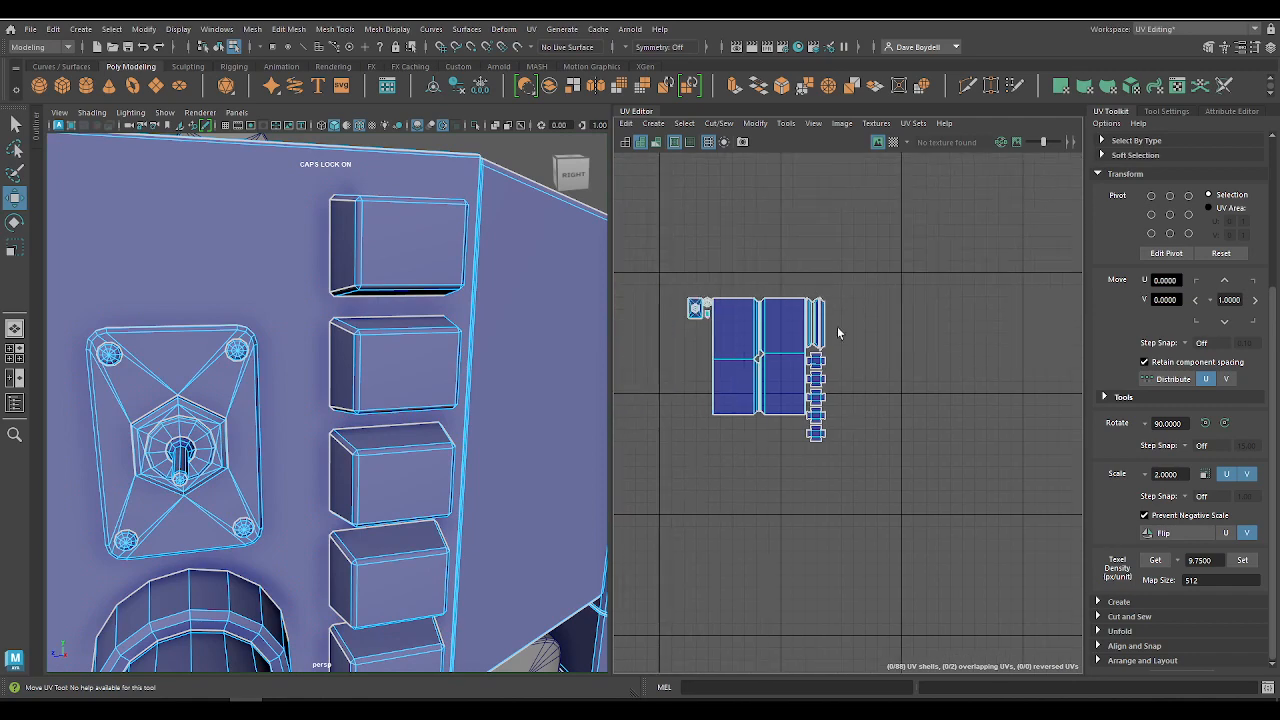
pyautogui.keyDown('alt'); pyautogui.moveTo(964, 476); pyautogui.dragTo(730, 450, button='middle'); pyautogui.keyUp('alt')
pyautogui.keyDown('alt'); pyautogui.moveTo(735, 445); pyautogui.dragTo(840, 489, button='right'); pyautogui.keyUp('alt')
pyautogui.keyDown('alt'); pyautogui.moveTo(840, 489); pyautogui.dragTo(850, 584, button='middle'); pyautogui.keyUp('alt')
pyautogui.keyDown('alt'); pyautogui.moveTo(728, 577); pyautogui.dragTo(734, 512, button='middle'); pyautogui.keyUp('alt')
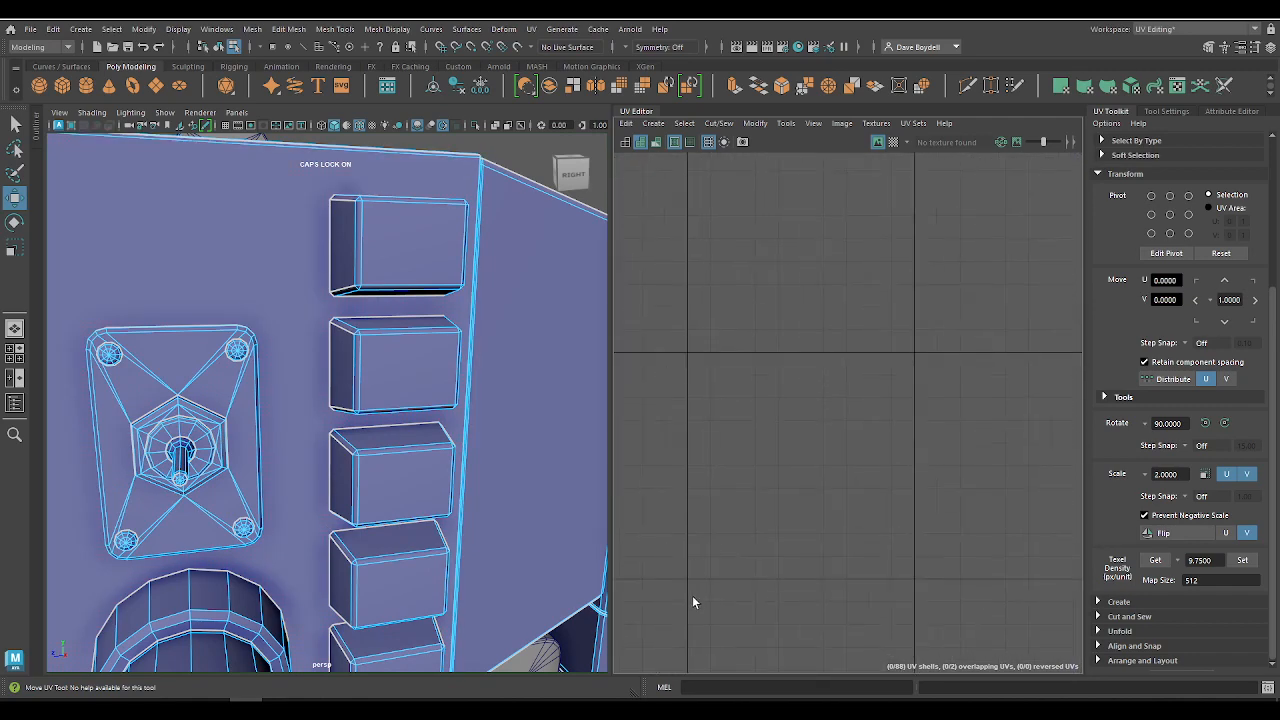
pyautogui.keyDown('alt'); pyautogui.moveTo(702, 563); pyautogui.dragTo(690, 562, button='middle'); pyautogui.keyUp('alt')
pyautogui.keyDown('alt'); pyautogui.moveTo(690, 562); pyautogui.dragTo(694, 515, button='right'); pyautogui.keyUp('alt')
pyautogui.keyDown('alt'); pyautogui.moveTo(694, 515); pyautogui.dragTo(653, 548, button='middle'); pyautogui.keyUp('alt')
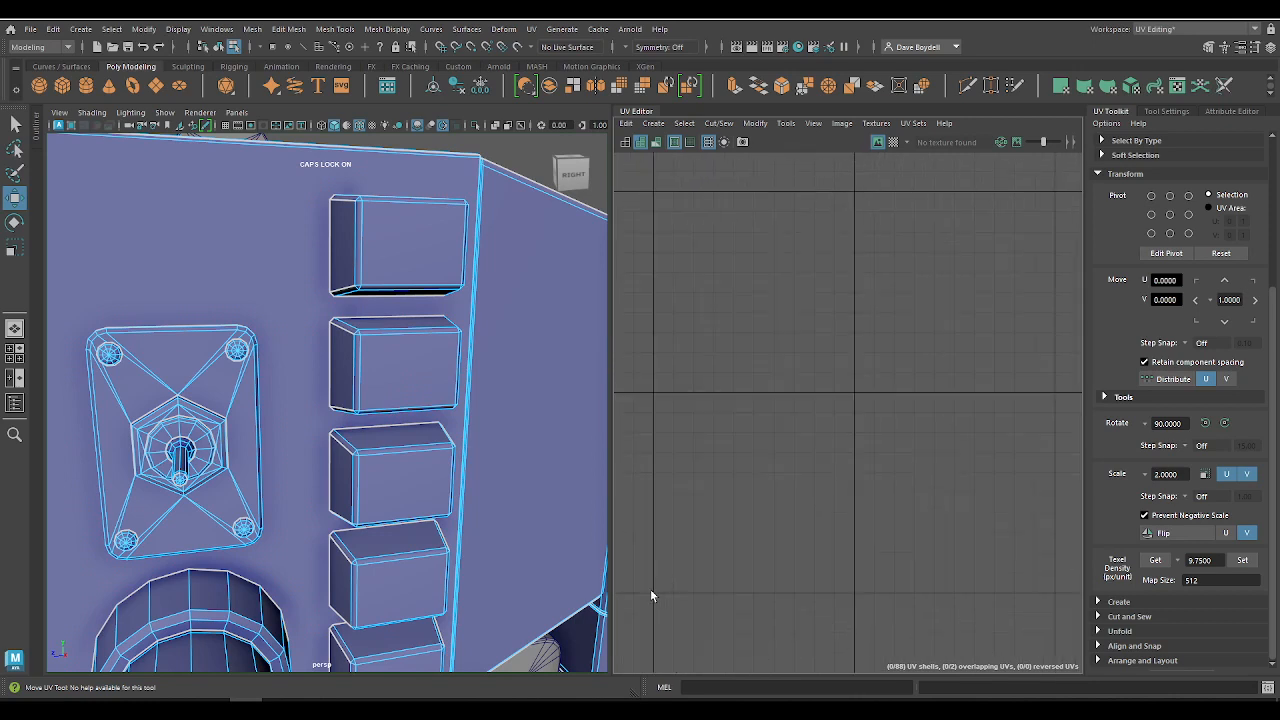
pyautogui.moveTo(651, 590); pyautogui.dragTo(968, 293)
pyautogui.keyDown('alt'); pyautogui.moveTo(938, 449); pyautogui.dragTo(697, 237, button='middle'); pyautogui.keyUp('alt')
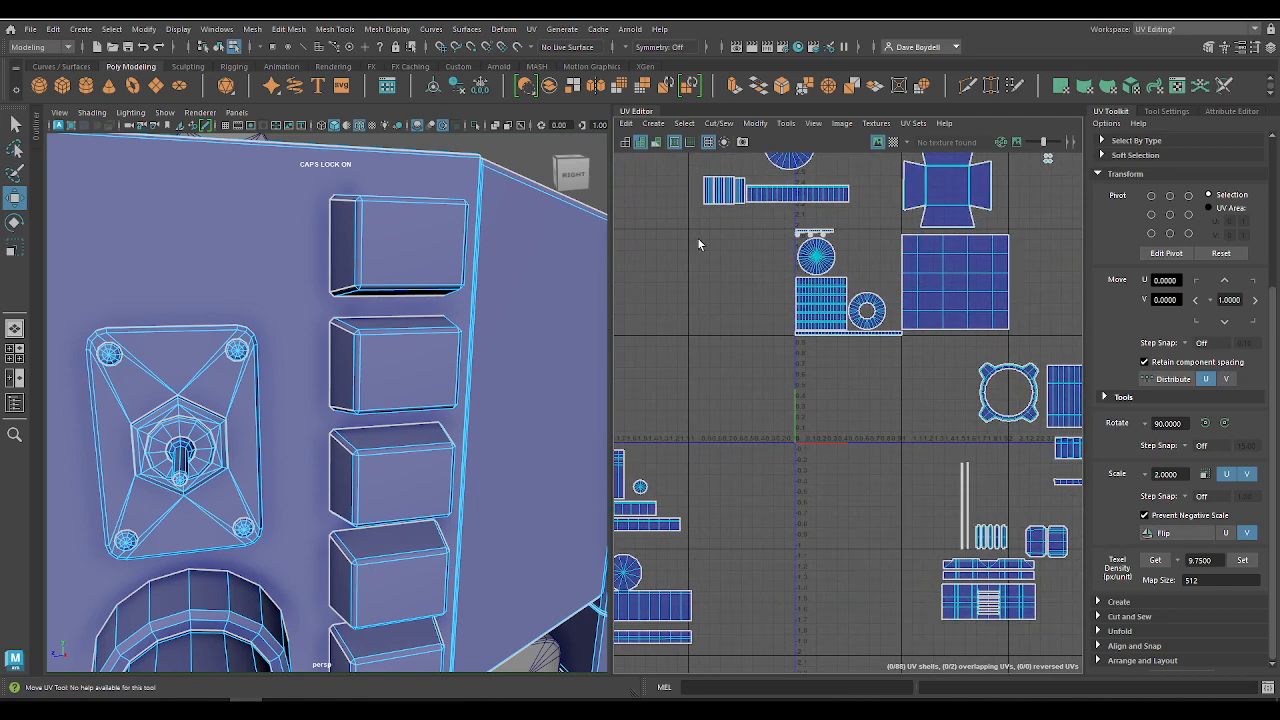
pyautogui.keyDown('alt'); pyautogui.moveTo(697, 237); pyautogui.dragTo(766, 533, button='right'); pyautogui.keyUp('alt')
pyautogui.keyDown('alt'); pyautogui.moveTo(766, 533); pyautogui.dragTo(797, 389, button='middle'); pyautogui.keyUp('alt')
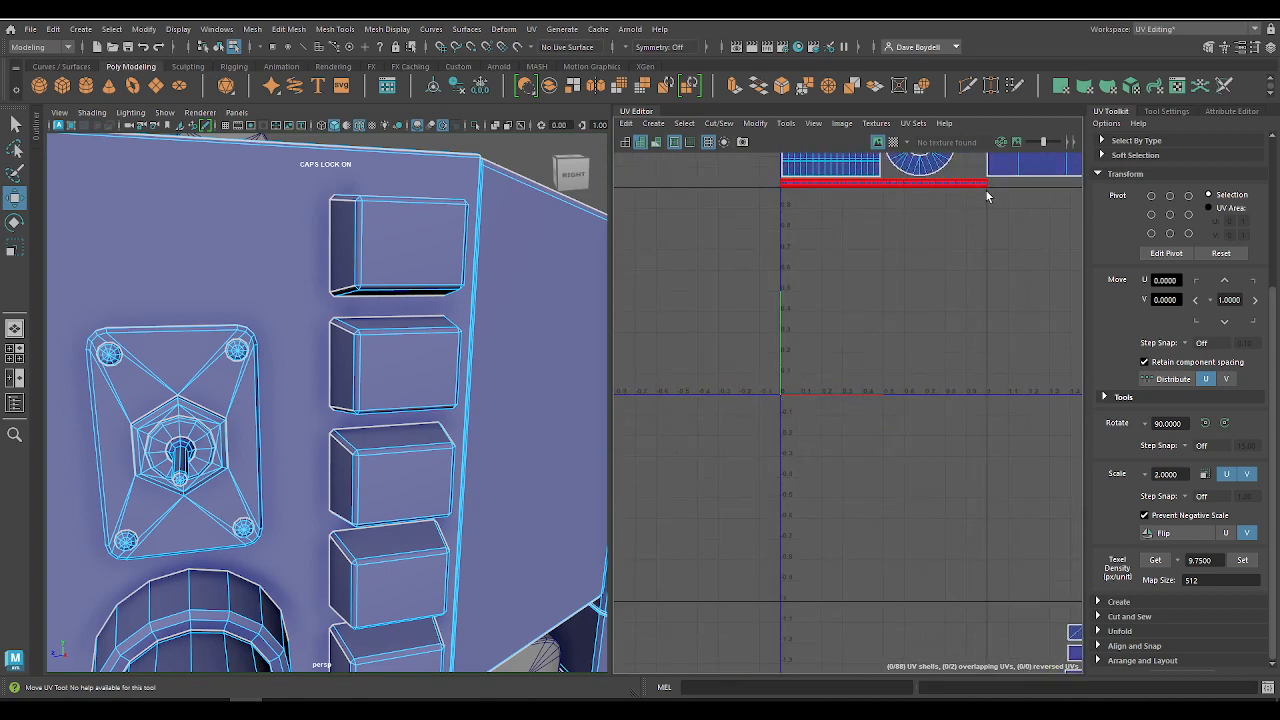
pyautogui.moveTo(985, 191); pyautogui.dragTo(677, 499)
pyautogui.scroll(-4, 711, 443)
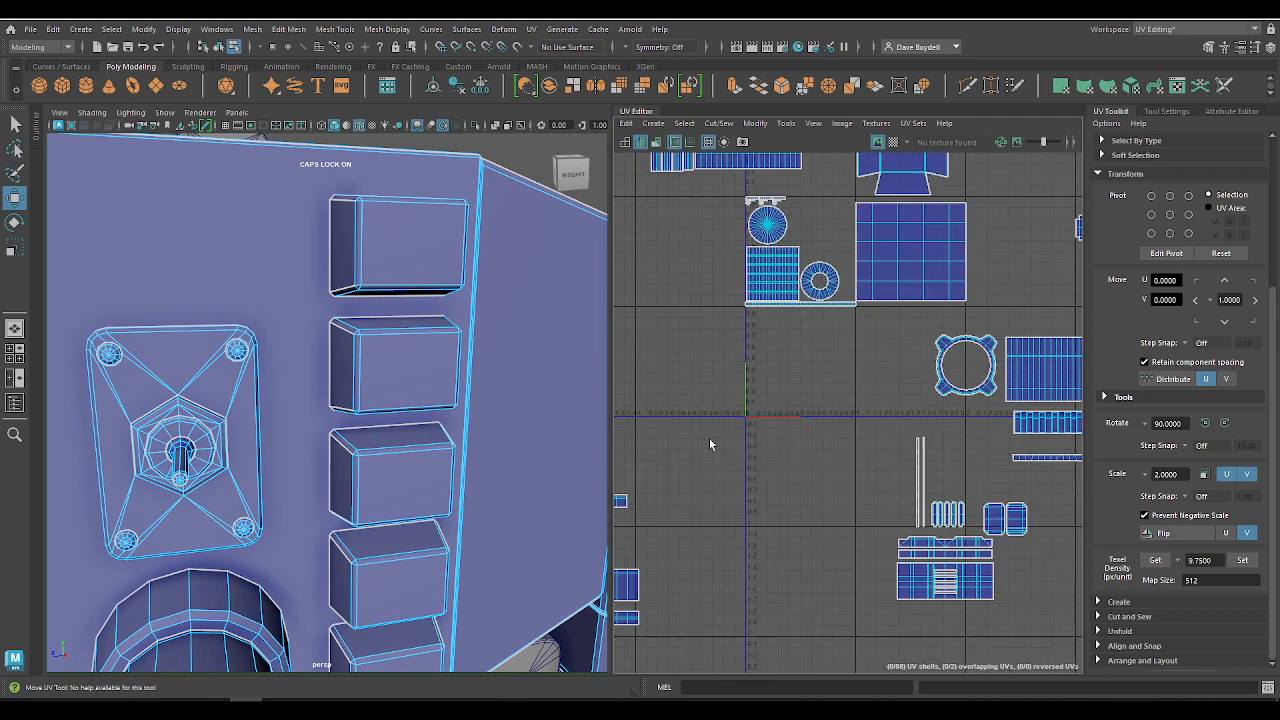
pyautogui.keyDown('alt'); pyautogui.moveTo(711, 441); pyautogui.dragTo(1186, 514, button='middle'); pyautogui.keyUp('alt')
pyautogui.keyDown('alt'); pyautogui.moveTo(836, 392); pyautogui.dragTo(829, 583, button='middle'); pyautogui.keyUp('alt')
pyautogui.keyDown('alt'); pyautogui.moveTo(820, 478); pyautogui.dragTo(877, 547, button='middle'); pyautogui.keyUp('alt')
pyautogui.scroll(4, 877, 547)
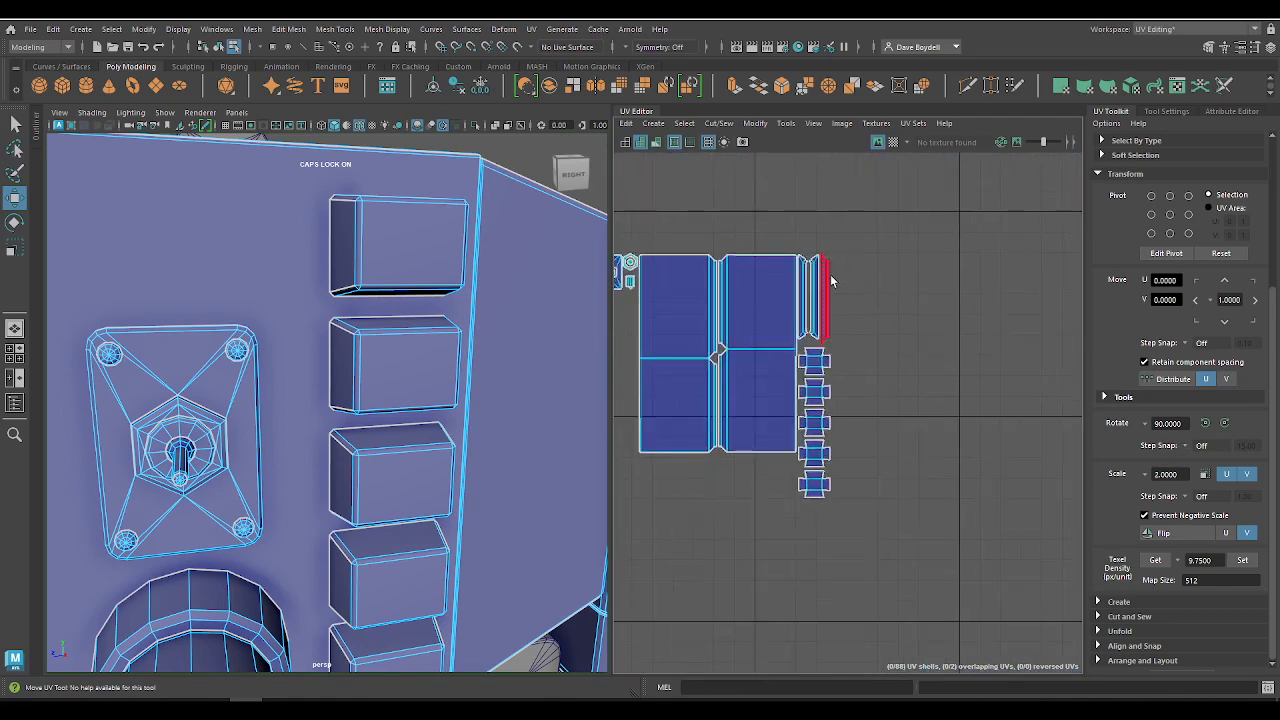
# Step: Move the panel, strip and button shells without the switch parts to U -3.53, V 3.38, fitting the panels into the tile's lower-left corner
pyautogui.click(766, 294)
pyautogui.keyDown('alt'); pyautogui.moveTo(702, 371); pyautogui.dragTo(731, 383, button='middle'); pyautogui.keyUp('alt')
pyautogui.scroll(-1, 777, 423)
pyautogui.moveTo(808, 387); pyautogui.dragTo(730, 358, button='right')
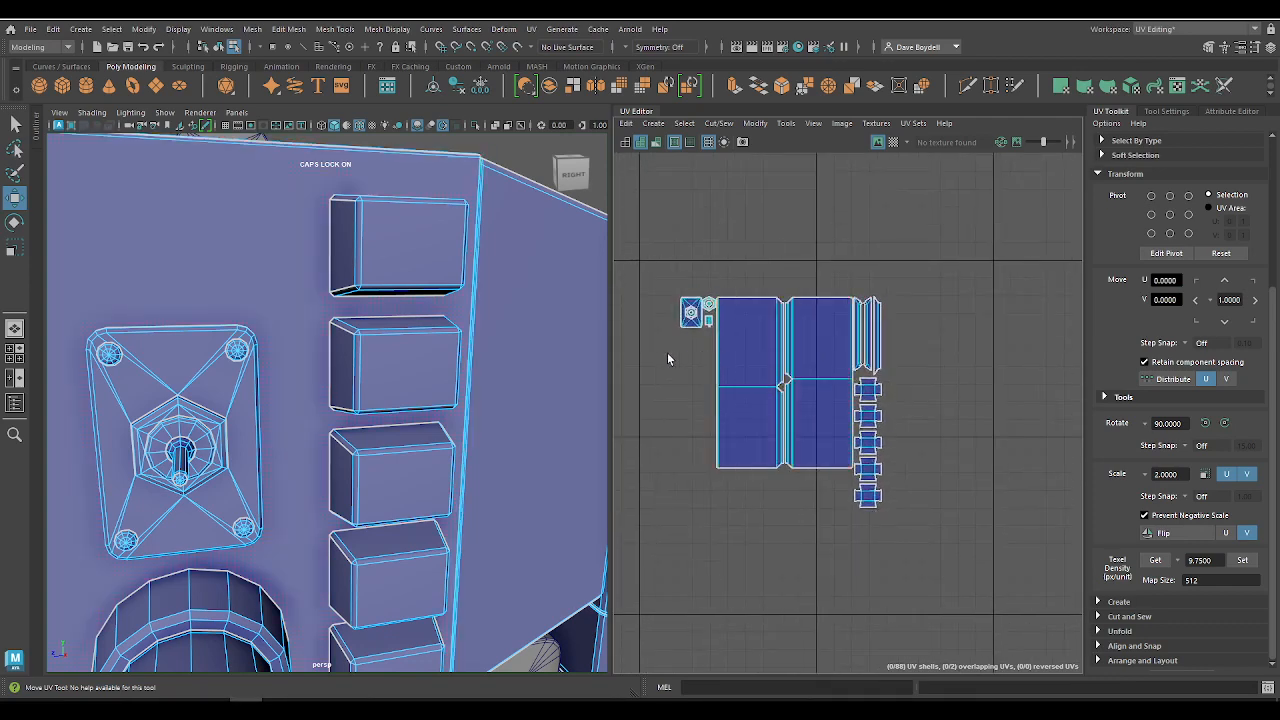
pyautogui.moveTo(671, 357); pyautogui.dragTo(820, 480)
pyautogui.moveTo(799, 407); pyautogui.dragTo(903, 366)
pyautogui.scroll(3, 991, 316)
pyautogui.moveTo(1011, 313)
pyautogui.mouseDown()
pyautogui.moveTo(994, 314)
pyautogui.moveTo(1000, 323)
pyautogui.mouseUp()
pyautogui.scroll(-3, 792, 501)
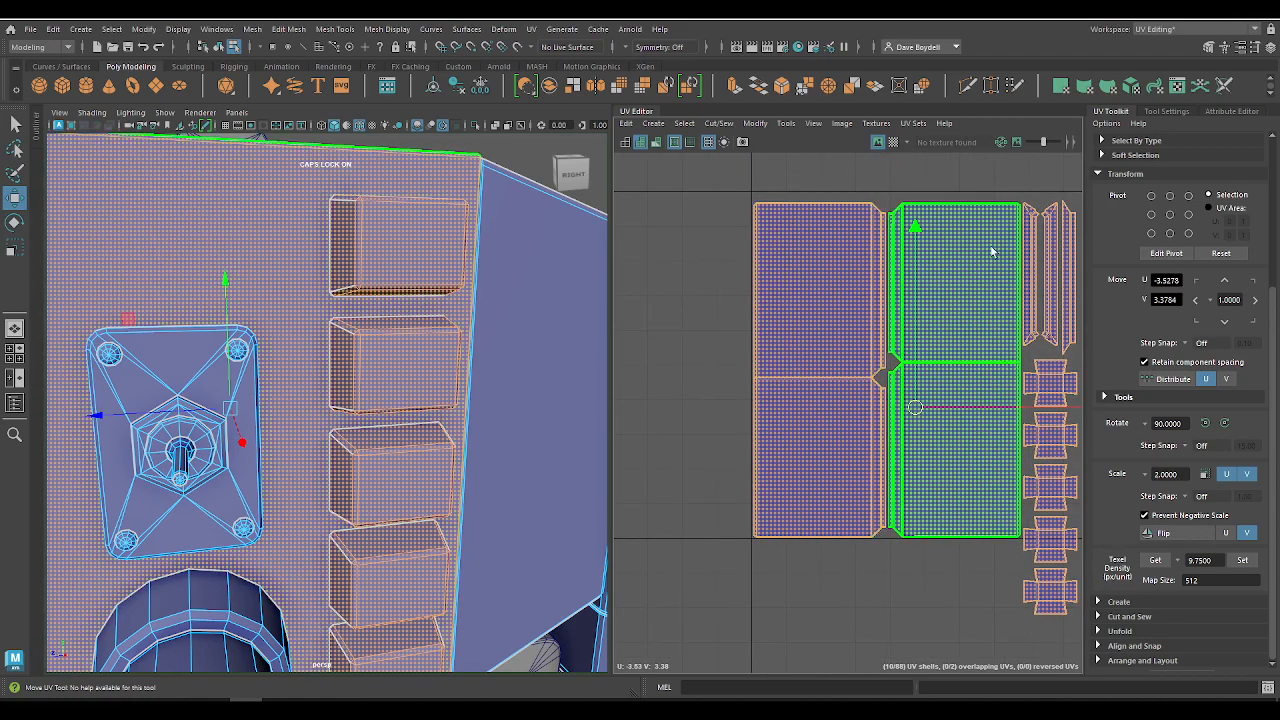
pyautogui.keyDown('alt'); pyautogui.moveTo(894, 419); pyautogui.dragTo(786, 565, button='middle'); pyautogui.keyUp('alt')
pyautogui.scroll(-2, 786, 565)
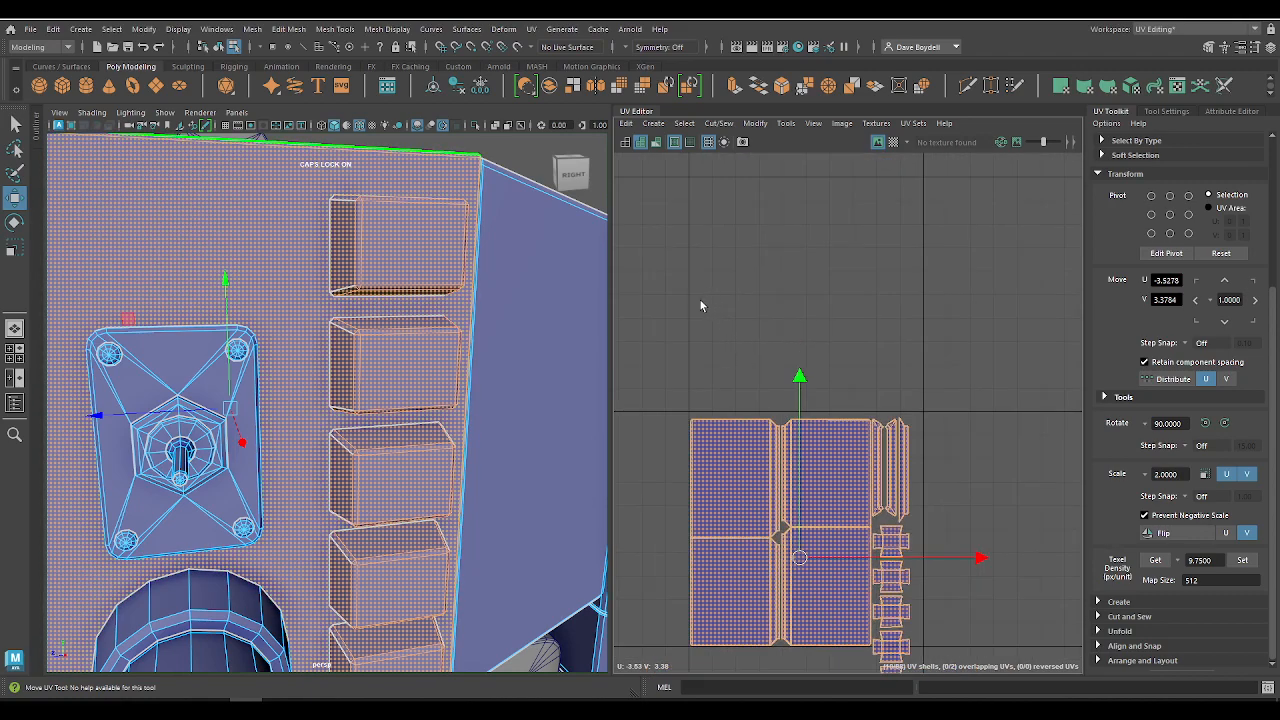
# Step: Move the three narrow strip shells out of the tile to about U -4.27, V 3.74, on the far side of the panels
pyautogui.moveTo(690, 298); pyautogui.dragTo(953, 305)
pyautogui.moveTo(1043, 650); pyautogui.dragTo(1039, 651)
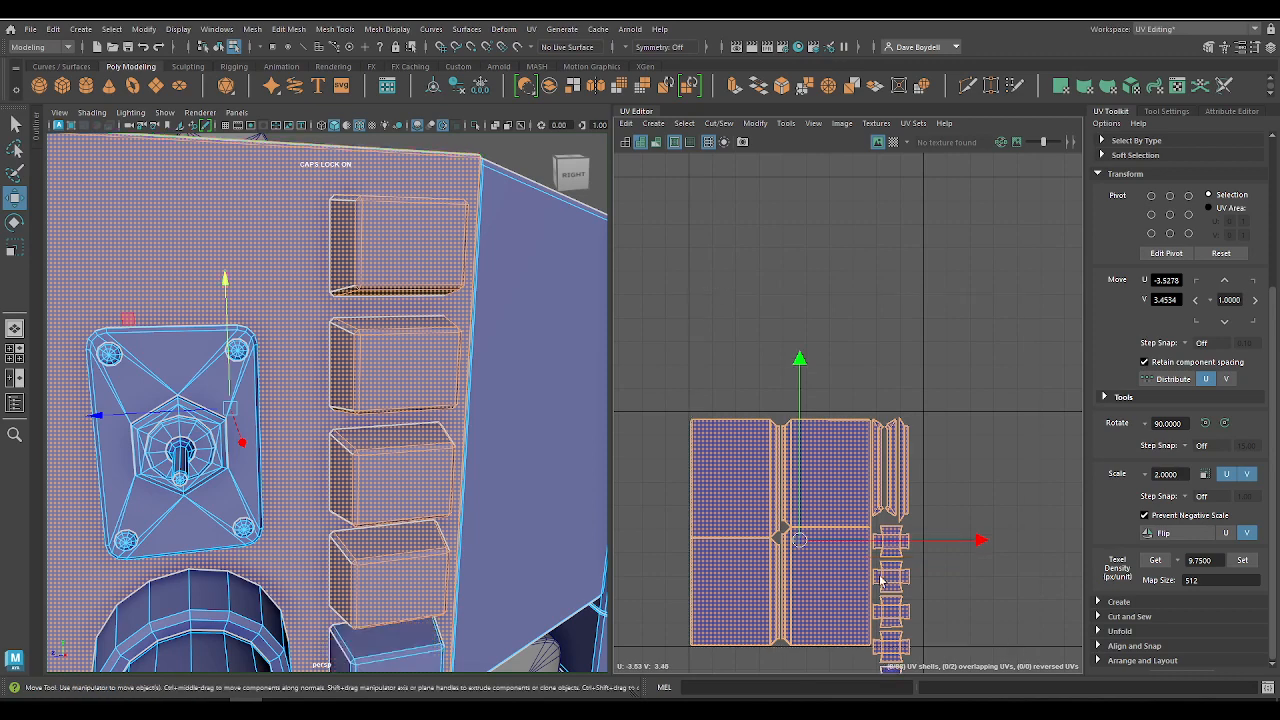
pyautogui.keyDown('alt'); pyautogui.moveTo(796, 511); pyautogui.dragTo(812, 370, button='middle'); pyautogui.keyUp('alt')
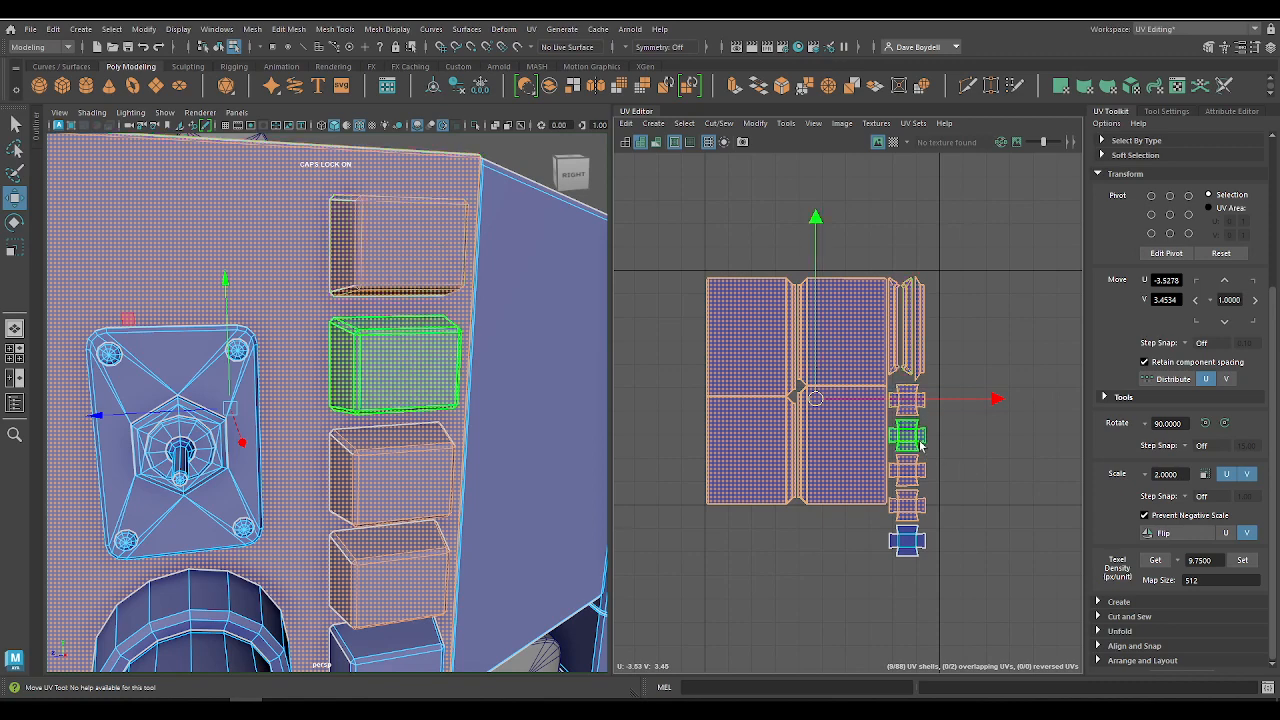
pyautogui.moveTo(911, 413); pyautogui.dragTo(905, 402)
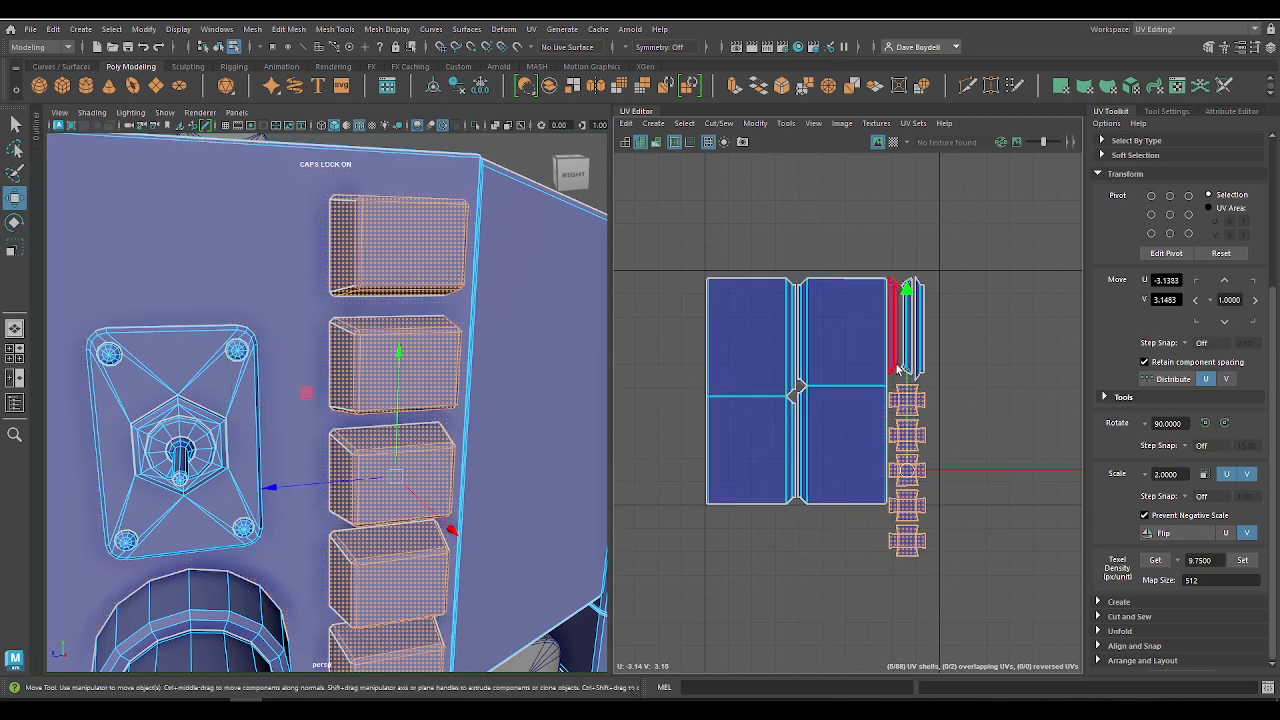
pyautogui.moveTo(955, 318); pyautogui.dragTo(642, 330)
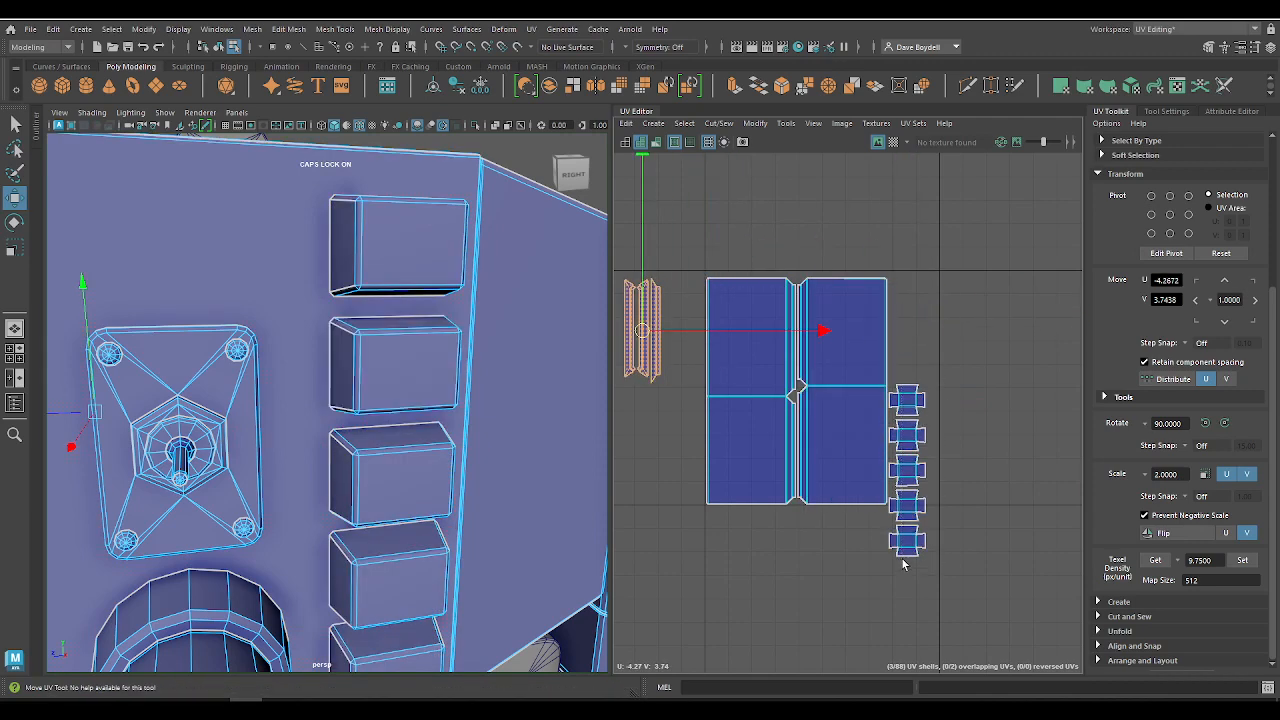
# Step: Move the five button shells onto the tile's right border, with their lower end level with the bottom of the panels
pyautogui.moveTo(903, 565); pyautogui.dragTo(884, 380)
pyautogui.moveTo(905, 472); pyautogui.dragTo(912, 415)
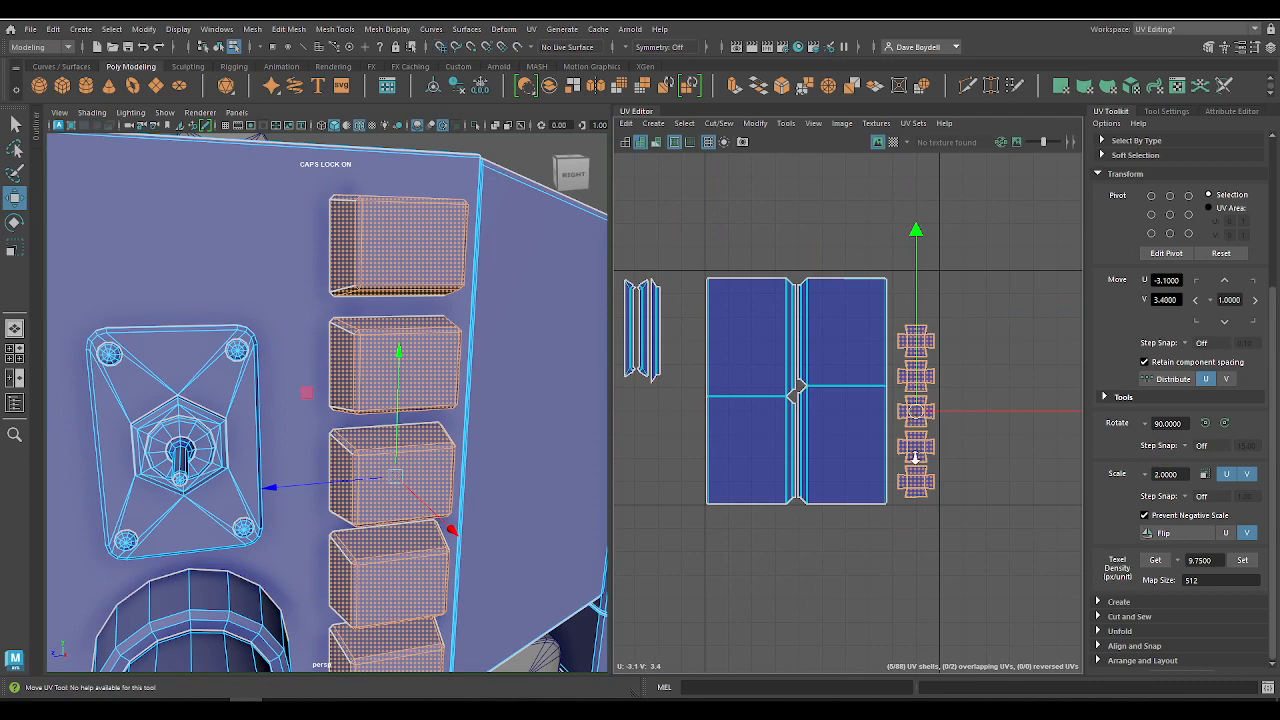
pyautogui.scroll(3, 915, 457)
pyautogui.moveTo(914, 370); pyautogui.dragTo(968, 387)
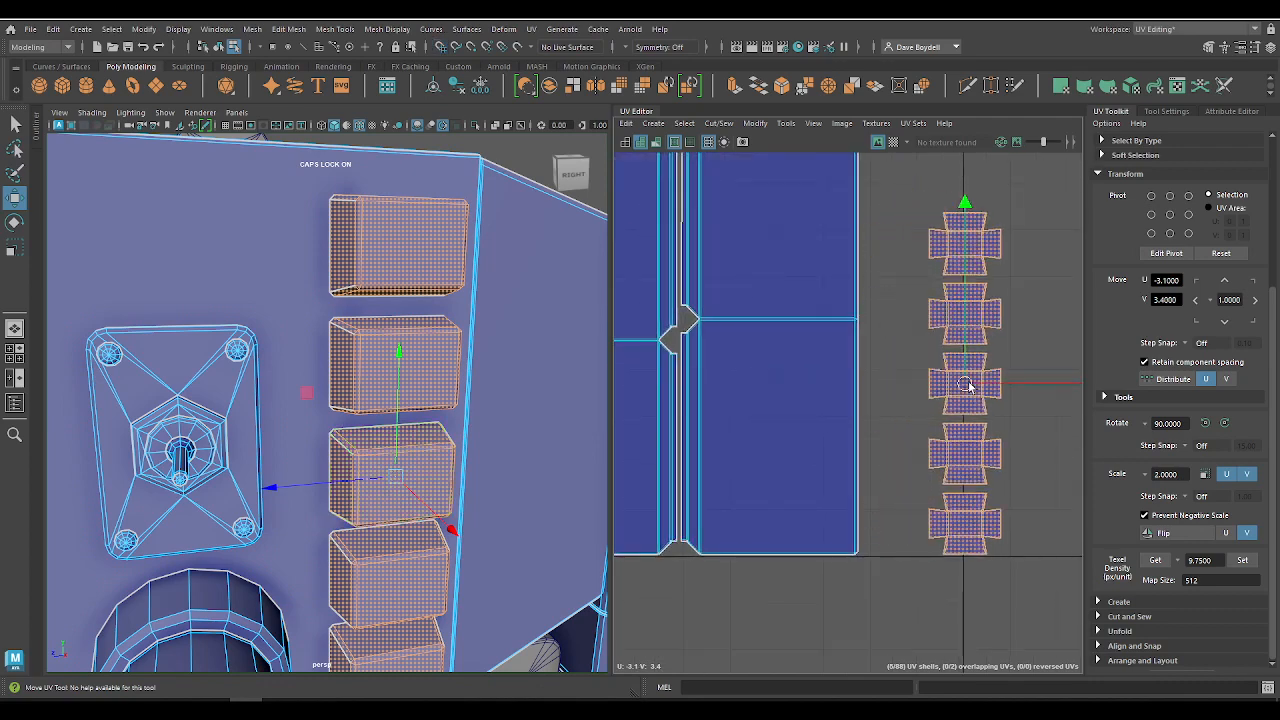
# Step: Try to place two of the strip shells between the panels and the button column, and undo the moves
pyautogui.scroll(-3, 1040, 470)
pyautogui.moveTo(695, 324); pyautogui.dragTo(968, 462)
pyautogui.scroll(3, 968, 462)
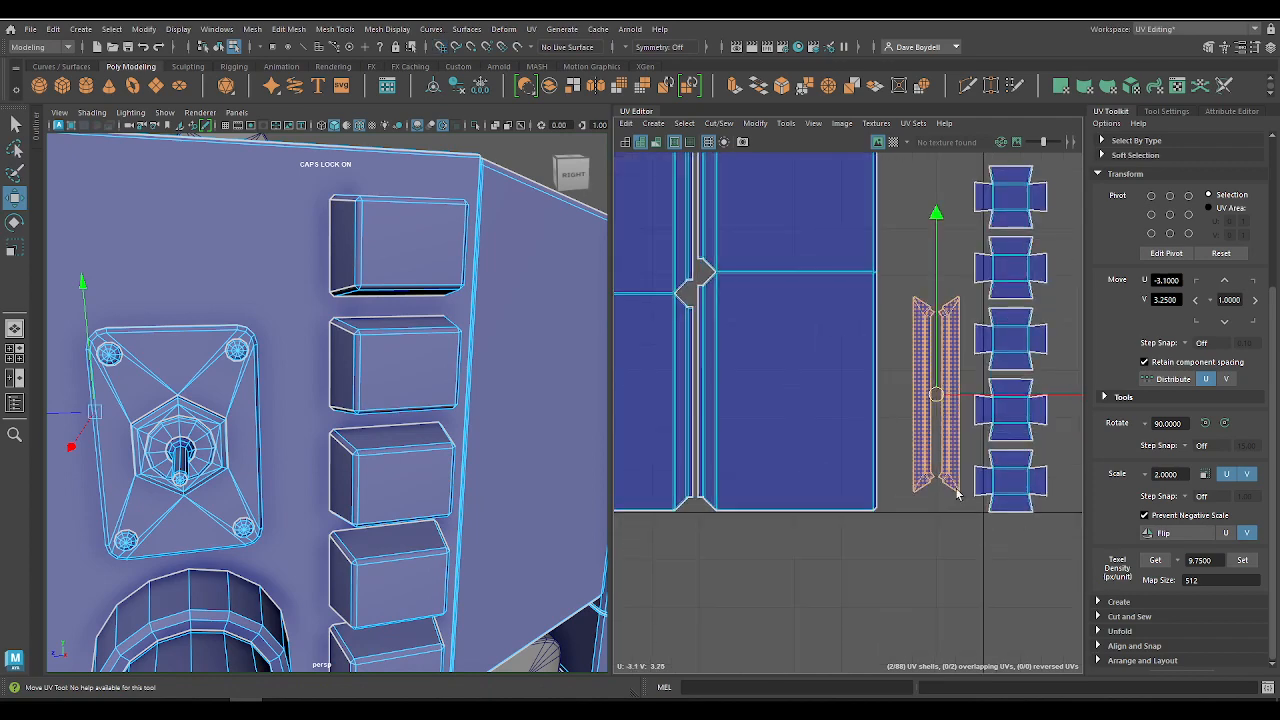
pyautogui.moveTo(934, 397); pyautogui.dragTo(906, 416)
pyautogui.scroll(-3, 712, 298)
pyautogui.keyDown('alt'); pyautogui.moveTo(712, 298); pyautogui.dragTo(1182, 572, button='middle'); pyautogui.keyUp('alt')
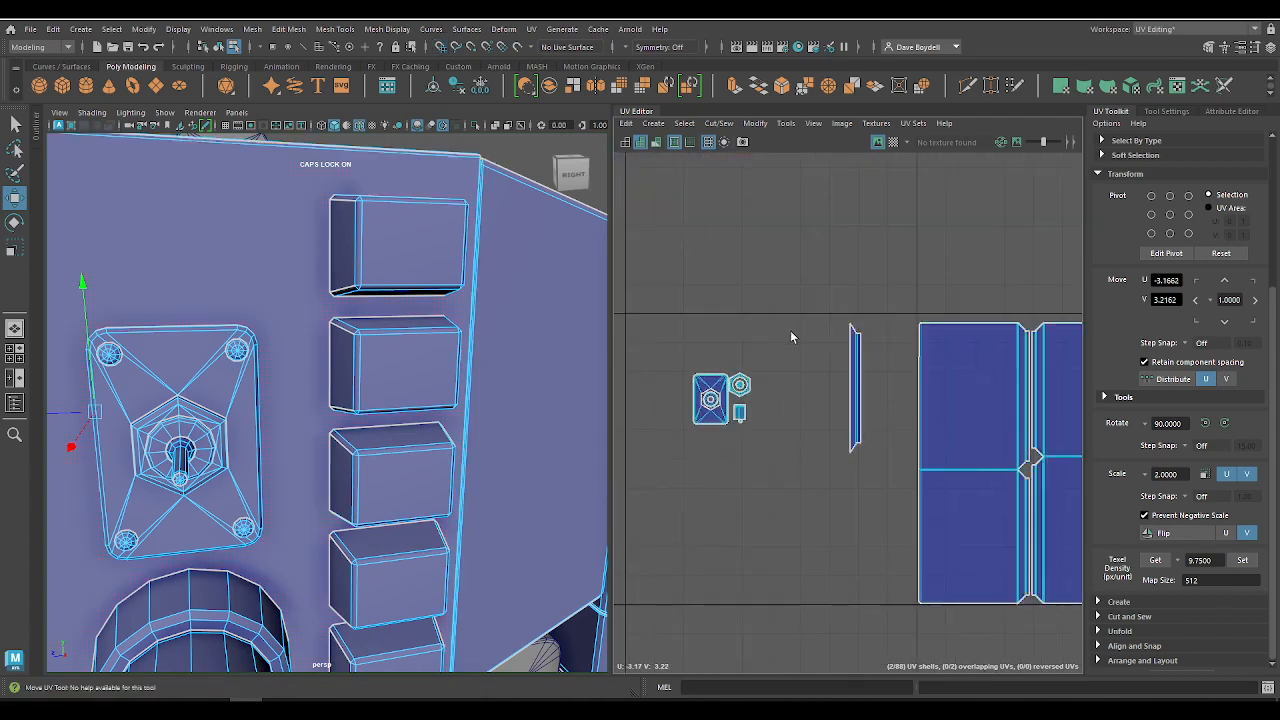
pyautogui.keyDown('alt'); pyautogui.moveTo(849, 437); pyautogui.dragTo(848, 380, button='middle'); pyautogui.keyUp('alt')
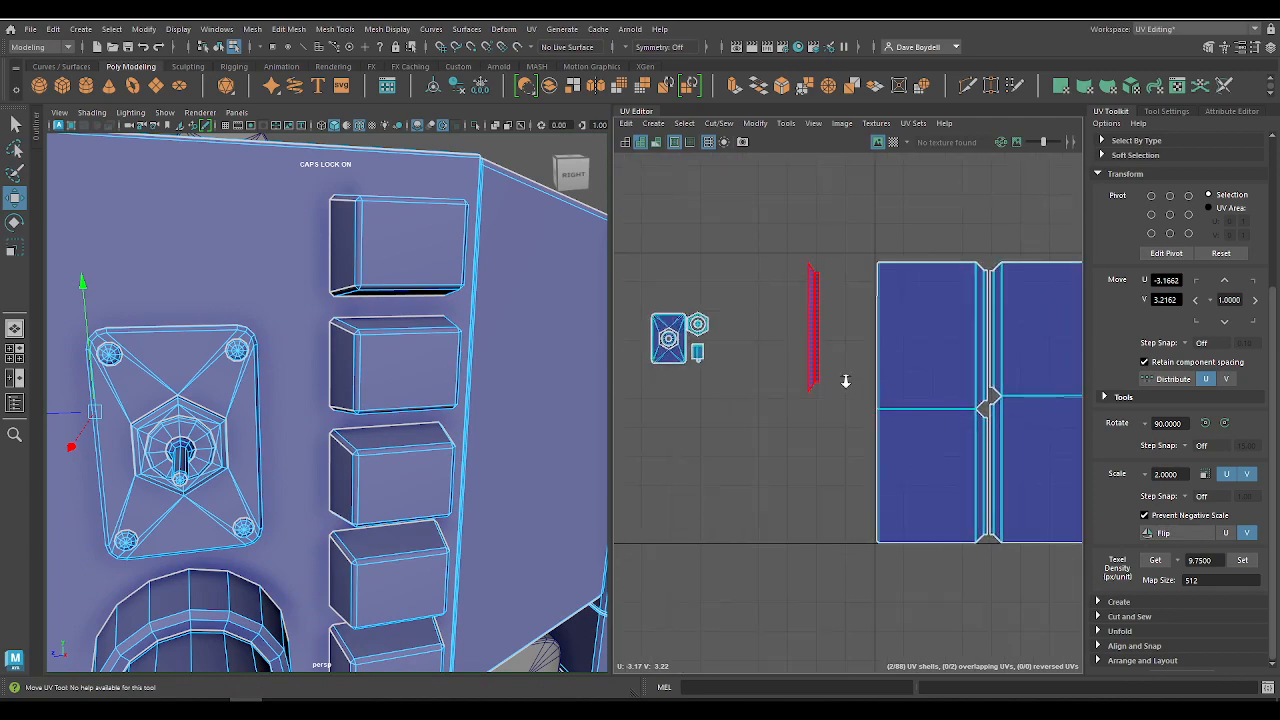
pyautogui.scroll(-3, 846, 380)
pyautogui.keyDown('alt'); pyautogui.moveTo(768, 373); pyautogui.dragTo(629, 366, button='middle'); pyautogui.keyUp('alt')
pyautogui.hotkey('ctrl', 'z')
pyautogui.hotkey('ctrl', 'z')
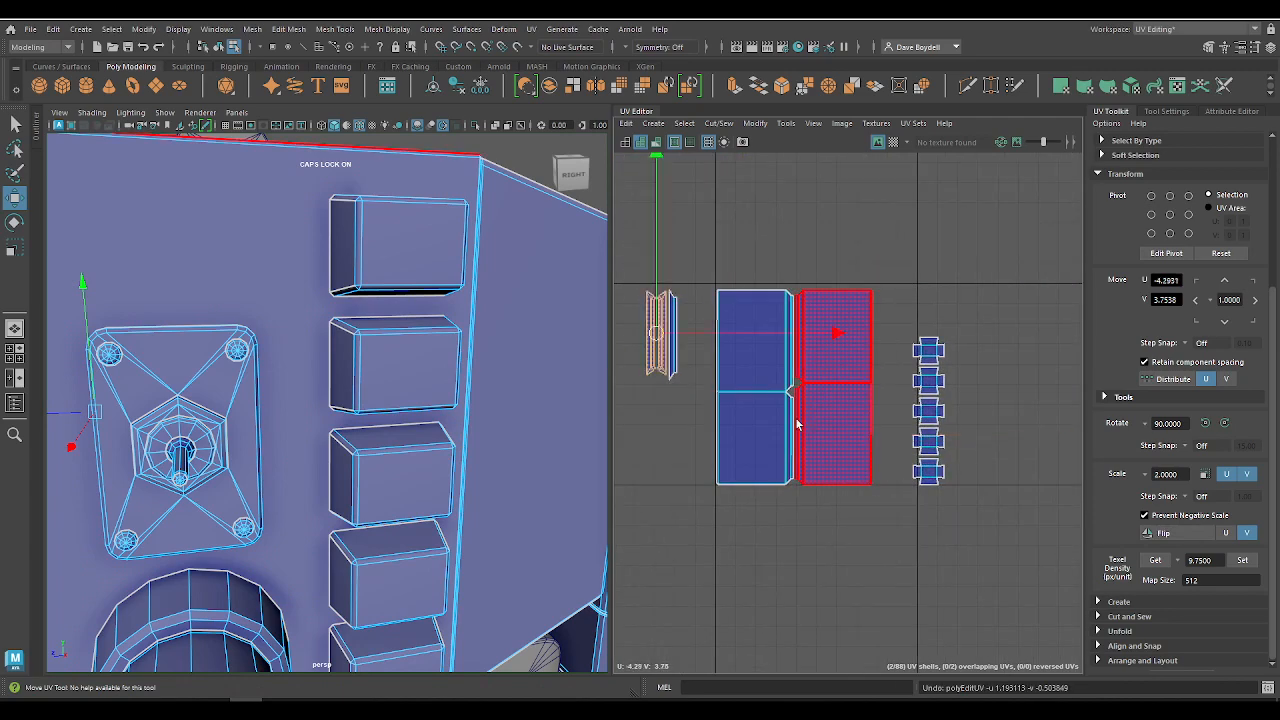
# Step: Bring the stray strip shell from about U 1.97, V 3.77 to U -4.10, V 3.70, beside the other strips
pyautogui.scroll(-5, 860, 502)
pyautogui.keyDown('alt'); pyautogui.moveTo(860, 502); pyautogui.dragTo(677, 288, button='middle'); pyautogui.keyUp('alt')
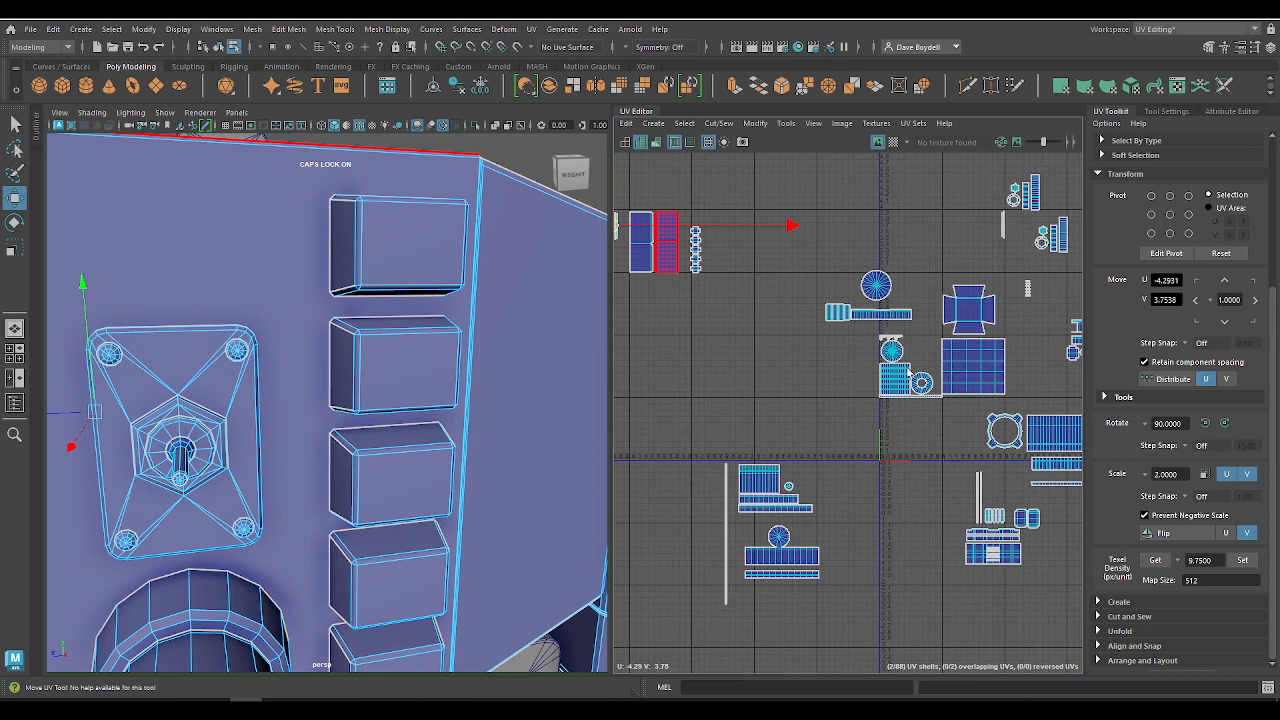
pyautogui.click(1003, 227)
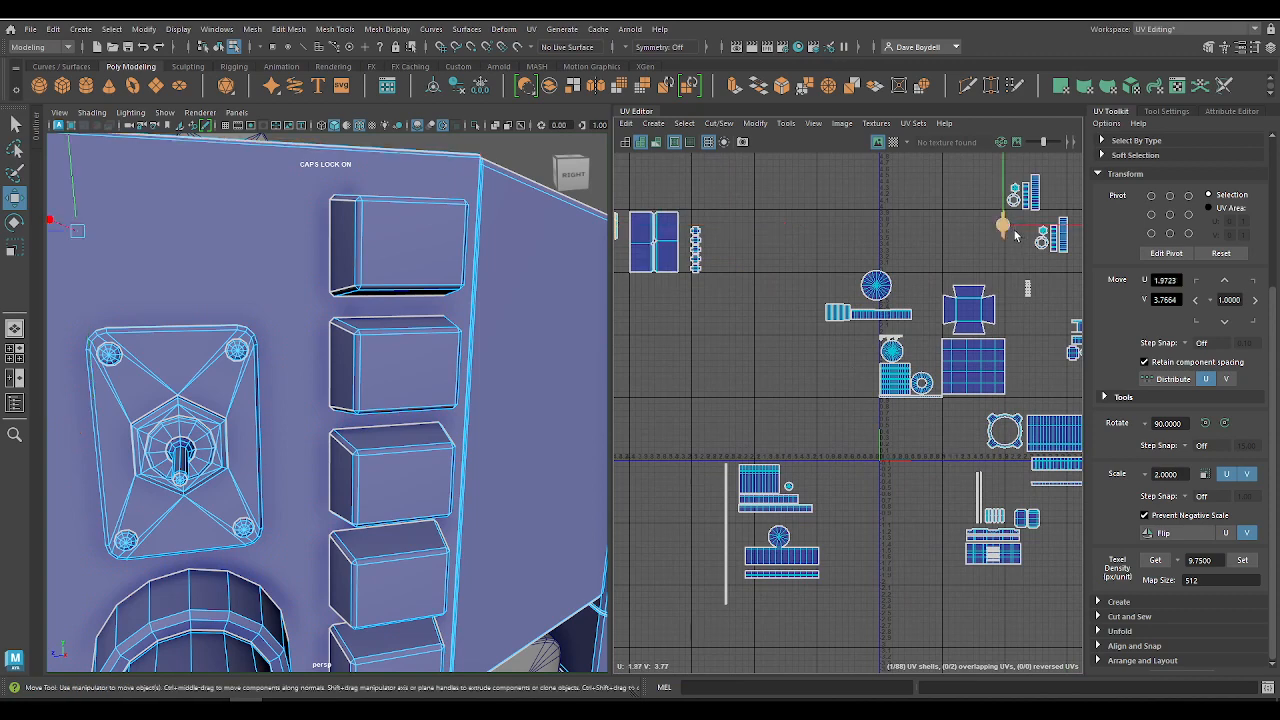
pyautogui.moveTo(1004, 227); pyautogui.dragTo(670, 251)
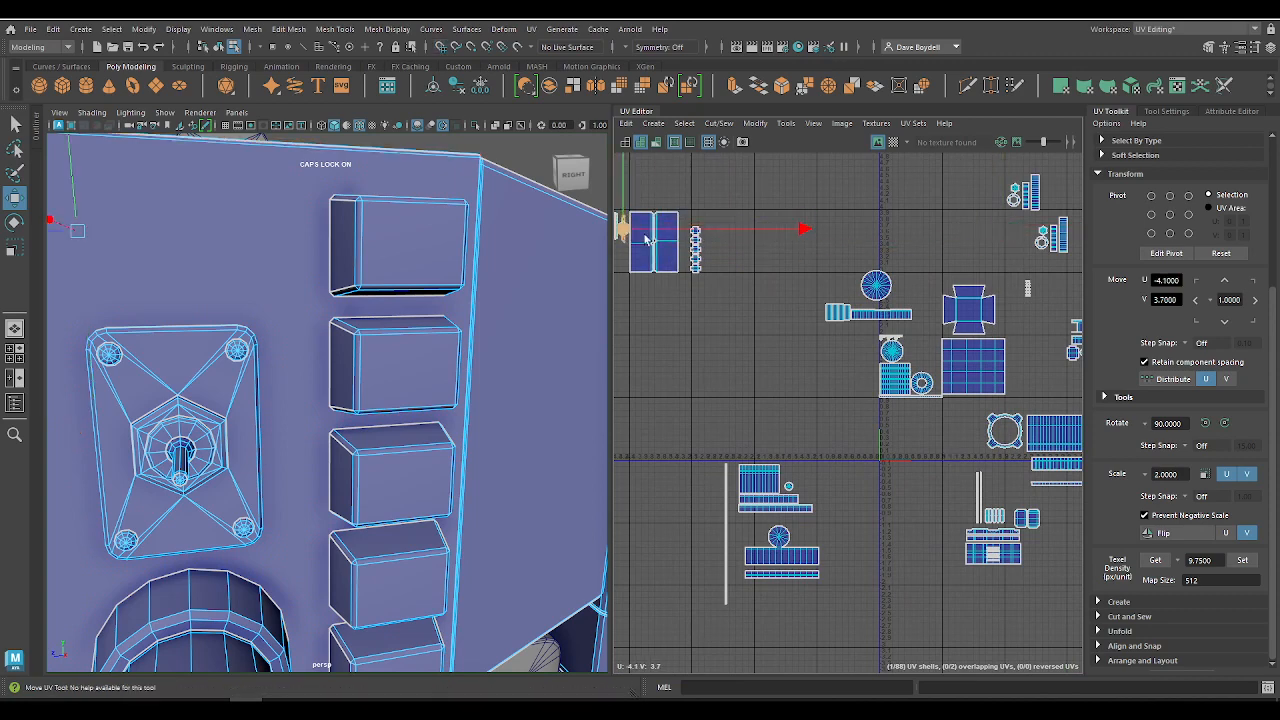
pyautogui.keyDown('alt'); pyautogui.moveTo(645, 240); pyautogui.dragTo(925, 387, button='middle'); pyautogui.keyUp('alt')
pyautogui.scroll(8, 948, 403)
# Step: Snap two matching strip shells to U -3.15, V 3.25, in the gap between the panels and the button column
pyautogui.keyDown('alt'); pyautogui.moveTo(805, 346); pyautogui.dragTo(925, 407, button='middle'); pyautogui.keyUp('alt')
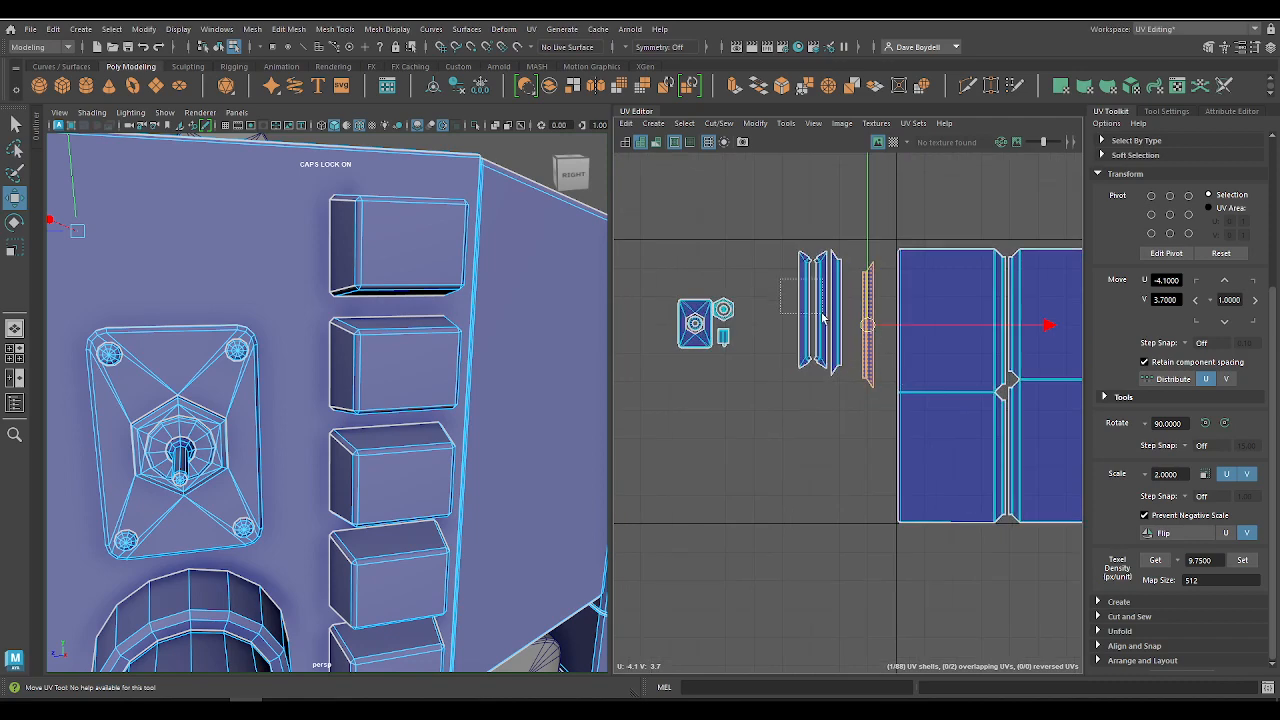
pyautogui.moveTo(822, 314); pyautogui.dragTo(825, 318)
pyautogui.keyDown('alt'); pyautogui.moveTo(866, 343); pyautogui.dragTo(708, 297, button='middle'); pyautogui.keyUp('alt')
pyautogui.scroll(-3, 708, 297)
pyautogui.moveTo(670, 288); pyautogui.dragTo(910, 391)
pyautogui.keyDown('alt'); pyautogui.moveTo(919, 398); pyautogui.dragTo(1030, 455, button='right'); pyautogui.keyUp('alt')
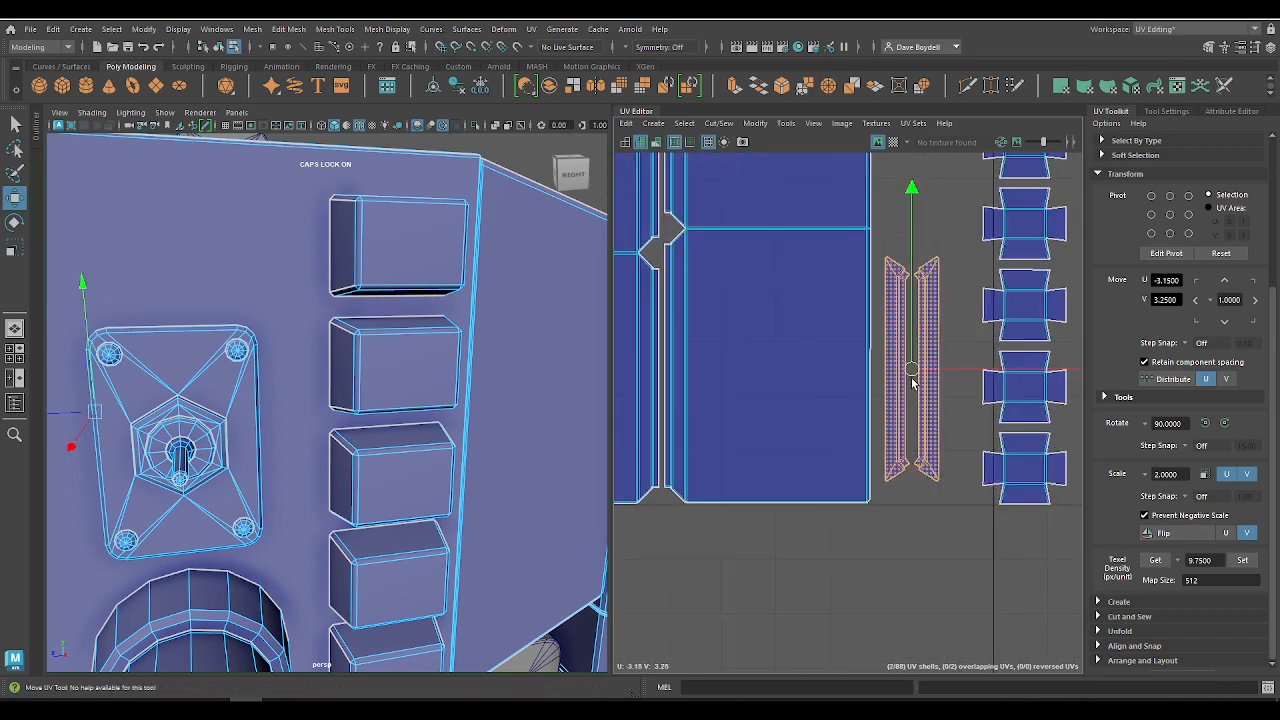
# Step: Lower the strip pair to the panels' bottom edge and place a third strip shell above it at about U -3.19, V 3.65
pyautogui.moveTo(912, 381); pyautogui.dragTo(905, 395)
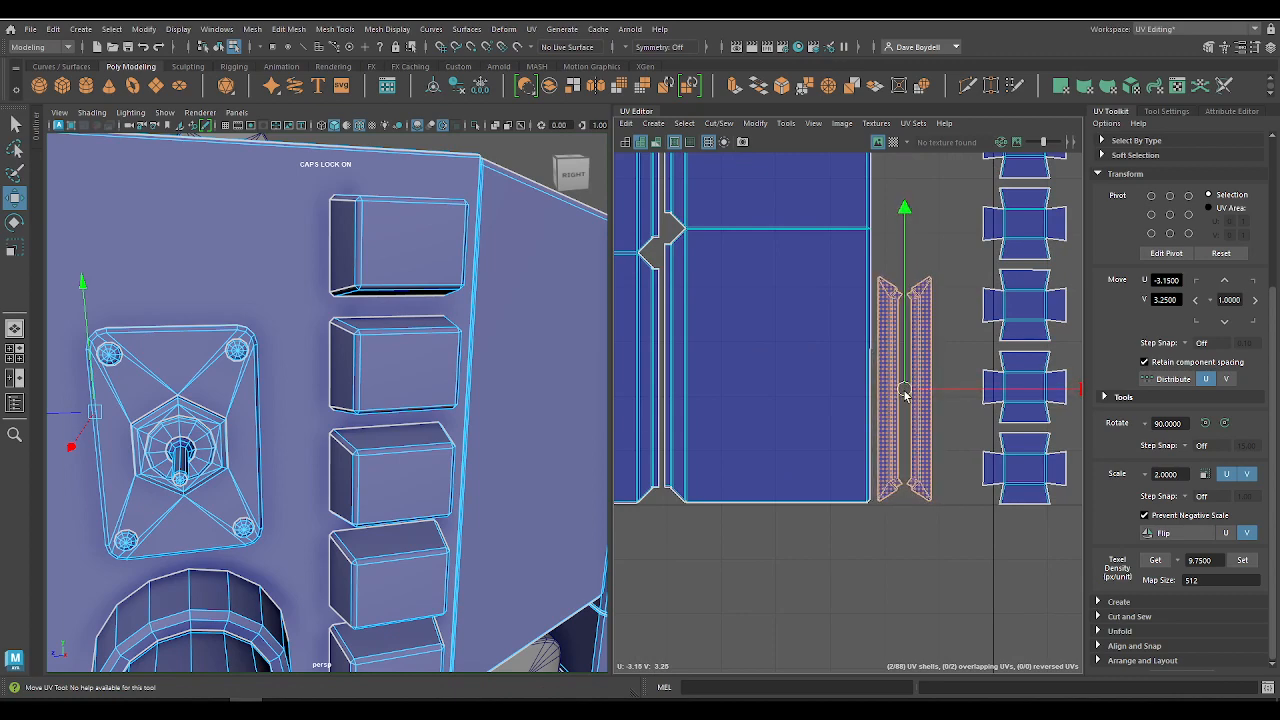
pyautogui.keyDown('alt'); pyautogui.moveTo(717, 384); pyautogui.dragTo(583, 251, button='right'); pyautogui.keyUp('alt')
pyautogui.keyDown('alt'); pyautogui.moveTo(642, 260); pyautogui.dragTo(905, 320, button='middle'); pyautogui.keyUp('alt')
pyautogui.moveTo(738, 263); pyautogui.dragTo(796, 319)
pyautogui.keyDown('alt'); pyautogui.moveTo(774, 294); pyautogui.dragTo(690, 287, button='middle'); pyautogui.keyUp('alt')
pyautogui.moveTo(690, 287); pyautogui.dragTo(1020, 314)
pyautogui.keyDown('alt'); pyautogui.moveTo(1014, 370); pyautogui.dragTo(1086, 514, button='right'); pyautogui.keyUp('alt')
pyautogui.keyDown('alt'); pyautogui.moveTo(934, 200); pyautogui.dragTo(840, 303, button='middle'); pyautogui.keyUp('alt')
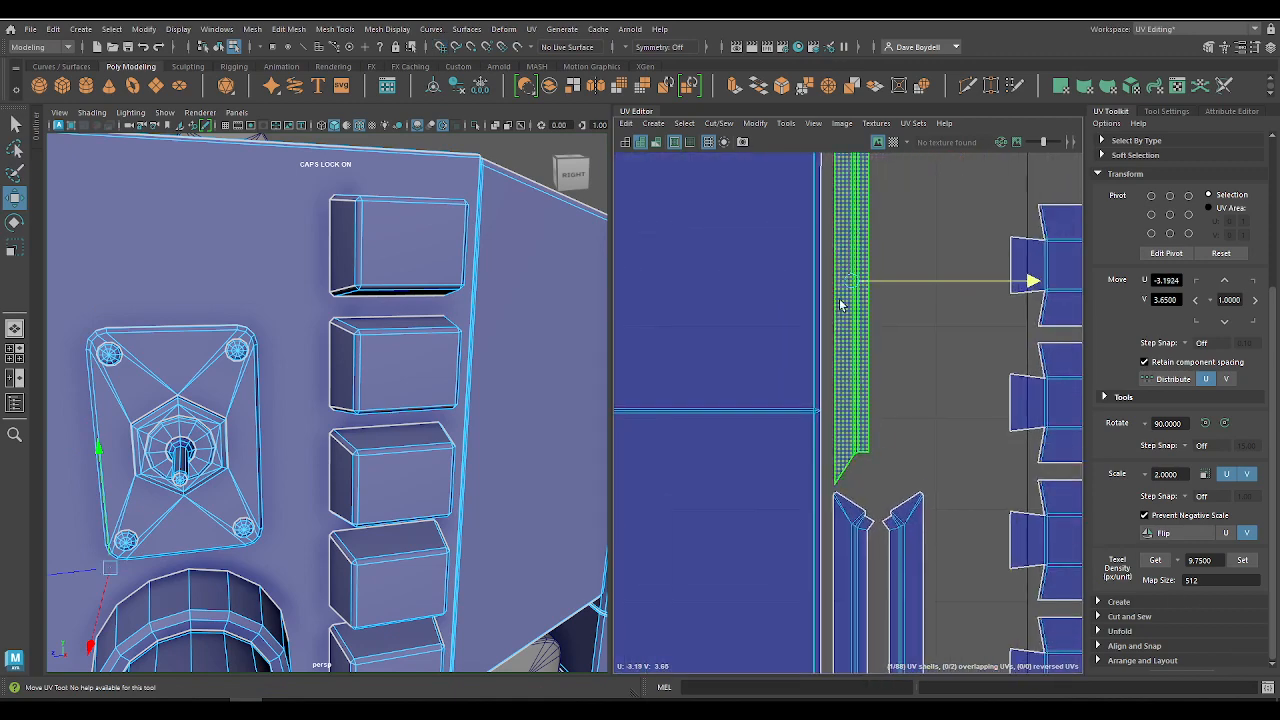
# Step: Bring the remaining strip shell from U -4.10, V 3.70 to about U -3.14, V 3.65, beside the upper strip
pyautogui.keyDown('alt'); pyautogui.moveTo(848, 348); pyautogui.dragTo(711, 267, button='right'); pyautogui.keyUp('alt')
pyautogui.keyDown('alt'); pyautogui.moveTo(695, 380); pyautogui.dragTo(909, 492, button='middle'); pyautogui.keyUp('alt')
pyautogui.keyDown('alt'); pyautogui.moveTo(909, 492); pyautogui.dragTo(646, 389, button='right'); pyautogui.keyUp('alt')
pyautogui.click(680, 443)
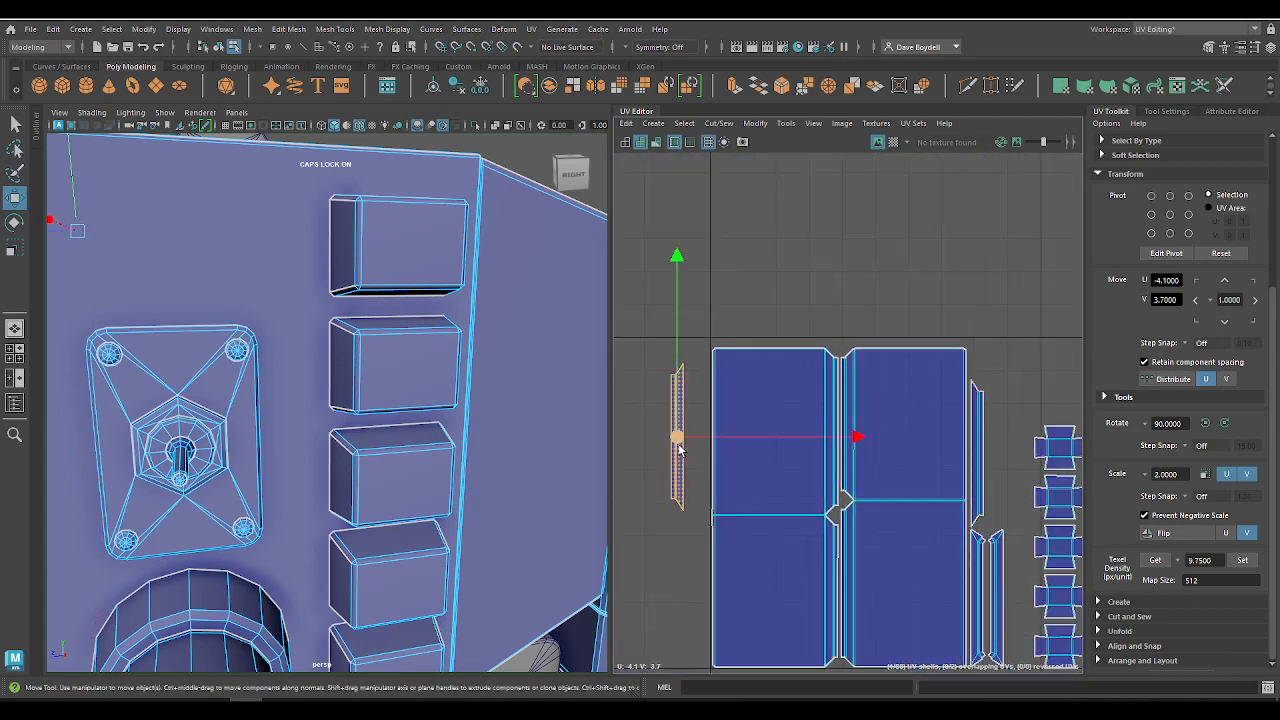
pyautogui.press('x')
pyautogui.moveTo(680, 443); pyautogui.dragTo(1009, 457)
pyautogui.keyDown('alt'); pyautogui.moveTo(1000, 458); pyautogui.dragTo(1058, 468, button='right'); pyautogui.keyUp('alt')
pyautogui.keyDown('alt'); pyautogui.moveTo(1058, 468); pyautogui.dragTo(858, 367, button='middle'); pyautogui.keyUp('alt')
pyautogui.moveTo(855, 366)
pyautogui.mouseDown()
pyautogui.moveTo(831, 367)
pyautogui.moveTo(854, 366)
pyautogui.mouseUp()
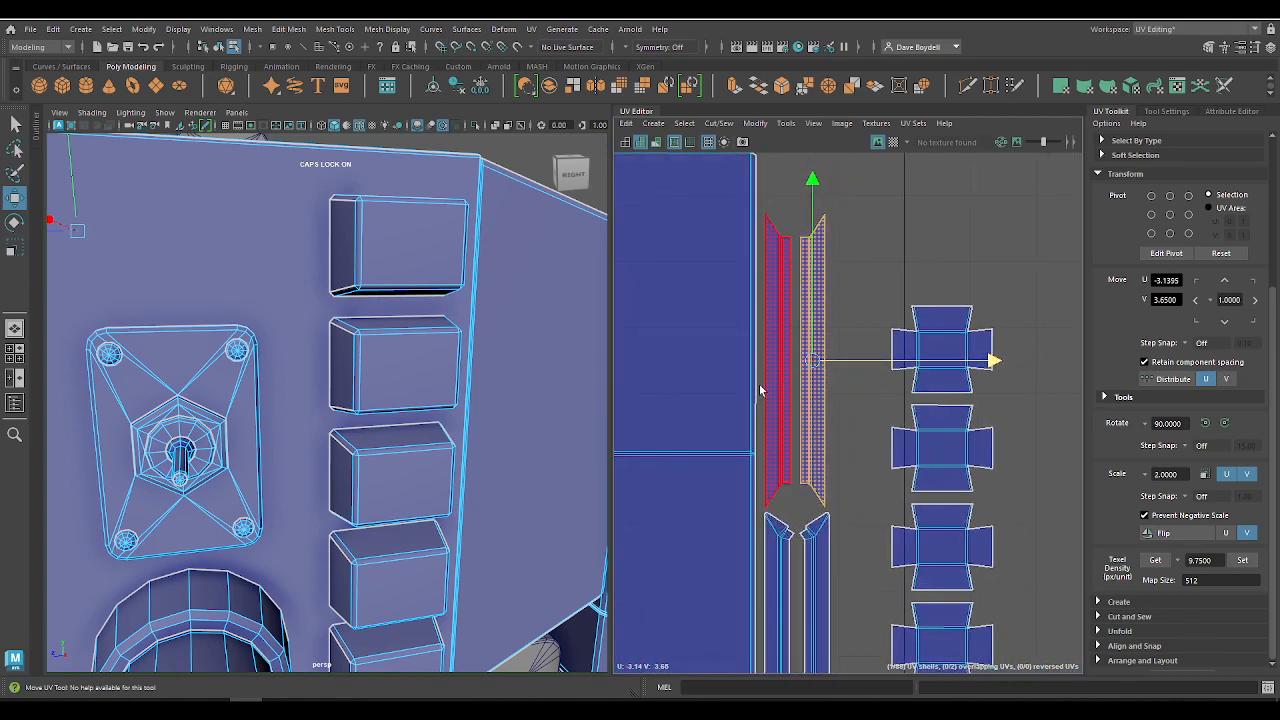
# Step: Raise the upper strip pair to about V 3.66 and shift the two outer strip shells to about U -3.13
pyautogui.moveTo(767, 382); pyautogui.dragTo(864, 431)
pyautogui.moveTo(794, 321); pyautogui.dragTo(794, 322)
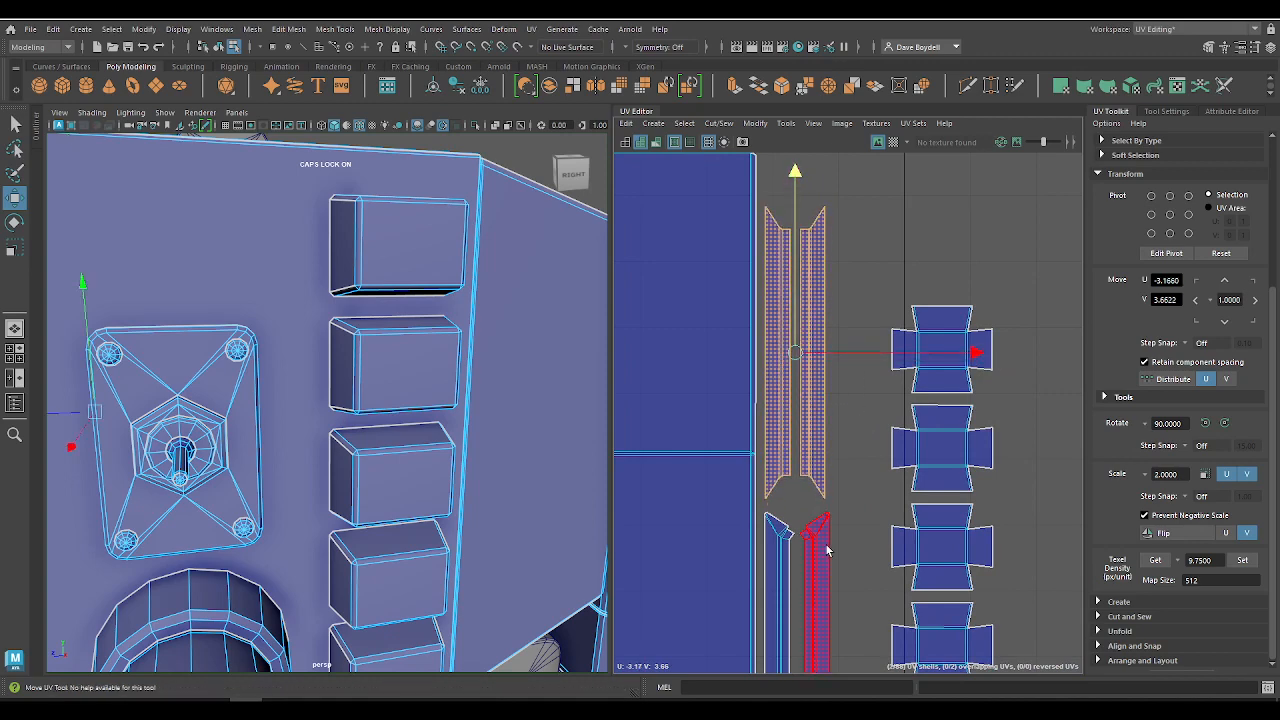
pyautogui.moveTo(813, 468); pyautogui.dragTo(842, 498)
pyautogui.scroll(-5, 842, 503)
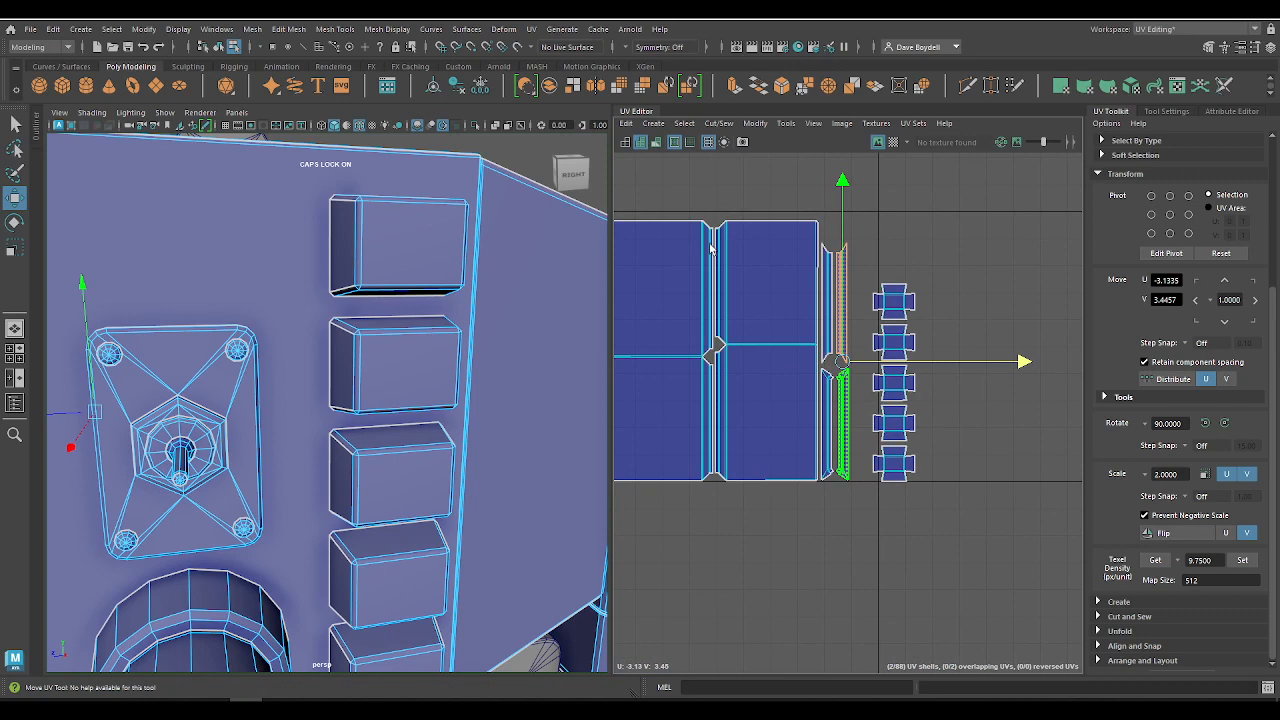
# Step: Move the column of five button shells closer to the strips, to about U -3.02, V 3.37
pyautogui.scroll(-5, 815, 430)
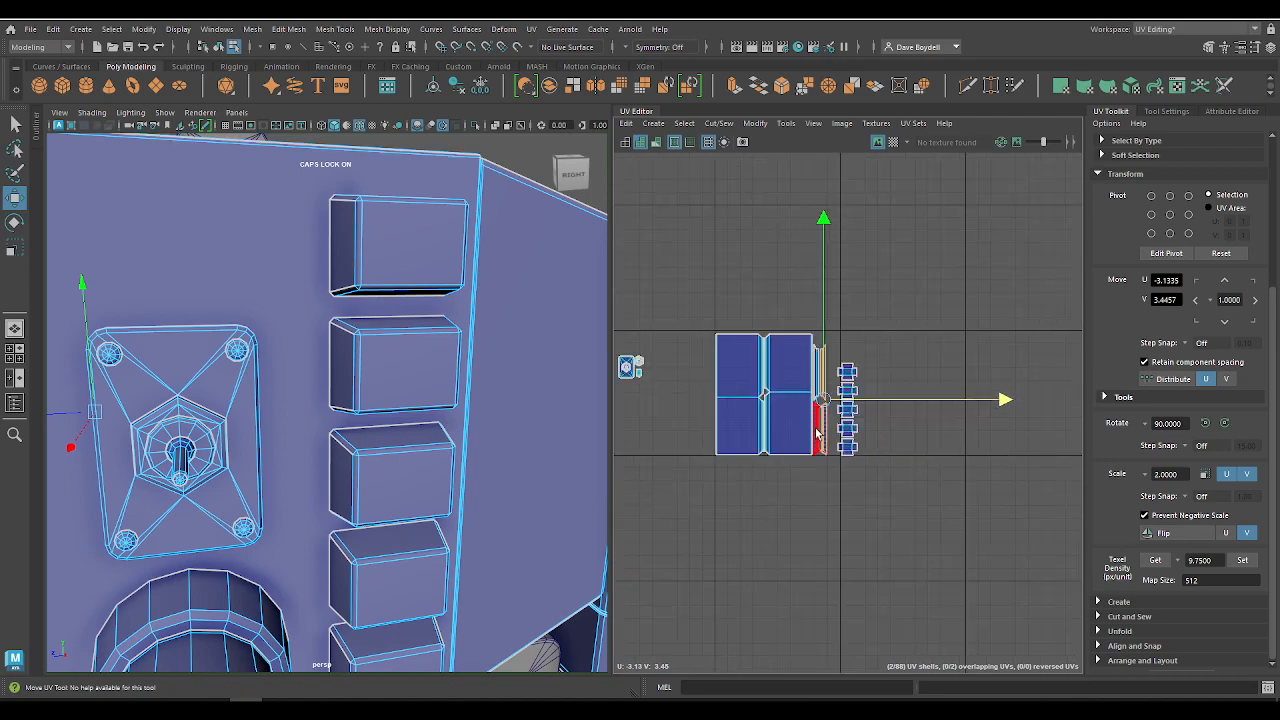
pyautogui.keyDown('alt'); pyautogui.moveTo(738, 451); pyautogui.dragTo(850, 446, button='middle'); pyautogui.keyUp('alt')
pyautogui.keyDown('alt'); pyautogui.moveTo(850, 446); pyautogui.dragTo(873, 503, button='right'); pyautogui.keyUp('alt')
pyautogui.keyDown('alt'); pyautogui.moveTo(877, 317); pyautogui.dragTo(940, 476, button='right'); pyautogui.keyUp('alt')
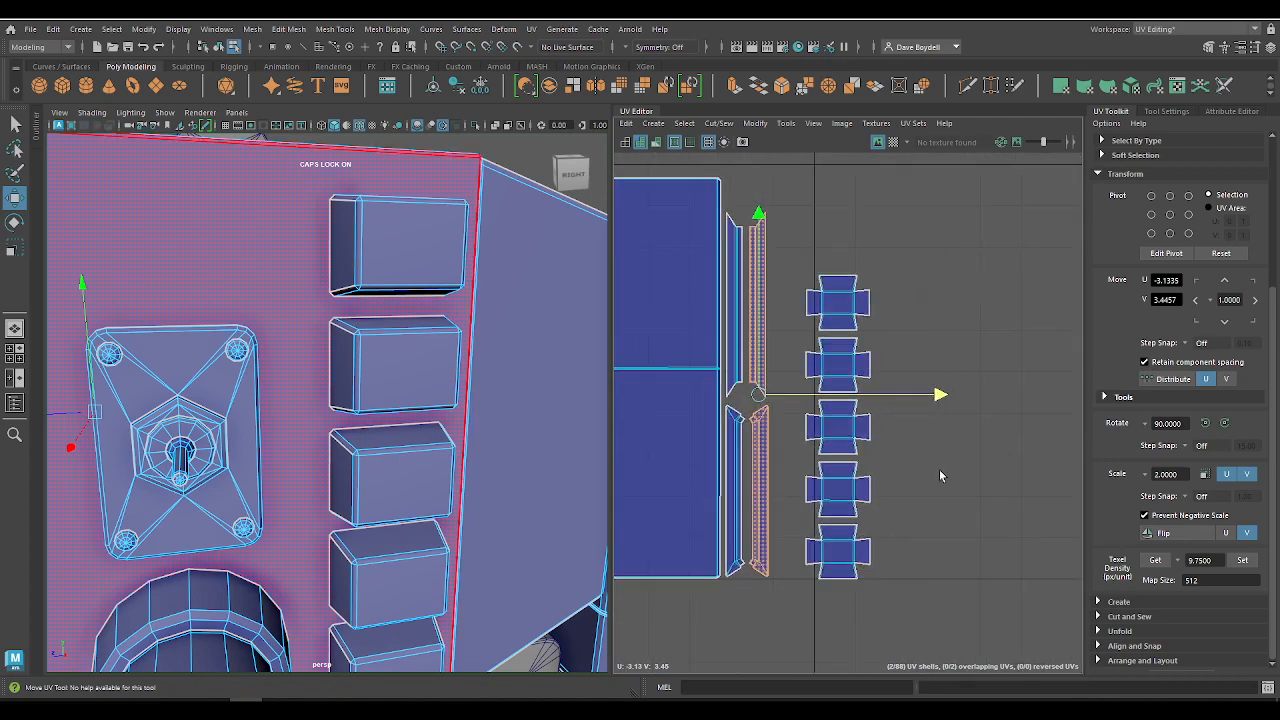
pyautogui.moveTo(846, 558); pyautogui.dragTo(841, 559)
pyautogui.moveTo(838, 427); pyautogui.dragTo(804, 426)
pyautogui.click(806, 423)
pyautogui.keyDown('alt'); pyautogui.moveTo(806, 423); pyautogui.dragTo(706, 274, button='right'); pyautogui.keyUp('alt')
pyautogui.keyDown('alt'); pyautogui.moveTo(706, 274); pyautogui.dragTo(820, 397, button='middle'); pyautogui.keyUp('alt')
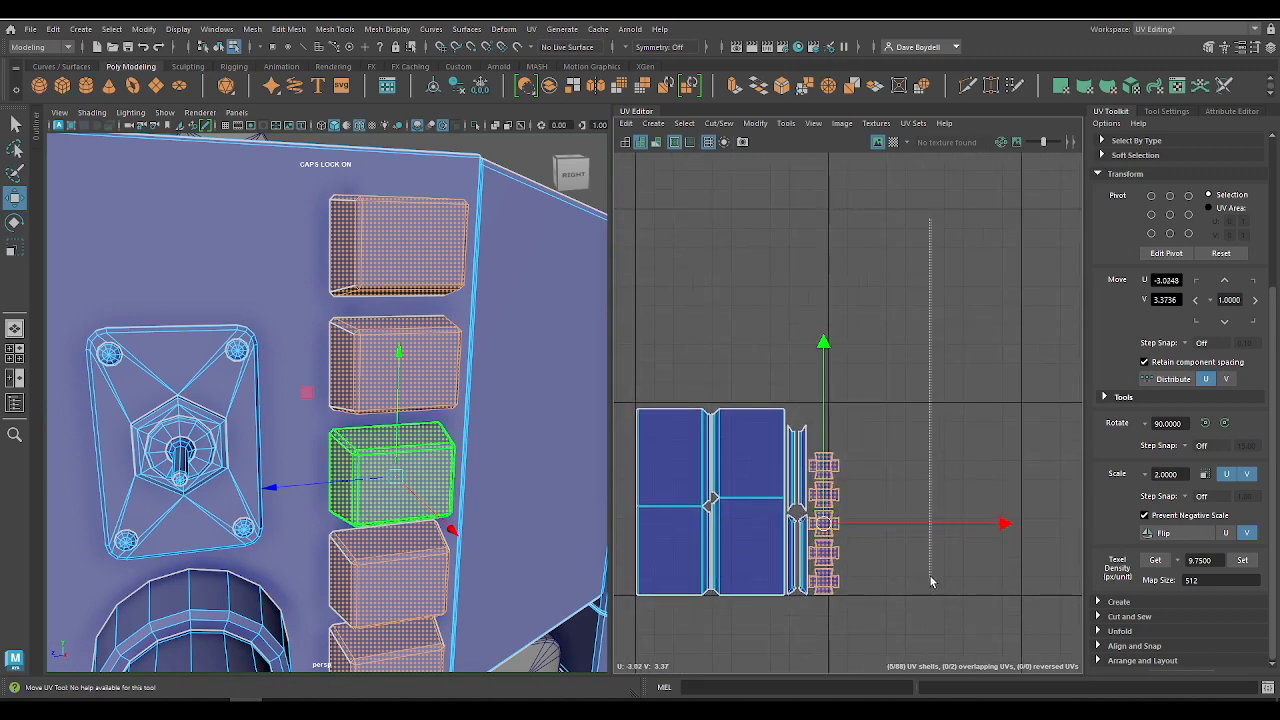
pyautogui.moveTo(930, 581); pyautogui.dragTo(930, 581)
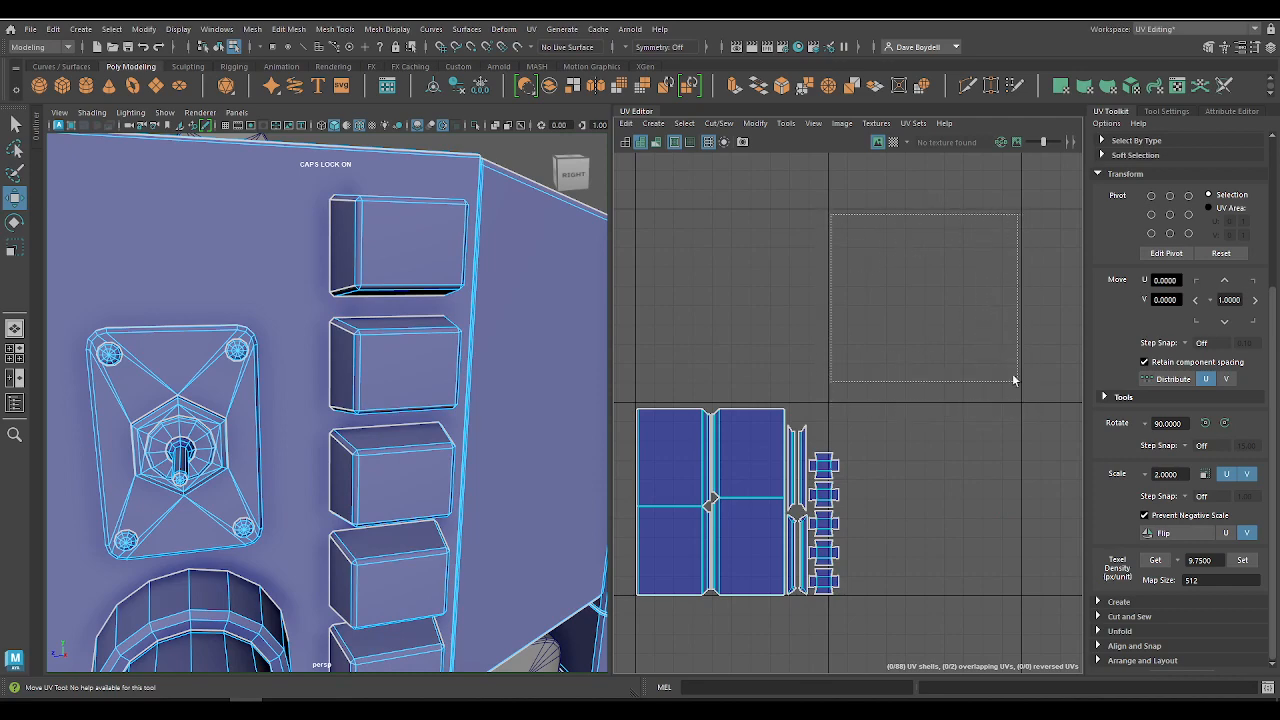
pyautogui.keyDown('alt'); pyautogui.moveTo(938, 437); pyautogui.dragTo(911, 483, button='middle'); pyautogui.keyUp('alt')
pyautogui.keyDown('alt'); pyautogui.moveTo(778, 330); pyautogui.dragTo(776, 528, button='right'); pyautogui.keyUp('alt')
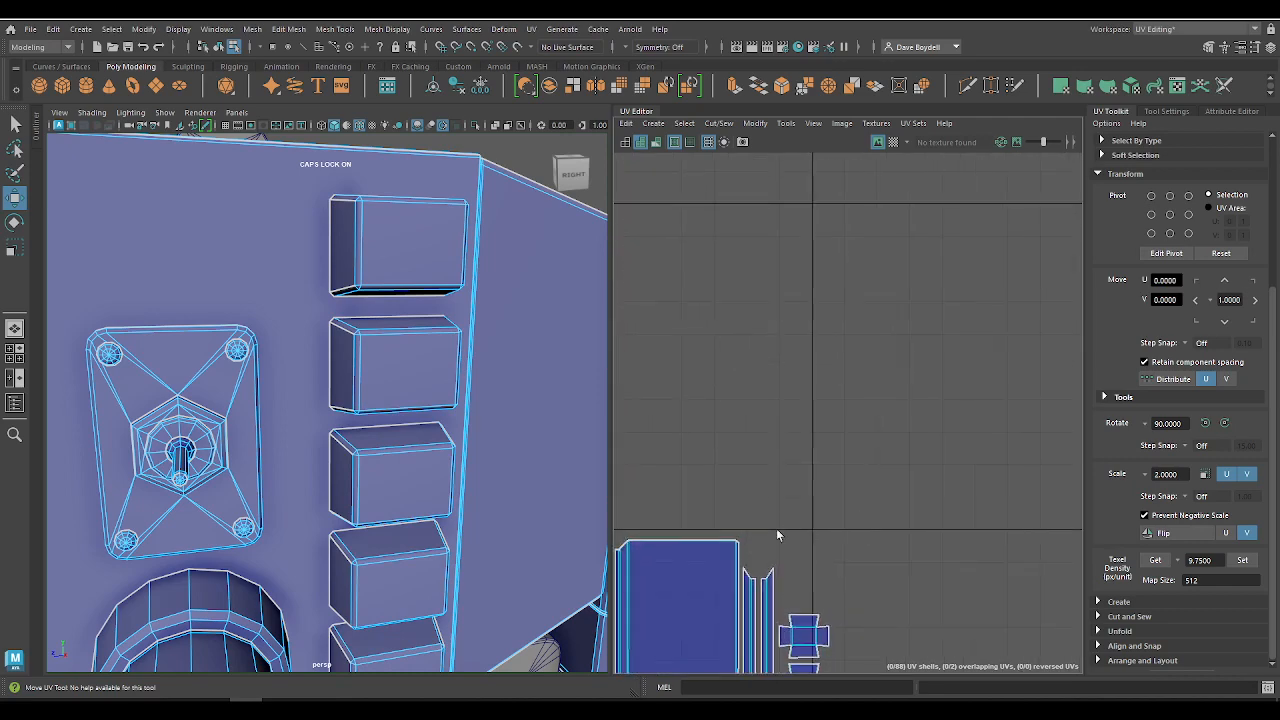
pyautogui.keyDown('alt'); pyautogui.moveTo(776, 528); pyautogui.dragTo(990, 330, button='middle'); pyautogui.keyUp('alt')
pyautogui.keyDown('alt'); pyautogui.moveTo(797, 550); pyautogui.dragTo(810, 350, button='right'); pyautogui.keyUp('alt')
pyautogui.keyDown('alt'); pyautogui.moveTo(715, 534); pyautogui.dragTo(845, 417, button='middle'); pyautogui.keyUp('alt')
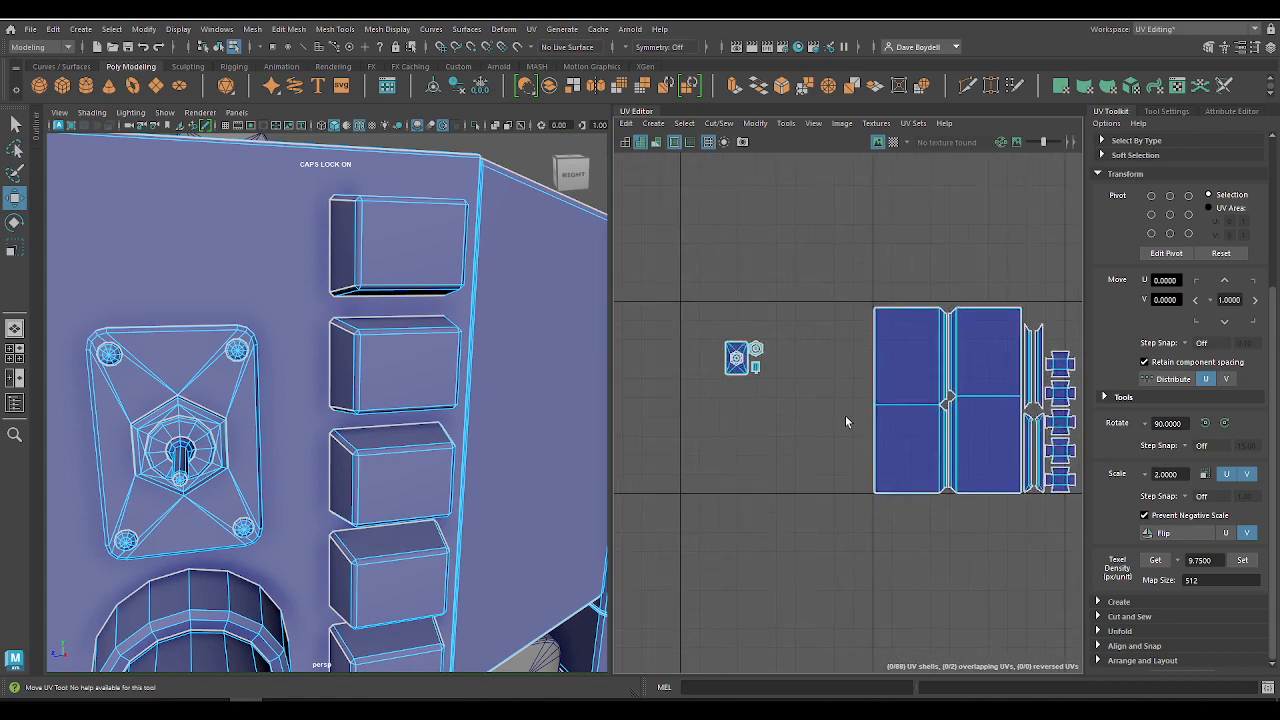
# Step: Move the switch plate, hex nut and lever shells to about U -2.83, V 3.10, beside the lowest button shell
pyautogui.keyDown('alt'); pyautogui.moveTo(845, 417); pyautogui.dragTo(882, 430, button='right'); pyautogui.keyUp('alt')
pyautogui.moveTo(674, 298); pyautogui.dragTo(778, 427)
pyautogui.keyDown('alt'); pyautogui.moveTo(780, 394); pyautogui.dragTo(686, 365, button='middle'); pyautogui.keyUp('alt')
pyautogui.moveTo(624, 311); pyautogui.dragTo(1028, 457)
pyautogui.keyDown('alt'); pyautogui.moveTo(951, 417); pyautogui.dragTo(680, 349, button='middle'); pyautogui.keyUp('alt')
pyautogui.keyDown('alt'); pyautogui.moveTo(700, 347); pyautogui.dragTo(895, 450, button='right'); pyautogui.keyUp('alt')
pyautogui.moveTo(763, 437); pyautogui.dragTo(834, 430)
pyautogui.keyDown('alt'); pyautogui.moveTo(712, 427); pyautogui.dragTo(650, 387, button='right'); pyautogui.keyUp('alt')
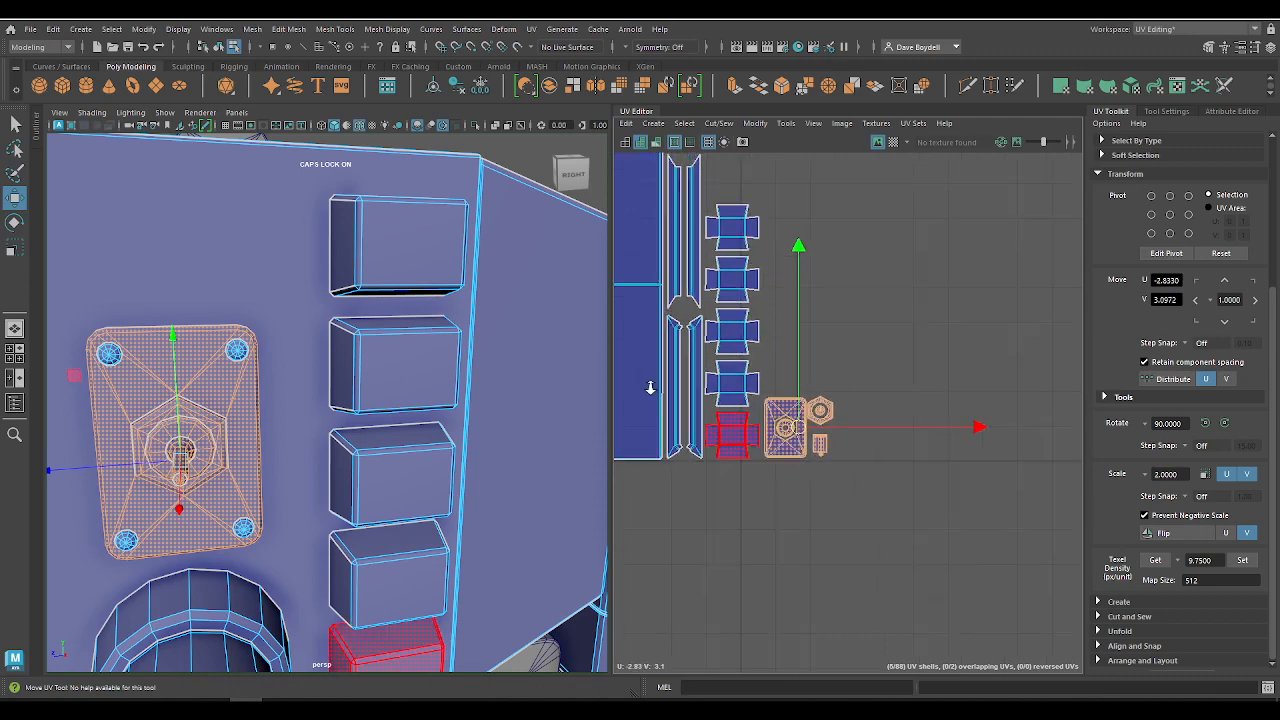
# Step: Examine the packed UV layout and the switch assembly on the model for remaining parts and free space
pyautogui.keyDown('alt'); pyautogui.moveTo(680, 386); pyautogui.dragTo(851, 381, button='middle'); pyautogui.keyUp('alt')
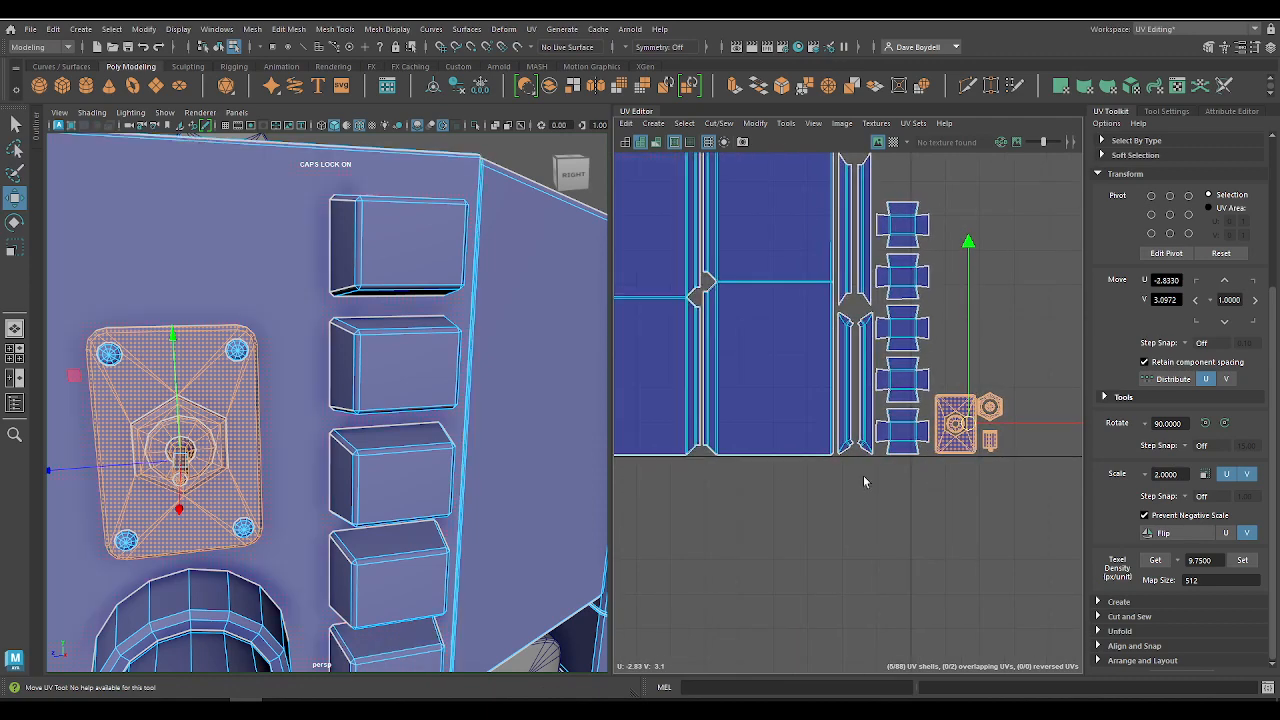
pyautogui.scroll(-3, 793, 403)
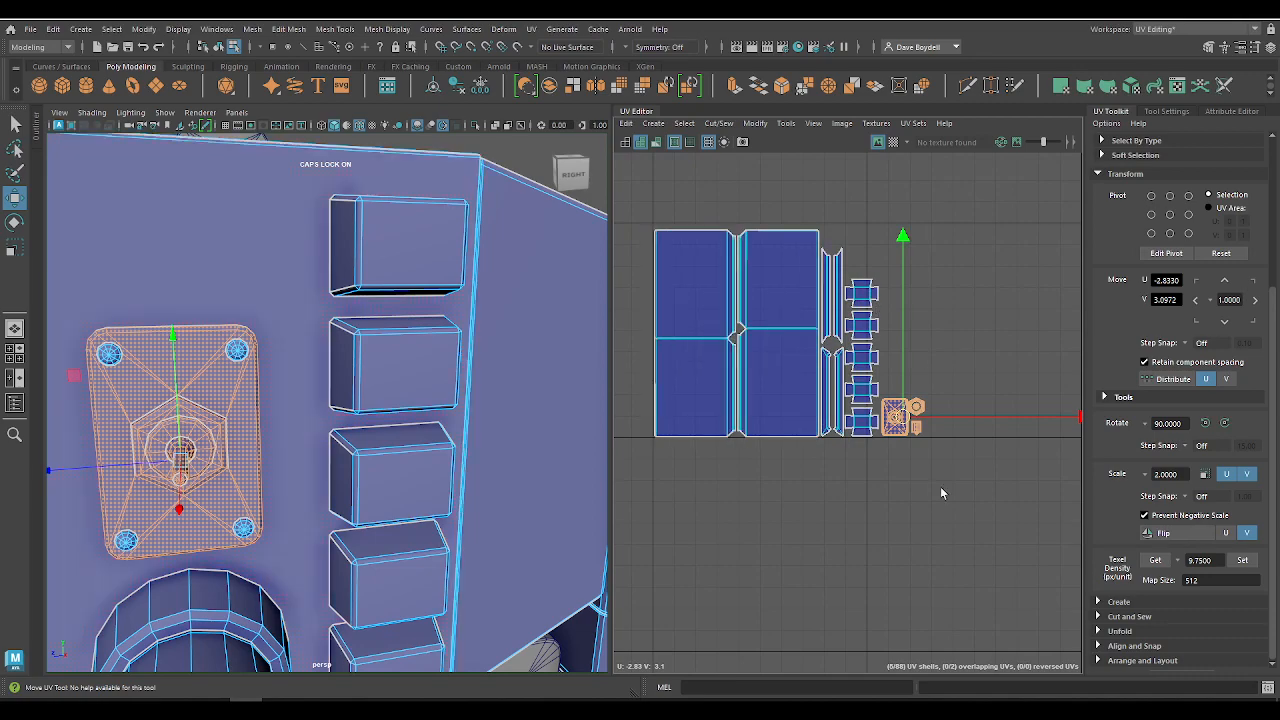
pyautogui.keyDown('alt'); pyautogui.moveTo(940, 488); pyautogui.dragTo(943, 530, button='right'); pyautogui.keyUp('alt')
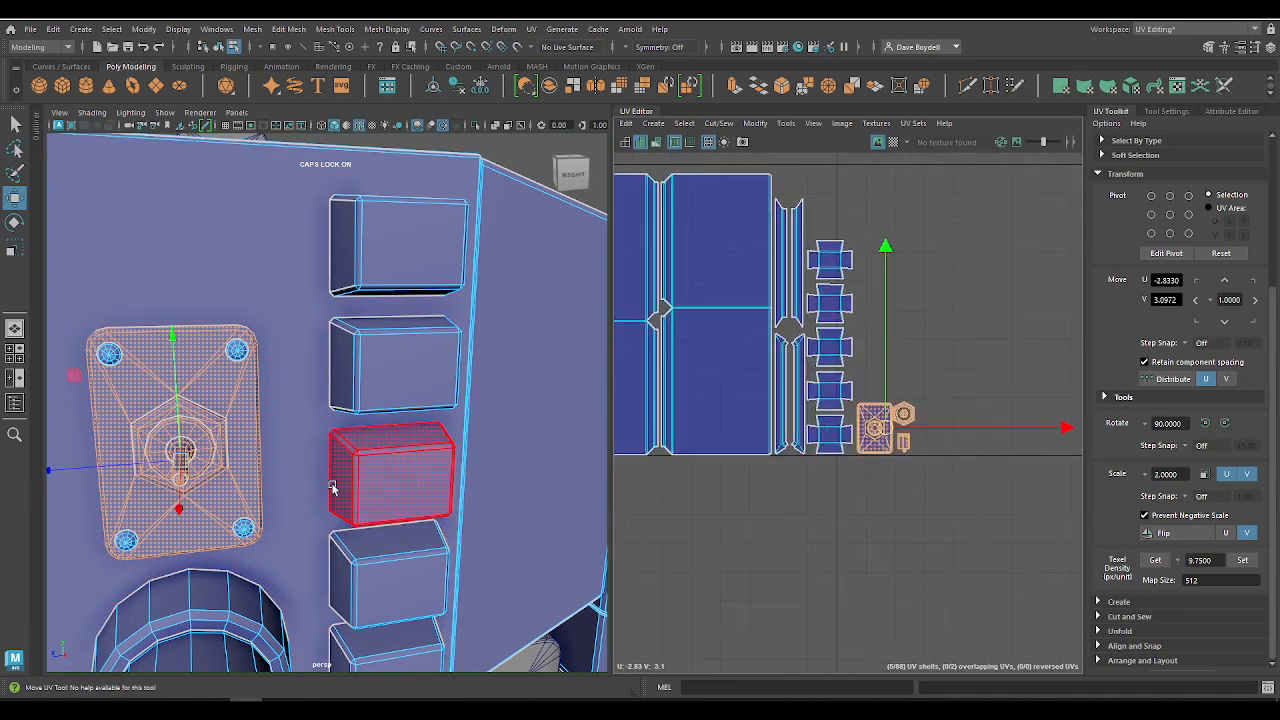
pyautogui.keyDown('alt'); pyautogui.moveTo(331, 487); pyautogui.dragTo(188, 388, button='right'); pyautogui.keyUp('alt')
pyautogui.keyDown('alt'); pyautogui.moveTo(781, 393); pyautogui.dragTo(683, 388, button='right'); pyautogui.keyUp('alt')
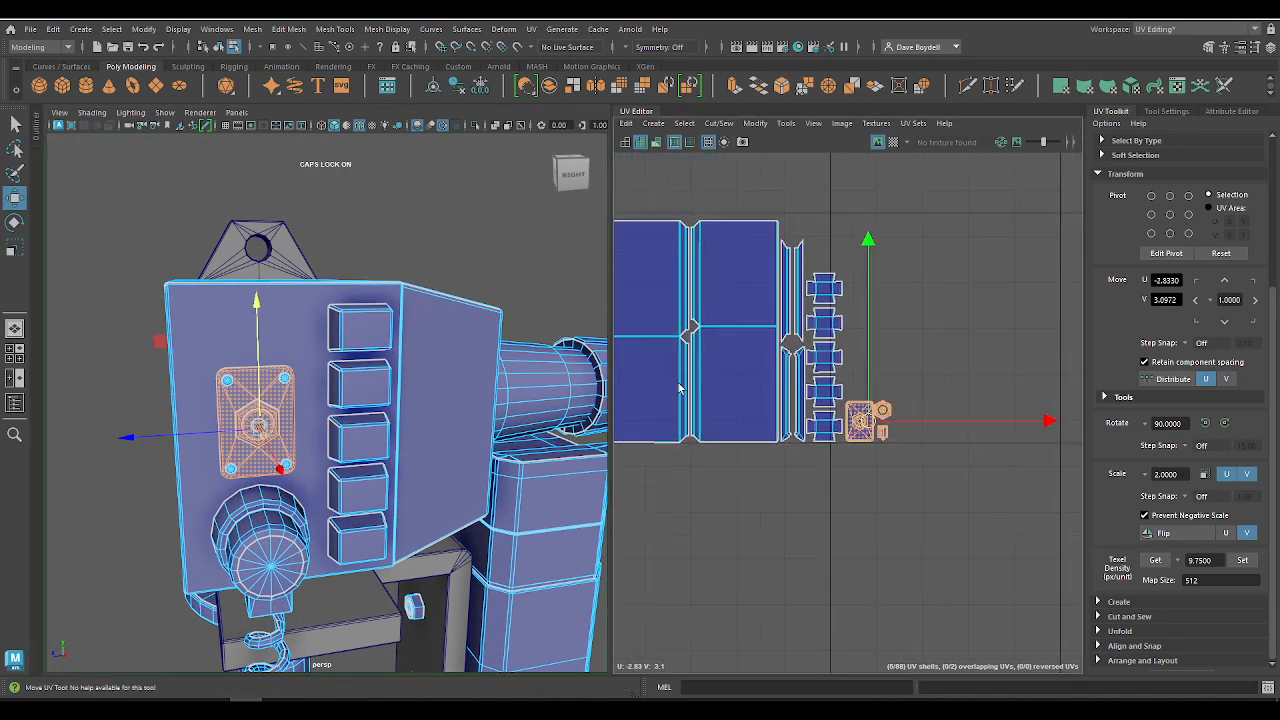
pyautogui.keyDown('alt'); pyautogui.moveTo(355, 405); pyautogui.dragTo(391, 404); pyautogui.keyUp('alt')
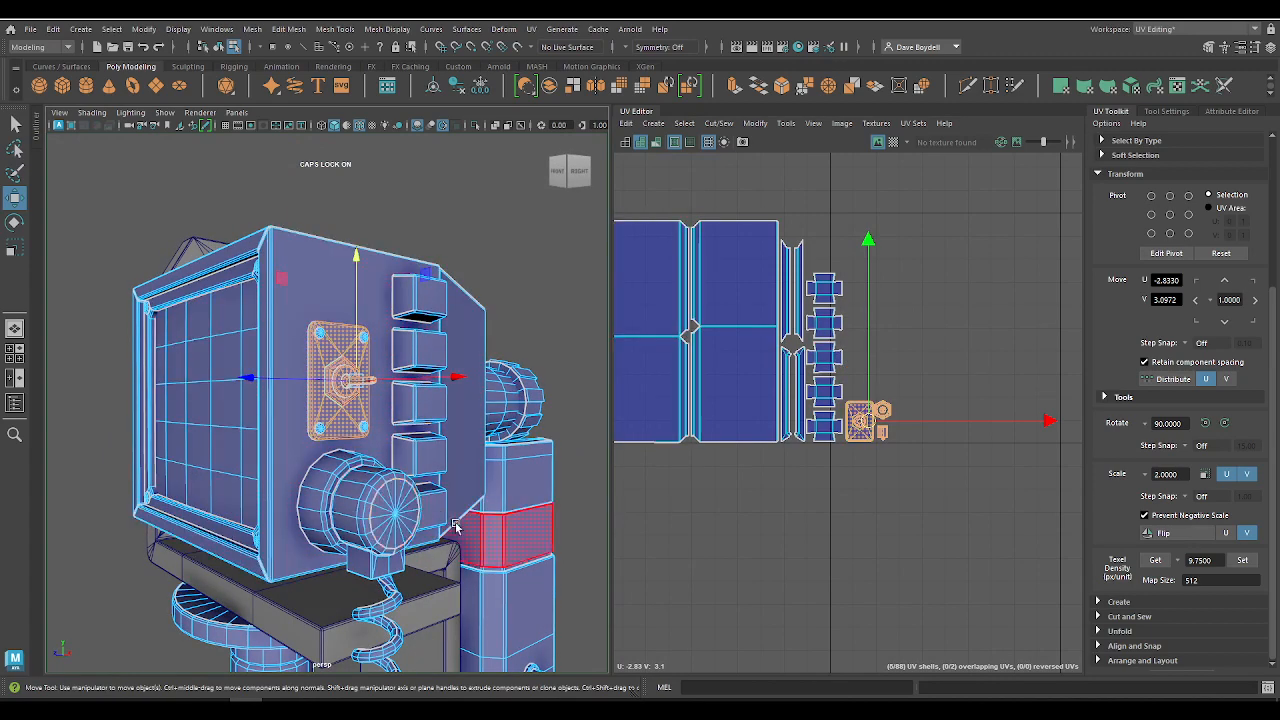
pyautogui.keyDown('alt'); pyautogui.moveTo(877, 466); pyautogui.dragTo(936, 546, button='right'); pyautogui.keyUp('alt')
pyautogui.keyDown('alt'); pyautogui.moveTo(851, 446); pyautogui.dragTo(774, 472, button='middle'); pyautogui.keyUp('alt')
pyautogui.press('q')
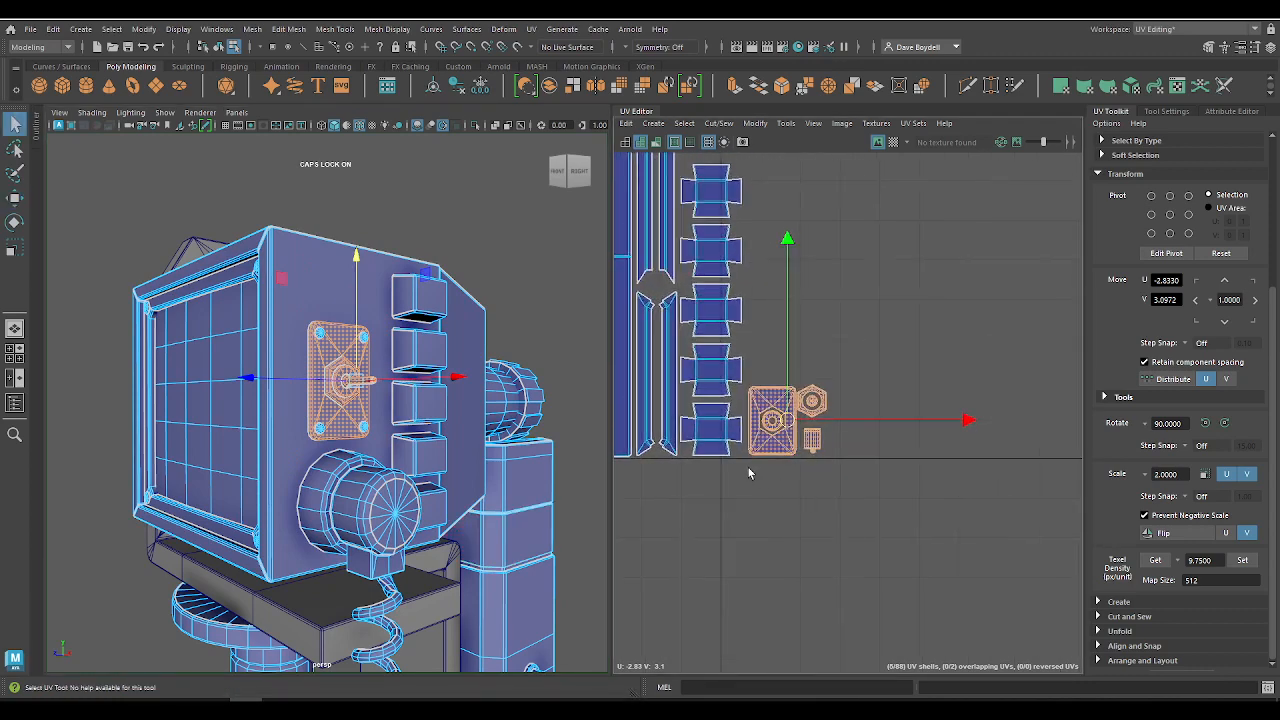
pyautogui.click(742, 470)
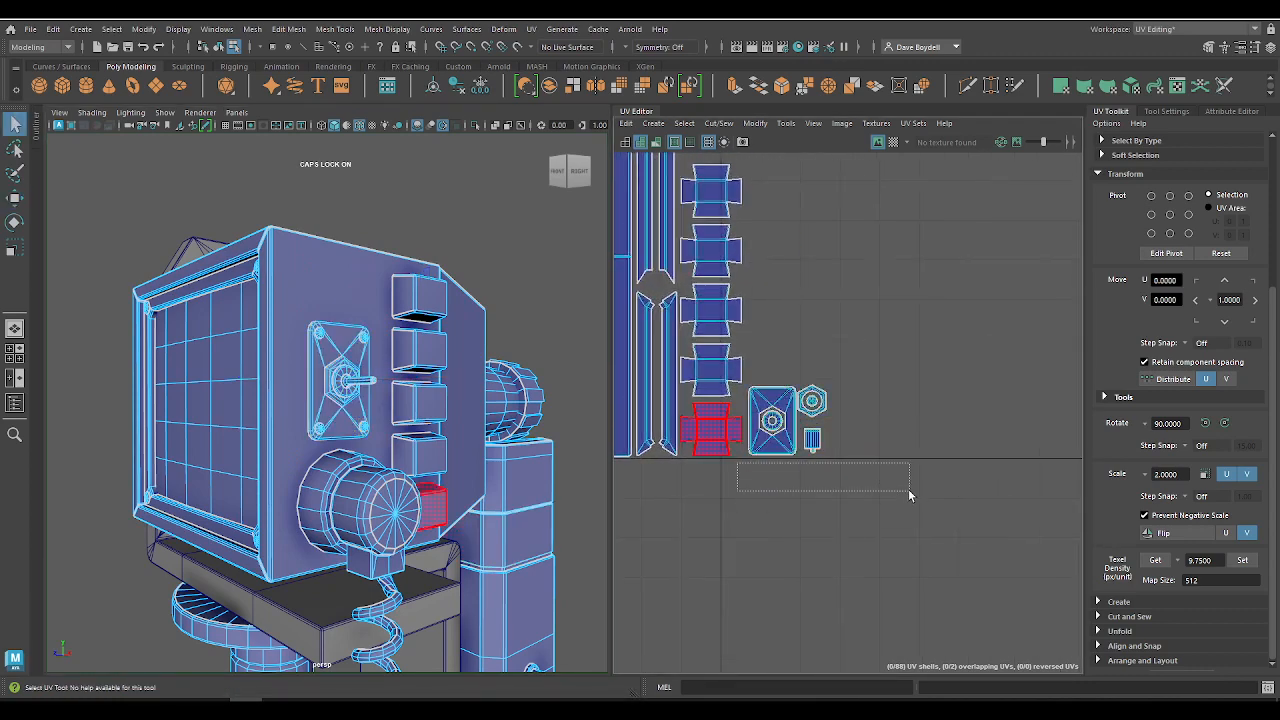
pyautogui.keyDown('alt'); pyautogui.moveTo(666, 538); pyautogui.dragTo(668, 382, button='right'); pyautogui.keyUp('alt')
pyautogui.keyDown('alt'); pyautogui.moveTo(847, 403); pyautogui.dragTo(838, 285, button='right'); pyautogui.keyUp('alt')
pyautogui.keyDown('alt'); pyautogui.moveTo(715, 324); pyautogui.dragTo(780, 317, button='middle'); pyautogui.keyUp('alt')
pyautogui.keyDown('alt'); pyautogui.moveTo(834, 366); pyautogui.dragTo(831, 346, button='right'); pyautogui.keyUp('alt')
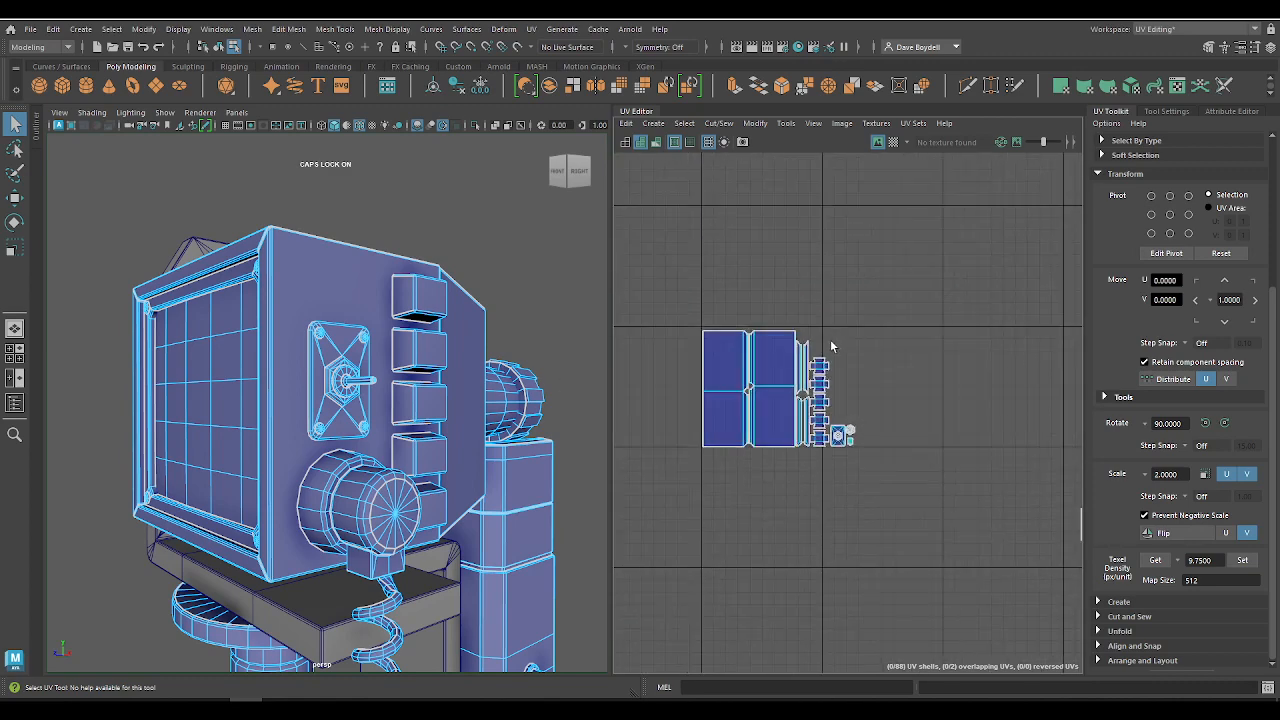
pyautogui.moveTo(323, 322); pyautogui.dragTo(258, 318, button='right')
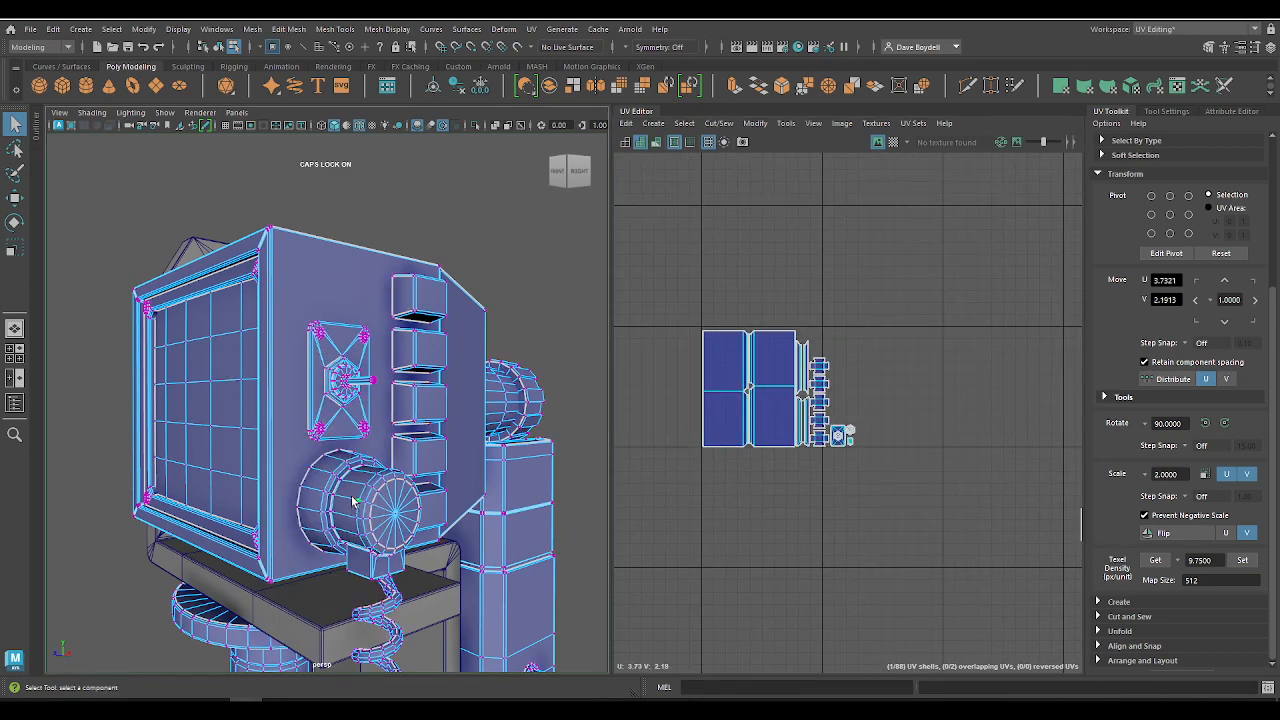
pyautogui.moveTo(353, 500); pyautogui.dragTo(355, 505, button='right')
pyautogui.moveTo(360, 317); pyautogui.dragTo(326, 333, button='right')
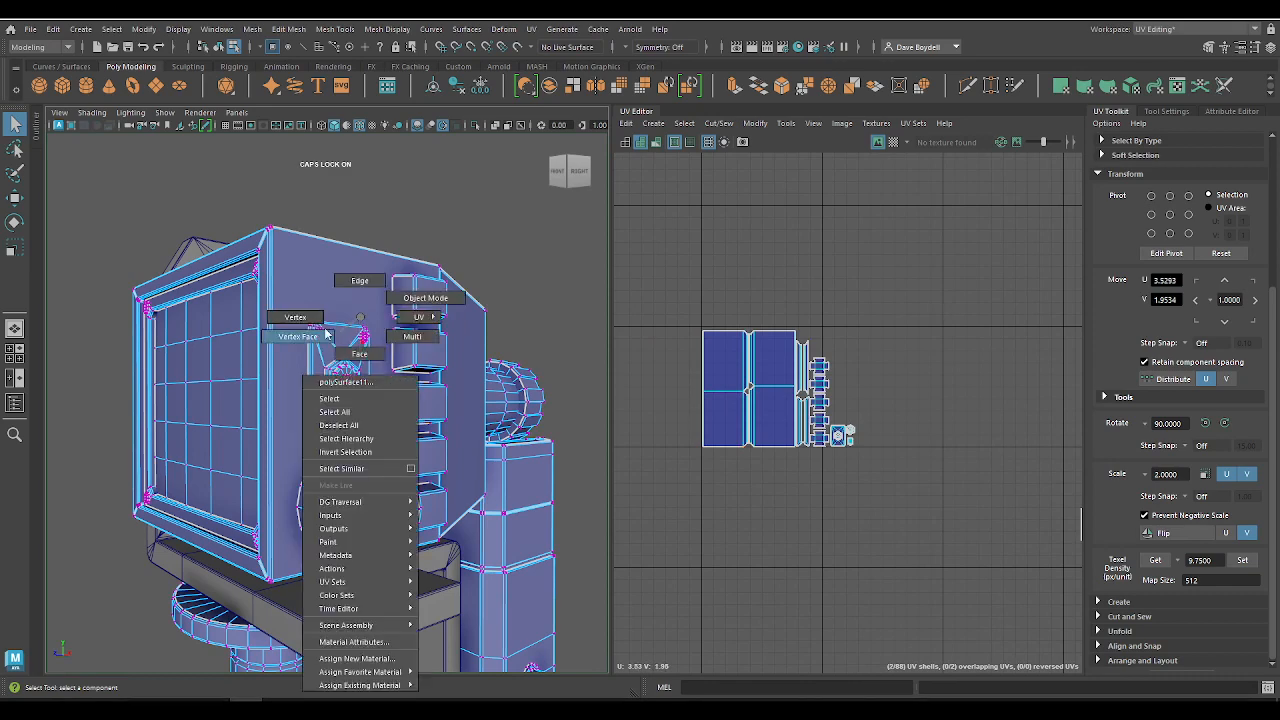
pyautogui.moveTo(408, 298); pyautogui.dragTo(410, 298, button='right')
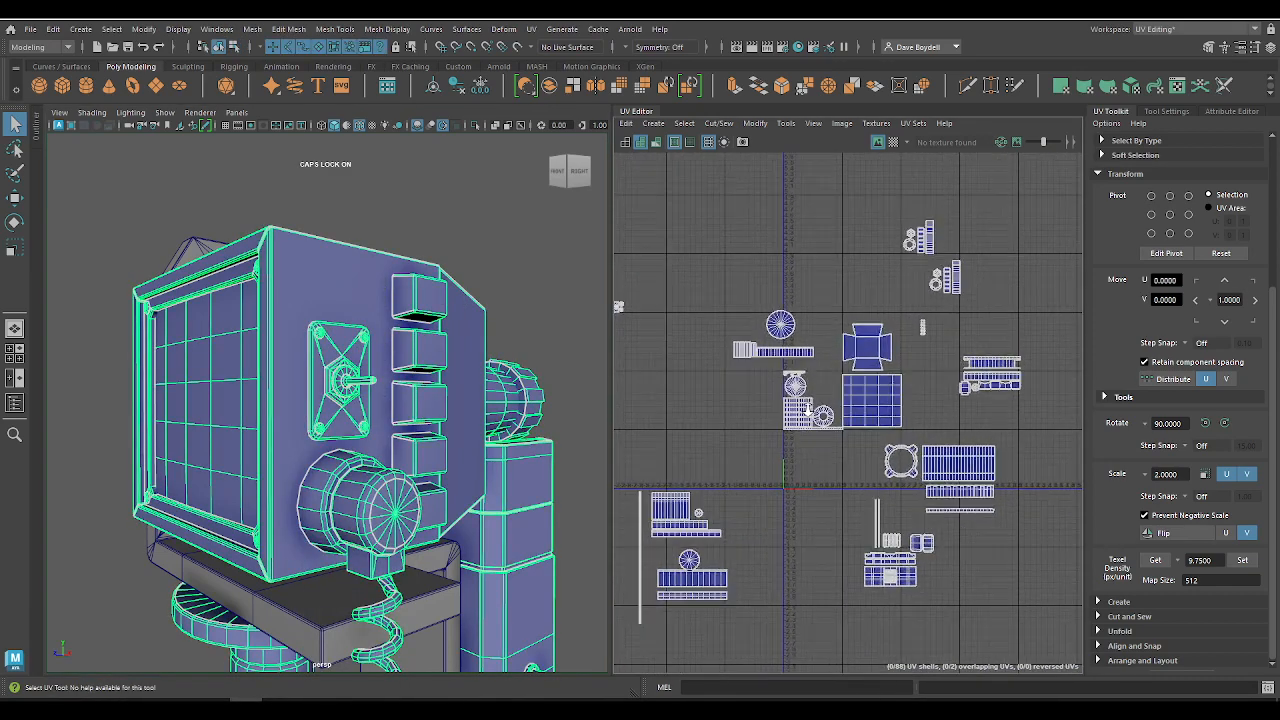
pyautogui.moveTo(930, 340); pyautogui.dragTo(913, 312, button='right')
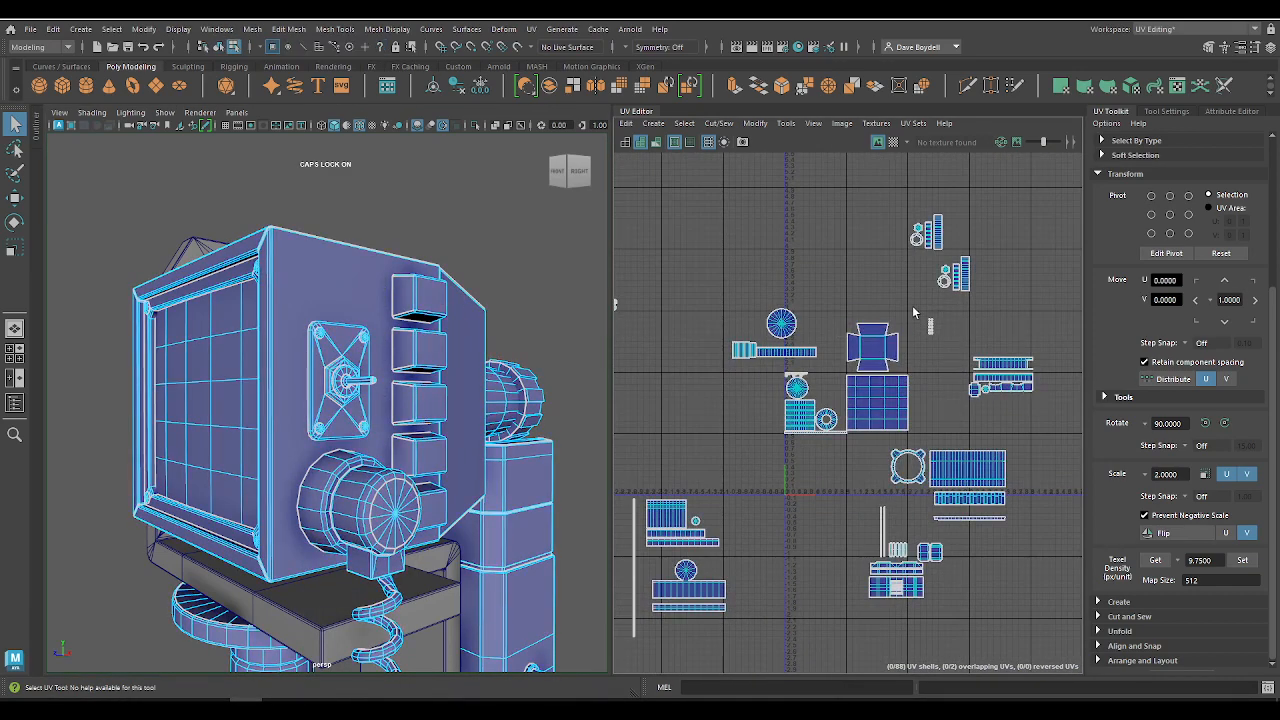
# Step: Set the twelve screw-head shells' texel density to 9.75 at map size 512 and snap them to U -2.85, V 3.30
pyautogui.moveTo(922, 326); pyautogui.dragTo(649, 282)
pyautogui.keyDown('alt'); pyautogui.moveTo(718, 283); pyautogui.dragTo(887, 334, button='middle'); pyautogui.keyUp('alt')
pyautogui.keyDown('alt'); pyautogui.moveTo(887, 334); pyautogui.dragTo(1058, 448, button='right'); pyautogui.keyUp('alt')
pyautogui.click(1248, 561)
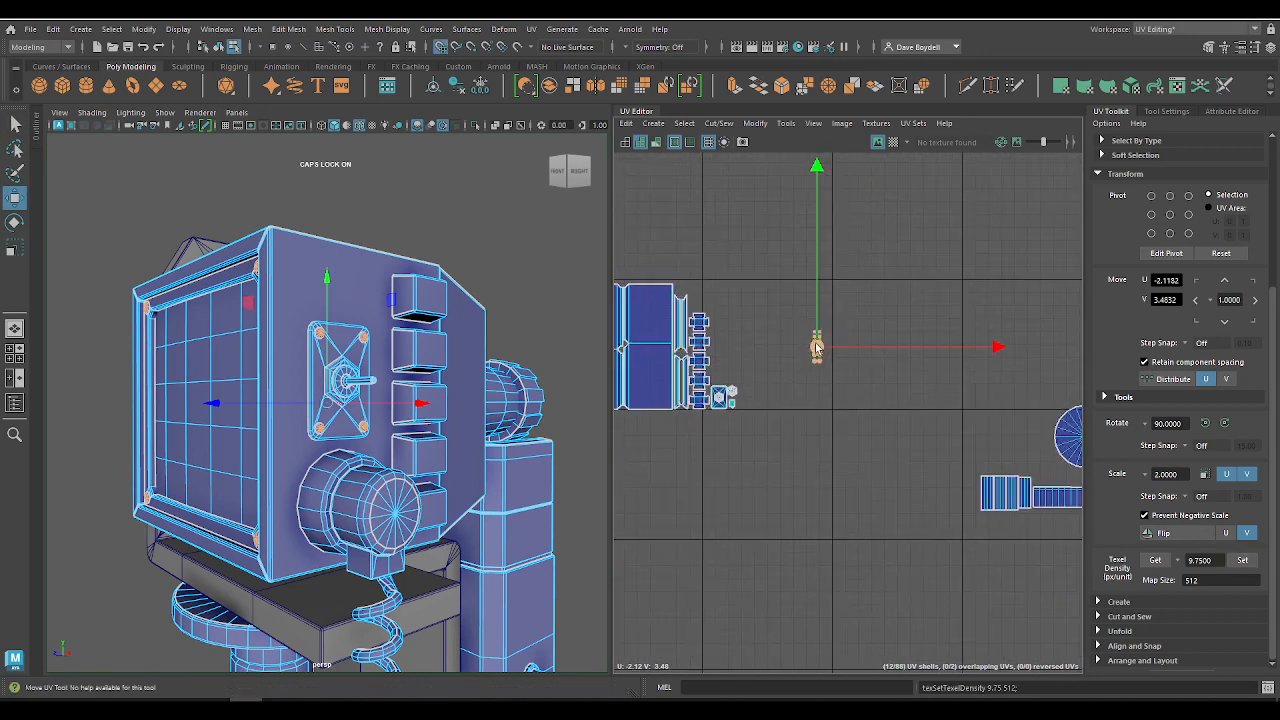
pyautogui.moveTo(817, 347); pyautogui.dragTo(716, 364)
pyautogui.keyDown('alt'); pyautogui.moveTo(720, 369); pyautogui.dragTo(821, 407, button='middle'); pyautogui.keyUp('alt')
pyautogui.keyDown('alt'); pyautogui.moveTo(821, 407); pyautogui.dragTo(880, 534, button='right'); pyautogui.keyUp('alt')
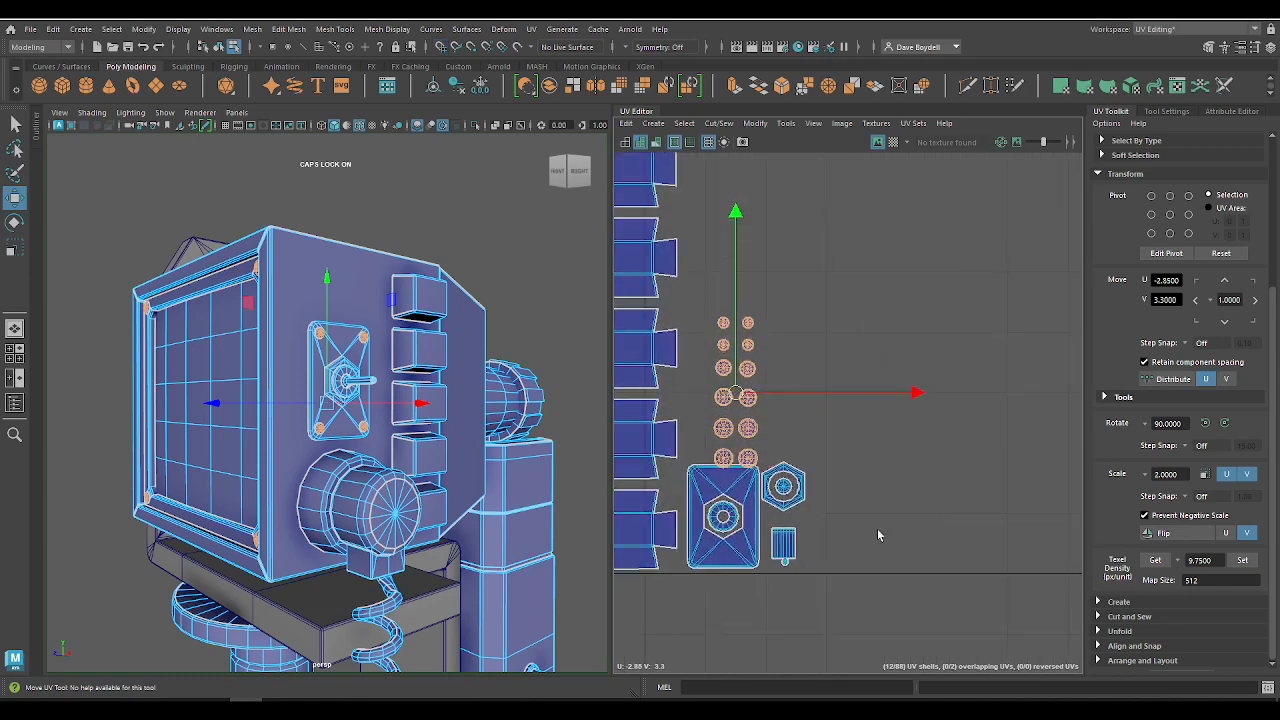
# Step: Place the screw-head shells beside the switch parts and fit the hex nut and lever shells closely against the switch plate shell
pyautogui.keyDown('alt'); pyautogui.moveTo(880, 534); pyautogui.dragTo(944, 456, button='middle'); pyautogui.keyUp('alt')
pyautogui.moveTo(787, 316); pyautogui.dragTo(897, 414)
pyautogui.keyDown('alt'); pyautogui.moveTo(800, 456); pyautogui.dragTo(1124, 626, button='right'); pyautogui.keyUp('alt')
pyautogui.keyDown('alt'); pyautogui.moveTo(880, 413); pyautogui.dragTo(747, 467, button='middle'); pyautogui.keyUp('alt')
pyautogui.click(789, 358)
pyautogui.keyDown('alt'); pyautogui.moveTo(887, 475); pyautogui.dragTo(793, 435, button='middle'); pyautogui.keyUp('alt')
pyautogui.keyDown('alt'); pyautogui.moveTo(793, 435); pyautogui.dragTo(685, 332, button='right'); pyautogui.keyUp('alt')
pyautogui.keyDown('alt'); pyautogui.moveTo(685, 332); pyautogui.dragTo(683, 363, button='middle'); pyautogui.keyUp('alt')
pyautogui.click(767, 502)
pyautogui.moveTo(767, 488); pyautogui.dragTo(762, 470)
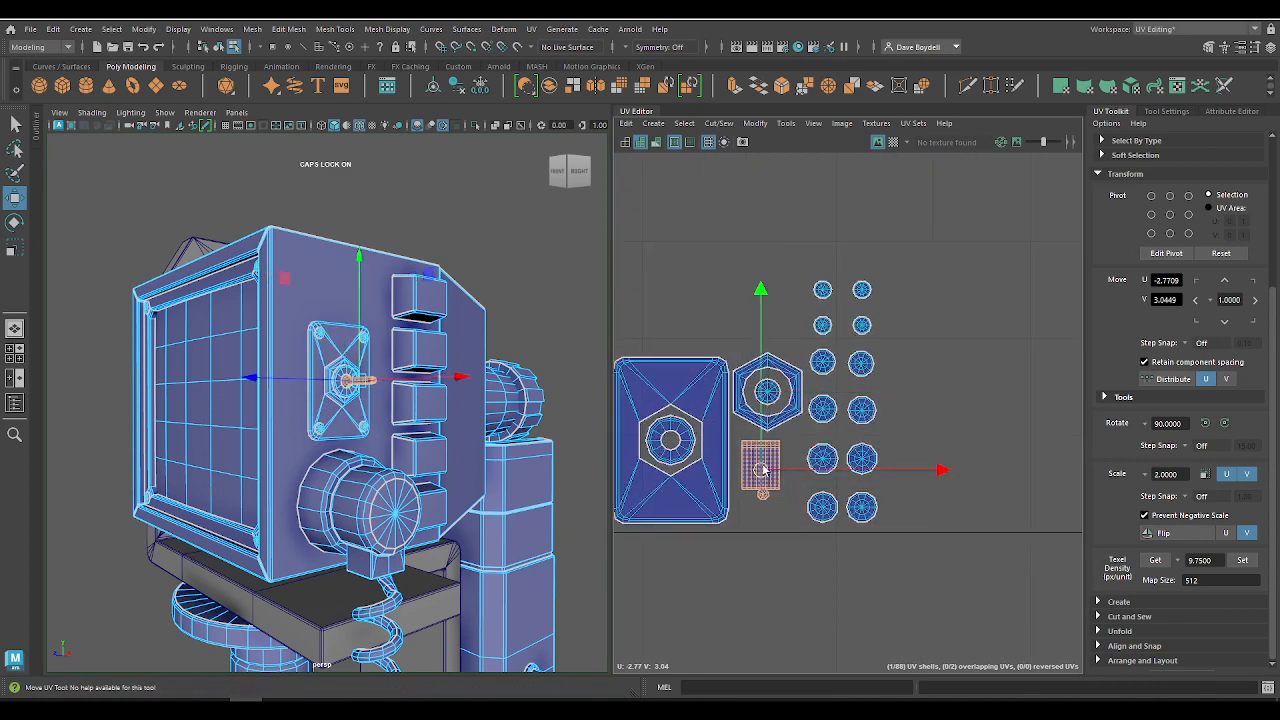
# Step: Arrange the four lowest screw-head shells in a compact two-by-two block beside the lever shell
pyautogui.click(820, 508)
pyautogui.moveTo(825, 510); pyautogui.dragTo(806, 512)
pyautogui.click(824, 460)
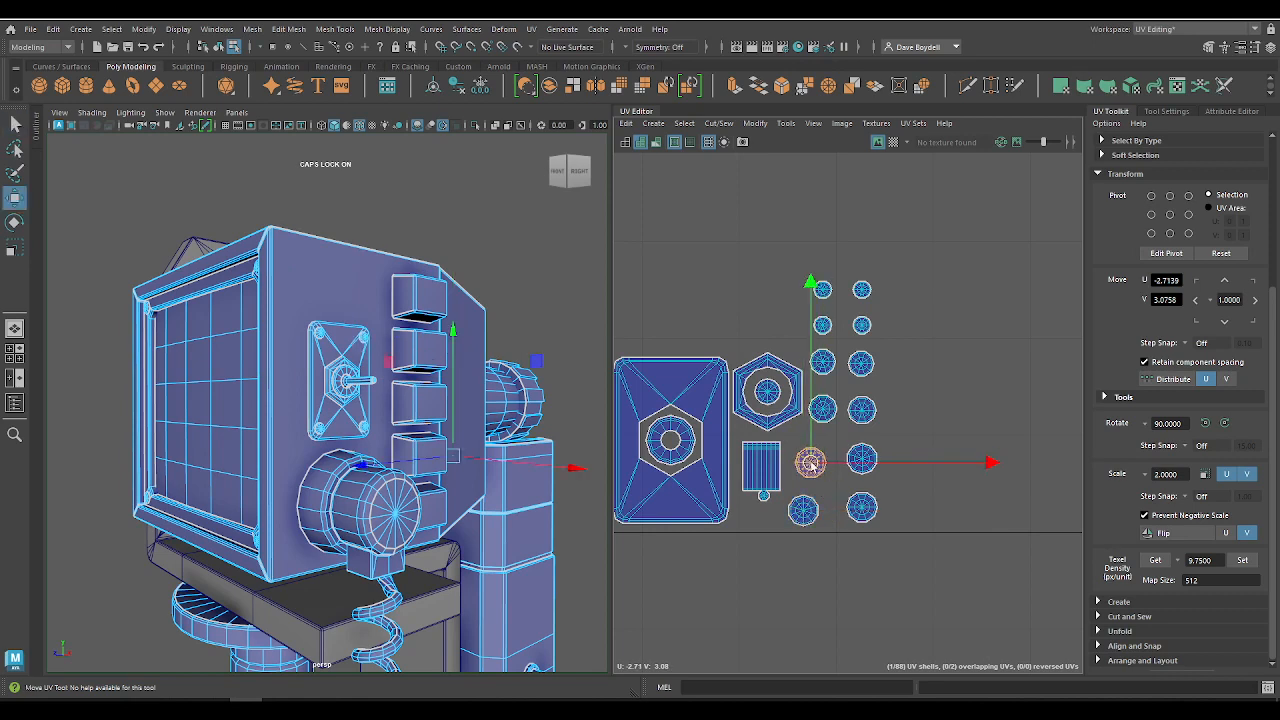
pyautogui.click(862, 506)
pyautogui.moveTo(862, 508); pyautogui.dragTo(843, 508)
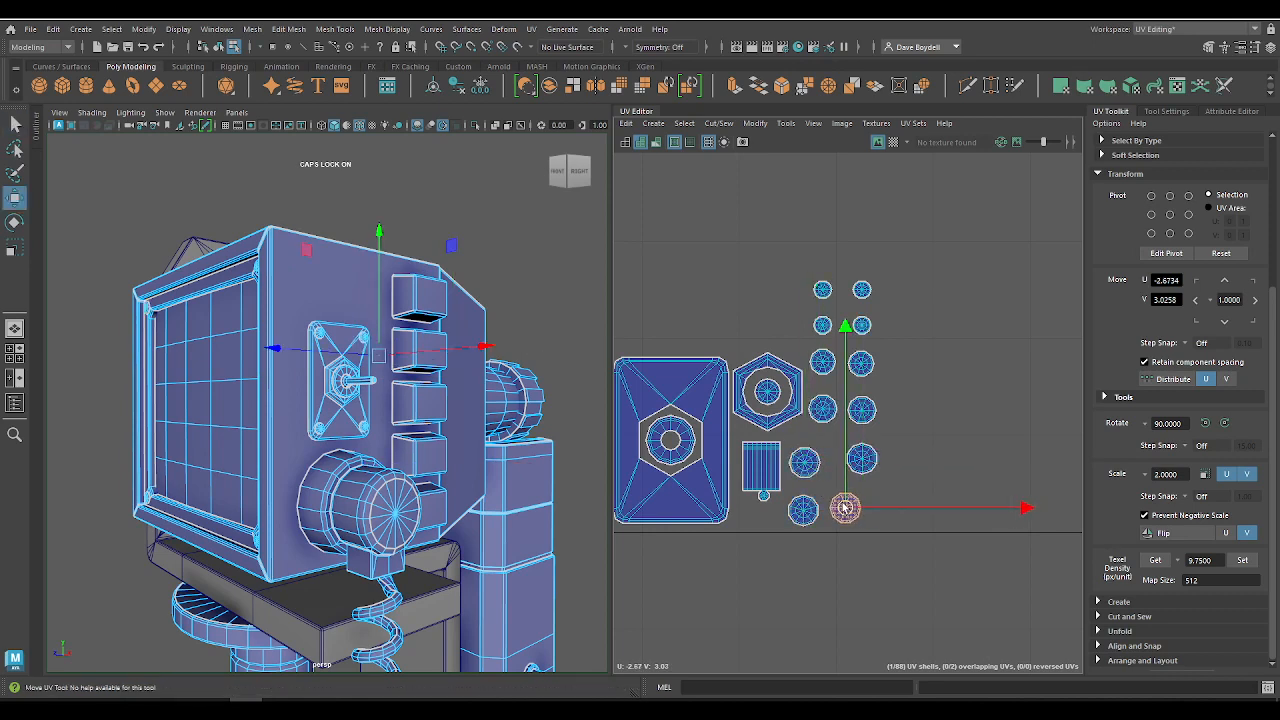
pyautogui.press('q')
pyautogui.click(862, 462)
pyautogui.press('w')
pyautogui.moveTo(862, 464); pyautogui.dragTo(842, 468)
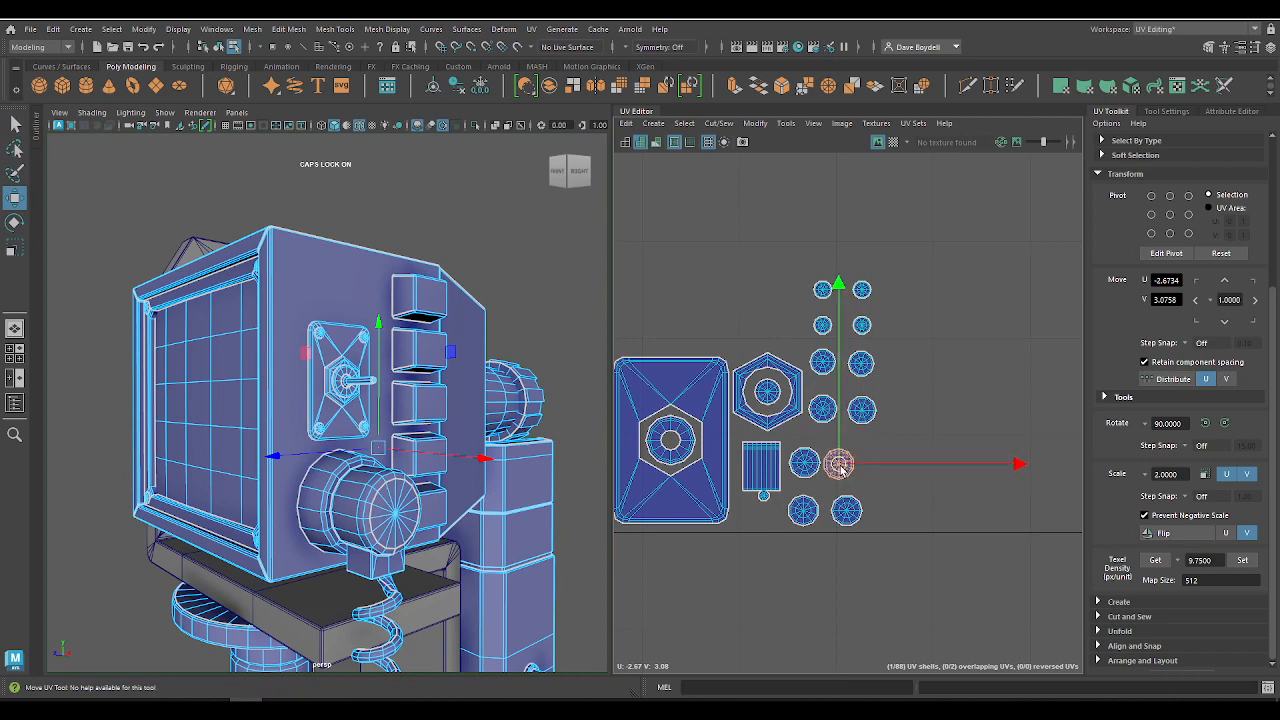
pyautogui.press('q')
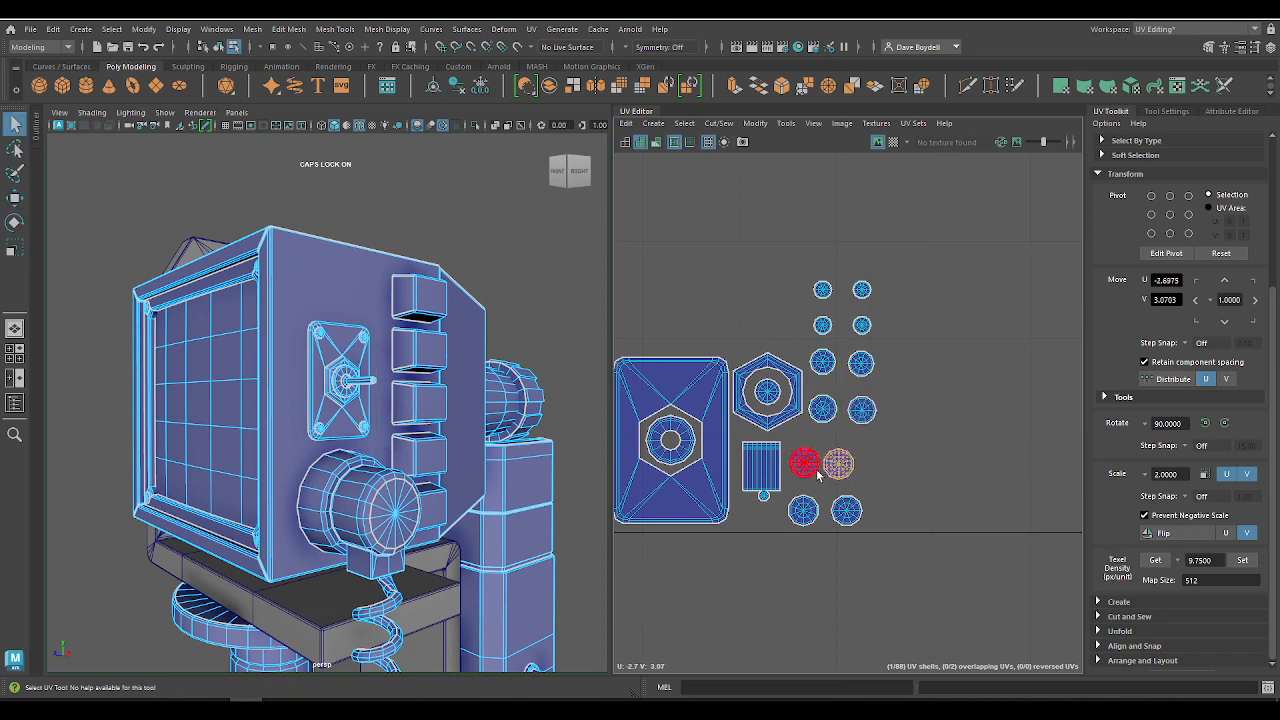
pyautogui.press('w')
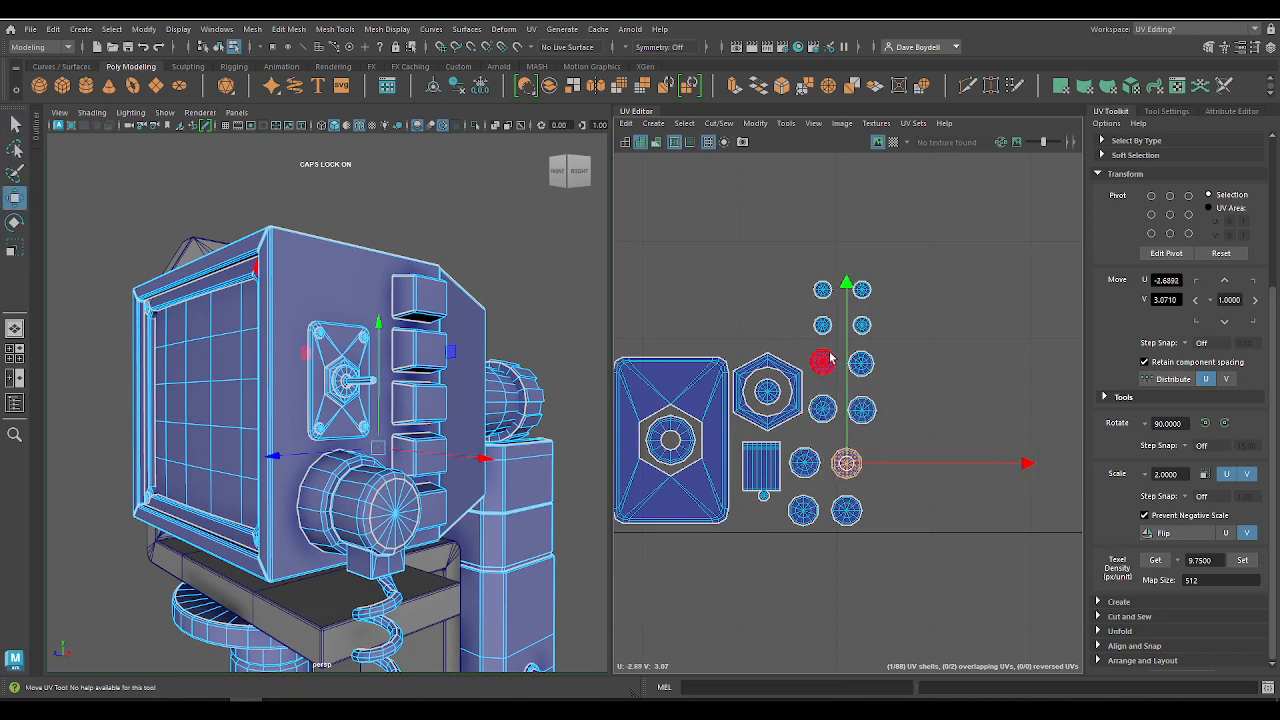
# Step: Pack the other eight screw-head shells in two blocks along the tile's lower edge, the last four at about U -2.56, V 3.03
pyautogui.moveTo(878, 400); pyautogui.dragTo(880, 420)
pyautogui.moveTo(838, 364); pyautogui.dragTo(838, 374)
pyautogui.press('q')
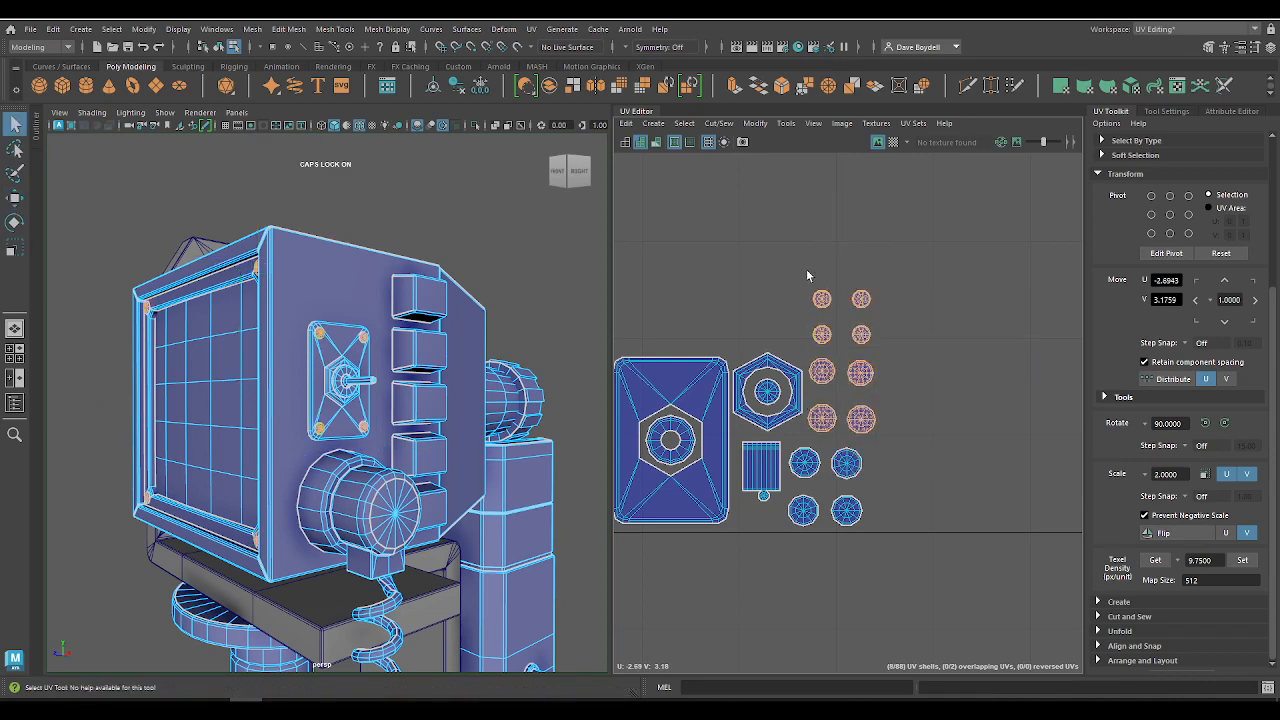
pyautogui.press('w')
pyautogui.moveTo(843, 337); pyautogui.dragTo(906, 452)
pyautogui.moveTo(859, 366); pyautogui.dragTo(986, 503)
pyautogui.scroll(-3, 988, 510)
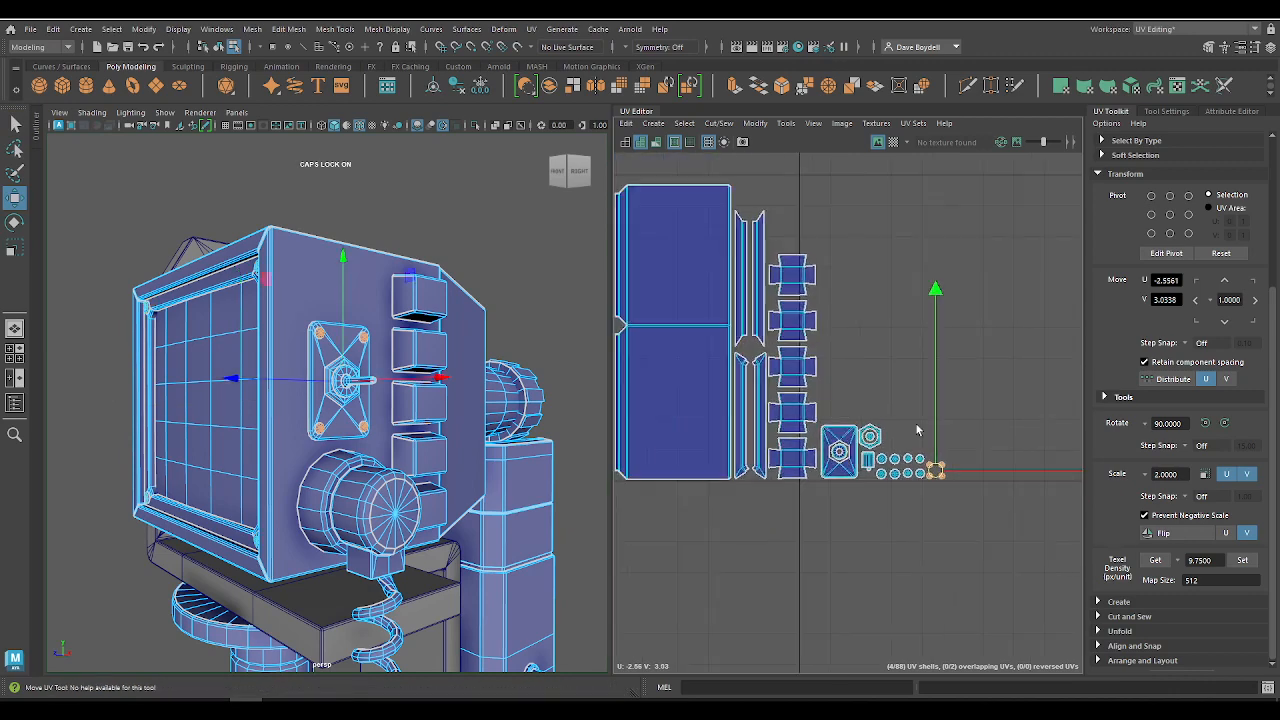
# Step: Adjust the last block of screw-head shells at the end of the packed row, placing it at about U -2.55, V 3.03
pyautogui.keyDown('alt'); pyautogui.moveTo(1000, 560); pyautogui.dragTo(889, 463, button='middle'); pyautogui.keyUp('alt')
pyautogui.keyDown('alt'); pyautogui.moveTo(889, 463); pyautogui.dragTo(800, 374, button='right'); pyautogui.keyUp('alt')
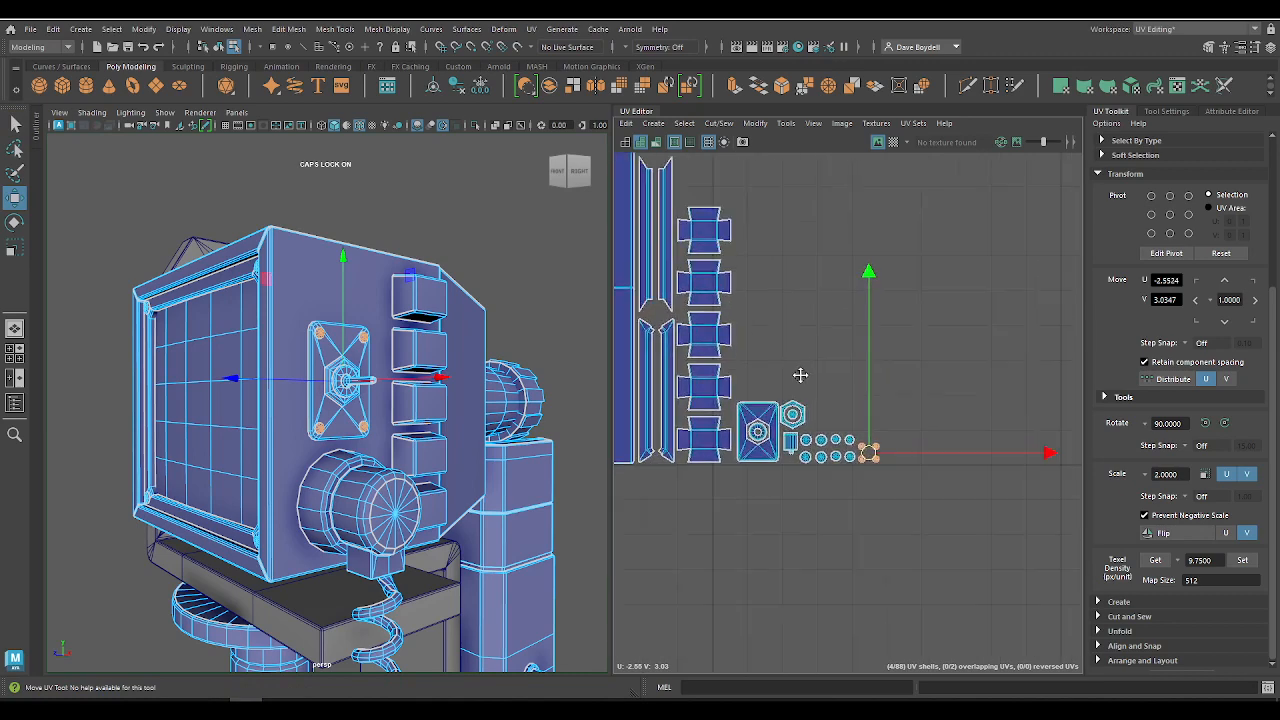
pyautogui.keyDown('alt'); pyautogui.moveTo(800, 374); pyautogui.dragTo(735, 324, button='middle'); pyautogui.keyUp('alt')
pyautogui.keyDown('alt'); pyautogui.moveTo(735, 324); pyautogui.dragTo(714, 450, button='right'); pyautogui.keyUp('alt')
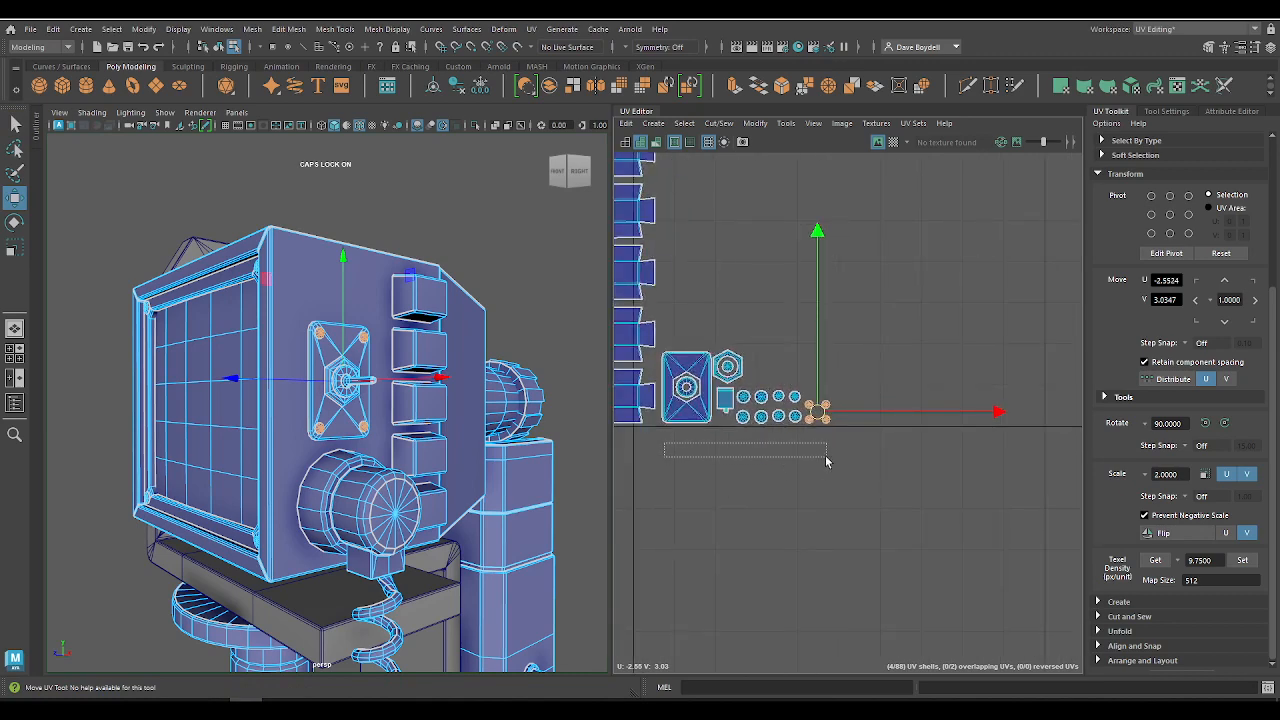
pyautogui.moveTo(836, 415); pyautogui.dragTo(838, 415)
pyautogui.keyDown('shift'); pyautogui.moveTo(834, 441); pyautogui.dragTo(825, 442, button='middle'); pyautogui.keyUp('shift')
pyautogui.hotkey('ctrl', 'z')
pyautogui.moveTo(843, 441); pyautogui.dragTo(820, 401)
pyautogui.scroll(-5, 838, 440)
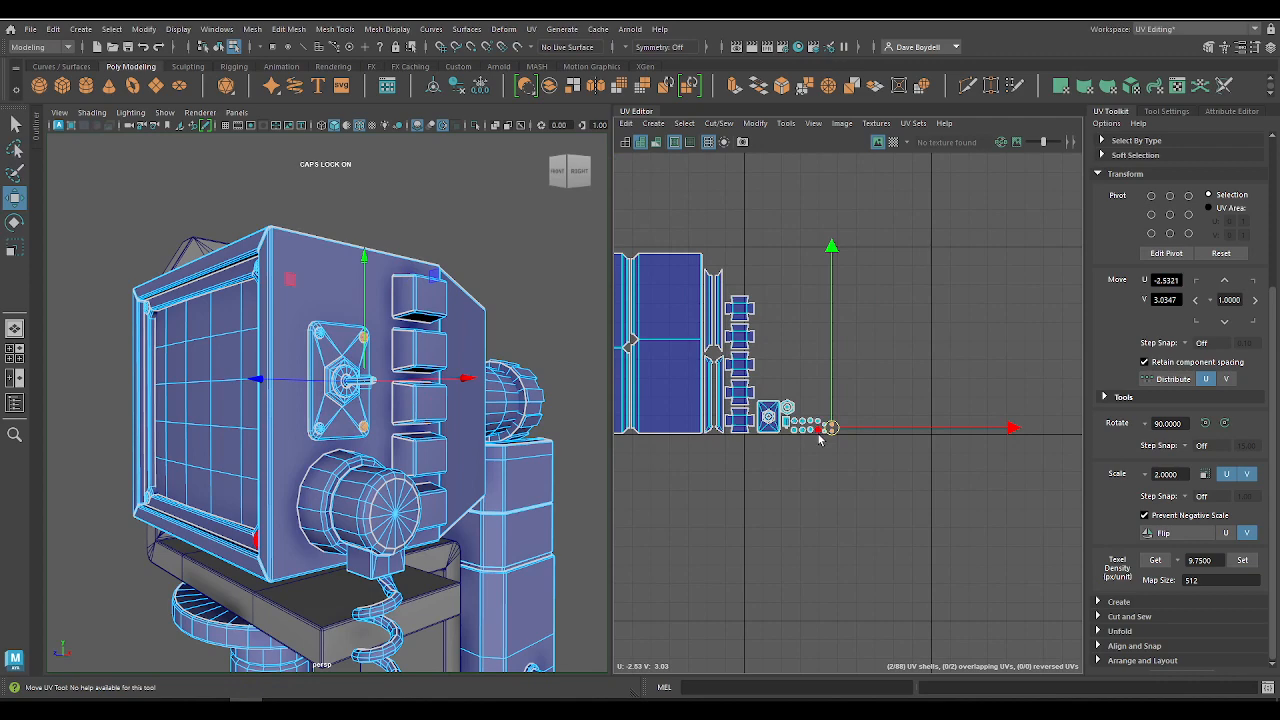
pyautogui.keyDown('alt'); pyautogui.moveTo(828, 386); pyautogui.dragTo(927, 459, button='middle'); pyautogui.keyUp('alt')
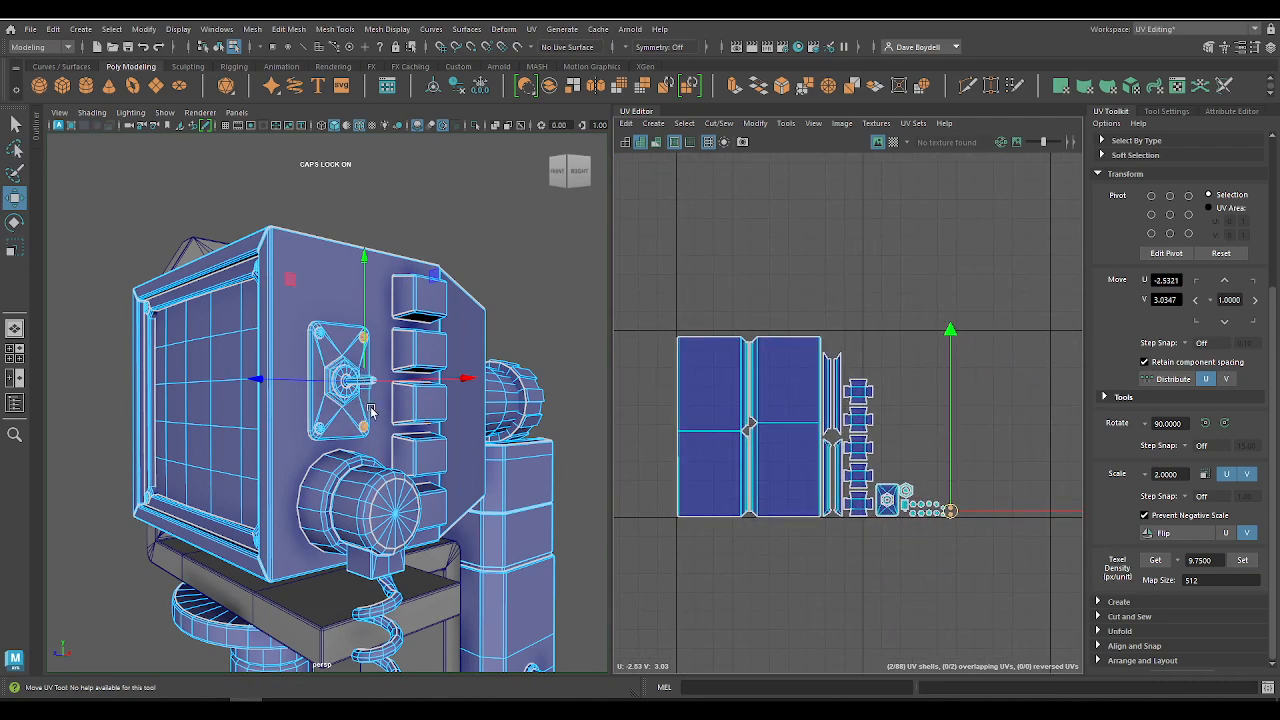
# Step: Show the checker map on the whole model and examine its scale on the screen, switch, dials, base and side knobs
pyautogui.press('q')
pyautogui.moveTo(733, 370); pyautogui.dragTo(654, 319, button='right')
pyautogui.click(352, 373)
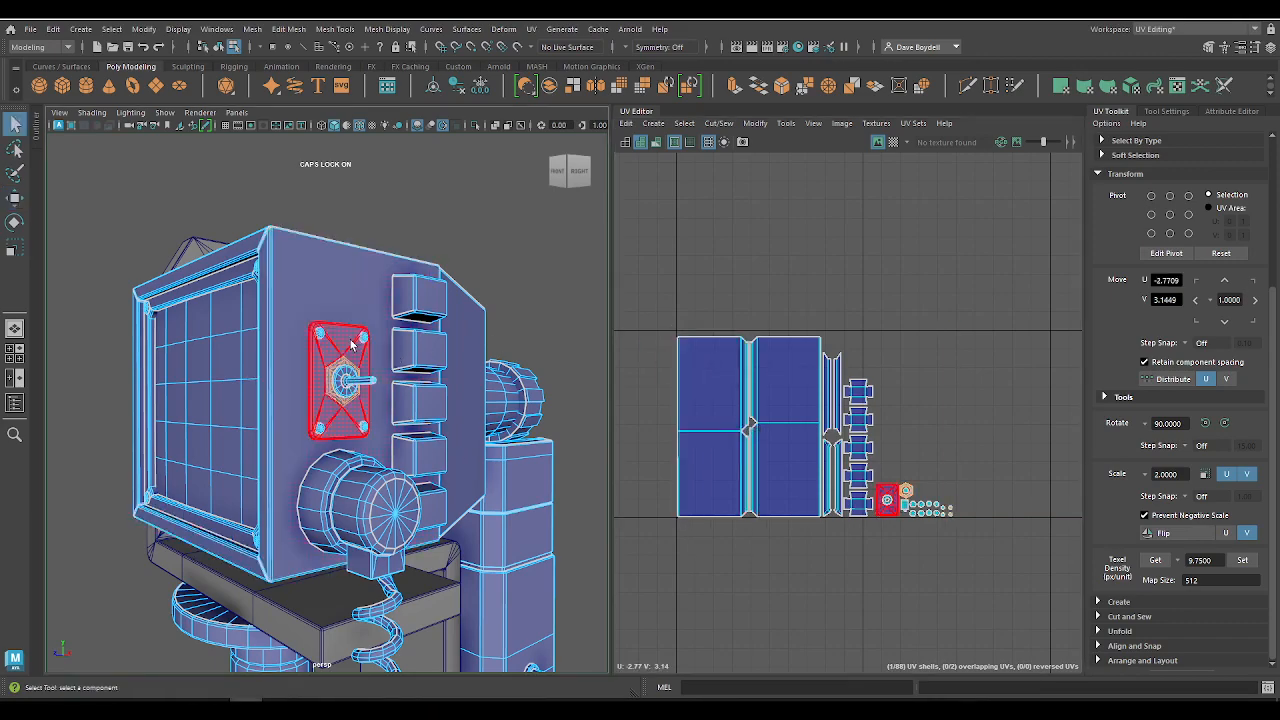
pyautogui.click(352, 345)
pyautogui.click(894, 143)
pyautogui.click(376, 165)
pyautogui.keyDown('alt'); pyautogui.moveTo(335, 248); pyautogui.dragTo(352, 288); pyautogui.keyUp('alt')
pyautogui.moveTo(344, 292); pyautogui.dragTo(398, 255, button='right')
pyautogui.click(537, 357)
pyautogui.keyDown('alt'); pyautogui.moveTo(478, 533); pyautogui.dragTo(406, 356, button='middle'); pyautogui.keyUp('alt')
pyautogui.click(328, 415)
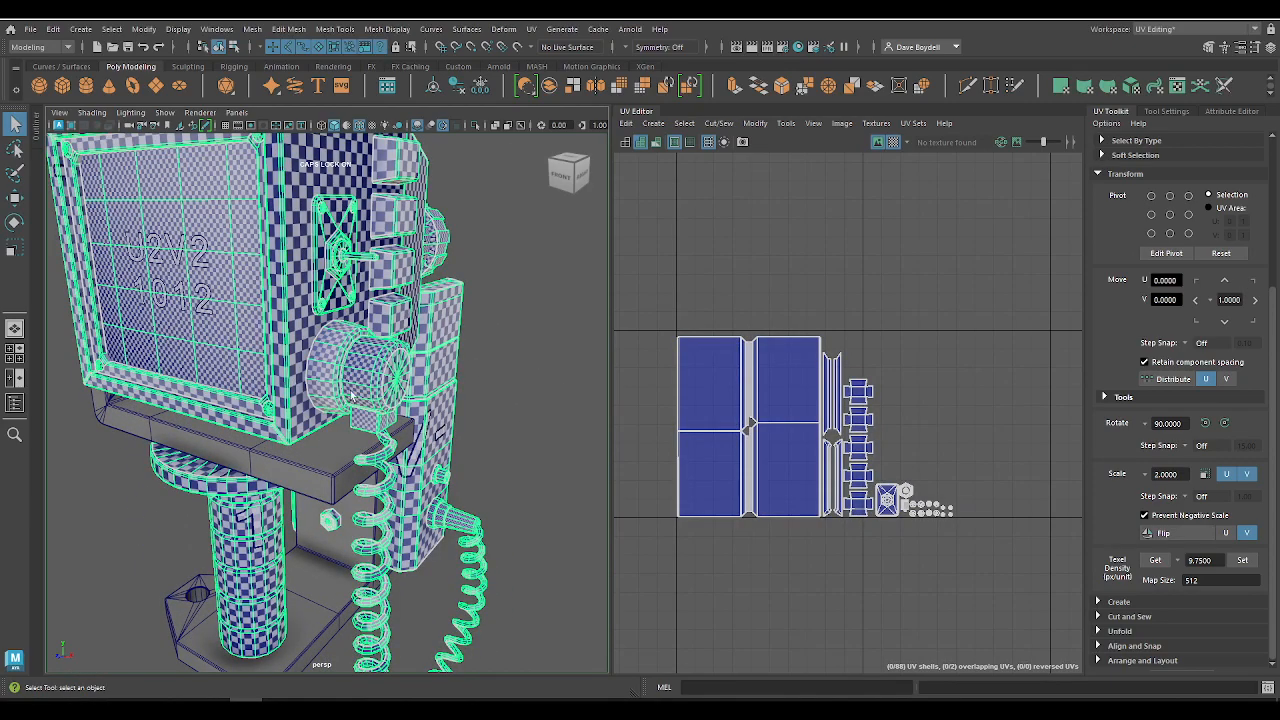
pyautogui.keyDown('alt'); pyautogui.moveTo(177, 343); pyautogui.dragTo(161, 295); pyautogui.keyUp('alt')
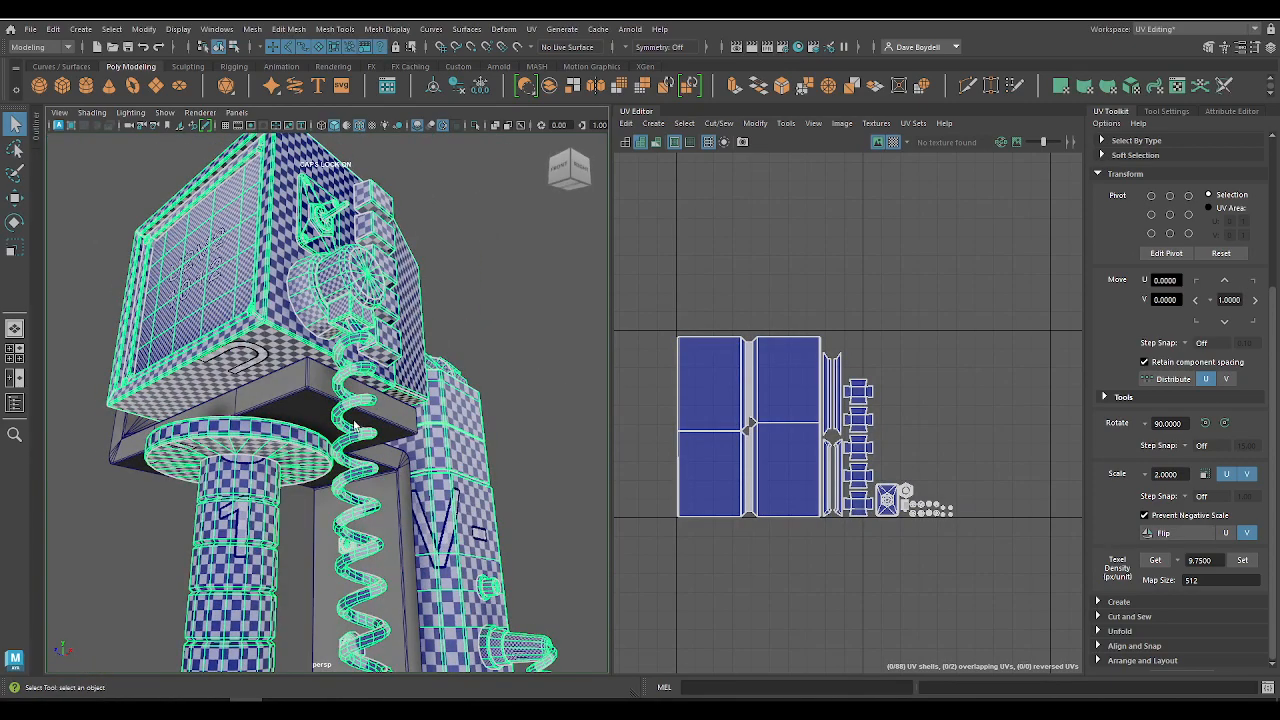
pyautogui.keyDown('alt'); pyautogui.moveTo(82, 212); pyautogui.dragTo(157, 252); pyautogui.keyUp('alt')
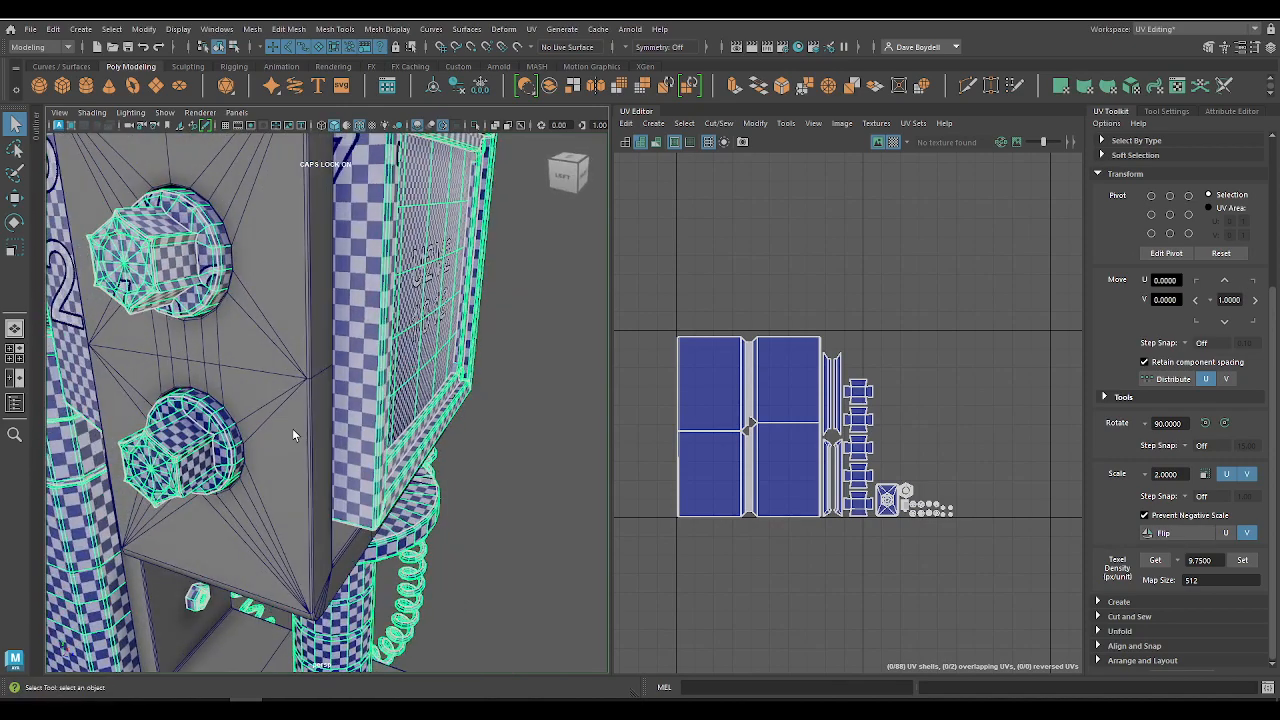
# Step: Hide the checker map and move the upper hexagonal side knob's four UV shells beside the lower knob's shells
pyautogui.moveTo(808, 267); pyautogui.dragTo(762, 254, button='right')
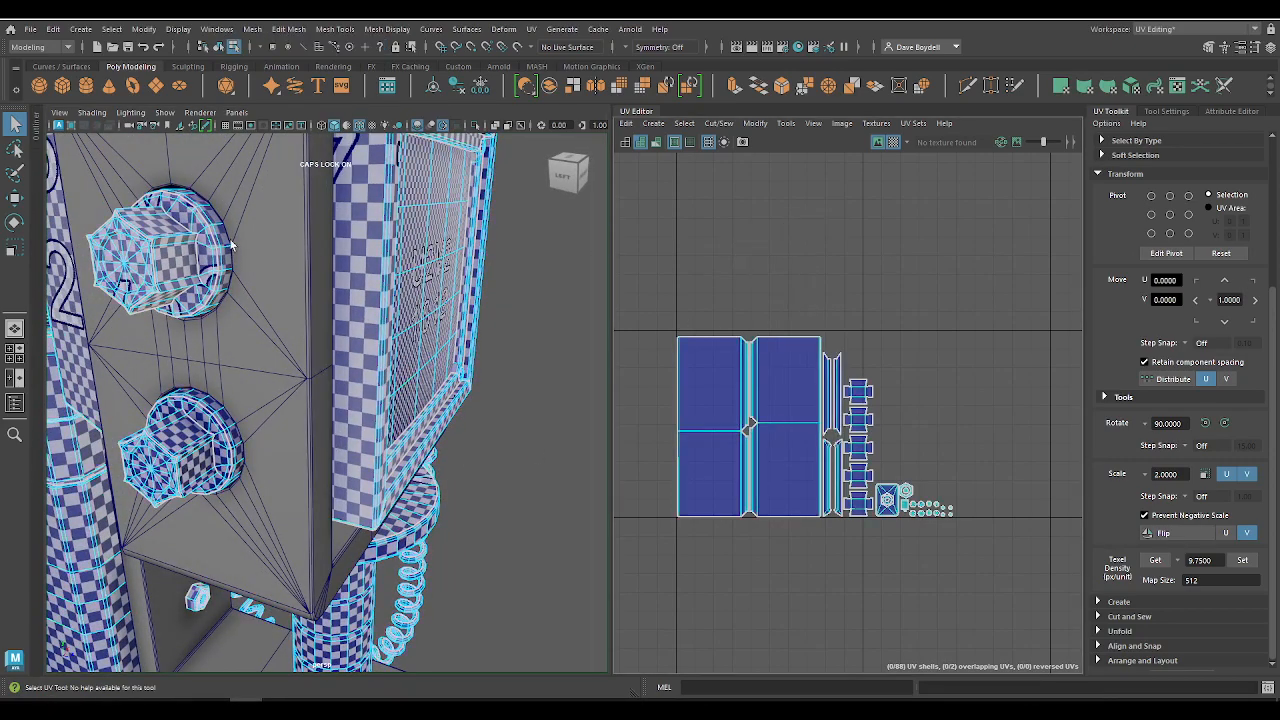
pyautogui.click(147, 243)
pyautogui.press('f')
pyautogui.scroll(-12, 777, 411)
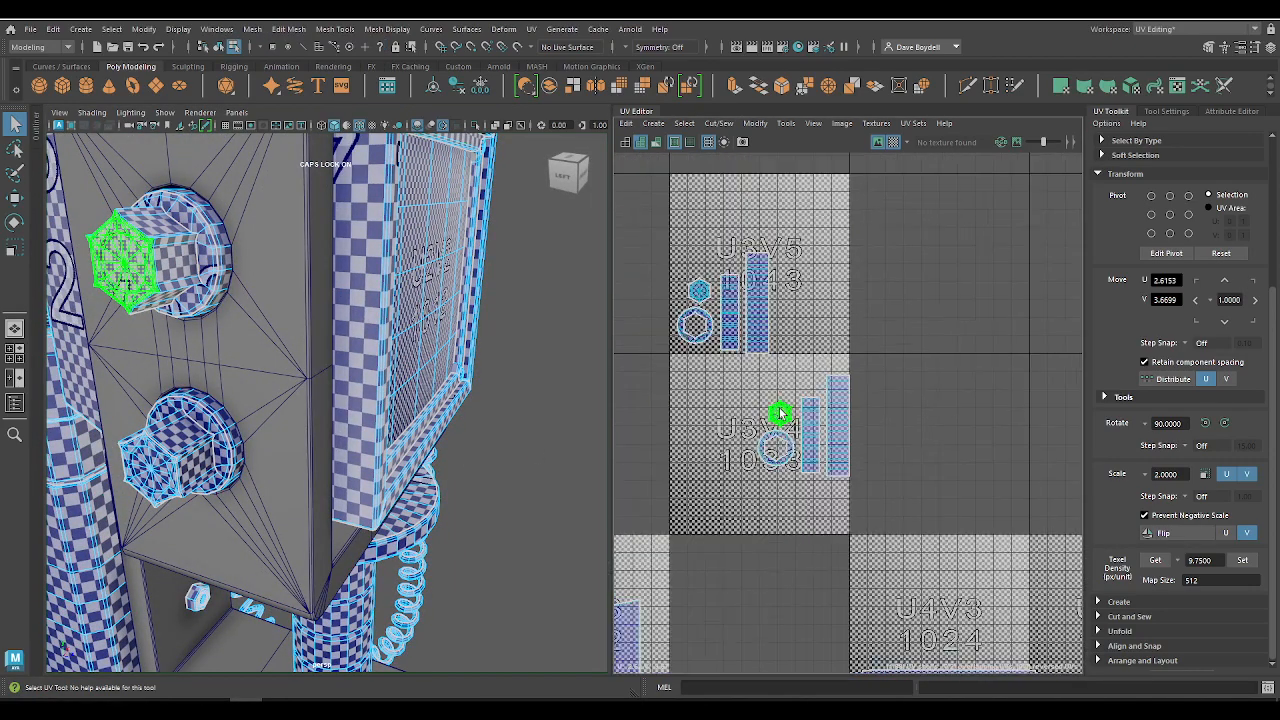
pyautogui.scroll(1, 778, 411)
pyautogui.moveTo(703, 361); pyautogui.dragTo(905, 518)
pyautogui.keyDown('alt'); pyautogui.moveTo(785, 438); pyautogui.dragTo(844, 493, button='middle'); pyautogui.keyUp('alt')
pyautogui.press('w')
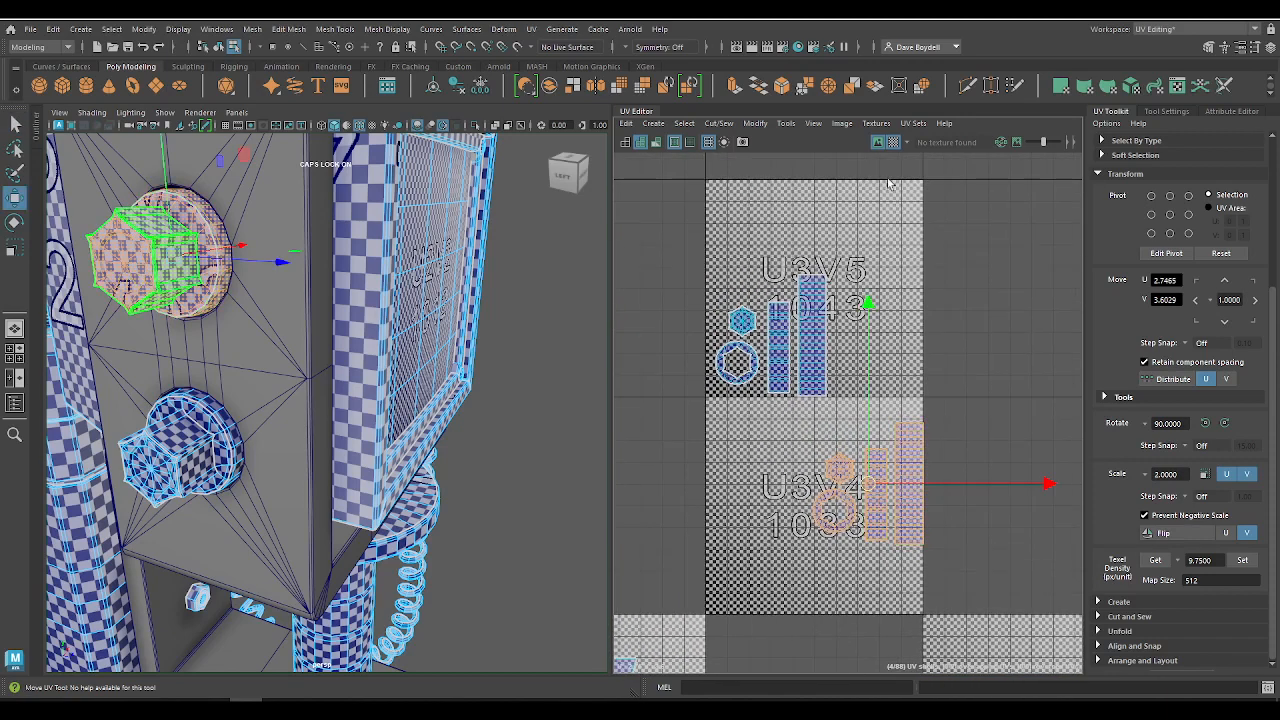
pyautogui.click(895, 142)
pyautogui.moveTo(869, 485); pyautogui.dragTo(653, 339)
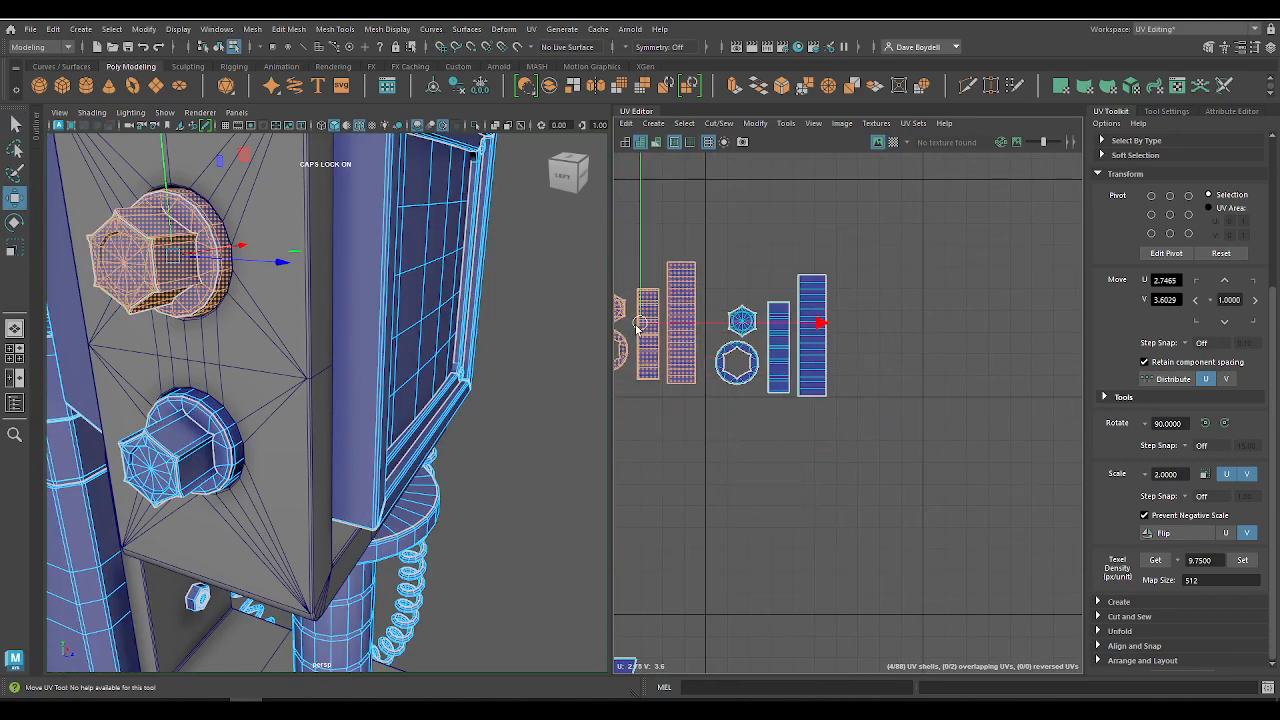
# Step: Set the texel density of both side knobs' eight shells to 9.75 at map size 512
pyautogui.keyDown('alt'); pyautogui.moveTo(743, 344); pyautogui.dragTo(810, 361, button='middle'); pyautogui.keyUp('alt')
pyautogui.moveTo(636, 268); pyautogui.dragTo(1004, 484)
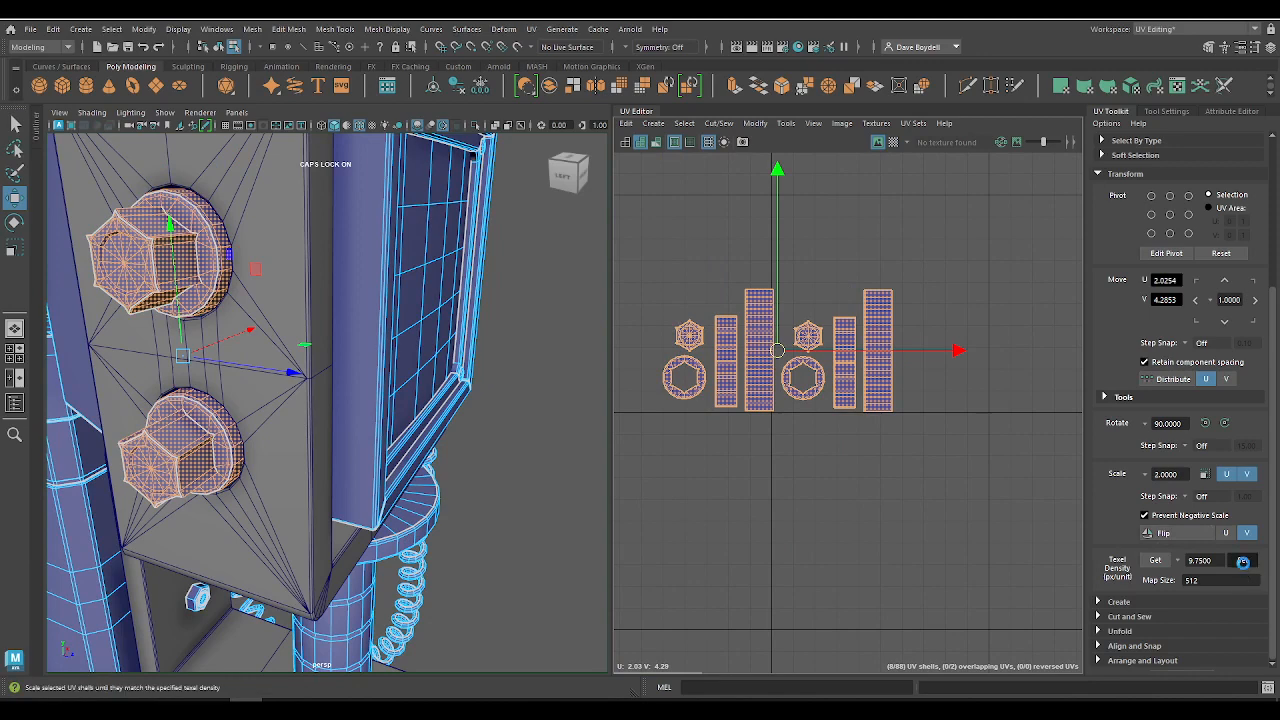
pyautogui.click(1243, 562)
# Step: Place the upper knob's shorter strip shell beside its tall strip and fit the ring shell closely against the shorter strip
pyautogui.scroll(3, 666, 385)
pyautogui.click(660, 388)
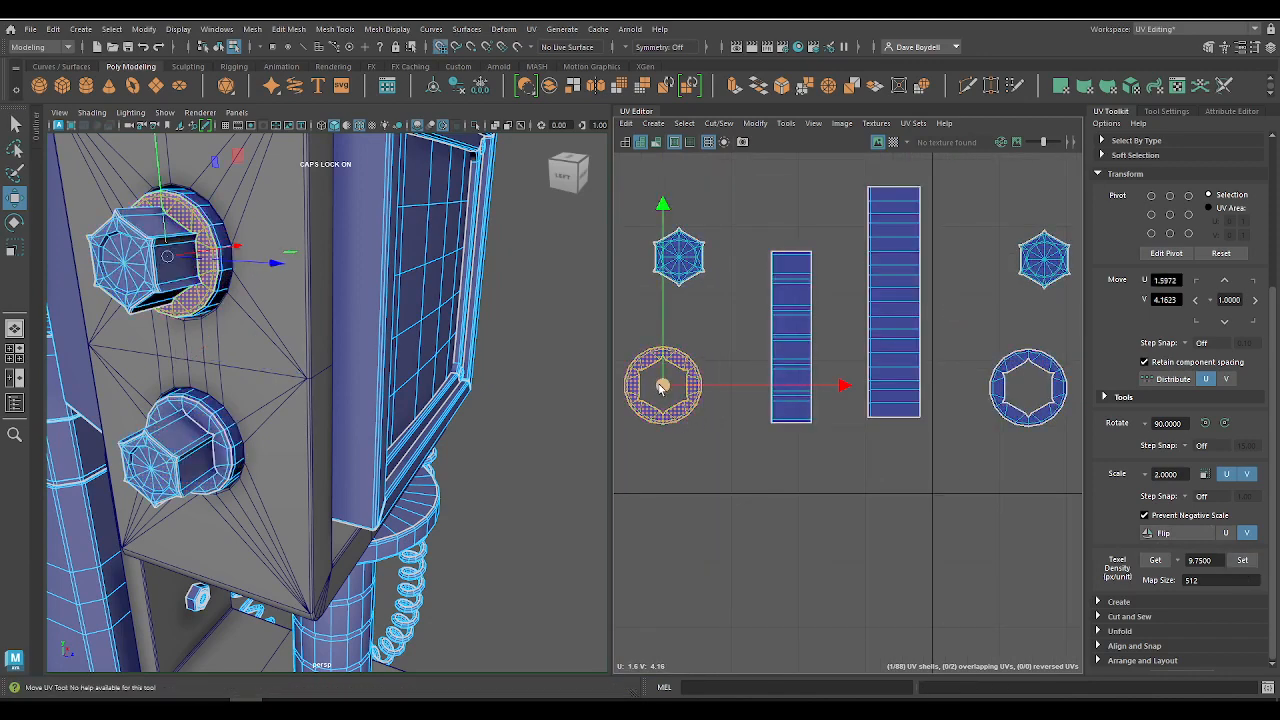
pyautogui.moveTo(660, 388); pyautogui.dragTo(697, 390)
pyautogui.click(790, 336)
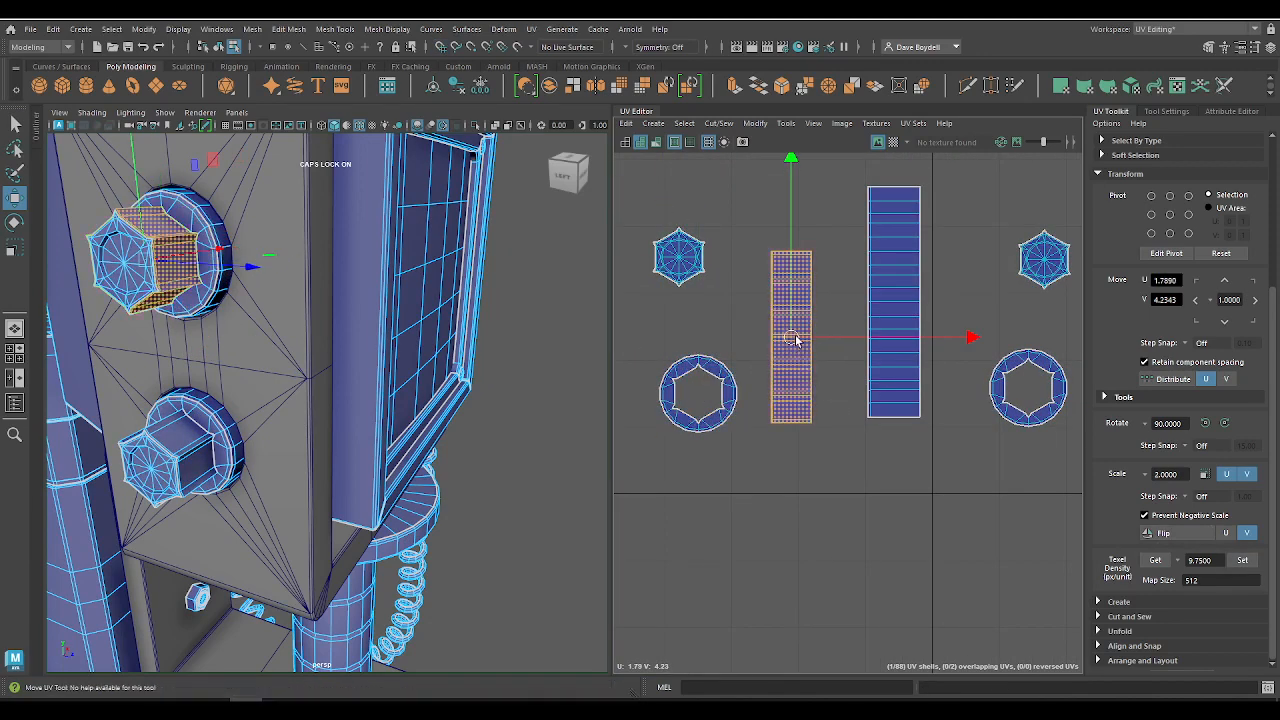
pyautogui.moveTo(795, 340); pyautogui.dragTo(843, 336)
pyautogui.click(737, 394)
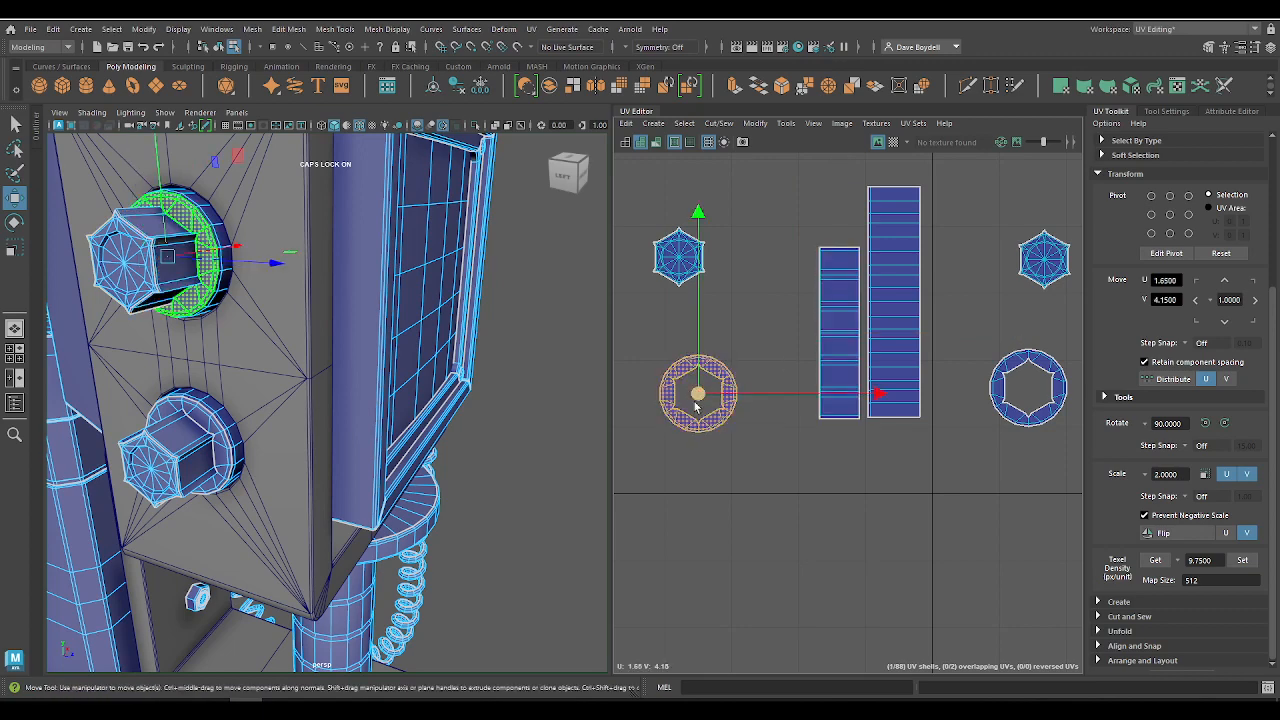
pyautogui.moveTo(697, 405); pyautogui.dragTo(773, 390)
# Step: Place the upper knob's hexagonal cap shell above its ring shell, snapped to U 1.75, V 4.30
pyautogui.click(681, 257)
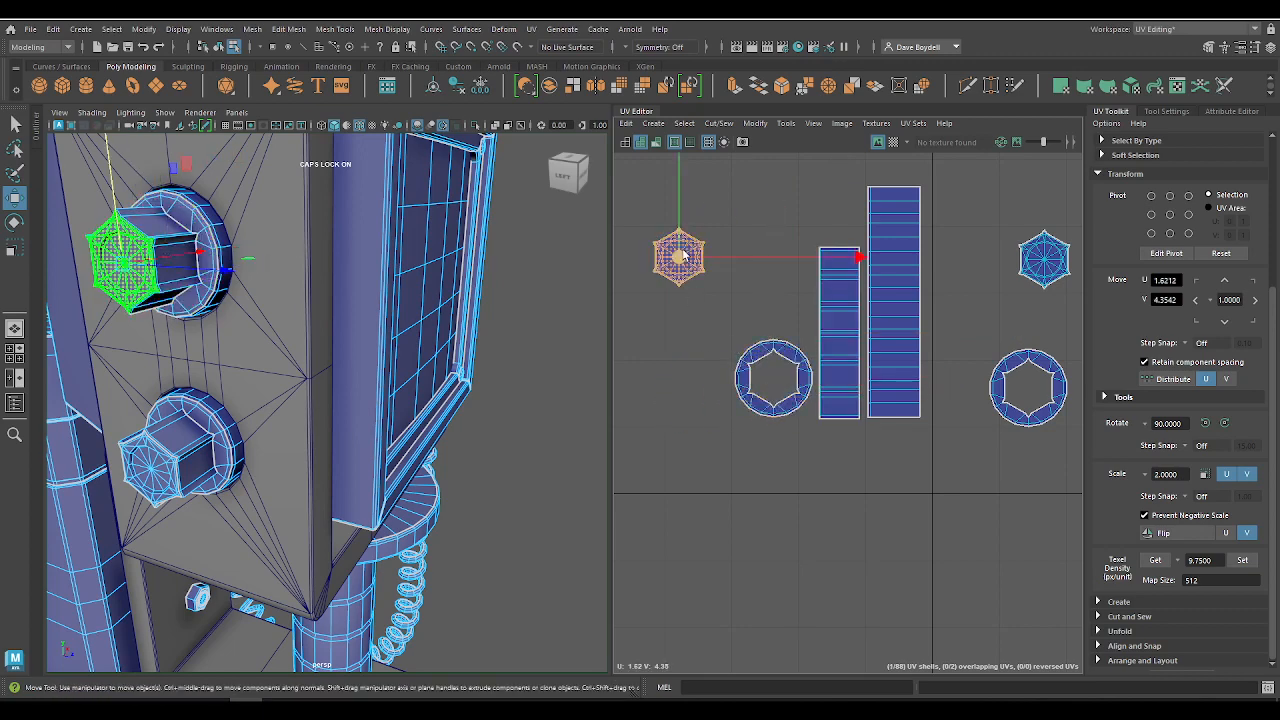
pyautogui.press('x')
pyautogui.moveTo(684, 257); pyautogui.dragTo(763, 283)
pyautogui.moveTo(685, 295); pyautogui.dragTo(766, 307)
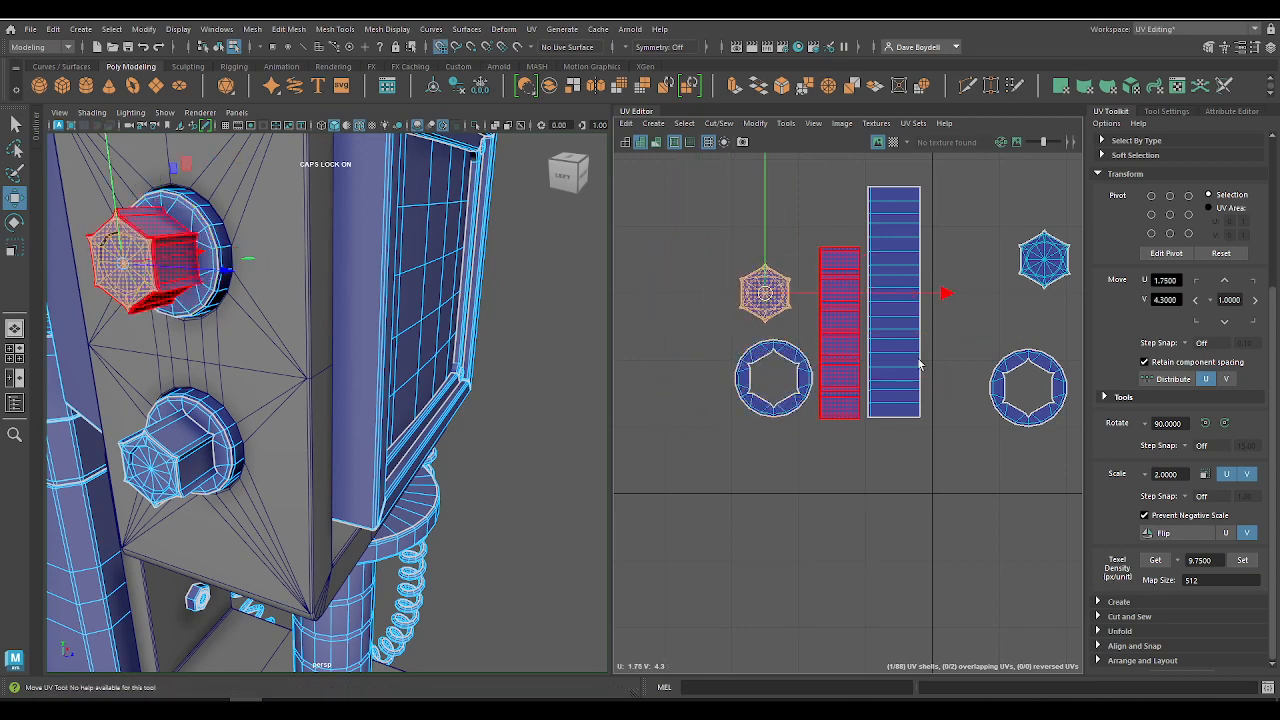
# Step: Snap the lower knob's ring shell to U 2.25, V 4.15 and place its shorter strip shell beside the tall strip
pyautogui.keyDown('alt'); pyautogui.moveTo(1070, 412); pyautogui.dragTo(847, 415, button='middle'); pyautogui.keyUp('alt')
pyautogui.click(834, 405)
pyautogui.moveTo(785, 374); pyautogui.dragTo(855, 380, button='middle')
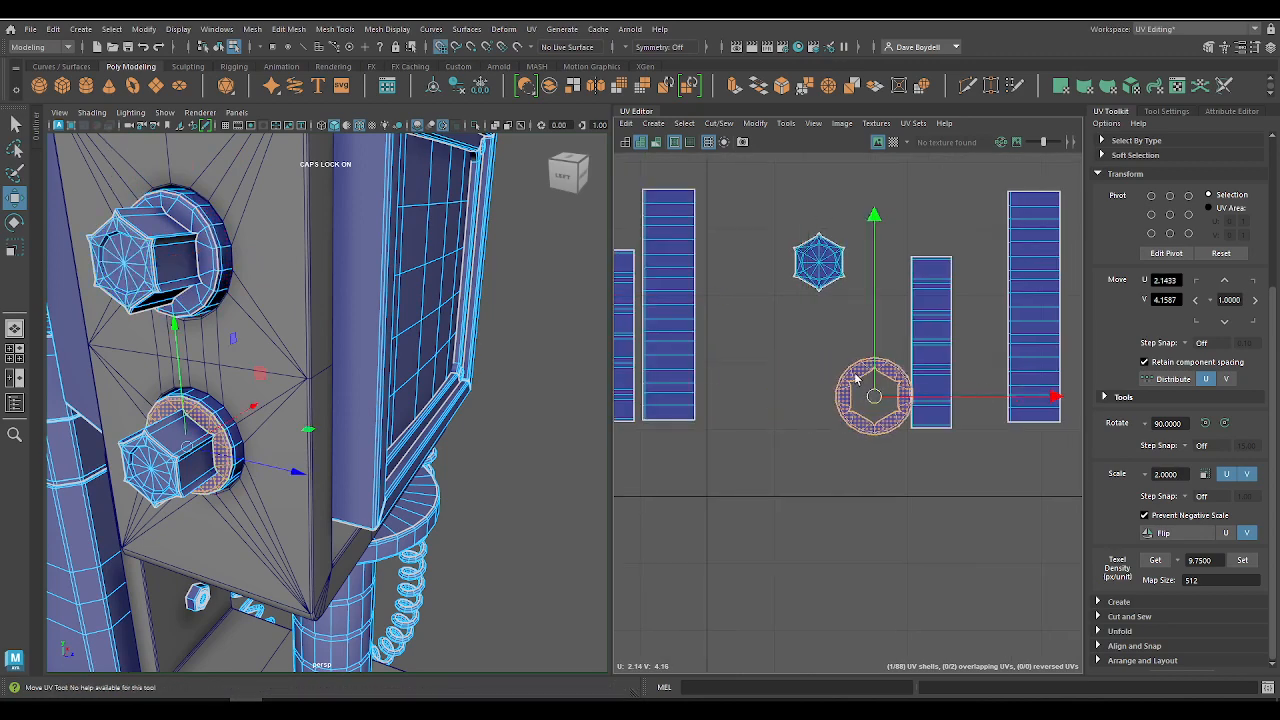
pyautogui.click(929, 395)
pyautogui.moveTo(931, 340); pyautogui.dragTo(980, 336, button='middle')
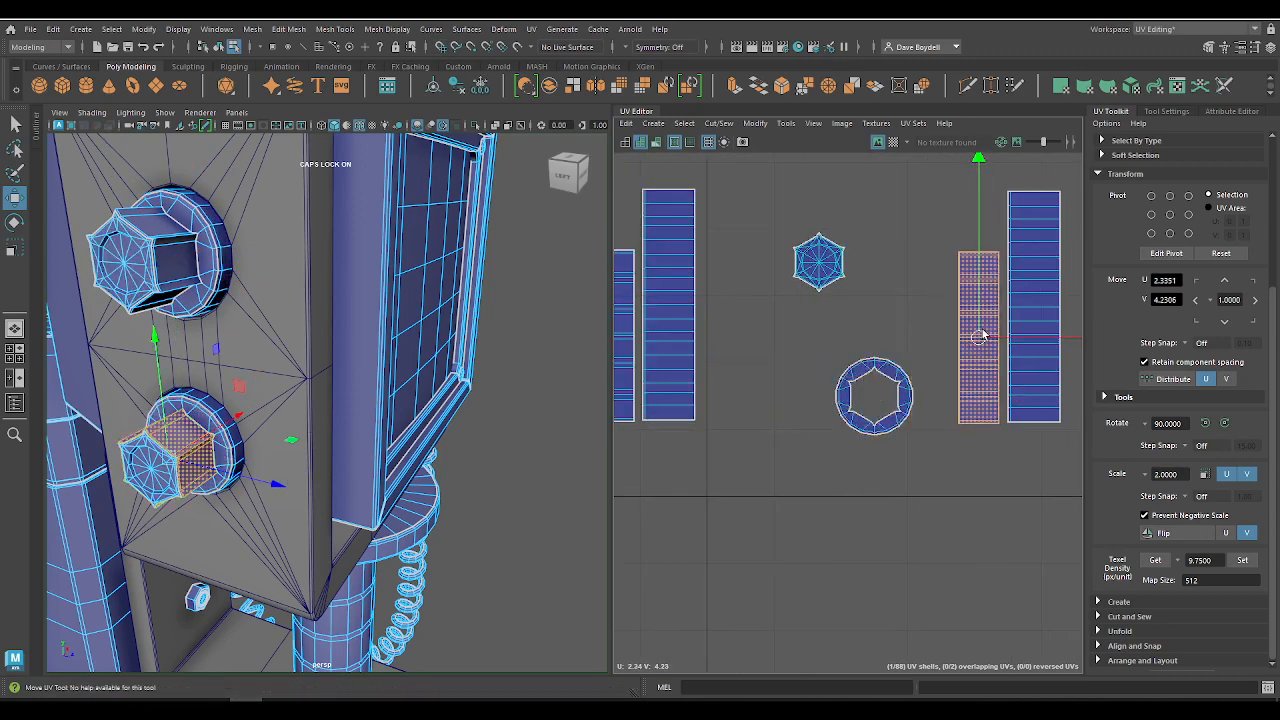
# Step: Fit the lower knob's ring shell against its shorter strip at about U 2.31, V 4.17, and place the hexagonal cap shell above it
pyautogui.click(891, 390)
pyautogui.scroll(-4, 900, 388)
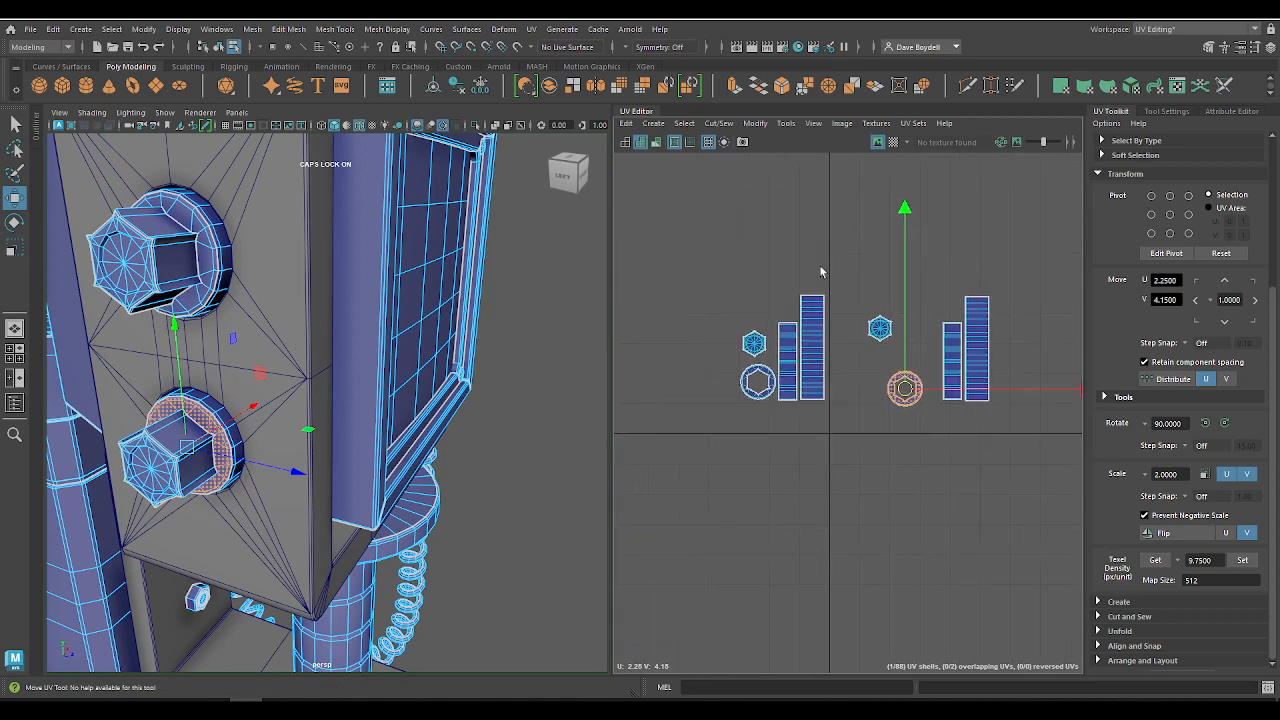
pyautogui.scroll(3, 880, 313)
pyautogui.moveTo(913, 416); pyautogui.dragTo(932, 405, button='middle')
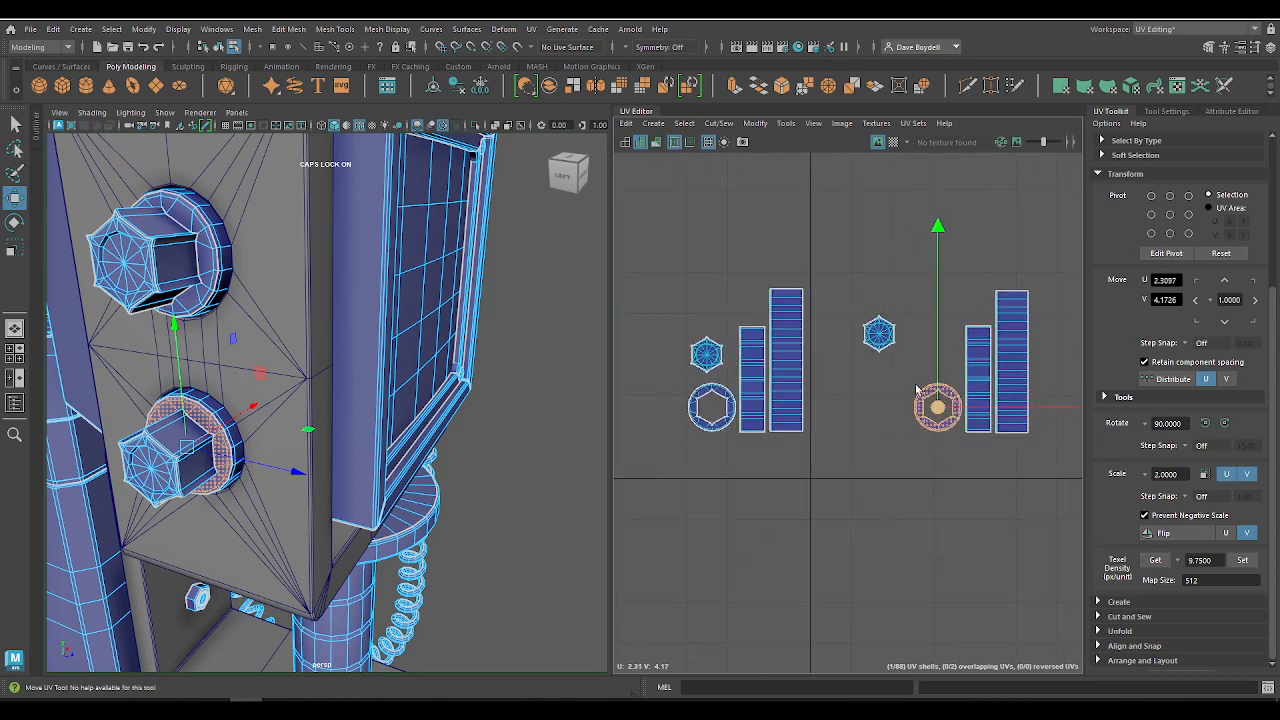
pyautogui.click(879, 334)
pyautogui.moveTo(881, 339); pyautogui.dragTo(933, 358, button='middle')
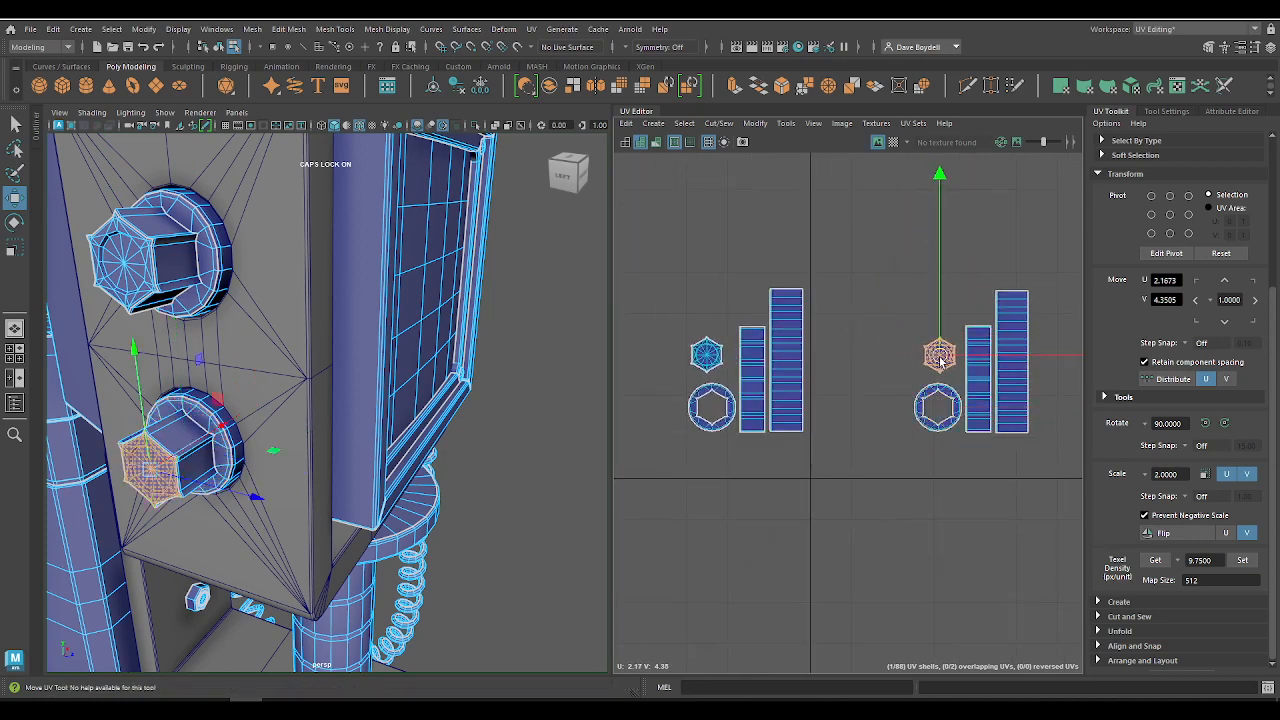
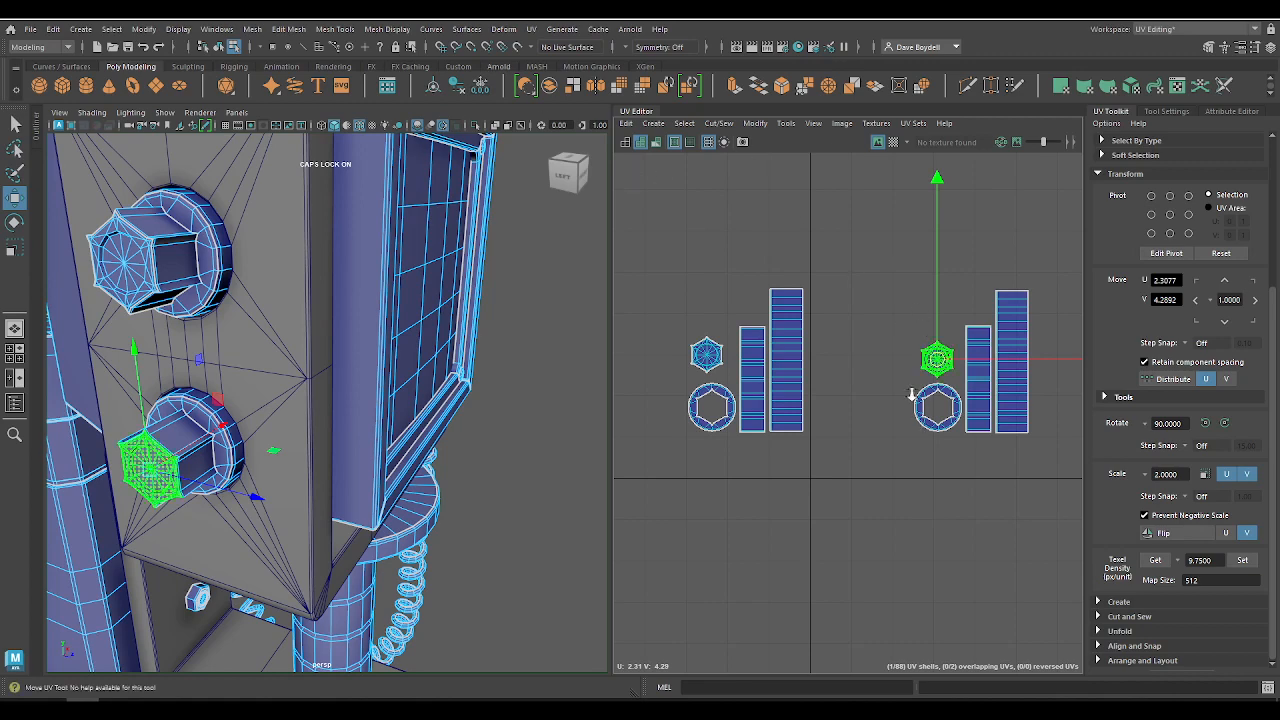
# Step: Select both side knobs' UV shell groups and move them across the layout to about U -2.60, V 4.95
pyautogui.scroll(-3, 916, 406)
pyautogui.moveTo(746, 288); pyautogui.dragTo(1002, 491)
pyautogui.scroll(-5, 986, 474)
pyautogui.keyDown('alt'); pyautogui.moveTo(934, 464); pyautogui.dragTo(931, 320, button='middle'); pyautogui.keyUp('alt')
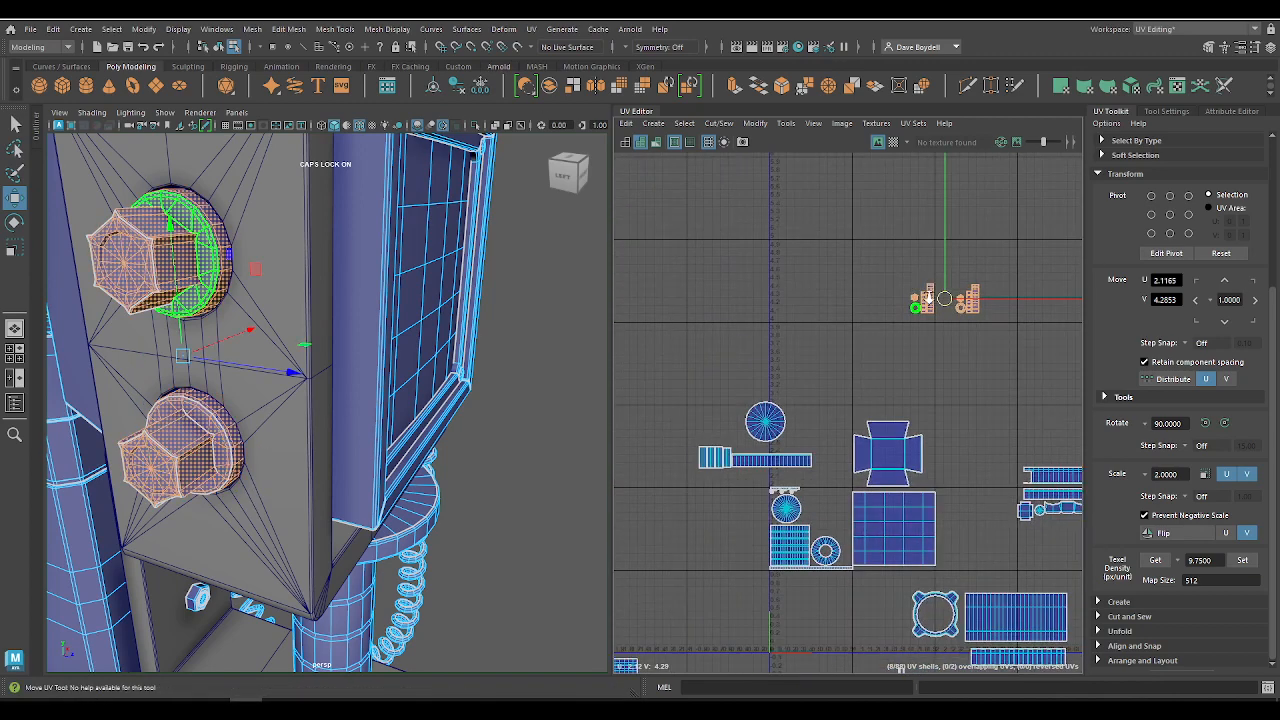
pyautogui.keyDown('alt'); pyautogui.moveTo(920, 303); pyautogui.dragTo(832, 262, button='right'); pyautogui.keyUp('alt')
pyautogui.moveTo(940, 288); pyautogui.dragTo(632, 249)
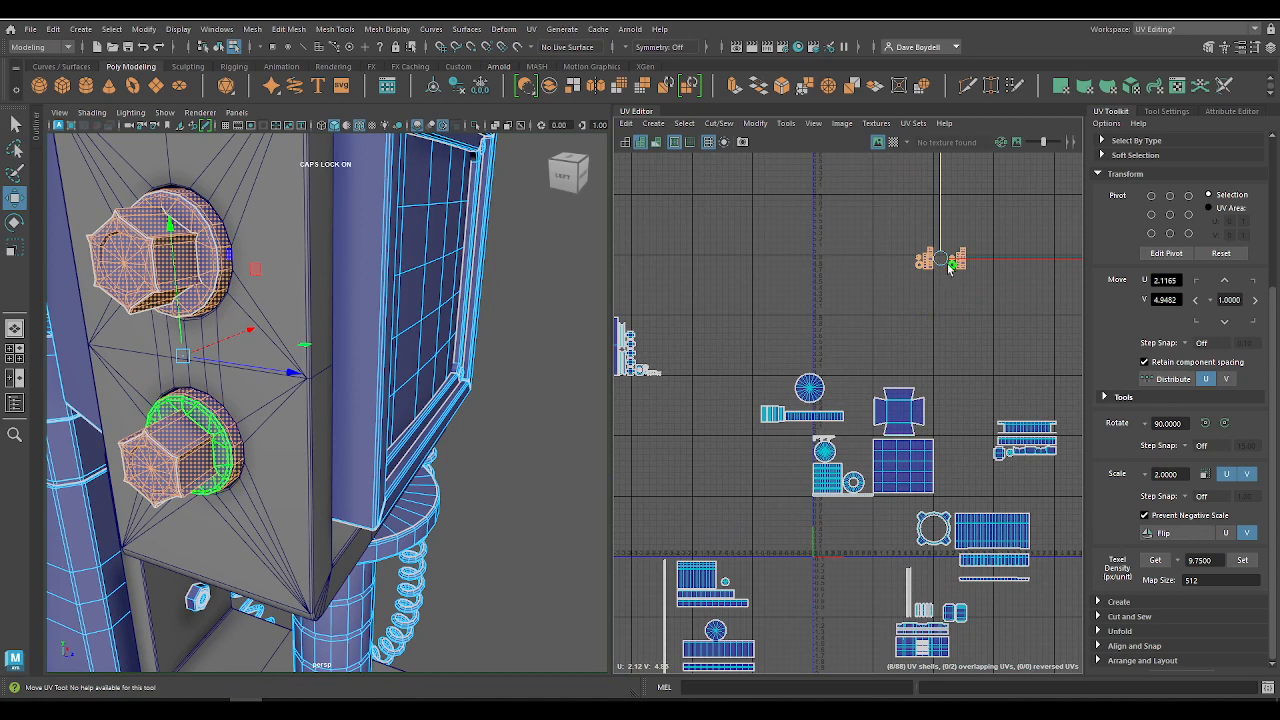
pyautogui.moveTo(950, 268); pyautogui.dragTo(657, 262)
pyautogui.scroll(5, 960, 271)
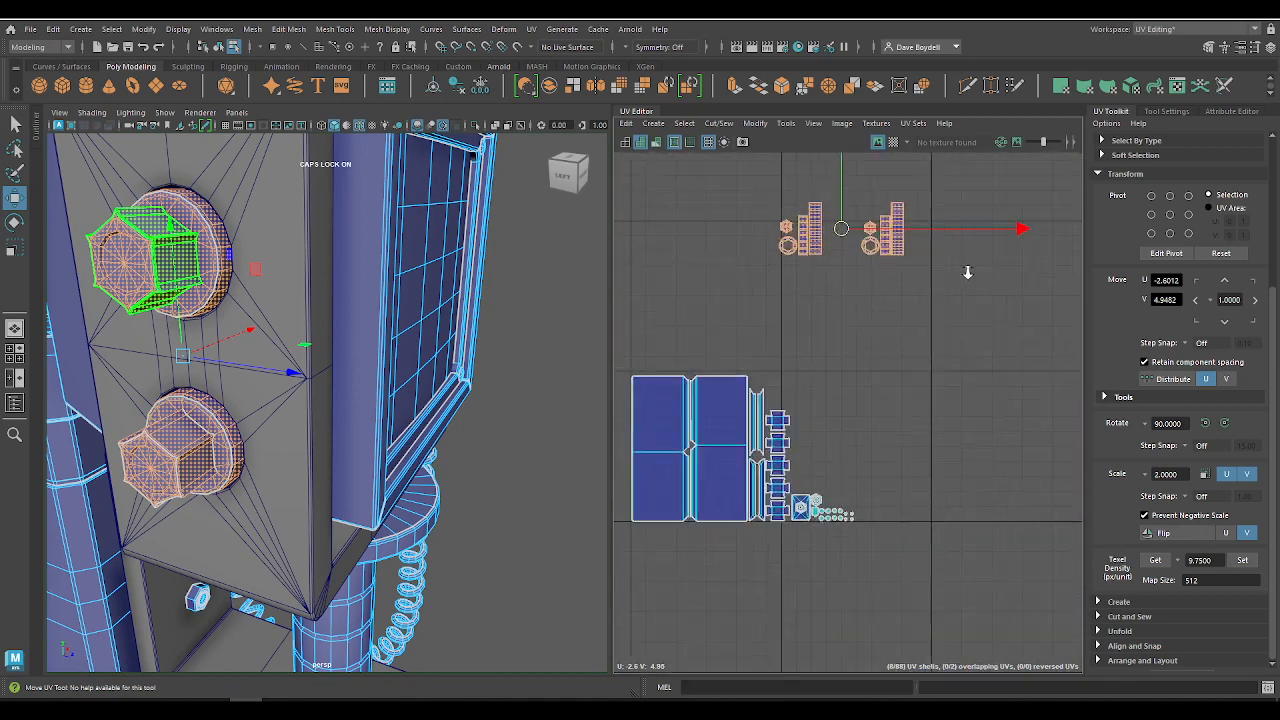
# Step: Move both knob shell groups down beside the packed panel and button shells, at about U -2.37, V 3.59
pyautogui.keyDown('alt'); pyautogui.moveTo(968, 272); pyautogui.dragTo(1030, 284, button='right'); pyautogui.keyUp('alt')
pyautogui.keyDown('alt'); pyautogui.moveTo(909, 268); pyautogui.dragTo(919, 240, button='middle'); pyautogui.keyUp('alt')
pyautogui.keyDown('alt'); pyautogui.moveTo(900, 262); pyautogui.dragTo(788, 286, button='right'); pyautogui.keyUp('alt')
pyautogui.keyDown('alt'); pyautogui.moveTo(788, 286); pyautogui.dragTo(837, 341, button='middle'); pyautogui.keyUp('alt')
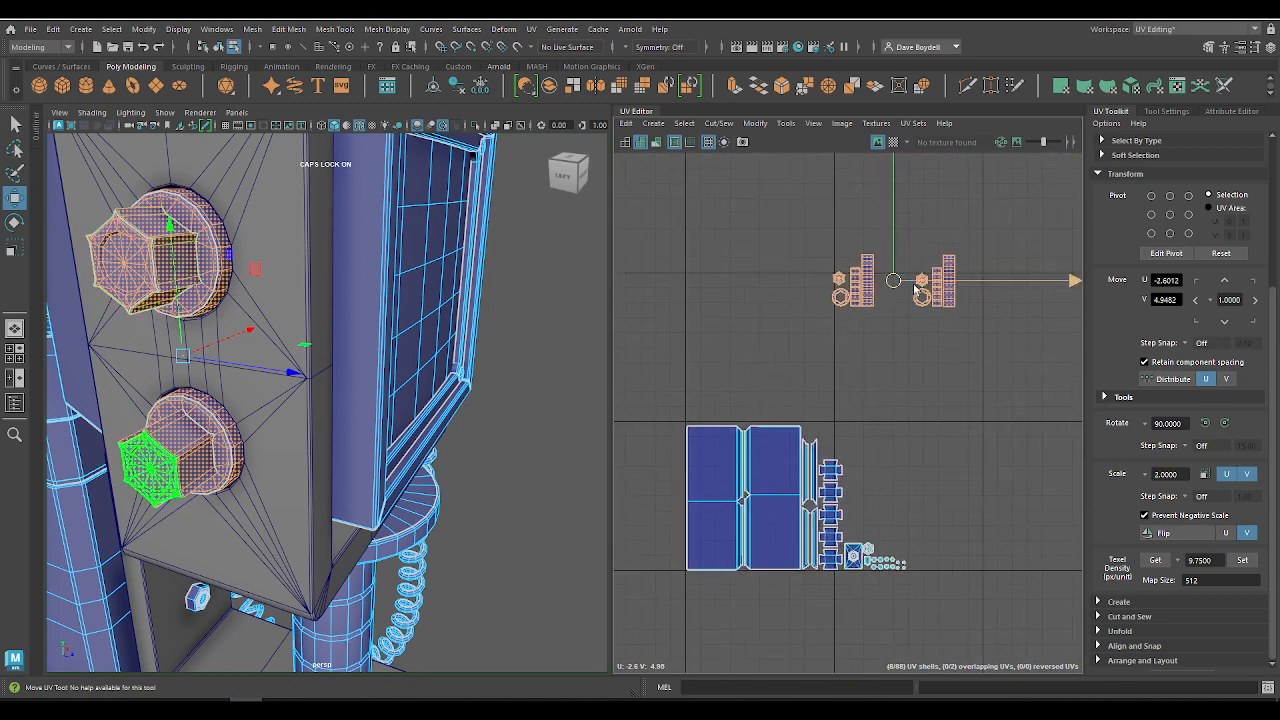
pyautogui.moveTo(918, 288); pyautogui.dragTo(948, 495)
pyautogui.keyDown('alt'); pyautogui.moveTo(948, 495); pyautogui.dragTo(962, 640, button='right'); pyautogui.keyUp('alt')
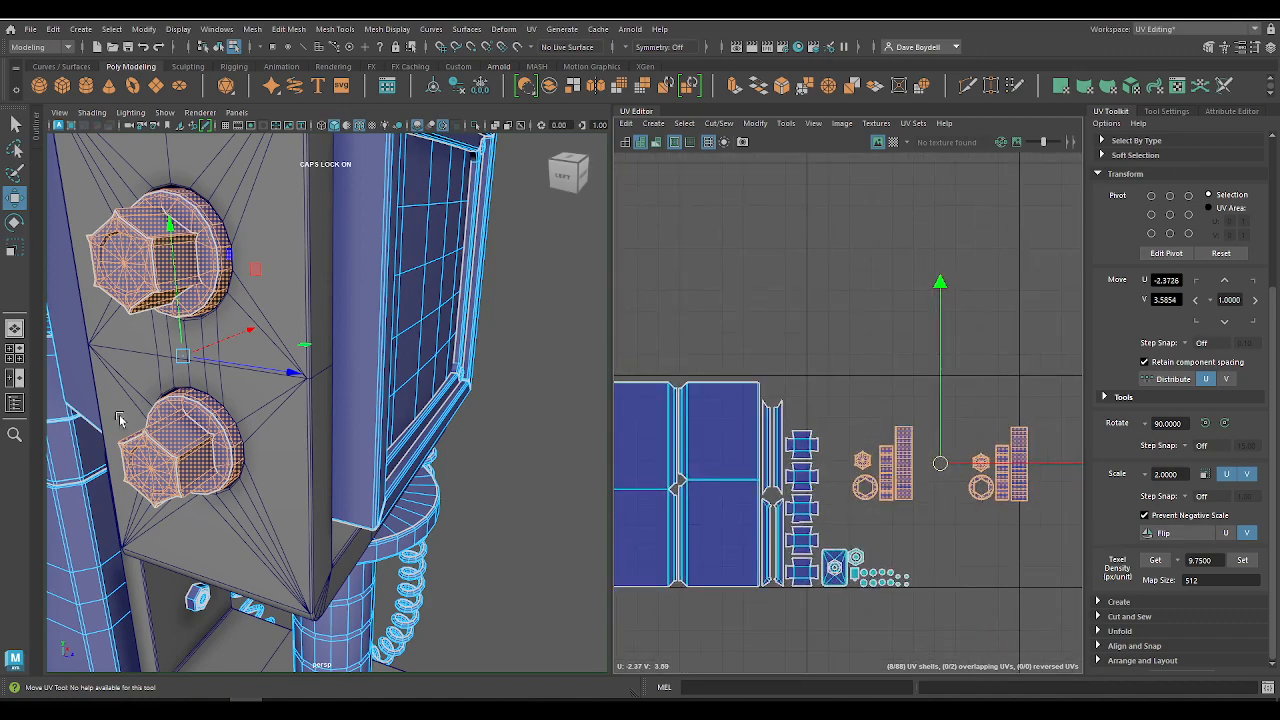
# Step: Identify the upper knob's four shells, place them above the large panel shells near U -3.85, V 4.20, and rotate them 90 degrees clockwise
pyautogui.keyDown('alt'); pyautogui.moveTo(240, 428); pyautogui.dragTo(262, 350); pyautogui.keyUp('alt')
pyautogui.keyDown('alt'); pyautogui.moveTo(262, 350); pyautogui.dragTo(293, 425, button='middle'); pyautogui.keyUp('alt')
pyautogui.keyDown('alt'); pyautogui.moveTo(293, 425); pyautogui.dragTo(318, 442, button='right'); pyautogui.keyUp('alt')
pyautogui.keyDown('alt'); pyautogui.moveTo(318, 442); pyautogui.dragTo(261, 369, button='middle'); pyautogui.keyUp('alt')
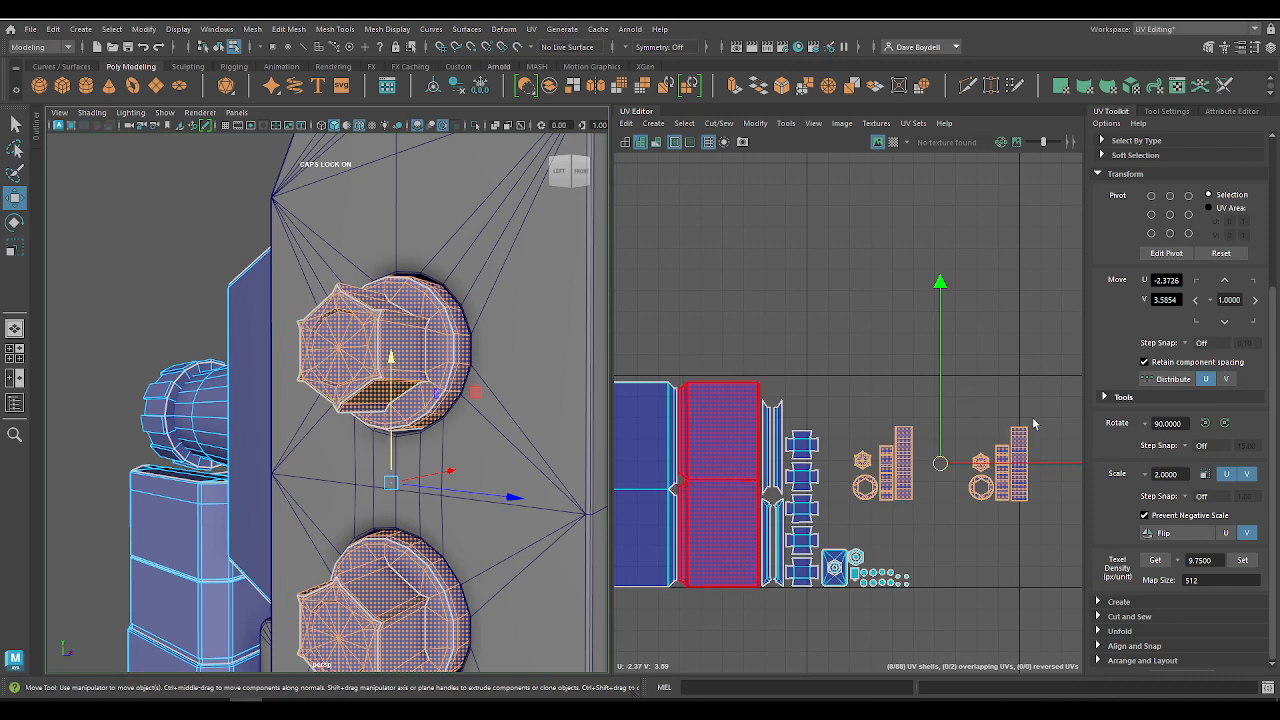
pyautogui.keyDown('alt'); pyautogui.moveTo(947, 428); pyautogui.dragTo(902, 343, button='middle'); pyautogui.keyUp('alt')
pyautogui.keyDown('alt'); pyautogui.moveTo(902, 343); pyautogui.dragTo(997, 406, button='right'); pyautogui.keyUp('alt')
pyautogui.keyDown('alt'); pyautogui.moveTo(997, 406); pyautogui.dragTo(1031, 449, button='middle'); pyautogui.keyUp('alt')
pyautogui.keyDown('alt'); pyautogui.moveTo(1031, 449); pyautogui.dragTo(818, 417, button='right'); pyautogui.keyUp('alt')
pyautogui.click(336, 341)
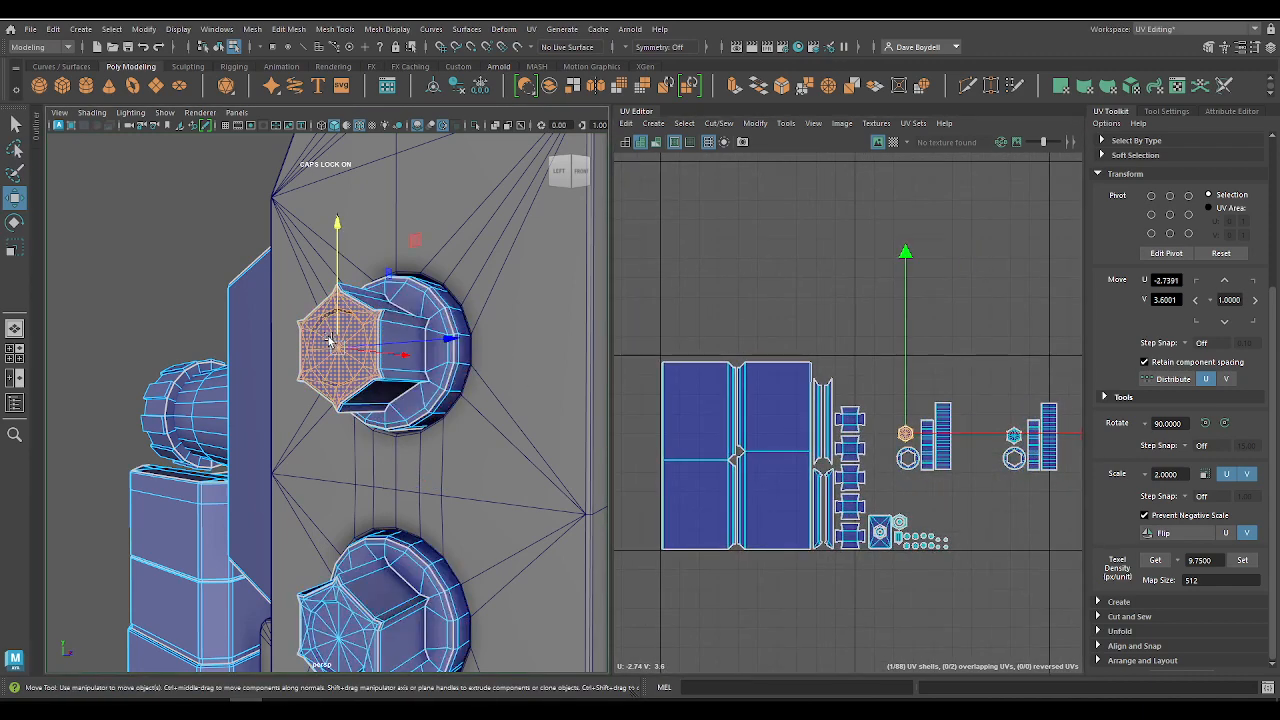
pyautogui.click(416, 382)
pyautogui.moveTo(881, 397); pyautogui.dragTo(690, 317)
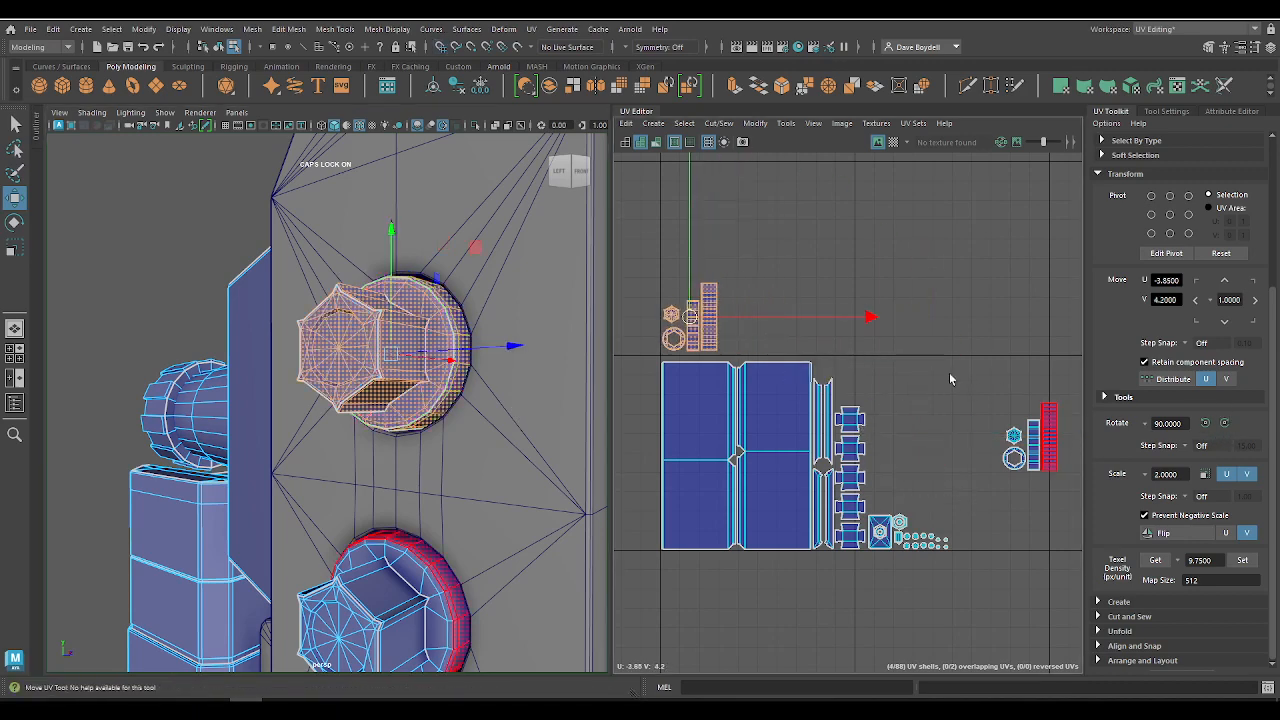
pyautogui.click(1224, 423)
pyautogui.moveTo(690, 317); pyautogui.dragTo(700, 327)
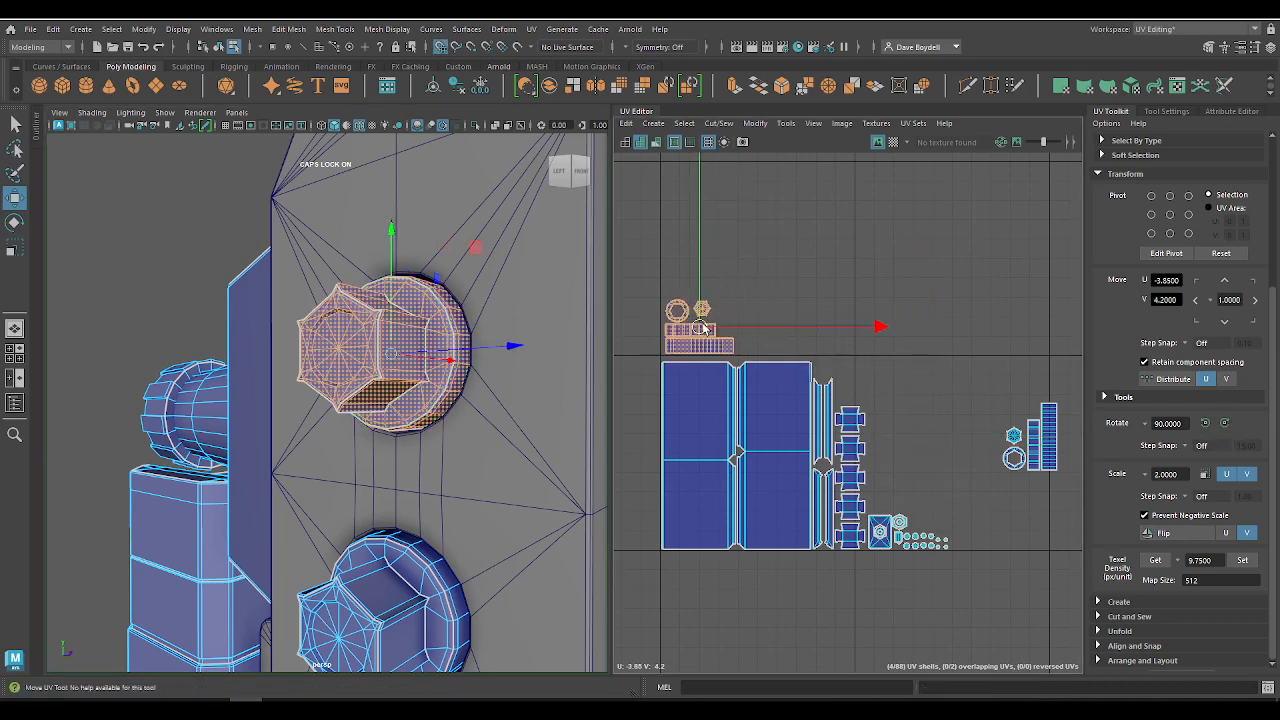
# Step: Rotate the lower knob's four shells 90 degrees clockwise and snap them beside the upper knob's group at U -3.40, V 4.15
pyautogui.moveTo(974, 396); pyautogui.dragTo(1064, 478)
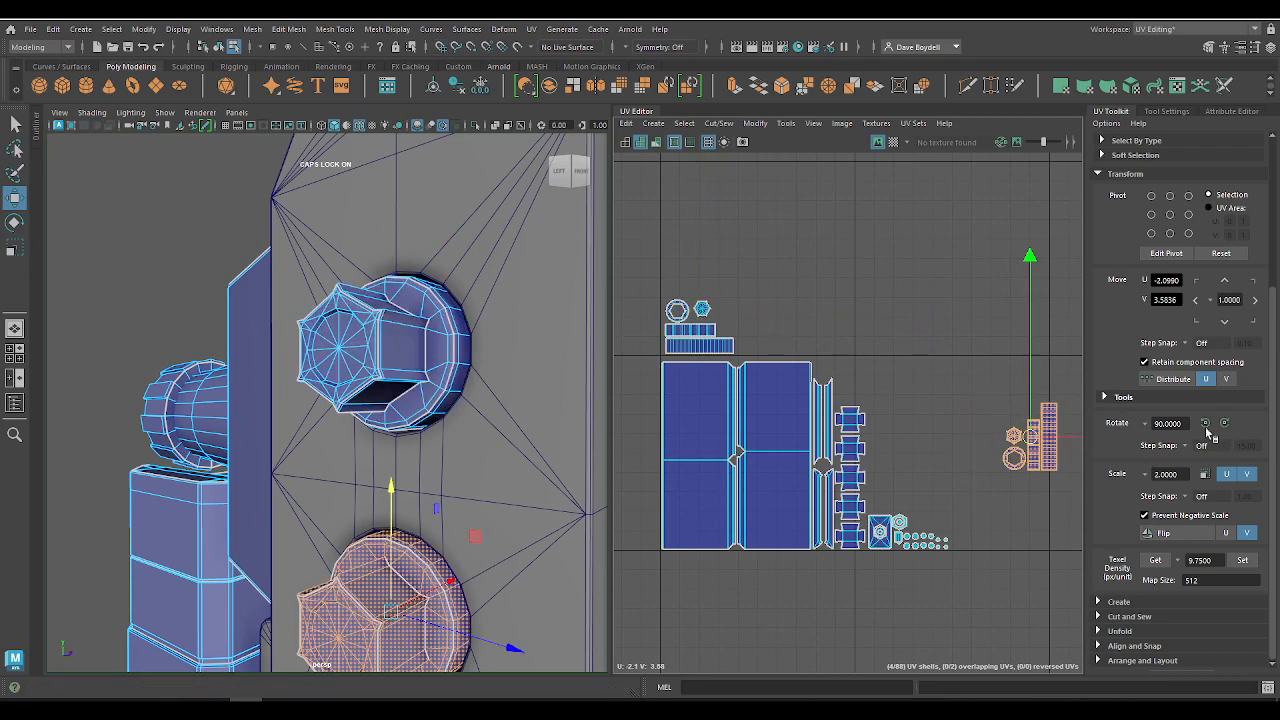
pyautogui.click(1224, 423)
pyautogui.moveTo(1020, 432); pyautogui.dragTo(773, 327)
pyautogui.scroll(4, 401, 442)
pyautogui.scroll(-10, 487, 400)
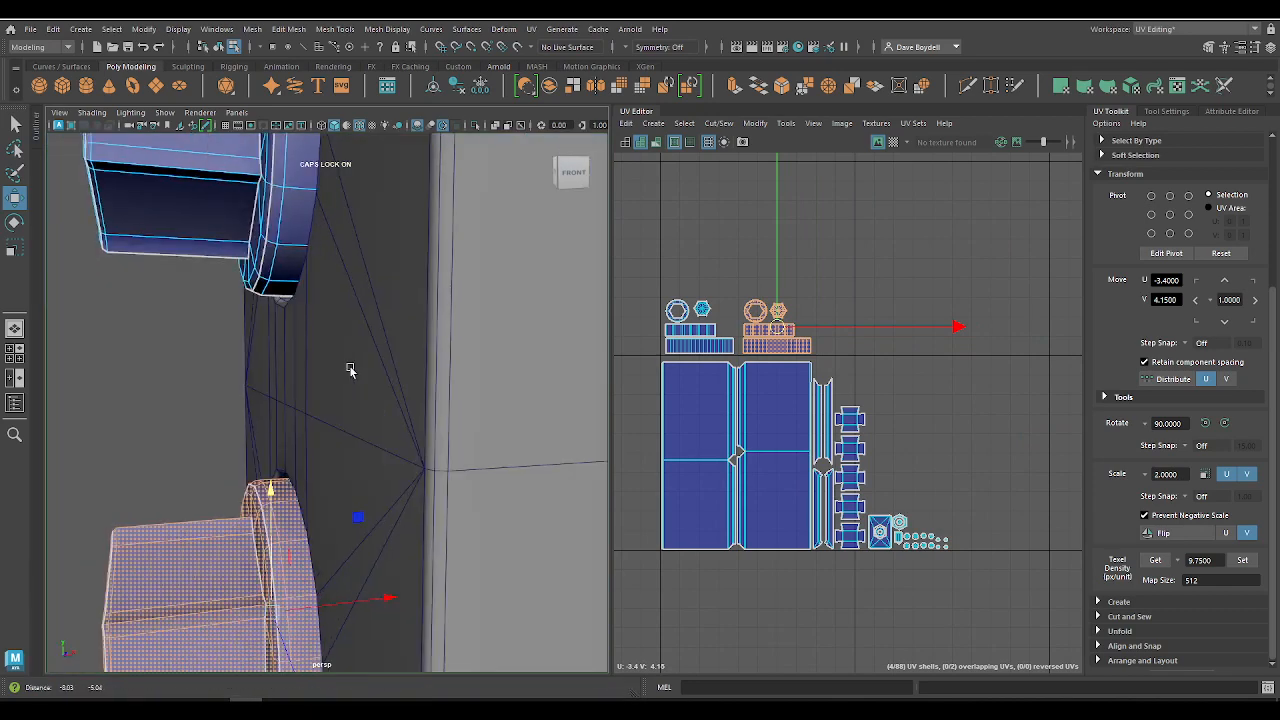
# Step: Examine the edges of the knobs' long strip shells against the matching flange edges on the 3D model
pyautogui.press('q')
pyautogui.moveTo(763, 307); pyautogui.dragTo(774, 234, button='right')
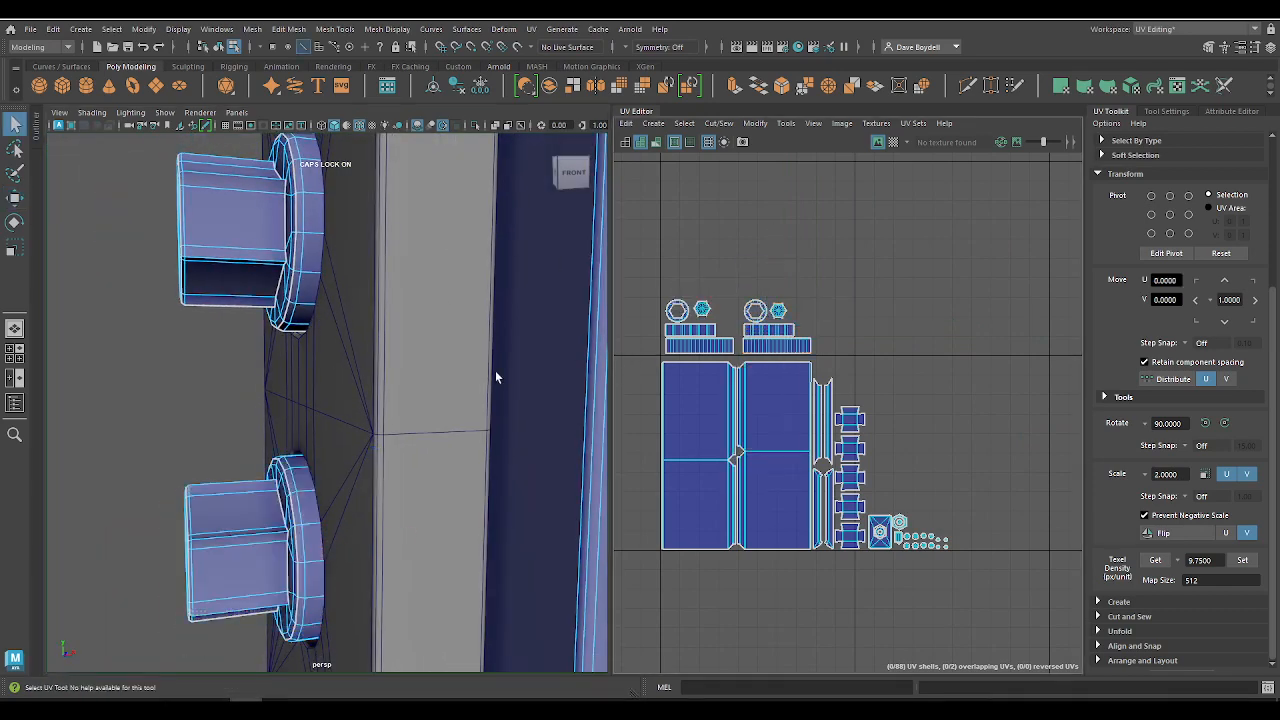
pyautogui.scroll(4, 291, 520)
pyautogui.scroll(8, 827, 413)
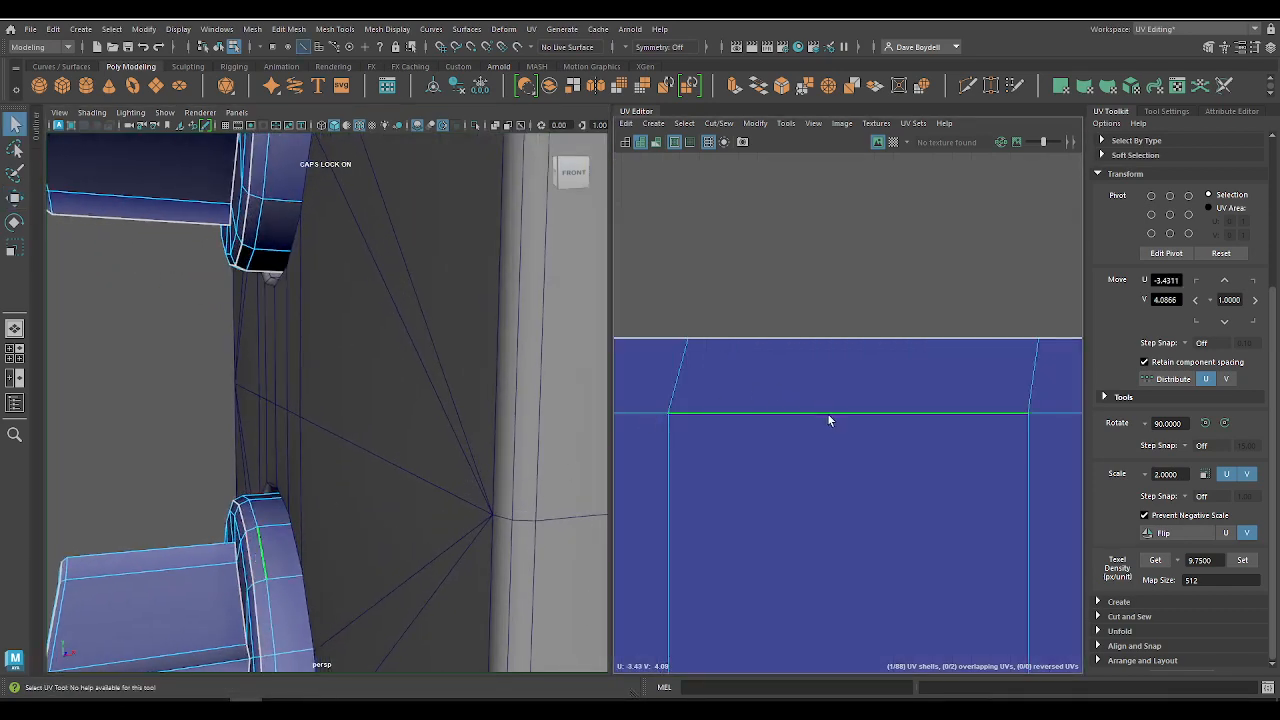
pyautogui.scroll(-5, 827, 410)
pyautogui.keyDown('alt'); pyautogui.moveTo(729, 425); pyautogui.dragTo(929, 406, button='middle'); pyautogui.keyUp('alt')
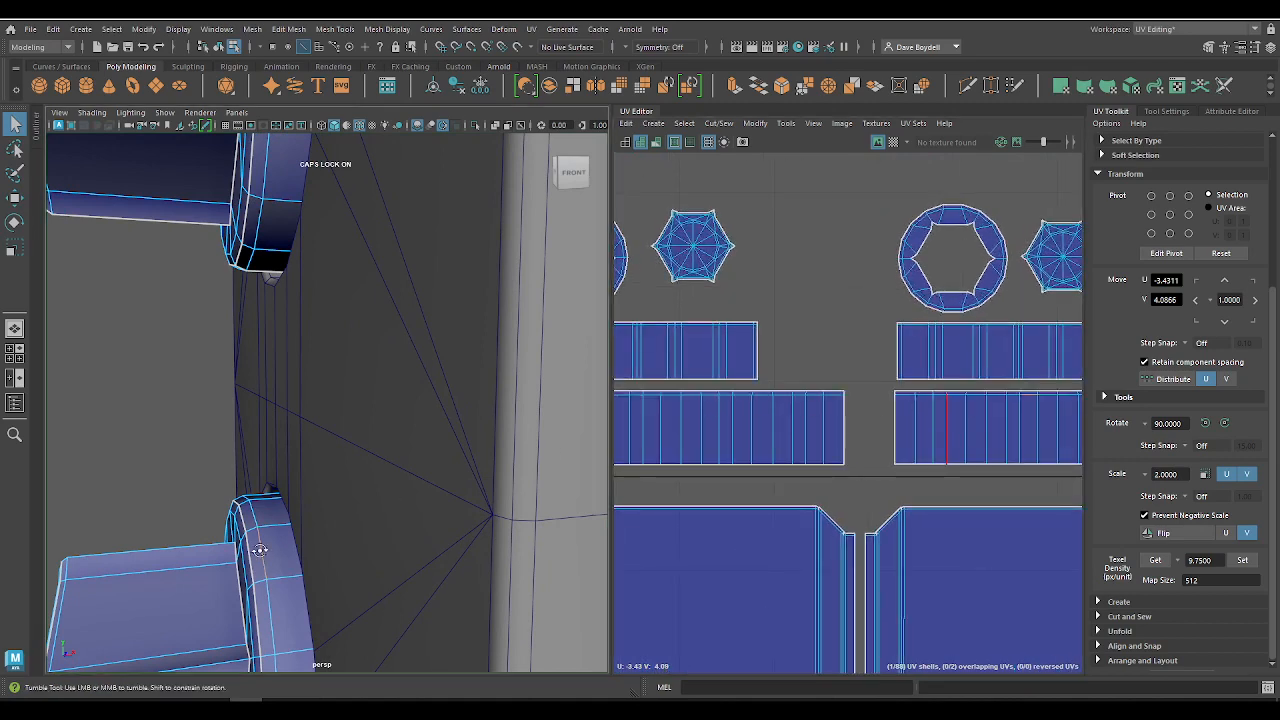
pyautogui.keyDown('alt'); pyautogui.moveTo(288, 557); pyautogui.dragTo(290, 533); pyautogui.keyUp('alt')
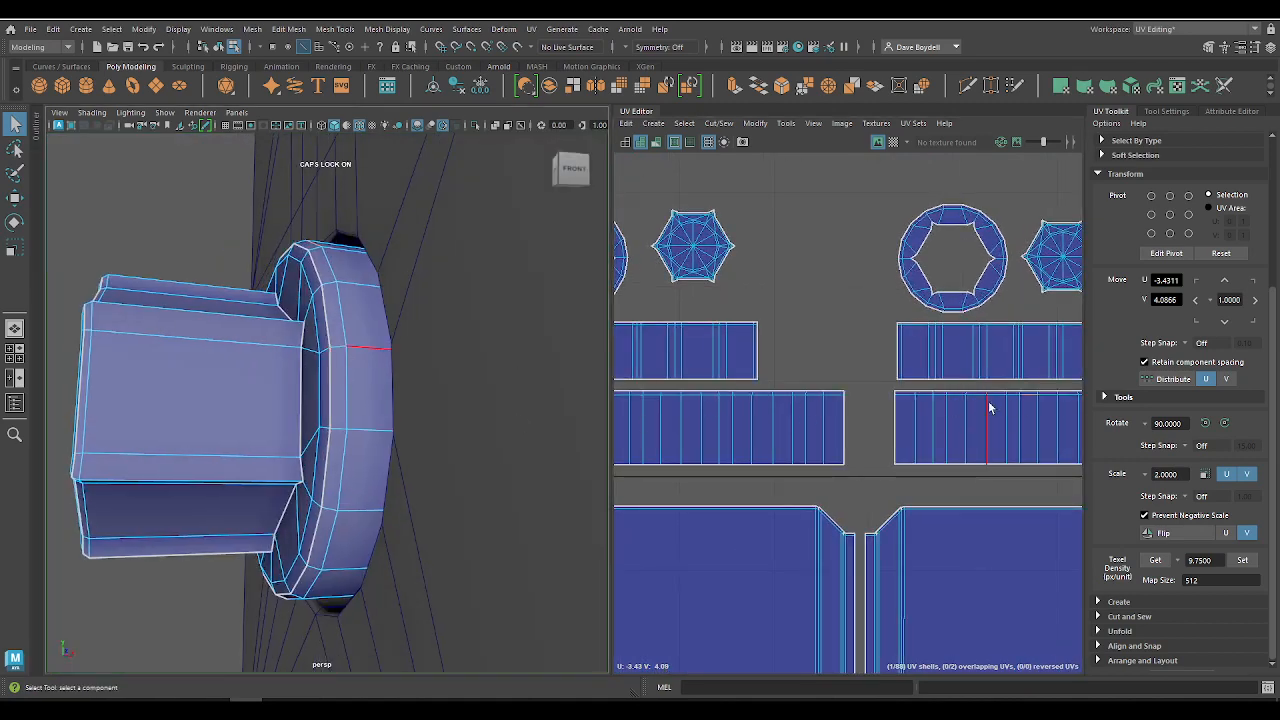
pyautogui.keyDown('alt'); pyautogui.moveTo(525, 440); pyautogui.dragTo(464, 444); pyautogui.keyUp('alt')
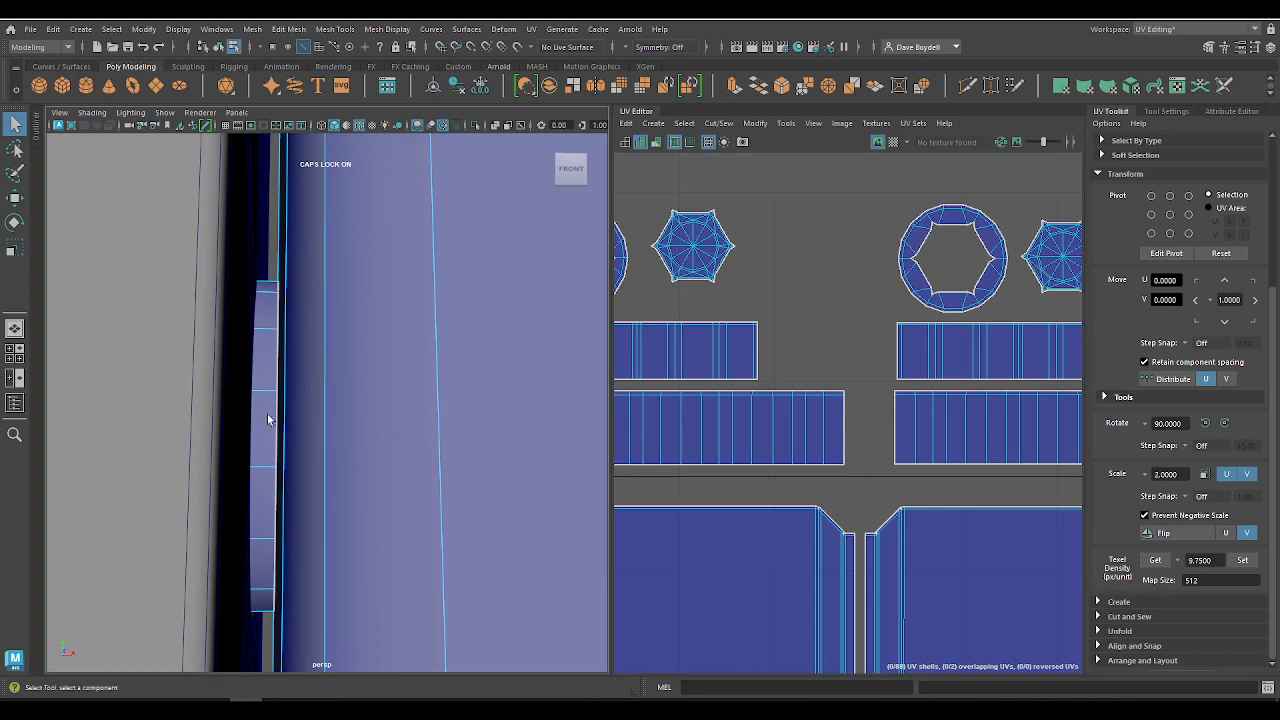
pyautogui.click(1042, 401)
pyautogui.keyDown('alt'); pyautogui.moveTo(412, 392); pyautogui.dragTo(482, 391); pyautogui.keyUp('alt')
pyautogui.keyDown('alt'); pyautogui.moveTo(899, 401); pyautogui.dragTo(772, 305, button='right'); pyautogui.keyUp('alt')
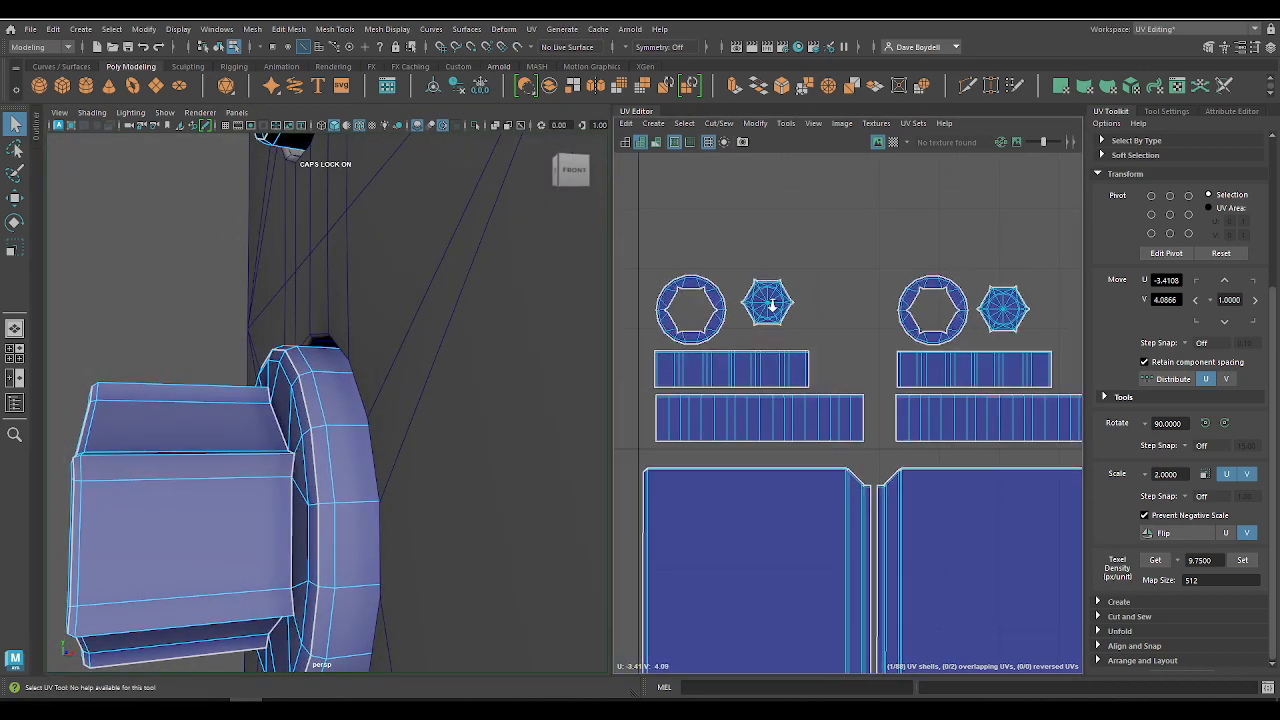
# Step: Place the upper knob's long strip shell close above the panel shells' left edge and fit the lower knob's long strip beside it
pyautogui.moveTo(715, 427); pyautogui.dragTo(649, 347, button='right')
pyautogui.press('w')
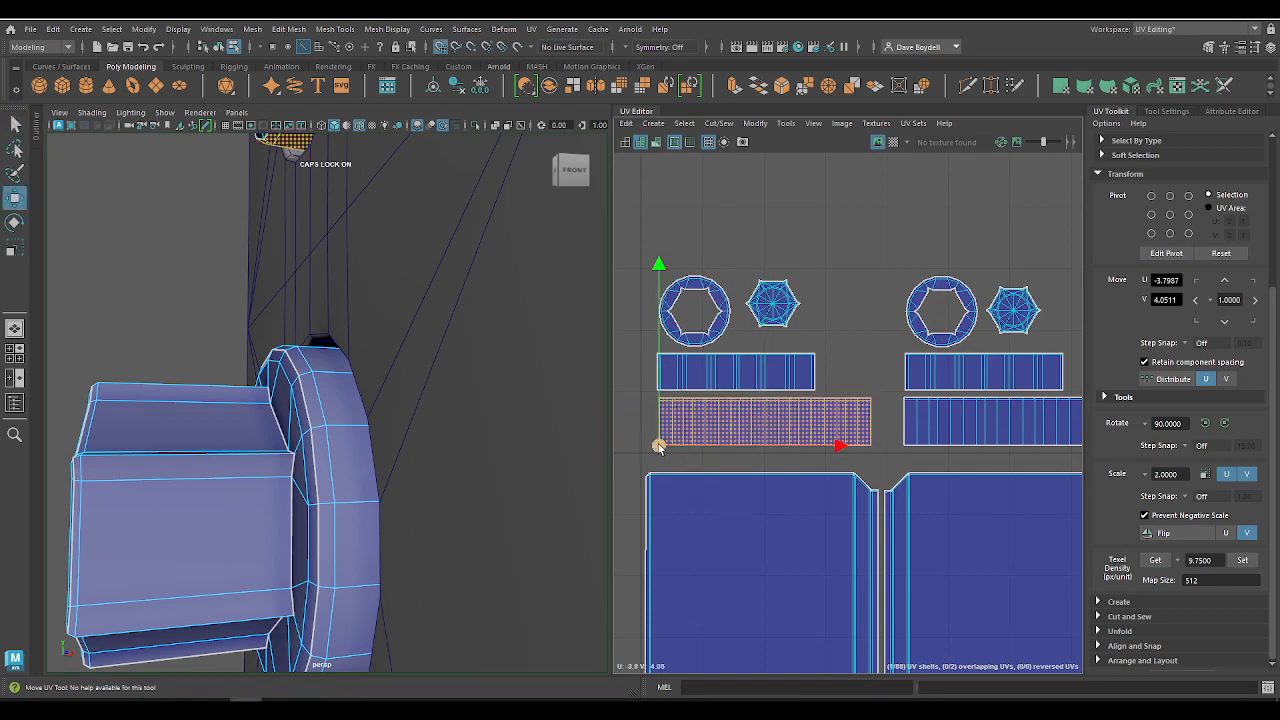
pyautogui.moveTo(659, 448)
pyautogui.mouseDown()
pyautogui.moveTo(643, 452)
pyautogui.moveTo(667, 453)
pyautogui.moveTo(648, 428)
pyautogui.mouseUp()
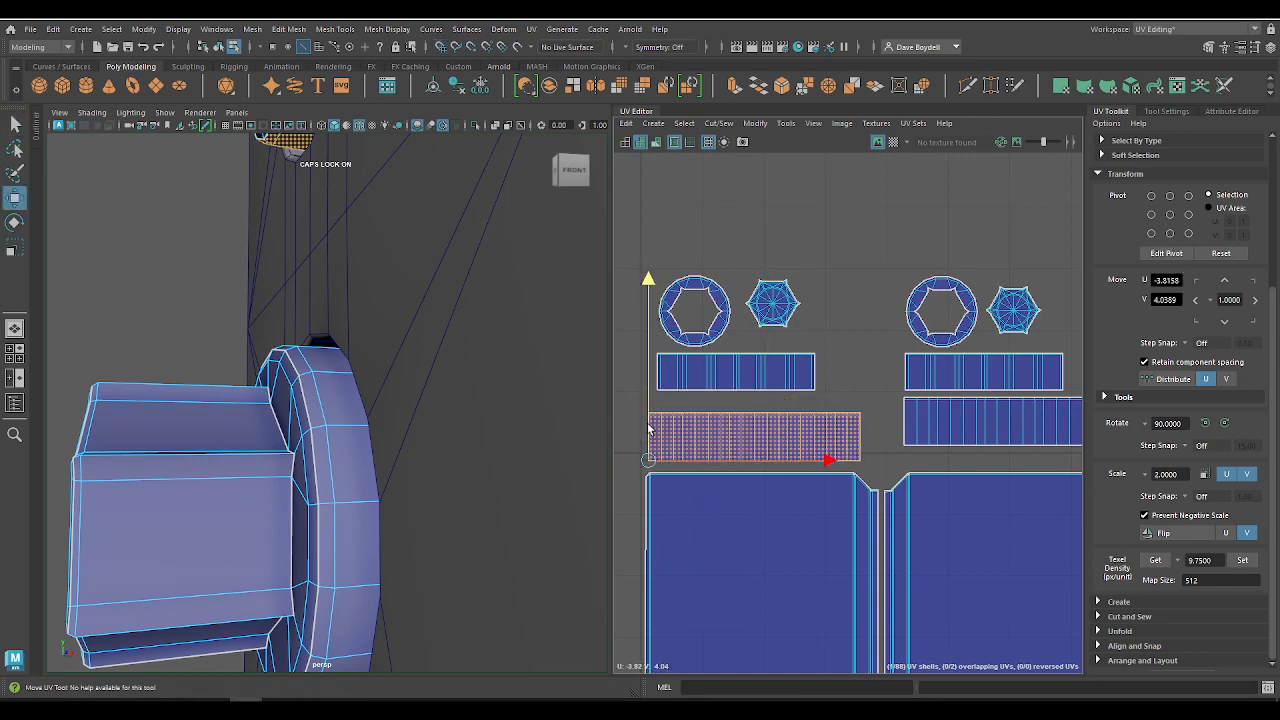
pyautogui.click(946, 443)
pyautogui.press('d')
pyautogui.press('v')
pyautogui.moveTo(1009, 423); pyautogui.dragTo(887, 465)
# Step: Place each knob's shorter strip shell above its long strip, aligned with that strip's left end
pyautogui.click(718, 388)
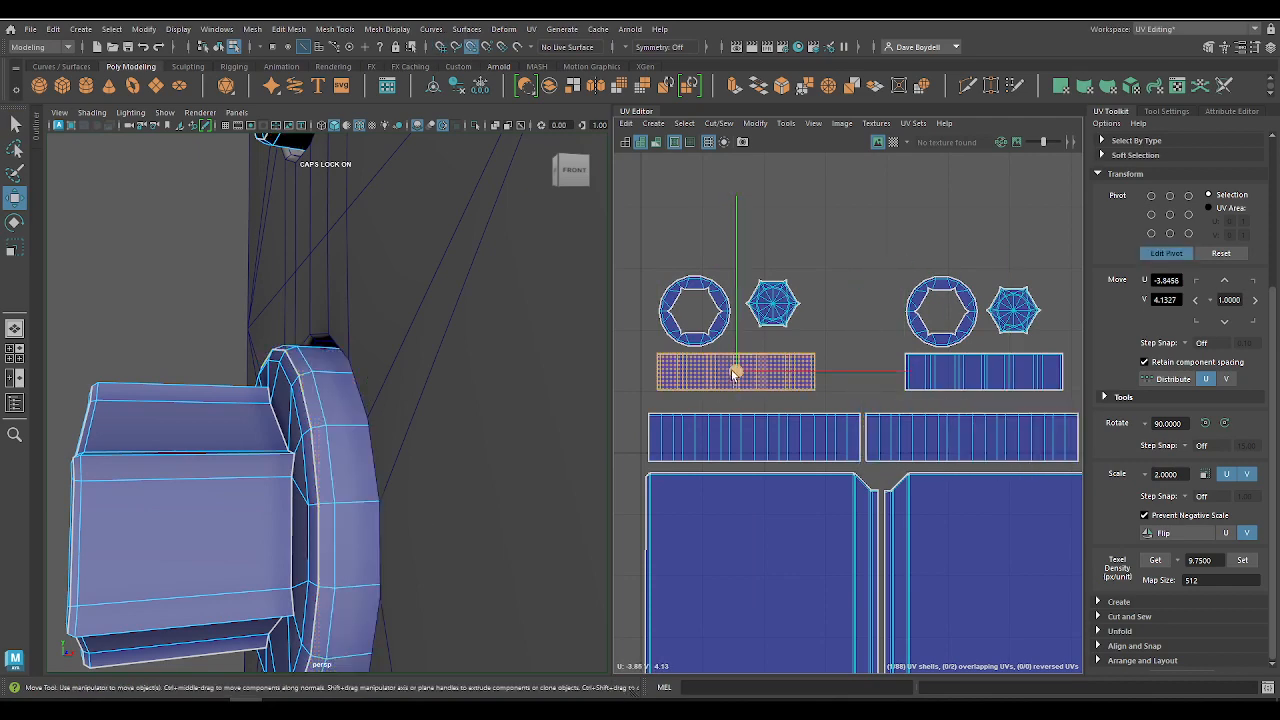
pyautogui.press('d')
pyautogui.moveTo(718, 388); pyautogui.dragTo(643, 421)
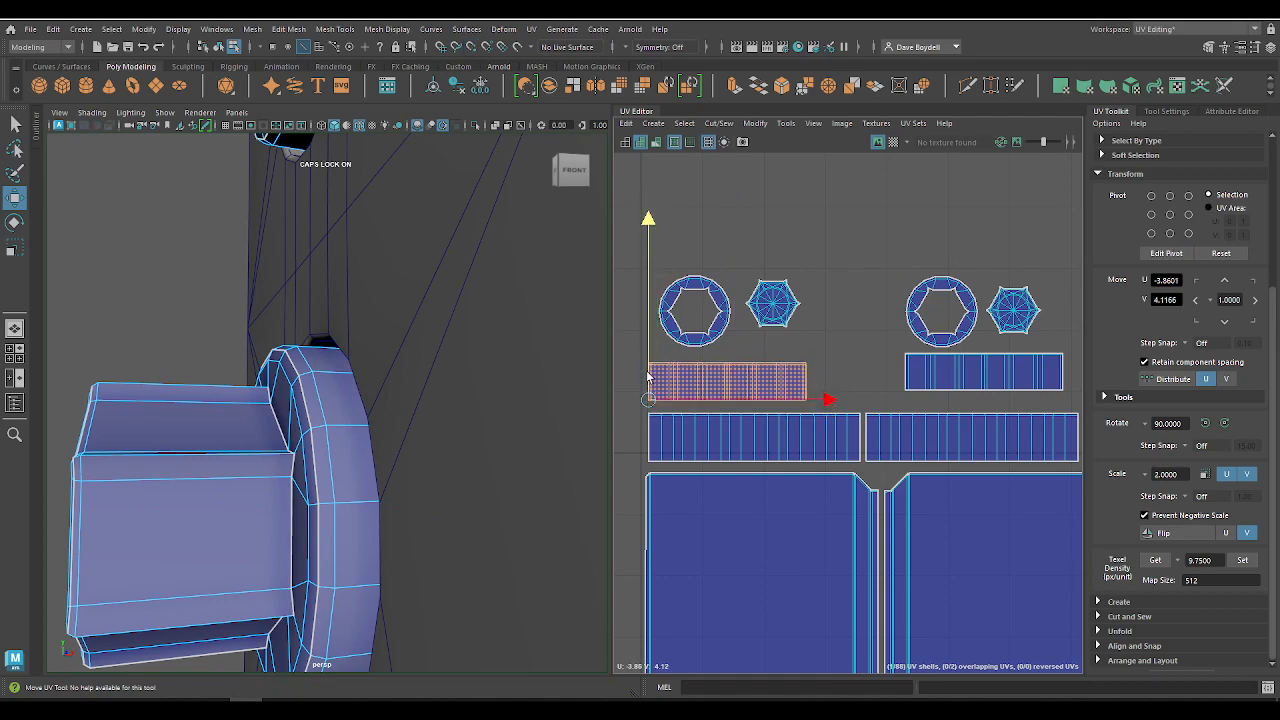
pyautogui.click(977, 378)
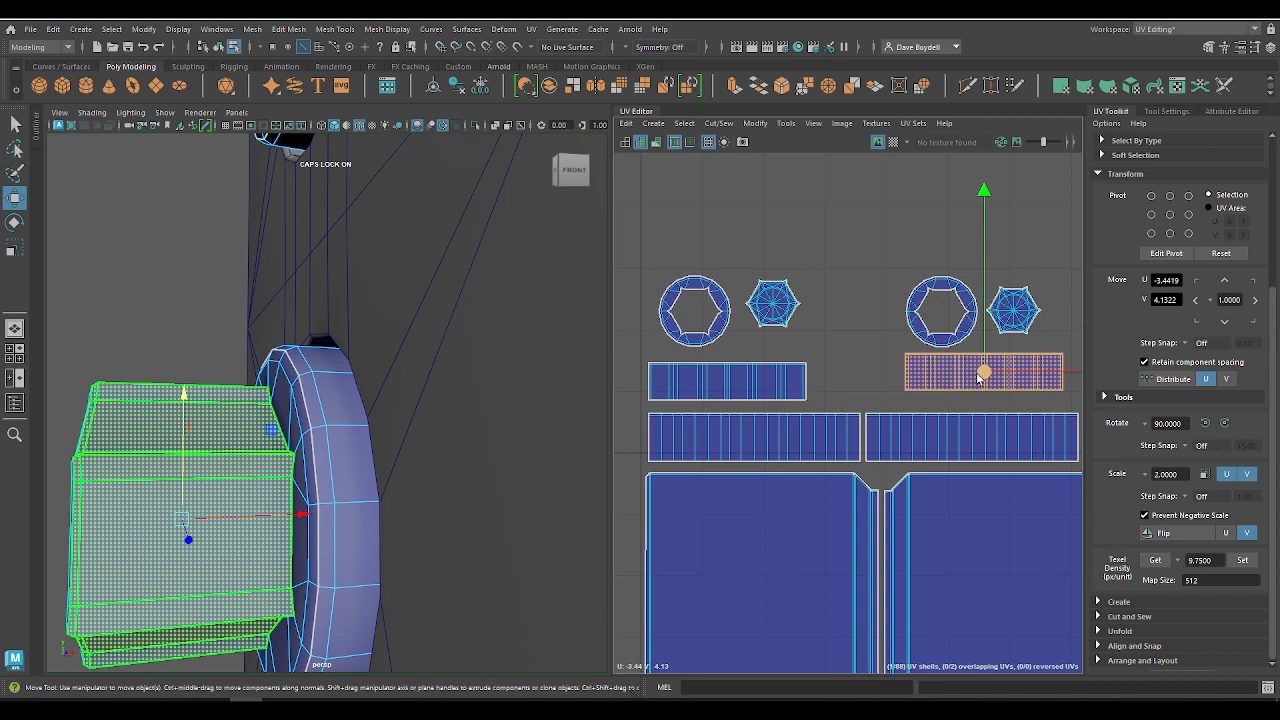
pyautogui.press('d')
pyautogui.moveTo(984, 373); pyautogui.dragTo(859, 412)
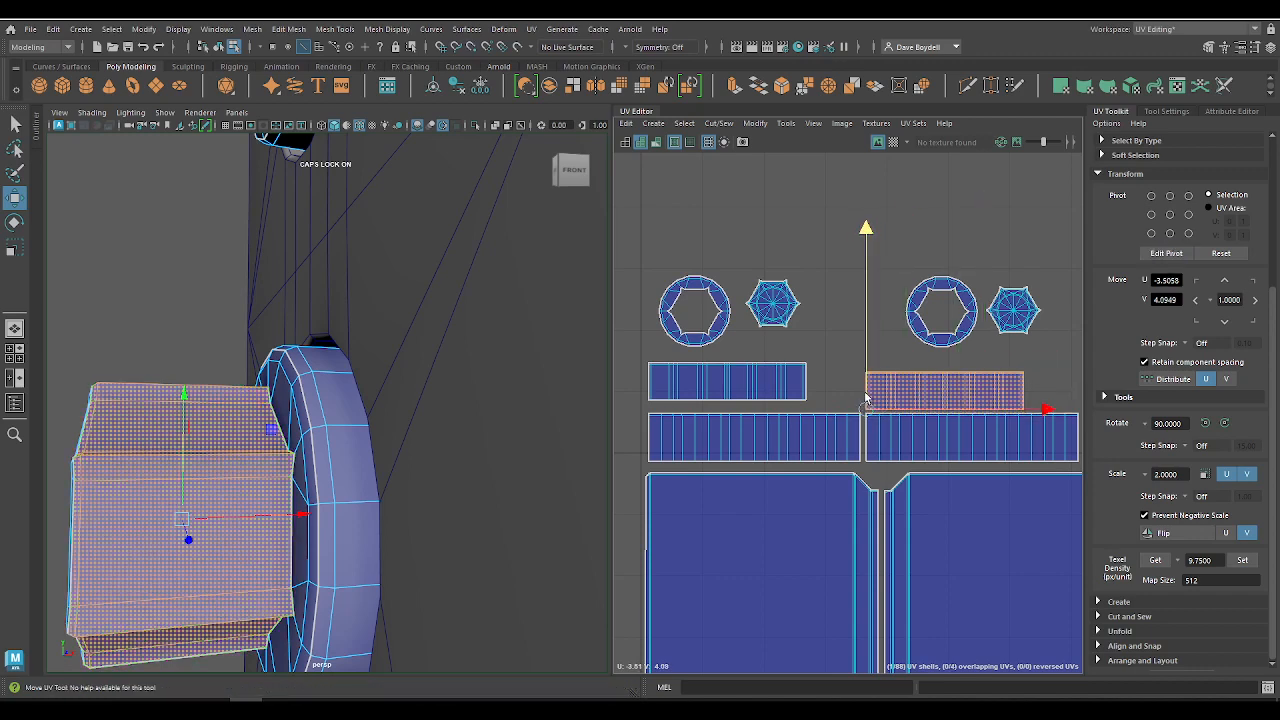
# Step: Adjust the heights of the two shorter strip shells so they sit level with each other above the long strips
pyautogui.click(733, 387)
pyautogui.click(942, 390)
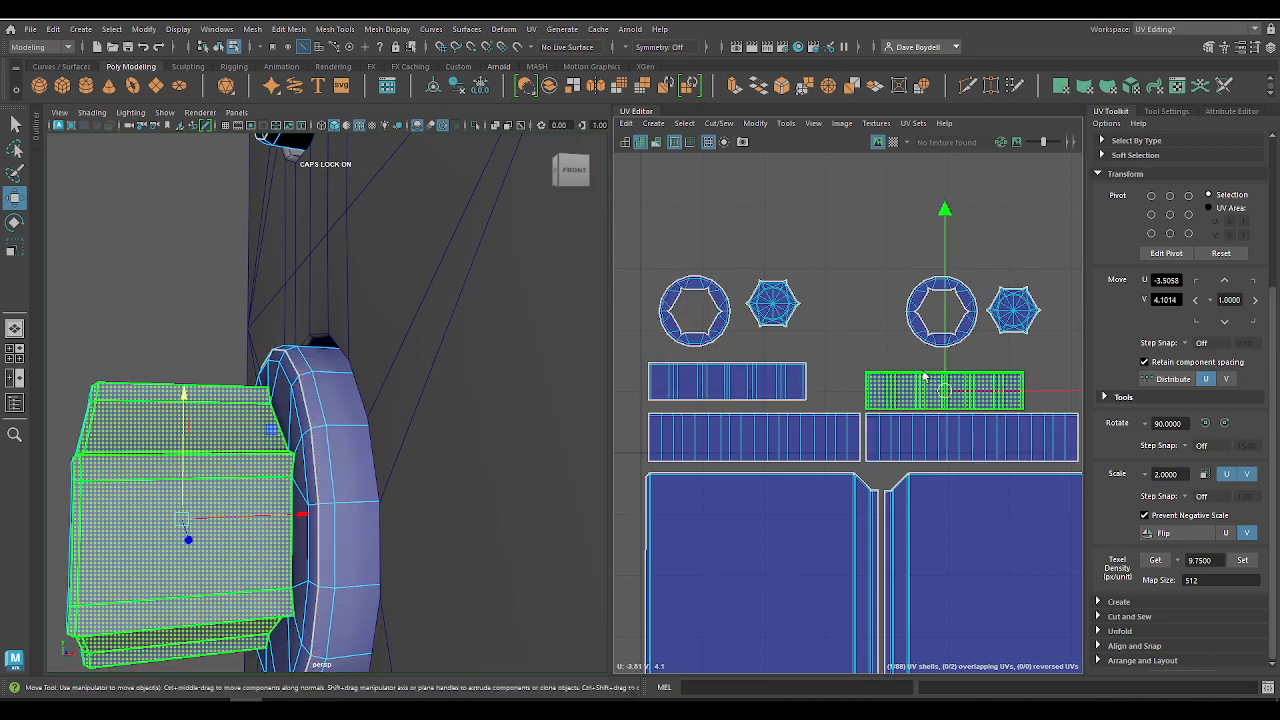
pyautogui.press('d')
pyautogui.click(697, 379)
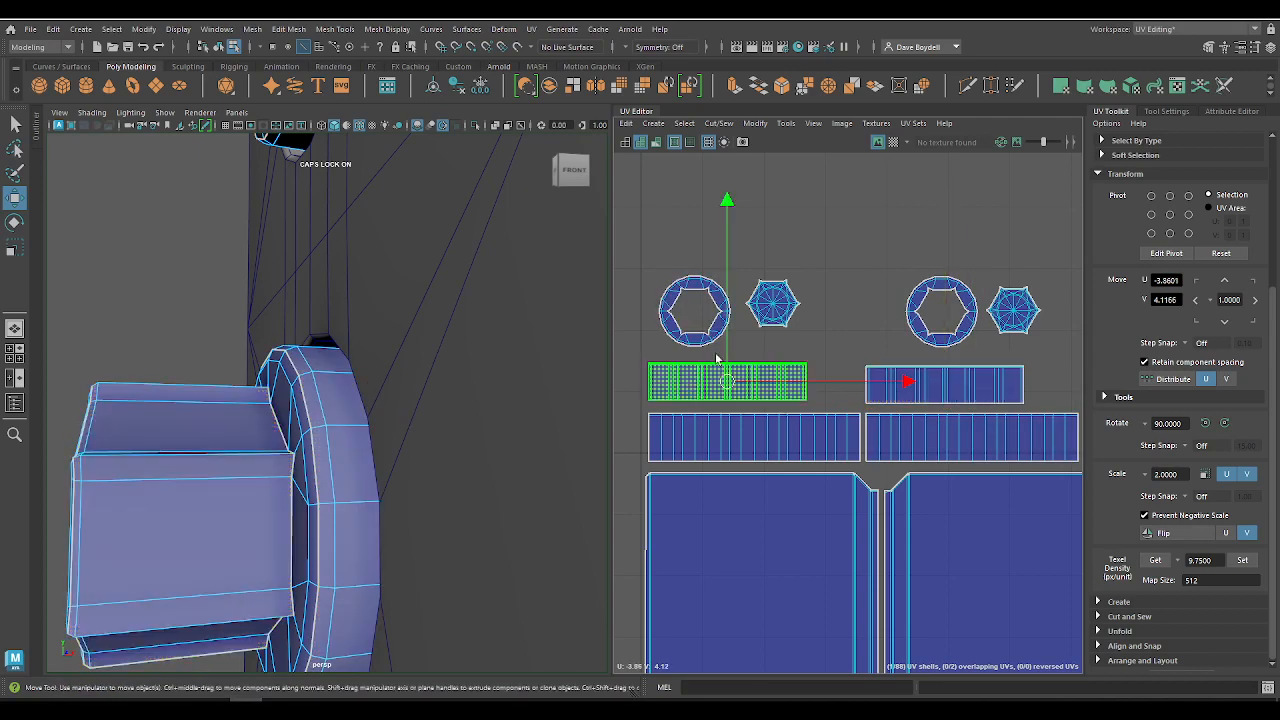
# Step: Place the upper knob's ring and hexagonal cap shells side by side, close above its shorter strip
pyautogui.click(679, 318)
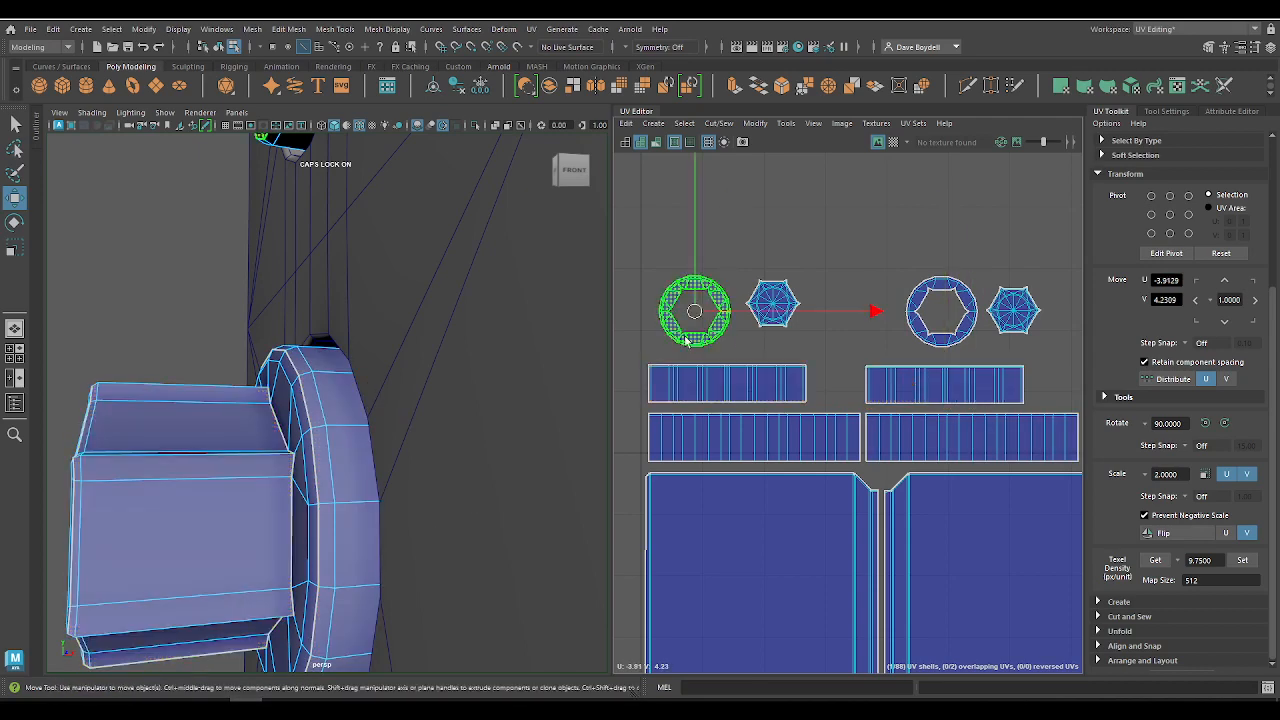
pyautogui.moveTo(762, 308); pyautogui.dragTo(756, 330)
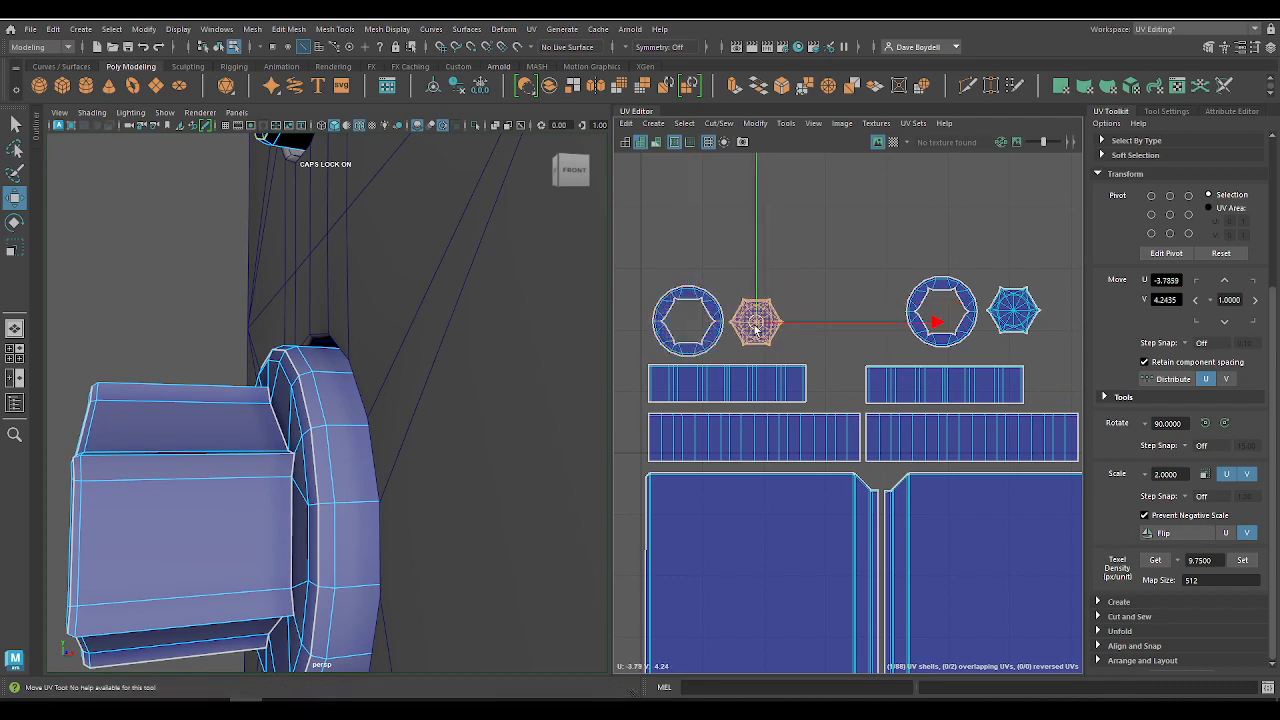
pyautogui.click(937, 333)
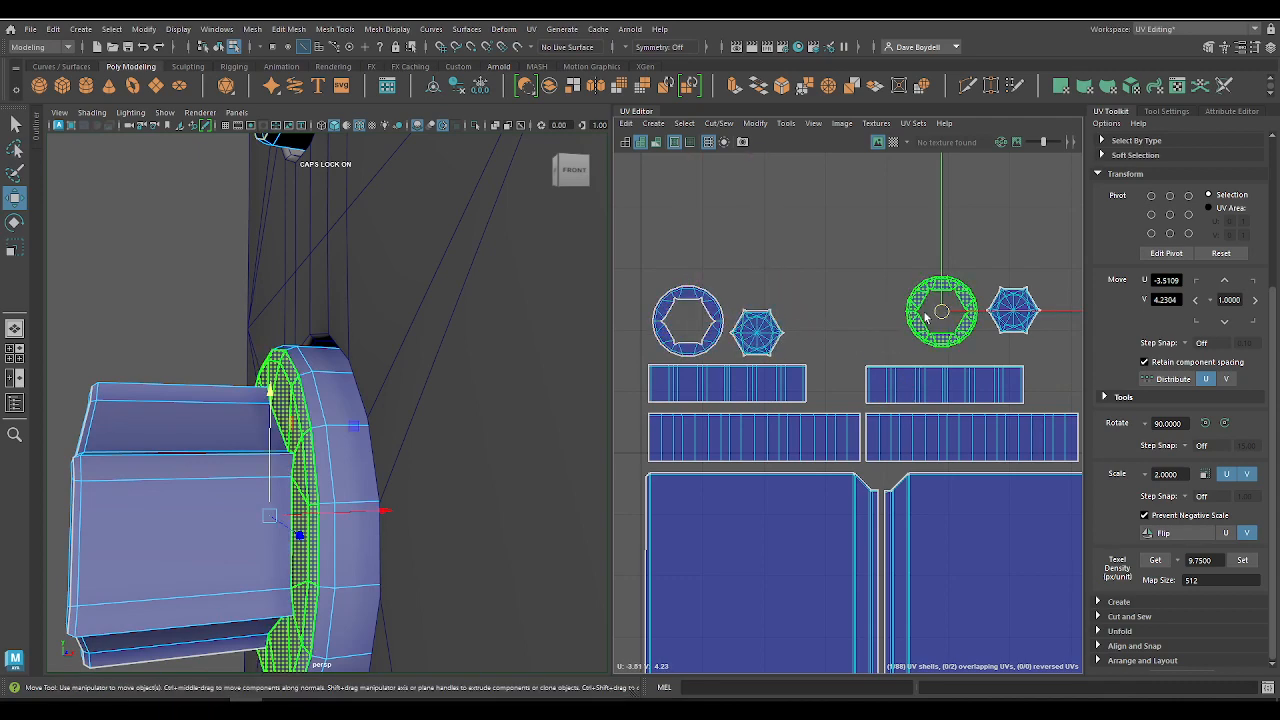
pyautogui.click(760, 335)
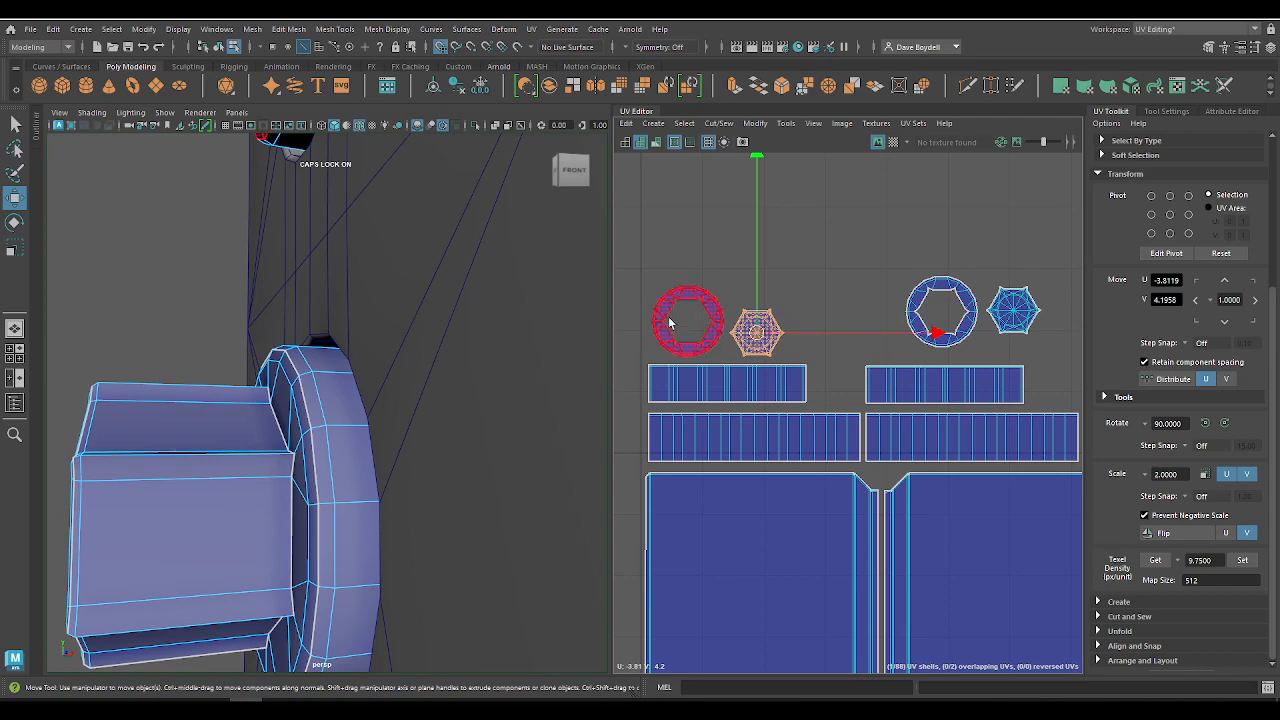
# Step: Snap the upper knob's ring and hexagonal cap shells to U -3.90, V 4.30, centring the cap inside the ring
pyautogui.moveTo(687, 320); pyautogui.dragTo(701, 268)
pyautogui.click(733, 323)
pyautogui.moveTo(733, 323); pyautogui.dragTo(711, 289)
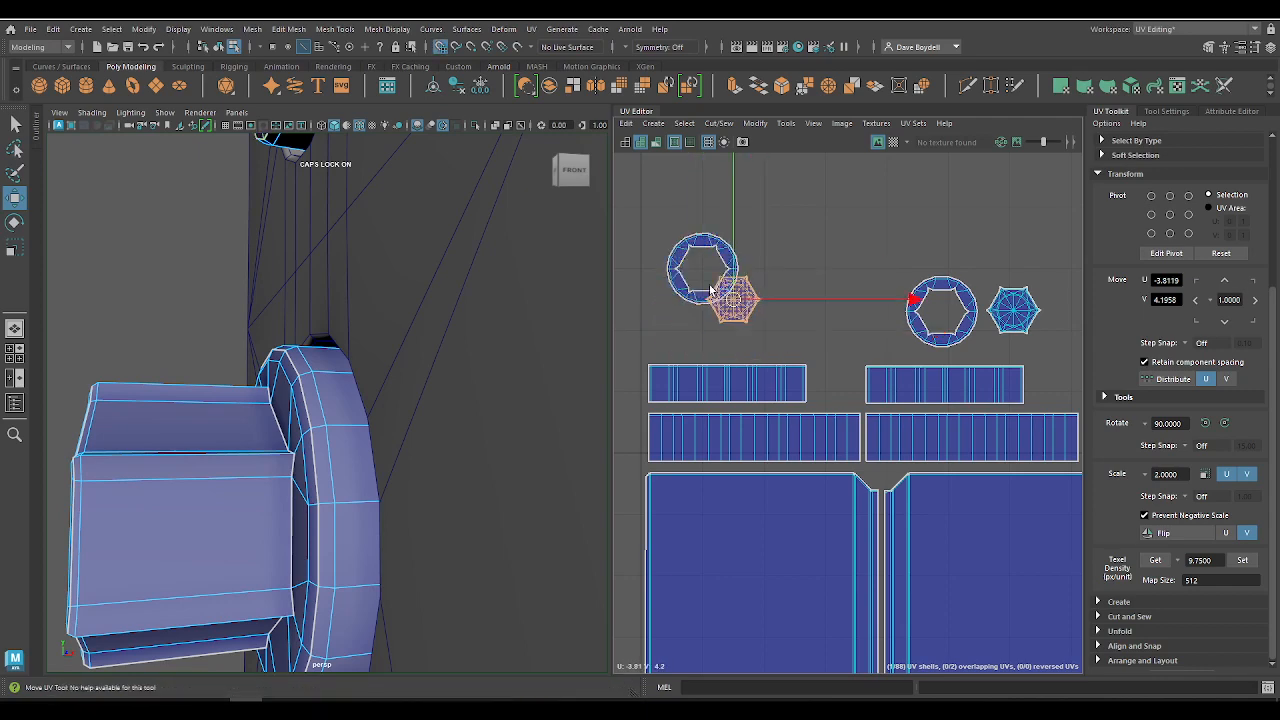
# Step: Inspect how the hexagonal cap shell fits inside the ring's opening and compare it with the upper knob on the model
pyautogui.press('f')
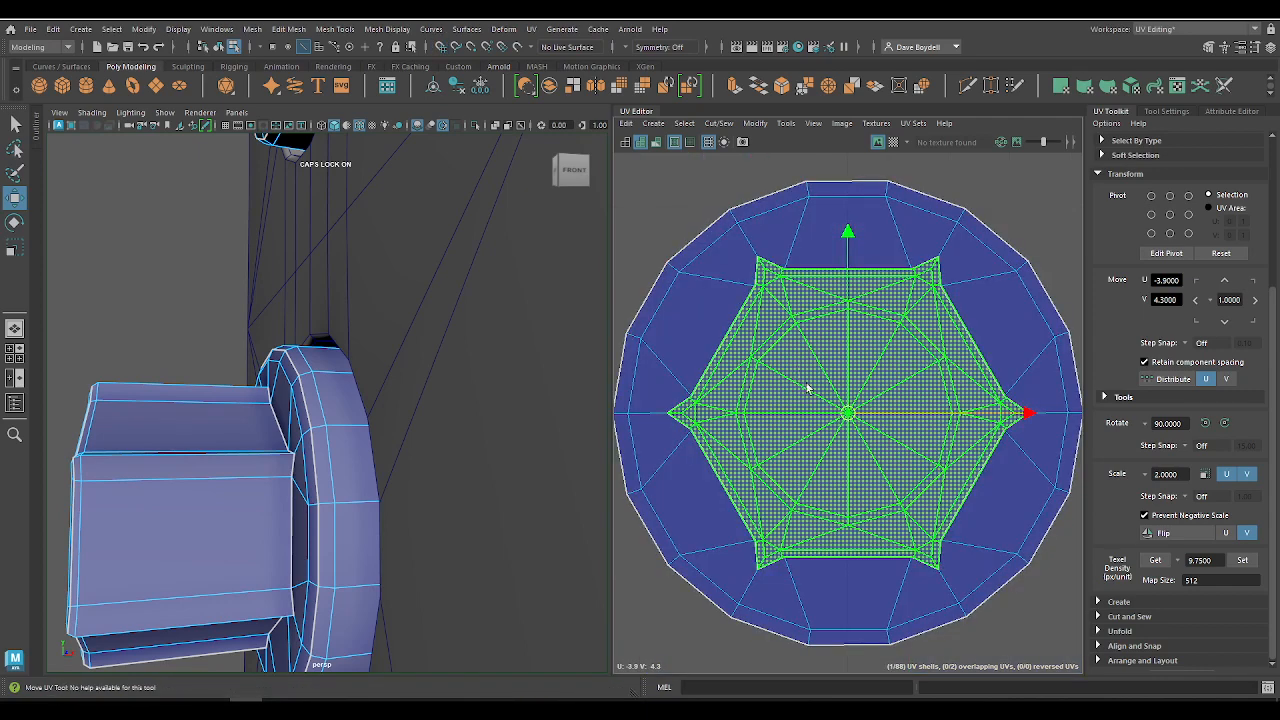
pyautogui.scroll(-5, 252, 439)
pyautogui.press('f')
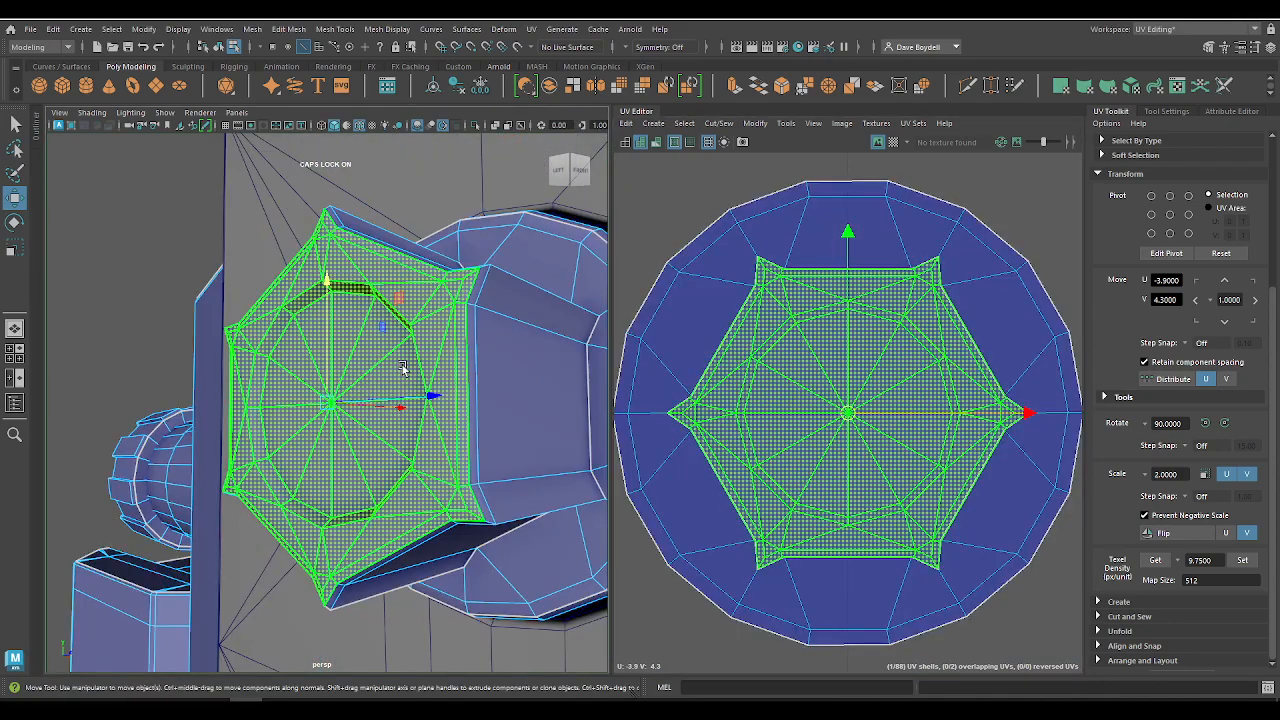
pyautogui.scroll(-10, 330, 290)
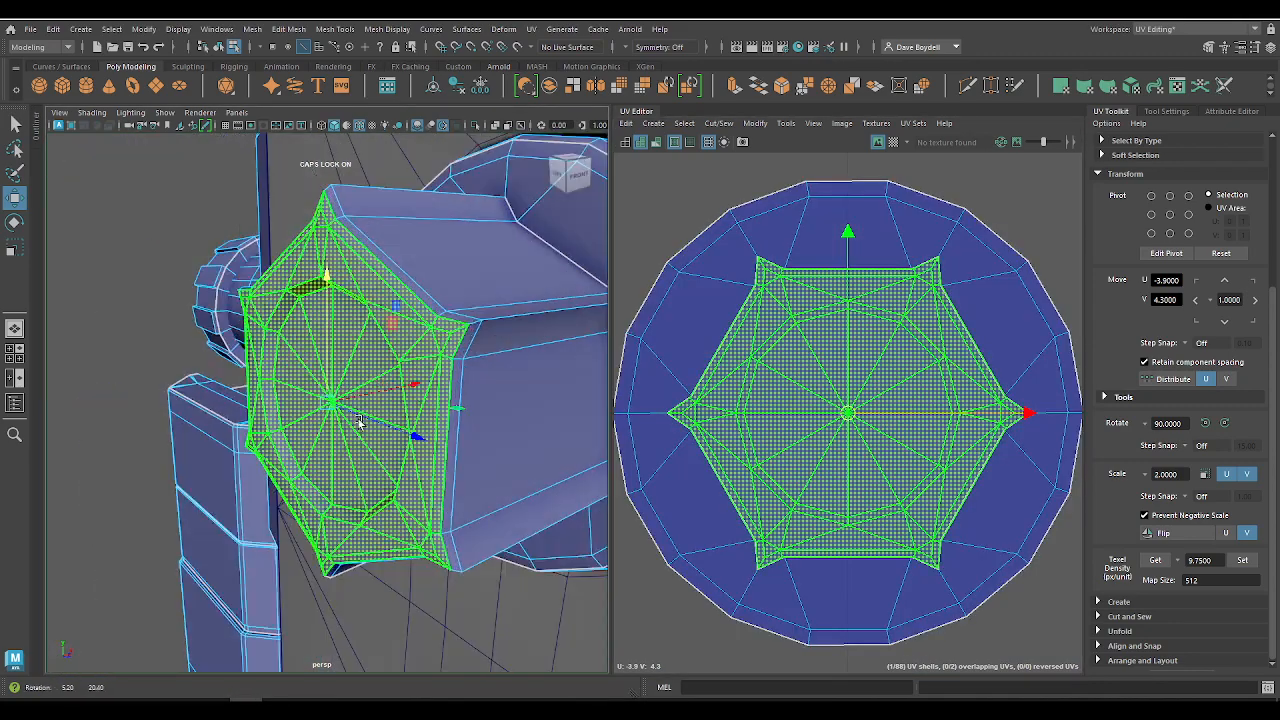
pyautogui.scroll(-3, 641, 316)
pyautogui.keyDown('alt'); pyautogui.moveTo(641, 317); pyautogui.dragTo(493, 307, button='right'); pyautogui.keyUp('alt')
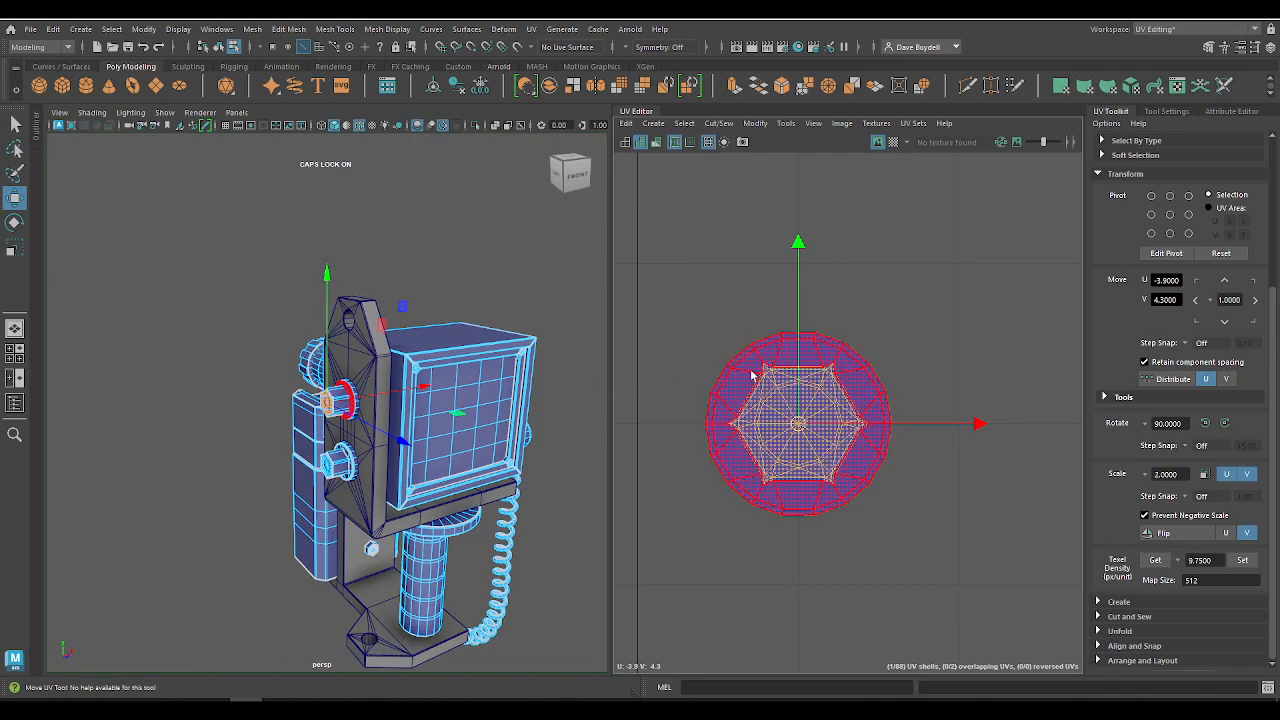
pyautogui.click(753, 375)
pyautogui.scroll(5, 765, 385)
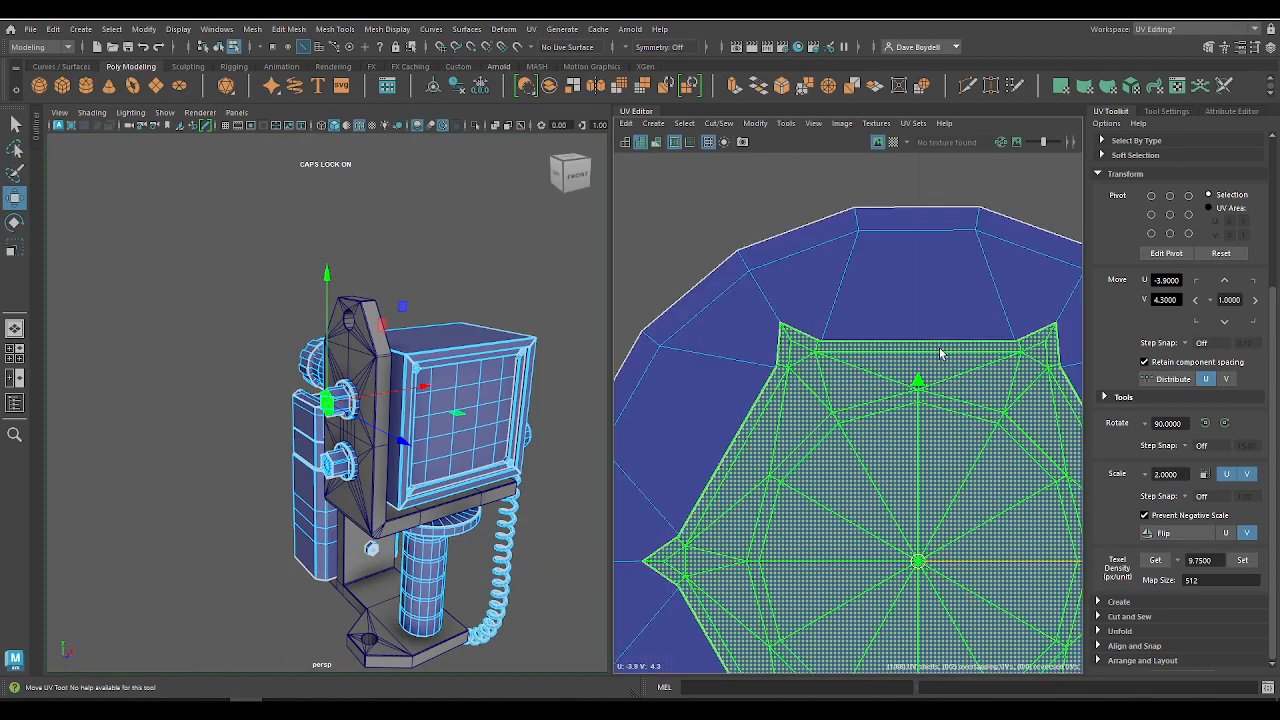
# Step: Try to enlarge the upper knob's ring shell around its hexagonal cap shell
pyautogui.keyDown('alt'); pyautogui.moveTo(709, 526); pyautogui.dragTo(675, 254, button='middle'); pyautogui.keyUp('alt')
pyautogui.keyDown('alt'); pyautogui.moveTo(837, 417); pyautogui.dragTo(504, 210, button='right'); pyautogui.keyUp('alt')
pyautogui.keyDown('alt'); pyautogui.moveTo(748, 377); pyautogui.dragTo(653, 224, button='middle'); pyautogui.keyUp('alt')
pyautogui.keyDown('alt'); pyautogui.moveTo(739, 306); pyautogui.dragTo(600, 182, button='right'); pyautogui.keyUp('alt')
pyautogui.press('f')
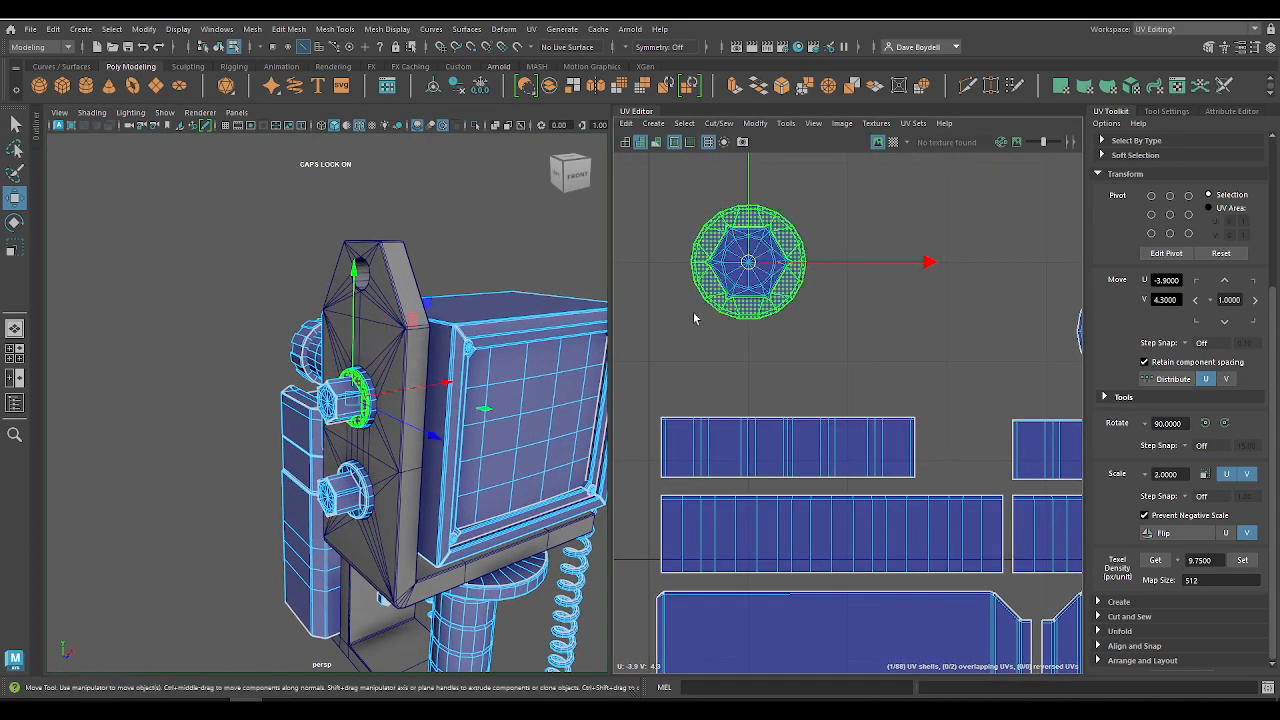
pyautogui.press('r')
pyautogui.moveTo(765, 270); pyautogui.dragTo(790, 285)
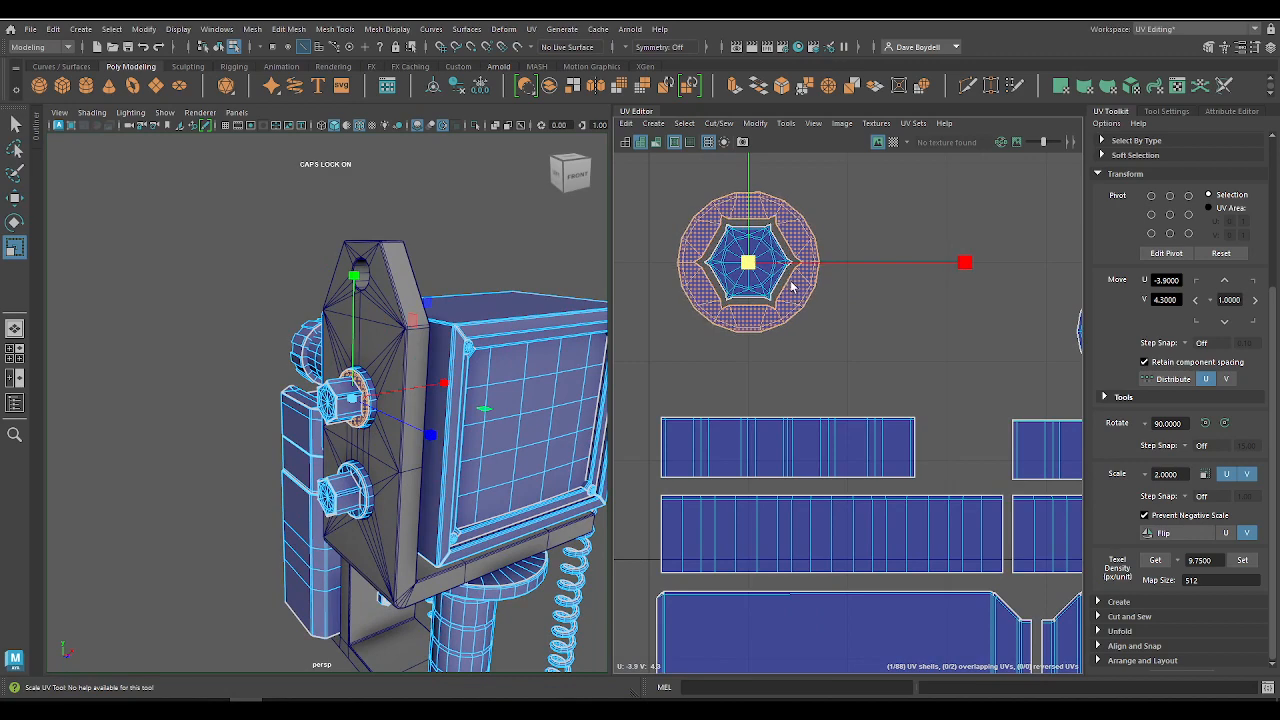
# Step: Undo the ring shell's scaling and the hexagonal cap shell's move into the ring
pyautogui.hotkey('ctrl', 'z')
pyautogui.hotkey('ctrl', 'z')
pyautogui.hotkey('ctrl', 'z')
pyautogui.hotkey('ctrl', 'z')
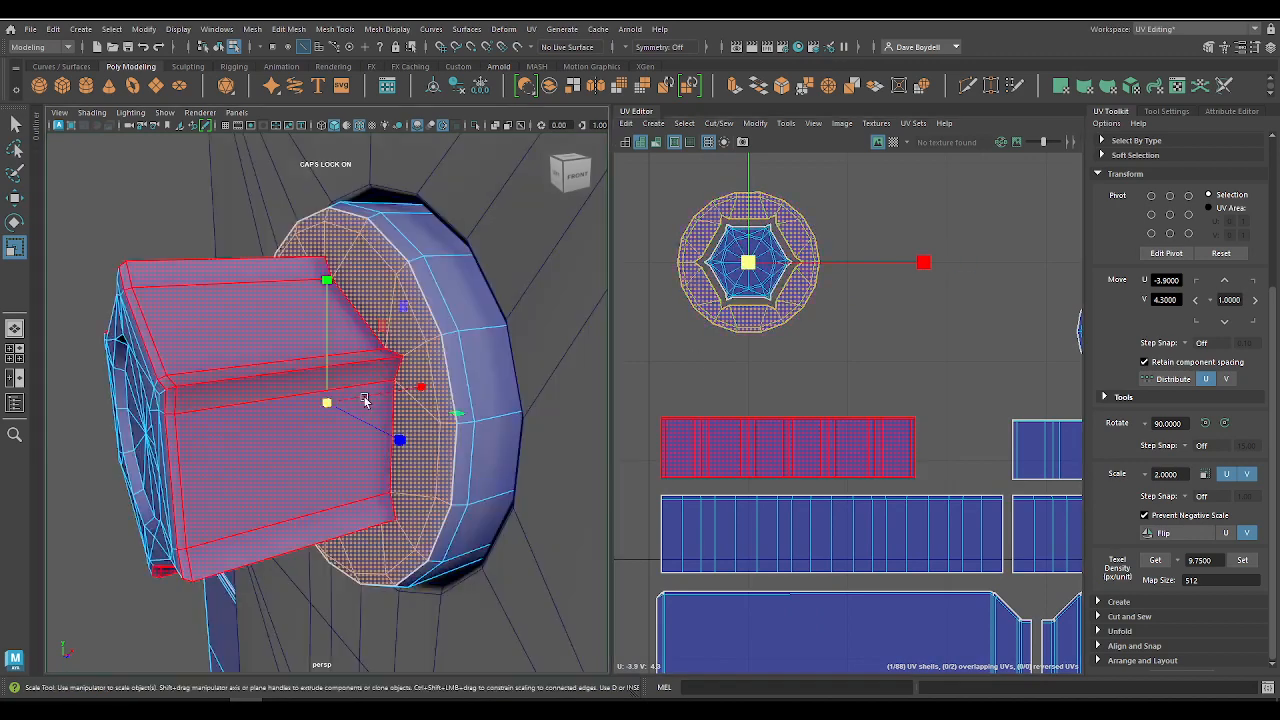
pyautogui.hotkey('ctrl', 'z')
pyautogui.hotkey('ctrl', 'z')
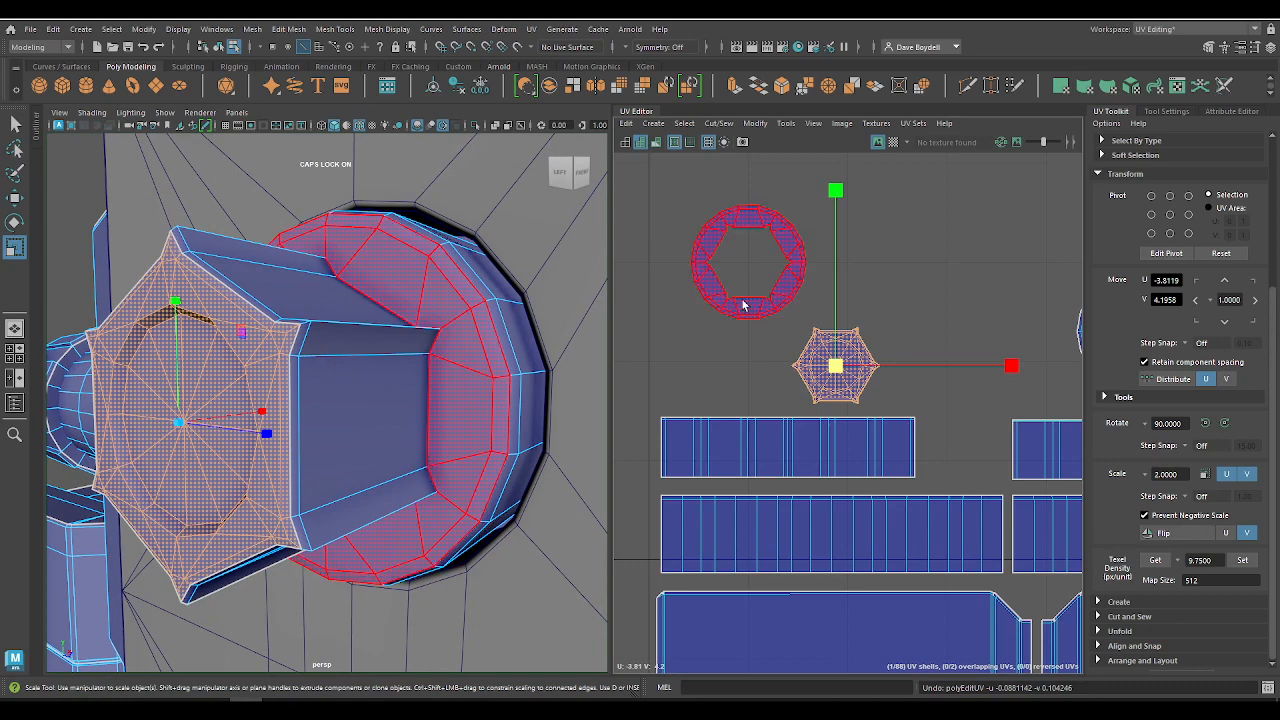
# Step: Enlarge the upper knob's ring shell and centre the hexagonal cap shell inside it at U -3.90, V 4.30
pyautogui.click(709, 245)
pyautogui.moveTo(748, 263); pyautogui.dragTo(795, 270)
pyautogui.click(831, 356)
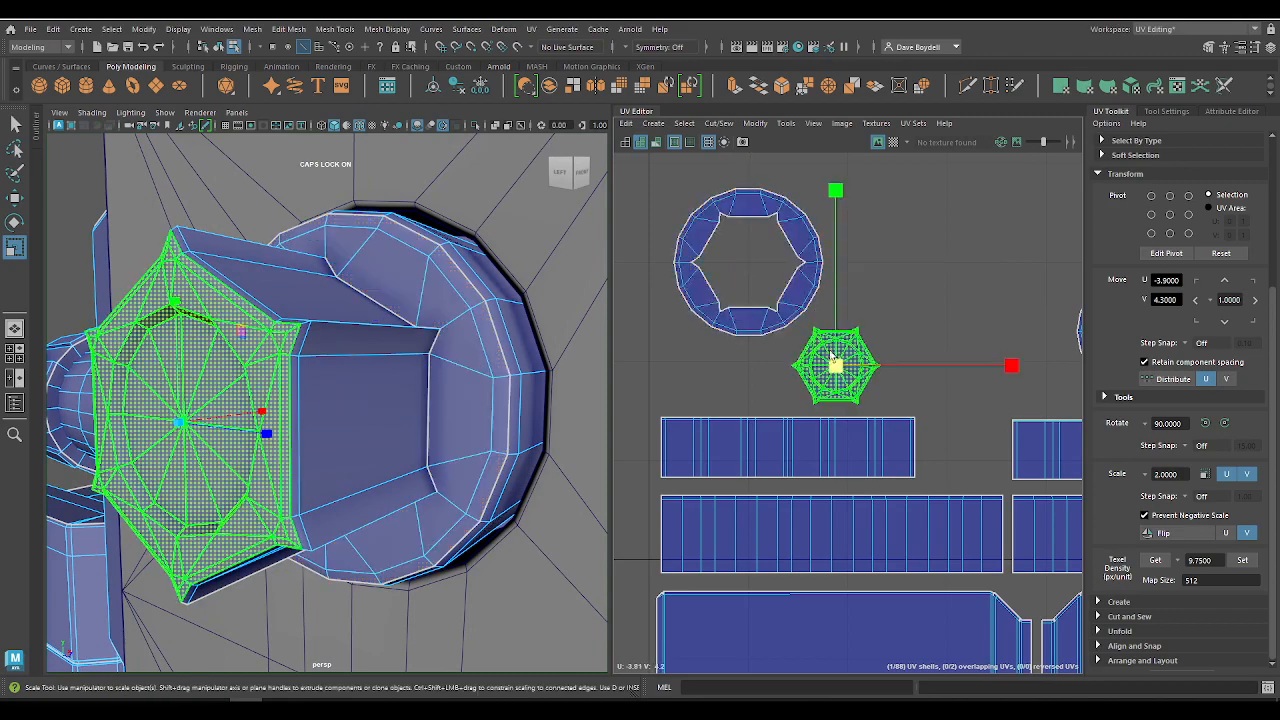
pyautogui.press('e')
pyautogui.press('w')
pyautogui.moveTo(836, 365); pyautogui.dragTo(748, 263)
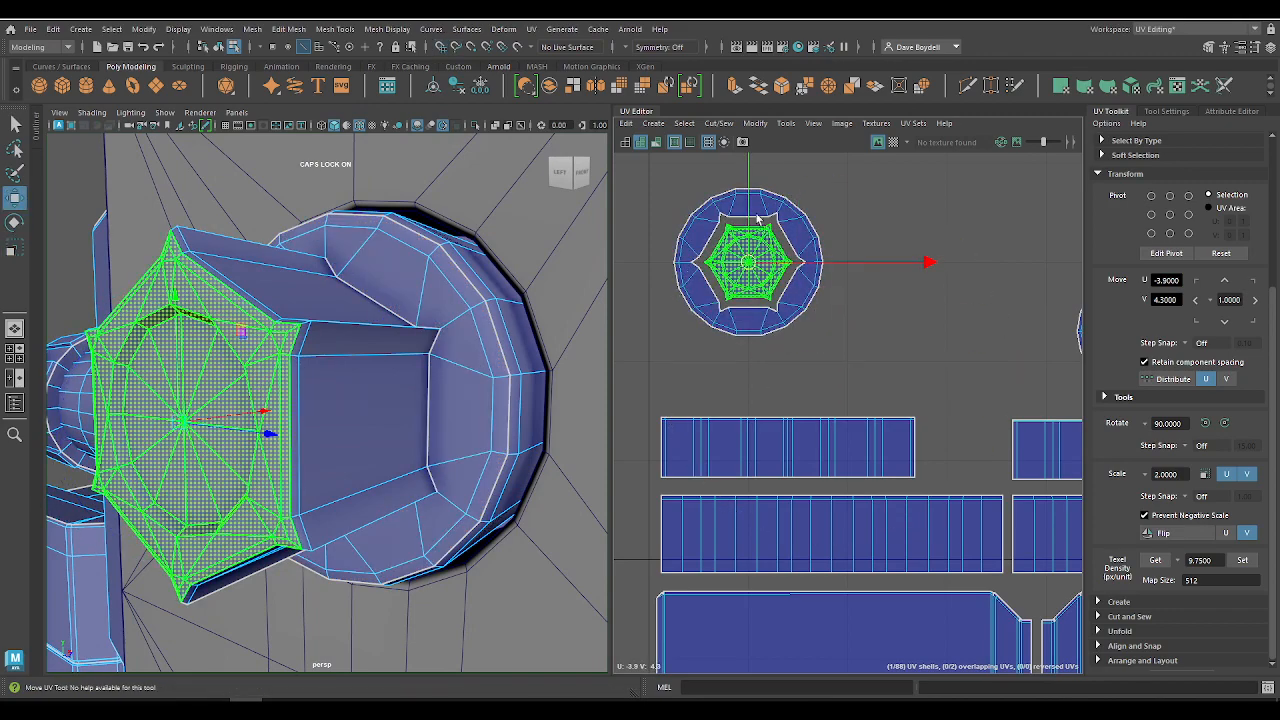
# Step: Compare the upper knob's cap and ring scale using the checker map, and turn the map off again
pyautogui.scroll(3, 757, 218)
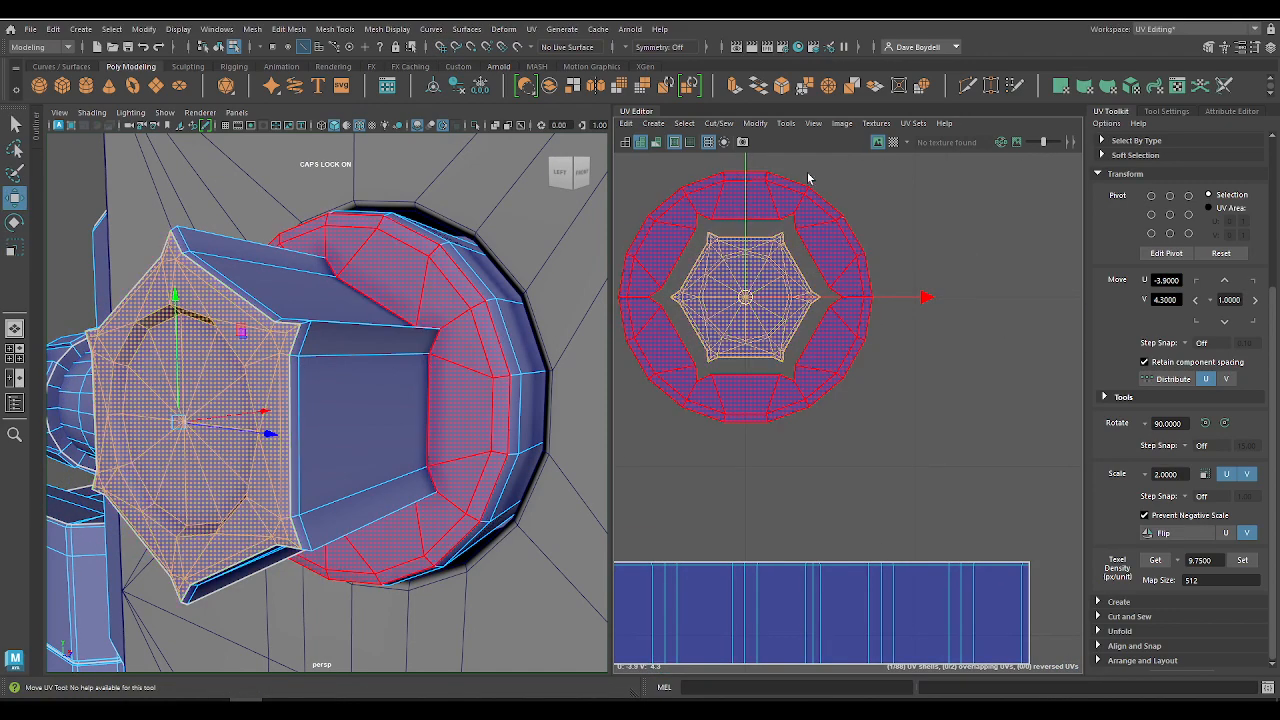
pyautogui.keyDown('alt'); pyautogui.moveTo(816, 442); pyautogui.dragTo(683, 366, button='right'); pyautogui.keyUp('alt')
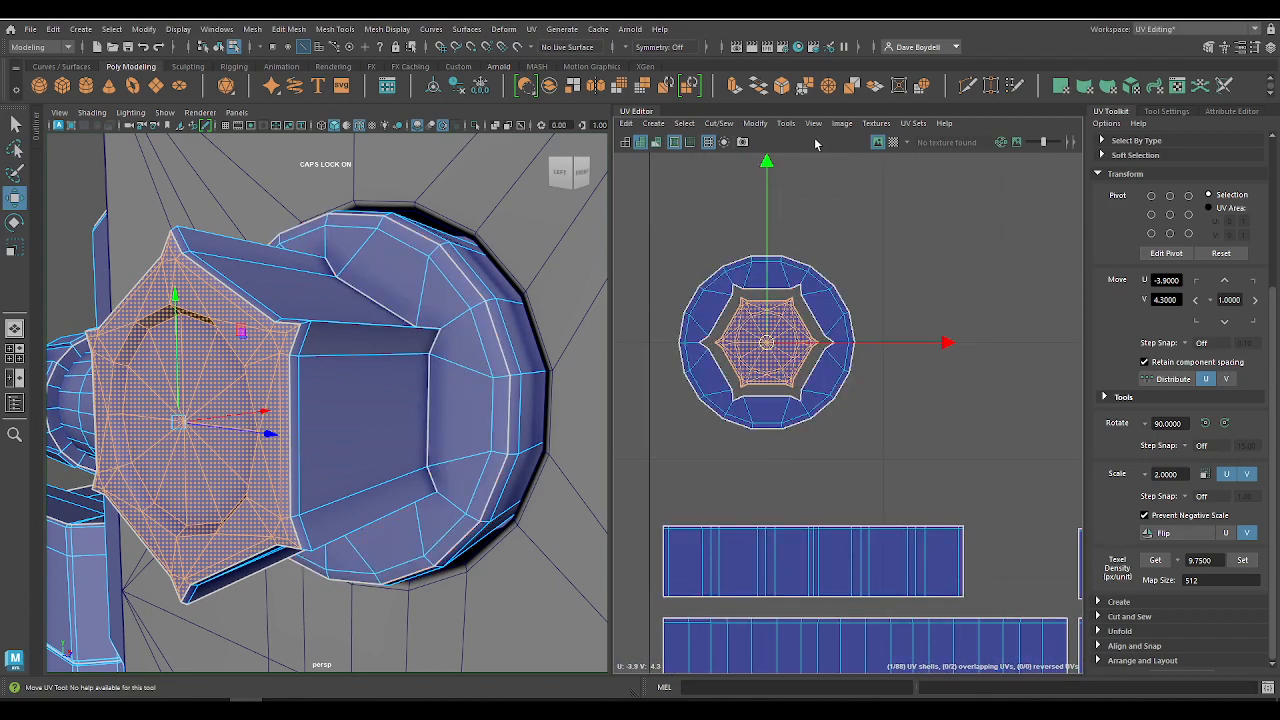
pyautogui.click(893, 142)
pyautogui.keyDown('alt'); pyautogui.moveTo(510, 290); pyautogui.dragTo(396, 288); pyautogui.keyUp('alt')
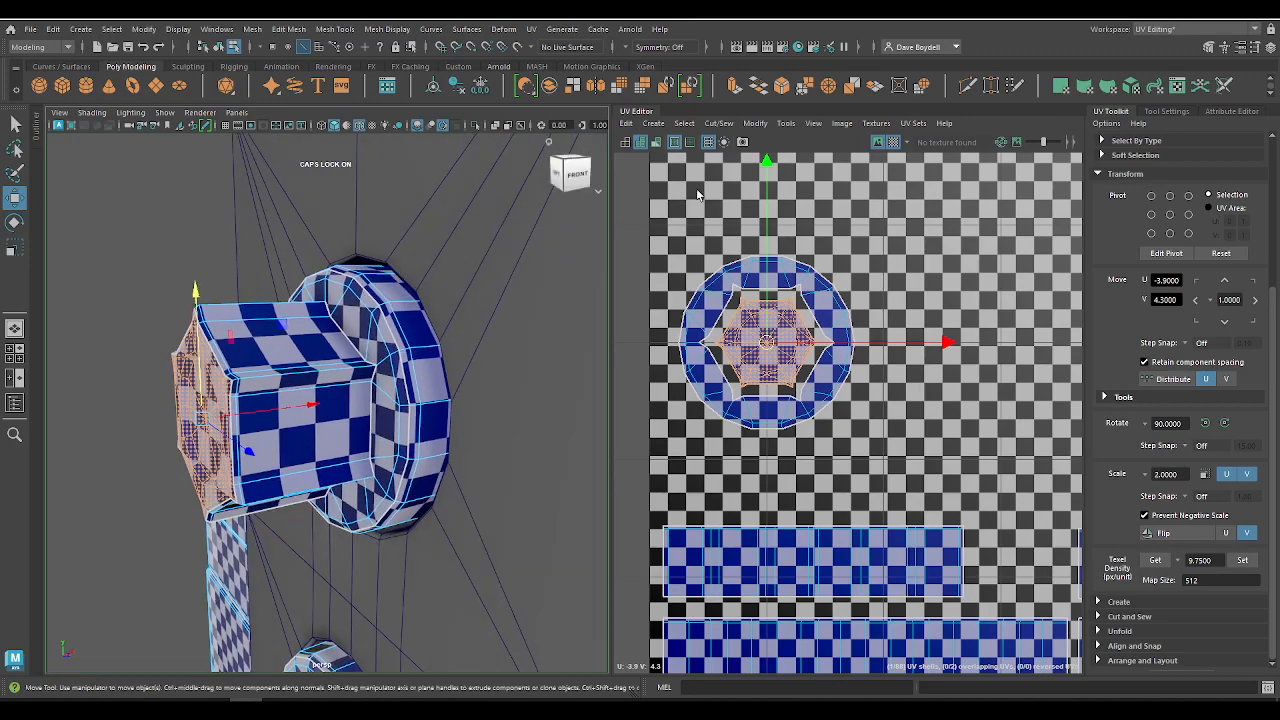
pyautogui.click(893, 142)
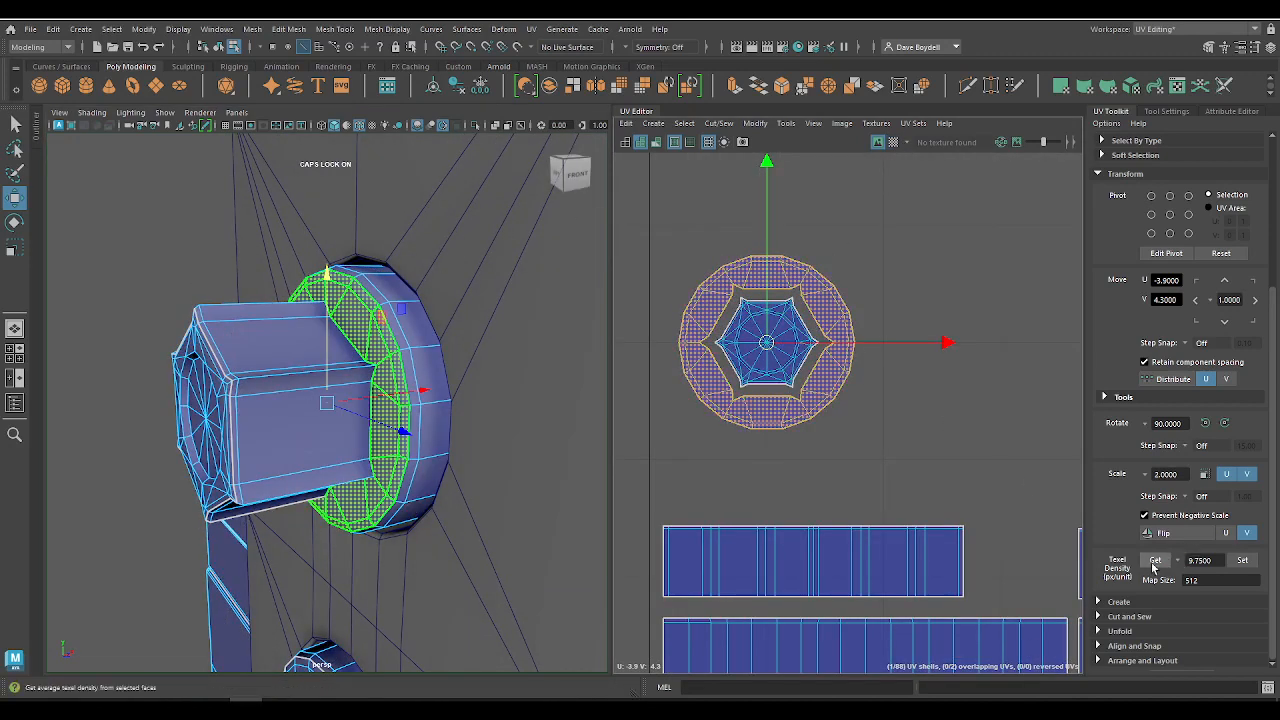
# Step: Match the lower knob's ring shell to the enlarged upper ring by copying its texel density of 12.6388
pyautogui.keyDown('alt'); pyautogui.moveTo(1076, 443); pyautogui.dragTo(968, 402, button='middle'); pyautogui.keyUp('alt')
pyautogui.scroll(-2, 797, 363)
pyautogui.click(878, 322)
pyautogui.click(1245, 565)
# Step: Lower the upper knob's ring and cap shells together so they sit close above its shorter strip
pyautogui.moveTo(714, 280); pyautogui.dragTo(789, 340)
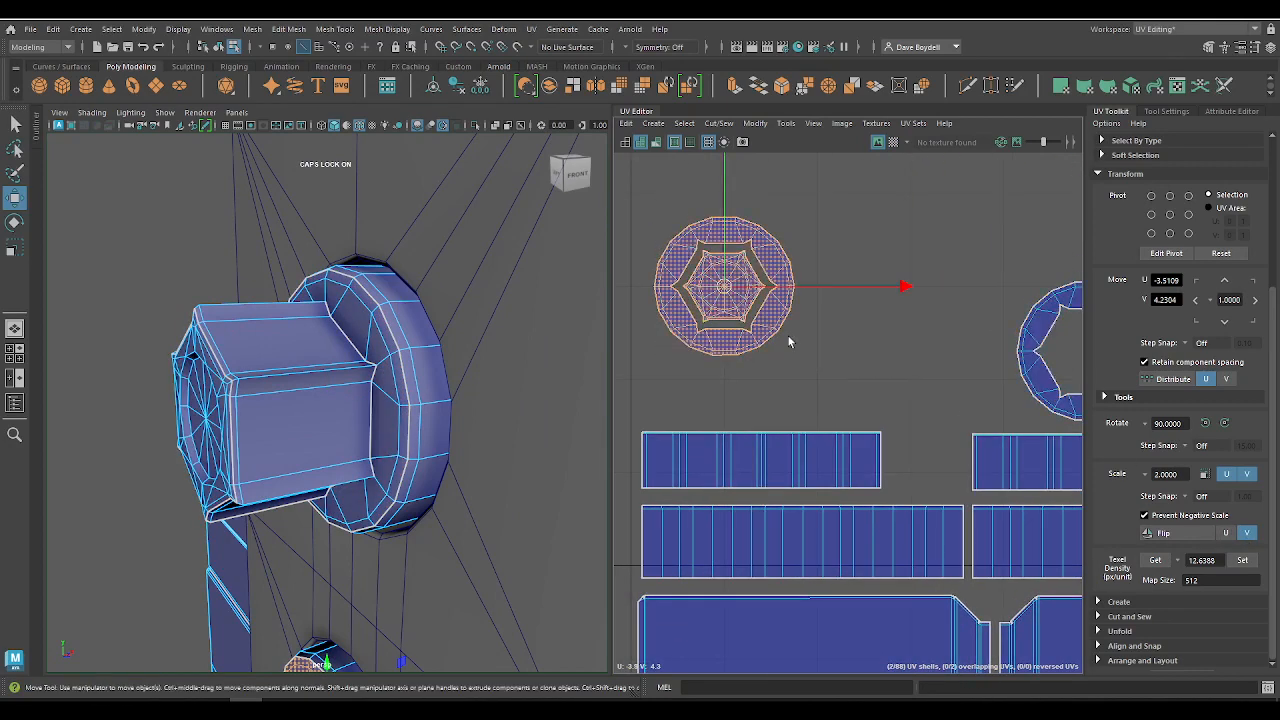
pyautogui.press('x')
pyautogui.moveTo(713, 287); pyautogui.dragTo(711, 360)
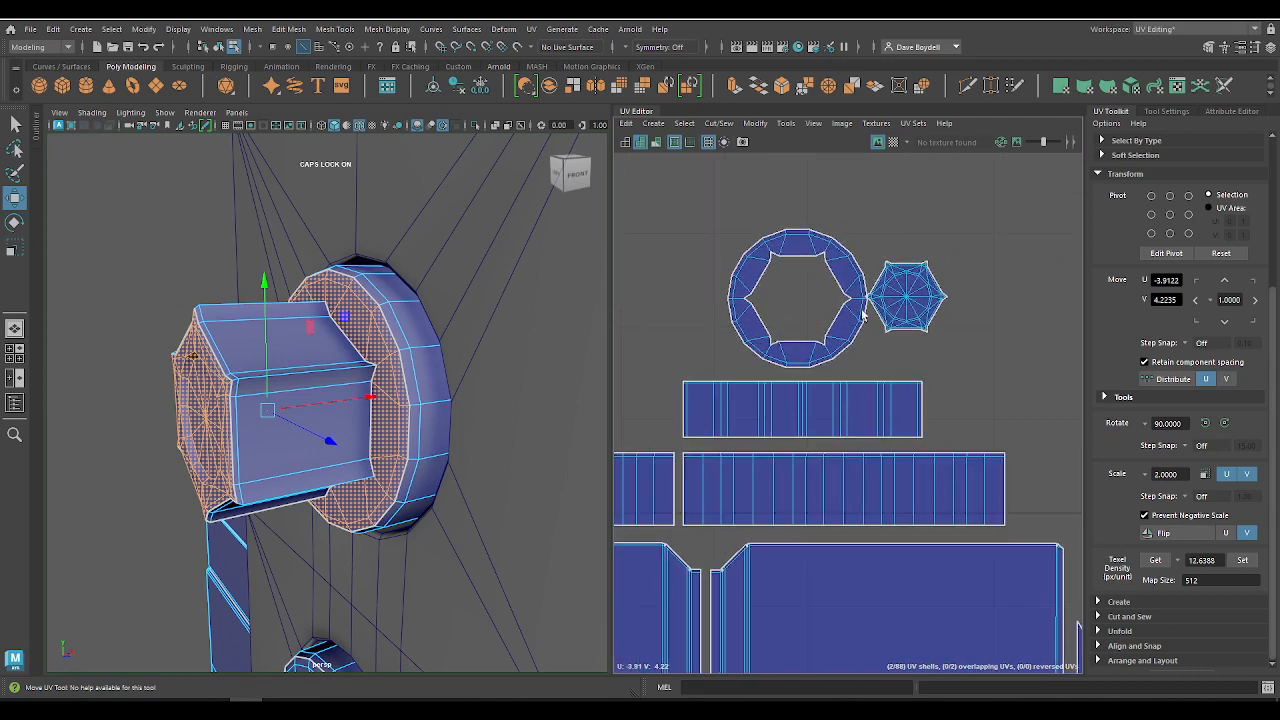
# Step: Centre the lower knob's hexagonal cap shell inside its ring and place both level beside the upper knob's shells
pyautogui.click(906, 298)
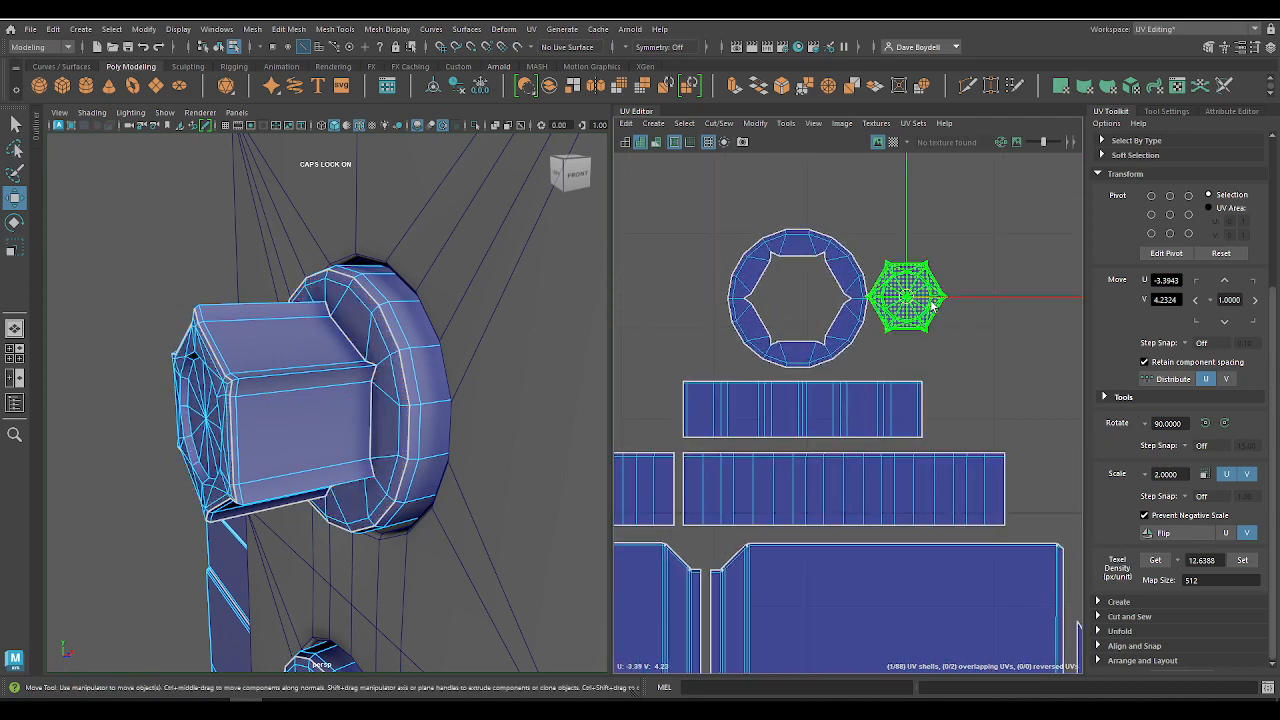
pyautogui.click(773, 304)
pyautogui.press('x')
pyautogui.moveTo(772, 304); pyautogui.dragTo(694, 286, button='middle')
pyautogui.click(921, 299)
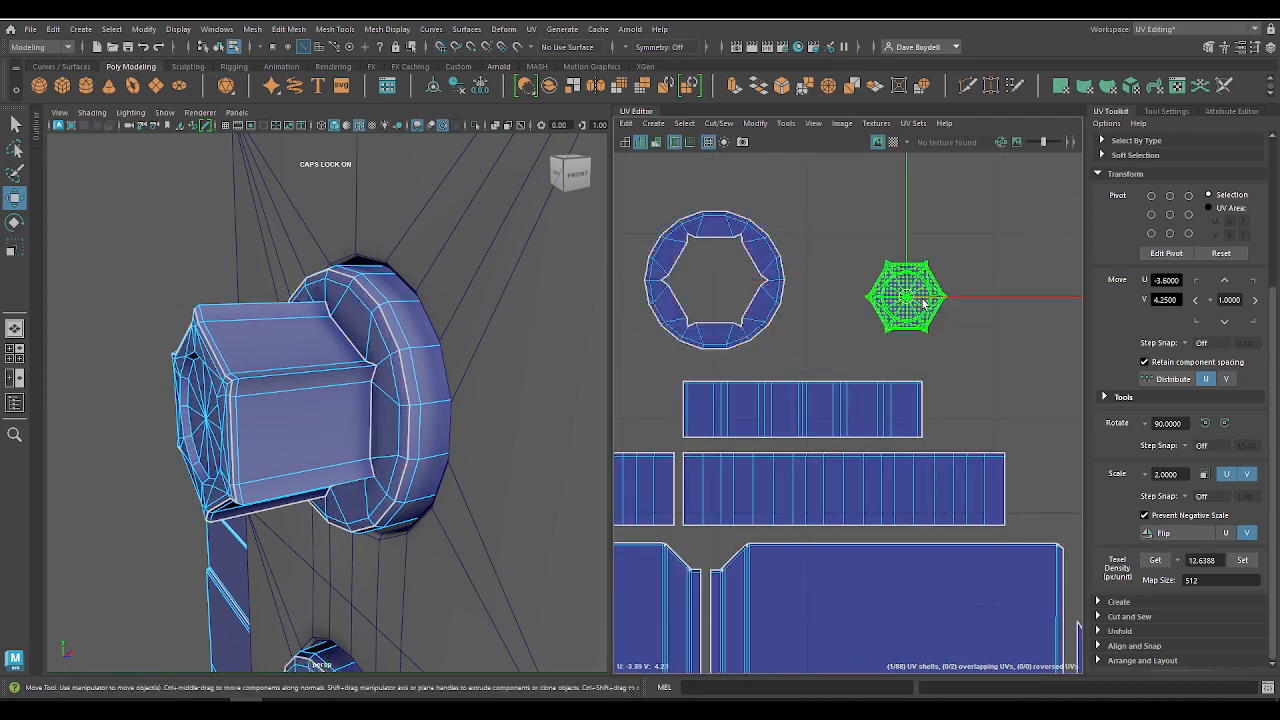
pyautogui.moveTo(921, 299); pyautogui.dragTo(722, 284, button='middle')
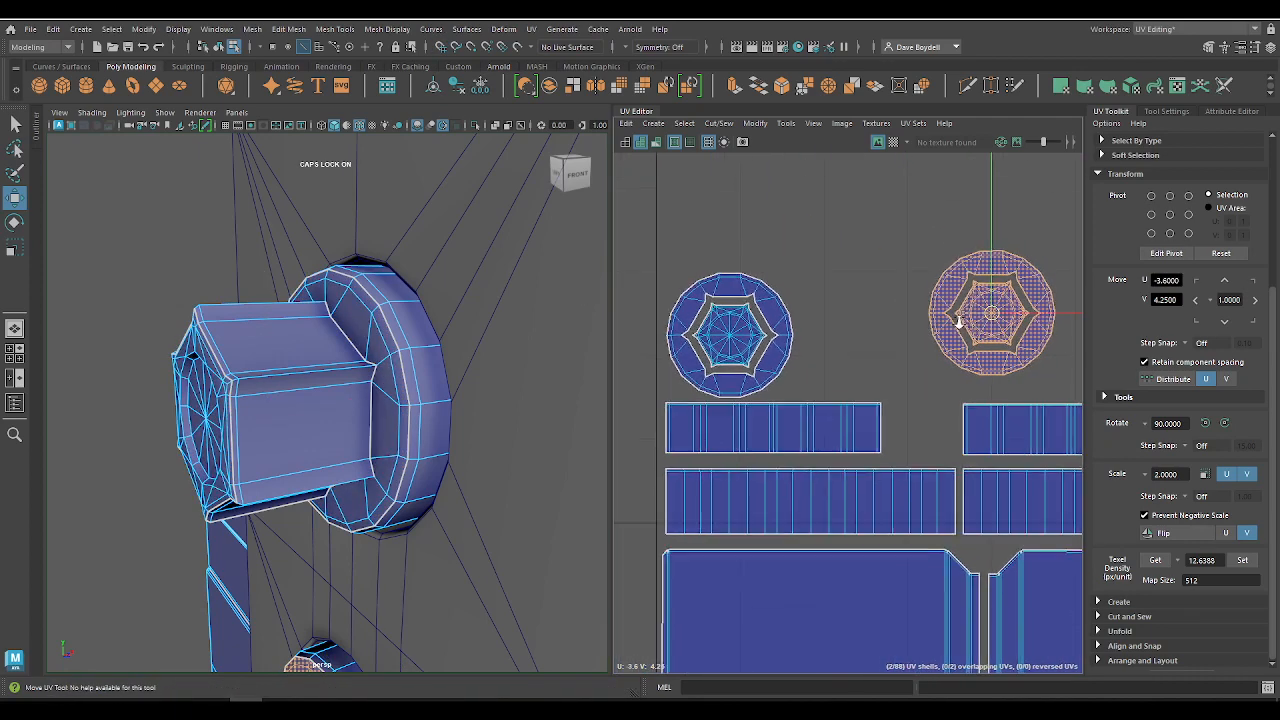
pyautogui.moveTo(990, 316); pyautogui.dragTo(925, 337, button='middle')
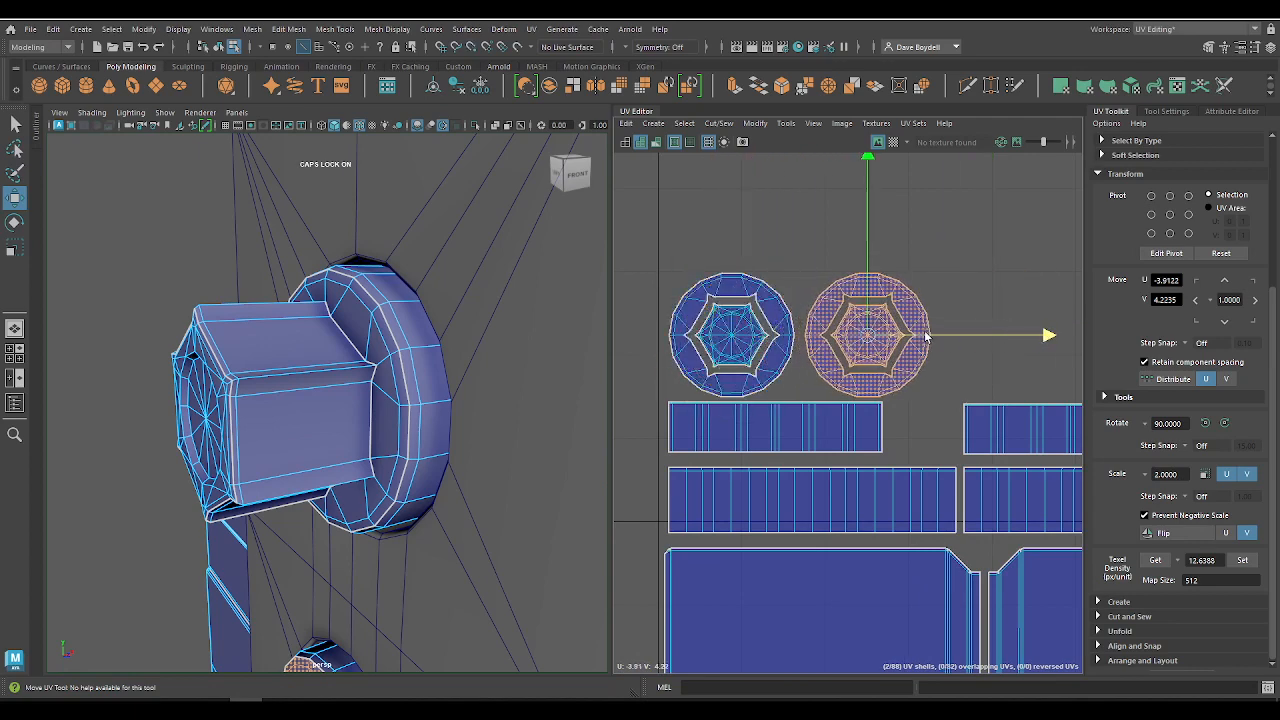
# Step: Set the texel density value back to 9.75 and clear the shell selection
pyautogui.click(1037, 530)
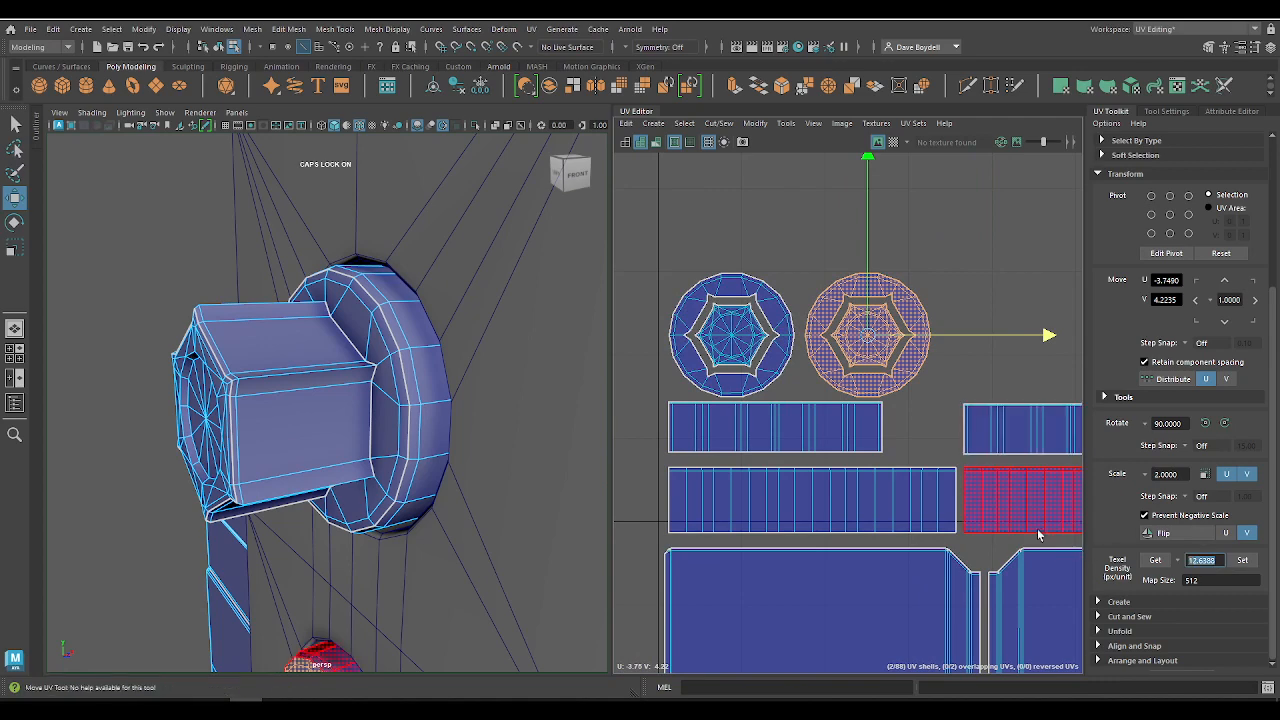
pyautogui.press('Return')
pyautogui.click(928, 211)
pyautogui.scroll(-4, 907, 325)
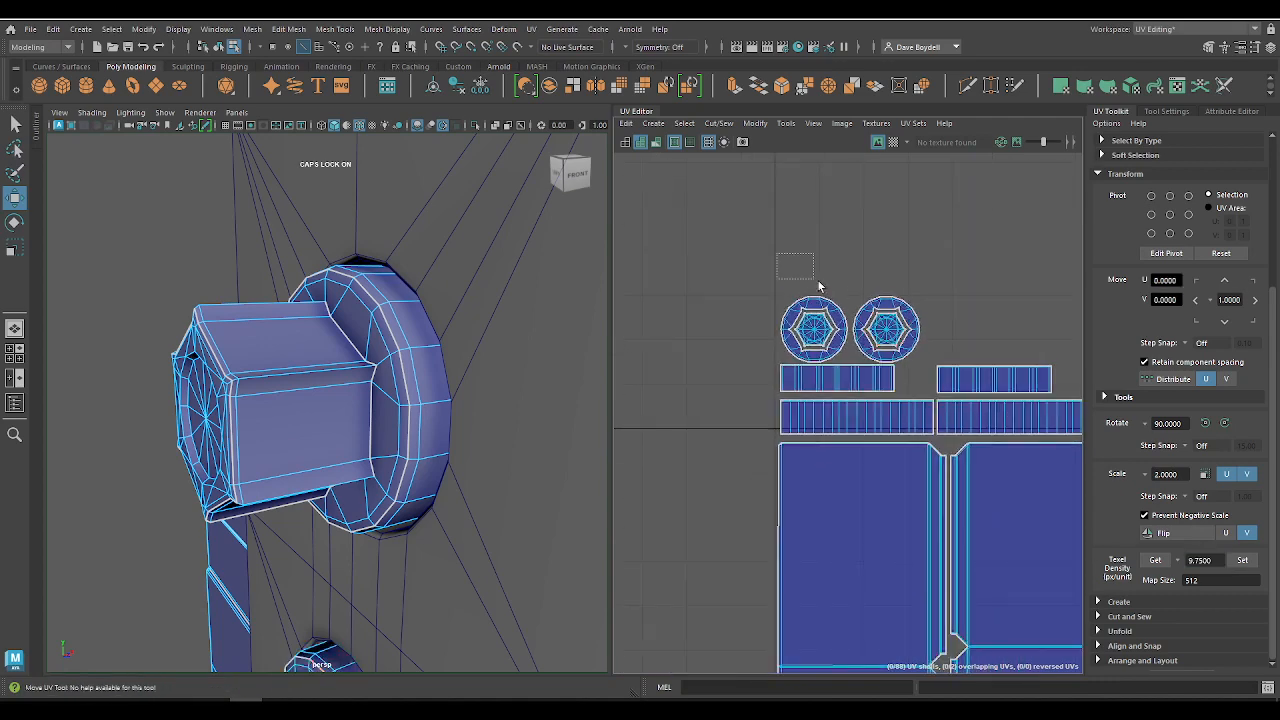
# Step: Move the lower knob's shorter strip shell close beside the upper knob's shorter strip
pyautogui.moveTo(918, 341); pyautogui.dragTo(925, 346)
pyautogui.keyDown('alt'); pyautogui.moveTo(960, 380); pyautogui.dragTo(1091, 457, button='right'); pyautogui.keyUp('alt')
pyautogui.click(1057, 386)
pyautogui.moveTo(1057, 386); pyautogui.dragTo(1000, 391, button='middle')
# Step: Raise both knobs' ring and cap shells together to V 4.2342, leaving a small gap above the shorter strips
pyautogui.moveTo(702, 222); pyautogui.dragTo(882, 318)
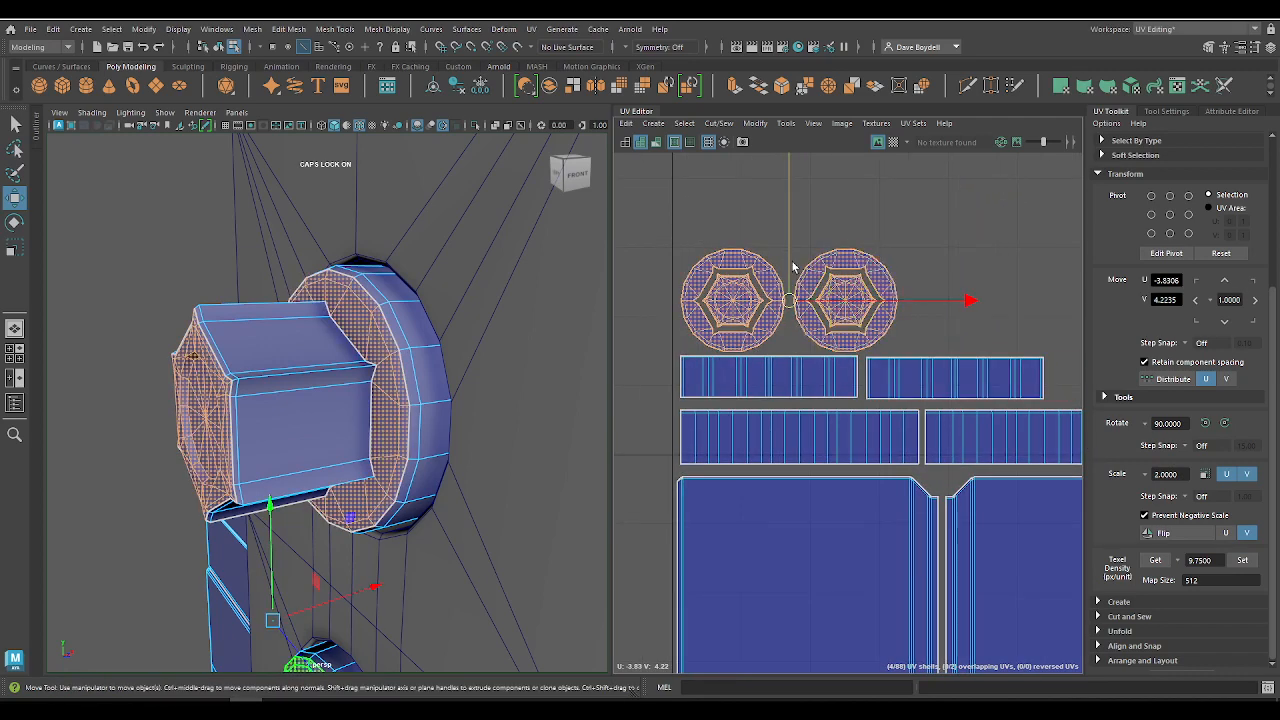
pyautogui.click(783, 244)
pyautogui.hotkey('ctrl', 'z')
pyautogui.moveTo(785, 249); pyautogui.dragTo(785, 242)
pyautogui.scroll(-4, 766, 367)
pyautogui.scroll(-1, 767, 369)
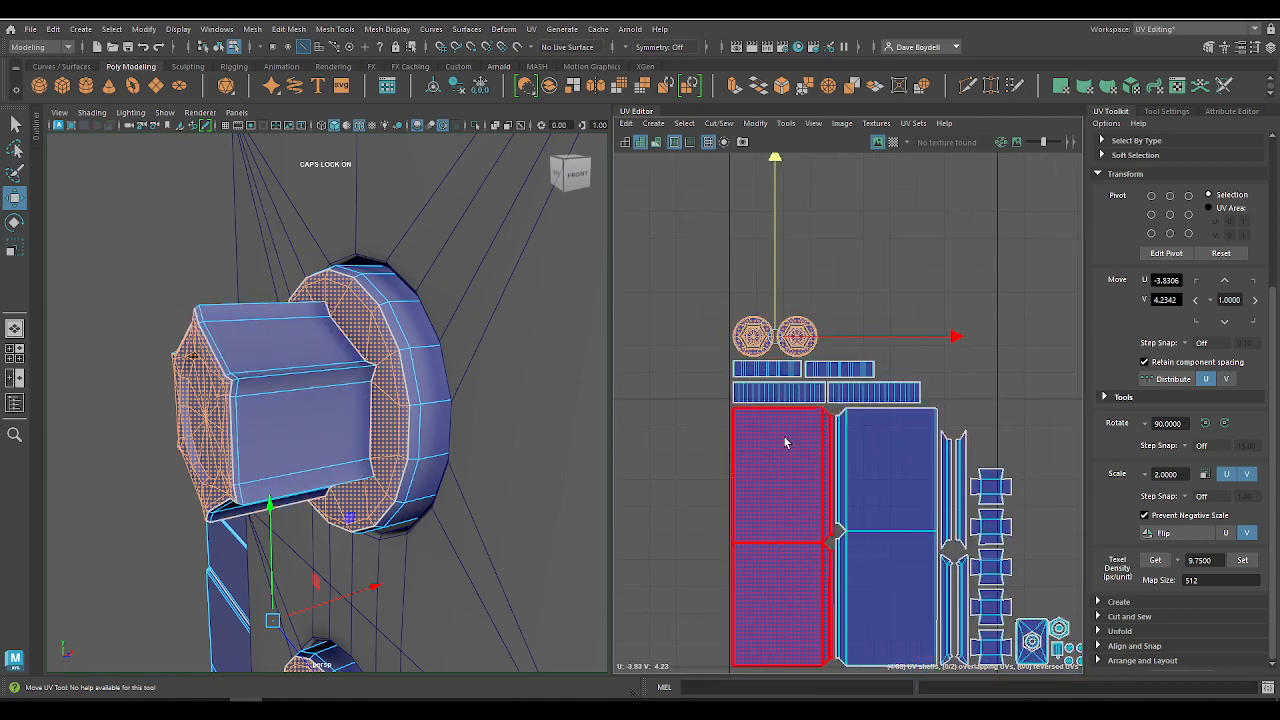
# Step: Examine the spacing between the packed panels, strips, knob rings, buttons and screws across the UV layout
pyautogui.keyDown('alt'); pyautogui.moveTo(785, 442); pyautogui.dragTo(727, 363, button='middle'); pyautogui.keyUp('alt')
pyautogui.scroll(5, 726, 363)
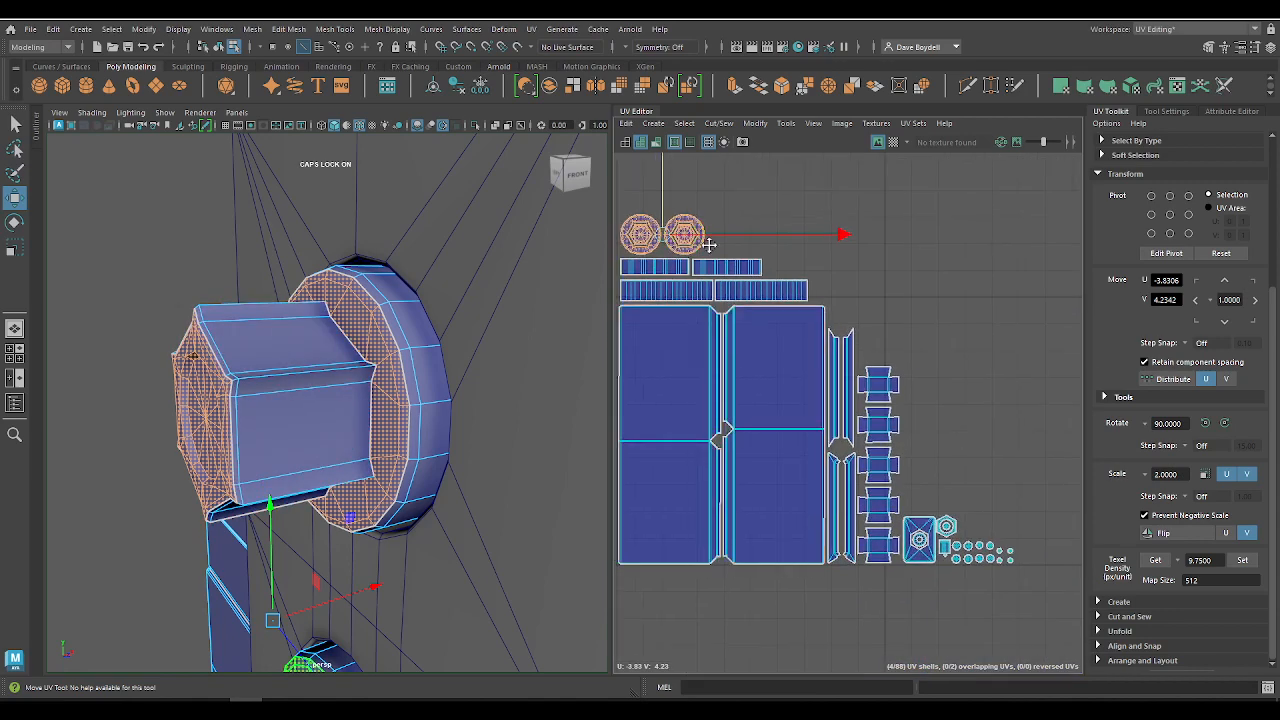
pyautogui.scroll(2, 828, 420)
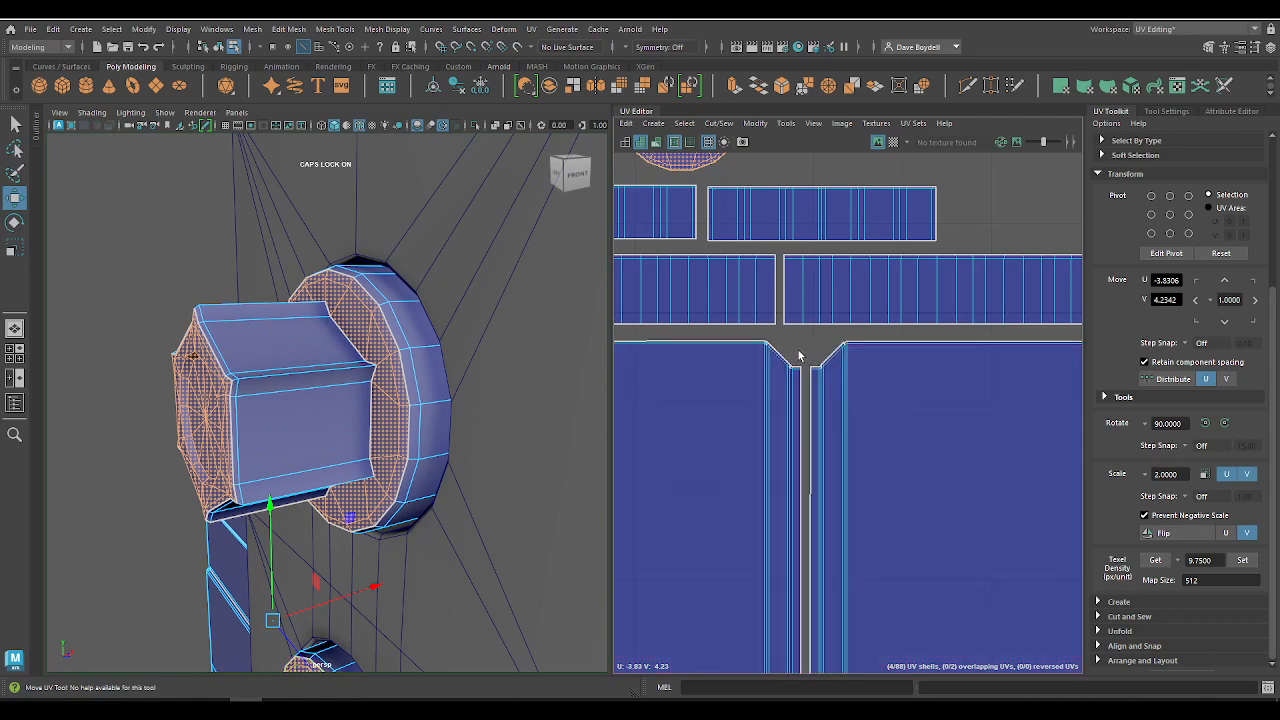
pyautogui.keyDown('alt'); pyautogui.moveTo(853, 395); pyautogui.dragTo(823, 343, button='right'); pyautogui.keyUp('alt')
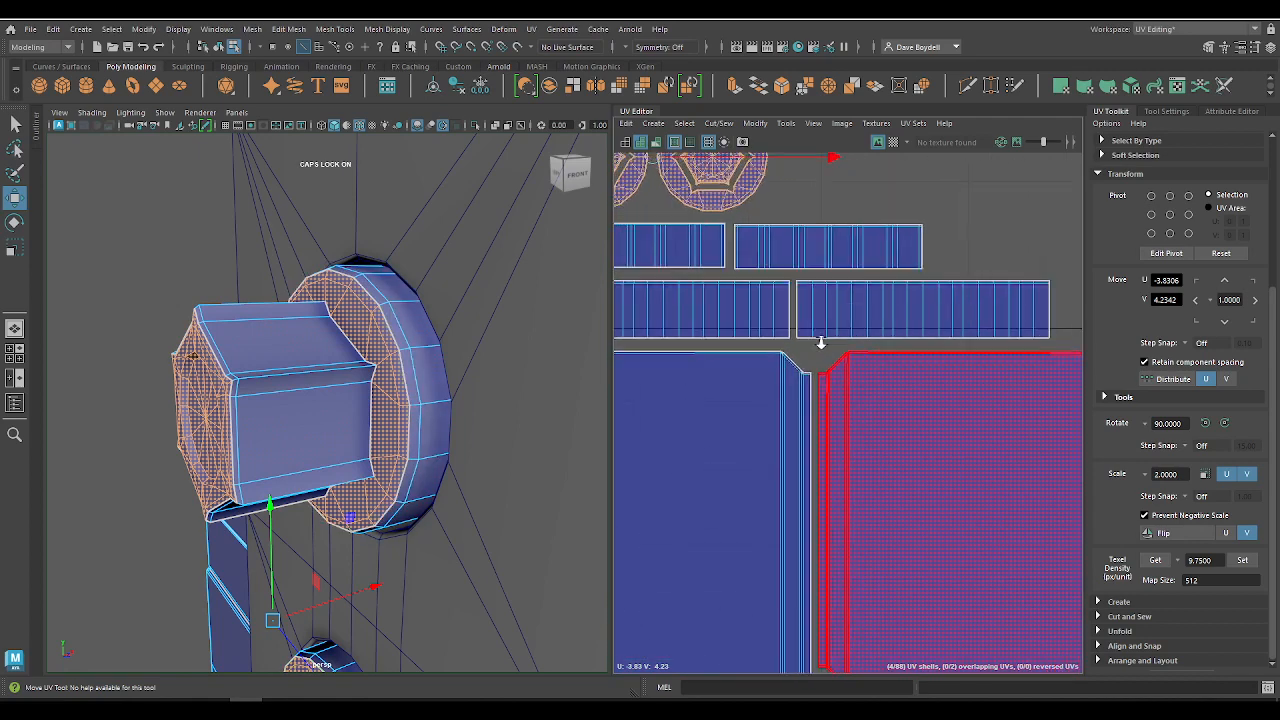
pyautogui.keyDown('alt'); pyautogui.moveTo(904, 407); pyautogui.dragTo(619, 279, button='middle'); pyautogui.keyUp('alt')
pyautogui.keyDown('alt'); pyautogui.moveTo(834, 423); pyautogui.dragTo(828, 249, button='middle'); pyautogui.keyUp('alt')
pyautogui.scroll(-5, 827, 242)
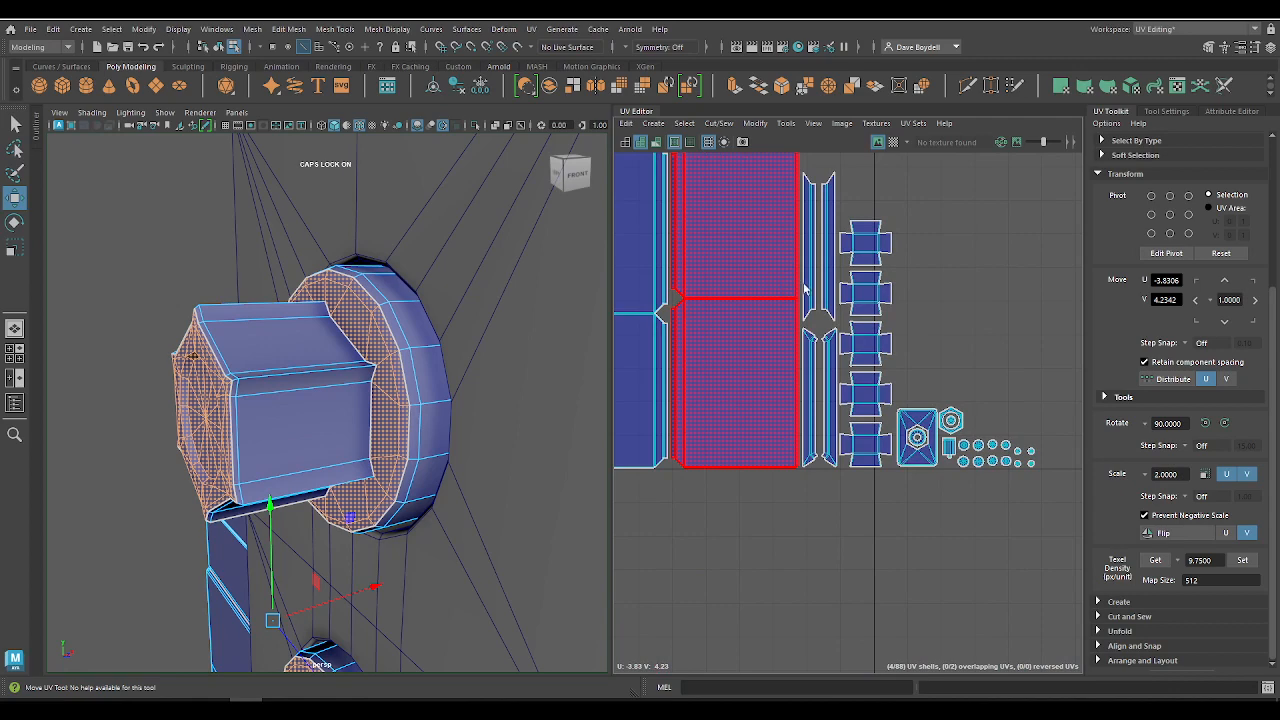
pyautogui.keyDown('alt'); pyautogui.moveTo(803, 289); pyautogui.dragTo(740, 278, button='right'); pyautogui.keyUp('alt')
pyautogui.keyDown('alt'); pyautogui.moveTo(740, 278); pyautogui.dragTo(860, 446, button='middle'); pyautogui.keyUp('alt')
pyautogui.keyDown('alt'); pyautogui.moveTo(757, 357); pyautogui.dragTo(755, 367, button='right'); pyautogui.keyUp('alt')
pyautogui.keyDown('alt'); pyautogui.moveTo(734, 322); pyautogui.dragTo(915, 436, button='right'); pyautogui.keyUp('alt')
pyautogui.moveTo(788, 445); pyautogui.dragTo(770, 339)
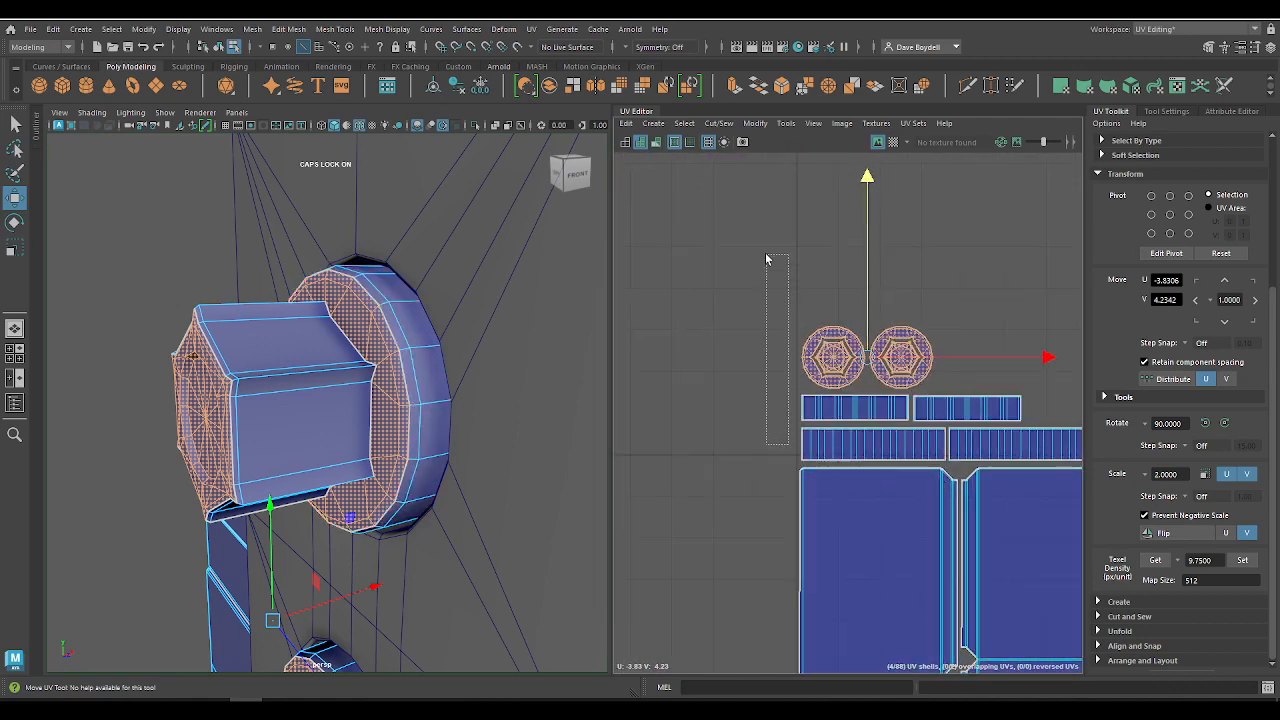
pyautogui.moveTo(766, 259); pyautogui.dragTo(766, 257)
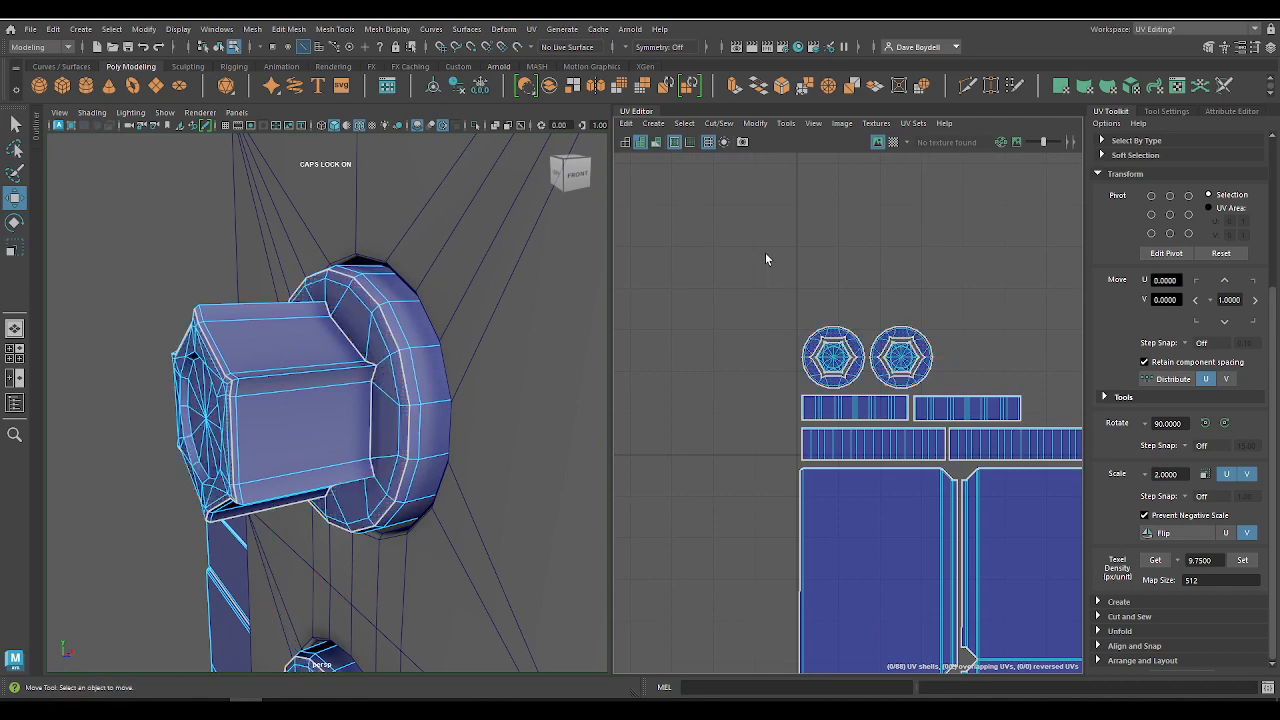
pyautogui.scroll(-3, 766, 257)
pyautogui.keyDown('alt'); pyautogui.moveTo(743, 357); pyautogui.dragTo(680, 271, button='middle'); pyautogui.keyUp('alt')
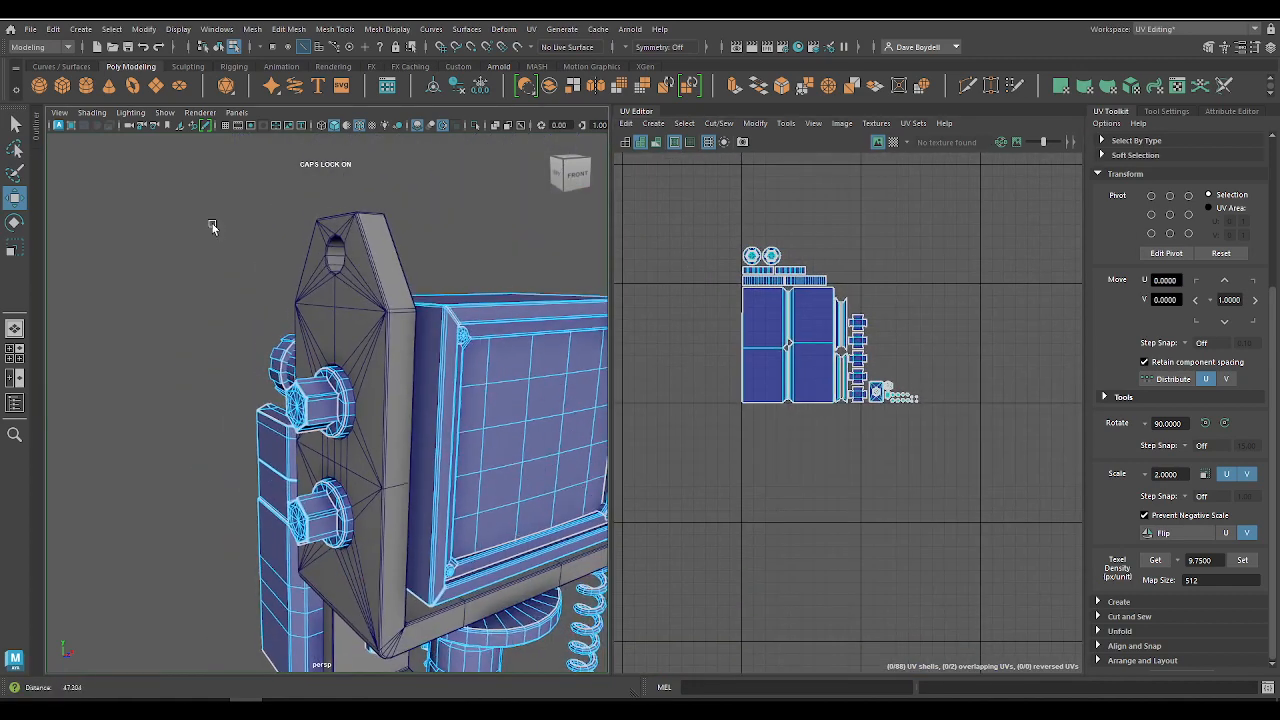
# Step: Apply a texel density of 9.75 to the five shells of the round dial and cable connector on the monitor's side
pyautogui.keyDown('alt'); pyautogui.moveTo(212, 227); pyautogui.dragTo(210, 226, button='right'); pyautogui.keyUp('alt')
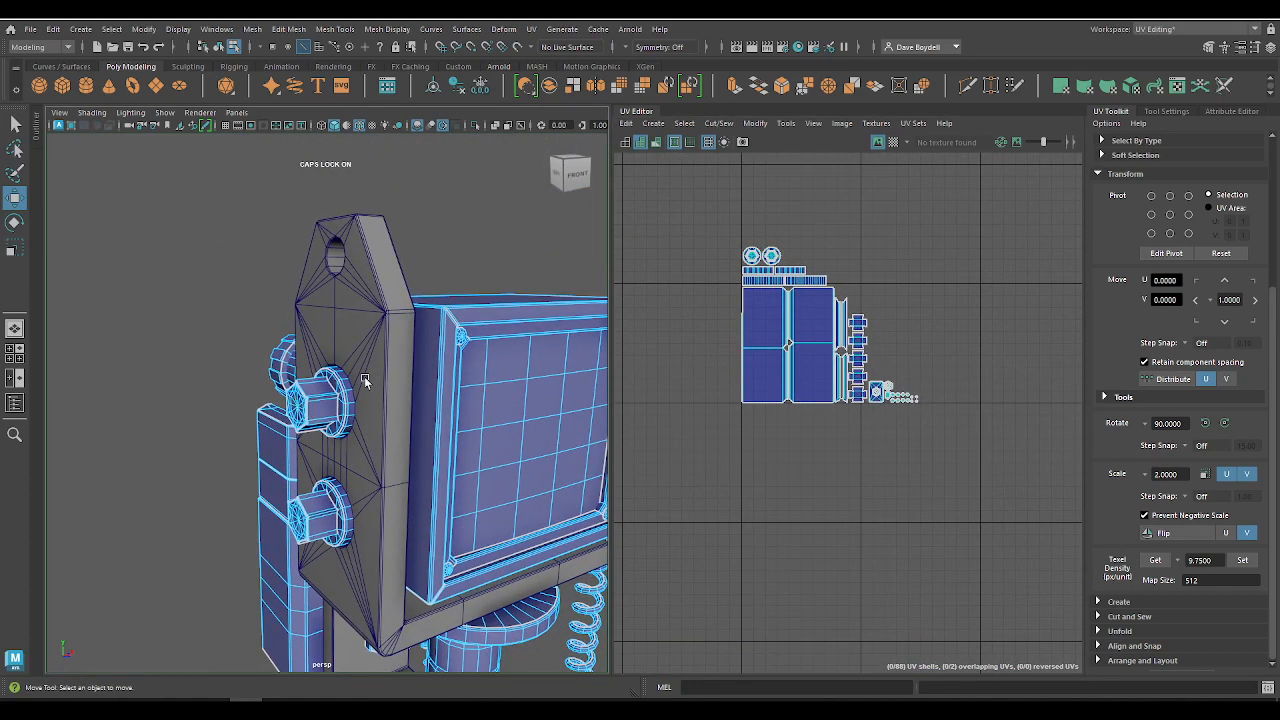
pyautogui.press('q')
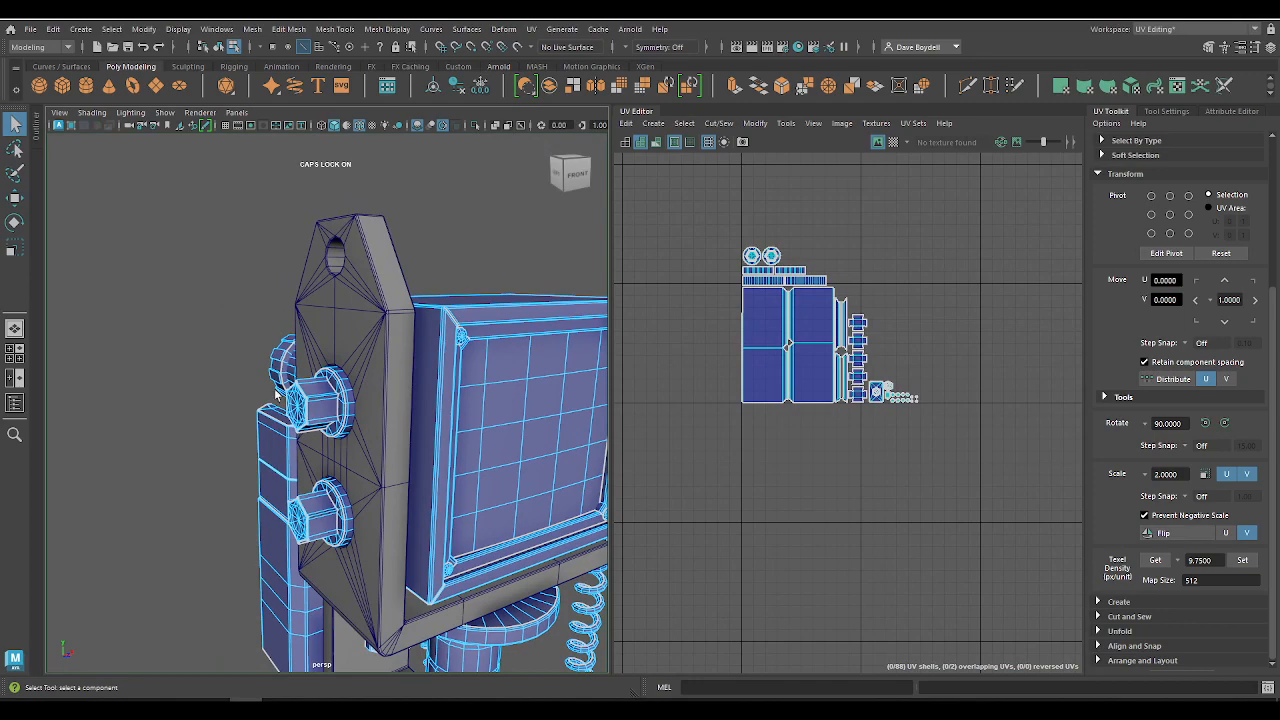
pyautogui.press('F8')
pyautogui.keyDown('alt'); pyautogui.moveTo(432, 550); pyautogui.dragTo(570, 418); pyautogui.keyUp('alt')
pyautogui.moveTo(814, 500); pyautogui.dragTo(757, 432, button='right')
pyautogui.click(345, 400)
pyautogui.press('f')
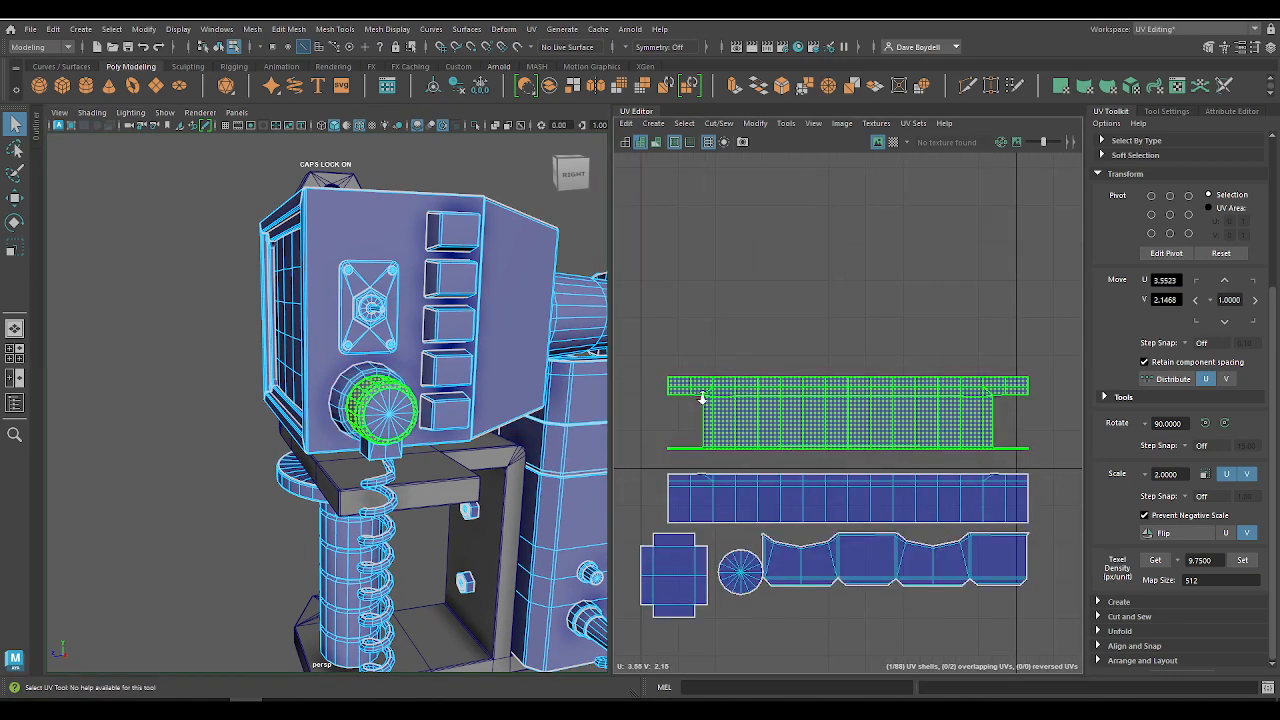
pyautogui.keyDown('alt'); pyautogui.moveTo(701, 393); pyautogui.dragTo(683, 336, button='right'); pyautogui.keyUp('alt')
pyautogui.keyDown('alt'); pyautogui.moveTo(683, 336); pyautogui.dragTo(728, 336, button='middle'); pyautogui.keyUp('alt')
pyautogui.moveTo(664, 354); pyautogui.dragTo(1036, 602)
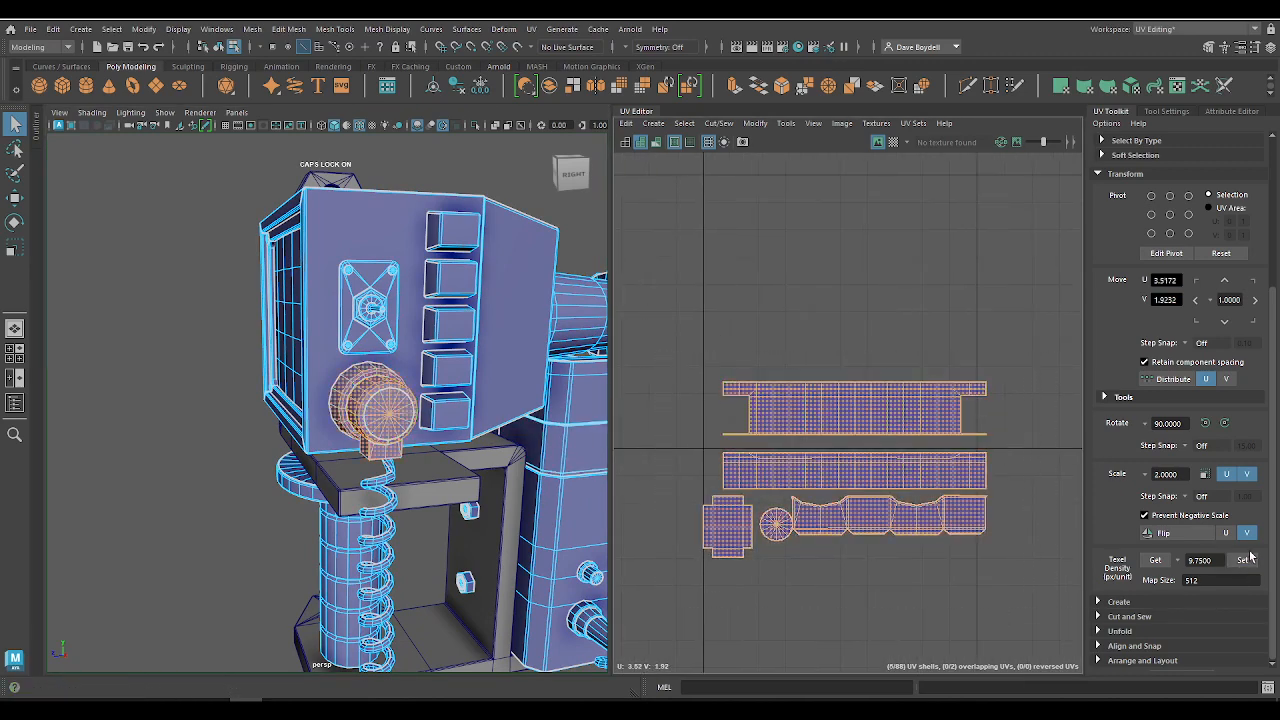
pyautogui.click(1243, 560)
# Step: Move the dial and connector shells next to the packed layout at U -2.85, V 4.30
pyautogui.scroll(-5, 699, 420)
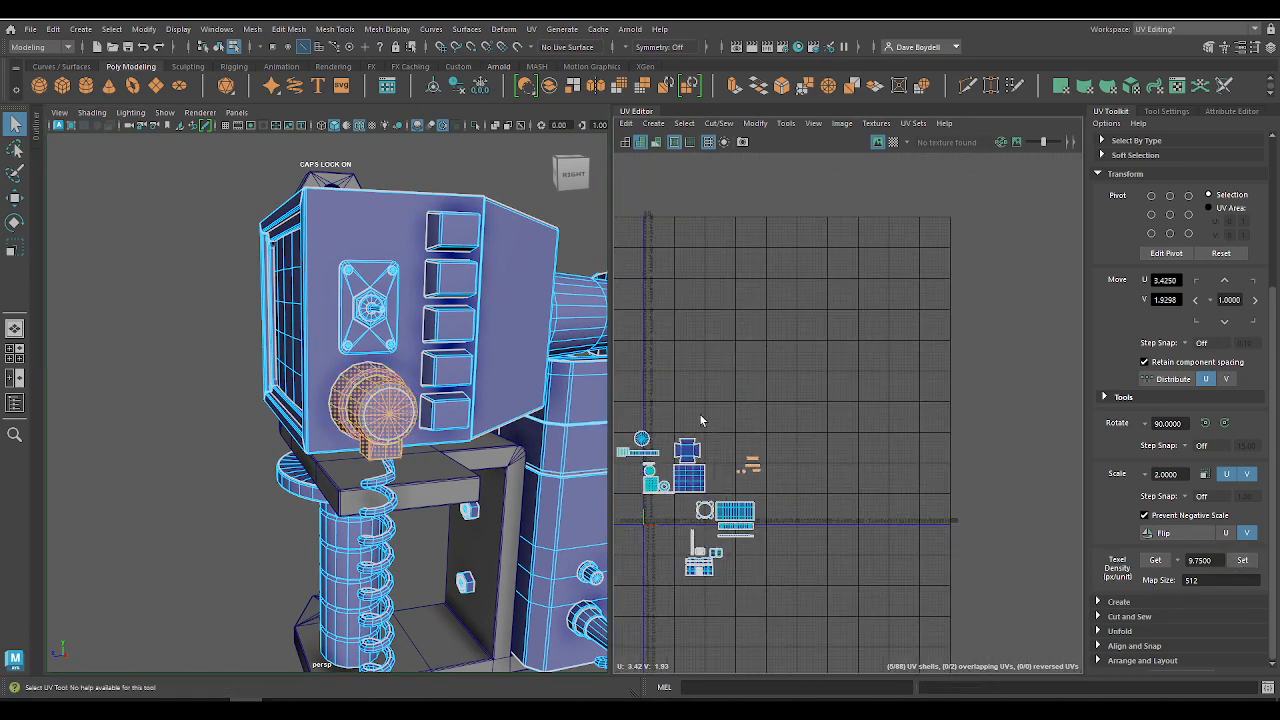
pyautogui.keyDown('alt'); pyautogui.moveTo(700, 420); pyautogui.dragTo(892, 420, button='middle'); pyautogui.keyUp('alt')
pyautogui.press('w')
pyautogui.press('f')
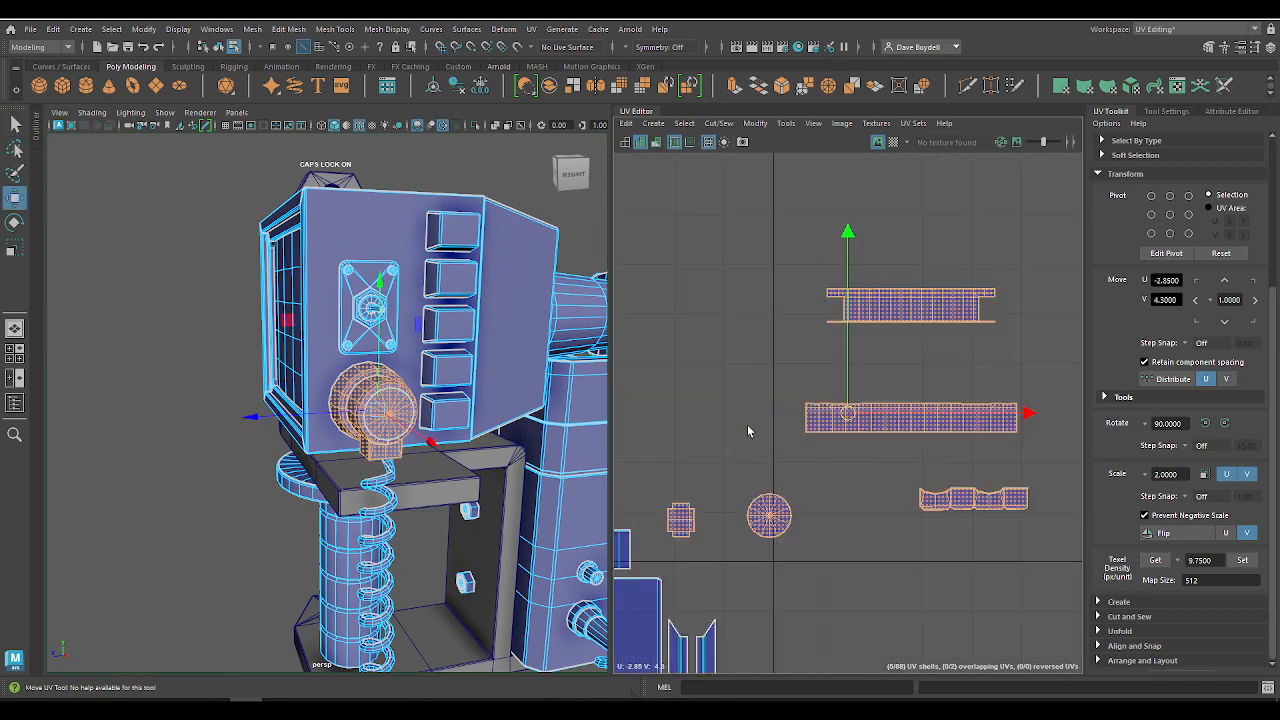
pyautogui.keyDown('alt'); pyautogui.moveTo(806, 451); pyautogui.dragTo(990, 222, button='middle'); pyautogui.keyUp('alt')
pyautogui.keyDown('alt'); pyautogui.moveTo(990, 222); pyautogui.dragTo(785, 340, button='right'); pyautogui.keyUp('alt')
pyautogui.keyDown('alt'); pyautogui.moveTo(918, 352); pyautogui.dragTo(876, 420, button='middle'); pyautogui.keyUp('alt')
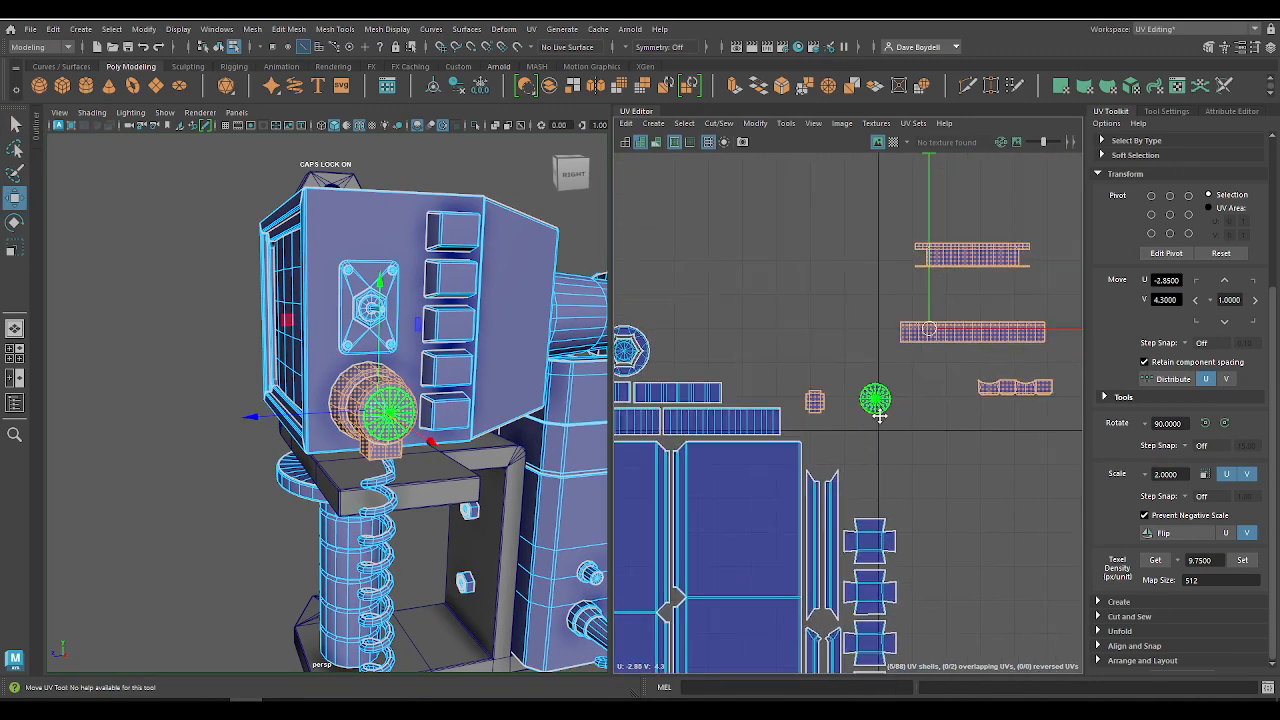
# Step: Move the dial's long strip shell above the packed strips and its disc shell above the narrow trim shells
pyautogui.click(978, 340)
pyautogui.moveTo(986, 340); pyautogui.dragTo(818, 308)
pyautogui.click(875, 398)
pyautogui.moveTo(875, 398); pyautogui.dragTo(829, 411)
# Step: Place the cable connector's wavy strip shell above the packed strips at about U -3.54, V 4.18, with its cross-shaped shell above it at U -3.60, V 4.25
pyautogui.click(815, 402)
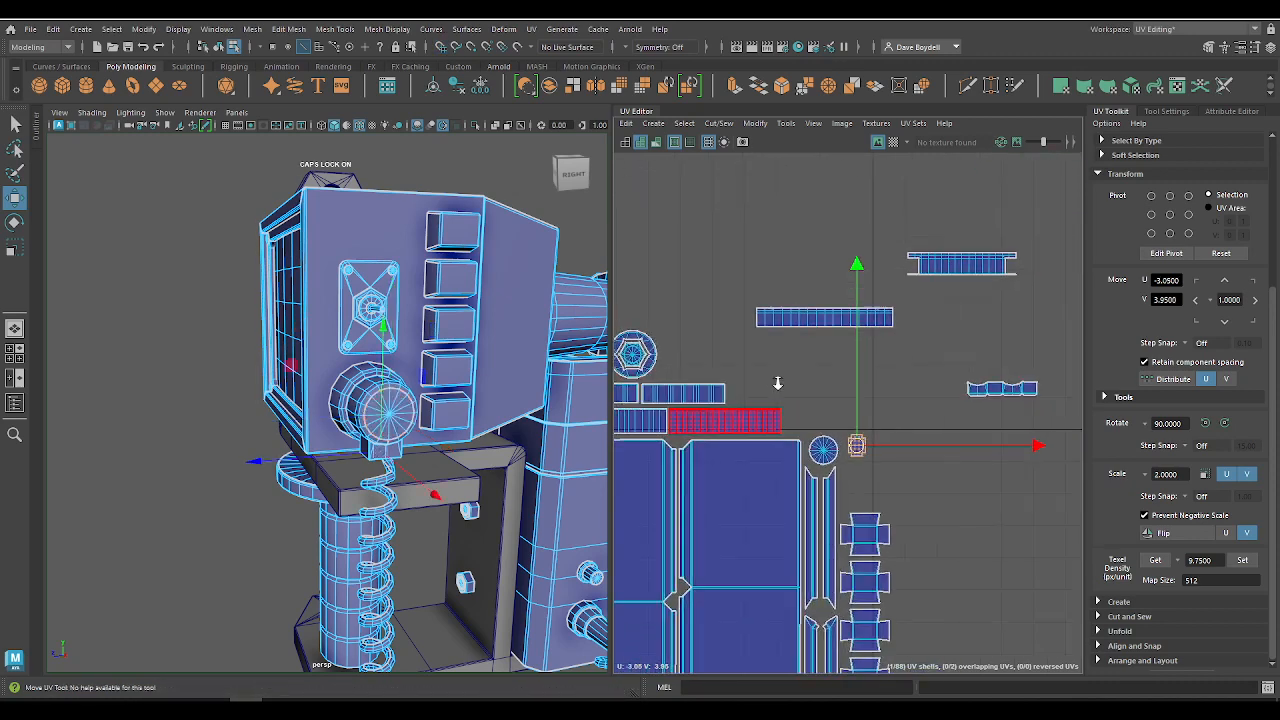
pyautogui.click(1008, 390)
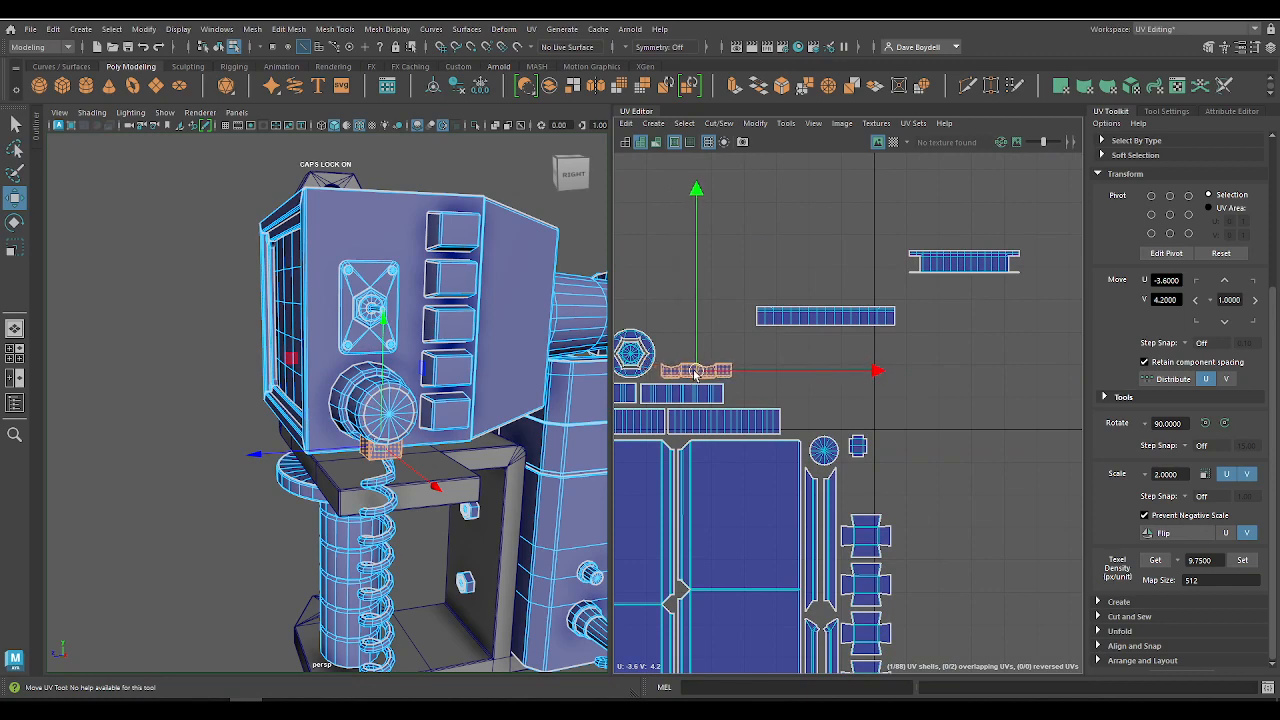
pyautogui.click(856, 446)
pyautogui.moveTo(857, 446); pyautogui.dragTo(679, 347)
pyautogui.keyDown('alt'); pyautogui.moveTo(632, 339); pyautogui.dragTo(930, 555, button='right'); pyautogui.keyUp('alt')
pyautogui.keyDown('shift'); pyautogui.click(840, 445); pyautogui.keyUp('shift')
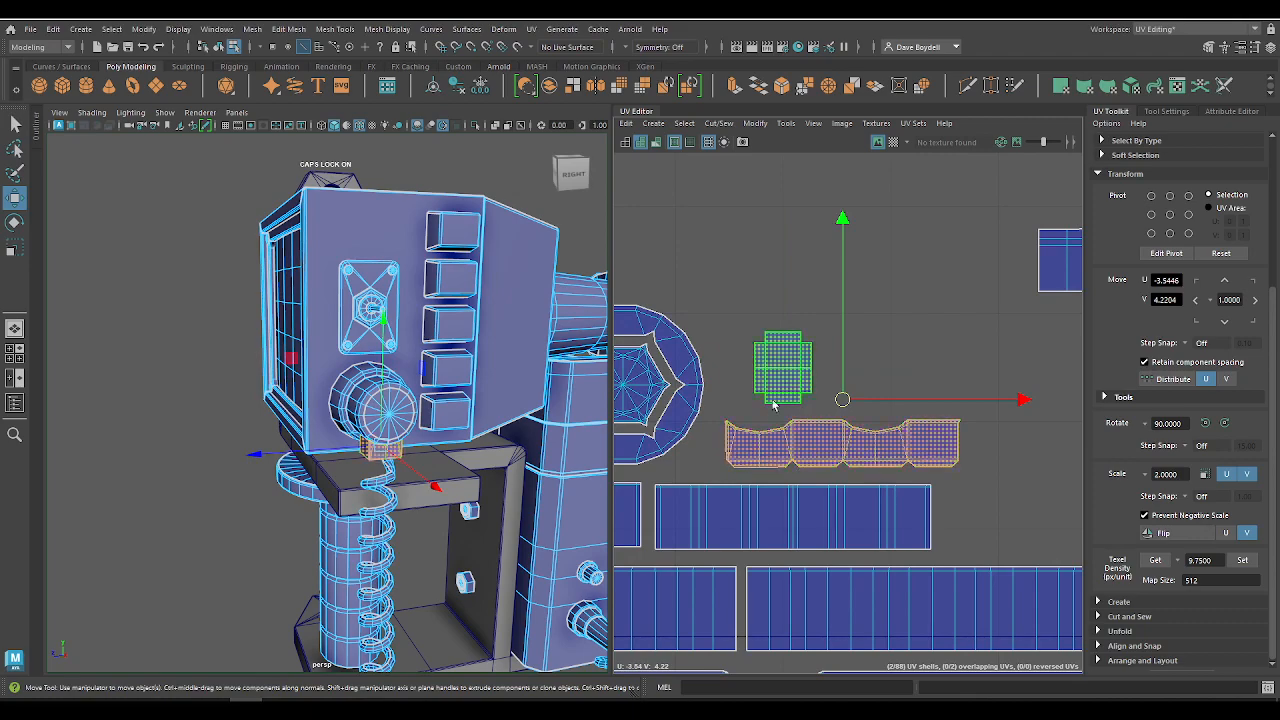
pyautogui.keyDown('alt'); pyautogui.moveTo(777, 434); pyautogui.dragTo(835, 470, button='right'); pyautogui.keyUp('alt')
pyautogui.click(755, 472)
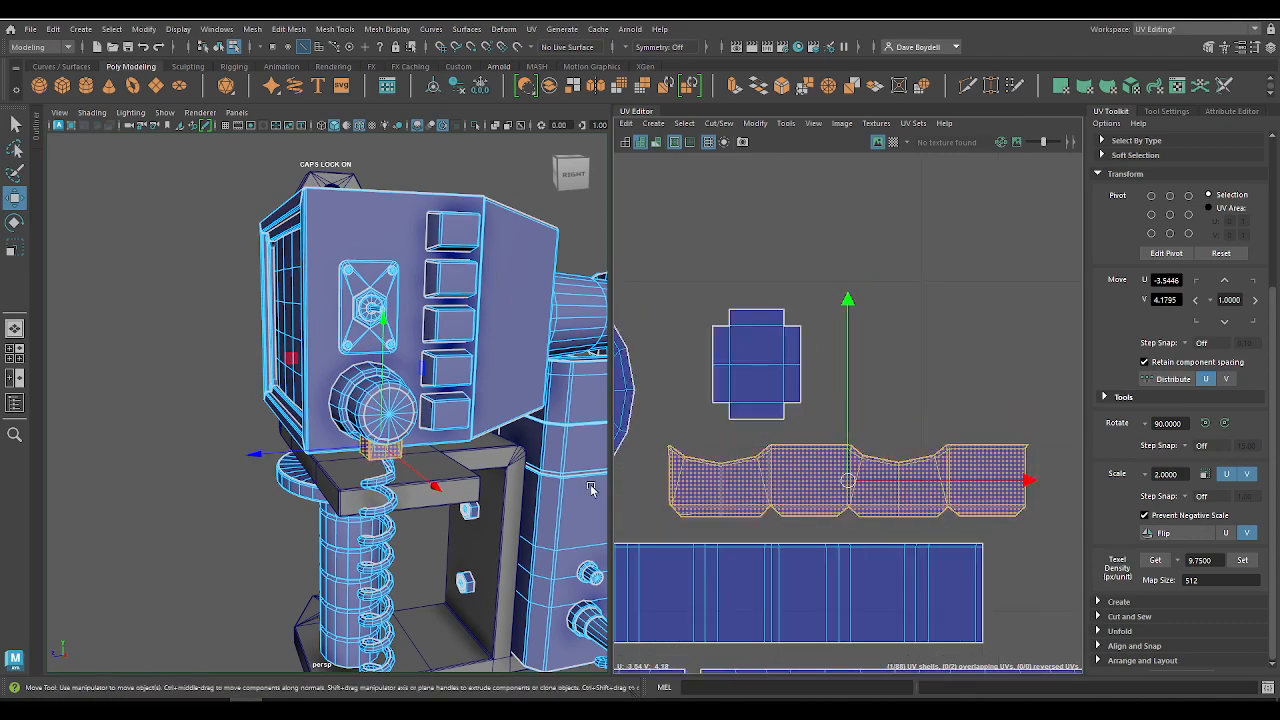
# Step: Examine which faces of the cable connector the cross-shaped shell and the wavy strip shell cover on the model
pyautogui.keyDown('alt'); pyautogui.moveTo(778, 557); pyautogui.dragTo(778, 490, button='middle'); pyautogui.keyUp('alt')
pyautogui.click(727, 331)
pyautogui.press('f')
pyautogui.keyDown('alt'); pyautogui.moveTo(438, 500); pyautogui.dragTo(389, 248); pyautogui.keyUp('alt')
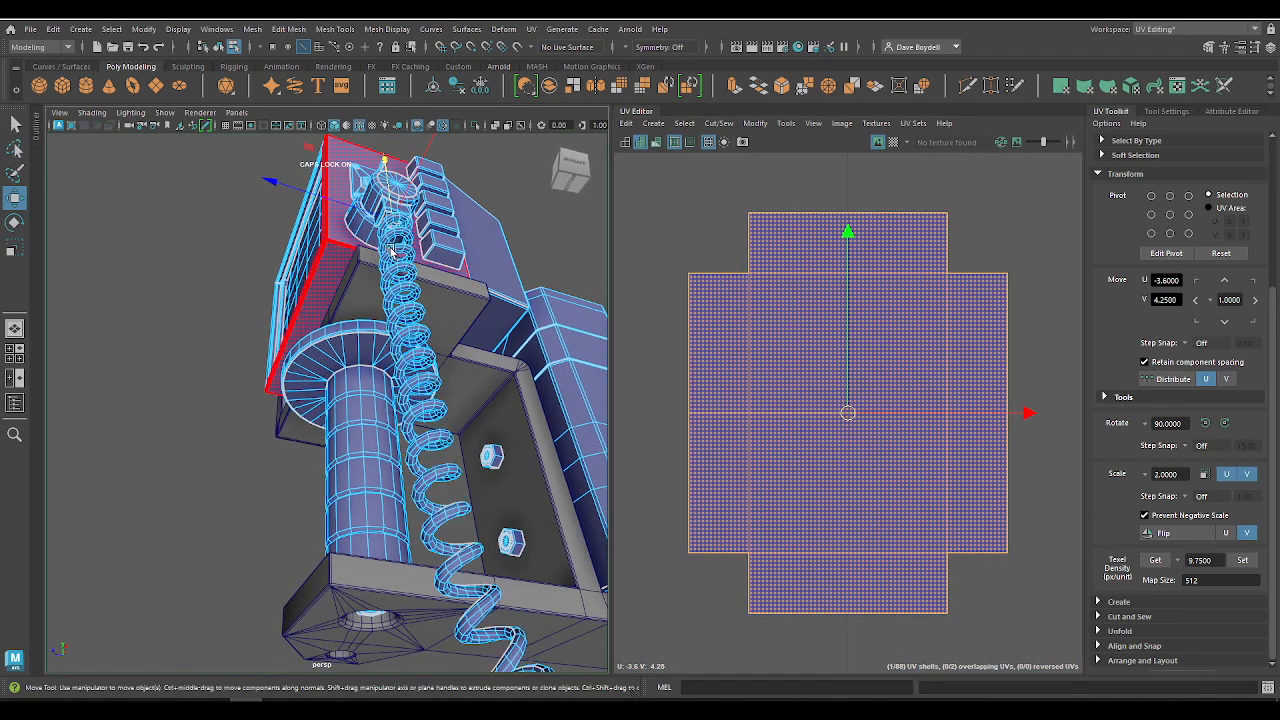
pyautogui.press('f')
pyautogui.click(273, 244)
pyautogui.keyDown('alt'); pyautogui.moveTo(840, 434); pyautogui.dragTo(677, 337, button='right'); pyautogui.keyUp('alt')
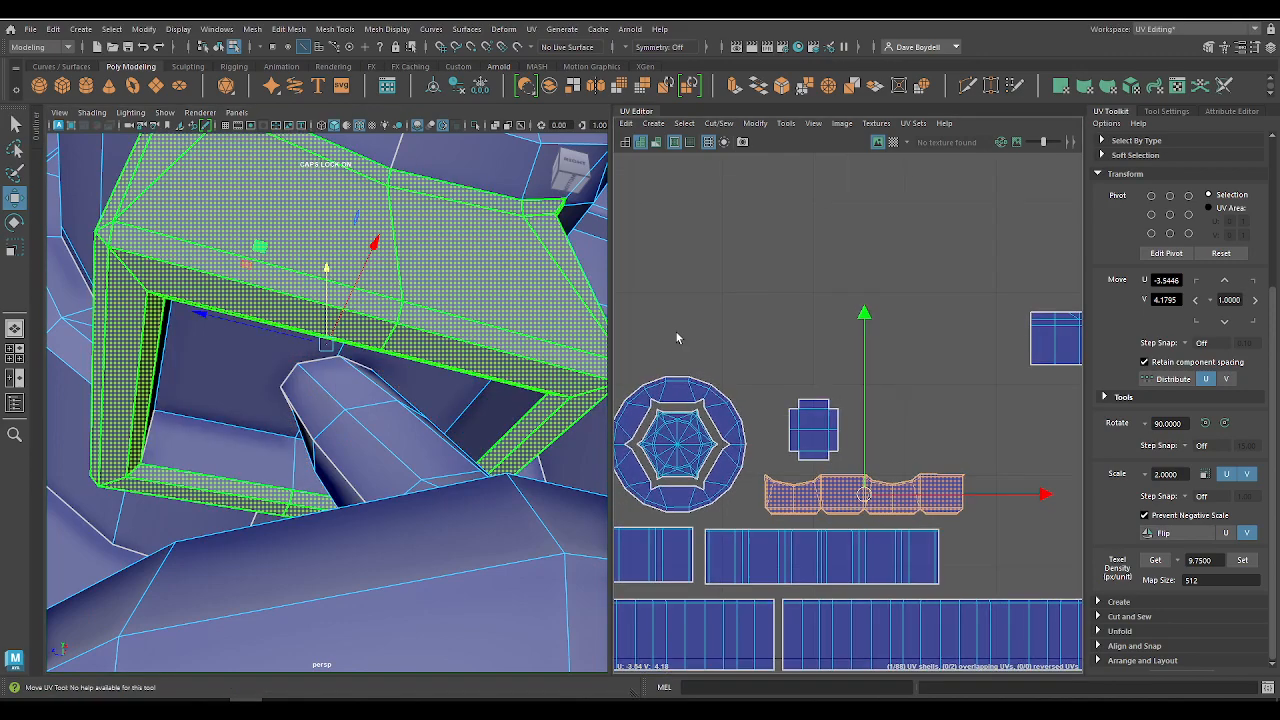
pyautogui.click(832, 438)
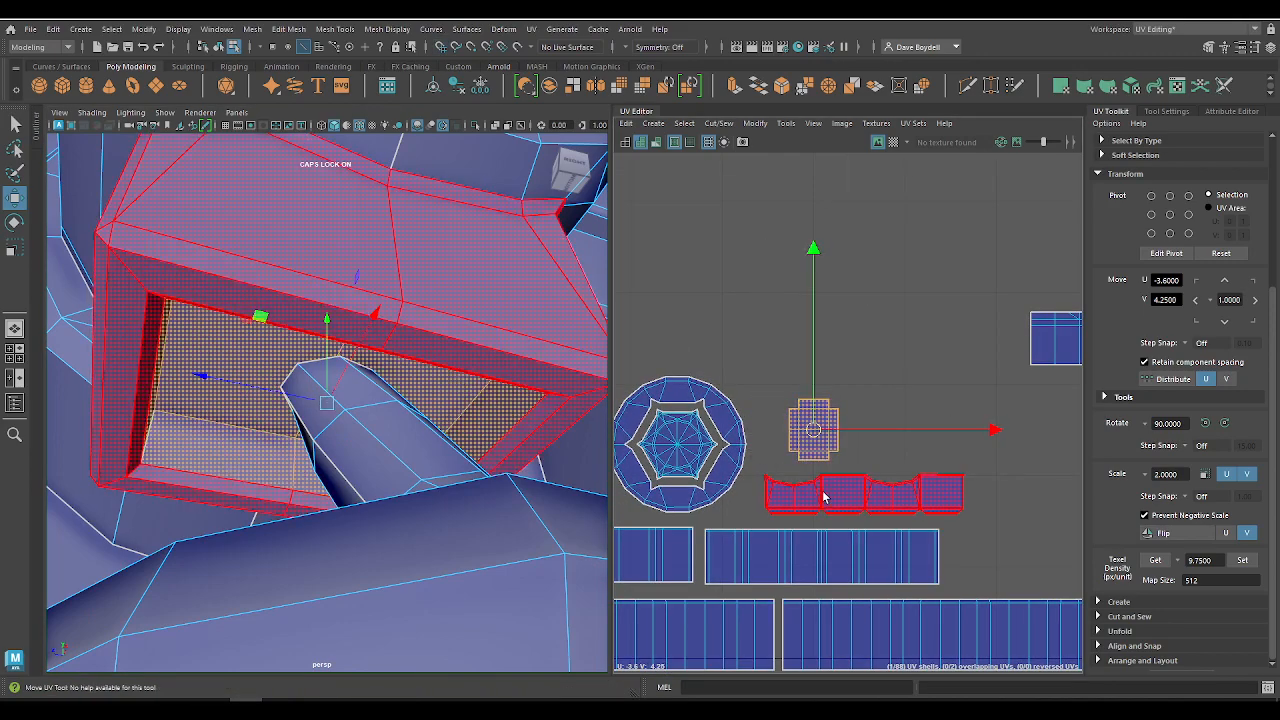
pyautogui.keyDown('alt'); pyautogui.moveTo(826, 494); pyautogui.dragTo(757, 406, button='right'); pyautogui.keyUp('alt')
pyautogui.keyDown('alt'); pyautogui.moveTo(757, 406); pyautogui.dragTo(666, 316, button='middle'); pyautogui.keyUp('alt')
# Step: Move the dial's flanged strip shell beside the connector's wavy strip, at about U -3.28, V 4.15
pyautogui.keyDown('alt'); pyautogui.moveTo(926, 383); pyautogui.dragTo(813, 368, button='right'); pyautogui.keyUp('alt')
pyautogui.keyDown('alt'); pyautogui.moveTo(813, 368); pyautogui.dragTo(627, 334, button='middle'); pyautogui.keyUp('alt')
pyautogui.moveTo(874, 304)
pyautogui.keyDown('alt'); pyautogui.mouseDown(button='right')
pyautogui.moveTo(904, 291)
pyautogui.moveTo(879, 284)
pyautogui.mouseUp(button='right'); pyautogui.keyUp('alt')
pyautogui.keyDown('alt'); pyautogui.moveTo(843, 254); pyautogui.dragTo(916, 270, button='middle'); pyautogui.keyUp('alt')
pyautogui.click(901, 269)
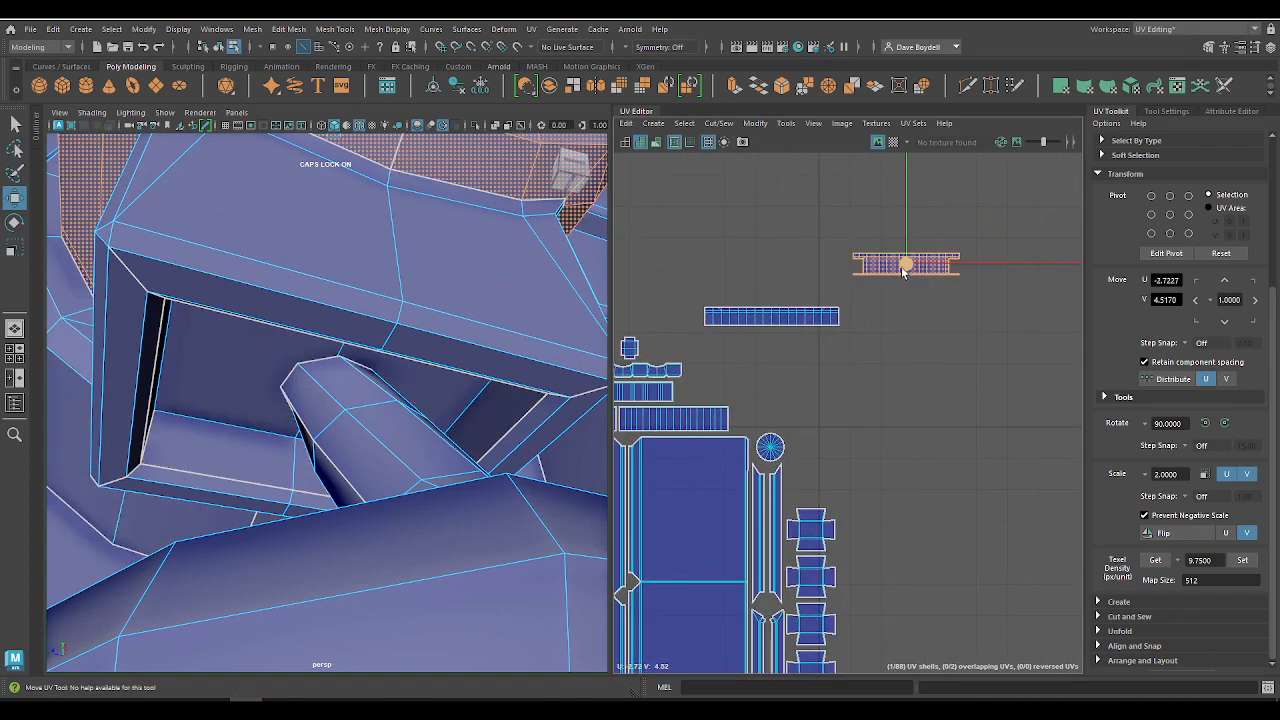
pyautogui.keyDown('alt'); pyautogui.moveTo(716, 391); pyautogui.dragTo(768, 389, button='right'); pyautogui.keyUp('alt')
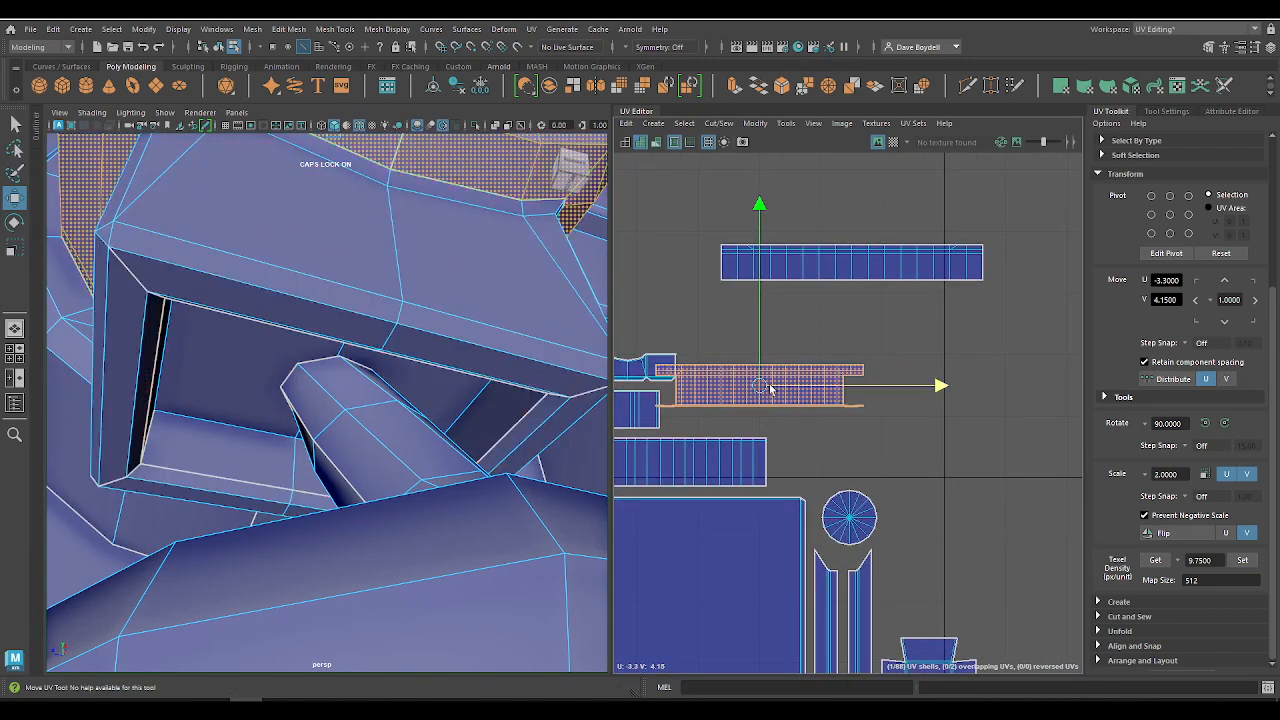
pyautogui.moveTo(769, 385); pyautogui.dragTo(787, 381)
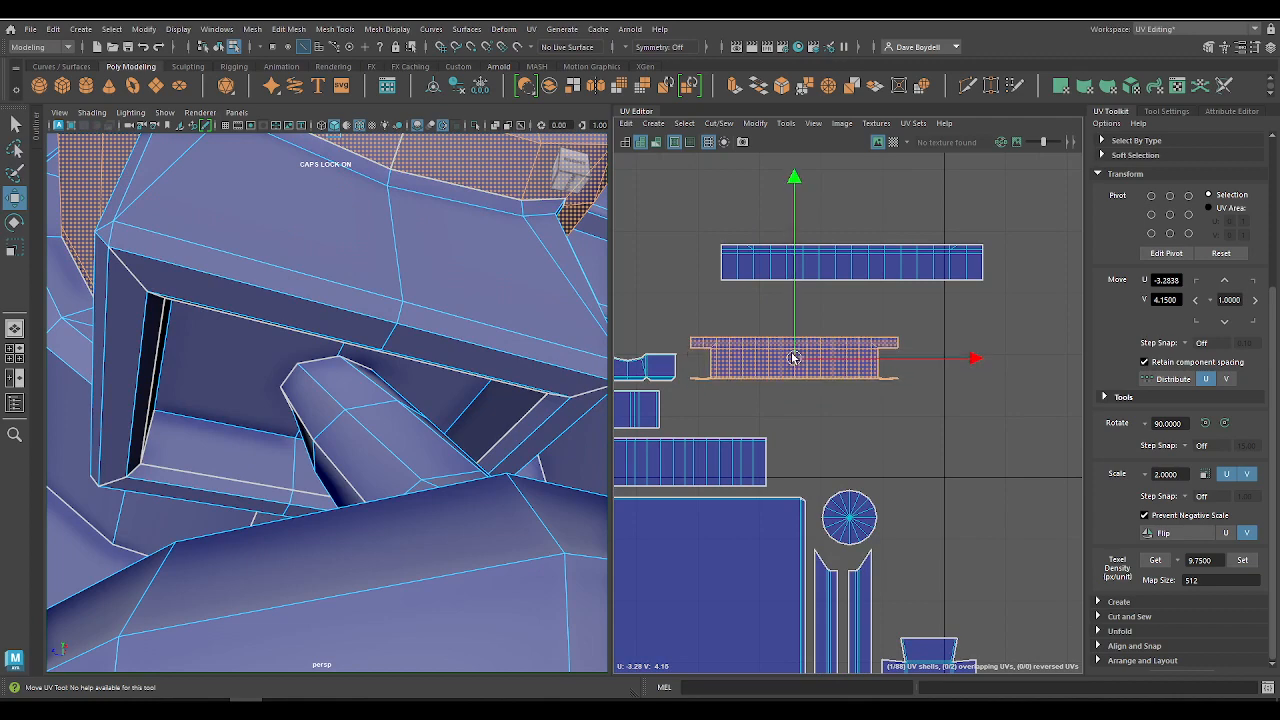
# Step: Fit the dial's long plain strip at the end of the packed strip row, directly beneath the flanged strip shell
pyautogui.click(849, 260)
pyautogui.moveTo(849, 260); pyautogui.dragTo(806, 410)
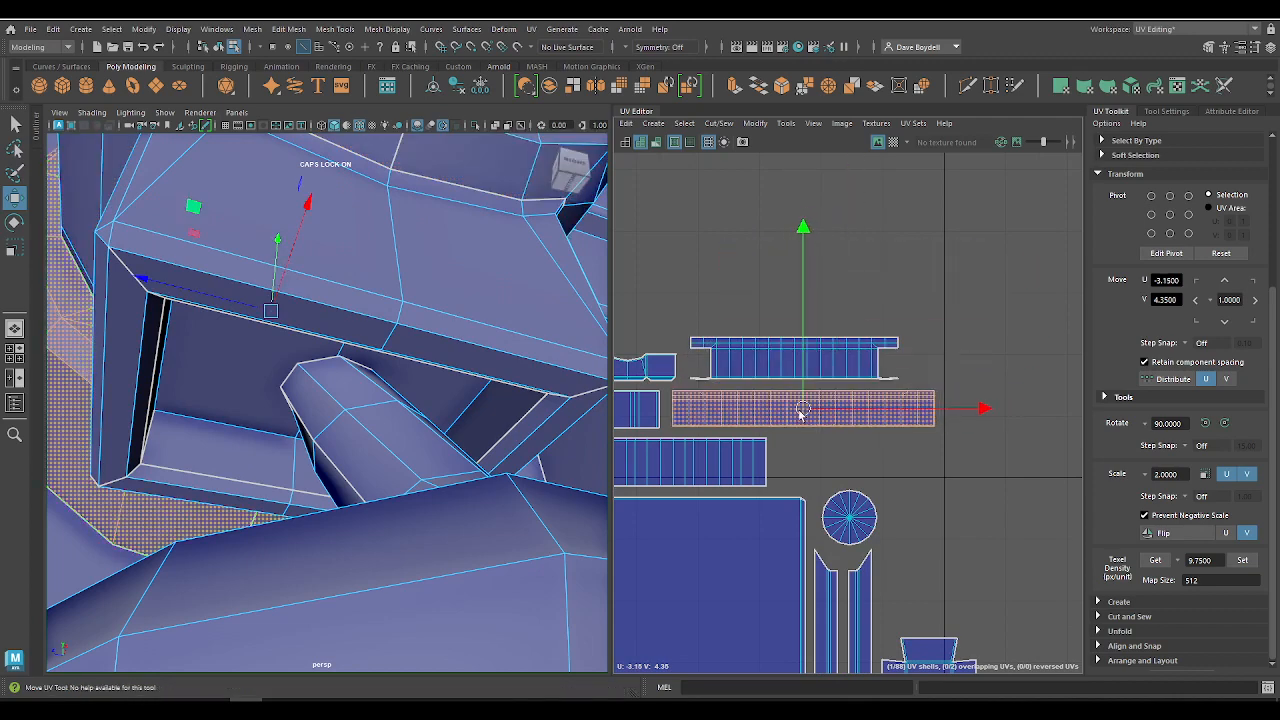
pyautogui.keyDown('alt'); pyautogui.moveTo(798, 416); pyautogui.dragTo(772, 380, button='right'); pyautogui.keyUp('alt')
pyautogui.click(794, 367)
pyautogui.moveTo(794, 367); pyautogui.dragTo(793, 366)
pyautogui.keyDown('alt'); pyautogui.moveTo(793, 367); pyautogui.dragTo(512, 319, button='right'); pyautogui.keyUp('alt')
pyautogui.click(772, 411)
pyautogui.keyDown('alt'); pyautogui.moveTo(772, 411); pyautogui.dragTo(683, 352, button='right'); pyautogui.keyUp('alt')
pyautogui.scroll(-4, 944, 487)
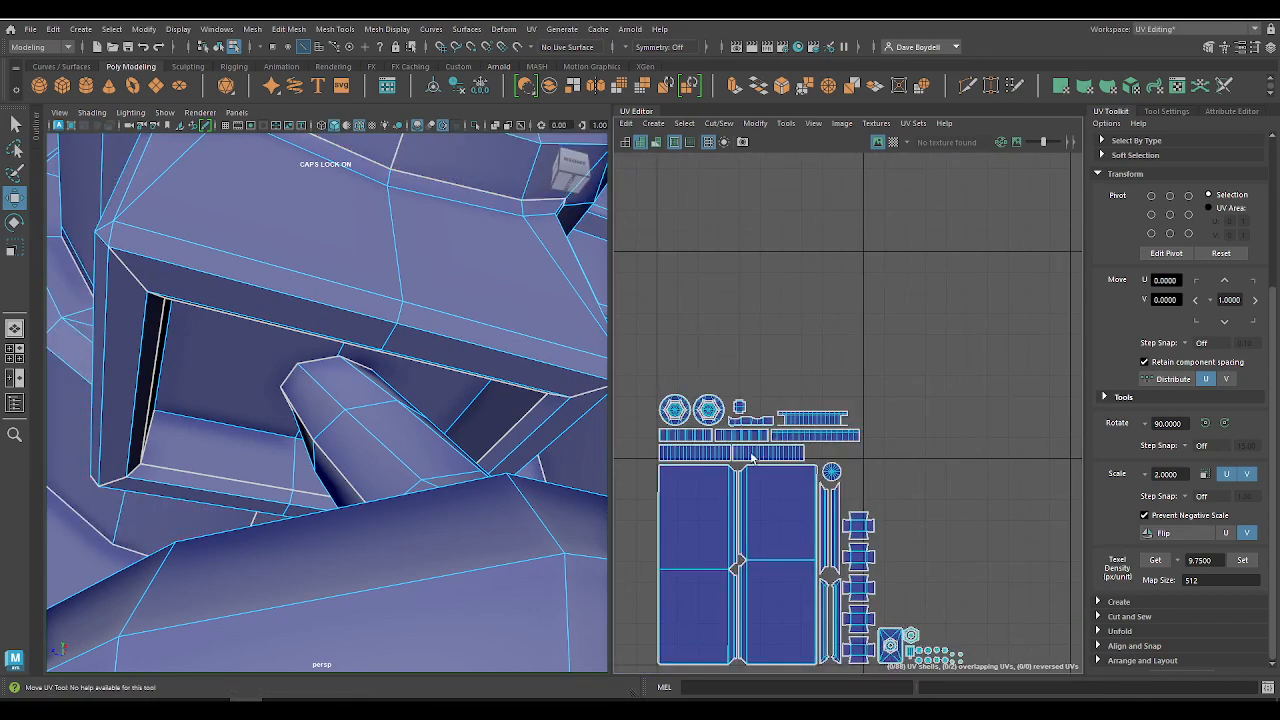
# Step: Switch the model to Object Mode and examine the monitor's rear barrel and the remaining unpacked UV shells
pyautogui.keyDown('alt'); pyautogui.moveTo(845, 463); pyautogui.dragTo(839, 340, button='middle'); pyautogui.keyUp('alt')
pyautogui.scroll(-10, 294, 263)
pyautogui.keyDown('alt'); pyautogui.moveTo(294, 263); pyautogui.dragTo(333, 308); pyautogui.keyUp('alt')
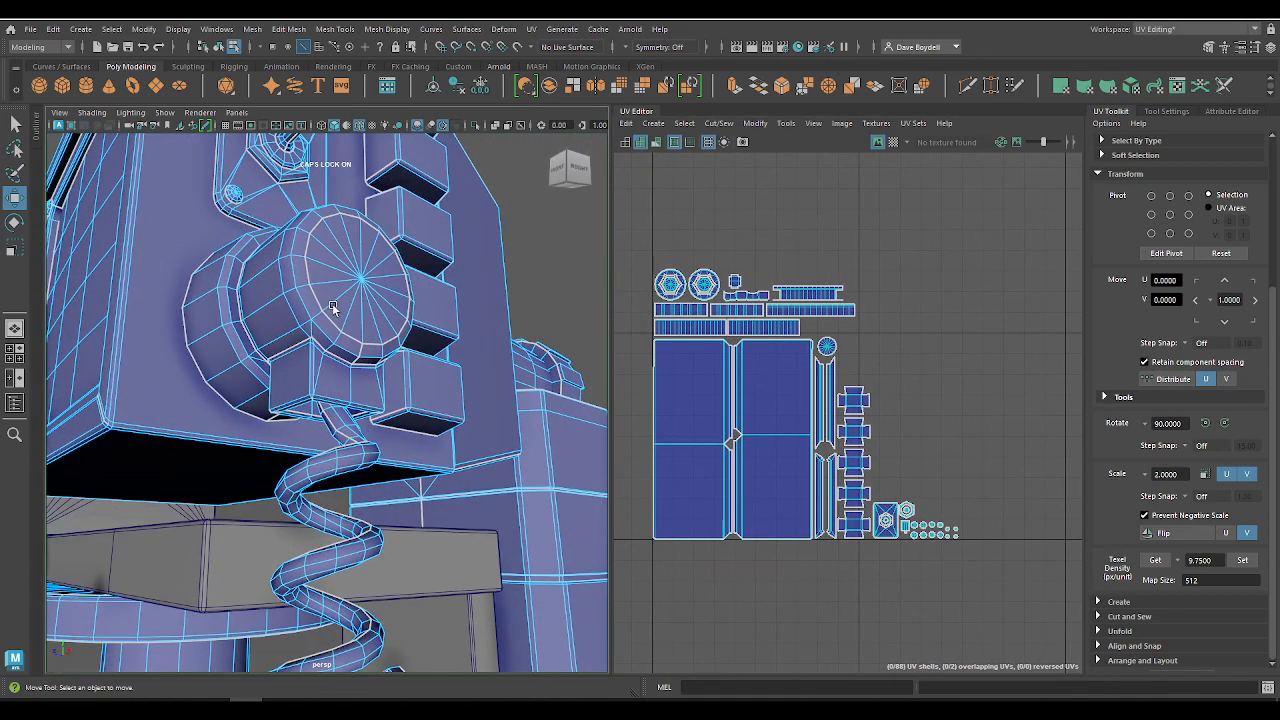
pyautogui.scroll(-5, 851, 392)
pyautogui.press('q')
pyautogui.rightClick(291, 285)
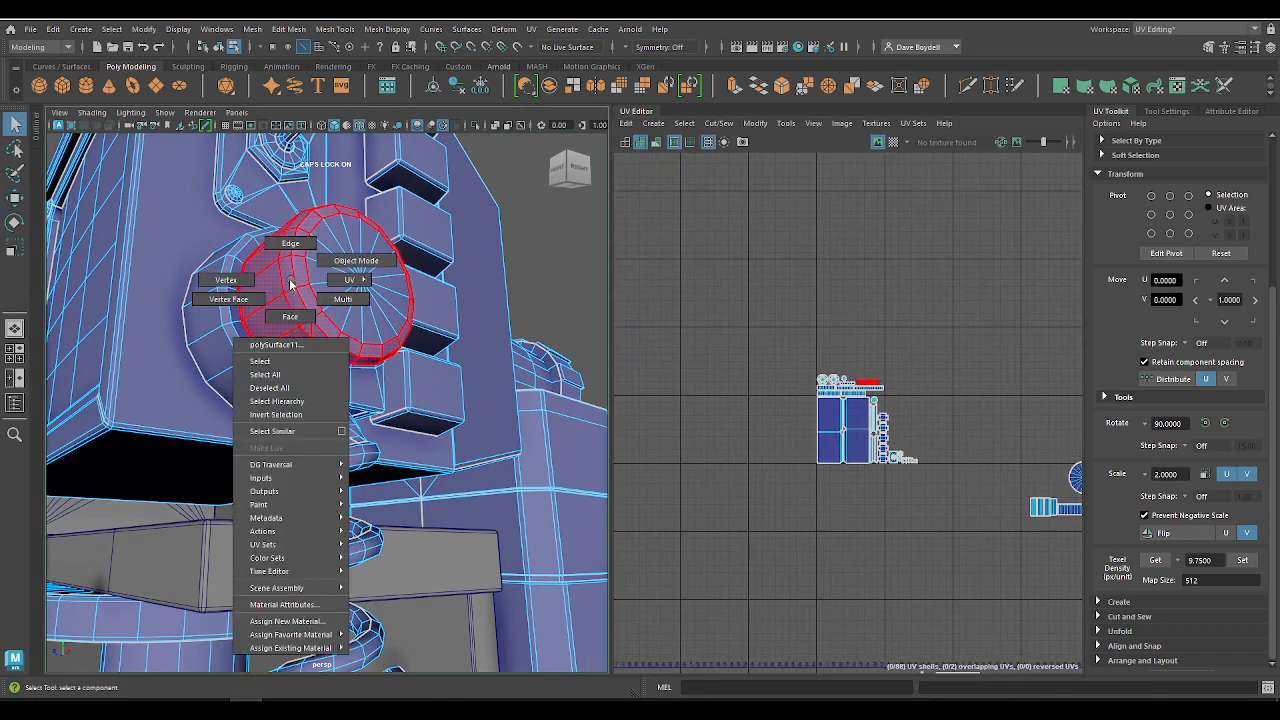
pyautogui.click(341, 263)
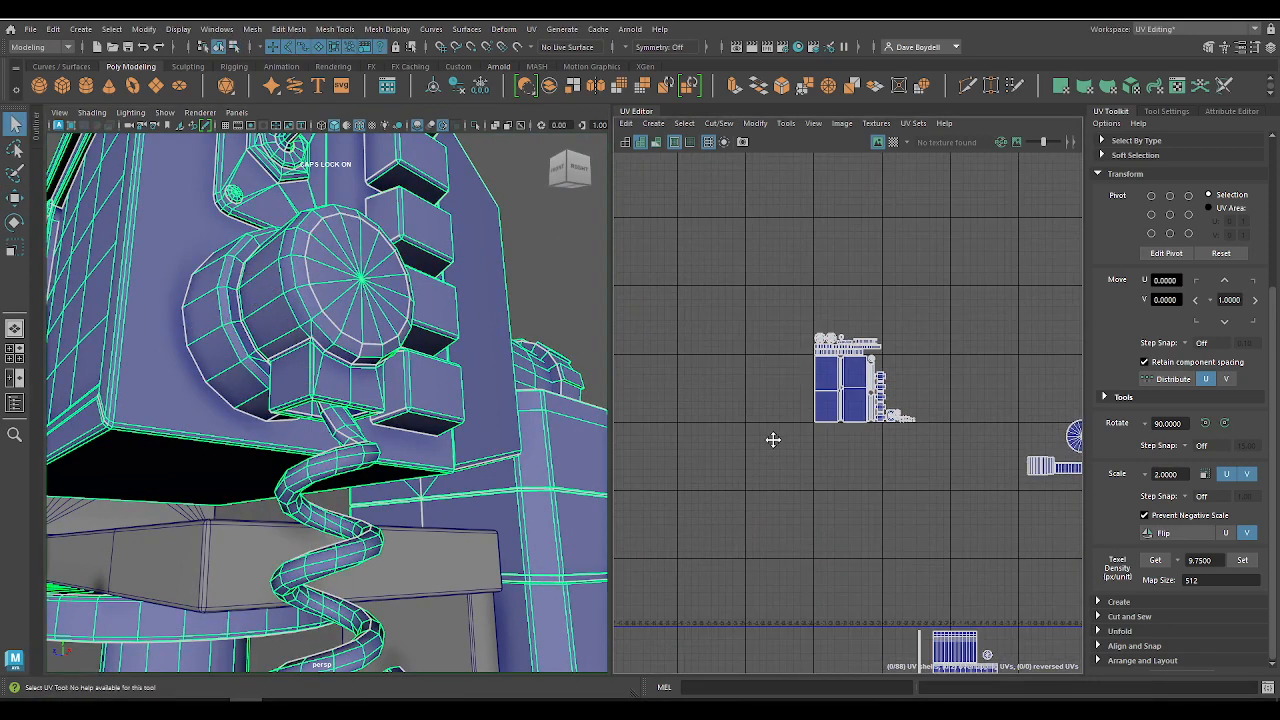
pyautogui.keyDown('alt'); pyautogui.moveTo(773, 440); pyautogui.dragTo(669, 394, button='middle'); pyautogui.keyUp('alt')
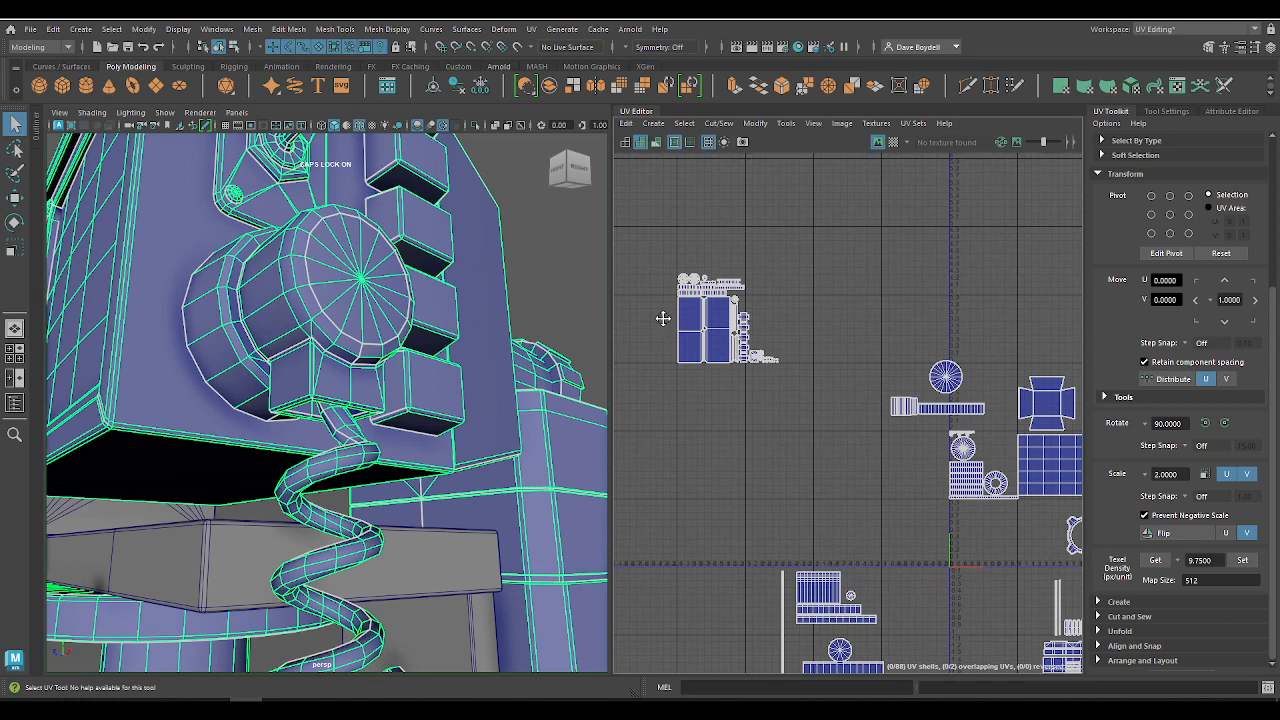
pyautogui.keyDown('alt'); pyautogui.moveTo(663, 317); pyautogui.dragTo(677, 370, button='middle'); pyautogui.keyUp('alt')
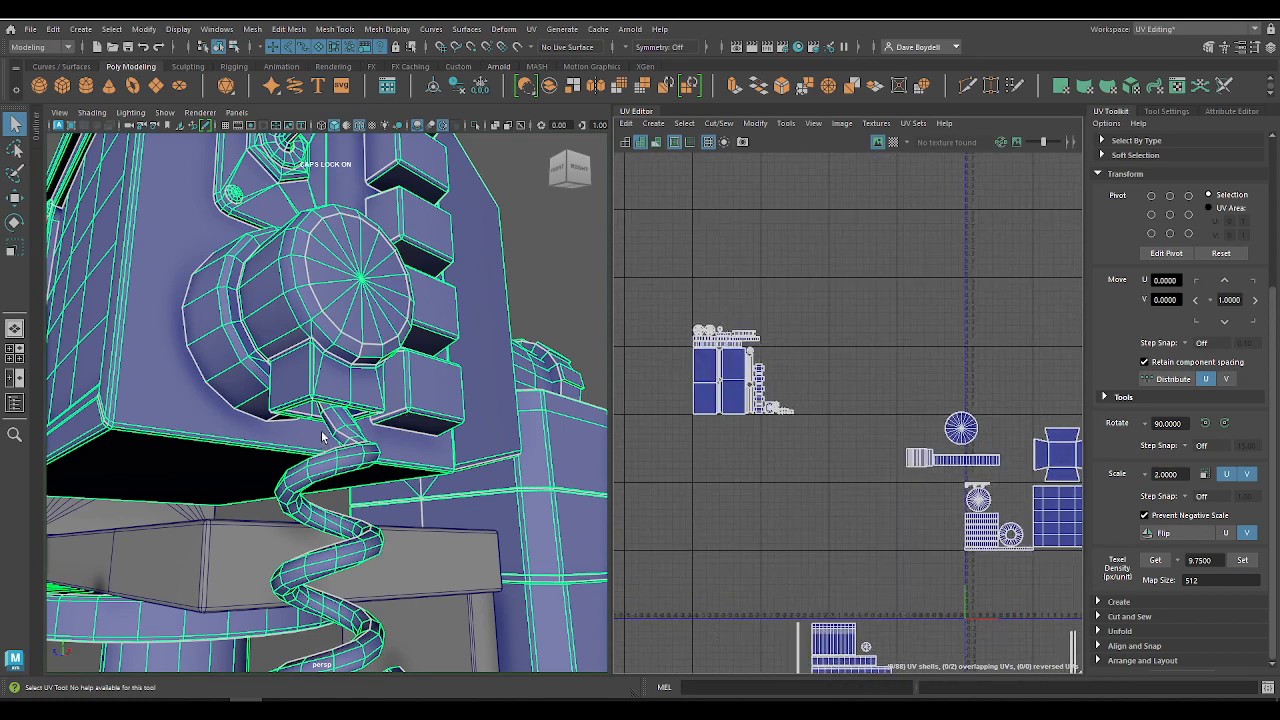
pyautogui.keyDown('alt'); pyautogui.moveTo(300, 448); pyautogui.dragTo(240, 477, button='right'); pyautogui.keyUp('alt')
pyautogui.keyDown('alt'); pyautogui.moveTo(240, 477); pyautogui.dragTo(355, 383); pyautogui.keyUp('alt')
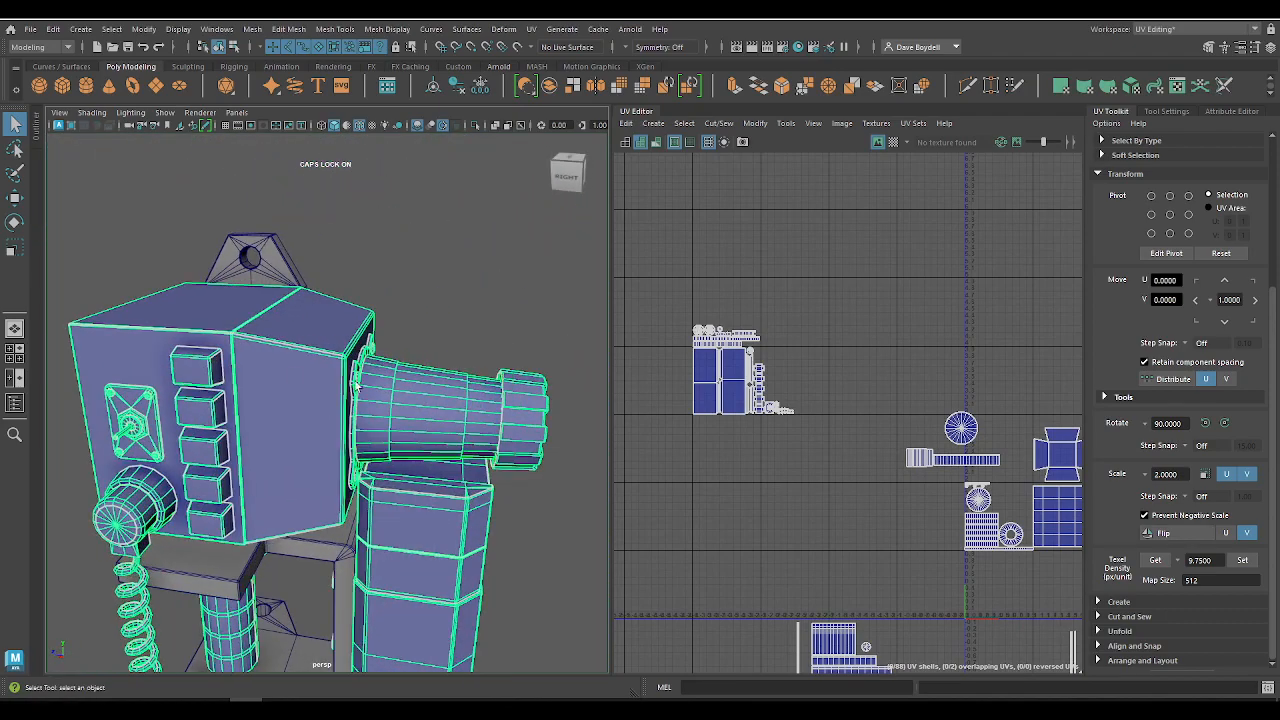
pyautogui.moveTo(357, 385); pyautogui.dragTo(392, 358, button='right')
pyautogui.moveTo(435, 405); pyautogui.dragTo(438, 356, button='right')
# Step: Select the shells of the rear barrel, mounting flange, end ring and slatted grille, and move them together to about U -1.37, V 5.45
pyautogui.doubleClick(481, 416)
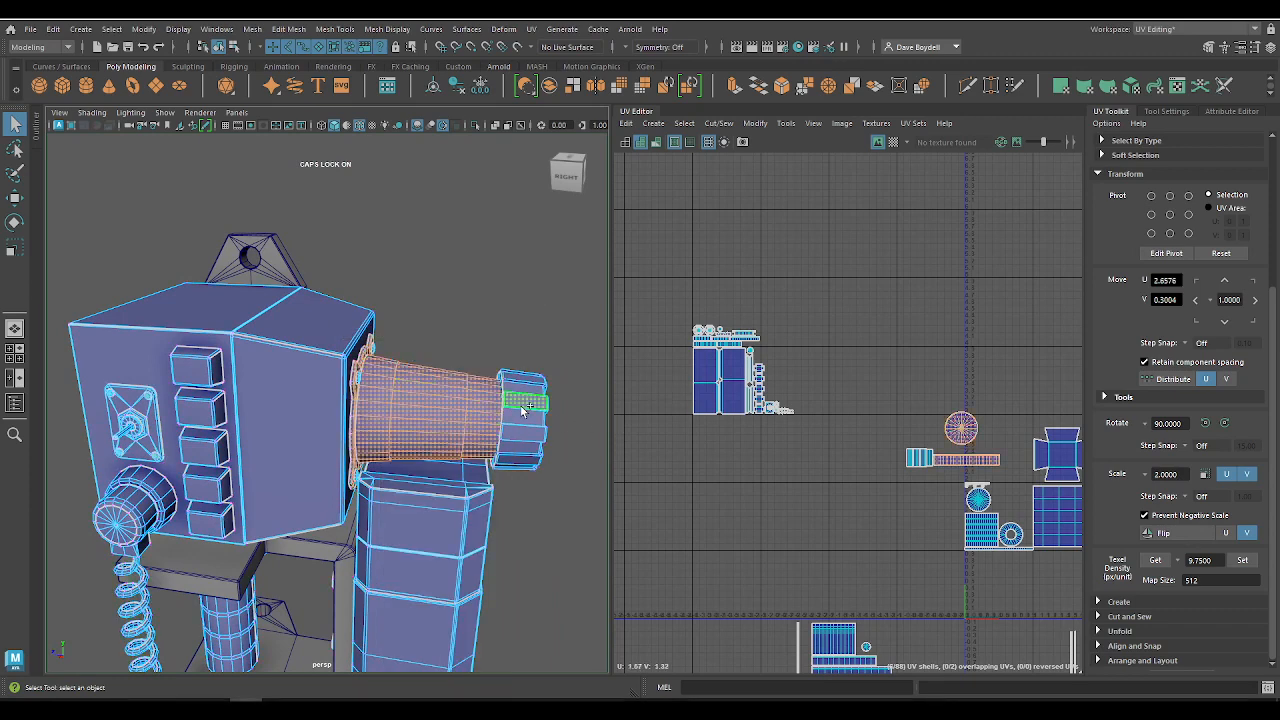
pyautogui.press('f')
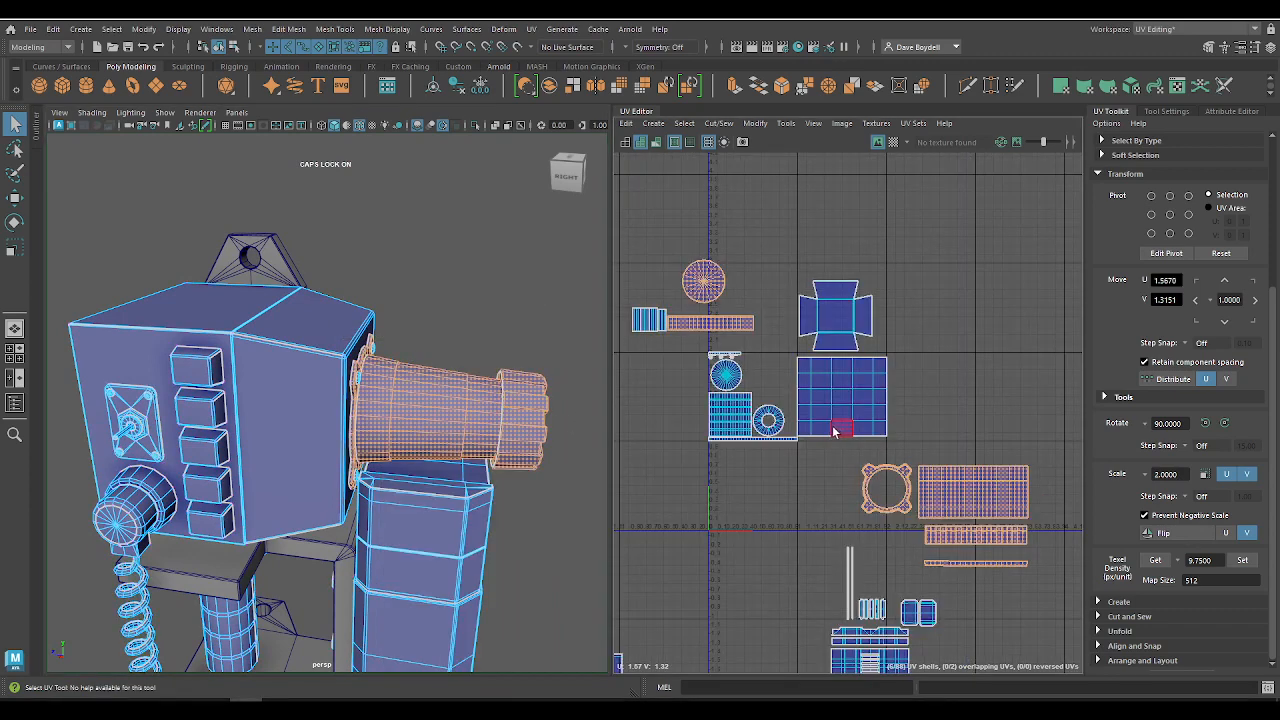
pyautogui.keyDown('alt'); pyautogui.moveTo(512, 428); pyautogui.dragTo(364, 410); pyautogui.keyUp('alt')
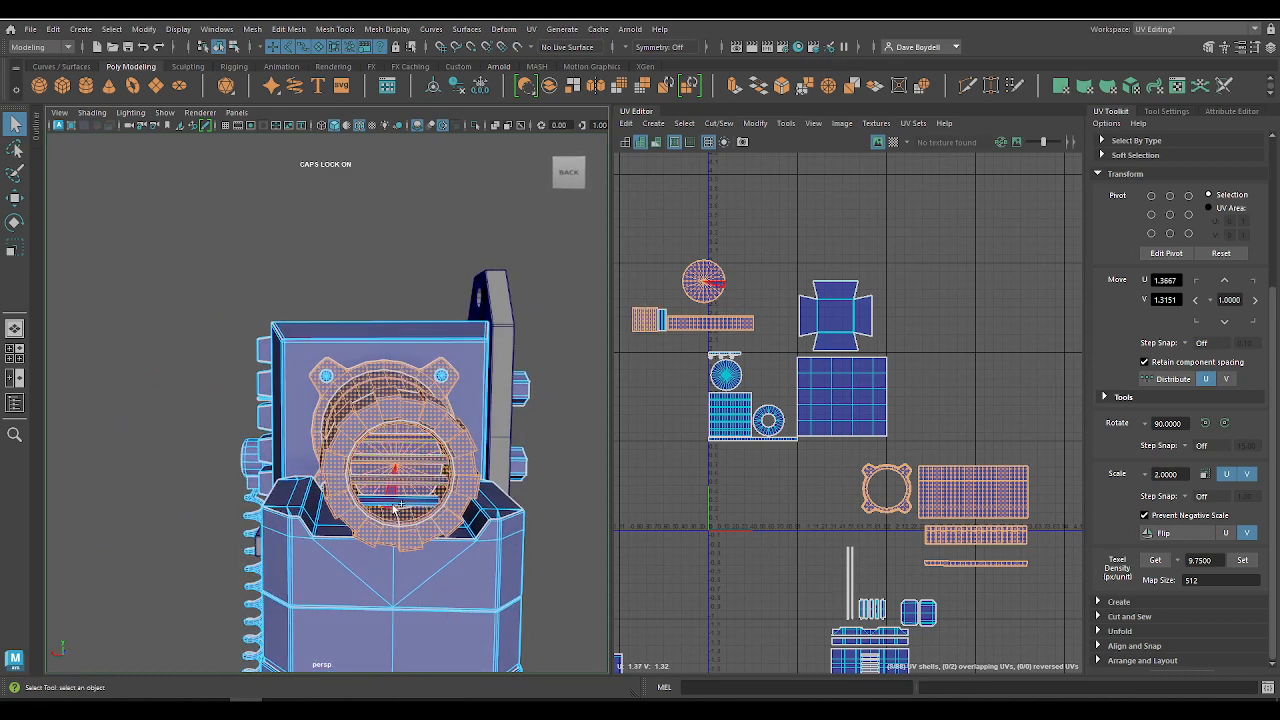
pyautogui.press('w')
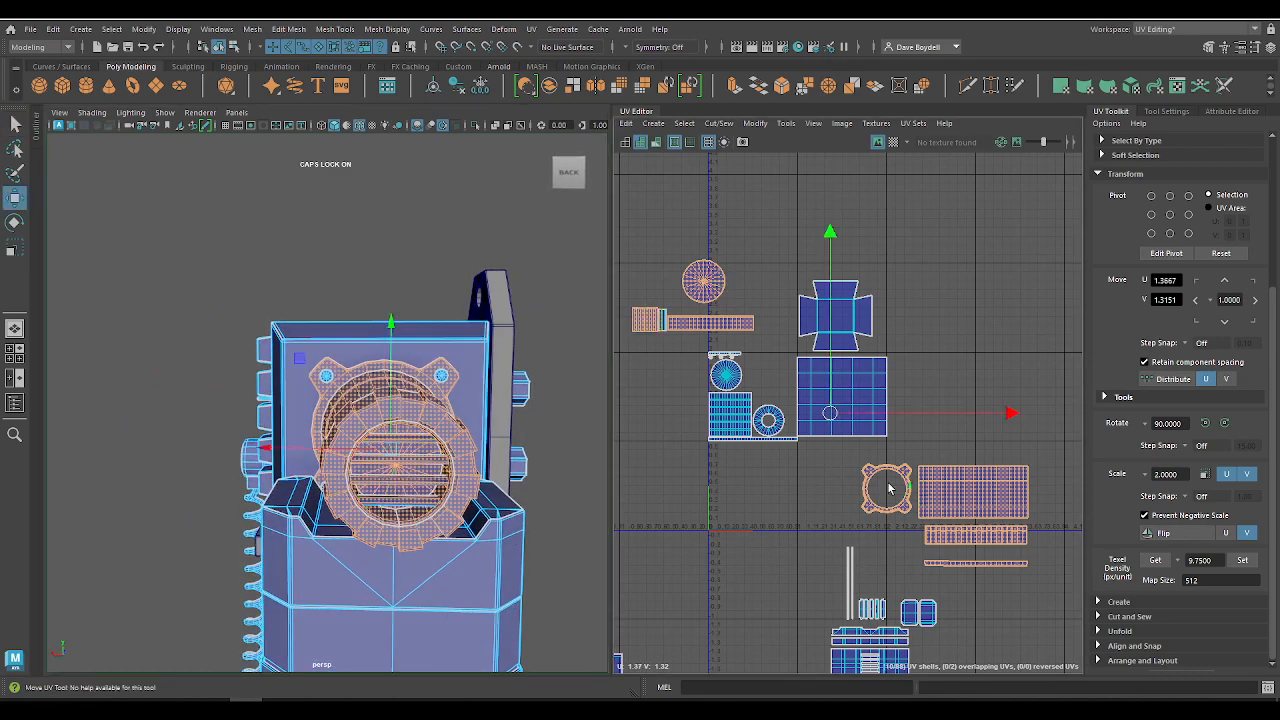
pyautogui.keyDown('shift'); pyautogui.click(411, 506); pyautogui.keyUp('shift')
pyautogui.moveTo(830, 414); pyautogui.dragTo(663, 92)
pyautogui.keyDown('alt'); pyautogui.moveTo(708, 208); pyautogui.dragTo(929, 503, button='middle'); pyautogui.keyUp('alt')
pyautogui.keyDown('alt'); pyautogui.moveTo(890, 397); pyautogui.dragTo(814, 352, button='middle'); pyautogui.keyUp('alt')
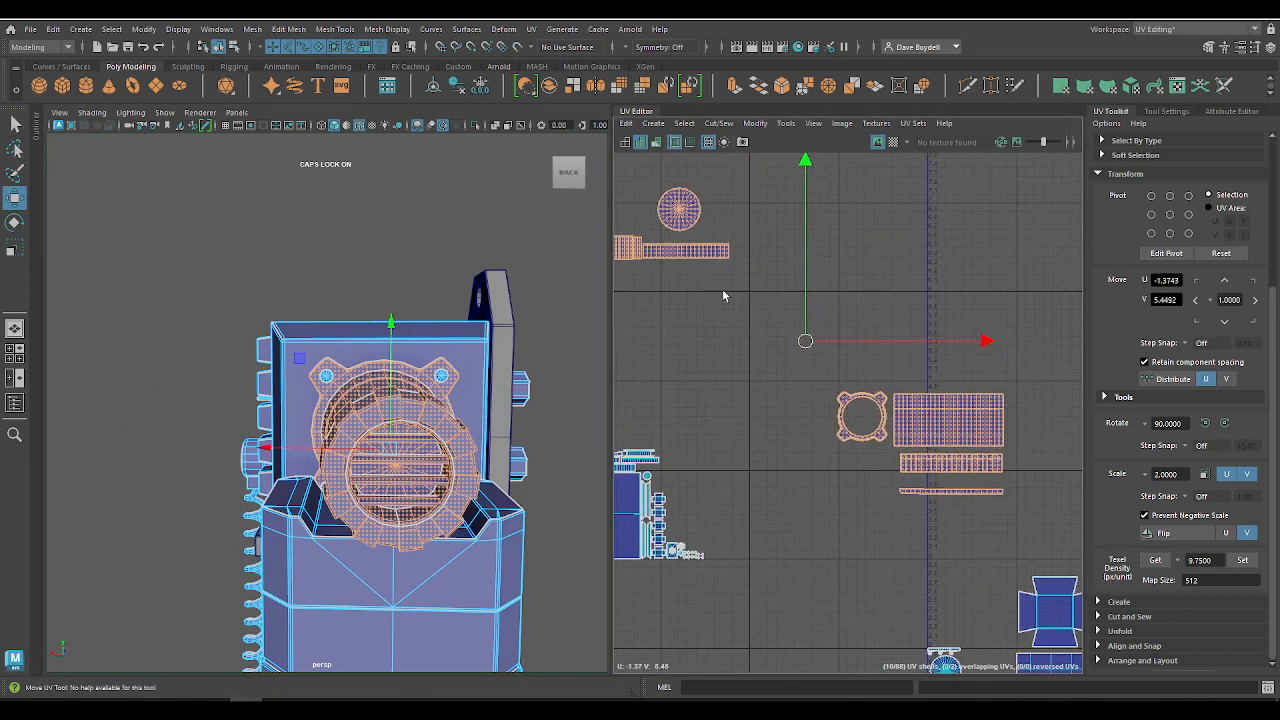
# Step: Position the barrel and grille shells around U -0.47, V 4.14 and apply a texel density of 9.75
pyautogui.moveTo(706, 277); pyautogui.dragTo(620, 178)
pyautogui.moveTo(695, 263); pyautogui.dragTo(617, 246, button='right')
pyautogui.keyDown('alt'); pyautogui.moveTo(720, 321); pyautogui.dragTo(757, 350, button='middle'); pyautogui.keyUp('alt')
pyautogui.moveTo(714, 330); pyautogui.dragTo(883, 511)
pyautogui.moveTo(801, 405); pyautogui.dragTo(1005, 550)
pyautogui.click(1242, 560)
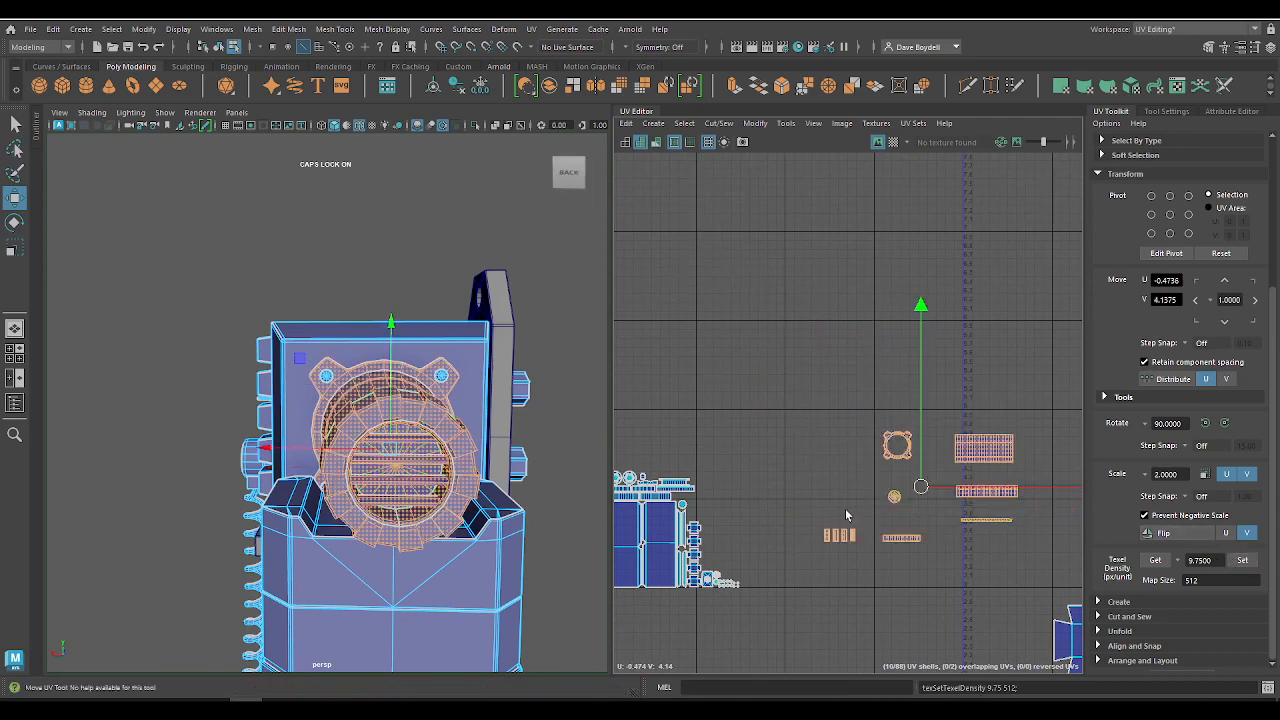
# Step: Move the barrel's four-eared mounting flange shell beside the dial disc and above the button shells, at about U -2.94, V 3.91
pyautogui.keyDown('alt'); pyautogui.moveTo(790, 503); pyautogui.dragTo(811, 411, button='middle'); pyautogui.keyUp('alt')
pyautogui.keyDown('alt'); pyautogui.moveTo(811, 411); pyautogui.dragTo(878, 468, button='right'); pyautogui.keyUp('alt')
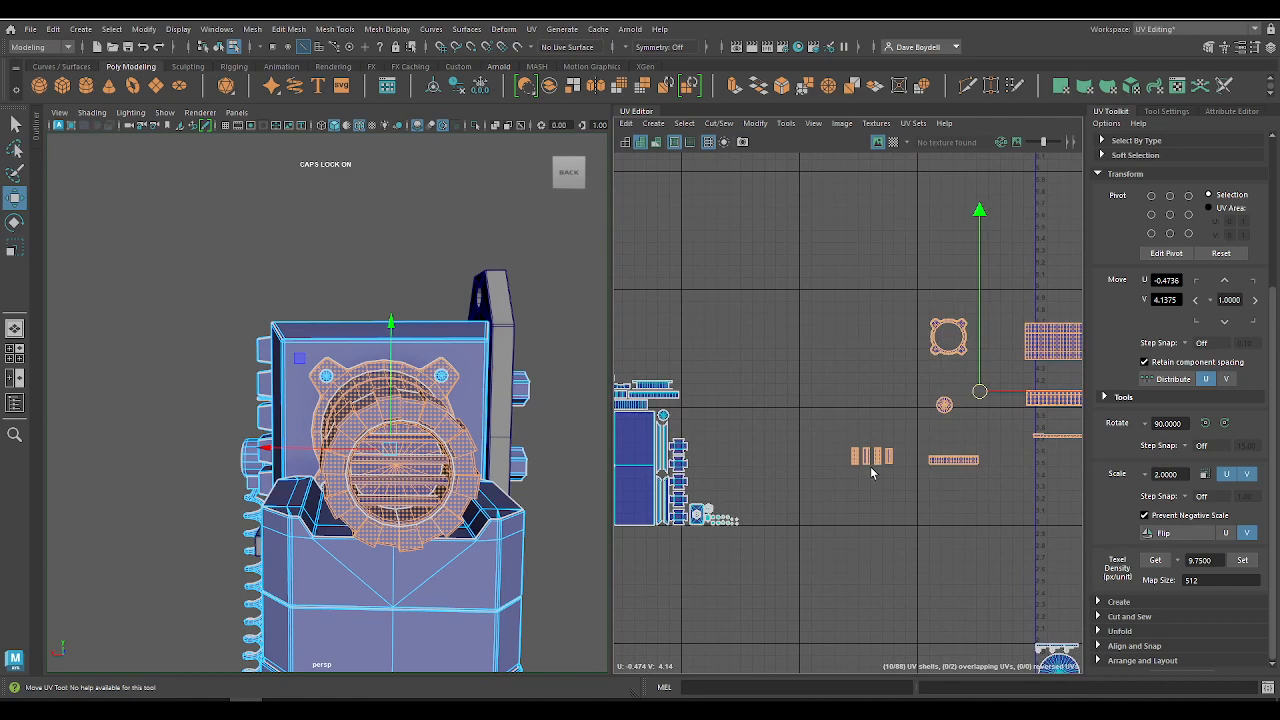
pyautogui.scroll(1, 948, 337)
pyautogui.click(950, 337)
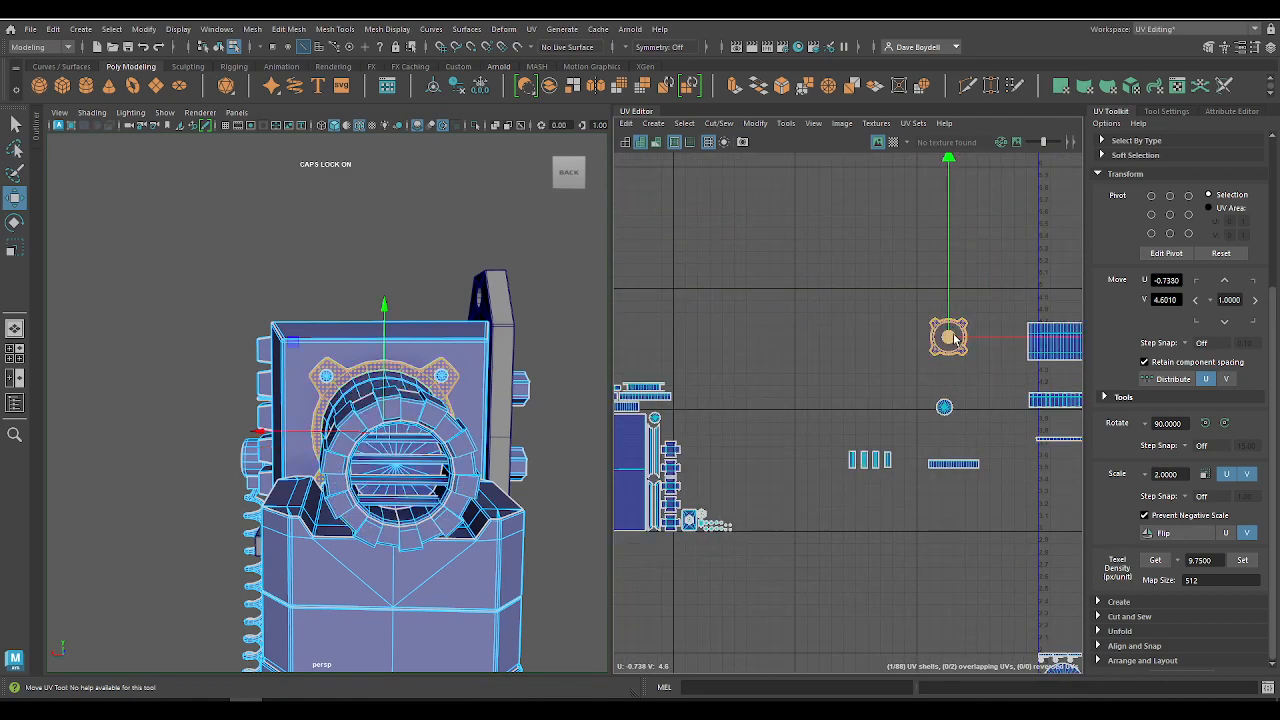
pyautogui.moveTo(720, 397); pyautogui.dragTo(690, 419)
pyautogui.press('f')
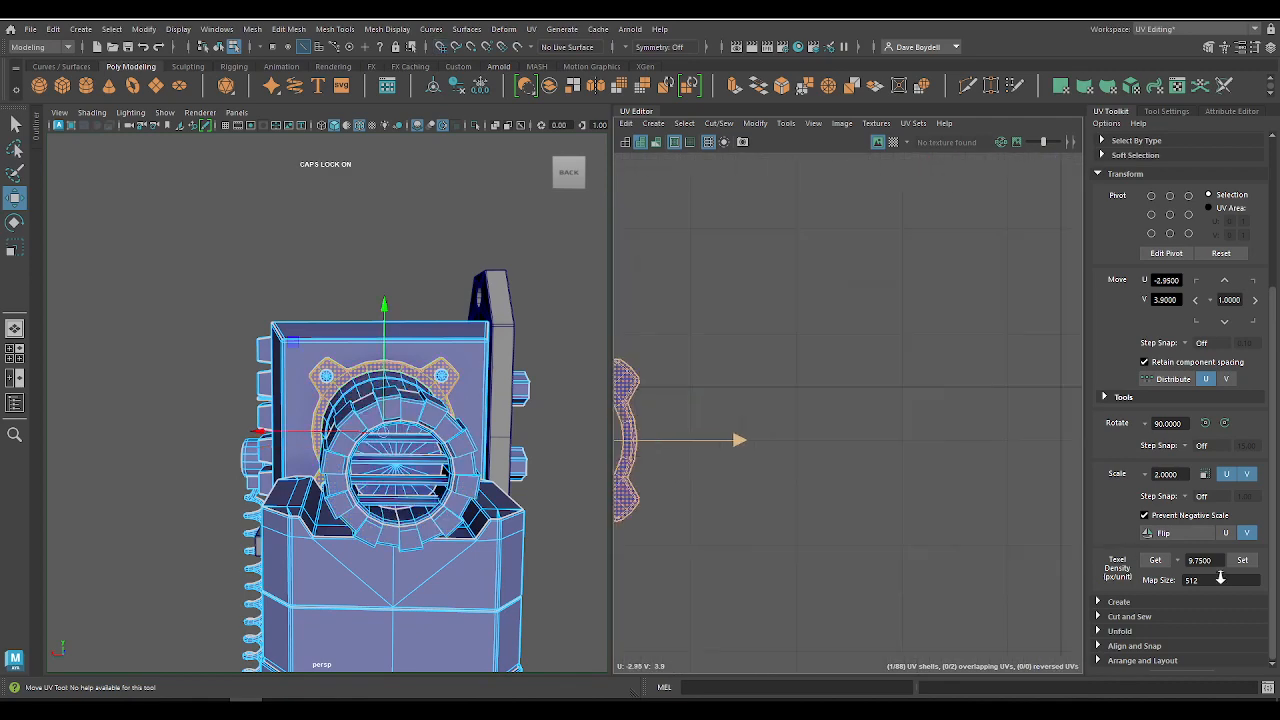
pyautogui.moveTo(905, 398)
pyautogui.mouseDown()
pyautogui.moveTo(918, 378)
pyautogui.moveTo(912, 388)
pyautogui.mouseUp()
pyautogui.scroll(-6, 885, 446)
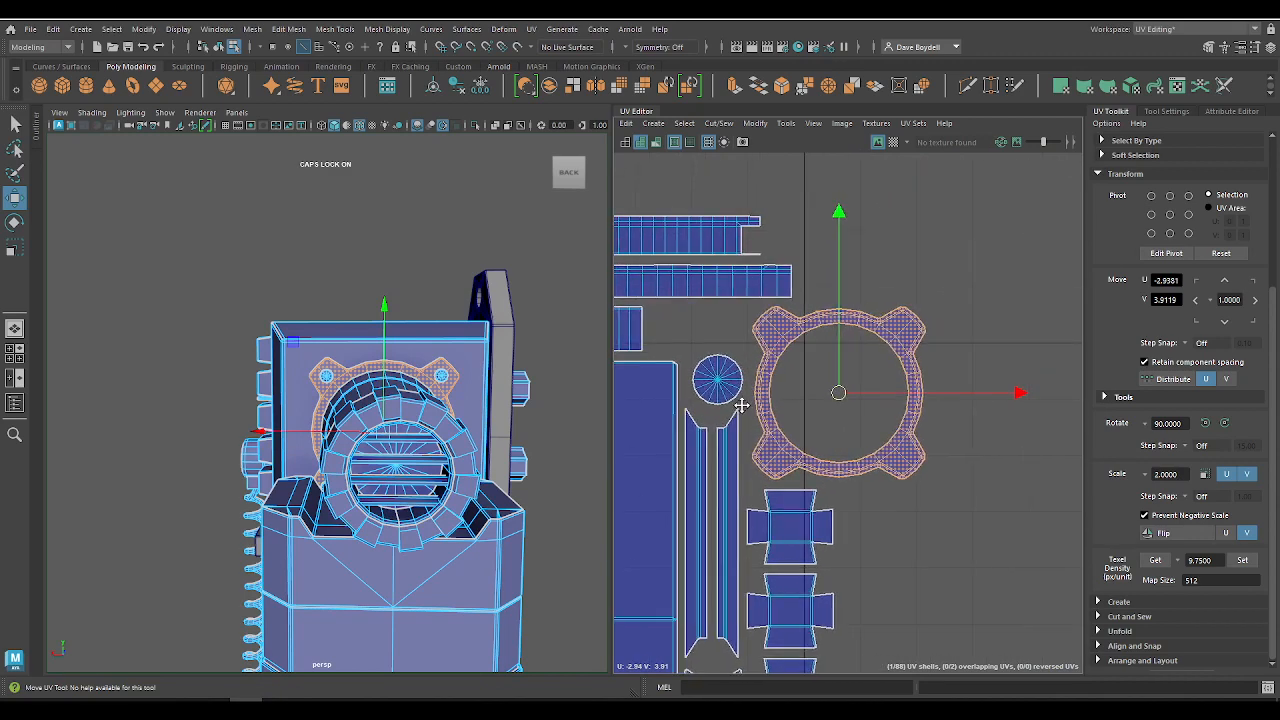
pyautogui.scroll(6, 808, 437)
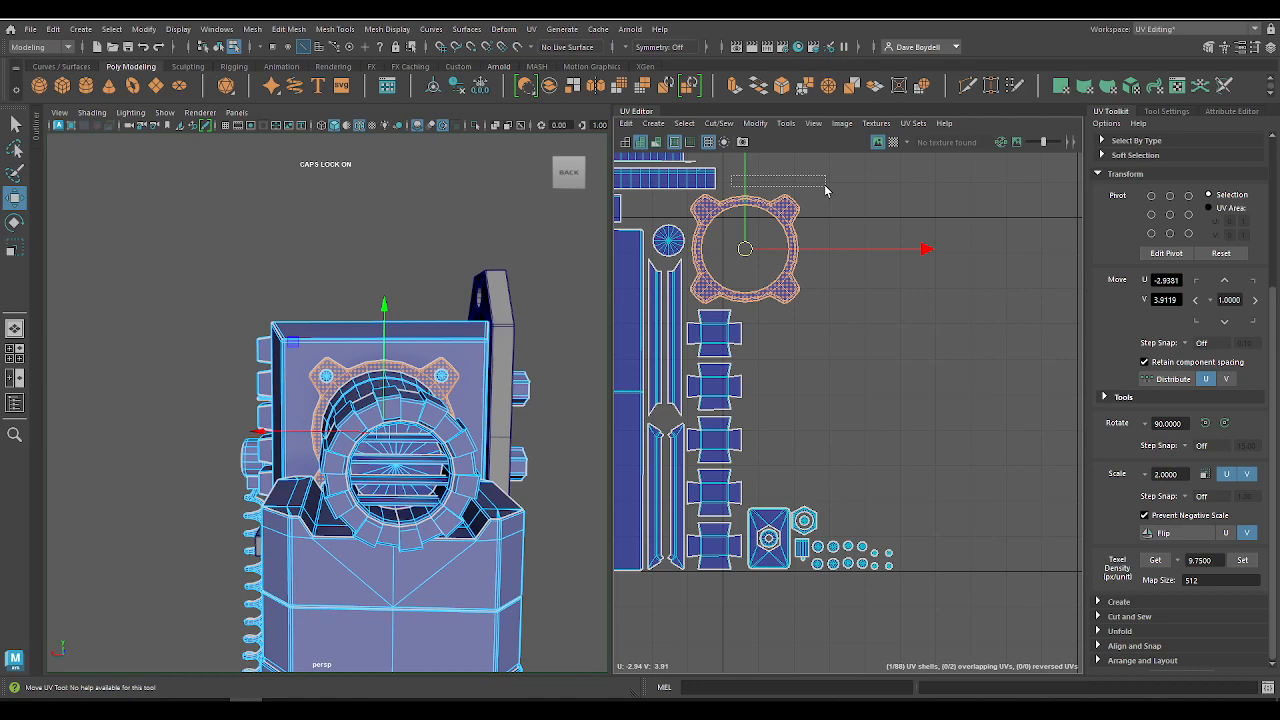
pyautogui.moveTo(825, 190); pyautogui.dragTo(825, 191)
pyautogui.scroll(-6, 823, 346)
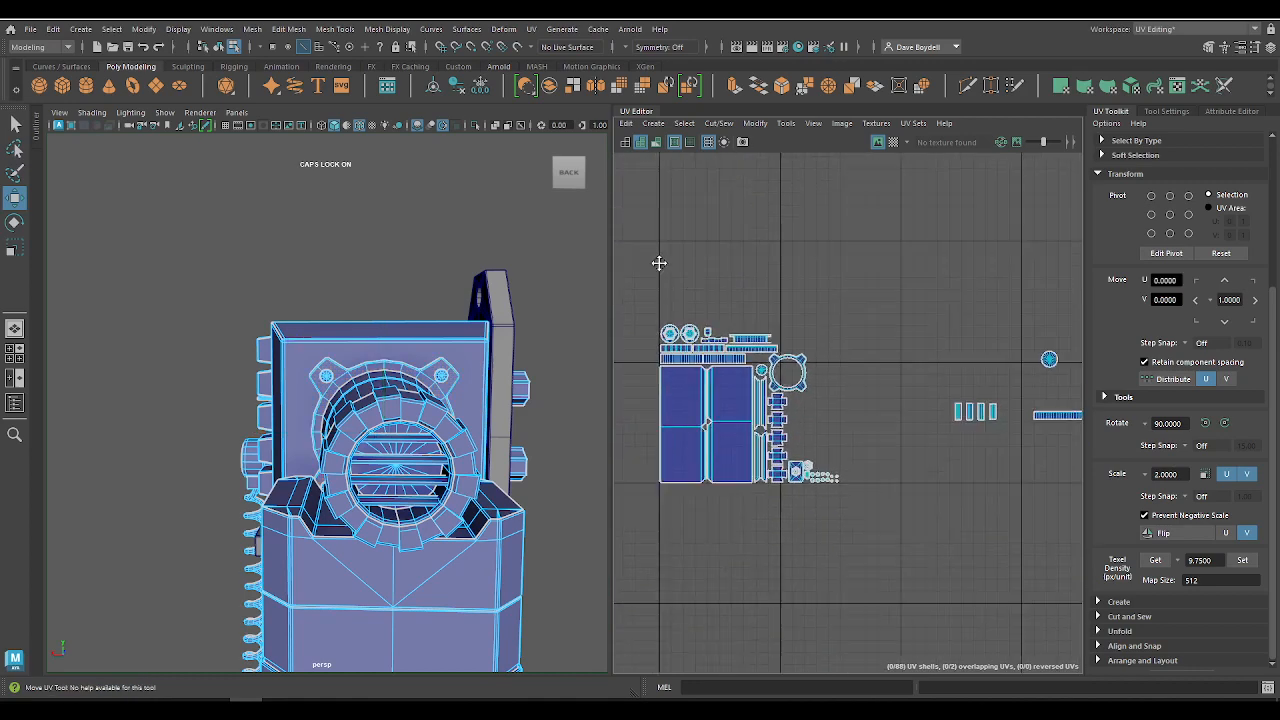
# Step: Rotate the barrel's large rectangular shell by 90 degrees and place it alongside the column of button shells
pyautogui.keyDown('alt'); pyautogui.moveTo(924, 281); pyautogui.dragTo(834, 292, button='middle'); pyautogui.keyUp('alt')
pyautogui.click(981, 299)
pyautogui.moveTo(986, 293); pyautogui.dragTo(729, 400)
pyautogui.click(1205, 423)
pyautogui.keyDown('alt'); pyautogui.moveTo(709, 384); pyautogui.dragTo(1026, 586, button='right'); pyautogui.keyUp('alt')
pyautogui.press('x')
pyautogui.moveTo(775, 438); pyautogui.dragTo(756, 400)
pyautogui.keyDown('alt'); pyautogui.moveTo(717, 318); pyautogui.dragTo(748, 346, button='right'); pyautogui.keyUp('alt')
pyautogui.keyDown('alt'); pyautogui.moveTo(748, 346); pyautogui.dragTo(802, 460, button='middle'); pyautogui.keyUp('alt')
# Step: Move the four-eared mounting flange shell above the upright rectangular barrel shell
pyautogui.click(738, 313)
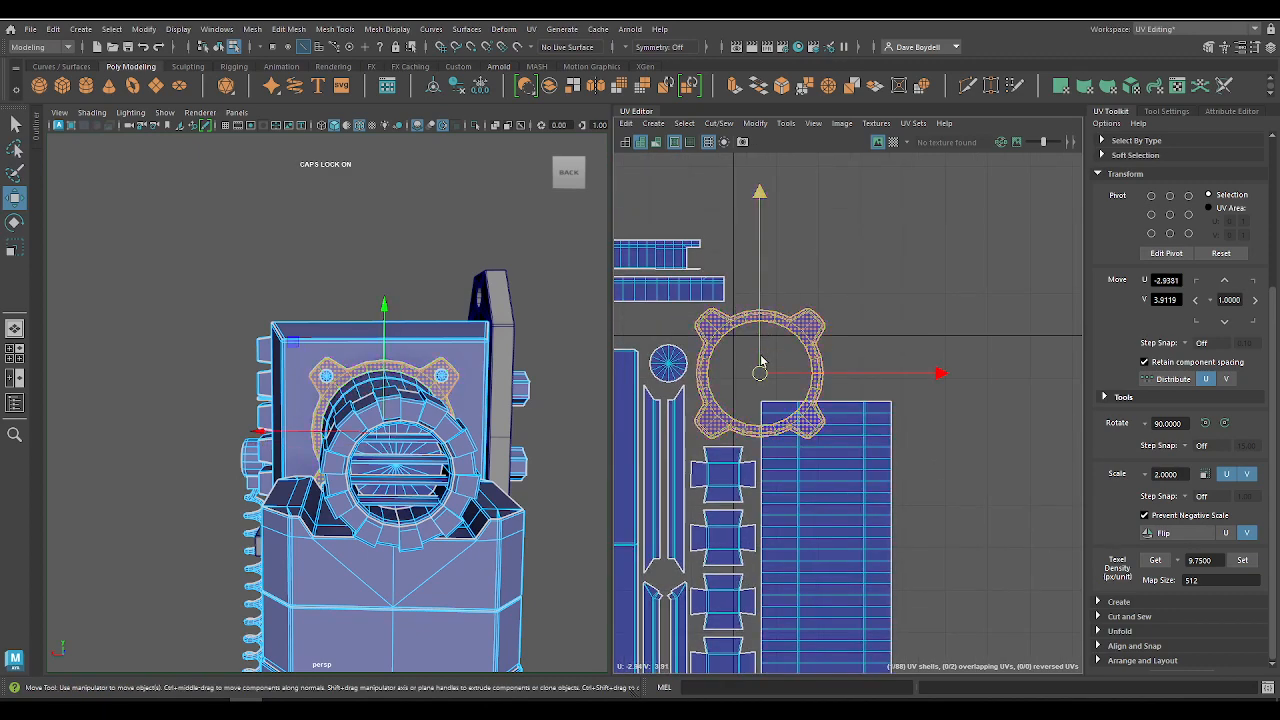
pyautogui.moveTo(760, 362); pyautogui.dragTo(864, 329)
pyautogui.keyDown('alt'); pyautogui.moveTo(858, 326); pyautogui.dragTo(640, 252, button='right'); pyautogui.keyUp('alt')
pyautogui.keyDown('alt'); pyautogui.moveTo(864, 425); pyautogui.dragTo(837, 411, button='middle'); pyautogui.keyUp('alt')
pyautogui.keyDown('alt'); pyautogui.moveTo(837, 411); pyautogui.dragTo(936, 471, button='right'); pyautogui.keyUp('alt')
pyautogui.keyDown('alt'); pyautogui.moveTo(936, 471); pyautogui.dragTo(695, 407, button='middle'); pyautogui.keyUp('alt')
pyautogui.keyDown('alt'); pyautogui.moveTo(1034, 332); pyautogui.dragTo(867, 415, button='middle'); pyautogui.keyUp('alt')
# Step: Move the disc shell behind the grille slats to the gap above the top button shell, at U -3.05, V 3.95
pyautogui.click(866, 368)
pyautogui.moveTo(866, 368); pyautogui.dragTo(562, 371)
pyautogui.keyDown('alt'); pyautogui.moveTo(656, 360); pyautogui.dragTo(1033, 376, button='middle'); pyautogui.keyUp('alt')
pyautogui.press('x')
pyautogui.moveTo(938, 389); pyautogui.dragTo(815, 458)
pyautogui.scroll(5, 788, 398)
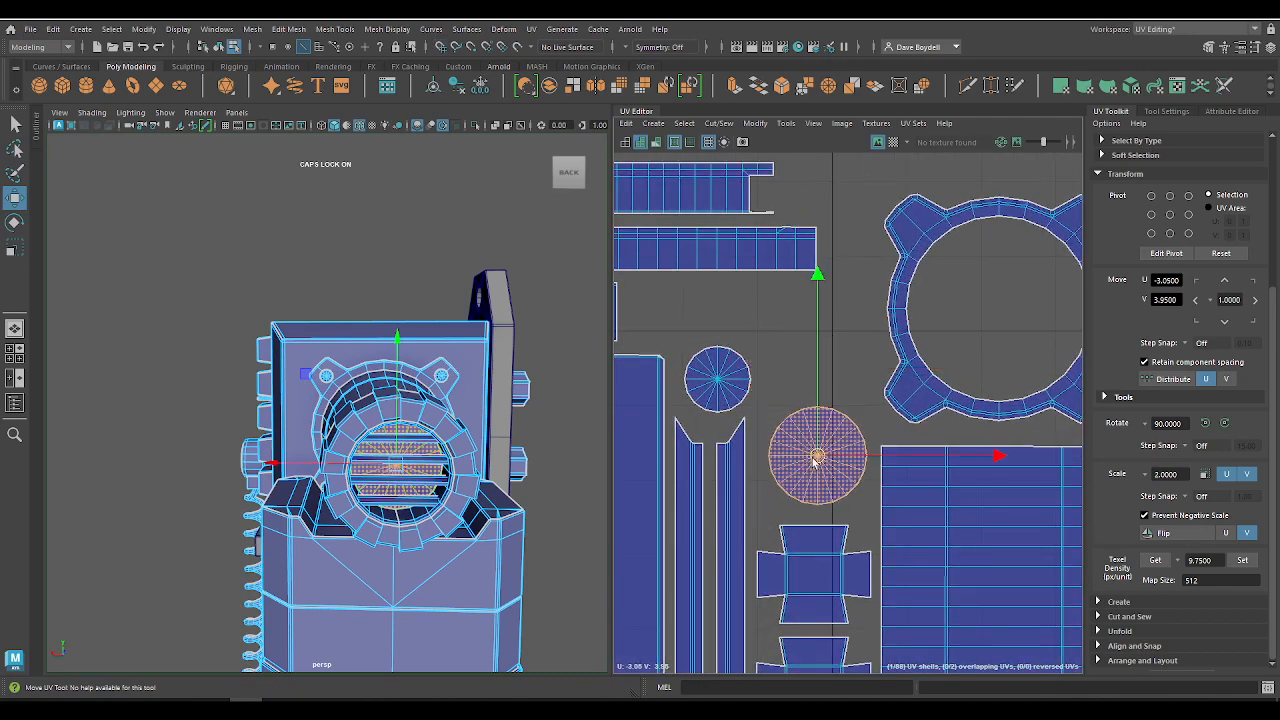
# Step: Move the small dial disc shell to the end of the lowest packed strip row, at about U -3.23, V 4.03
pyautogui.click(717, 378)
pyautogui.moveTo(717, 378); pyautogui.dragTo(660, 303)
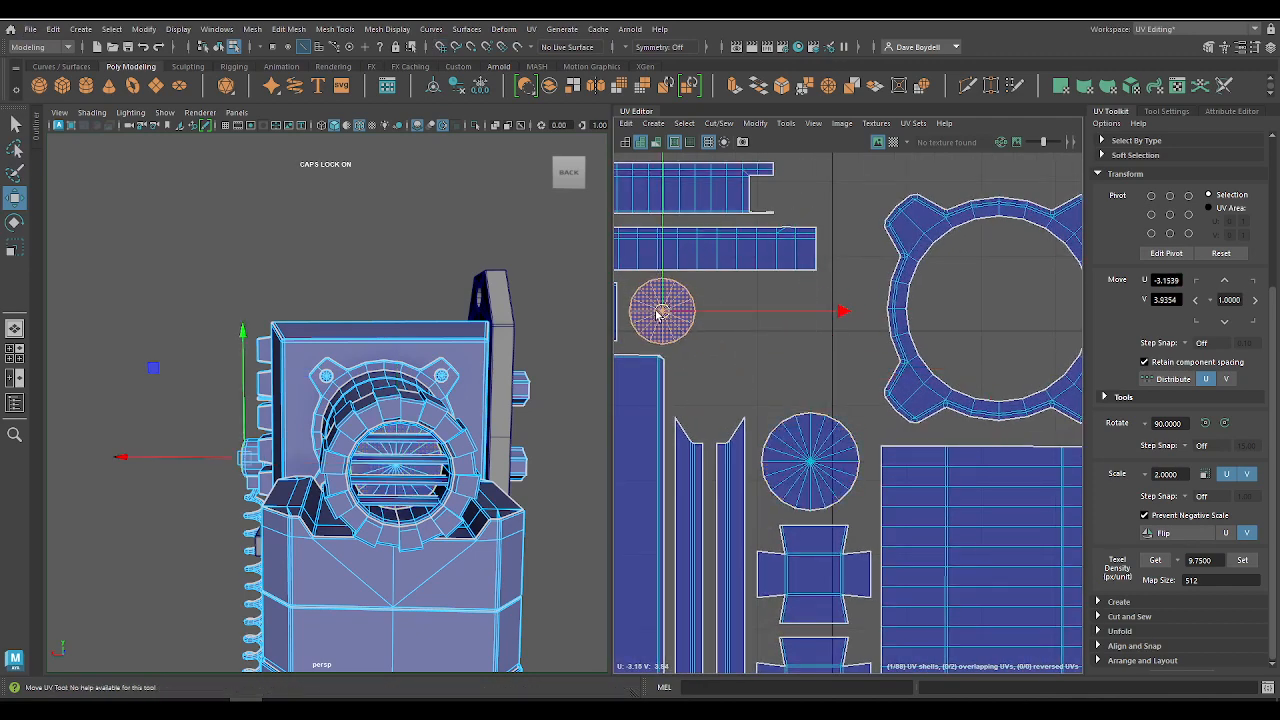
pyautogui.scroll(-6, 764, 377)
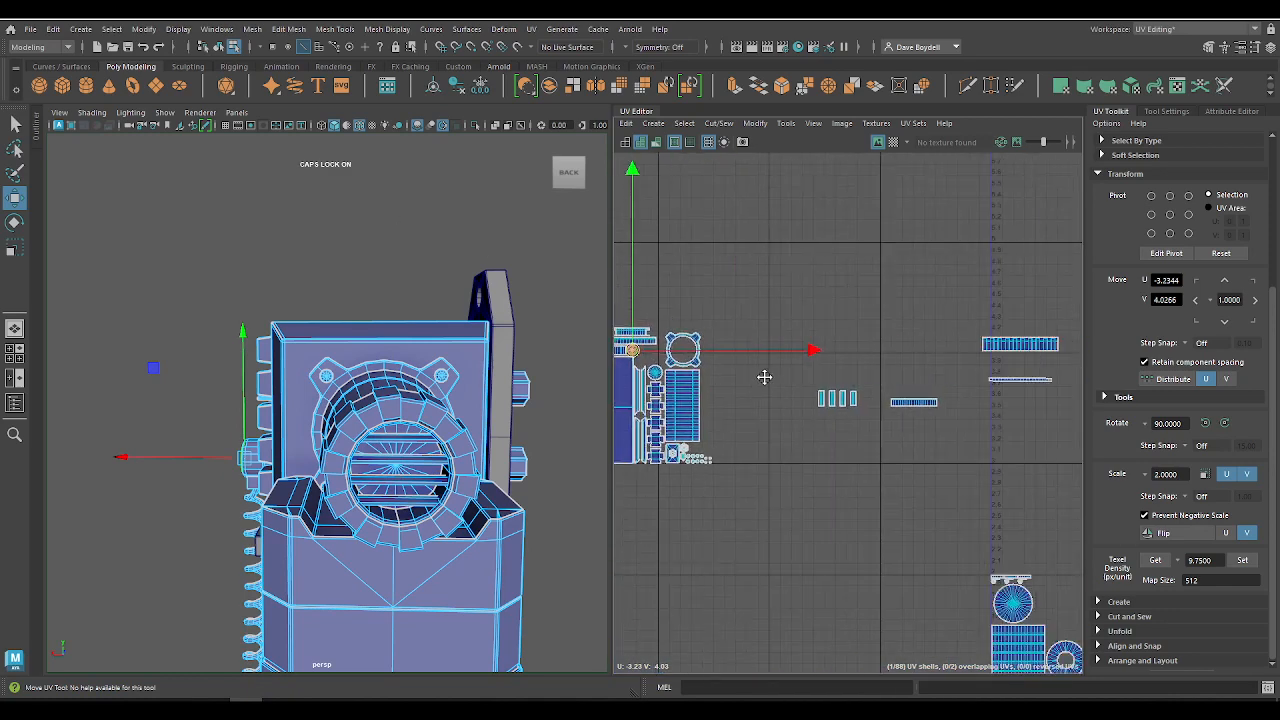
# Step: Move the toothed outer ring's long strip shell into the packed tile above the mounting flange shell, at U -2.95, V 4.30
pyautogui.keyDown('alt'); pyautogui.moveTo(764, 377); pyautogui.dragTo(737, 377, button='middle'); pyautogui.keyUp('alt')
pyautogui.click(887, 402)
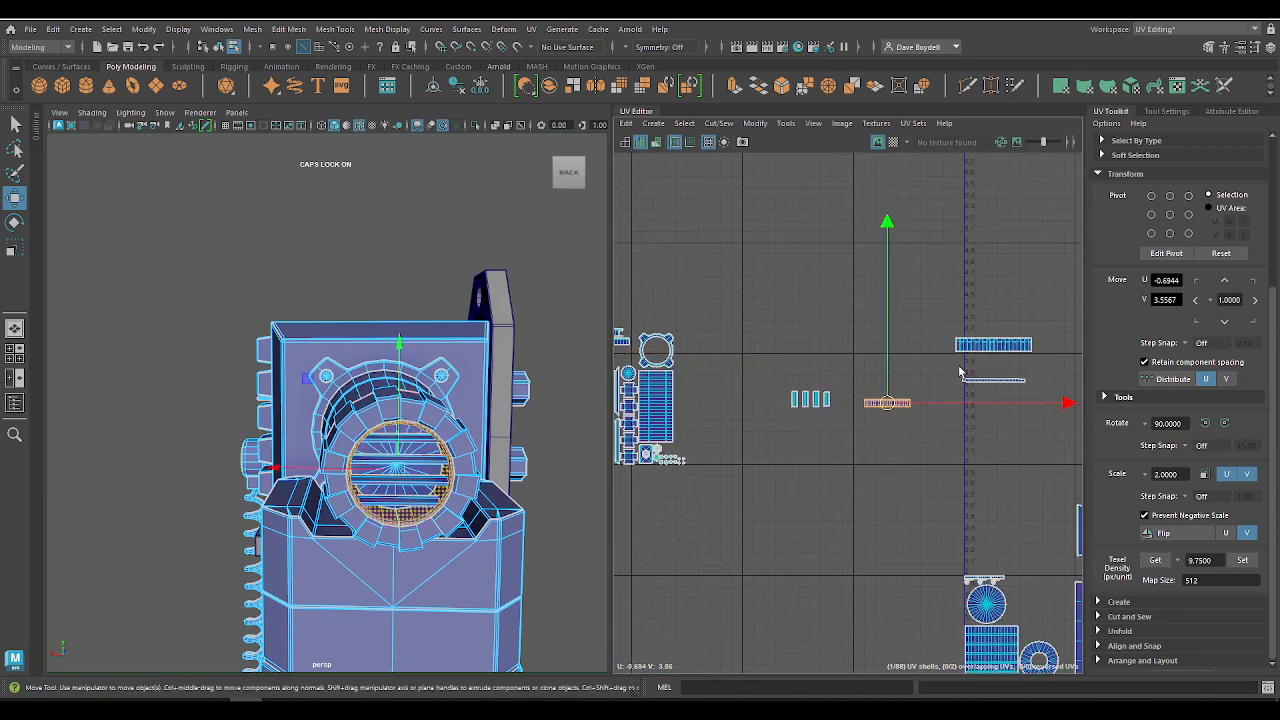
pyautogui.click(987, 346)
pyautogui.click(995, 347)
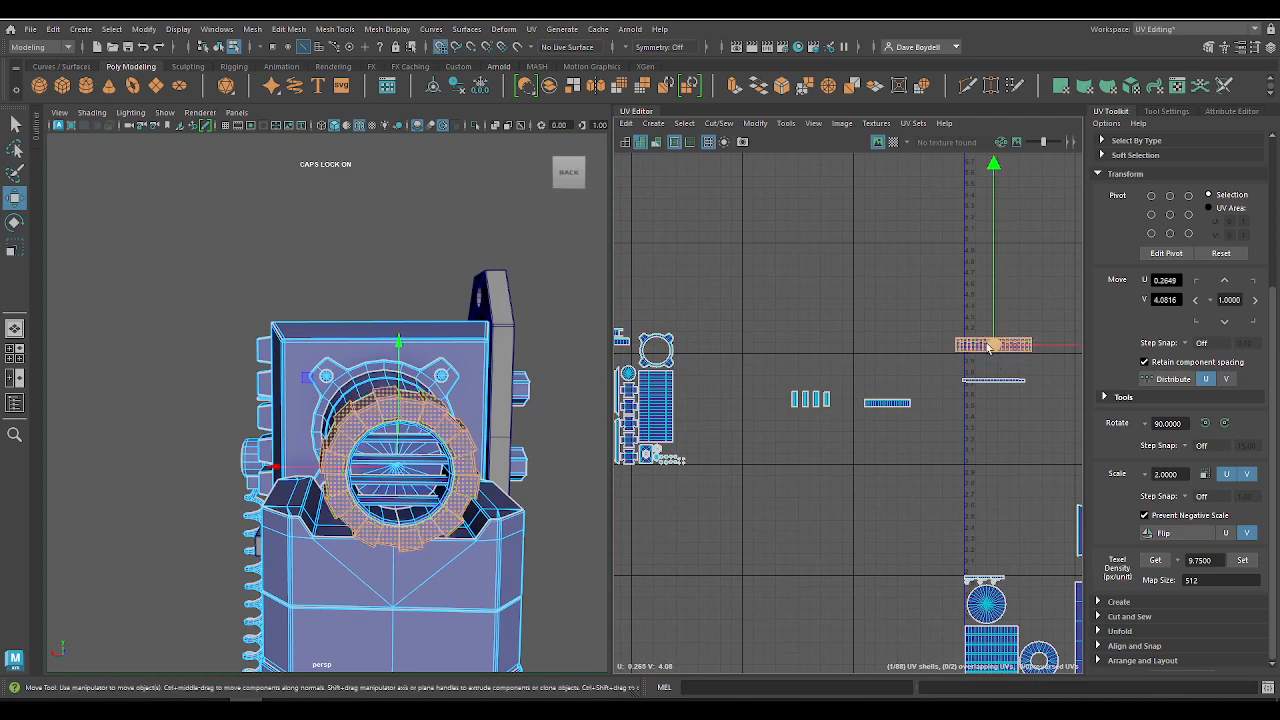
pyautogui.moveTo(995, 347); pyautogui.dragTo(648, 308)
pyautogui.scroll(3, 645, 306)
pyautogui.keyDown('alt'); pyautogui.moveTo(500, 290); pyautogui.dragTo(616, 323, button='middle'); pyautogui.keyUp('alt')
pyautogui.scroll(3, 891, 367)
pyautogui.press('x')
pyautogui.moveTo(838, 315); pyautogui.dragTo(836, 348)
pyautogui.scroll(4, 705, 381)
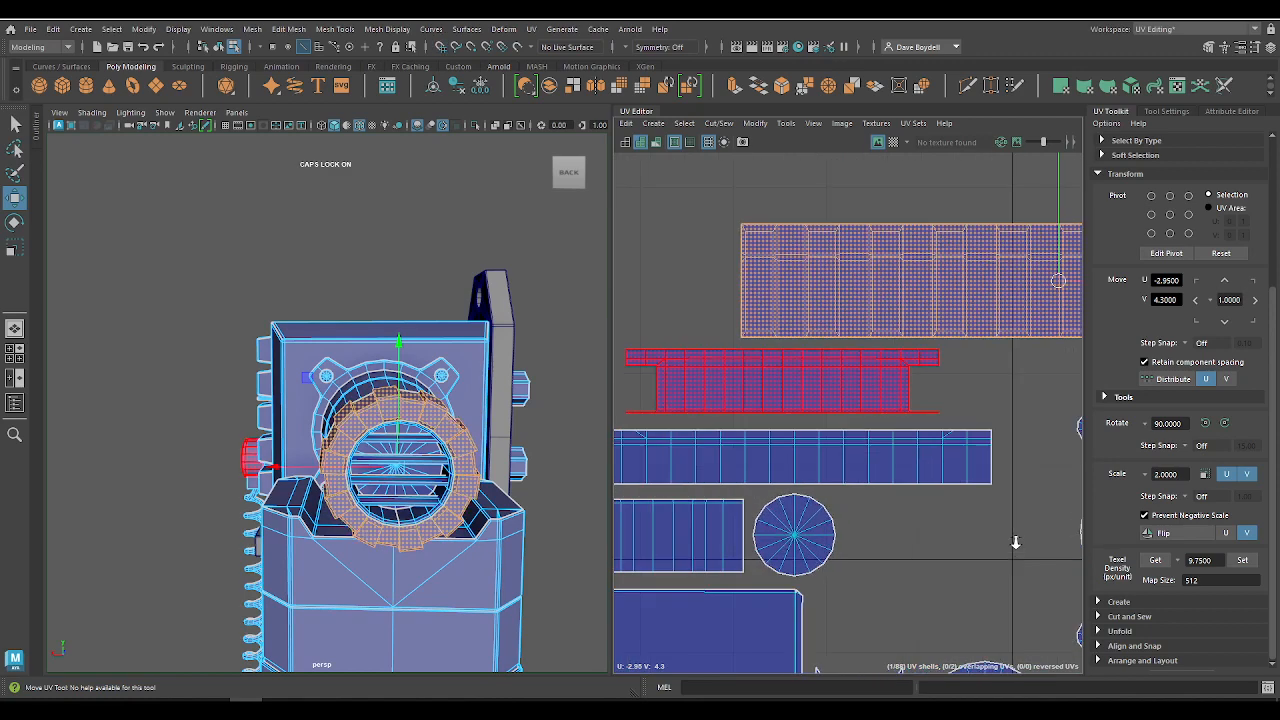
# Step: Nudge the flanged dial strip shell down closer to the packed strip row beneath it, at about U -3.25, V 4.19
pyautogui.click(780, 370)
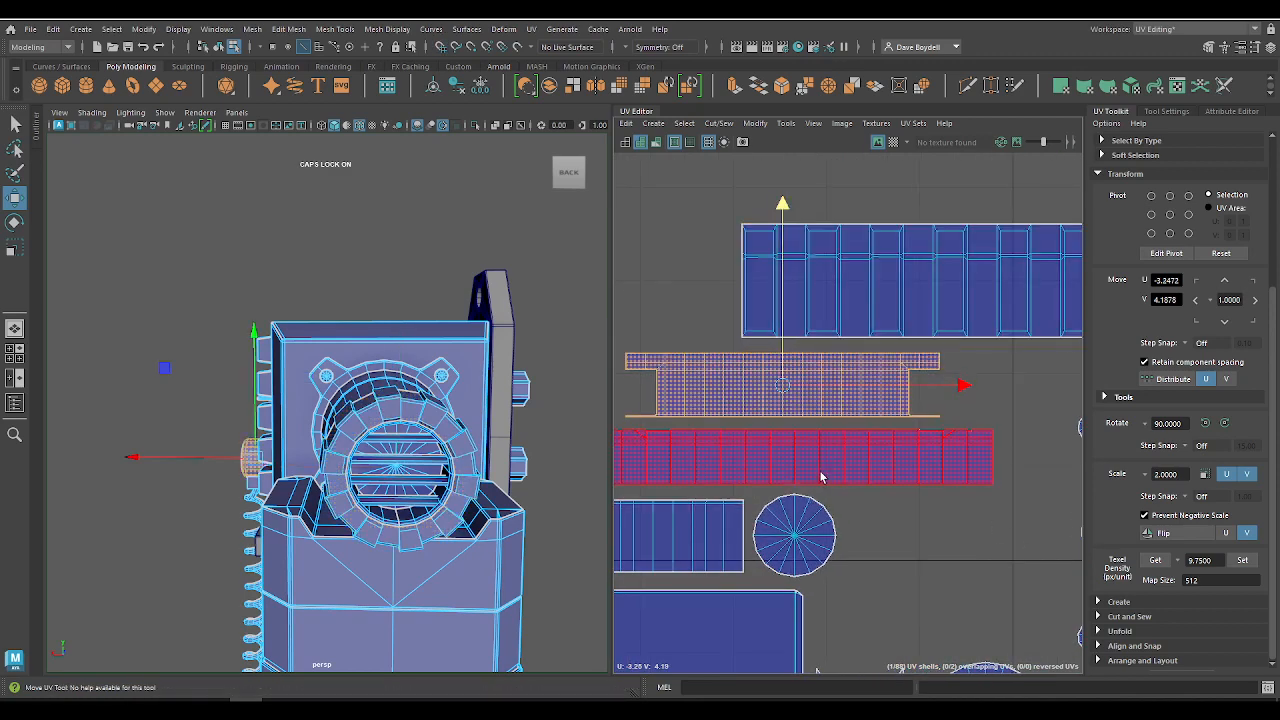
pyautogui.click(820, 476)
pyautogui.keyDown('alt'); pyautogui.moveTo(906, 509); pyautogui.dragTo(601, 312, button='right'); pyautogui.keyUp('alt')
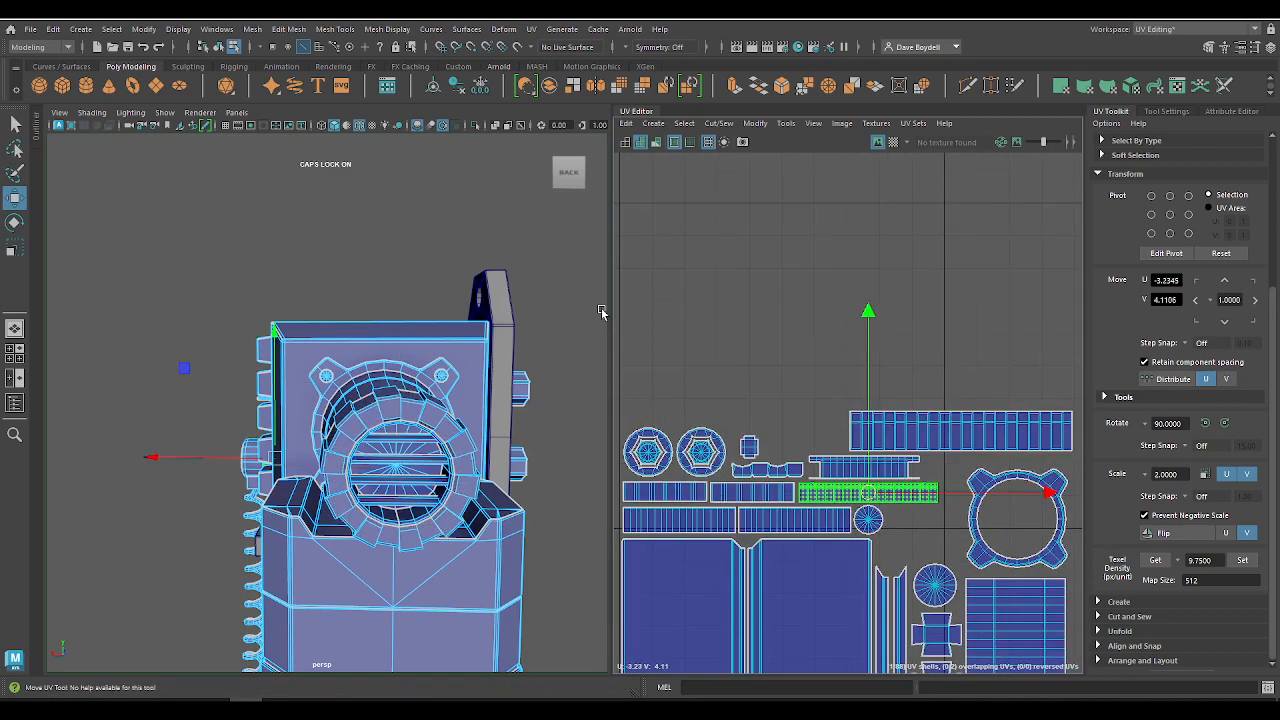
# Step: Compare the packed layout with the unplaced slat and ring strip shells to judge the remaining space
pyautogui.scroll(-3, 601, 308)
pyautogui.scroll(-5, 803, 412)
pyautogui.keyDown('alt'); pyautogui.moveTo(929, 411); pyautogui.dragTo(816, 274, button='middle'); pyautogui.keyUp('alt')
pyautogui.scroll(2, 854, 360)
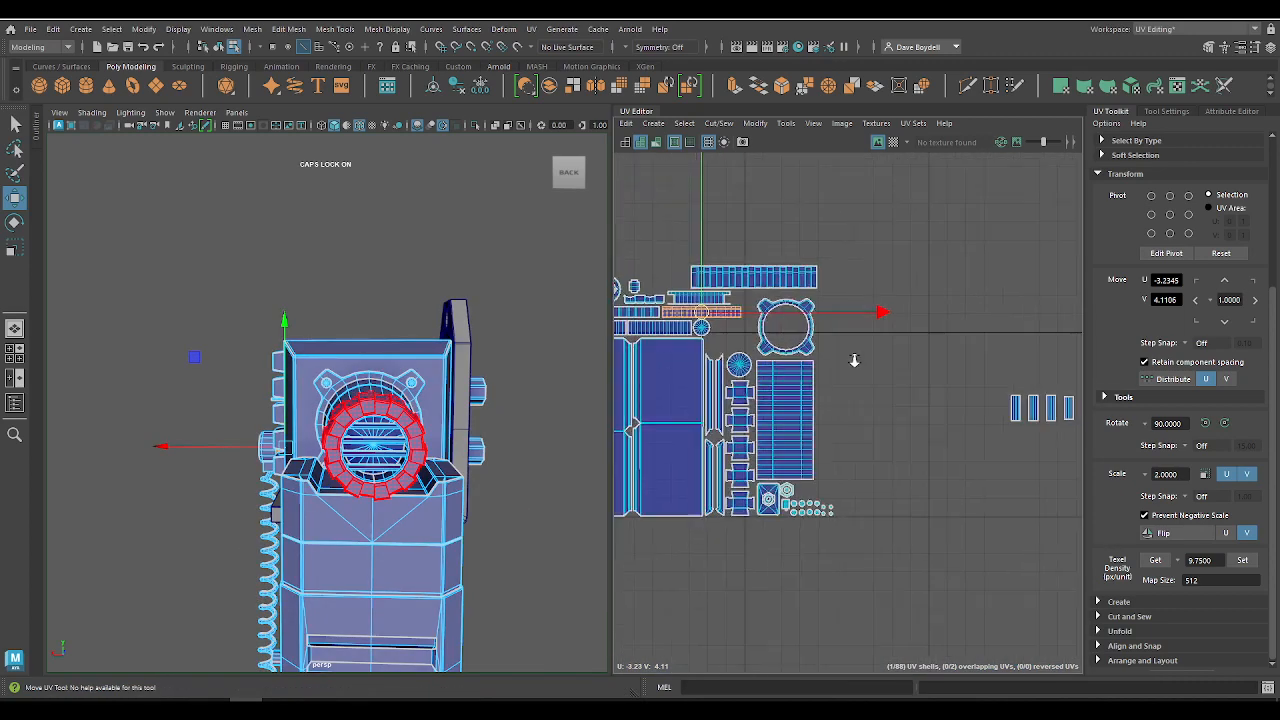
pyautogui.scroll(-2, 856, 360)
pyautogui.keyDown('alt'); pyautogui.moveTo(948, 353); pyautogui.dragTo(876, 341, button='middle'); pyautogui.keyUp('alt')
pyautogui.scroll(2, 866, 349)
pyautogui.scroll(-4, 840, 336)
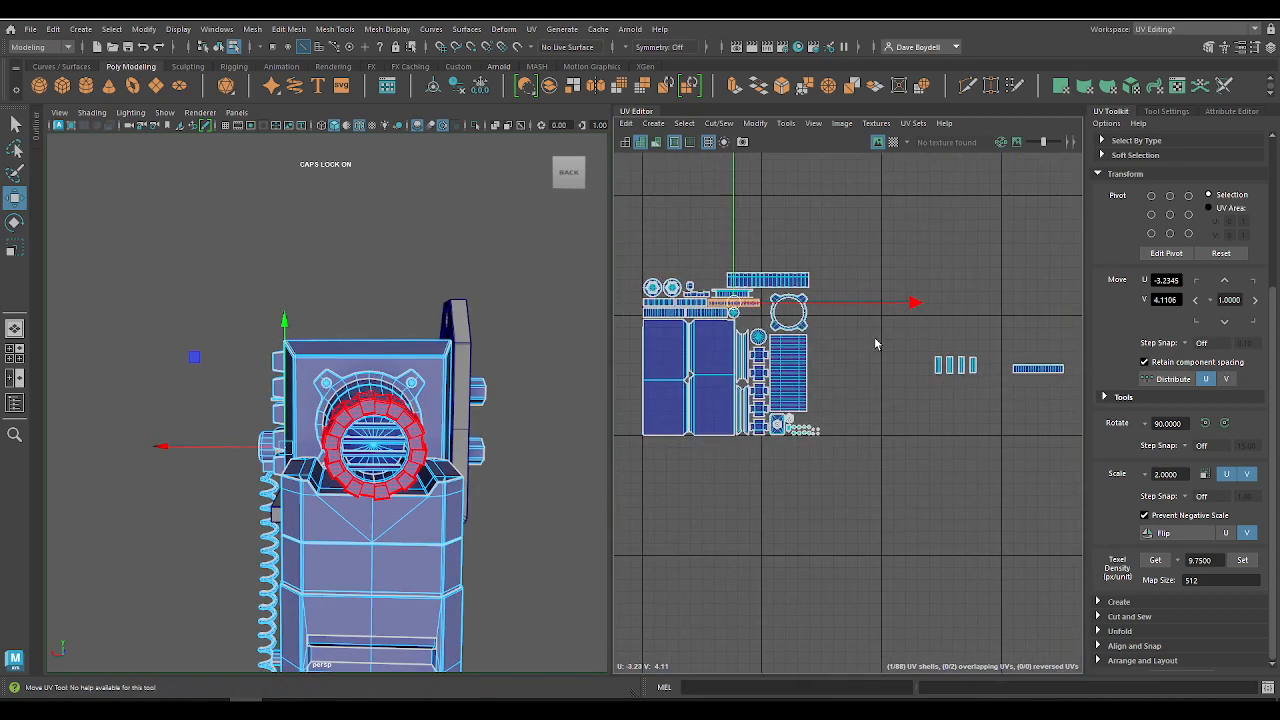
pyautogui.keyDown('alt'); pyautogui.moveTo(876, 341); pyautogui.dragTo(855, 325, button='right'); pyautogui.keyUp('alt')
pyautogui.keyDown('alt'); pyautogui.moveTo(919, 357); pyautogui.dragTo(886, 357, button='middle'); pyautogui.keyUp('alt')
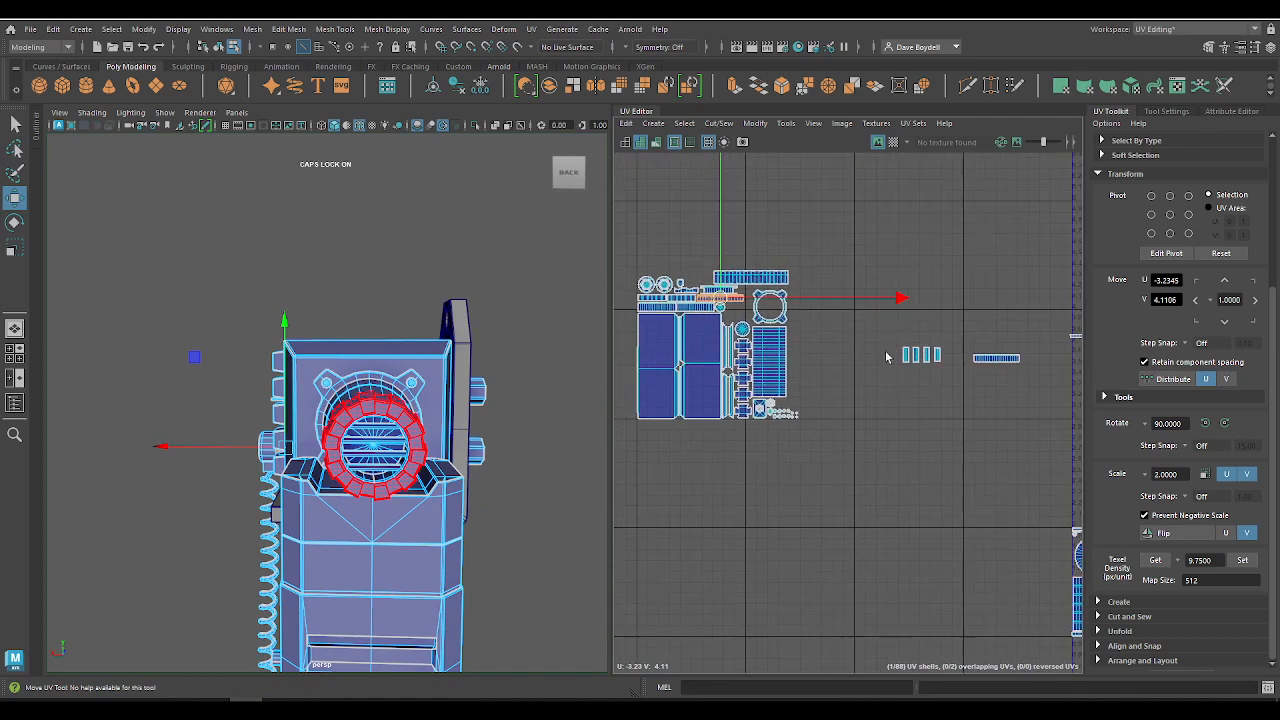
pyautogui.keyDown('alt'); pyautogui.moveTo(886, 357); pyautogui.dragTo(901, 440, button='right'); pyautogui.keyUp('alt')
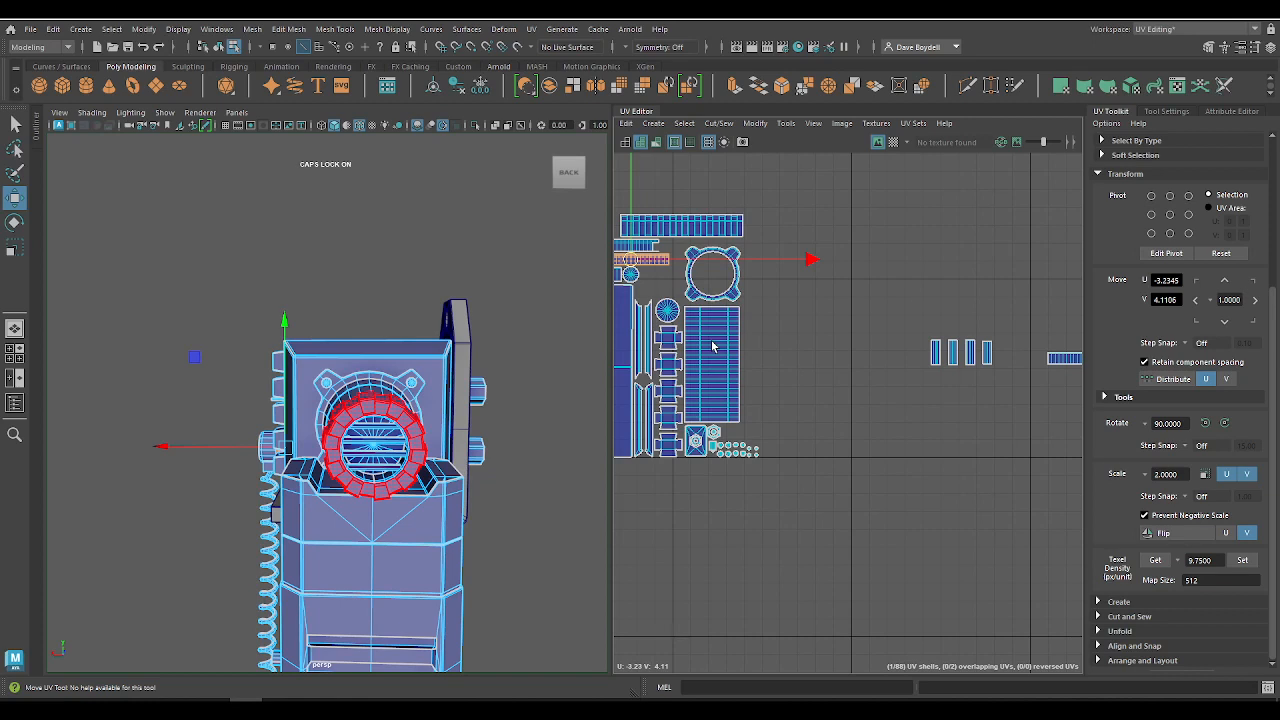
# Step: Move the four grille slat shells together to just below the packed tile, at U -2.70, V 2.85
pyautogui.click(988, 401)
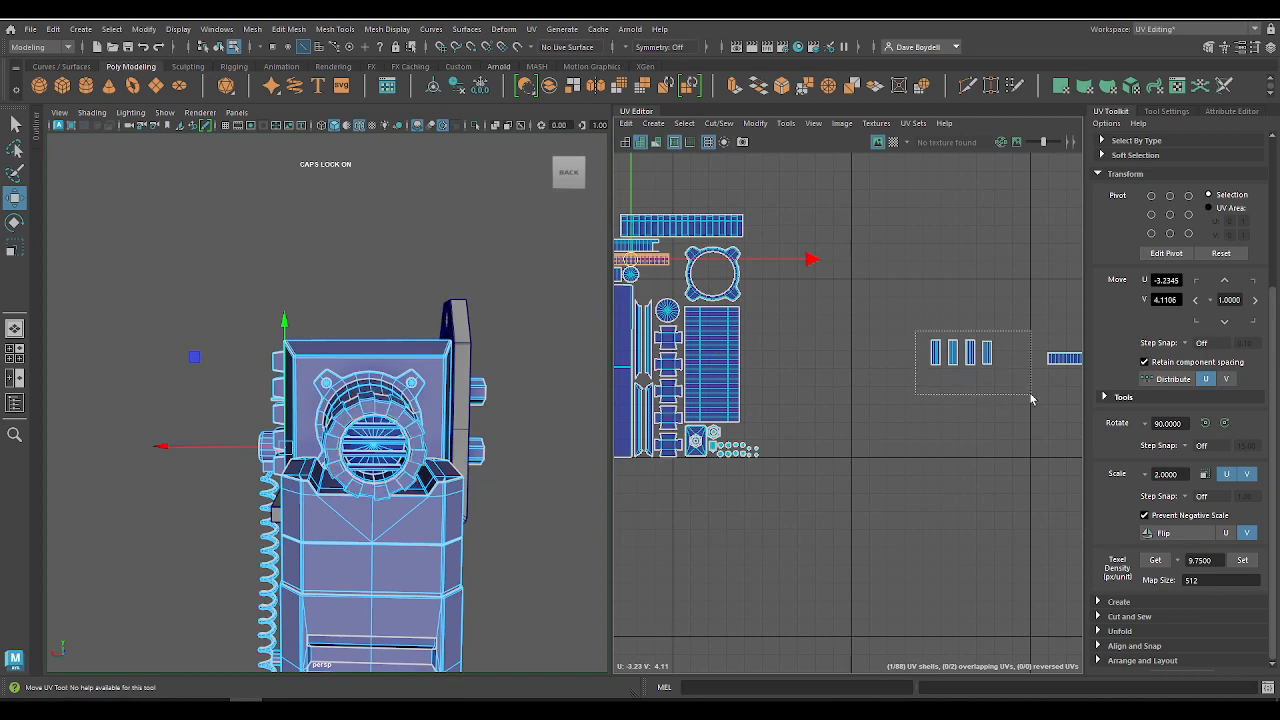
pyautogui.moveTo(1032, 399); pyautogui.dragTo(1032, 397)
pyautogui.moveTo(960, 357); pyautogui.dragTo(720, 478)
pyautogui.scroll(-4, 843, 417)
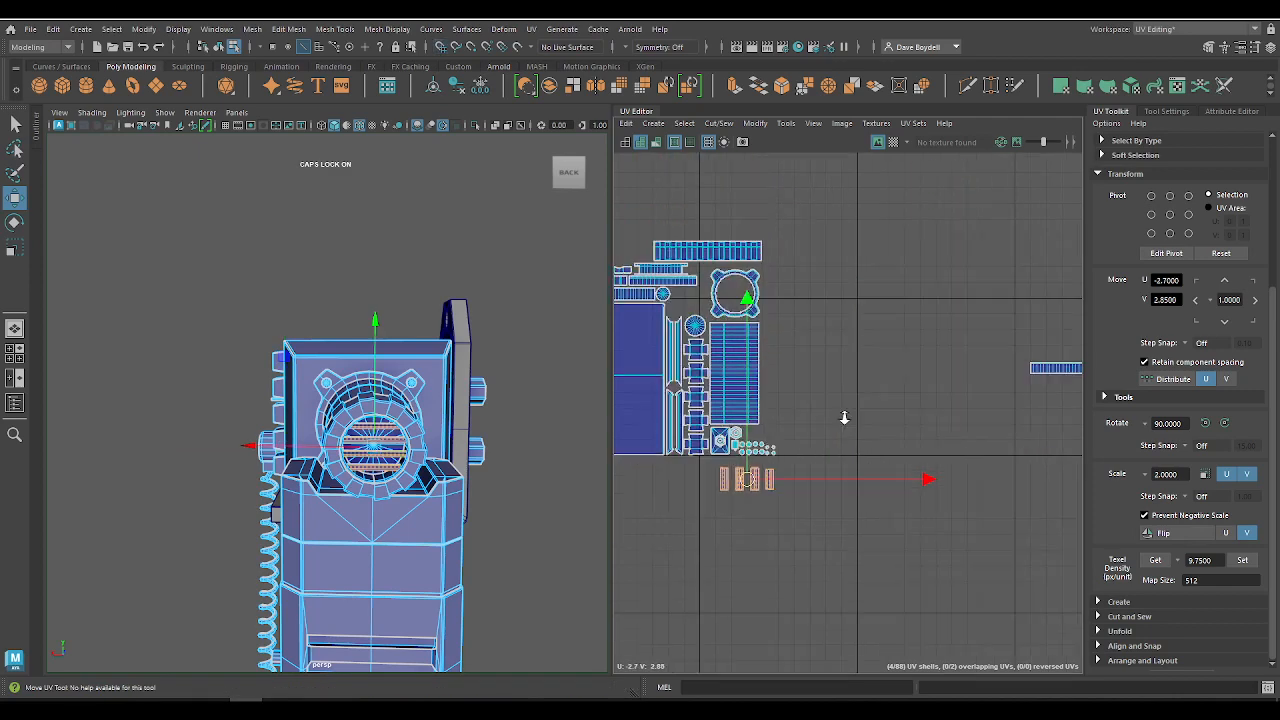
# Step: Move the two remaining ring strip shells together toward the packed tile, with the shorter one at about U -2.32, V 3.71
pyautogui.keyDown('alt'); pyautogui.moveTo(951, 358); pyautogui.dragTo(812, 390, button='middle'); pyautogui.keyUp('alt')
pyautogui.moveTo(1050, 462); pyautogui.dragTo(1051, 464)
pyautogui.moveTo(930, 396); pyautogui.dragTo(733, 379)
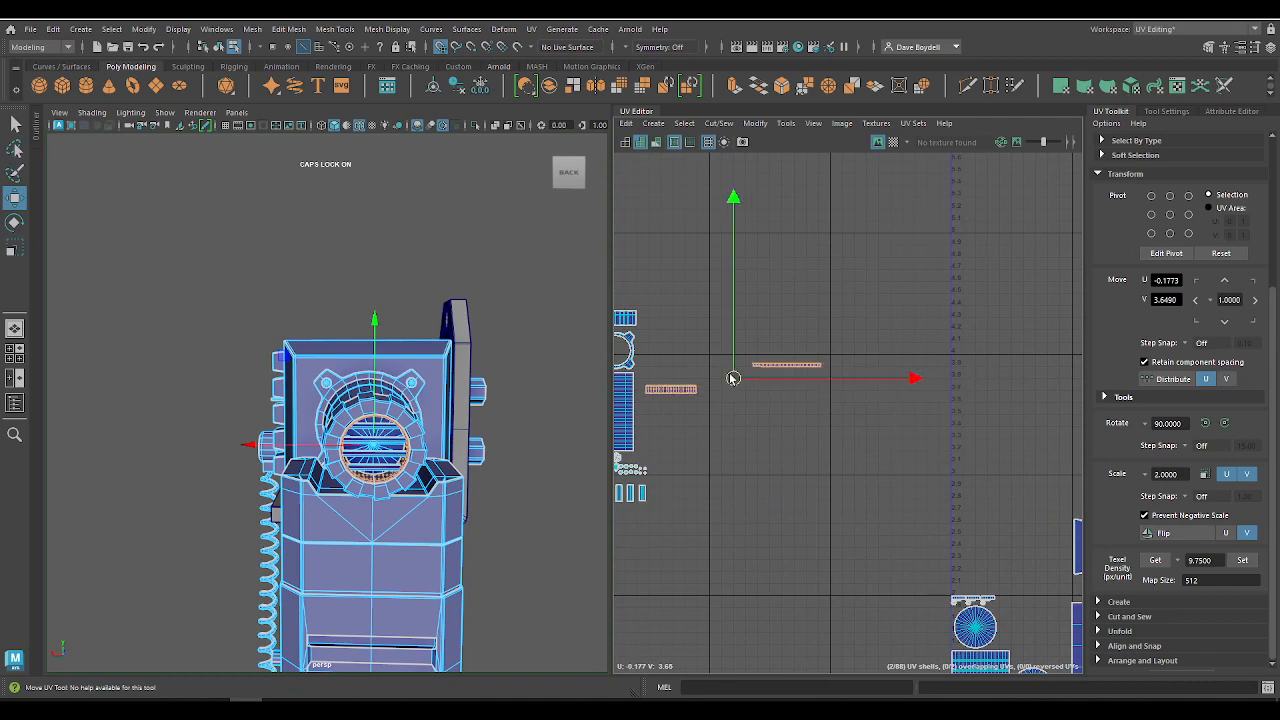
pyautogui.keyDown('alt'); pyautogui.moveTo(673, 383); pyautogui.dragTo(640, 415, button='right'); pyautogui.keyUp('alt')
pyautogui.keyDown('alt'); pyautogui.moveTo(640, 415); pyautogui.dragTo(863, 343, button='middle'); pyautogui.keyUp('alt')
pyautogui.scroll(-1, 864, 344)
pyautogui.click(894, 342)
pyautogui.keyDown('alt'); pyautogui.moveTo(948, 390); pyautogui.dragTo(873, 425, button='middle'); pyautogui.keyUp('alt')
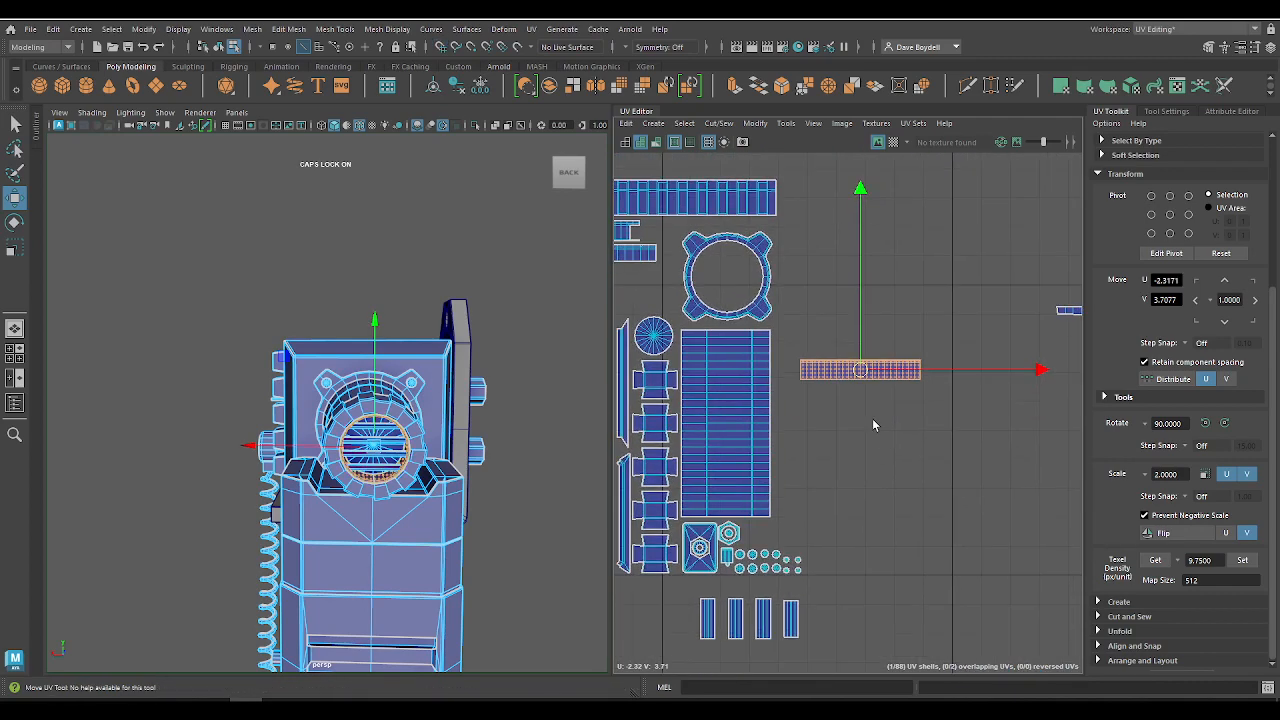
# Step: Rotate the shorter ring strip shell by 90 degrees and place it alongside the tall rectangular barrel shell
pyautogui.scroll(3, 805, 600)
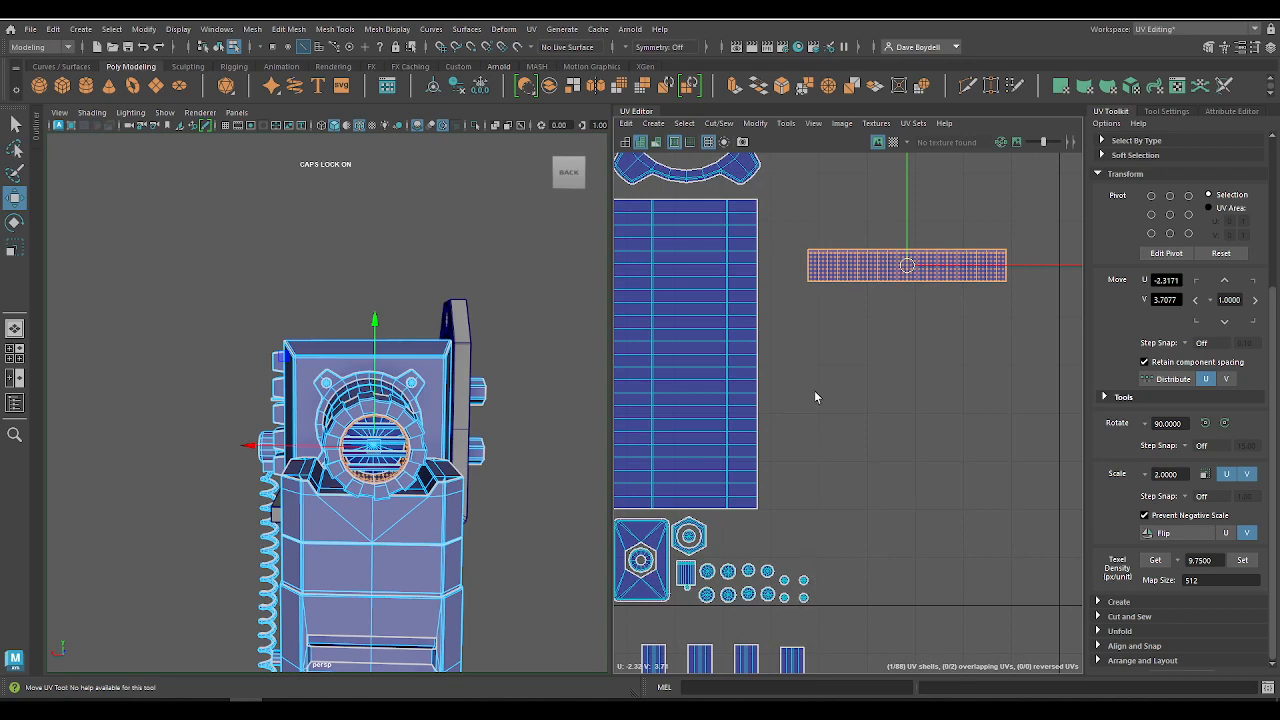
pyautogui.moveTo(773, 547); pyautogui.dragTo(773, 548)
pyautogui.click(837, 276)
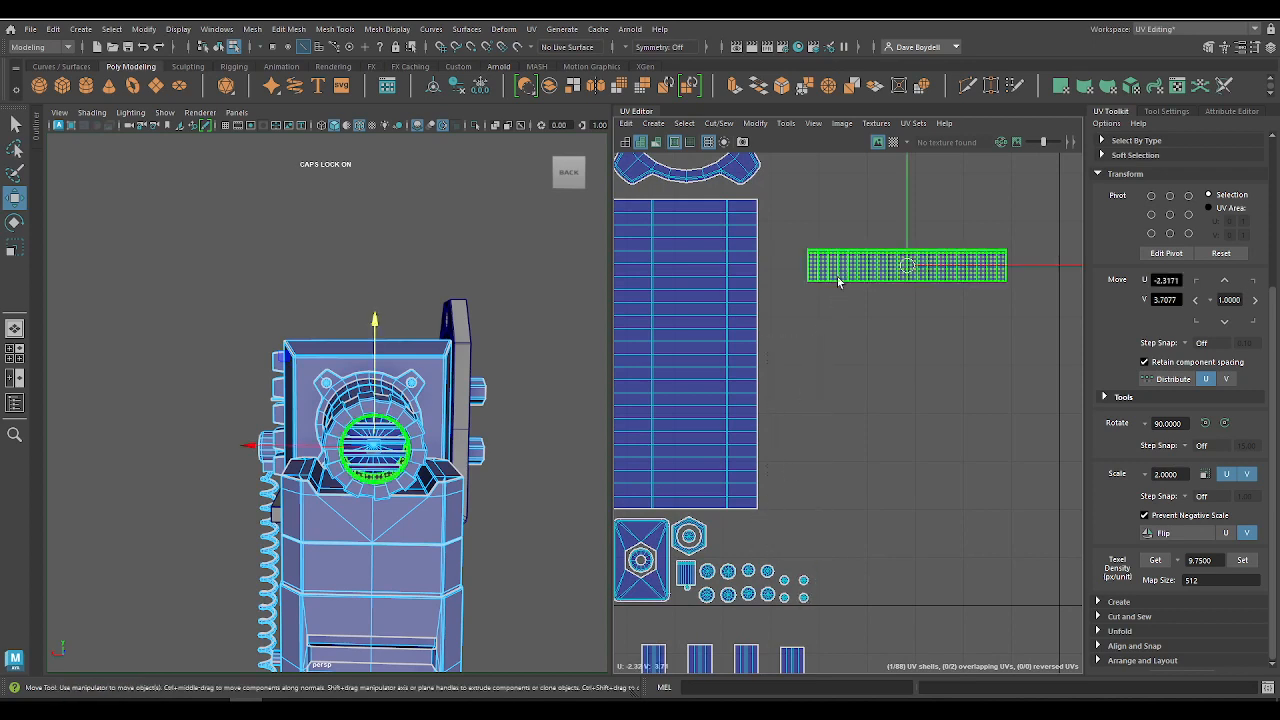
pyautogui.click(1205, 425)
pyautogui.moveTo(915, 285); pyautogui.dragTo(810, 462)
pyautogui.scroll(-2, 864, 481)
# Step: Identify the longer ring strip on the model, rotate its shell by 90 degrees and move it to U -2.50 near the flange
pyautogui.keyDown('alt'); pyautogui.moveTo(936, 481); pyautogui.dragTo(747, 519, button='middle'); pyautogui.keyUp('alt')
pyautogui.moveTo(861, 295); pyautogui.dragTo(981, 381)
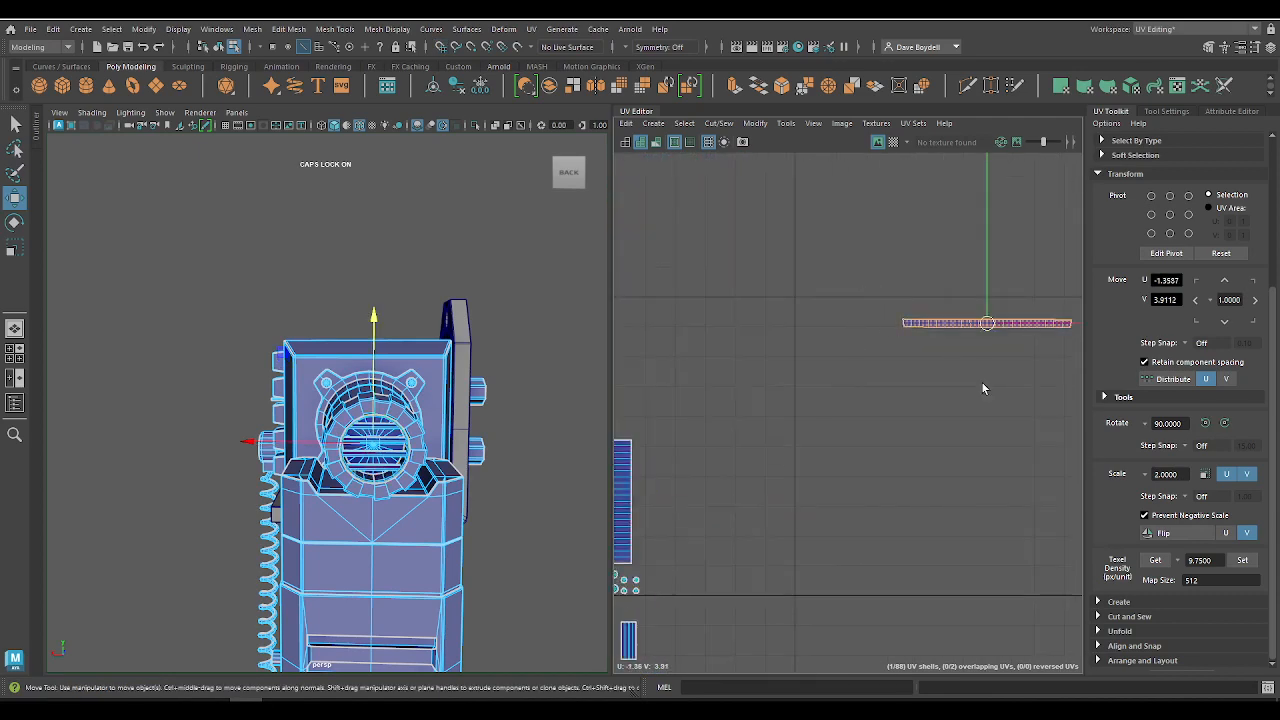
pyautogui.press('f')
pyautogui.keyDown('alt'); pyautogui.moveTo(308, 437); pyautogui.dragTo(556, 466); pyautogui.keyUp('alt')
pyautogui.scroll(-3, 946, 400)
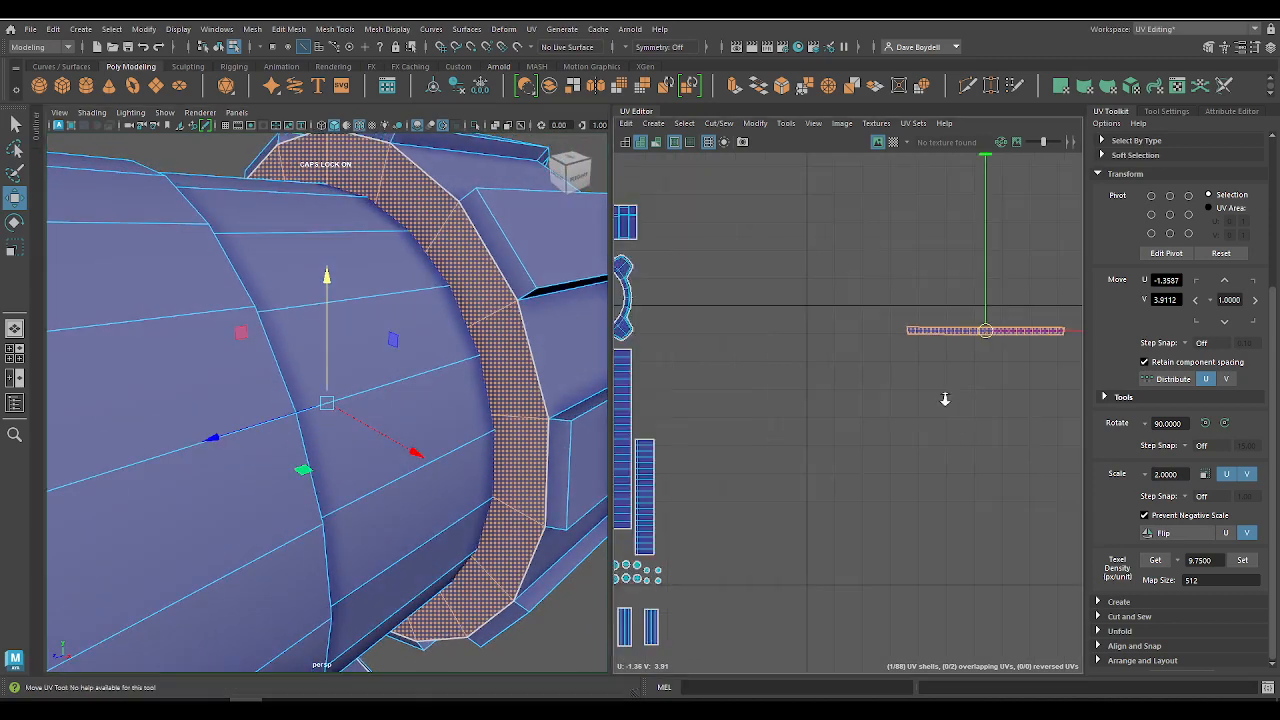
pyautogui.click(1205, 425)
pyautogui.moveTo(993, 350); pyautogui.dragTo(883, 478)
# Step: Move the shorter ring strip clear and place the longer strip directly beside the tall rectangular shell, at U -2.60, V 3.40
pyautogui.click(704, 472)
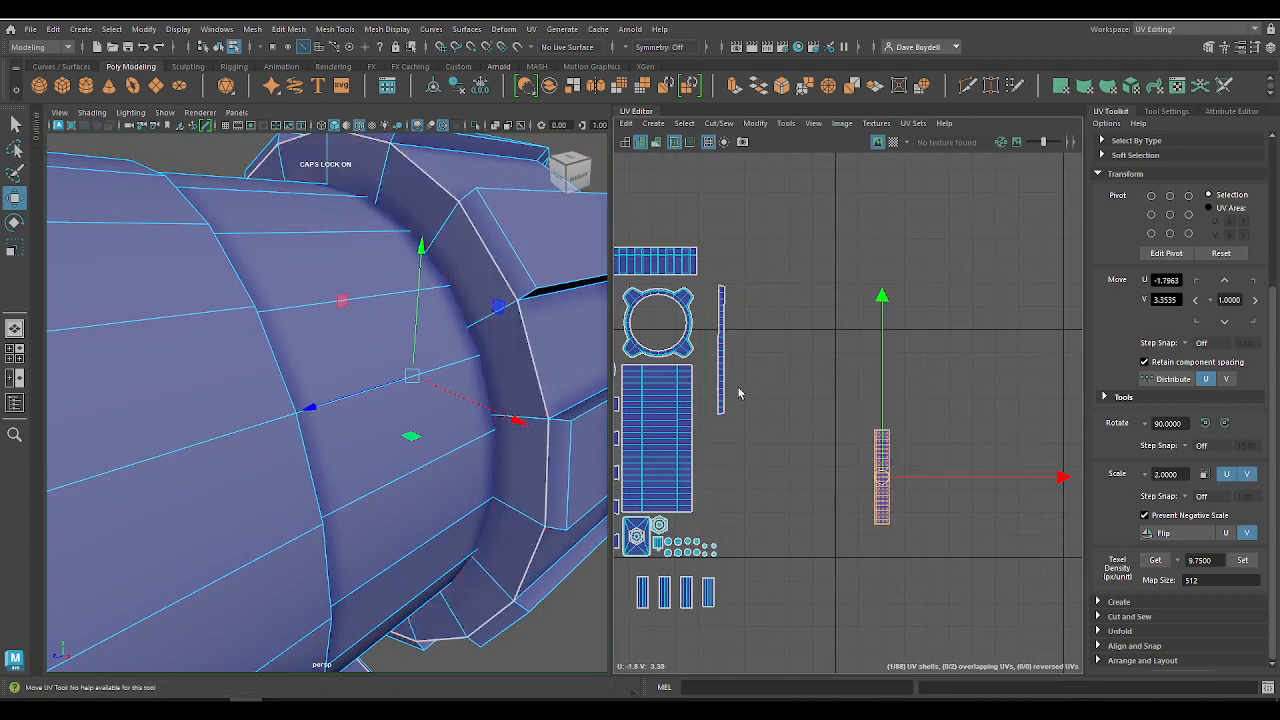
pyautogui.click(723, 358)
pyautogui.moveTo(723, 356); pyautogui.dragTo(698, 466)
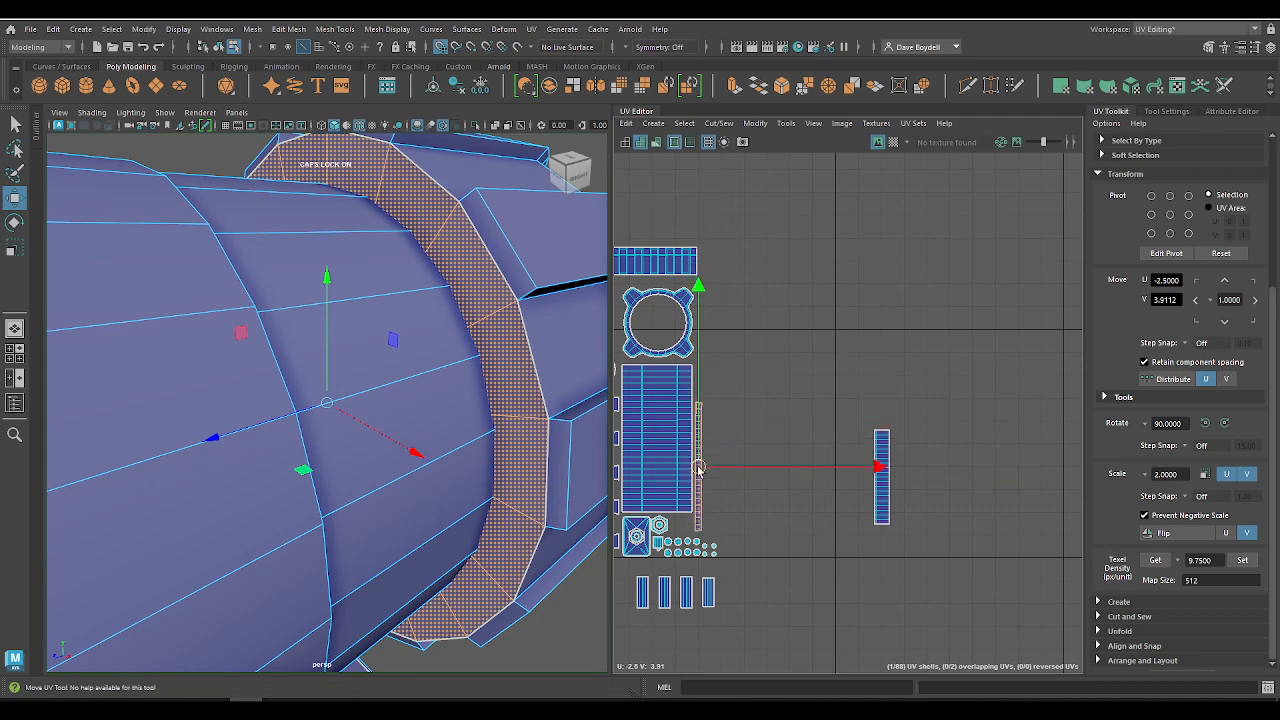
pyautogui.scroll(5, 724, 484)
pyautogui.keyDown('alt'); pyautogui.moveTo(743, 534); pyautogui.dragTo(848, 476, button='middle'); pyautogui.keyUp('alt')
pyautogui.scroll(-2, 848, 476)
pyautogui.keyDown('alt'); pyautogui.moveTo(751, 349); pyautogui.dragTo(671, 349, button='middle'); pyautogui.keyUp('alt')
pyautogui.moveTo(887, 411); pyautogui.dragTo(889, 411)
# Step: Place the shorter ring strip shell alongside the longer strip just above the small bolt shells, at about U -2.54, V 3.29
pyautogui.click(1069, 418)
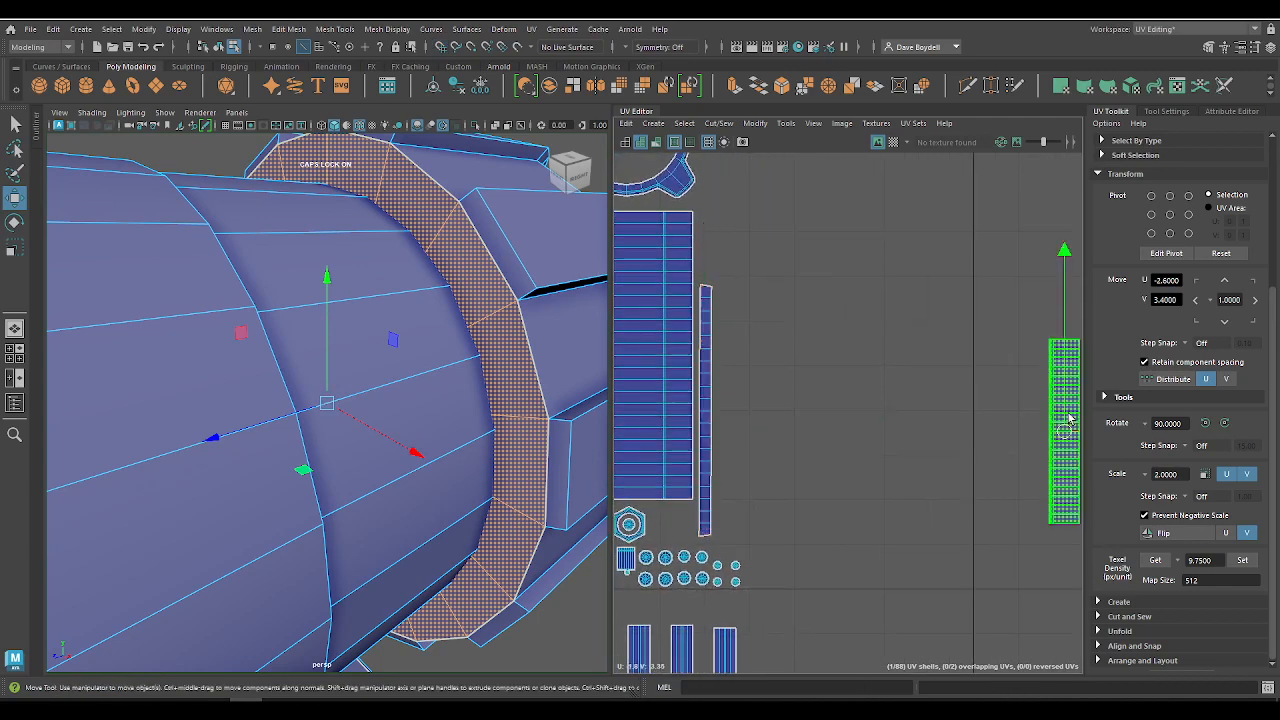
pyautogui.moveTo(1069, 418); pyautogui.dragTo(744, 466)
pyautogui.keyDown('alt'); pyautogui.moveTo(726, 460); pyautogui.dragTo(951, 617, button='right'); pyautogui.keyUp('alt')
pyautogui.keyDown('alt'); pyautogui.moveTo(786, 456); pyautogui.dragTo(803, 220, button='middle'); pyautogui.keyUp('alt')
pyautogui.keyDown('alt'); pyautogui.moveTo(821, 383); pyautogui.dragTo(709, 166, button='right'); pyautogui.keyUp('alt')
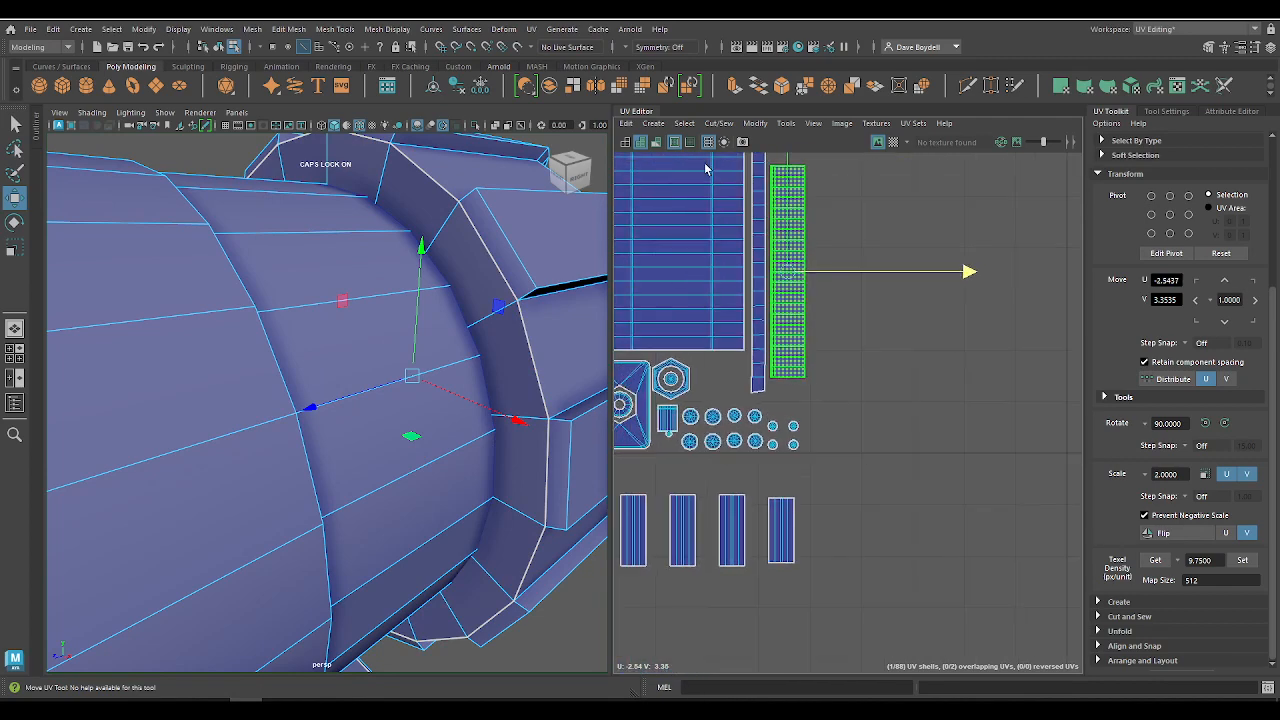
pyautogui.keyDown('alt'); pyautogui.moveTo(717, 244); pyautogui.dragTo(737, 421, button='middle'); pyautogui.keyUp('alt')
pyautogui.moveTo(806, 404); pyautogui.dragTo(804, 439)
pyautogui.keyDown('alt'); pyautogui.moveTo(804, 439); pyautogui.dragTo(690, 265, button='right'); pyautogui.keyUp('alt')
pyautogui.keyDown('alt'); pyautogui.moveTo(862, 430); pyautogui.dragTo(843, 261, button='middle'); pyautogui.keyUp('alt')
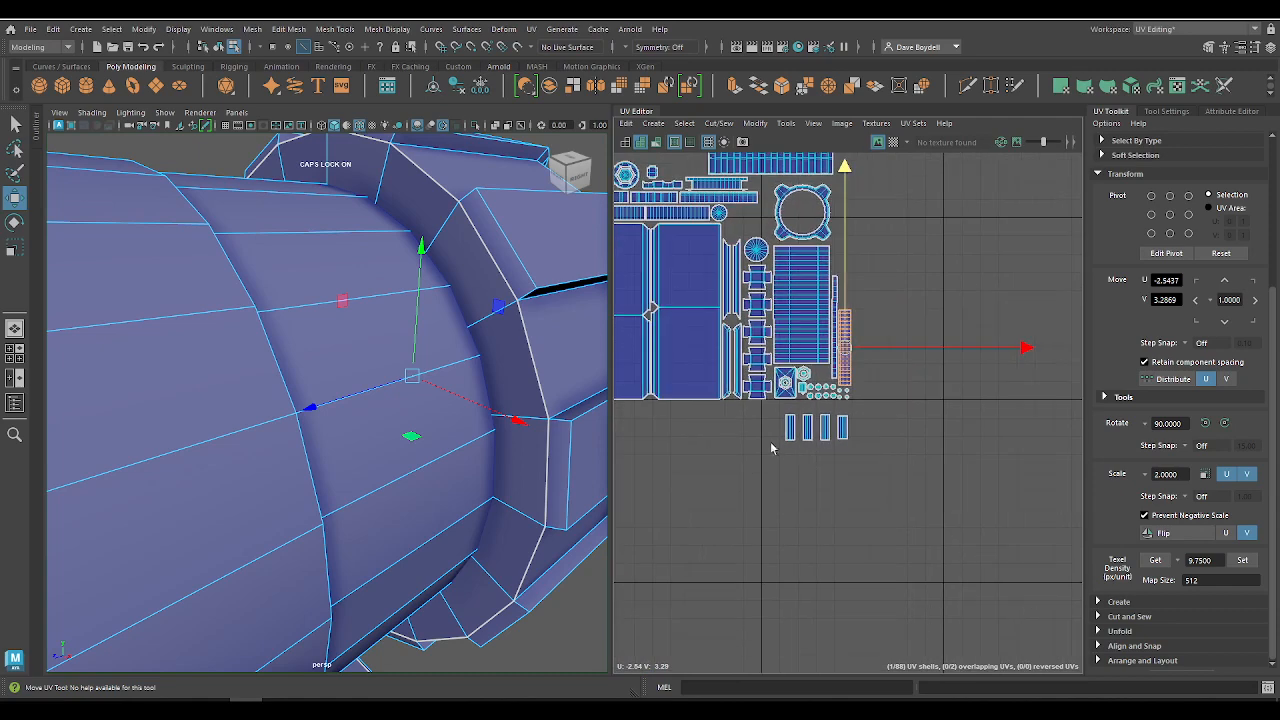
# Step: Move the four grille slat shells together into the empty area beyond the ring strips, at about U -2.27, V 3.83
pyautogui.moveTo(779, 424); pyautogui.dragTo(890, 481)
pyautogui.moveTo(817, 431); pyautogui.dragTo(894, 254)
pyautogui.keyDown('alt'); pyautogui.moveTo(889, 254); pyautogui.dragTo(997, 417, button='right'); pyautogui.keyUp('alt')
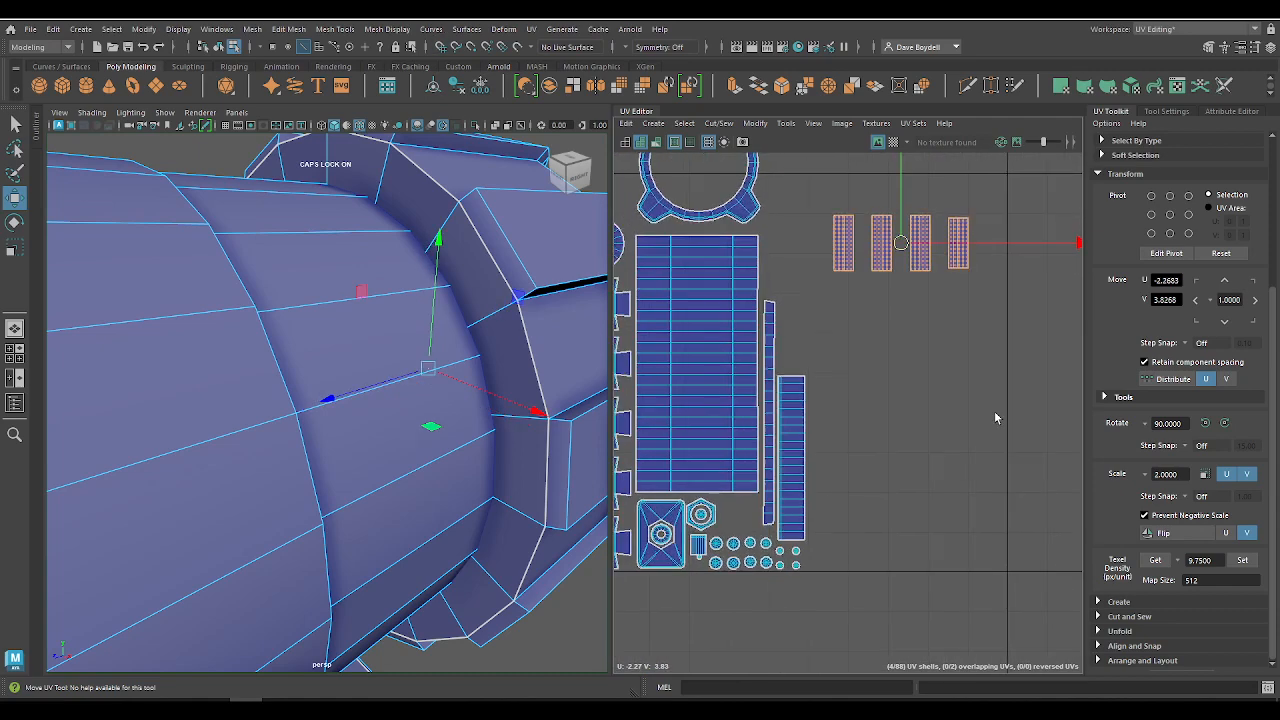
# Step: Stack the first two grille slat shells end to end in a vertical column above the shorter ring strip
pyautogui.keyDown('alt'); pyautogui.moveTo(849, 251); pyautogui.dragTo(867, 375, button='middle'); pyautogui.keyUp('alt')
pyautogui.click(866, 375)
pyautogui.moveTo(866, 375); pyautogui.dragTo(810, 465)
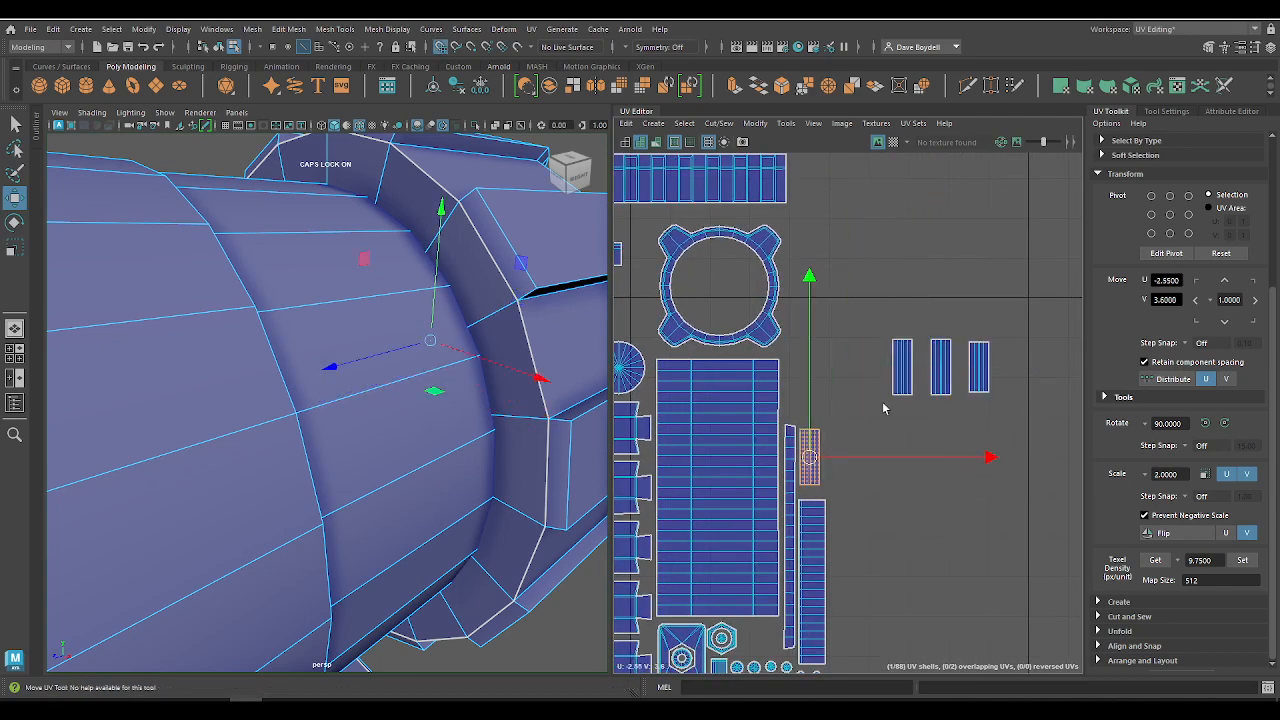
pyautogui.click(901, 366)
pyautogui.moveTo(901, 366); pyautogui.dragTo(829, 396)
pyautogui.click(812, 463)
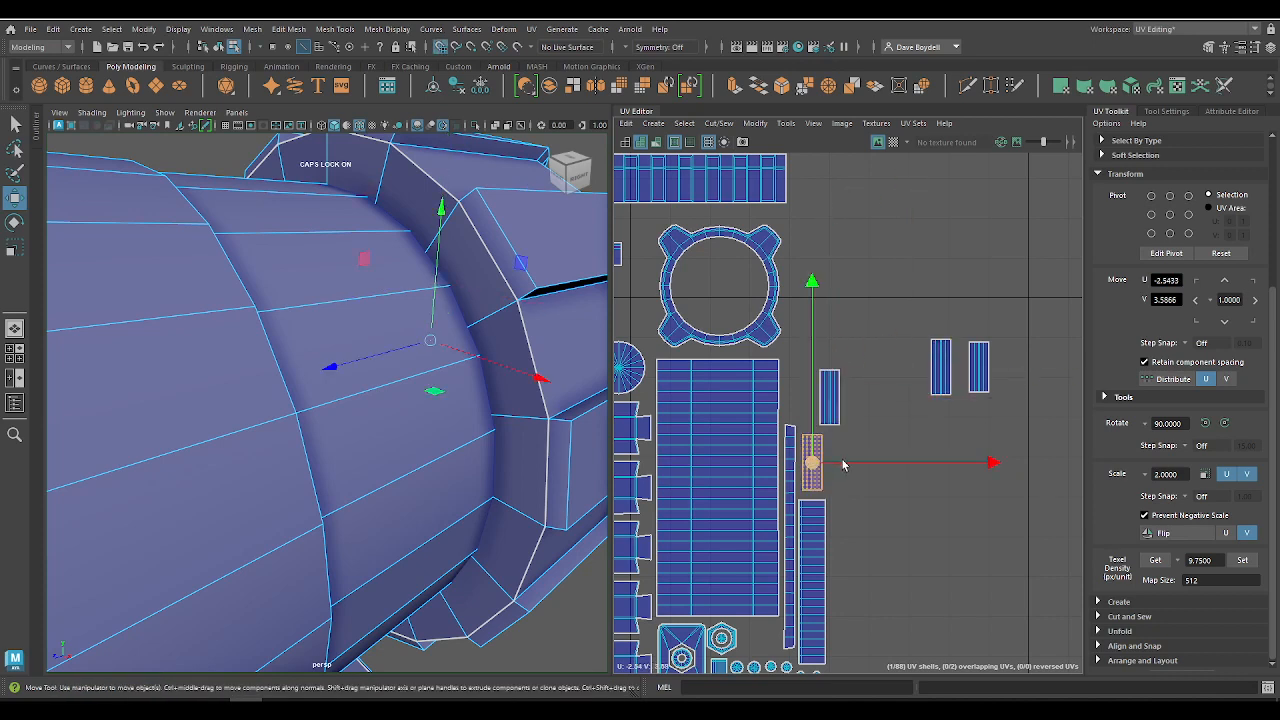
pyautogui.moveTo(817, 465); pyautogui.dragTo(835, 460)
# Step: Add the other two slats to the column at V 3.90 and 4.05, then shift all four to about U -2.54, V 3.80
pyautogui.click(943, 372)
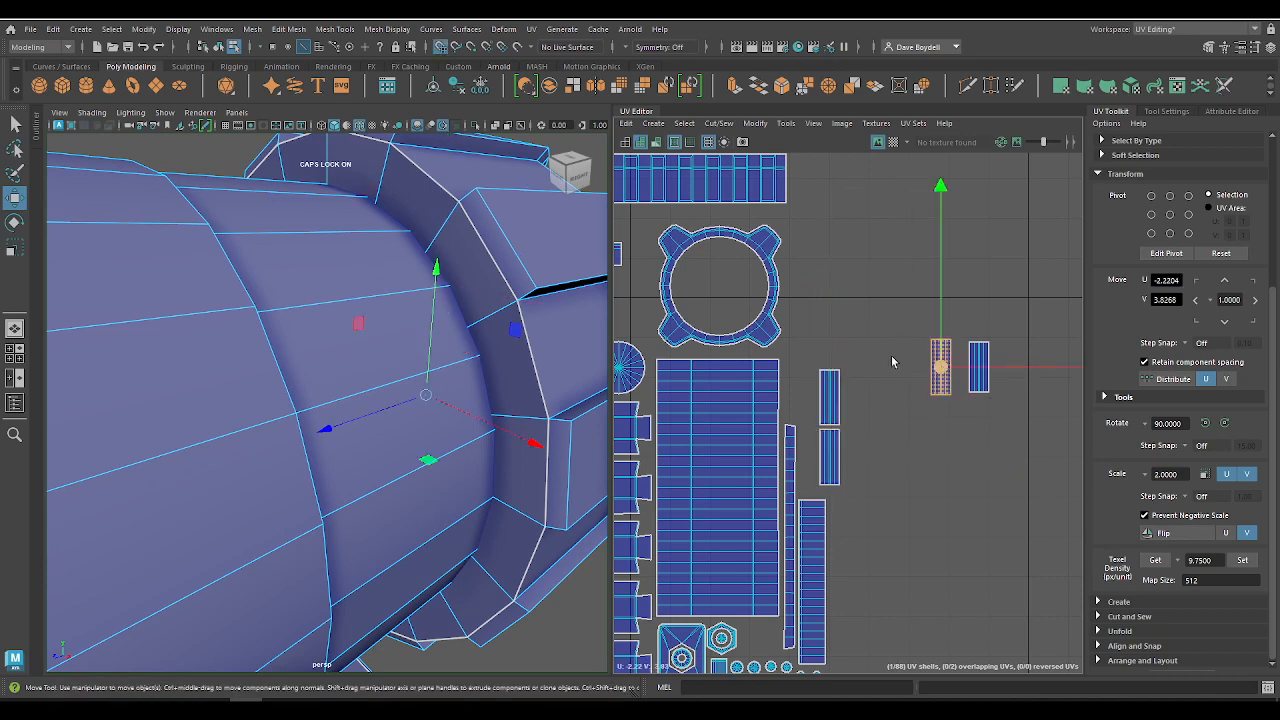
pyautogui.moveTo(942, 373); pyautogui.dragTo(839, 324)
pyautogui.click(977, 370)
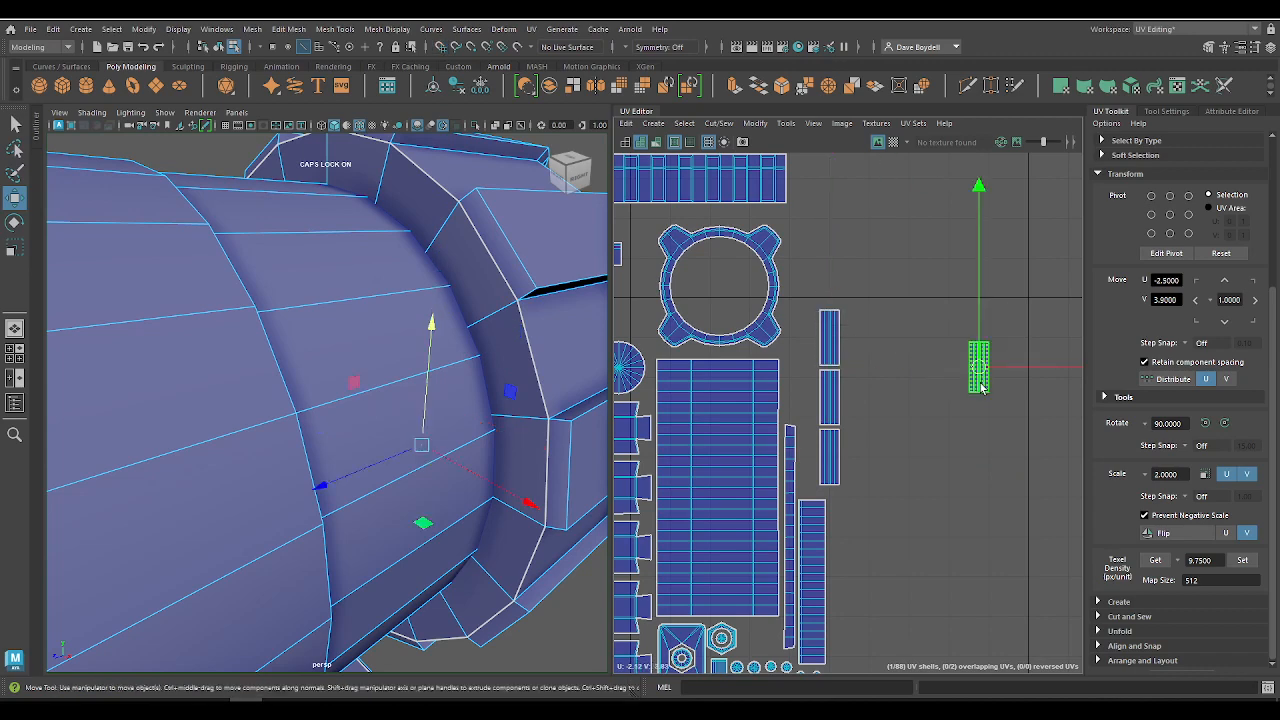
pyautogui.moveTo(958, 369); pyautogui.dragTo(948, 360)
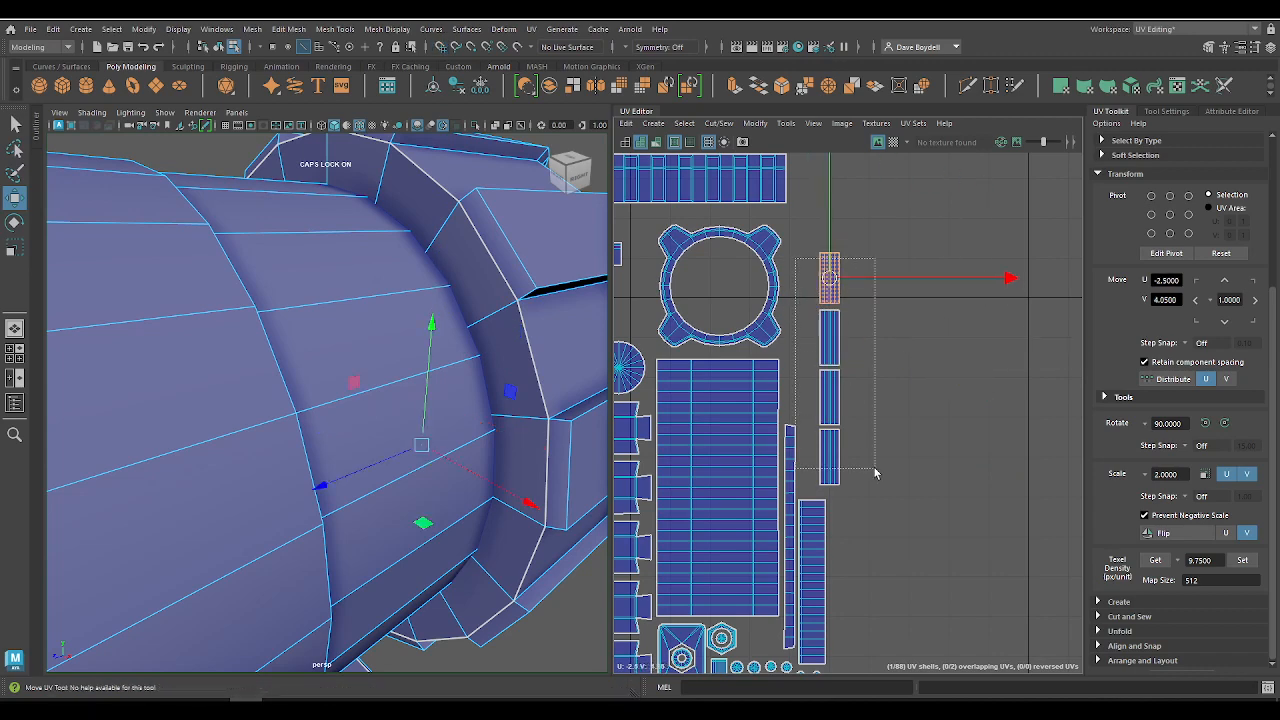
pyautogui.moveTo(875, 468); pyautogui.dragTo(817, 274)
pyautogui.moveTo(832, 367); pyautogui.dragTo(818, 375)
# Step: Clear the selection and inspect the packed UV layout's spacing and tile fit against different background colours
pyautogui.scroll(-3, 897, 464)
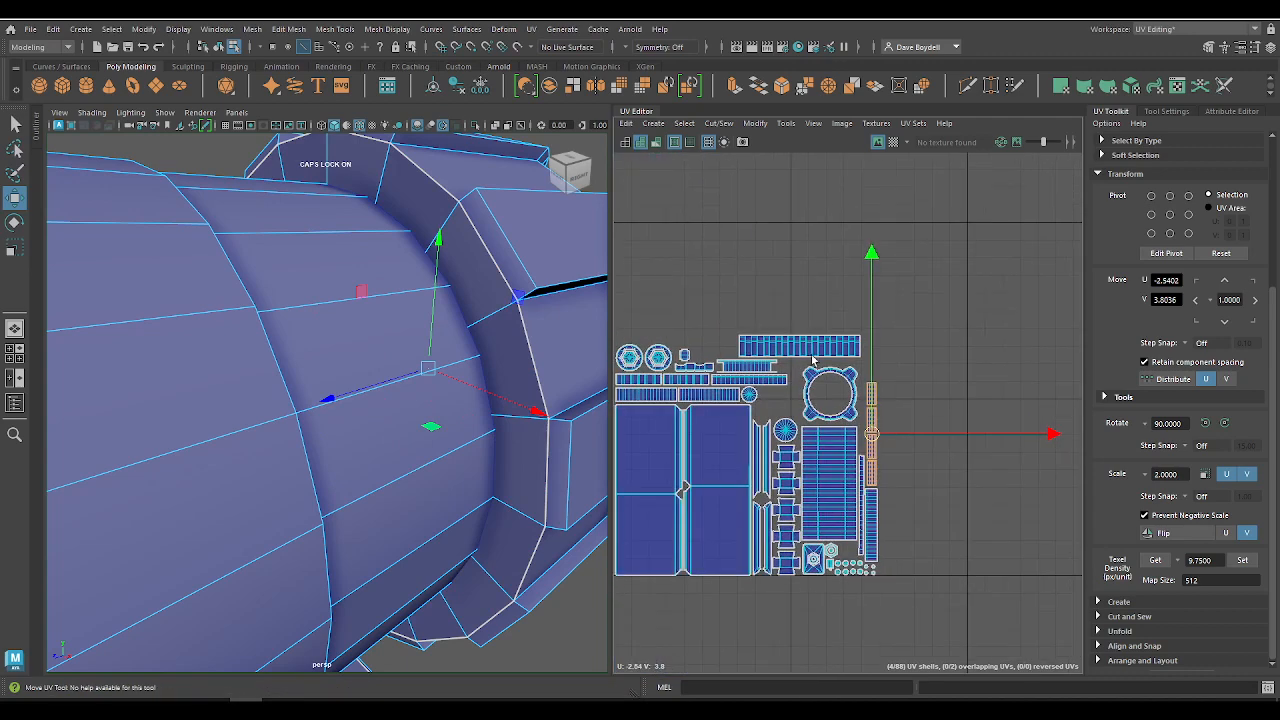
pyautogui.scroll(4, 766, 314)
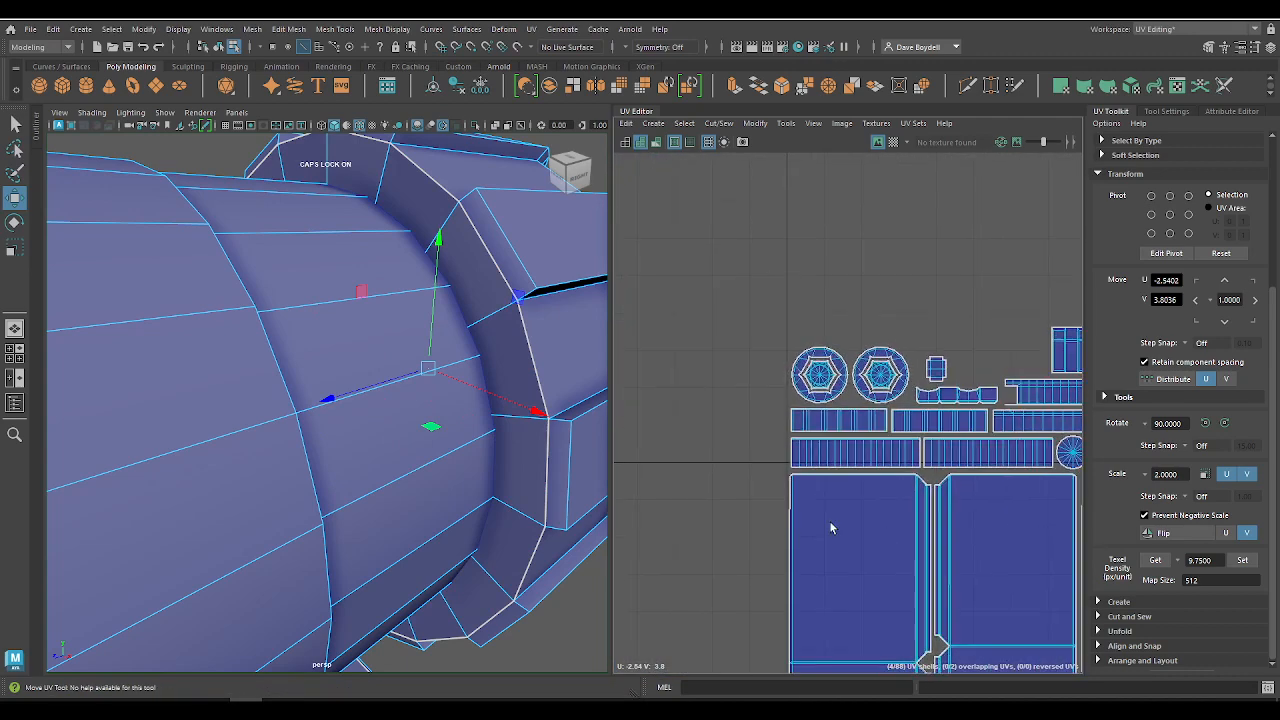
pyautogui.moveTo(779, 301); pyautogui.dragTo(779, 299)
pyautogui.scroll(-4, 691, 220)
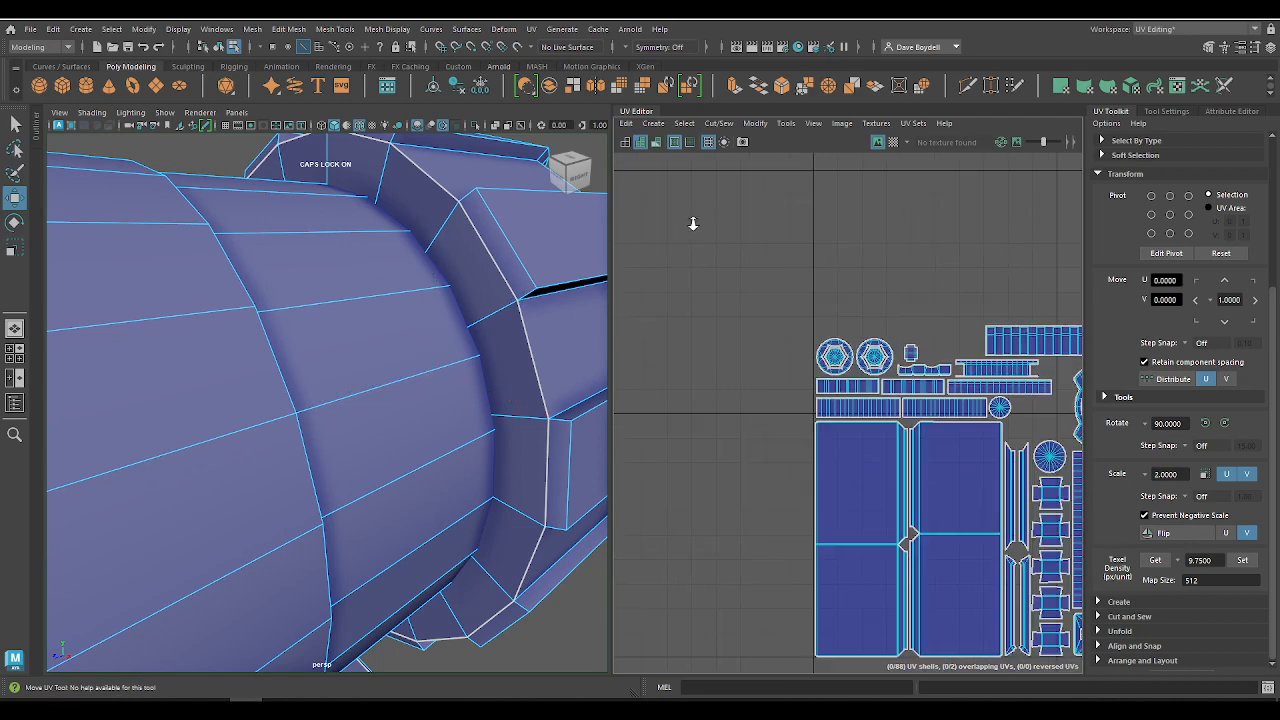
pyautogui.scroll(5, 720, 220)
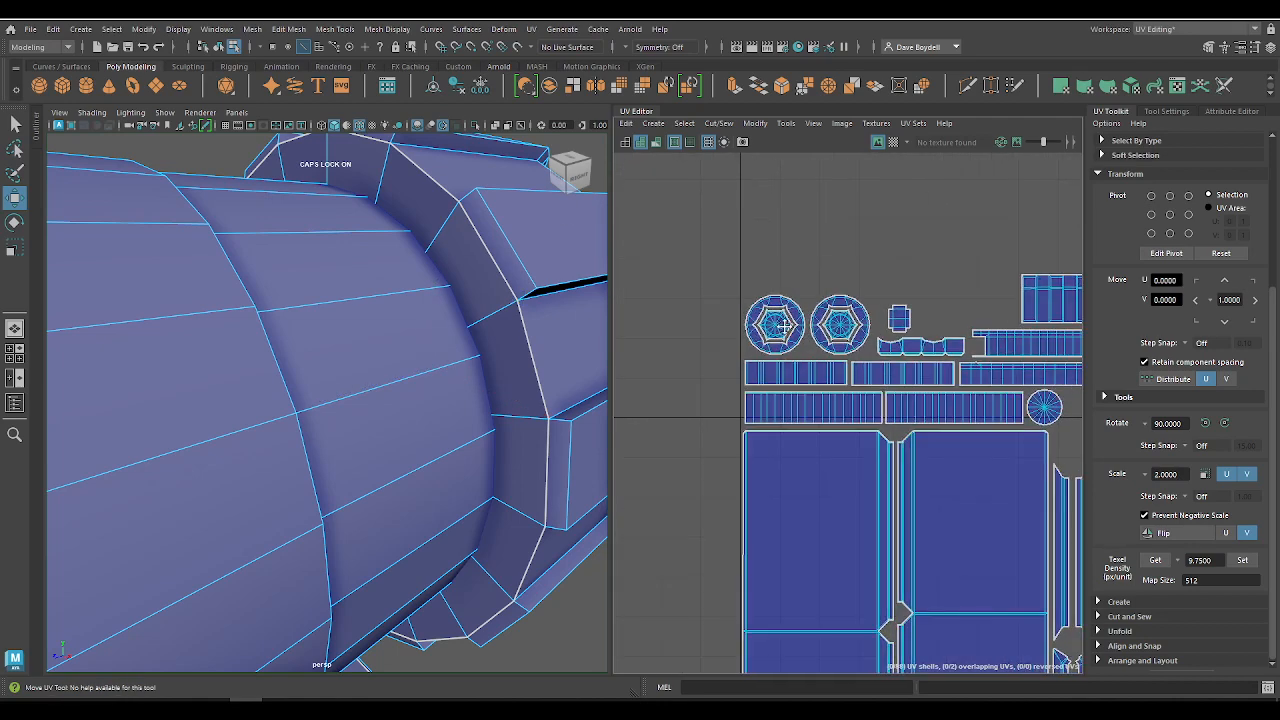
pyautogui.moveTo(681, 284); pyautogui.dragTo(803, 314)
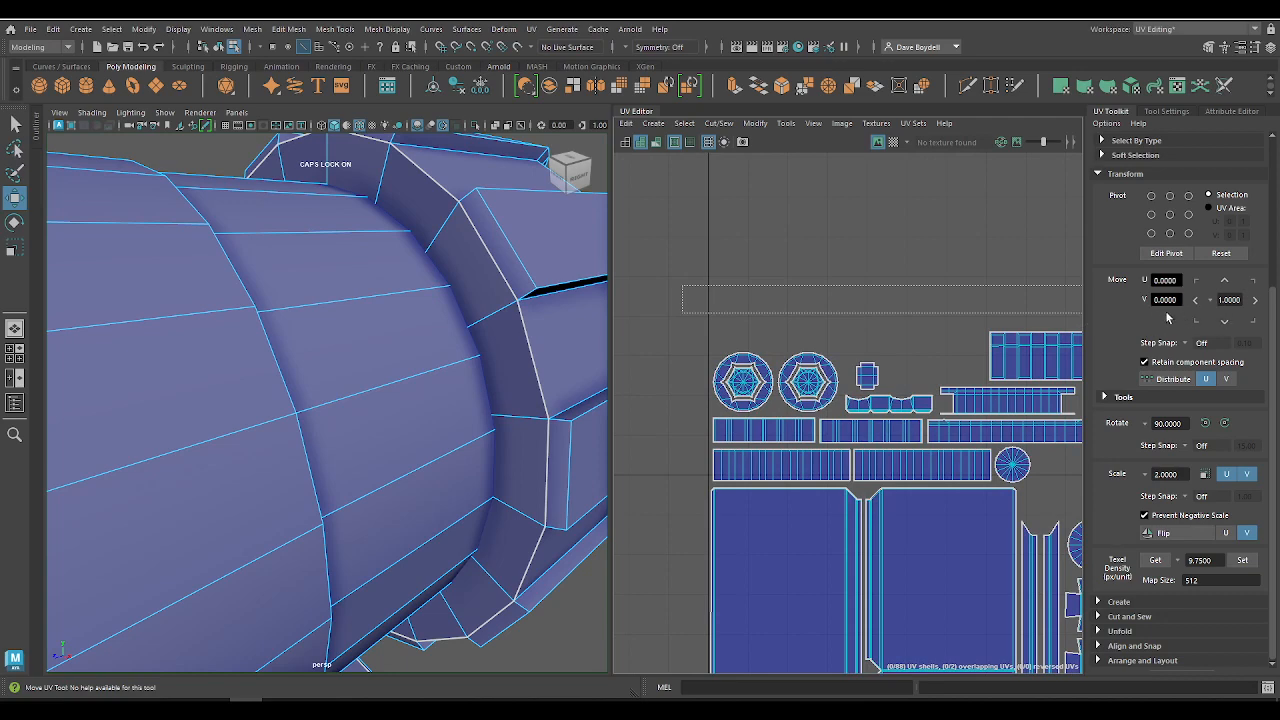
pyautogui.scroll(-2, 785, 306)
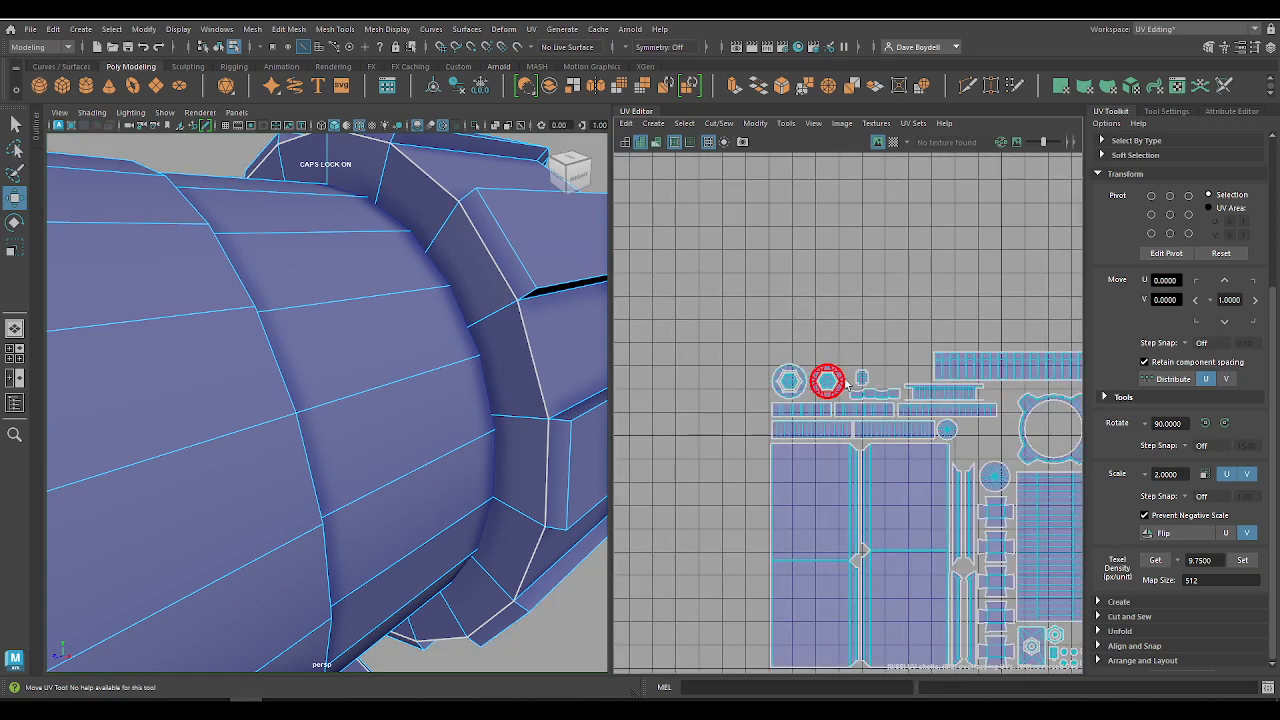
pyautogui.keyDown('alt'); pyautogui.moveTo(845, 383); pyautogui.dragTo(765, 323, button='middle'); pyautogui.keyUp('alt')
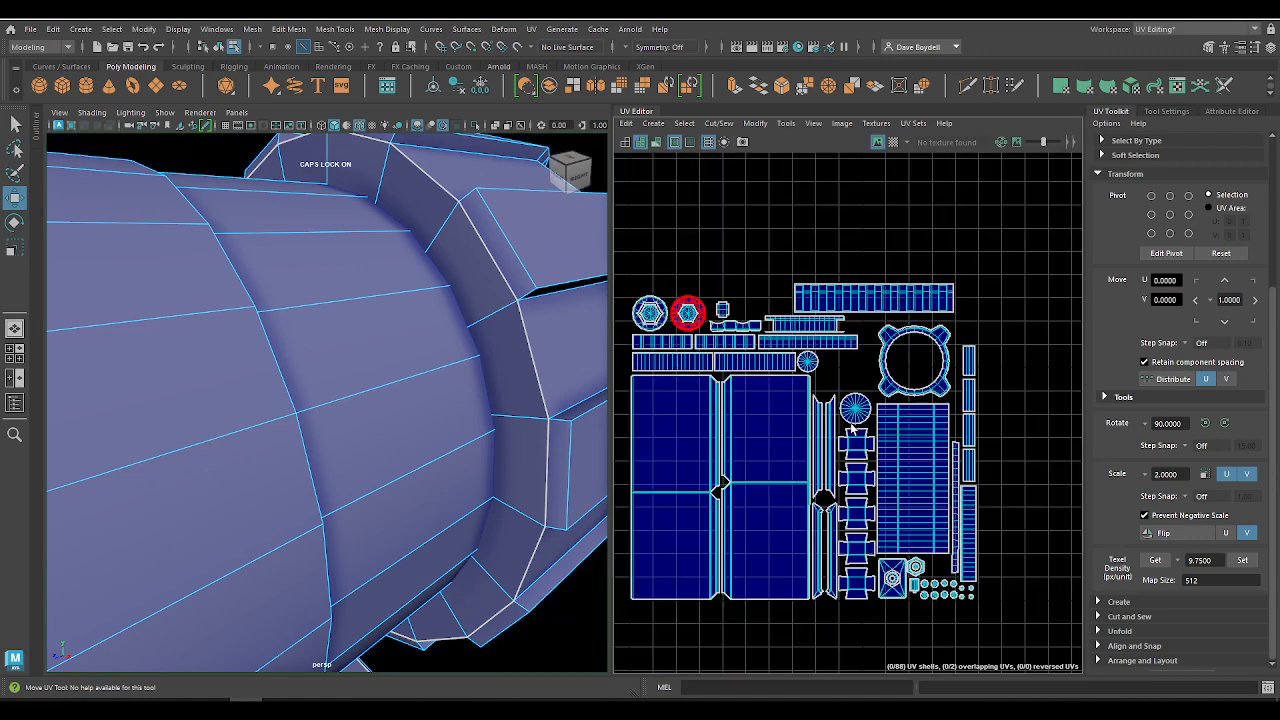
# Step: Examine the packed UV layout against the tile boundaries and the shells still lying outside it
pyautogui.keyDown('alt'); pyautogui.moveTo(851, 428); pyautogui.dragTo(866, 423, button='middle'); pyautogui.keyUp('alt')
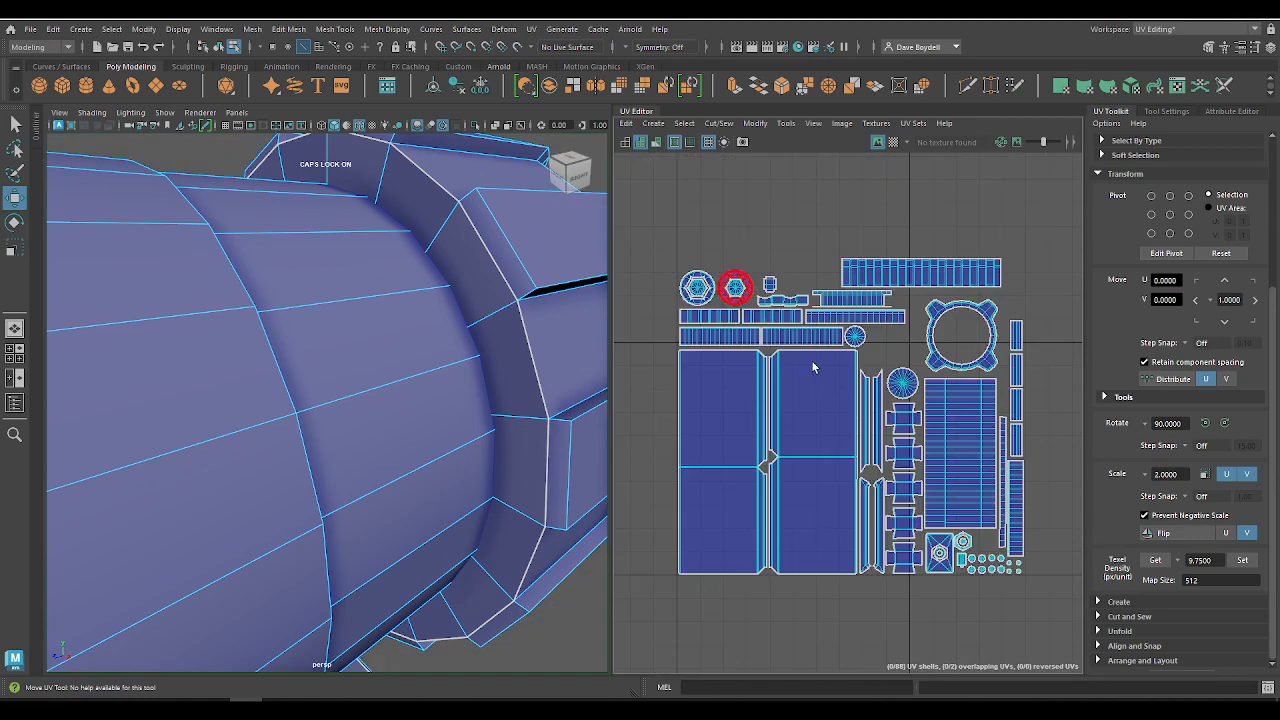
pyautogui.scroll(-4, 903, 522)
pyautogui.keyDown('alt'); pyautogui.moveTo(905, 525); pyautogui.dragTo(840, 422, button='middle'); pyautogui.keyUp('alt')
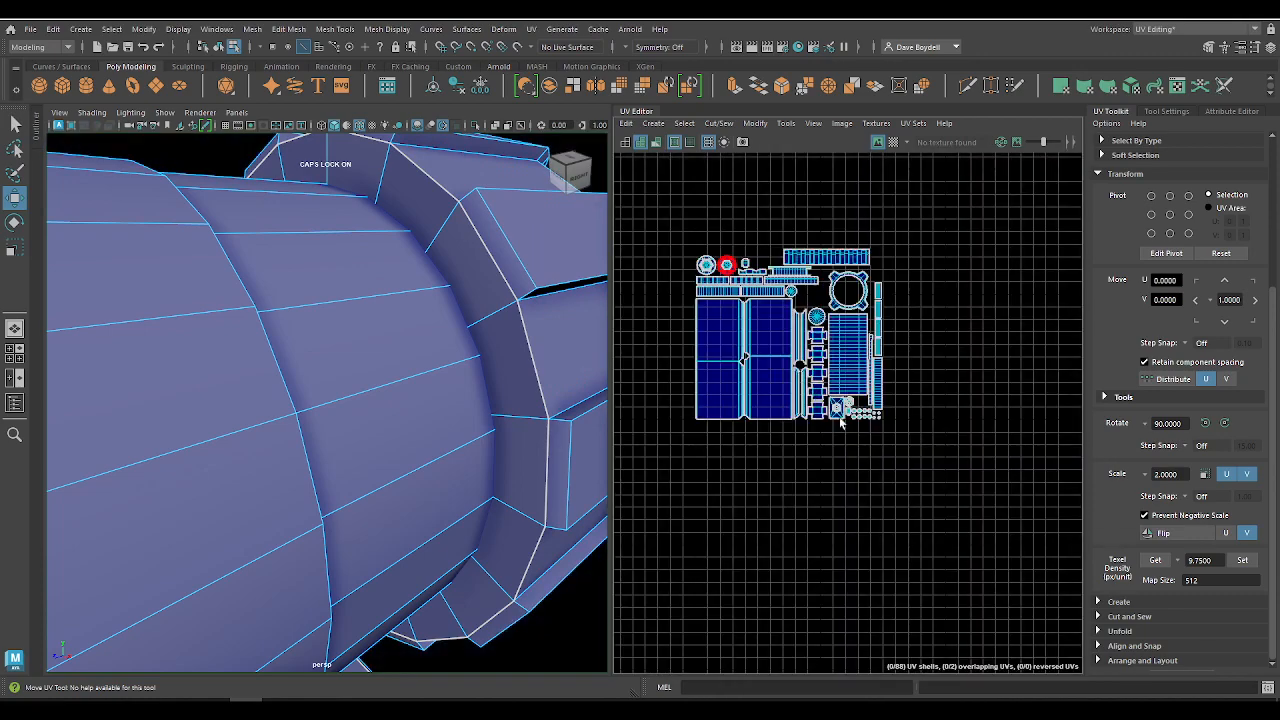
pyautogui.keyDown('alt'); pyautogui.moveTo(840, 422); pyautogui.dragTo(828, 468, button='right'); pyautogui.keyUp('alt')
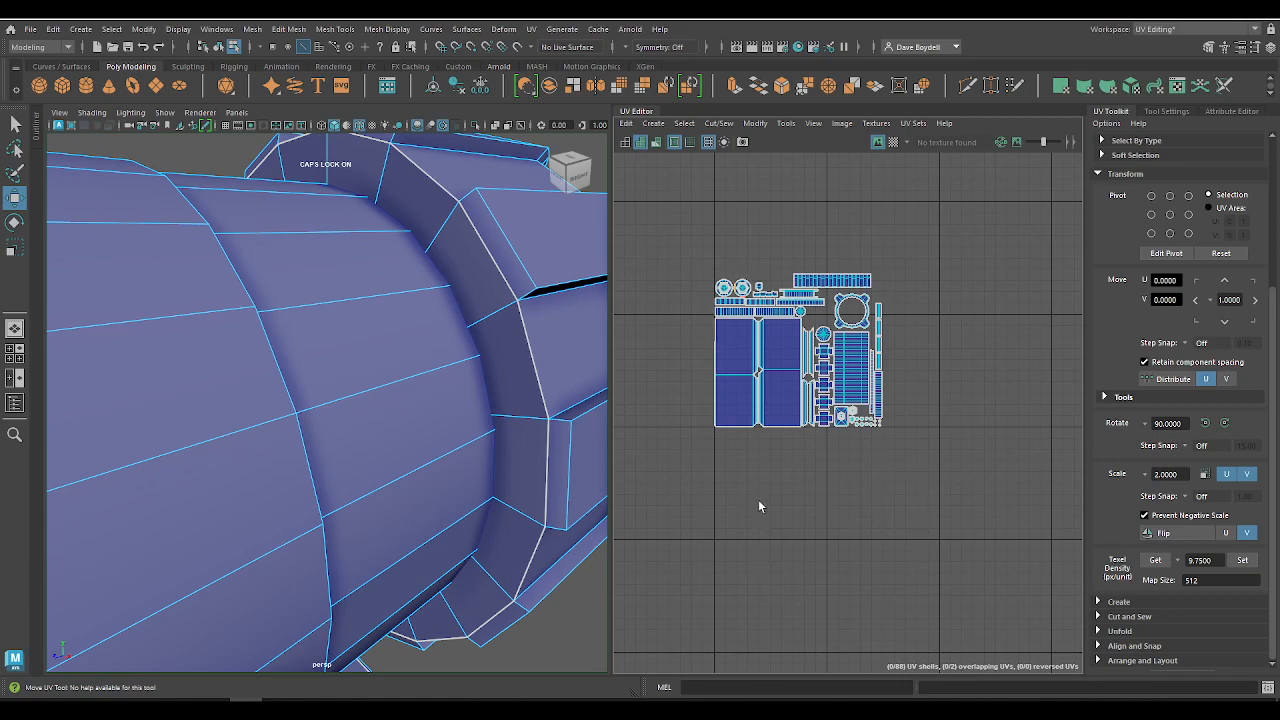
pyautogui.keyDown('alt'); pyautogui.moveTo(952, 522); pyautogui.dragTo(749, 366, button='middle'); pyautogui.keyUp('alt')
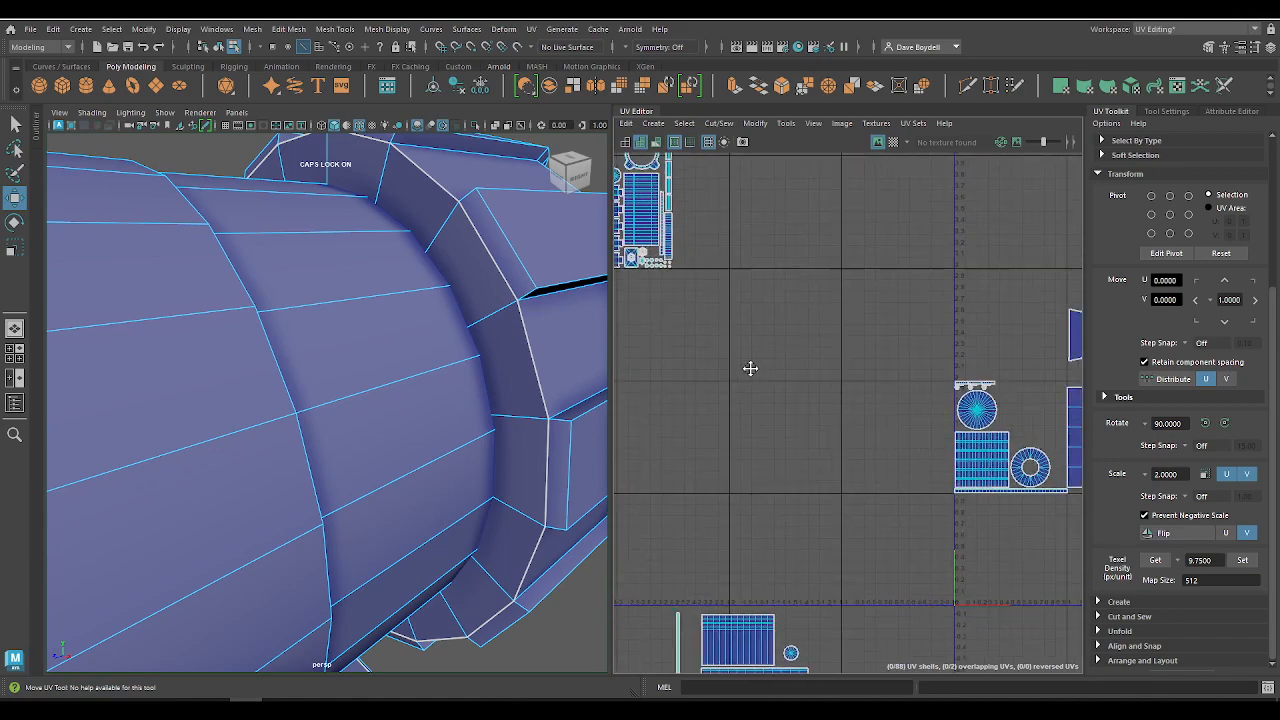
pyautogui.keyDown('alt'); pyautogui.moveTo(900, 488); pyautogui.dragTo(750, 404, button='right'); pyautogui.keyUp('alt')
pyautogui.keyDown('alt'); pyautogui.moveTo(410, 335); pyautogui.dragTo(294, 296, button='right'); pyautogui.keyUp('alt')
pyautogui.keyDown('alt'); pyautogui.moveTo(294, 296); pyautogui.dragTo(449, 420); pyautogui.keyUp('alt')
pyautogui.keyDown('alt'); pyautogui.moveTo(750, 382); pyautogui.dragTo(880, 410, button='middle'); pyautogui.keyUp('alt')
# Step: Display the checker pattern and compare checker size across the barrel, handset, side buttons and front screen
pyautogui.click(893, 141)
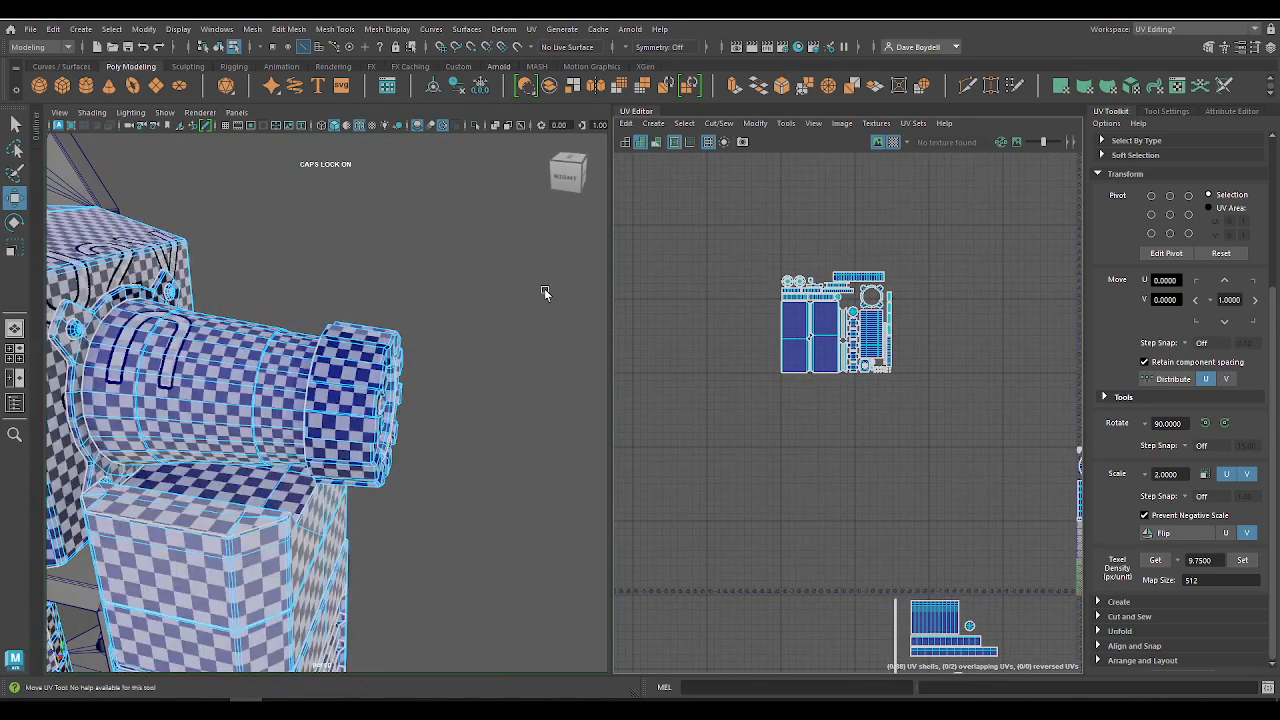
pyautogui.keyDown('alt'); pyautogui.moveTo(543, 291); pyautogui.dragTo(401, 380); pyautogui.keyUp('alt')
pyautogui.keyDown('alt'); pyautogui.moveTo(411, 392); pyautogui.dragTo(522, 352); pyautogui.keyUp('alt')
pyautogui.keyDown('alt'); pyautogui.moveTo(377, 482); pyautogui.dragTo(214, 338); pyautogui.keyUp('alt')
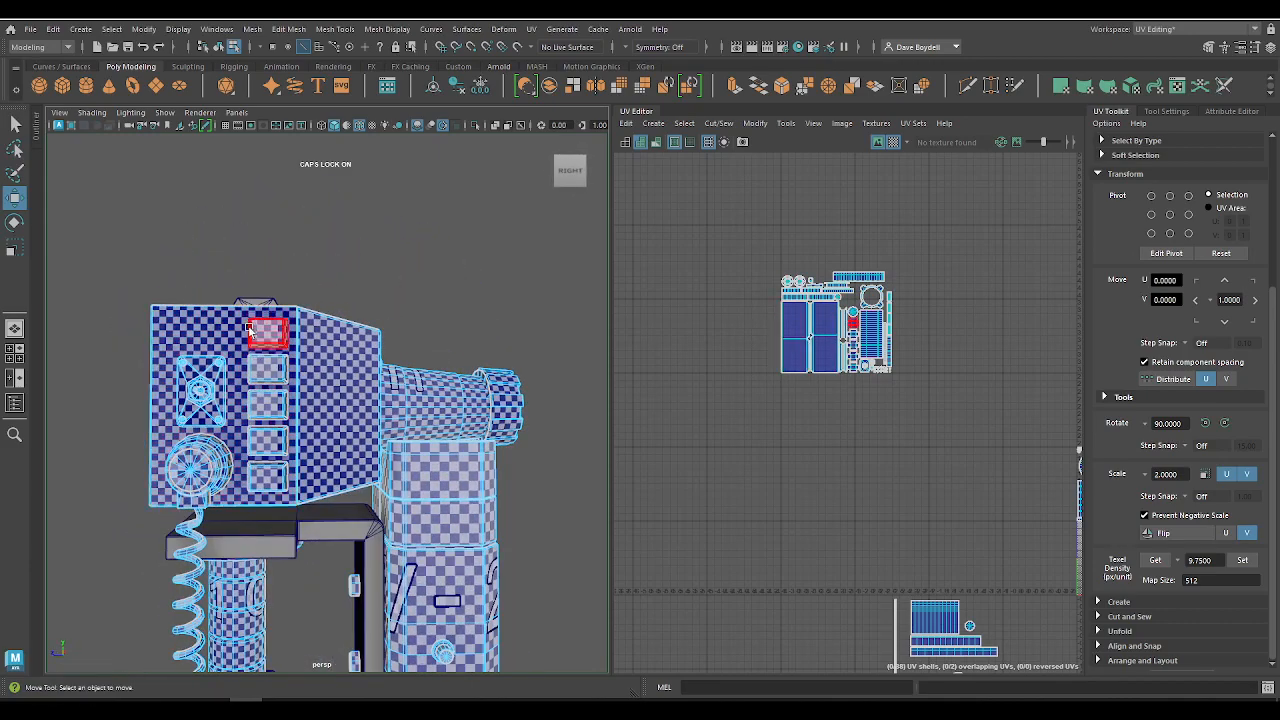
pyautogui.keyDown('alt'); pyautogui.moveTo(338, 392); pyautogui.dragTo(230, 388); pyautogui.keyUp('alt')
pyautogui.keyDown('alt'); pyautogui.moveTo(886, 414); pyautogui.dragTo(989, 614, button='right'); pyautogui.keyUp('alt')
pyautogui.keyDown('alt'); pyautogui.moveTo(340, 418); pyautogui.dragTo(600, 416); pyautogui.keyUp('alt')
pyautogui.keyDown('alt'); pyautogui.moveTo(915, 500); pyautogui.dragTo(660, 243, button='right'); pyautogui.keyUp('alt')
pyautogui.keyDown('alt'); pyautogui.moveTo(777, 354); pyautogui.dragTo(760, 280, button='middle'); pyautogui.keyUp('alt')
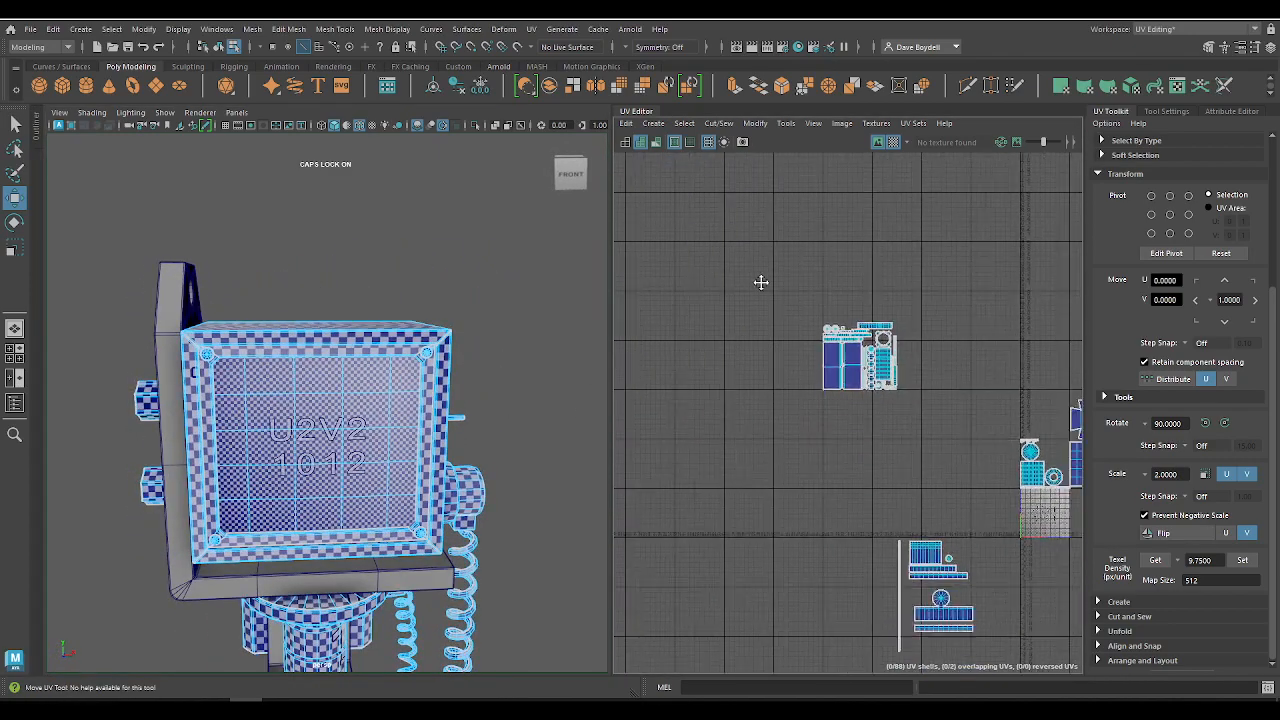
pyautogui.keyDown('alt'); pyautogui.moveTo(870, 380); pyautogui.dragTo(735, 255, button='right'); pyautogui.keyUp('alt')
pyautogui.keyDown('alt'); pyautogui.moveTo(905, 412); pyautogui.dragTo(753, 315, button='middle'); pyautogui.keyUp('alt')
# Step: Select all parts of the model in object mode and review their combined UV shells across the tiles
pyautogui.press('q')
pyautogui.moveTo(273, 367); pyautogui.dragTo(332, 298, button='right')
pyautogui.keyDown('alt'); pyautogui.moveTo(262, 284); pyautogui.dragTo(130, 262, button='right'); pyautogui.keyUp('alt')
pyautogui.moveTo(154, 265); pyautogui.dragTo(568, 639)
pyautogui.keyDown('alt'); pyautogui.moveTo(777, 337); pyautogui.dragTo(925, 510, button='right'); pyautogui.keyUp('alt')
pyautogui.keyDown('alt'); pyautogui.moveTo(683, 239); pyautogui.dragTo(730, 378, button='middle'); pyautogui.keyUp('alt')
pyautogui.keyDown('alt'); pyautogui.moveTo(730, 378); pyautogui.dragTo(991, 547, button='right'); pyautogui.keyUp('alt')
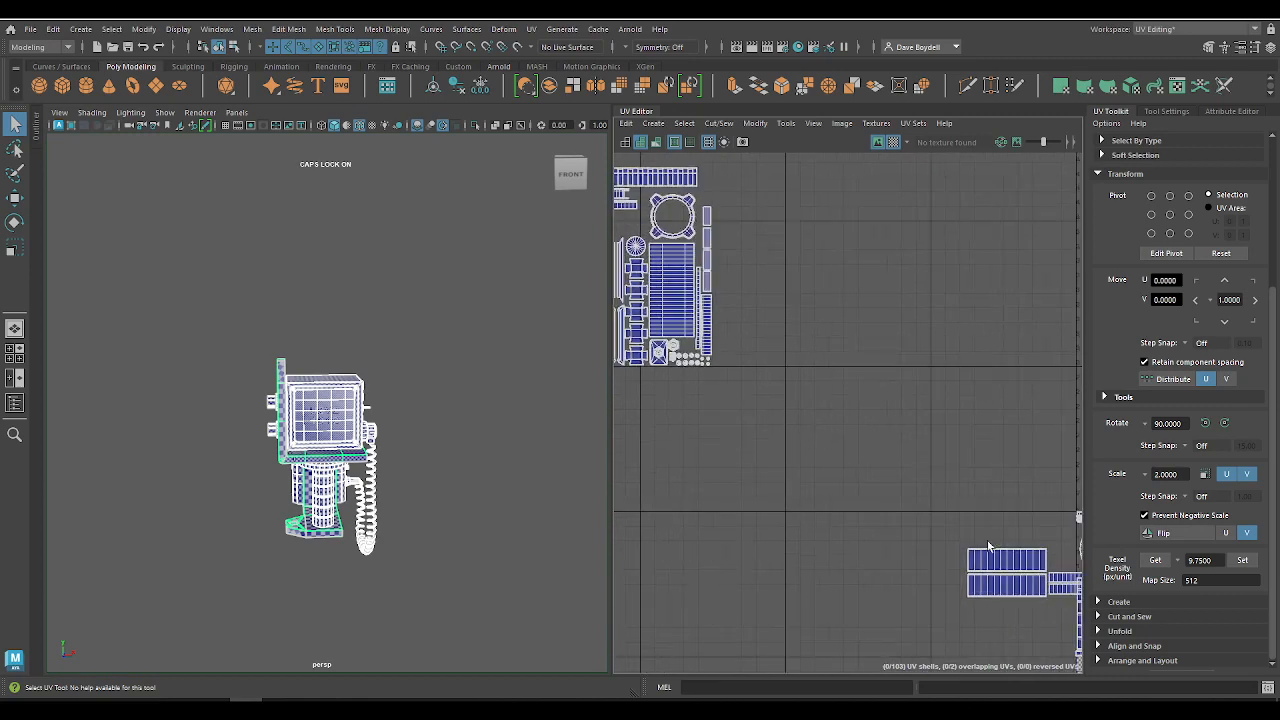
pyautogui.moveTo(991, 547)
pyautogui.keyDown('alt'); pyautogui.mouseDown(button='middle')
pyautogui.moveTo(866, 439)
pyautogui.moveTo(980, 546)
pyautogui.mouseUp(button='middle'); pyautogui.keyUp('alt')
pyautogui.keyDown('alt'); pyautogui.moveTo(850, 415); pyautogui.dragTo(1049, 481, button='middle'); pyautogui.keyUp('alt')
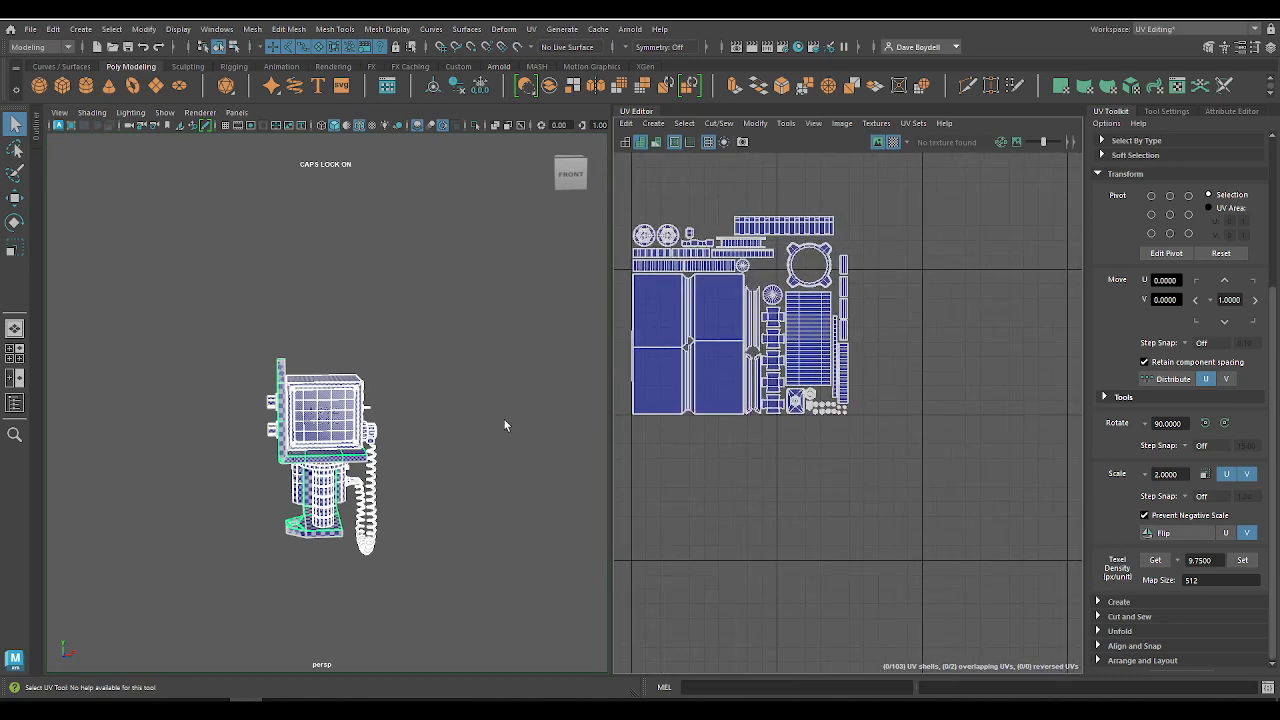
# Step: Reselect only the monitor and phone mesh and examine the gaps around the barrel's mounting flange shell
pyautogui.click(345, 380)
pyautogui.keyDown('alt'); pyautogui.moveTo(495, 436); pyautogui.dragTo(362, 438); pyautogui.keyUp('alt')
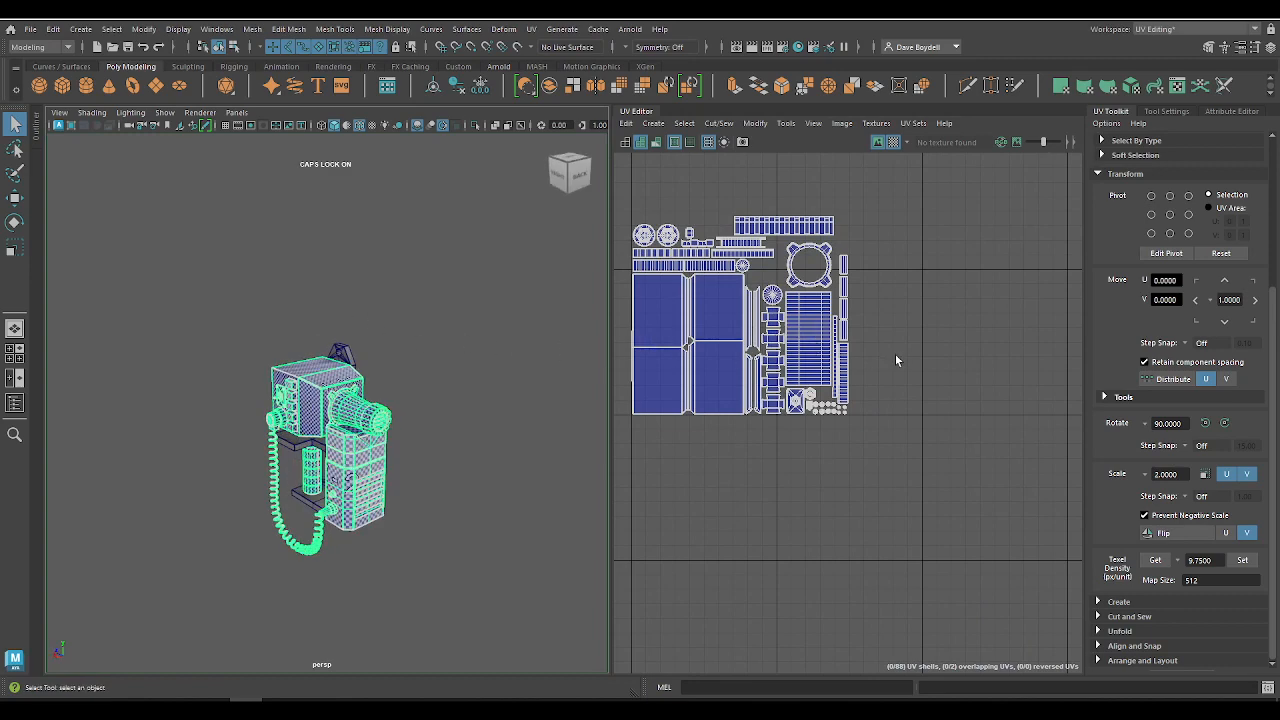
pyautogui.scroll(5, 800, 262)
pyautogui.keyDown('alt'); pyautogui.moveTo(774, 269); pyautogui.dragTo(844, 314, button='middle'); pyautogui.keyUp('alt')
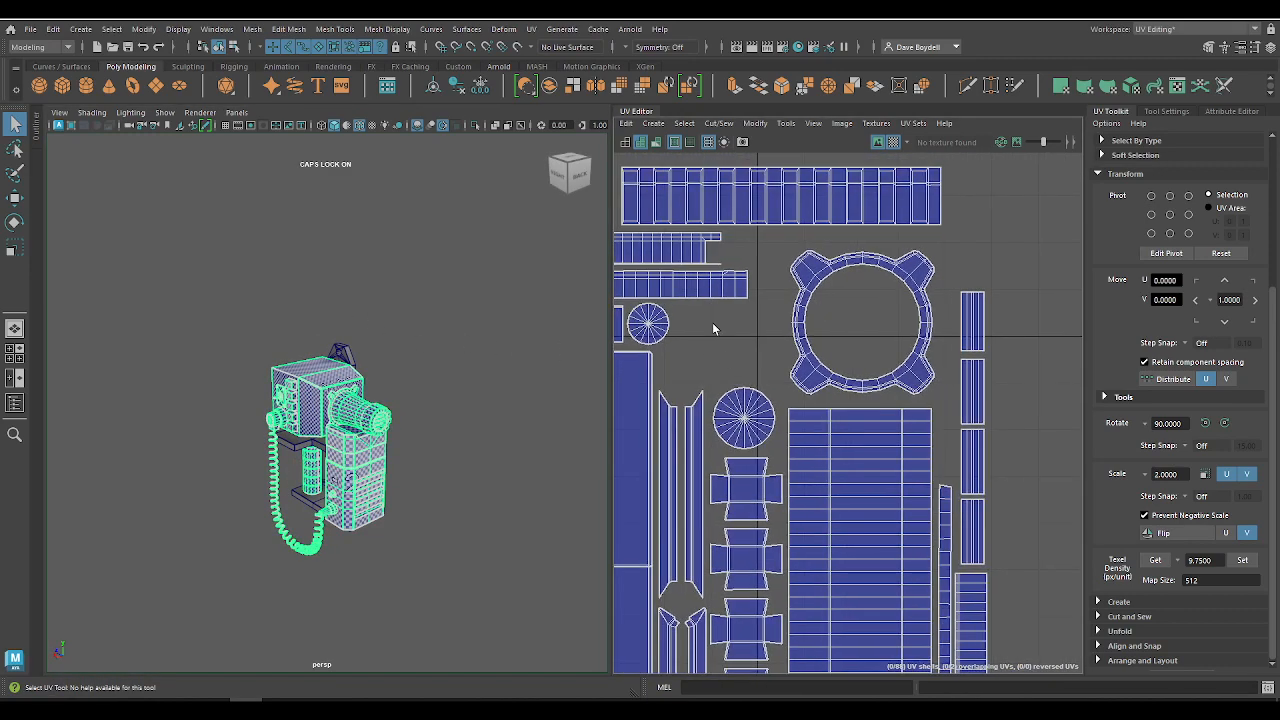
pyautogui.keyDown('alt'); pyautogui.moveTo(927, 501); pyautogui.dragTo(929, 477, button='middle'); pyautogui.keyUp('alt')
pyautogui.keyDown('alt'); pyautogui.moveTo(929, 477); pyautogui.dragTo(1040, 463, button='right'); pyautogui.keyUp('alt')
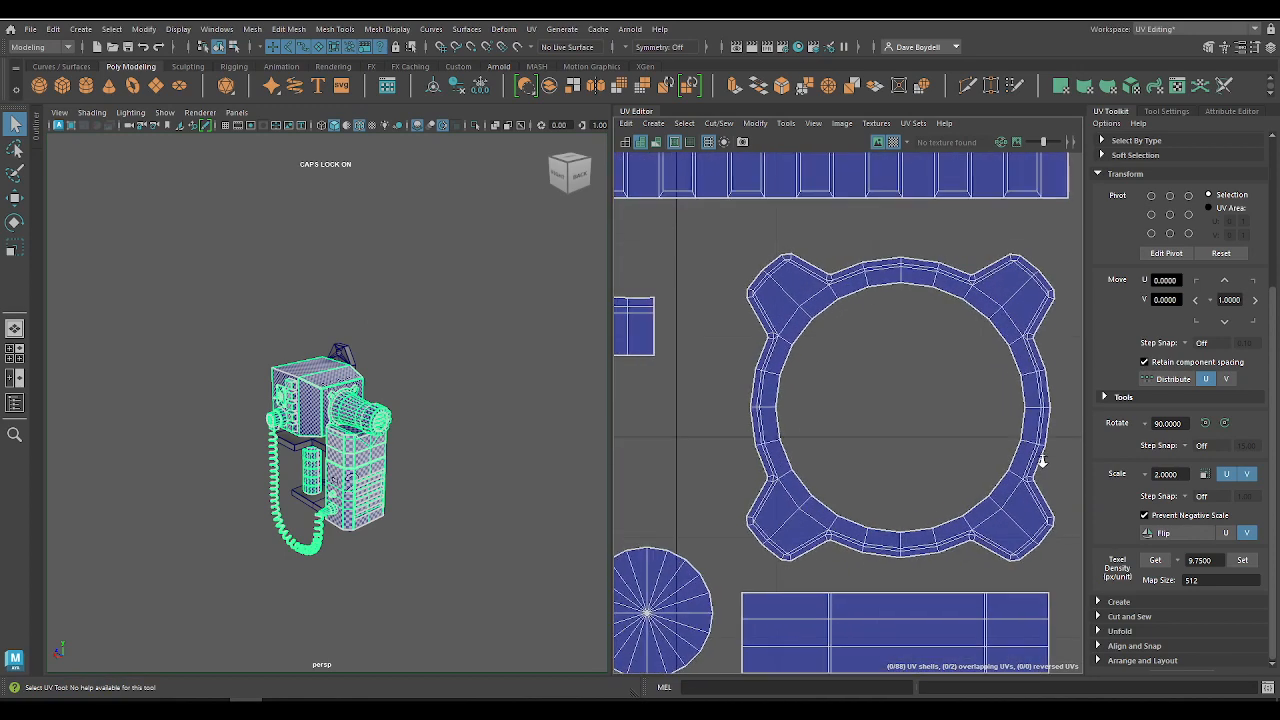
pyautogui.keyDown('alt'); pyautogui.moveTo(943, 407); pyautogui.dragTo(861, 382, button='middle'); pyautogui.keyUp('alt')
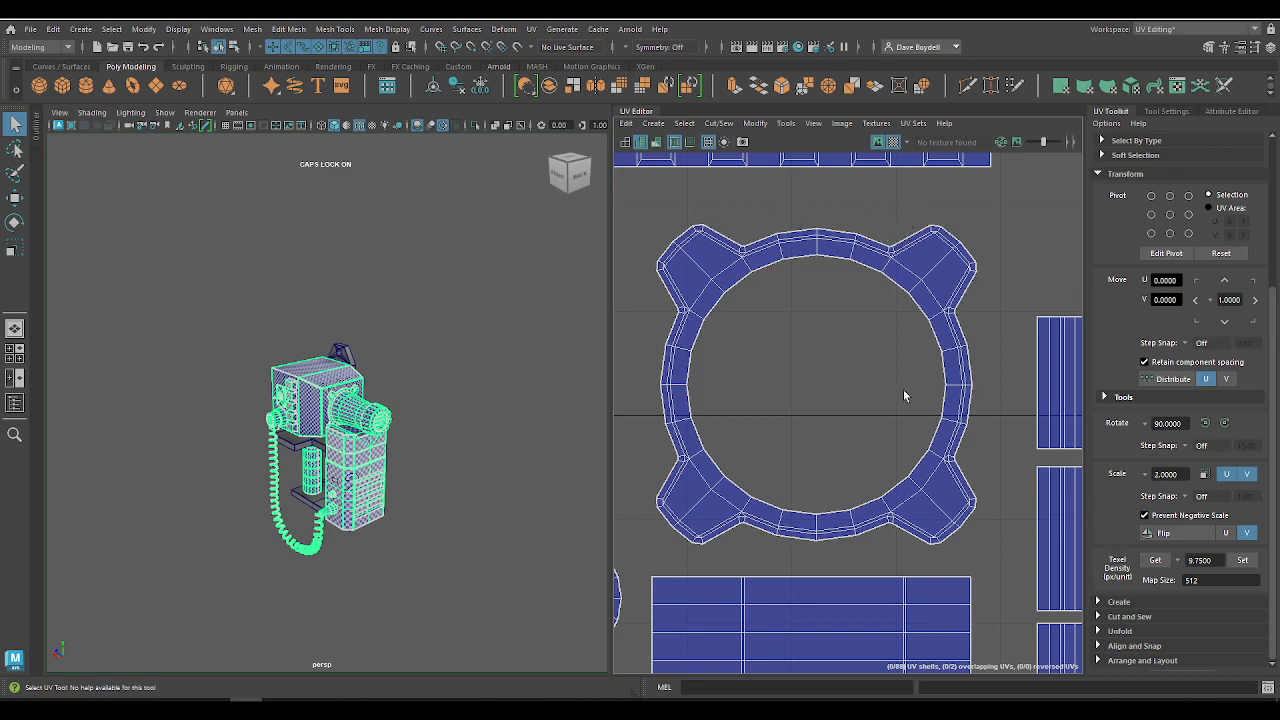
pyautogui.scroll(-5, 802, 360)
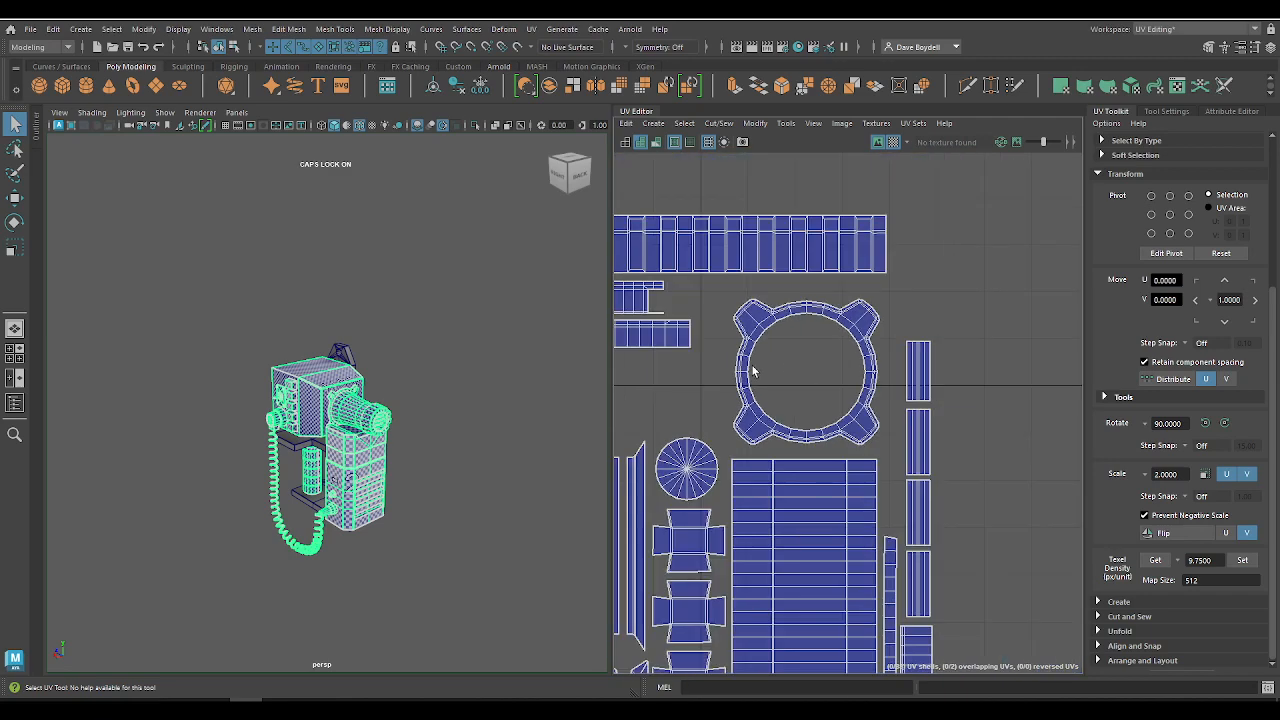
pyautogui.keyDown('alt'); pyautogui.moveTo(752, 354); pyautogui.dragTo(843, 333, button='middle'); pyautogui.keyUp('alt')
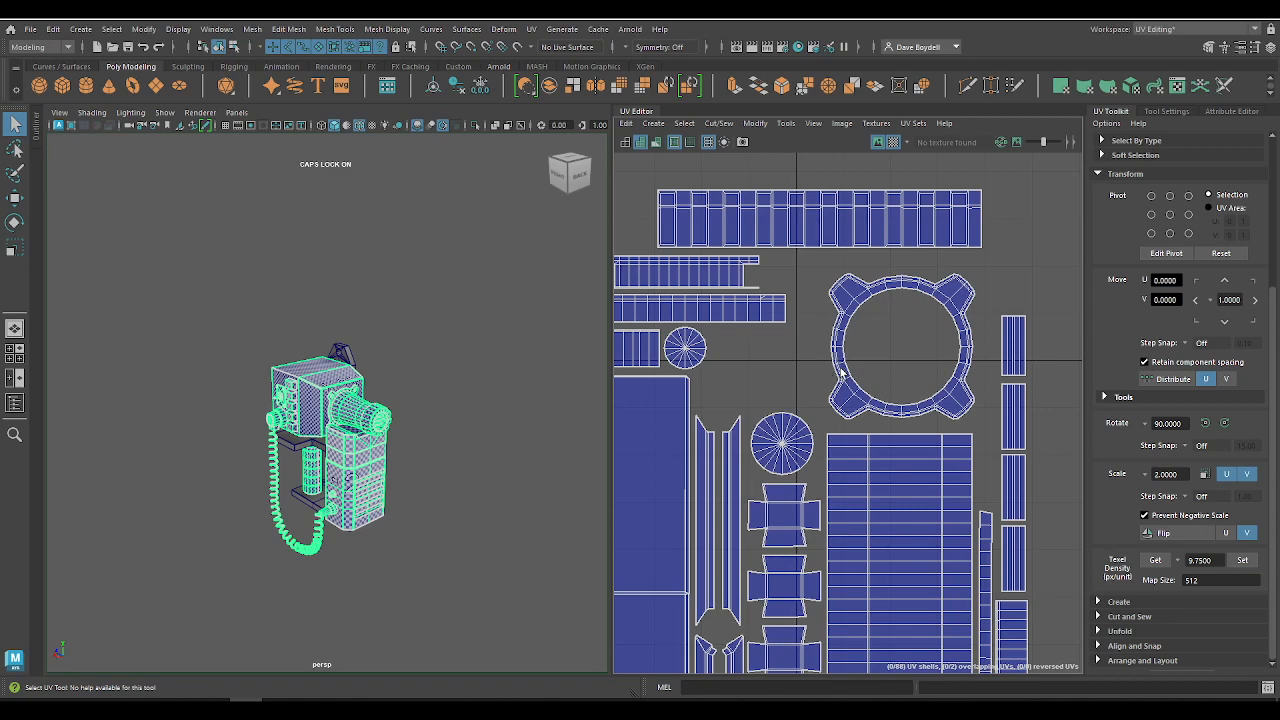
# Step: Hide the checker pattern and shift the barrel's mounting flange UV shell to about U -2.78, V 4.03
pyautogui.moveTo(851, 282); pyautogui.dragTo(797, 263, button='right')
pyautogui.click(846, 317)
pyautogui.press('w')
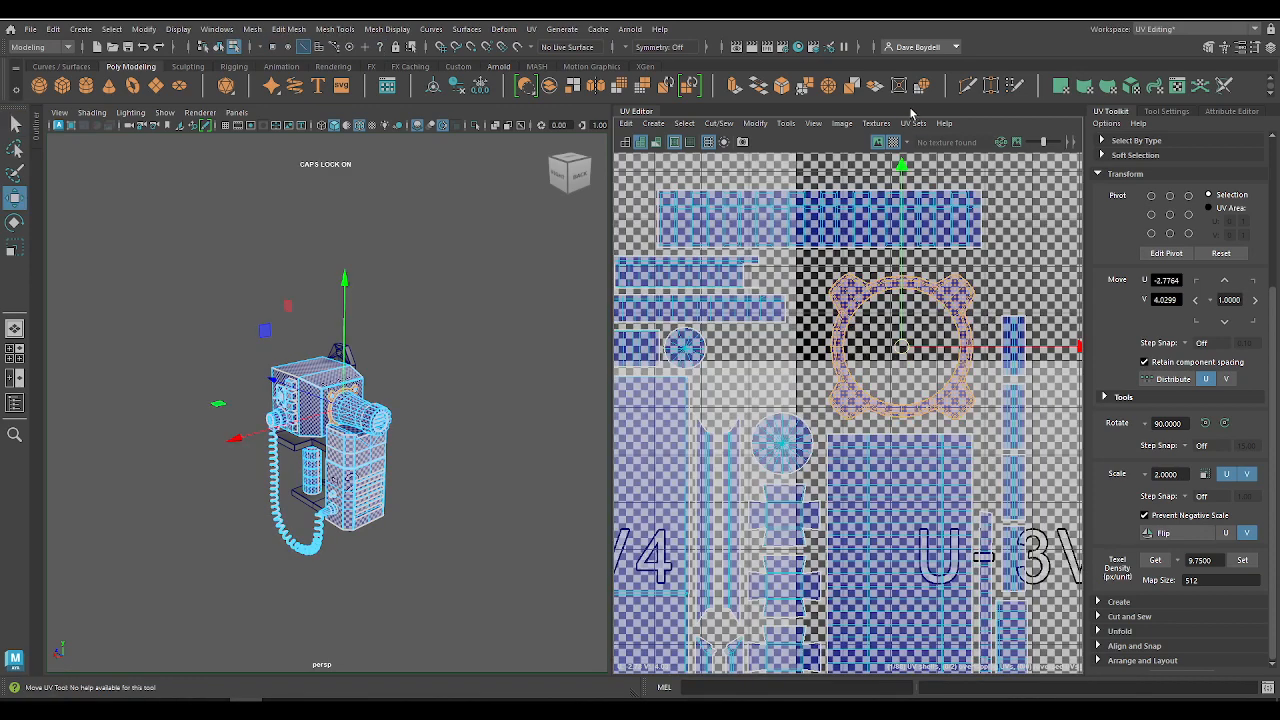
pyautogui.click(878, 141)
pyautogui.moveTo(904, 347); pyautogui.dragTo(890, 352)
pyautogui.press('f')
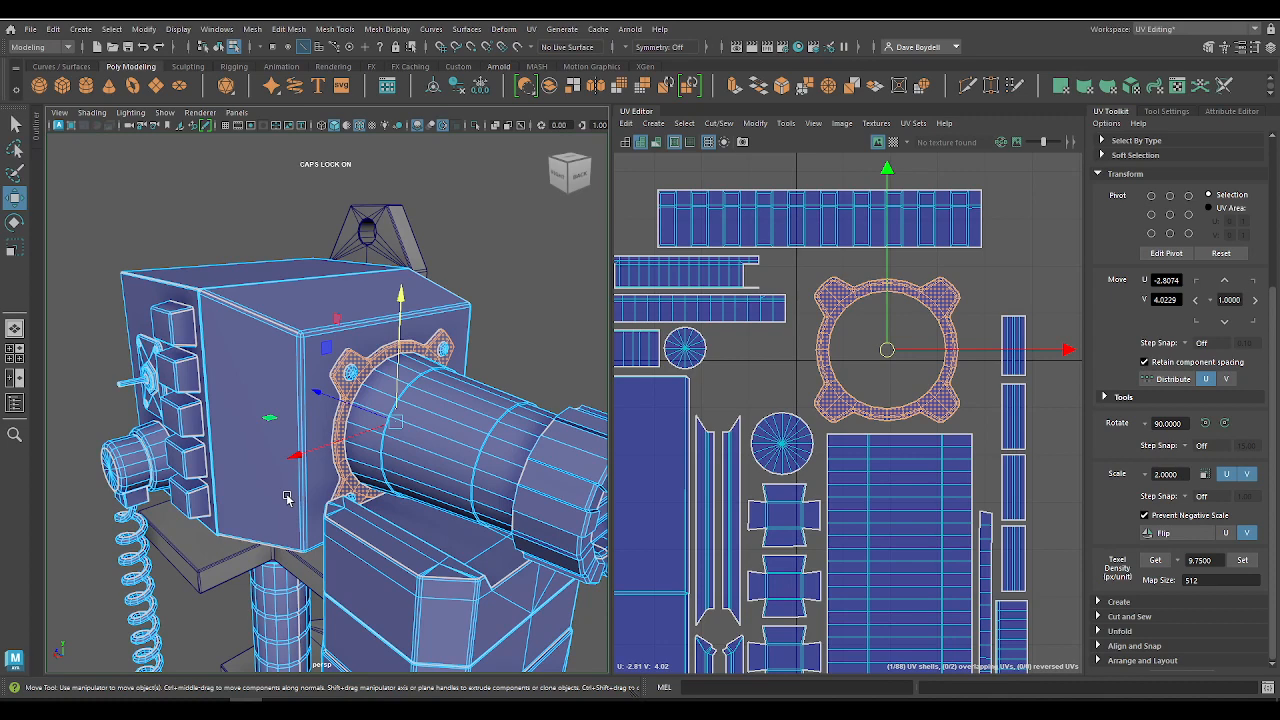
pyautogui.moveTo(880, 362); pyautogui.dragTo(900, 346)
# Step: Return the monitor and phone mesh from component editing to whole-object selection
pyautogui.keyDown('alt'); pyautogui.moveTo(832, 482); pyautogui.dragTo(510, 305, button='right'); pyautogui.keyUp('alt')
pyautogui.keyDown('alt'); pyautogui.moveTo(834, 540); pyautogui.dragTo(611, 228, button='middle'); pyautogui.keyUp('alt')
pyautogui.scroll(-3, 820, 407)
pyautogui.scroll(1, 834, 371)
pyautogui.scroll(-1, 834, 371)
pyautogui.press('q')
pyautogui.keyDown('alt'); pyautogui.moveTo(284, 381); pyautogui.dragTo(295, 343); pyautogui.keyUp('alt')
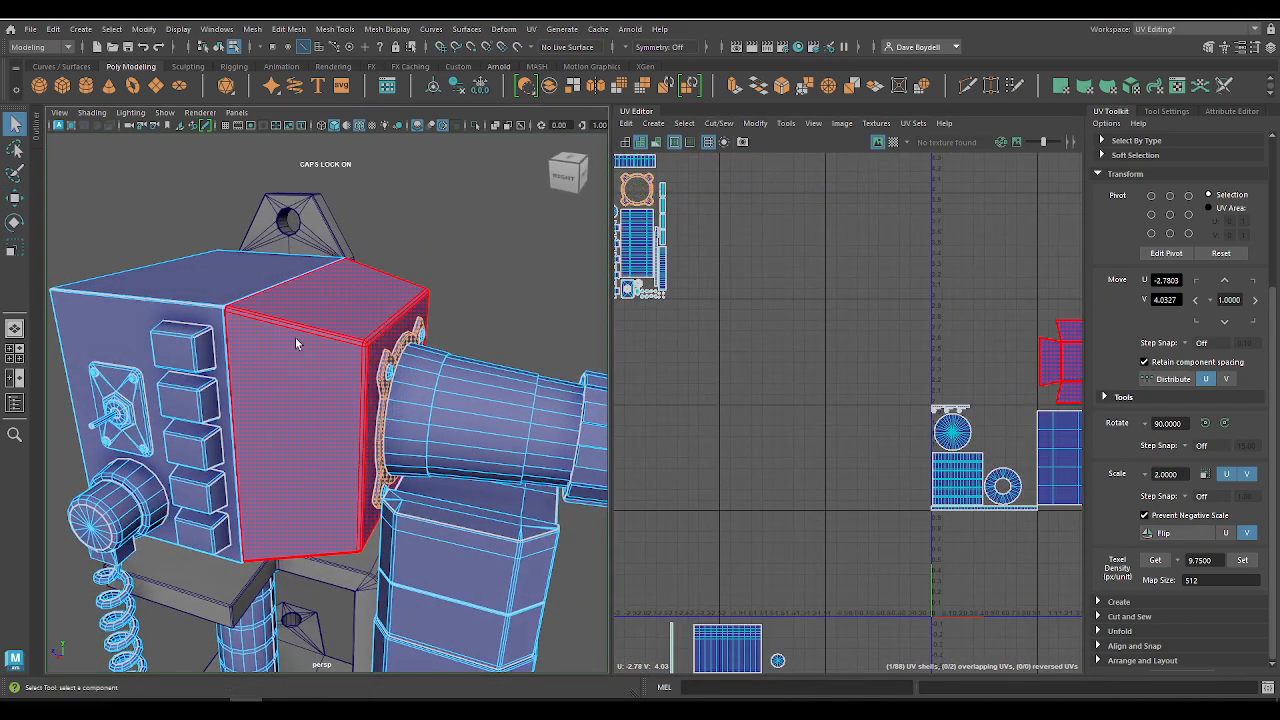
pyautogui.press('F8')
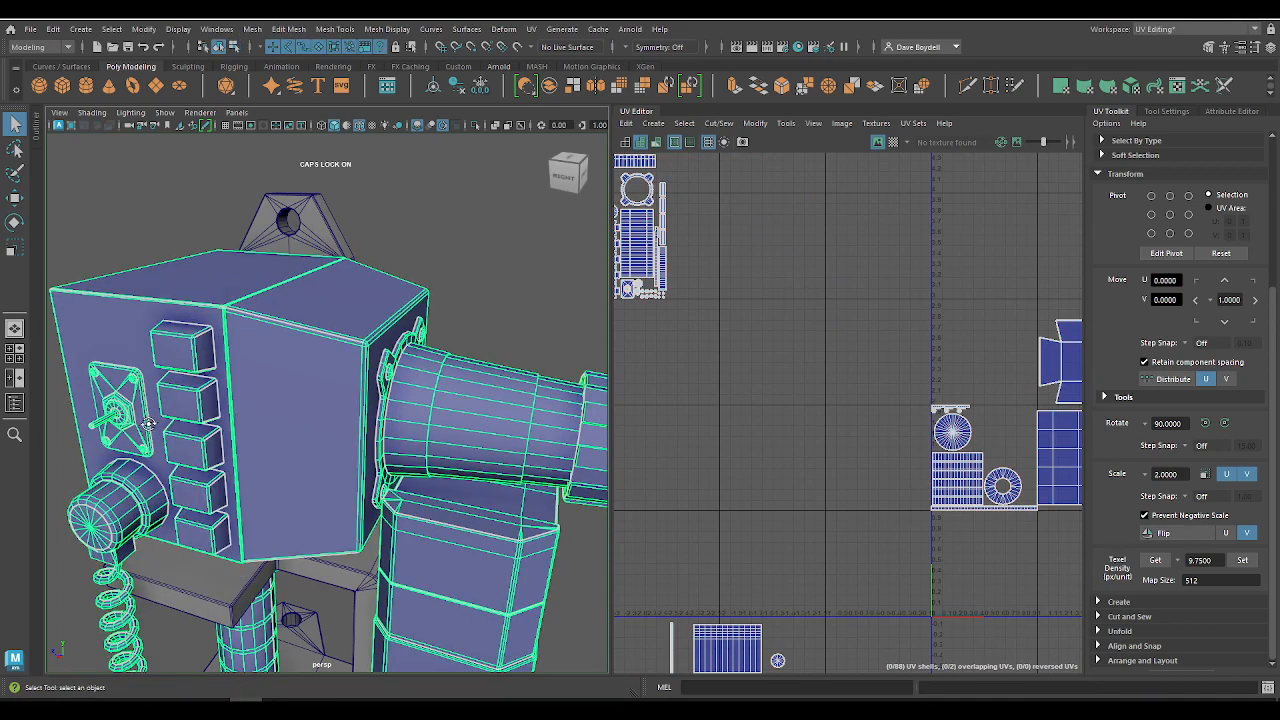
# Step: Examine the monitor, handset, coiled cord and support column from all sides for parts still needing UV packing
pyautogui.keyDown('alt'); pyautogui.moveTo(148, 424); pyautogui.dragTo(215, 520); pyautogui.keyUp('alt')
pyautogui.keyDown('alt'); pyautogui.moveTo(215, 520); pyautogui.dragTo(371, 382, button='middle'); pyautogui.keyUp('alt')
pyautogui.keyDown('alt'); pyautogui.moveTo(245, 472); pyautogui.dragTo(400, 470); pyautogui.keyUp('alt')
pyautogui.keyDown('alt'); pyautogui.moveTo(400, 470); pyautogui.dragTo(545, 604, button='middle'); pyautogui.keyUp('alt')
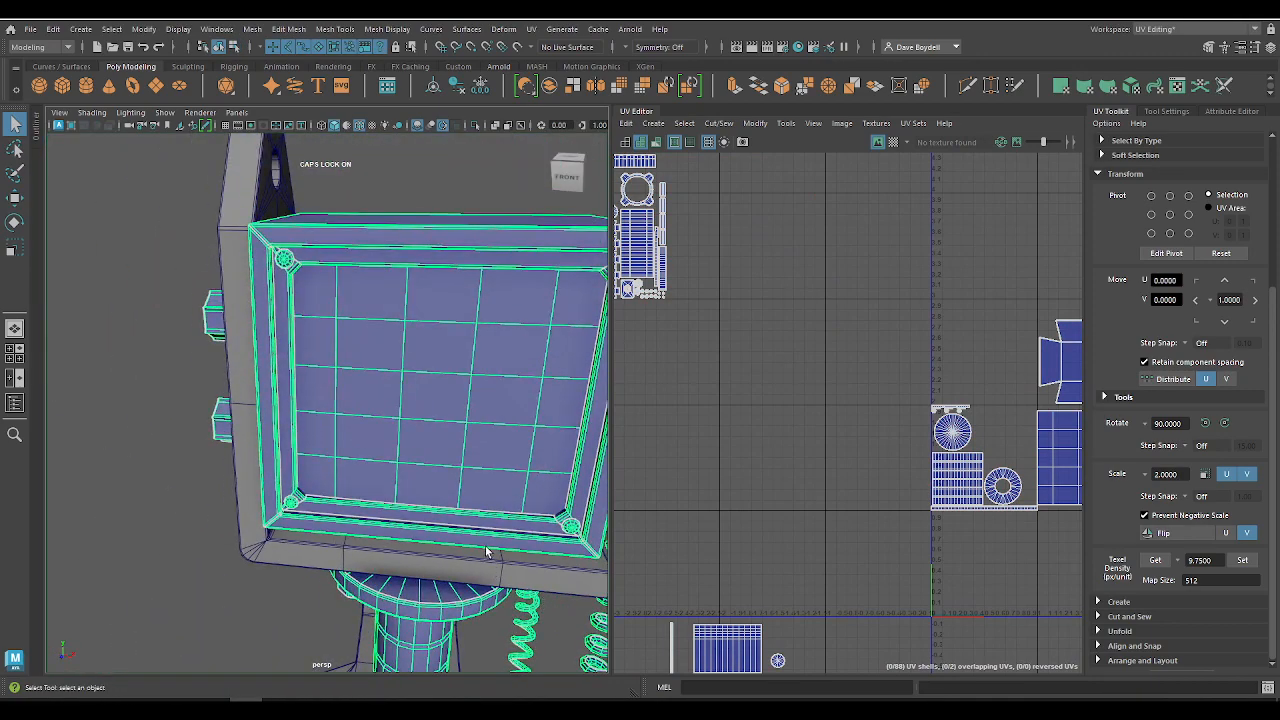
pyautogui.keyDown('alt'); pyautogui.moveTo(486, 547); pyautogui.dragTo(560, 600); pyautogui.keyUp('alt')
pyautogui.keyDown('alt'); pyautogui.moveTo(560, 600); pyautogui.dragTo(591, 515, button='middle'); pyautogui.keyUp('alt')
pyautogui.keyDown('alt'); pyautogui.moveTo(715, 597); pyautogui.dragTo(715, 404, button='middle'); pyautogui.keyUp('alt')
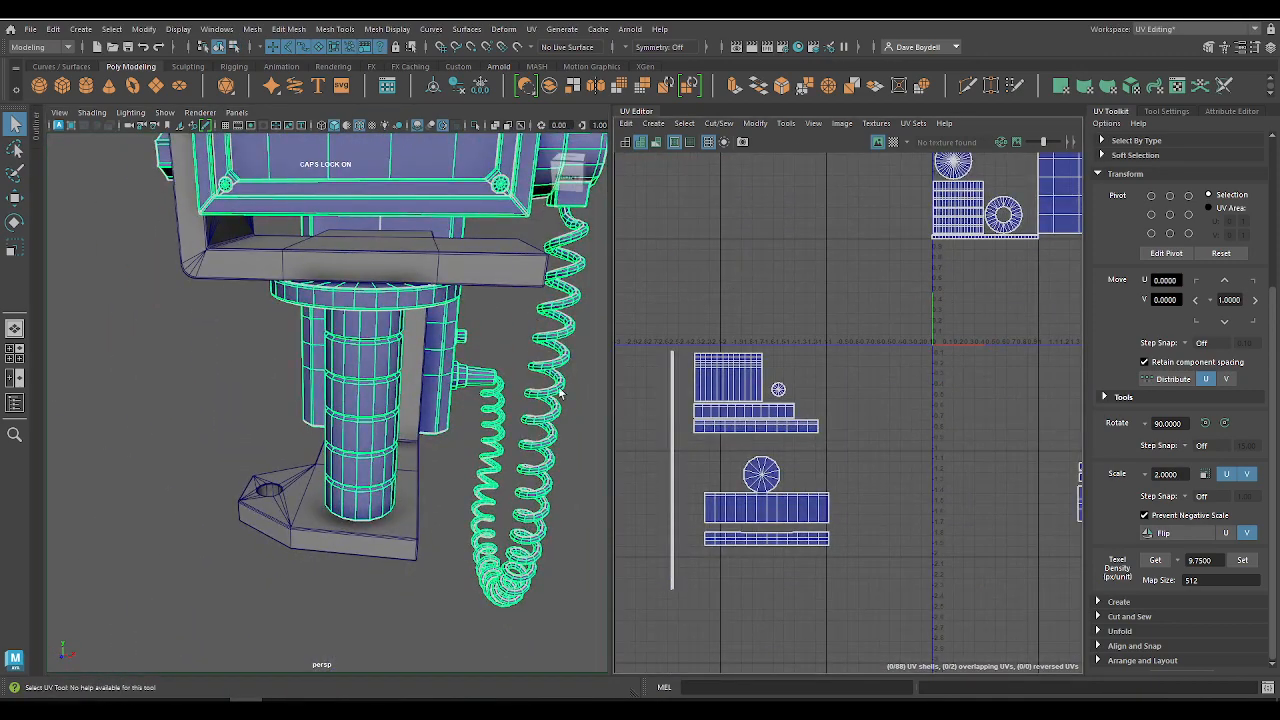
pyautogui.keyDown('alt'); pyautogui.moveTo(350, 330); pyautogui.dragTo(372, 610, button='middle'); pyautogui.keyUp('alt')
pyautogui.keyDown('alt'); pyautogui.moveTo(400, 490); pyautogui.dragTo(215, 510); pyautogui.keyUp('alt')
pyautogui.keyDown('alt'); pyautogui.moveTo(348, 546); pyautogui.dragTo(280, 490, button='right'); pyautogui.keyUp('alt')
pyautogui.keyDown('alt'); pyautogui.moveTo(280, 490); pyautogui.dragTo(278, 362, button='middle'); pyautogui.keyUp('alt')
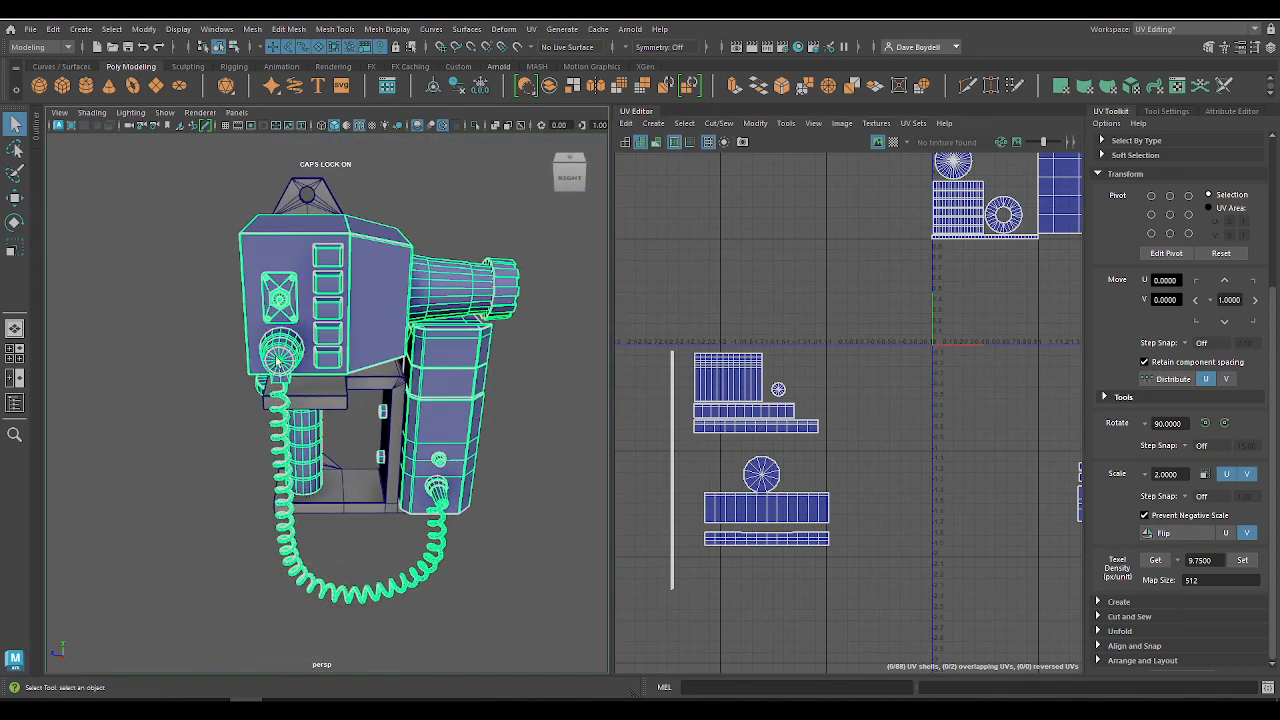
pyautogui.keyDown('alt'); pyautogui.moveTo(425, 427); pyautogui.dragTo(473, 439); pyautogui.keyUp('alt')
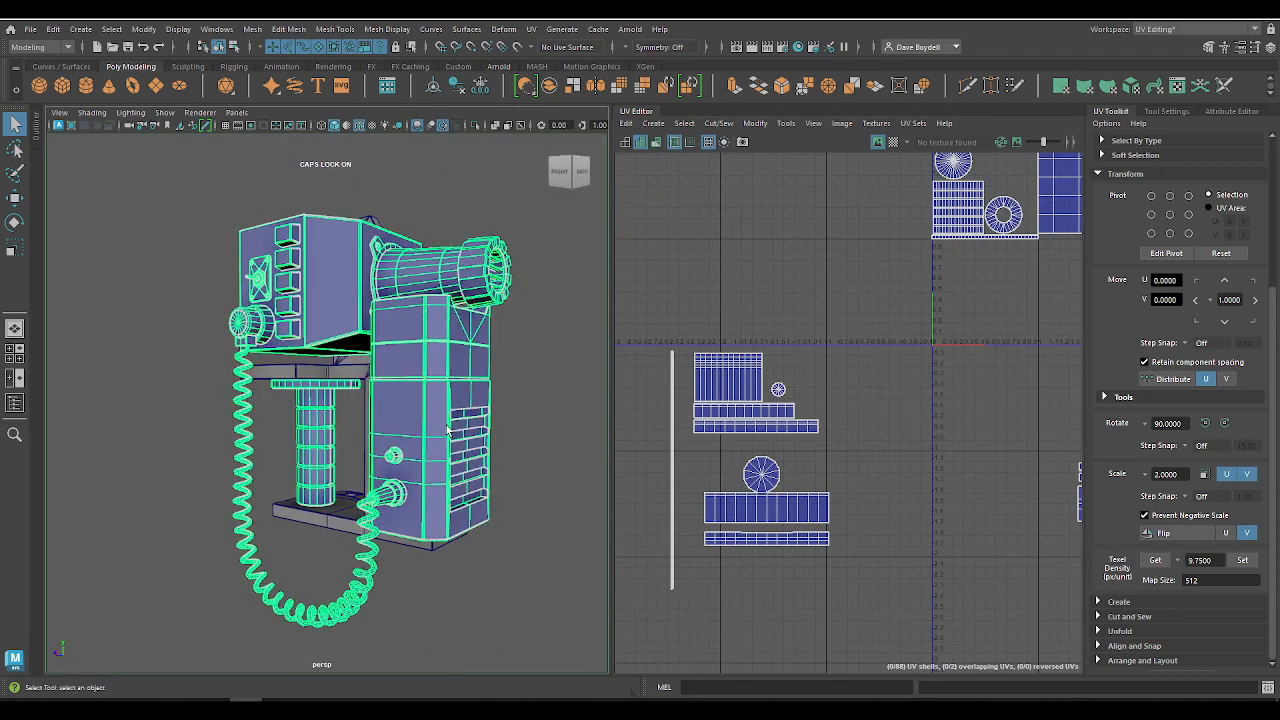
pyautogui.keyDown('alt'); pyautogui.moveTo(395, 414); pyautogui.dragTo(547, 410); pyautogui.keyUp('alt')
pyautogui.keyDown('alt'); pyautogui.moveTo(323, 412); pyautogui.dragTo(328, 413, button='middle'); pyautogui.keyUp('alt')
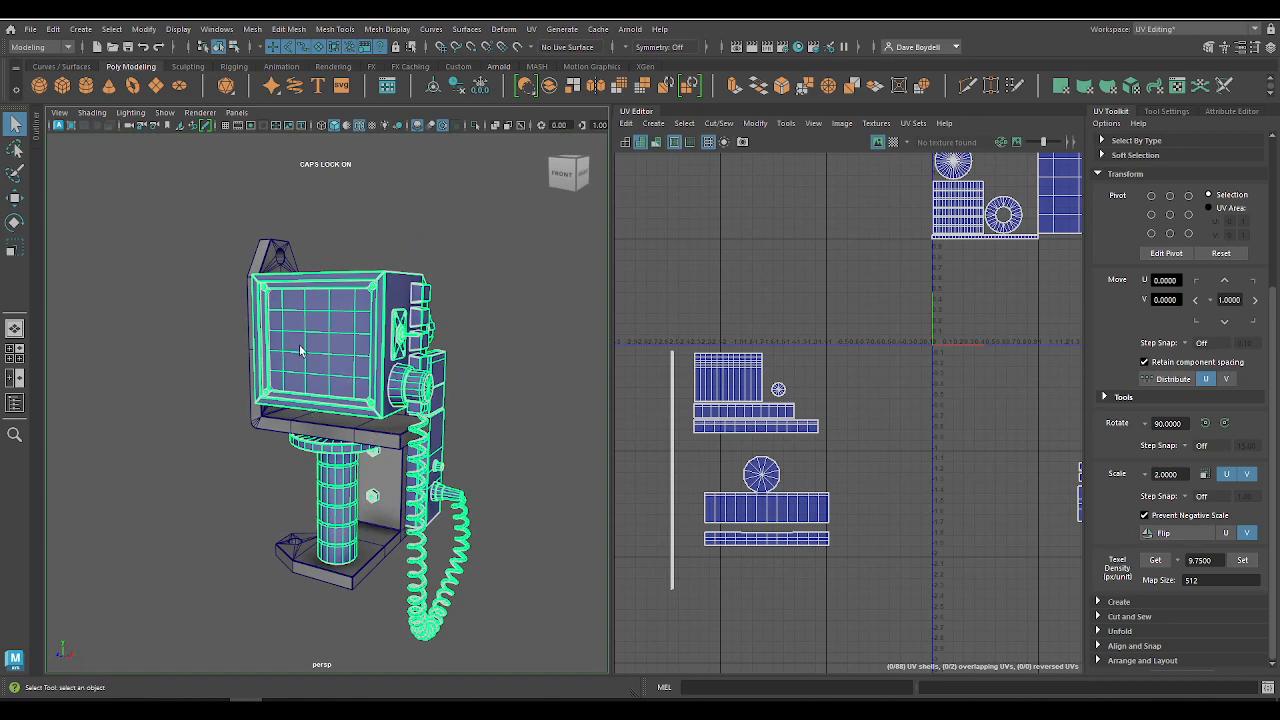
pyautogui.keyDown('alt'); pyautogui.moveTo(318, 348); pyautogui.dragTo(380, 303); pyautogui.keyUp('alt')
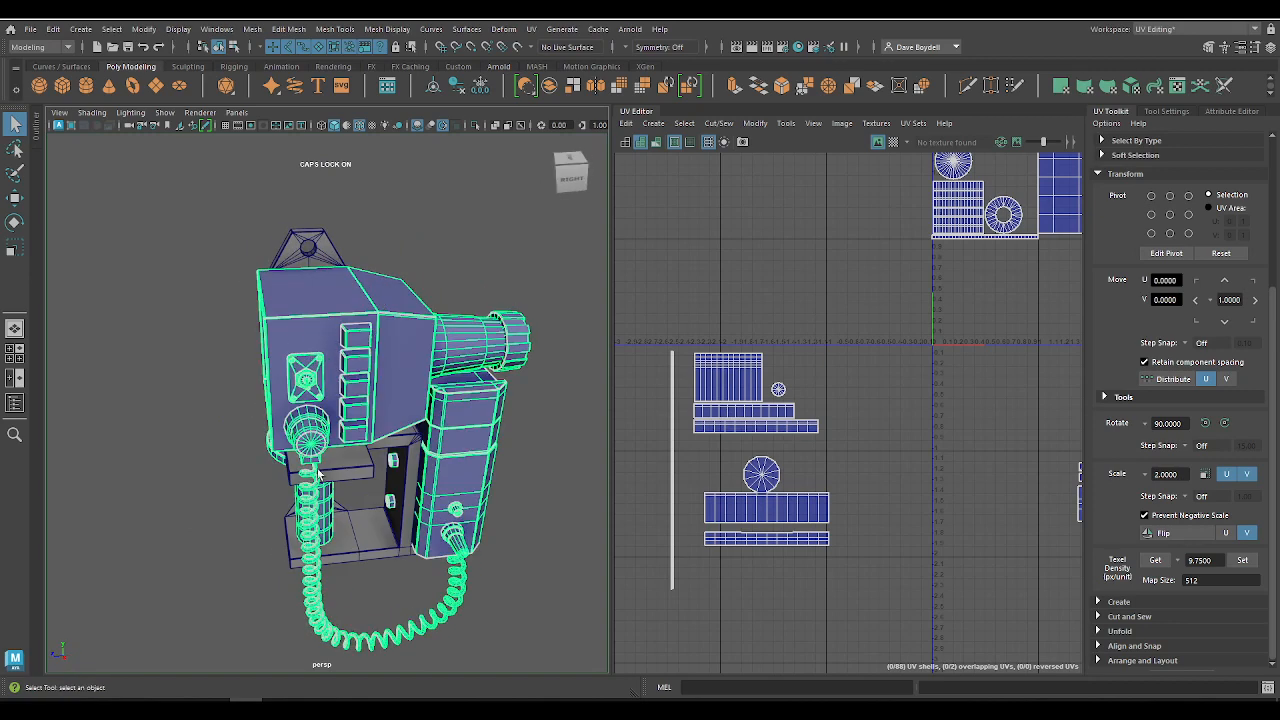
pyautogui.keyDown('alt'); pyautogui.moveTo(293, 587); pyautogui.dragTo(338, 437); pyautogui.keyUp('alt')
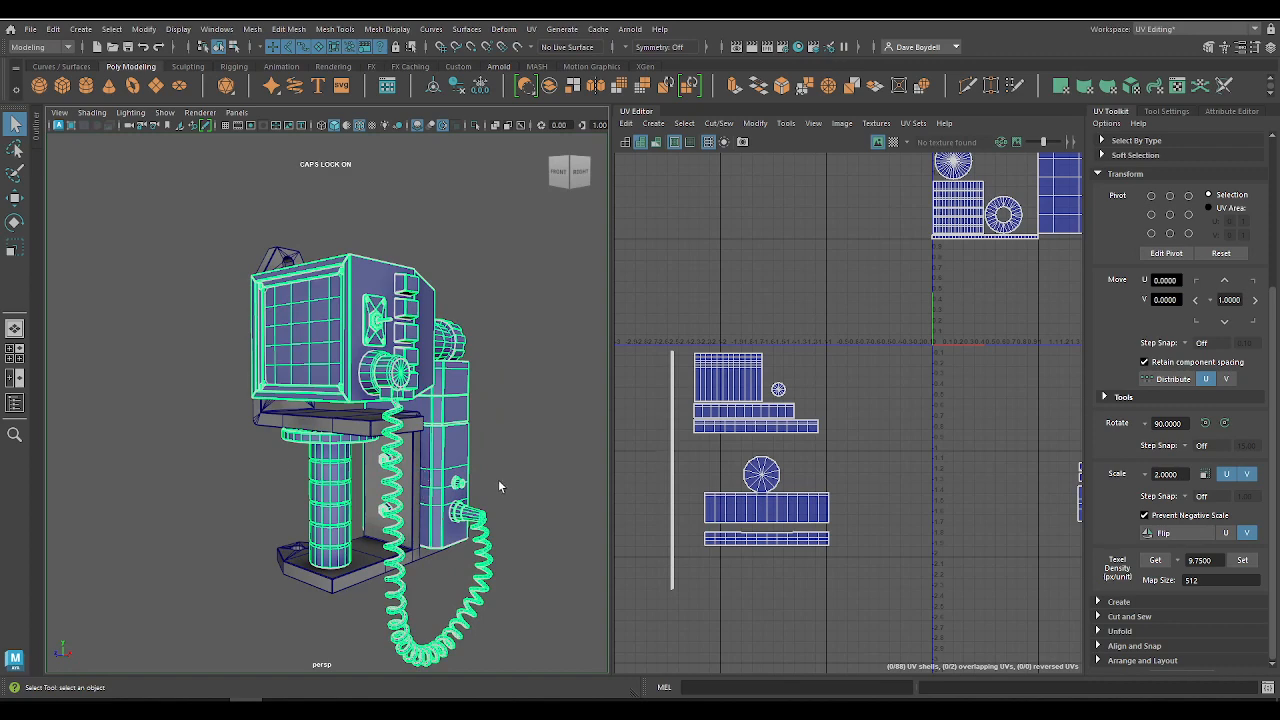
pyautogui.keyDown('alt'); pyautogui.moveTo(478, 452); pyautogui.dragTo(345, 464); pyautogui.keyUp('alt')
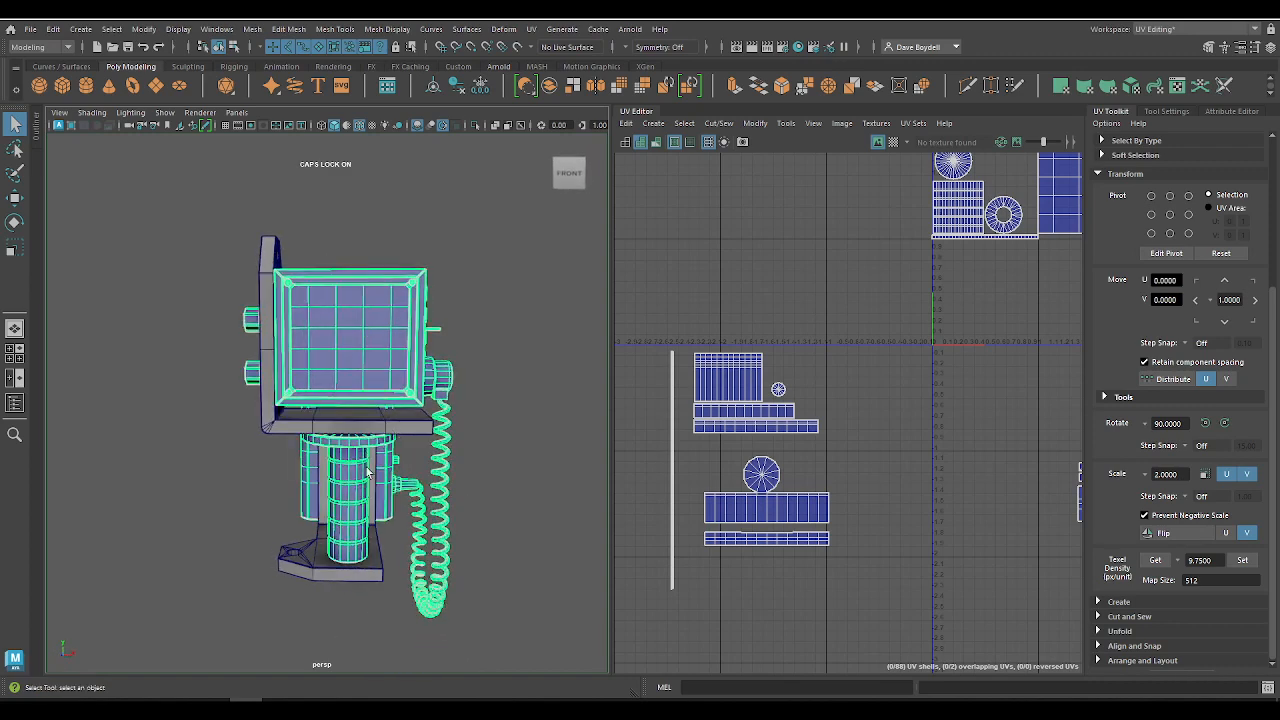
pyautogui.keyDown('alt'); pyautogui.moveTo(582, 500); pyautogui.dragTo(512, 495); pyautogui.keyUp('alt')
# Step: Review the packed shells and the leftover shells below the U axis for remaining free space
pyautogui.keyDown('alt'); pyautogui.moveTo(766, 440); pyautogui.dragTo(945, 570, button='middle'); pyautogui.keyUp('alt')
pyautogui.keyDown('alt'); pyautogui.moveTo(945, 570); pyautogui.dragTo(750, 403, button='right'); pyautogui.keyUp('alt')
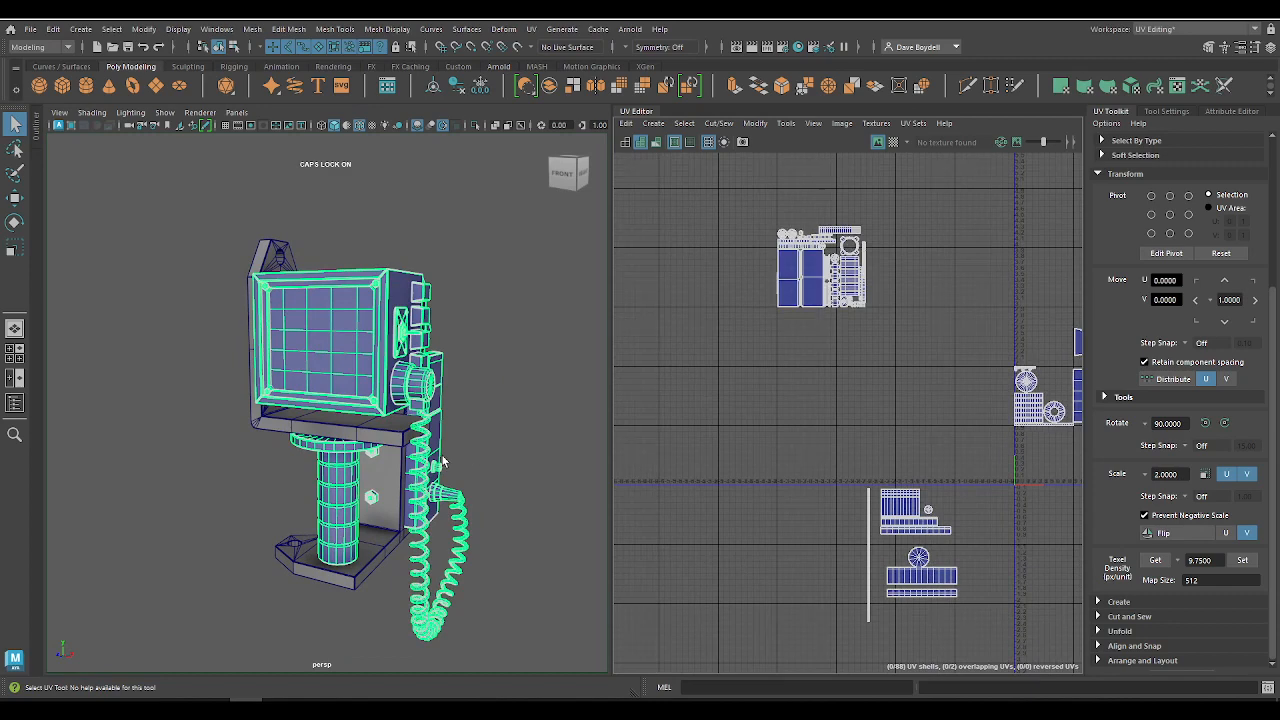
pyautogui.keyDown('alt'); pyautogui.moveTo(800, 168); pyautogui.dragTo(867, 236, button='right'); pyautogui.keyUp('alt')
pyautogui.keyDown('alt'); pyautogui.moveTo(880, 308); pyautogui.dragTo(846, 343, button='middle'); pyautogui.keyUp('alt')
pyautogui.keyDown('alt'); pyautogui.moveTo(792, 366); pyautogui.dragTo(923, 455, button='right'); pyautogui.keyUp('alt')
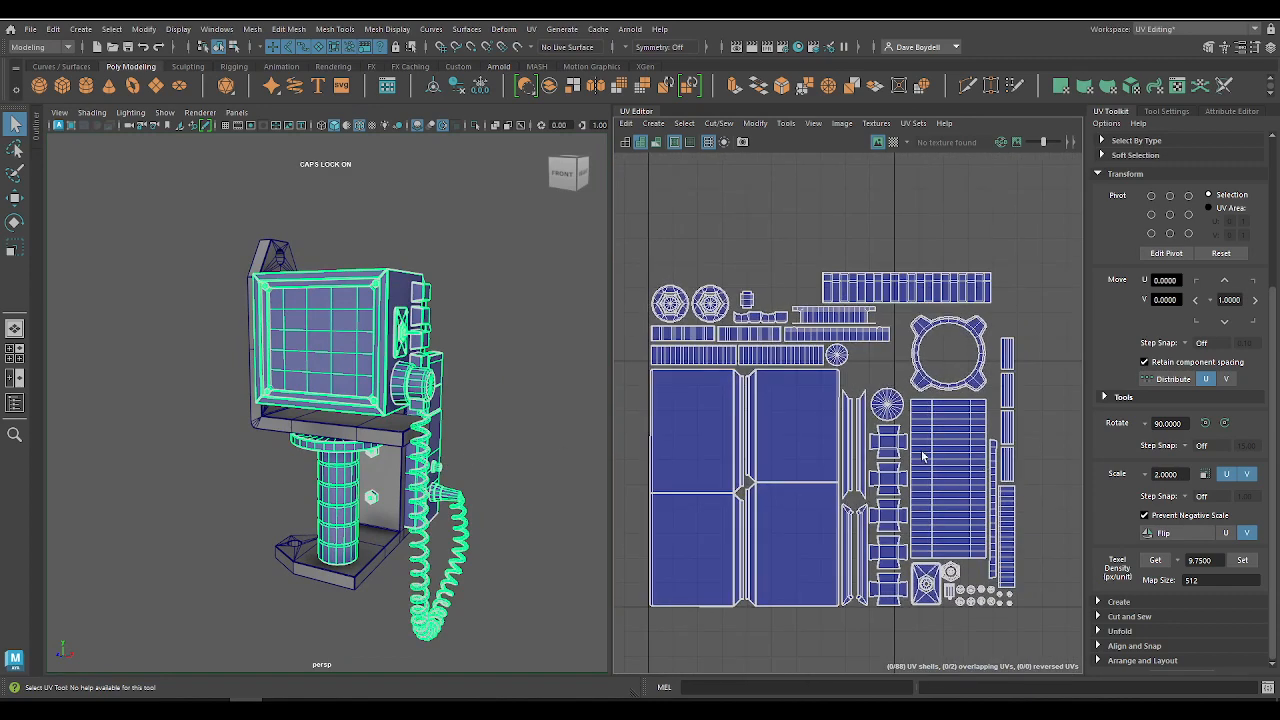
pyautogui.keyDown('alt'); pyautogui.moveTo(923, 455); pyautogui.dragTo(1060, 456, button='middle'); pyautogui.keyUp('alt')
pyautogui.moveTo(784, 590); pyautogui.dragTo(1084, 253)
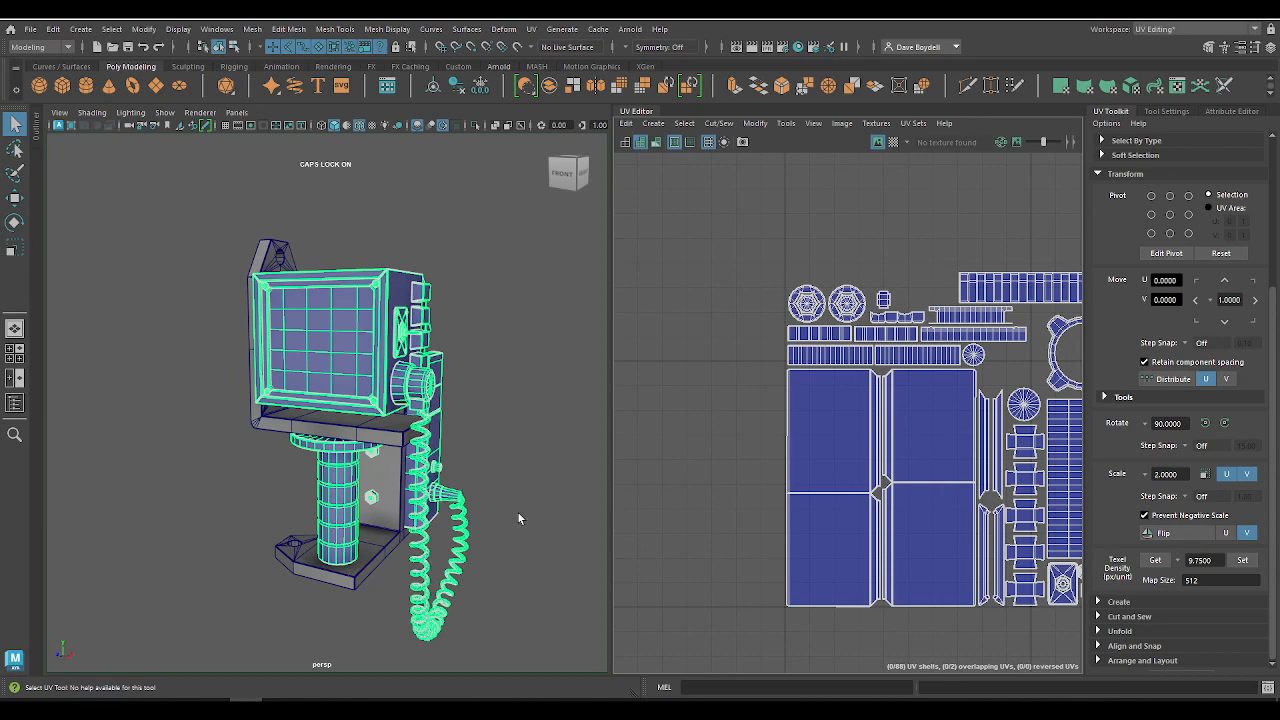
pyautogui.scroll(-8, 826, 375)
pyautogui.keyDown('alt'); pyautogui.moveTo(850, 455); pyautogui.dragTo(823, 336, button='middle'); pyautogui.keyUp('alt')
# Step: Select the coiled cord's long UV shell and set its texel density to 9.75 px/unit at map size 512
pyautogui.scroll(5, 841, 367)
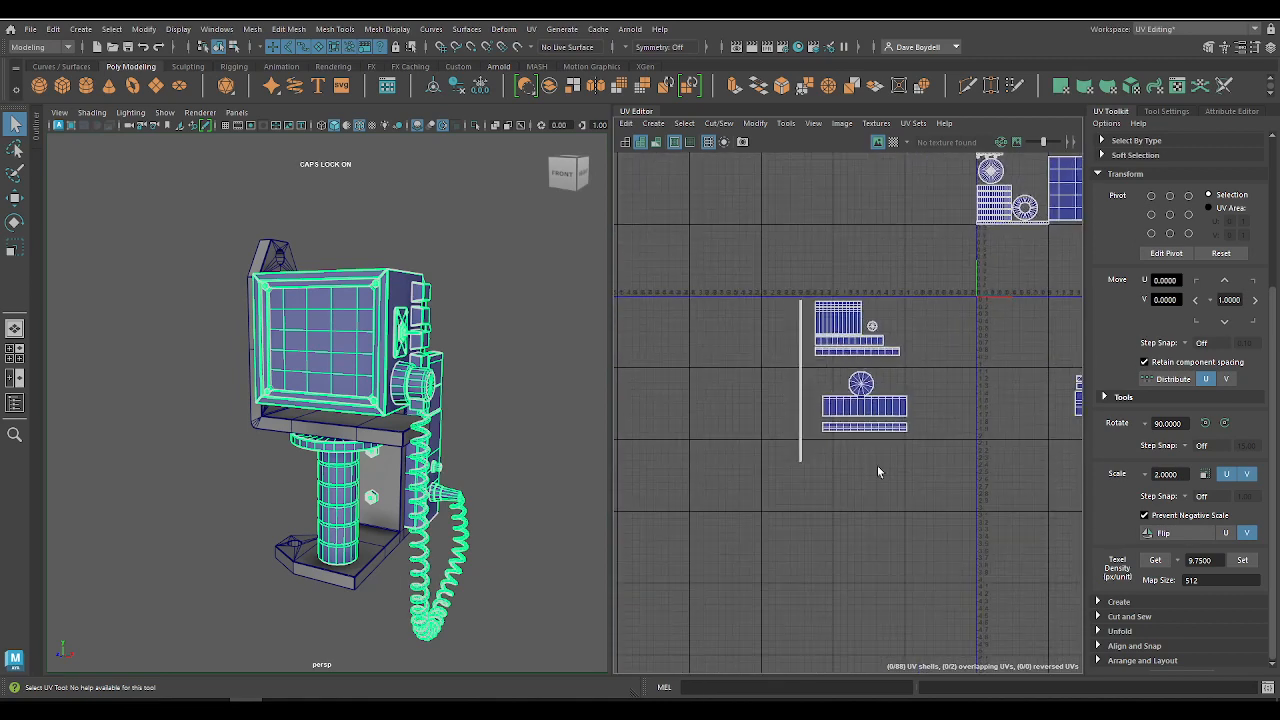
pyautogui.click(801, 375)
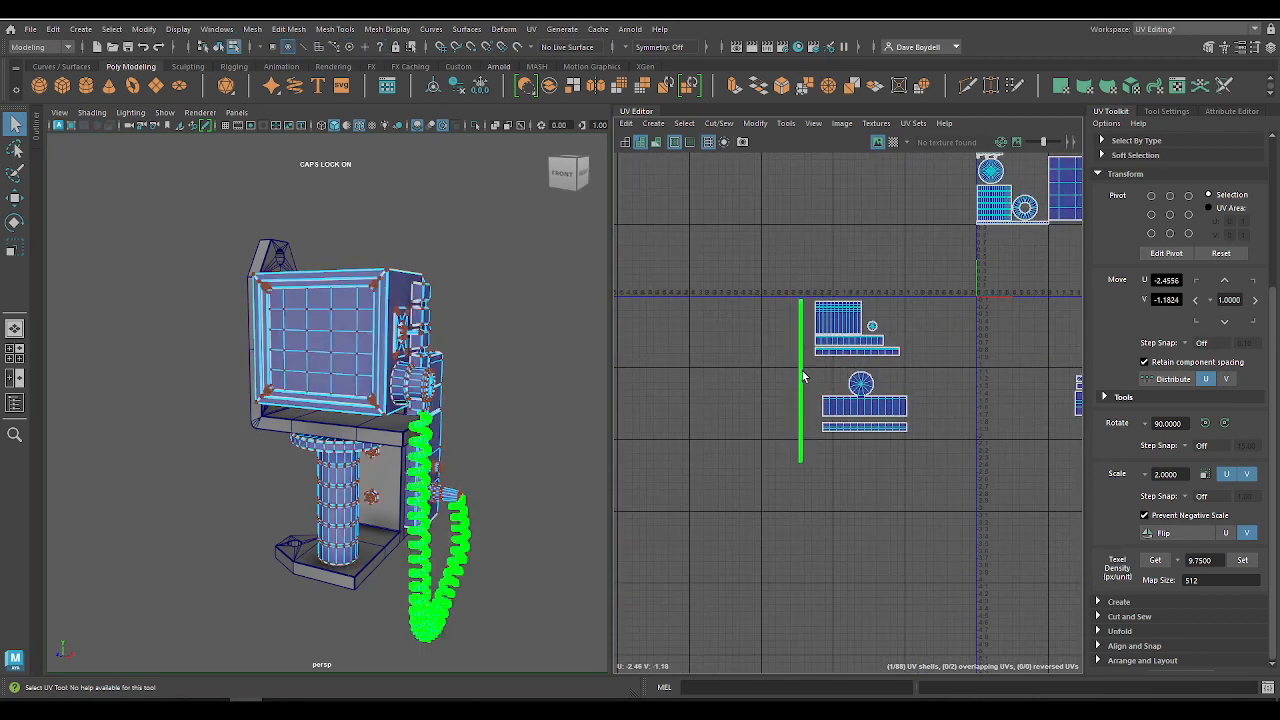
pyautogui.click(1238, 567)
pyautogui.keyDown('alt'); pyautogui.moveTo(828, 328); pyautogui.dragTo(862, 490, button='middle'); pyautogui.keyUp('alt')
pyautogui.scroll(-3, 861, 490)
# Step: Move the cord's UV shell over the packed layout at about U -3.35, V 4.55 and rotate it to horizontal using 15-degree snapping
pyautogui.press('w')
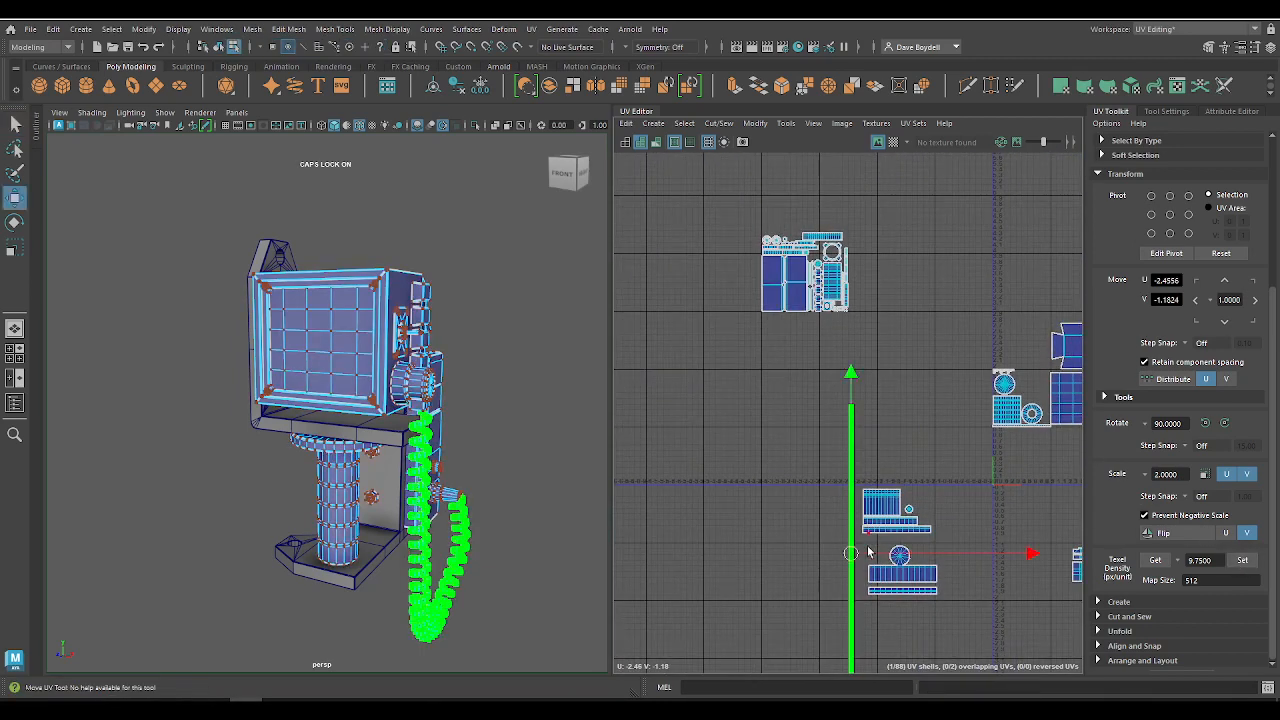
pyautogui.moveTo(868, 552); pyautogui.dragTo(817, 220)
pyautogui.press('e')
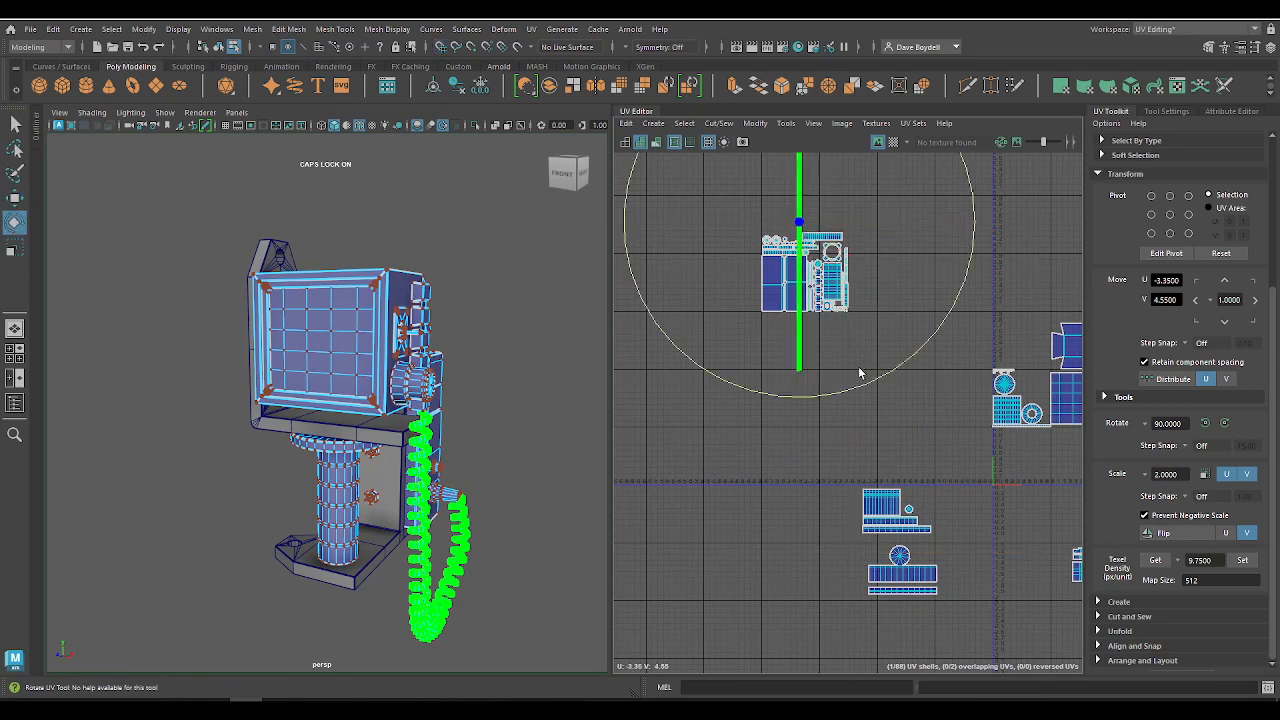
pyautogui.press('j')
pyautogui.moveTo(859, 373); pyautogui.dragTo(1057, 146)
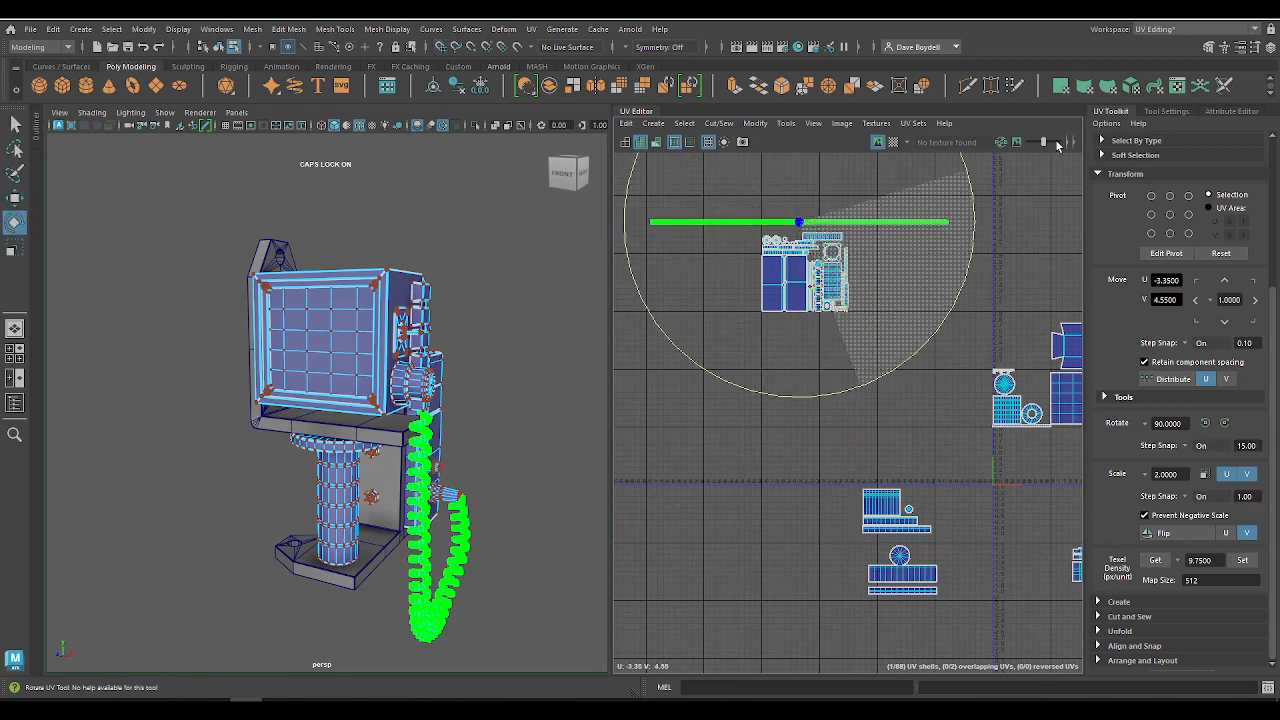
# Step: Lower the cord's horizontal UV shell to V 4.45, just above the packed shells
pyautogui.press('w')
pyautogui.scroll(8, 780, 264)
pyautogui.keyDown('alt'); pyautogui.moveTo(874, 185); pyautogui.dragTo(888, 418, button='middle'); pyautogui.keyUp('alt')
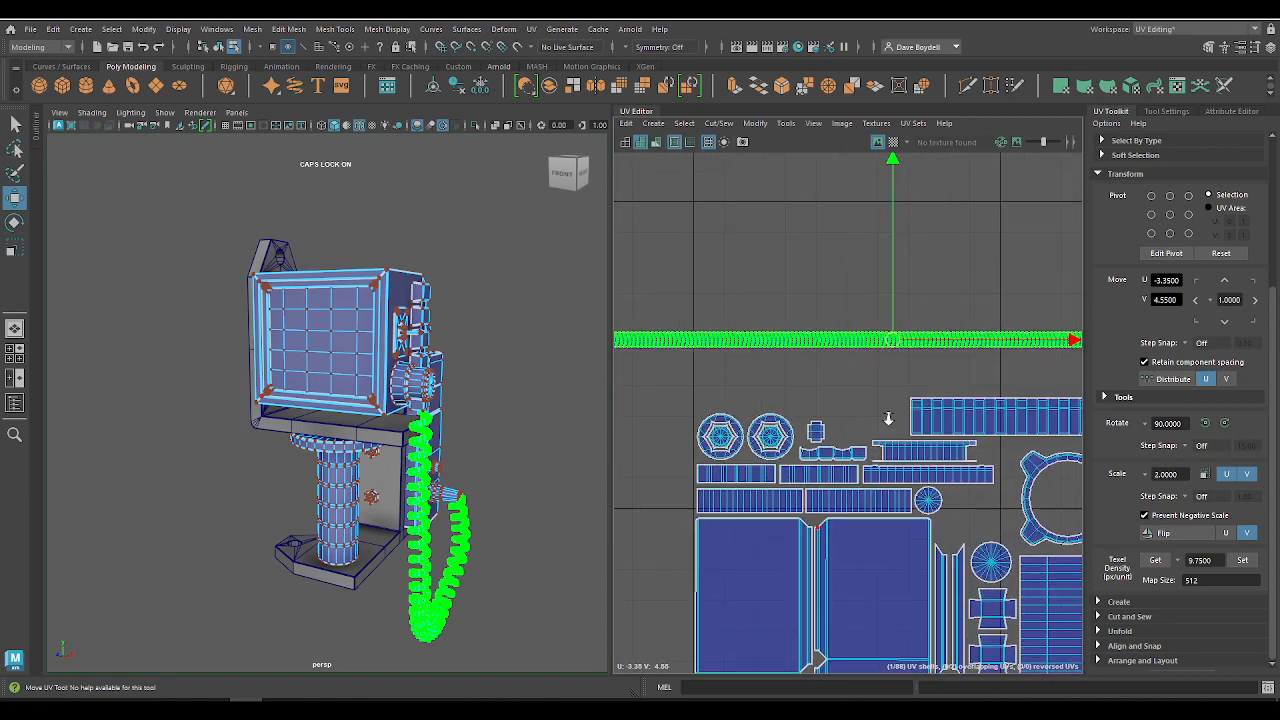
pyautogui.keyDown('alt'); pyautogui.moveTo(888, 418); pyautogui.dragTo(925, 430, button='right'); pyautogui.keyUp('alt')
pyautogui.moveTo(915, 331); pyautogui.dragTo(911, 369)
pyautogui.moveTo(912, 415)
pyautogui.keyDown('alt'); pyautogui.mouseDown(button='right')
pyautogui.moveTo(846, 348)
pyautogui.moveTo(904, 402)
pyautogui.mouseUp(button='right'); pyautogui.keyUp('alt')
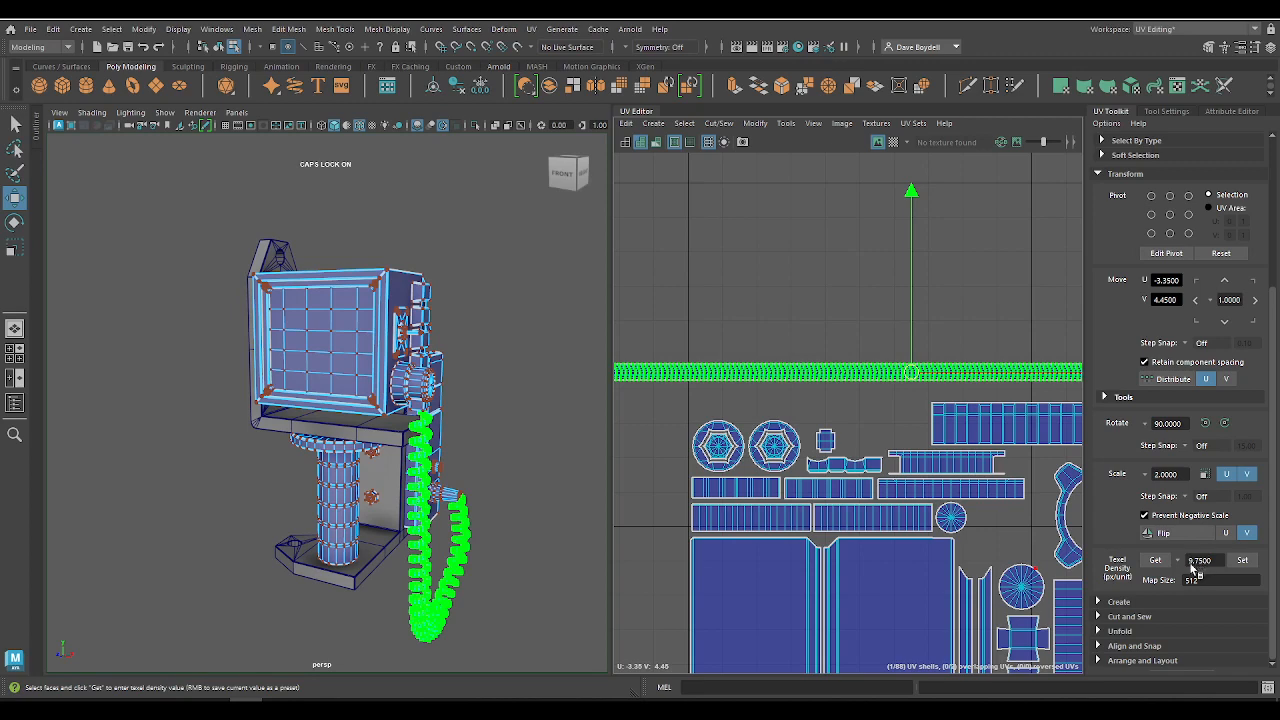
# Step: Select the monitor casing's large UV shell and set its texel density to 9.75 px/unit at map size 512
pyautogui.keyDown('alt'); pyautogui.moveTo(820, 516); pyautogui.dragTo(725, 335, button='middle'); pyautogui.keyUp('alt')
pyautogui.keyDown('alt'); pyautogui.moveTo(805, 440); pyautogui.dragTo(766, 402, button='right'); pyautogui.keyUp('alt')
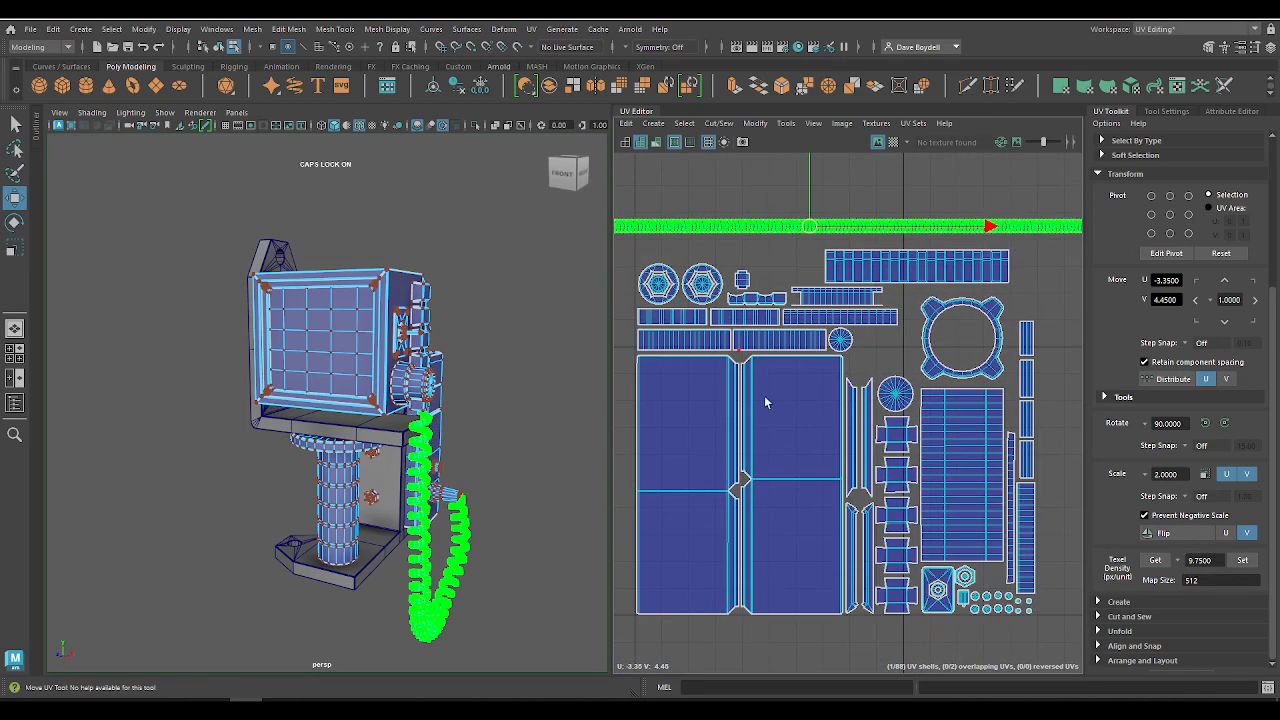
pyautogui.click(766, 402)
pyautogui.click(1242, 560)
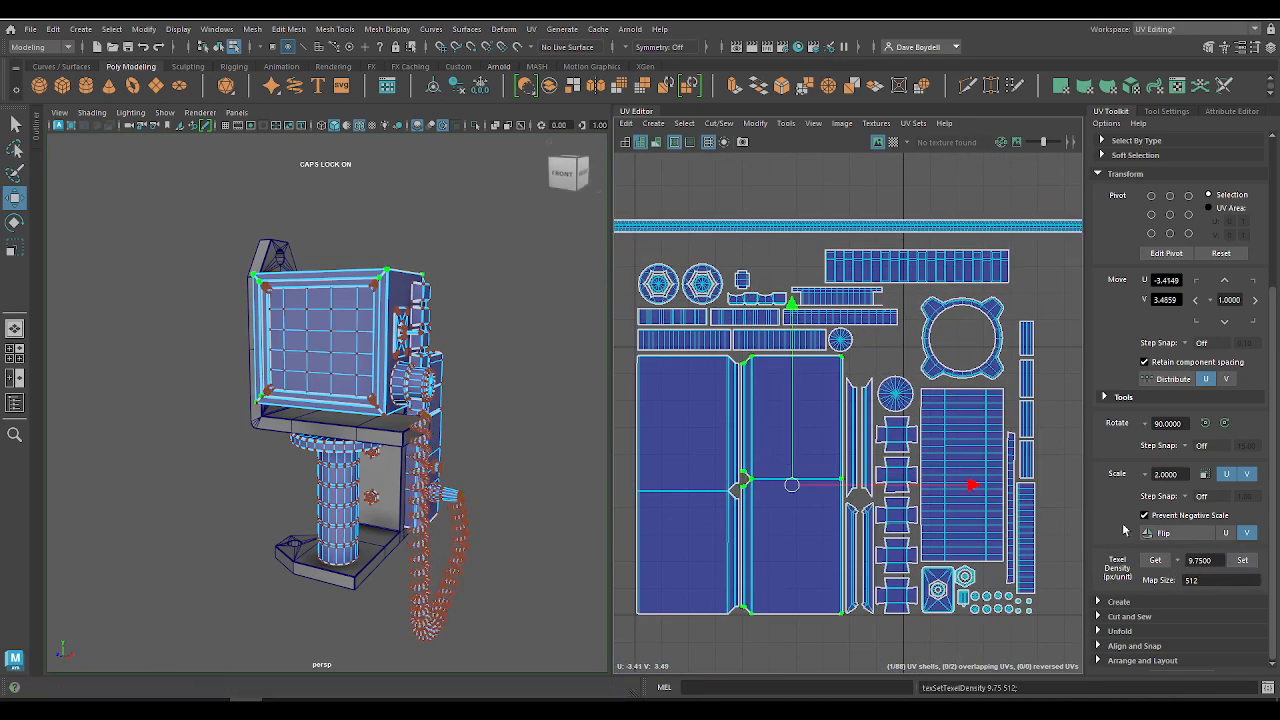
# Step: Reselect the cord's UV shell and compare its length with the packed layout and the free space around it
pyautogui.scroll(-4, 805, 415)
pyautogui.click(743, 319)
pyautogui.keyDown('alt'); pyautogui.moveTo(828, 345); pyautogui.dragTo(940, 389, button='right'); pyautogui.keyUp('alt')
pyautogui.keyDown('alt'); pyautogui.moveTo(940, 389); pyautogui.dragTo(994, 441, button='middle'); pyautogui.keyUp('alt')
pyautogui.keyDown('alt'); pyautogui.moveTo(873, 395); pyautogui.dragTo(530, 218, button='right'); pyautogui.keyUp('alt')
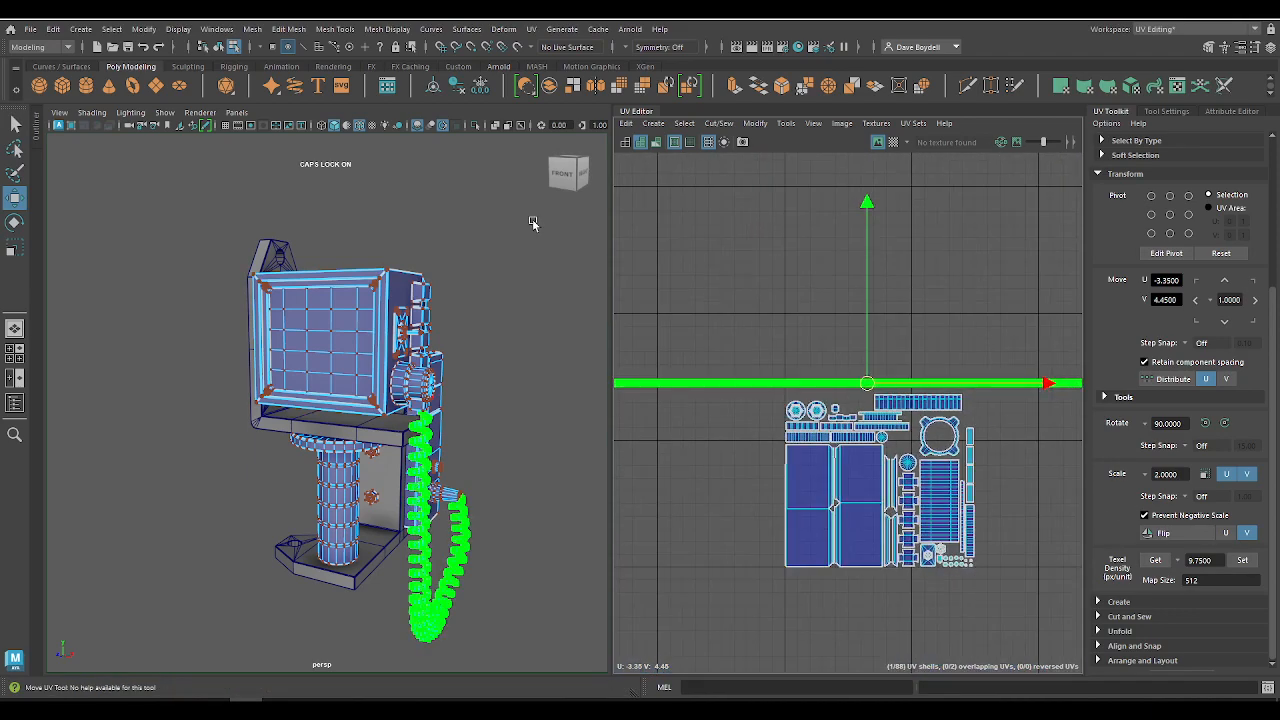
pyautogui.keyDown('alt'); pyautogui.moveTo(763, 358); pyautogui.dragTo(997, 512, button='right'); pyautogui.keyUp('alt')
pyautogui.keyDown('alt'); pyautogui.moveTo(997, 512); pyautogui.dragTo(718, 329, button='middle'); pyautogui.keyUp('alt')
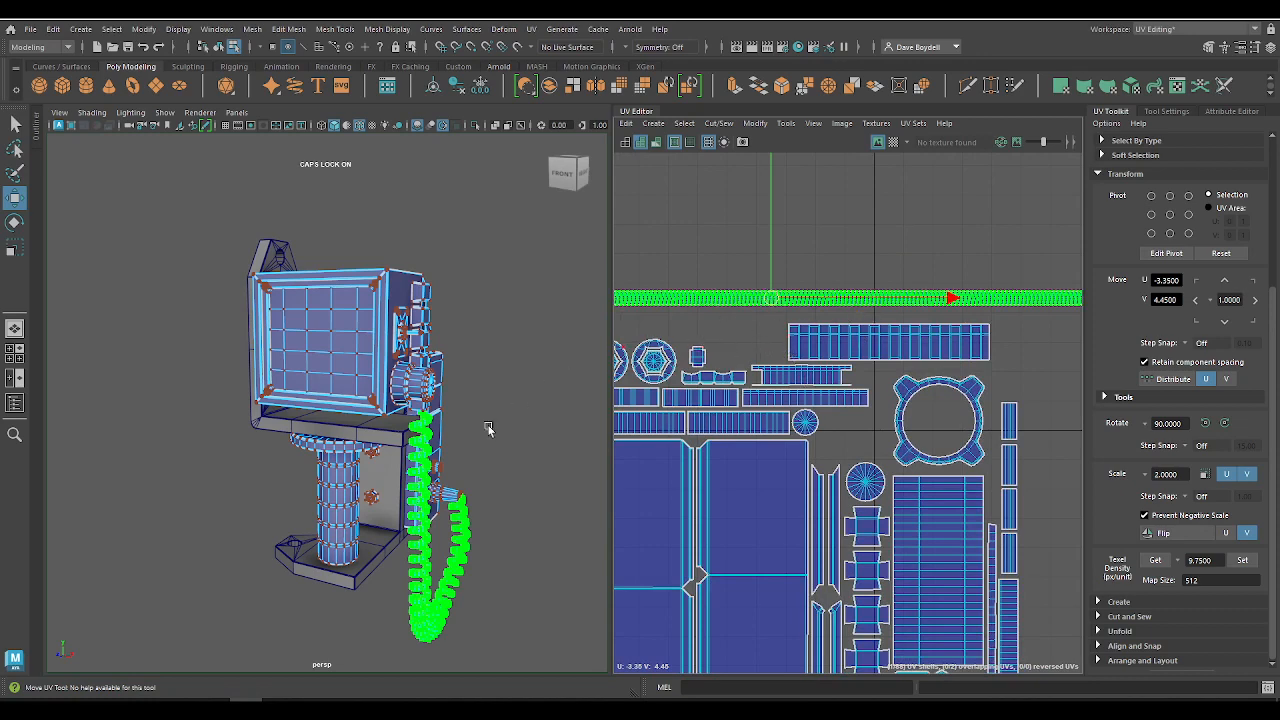
pyautogui.keyDown('alt'); pyautogui.moveTo(688, 394); pyautogui.dragTo(482, 97, button='right'); pyautogui.keyUp('alt')
pyautogui.keyDown('alt'); pyautogui.moveTo(724, 288); pyautogui.dragTo(885, 265, button='middle'); pyautogui.keyUp('alt')
pyautogui.keyDown('alt'); pyautogui.moveTo(839, 289); pyautogui.dragTo(879, 462, button='right'); pyautogui.keyUp('alt')
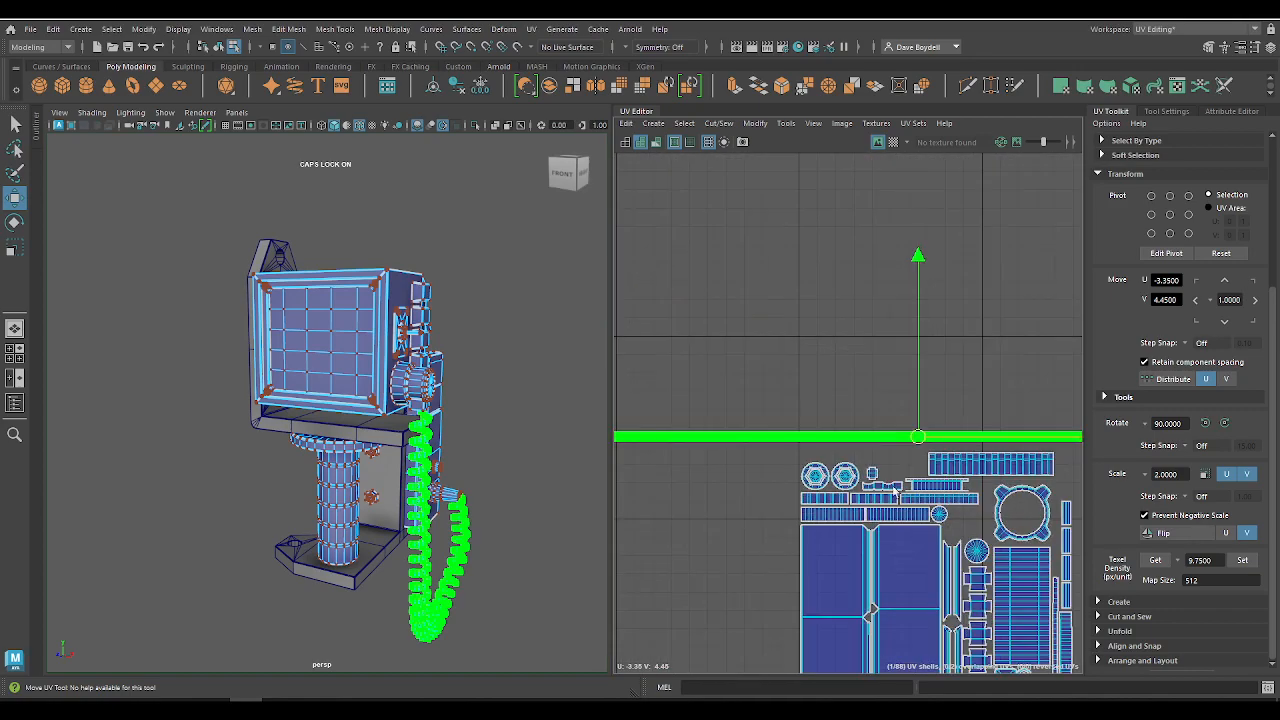
pyautogui.keyDown('alt'); pyautogui.moveTo(879, 462); pyautogui.dragTo(763, 284, button='middle'); pyautogui.keyUp('alt')
pyautogui.keyDown('alt'); pyautogui.moveTo(763, 284); pyautogui.dragTo(835, 257, button='right'); pyautogui.keyUp('alt')
pyautogui.keyDown('alt'); pyautogui.moveTo(840, 361); pyautogui.dragTo(519, 171, button='right'); pyautogui.keyUp('alt')
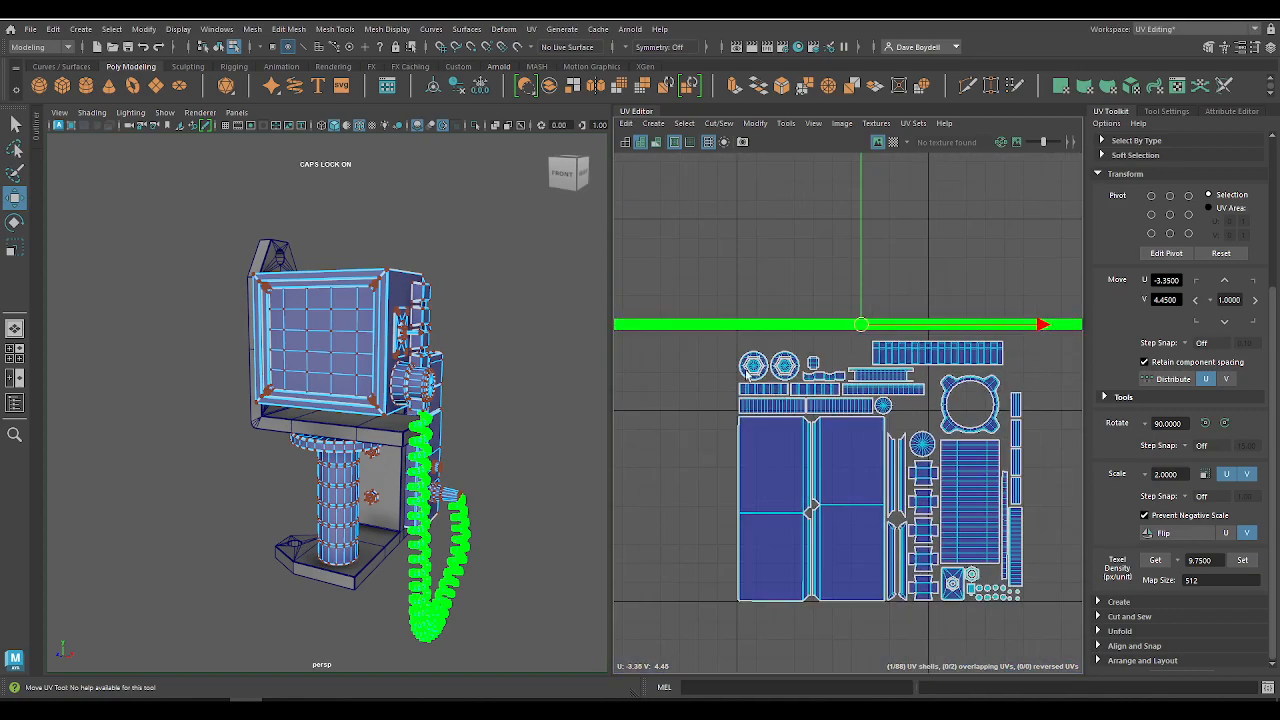
pyautogui.keyDown('alt'); pyautogui.moveTo(804, 394); pyautogui.dragTo(768, 378, button='middle'); pyautogui.keyUp('alt')
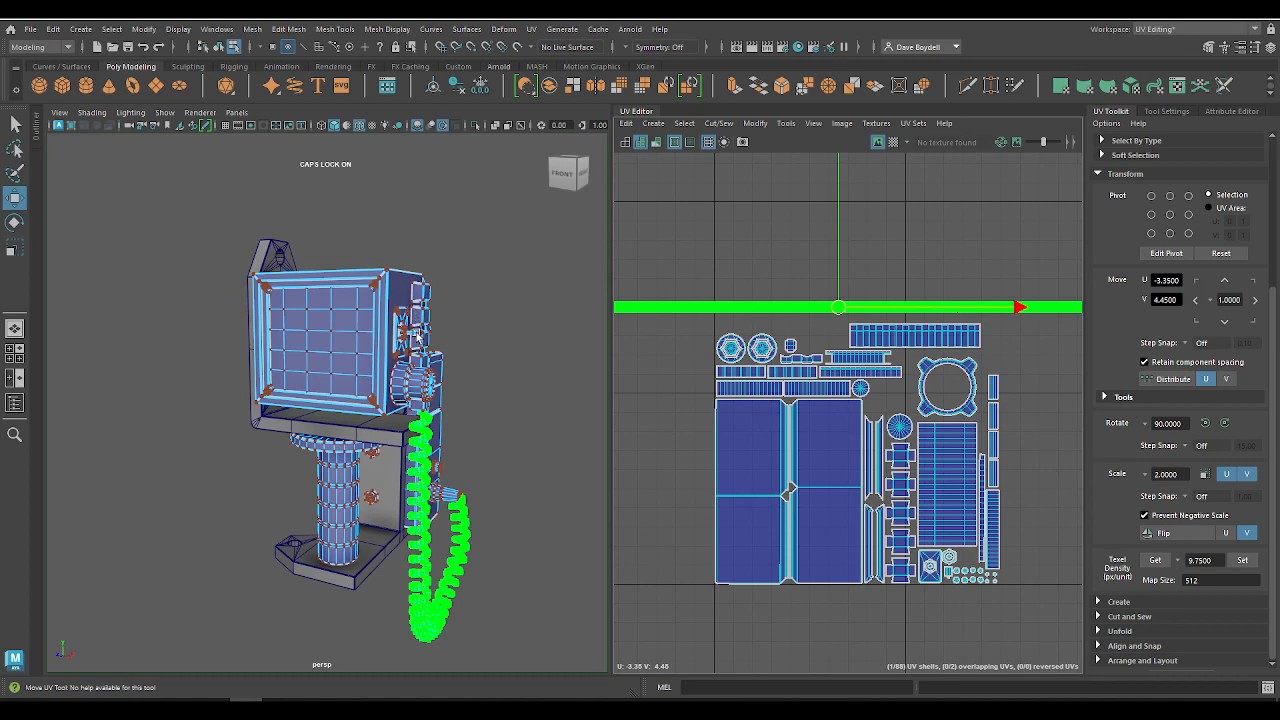
pyautogui.scroll(5, 881, 378)
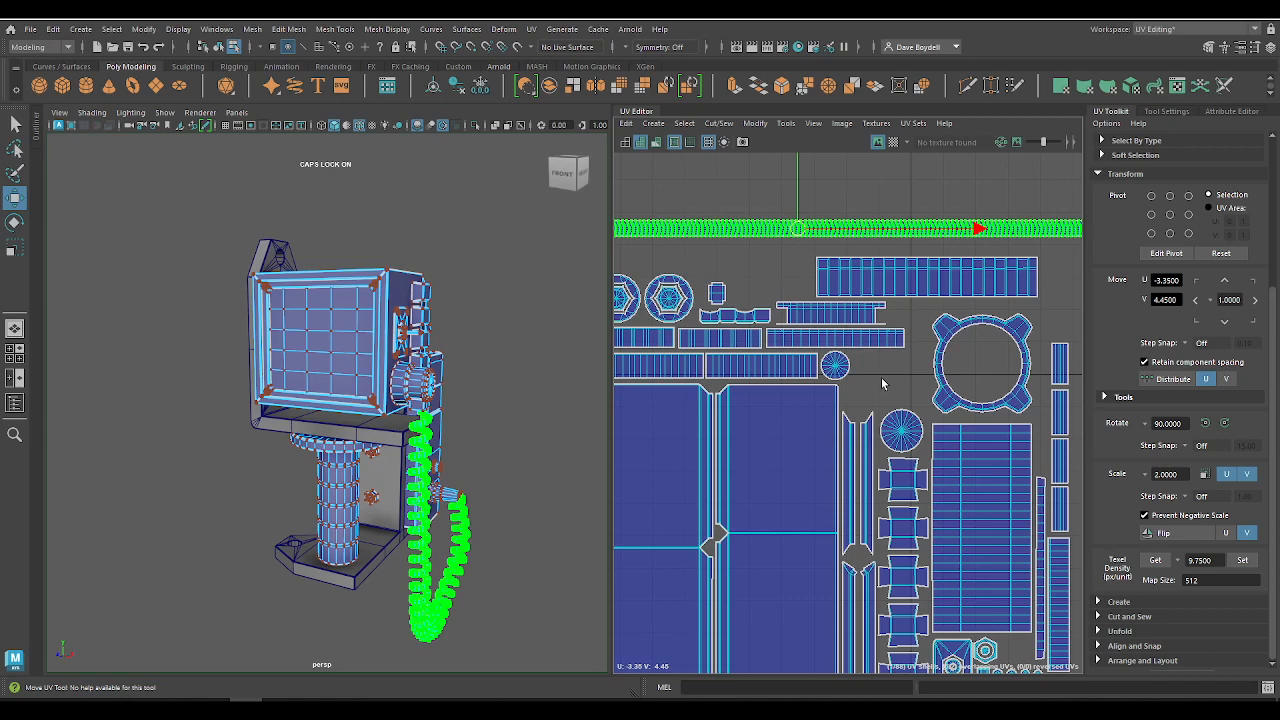
# Step: Clear the selection and examine the monitor, column, cord and mounting bracket from several sides alongside the full UV layout
pyautogui.keyDown('alt'); pyautogui.moveTo(288, 508); pyautogui.dragTo(283, 577); pyautogui.keyUp('alt')
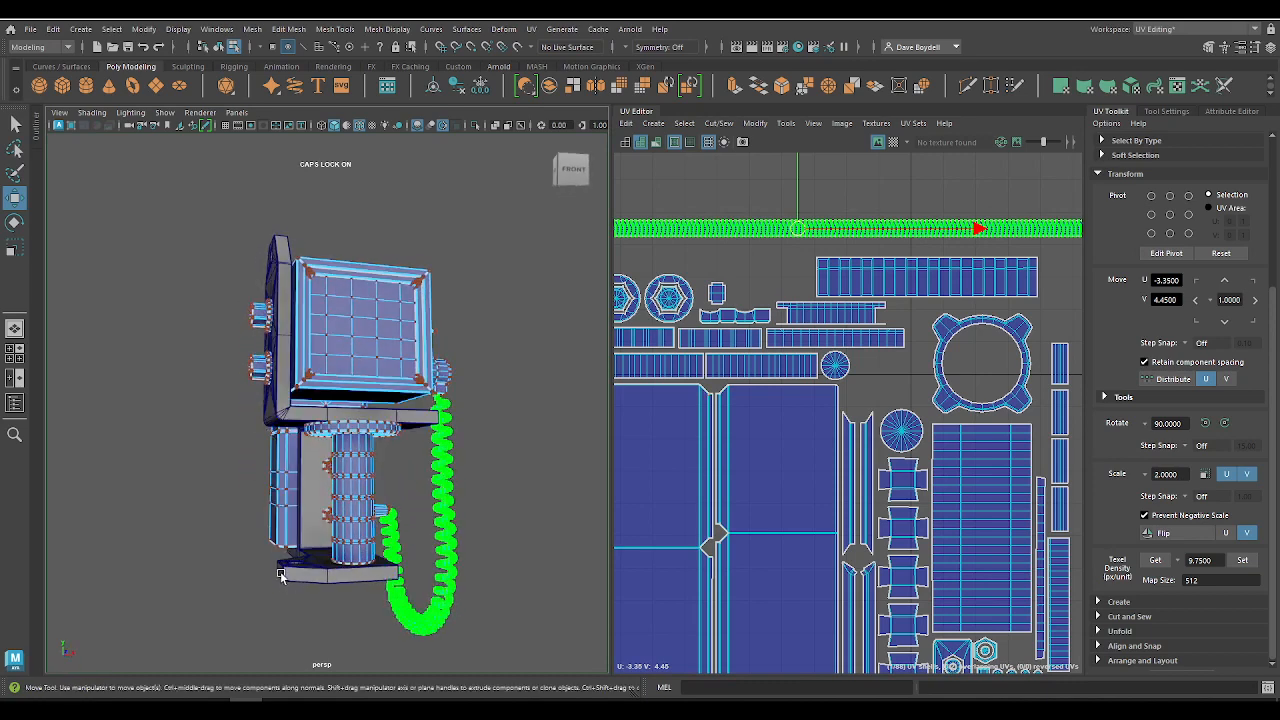
pyautogui.click(279, 625)
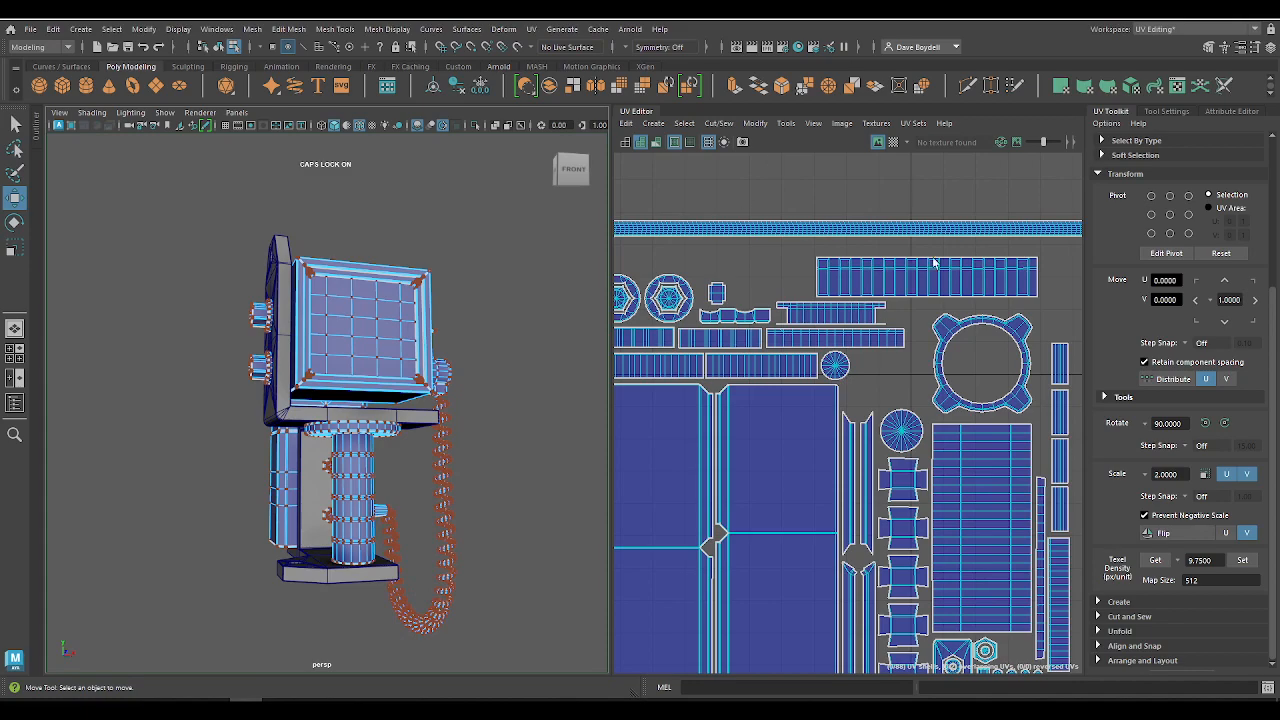
pyautogui.scroll(-8, 760, 320)
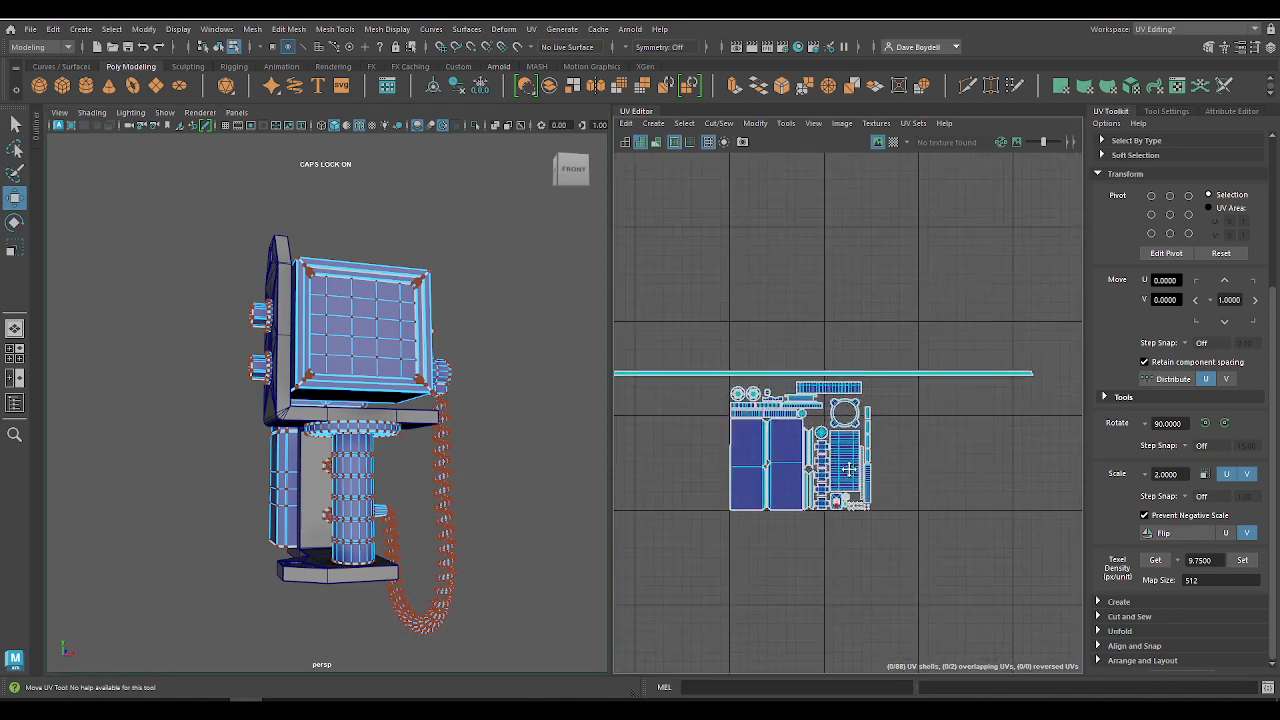
pyautogui.keyDown('alt'); pyautogui.moveTo(457, 462); pyautogui.dragTo(342, 490); pyautogui.keyUp('alt')
pyautogui.keyDown('alt'); pyautogui.moveTo(342, 490); pyautogui.dragTo(307, 425, button='middle'); pyautogui.keyUp('alt')
pyautogui.keyDown('alt'); pyautogui.moveTo(393, 466); pyautogui.dragTo(252, 516); pyautogui.keyUp('alt')
pyautogui.keyDown('alt'); pyautogui.moveTo(252, 516); pyautogui.dragTo(252, 493, button='middle'); pyautogui.keyUp('alt')
pyautogui.keyDown('alt'); pyautogui.moveTo(252, 493); pyautogui.dragTo(276, 467); pyautogui.keyUp('alt')
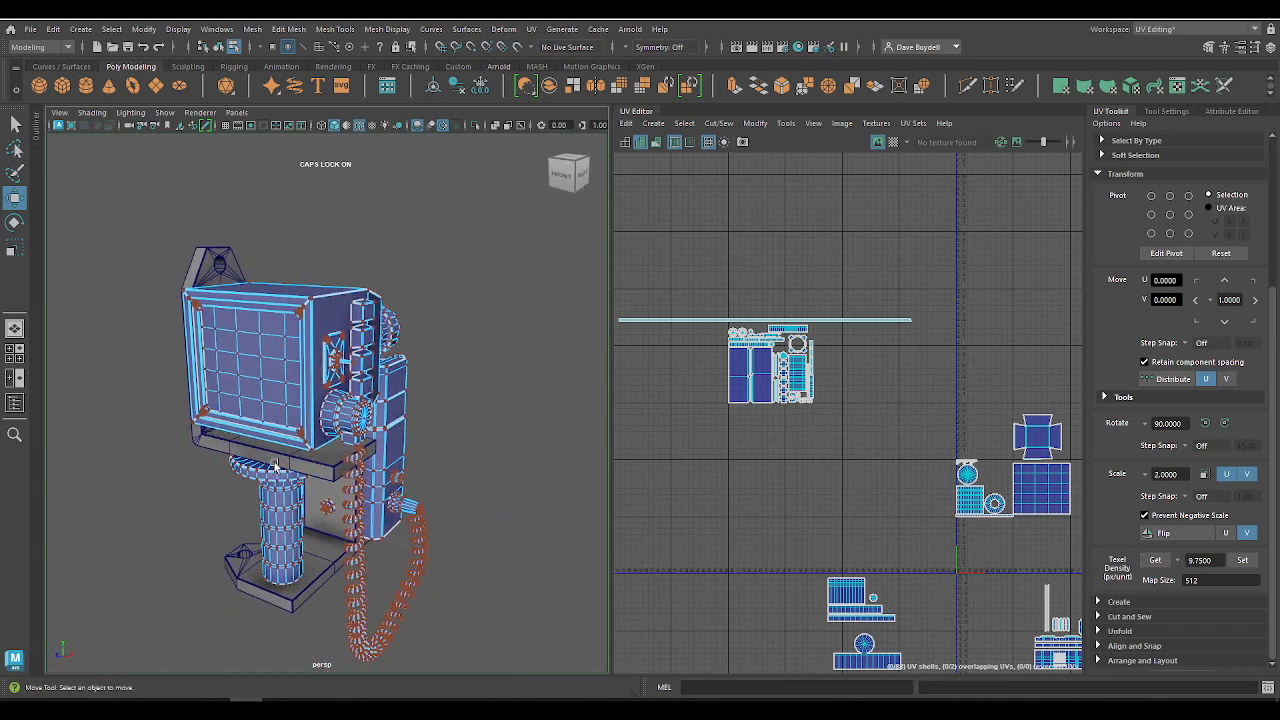
pyautogui.keyDown('alt'); pyautogui.moveTo(240, 458); pyautogui.dragTo(270, 441); pyautogui.keyUp('alt')
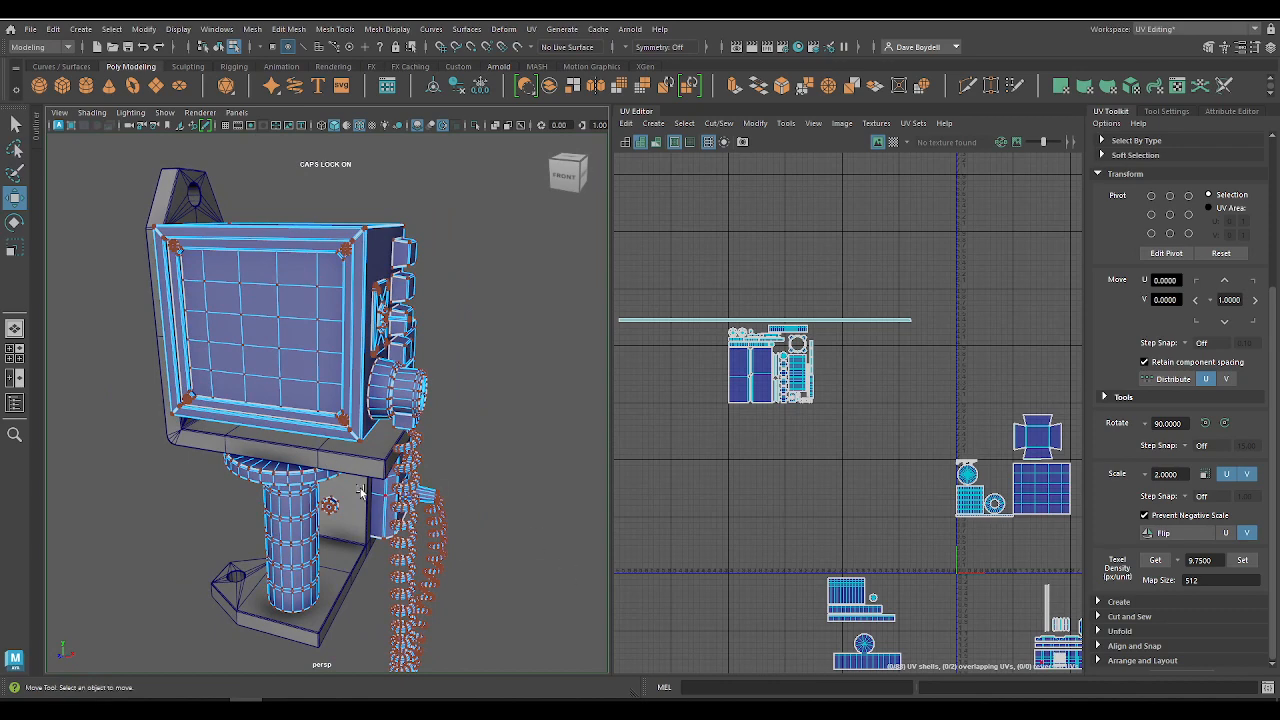
pyautogui.keyDown('alt'); pyautogui.moveTo(361, 491); pyautogui.dragTo(484, 510); pyautogui.keyUp('alt')
# Step: Return to object selection and reselect the combined monitor and phone mesh
pyautogui.press('q')
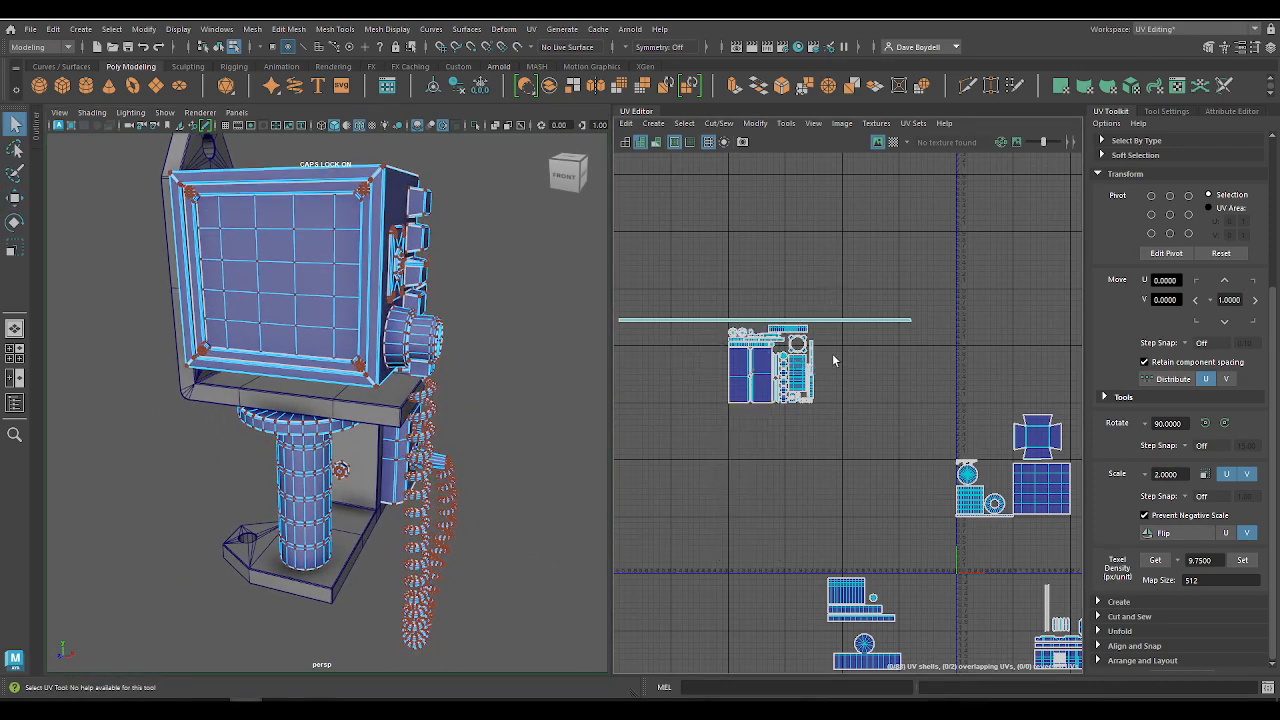
pyautogui.moveTo(287, 316); pyautogui.dragTo(350, 298, button='right')
pyautogui.click(475, 447)
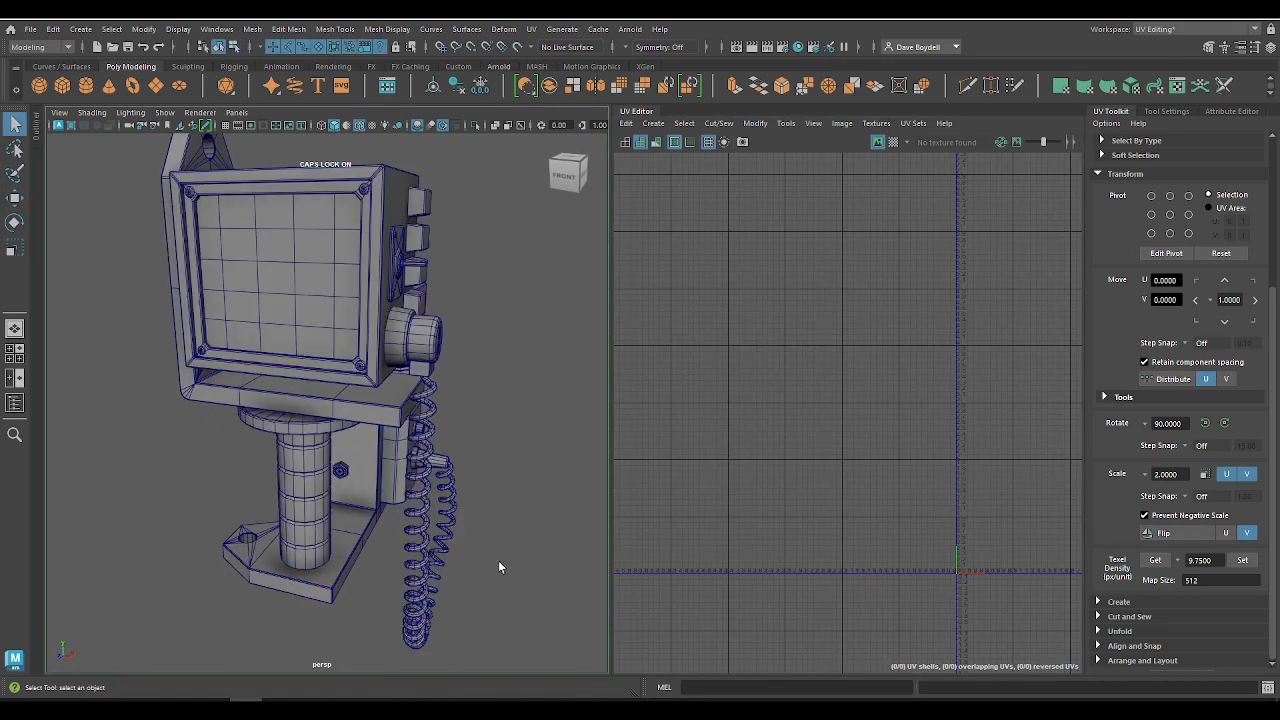
pyautogui.keyDown('alt'); pyautogui.moveTo(498, 561); pyautogui.dragTo(378, 513); pyautogui.keyUp('alt')
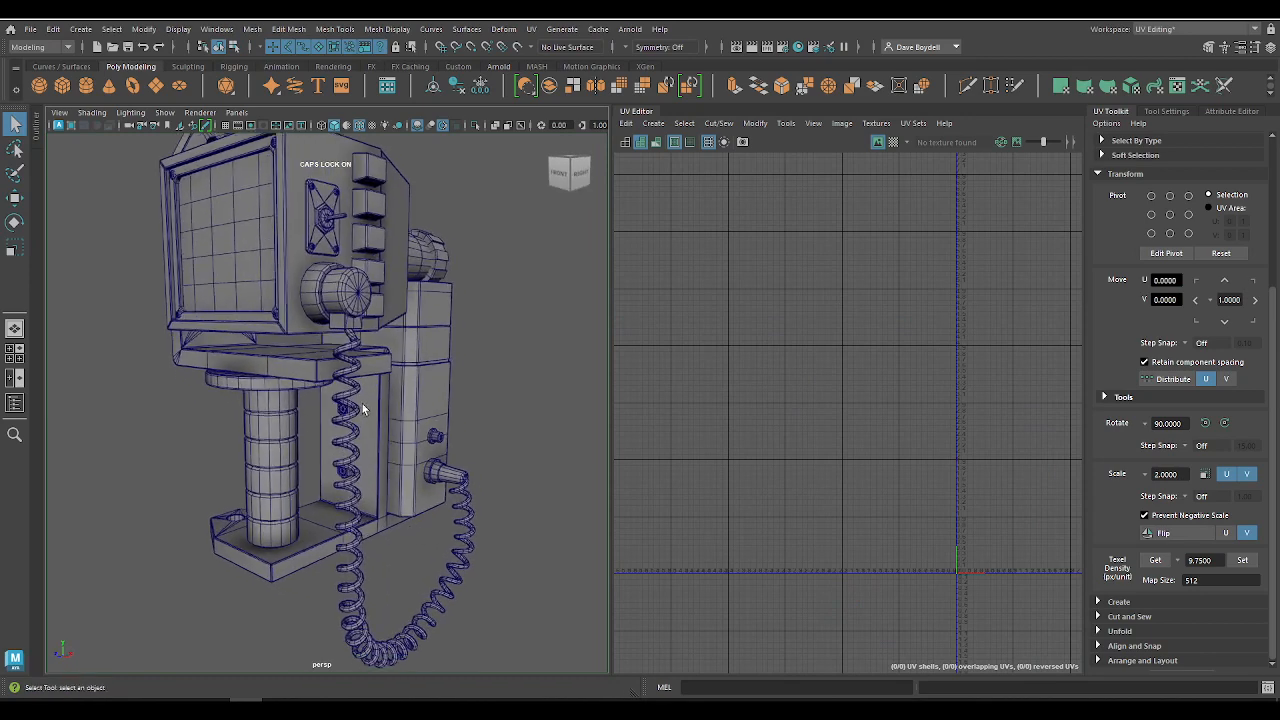
pyautogui.click(333, 298)
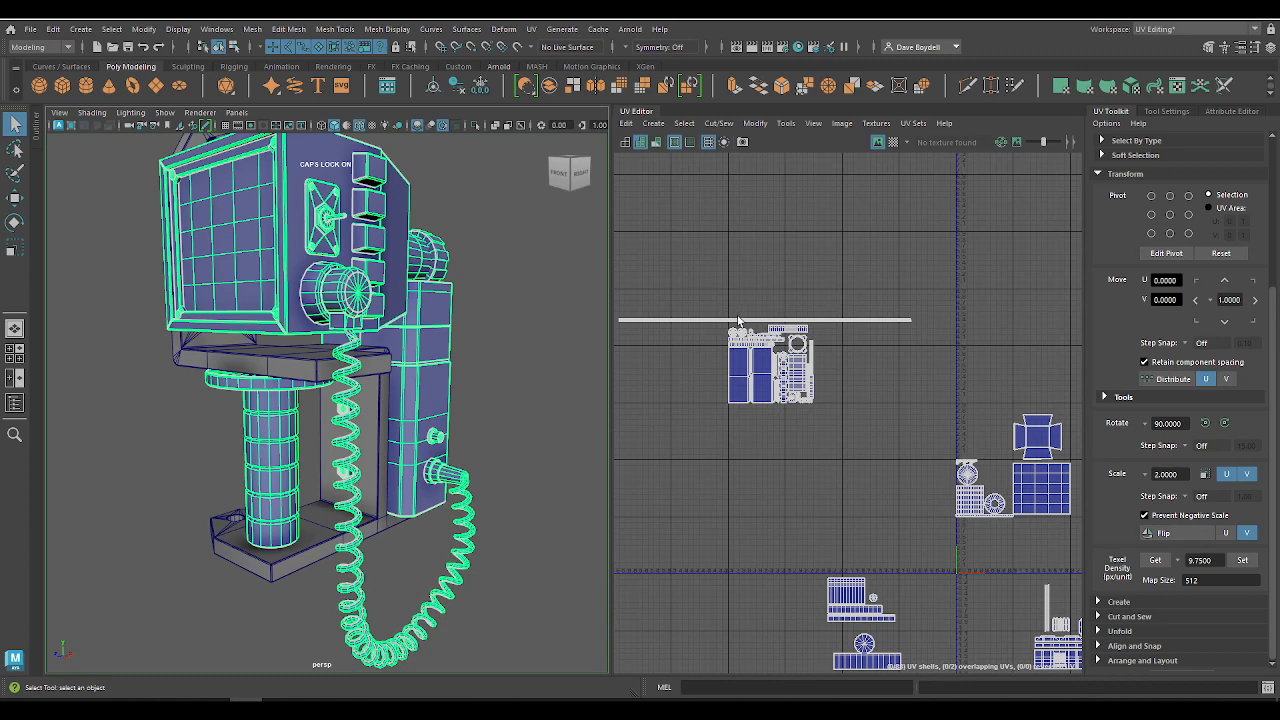
# Step: Select all the packed UV shells below the cord's strip, leaving the cord shell out
pyautogui.keyDown('alt'); pyautogui.moveTo(833, 412); pyautogui.dragTo(915, 515, button='right'); pyautogui.keyUp('alt')
pyautogui.keyDown('alt'); pyautogui.moveTo(783, 419); pyautogui.dragTo(905, 516, button='middle'); pyautogui.keyUp('alt')
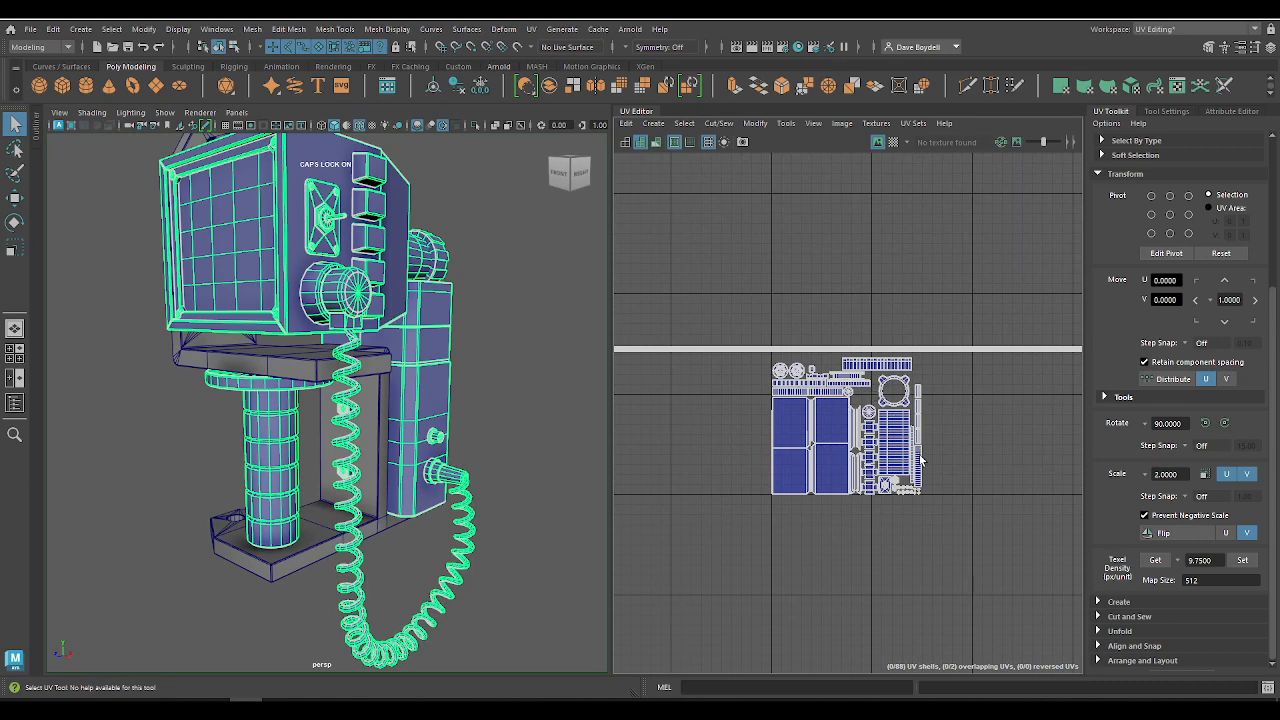
pyautogui.keyDown('alt'); pyautogui.moveTo(777, 349); pyautogui.dragTo(951, 600, button='right'); pyautogui.keyUp('alt')
pyautogui.keyDown('alt'); pyautogui.moveTo(928, 490); pyautogui.dragTo(766, 366, button='middle'); pyautogui.keyUp('alt')
pyautogui.keyDown('alt'); pyautogui.moveTo(766, 366); pyautogui.dragTo(653, 278, button='right'); pyautogui.keyUp('alt')
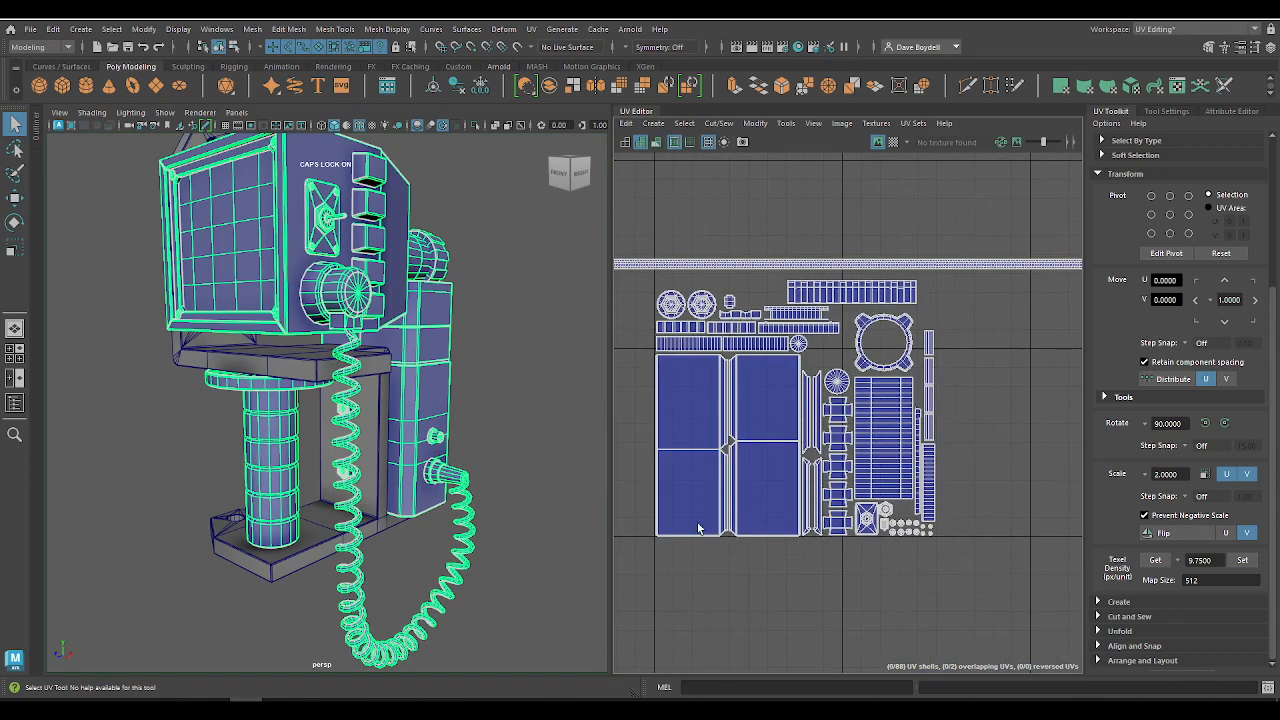
pyautogui.moveTo(722, 340); pyautogui.dragTo(645, 303, button='right')
pyautogui.moveTo(623, 283); pyautogui.dragTo(1022, 607)
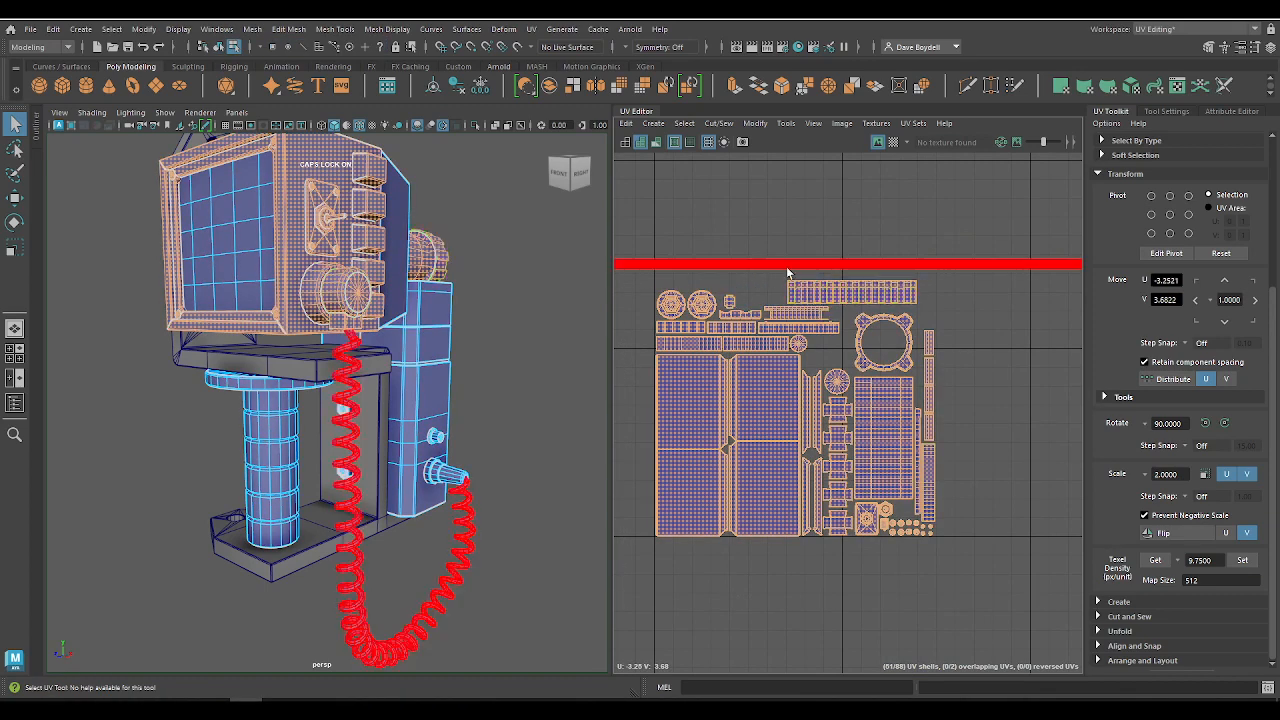
# Step: Examine how the selected packed shells sit against the tile borders and the cord's strip
pyautogui.scroll(-5, 822, 505)
pyautogui.keyDown('alt'); pyautogui.moveTo(860, 511); pyautogui.dragTo(815, 398, button='middle'); pyautogui.keyUp('alt')
pyautogui.scroll(2, 815, 398)
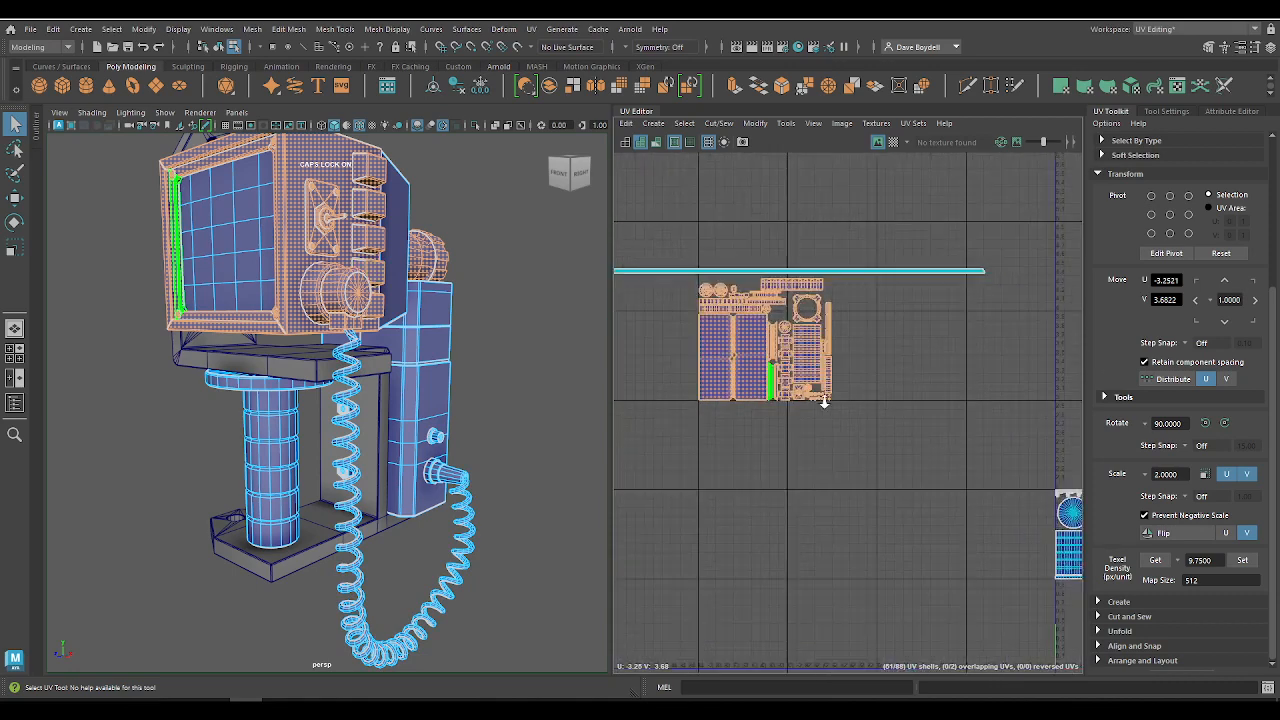
pyautogui.press('w')
pyautogui.moveTo(757, 347)
pyautogui.mouseDown()
pyautogui.moveTo(737, 358)
pyautogui.moveTo(765, 338)
pyautogui.mouseUp()
pyautogui.keyDown('alt'); pyautogui.moveTo(782, 318); pyautogui.dragTo(928, 423, button='right'); pyautogui.keyUp('alt')
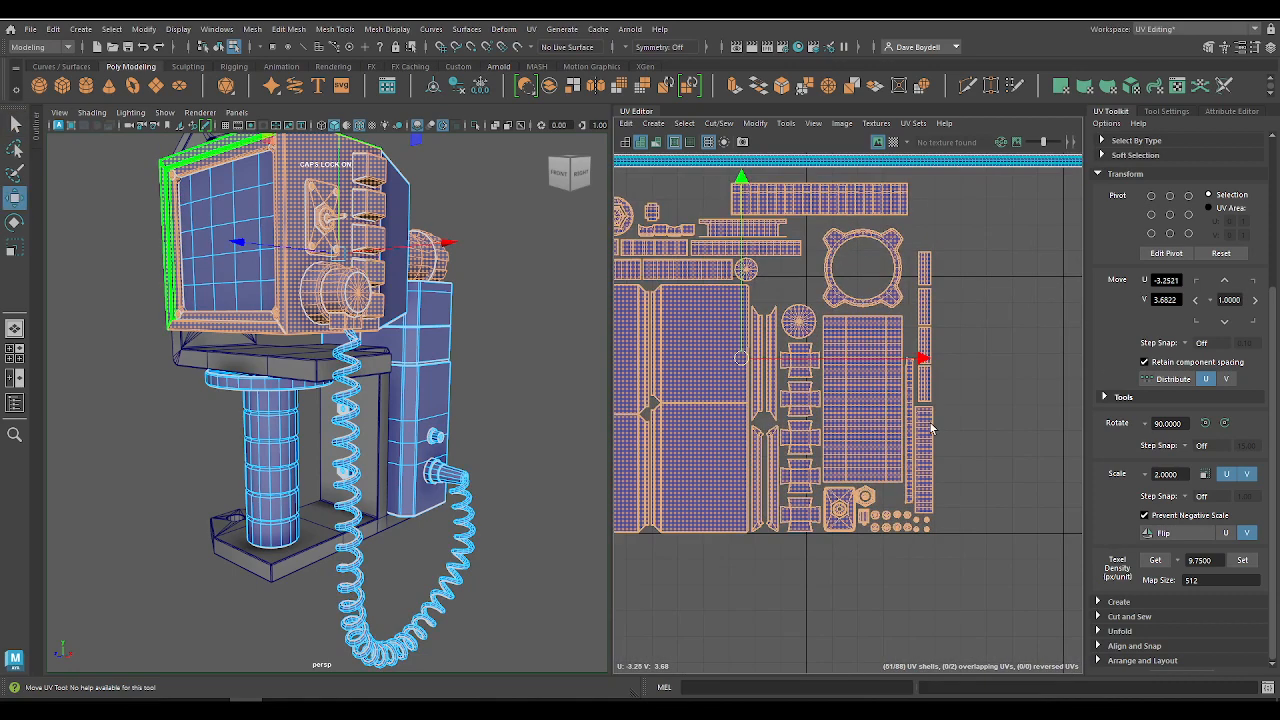
pyautogui.keyDown('alt'); pyautogui.moveTo(862, 323); pyautogui.dragTo(940, 409, button='middle'); pyautogui.keyUp('alt')
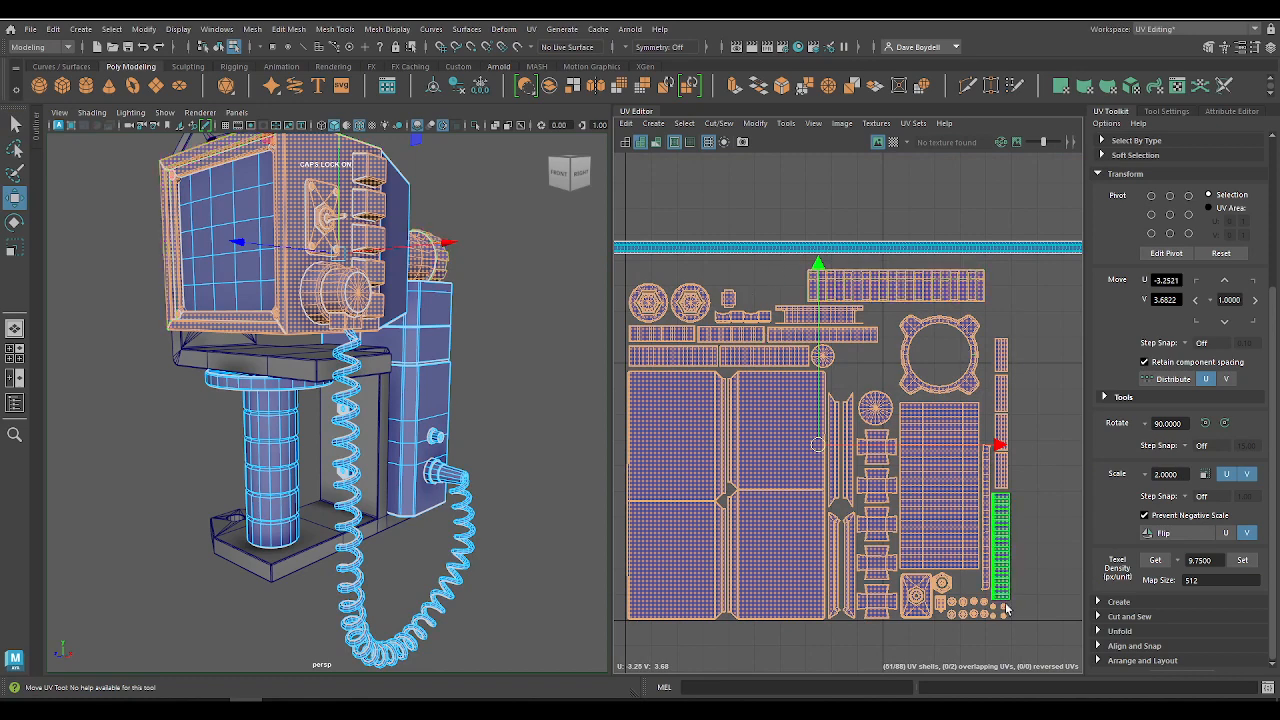
pyautogui.click(717, 567)
pyautogui.scroll(-2, 651, 526)
pyautogui.keyDown('alt'); pyautogui.moveTo(651, 526); pyautogui.dragTo(654, 530, button='right'); pyautogui.keyUp('alt')
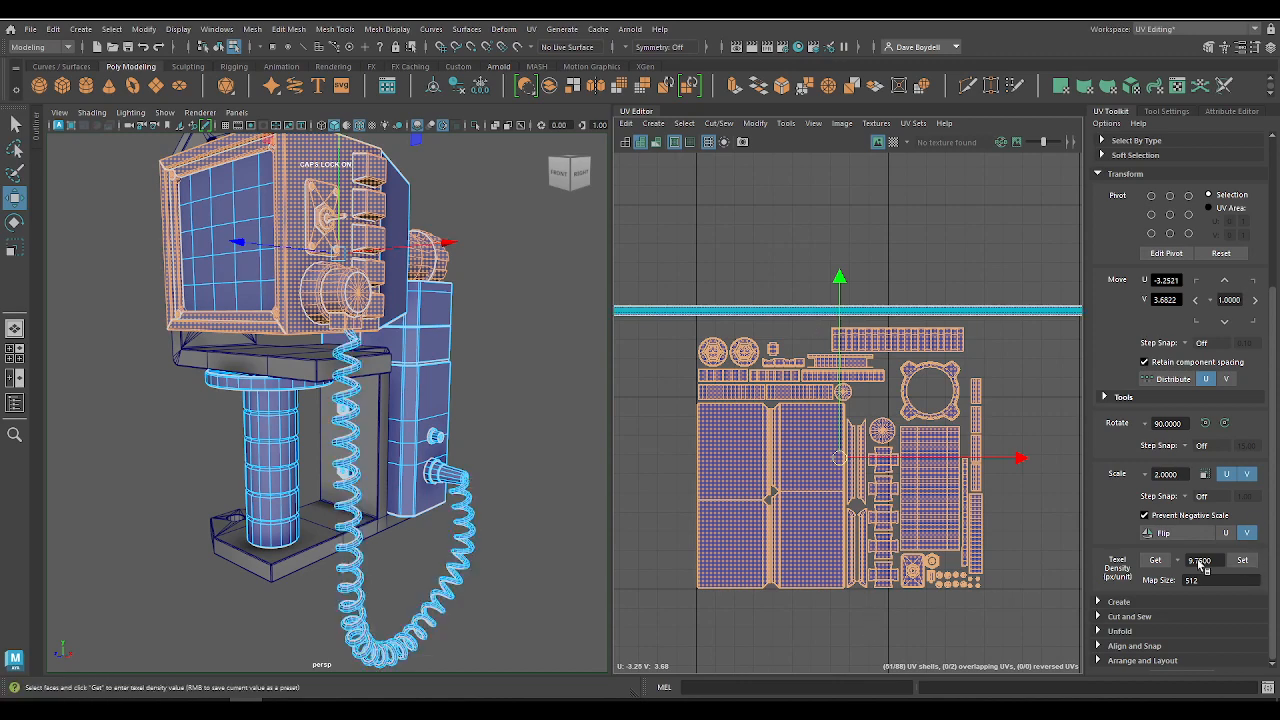
pyautogui.keyDown('alt'); pyautogui.moveTo(786, 549); pyautogui.dragTo(744, 423, button='middle'); pyautogui.keyUp('alt')
pyautogui.keyDown('alt'); pyautogui.moveTo(746, 405); pyautogui.dragTo(748, 328, button='right'); pyautogui.keyUp('alt')
# Step: Normalize the selected shells collectively along UV, preserving aspect ratio and centering on the closest tile
pyautogui.click(754, 123)
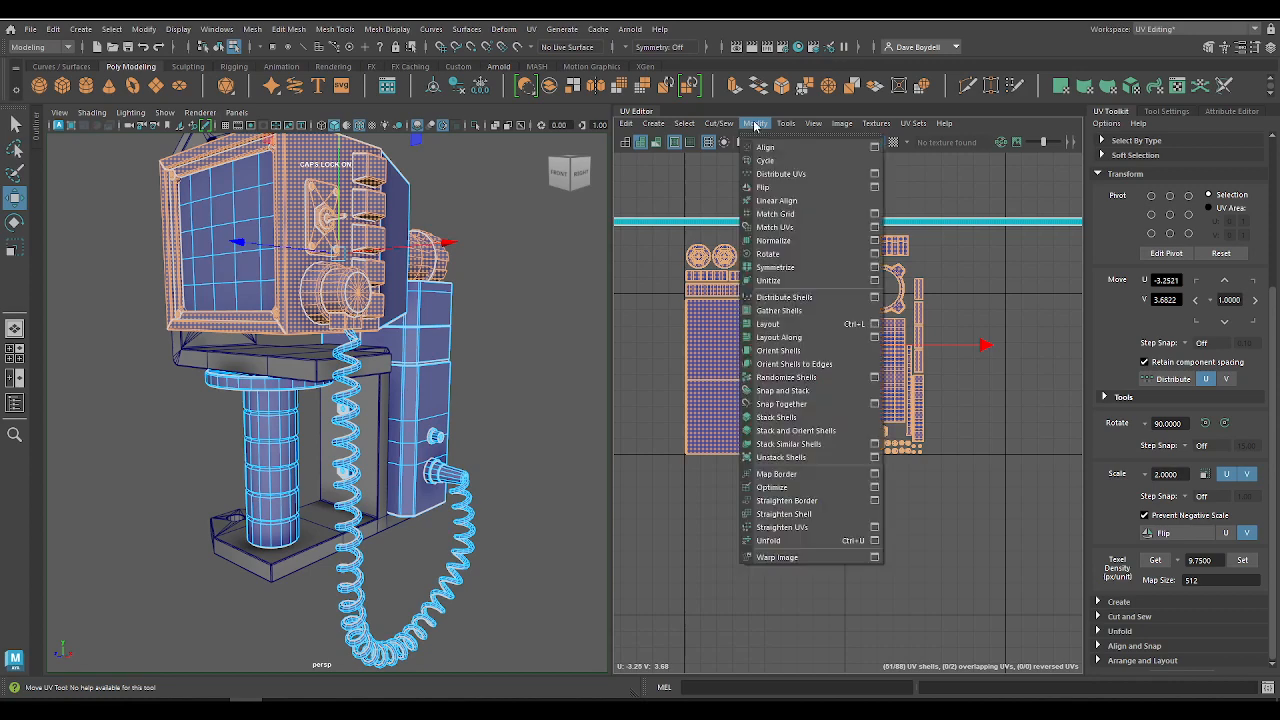
pyautogui.click(875, 241)
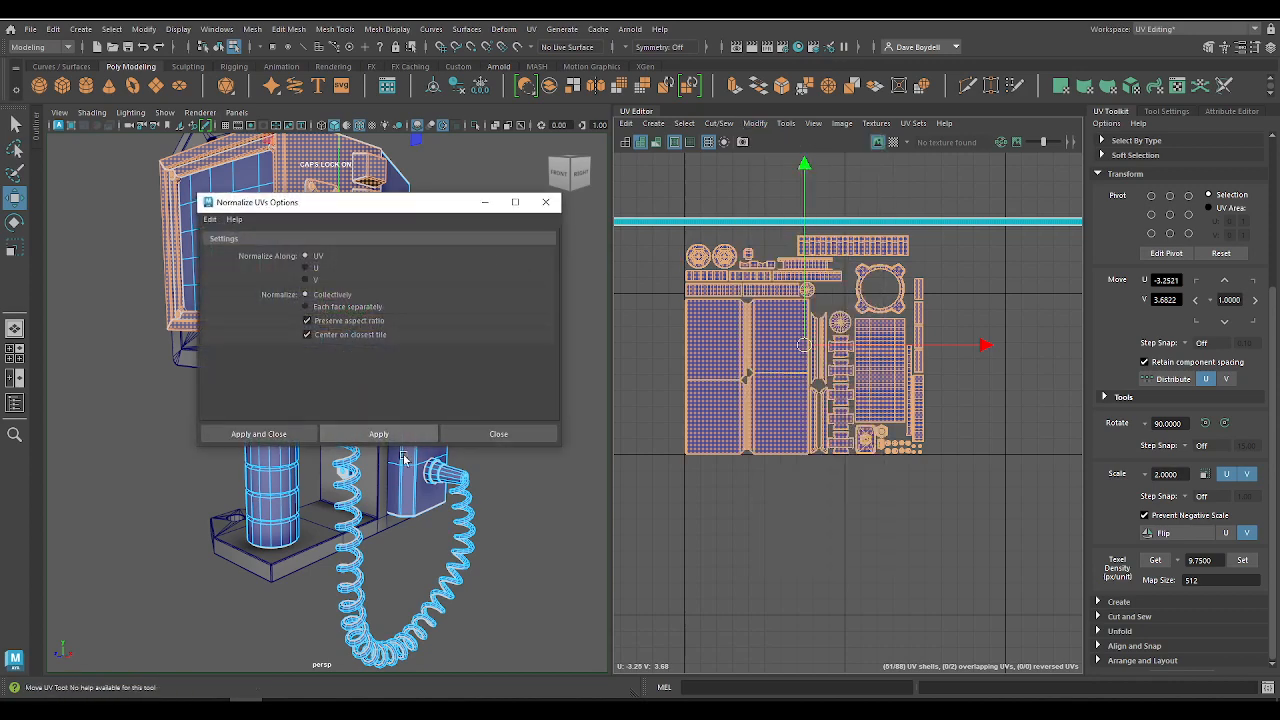
pyautogui.click(378, 433)
pyautogui.press('f')
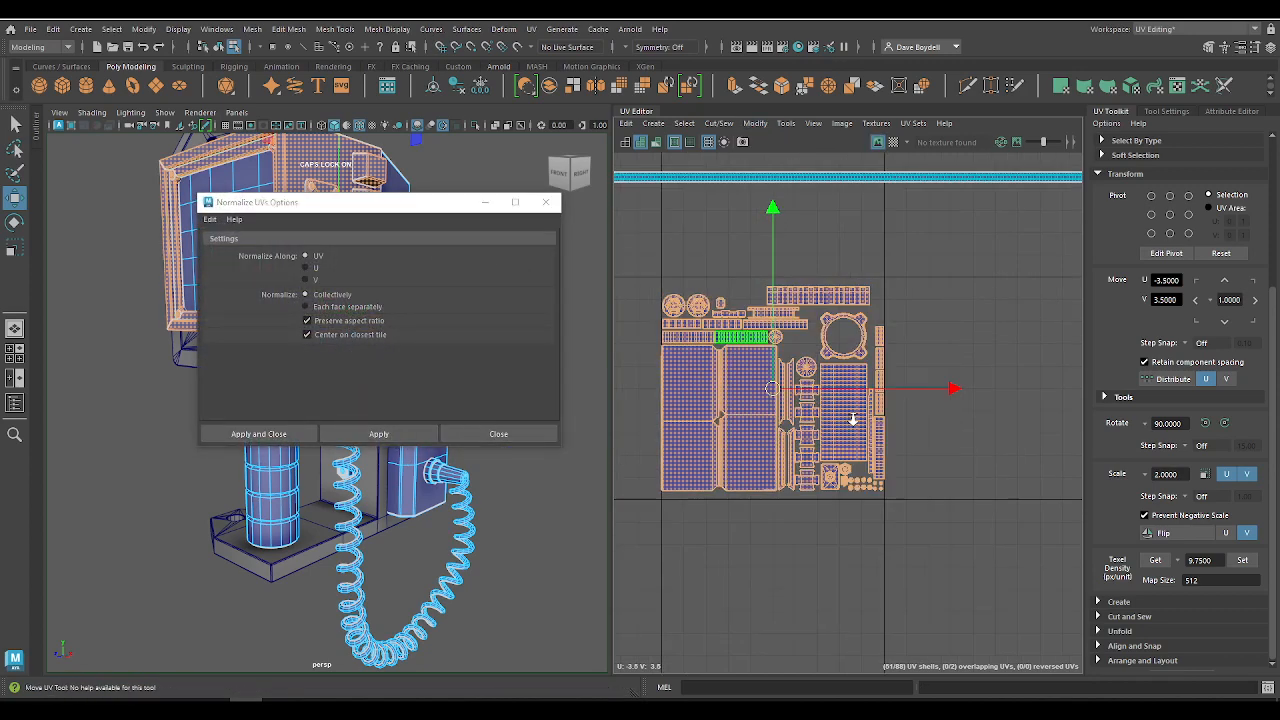
# Step: Lower the normalized shells to about V 3.46 and scale them down slightly to leave a thin margin inside the tile
pyautogui.moveTo(821, 279); pyautogui.dragTo(821, 293)
pyautogui.press('r')
pyautogui.keyDown('alt'); pyautogui.moveTo(793, 374); pyautogui.dragTo(814, 390, button='right'); pyautogui.keyUp('alt')
pyautogui.keyDown('alt'); pyautogui.moveTo(950, 427); pyautogui.dragTo(715, 380, button='middle'); pyautogui.keyUp('alt')
pyautogui.keyDown('alt'); pyautogui.moveTo(715, 380); pyautogui.dragTo(1008, 490, button='right'); pyautogui.keyUp('alt')
pyautogui.keyDown('alt'); pyautogui.moveTo(1008, 490); pyautogui.dragTo(868, 393, button='middle'); pyautogui.keyUp('alt')
pyautogui.keyDown('alt'); pyautogui.moveTo(798, 517); pyautogui.dragTo(977, 564, button='middle'); pyautogui.keyUp('alt')
pyautogui.keyDown('alt'); pyautogui.moveTo(977, 564); pyautogui.dragTo(680, 438, button='right'); pyautogui.keyUp('alt')
pyautogui.keyDown('alt'); pyautogui.moveTo(718, 410); pyautogui.dragTo(949, 400, button='middle'); pyautogui.keyUp('alt')
pyautogui.keyDown('alt'); pyautogui.moveTo(949, 400); pyautogui.dragTo(888, 362, button='right'); pyautogui.keyUp('alt')
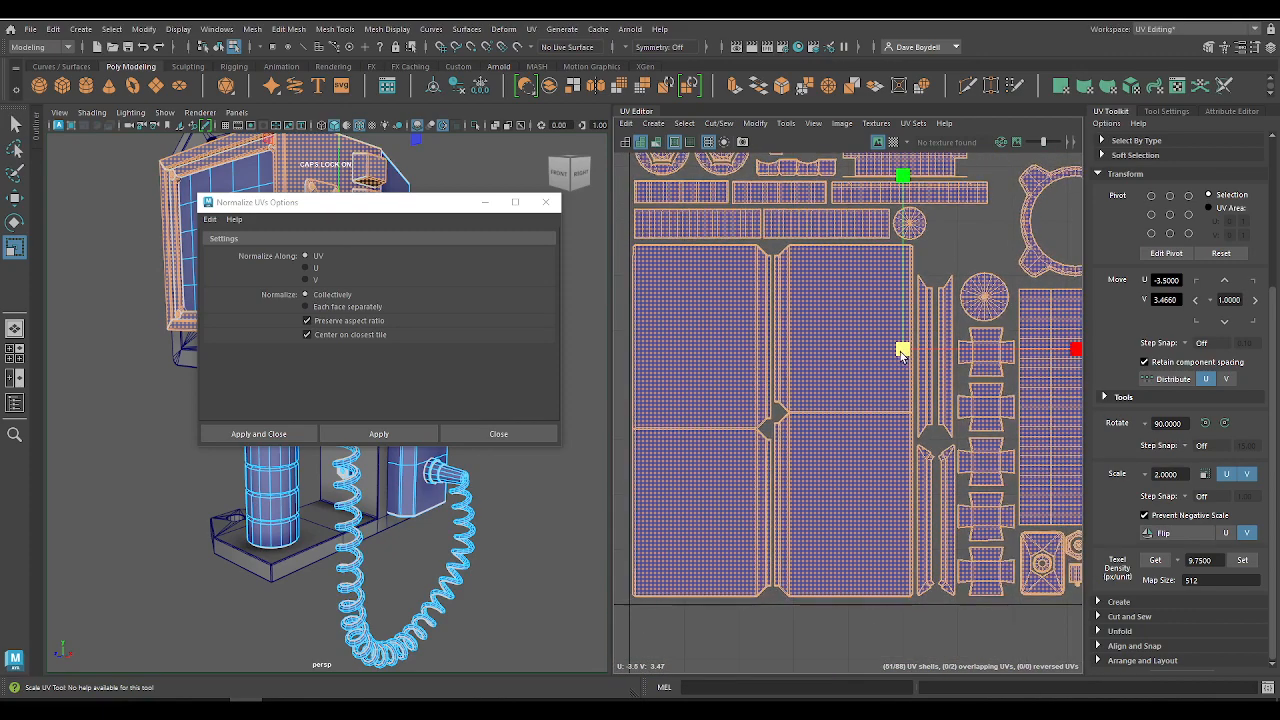
pyautogui.keyDown('alt'); pyautogui.moveTo(761, 413); pyautogui.dragTo(845, 373, button='middle'); pyautogui.keyUp('alt')
pyautogui.keyDown('alt'); pyautogui.moveTo(845, 372); pyautogui.dragTo(749, 424, button='right'); pyautogui.keyUp('alt')
pyautogui.press('w')
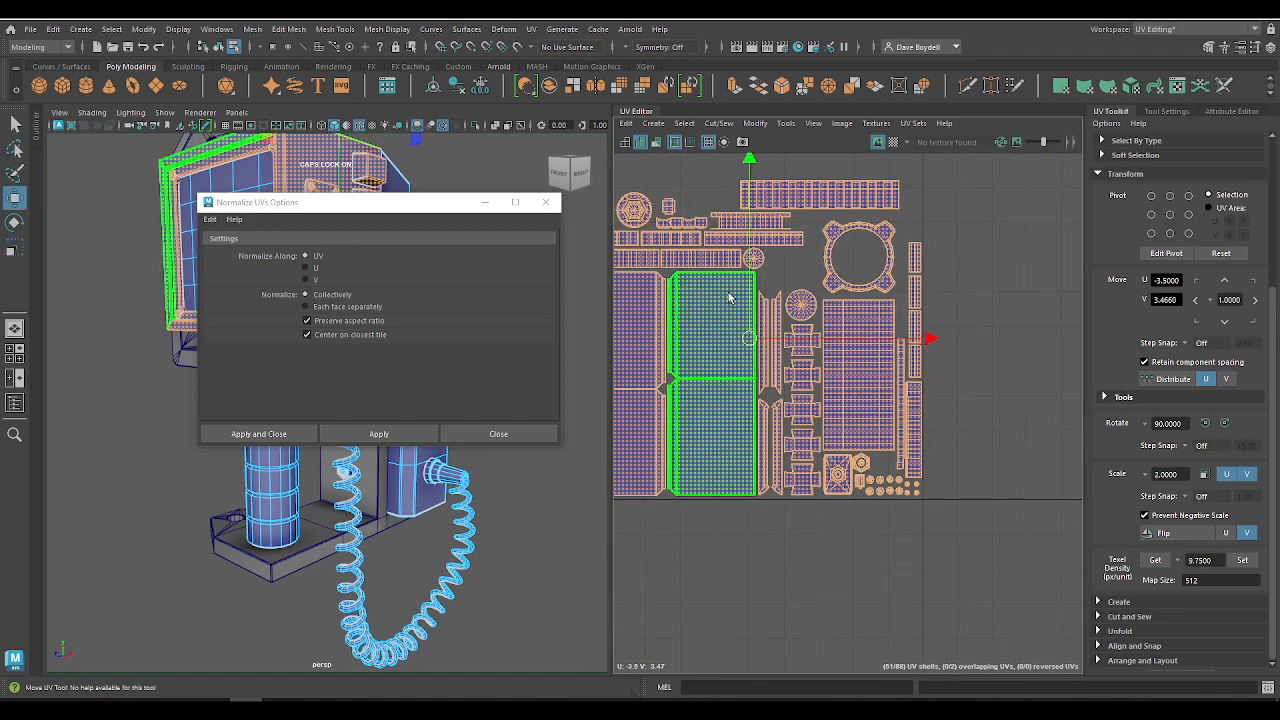
pyautogui.scroll(-2, 752, 298)
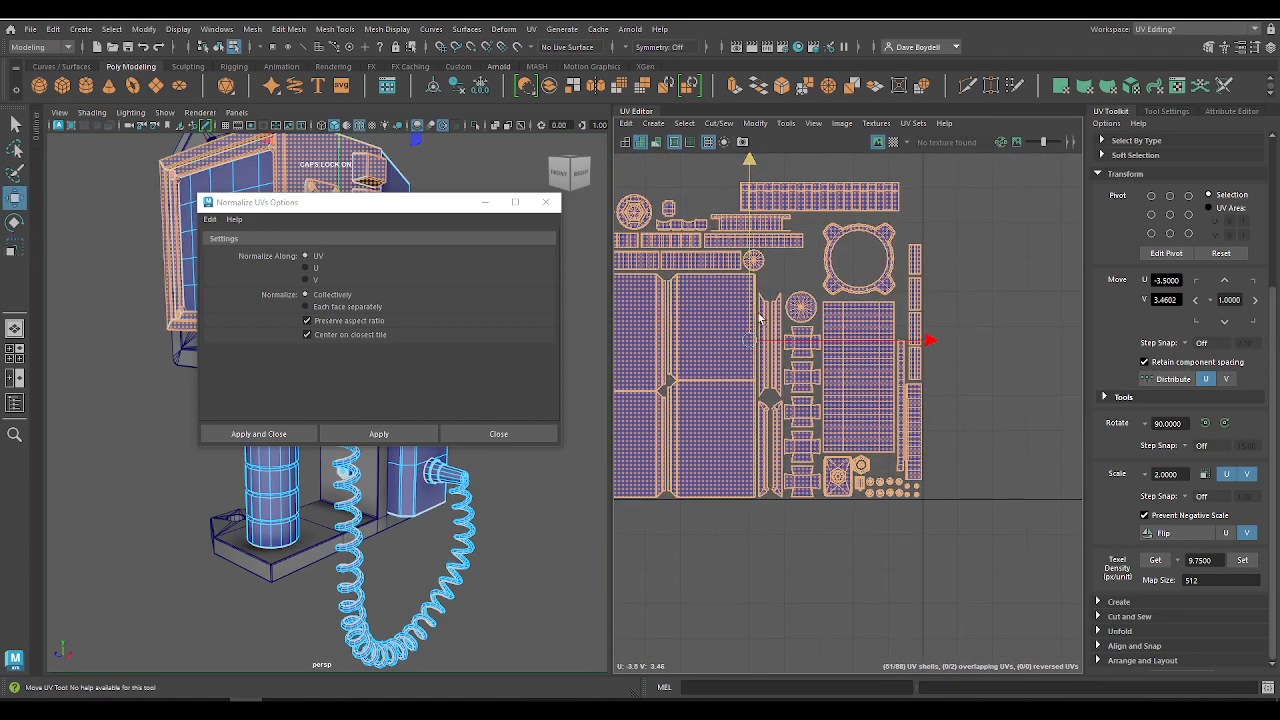
# Step: Select the cord's UV shell and lower it to about V 3.96, directly above the packed shells
pyautogui.keyDown('alt'); pyautogui.moveTo(759, 318); pyautogui.dragTo(943, 565, button='middle'); pyautogui.keyUp('alt')
pyautogui.keyDown('alt'); pyautogui.moveTo(943, 565); pyautogui.dragTo(868, 300, button='right'); pyautogui.keyUp('alt')
pyautogui.click(868, 317)
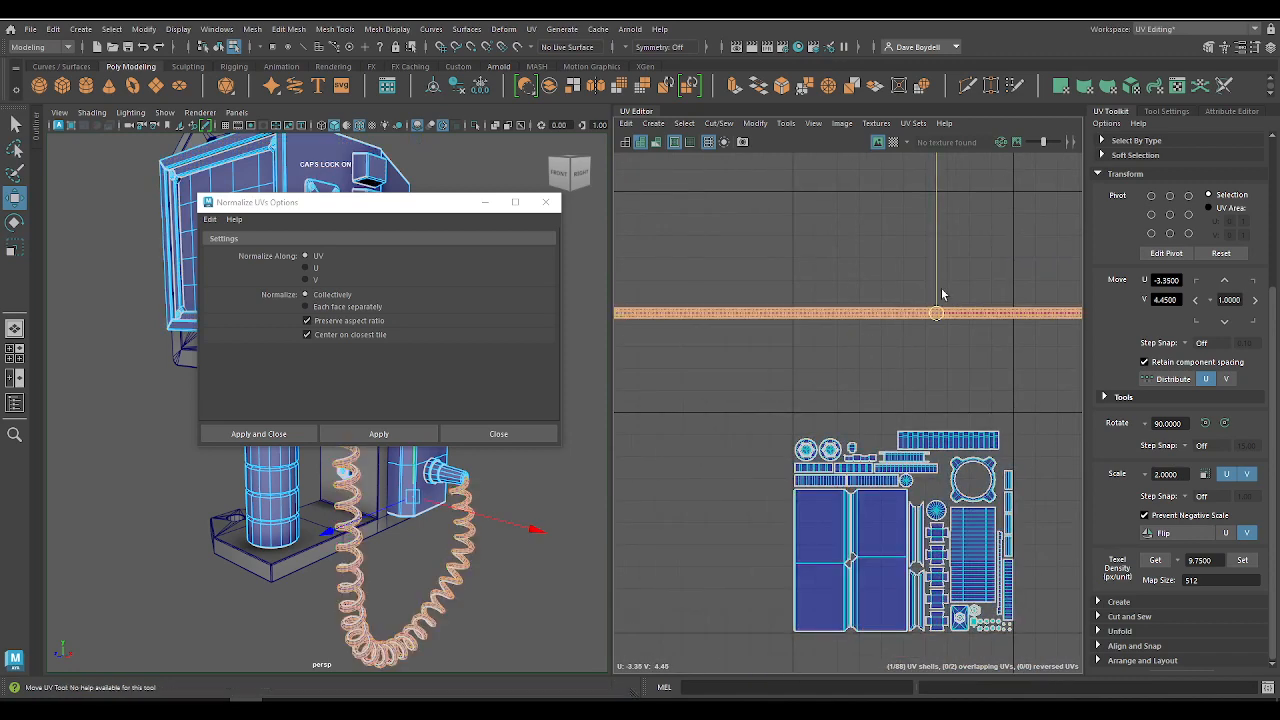
pyautogui.moveTo(941, 294); pyautogui.dragTo(941, 393)
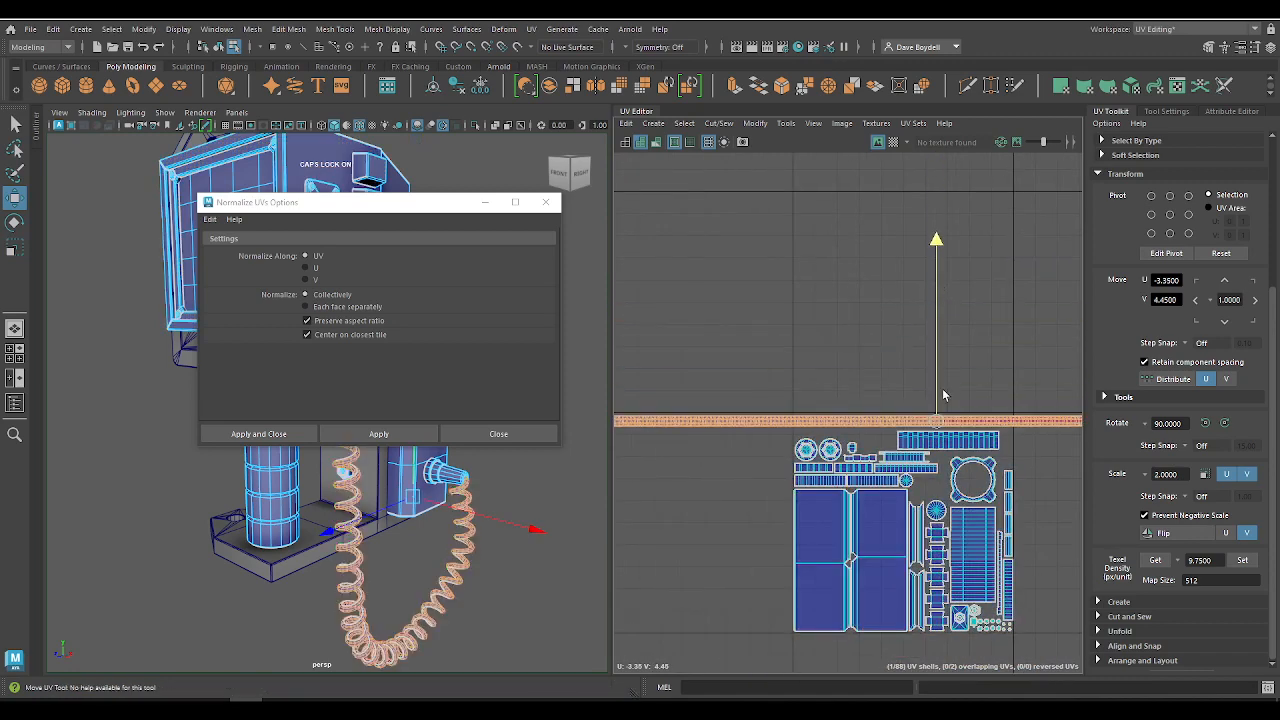
pyautogui.scroll(3, 925, 465)
pyautogui.keyDown('alt'); pyautogui.moveTo(770, 560); pyautogui.dragTo(777, 337, button='middle'); pyautogui.keyUp('alt')
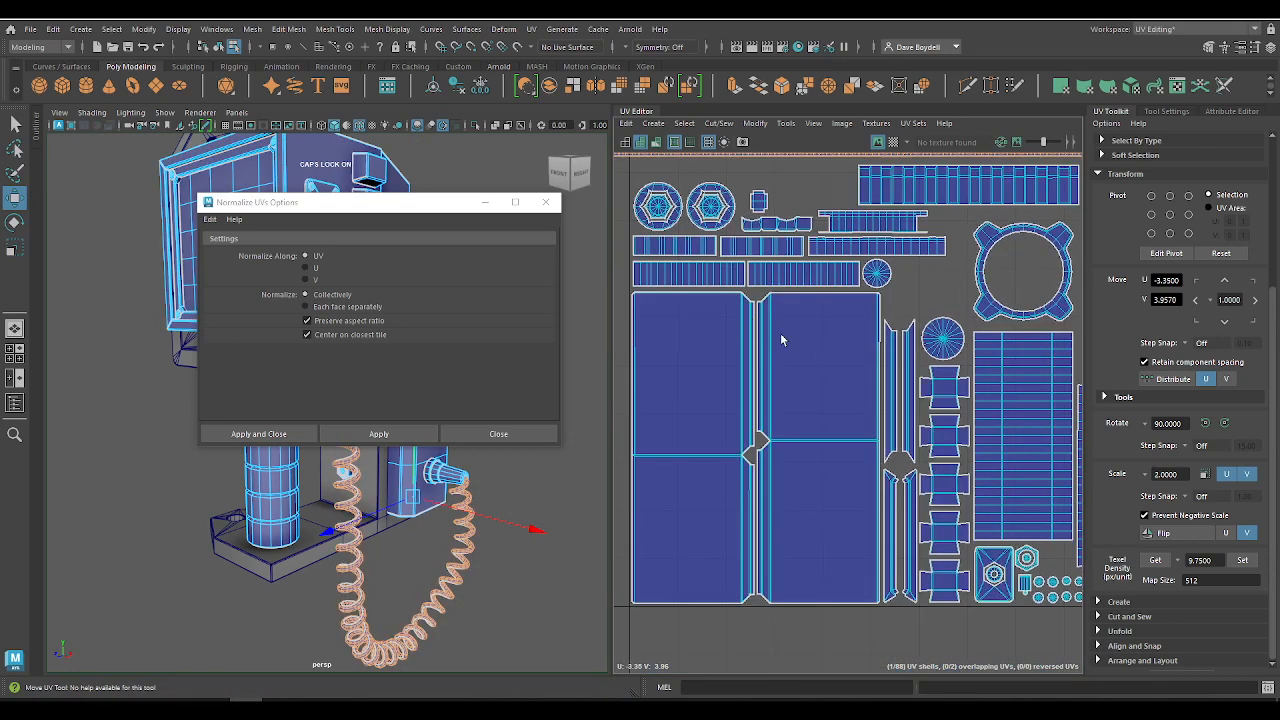
# Step: Read the texel density of one large panel shell and set the texel density value to 6.5 at map size 512
pyautogui.click(805, 410)
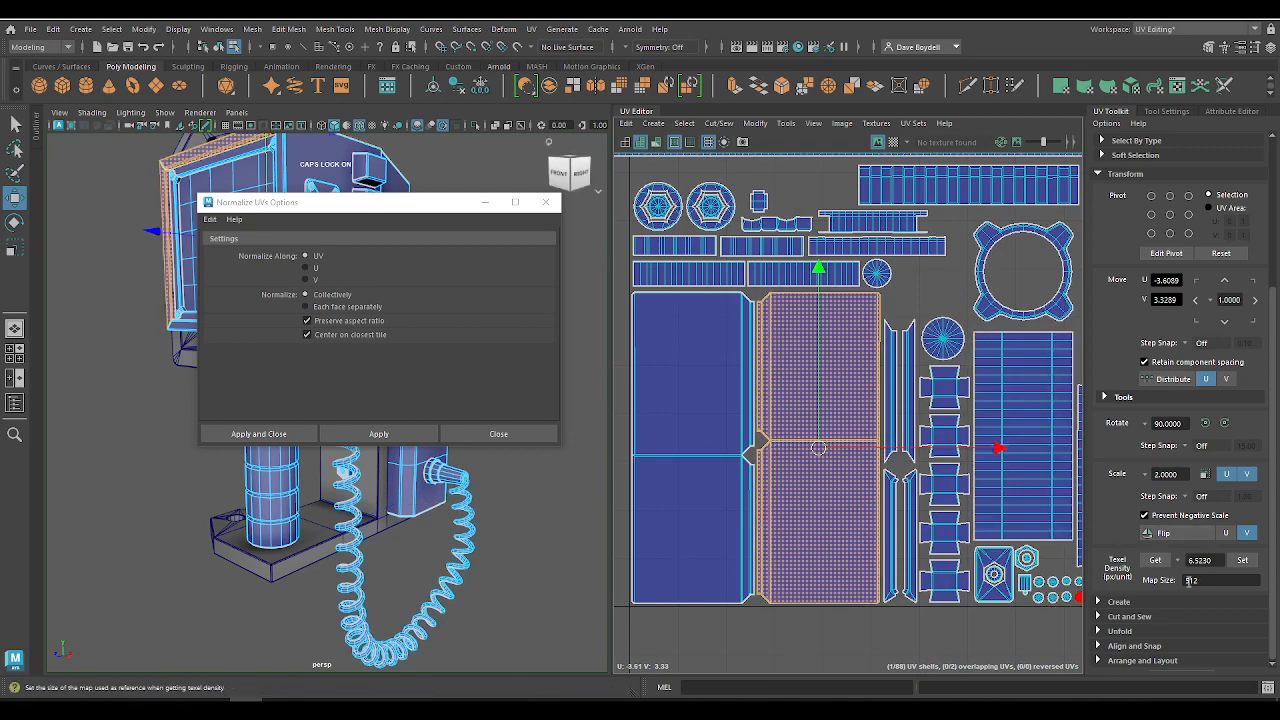
pyautogui.click(1220, 563)
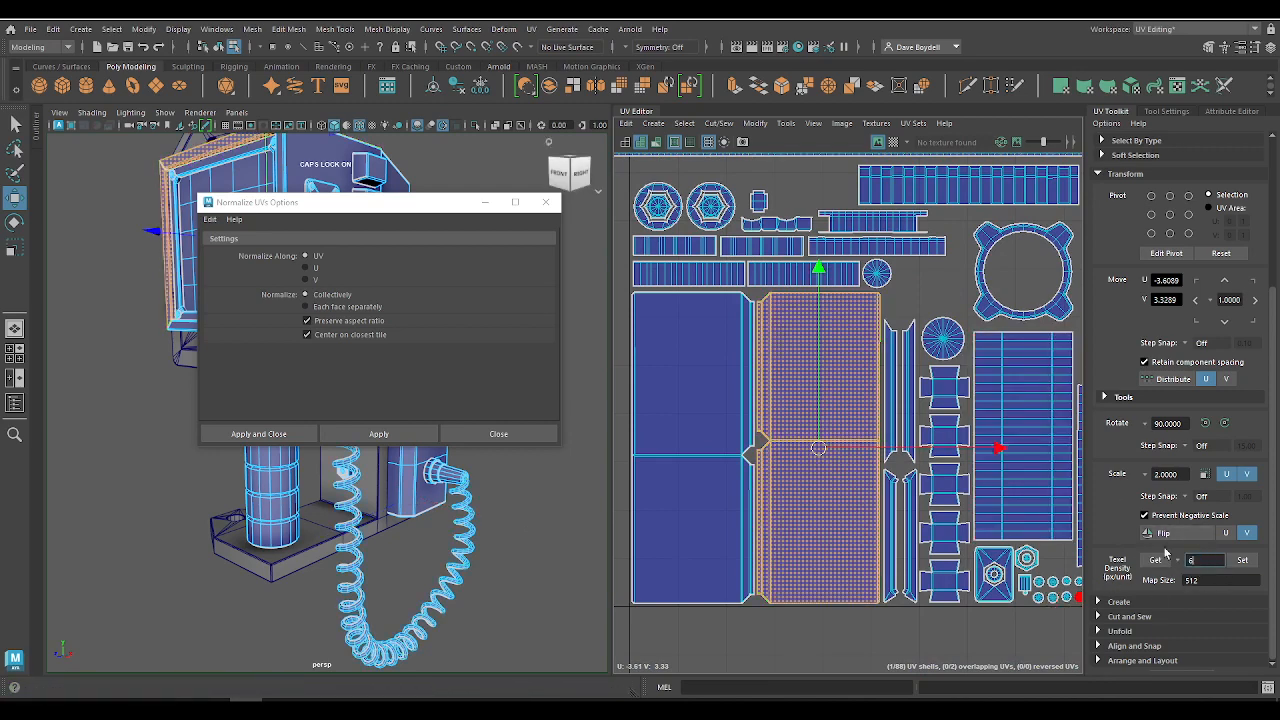
pyautogui.scroll(-5, 857, 394)
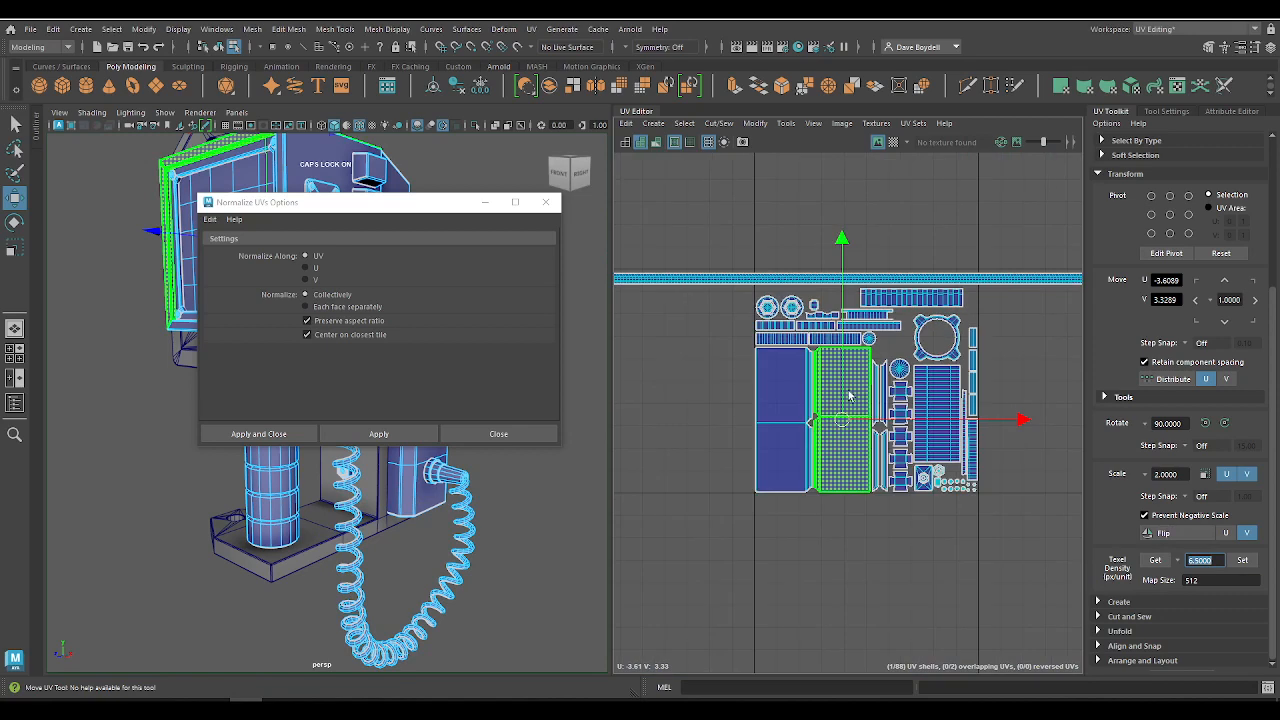
# Step: Select the whole packed layout together with the cord's strip and move it down two UV tiles
pyautogui.keyDown('alt'); pyautogui.moveTo(850, 394); pyautogui.dragTo(803, 422, button='middle'); pyautogui.keyUp('alt')
pyautogui.keyDown('alt'); pyautogui.moveTo(803, 412); pyautogui.dragTo(672, 262, button='right'); pyautogui.keyUp('alt')
pyautogui.keyDown('alt'); pyautogui.moveTo(808, 354); pyautogui.dragTo(743, 286, button='middle'); pyautogui.keyUp('alt')
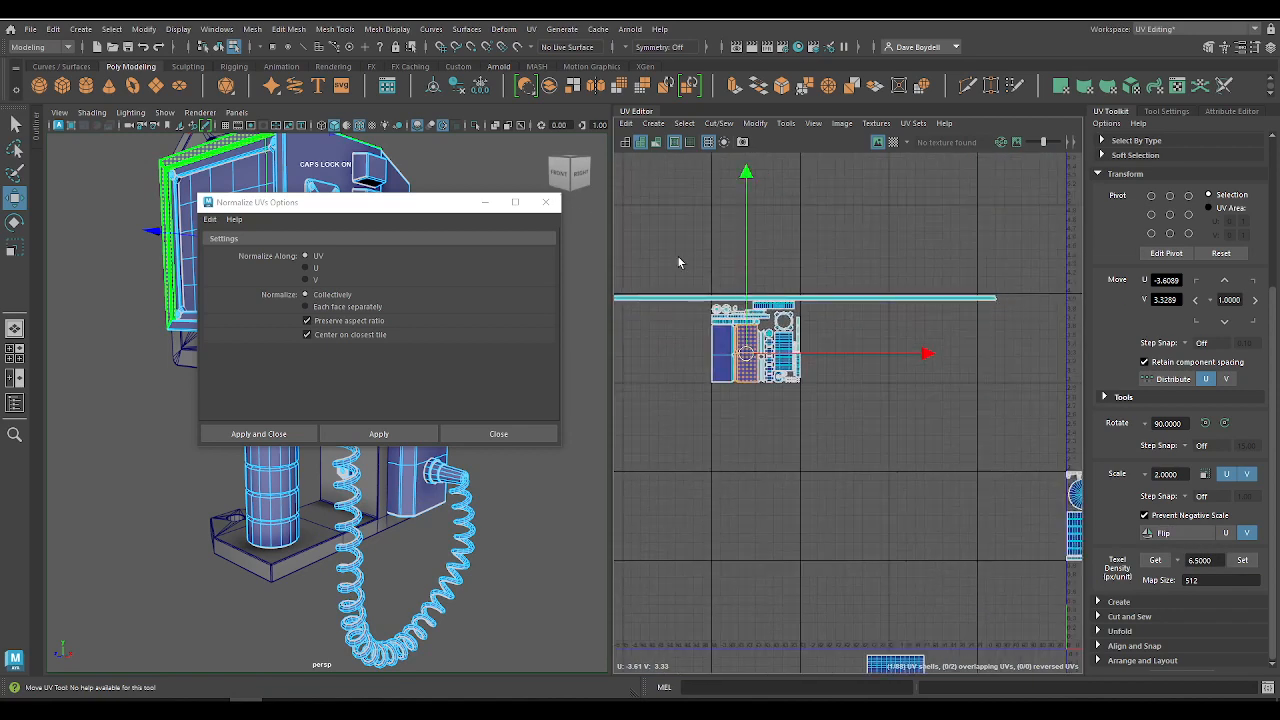
pyautogui.moveTo(680, 261); pyautogui.dragTo(861, 447)
pyautogui.keyDown('alt'); pyautogui.moveTo(806, 381); pyautogui.dragTo(786, 360, button='middle'); pyautogui.keyUp('alt')
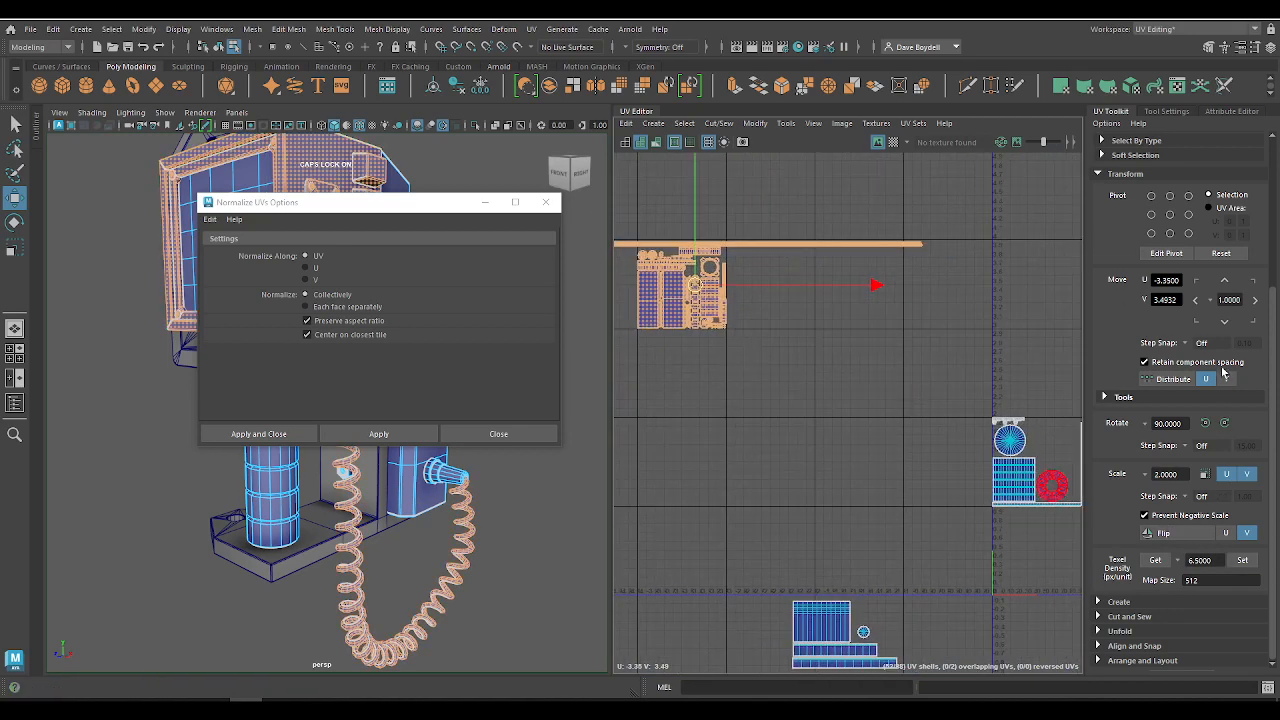
pyautogui.click(1229, 324)
pyautogui.click(1229, 325)
# Step: Shift the selected layout three UV tiles in positive U to about U -0.35, V 1.49
pyautogui.keyDown('alt'); pyautogui.moveTo(972, 503); pyautogui.dragTo(720, 337, button='right'); pyautogui.keyUp('alt')
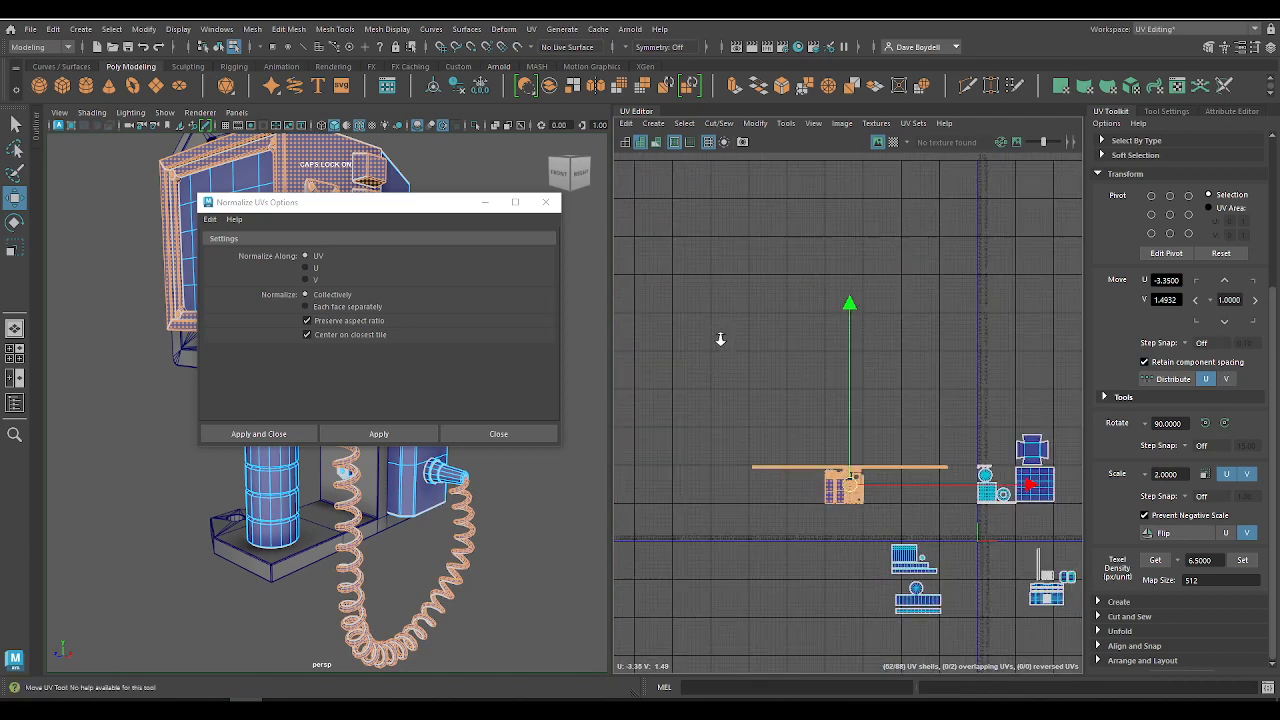
pyautogui.keyDown('alt'); pyautogui.moveTo(833, 366); pyautogui.dragTo(742, 288, button='middle'); pyautogui.keyUp('alt')
pyautogui.keyDown('alt'); pyautogui.moveTo(742, 288); pyautogui.dragTo(845, 400, button='right'); pyautogui.keyUp('alt')
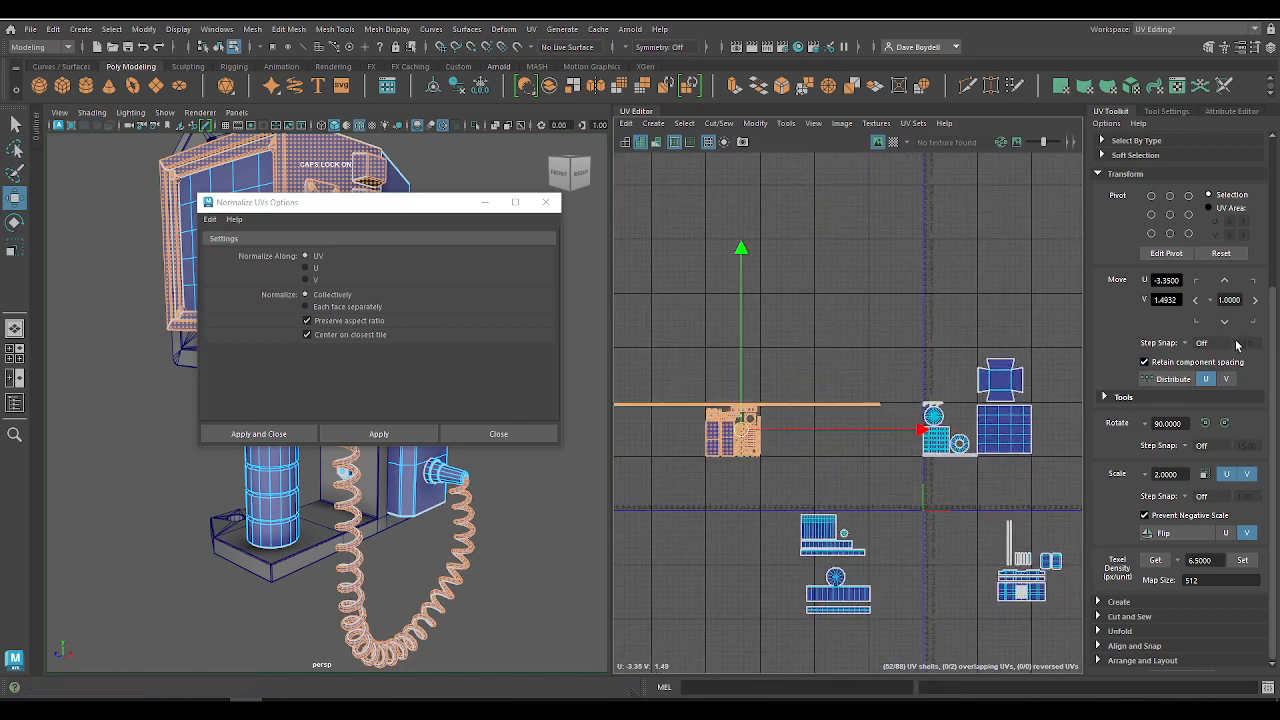
pyautogui.click(1256, 302)
pyautogui.click(1256, 302)
pyautogui.click(1256, 302)
# Step: Select the cylinder and nut shells in the tile beside the packed layout and apply a texel density of 6.5
pyautogui.keyDown('alt'); pyautogui.moveTo(896, 328); pyautogui.dragTo(726, 262, button='middle'); pyautogui.keyUp('alt')
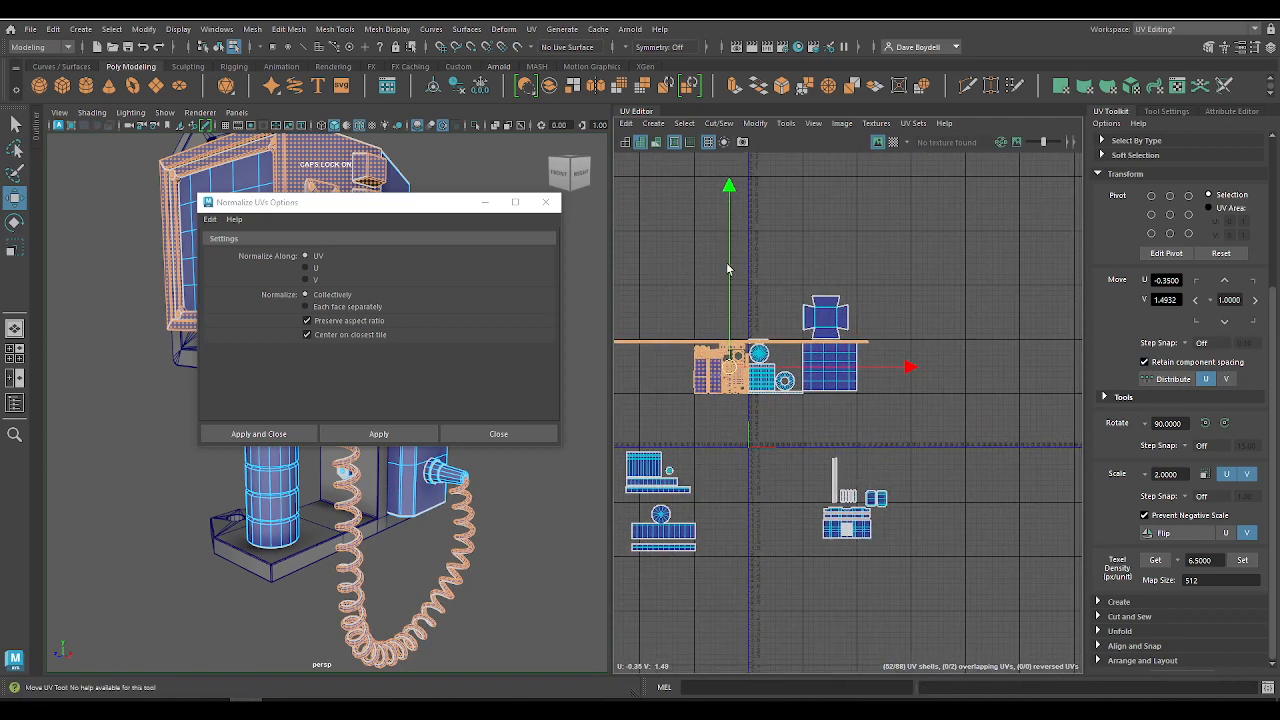
pyautogui.keyDown('alt'); pyautogui.moveTo(726, 262); pyautogui.dragTo(886, 483, button='right'); pyautogui.keyUp('alt')
pyautogui.keyDown('alt'); pyautogui.moveTo(886, 484); pyautogui.dragTo(859, 303, button='middle'); pyautogui.keyUp('alt')
pyautogui.keyDown('alt'); pyautogui.moveTo(804, 304); pyautogui.dragTo(800, 377, button='right'); pyautogui.keyUp('alt')
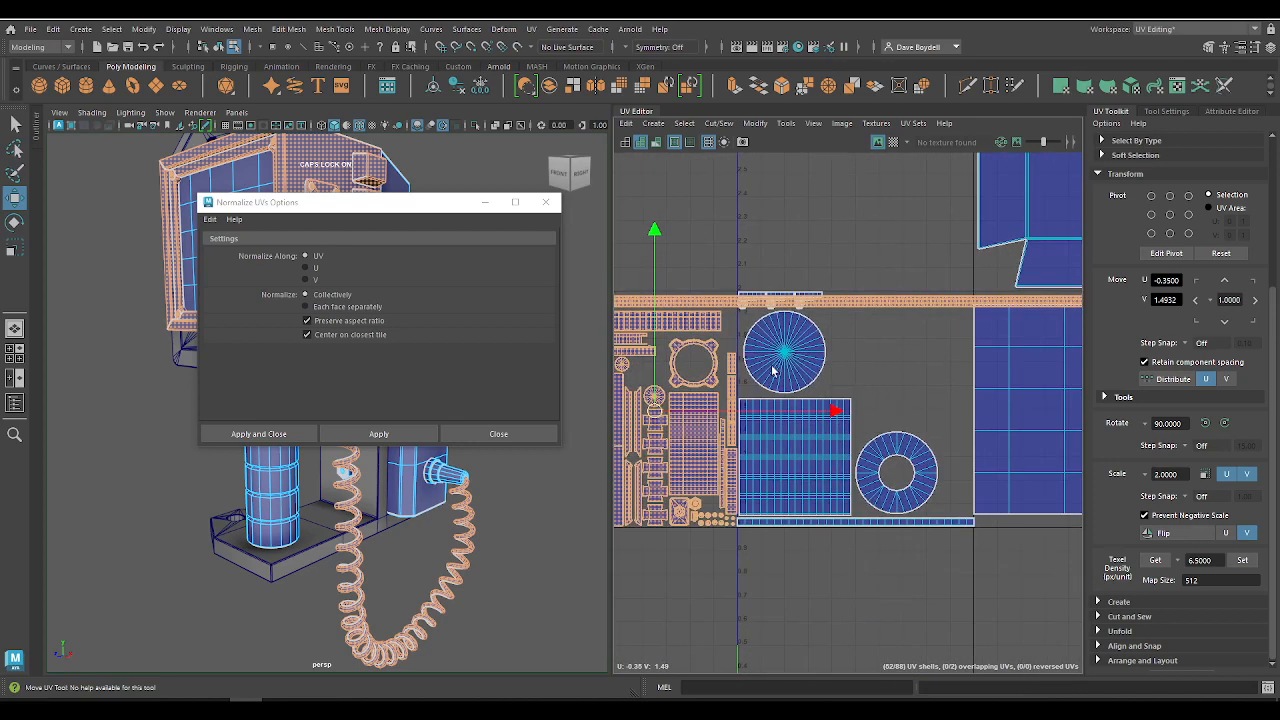
pyautogui.keyDown('alt'); pyautogui.moveTo(880, 450); pyautogui.dragTo(818, 380, button='middle'); pyautogui.keyUp('alt')
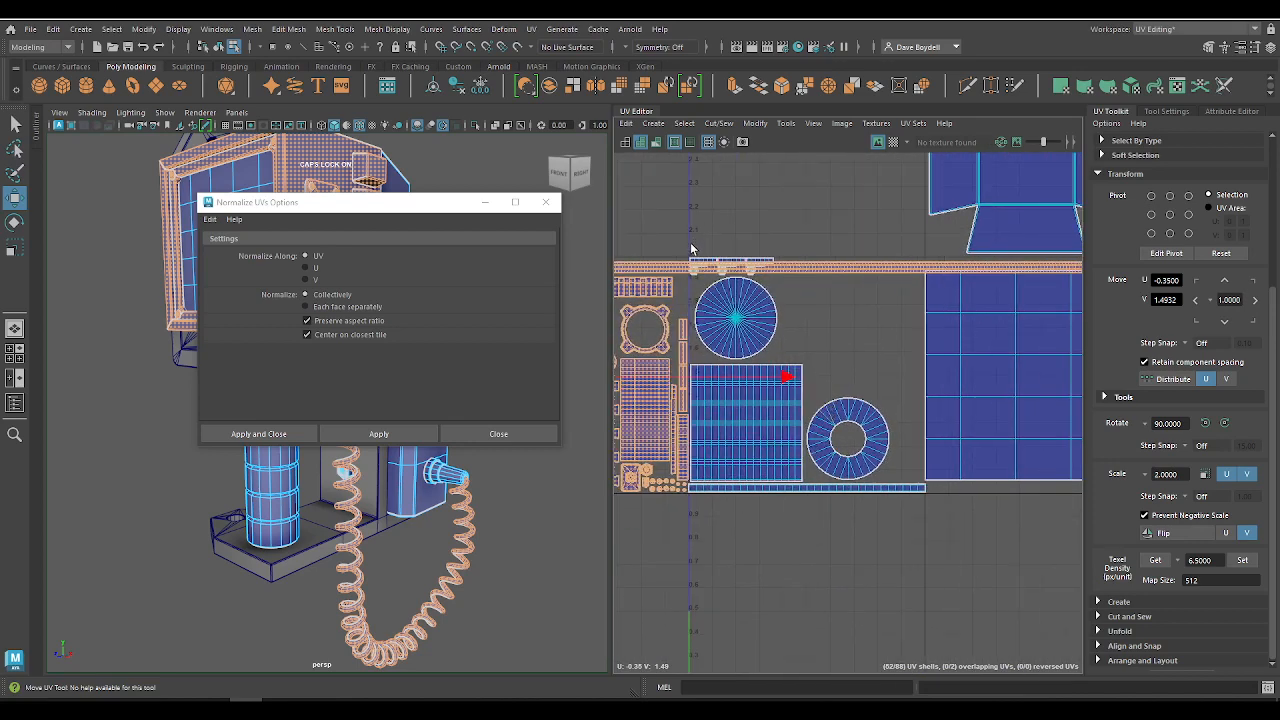
pyautogui.moveTo(690, 248); pyautogui.dragTo(908, 552)
pyautogui.press('w')
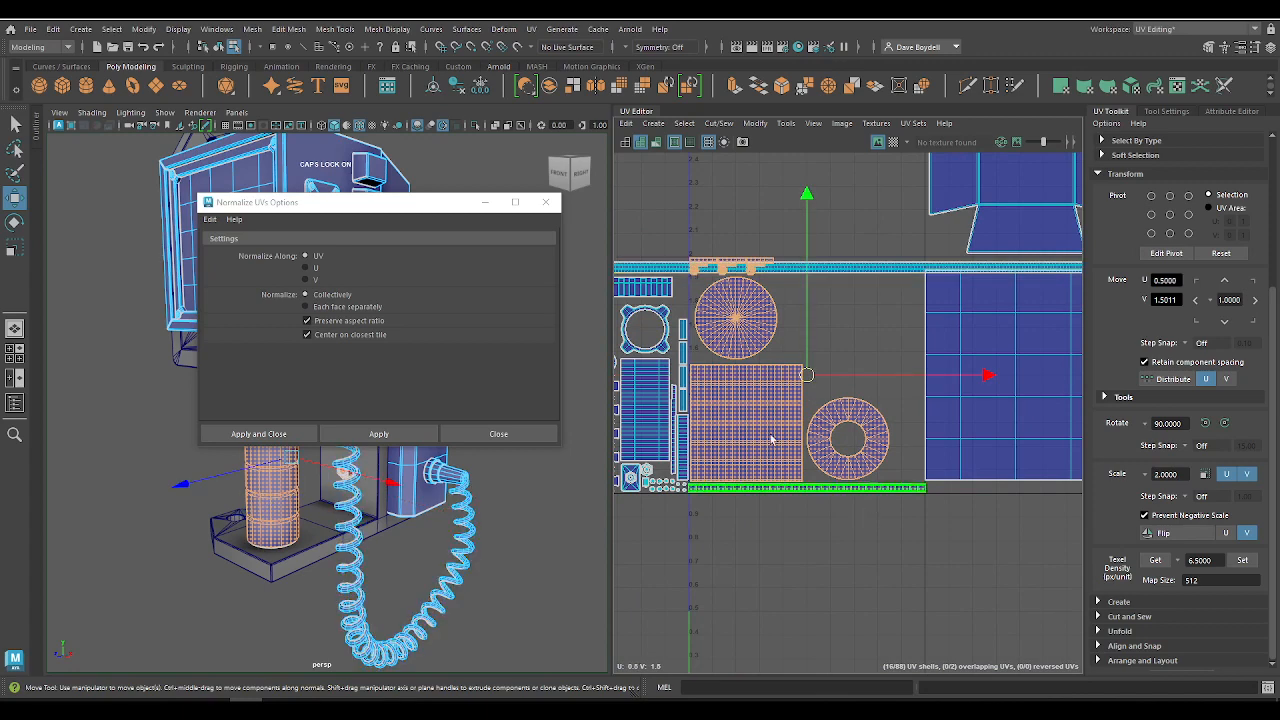
pyautogui.keyDown('alt'); pyautogui.moveTo(771, 440); pyautogui.dragTo(819, 438, button='middle'); pyautogui.keyUp('alt')
pyautogui.click(1240, 563)
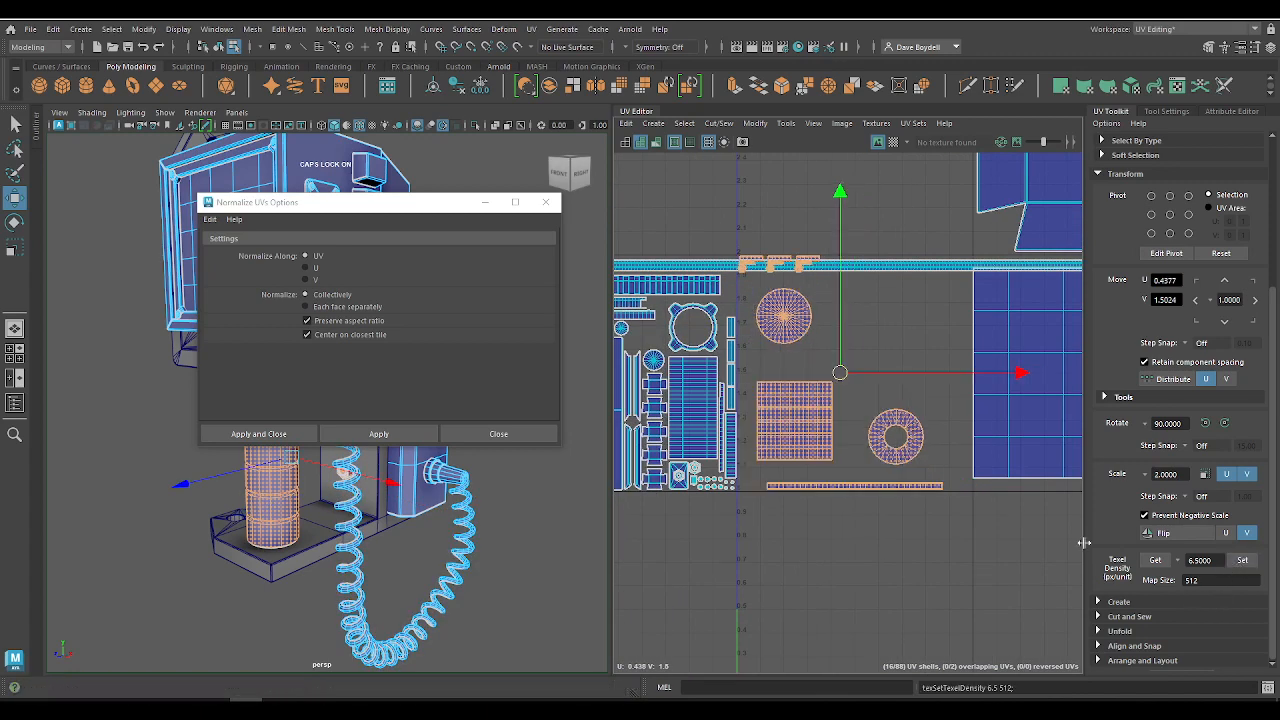
# Step: Move the rescaled group clear of the cord strip to about U 0.57, V 0.99 and place its pivot on the long strip's corner
pyautogui.moveTo(837, 371); pyautogui.dragTo(871, 497)
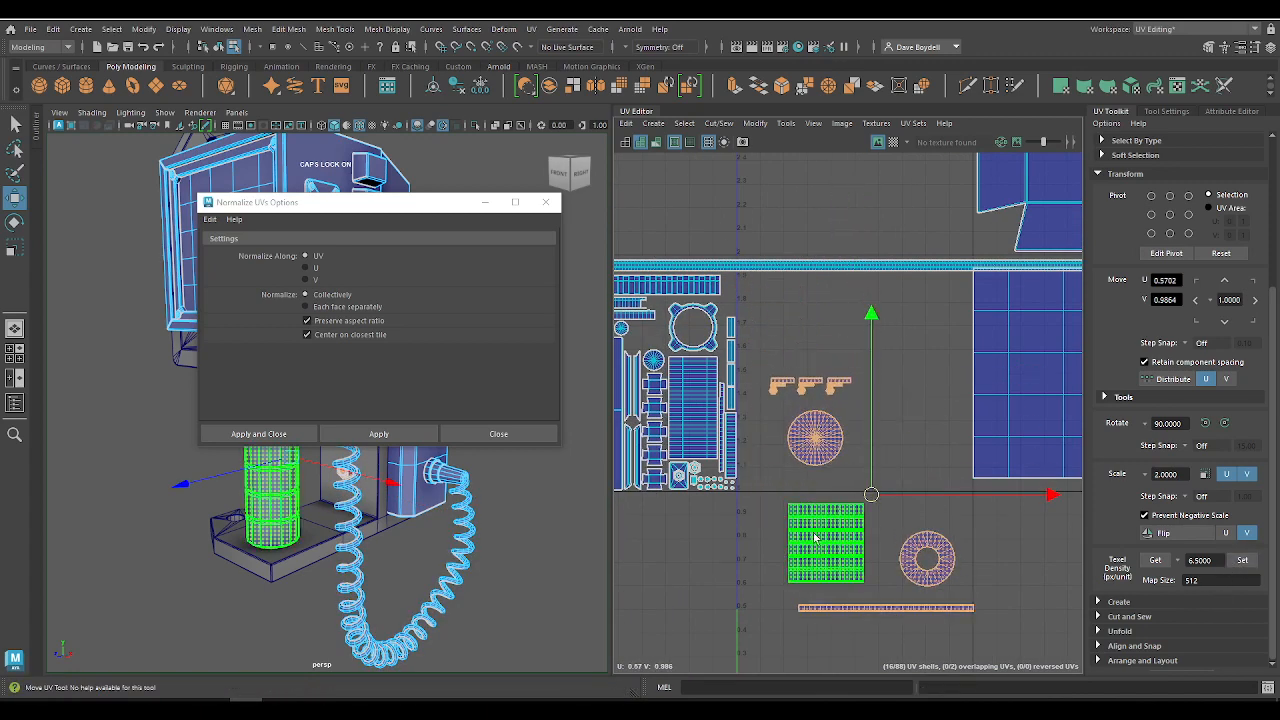
pyautogui.keyDown('alt'); pyautogui.moveTo(827, 494); pyautogui.dragTo(821, 420, button='middle'); pyautogui.keyUp('alt')
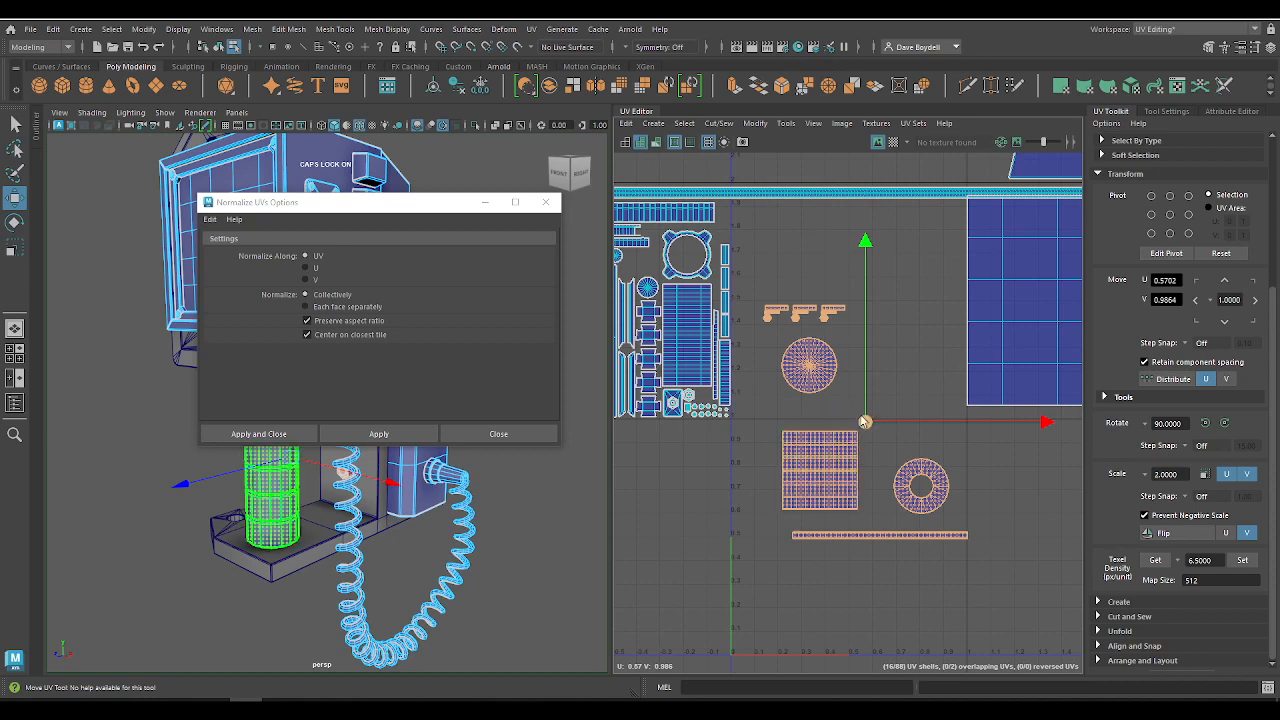
pyautogui.press('d')
pyautogui.moveTo(863, 426); pyautogui.dragTo(795, 540)
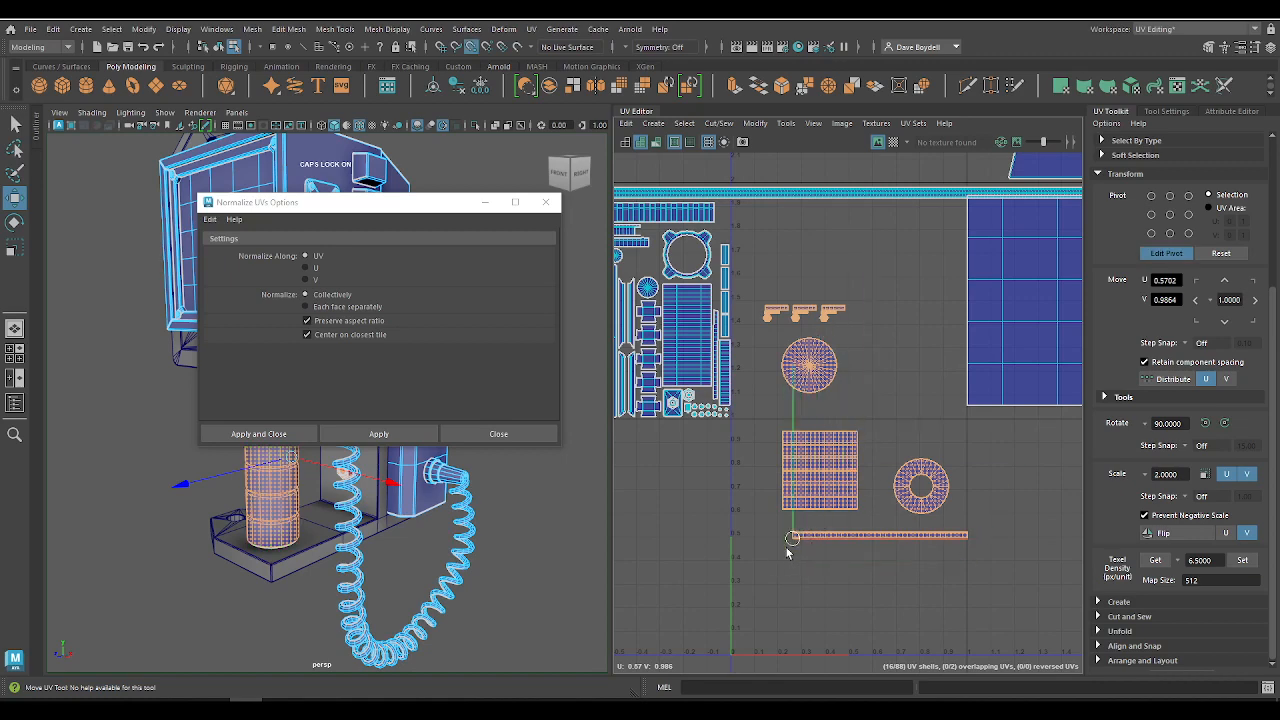
pyautogui.click(763, 531)
# Step: Move the disc, ring, rectangle and nut shells up into the tile and snap the long strip to U 0.4, V 1.0
pyautogui.keyDown('alt'); pyautogui.moveTo(798, 543); pyautogui.dragTo(905, 640, button='right'); pyautogui.keyUp('alt')
pyautogui.keyDown('alt'); pyautogui.moveTo(844, 394); pyautogui.dragTo(780, 240, button='right'); pyautogui.keyUp('alt')
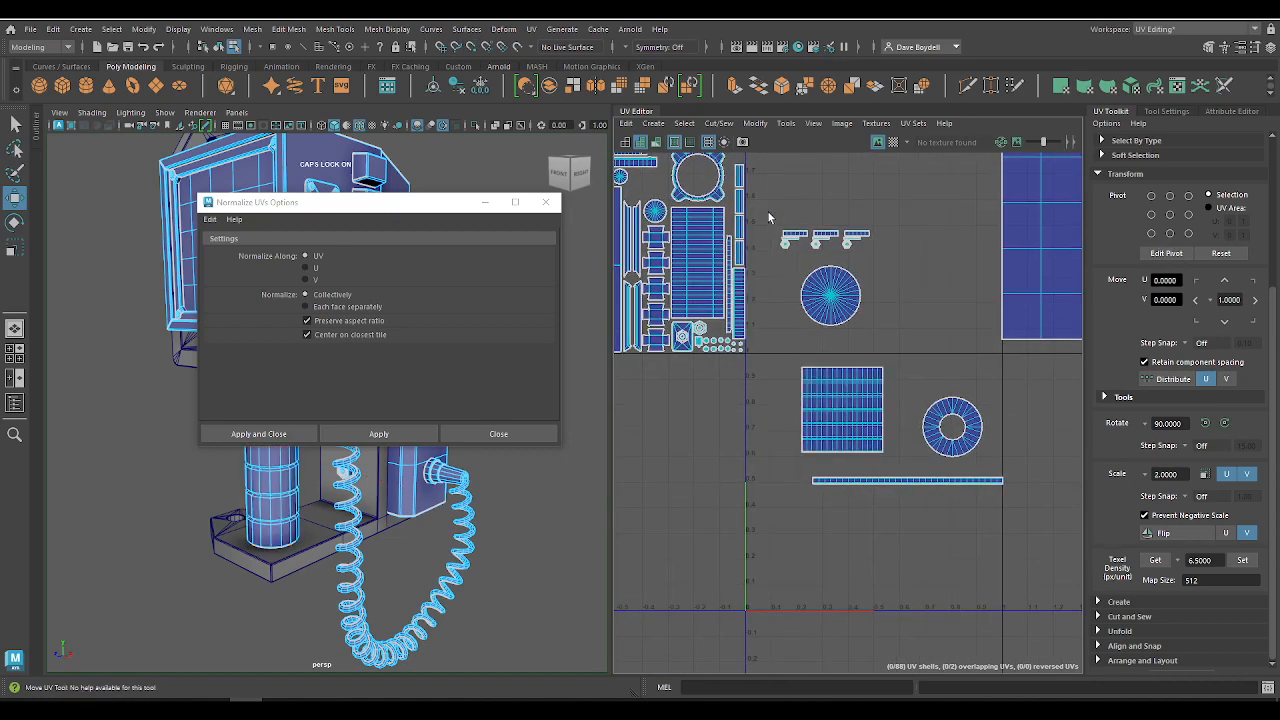
pyautogui.moveTo(768, 211); pyautogui.dragTo(996, 444)
pyautogui.moveTo(881, 345); pyautogui.dragTo(865, 211)
pyautogui.moveTo(830, 430); pyautogui.dragTo(838, 352)
pyautogui.press('x')
pyautogui.keyDown('alt'); pyautogui.moveTo(831, 350); pyautogui.dragTo(1003, 523, button='right'); pyautogui.keyUp('alt')
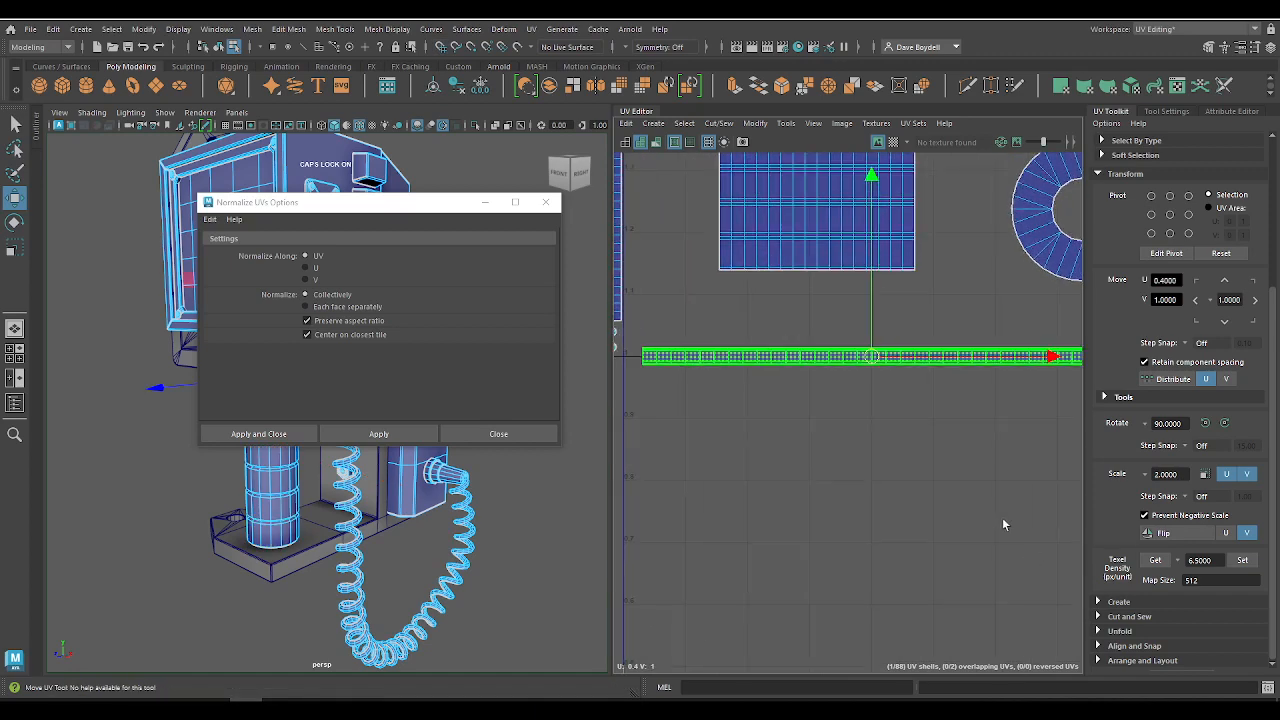
# Step: Fit the long strip into the tile's lower-left corner and seat the rectangular cylinder shell directly above it
pyautogui.keyDown('alt'); pyautogui.moveTo(890, 408); pyautogui.dragTo(975, 501, button='middle'); pyautogui.keyUp('alt')
pyautogui.moveTo(958, 456); pyautogui.dragTo(943, 445)
pyautogui.click(881, 322)
pyautogui.press('d')
pyautogui.press('v')
pyautogui.moveTo(901, 263); pyautogui.dragTo(715, 433)
pyautogui.press('d')
pyautogui.keyDown('alt'); pyautogui.moveTo(803, 385); pyautogui.dragTo(669, 274, button='right'); pyautogui.keyUp('alt')
pyautogui.keyDown('alt'); pyautogui.moveTo(669, 274); pyautogui.dragTo(629, 362, button='middle'); pyautogui.keyUp('alt')
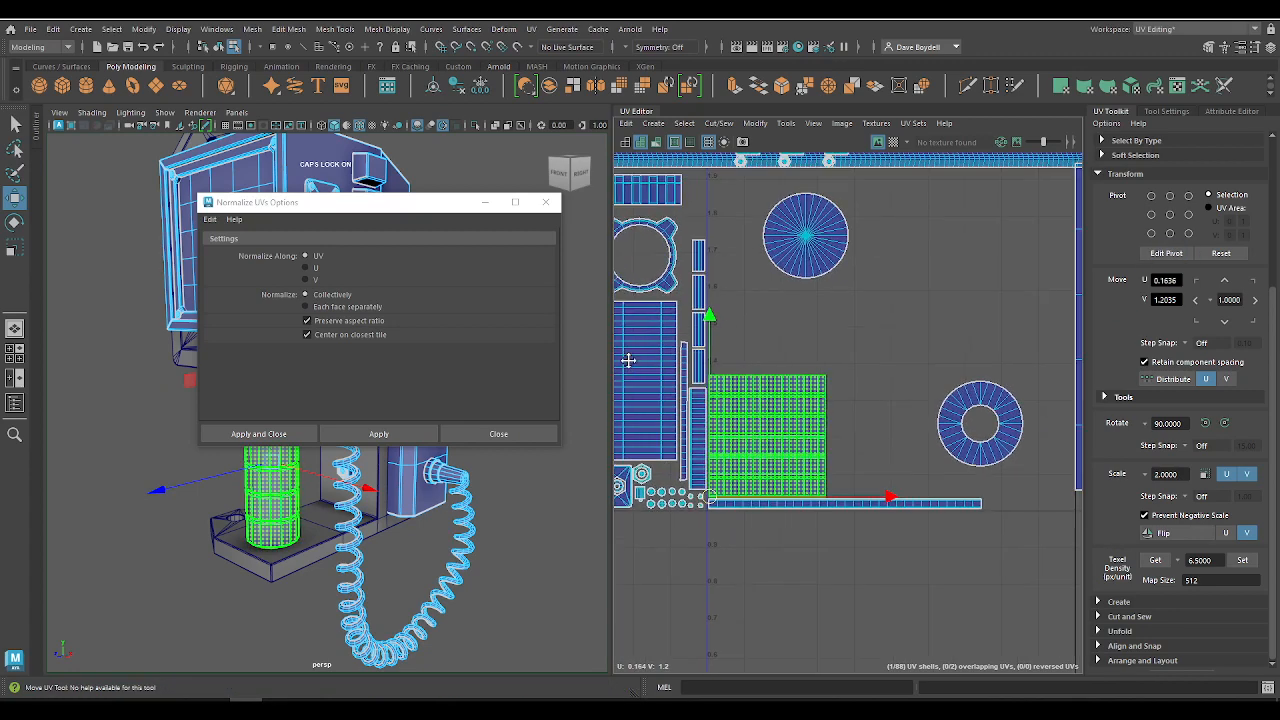
# Step: Stack the solid disc shell above the rectangular shell and the ring shell above the disc, along the tile's left edge
pyautogui.click(793, 246)
pyautogui.moveTo(793, 246); pyautogui.dragTo(815, 330)
pyautogui.click(983, 424)
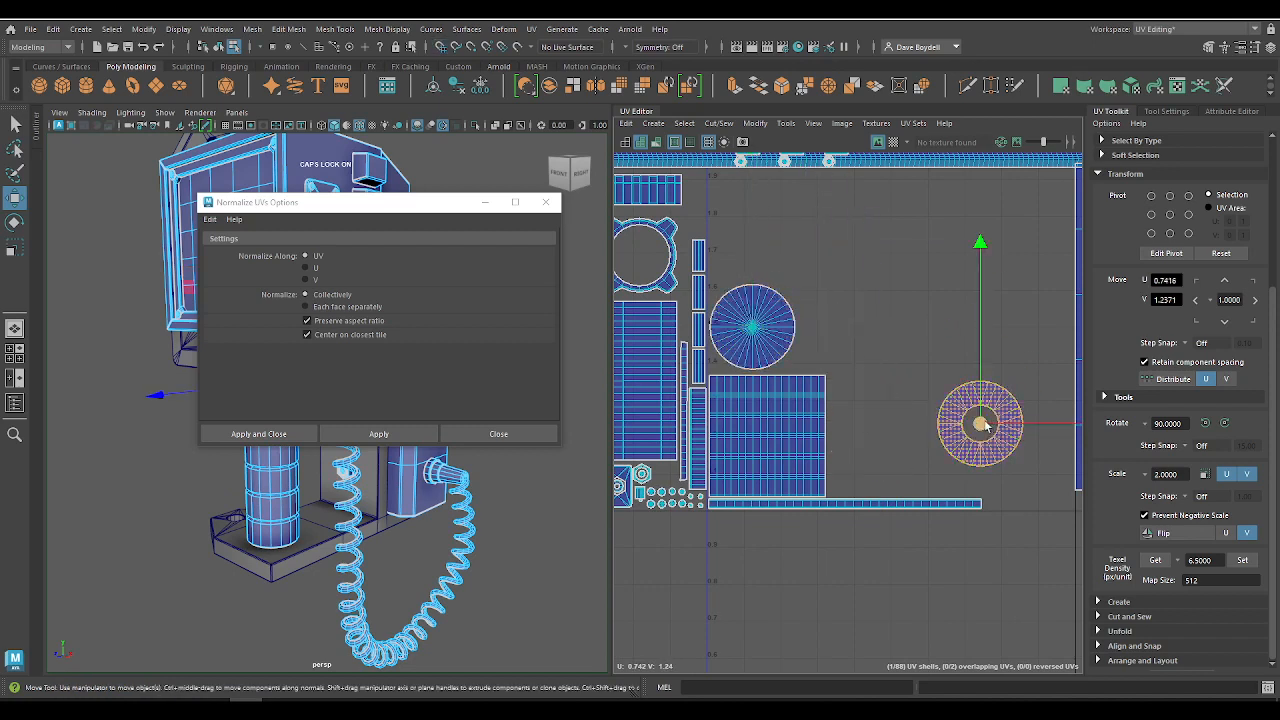
pyautogui.moveTo(978, 426); pyautogui.dragTo(750, 237)
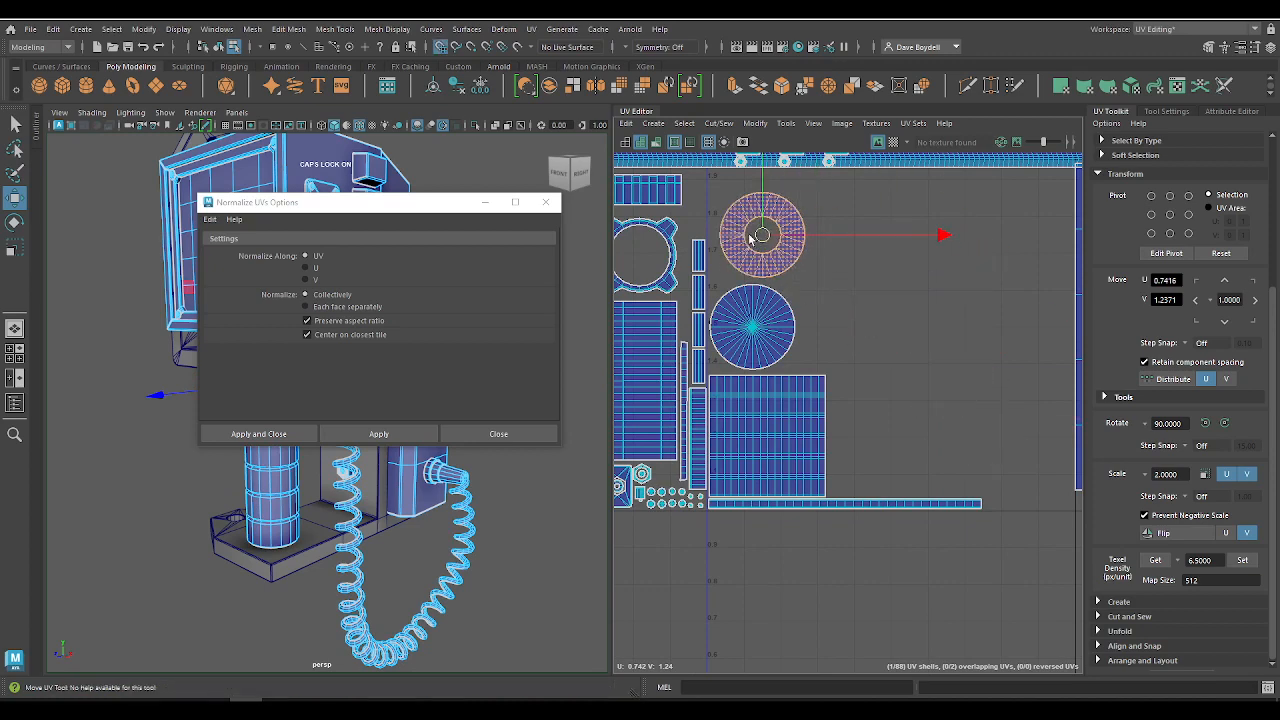
pyautogui.keyDown('alt'); pyautogui.moveTo(750, 237); pyautogui.dragTo(820, 418, button='middle'); pyautogui.keyUp('alt')
pyautogui.moveTo(873, 418); pyautogui.dragTo(864, 418)
# Step: Select the three nut shell sets overlapping the cord strip and move them to open space at about U 0.50, V 1.43
pyautogui.keyDown('alt'); pyautogui.moveTo(869, 325); pyautogui.dragTo(986, 428, button='right'); pyautogui.keyUp('alt')
pyautogui.keyDown('alt'); pyautogui.moveTo(986, 428); pyautogui.dragTo(938, 428, button='middle'); pyautogui.keyUp('alt')
pyautogui.moveTo(662, 275); pyautogui.dragTo(950, 412)
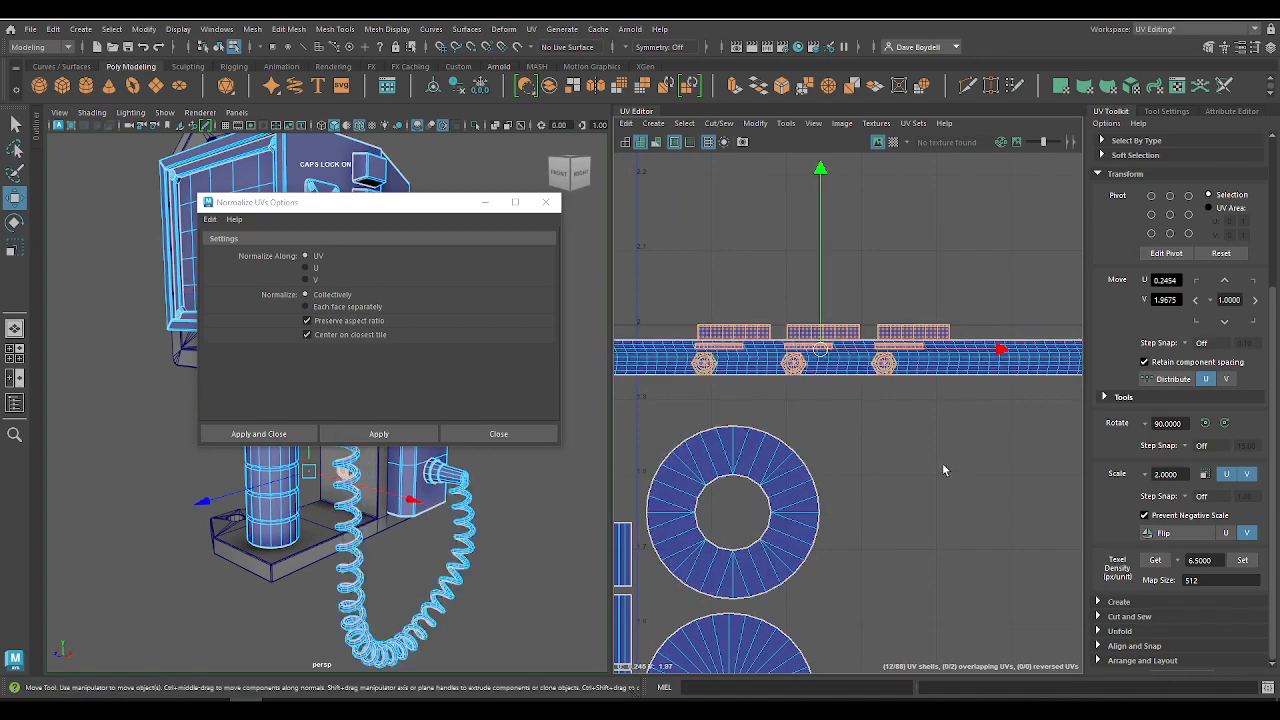
pyautogui.keyDown('alt'); pyautogui.moveTo(944, 470); pyautogui.dragTo(800, 351, button='right'); pyautogui.keyUp('alt')
pyautogui.moveTo(873, 397); pyautogui.dragTo(988, 637)
pyautogui.keyDown('alt'); pyautogui.moveTo(965, 546); pyautogui.dragTo(851, 289, button='middle'); pyautogui.keyUp('alt')
pyautogui.keyDown('alt'); pyautogui.moveTo(840, 333); pyautogui.dragTo(767, 284, button='right'); pyautogui.keyUp('alt')
pyautogui.keyDown('alt'); pyautogui.moveTo(846, 365); pyautogui.dragTo(882, 459, button='middle'); pyautogui.keyUp('alt')
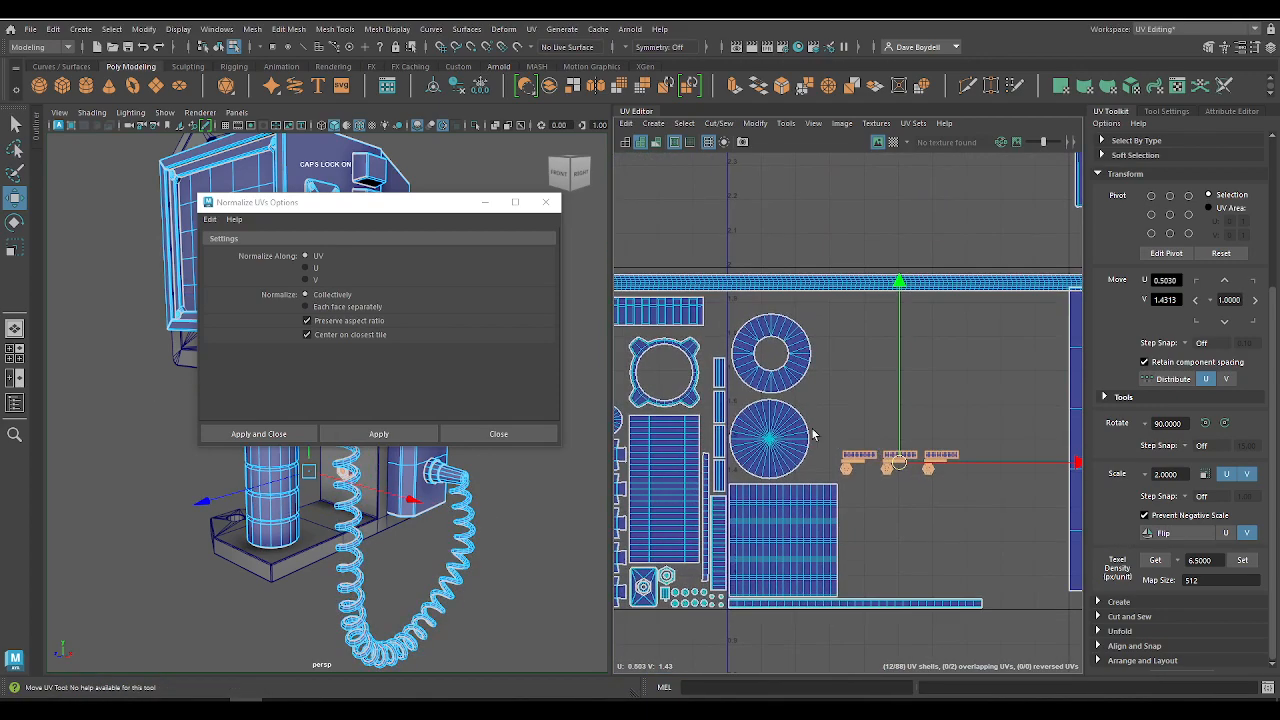
# Step: Select the cylinder shells together with the nut sets and move them down one tile into the 0–1 UV space
pyautogui.moveTo(761, 336); pyautogui.dragTo(965, 624)
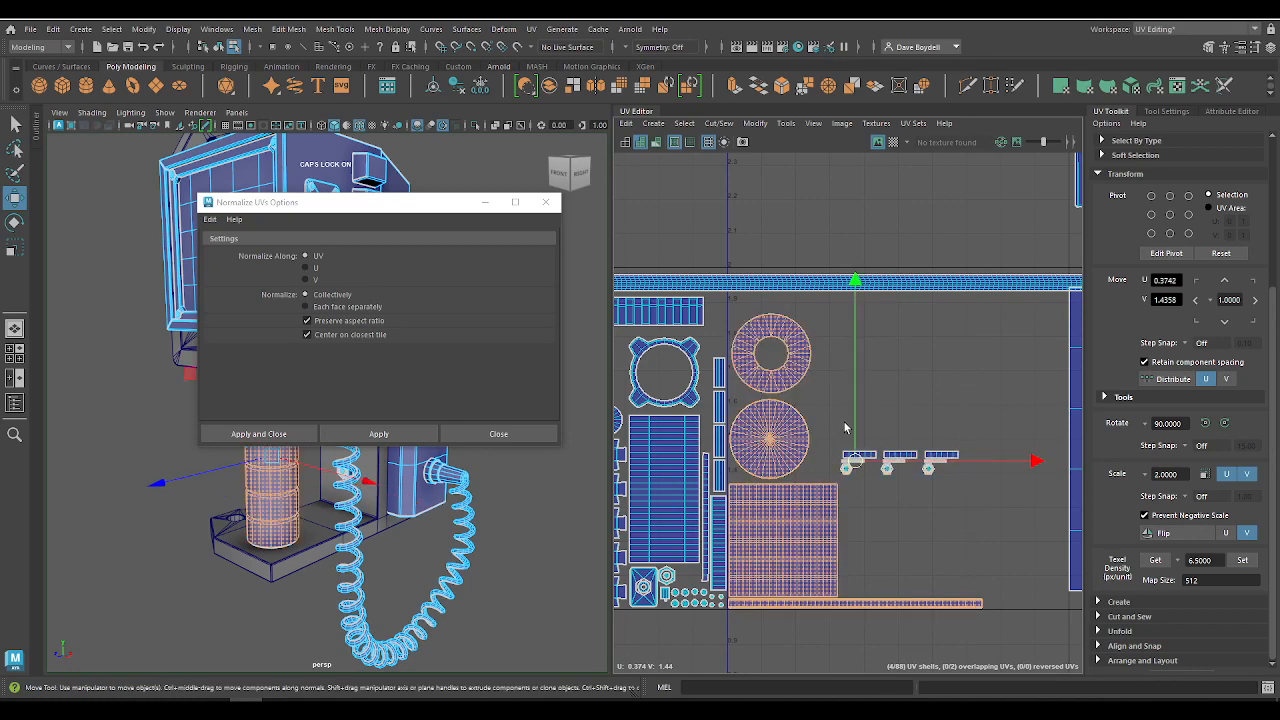
pyautogui.keyDown('shift'); pyautogui.moveTo(844, 422); pyautogui.dragTo(966, 500); pyautogui.keyUp('shift')
pyautogui.click(1228, 325)
pyautogui.keyDown('alt'); pyautogui.moveTo(938, 491); pyautogui.dragTo(886, 130, button='middle'); pyautogui.keyUp('alt')
# Step: Select only the three nut sets and snap them above the ring shell at U 0.2, V 0.95
pyautogui.press('q')
pyautogui.moveTo(786, 405); pyautogui.dragTo(938, 480)
pyautogui.press('w')
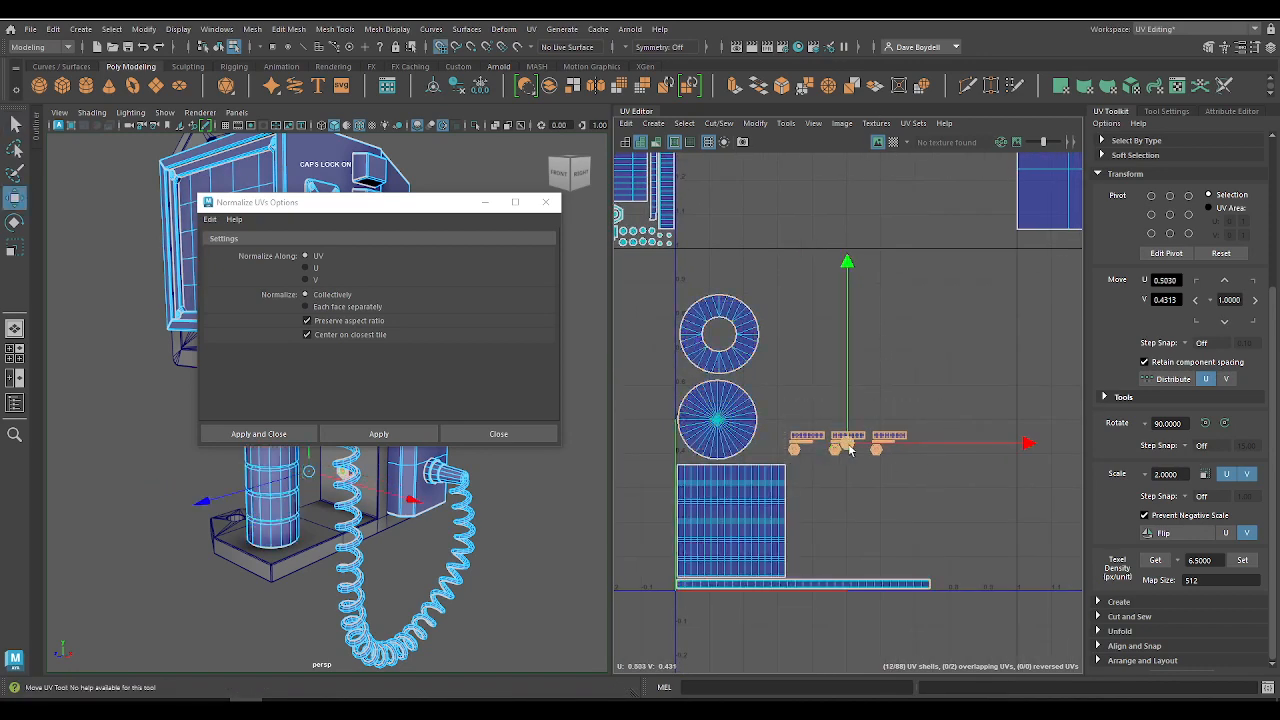
pyautogui.moveTo(846, 445); pyautogui.dragTo(748, 264)
pyautogui.scroll(6, 748, 264)
pyautogui.keyDown('alt'); pyautogui.moveTo(855, 363); pyautogui.dragTo(855, 423, button='middle'); pyautogui.keyUp('alt')
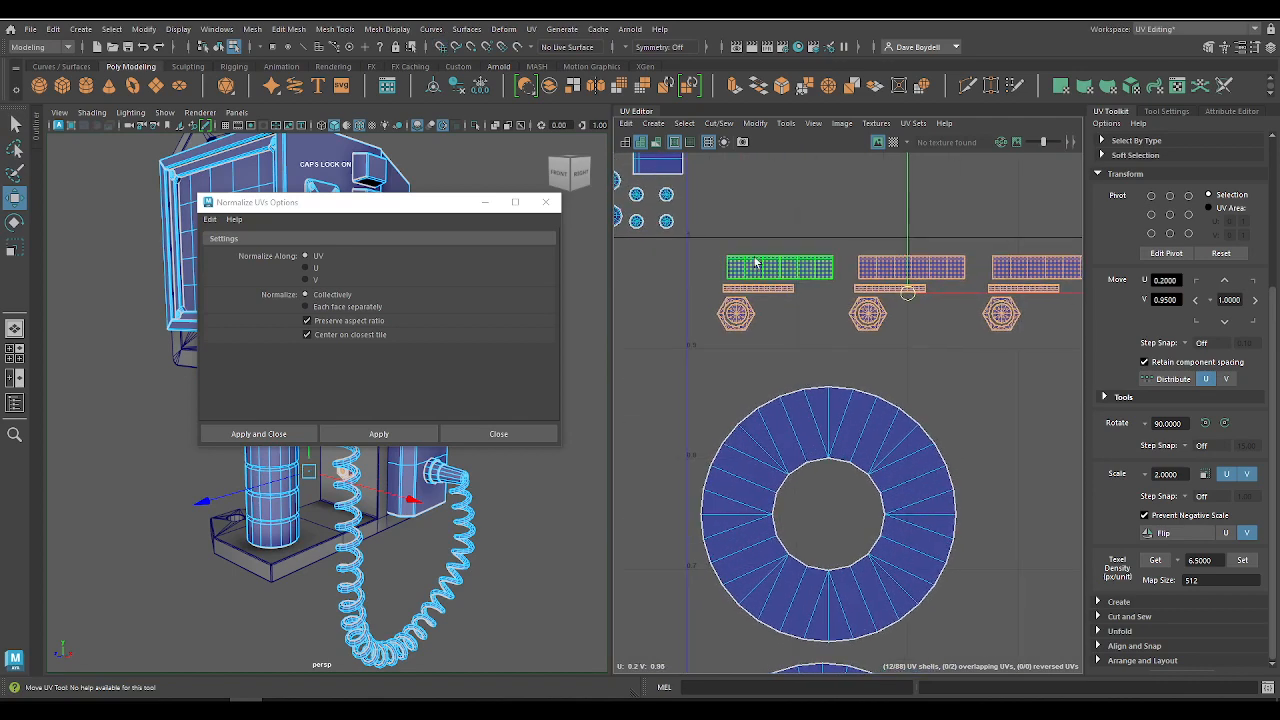
# Step: Select the first nut set and snap it to U 0.05, V 0.95 in the tile's upper-left corner
pyautogui.moveTo(700, 237); pyautogui.dragTo(839, 364)
pyautogui.press('x')
pyautogui.moveTo(776, 294); pyautogui.dragTo(766, 297)
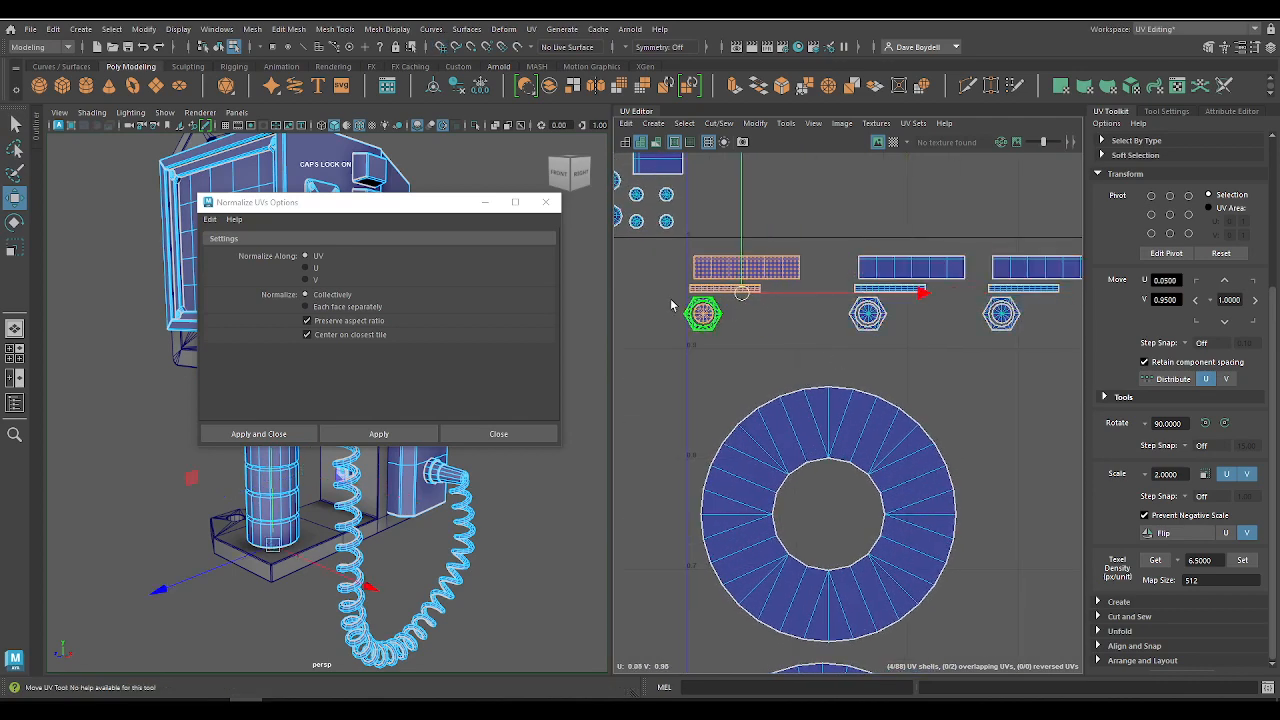
# Step: Align the first nut's hexagons under its two strips and nudge the whole set up to about U 0.05, V 0.96
pyautogui.keyDown('alt'); pyautogui.moveTo(653, 280); pyautogui.dragTo(902, 434, button='right'); pyautogui.keyUp('alt')
pyautogui.click(806, 308)
pyautogui.moveTo(857, 305)
pyautogui.mouseDown()
pyautogui.moveTo(880, 306)
pyautogui.moveTo(865, 310)
pyautogui.mouseUp()
pyautogui.moveTo(712, 334); pyautogui.dragTo(910, 426)
pyautogui.moveTo(881, 372); pyautogui.dragTo(899, 371)
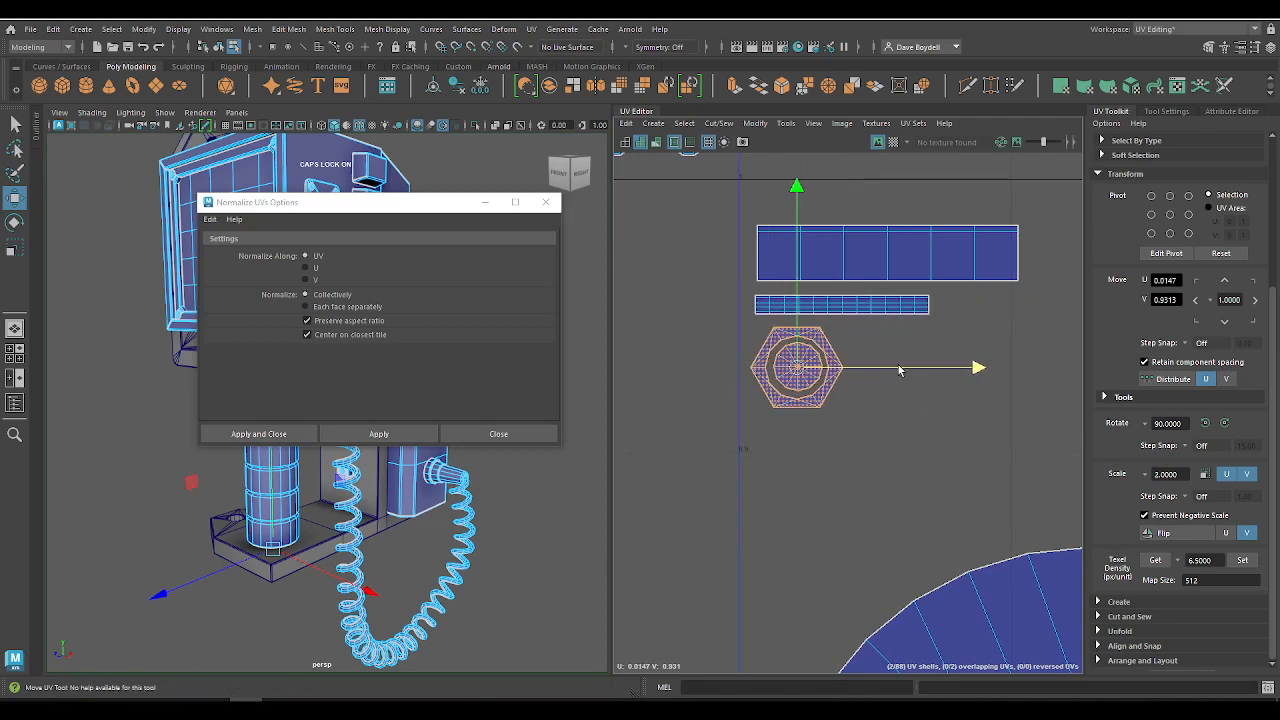
pyautogui.moveTo(928, 462); pyautogui.dragTo(735, 238)
pyautogui.moveTo(886, 318); pyautogui.dragTo(877, 278)
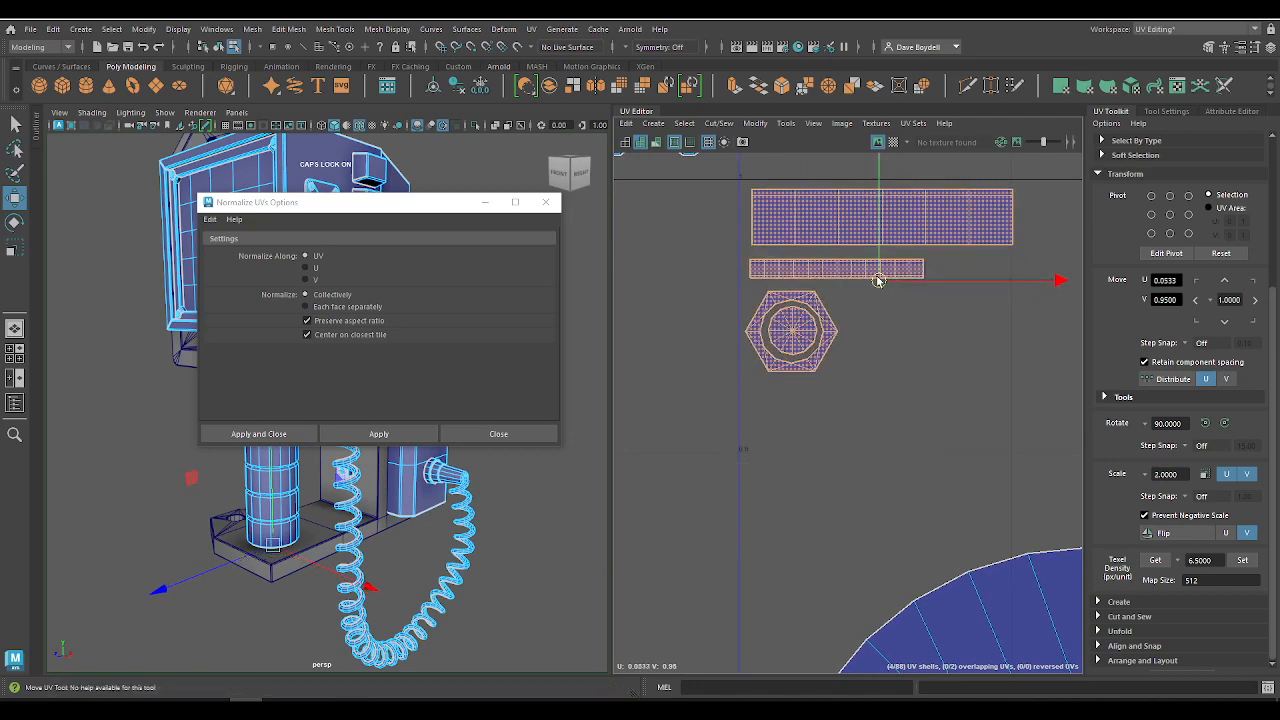
# Step: Nest the second nut set's long strip, short strip and hexagons tightly together beside the first set, and save the scene
pyautogui.keyDown('alt'); pyautogui.moveTo(981, 343); pyautogui.dragTo(837, 317, button='right'); pyautogui.keyUp('alt')
pyautogui.keyDown('alt'); pyautogui.moveTo(837, 317); pyautogui.dragTo(622, 293, button='middle'); pyautogui.keyUp('alt')
pyautogui.keyDown('alt'); pyautogui.moveTo(812, 265); pyautogui.dragTo(950, 335, button='right'); pyautogui.keyUp('alt')
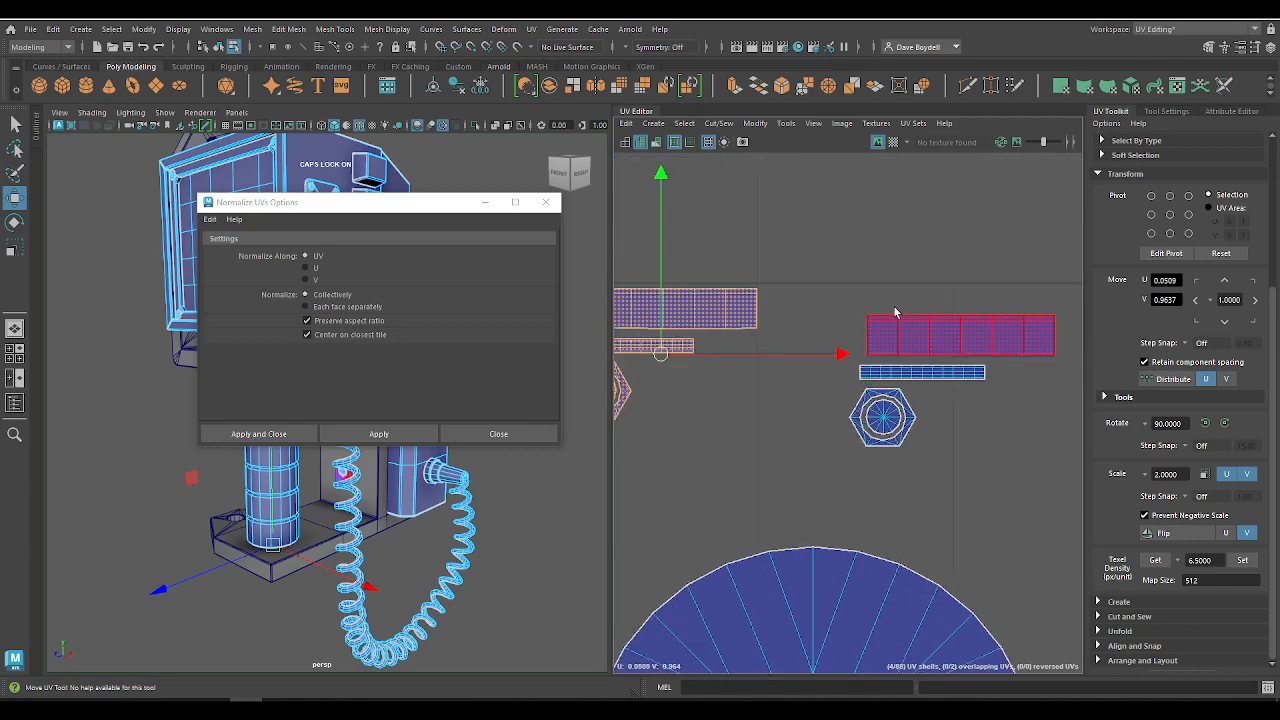
pyautogui.click(957, 338)
pyautogui.moveTo(957, 338); pyautogui.dragTo(859, 273)
pyautogui.click(888, 373)
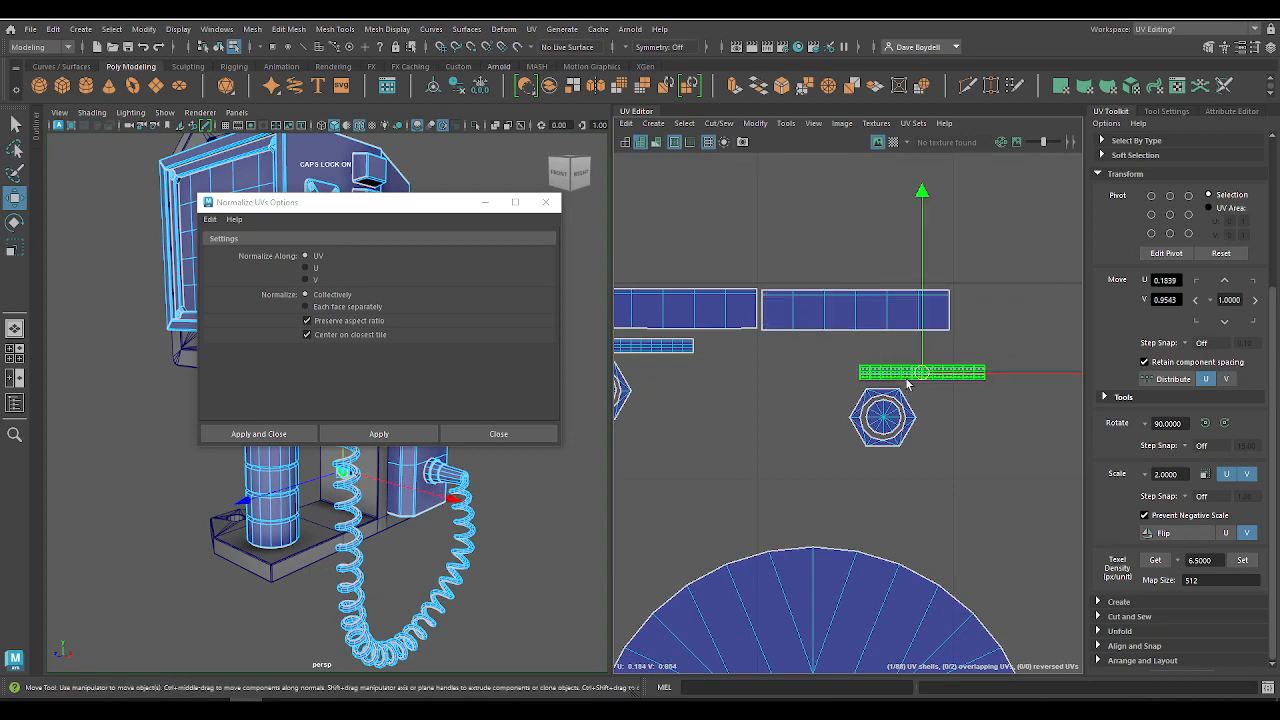
pyautogui.moveTo(921, 373); pyautogui.dragTo(825, 343)
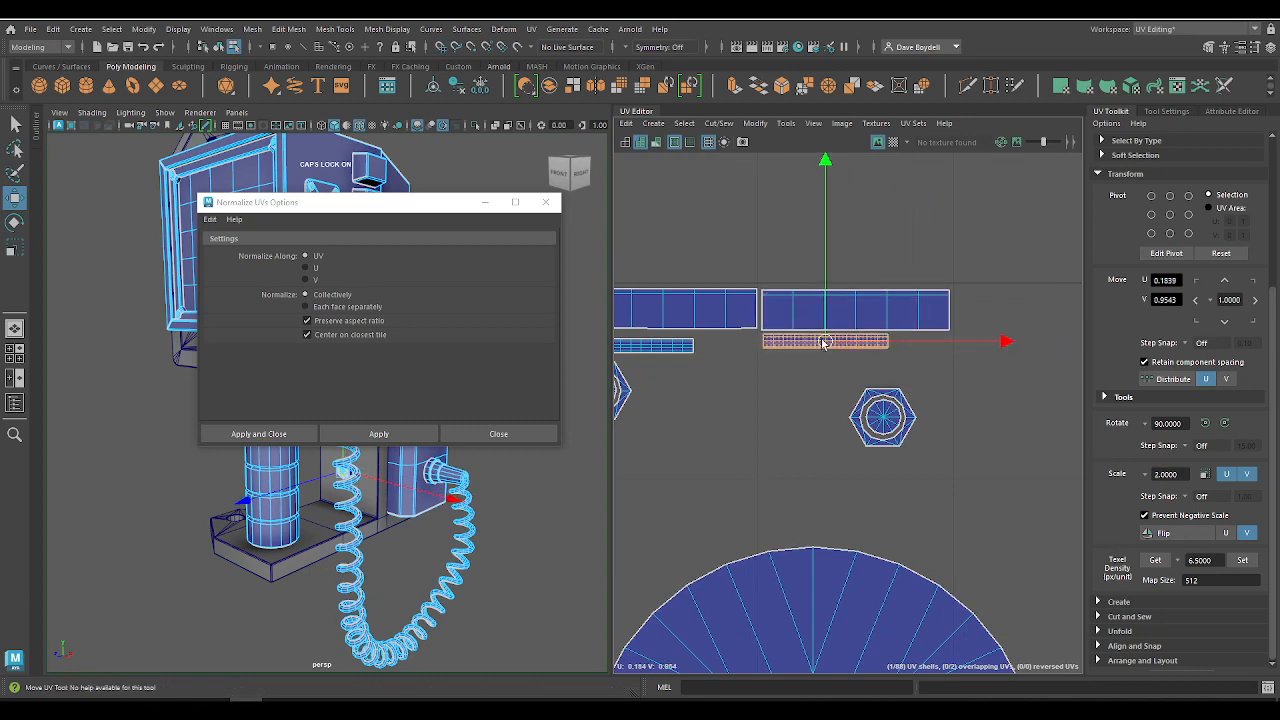
pyautogui.hotkey('ctrl', 's')
pyautogui.moveTo(930, 453); pyautogui.dragTo(796, 396)
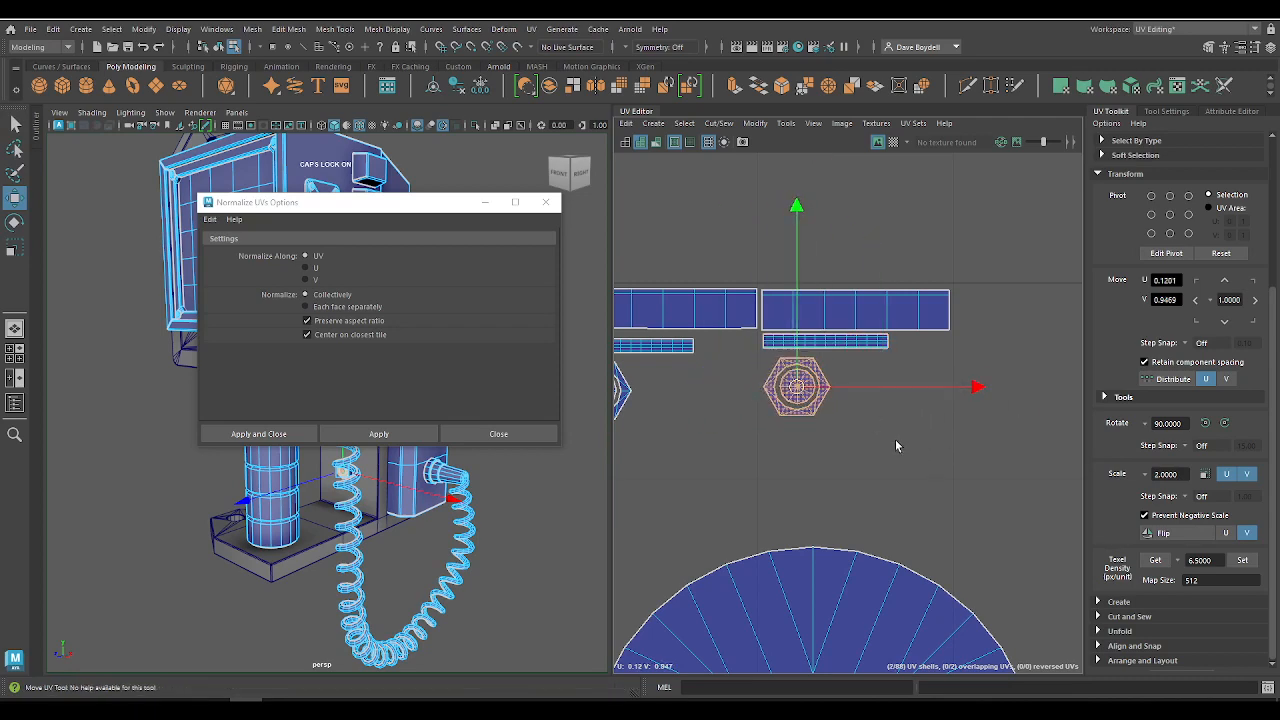
# Step: Select the tightened second nut set and move it directly below the first set, to about U 0.05, V 0.89
pyautogui.keyDown('alt'); pyautogui.moveTo(897, 446); pyautogui.dragTo(713, 365, button='right'); pyautogui.keyUp('alt')
pyautogui.moveTo(830, 353); pyautogui.dragTo(933, 471)
pyautogui.moveTo(868, 399); pyautogui.dragTo(767, 472)
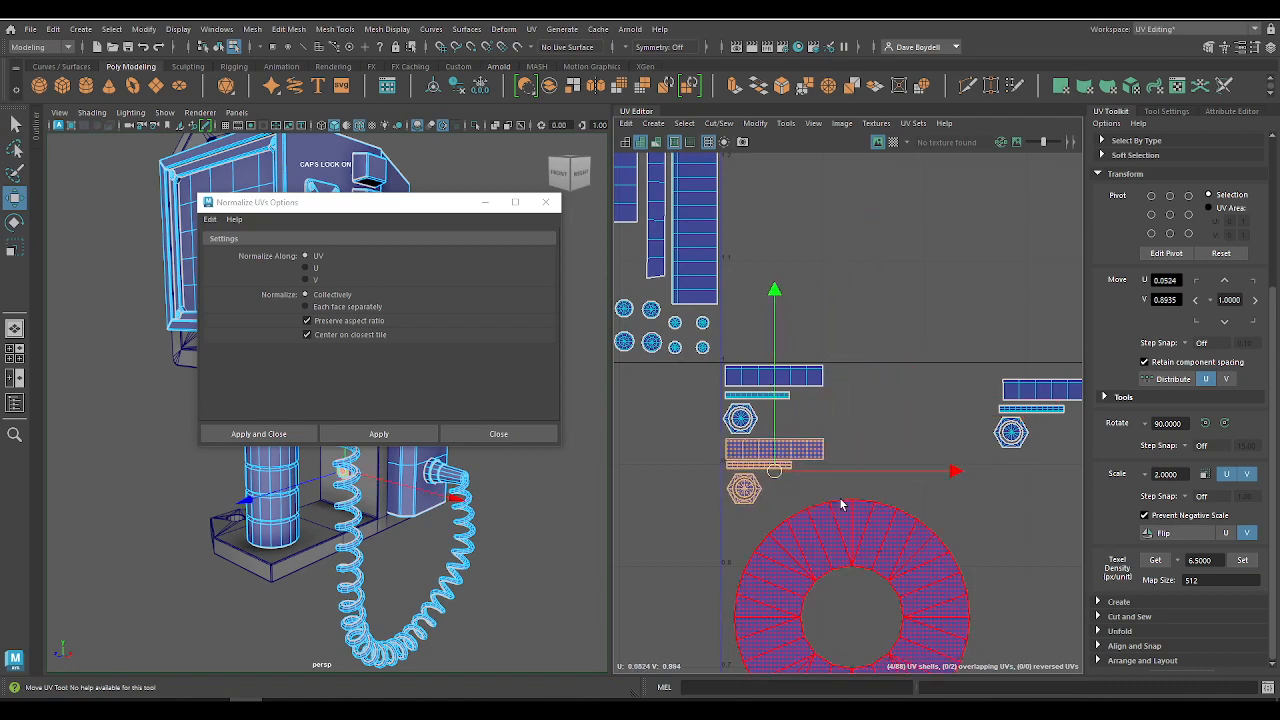
# Step: Select the third nut set's shells and rotate them 180 degrees clockwise in two 90-degree turns
pyautogui.keyDown('alt'); pyautogui.moveTo(841, 504); pyautogui.dragTo(765, 470, button='right'); pyautogui.keyUp('alt')
pyautogui.keyDown('alt'); pyautogui.moveTo(765, 470); pyautogui.dragTo(767, 392, button='middle'); pyautogui.keyUp('alt')
pyautogui.keyDown('alt'); pyautogui.moveTo(829, 370); pyautogui.dragTo(1018, 359, button='right'); pyautogui.keyUp('alt')
pyautogui.keyDown('alt'); pyautogui.moveTo(1018, 359); pyautogui.dragTo(832, 333, button='middle'); pyautogui.keyUp('alt')
pyautogui.moveTo(864, 248); pyautogui.dragTo(1060, 402)
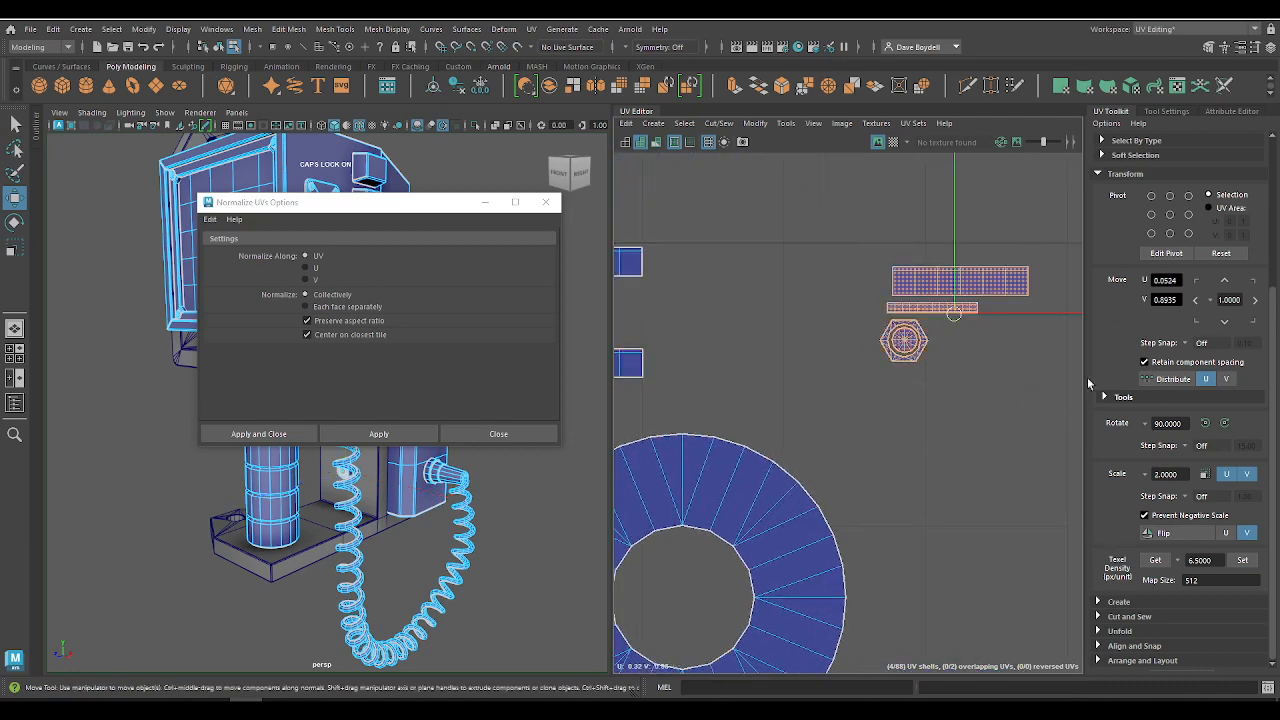
pyautogui.press('e')
pyautogui.doubleClick(1226, 424)
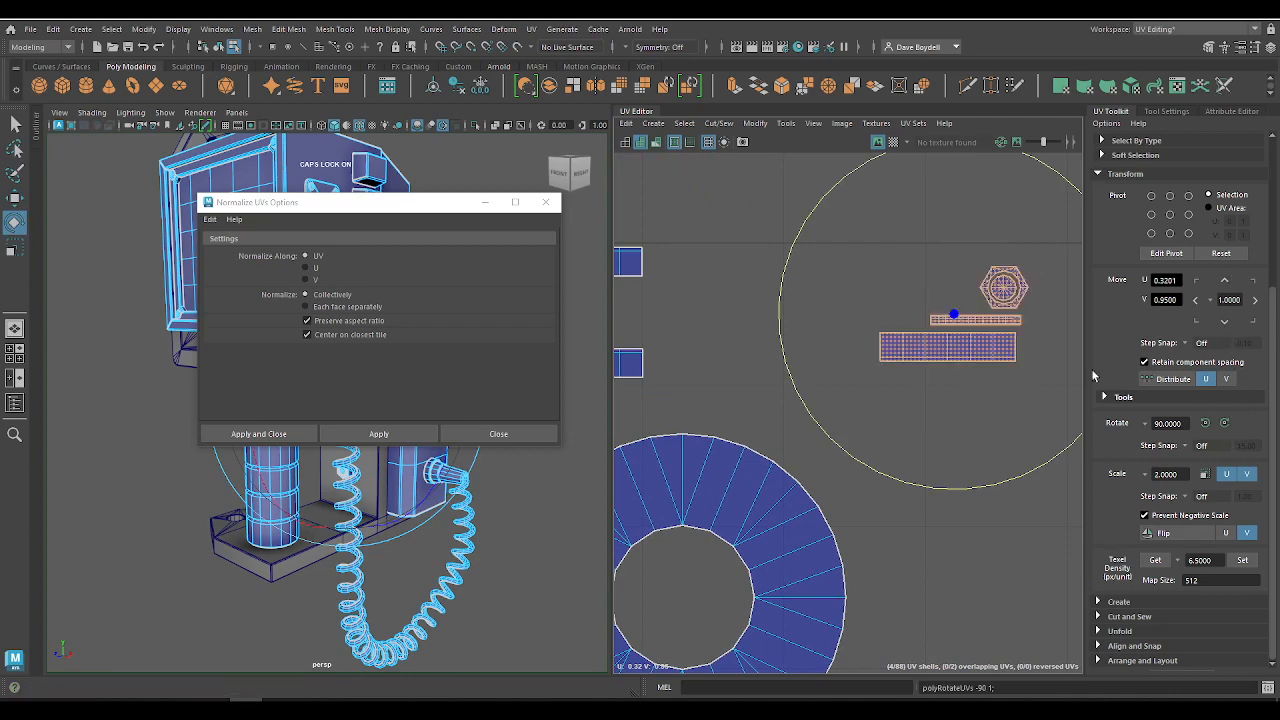
# Step: Select the rotated third nut set and move it beside the first two nut sets, to about U 0.10, V 0.97
pyautogui.keyDown('alt'); pyautogui.moveTo(908, 348); pyautogui.dragTo(1030, 406, button='middle'); pyautogui.keyUp('alt')
pyautogui.press('w')
pyautogui.moveTo(1070, 388); pyautogui.dragTo(757, 352)
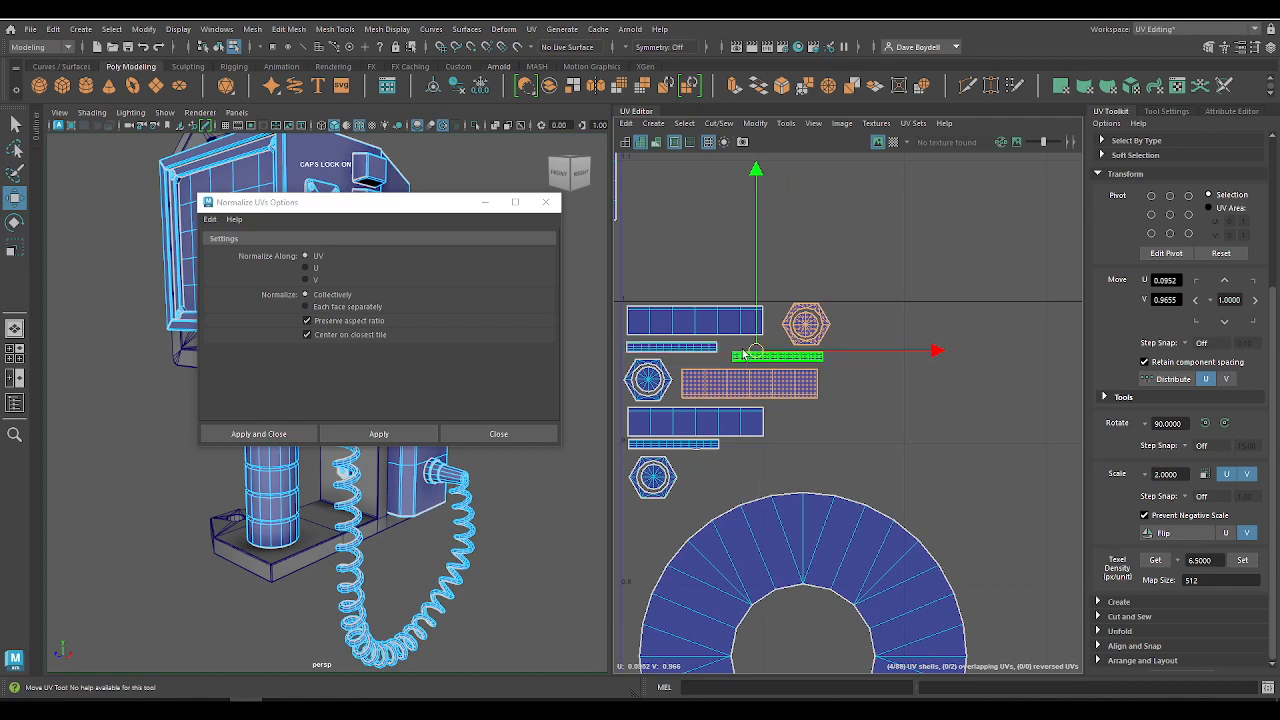
# Step: Select the third nut's hexagon shells together and nudge them closer to the end of the first nut's long strip
pyautogui.click(808, 324)
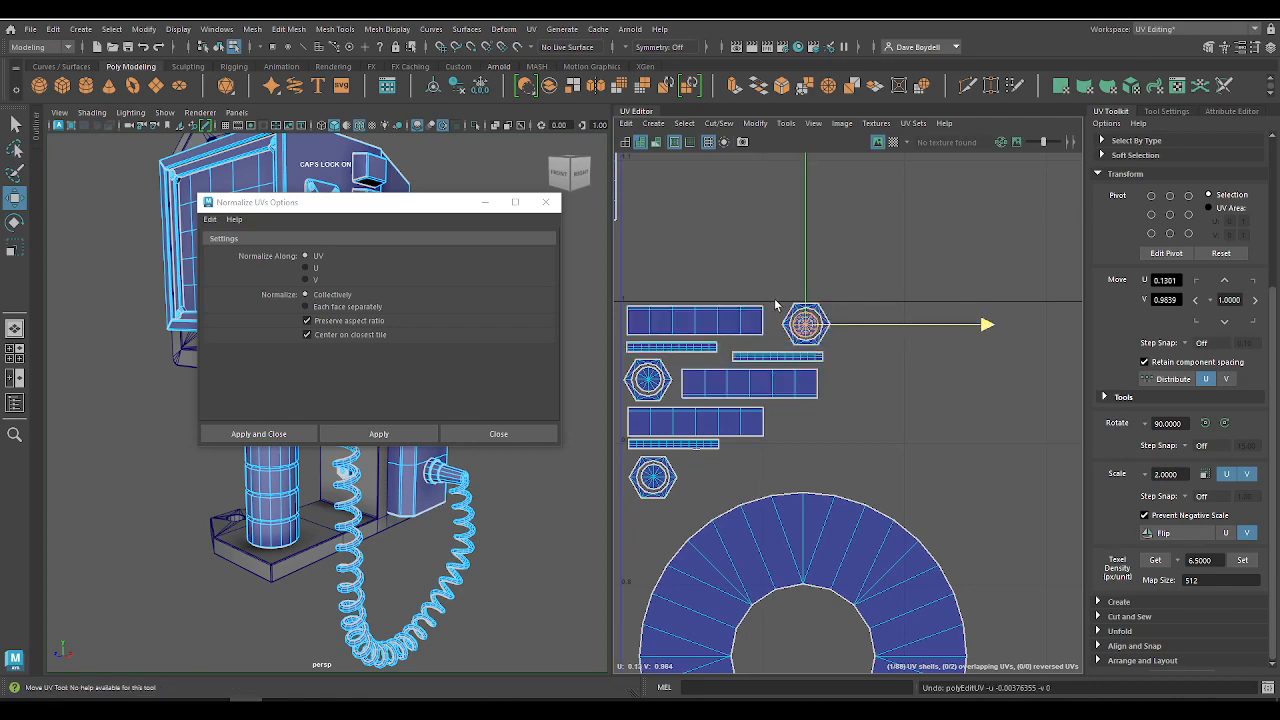
pyautogui.press('q')
pyautogui.press('f')
pyautogui.keyDown('alt'); pyautogui.moveTo(833, 340); pyautogui.dragTo(967, 425, button='middle'); pyautogui.keyUp('alt')
pyautogui.press('w')
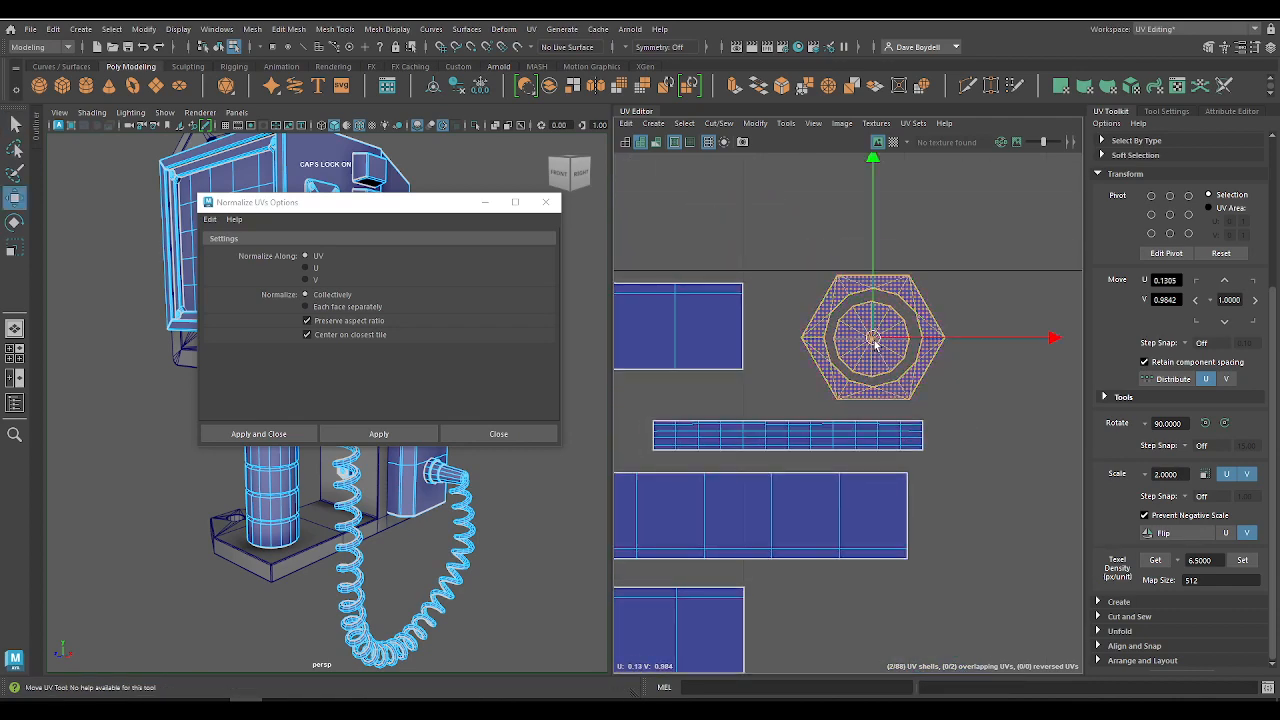
pyautogui.moveTo(872, 339); pyautogui.dragTo(833, 343)
# Step: Shift the third nut's short strip slightly towards lower U, closer to the first nut's short strip
pyautogui.keyDown('alt'); pyautogui.moveTo(820, 355); pyautogui.dragTo(1000, 362, button='middle'); pyautogui.keyUp('alt')
pyautogui.click(862, 441)
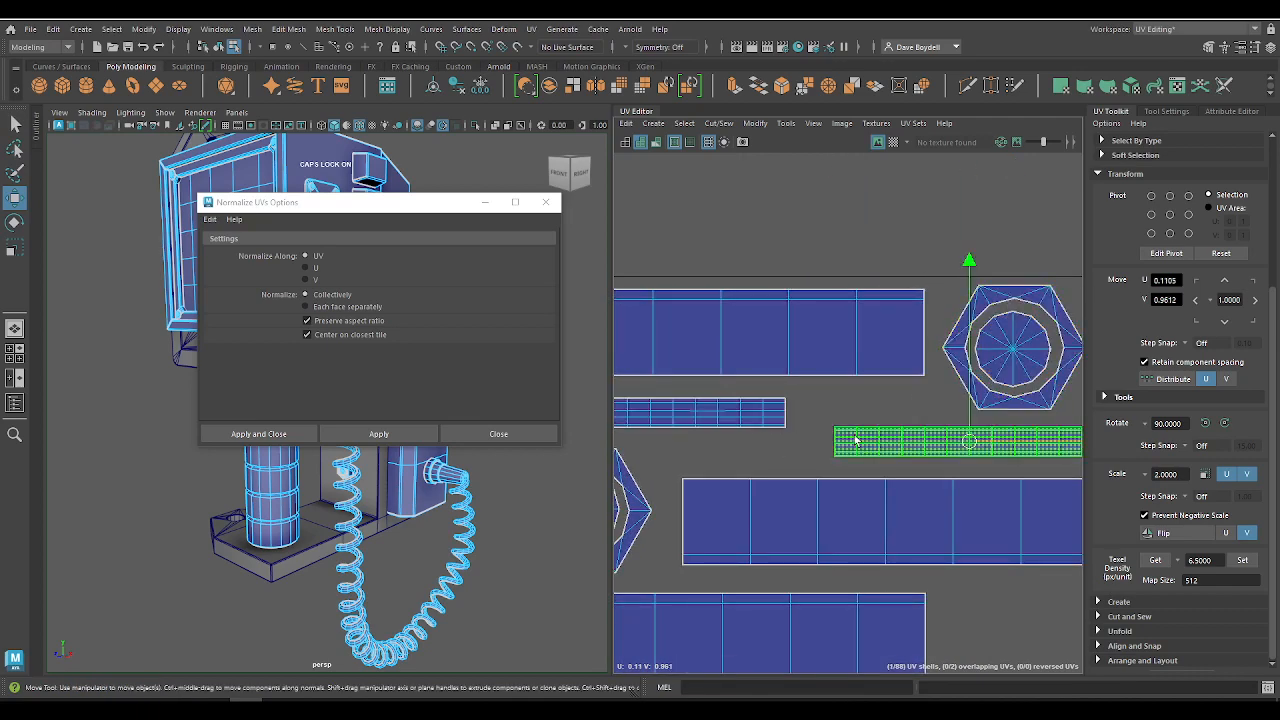
pyautogui.moveTo(967, 441); pyautogui.dragTo(938, 441)
pyautogui.click(862, 513)
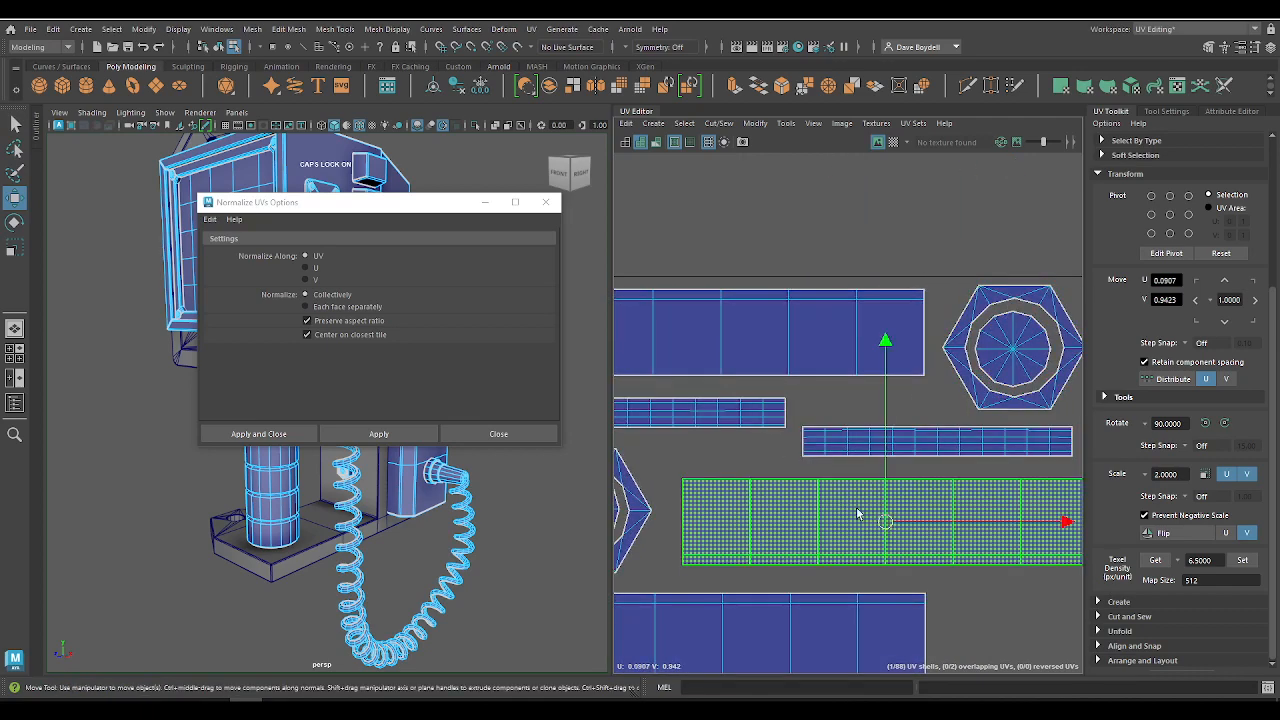
pyautogui.keyDown('alt'); pyautogui.moveTo(864, 515); pyautogui.dragTo(689, 449, button='right'); pyautogui.keyUp('alt')
pyautogui.keyDown('alt'); pyautogui.moveTo(786, 474); pyautogui.dragTo(764, 319, button='middle'); pyautogui.keyUp('alt')
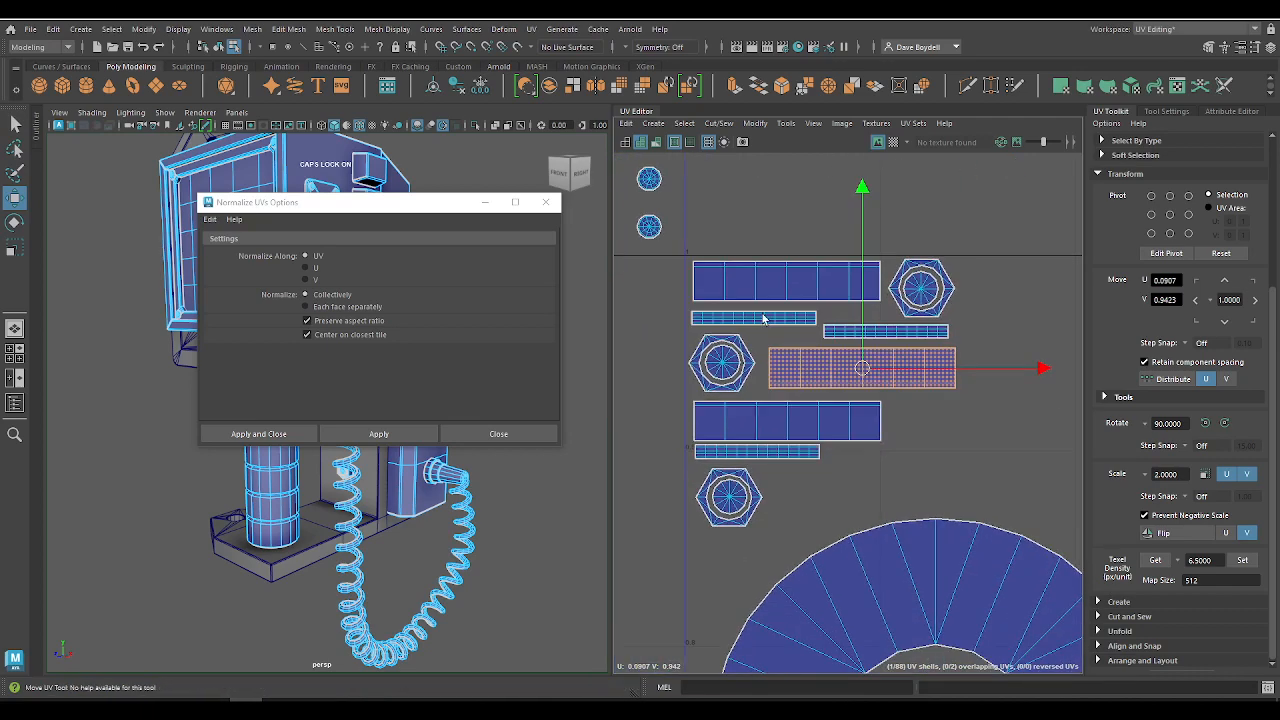
# Step: Nudge the second nut's short strip slightly away from the long strip above it
pyautogui.scroll(4, 712, 457)
pyautogui.click(730, 440)
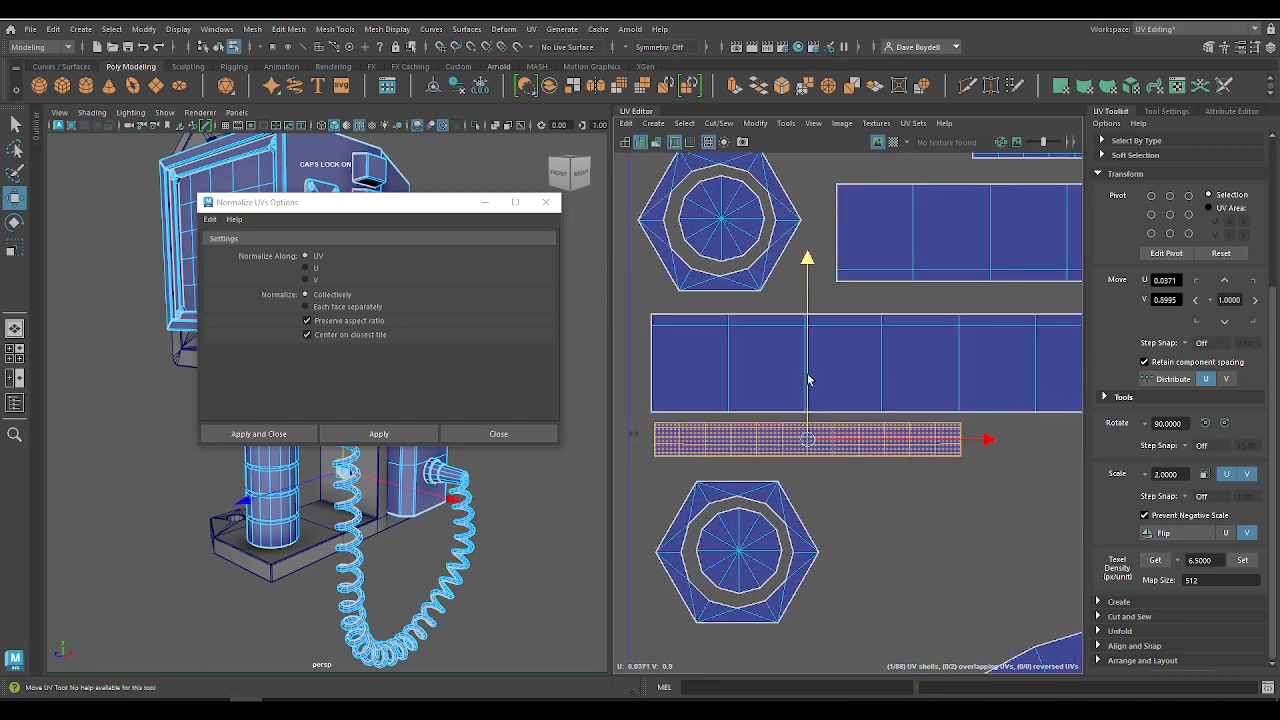
pyautogui.moveTo(808, 376); pyautogui.dragTo(810, 382)
pyautogui.keyDown('alt'); pyautogui.moveTo(890, 583); pyautogui.dragTo(757, 426, button='right'); pyautogui.keyUp('alt')
pyautogui.click(781, 470)
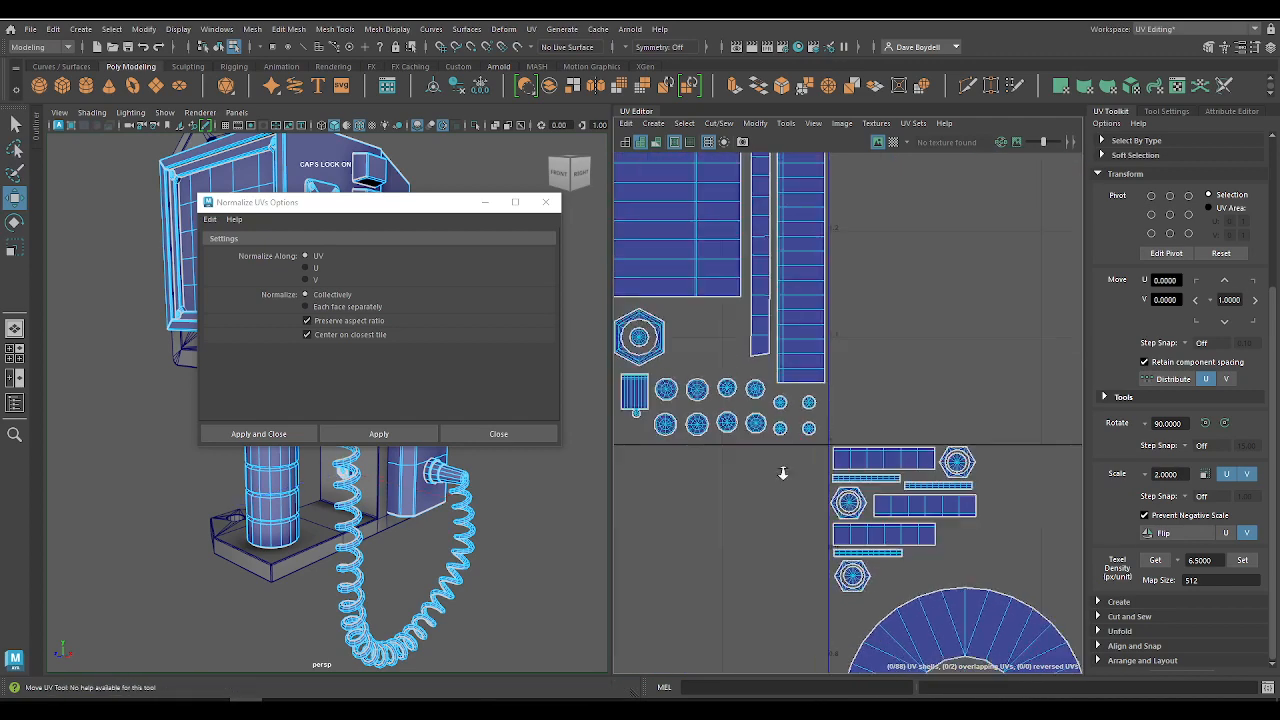
# Step: Move the large disc down to about U 0.12, V 0.50 and the ring directly above it to about U 0.12, V 0.73
pyautogui.keyDown('alt'); pyautogui.moveTo(783, 472); pyautogui.dragTo(740, 377, button='right'); pyautogui.keyUp('alt')
pyautogui.keyDown('alt'); pyautogui.moveTo(826, 486); pyautogui.dragTo(752, 284, button='middle'); pyautogui.keyUp('alt')
pyautogui.keyDown('alt'); pyautogui.moveTo(752, 284); pyautogui.dragTo(838, 402, button='right'); pyautogui.keyUp('alt')
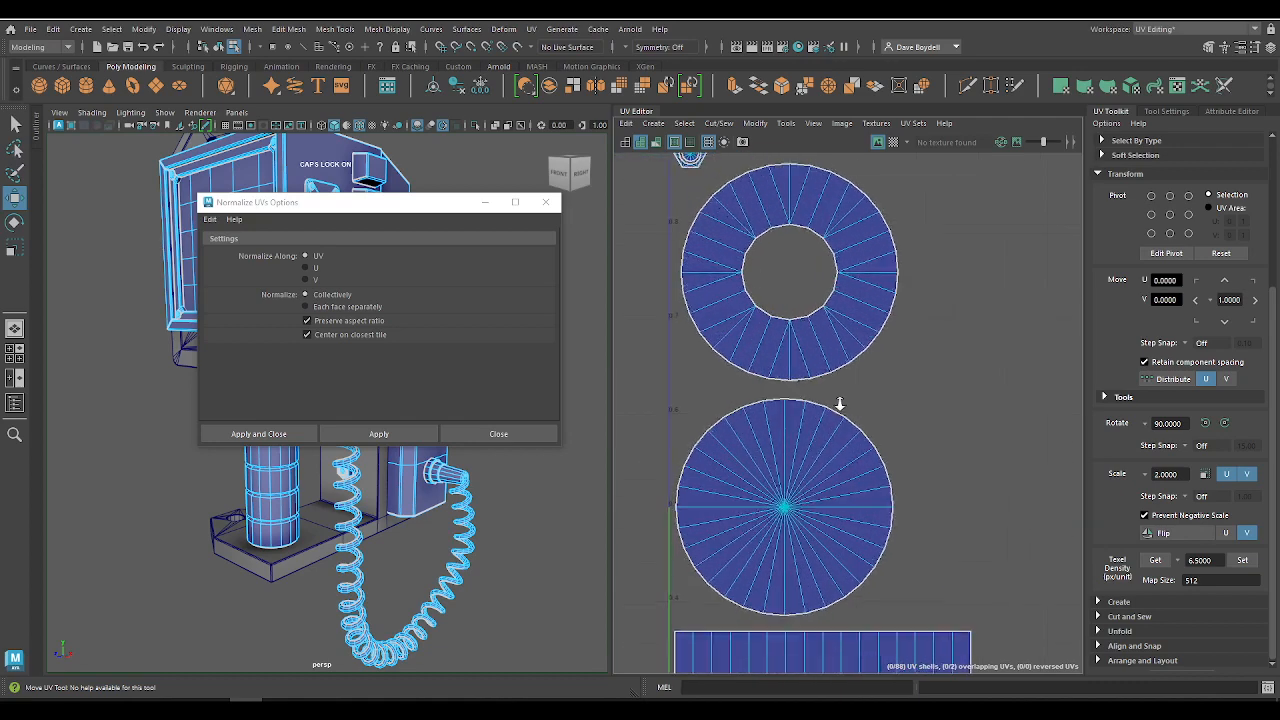
pyautogui.click(812, 498)
pyautogui.moveTo(781, 510); pyautogui.dragTo(782, 520)
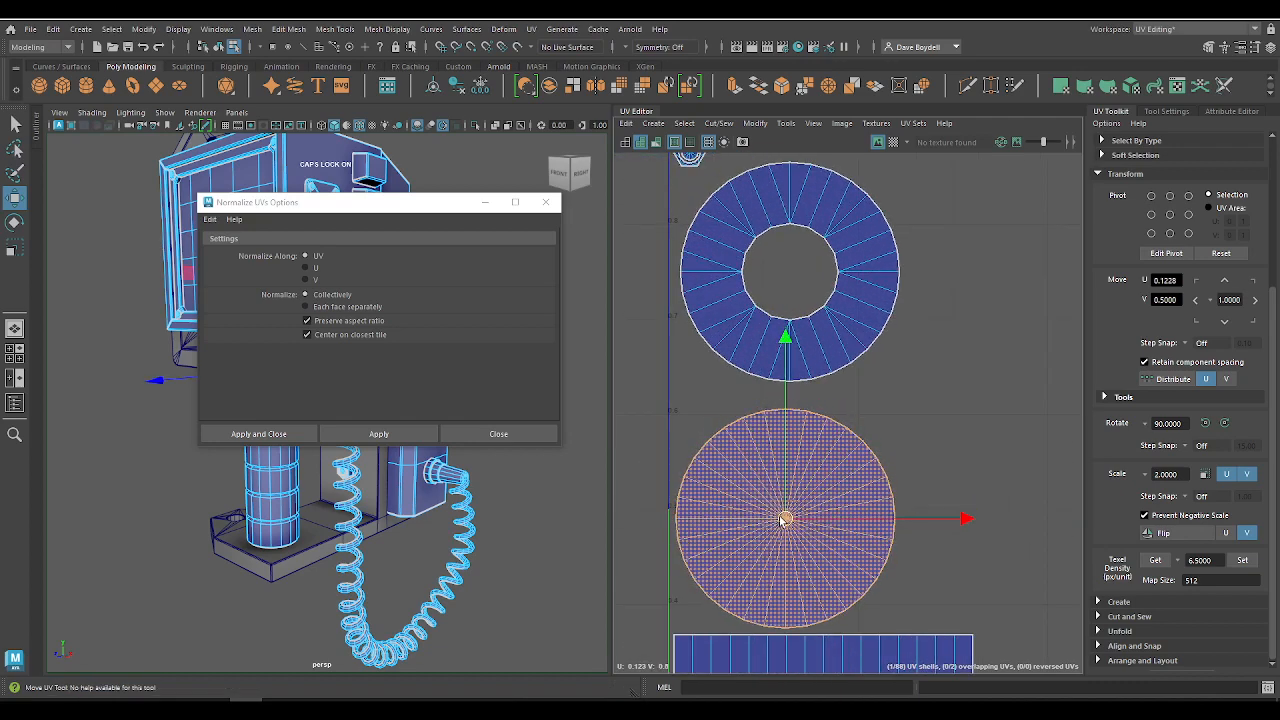
pyautogui.click(725, 350)
pyautogui.moveTo(783, 276); pyautogui.dragTo(772, 245)
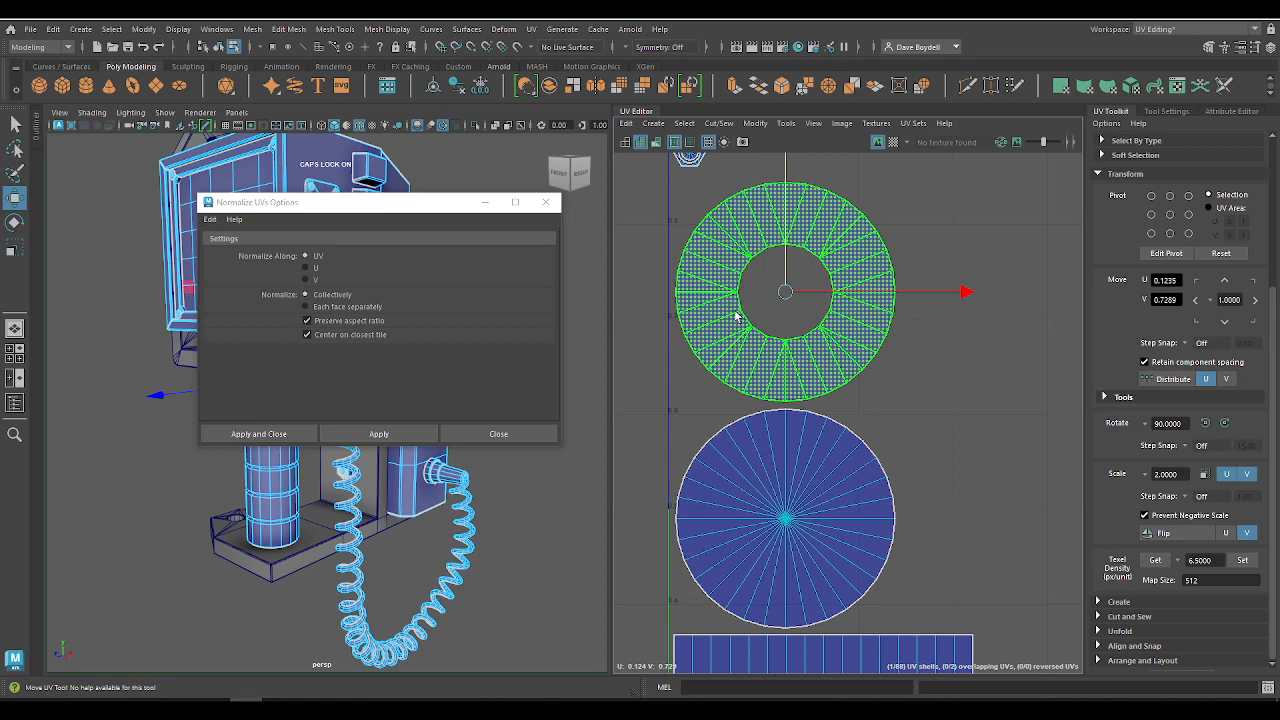
pyautogui.scroll(-6, 913, 309)
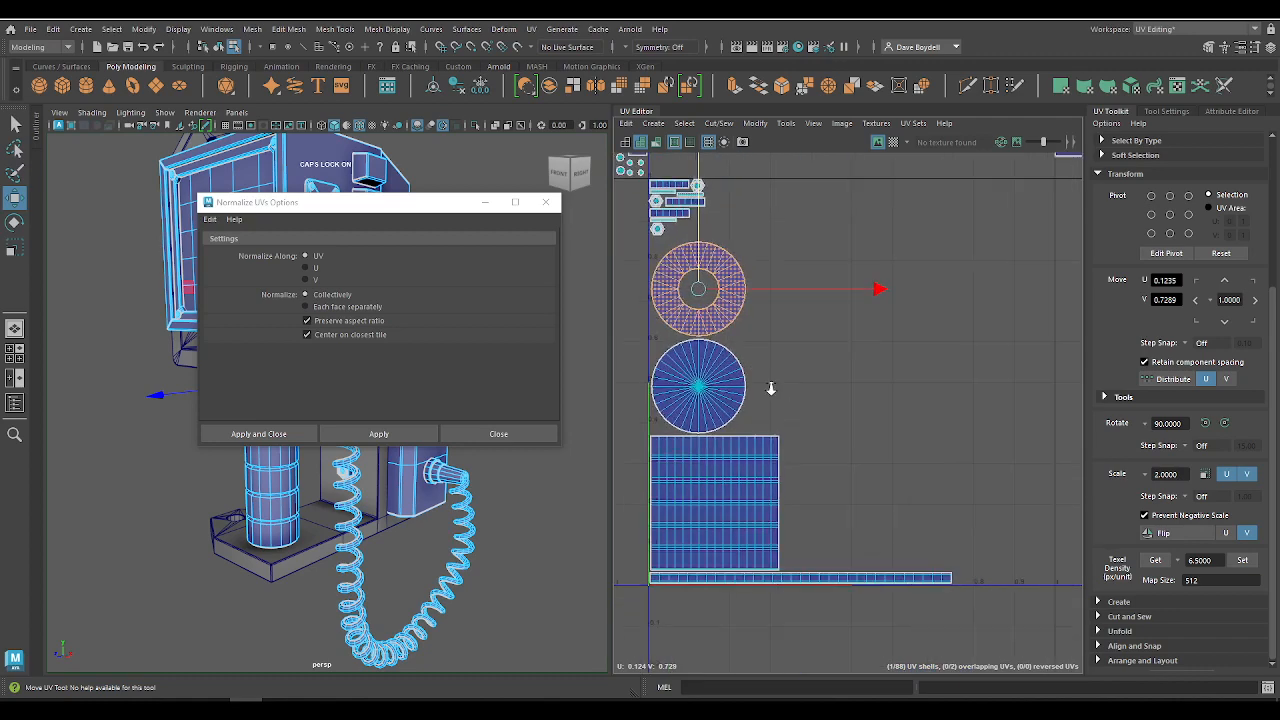
pyautogui.click(672, 384)
pyautogui.keyDown('alt'); pyautogui.moveTo(676, 387); pyautogui.dragTo(755, 445, button='middle'); pyautogui.keyUp('alt')
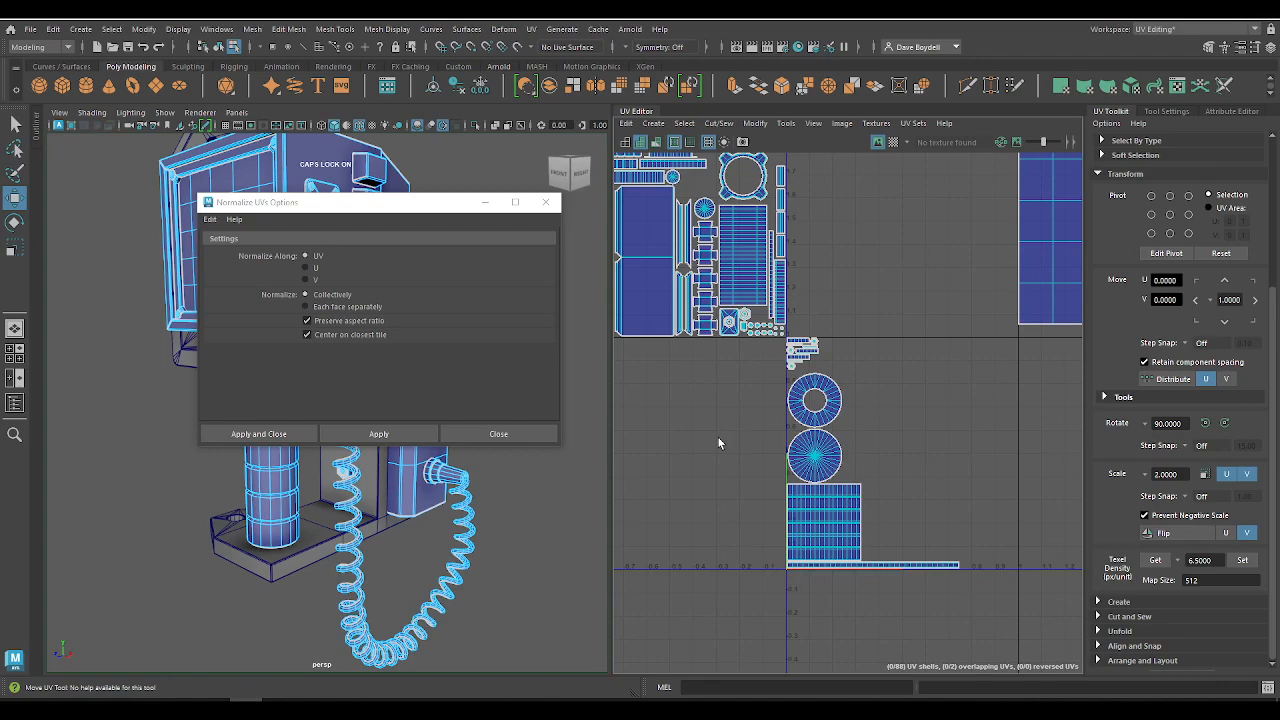
# Step: Close the Normalize UVs options
pyautogui.scroll(-4, 791, 337)
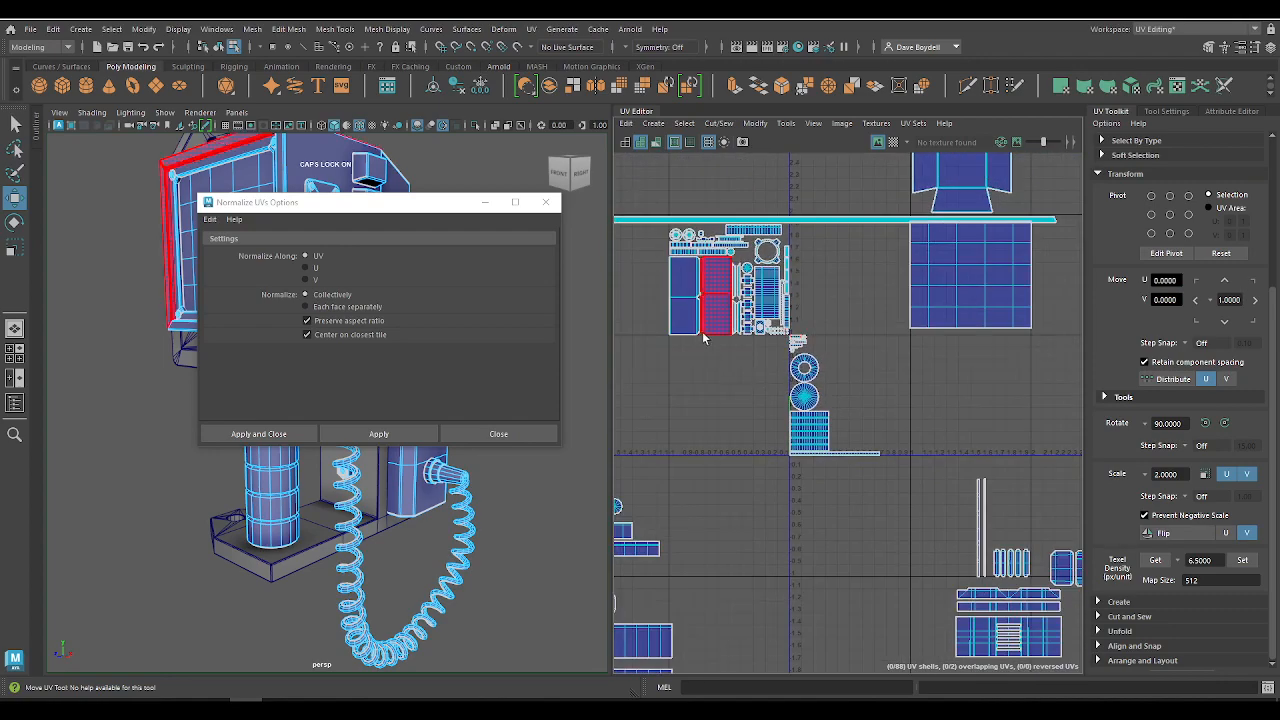
pyautogui.keyDown('alt'); pyautogui.moveTo(815, 450); pyautogui.dragTo(640, 310, button='right'); pyautogui.keyUp('alt')
pyautogui.keyDown('alt'); pyautogui.moveTo(769, 449); pyautogui.dragTo(797, 425, button='middle'); pyautogui.keyUp('alt')
pyautogui.keyDown('alt'); pyautogui.moveTo(797, 425); pyautogui.dragTo(771, 520, button='right'); pyautogui.keyUp('alt')
pyautogui.keyDown('alt'); pyautogui.moveTo(757, 508); pyautogui.dragTo(742, 477, button='middle'); pyautogui.keyUp('alt')
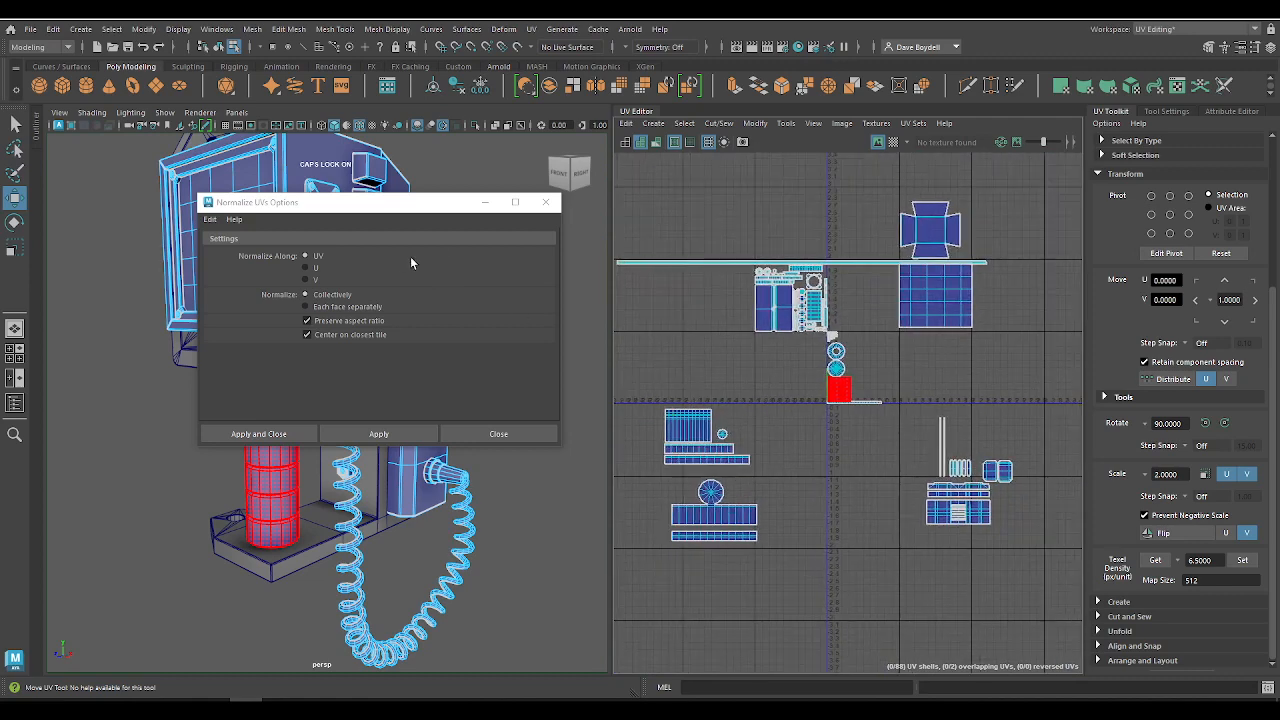
pyautogui.click(546, 202)
# Step: Select the nut, ring, disc, cylinder and thin-strip shells in the 0–1 tile and move them five whole tiles towards negative U
pyautogui.keyDown('alt'); pyautogui.moveTo(728, 377); pyautogui.dragTo(897, 411, button='right'); pyautogui.keyUp('alt')
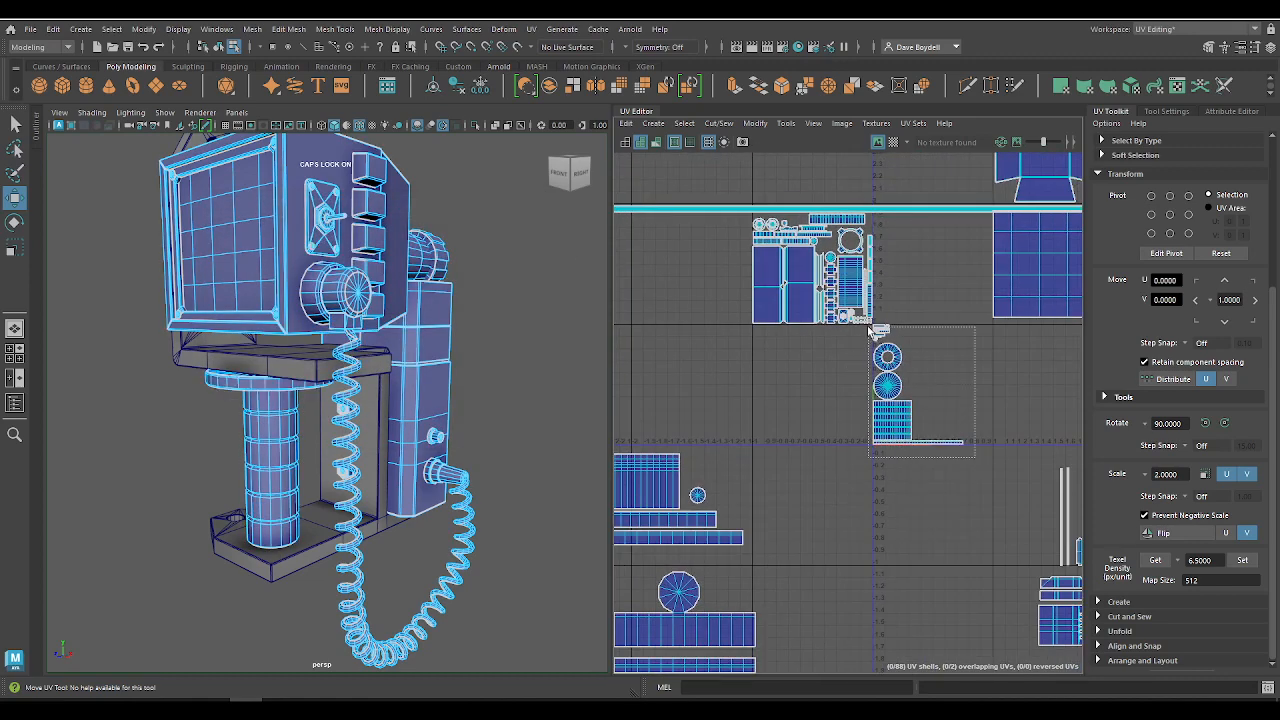
pyautogui.moveTo(870, 330); pyautogui.dragTo(869, 327)
pyautogui.press('w')
pyautogui.moveTo(897, 325); pyautogui.dragTo(878, 314, button='right')
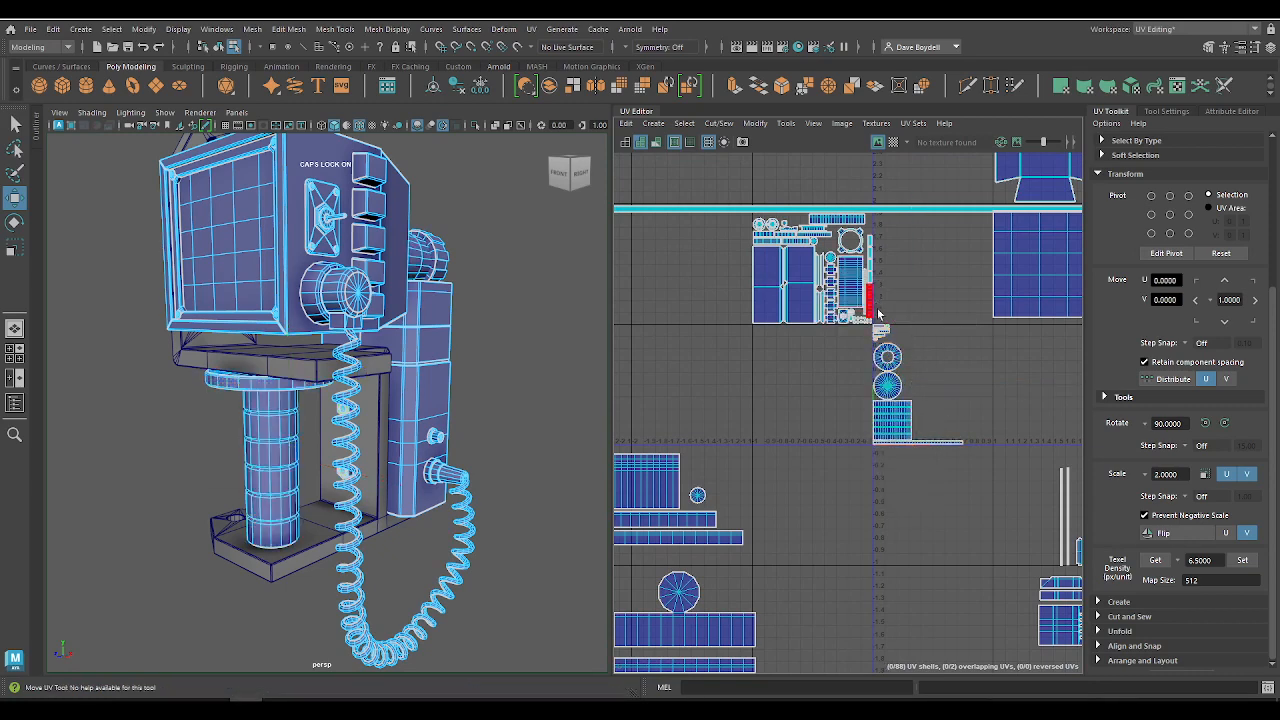
pyautogui.moveTo(957, 484); pyautogui.dragTo(1011, 504)
pyautogui.press('w')
pyautogui.press('f')
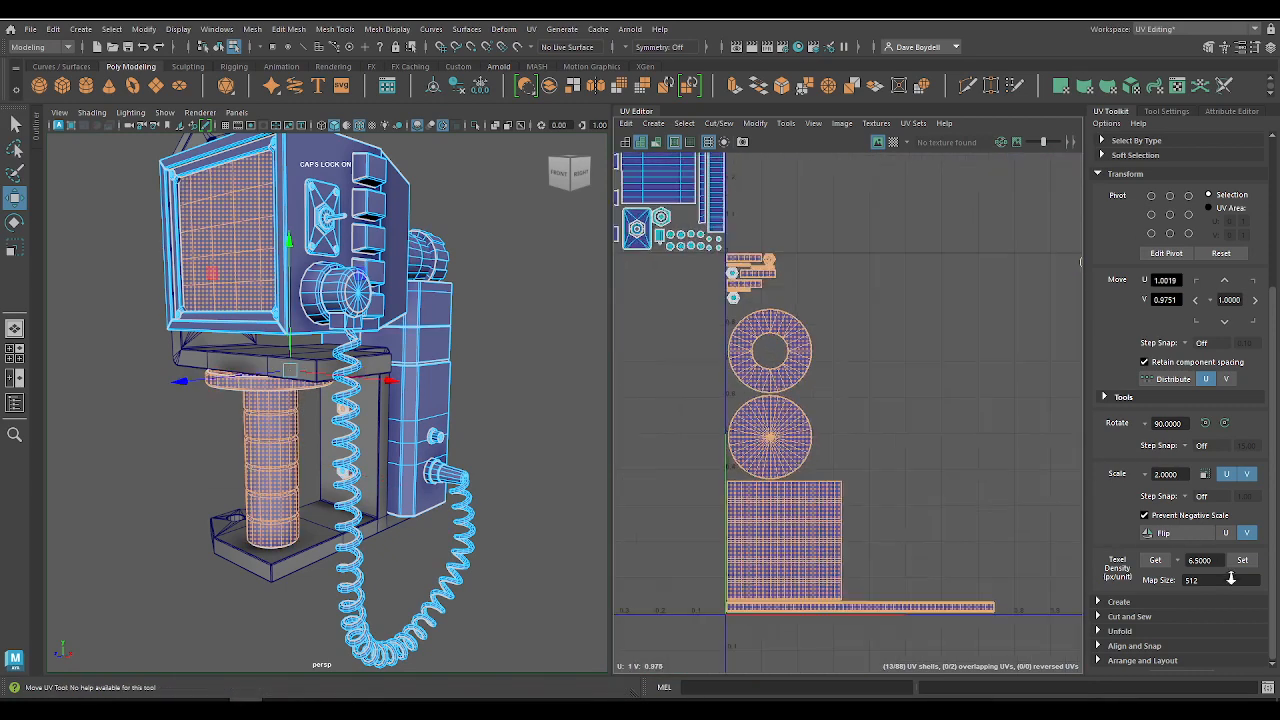
pyautogui.moveTo(704, 264); pyautogui.dragTo(992, 655)
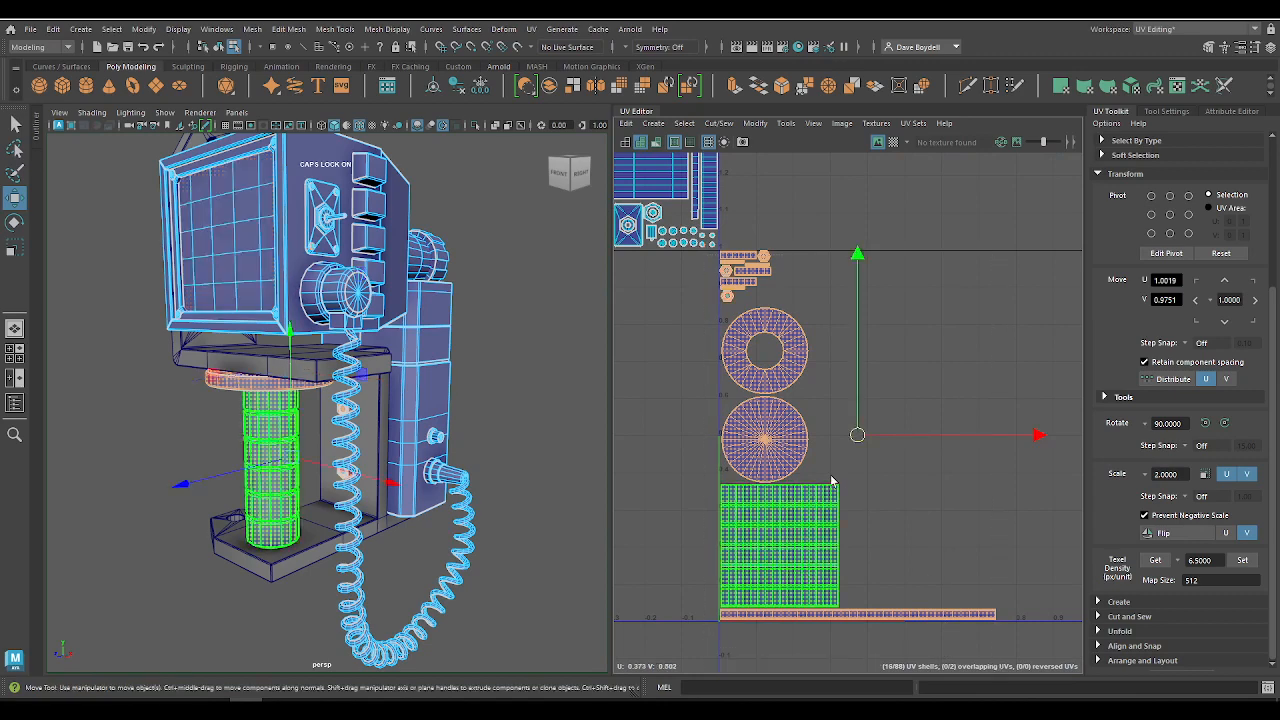
pyautogui.scroll(-5, 830, 470)
pyautogui.click(1196, 301)
pyautogui.click(1196, 301)
pyautogui.click(1196, 301)
pyautogui.scroll(-4, 735, 297)
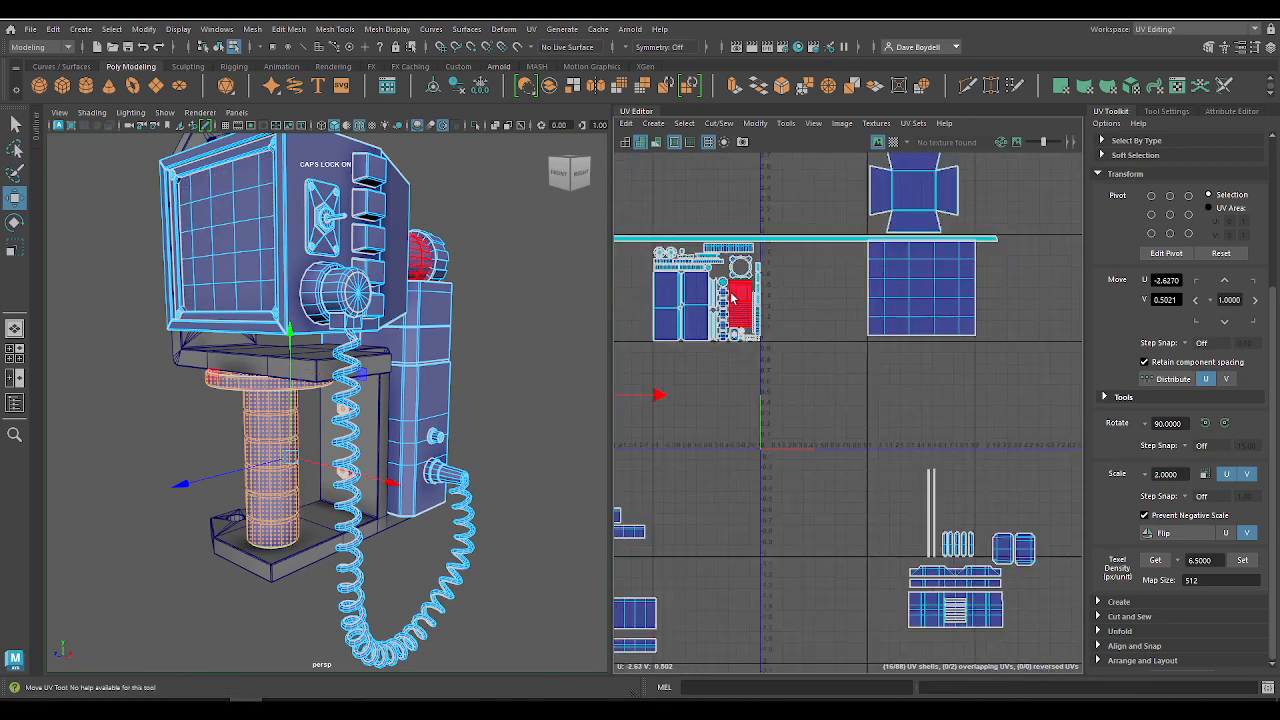
pyautogui.keyDown('alt'); pyautogui.moveTo(664, 308); pyautogui.dragTo(948, 310, button='middle'); pyautogui.keyUp('alt')
pyautogui.click(1198, 301)
pyautogui.click(1198, 301)
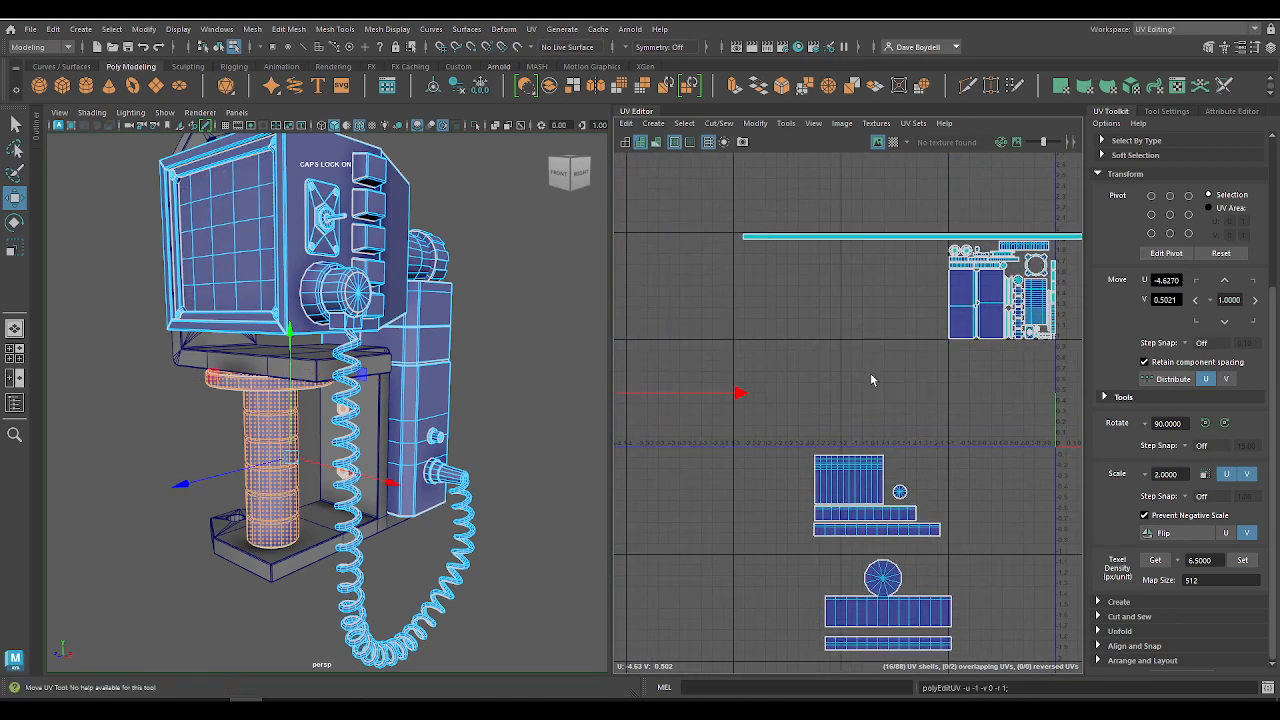
# Step: Select the cross-shaped shell of the monitor's rear housing and set its texel density to 6.5
pyautogui.keyDown('alt'); pyautogui.moveTo(772, 326); pyautogui.dragTo(897, 343, button='middle'); pyautogui.keyUp('alt')
pyautogui.keyDown('alt'); pyautogui.moveTo(880, 335); pyautogui.dragTo(800, 290, button='right'); pyautogui.keyUp('alt')
pyautogui.keyDown('alt'); pyautogui.moveTo(948, 272); pyautogui.dragTo(1006, 396, button='right'); pyautogui.keyUp('alt')
pyautogui.click(985, 324)
pyautogui.click(1240, 560)
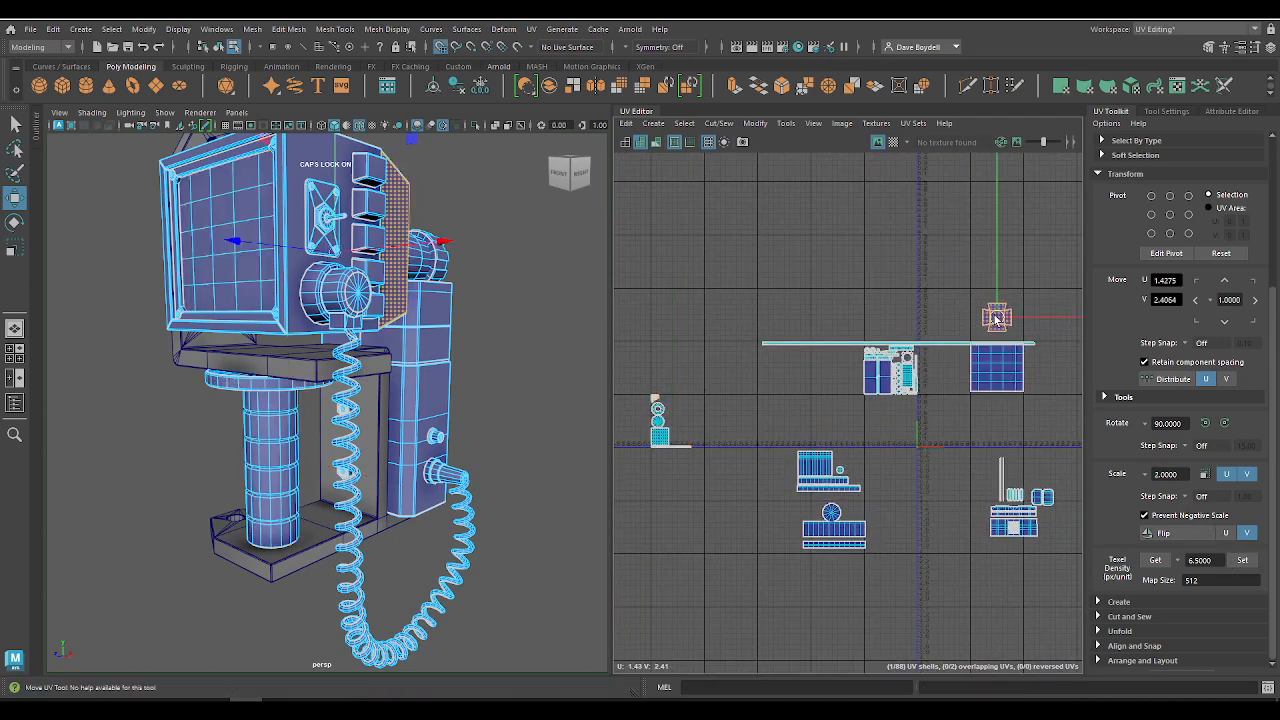
# Step: Inspect the model from the front and side, and highlight the six shells grouped around U -1.6, V -1.0
pyautogui.keyDown('alt'); pyautogui.moveTo(420, 300); pyautogui.dragTo(605, 275); pyautogui.keyUp('alt')
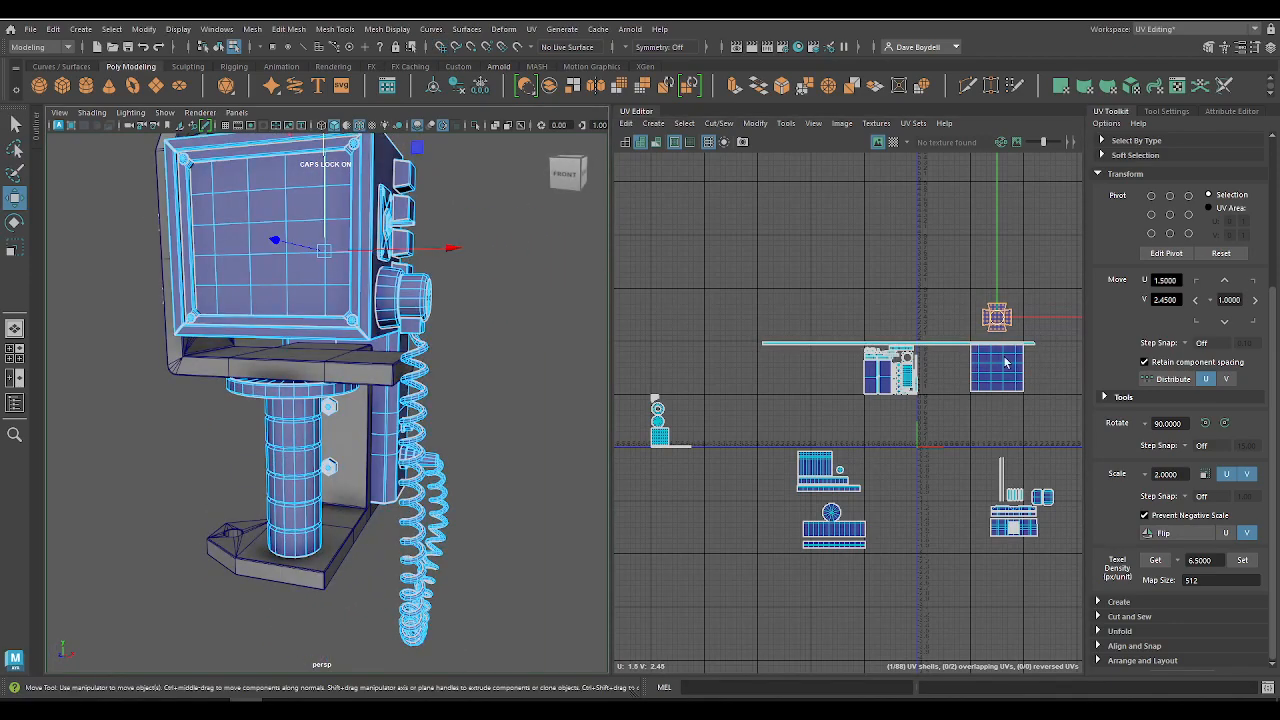
pyautogui.keyDown('alt'); pyautogui.moveTo(505, 280); pyautogui.dragTo(258, 310); pyautogui.keyUp('alt')
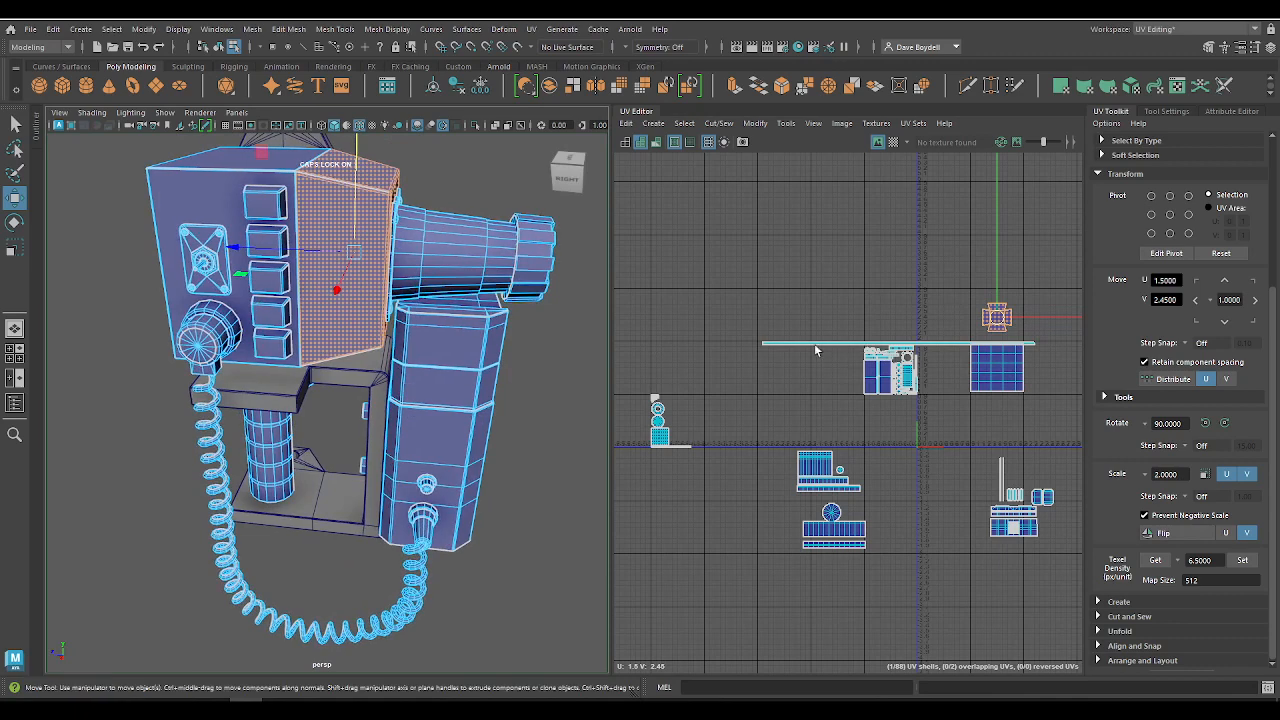
pyautogui.moveTo(774, 437); pyautogui.dragTo(914, 610)
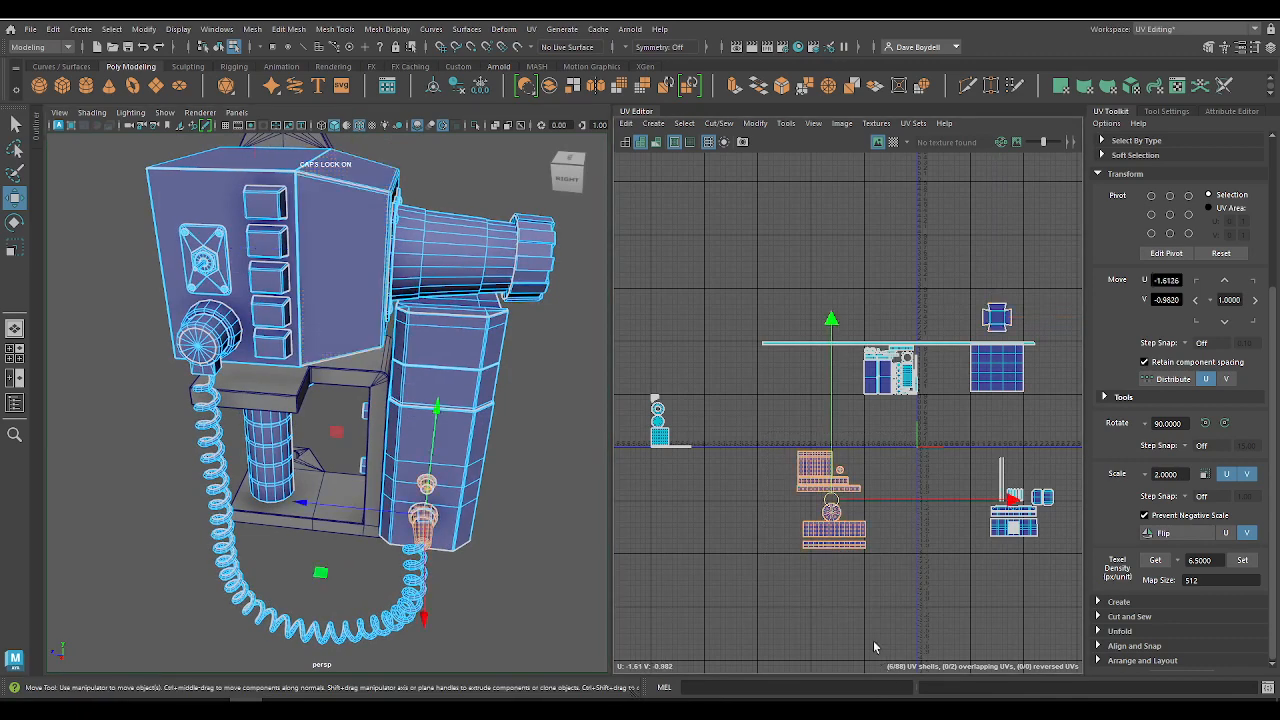
# Step: Reselect the cross-shaped rear housing shell and normalize it to fill its UV tile
pyautogui.moveTo(968, 276); pyautogui.dragTo(1006, 338)
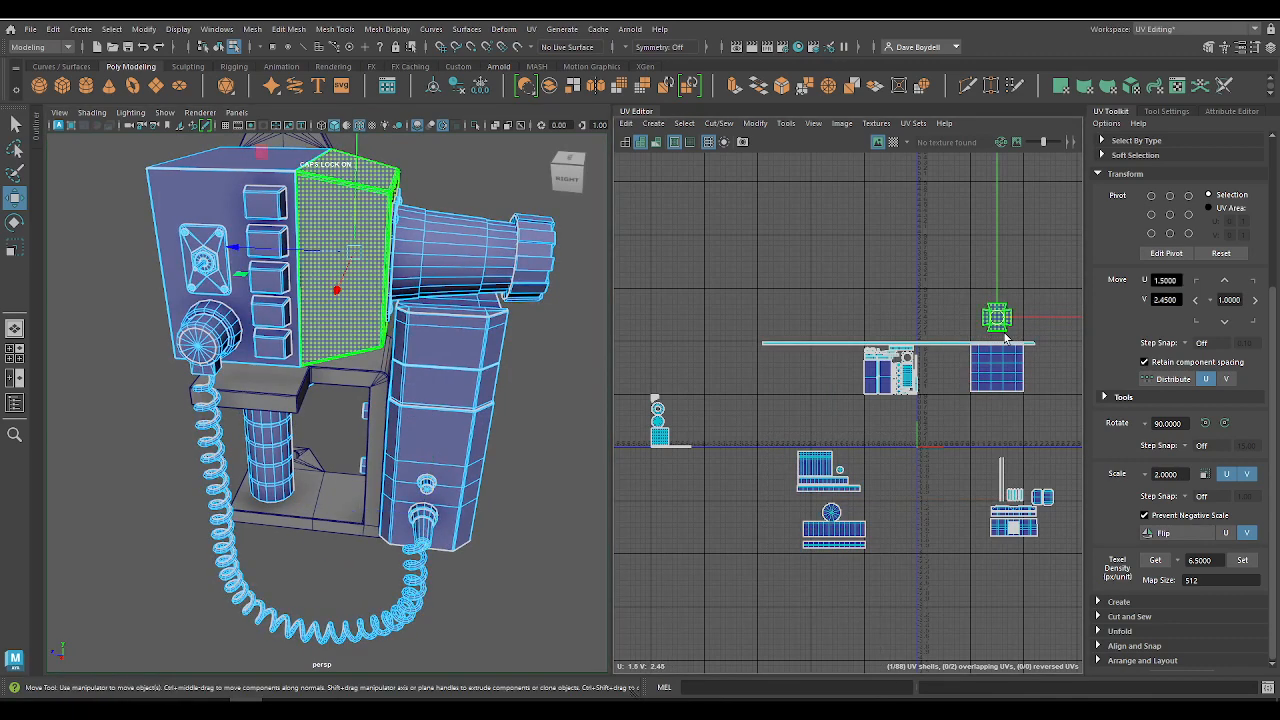
pyautogui.keyDown('alt'); pyautogui.moveTo(889, 362); pyautogui.dragTo(789, 381, button='middle'); pyautogui.keyUp('alt')
pyautogui.keyDown('alt'); pyautogui.moveTo(789, 381); pyautogui.dragTo(1063, 484, button='right'); pyautogui.keyUp('alt')
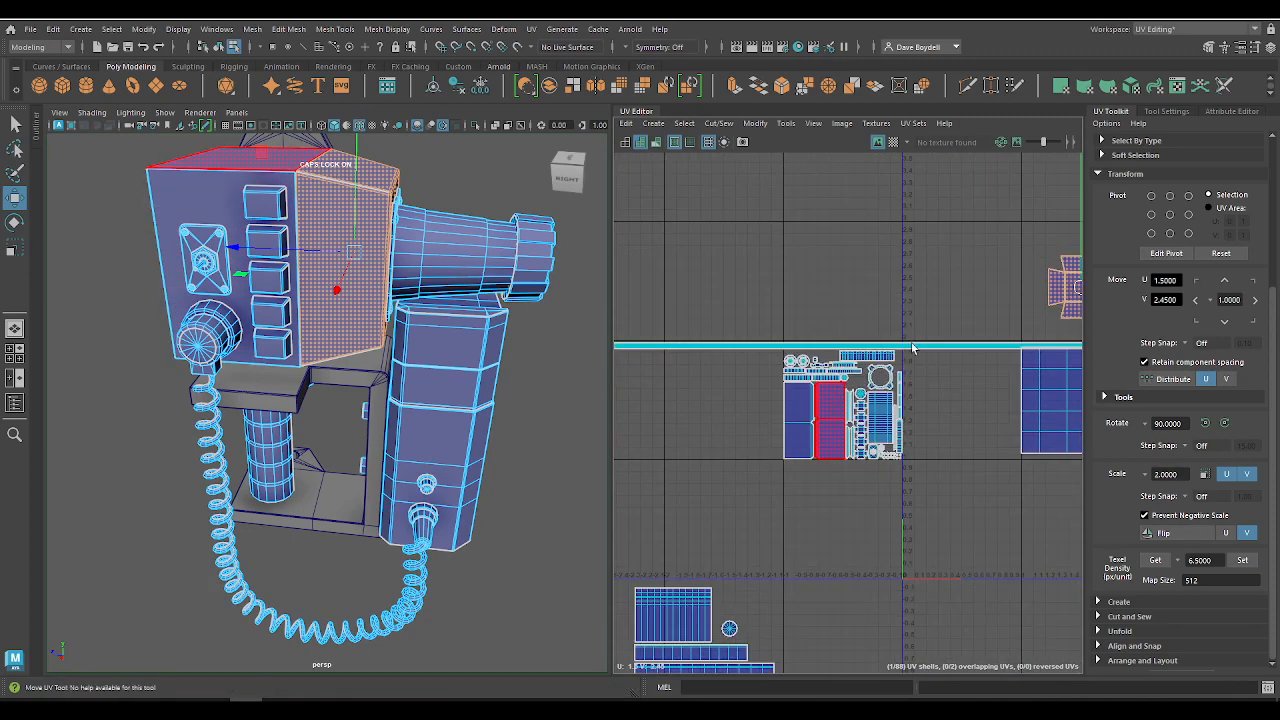
pyautogui.keyDown('alt'); pyautogui.moveTo(912, 345); pyautogui.dragTo(759, 356, button='middle'); pyautogui.keyUp('alt')
pyautogui.click(786, 124)
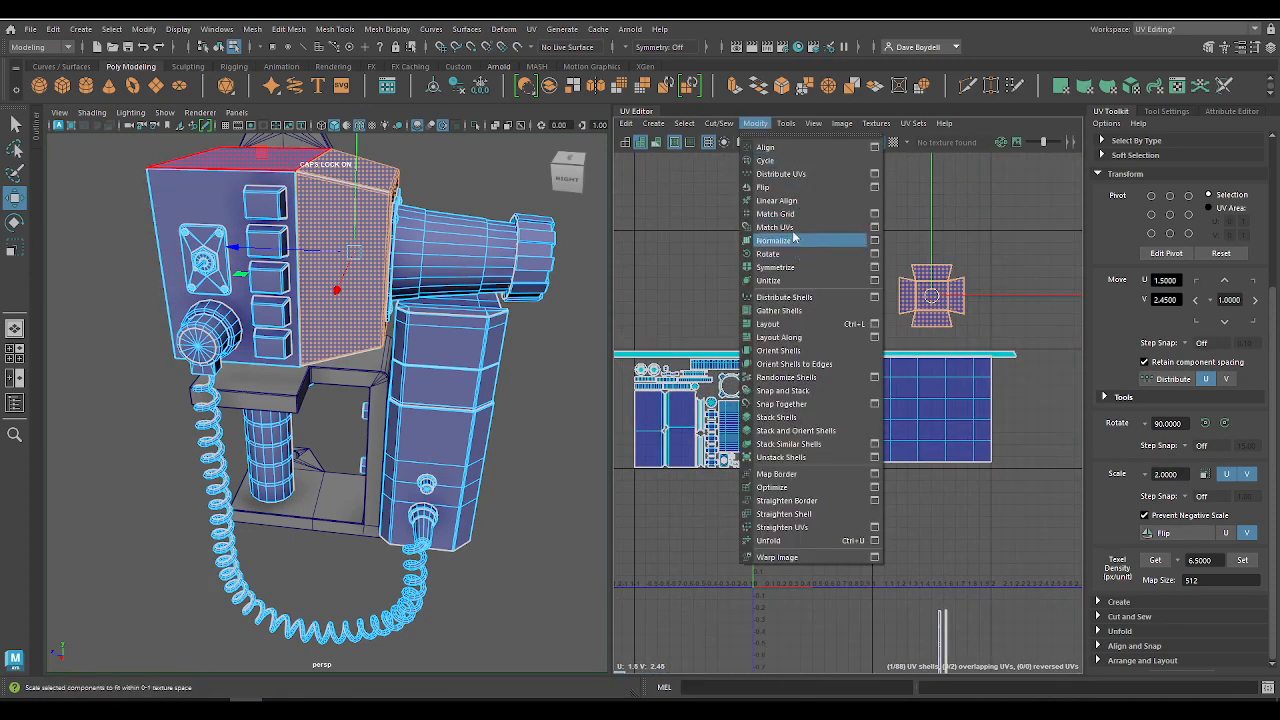
pyautogui.click(786, 244)
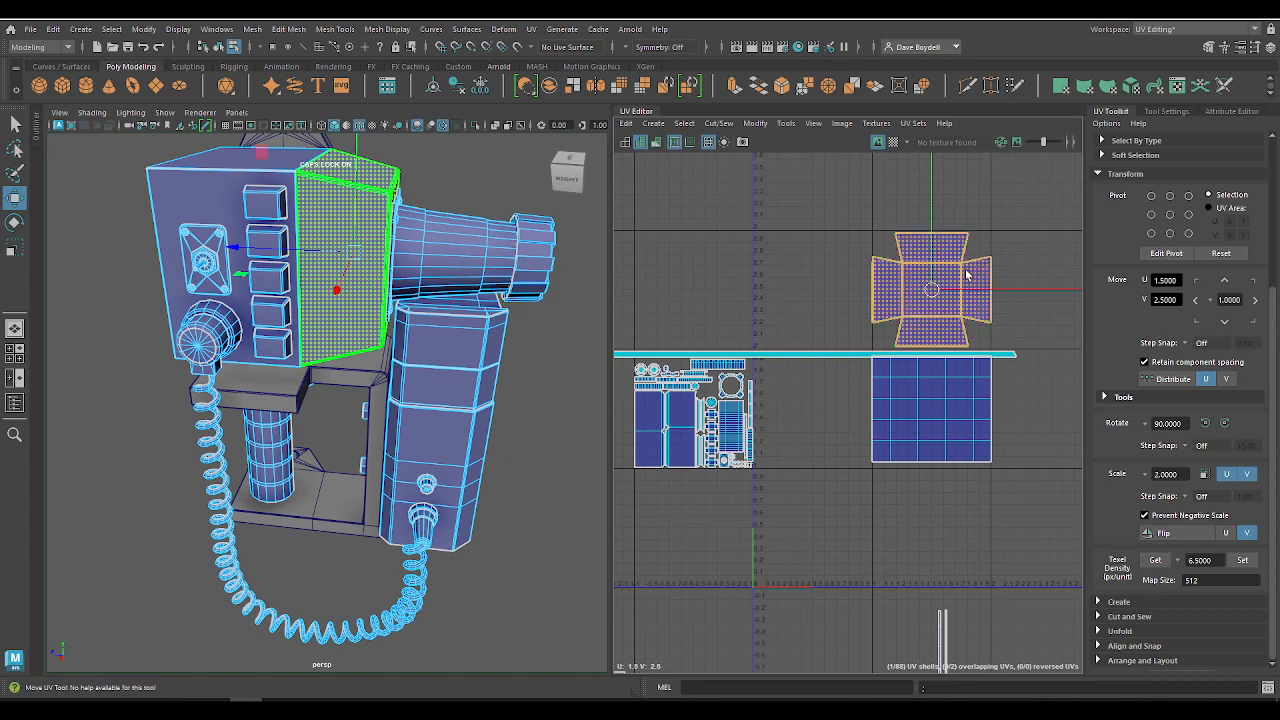
# Step: Compare the texel density of the monitor's large packed shell with the cross-shaped shell's, and highlight the packed tile and cross on the model
pyautogui.click(683, 460)
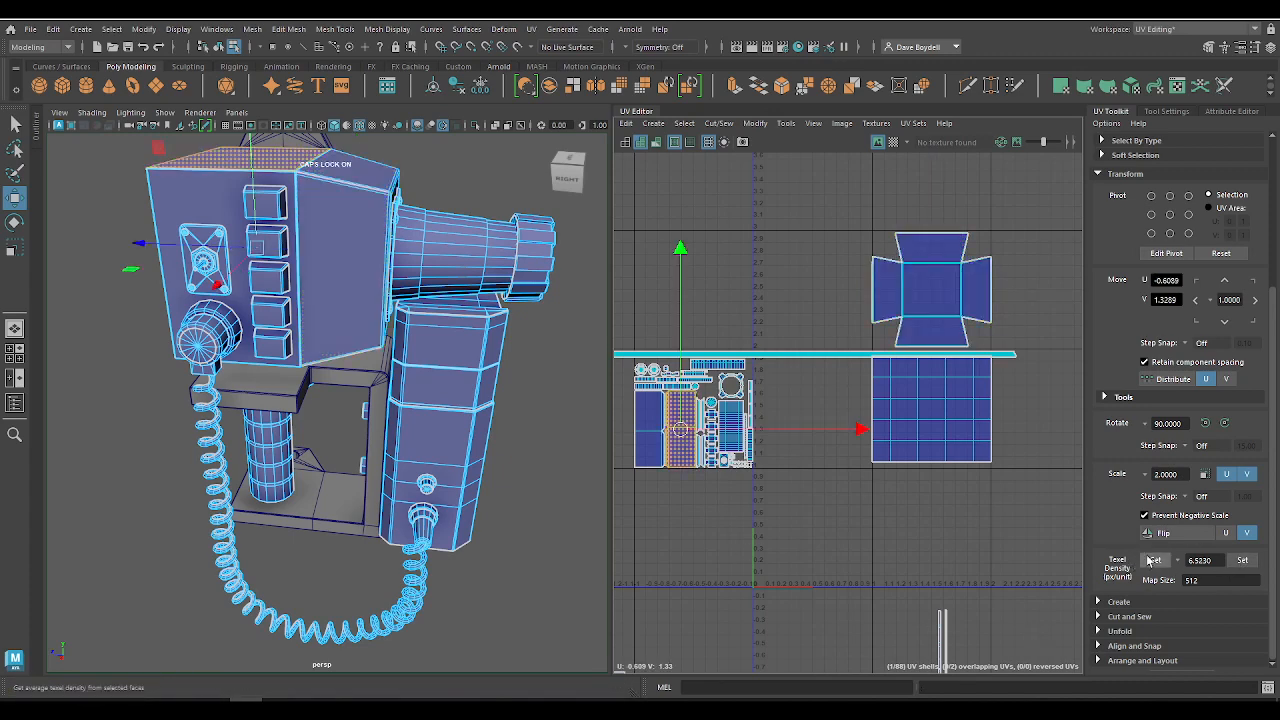
pyautogui.click(940, 294)
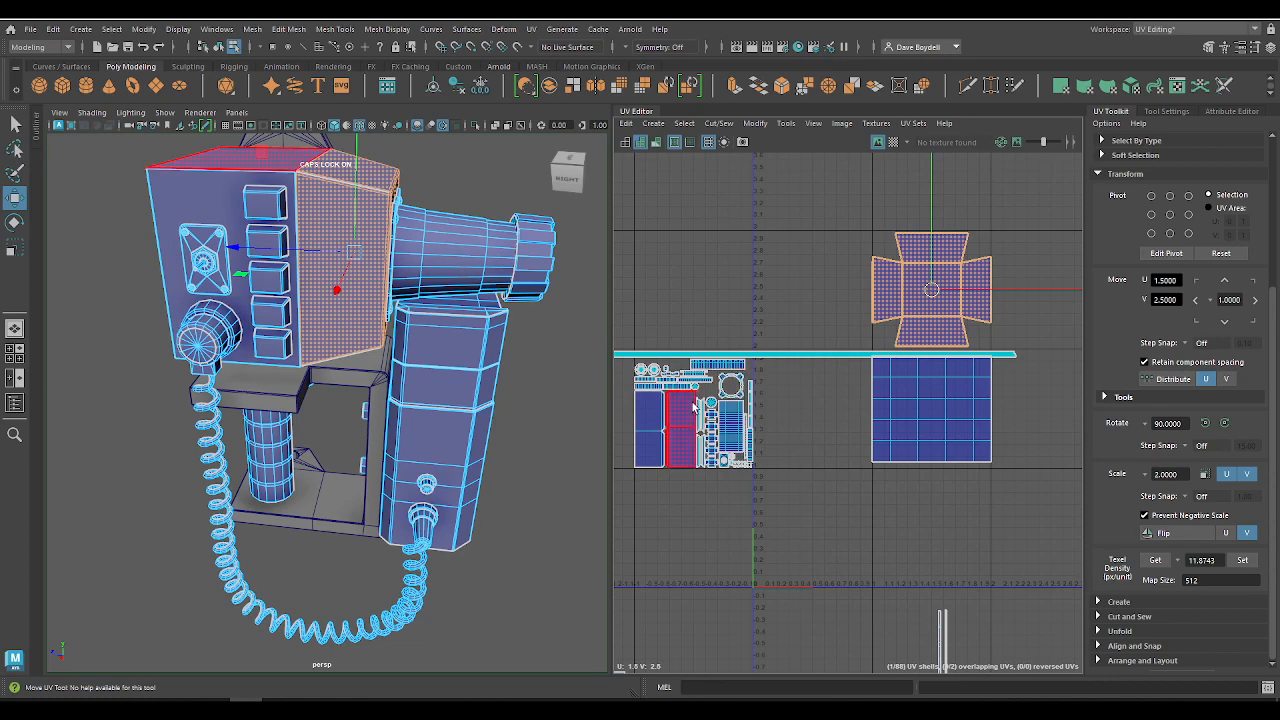
pyautogui.click(910, 283)
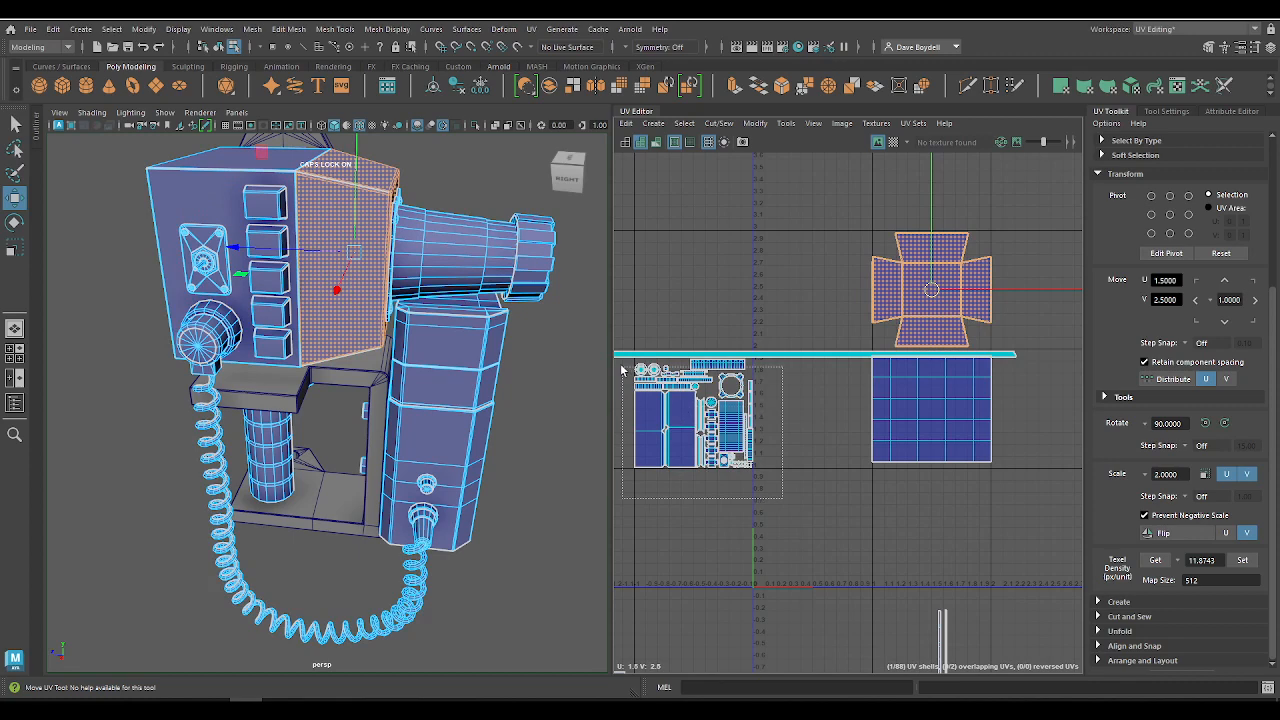
pyautogui.moveTo(627, 366); pyautogui.dragTo(626, 362)
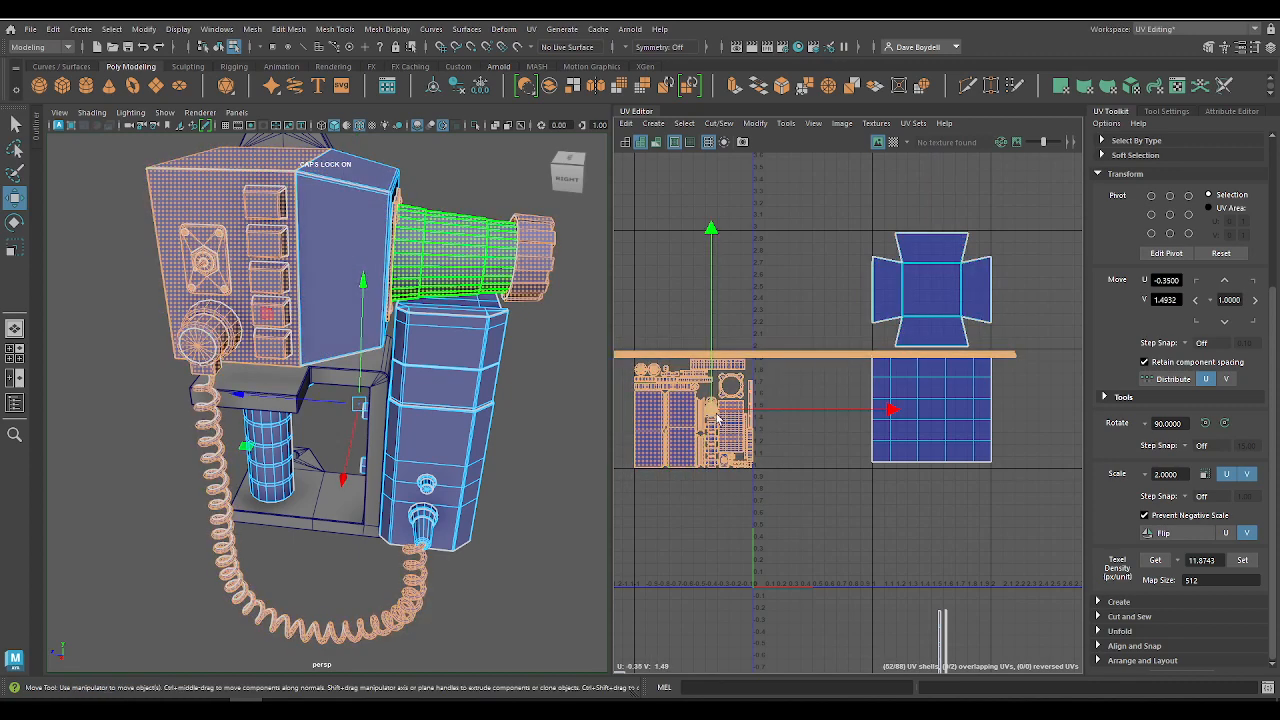
pyautogui.moveTo(851, 185); pyautogui.dragTo(985, 272)
pyautogui.moveTo(1023, 338); pyautogui.dragTo(1022, 340)
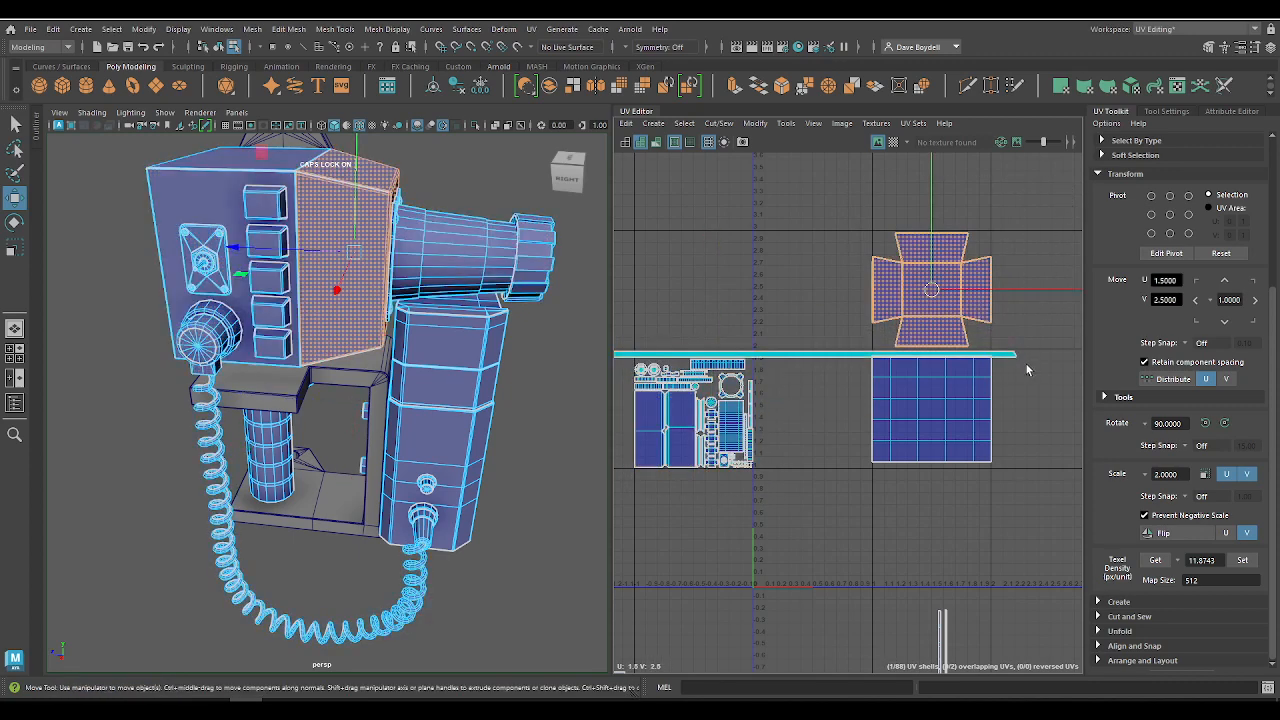
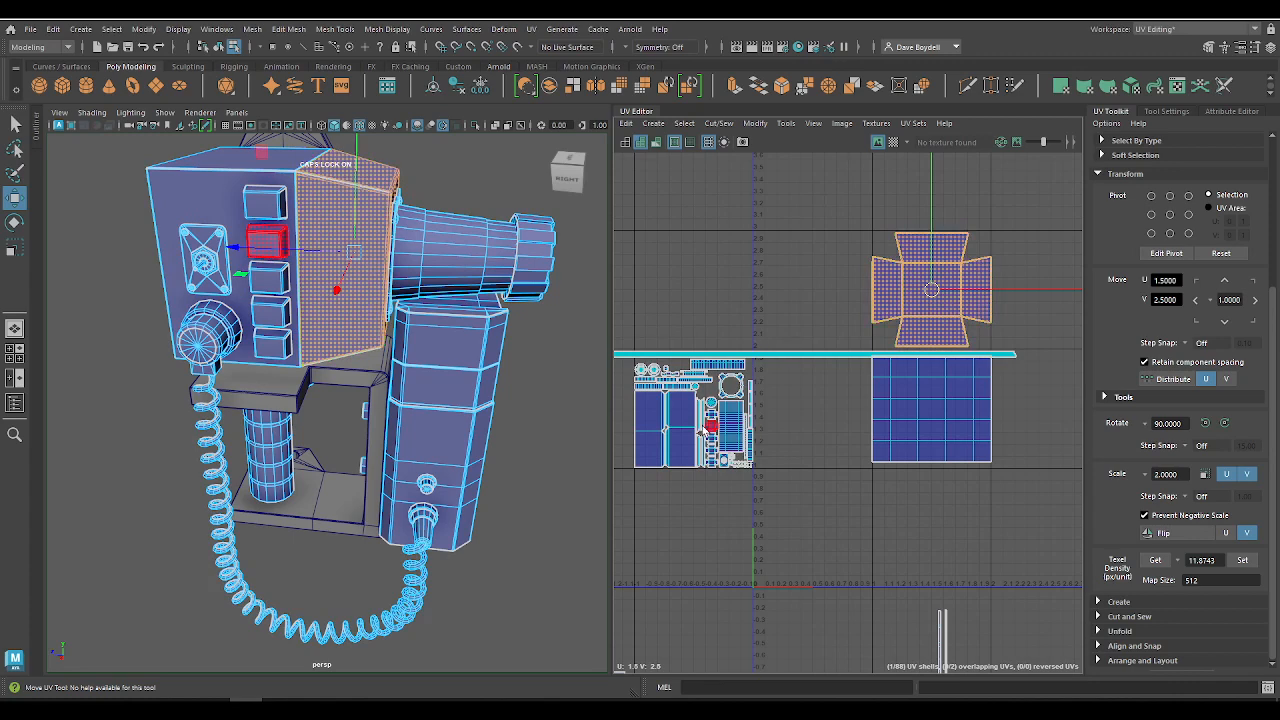
# Step: Highlight all the shells packed in the tile from U -1 to 0, V 1 to 2
pyautogui.scroll(5, 709, 428)
pyautogui.scroll(-3, 697, 350)
pyautogui.scroll(2, 691, 346)
pyautogui.keyDown('alt'); pyautogui.moveTo(729, 323); pyautogui.dragTo(907, 320, button='middle'); pyautogui.keyUp('alt')
pyautogui.scroll(1, 907, 320)
pyautogui.moveTo(645, 210); pyautogui.dragTo(1036, 558)
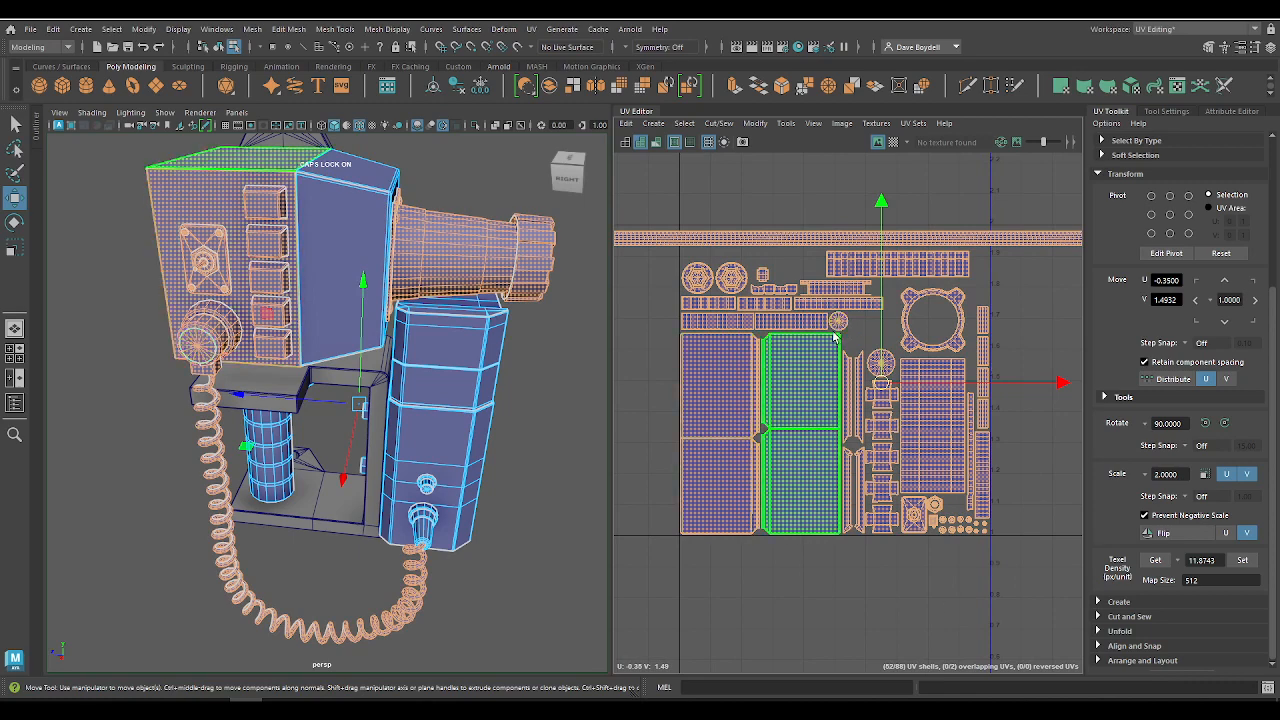
# Step: Centre the cross-shaped rear housing shell at U 1.5, V 2.5 and scale it down slightly to sit just inside its tile
pyautogui.keyDown('alt'); pyautogui.moveTo(998, 245); pyautogui.dragTo(524, 492, button='middle'); pyautogui.keyUp('alt')
pyautogui.keyDown('alt'); pyautogui.moveTo(902, 237); pyautogui.dragTo(557, 315, button='middle'); pyautogui.keyUp('alt')
pyautogui.click(754, 369)
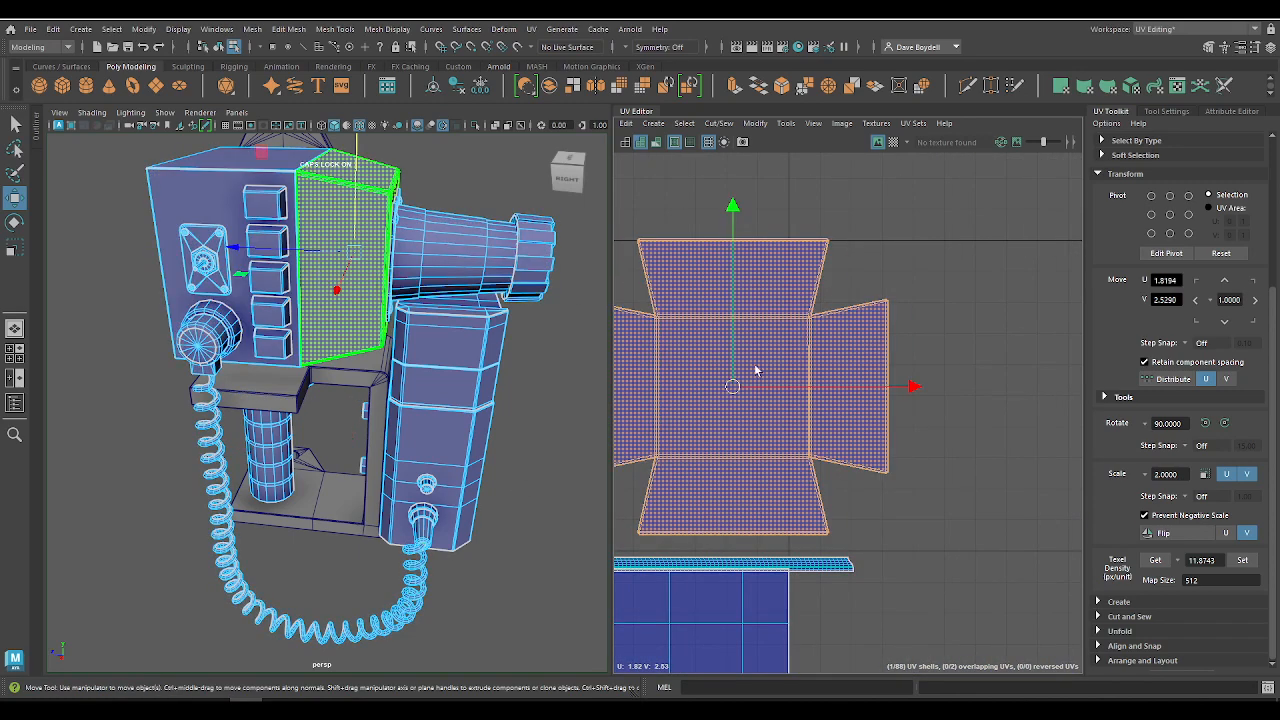
pyautogui.keyDown('alt'); pyautogui.moveTo(785, 357); pyautogui.dragTo(930, 314, button='middle'); pyautogui.keyUp('alt')
pyautogui.press('x')
pyautogui.moveTo(880, 343); pyautogui.dragTo(772, 351)
pyautogui.press('r')
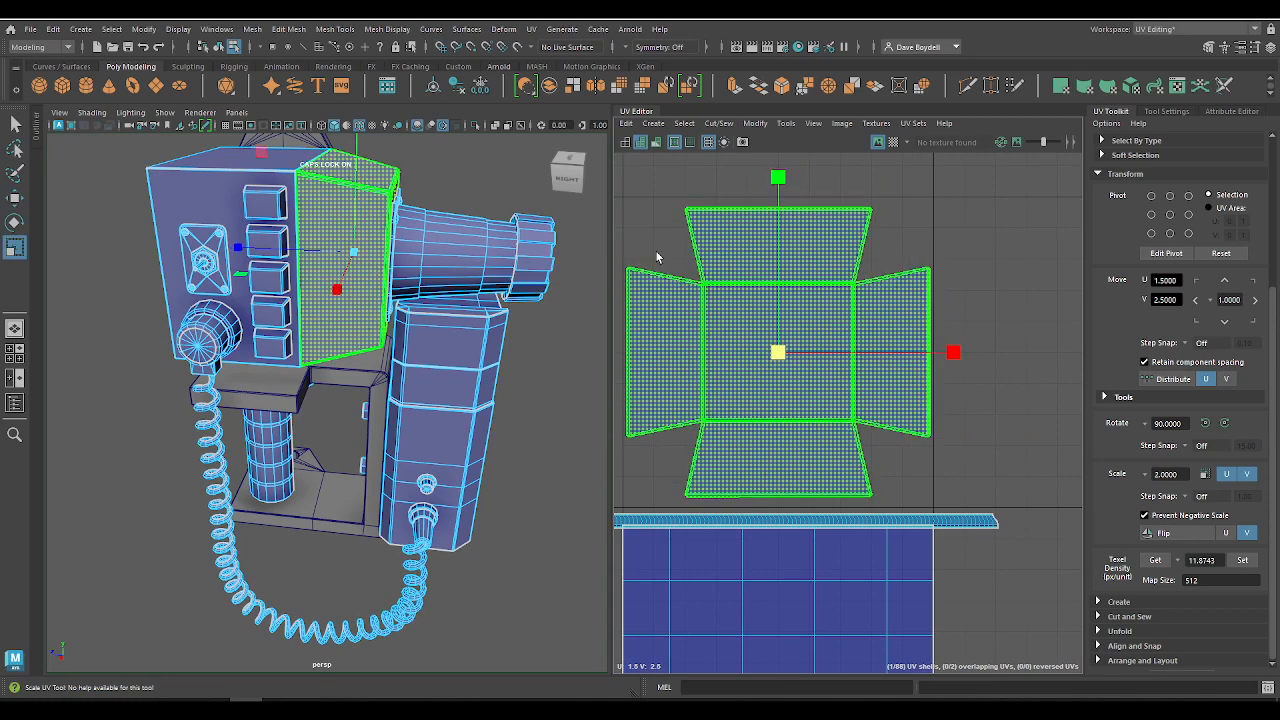
pyautogui.keyDown('alt'); pyautogui.moveTo(680, 279); pyautogui.dragTo(734, 301, button='middle'); pyautogui.keyUp('alt')
pyautogui.keyDown('alt'); pyautogui.moveTo(734, 301); pyautogui.dragTo(750, 452, button='right'); pyautogui.keyUp('alt')
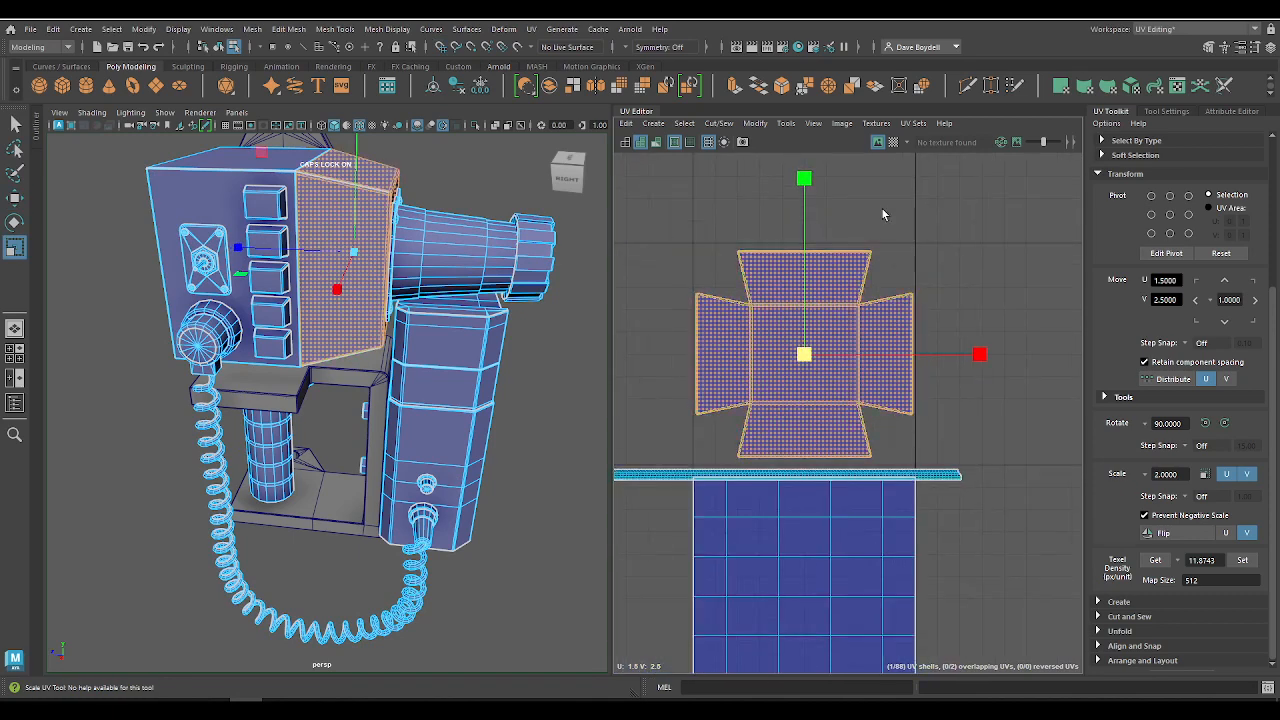
# Step: Get the texel density of the large packed shell covering the top of the monitor housing
pyautogui.scroll(-5, 858, 437)
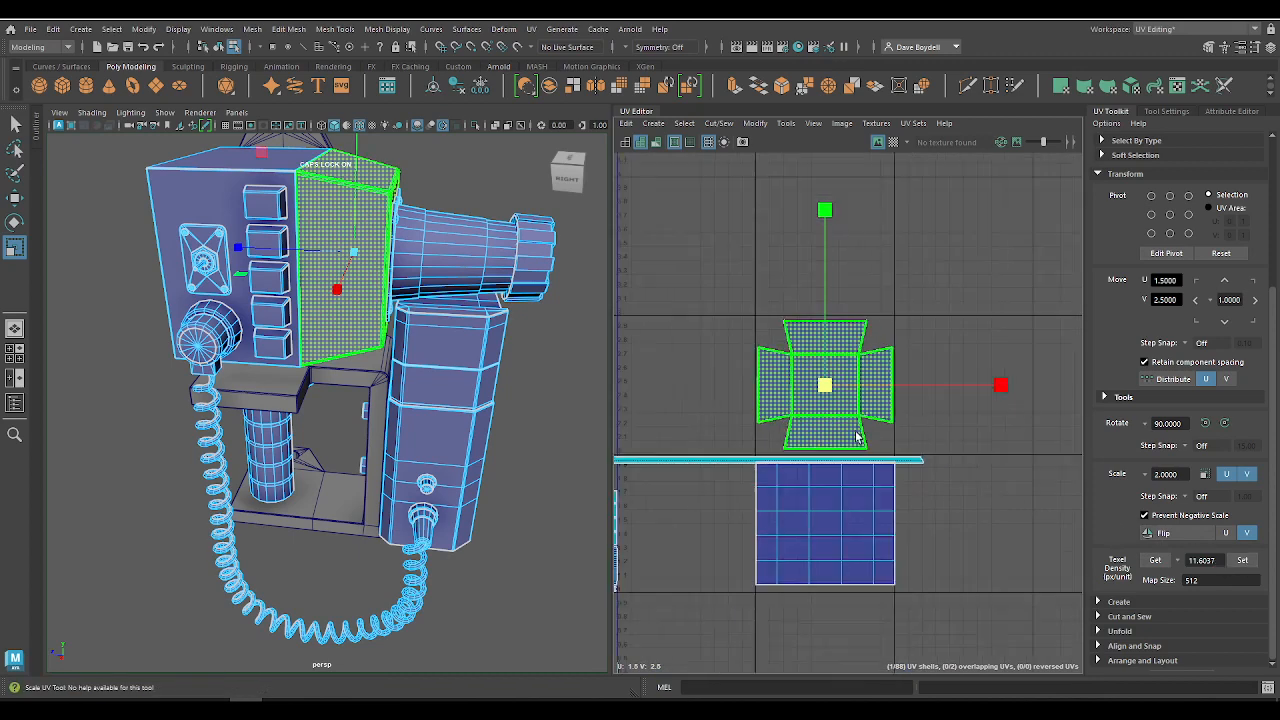
pyautogui.keyDown('alt'); pyautogui.moveTo(850, 400); pyautogui.dragTo(1087, 350, button='middle'); pyautogui.keyUp('alt')
pyautogui.click(863, 488)
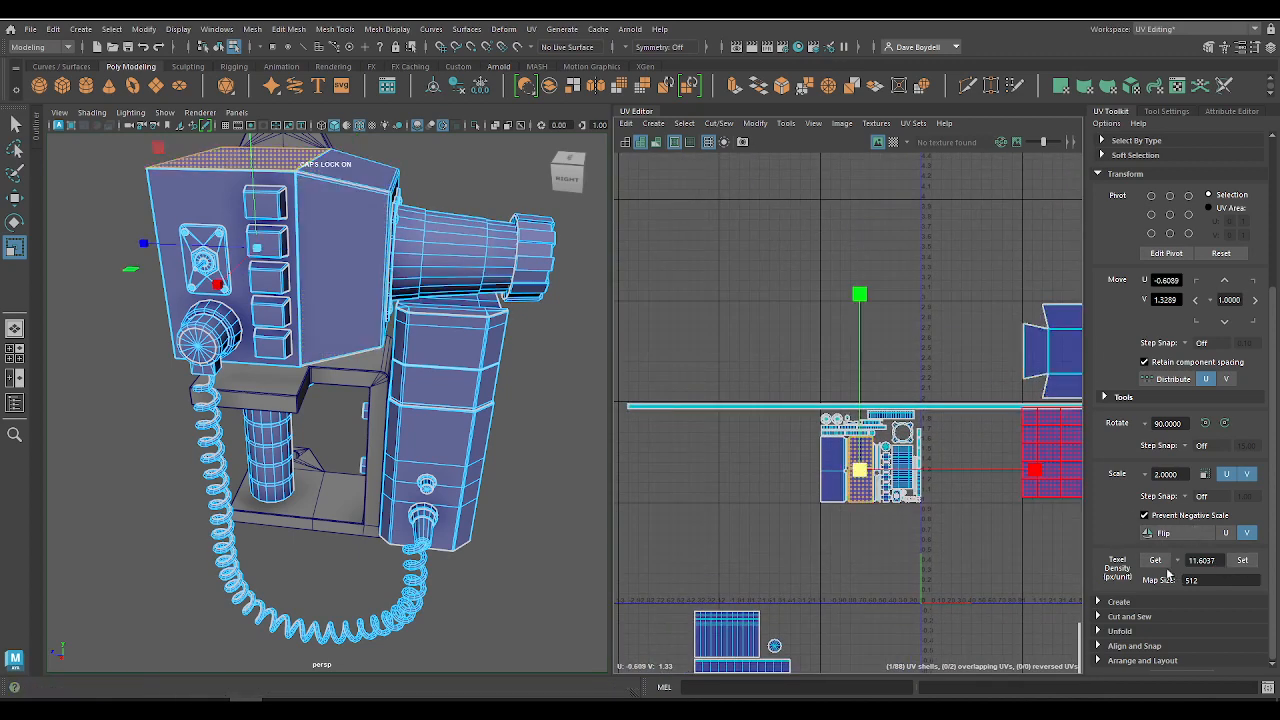
pyautogui.click(1158, 563)
# Step: Highlight in turn the cross-shaped shell, the square gridded shell below it and the packed tile, and reselect the cross
pyautogui.keyDown('alt'); pyautogui.moveTo(885, 359); pyautogui.dragTo(729, 389, button='middle'); pyautogui.keyUp('alt')
pyautogui.click(926, 385)
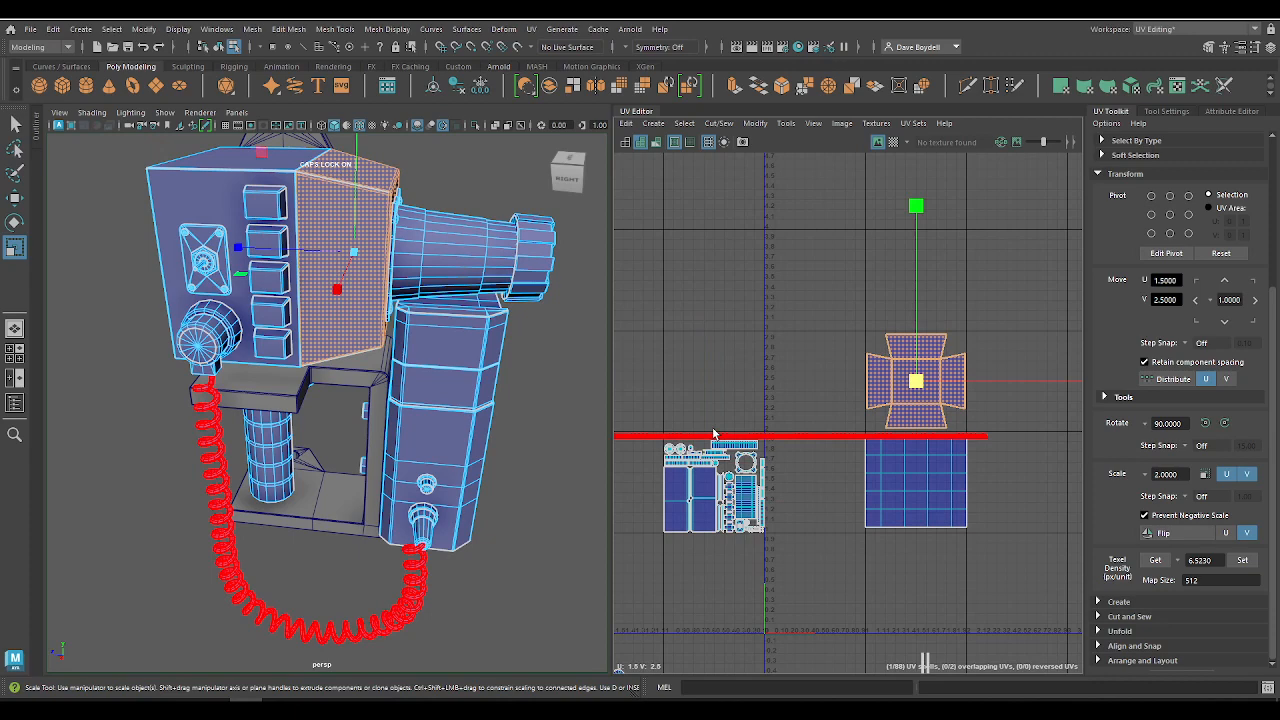
pyautogui.click(920, 482)
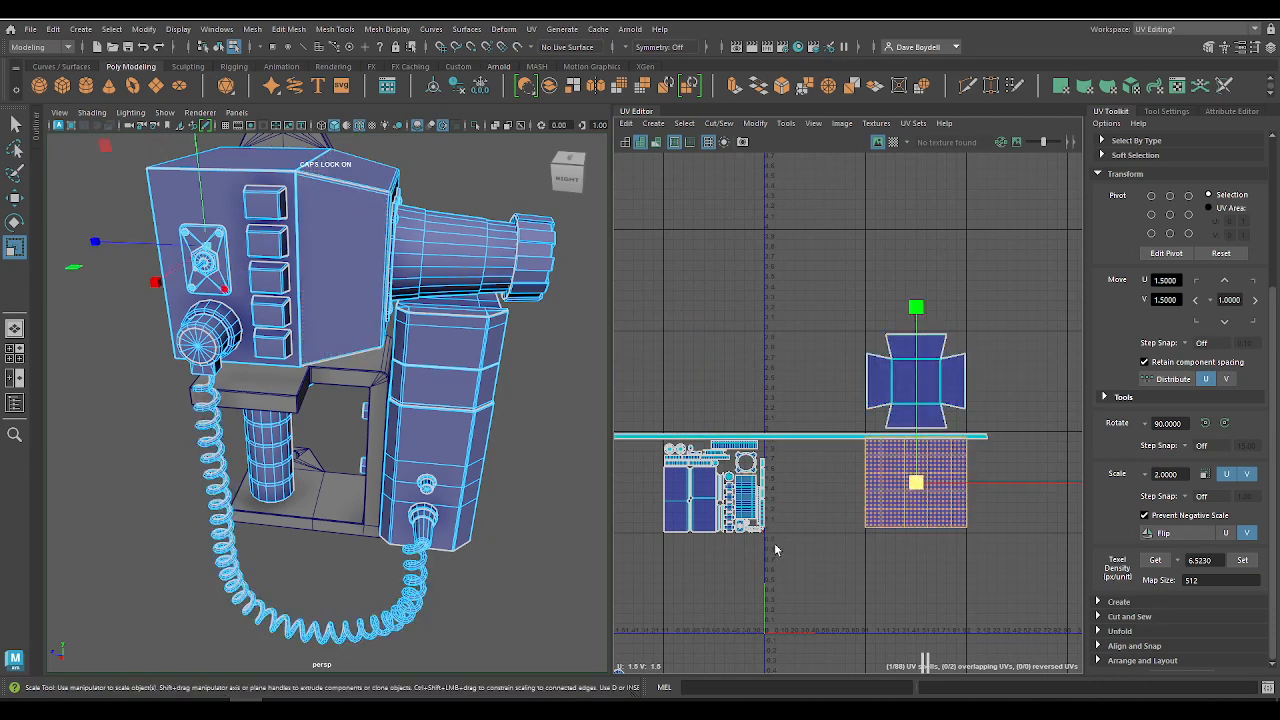
pyautogui.moveTo(775, 549); pyautogui.dragTo(640, 403)
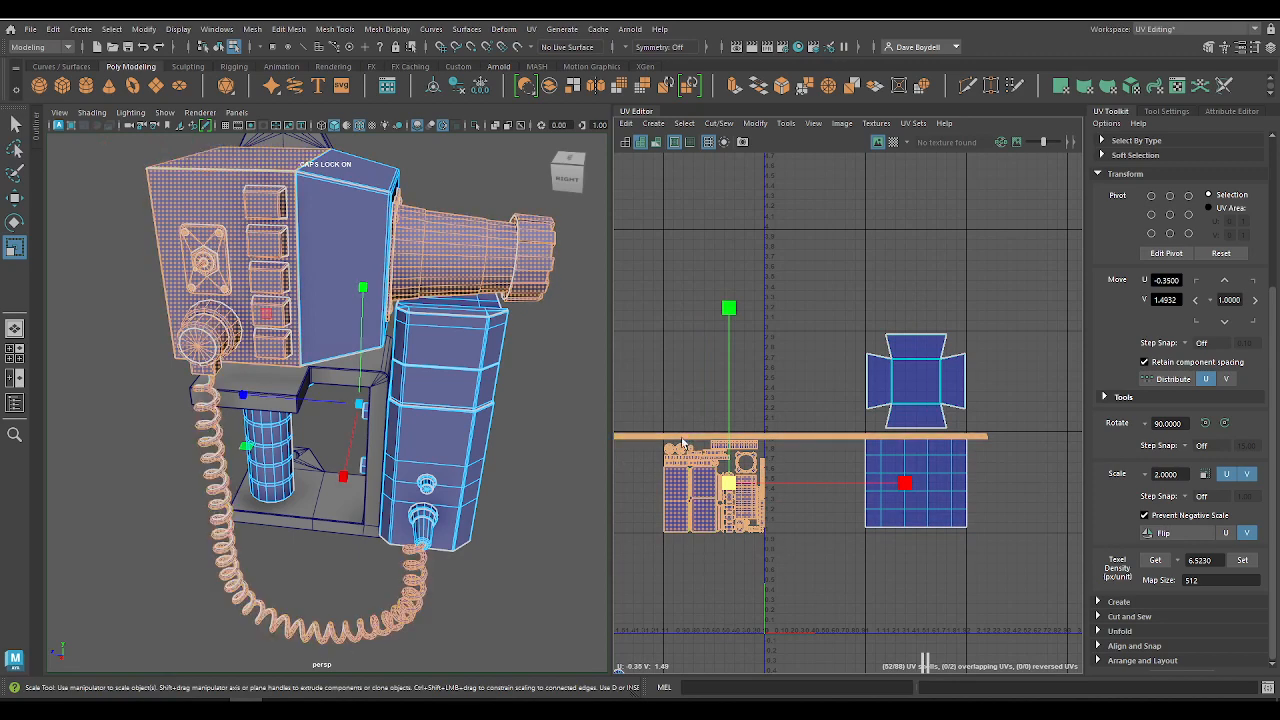
pyautogui.click(937, 401)
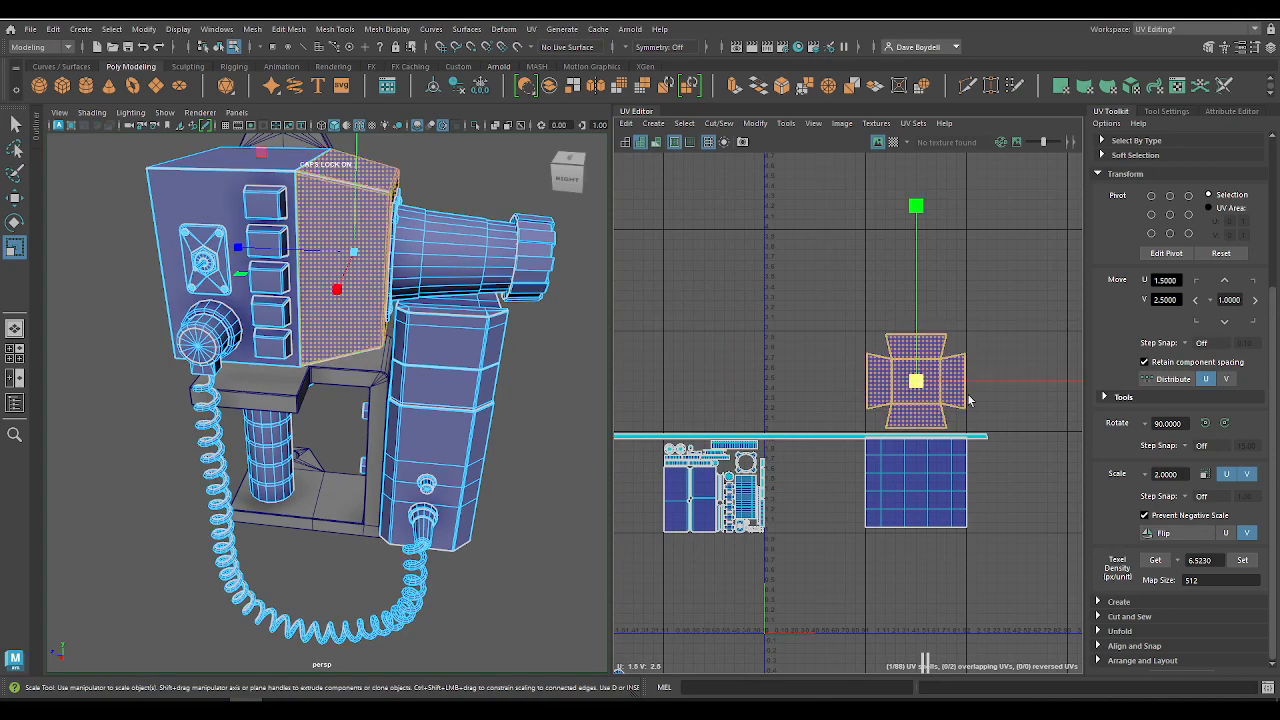
# Step: Display the checker map temporarily to compare checker sizes on the front and rear housing sections from above
pyautogui.click(893, 142)
pyautogui.keyDown('alt'); pyautogui.moveTo(441, 174); pyautogui.dragTo(437, 254); pyautogui.keyUp('alt')
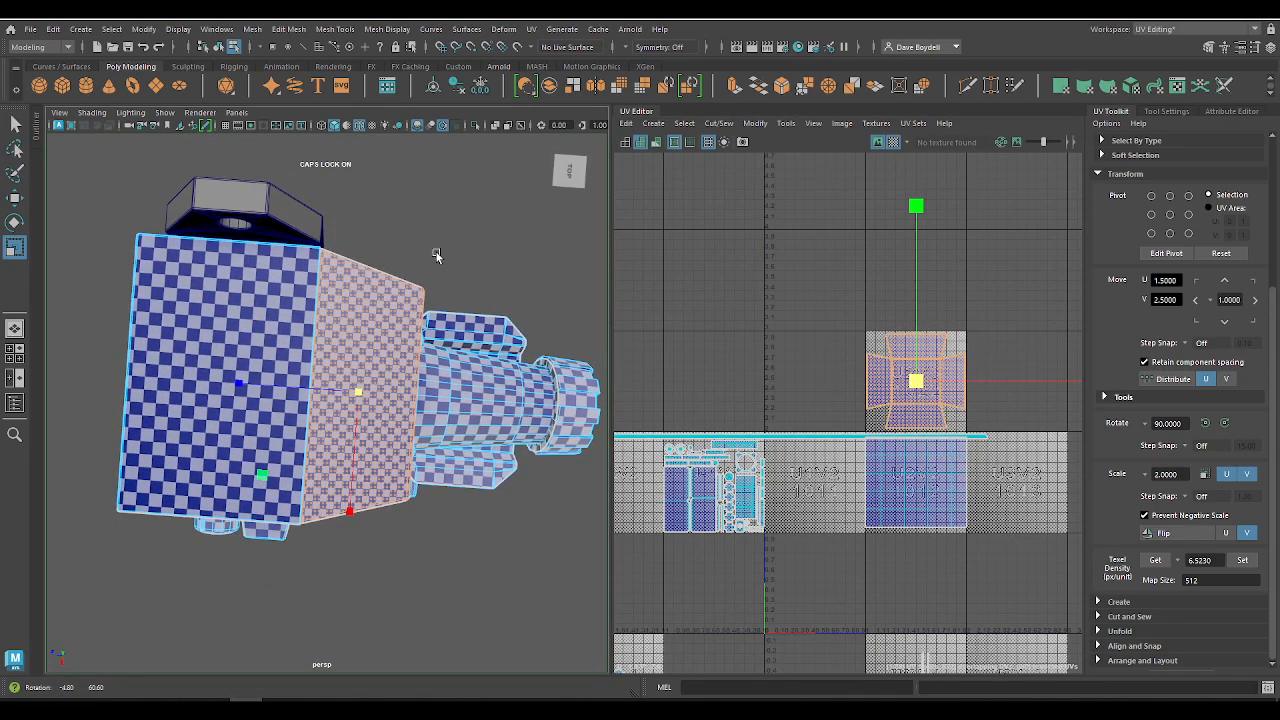
pyautogui.keyDown('alt'); pyautogui.moveTo(437, 254); pyautogui.dragTo(370, 331, button='right'); pyautogui.keyUp('alt')
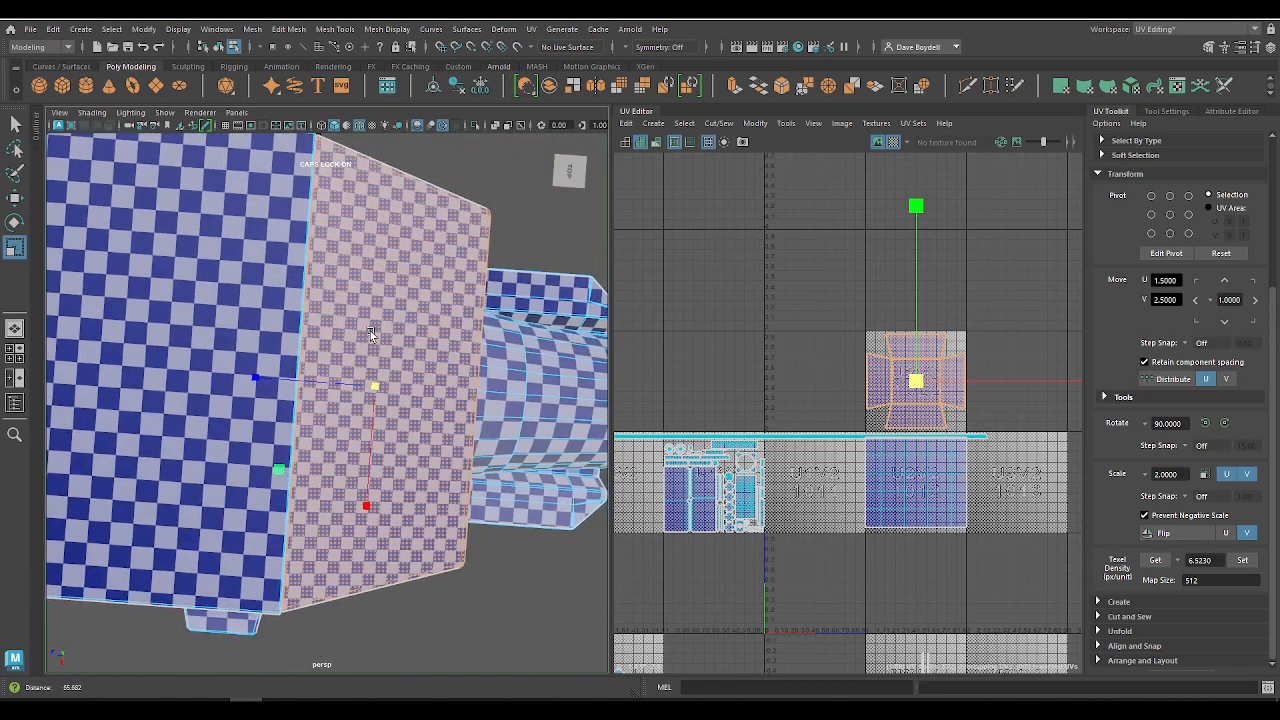
pyautogui.click(893, 142)
pyautogui.keyDown('alt'); pyautogui.moveTo(790, 444); pyautogui.dragTo(865, 364, button='middle'); pyautogui.keyUp('alt')
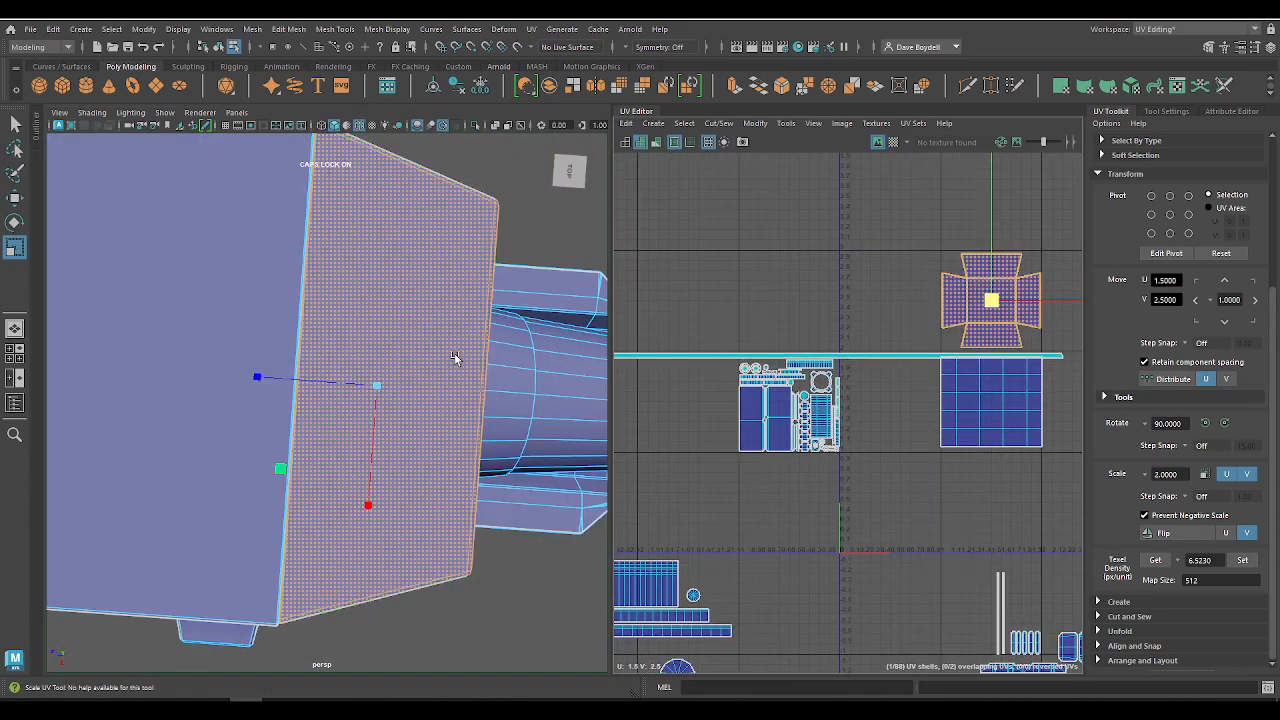
pyautogui.keyDown('alt'); pyautogui.moveTo(457, 357); pyautogui.dragTo(532, 318); pyautogui.keyUp('alt')
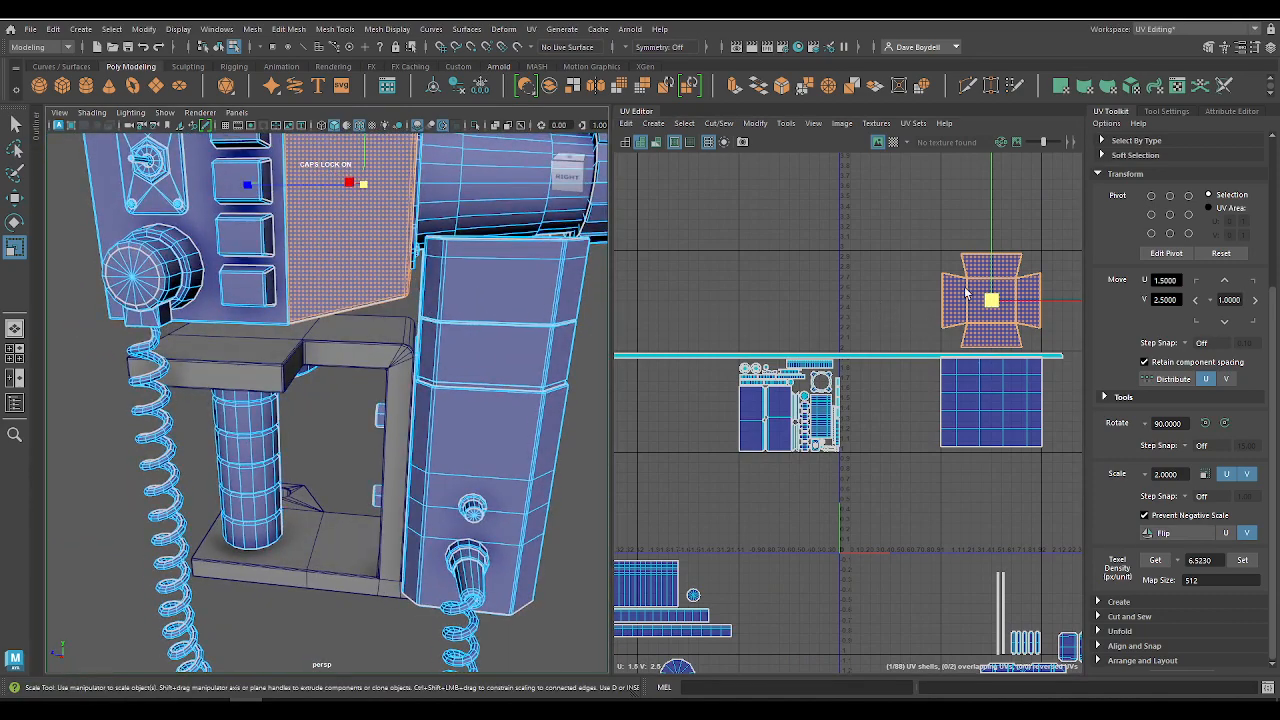
# Step: Highlight the cross-shaped housing shell together with the rear barrel and end cap shells, and compare them with the whole packed tile
pyautogui.keyDown('alt'); pyautogui.moveTo(831, 464); pyautogui.dragTo(840, 477, button='middle'); pyautogui.keyUp('alt')
pyautogui.keyDown('alt'); pyautogui.moveTo(845, 478); pyautogui.dragTo(586, 325, button='right'); pyautogui.keyUp('alt')
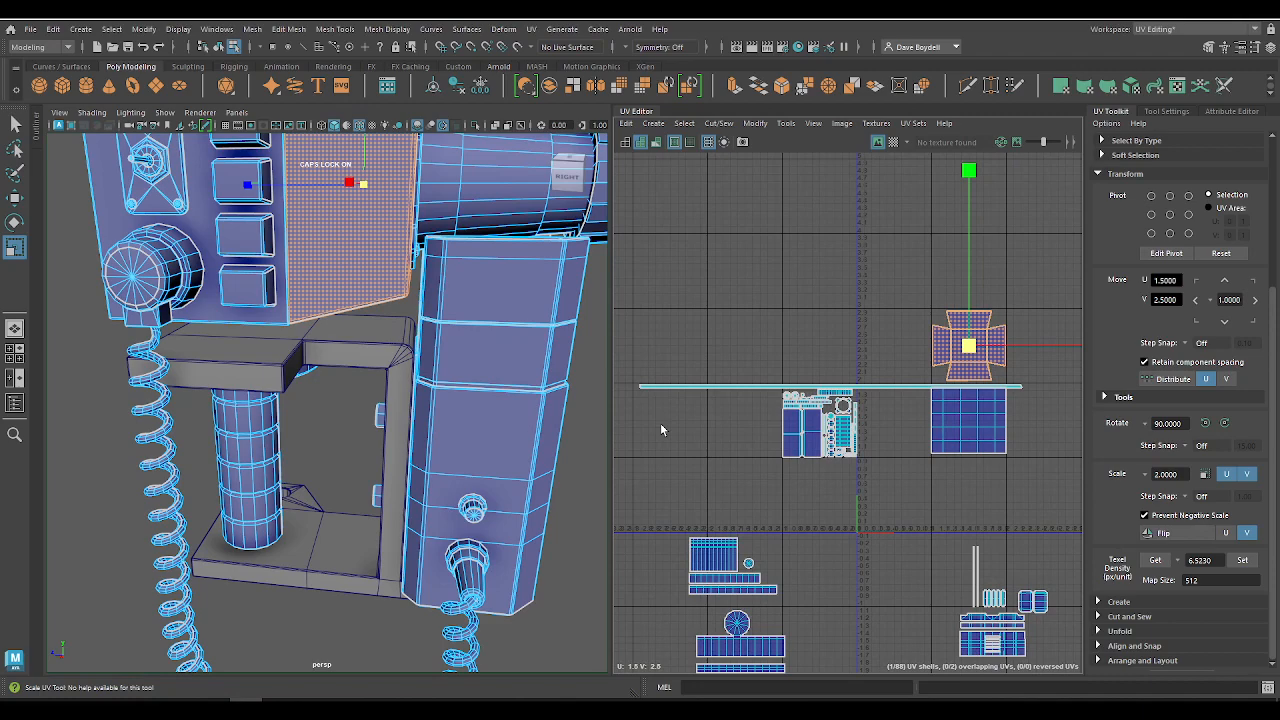
pyautogui.keyDown('alt'); pyautogui.moveTo(405, 257); pyautogui.dragTo(372, 308); pyautogui.keyUp('alt')
pyautogui.keyDown('shift'); pyautogui.click(391, 308); pyautogui.keyUp('shift')
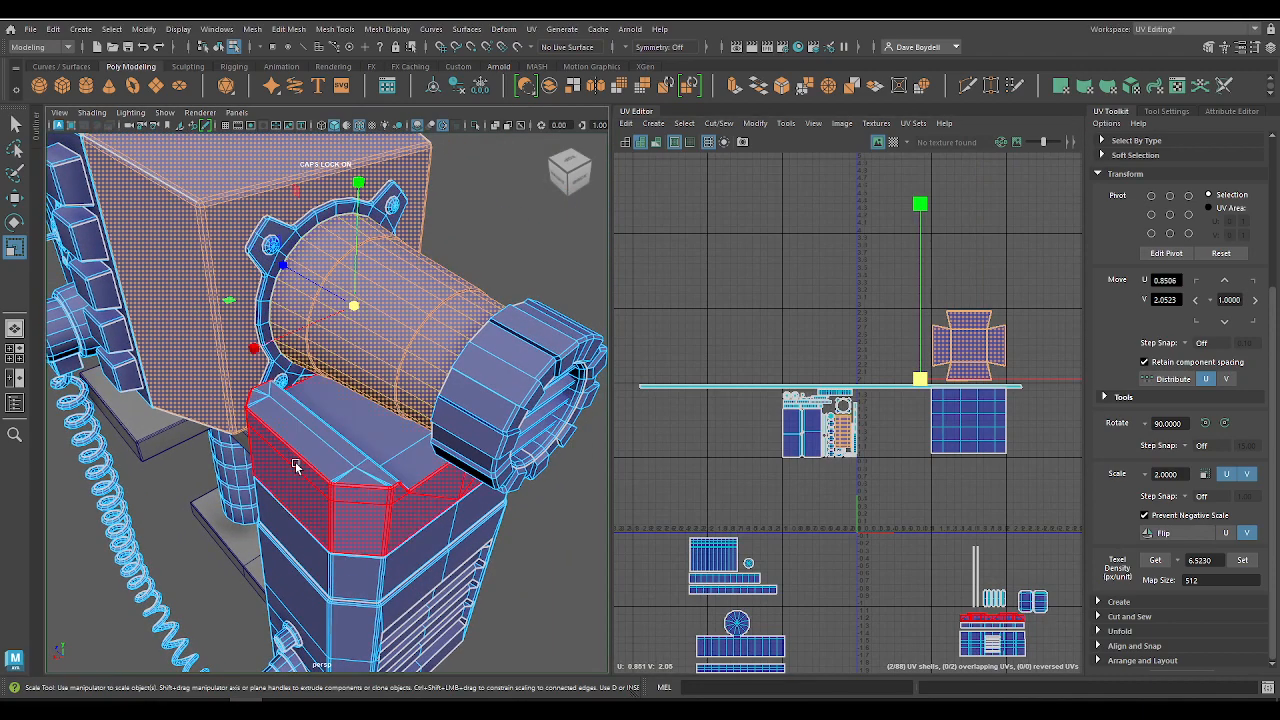
pyautogui.keyDown('shift'); pyautogui.click(551, 362); pyautogui.keyUp('shift')
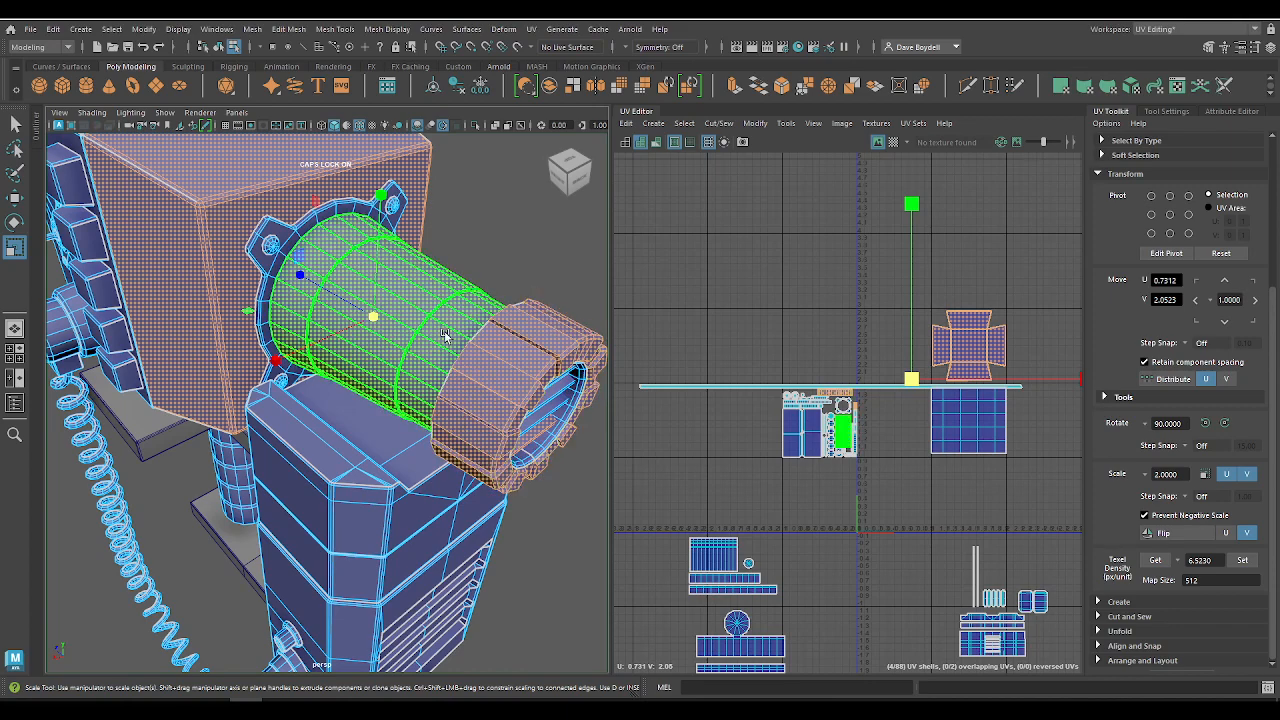
pyautogui.scroll(5, 831, 414)
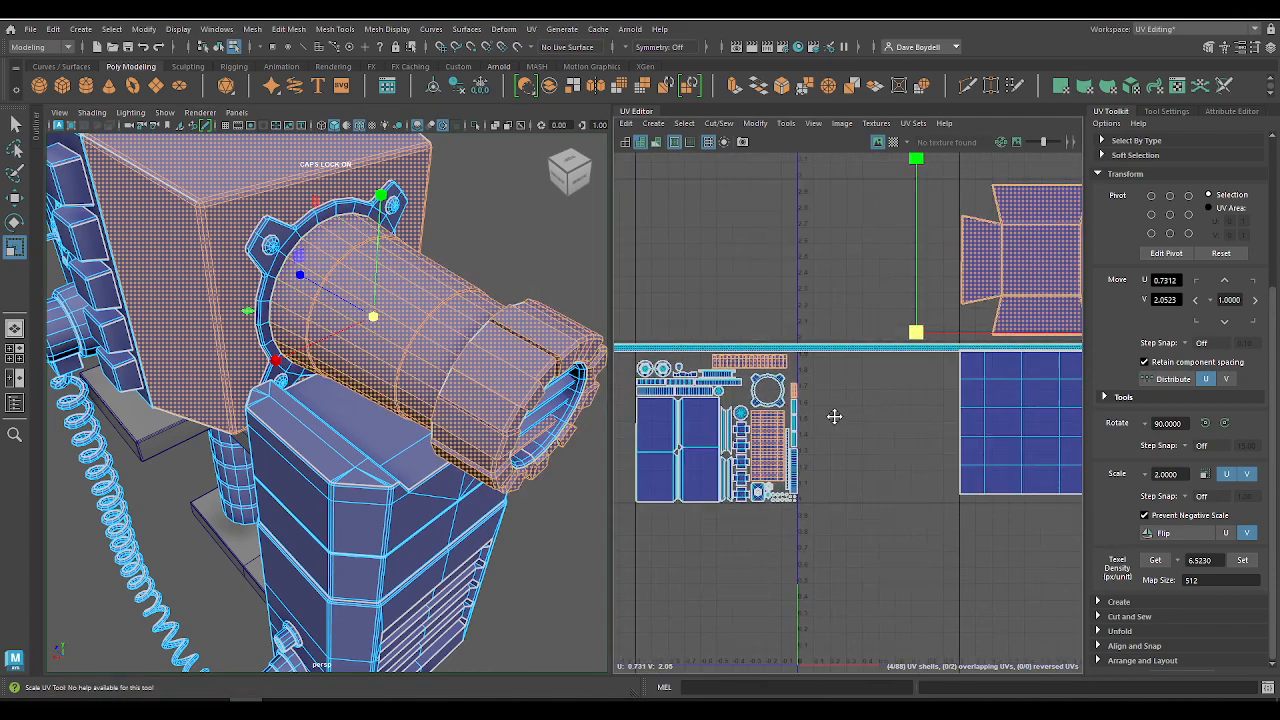
pyautogui.keyDown('alt'); pyautogui.moveTo(783, 292); pyautogui.dragTo(660, 350, button='middle'); pyautogui.keyUp('alt')
pyautogui.keyDown('alt'); pyautogui.moveTo(652, 350); pyautogui.dragTo(620, 335, button='right'); pyautogui.keyUp('alt')
pyautogui.moveTo(620, 331); pyautogui.dragTo(826, 540)
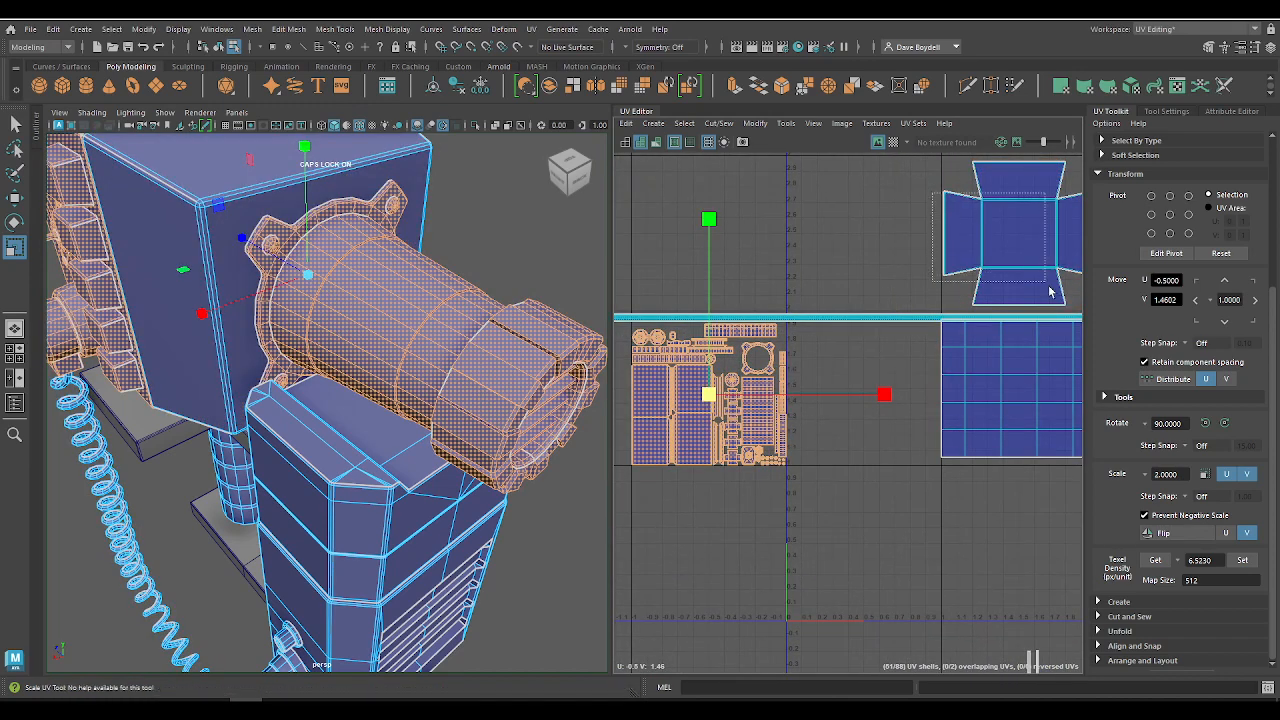
pyautogui.click(1020, 235)
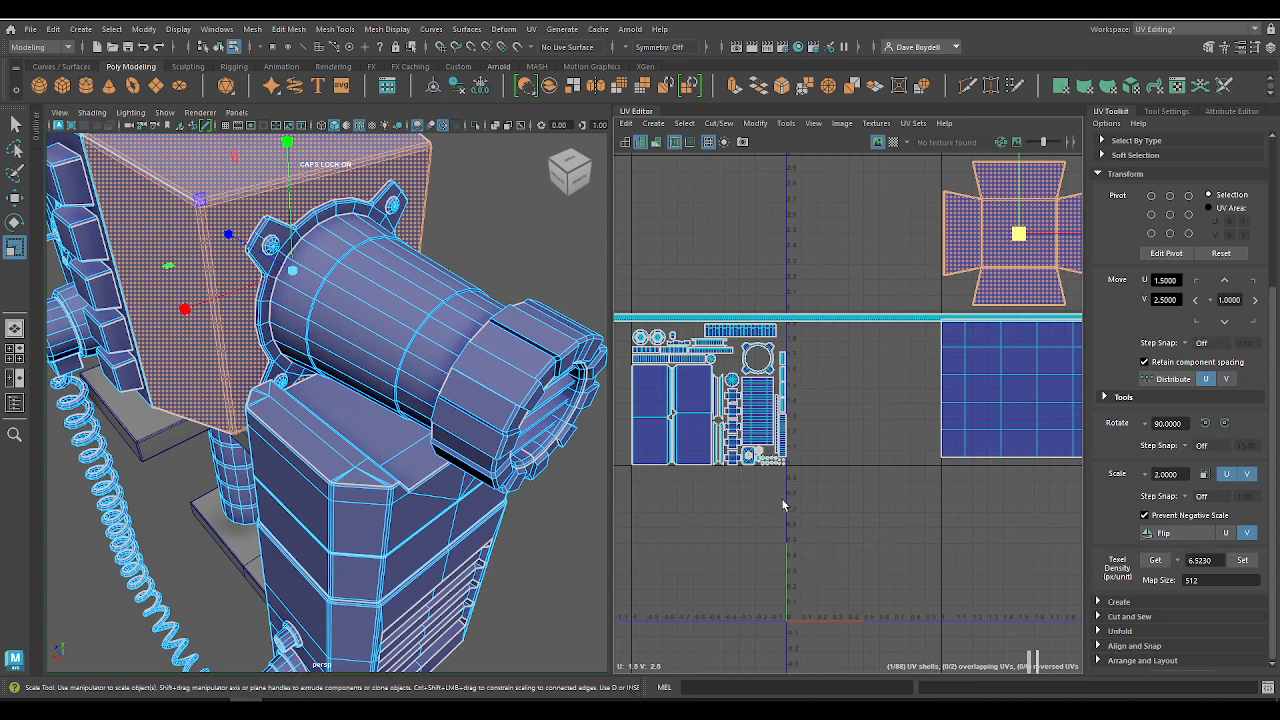
# Step: Select the rear barrel, end cap and mounting flange shells and move them beside the cross-shaped shell, around U 0.48, V 2.60
pyautogui.click(361, 297)
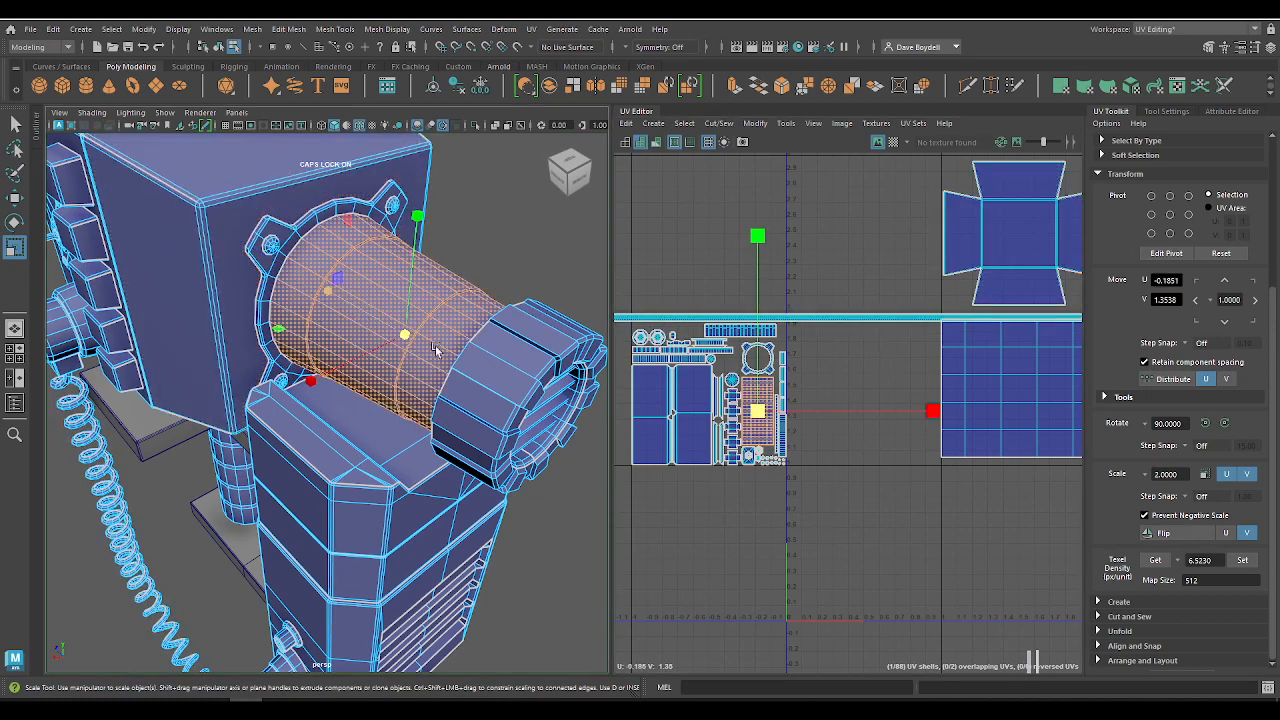
pyautogui.keyDown('shift'); pyautogui.click(500, 390); pyautogui.keyUp('shift')
pyautogui.keyDown('shift'); pyautogui.click(541, 450); pyautogui.keyUp('shift')
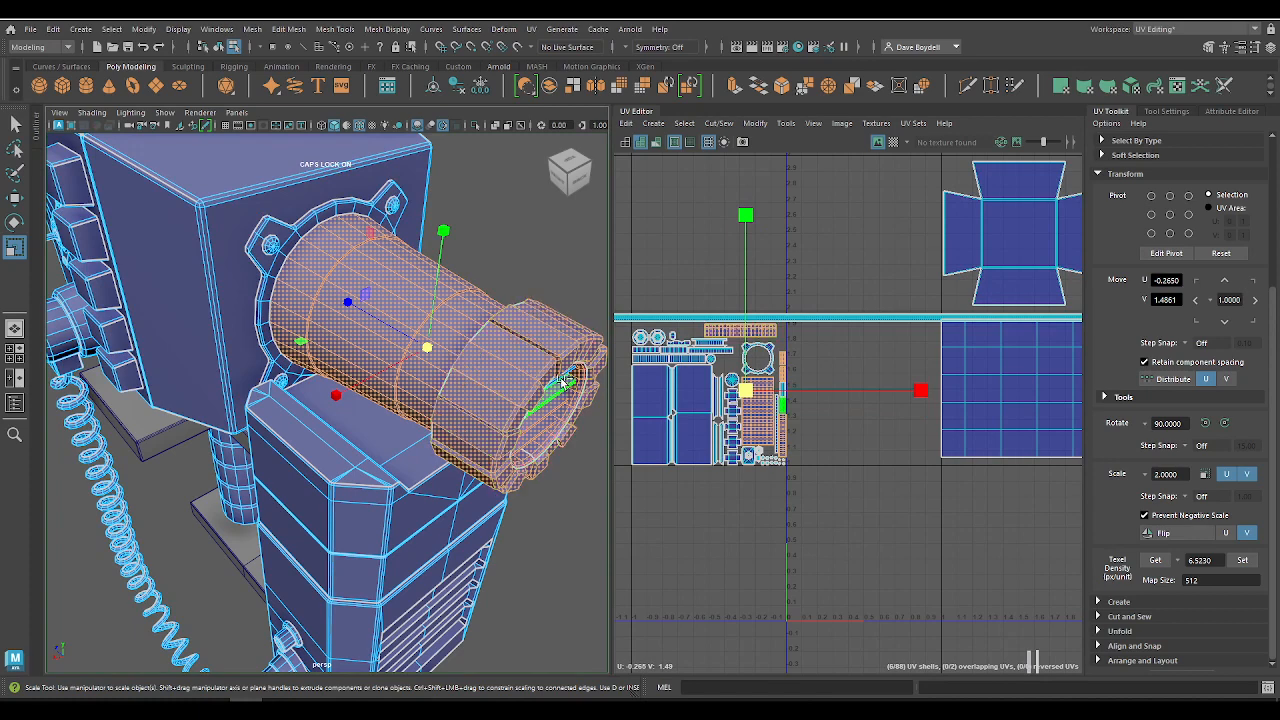
pyautogui.keyDown('shift'); pyautogui.click(302, 242); pyautogui.keyUp('shift')
pyautogui.press('w')
pyautogui.moveTo(766, 392); pyautogui.dragTo(908, 179, button='middle')
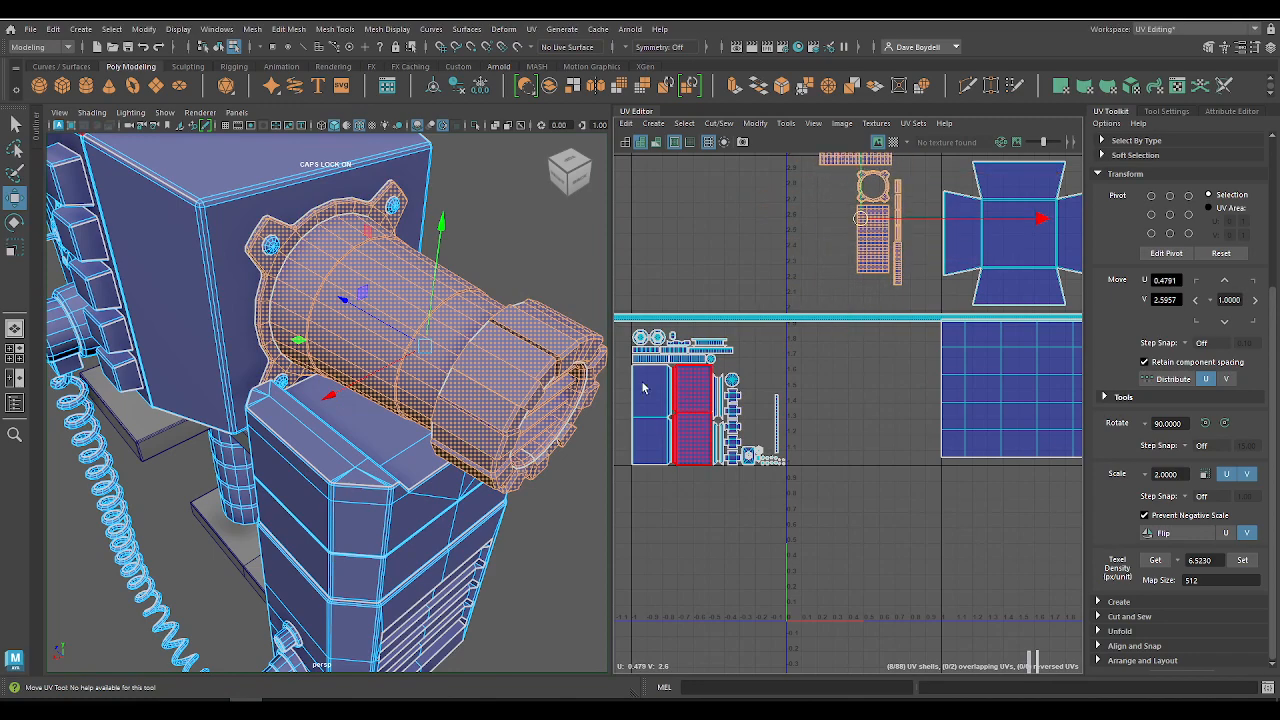
# Step: Select the four small screw shells on the mounting flange and move them beside the barrel shells at about U 0.67, V 2.13
pyautogui.click(276, 244)
pyautogui.keyDown('shift'); pyautogui.click(393, 207); pyautogui.keyUp('shift')
pyautogui.keyDown('alt'); pyautogui.moveTo(480, 275); pyautogui.dragTo(294, 336); pyautogui.keyUp('alt')
pyautogui.keyDown('shift'); pyautogui.click(284, 334); pyautogui.keyUp('shift')
pyautogui.keyDown('alt'); pyautogui.moveTo(188, 369); pyautogui.dragTo(307, 398); pyautogui.keyUp('alt')
pyautogui.keyDown('shift'); pyautogui.click(292, 347); pyautogui.keyUp('shift')
pyautogui.hotkey('ctrl', 'z')
pyautogui.keyDown('shift'); pyautogui.click(292, 409); pyautogui.keyUp('shift')
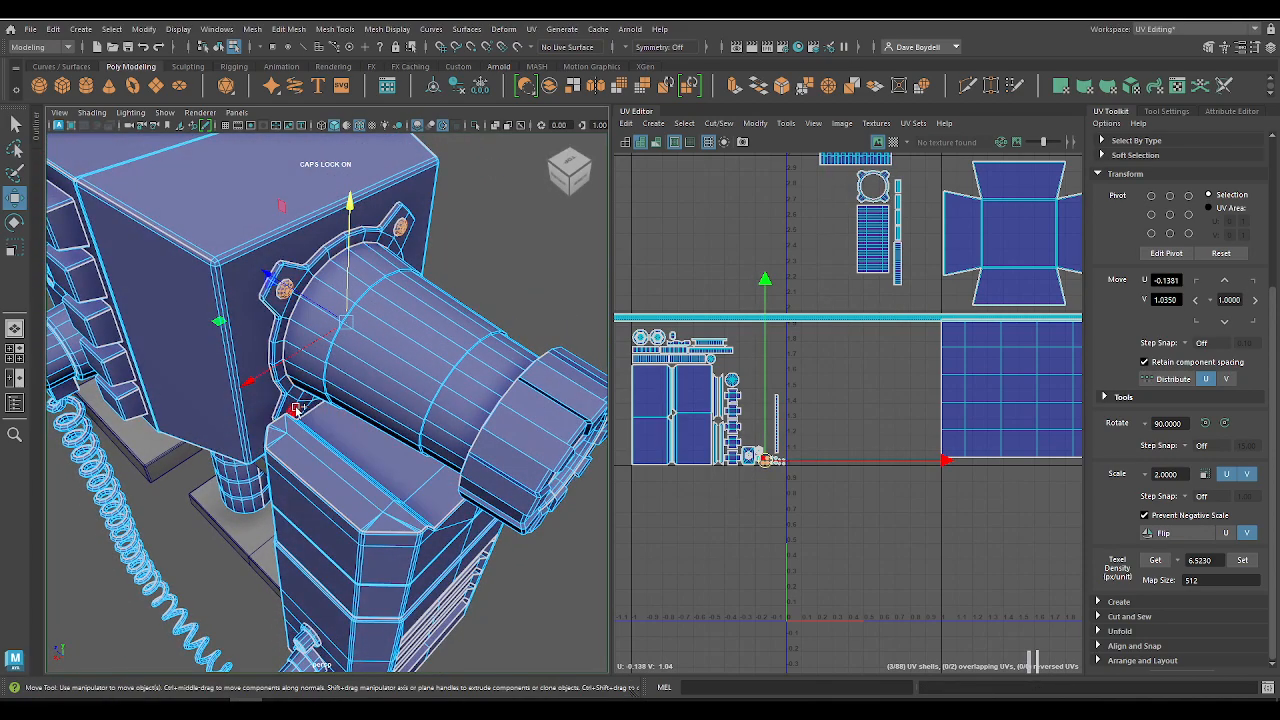
pyautogui.moveTo(765, 461); pyautogui.dragTo(825, 328)
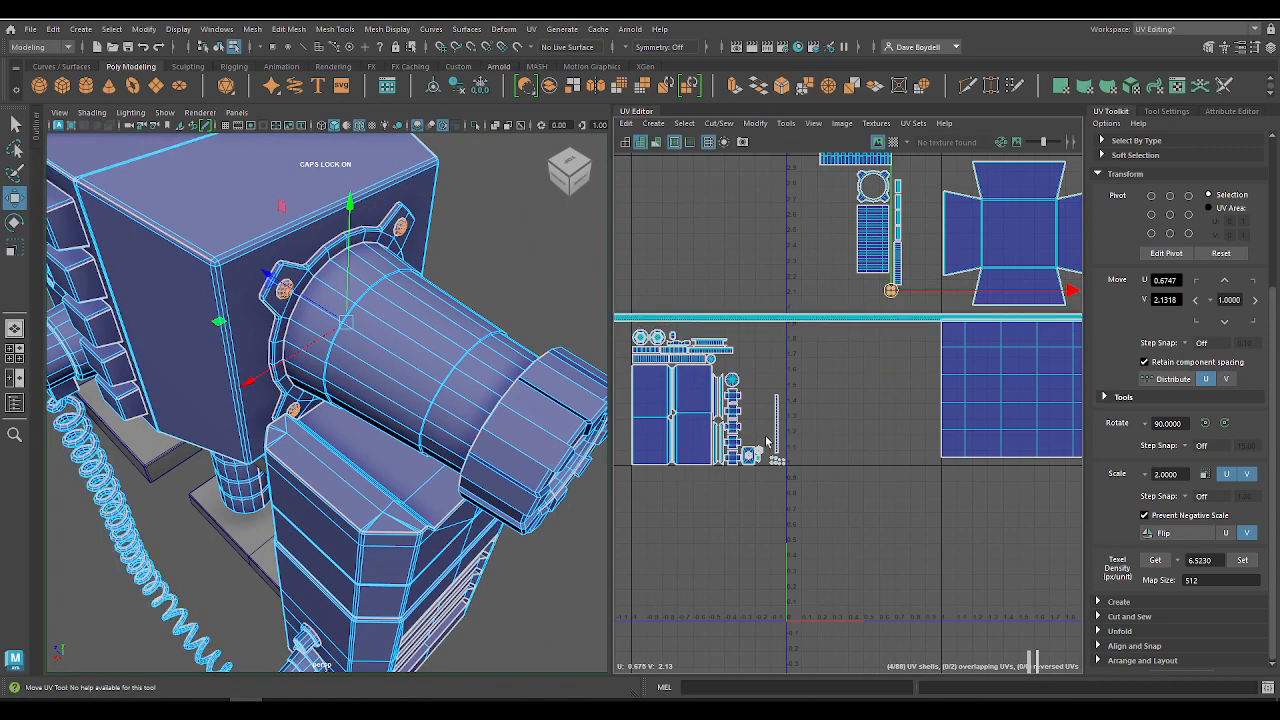
# Step: Clear the selection and examine the shells remaining in the packed tile against the separated barrel shells and the cross
pyautogui.scroll(3, 738, 430)
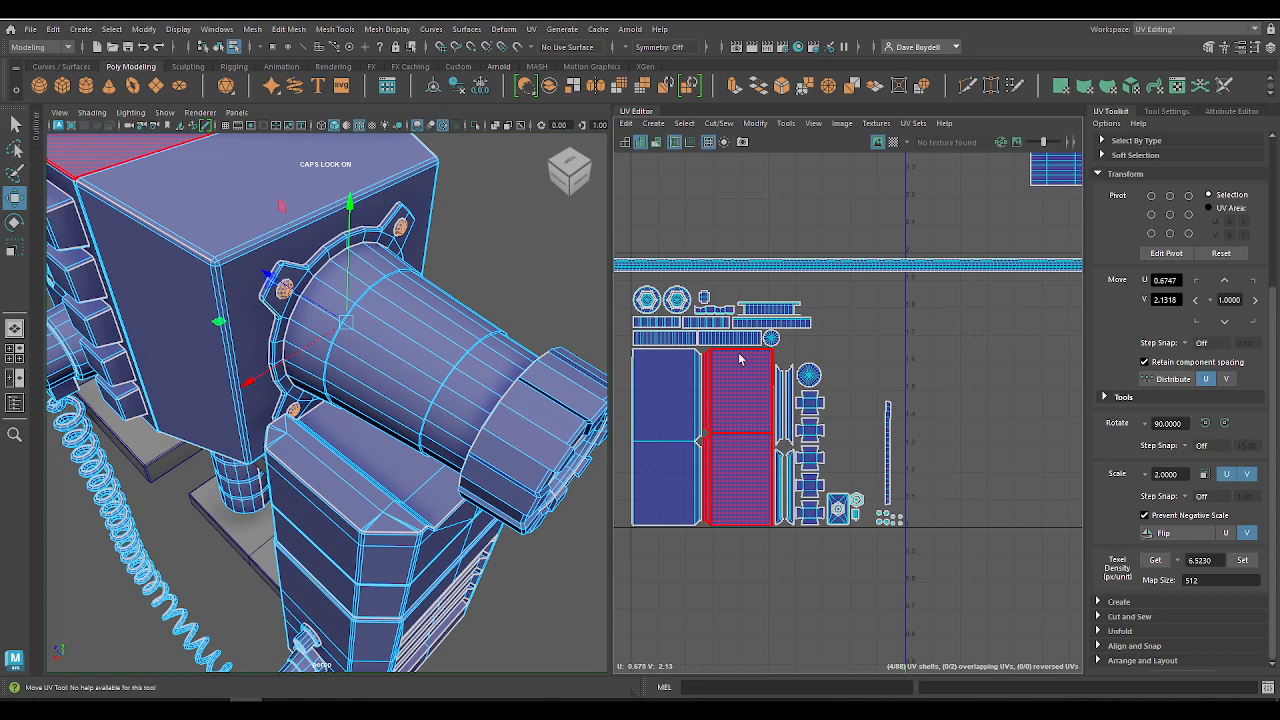
pyautogui.click(971, 386)
pyautogui.scroll(-5, 971, 386)
pyautogui.click(926, 323)
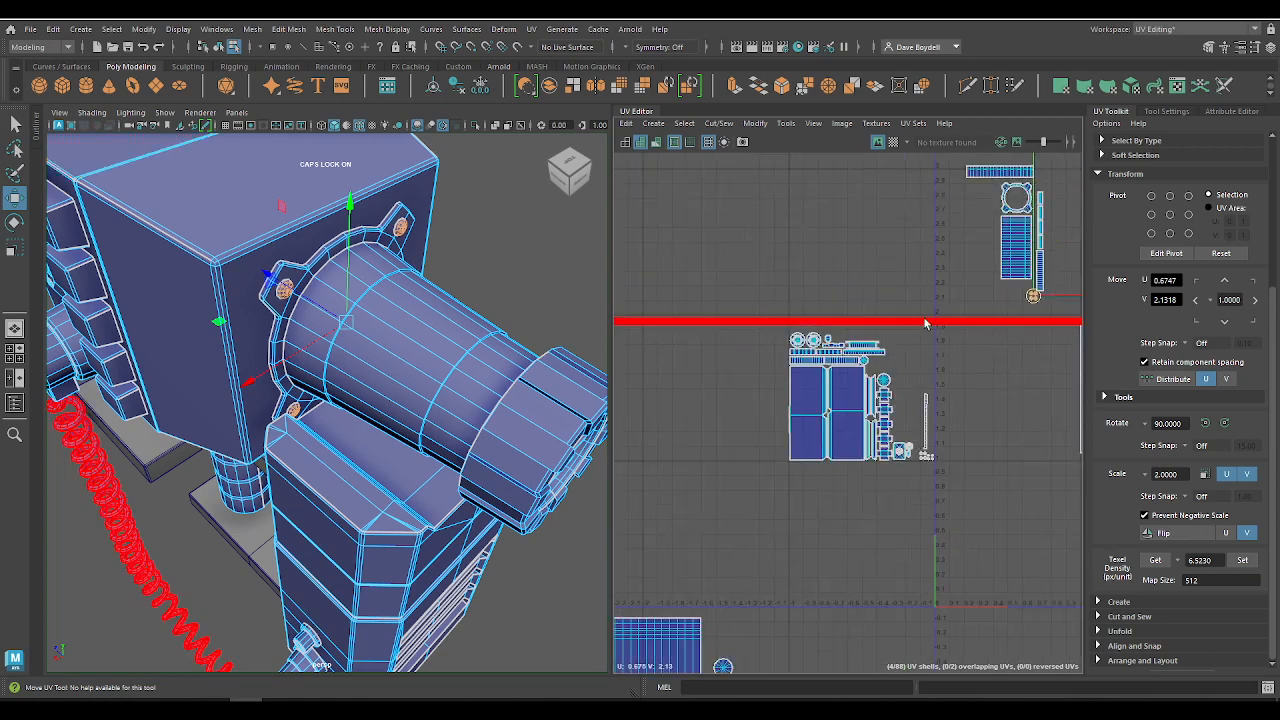
pyautogui.keyDown('alt'); pyautogui.moveTo(926, 323); pyautogui.dragTo(691, 413, button='middle'); pyautogui.keyUp('alt')
pyautogui.keyDown('alt'); pyautogui.moveTo(808, 411); pyautogui.dragTo(780, 320, button='right'); pyautogui.keyUp('alt')
pyautogui.click(695, 352)
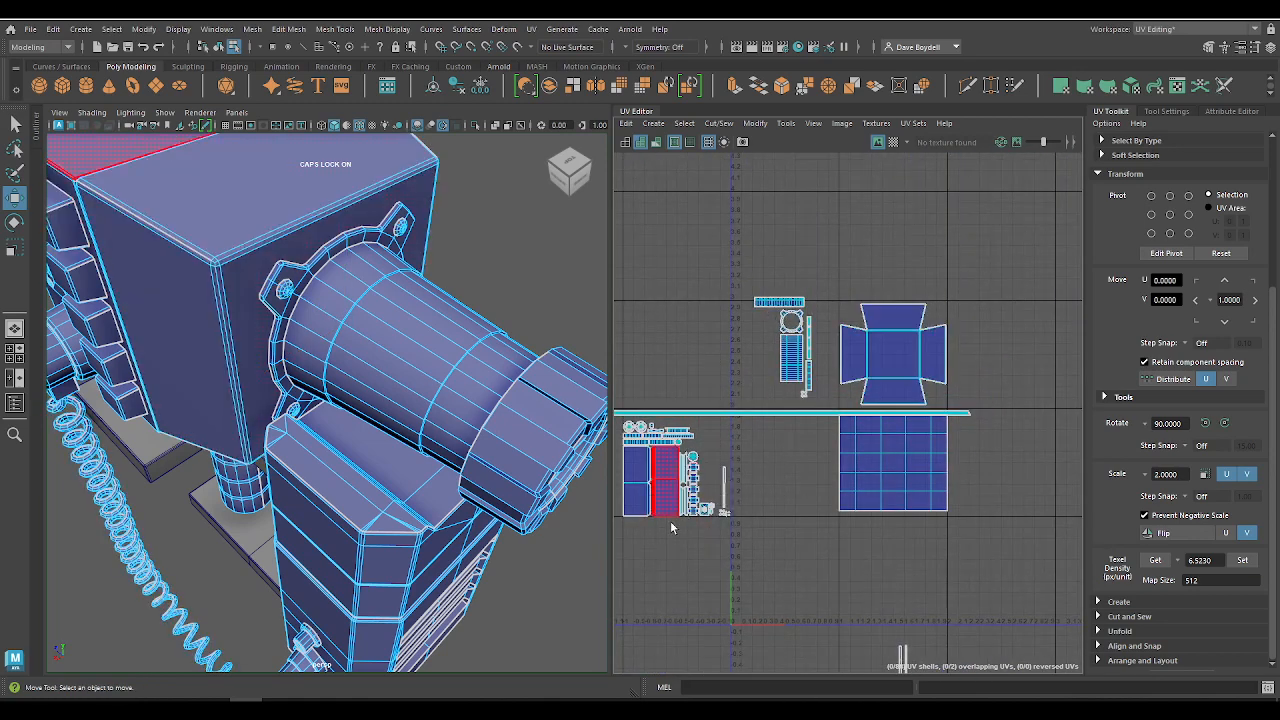
pyautogui.keyDown('alt'); pyautogui.moveTo(648, 482); pyautogui.dragTo(802, 416, button='middle'); pyautogui.keyUp('alt')
pyautogui.keyDown('alt'); pyautogui.moveTo(802, 416); pyautogui.dragTo(917, 605, button='right'); pyautogui.keyUp('alt')
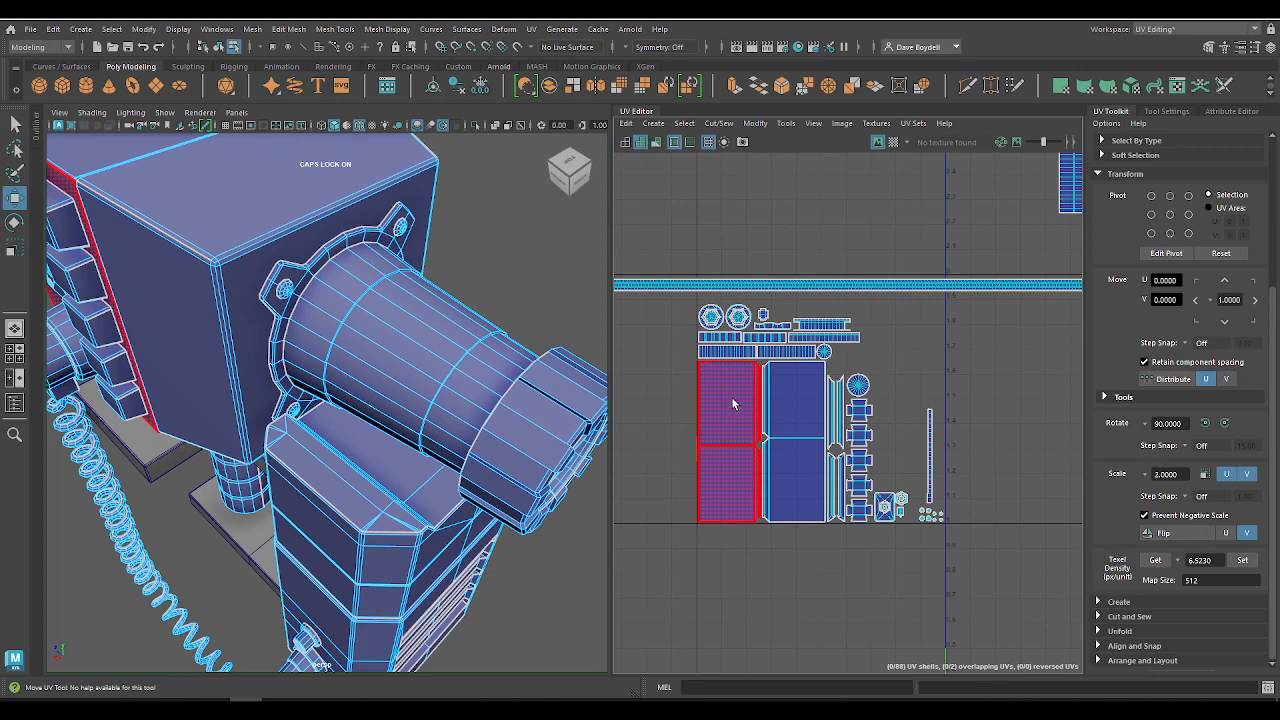
pyautogui.keyDown('alt'); pyautogui.moveTo(879, 414); pyautogui.dragTo(852, 381, button='middle'); pyautogui.keyUp('alt')
pyautogui.keyDown('alt'); pyautogui.moveTo(852, 381); pyautogui.dragTo(1059, 196, button='right'); pyautogui.keyUp('alt')
pyautogui.keyDown('alt'); pyautogui.moveTo(982, 232); pyautogui.dragTo(840, 286, button='middle'); pyautogui.keyUp('alt')
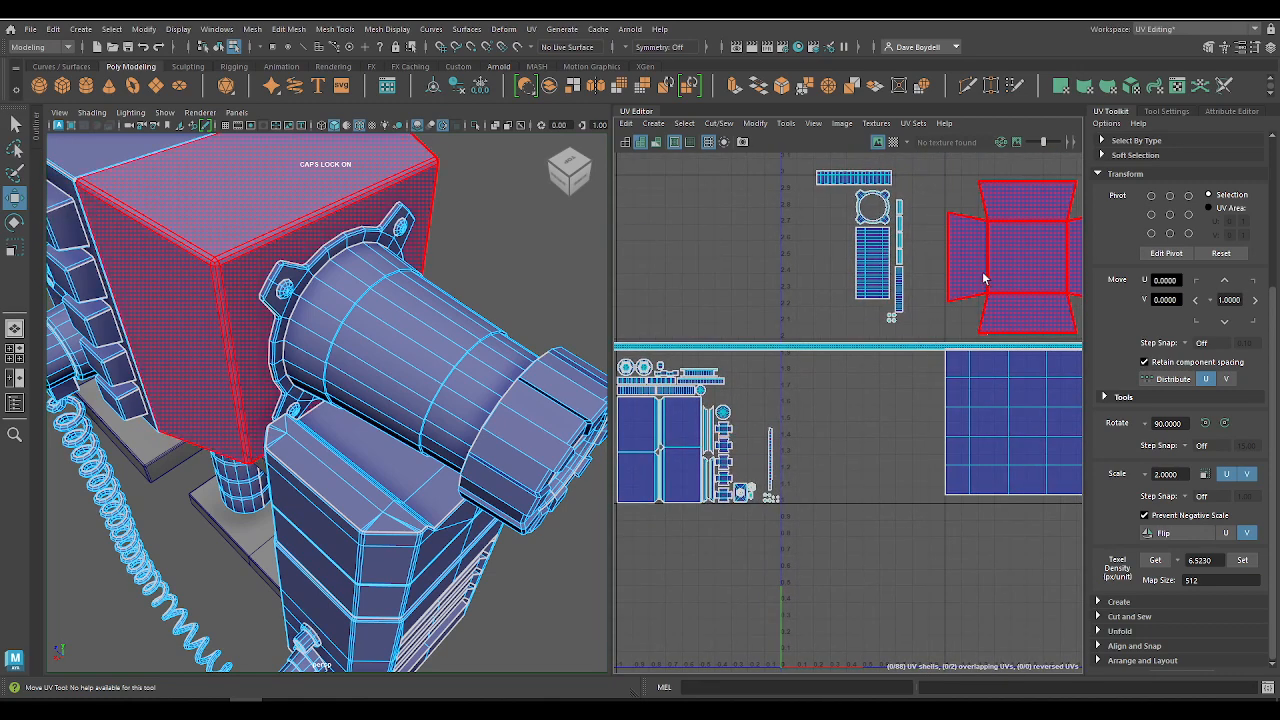
# Step: Move the coiled cord's long strip shell out of the packed tile to about U -1.40, V 1.84
pyautogui.keyDown('alt'); pyautogui.moveTo(735, 366); pyautogui.dragTo(799, 254, button='middle'); pyautogui.keyUp('alt')
pyautogui.click(831, 300)
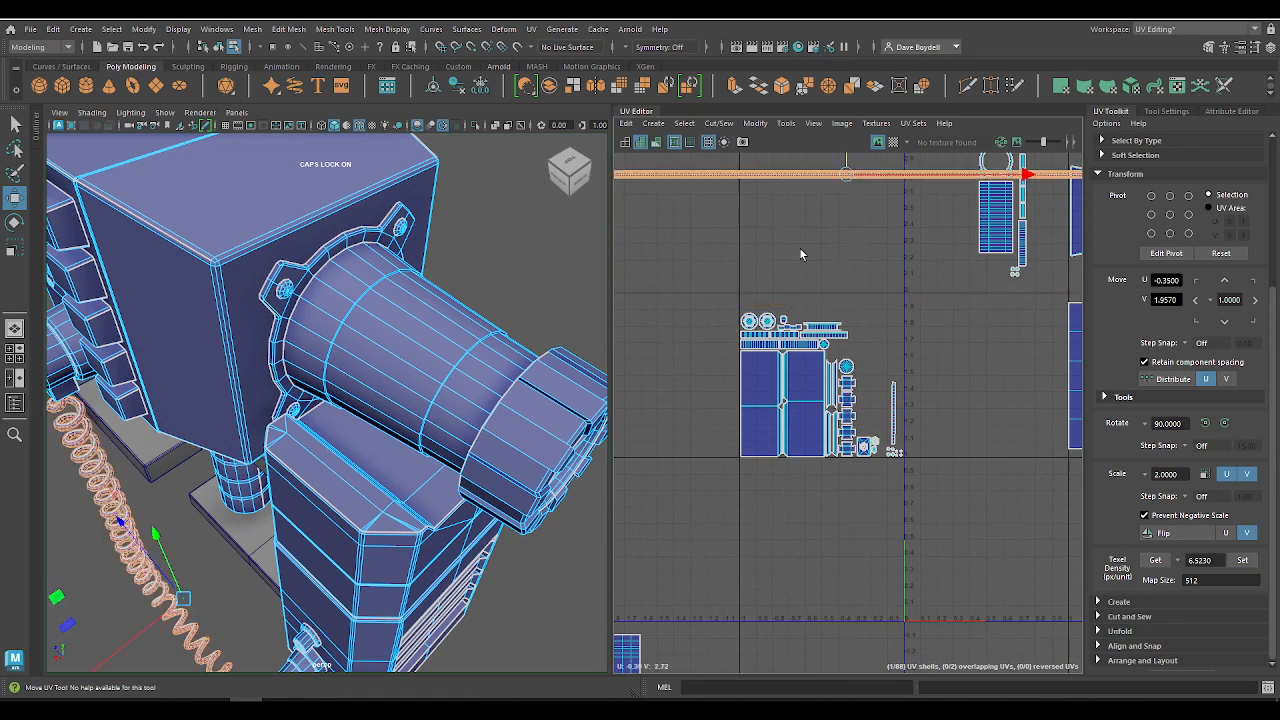
pyautogui.moveTo(916, 440); pyautogui.dragTo(916, 440, button='right')
pyautogui.keyDown('alt'); pyautogui.moveTo(715, 375); pyautogui.dragTo(787, 378, button='right'); pyautogui.keyUp('alt')
pyautogui.keyDown('alt'); pyautogui.moveTo(787, 378); pyautogui.dragTo(719, 337, button='middle'); pyautogui.keyUp('alt')
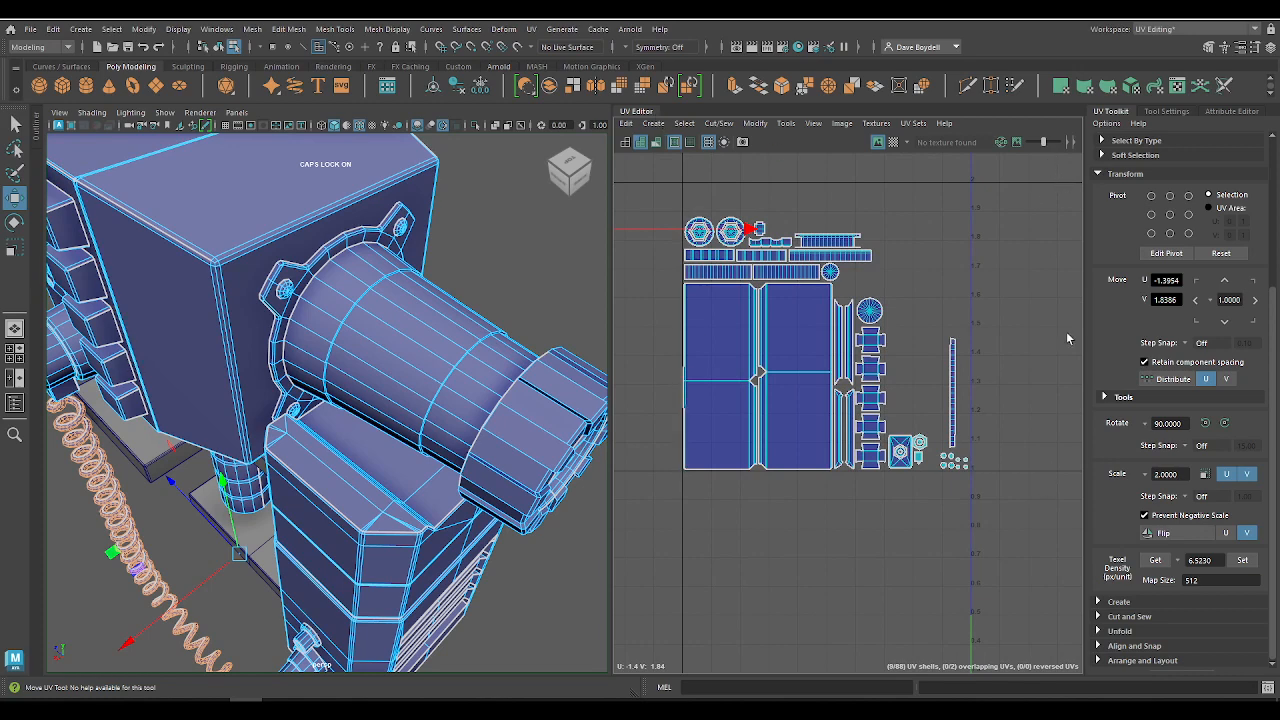
# Step: Move the isolated narrow vertical strip shell next to the column of small cross-shaped shells, at about U -0.28, V 1.32
pyautogui.keyDown('alt'); pyautogui.moveTo(770, 333); pyautogui.dragTo(793, 440, button='middle'); pyautogui.keyUp('alt')
pyautogui.keyDown('alt'); pyautogui.moveTo(727, 300); pyautogui.dragTo(871, 480, button='right'); pyautogui.keyUp('alt')
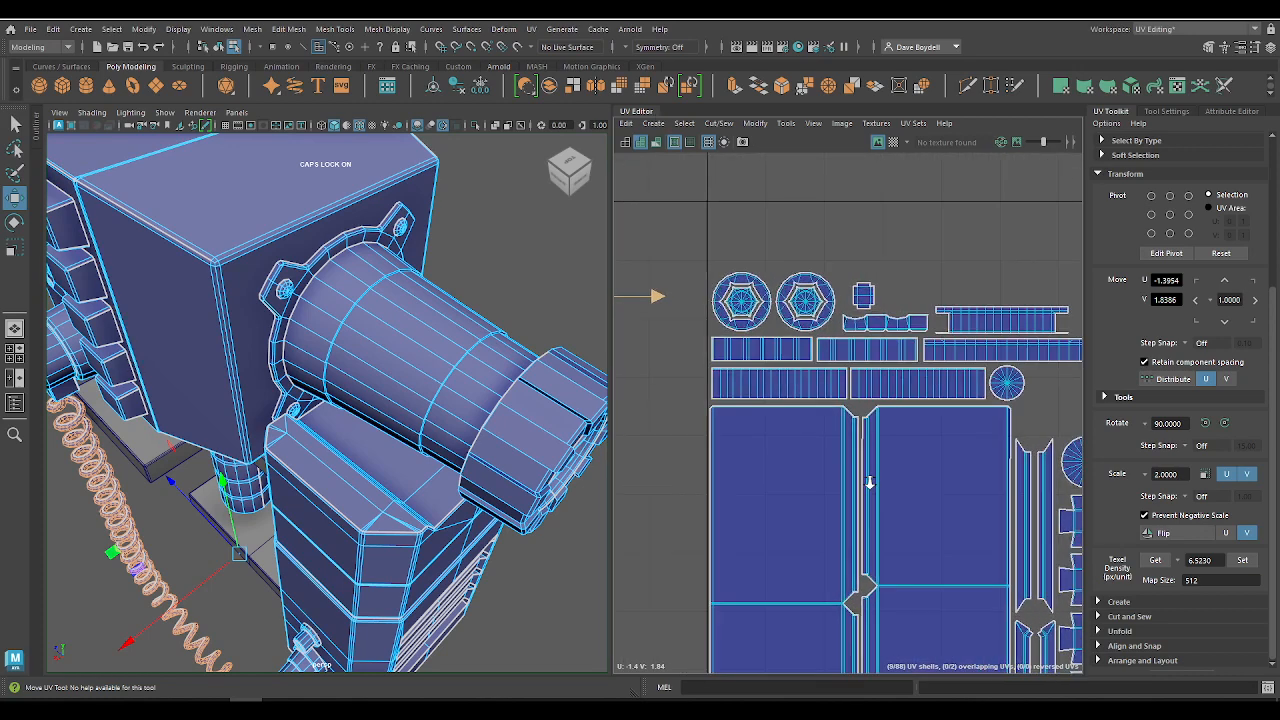
pyautogui.keyDown('alt'); pyautogui.moveTo(747, 431); pyautogui.dragTo(773, 371, button='middle'); pyautogui.keyUp('alt')
pyautogui.keyDown('alt'); pyautogui.moveTo(731, 247); pyautogui.dragTo(661, 191, button='right'); pyautogui.keyUp('alt')
pyautogui.keyDown('alt'); pyautogui.moveTo(980, 387); pyautogui.dragTo(728, 307, button='middle'); pyautogui.keyUp('alt')
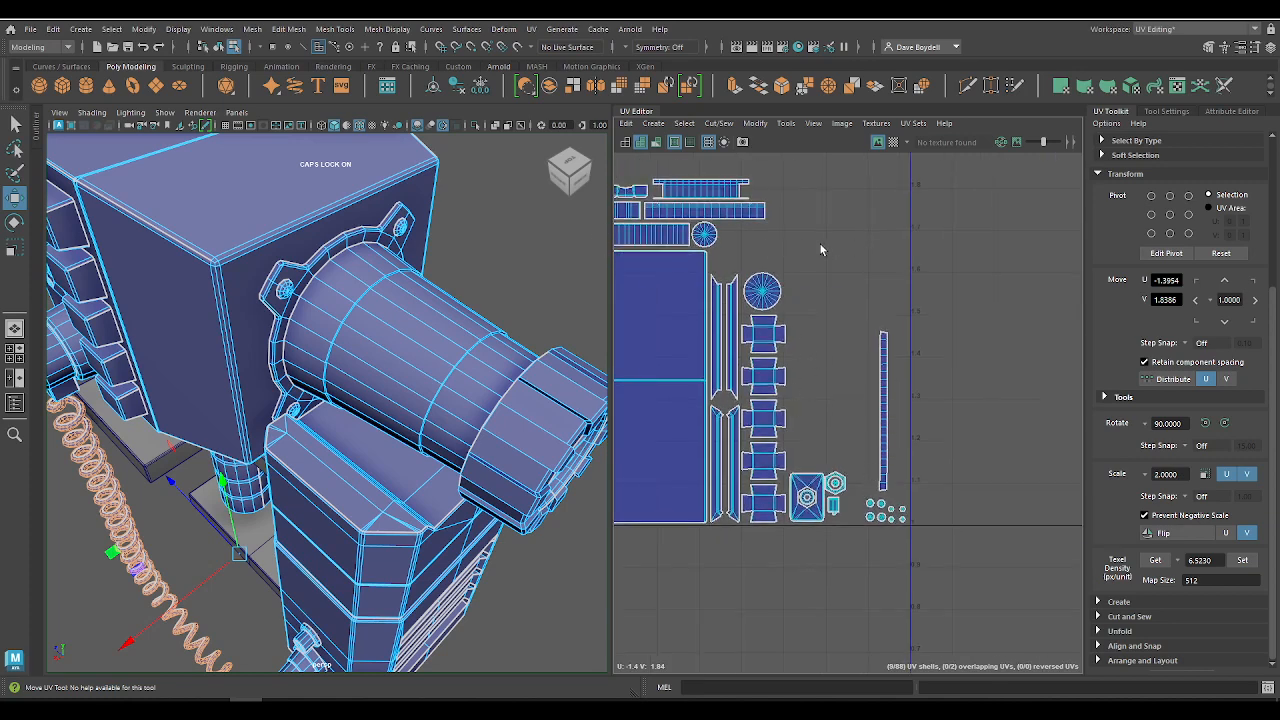
pyautogui.keyDown('alt'); pyautogui.moveTo(769, 352); pyautogui.dragTo(783, 351, button='middle'); pyautogui.keyUp('alt')
pyautogui.keyDown('alt'); pyautogui.moveTo(783, 351); pyautogui.dragTo(841, 345, button='right'); pyautogui.keyUp('alt')
pyautogui.click(909, 441)
pyautogui.press('x')
pyautogui.moveTo(889, 430); pyautogui.dragTo(810, 403, button='middle')
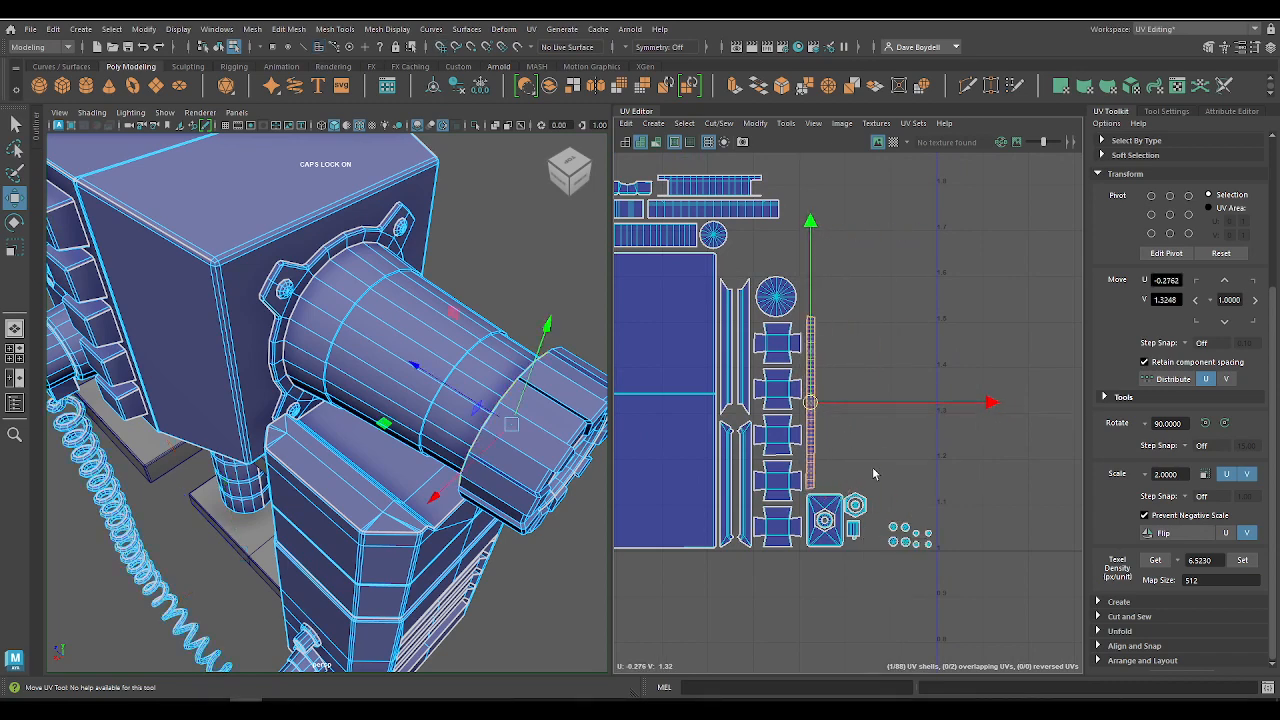
# Step: Move the eight small round shells into the gap just above the hexagonal shells, beside the narrow vertical strip
pyautogui.moveTo(886, 499); pyautogui.dragTo(966, 584)
pyautogui.moveTo(915, 540); pyautogui.dragTo(847, 470, button='middle')
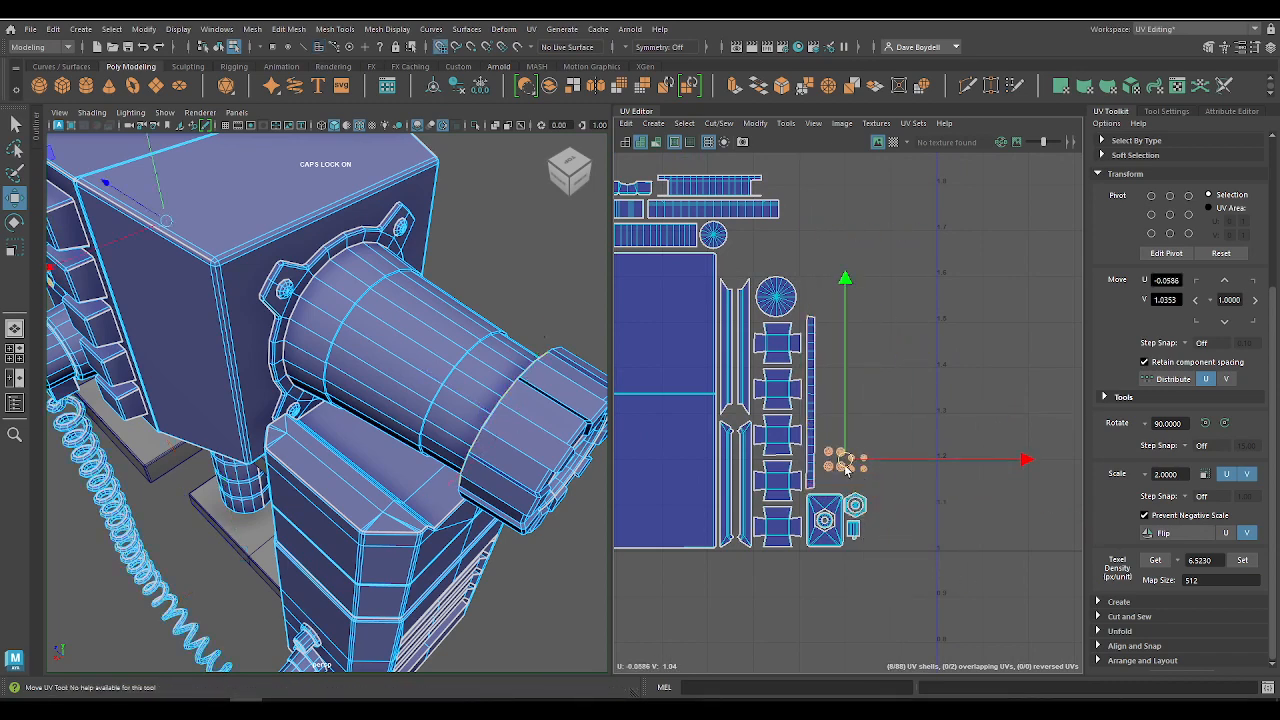
# Step: Normalize all shells of the packed layout into their UV tile and scale them down slightly to leave a margin
pyautogui.scroll(-3, 998, 512)
pyautogui.moveTo(712, 312); pyautogui.dragTo(1006, 594)
pyautogui.click(754, 123)
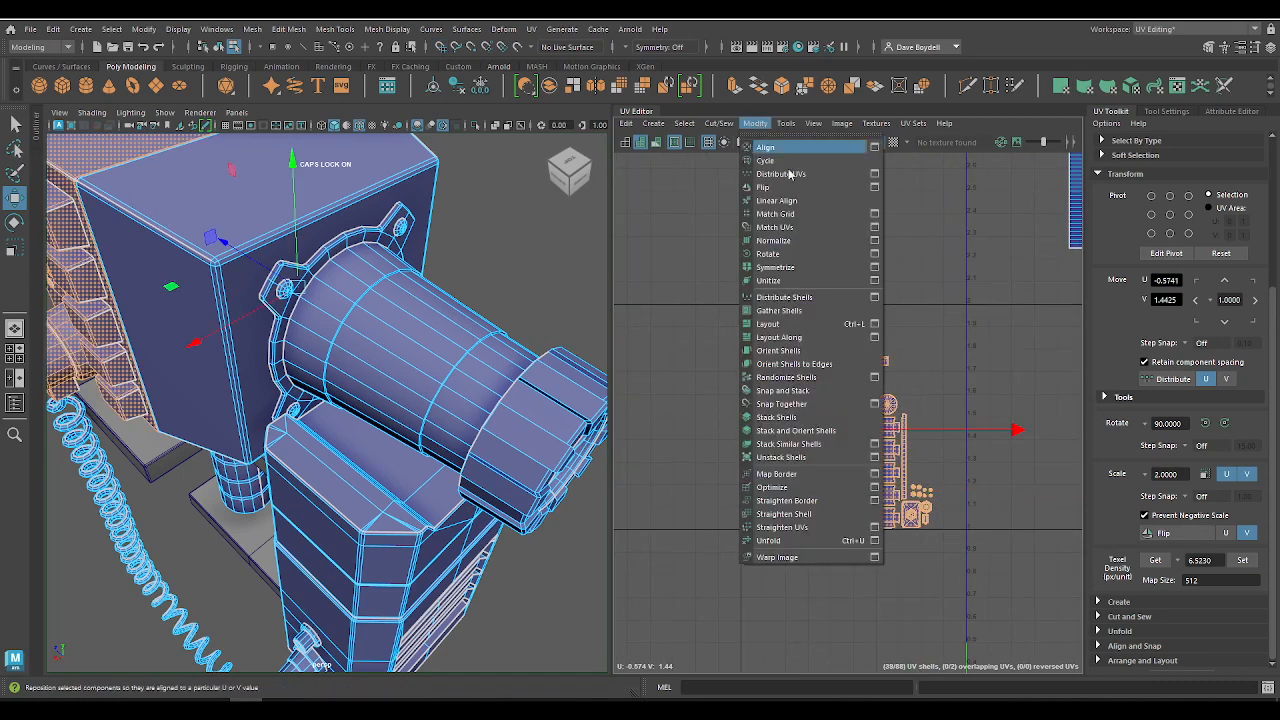
pyautogui.click(780, 245)
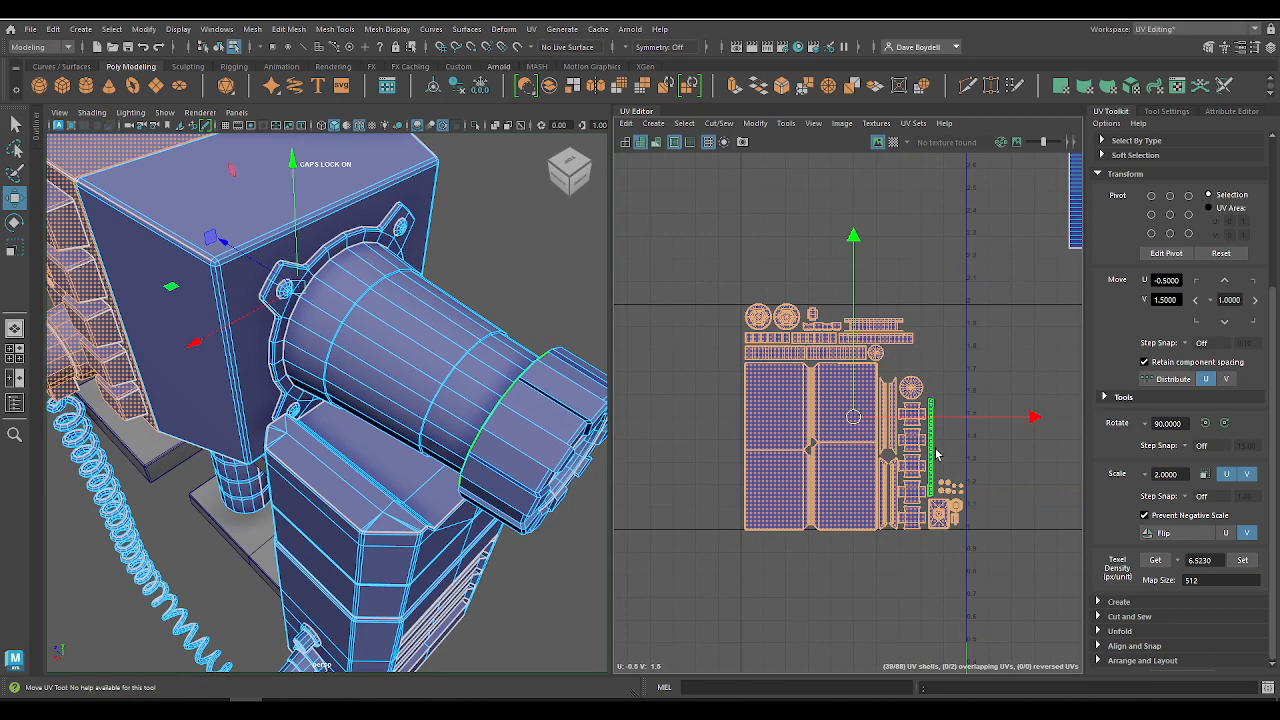
pyautogui.press('r')
pyautogui.moveTo(853, 417); pyautogui.dragTo(845, 416)
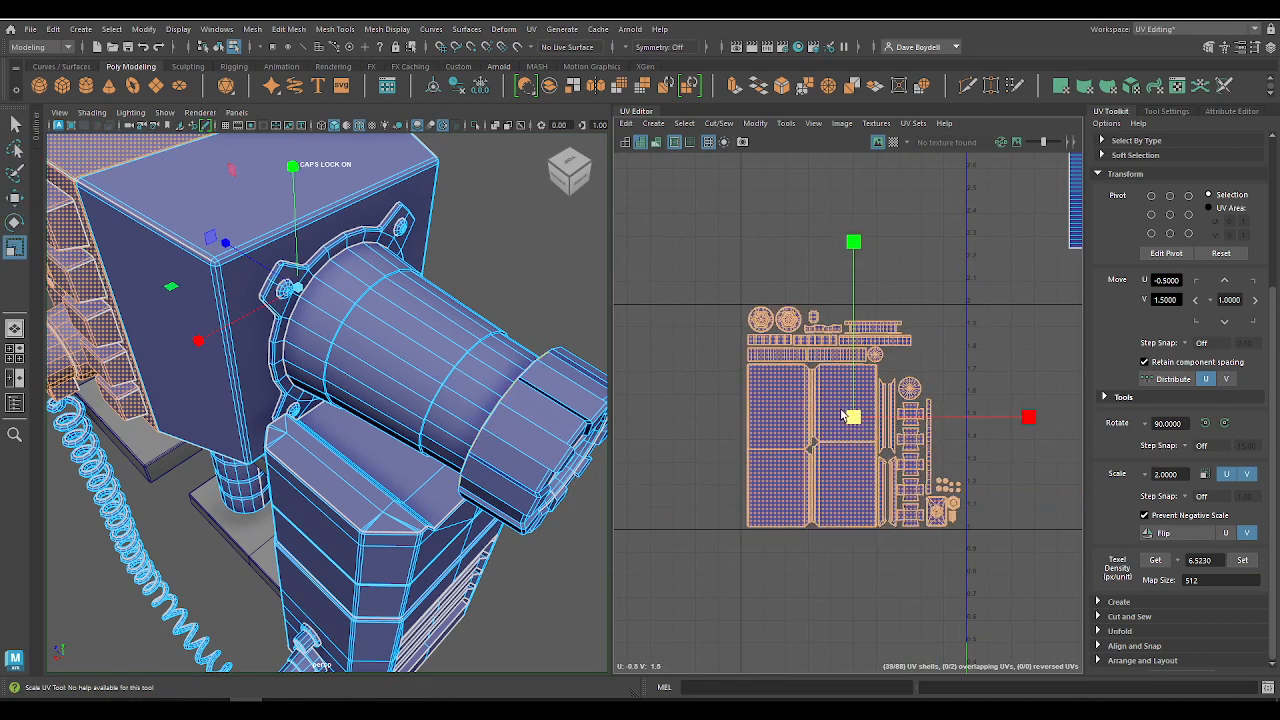
# Step: Check the margins around the packed layout and get the texel density of its shells
pyautogui.keyDown('alt'); pyautogui.moveTo(866, 369); pyautogui.dragTo(777, 349, button='middle'); pyautogui.keyUp('alt')
pyautogui.keyDown('alt'); pyautogui.moveTo(777, 349); pyautogui.dragTo(885, 372, button='right'); pyautogui.keyUp('alt')
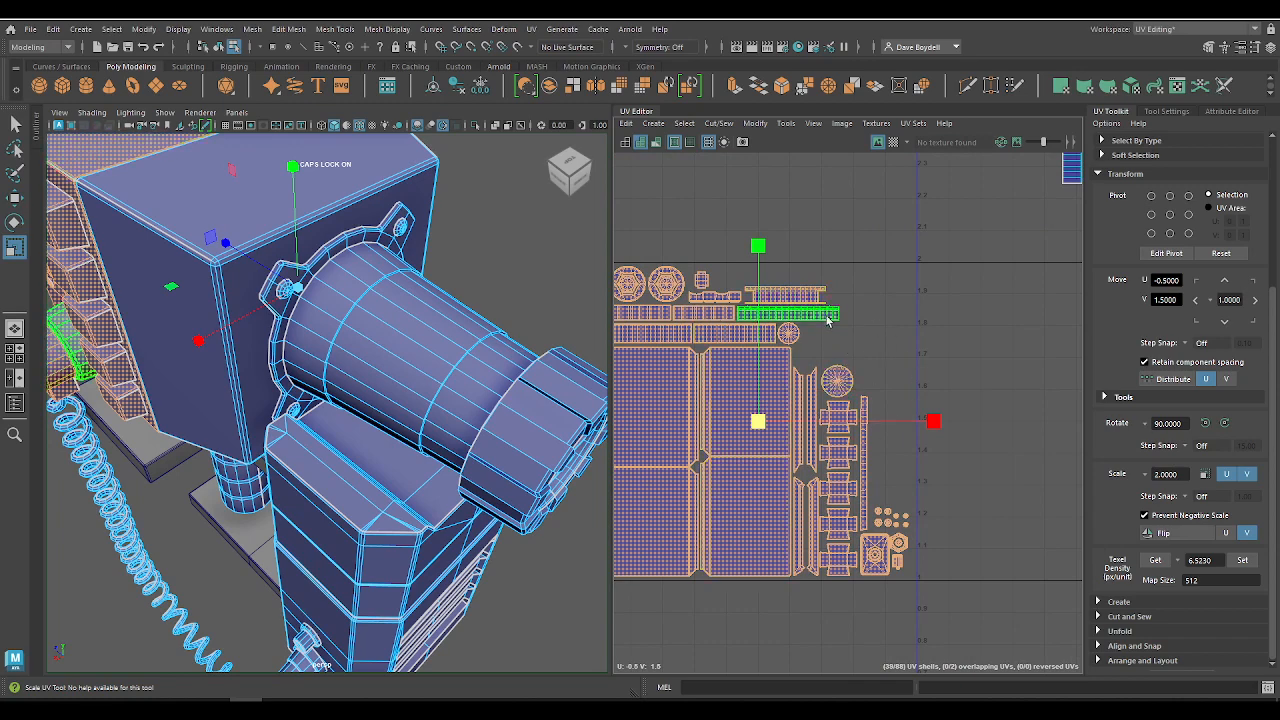
pyautogui.keyDown('alt'); pyautogui.moveTo(841, 409); pyautogui.dragTo(868, 414, button='middle'); pyautogui.keyUp('alt')
pyautogui.keyDown('alt'); pyautogui.moveTo(868, 414); pyautogui.dragTo(711, 294, button='right'); pyautogui.keyUp('alt')
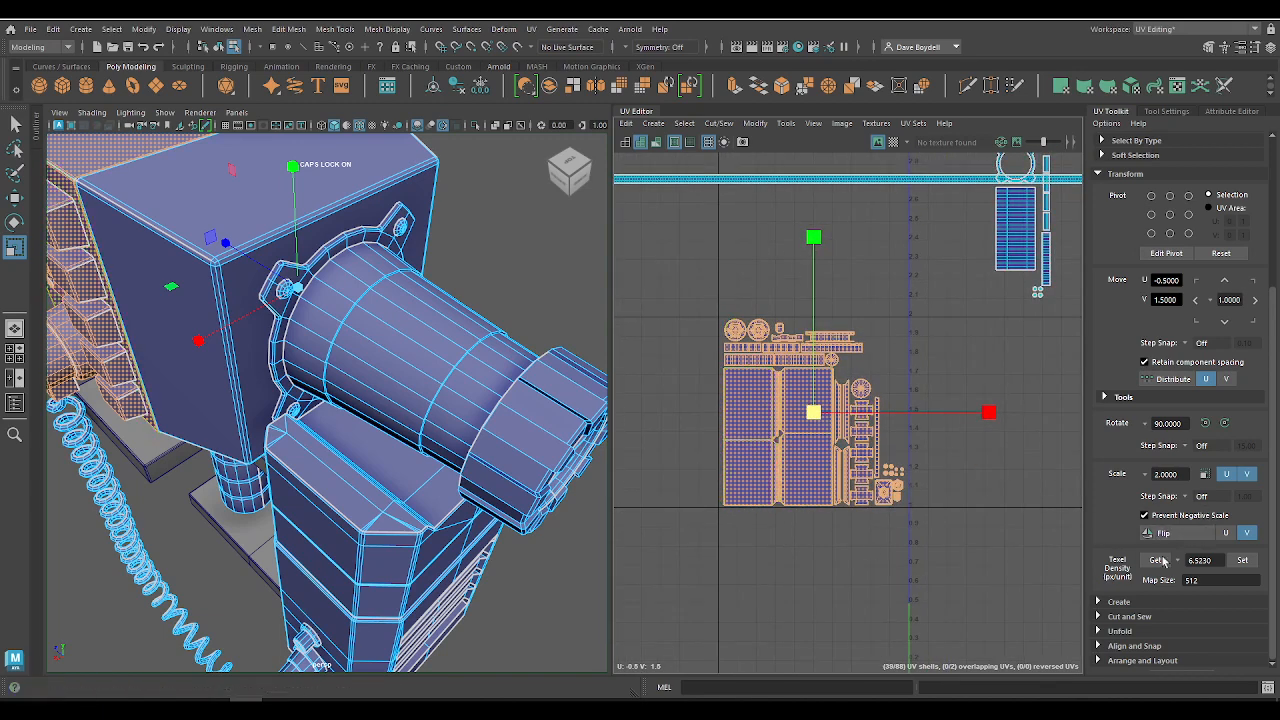
# Step: Select only the coiled cord's long strip shell and move it clear above the other shells, to about U -0.07, V 4.88
pyautogui.keyDown('alt'); pyautogui.moveTo(891, 363); pyautogui.dragTo(592, 524, button='middle'); pyautogui.keyUp('alt')
pyautogui.moveTo(883, 413); pyautogui.dragTo(1008, 474)
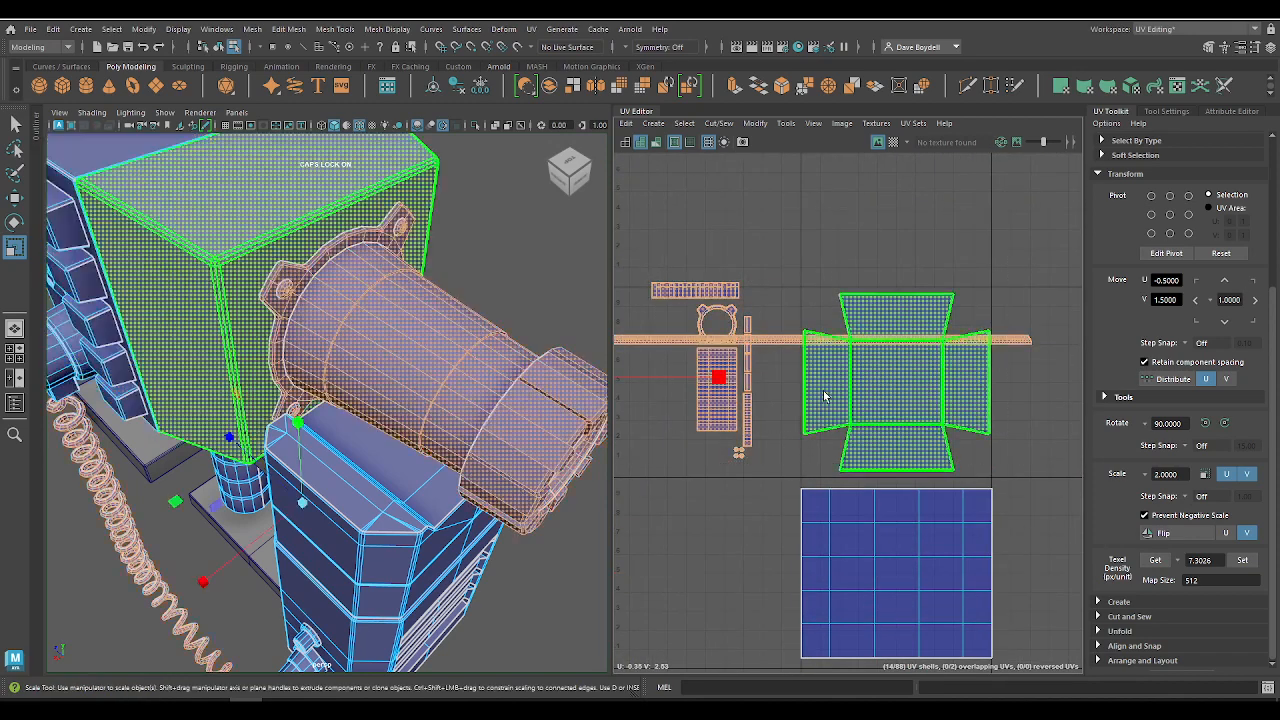
pyautogui.click(652, 342)
pyautogui.keyDown('alt'); pyautogui.moveTo(820, 371); pyautogui.dragTo(753, 371, button='right'); pyautogui.keyUp('alt')
pyautogui.press('w')
pyautogui.moveTo(709, 356); pyautogui.dragTo(730, 191)
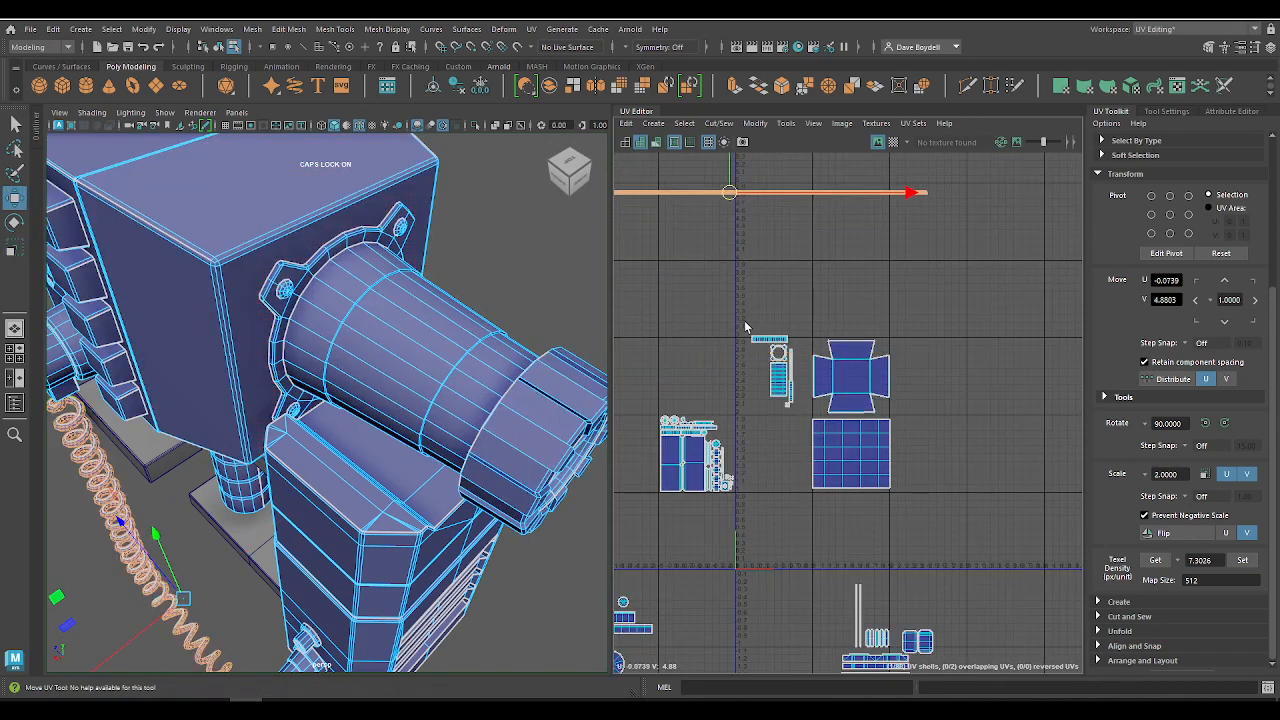
# Step: Select the cross-shaped housing shell with the barrel shells and set their texel density to 7.3026
pyautogui.moveTo(927, 426); pyautogui.dragTo(929, 427)
pyautogui.press('f')
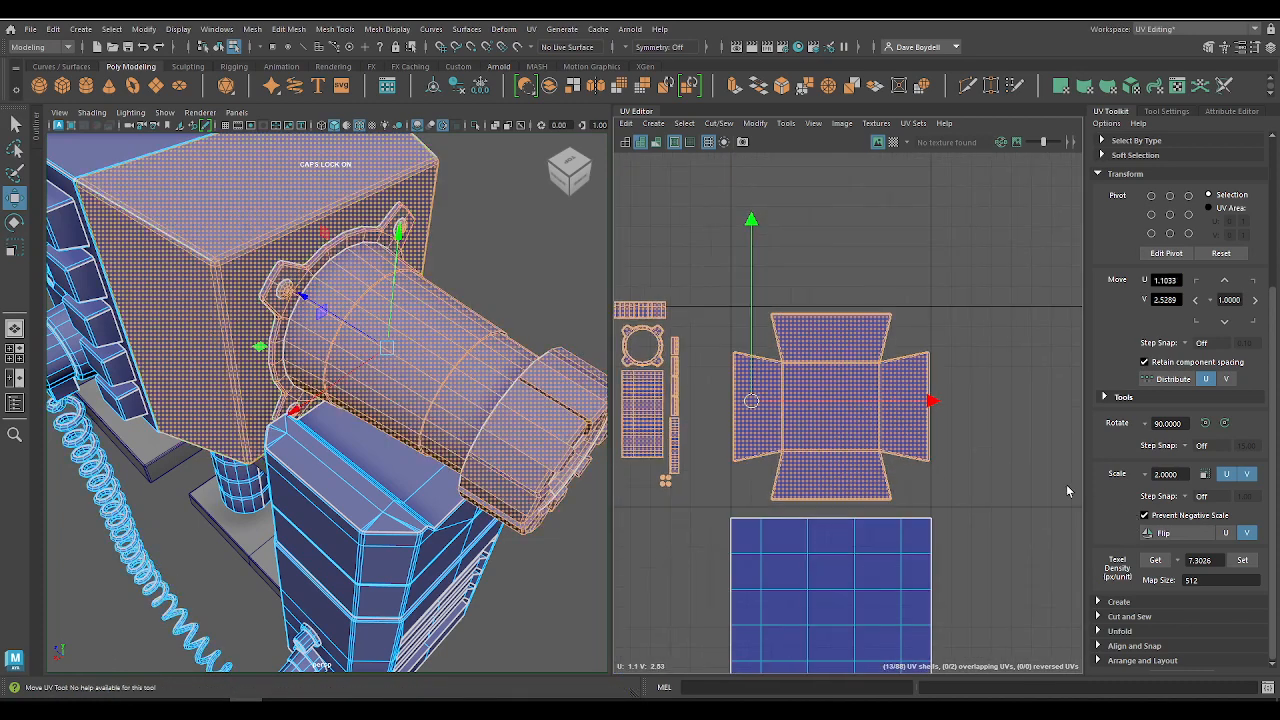
pyautogui.click(1239, 560)
# Step: Place the cross-shaped rear housing shell with grid snapping in the tile above the square grid shell, at U 1.65, V 2.65
pyautogui.keyDown('alt'); pyautogui.moveTo(798, 382); pyautogui.dragTo(875, 360, button='middle'); pyautogui.keyUp('alt')
pyautogui.click(966, 372)
pyautogui.press('x')
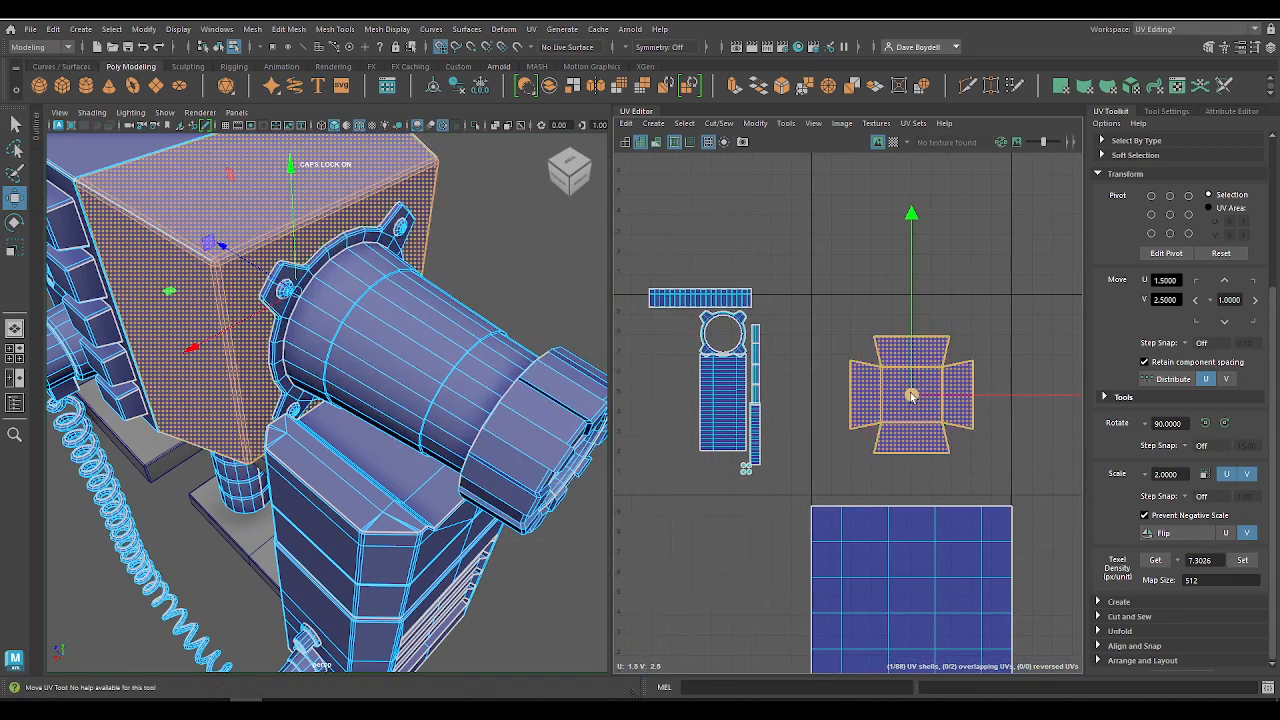
pyautogui.moveTo(911, 395); pyautogui.dragTo(948, 377)
# Step: Place the end cap's horizontal strip shell at U 1.70, V 2.10 and the large barrel shell at about U 1.14, V 2.26
pyautogui.click(706, 298)
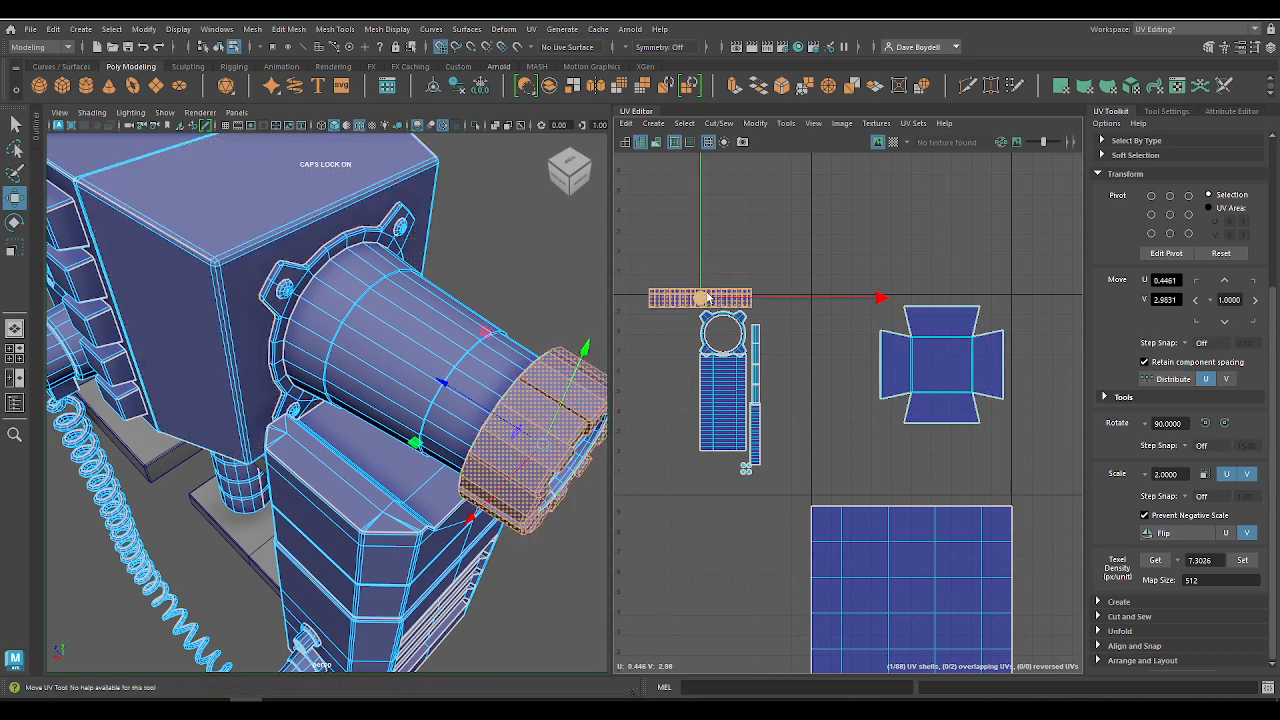
pyautogui.moveTo(706, 298); pyautogui.dragTo(950, 477)
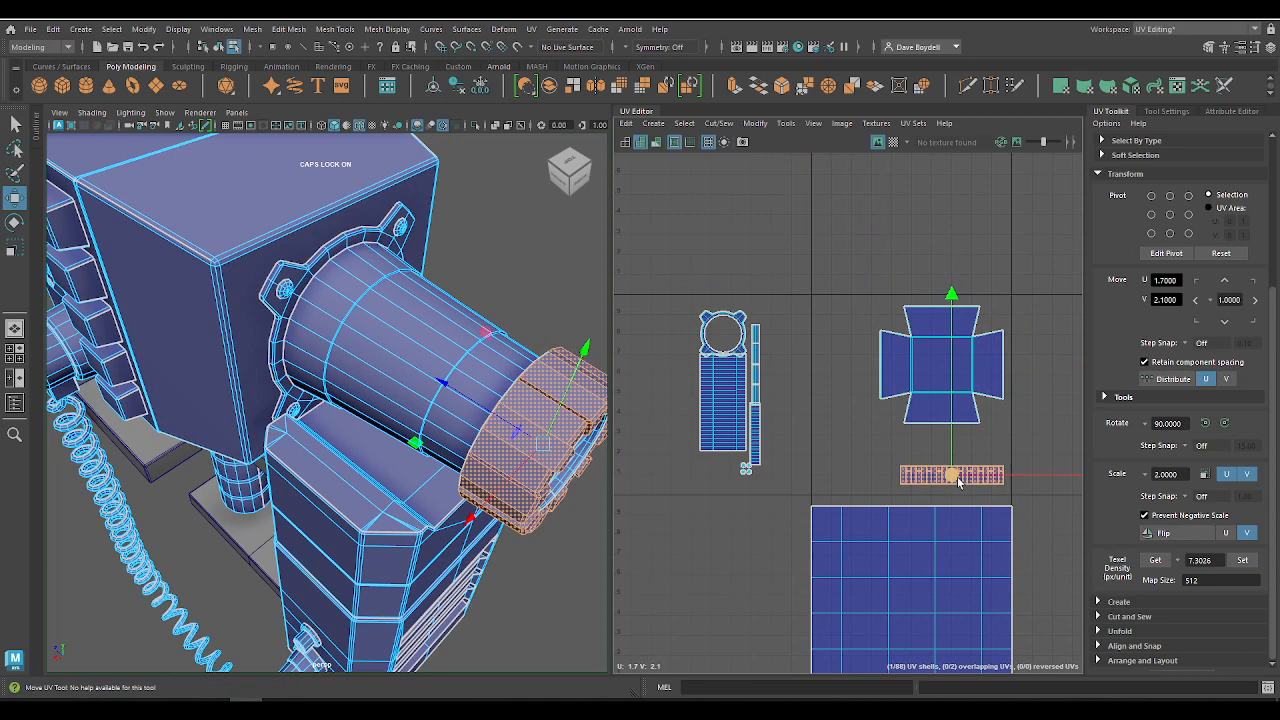
pyautogui.click(738, 415)
pyautogui.moveTo(749, 423); pyautogui.dragTo(838, 452)
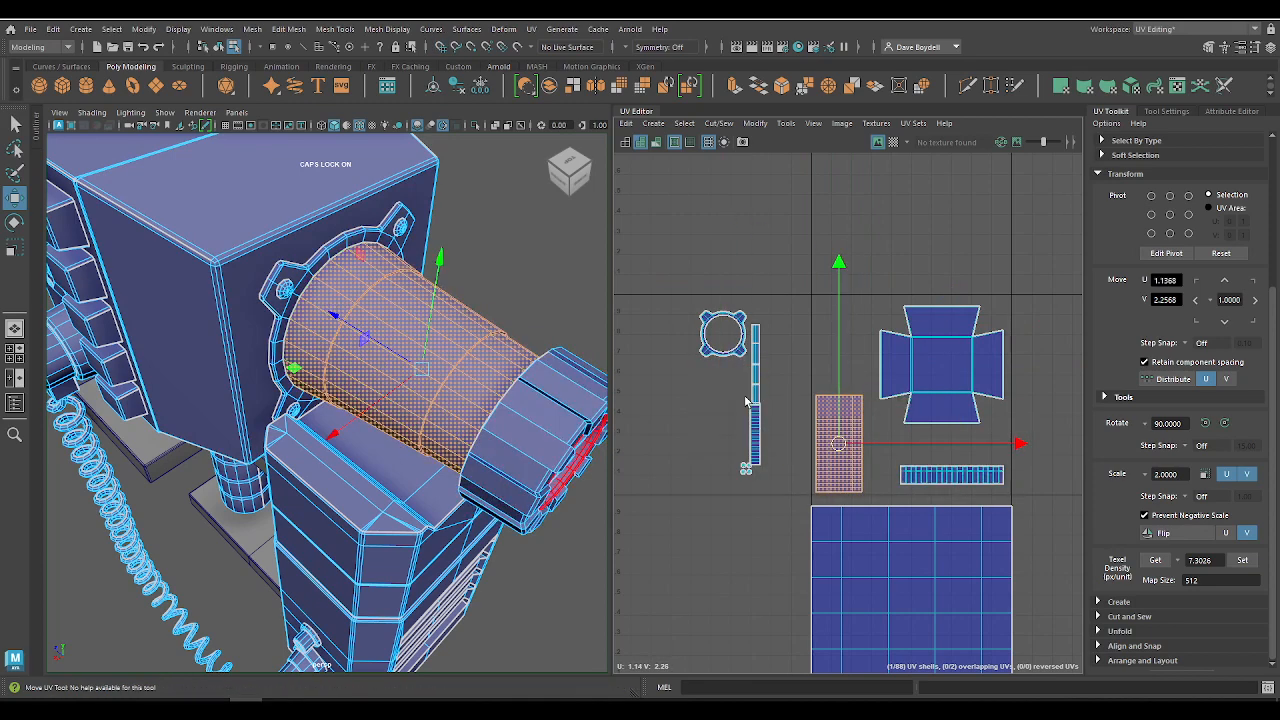
# Step: Move the mounting flange's ring shell into the tile above the large barrel shell, at about U 1.12, V 2.88
pyautogui.scroll(3, 745, 401)
pyautogui.click(751, 340)
pyautogui.moveTo(725, 295); pyautogui.dragTo(927, 287)
pyautogui.keyDown('alt'); pyautogui.moveTo(925, 296); pyautogui.dragTo(923, 369, button='right'); pyautogui.keyUp('alt')
pyautogui.keyDown('alt'); pyautogui.moveTo(923, 369); pyautogui.dragTo(825, 361, button='middle'); pyautogui.keyUp('alt')
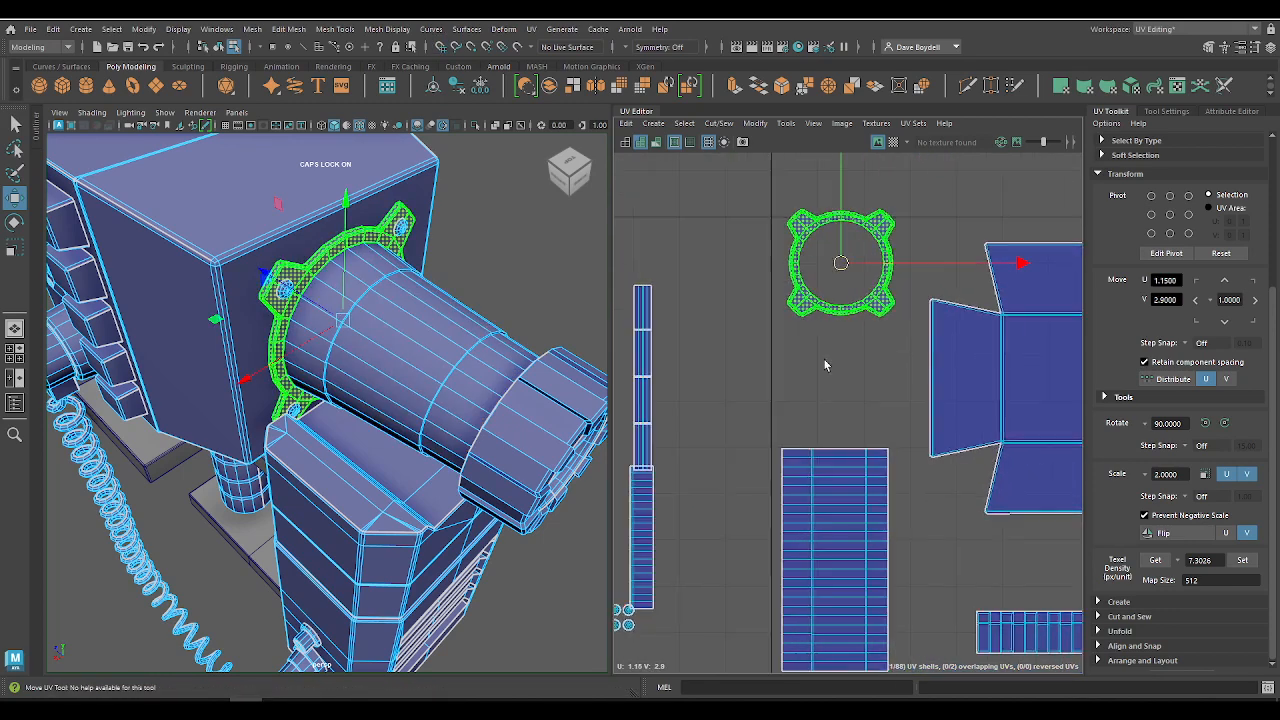
pyautogui.moveTo(843, 266); pyautogui.dragTo(832, 276)
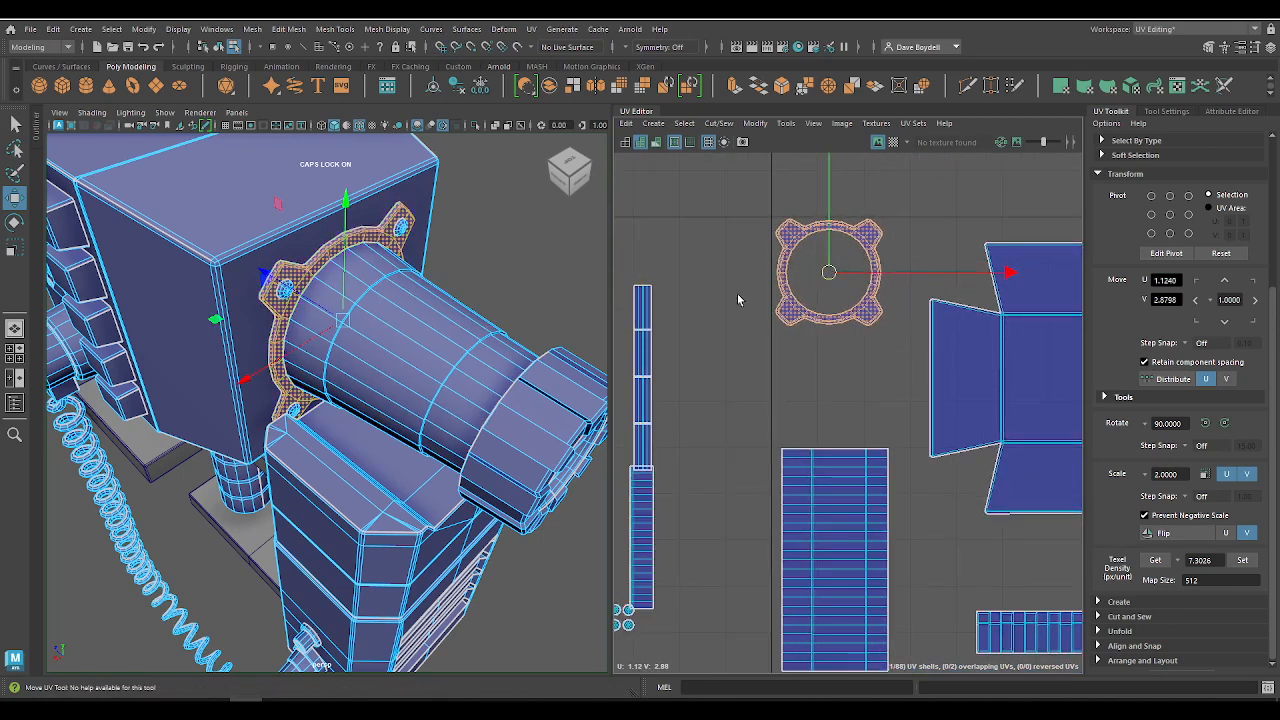
# Step: Move the four small screw shells into the tile's corner near U 2, V 3, beside the cross-shaped shell
pyautogui.keyDown('alt'); pyautogui.moveTo(778, 440); pyautogui.dragTo(883, 334, button='middle'); pyautogui.keyUp('alt')
pyautogui.keyDown('alt'); pyautogui.moveTo(883, 334); pyautogui.dragTo(830, 350, button='right'); pyautogui.keyUp('alt')
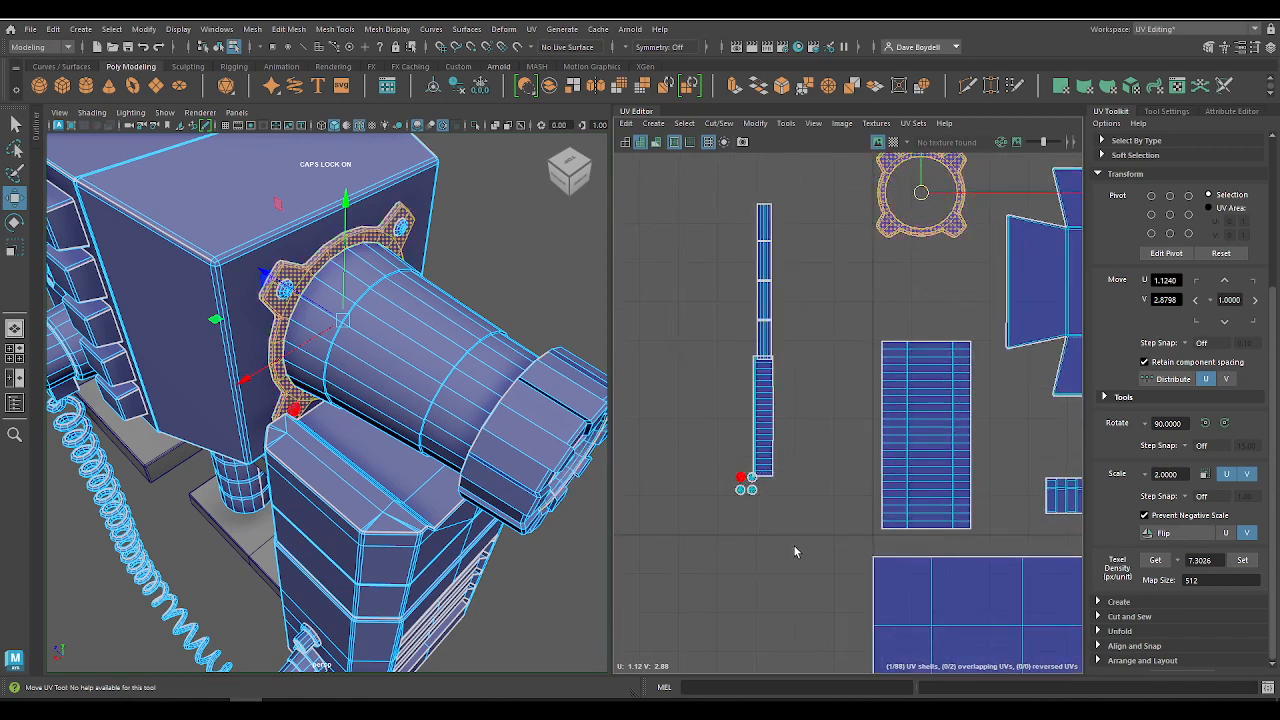
pyautogui.click(746, 482)
pyautogui.moveTo(748, 492); pyautogui.dragTo(973, 528)
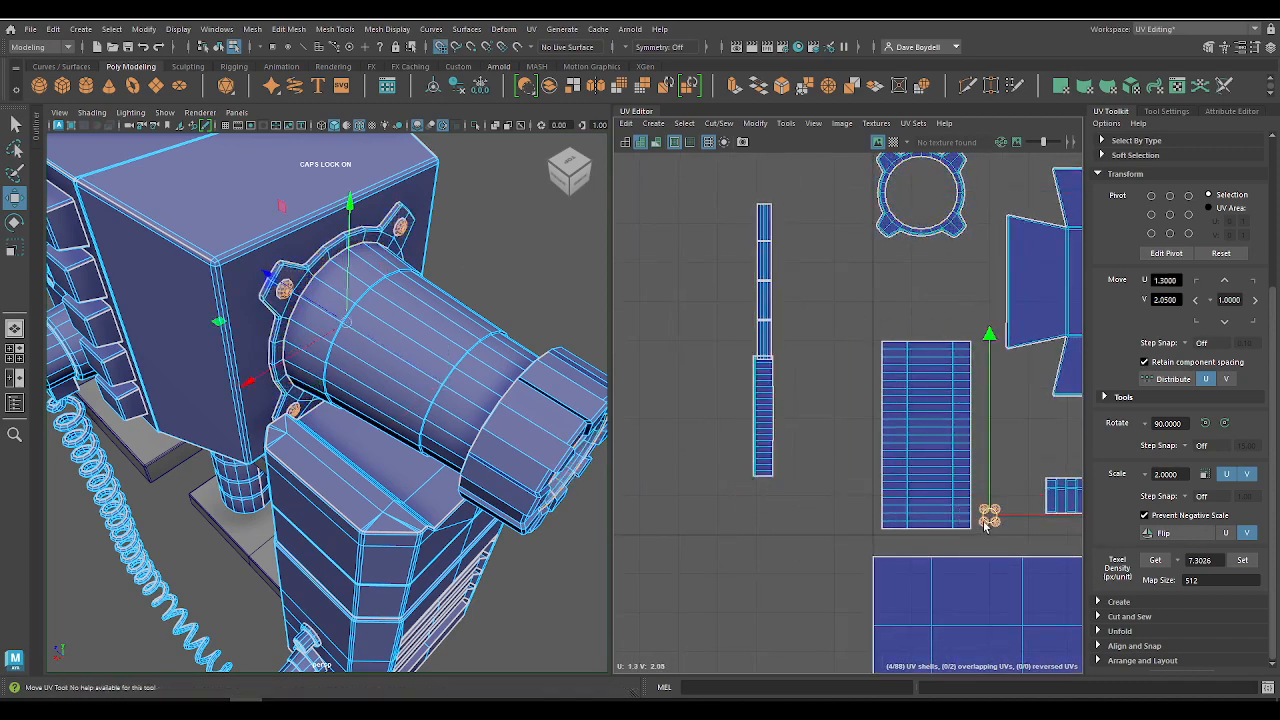
pyautogui.keyDown('alt'); pyautogui.moveTo(985, 525); pyautogui.dragTo(800, 553, button='middle'); pyautogui.keyUp('alt')
pyautogui.moveTo(803, 538); pyautogui.dragTo(825, 291)
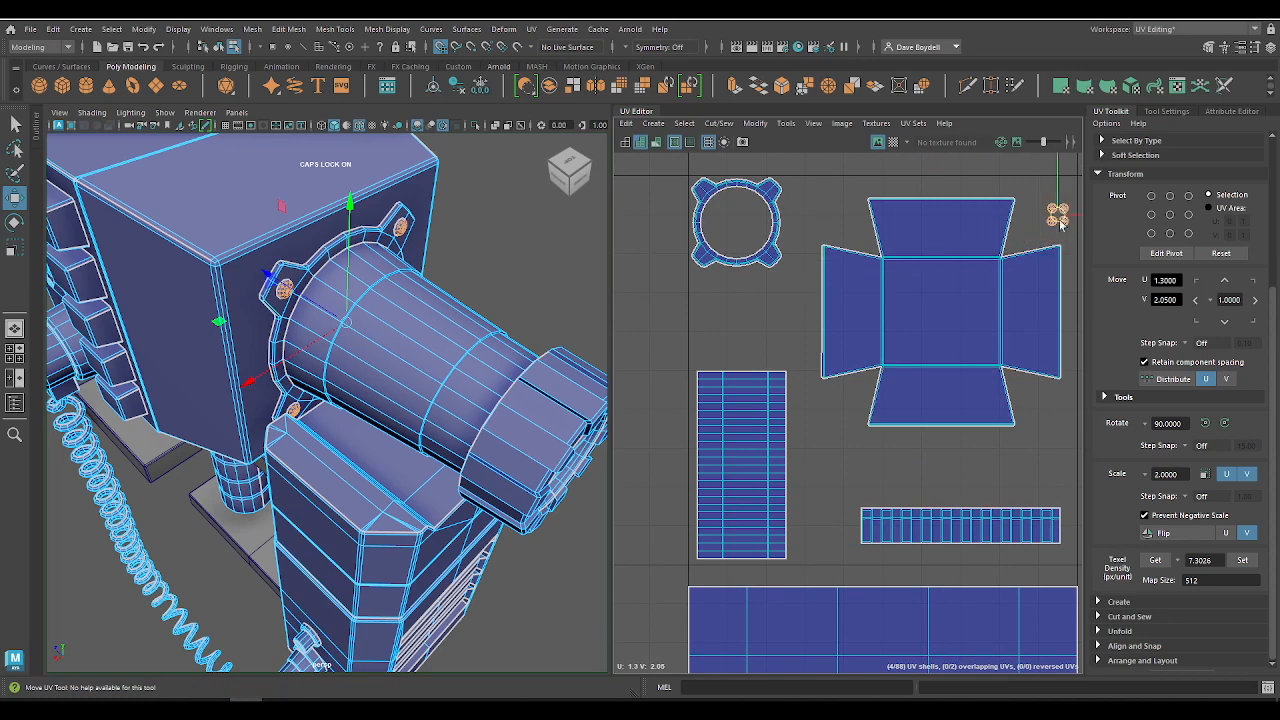
# Step: Space the four screw shells apart into an even two-by-two grid using grid snapping
pyautogui.keyDown('alt'); pyautogui.moveTo(791, 284); pyautogui.dragTo(620, 350, button='middle'); pyautogui.keyUp('alt')
pyautogui.keyDown('alt'); pyautogui.moveTo(900, 250); pyautogui.dragTo(1090, 380, button='right'); pyautogui.keyUp('alt')
pyautogui.moveTo(738, 264); pyautogui.dragTo(757, 343)
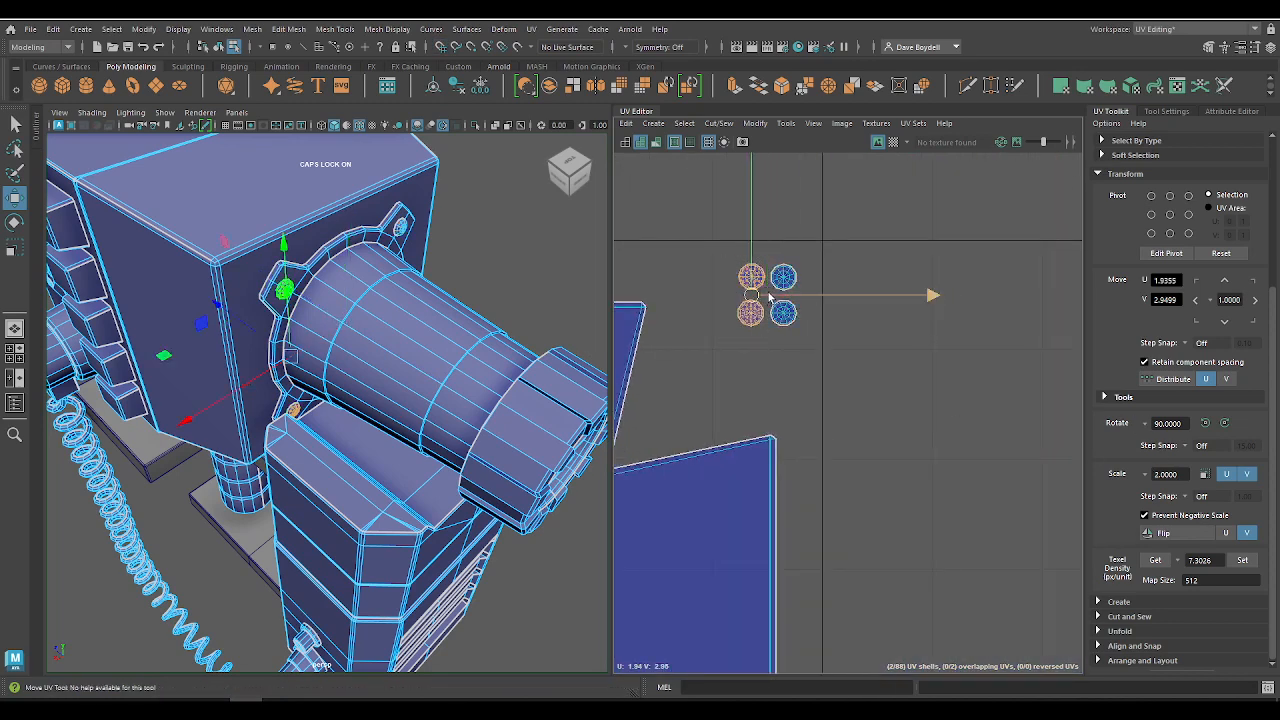
pyautogui.press('x')
pyautogui.moveTo(770, 297)
pyautogui.mouseDown()
pyautogui.moveTo(727, 292)
pyautogui.moveTo(799, 318)
pyautogui.moveTo(793, 298)
pyautogui.mouseUp()
pyautogui.press('x')
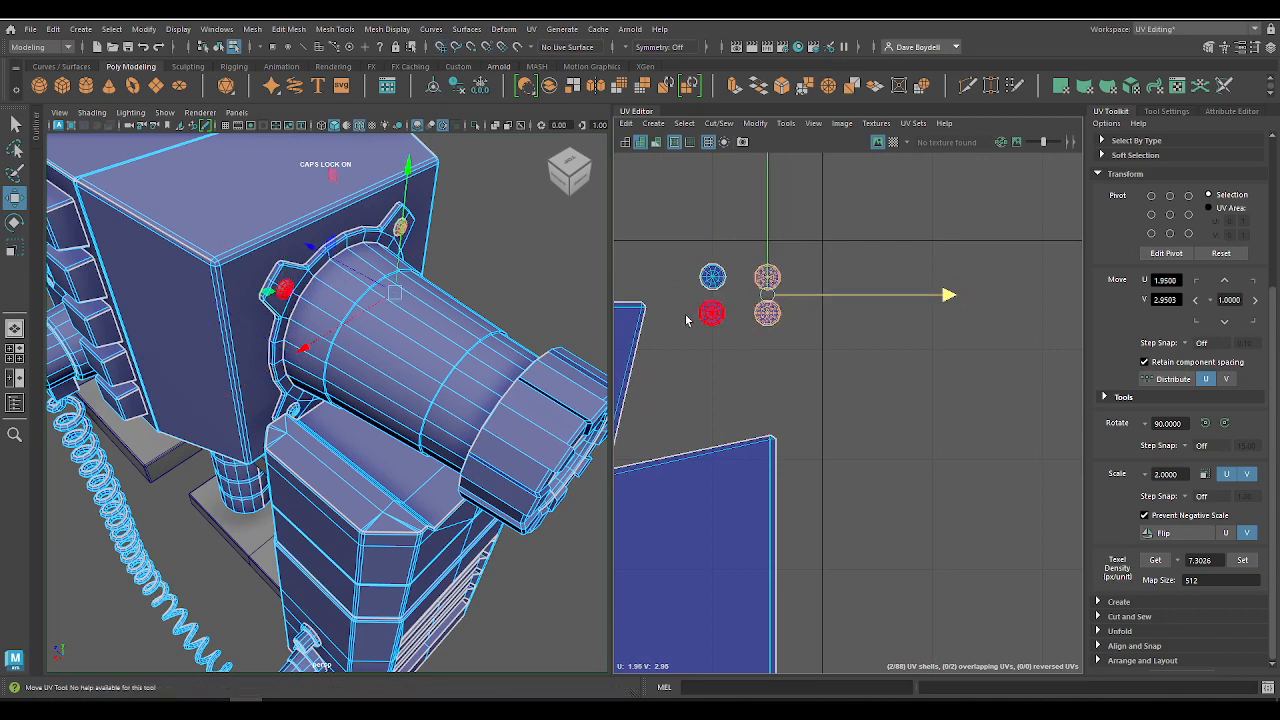
pyautogui.moveTo(686, 320); pyautogui.dragTo(730, 358)
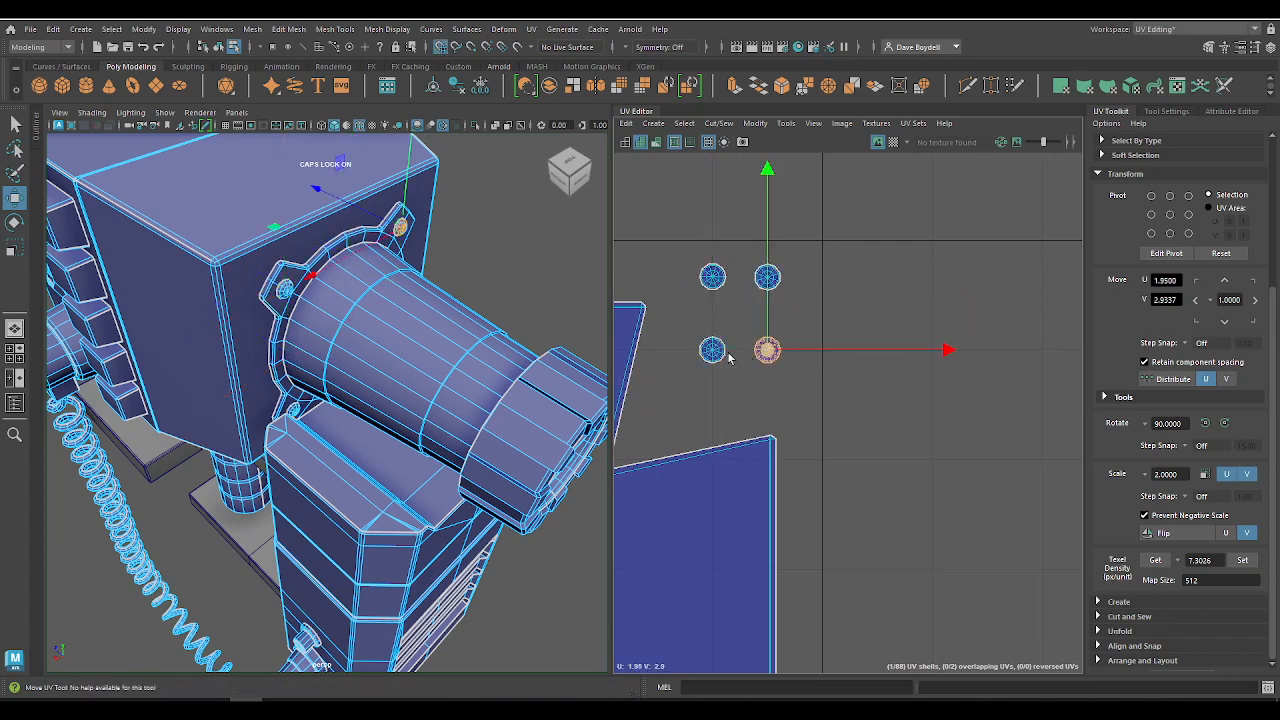
pyautogui.click(721, 275)
pyautogui.moveTo(738, 253); pyautogui.dragTo(767, 301)
pyautogui.keyDown('alt'); pyautogui.moveTo(764, 376); pyautogui.dragTo(724, 355, button='right'); pyautogui.keyUp('alt')
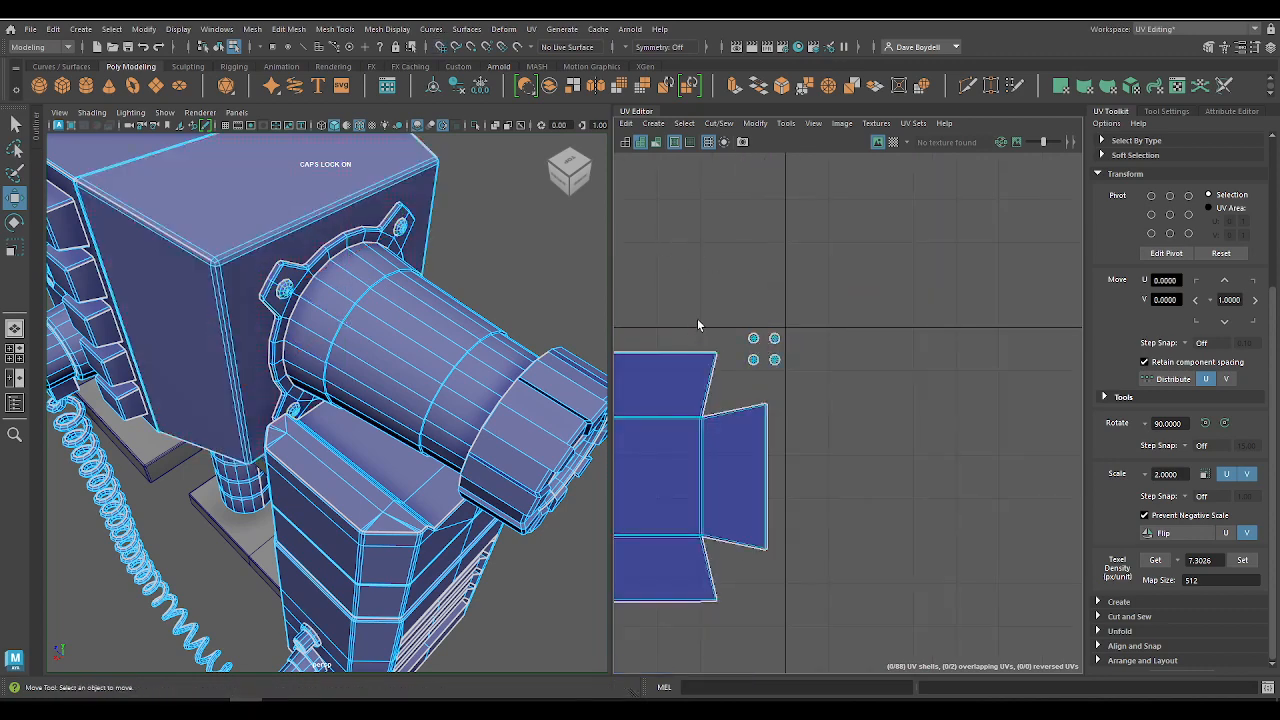
# Step: Arrange the four short stacked strip shells into a two-by-two block and place it beneath the flange ring at about U 1.05, V 2.62
pyautogui.keyDown('alt'); pyautogui.moveTo(697, 323); pyautogui.dragTo(992, 266, button='middle'); pyautogui.keyUp('alt')
pyautogui.keyDown('alt'); pyautogui.moveTo(857, 300); pyautogui.dragTo(943, 251, button='middle'); pyautogui.keyUp('alt')
pyautogui.keyDown('alt'); pyautogui.moveTo(943, 251); pyautogui.dragTo(727, 282, button='right'); pyautogui.keyUp('alt')
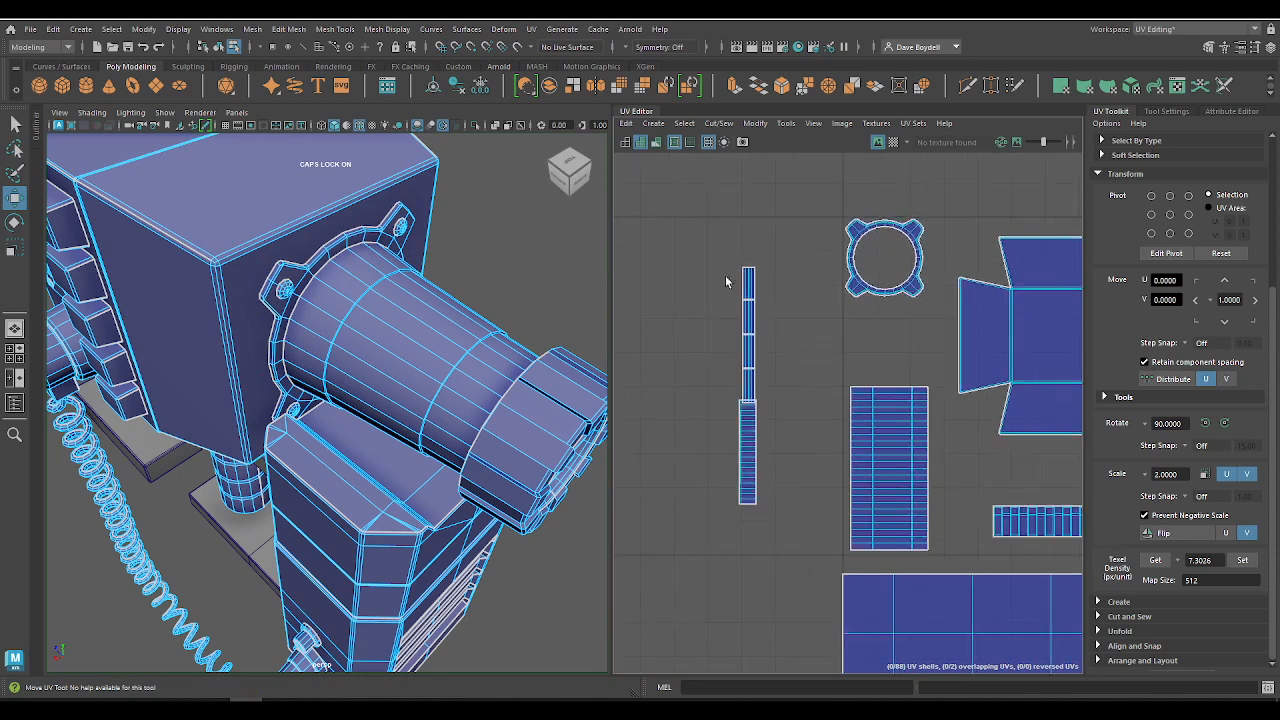
pyautogui.moveTo(777, 295); pyautogui.dragTo(744, 270)
pyautogui.click(752, 318)
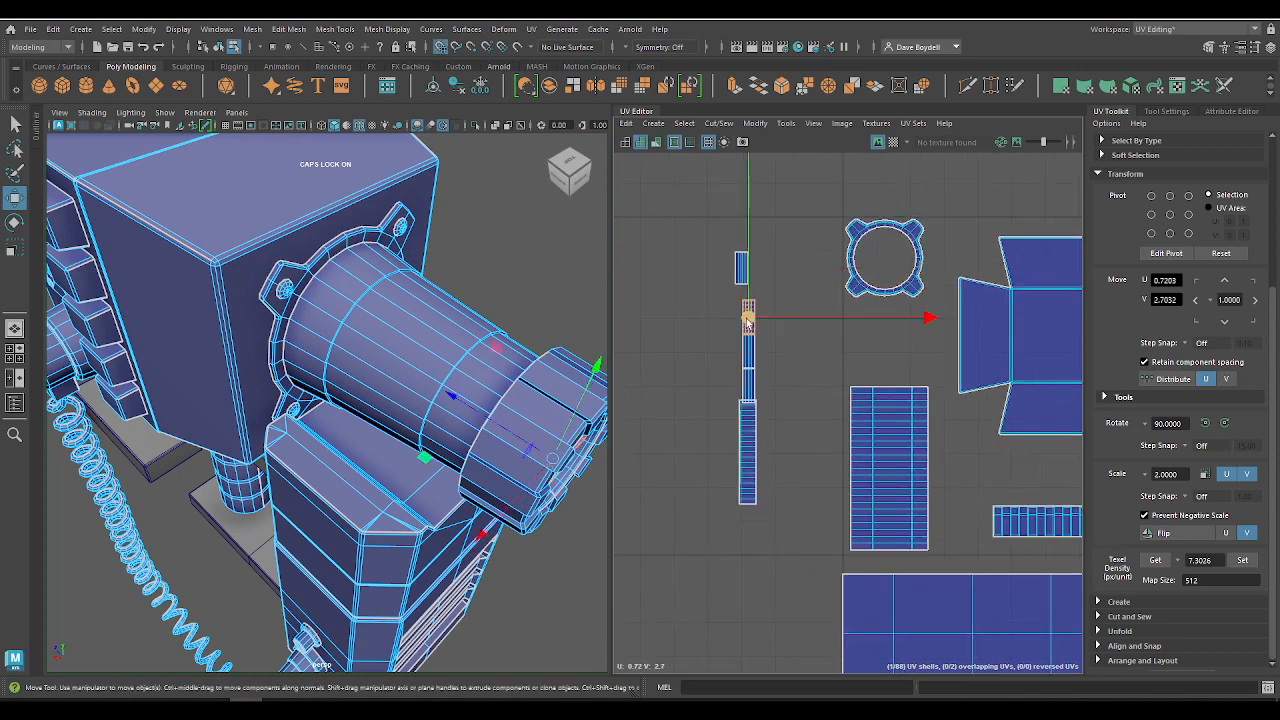
pyautogui.moveTo(752, 318); pyautogui.dragTo(763, 271)
pyautogui.click(748, 352)
pyautogui.moveTo(748, 352); pyautogui.dragTo(741, 318)
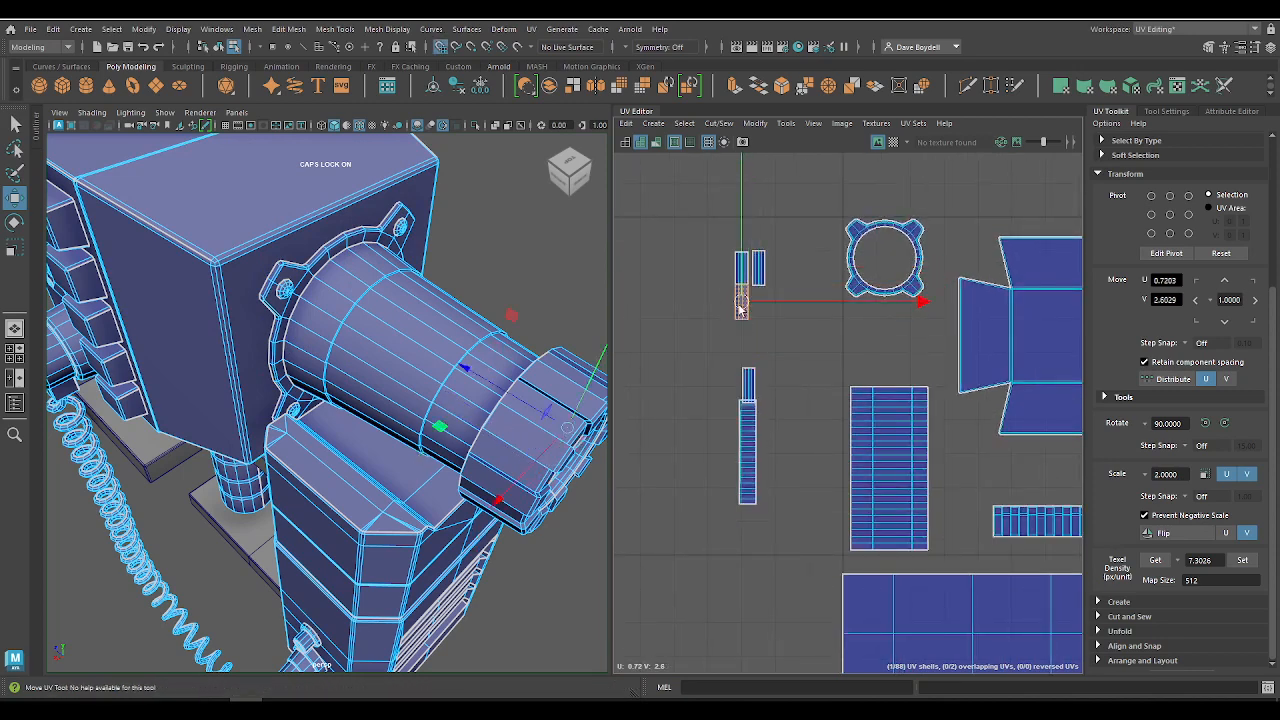
pyautogui.click(745, 403)
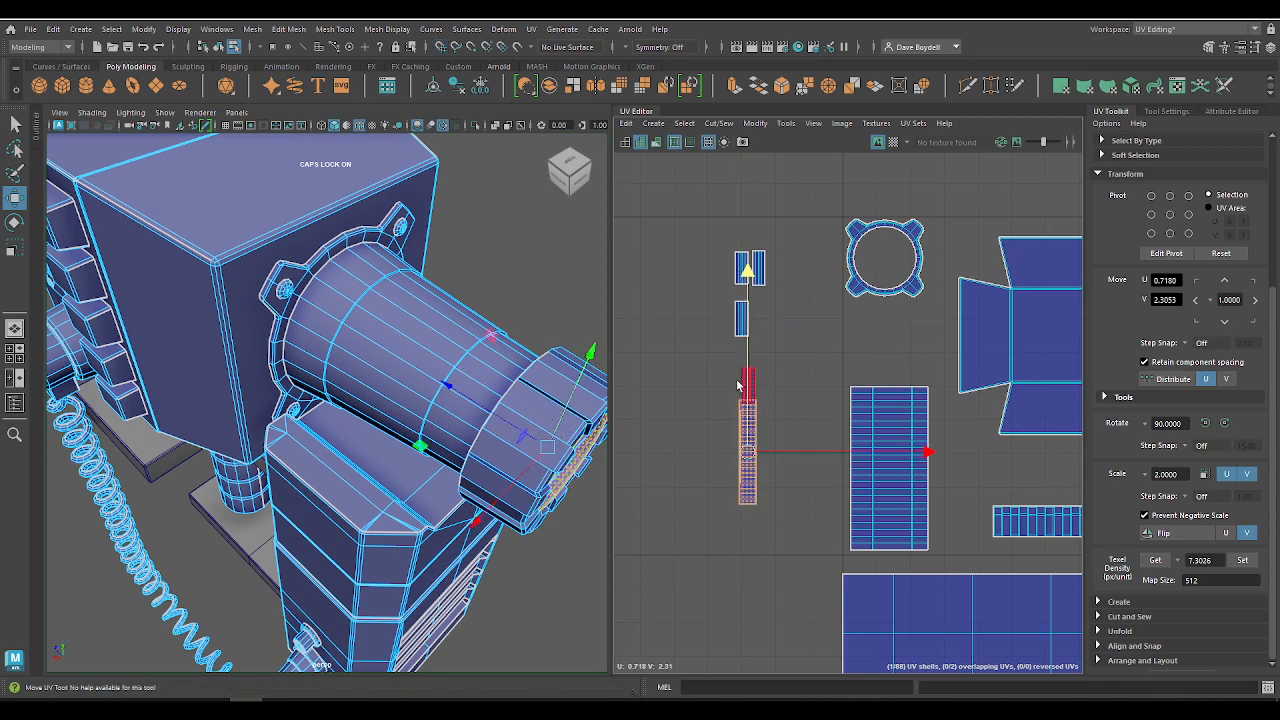
pyautogui.click(746, 384)
pyautogui.moveTo(746, 384); pyautogui.dragTo(789, 350)
pyautogui.moveTo(750, 291); pyautogui.dragTo(856, 355)
pyautogui.scroll(3, 857, 338)
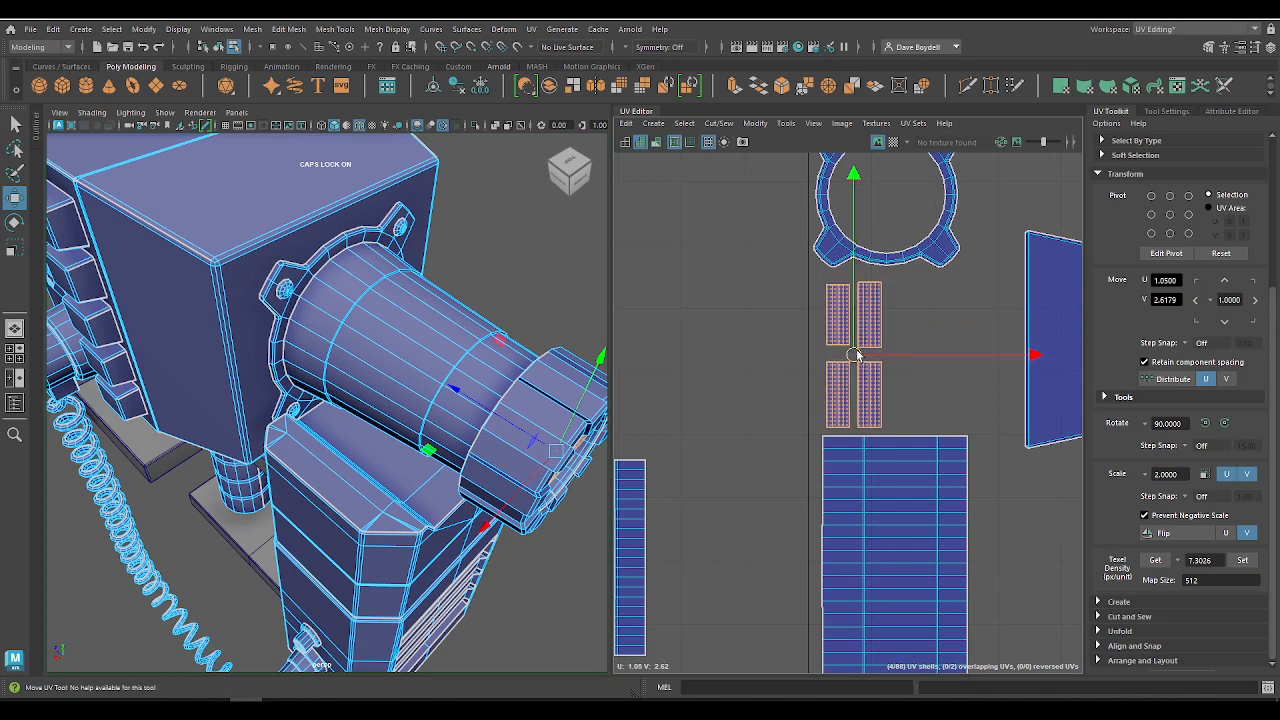
# Step: Place the remaining narrow vertical strip shell beside the large barrel shell at U 1.30, V 2.20
pyautogui.scroll(-3, 847, 345)
pyautogui.keyDown('alt'); pyautogui.moveTo(772, 306); pyautogui.dragTo(807, 237, button='middle'); pyautogui.keyUp('alt')
pyautogui.moveTo(710, 357); pyautogui.dragTo(996, 505)
pyautogui.moveTo(987, 430); pyautogui.dragTo(987, 483)
pyautogui.keyDown('alt'); pyautogui.moveTo(997, 508); pyautogui.dragTo(820, 488, button='middle'); pyautogui.keyUp('alt')
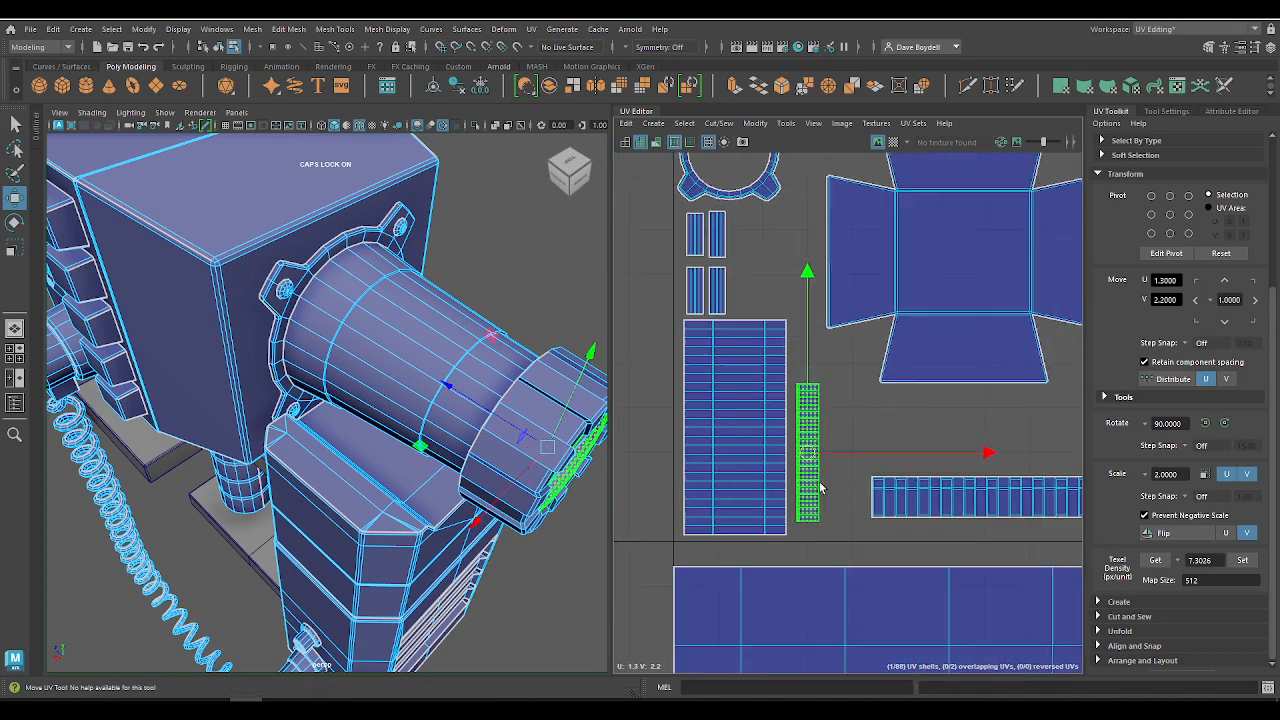
# Step: Move the cross-shaped housing shell closer to the screw shells, to about U 1.67, V 2.68
pyautogui.scroll(-3, 820, 487)
pyautogui.click(917, 379)
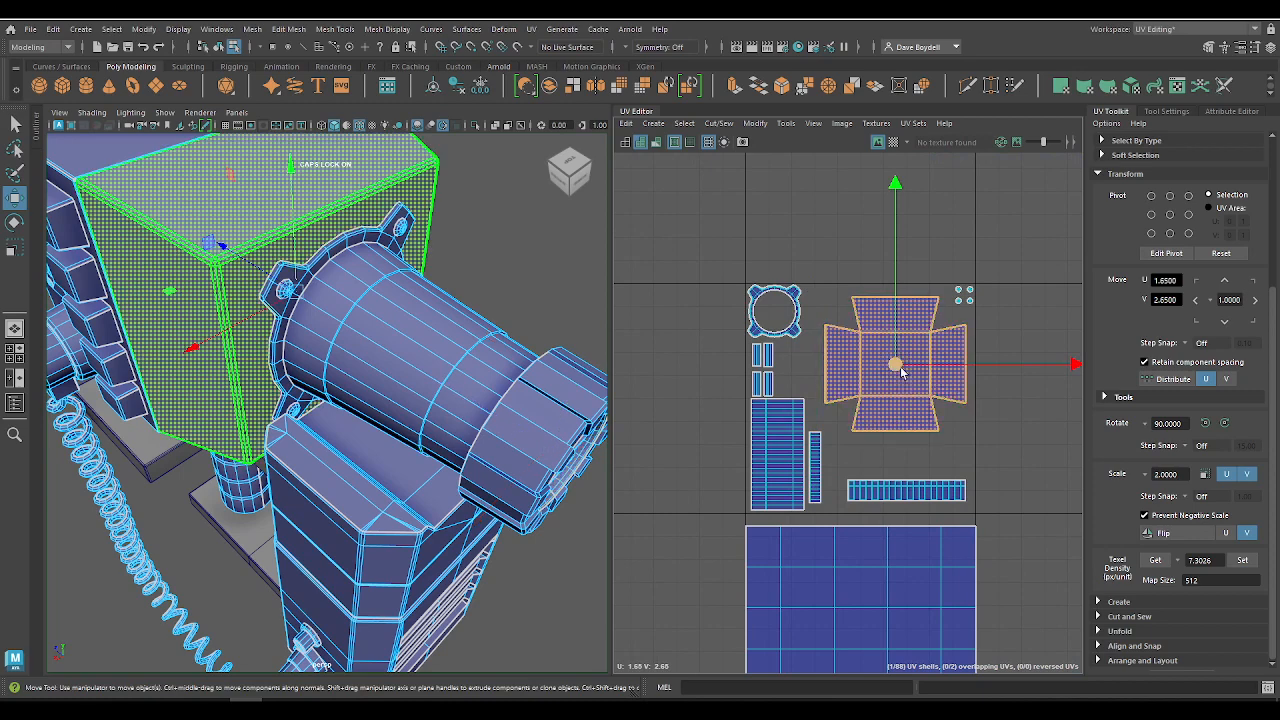
pyautogui.moveTo(900, 367); pyautogui.dragTo(906, 359)
pyautogui.keyDown('alt'); pyautogui.moveTo(906, 478); pyautogui.dragTo(716, 400, button='right'); pyautogui.keyUp('alt')
pyautogui.keyDown('alt'); pyautogui.moveTo(716, 400); pyautogui.dragTo(940, 286, button='middle'); pyautogui.keyUp('alt')
pyautogui.keyDown('alt'); pyautogui.moveTo(940, 286); pyautogui.dragTo(811, 349, button='right'); pyautogui.keyUp('alt')
pyautogui.keyDown('alt'); pyautogui.moveTo(811, 349); pyautogui.dragTo(728, 308, button='middle'); pyautogui.keyUp('alt')
pyautogui.keyDown('alt'); pyautogui.moveTo(728, 308); pyautogui.dragTo(831, 288, button='right'); pyautogui.keyUp('alt')
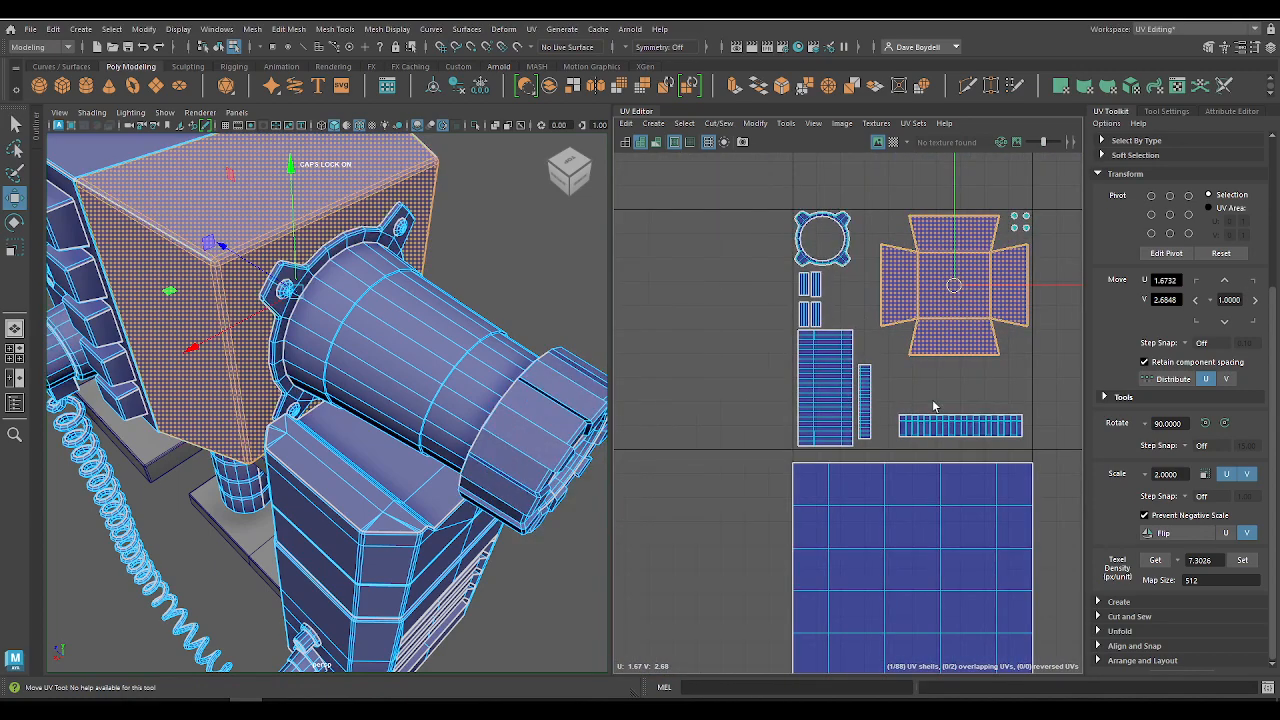
# Step: Snap the cross shell's pivot to the tile corner at U 2, V 3 and scale the shell up slightly from there
pyautogui.keyDown('alt'); pyautogui.moveTo(657, 410); pyautogui.dragTo(626, 446, button='middle'); pyautogui.keyUp('alt')
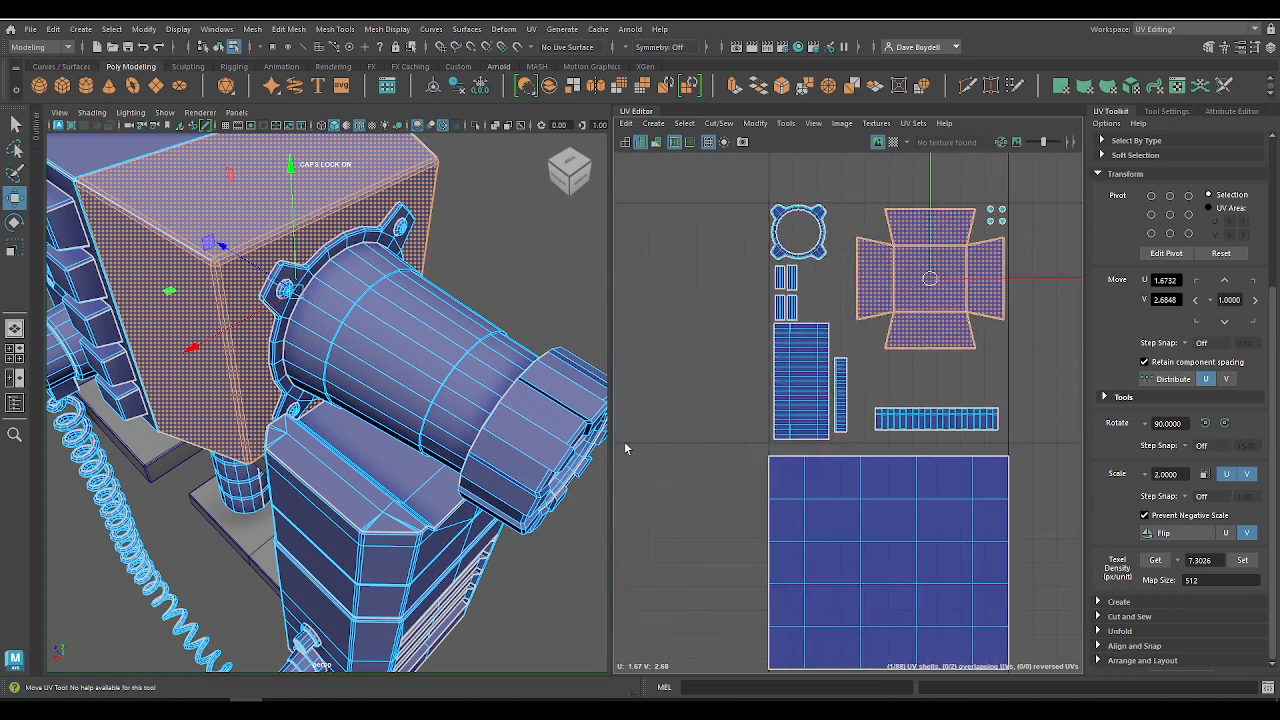
pyautogui.keyDown('alt'); pyautogui.moveTo(626, 446); pyautogui.dragTo(992, 351, button='right'); pyautogui.keyUp('alt')
pyautogui.keyDown('alt'); pyautogui.moveTo(992, 351); pyautogui.dragTo(917, 428, button='middle'); pyautogui.keyUp('alt')
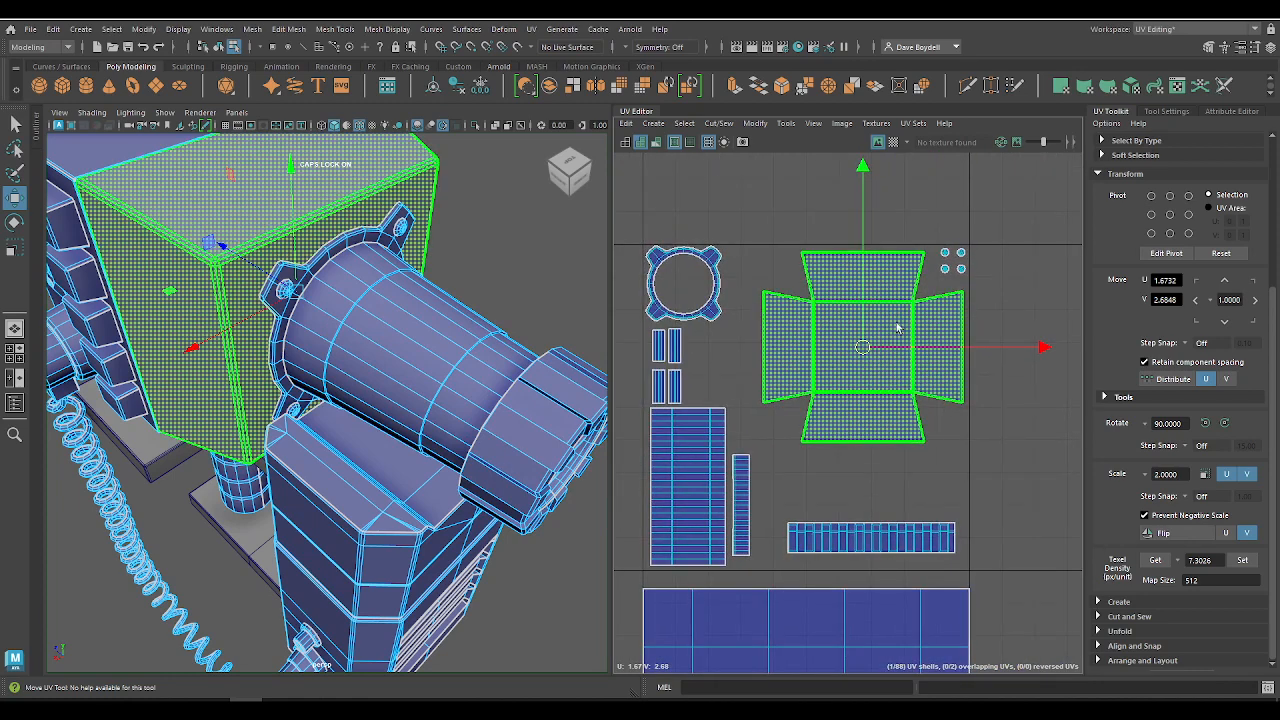
pyautogui.press('d')
pyautogui.press('v')
pyautogui.moveTo(864, 348); pyautogui.dragTo(926, 305)
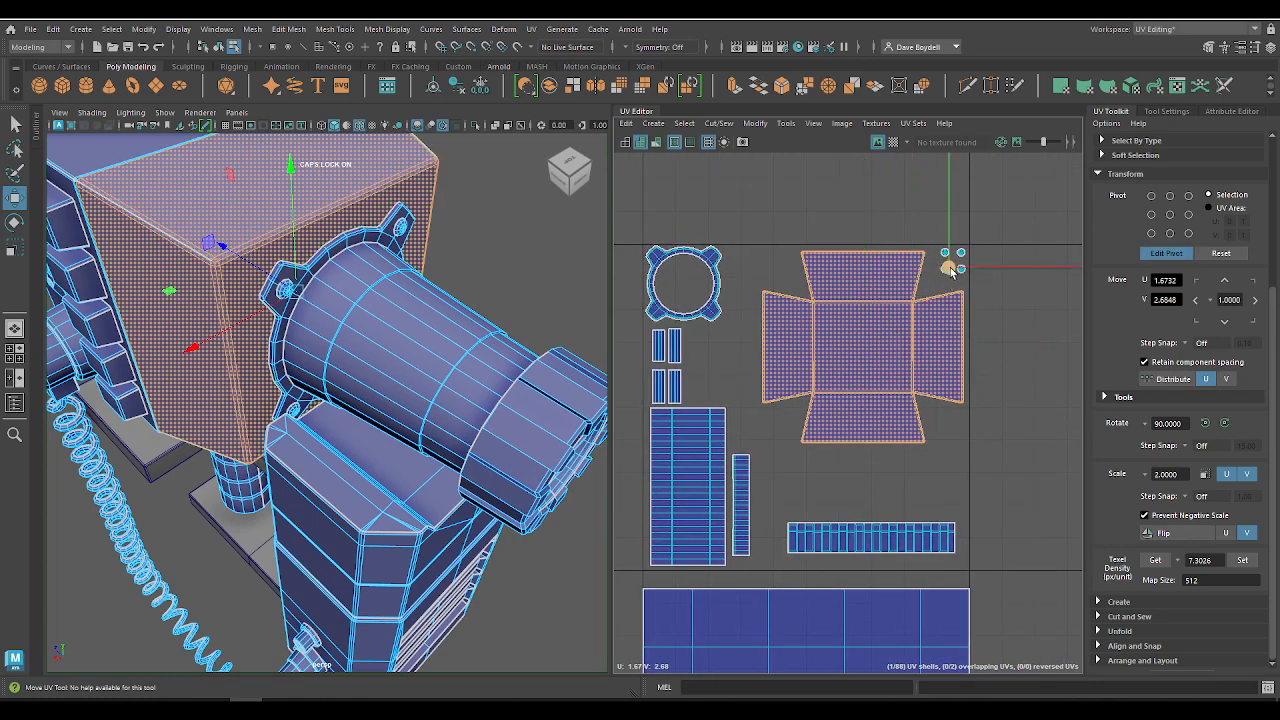
pyautogui.press('r')
pyautogui.moveTo(966, 243)
pyautogui.mouseDown()
pyautogui.moveTo(986, 243)
pyautogui.moveTo(974, 246)
pyautogui.mouseUp()
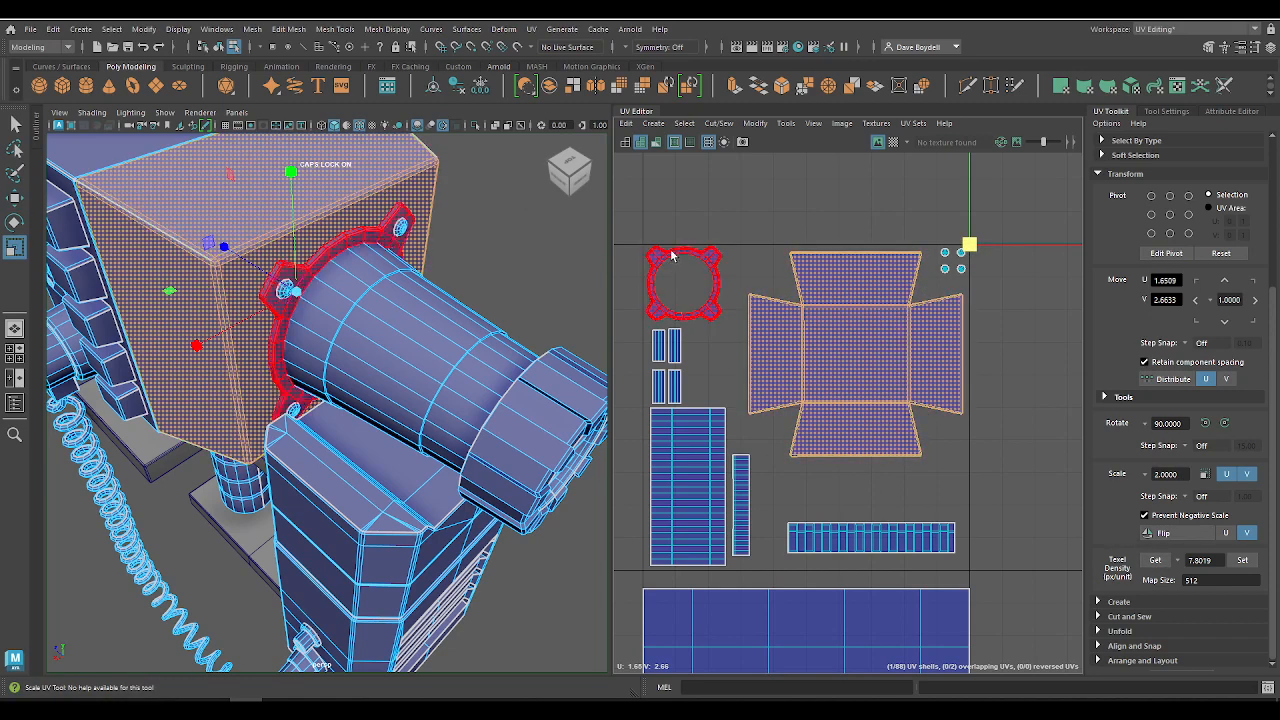
# Step: Select all rear housing and barrel shells in the tile and set their texel density to 7.8019
pyautogui.moveTo(632, 218); pyautogui.dragTo(1062, 598)
pyautogui.click(1243, 561)
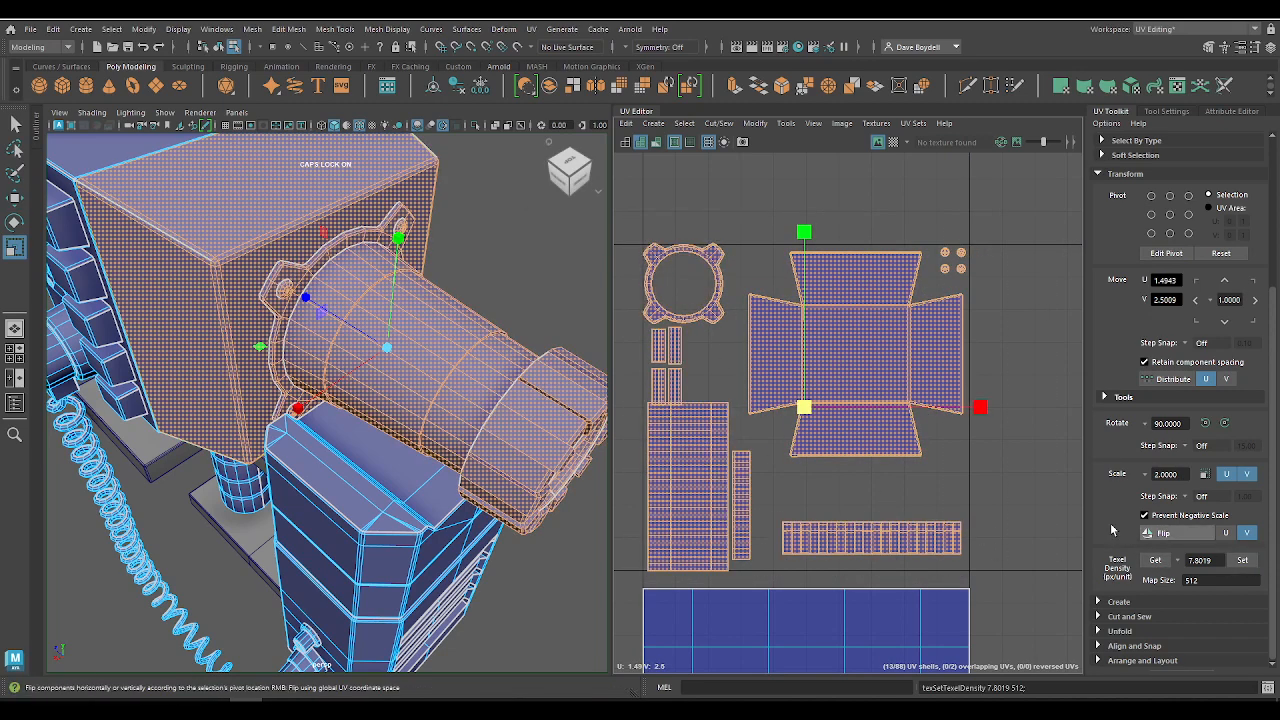
# Step: Rotate the narrow vertical strip shell 90 degrees and place it just above the wide horizontal strip shell
pyautogui.press('w')
pyautogui.click(857, 536)
pyautogui.click(741, 519)
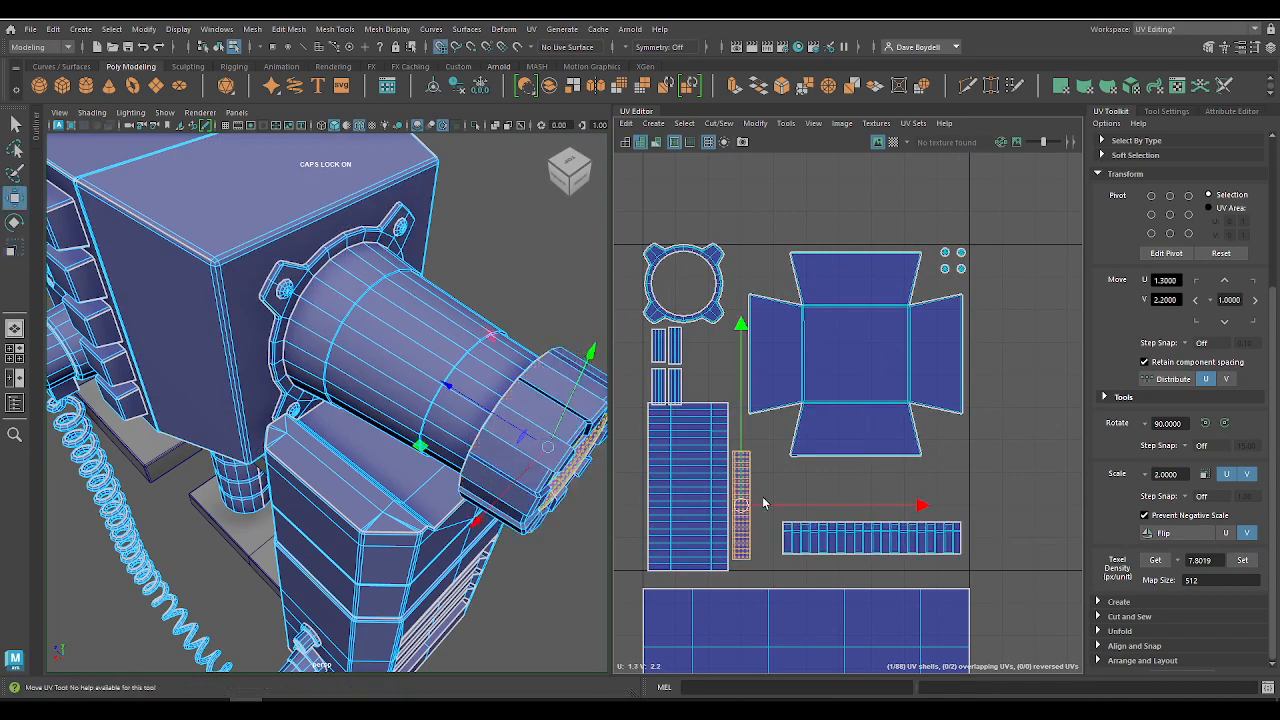
pyautogui.moveTo(763, 503); pyautogui.dragTo(876, 551)
pyautogui.click(1207, 423)
pyautogui.click(895, 547)
pyautogui.click(906, 507)
pyautogui.moveTo(908, 506); pyautogui.dragTo(909, 518)
# Step: Enlarge the cross-shaped housing shell slightly and set all shells in its tile to its texel density of 8.3057
pyautogui.click(875, 357)
pyautogui.moveTo(854, 354); pyautogui.dragTo(1031, 355)
pyautogui.press('r')
pyautogui.click(1155, 559)
pyautogui.moveTo(633, 234); pyautogui.dragTo(995, 578)
pyautogui.click(1250, 563)
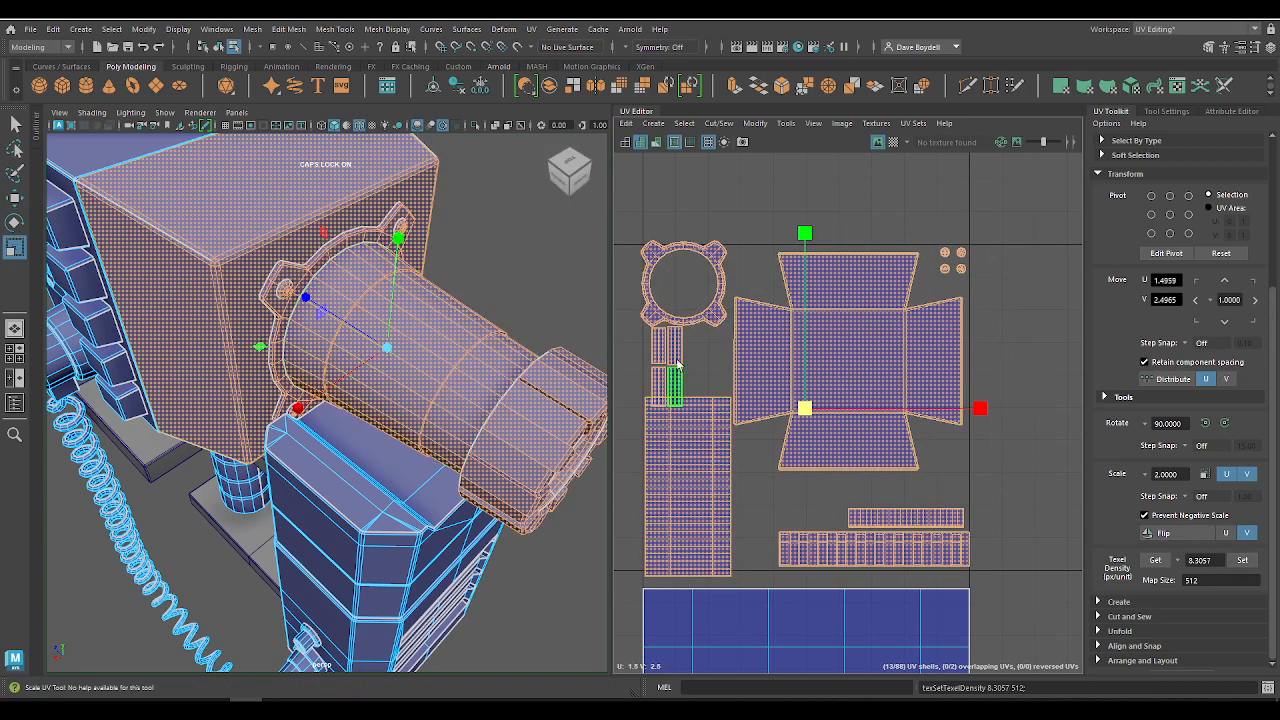
# Step: Move the four small strip shells to the gap beside the large barrel shell and nudge the barrel shell up inside the tile
pyautogui.moveTo(648, 345); pyautogui.dragTo(755, 521)
pyautogui.press('w')
pyautogui.click(700, 474)
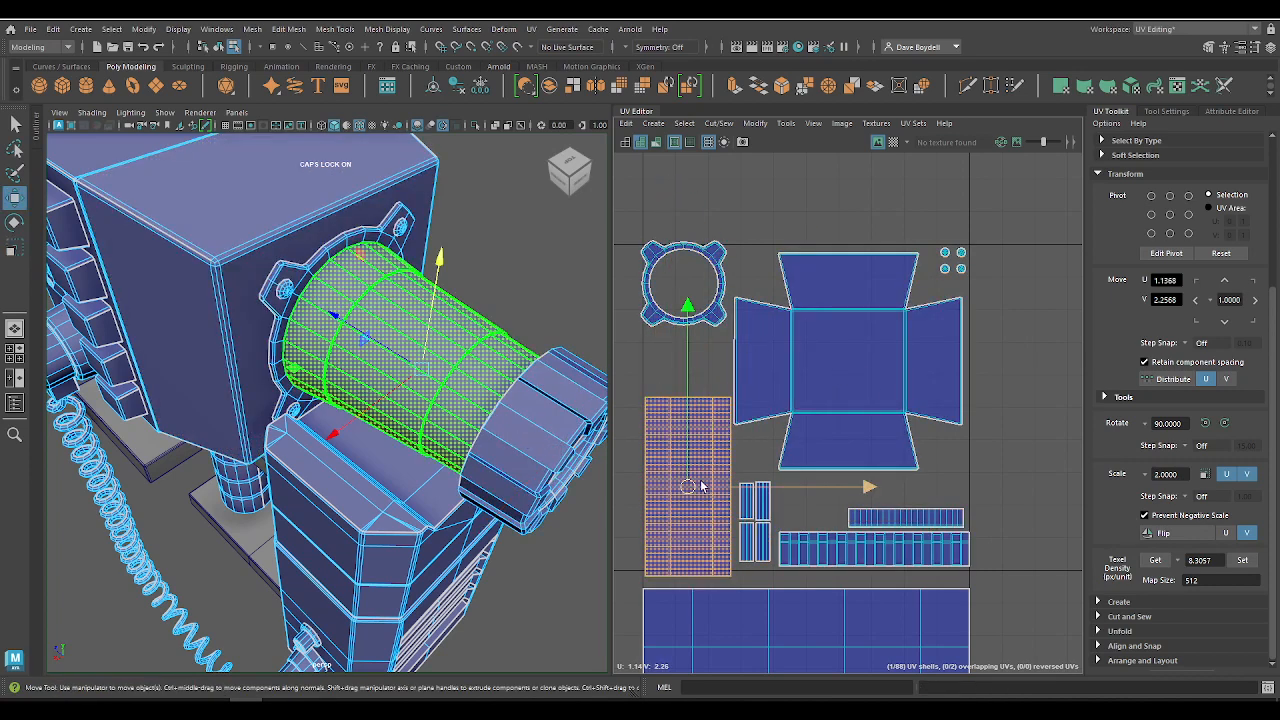
pyautogui.scroll(3, 785, 402)
pyautogui.moveTo(780, 375); pyautogui.dragTo(783, 363)
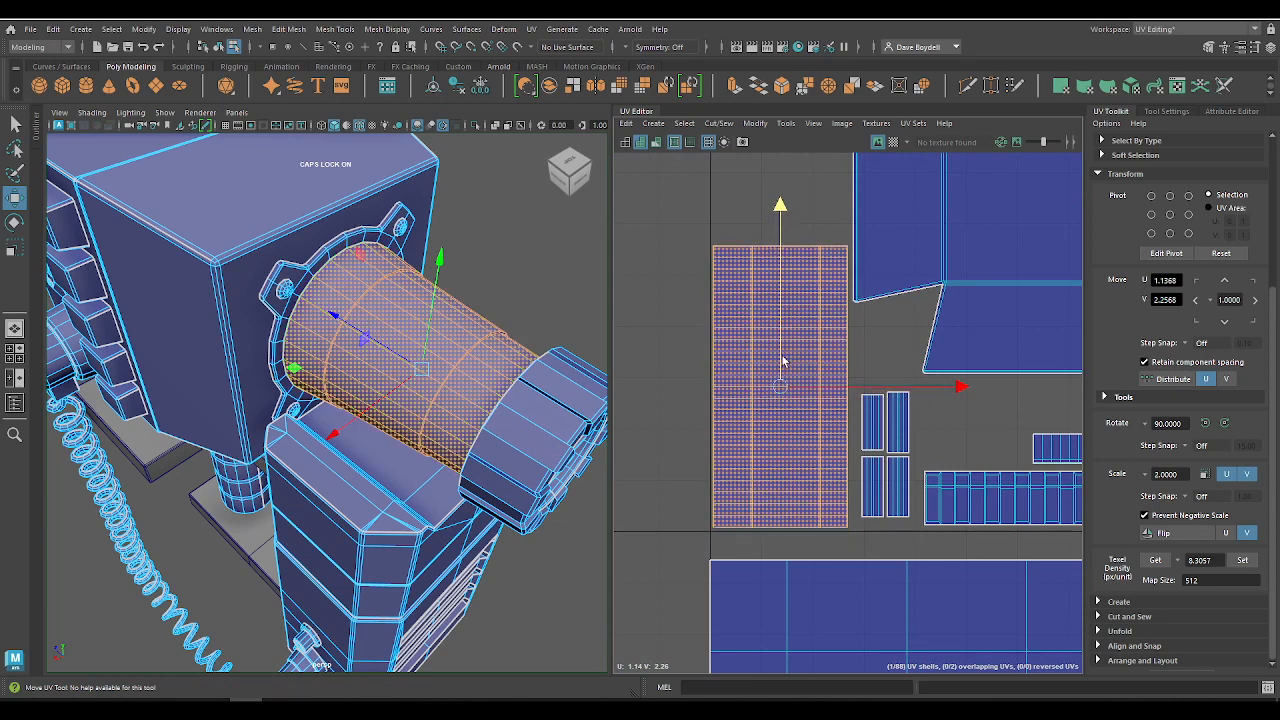
pyautogui.keyDown('alt'); pyautogui.moveTo(806, 309); pyautogui.dragTo(777, 513, button='middle'); pyautogui.keyUp('alt')
# Step: Move the round flange shell inside the tile edges, to about U 1.14, V 2.86
pyautogui.click(700, 297)
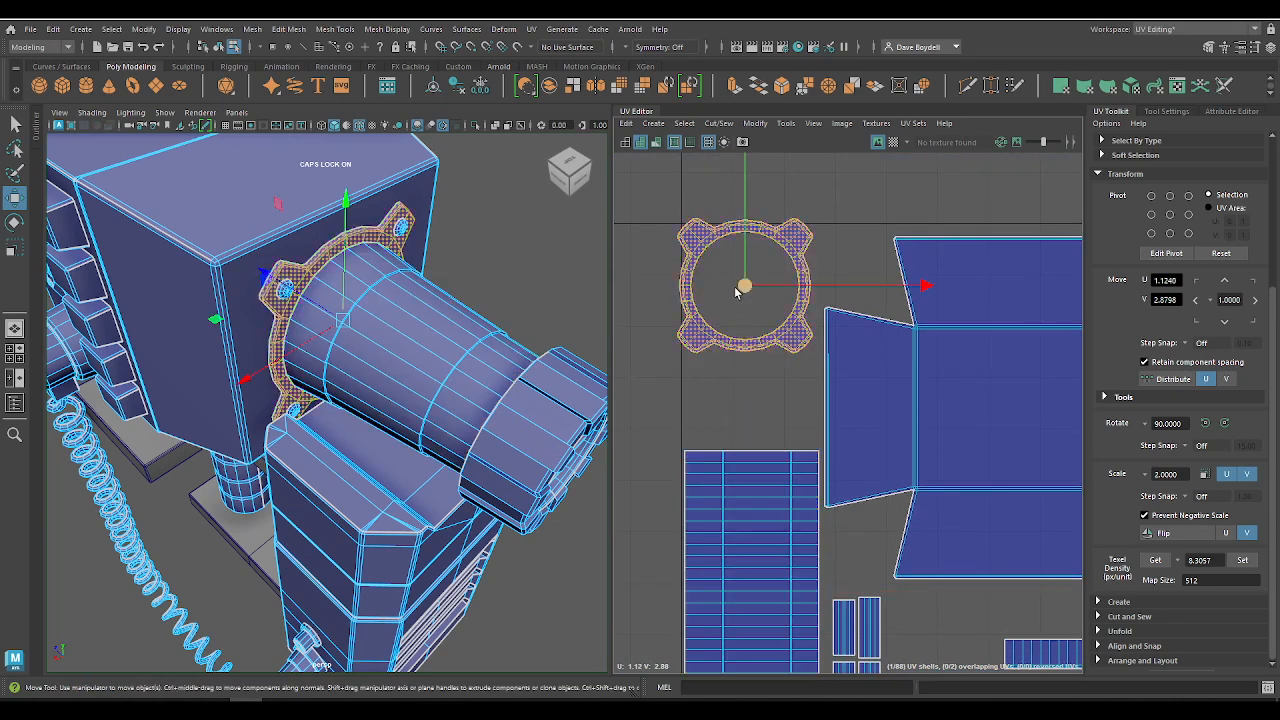
pyautogui.moveTo(740, 289); pyautogui.dragTo(752, 297)
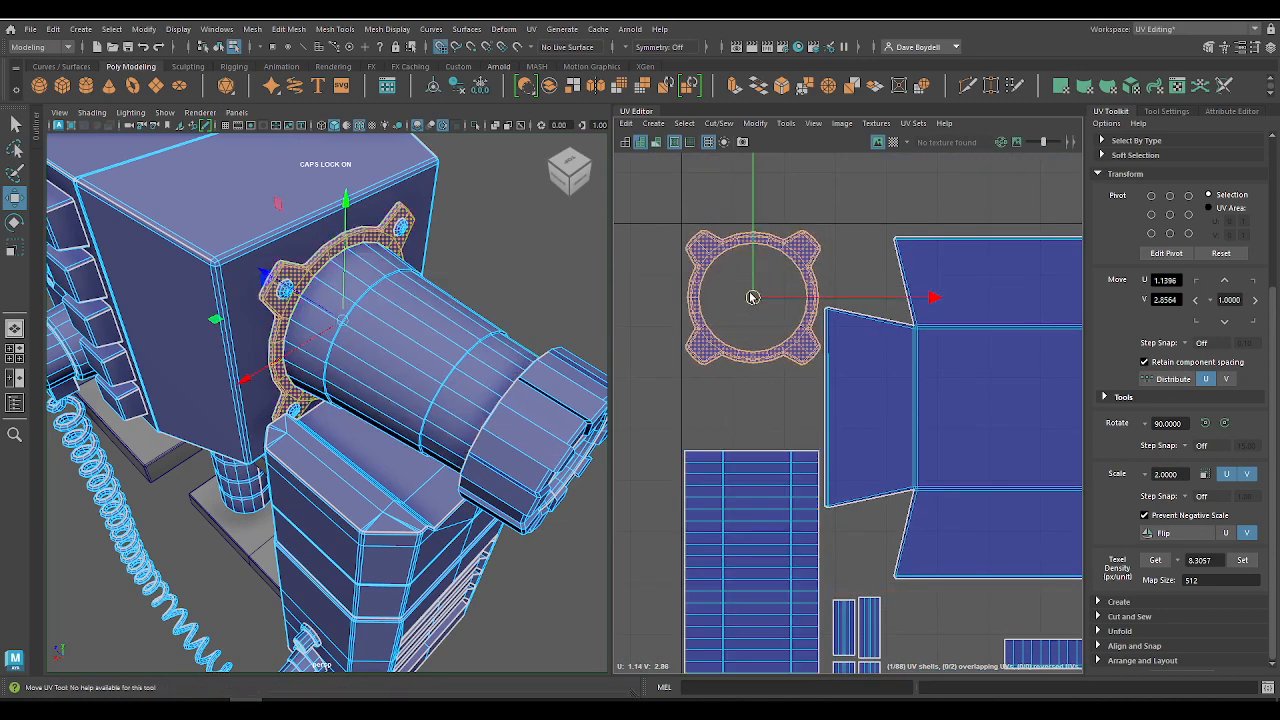
pyautogui.keyDown('alt'); pyautogui.moveTo(753, 297); pyautogui.dragTo(631, 223, button='right'); pyautogui.keyUp('alt')
pyautogui.keyDown('alt'); pyautogui.moveTo(784, 328); pyautogui.dragTo(886, 400, button='right'); pyautogui.keyUp('alt')
pyautogui.keyDown('alt'); pyautogui.moveTo(886, 400); pyautogui.dragTo(844, 400, button='middle'); pyautogui.keyUp('alt')
# Step: Nudge the cross-shaped housing shell inside the tile edge to about U 1.64 and raise it slightly
pyautogui.click(966, 372)
pyautogui.moveTo(1012, 349); pyautogui.dragTo(1018, 349)
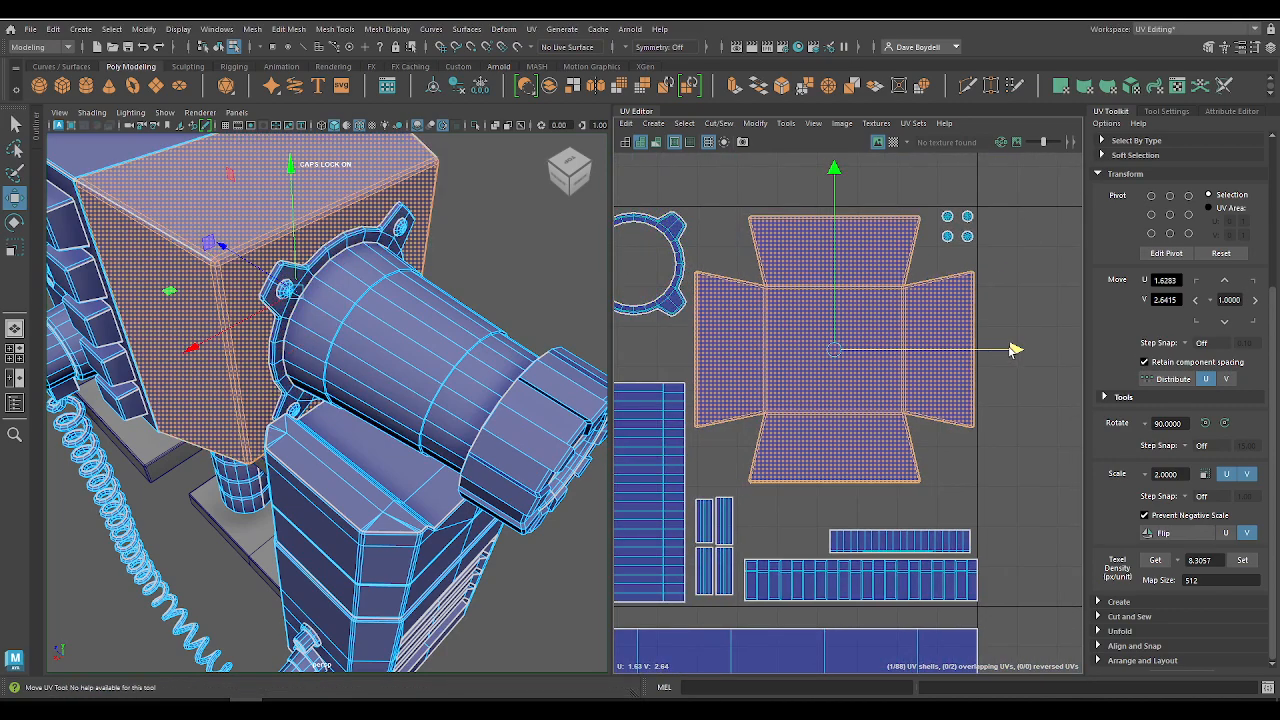
pyautogui.moveTo(835, 253); pyautogui.dragTo(831, 249)
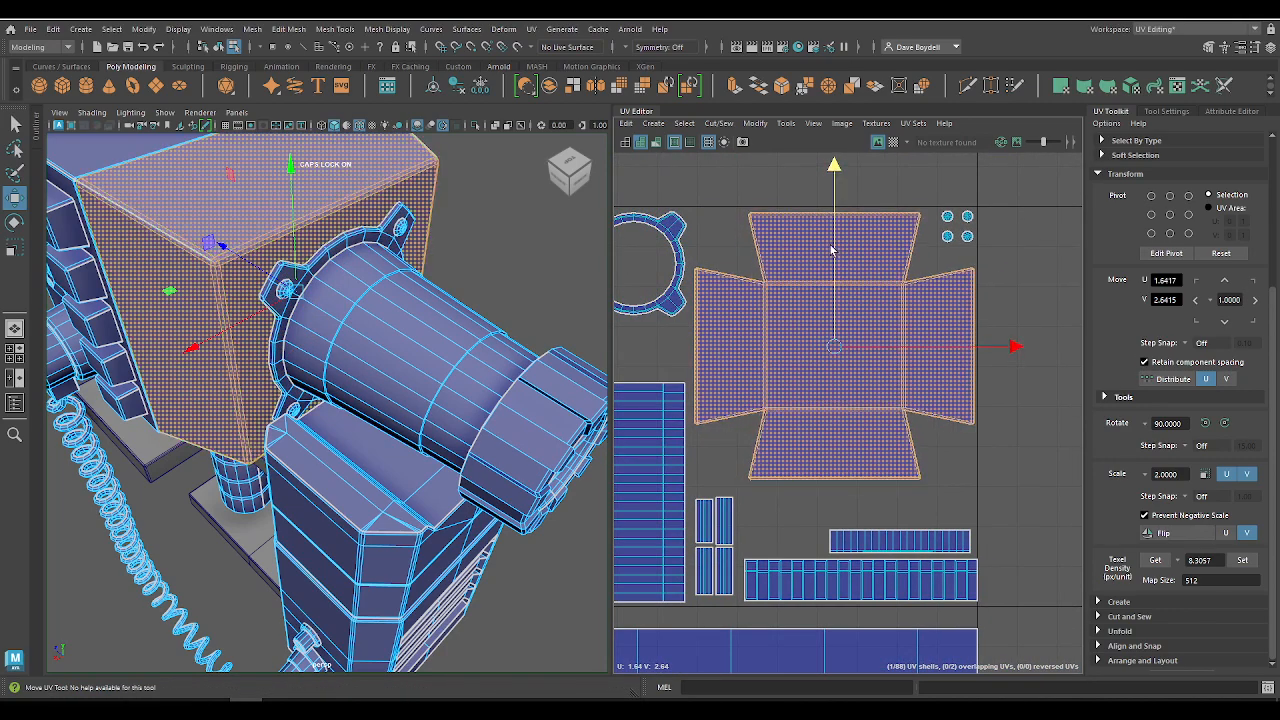
pyautogui.keyDown('alt'); pyautogui.moveTo(892, 420); pyautogui.dragTo(877, 415, button='right'); pyautogui.keyUp('alt')
pyautogui.click(730, 391)
# Step: Try to set all front monitor housing shells to a texel density of 8.3057
pyautogui.keyDown('alt'); pyautogui.moveTo(740, 391); pyautogui.dragTo(814, 335, button='middle'); pyautogui.keyUp('alt')
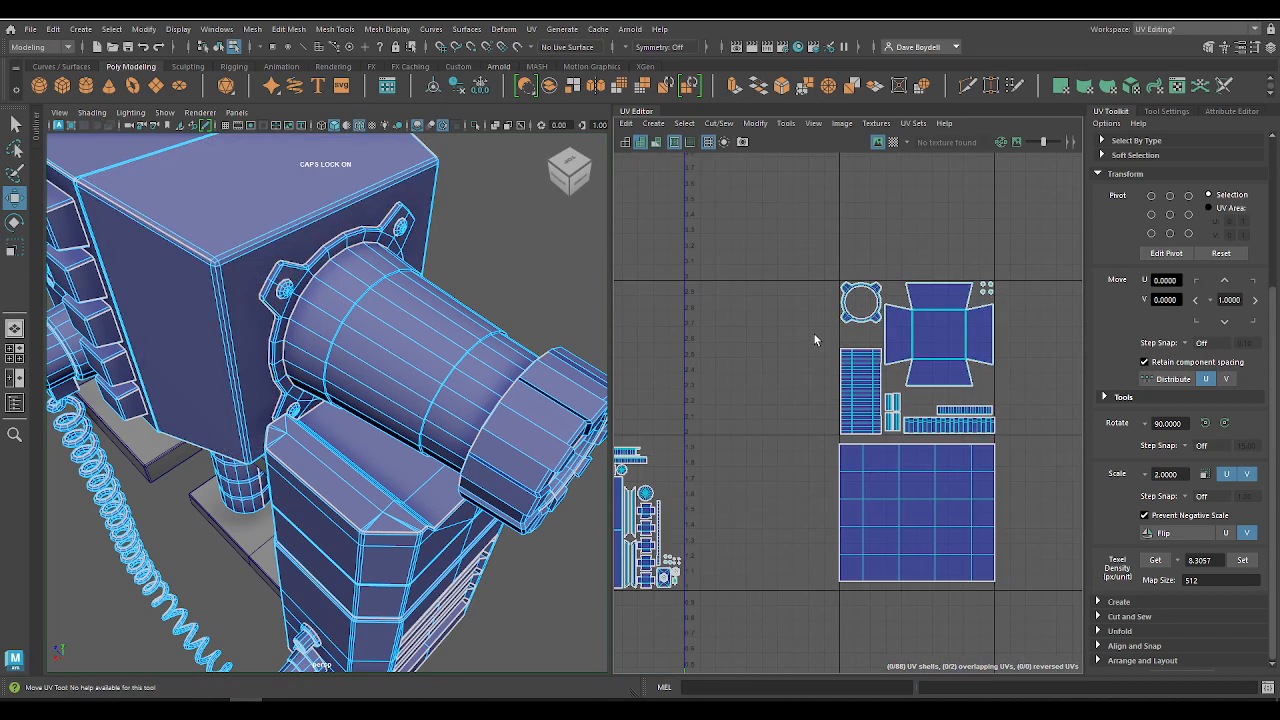
pyautogui.keyDown('alt'); pyautogui.moveTo(814, 334); pyautogui.dragTo(712, 363, button='right'); pyautogui.keyUp('alt')
pyautogui.keyDown('alt'); pyautogui.moveTo(712, 363); pyautogui.dragTo(921, 376, button='middle'); pyautogui.keyUp('alt')
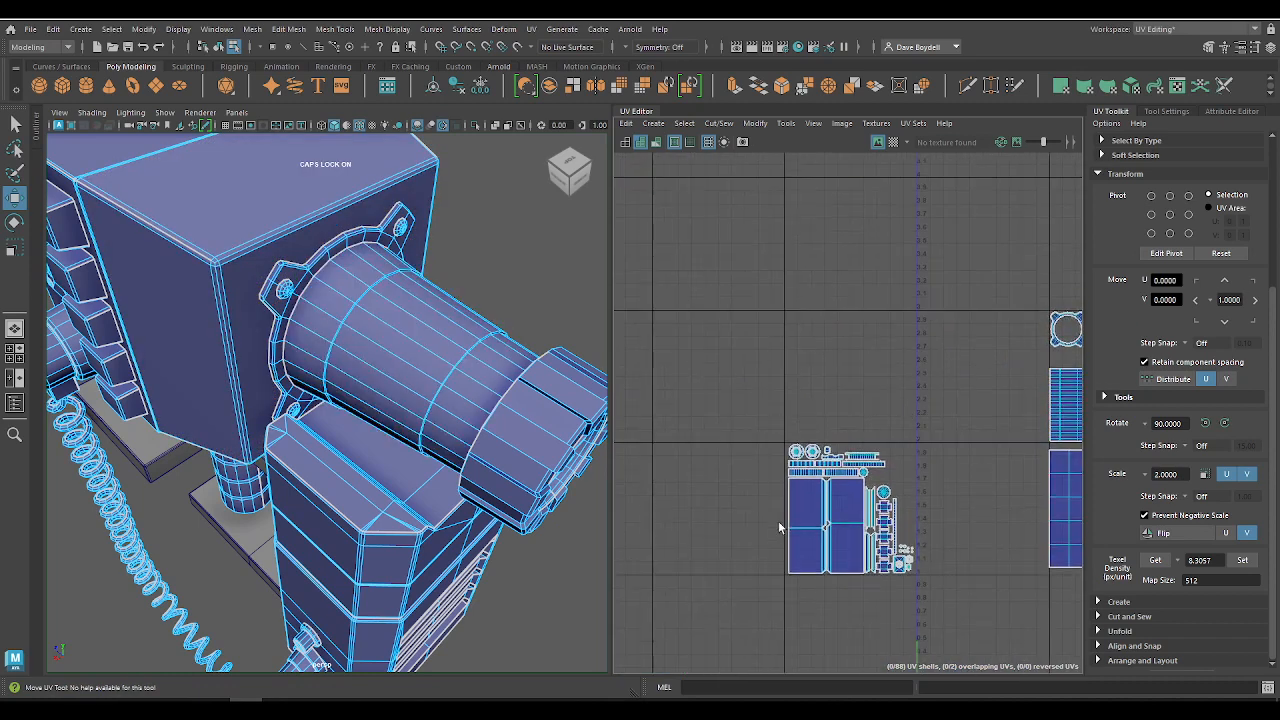
pyautogui.keyDown('alt'); pyautogui.moveTo(962, 477); pyautogui.dragTo(872, 430, button='middle'); pyautogui.keyUp('alt')
pyautogui.moveTo(925, 614); pyautogui.dragTo(926, 615)
pyautogui.keyDown('alt'); pyautogui.moveTo(840, 515); pyautogui.dragTo(950, 560, button='right'); pyautogui.keyUp('alt')
pyautogui.keyDown('alt'); pyautogui.moveTo(850, 497); pyautogui.dragTo(985, 590, button='middle'); pyautogui.keyUp('alt')
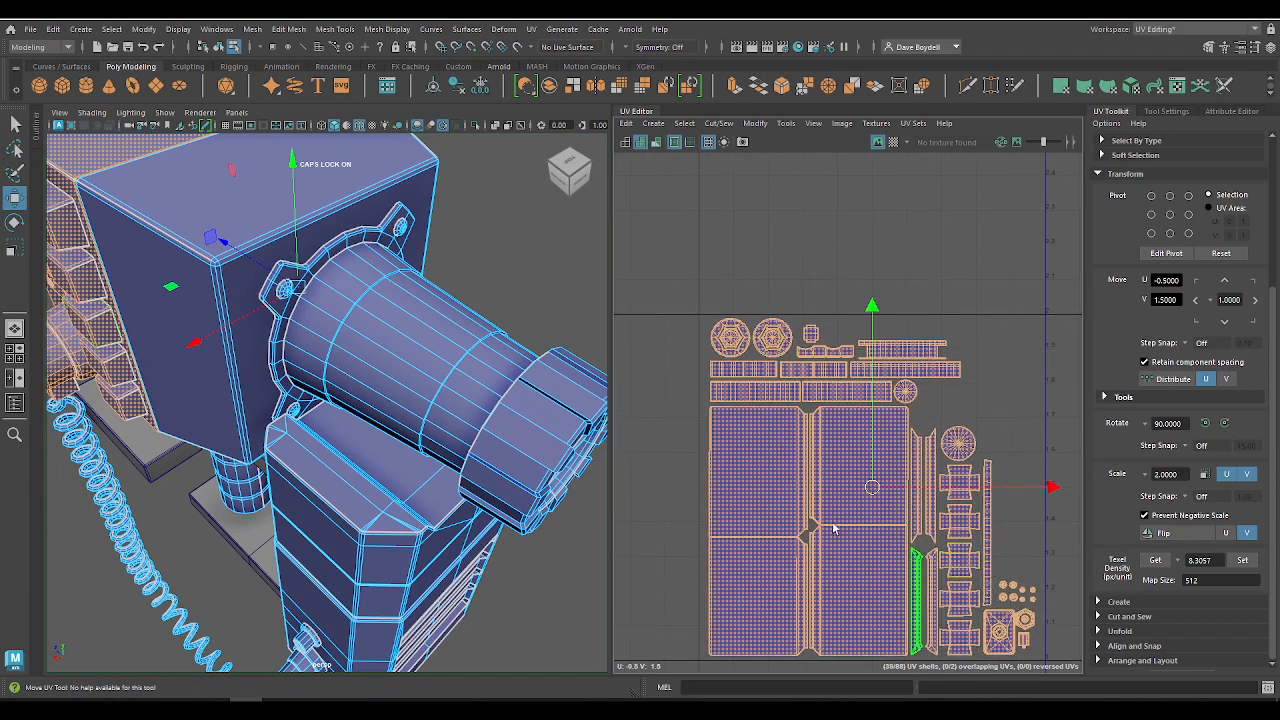
pyautogui.keyDown('alt'); pyautogui.moveTo(831, 526); pyautogui.dragTo(914, 534, button='right'); pyautogui.keyUp('alt')
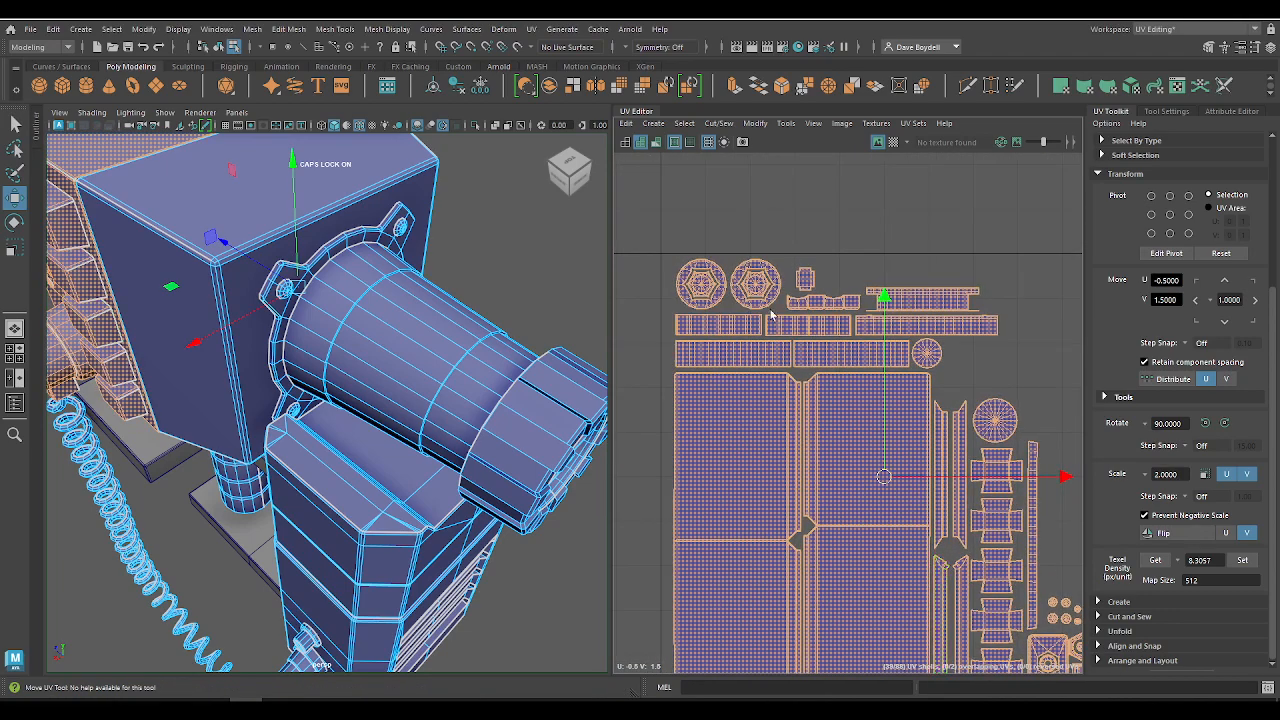
pyautogui.click(1246, 562)
pyautogui.keyDown('alt'); pyautogui.moveTo(885, 468); pyautogui.dragTo(726, 194, button='right'); pyautogui.keyUp('alt')
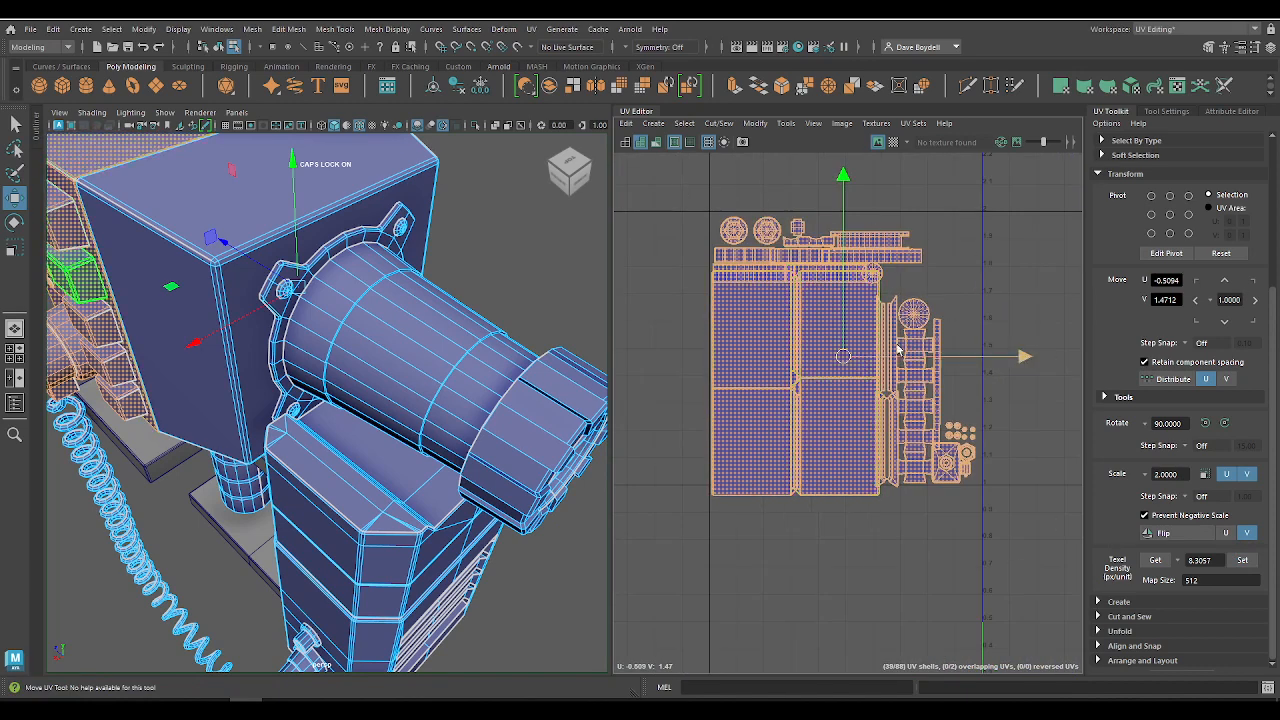
pyautogui.hotkey('ctrl', 'z')
# Step: Get the screen shell's texel density and try to apply the value 24.2970 to all front monitor housing shells
pyautogui.keyDown('alt'); pyautogui.moveTo(889, 330); pyautogui.dragTo(772, 333, button='right'); pyautogui.keyUp('alt')
pyautogui.keyDown('alt'); pyautogui.moveTo(722, 483); pyautogui.dragTo(841, 342, button='middle'); pyautogui.keyUp('alt')
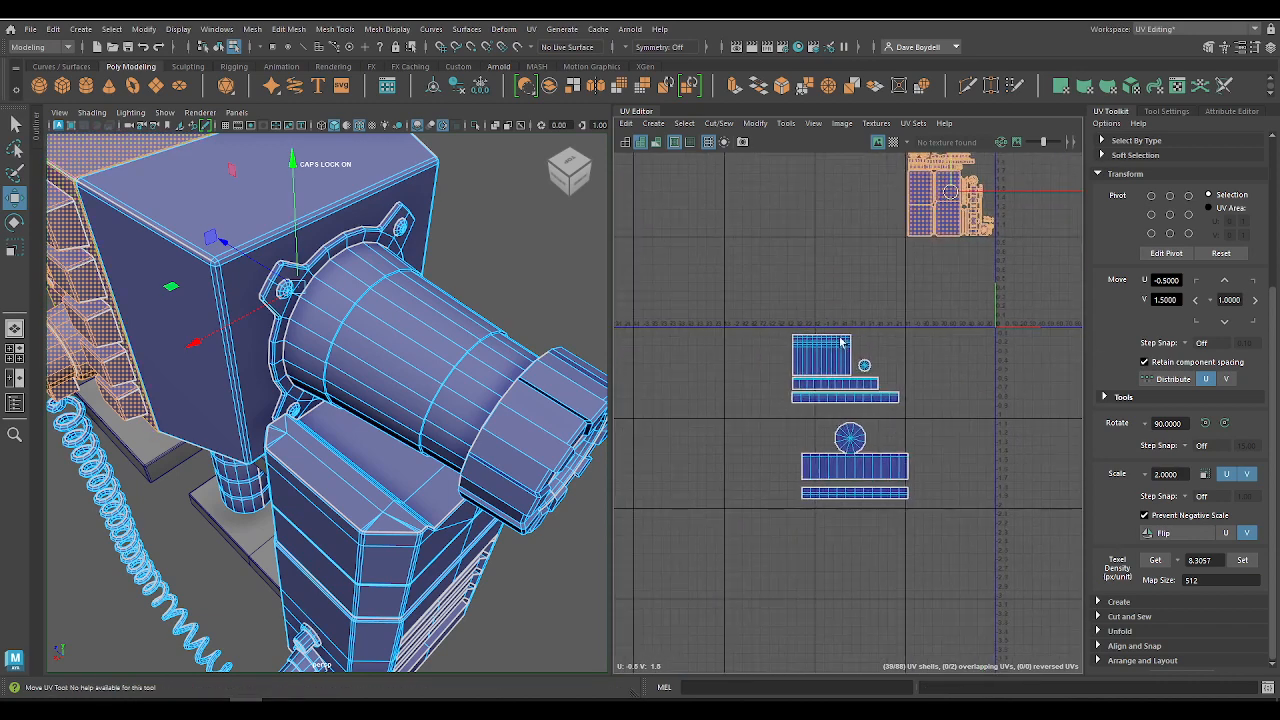
pyautogui.keyDown('alt'); pyautogui.moveTo(912, 310); pyautogui.dragTo(616, 583, button='middle'); pyautogui.keyUp('alt')
pyautogui.keyDown('alt'); pyautogui.moveTo(831, 443); pyautogui.dragTo(700, 329, button='right'); pyautogui.keyUp('alt')
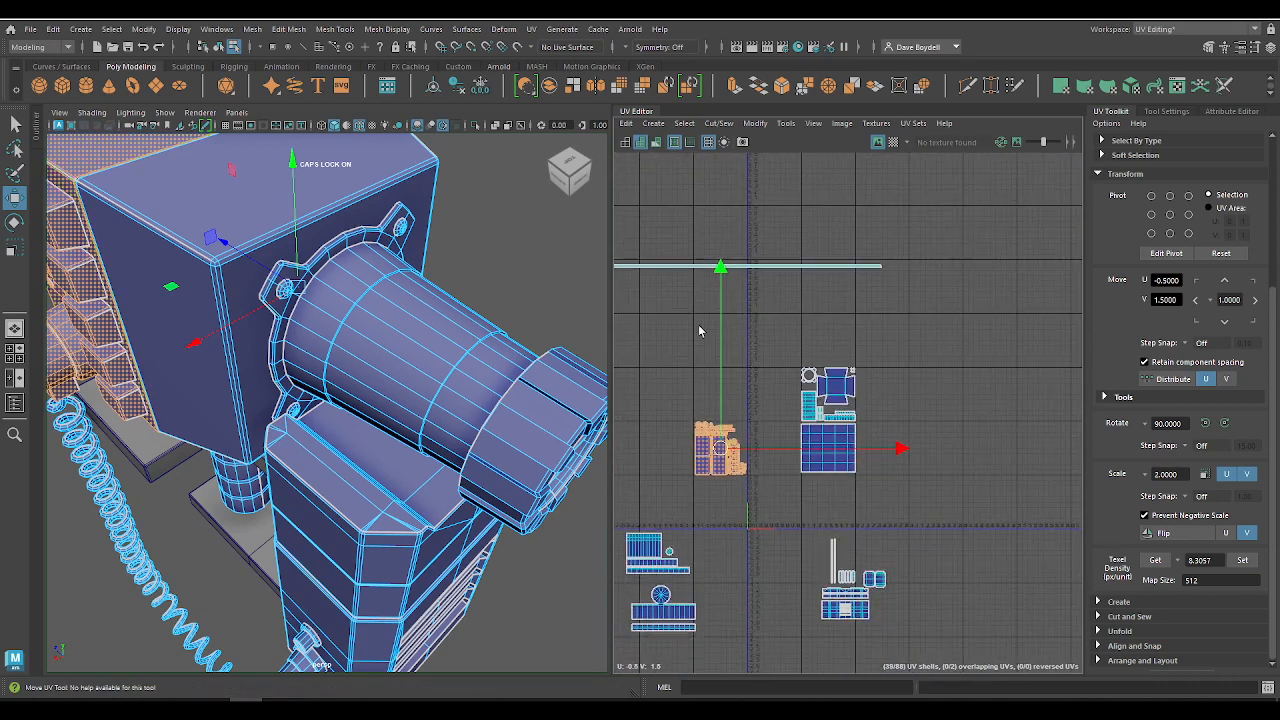
pyautogui.keyDown('alt'); pyautogui.moveTo(758, 339); pyautogui.dragTo(842, 307, button='middle'); pyautogui.keyUp('alt')
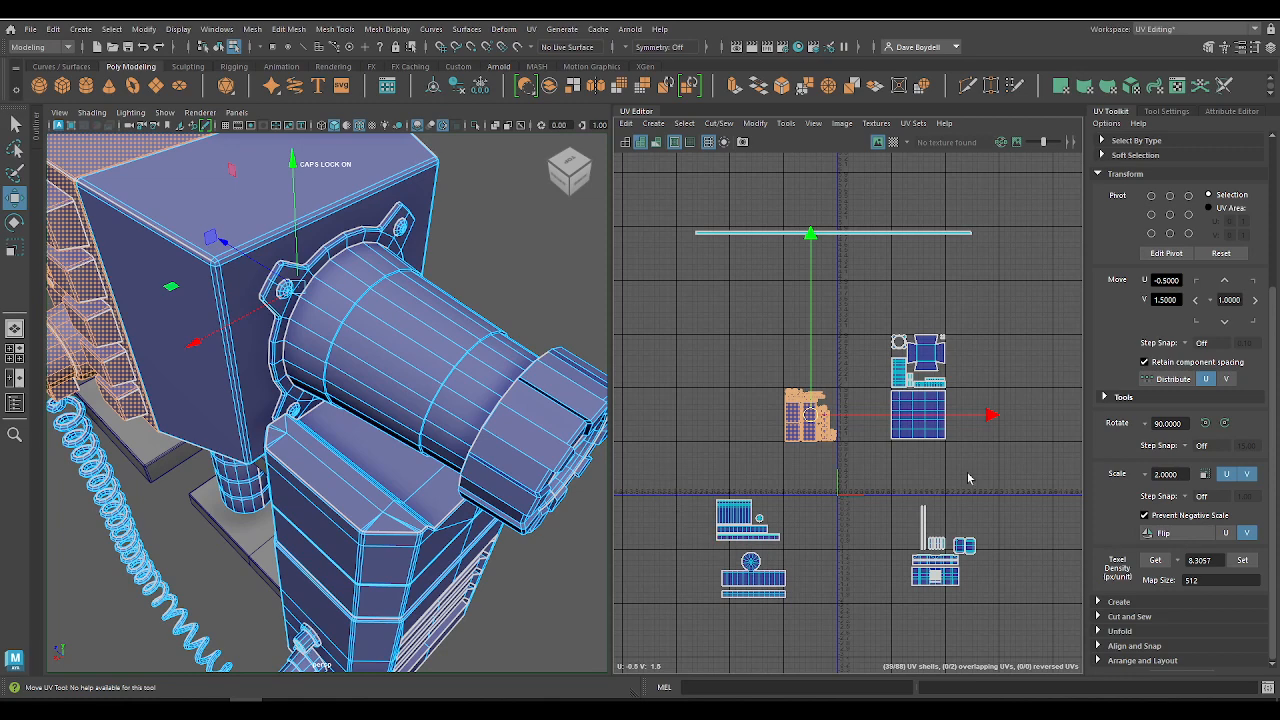
pyautogui.click(932, 436)
pyautogui.press('f')
pyautogui.keyDown('alt'); pyautogui.moveTo(706, 451); pyautogui.dragTo(671, 431, button='right'); pyautogui.keyUp('alt')
pyautogui.keyDown('alt'); pyautogui.moveTo(671, 431); pyautogui.dragTo(902, 422, button='middle'); pyautogui.keyUp('alt')
pyautogui.keyDown('alt'); pyautogui.moveTo(902, 422); pyautogui.dragTo(773, 377, button='right'); pyautogui.keyUp('alt')
pyautogui.keyDown('alt'); pyautogui.moveTo(773, 377); pyautogui.dragTo(840, 394, button='middle'); pyautogui.keyUp('alt')
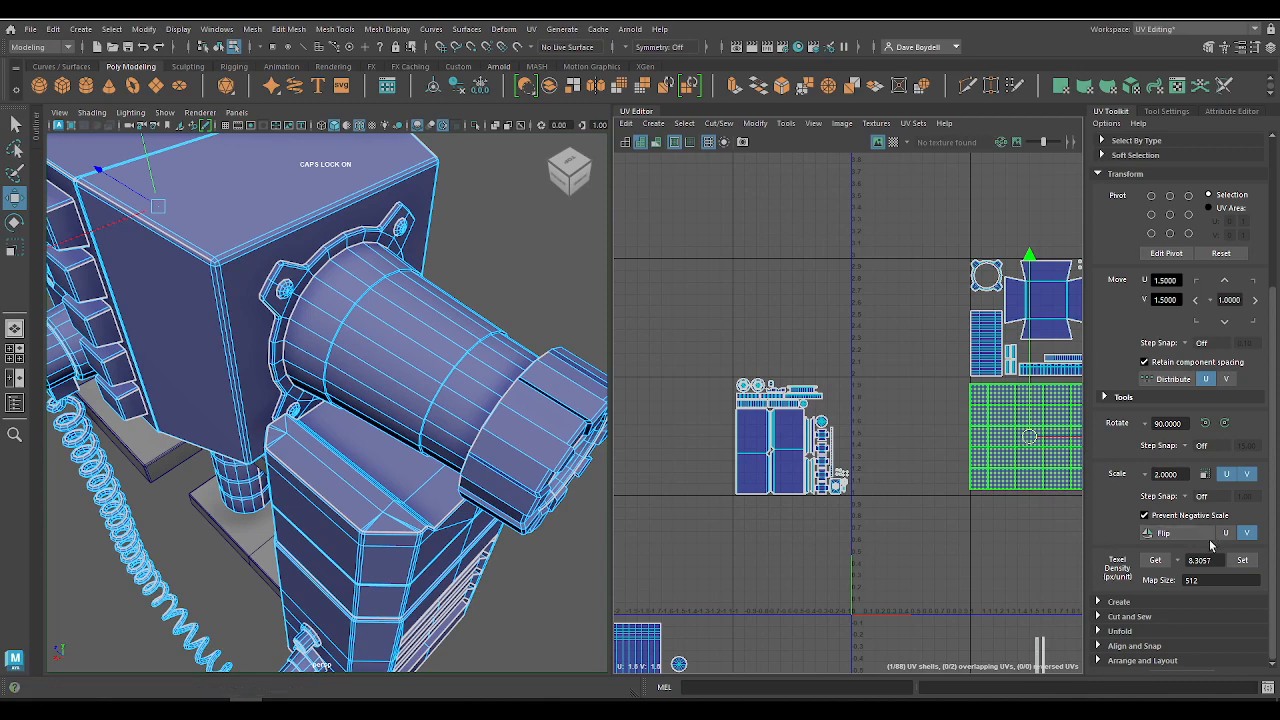
pyautogui.moveTo(735, 378); pyautogui.dragTo(949, 474)
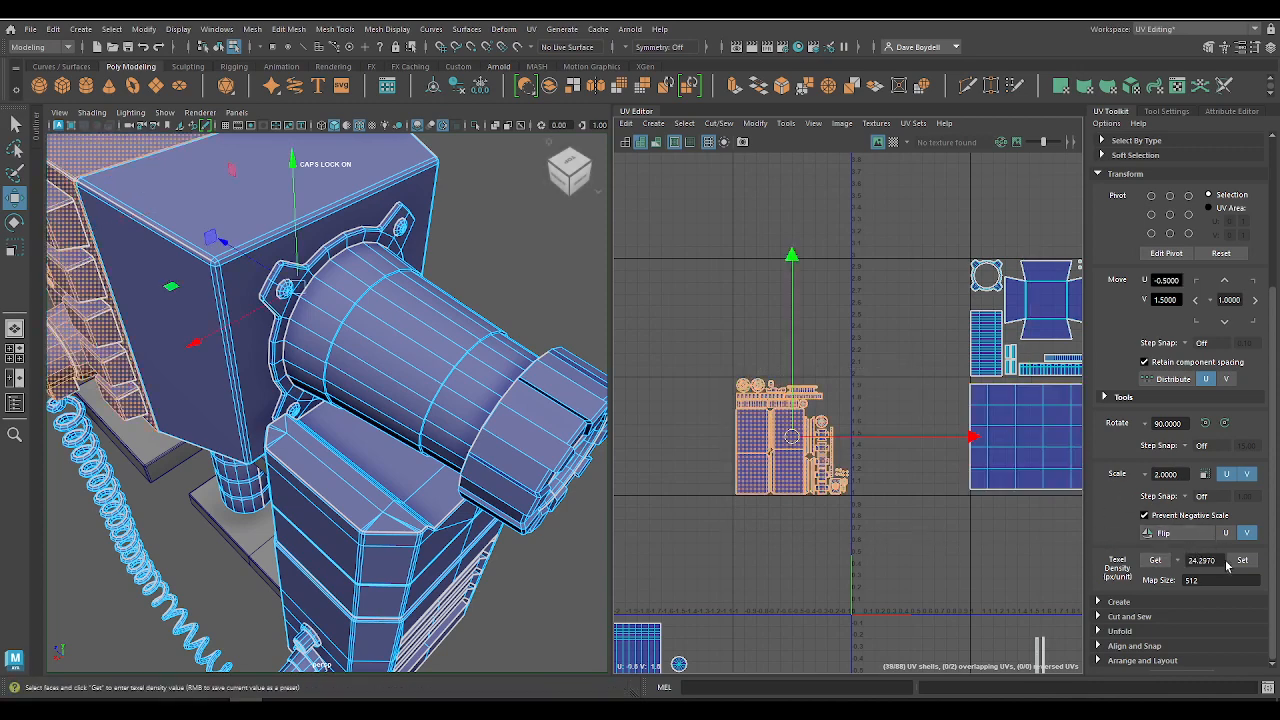
pyautogui.click(1242, 560)
pyautogui.hotkey('ctrl', 'z')
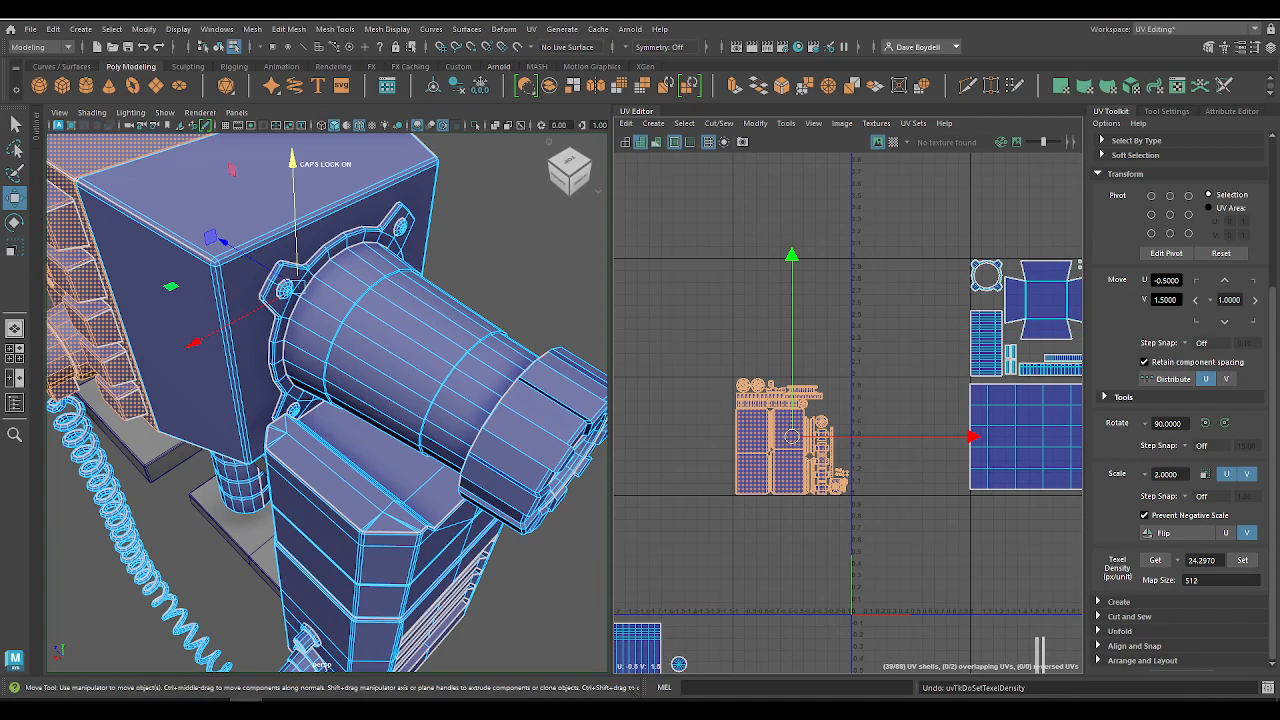
# Step: Inspect the front, side and rear of the monitor model with the front housing shells selected
pyautogui.keyDown('alt'); pyautogui.moveTo(277, 380); pyautogui.dragTo(450, 374); pyautogui.keyUp('alt')
pyautogui.scroll(-4, 470, 400)
pyautogui.scroll(4, 478, 408)
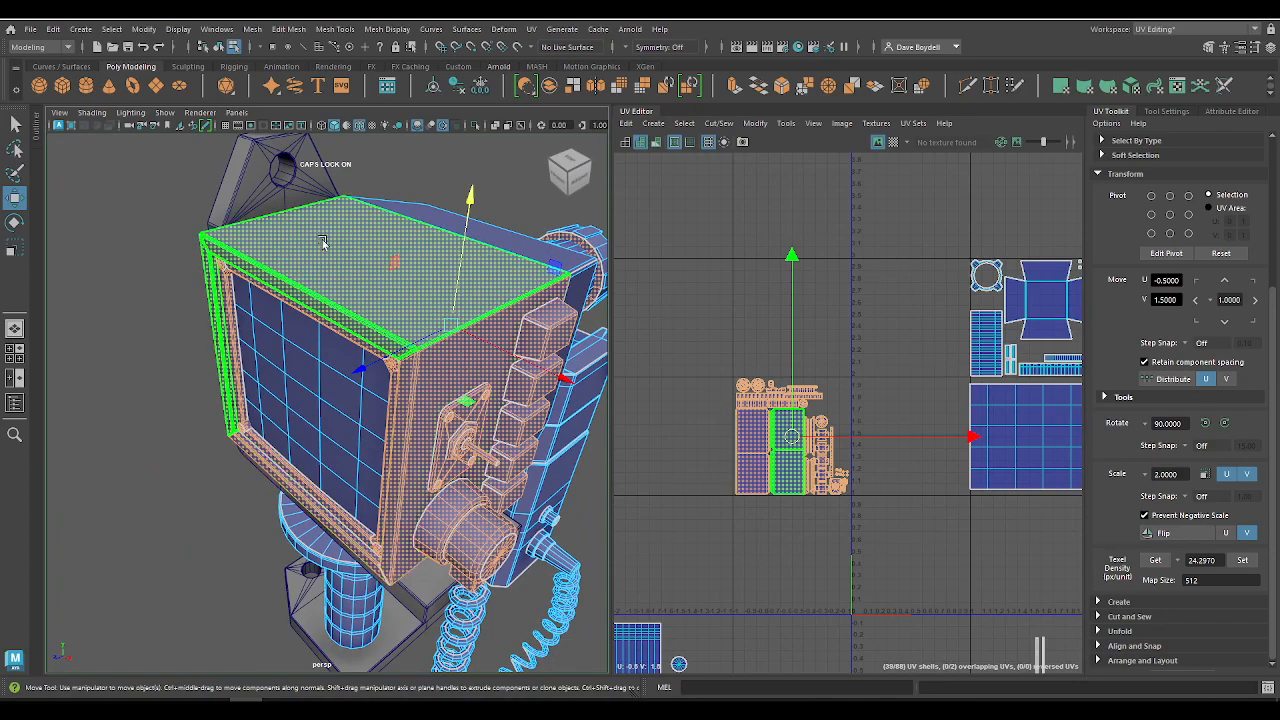
pyautogui.keyDown('alt'); pyautogui.moveTo(838, 475); pyautogui.dragTo(885, 530, button='right'); pyautogui.keyUp('alt')
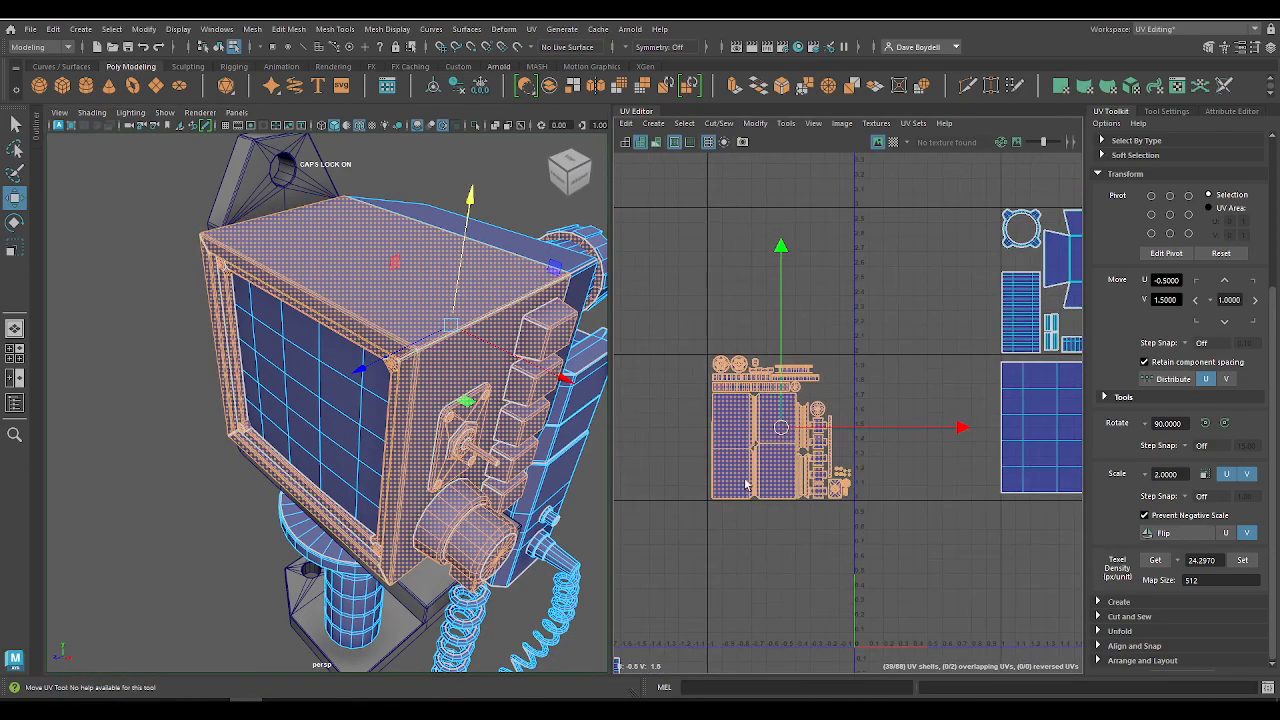
pyautogui.keyDown('alt'); pyautogui.moveTo(598, 440); pyautogui.dragTo(412, 285); pyautogui.keyUp('alt')
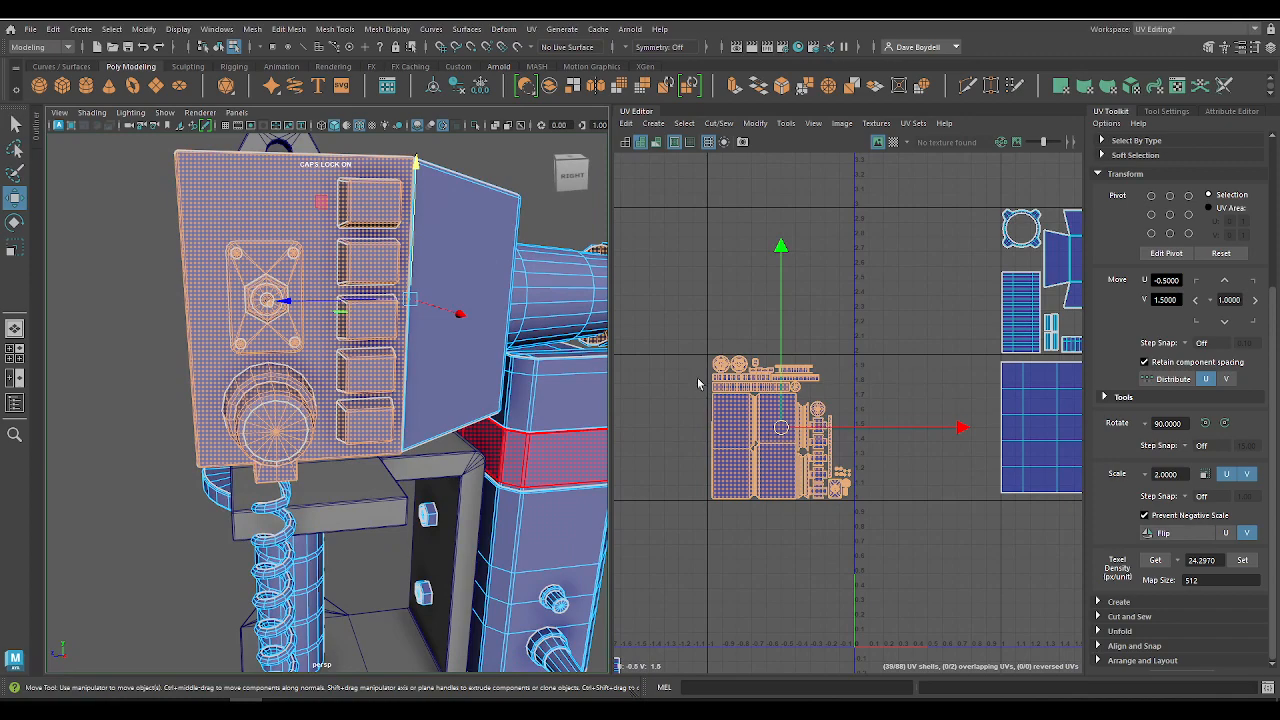
pyautogui.keyDown('alt'); pyautogui.moveTo(436, 338); pyautogui.dragTo(343, 349); pyautogui.keyUp('alt')
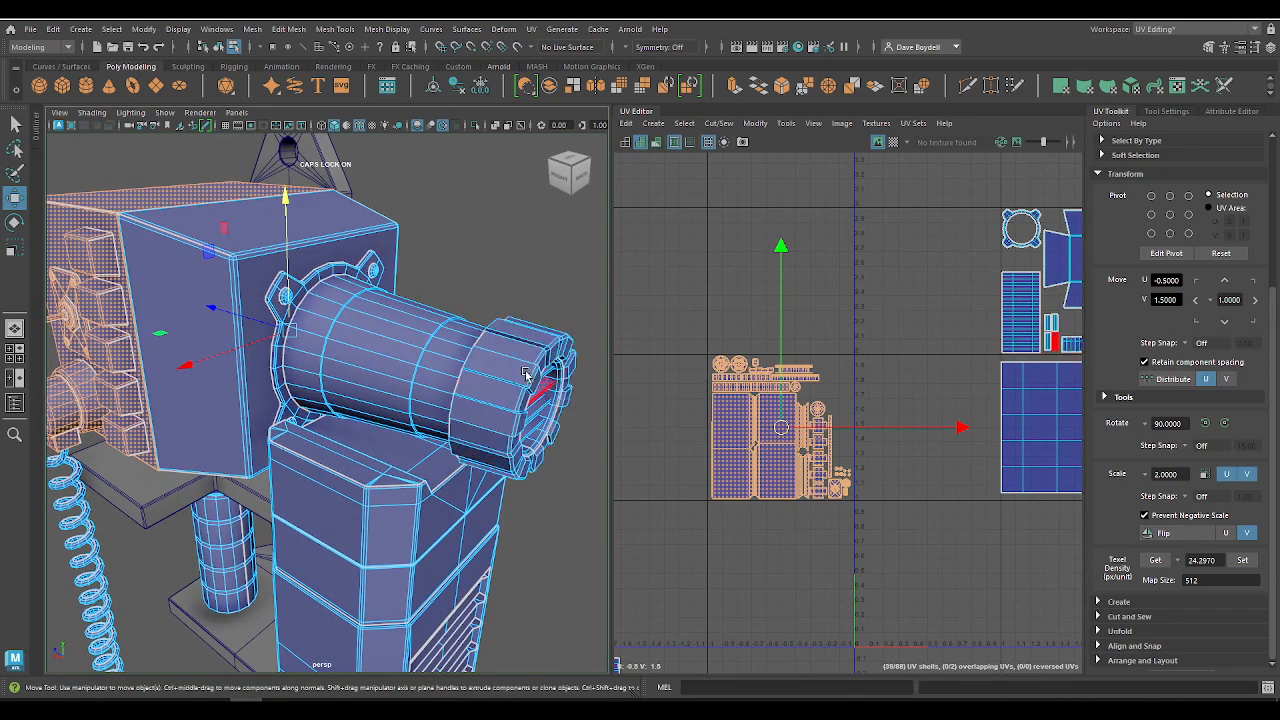
pyautogui.keyDown('alt'); pyautogui.moveTo(94, 253); pyautogui.dragTo(208, 266); pyautogui.keyUp('alt')
pyautogui.keyDown('alt'); pyautogui.moveTo(600, 385); pyautogui.dragTo(455, 374); pyautogui.keyUp('alt')
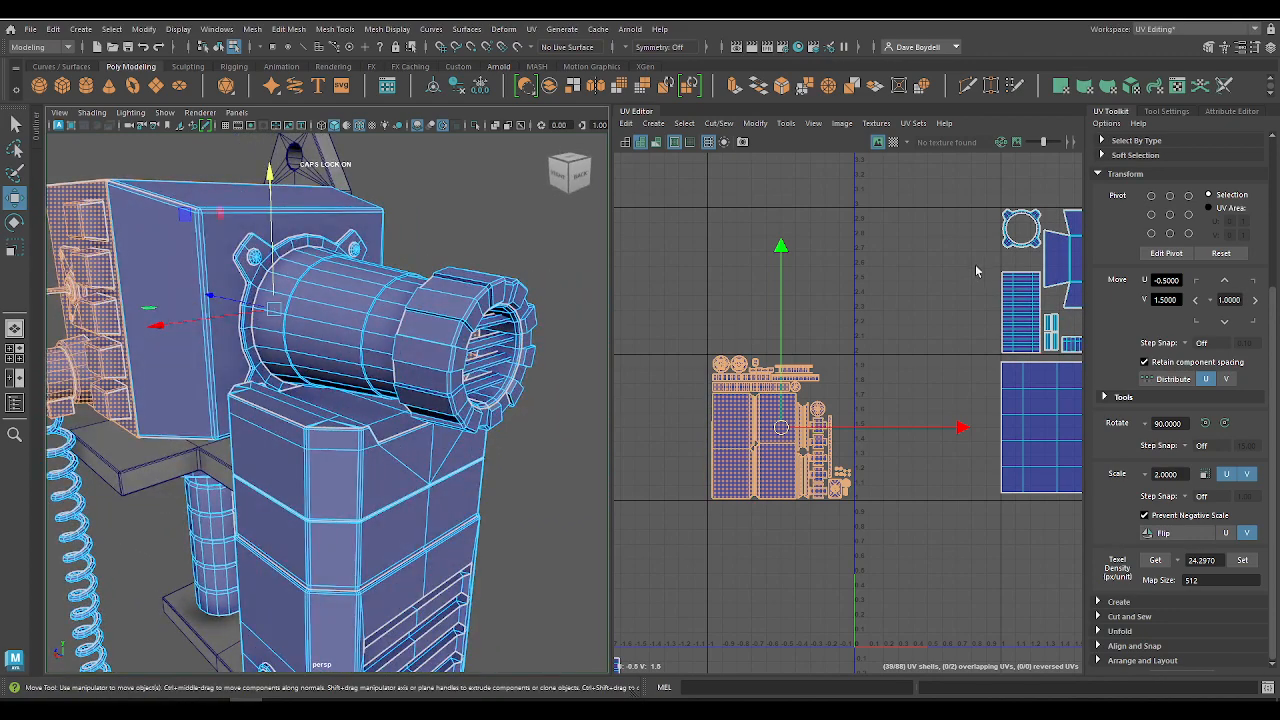
# Step: Snap the front housing shells' pivot to the tile's edge at U -0.5, V 2 and scale them up slightly from there
pyautogui.keyDown('alt'); pyautogui.moveTo(977, 270); pyautogui.dragTo(856, 294, button='middle'); pyautogui.keyUp('alt')
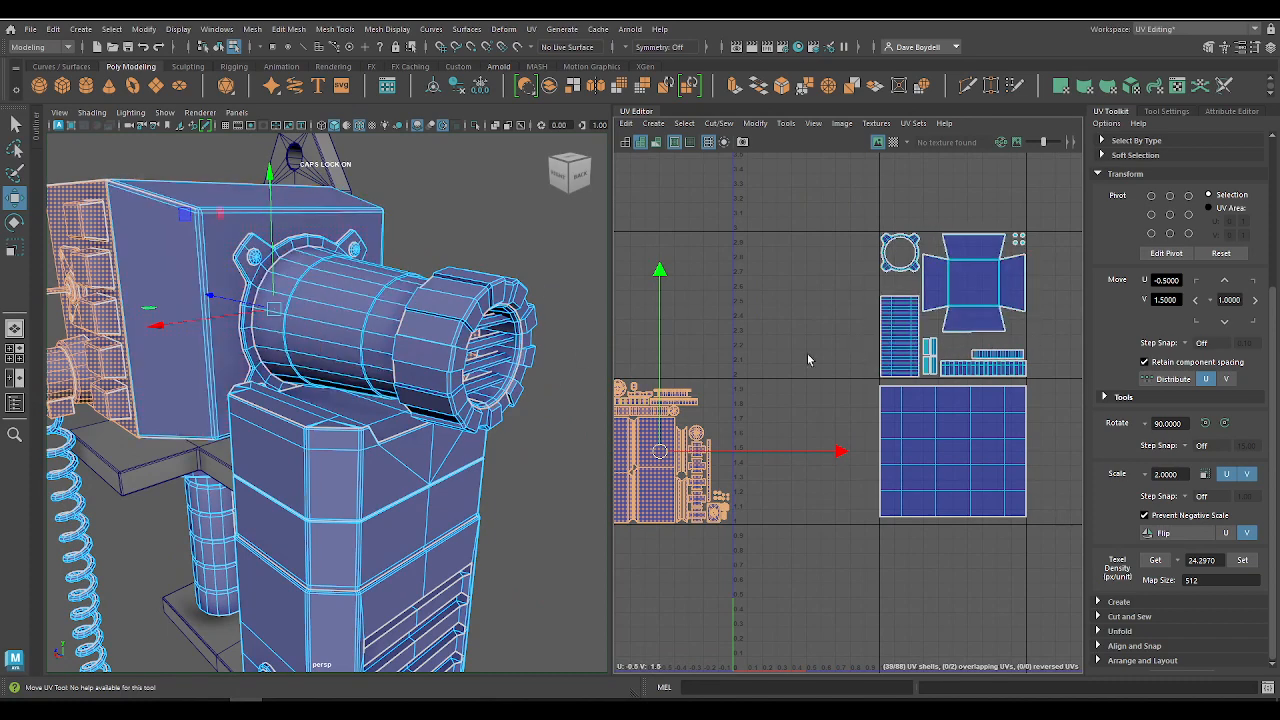
pyautogui.keyDown('alt'); pyautogui.moveTo(628, 396); pyautogui.dragTo(777, 354, button='middle'); pyautogui.keyUp('alt')
pyautogui.keyDown('alt'); pyautogui.moveTo(777, 354); pyautogui.dragTo(843, 422, button='right'); pyautogui.keyUp('alt')
pyautogui.keyDown('alt'); pyautogui.moveTo(843, 422); pyautogui.dragTo(847, 383, button='middle'); pyautogui.keyUp('alt')
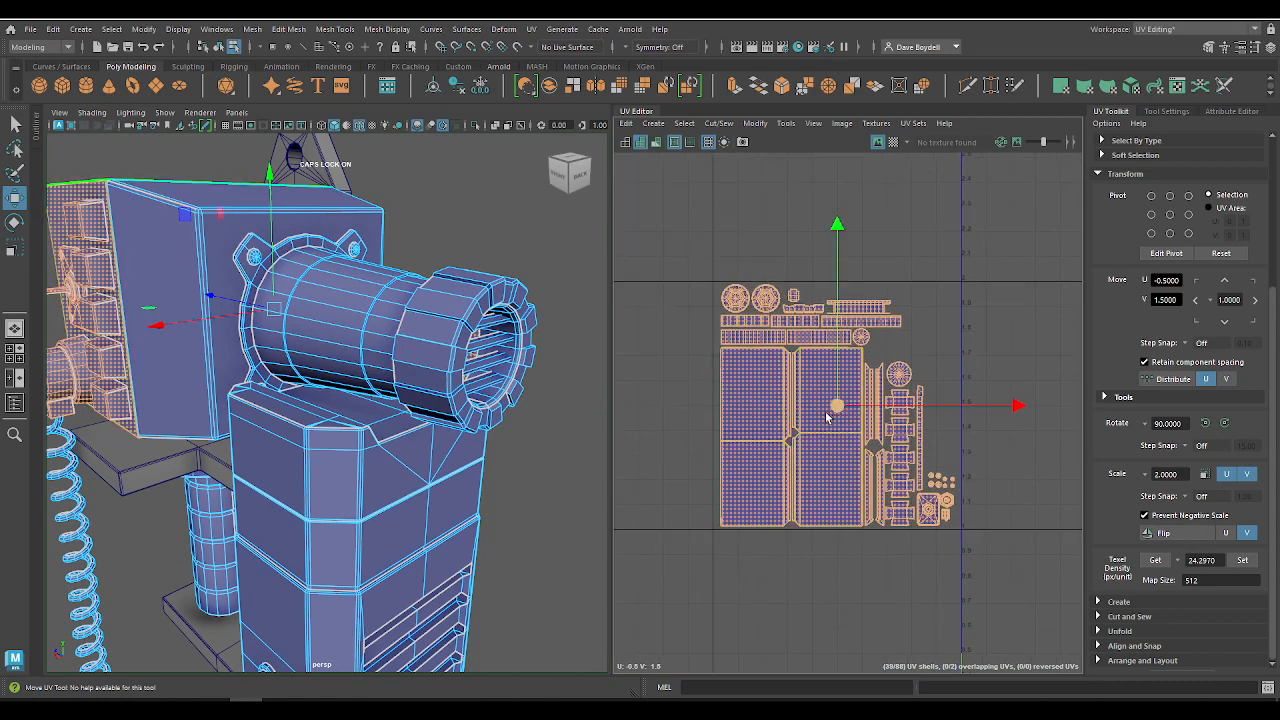
pyautogui.keyDown('alt'); pyautogui.moveTo(810, 377); pyautogui.dragTo(894, 506, button='right'); pyautogui.keyUp('alt')
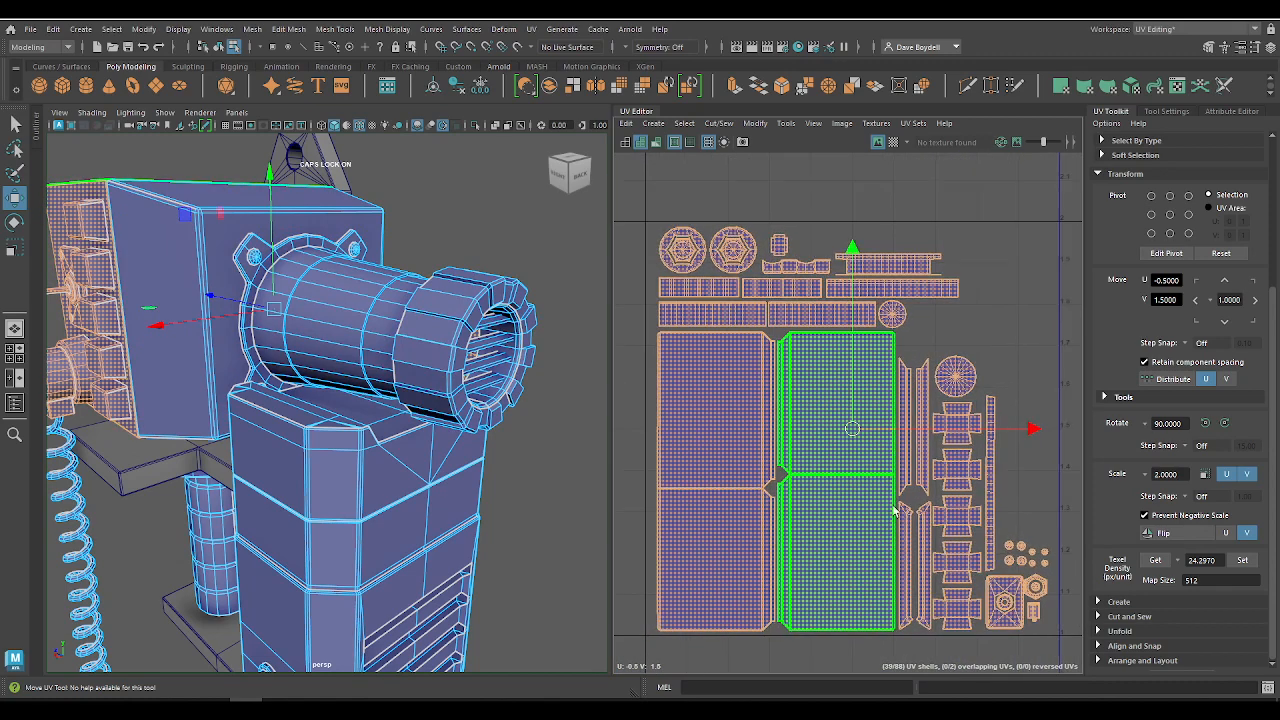
pyautogui.press('d')
pyautogui.moveTo(851, 428); pyautogui.dragTo(876, 222)
pyautogui.press('r')
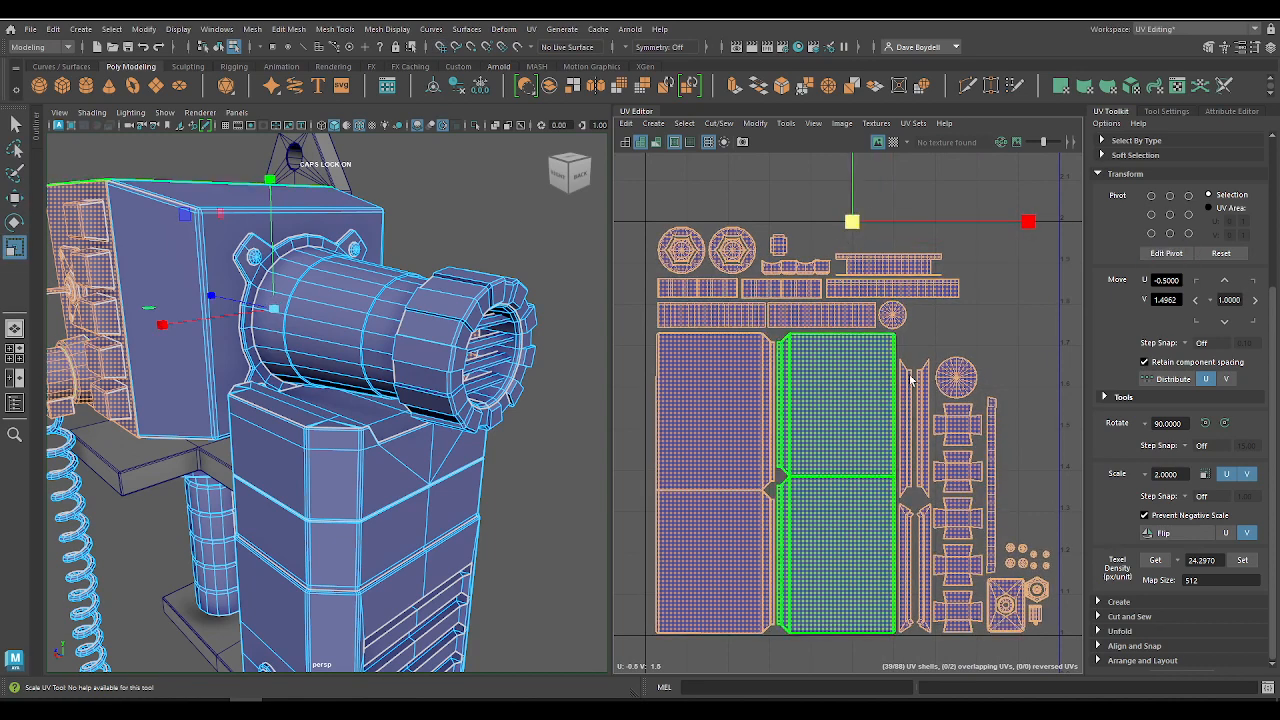
pyautogui.click(728, 265)
pyautogui.moveTo(631, 217); pyautogui.dragTo(1057, 625)
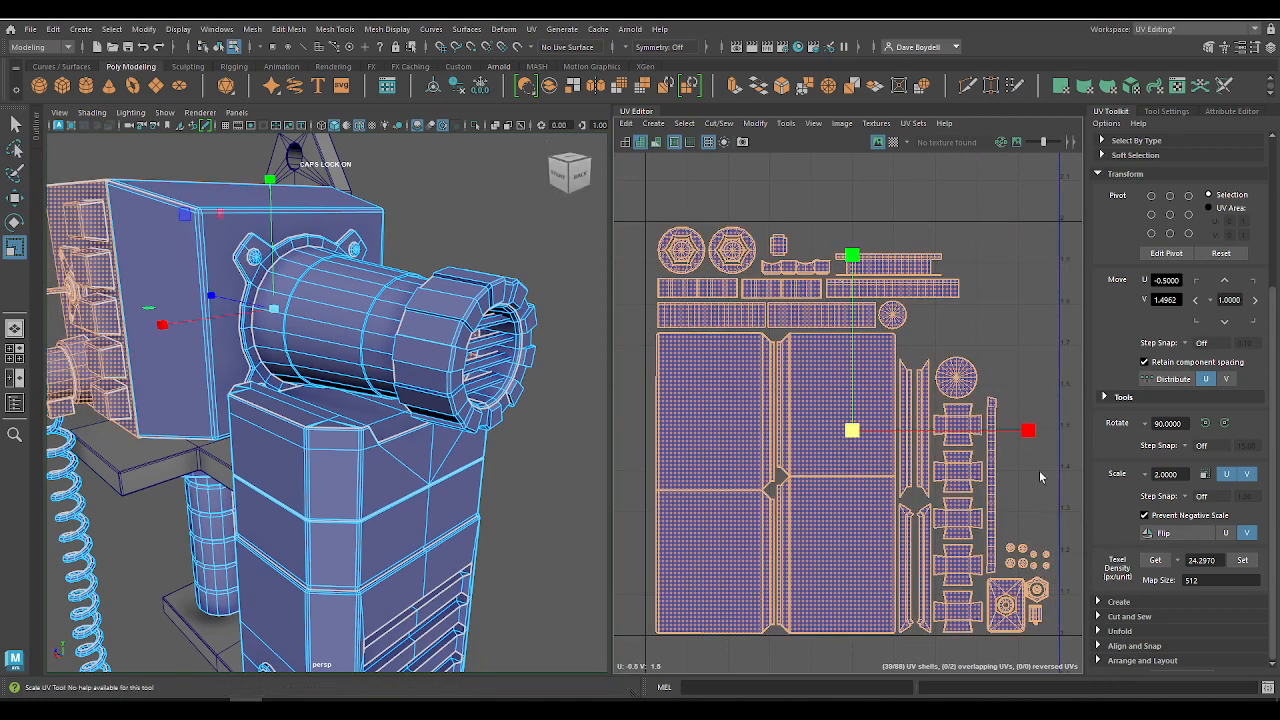
# Step: Shift all front housing shells horizontally toward the tile edge, to about U -0.52
pyautogui.press('w')
pyautogui.moveTo(1030, 430); pyautogui.dragTo(1023, 428)
pyautogui.keyDown('alt'); pyautogui.moveTo(1026, 429); pyautogui.dragTo(990, 417, button='middle'); pyautogui.keyUp('alt')
pyautogui.moveTo(993, 420); pyautogui.dragTo(989, 419)
pyautogui.keyDown('alt'); pyautogui.moveTo(618, 192); pyautogui.dragTo(692, 226, button='middle'); pyautogui.keyUp('alt')
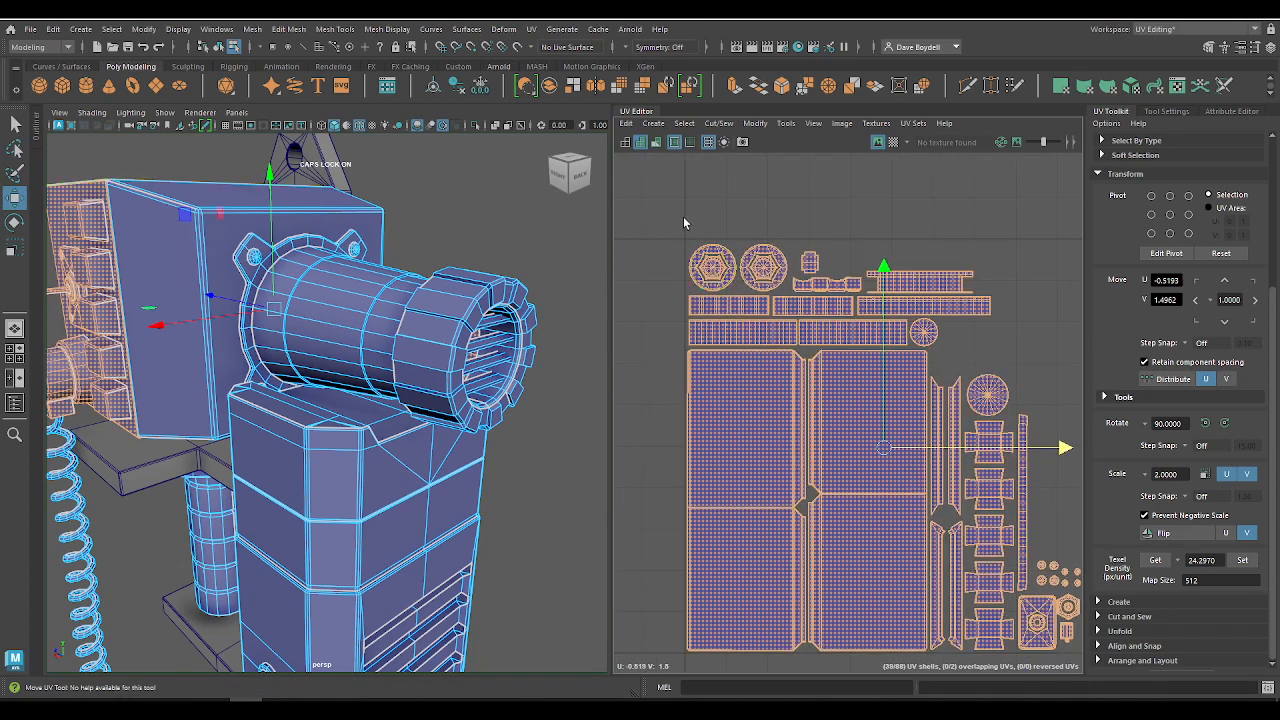
# Step: Rotate the two round hexagon-centred shells 90 degrees, place them above the small screw shells at U -0.10, V 1.35, and save the scene
pyautogui.moveTo(776, 285); pyautogui.dragTo(1059, 509)
pyautogui.click(1224, 423)
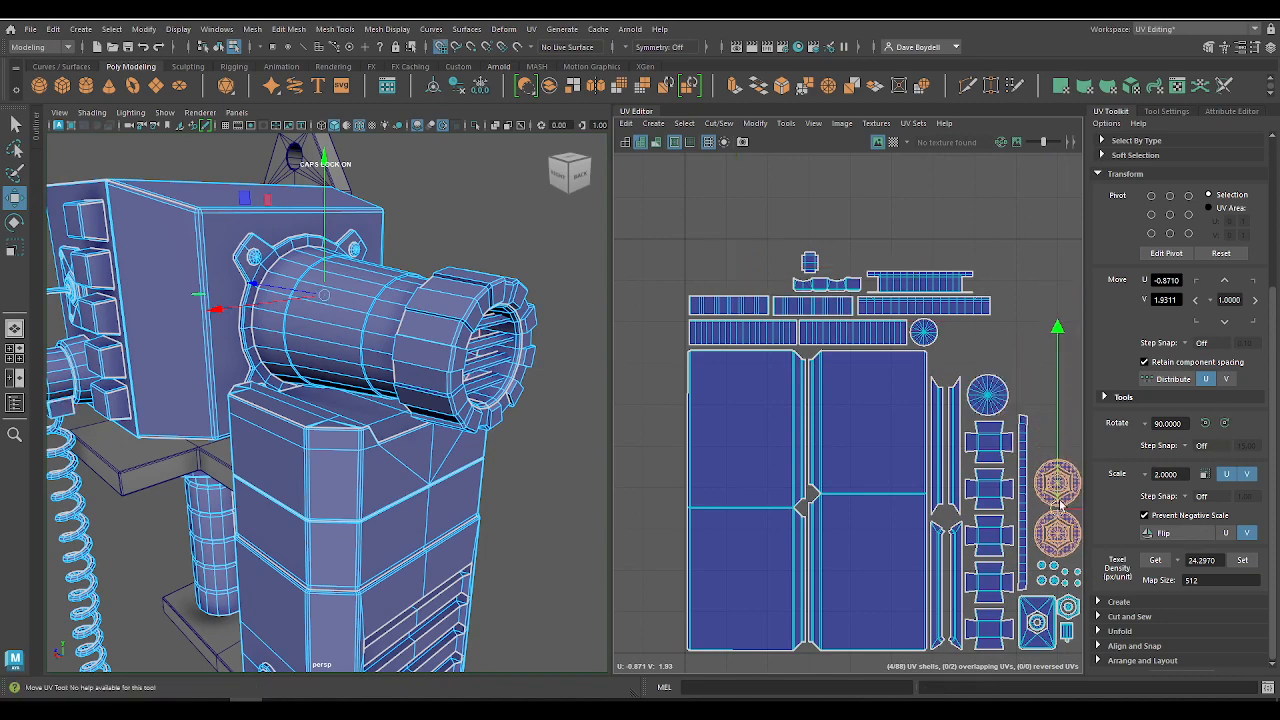
pyautogui.keyDown('alt'); pyautogui.moveTo(1025, 534); pyautogui.dragTo(831, 448, button='middle'); pyautogui.keyUp('alt')
pyautogui.scroll(2, 831, 448)
pyautogui.hotkey('ctrl', 's')
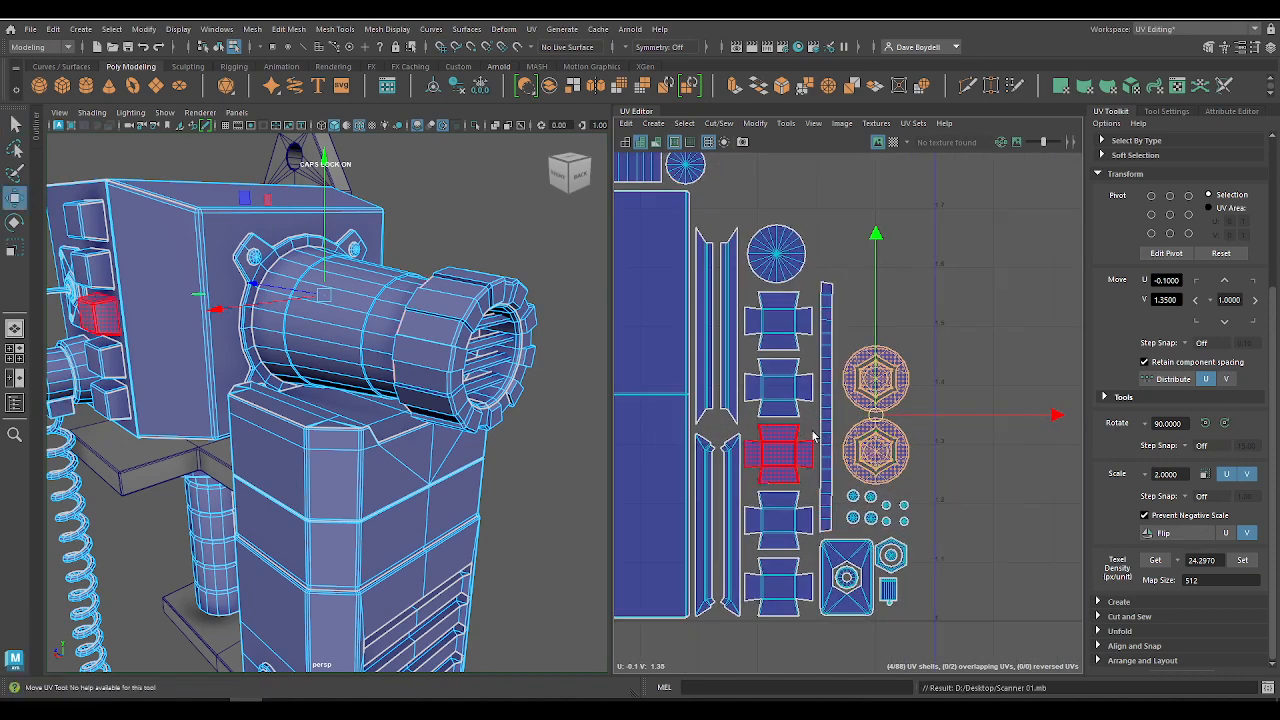
# Step: Reposition the eight small round screw shells closer together in the gap above the plate and hexagonal nut shells
pyautogui.click(832, 445)
pyautogui.scroll(6, 843, 560)
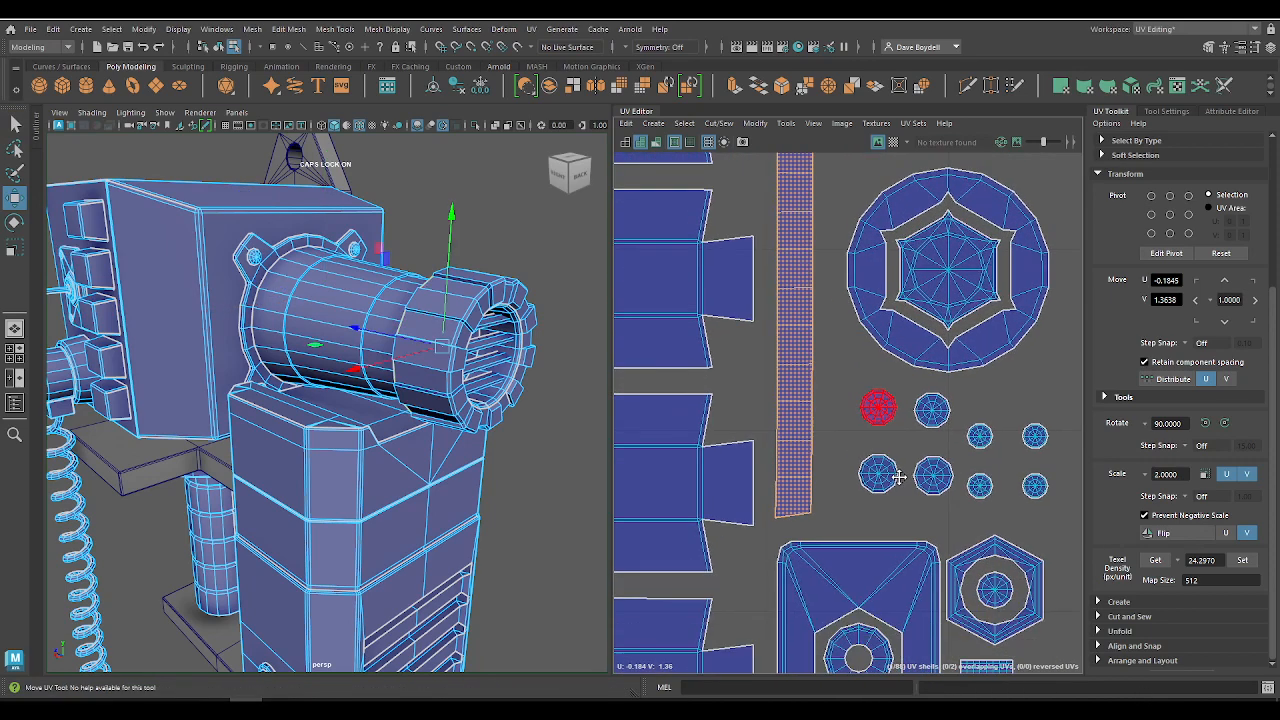
pyautogui.moveTo(888, 472); pyautogui.dragTo(856, 465)
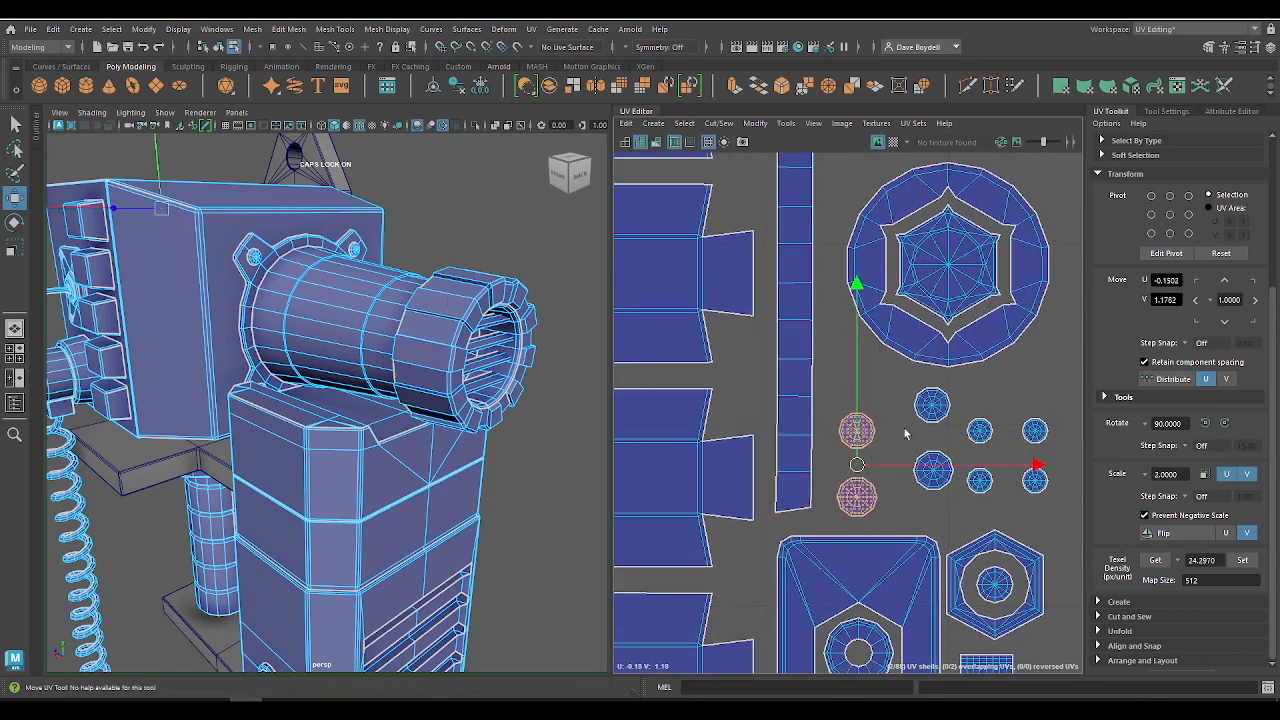
pyautogui.moveTo(906, 406); pyautogui.dragTo(909, 463)
pyautogui.moveTo(959, 416); pyautogui.dragTo(994, 477)
pyautogui.keyDown('alt'); pyautogui.moveTo(973, 477); pyautogui.dragTo(932, 389, button='right'); pyautogui.keyUp('alt')
# Step: Lower the two round hexagon-centred shells slightly to about V 1.34, closer to the small screw shells
pyautogui.keyDown('alt'); pyautogui.moveTo(932, 389); pyautogui.dragTo(899, 553, button='middle'); pyautogui.keyUp('alt')
pyautogui.keyDown('alt'); pyautogui.moveTo(899, 553); pyautogui.dragTo(850, 309, button='right'); pyautogui.keyUp('alt')
pyautogui.moveTo(866, 345); pyautogui.dragTo(980, 565)
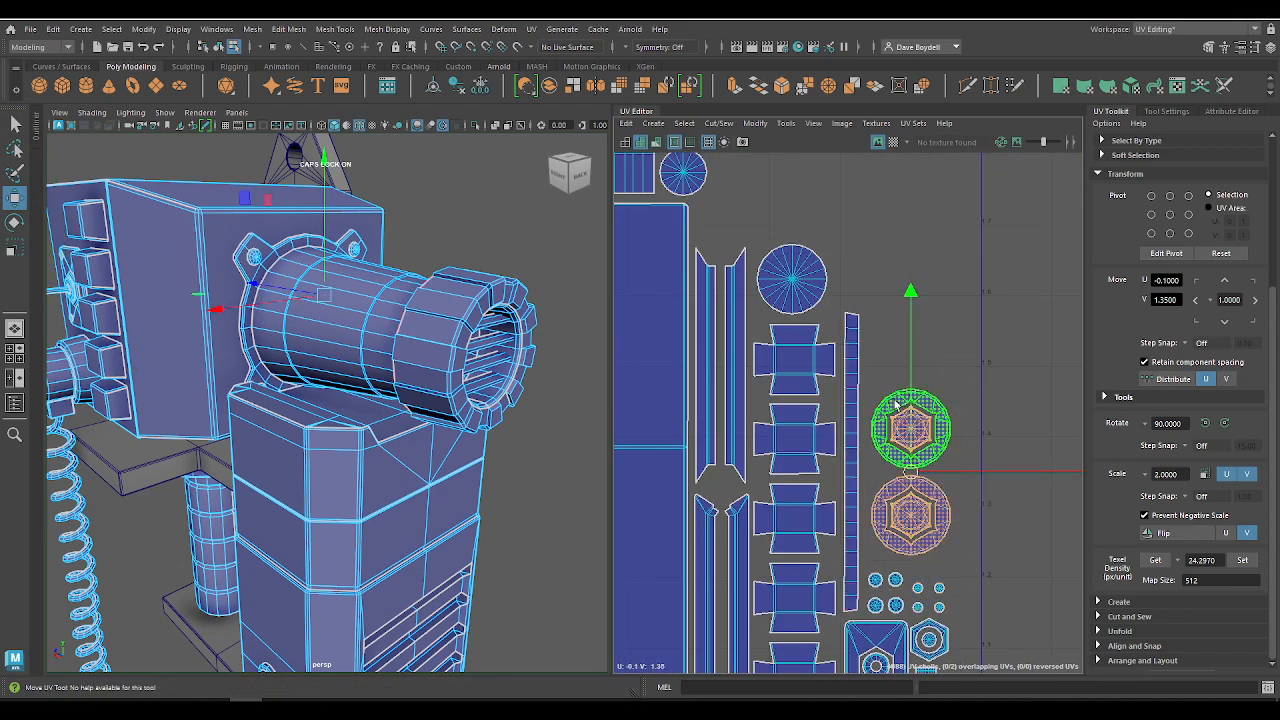
pyautogui.moveTo(912, 404); pyautogui.dragTo(913, 413)
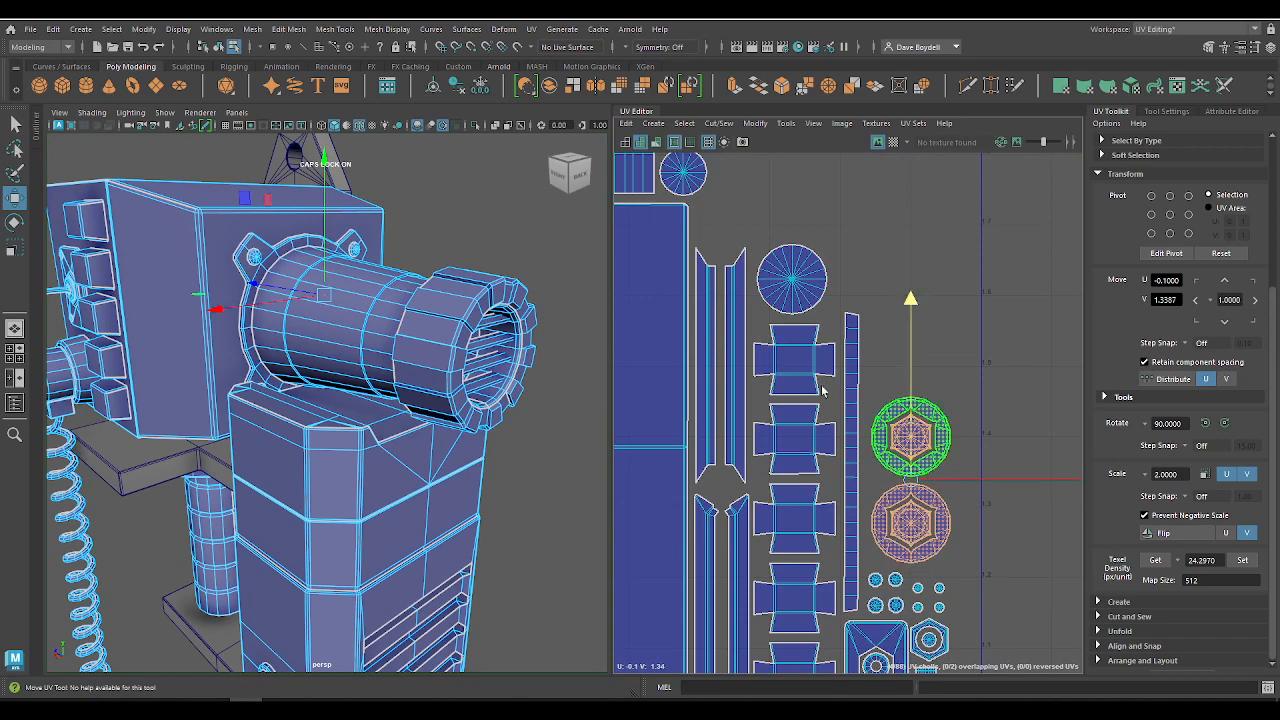
# Step: Snap the small rectangular shell from above the long strips to U -0.35, V 1.75, beside the small round shell
pyautogui.keyDown('alt'); pyautogui.moveTo(823, 391); pyautogui.dragTo(756, 298, button='right'); pyautogui.keyUp('alt')
pyautogui.keyDown('alt'); pyautogui.moveTo(756, 298); pyautogui.dragTo(854, 416, button='middle'); pyautogui.keyUp('alt')
pyautogui.click(710, 288)
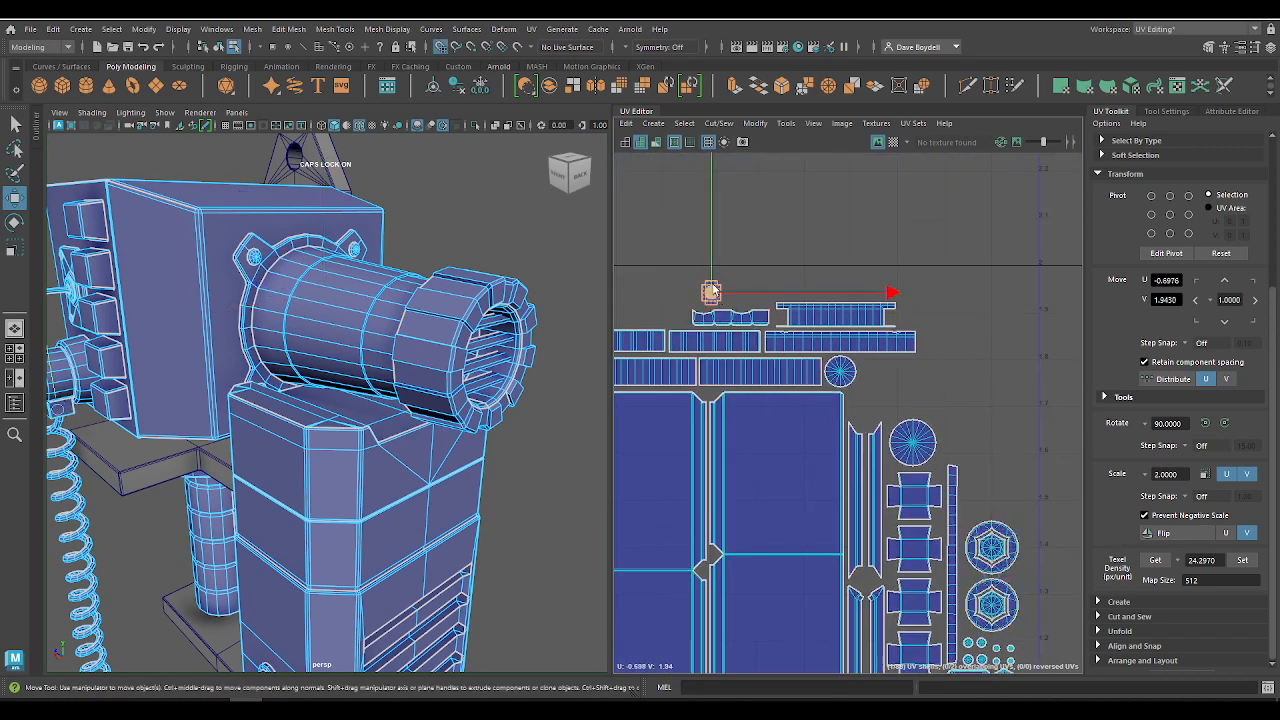
pyautogui.moveTo(710, 290); pyautogui.dragTo(874, 382)
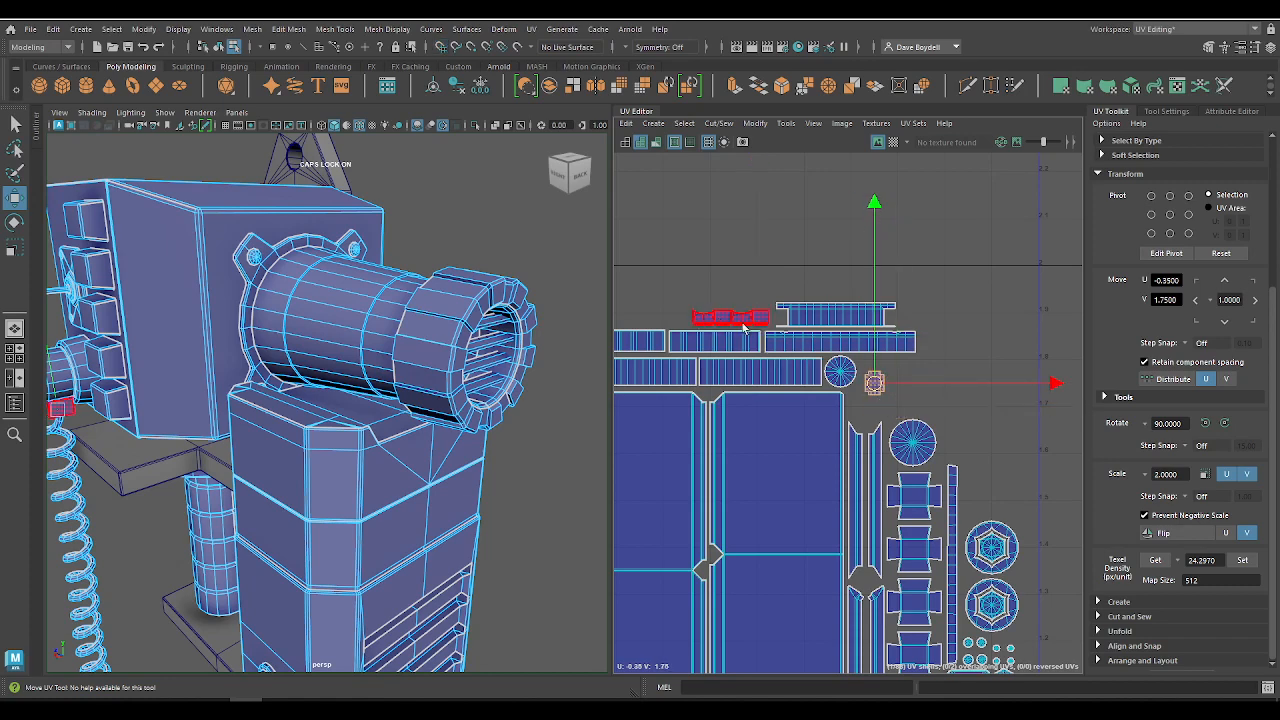
# Step: Place the wavy strip below the small rectangular shell, and rotate the flanged strip 90 degrees and snap it to U -0.05, V 1.60
pyautogui.keyDown('alt'); pyautogui.moveTo(744, 327); pyautogui.dragTo(830, 316, button='middle'); pyautogui.keyUp('alt')
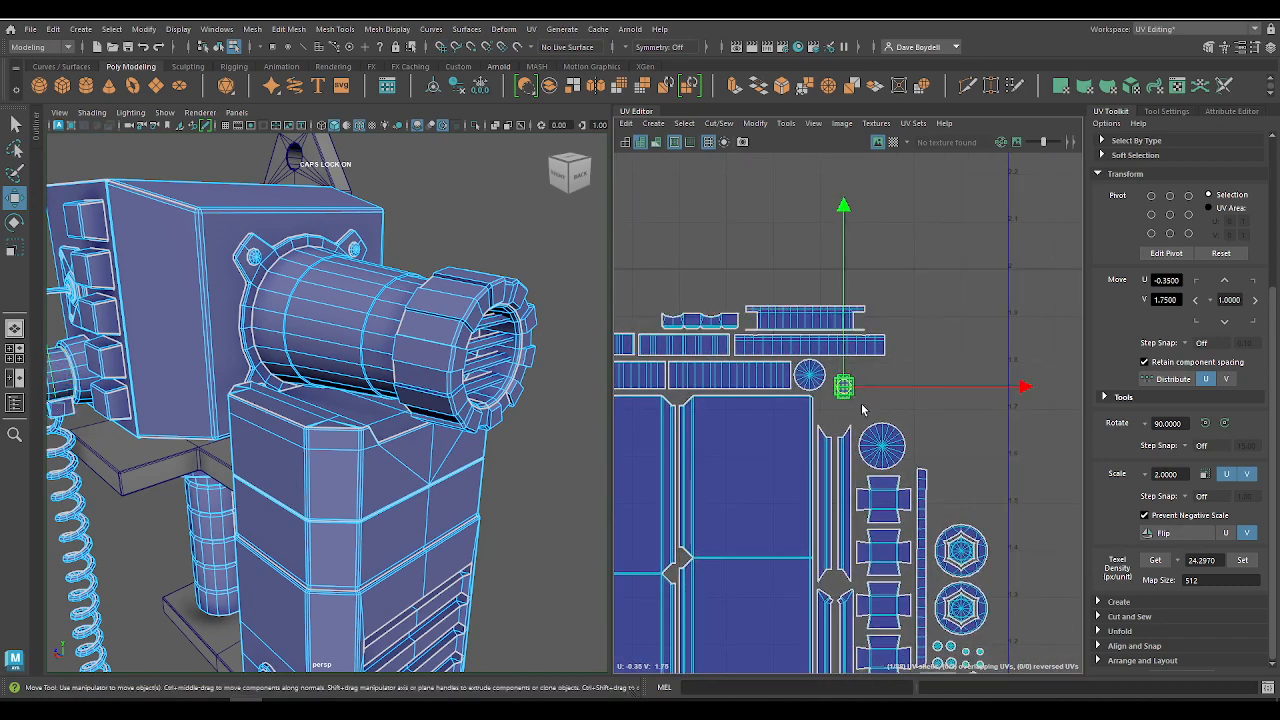
pyautogui.click(800, 318)
pyautogui.click(718, 323)
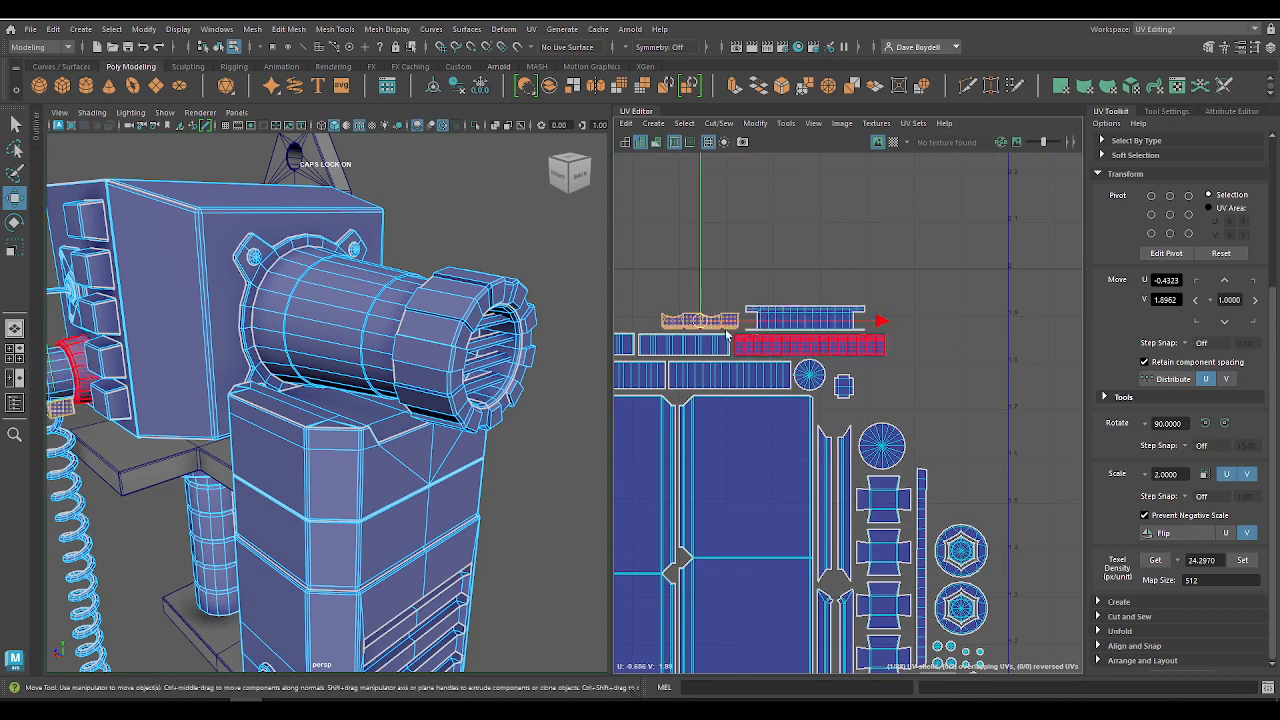
pyautogui.moveTo(727, 335); pyautogui.dragTo(984, 446)
pyautogui.scroll(5, 899, 412)
pyautogui.scroll(-5, 900, 425)
pyautogui.scroll(-3, 858, 367)
pyautogui.click(1207, 424)
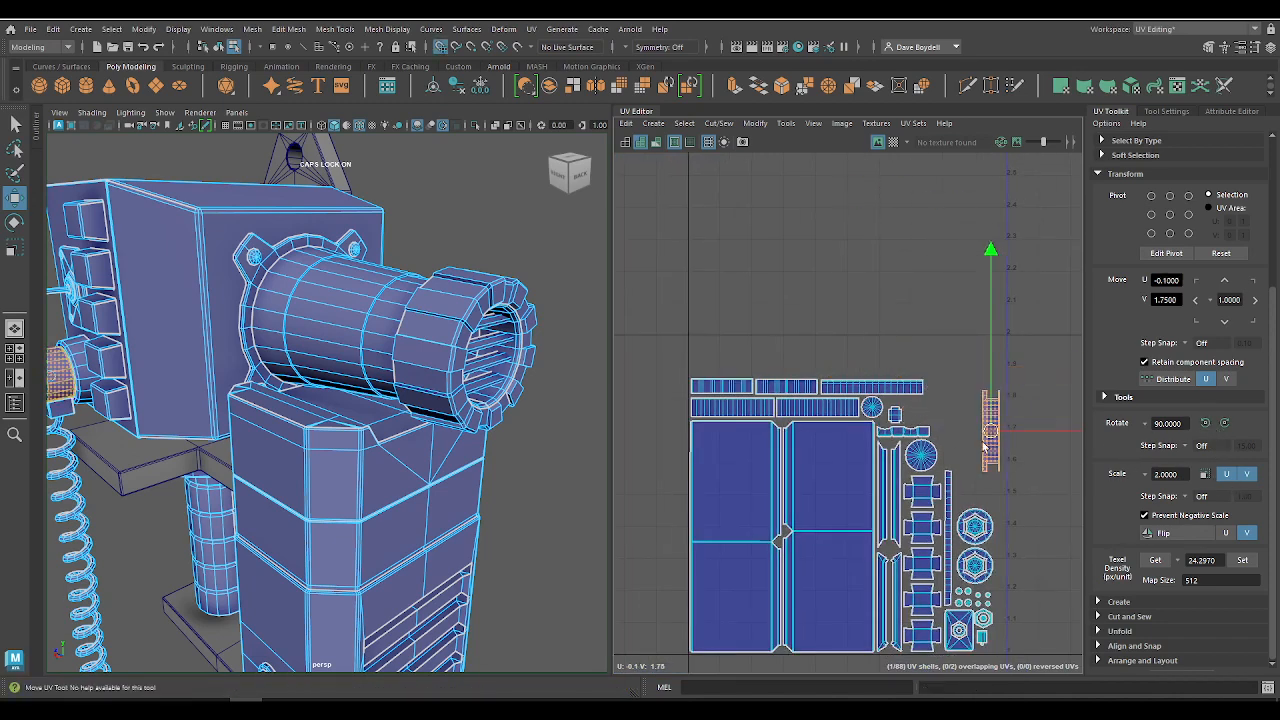
pyautogui.scroll(3, 990, 468)
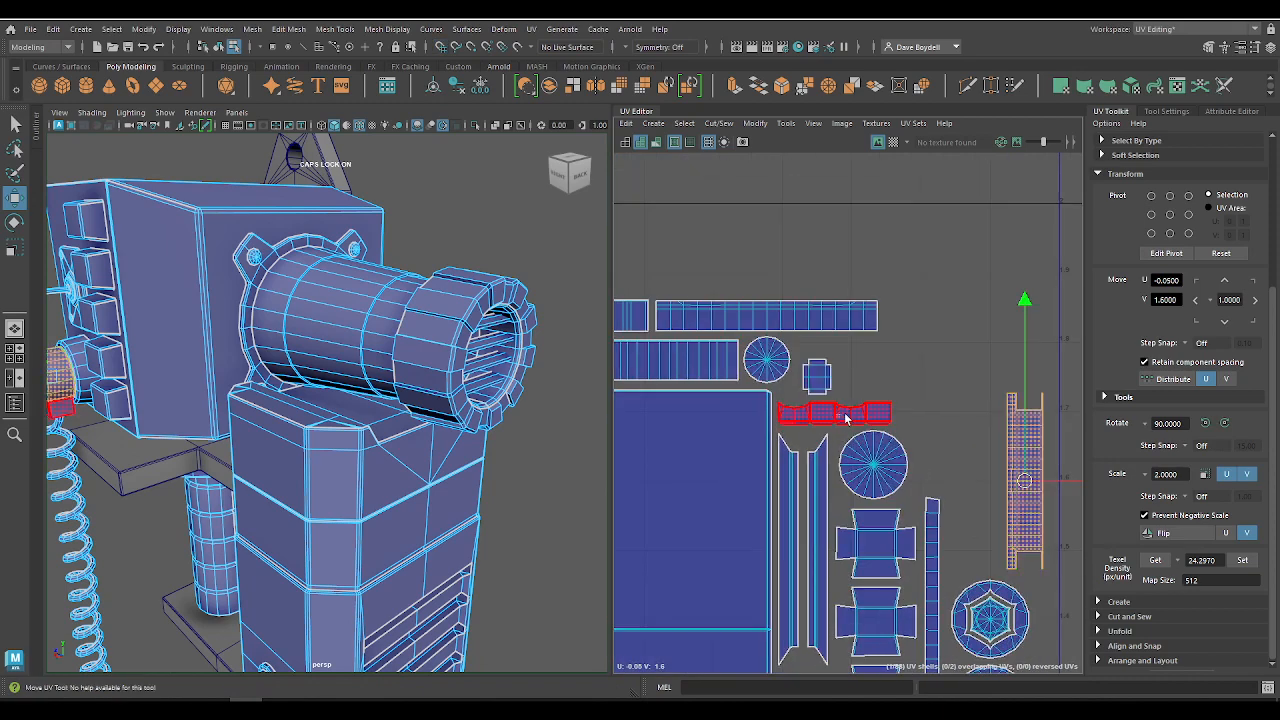
# Step: Rotate the wavy strip 90 degrees and snap it beside the upright flanged strip at U -0.10, V 1.55
pyautogui.click(835, 413)
pyautogui.click(1205, 423)
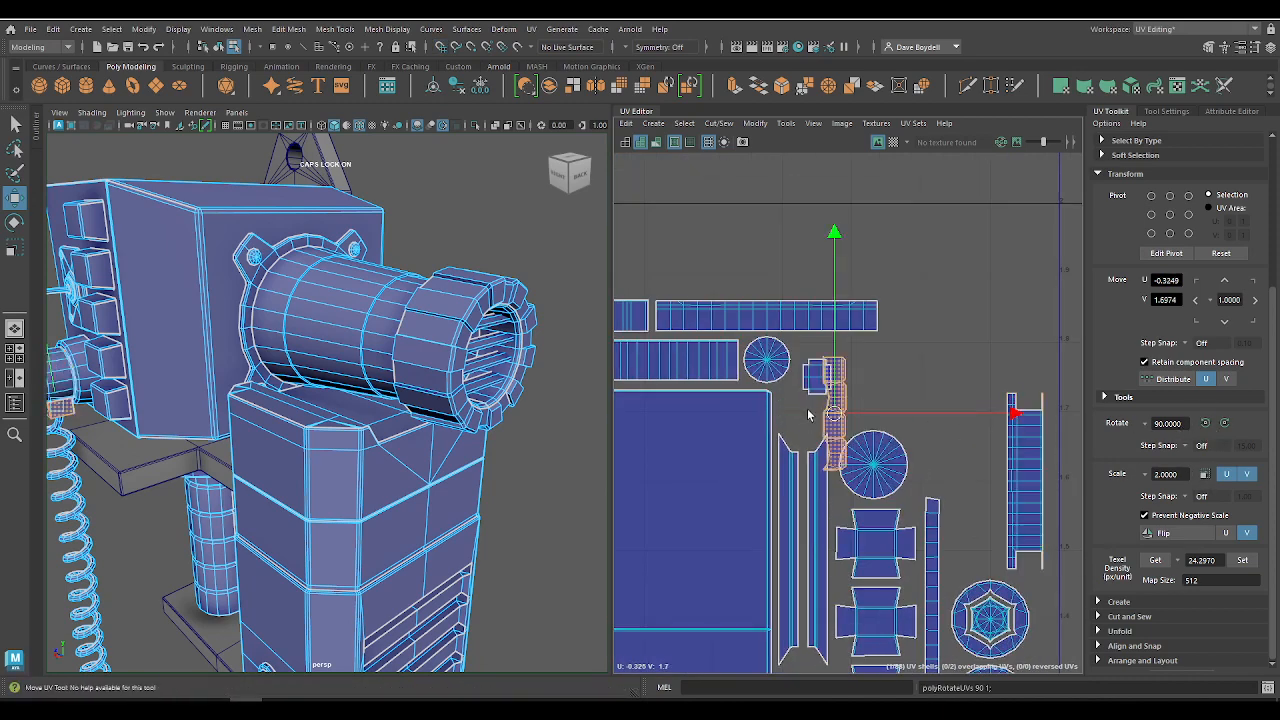
pyautogui.moveTo(868, 422); pyautogui.dragTo(1022, 524)
# Step: Snap the small rectangular shell into the gap beside the wavy strip at U -0.15, V 1.50
pyautogui.click(815, 376)
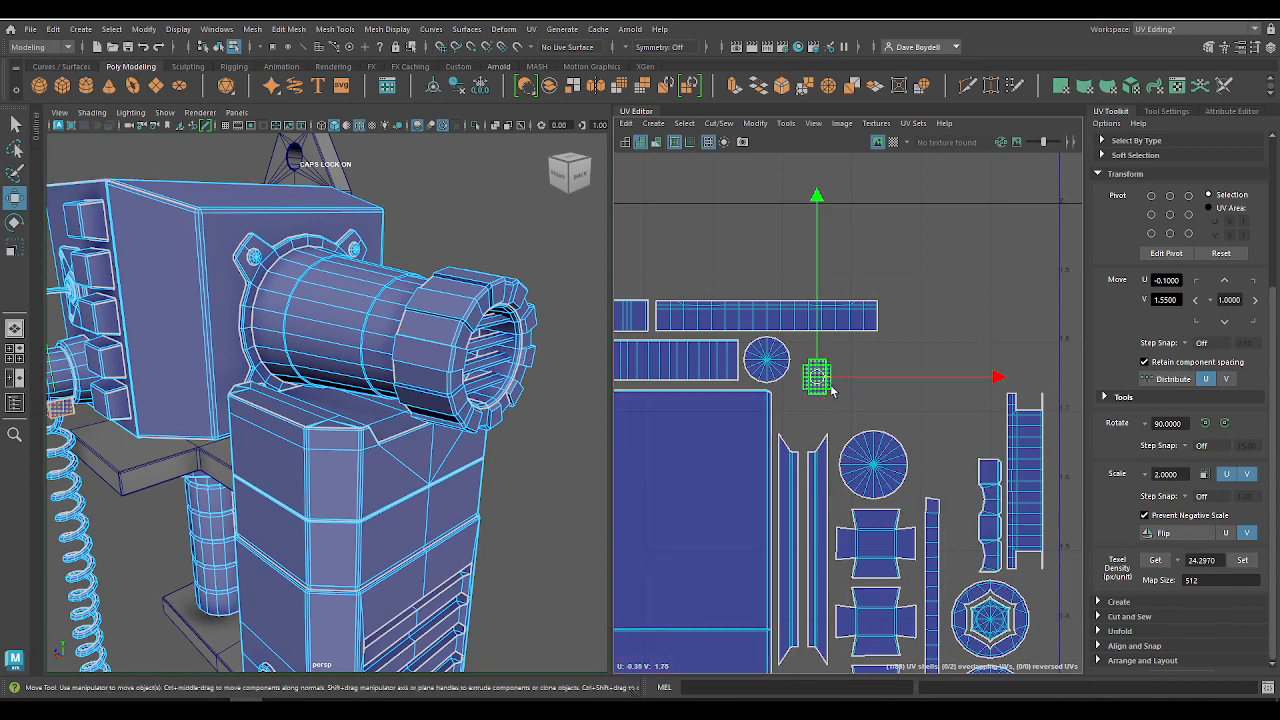
pyautogui.moveTo(829, 397); pyautogui.dragTo(965, 574)
pyautogui.keyDown('alt'); pyautogui.moveTo(957, 537); pyautogui.dragTo(640, 257, button='right'); pyautogui.keyUp('alt')
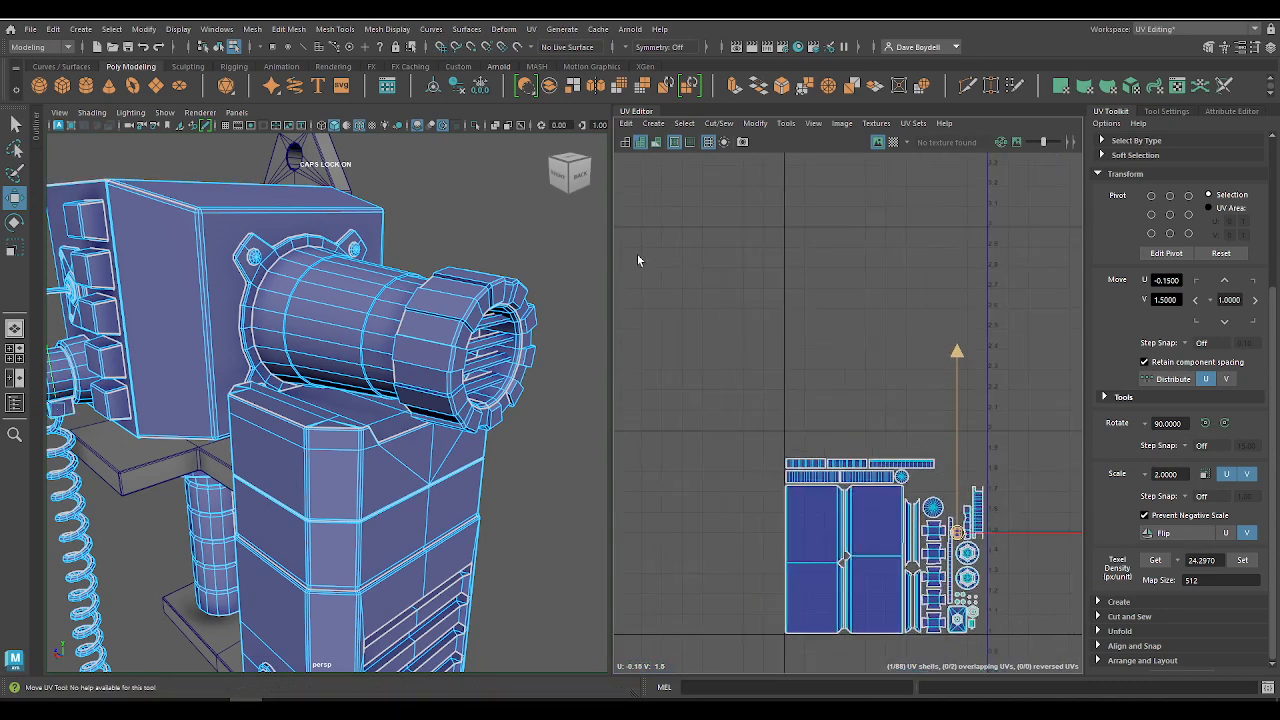
# Step: Move the long coiled-cord strip shell down to the tile's upper edge at U -0.45, V 1.95
pyautogui.keyDown('alt'); pyautogui.moveTo(875, 457); pyautogui.dragTo(785, 582, button='middle'); pyautogui.keyUp('alt')
pyautogui.keyDown('alt'); pyautogui.moveTo(785, 582); pyautogui.dragTo(828, 306, button='right'); pyautogui.keyUp('alt')
pyautogui.click(877, 404)
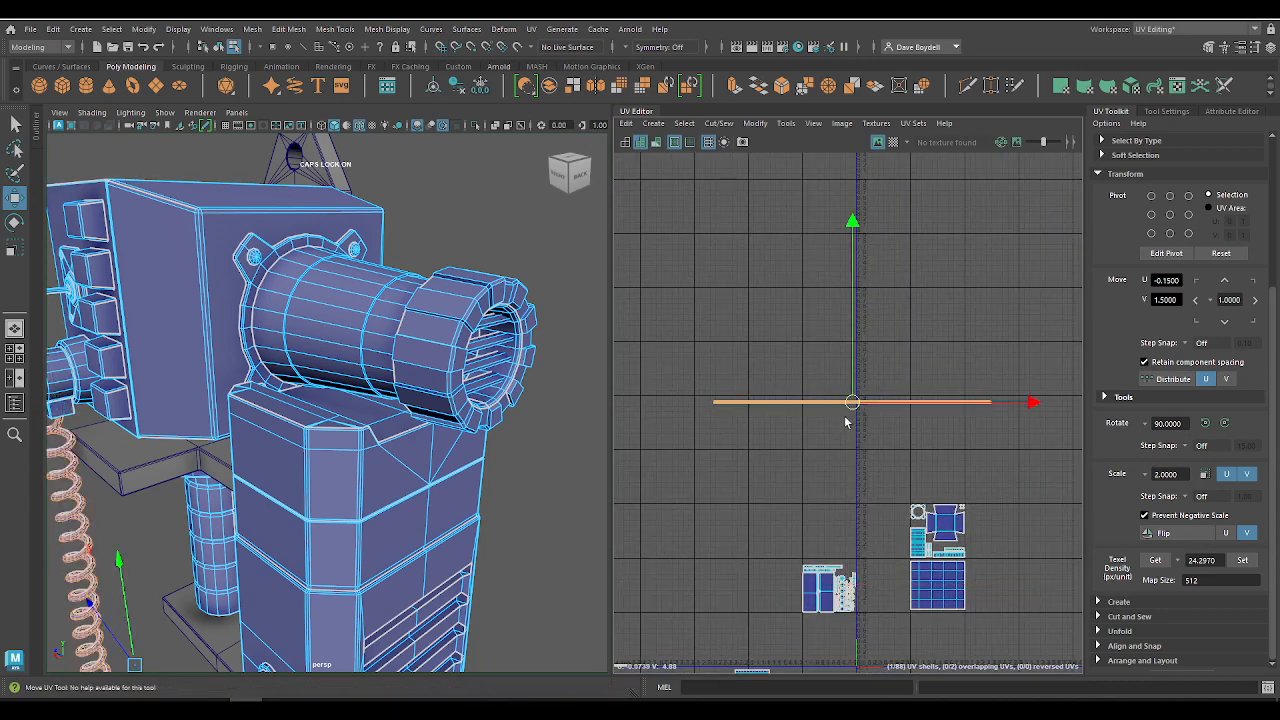
pyautogui.moveTo(849, 403); pyautogui.dragTo(827, 564)
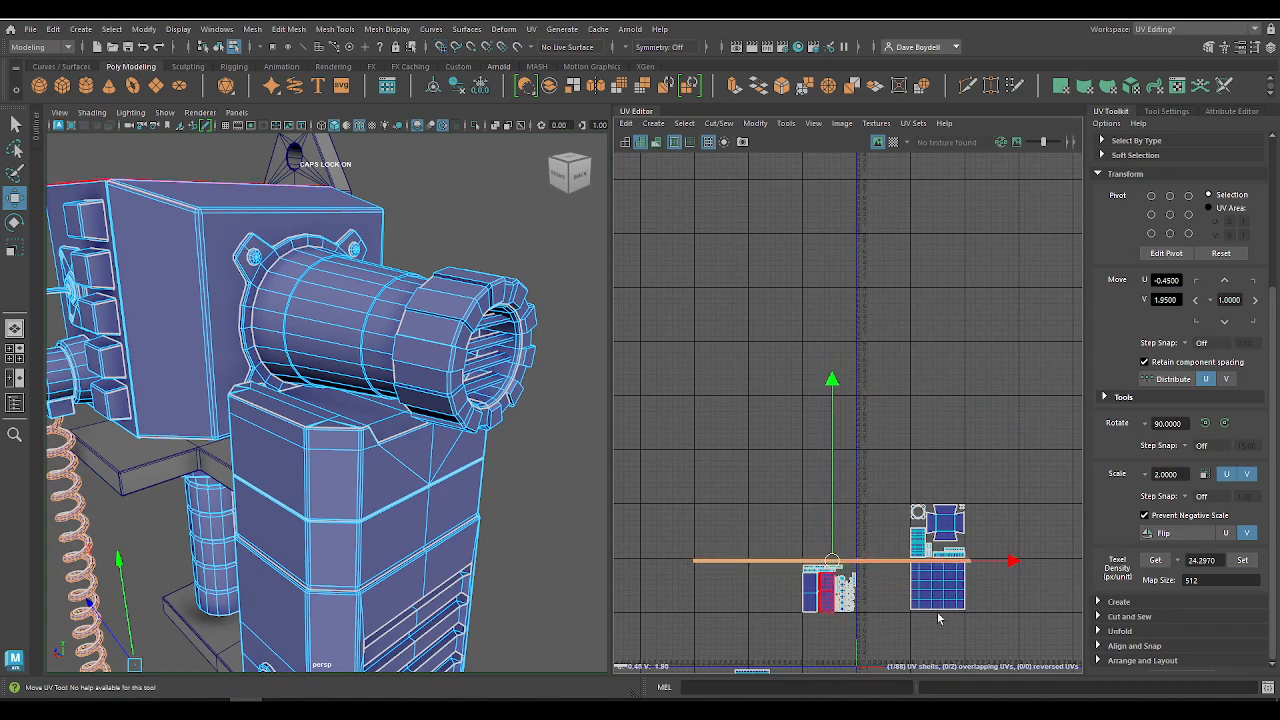
pyautogui.keyDown('alt'); pyautogui.moveTo(911, 596); pyautogui.dragTo(1110, 690, button='right'); pyautogui.keyUp('alt')
pyautogui.keyDown('alt'); pyautogui.moveTo(624, 392); pyautogui.dragTo(1165, 543, button='middle'); pyautogui.keyUp('alt')
pyautogui.keyDown('alt'); pyautogui.moveTo(808, 429); pyautogui.dragTo(1105, 454, button='middle'); pyautogui.keyUp('alt')
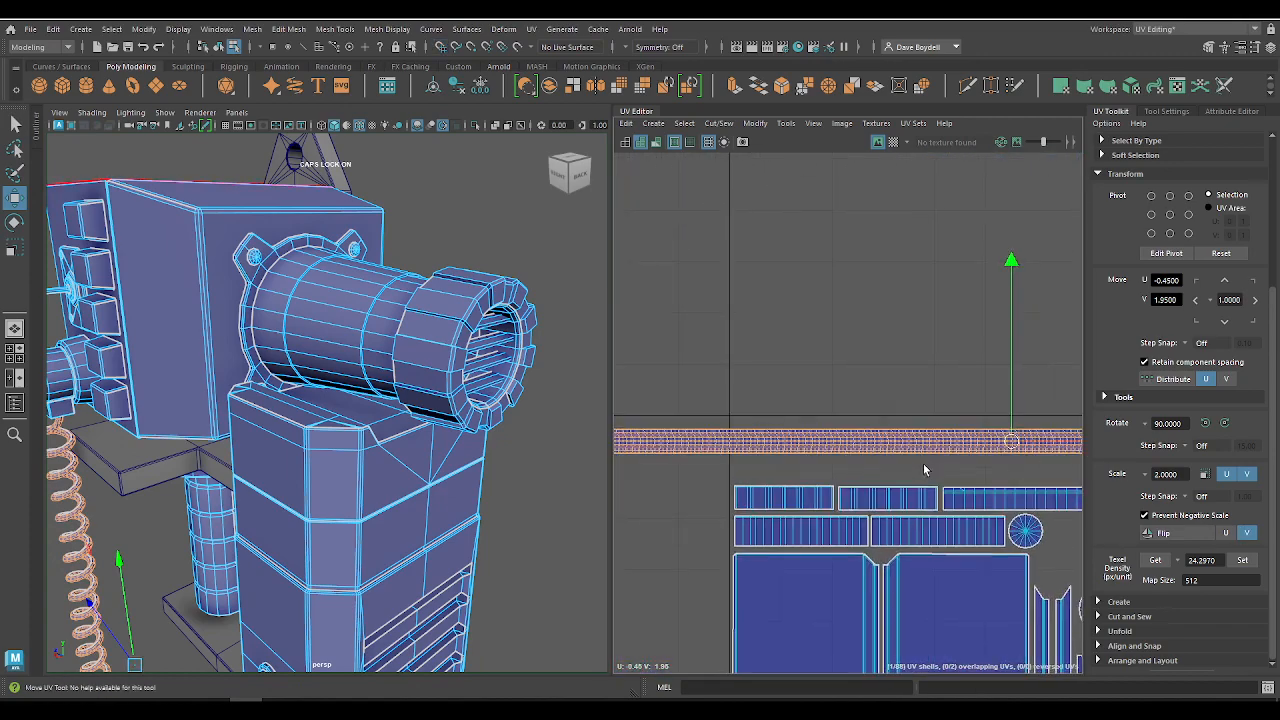
# Step: Move the wavy strip so it stands directly above the small rectangular shell in the same column
pyautogui.keyDown('alt'); pyautogui.moveTo(924, 470); pyautogui.dragTo(805, 354, button='middle'); pyautogui.keyUp('alt')
pyautogui.keyDown('alt'); pyautogui.moveTo(803, 441); pyautogui.dragTo(872, 398, button='right'); pyautogui.keyUp('alt')
pyautogui.keyDown('alt'); pyautogui.moveTo(872, 398); pyautogui.dragTo(780, 283, button='middle'); pyautogui.keyUp('alt')
pyautogui.keyDown('alt'); pyautogui.moveTo(838, 310); pyautogui.dragTo(922, 396, button='right'); pyautogui.keyUp('alt')
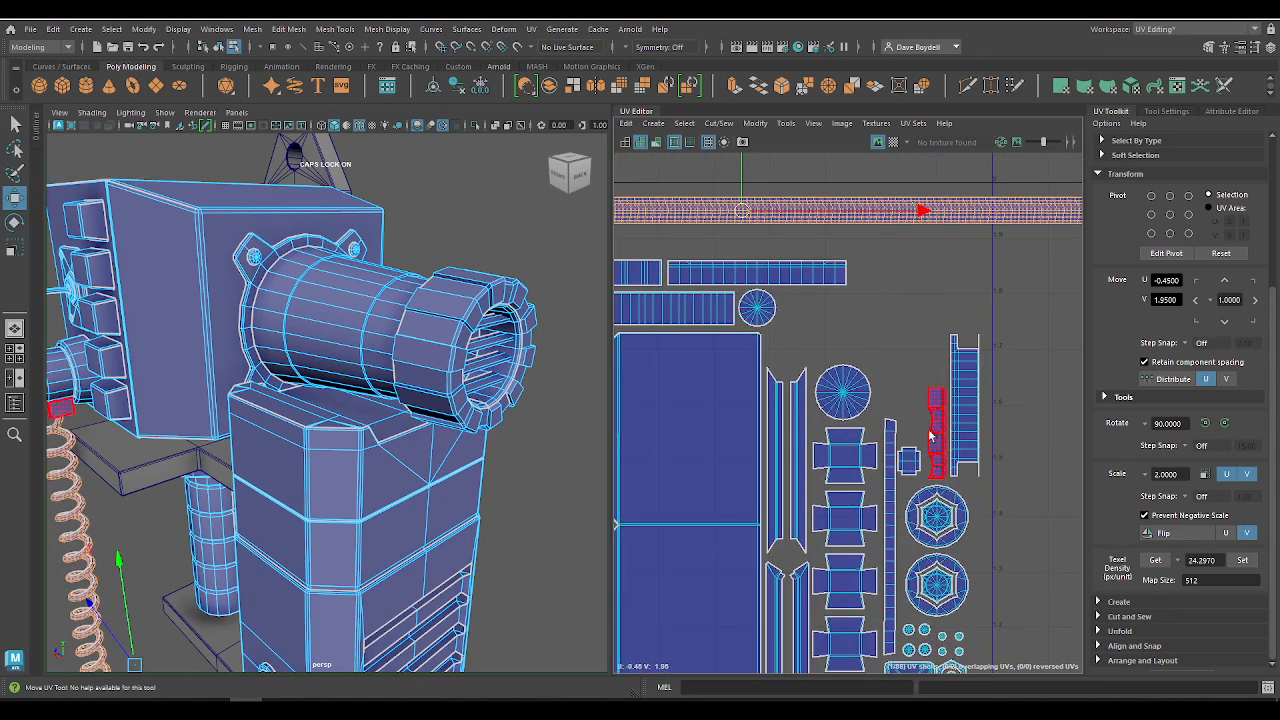
pyautogui.keyDown('alt'); pyautogui.moveTo(947, 482); pyautogui.dragTo(947, 386, button='middle'); pyautogui.keyUp('alt')
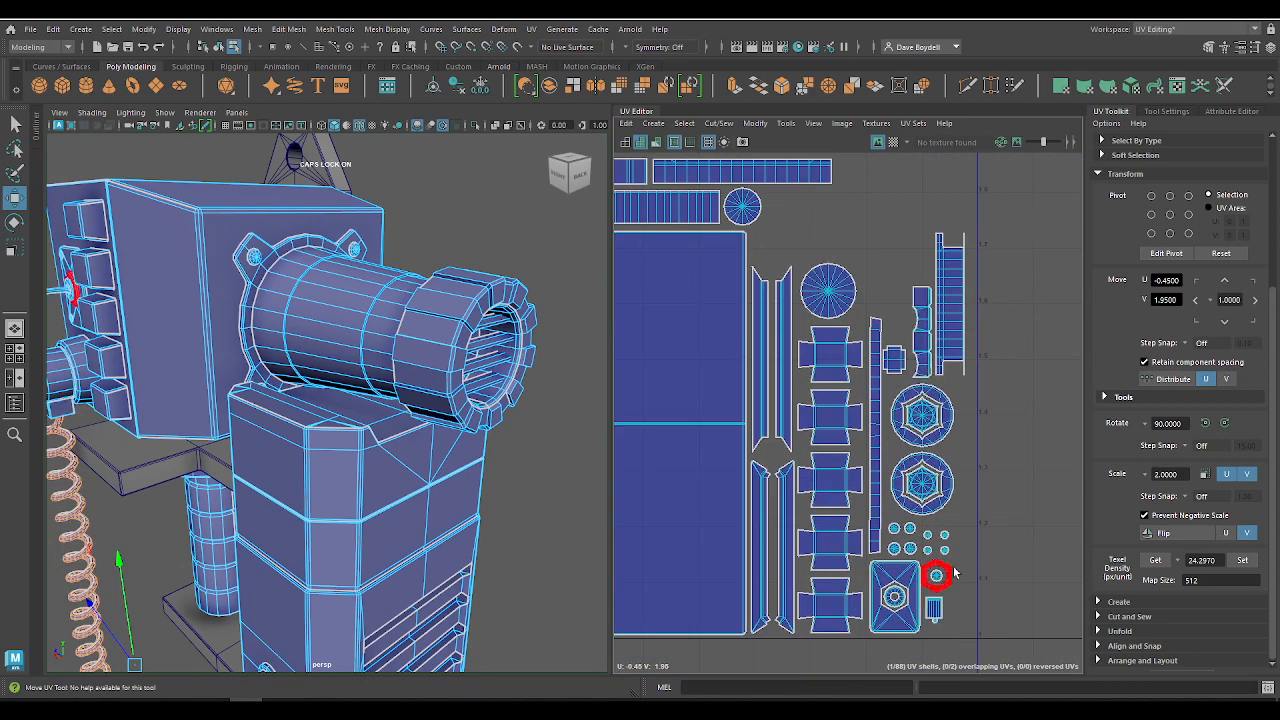
pyautogui.keyDown('alt'); pyautogui.moveTo(958, 495); pyautogui.dragTo(984, 583, button='middle'); pyautogui.keyUp('alt')
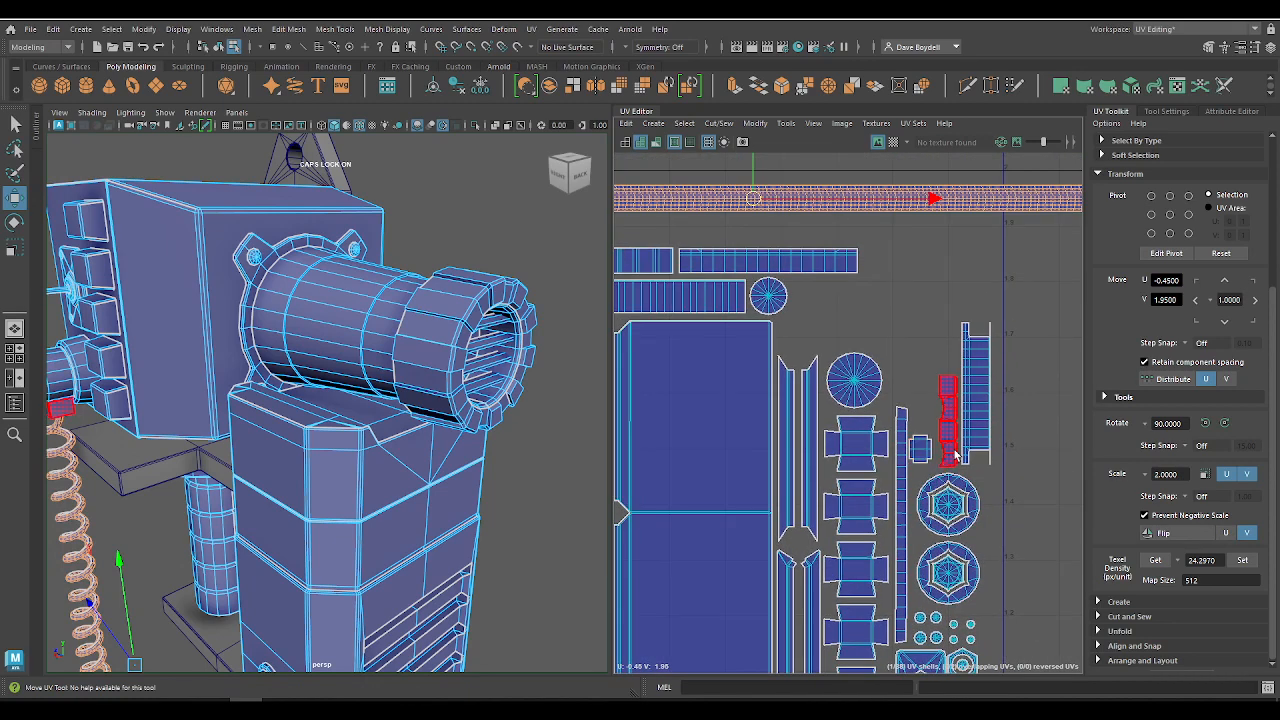
pyautogui.click(948, 420)
pyautogui.moveTo(951, 422); pyautogui.dragTo(928, 378)
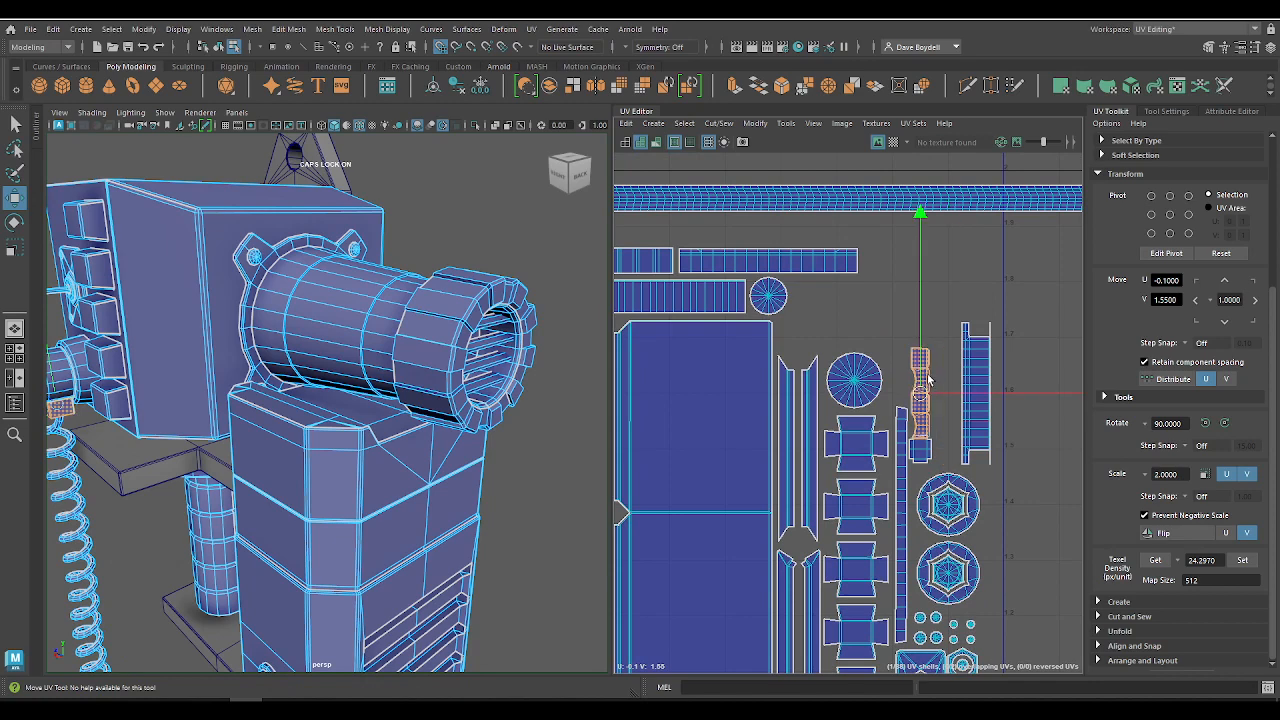
# Step: Rotate the flanged strip back to horizontal and place it beside the small round shell in the row above the large panels
pyautogui.click(975, 392)
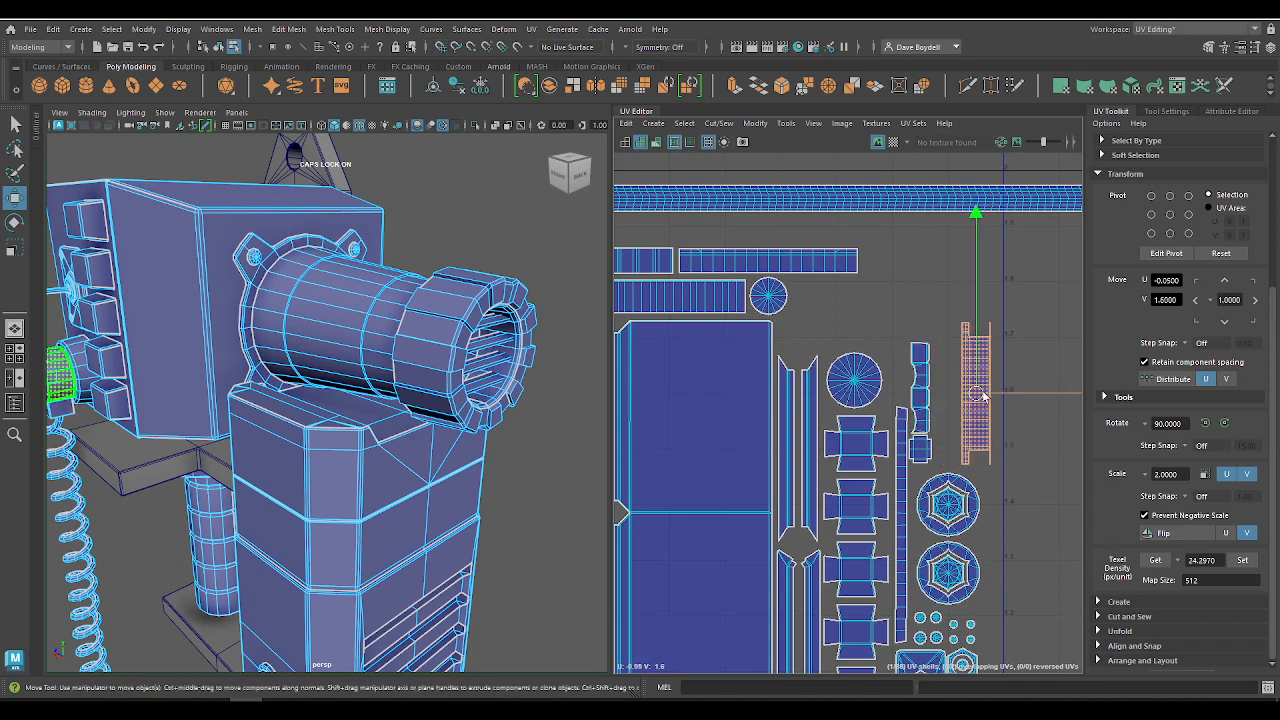
pyautogui.click(1205, 423)
pyautogui.moveTo(974, 398); pyautogui.dragTo(862, 298)
pyautogui.keyDown('alt'); pyautogui.moveTo(862, 299); pyautogui.dragTo(676, 313, button='right'); pyautogui.keyUp('alt')
pyautogui.keyDown('alt'); pyautogui.moveTo(676, 313); pyautogui.dragTo(758, 247, button='middle'); pyautogui.keyUp('alt')
# Step: Select all front housing shells without the cord strip and snap their pivot to the tile's lower-left corner
pyautogui.moveTo(718, 259); pyautogui.dragTo(1108, 535)
pyautogui.keyDown('alt'); pyautogui.moveTo(818, 437); pyautogui.dragTo(985, 548, button='right'); pyautogui.keyUp('alt')
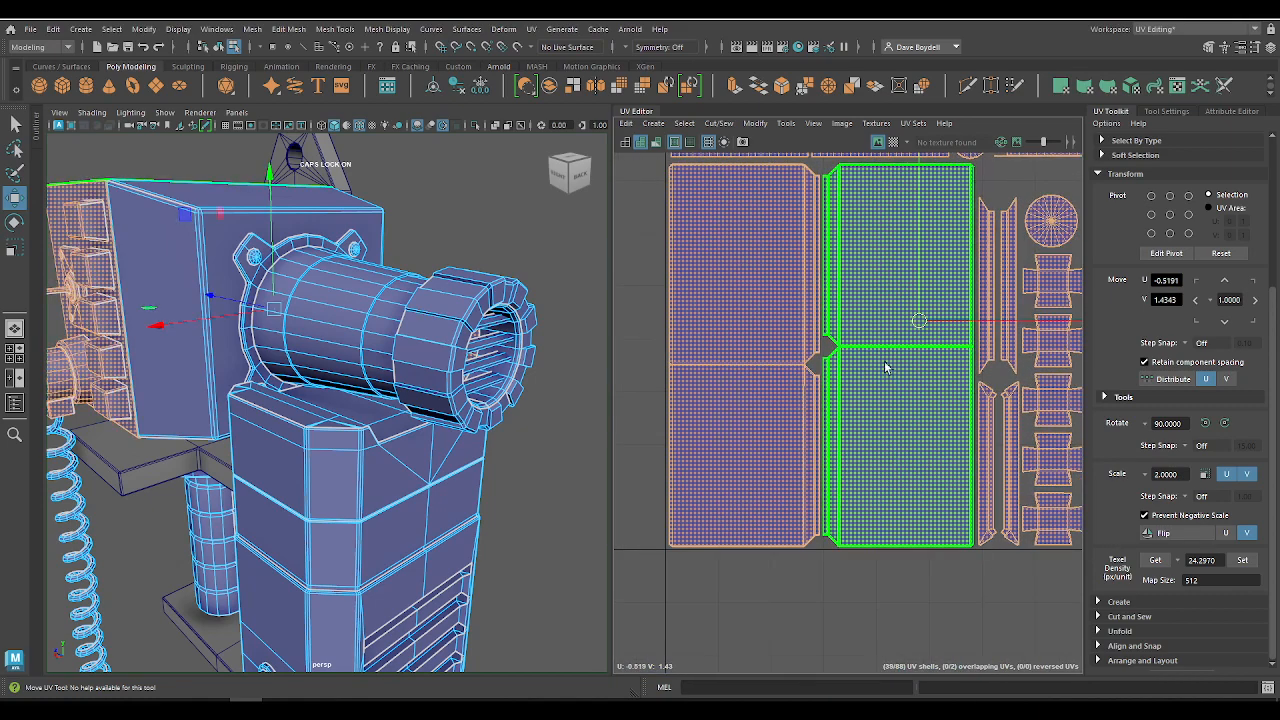
pyautogui.press('d')
pyautogui.press('x')
pyautogui.keyDown('alt'); pyautogui.moveTo(801, 510); pyautogui.dragTo(675, 448, button='right'); pyautogui.keyUp('alt')
pyautogui.keyDown('alt'); pyautogui.moveTo(675, 448); pyautogui.dragTo(620, 466, button='middle'); pyautogui.keyUp('alt')
pyautogui.press('super')
pyautogui.write('R')
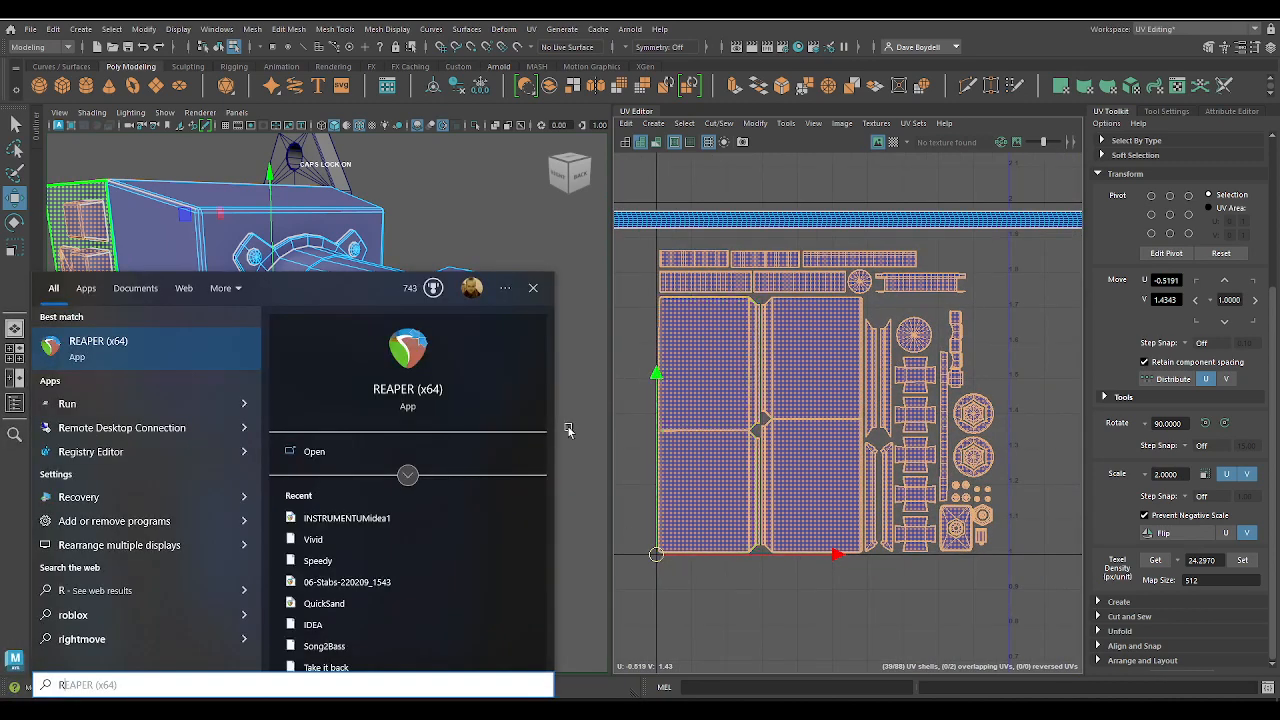
pyautogui.click(537, 248)
# Step: Set the housing shells' pivot on the tile's lower-left corner again and scale them up slightly to fill the tile
pyautogui.moveTo(642, 231); pyautogui.dragTo(994, 538)
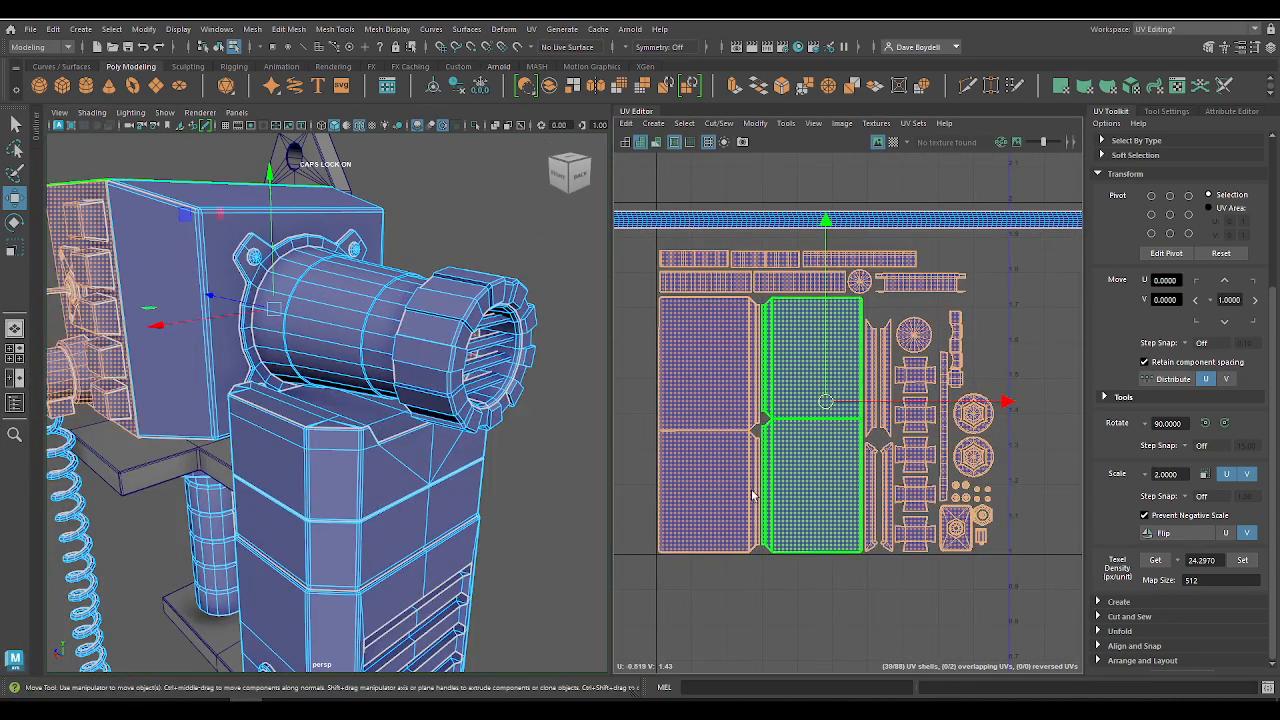
pyautogui.press('x')
pyautogui.moveTo(825, 401); pyautogui.dragTo(667, 562)
pyautogui.hotkey('ctrl', 'z')
pyautogui.press('r')
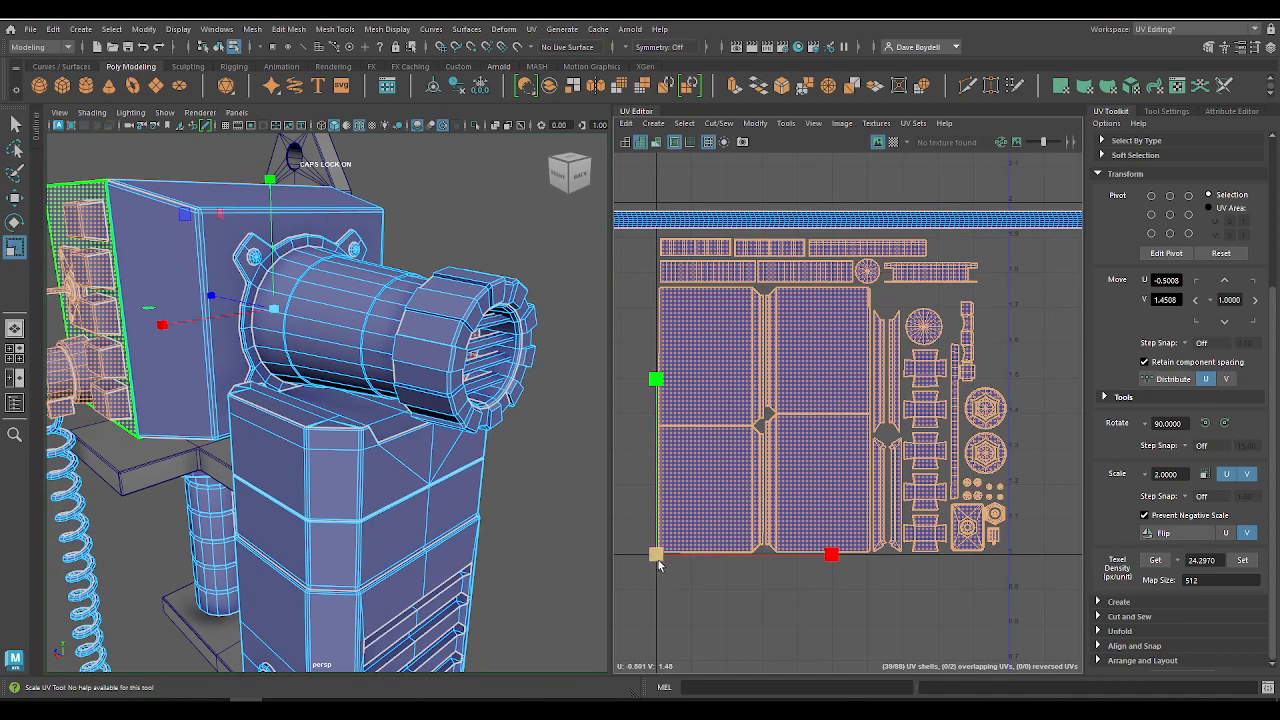
# Step: Examine the enlarged housing layout for spacing between the shells and along the tile's edges
pyautogui.keyDown('alt'); pyautogui.moveTo(836, 450); pyautogui.dragTo(906, 466, button='right'); pyautogui.keyUp('alt')
pyautogui.keyDown('alt'); pyautogui.moveTo(906, 466); pyautogui.dragTo(752, 477, button='middle'); pyautogui.keyUp('alt')
pyautogui.keyDown('alt'); pyautogui.moveTo(939, 495); pyautogui.dragTo(966, 527, button='right'); pyautogui.keyUp('alt')
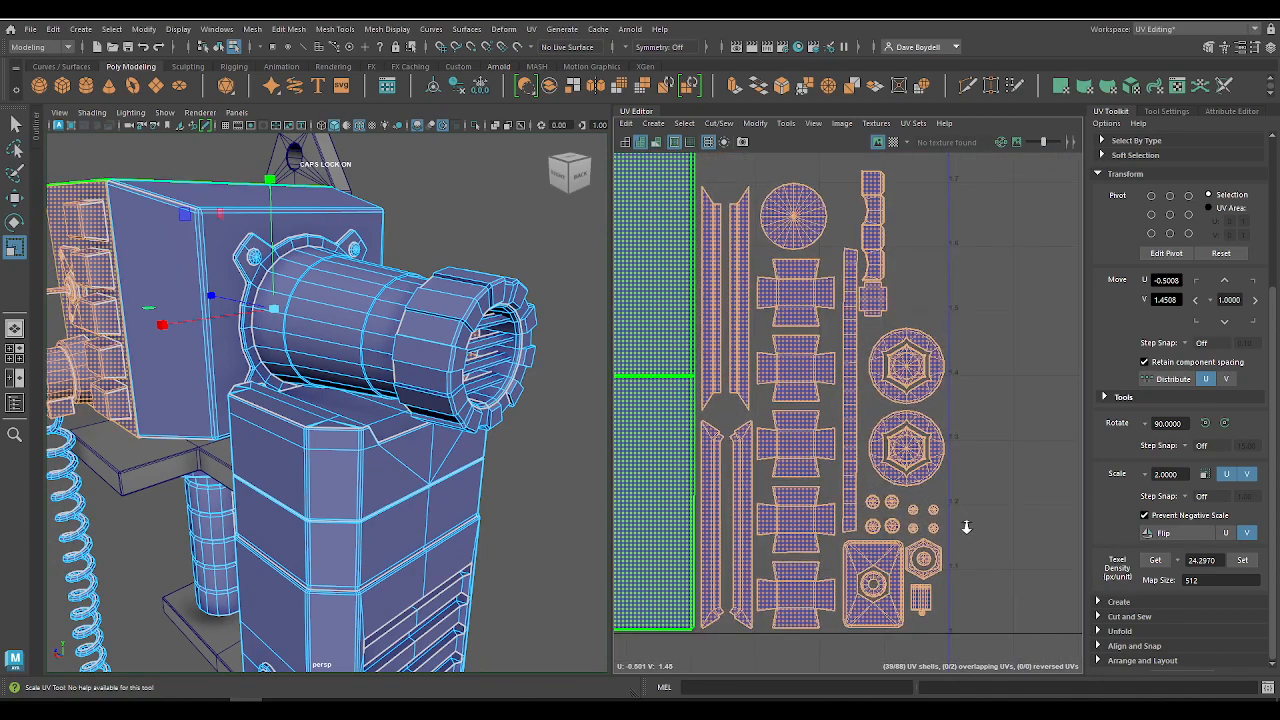
pyautogui.keyDown('alt'); pyautogui.moveTo(910, 461); pyautogui.dragTo(968, 691, button='middle'); pyautogui.keyUp('alt')
pyautogui.click(845, 364)
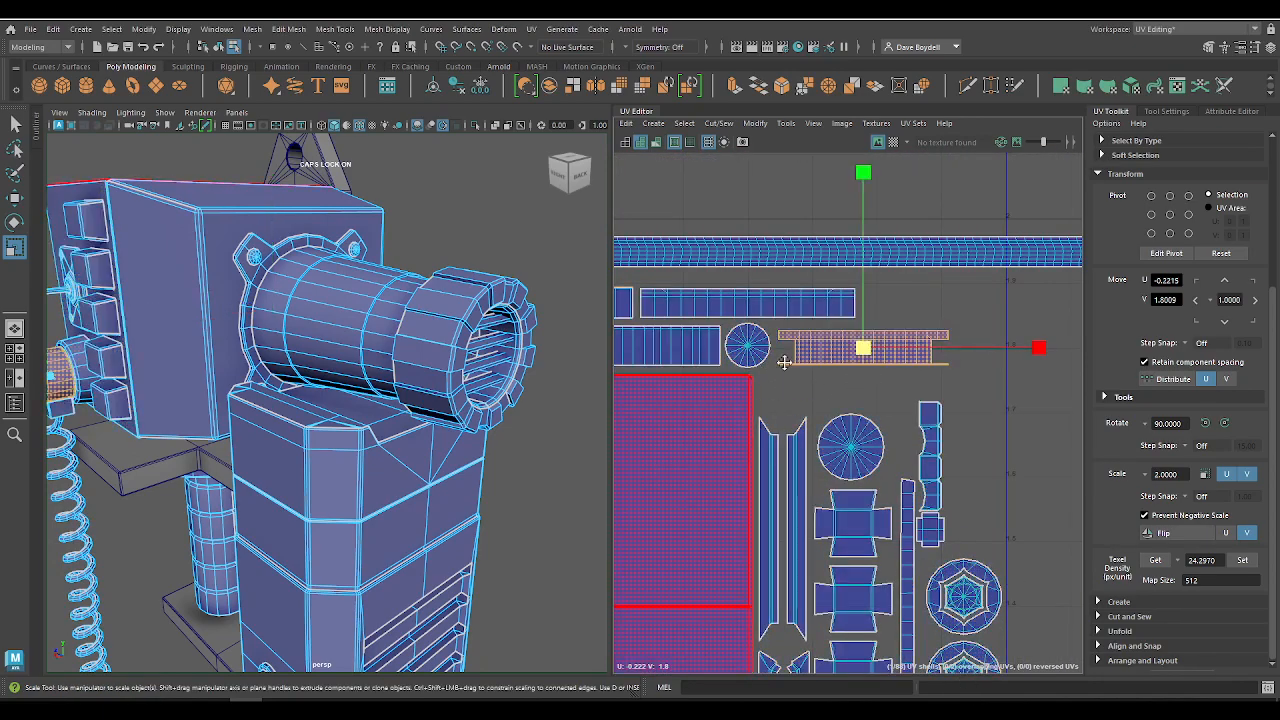
pyautogui.keyDown('alt'); pyautogui.moveTo(784, 363); pyautogui.dragTo(985, 396, button='middle'); pyautogui.keyUp('alt')
pyautogui.keyDown('alt'); pyautogui.moveTo(985, 396); pyautogui.dragTo(826, 334, button='right'); pyautogui.keyUp('alt')
pyautogui.keyDown('alt'); pyautogui.moveTo(1008, 475); pyautogui.dragTo(887, 350, button='middle'); pyautogui.keyUp('alt')
pyautogui.keyDown('alt'); pyautogui.moveTo(972, 554); pyautogui.dragTo(1012, 545, button='right'); pyautogui.keyUp('alt')
pyautogui.keyDown('alt'); pyautogui.moveTo(976, 506); pyautogui.dragTo(927, 342, button='middle'); pyautogui.keyUp('alt')
pyautogui.keyDown('alt'); pyautogui.moveTo(928, 362); pyautogui.dragTo(963, 426, button='right'); pyautogui.keyUp('alt')
pyautogui.keyDown('alt'); pyautogui.moveTo(842, 468); pyautogui.dragTo(901, 452, button='middle'); pyautogui.keyUp('alt')
# Step: Shift the plate, hexagonal nut and small cylinder shells slightly away from the tile's edge to about U -0.09
pyautogui.moveTo(837, 407); pyautogui.dragTo(1092, 570)
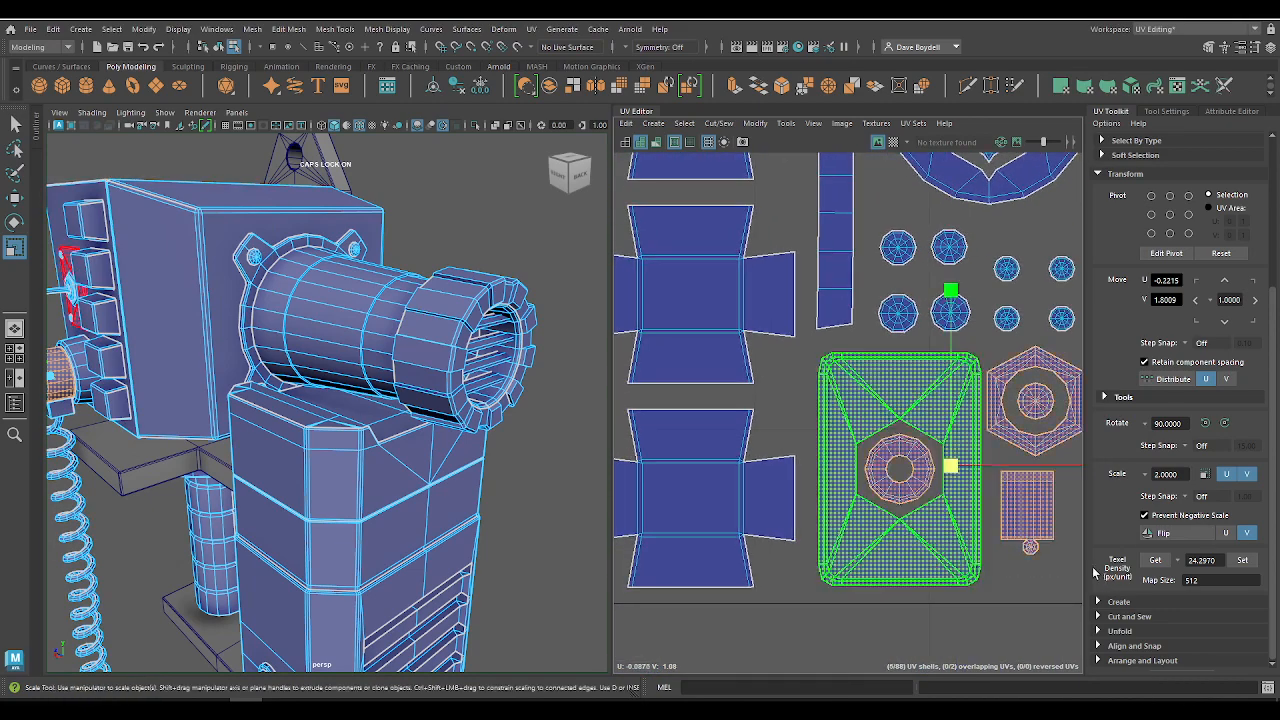
pyautogui.press('w')
pyautogui.moveTo(1046, 468); pyautogui.dragTo(1038, 468)
pyautogui.keyDown('alt'); pyautogui.moveTo(1046, 516); pyautogui.dragTo(919, 559, button='middle'); pyautogui.keyUp('alt')
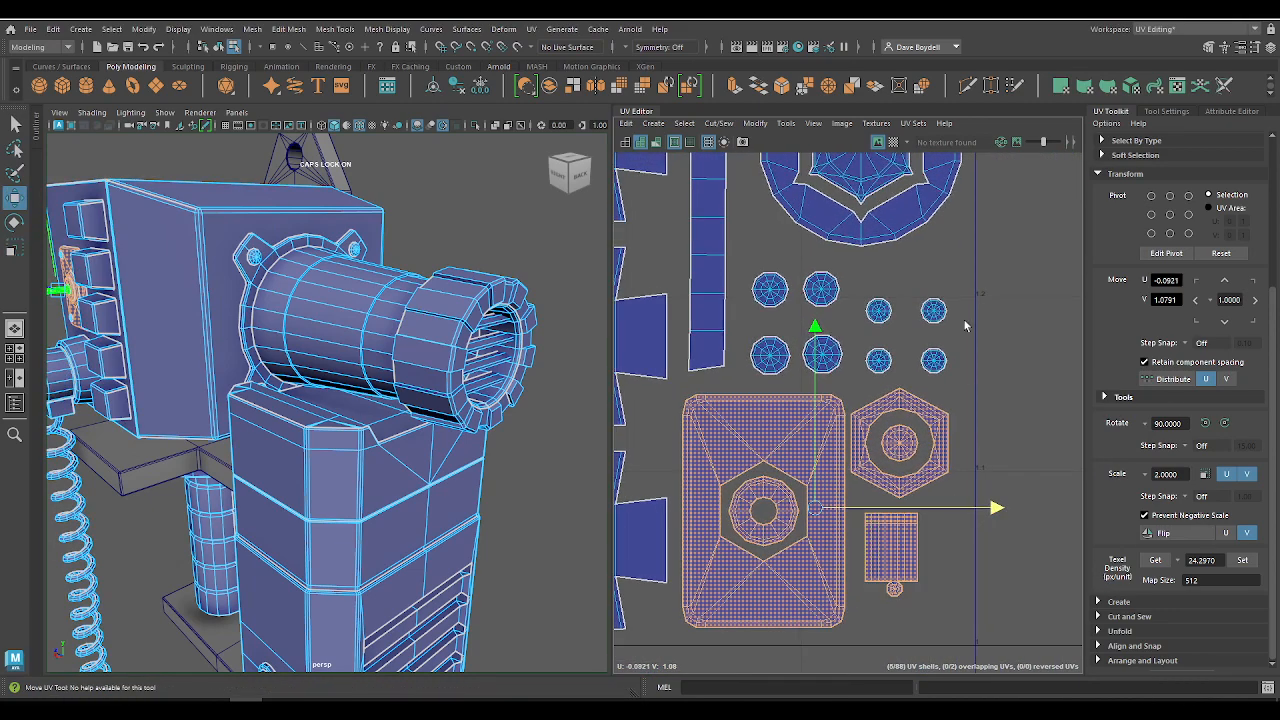
# Step: Shift the four larger round screw shells to about U -0.10 and the four smaller ones to about U -0.05, tightening the outer pair
pyautogui.moveTo(832, 369); pyautogui.dragTo(836, 371)
pyautogui.moveTo(859, 325); pyautogui.dragTo(851, 324)
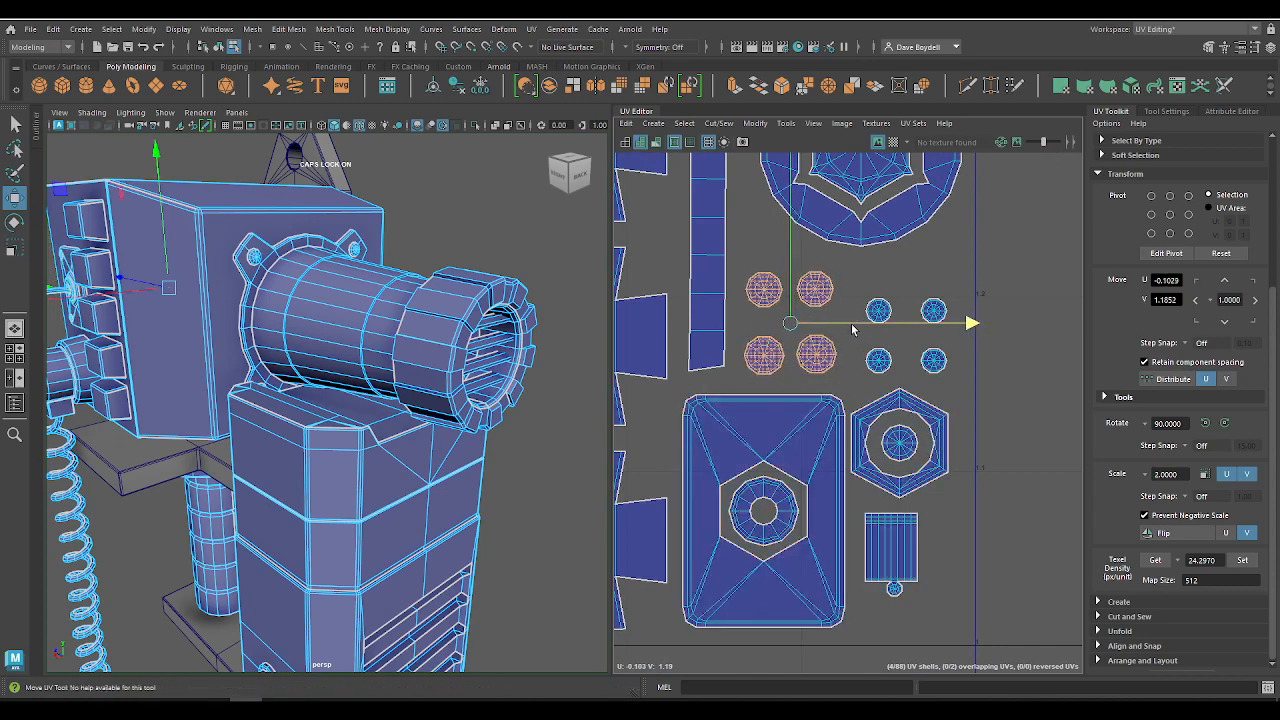
pyautogui.moveTo(851, 269); pyautogui.dragTo(959, 378)
pyautogui.moveTo(907, 336); pyautogui.dragTo(895, 337)
pyautogui.press('q')
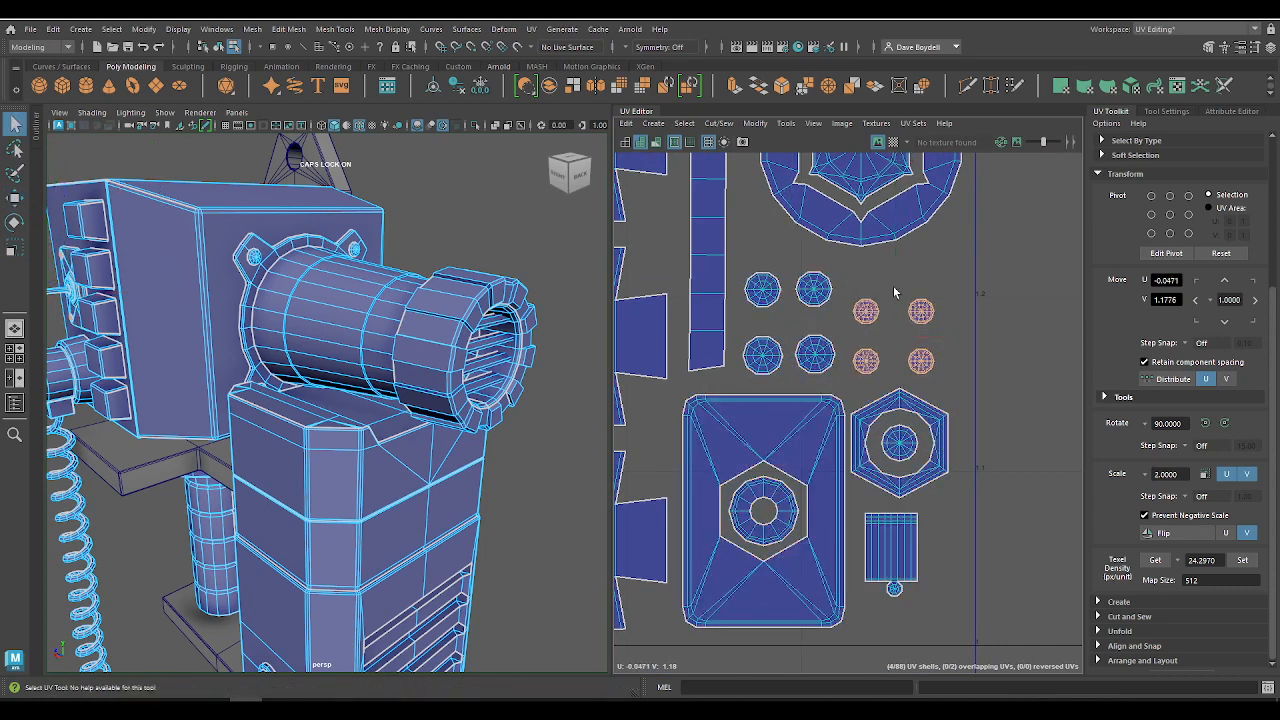
pyautogui.moveTo(893, 286); pyautogui.dragTo(958, 339)
pyautogui.press('w')
# Step: Nudge the two round hexagon-centred shells away from the tile's edge to about U -0.07
pyautogui.keyDown('alt'); pyautogui.moveTo(920, 268); pyautogui.dragTo(780, 170, button='right'); pyautogui.keyUp('alt')
pyautogui.keyDown('alt'); pyautogui.moveTo(780, 170); pyautogui.dragTo(939, 327, button='middle'); pyautogui.keyUp('alt')
pyautogui.moveTo(930, 470); pyautogui.dragTo(943, 484)
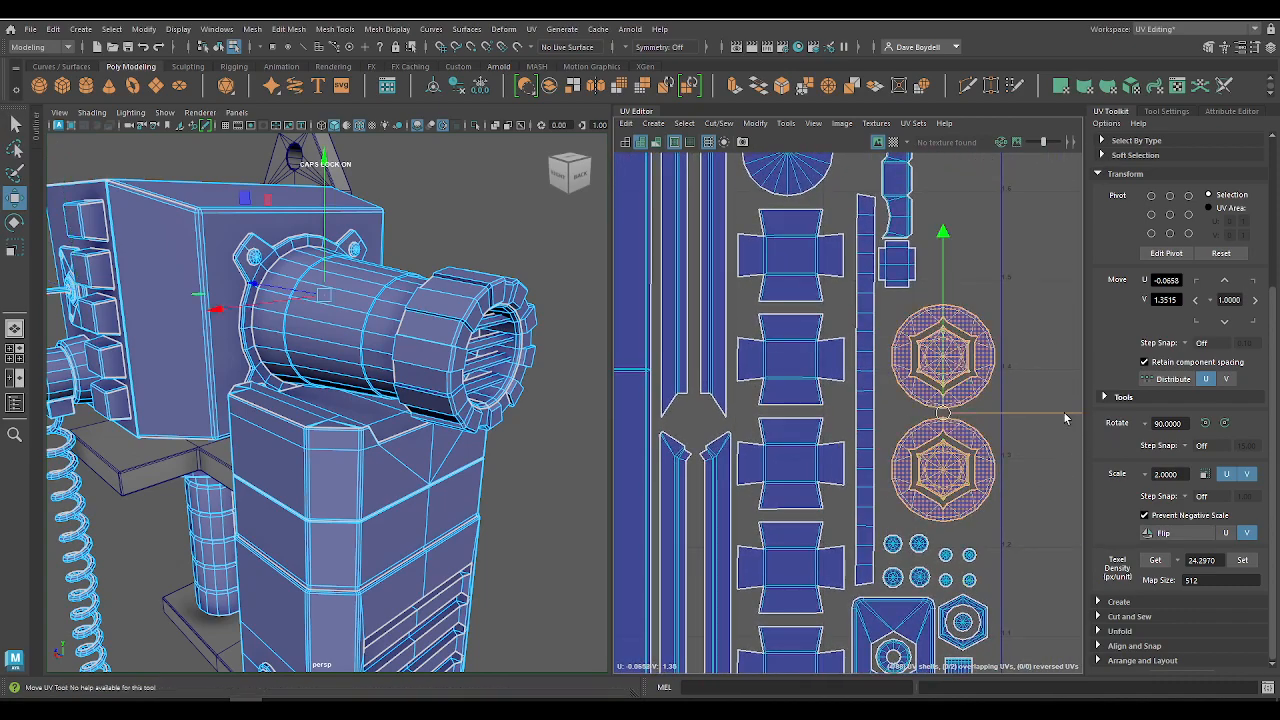
pyautogui.moveTo(1066, 417); pyautogui.dragTo(1062, 417)
# Step: Clear the selection and inspect the packed tiles, the remaining cylinder shells and the whole model
pyautogui.keyDown('alt'); pyautogui.moveTo(1004, 388); pyautogui.dragTo(771, 243, button='right'); pyautogui.keyUp('alt')
pyautogui.keyDown('alt'); pyautogui.moveTo(783, 262); pyautogui.dragTo(751, 376, button='middle'); pyautogui.keyUp('alt')
pyautogui.keyDown('alt'); pyautogui.moveTo(751, 376); pyautogui.dragTo(555, 137, button='right'); pyautogui.keyUp('alt')
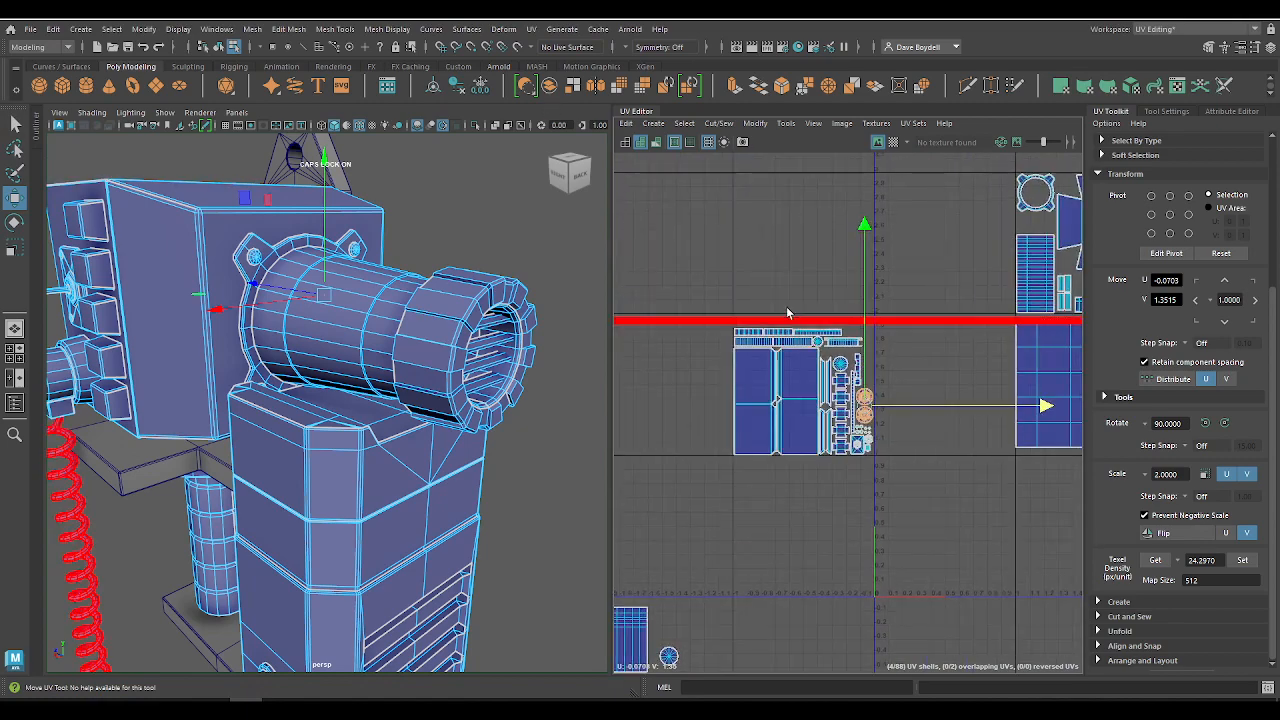
pyautogui.click(883, 510)
pyautogui.keyDown('alt'); pyautogui.moveTo(905, 457); pyautogui.dragTo(598, 523, button='middle'); pyautogui.keyUp('alt')
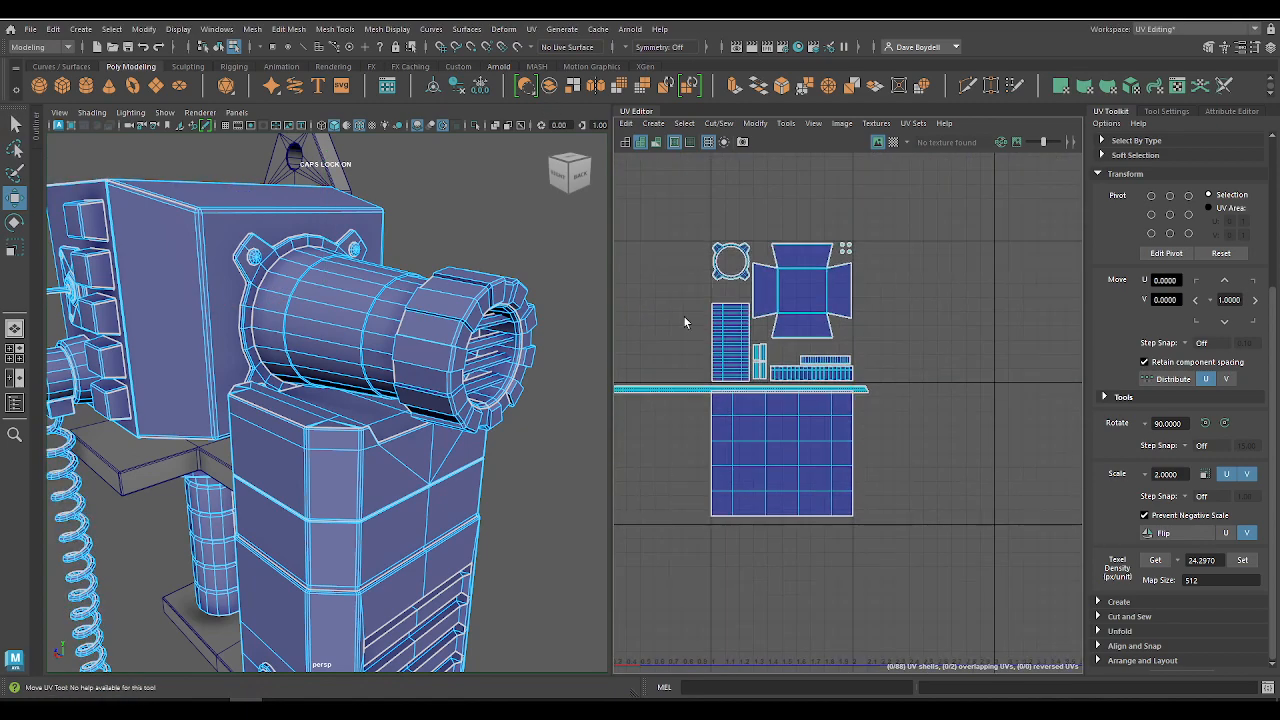
pyautogui.keyDown('alt'); pyautogui.moveTo(683, 315); pyautogui.dragTo(952, 474, button='right'); pyautogui.keyUp('alt')
pyautogui.keyDown('alt'); pyautogui.moveTo(906, 422); pyautogui.dragTo(780, 400, button='middle'); pyautogui.keyUp('alt')
pyautogui.keyDown('alt'); pyautogui.moveTo(780, 400); pyautogui.dragTo(551, 357, button='right'); pyautogui.keyUp('alt')
pyautogui.keyDown('alt'); pyautogui.moveTo(640, 469); pyautogui.dragTo(966, 403, button='middle'); pyautogui.keyUp('alt')
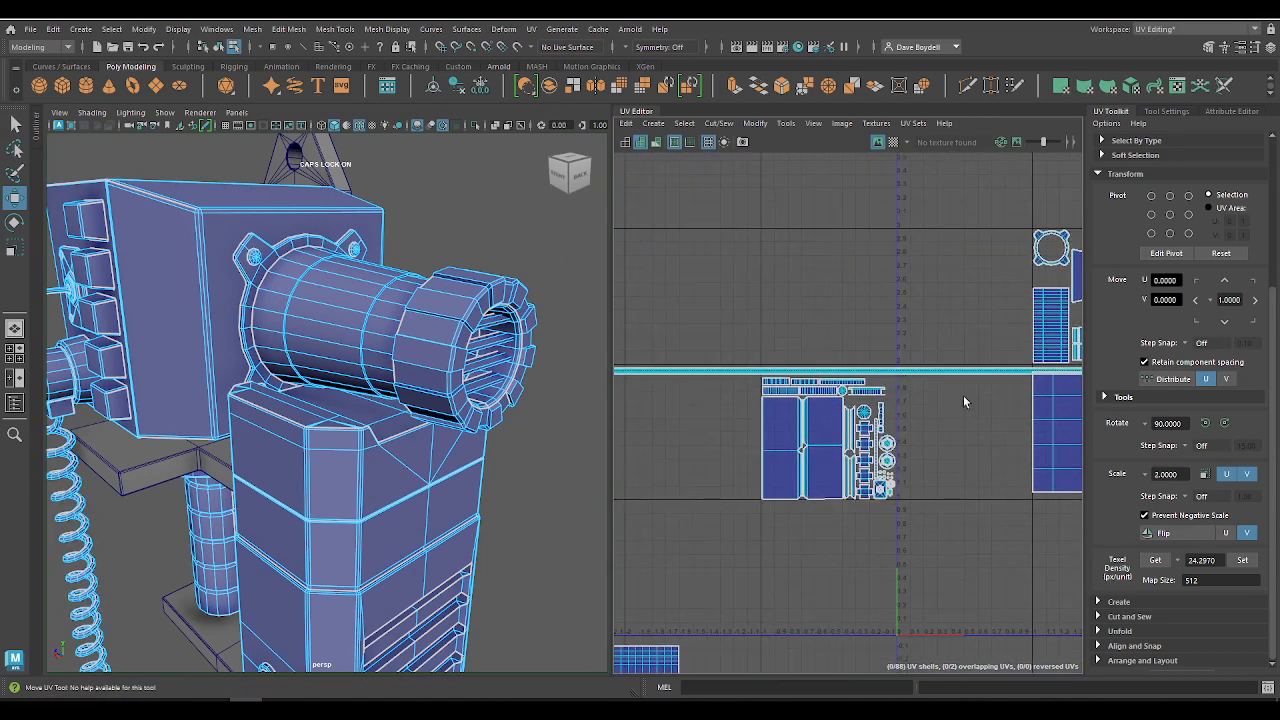
pyautogui.keyDown('alt'); pyautogui.moveTo(966, 403); pyautogui.dragTo(709, 437, button='right'); pyautogui.keyUp('alt')
pyautogui.keyDown('alt'); pyautogui.moveTo(709, 437); pyautogui.dragTo(821, 237, button='middle'); pyautogui.keyUp('alt')
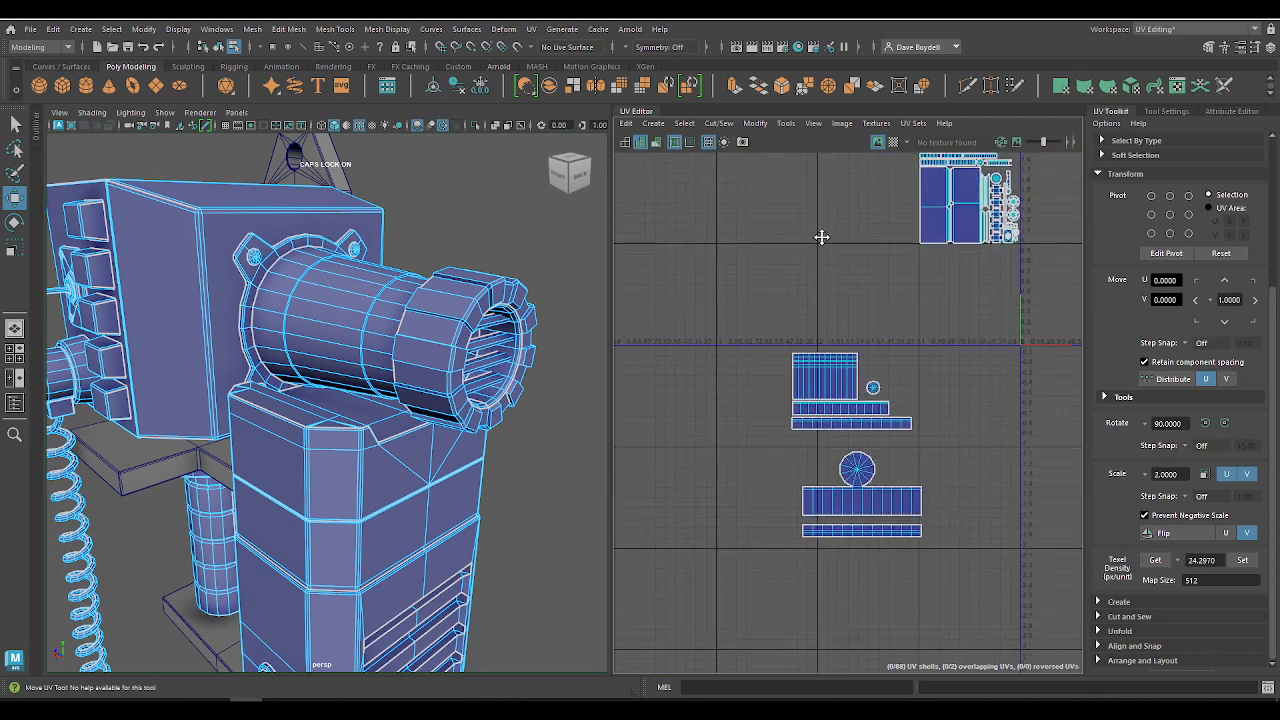
pyautogui.press('f')
pyautogui.keyDown('alt'); pyautogui.moveTo(313, 427); pyautogui.dragTo(520, 452); pyautogui.keyUp('alt')
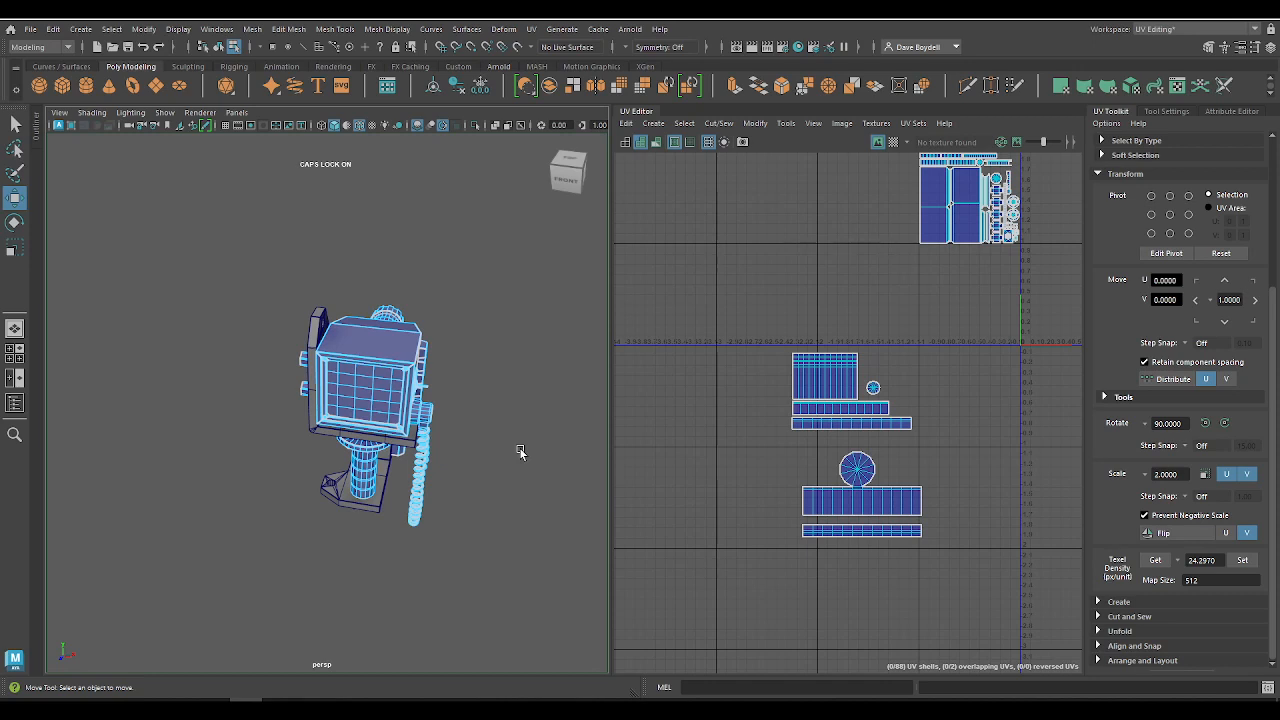
# Step: Get the texel density of the first large casing shell in the monitor tile and round the density value to 7.6
pyautogui.keyDown('alt'); pyautogui.moveTo(948, 302); pyautogui.dragTo(724, 364, button='middle'); pyautogui.keyUp('alt')
pyautogui.keyDown('alt'); pyautogui.moveTo(724, 364); pyautogui.dragTo(695, 335, button='right'); pyautogui.keyUp('alt')
pyautogui.keyDown('alt'); pyautogui.moveTo(456, 392); pyautogui.dragTo(390, 345); pyautogui.keyUp('alt')
pyautogui.click(713, 301)
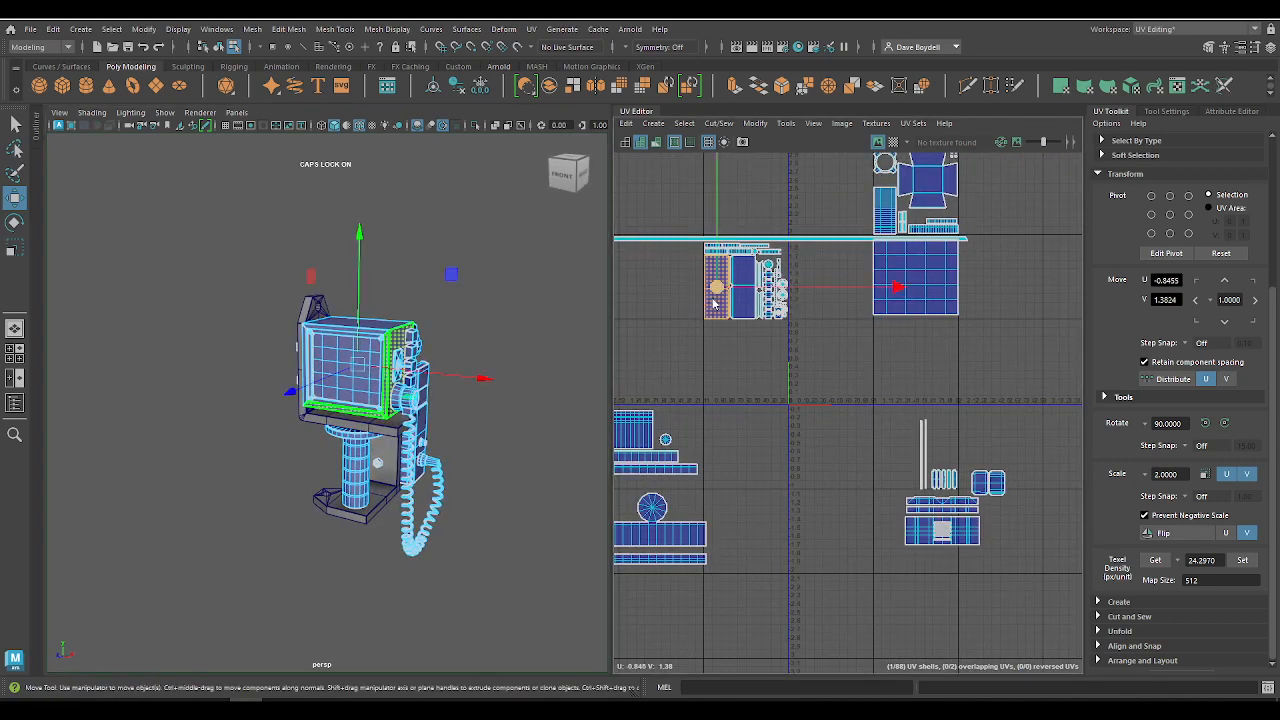
pyautogui.moveTo(713, 301); pyautogui.dragTo(713, 335, button='right')
pyautogui.press('f')
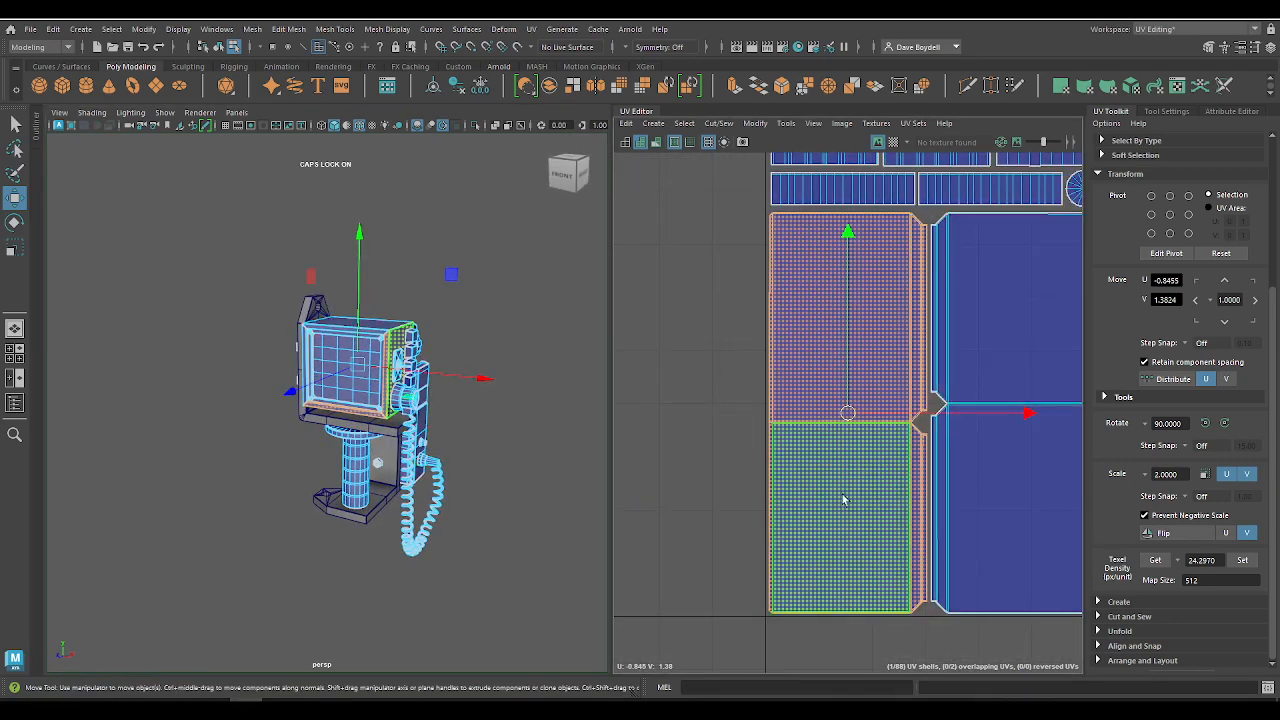
pyautogui.click(1155, 560)
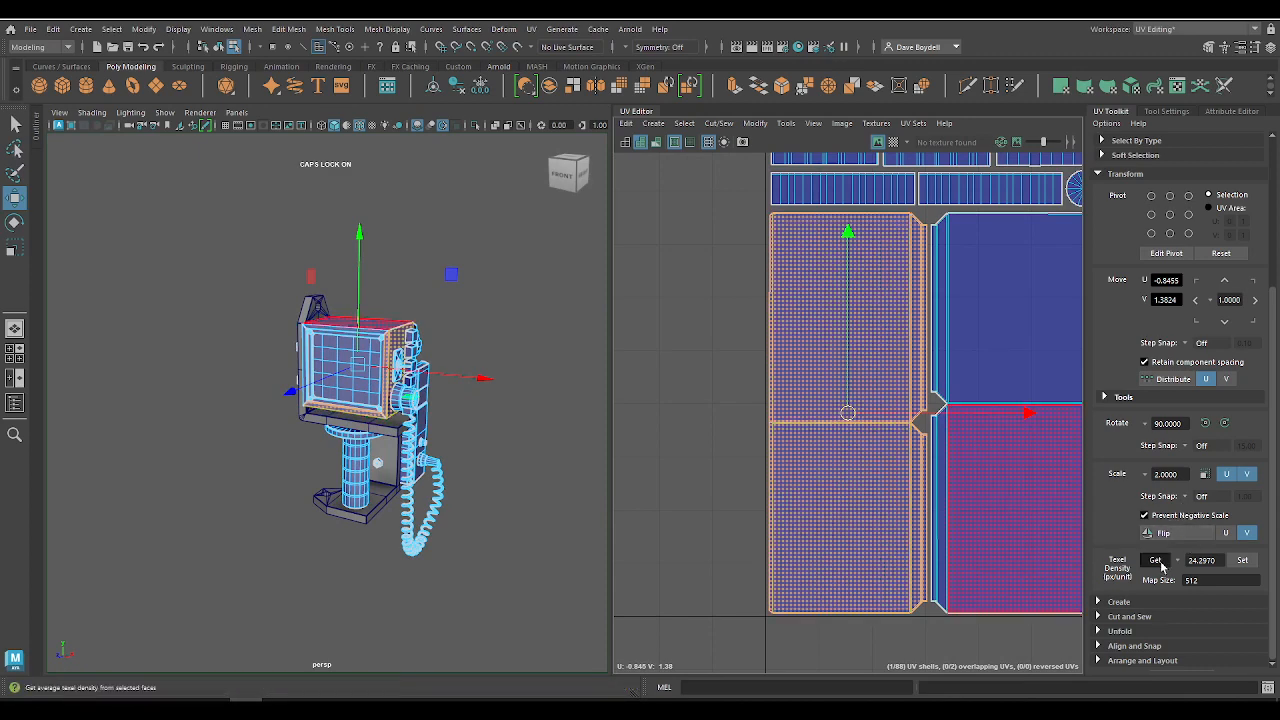
pyautogui.scroll(-3, 853, 470)
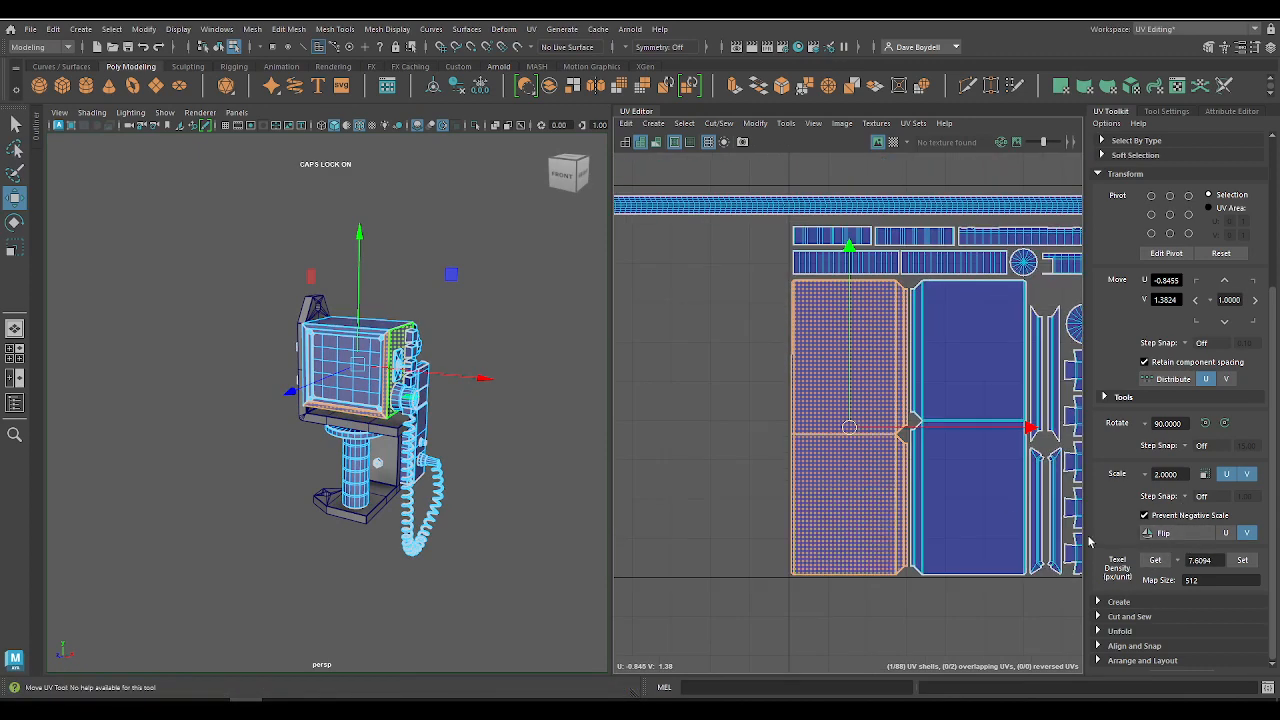
pyautogui.doubleClick(1205, 560)
pyautogui.click(1150, 560)
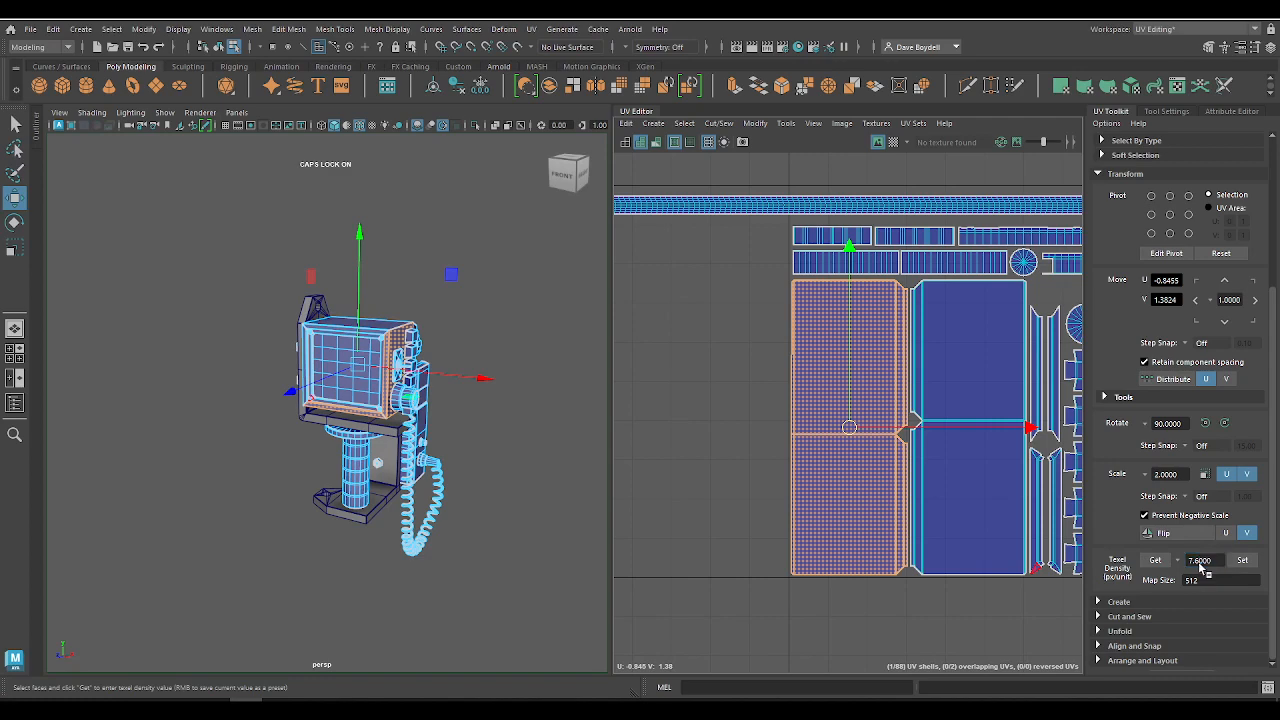
# Step: Look over the shell groups across the UV tiles and examine the unpacked strip, panel and rounded shells below the origin
pyautogui.scroll(-6, 770, 487)
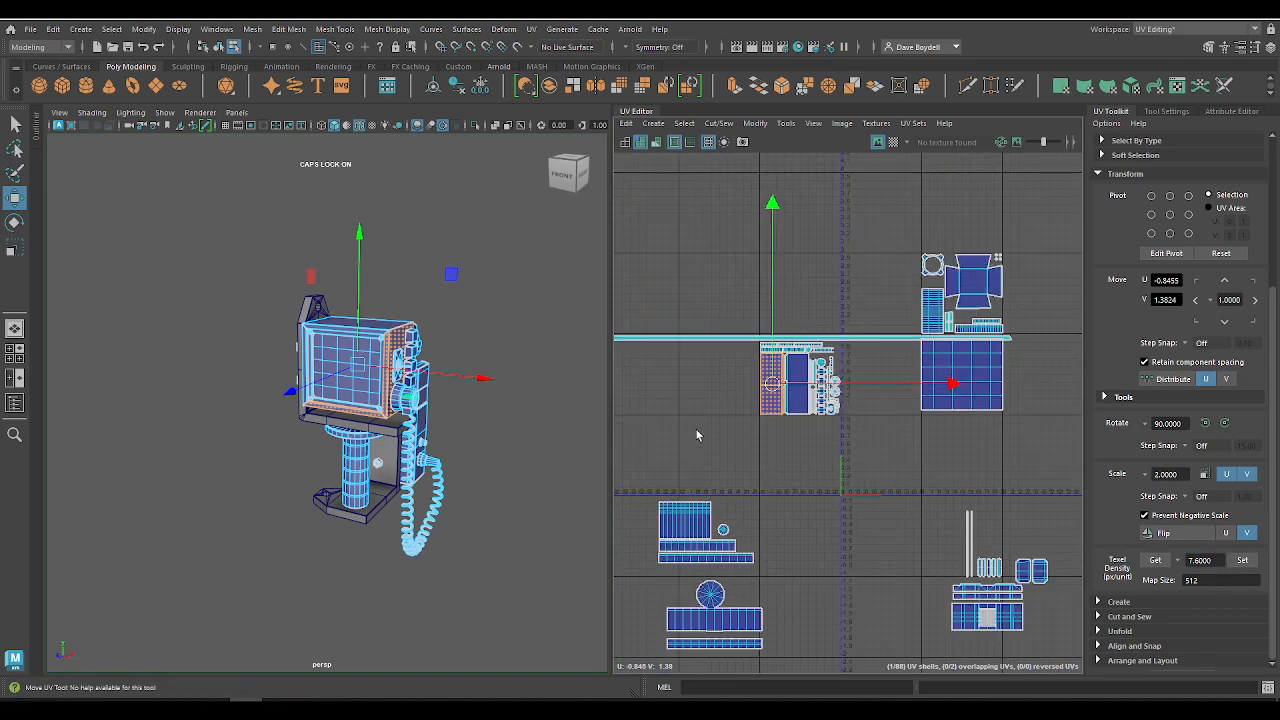
pyautogui.scroll(-2, 697, 435)
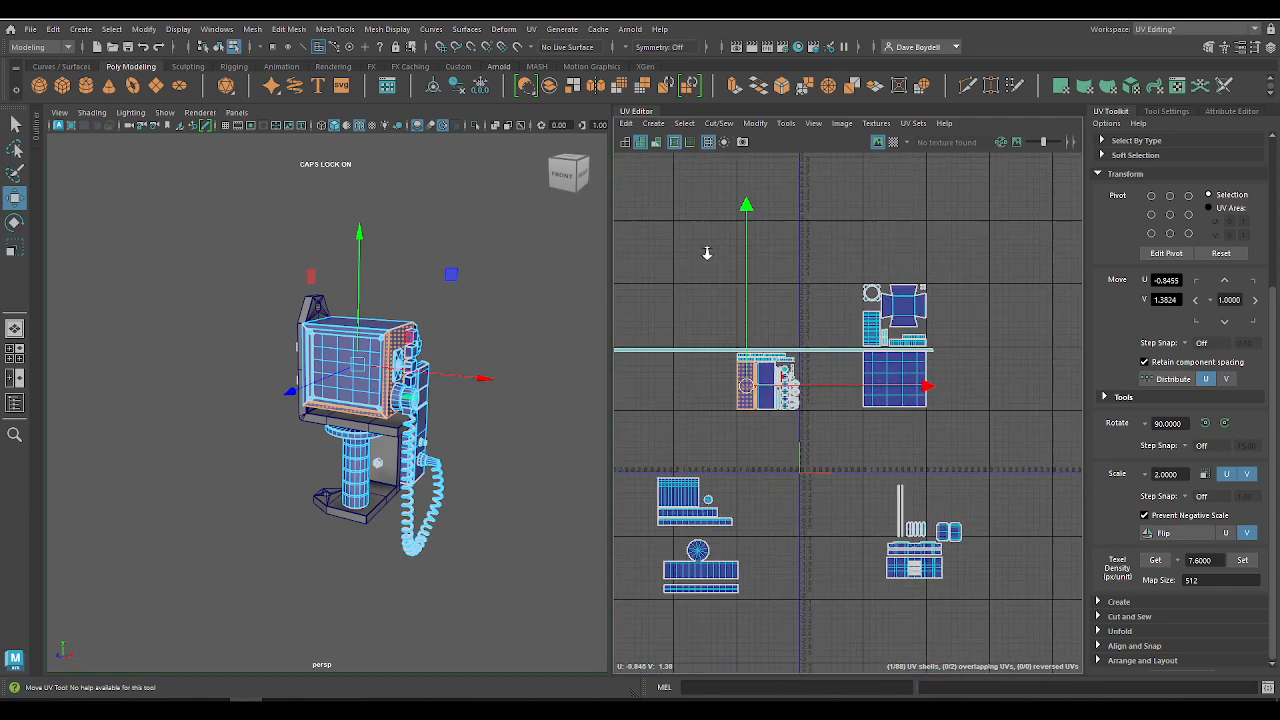
pyautogui.scroll(2, 905, 295)
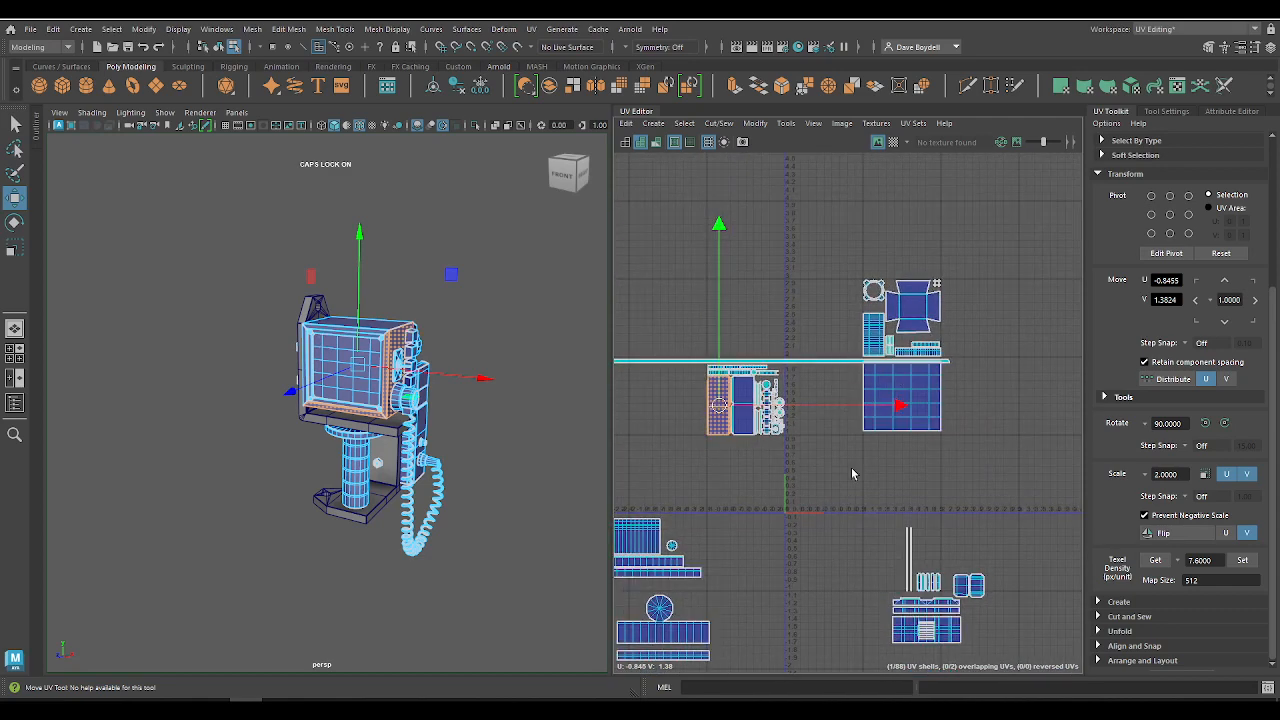
pyautogui.keyDown('alt'); pyautogui.moveTo(851, 541); pyautogui.dragTo(961, 385, button='middle'); pyautogui.keyUp('alt')
pyautogui.keyDown('alt'); pyautogui.moveTo(888, 474); pyautogui.dragTo(717, 429, button='right'); pyautogui.keyUp('alt')
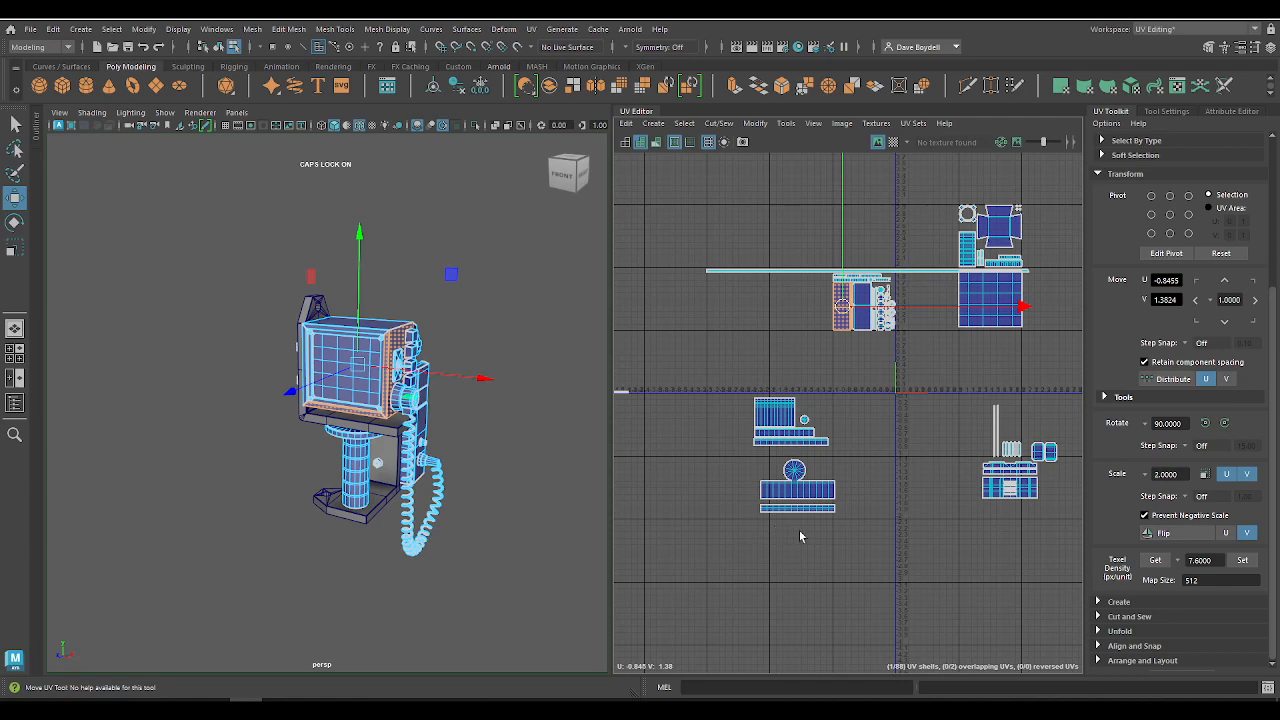
pyautogui.keyDown('alt'); pyautogui.moveTo(921, 497); pyautogui.dragTo(775, 451, button='middle'); pyautogui.keyUp('alt')
pyautogui.keyDown('alt'); pyautogui.moveTo(790, 456); pyautogui.dragTo(937, 449, button='right'); pyautogui.keyUp('alt')
pyautogui.keyDown('alt'); pyautogui.moveTo(937, 449); pyautogui.dragTo(818, 468, button='middle'); pyautogui.keyUp('alt')
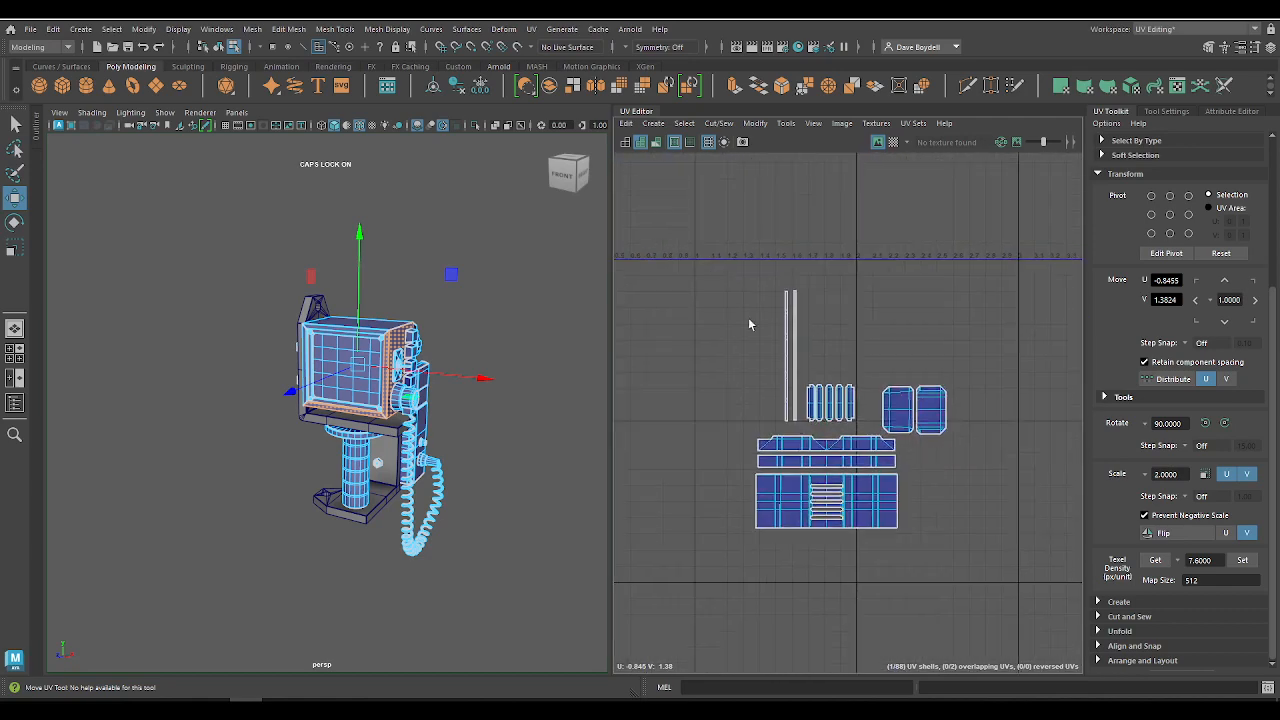
pyautogui.moveTo(722, 288); pyautogui.dragTo(1008, 612)
pyautogui.keyDown('alt'); pyautogui.moveTo(657, 446); pyautogui.dragTo(980, 500, button='middle'); pyautogui.keyUp('alt')
pyautogui.keyDown('alt'); pyautogui.moveTo(950, 480); pyautogui.dragTo(700, 400, button='right'); pyautogui.keyUp('alt')
pyautogui.keyDown('alt'); pyautogui.moveTo(705, 400); pyautogui.dragTo(1040, 410, button='middle'); pyautogui.keyUp('alt')
pyautogui.keyDown('alt'); pyautogui.moveTo(1010, 400); pyautogui.dragTo(695, 268, button='right'); pyautogui.keyUp('alt')
# Step: Inspect the recessed hexagonal bolt on the base's underside and the whole model from below
pyautogui.press('q')
pyautogui.moveTo(329, 404); pyautogui.dragTo(384, 299, button='right')
pyautogui.click(325, 418)
pyautogui.press('capslock')
pyautogui.click(326, 364)
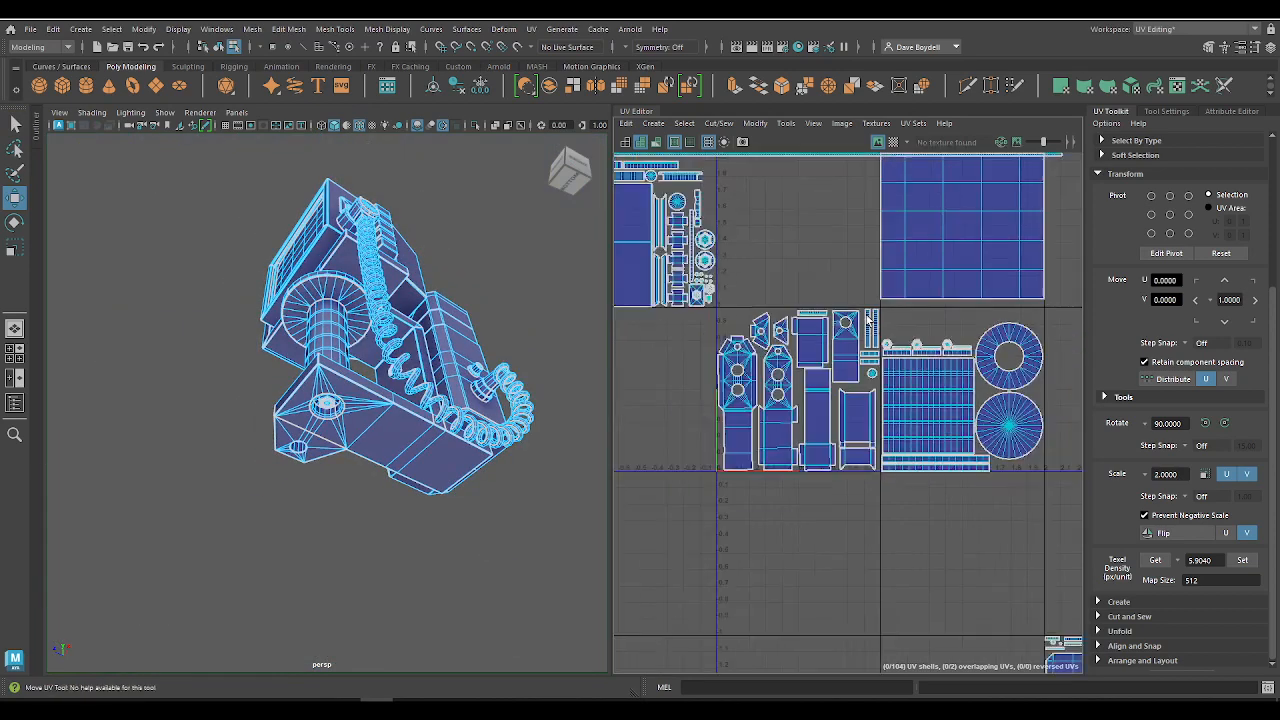
pyautogui.scroll(-4, 862, 313)
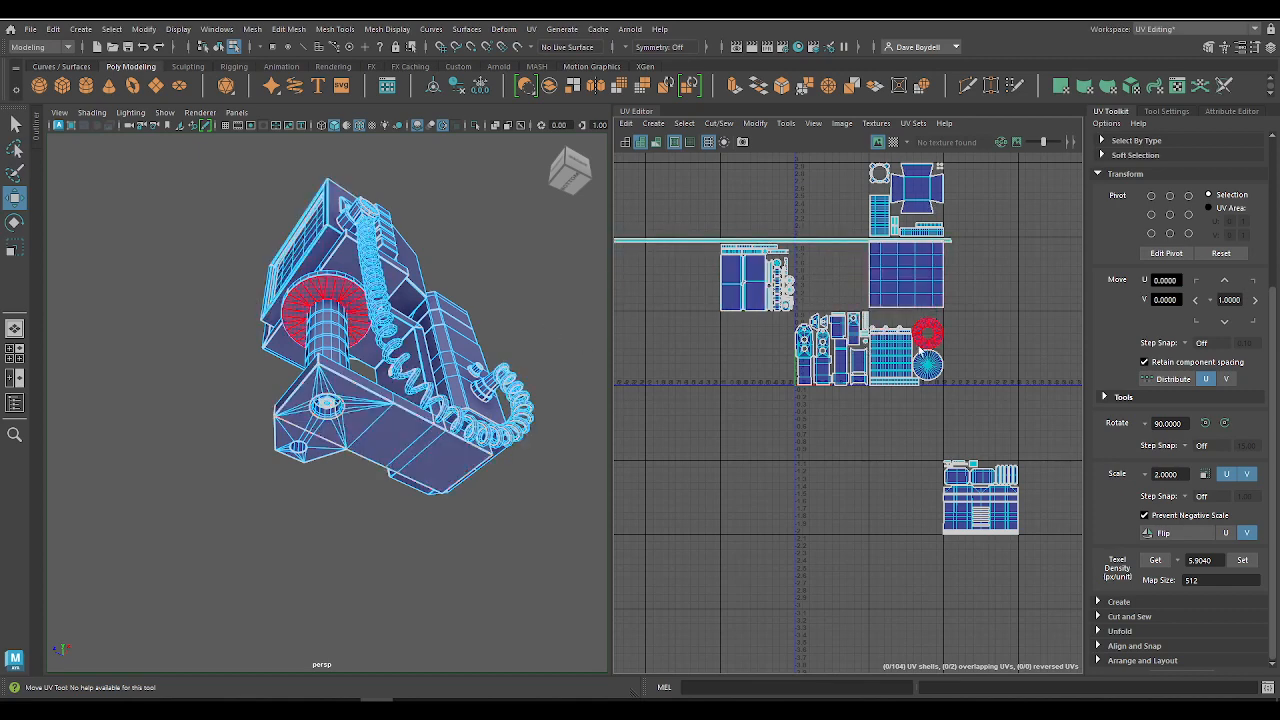
# Step: Read the texel density of the gridded column shell and of the neighbouring bracket shell for comparison
pyautogui.keyDown('alt'); pyautogui.moveTo(915, 340); pyautogui.dragTo(976, 500, button='right'); pyautogui.keyUp('alt')
pyautogui.keyDown('alt'); pyautogui.moveTo(850, 418); pyautogui.dragTo(923, 506, button='right'); pyautogui.keyUp('alt')
pyautogui.keyDown('alt'); pyautogui.moveTo(849, 398); pyautogui.dragTo(877, 426, button='middle'); pyautogui.keyUp('alt')
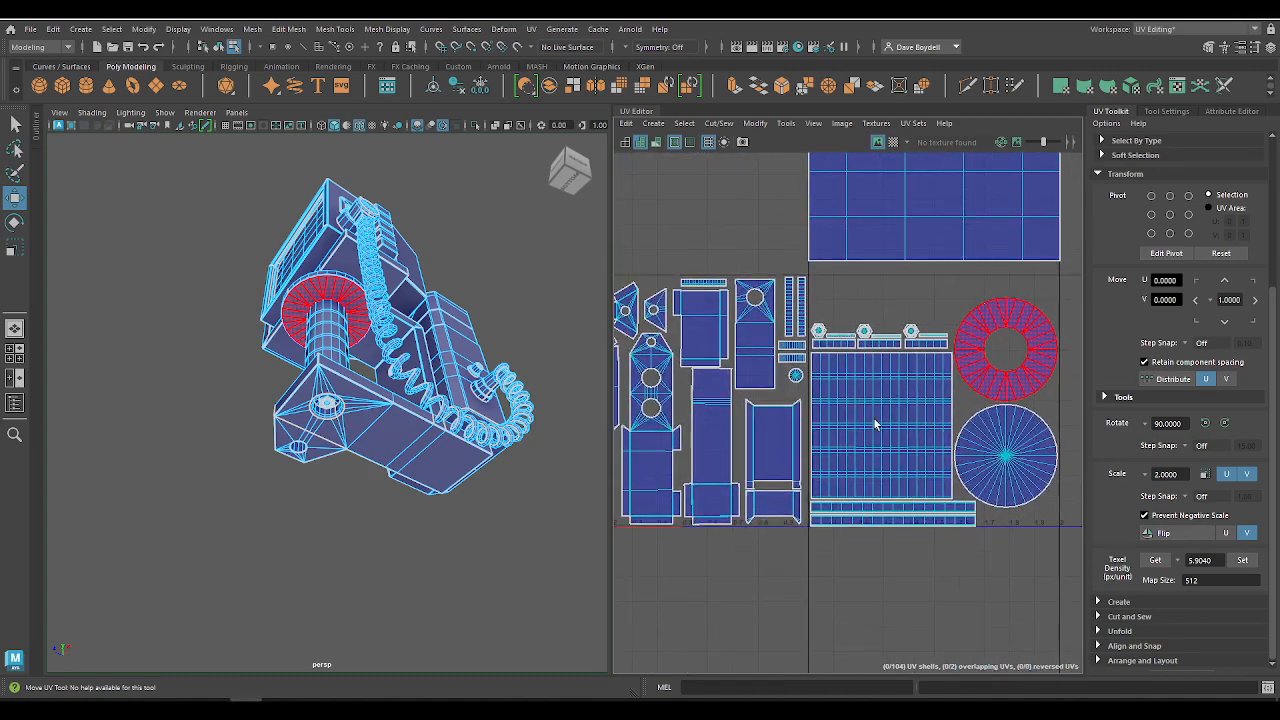
pyautogui.click(867, 405)
pyautogui.click(752, 441)
pyautogui.click(886, 443)
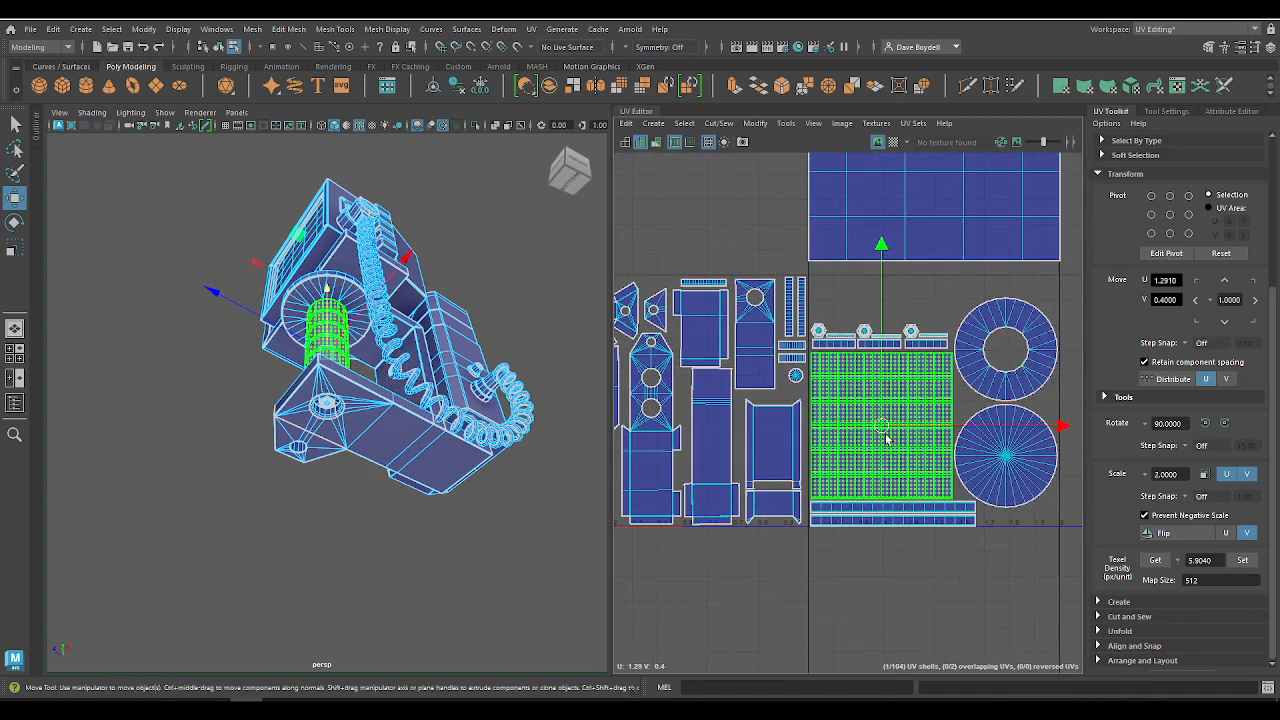
pyautogui.click(1155, 560)
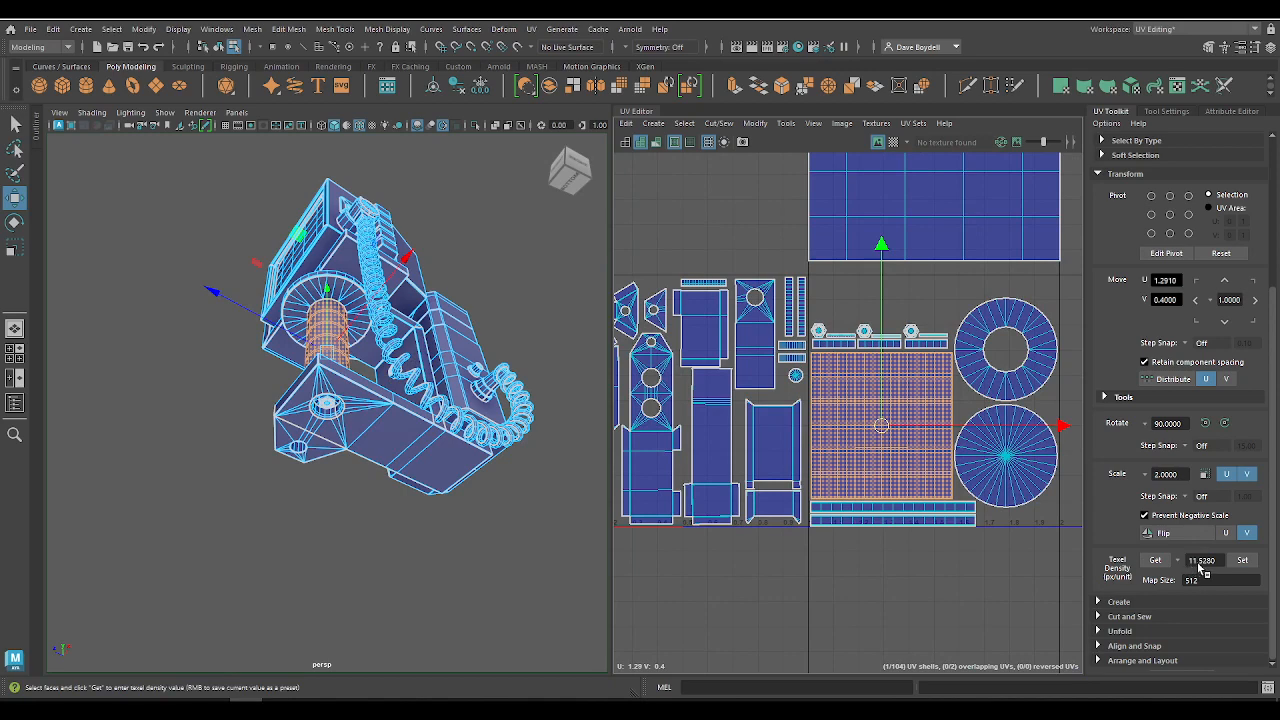
pyautogui.click(773, 445)
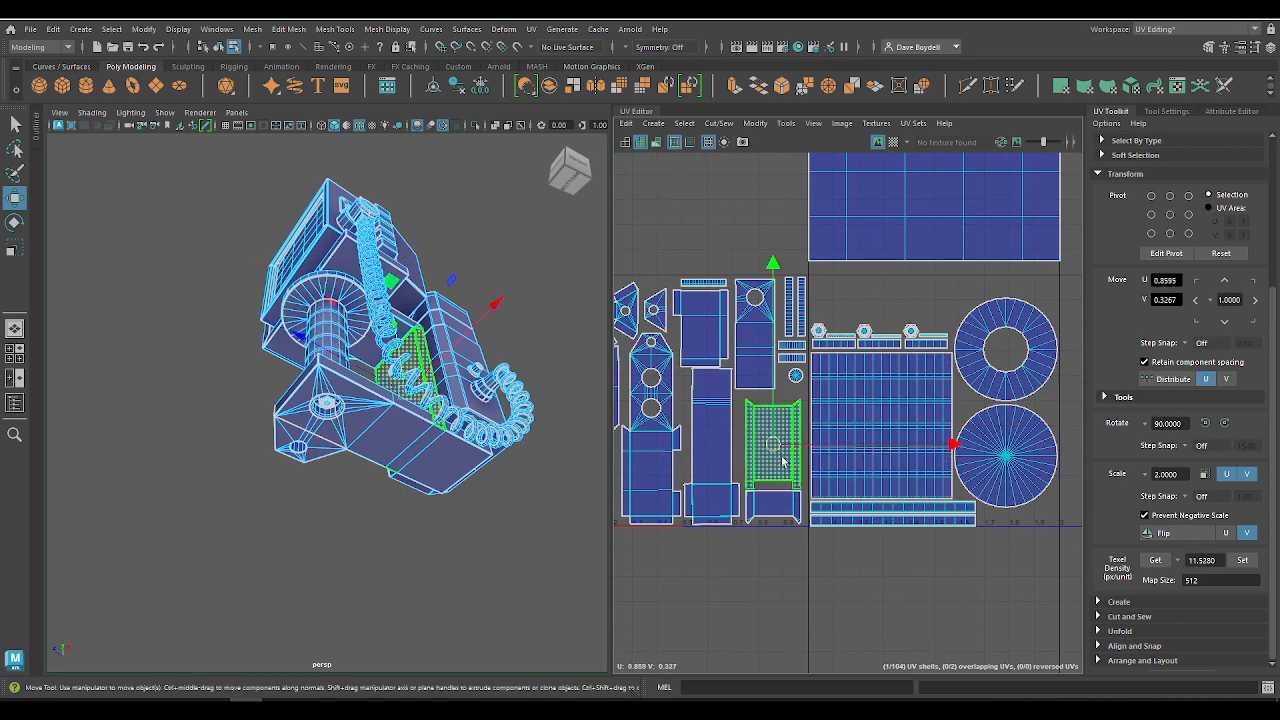
pyautogui.click(1155, 560)
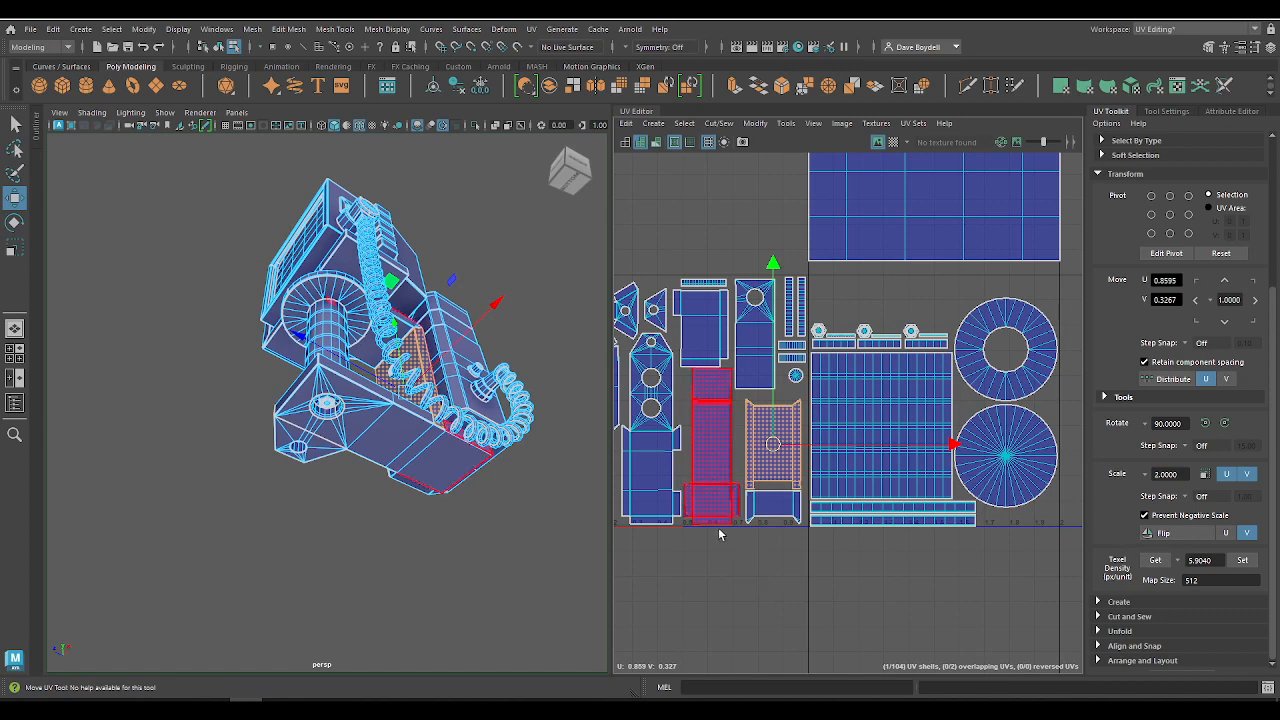
# Step: Select all the base tile's shells, then all the column tile's shells, to see which model parts each tile covers
pyautogui.scroll(-4, 718, 534)
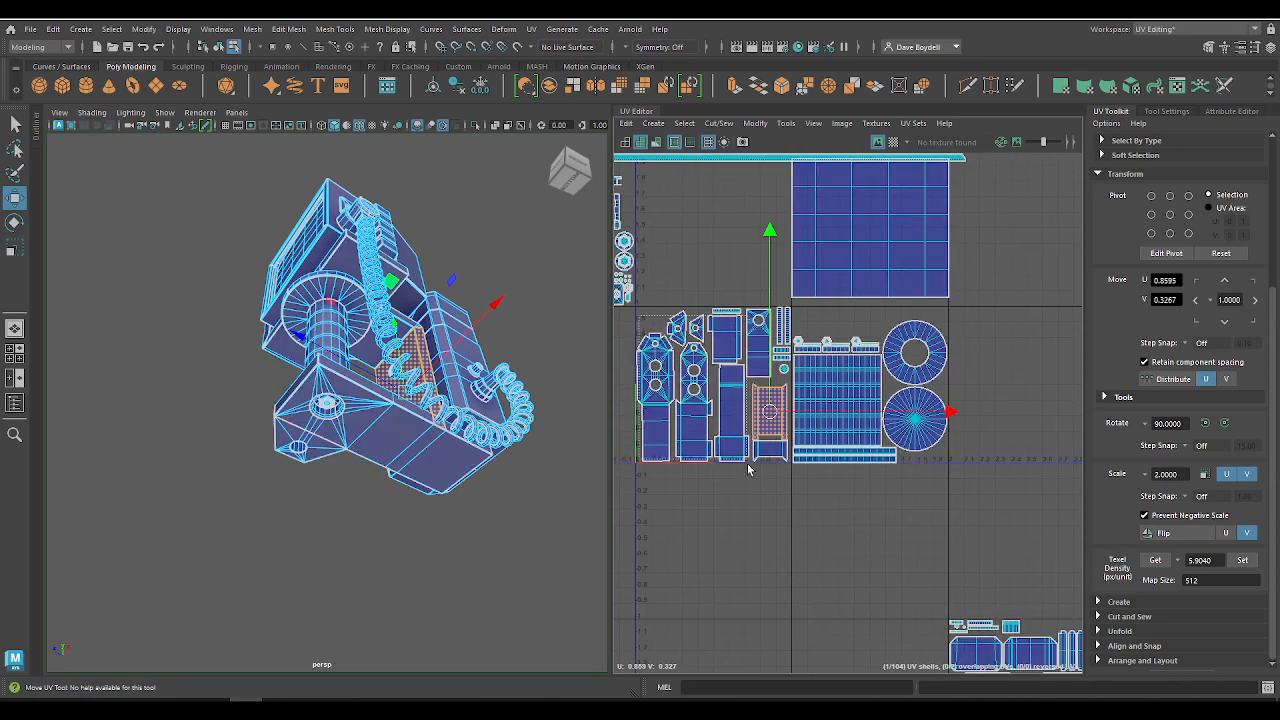
pyautogui.moveTo(782, 487); pyautogui.dragTo(782, 487)
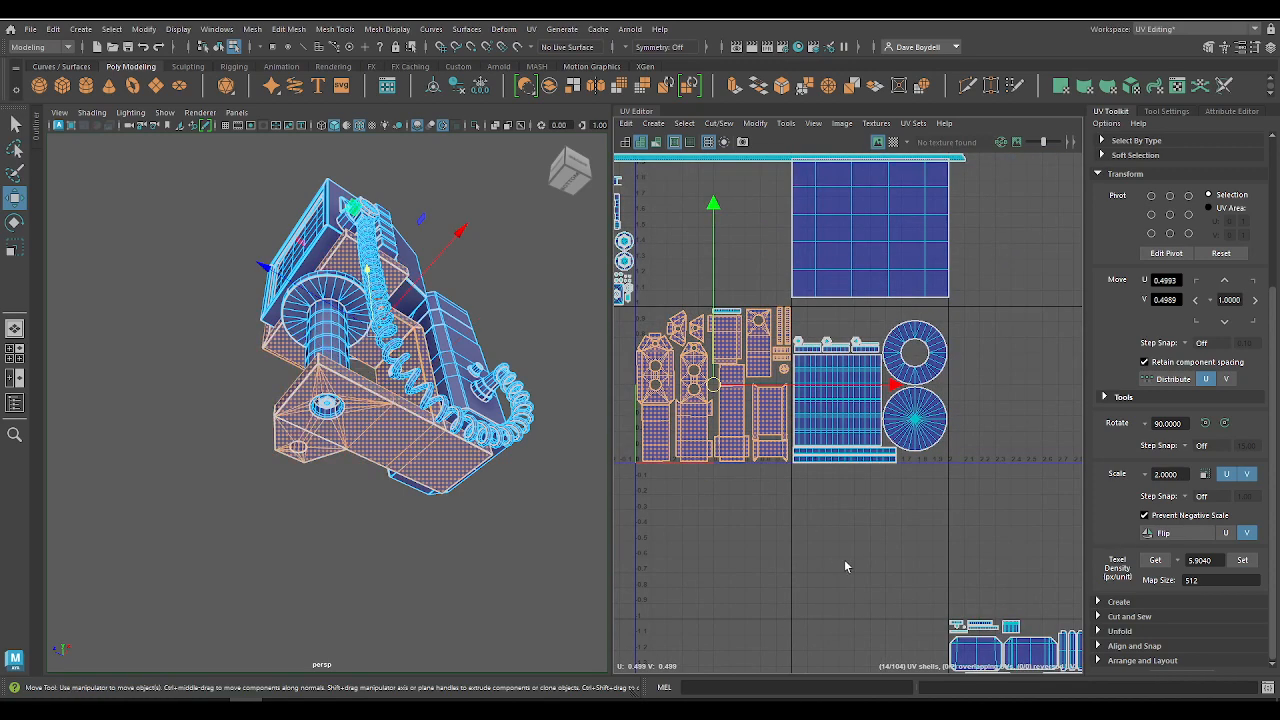
pyautogui.click(848, 376)
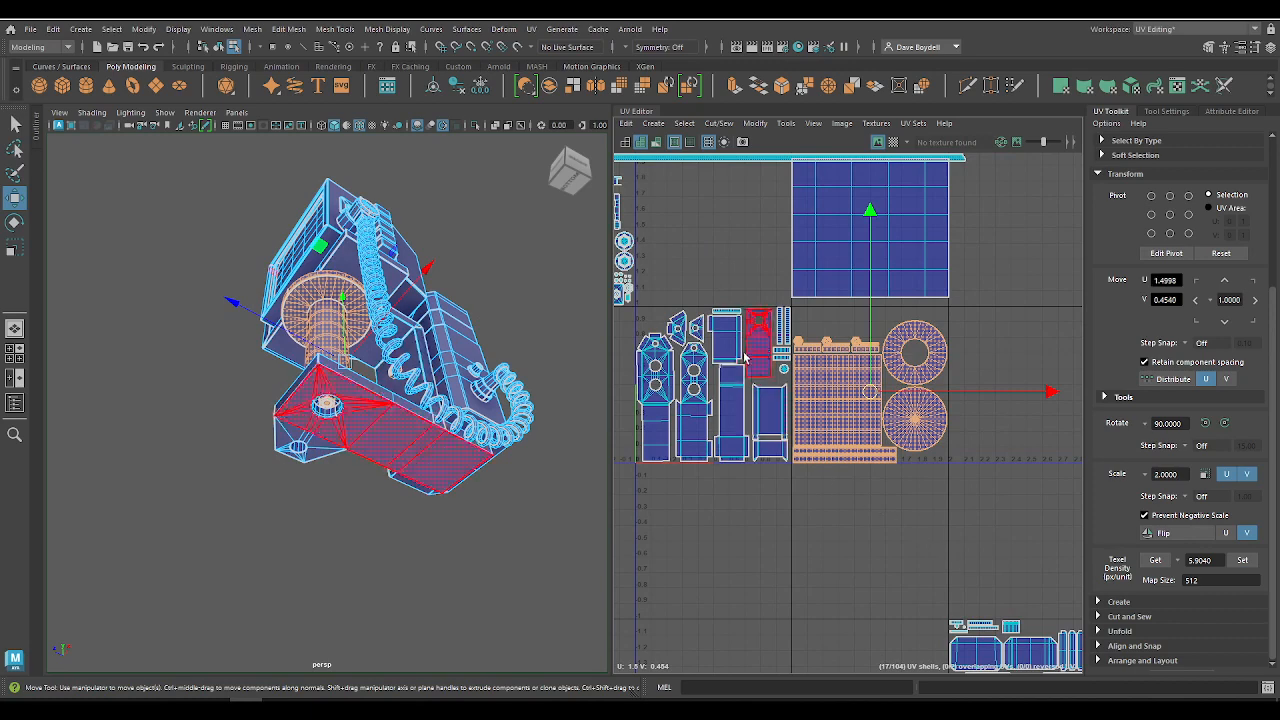
pyautogui.keyDown('alt'); pyautogui.moveTo(738, 331); pyautogui.dragTo(803, 328, button='middle'); pyautogui.keyUp('alt')
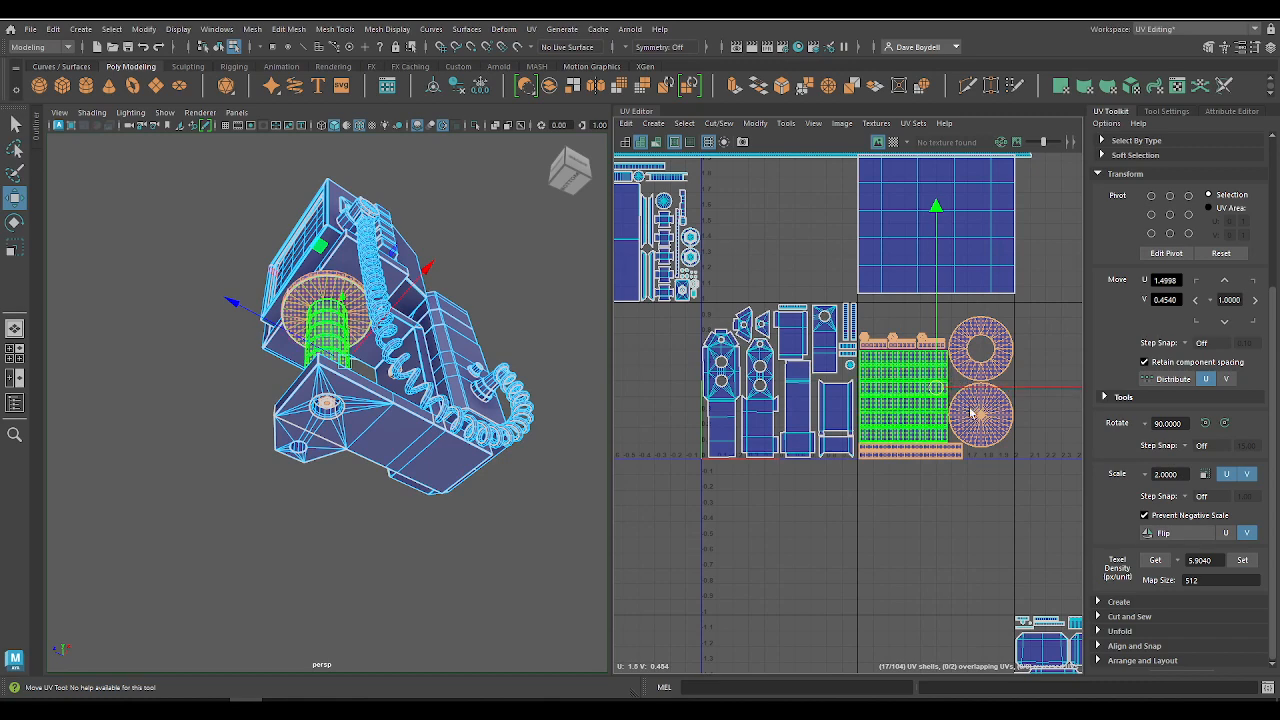
pyautogui.keyDown('alt'); pyautogui.moveTo(750, 335); pyautogui.dragTo(960, 402, button='middle'); pyautogui.keyUp('alt')
# Step: Check the texel density of the second large monitor casing shell and the tall gridded shell, and select the screen shell
pyautogui.click(818, 322)
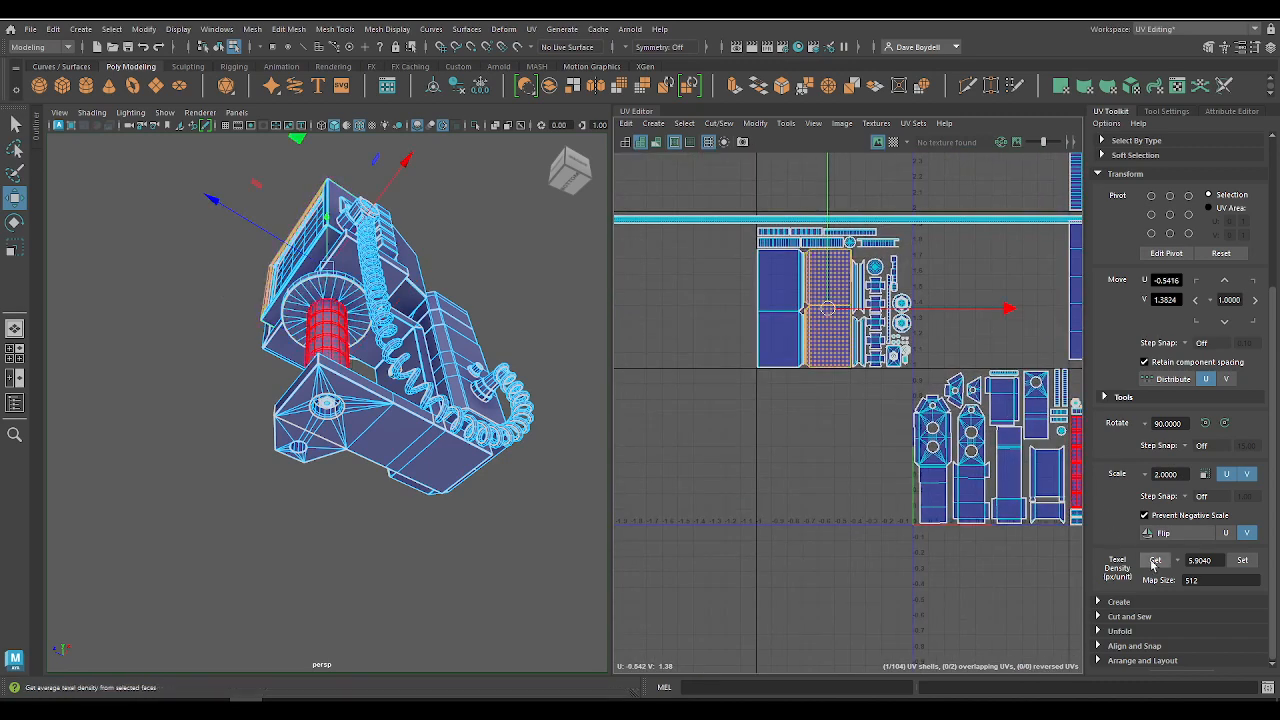
pyautogui.keyDown('alt'); pyautogui.moveTo(1053, 177); pyautogui.dragTo(807, 247, button='middle'); pyautogui.keyUp('alt')
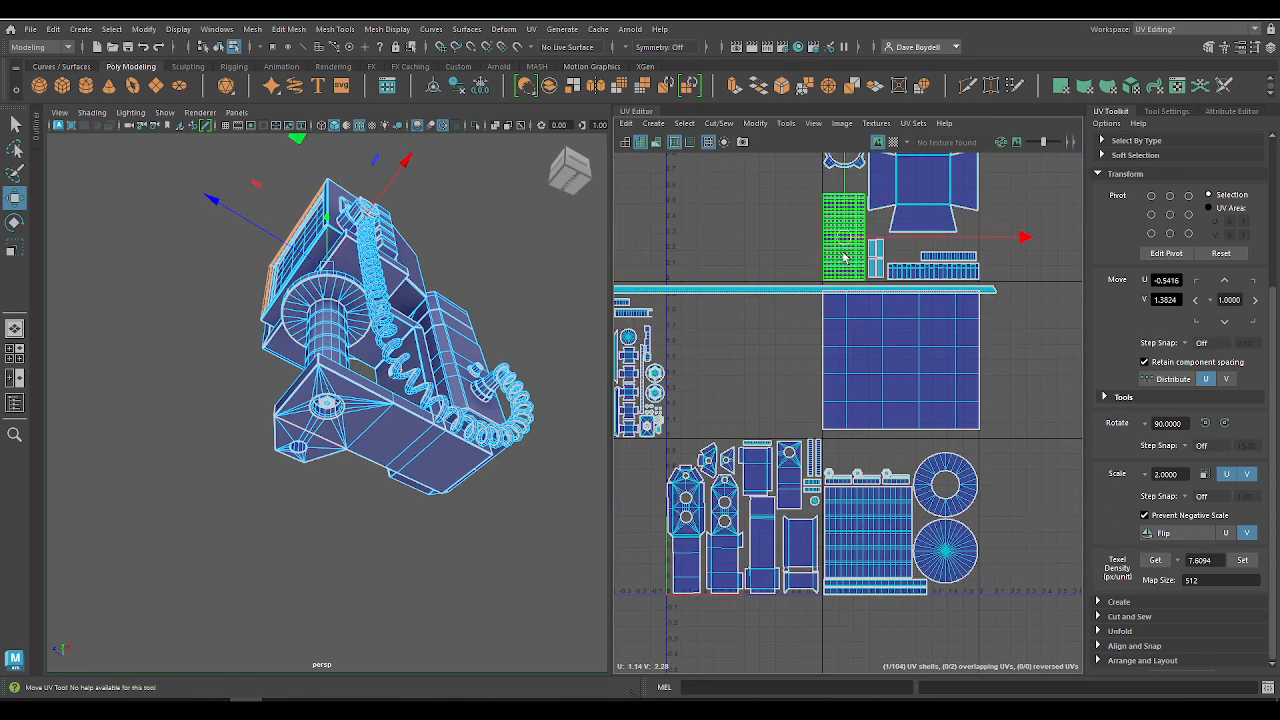
pyautogui.click(845, 235)
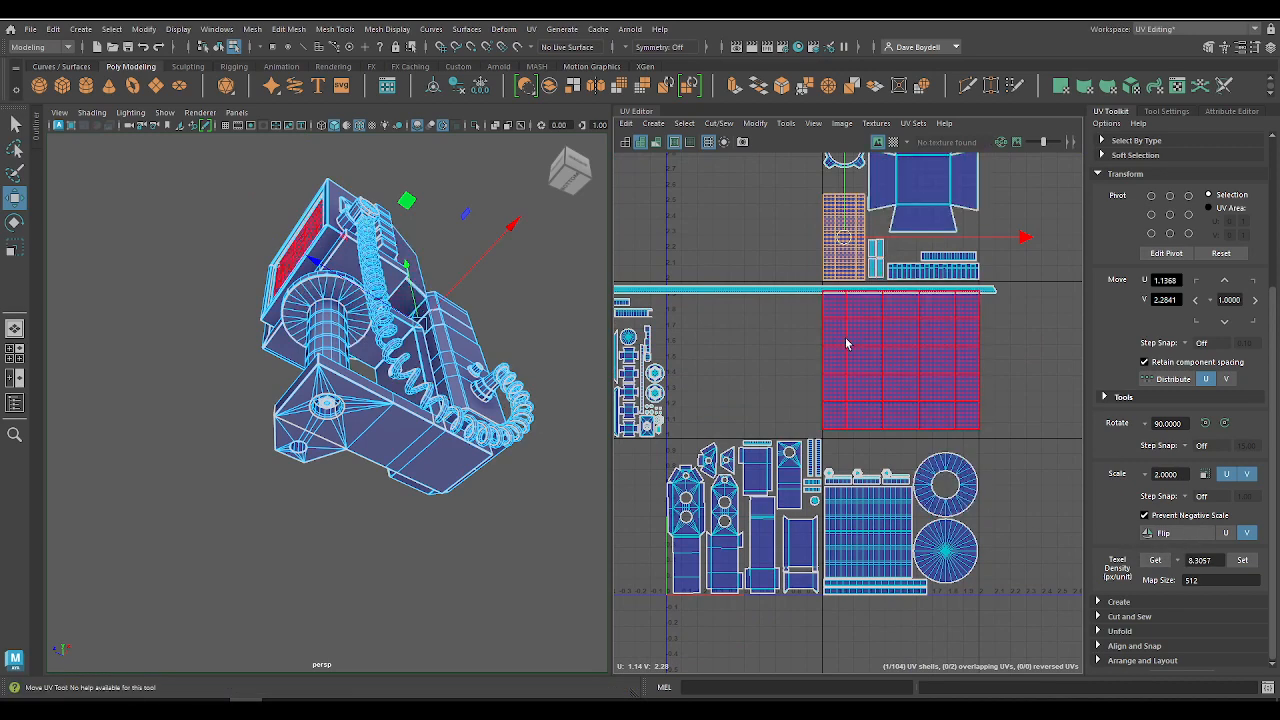
pyautogui.click(913, 369)
# Step: Read the texel density of the phone tile's lowest thin strip and large body shell, and clear the selection
pyautogui.keyDown('alt'); pyautogui.moveTo(943, 548); pyautogui.dragTo(858, 400, button='middle'); pyautogui.keyUp('alt')
pyautogui.scroll(-5, 858, 400)
pyautogui.moveTo(792, 392); pyautogui.dragTo(982, 552)
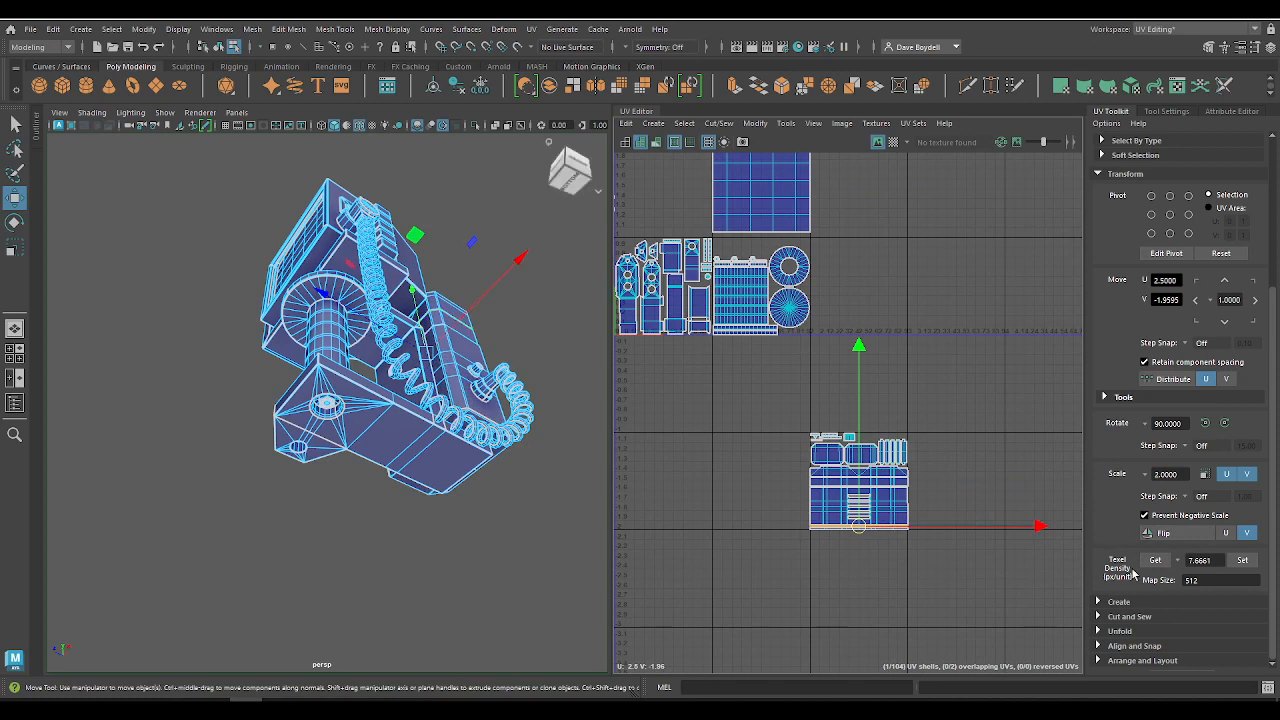
pyautogui.click(886, 510)
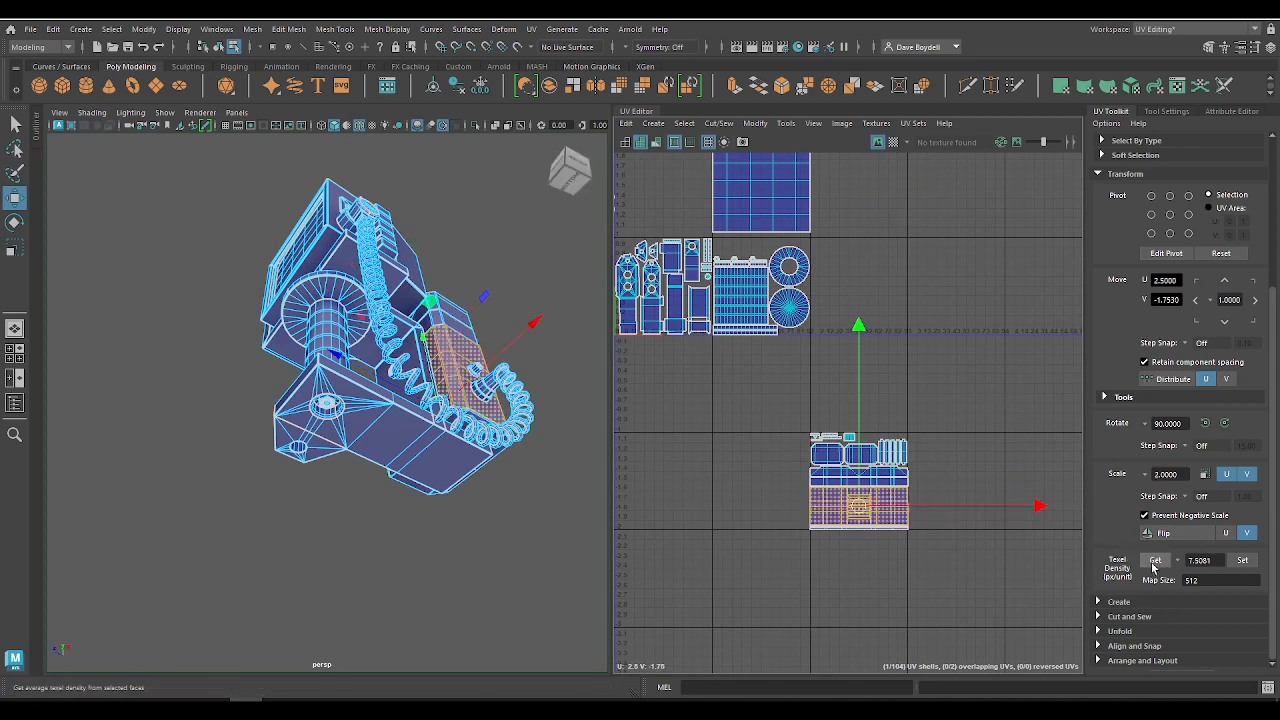
pyautogui.click(1155, 560)
pyautogui.click(876, 425)
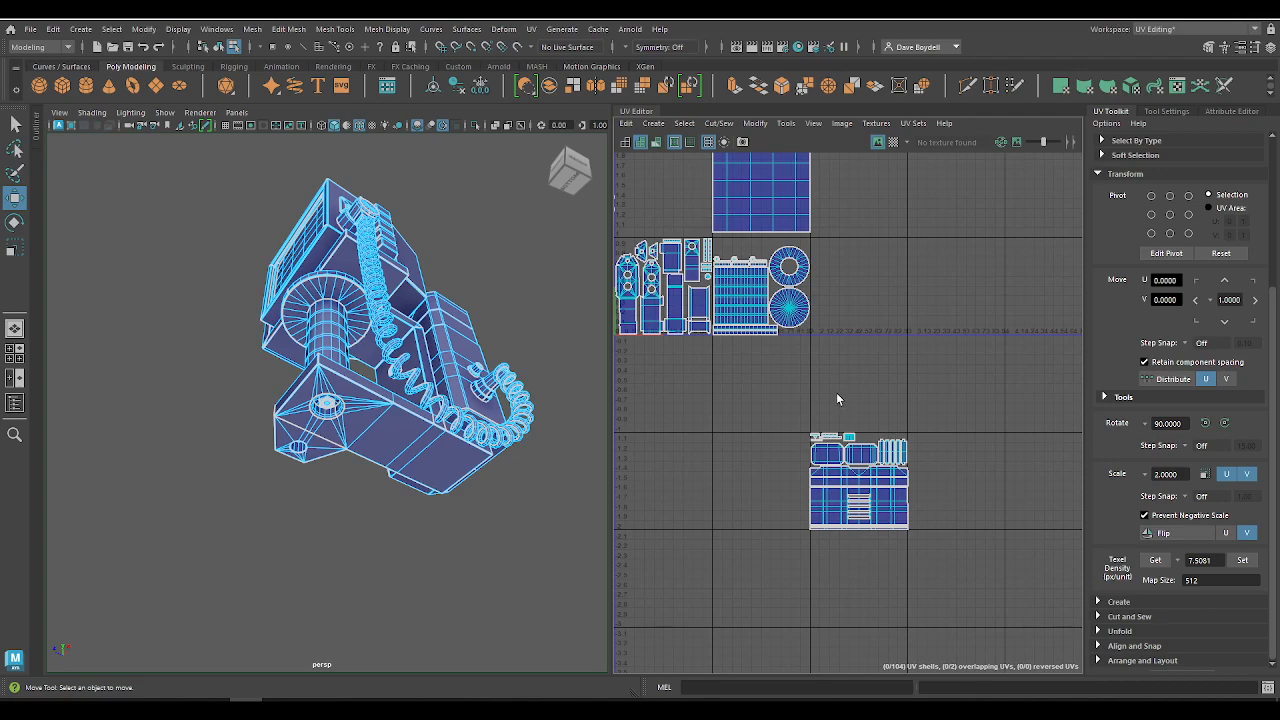
# Step: Display the checker map on the model and examine its squares on the monitor's screen and frame
pyautogui.click(893, 143)
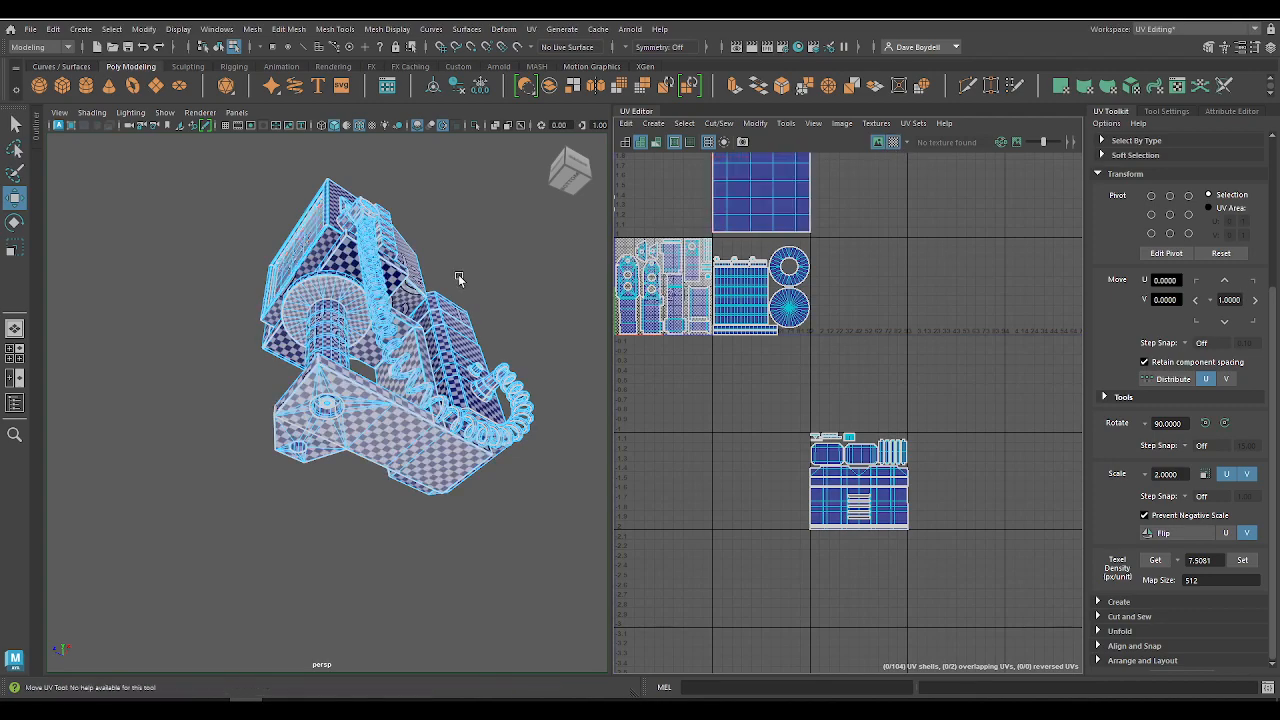
pyautogui.keyDown('alt'); pyautogui.moveTo(460, 278); pyautogui.dragTo(380, 363); pyautogui.keyUp('alt')
pyautogui.scroll(8, 380, 355)
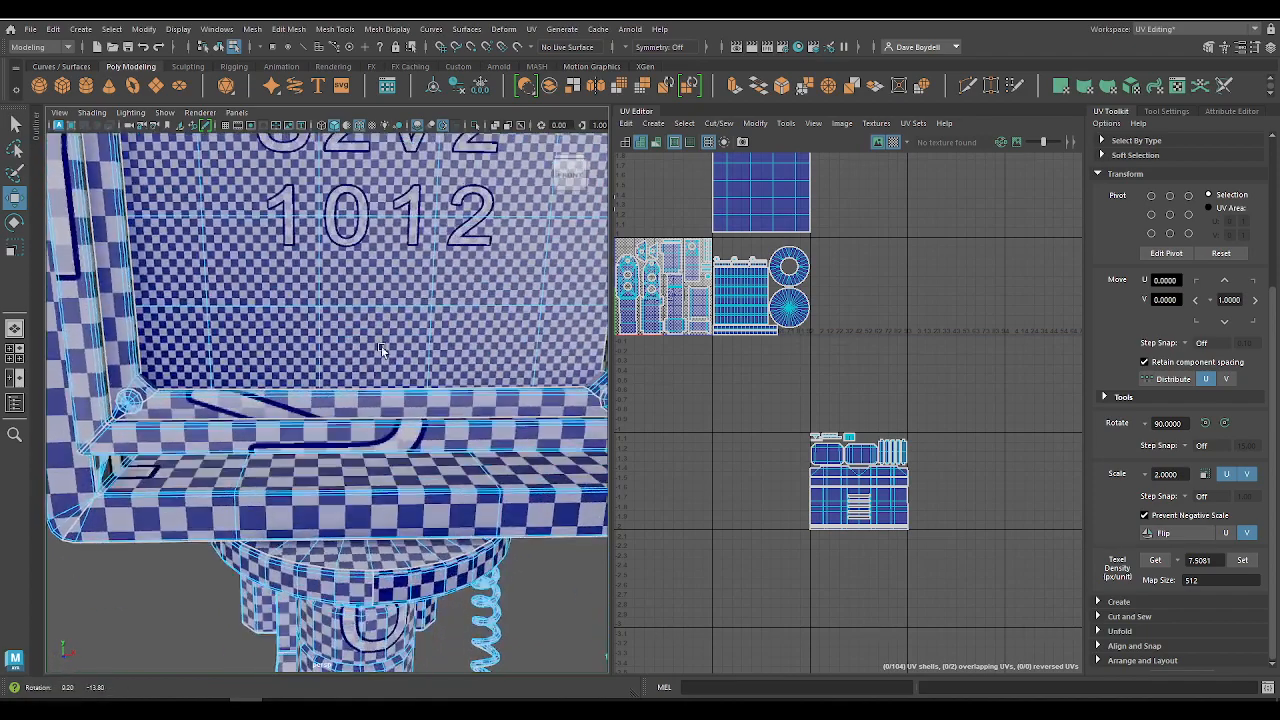
pyautogui.scroll(-5, 356, 349)
pyautogui.click(388, 310)
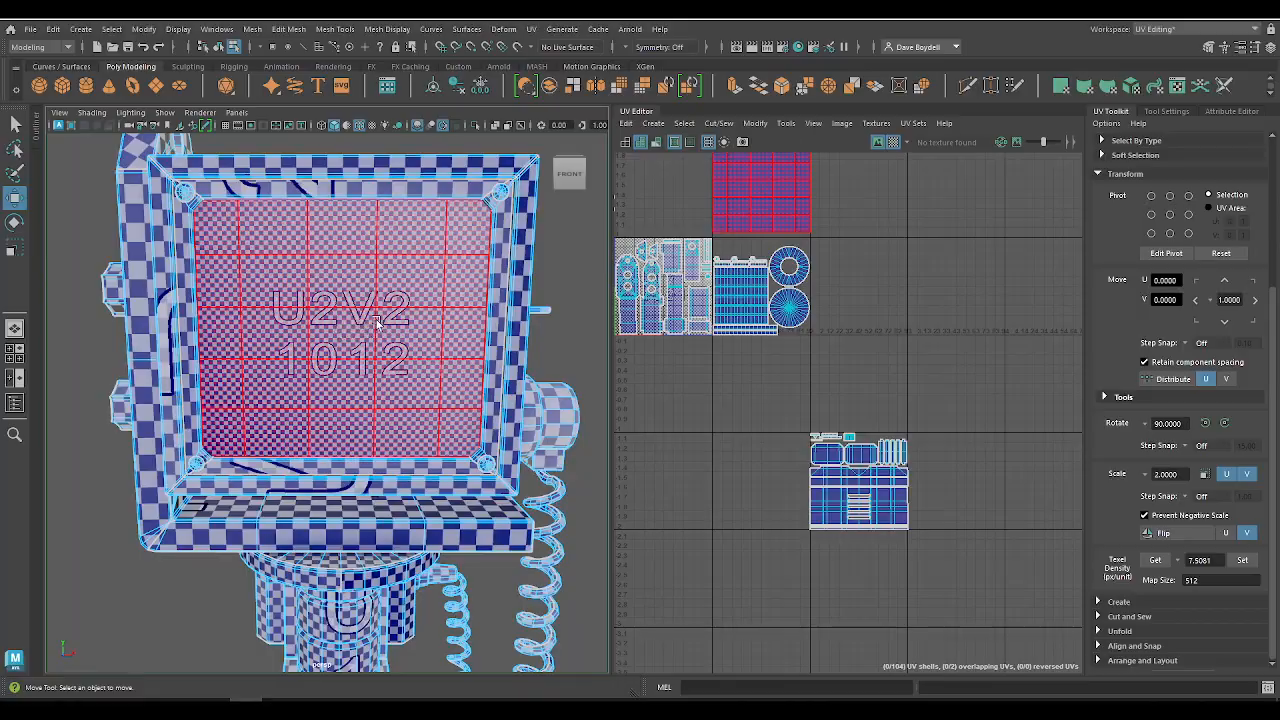
# Step: Compare the checker square sizes on the monitor's underside, round plate, column, phone body and base against their UV tiles
pyautogui.keyDown('alt'); pyautogui.moveTo(377, 322); pyautogui.dragTo(445, 232); pyautogui.keyUp('alt')
pyautogui.keyDown('alt'); pyautogui.moveTo(445, 232); pyautogui.dragTo(428, 290, button='right'); pyautogui.keyUp('alt')
pyautogui.keyDown('alt'); pyautogui.moveTo(428, 290); pyautogui.dragTo(446, 304); pyautogui.keyUp('alt')
pyautogui.keyDown('alt'); pyautogui.moveTo(446, 304); pyautogui.dragTo(451, 310, button='right'); pyautogui.keyUp('alt')
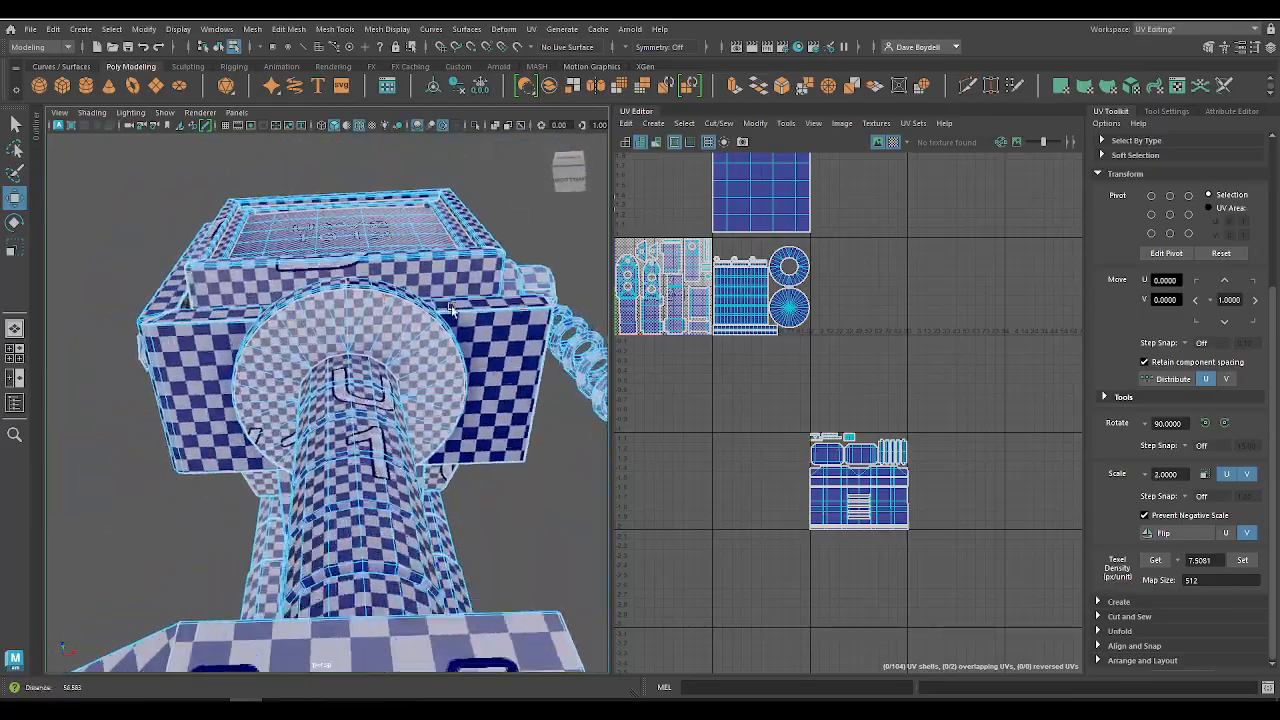
pyautogui.keyDown('alt'); pyautogui.moveTo(451, 310); pyautogui.dragTo(420, 414); pyautogui.keyUp('alt')
pyautogui.keyDown('alt'); pyautogui.moveTo(420, 414); pyautogui.dragTo(412, 234, button='middle'); pyautogui.keyUp('alt')
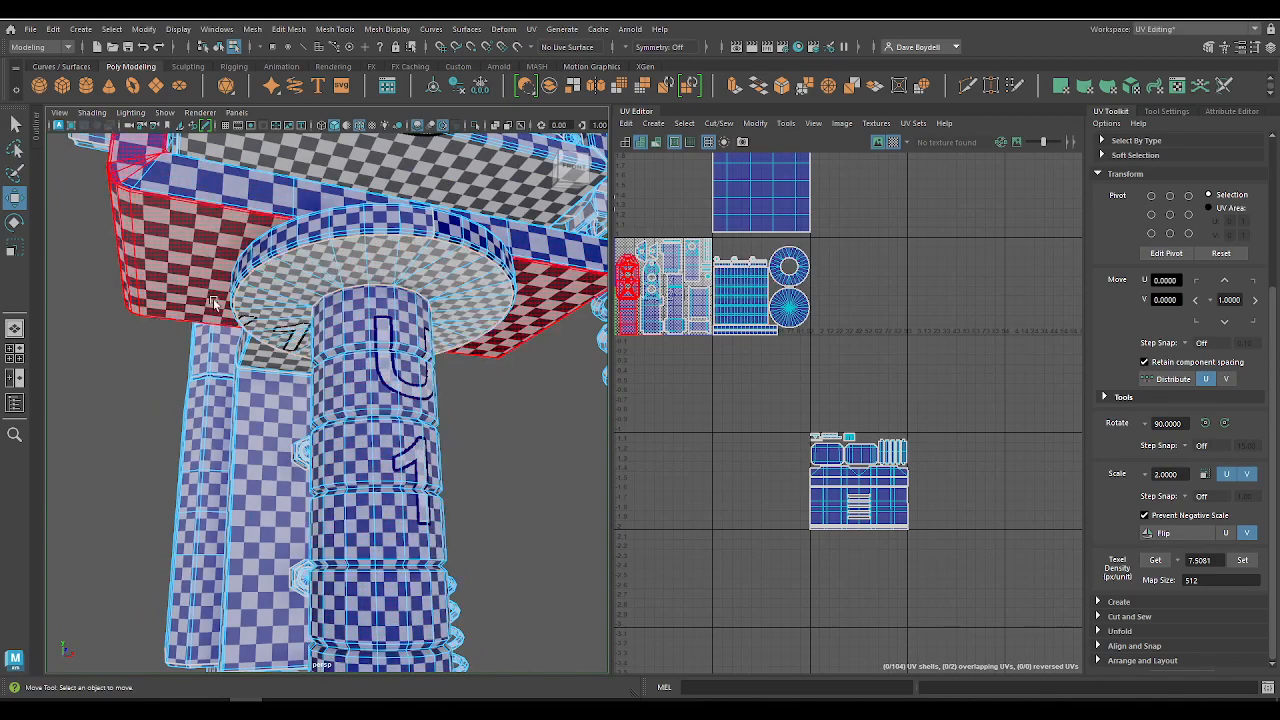
pyautogui.keyDown('alt'); pyautogui.moveTo(254, 423); pyautogui.dragTo(210, 383); pyautogui.keyUp('alt')
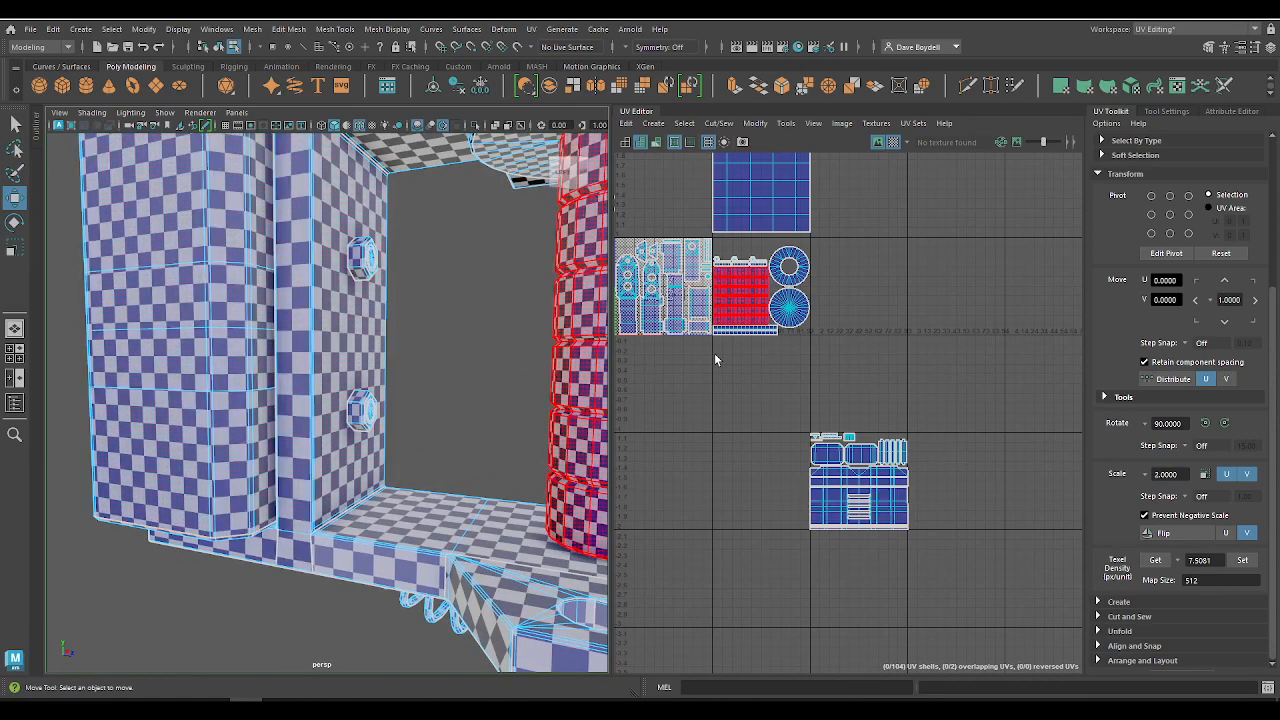
pyautogui.keyDown('alt'); pyautogui.moveTo(715, 360); pyautogui.dragTo(846, 509, button='middle'); pyautogui.keyUp('alt')
pyautogui.scroll(-2, 847, 509)
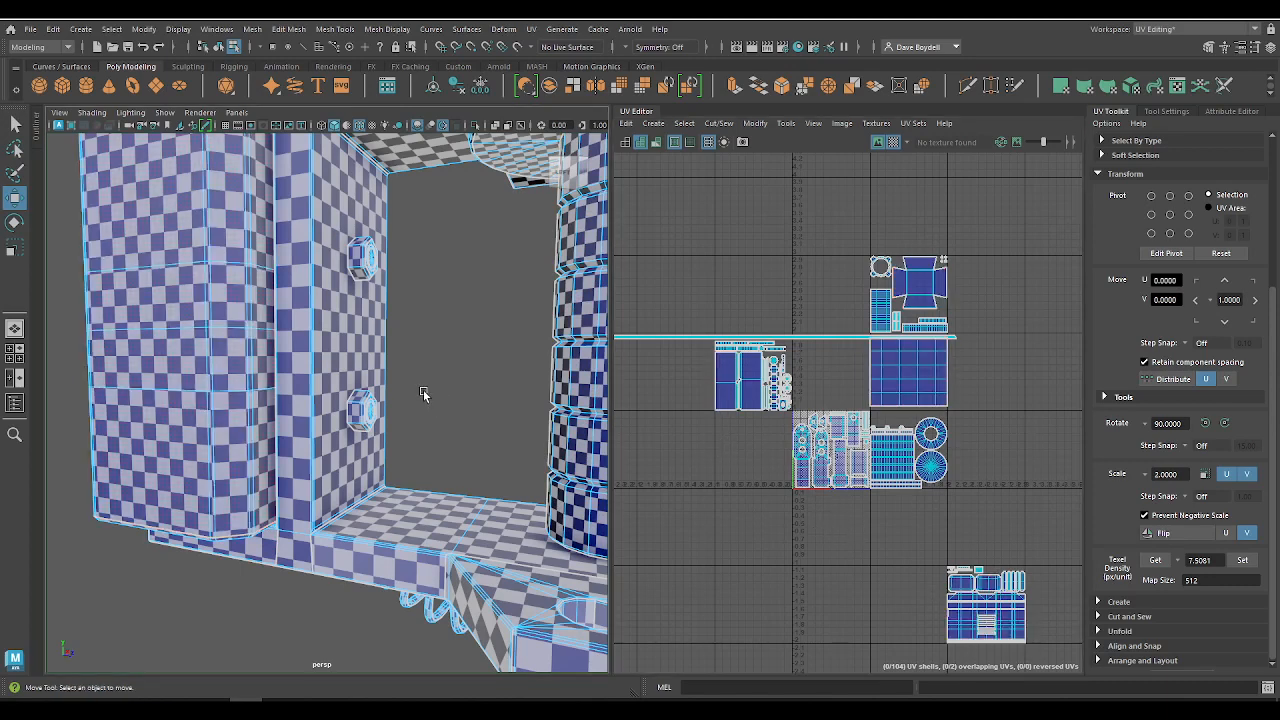
# Step: Select all the monitor casing tile's UV shells and turn off the checker map display
pyautogui.moveTo(716, 257); pyautogui.dragTo(674, 235, button='right')
pyautogui.moveTo(704, 259); pyautogui.dragTo(797, 409)
pyautogui.click(893, 141)
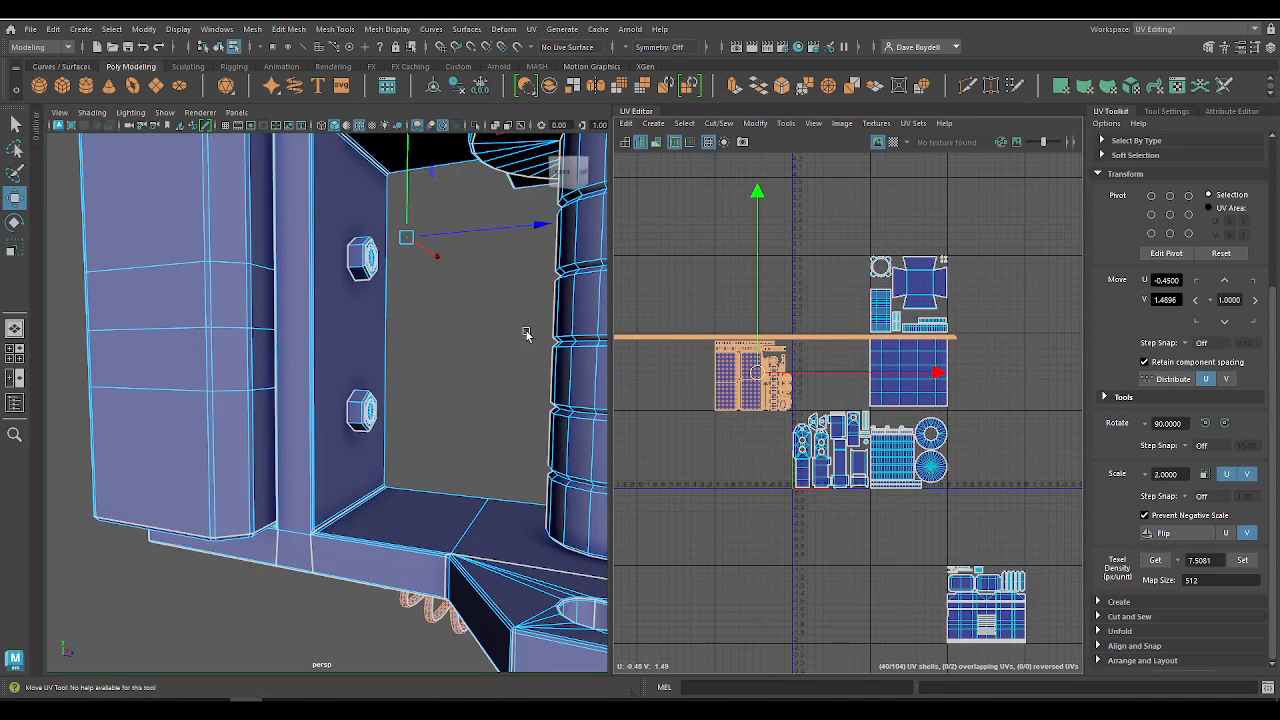
# Step: Examine the model from the front, side and above to see which parts belong to the selected monitor casing tile
pyautogui.press('f')
pyautogui.keyDown('alt'); pyautogui.moveTo(512, 336); pyautogui.dragTo(344, 351); pyautogui.keyUp('alt')
pyautogui.keyDown('alt'); pyautogui.moveTo(732, 317); pyautogui.dragTo(791, 416, button='right'); pyautogui.keyUp('alt')
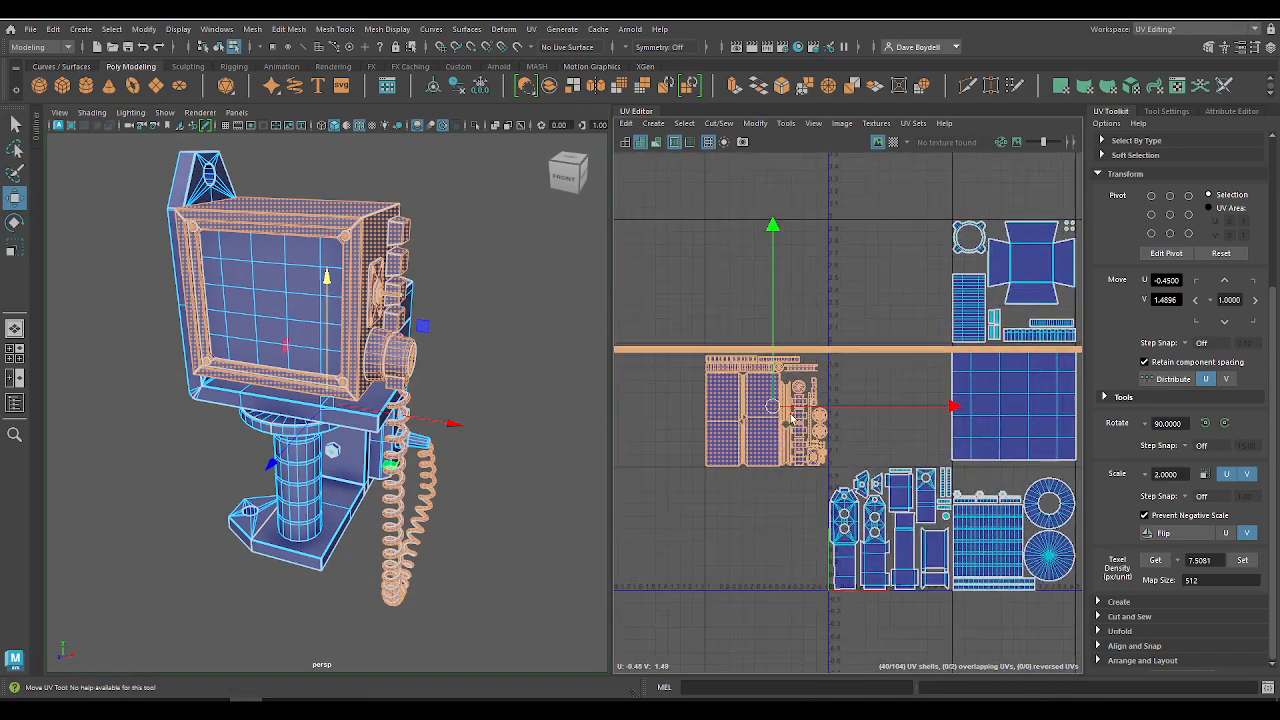
pyautogui.keyDown('alt'); pyautogui.moveTo(738, 375); pyautogui.dragTo(802, 369, button='middle'); pyautogui.keyUp('alt')
pyautogui.keyDown('alt'); pyautogui.moveTo(523, 346); pyautogui.dragTo(440, 420); pyautogui.keyUp('alt')
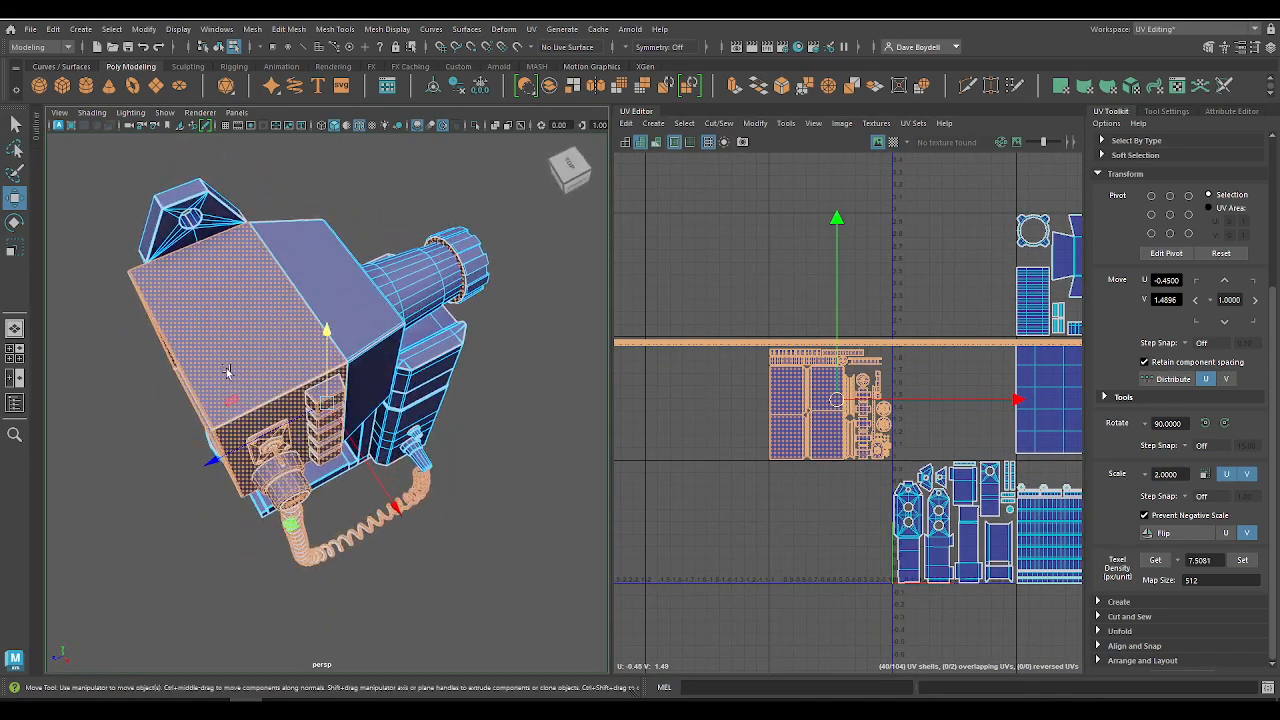
pyautogui.keyDown('alt'); pyautogui.moveTo(224, 368); pyautogui.dragTo(342, 388); pyautogui.keyUp('alt')
pyautogui.keyDown('alt'); pyautogui.moveTo(770, 372); pyautogui.dragTo(866, 467, button='right'); pyautogui.keyUp('alt')
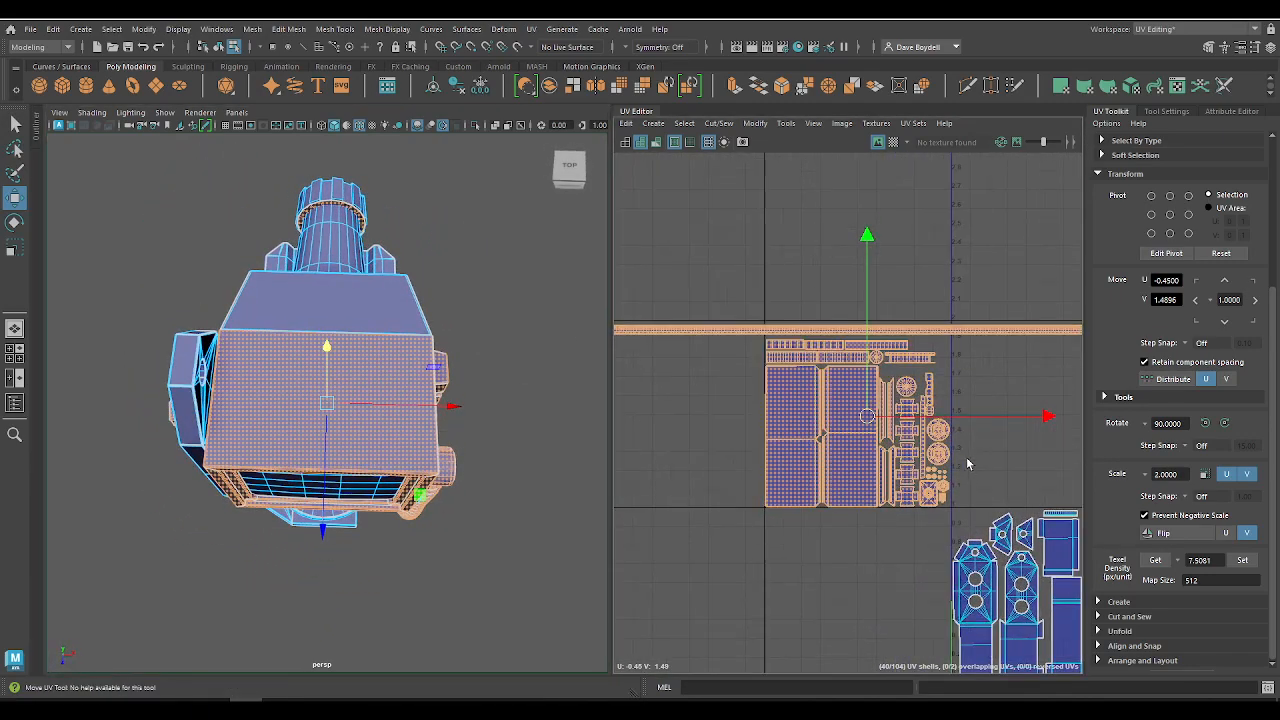
# Step: Move the lens barrel's thin ring shell out of the monitor casing tile and into the lens housing tile
pyautogui.click(356, 211)
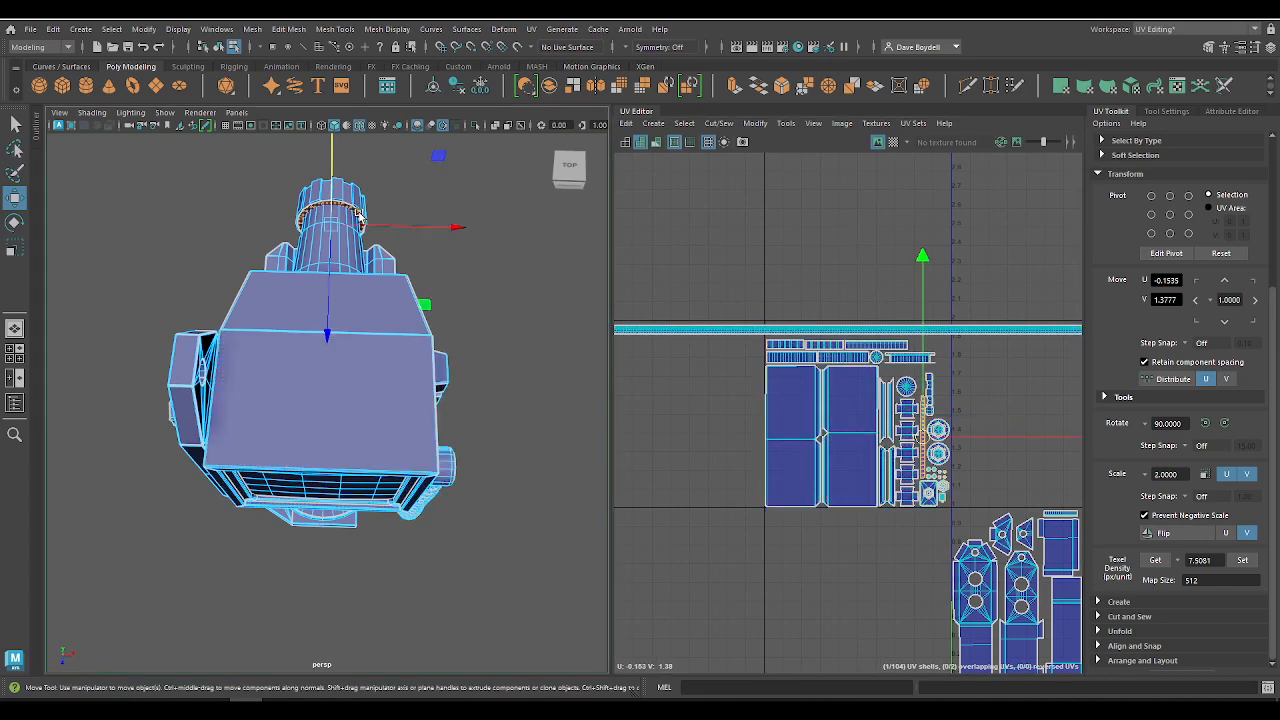
pyautogui.press('f')
pyautogui.keyDown('alt'); pyautogui.moveTo(861, 435); pyautogui.dragTo(683, 443, button='right'); pyautogui.keyUp('alt')
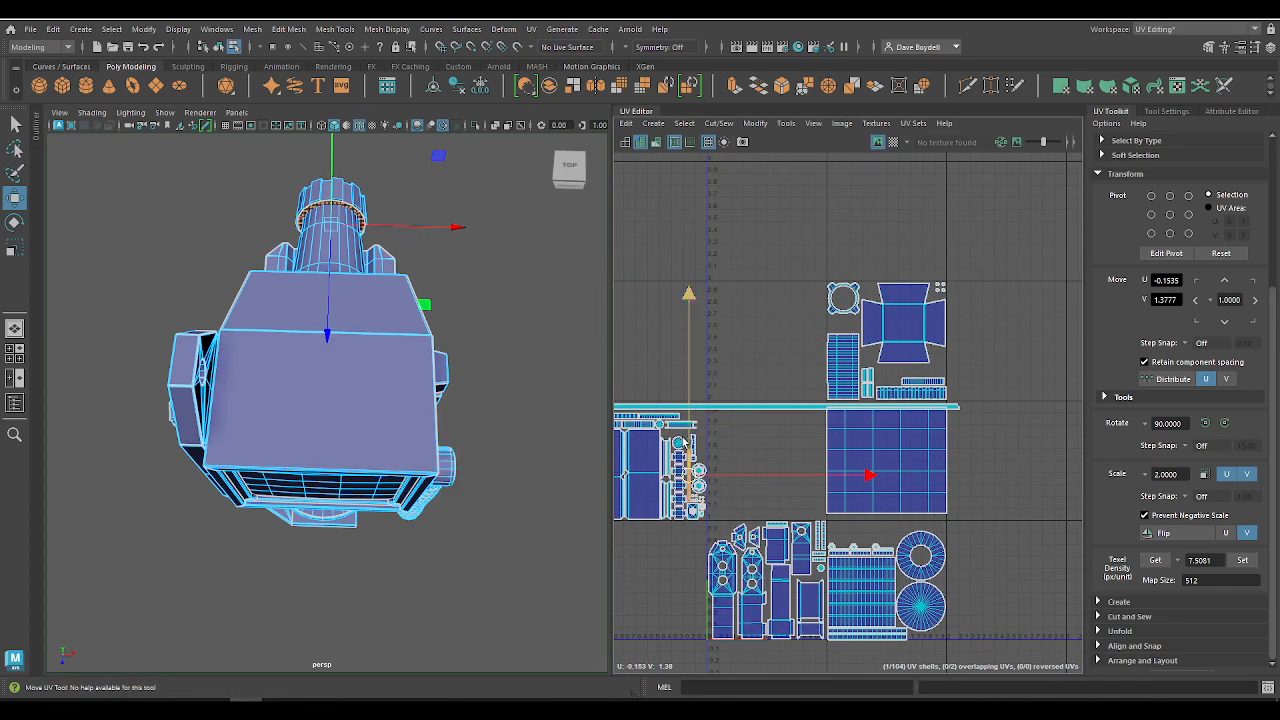
pyautogui.moveTo(689, 478); pyautogui.dragTo(851, 356)
pyautogui.keyDown('alt'); pyautogui.moveTo(692, 471); pyautogui.dragTo(980, 640, button='right'); pyautogui.keyUp('alt')
pyautogui.keyDown('alt'); pyautogui.moveTo(692, 405); pyautogui.dragTo(775, 348, button='middle'); pyautogui.keyUp('alt')
# Step: Shift the notched strip shell and the small square shell beneath it closer to the round disc shell in the monitor casing tile
pyautogui.scroll(5, 775, 347)
pyautogui.click(789, 340)
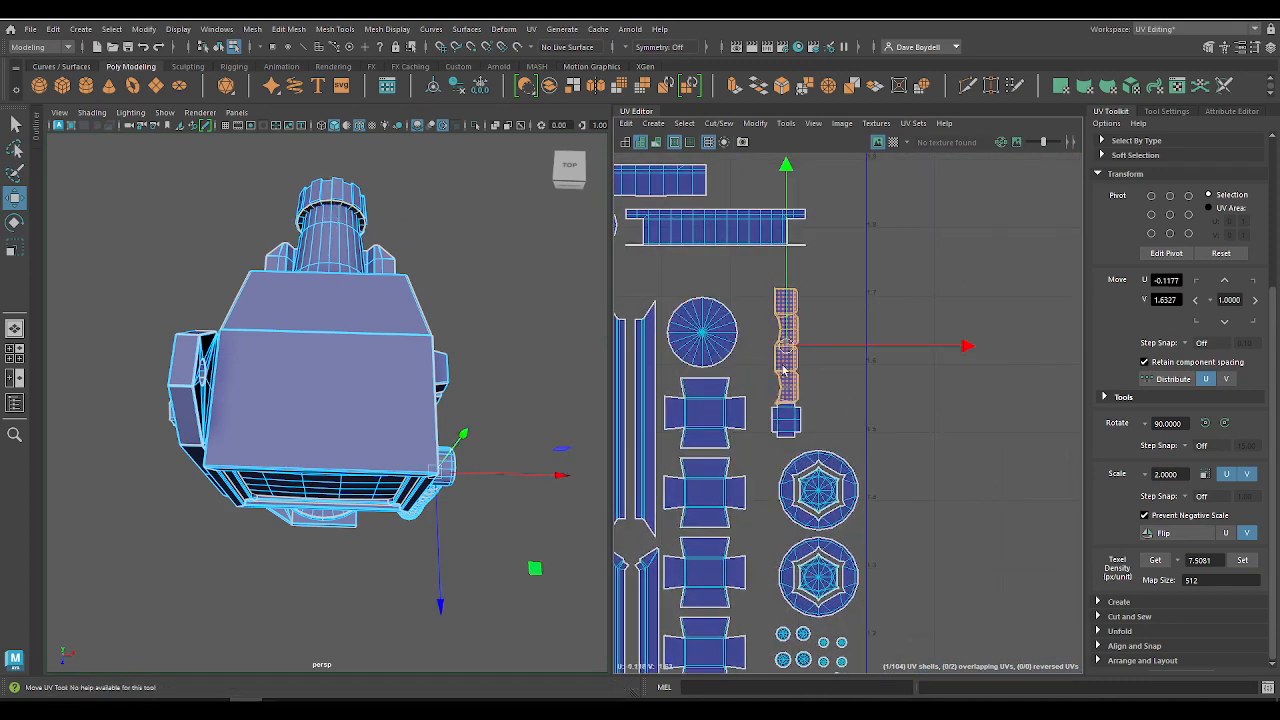
pyautogui.moveTo(789, 340); pyautogui.dragTo(762, 323)
pyautogui.click(796, 428)
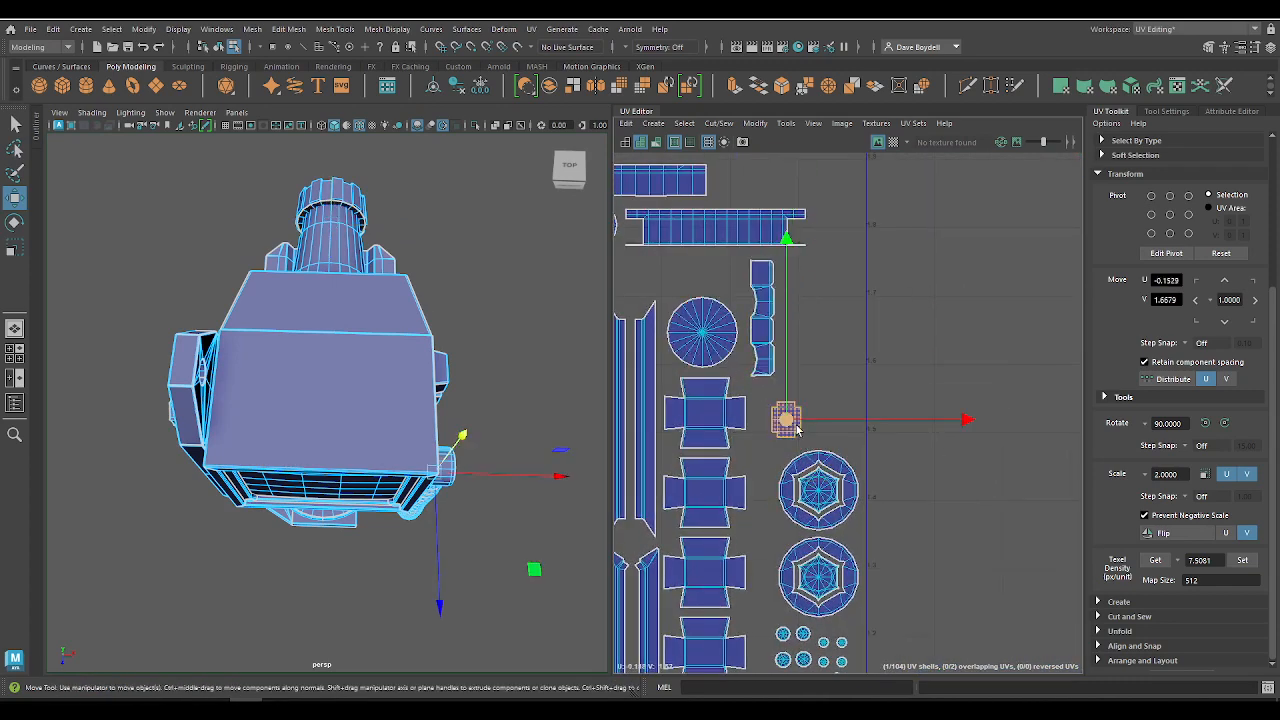
pyautogui.scroll(-3, 669, 418)
# Step: Place the thin ring shell close beside the lens tile's tall gridded shell at U 1.2815, V 2.2352
pyautogui.scroll(-2, 390, 350)
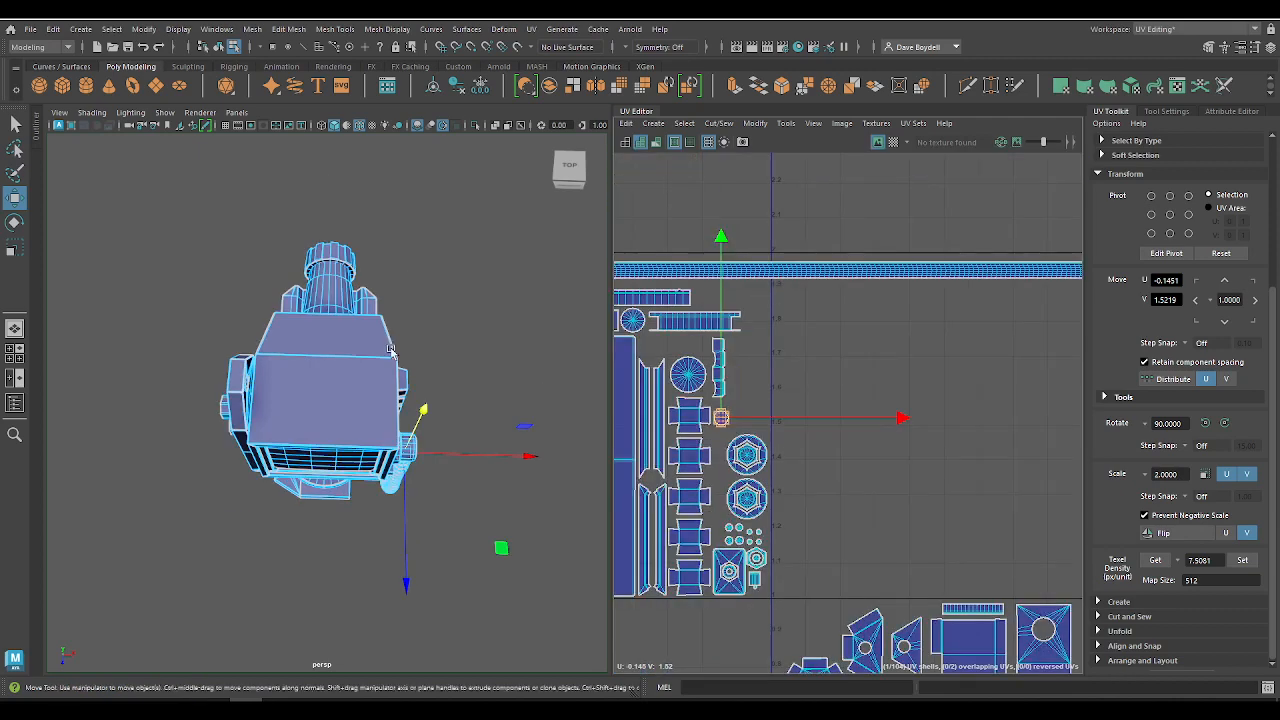
pyautogui.scroll(-5, 854, 409)
pyautogui.keyDown('alt'); pyautogui.moveTo(816, 333); pyautogui.dragTo(643, 349, button='middle'); pyautogui.keyUp('alt')
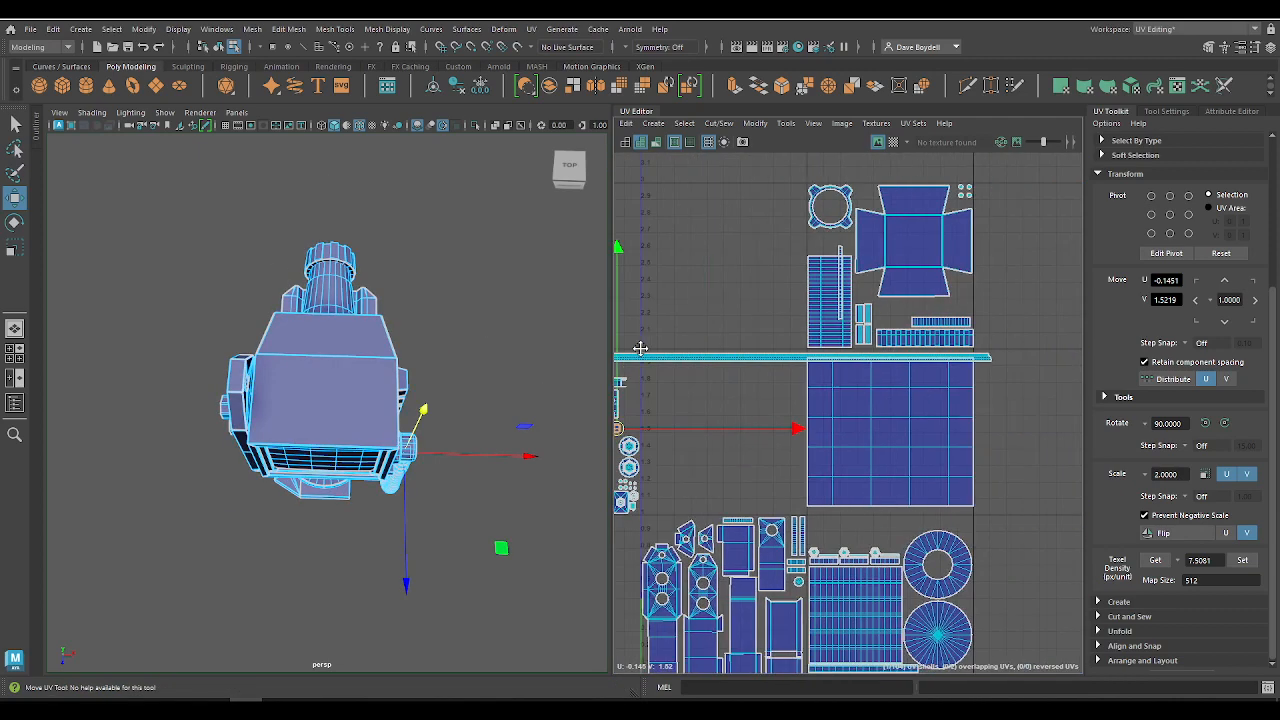
pyautogui.scroll(5, 990, 335)
pyautogui.keyDown('alt'); pyautogui.moveTo(730, 316); pyautogui.dragTo(800, 455, button='middle'); pyautogui.keyUp('alt')
pyautogui.click(744, 369)
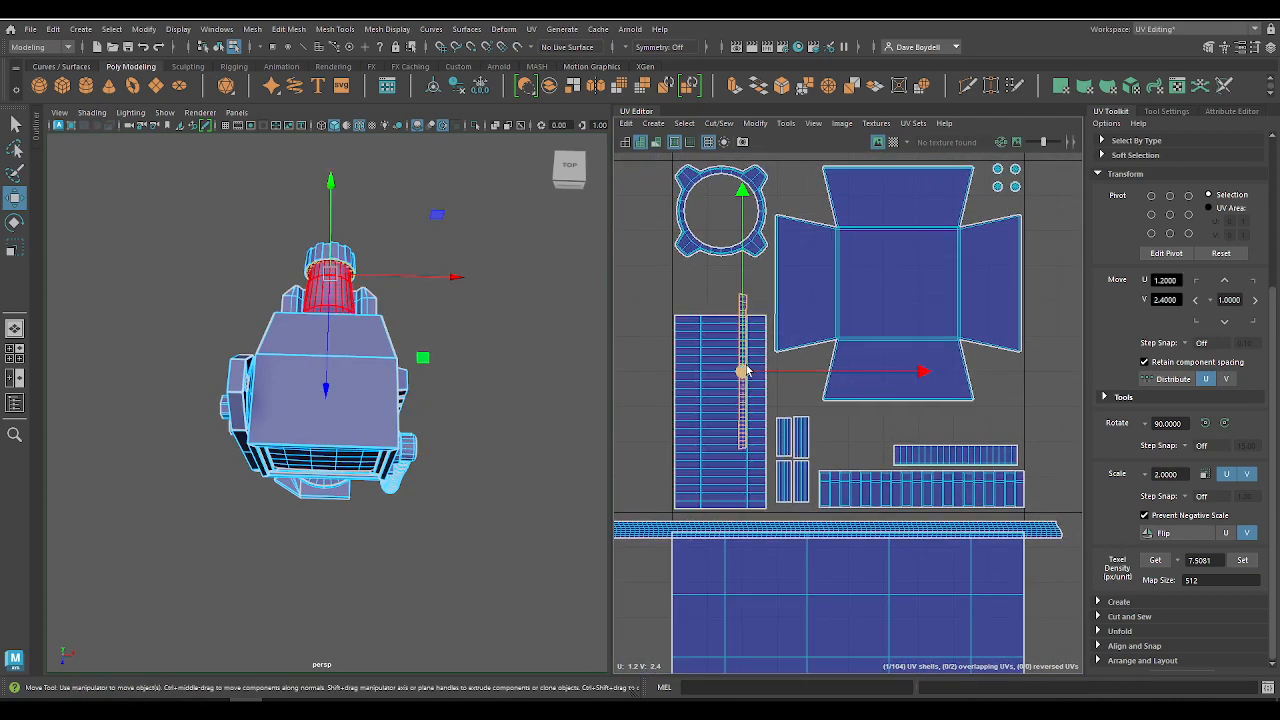
pyautogui.moveTo(744, 371); pyautogui.dragTo(771, 430)
pyautogui.scroll(3, 825, 449)
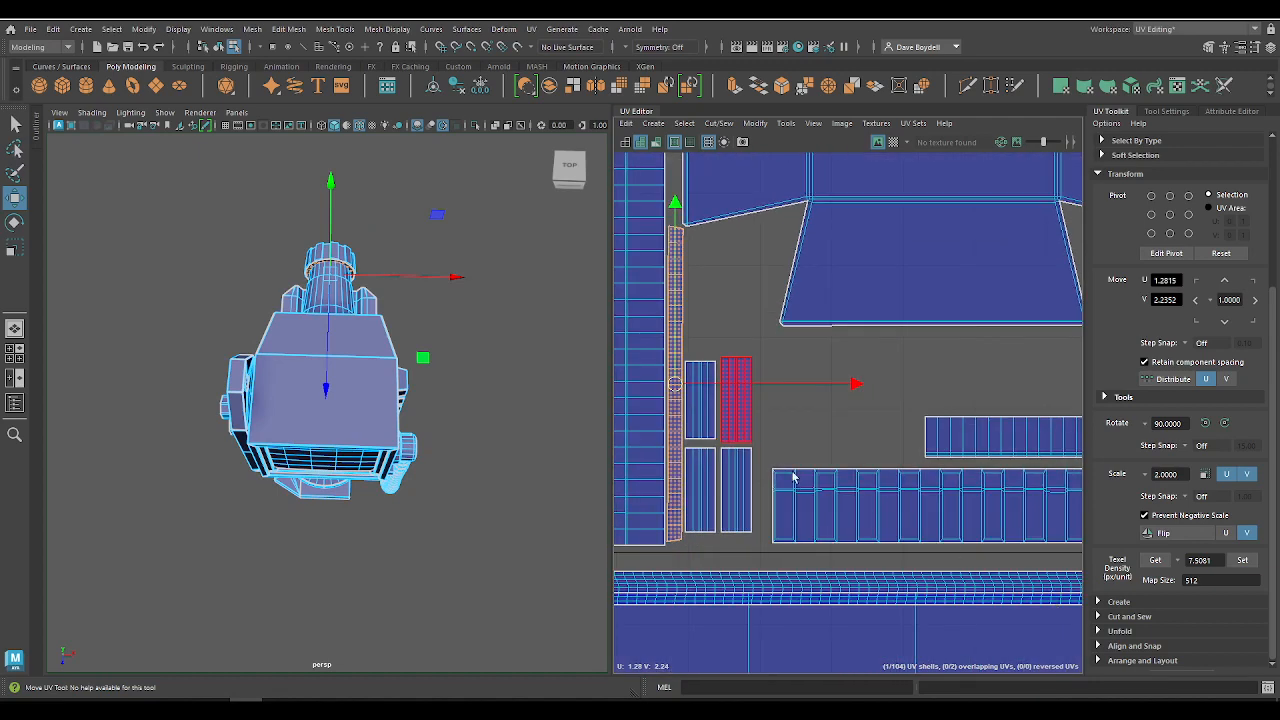
# Step: Line up the four small slat shells in one row and place them above the long strip shell in the lens tile
pyautogui.moveTo(750, 532); pyautogui.dragTo(737, 345)
pyautogui.moveTo(768, 235); pyautogui.dragTo(816, 389)
pyautogui.moveTo(850, 452); pyautogui.dragTo(710, 422)
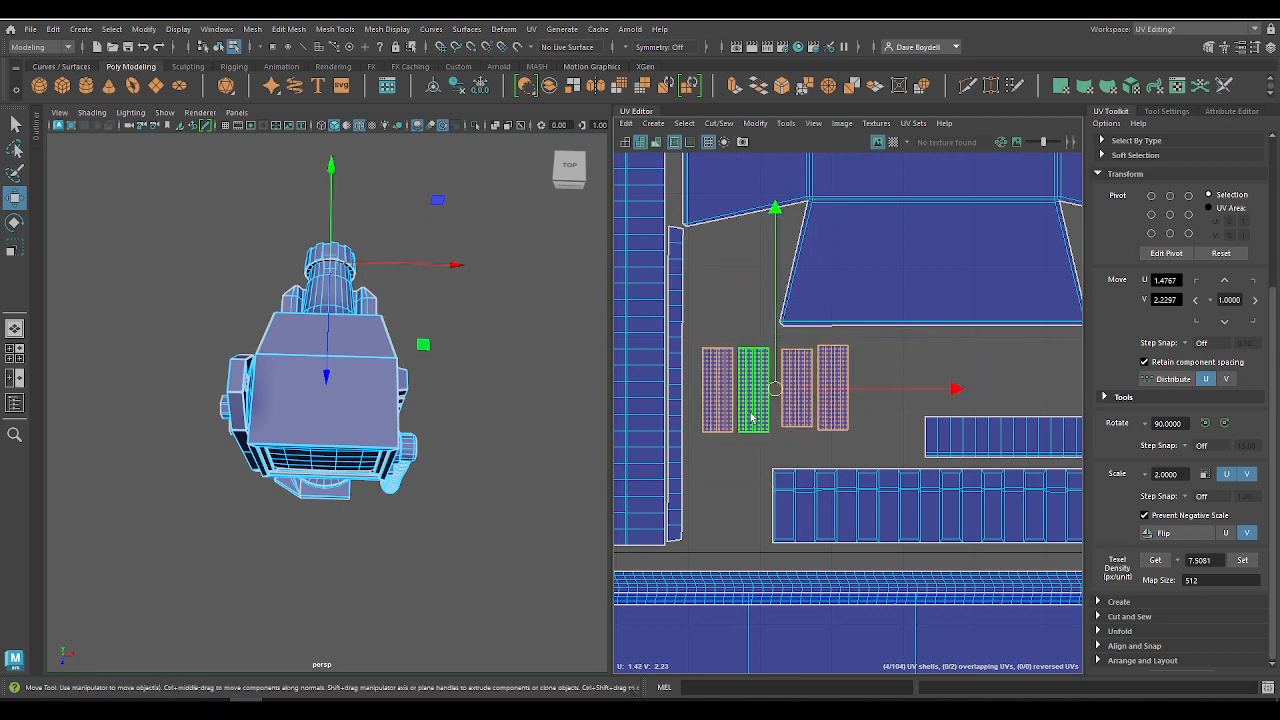
pyautogui.moveTo(777, 389); pyautogui.dragTo(845, 420)
# Step: Nudge the thin ring shell away from the tall gridded shell to U 1.2917, V 2.2250, and clear the selection
pyautogui.click(676, 395)
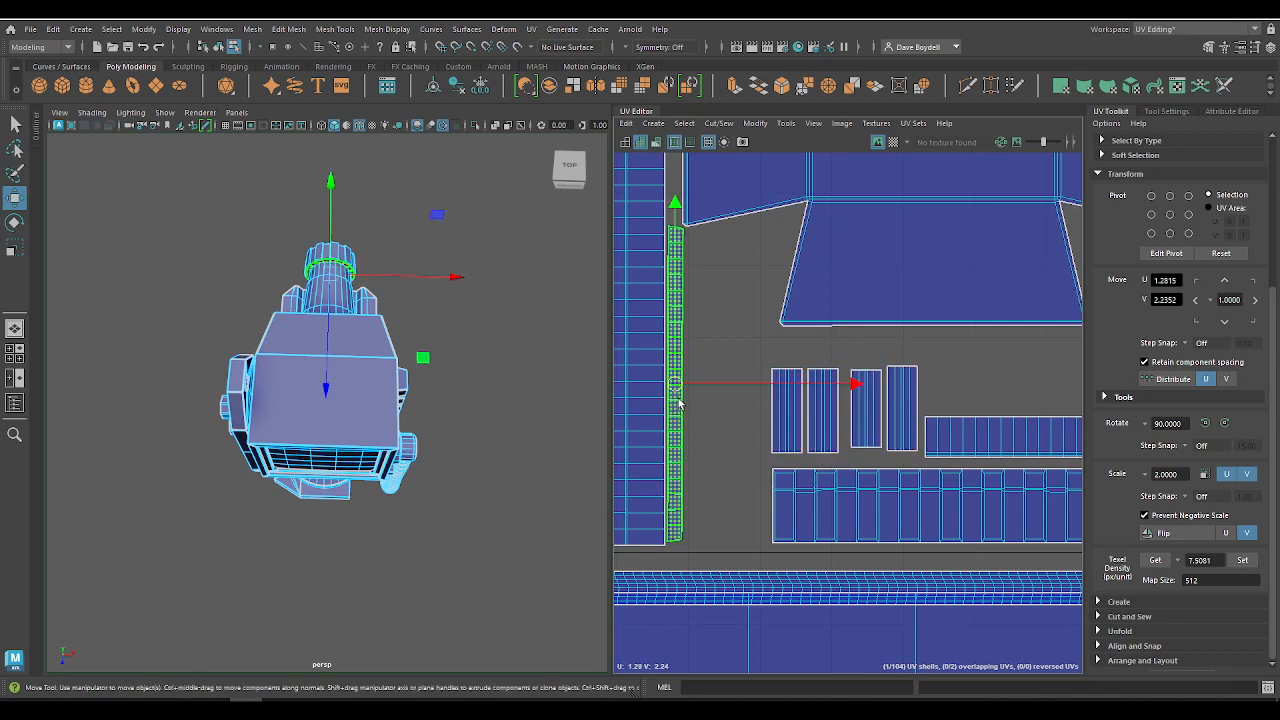
pyautogui.moveTo(675, 383)
pyautogui.mouseDown()
pyautogui.moveTo(746, 390)
pyautogui.moveTo(686, 391)
pyautogui.mouseUp()
pyautogui.scroll(-2, 711, 420)
pyautogui.press('r')
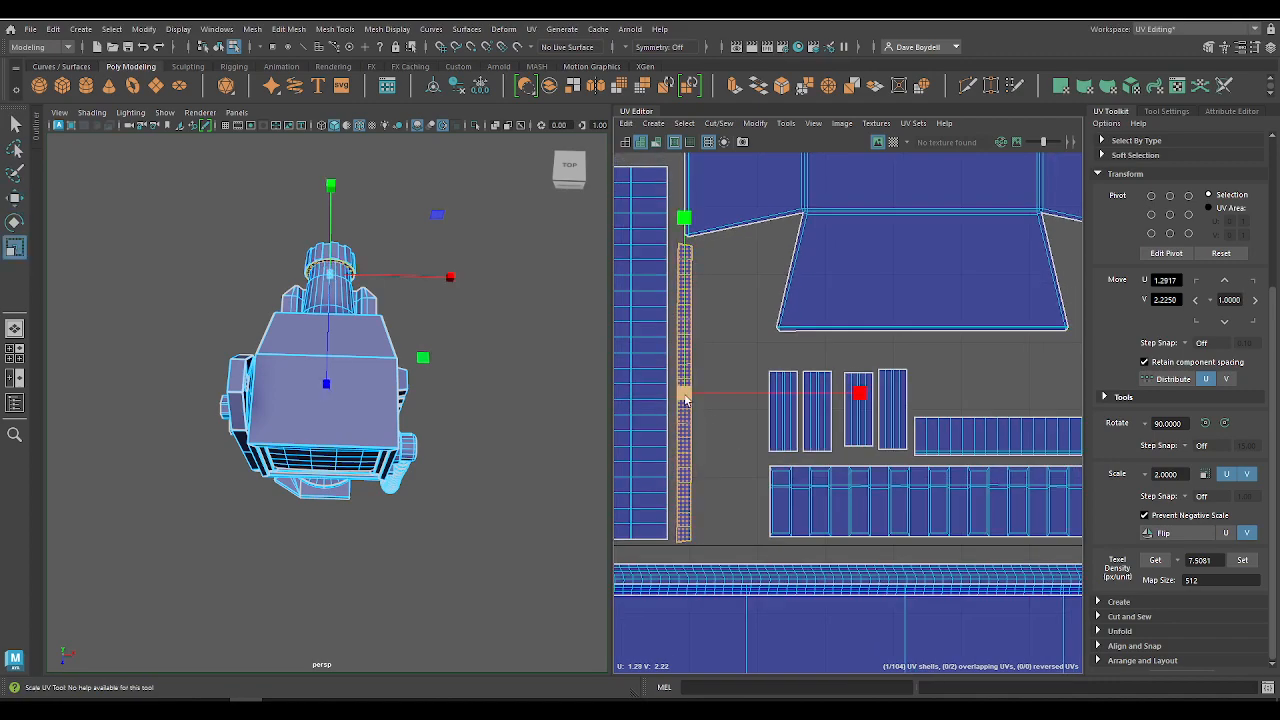
pyautogui.scroll(-2, 700, 390)
pyautogui.scroll(-6, 660, 308)
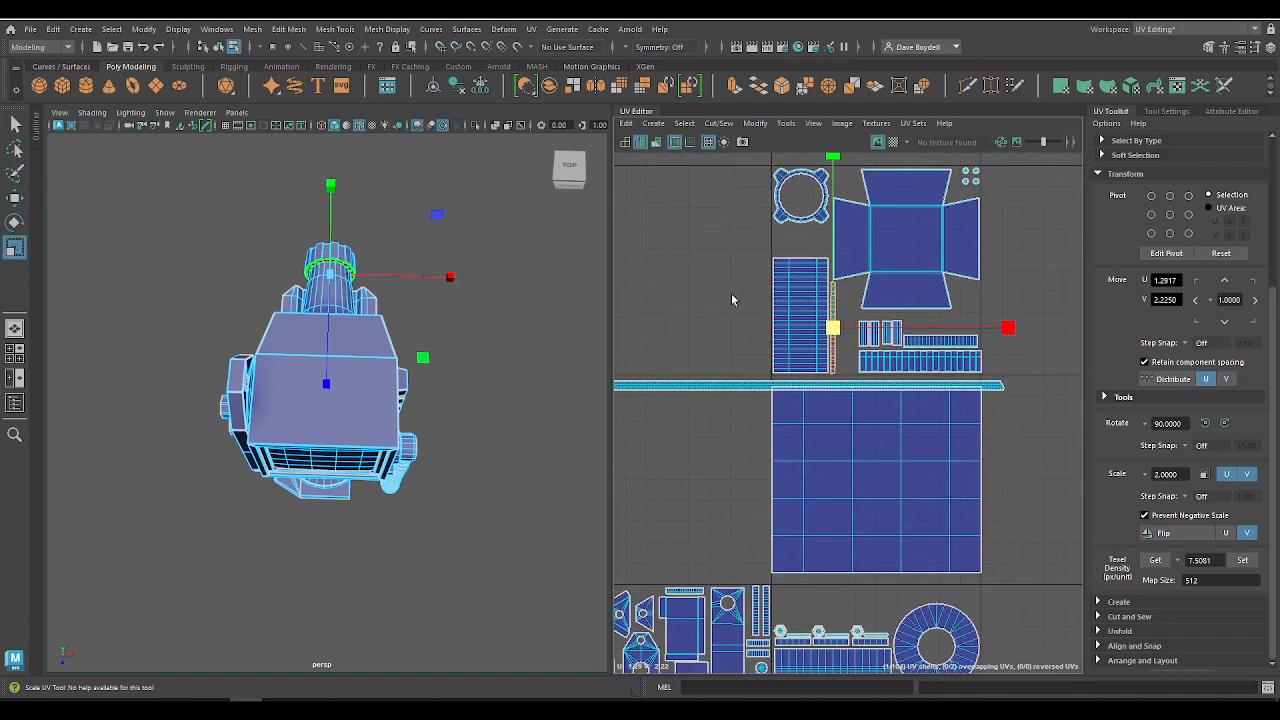
pyautogui.click(655, 249)
# Step: Select the monitor casing tile's shells again and examine the matching parts on the model's side and front
pyautogui.scroll(-2, 655, 249)
pyautogui.keyDown('alt'); pyautogui.moveTo(742, 348); pyautogui.dragTo(925, 292, button='middle'); pyautogui.keyUp('alt')
pyautogui.keyDown('alt'); pyautogui.moveTo(719, 345); pyautogui.dragTo(802, 362, button='right'); pyautogui.keyUp('alt')
pyautogui.moveTo(847, 409); pyautogui.dragTo(851, 415)
pyautogui.keyDown('alt'); pyautogui.moveTo(300, 488); pyautogui.dragTo(545, 344); pyautogui.keyUp('alt')
pyautogui.keyDown('alt'); pyautogui.moveTo(335, 345); pyautogui.dragTo(378, 433); pyautogui.keyUp('alt')
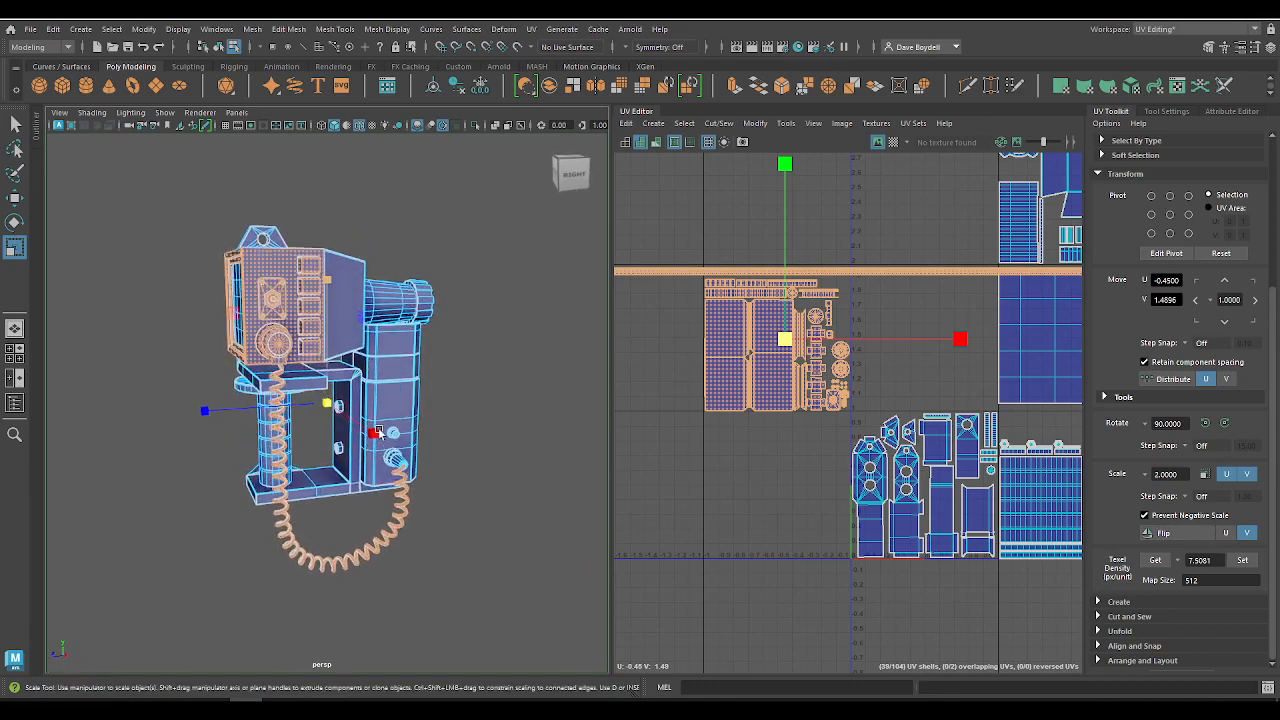
pyautogui.keyDown('alt'); pyautogui.moveTo(213, 416); pyautogui.dragTo(300, 425); pyautogui.keyUp('alt')
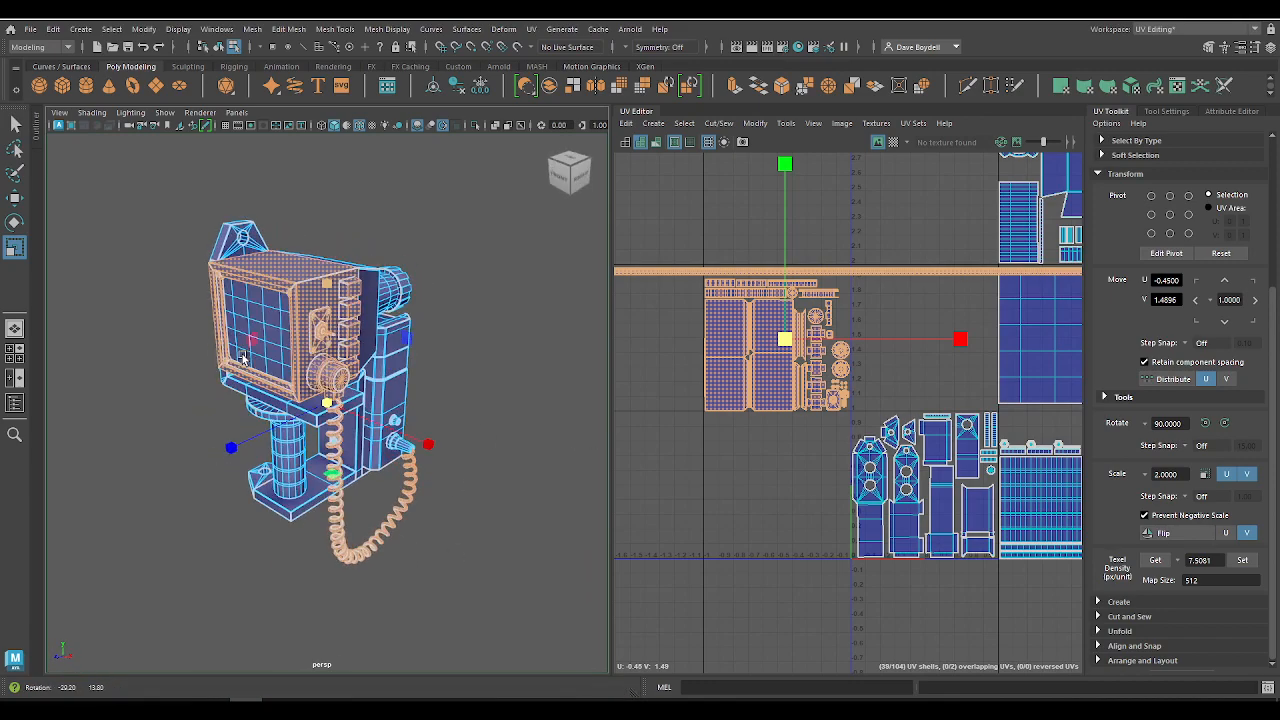
# Step: Examine the selected bolts, screen frame and side buttons up close on the model
pyautogui.scroll(4, 275, 330)
pyautogui.keyDown('alt'); pyautogui.moveTo(268, 290); pyautogui.dragTo(428, 300); pyautogui.keyUp('alt')
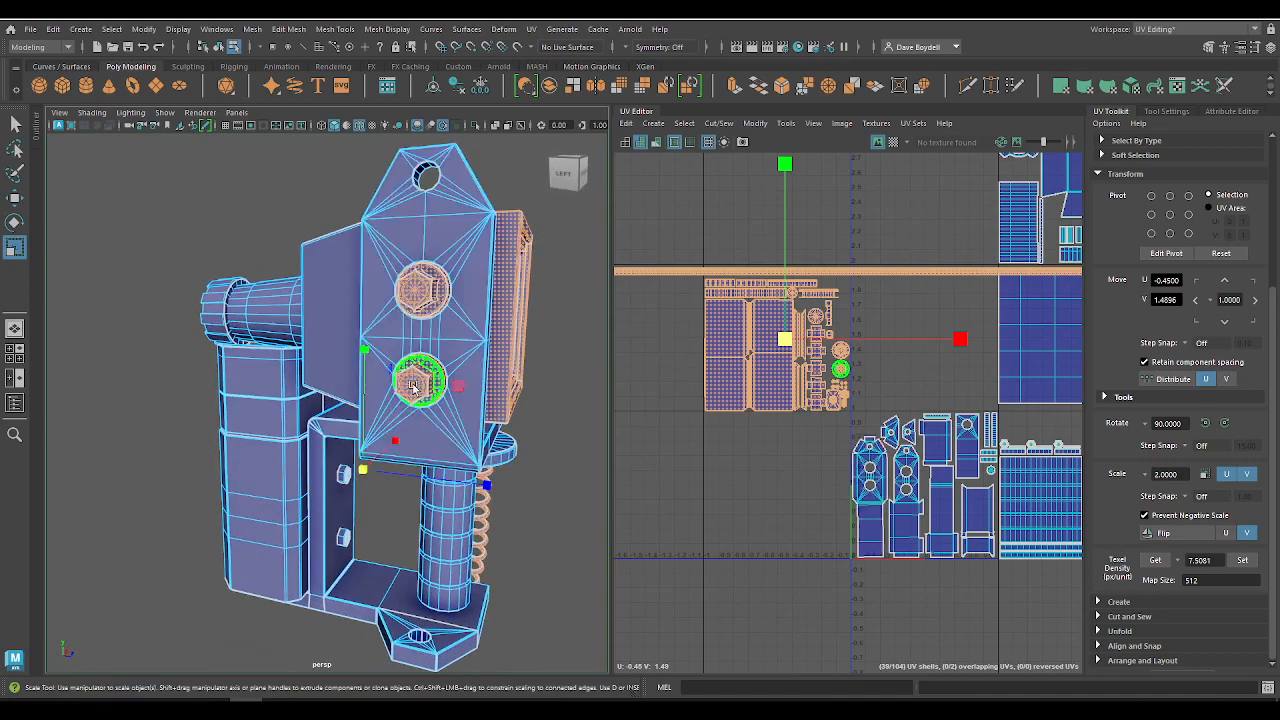
pyautogui.keyDown('alt'); pyautogui.moveTo(426, 426); pyautogui.dragTo(292, 417); pyautogui.keyUp('alt')
pyautogui.scroll(4, 353, 352)
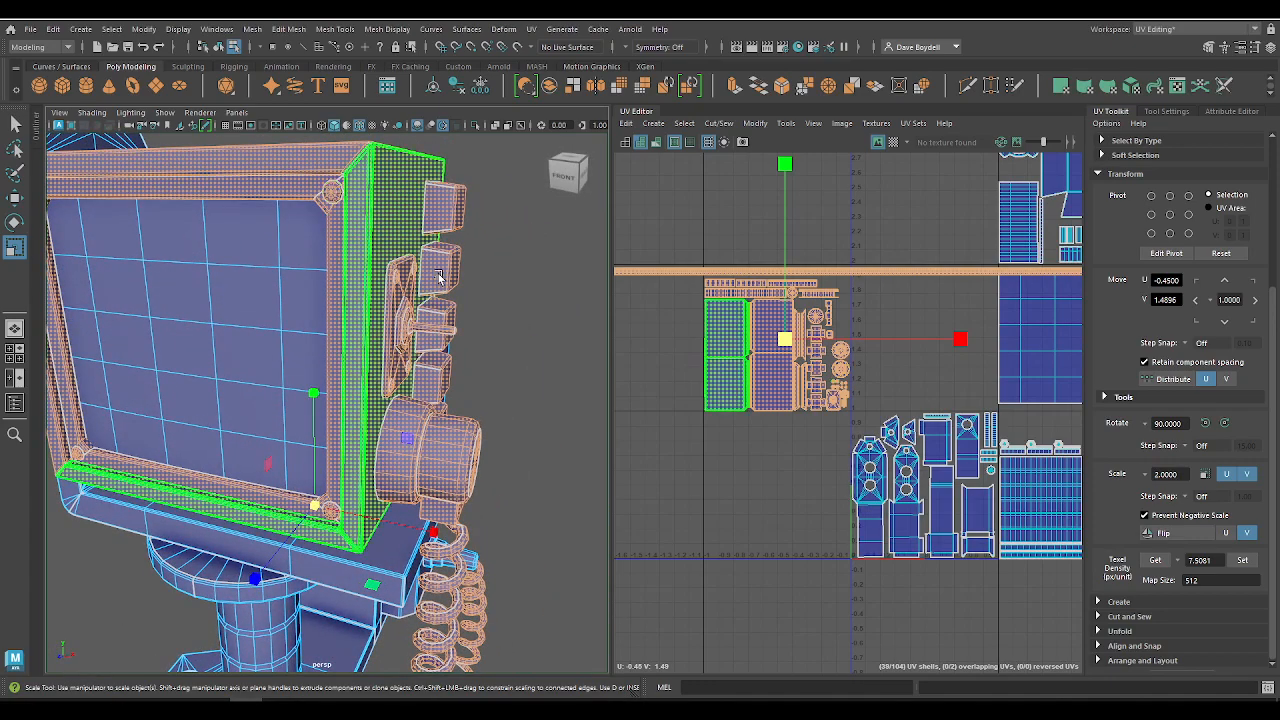
pyautogui.keyDown('alt'); pyautogui.moveTo(337, 187); pyautogui.dragTo(649, 357); pyautogui.keyUp('alt')
pyautogui.scroll(-6, 650, 360)
pyautogui.keyDown('alt'); pyautogui.moveTo(586, 265); pyautogui.dragTo(548, 290, button='middle'); pyautogui.keyUp('alt')
pyautogui.scroll(2, 735, 333)
# Step: Select the screen shell, then the lens housing tile's shells, and examine the matching parts on the monitor's back
pyautogui.click(891, 354)
pyautogui.press('f')
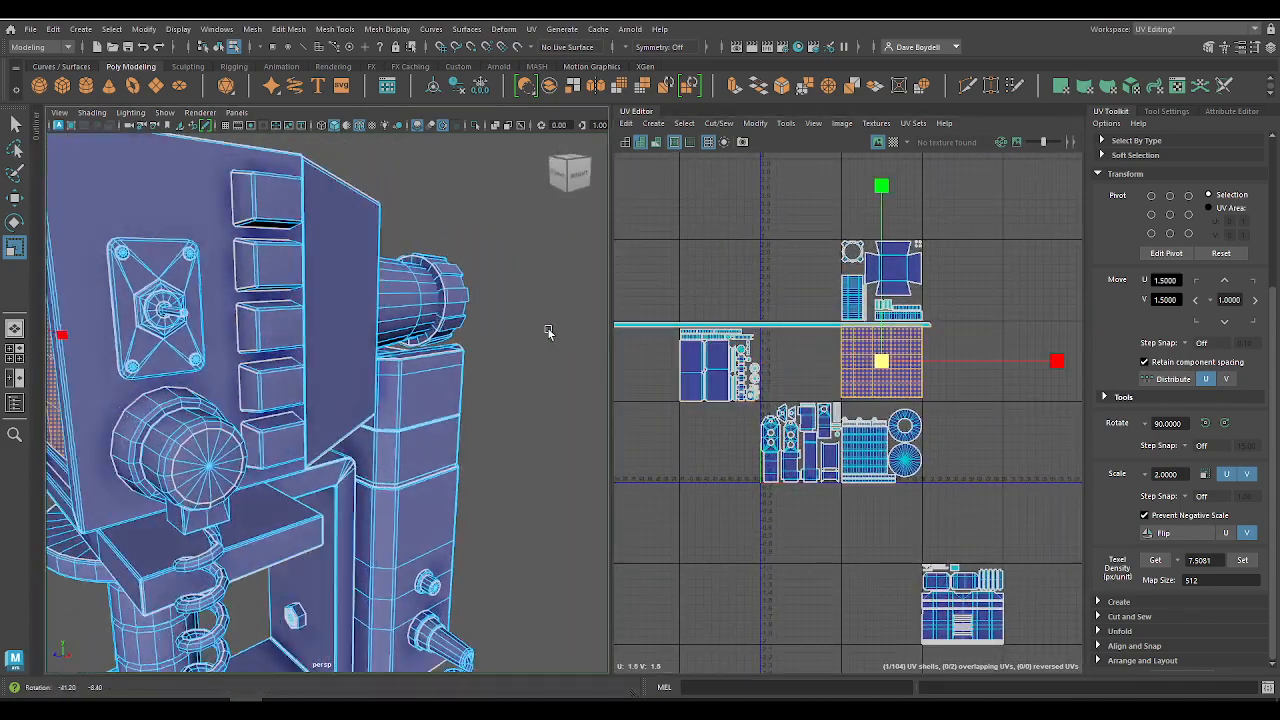
pyautogui.moveTo(946, 316); pyautogui.dragTo(944, 313)
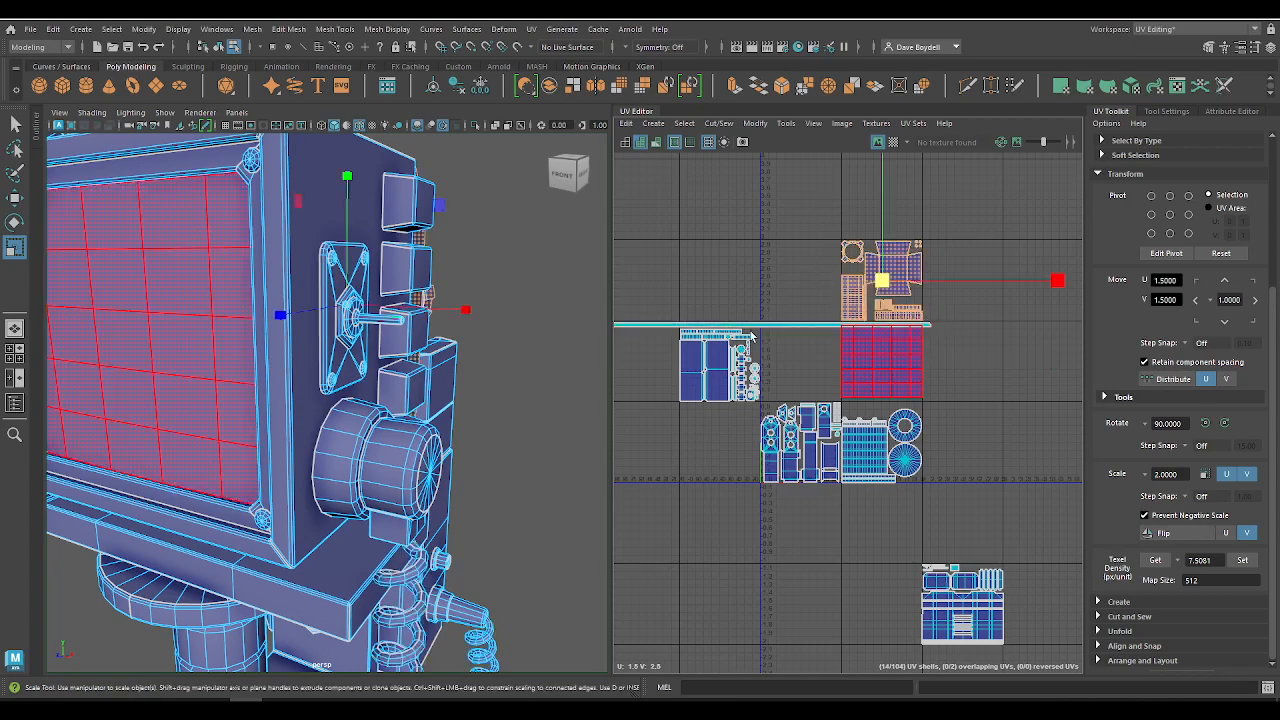
pyautogui.keyDown('alt'); pyautogui.moveTo(480, 303); pyautogui.dragTo(164, 281); pyautogui.keyUp('alt')
pyautogui.scroll(5, 806, 262)
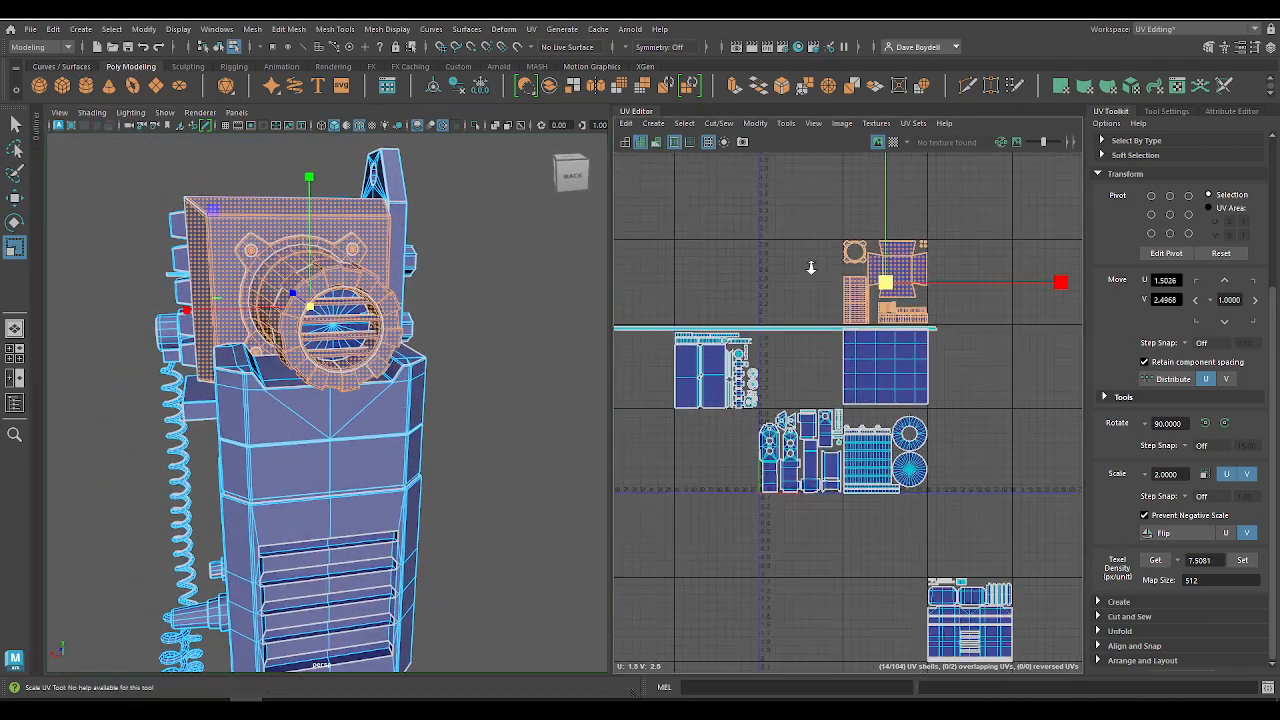
# Step: Try to place the round disc shell from behind the lens slats in the lens tile at U 1.1000, V 2.6500
pyautogui.press('q')
pyautogui.click(332, 324)
pyautogui.press('w')
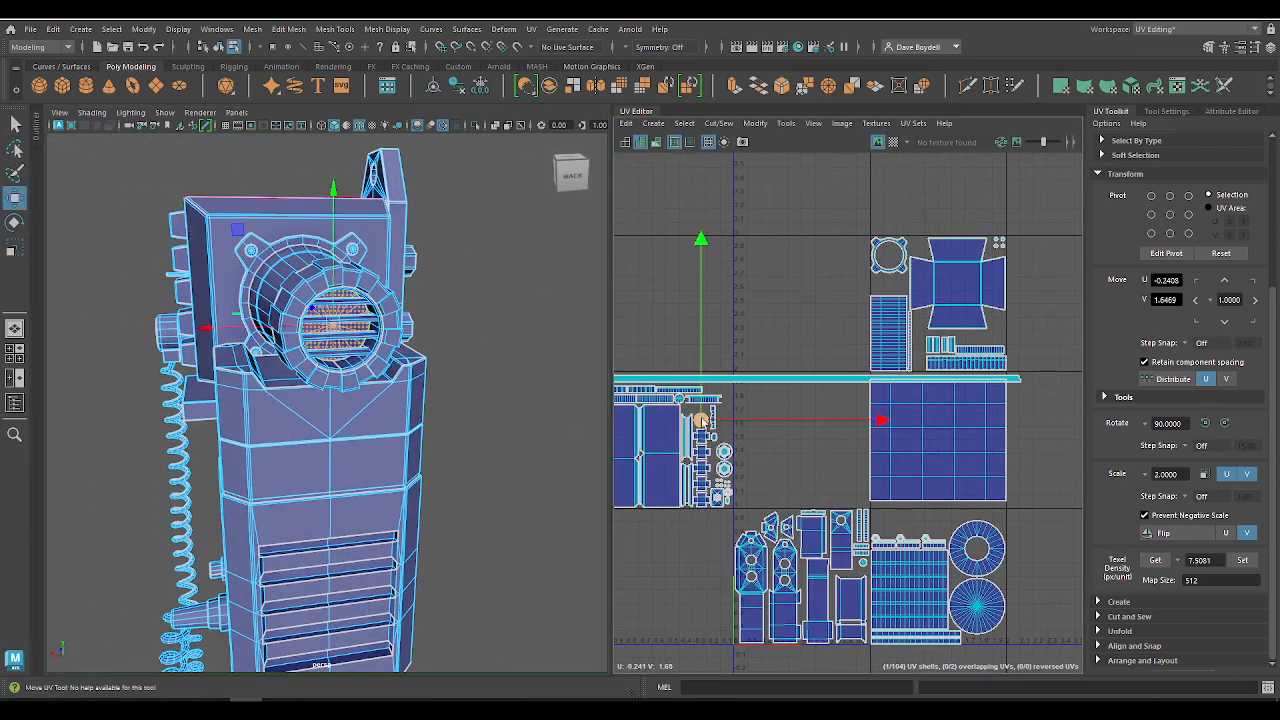
pyautogui.click(910, 288)
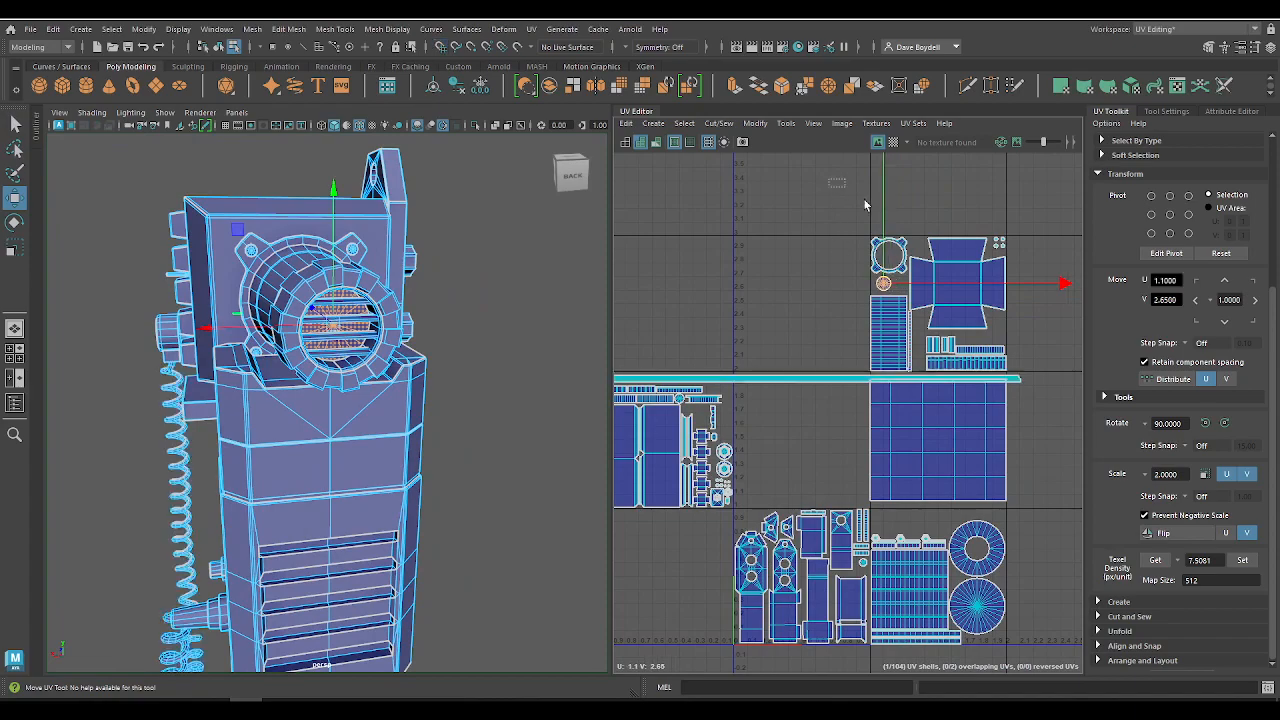
pyautogui.moveTo(1073, 356); pyautogui.dragTo(1075, 358)
pyautogui.keyDown('alt'); pyautogui.moveTo(336, 294); pyautogui.dragTo(530, 250); pyautogui.keyUp('alt')
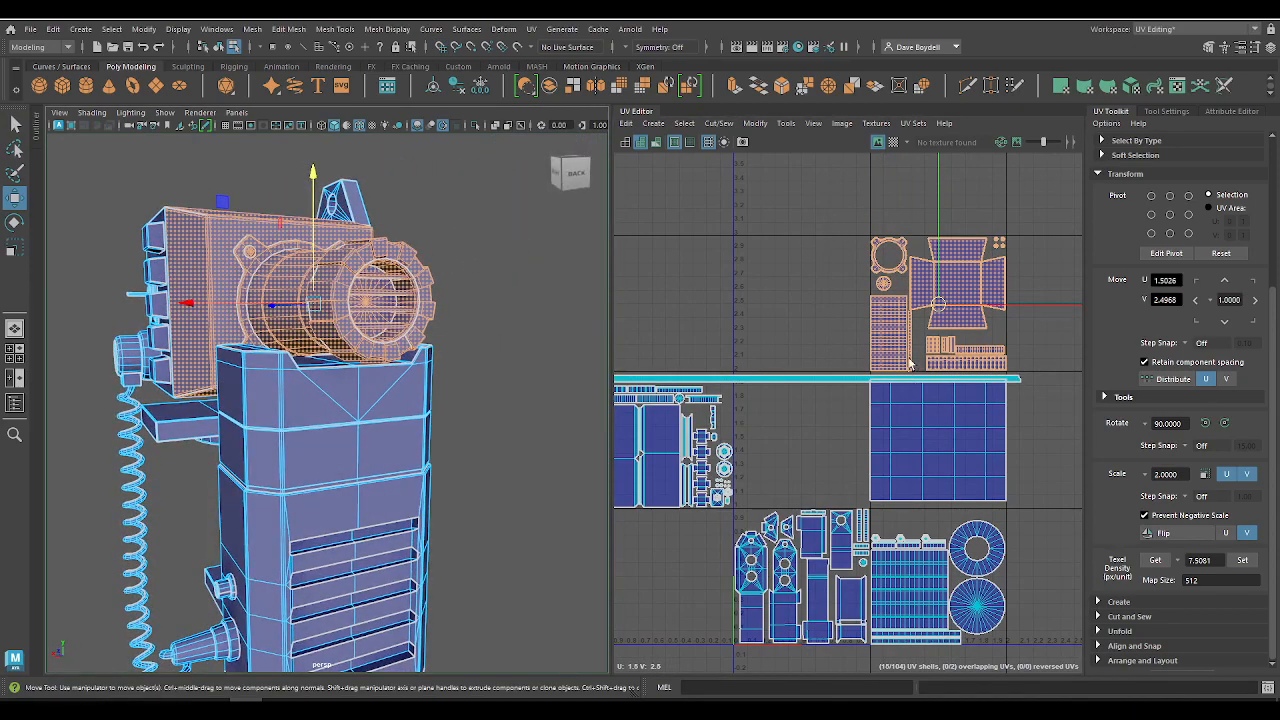
pyautogui.click(660, 340)
pyautogui.hotkey('ctrl', 'z')
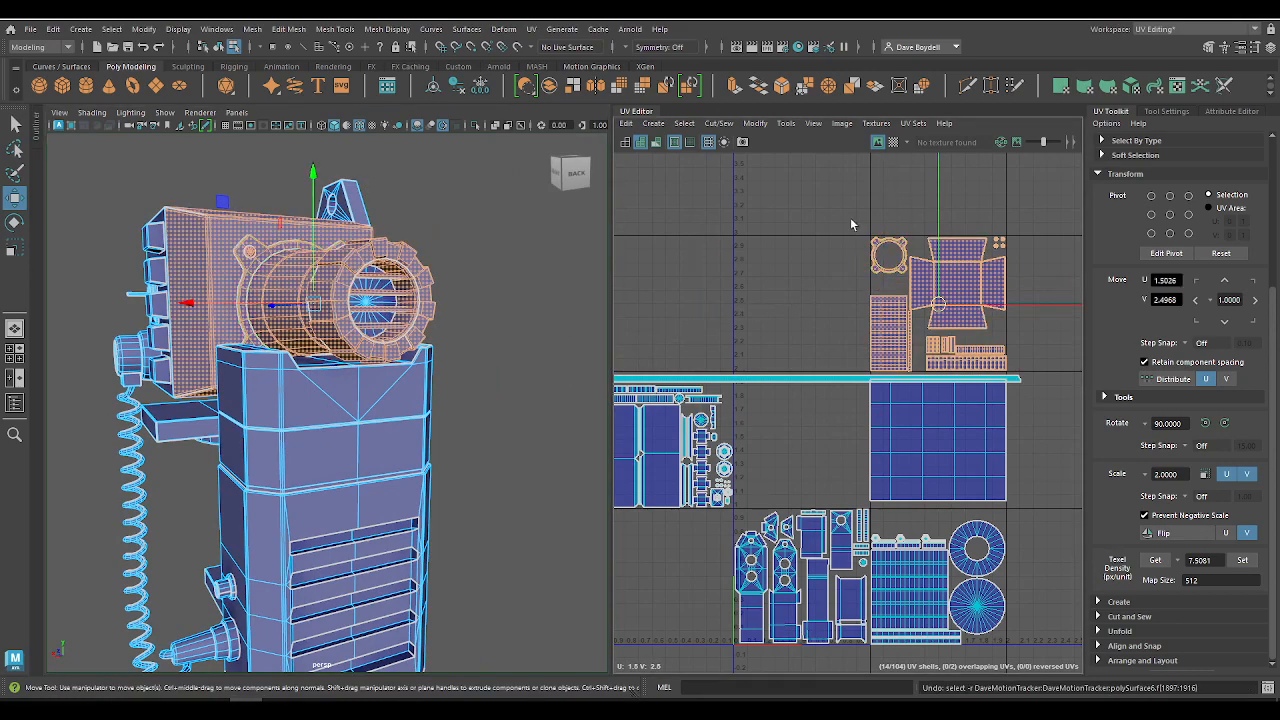
# Step: Move the round disc shell from behind the lens slats into the gap below the lens tile's mounting ring shell
pyautogui.moveTo(851, 219); pyautogui.dragTo(1074, 370)
pyautogui.keyDown('alt'); pyautogui.moveTo(440, 322); pyautogui.dragTo(471, 336, button='right'); pyautogui.keyUp('alt')
pyautogui.keyDown('alt'); pyautogui.moveTo(471, 336); pyautogui.dragTo(335, 312); pyautogui.keyUp('alt')
pyautogui.keyDown('alt'); pyautogui.moveTo(335, 312); pyautogui.dragTo(384, 322, button='right'); pyautogui.keyUp('alt')
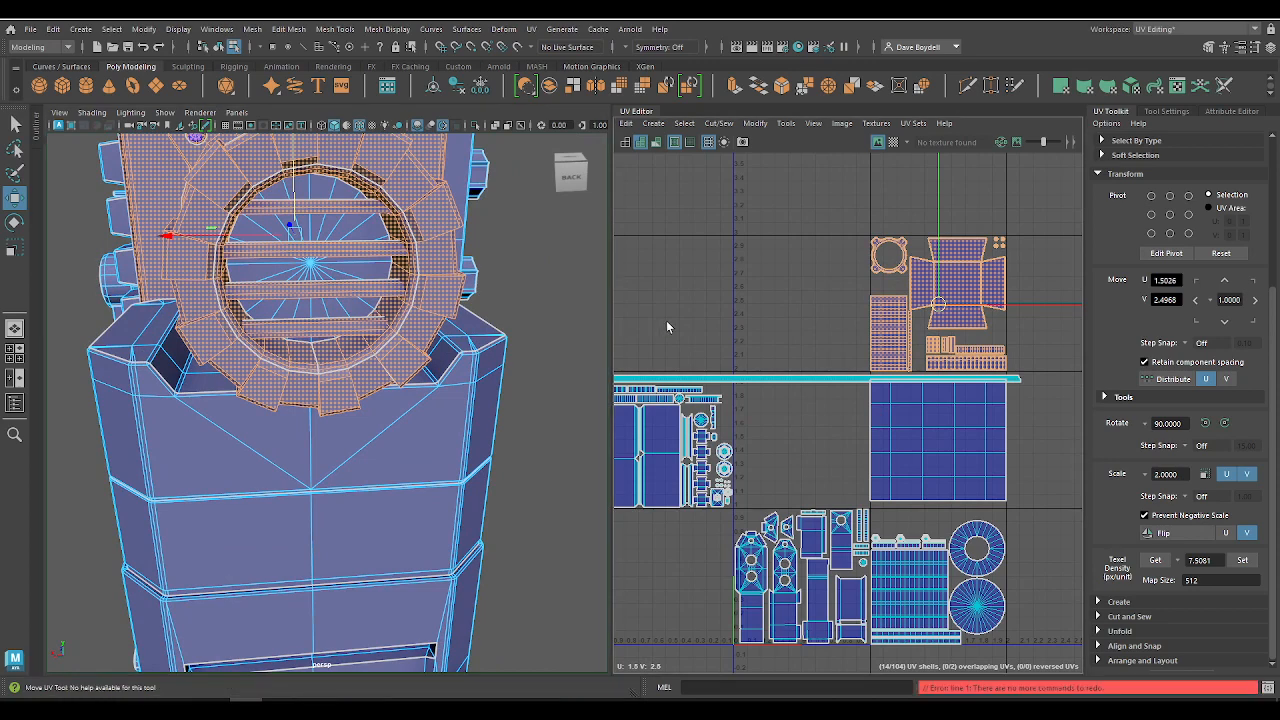
pyautogui.click(703, 420)
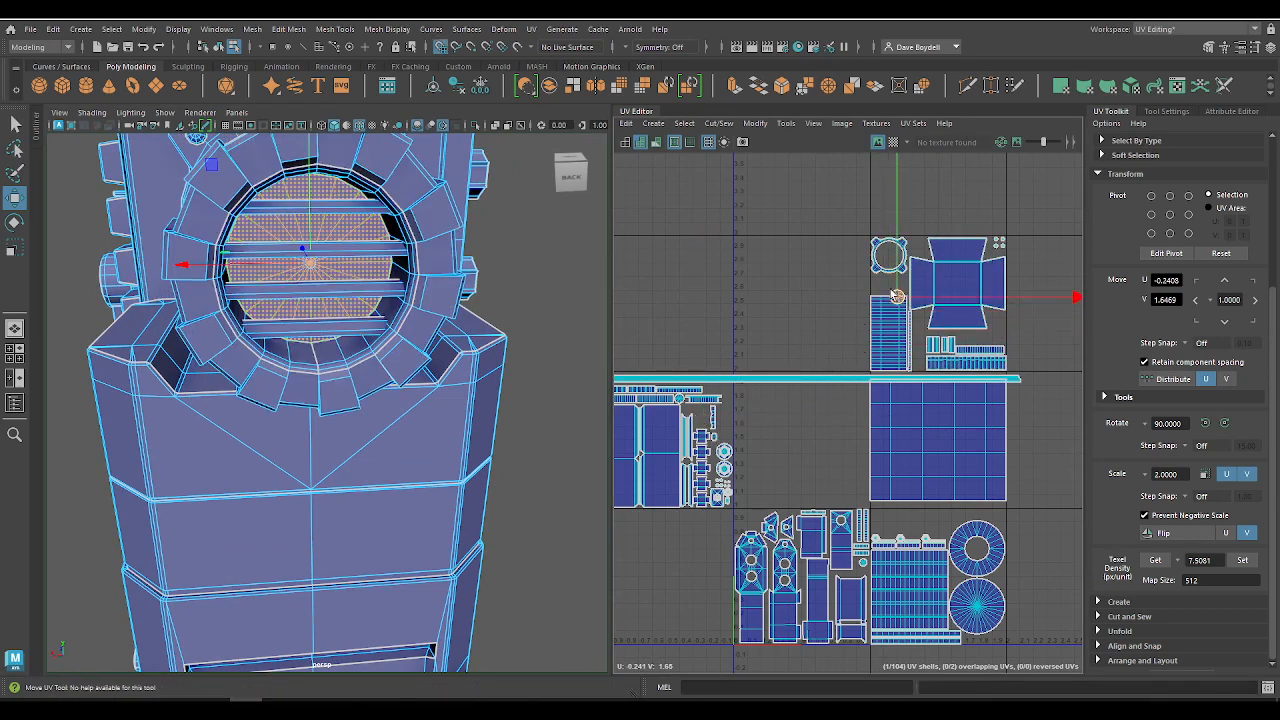
pyautogui.click(743, 321)
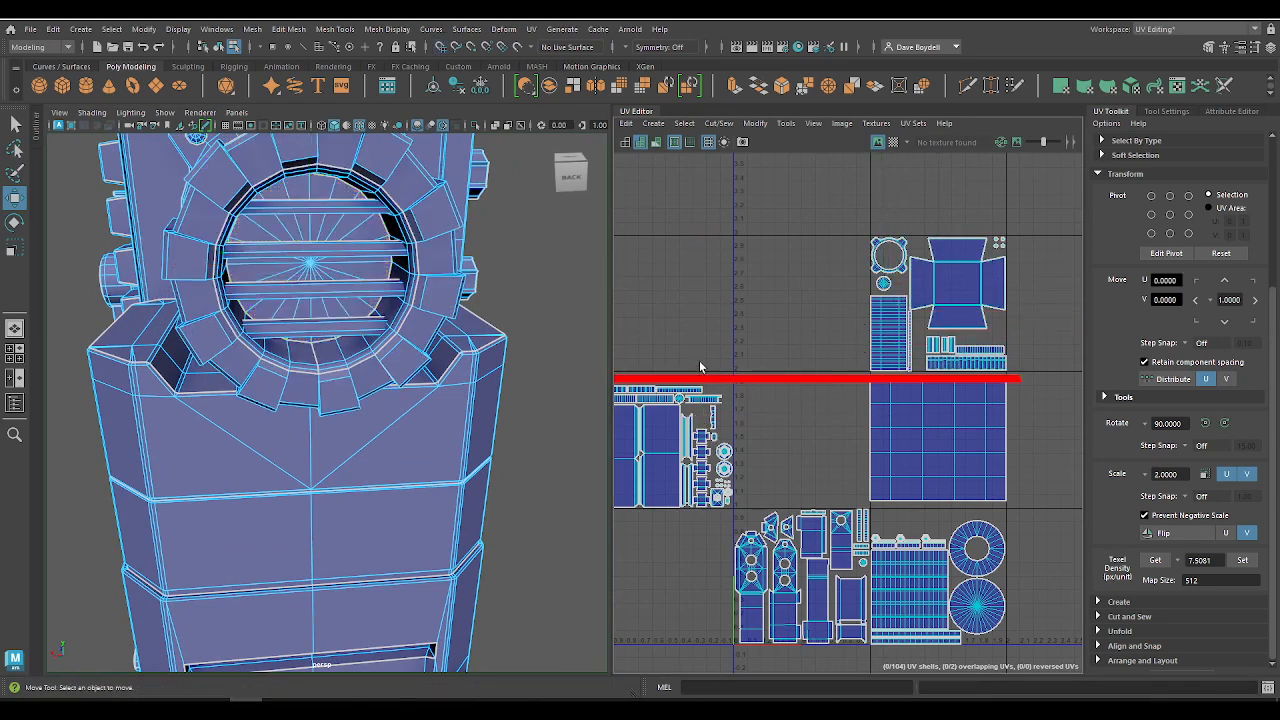
# Step: Select the bracket, column and phone body tiles in turn and check which model parts each one covers
pyautogui.keyDown('alt'); pyautogui.moveTo(744, 419); pyautogui.dragTo(886, 312, button='middle'); pyautogui.keyUp('alt')
pyautogui.keyDown('alt'); pyautogui.moveTo(886, 312); pyautogui.dragTo(860, 458, button='right'); pyautogui.keyUp('alt')
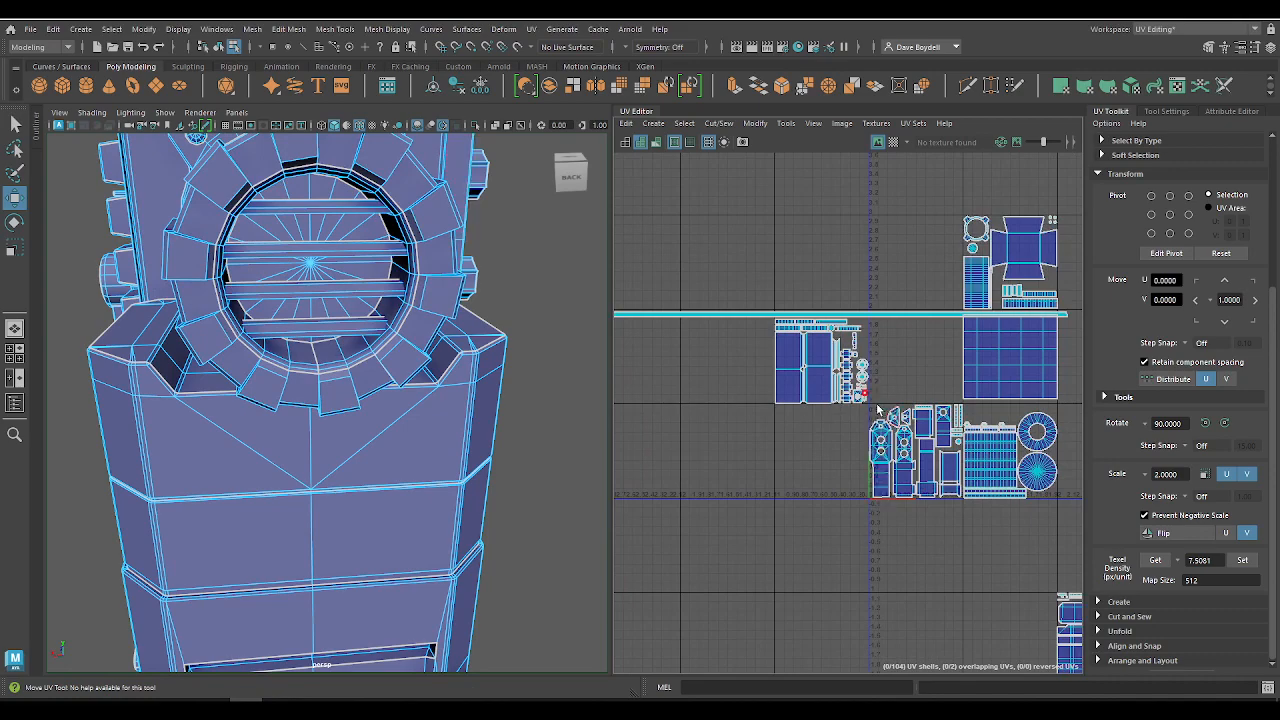
pyautogui.moveTo(960, 510); pyautogui.dragTo(960, 509)
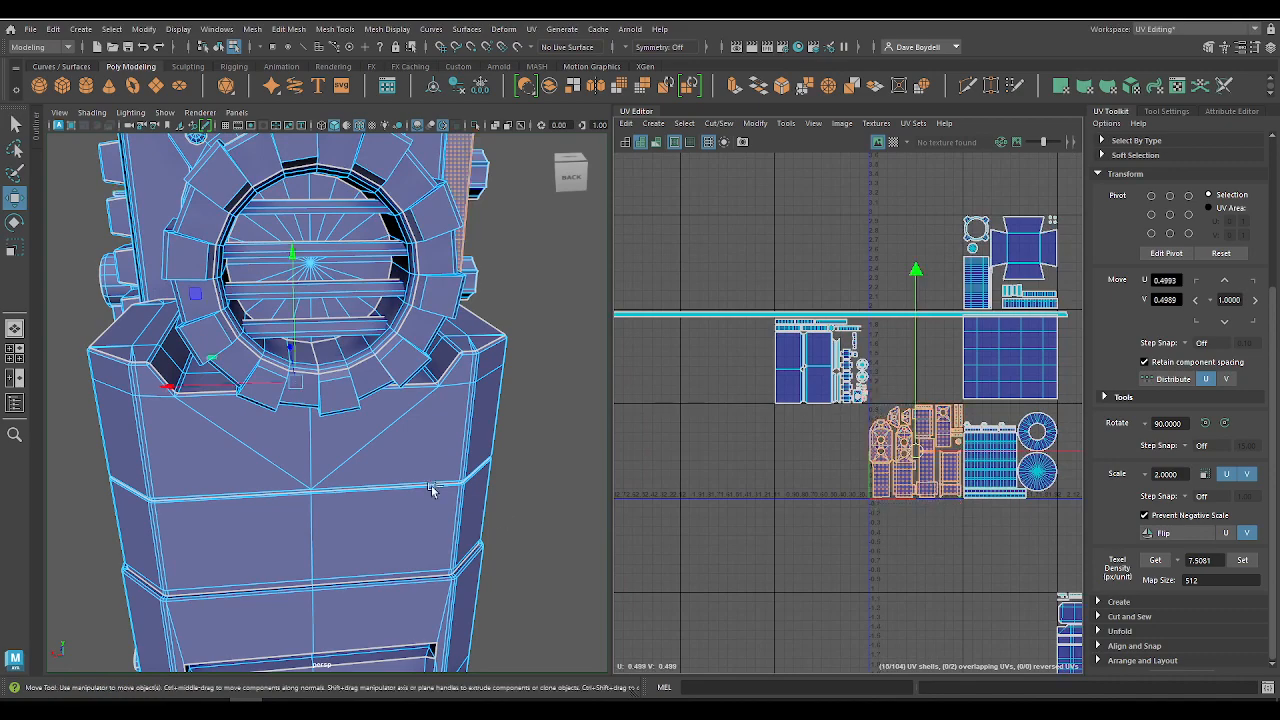
pyautogui.keyDown('alt'); pyautogui.moveTo(432, 490); pyautogui.dragTo(1027, 521); pyautogui.keyUp('alt')
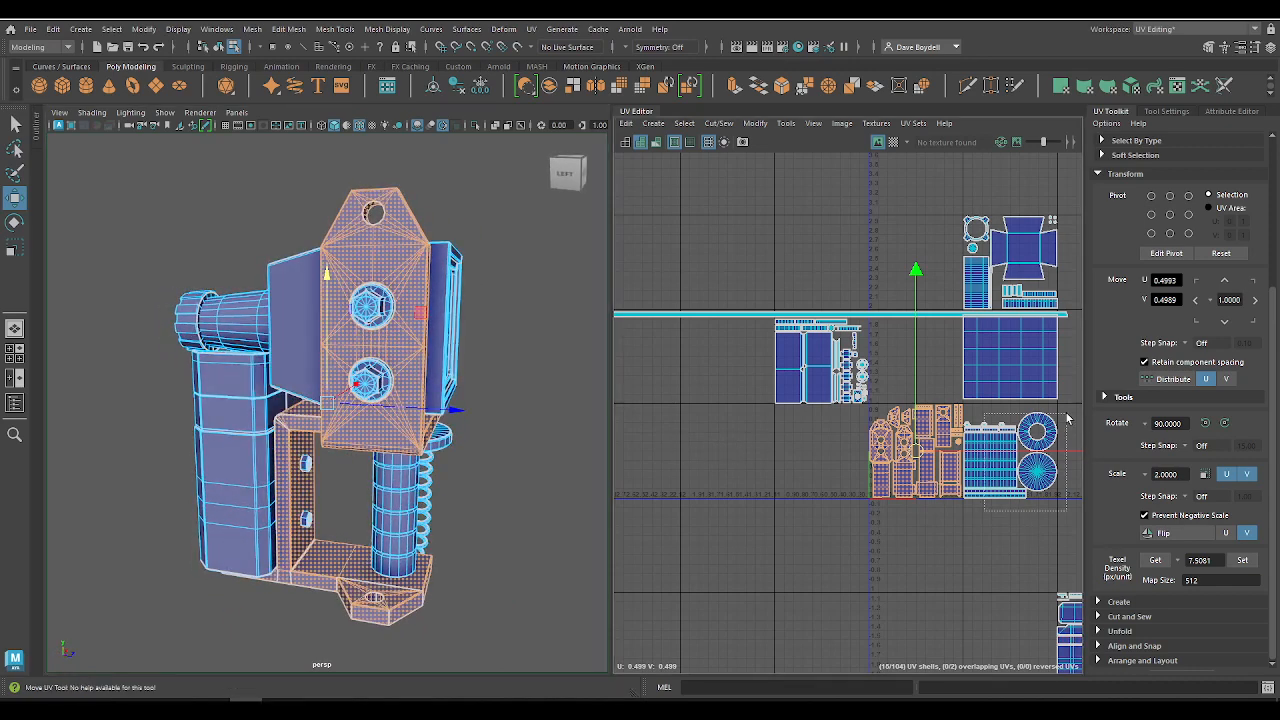
pyautogui.click(990, 460)
pyautogui.keyDown('alt'); pyautogui.moveTo(1010, 577); pyautogui.dragTo(877, 316, button='middle'); pyautogui.keyUp('alt')
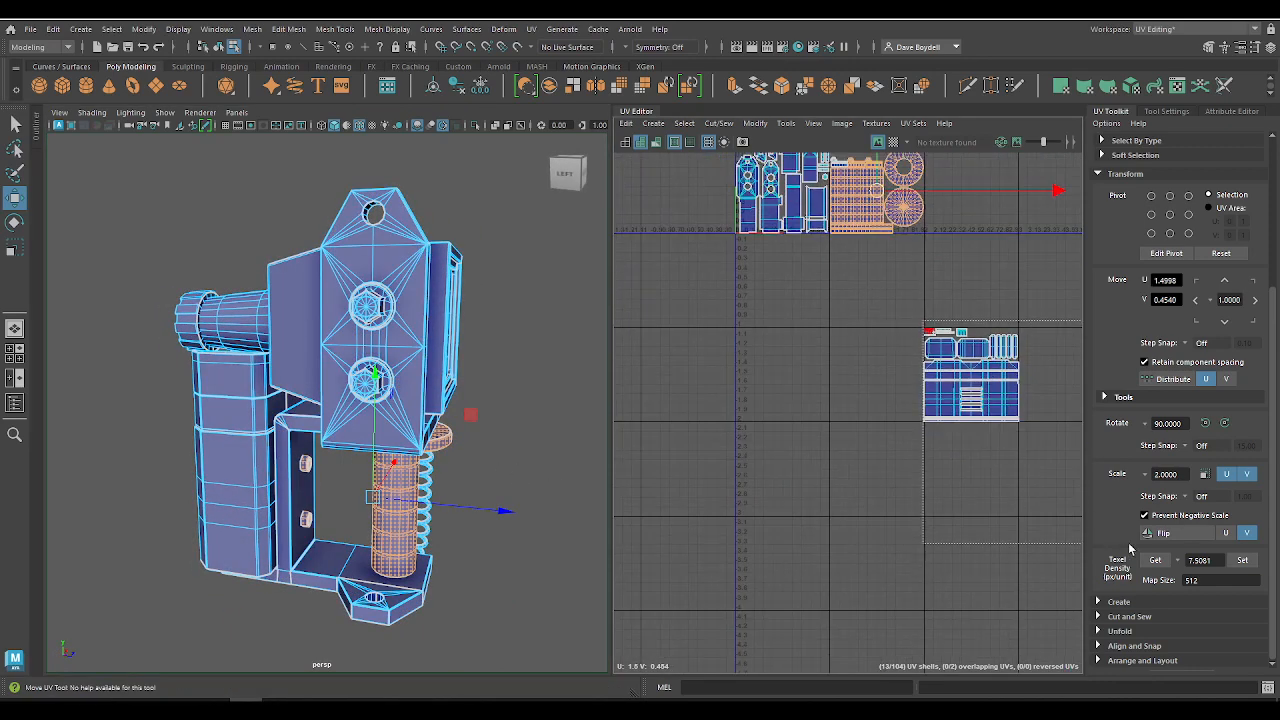
pyautogui.moveTo(1130, 544); pyautogui.dragTo(1129, 543)
pyautogui.keyDown('alt'); pyautogui.moveTo(830, 404); pyautogui.dragTo(777, 444, button='middle'); pyautogui.keyUp('alt')
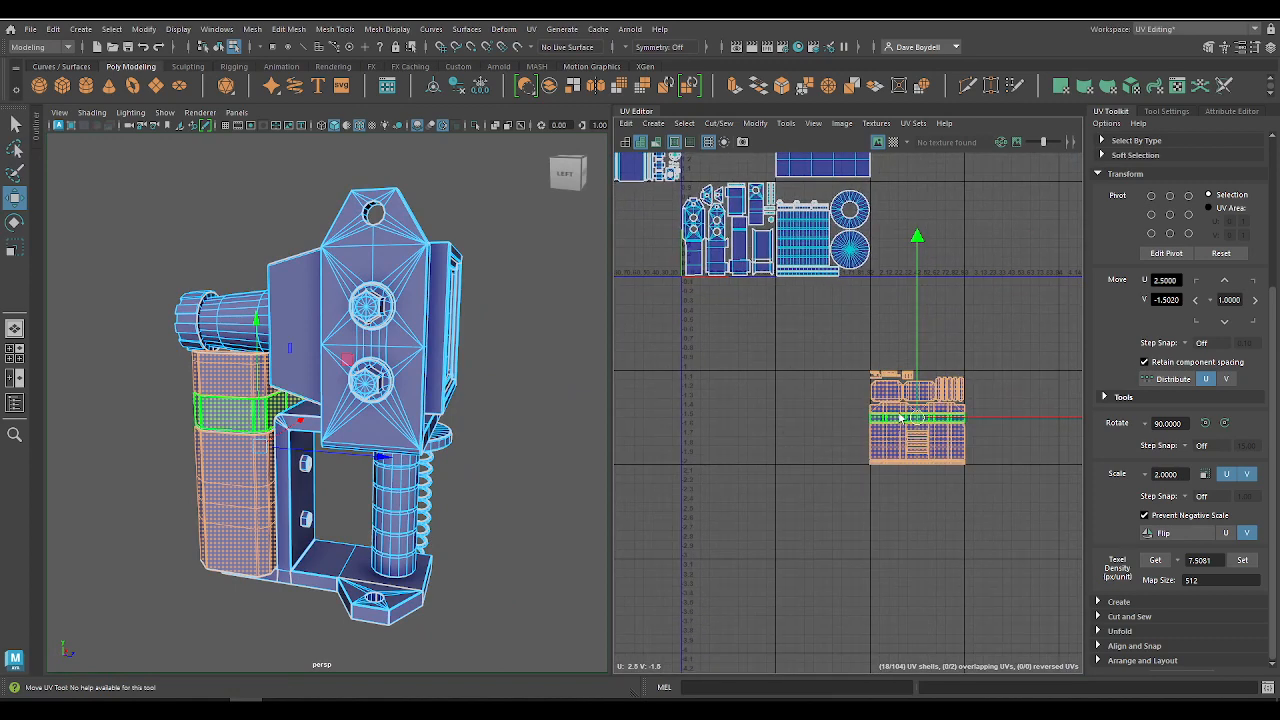
# Step: Select the phone body's large slatted shell and examine the matching vent faces on the back of the model
pyautogui.press('f')
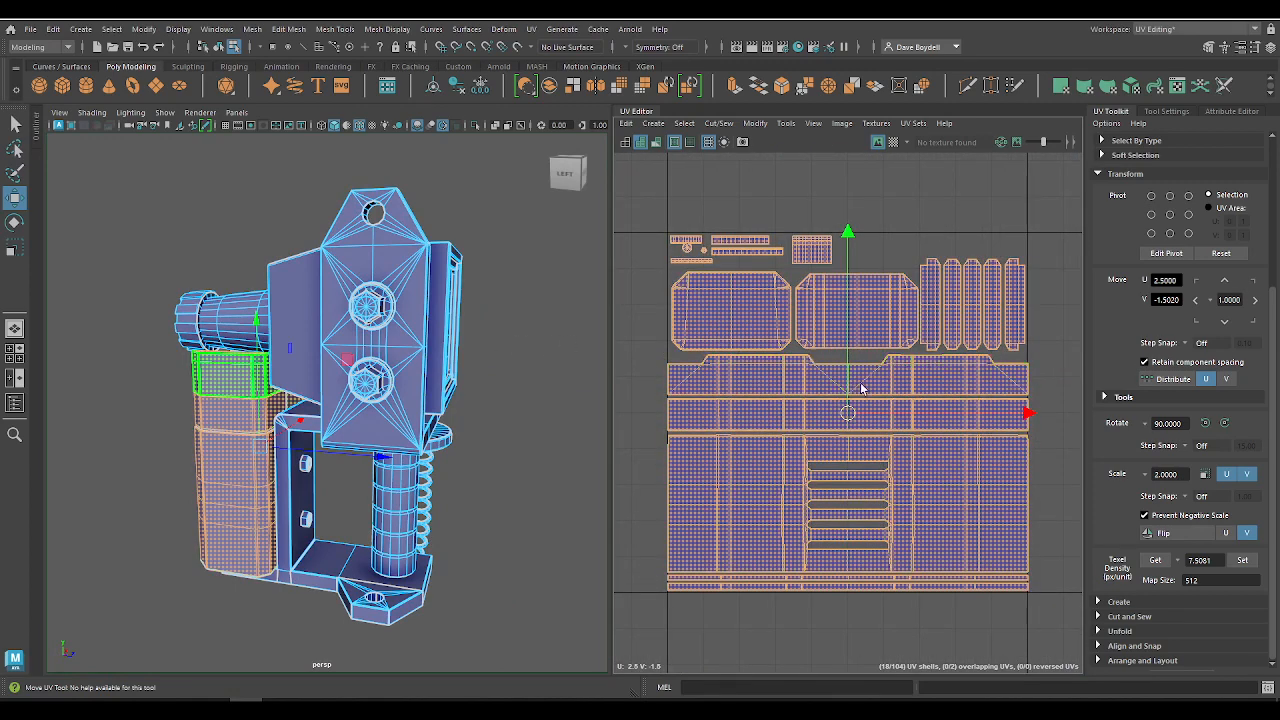
pyautogui.keyDown('alt'); pyautogui.moveTo(833, 334); pyautogui.dragTo(809, 543, button='middle'); pyautogui.keyUp('alt')
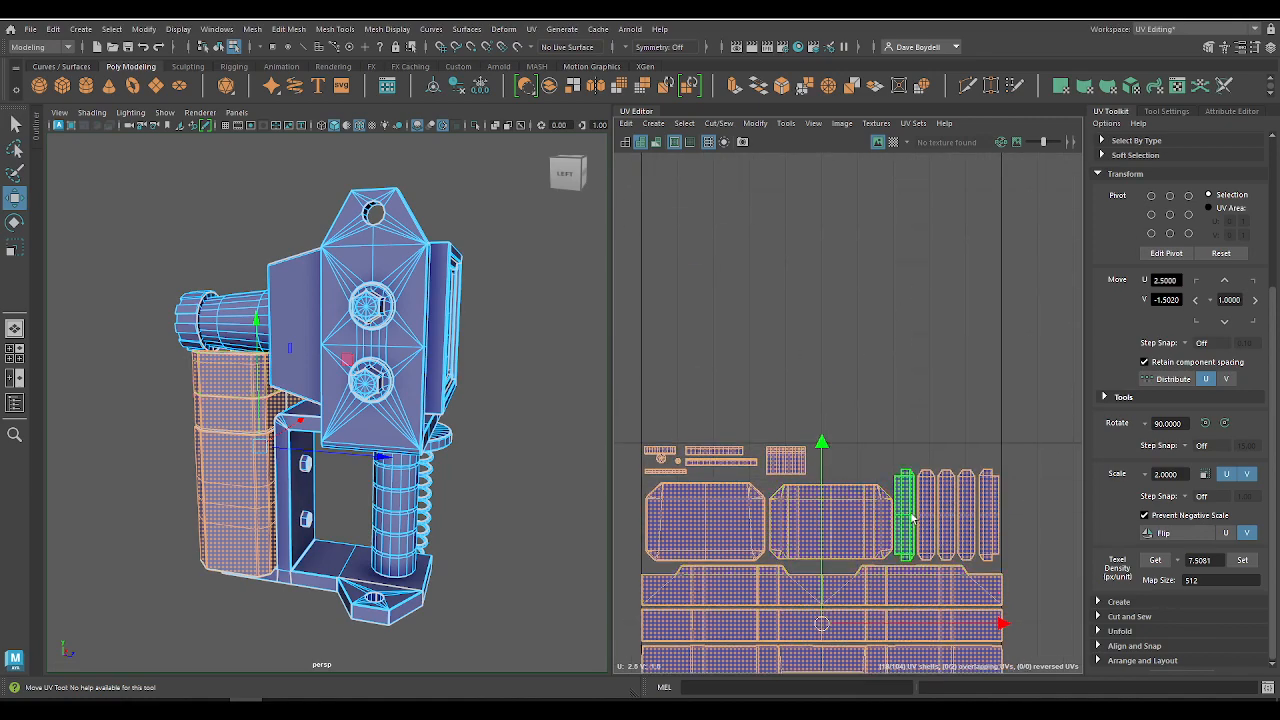
pyautogui.keyDown('alt'); pyautogui.moveTo(914, 517); pyautogui.dragTo(628, 277, button='middle'); pyautogui.keyUp('alt')
pyautogui.keyDown('alt'); pyautogui.moveTo(710, 408); pyautogui.dragTo(1125, 306, button='middle'); pyautogui.keyUp('alt')
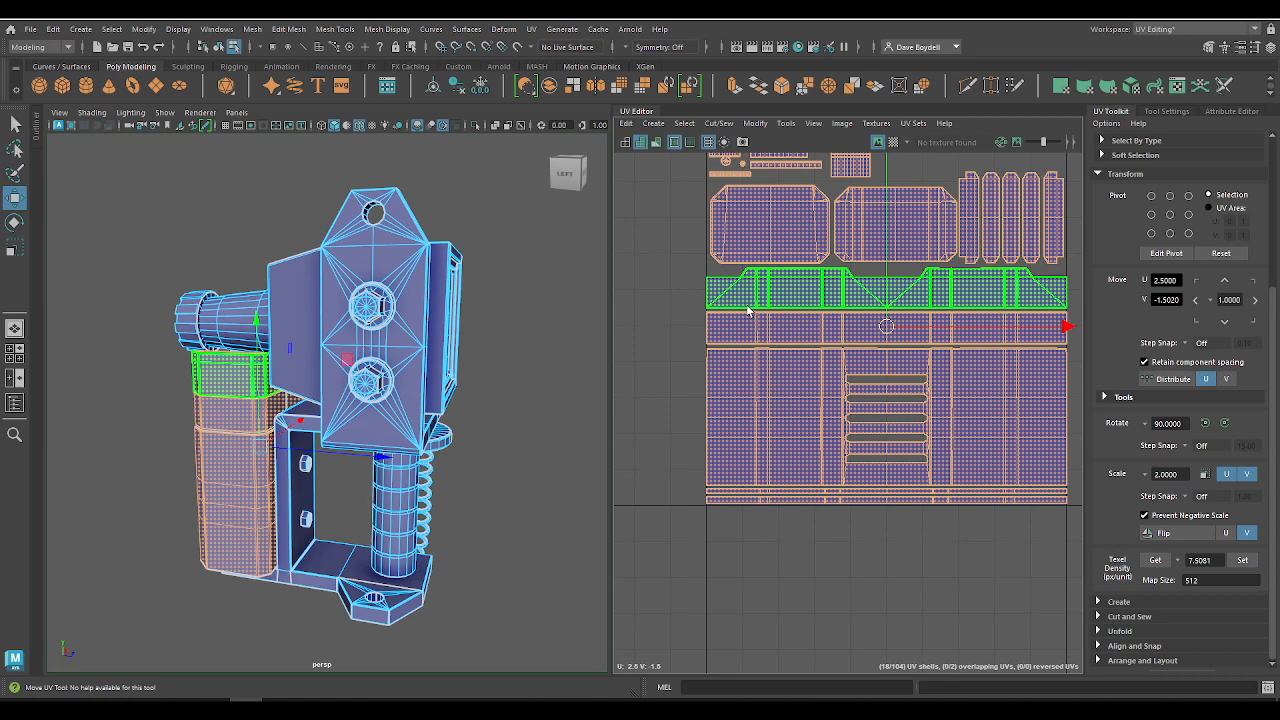
pyautogui.click(752, 384)
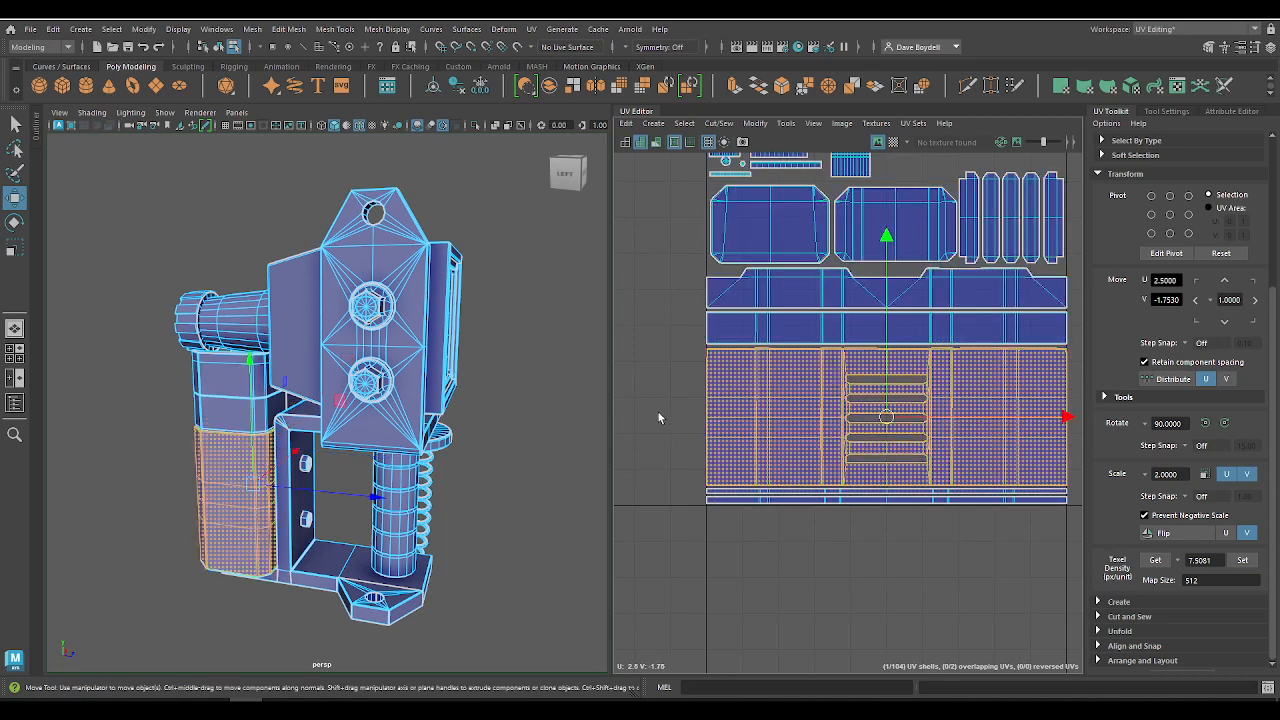
pyautogui.keyDown('alt'); pyautogui.moveTo(748, 354); pyautogui.dragTo(737, 308, button='middle'); pyautogui.keyUp('alt')
pyautogui.press('f')
pyautogui.keyDown('alt'); pyautogui.moveTo(272, 470); pyautogui.dragTo(450, 480); pyautogui.keyUp('alt')
pyautogui.scroll(-5, 752, 452)
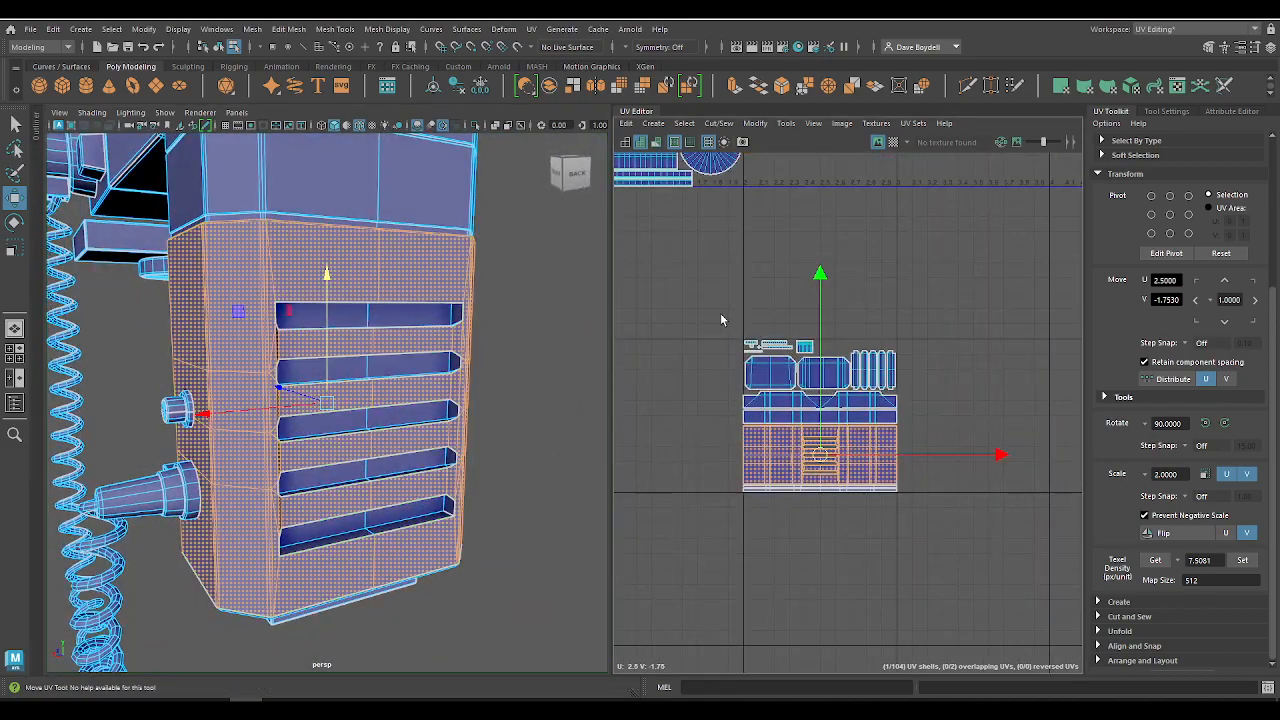
# Step: Select all shells in the phone body tile and isolate them in the 3D view
pyautogui.moveTo(723, 319); pyautogui.dragTo(1042, 597)
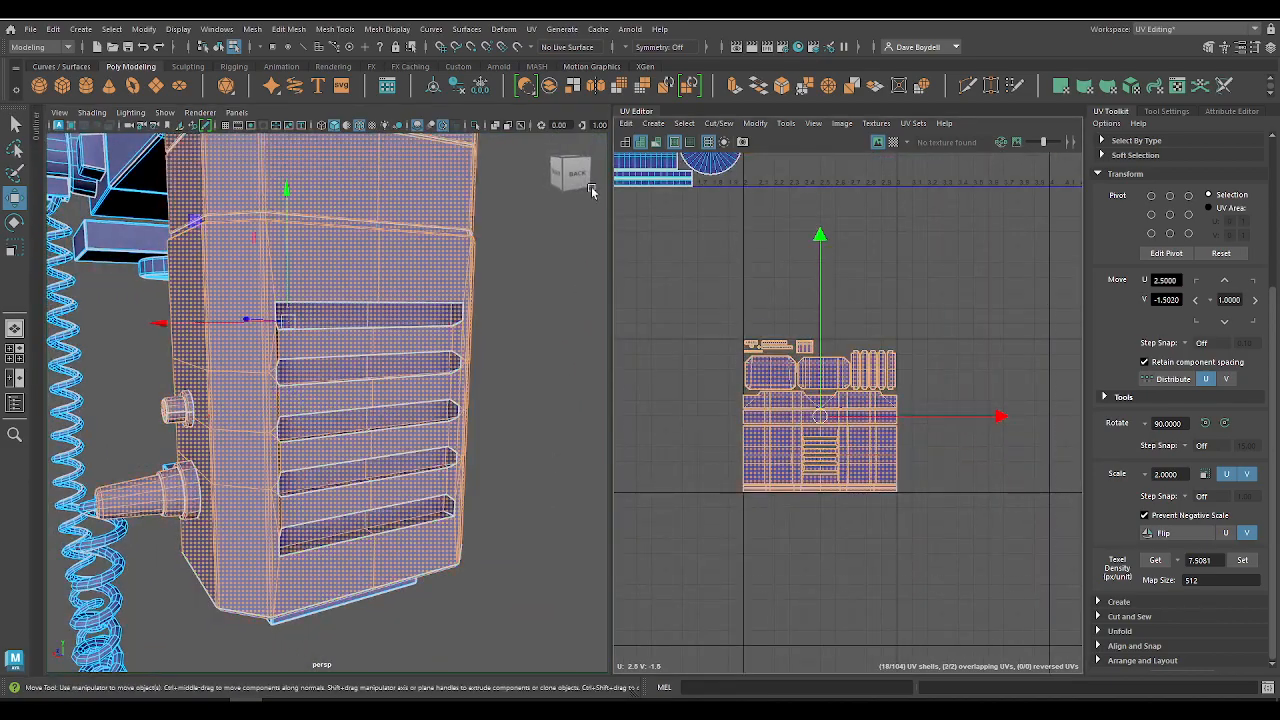
pyautogui.click(476, 127)
pyautogui.keyDown('alt'); pyautogui.moveTo(270, 330); pyautogui.dragTo(774, 346); pyautogui.keyUp('alt')
pyautogui.scroll(6, 815, 455)
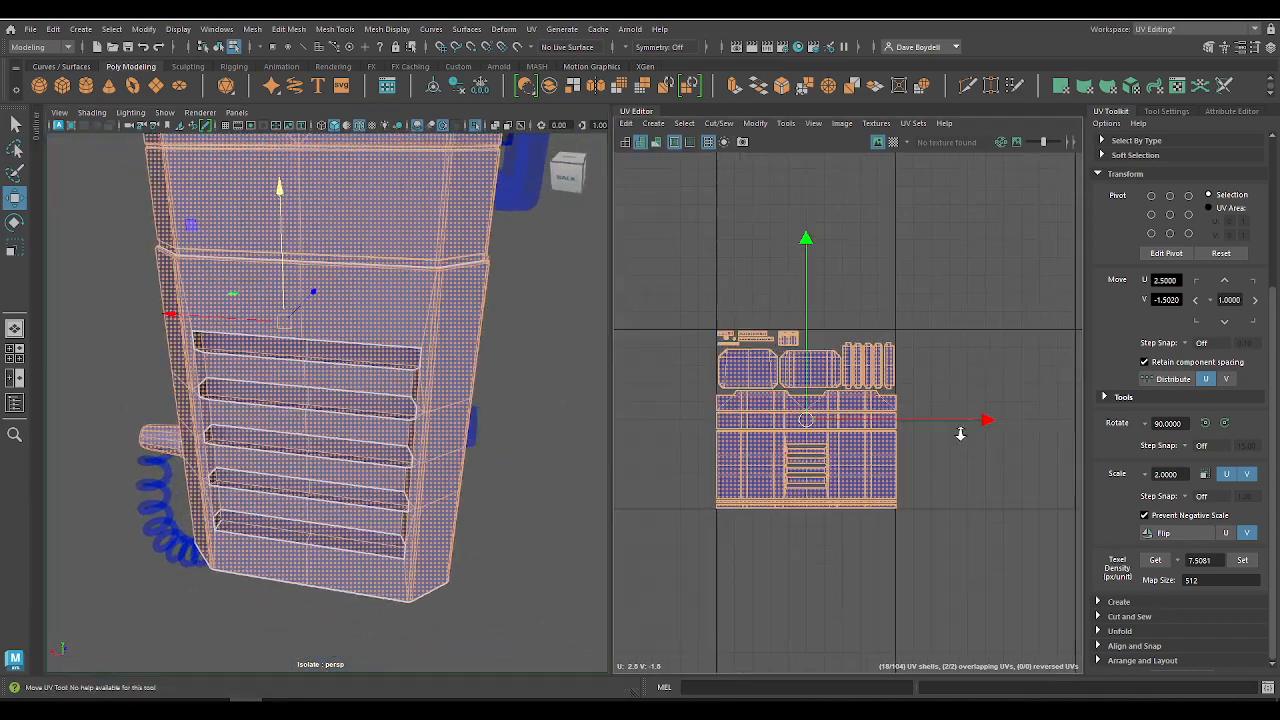
# Step: Select the slatted body shell and the two rounded end-panel shells in turn and compare them with the isolated phone body
pyautogui.click(706, 446)
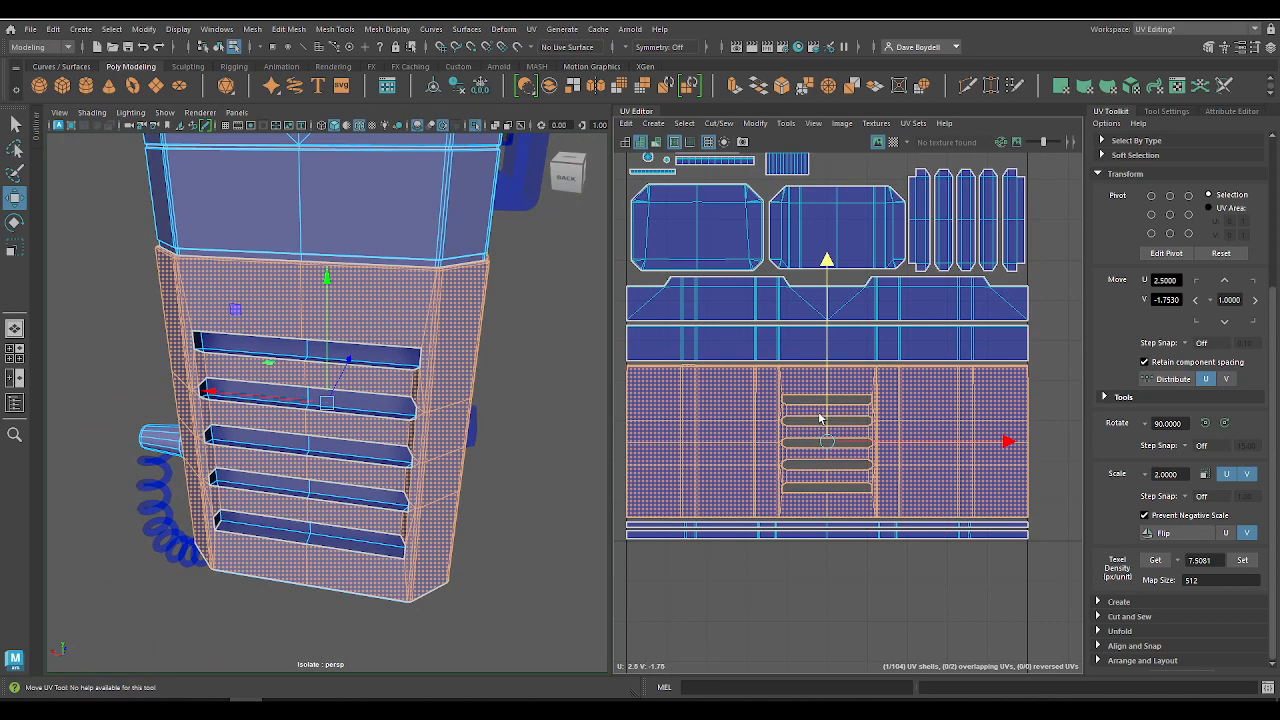
pyautogui.click(706, 303)
pyautogui.moveTo(722, 525); pyautogui.dragTo(757, 576)
pyautogui.keyDown('alt'); pyautogui.moveTo(735, 337); pyautogui.dragTo(738, 463, button='middle'); pyautogui.keyUp('alt')
pyautogui.click(705, 343)
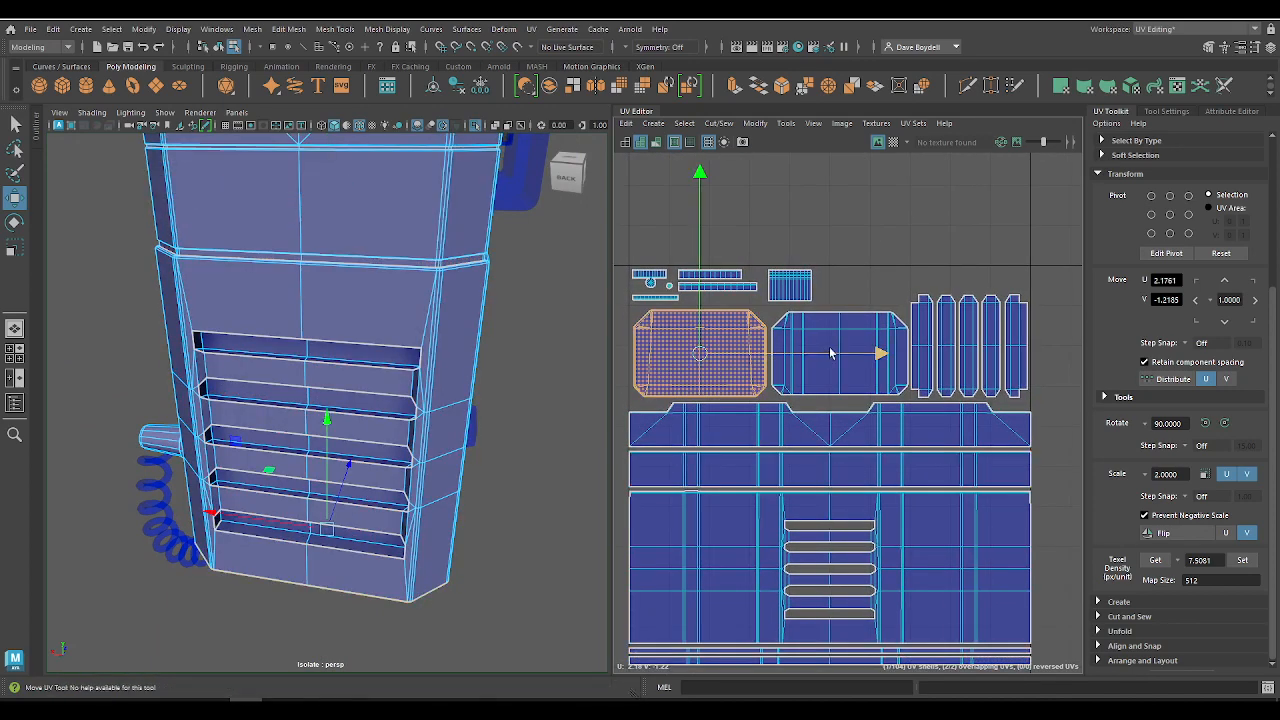
pyautogui.hotkey('ctrl', 'z')
pyautogui.click(705, 335)
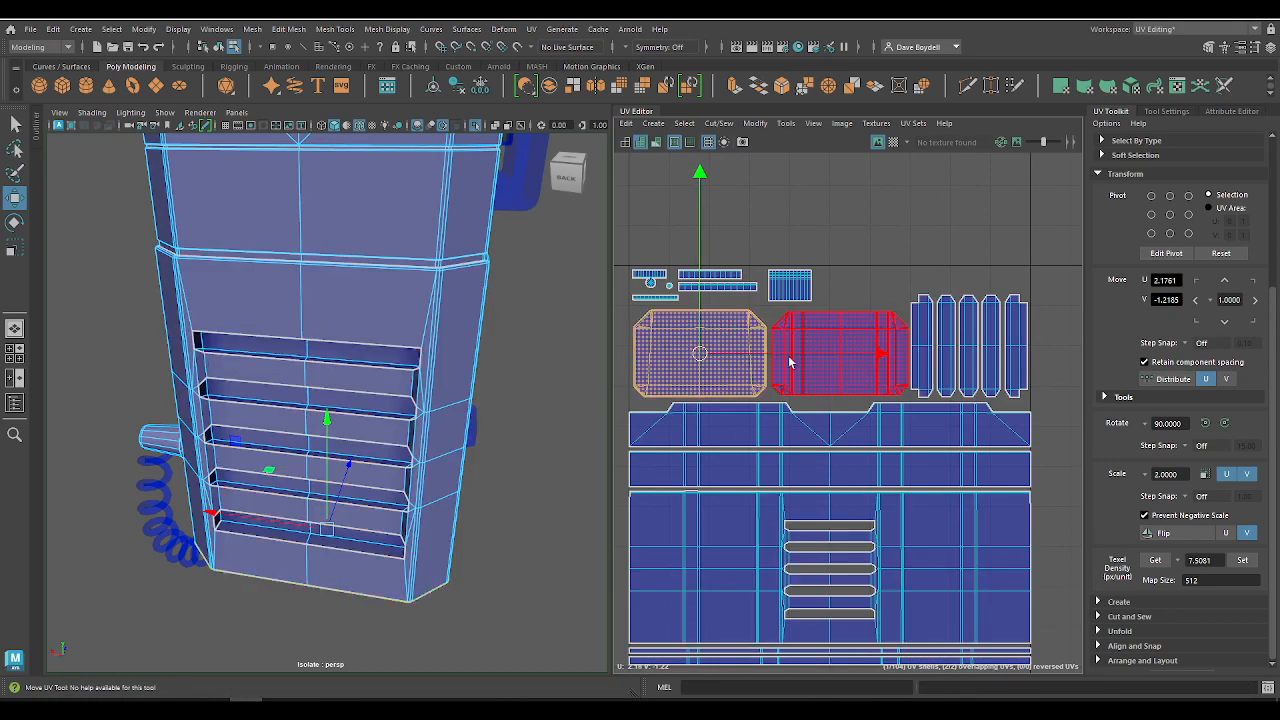
pyautogui.click(818, 334)
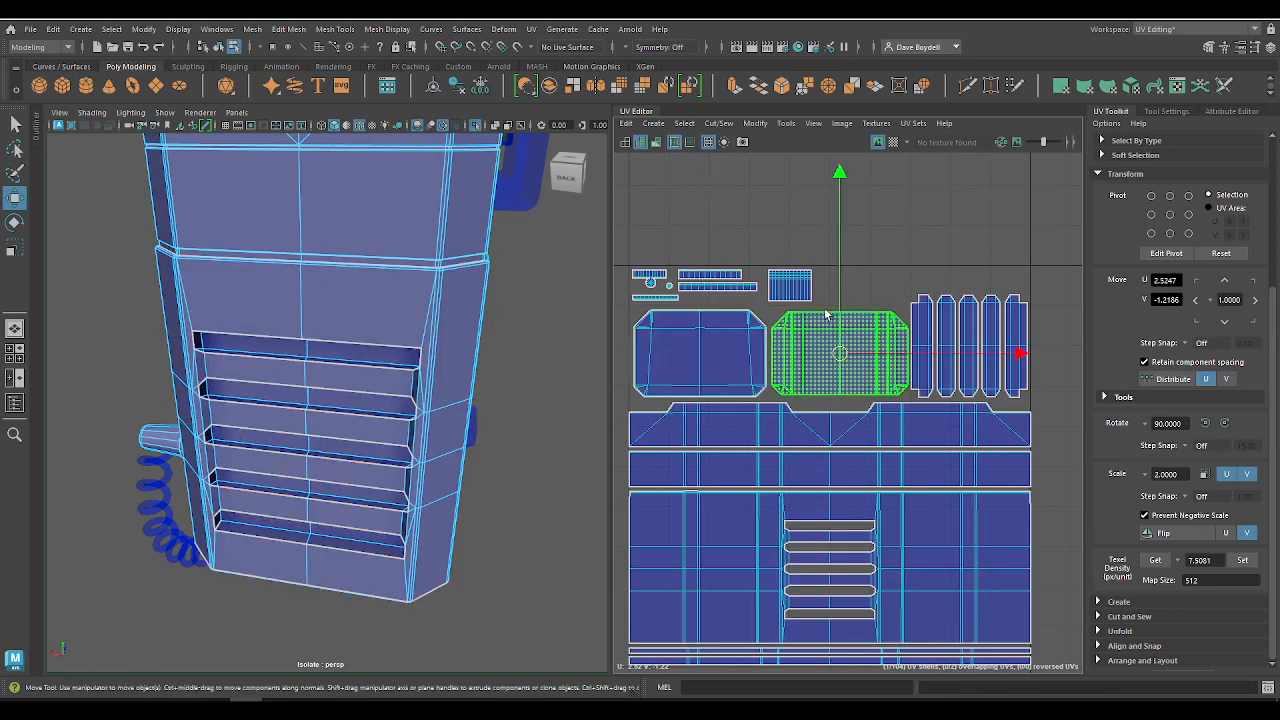
# Step: Examine the small strip and disc shells above the rounded end panels, clear the selection, and review all UV tiles together
pyautogui.scroll(2, 935, 322)
pyautogui.keyDown('alt'); pyautogui.moveTo(937, 323); pyautogui.dragTo(906, 337, button='middle'); pyautogui.keyUp('alt')
pyautogui.keyDown('alt'); pyautogui.moveTo(755, 302); pyautogui.dragTo(960, 370, button='middle'); pyautogui.keyUp('alt')
pyautogui.scroll(2, 960, 385)
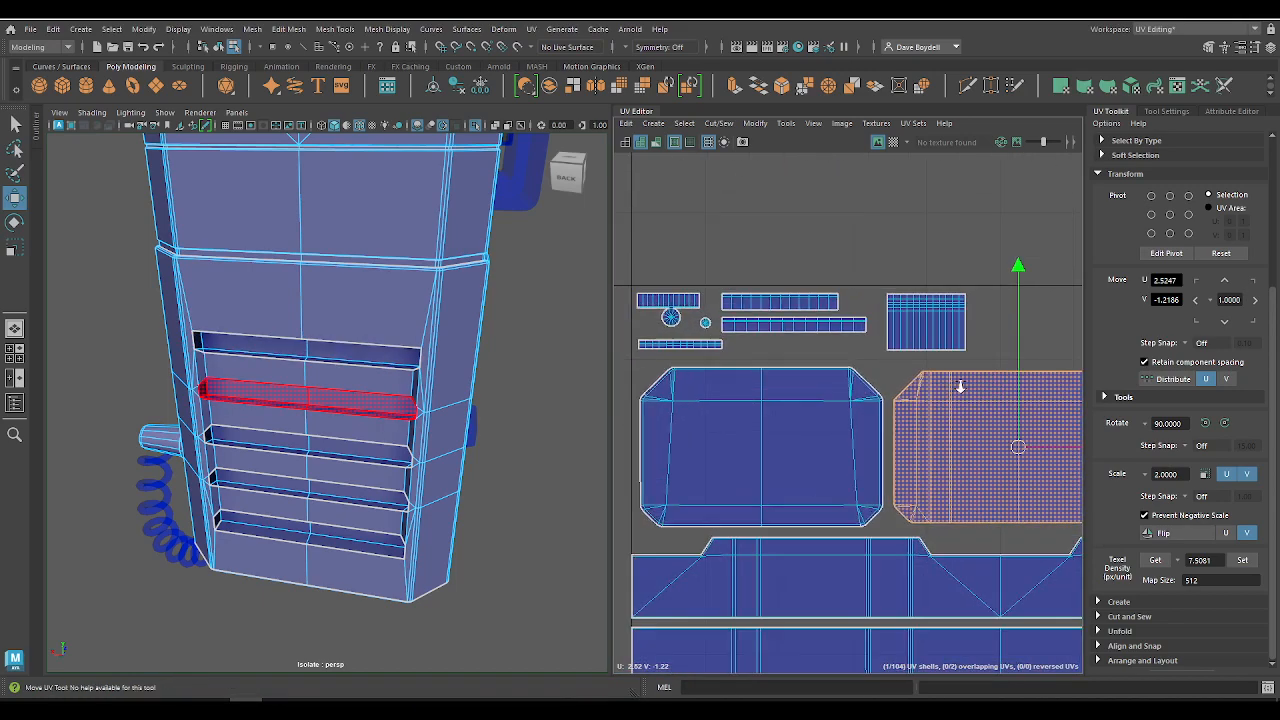
pyautogui.scroll(-2, 785, 317)
pyautogui.keyDown('alt'); pyautogui.moveTo(768, 314); pyautogui.dragTo(817, 323, button='middle'); pyautogui.keyUp('alt')
pyautogui.scroll(4, 818, 324)
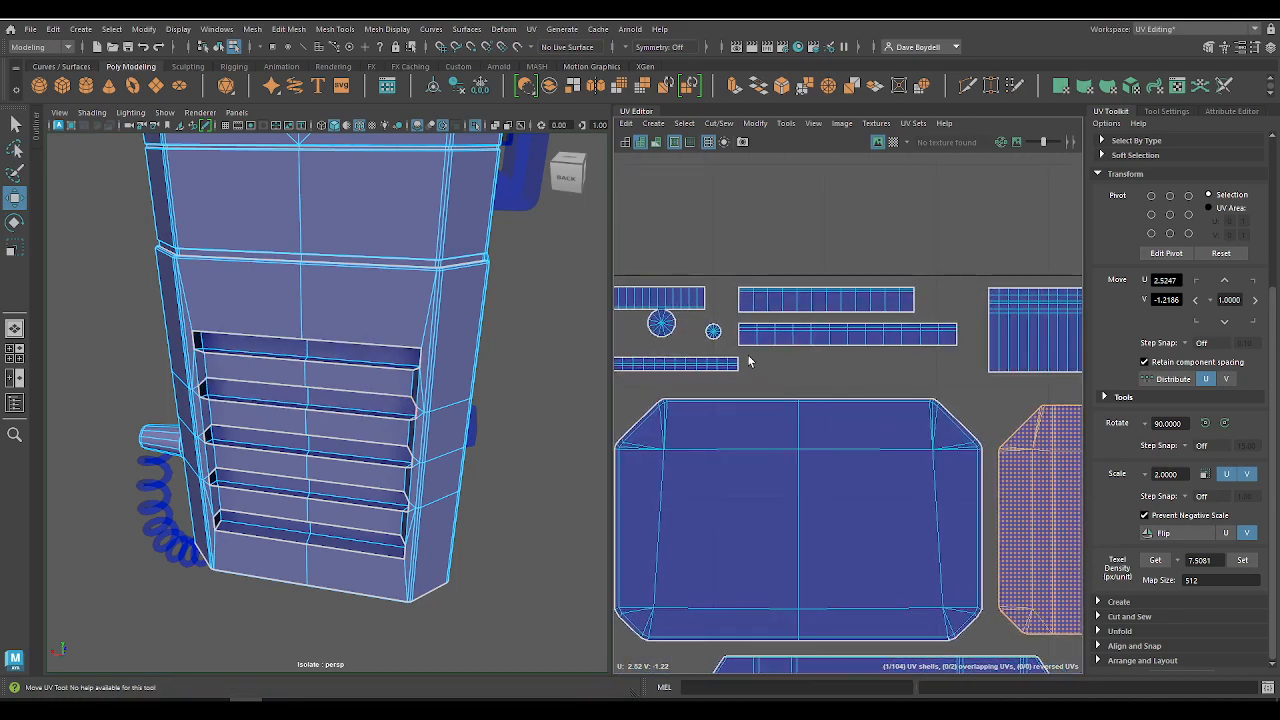
pyautogui.moveTo(958, 388); pyautogui.dragTo(958, 388)
pyautogui.scroll(-8, 908, 392)
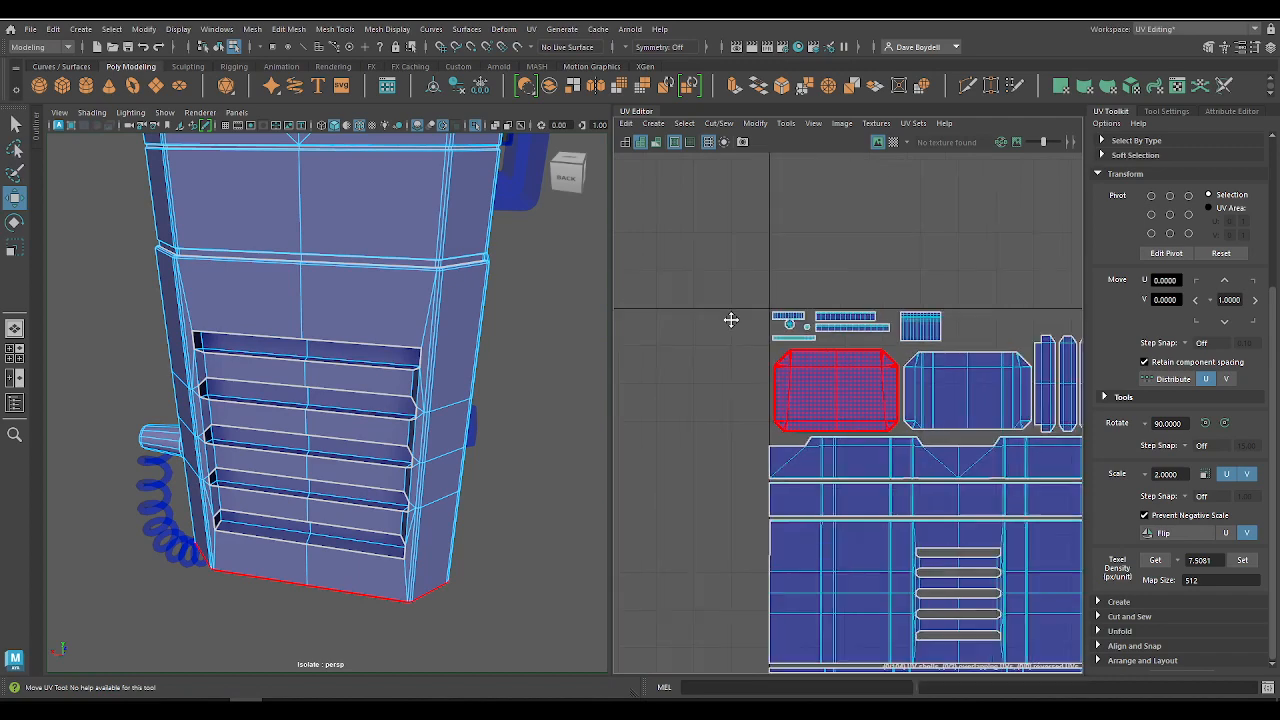
pyautogui.keyDown('alt'); pyautogui.moveTo(703, 278); pyautogui.dragTo(768, 434, button='middle'); pyautogui.keyUp('alt')
pyautogui.keyDown('alt'); pyautogui.moveTo(768, 434); pyautogui.dragTo(709, 313, button='right'); pyautogui.keyUp('alt')
pyautogui.keyDown('alt'); pyautogui.moveTo(709, 313); pyautogui.dragTo(762, 301, button='middle'); pyautogui.keyUp('alt')
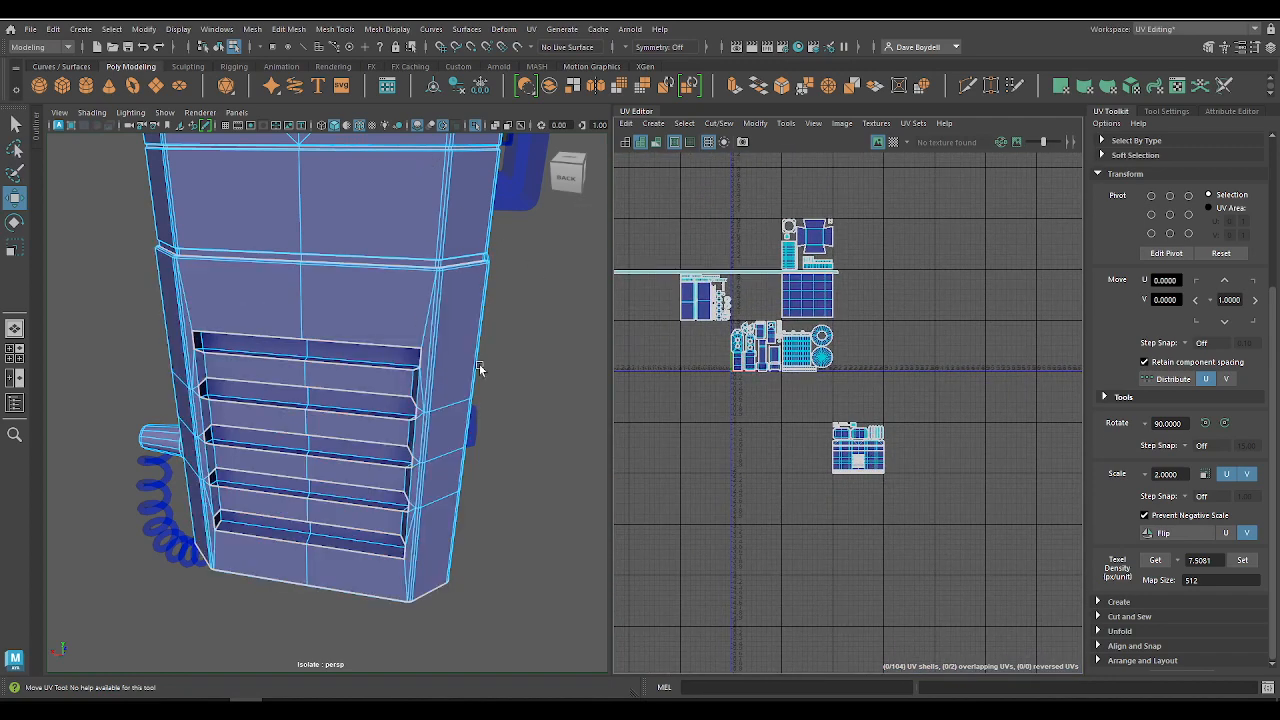
# Step: Move all the phone body tile's shells up two tiles in V, to U 2.5000, V 0.4980
pyautogui.click(857, 440)
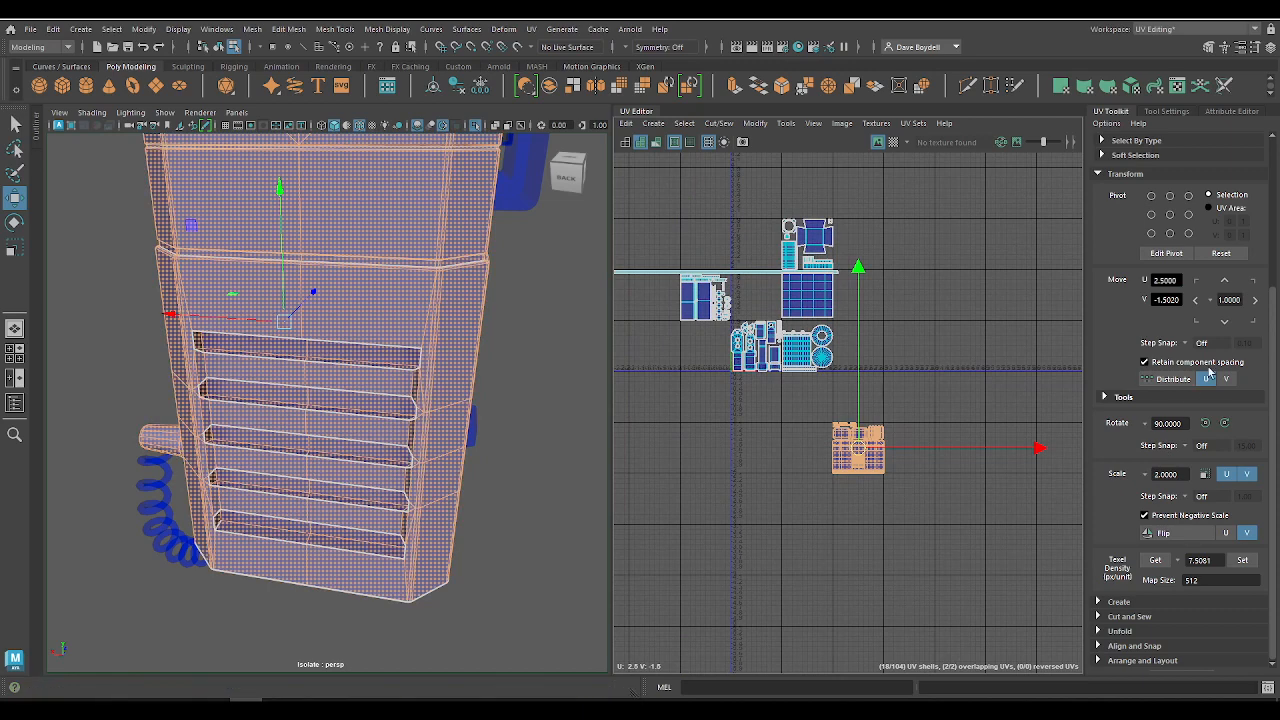
pyautogui.click(1225, 281)
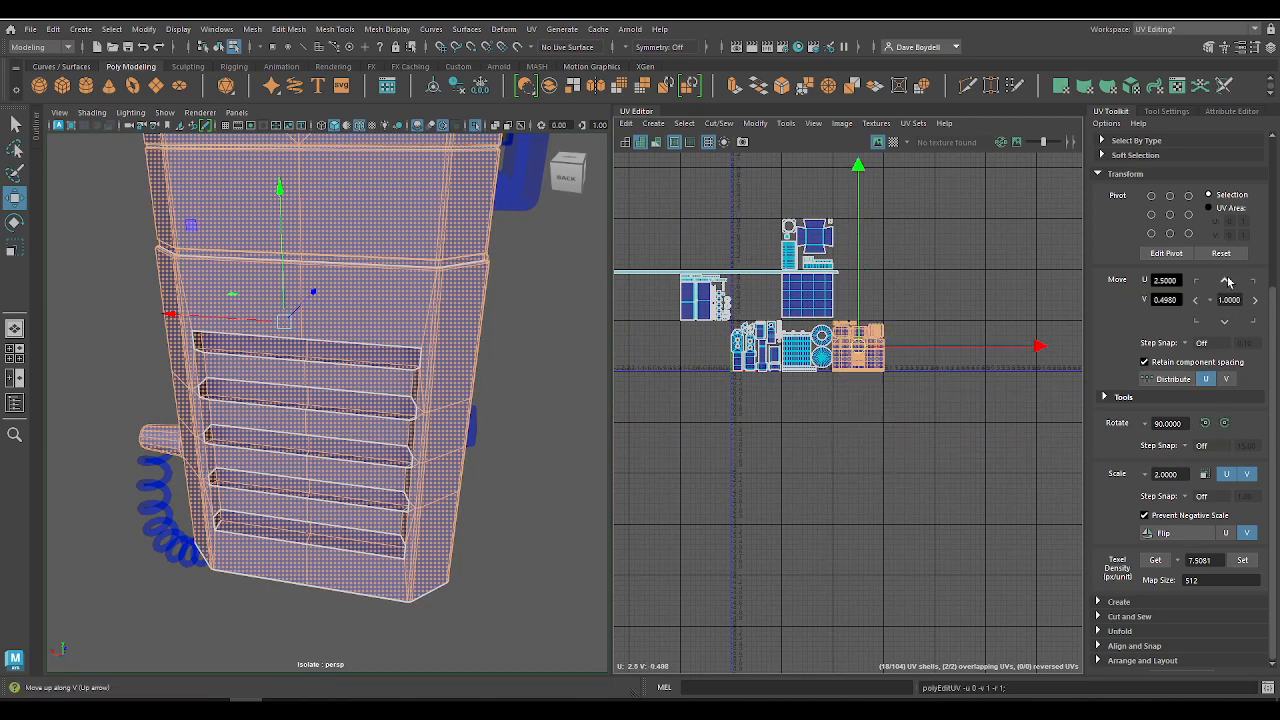
pyautogui.click(1225, 281)
pyautogui.click(1226, 322)
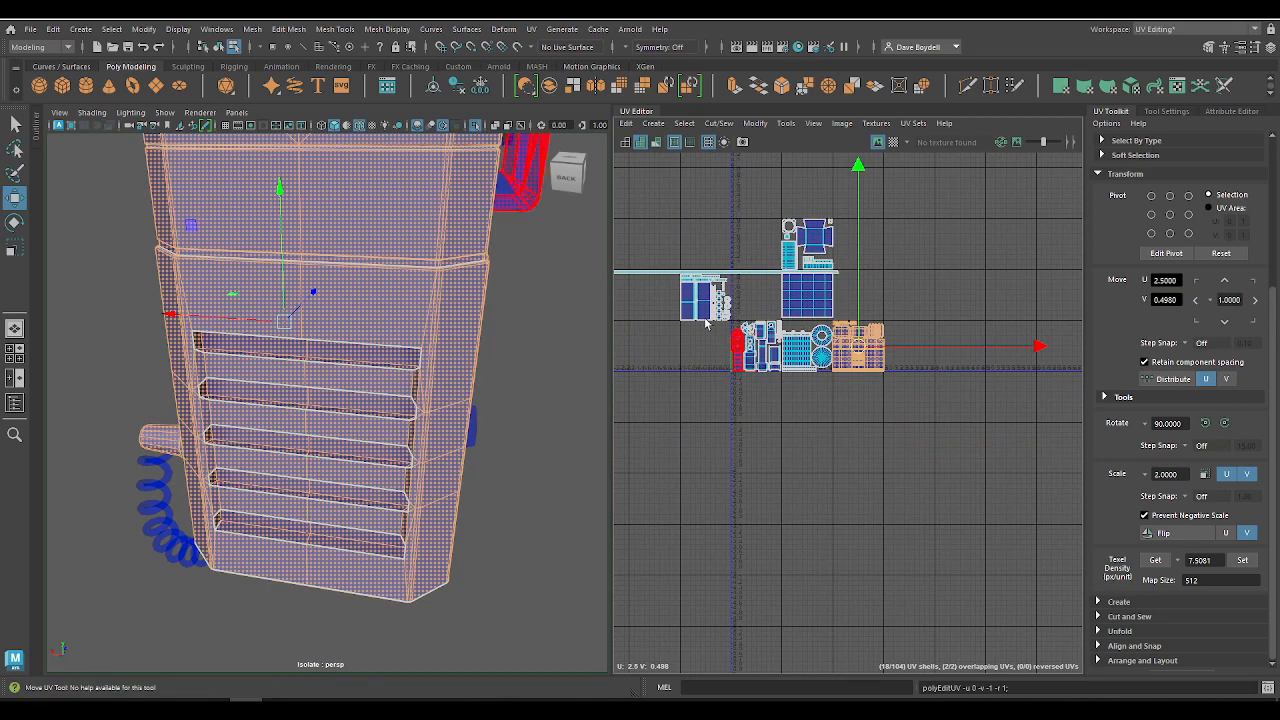
# Step: Move the lens tile's shells diagonally two tiles toward lower U and V, into the tile spanning U -1 to 0, V 0 to 1
pyautogui.scroll(3, 743, 195)
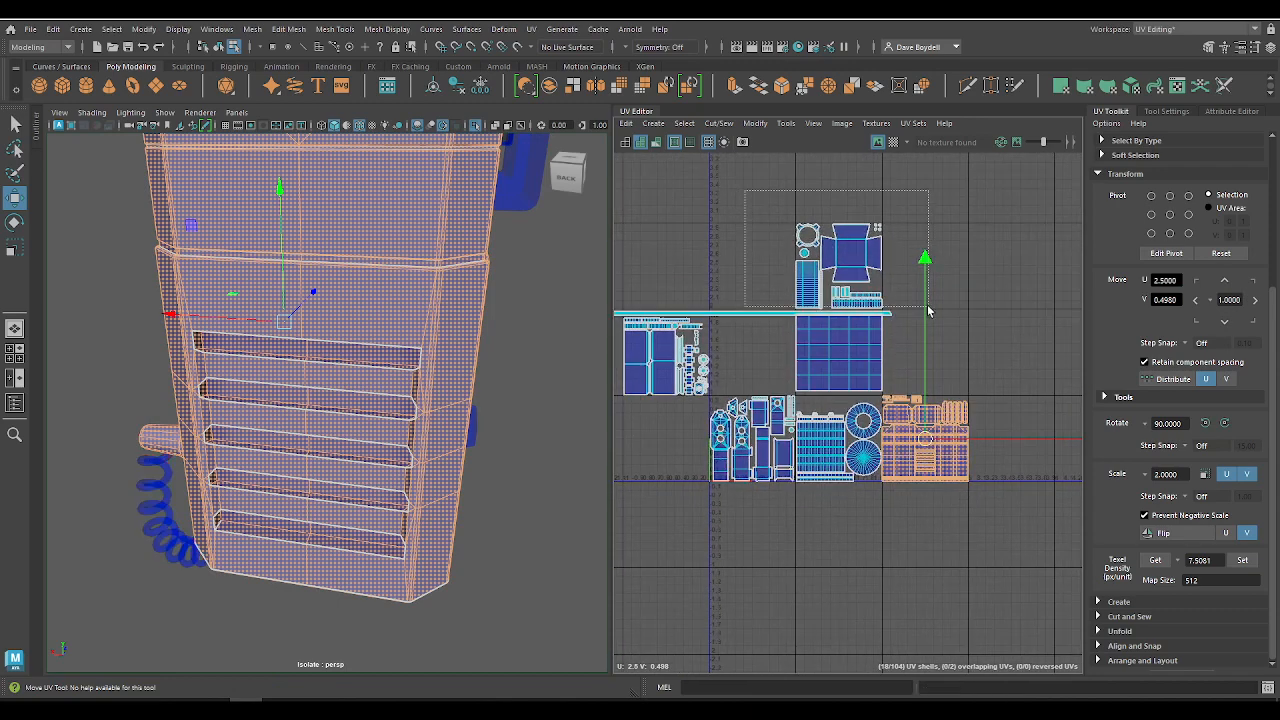
pyautogui.moveTo(928, 311); pyautogui.dragTo(928, 310)
pyautogui.click(1196, 322)
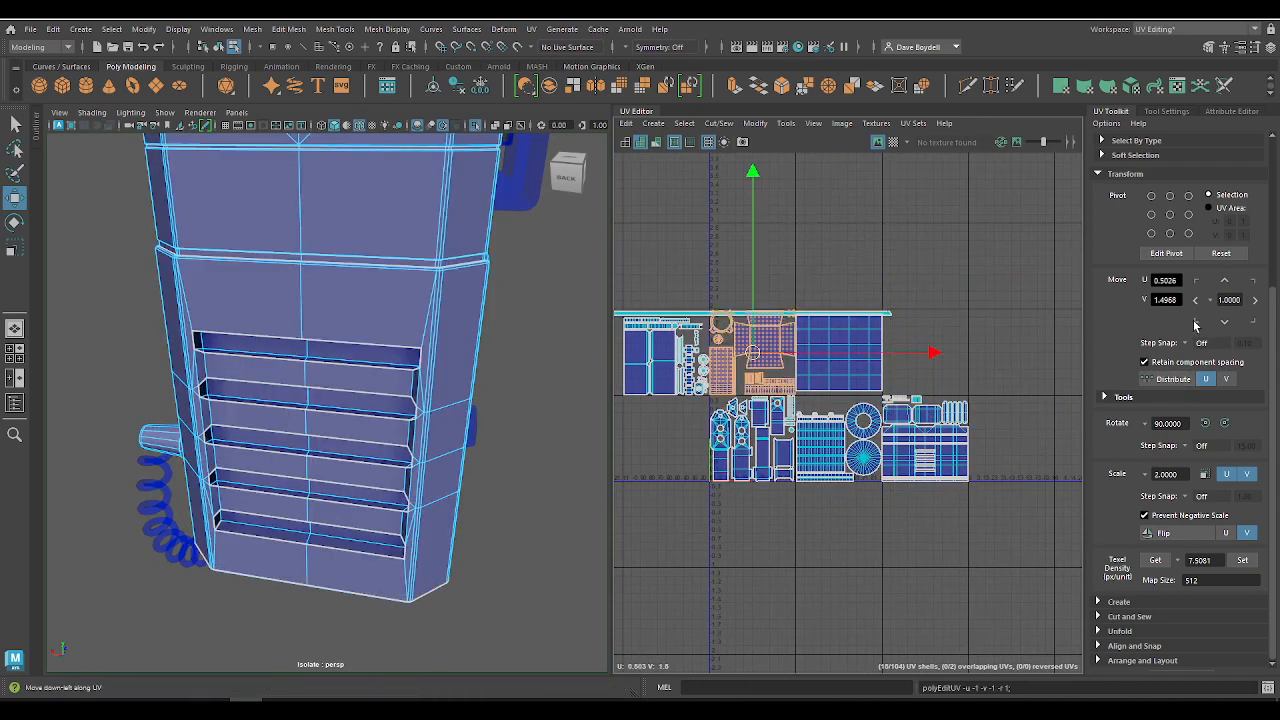
pyautogui.click(1196, 322)
# Step: Move the square gridded screen shell three tiles toward lower U and one tile down in V, to U -1.5000, V 0.5000
pyautogui.keyDown('alt'); pyautogui.moveTo(744, 344); pyautogui.dragTo(861, 307, button='middle'); pyautogui.keyUp('alt')
pyautogui.click(952, 316)
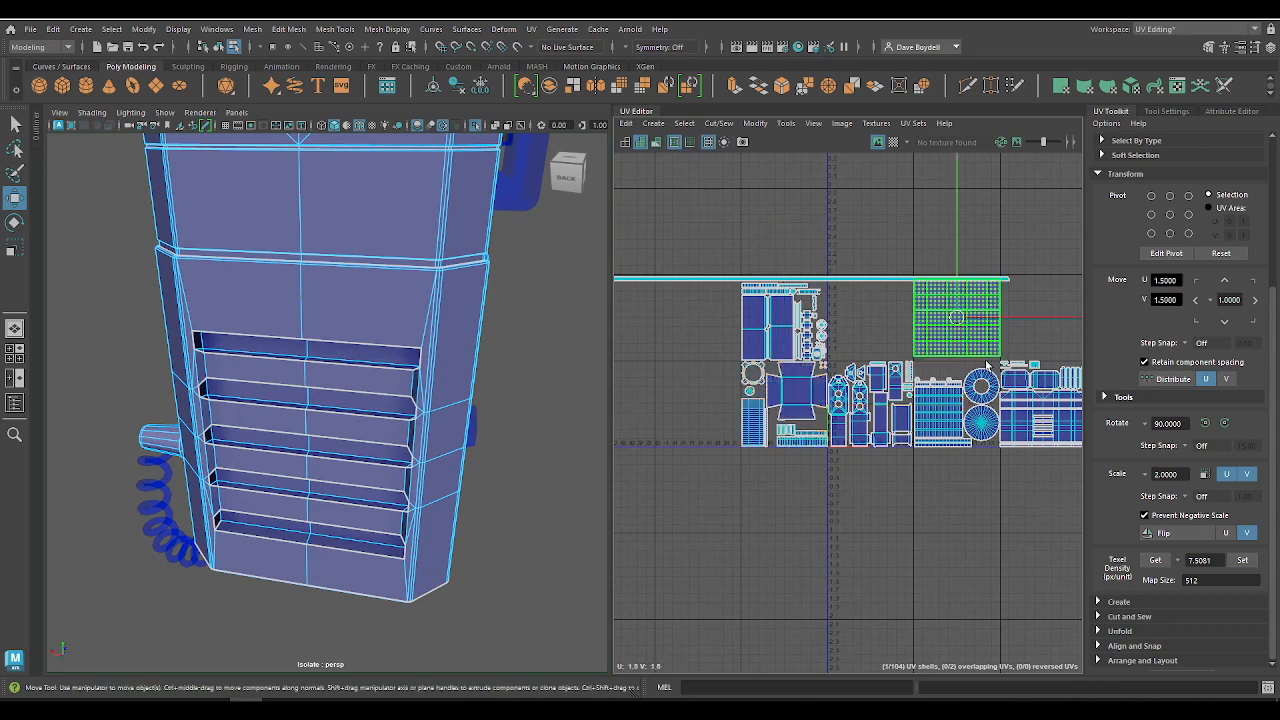
pyautogui.click(1196, 322)
pyautogui.click(1195, 300)
pyautogui.click(1195, 300)
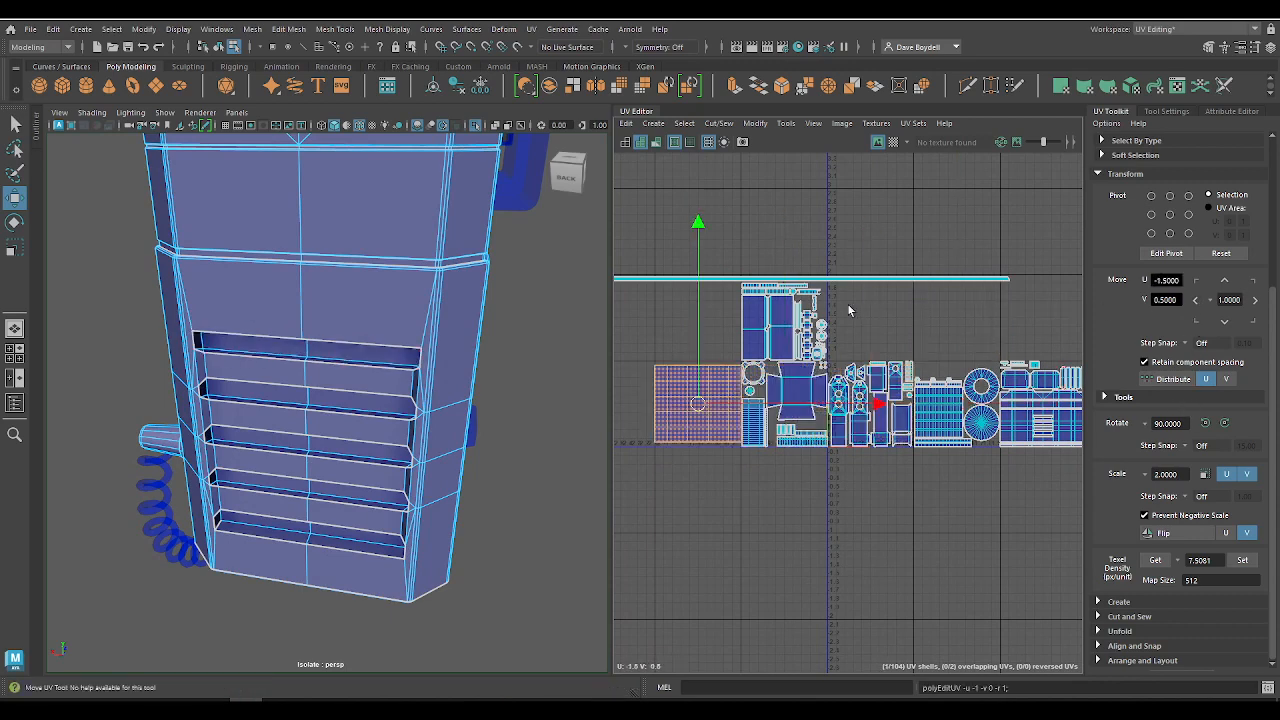
# Step: Move the tile group containing the long thin strip four tiles along U and one down in V, beyond the phone body tile
pyautogui.moveTo(857, 366); pyautogui.dragTo(857, 363)
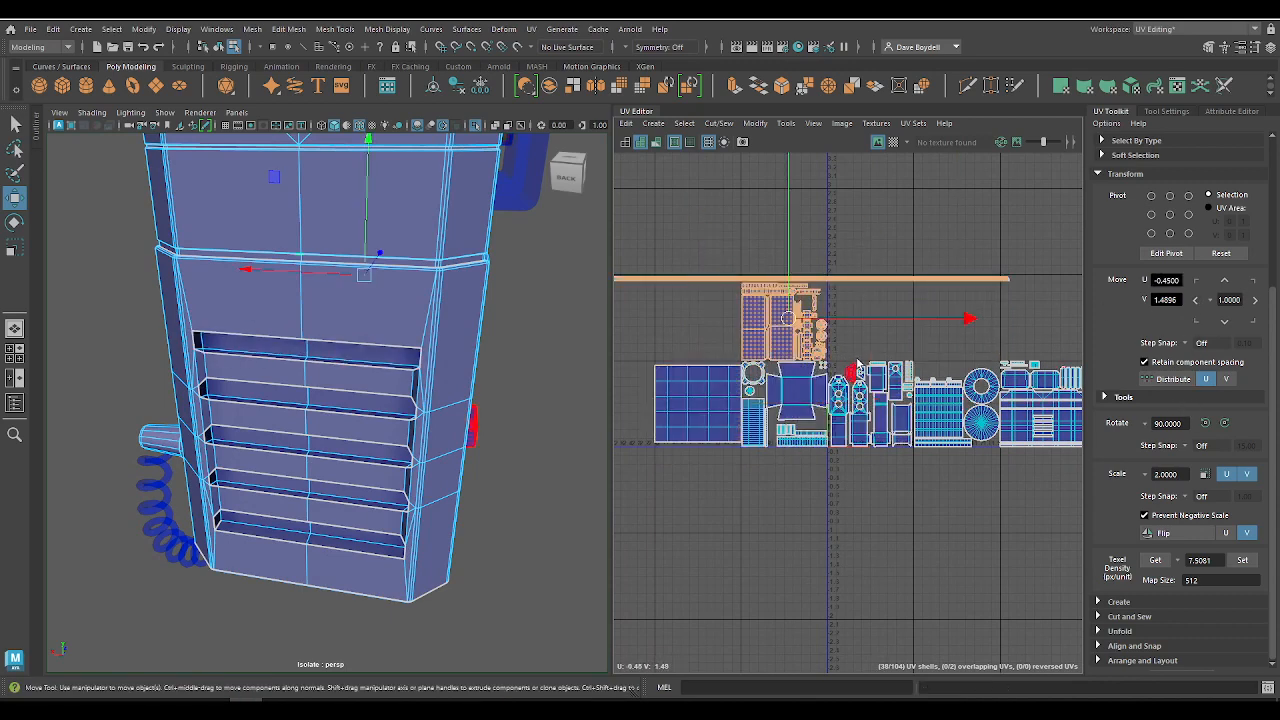
pyautogui.click(1255, 323)
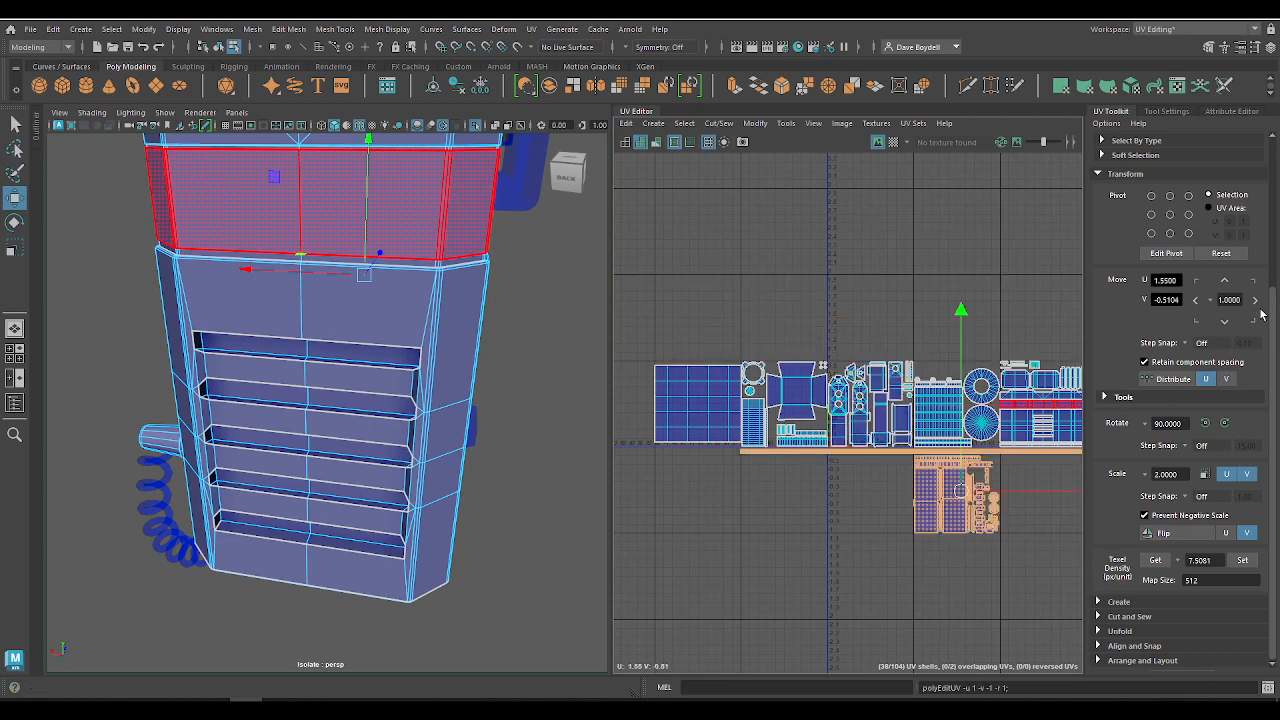
pyautogui.click(1255, 282)
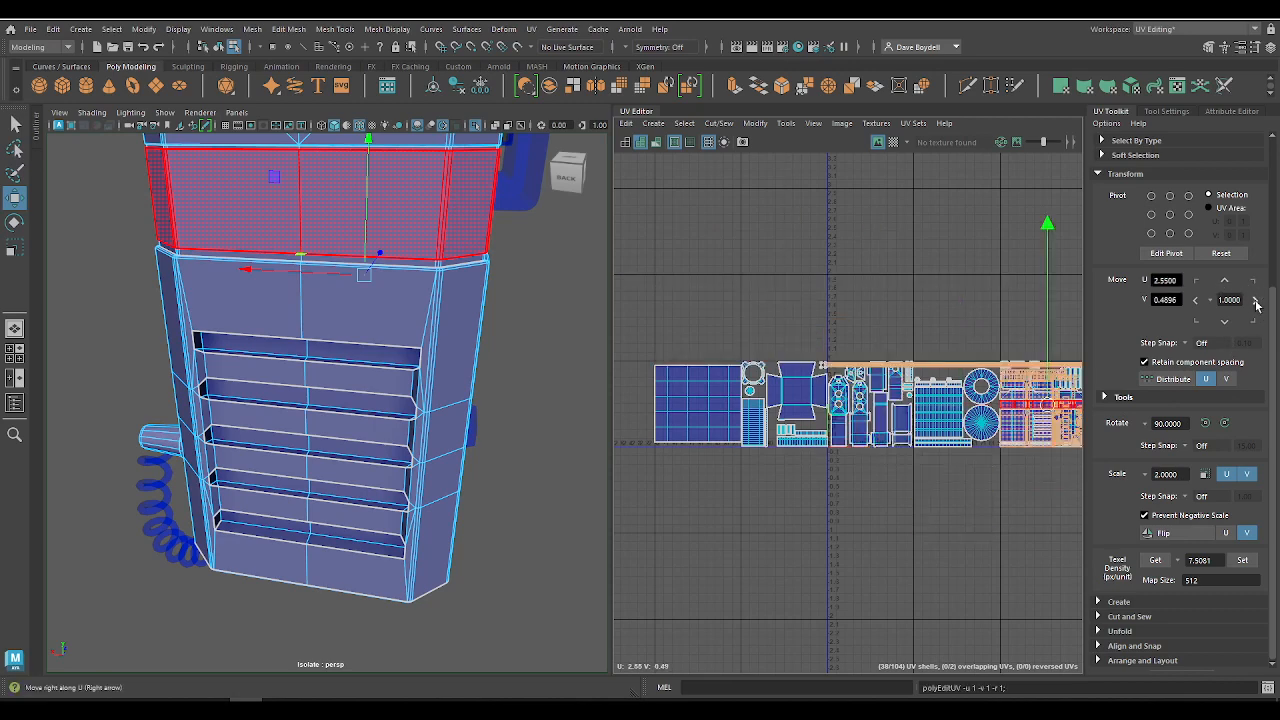
pyautogui.click(1256, 303)
# Step: Review the single row of UV tiles, turn off isolation to show the whole model, and save the scene
pyautogui.keyDown('alt'); pyautogui.moveTo(1005, 322); pyautogui.dragTo(774, 257, button='right'); pyautogui.keyUp('alt')
pyautogui.keyDown('alt'); pyautogui.moveTo(921, 309); pyautogui.dragTo(717, 286, button='middle'); pyautogui.keyUp('alt')
pyautogui.keyDown('alt'); pyautogui.moveTo(880, 320); pyautogui.dragTo(943, 363, button='right'); pyautogui.keyUp('alt')
pyautogui.click(728, 306)
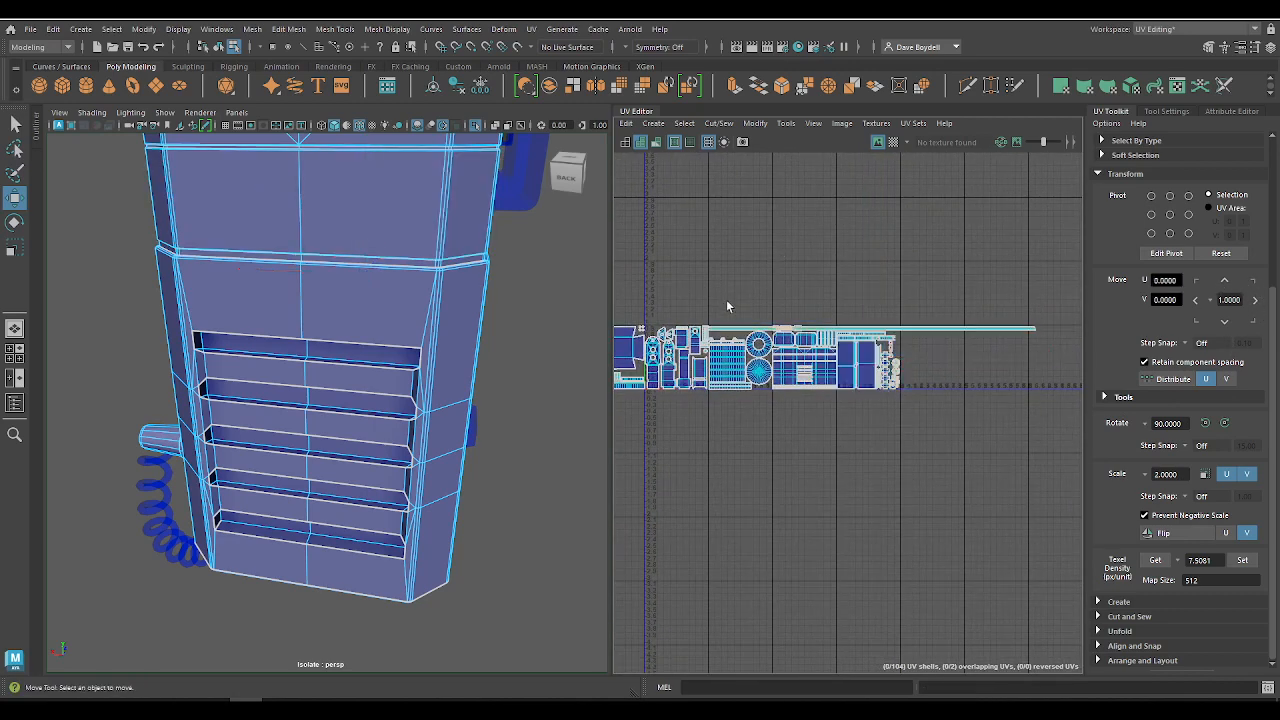
pyautogui.keyDown('alt'); pyautogui.moveTo(728, 306); pyautogui.dragTo(861, 315, button='middle'); pyautogui.keyUp('alt')
pyautogui.keyDown('alt'); pyautogui.moveTo(864, 315); pyautogui.dragTo(894, 317, button='right'); pyautogui.keyUp('alt')
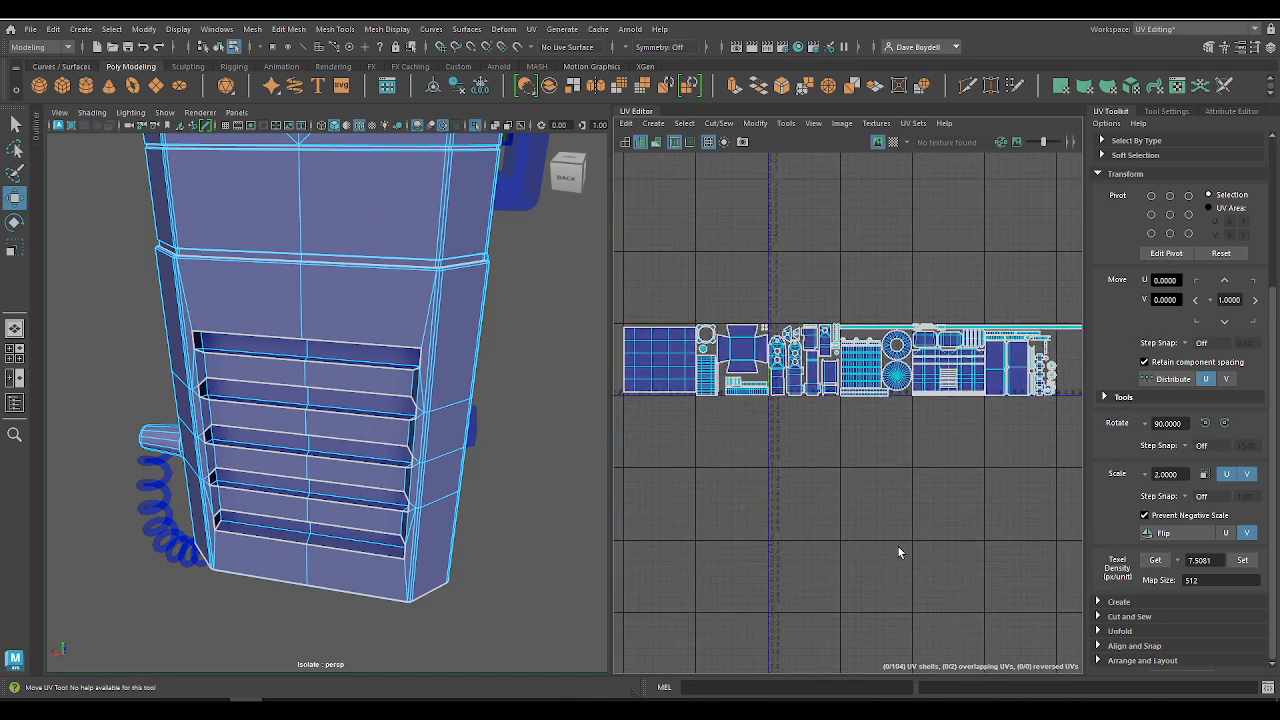
pyautogui.click(474, 126)
pyautogui.hotkey('ctrl', 's')
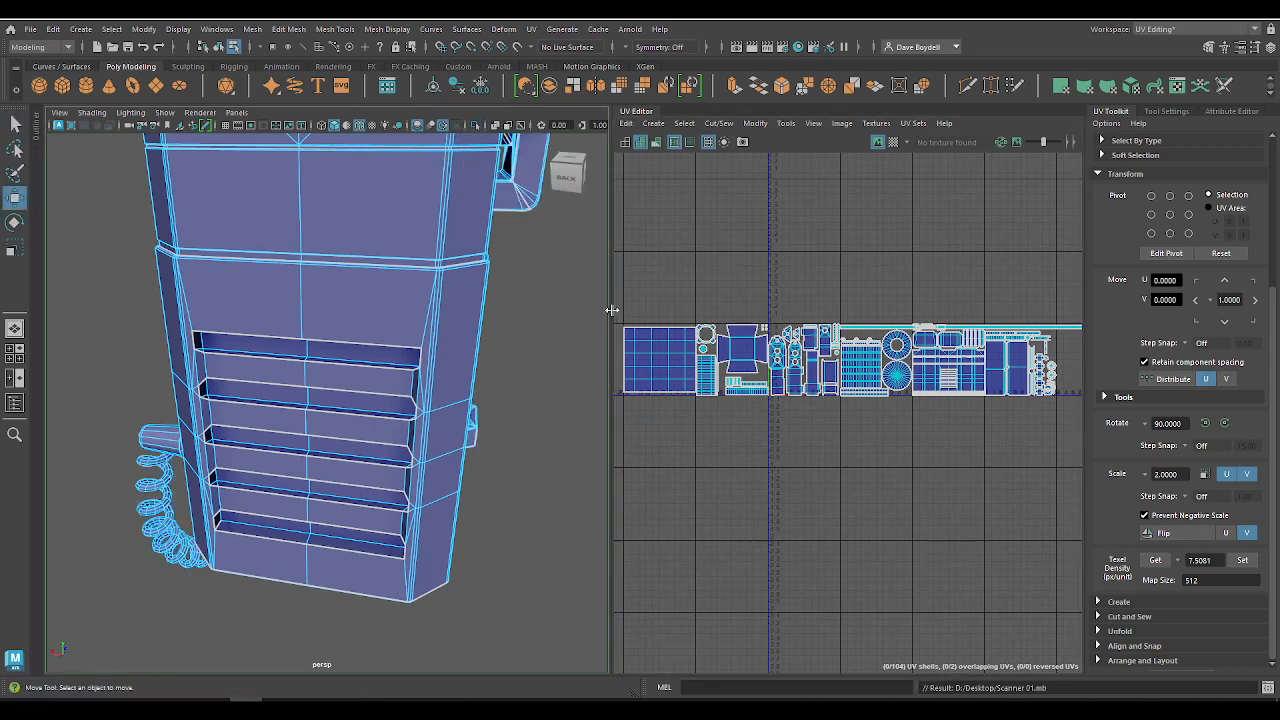
# Step: Widen the UV Editor beside the 3D view and reframe the row of UV tiles
pyautogui.moveTo(611, 309); pyautogui.dragTo(523, 309)
pyautogui.scroll(-4, 563, 338)
pyautogui.keyDown('alt'); pyautogui.moveTo(630, 320); pyautogui.dragTo(704, 388, button='middle'); pyautogui.keyUp('alt')
pyautogui.scroll(3, 551, 325)
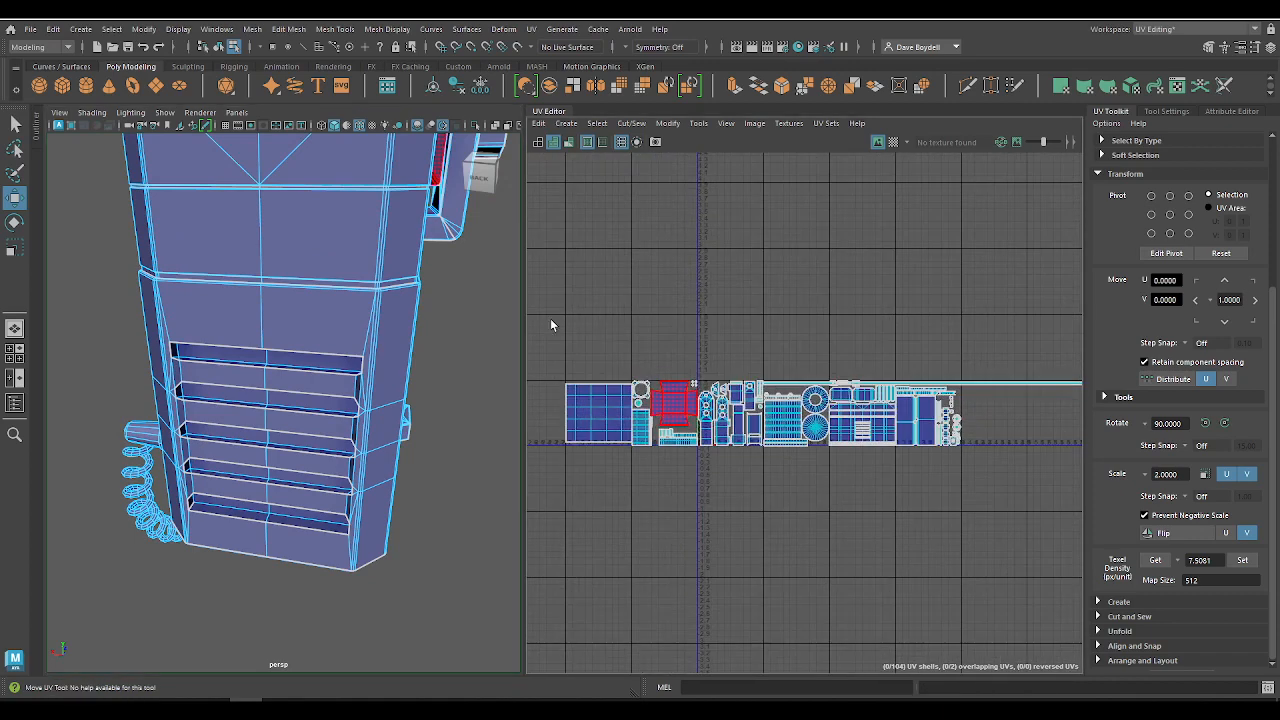
# Step: Save the scene as a new Maya Binary file named Scanner 02_txting.mb in the project's scenes folder
pyautogui.click(31, 28)
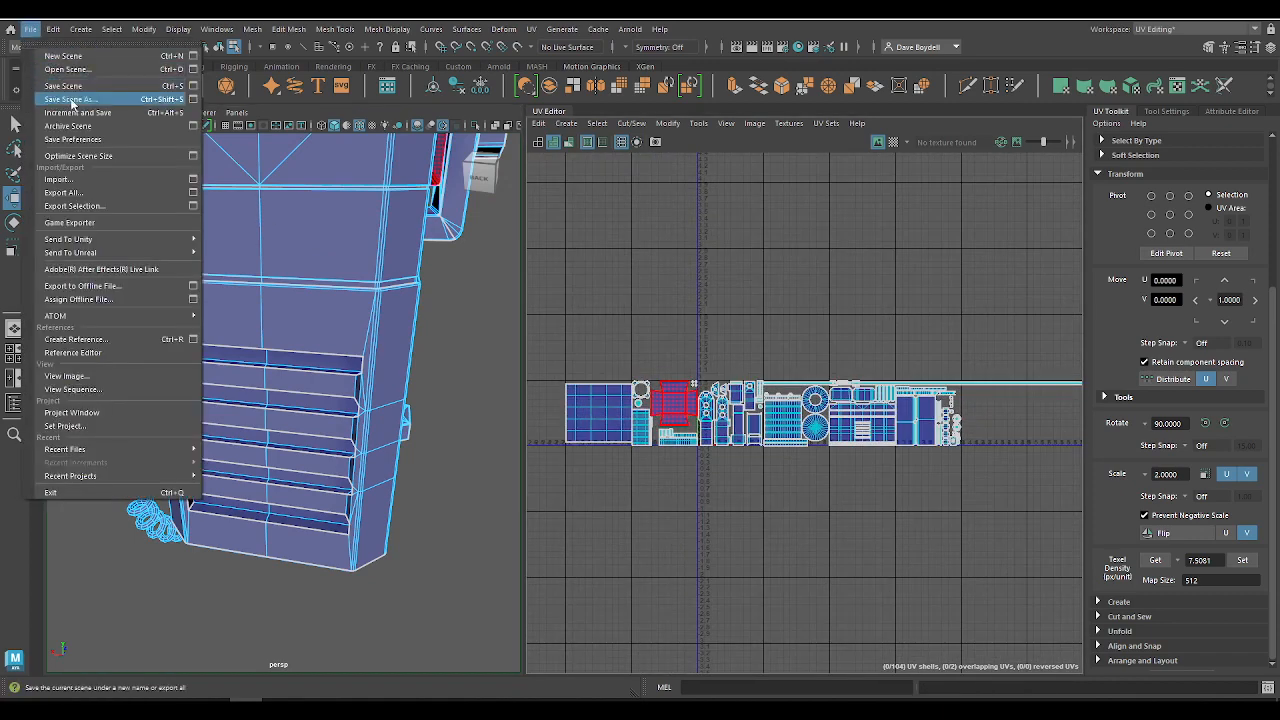
pyautogui.click(71, 103)
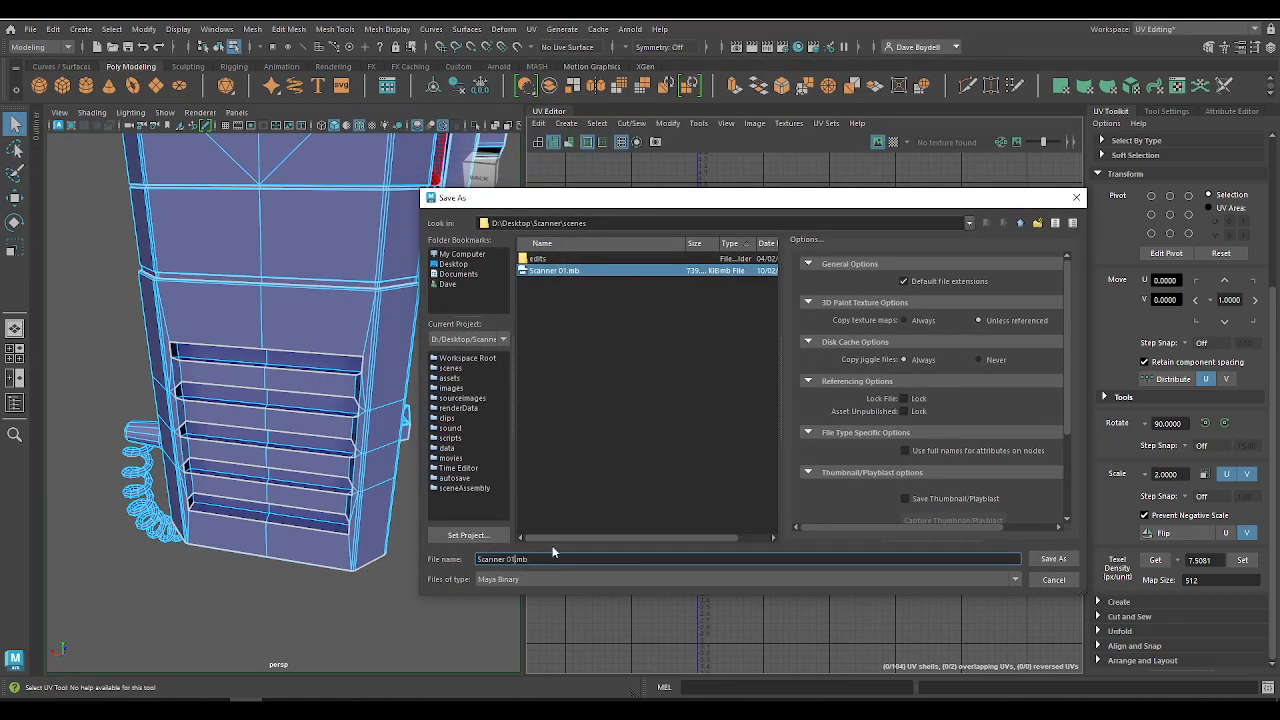
pyautogui.press('BackSpace')
pyautogui.write('2_te')
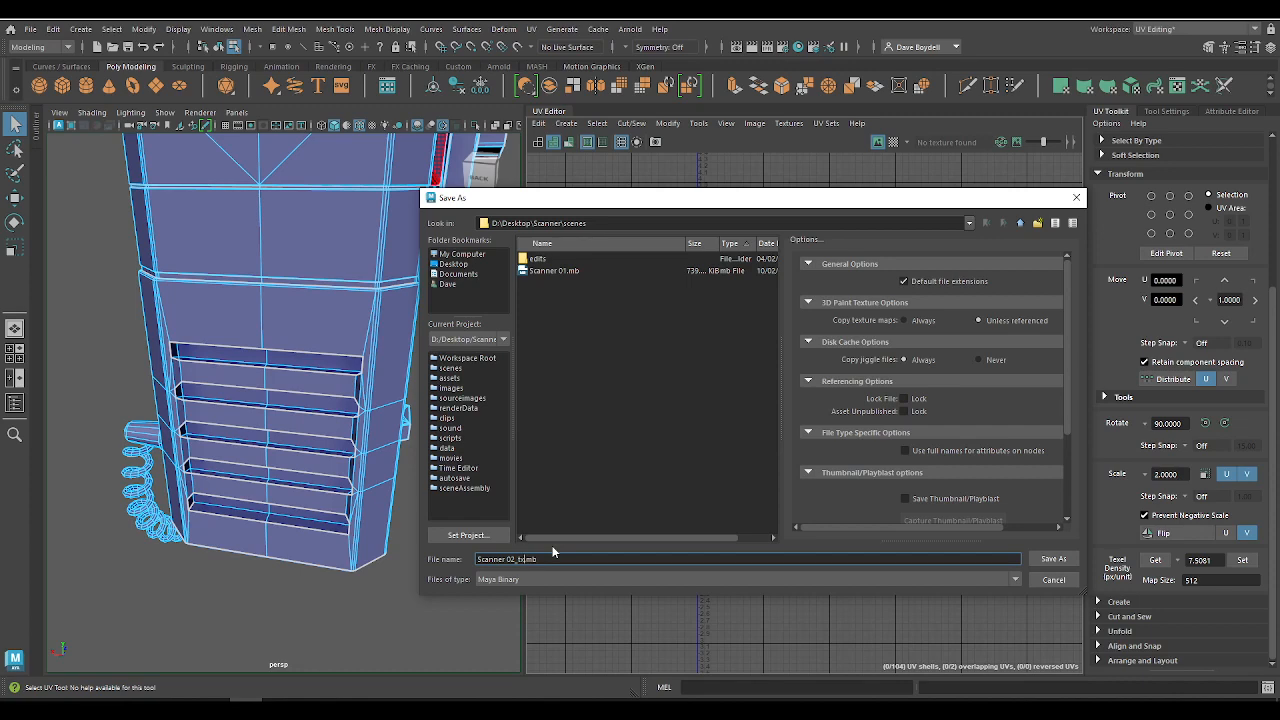
pyautogui.write('_txting')
pyautogui.press('Return')
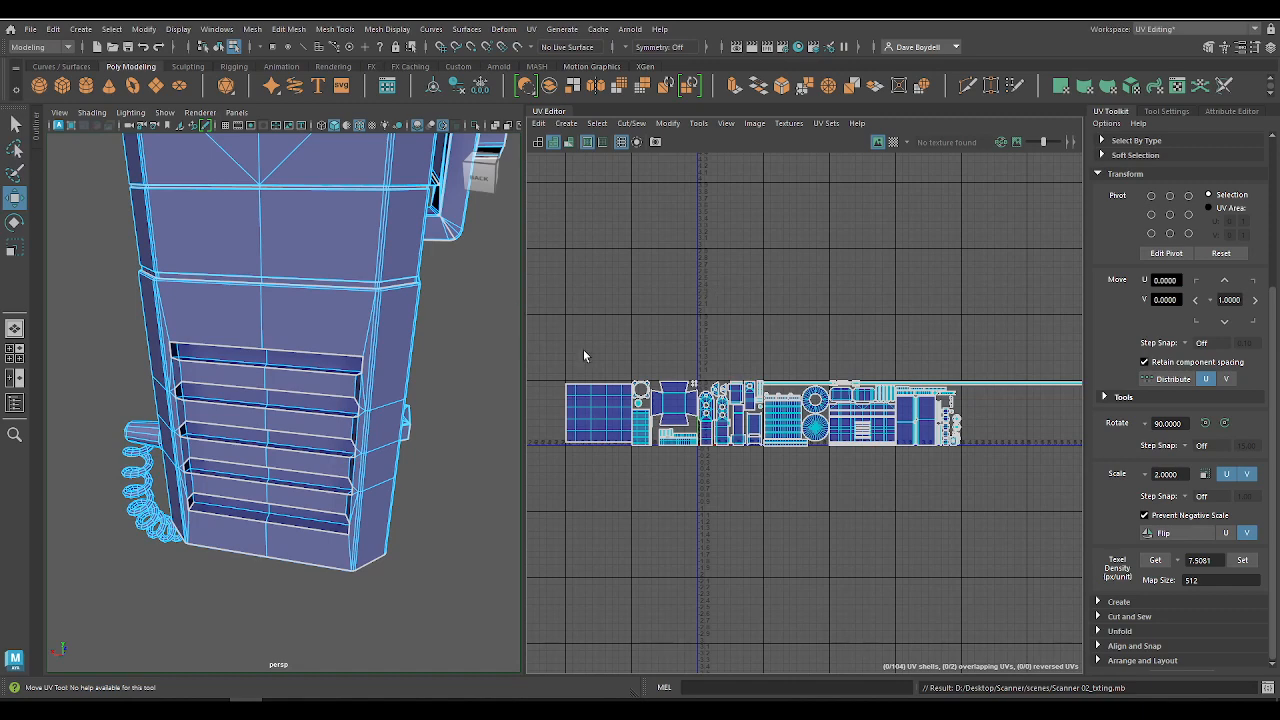
# Step: Examine the scanner model from several sides while checking the large square UV shell, and return to object mode with nothing selected
pyautogui.keyDown('alt'); pyautogui.moveTo(323, 315); pyautogui.dragTo(298, 295, button='right'); pyautogui.keyUp('alt')
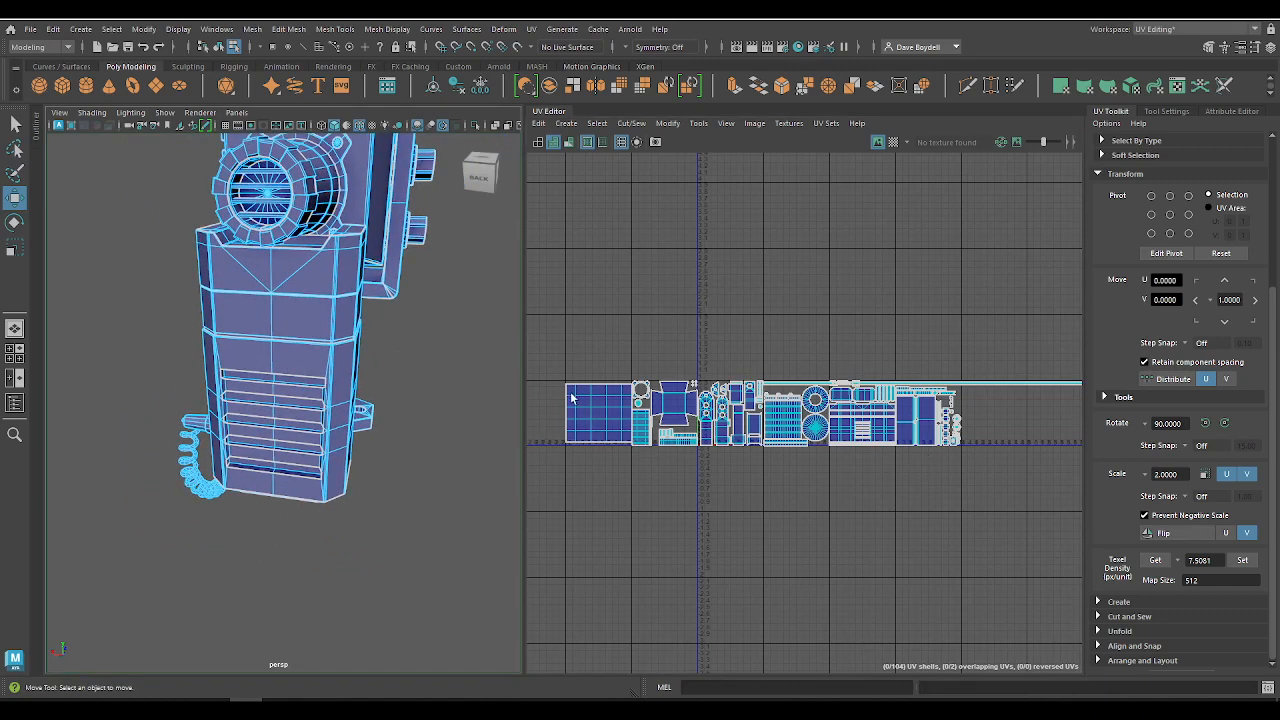
pyautogui.moveTo(922, 363); pyautogui.dragTo(805, 533)
pyautogui.moveTo(727, 511); pyautogui.dragTo(690, 354)
pyautogui.moveTo(668, 348); pyautogui.dragTo(663, 488)
pyautogui.moveTo(611, 494); pyautogui.dragTo(569, 396)
pyautogui.keyDown('alt'); pyautogui.moveTo(192, 344); pyautogui.dragTo(60, 345); pyautogui.keyUp('alt')
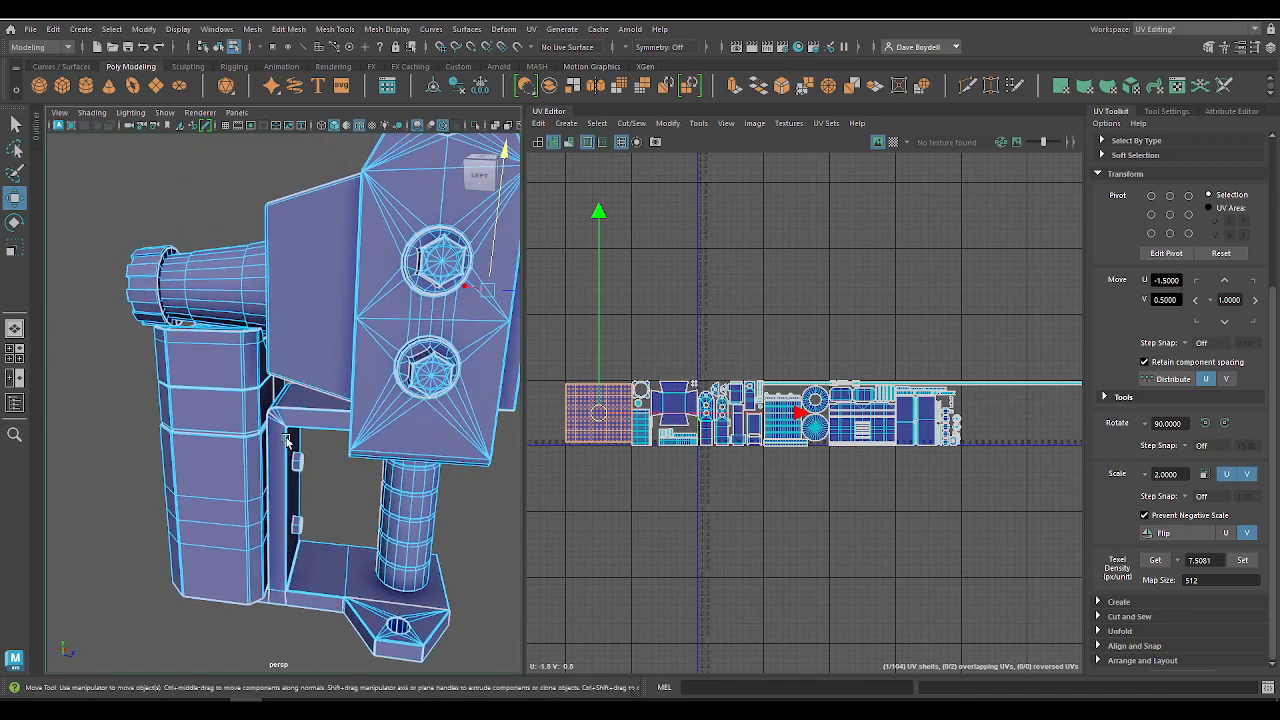
pyautogui.keyDown('alt'); pyautogui.moveTo(294, 440); pyautogui.dragTo(150, 434); pyautogui.keyUp('alt')
pyautogui.keyDown('alt'); pyautogui.moveTo(150, 434); pyautogui.dragTo(90, 390, button='right'); pyautogui.keyUp('alt')
pyautogui.press('q')
pyautogui.moveTo(188, 317); pyautogui.dragTo(312, 257, button='right')
pyautogui.click(736, 418)
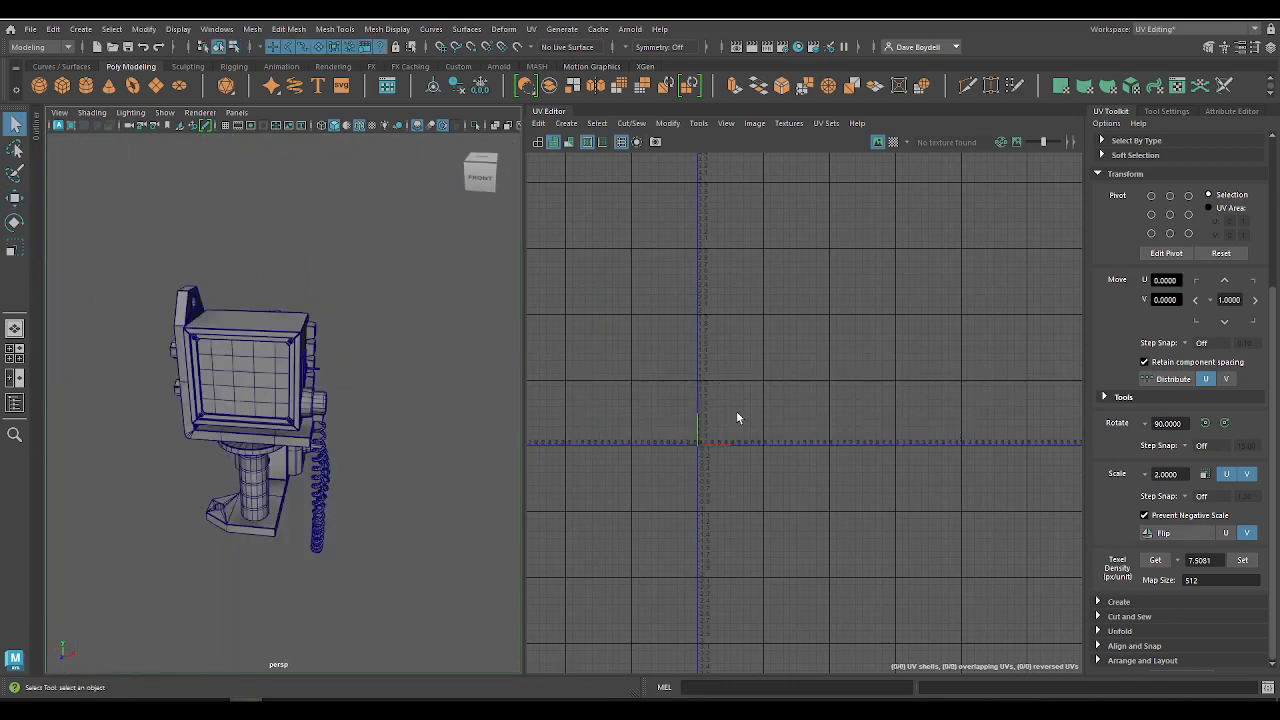
# Step: Select the scanner's large square UV shell and examine the matching screen faces on the front of the model
pyautogui.click(222, 350)
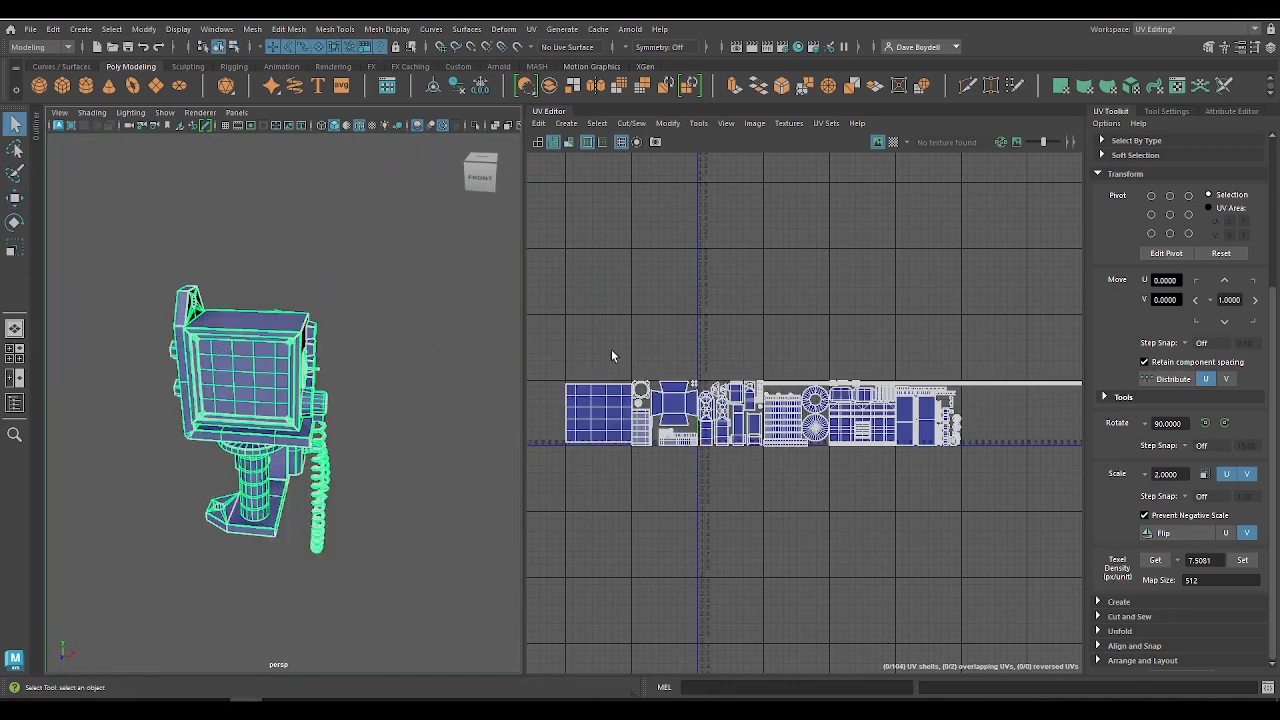
pyautogui.keyDown('alt'); pyautogui.moveTo(589, 330); pyautogui.dragTo(691, 280, button='middle'); pyautogui.keyUp('alt')
pyautogui.scroll(3, 691, 280)
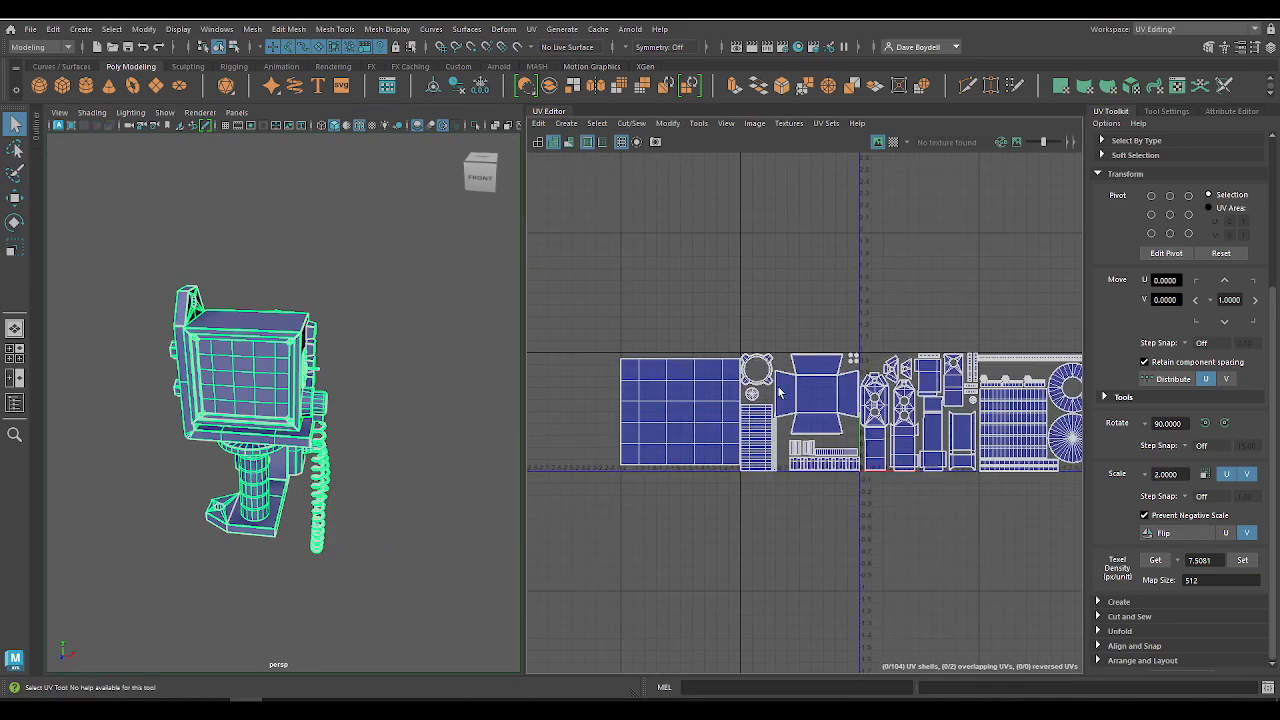
pyautogui.press('w')
pyautogui.moveTo(644, 291); pyautogui.dragTo(598, 273, button='right')
pyautogui.click(650, 420)
pyautogui.press('f')
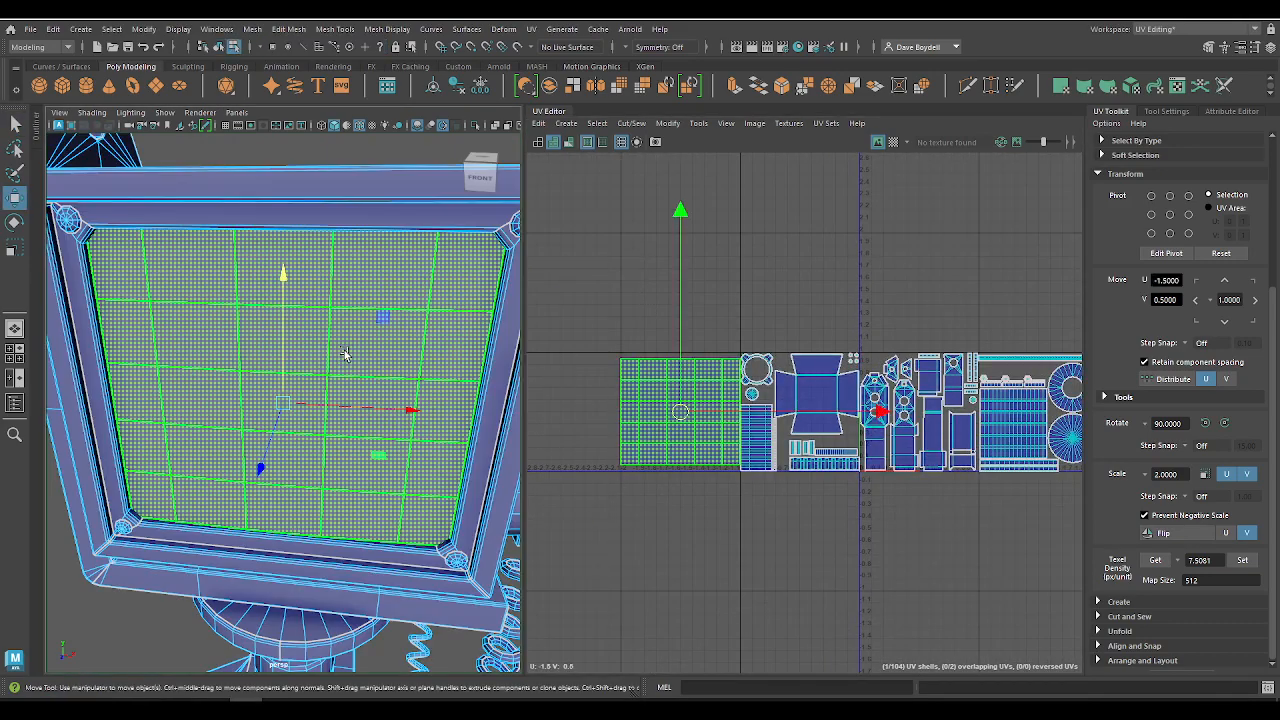
pyautogui.moveTo(381, 380)
pyautogui.keyDown('alt'); pyautogui.mouseDown()
pyautogui.moveTo(320, 394)
pyautogui.moveTo(371, 397)
pyautogui.moveTo(334, 363)
pyautogui.moveTo(388, 357)
pyautogui.mouseUp(); pyautogui.keyUp('alt')
pyautogui.press('q')
pyautogui.moveTo(287, 317); pyautogui.dragTo(286, 281, button='right')
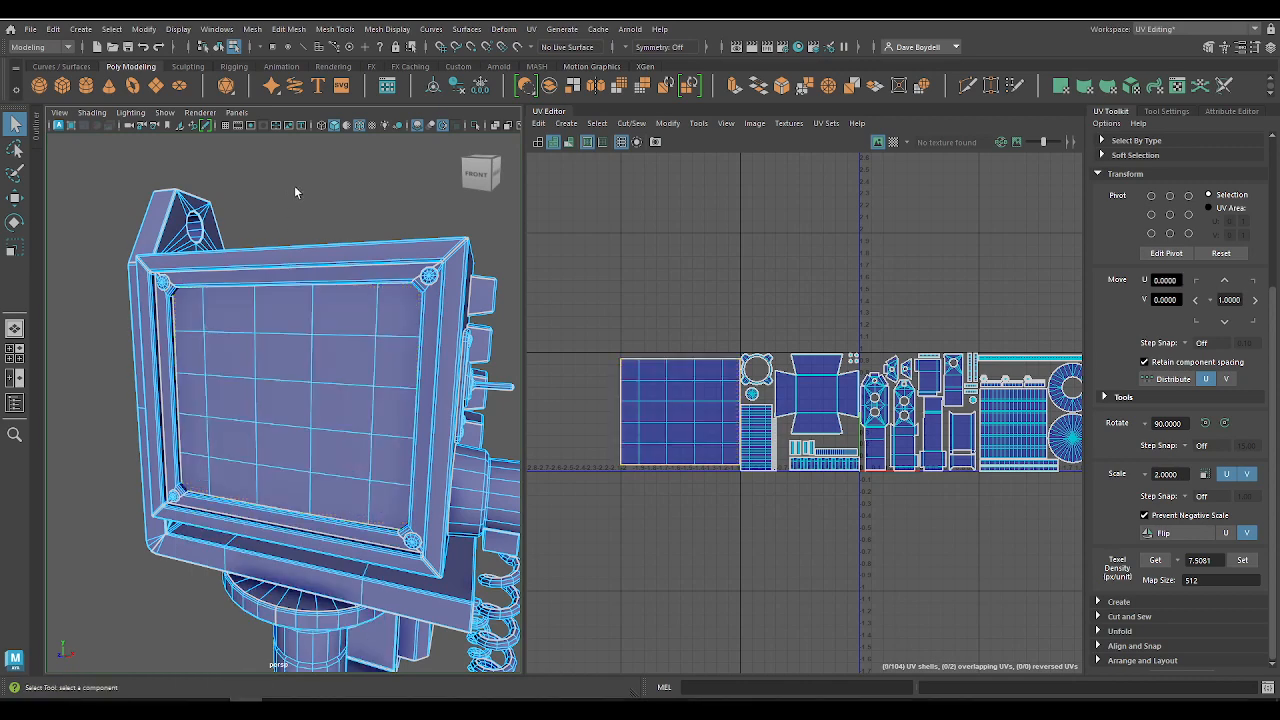
# Step: Return to object mode with the whole scanner selected and enlarge the perspective view beside the UV Editor
pyautogui.moveTo(205, 220); pyautogui.dragTo(264, 202, button='right')
pyautogui.keyDown('alt'); pyautogui.moveTo(187, 246); pyautogui.dragTo(240, 297, button='right'); pyautogui.keyUp('alt')
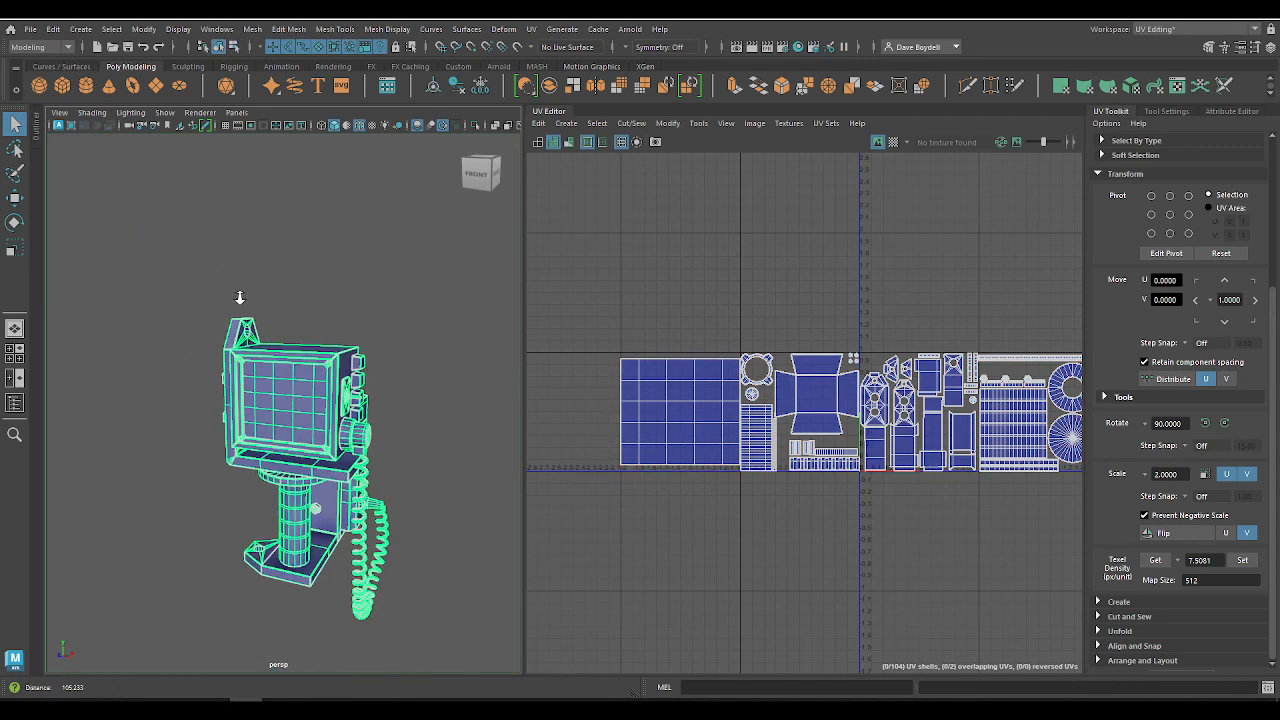
pyautogui.keyDown('alt'); pyautogui.moveTo(370, 393); pyautogui.dragTo(314, 407); pyautogui.keyUp('alt')
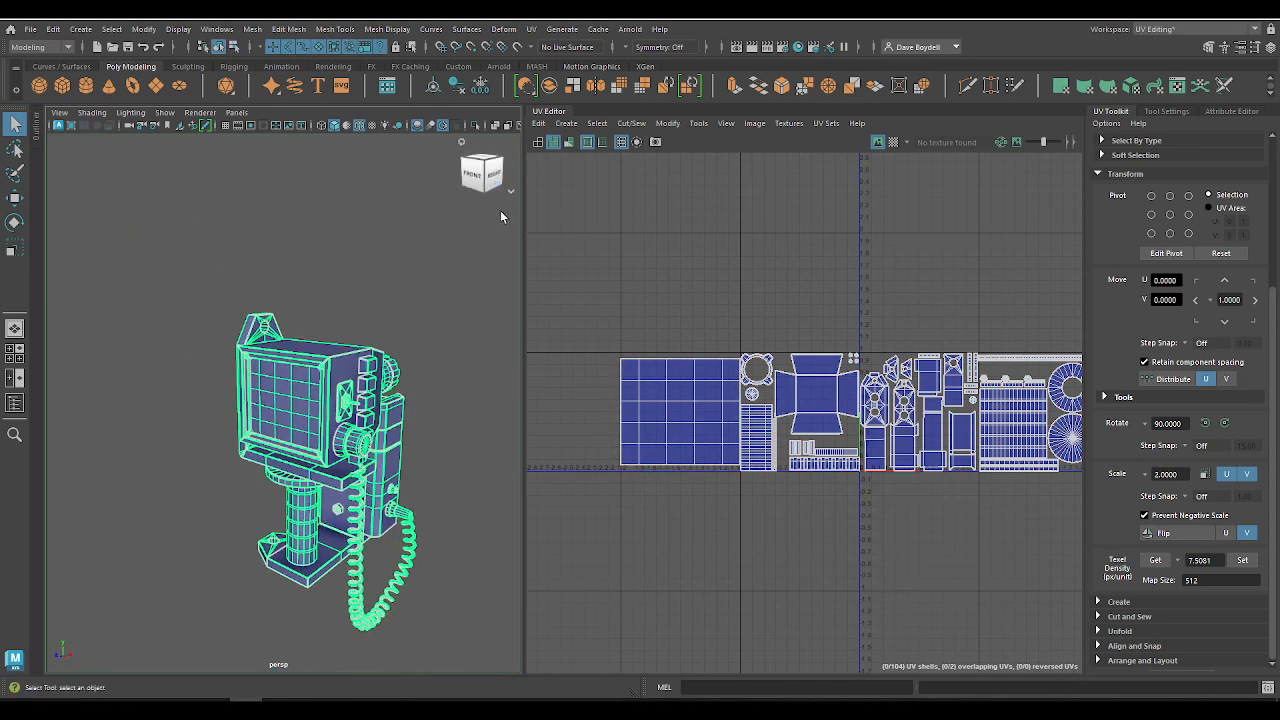
pyautogui.moveTo(525, 222); pyautogui.dragTo(692, 224)
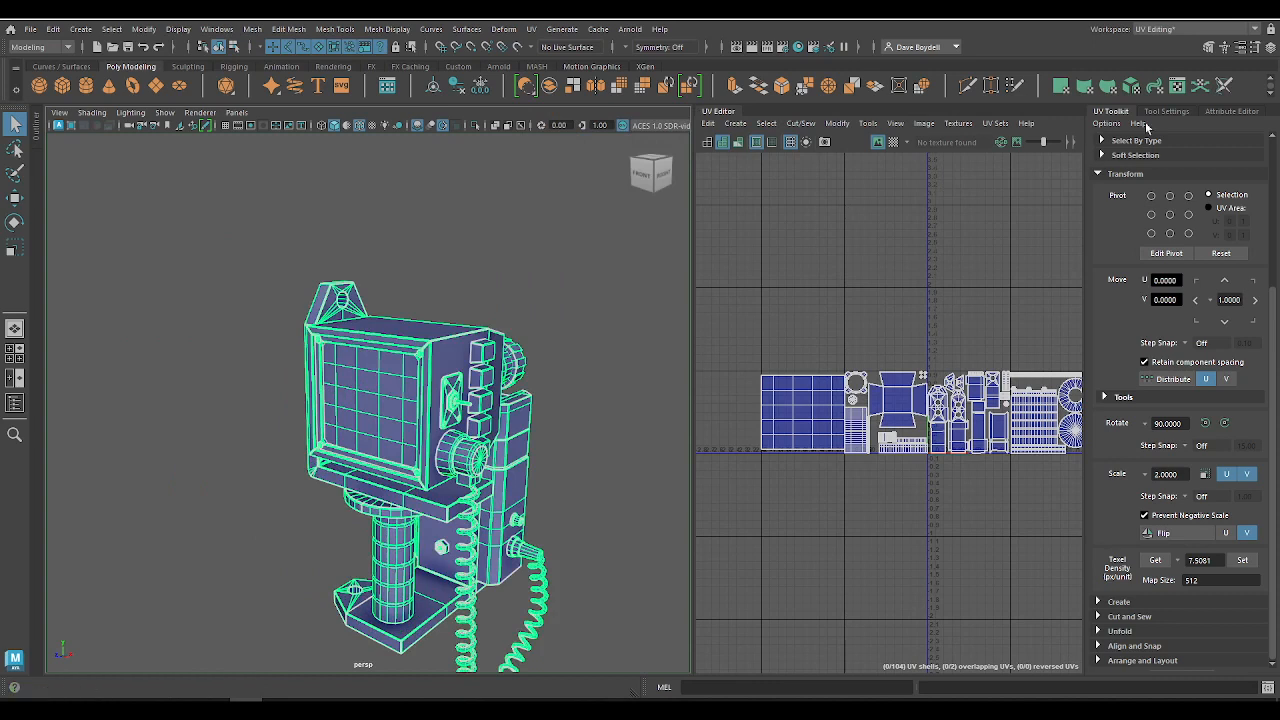
# Step: Show the scanner's input history in an enlarged Channel Box and delete all construction history in the scene
pyautogui.click(1268, 47)
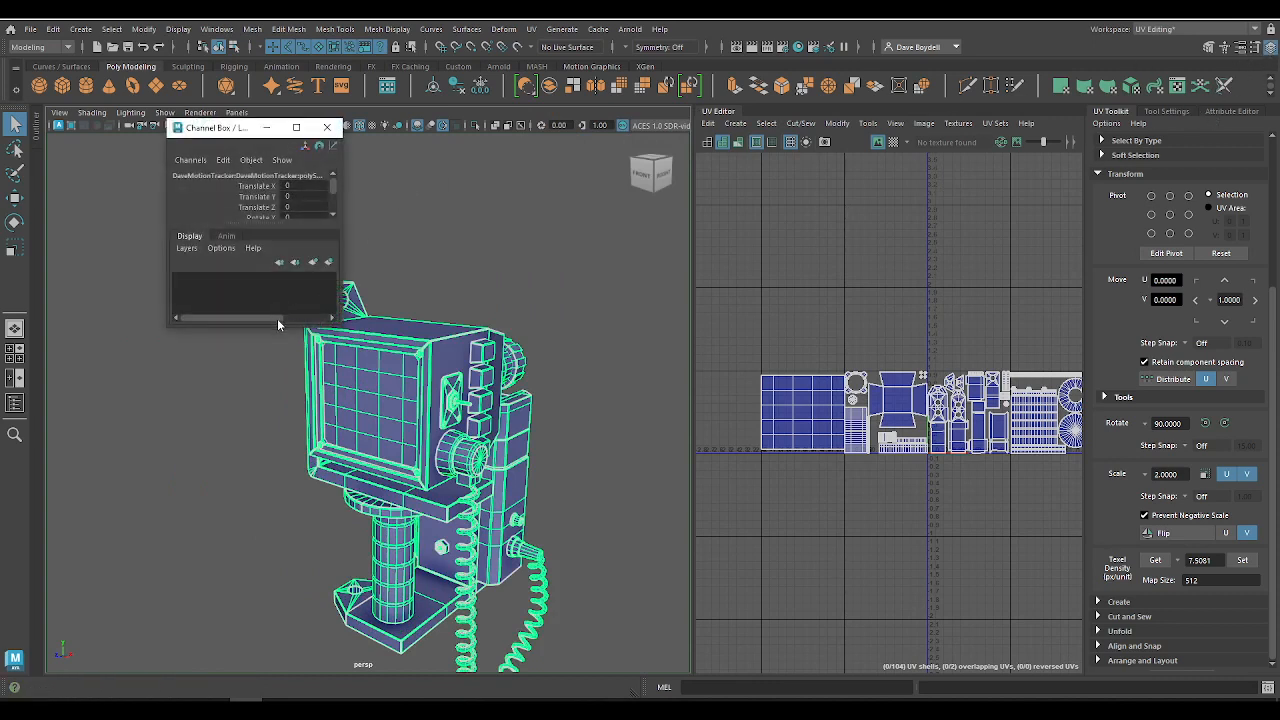
pyautogui.moveTo(279, 327); pyautogui.dragTo(263, 577)
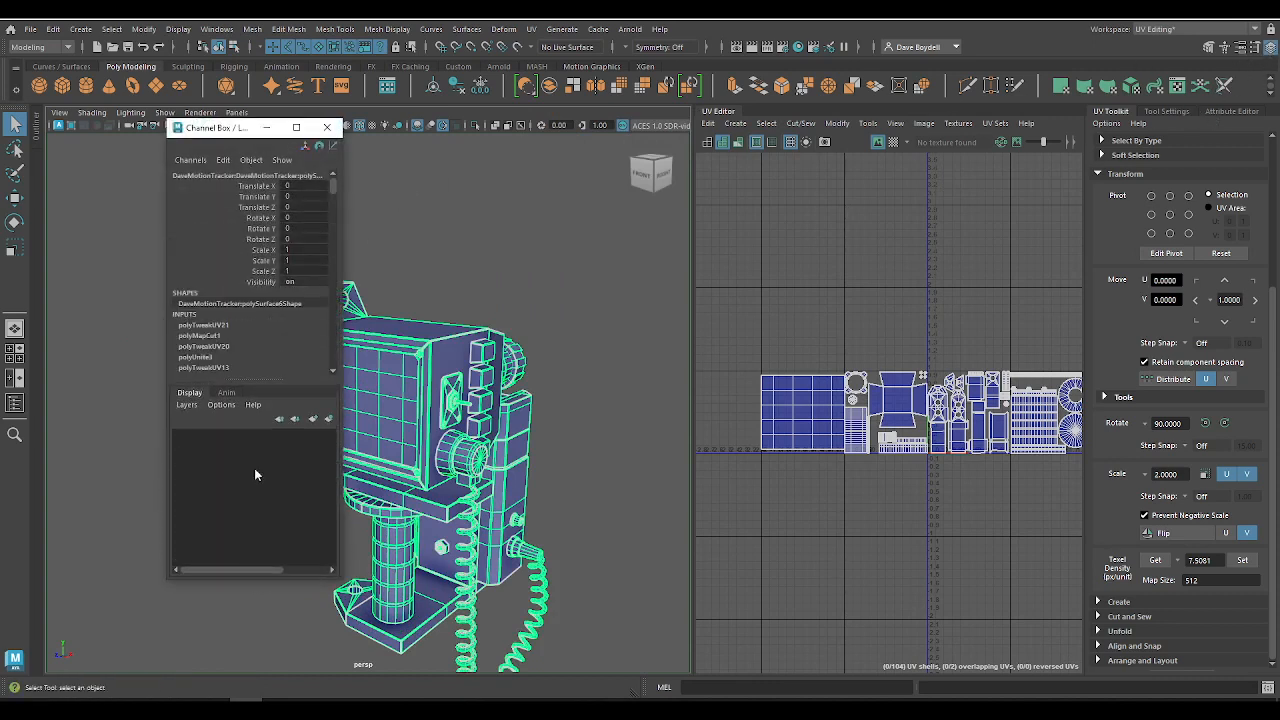
pyautogui.click(53, 28)
pyautogui.moveTo(117, 204)
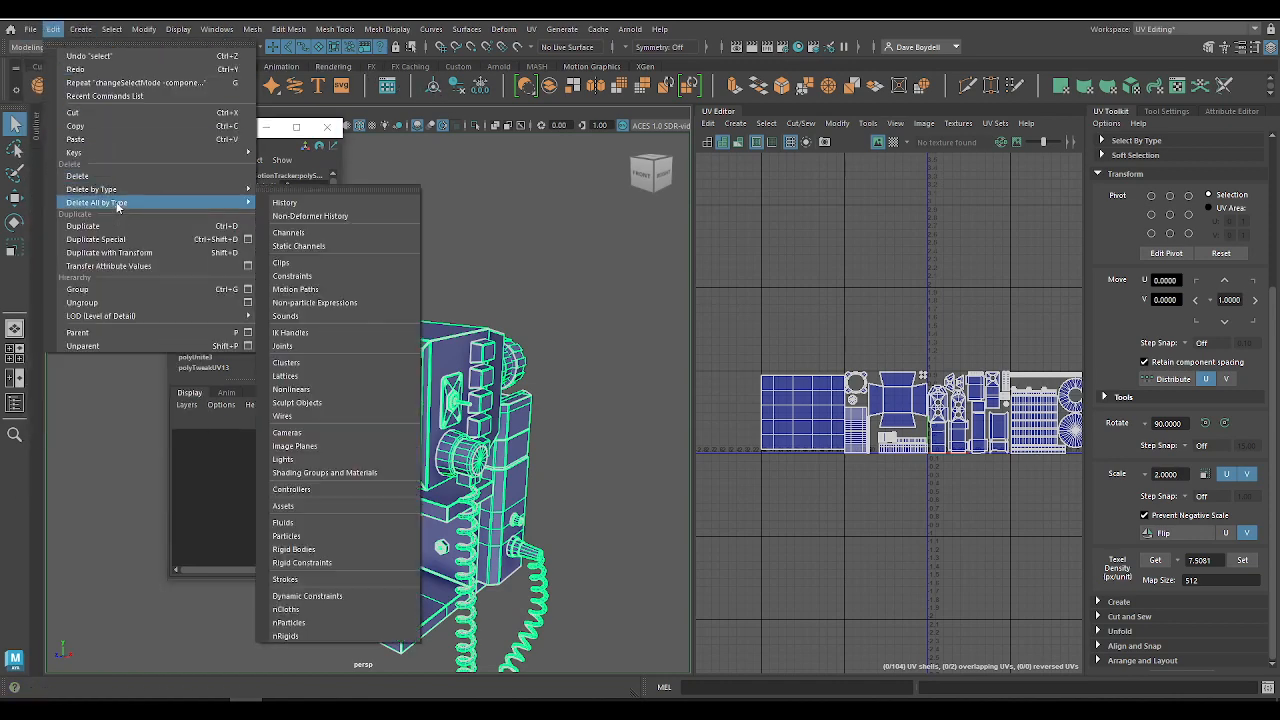
pyautogui.click(326, 204)
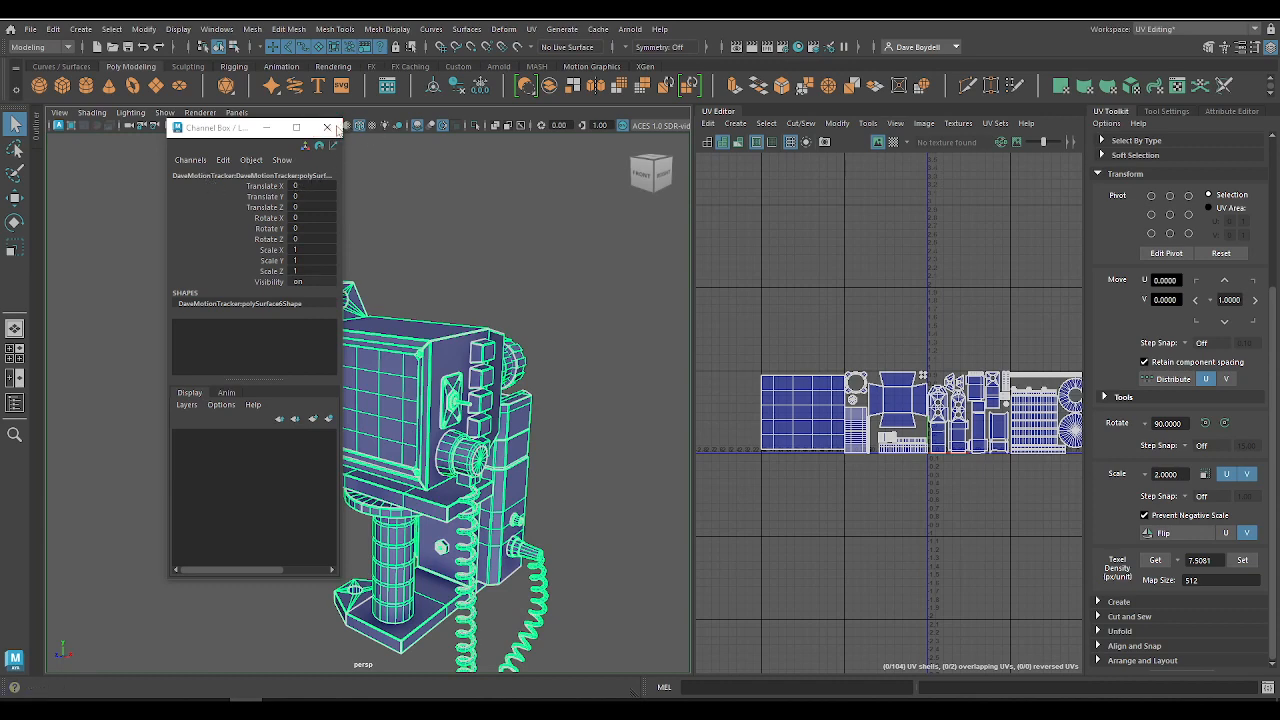
# Step: Close the Channel Box and show the Outliner, wide enough to read the full object names
pyautogui.click(326, 128)
pyautogui.click(14, 403)
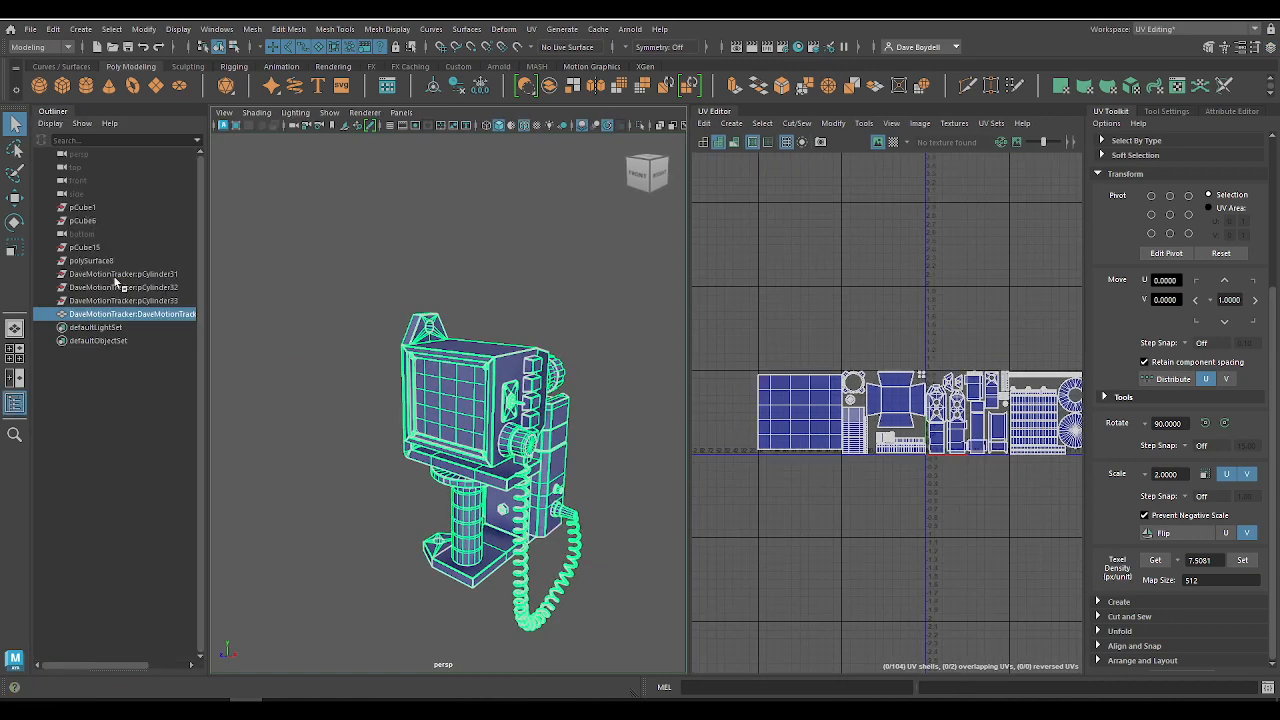
pyautogui.moveTo(208, 307); pyautogui.dragTo(340, 330)
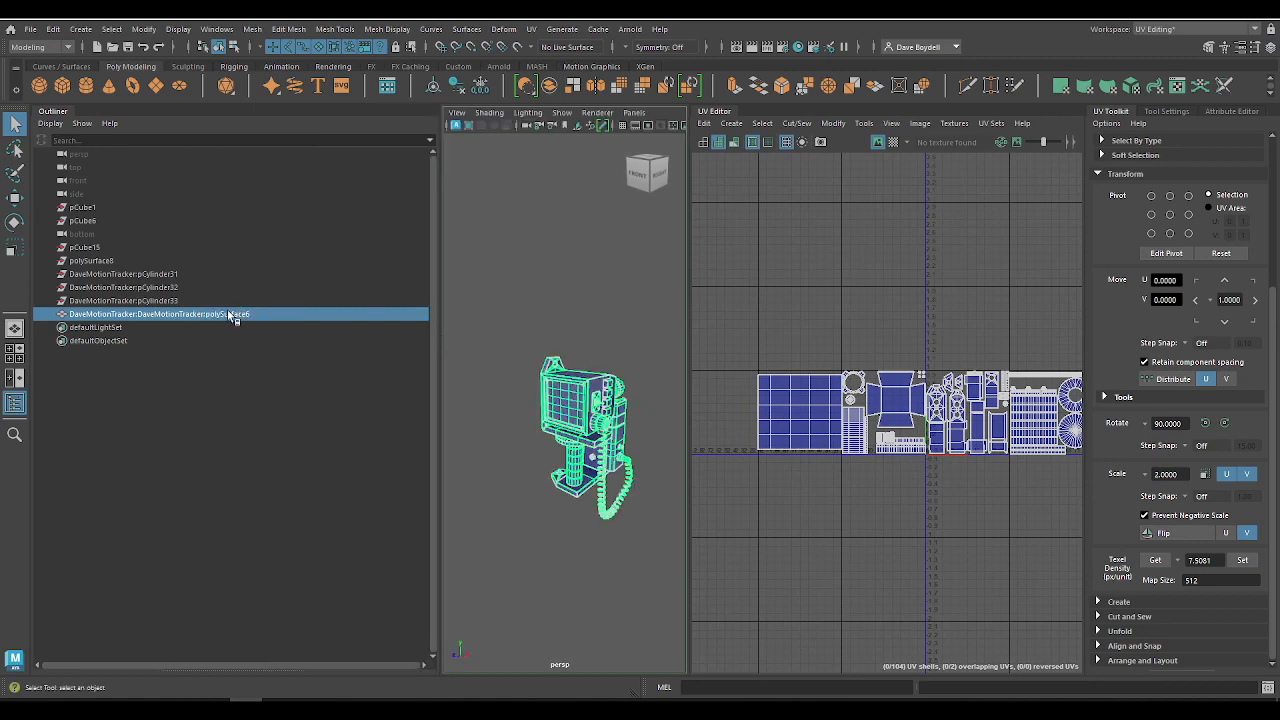
# Step: Rename the polySurface6 mesh as Scanner
pyautogui.doubleClick(148, 315)
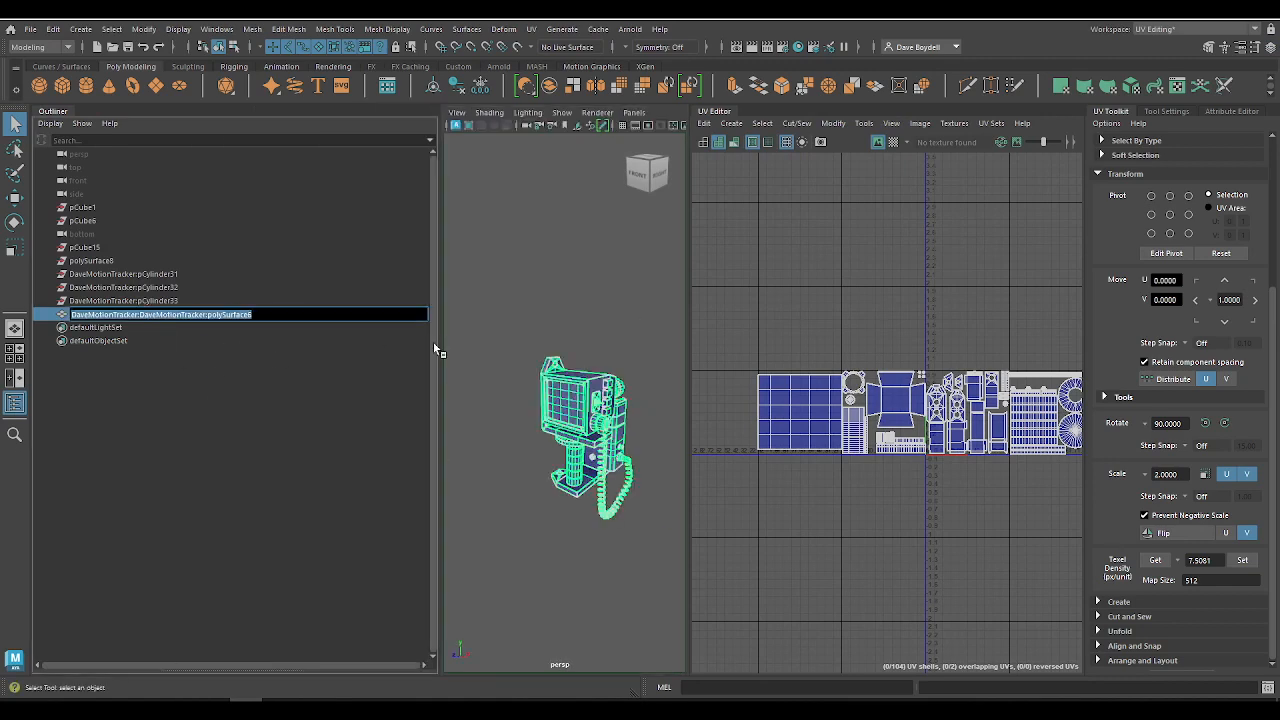
pyautogui.write('Scanner')
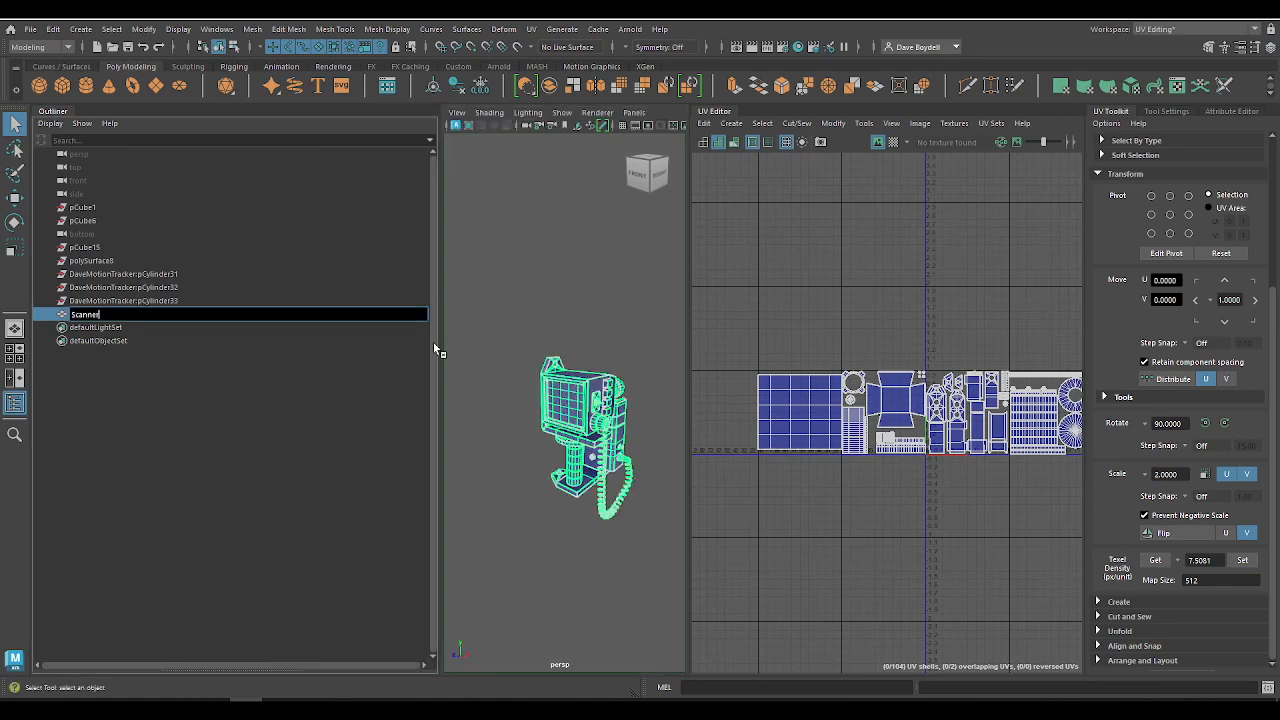
pyautogui.press('Return')
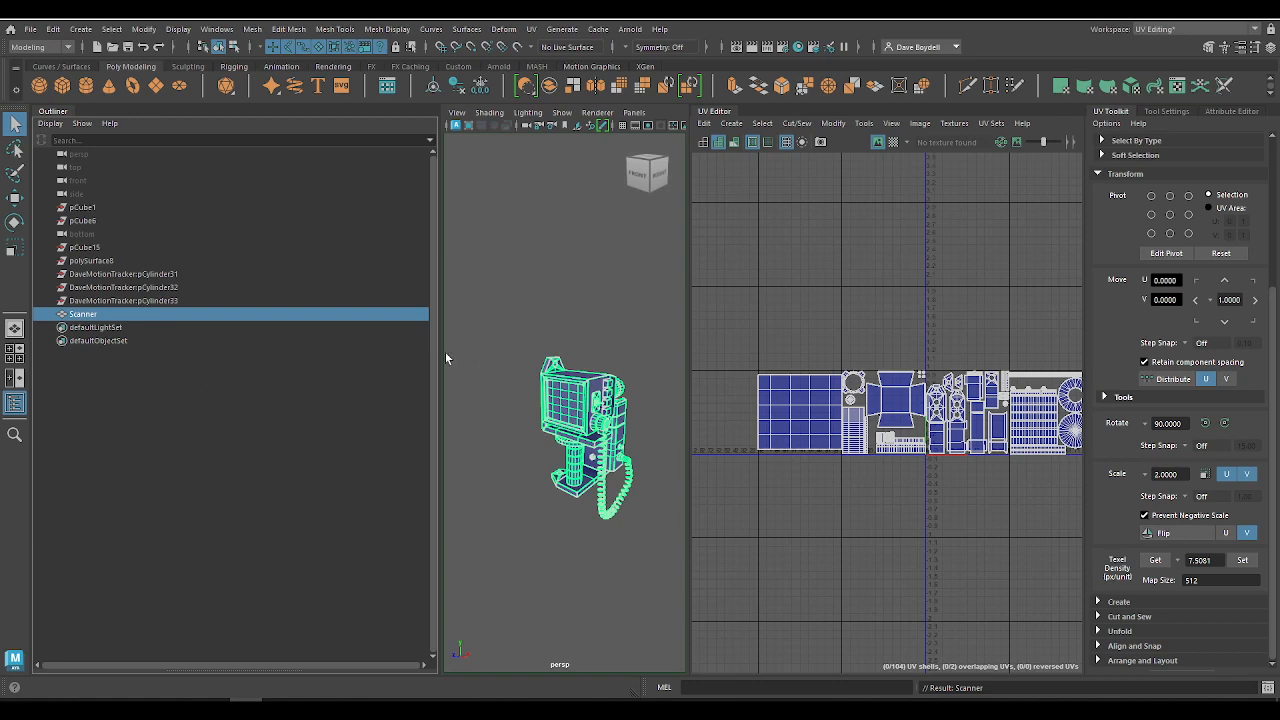
# Step: Undo the renaming of the scanner mesh
pyautogui.moveTo(439, 365); pyautogui.dragTo(205, 366)
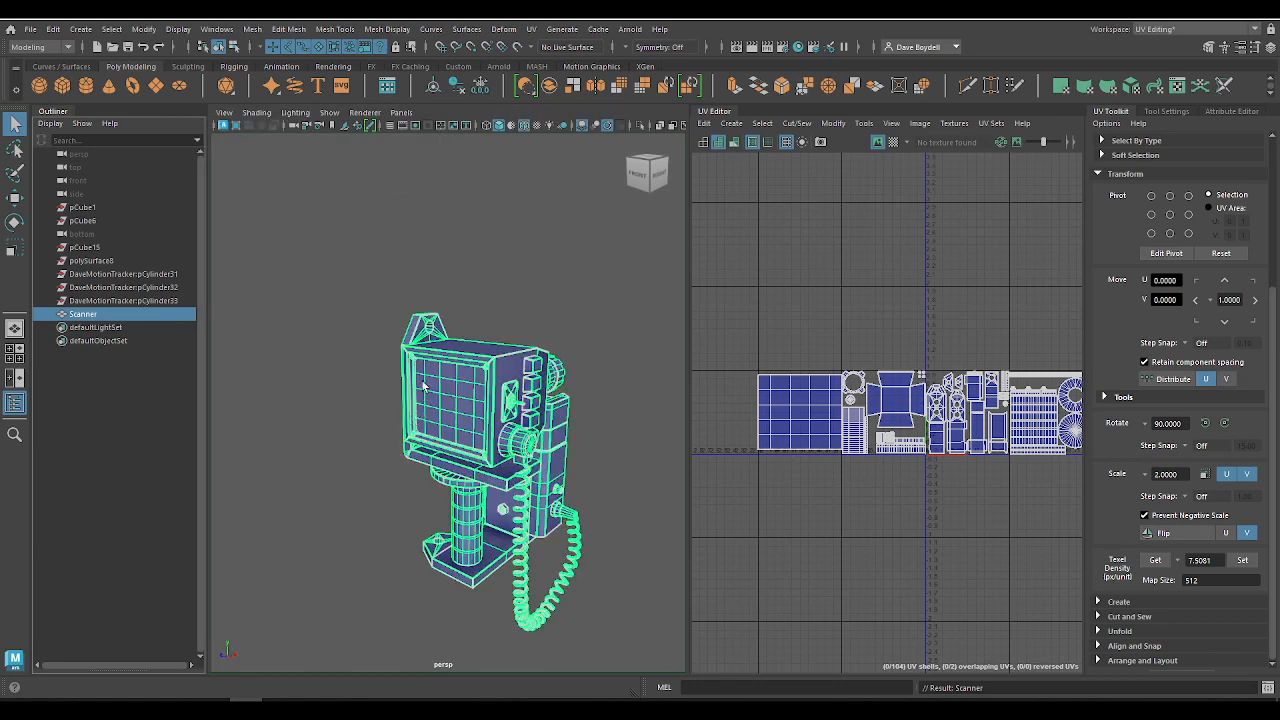
pyautogui.click(405, 260)
pyautogui.click(85, 314)
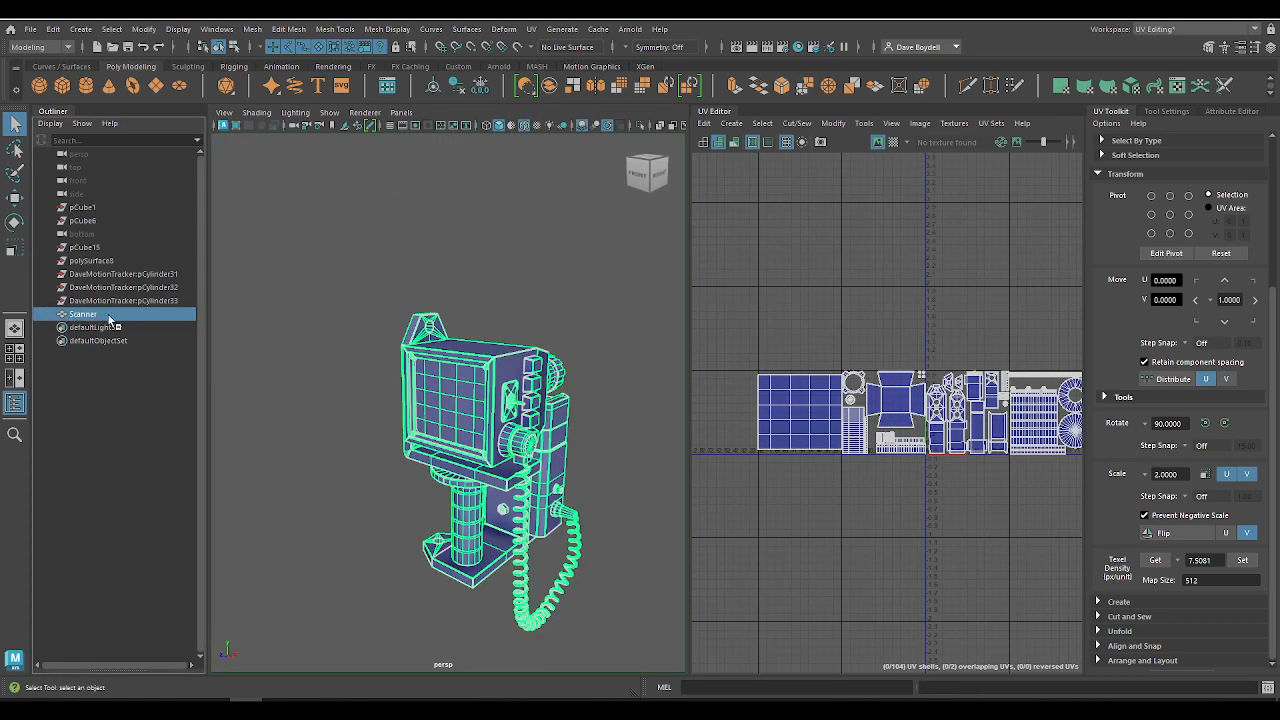
pyautogui.hotkey('ctrl', 'z')
pyautogui.hotkey('ctrl', 'z')
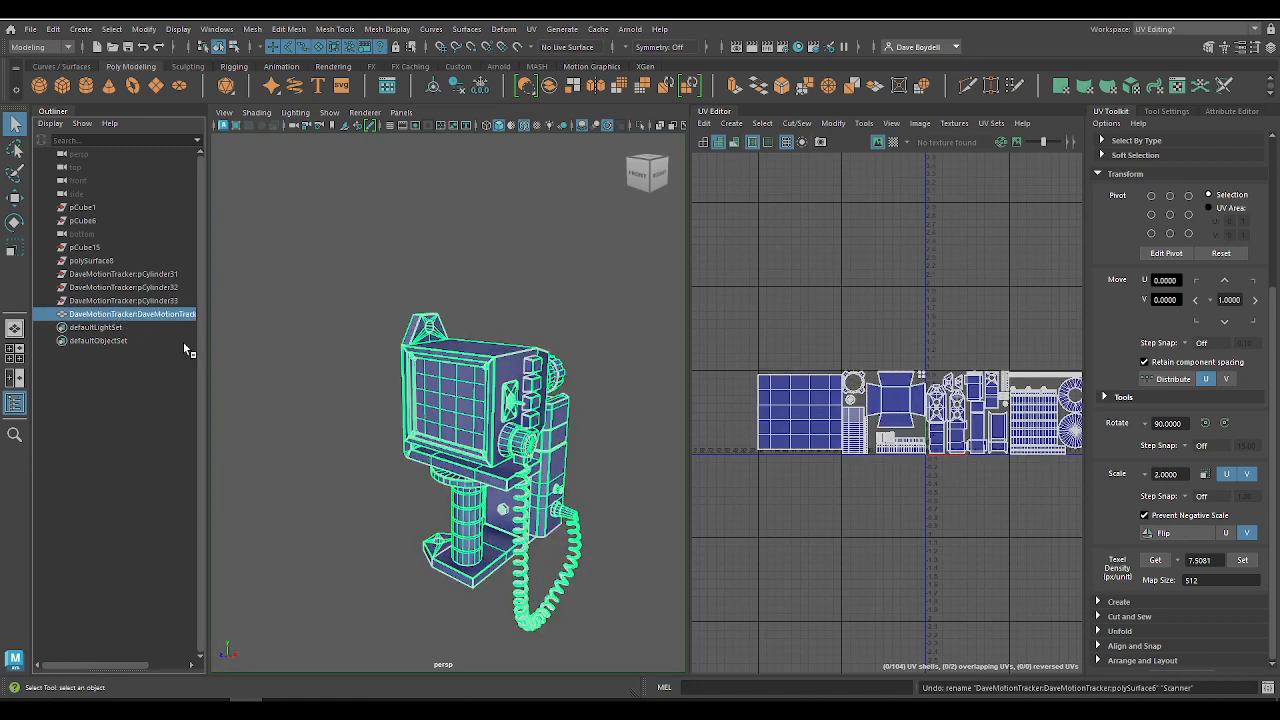
# Step: Rename the selected polySurface6 mesh in the Outliner as Scanner
pyautogui.moveTo(205, 362); pyautogui.dragTo(339, 377)
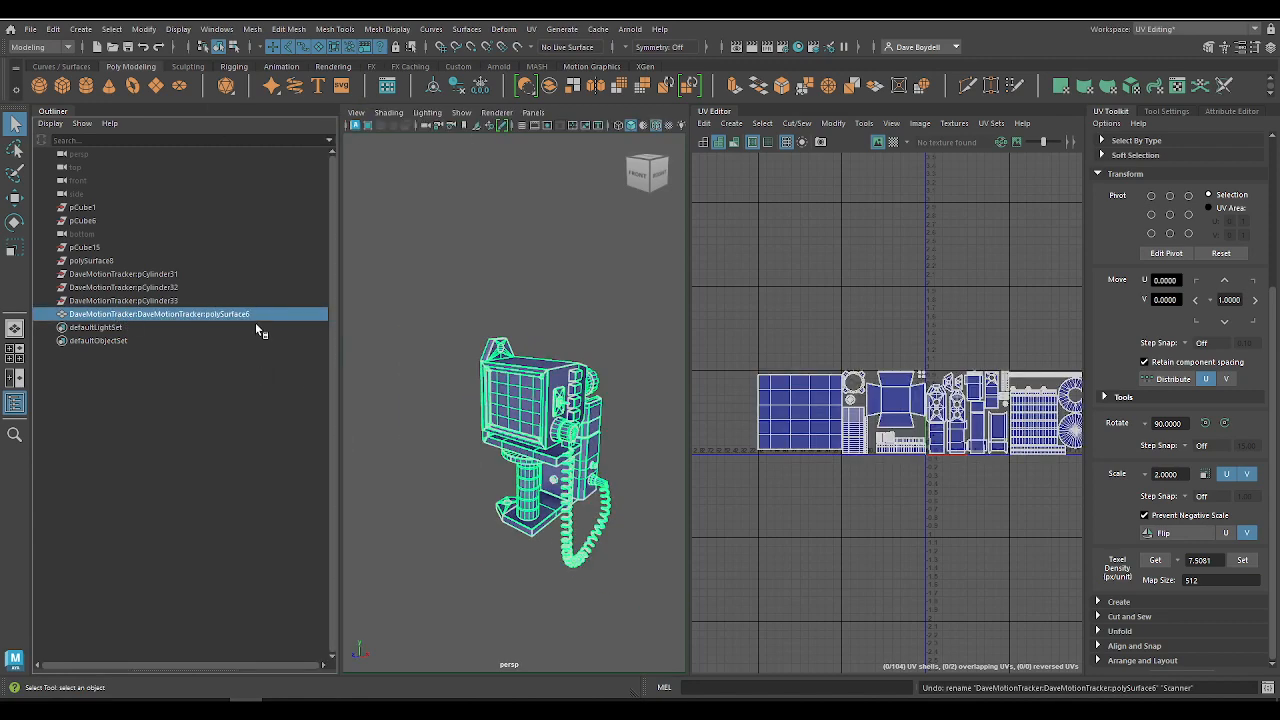
pyautogui.doubleClick(149, 315)
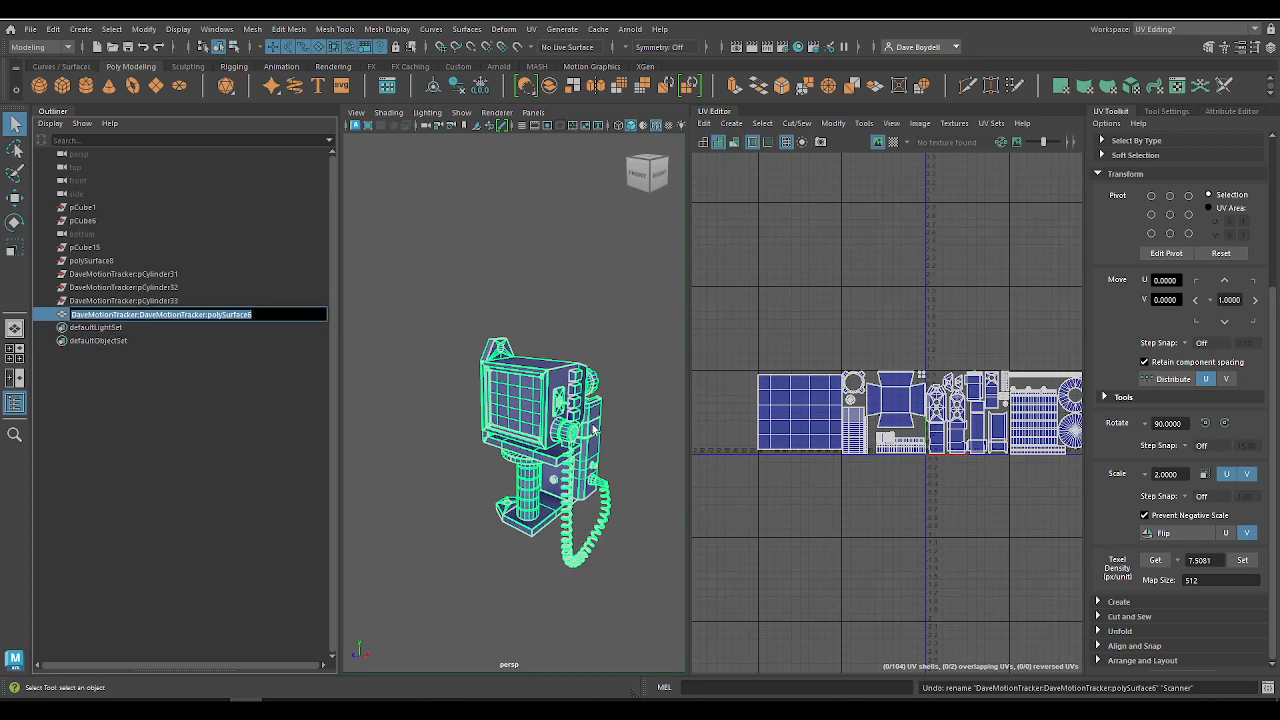
pyautogui.write('Scanner')
pyautogui.press('Return')
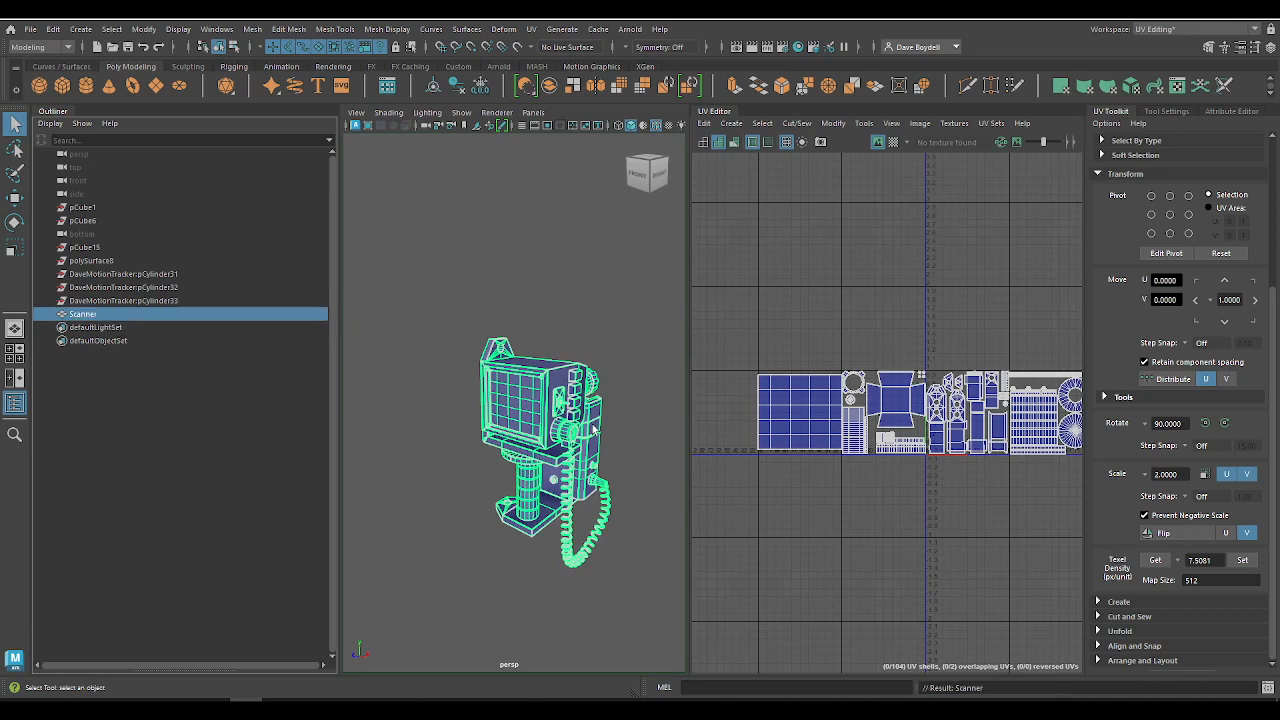
# Step: Delete all construction history in the scene again
pyautogui.click(52, 29)
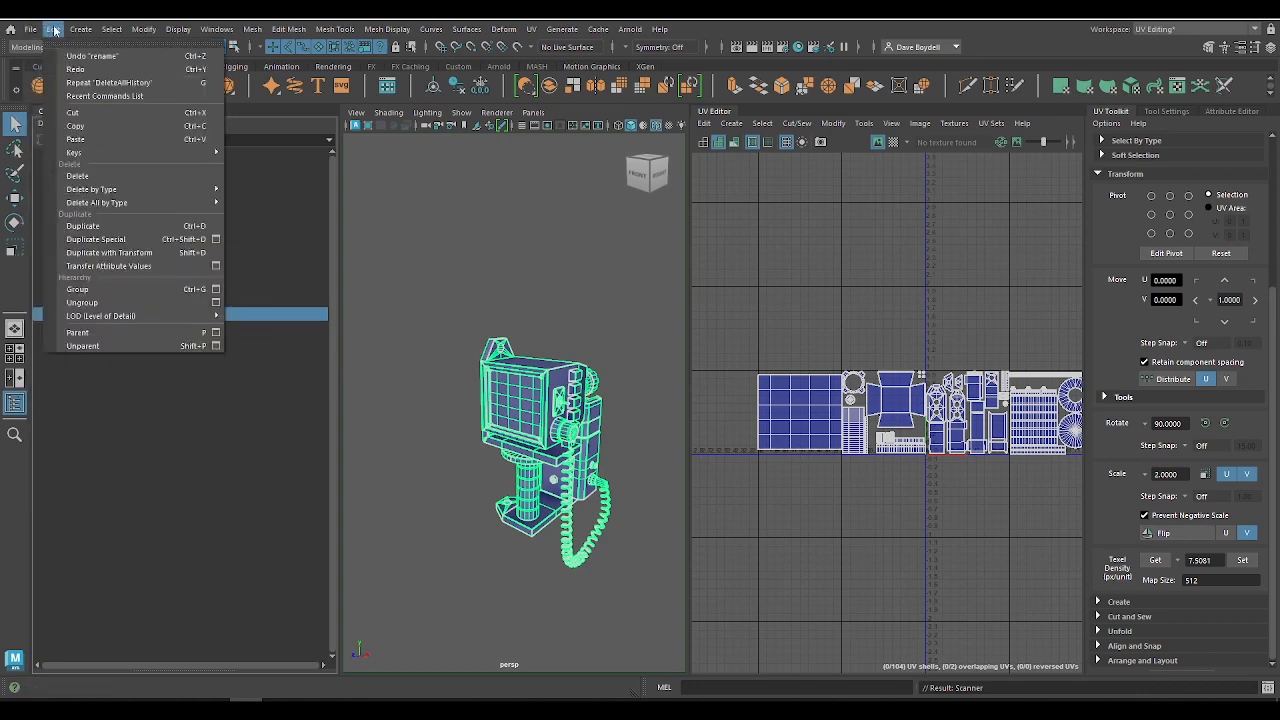
pyautogui.moveTo(120, 202)
pyautogui.click(256, 201)
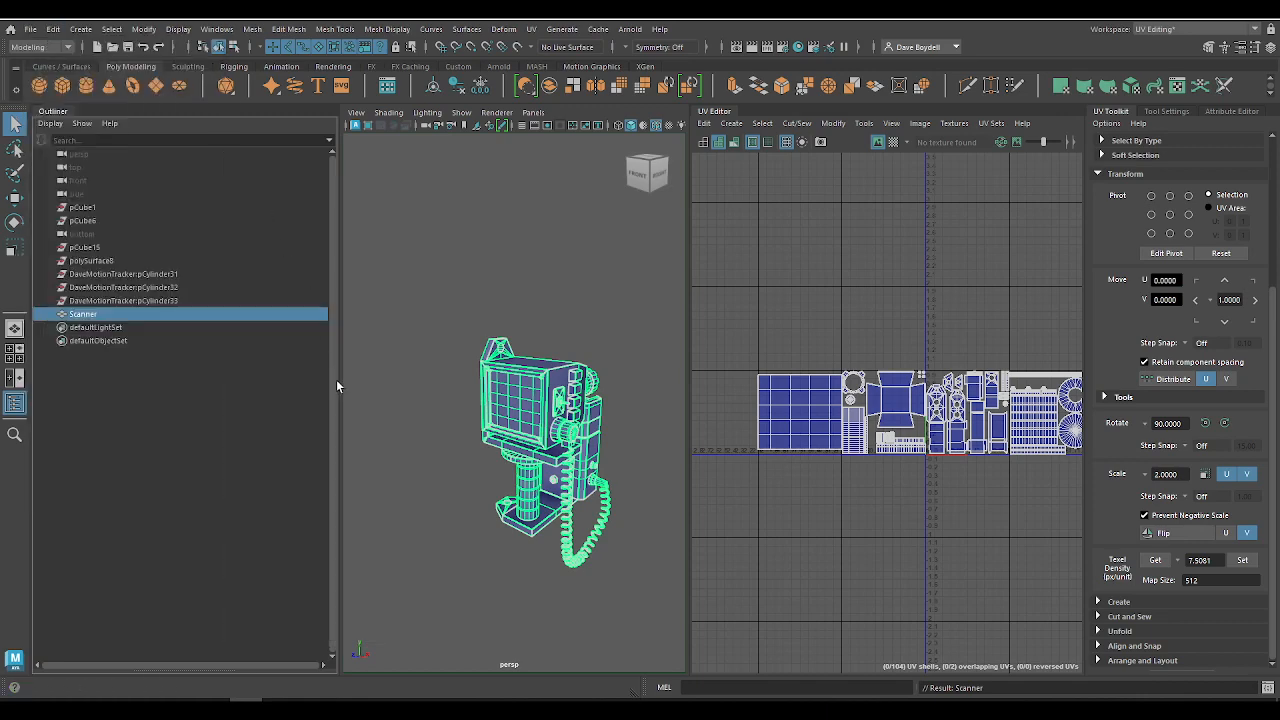
# Step: Check the leftover nodes in the Outliner and look in the viewport for geometry belonging to pCylinder33
pyautogui.click(419, 350)
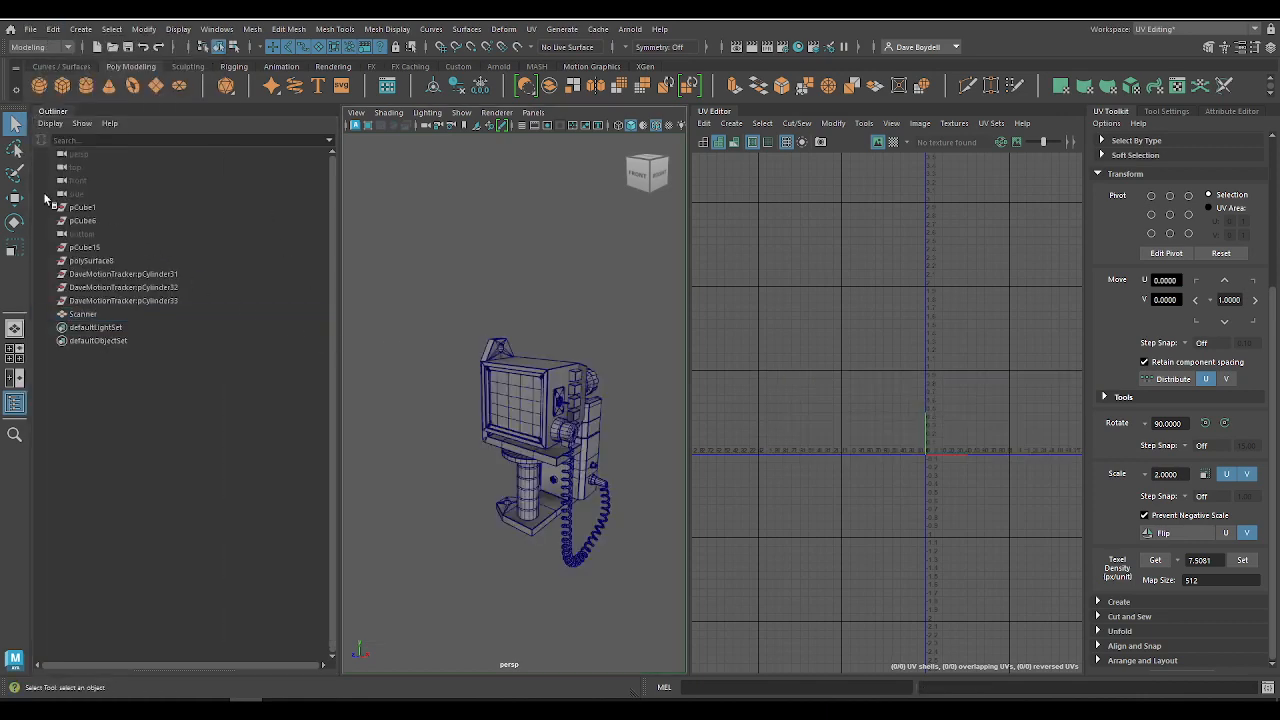
pyautogui.click(82, 207)
pyautogui.click(82, 233)
pyautogui.click(84, 247)
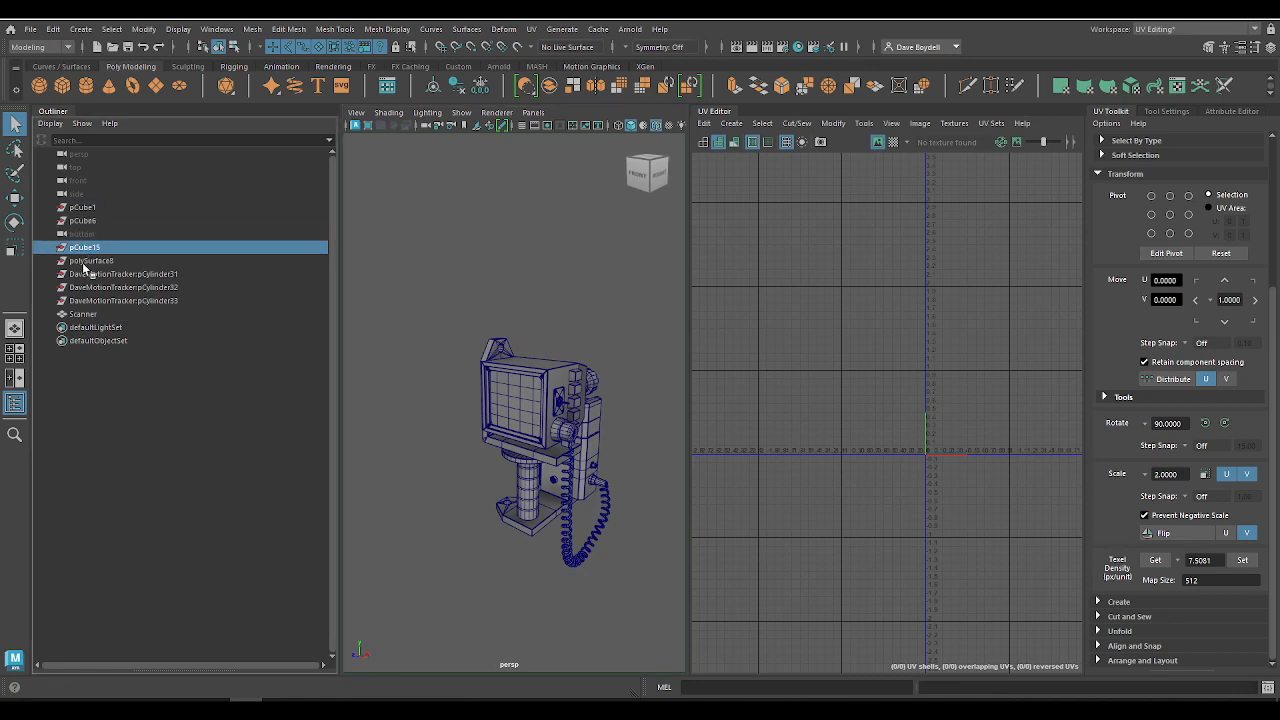
pyautogui.doubleClick(104, 301)
pyautogui.press('Return')
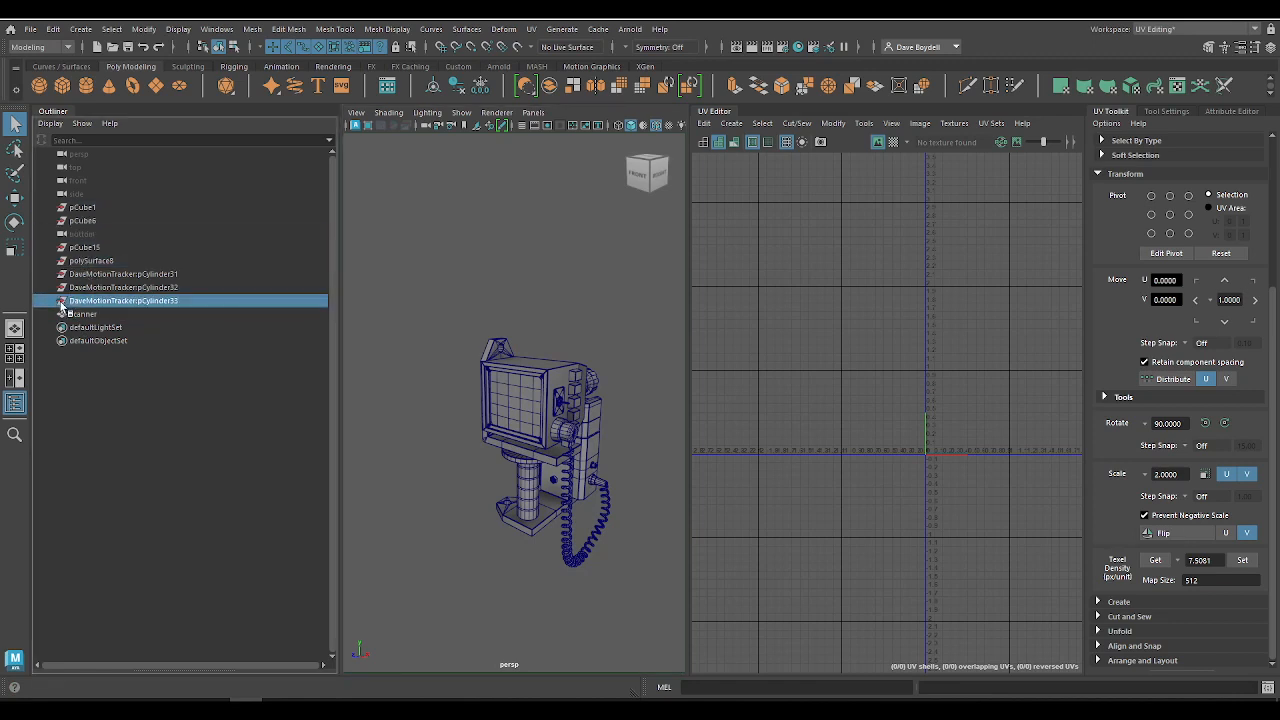
pyautogui.press('f')
pyautogui.keyDown('alt'); pyautogui.moveTo(534, 466); pyautogui.dragTo(426, 445); pyautogui.keyUp('alt')
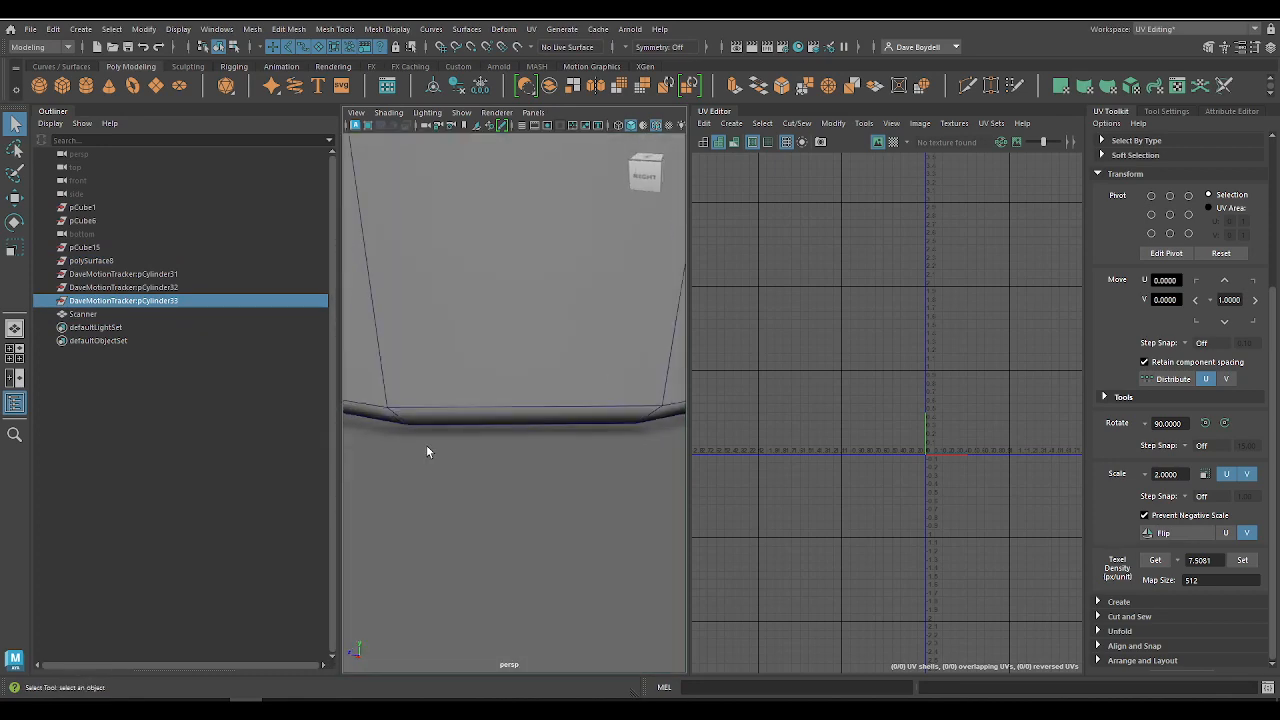
pyautogui.press('w')
pyautogui.scroll(-10, 490, 400)
pyautogui.press('1')
pyautogui.press('q')
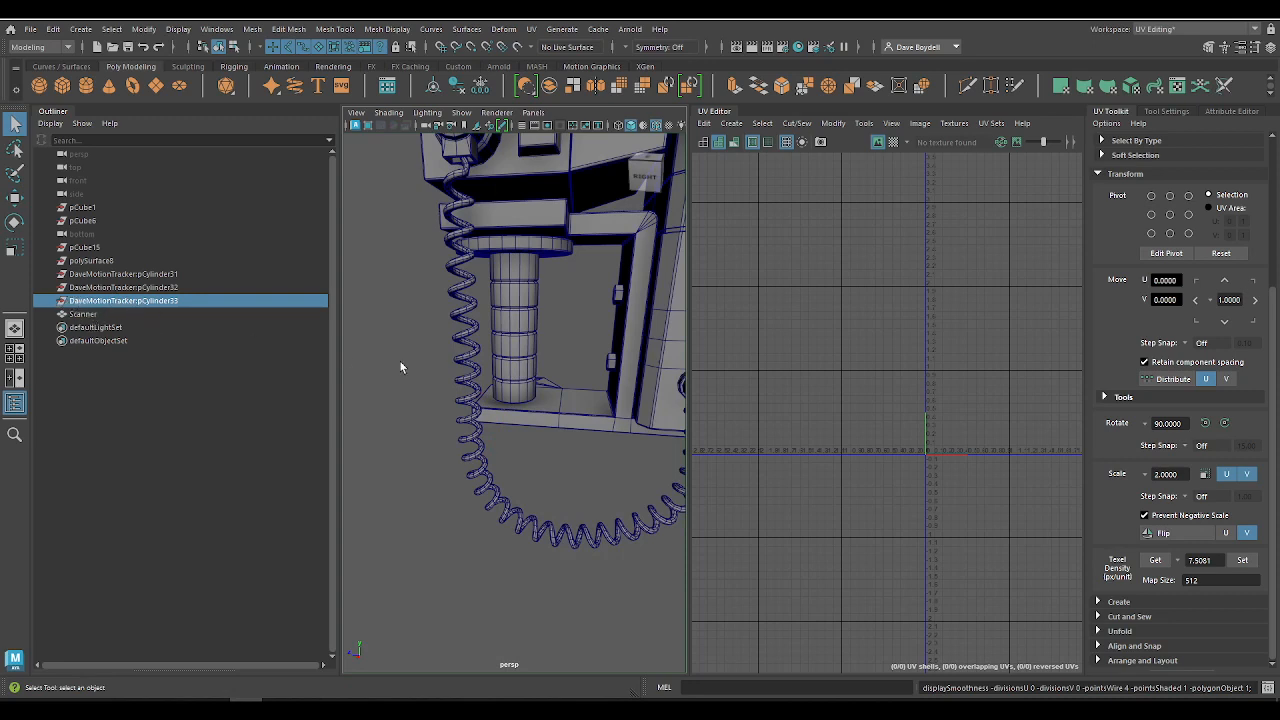
# Step: Move the pCylinder33 node horizontally away from the scanner to test whether it carries any geometry
pyautogui.press('f')
pyautogui.keyDown('alt'); pyautogui.moveTo(461, 432); pyautogui.dragTo(432, 468); pyautogui.keyUp('alt')
pyautogui.press('w')
pyautogui.keyDown('alt'); pyautogui.moveTo(432, 468); pyautogui.dragTo(174, 236, button='right'); pyautogui.keyUp('alt')
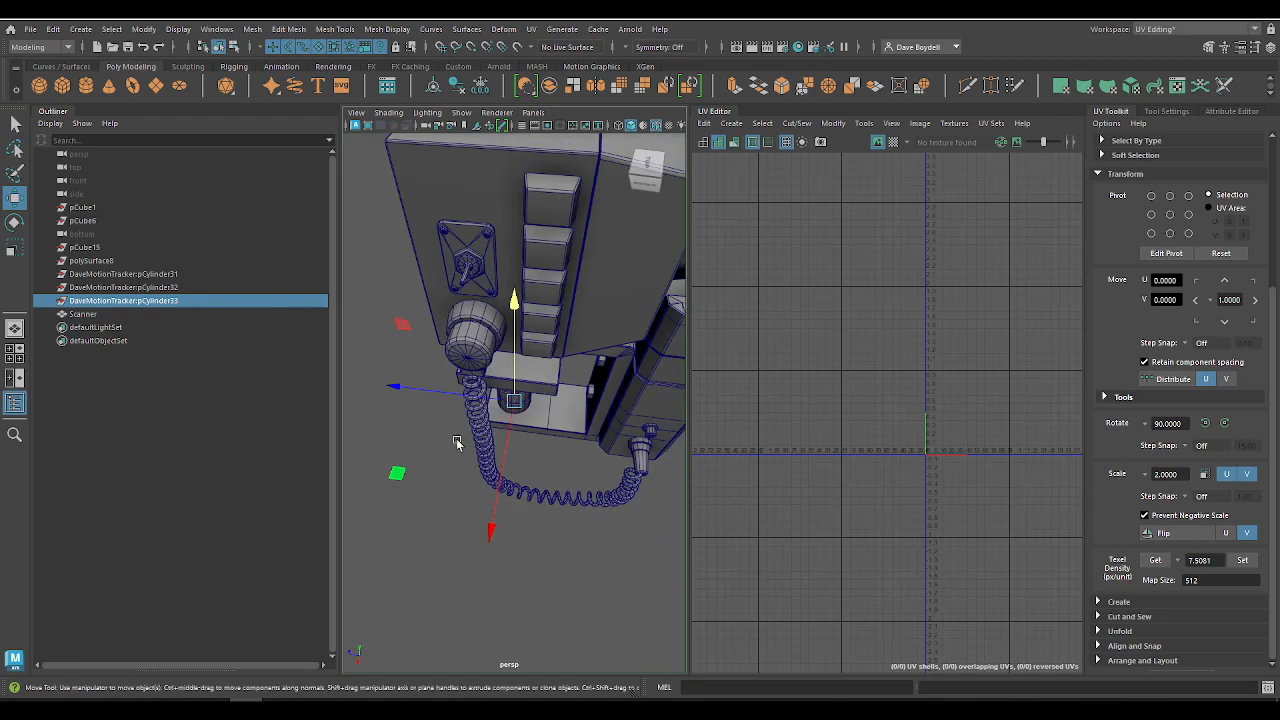
pyautogui.moveTo(399, 470); pyautogui.dragTo(354, 552)
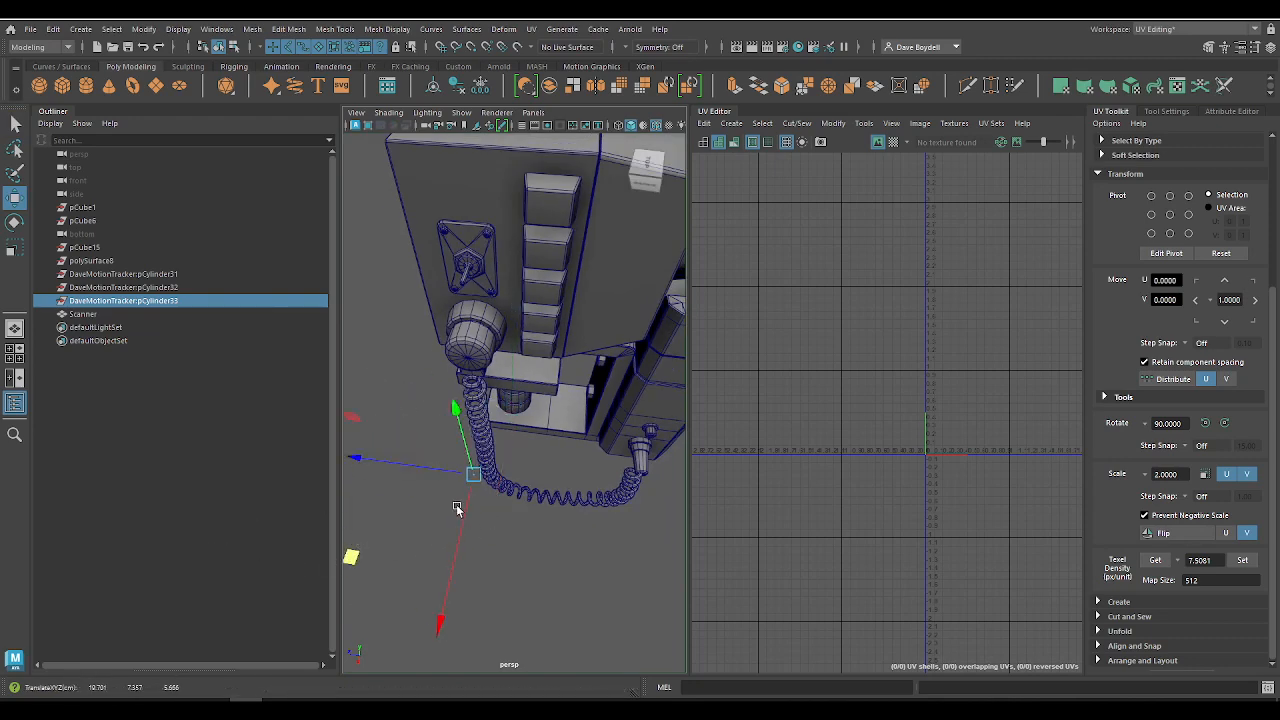
# Step: Frame the leftover pCylinder33 and pCylinder31 nodes in the viewport to check whether either carries any geometry
pyautogui.press('f')
pyautogui.keyDown('alt'); pyautogui.moveTo(543, 474); pyautogui.dragTo(549, 434); pyautogui.keyUp('alt')
pyautogui.keyDown('alt'); pyautogui.moveTo(549, 434); pyautogui.dragTo(534, 360, button='right'); pyautogui.keyUp('alt')
pyautogui.keyDown('alt'); pyautogui.moveTo(534, 360); pyautogui.dragTo(494, 371, button='middle'); pyautogui.keyUp('alt')
pyautogui.keyDown('alt'); pyautogui.moveTo(494, 371); pyautogui.dragTo(117, 280, button='right'); pyautogui.keyUp('alt')
pyautogui.click(120, 274)
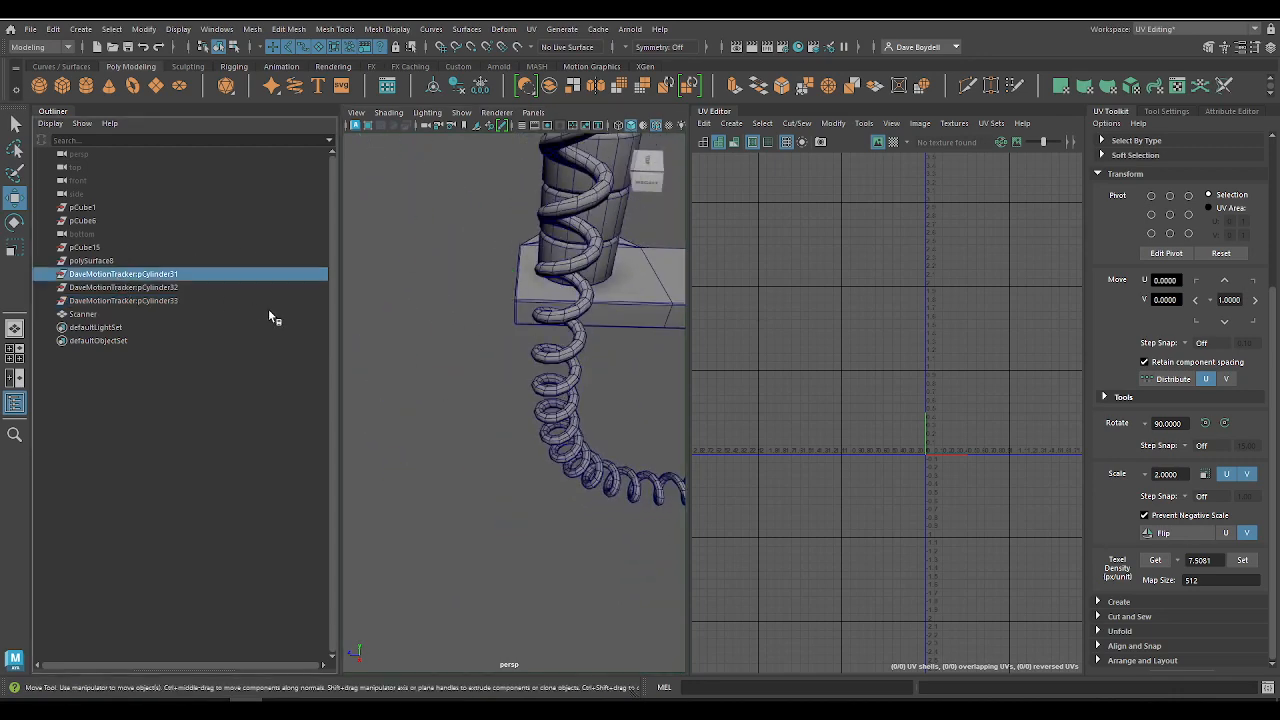
pyautogui.press('f')
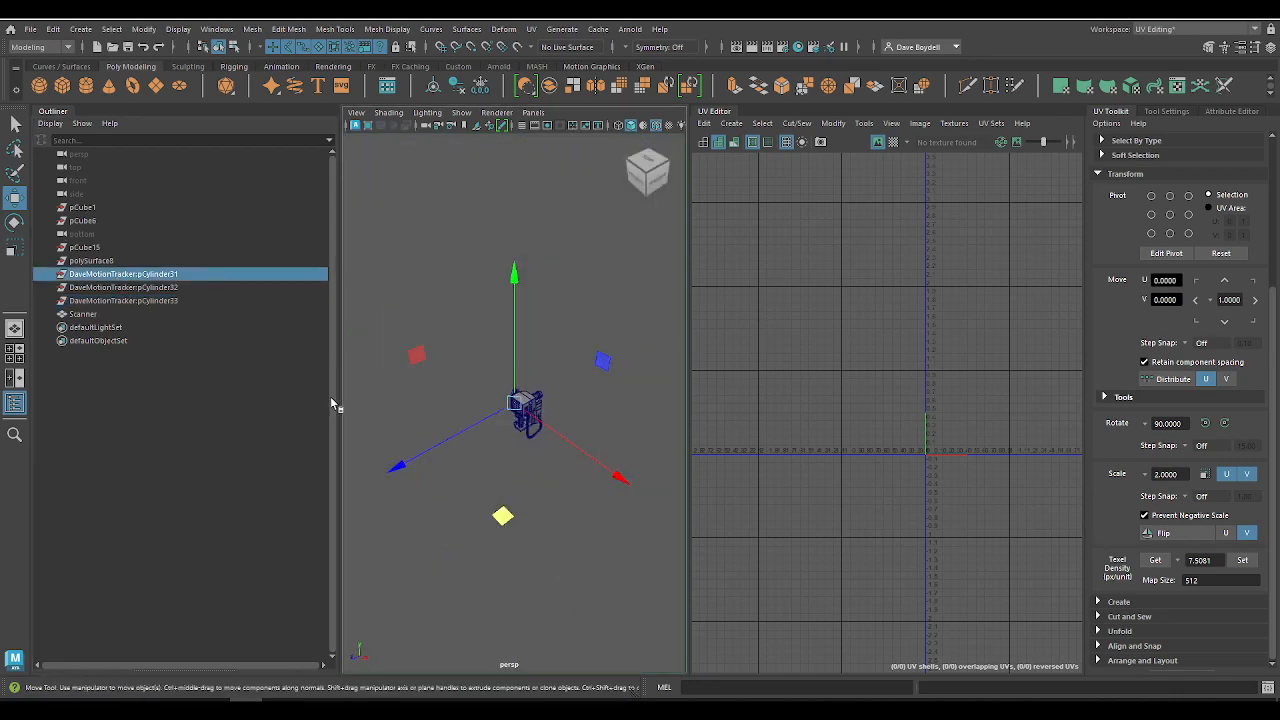
pyautogui.keyDown('alt'); pyautogui.moveTo(734, 515); pyautogui.dragTo(775, 520, button='right'); pyautogui.keyUp('alt')
pyautogui.keyDown('alt'); pyautogui.moveTo(432, 446); pyautogui.dragTo(368, 368); pyautogui.keyUp('alt')
pyautogui.click(103, 279)
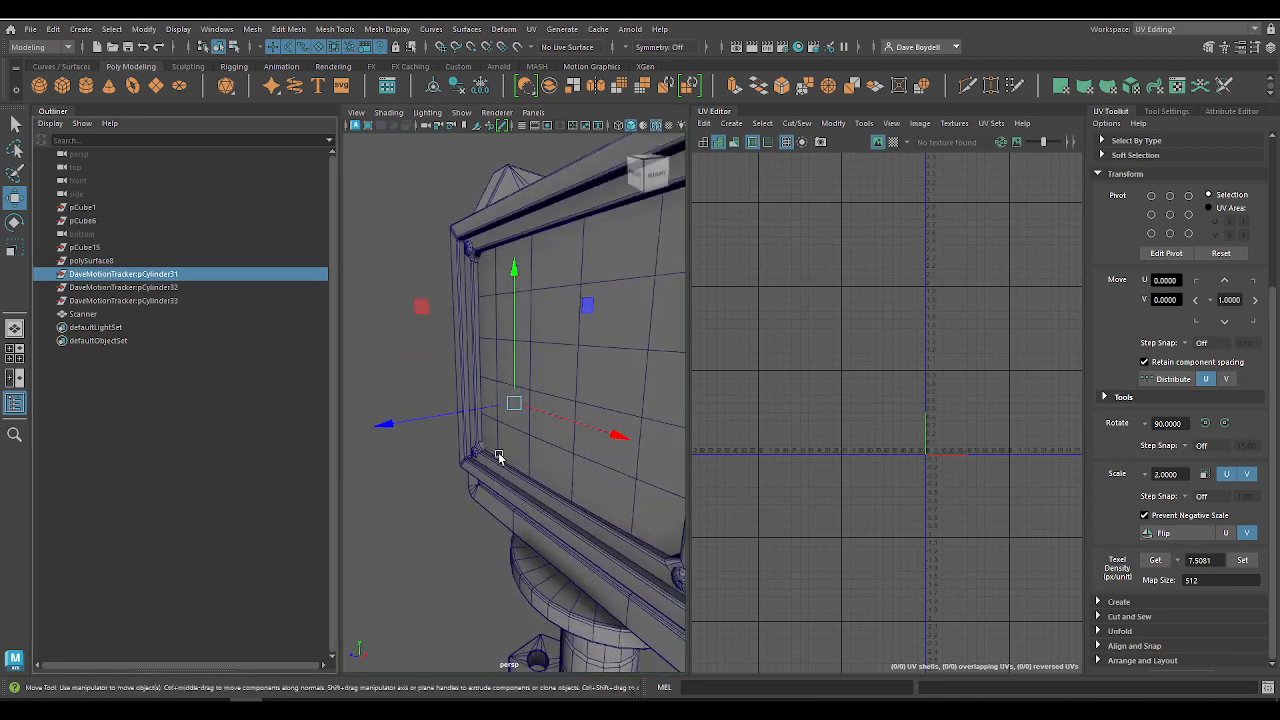
pyautogui.press('f')
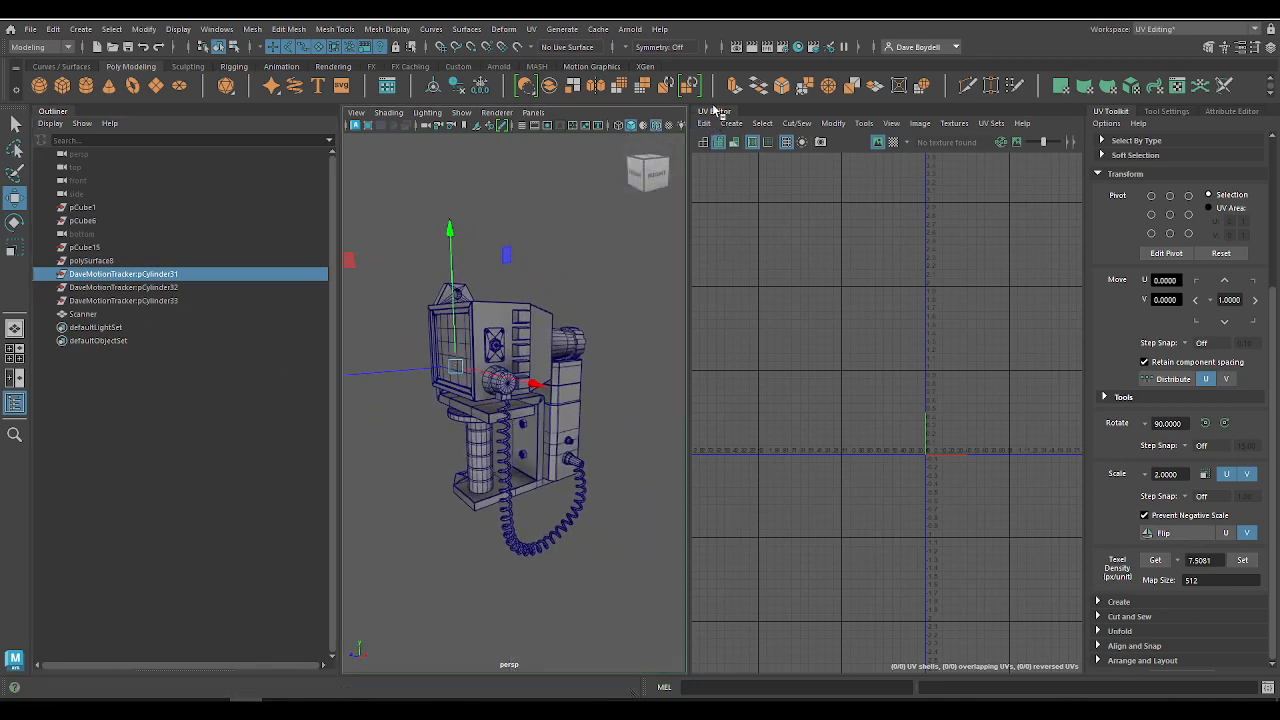
# Step: Delete the leftover pCylinder31, pCylinder32 and pCylinder33 nodes, checking the scanner in the maximized perspective view
pyautogui.press('space')
pyautogui.click(80, 274)
pyautogui.press('Delete')
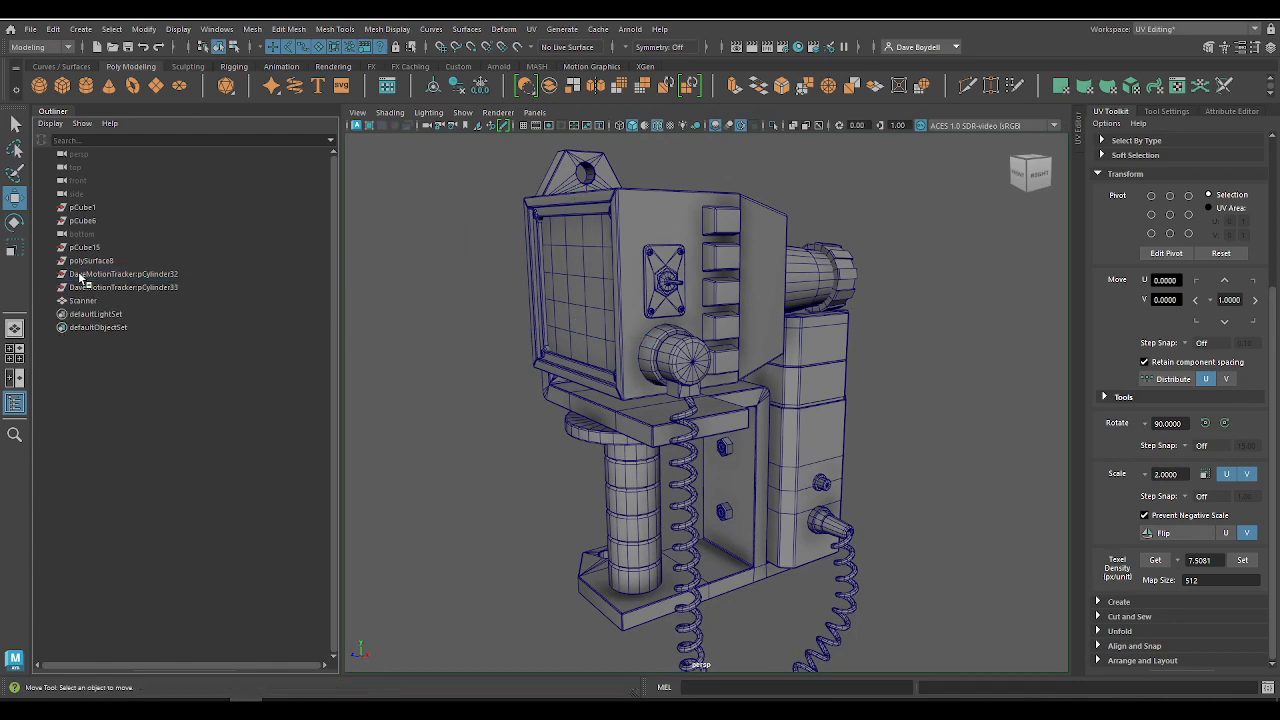
pyautogui.keyDown('alt'); pyautogui.moveTo(541, 360); pyautogui.dragTo(726, 366); pyautogui.keyUp('alt')
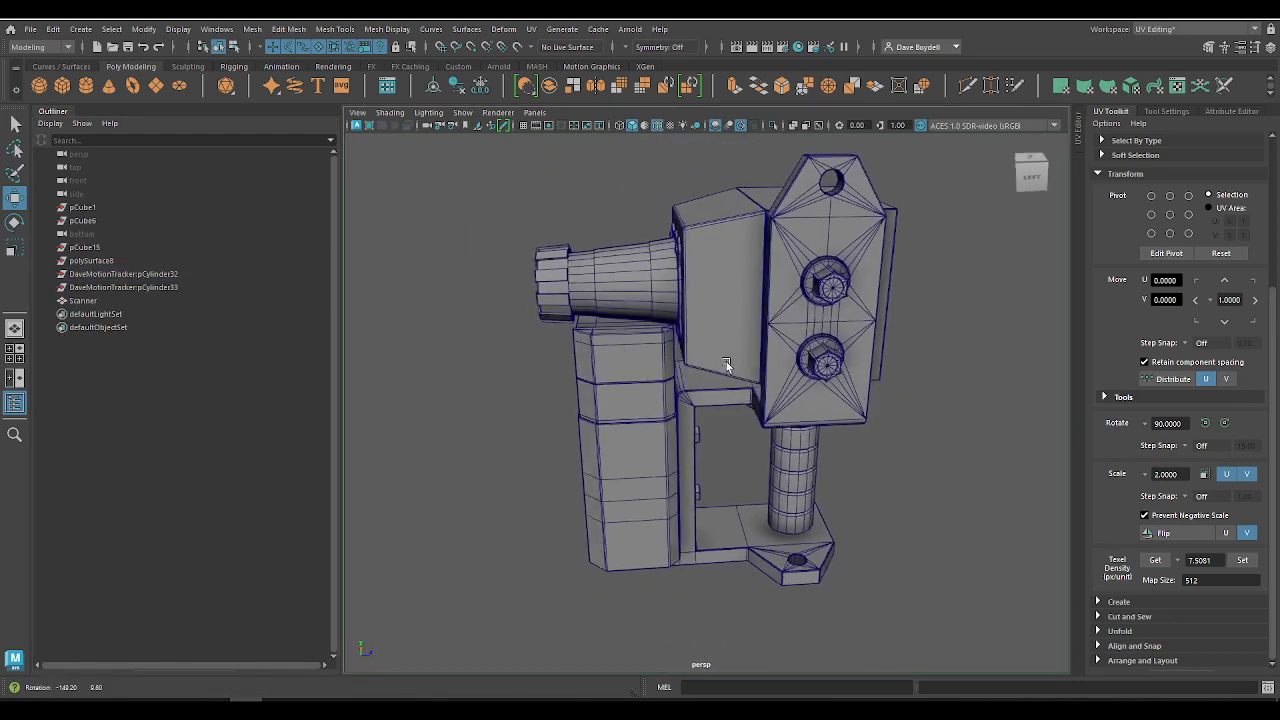
pyautogui.click(121, 274)
pyautogui.press('Delete')
pyautogui.click(139, 278)
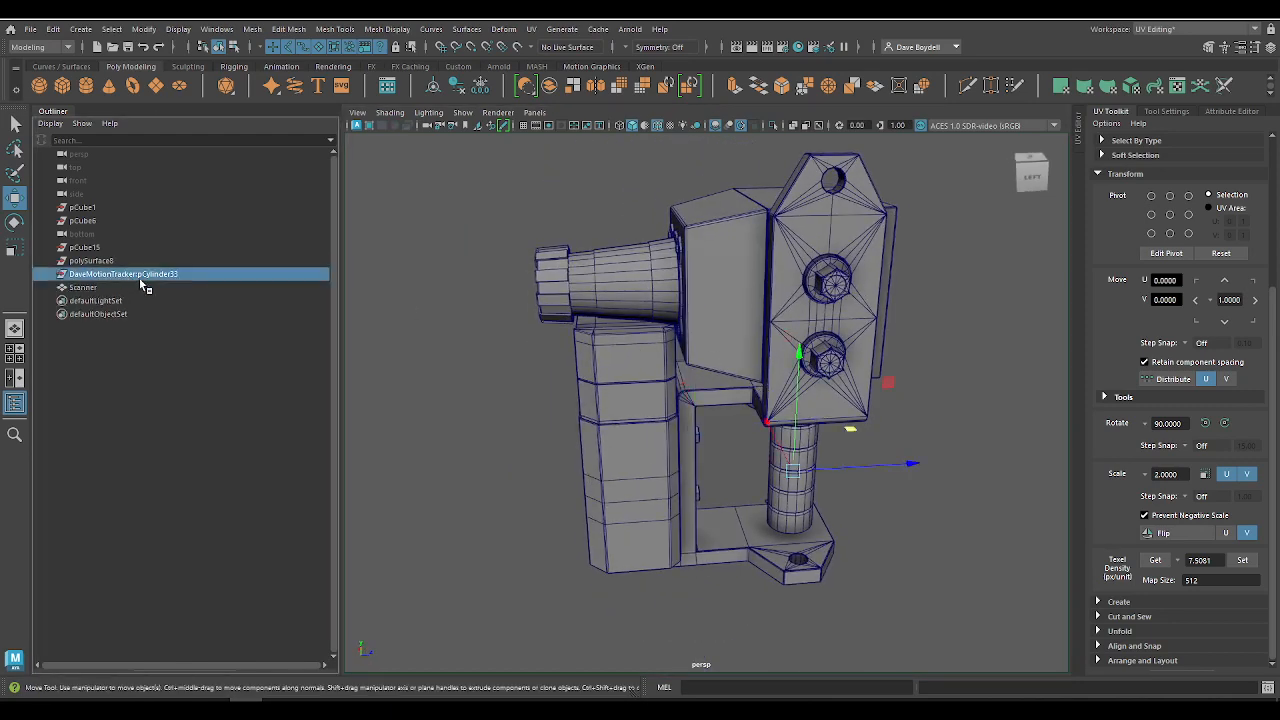
pyautogui.press('Delete')
# Step: Check the leftover polySurface group node above Scanner for geometry and delete it from the scene
pyautogui.click(106, 262)
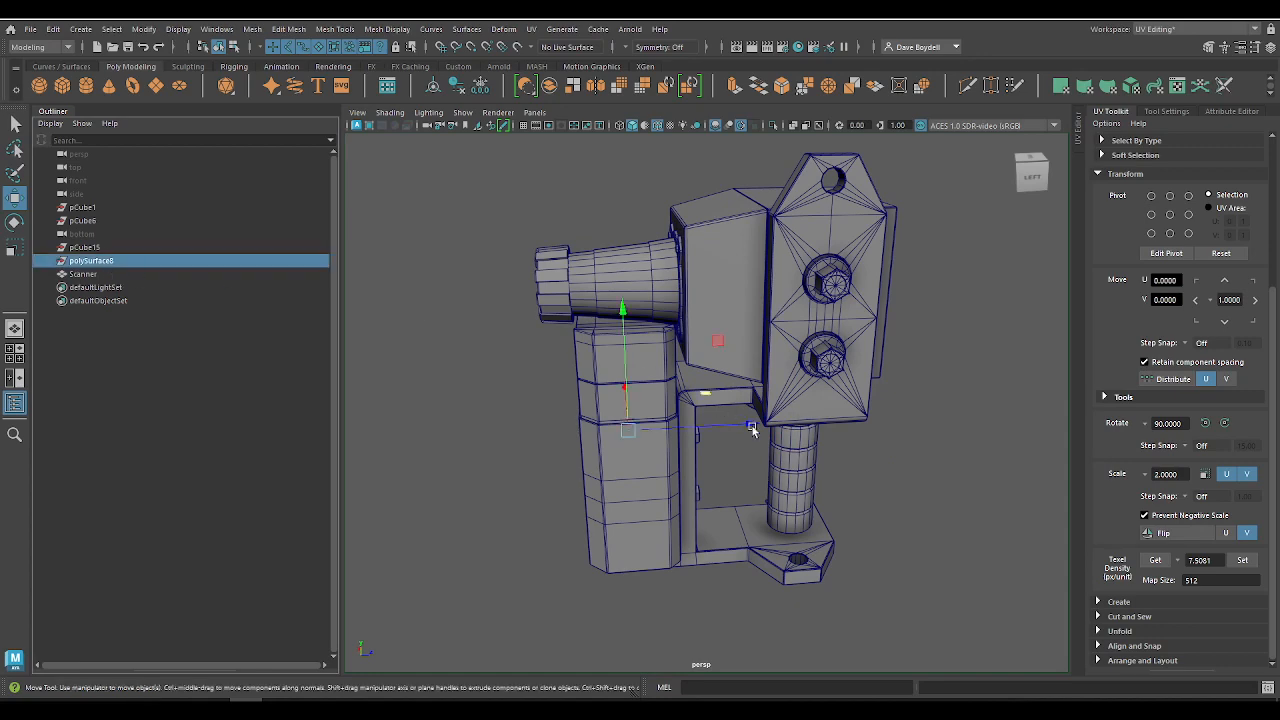
pyautogui.keyDown('alt'); pyautogui.moveTo(752, 426); pyautogui.dragTo(548, 424); pyautogui.keyUp('alt')
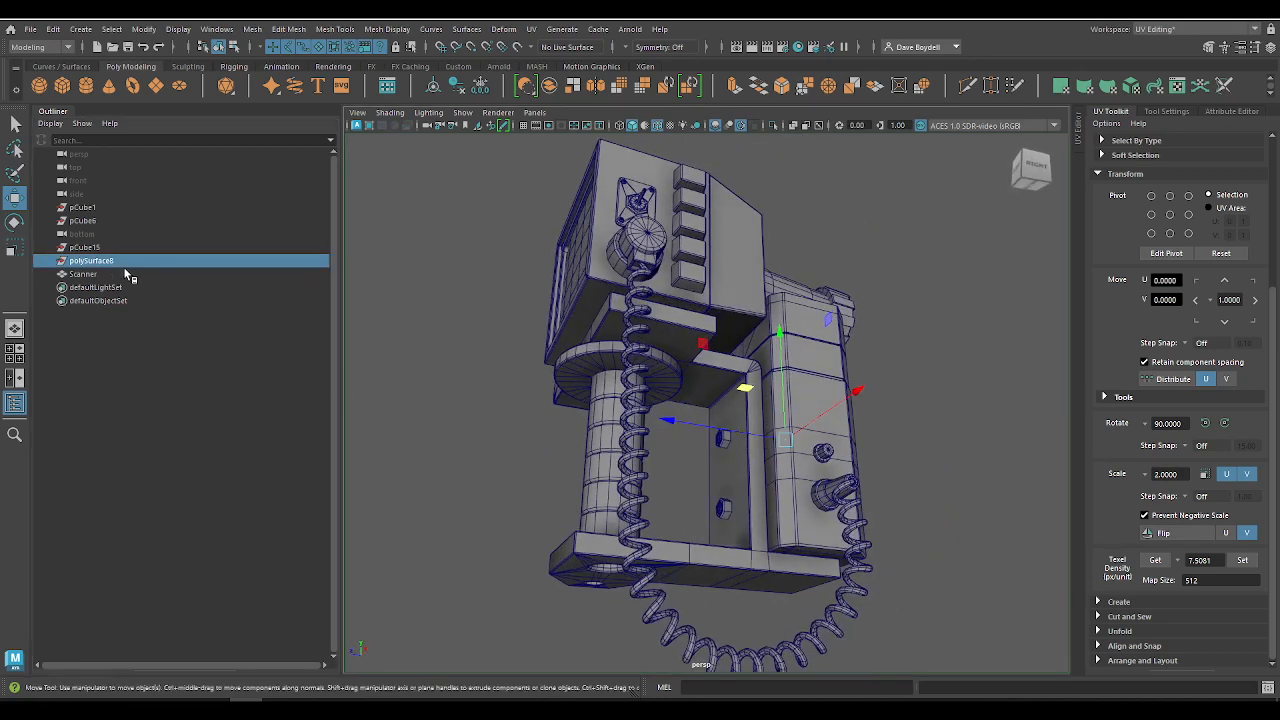
pyautogui.press('Delete')
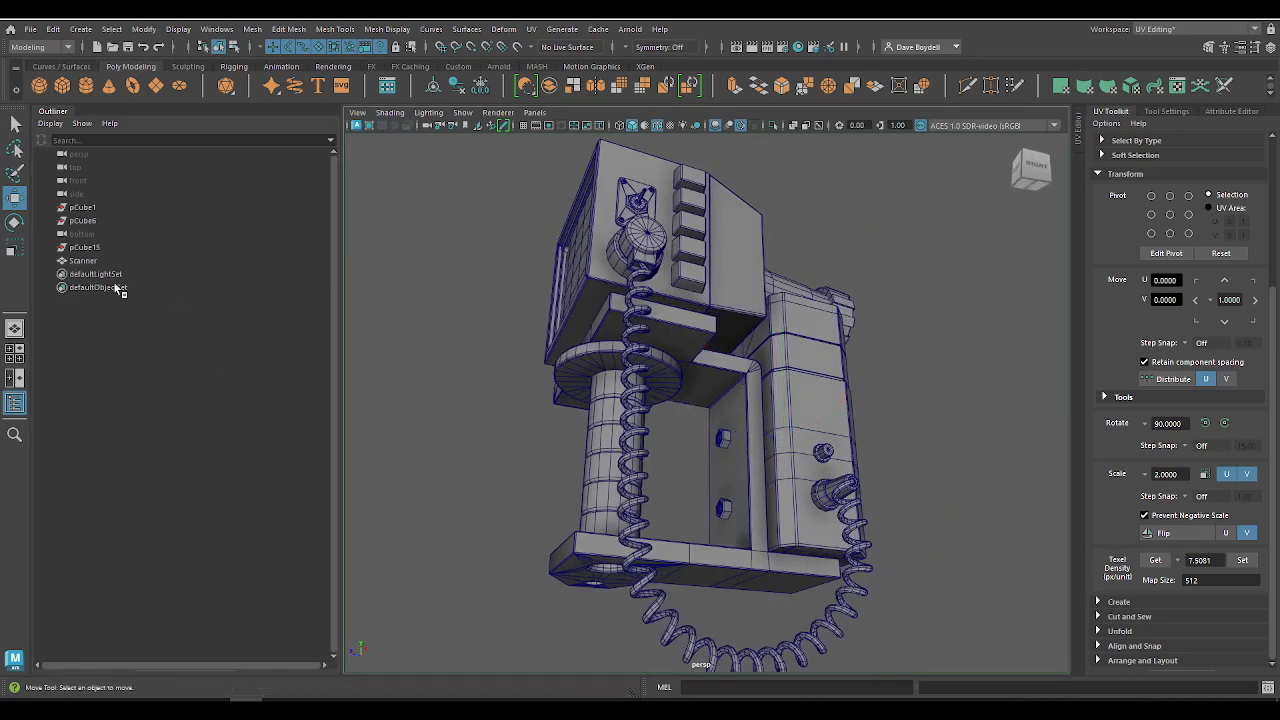
# Step: Delete the leftover pCube15, pCube6 and pCube1 nodes from the scene
pyautogui.click(73, 250)
pyautogui.press('Delete')
pyautogui.click(82, 222)
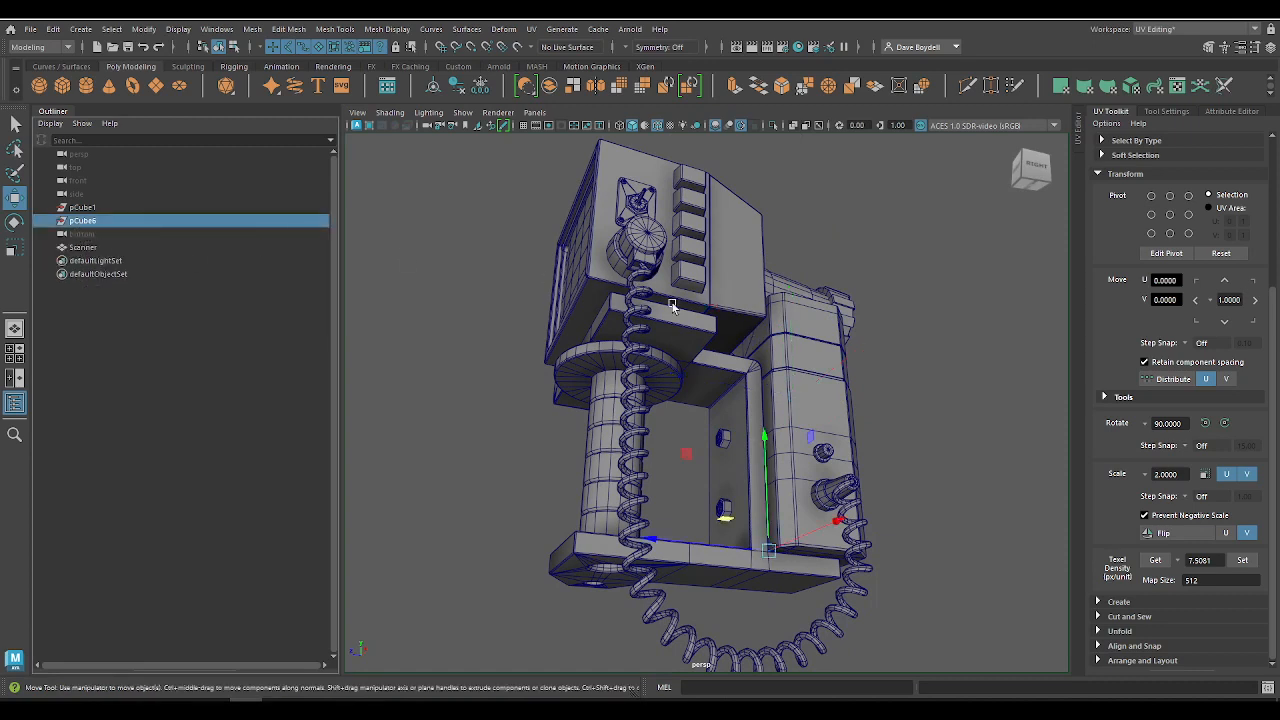
pyautogui.press('Delete')
pyautogui.click(82, 207)
pyautogui.press('Delete')
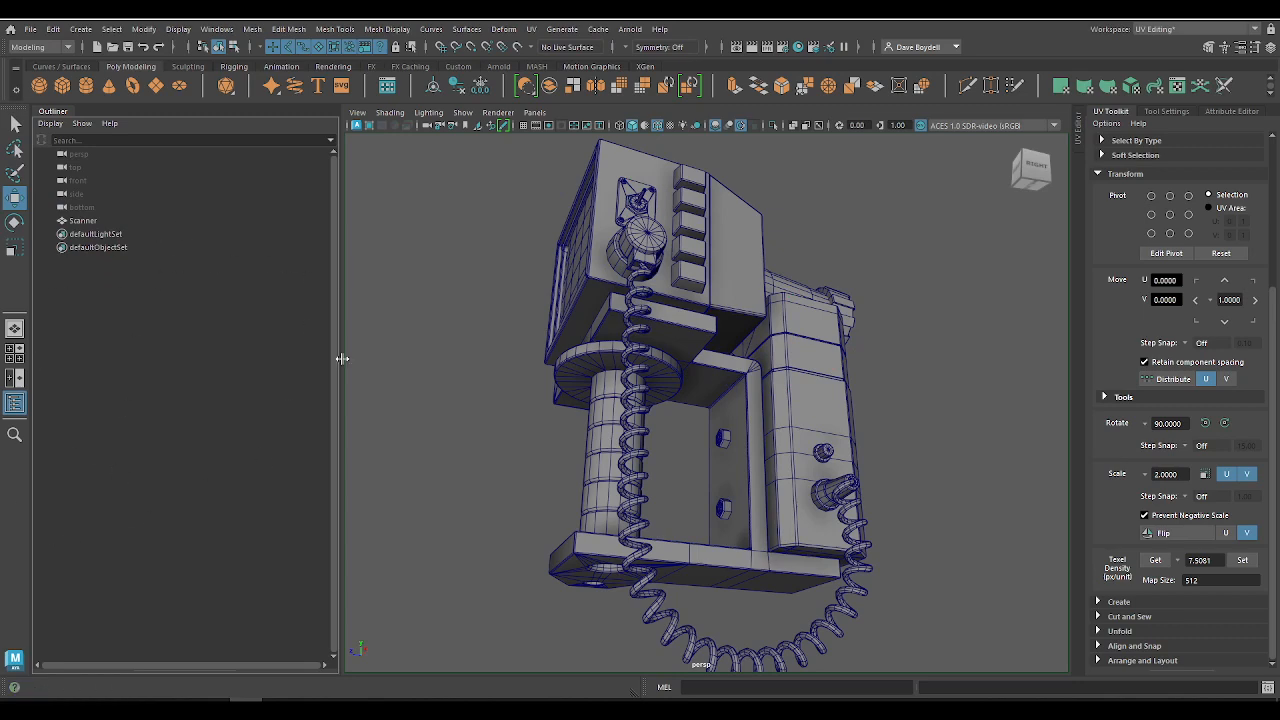
# Step: Narrow the Outliner, then select the Scanner mesh and switch to the General workspace
pyautogui.moveTo(342, 358); pyautogui.dragTo(106, 317)
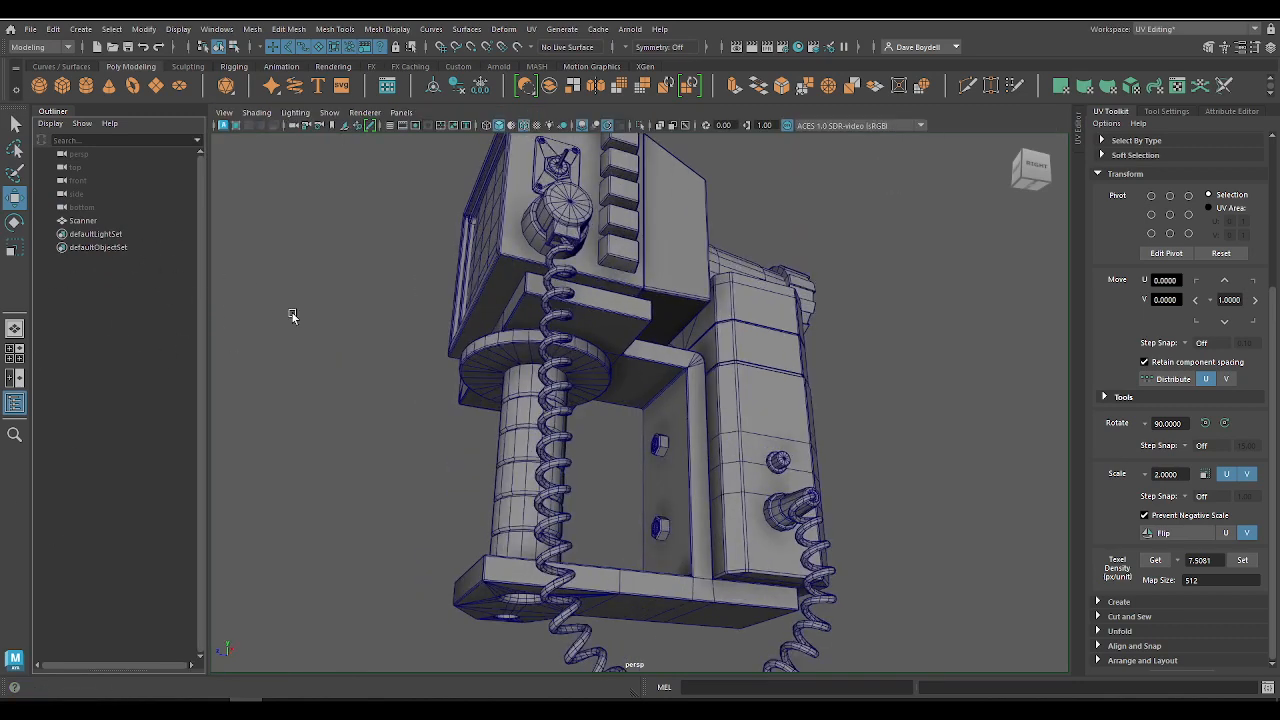
pyautogui.keyDown('alt'); pyautogui.moveTo(292, 316); pyautogui.dragTo(408, 287); pyautogui.keyUp('alt')
pyautogui.click(626, 293)
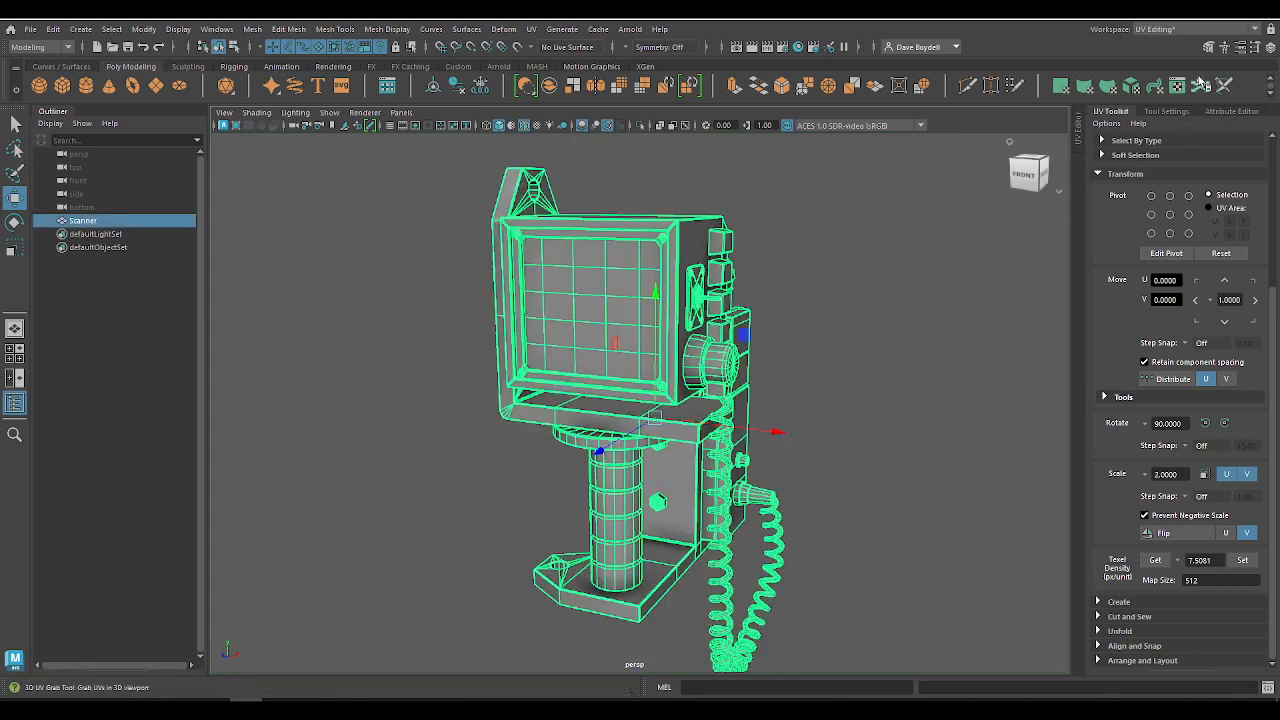
pyautogui.click(1195, 29)
pyautogui.click(1190, 44)
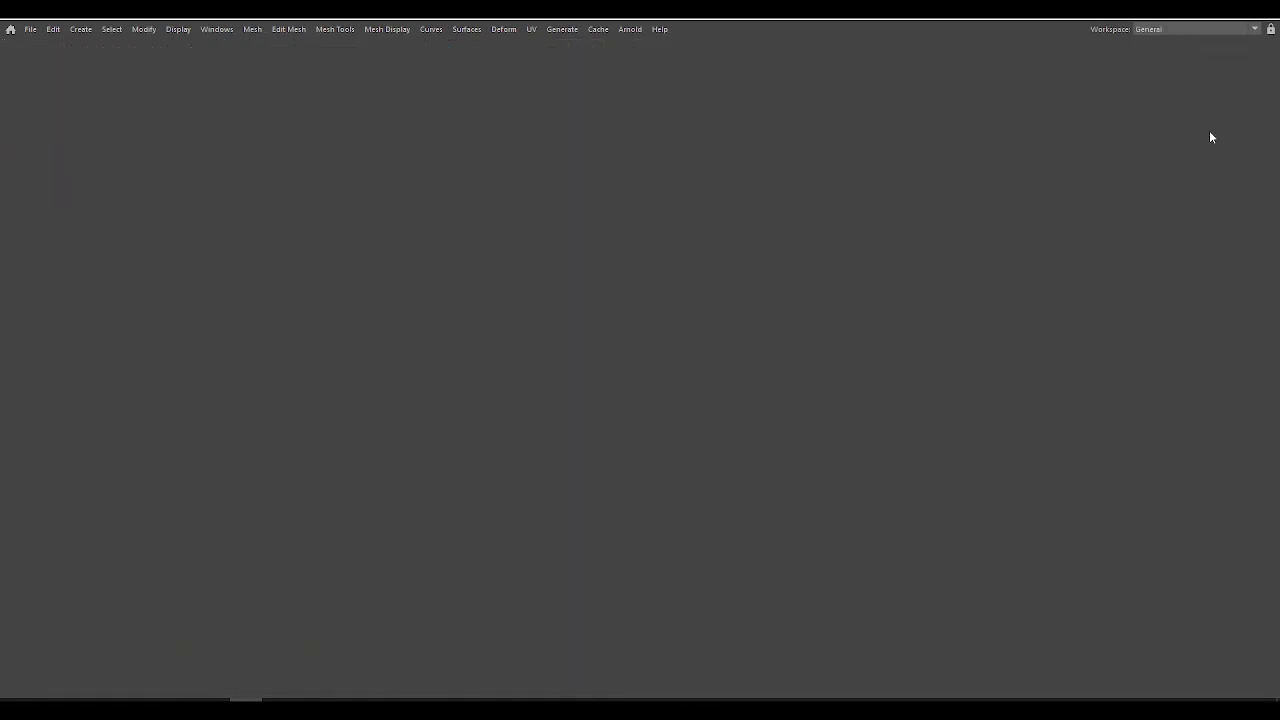
# Step: Rename the Scanner mesh's shape node as ScannerShape and reselect the mesh to check the name
pyautogui.doubleClick(1194, 270)
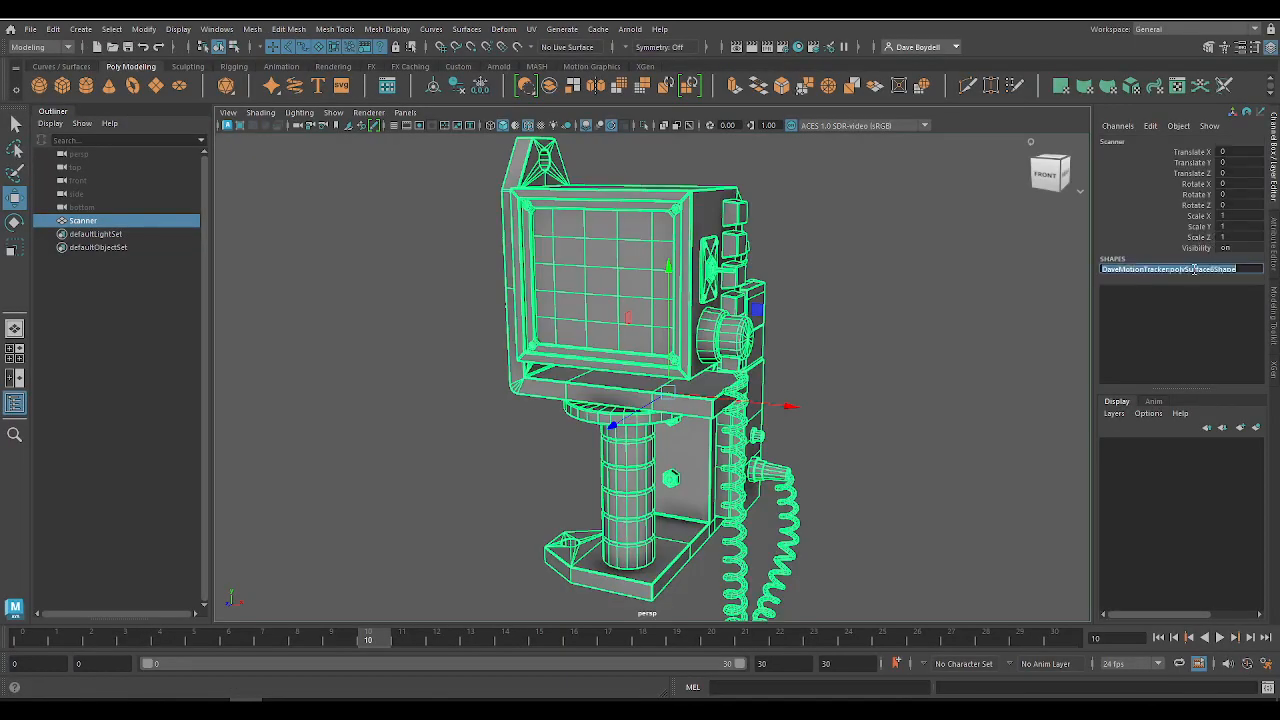
pyautogui.write('S')
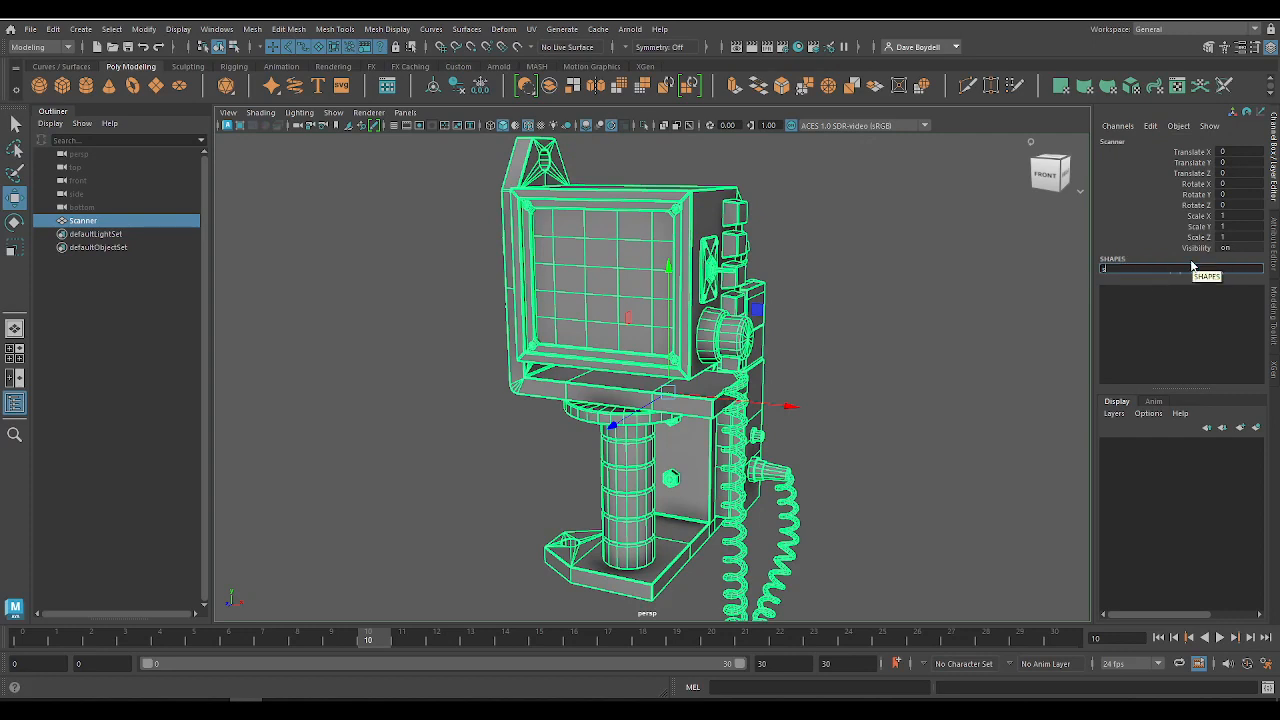
pyautogui.write('cannerShape')
pyautogui.press('Return')
pyautogui.click(918, 326)
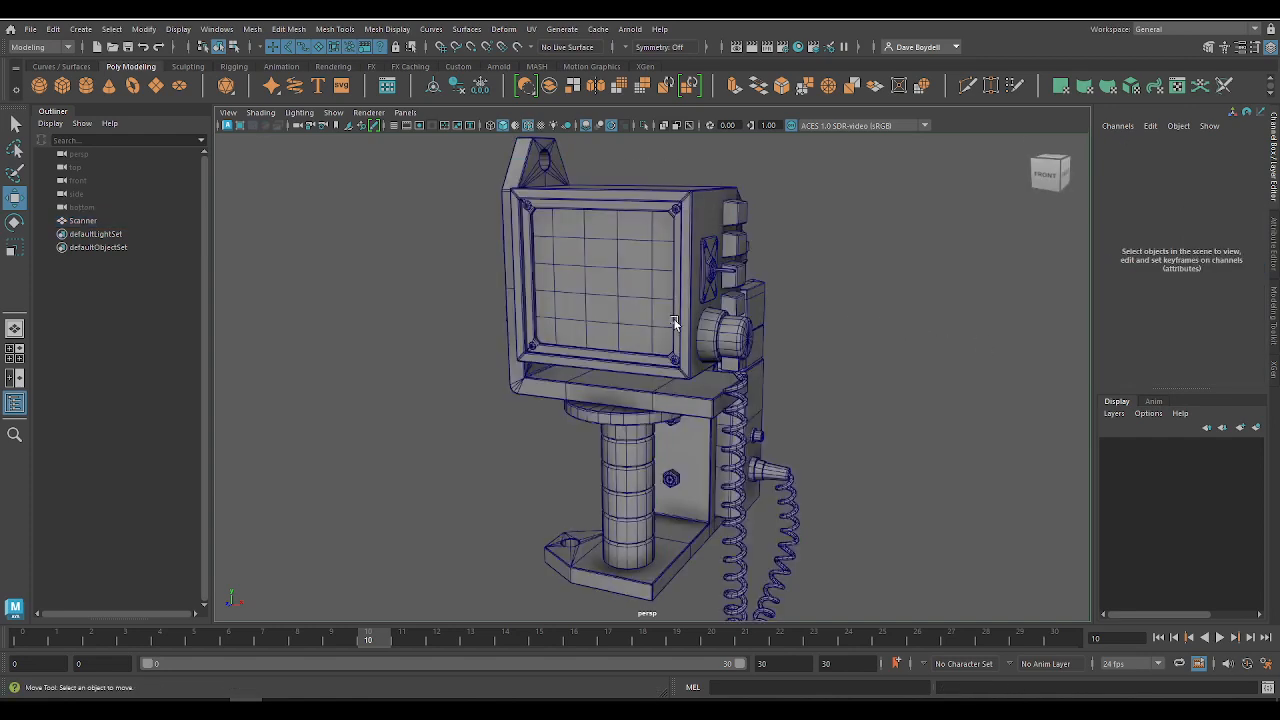
pyautogui.click(676, 324)
pyautogui.click(359, 271)
pyautogui.click(577, 301)
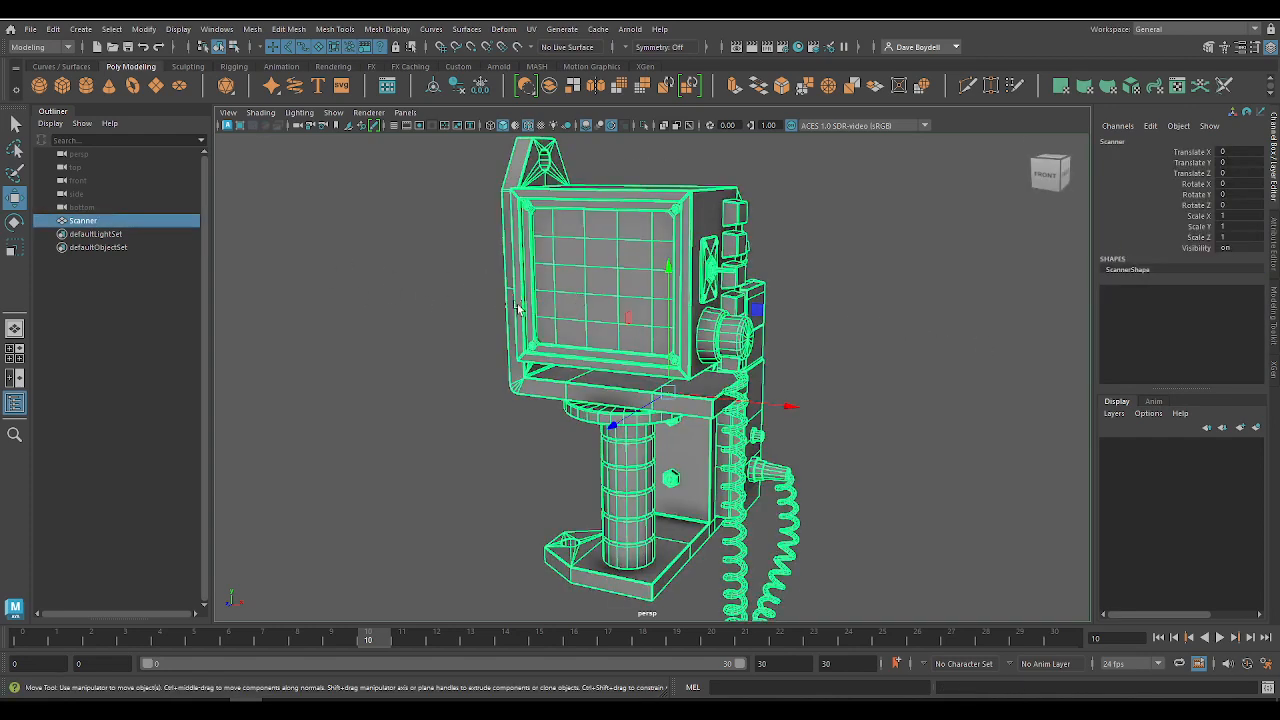
# Step: Switch back to the UV Editing workspace and reopen the UV Editor showing the scanner's UV layout
pyautogui.click(1190, 29)
pyautogui.click(1160, 112)
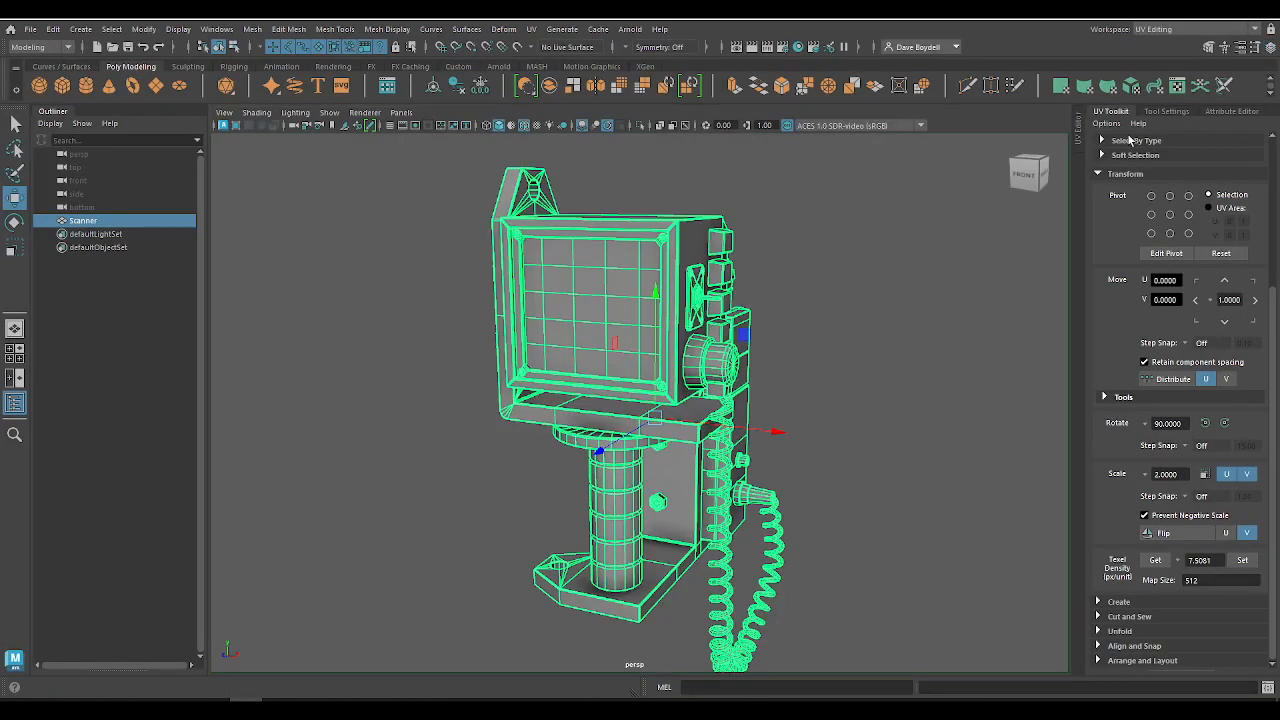
pyautogui.click(1079, 148)
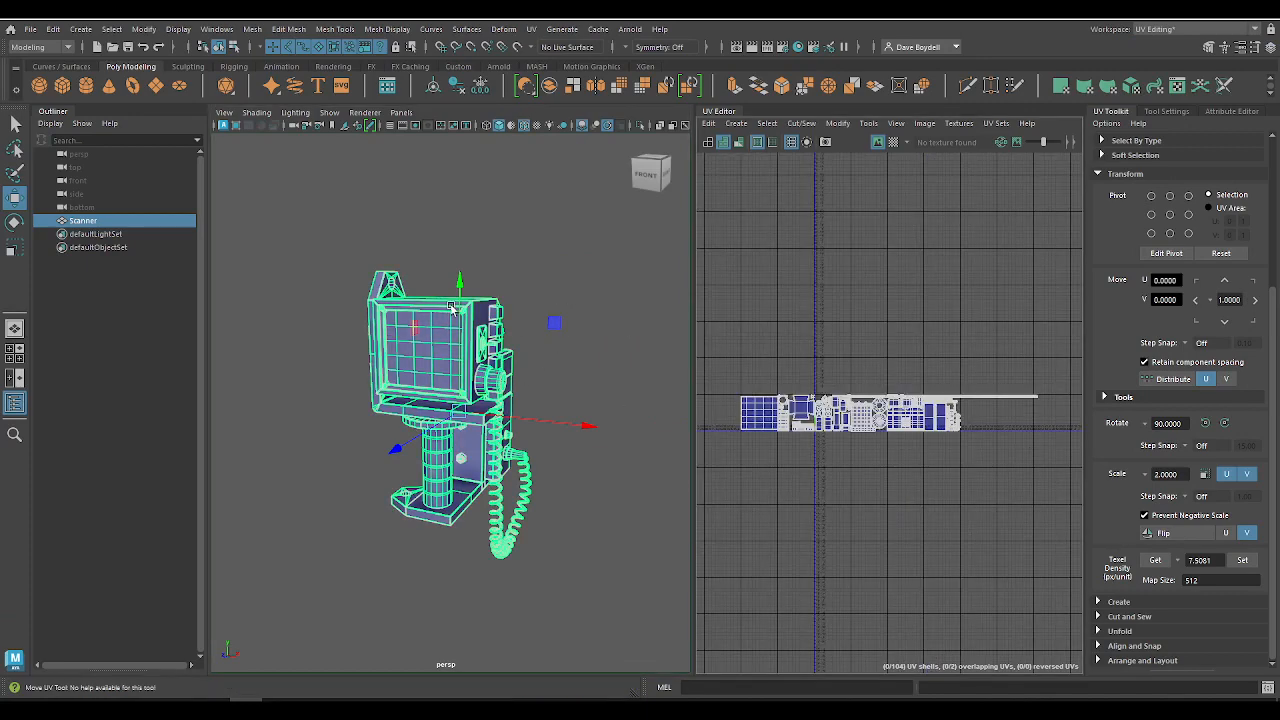
pyautogui.scroll(8, 831, 266)
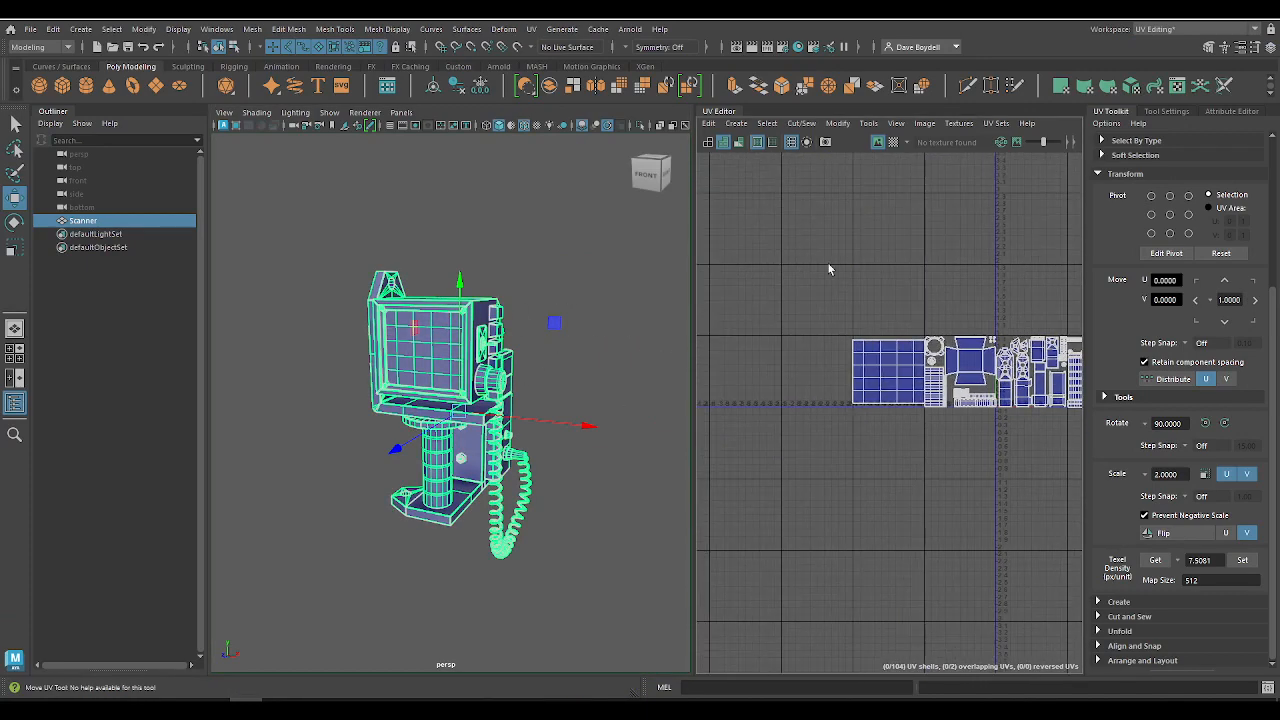
# Step: Select the UV shell of the scanner's gridded screen and assign a new Lambert material to it
pyautogui.press('q')
pyautogui.moveTo(888, 279); pyautogui.dragTo(838, 260, button='right')
pyautogui.click(914, 406)
pyautogui.scroll(5, 475, 403)
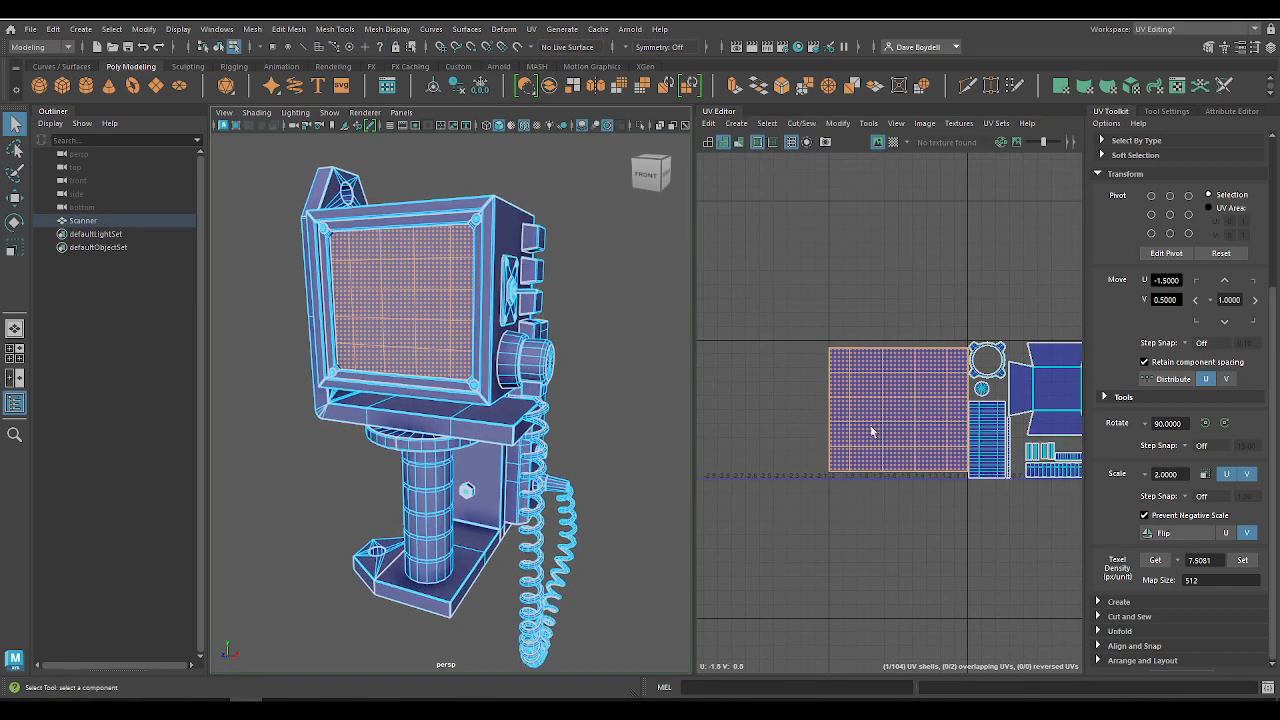
pyautogui.moveTo(386, 283); pyautogui.dragTo(491, 588, button='right')
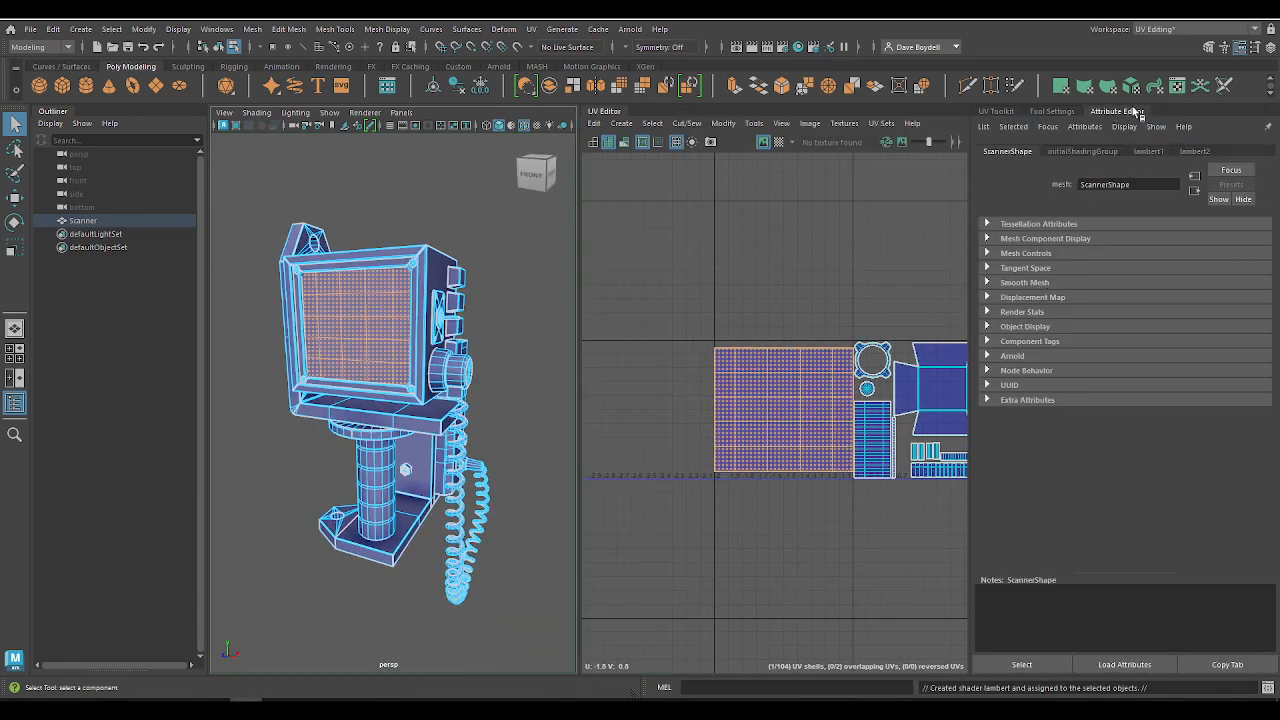
# Step: Rename the screen's new Lambert material as Screen
pyautogui.click(1195, 151)
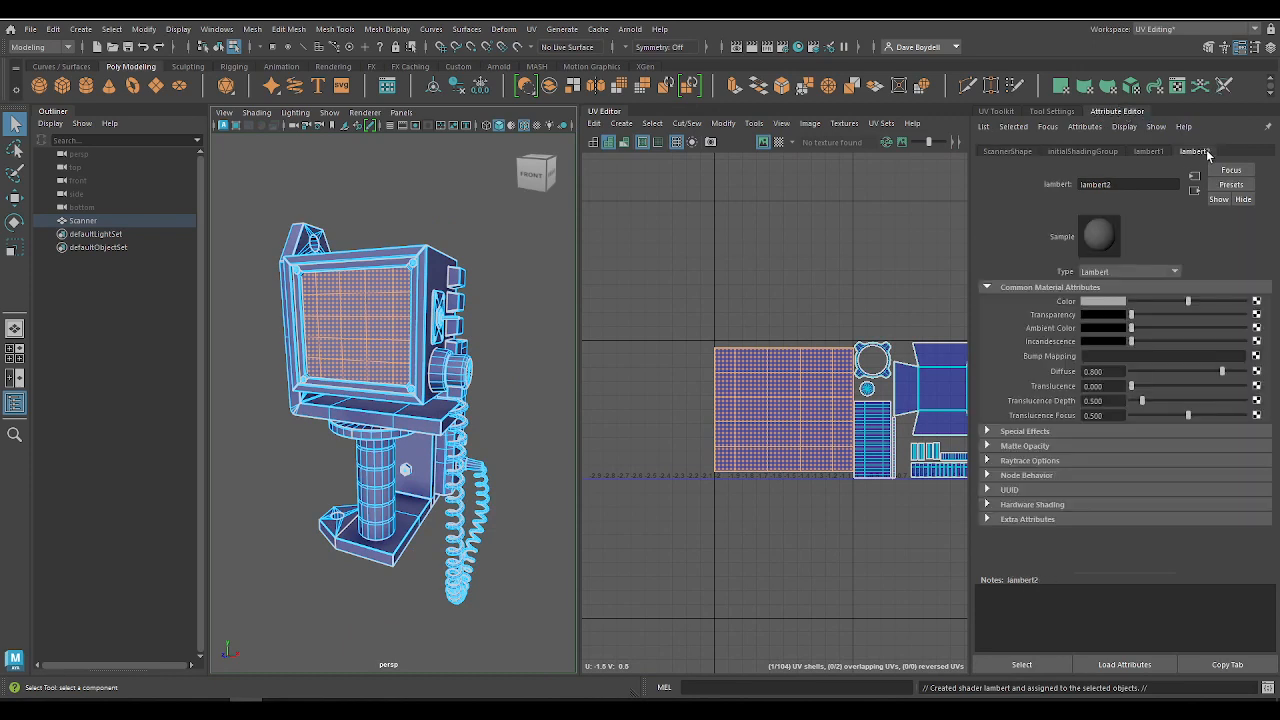
pyautogui.moveTo(1115, 184); pyautogui.dragTo(1003, 184)
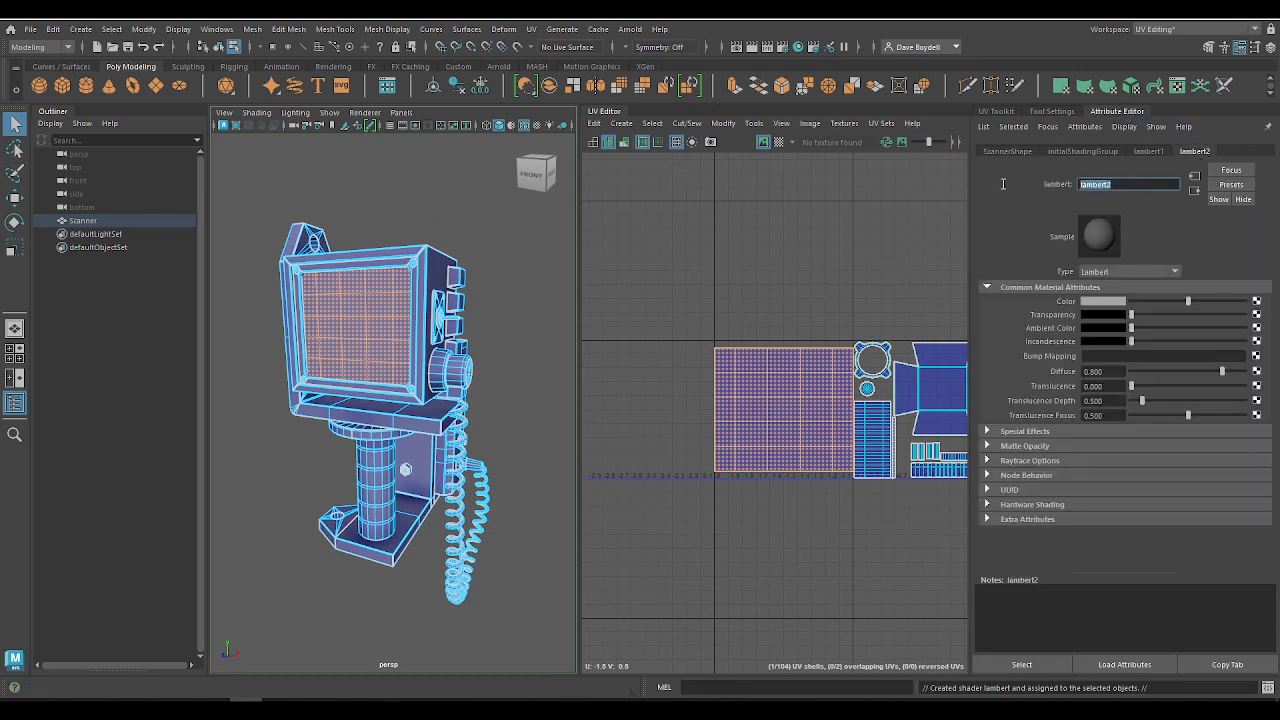
pyautogui.write('Sac')
pyautogui.press('BackSpace')
pyautogui.press('BackSpace')
pyautogui.write('creen')
pyautogui.press('Return')
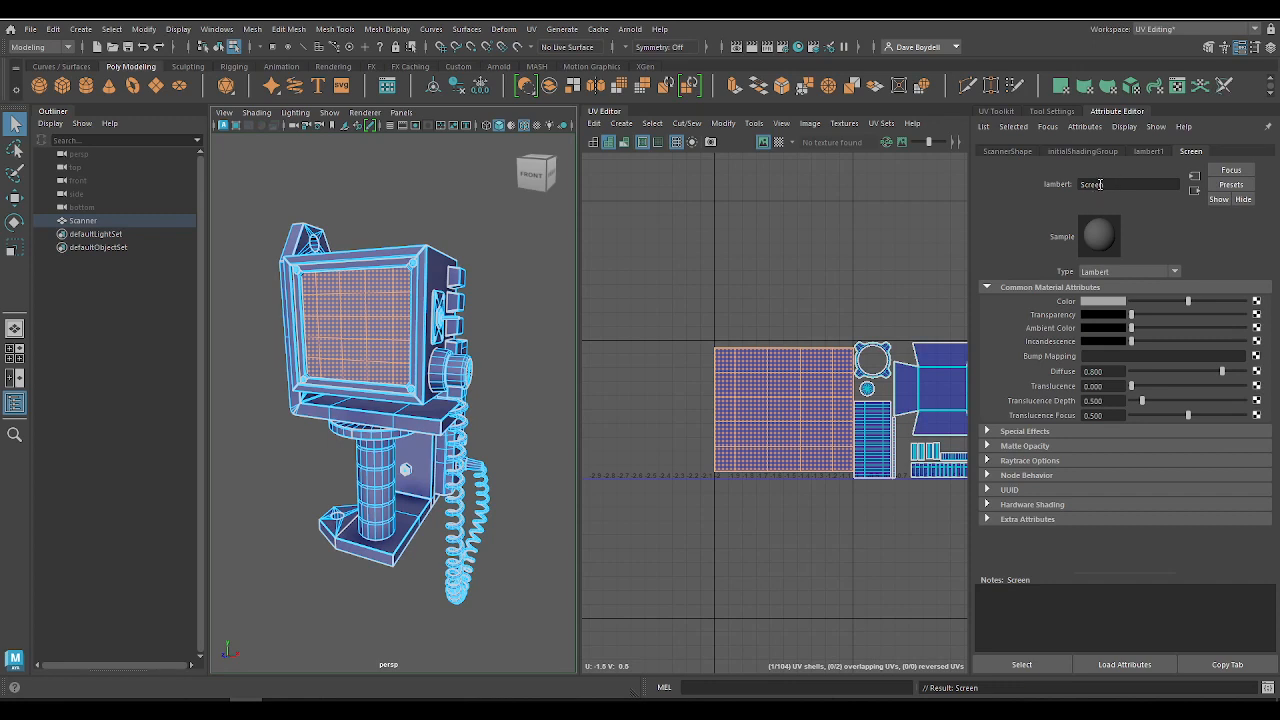
# Step: Set the Screen material's color to red and return to object mode with the whole scanner mesh selected
pyautogui.click(1112, 301)
pyautogui.click(1063, 273)
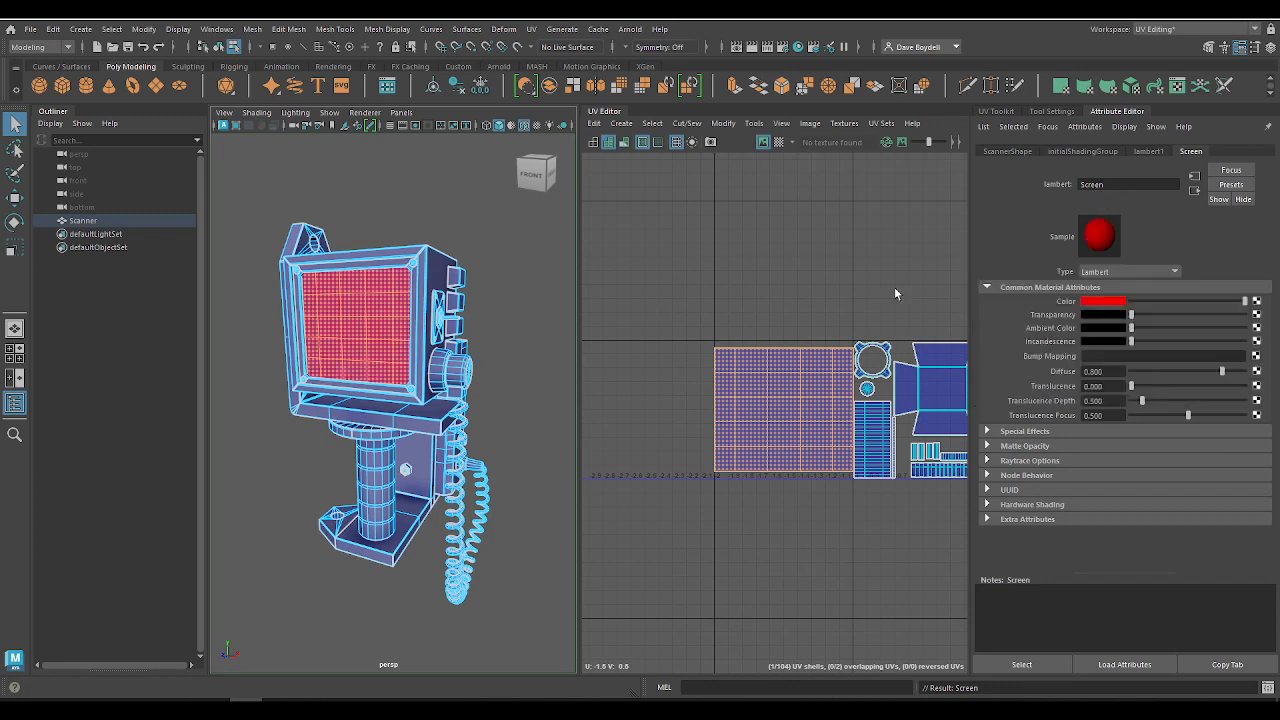
pyautogui.click(790, 283)
pyautogui.moveTo(388, 318); pyautogui.dragTo(426, 264, button='right')
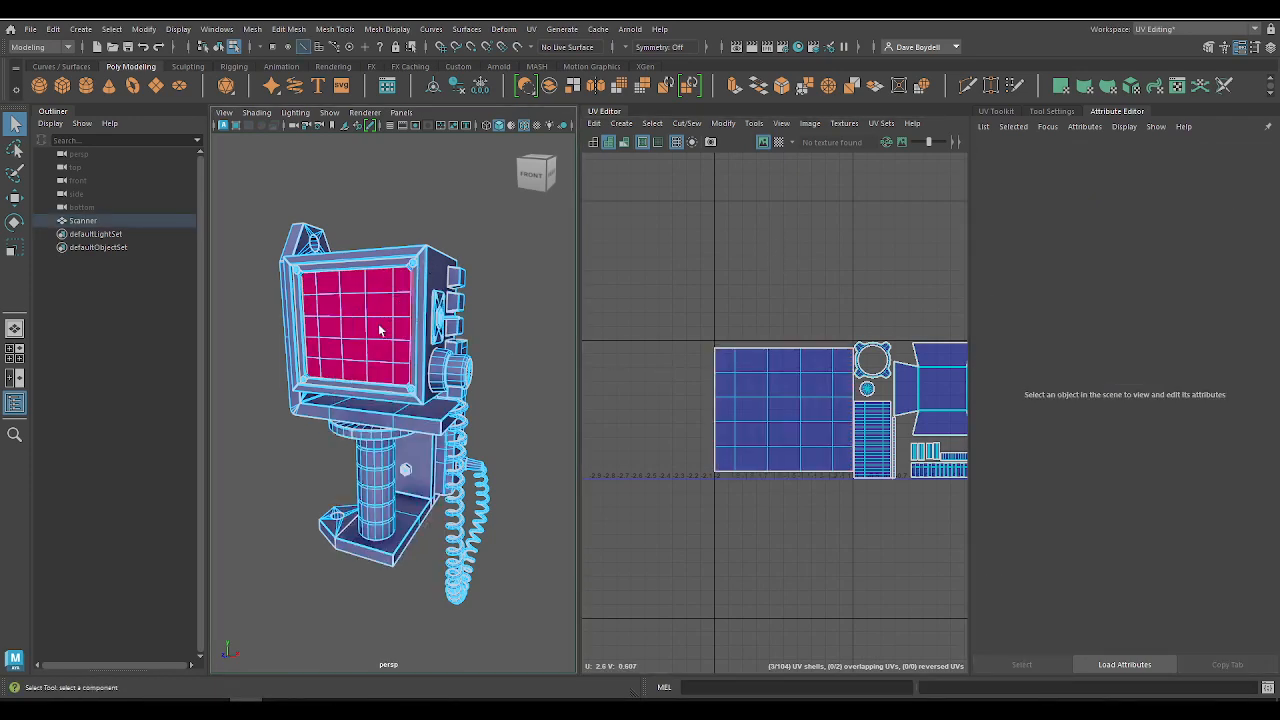
pyautogui.moveTo(337, 318); pyautogui.dragTo(382, 302, button='right')
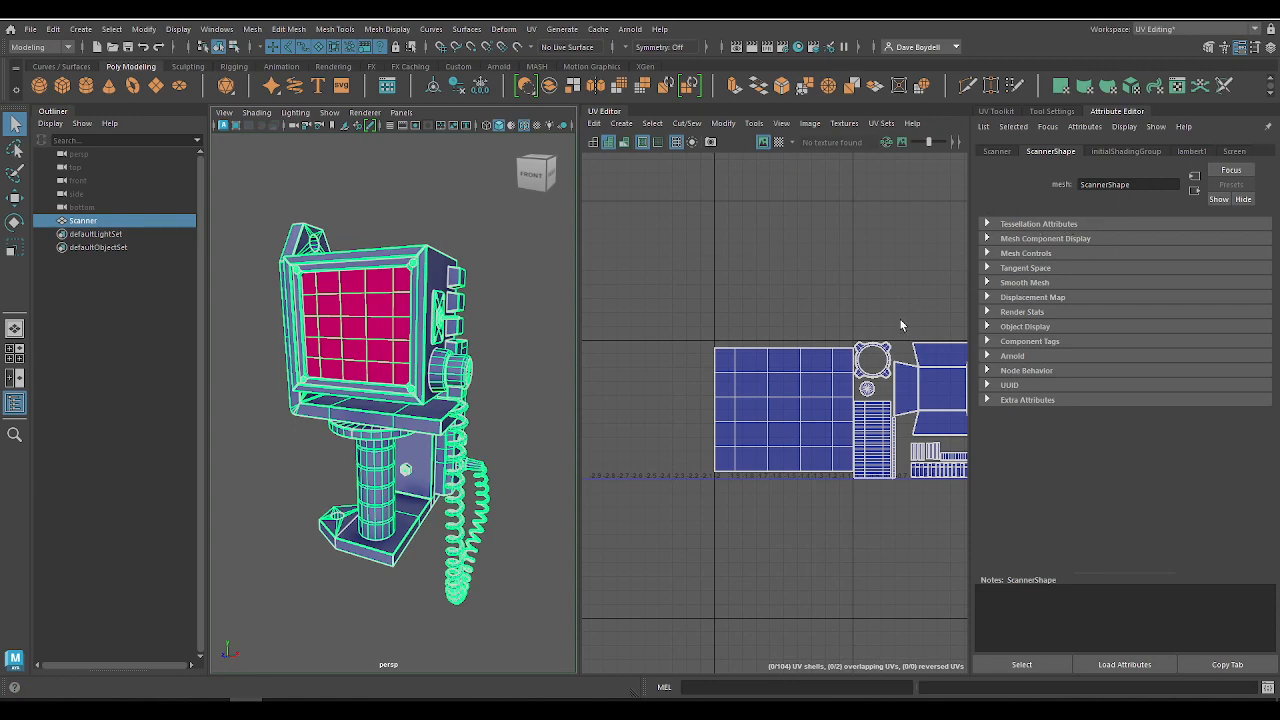
pyautogui.keyDown('alt'); pyautogui.moveTo(865, 288); pyautogui.dragTo(735, 285, button='middle'); pyautogui.keyUp('alt')
pyautogui.moveTo(735, 285); pyautogui.dragTo(665, 323, button='right')
pyautogui.moveTo(665, 325); pyautogui.dragTo(800, 514)
pyautogui.press('f')
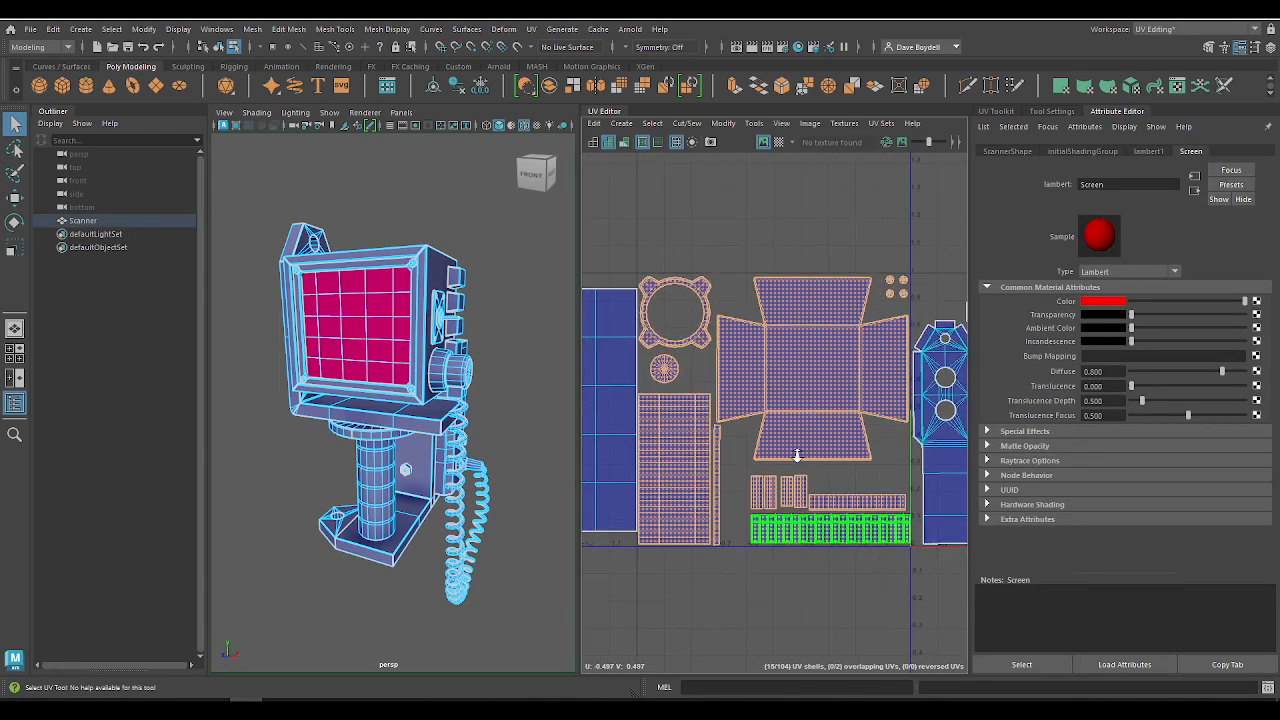
pyautogui.click(815, 358)
pyautogui.rightClick(815, 358)
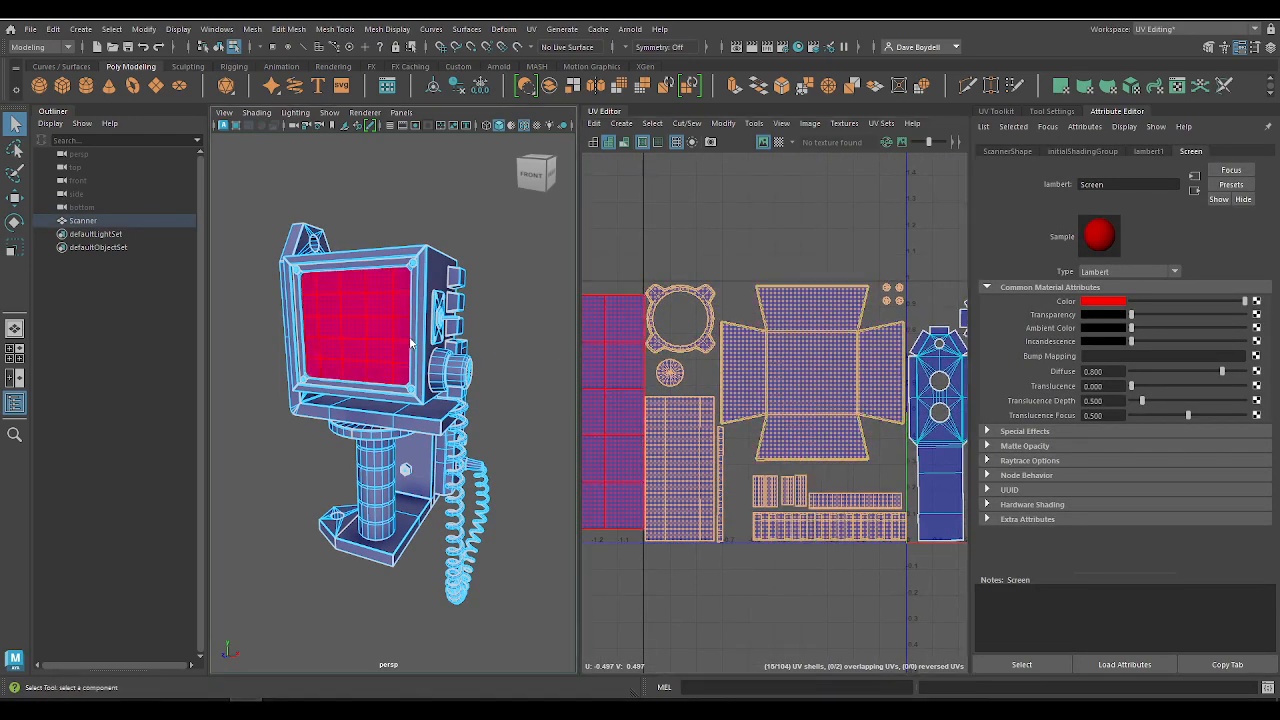
pyautogui.moveTo(409, 320)
pyautogui.mouseDown(button='right')
pyautogui.moveTo(490, 305)
pyautogui.moveTo(391, 306)
pyautogui.mouseUp(button='right')
pyautogui.keyDown('alt'); pyautogui.moveTo(440, 290); pyautogui.dragTo(300, 335); pyautogui.keyUp('alt')
pyautogui.keyDown('alt'); pyautogui.moveTo(300, 335); pyautogui.dragTo(455, 260, button='right'); pyautogui.keyUp('alt')
pyautogui.click(470, 206)
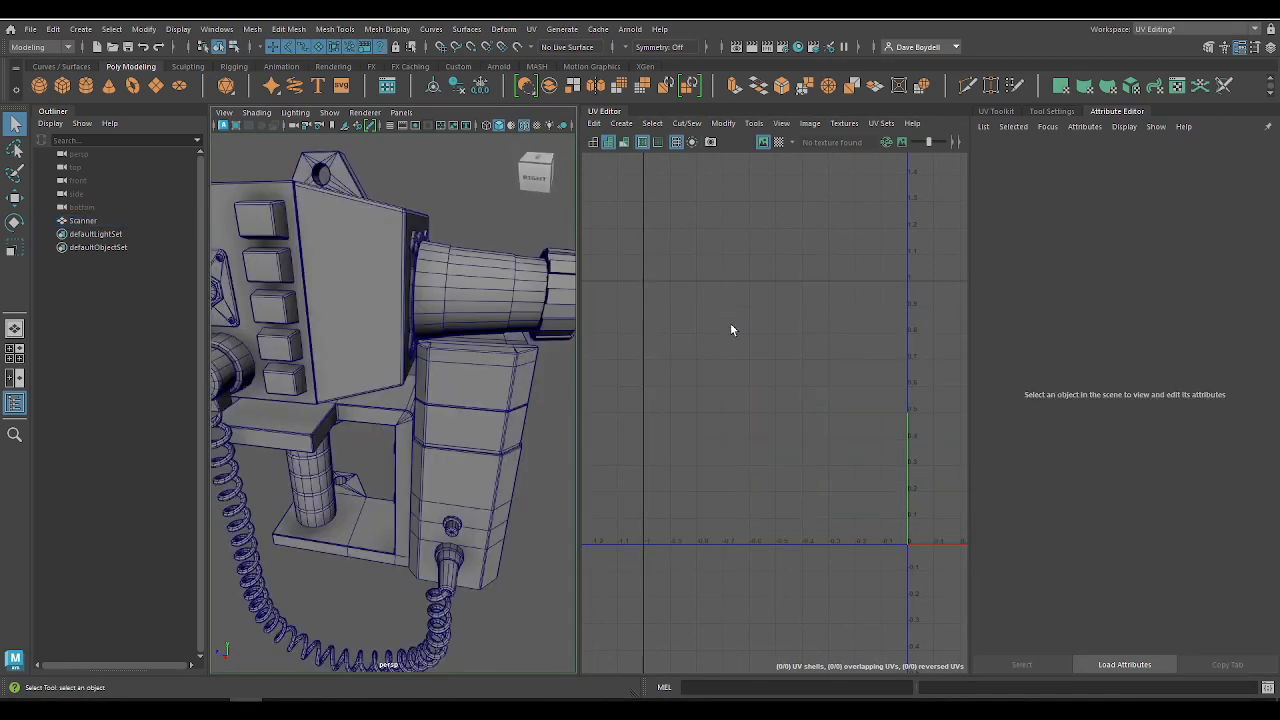
# Step: Select the UV shells in the tile holding the scanner's rear housing and barrel, and assign a new Lambert material to them
pyautogui.click(730, 323)
pyautogui.click(451, 307)
pyautogui.moveTo(733, 268); pyautogui.dragTo(668, 268, button='right')
pyautogui.moveTo(656, 253); pyautogui.dragTo(901, 555)
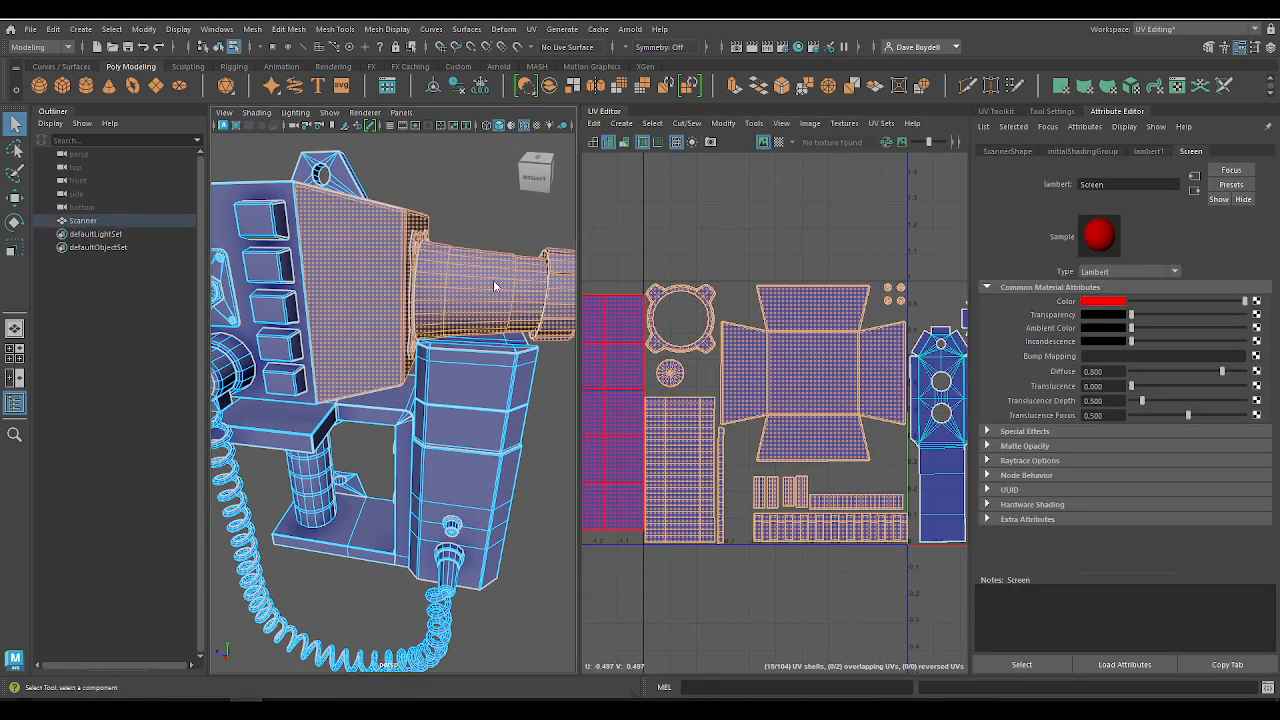
pyautogui.moveTo(493, 280); pyautogui.dragTo(595, 591, button='right')
# Step: Rename the rear housing's new Lambert material as Radiator and set its color to yellow
pyautogui.doubleClick(1110, 184)
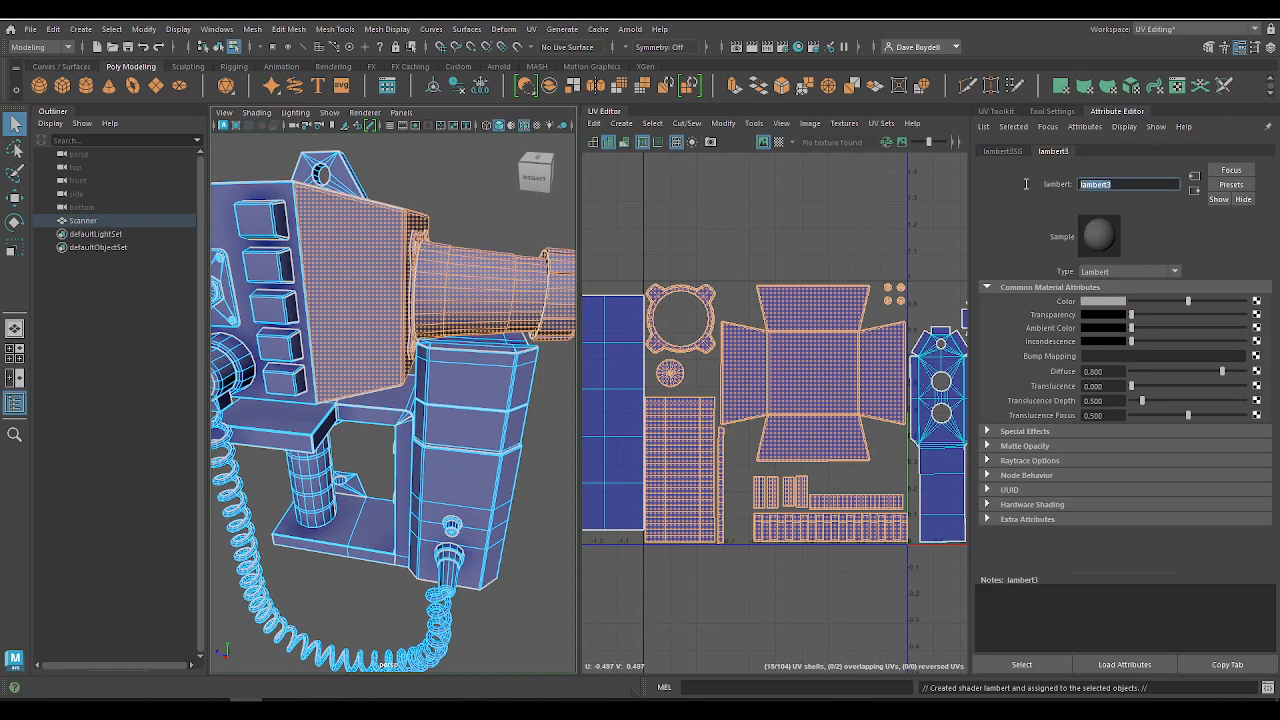
pyautogui.write('Radiator')
pyautogui.press('Return')
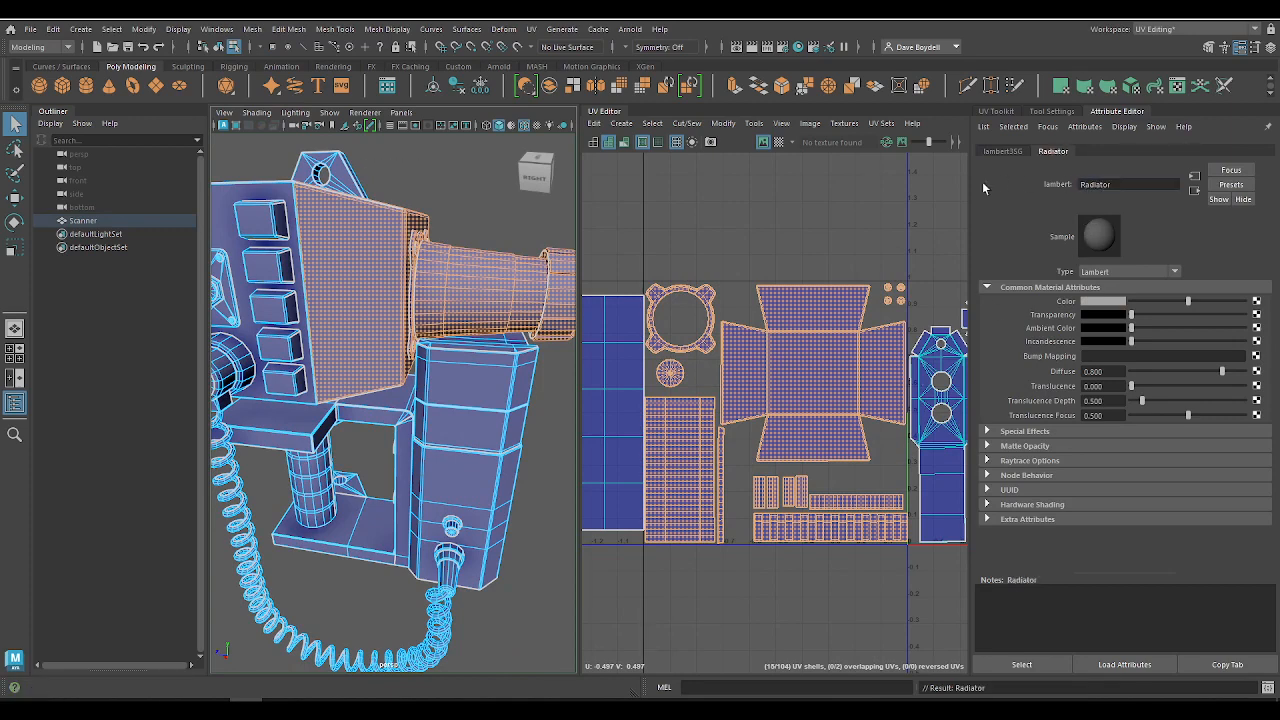
pyautogui.click(1087, 301)
pyautogui.click(1053, 270)
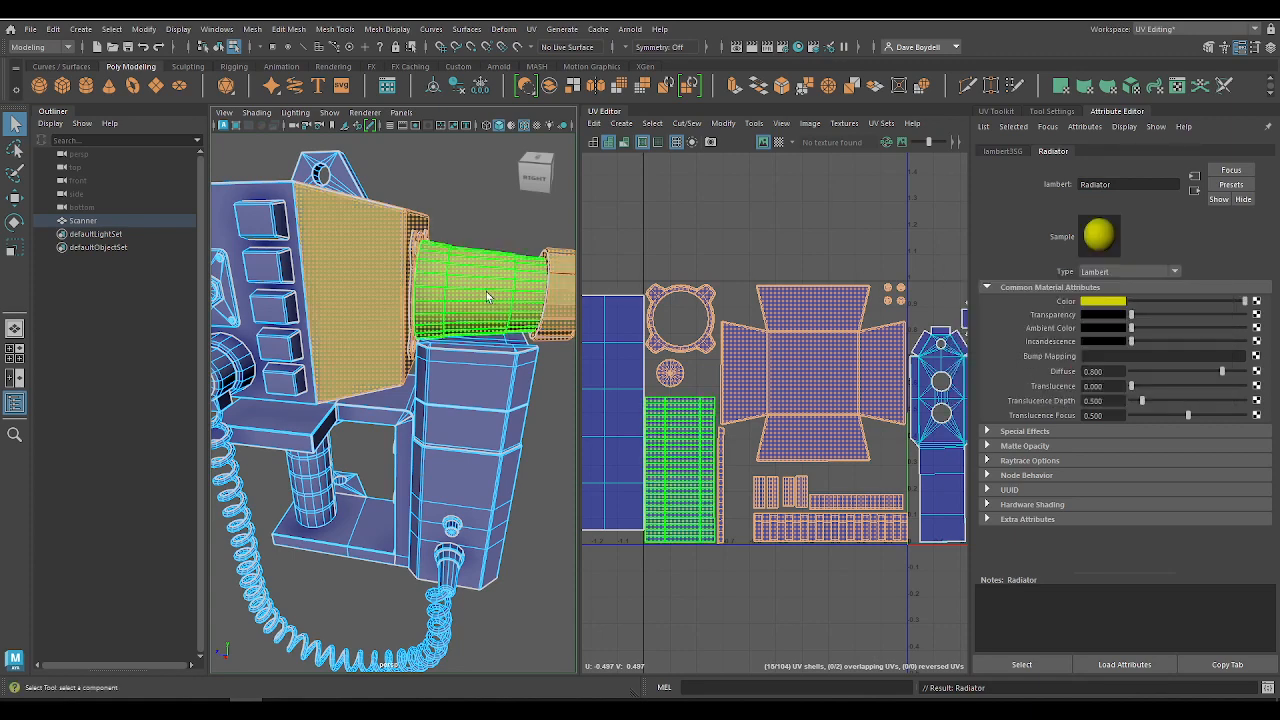
# Step: Select the UV shells in the tile holding the scanner's bracket frame and assign a new Lambert material to them
pyautogui.keyDown('alt'); pyautogui.moveTo(476, 320); pyautogui.dragTo(330, 318, button='middle'); pyautogui.keyUp('alt')
pyautogui.keyDown('alt'); pyautogui.moveTo(817, 398); pyautogui.dragTo(543, 380, button='middle'); pyautogui.keyUp('alt')
pyautogui.moveTo(628, 252); pyautogui.dragTo(875, 577)
pyautogui.press('f')
pyautogui.keyDown('alt'); pyautogui.moveTo(338, 463); pyautogui.dragTo(377, 403); pyautogui.keyUp('alt')
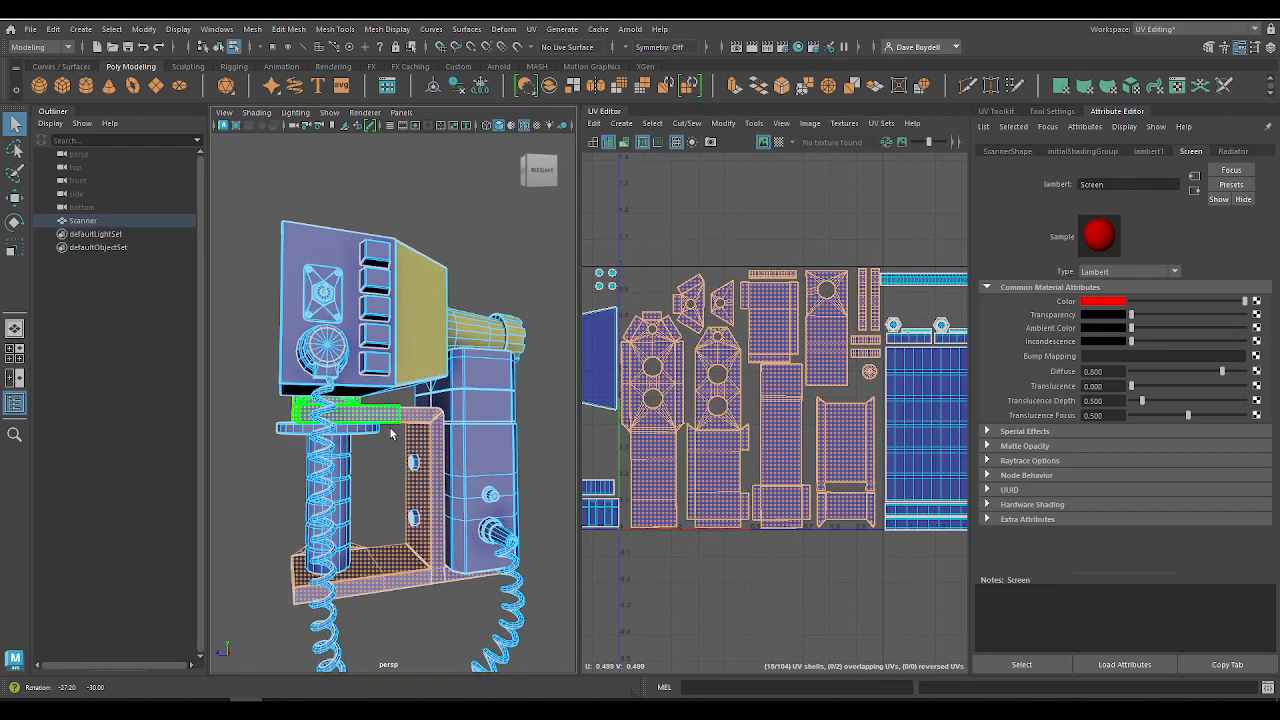
pyautogui.moveTo(387, 412); pyautogui.dragTo(480, 588, button='right')
# Step: Rename the bracket's new Lambert material as Frame and set its color to green
pyautogui.doubleClick(1115, 185)
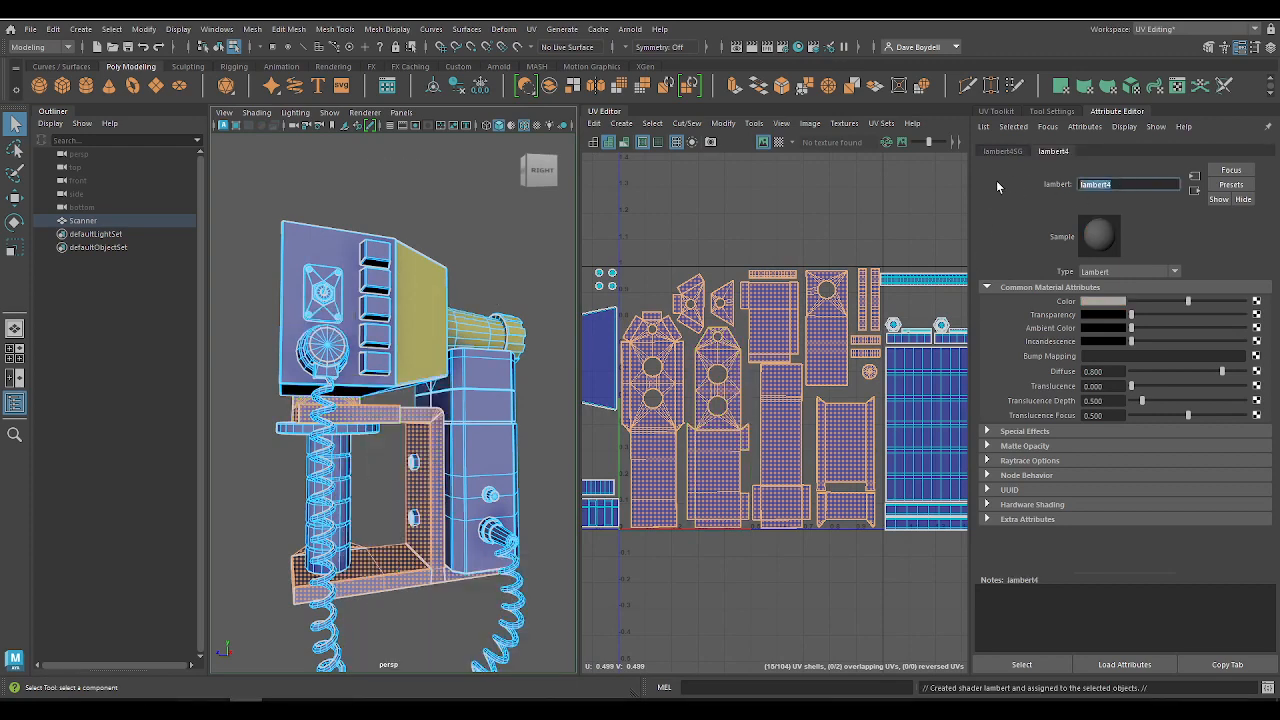
pyautogui.write('Frame')
pyautogui.click(1101, 301)
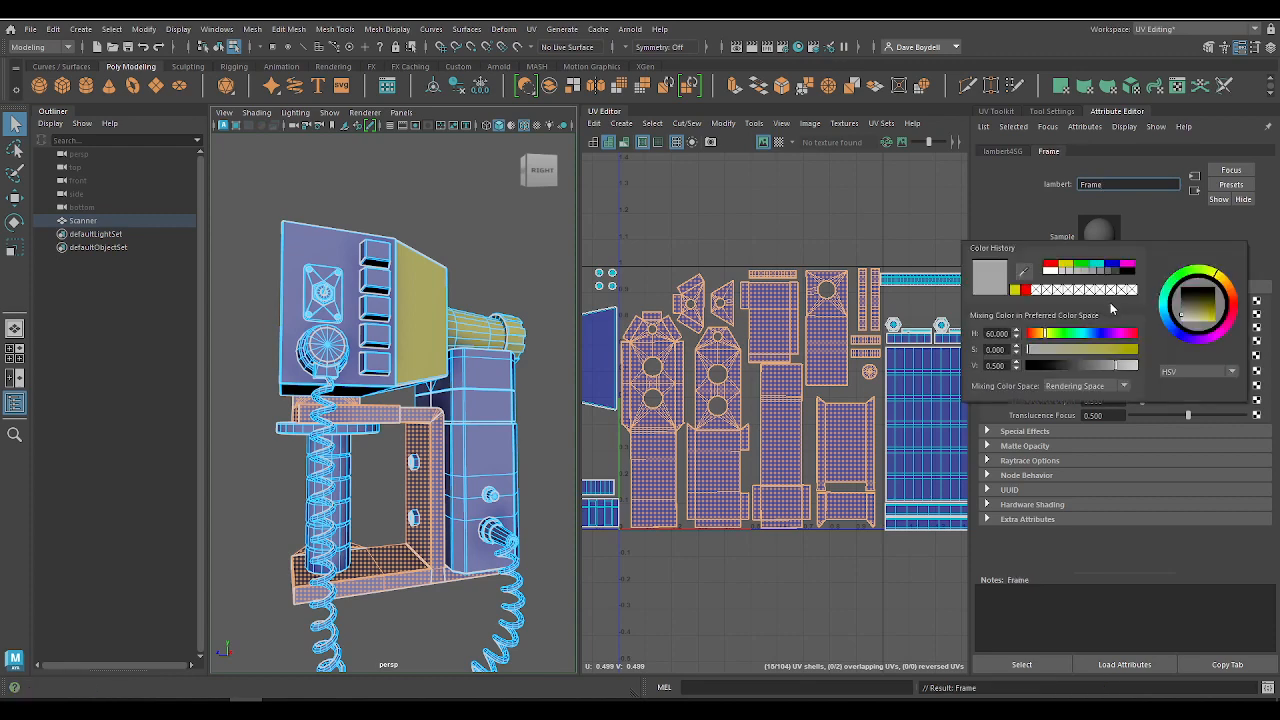
pyautogui.click(1083, 265)
# Step: Select the whole scanner in object mode, switch to the General workspace and show the mesh's attributes
pyautogui.moveTo(357, 317); pyautogui.dragTo(430, 221, button='right')
pyautogui.click(430, 221)
pyautogui.click(428, 318)
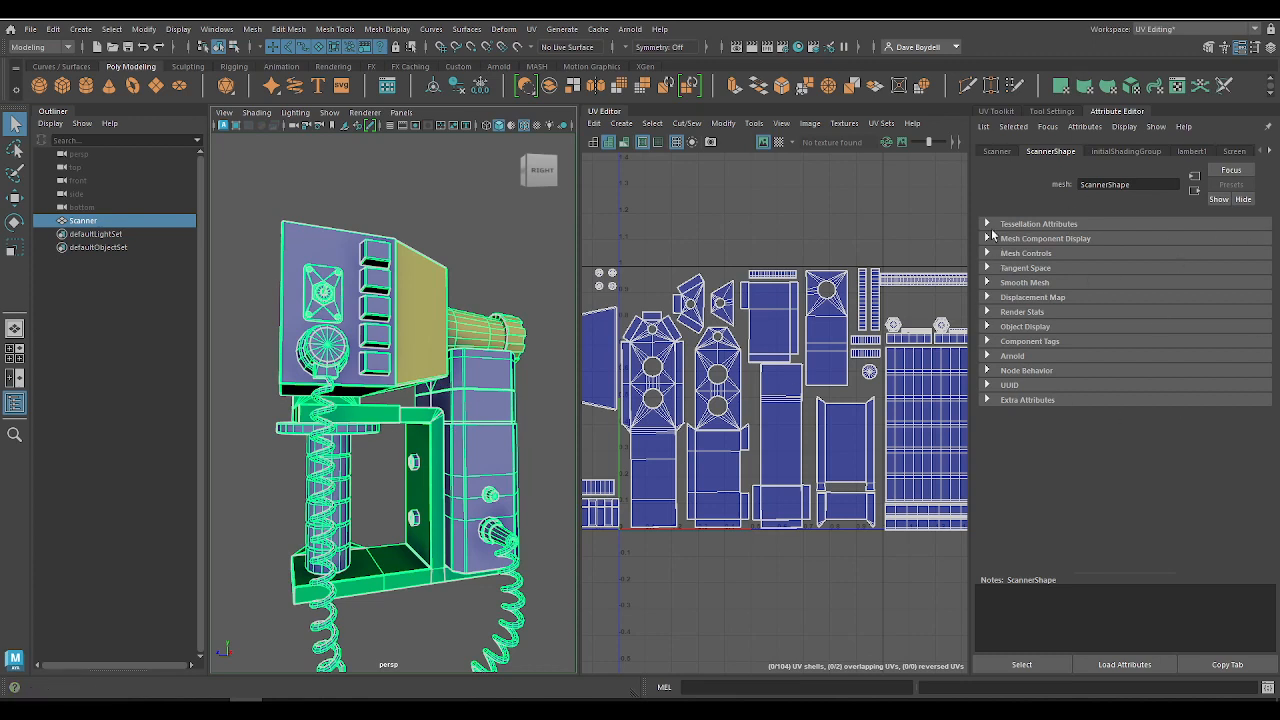
pyautogui.click(1163, 28)
pyautogui.click(1152, 48)
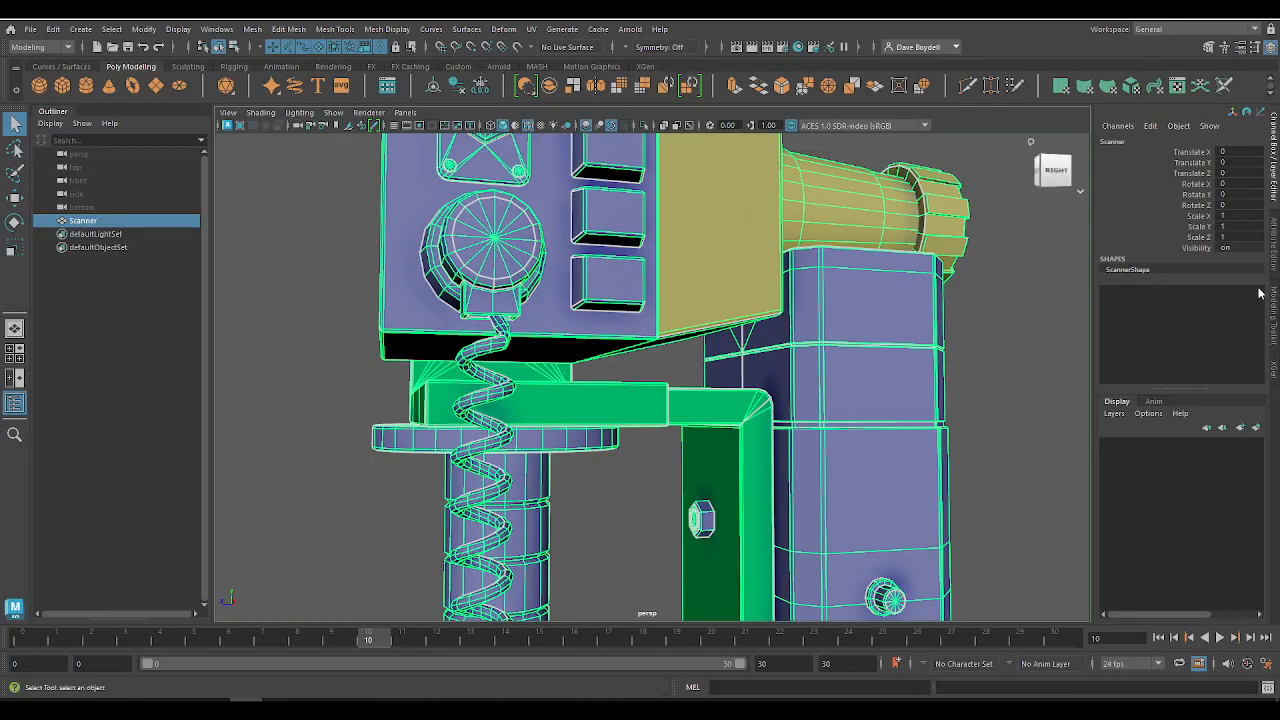
pyautogui.click(1273, 250)
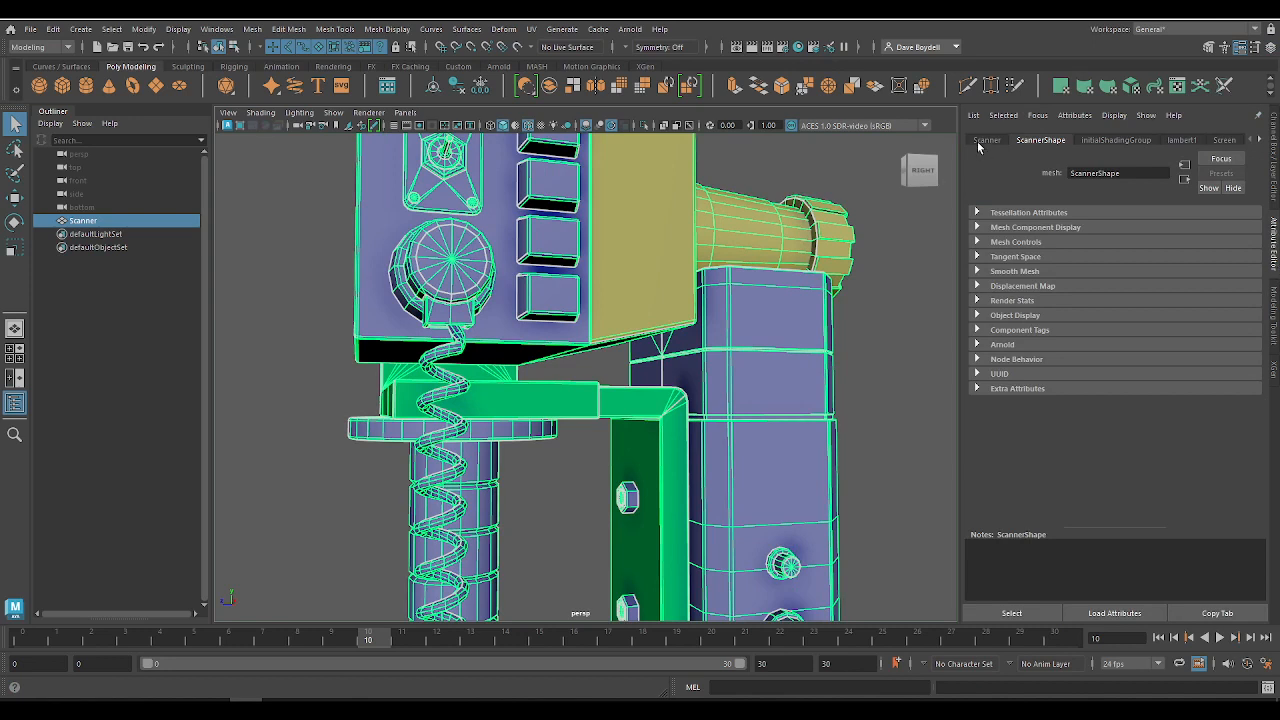
# Step: Review the materials assigned to the scanner, comparing lambert1, Screen, Radiator and Frame
pyautogui.click(1116, 140)
pyautogui.click(1181, 140)
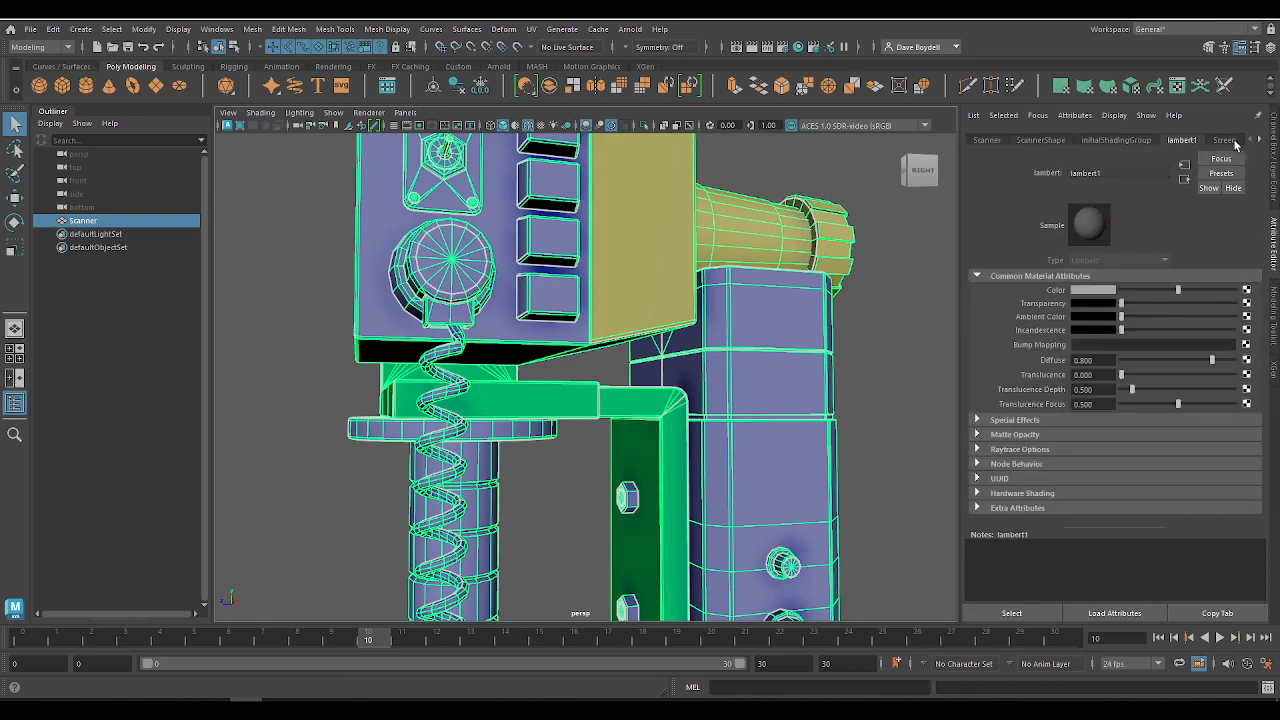
pyautogui.click(1258, 141)
pyautogui.click(1227, 140)
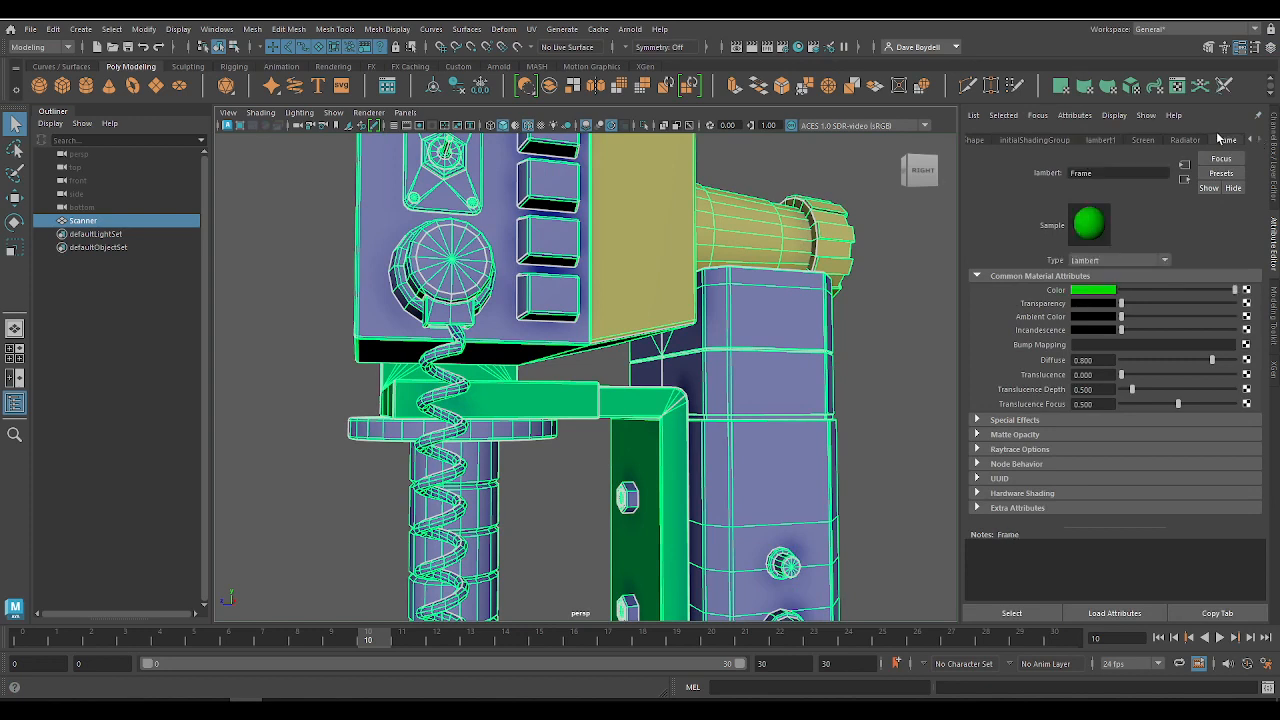
pyautogui.click(1185, 140)
pyautogui.click(1155, 141)
pyautogui.click(1186, 142)
pyautogui.click(1229, 144)
pyautogui.click(1185, 141)
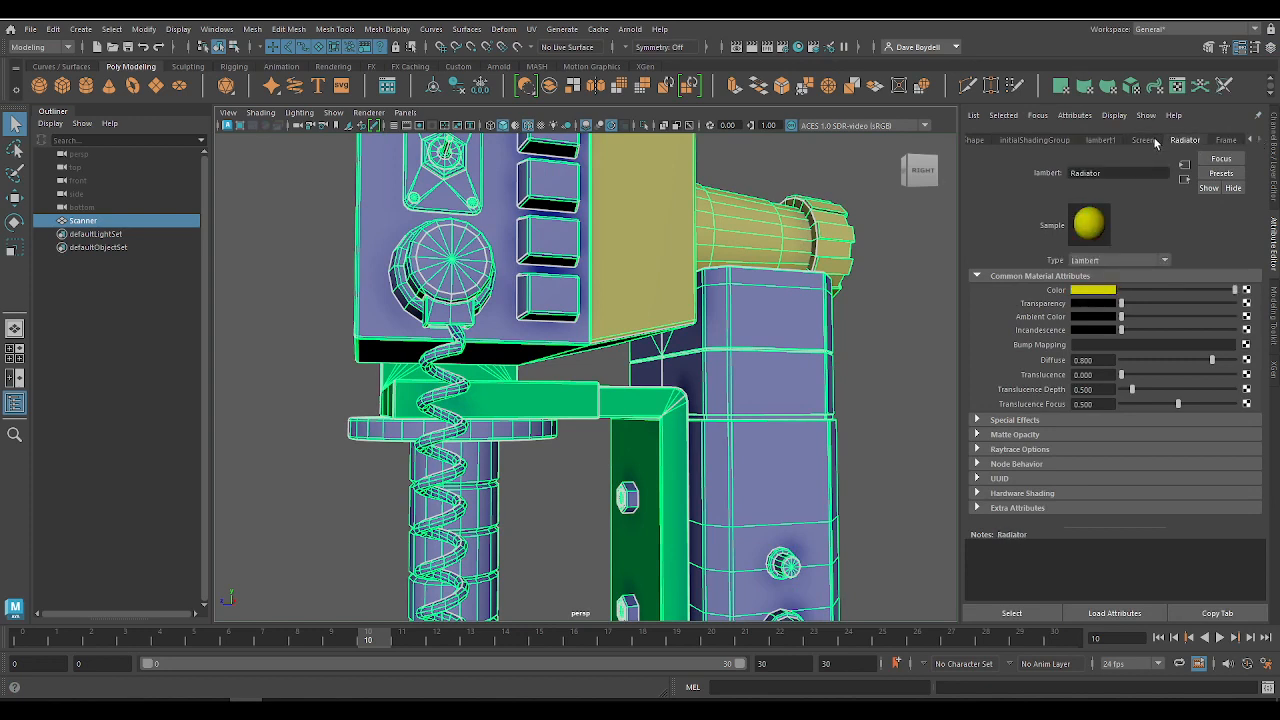
pyautogui.click(1150, 142)
pyautogui.click(1106, 143)
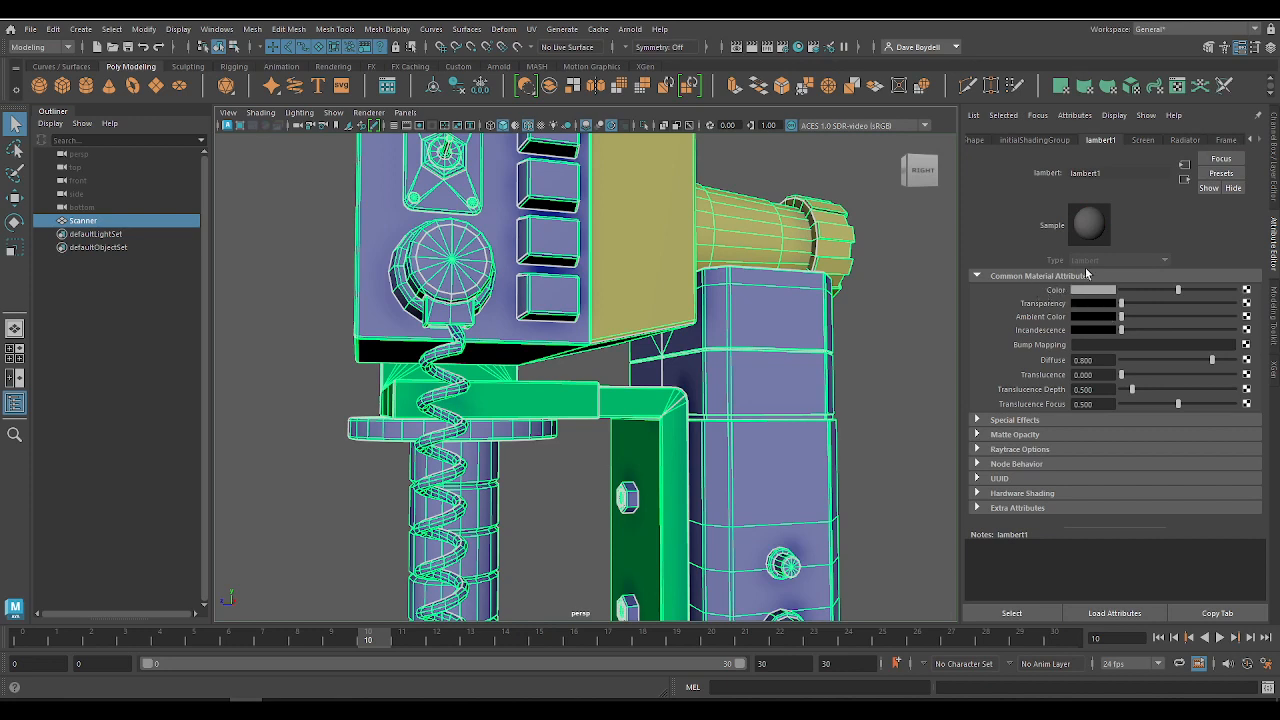
pyautogui.click(1138, 140)
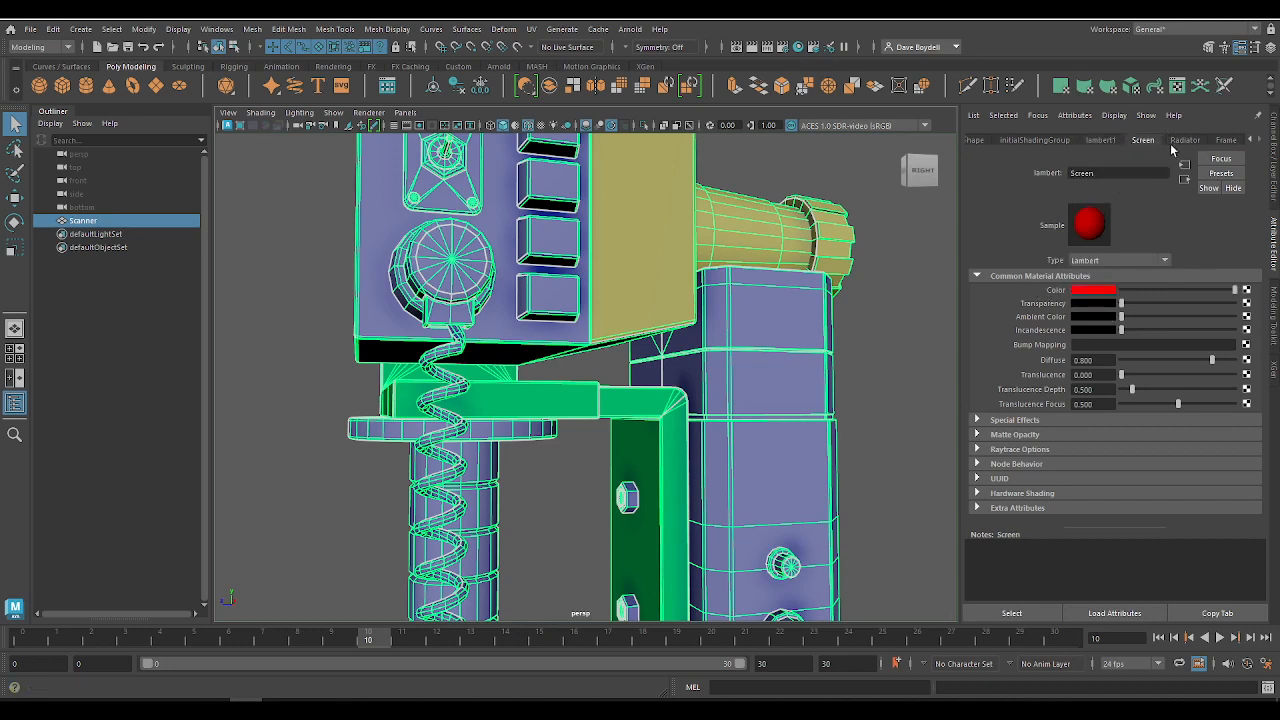
pyautogui.click(1180, 141)
pyautogui.click(1143, 140)
pyautogui.click(1185, 140)
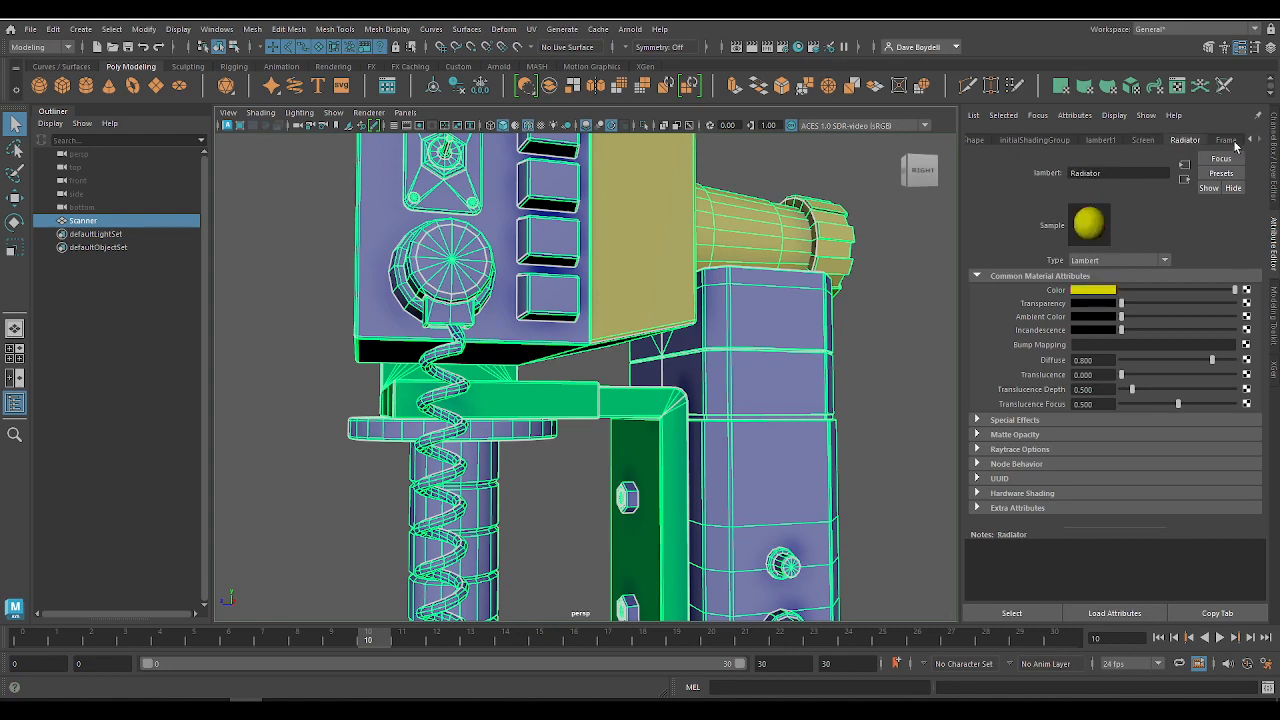
pyautogui.click(1226, 140)
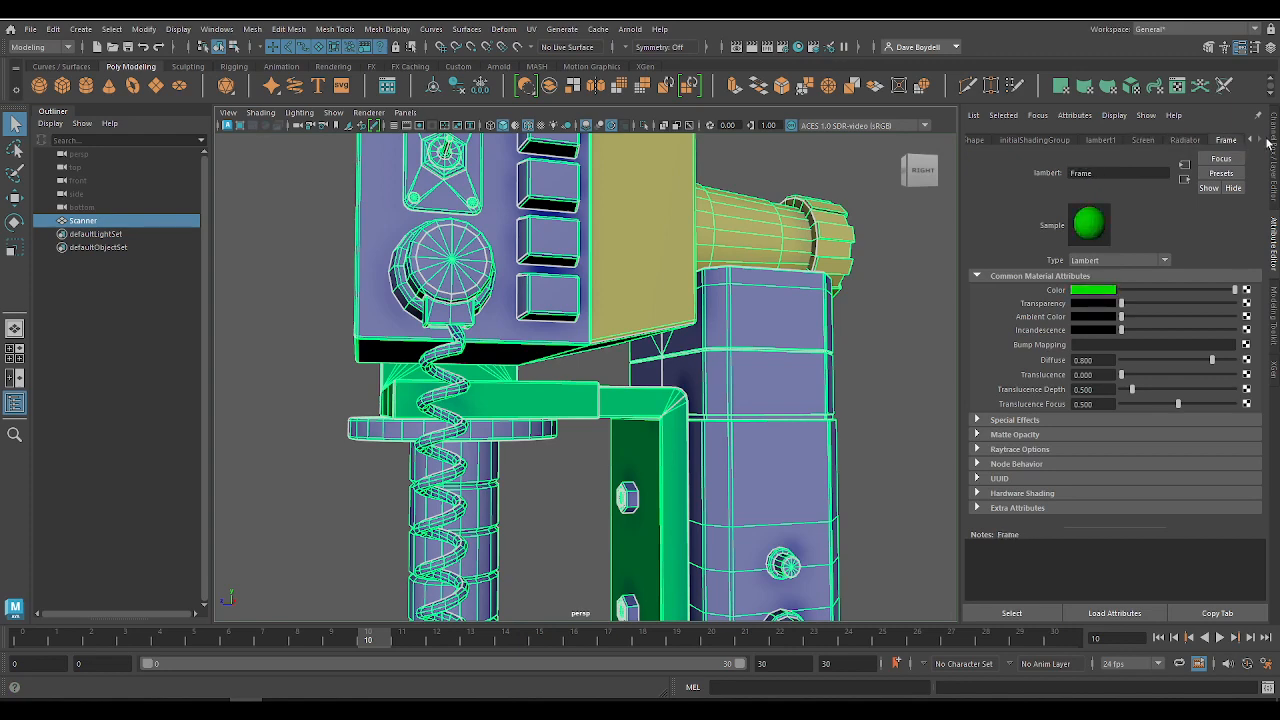
# Step: Return to the UV Editing workspace and assign a new Lambert material to the handle tile's UV shells, leaving out the coiled cable
pyautogui.click(1160, 29)
pyautogui.click(1155, 112)
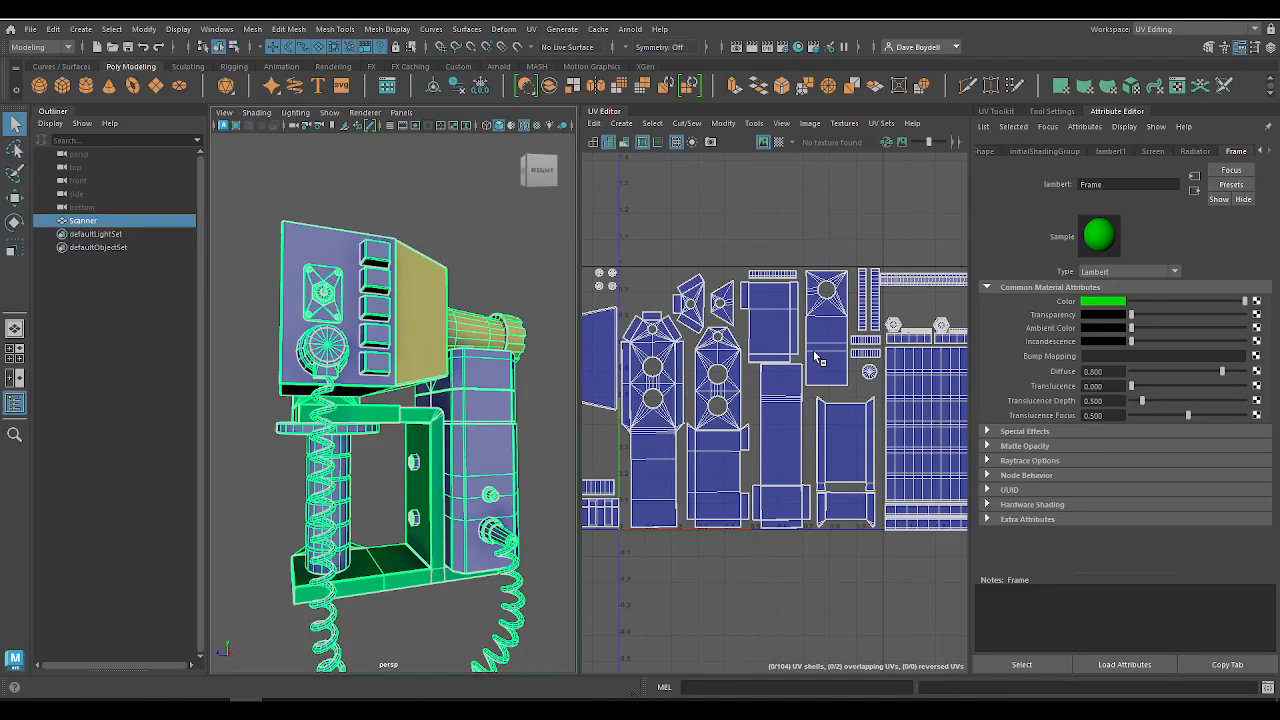
pyautogui.keyDown('alt'); pyautogui.moveTo(765, 394); pyautogui.dragTo(532, 371, button='middle'); pyautogui.keyUp('alt')
pyautogui.moveTo(704, 214); pyautogui.dragTo(652, 195, button='right')
pyautogui.moveTo(880, 537); pyautogui.dragTo(646, 289)
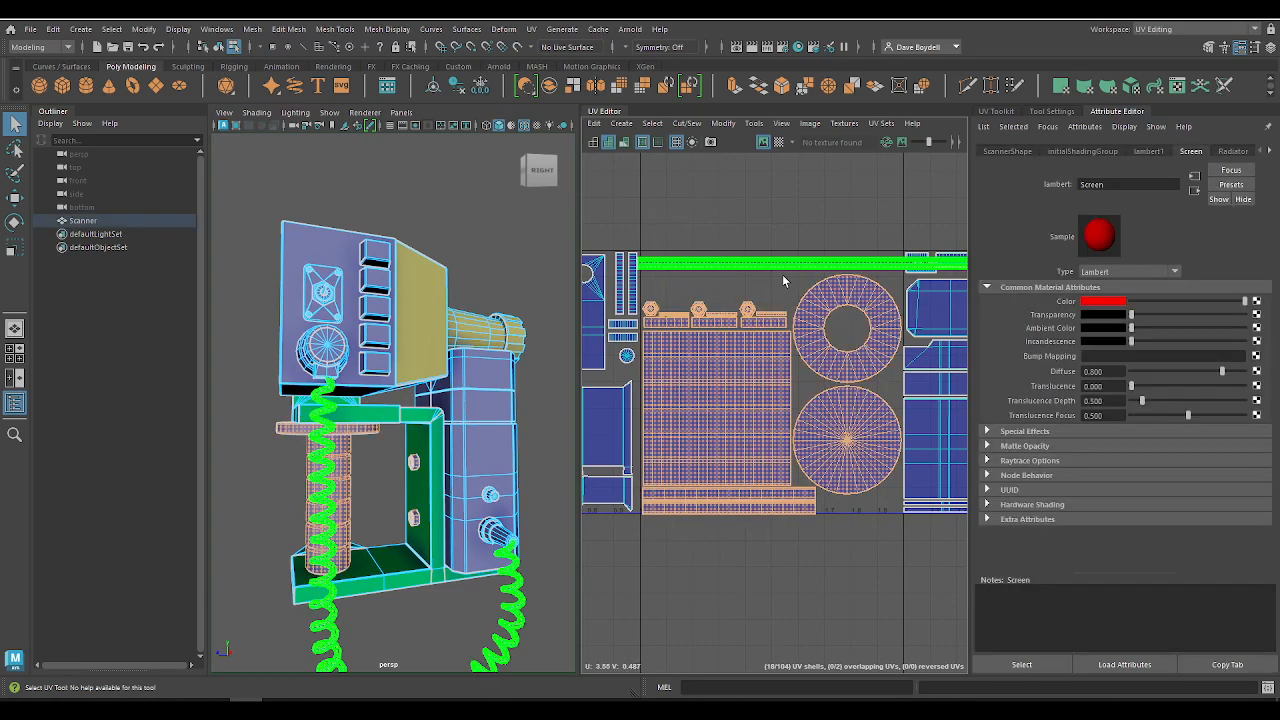
pyautogui.keyDown('alt'); pyautogui.moveTo(744, 603); pyautogui.dragTo(777, 514, button='middle'); pyautogui.keyUp('alt')
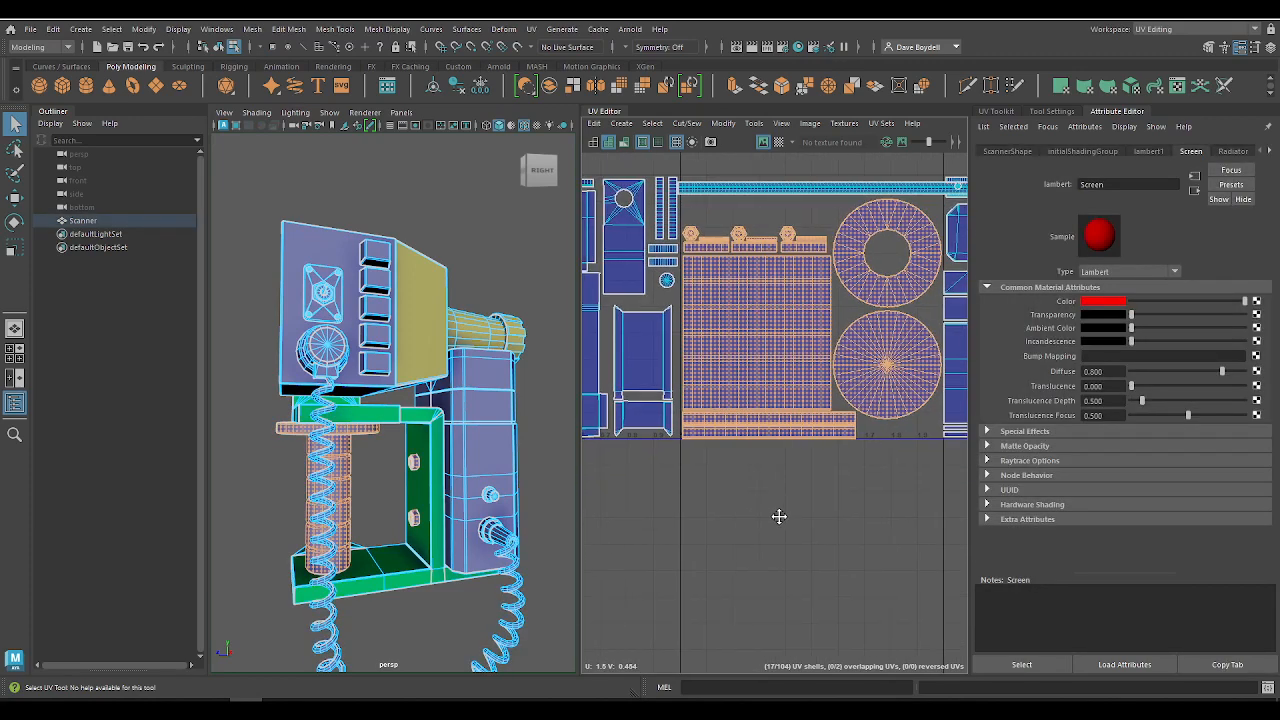
pyautogui.keyDown('alt'); pyautogui.moveTo(263, 401); pyautogui.dragTo(350, 392); pyautogui.keyUp('alt')
pyautogui.keyDown('alt'); pyautogui.moveTo(350, 392); pyautogui.dragTo(425, 325, button='middle'); pyautogui.keyUp('alt')
pyautogui.moveTo(445, 317); pyautogui.dragTo(551, 598, button='right')
# Step: Rename the handle's new Lambert material as Handle and set its color to cyan
pyautogui.doubleClick(1100, 186)
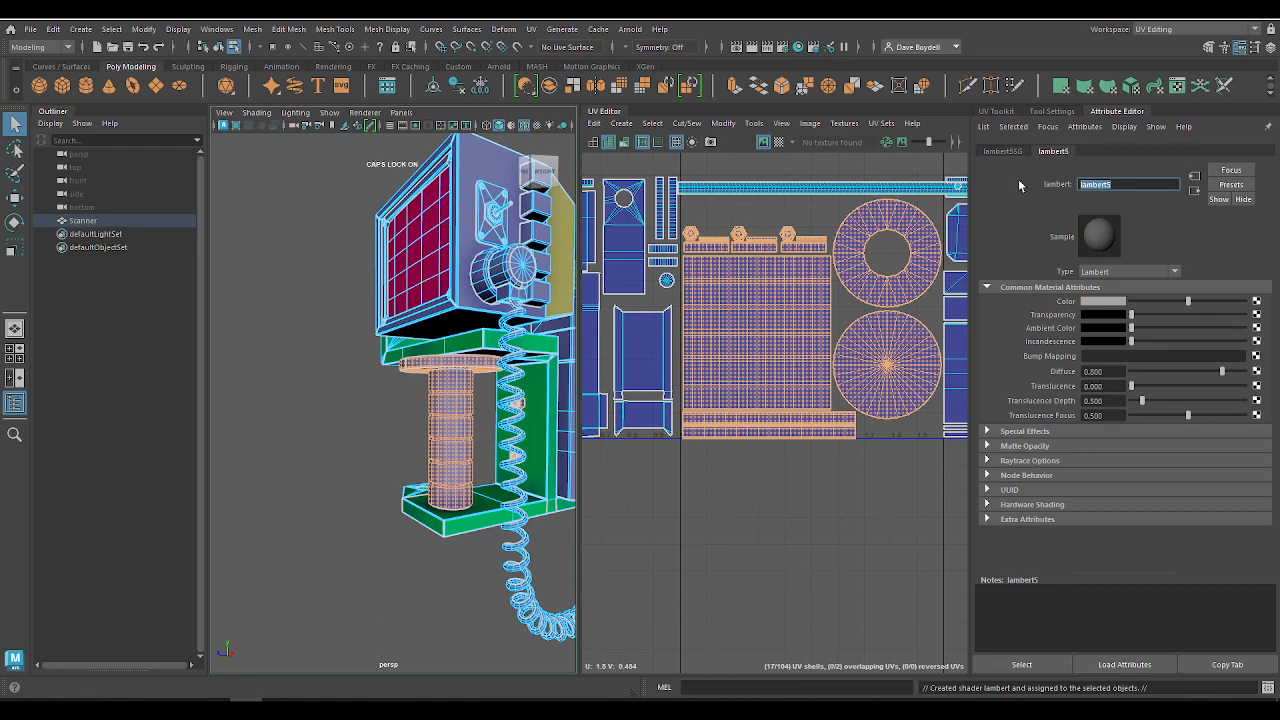
pyautogui.write('Handle')
pyautogui.press('Return')
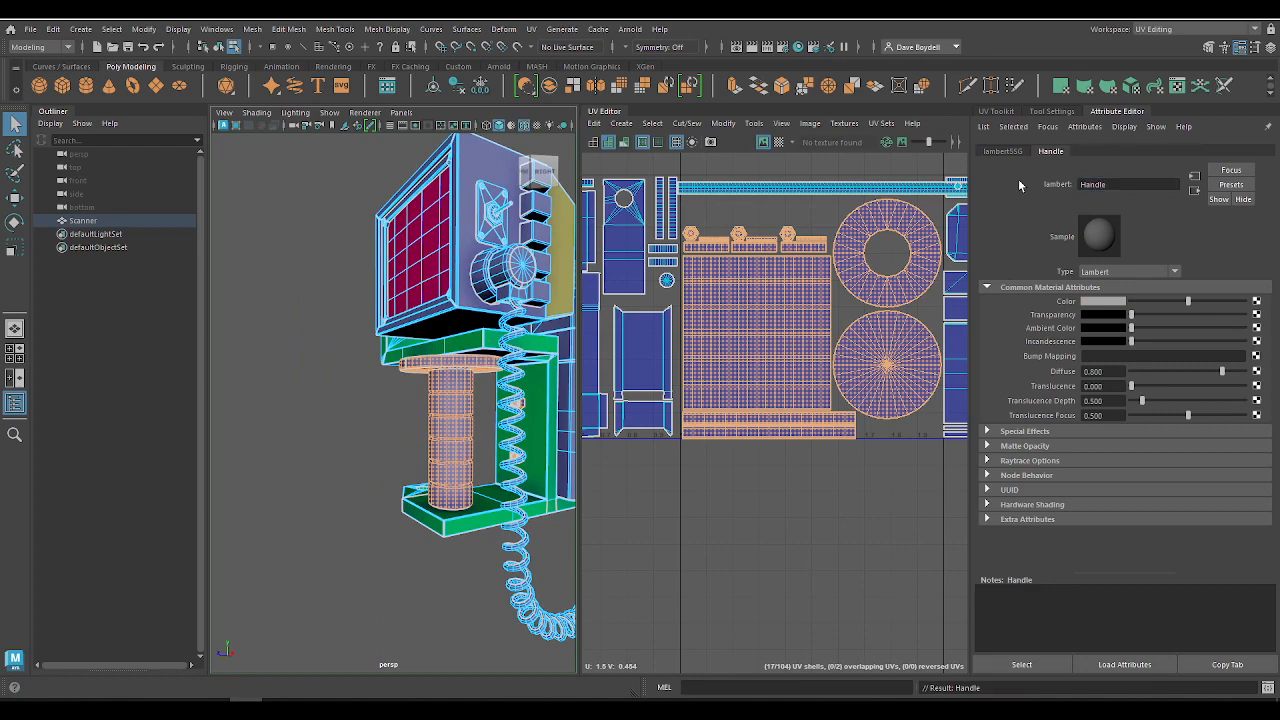
pyautogui.click(1108, 301)
pyautogui.click(1103, 266)
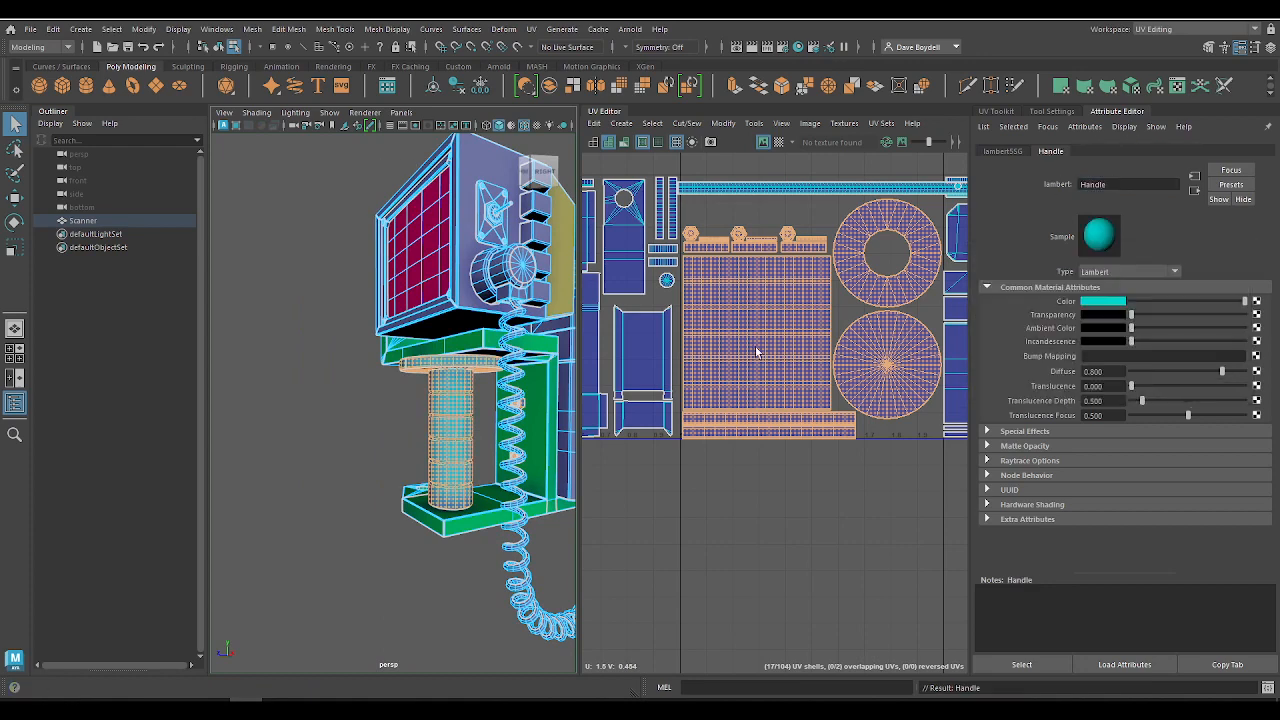
# Step: Select the UV shells in the tile holding the scanner's battery pack and assign a new Lambert material to them
pyautogui.click(252, 385)
pyautogui.scroll(-1, 710, 420)
pyautogui.scroll(-3, 710, 421)
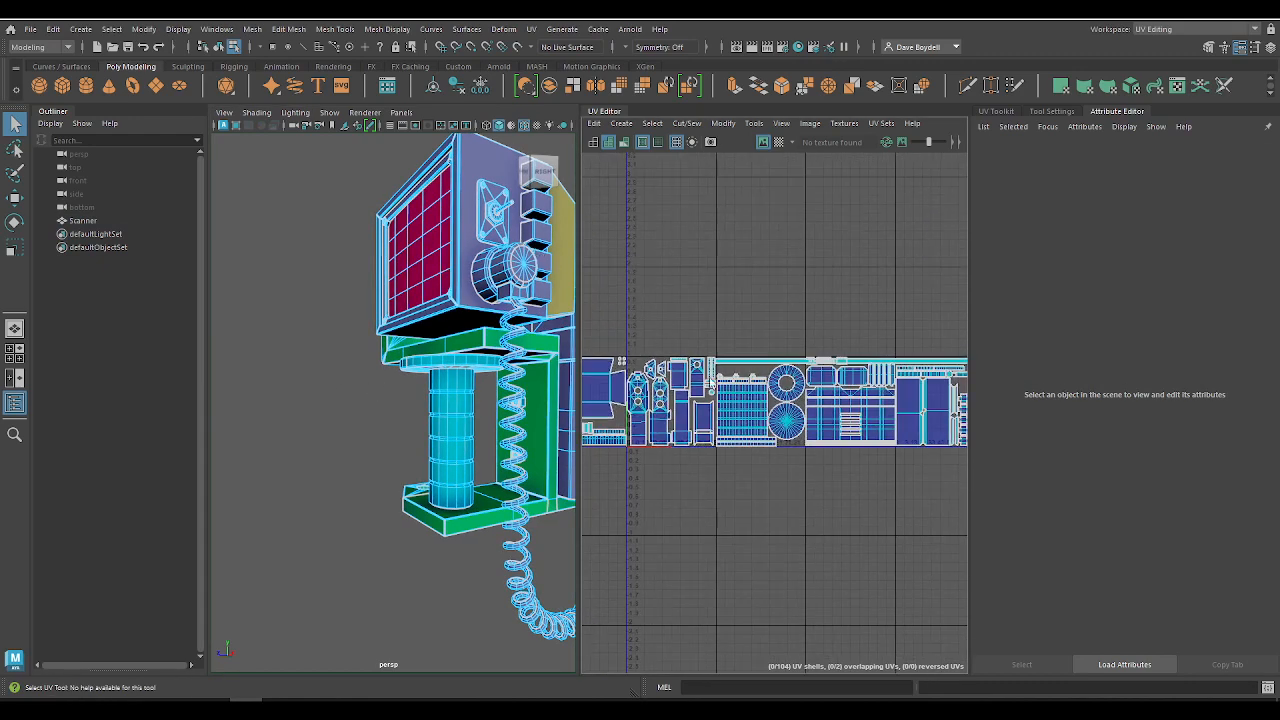
pyautogui.keyDown('alt'); pyautogui.moveTo(394, 321); pyautogui.dragTo(262, 364); pyautogui.keyUp('alt')
pyautogui.keyDown('alt'); pyautogui.moveTo(325, 364); pyautogui.dragTo(276, 363, button='right'); pyautogui.keyUp('alt')
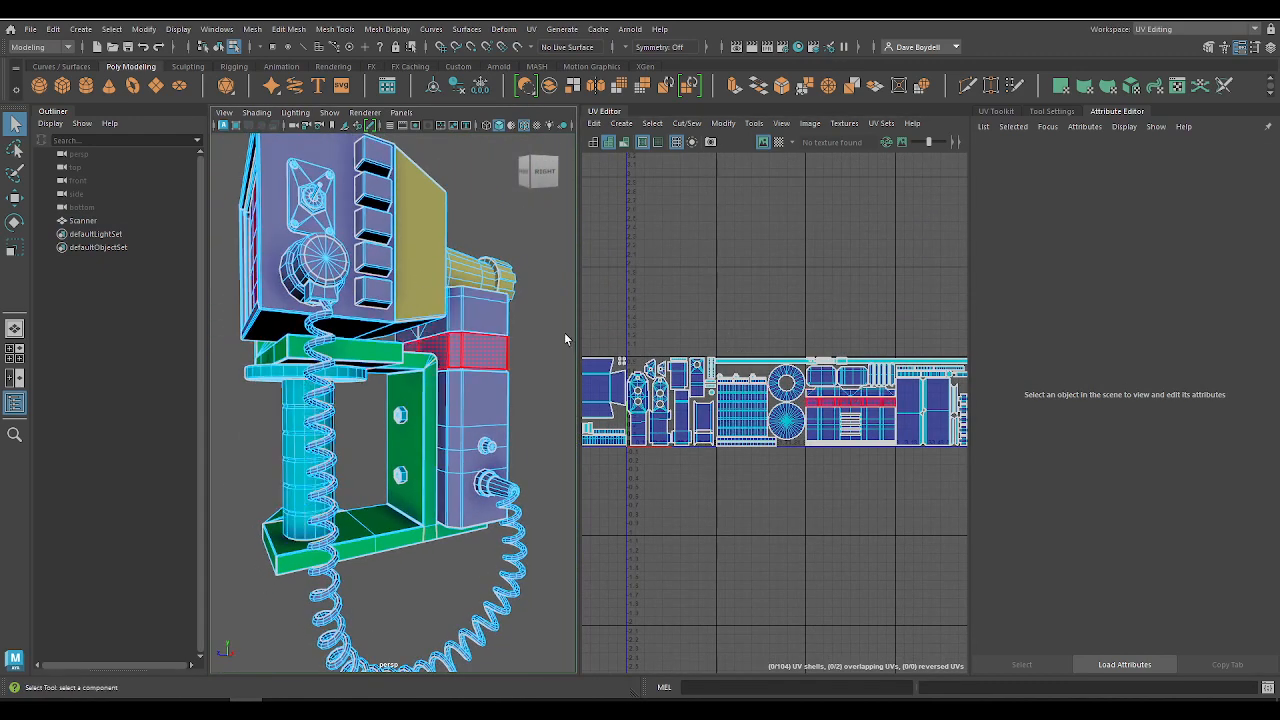
pyautogui.scroll(3, 760, 330)
pyautogui.scroll(1, 825, 432)
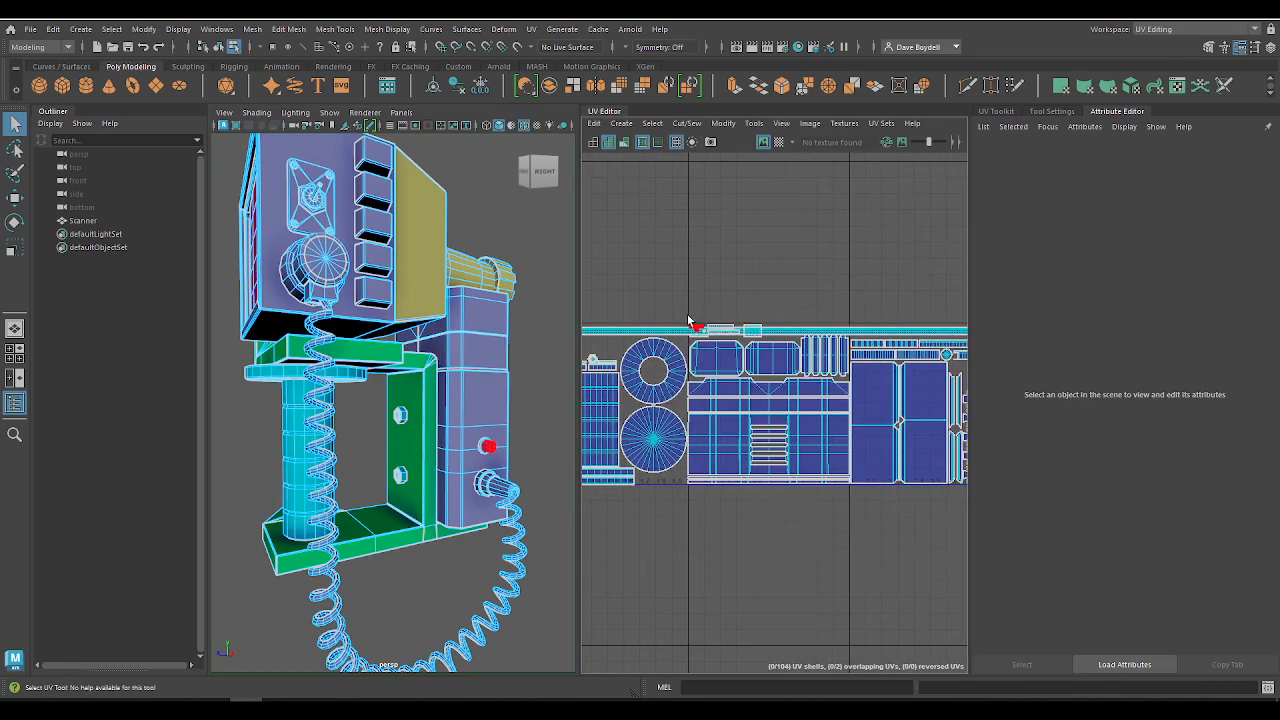
pyautogui.moveTo(690, 312); pyautogui.dragTo(840, 503)
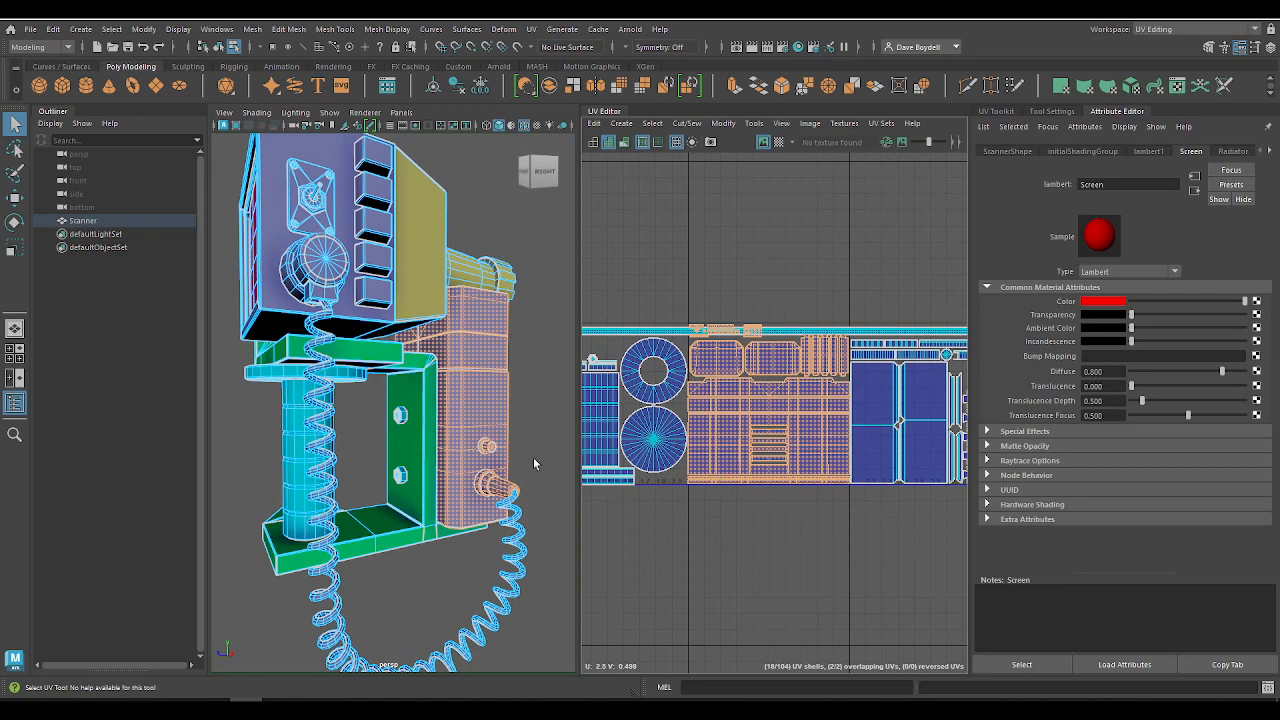
pyautogui.moveTo(494, 391); pyautogui.dragTo(592, 589, button='right')
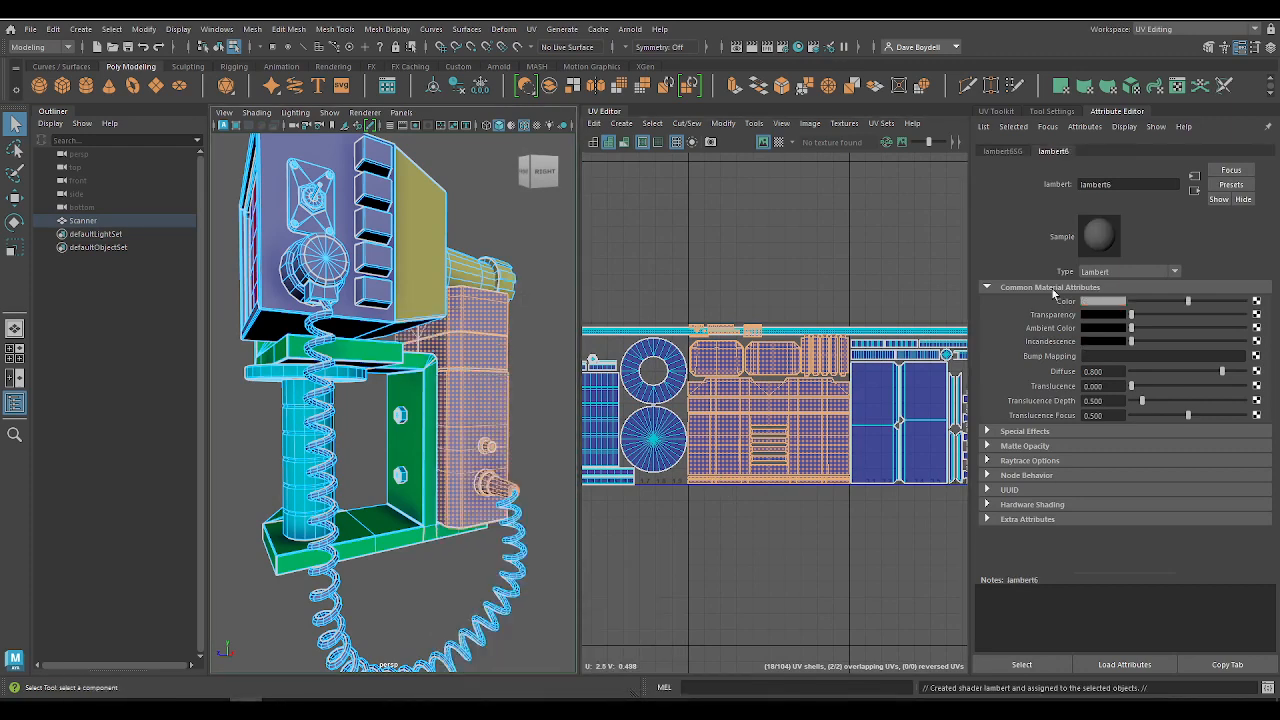
# Step: Rename the battery pack's new Lambert material as Battery and set its color to blue
pyautogui.write('Ba')
pyautogui.press('capslock')
pyautogui.write('tter')
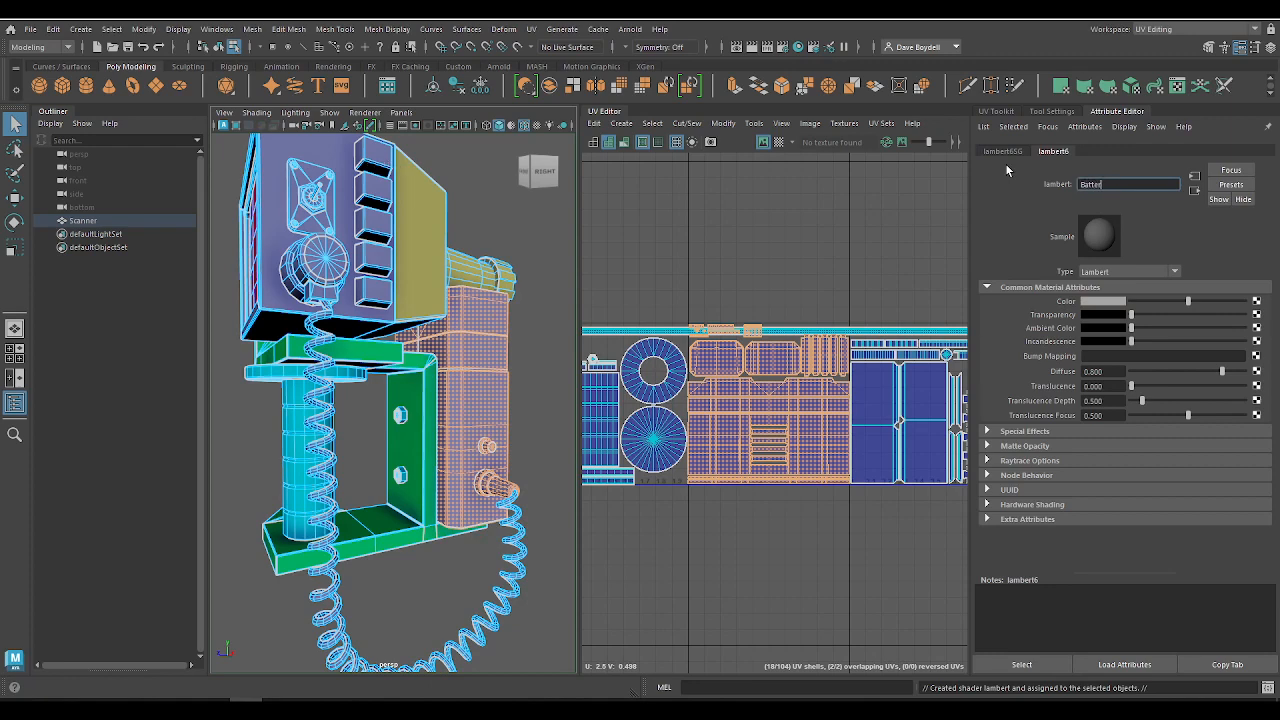
pyautogui.write('y')
pyautogui.press('Return')
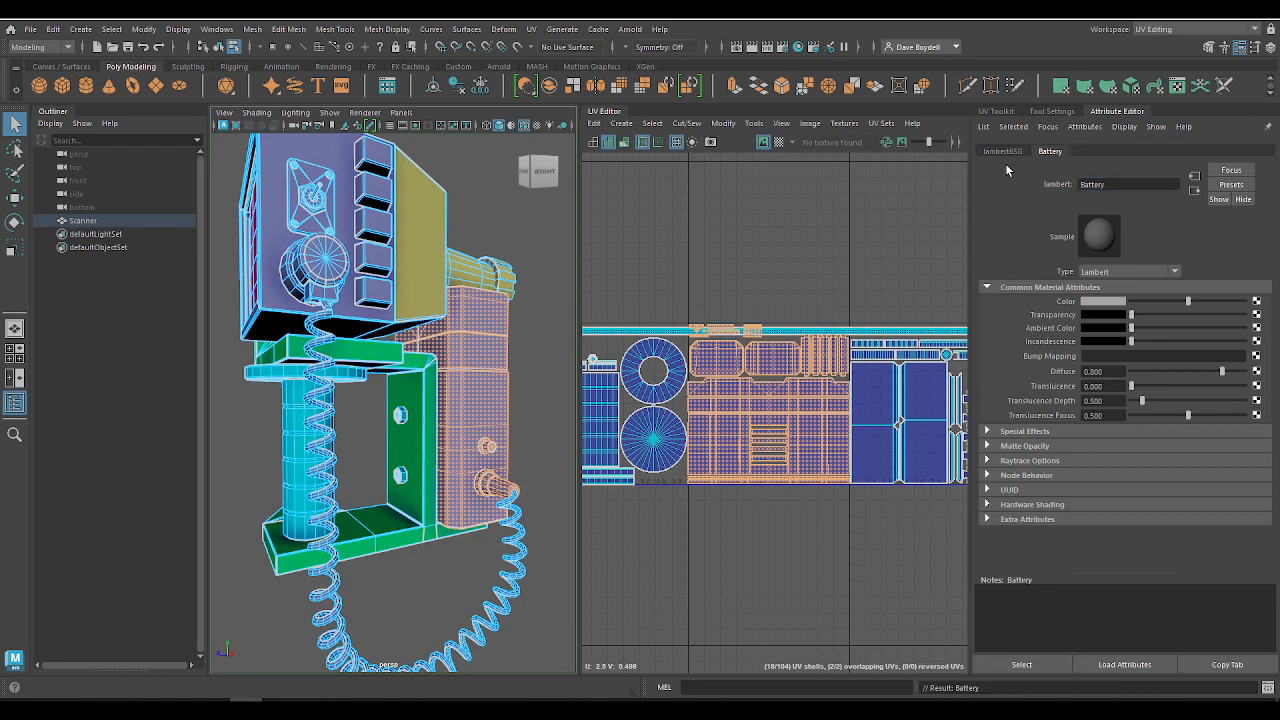
pyautogui.click(1105, 302)
pyautogui.click(1116, 266)
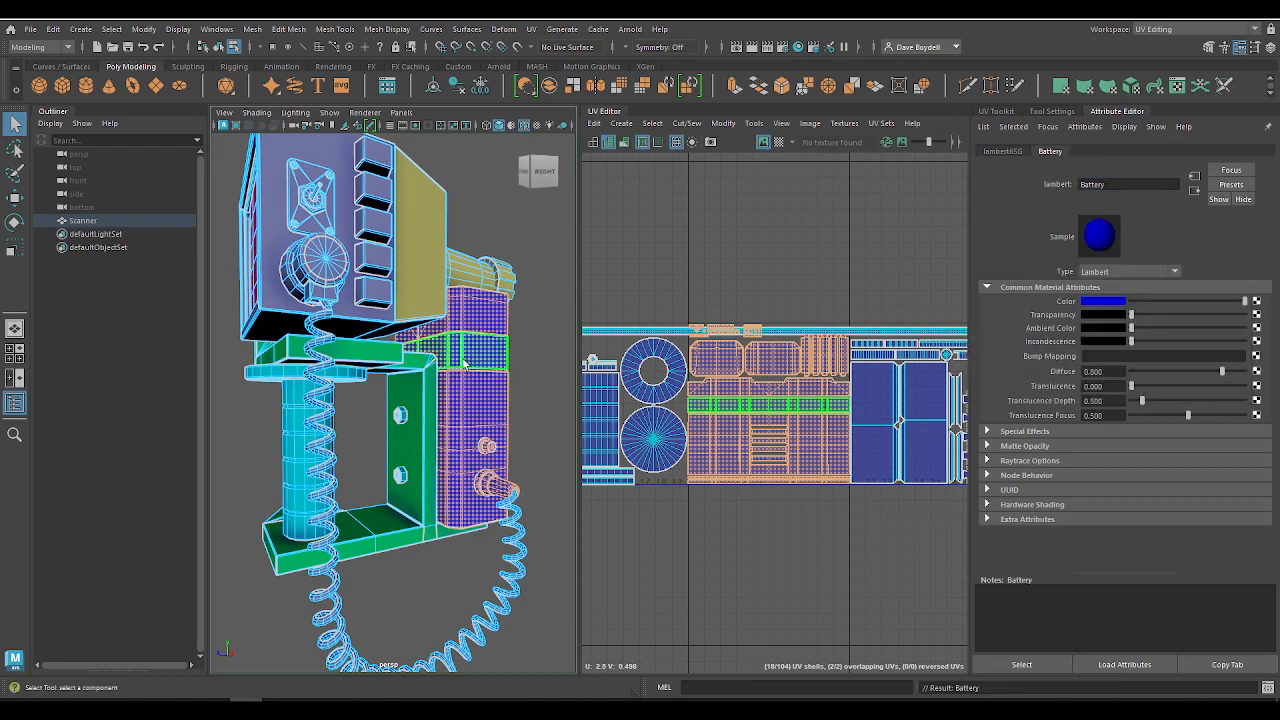
# Step: Select the last tile's UV shells for the main body and coiled cable, and assign a new Lambert material to them
pyautogui.keyDown('alt'); pyautogui.moveTo(955, 517); pyautogui.dragTo(770, 507, button='middle'); pyautogui.keyUp('alt')
pyautogui.moveTo(876, 516); pyautogui.dragTo(668, 286)
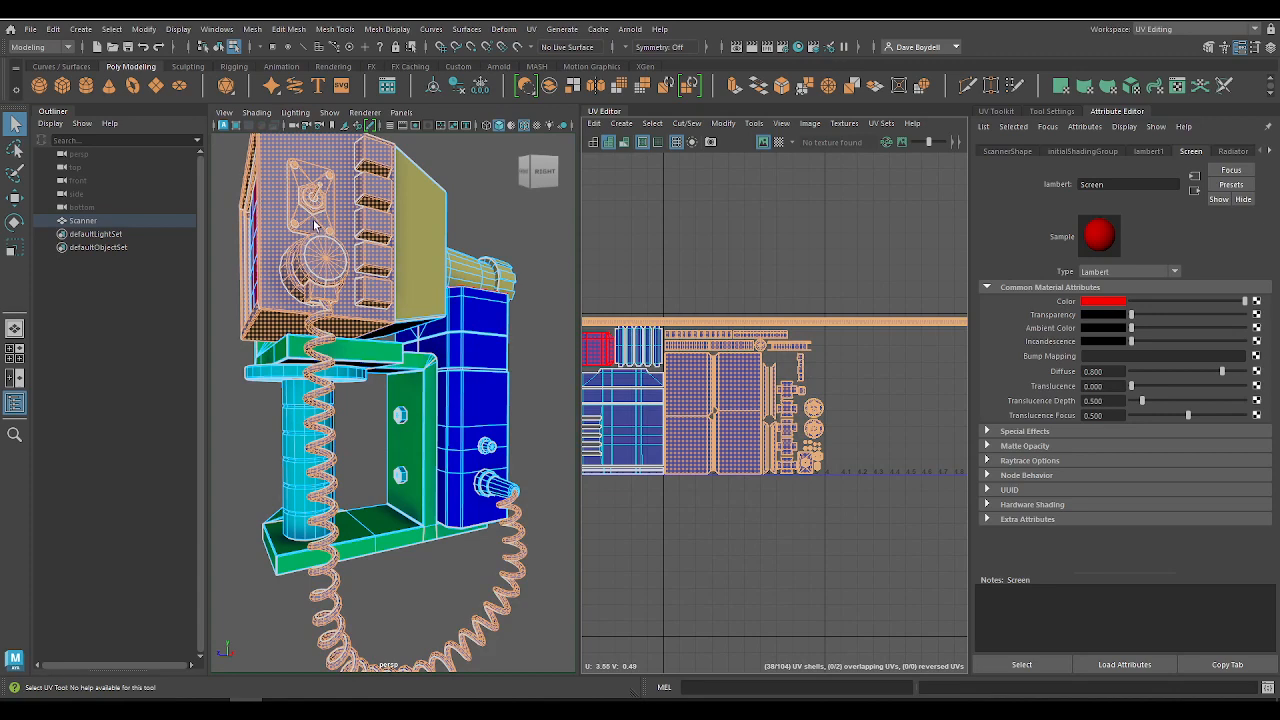
pyautogui.moveTo(314, 224); pyautogui.dragTo(392, 589, button='right')
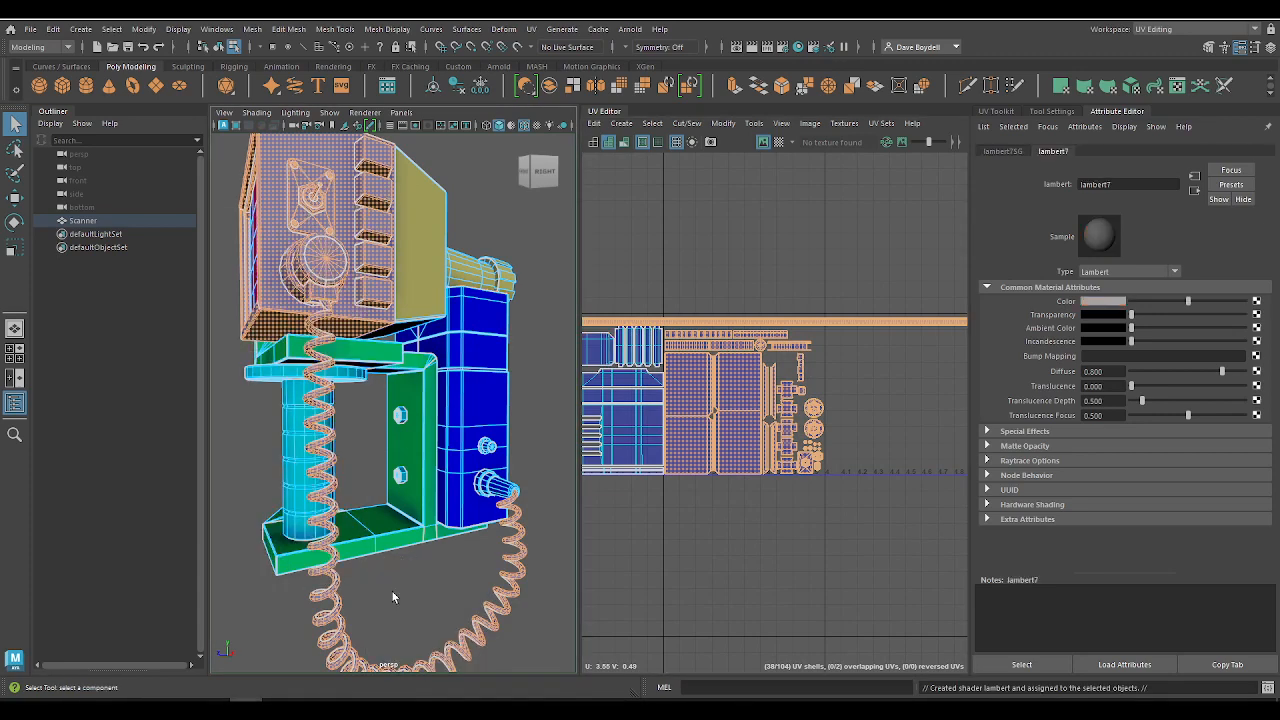
# Step: Set the main body material's color to magenta and return to object mode with nothing selected
pyautogui.click(1098, 303)
pyautogui.click(1118, 267)
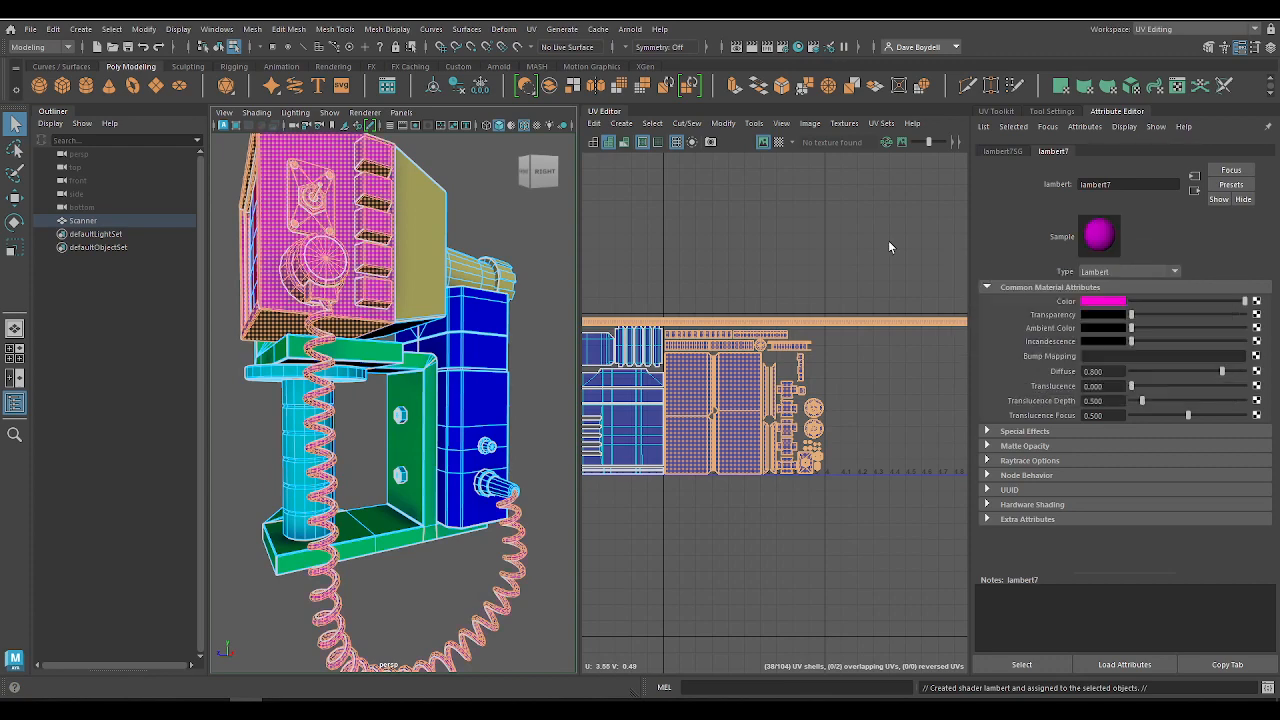
pyautogui.click(797, 221)
pyautogui.scroll(-3, 417, 302)
pyautogui.moveTo(328, 298); pyautogui.dragTo(390, 225, button='right')
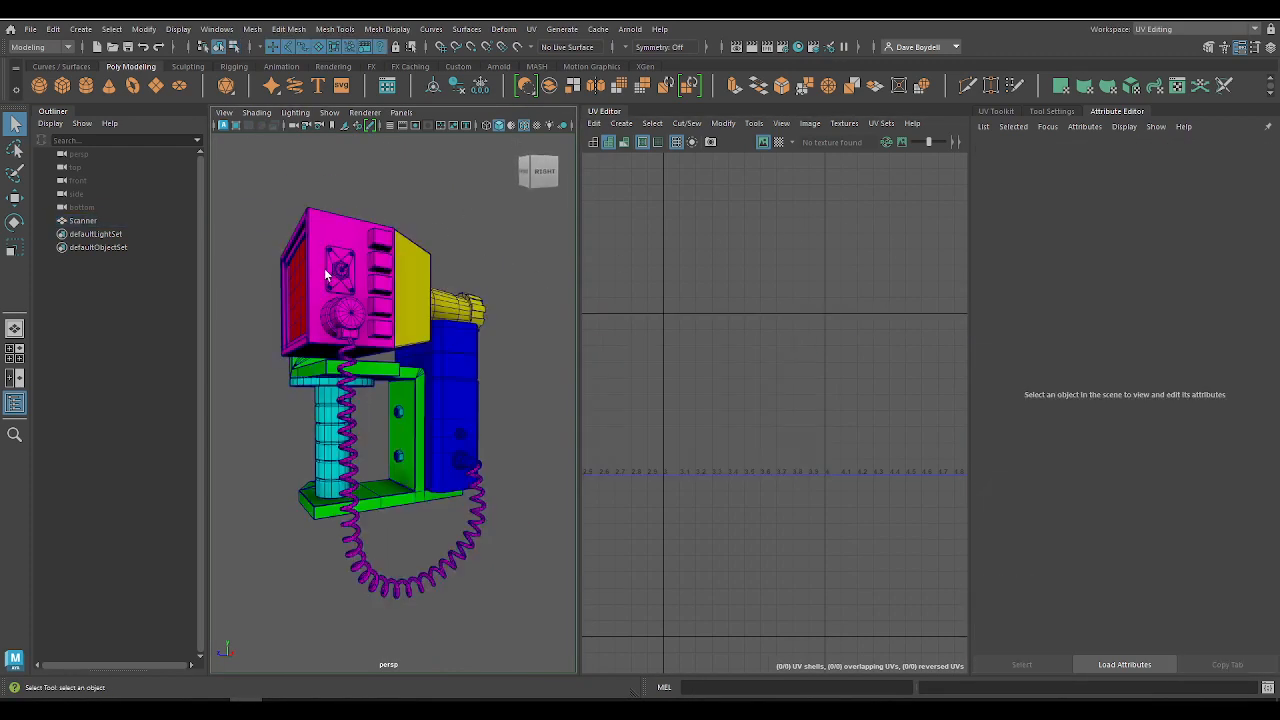
# Step: Rename the scanner's magenta Lambert material as Monitor and leave the model deselected
pyautogui.moveTo(324, 268)
pyautogui.keyDown('alt'); pyautogui.mouseDown()
pyautogui.moveTo(409, 289)
pyautogui.moveTo(491, 271)
pyautogui.moveTo(514, 330)
pyautogui.moveTo(350, 303)
pyautogui.moveTo(314, 319)
pyautogui.mouseUp(); pyautogui.keyUp('alt')
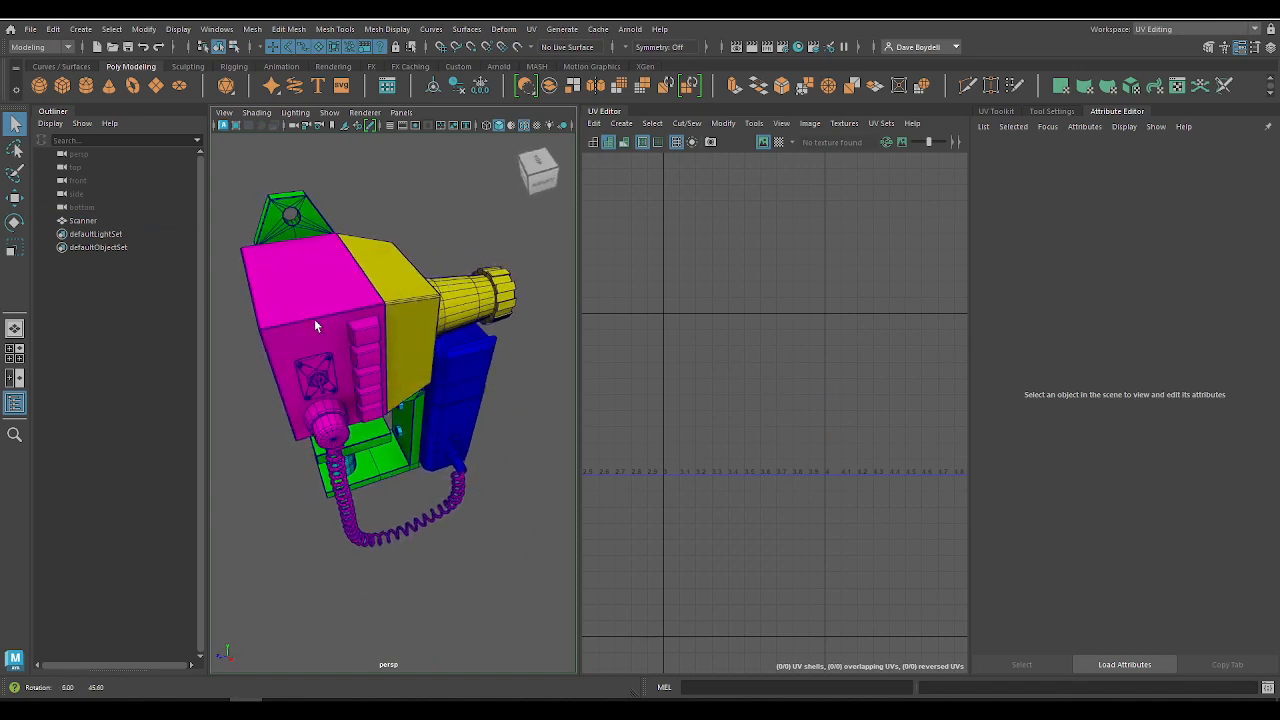
pyautogui.click(314, 319)
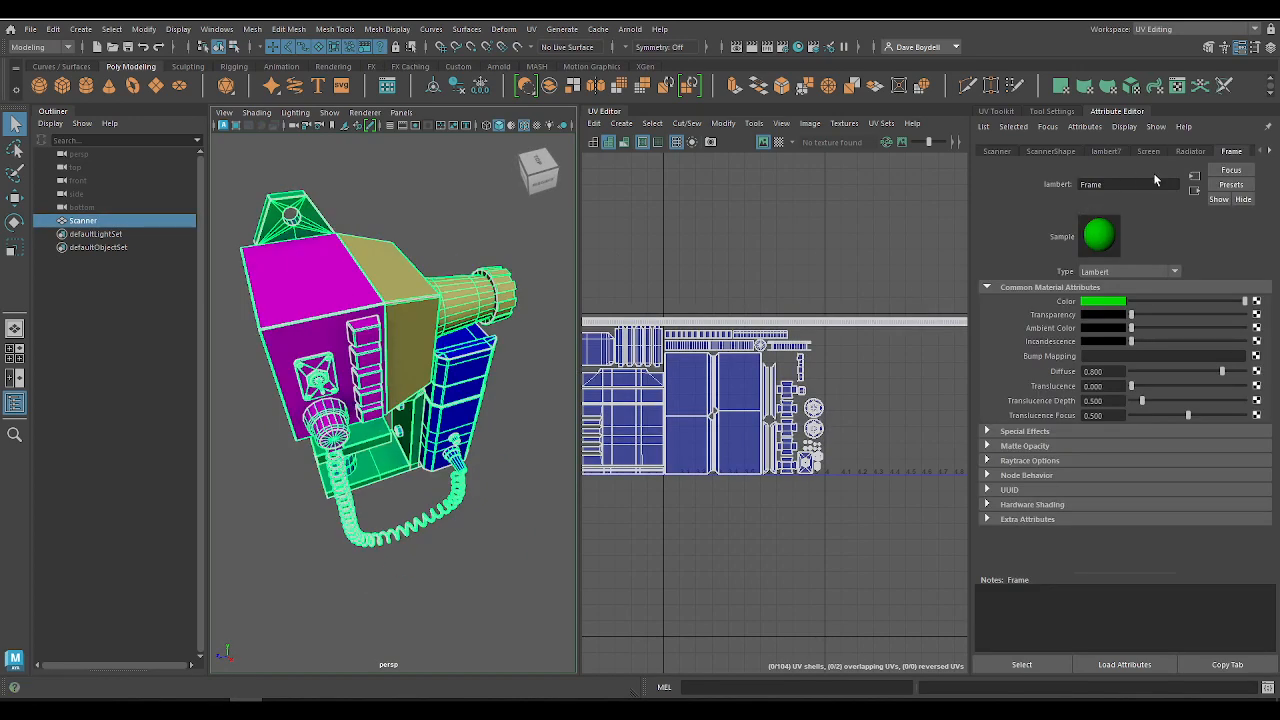
pyautogui.click(1271, 151)
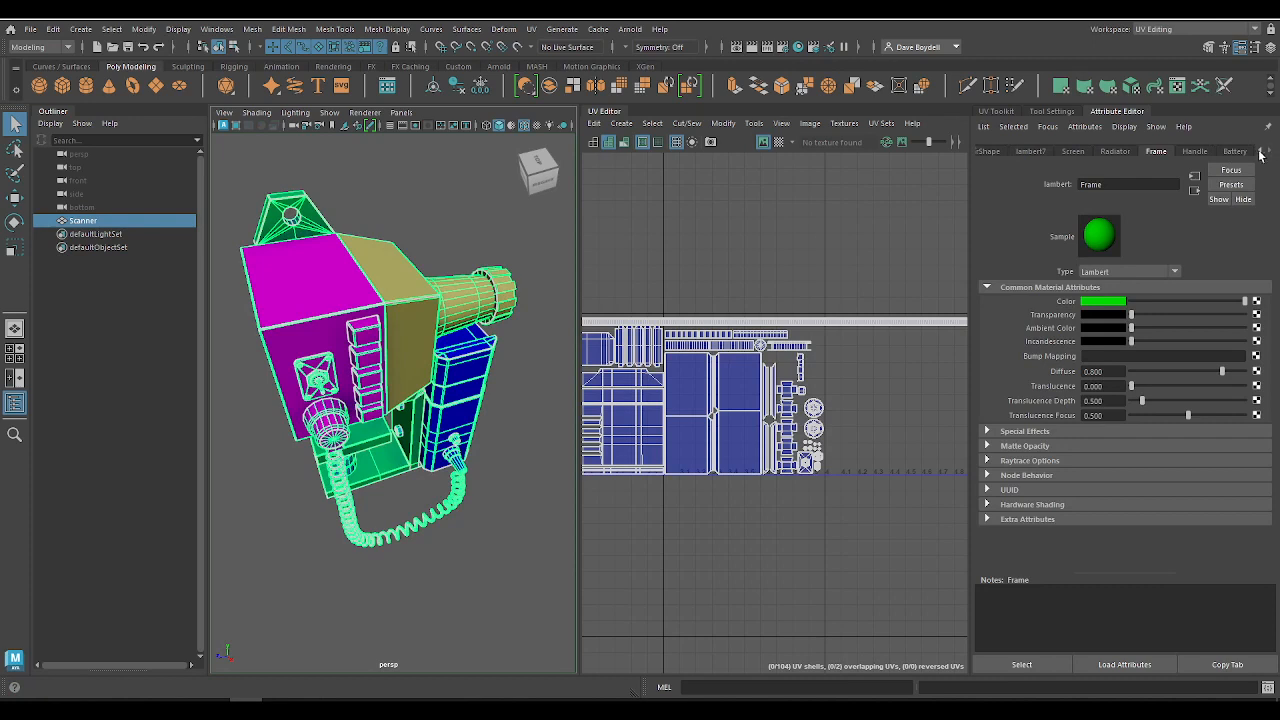
pyautogui.click(1031, 151)
pyautogui.doubleClick(1140, 184)
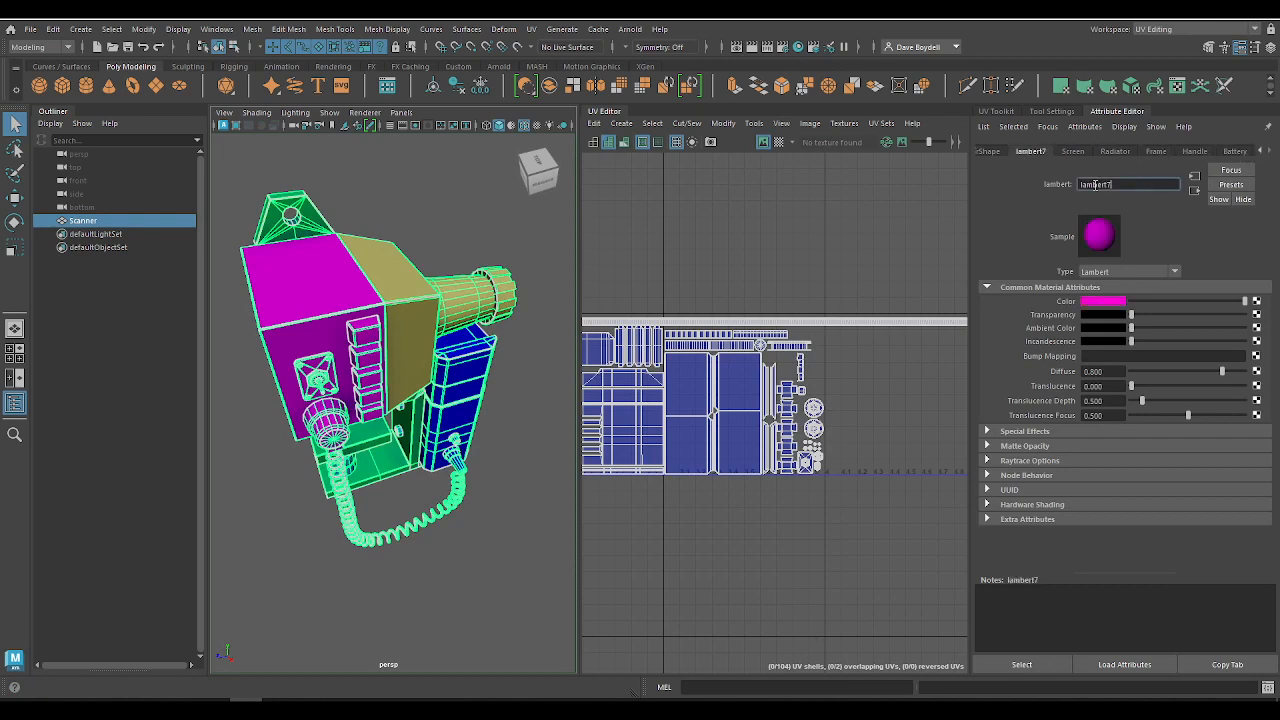
pyautogui.write('Monitor')
pyautogui.press('Return')
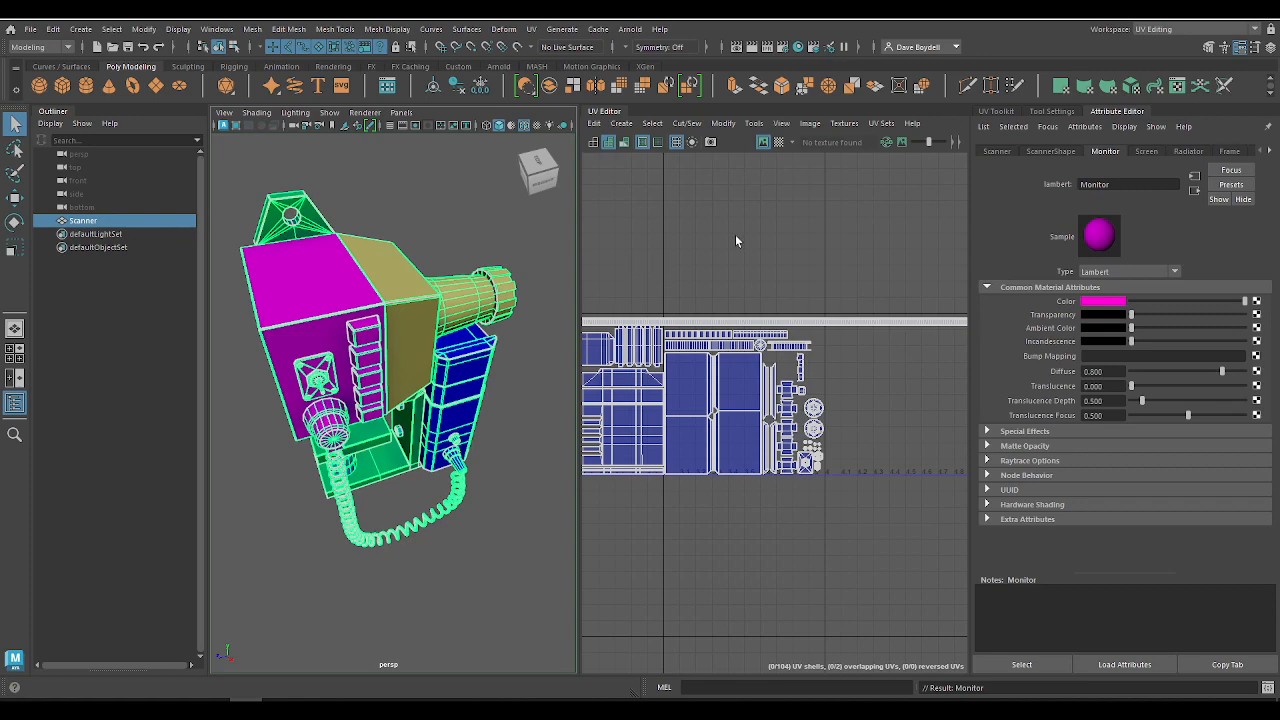
pyautogui.click(356, 223)
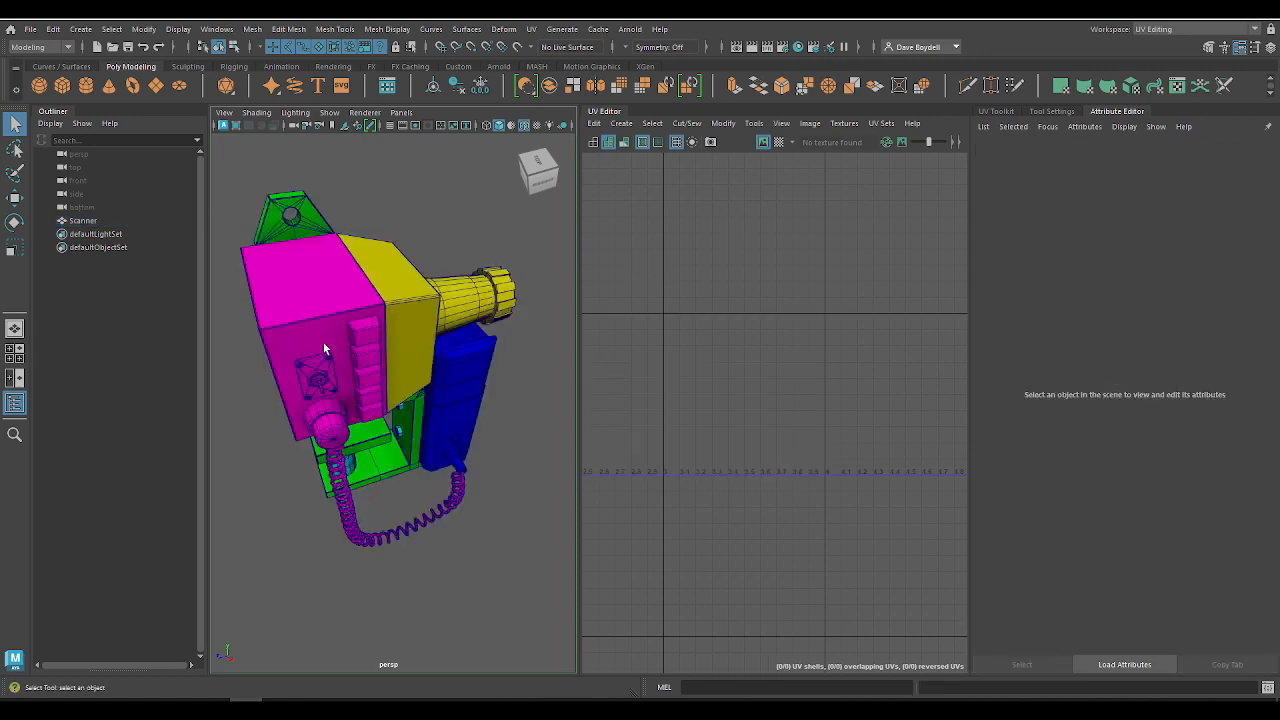
# Step: Turn off the wireframe overlay on the shaded model in the perspective view
pyautogui.keyDown('alt'); pyautogui.moveTo(323, 343); pyautogui.dragTo(535, 304); pyautogui.keyUp('alt')
pyautogui.keyDown('alt'); pyautogui.moveTo(490, 370); pyautogui.dragTo(443, 420, button='right'); pyautogui.keyUp('alt')
pyautogui.keyDown('alt'); pyautogui.moveTo(443, 420); pyautogui.dragTo(300, 475); pyautogui.keyUp('alt')
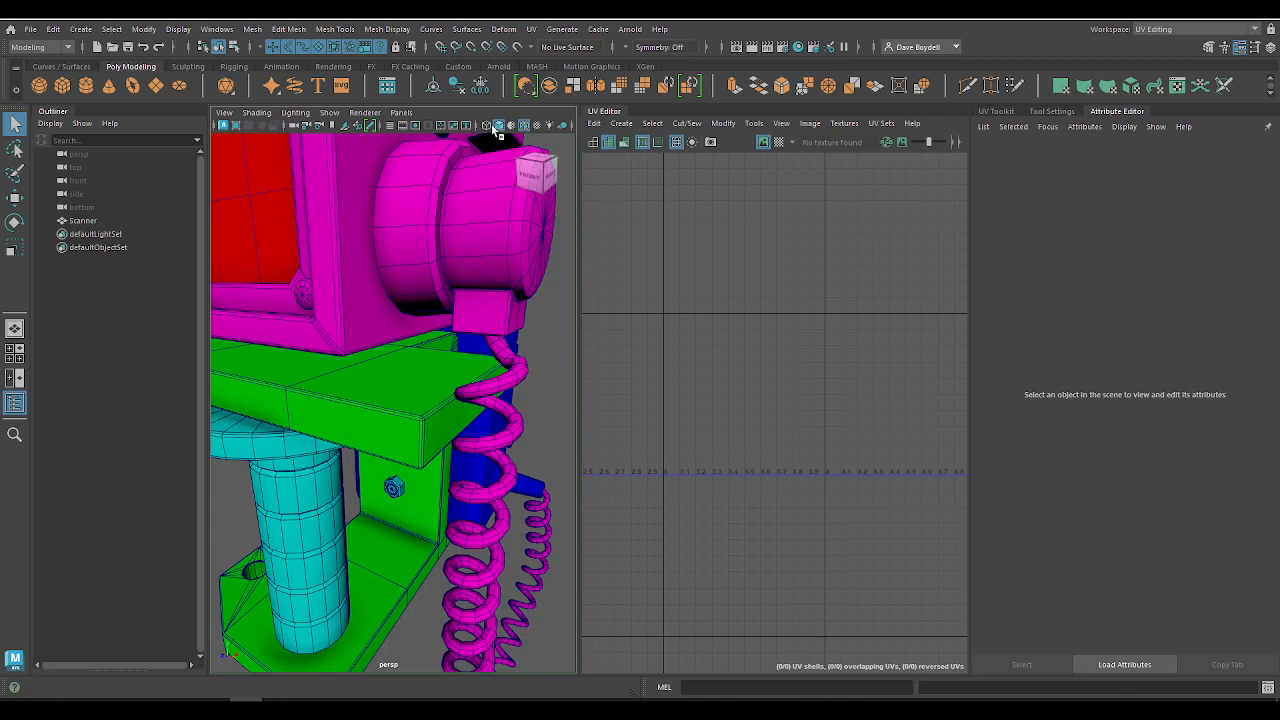
pyautogui.click(525, 127)
pyautogui.keyDown('alt'); pyautogui.moveTo(490, 295); pyautogui.dragTo(363, 386, button='right'); pyautogui.keyUp('alt')
pyautogui.keyDown('alt'); pyautogui.moveTo(363, 386); pyautogui.dragTo(356, 318); pyautogui.keyUp('alt')
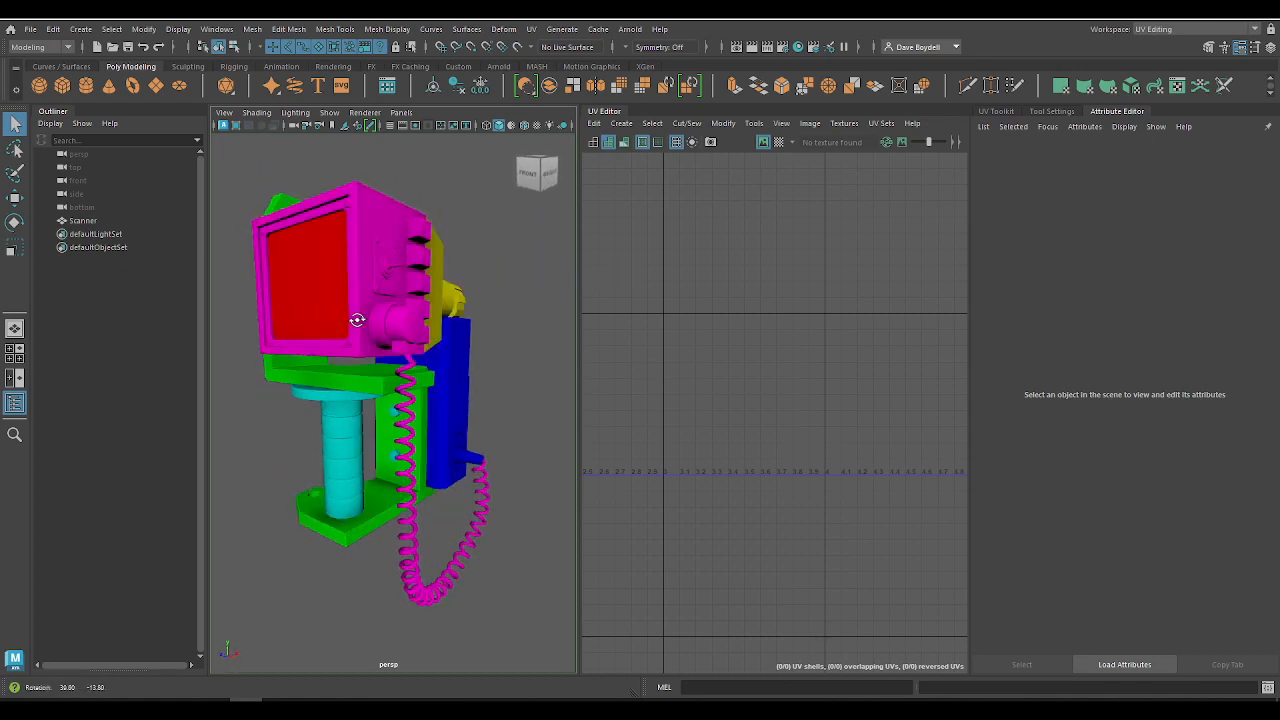
# Step: Select the scanner and examine how its UV shells are laid out across the separate tiles in the UV Editor
pyautogui.click(356, 318)
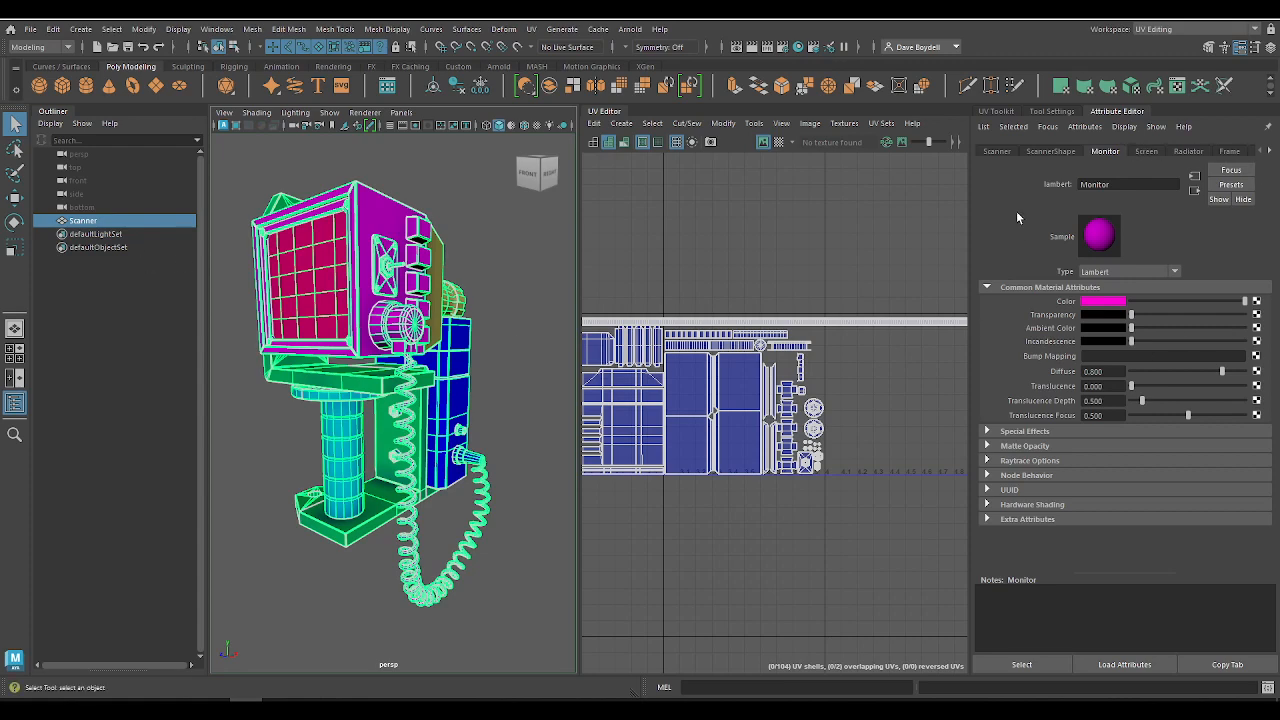
pyautogui.keyDown('alt'); pyautogui.moveTo(698, 331); pyautogui.dragTo(1003, 323, button='middle'); pyautogui.keyUp('alt')
pyautogui.scroll(-5, 643, 286)
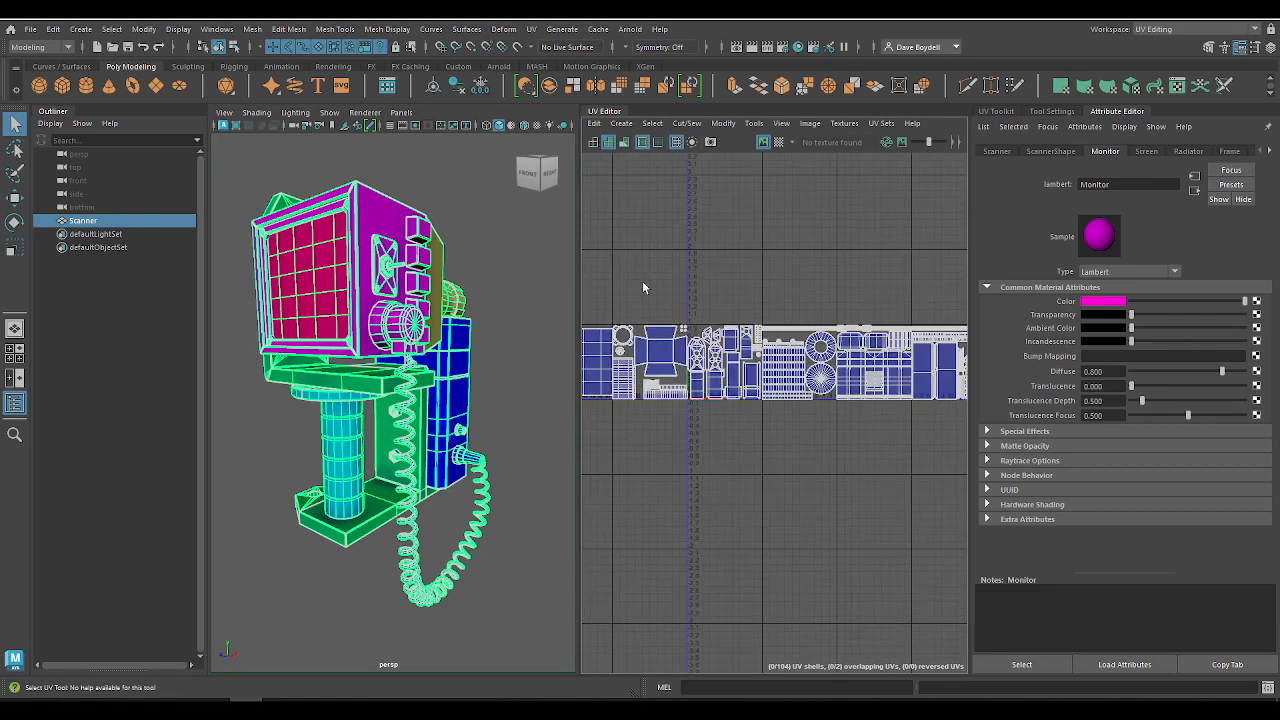
pyautogui.keyDown('alt'); pyautogui.moveTo(643, 286); pyautogui.dragTo(771, 249, button='middle'); pyautogui.keyUp('alt')
pyautogui.scroll(-2, 771, 249)
pyautogui.keyDown('alt'); pyautogui.moveTo(834, 298); pyautogui.dragTo(739, 240, button='middle'); pyautogui.keyUp('alt')
pyautogui.scroll(-1, 739, 240)
pyautogui.scroll(2, 739, 240)
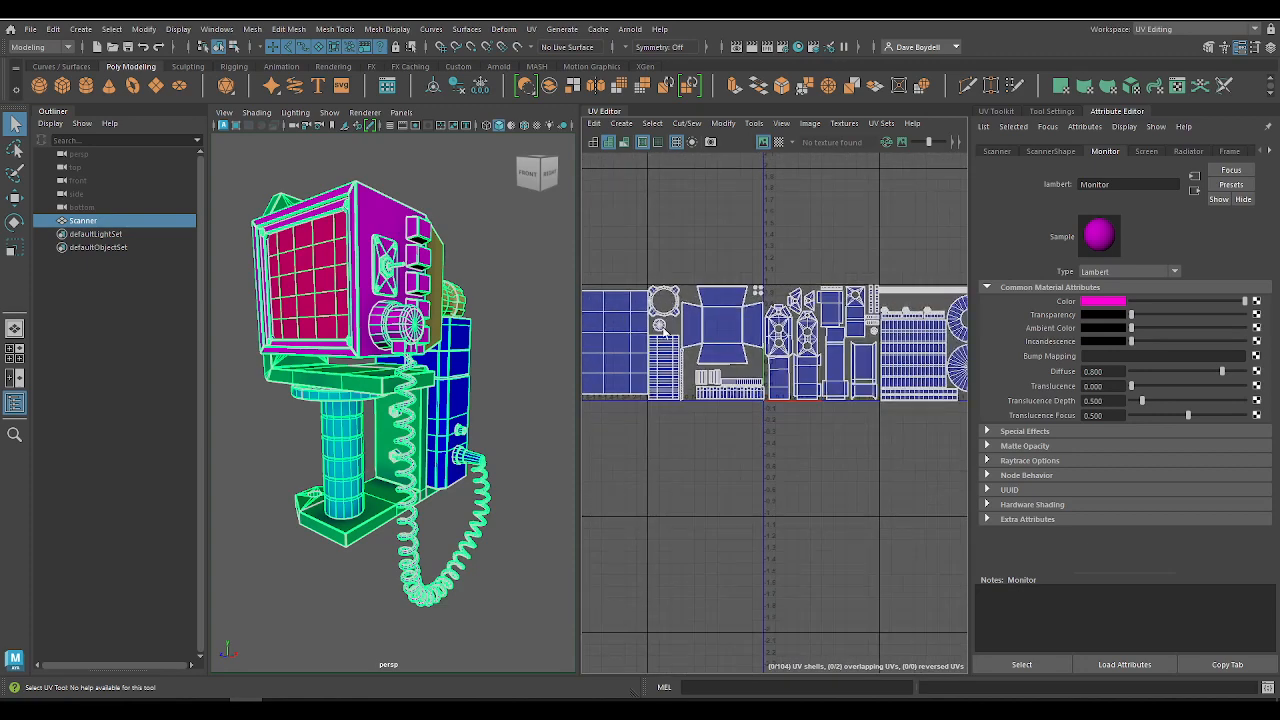
pyautogui.keyDown('alt'); pyautogui.moveTo(847, 346); pyautogui.dragTo(817, 330, button='middle'); pyautogui.keyUp('alt')
pyautogui.scroll(3, 817, 335)
pyautogui.keyDown('alt'); pyautogui.moveTo(876, 482); pyautogui.dragTo(815, 519, button='middle'); pyautogui.keyUp('alt')
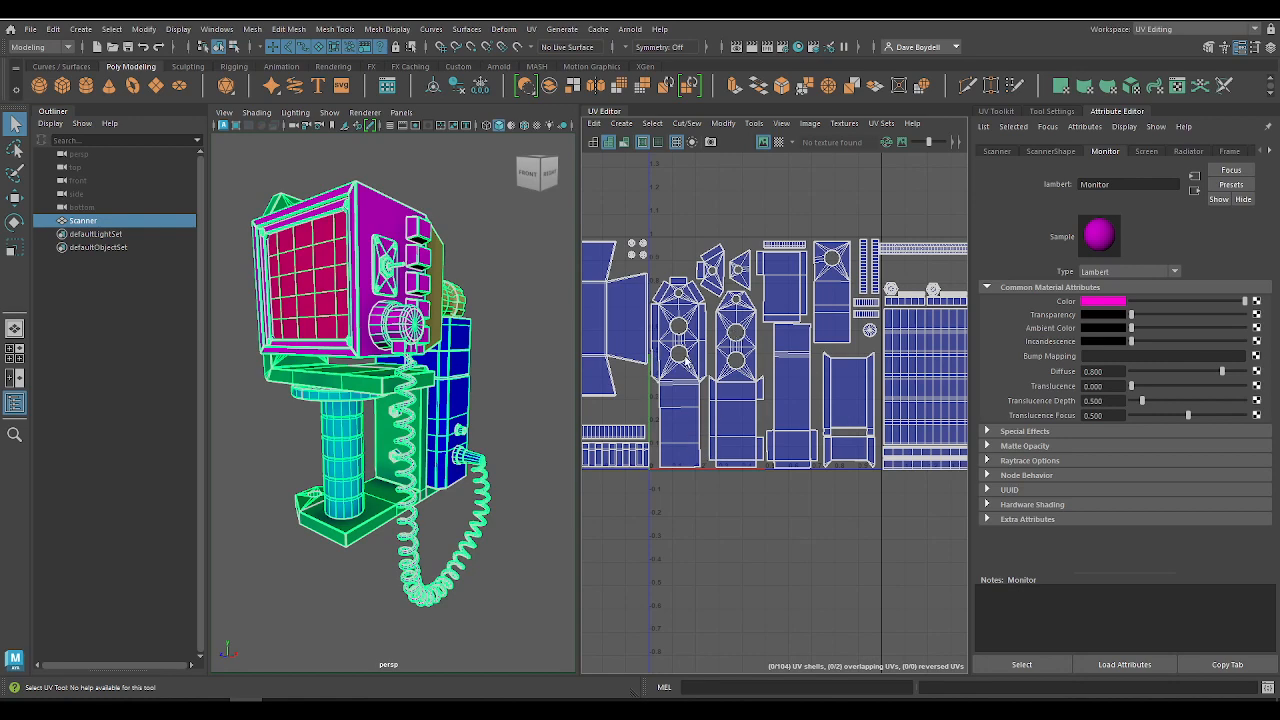
pyautogui.scroll(-2, 686, 360)
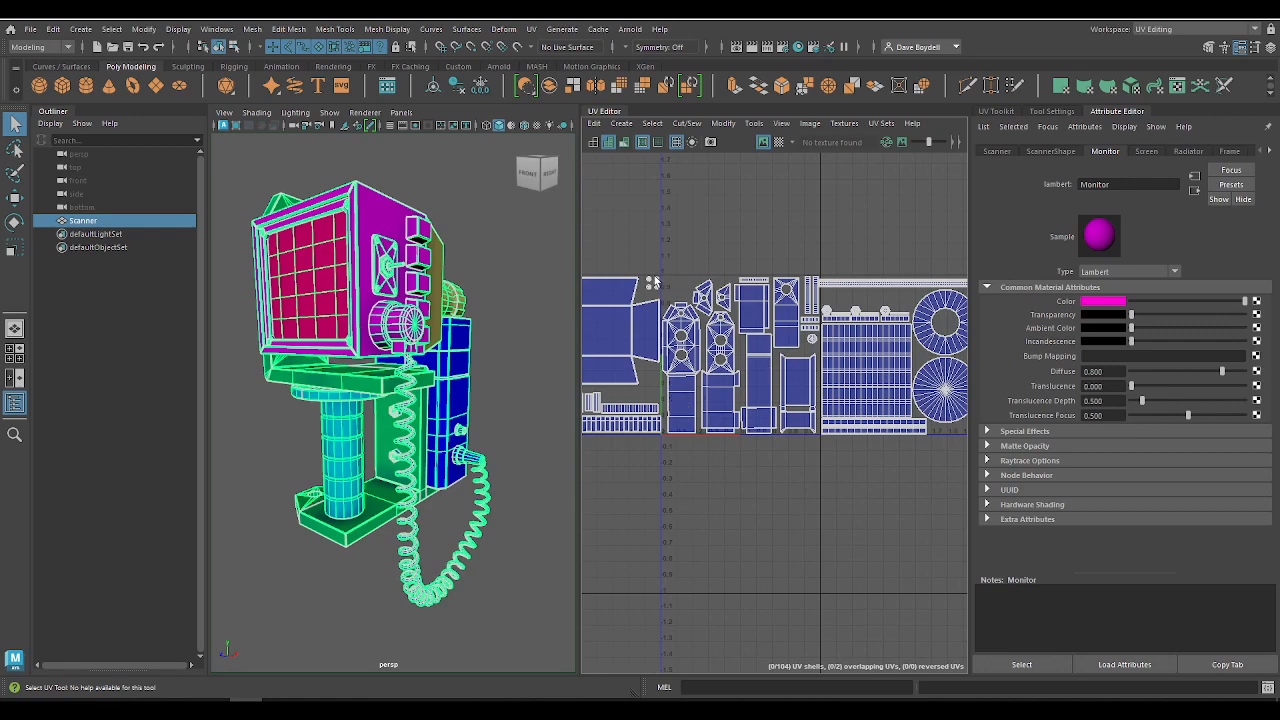
pyautogui.scroll(3, 657, 283)
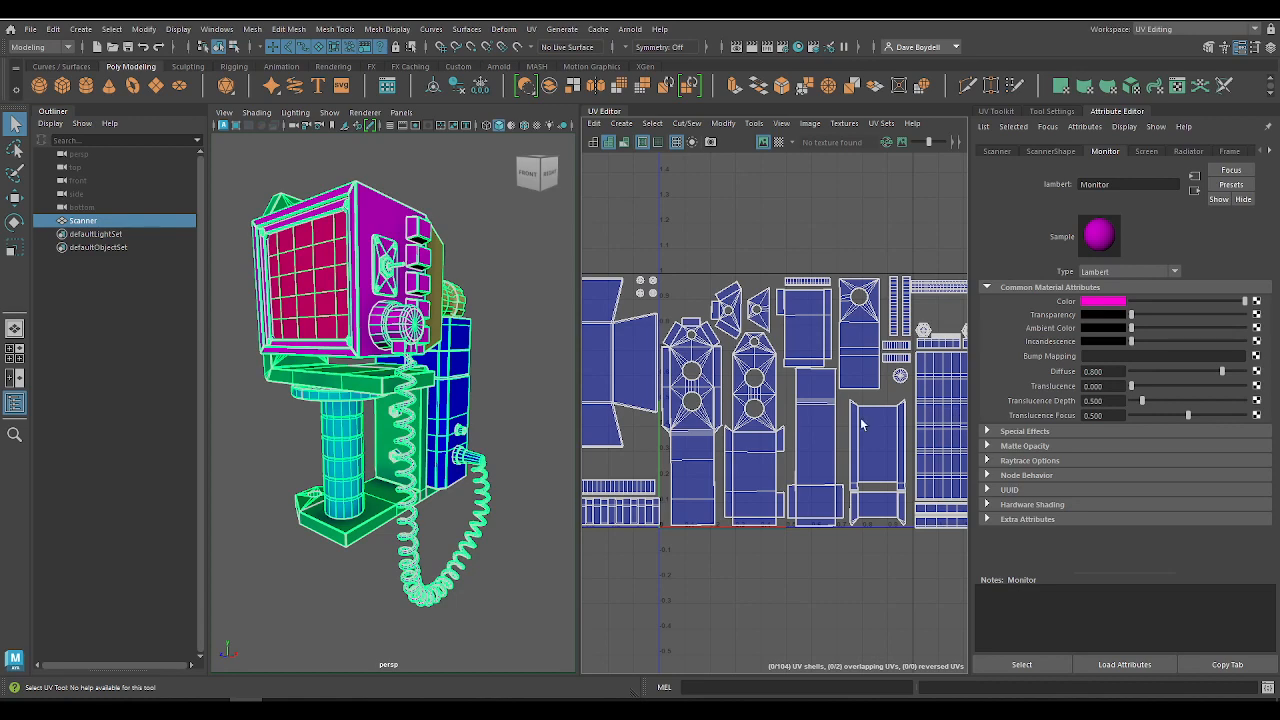
pyautogui.scroll(-6, 864, 425)
pyautogui.keyDown('alt'); pyautogui.moveTo(864, 425); pyautogui.dragTo(970, 425, button='middle'); pyautogui.keyUp('alt')
pyautogui.scroll(3, 970, 425)
pyautogui.scroll(-1, 950, 410)
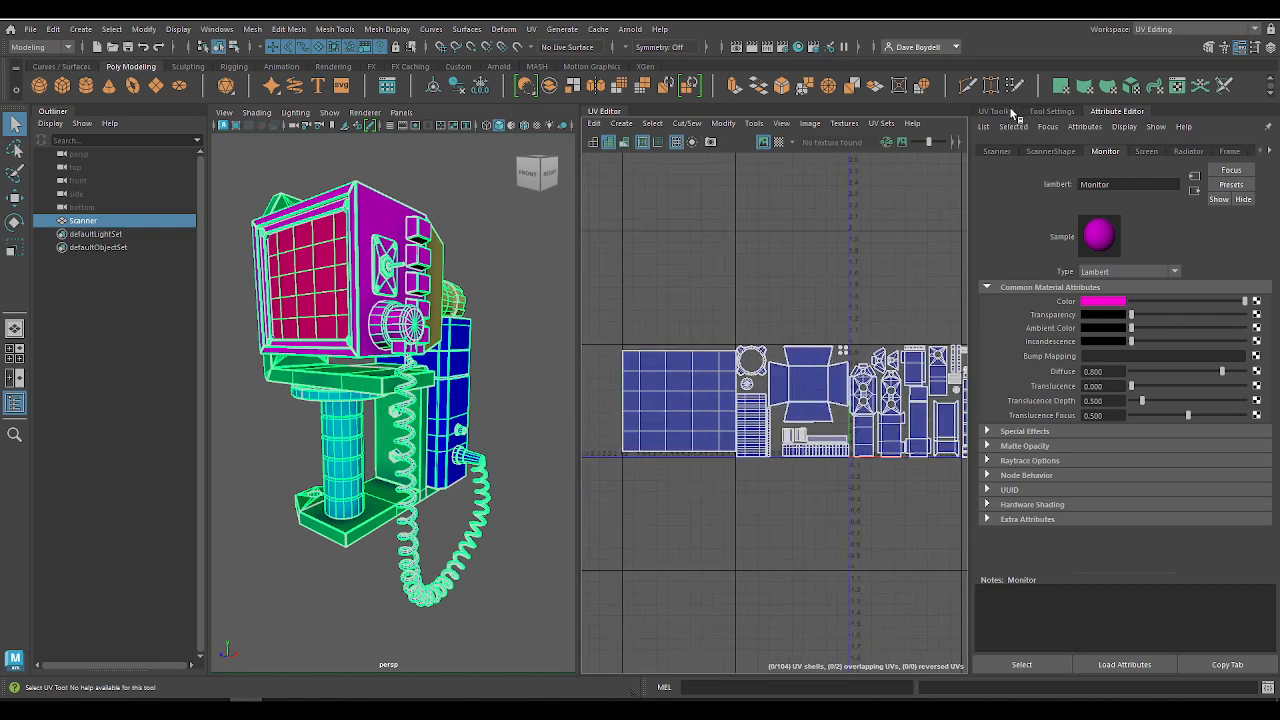
# Step: Select the red screen's UV shell and move it by +1 in U twice, into the 0–1 tile
pyautogui.click(1000, 111)
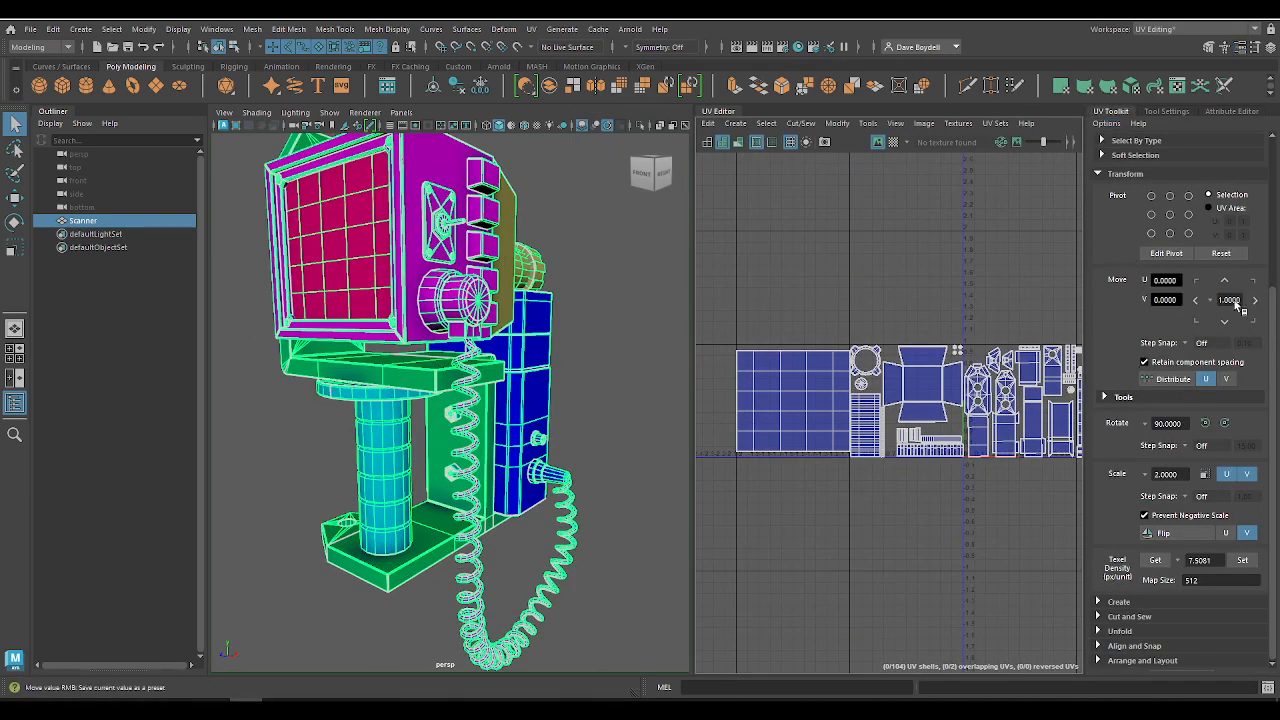
pyautogui.moveTo(801, 379); pyautogui.dragTo(764, 358, button='right')
pyautogui.click(778, 390)
pyautogui.keyDown('alt'); pyautogui.moveTo(808, 415); pyautogui.dragTo(734, 398, button='middle'); pyautogui.keyUp('alt')
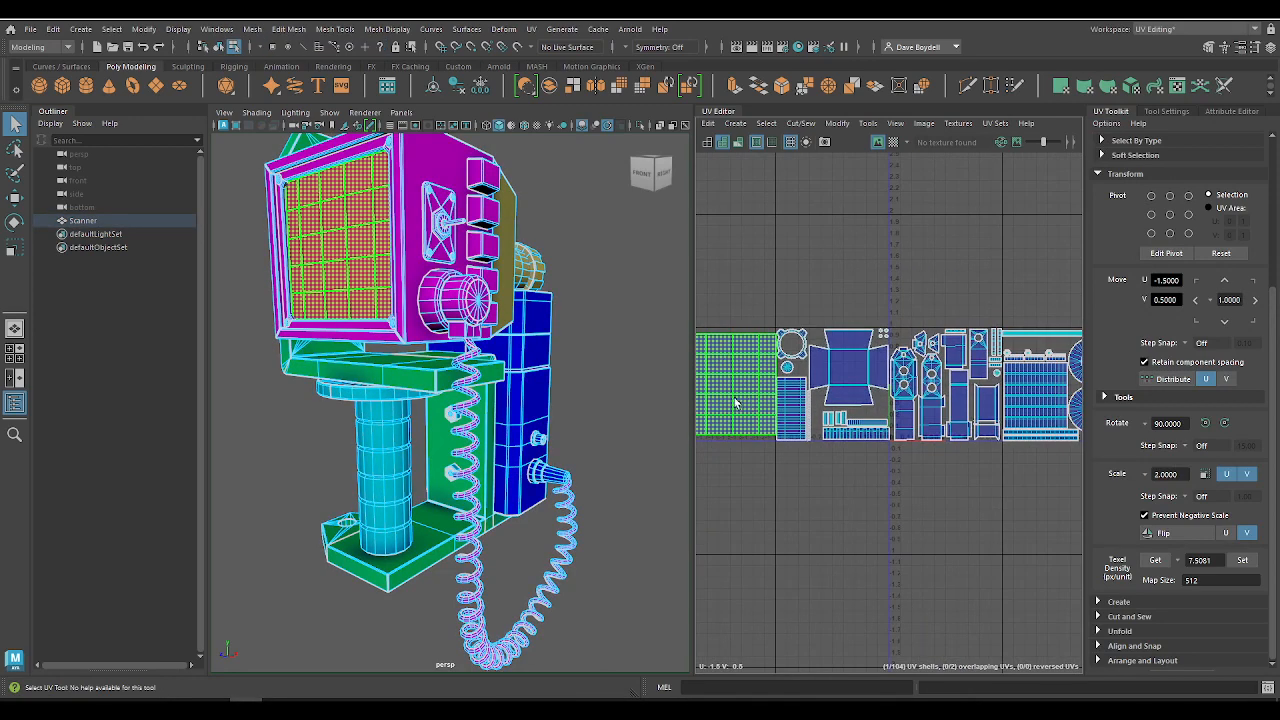
pyautogui.click(1254, 300)
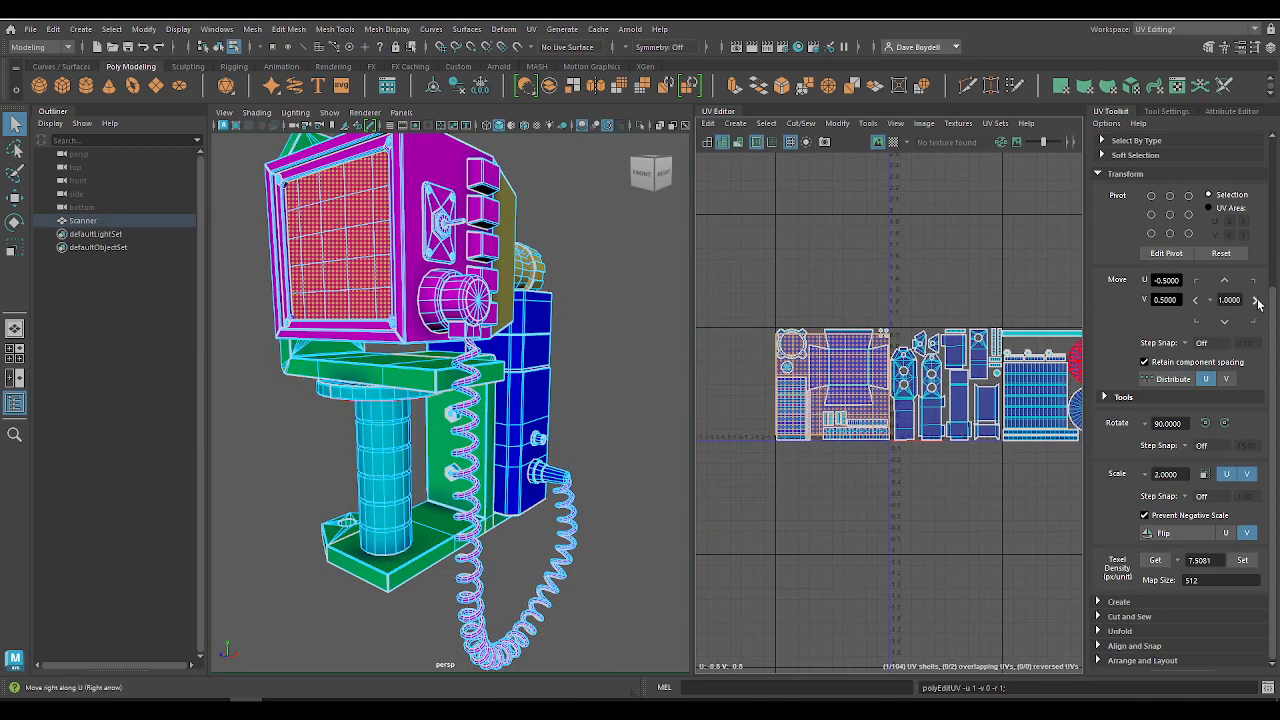
pyautogui.click(1254, 300)
# Step: Select the yellow rear housing's UV shells and move them by +1 in U, into the 0–1 tile
pyautogui.moveTo(767, 297); pyautogui.dragTo(888, 472)
pyautogui.keyDown('alt'); pyautogui.moveTo(815, 353); pyautogui.dragTo(1026, 466, button='right'); pyautogui.keyUp('alt')
pyautogui.keyDown('alt'); pyautogui.moveTo(982, 438); pyautogui.dragTo(894, 431, button='middle'); pyautogui.keyUp('alt')
pyautogui.keyDown('alt'); pyautogui.moveTo(895, 436); pyautogui.dragTo(792, 380, button='right'); pyautogui.keyUp('alt')
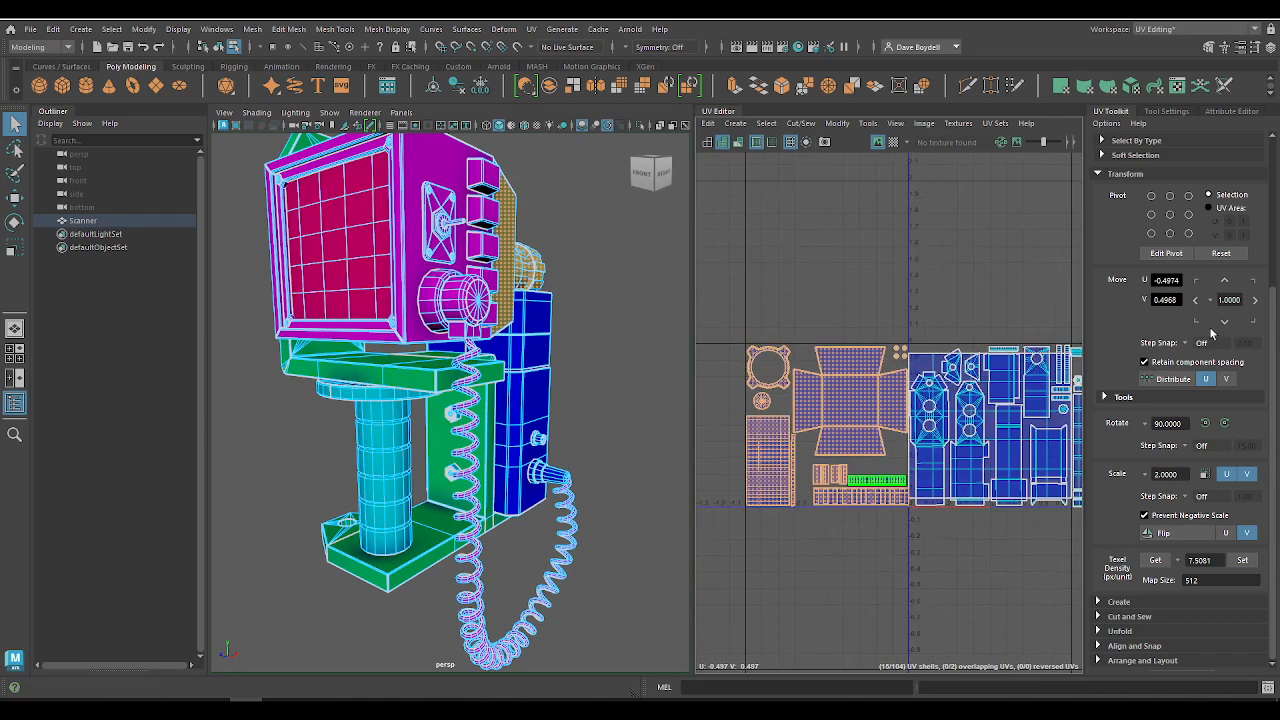
pyautogui.click(1255, 301)
# Step: Select the cyan handle's UV shells in the 1–2 tile and move them by -1 in U, into the 0–1 tile
pyautogui.keyDown('alt'); pyautogui.moveTo(1070, 348); pyautogui.dragTo(889, 324, button='middle'); pyautogui.keyUp('alt')
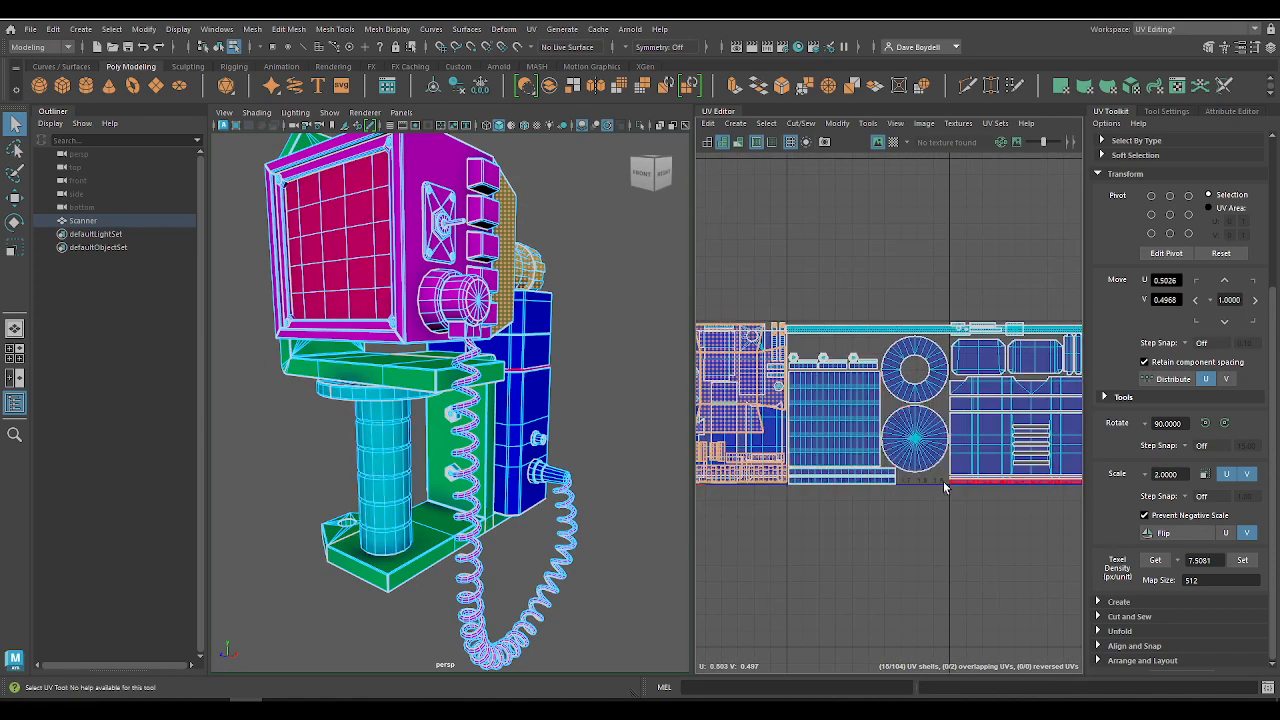
pyautogui.moveTo(938, 506); pyautogui.dragTo(805, 336)
pyautogui.keyDown('ctrl'); pyautogui.click(839, 334); pyautogui.keyUp('ctrl')
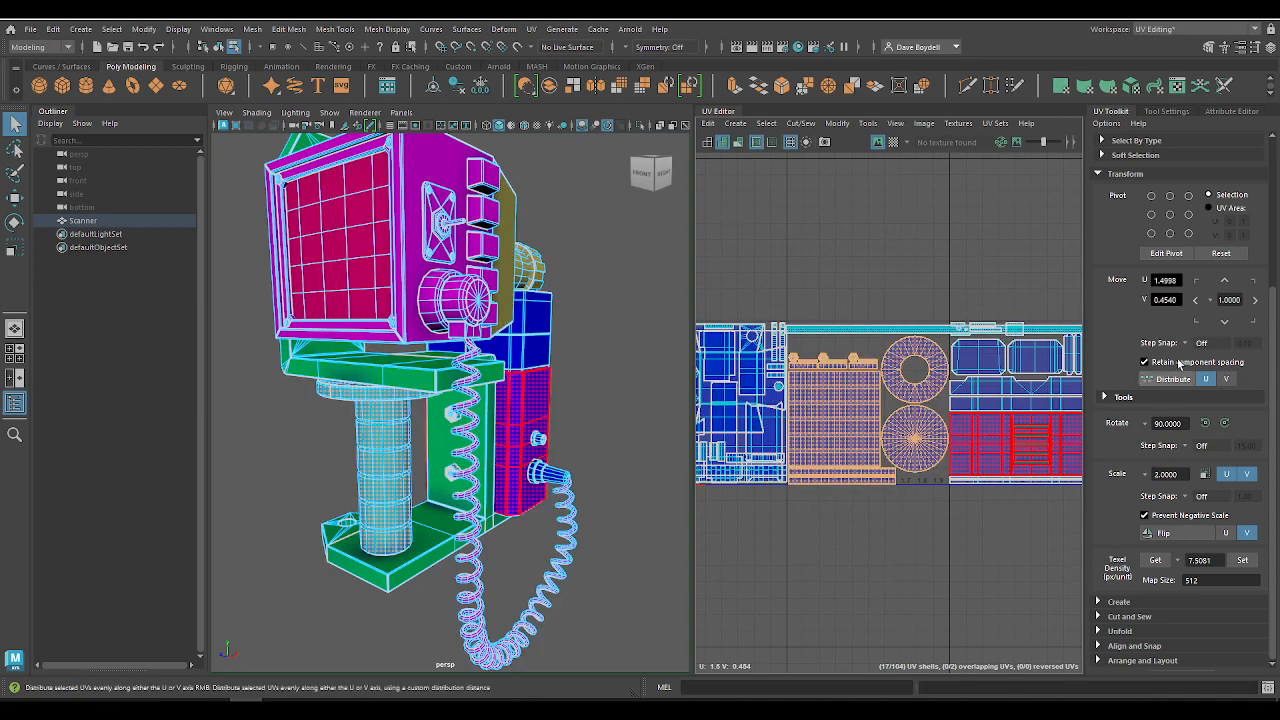
pyautogui.click(1196, 301)
# Step: Select the blue battery pack's UV shells and move them by -1 in U until they sit in the 0–1 tile
pyautogui.keyDown('alt'); pyautogui.moveTo(912, 357); pyautogui.dragTo(824, 337, button='middle'); pyautogui.keyUp('alt')
pyautogui.moveTo(846, 268); pyautogui.dragTo(1020, 480)
pyautogui.keyDown('ctrl'); pyautogui.click(809, 306); pyautogui.keyUp('ctrl')
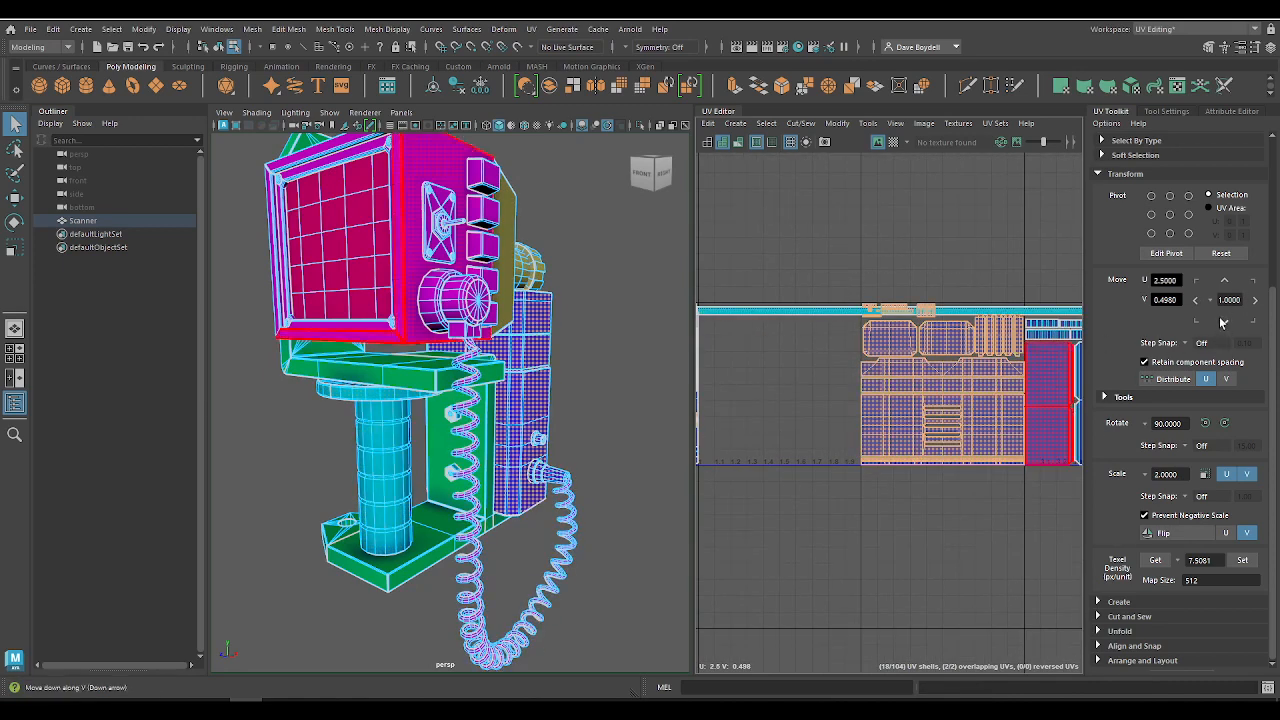
pyautogui.click(1195, 300)
pyautogui.click(1195, 300)
# Step: Select the magenta monitor and cable UV shells, move them by -1 in U three times, and deselect them
pyautogui.keyDown('alt'); pyautogui.moveTo(1000, 347); pyautogui.dragTo(836, 323, button='middle'); pyautogui.keyUp('alt')
pyautogui.moveTo(838, 245); pyautogui.dragTo(1026, 477)
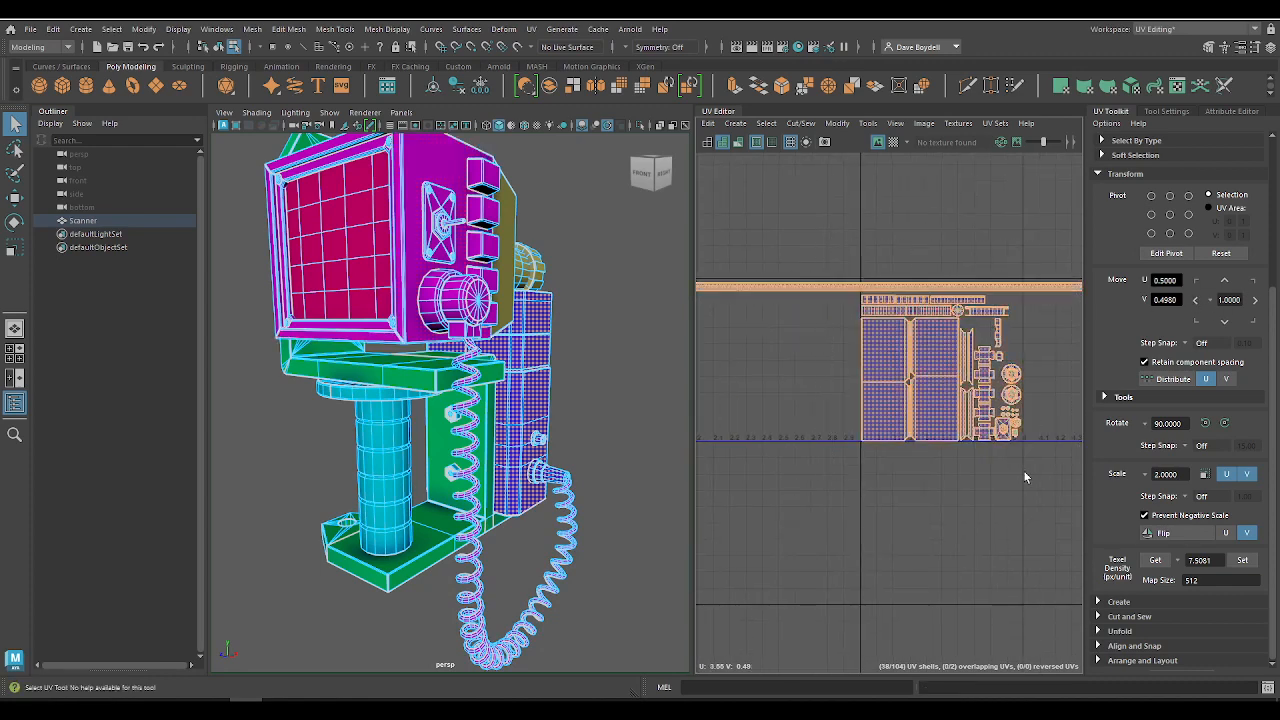
pyautogui.keyDown('alt'); pyautogui.moveTo(1020, 470); pyautogui.dragTo(735, 275, button='right'); pyautogui.keyUp('alt')
pyautogui.keyDown('alt'); pyautogui.moveTo(735, 275); pyautogui.dragTo(798, 275, button='middle'); pyautogui.keyUp('alt')
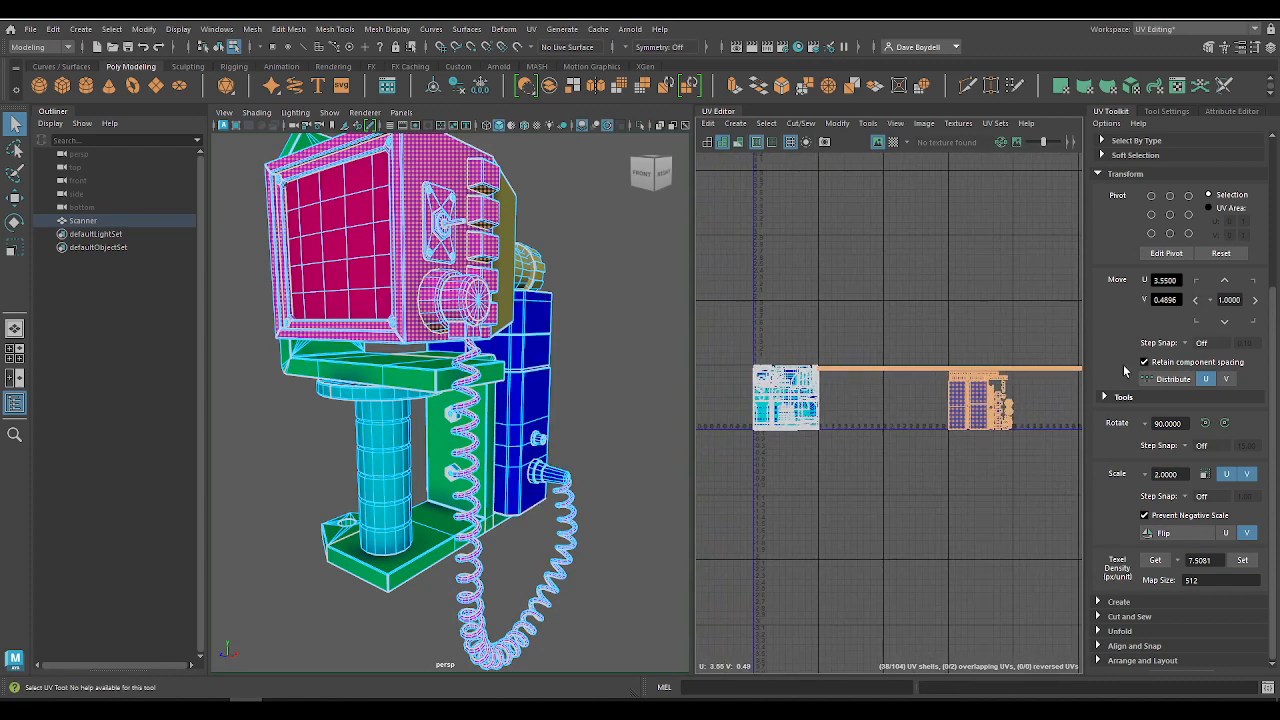
pyautogui.click(1195, 300)
pyautogui.click(1195, 300)
pyautogui.click(1195, 300)
pyautogui.click(833, 299)
pyautogui.keyDown('alt'); pyautogui.moveTo(800, 340); pyautogui.dragTo(1064, 520, button='right'); pyautogui.keyUp('alt')
pyautogui.keyDown('alt'); pyautogui.moveTo(832, 408); pyautogui.dragTo(1006, 298, button='middle'); pyautogui.keyUp('alt')
pyautogui.keyDown('alt'); pyautogui.moveTo(960, 325); pyautogui.dragTo(515, 311, button='right'); pyautogui.keyUp('alt')
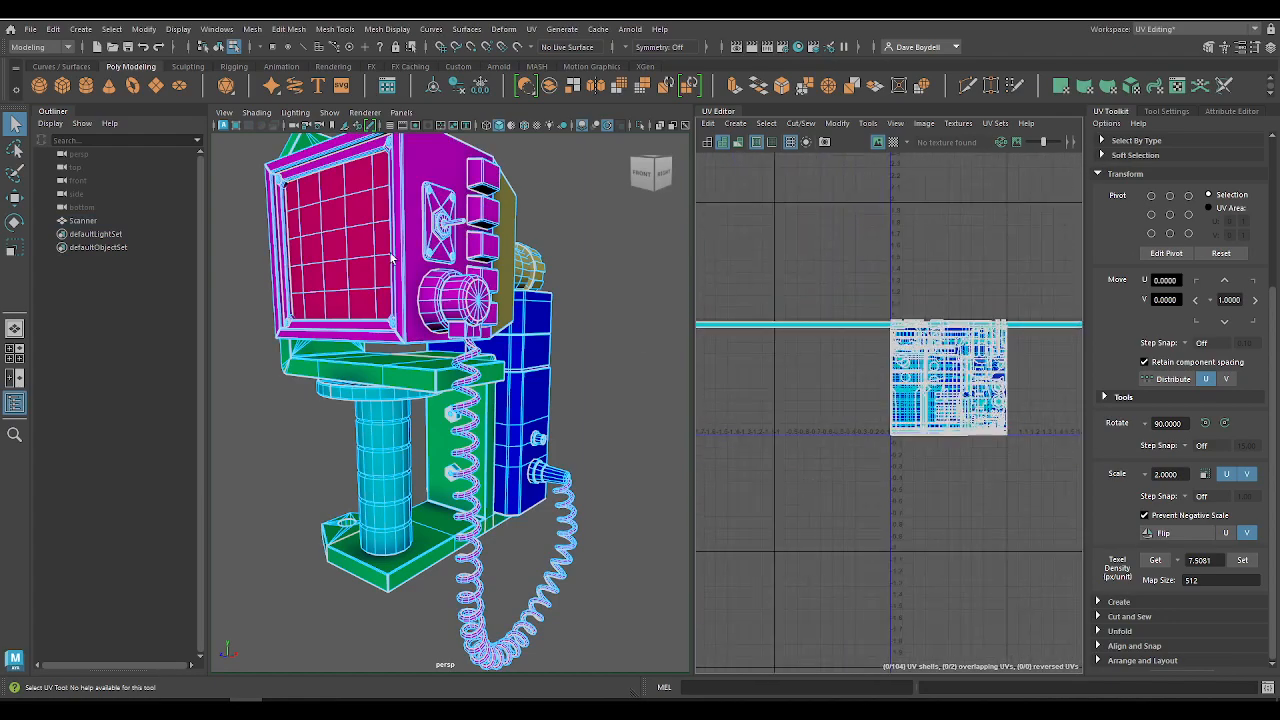
# Step: Return to object mode, turn on the checker map, and check the pattern on the selected scanner
pyautogui.keyDown('alt'); pyautogui.moveTo(371, 262); pyautogui.dragTo(180, 288); pyautogui.keyUp('alt')
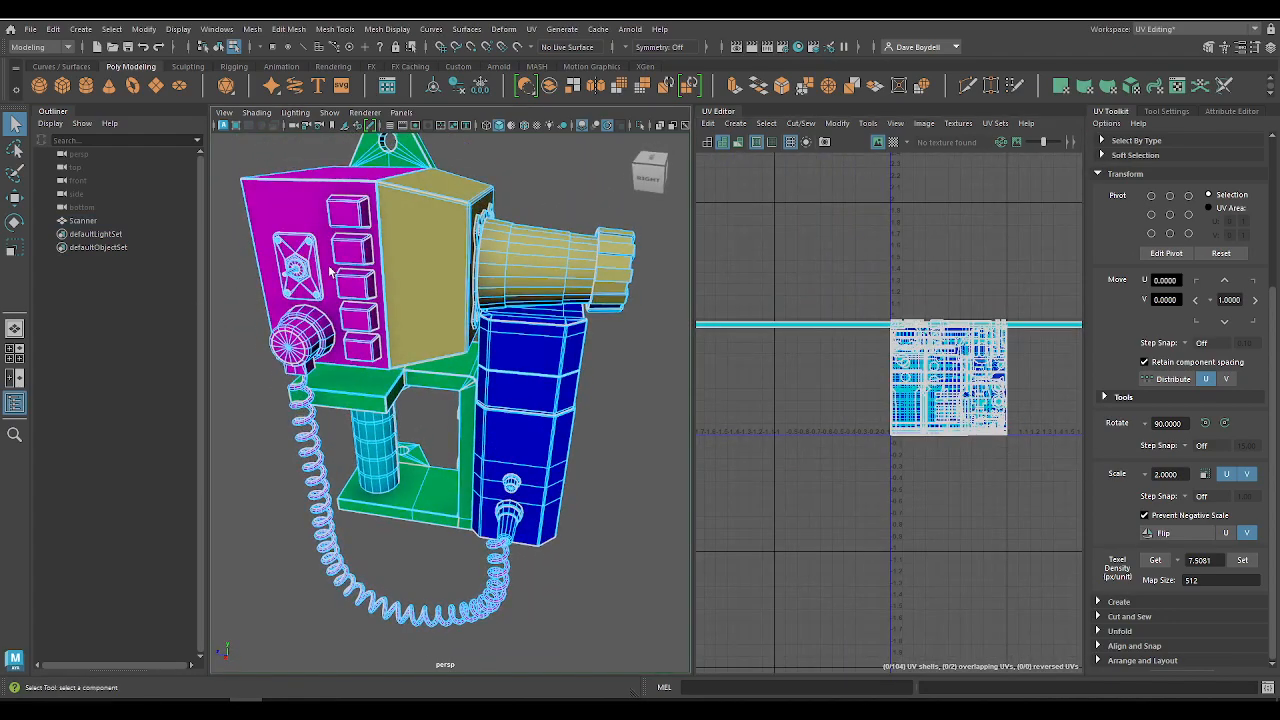
pyautogui.press('F8')
pyautogui.click(518, 174)
pyautogui.click(893, 142)
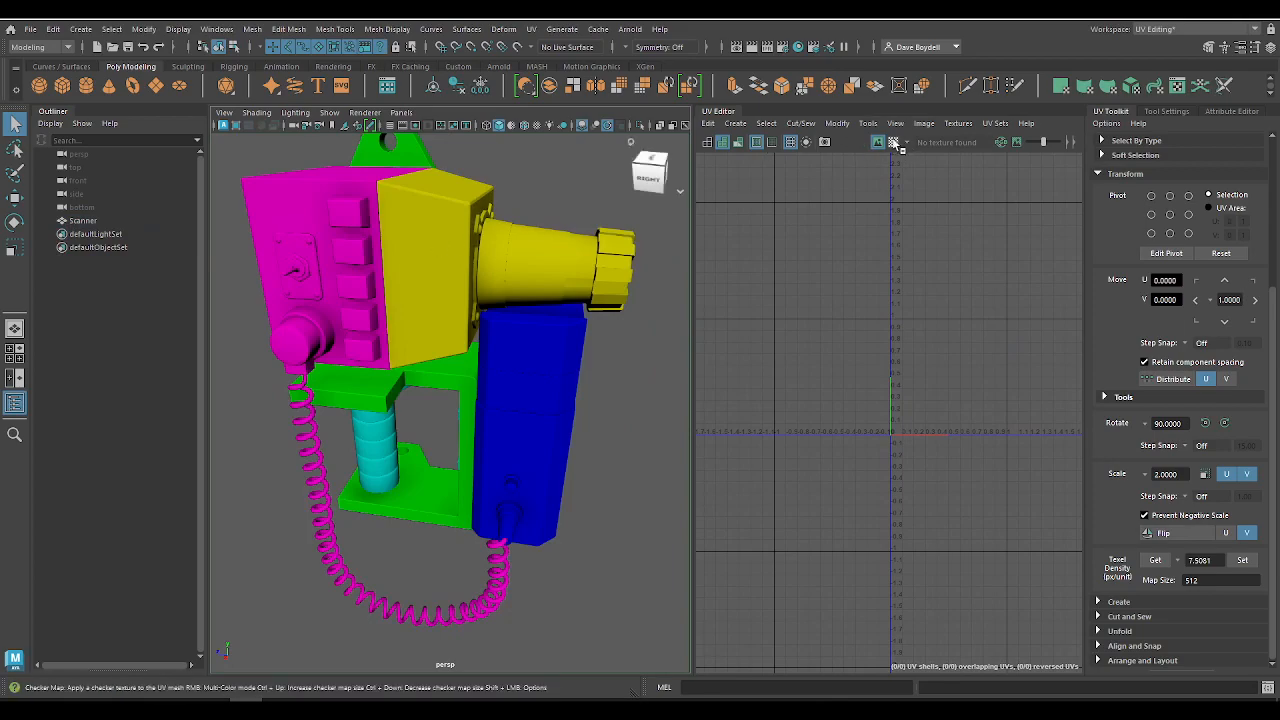
pyautogui.click(497, 306)
pyautogui.keyDown('alt'); pyautogui.moveTo(533, 289); pyautogui.dragTo(578, 303); pyautogui.keyUp('alt')
pyautogui.keyDown('alt'); pyautogui.moveTo(920, 331); pyautogui.dragTo(815, 404, button='right'); pyautogui.keyUp('alt')
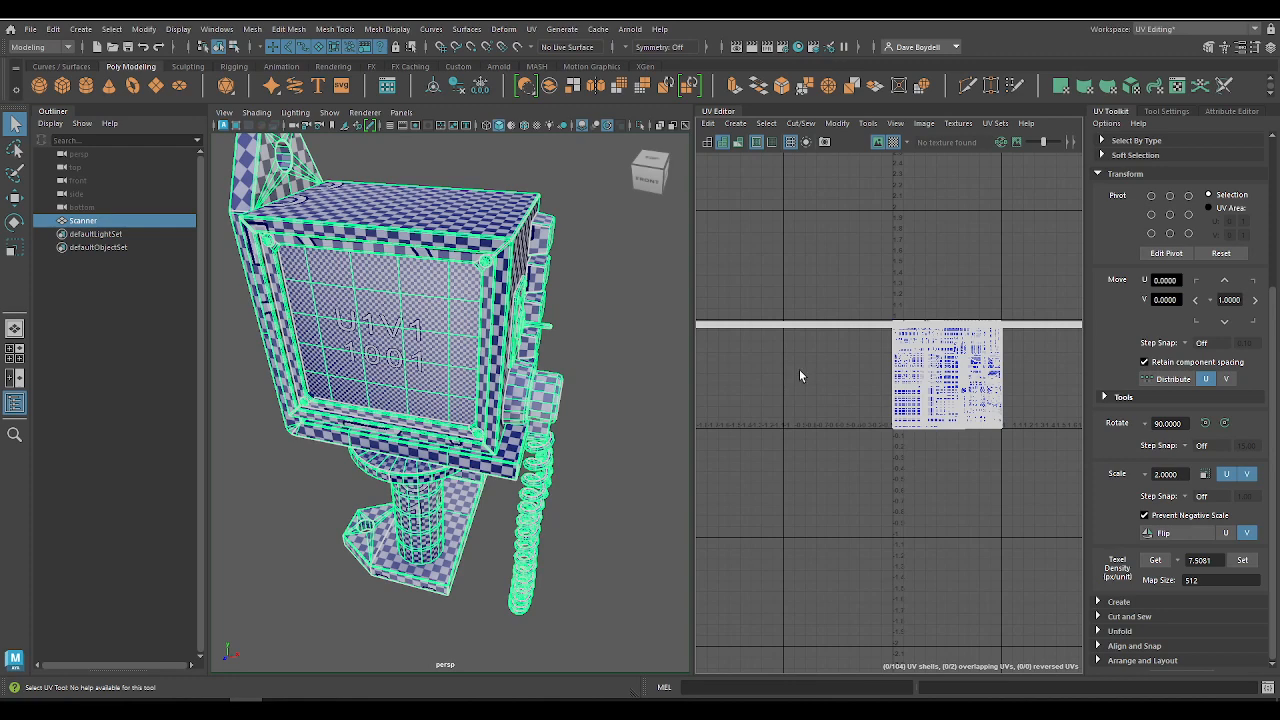
pyautogui.moveTo(423, 261); pyautogui.dragTo(486, 241, button='right')
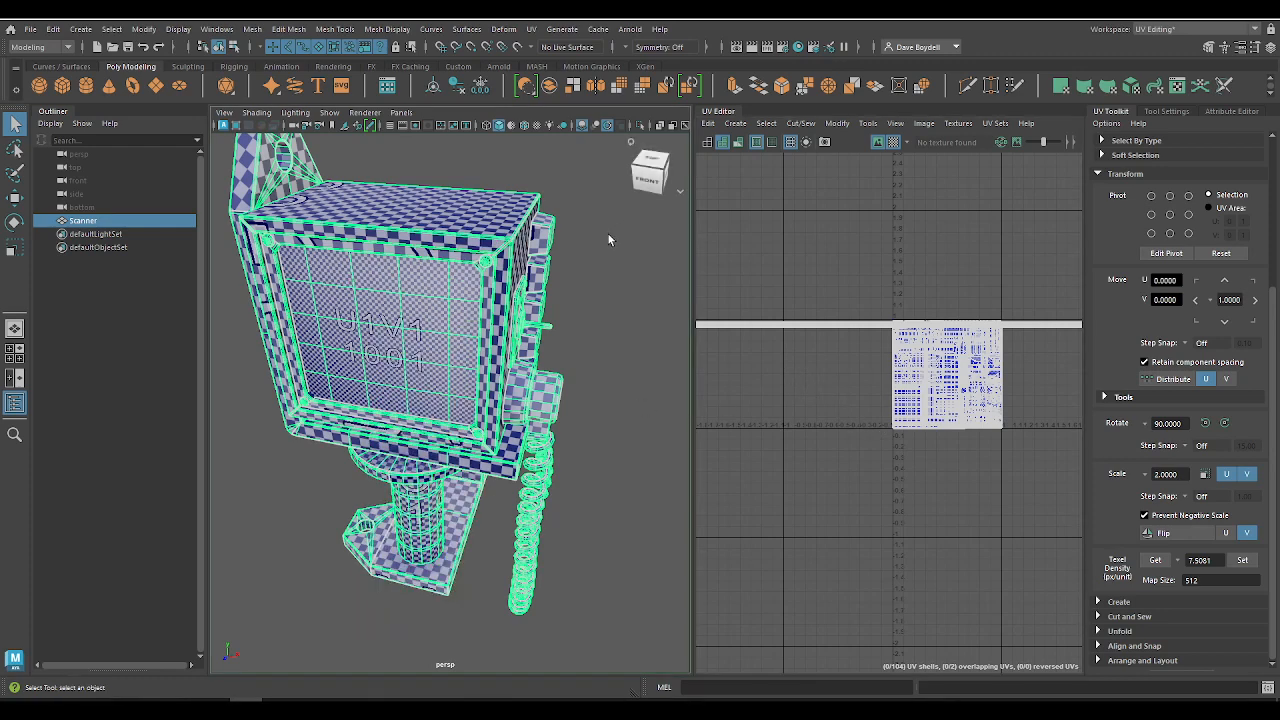
pyautogui.click(607, 233)
pyautogui.moveTo(521, 358)
pyautogui.keyDown('alt'); pyautogui.mouseDown()
pyautogui.moveTo(483, 375)
pyautogui.moveTo(500, 368)
pyautogui.mouseUp(); pyautogui.keyUp('alt')
pyautogui.keyDown('alt'); pyautogui.moveTo(354, 242); pyautogui.dragTo(397, 284, button='middle'); pyautogui.keyUp('alt')
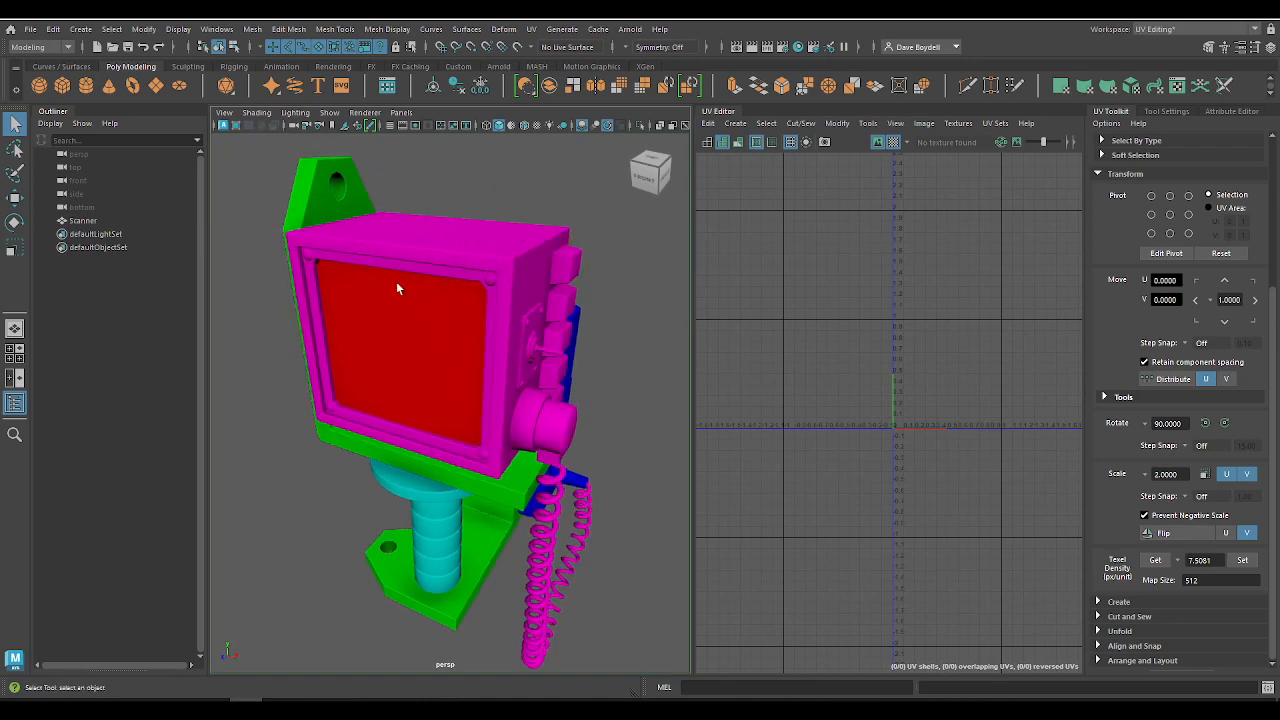
# Step: Export the selected scanner from the scene as an OBJ file named Scanner_ in the project's scenes folder
pyautogui.click(469, 317)
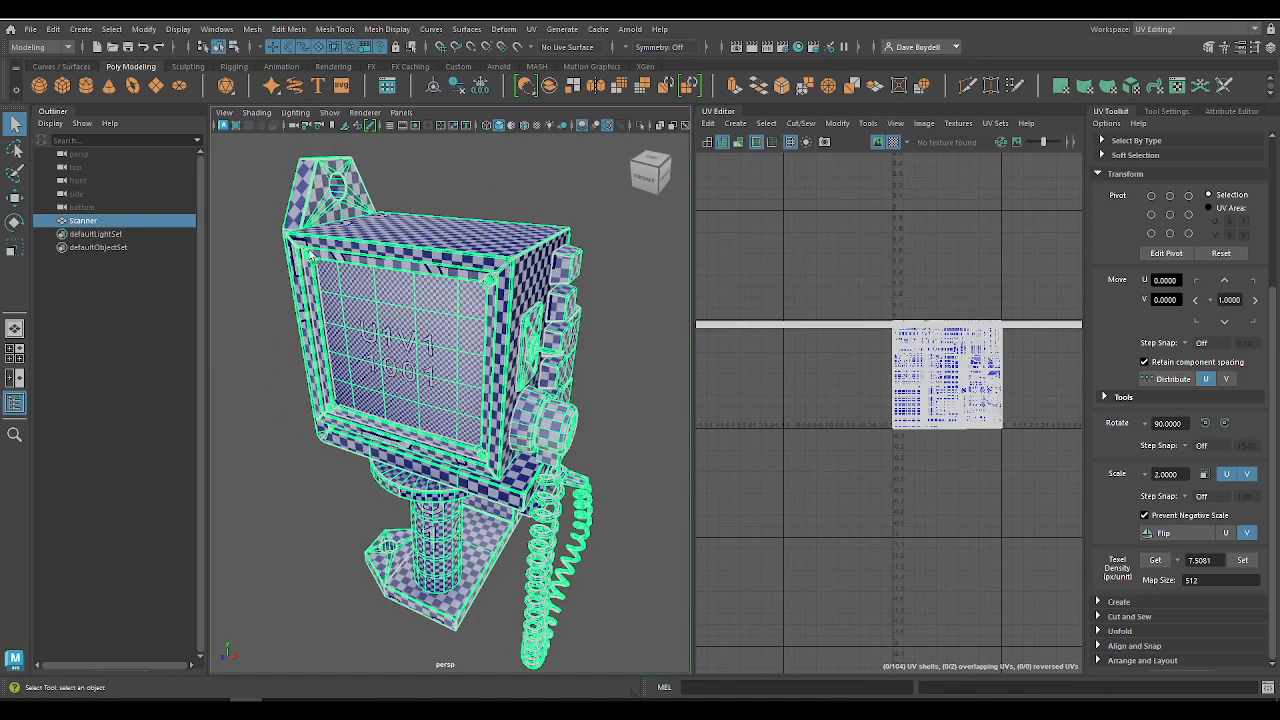
pyautogui.click(32, 29)
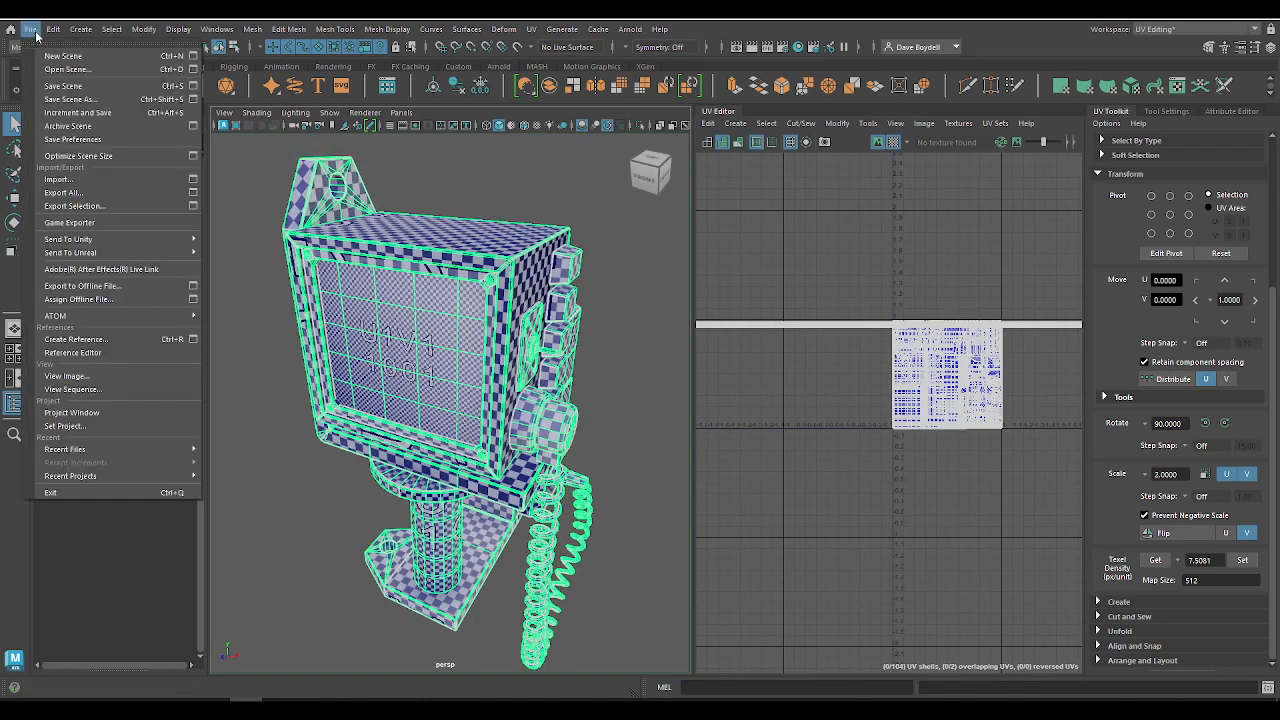
pyautogui.click(75, 205)
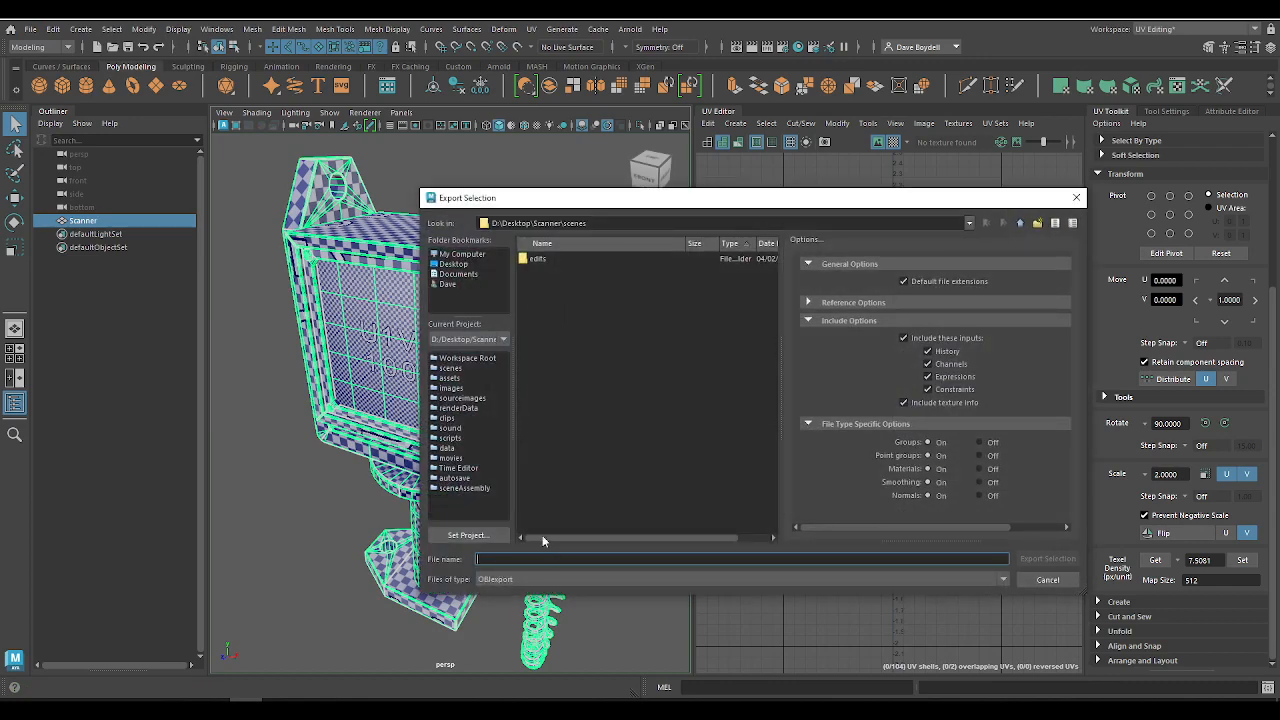
pyautogui.write('Scanner')
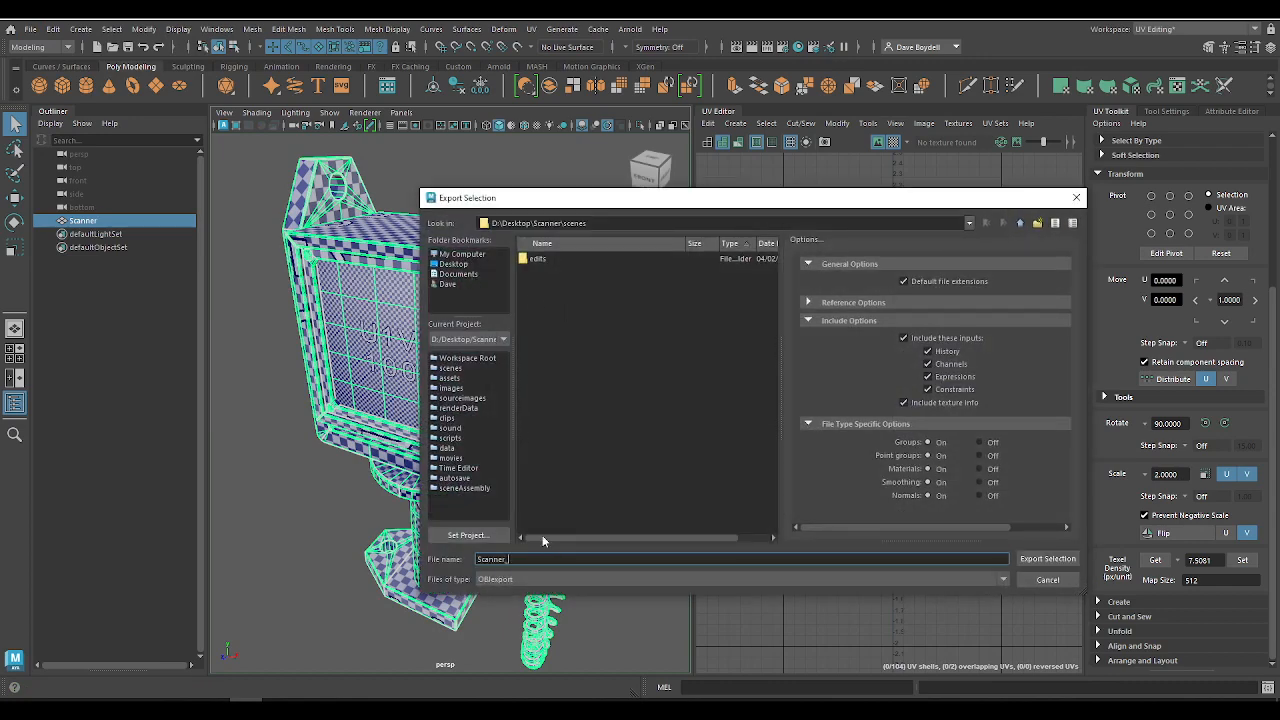
pyautogui.write('_')
pyautogui.press('Return')
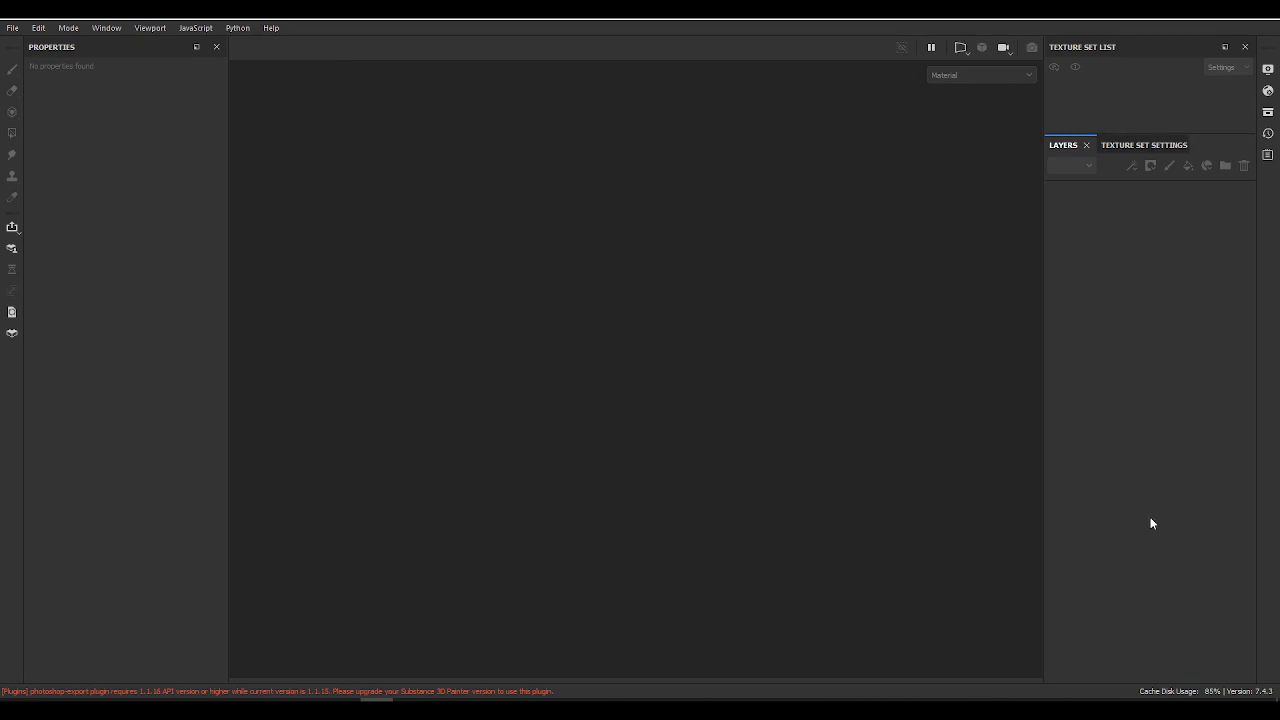
# Step: Restore the default panel layout and bring the texture set settings to the front
pyautogui.click(196, 28)
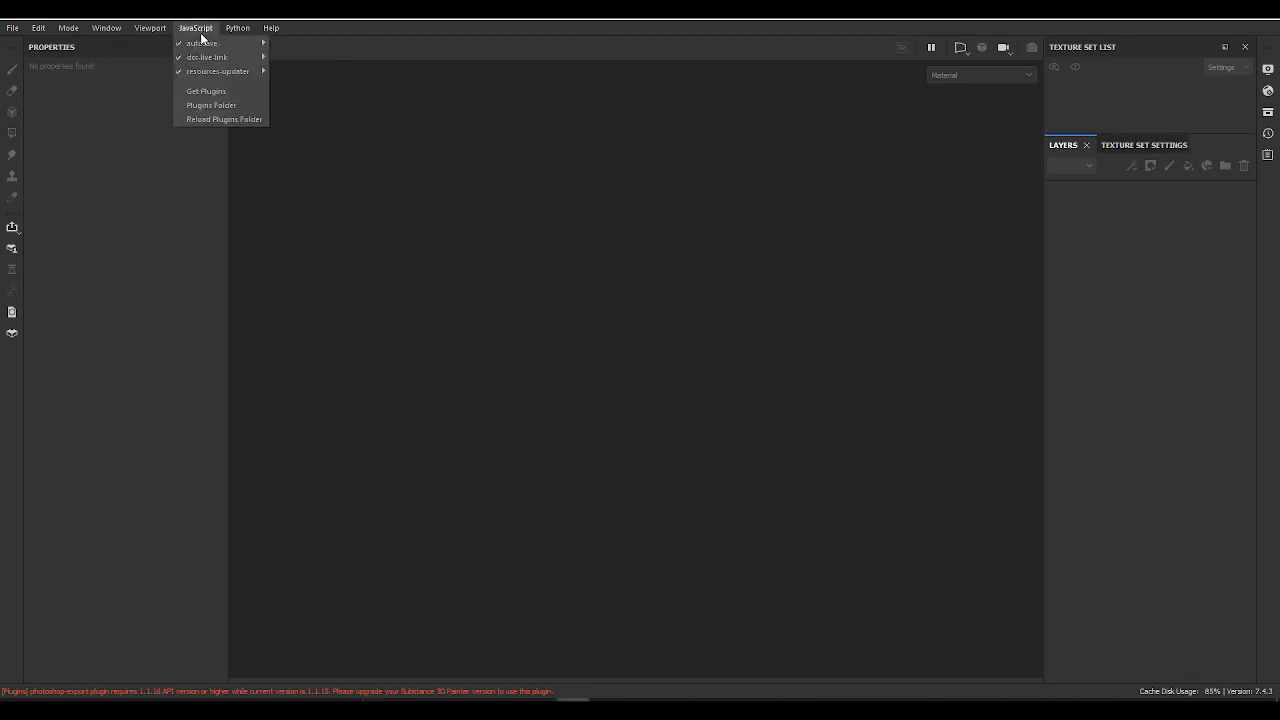
pyautogui.click(113, 90)
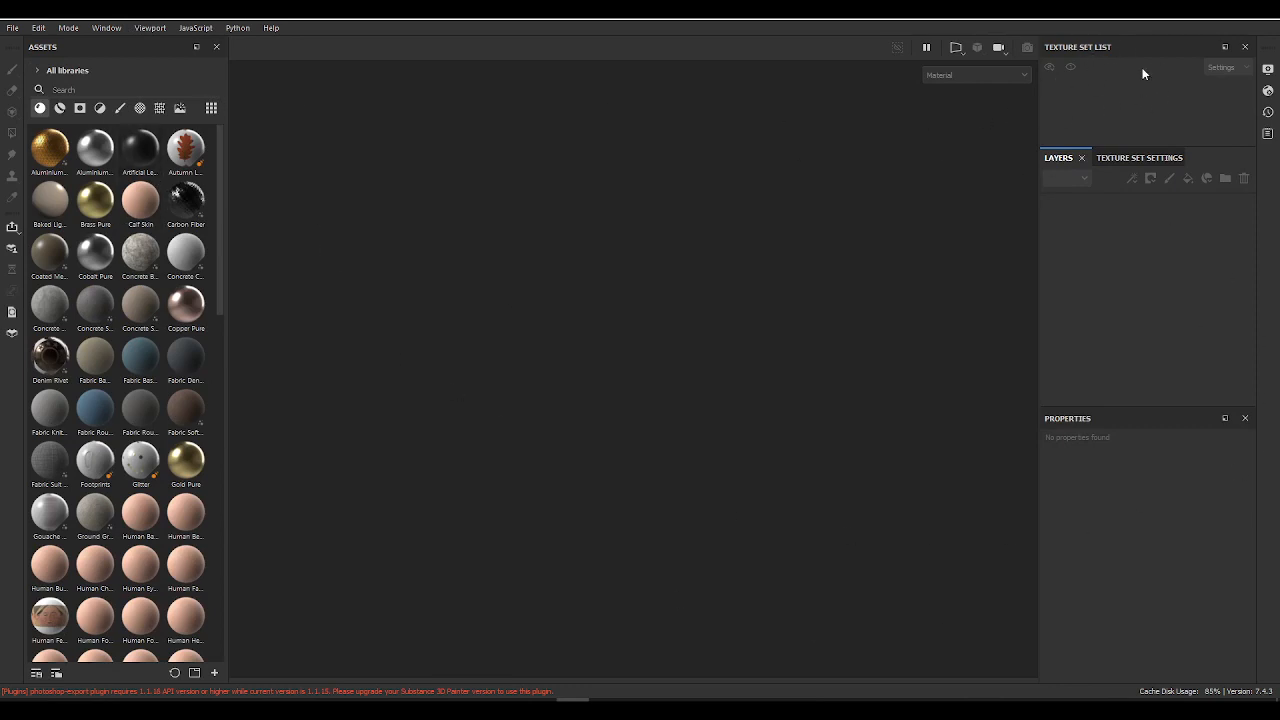
pyautogui.click(1120, 158)
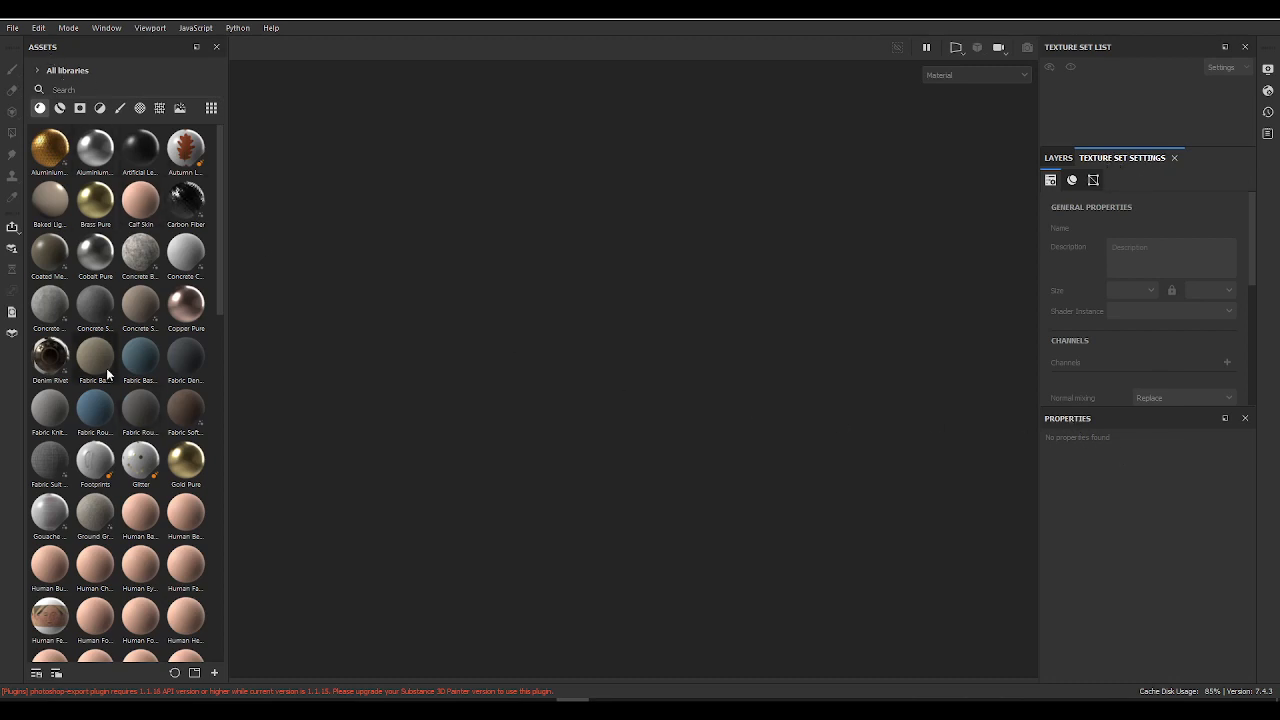
# Step: Close the Assets panel and dock the Properties panel in its former place beside the viewport
pyautogui.moveTo(141, 48); pyautogui.dragTo(466, 212)
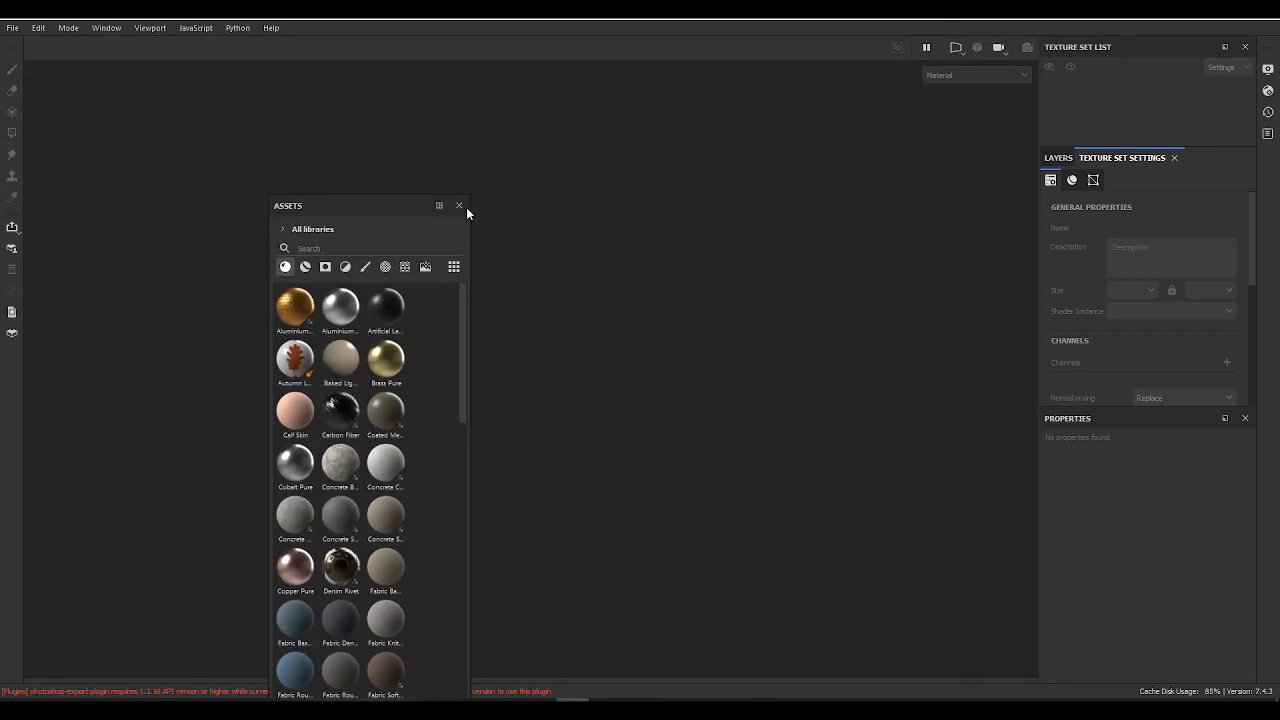
pyautogui.click(459, 206)
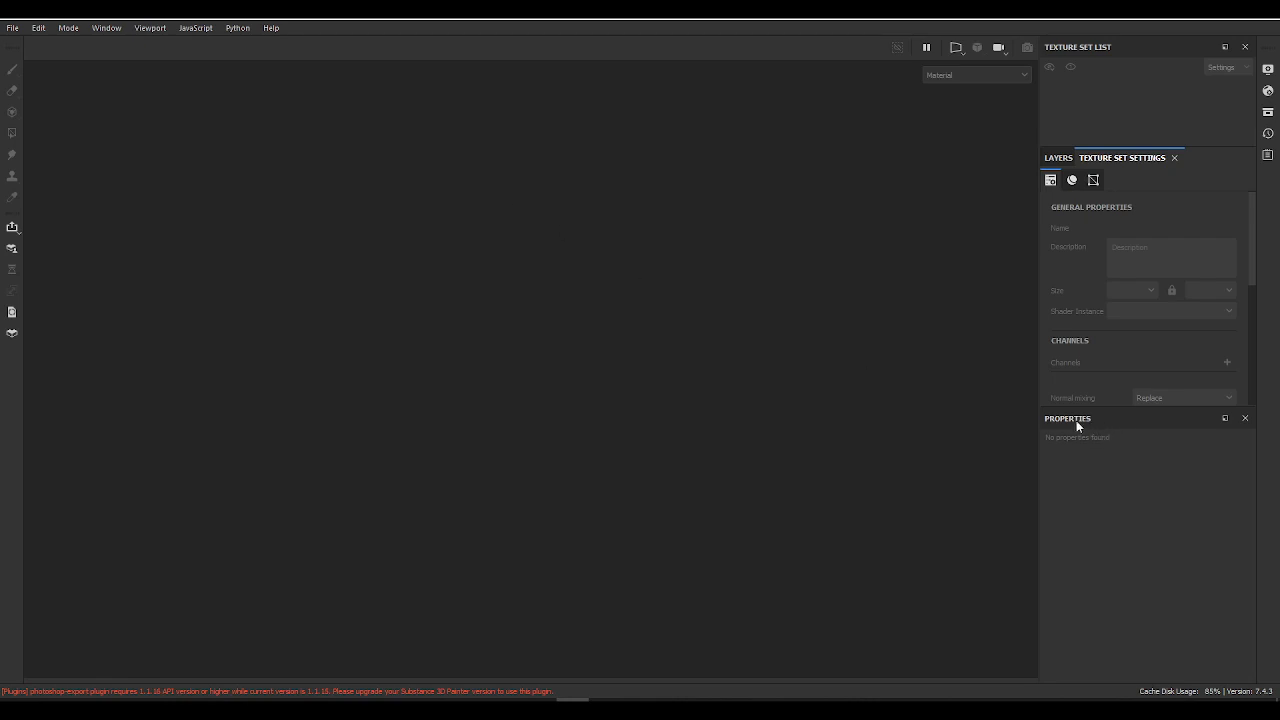
pyautogui.moveTo(1076, 420); pyautogui.dragTo(54, 223)
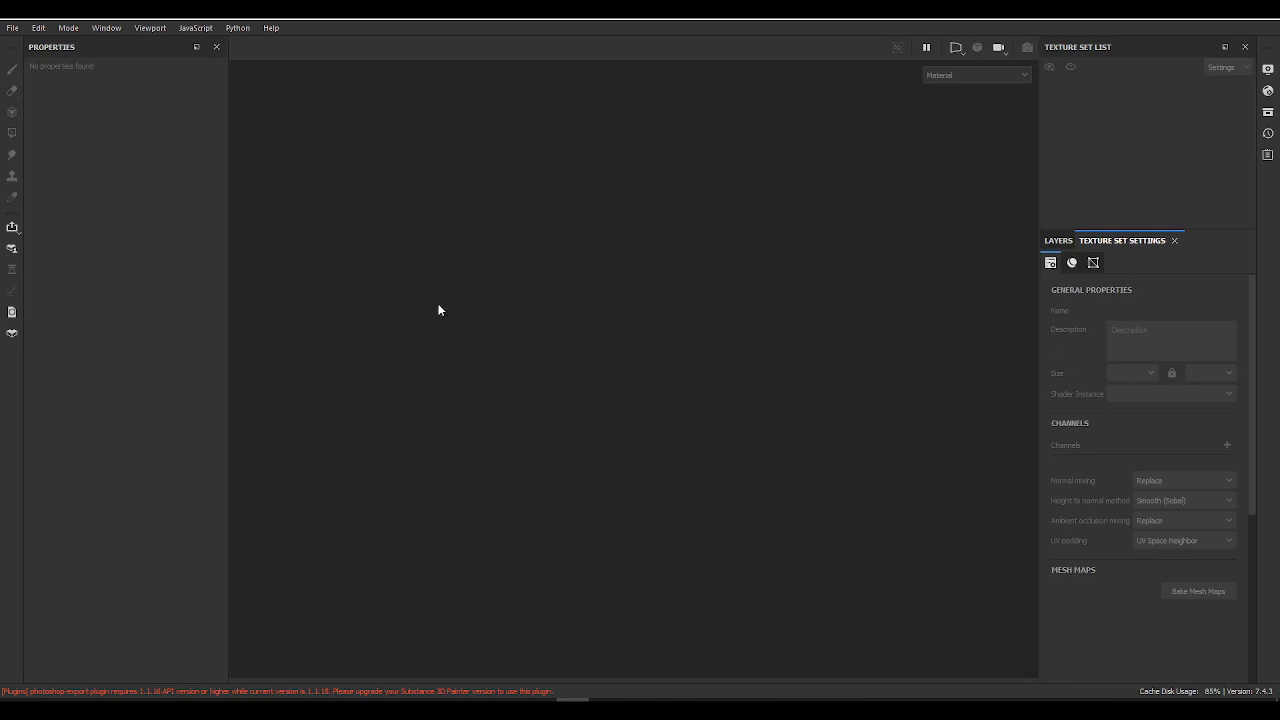
# Step: Start a new project using the ASM - PBR Metallic Roughness SSS (starter_assets) template
pyautogui.click(12, 28)
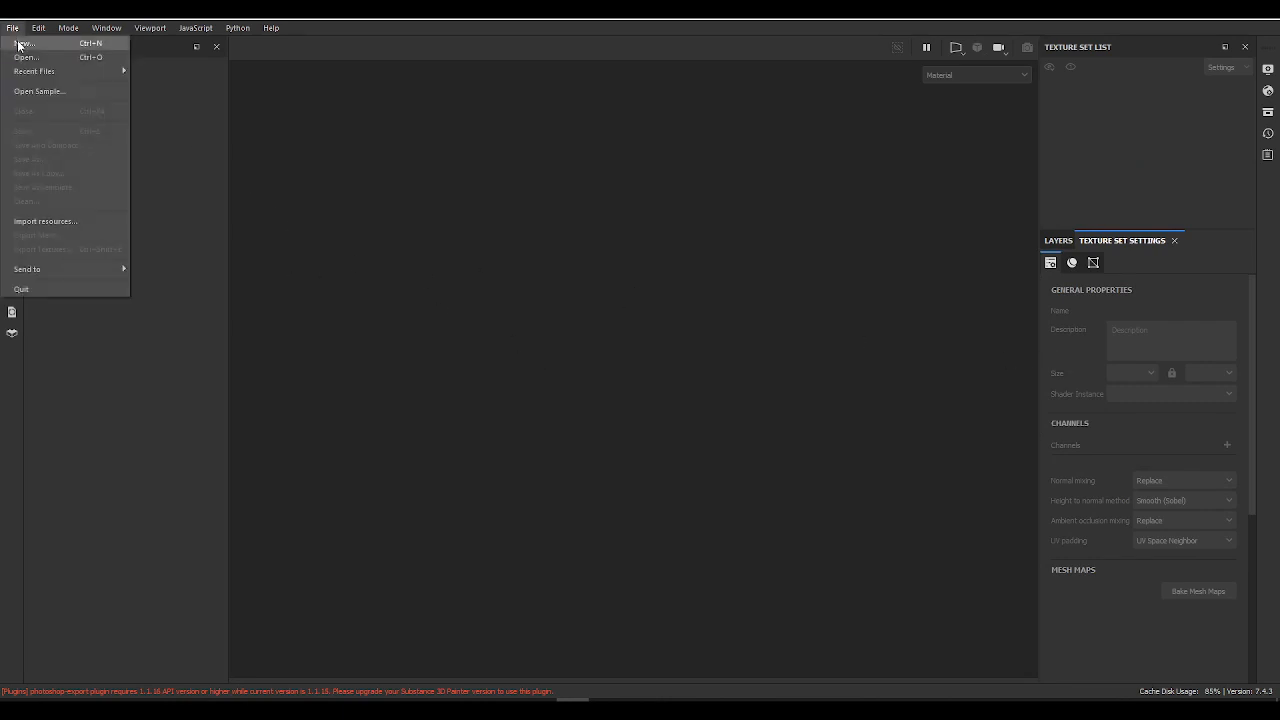
pyautogui.click(22, 42)
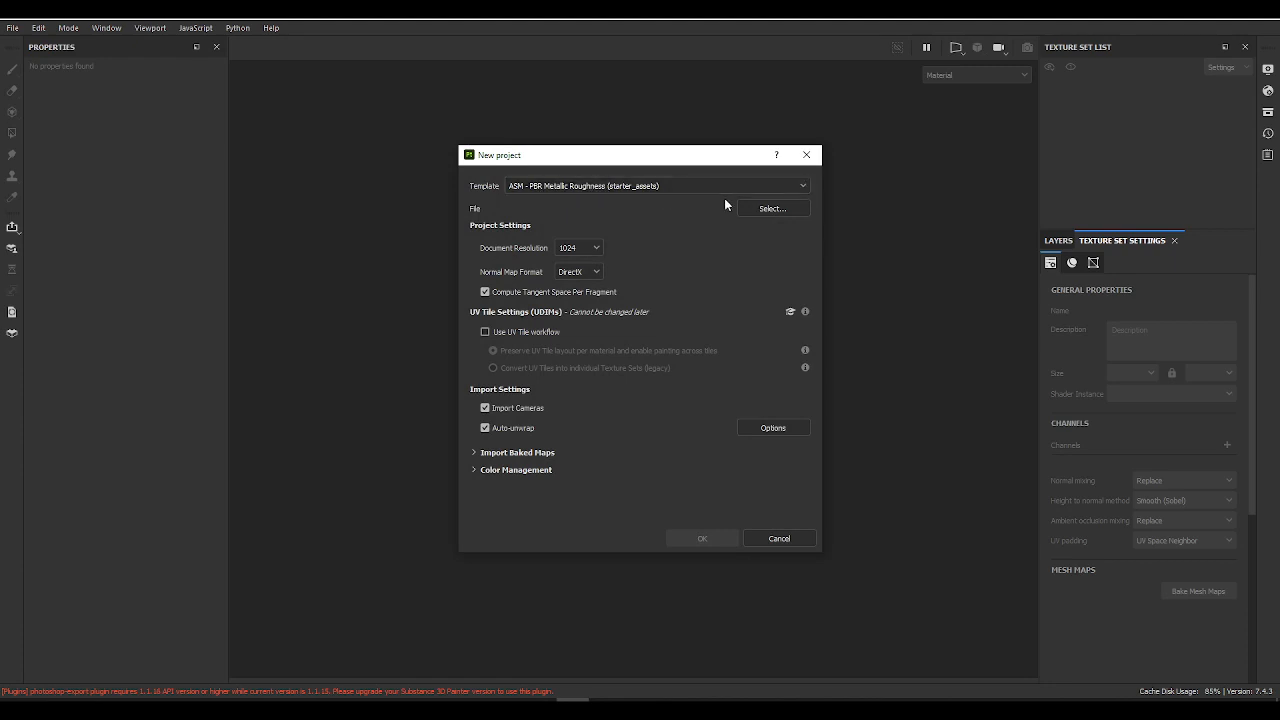
pyautogui.click(670, 187)
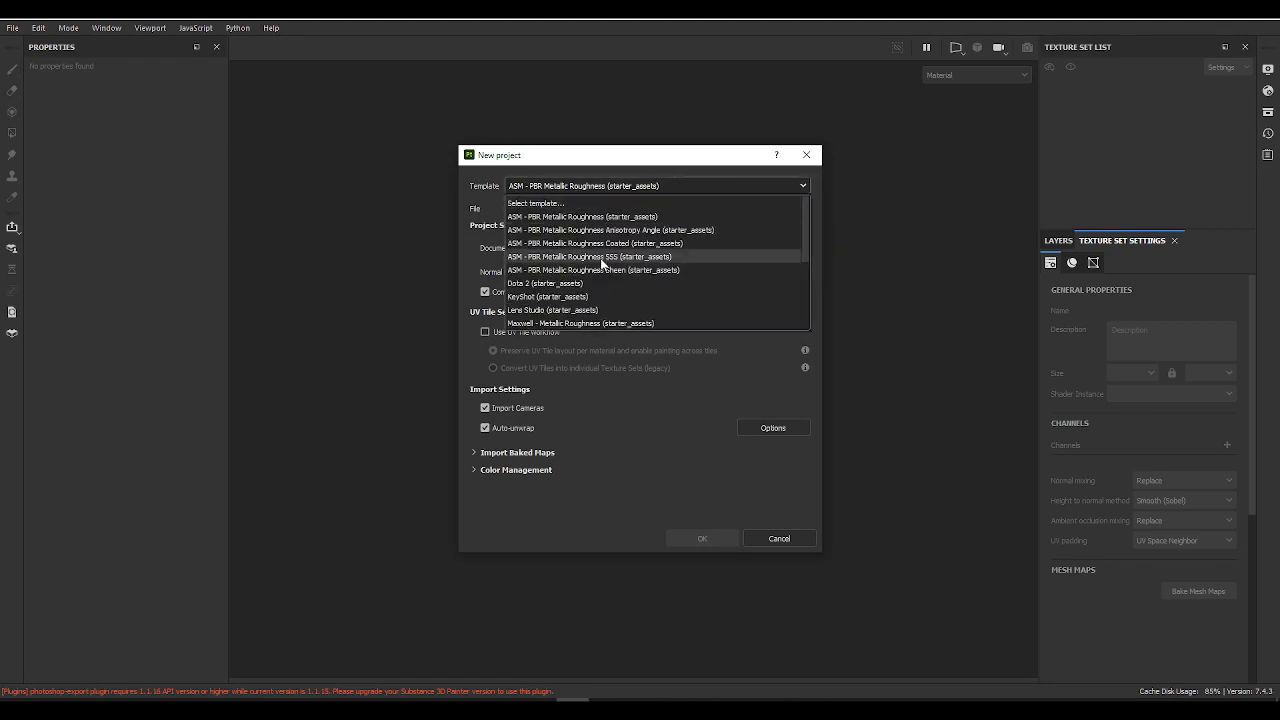
pyautogui.scroll(-2, 606, 258)
pyautogui.scroll(-1, 617, 252)
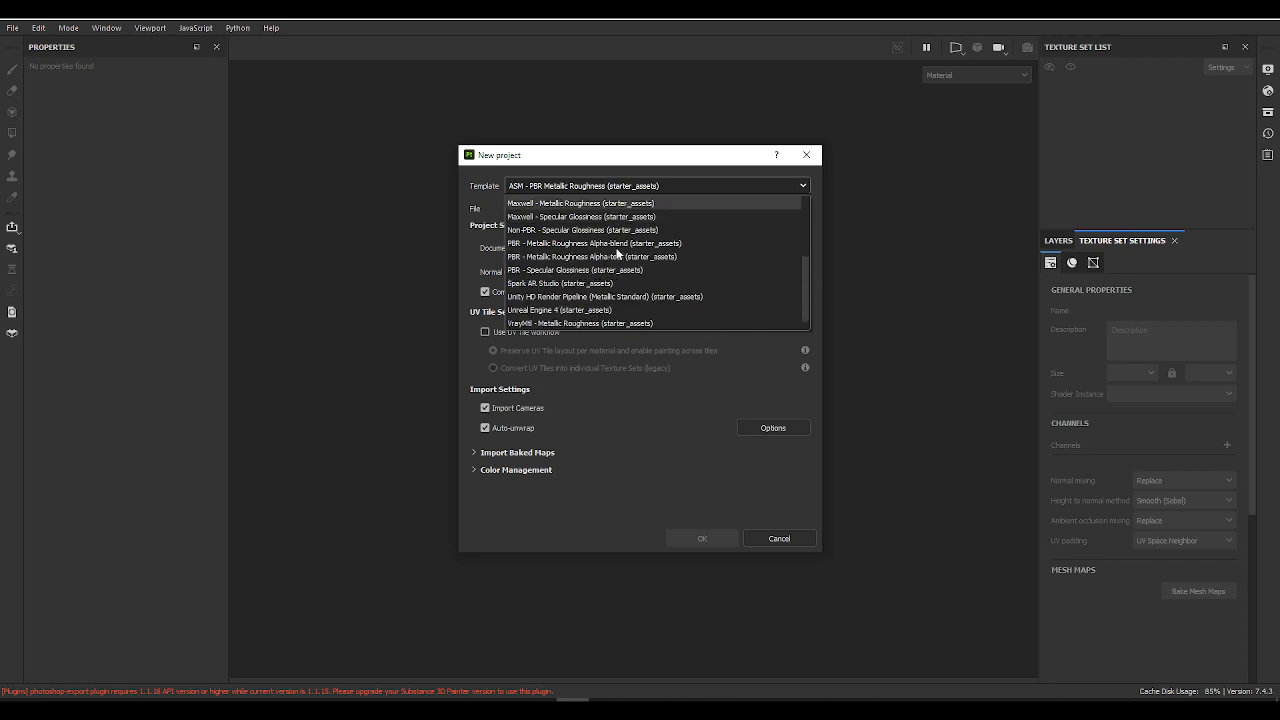
pyautogui.scroll(3, 630, 246)
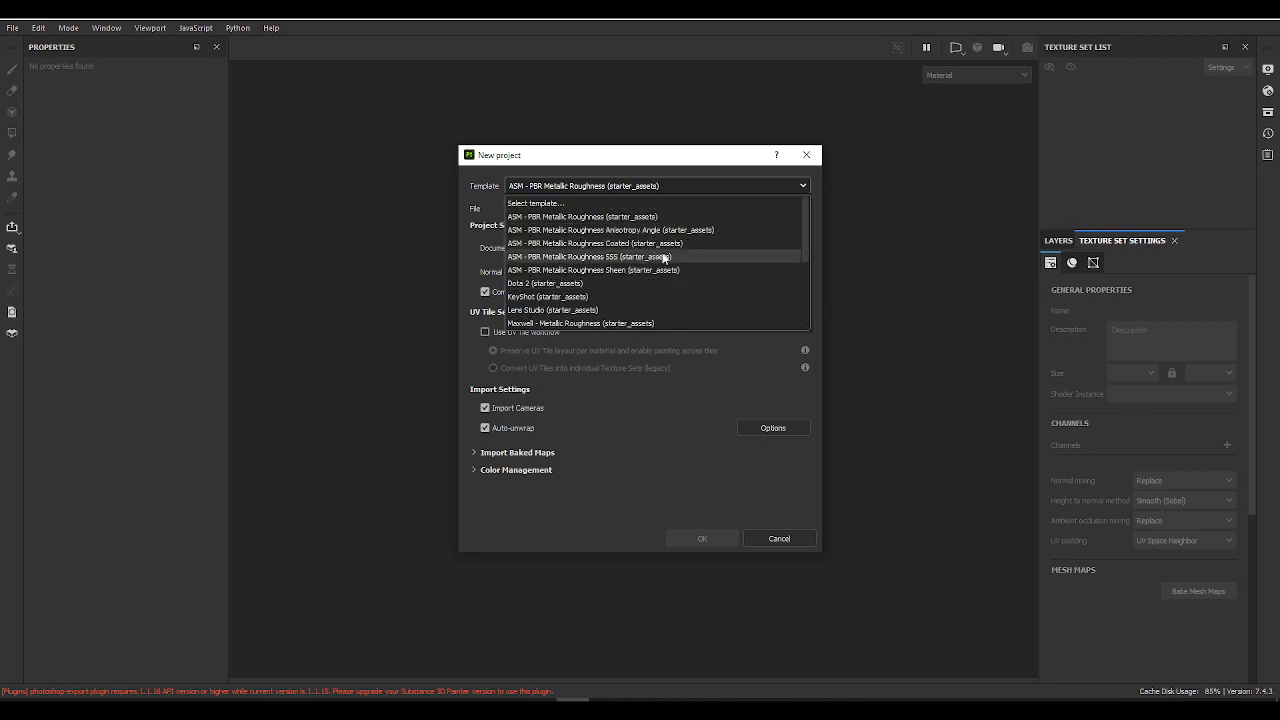
pyautogui.click(589, 258)
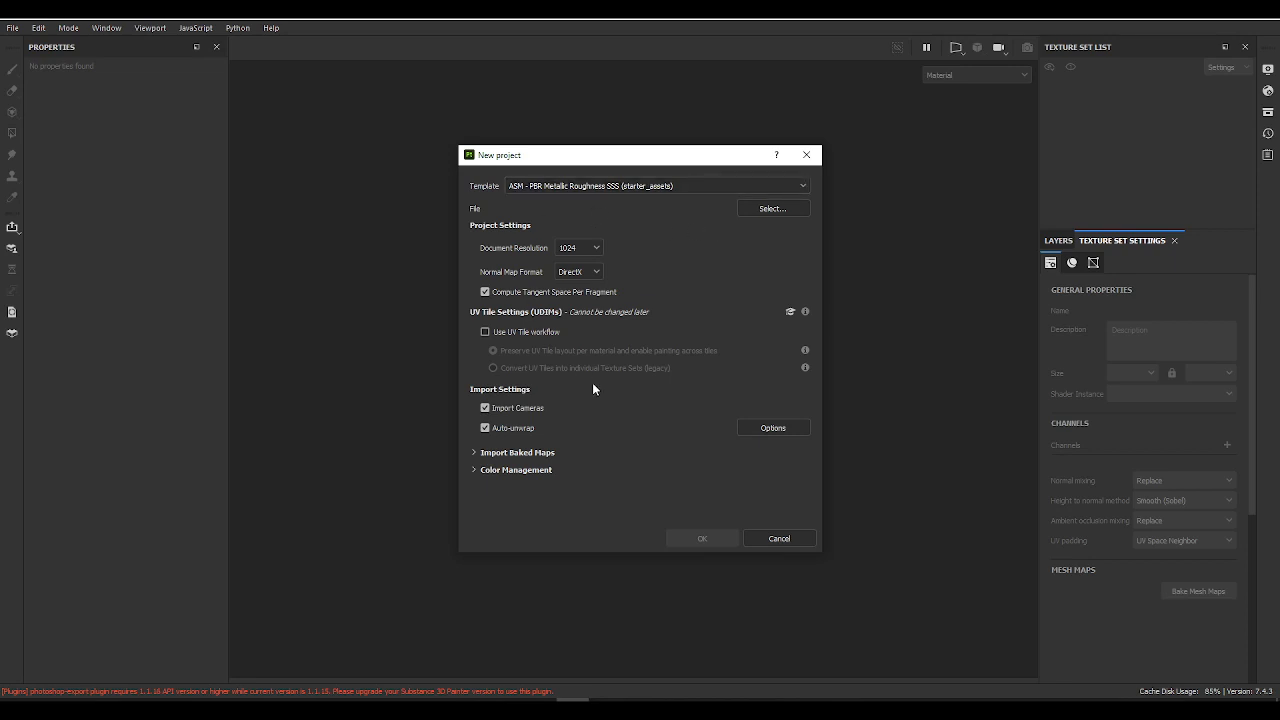
# Step: Load Scanner.obj from the Scanner project's scenes folder as the mesh and create the project
pyautogui.click(769, 211)
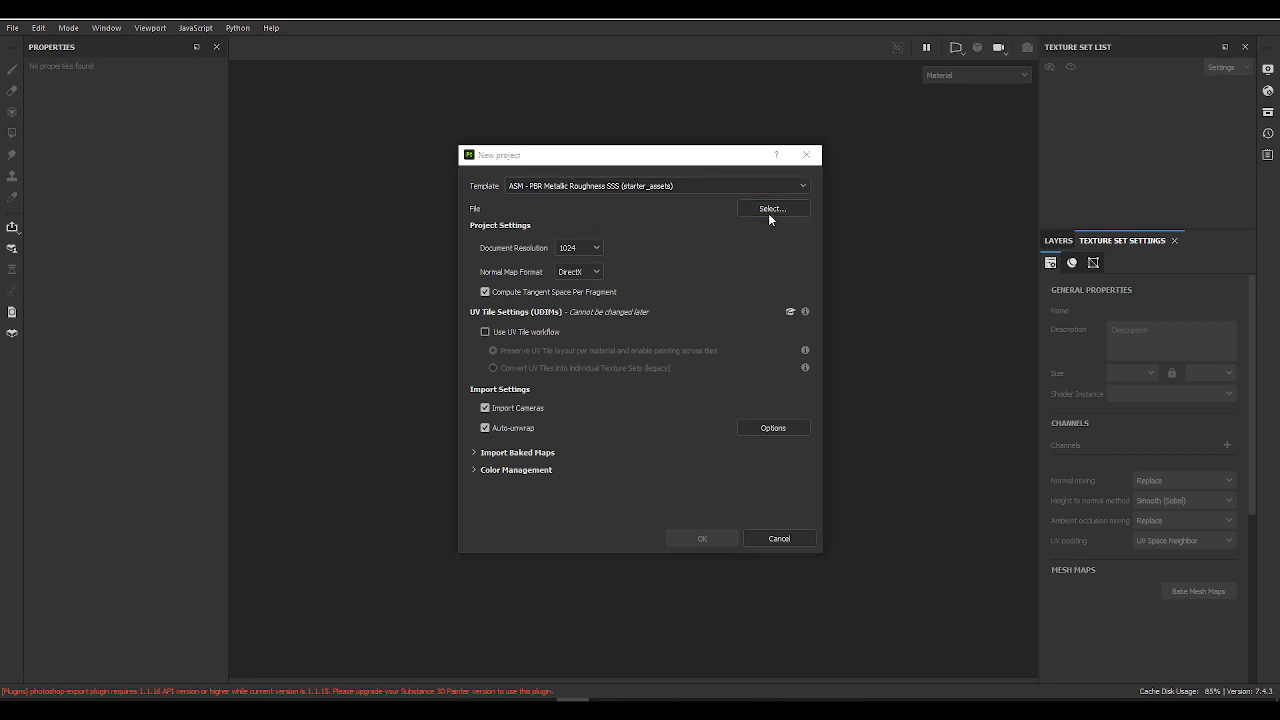
pyautogui.moveTo(702, 179); pyautogui.dragTo(655, 0)
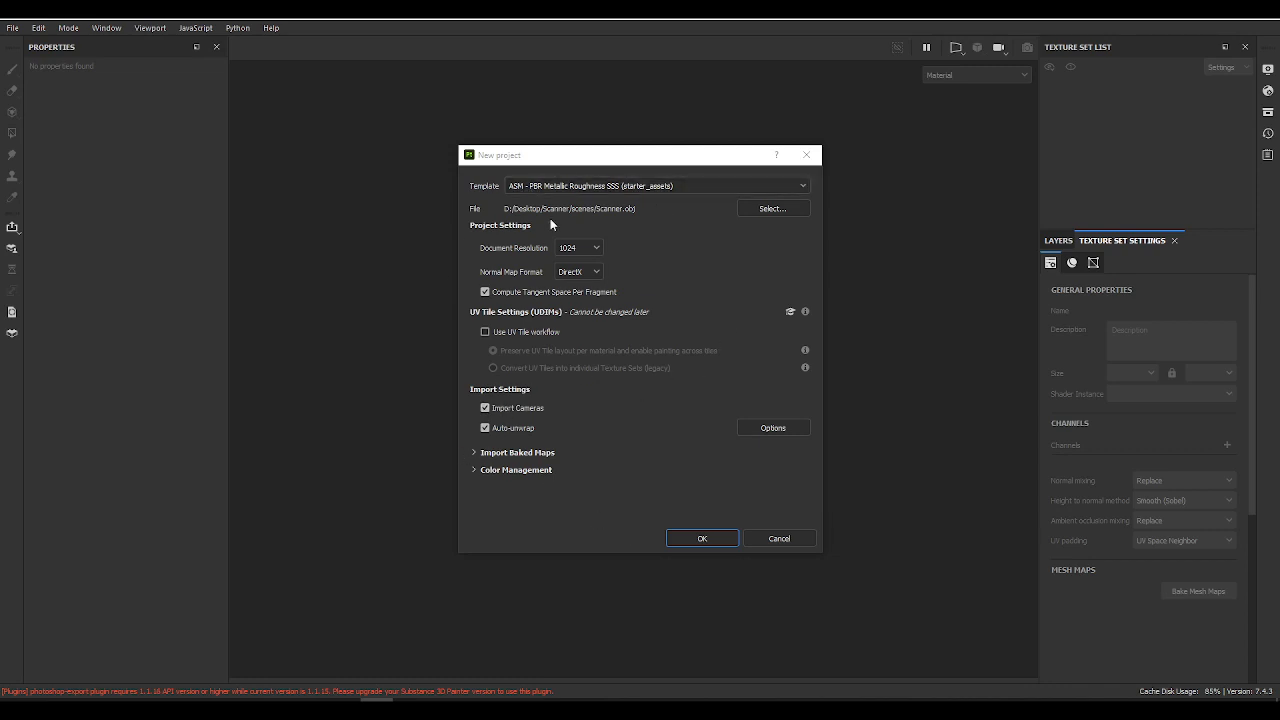
pyautogui.click(691, 537)
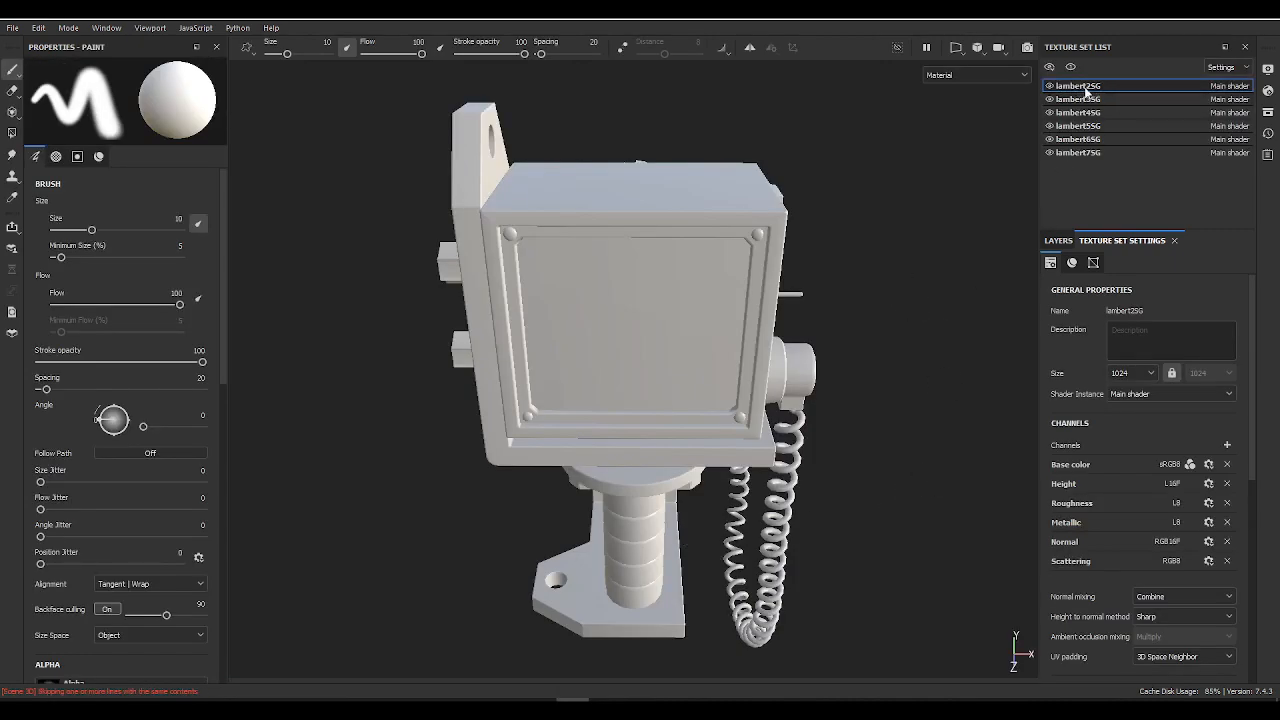
# Step: Show the 3D and UV views side by side and rename the texture set lambert2SG as Screen
pyautogui.click(955, 47)
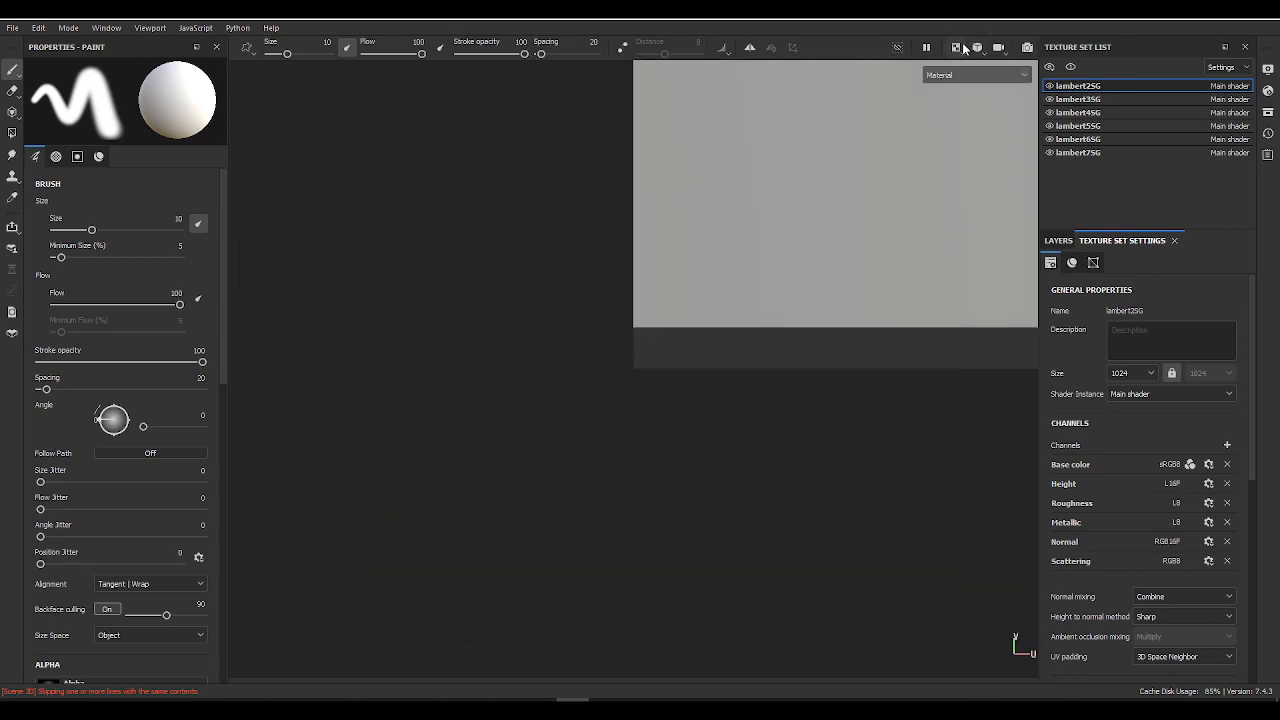
pyautogui.scroll(-3, 687, 288)
pyautogui.keyDown('alt'); pyautogui.moveTo(783, 226); pyautogui.dragTo(710, 547, button='middle'); pyautogui.keyUp('alt')
pyautogui.keyDown('alt'); pyautogui.moveTo(712, 540); pyautogui.dragTo(727, 332, button='right'); pyautogui.keyUp('alt')
pyautogui.keyDown('alt'); pyautogui.moveTo(766, 423); pyautogui.dragTo(746, 284, button='middle'); pyautogui.keyUp('alt')
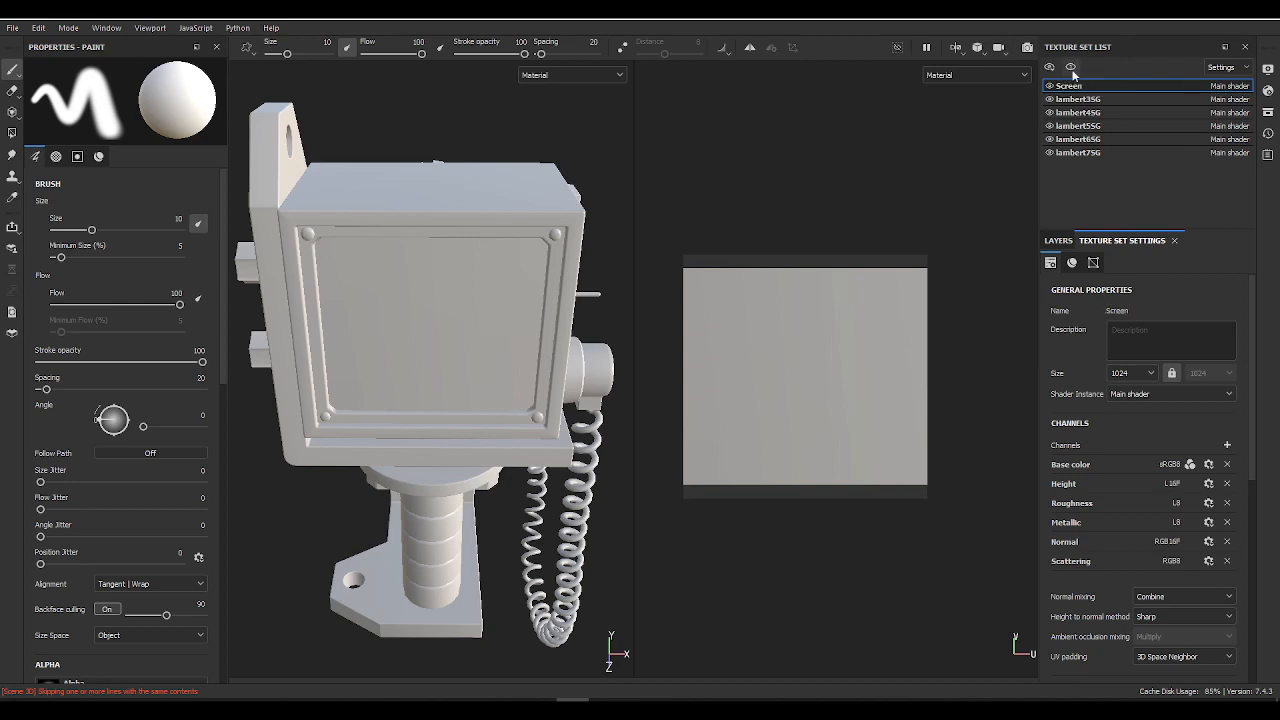
# Step: Rename the texture set lambert3SG as Radiator and lambert4SG as Frame
pyautogui.click(1078, 99)
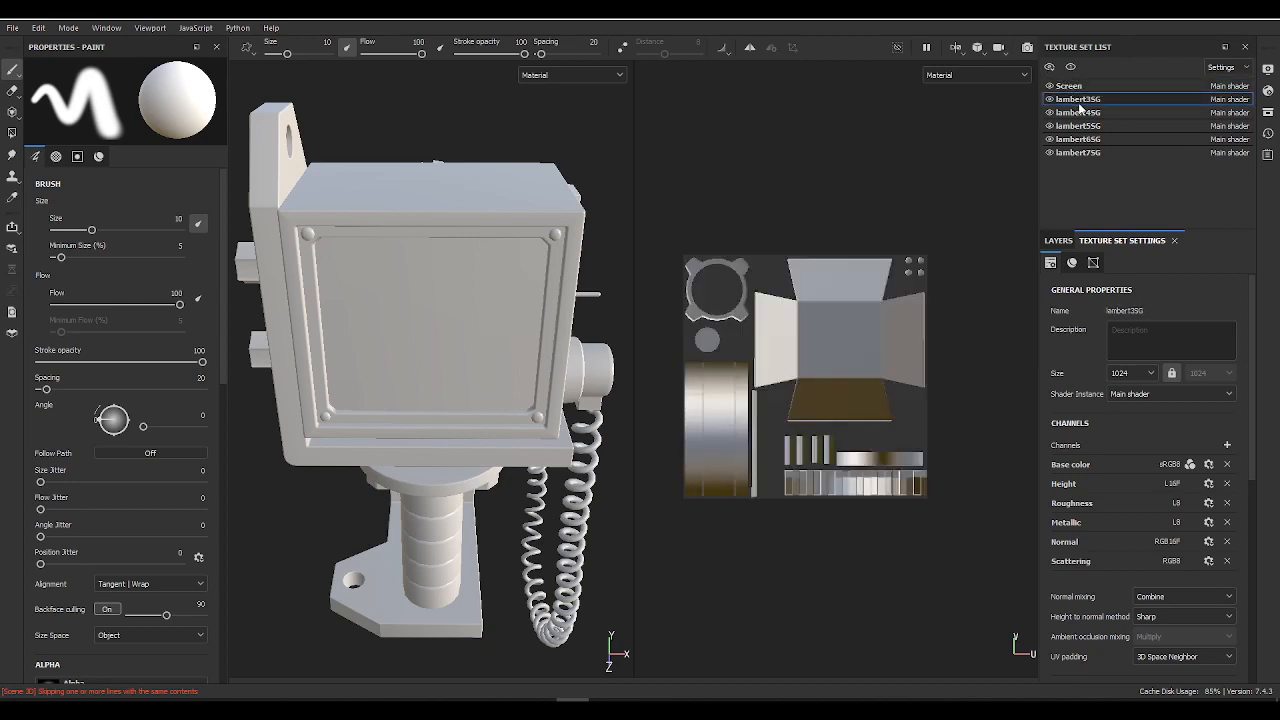
pyautogui.write('Radiator')
pyautogui.doubleClick(1068, 113)
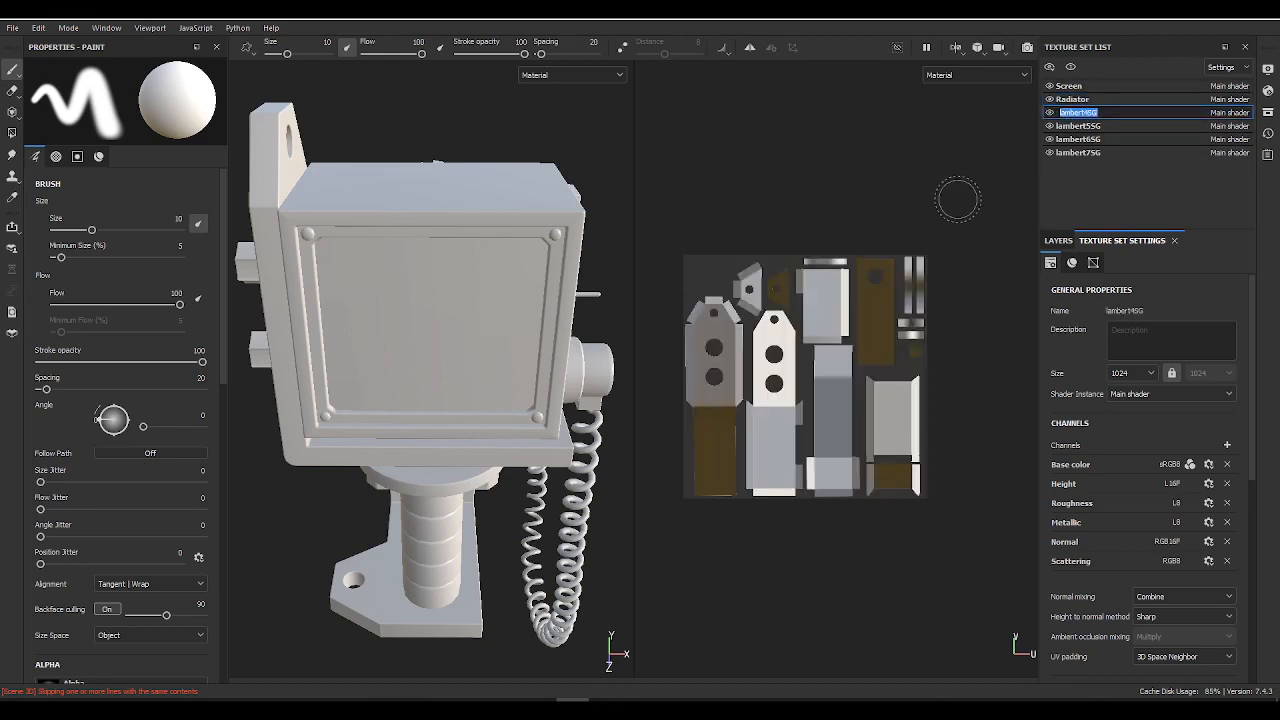
# Step: Rename the texture set lambert5SG as Handle
pyautogui.doubleClick(1076, 126)
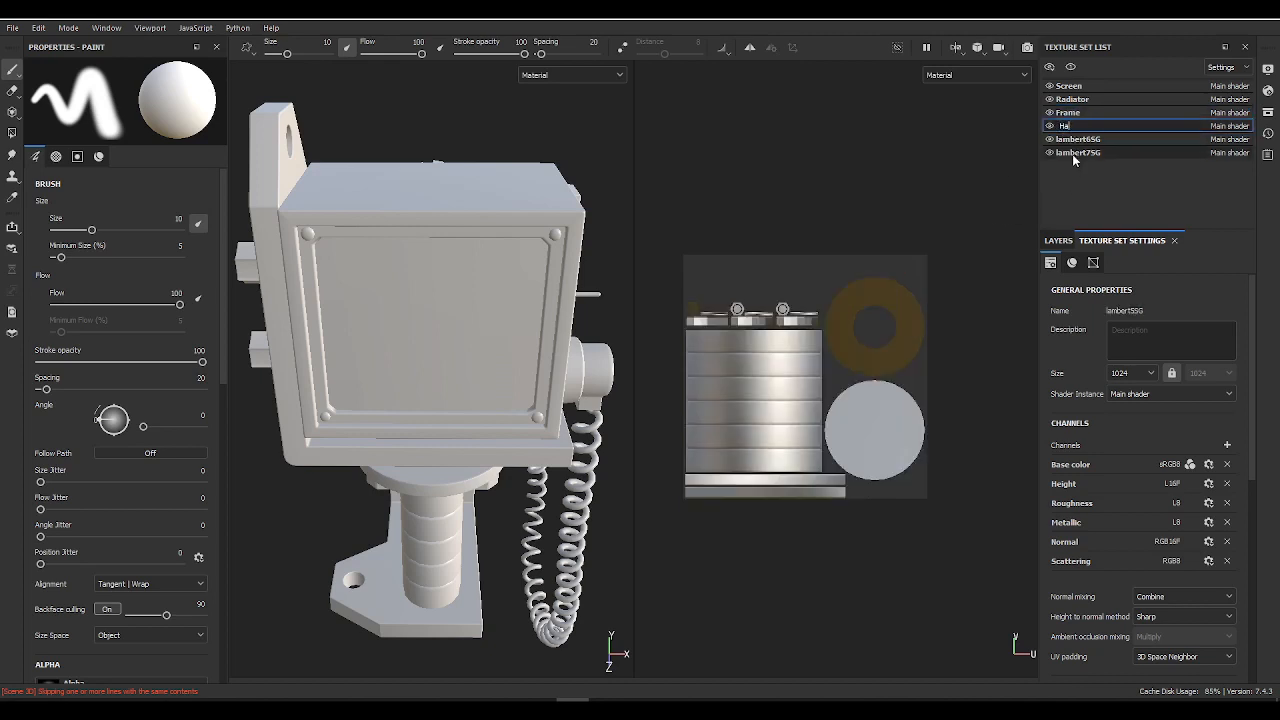
pyautogui.write('Hand;e')
pyautogui.press('Return')
pyautogui.doubleClick(1068, 127)
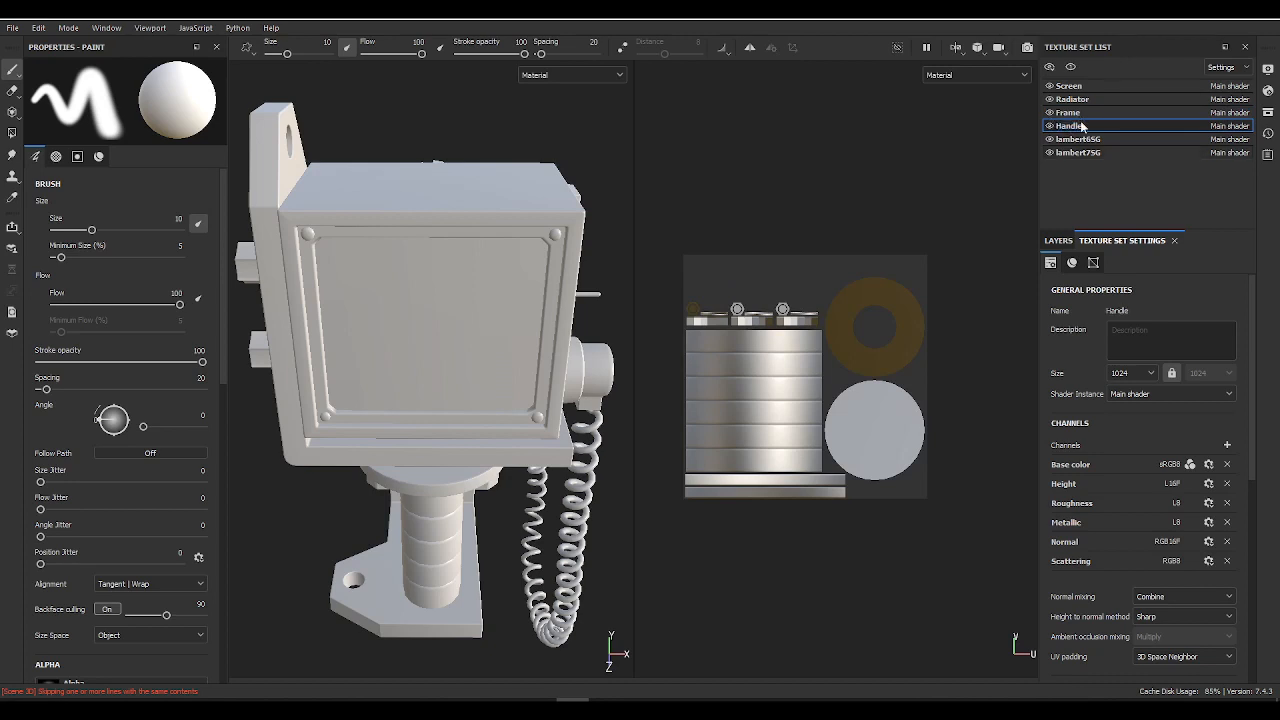
# Step: Rename the texture set lambert6SG as Battery and lambert7SG as Monitor
pyautogui.doubleClick(1078, 139)
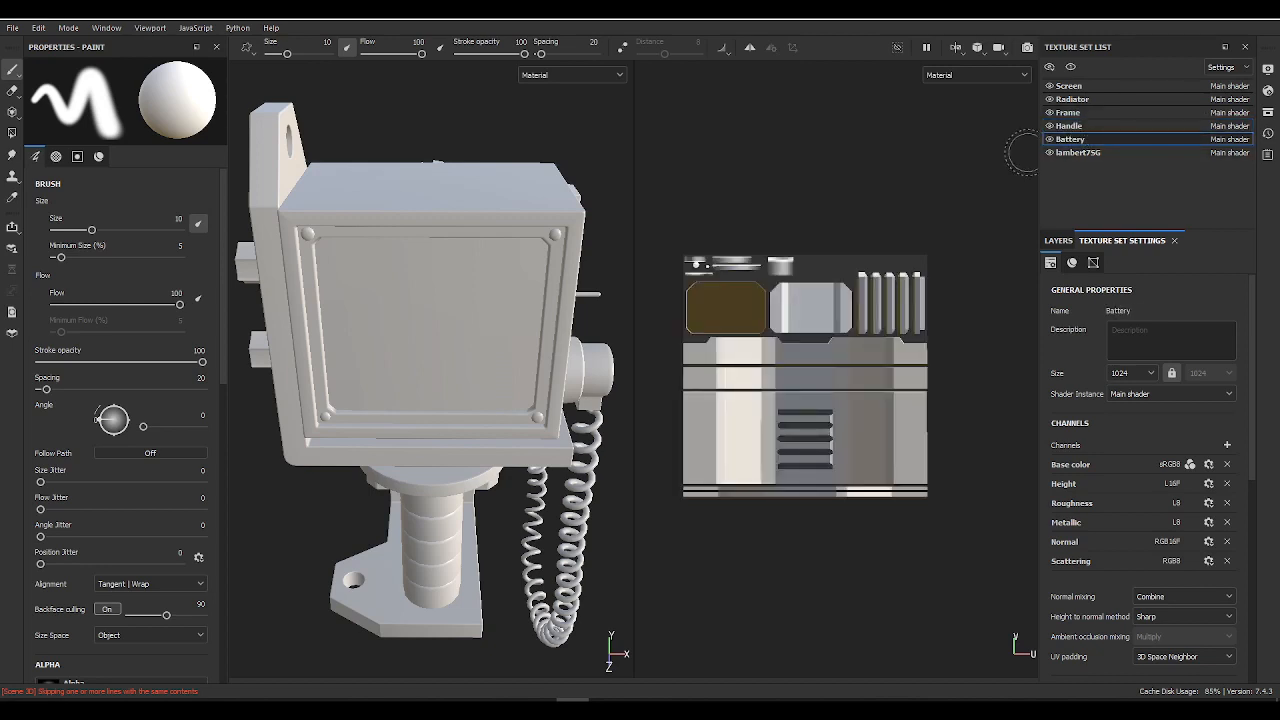
pyautogui.click(1086, 155)
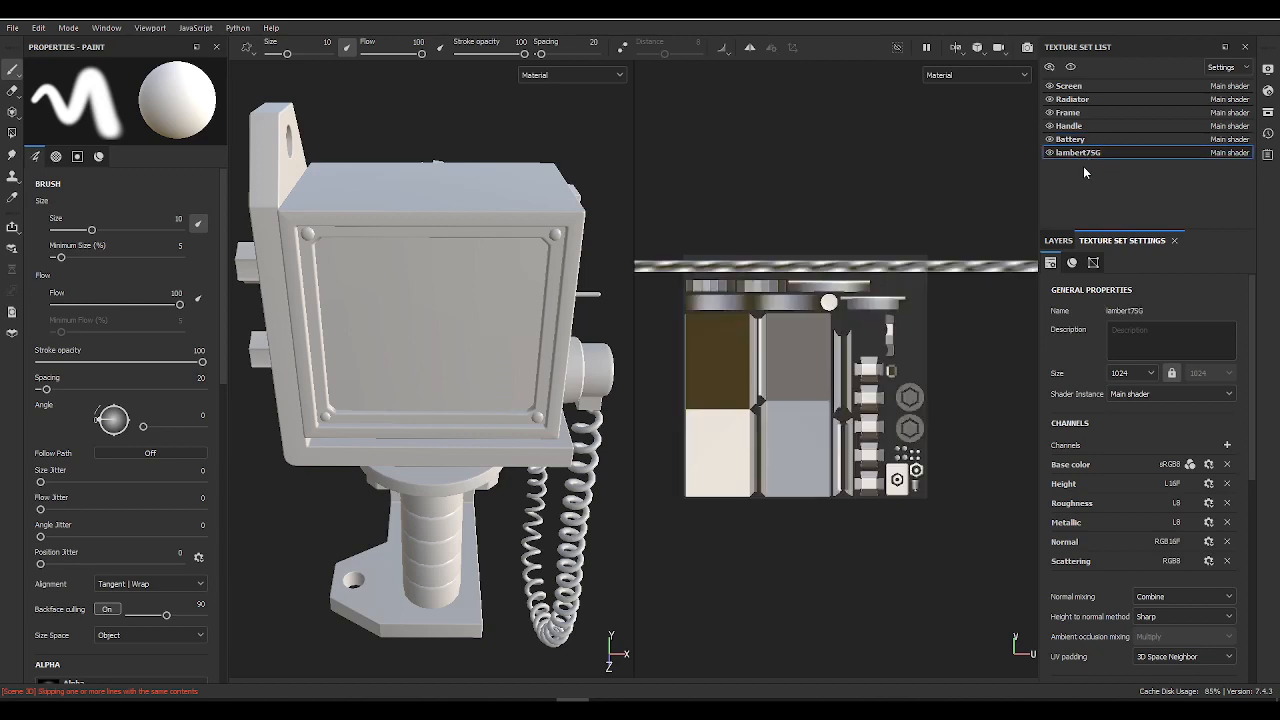
pyautogui.click(1072, 140)
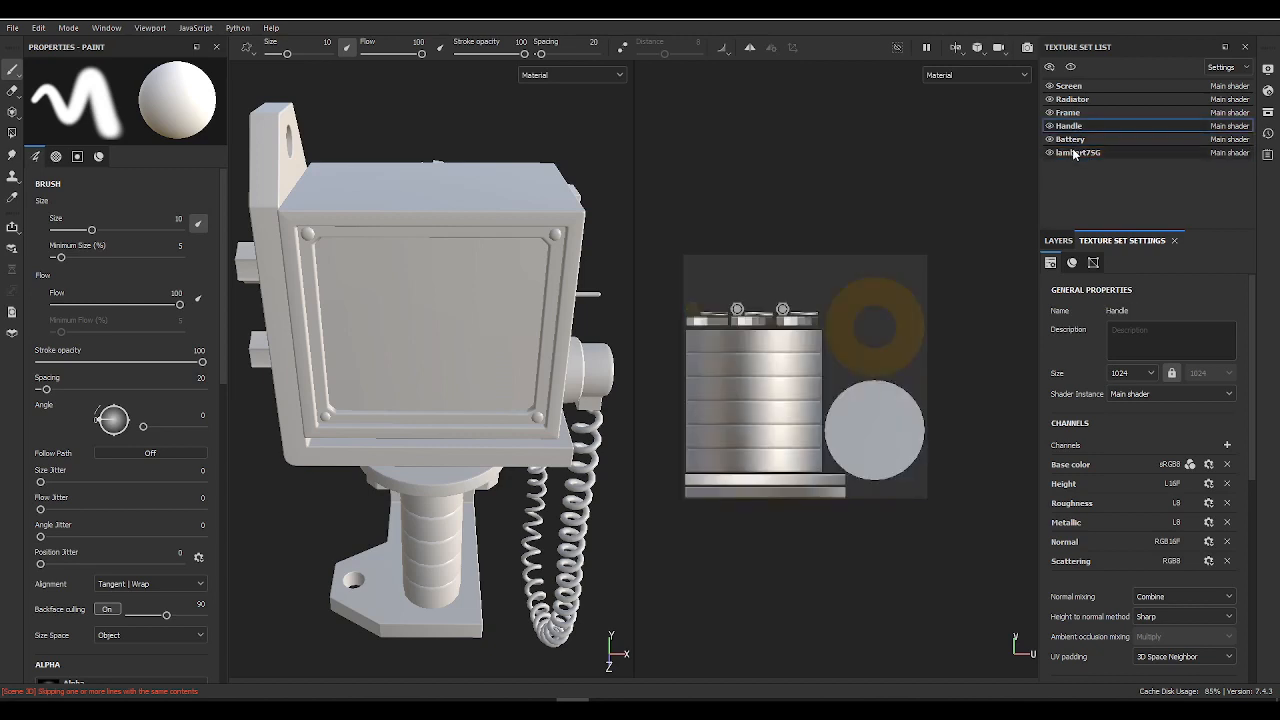
pyautogui.doubleClick(1075, 151)
pyautogui.write('Mond')
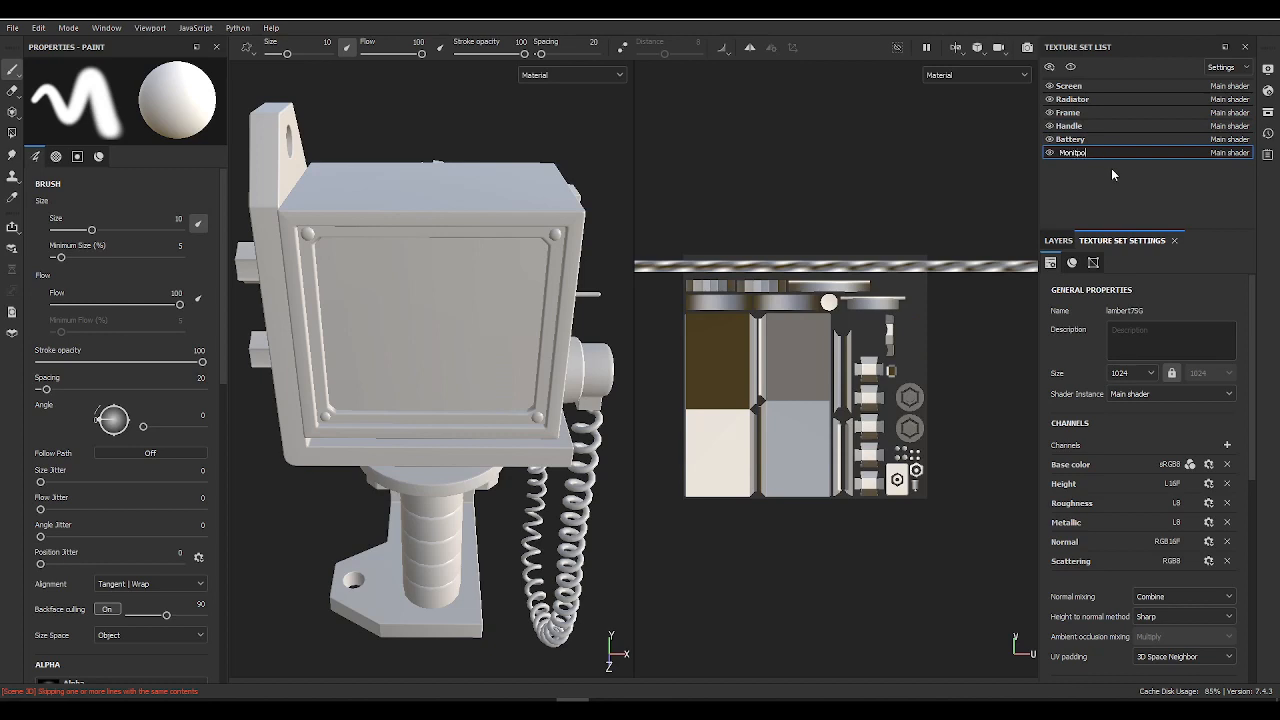
pyautogui.write('tor')
pyautogui.press('Return')
# Step: Examine the faceted shading on the scanner's cylindrical housing and its ridged end cap in the 3D view
pyautogui.keyDown('alt'); pyautogui.moveTo(500, 424); pyautogui.dragTo(494, 373); pyautogui.keyUp('alt')
pyautogui.keyDown('alt'); pyautogui.moveTo(494, 373); pyautogui.dragTo(454, 340, button='middle'); pyautogui.keyUp('alt')
pyautogui.keyDown('alt'); pyautogui.moveTo(454, 340); pyautogui.dragTo(480, 334); pyautogui.keyUp('alt')
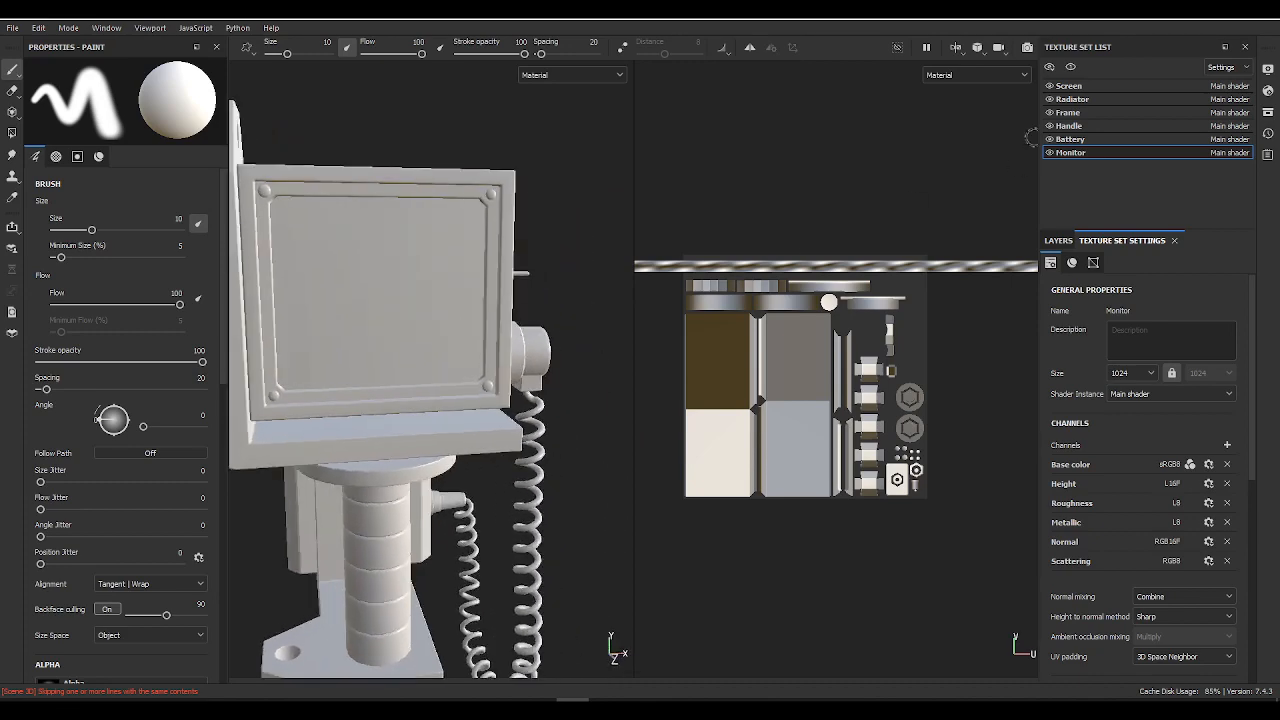
pyautogui.keyDown('alt'); pyautogui.moveTo(469, 227); pyautogui.dragTo(557, 220); pyautogui.keyUp('alt')
pyautogui.keyDown('alt'); pyautogui.moveTo(345, 262); pyautogui.dragTo(505, 287); pyautogui.keyUp('alt')
pyautogui.keyDown('alt'); pyautogui.moveTo(410, 314); pyautogui.dragTo(517, 274, button='middle'); pyautogui.keyUp('alt')
pyautogui.keyDown('alt'); pyautogui.moveTo(360, 225); pyautogui.dragTo(560, 200); pyautogui.keyUp('alt')
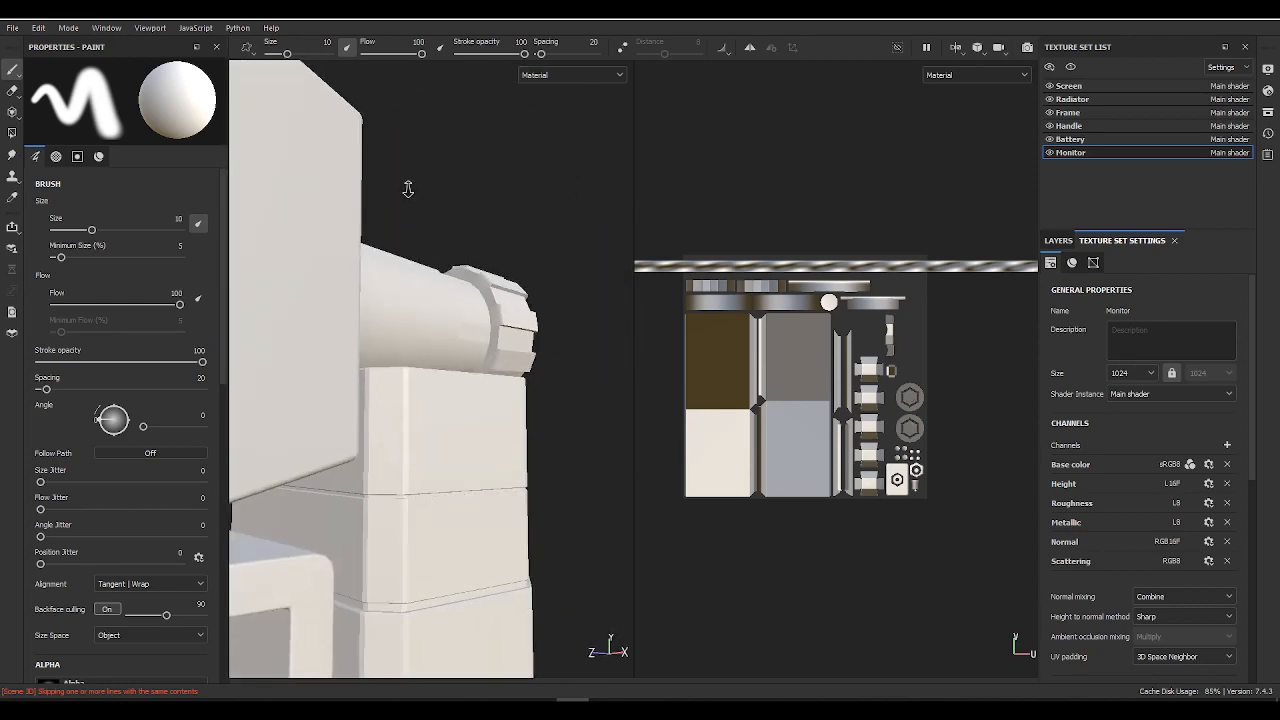
pyautogui.keyDown('alt'); pyautogui.moveTo(409, 189); pyautogui.dragTo(455, 250); pyautogui.keyUp('alt')
pyautogui.keyDown('alt'); pyautogui.moveTo(455, 250); pyautogui.dragTo(472, 289, button='middle'); pyautogui.keyUp('alt')
pyautogui.keyDown('alt'); pyautogui.moveTo(472, 289); pyautogui.dragTo(312, 360); pyautogui.keyUp('alt')
pyautogui.keyDown('alt'); pyautogui.moveTo(312, 360); pyautogui.dragTo(280, 449, button='middle'); pyautogui.keyUp('alt')
pyautogui.keyDown('alt'); pyautogui.moveTo(400, 385); pyautogui.dragTo(486, 357); pyautogui.keyUp('alt')
pyautogui.keyDown('alt'); pyautogui.moveTo(486, 357); pyautogui.dragTo(849, 583, button='right'); pyautogui.keyUp('alt')
pyautogui.keyDown('alt'); pyautogui.moveTo(450, 417); pyautogui.dragTo(320, 237, button='middle'); pyautogui.keyUp('alt')
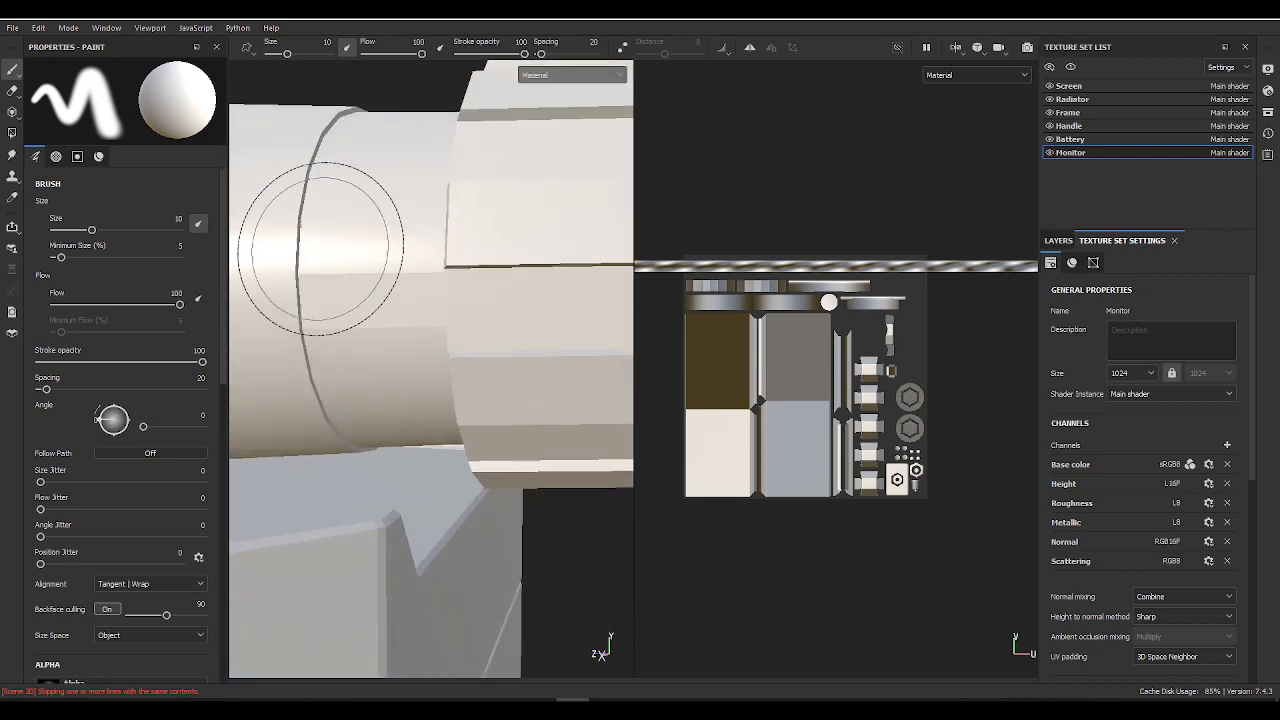
pyautogui.keyDown('alt'); pyautogui.moveTo(320, 237); pyautogui.dragTo(369, 257); pyautogui.keyUp('alt')
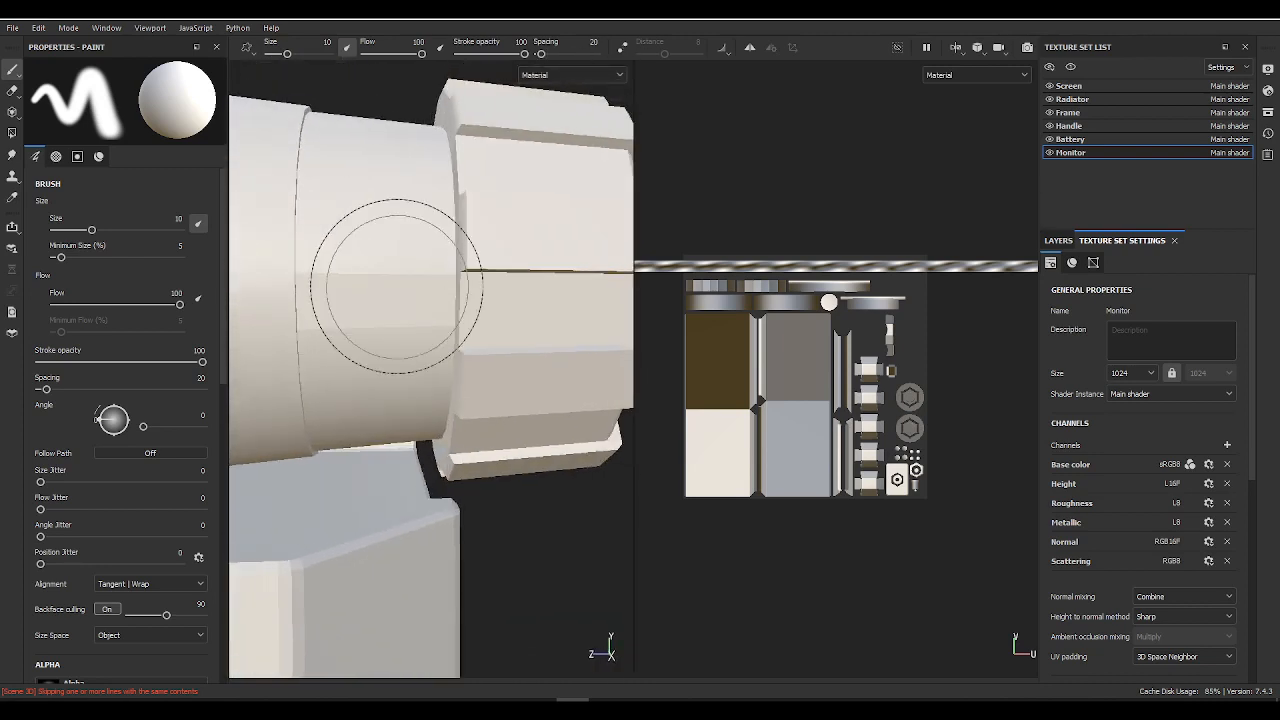
# Step: Switch to Maya and compare the scanner's cylindrical housing with smooth preview on and off
pyautogui.hotkey('alt', 'Tab')
pyautogui.click(364, 318)
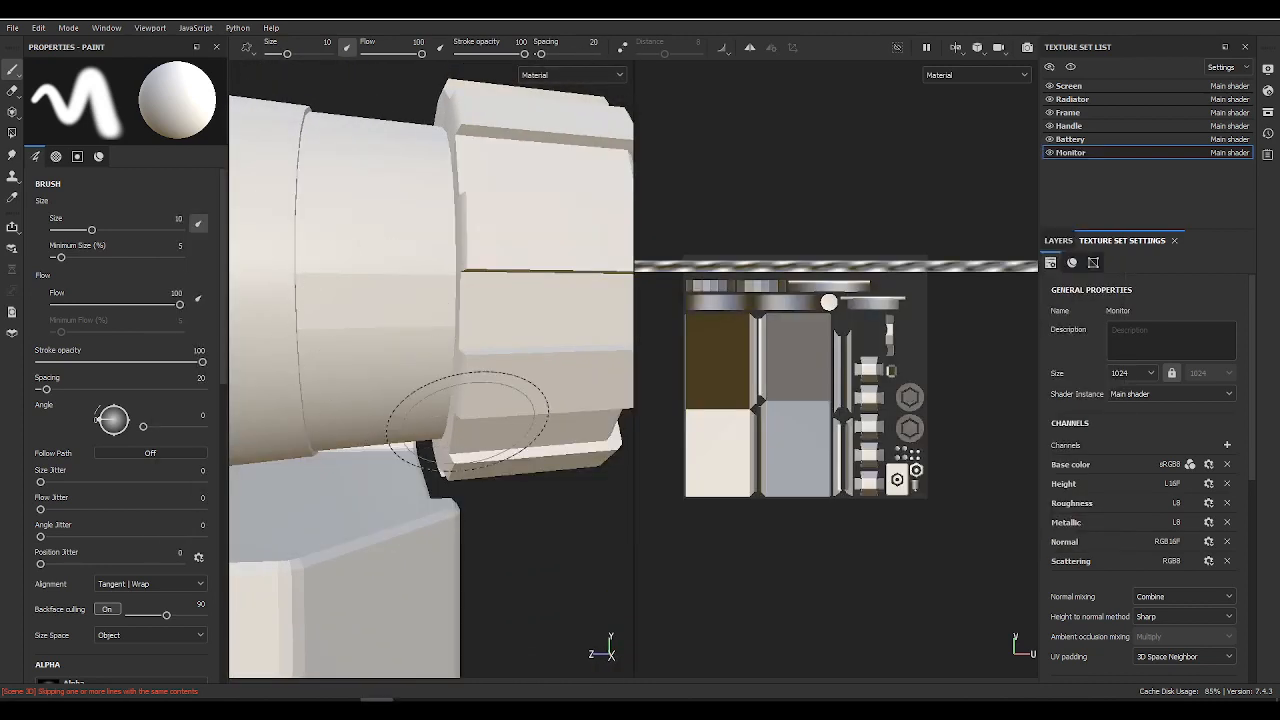
pyautogui.click(247, 701)
pyautogui.keyDown('alt'); pyautogui.moveTo(448, 370); pyautogui.dragTo(270, 382); pyautogui.keyUp('alt')
pyautogui.keyDown('alt'); pyautogui.moveTo(270, 382); pyautogui.dragTo(310, 388, button='right'); pyautogui.keyUp('alt')
pyautogui.keyDown('alt'); pyautogui.moveTo(310, 388); pyautogui.dragTo(446, 386); pyautogui.keyUp('alt')
pyautogui.keyDown('alt'); pyautogui.moveTo(446, 386); pyautogui.dragTo(352, 442, button='right'); pyautogui.keyUp('alt')
pyautogui.press('3')
pyautogui.keyDown('alt'); pyautogui.moveTo(467, 193); pyautogui.dragTo(470, 305); pyautogui.keyUp('alt')
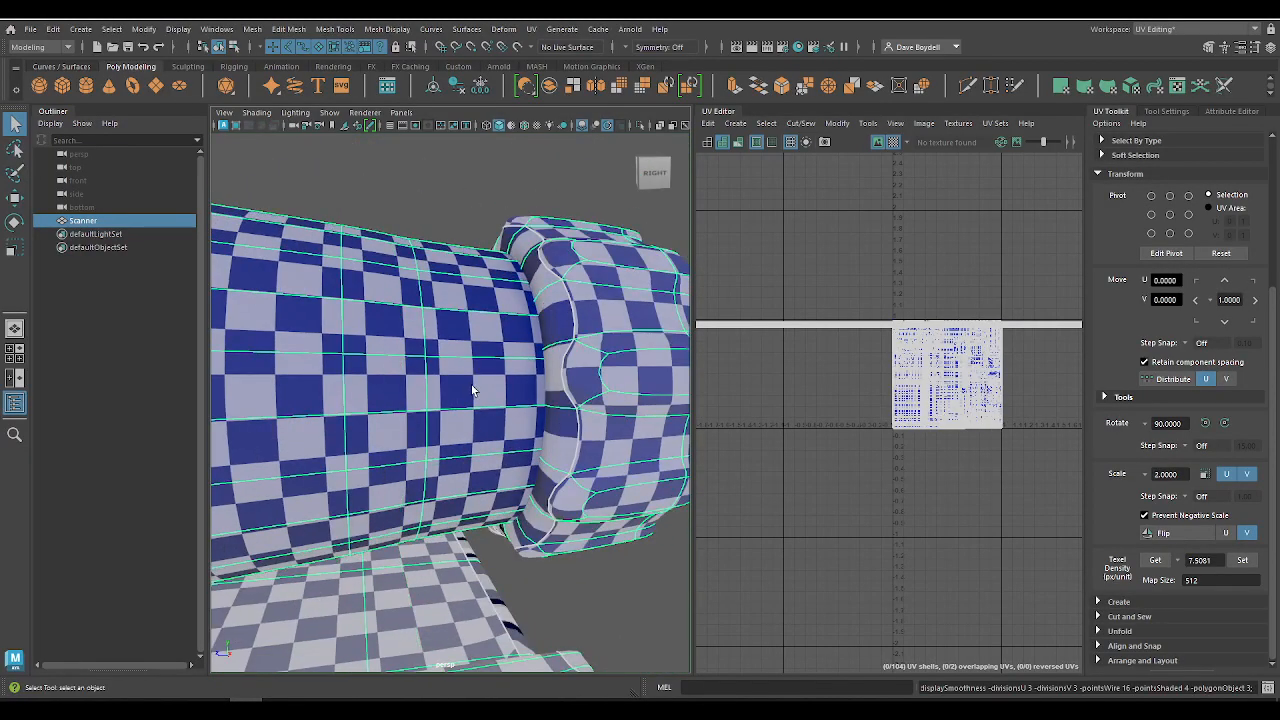
pyautogui.press('1')
# Step: Turn off the checker texture and smooth preview, and inspect the plain shading of the cylindrical housing
pyautogui.click(895, 143)
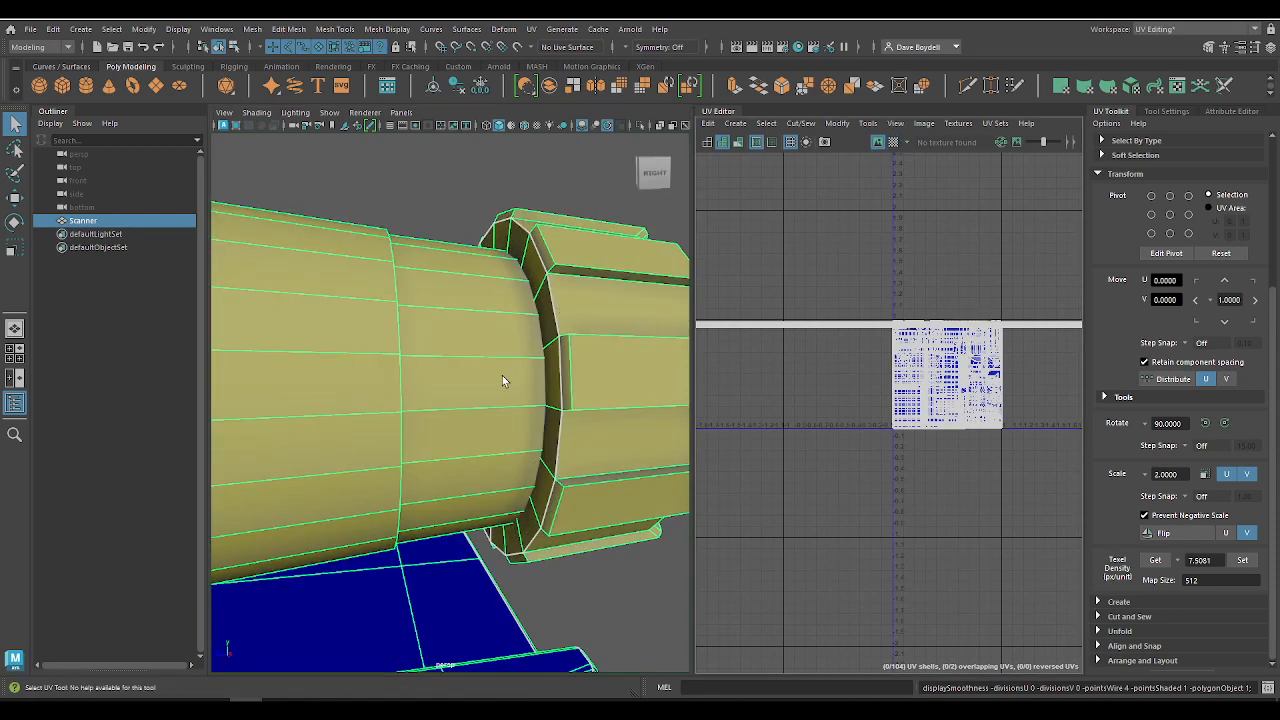
pyautogui.rightClick(470, 310)
pyautogui.click(407, 172)
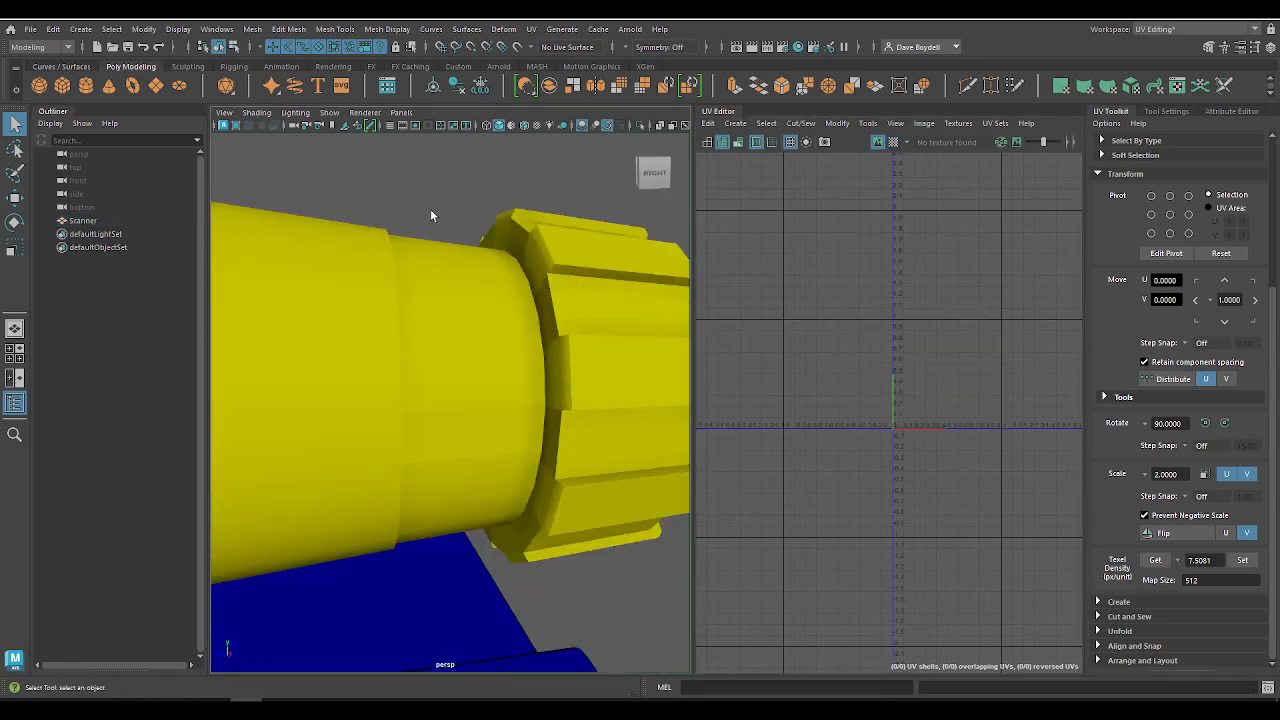
pyautogui.keyDown('alt'); pyautogui.moveTo(431, 212); pyautogui.dragTo(513, 239); pyautogui.keyUp('alt')
pyautogui.click(514, 240)
pyautogui.keyDown('alt'); pyautogui.moveTo(629, 277); pyautogui.dragTo(593, 291); pyautogui.keyUp('alt')
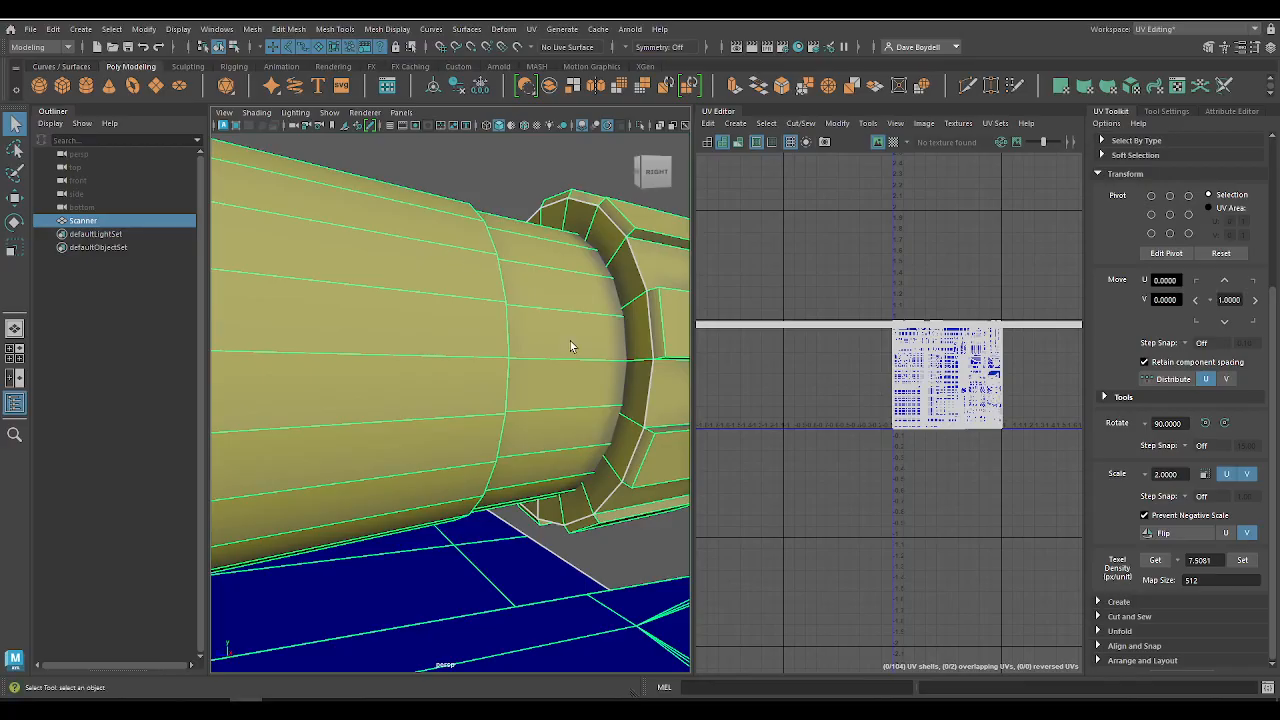
# Step: Select the ring of faces on the narrow neck beside the ridged end cap and soften its edges
pyautogui.moveTo(557, 303); pyautogui.dragTo(556, 338, button='right')
pyautogui.click(554, 340)
pyautogui.keyDown('alt'); pyautogui.moveTo(600, 430); pyautogui.dragTo(492, 418); pyautogui.keyUp('alt')
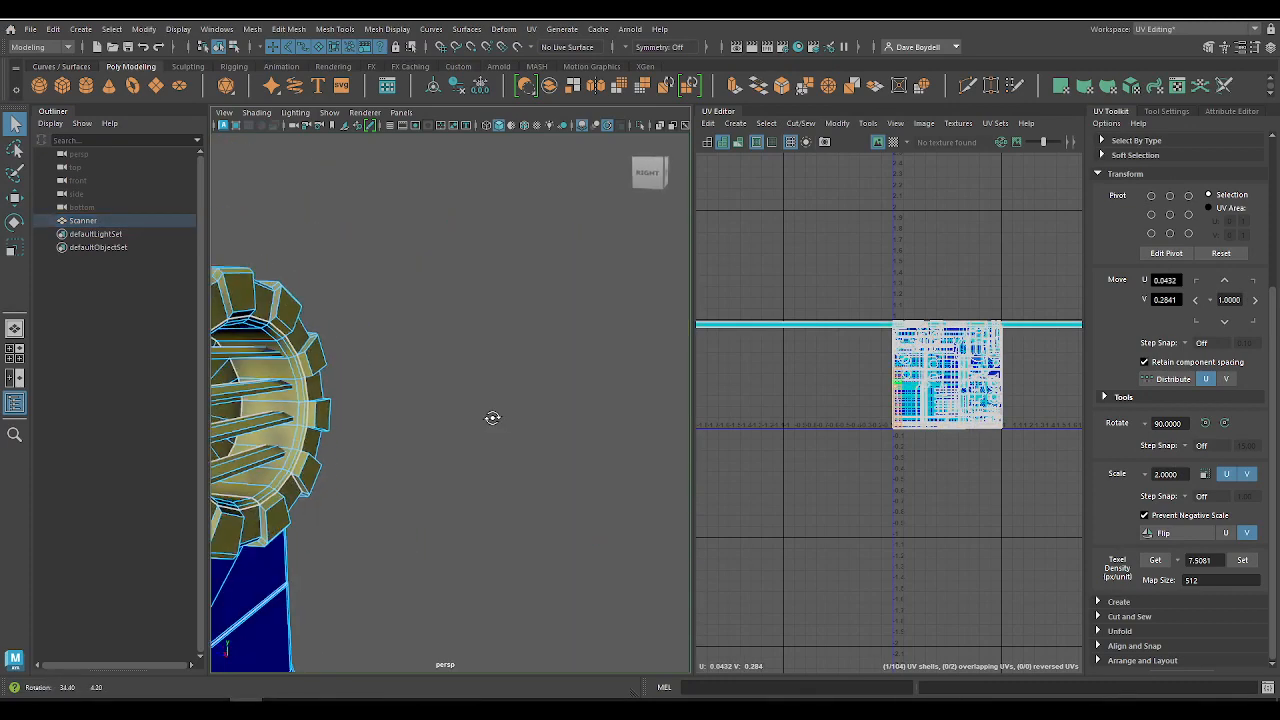
pyautogui.press('f')
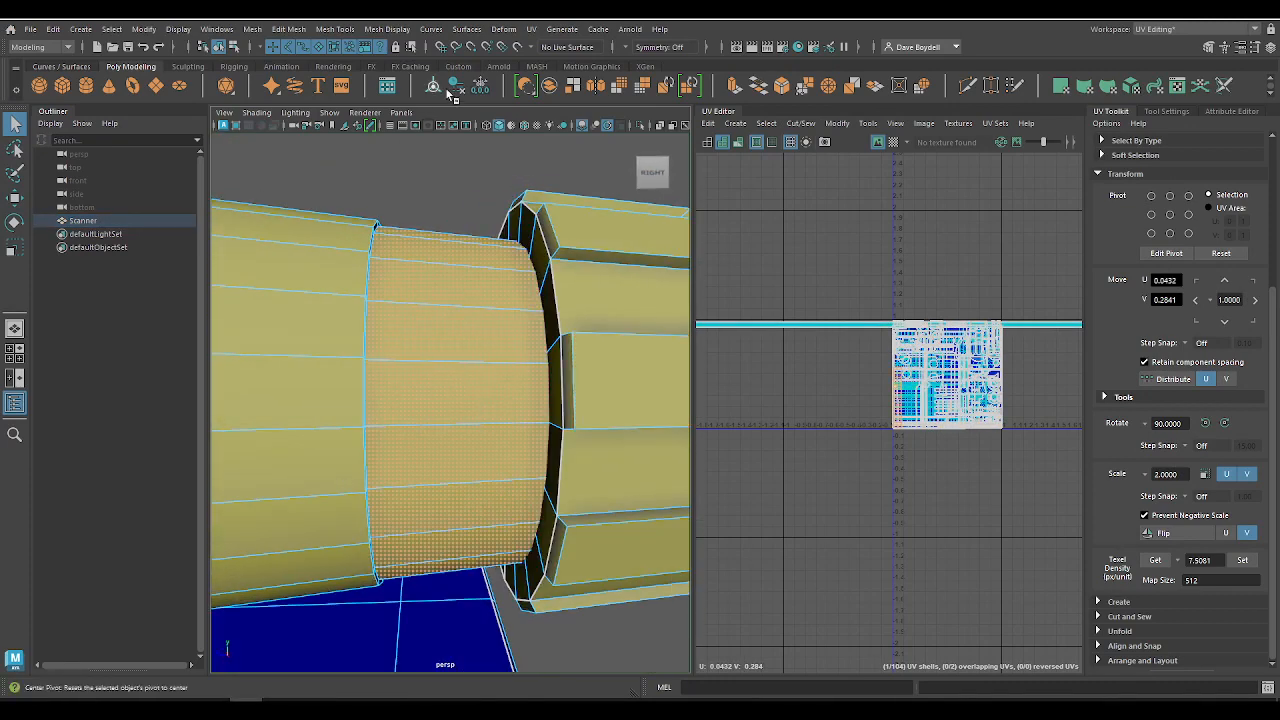
pyautogui.click(431, 28)
pyautogui.click(387, 28)
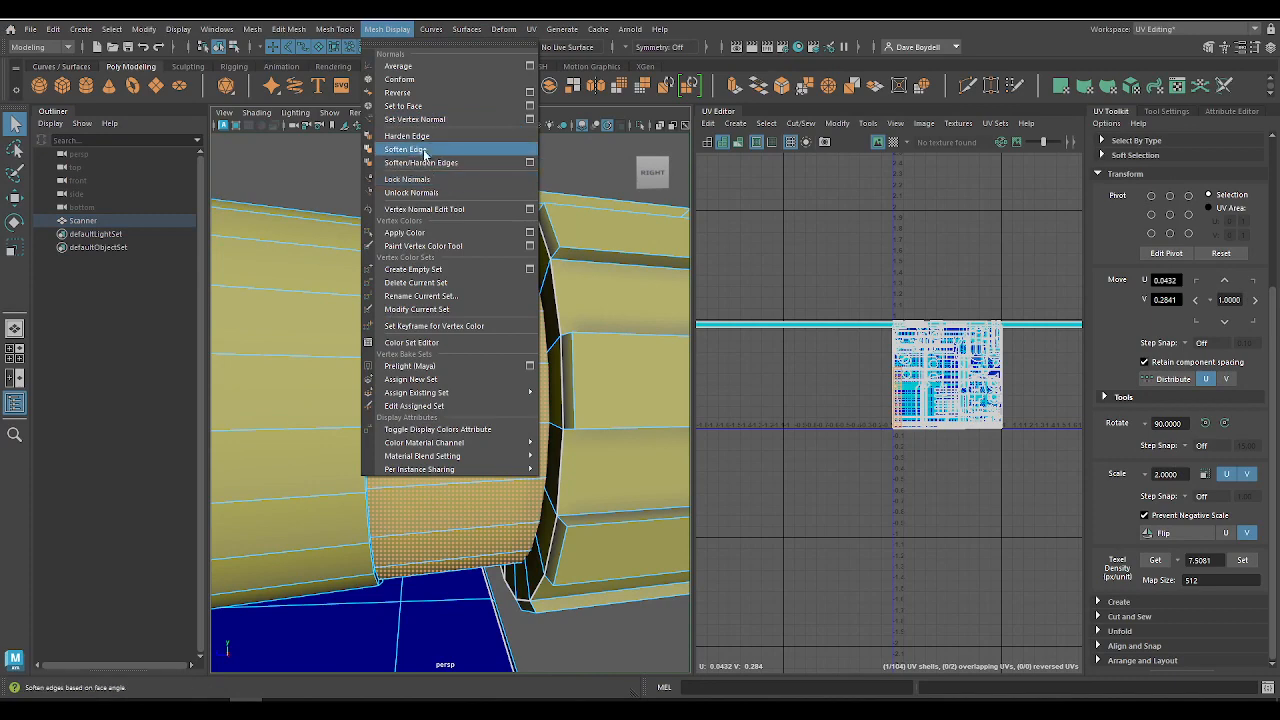
pyautogui.click(424, 150)
# Step: Soften the edge loop where the cylindrical housing steps down to its narrow neck
pyautogui.moveTo(424, 401); pyautogui.dragTo(406, 345, button='right')
pyautogui.keyDown('alt'); pyautogui.moveTo(396, 333); pyautogui.dragTo(338, 347); pyautogui.keyUp('alt')
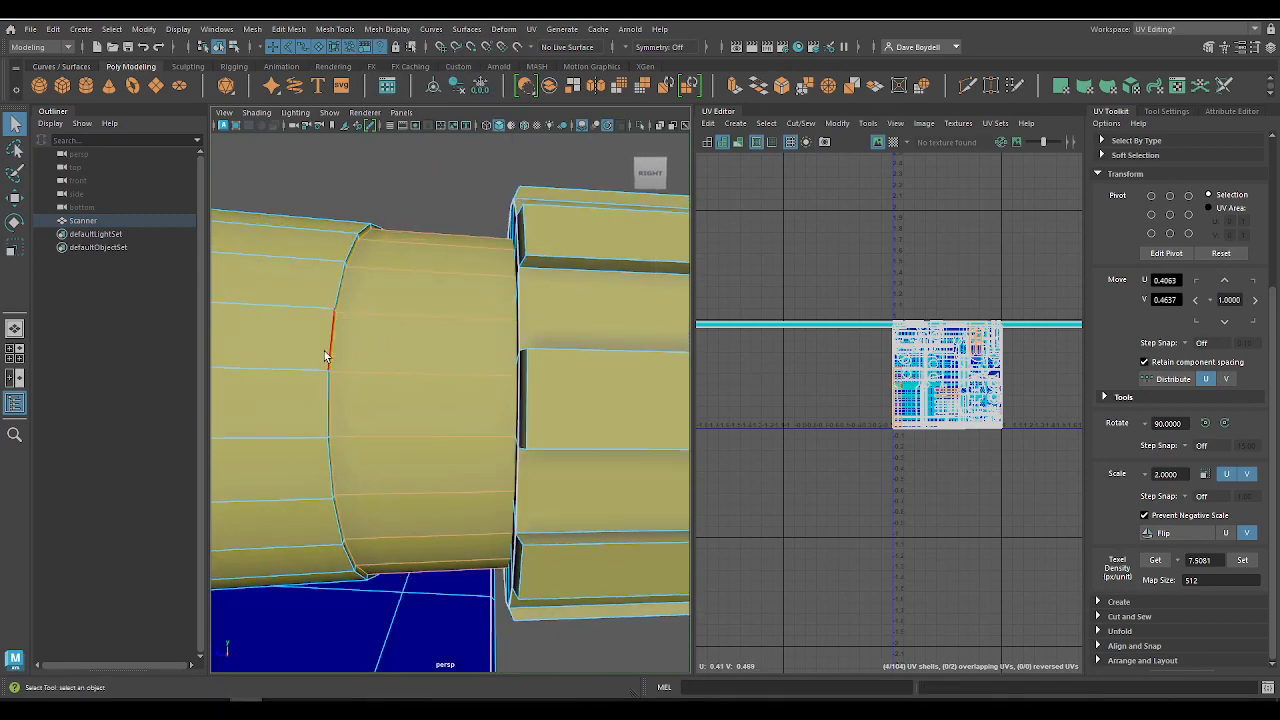
pyautogui.click(334, 351)
pyautogui.click(396, 30)
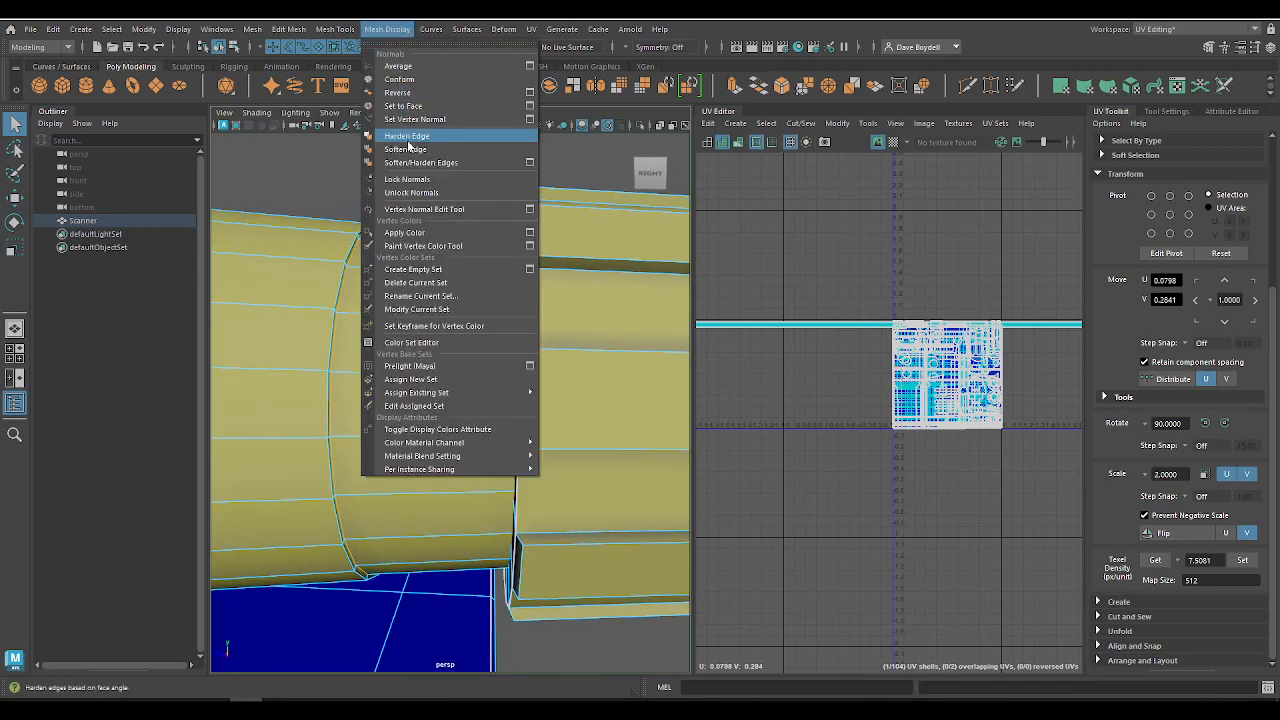
pyautogui.click(424, 148)
pyautogui.moveTo(381, 316); pyautogui.dragTo(445, 262, button='right')
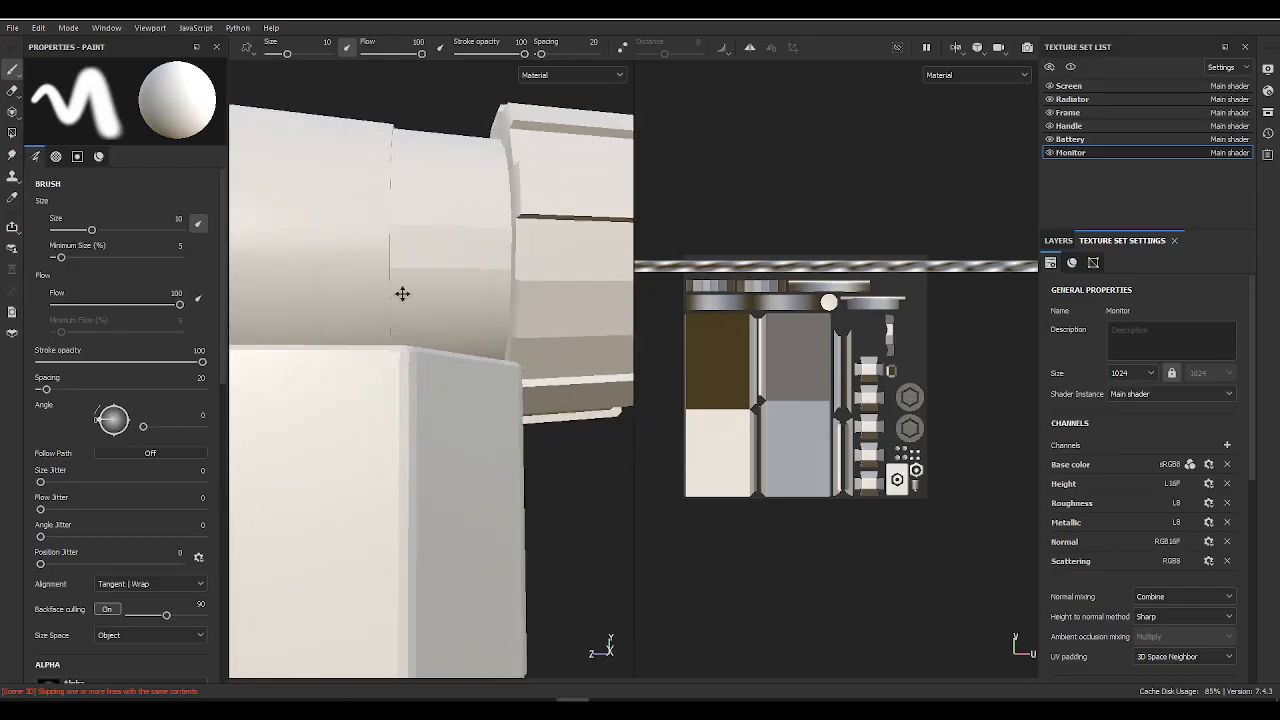
# Step: Examine the end cap and the vented box below the cylinder for hard edges
pyautogui.moveTo(402, 293)
pyautogui.keyDown('alt'); pyautogui.mouseDown()
pyautogui.moveTo(457, 214)
pyautogui.moveTo(500, 343)
pyautogui.moveTo(466, 429)
pyautogui.moveTo(327, 441)
pyautogui.moveTo(470, 410)
pyautogui.mouseUp(); pyautogui.keyUp('alt')
pyautogui.hotkey('alt', 'Tab')
pyautogui.keyDown('alt'); pyautogui.moveTo(477, 481); pyautogui.dragTo(371, 457); pyautogui.keyUp('alt')
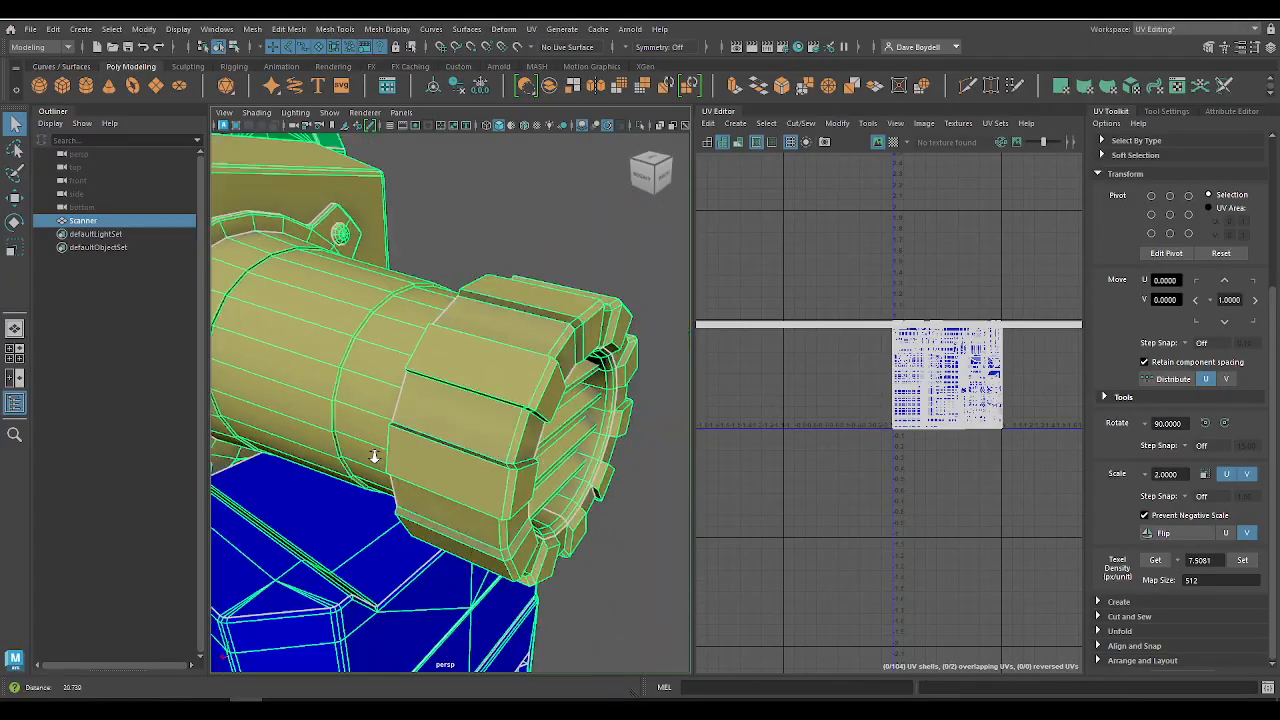
pyautogui.scroll(-5, 371, 457)
pyautogui.keyDown('alt'); pyautogui.moveTo(371, 457); pyautogui.dragTo(354, 356, button='middle'); pyautogui.keyUp('alt')
pyautogui.scroll(4, 354, 356)
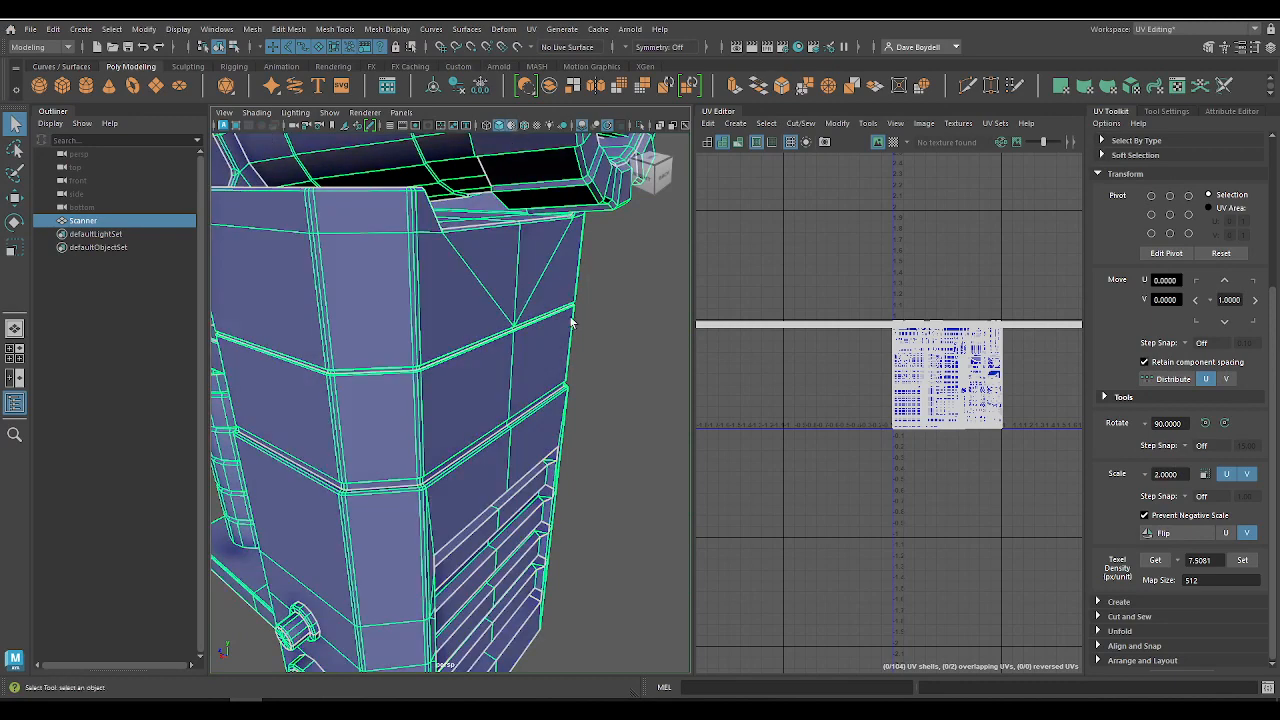
pyautogui.click(586, 343)
pyautogui.keyDown('alt'); pyautogui.moveTo(586, 343); pyautogui.dragTo(520, 343); pyautogui.keyUp('alt')
pyautogui.click(358, 328)
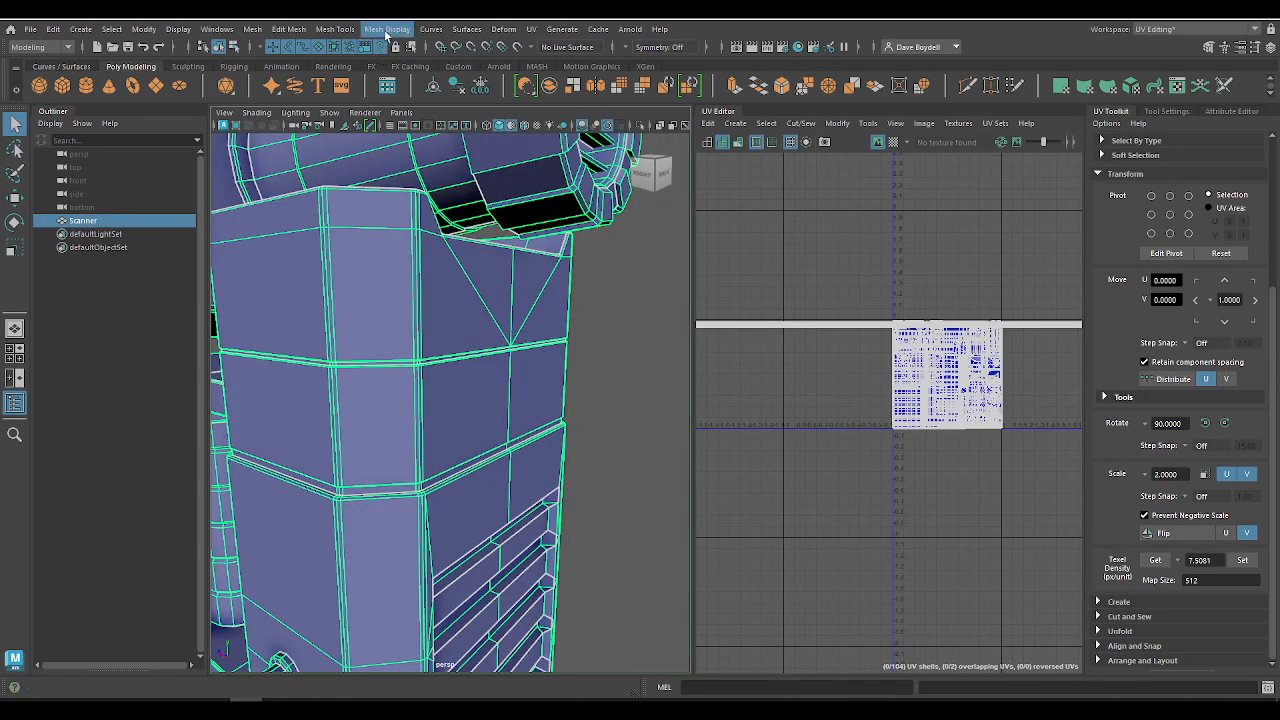
# Step: Select all faces of the vented box below the cylinder and soften their edges
pyautogui.keyDown('alt'); pyautogui.moveTo(388, 262); pyautogui.dragTo(663, 293, button='middle'); pyautogui.keyUp('alt')
pyautogui.click(305, 543)
pyautogui.keyDown('alt'); pyautogui.moveTo(285, 555); pyautogui.dragTo(440, 380); pyautogui.keyUp('alt')
pyautogui.click(410, 252)
pyautogui.moveTo(410, 252); pyautogui.dragTo(401, 290, button='right')
pyautogui.doubleClick(413, 235)
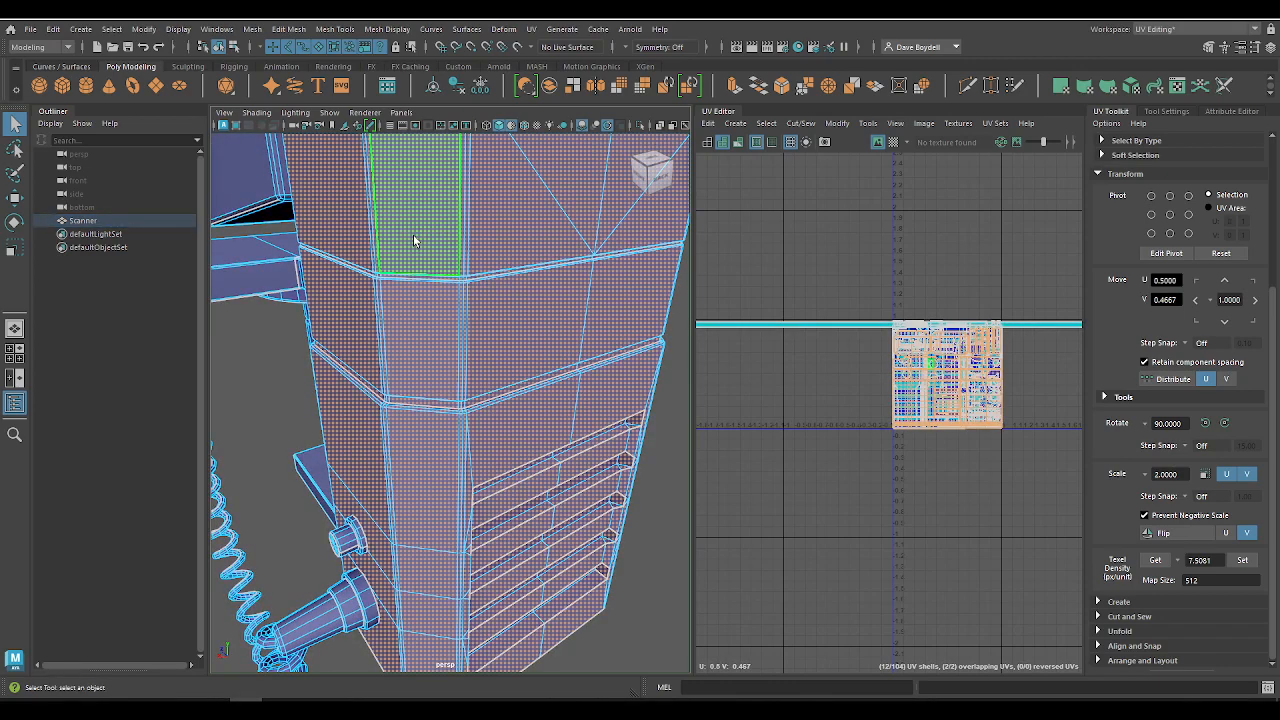
pyautogui.click(432, 30)
pyautogui.moveTo(393, 33)
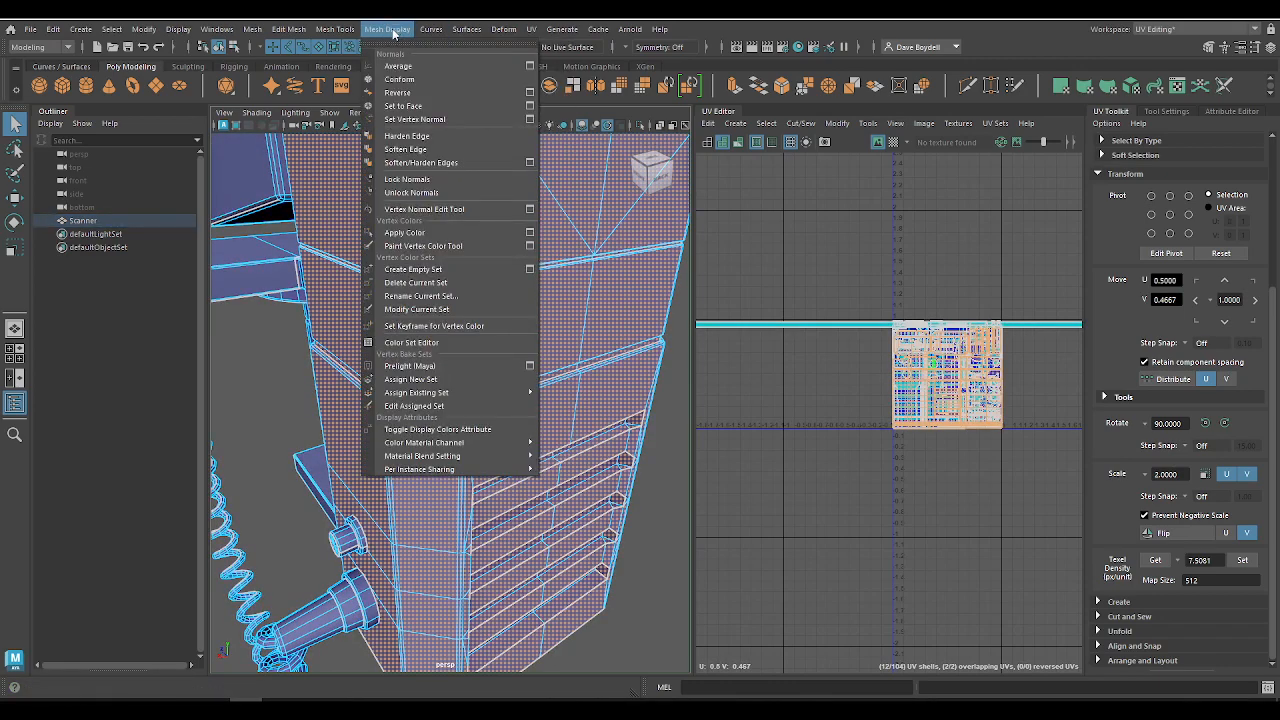
pyautogui.click(414, 150)
# Step: Examine the vented box's shading from several angles, ending close to the ends of its vent recesses
pyautogui.click(623, 638)
pyautogui.moveTo(505, 553)
pyautogui.keyDown('alt'); pyautogui.mouseDown()
pyautogui.moveTo(435, 530)
pyautogui.moveTo(412, 497)
pyautogui.mouseUp(); pyautogui.keyUp('alt')
pyautogui.moveTo(384, 311); pyautogui.dragTo(478, 287, button='right')
pyautogui.click(652, 280)
pyautogui.moveTo(652, 280); pyautogui.dragTo(708, 229, button='right')
pyautogui.click(671, 259)
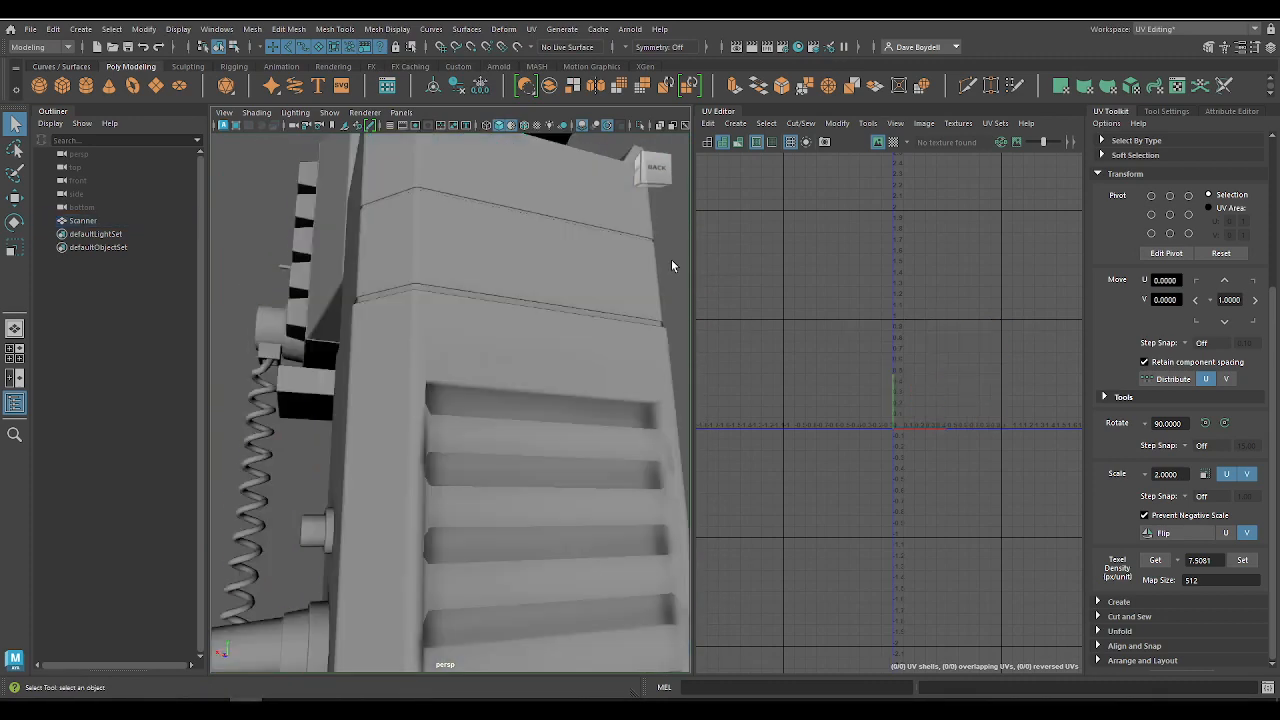
pyautogui.keyDown('alt'); pyautogui.moveTo(671, 260); pyautogui.dragTo(589, 323, button='middle'); pyautogui.keyUp('alt')
pyautogui.keyDown('alt'); pyautogui.moveTo(589, 324); pyautogui.dragTo(415, 347); pyautogui.keyUp('alt')
pyautogui.click(415, 342)
pyautogui.scroll(5, 430, 402)
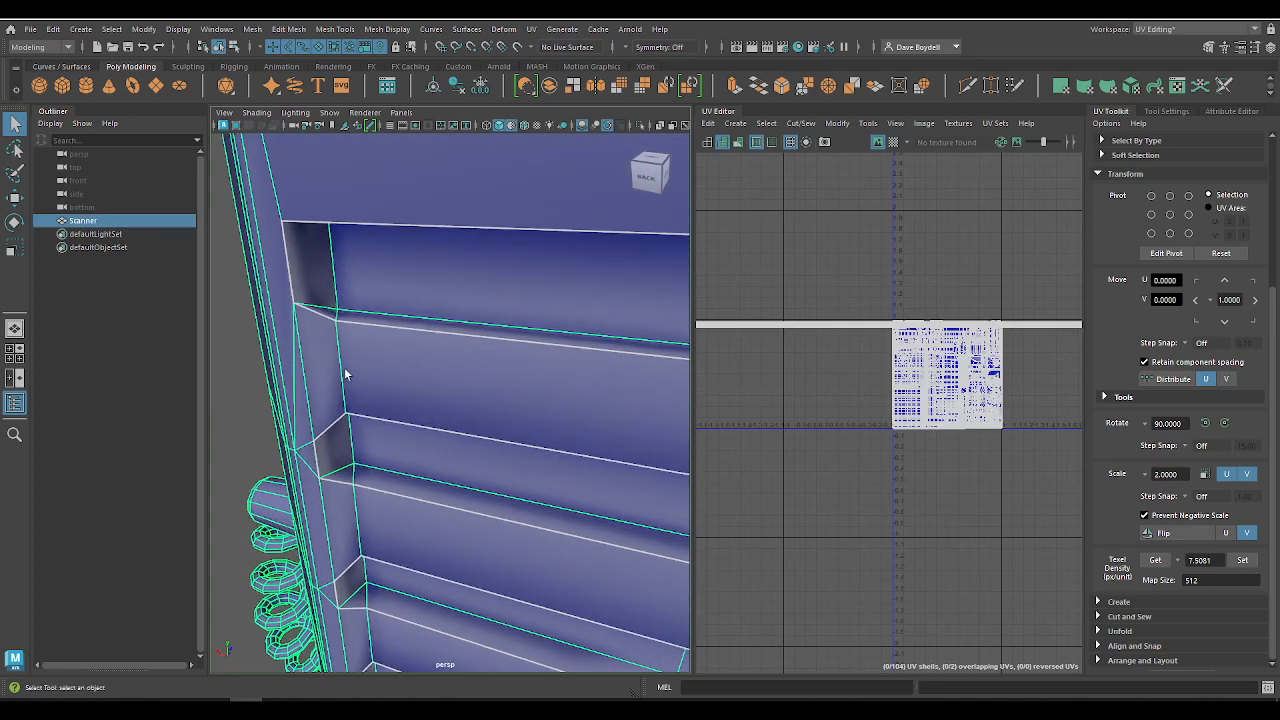
# Step: Select the border edges and inner corner edges around the uppermost vent recesses of the vented box
pyautogui.moveTo(345, 368); pyautogui.dragTo(362, 324, button='right')
pyautogui.doubleClick(365, 326)
pyautogui.keyDown('alt'); pyautogui.moveTo(365, 326); pyautogui.dragTo(311, 290); pyautogui.keyUp('alt')
pyautogui.keyDown('alt'); pyautogui.moveTo(311, 290); pyautogui.dragTo(357, 292, button='middle'); pyautogui.keyUp('alt')
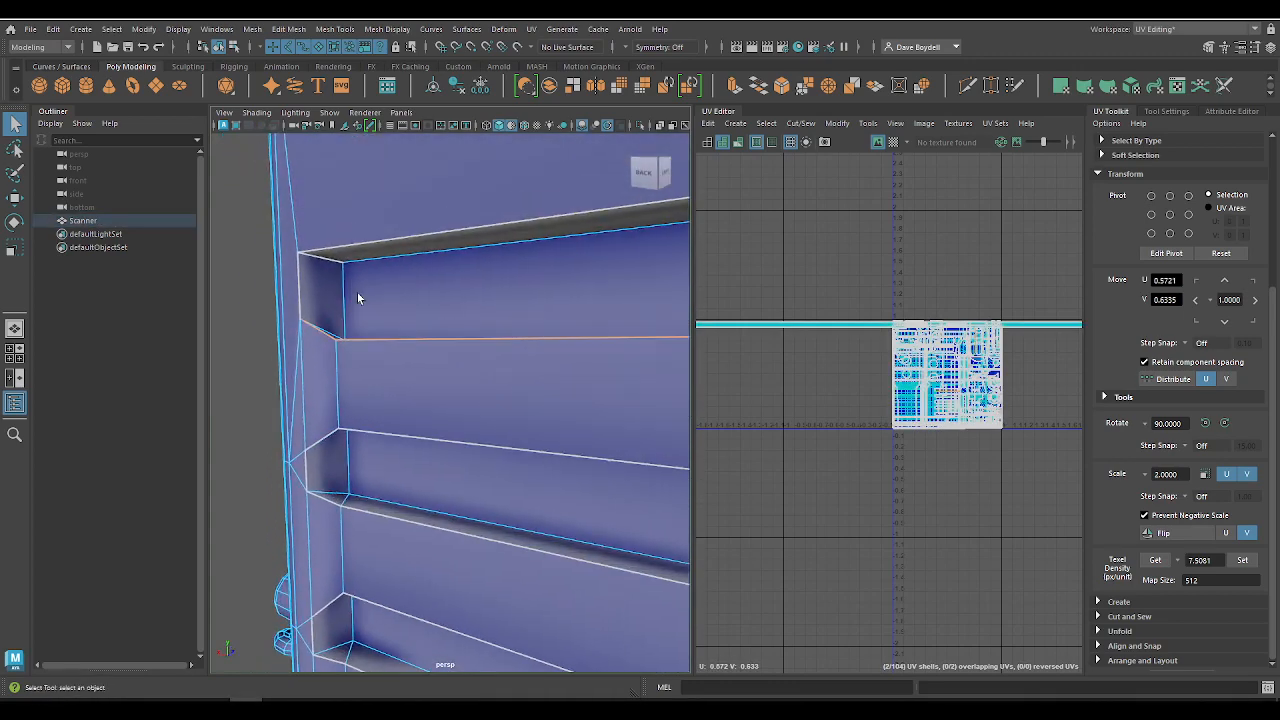
pyautogui.keyDown('shift'); pyautogui.click(342, 249); pyautogui.keyUp('shift')
pyautogui.keyDown('shift'); pyautogui.doubleClick(328, 261); pyautogui.keyUp('shift')
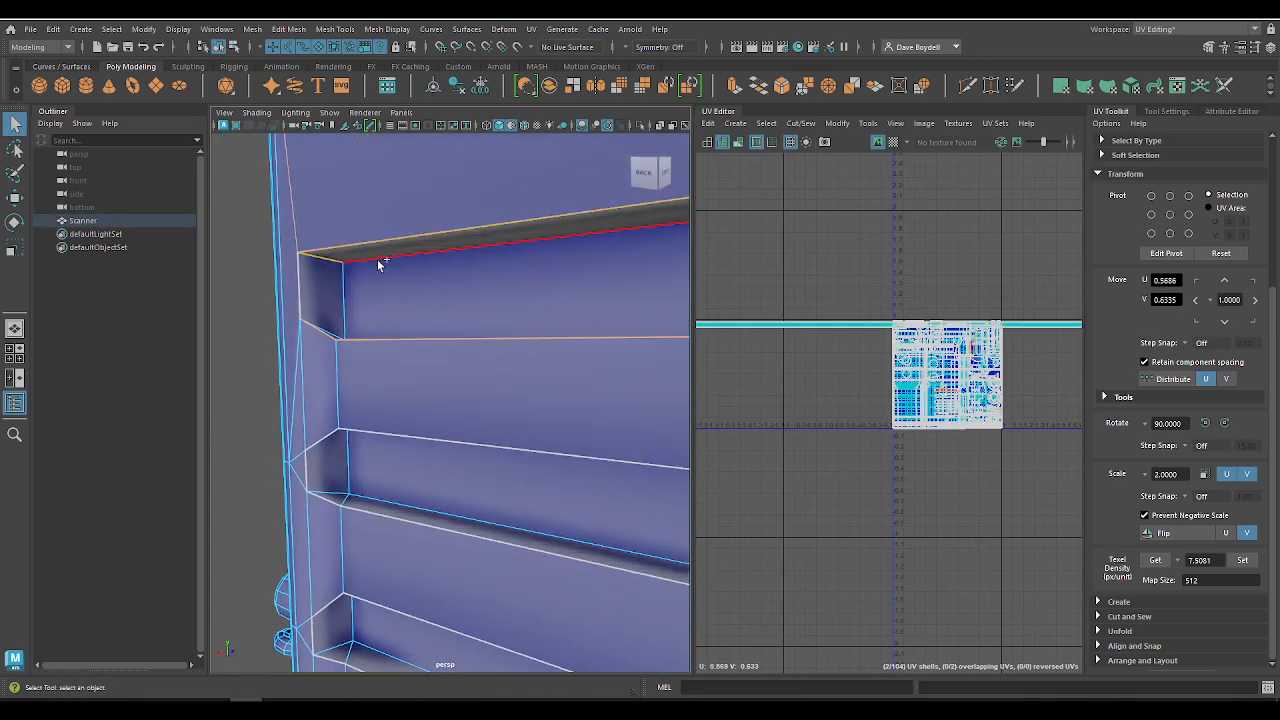
pyautogui.keyDown('shift'); pyautogui.click(378, 260); pyautogui.keyUp('shift')
pyautogui.keyDown('shift'); pyautogui.doubleClick(345, 287); pyautogui.keyUp('shift')
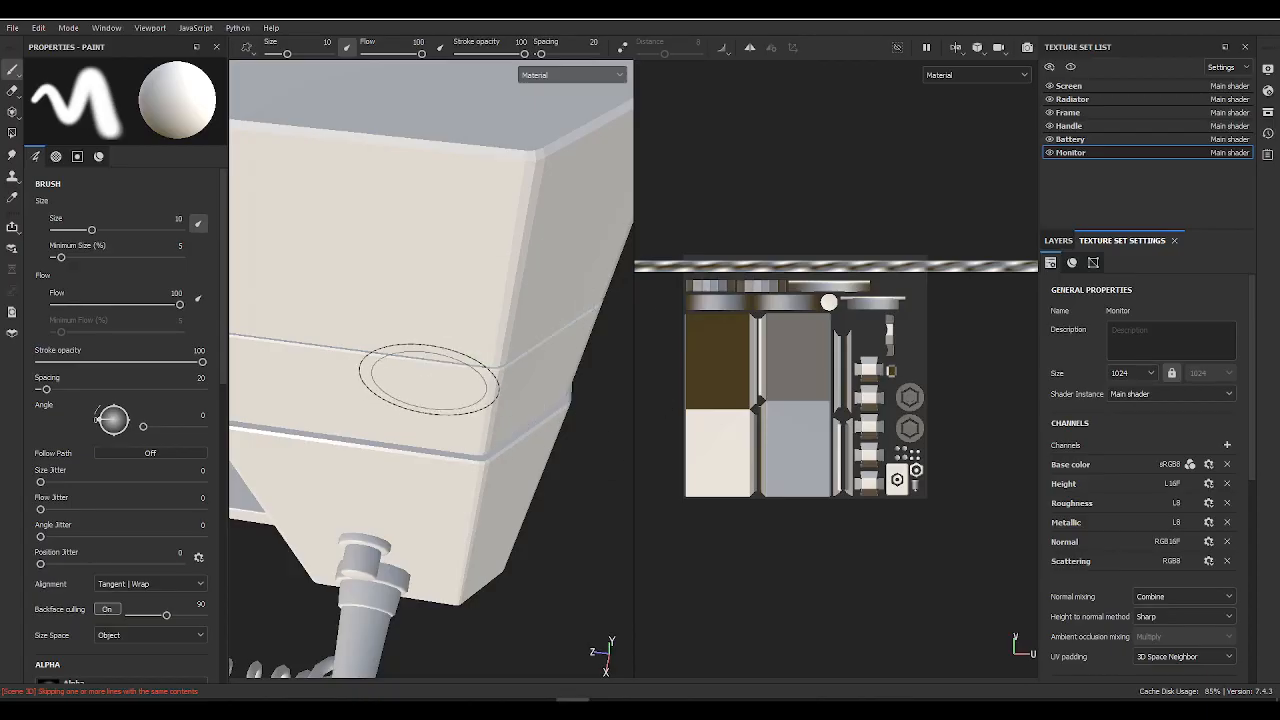
pyautogui.moveTo(429, 371)
pyautogui.keyDown('alt'); pyautogui.mouseDown()
pyautogui.moveTo(530, 328)
pyautogui.moveTo(306, 257)
pyautogui.moveTo(414, 266)
pyautogui.moveTo(569, 349)
pyautogui.moveTo(494, 256)
pyautogui.moveTo(503, 380)
pyautogui.moveTo(457, 397)
pyautogui.moveTo(427, 305)
pyautogui.moveTo(380, 323)
pyautogui.moveTo(426, 451)
pyautogui.moveTo(373, 407)
pyautogui.moveTo(446, 169)
pyautogui.moveTo(426, 203)
pyautogui.mouseUp(); pyautogui.keyUp('alt')
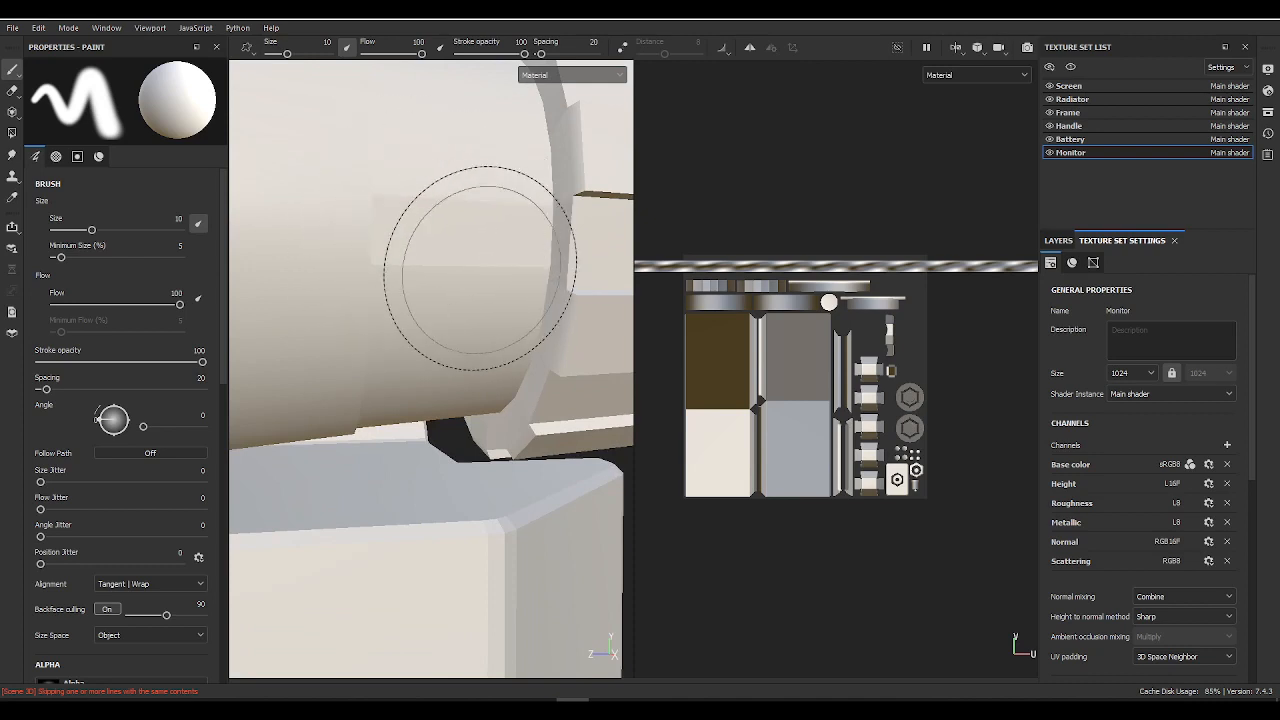
# Step: Switch to Substance 3D Painter and inspect the shading on the cylinder, the vented box and the whole scanner
pyautogui.moveTo(511, 229)
pyautogui.keyDown('alt'); pyautogui.mouseDown()
pyautogui.moveTo(458, 266)
pyautogui.moveTo(615, 193)
pyautogui.mouseUp(); pyautogui.keyUp('alt')
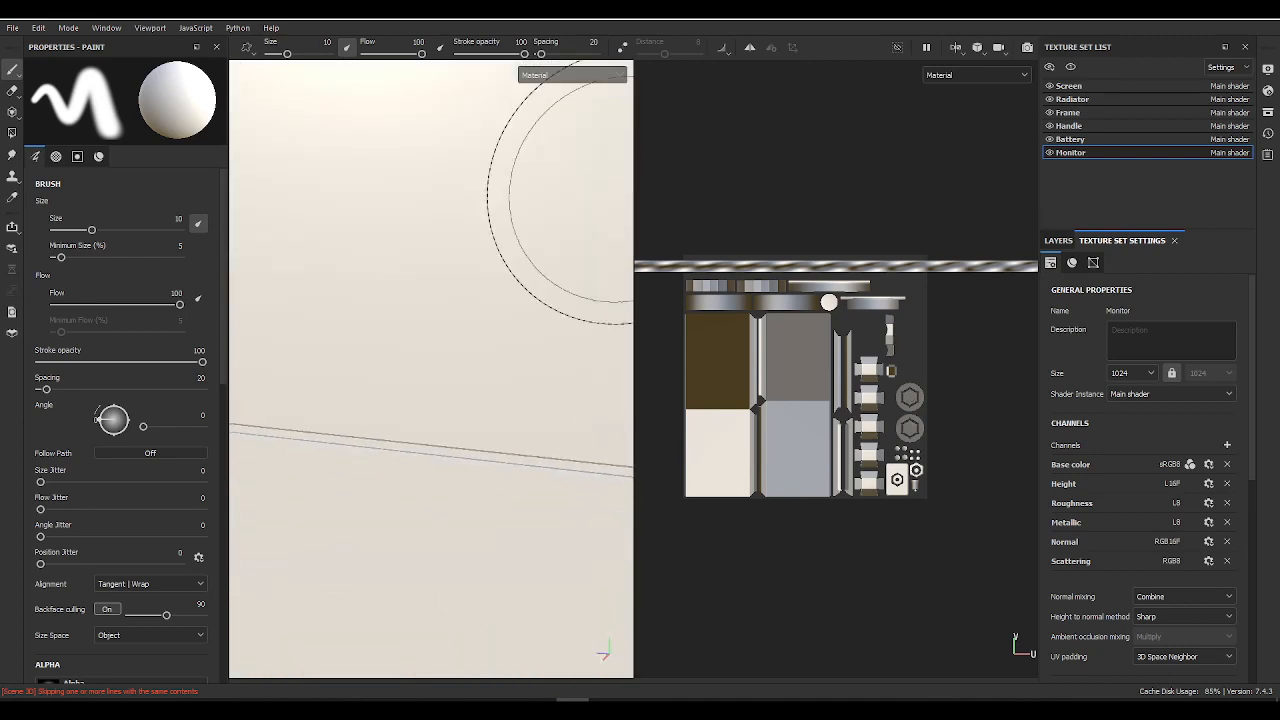
pyautogui.moveTo(452, 316)
pyautogui.keyDown('alt'); pyautogui.mouseDown()
pyautogui.moveTo(369, 349)
pyautogui.moveTo(206, 480)
pyautogui.mouseUp(); pyautogui.keyUp('alt')
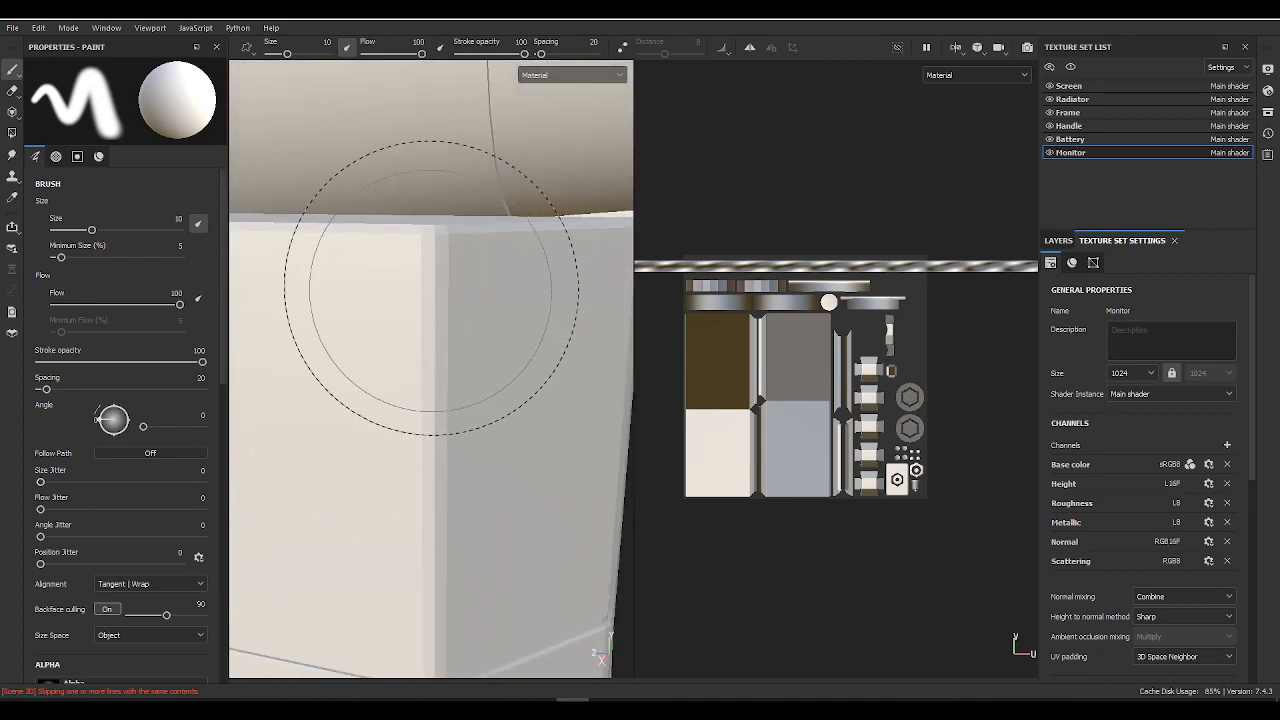
pyautogui.keyDown('alt'); pyautogui.moveTo(431, 288); pyautogui.dragTo(480, 337); pyautogui.keyUp('alt')
pyautogui.scroll(-8, 377, 367)
pyautogui.keyDown('alt'); pyautogui.moveTo(480, 337); pyautogui.dragTo(311, 300, button='right'); pyautogui.keyUp('alt')
pyautogui.keyDown('alt'); pyautogui.moveTo(420, 330); pyautogui.dragTo(328, 224, button='middle'); pyautogui.keyUp('alt')
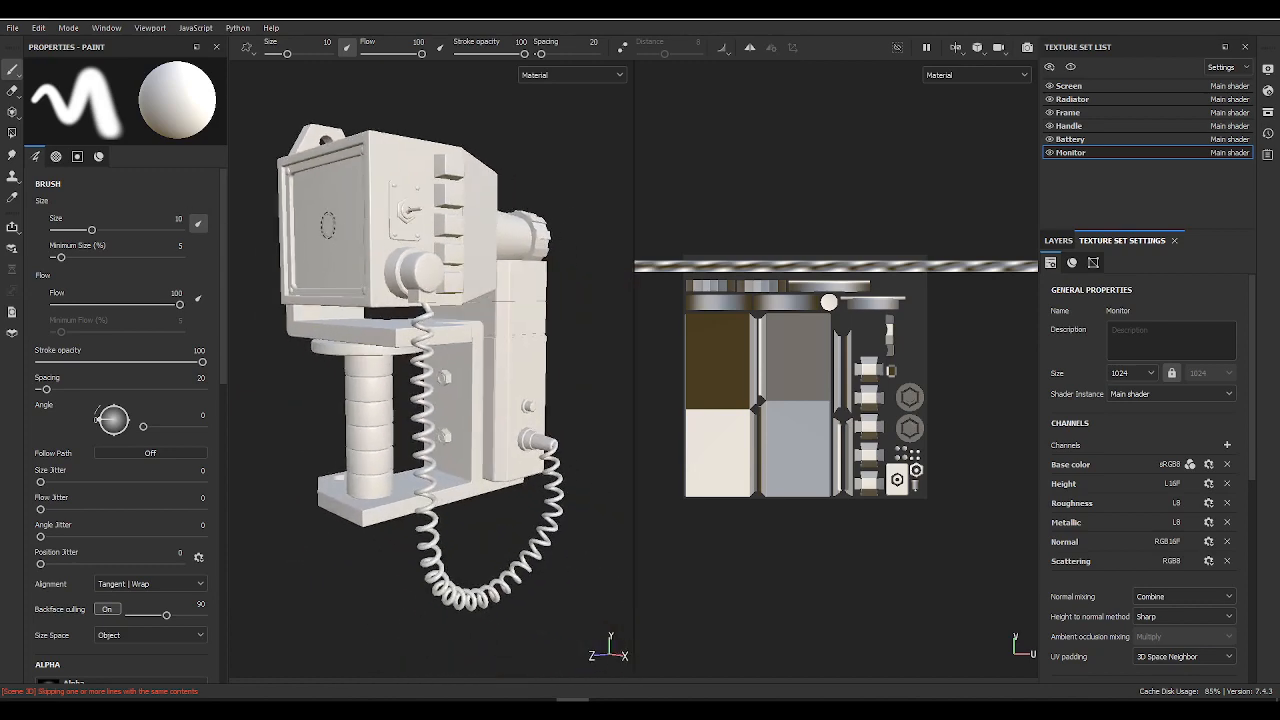
pyautogui.keyDown('alt'); pyautogui.moveTo(328, 224); pyautogui.dragTo(411, 406); pyautogui.keyUp('alt')
pyautogui.keyDown('alt'); pyautogui.moveTo(411, 406); pyautogui.dragTo(372, 320, button='right'); pyautogui.keyUp('alt')
pyautogui.keyDown('alt'); pyautogui.moveTo(372, 320); pyautogui.dragTo(372, 380, button='middle'); pyautogui.keyUp('alt')
pyautogui.keyDown('alt'); pyautogui.moveTo(372, 380); pyautogui.dragTo(386, 394); pyautogui.keyUp('alt')
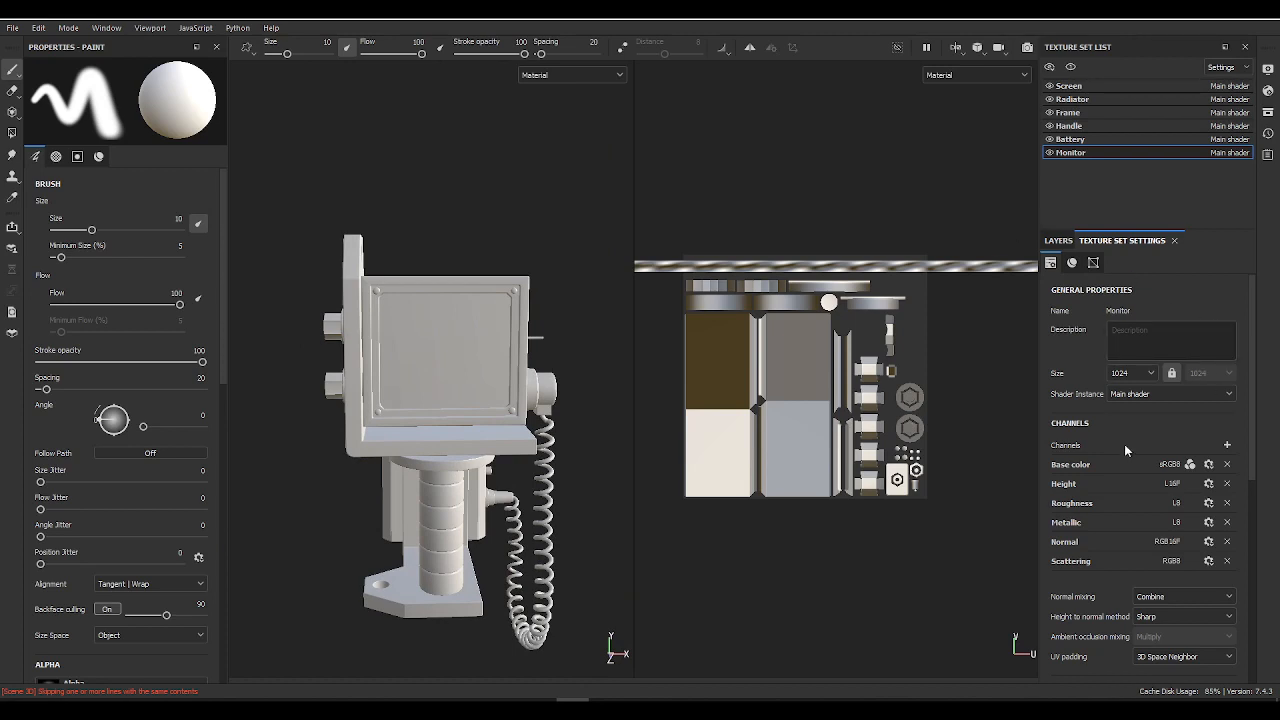
# Step: Set up mesh map baking with 1024 output size, the ID map excluded and the low poly mesh used as high poly
pyautogui.scroll(-5, 1165, 400)
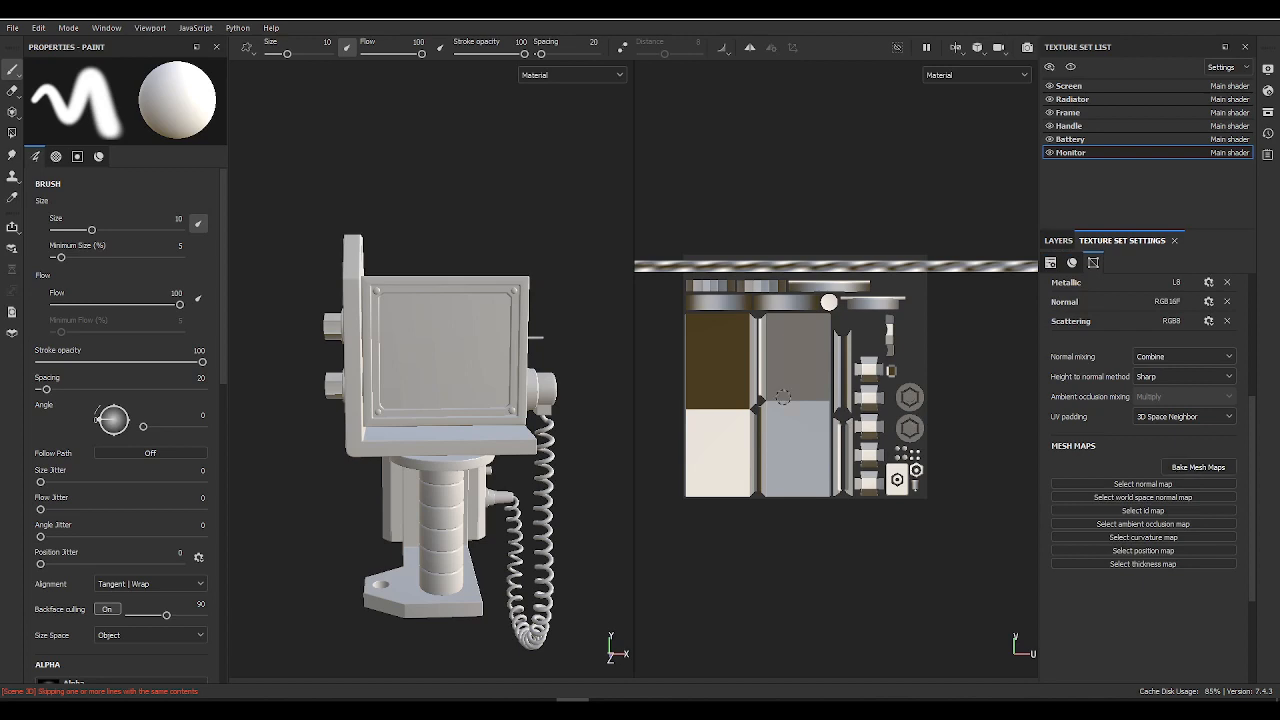
pyautogui.click(1190, 467)
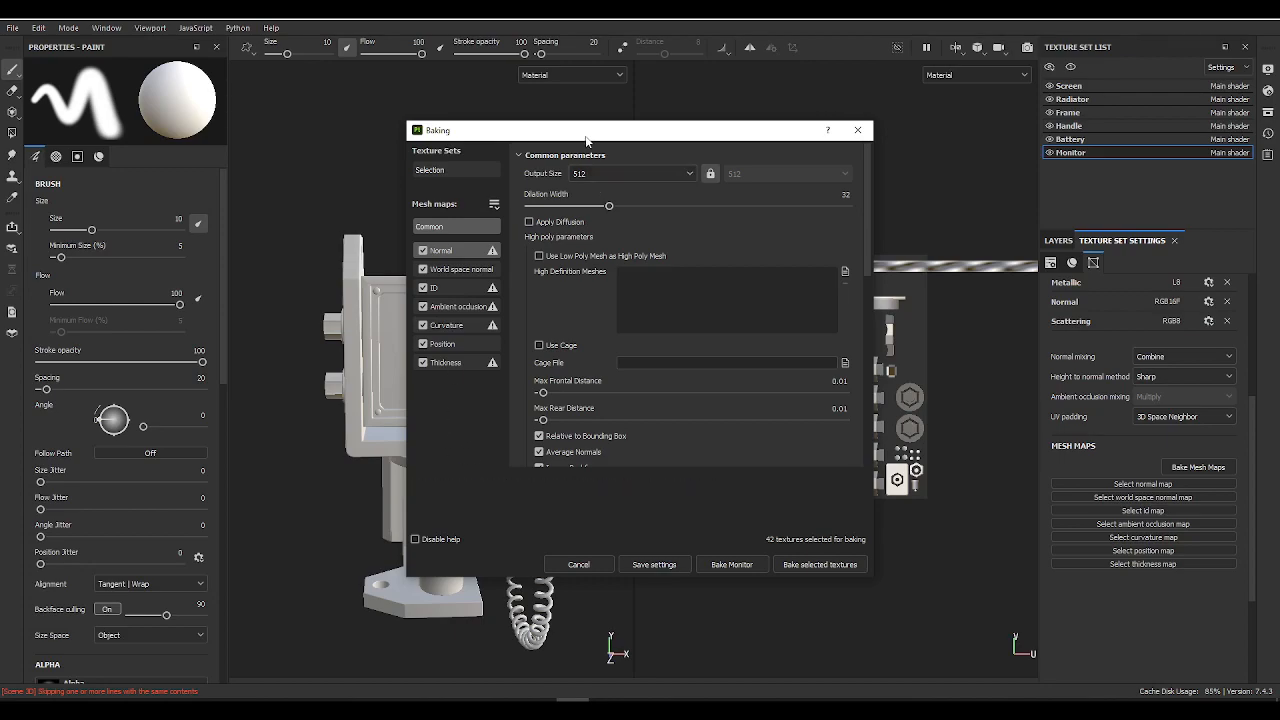
pyautogui.moveTo(585, 137); pyautogui.dragTo(525, 150)
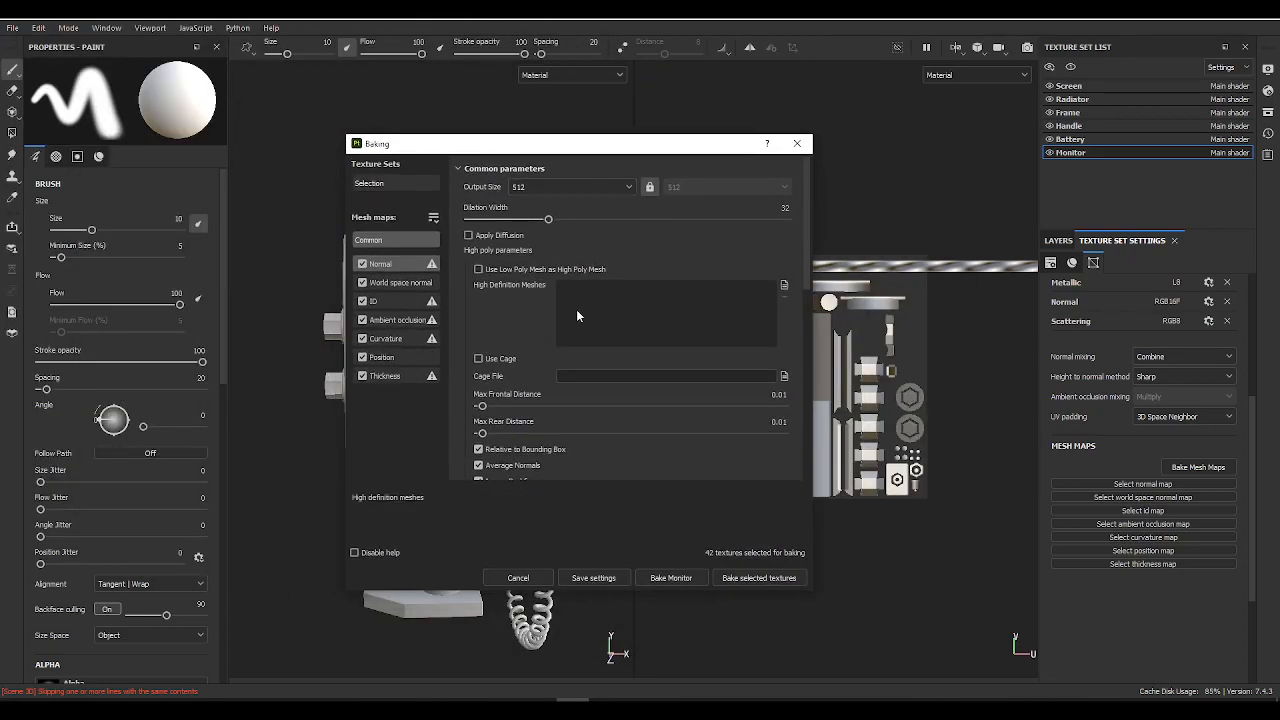
pyautogui.click(540, 187)
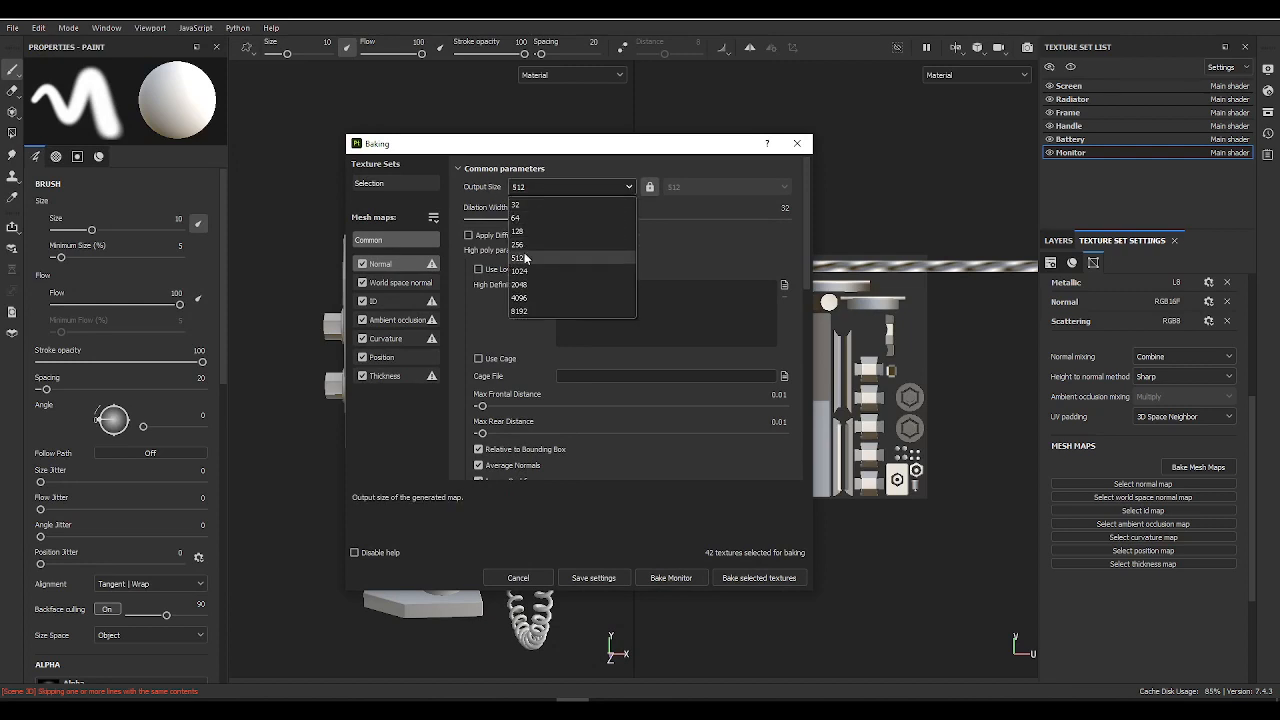
pyautogui.click(590, 270)
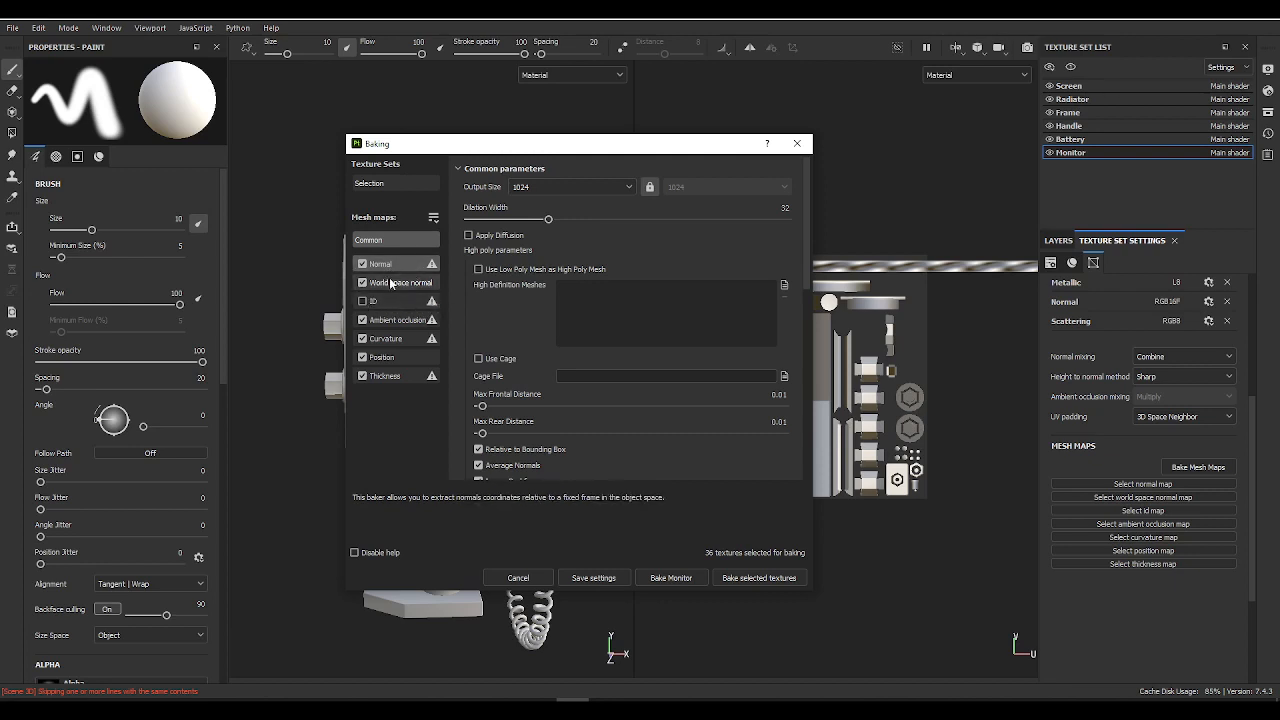
pyautogui.click(478, 270)
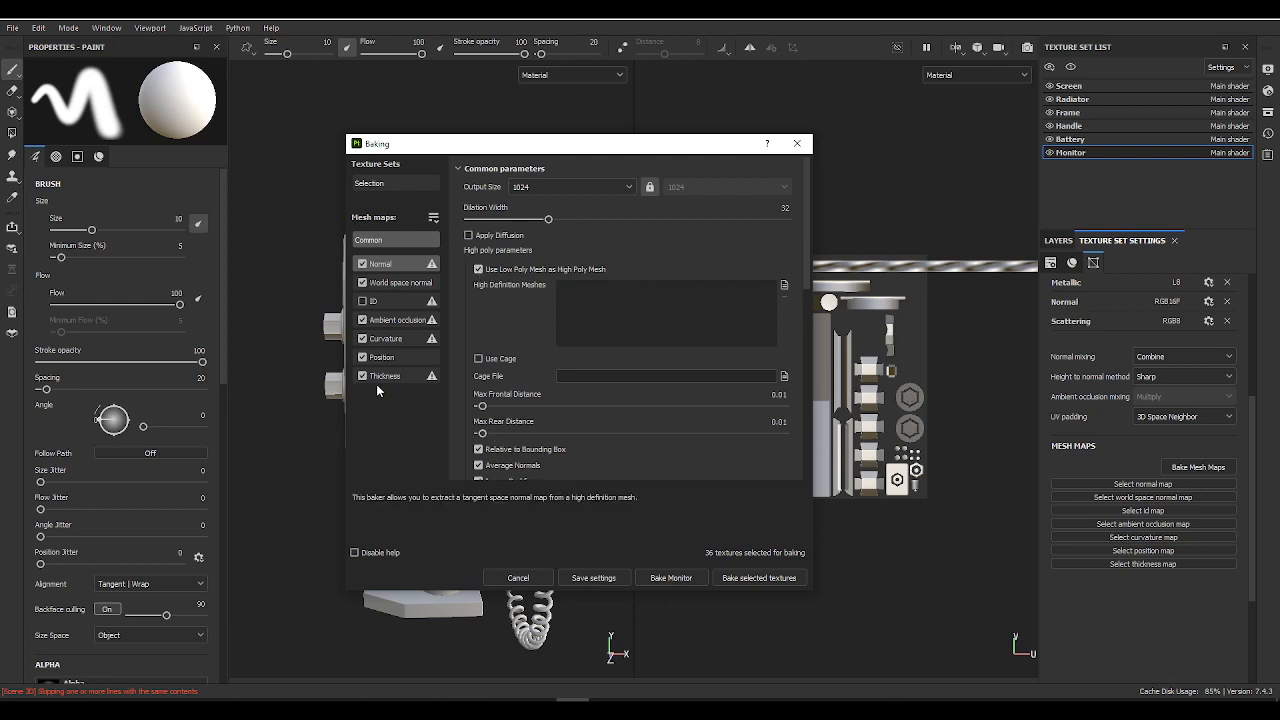
# Step: Keep ambient occlusion Self Occlusion at Always and bake the selected mesh maps for all six texture sets
pyautogui.click(405, 319)
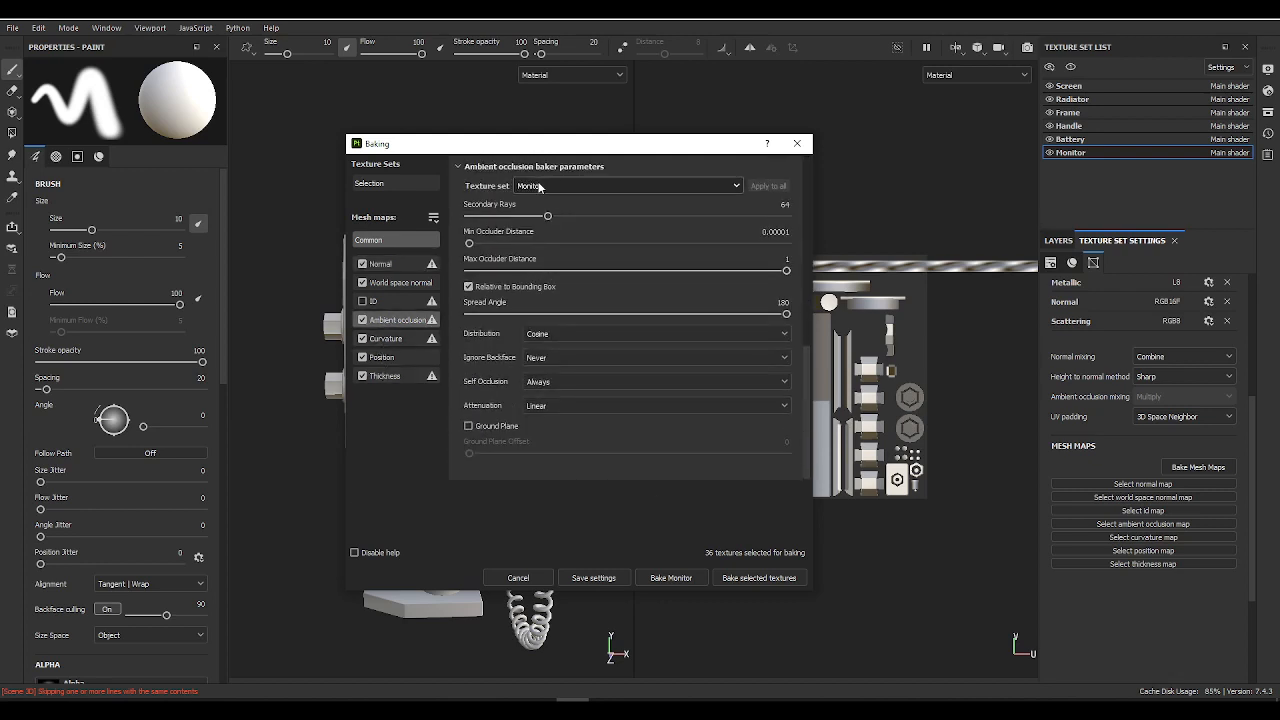
pyautogui.click(552, 382)
pyautogui.click(556, 384)
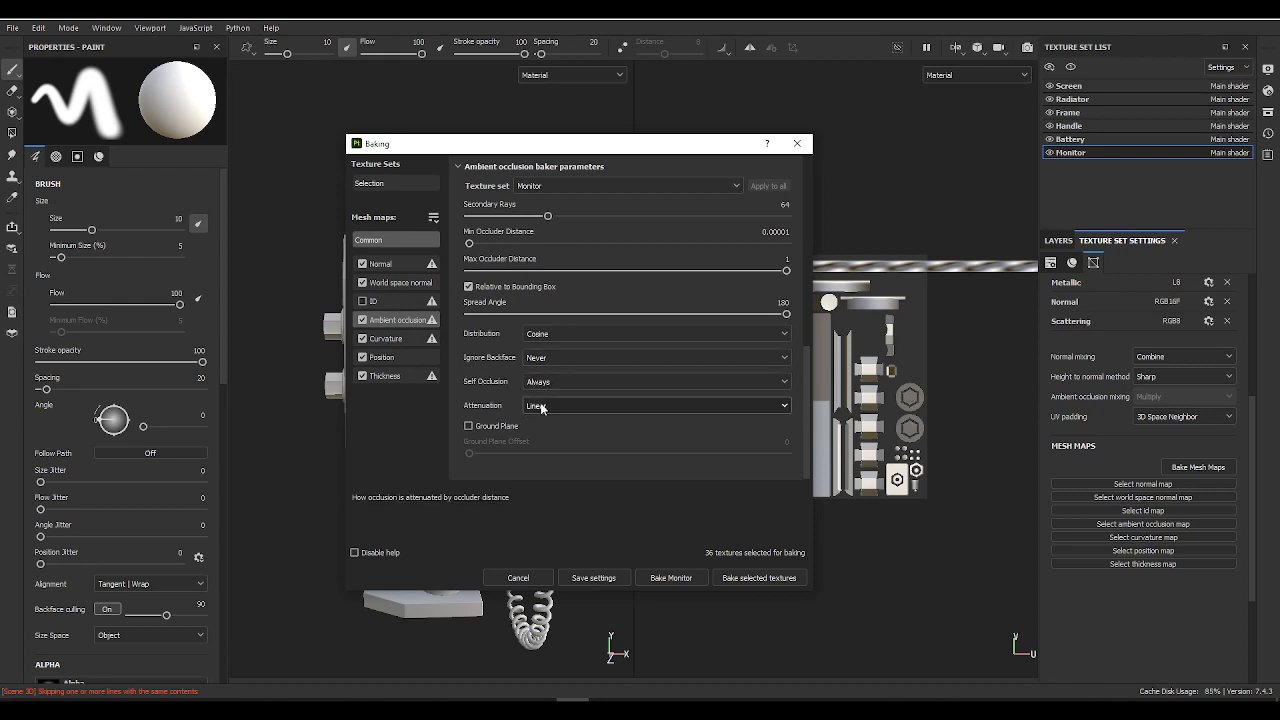
pyautogui.click(549, 387)
pyautogui.click(550, 384)
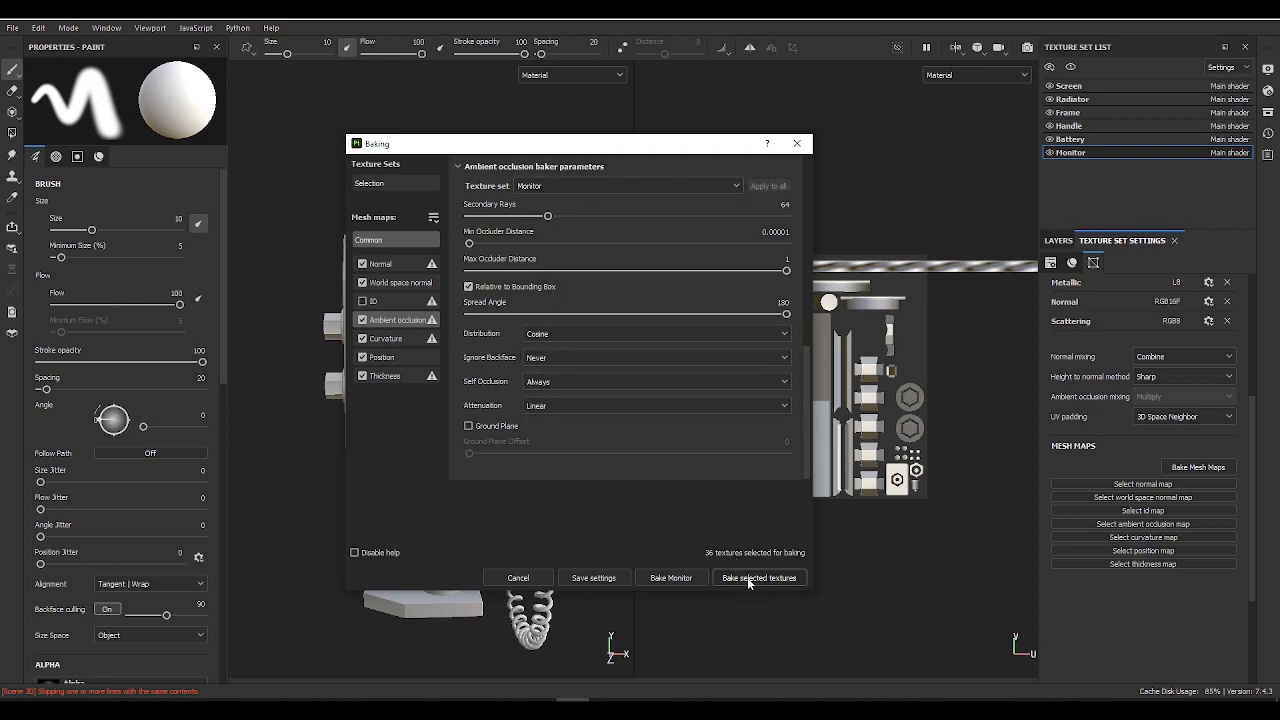
pyautogui.click(389, 182)
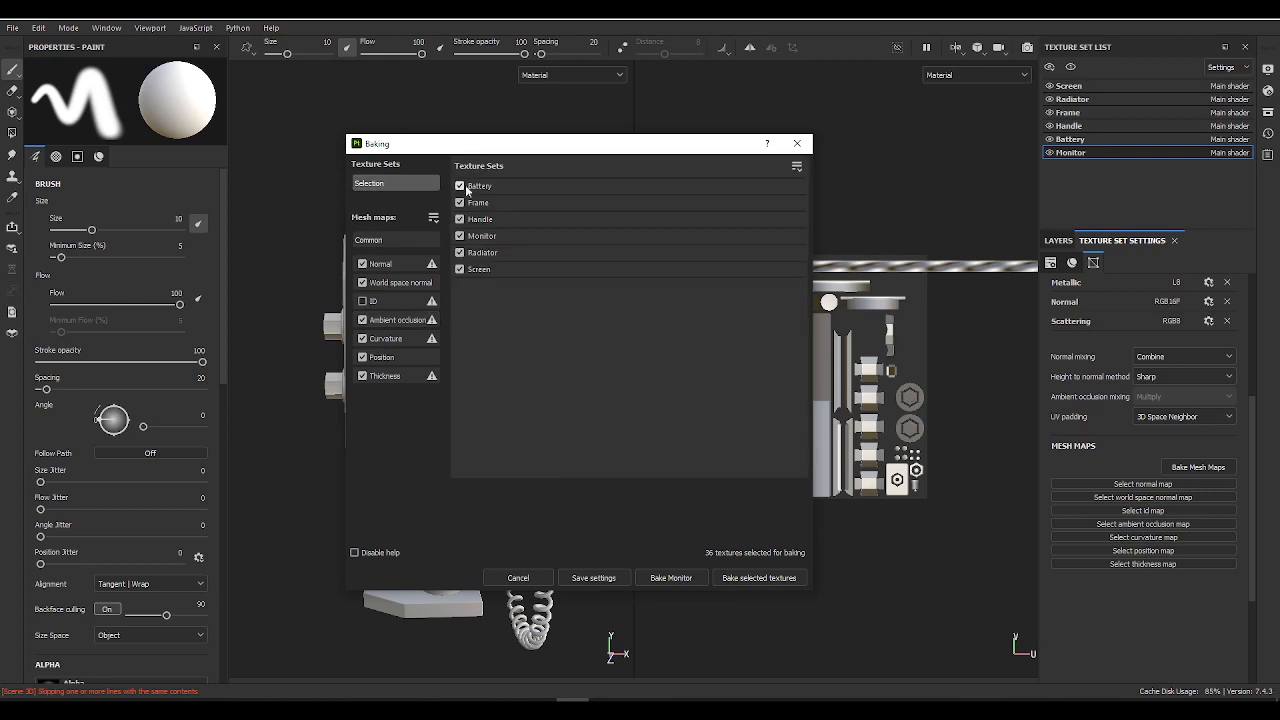
pyautogui.click(771, 578)
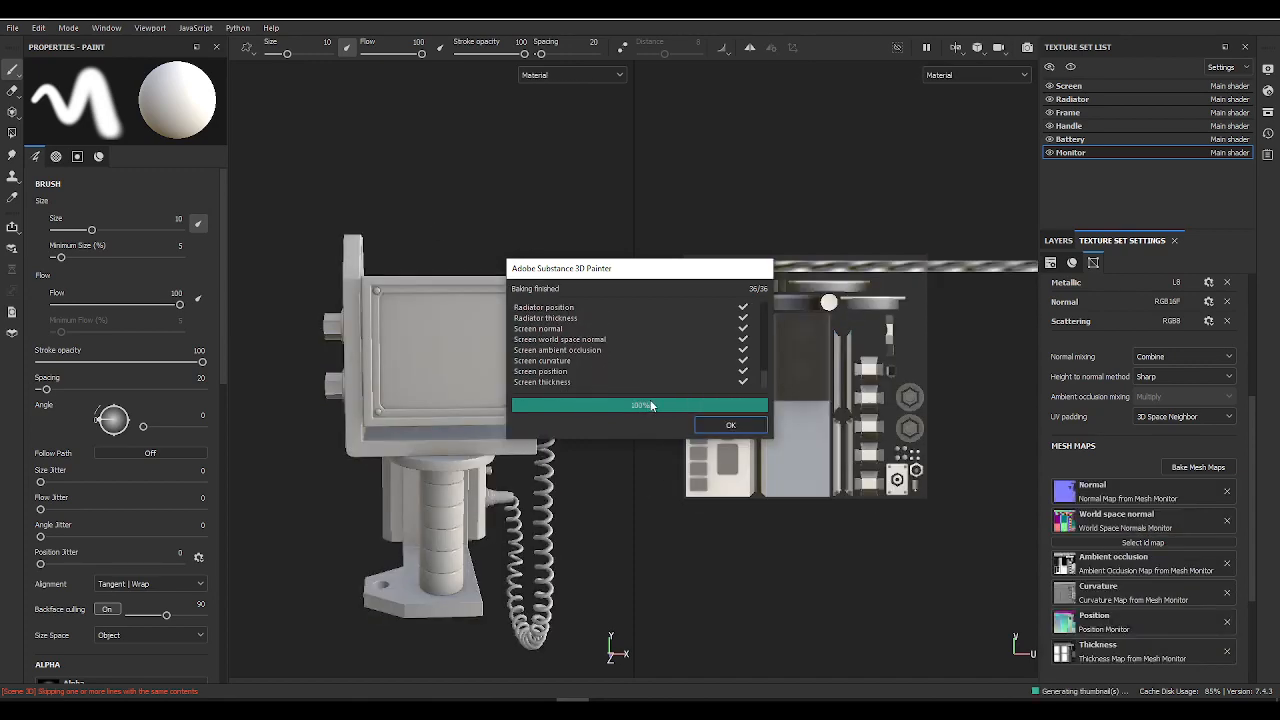
# Step: Close the finished bake report and inspect the baked shading around the cylinder, the vented box's upper edges and the monitor
pyautogui.click(725, 430)
pyautogui.moveTo(570, 390)
pyautogui.keyDown('alt'); pyautogui.mouseDown()
pyautogui.moveTo(426, 362)
pyautogui.moveTo(246, 379)
pyautogui.moveTo(423, 343)
pyautogui.moveTo(551, 374)
pyautogui.moveTo(509, 343)
pyautogui.moveTo(483, 253)
pyautogui.moveTo(400, 223)
pyautogui.moveTo(305, 417)
pyautogui.moveTo(437, 434)
pyautogui.moveTo(446, 384)
pyautogui.mouseUp(); pyautogui.keyUp('alt')
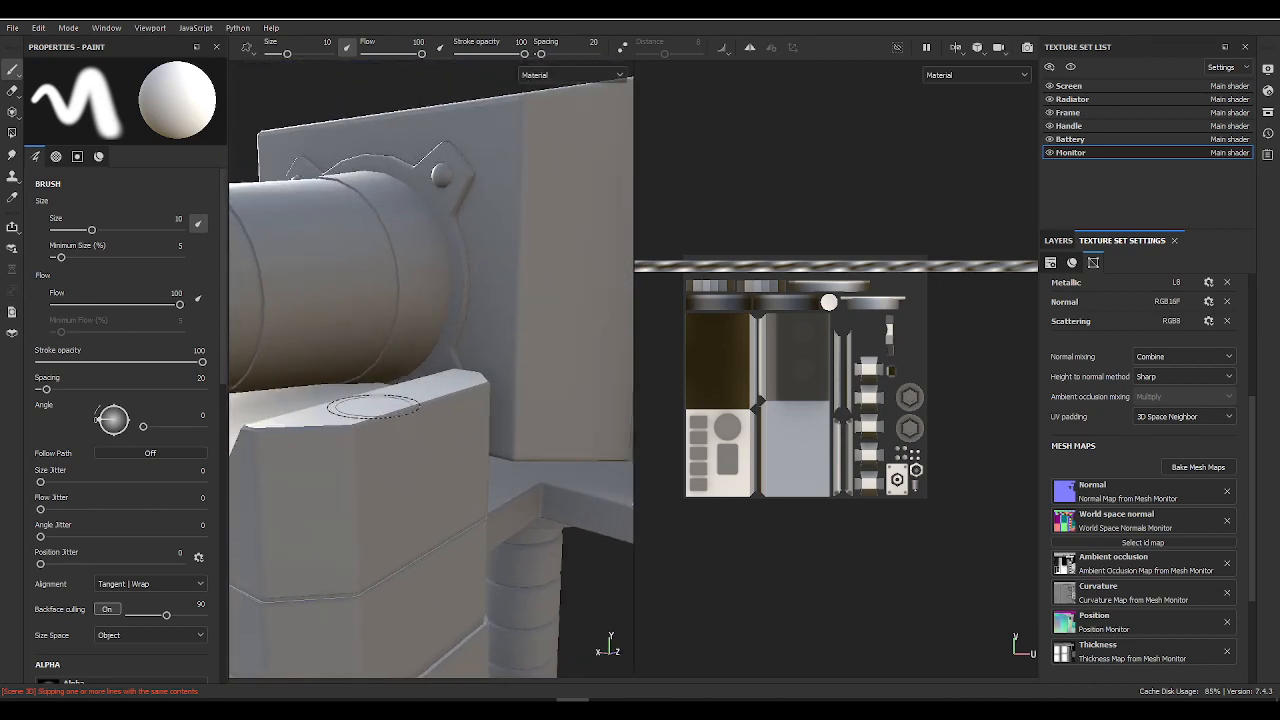
pyautogui.moveTo(446, 384)
pyautogui.keyDown('alt'); pyautogui.mouseDown(button='right')
pyautogui.moveTo(472, 317)
pyautogui.moveTo(375, 430)
pyautogui.mouseUp(button='right'); pyautogui.keyUp('alt')
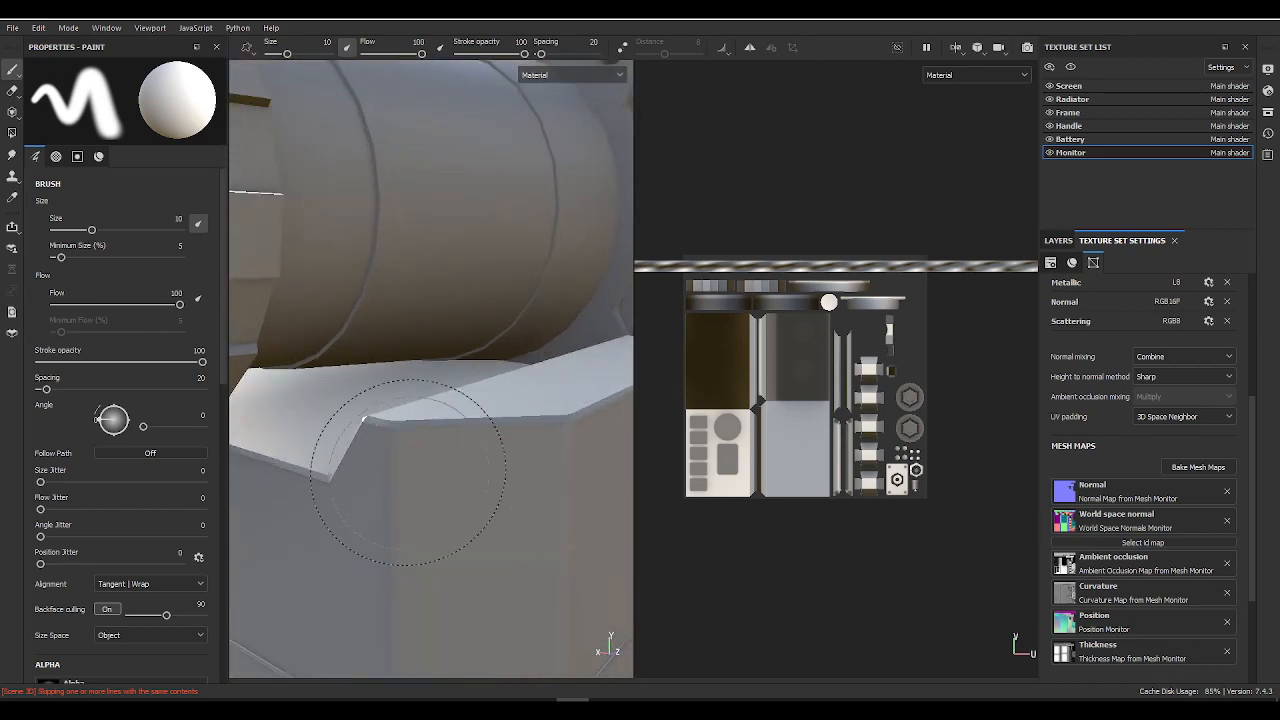
pyautogui.keyDown('alt'); pyautogui.moveTo(408, 472); pyautogui.dragTo(412, 380, button='right'); pyautogui.keyUp('alt')
pyautogui.keyDown('alt'); pyautogui.moveTo(412, 380); pyautogui.dragTo(490, 367); pyautogui.keyUp('alt')
pyautogui.keyDown('alt'); pyautogui.moveTo(290, 370); pyautogui.dragTo(410, 393); pyautogui.keyUp('alt')
# Step: Display the baked ambient occlusion and curvature maps on the scanner and inspect the monitor, cylinder and vented box from several angles
pyautogui.press('b')
pyautogui.press('b')
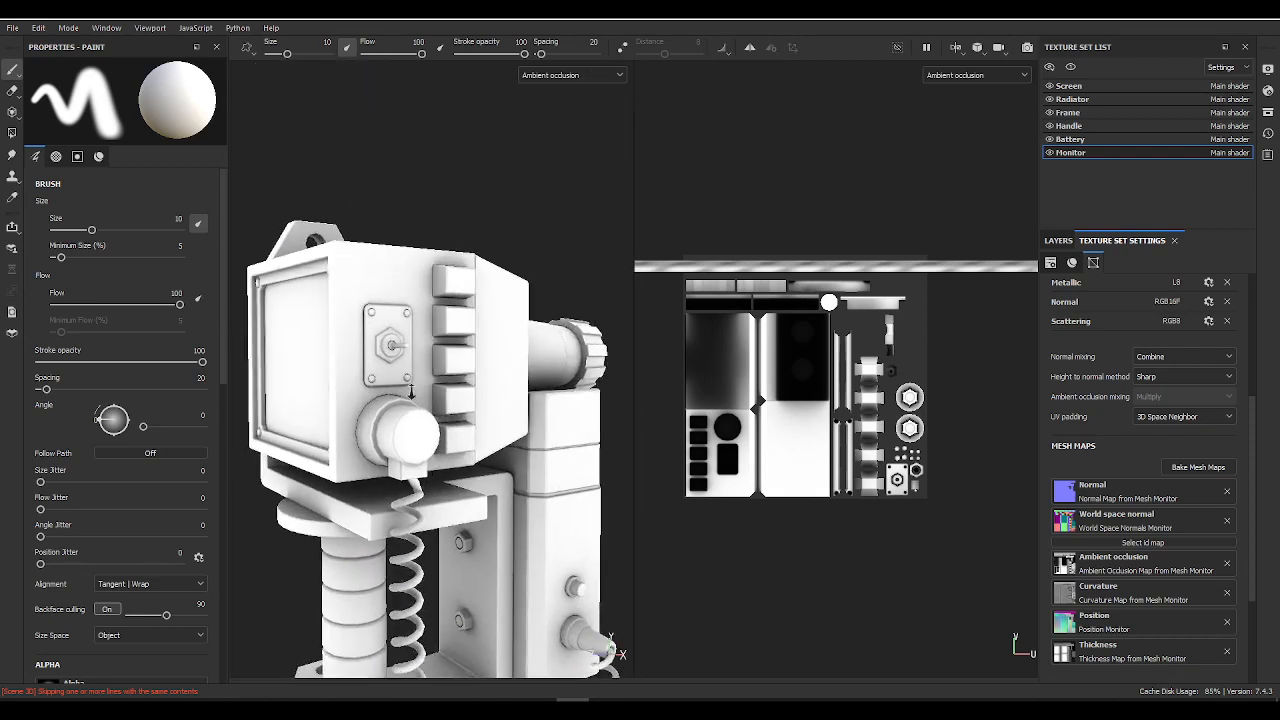
pyautogui.keyDown('alt'); pyautogui.moveTo(411, 392); pyautogui.dragTo(432, 406, button='right'); pyautogui.keyUp('alt')
pyautogui.press('b')
pyautogui.keyDown('alt'); pyautogui.moveTo(516, 443); pyautogui.dragTo(340, 425); pyautogui.keyUp('alt')
pyautogui.keyDown('alt'); pyautogui.moveTo(340, 425); pyautogui.dragTo(414, 373, button='right'); pyautogui.keyUp('alt')
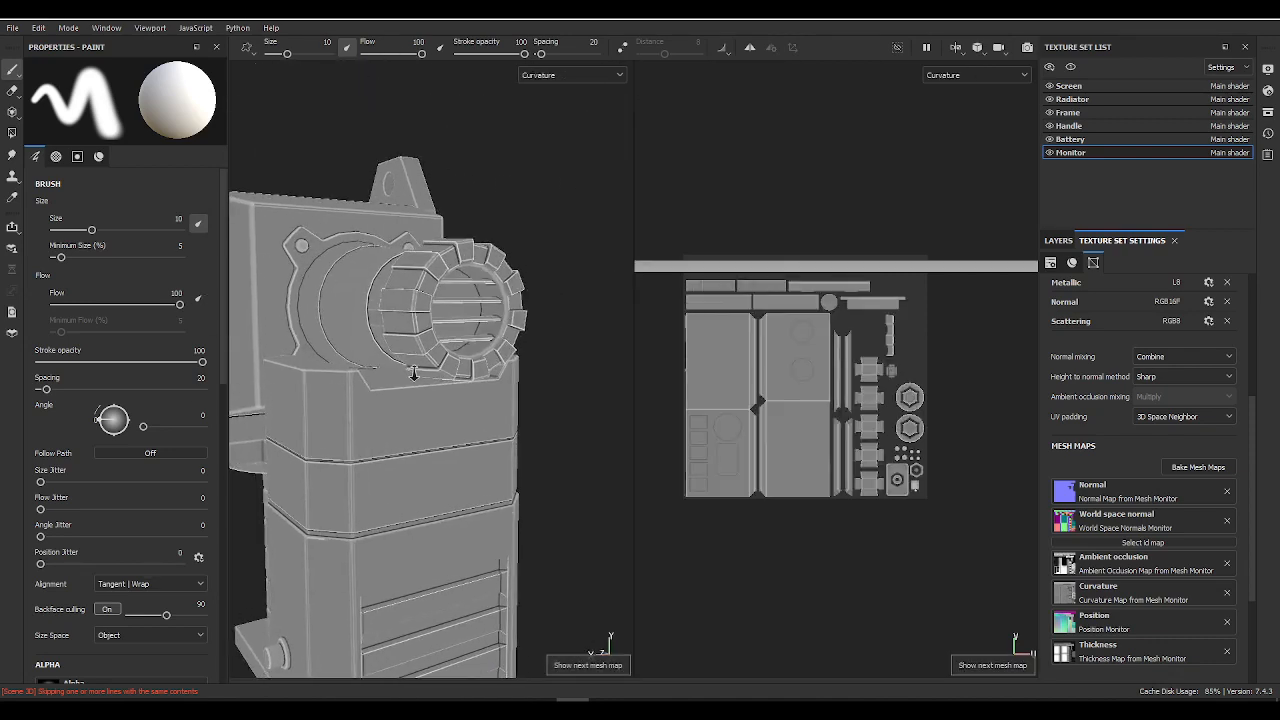
pyautogui.keyDown('alt'); pyautogui.moveTo(414, 373); pyautogui.dragTo(298, 364); pyautogui.keyUp('alt')
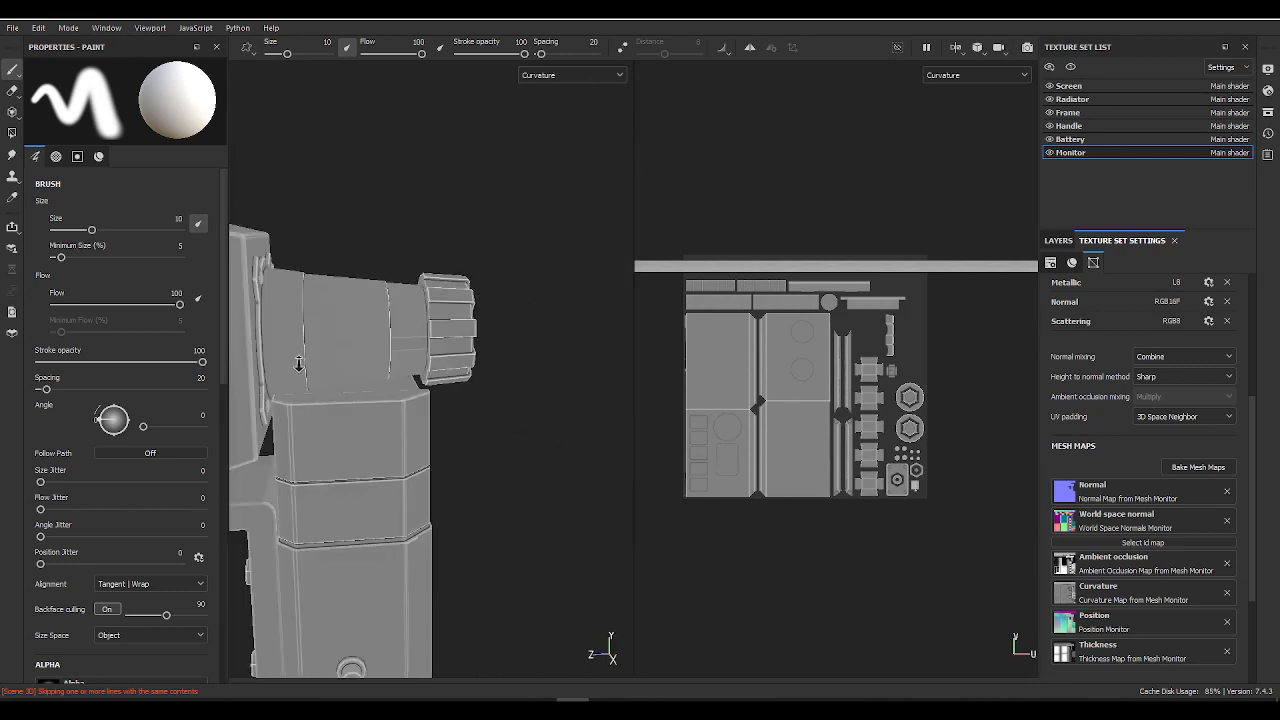
pyautogui.keyDown('alt'); pyautogui.moveTo(299, 364); pyautogui.dragTo(276, 377, button='right'); pyautogui.keyUp('alt')
pyautogui.keyDown('alt'); pyautogui.moveTo(276, 377); pyautogui.dragTo(429, 280, button='middle'); pyautogui.keyUp('alt')
pyautogui.keyDown('alt'); pyautogui.moveTo(429, 280); pyautogui.dragTo(556, 345); pyautogui.keyUp('alt')
pyautogui.keyDown('alt'); pyautogui.moveTo(556, 345); pyautogui.dragTo(552, 411, button='middle'); pyautogui.keyUp('alt')
# Step: Examine the position map and the remaining baked mesh maps, finishing with a closer check of ambient occlusion on the monitor
pyautogui.press('b')
pyautogui.keyDown('alt'); pyautogui.moveTo(525, 423); pyautogui.dragTo(200, 329); pyautogui.keyUp('alt')
pyautogui.keyDown('alt'); pyautogui.moveTo(385, 292); pyautogui.dragTo(357, 303, button='right'); pyautogui.keyUp('alt')
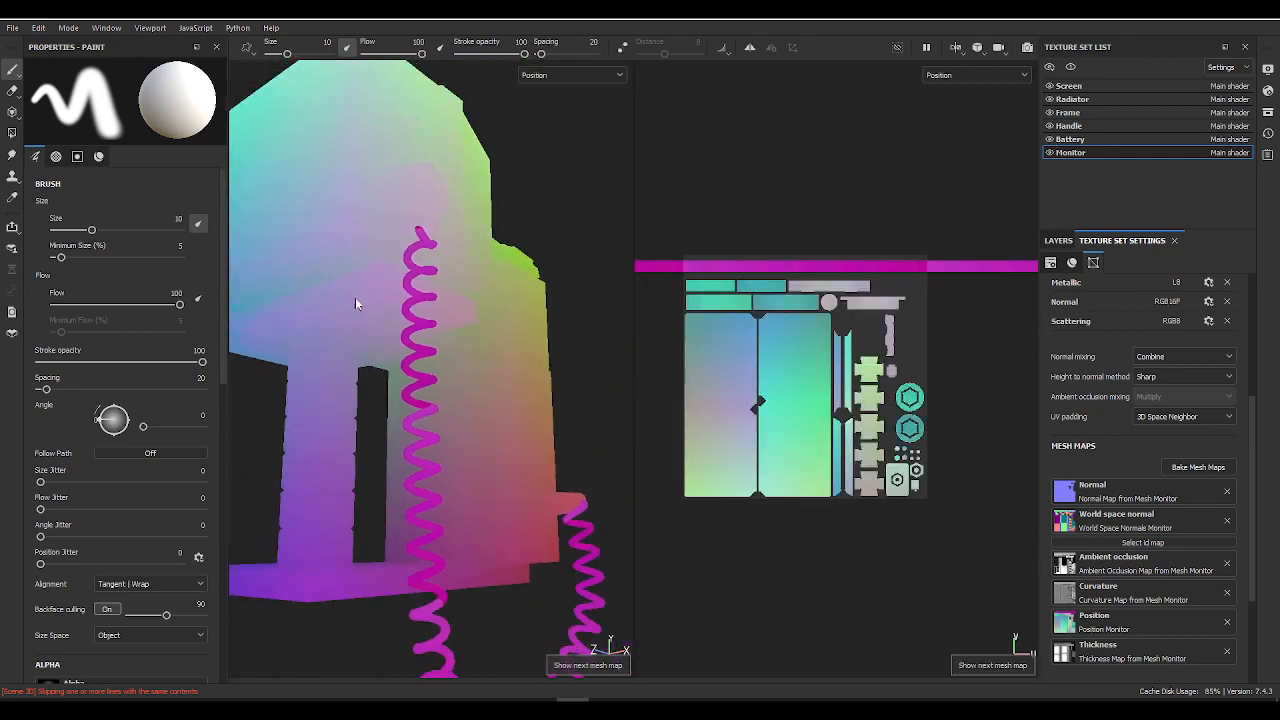
pyautogui.press('b')
pyautogui.keyDown('alt'); pyautogui.moveTo(312, 340); pyautogui.dragTo(830, 500); pyautogui.keyUp('alt')
pyautogui.press('b')
pyautogui.keyDown('alt'); pyautogui.moveTo(337, 391); pyautogui.dragTo(678, 378); pyautogui.keyUp('alt')
pyautogui.press('b')
pyautogui.press('m')
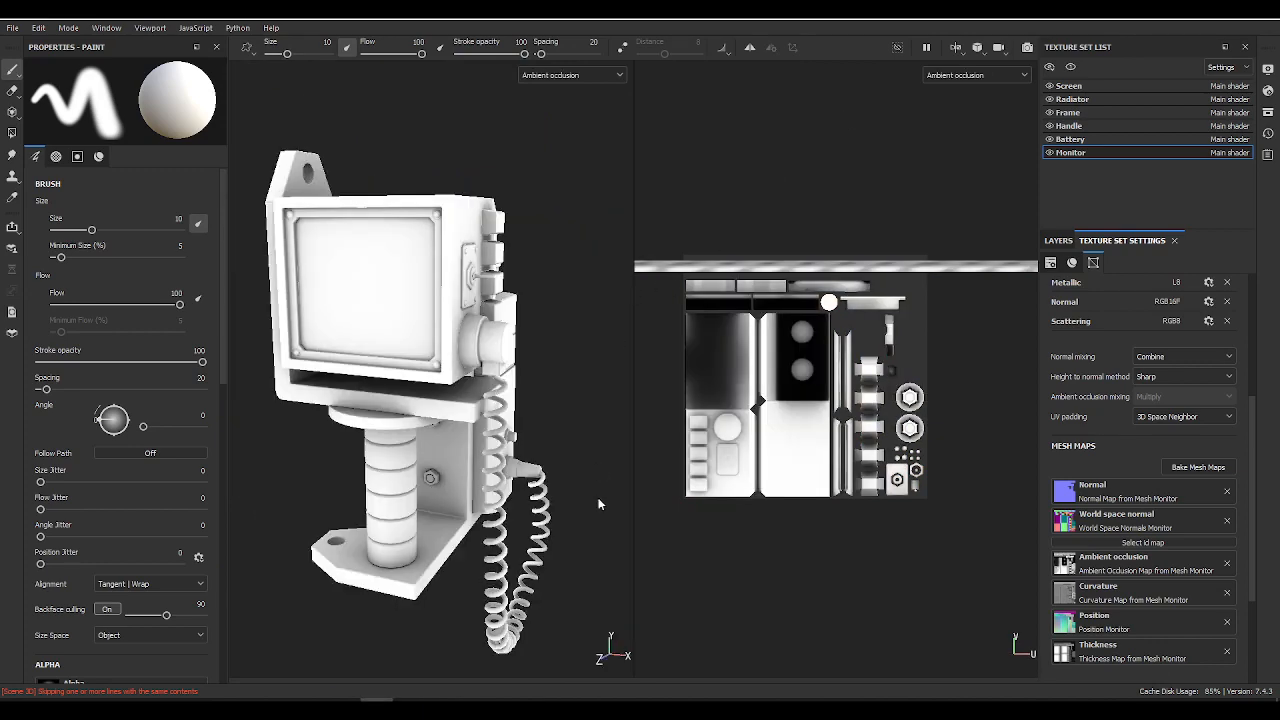
pyautogui.keyDown('alt'); pyautogui.moveTo(449, 368); pyautogui.dragTo(403, 353); pyautogui.keyUp('alt')
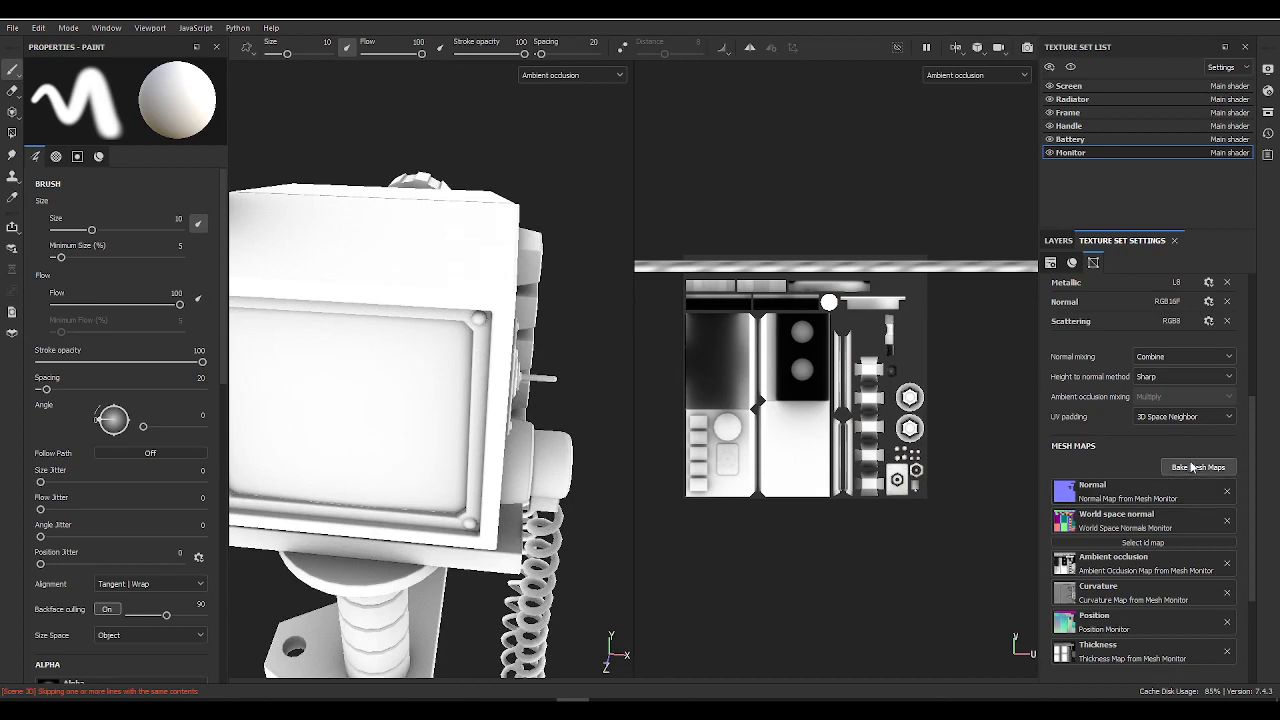
# Step: Reopen the mesh map baking settings, set the output size to 8192 and review the ambient occlusion and common parameters
pyautogui.click(1192, 467)
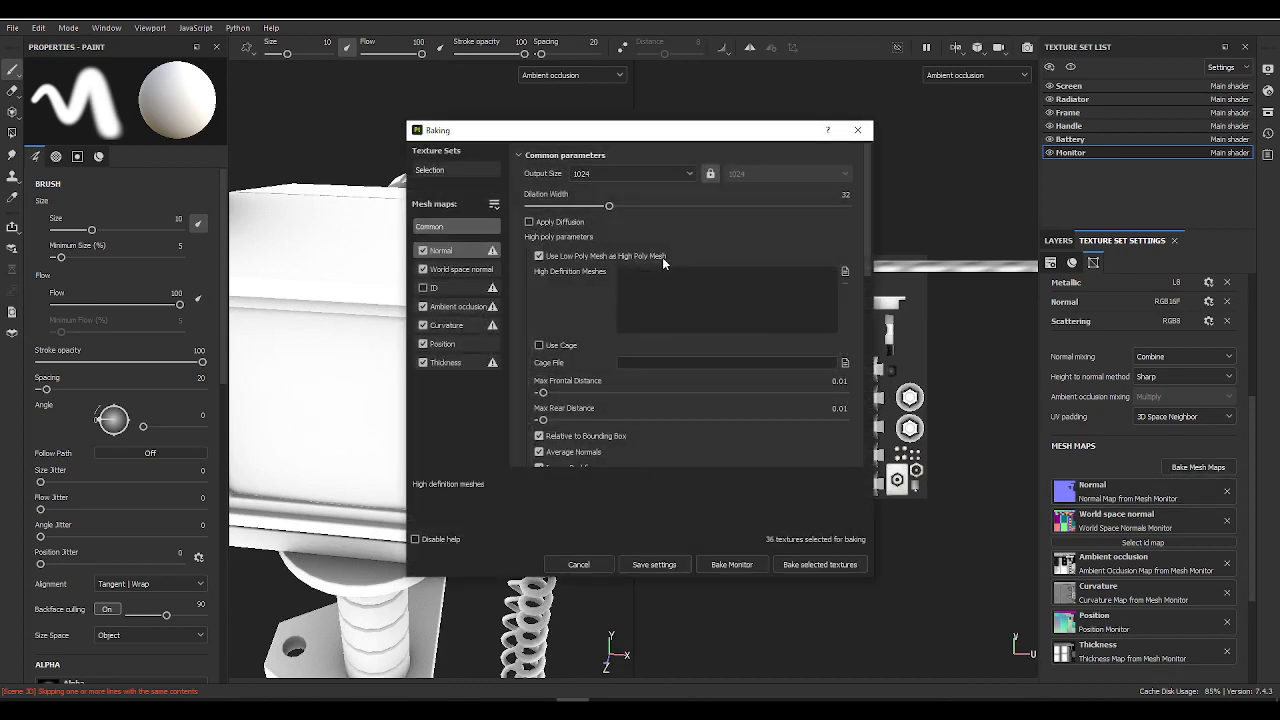
pyautogui.click(578, 176)
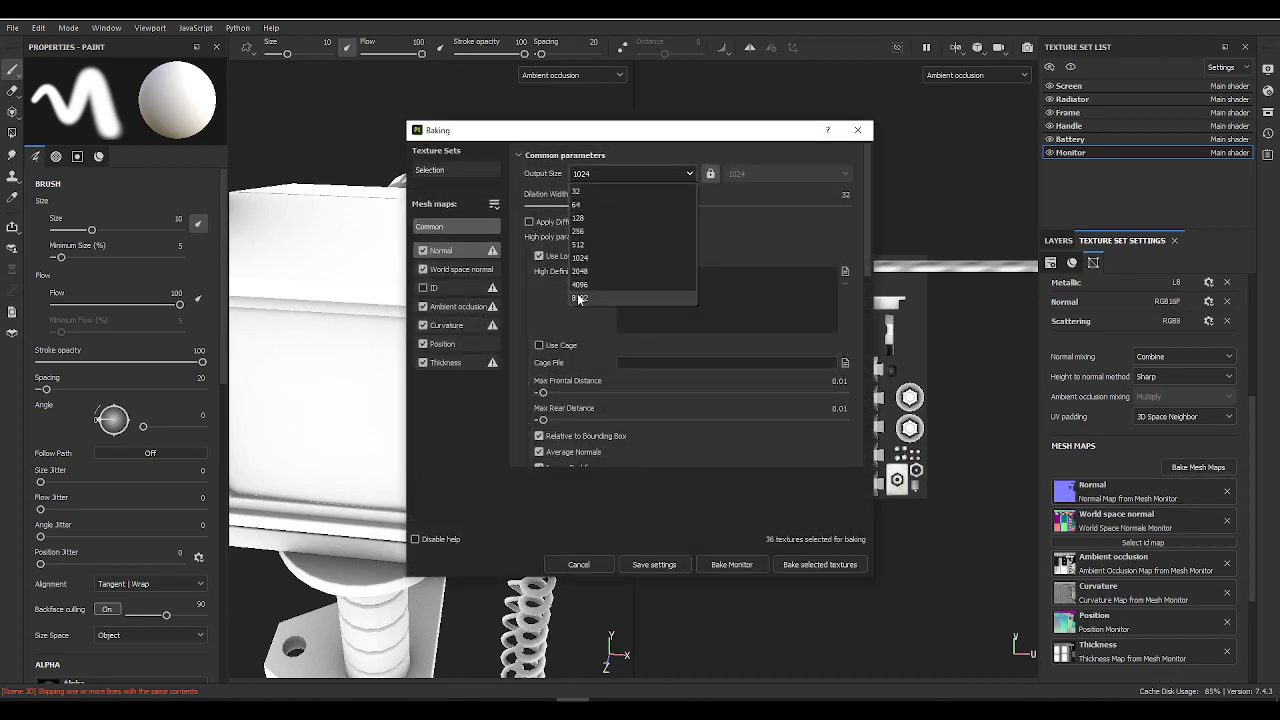
pyautogui.click(610, 297)
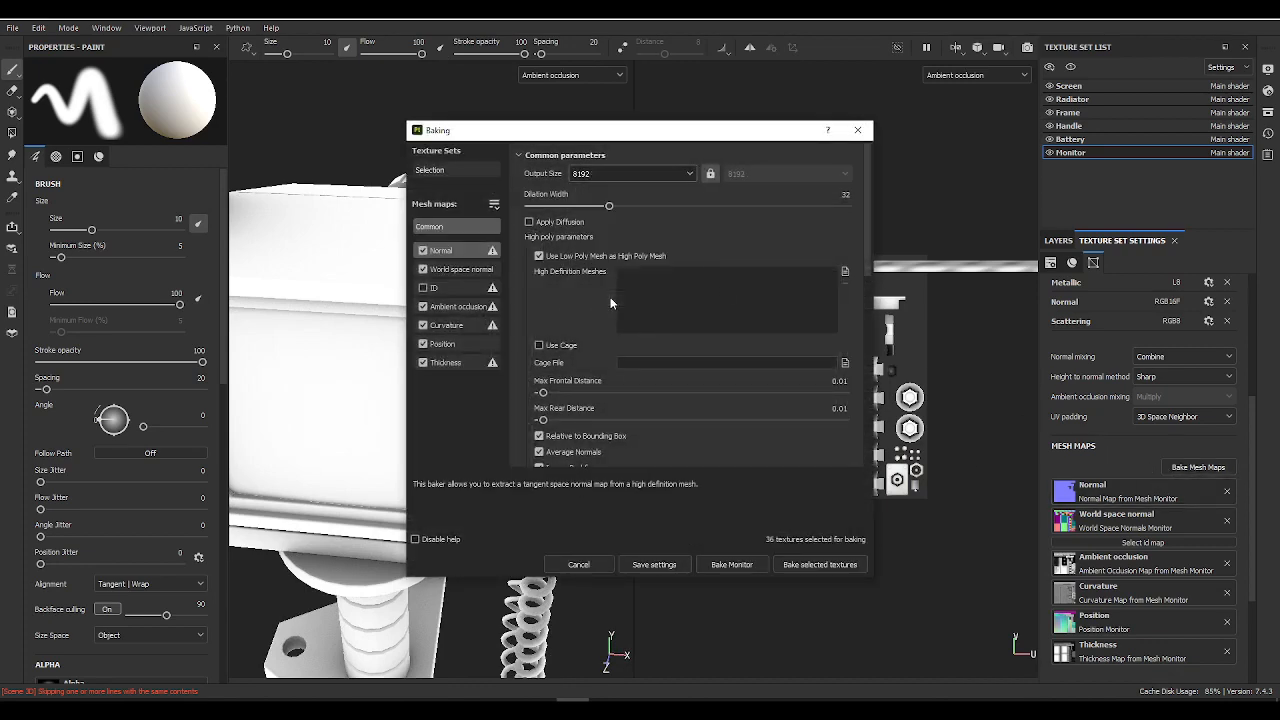
pyautogui.click(445, 306)
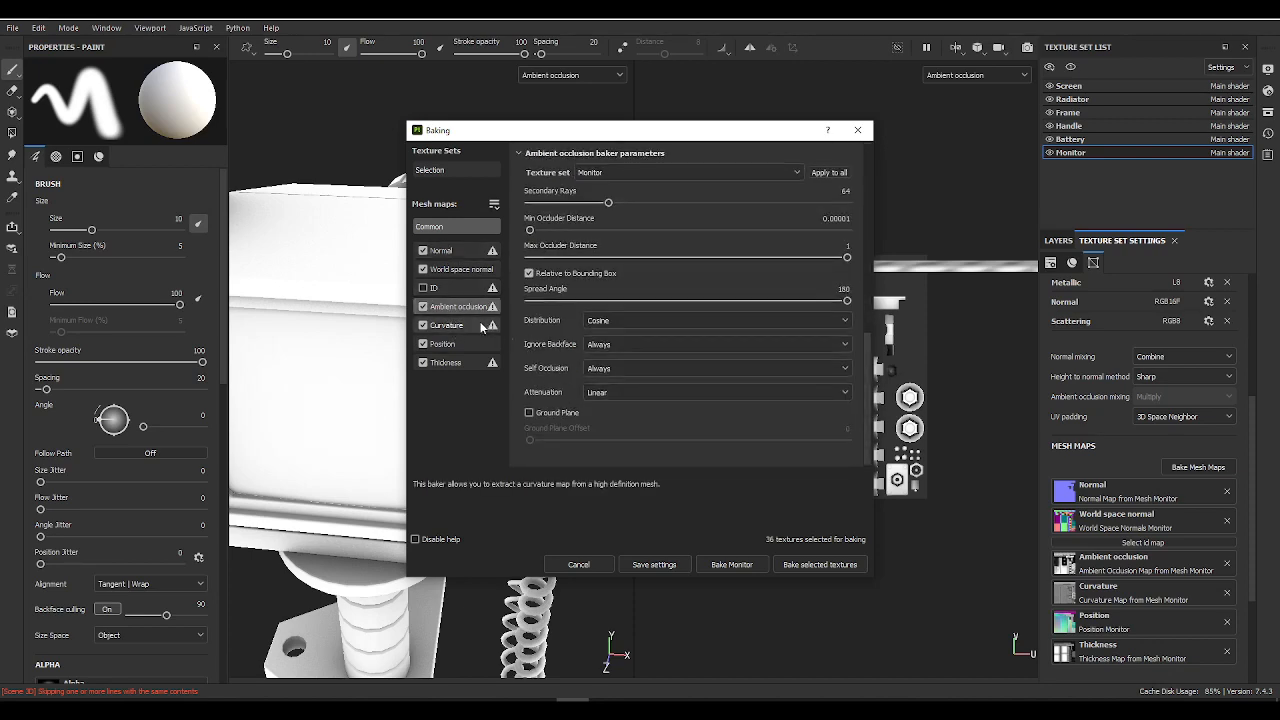
pyautogui.click(457, 226)
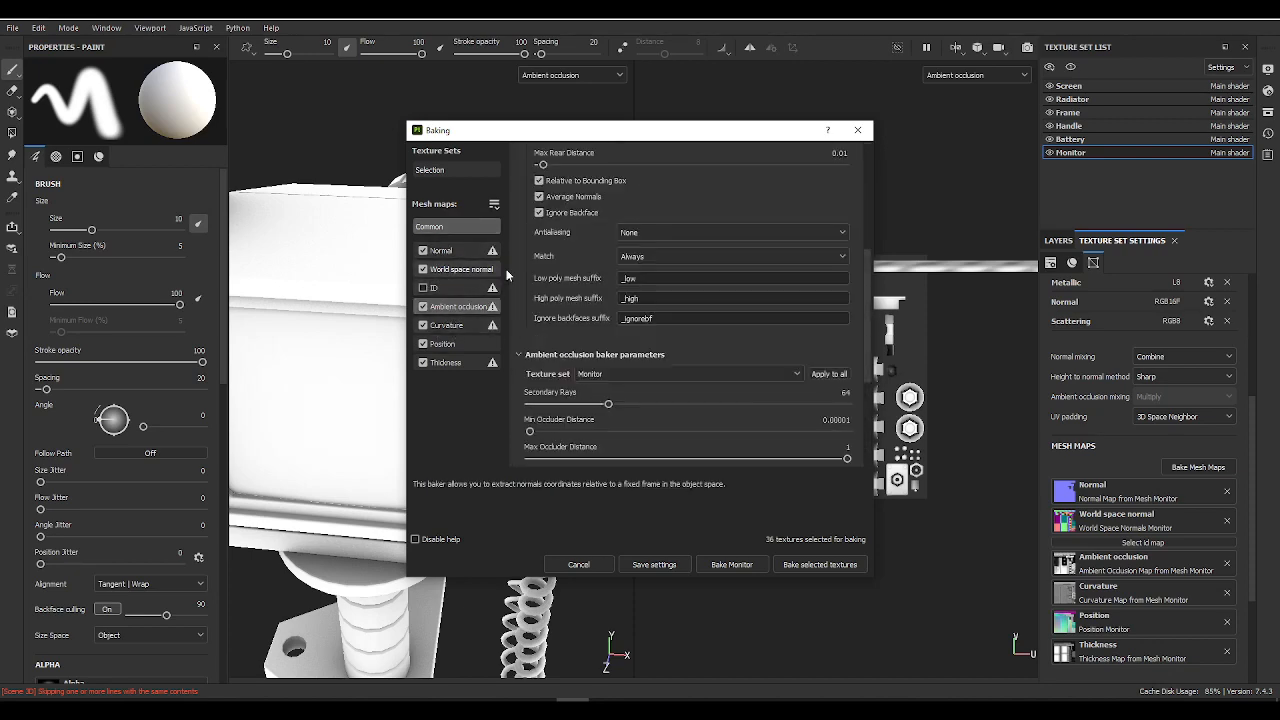
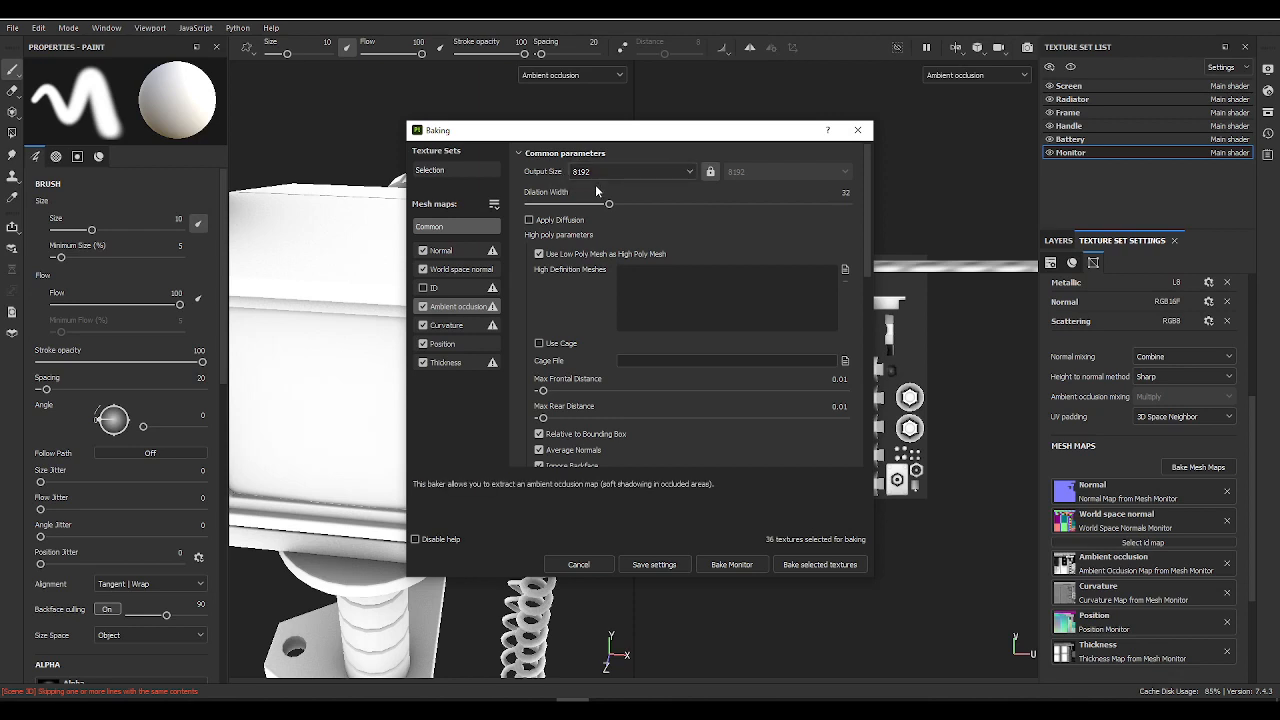
# Step: Cancel the baking settings and inspect the ambient occlusion around the monitor's side buttons and corner edges
pyautogui.moveTo(559, 197)
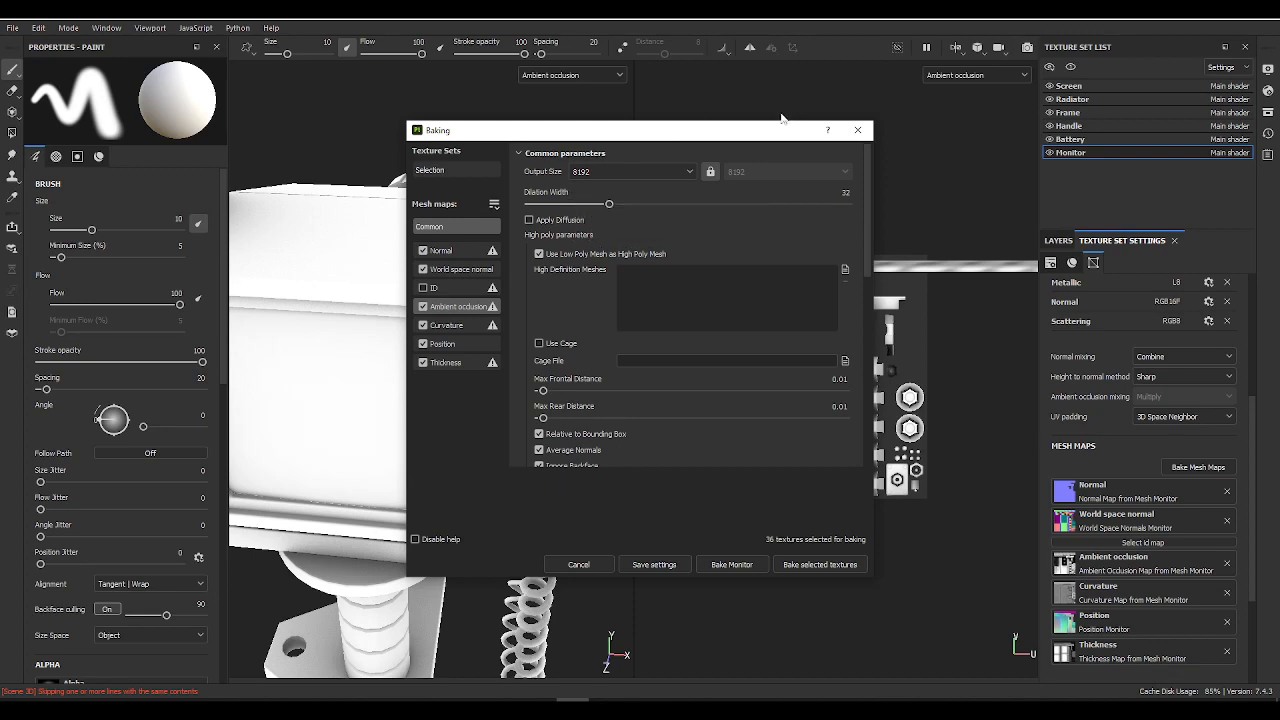
pyautogui.moveTo(756, 131); pyautogui.dragTo(1145, 97)
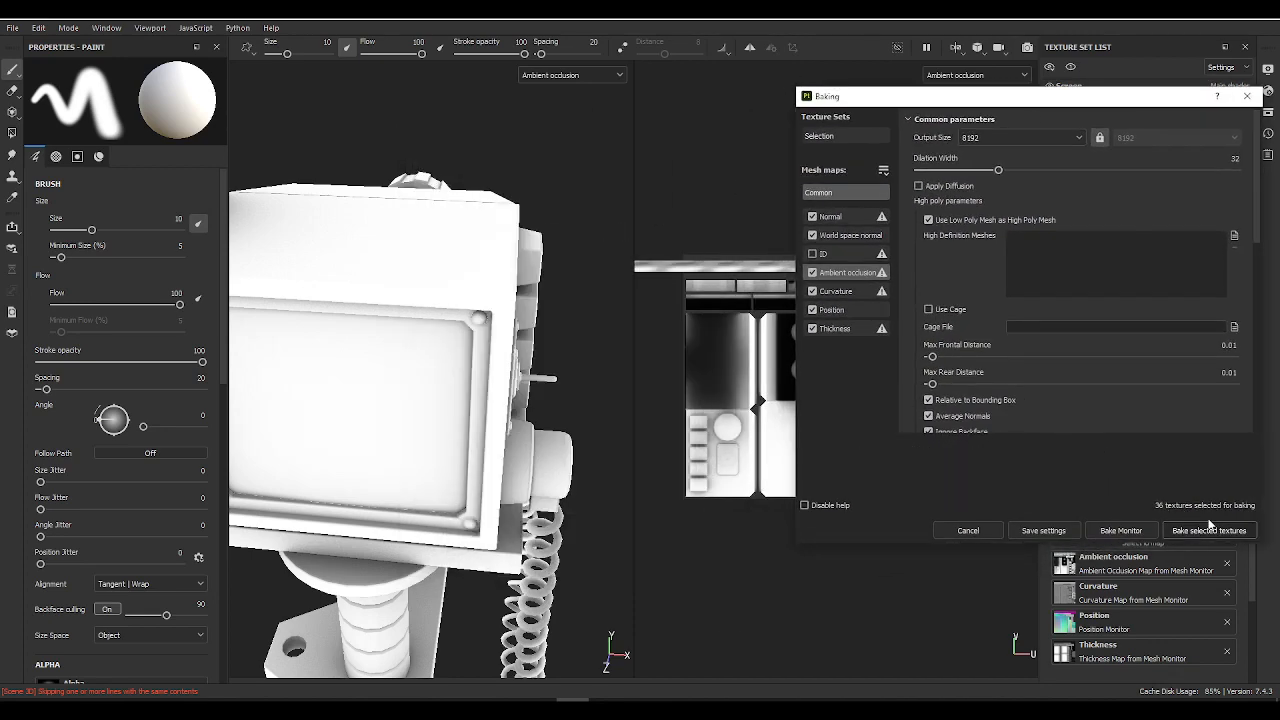
pyautogui.click(968, 530)
pyautogui.keyDown('alt'); pyautogui.moveTo(560, 265); pyautogui.dragTo(391, 260); pyautogui.keyUp('alt')
pyautogui.keyDown('alt'); pyautogui.moveTo(391, 260); pyautogui.dragTo(509, 357, button='right'); pyautogui.keyUp('alt')
pyautogui.keyDown('alt'); pyautogui.moveTo(509, 357); pyautogui.dragTo(340, 297); pyautogui.keyUp('alt')
pyautogui.keyDown('alt'); pyautogui.moveTo(340, 297); pyautogui.dragTo(440, 365, button='right'); pyautogui.keyUp('alt')
pyautogui.keyDown('alt'); pyautogui.moveTo(440, 365); pyautogui.dragTo(386, 354); pyautogui.keyUp('alt')
pyautogui.keyDown('alt'); pyautogui.moveTo(432, 317); pyautogui.dragTo(257, 240, button='middle'); pyautogui.keyUp('alt')
pyautogui.keyDown('alt'); pyautogui.moveTo(400, 298); pyautogui.dragTo(552, 451, button='right'); pyautogui.keyUp('alt')
pyautogui.keyDown('alt'); pyautogui.moveTo(421, 411); pyautogui.dragTo(383, 289, button='right'); pyautogui.keyUp('alt')
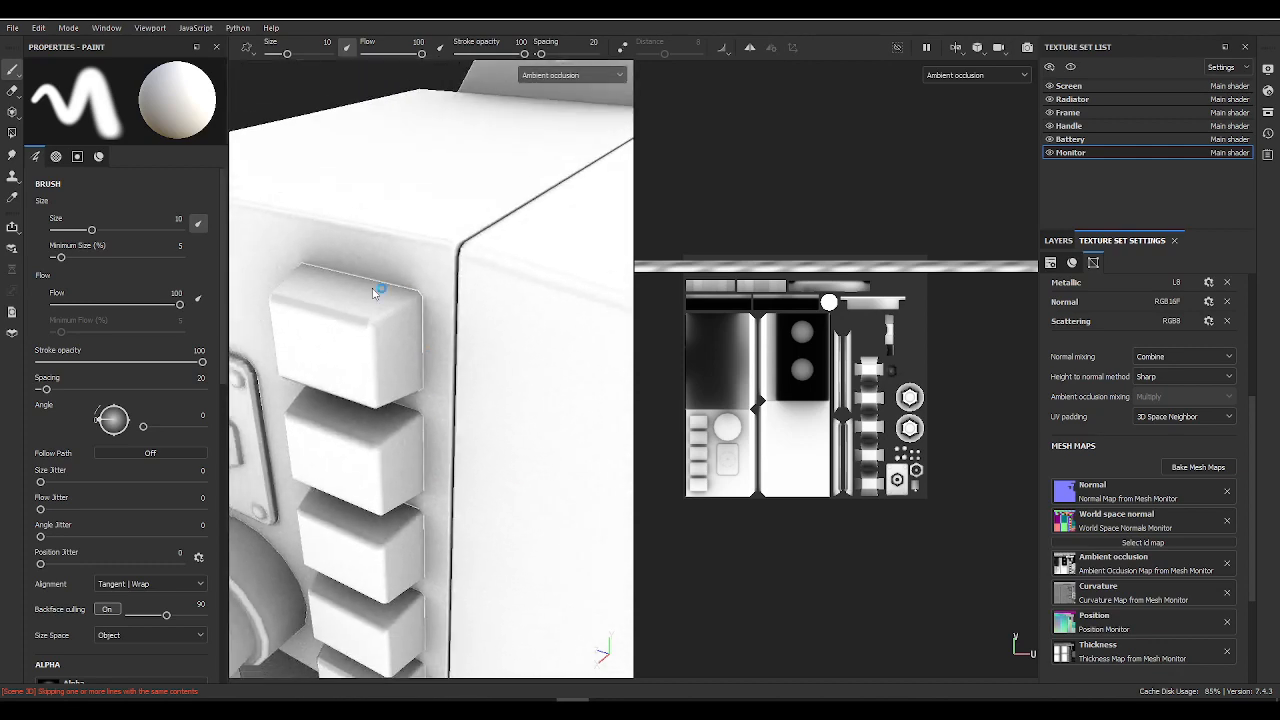
pyautogui.keyDown('alt'); pyautogui.moveTo(383, 289); pyautogui.dragTo(491, 354); pyautogui.keyUp('alt')
pyautogui.keyDown('alt'); pyautogui.moveTo(491, 354); pyautogui.dragTo(470, 200, button='right'); pyautogui.keyUp('alt')
pyautogui.keyDown('alt'); pyautogui.moveTo(470, 200); pyautogui.dragTo(451, 313); pyautogui.keyUp('alt')
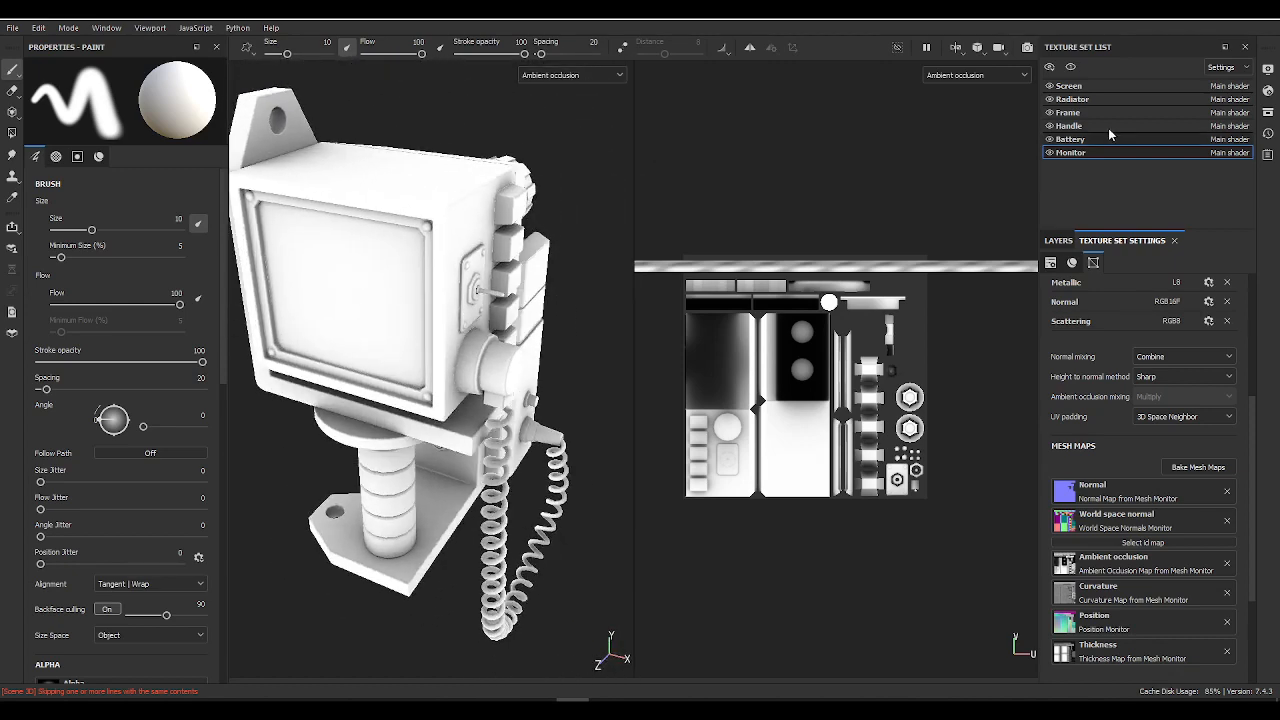
# Step: Reopen the mesh map baking settings, set the output size to 8192 and review the normal map parameters
pyautogui.click(1198, 467)
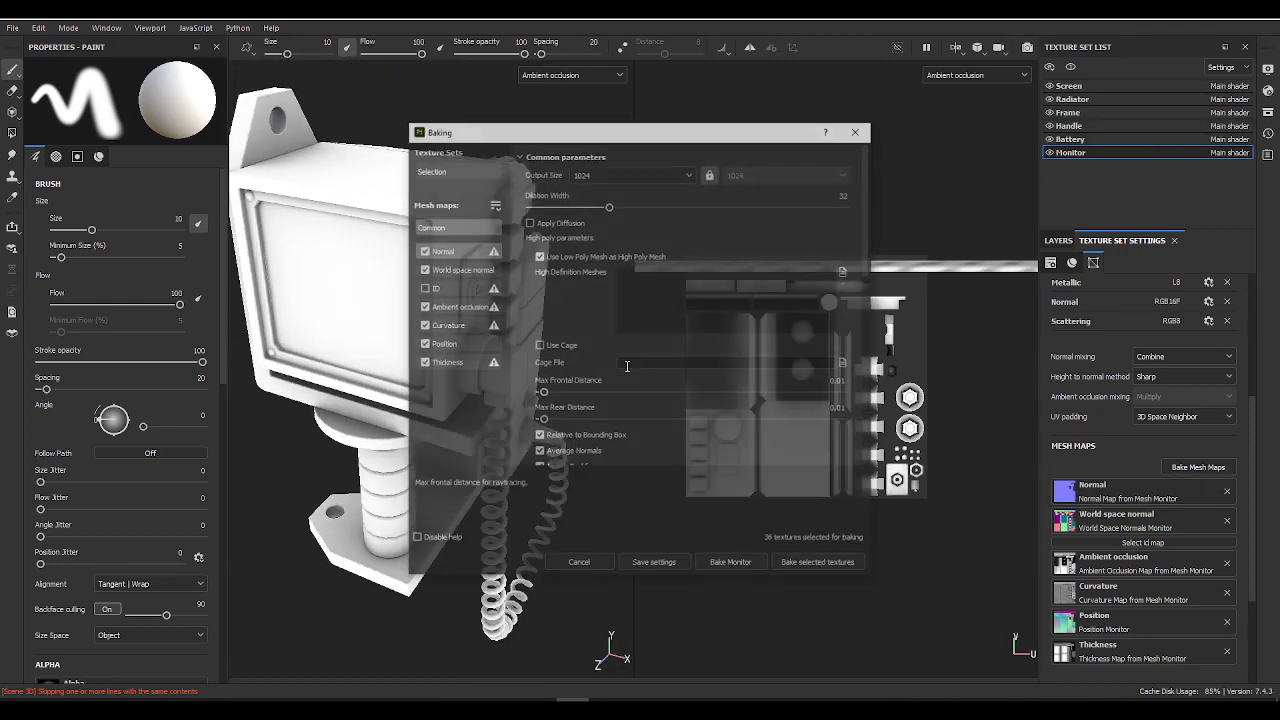
pyautogui.click(620, 173)
pyautogui.click(607, 298)
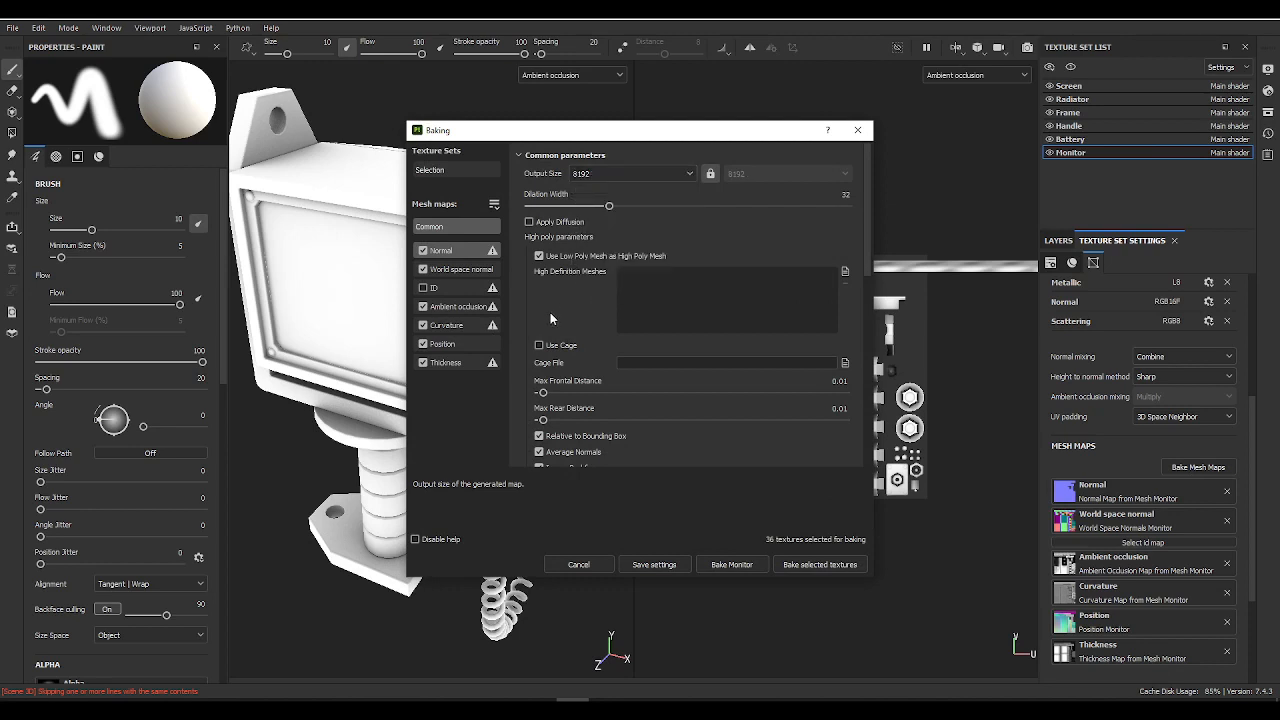
pyautogui.scroll(-5, 538, 304)
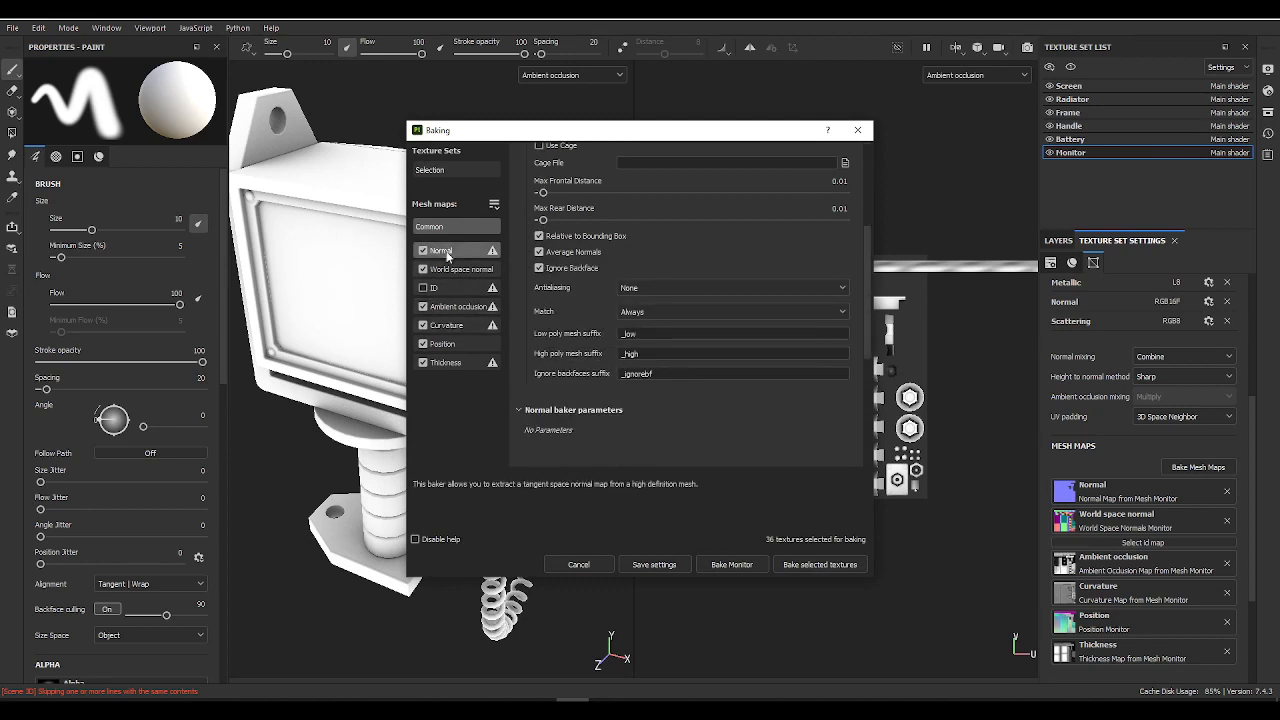
pyautogui.scroll(5, 568, 268)
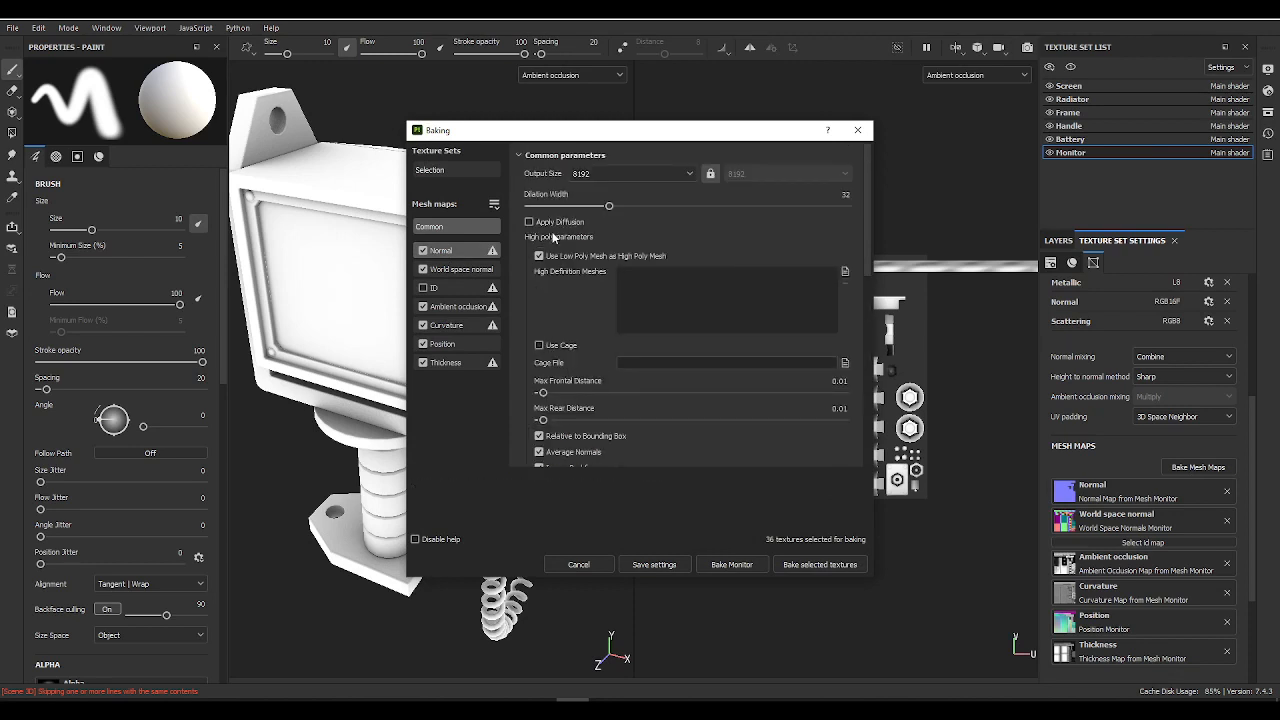
# Step: Review the ambient occlusion baker's self occlusion options, keep Always, and bake the selected textures for all texture sets
pyautogui.click(458, 306)
pyautogui.click(640, 368)
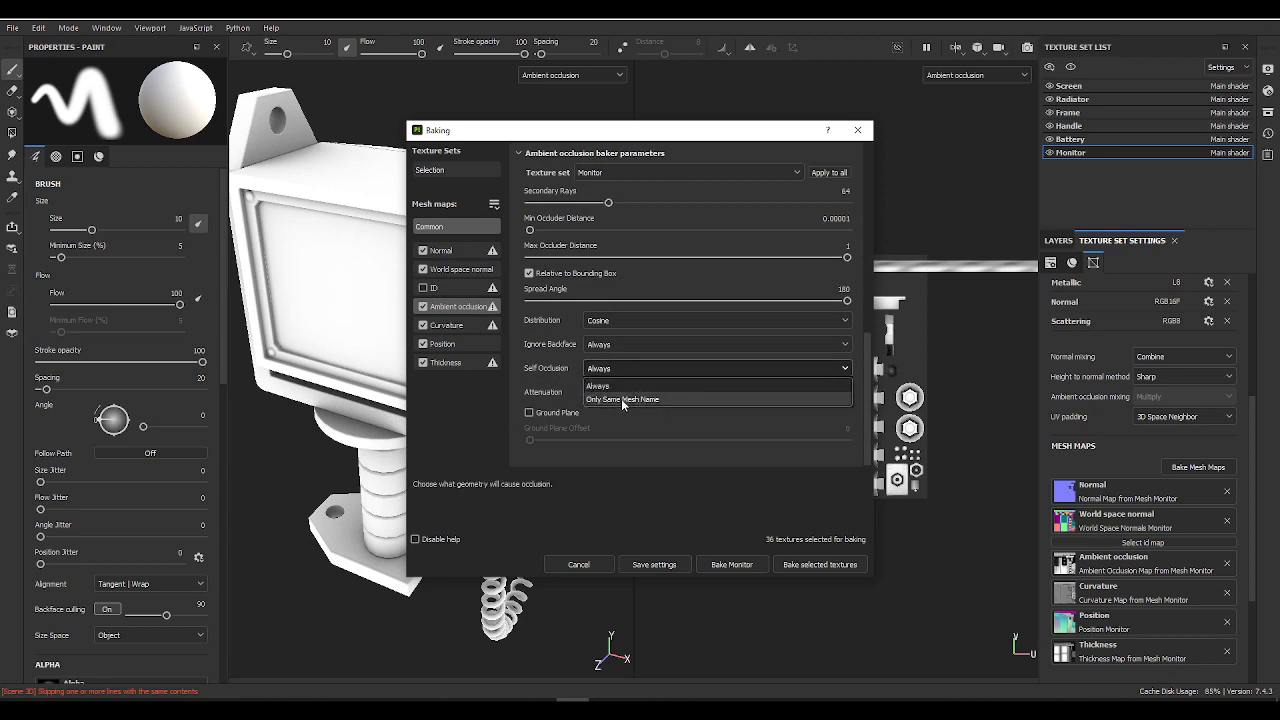
pyautogui.click(546, 372)
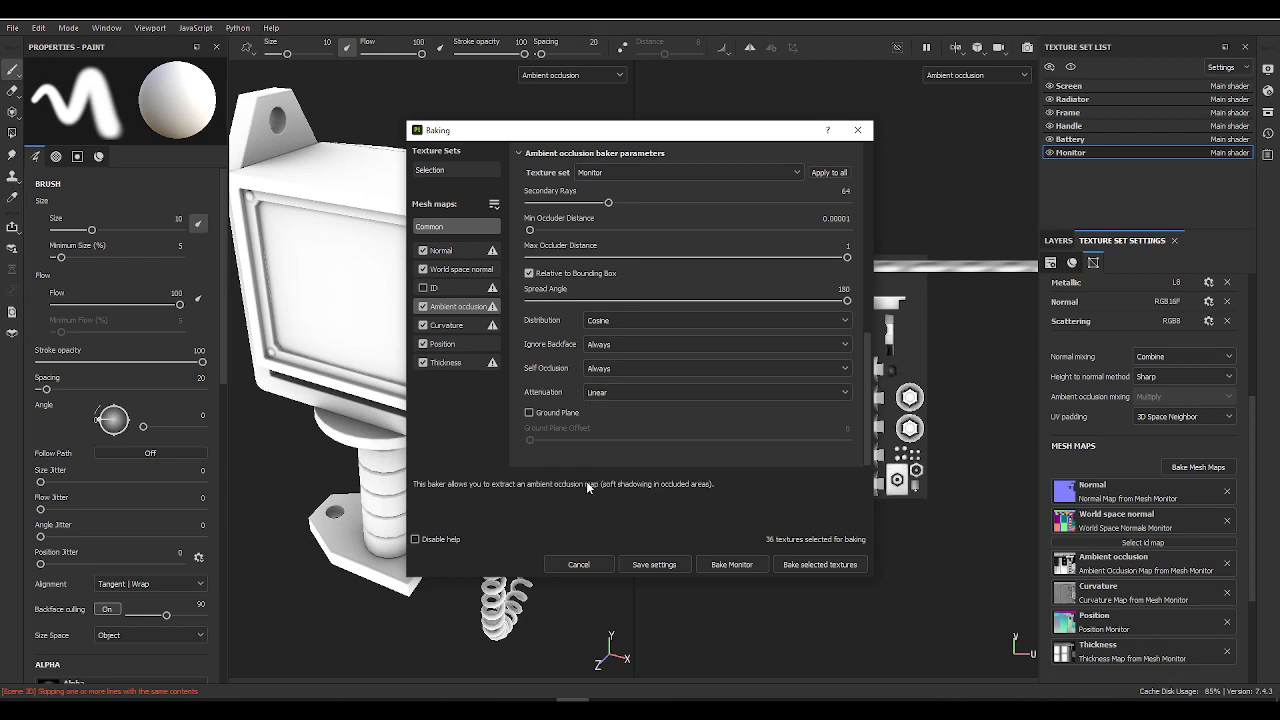
pyautogui.scroll(-1, 565, 367)
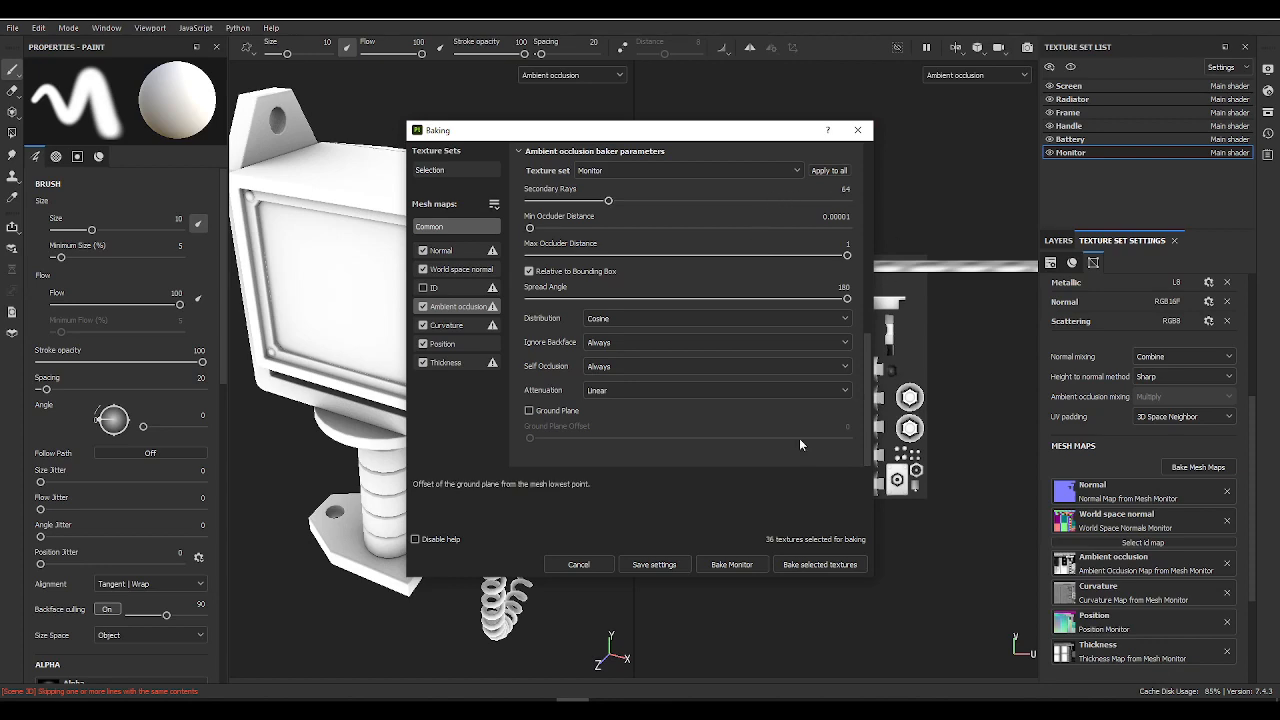
pyautogui.click(819, 565)
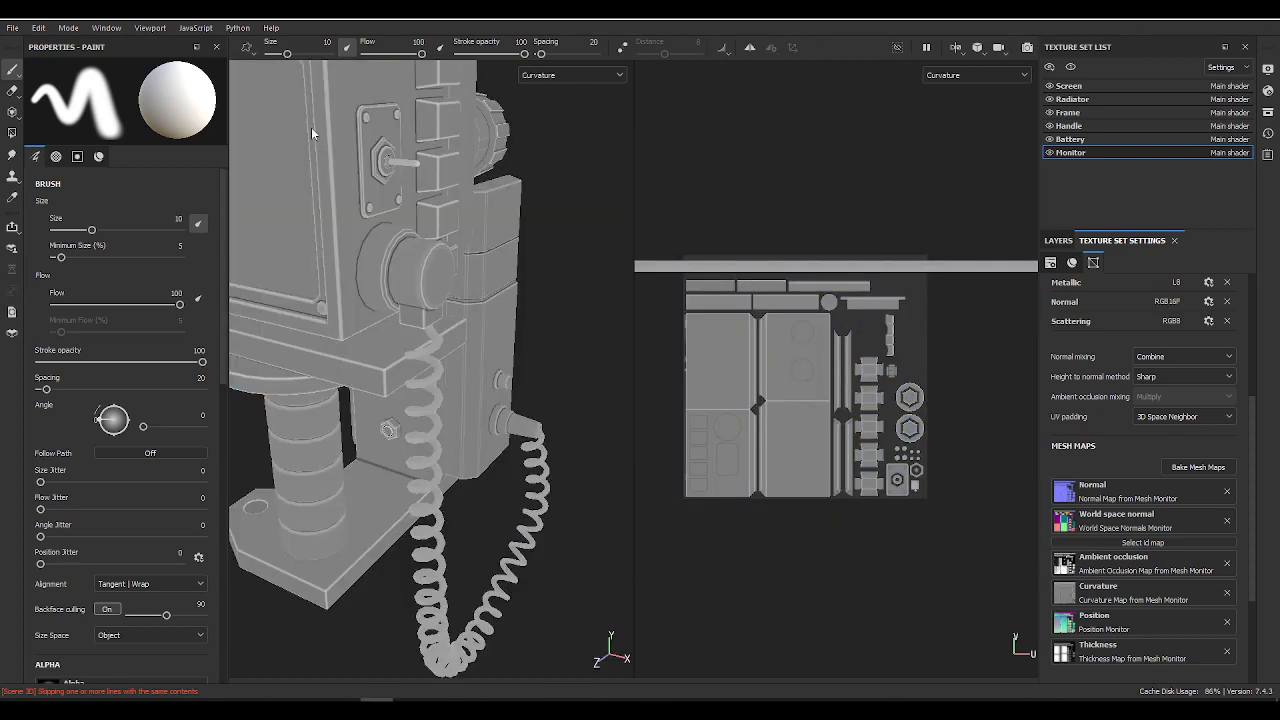
# Step: Widen the 3D view and cycle through the rebaked mesh maps to compare ambient occlusion and curvature on the scanner
pyautogui.keyDown('alt'); pyautogui.moveTo(380, 205); pyautogui.dragTo(480, 363, button='middle'); pyautogui.keyUp('alt')
pyautogui.keyDown('alt'); pyautogui.moveTo(480, 363); pyautogui.dragTo(376, 298, button='right'); pyautogui.keyUp('alt')
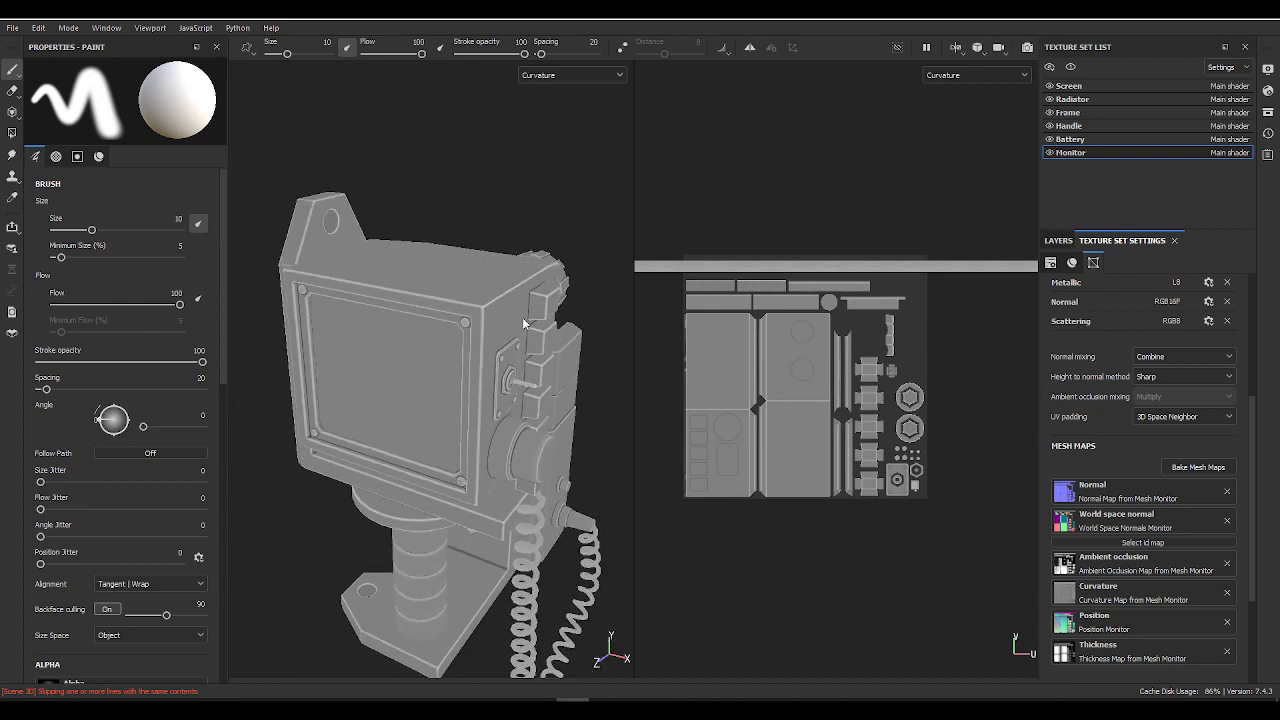
pyautogui.moveTo(634, 280); pyautogui.dragTo(731, 266)
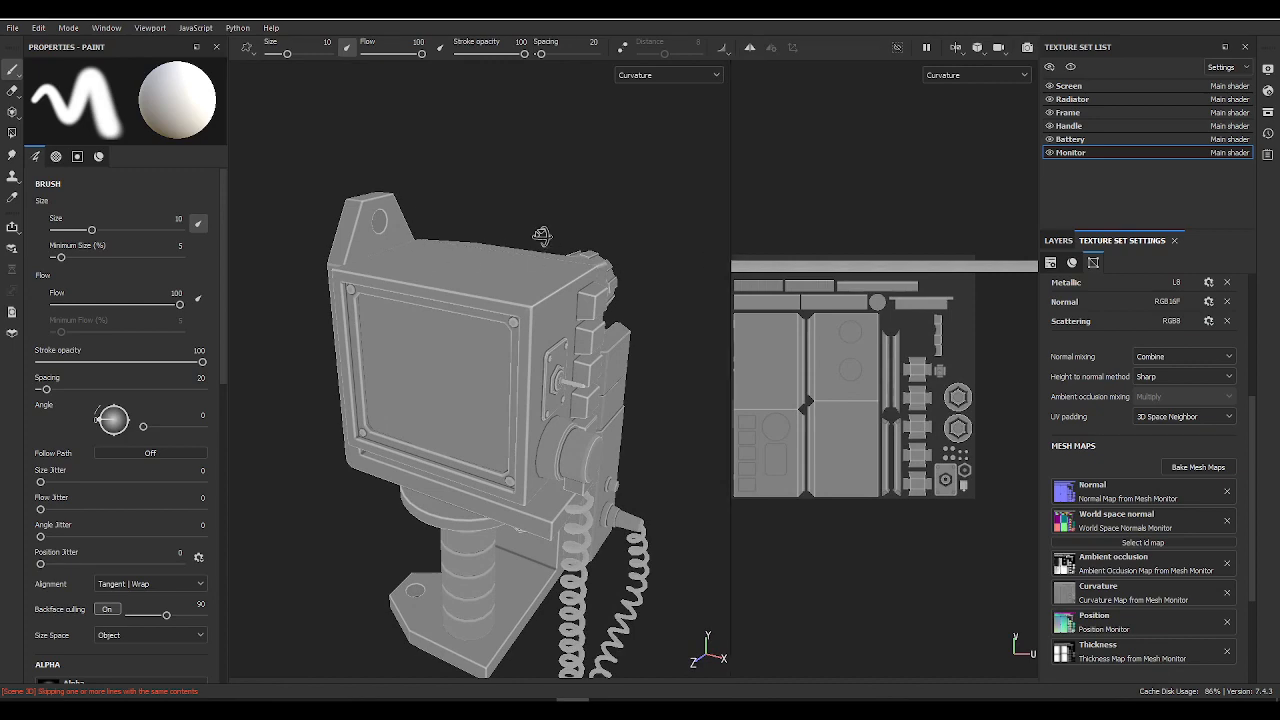
pyautogui.keyDown('alt'); pyautogui.moveTo(541, 236); pyautogui.dragTo(428, 210); pyautogui.keyUp('alt')
pyautogui.press('b')
pyautogui.press('b')
pyautogui.press('b')
pyautogui.press('b')
pyautogui.press('b')
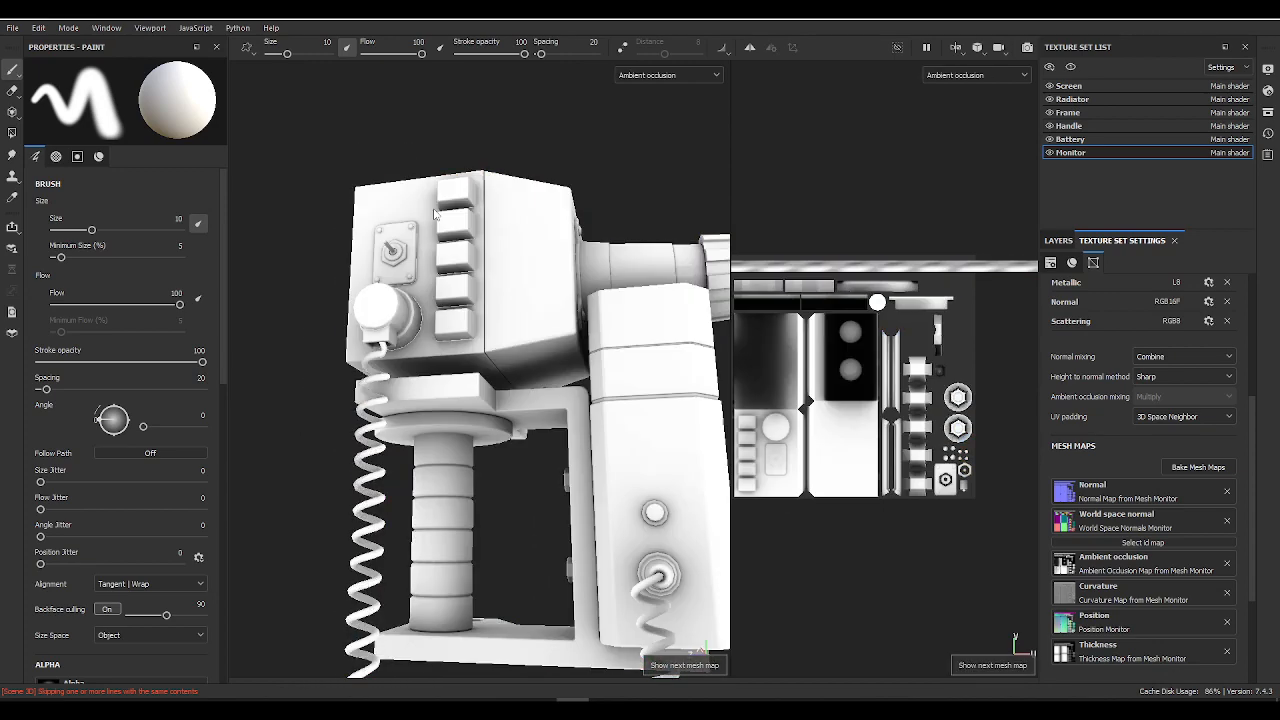
pyautogui.press('b')
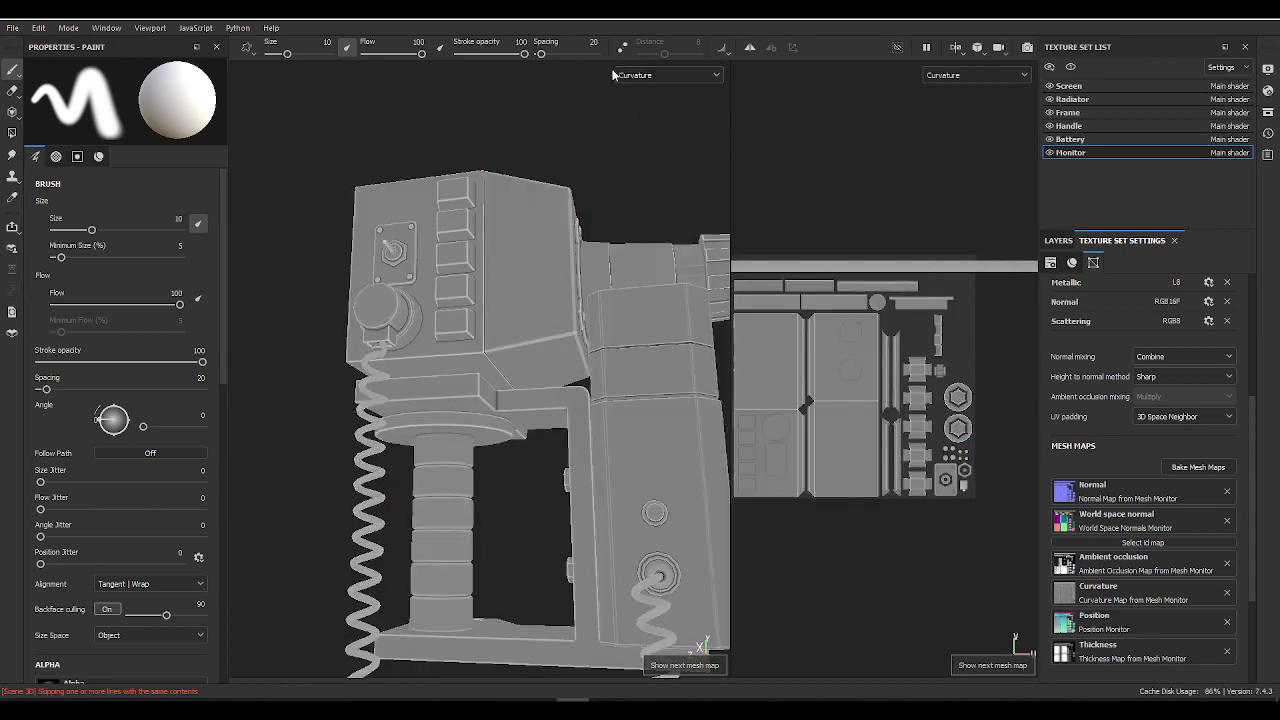
# Step: Inspect the curvature map along the monitor's front frame, corner screws and upper front corner
pyautogui.keyDown('alt'); pyautogui.moveTo(438, 304); pyautogui.dragTo(640, 350); pyautogui.keyUp('alt')
pyautogui.keyDown('alt'); pyautogui.moveTo(328, 383); pyautogui.dragTo(631, 423); pyautogui.keyUp('alt')
pyautogui.scroll(3, 631, 423)
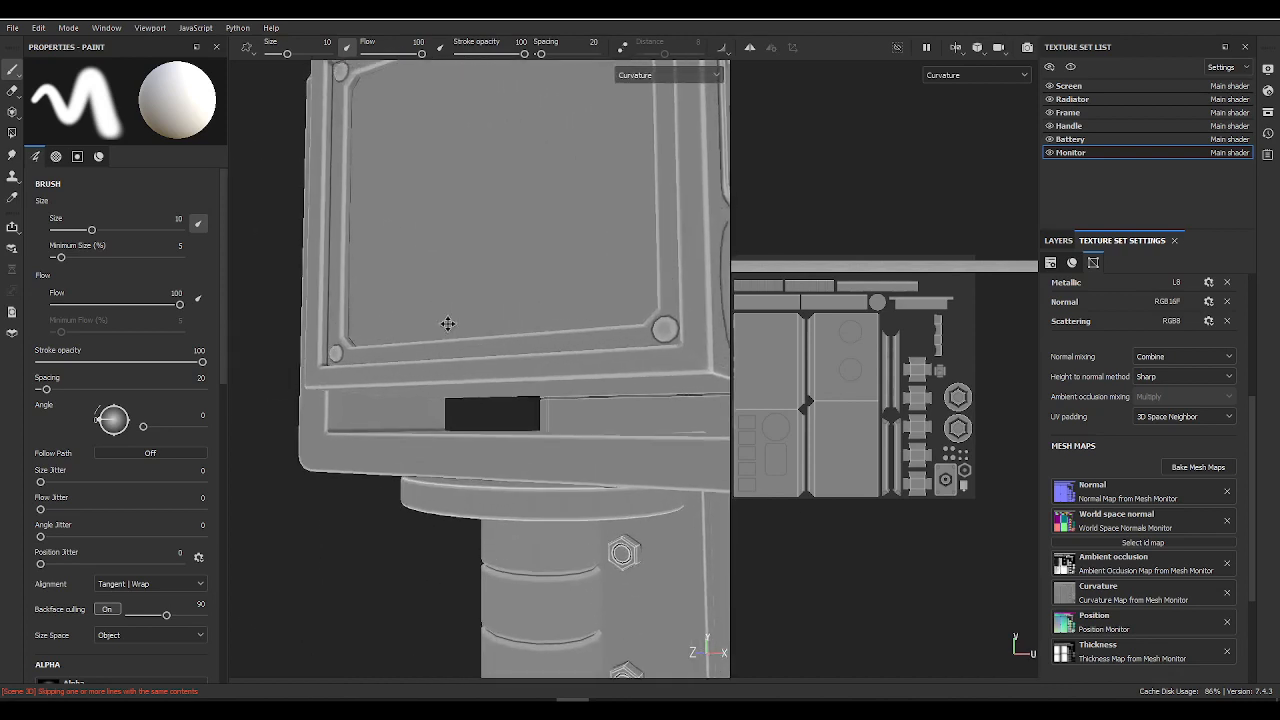
pyautogui.keyDown('alt'); pyautogui.moveTo(449, 323); pyautogui.dragTo(534, 592, button='middle'); pyautogui.keyUp('alt')
pyautogui.keyDown('alt'); pyautogui.moveTo(449, 310); pyautogui.dragTo(610, 350); pyautogui.keyUp('alt')
pyautogui.keyDown('alt'); pyautogui.moveTo(394, 287); pyautogui.dragTo(528, 377, button='middle'); pyautogui.keyUp('alt')
pyautogui.keyDown('alt'); pyautogui.moveTo(528, 377); pyautogui.dragTo(820, 490, button='right'); pyautogui.keyUp('alt')
pyautogui.keyDown('alt'); pyautogui.moveTo(583, 374); pyautogui.dragTo(493, 367, button='middle'); pyautogui.keyUp('alt')
pyautogui.keyDown('alt'); pyautogui.moveTo(493, 367); pyautogui.dragTo(559, 413, button='right'); pyautogui.keyUp('alt')
pyautogui.keyDown('alt'); pyautogui.moveTo(558, 412); pyautogui.dragTo(523, 337); pyautogui.keyUp('alt')
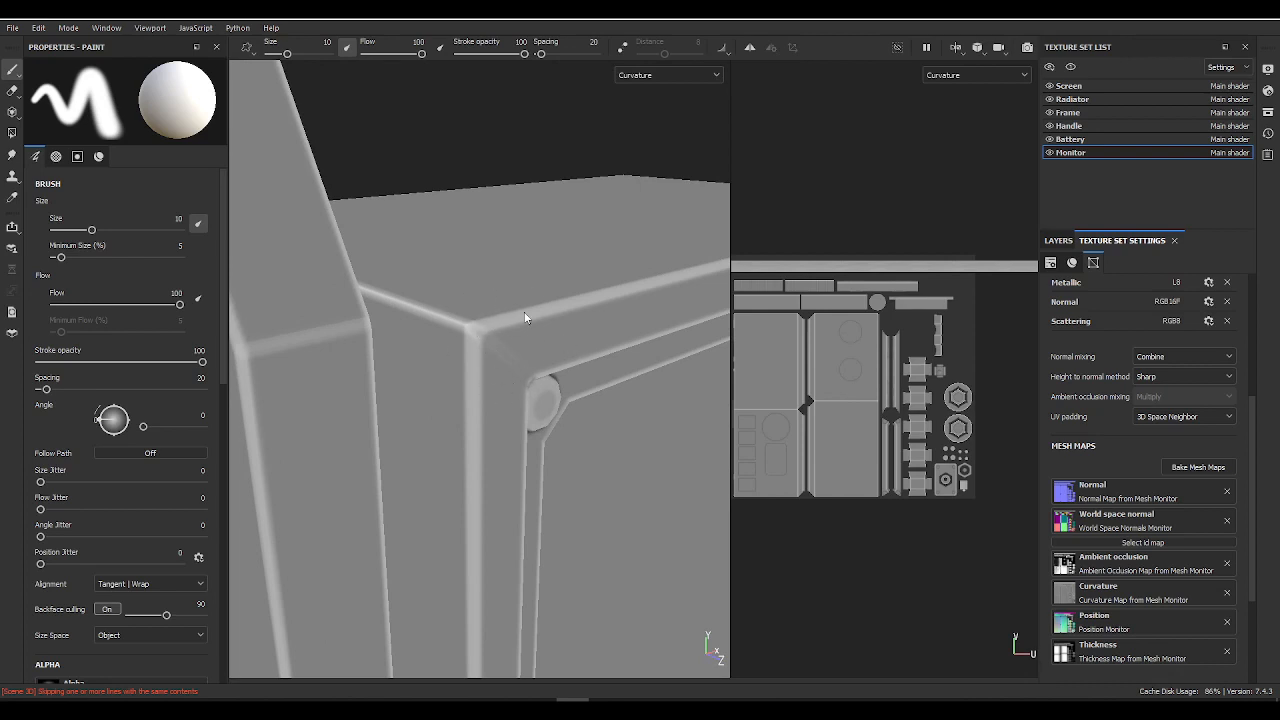
# Step: Examine the curvature map on the bolted side bracket, its hex bolts and the seam beside the monitor
pyautogui.keyDown('alt'); pyautogui.moveTo(525, 317); pyautogui.dragTo(234, 286, button='right'); pyautogui.keyUp('alt')
pyautogui.keyDown('alt'); pyautogui.moveTo(234, 286); pyautogui.dragTo(386, 300); pyautogui.keyUp('alt')
pyautogui.keyDown('alt'); pyautogui.moveTo(386, 300); pyautogui.dragTo(268, 364, button='right'); pyautogui.keyUp('alt')
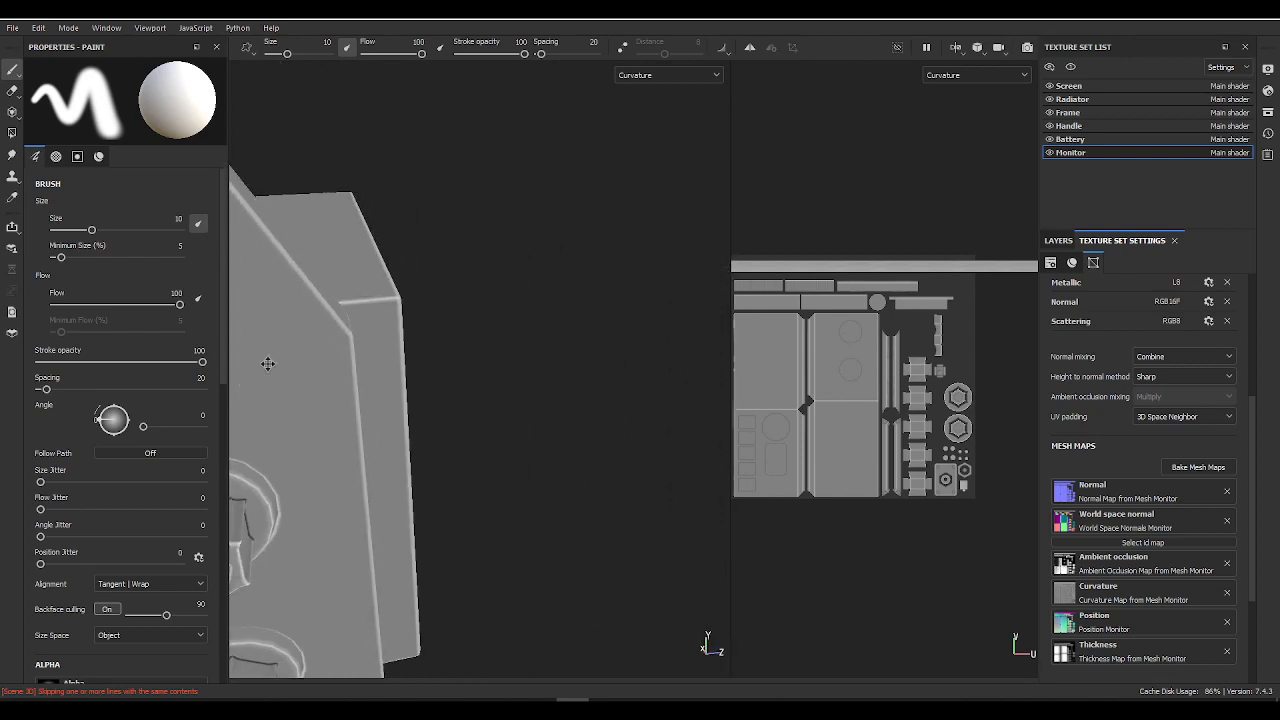
pyautogui.keyDown('alt'); pyautogui.moveTo(268, 364); pyautogui.dragTo(523, 326, button='middle'); pyautogui.keyUp('alt')
pyautogui.keyDown('alt'); pyautogui.moveTo(523, 326); pyautogui.dragTo(590, 185); pyautogui.keyUp('alt')
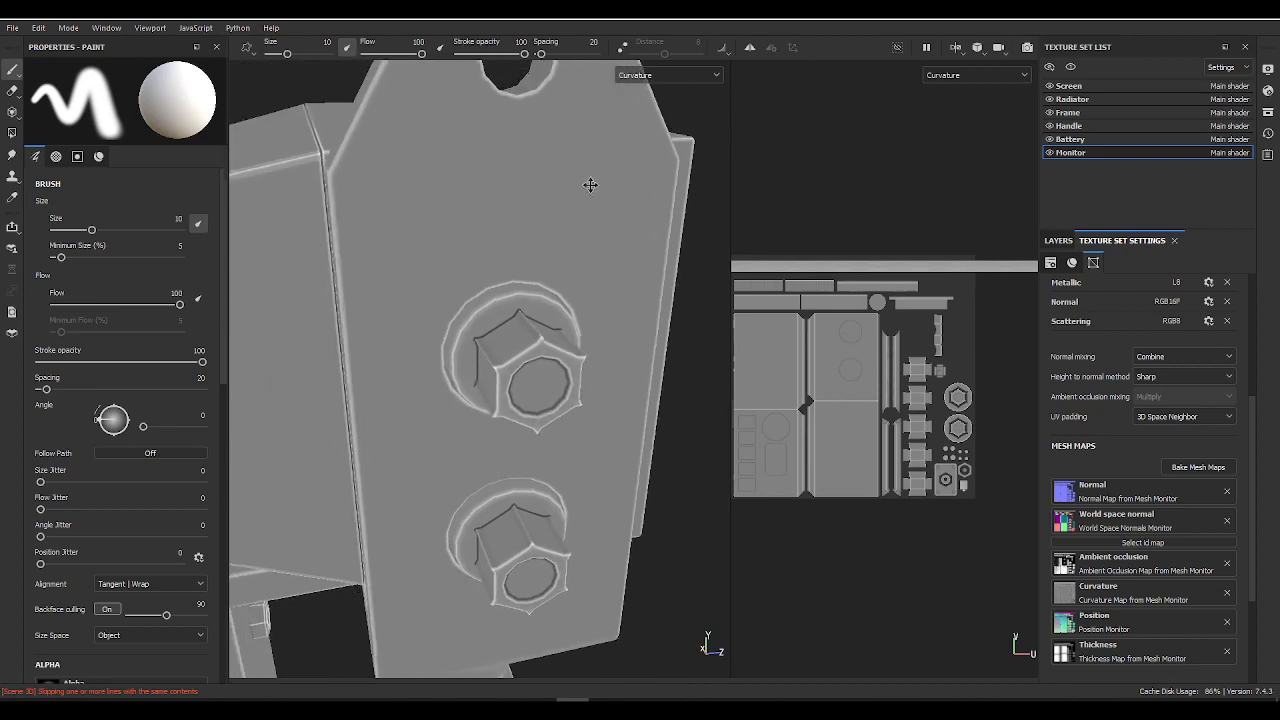
pyautogui.keyDown('alt'); pyautogui.moveTo(590, 185); pyautogui.dragTo(654, 451, button='middle'); pyautogui.keyUp('alt')
pyautogui.keyDown('alt'); pyautogui.moveTo(654, 451); pyautogui.dragTo(699, 570, button='right'); pyautogui.keyUp('alt')
pyautogui.keyDown('alt'); pyautogui.moveTo(699, 570); pyautogui.dragTo(437, 294); pyautogui.keyUp('alt')
pyautogui.keyDown('alt'); pyautogui.moveTo(437, 294); pyautogui.dragTo(856, 547, button='right'); pyautogui.keyUp('alt')
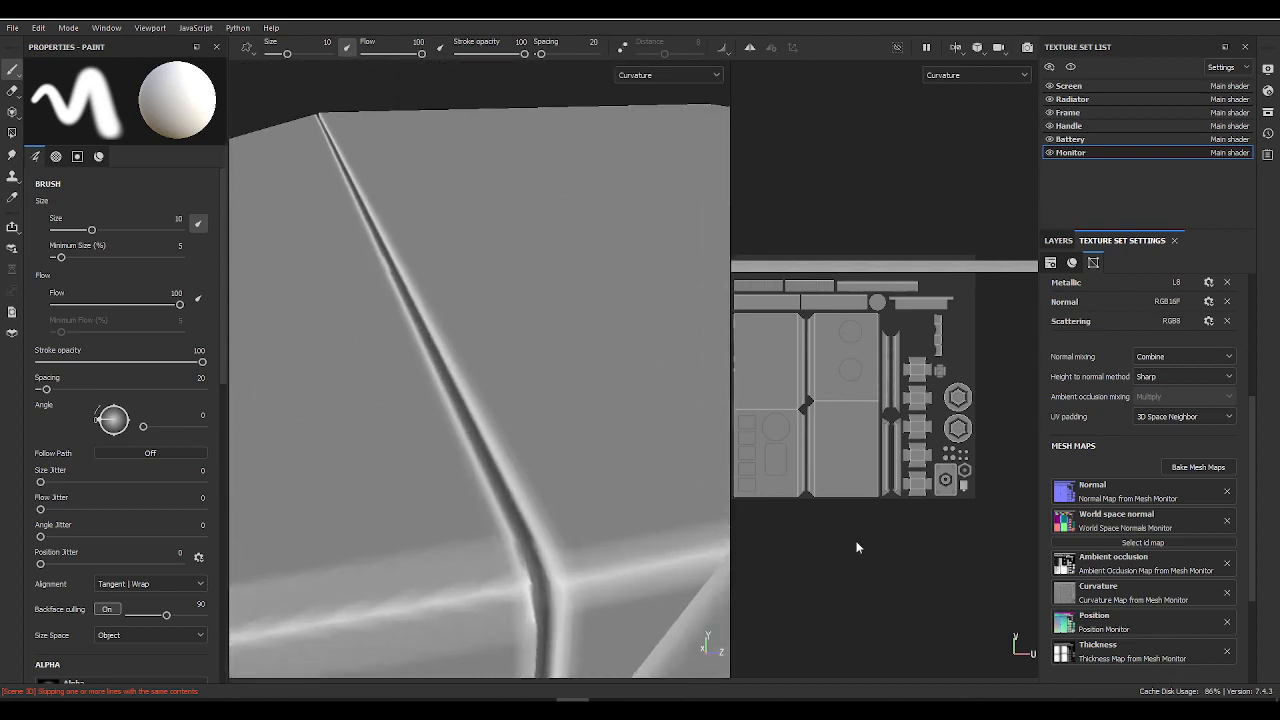
pyautogui.keyDown('alt'); pyautogui.moveTo(423, 348); pyautogui.dragTo(194, 217, button='right'); pyautogui.keyUp('alt')
pyautogui.keyDown('alt'); pyautogui.moveTo(290, 510); pyautogui.dragTo(248, 22, button='middle'); pyautogui.keyUp('alt')
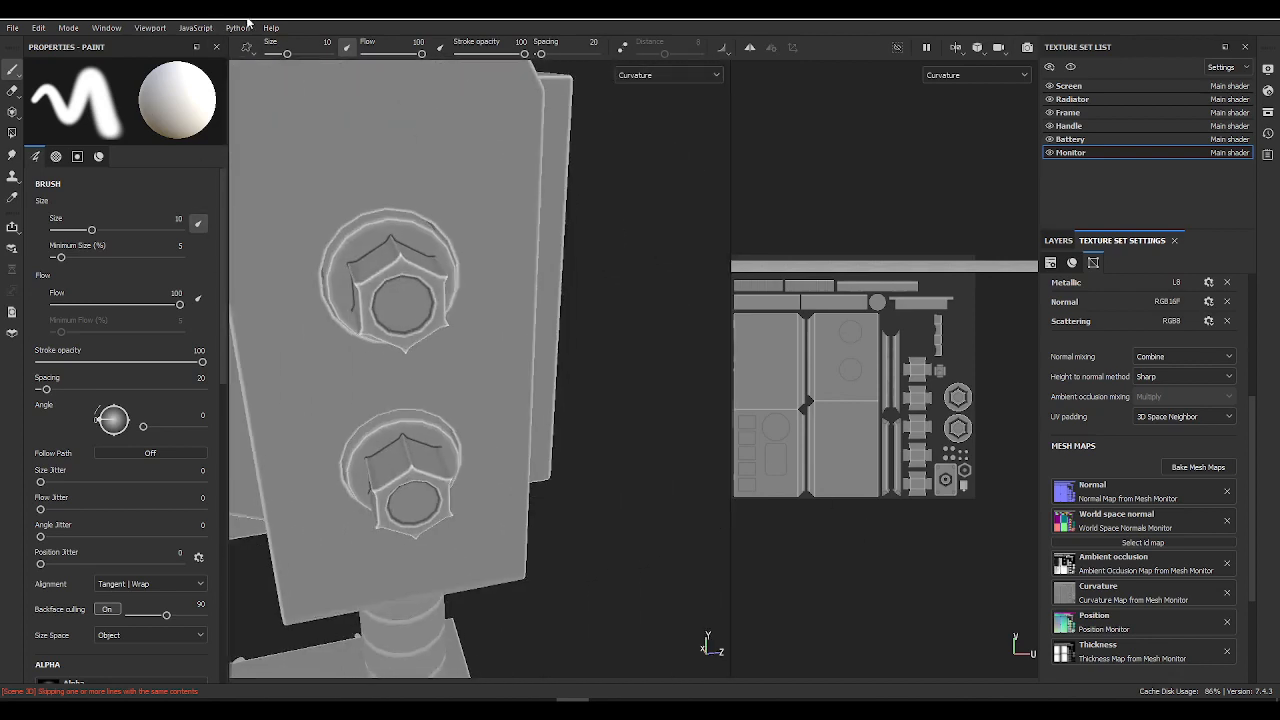
pyautogui.keyDown('alt'); pyautogui.moveTo(540, 500); pyautogui.dragTo(480, 211, button='middle'); pyautogui.keyUp('alt')
pyautogui.keyDown('alt'); pyautogui.moveTo(480, 211); pyautogui.dragTo(306, 114); pyautogui.keyUp('alt')
pyautogui.keyDown('alt'); pyautogui.moveTo(450, 200); pyautogui.dragTo(373, 93, button='middle'); pyautogui.keyUp('alt')
pyautogui.keyDown('alt'); pyautogui.moveTo(349, 184); pyautogui.dragTo(565, 242); pyautogui.keyUp('alt')
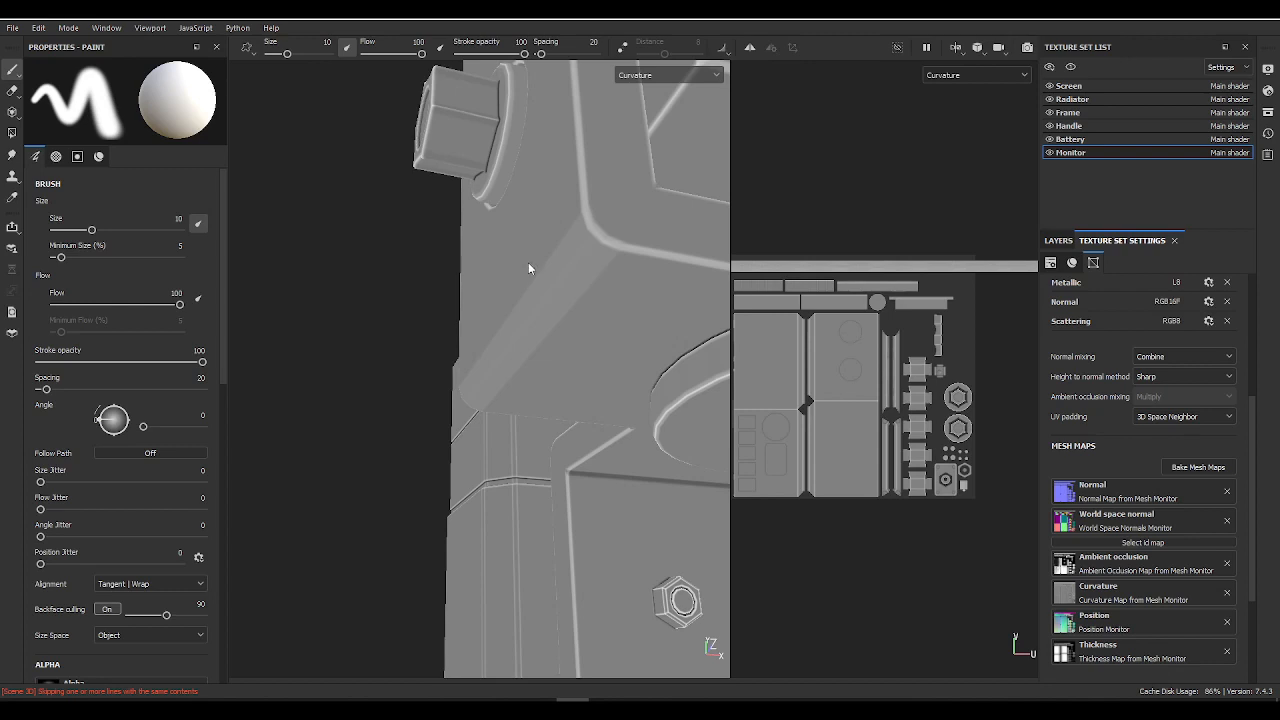
# Step: Check the curvature on the scanner's underside, the ribbed handle and the monitor's side buttons
pyautogui.keyDown('alt'); pyautogui.moveTo(613, 291); pyautogui.dragTo(534, 366); pyautogui.keyUp('alt')
pyautogui.keyDown('alt'); pyautogui.moveTo(597, 266); pyautogui.dragTo(360, 290); pyautogui.keyUp('alt')
pyautogui.keyDown('alt'); pyautogui.moveTo(602, 320); pyautogui.dragTo(228, 160, button='right'); pyautogui.keyUp('alt')
pyautogui.keyDown('alt'); pyautogui.moveTo(410, 288); pyautogui.dragTo(171, 200, button='middle'); pyautogui.keyUp('alt')
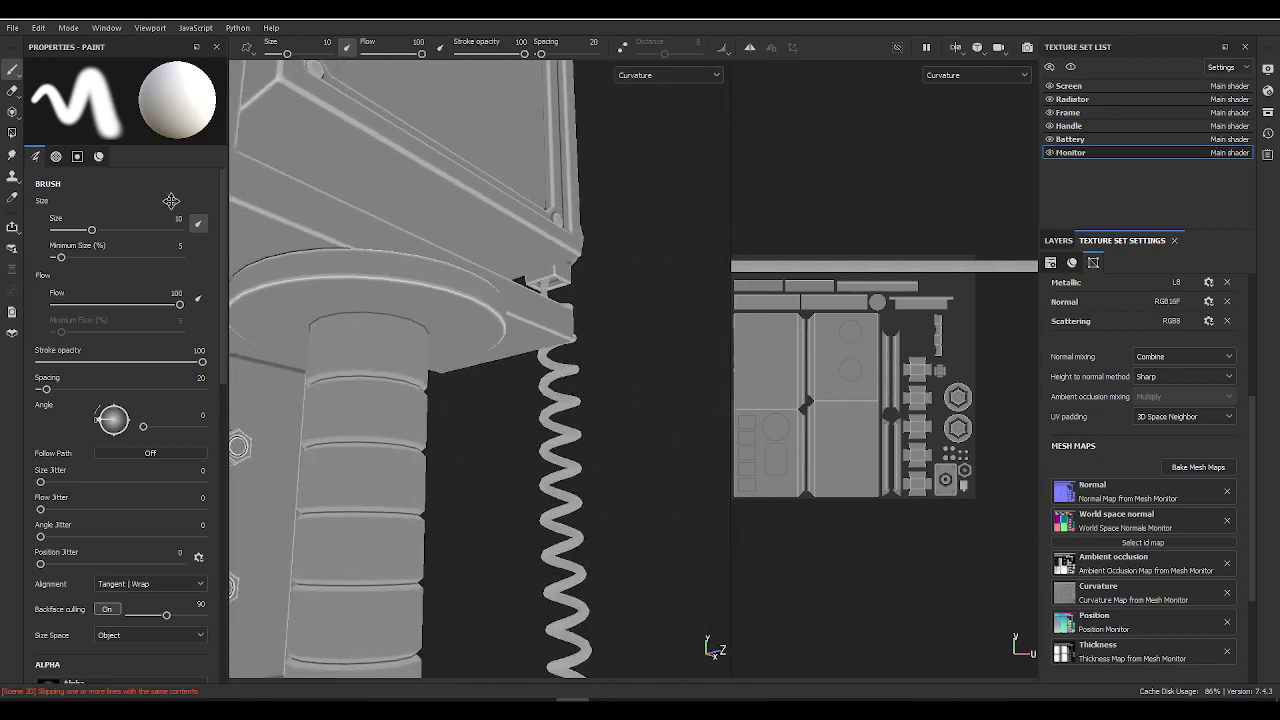
pyautogui.keyDown('alt'); pyautogui.moveTo(500, 290); pyautogui.dragTo(368, 305); pyautogui.keyUp('alt')
pyautogui.keyDown('alt'); pyautogui.moveTo(545, 385); pyautogui.dragTo(480, 197, button='middle'); pyautogui.keyUp('alt')
pyautogui.keyDown('alt'); pyautogui.moveTo(590, 285); pyautogui.dragTo(420, 397); pyautogui.keyUp('alt')
pyautogui.keyDown('alt'); pyautogui.moveTo(420, 397); pyautogui.dragTo(392, 525, button='middle'); pyautogui.keyUp('alt')
pyautogui.keyDown('alt'); pyautogui.moveTo(489, 214); pyautogui.dragTo(480, 560, button='middle'); pyautogui.keyUp('alt')
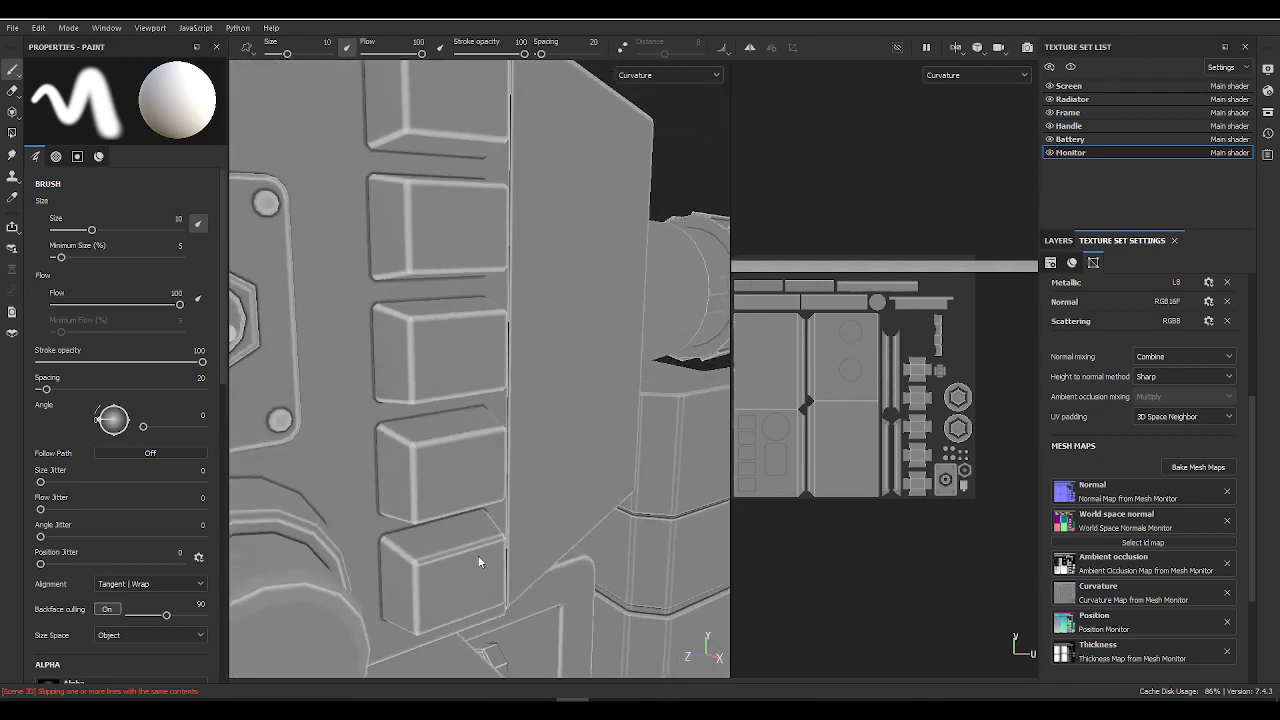
# Step: Examine the curvature on the rear cylinder, its ridged cap and the panelled box's bevelled edges
pyautogui.keyDown('alt'); pyautogui.moveTo(480, 560); pyautogui.dragTo(554, 286, button='right'); pyautogui.keyUp('alt')
pyautogui.keyDown('alt'); pyautogui.moveTo(554, 286); pyautogui.dragTo(440, 251); pyautogui.keyUp('alt')
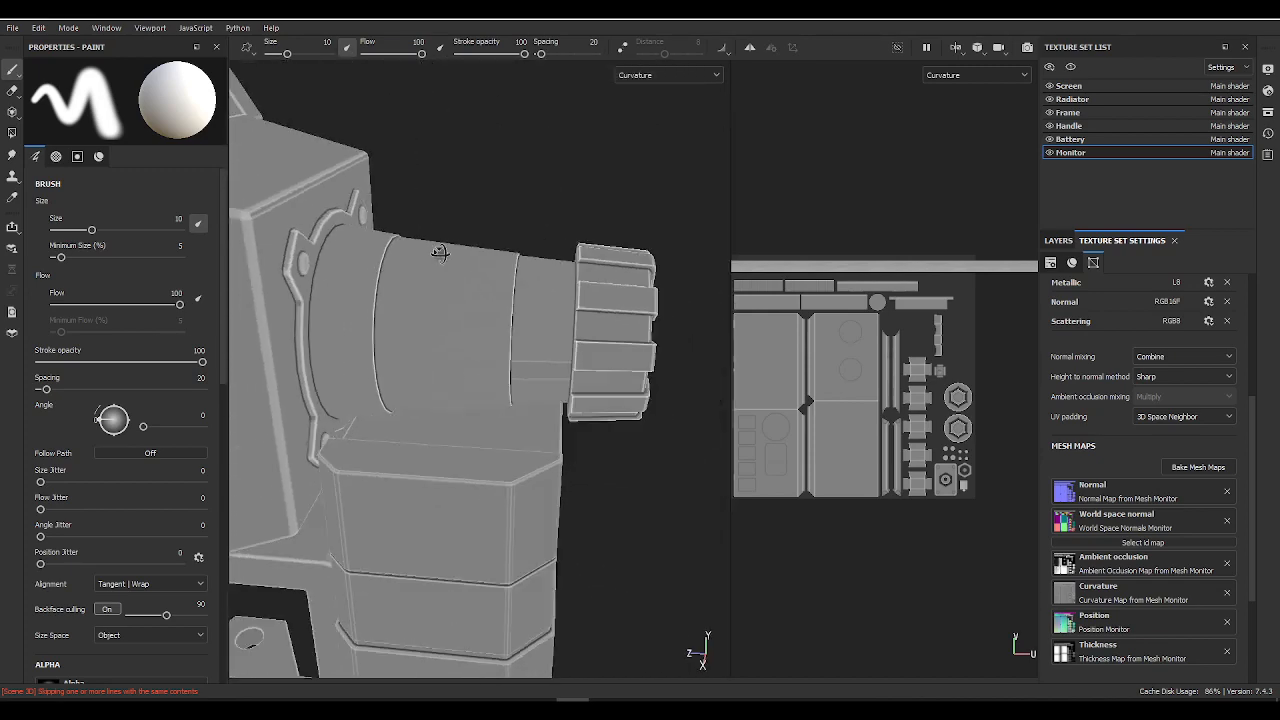
pyautogui.keyDown('alt'); pyautogui.moveTo(440, 251); pyautogui.dragTo(829, 409, button='right'); pyautogui.keyUp('alt')
pyautogui.keyDown('alt'); pyautogui.moveTo(522, 344); pyautogui.dragTo(499, 201, button='middle'); pyautogui.keyUp('alt')
pyautogui.keyDown('alt'); pyautogui.moveTo(499, 201); pyautogui.dragTo(560, 225, button='right'); pyautogui.keyUp('alt')
pyautogui.keyDown('alt'); pyautogui.moveTo(505, 207); pyautogui.dragTo(501, 268, button='middle'); pyautogui.keyUp('alt')
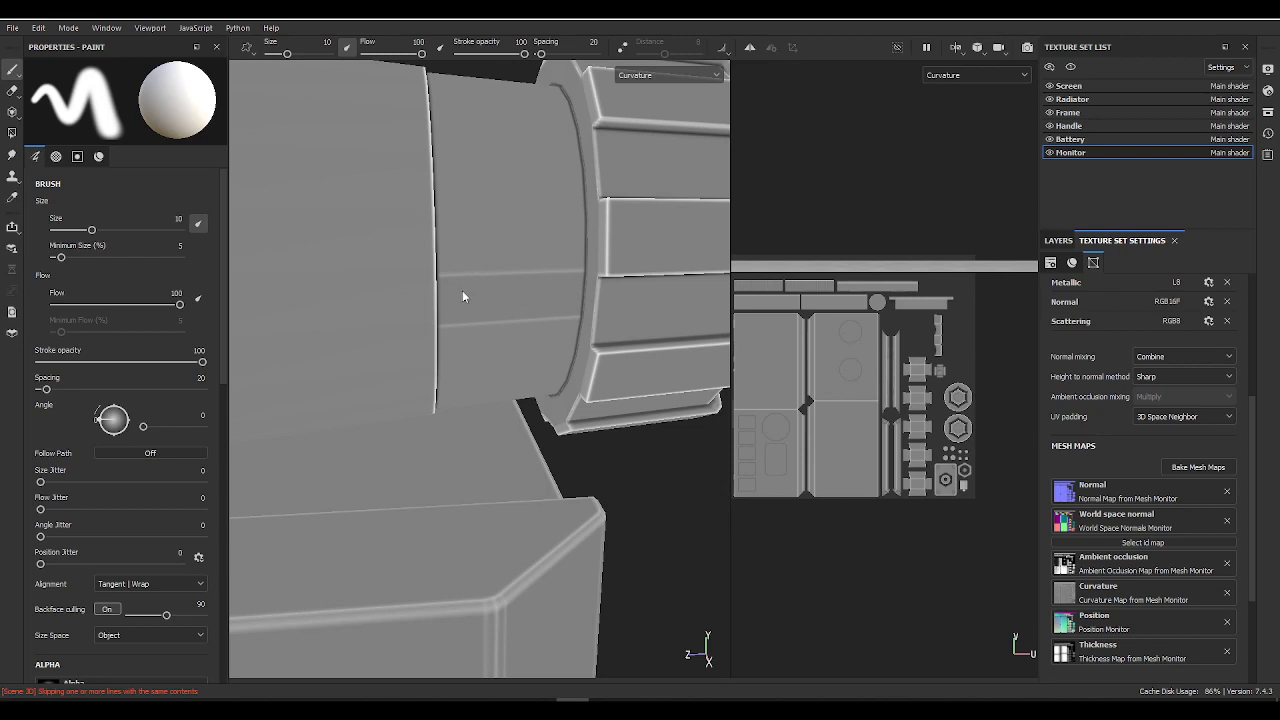
pyautogui.keyDown('alt'); pyautogui.moveTo(518, 447); pyautogui.dragTo(517, 283, button='middle'); pyautogui.keyUp('alt')
pyautogui.keyDown('alt'); pyautogui.moveTo(517, 283); pyautogui.dragTo(404, 177); pyautogui.keyUp('alt')
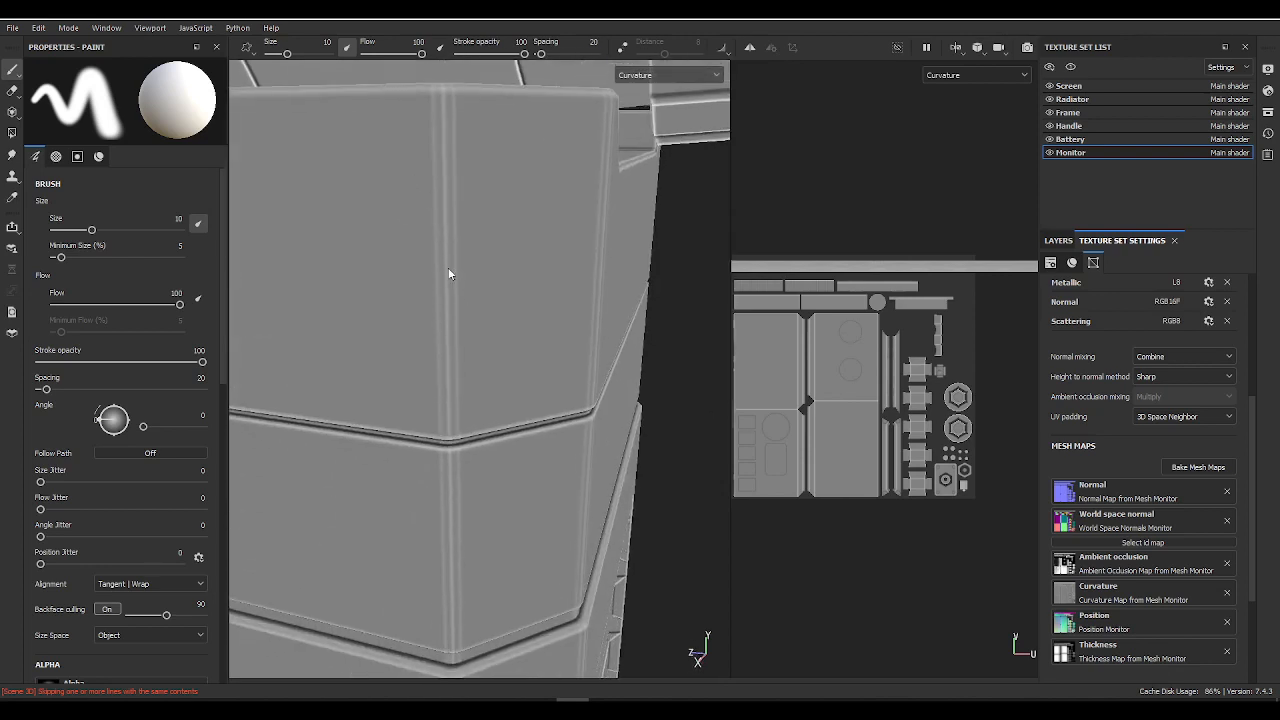
pyautogui.keyDown('alt'); pyautogui.moveTo(449, 274); pyautogui.dragTo(480, 297); pyautogui.keyUp('alt')
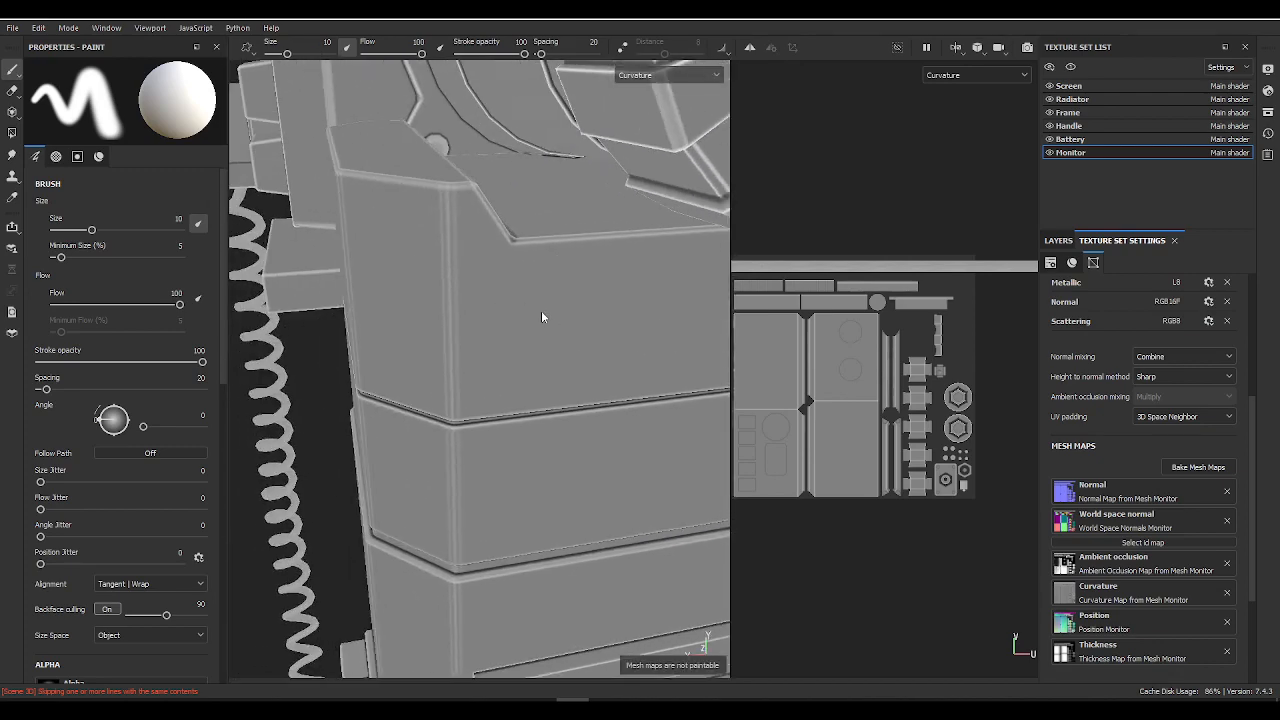
pyautogui.keyDown('alt'); pyautogui.moveTo(393, 251); pyautogui.dragTo(500, 301); pyautogui.keyUp('alt')
# Step: Switch the view to the material display and inspect the monitor's rear upper corner
pyautogui.press('m')
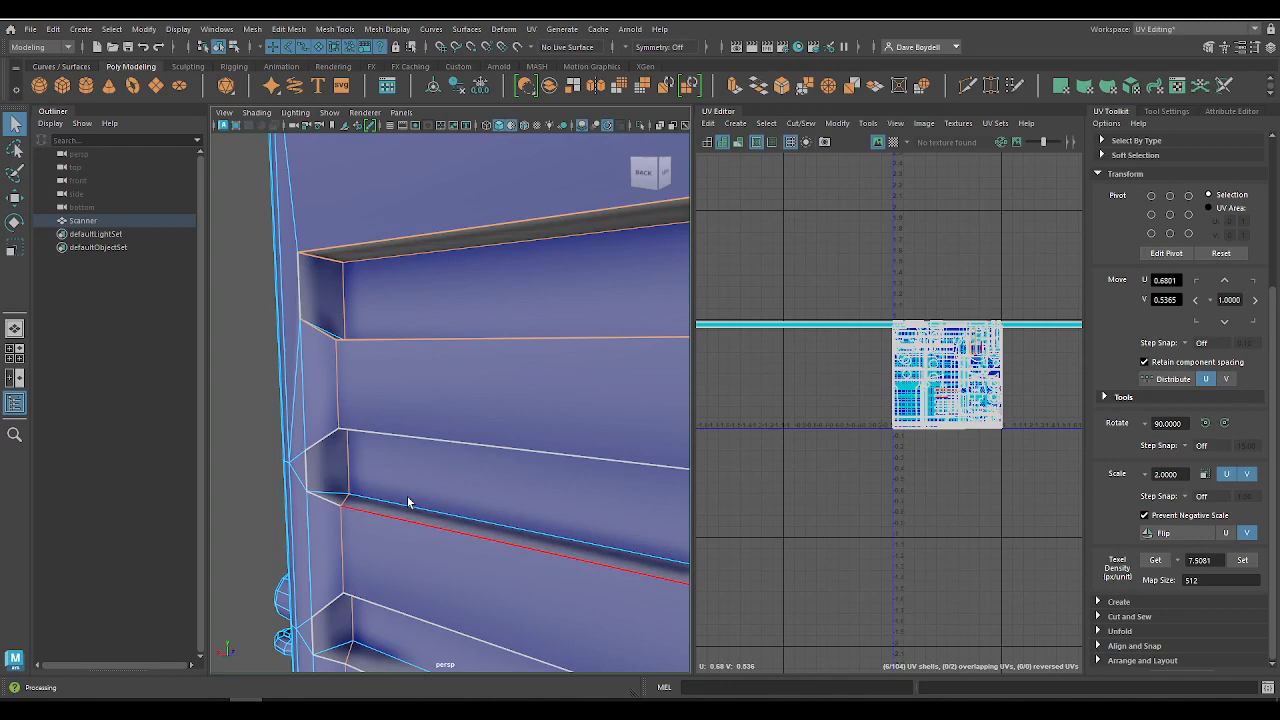
pyautogui.moveTo(407, 496)
pyautogui.keyDown('alt'); pyautogui.mouseDown()
pyautogui.moveTo(409, 423)
pyautogui.moveTo(277, 506)
pyautogui.moveTo(687, 600)
pyautogui.moveTo(494, 291)
pyautogui.moveTo(389, 163)
pyautogui.moveTo(354, 290)
pyautogui.mouseUp(); pyautogui.keyUp('alt')
# Step: Switch to Maya, undo the recent selection changes and select the scanner mesh near the monitor's rear upper corner
pyautogui.hotkey('ctrl', 'z')
pyautogui.hotkey('ctrl', 'z')
pyautogui.hotkey('ctrl', 'z')
pyautogui.hotkey('ctrl', 'z')
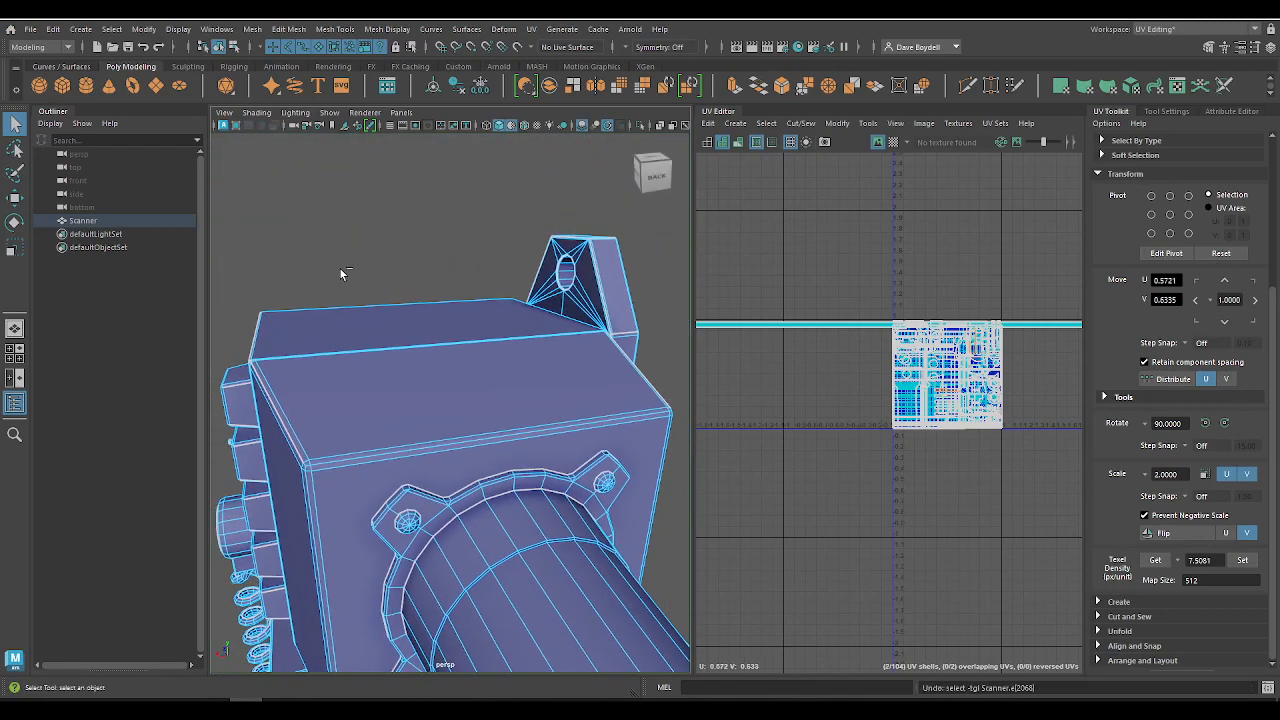
pyautogui.hotkey('ctrl', 'z')
pyautogui.keyDown('alt'); pyautogui.moveTo(336, 402); pyautogui.dragTo(470, 385); pyautogui.keyUp('alt')
pyautogui.keyDown('alt'); pyautogui.moveTo(470, 385); pyautogui.dragTo(596, 503, button='right'); pyautogui.keyUp('alt')
pyautogui.keyDown('alt'); pyautogui.moveTo(446, 418); pyautogui.dragTo(429, 408, button='middle'); pyautogui.keyUp('alt')
pyautogui.keyDown('alt'); pyautogui.moveTo(429, 408); pyautogui.dragTo(474, 373); pyautogui.keyUp('alt')
pyautogui.click(492, 389)
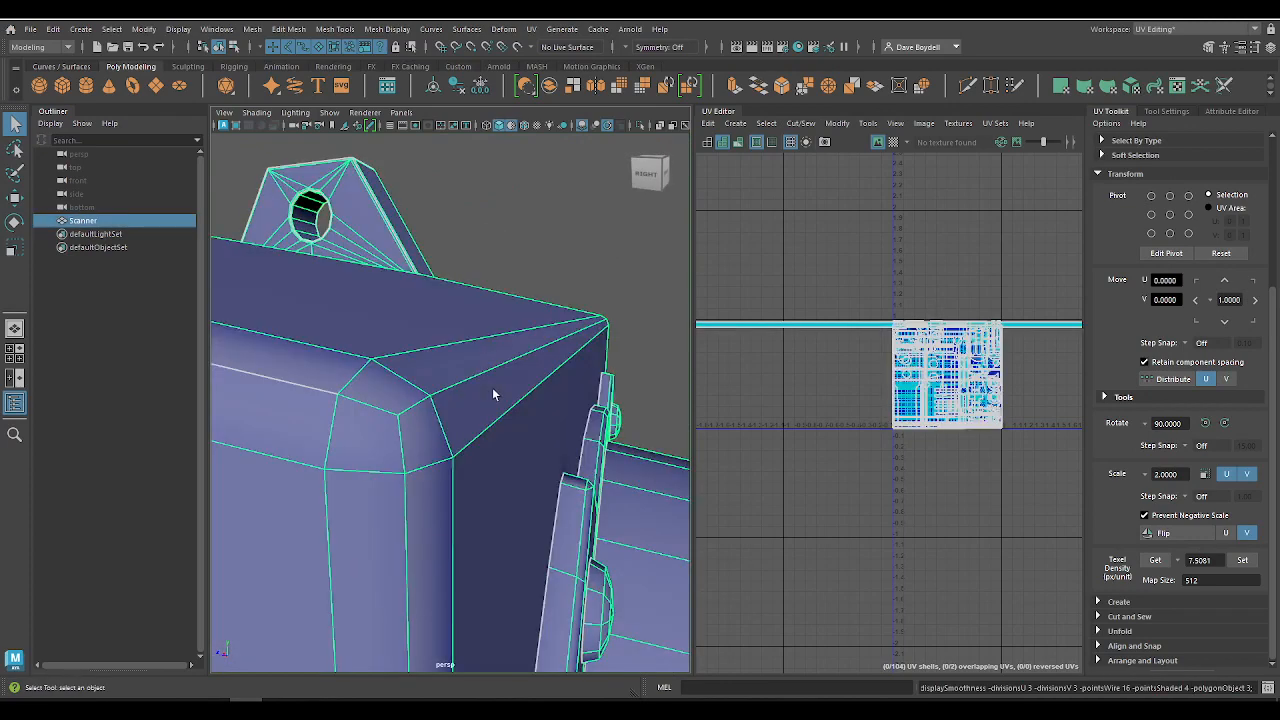
# Step: Toggle the smooth mesh preview on and off, inspect the deselected monitor corner's shading, and reselect the scanner
pyautogui.press('3')
pyautogui.press('1')
pyautogui.click(546, 243)
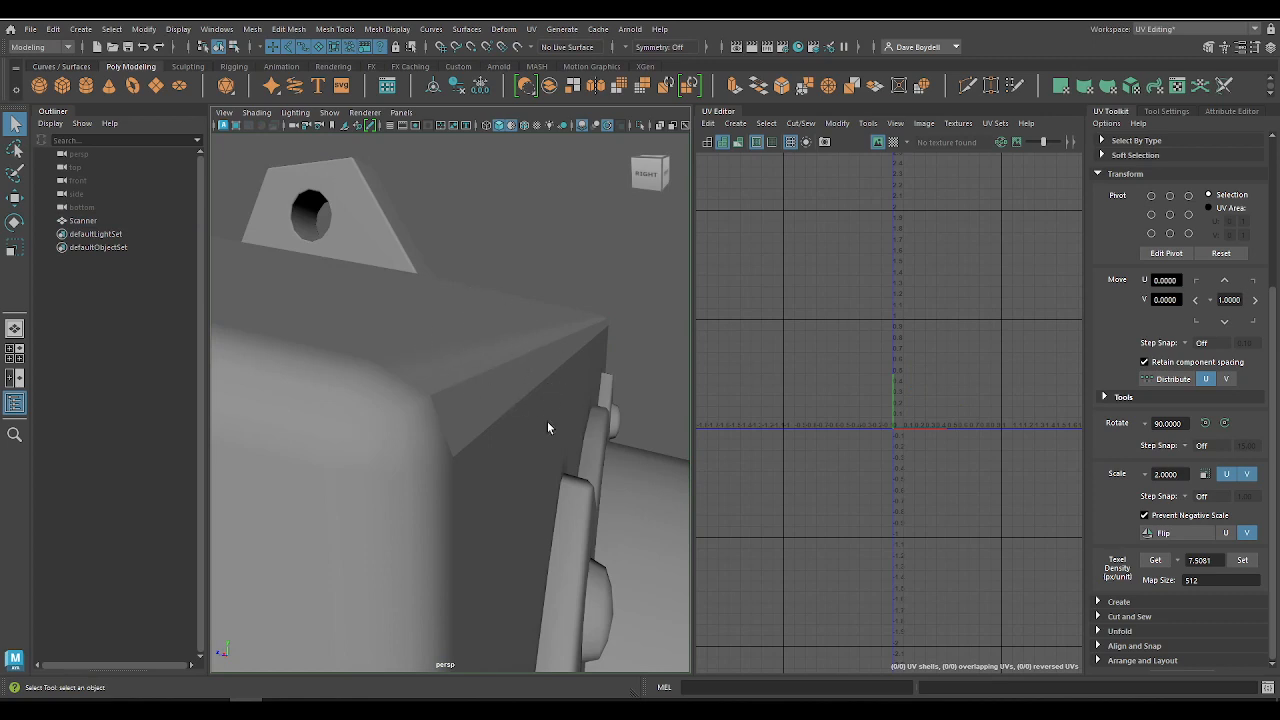
pyautogui.keyDown('alt'); pyautogui.moveTo(500, 393); pyautogui.dragTo(334, 343, button='right'); pyautogui.keyUp('alt')
pyautogui.keyDown('alt'); pyautogui.moveTo(334, 343); pyautogui.dragTo(333, 225, button='middle'); pyautogui.keyUp('alt')
pyautogui.keyDown('alt'); pyautogui.moveTo(460, 210); pyautogui.dragTo(551, 302, button='right'); pyautogui.keyUp('alt')
pyautogui.keyDown('alt'); pyautogui.moveTo(551, 302); pyautogui.dragTo(492, 409, button='middle'); pyautogui.keyUp('alt')
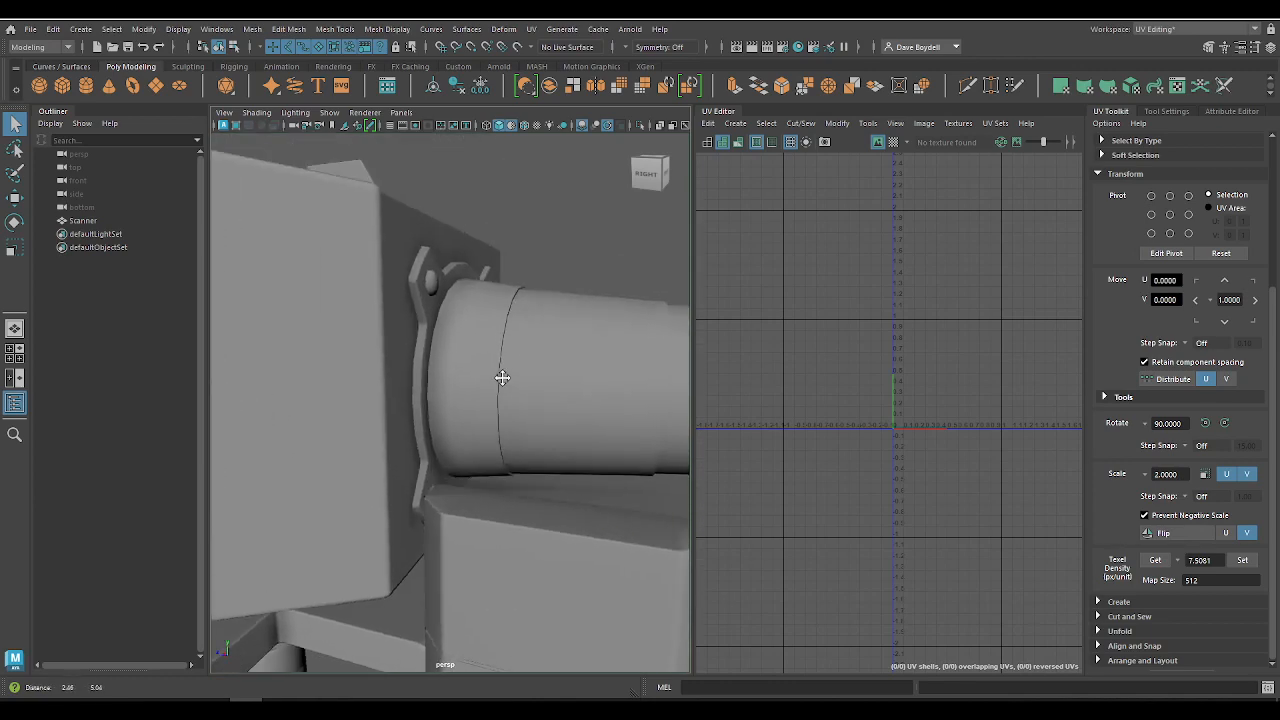
pyautogui.keyDown('alt'); pyautogui.moveTo(404, 312); pyautogui.dragTo(453, 346, button='right'); pyautogui.keyUp('alt')
pyautogui.keyDown('alt'); pyautogui.moveTo(453, 346); pyautogui.dragTo(516, 547, button='middle'); pyautogui.keyUp('alt')
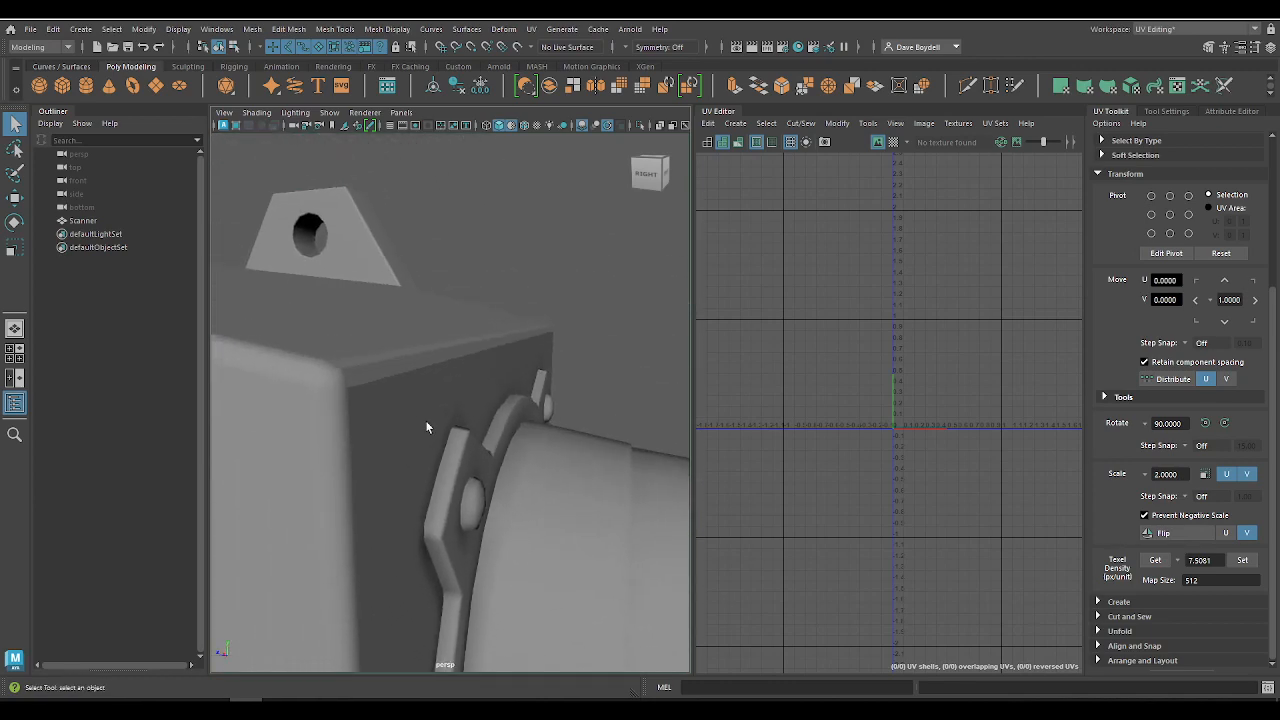
pyautogui.click(397, 374)
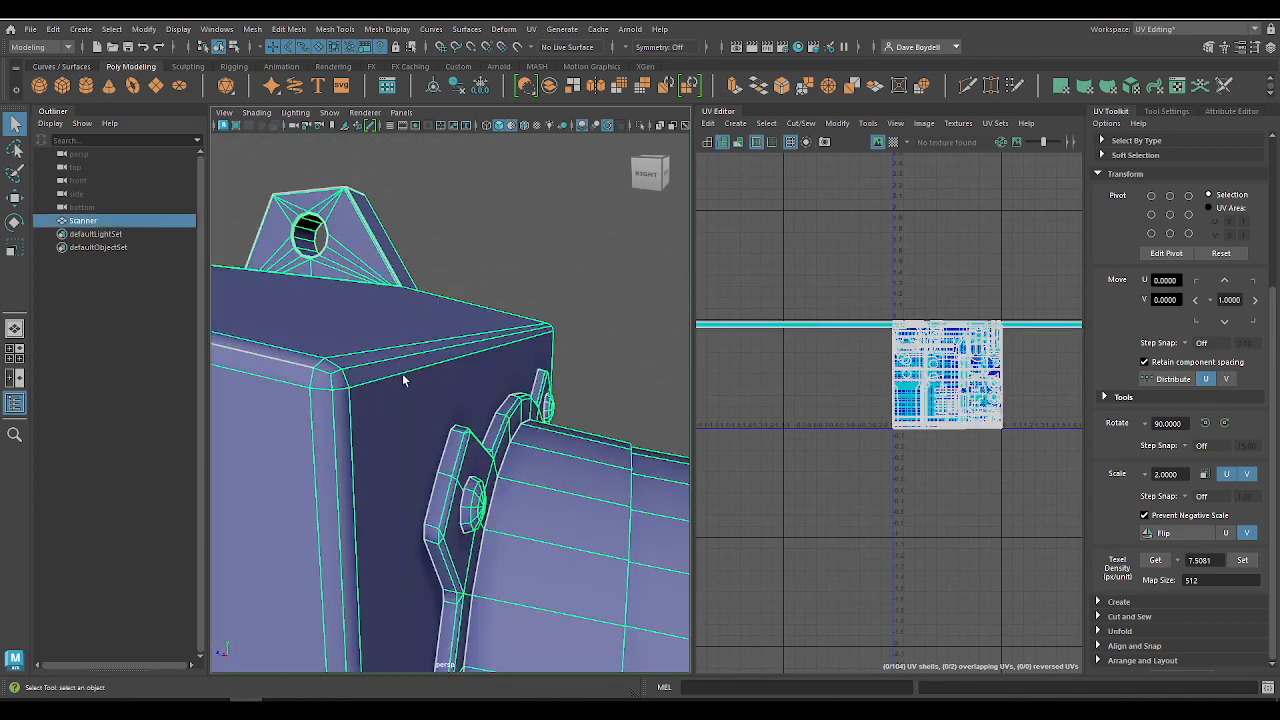
# Step: Switch the workspace layout to General
pyautogui.keyDown('alt'); pyautogui.moveTo(560, 395); pyautogui.dragTo(180, 165, button='middle'); pyautogui.keyUp('alt')
pyautogui.keyDown('alt'); pyautogui.moveTo(420, 309); pyautogui.dragTo(345, 305, button='right'); pyautogui.keyUp('alt')
pyautogui.keyDown('alt'); pyautogui.moveTo(345, 305); pyautogui.dragTo(372, 274); pyautogui.keyUp('alt')
pyautogui.moveTo(380, 297)
pyautogui.keyDown('alt'); pyautogui.mouseDown(button='right')
pyautogui.moveTo(412, 318)
pyautogui.moveTo(403, 305)
pyautogui.mouseUp(button='right'); pyautogui.keyUp('alt')
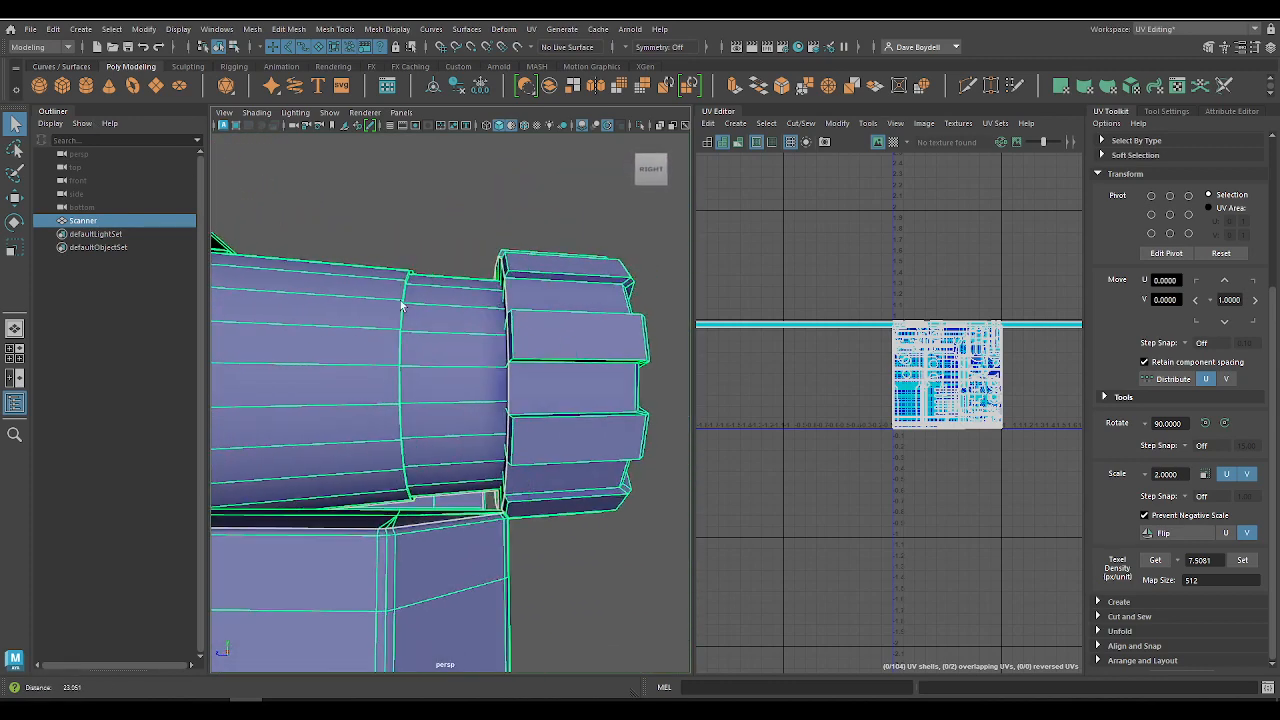
pyautogui.click(465, 30)
pyautogui.click(385, 30)
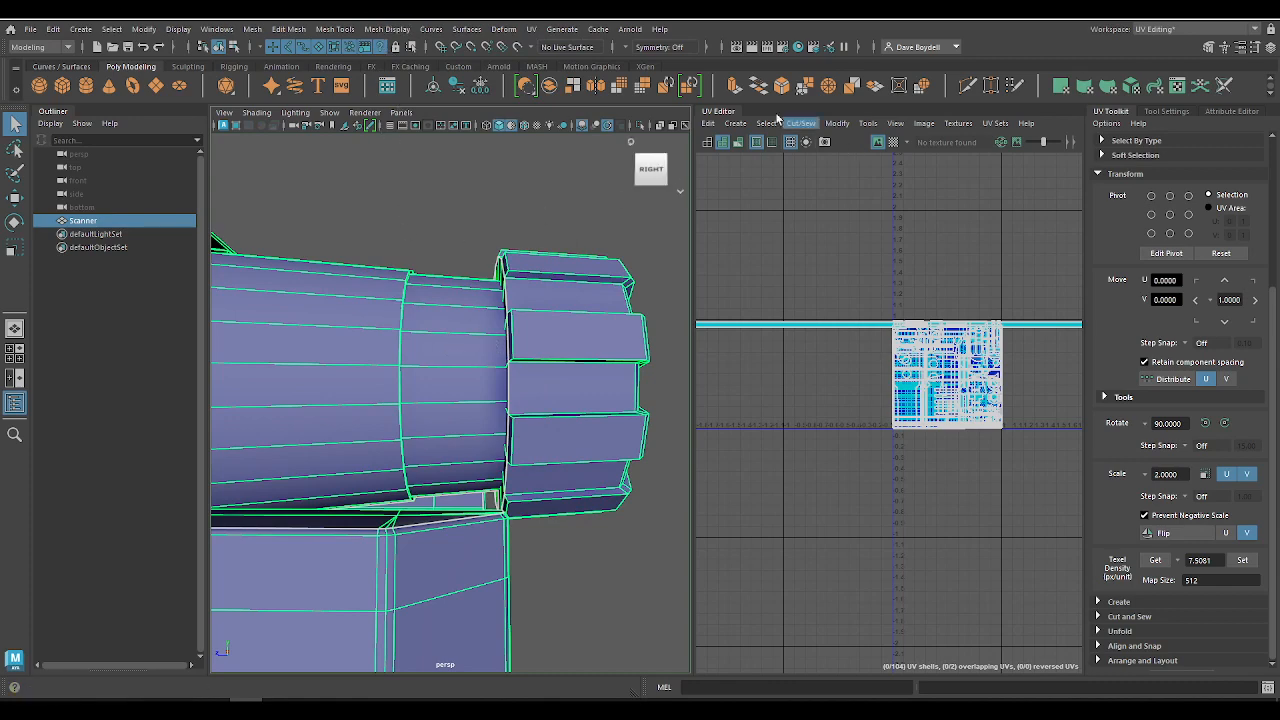
pyautogui.click(1140, 30)
pyautogui.click(1150, 44)
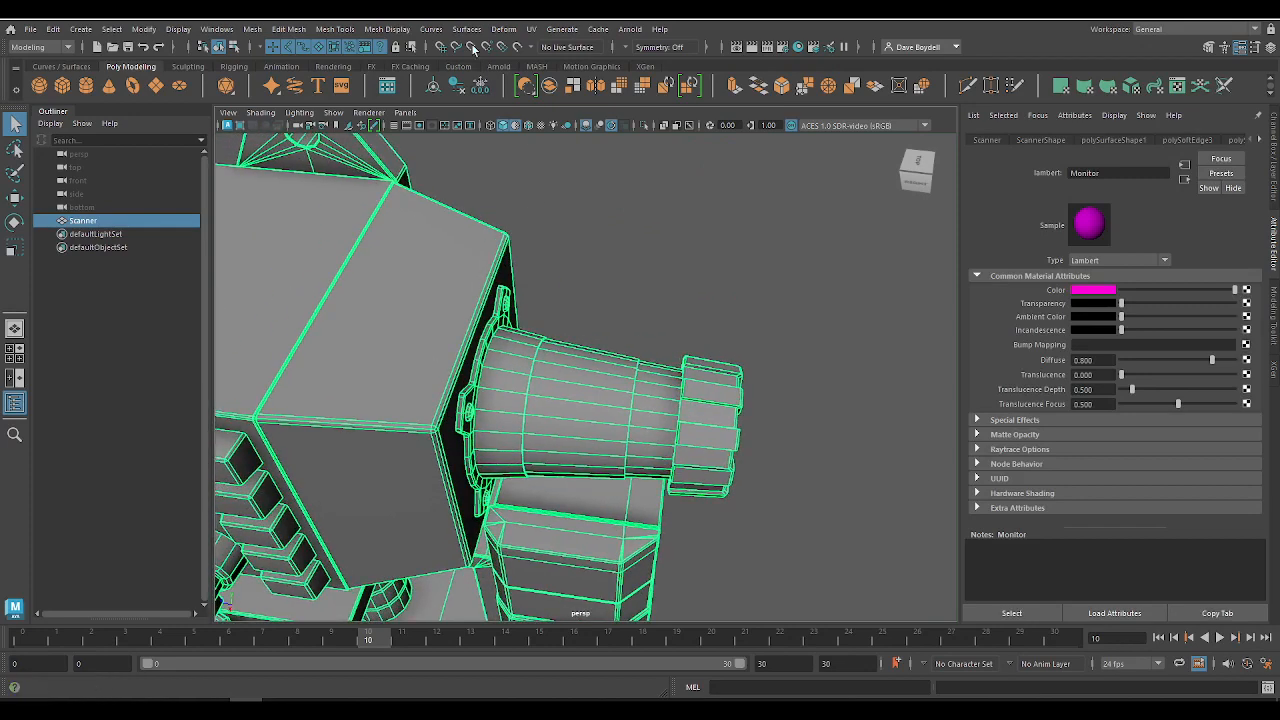
# Step: Soften all edges of the selected scanner mesh and inspect the shading around the rear cylinder's mounting flange
pyautogui.click(388, 28)
pyautogui.click(400, 150)
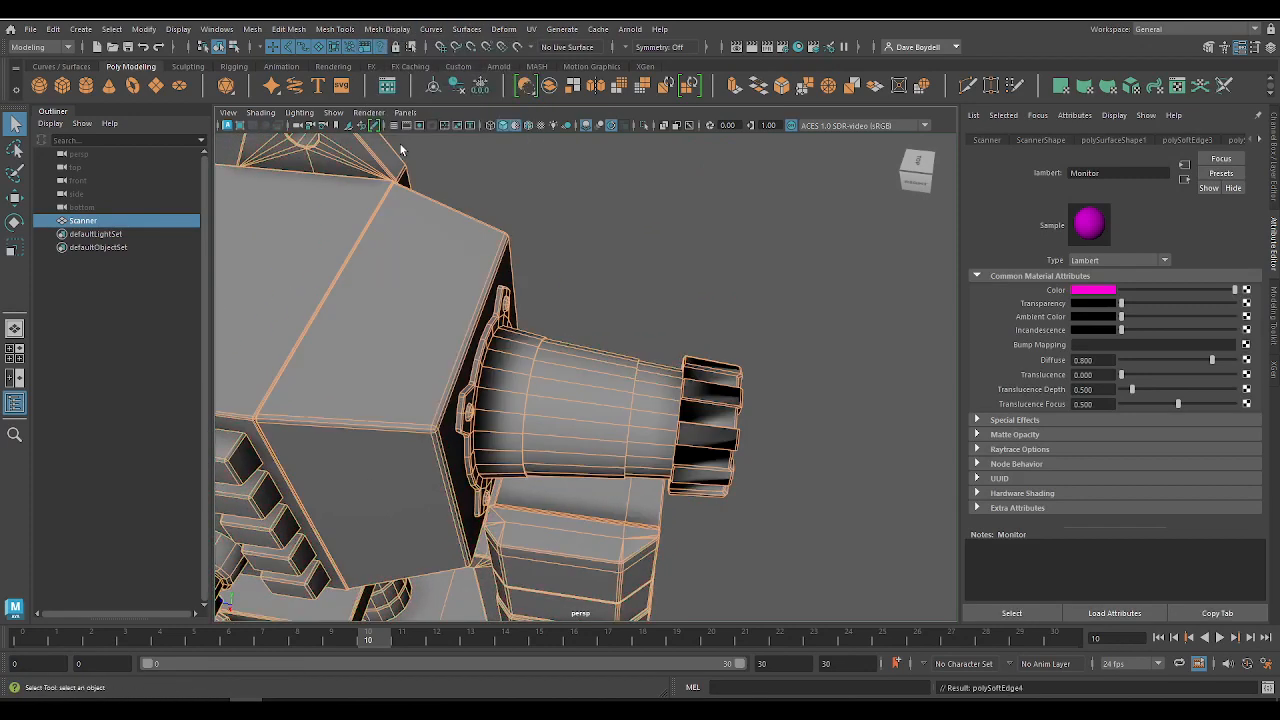
pyautogui.click(676, 252)
pyautogui.keyDown('alt'); pyautogui.moveTo(676, 252); pyautogui.dragTo(545, 252); pyautogui.keyUp('alt')
pyautogui.keyDown('alt'); pyautogui.moveTo(545, 252); pyautogui.dragTo(582, 258, button='middle'); pyautogui.keyUp('alt')
pyautogui.keyDown('alt'); pyautogui.moveTo(582, 258); pyautogui.dragTo(630, 280, button='right'); pyautogui.keyUp('alt')
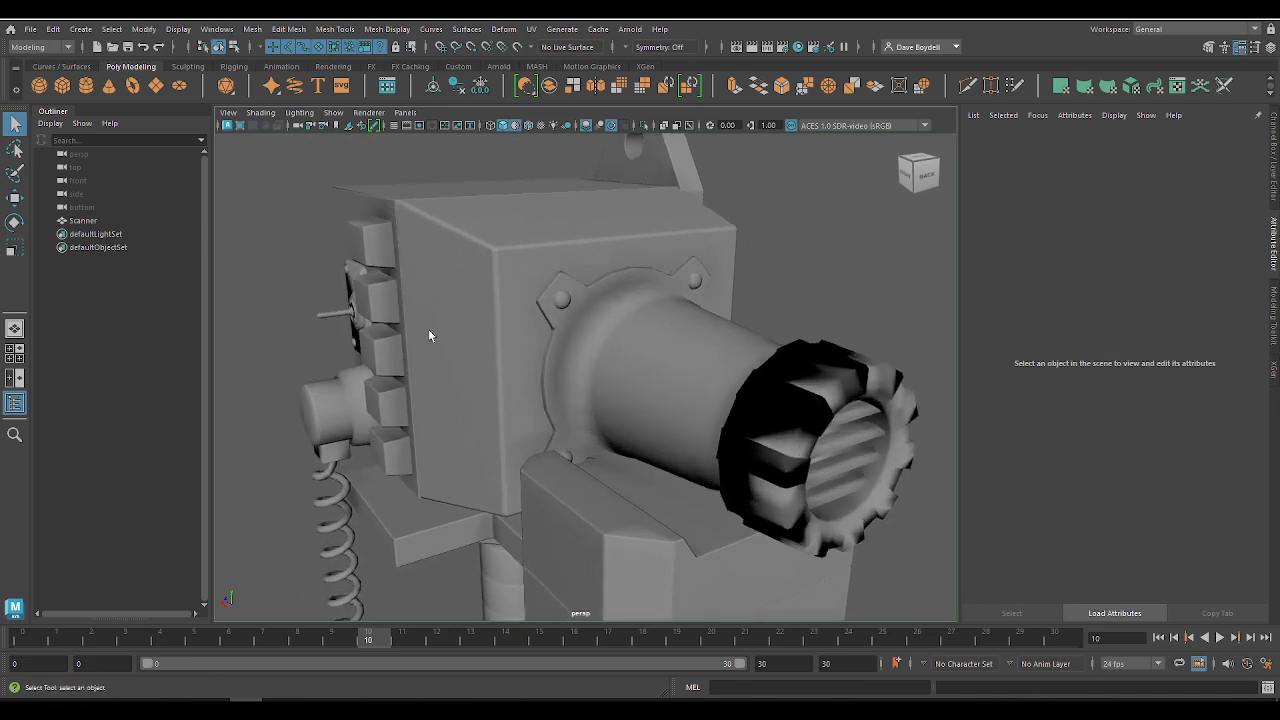
pyautogui.keyDown('alt'); pyautogui.moveTo(518, 289); pyautogui.dragTo(699, 370, button='right'); pyautogui.keyUp('alt')
pyautogui.click(700, 372)
pyautogui.keyDown('alt'); pyautogui.moveTo(475, 240); pyautogui.dragTo(508, 251); pyautogui.keyUp('alt')
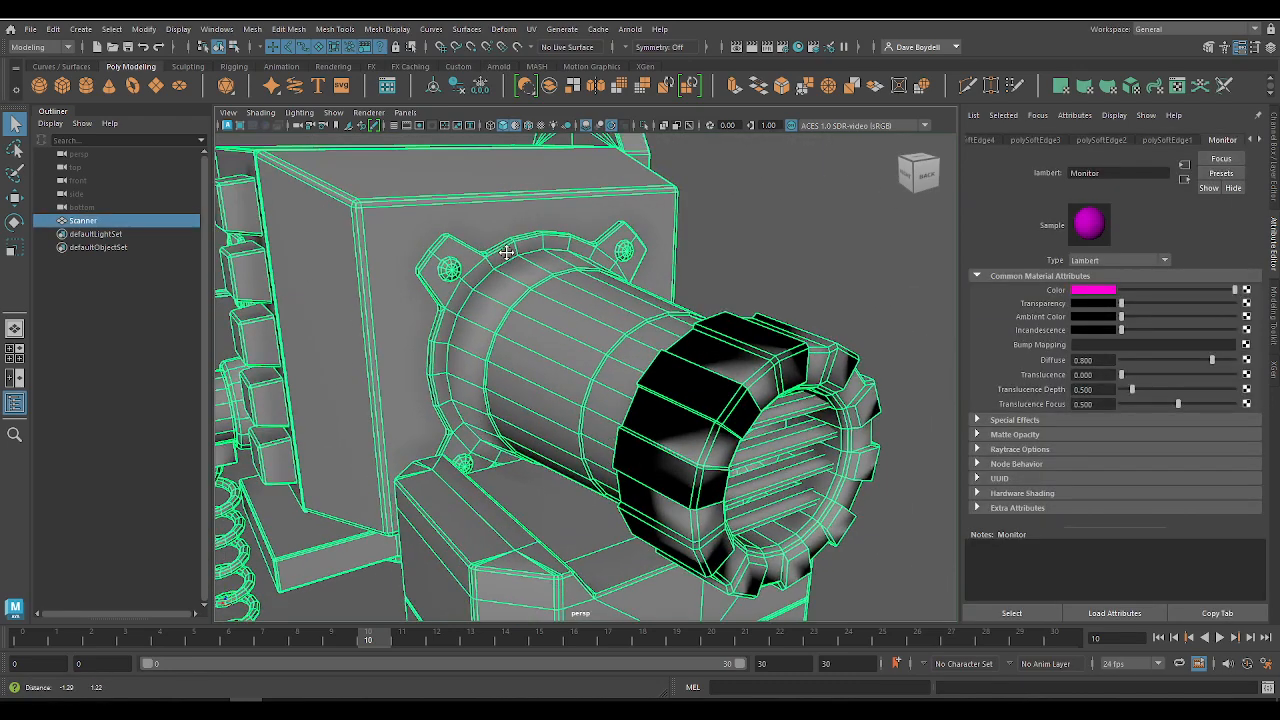
pyautogui.keyDown('alt'); pyautogui.moveTo(512, 254); pyautogui.dragTo(782, 412, button='right'); pyautogui.keyUp('alt')
pyautogui.click(919, 277)
pyautogui.moveTo(809, 305)
pyautogui.keyDown('alt'); pyautogui.mouseDown()
pyautogui.moveTo(900, 303)
pyautogui.moveTo(803, 315)
pyautogui.moveTo(815, 307)
pyautogui.mouseUp(); pyautogui.keyUp('alt')
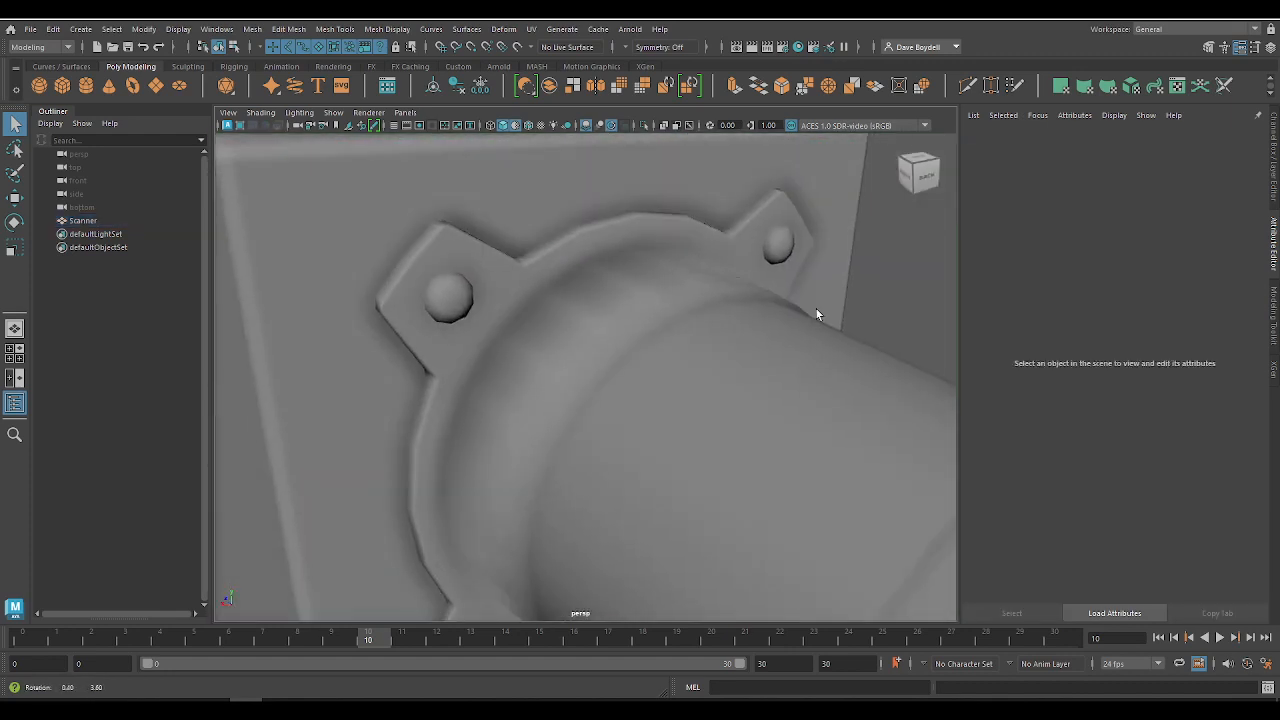
# Step: Select the edge loop where the rear cylinder meets its mounting flange and try hardening it
pyautogui.click(610, 323)
pyautogui.moveTo(608, 323); pyautogui.dragTo(607, 273, button='right')
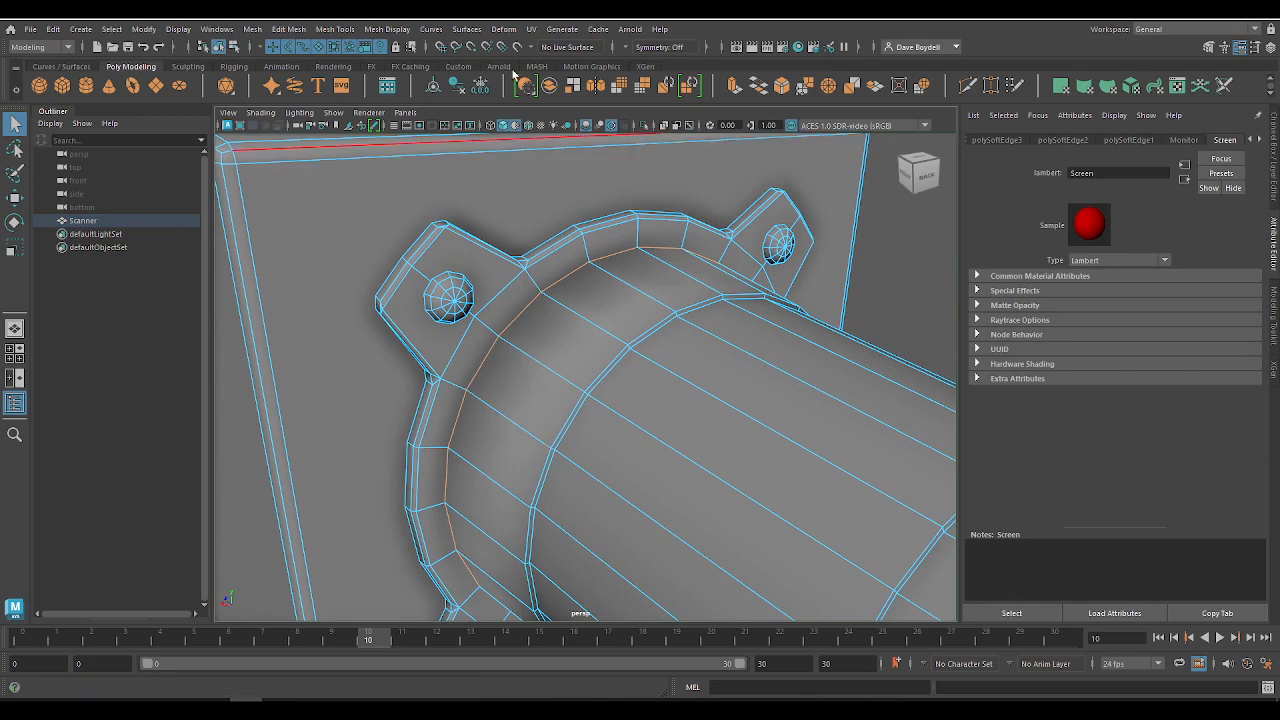
pyautogui.click(466, 28)
pyautogui.moveTo(387, 28)
pyautogui.click(412, 142)
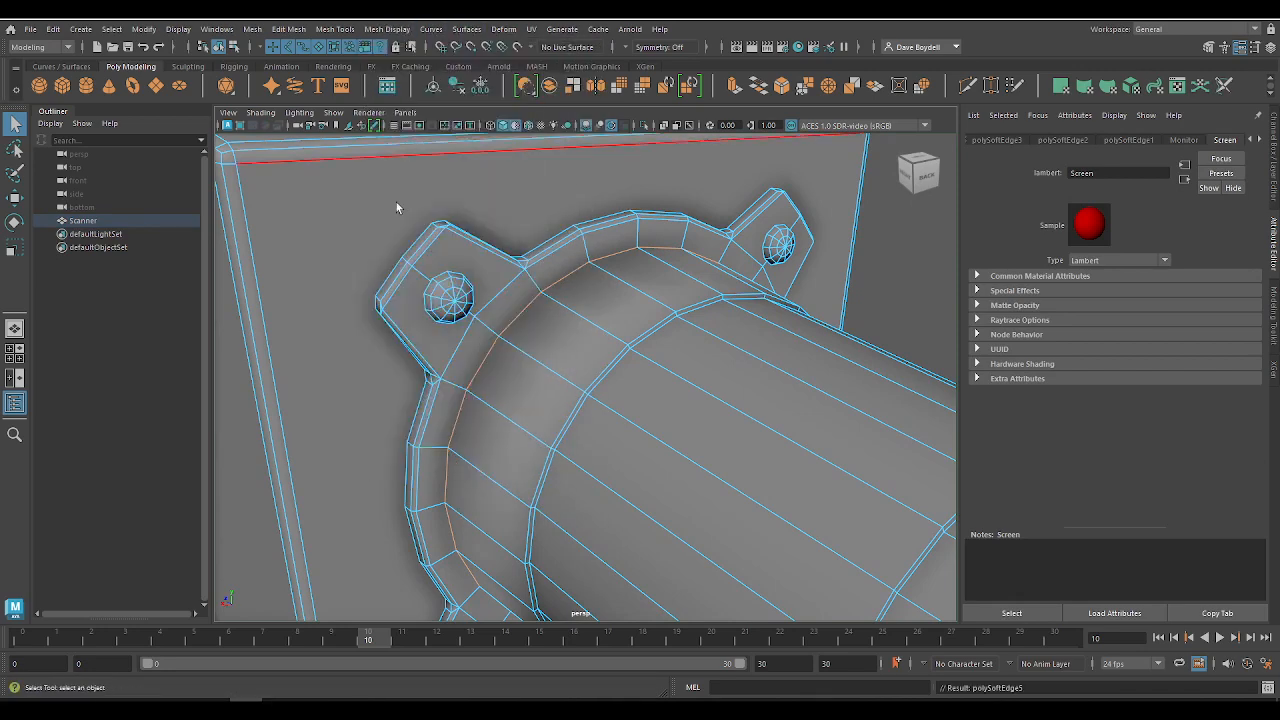
# Step: Reselect the edge loop at the cylinder's base, apply Harden Edge again and inspect the deselected cylinder
pyautogui.moveTo(549, 321); pyautogui.dragTo(551, 271, button='right')
pyautogui.click(520, 316)
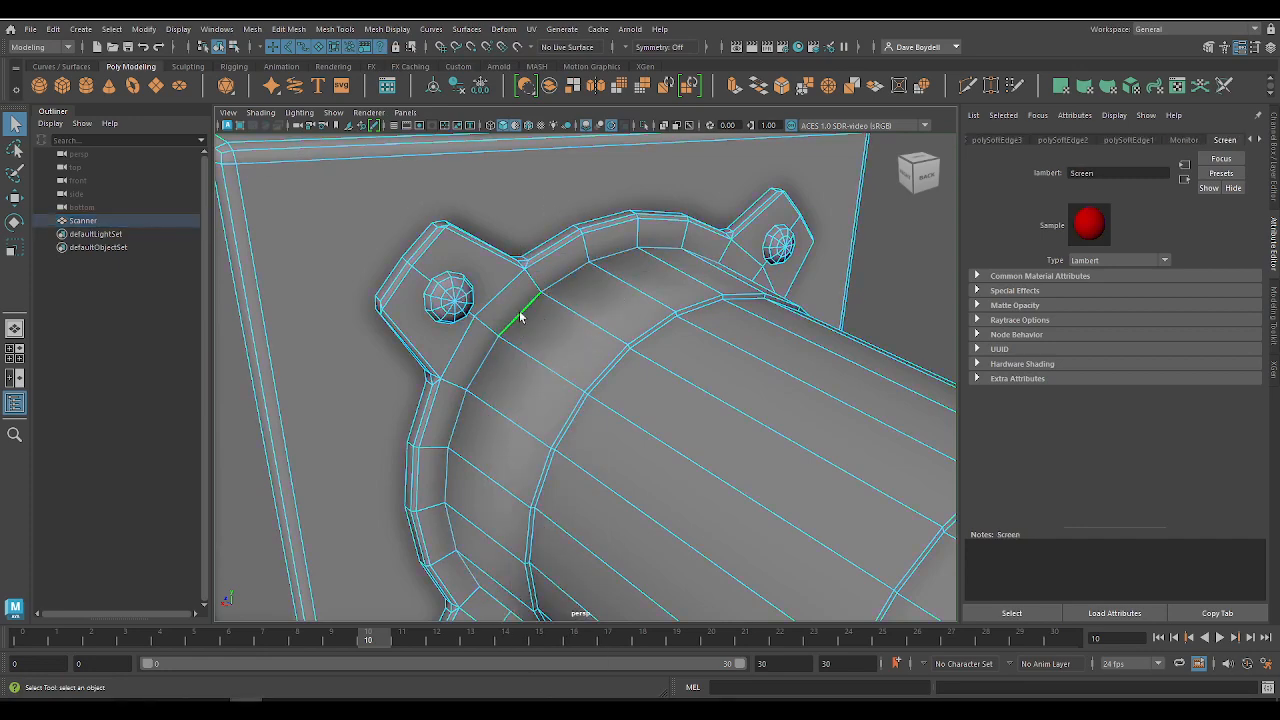
pyautogui.click(402, 30)
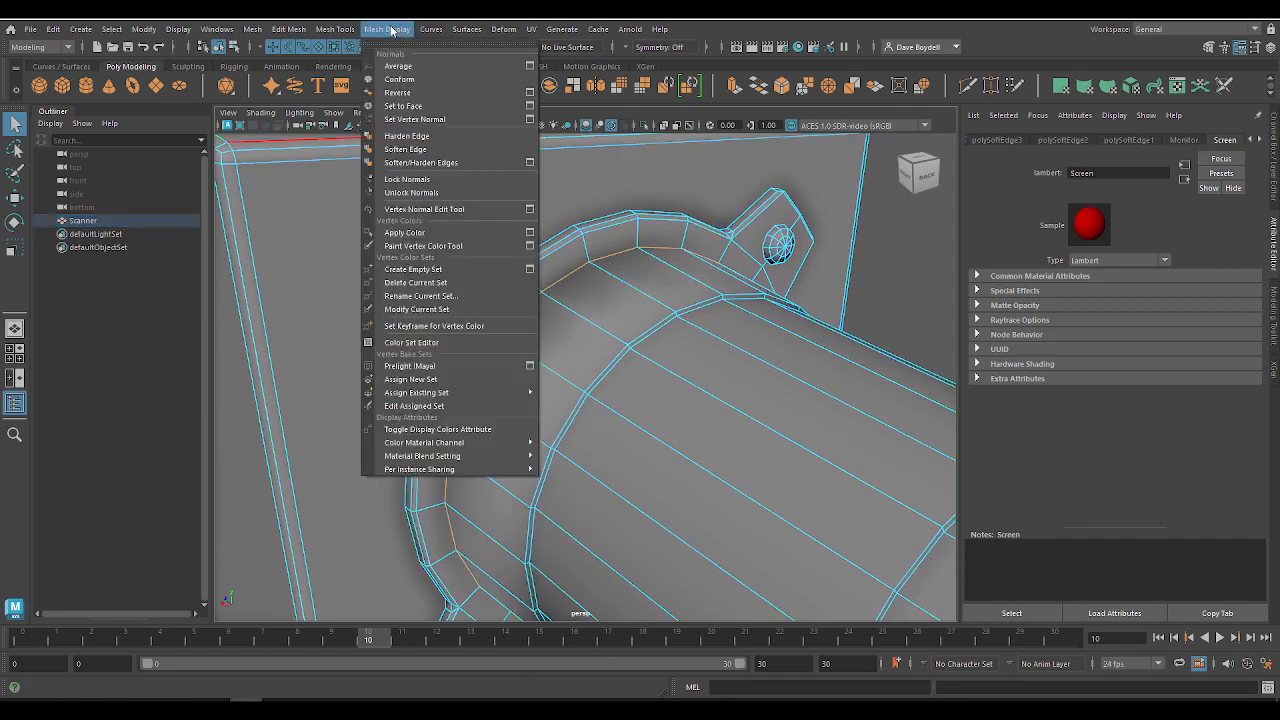
pyautogui.click(424, 138)
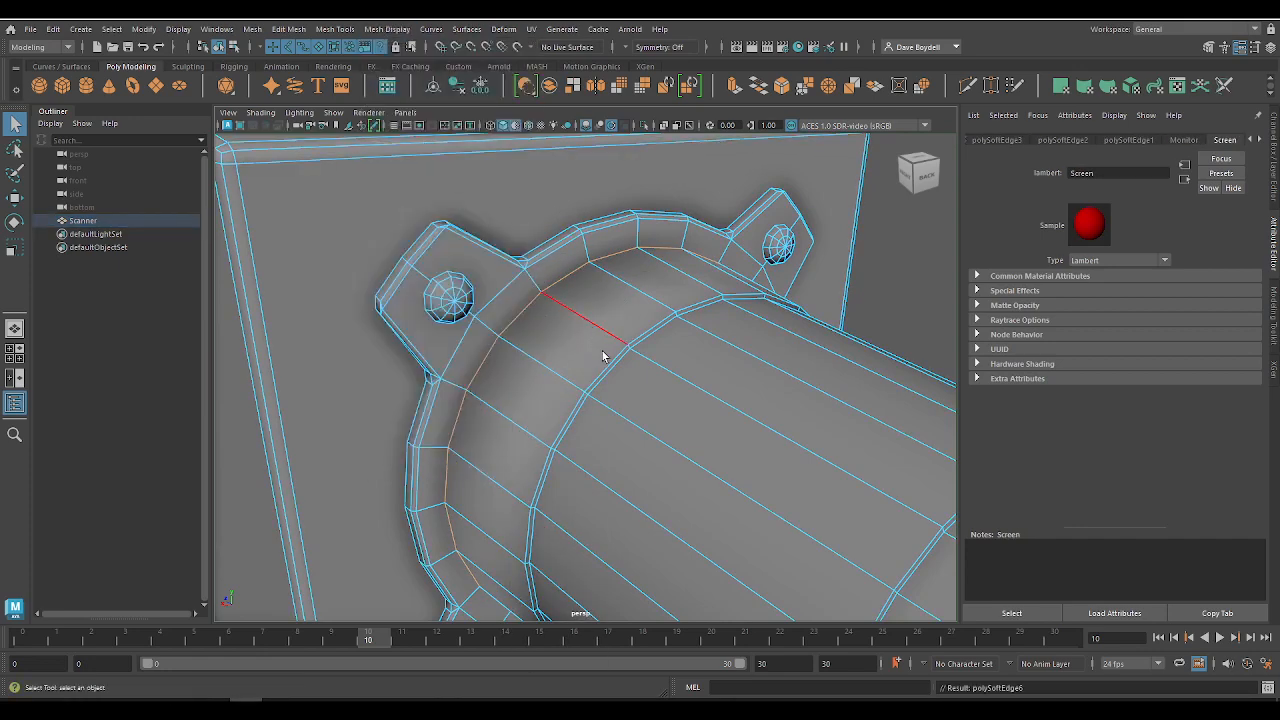
pyautogui.scroll(-5, 602, 351)
pyautogui.click(776, 275)
pyautogui.moveTo(551, 318); pyautogui.dragTo(612, 299, button='right')
pyautogui.click(808, 354)
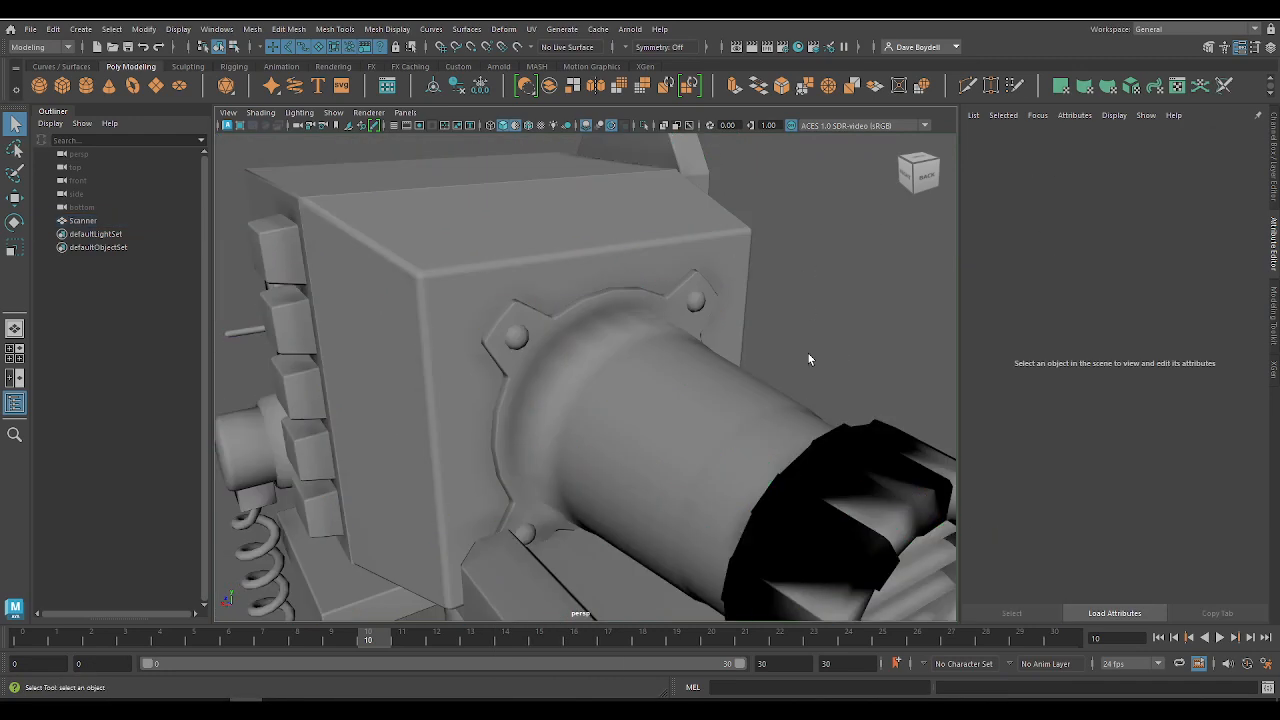
pyautogui.keyDown('alt'); pyautogui.moveTo(809, 358); pyautogui.dragTo(608, 304); pyautogui.keyUp('alt')
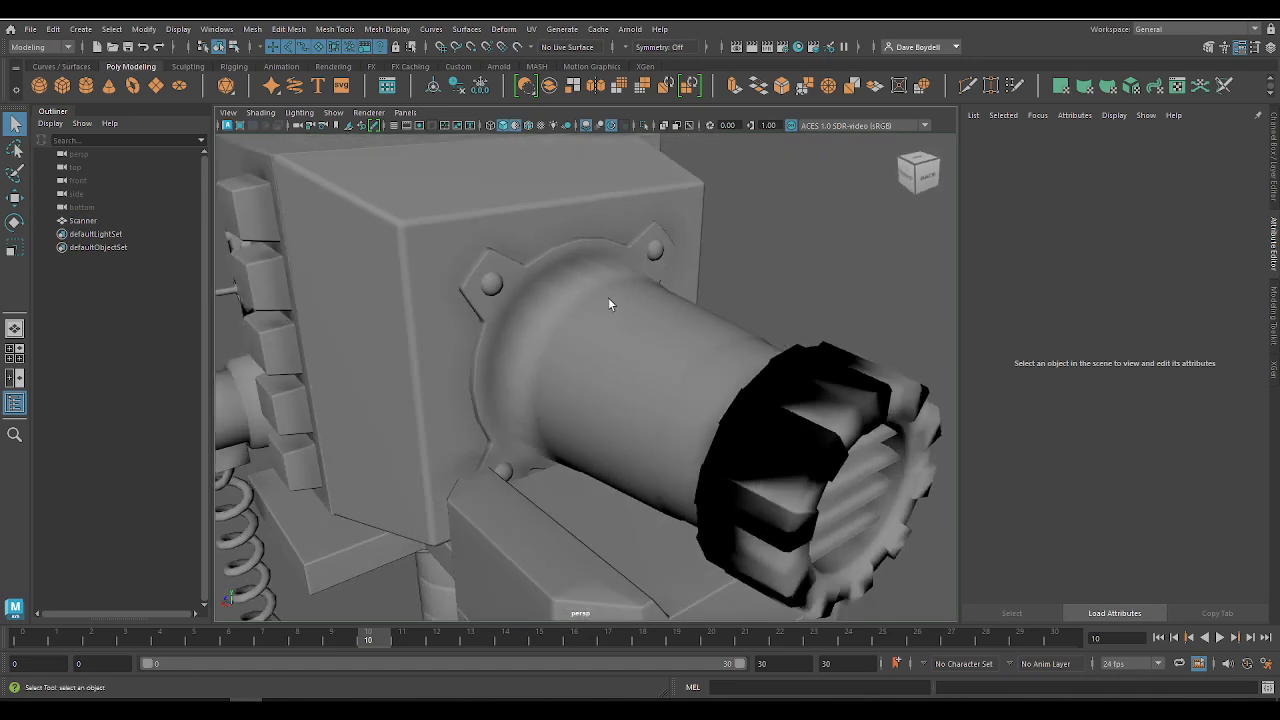
# Step: Unlock the vertex normals of the whole scanner mesh and inspect the shading along the rear cylinder
pyautogui.click(608, 304)
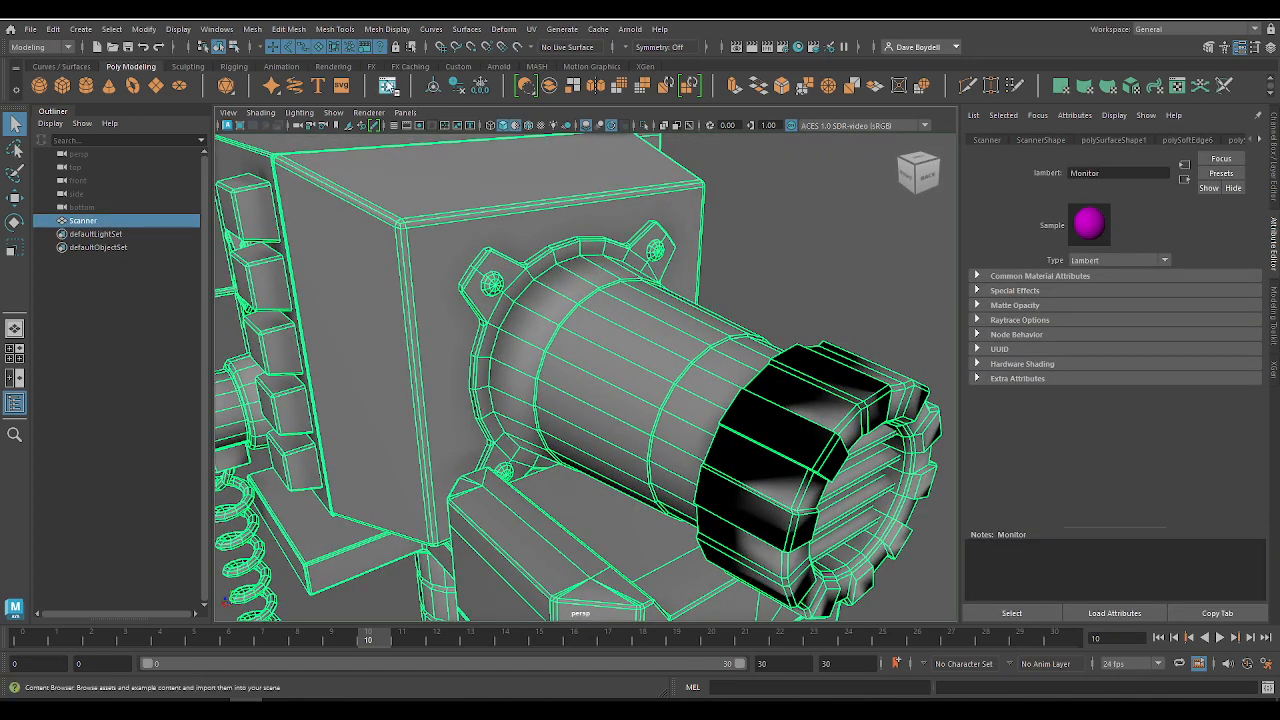
pyautogui.click(383, 31)
pyautogui.click(383, 31)
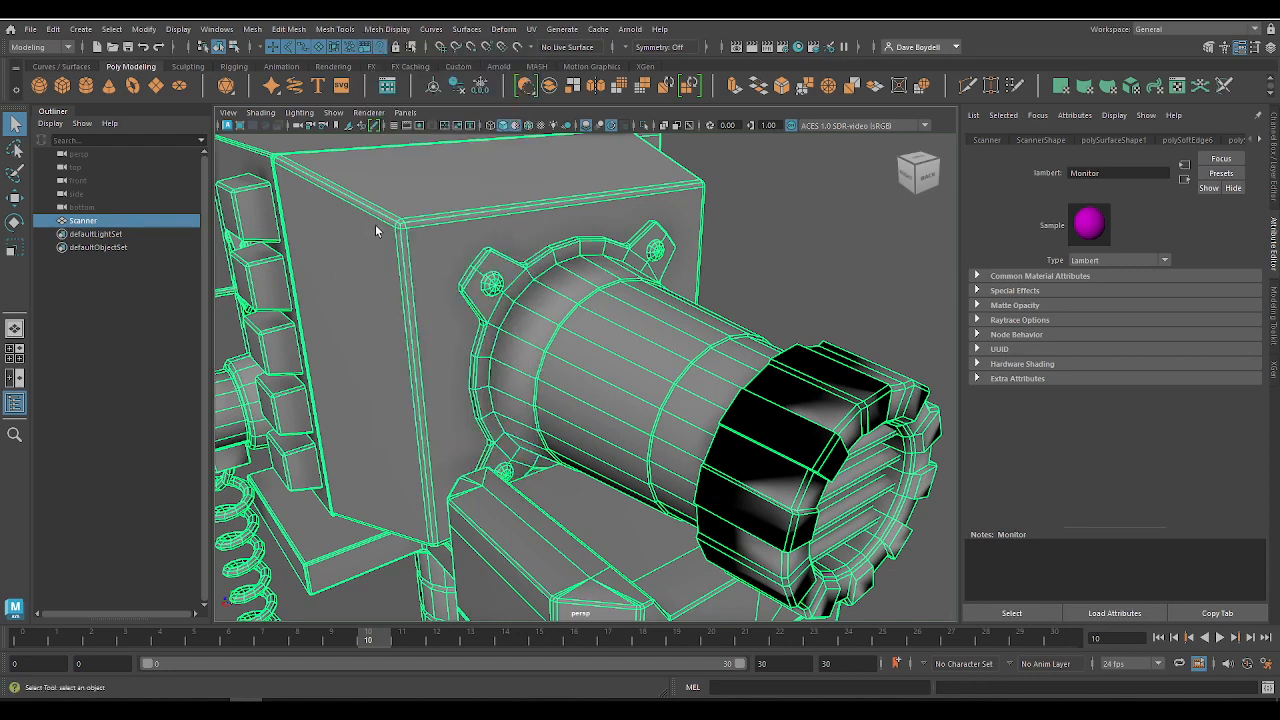
pyautogui.scroll(5, 572, 336)
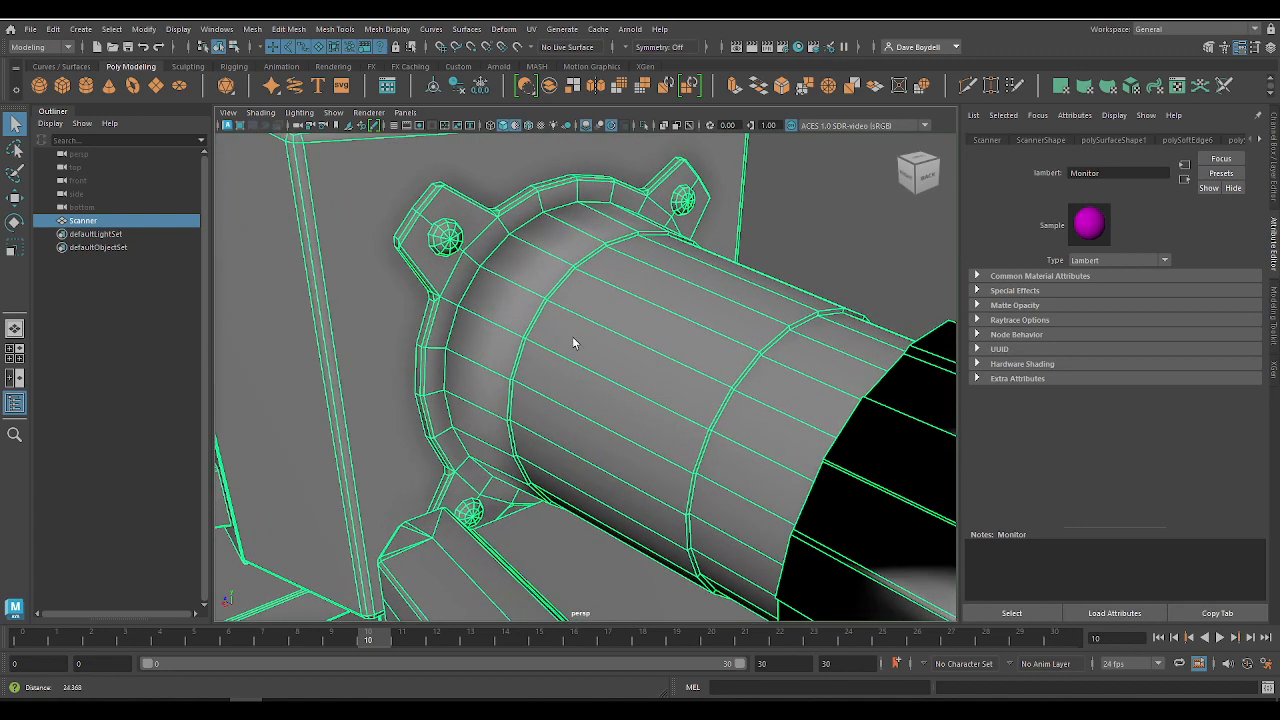
pyautogui.click(382, 30)
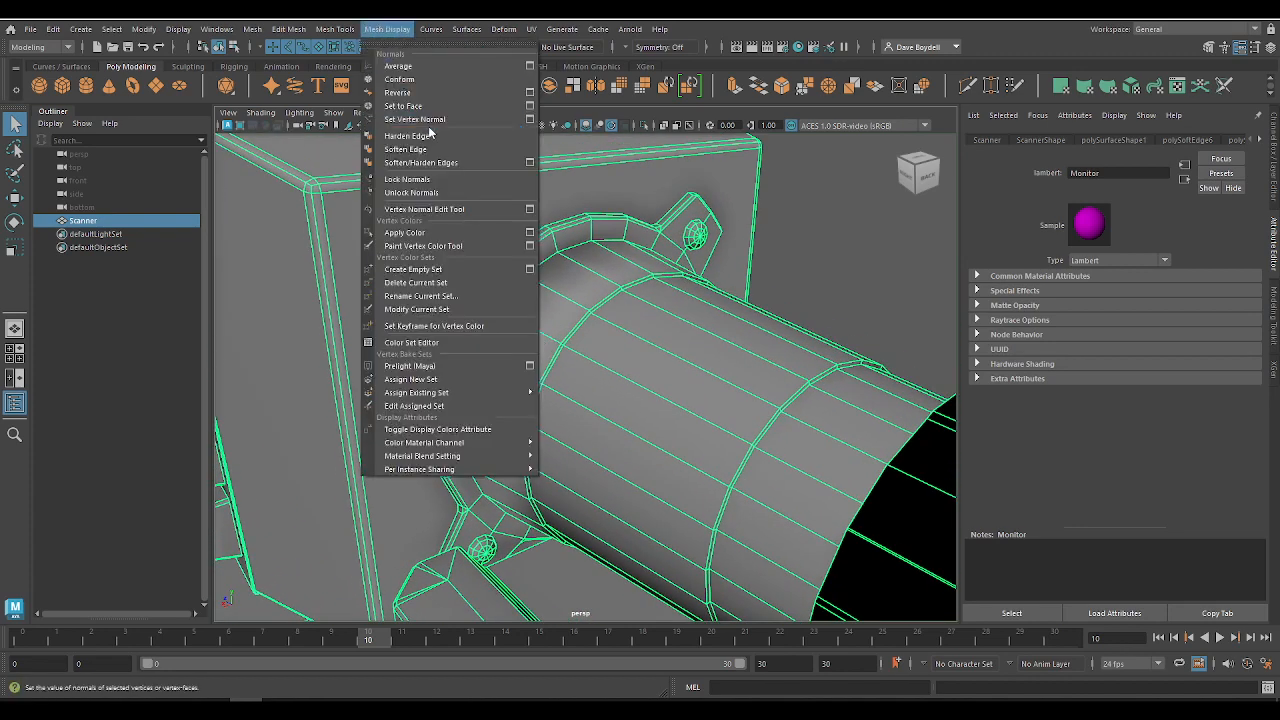
pyautogui.click(424, 193)
pyautogui.click(822, 242)
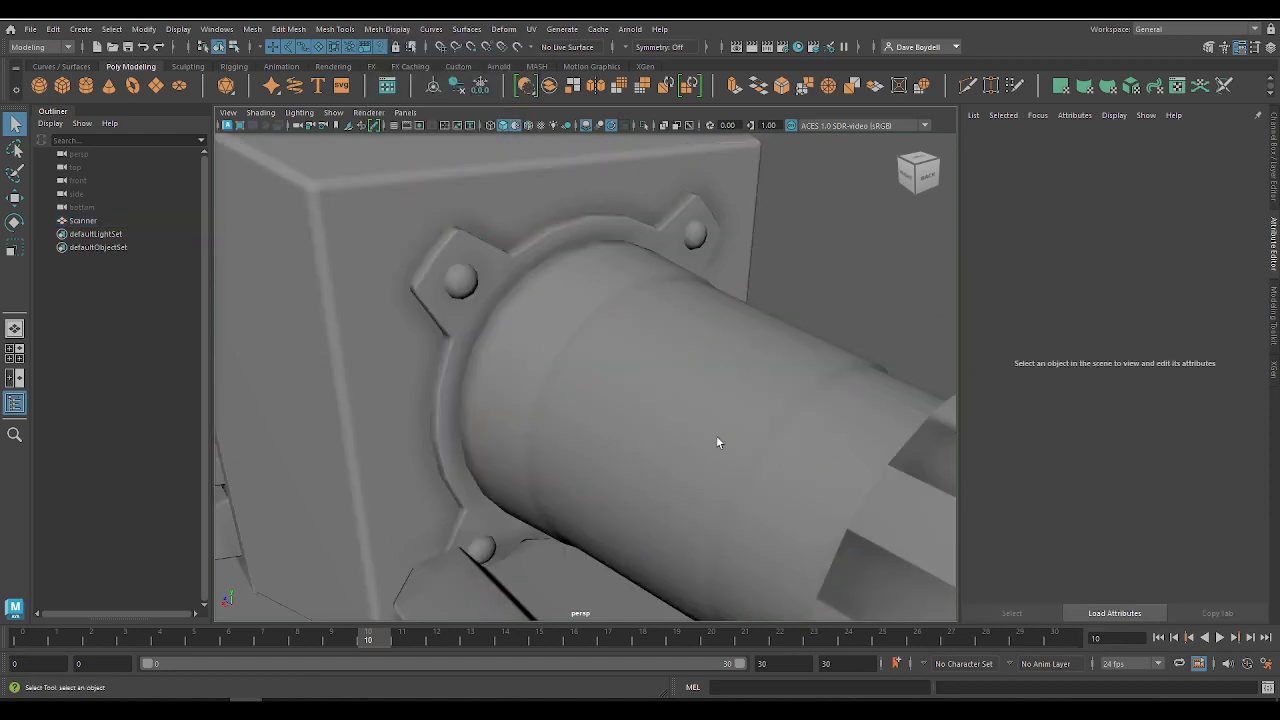
pyautogui.scroll(-4, 571, 380)
pyautogui.scroll(4, 548, 347)
# Step: Try locking the scanner mesh's normals and check the rear cylinder's shading with the mesh deselected
pyautogui.click(548, 347)
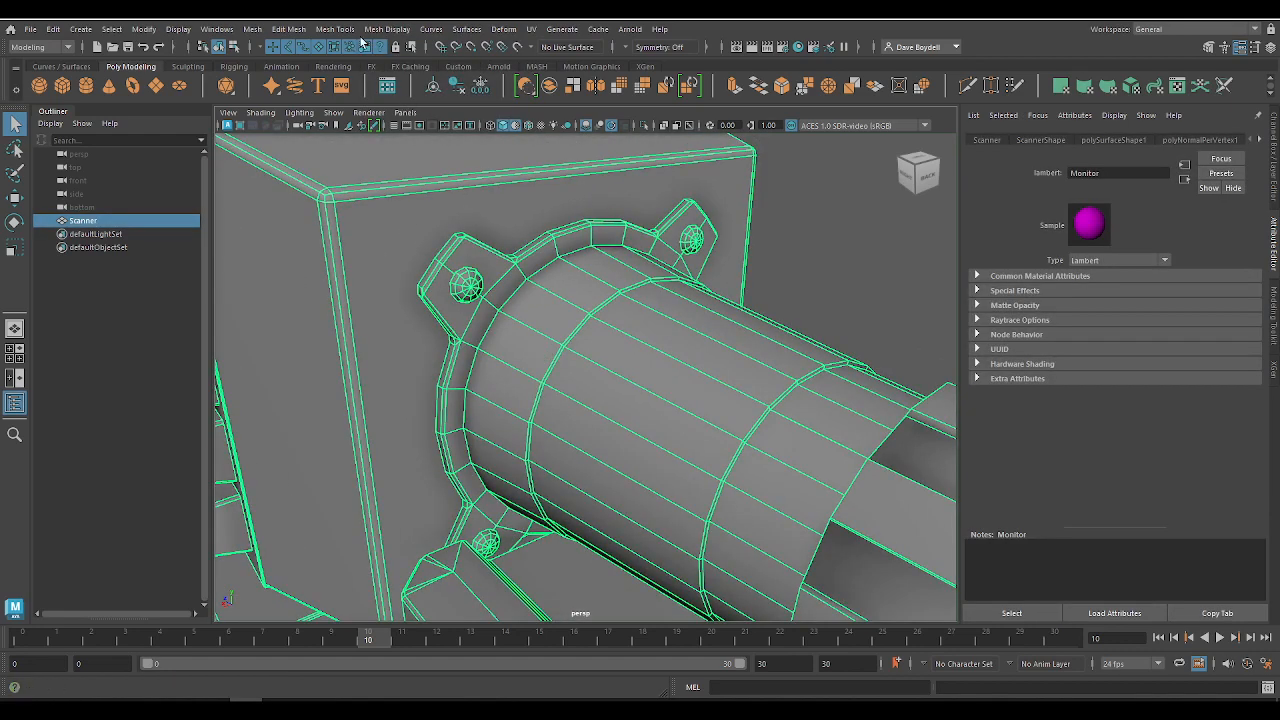
pyautogui.click(352, 31)
pyautogui.moveTo(388, 38)
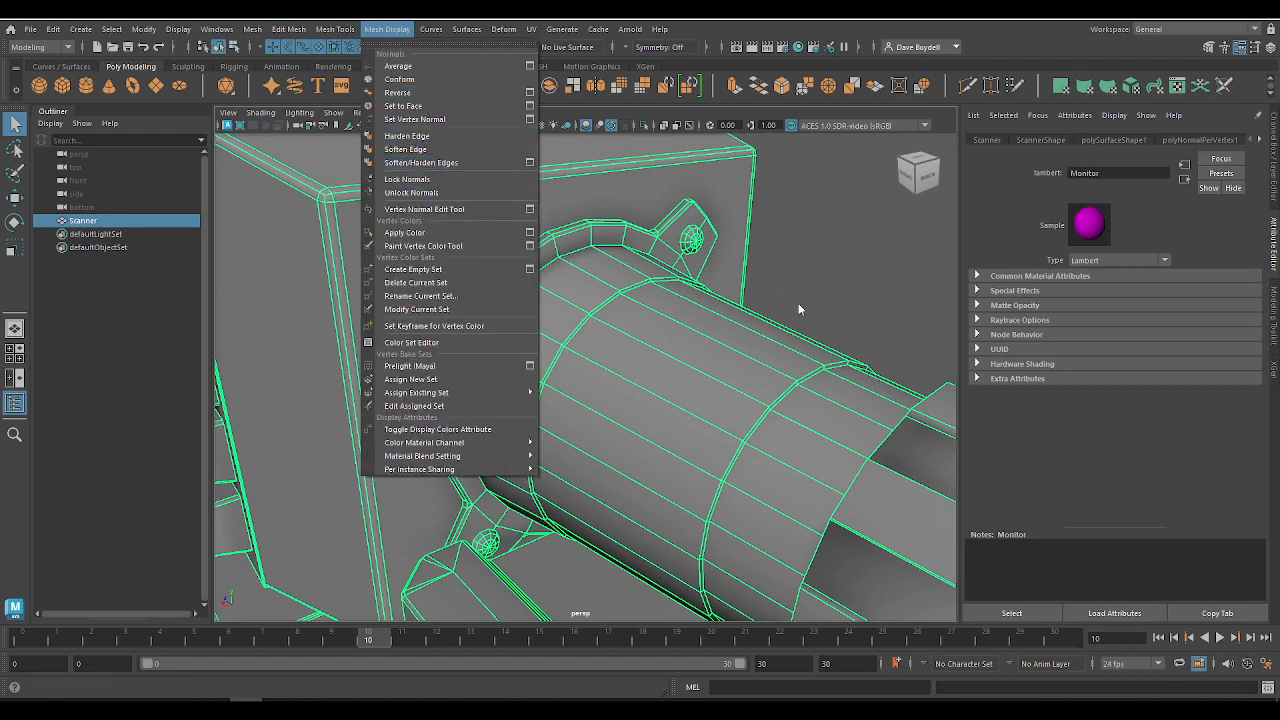
pyautogui.click(428, 180)
pyautogui.click(790, 262)
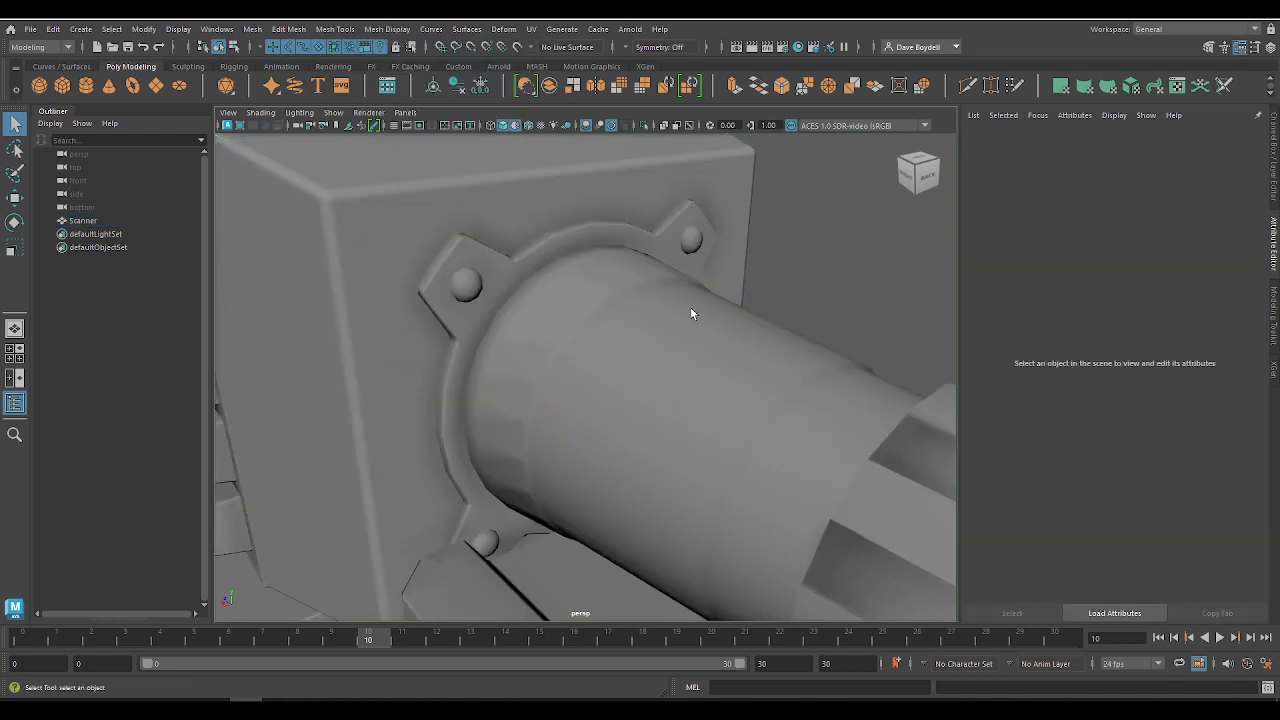
# Step: Reselect the scanner mesh, unlock its normals again and deselect it
pyautogui.click(527, 389)
pyautogui.click(804, 298)
pyautogui.click(507, 367)
pyautogui.click(386, 29)
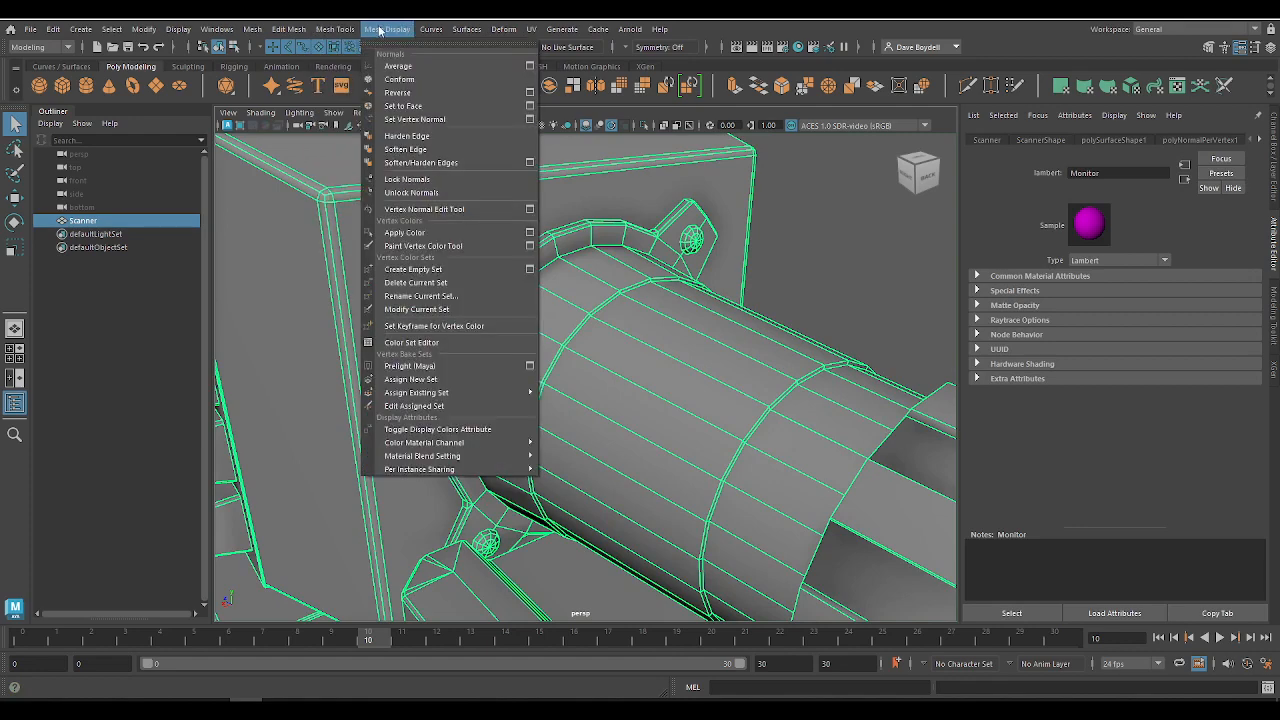
pyautogui.click(401, 192)
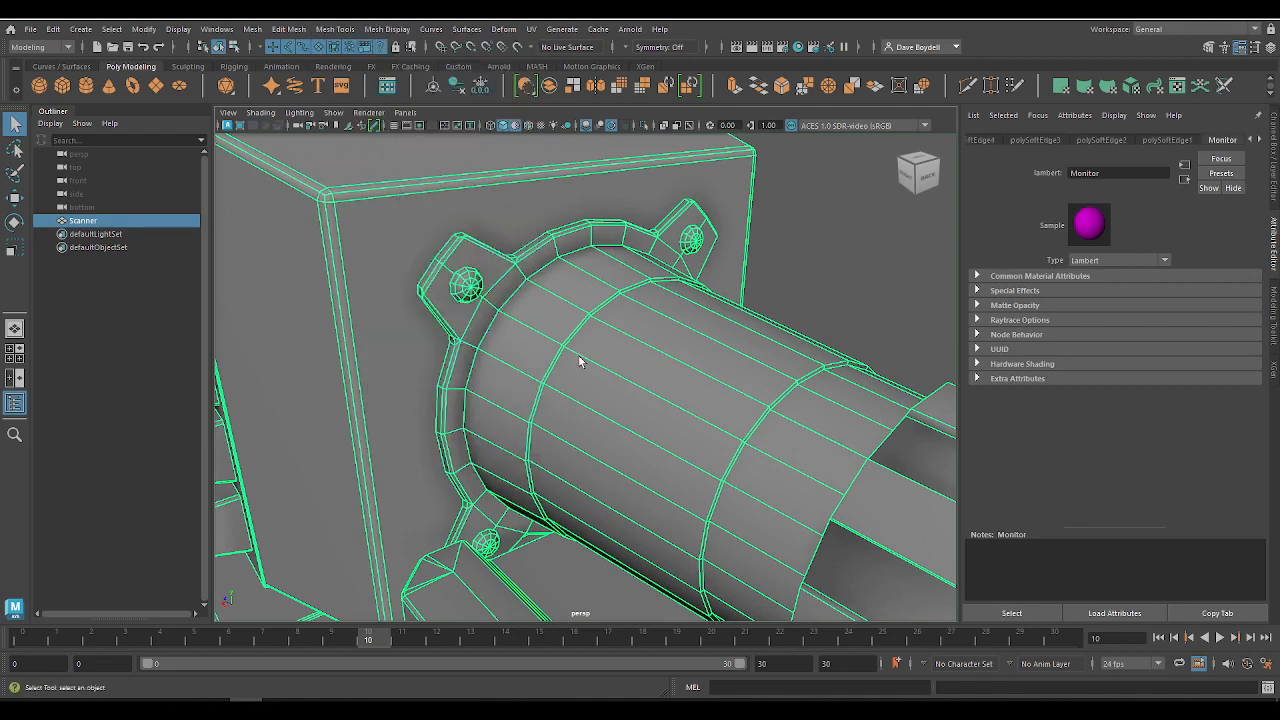
pyautogui.click(783, 277)
# Step: Soften the edge loop where the rear cylinder meets its flange and inspect the result from several angles
pyautogui.moveTo(535, 285); pyautogui.dragTo(535, 246, button='right')
pyautogui.click(520, 288)
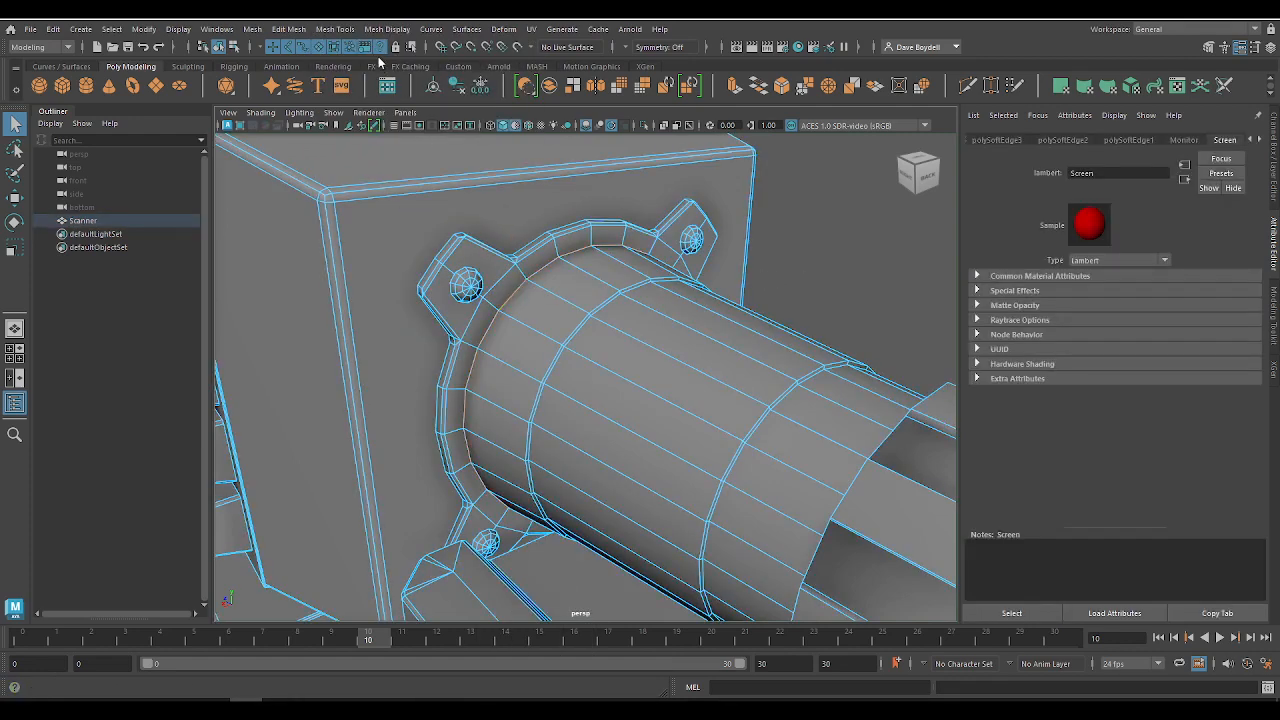
pyautogui.click(386, 29)
pyautogui.click(400, 149)
pyautogui.scroll(3, 849, 362)
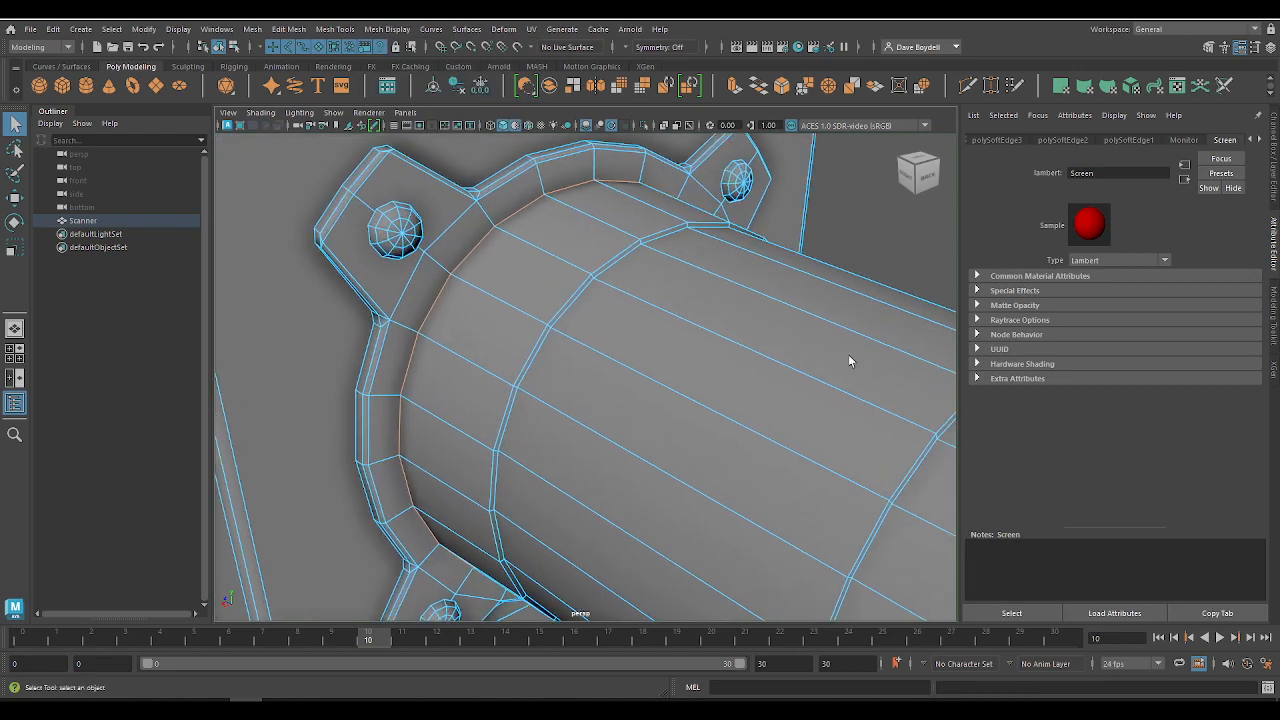
pyautogui.click(792, 263)
pyautogui.moveTo(798, 249); pyautogui.dragTo(860, 213, button='right')
pyautogui.click(881, 239)
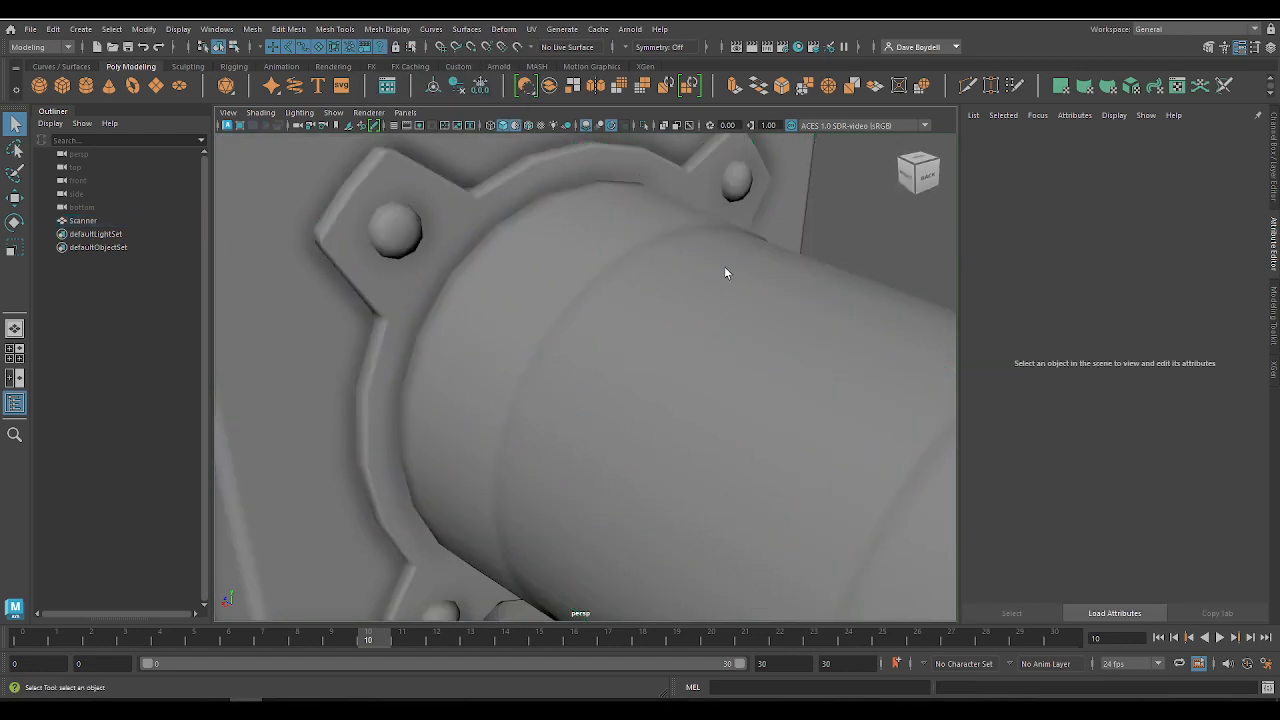
pyautogui.keyDown('alt'); pyautogui.moveTo(723, 270); pyautogui.dragTo(769, 233); pyautogui.keyUp('alt')
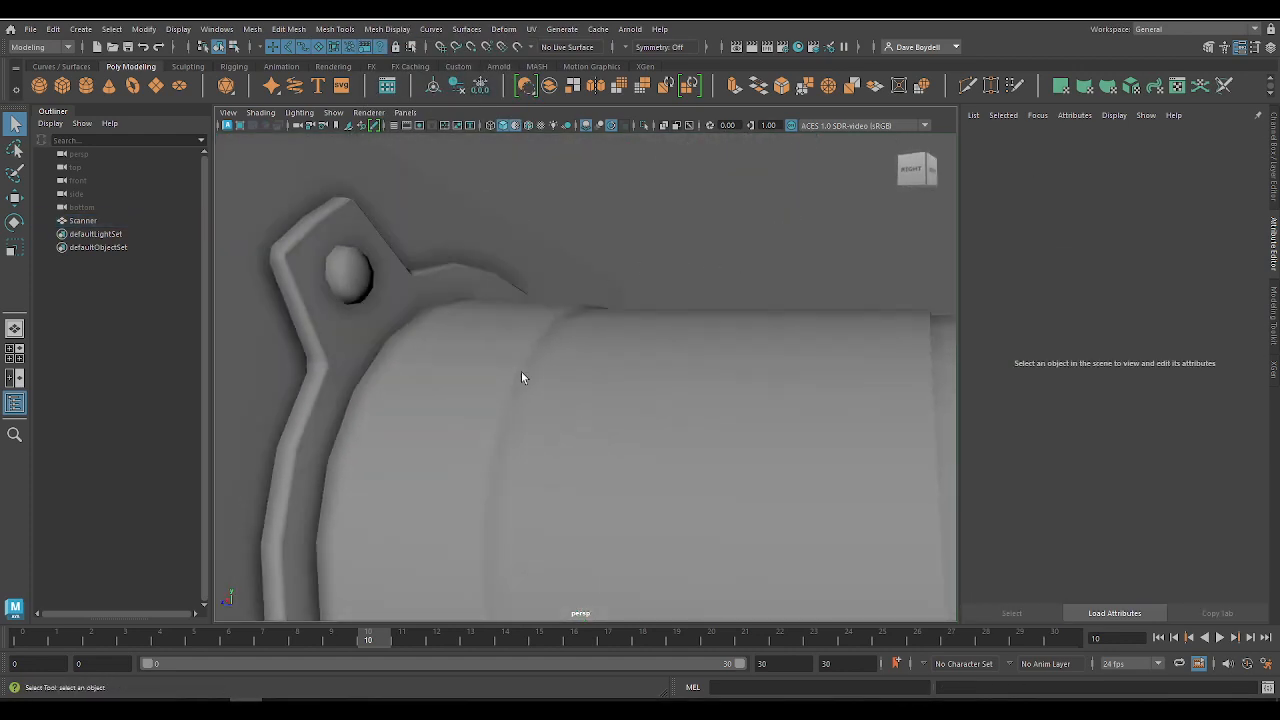
pyautogui.click(521, 377)
pyautogui.keyDown('alt'); pyautogui.moveTo(535, 407); pyautogui.dragTo(749, 311); pyautogui.keyUp('alt')
pyautogui.click(839, 253)
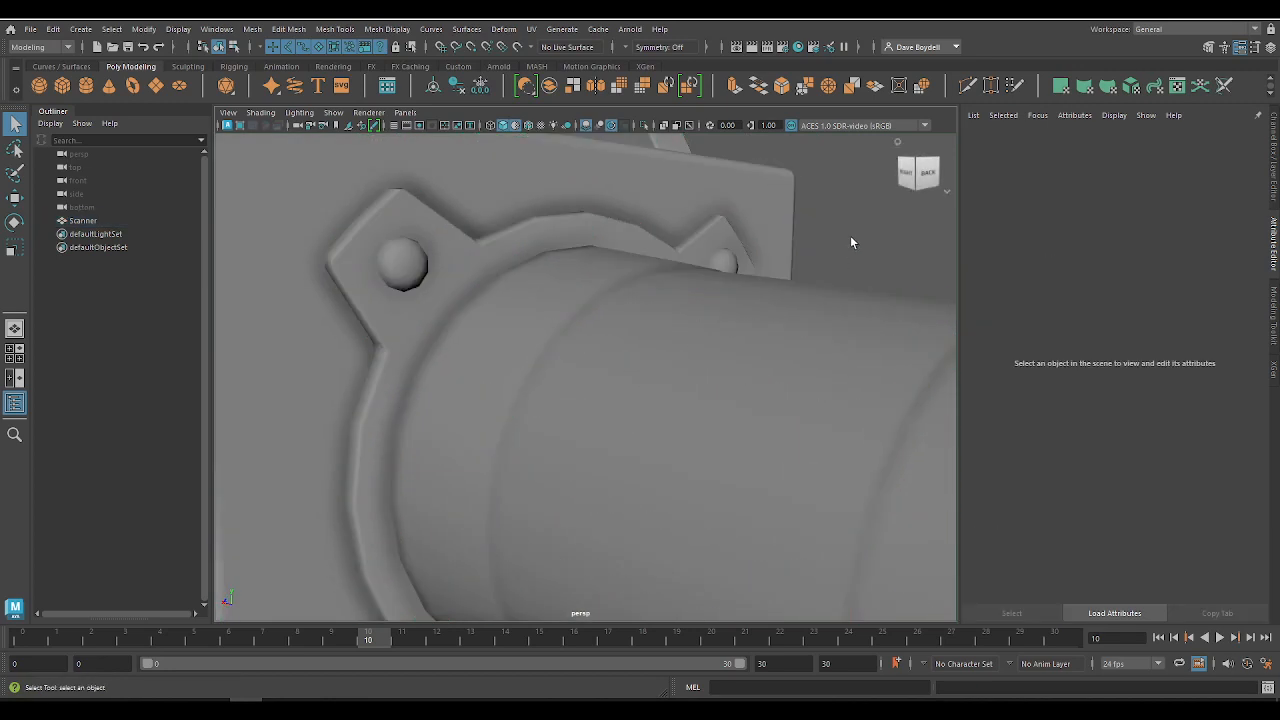
# Step: Harden the two closely spaced edge loops of the cylinder's bevel nearest the flange and inspect the deselected mesh
pyautogui.click(565, 364)
pyautogui.moveTo(553, 357); pyautogui.dragTo(553, 335, button='right')
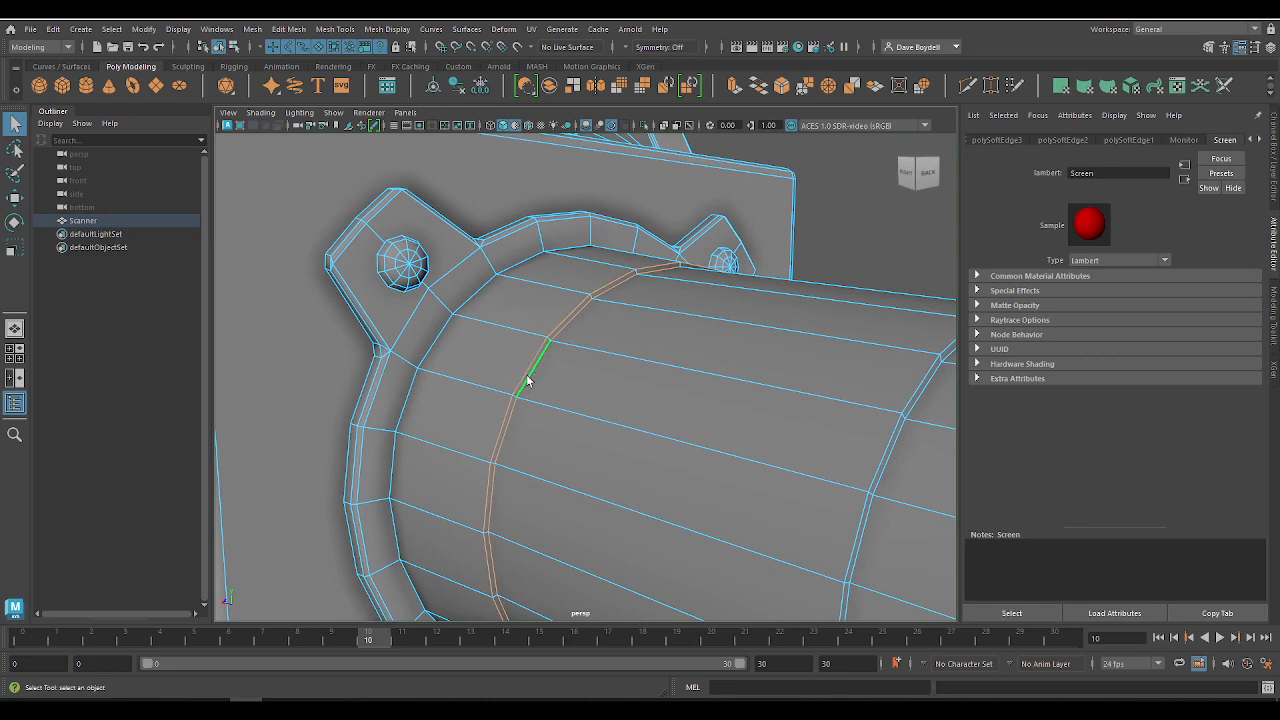
pyautogui.click(331, 30)
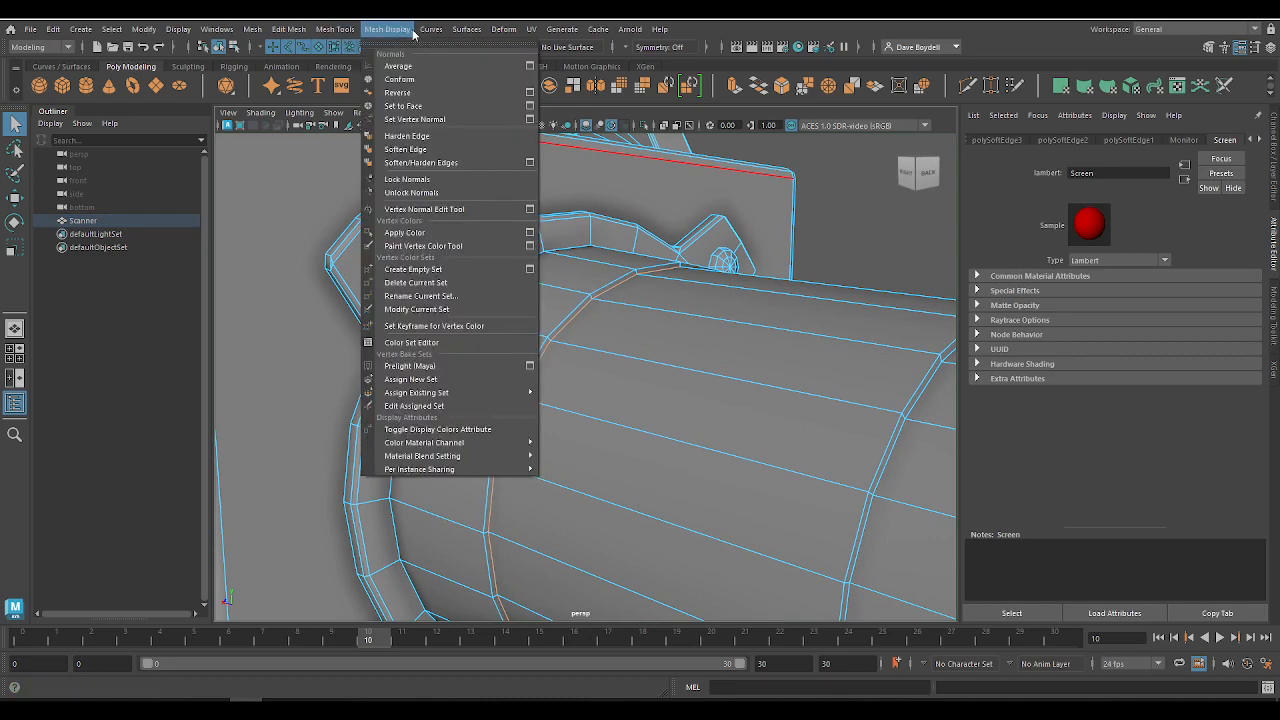
pyautogui.moveTo(452, 32)
pyautogui.moveTo(394, 31)
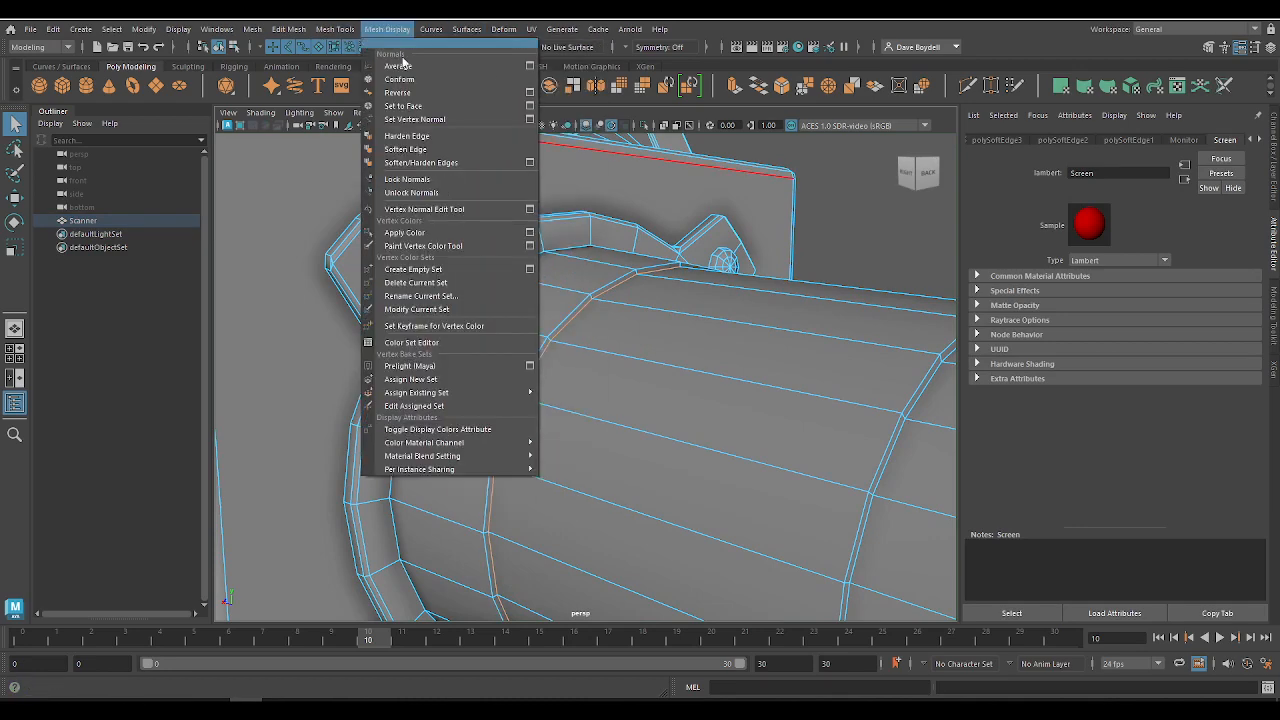
pyautogui.click(411, 136)
pyautogui.scroll(-3, 603, 331)
pyautogui.click(763, 250)
pyautogui.click(843, 231)
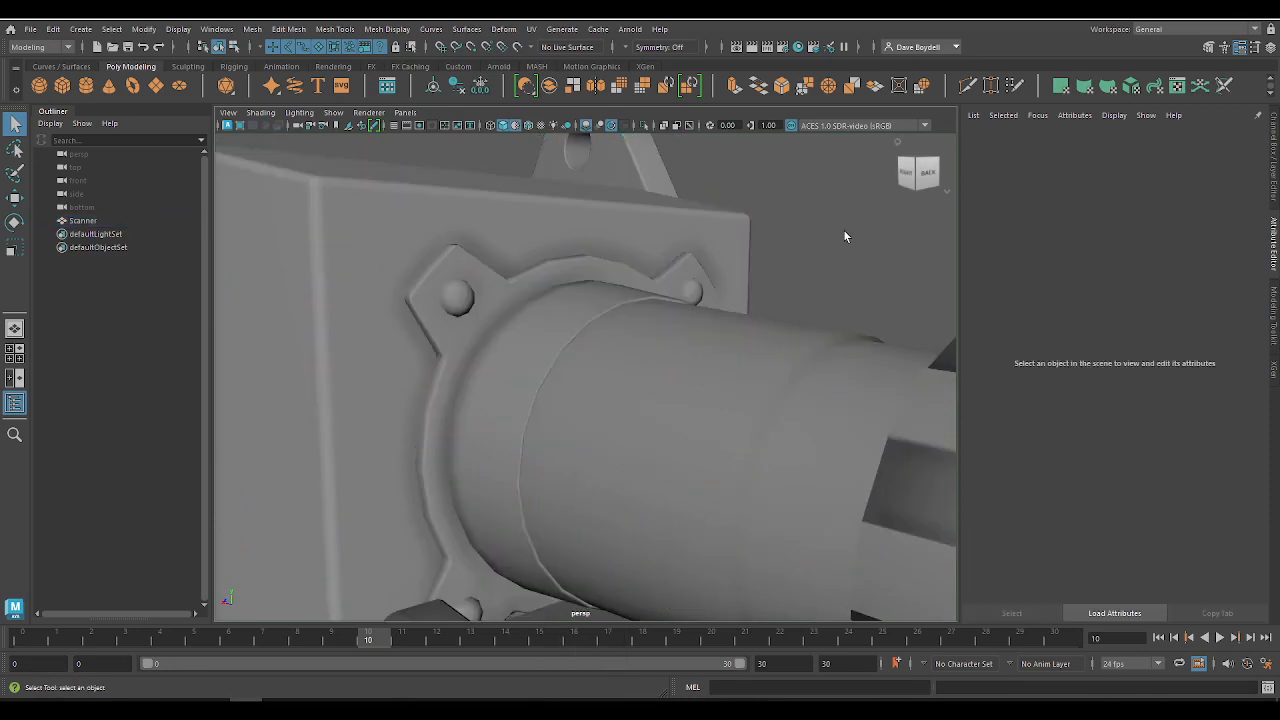
pyautogui.keyDown('alt'); pyautogui.moveTo(760, 288); pyautogui.dragTo(738, 283, button='middle'); pyautogui.keyUp('alt')
pyautogui.scroll(3, 709, 388)
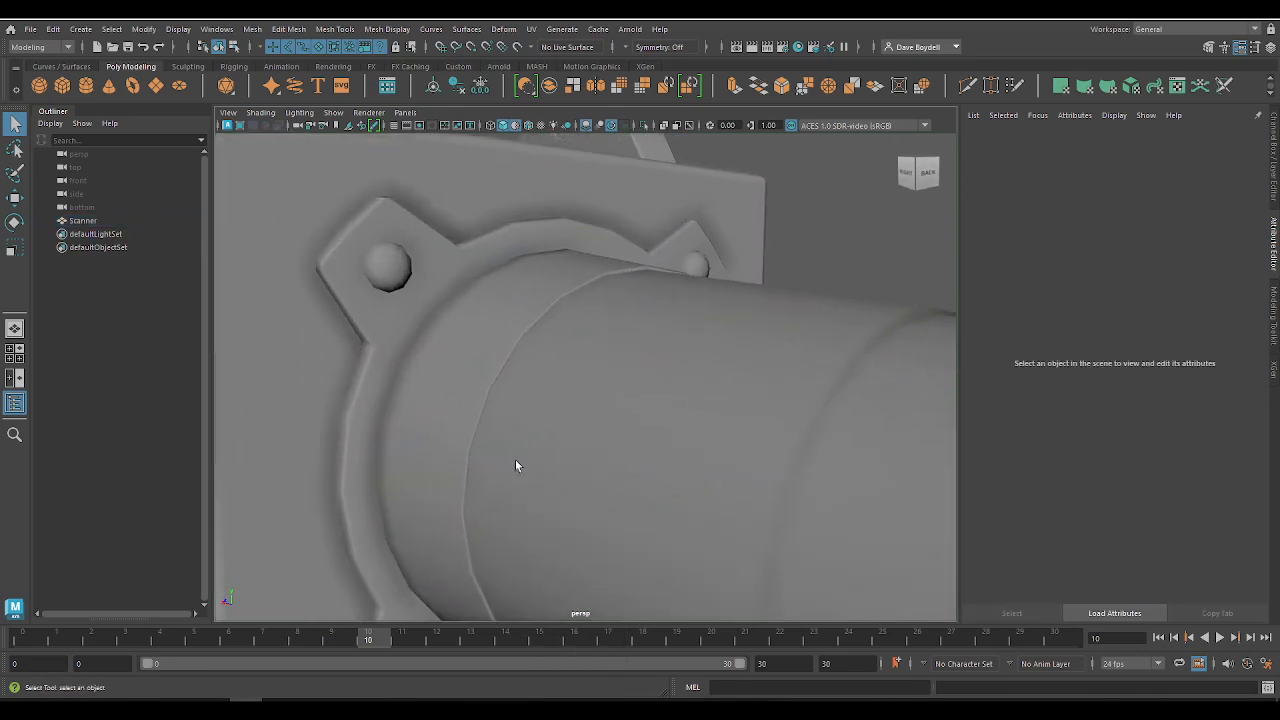
# Step: Harden the two closely spaced edge loops of the rear cylinder's bevel farther from the flange and deselect the mesh
pyautogui.keyDown('alt'); pyautogui.moveTo(655, 418); pyautogui.dragTo(522, 397, button='middle'); pyautogui.keyUp('alt')
pyautogui.click(637, 408)
pyautogui.moveTo(637, 410); pyautogui.dragTo(636, 322, button='right')
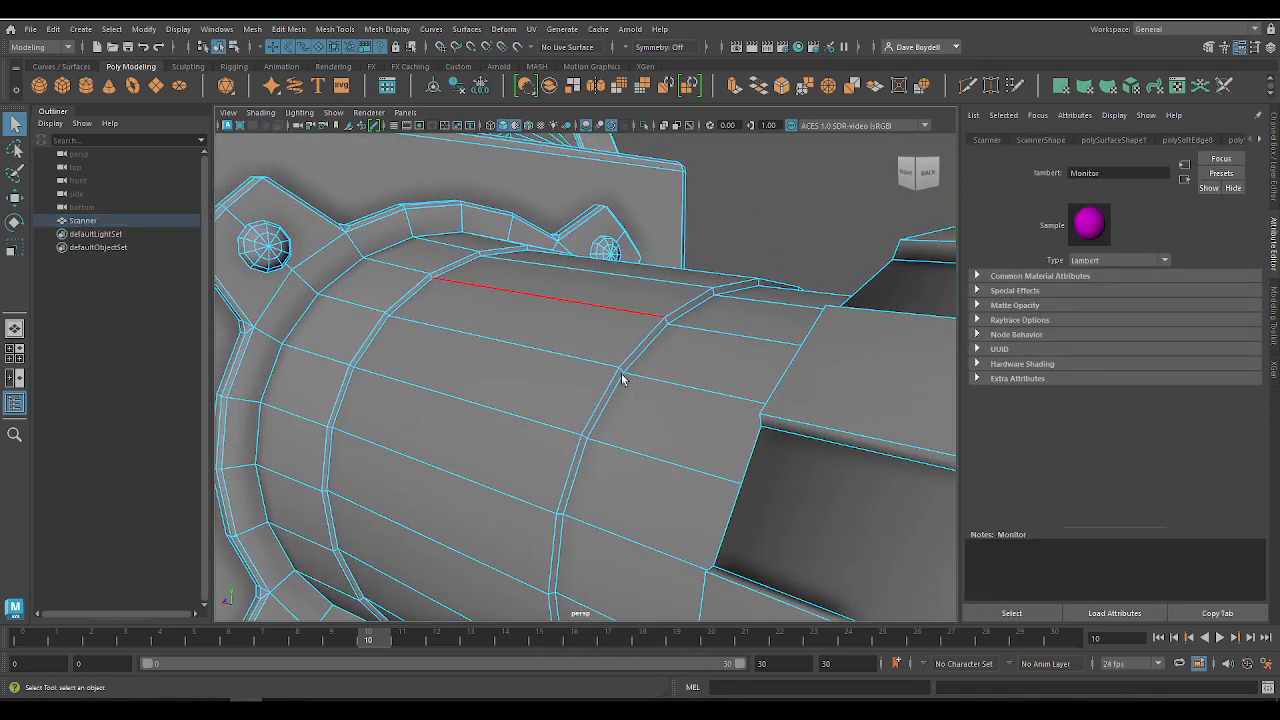
pyautogui.click(387, 28)
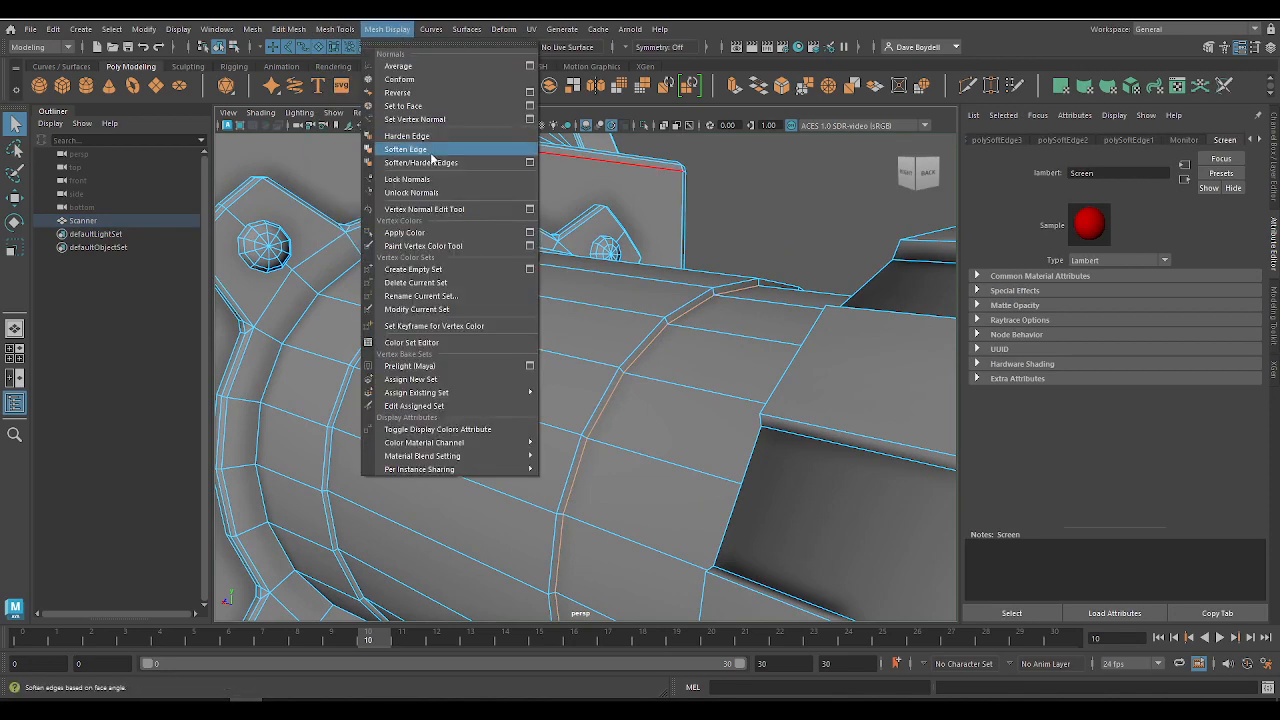
pyautogui.click(428, 141)
pyautogui.click(720, 186)
pyautogui.click(796, 186)
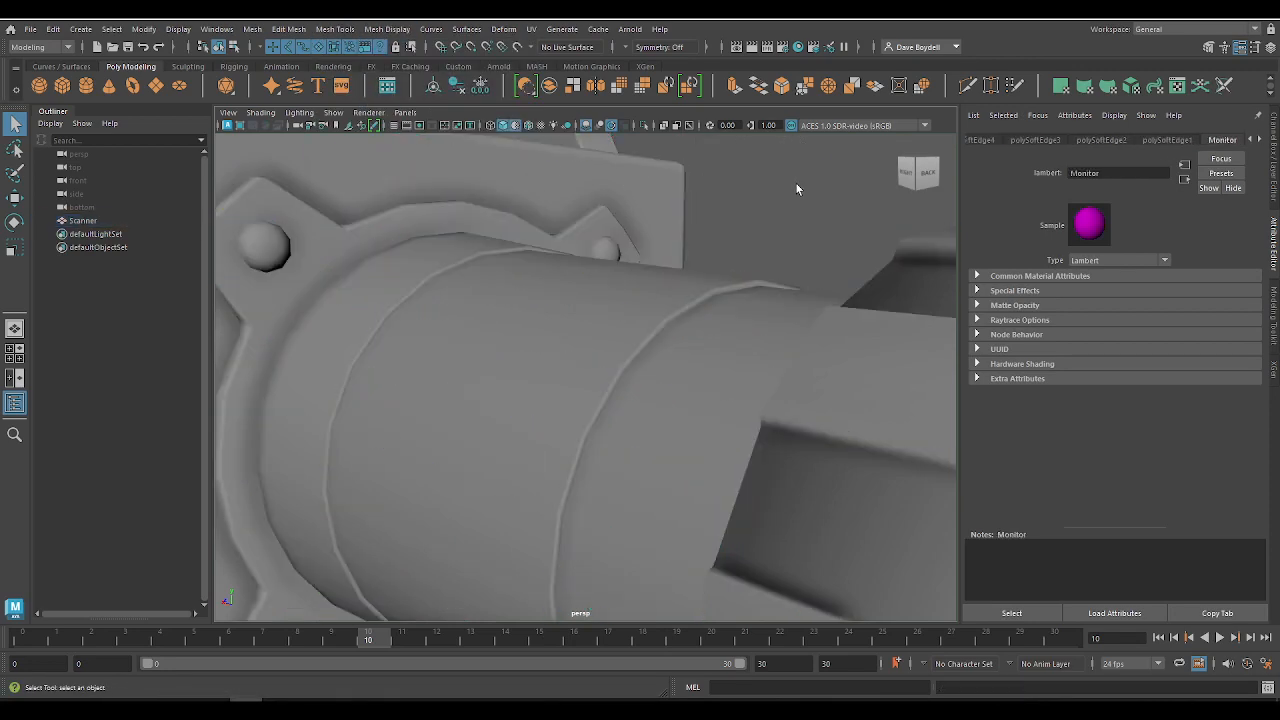
# Step: Examine the shading of the rear cylinder, its ridged end cap and the grooved block below from several angles
pyautogui.scroll(-5, 651, 392)
pyautogui.click(715, 382)
pyautogui.keyDown('alt'); pyautogui.moveTo(725, 368); pyautogui.dragTo(682, 348, button='middle'); pyautogui.keyUp('alt')
pyautogui.keyDown('alt'); pyautogui.moveTo(682, 348); pyautogui.dragTo(609, 271); pyautogui.keyUp('alt')
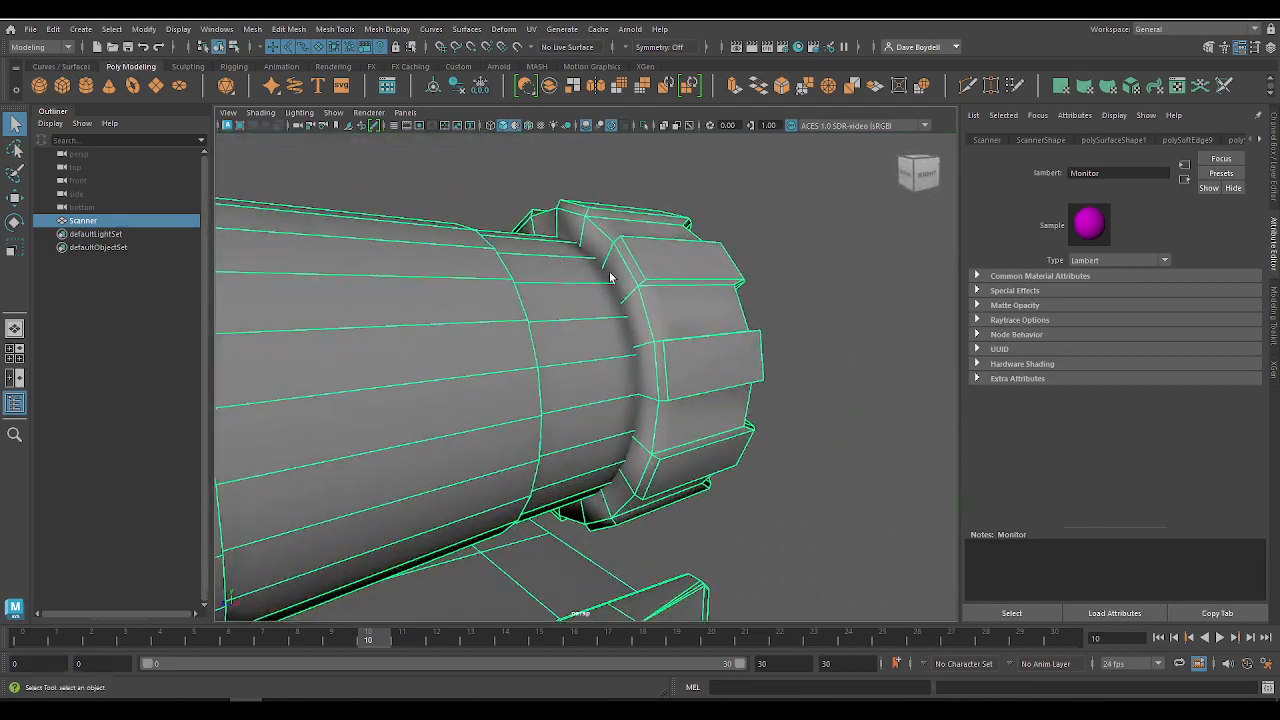
pyautogui.scroll(3, 710, 249)
pyautogui.keyDown('alt'); pyautogui.moveTo(700, 232); pyautogui.dragTo(664, 323, button='middle'); pyautogui.keyUp('alt')
pyautogui.keyDown('alt'); pyautogui.moveTo(664, 323); pyautogui.dragTo(440, 350); pyautogui.keyUp('alt')
pyautogui.keyDown('alt'); pyautogui.moveTo(560, 363); pyautogui.dragTo(358, 366, button='right'); pyautogui.keyUp('alt')
pyautogui.keyDown('alt'); pyautogui.moveTo(358, 366); pyautogui.dragTo(568, 318, button='middle'); pyautogui.keyUp('alt')
pyautogui.keyDown('alt'); pyautogui.moveTo(511, 417); pyautogui.dragTo(660, 402); pyautogui.keyUp('alt')
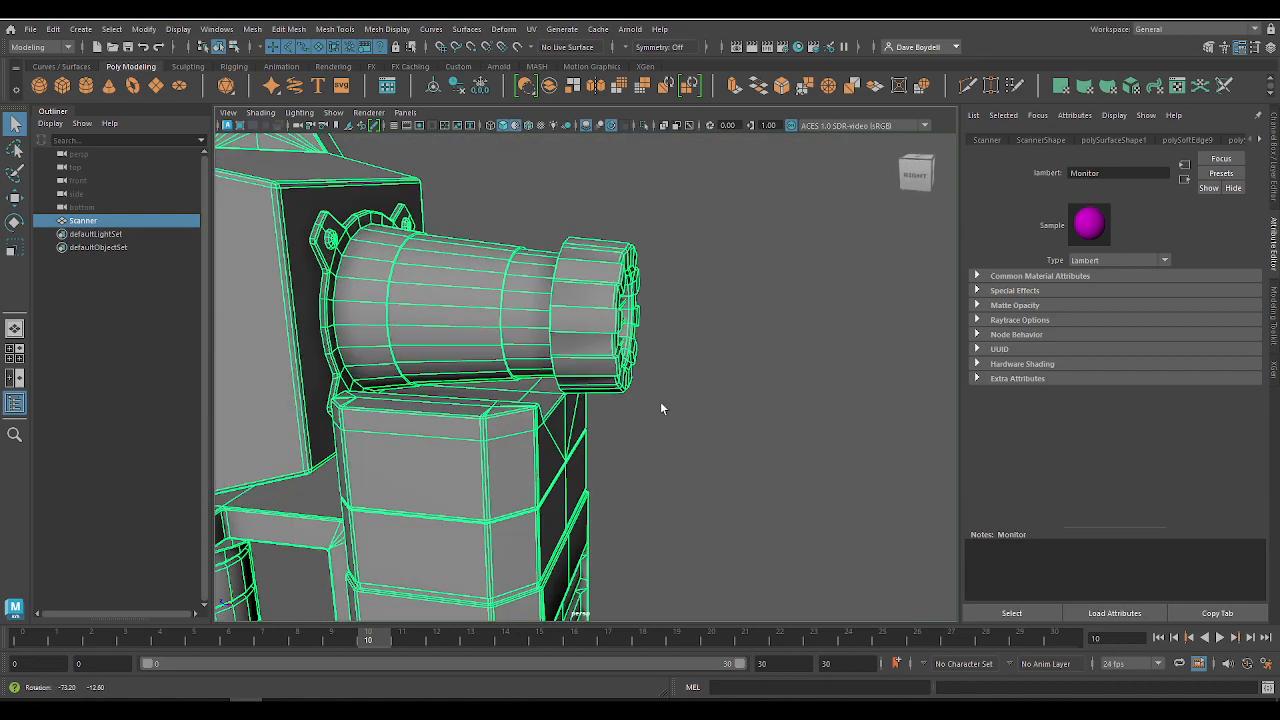
pyautogui.click(643, 454)
pyautogui.keyDown('alt'); pyautogui.moveTo(643, 454); pyautogui.dragTo(740, 520, button='middle'); pyautogui.keyUp('alt')
pyautogui.keyDown('alt'); pyautogui.moveTo(690, 420); pyautogui.dragTo(751, 376, button='right'); pyautogui.keyUp('alt')
pyautogui.keyDown('alt'); pyautogui.moveTo(751, 376); pyautogui.dragTo(555, 355); pyautogui.keyUp('alt')
pyautogui.keyDown('alt'); pyautogui.moveTo(581, 294); pyautogui.dragTo(563, 615, button='middle'); pyautogui.keyUp('alt')
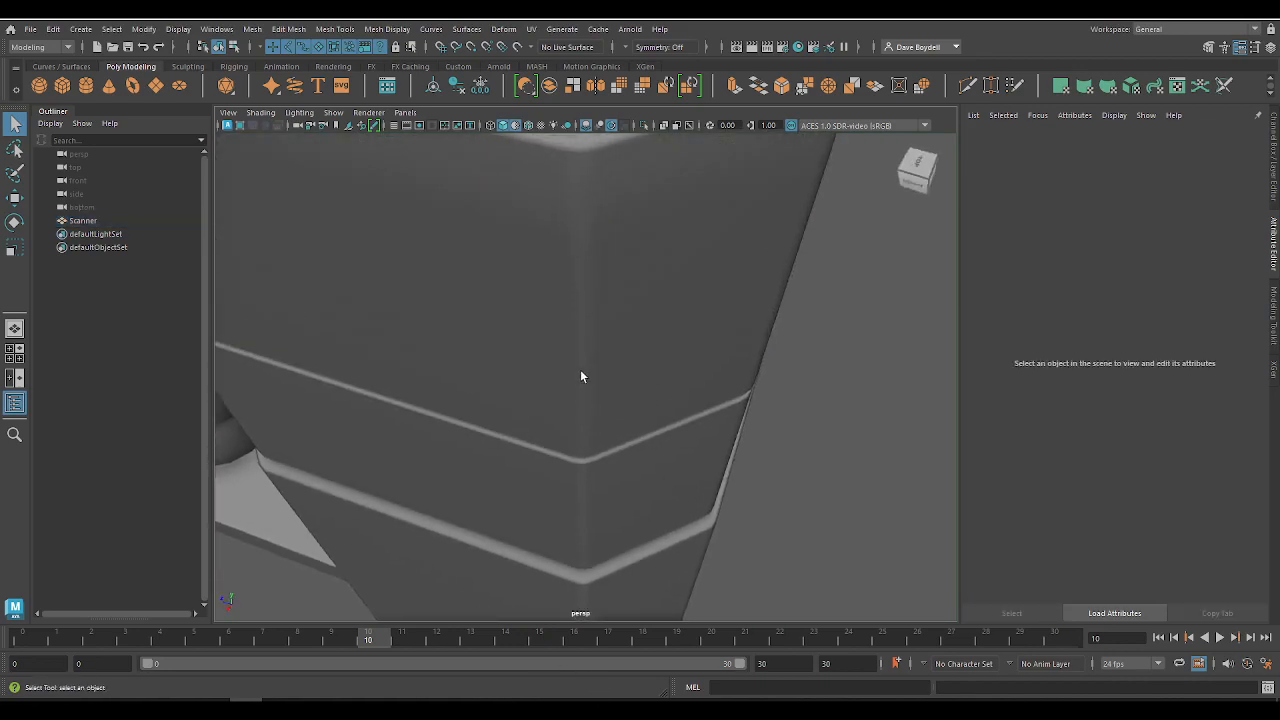
# Step: Select long edges along the groove in the block below the rear cylinder and harden them
pyautogui.keyDown('alt'); pyautogui.moveTo(591, 265); pyautogui.dragTo(637, 313); pyautogui.keyUp('alt')
pyautogui.moveTo(637, 313); pyautogui.dragTo(636, 230, button='right')
pyautogui.click(689, 257)
pyautogui.click(709, 270)
pyautogui.keyDown('alt'); pyautogui.moveTo(766, 290); pyautogui.dragTo(772, 357); pyautogui.keyUp('alt')
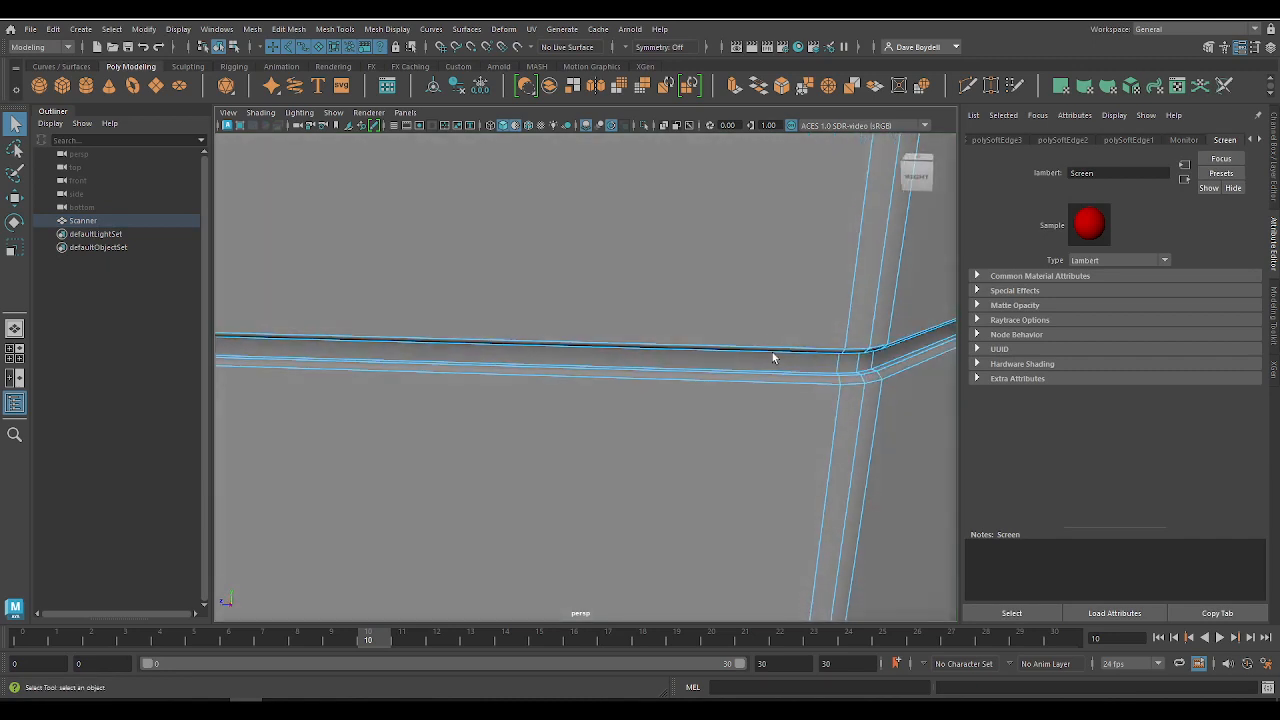
pyautogui.keyDown('alt'); pyautogui.moveTo(772, 357); pyautogui.dragTo(854, 437, button='right'); pyautogui.keyUp('alt')
pyautogui.click(811, 357)
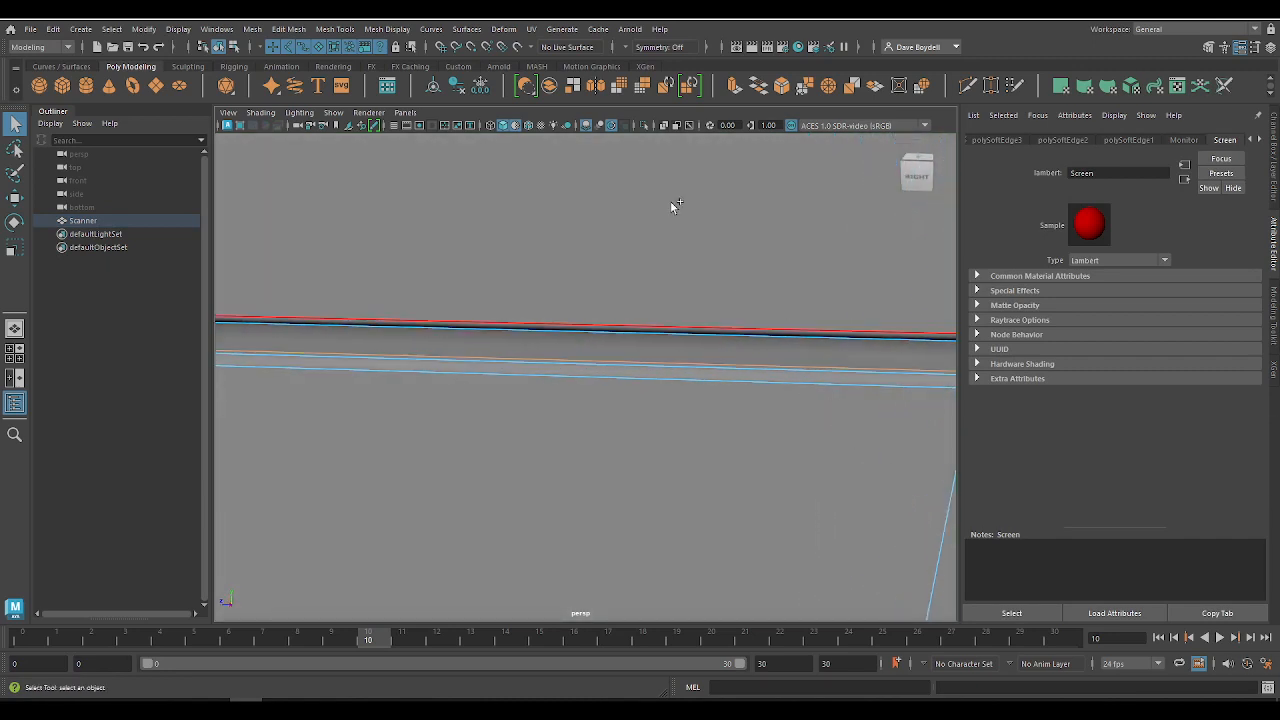
pyautogui.click(386, 28)
pyautogui.click(431, 138)
pyautogui.keyDown('alt'); pyautogui.moveTo(423, 449); pyautogui.dragTo(440, 403); pyautogui.keyUp('alt')
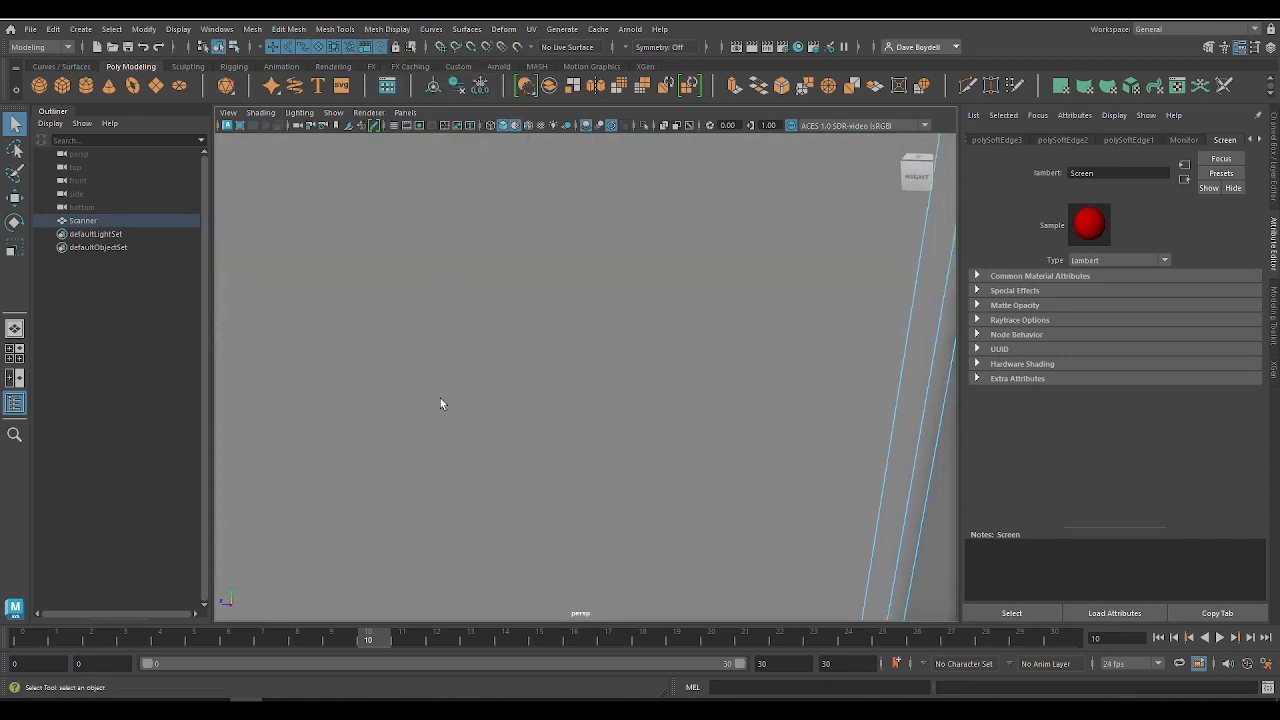
# Step: Harden the remaining edges of the block's groove and inspect the slatted recess on the back of the scanner
pyautogui.keyDown('alt'); pyautogui.moveTo(440, 403); pyautogui.dragTo(503, 328, button='middle'); pyautogui.keyUp('alt')
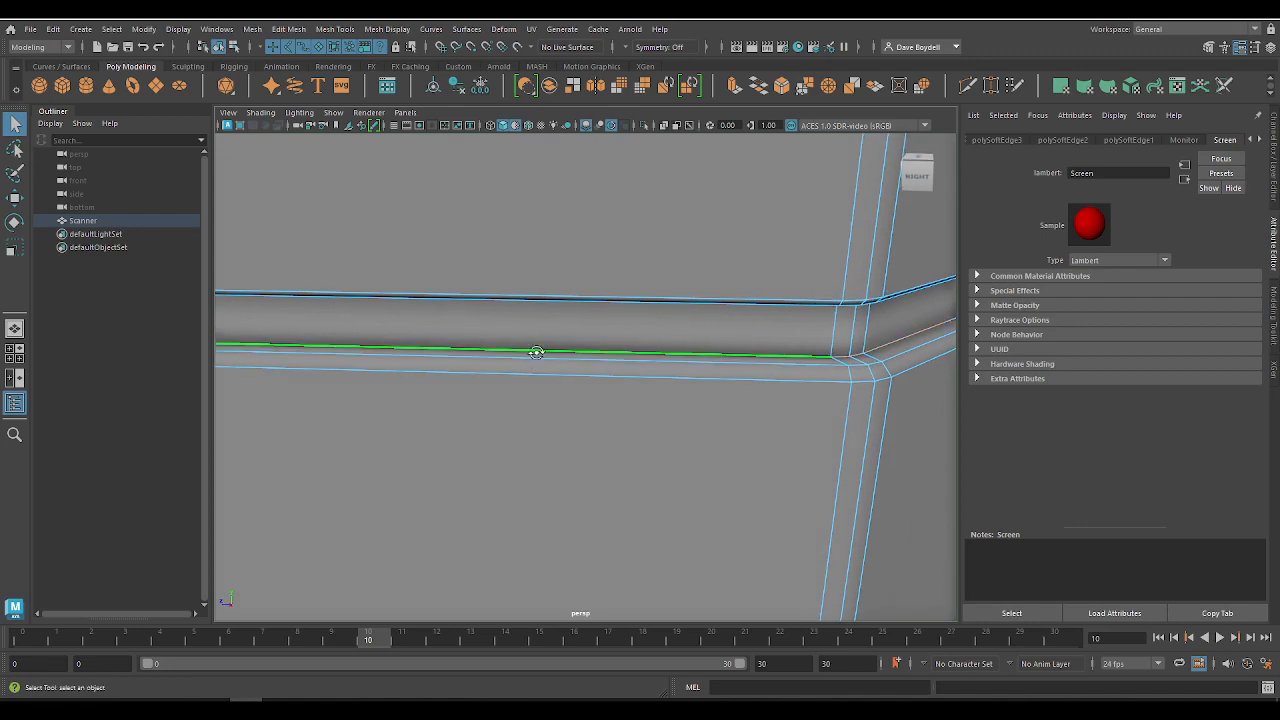
pyautogui.keyDown('alt'); pyautogui.moveTo(515, 343); pyautogui.dragTo(559, 313); pyautogui.keyUp('alt')
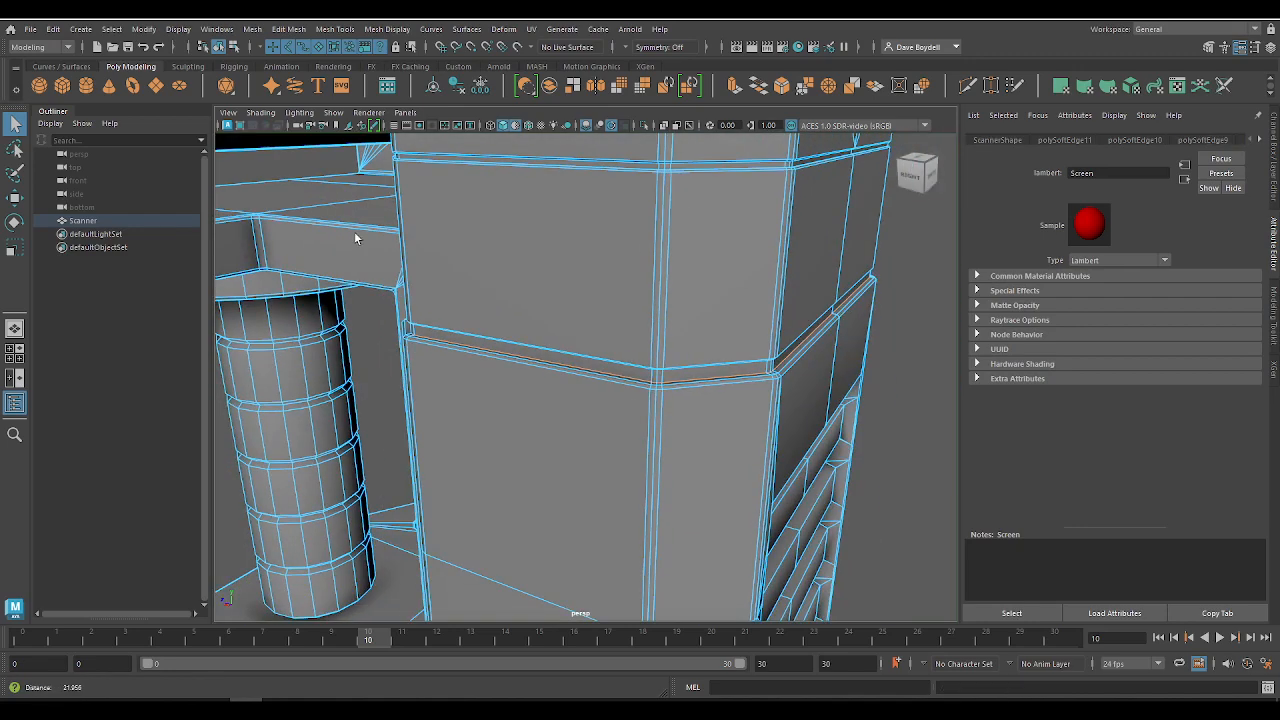
pyautogui.keyDown('alt'); pyautogui.moveTo(357, 240); pyautogui.dragTo(631, 406, button='right'); pyautogui.keyUp('alt')
pyautogui.keyDown('alt'); pyautogui.moveTo(631, 406); pyautogui.dragTo(456, 262); pyautogui.keyUp('alt')
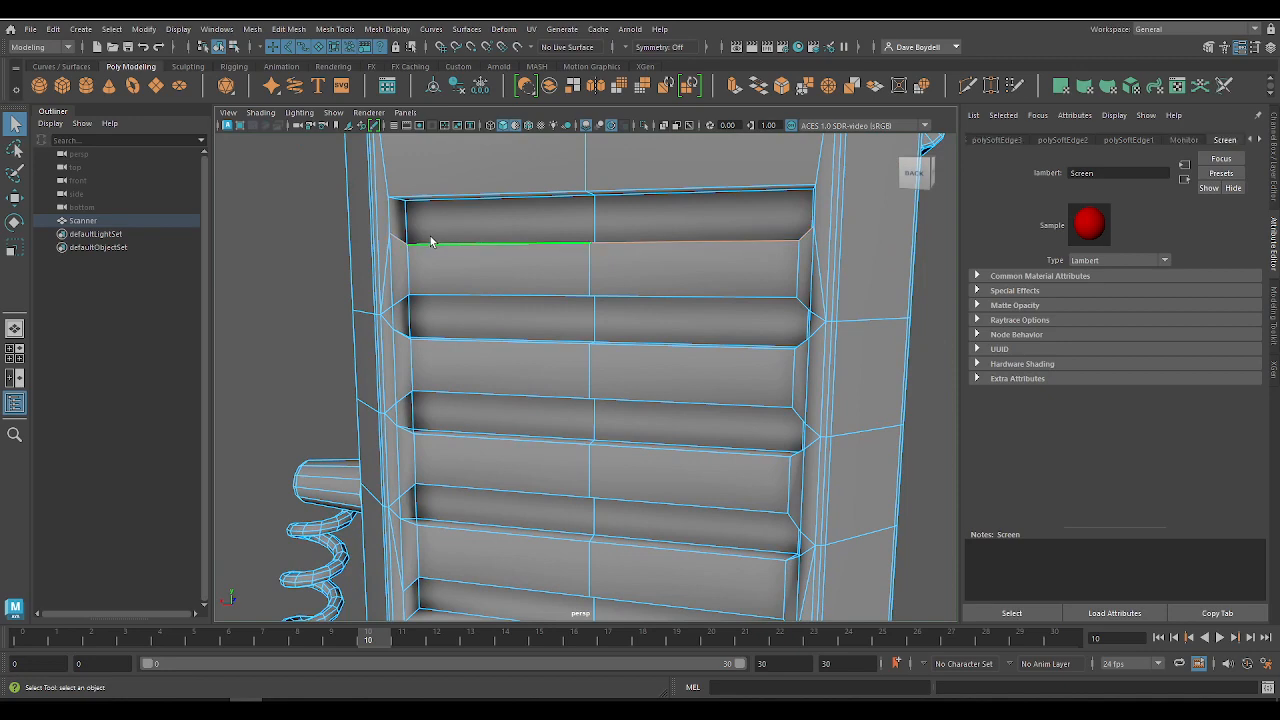
pyautogui.keyDown('alt'); pyautogui.moveTo(371, 218); pyautogui.dragTo(635, 420, button='right'); pyautogui.keyUp('alt')
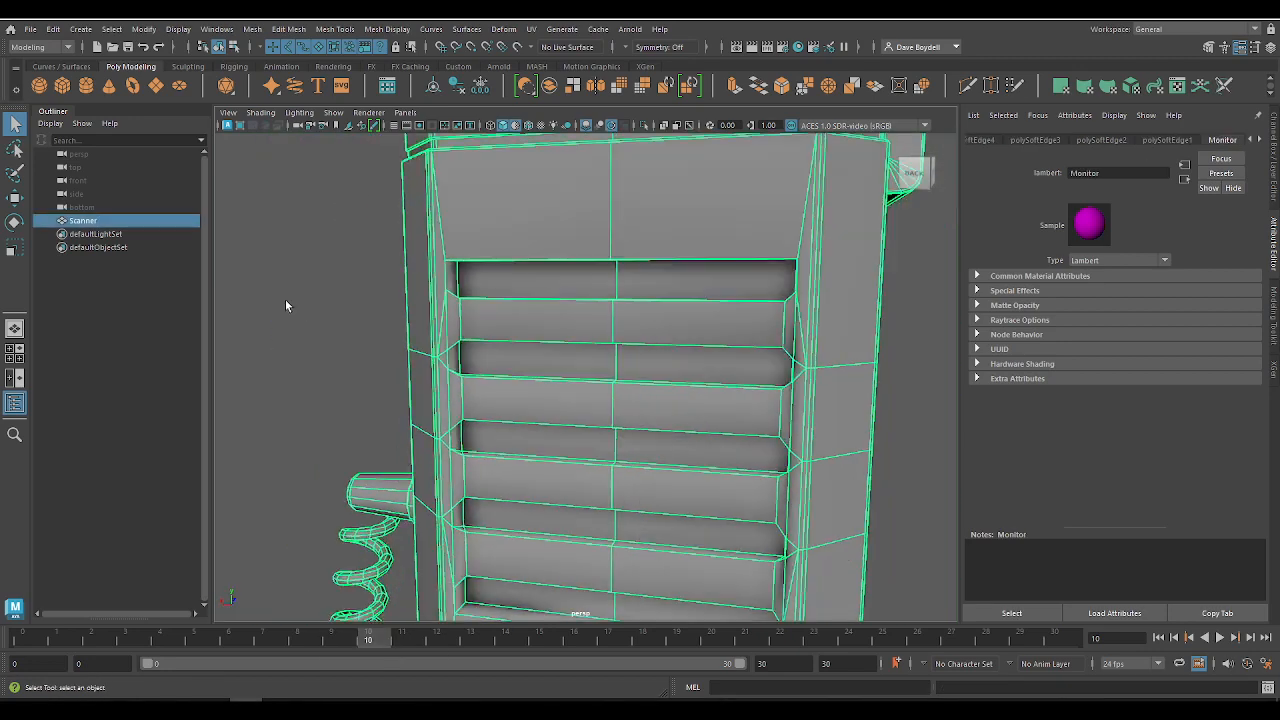
pyautogui.click(379, 300)
pyautogui.keyDown('alt'); pyautogui.moveTo(379, 300); pyautogui.dragTo(569, 120); pyautogui.keyUp('alt')
pyautogui.keyDown('alt'); pyautogui.moveTo(649, 324); pyautogui.dragTo(569, 385); pyautogui.keyUp('alt')
pyautogui.scroll(5, 469, 247)
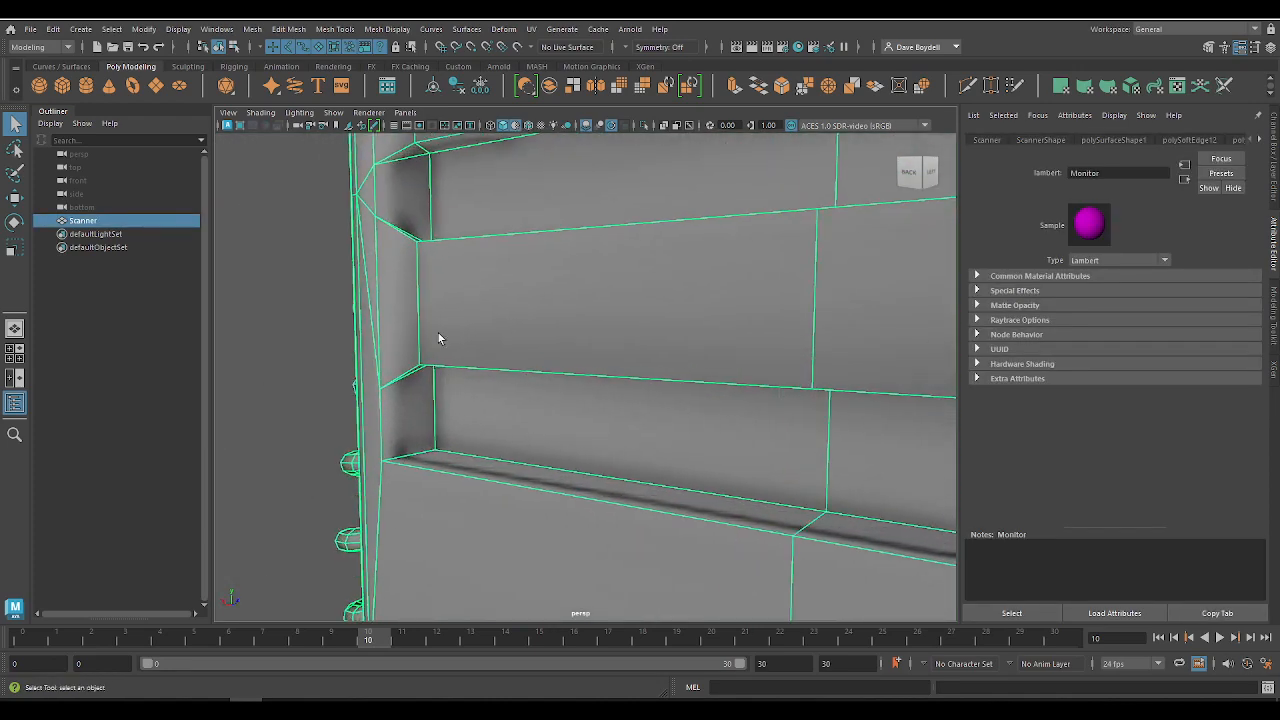
# Step: Select the edges around the lowest slot of the slatted back recess, including its inner corners, and harden them
pyautogui.moveTo(437, 336); pyautogui.dragTo(438, 288, button='right')
pyautogui.doubleClick(476, 328)
pyautogui.keyDown('shift'); pyautogui.click(447, 478); pyautogui.keyUp('shift')
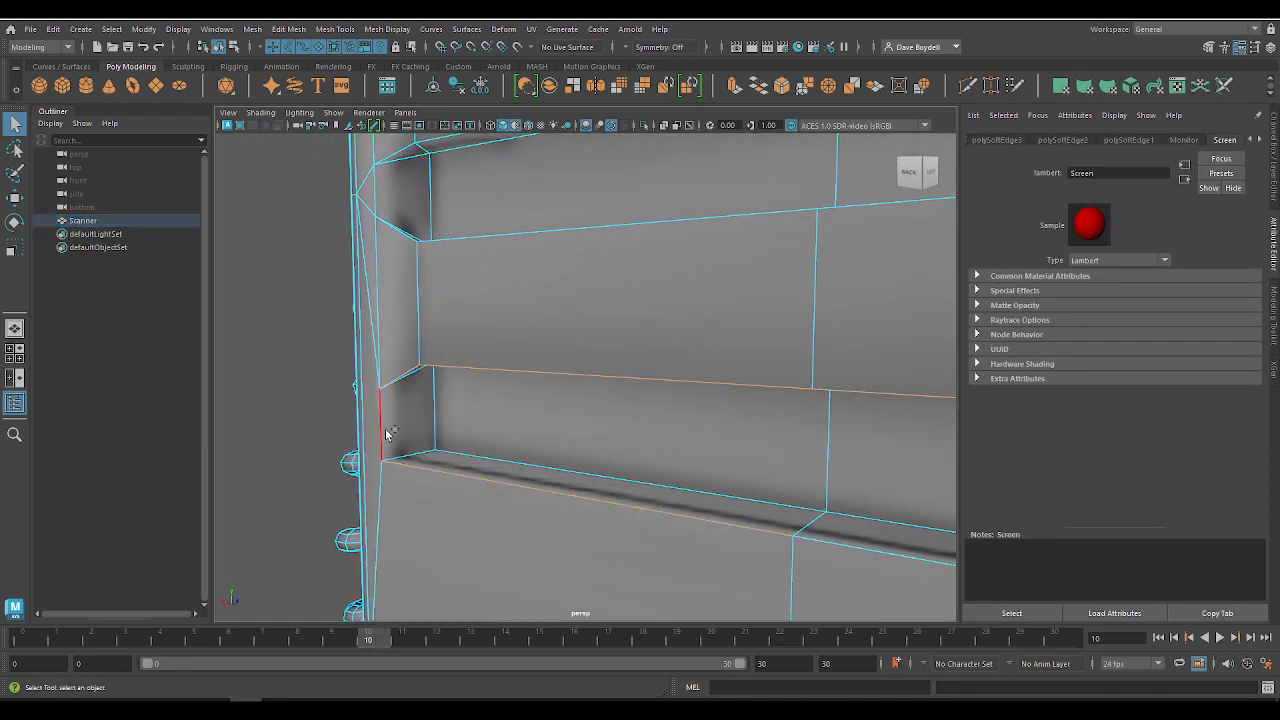
pyautogui.keyDown('alt'); pyautogui.moveTo(434, 414); pyautogui.dragTo(365, 468); pyautogui.keyUp('alt')
pyautogui.keyDown('shift'); pyautogui.doubleClick(418, 493); pyautogui.keyUp('shift')
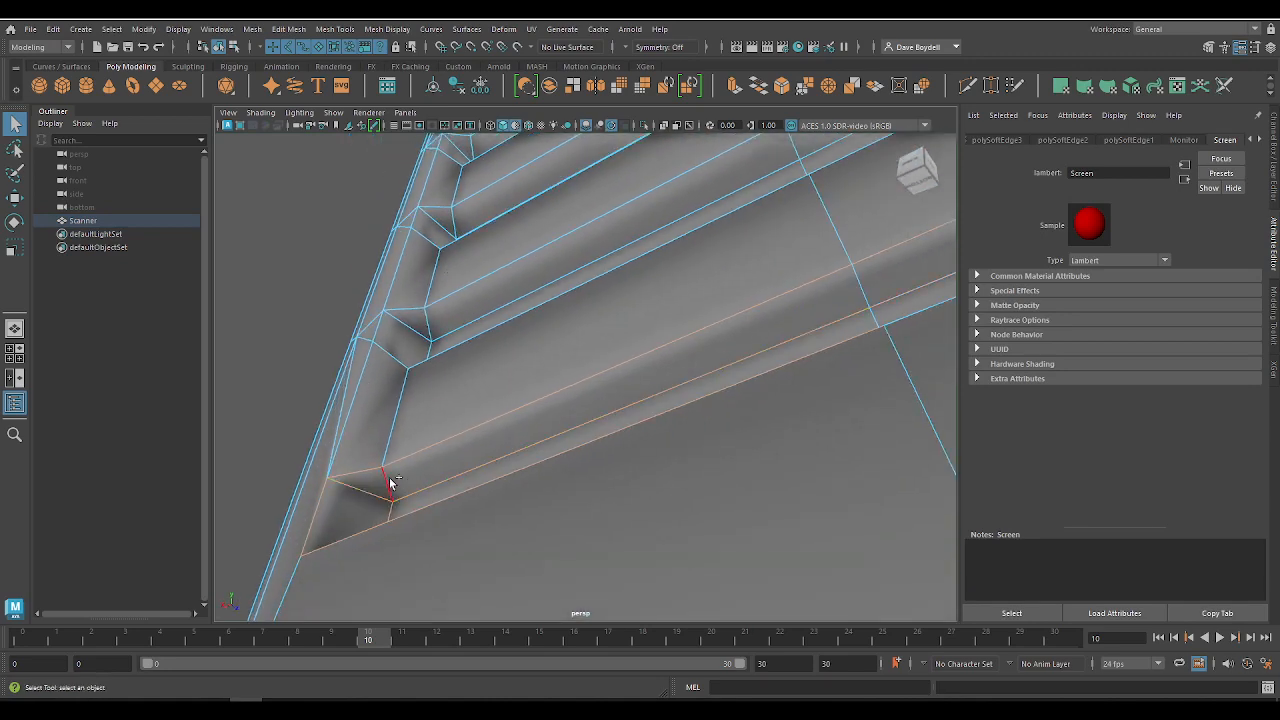
pyautogui.keyDown('alt'); pyautogui.moveTo(392, 525); pyautogui.dragTo(458, 410); pyautogui.keyUp('alt')
pyautogui.scroll(-5, 410, 267)
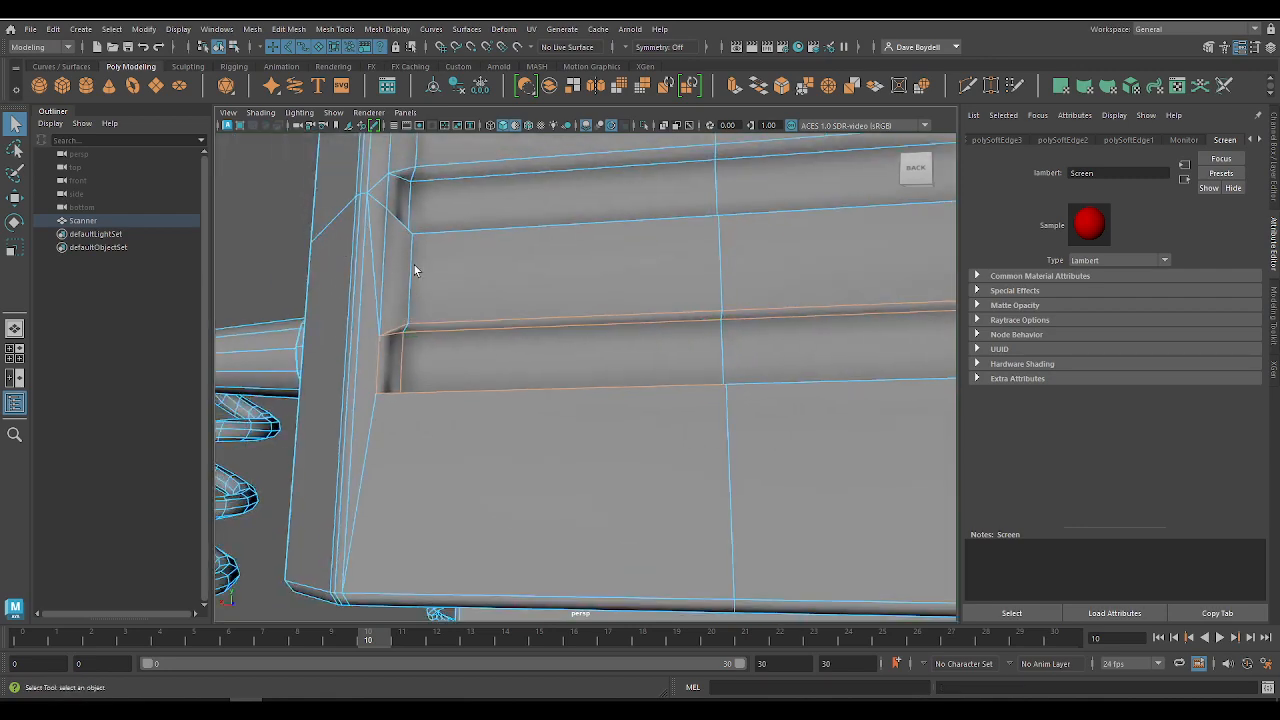
pyautogui.keyDown('alt'); pyautogui.moveTo(414, 265); pyautogui.dragTo(360, 333, button='middle'); pyautogui.keyUp('alt')
pyautogui.keyDown('shift'); pyautogui.click(325, 338); pyautogui.keyUp('shift')
pyautogui.keyDown('alt'); pyautogui.moveTo(325, 338); pyautogui.dragTo(554, 371); pyautogui.keyUp('alt')
pyautogui.keyDown('shift'); pyautogui.click(578, 381); pyautogui.keyUp('shift')
pyautogui.keyDown('shift'); pyautogui.click(606, 368); pyautogui.keyUp('shift')
pyautogui.press('g')
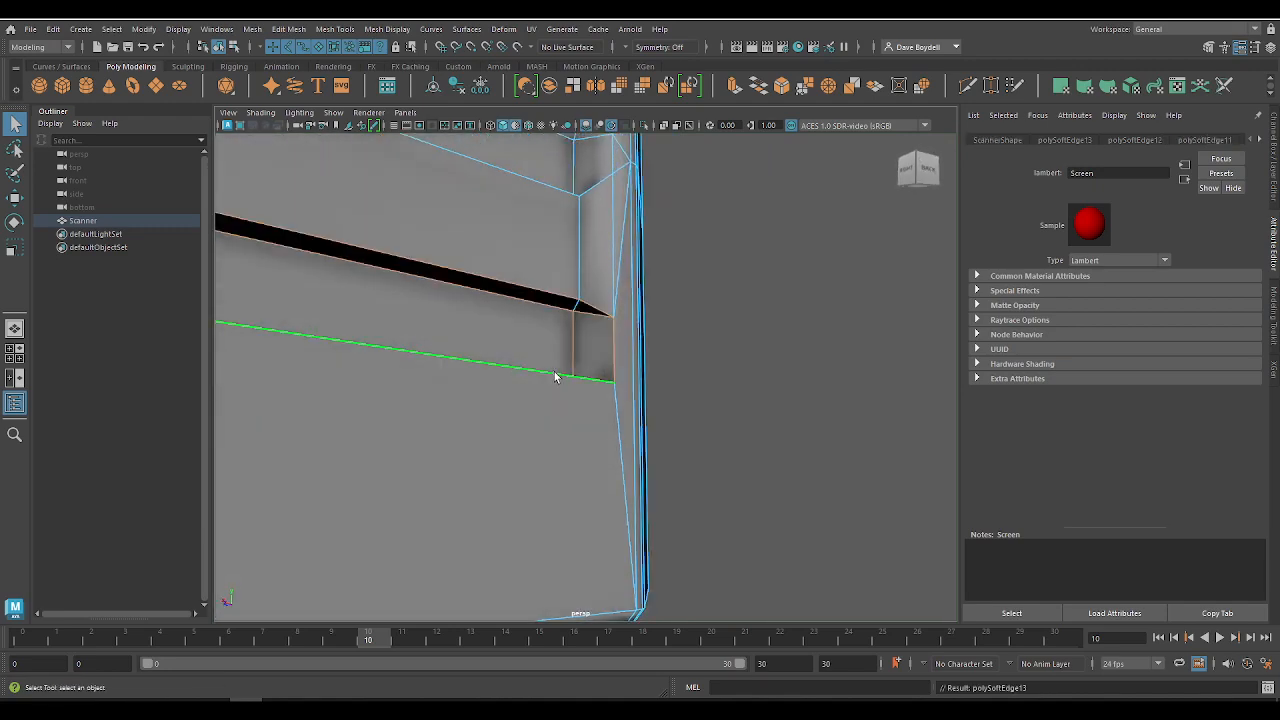
# Step: Harden the side edge of the slat just above the lowest slot in the back recess
pyautogui.keyDown('alt'); pyautogui.moveTo(556, 377); pyautogui.dragTo(300, 302, button='right'); pyautogui.keyUp('alt')
pyautogui.keyDown('alt'); pyautogui.moveTo(420, 315); pyautogui.dragTo(496, 352); pyautogui.keyUp('alt')
pyautogui.keyDown('alt'); pyautogui.moveTo(498, 352); pyautogui.dragTo(631, 397, button='middle'); pyautogui.keyUp('alt')
pyautogui.keyDown('alt'); pyautogui.moveTo(390, 375); pyautogui.dragTo(486, 391, button='right'); pyautogui.keyUp('alt')
pyautogui.click(355, 335)
pyautogui.press('g')
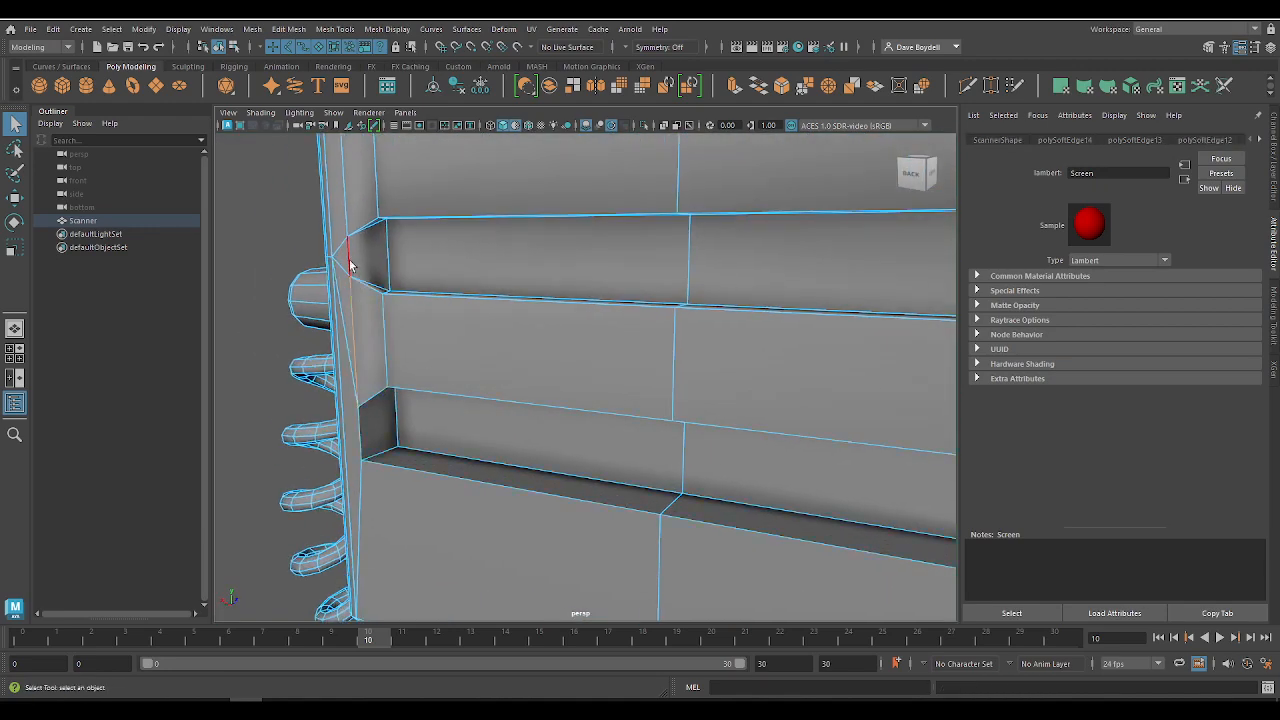
pyautogui.press('capslock')
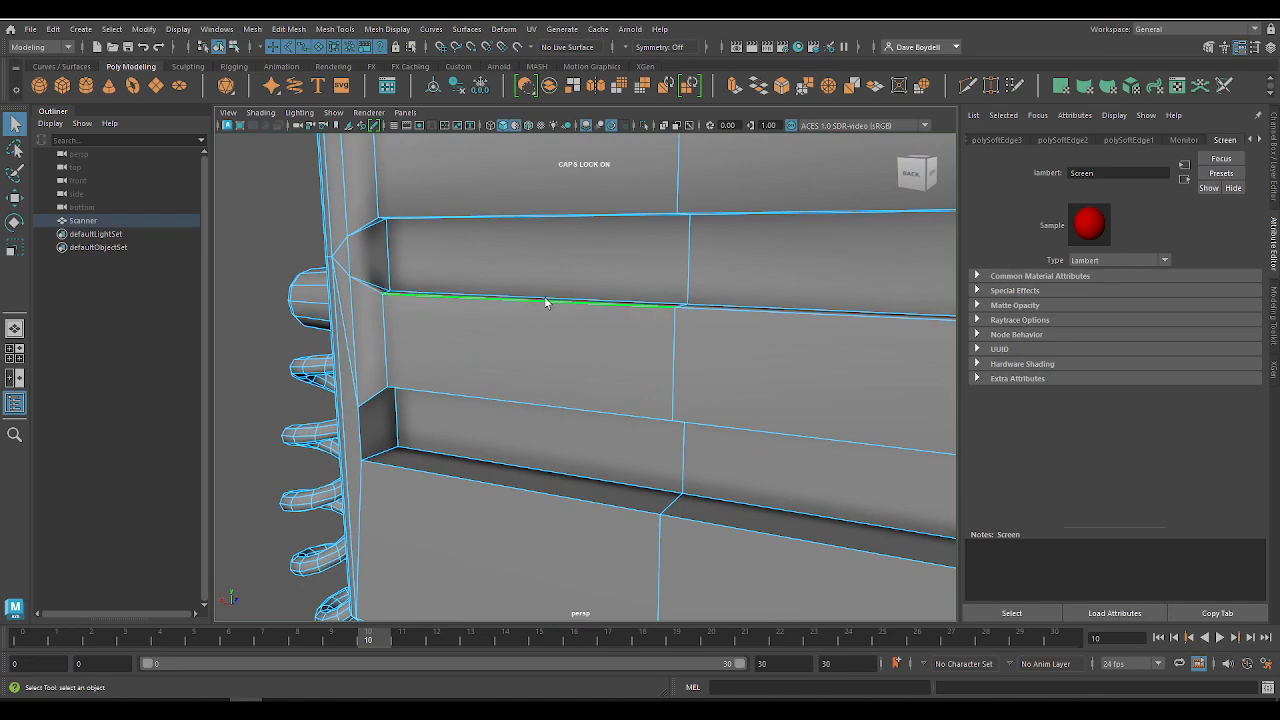
pyautogui.keyDown('alt'); pyautogui.moveTo(545, 303); pyautogui.dragTo(443, 314, button='right'); pyautogui.keyUp('alt')
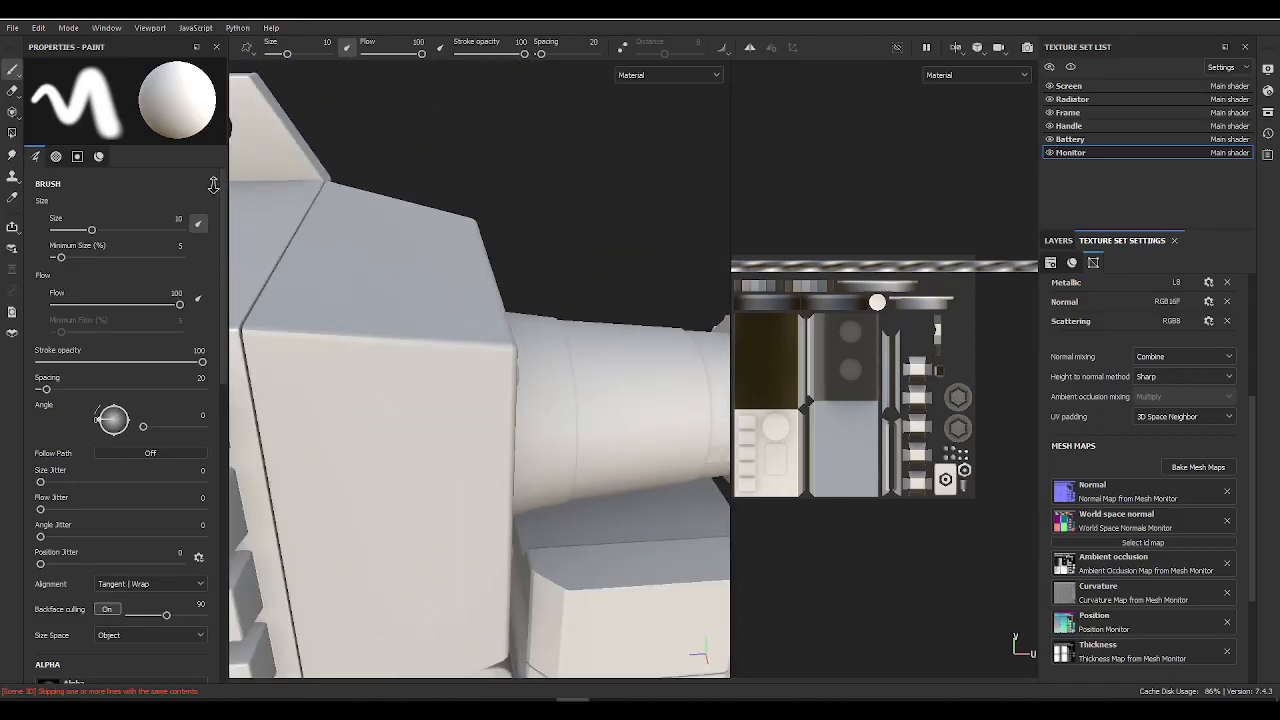
# Step: Switch to Substance 3D Painter, frame the rear cylinder and cycle the mesh maps to the ambient occlusion view
pyautogui.keyDown('alt'); pyautogui.moveTo(213, 185); pyautogui.dragTo(200, 187, button='right'); pyautogui.keyUp('alt')
pyautogui.keyDown('alt'); pyautogui.moveTo(450, 283); pyautogui.dragTo(332, 205, button='middle'); pyautogui.keyUp('alt')
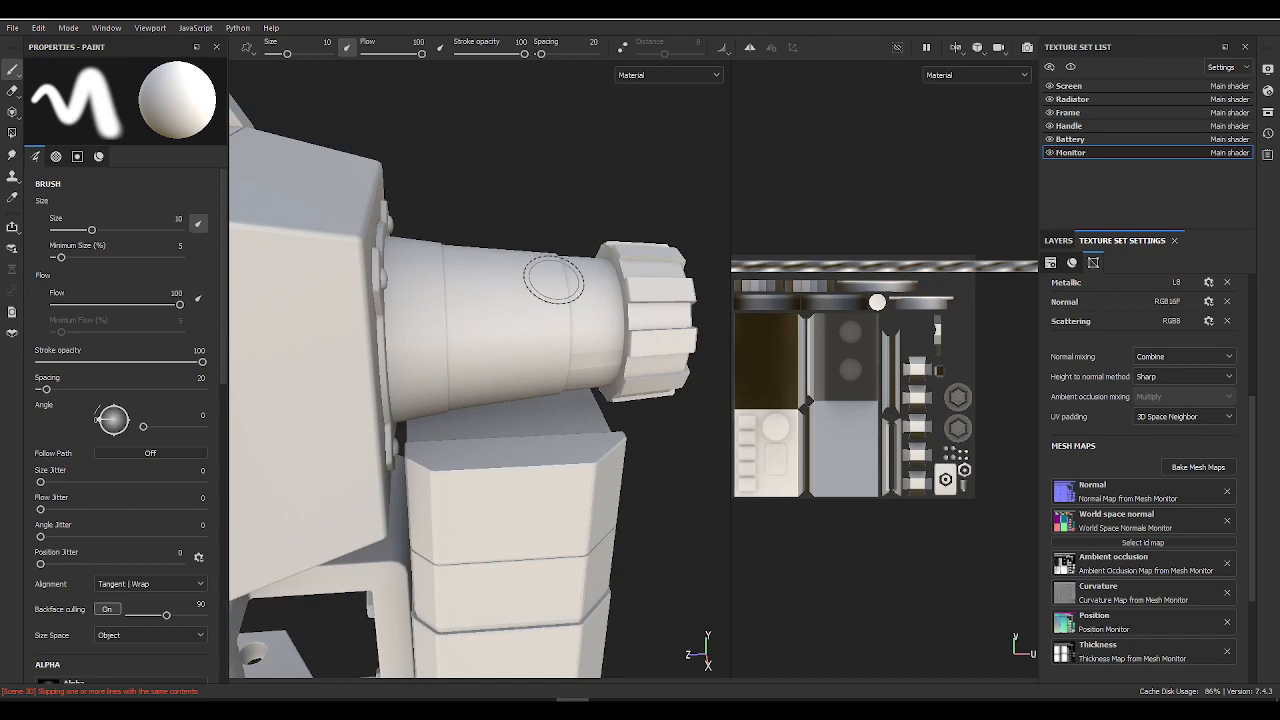
pyautogui.moveTo(707, 345)
pyautogui.keyDown('alt'); pyautogui.mouseDown()
pyautogui.moveTo(613, 319)
pyautogui.moveTo(517, 337)
pyautogui.moveTo(457, 297)
pyautogui.moveTo(528, 312)
pyautogui.moveTo(497, 320)
pyautogui.moveTo(494, 360)
pyautogui.moveTo(306, 246)
pyautogui.moveTo(498, 294)
pyautogui.moveTo(423, 391)
pyautogui.moveTo(387, 287)
pyautogui.moveTo(410, 300)
pyautogui.moveTo(446, 289)
pyautogui.moveTo(284, 276)
pyautogui.moveTo(606, 283)
pyautogui.moveTo(506, 287)
pyautogui.mouseUp(); pyautogui.keyUp('alt')
pyautogui.press('b')
pyautogui.press('b')
pyautogui.press('b')
pyautogui.press('b')
pyautogui.press('b')
pyautogui.press('b')
pyautogui.press('b')
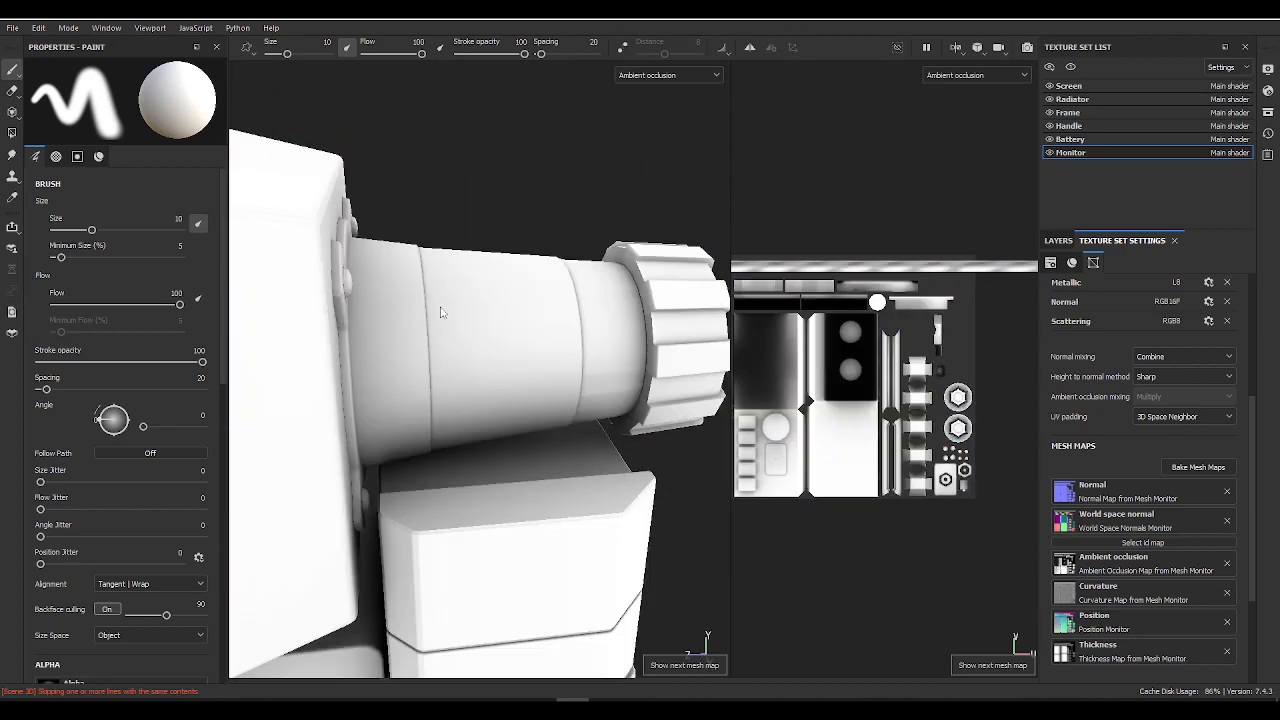
# Step: Examine the baked ambient occlusion across the whole scanner and in the Monitor texture set's UV layout
pyautogui.keyDown('alt'); pyautogui.moveTo(444, 313); pyautogui.dragTo(570, 345); pyautogui.keyUp('alt')
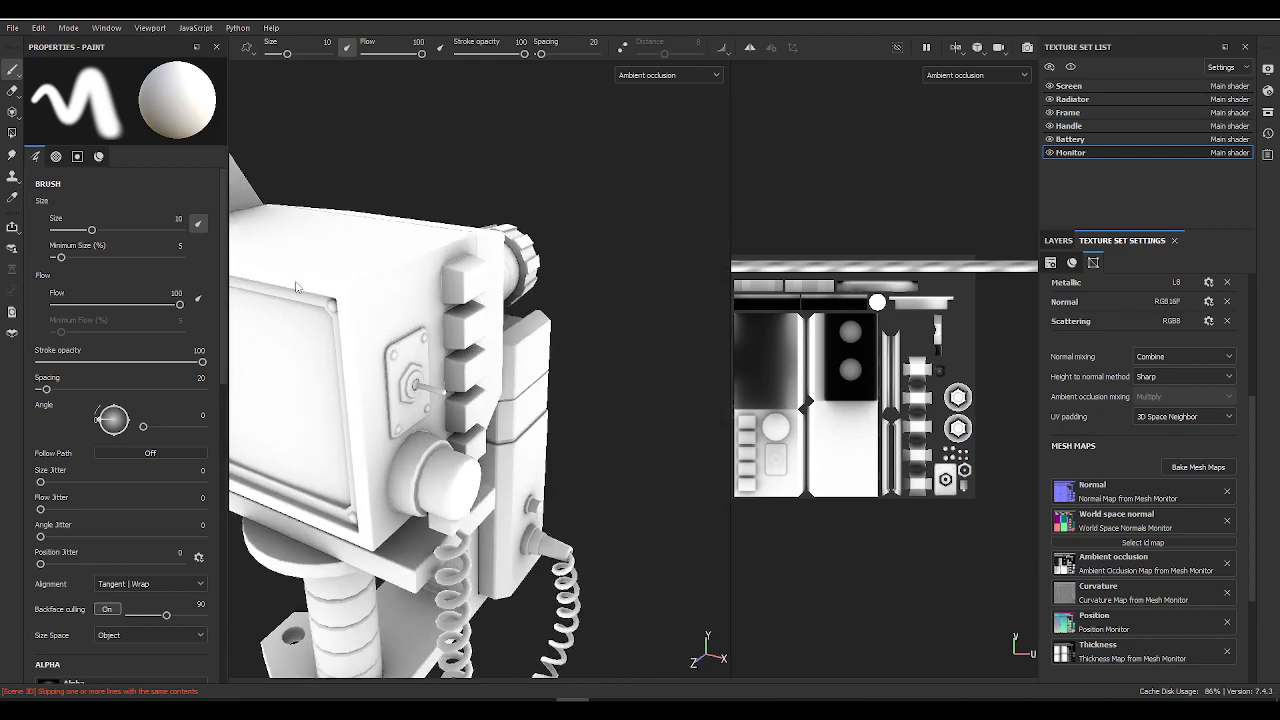
pyautogui.keyDown('alt'); pyautogui.moveTo(326, 254); pyautogui.dragTo(398, 332, button='middle'); pyautogui.keyUp('alt')
pyautogui.scroll(2, 398, 332)
pyautogui.keyDown('alt'); pyautogui.moveTo(766, 314); pyautogui.dragTo(843, 327, button='middle'); pyautogui.keyUp('alt')
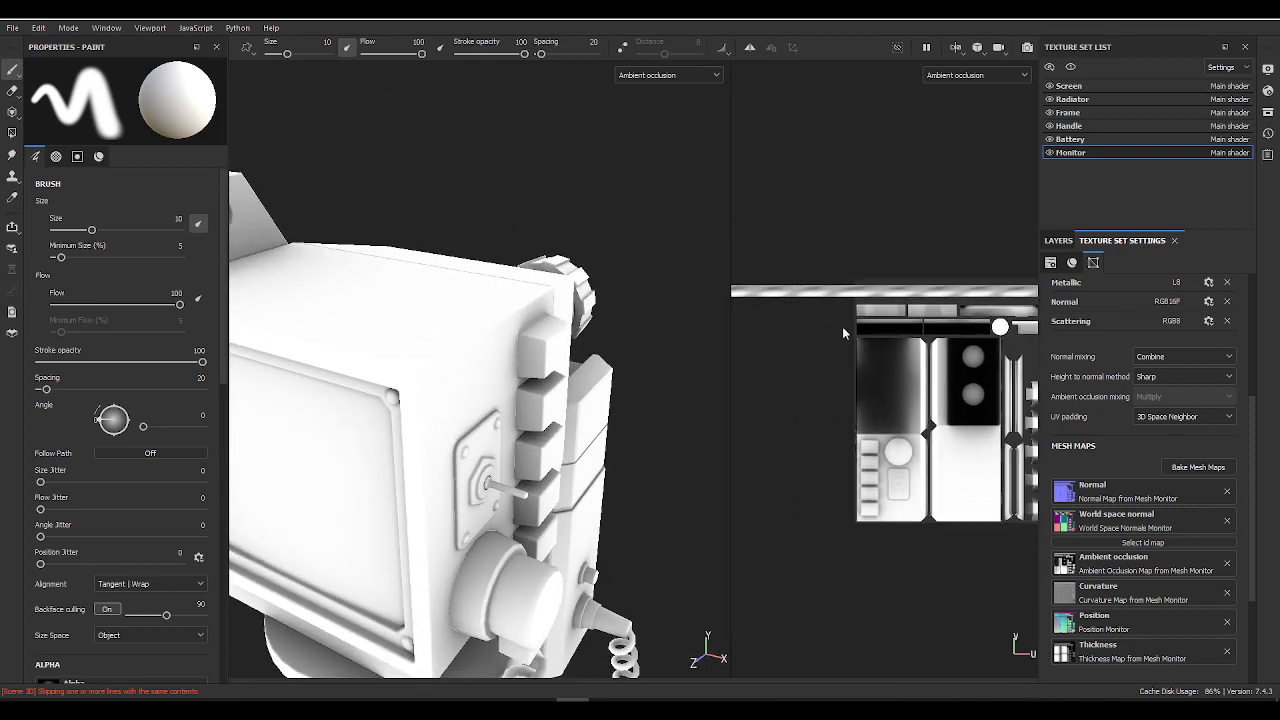
pyautogui.scroll(-1, 843, 327)
pyautogui.scroll(3, 892, 365)
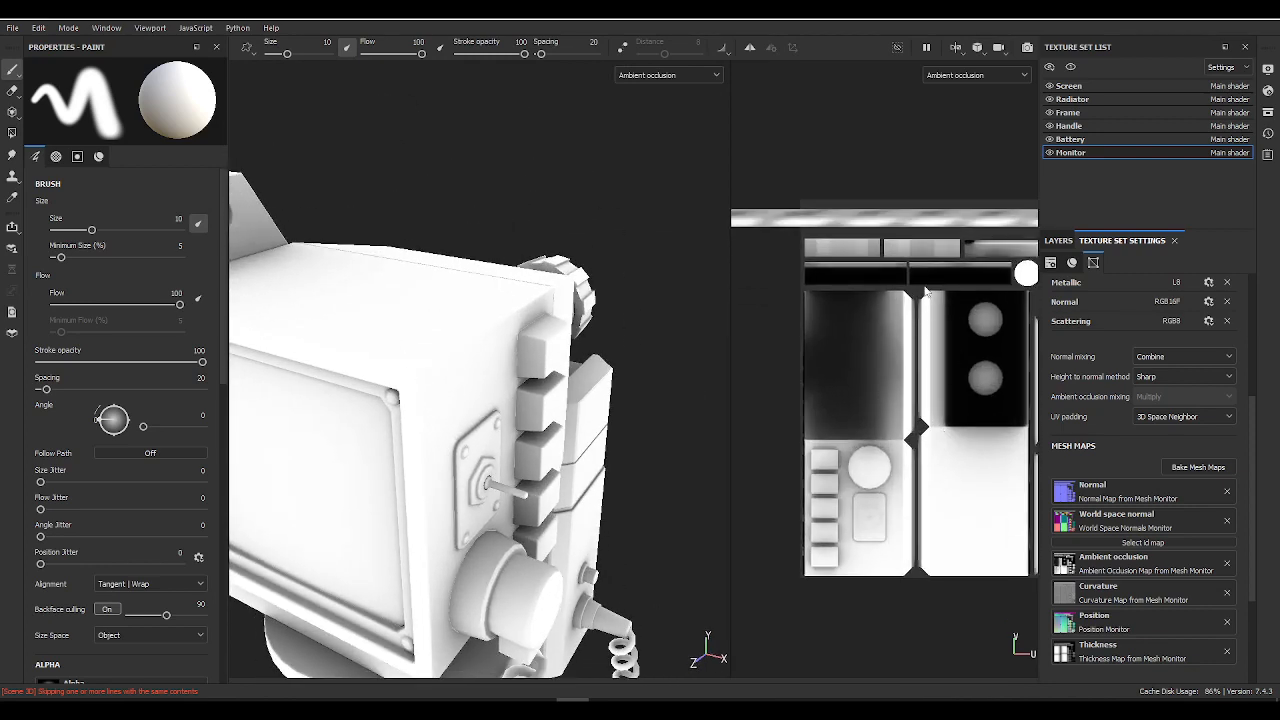
pyautogui.keyDown('alt'); pyautogui.moveTo(532, 291); pyautogui.dragTo(454, 326); pyautogui.keyUp('alt')
pyautogui.keyDown('alt'); pyautogui.moveTo(454, 320); pyautogui.dragTo(350, 150, button='middle'); pyautogui.keyUp('alt')
pyautogui.scroll(-3, 430, 196)
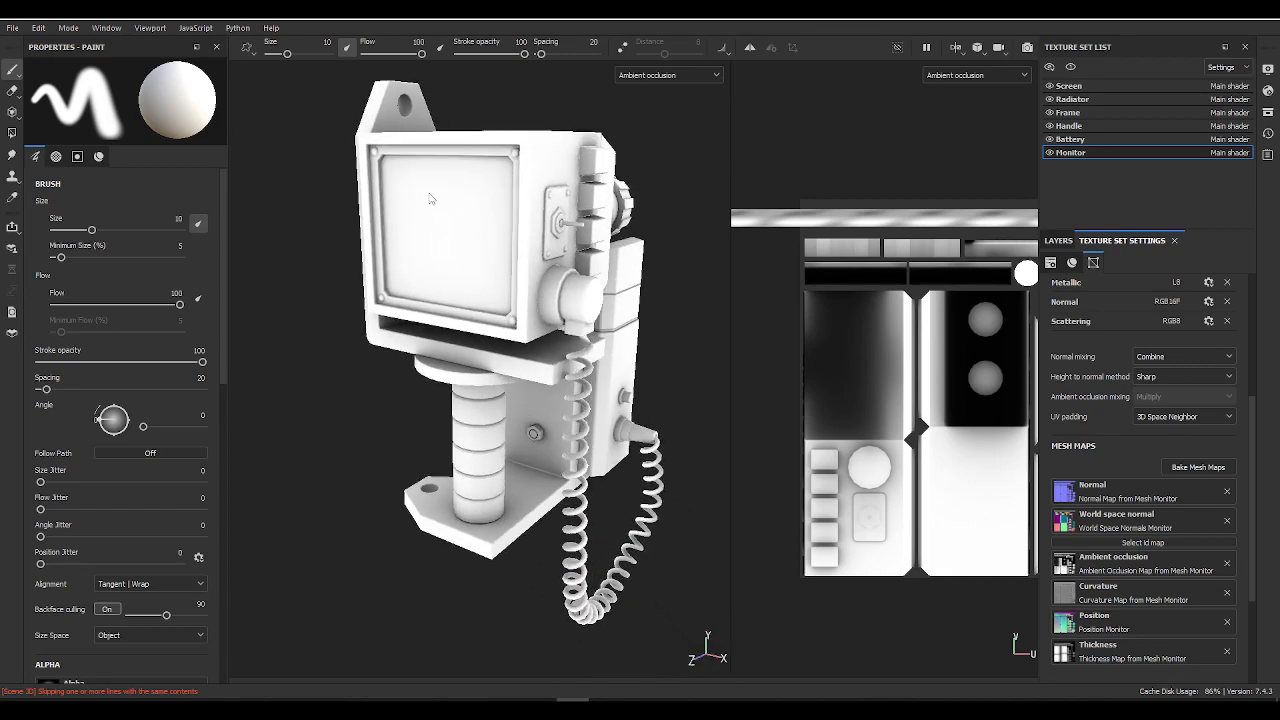
pyautogui.keyDown('alt'); pyautogui.moveTo(426, 203); pyautogui.dragTo(421, 243, button='middle'); pyautogui.keyUp('alt')
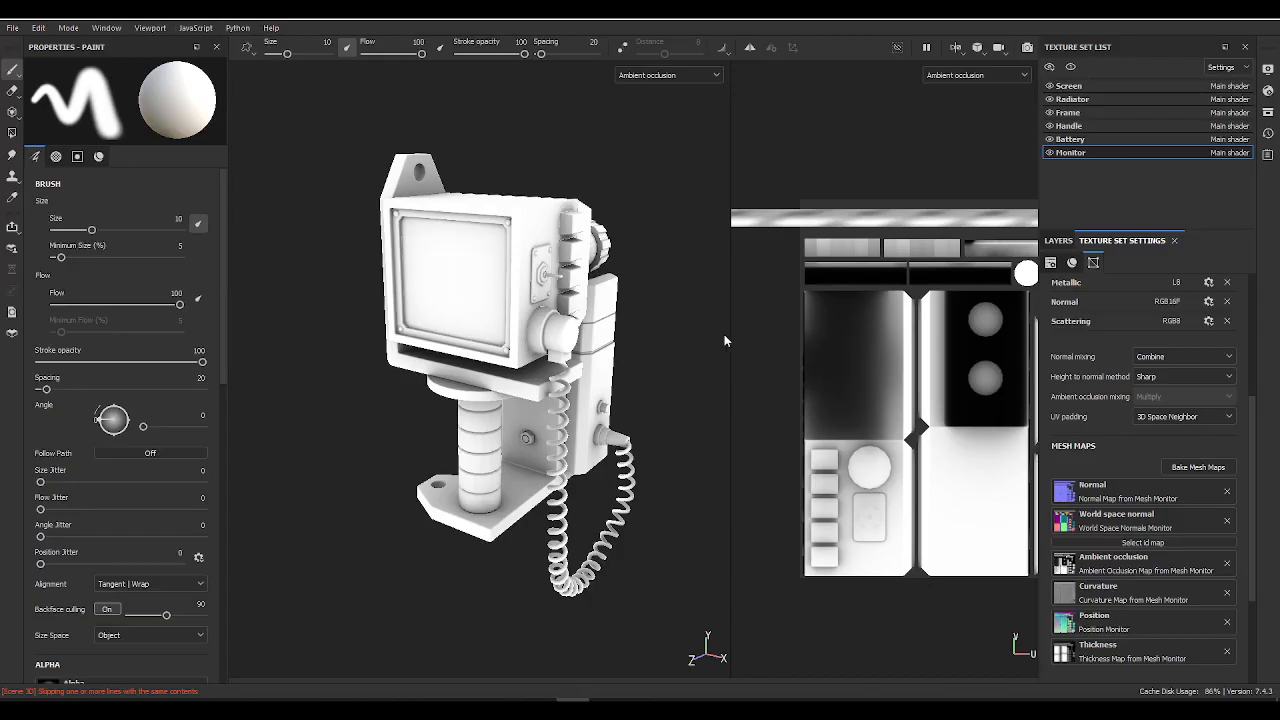
# Step: Open the mesh map baking settings for review and close them without baking
pyautogui.click(1186, 467)
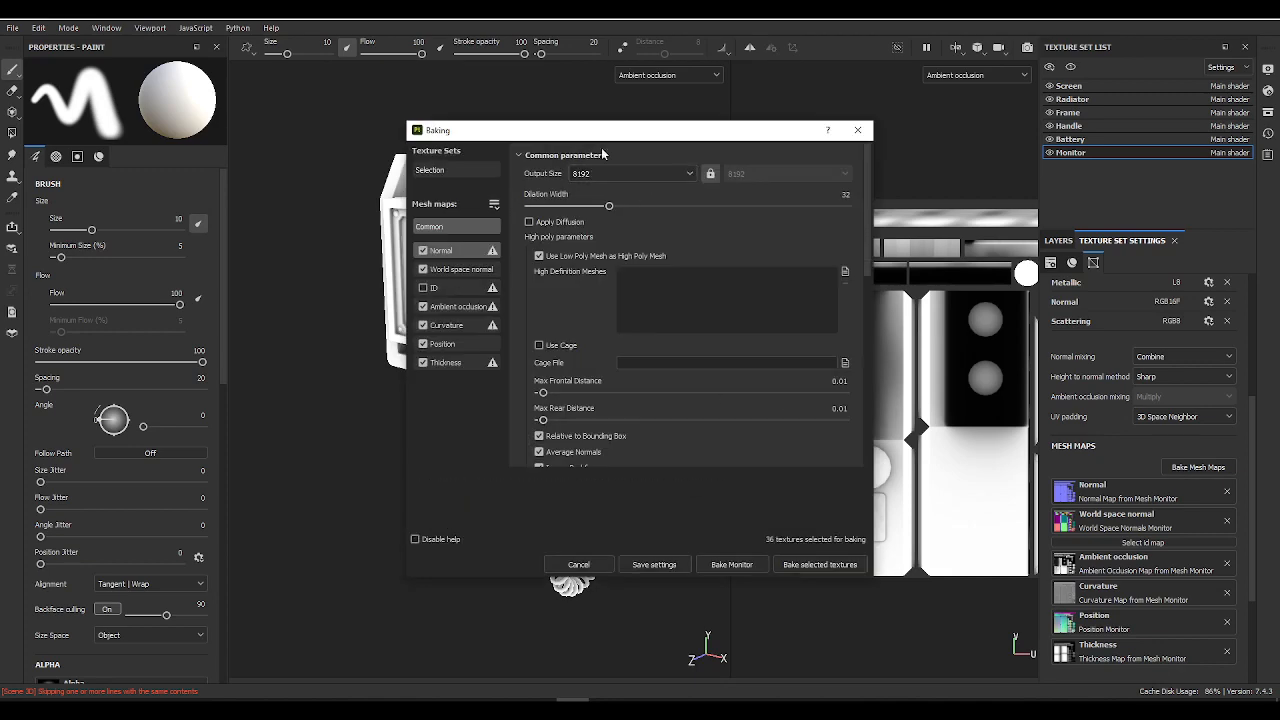
pyautogui.click(857, 131)
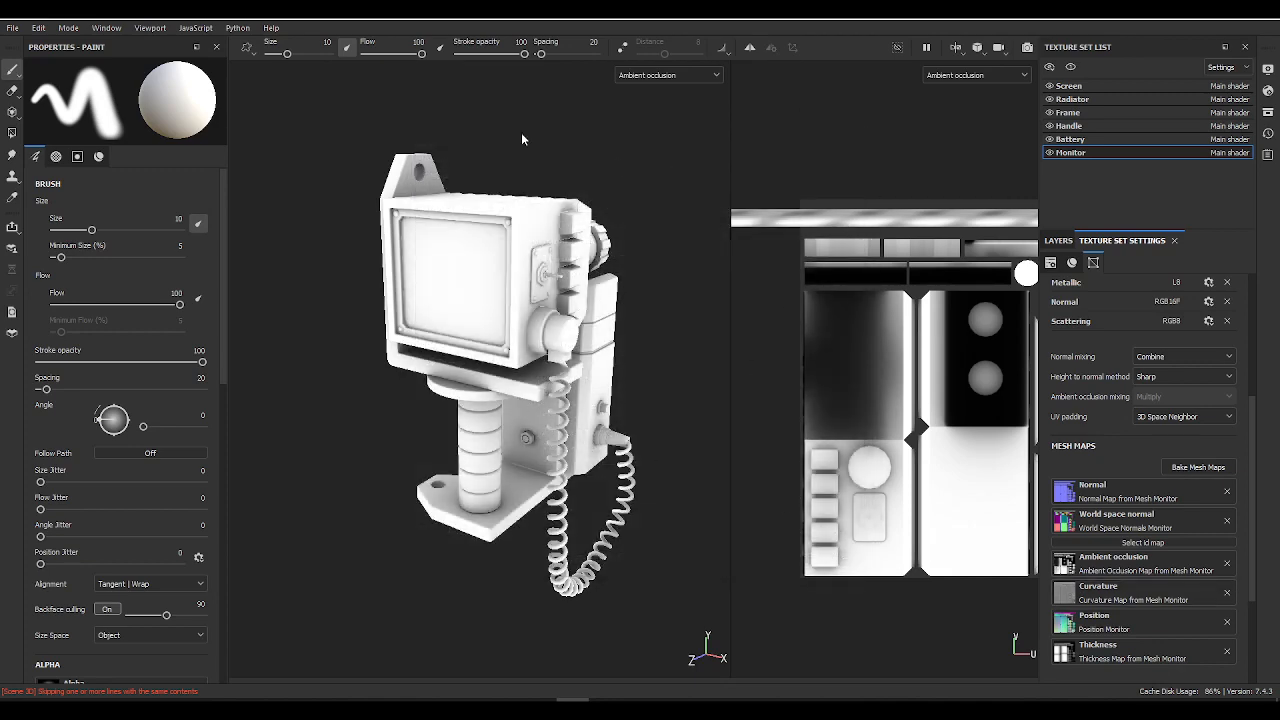